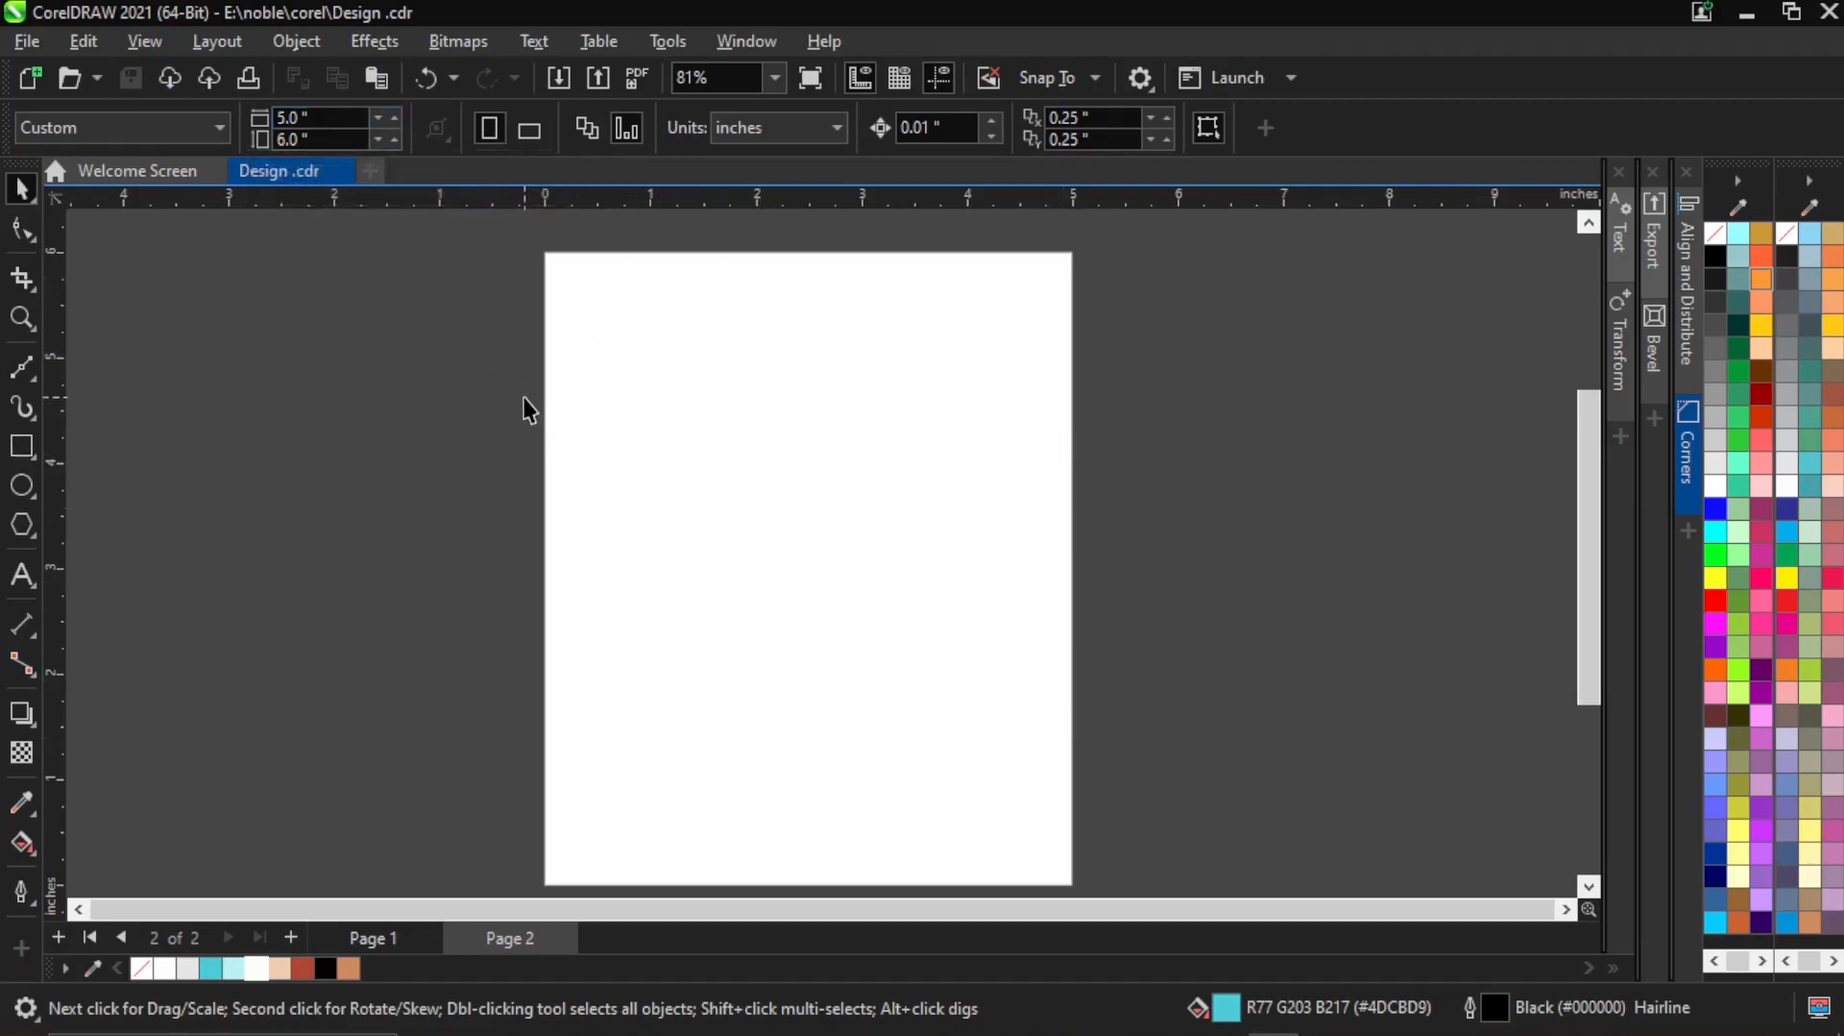
Draw a freehand rectangle about 2.37 in wide and 3.91 in high, overlapping the page's left edge.
scroll(523, 397, down, 1)
scroll(561, 426, up, 1)
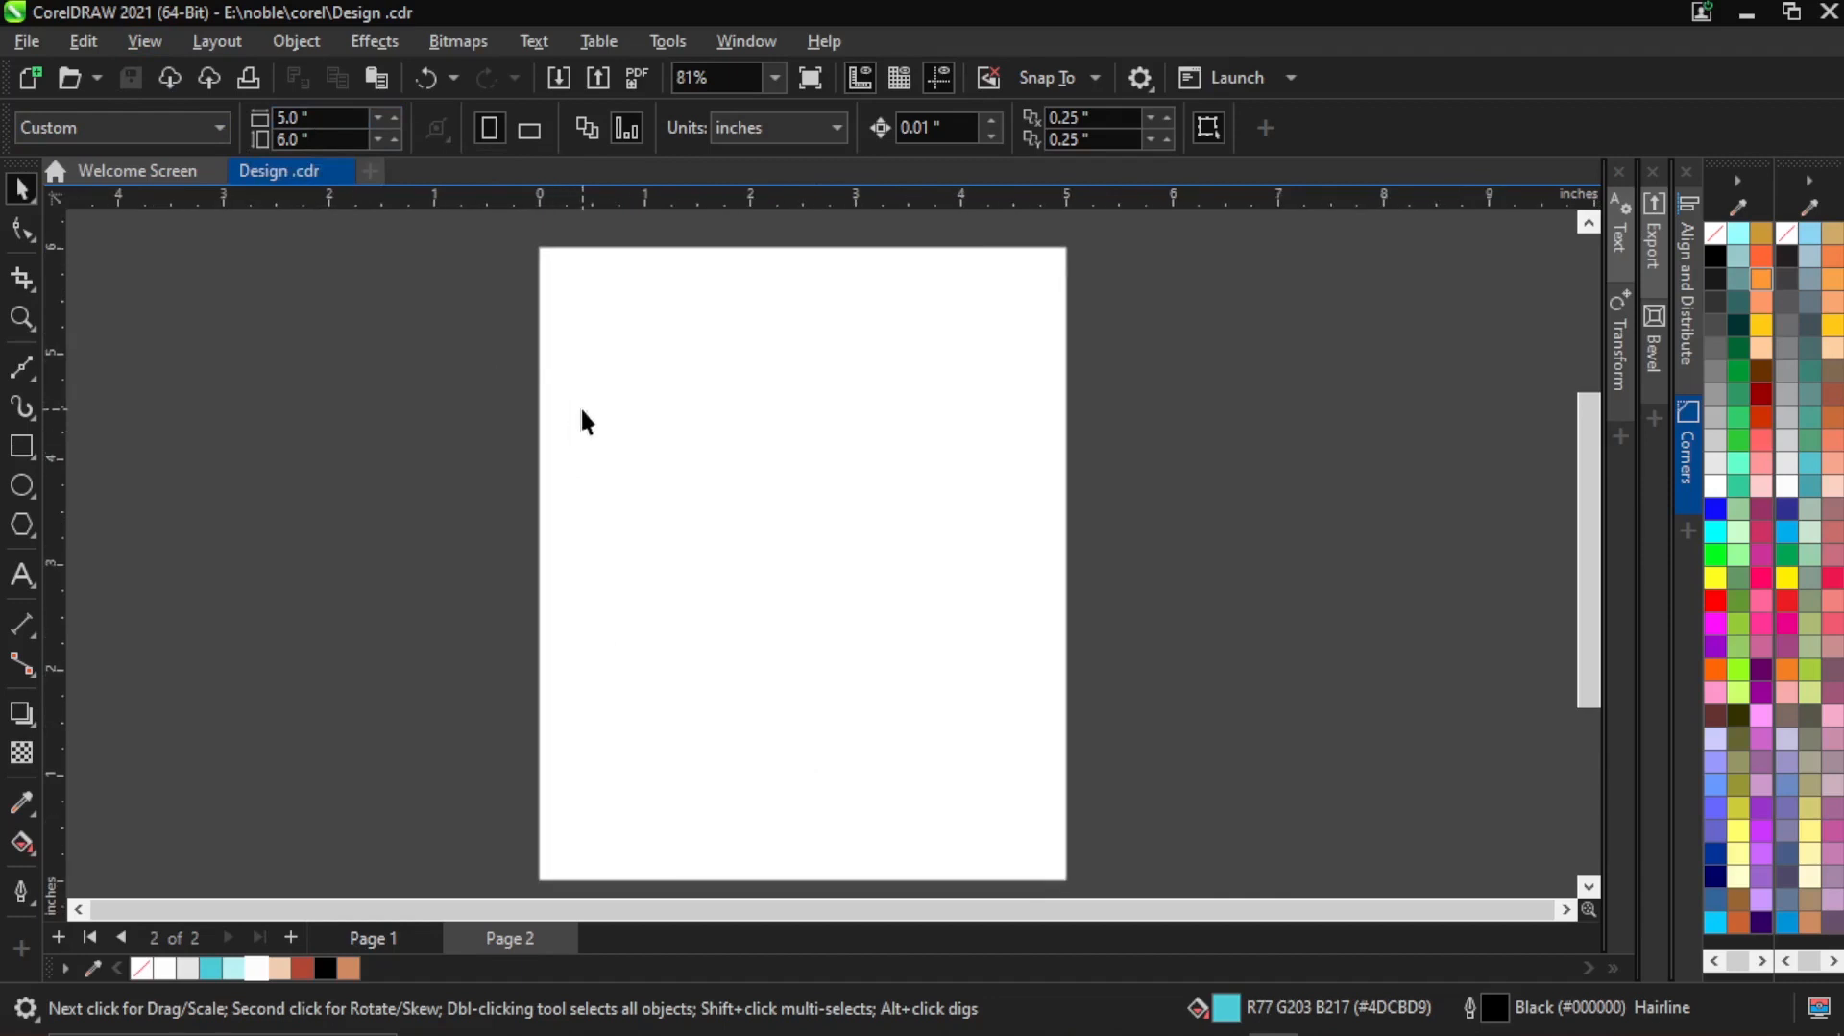
click(21, 445)
drag(375, 341, 625, 755)
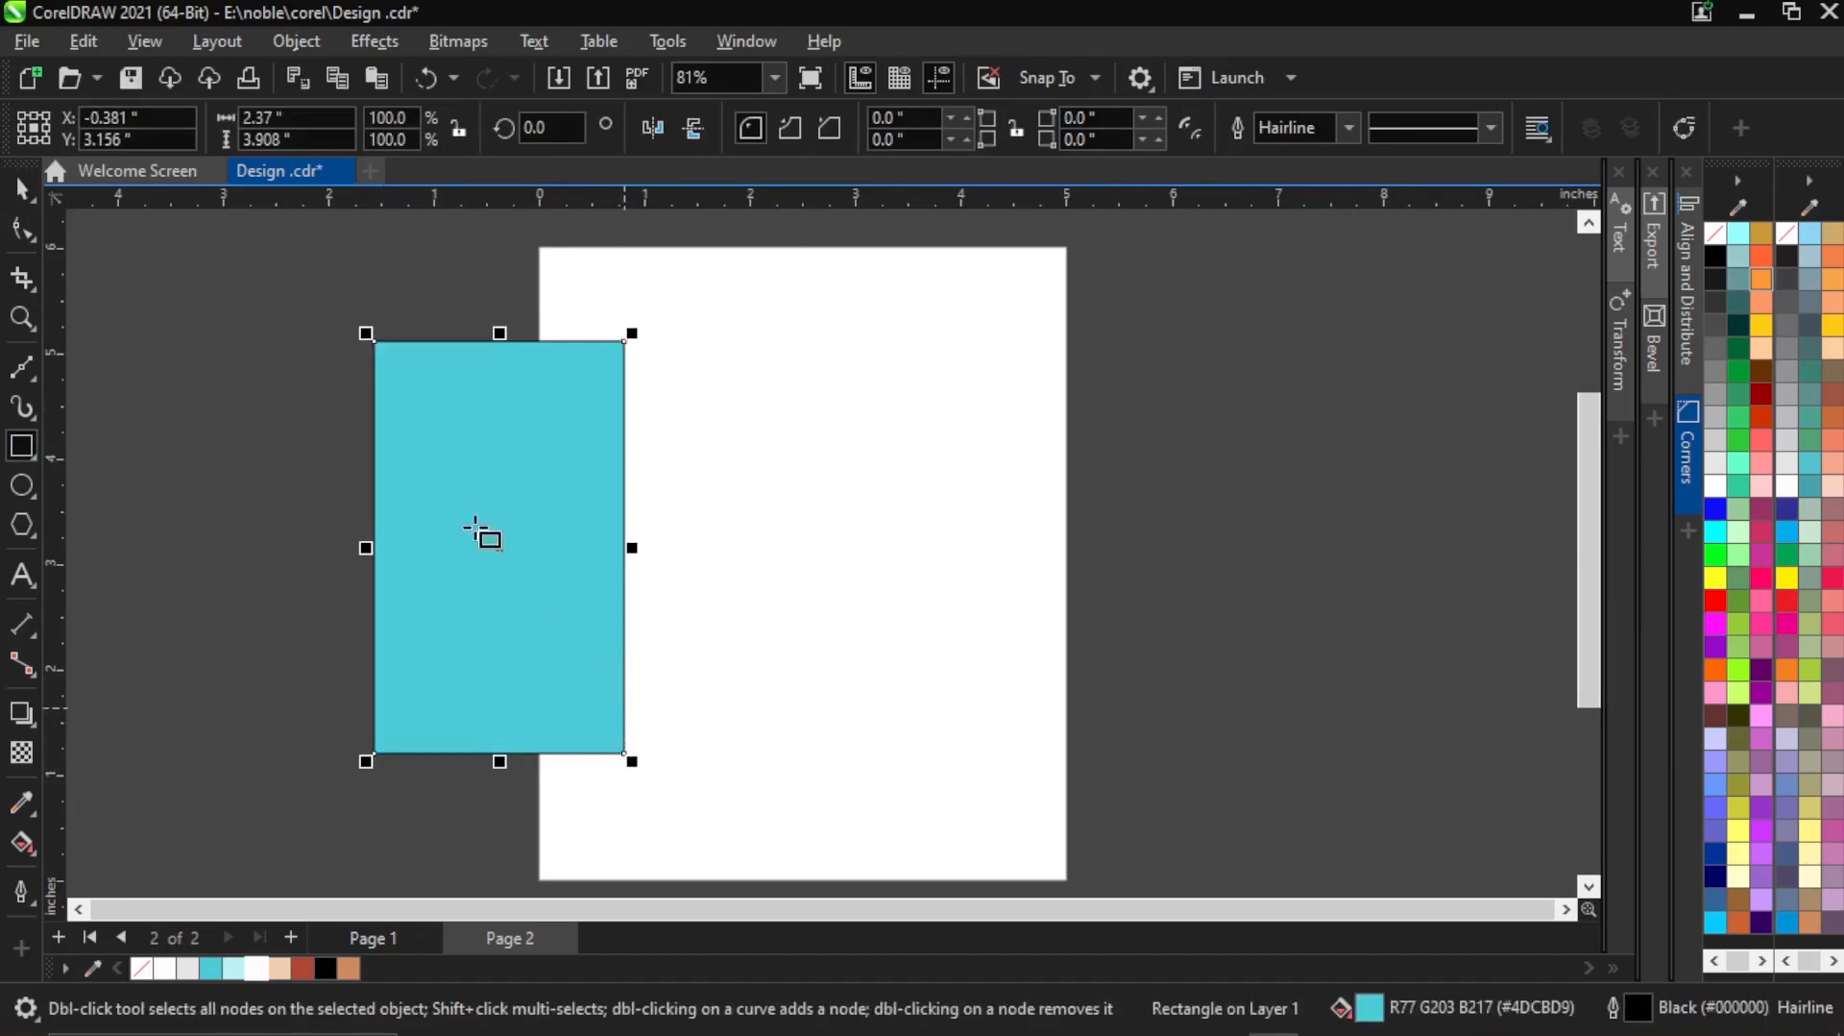
click(21, 188)
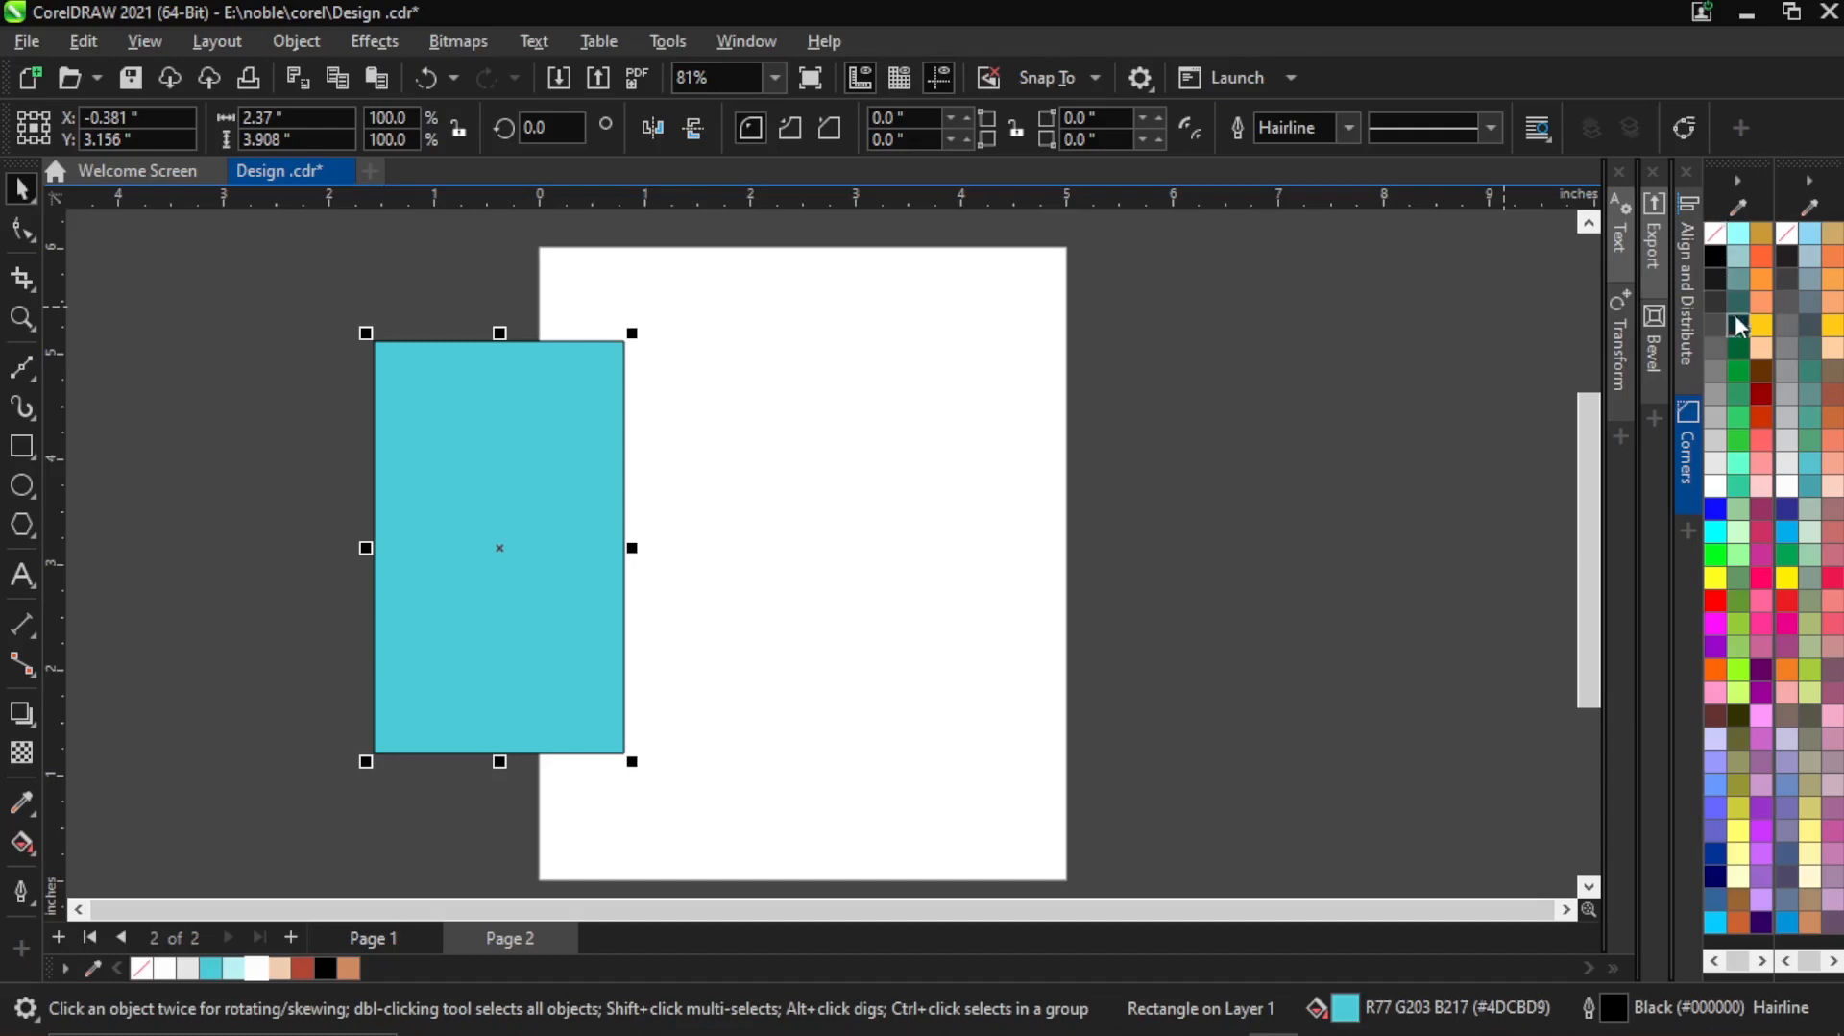
Remove the outline from the turquoise rectangle.
right_click(1720, 230)
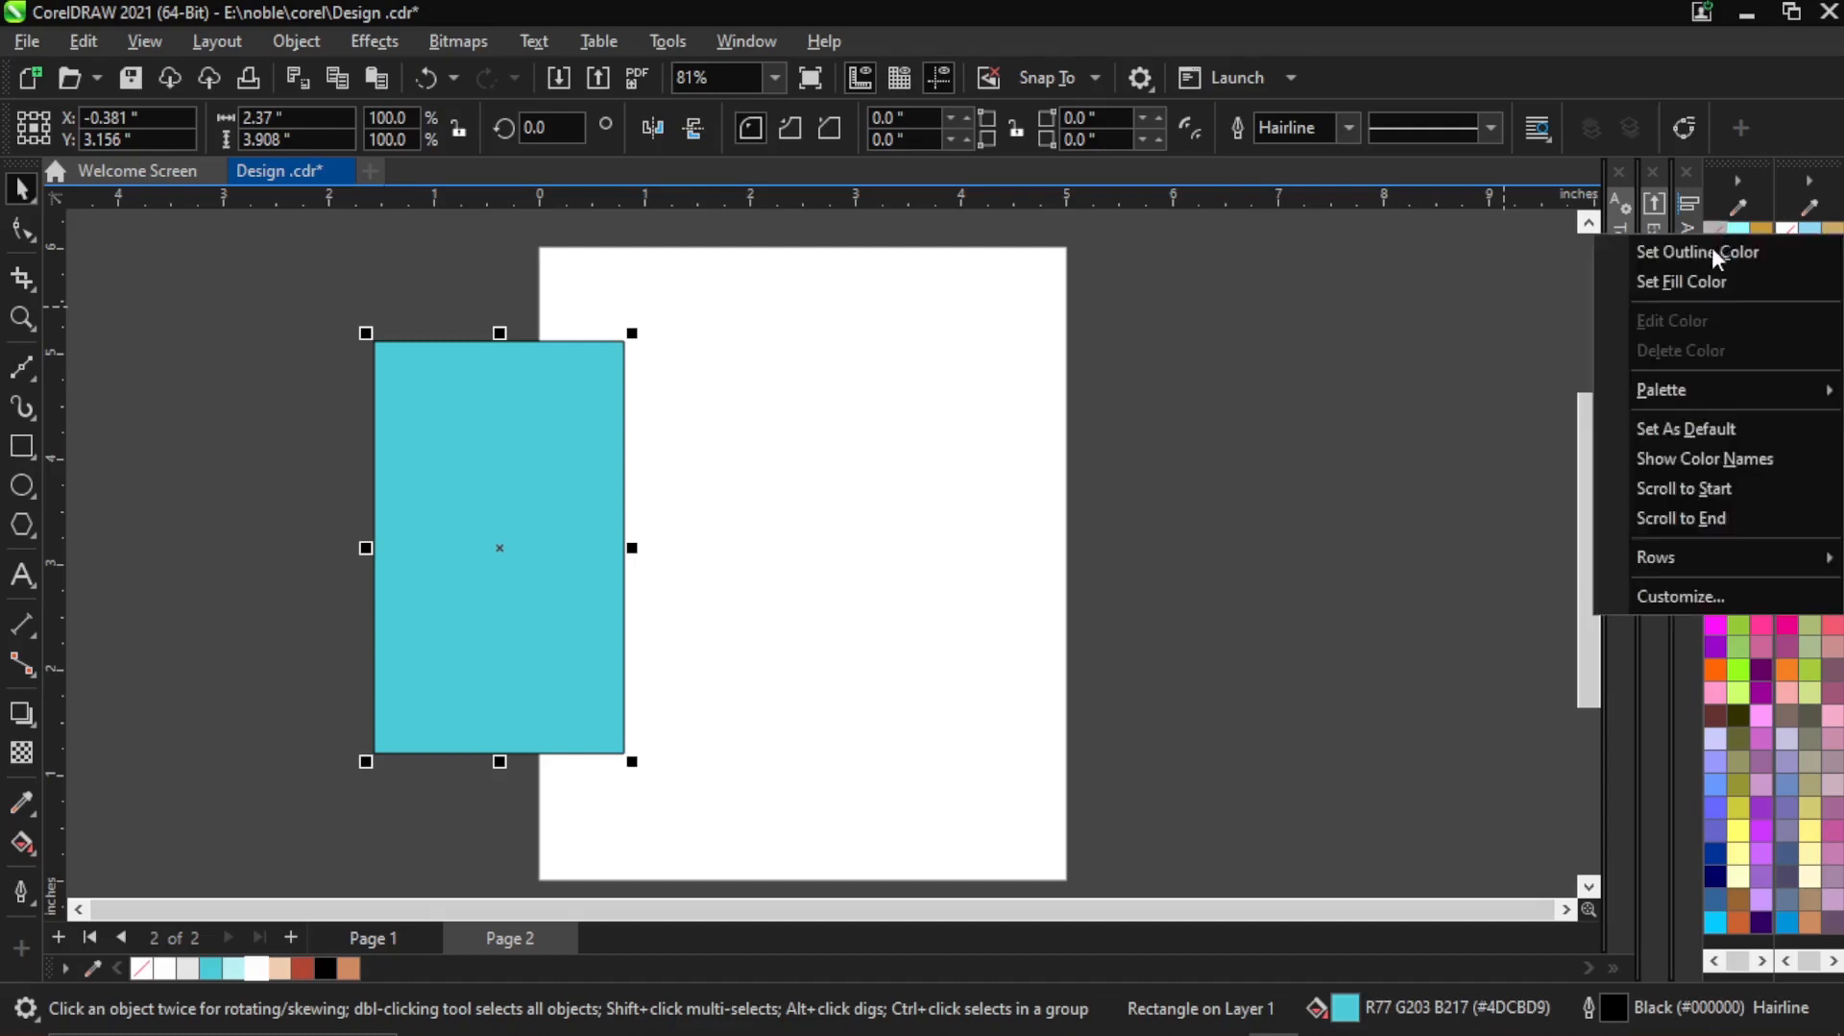
click(1649, 257)
click(317, 370)
Resize the rectangle to 5 by 6 inches and center it on the page.
click(589, 522)
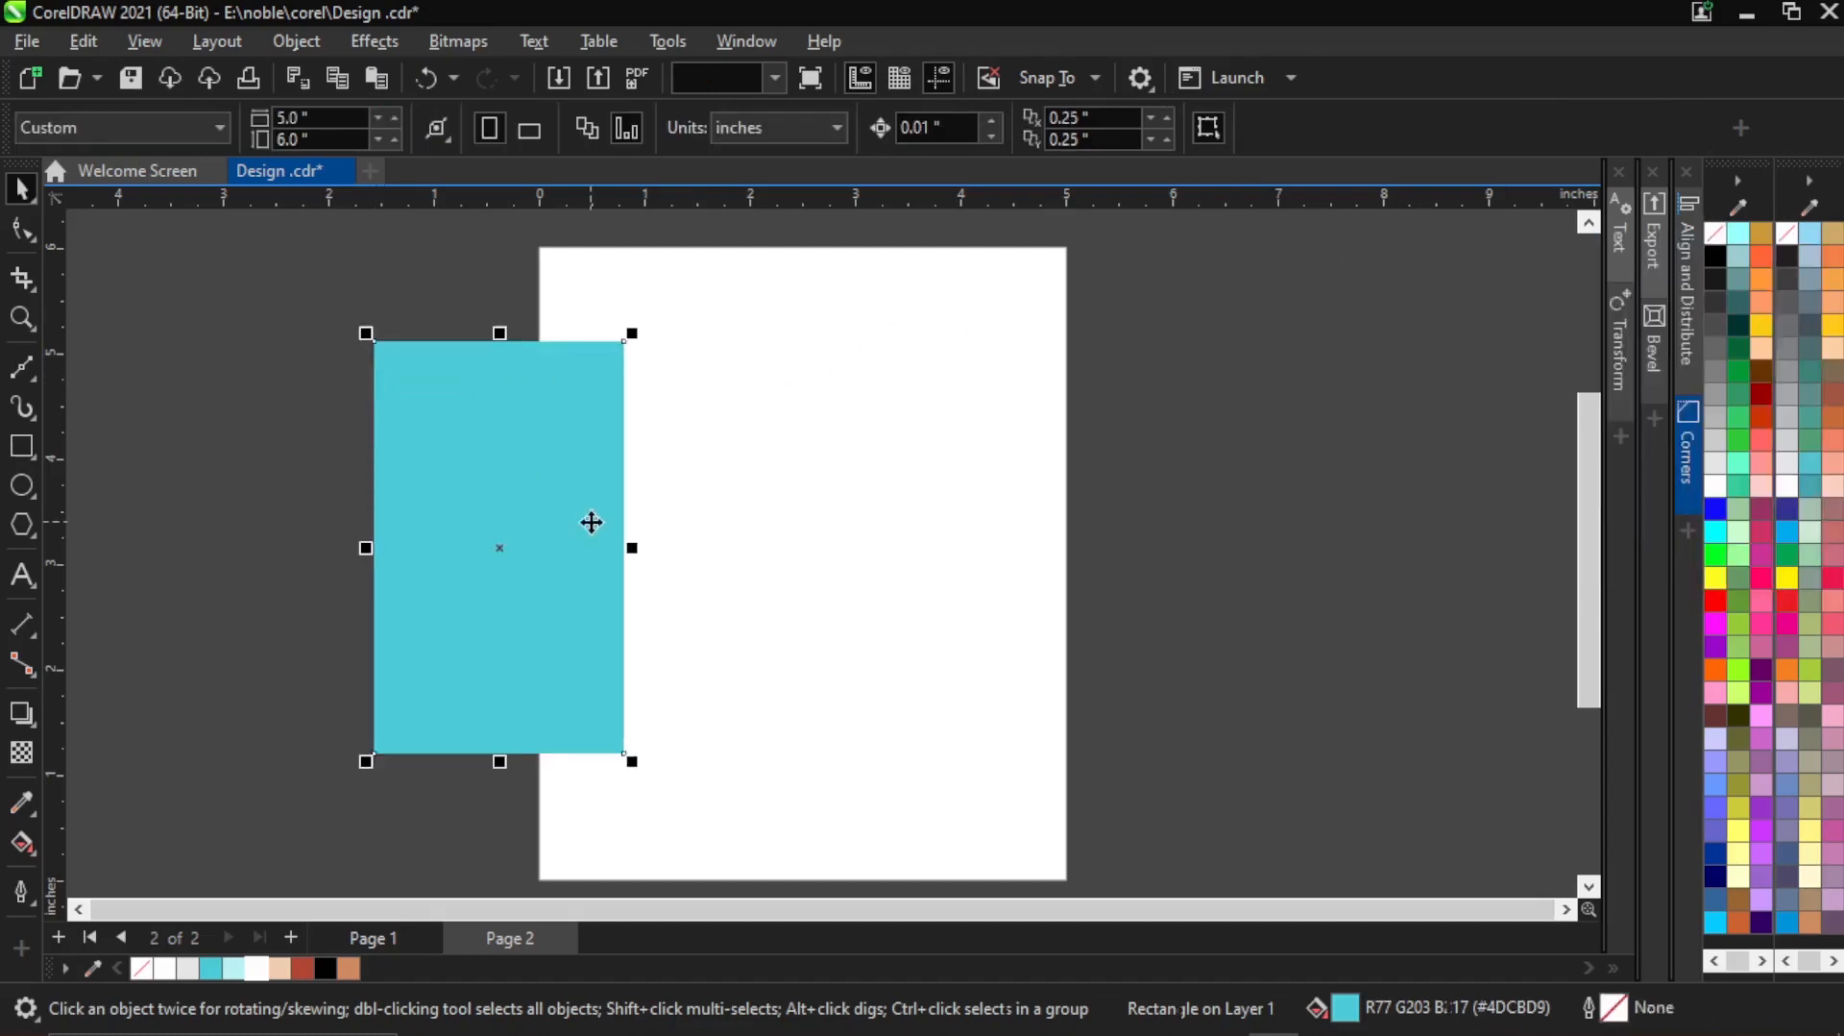
click(250, 117)
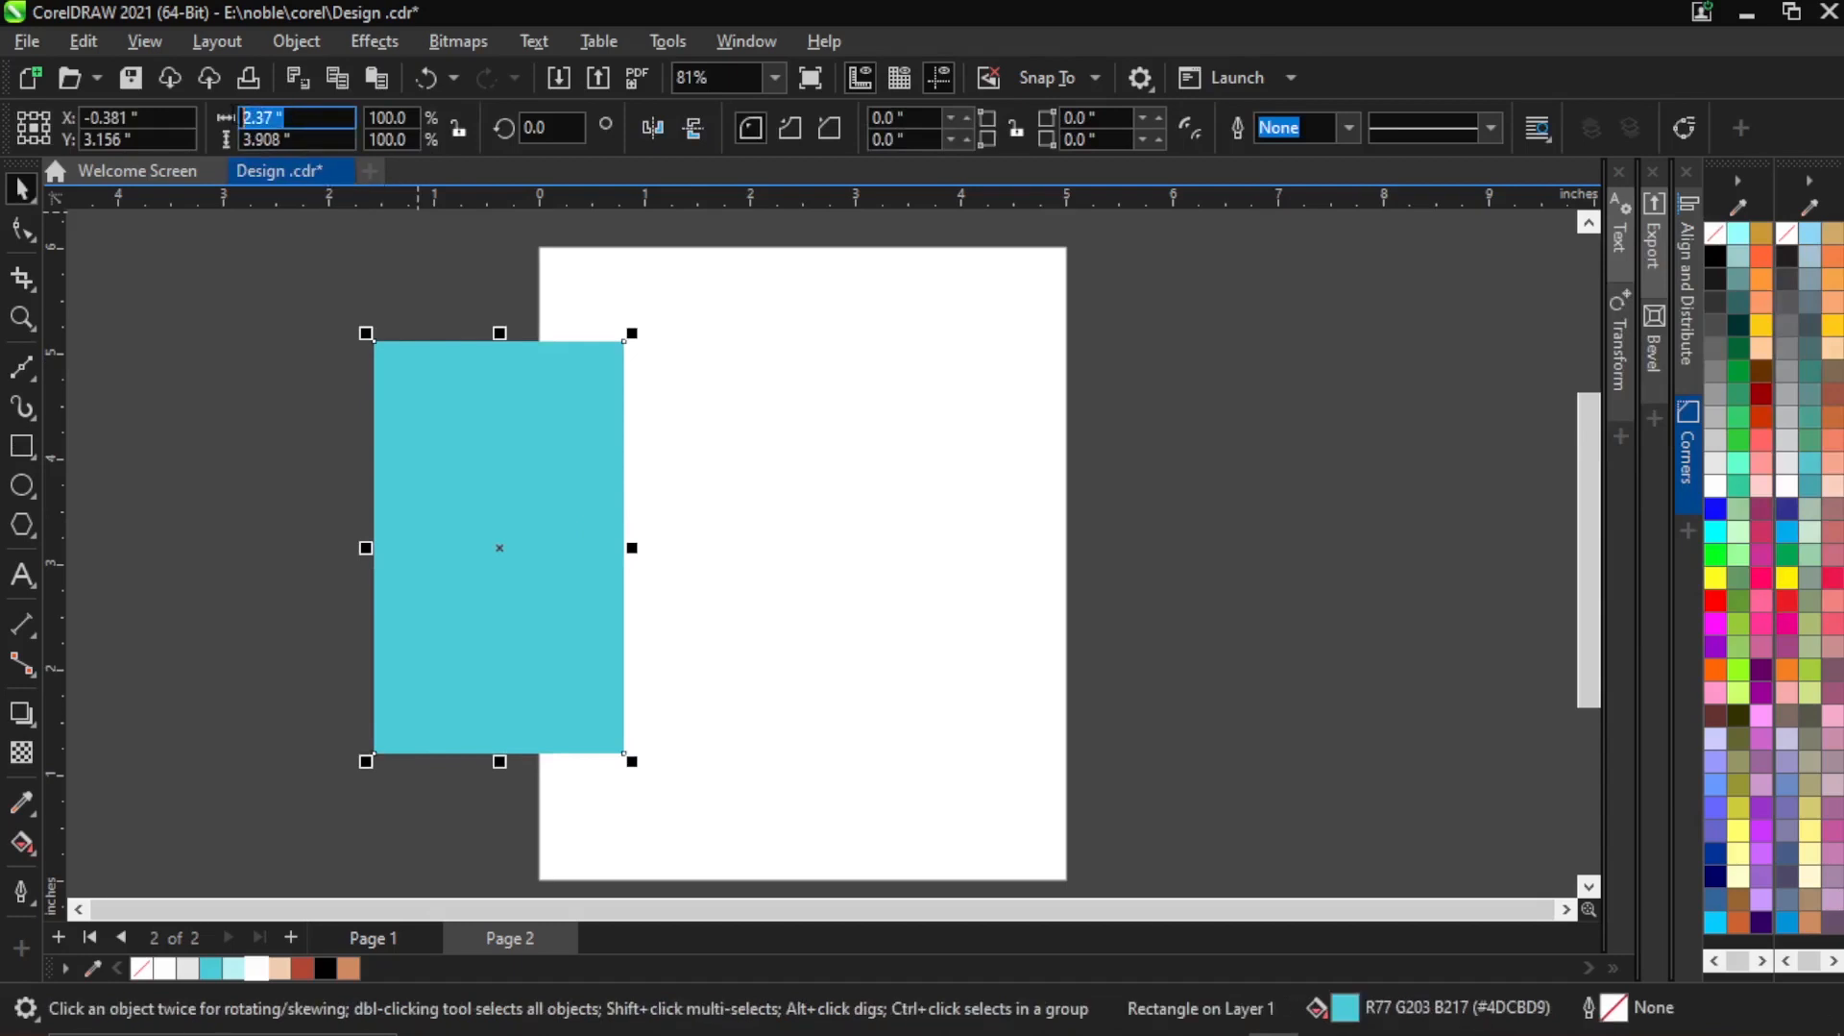
text(5)
key(Tab)
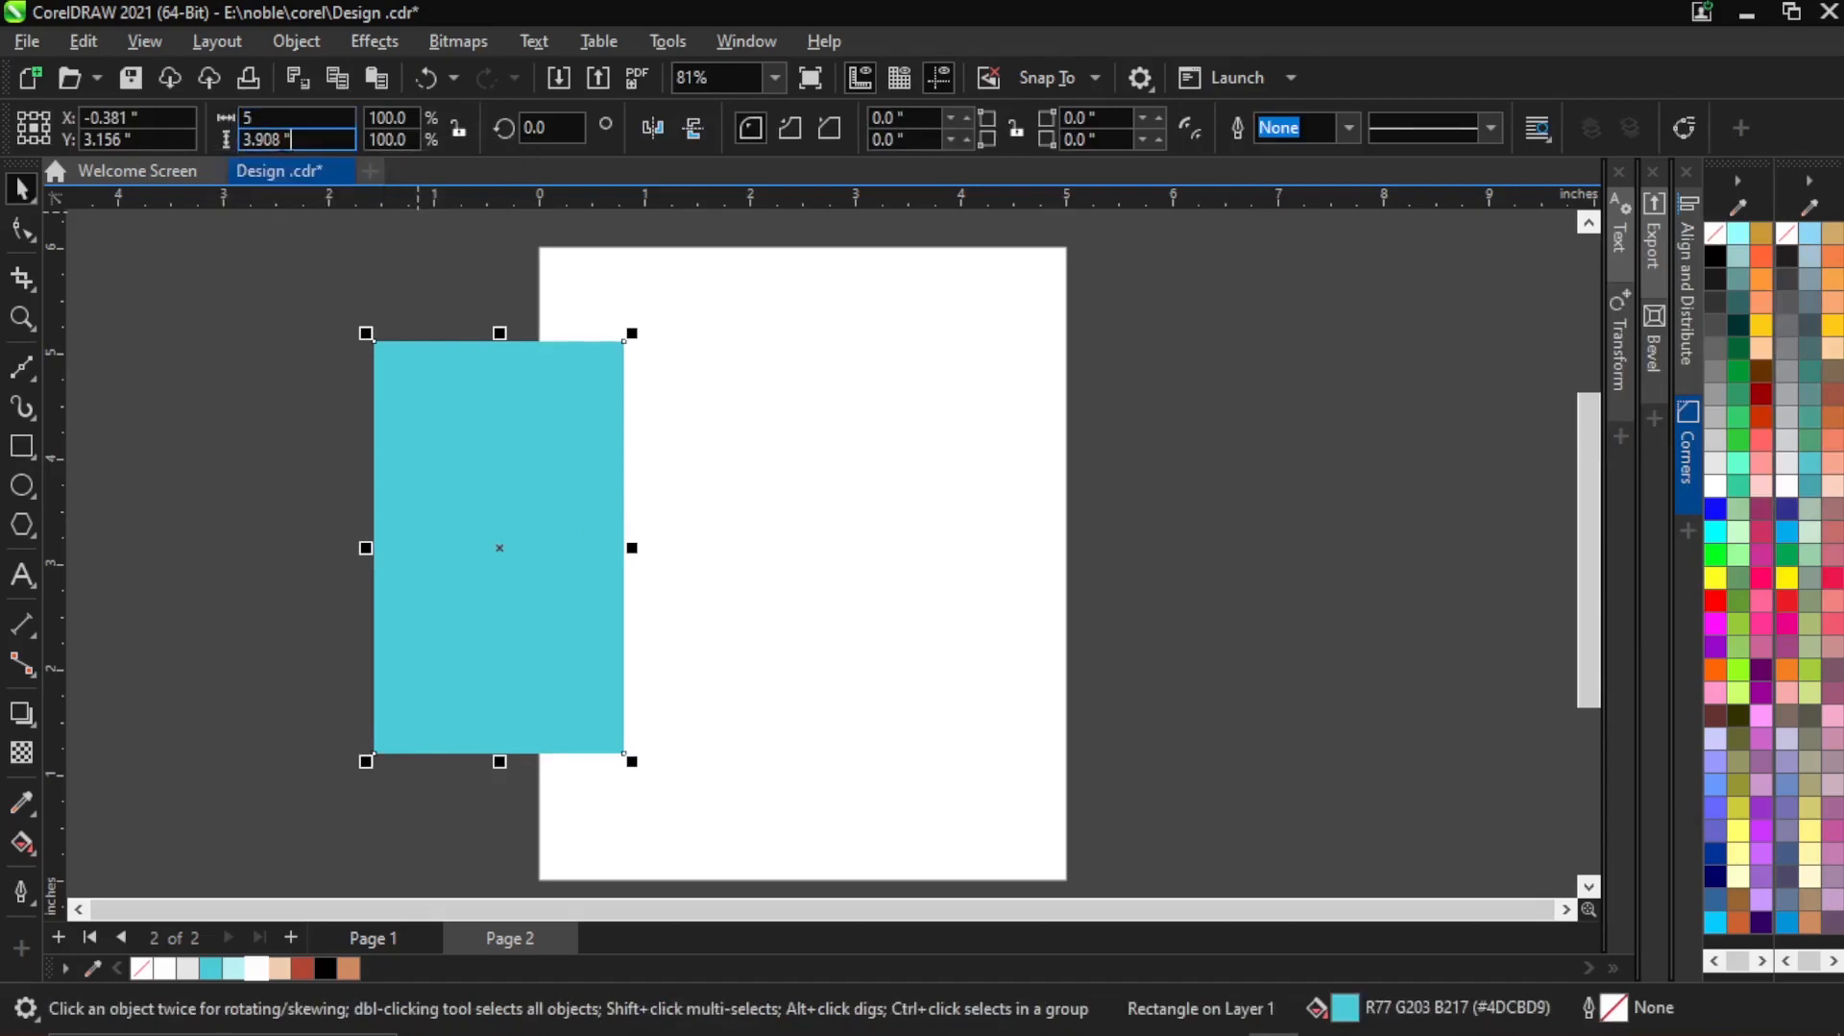
text(66)
key(Return)
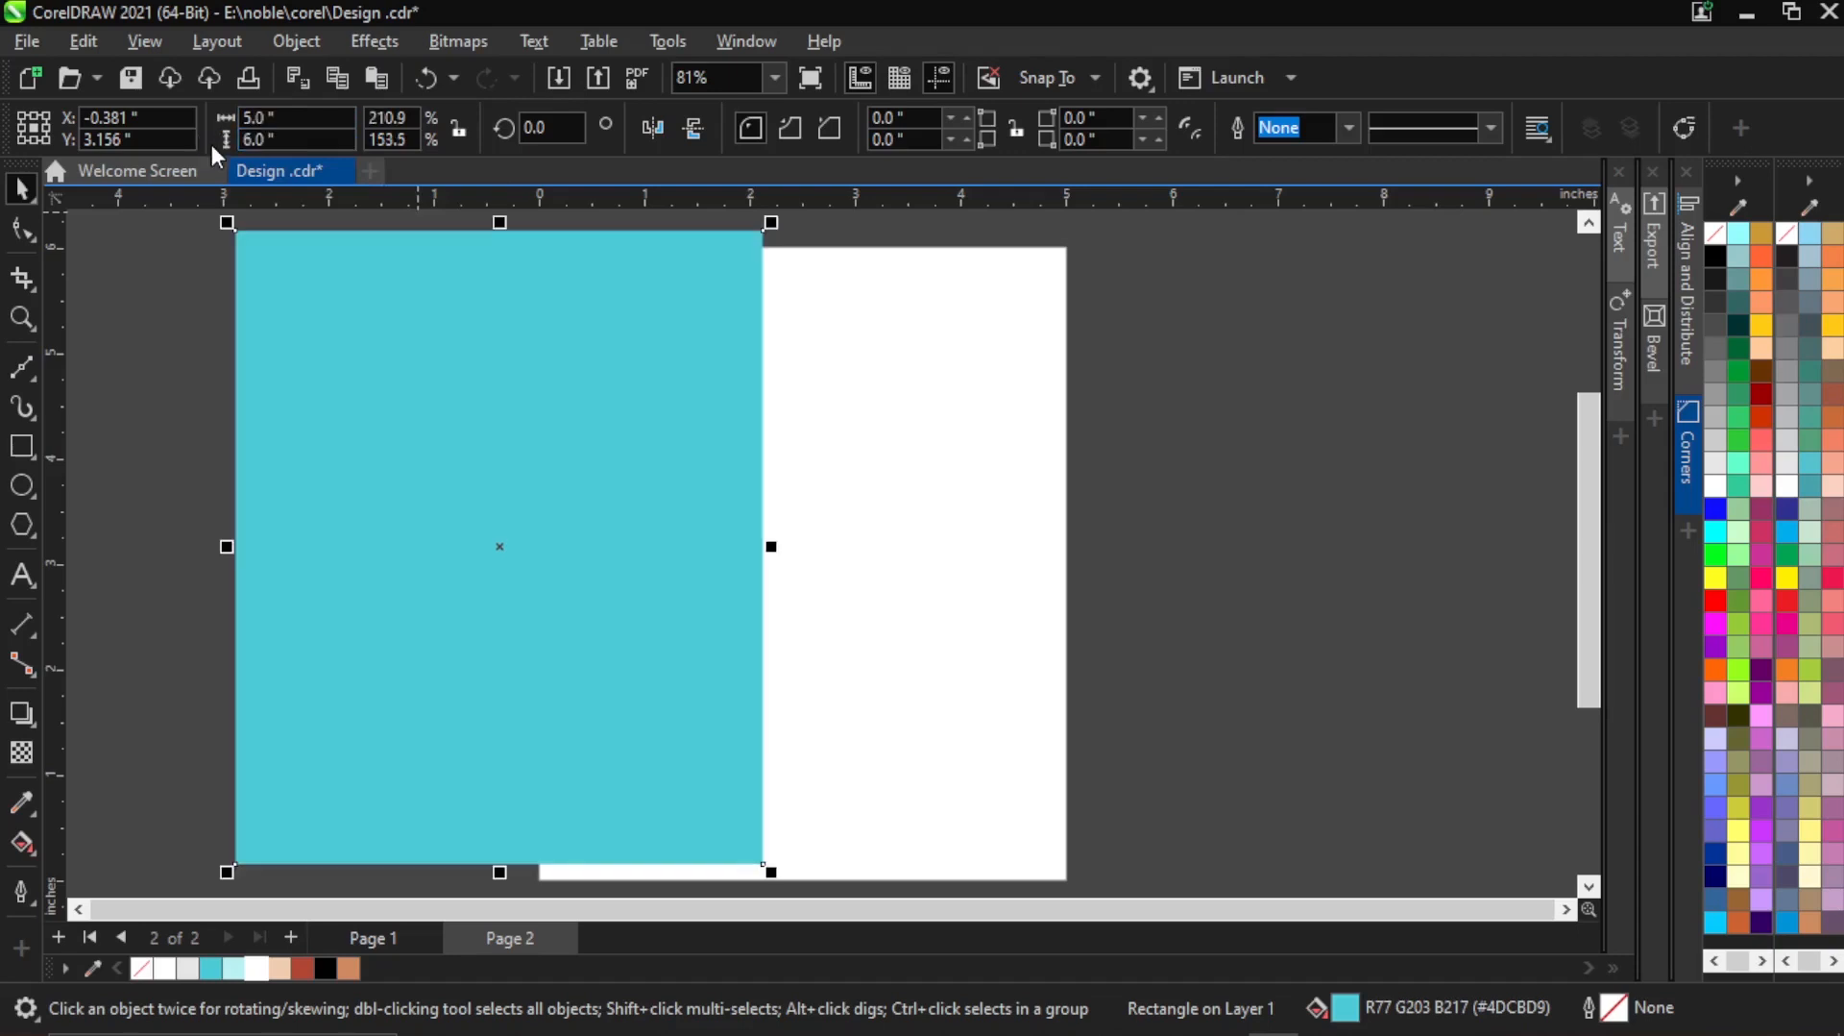
key(p)
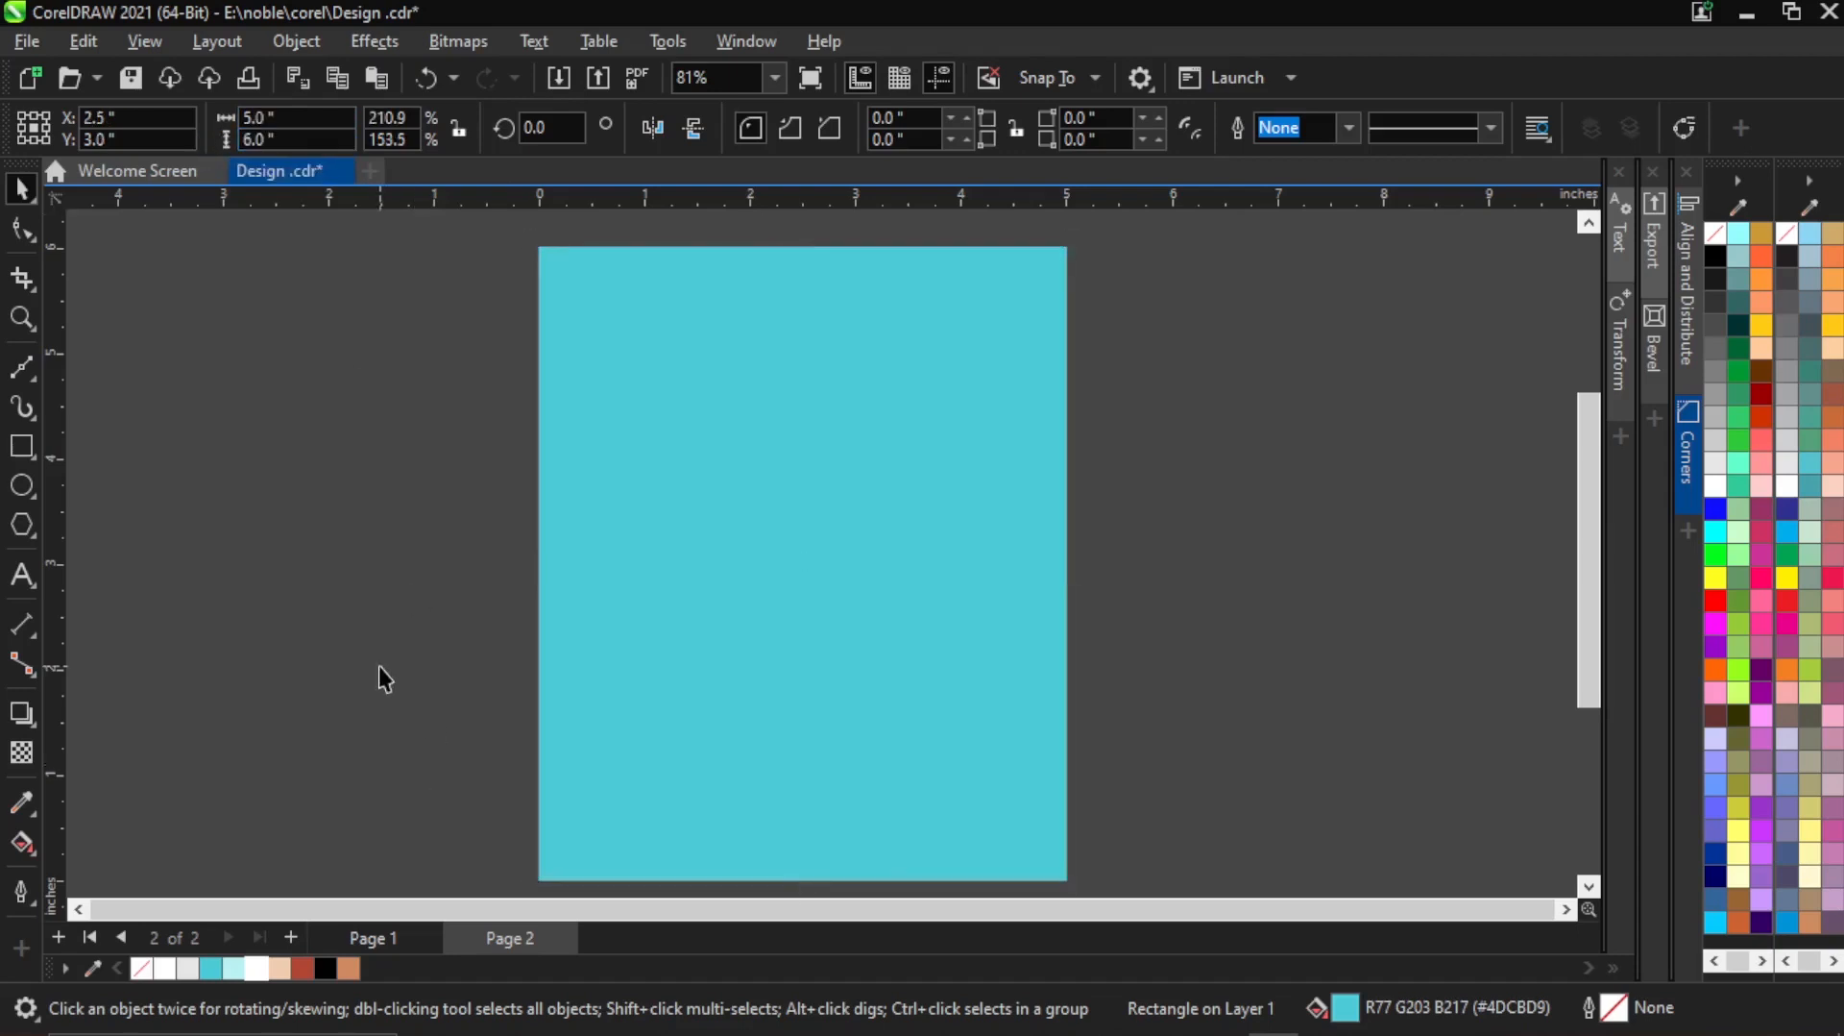
click(378, 666)
scroll(519, 562, down, 1)
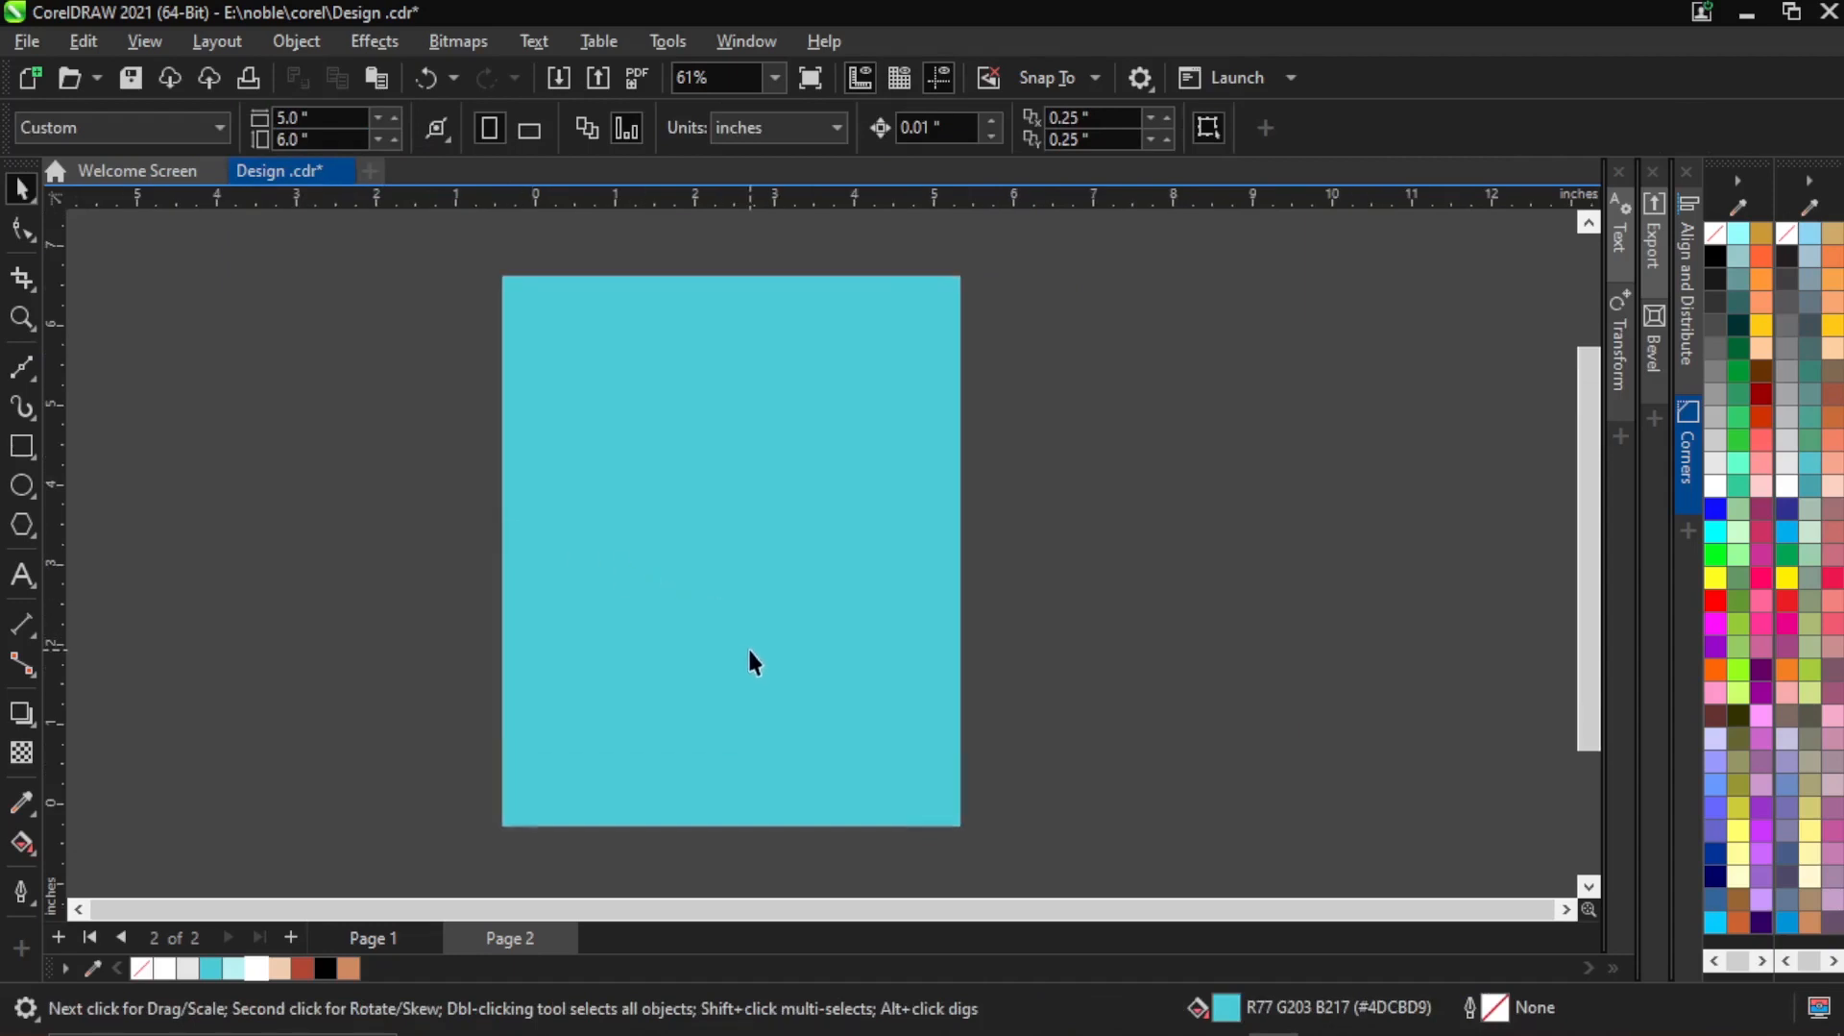
scroll(752, 661, up, 1)
click(750, 651)
click(390, 663)
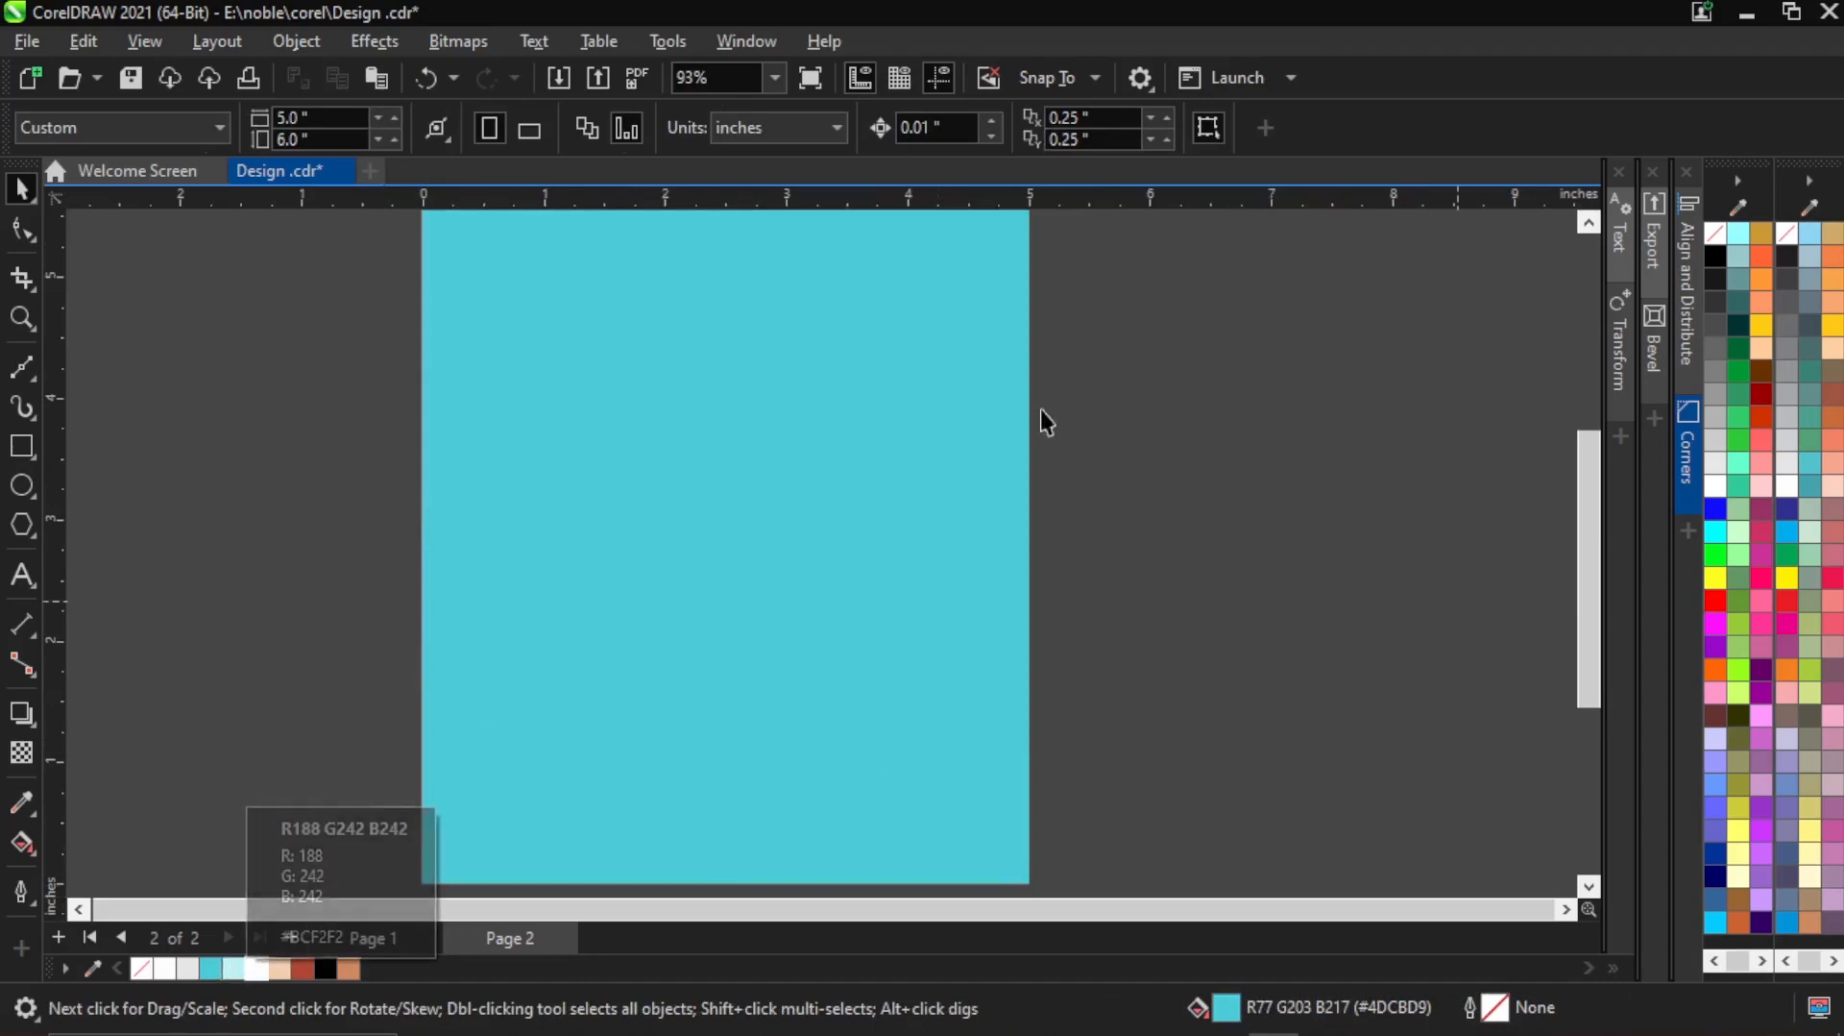
Add a text note beside the page's left edge with the colour code #BCF2F2.
click(21, 574)
click(193, 583)
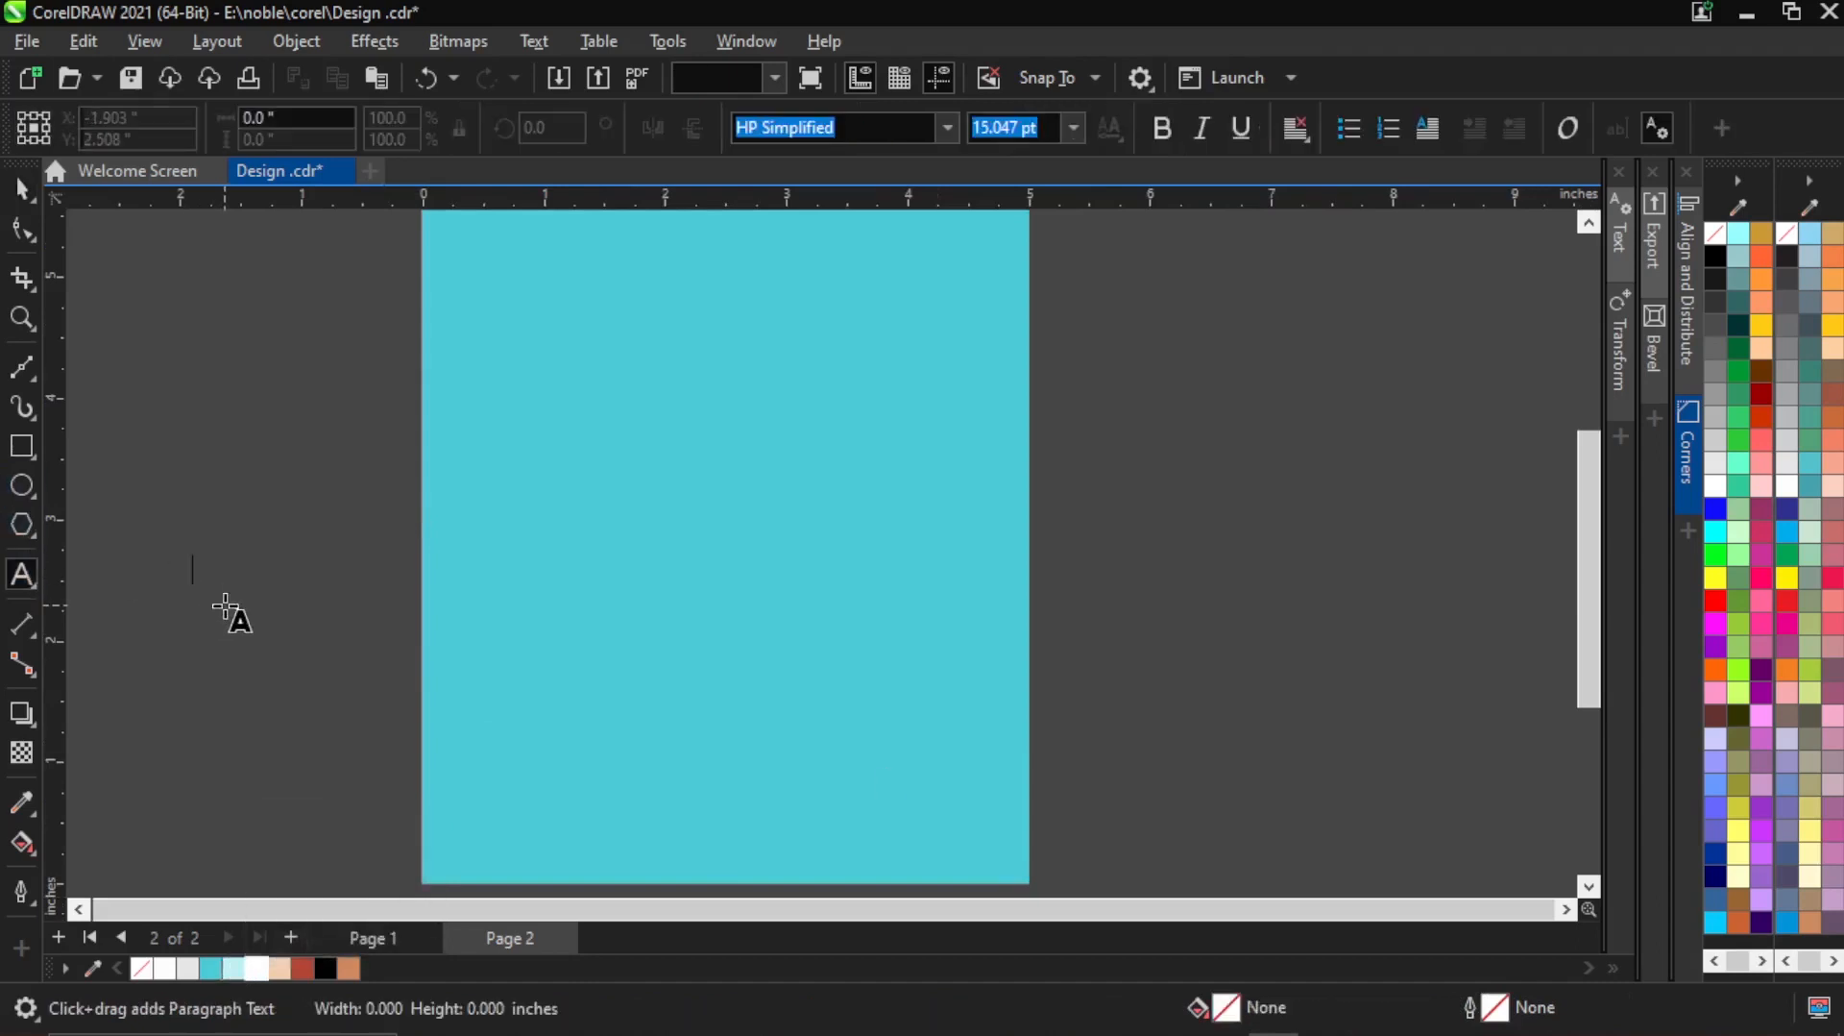
text(#)
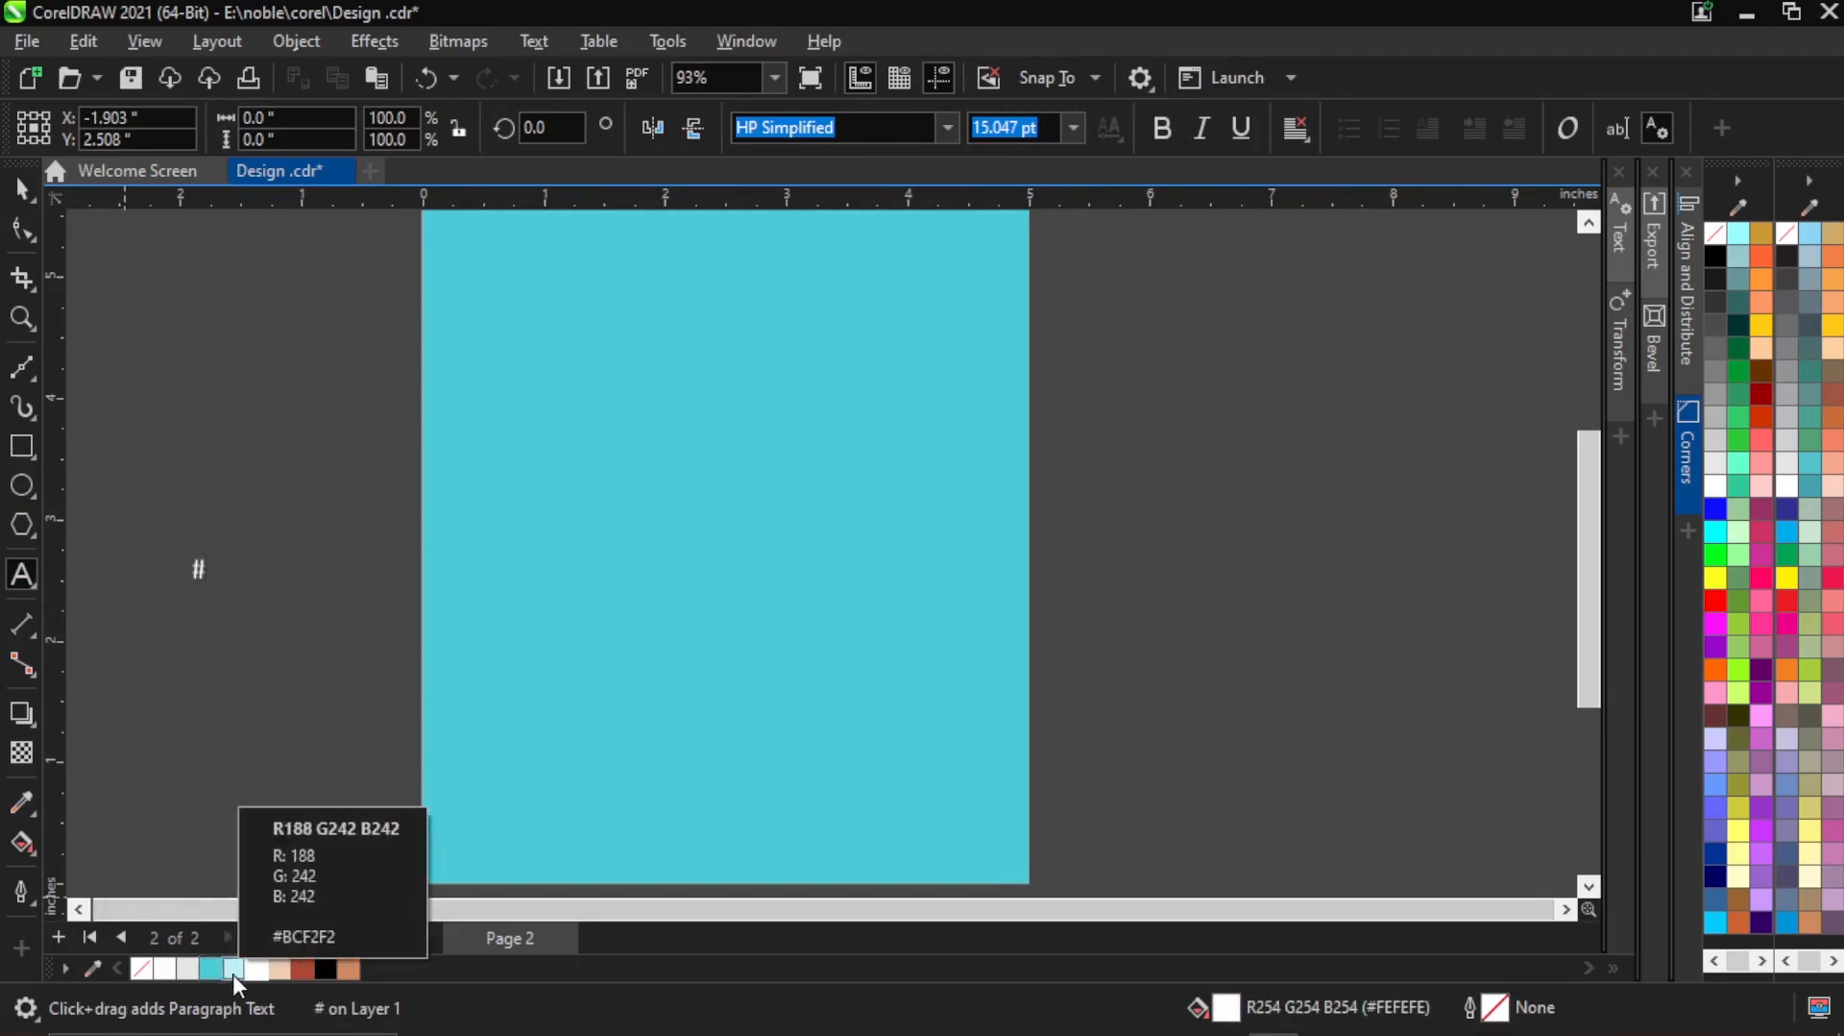
text(Bc)
key(BackSpace)
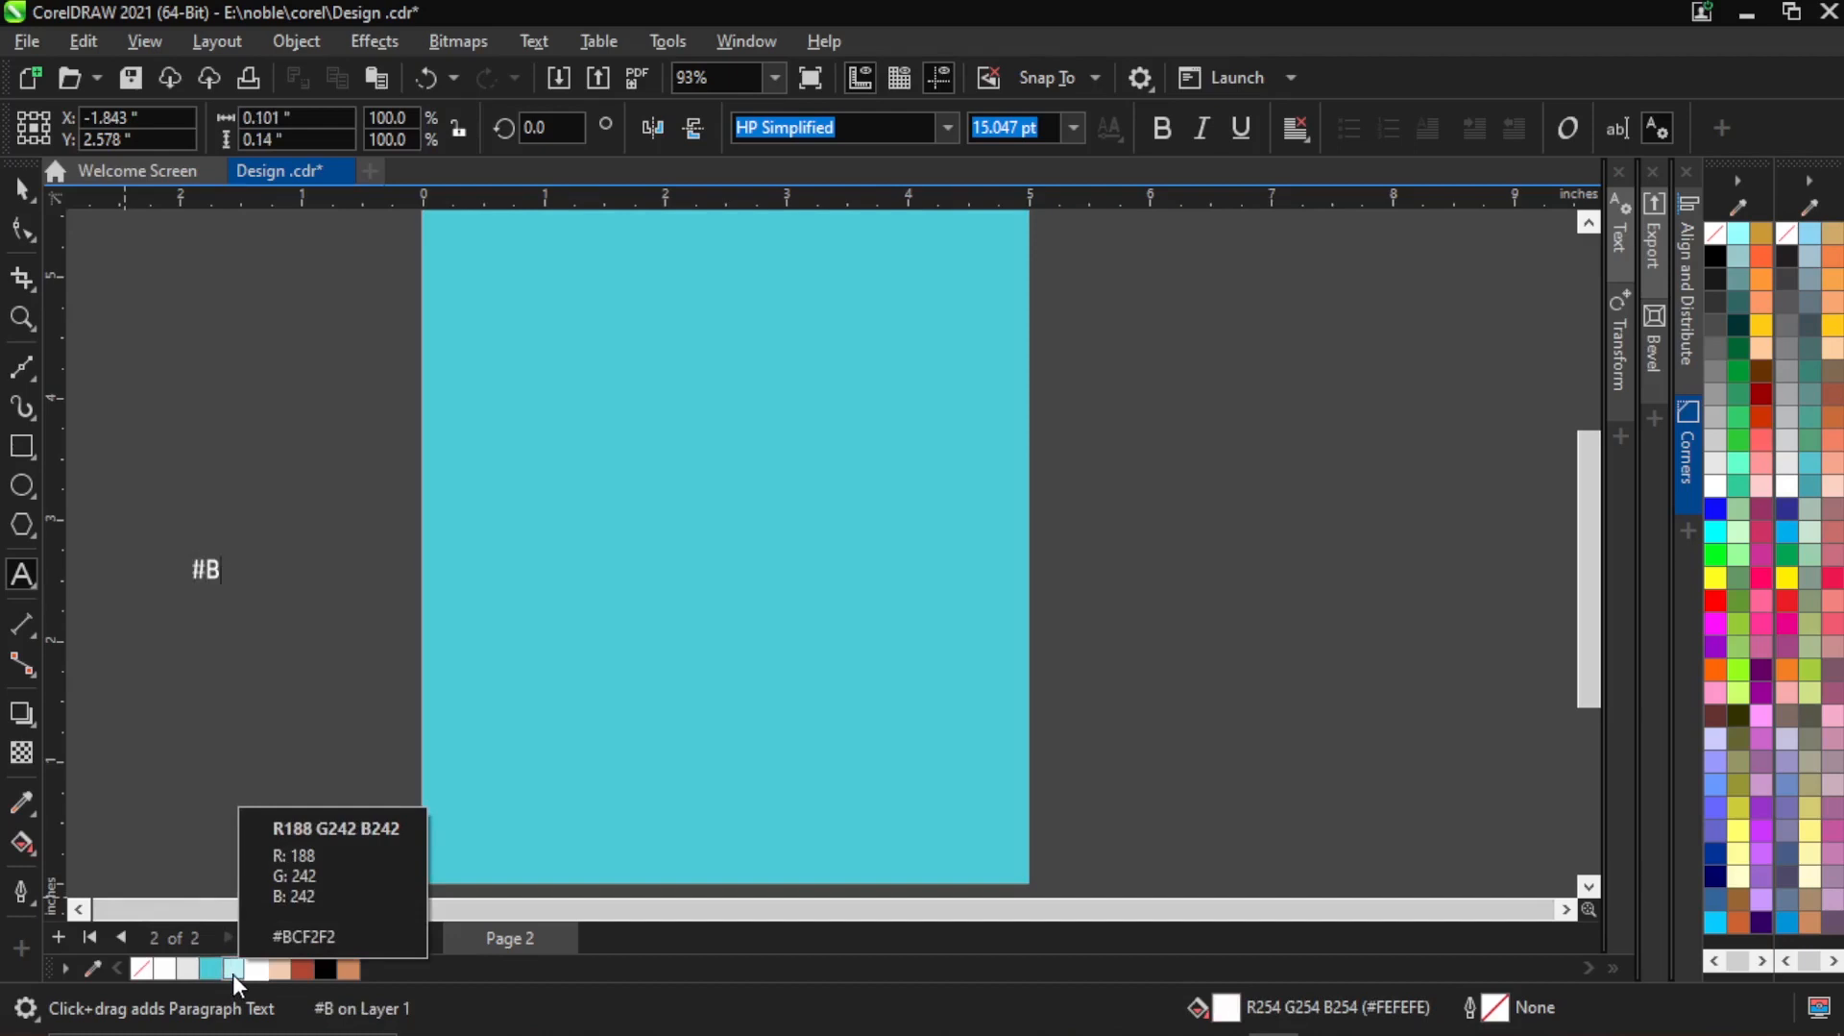
text(CF2F2)
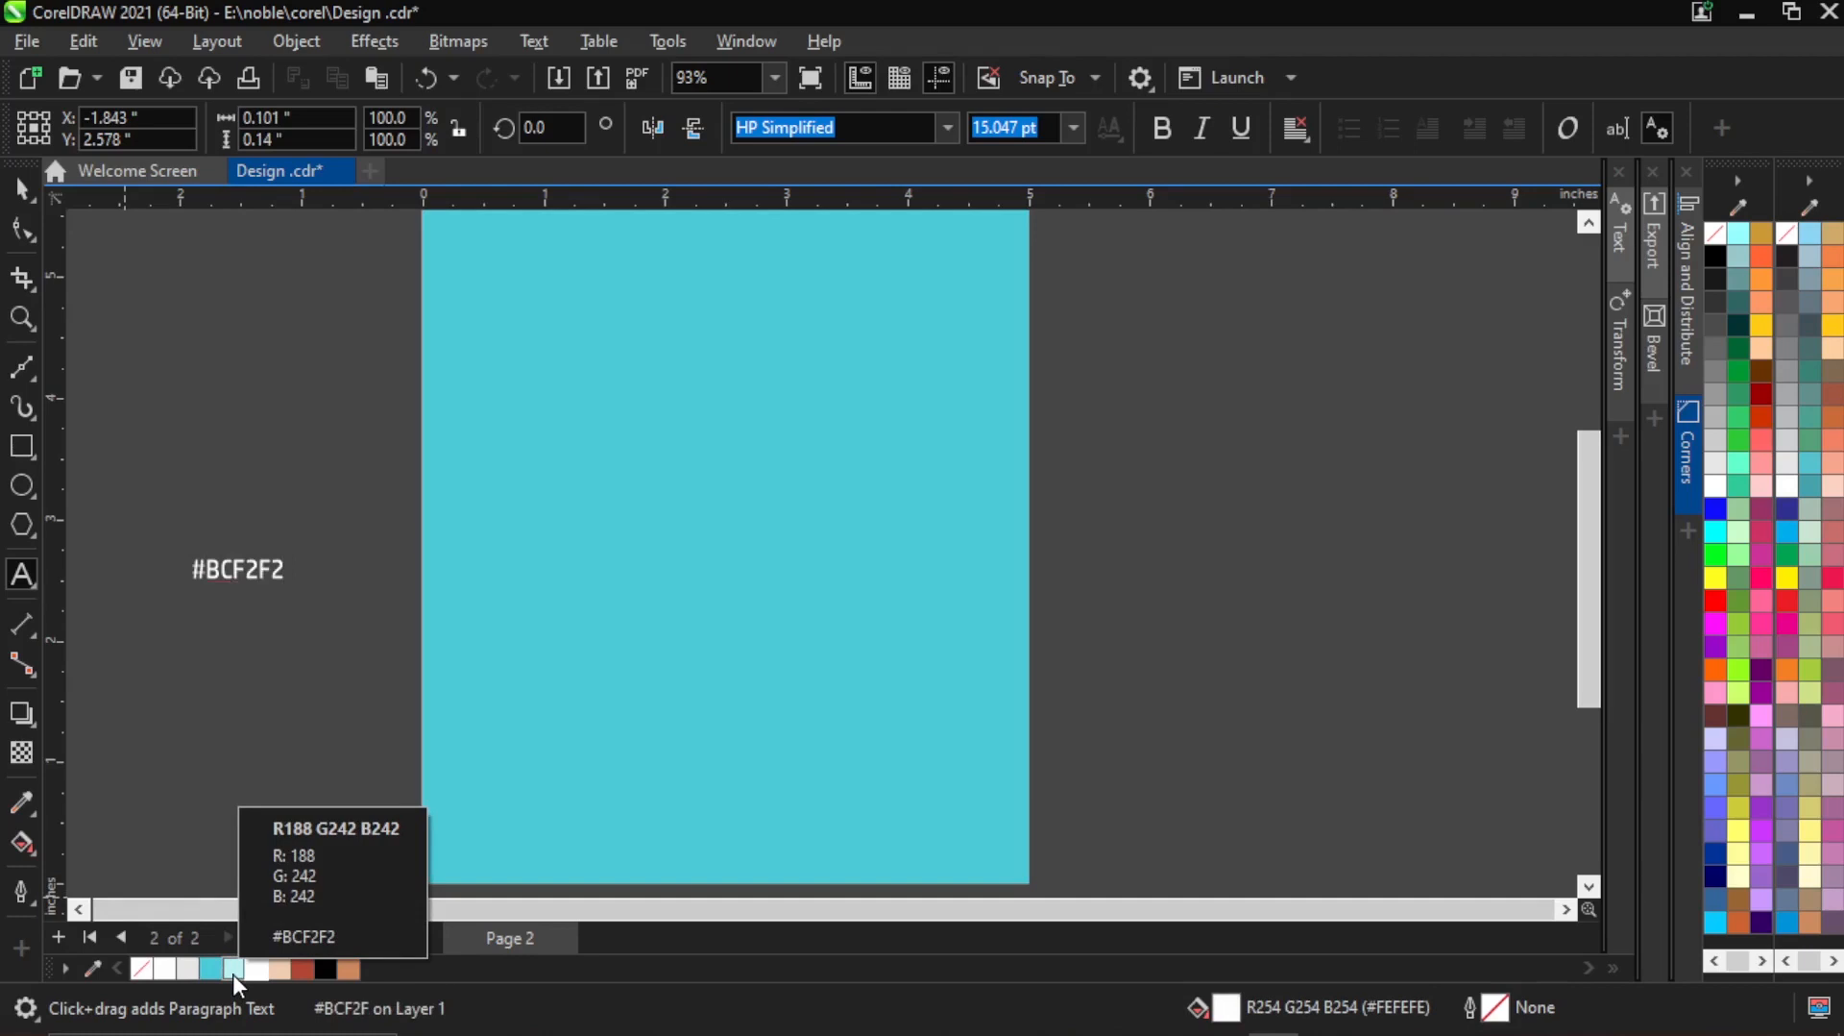
Add the colour code #4DCBD9 as a second line of the text note.
key(Return)
text(#)
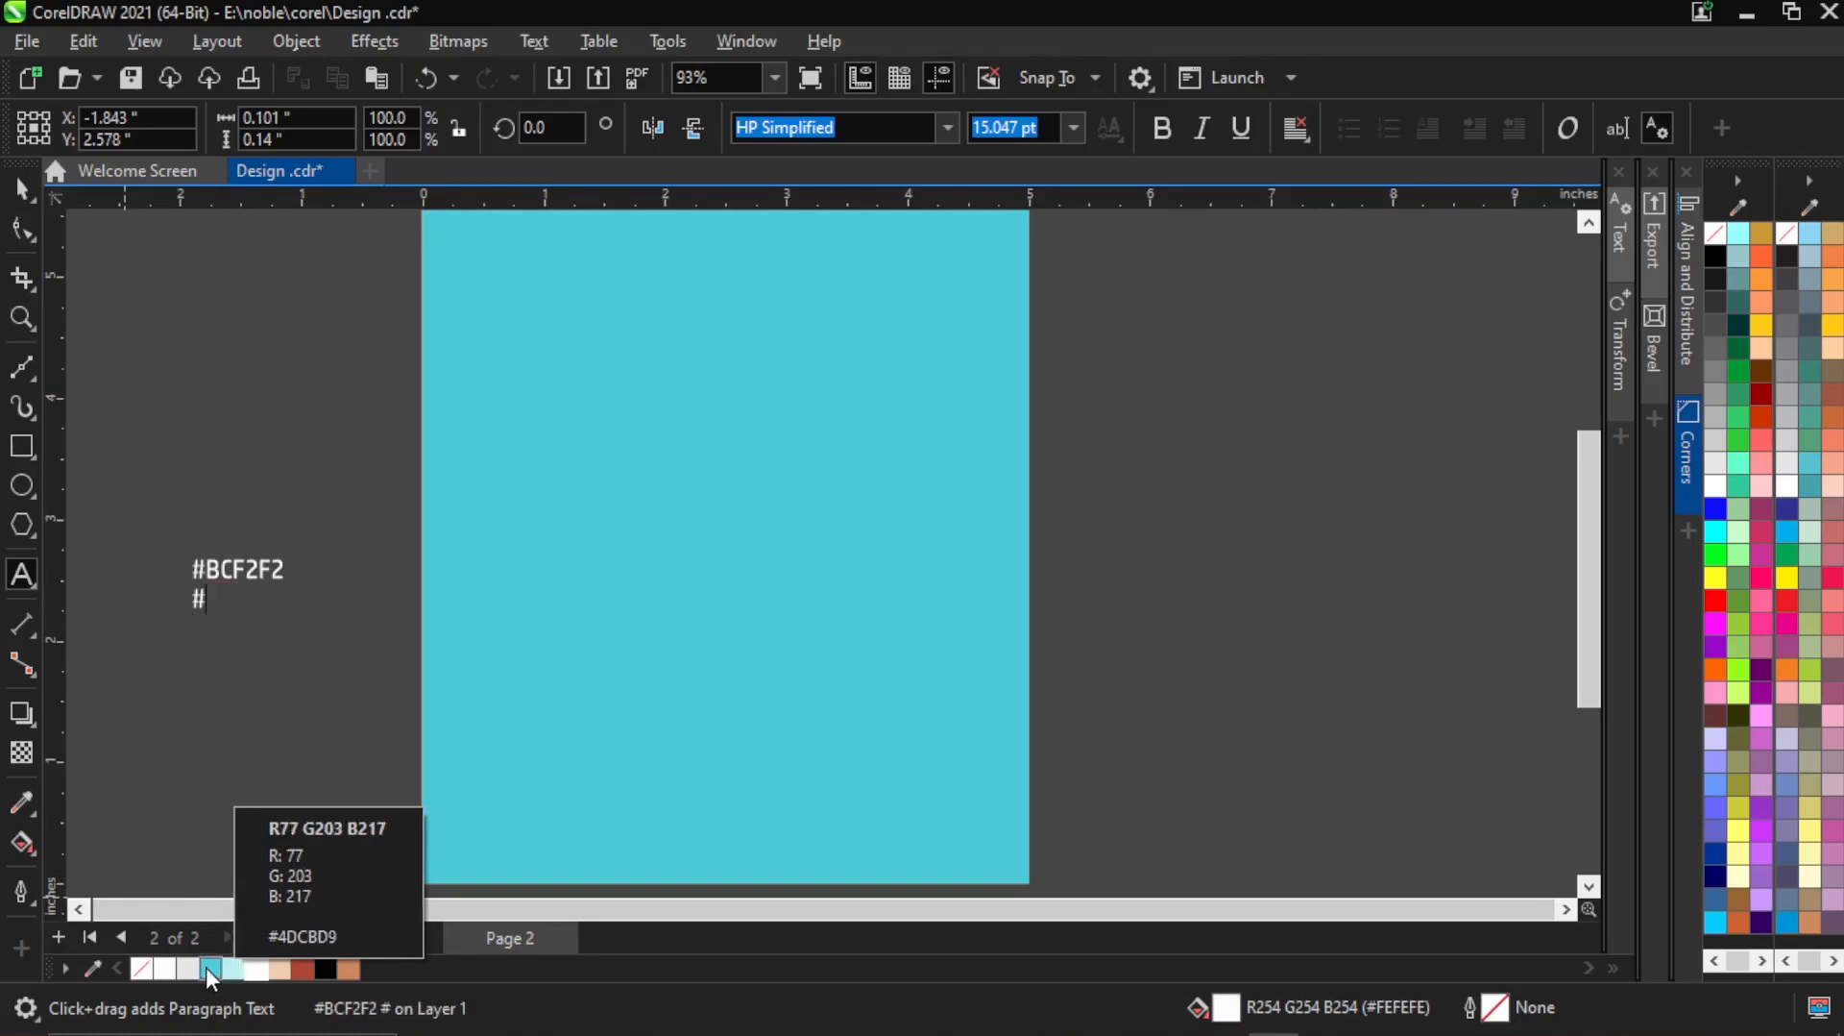
text(4DCB)
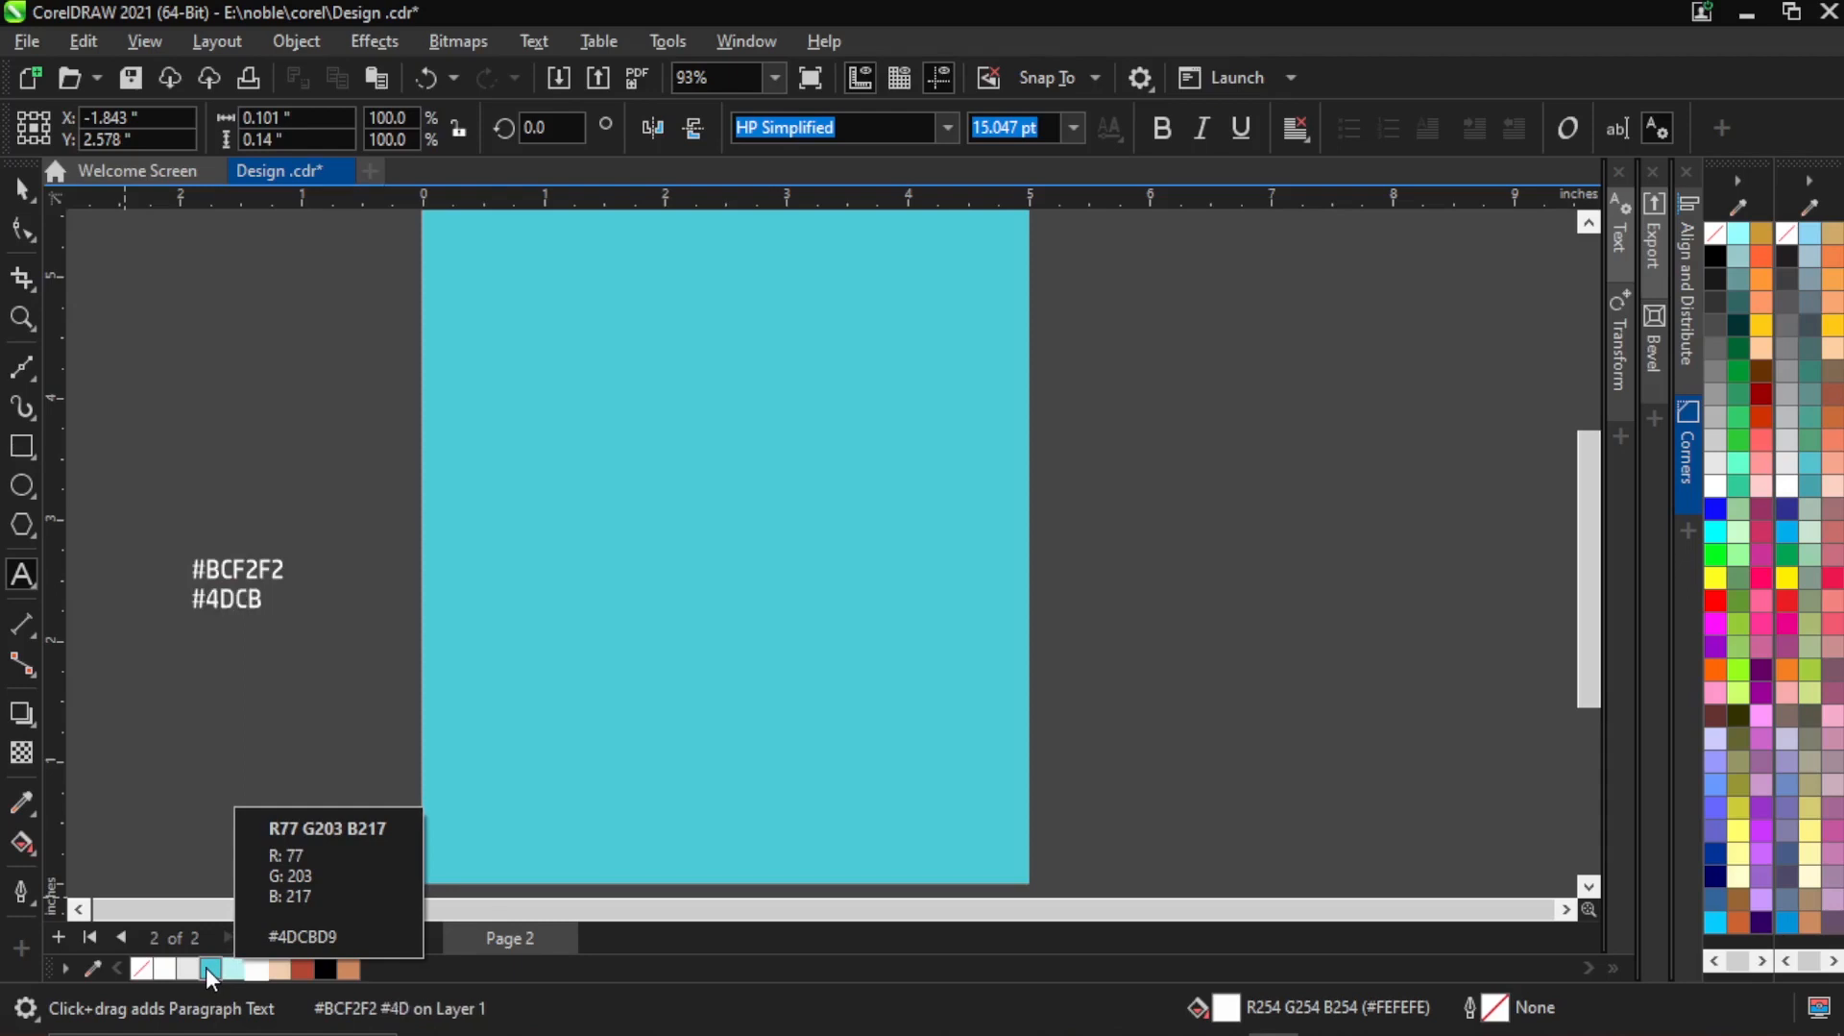
text(D()
key(BackSpace)
text(9)
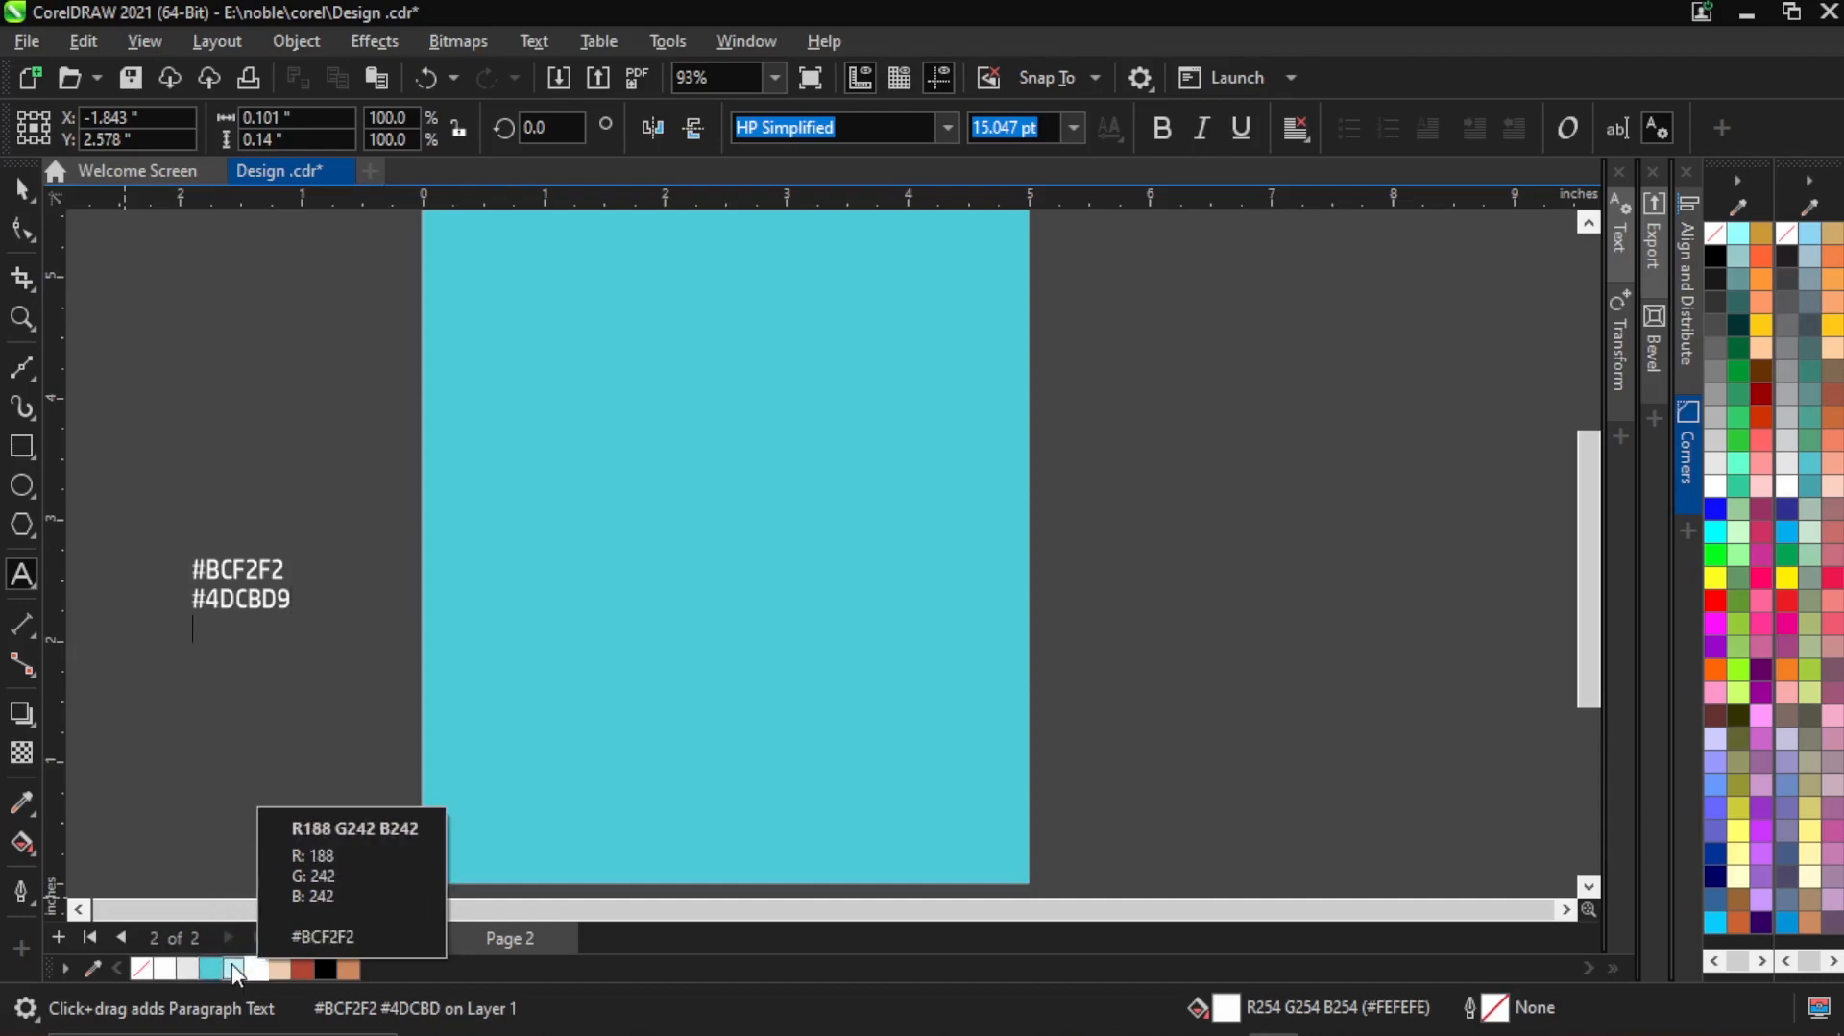
Add the colour codes #BCF2F2 and #B14835 as the third and fourth lines and finish the text note.
text(#BC)
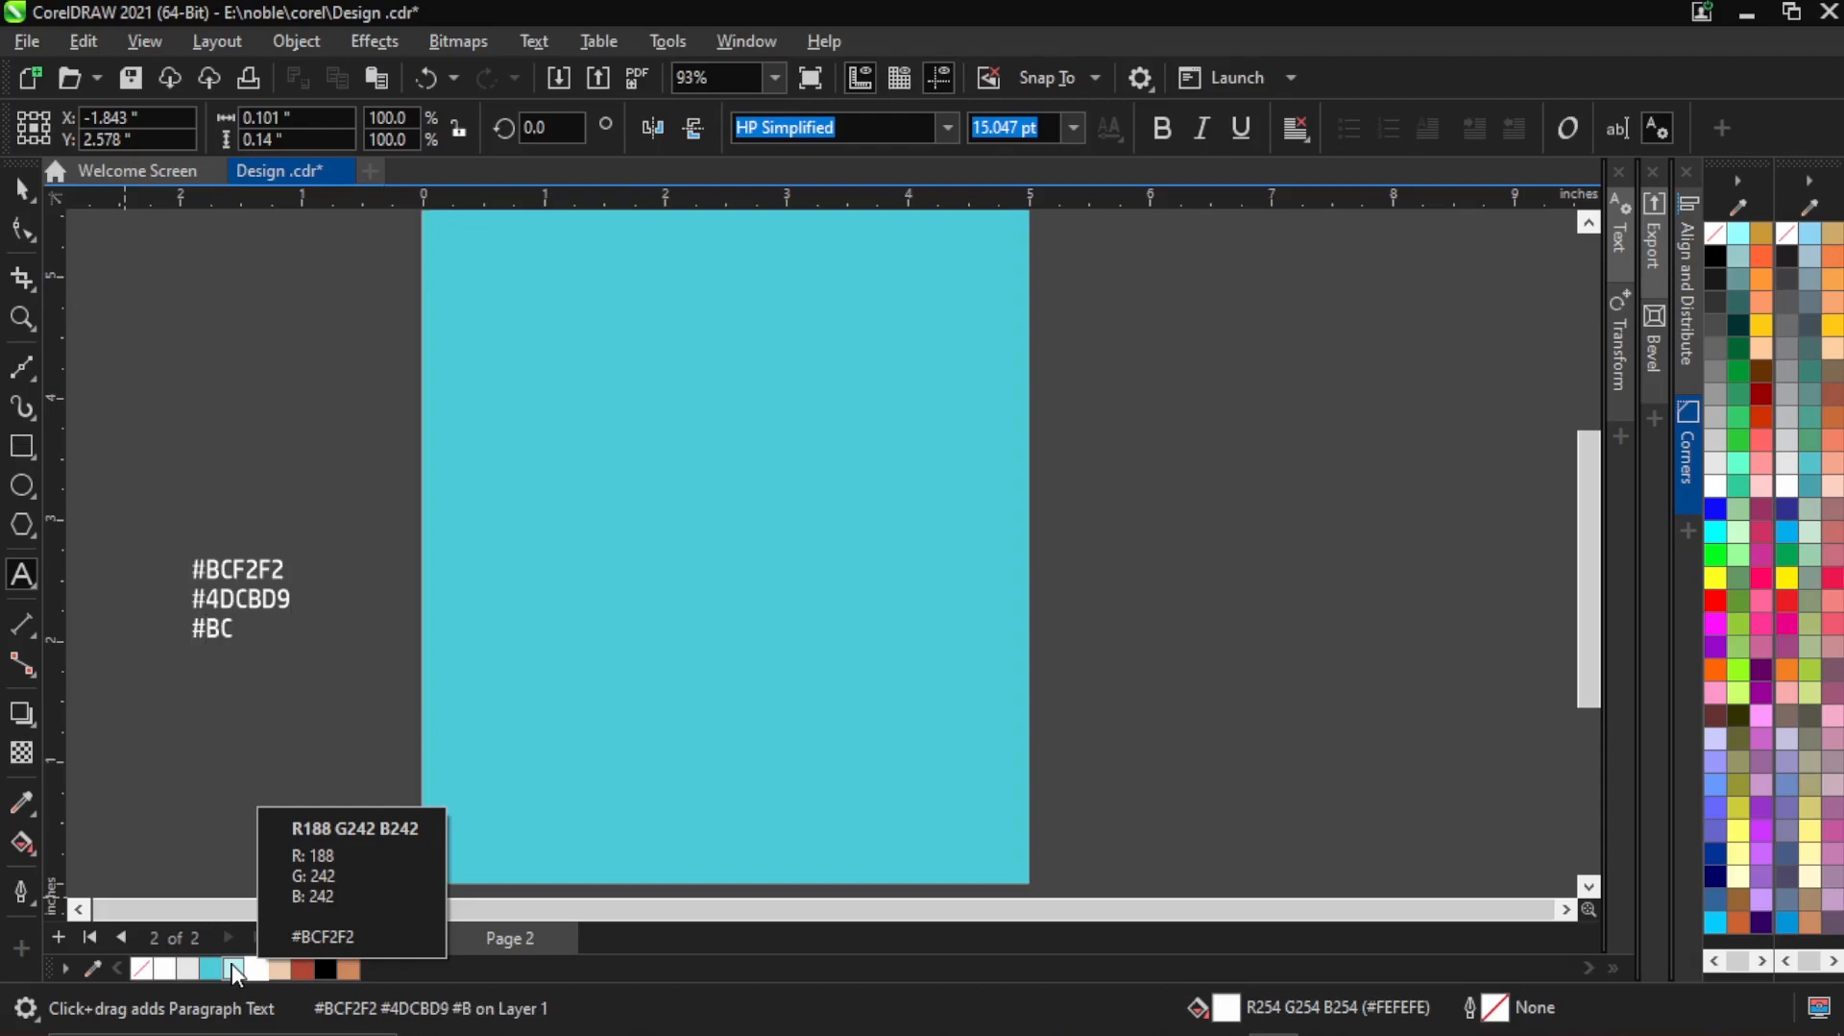
text(F2F2 )
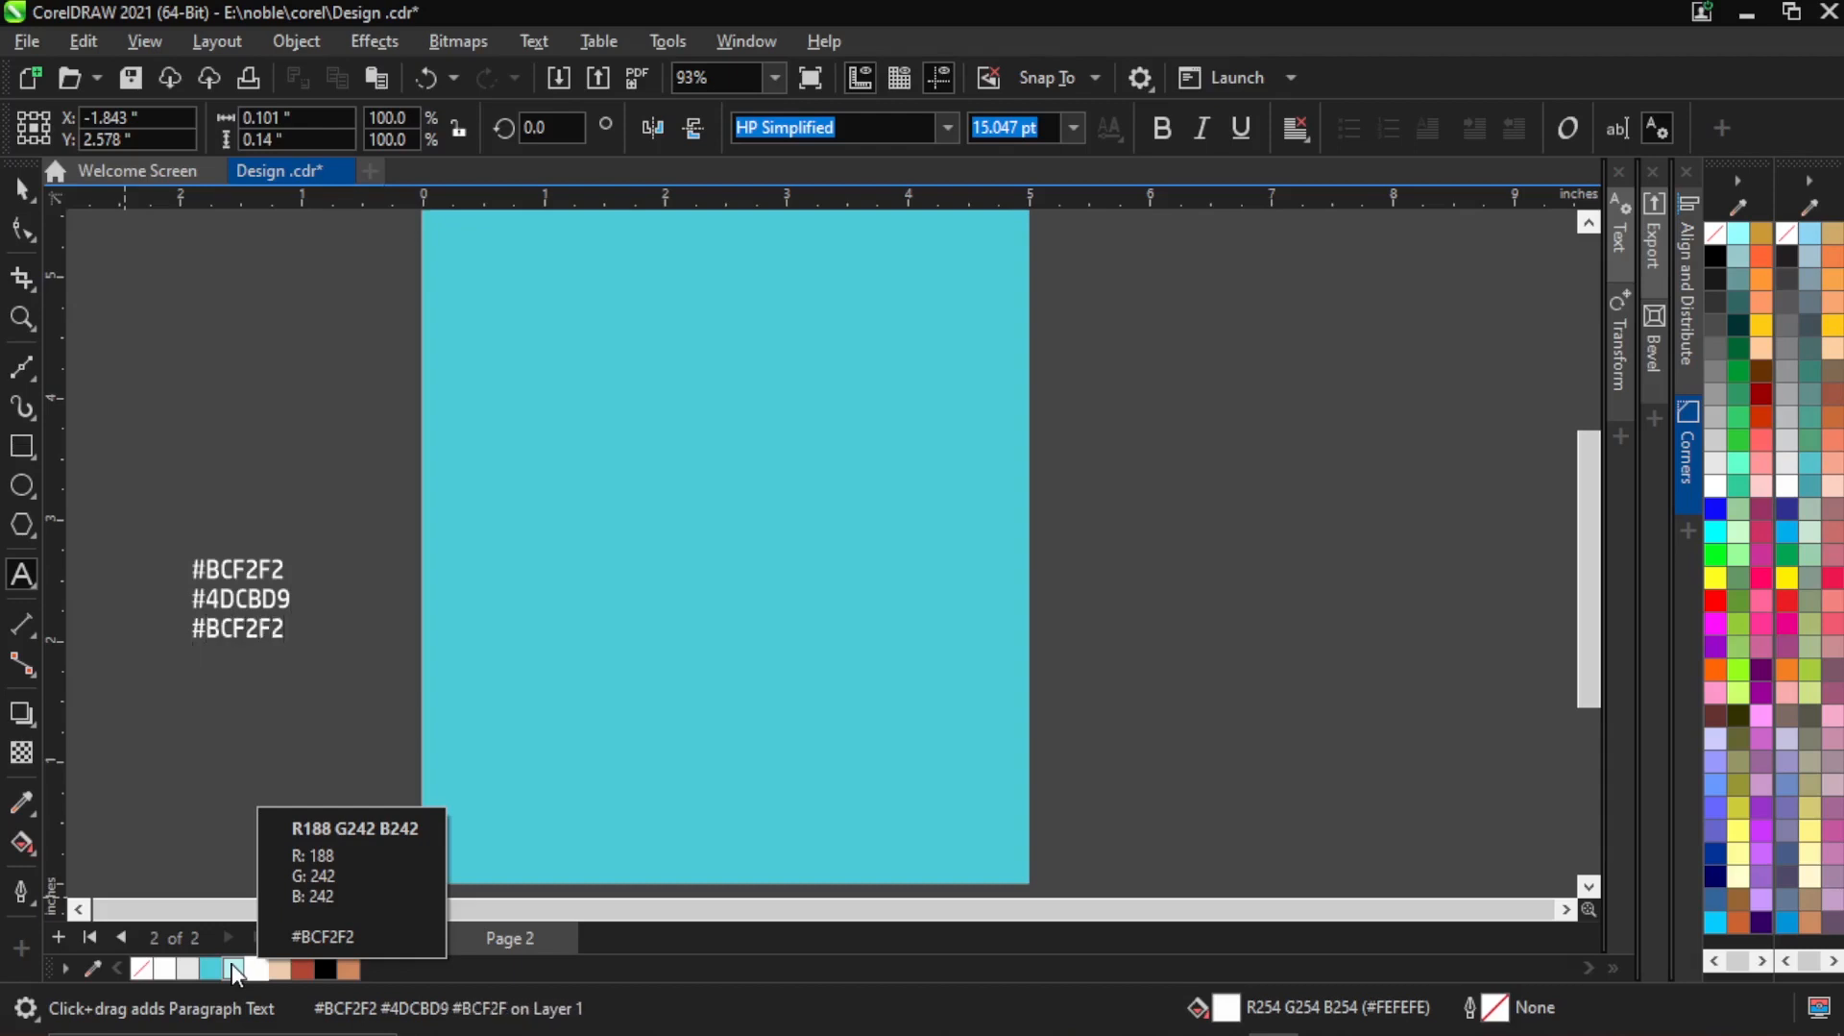
text(#)
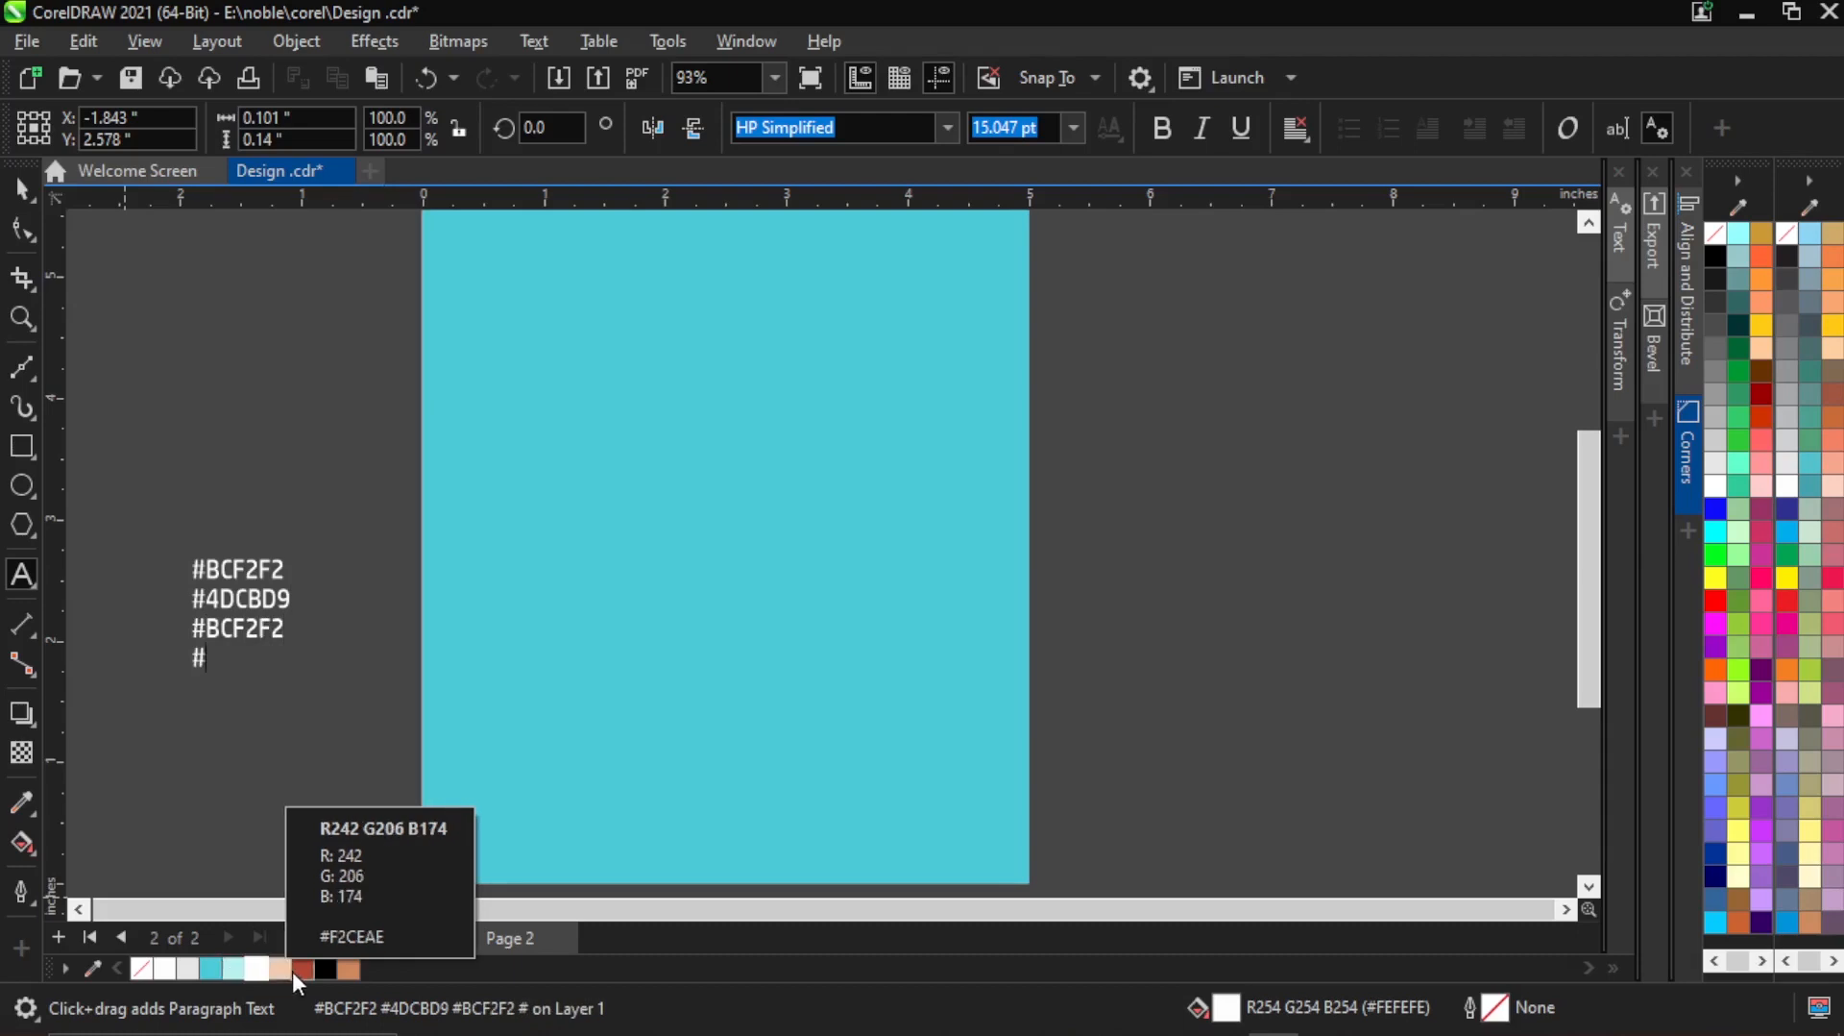
mouse_move(294, 972)
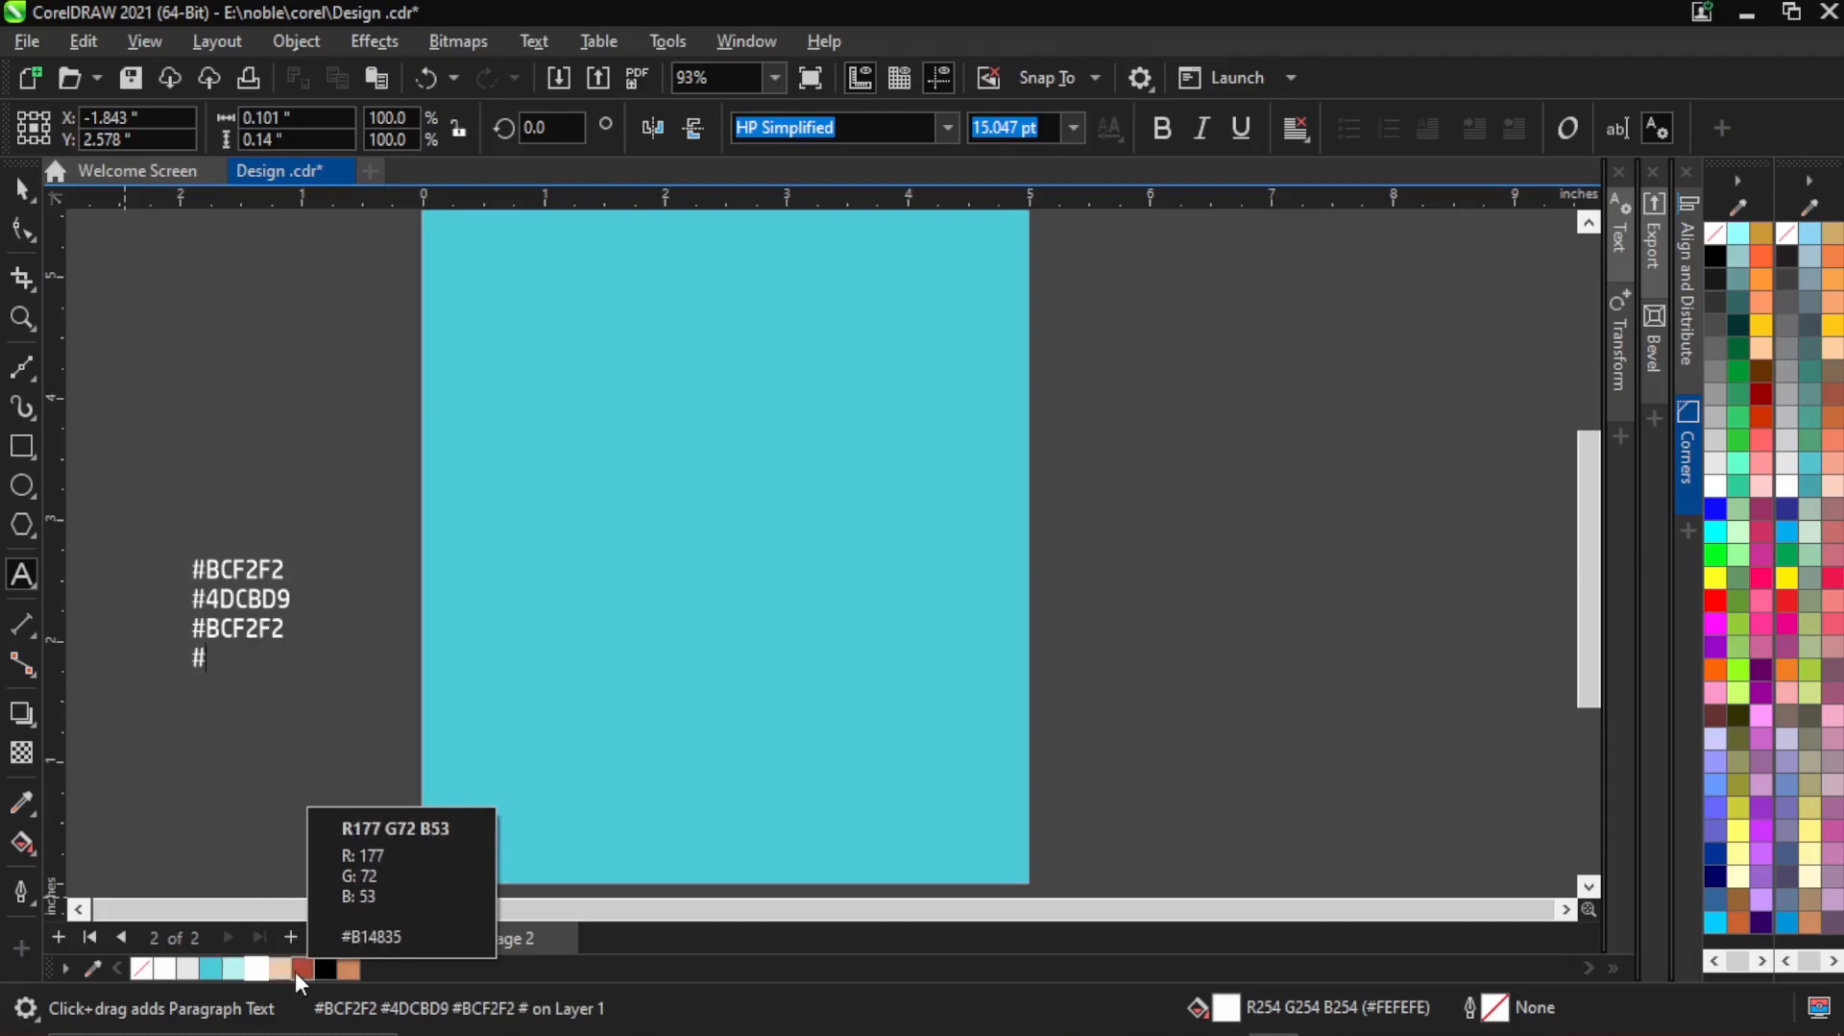
text(b)
key(BackSpace)
text(B14835)
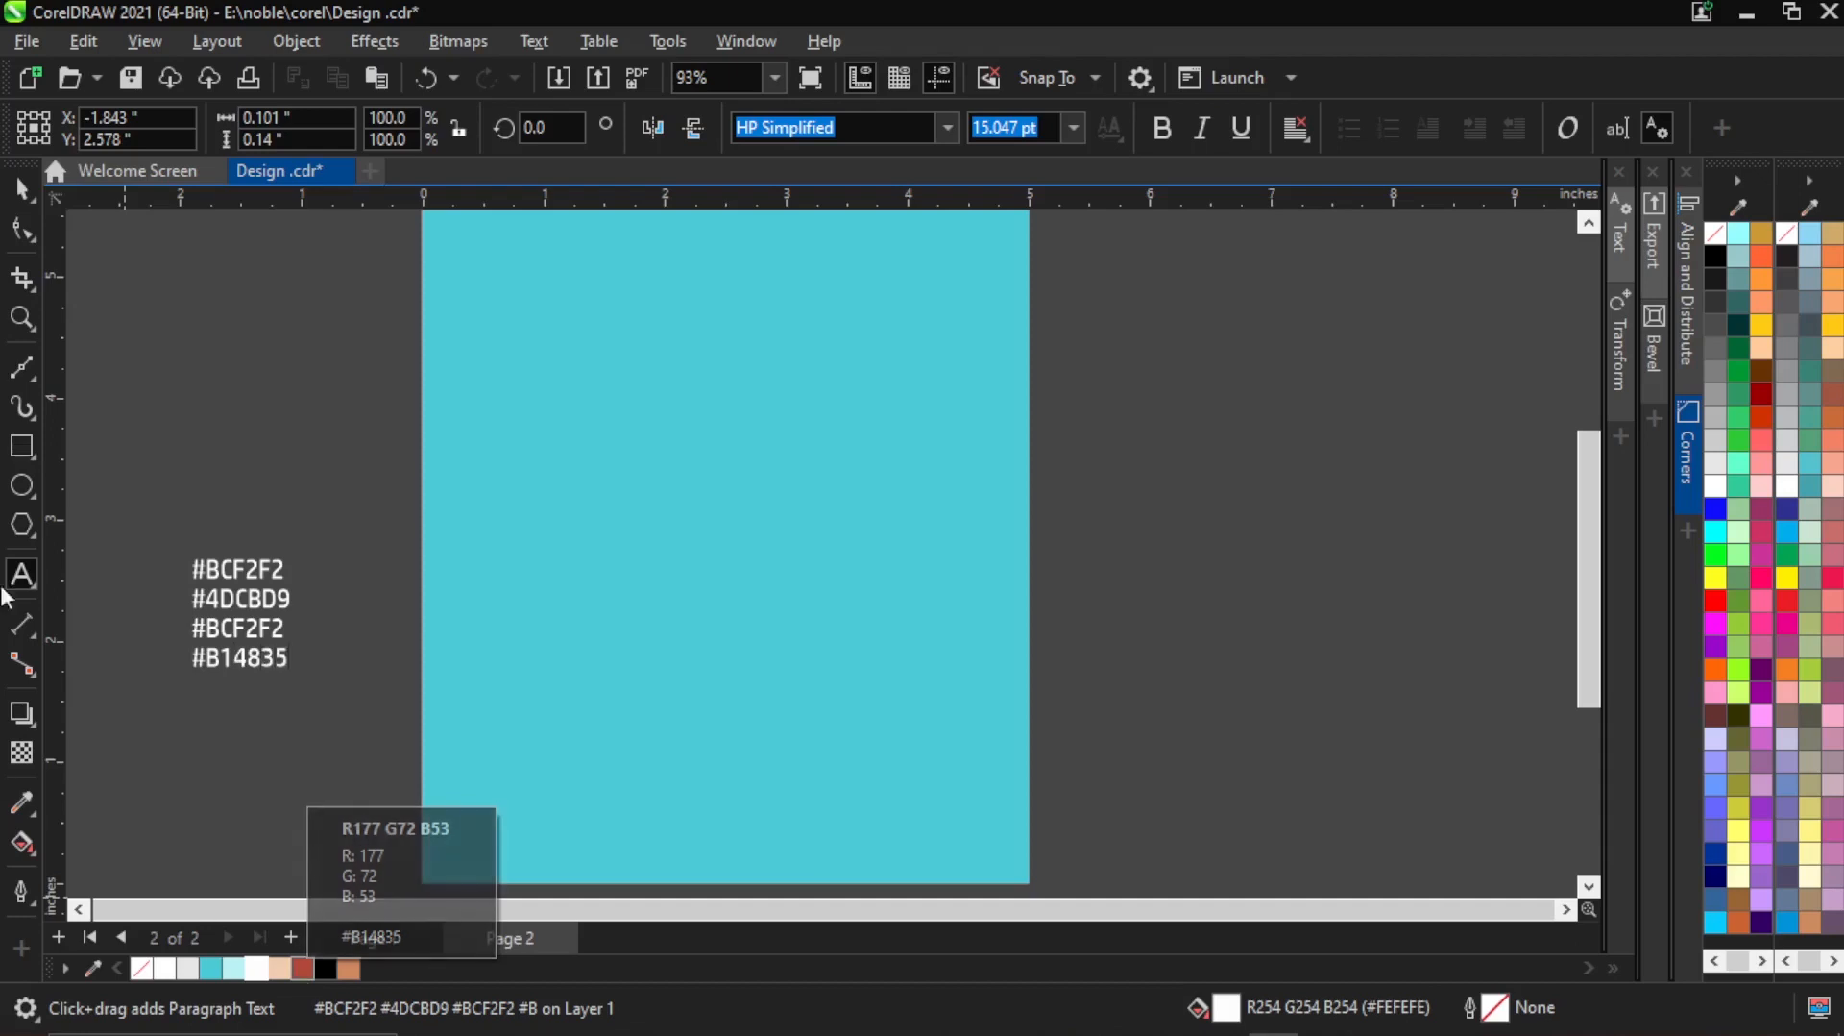
click(21, 190)
click(251, 686)
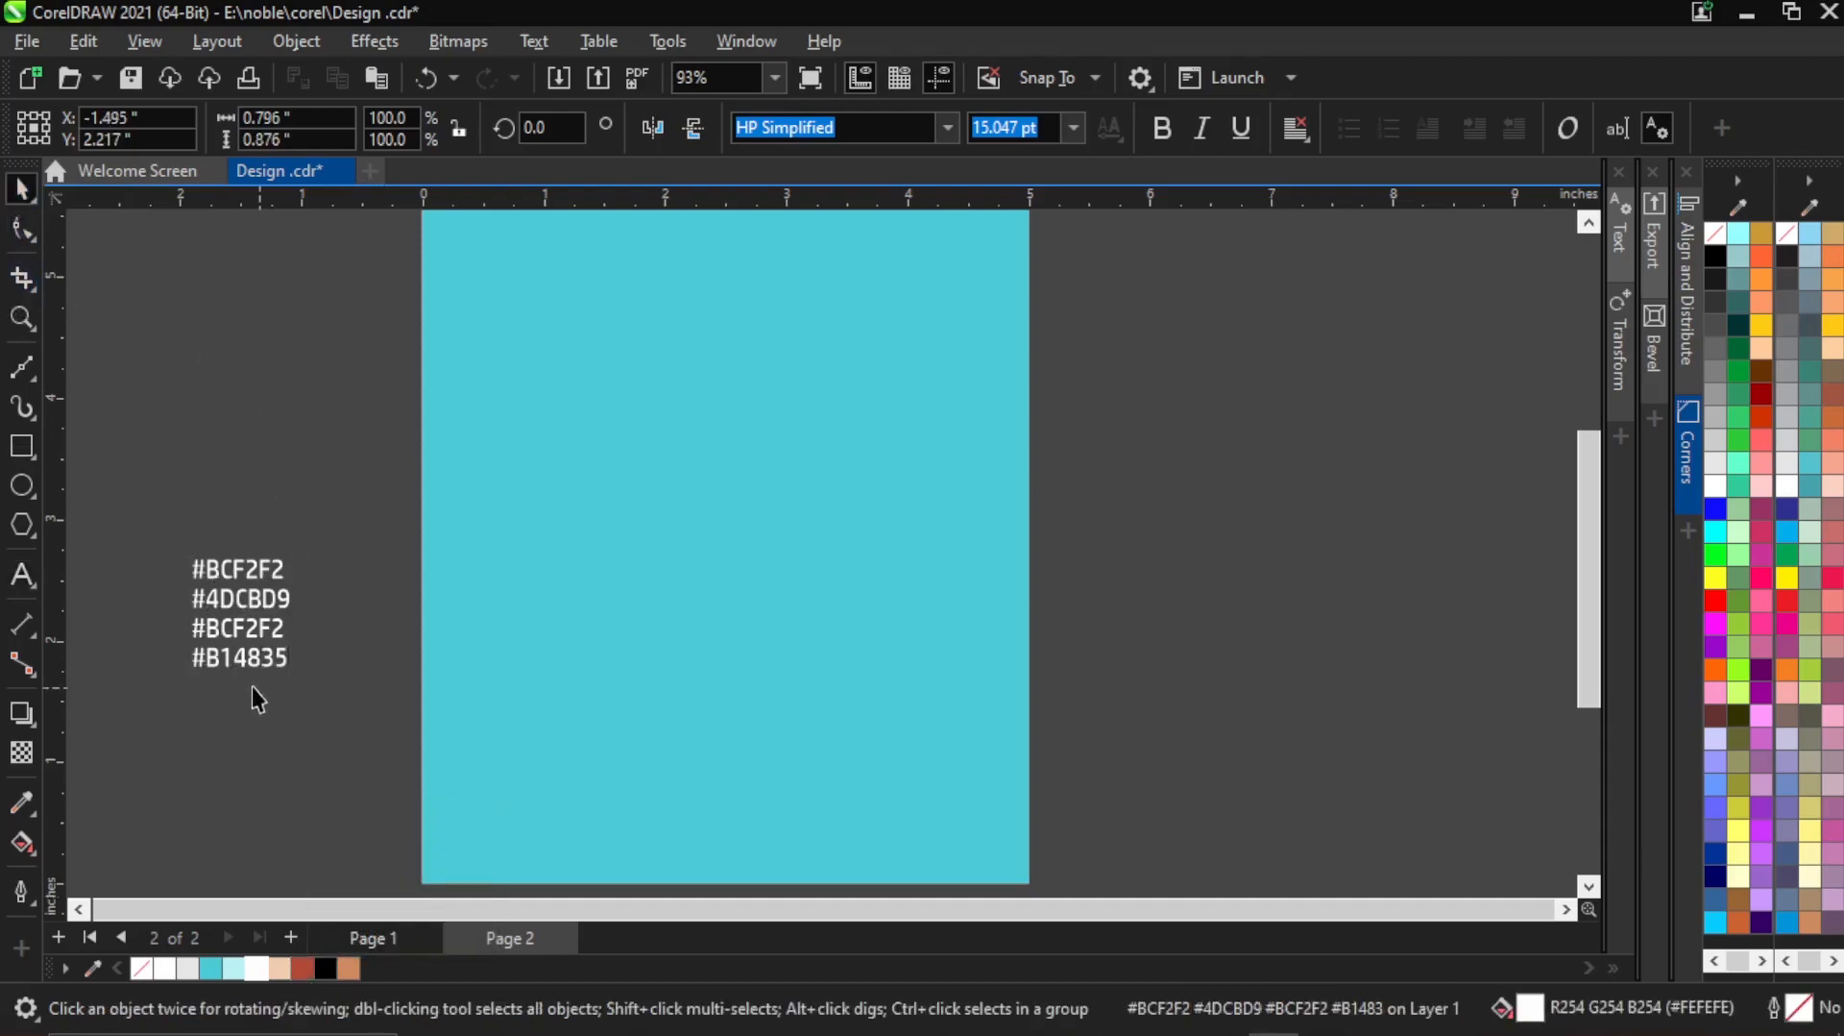
Compare the colour codes in the text note with the swatches of the document palette.
scroll(221, 666, up, 1)
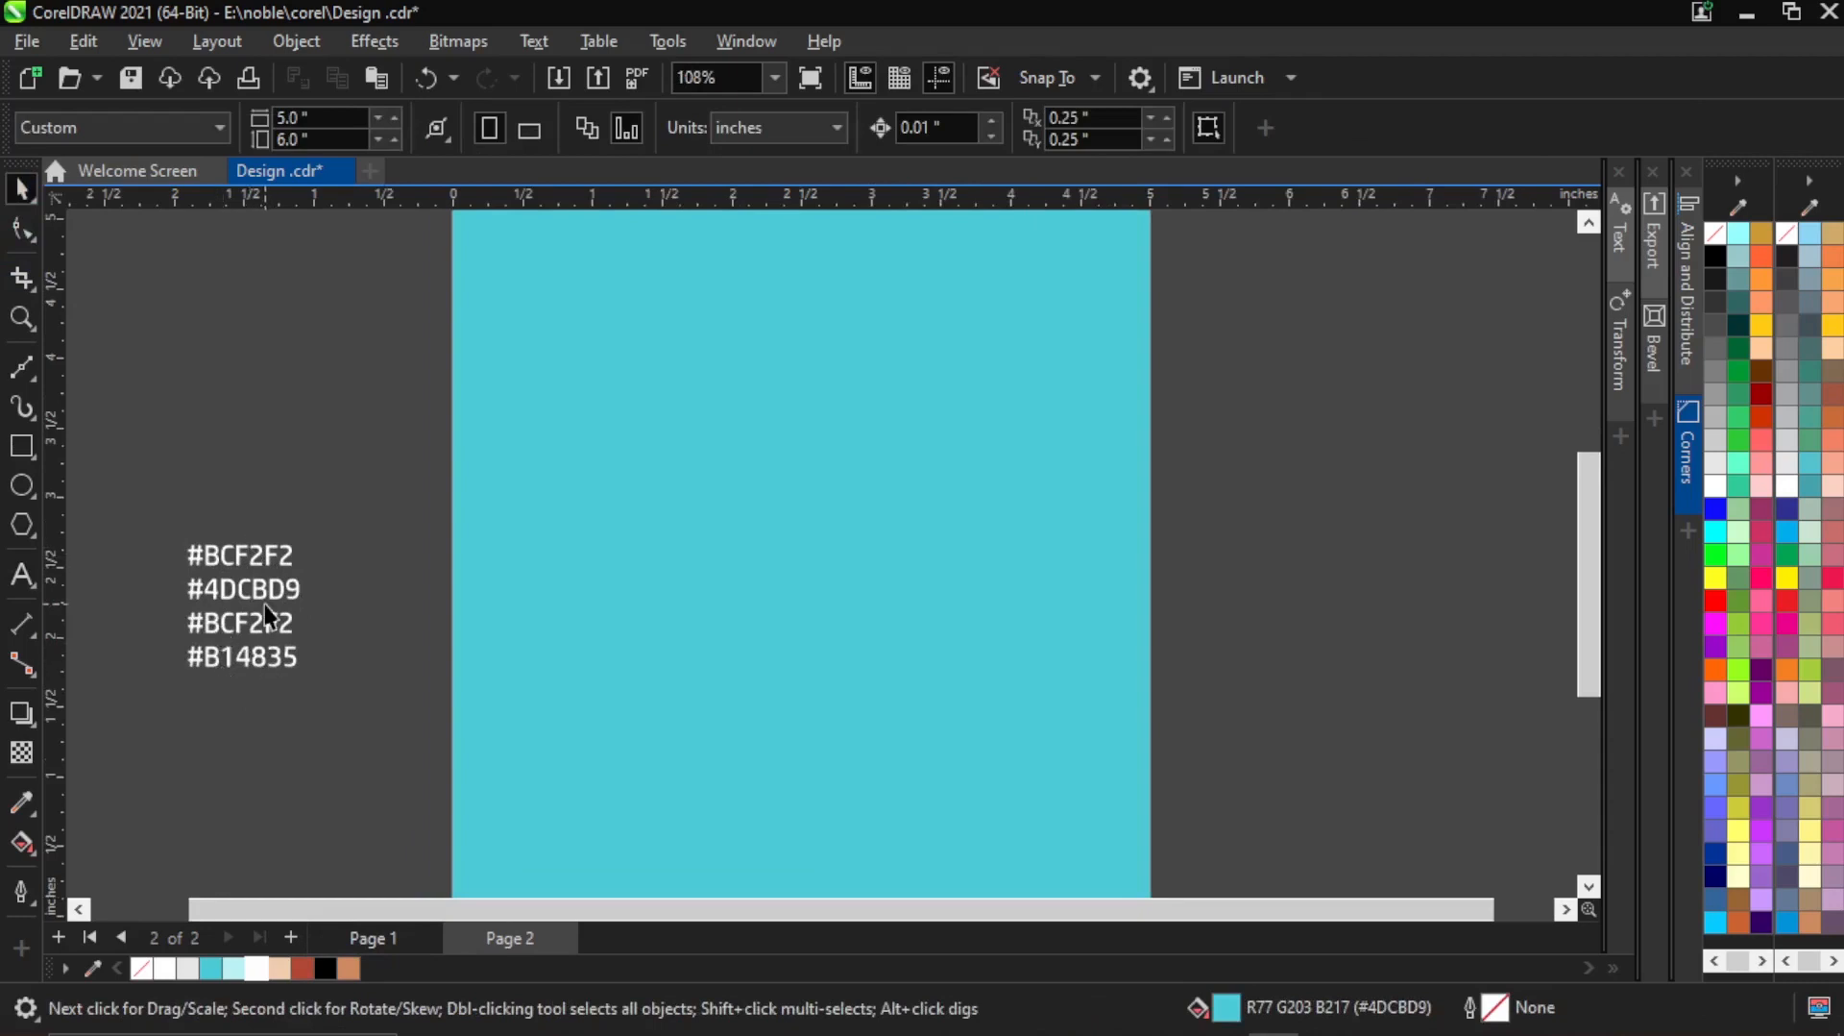
scroll(266, 615, down, 2)
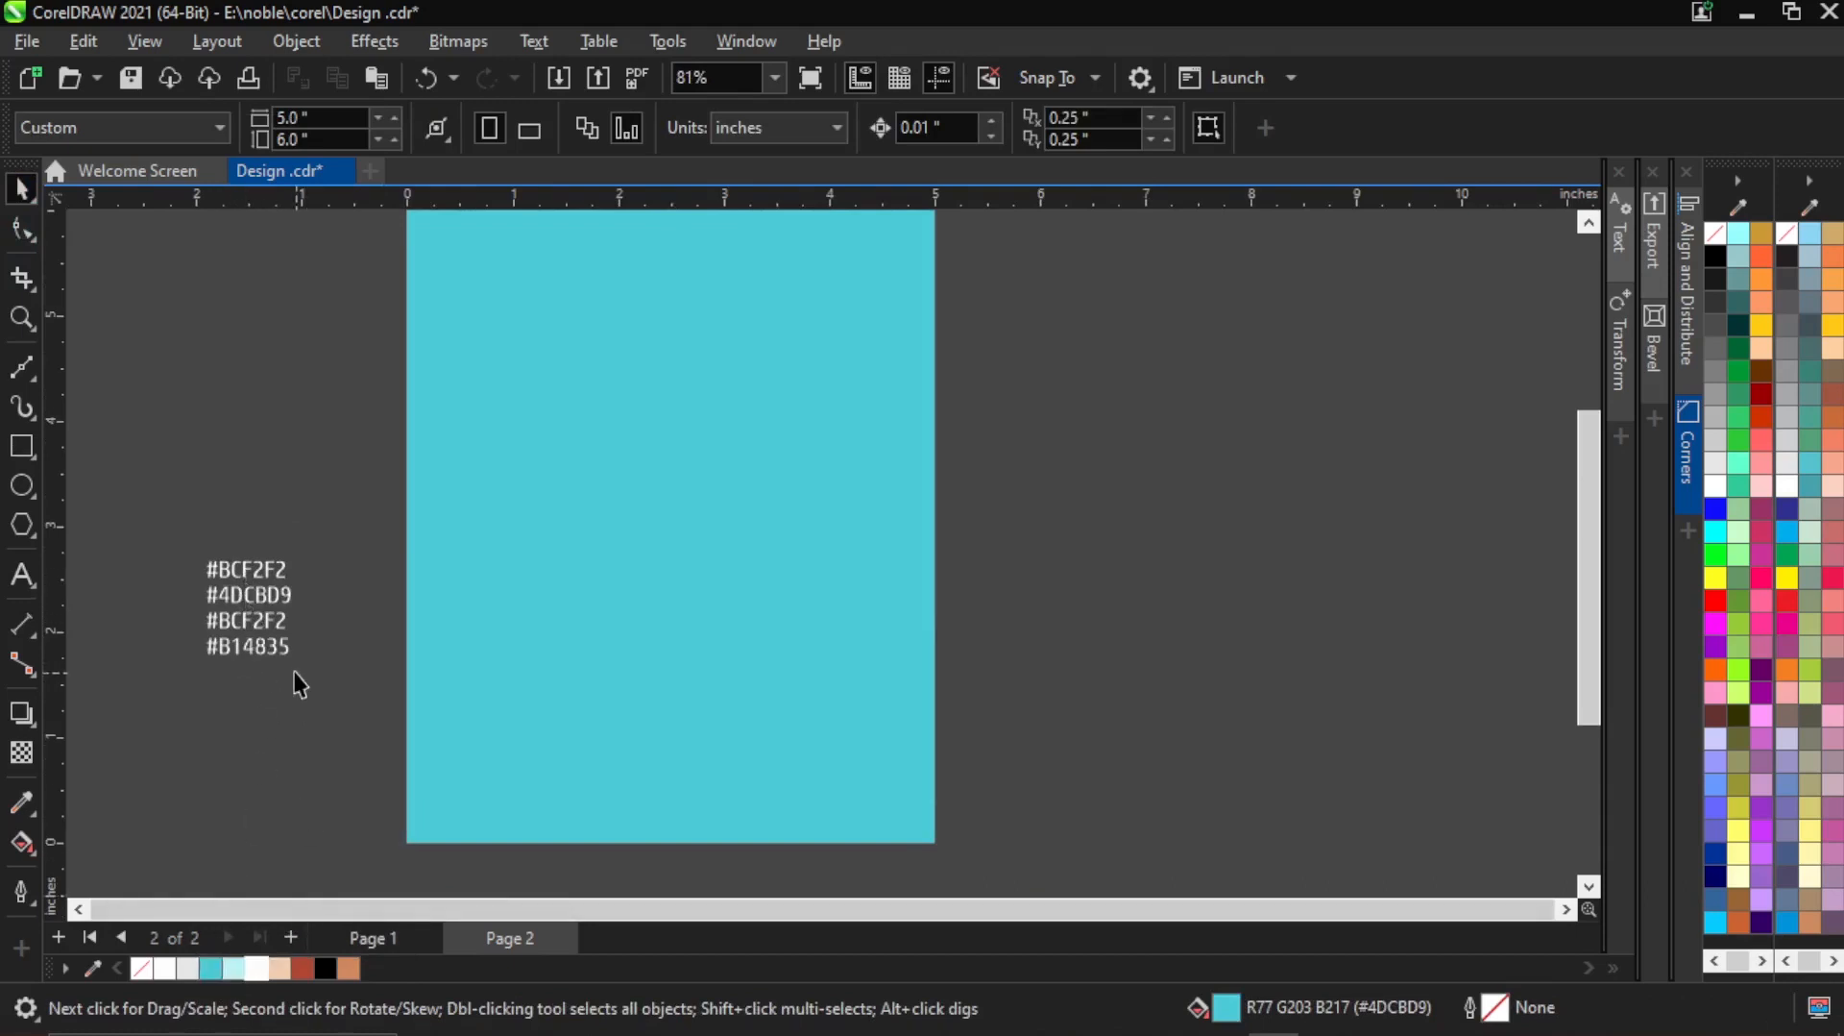
mouse_move(215, 967)
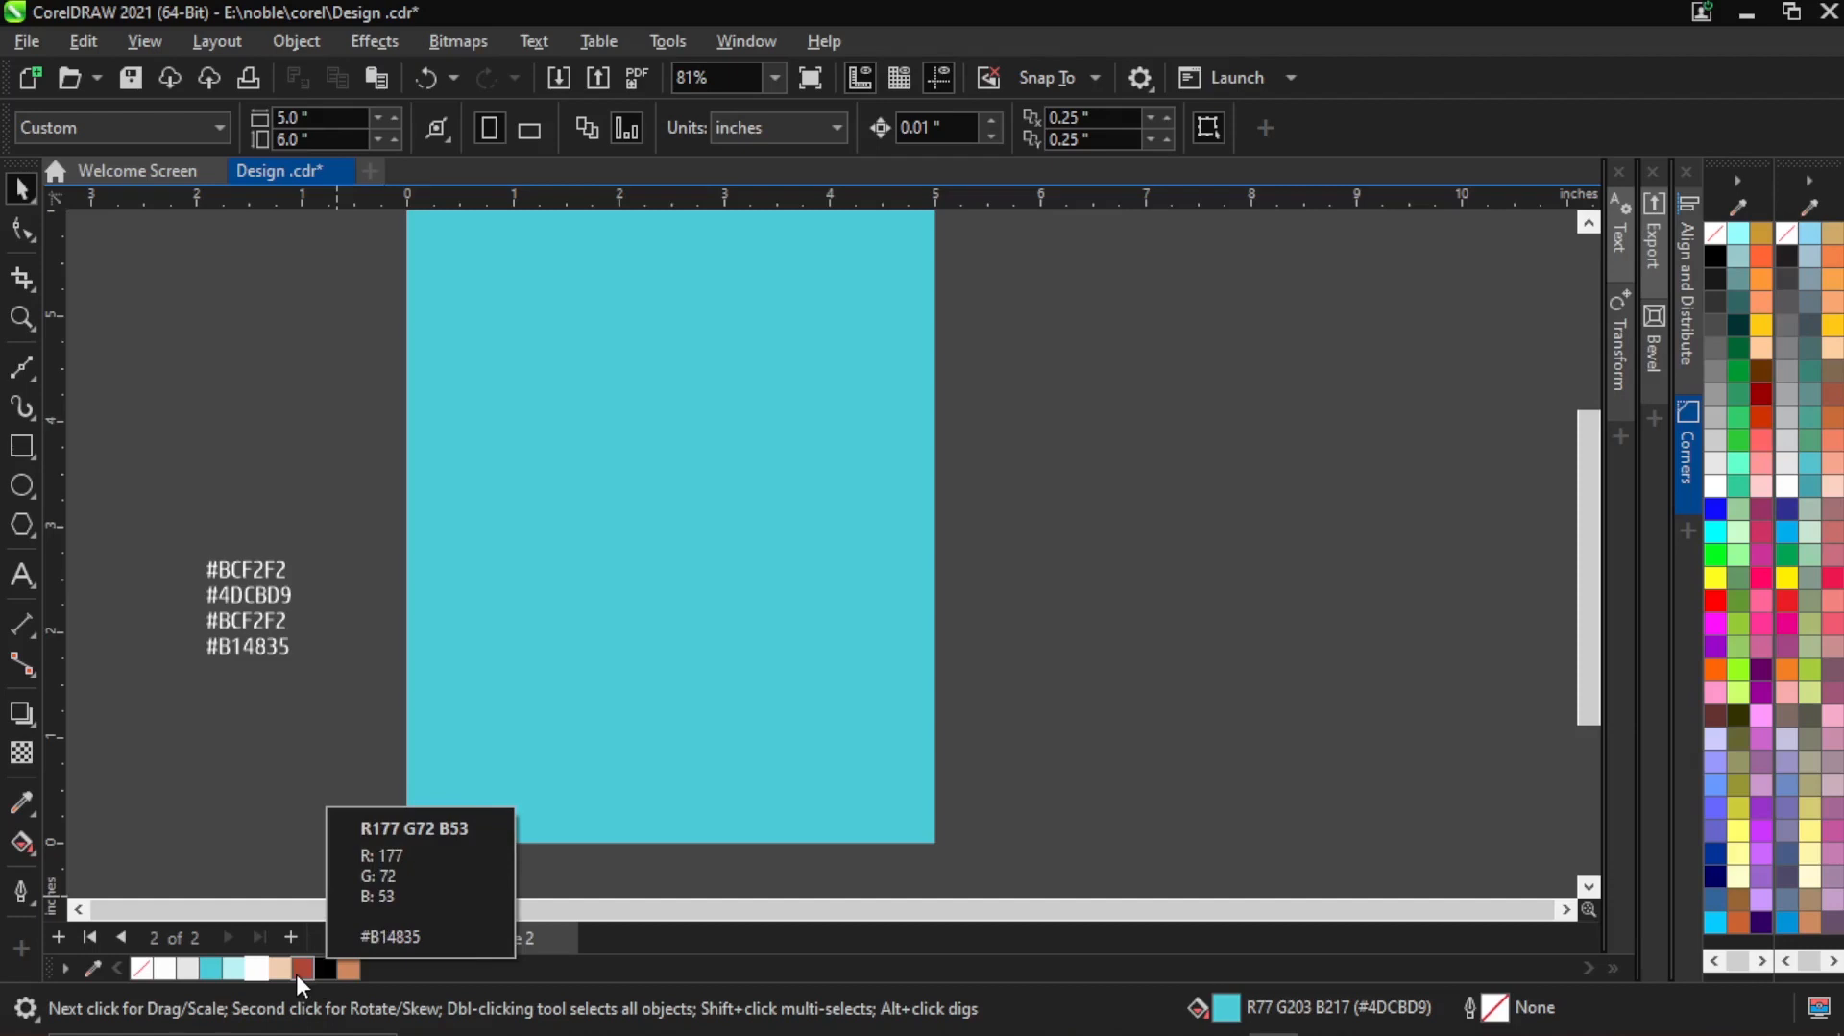
click(242, 602)
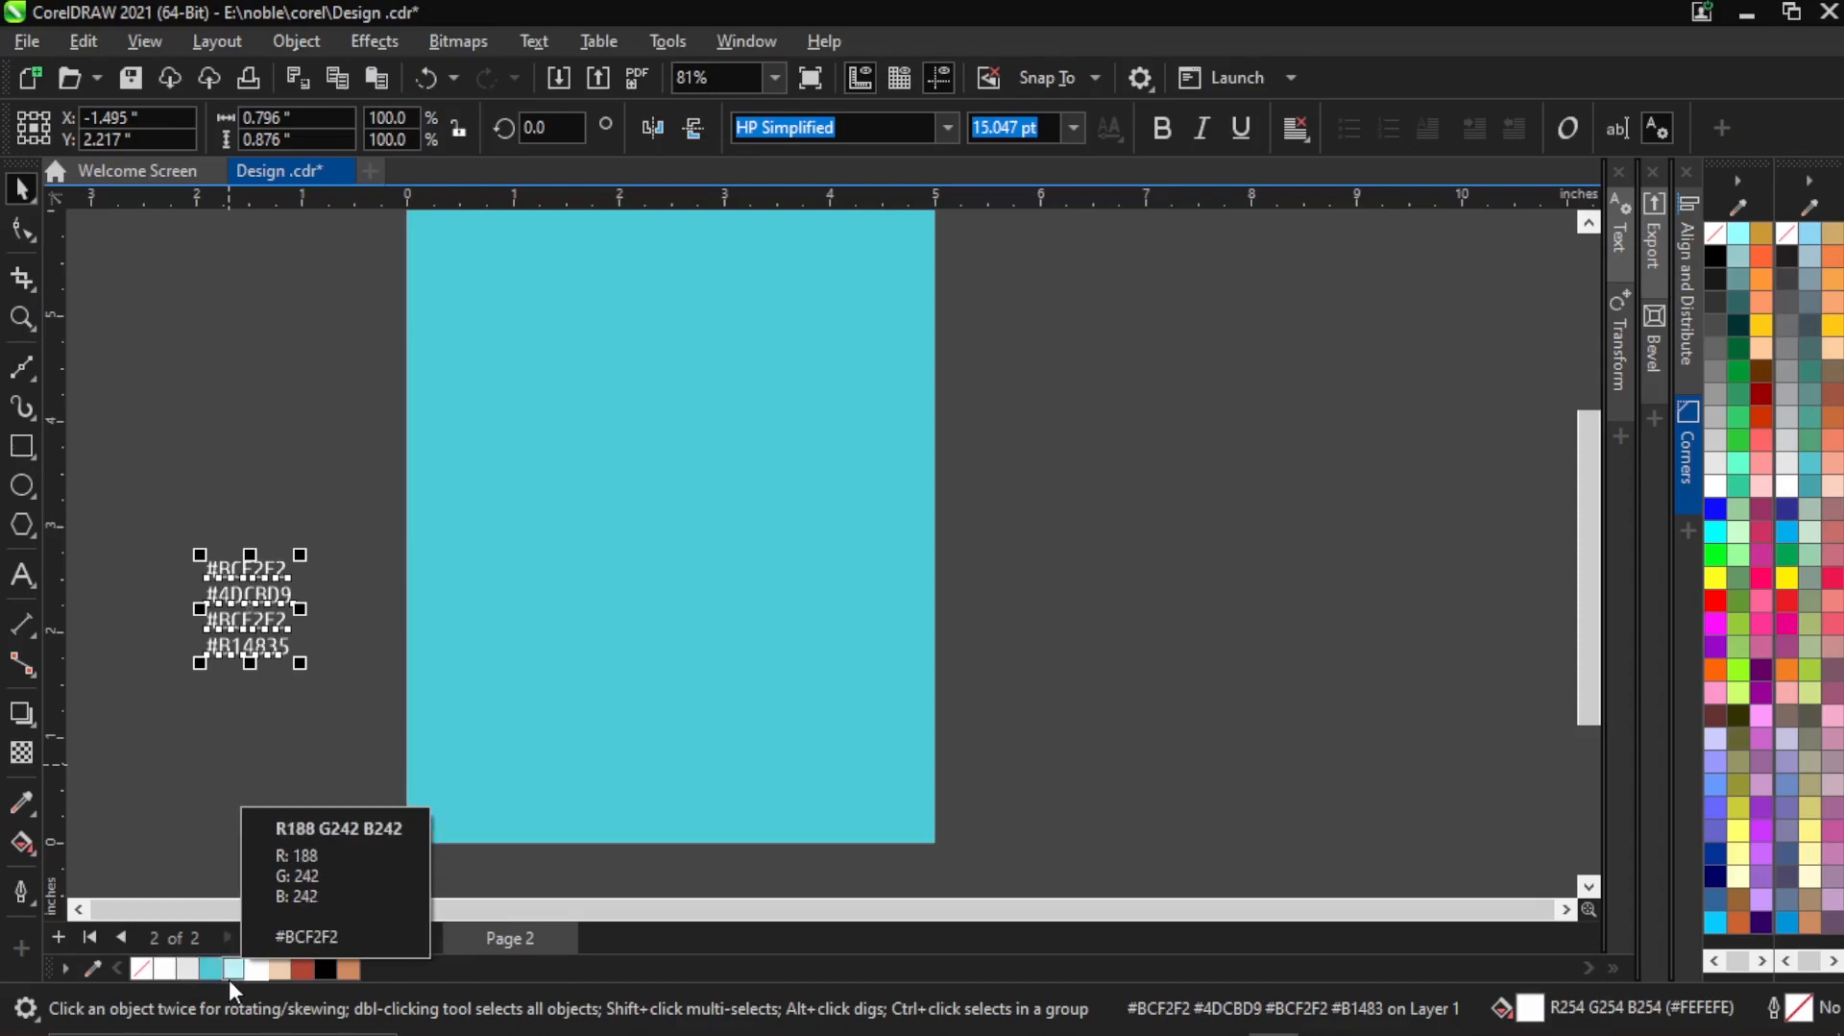
click(317, 711)
scroll(259, 630, up, 1)
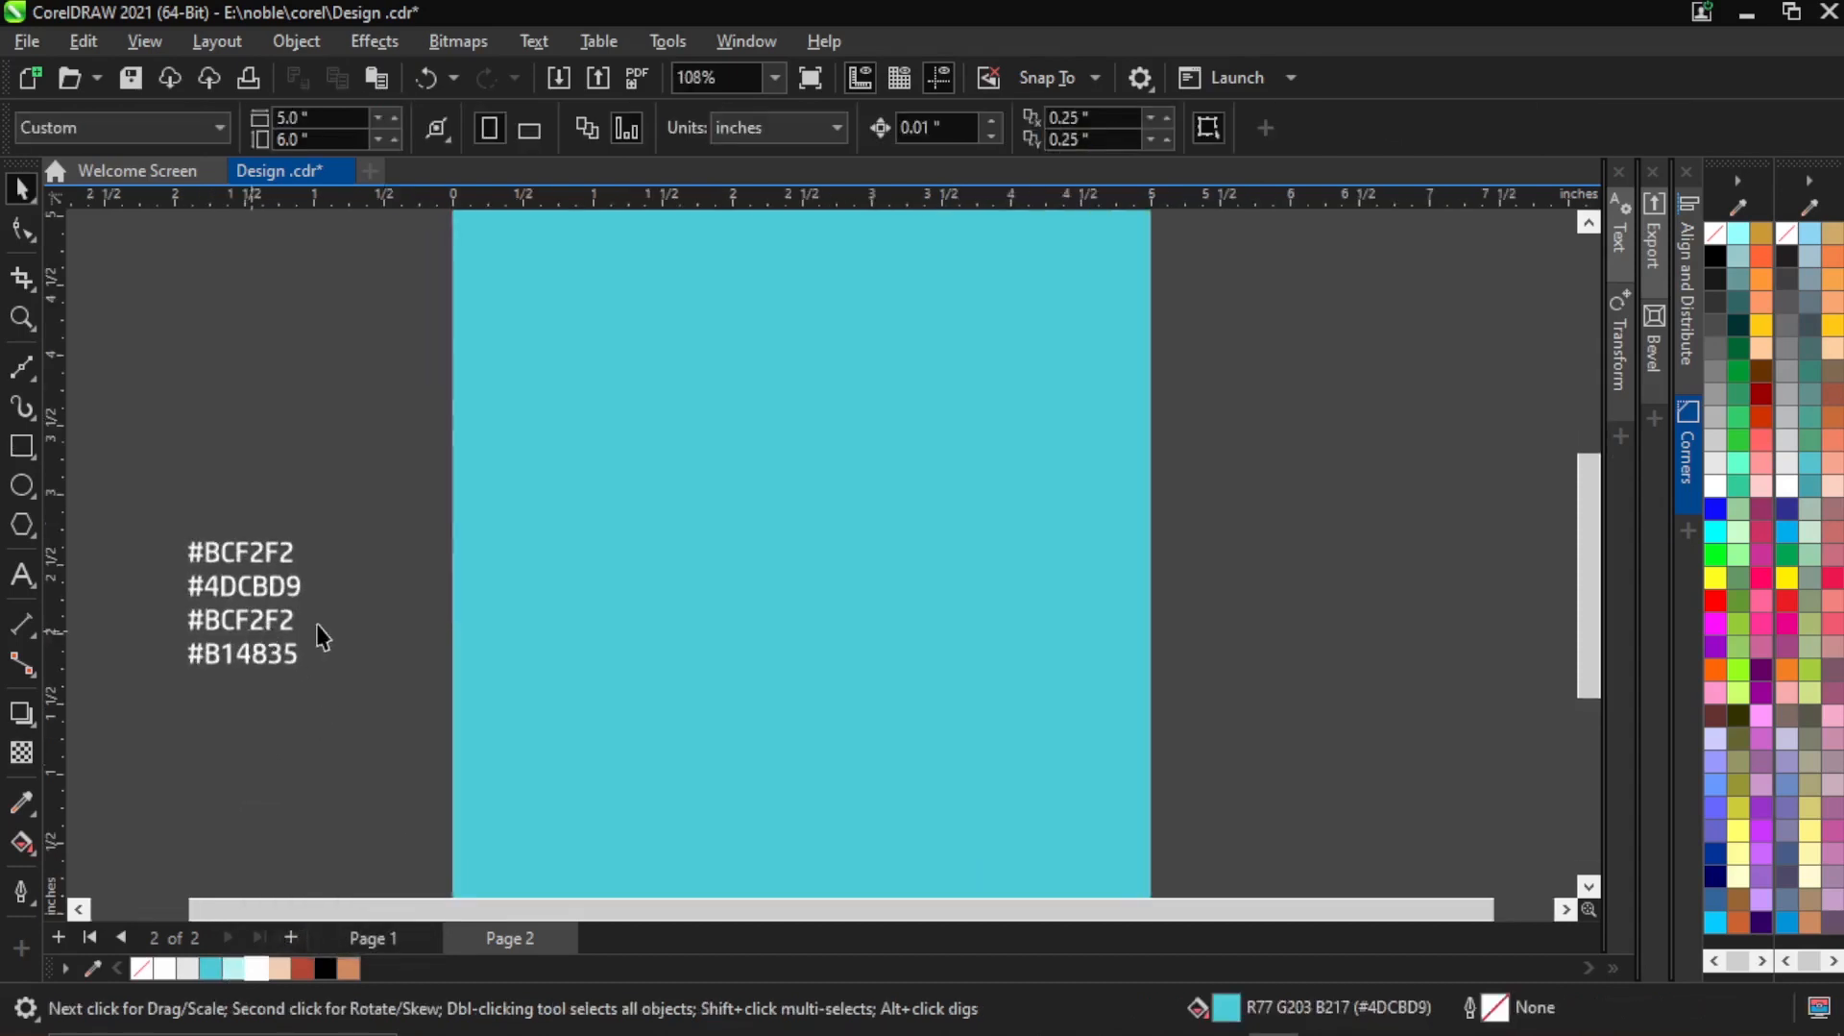
scroll(261, 592, down, 1)
scroll(261, 592, down, 1)
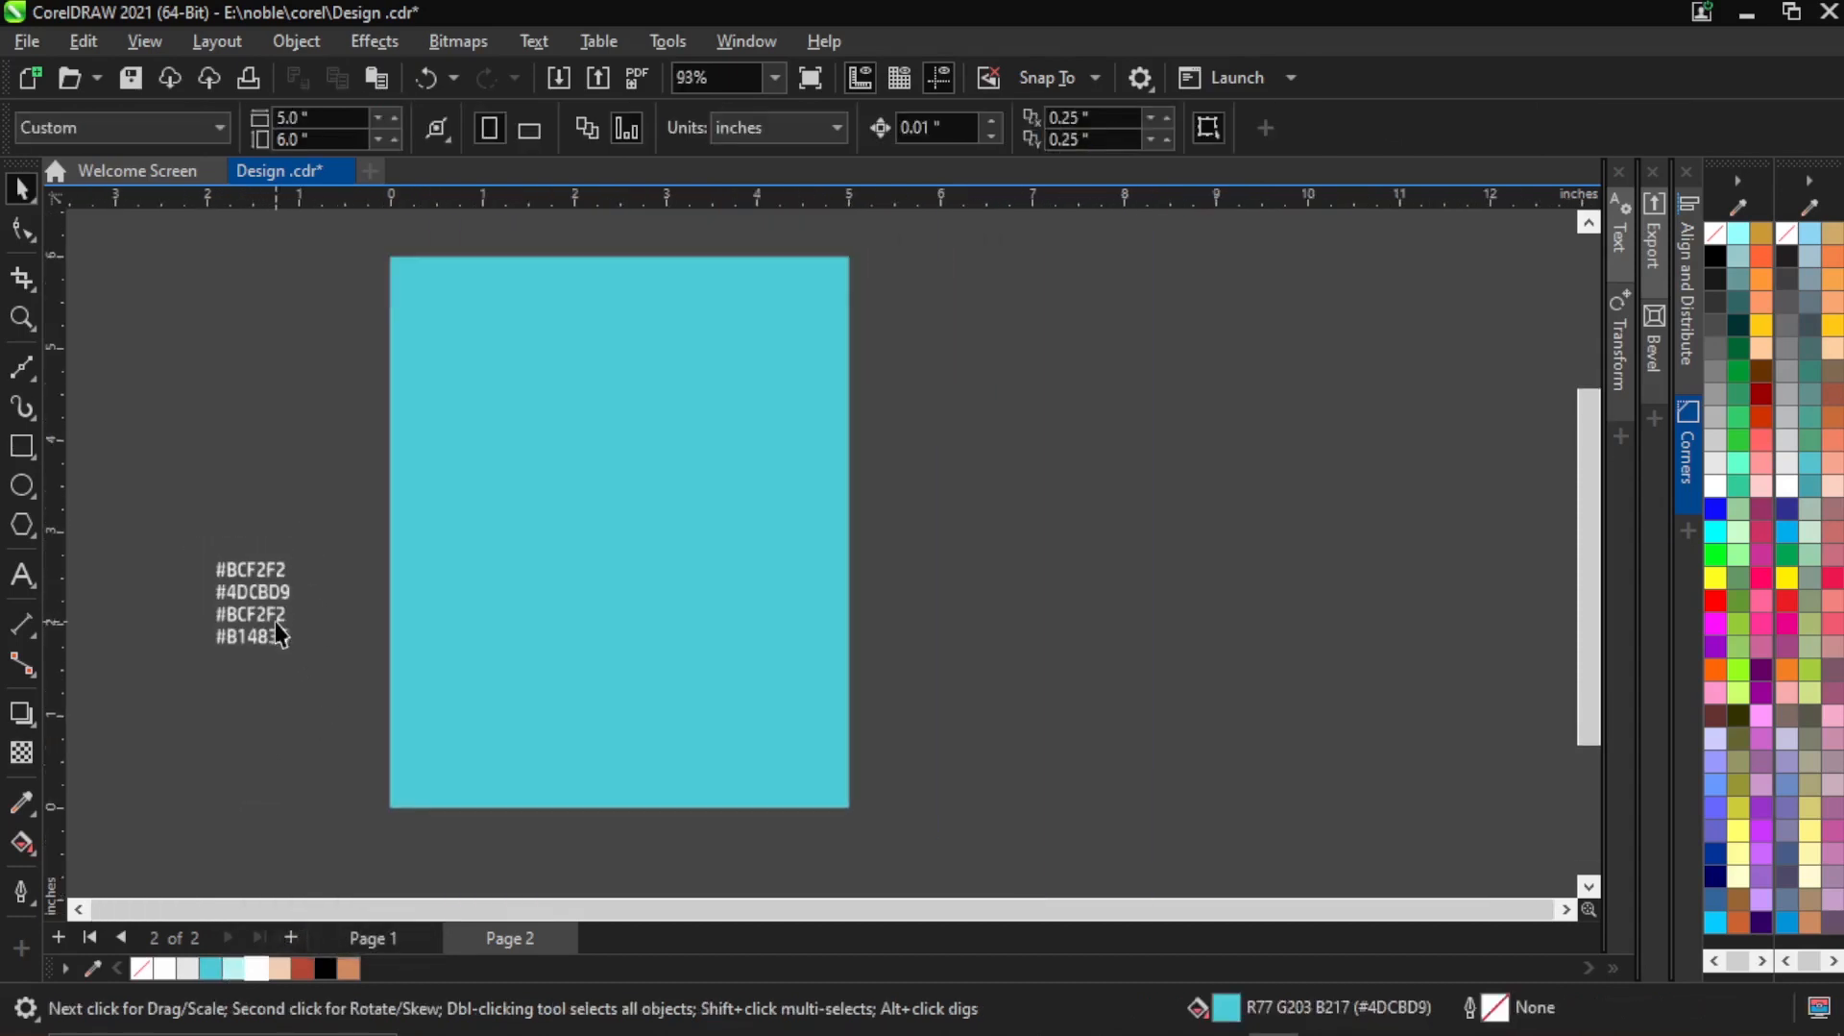
Fill the page-sized rectangle with the light cyan colour #BCF2F2.
scroll(637, 470, up, 1)
click(610, 521)
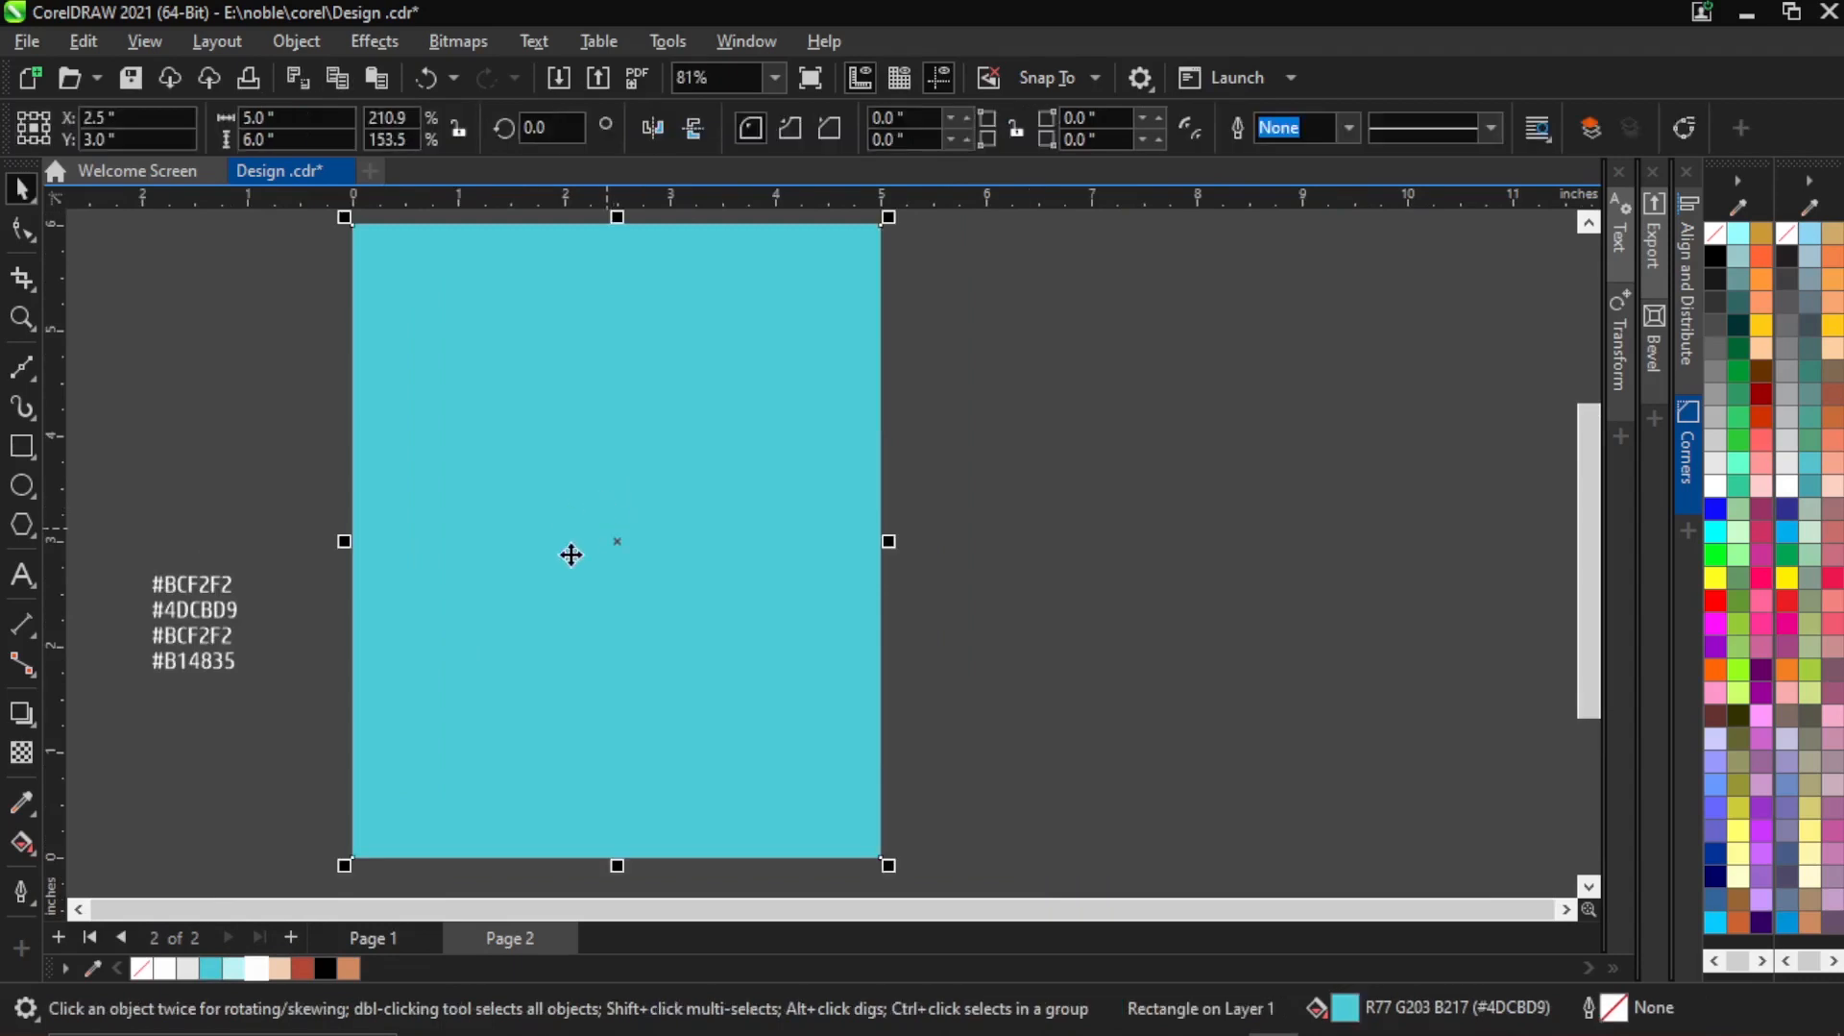
click(237, 968)
click(242, 775)
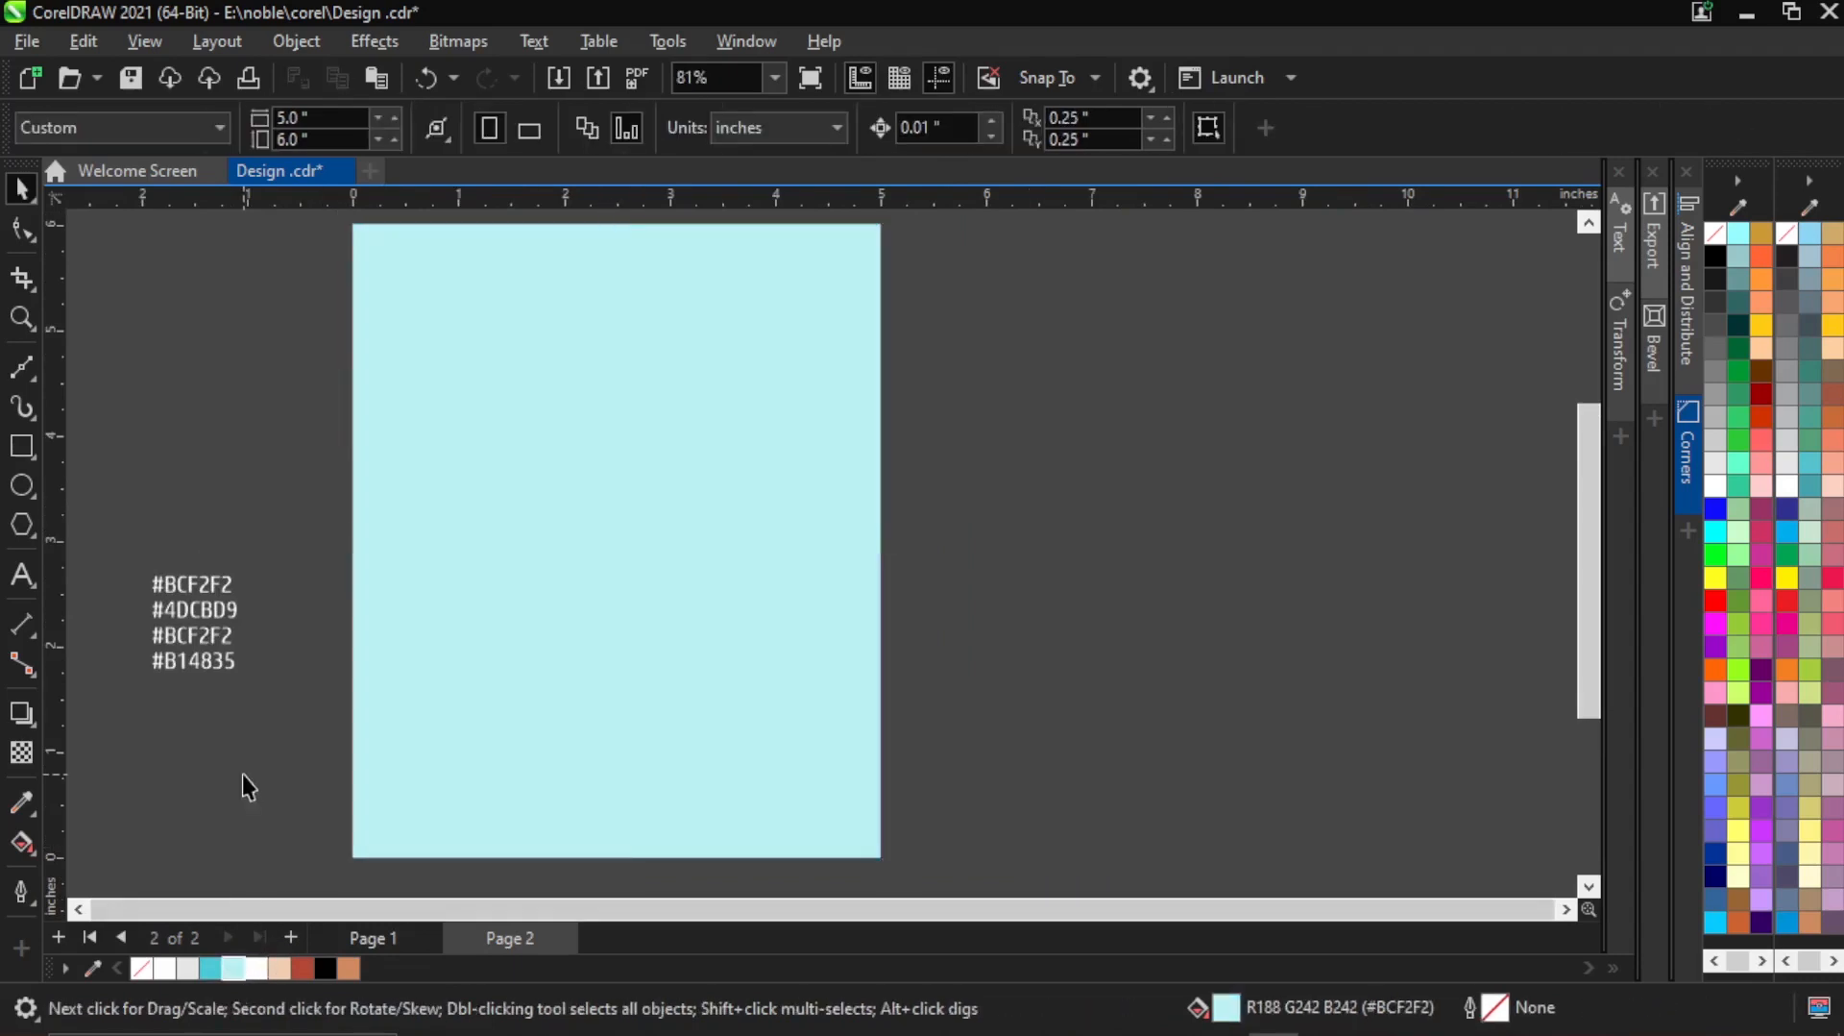
Apply a diagonal linear fountain fill to the rectangle, from light cyan near the upper left to white near the lower right.
scroll(637, 677, down, 1)
click(637, 678)
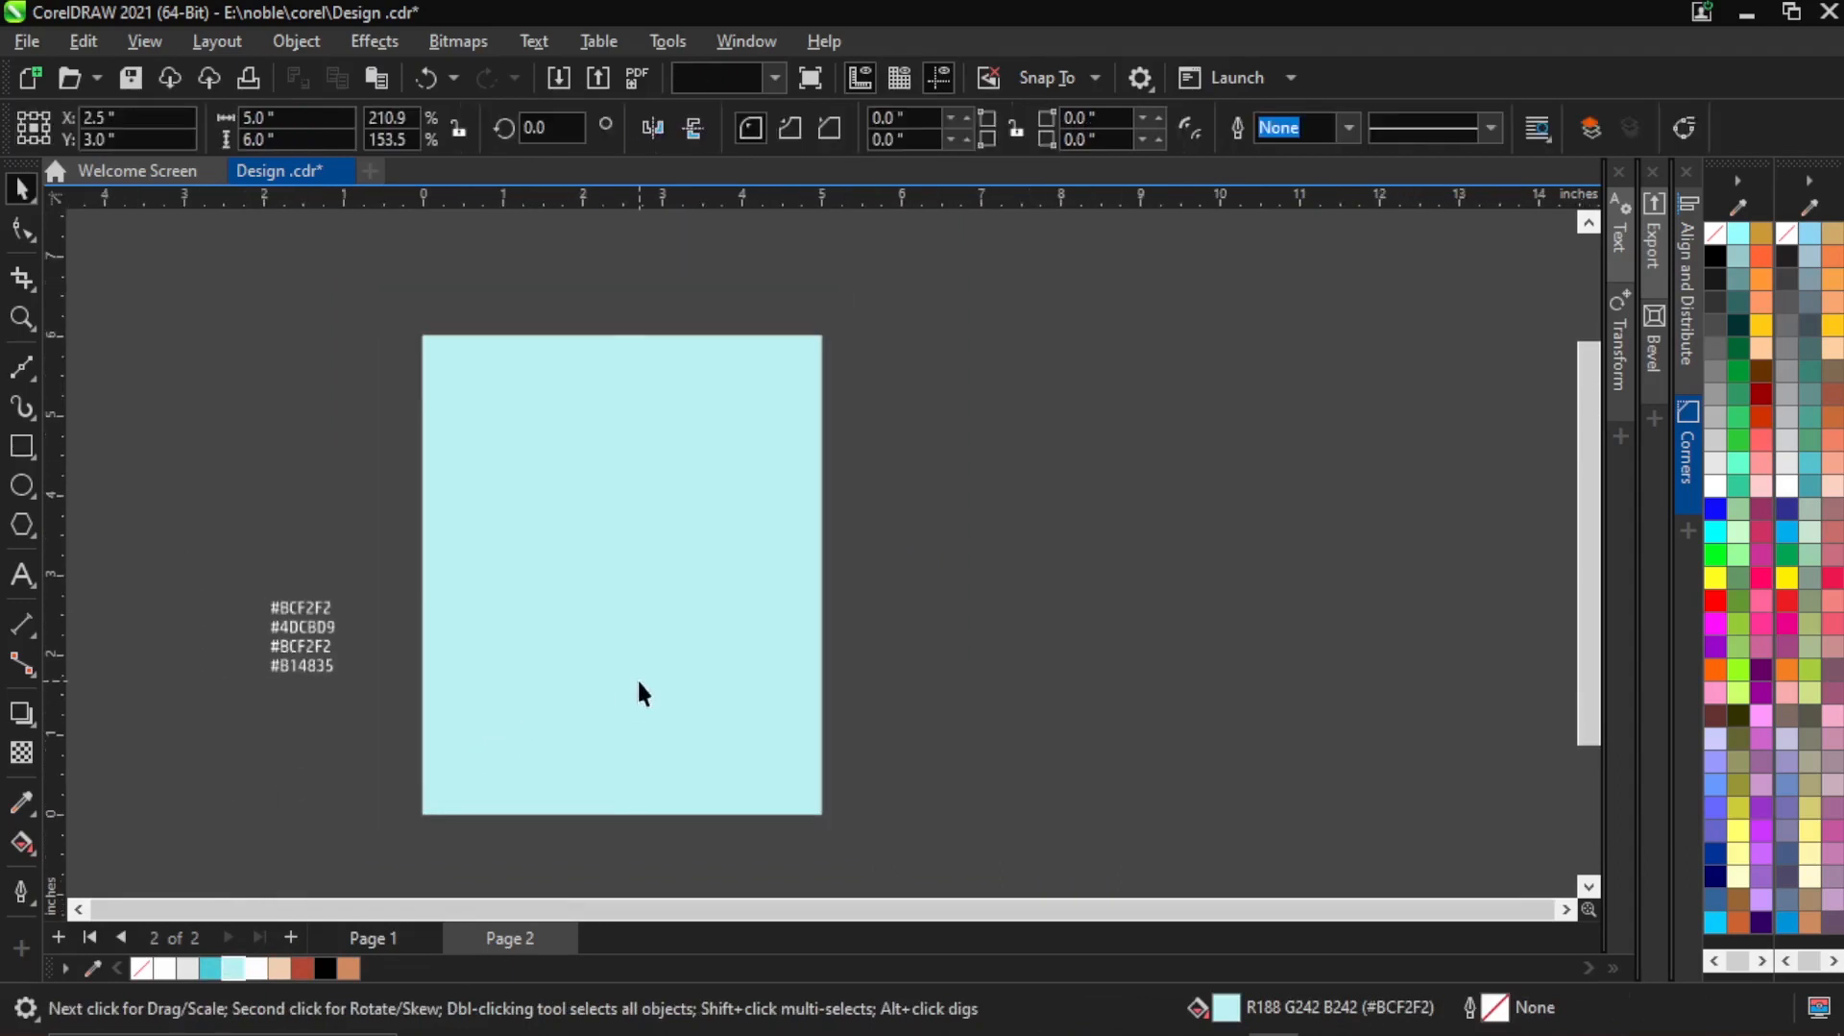
scroll(637, 678, up, 1)
click(25, 845)
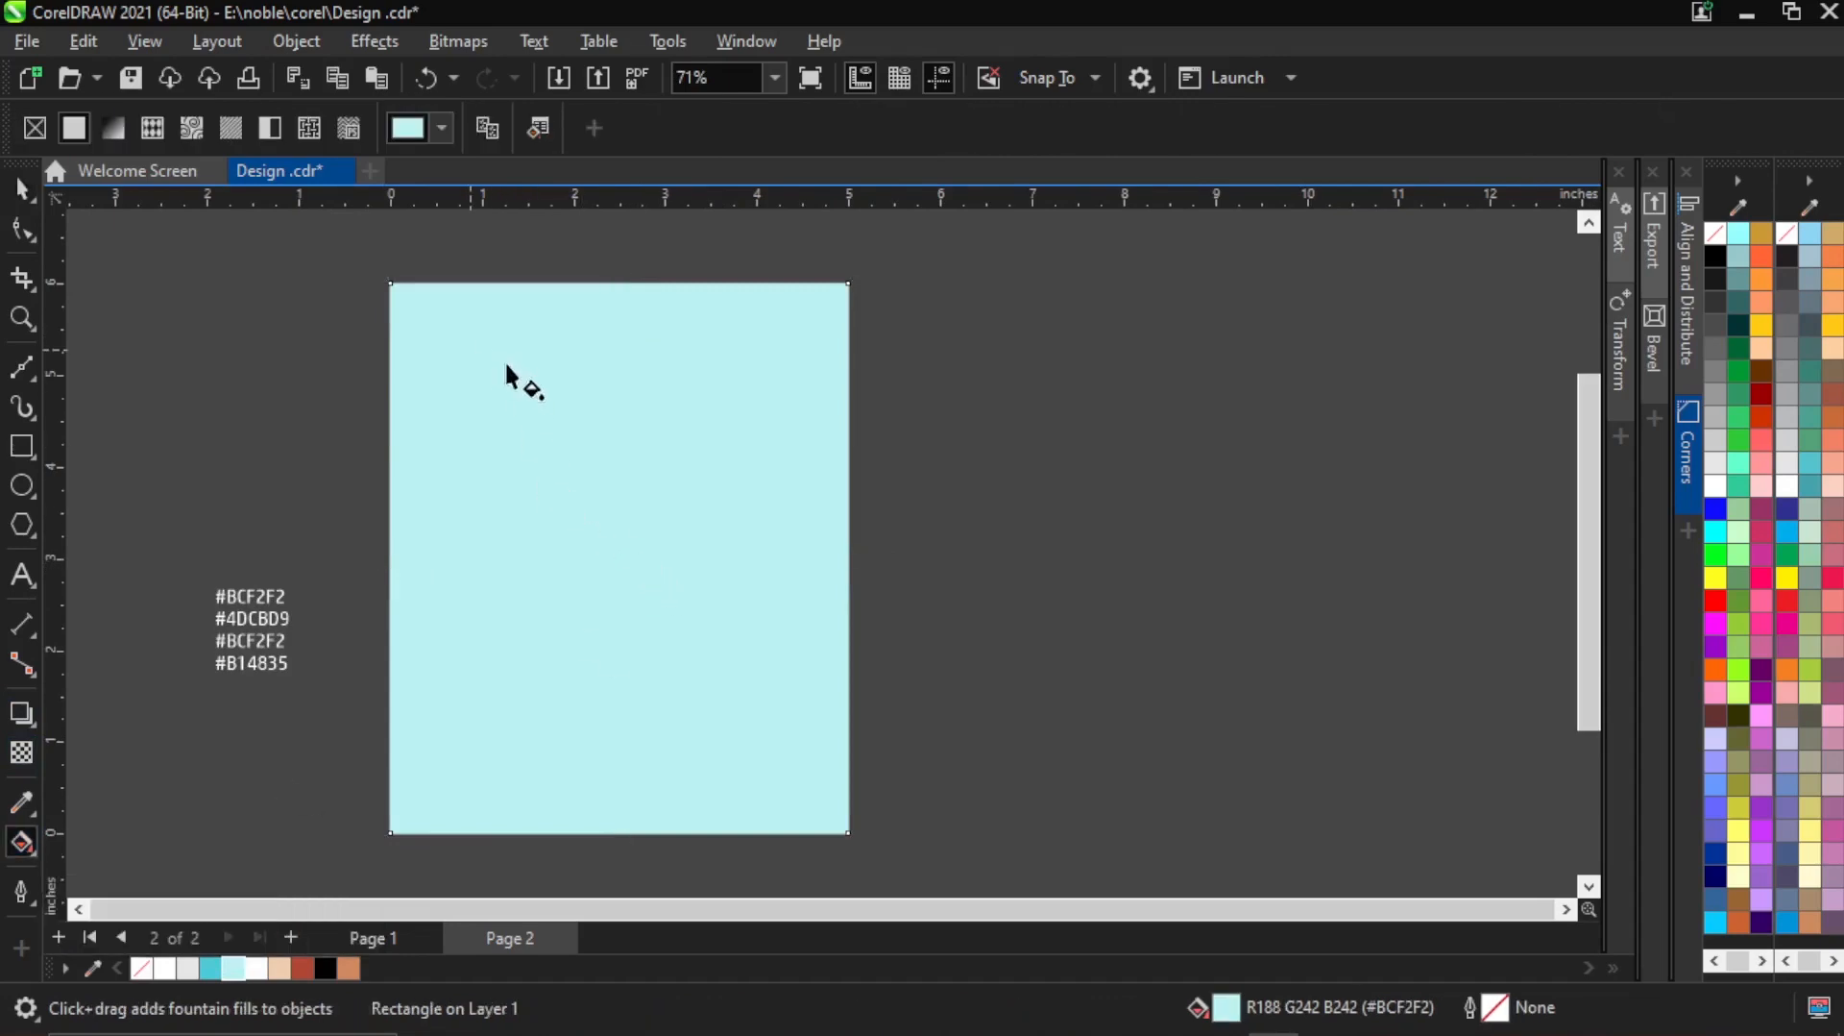
drag(505, 367, 728, 723)
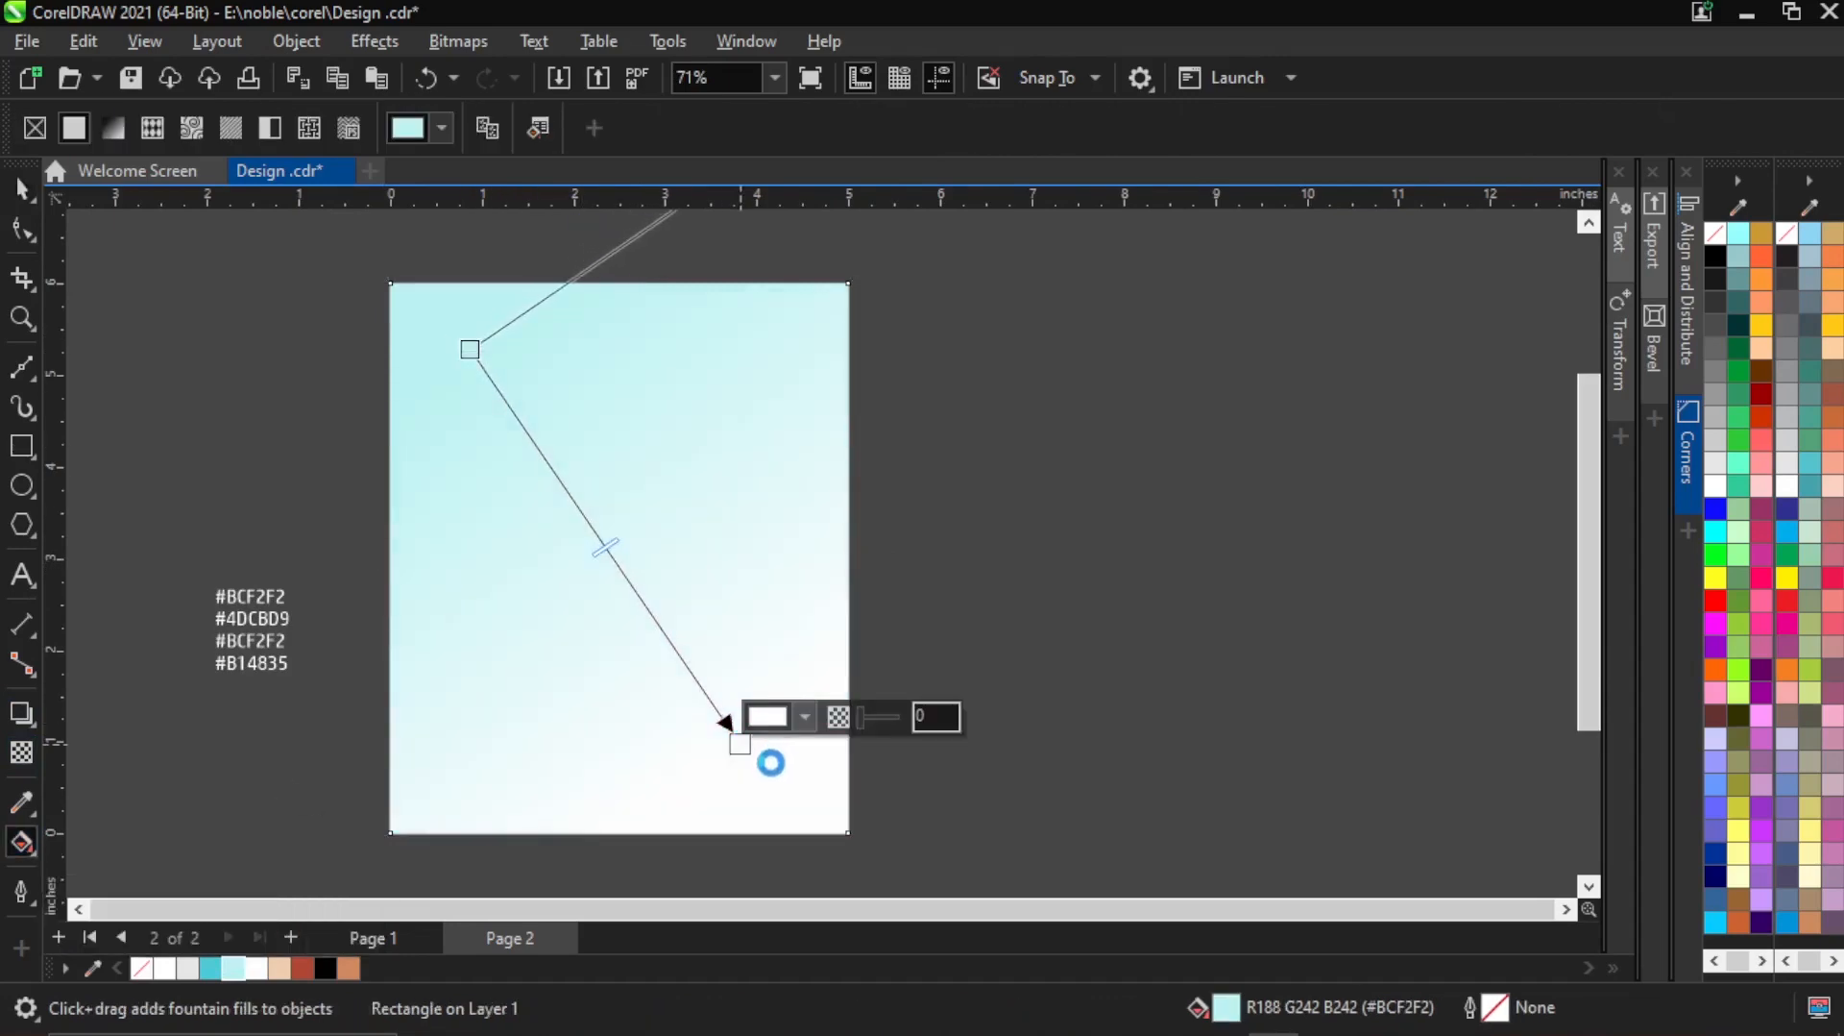
Reverse the rectangle's linear fountain fill so it runs from light cyan just right of the centre to white near the upper-left corner.
drag(786, 784, 465, 411)
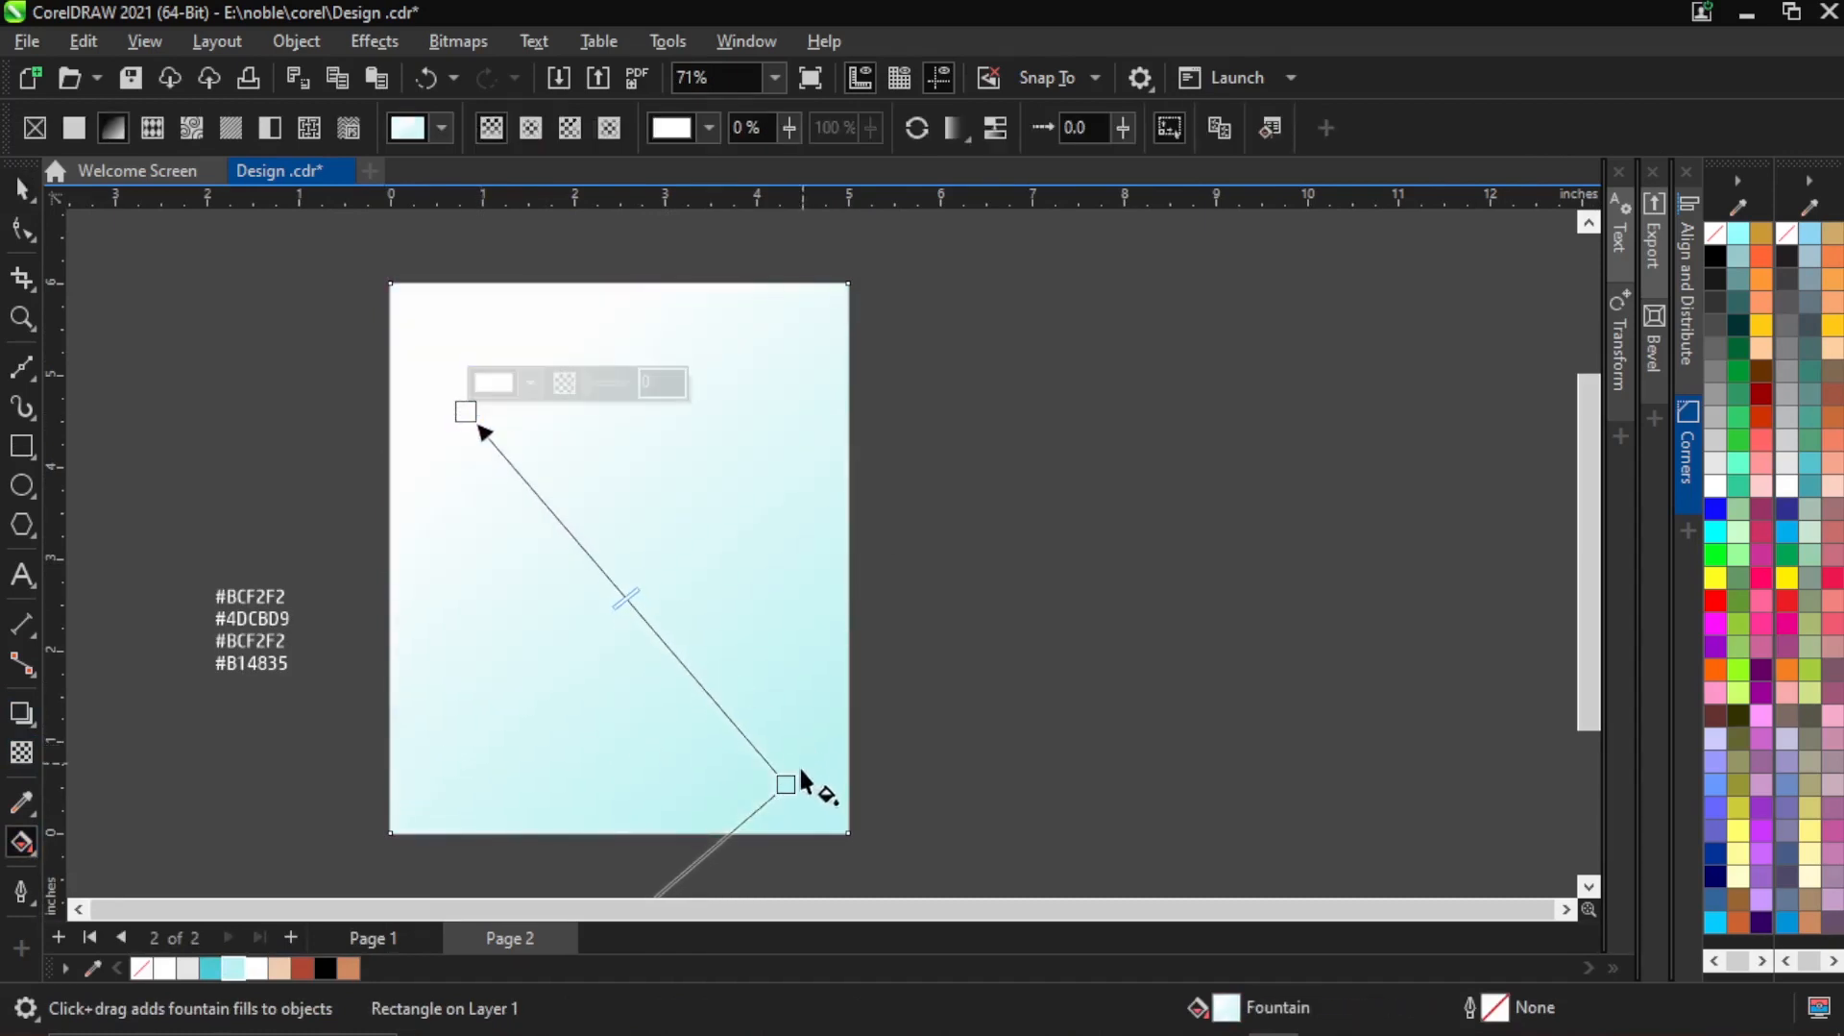
drag(788, 783, 686, 611)
drag(466, 408, 440, 333)
drag(688, 611, 717, 628)
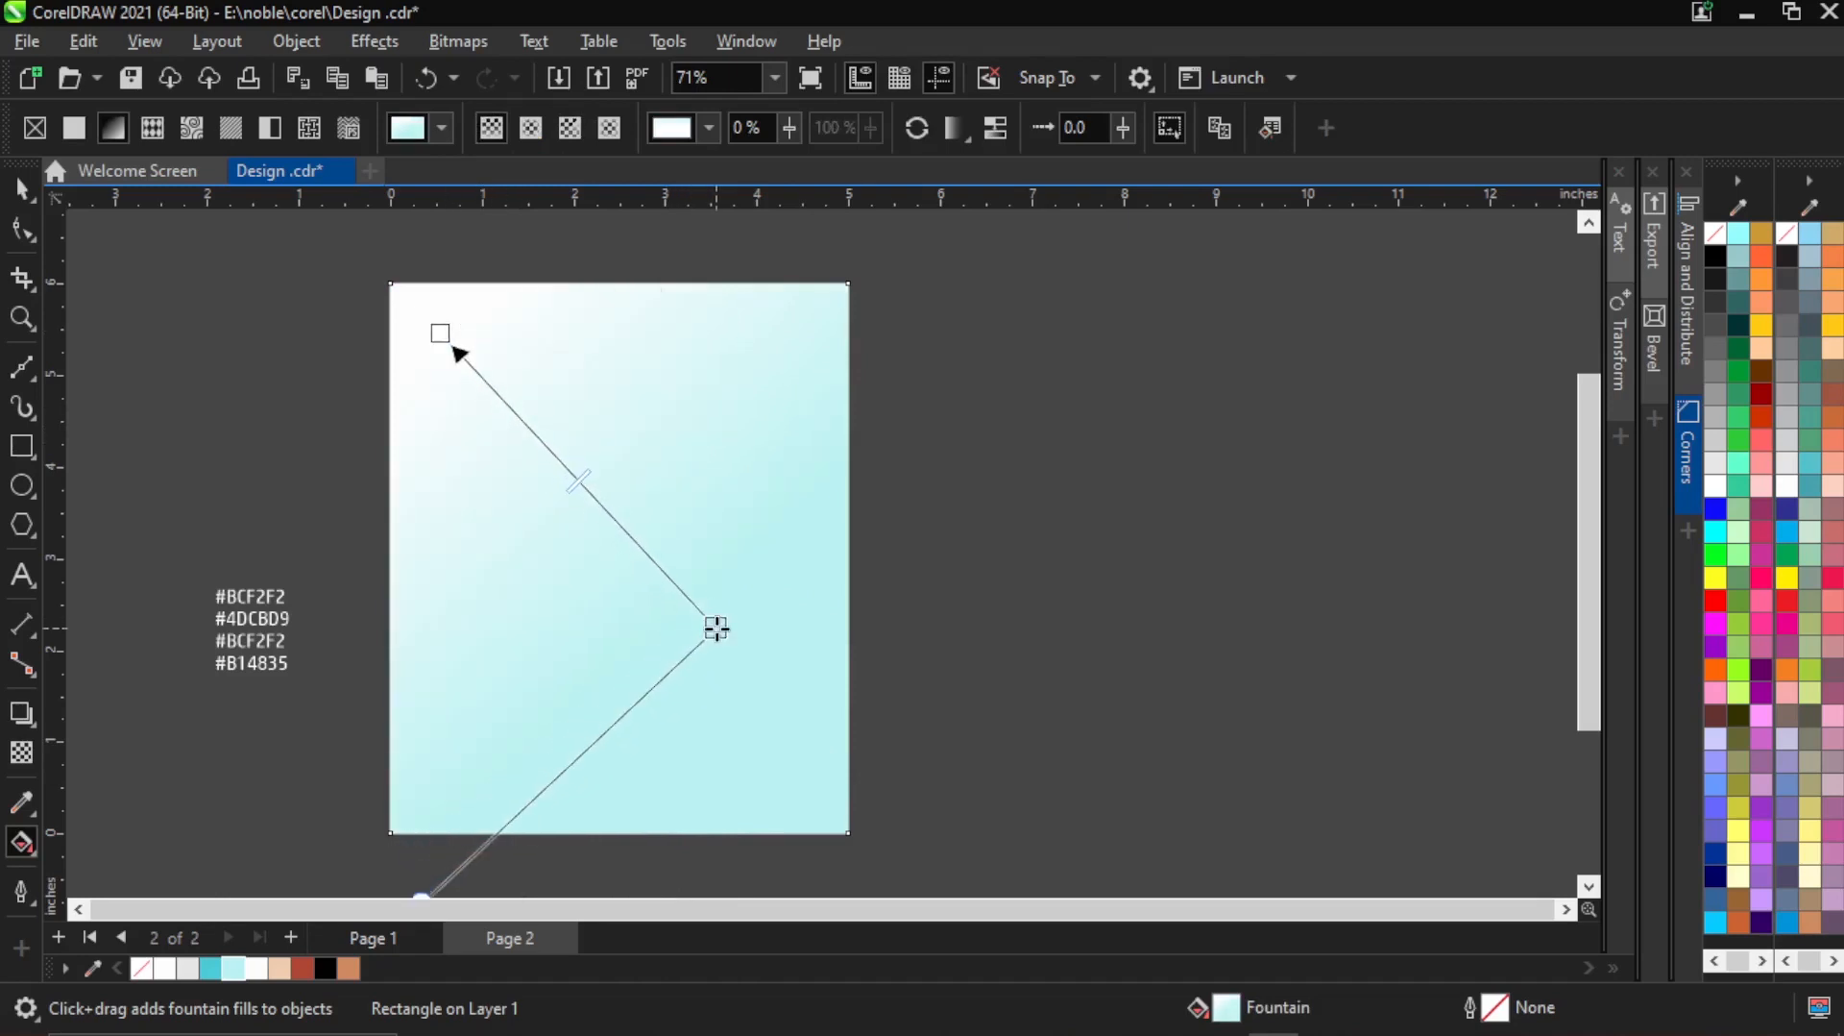
click(23, 189)
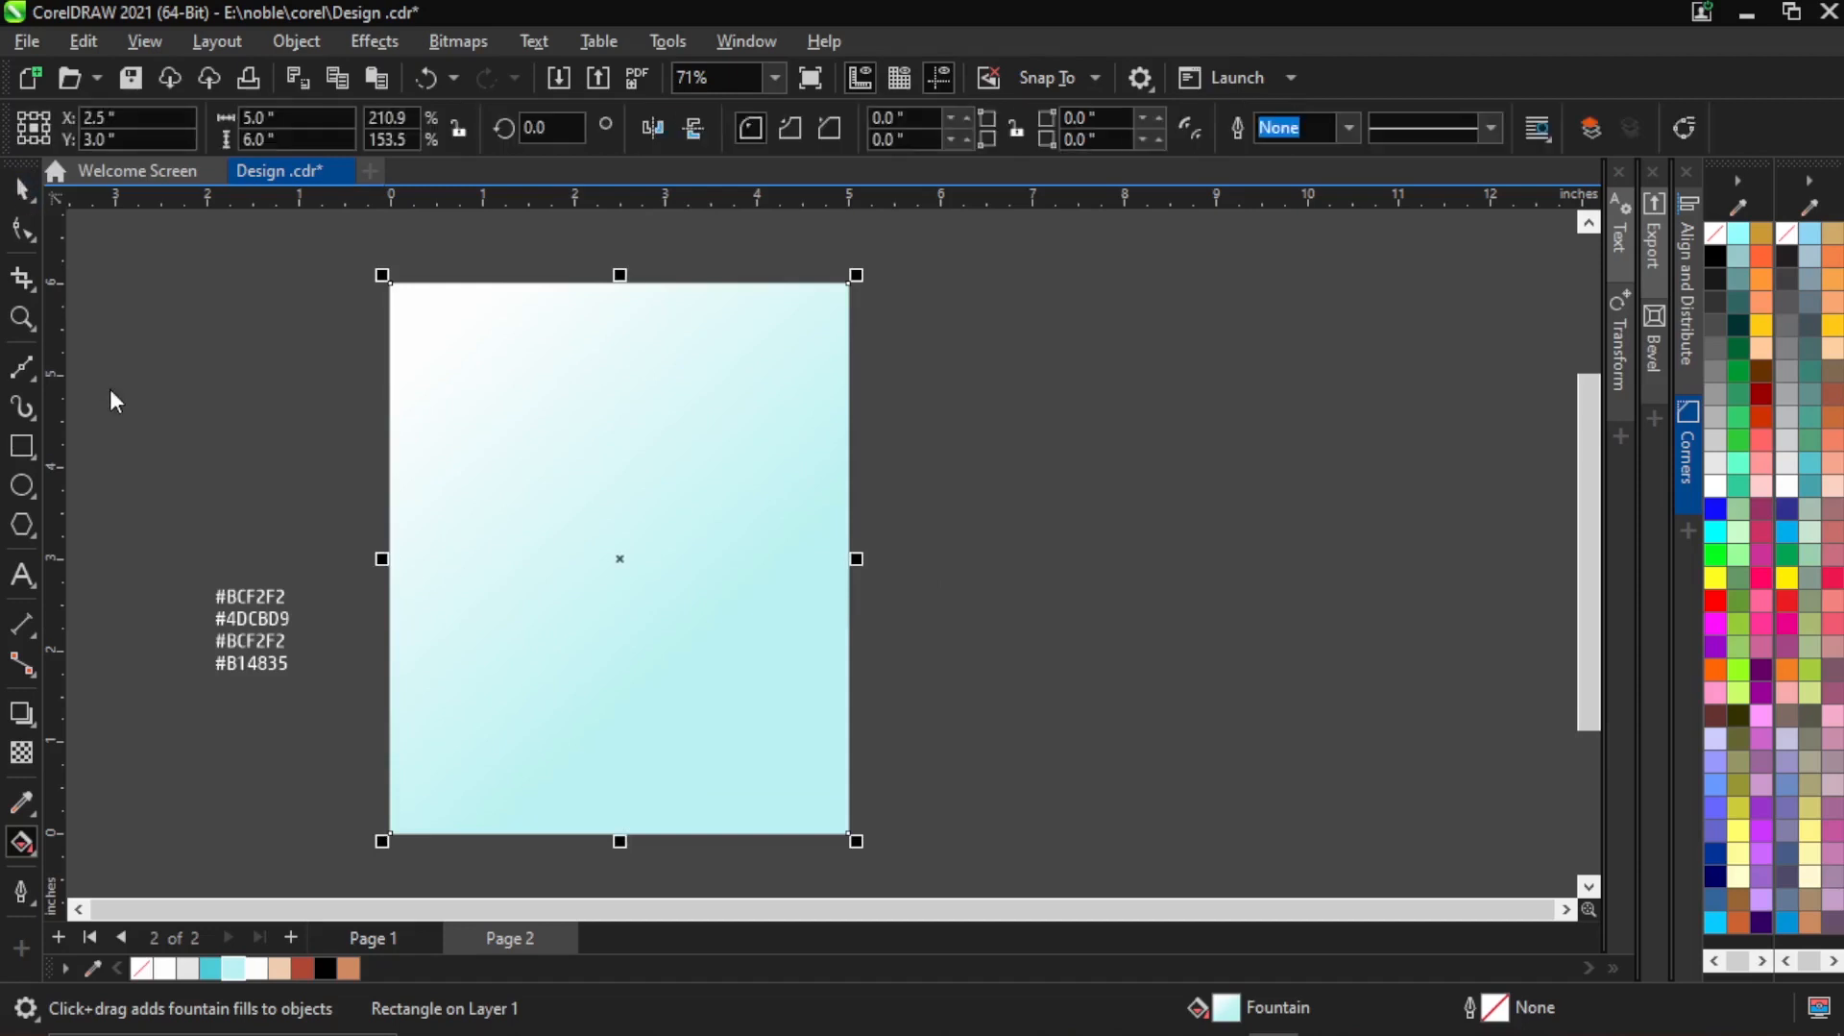
click(878, 575)
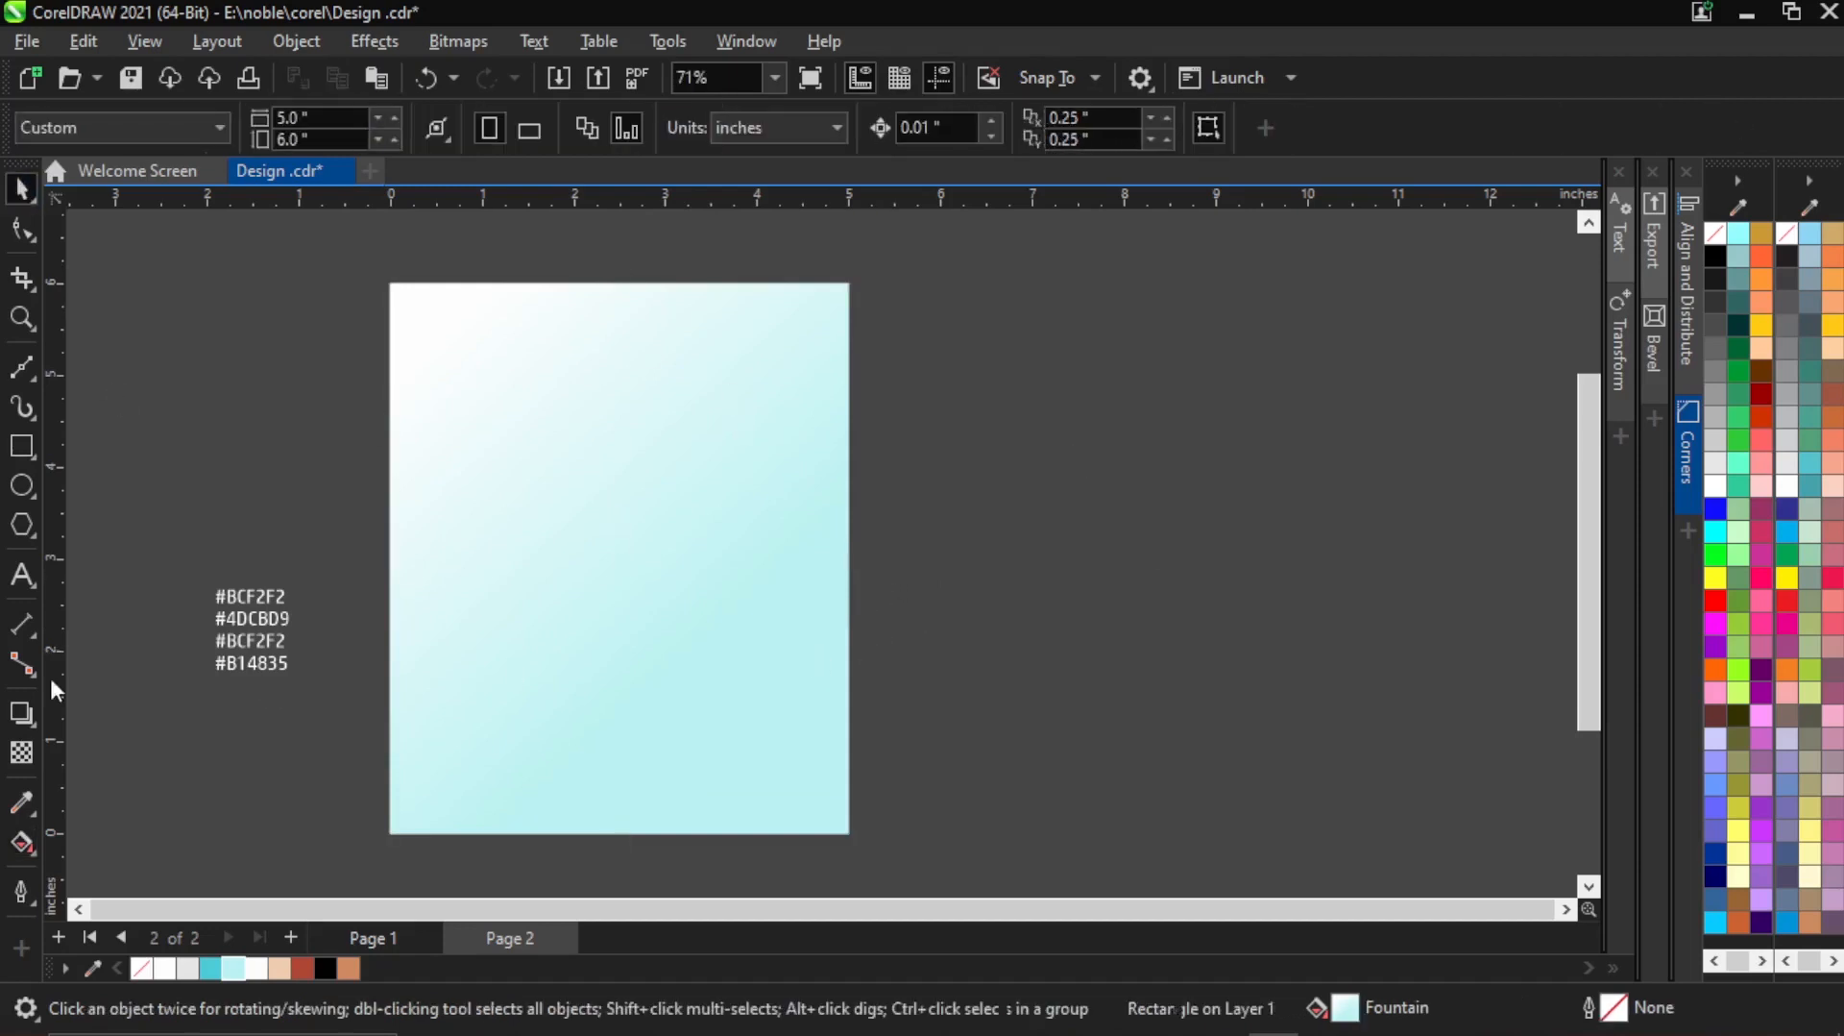
Draw a rectangle about 6 by 1.3 inches across the page's lower edge and fill it with #4DCBD9.
click(21, 445)
drag(354, 726, 903, 848)
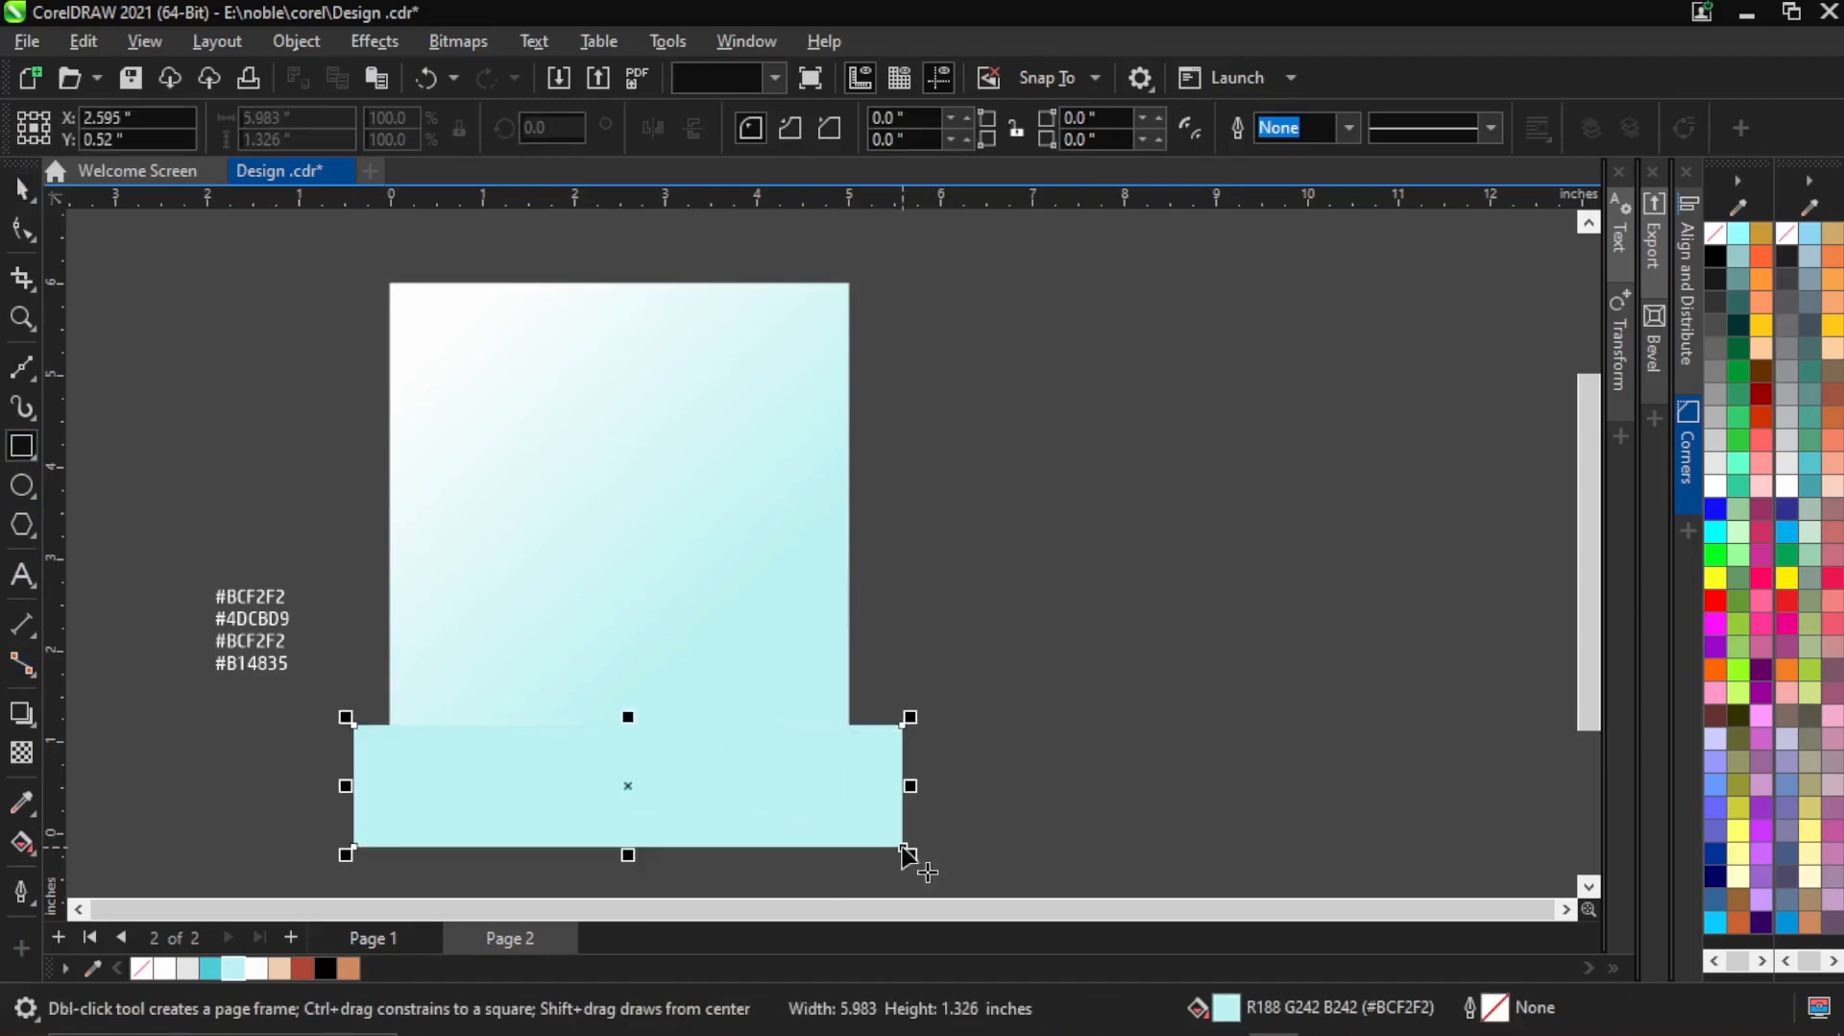
click(29, 202)
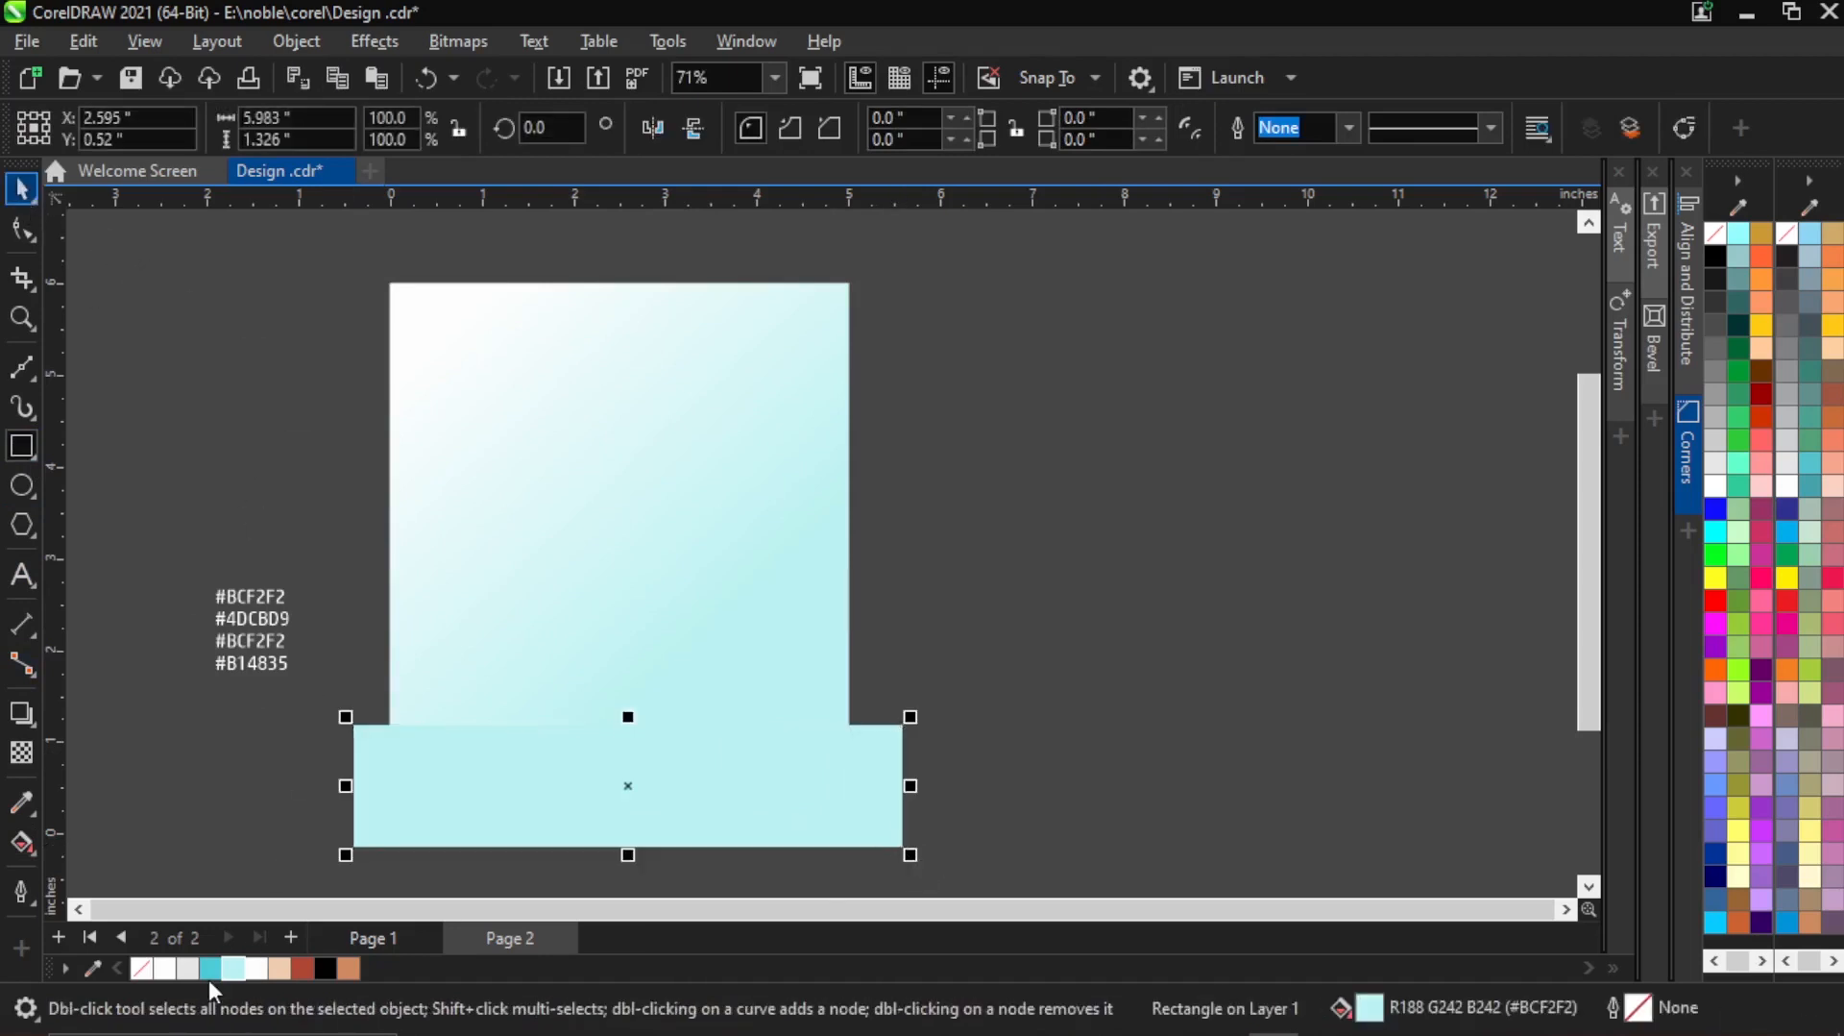
click(213, 968)
double_click(214, 969)
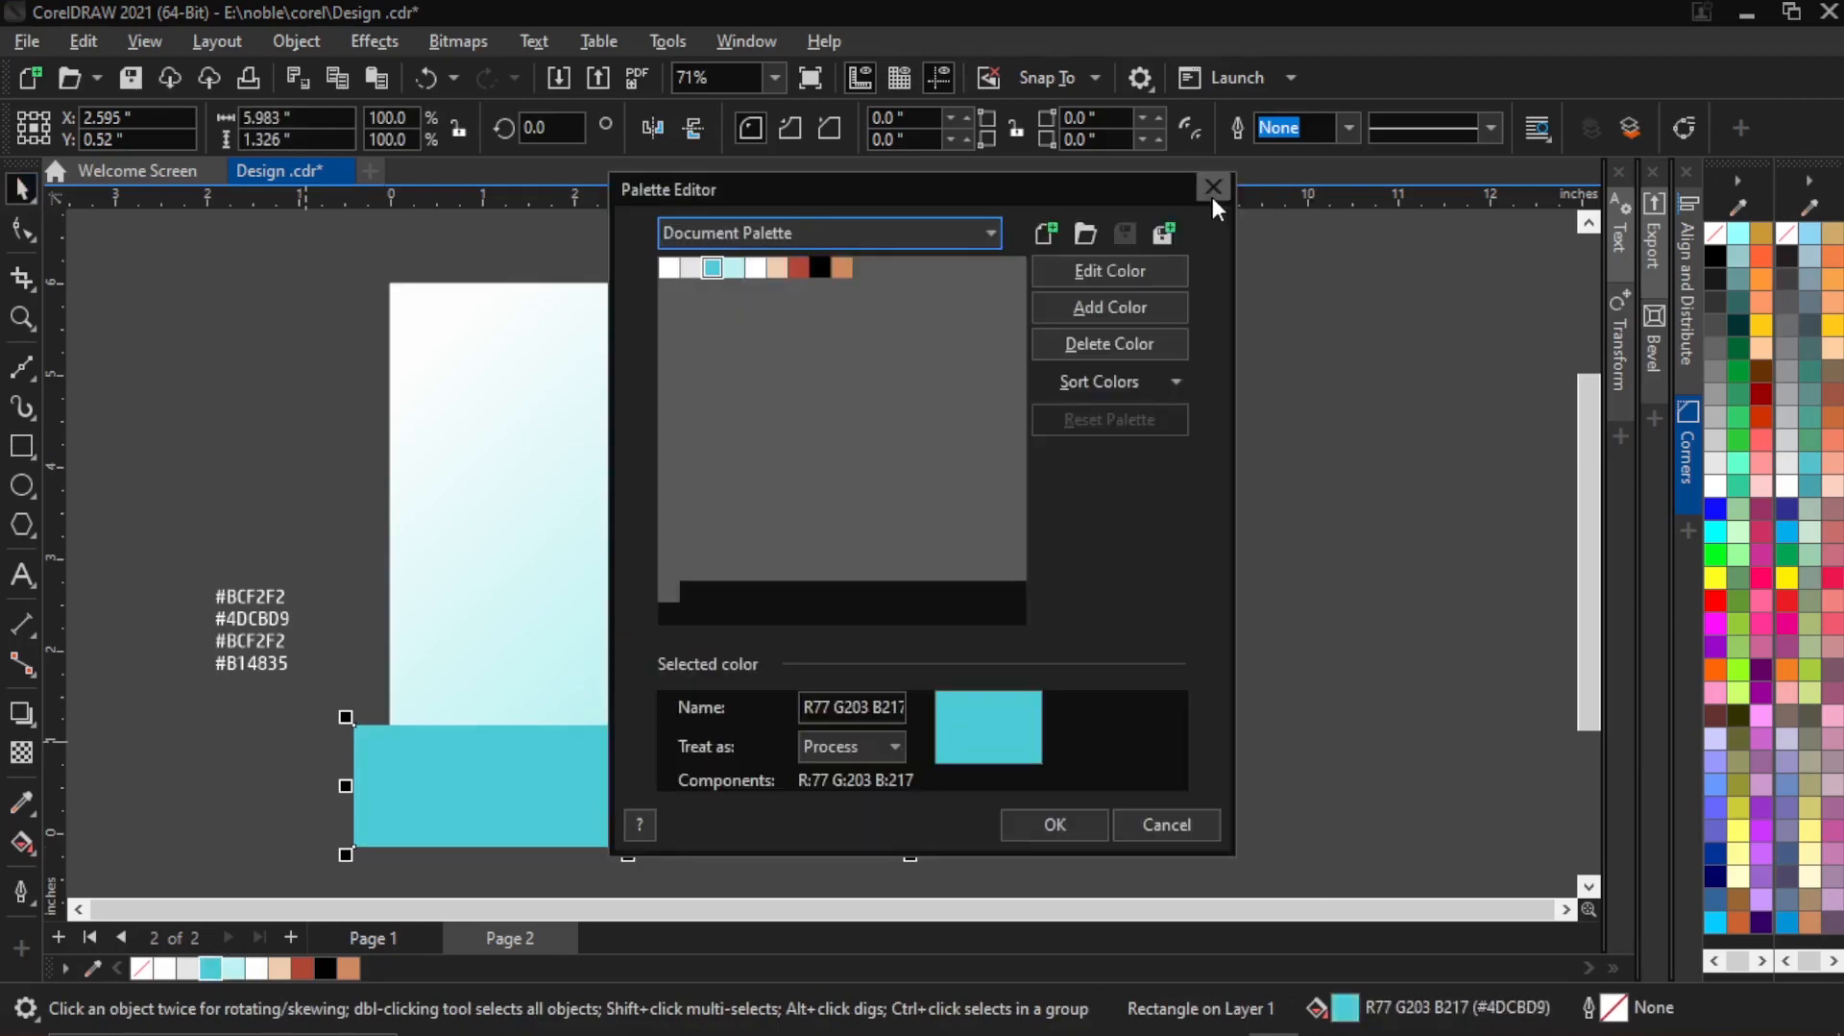
click(1212, 194)
click(754, 795)
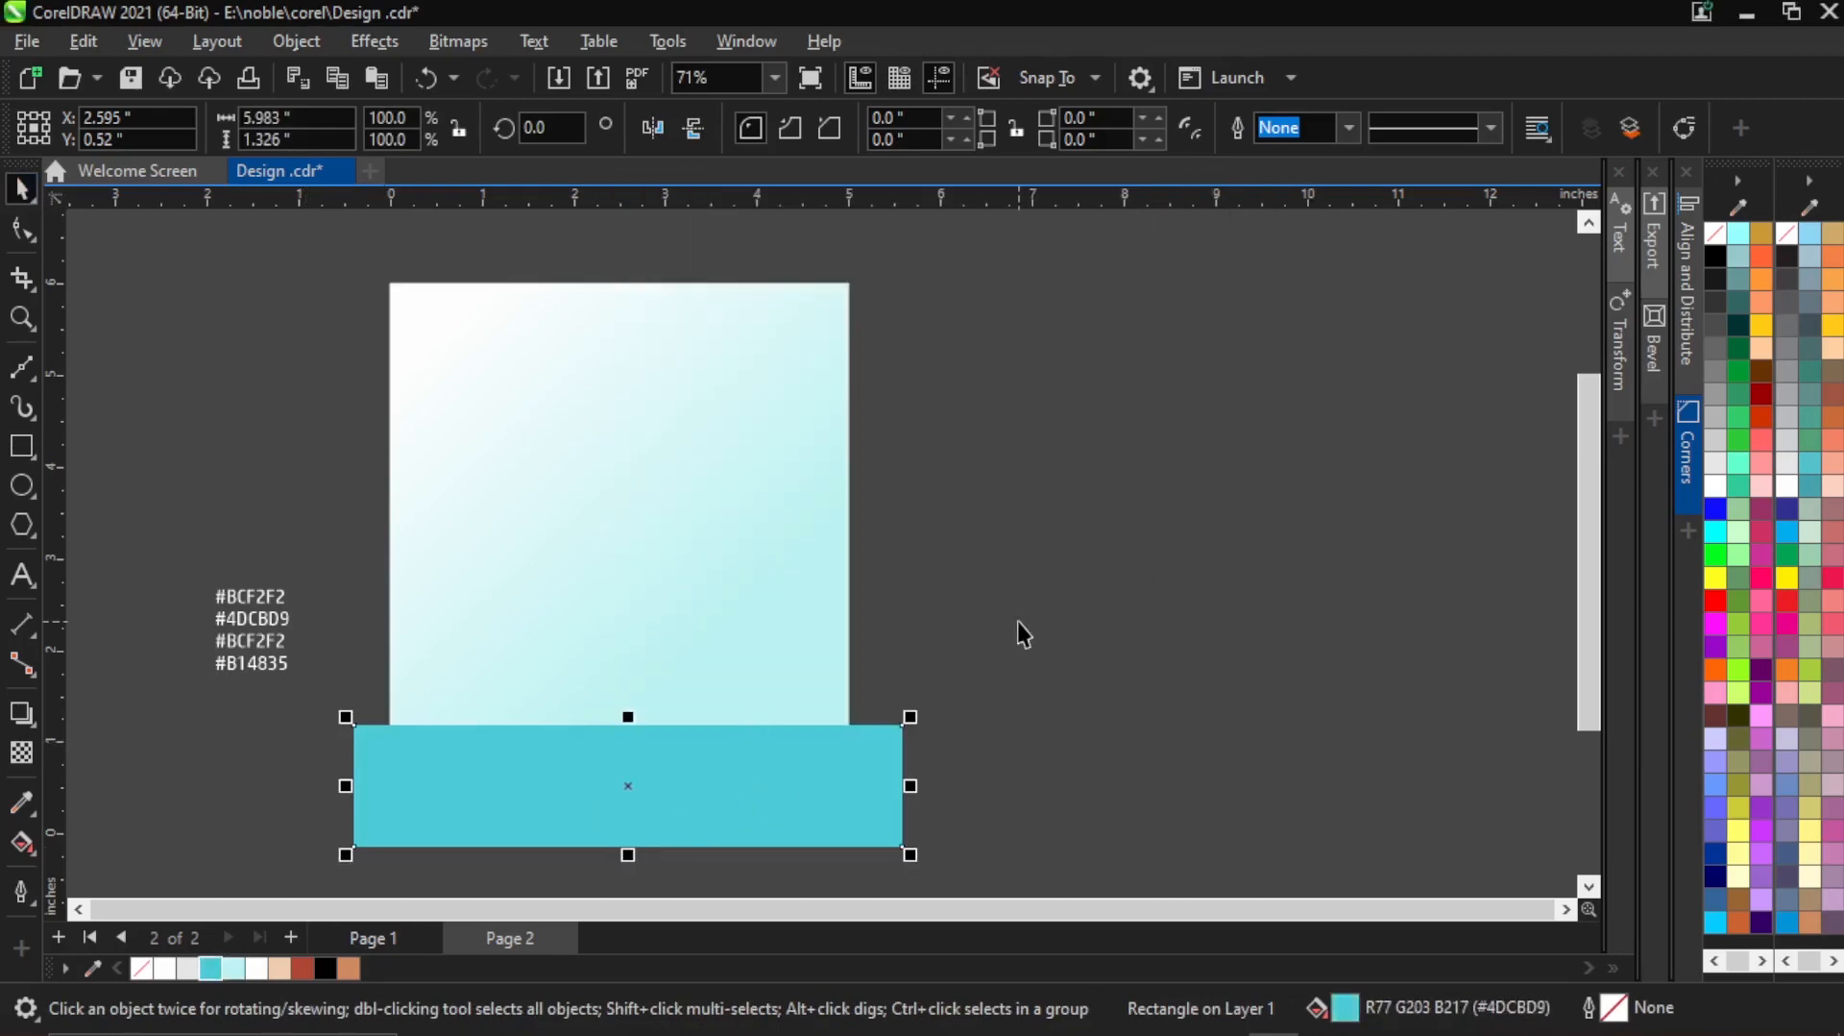
Nudge the turquoise rectangle slightly up and to the right, and PowerClip it inside the gradient background rectangle.
click(1017, 621)
click(749, 788)
mouse_move(750, 791)
mouse_down()
mouse_move(751, 769)
mouse_move(755, 785)
mouse_up()
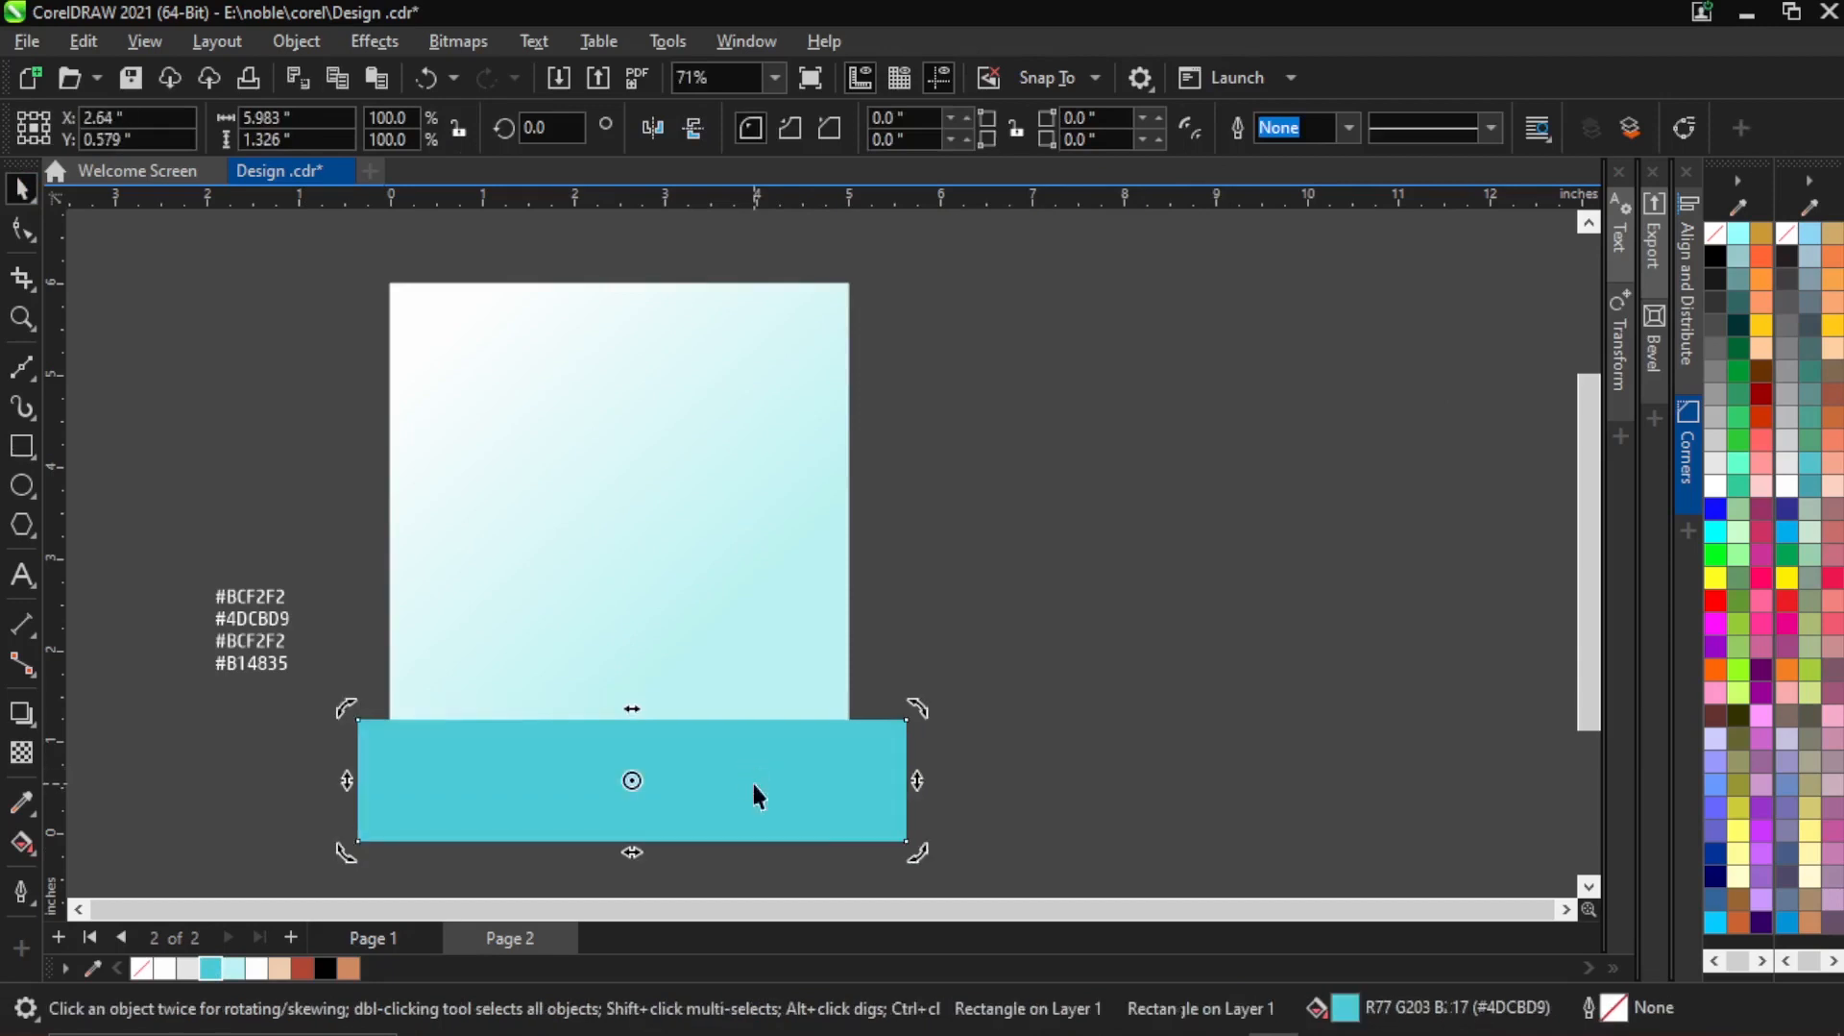
click(817, 744)
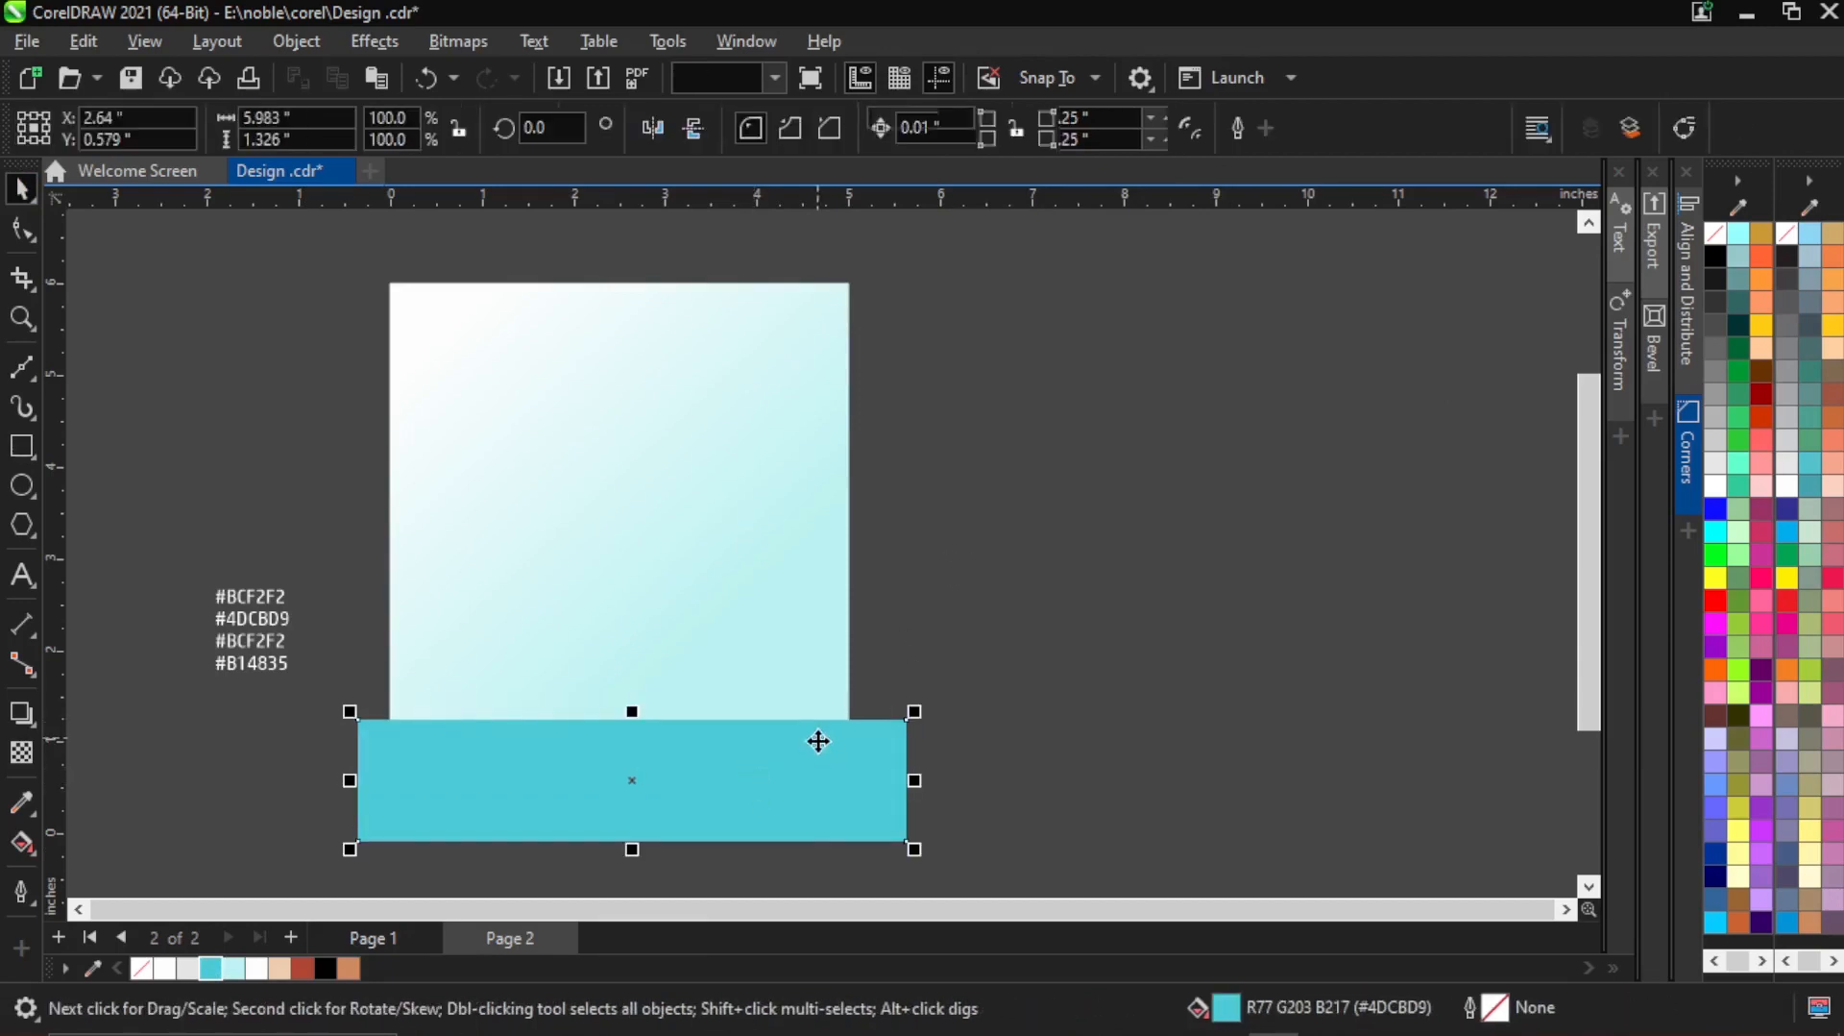
right_click(818, 740)
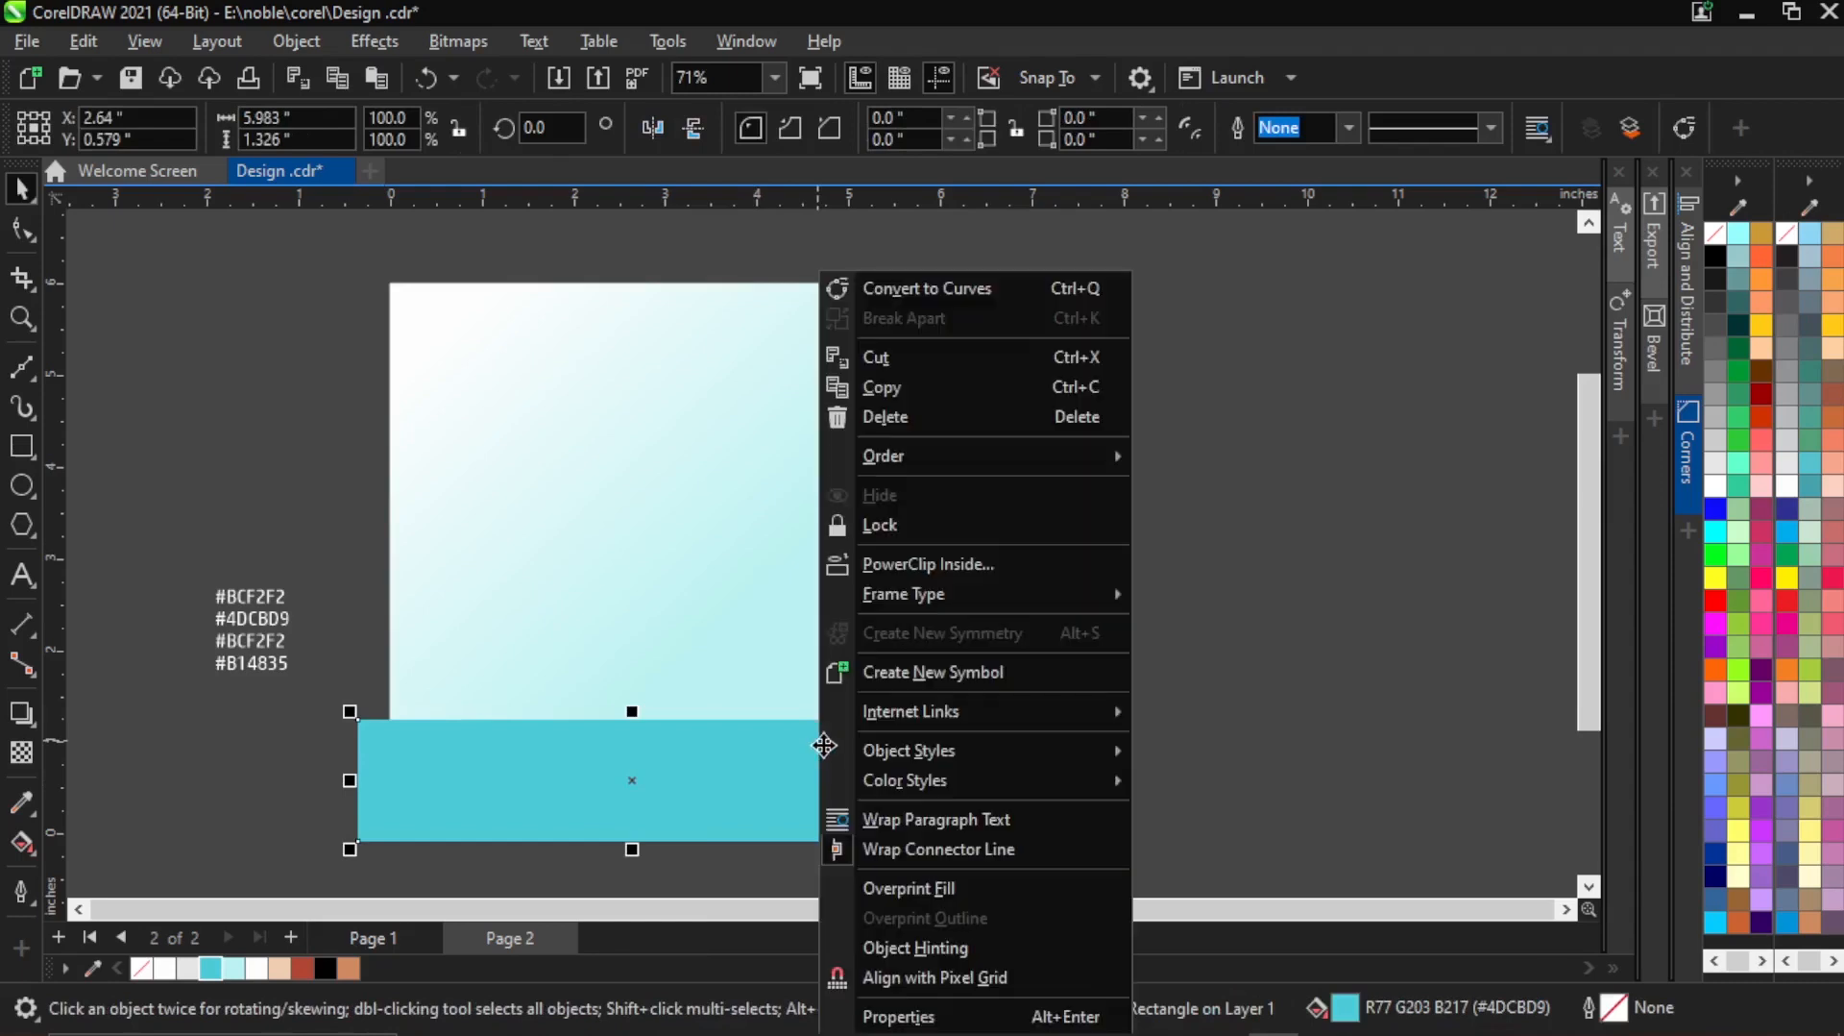
click(966, 565)
click(751, 634)
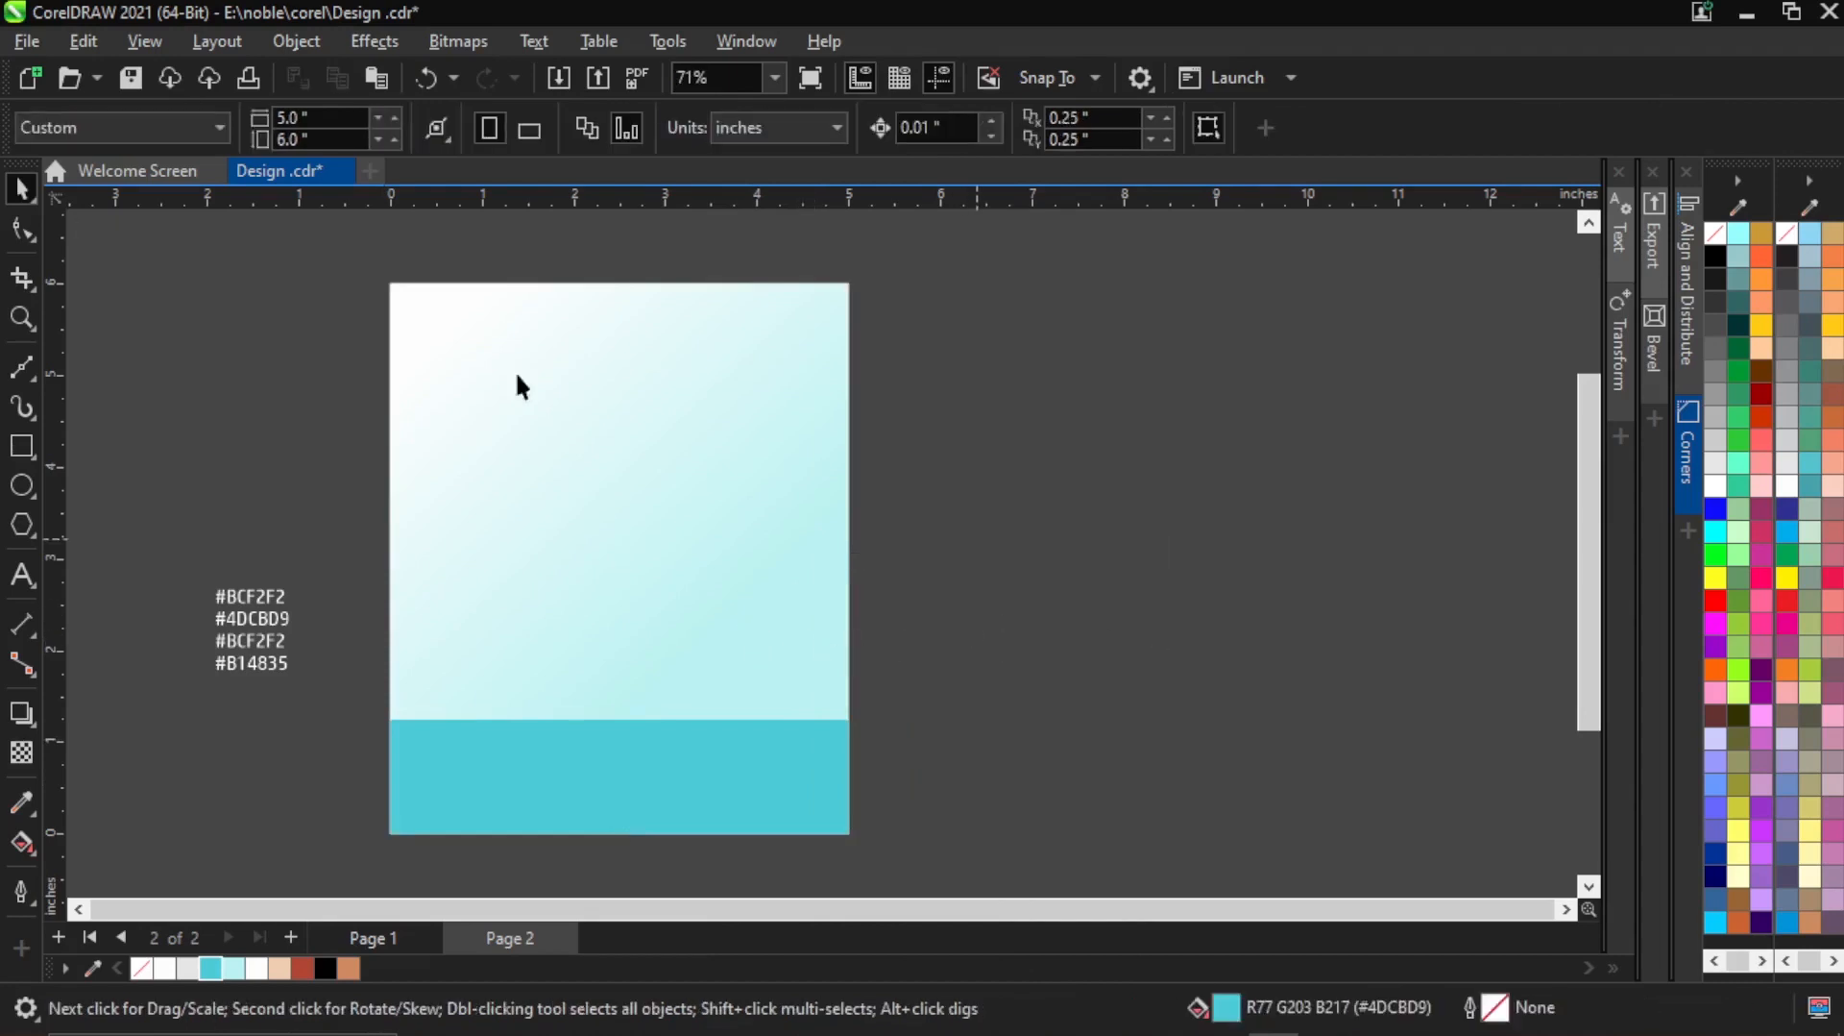
Import the PNG photo of the woman holding a white bottle from the Event Flyer folder and place it at original size.
click(39, 44)
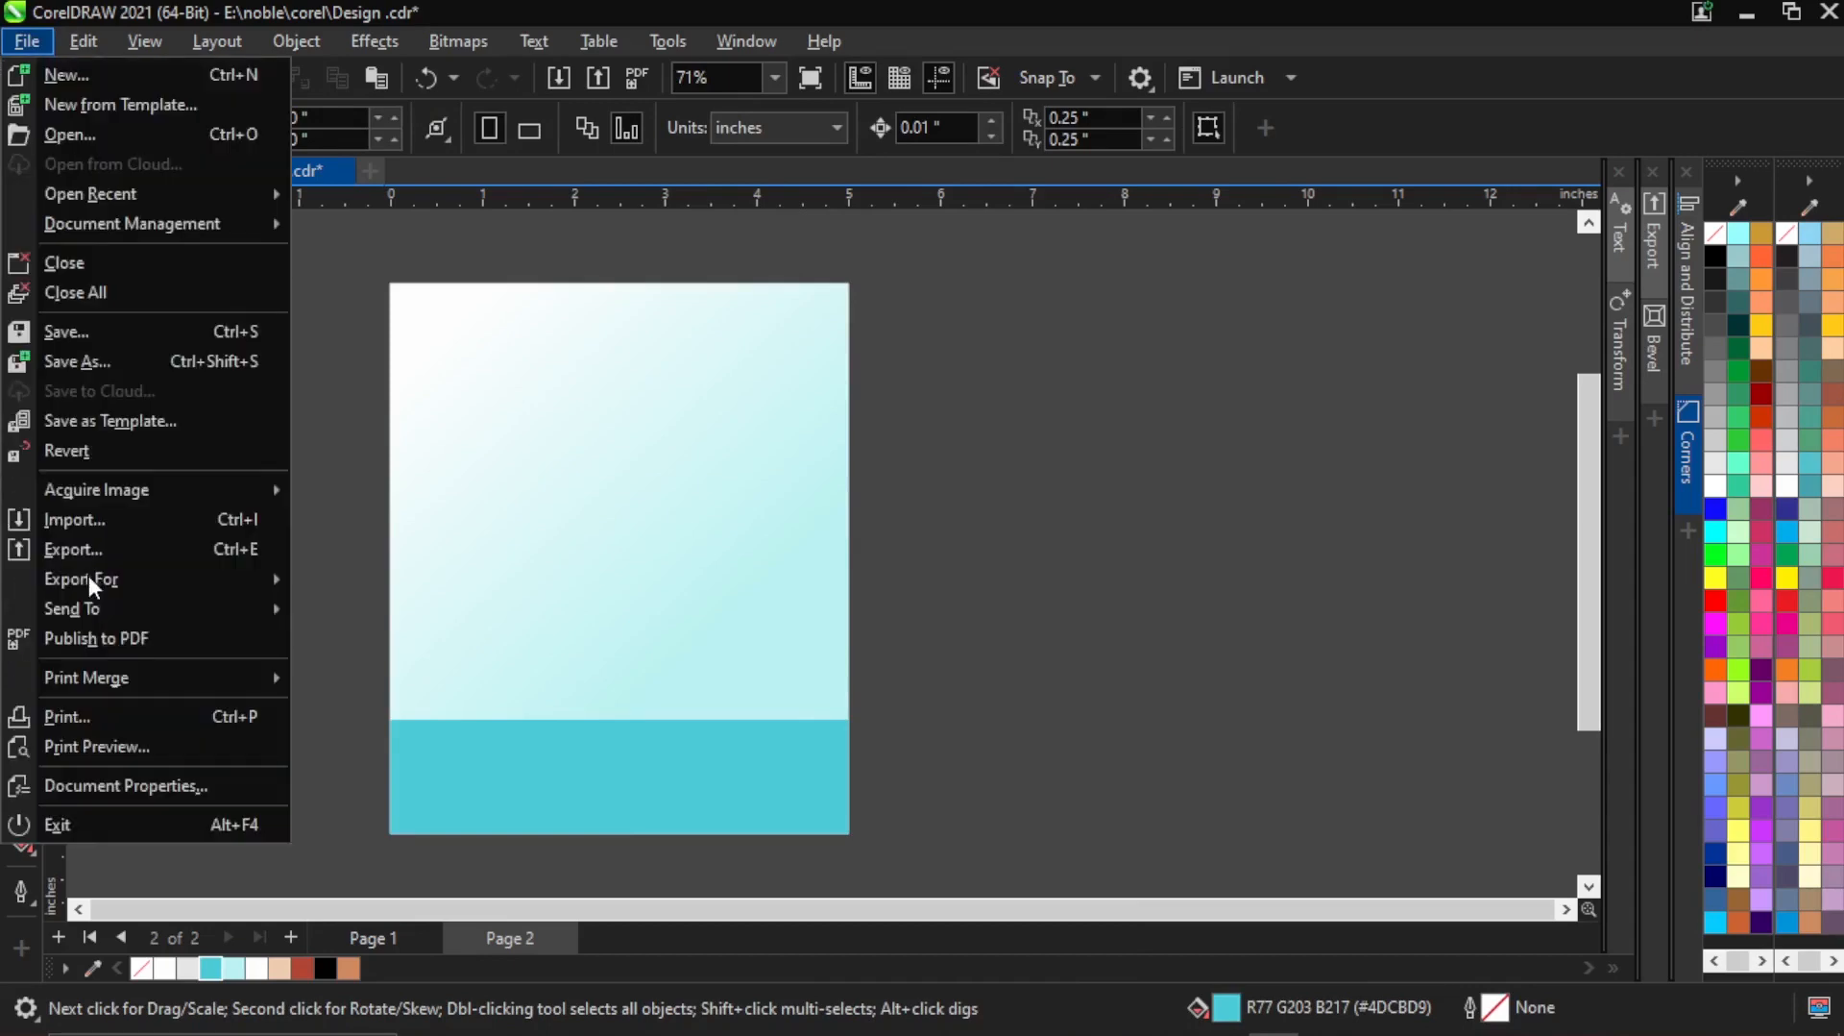
click(88, 516)
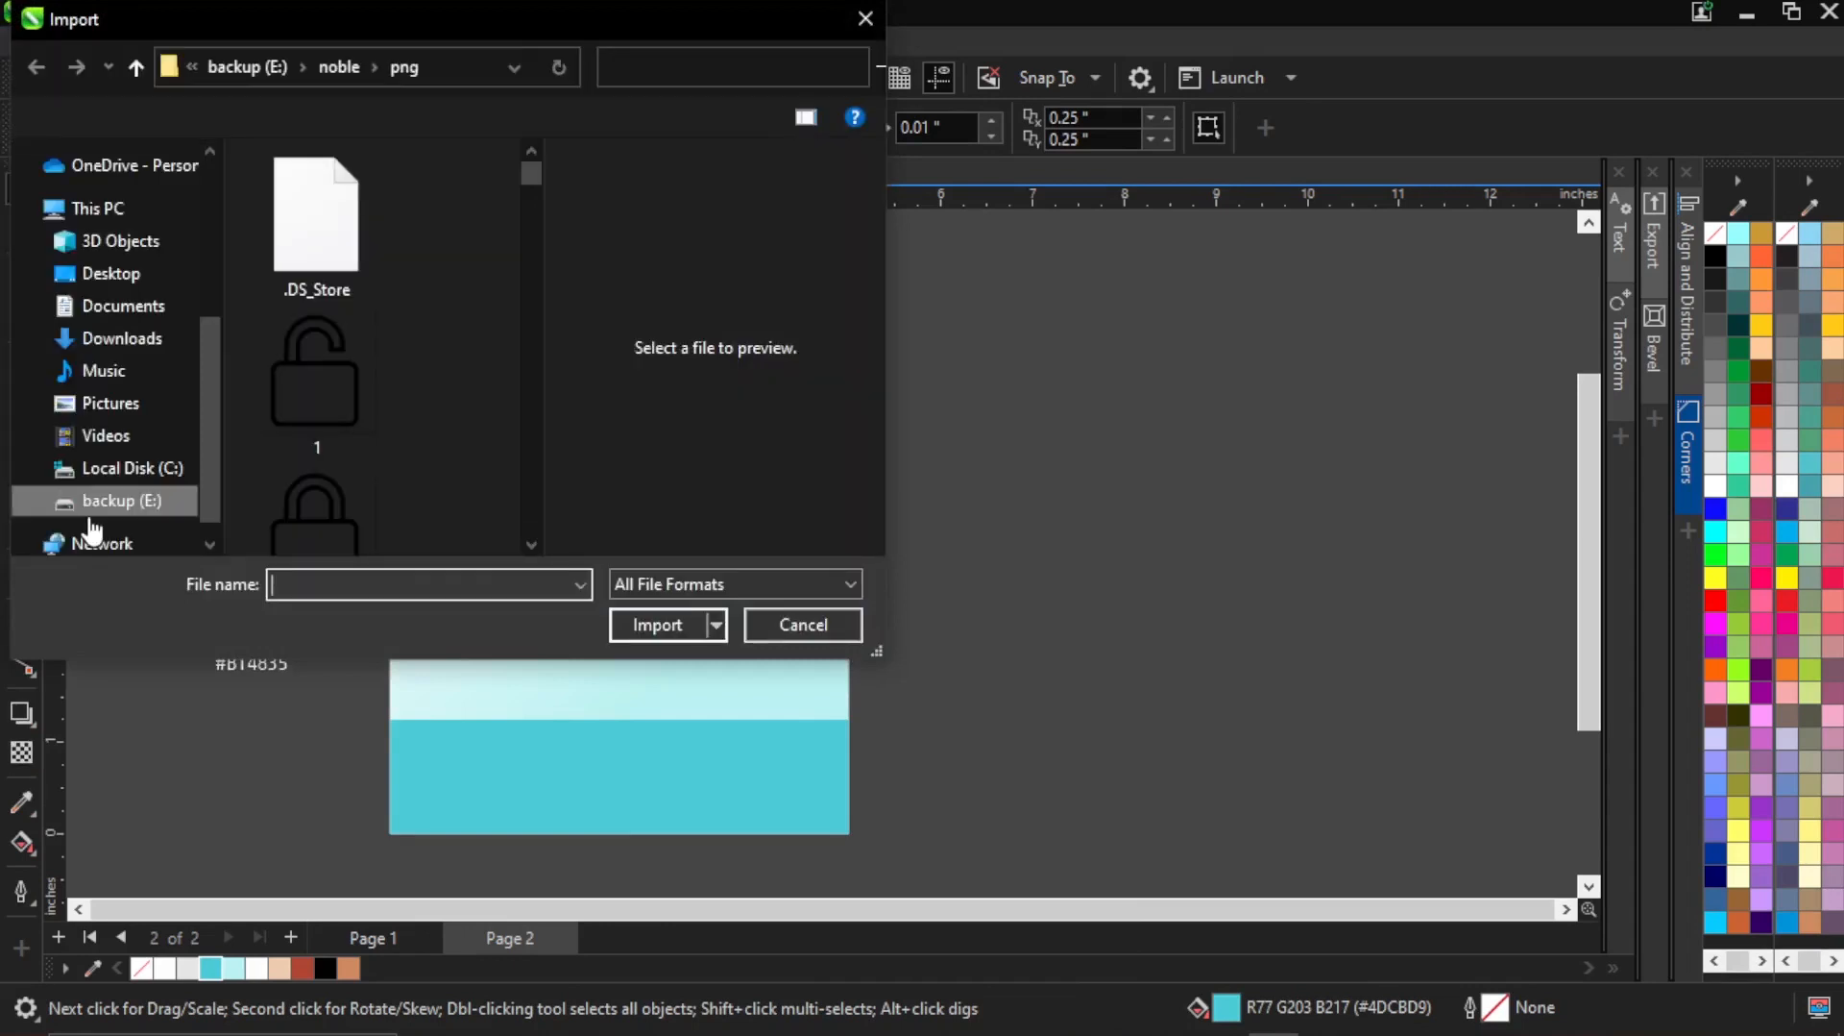
scroll(91, 440, up, 3)
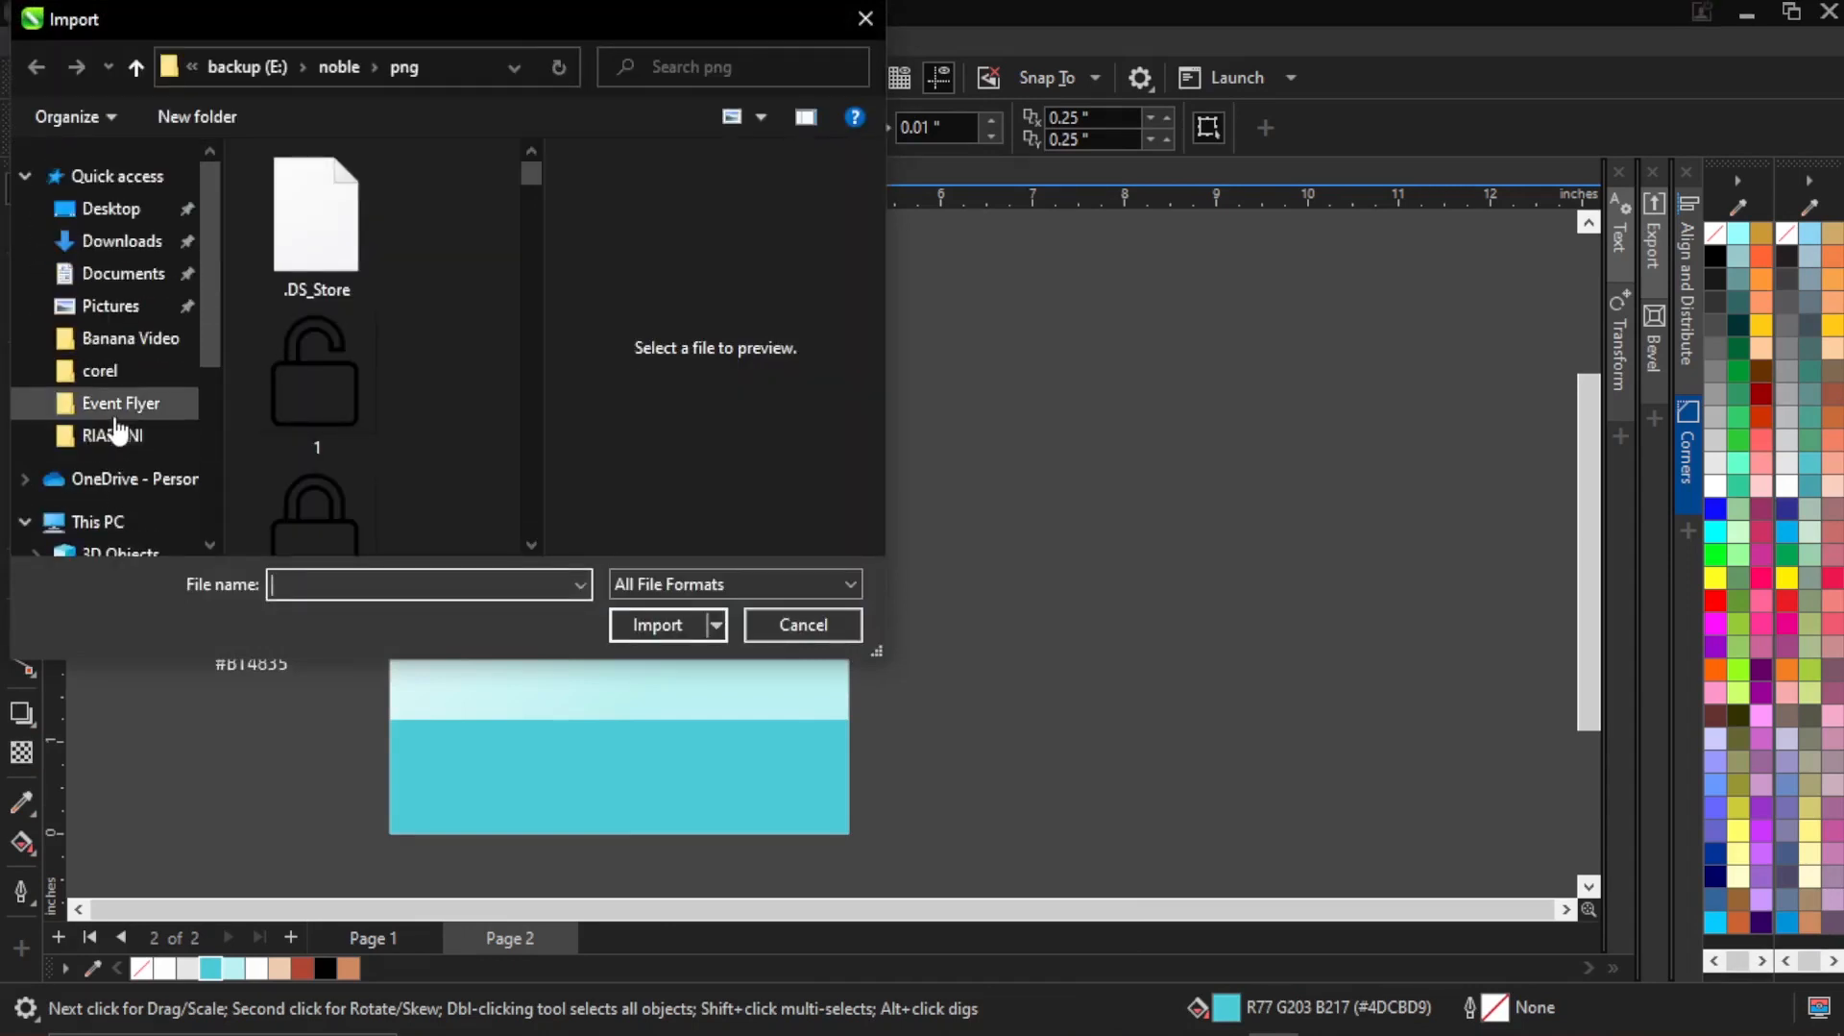
click(121, 411)
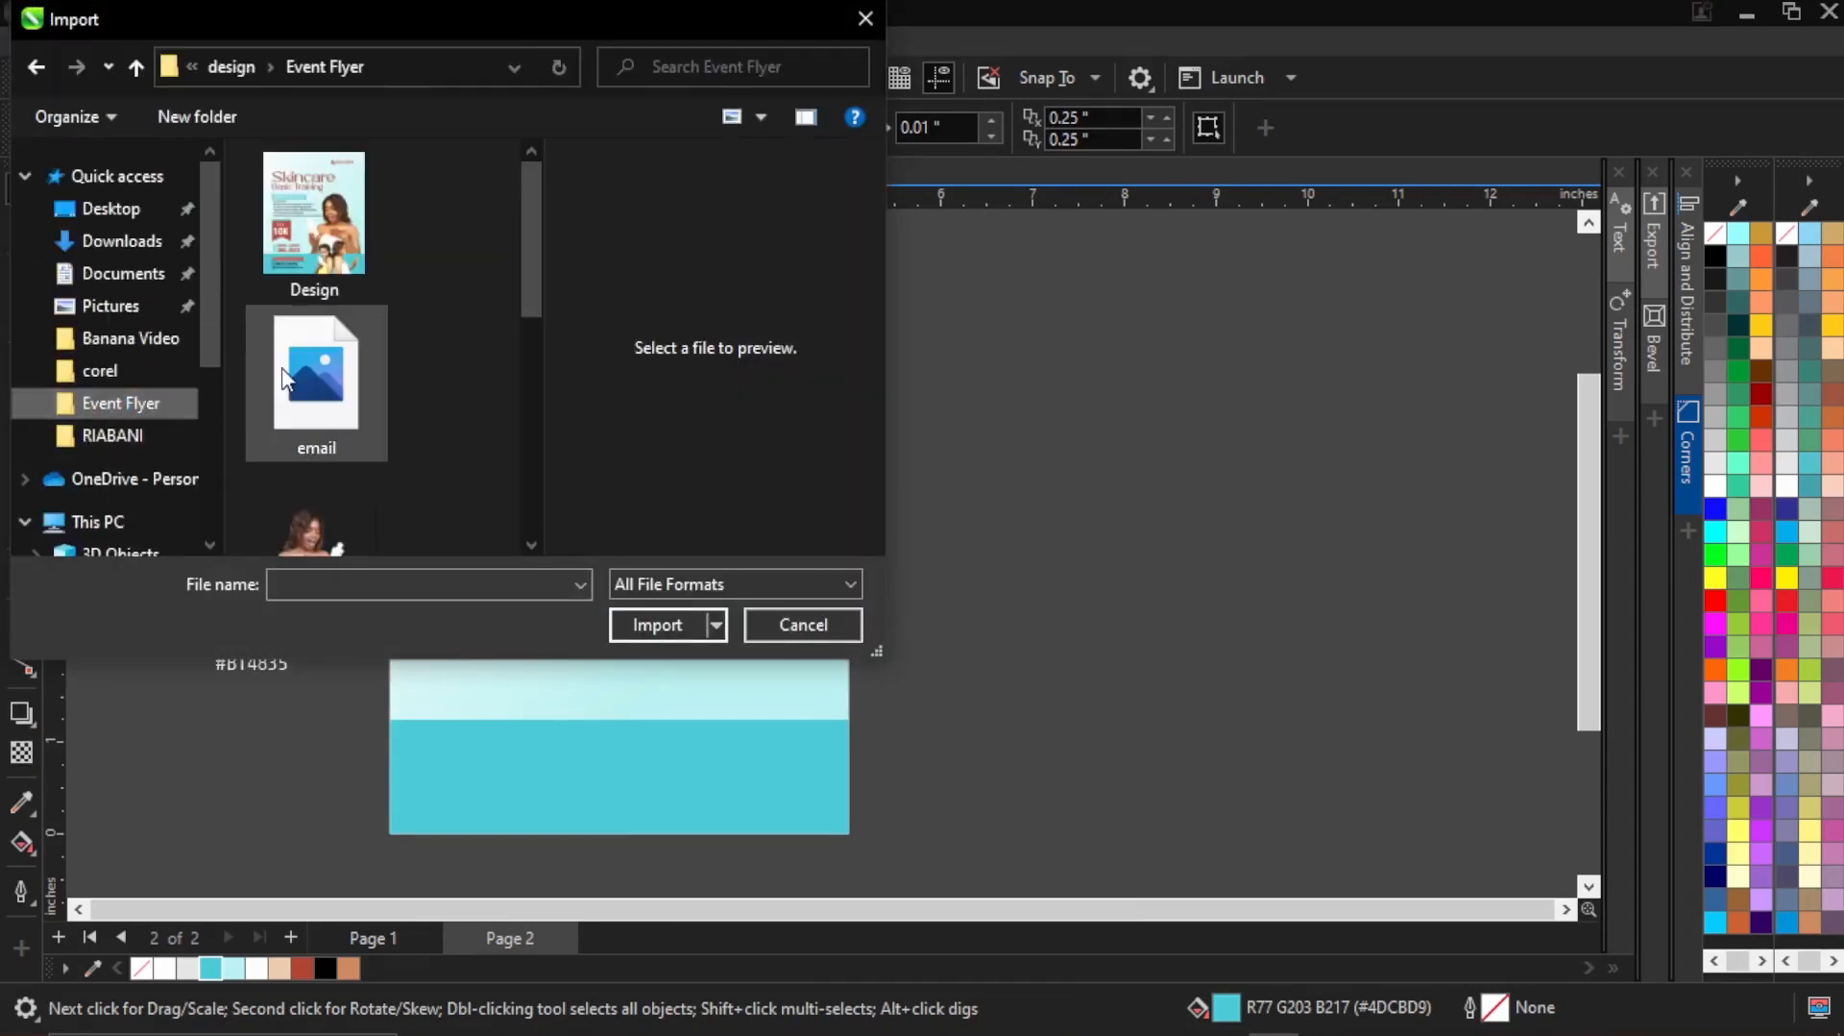
scroll(289, 375, down, 3)
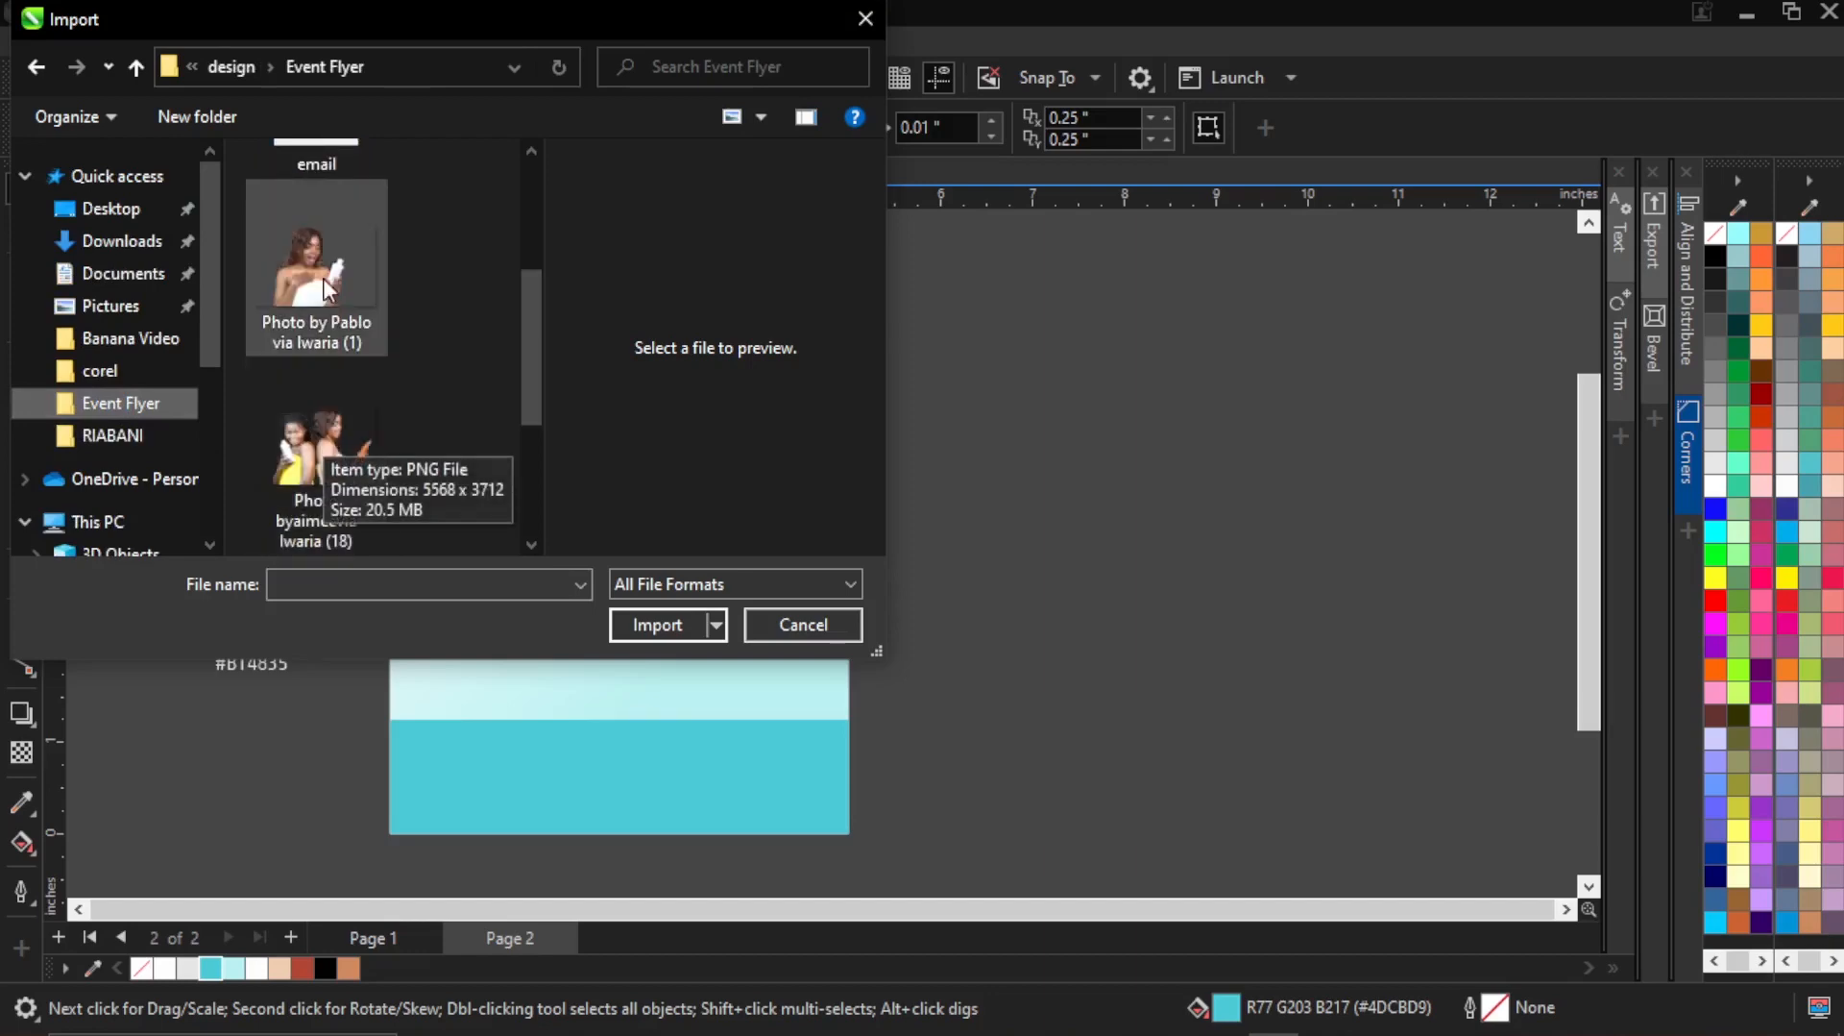
click(310, 288)
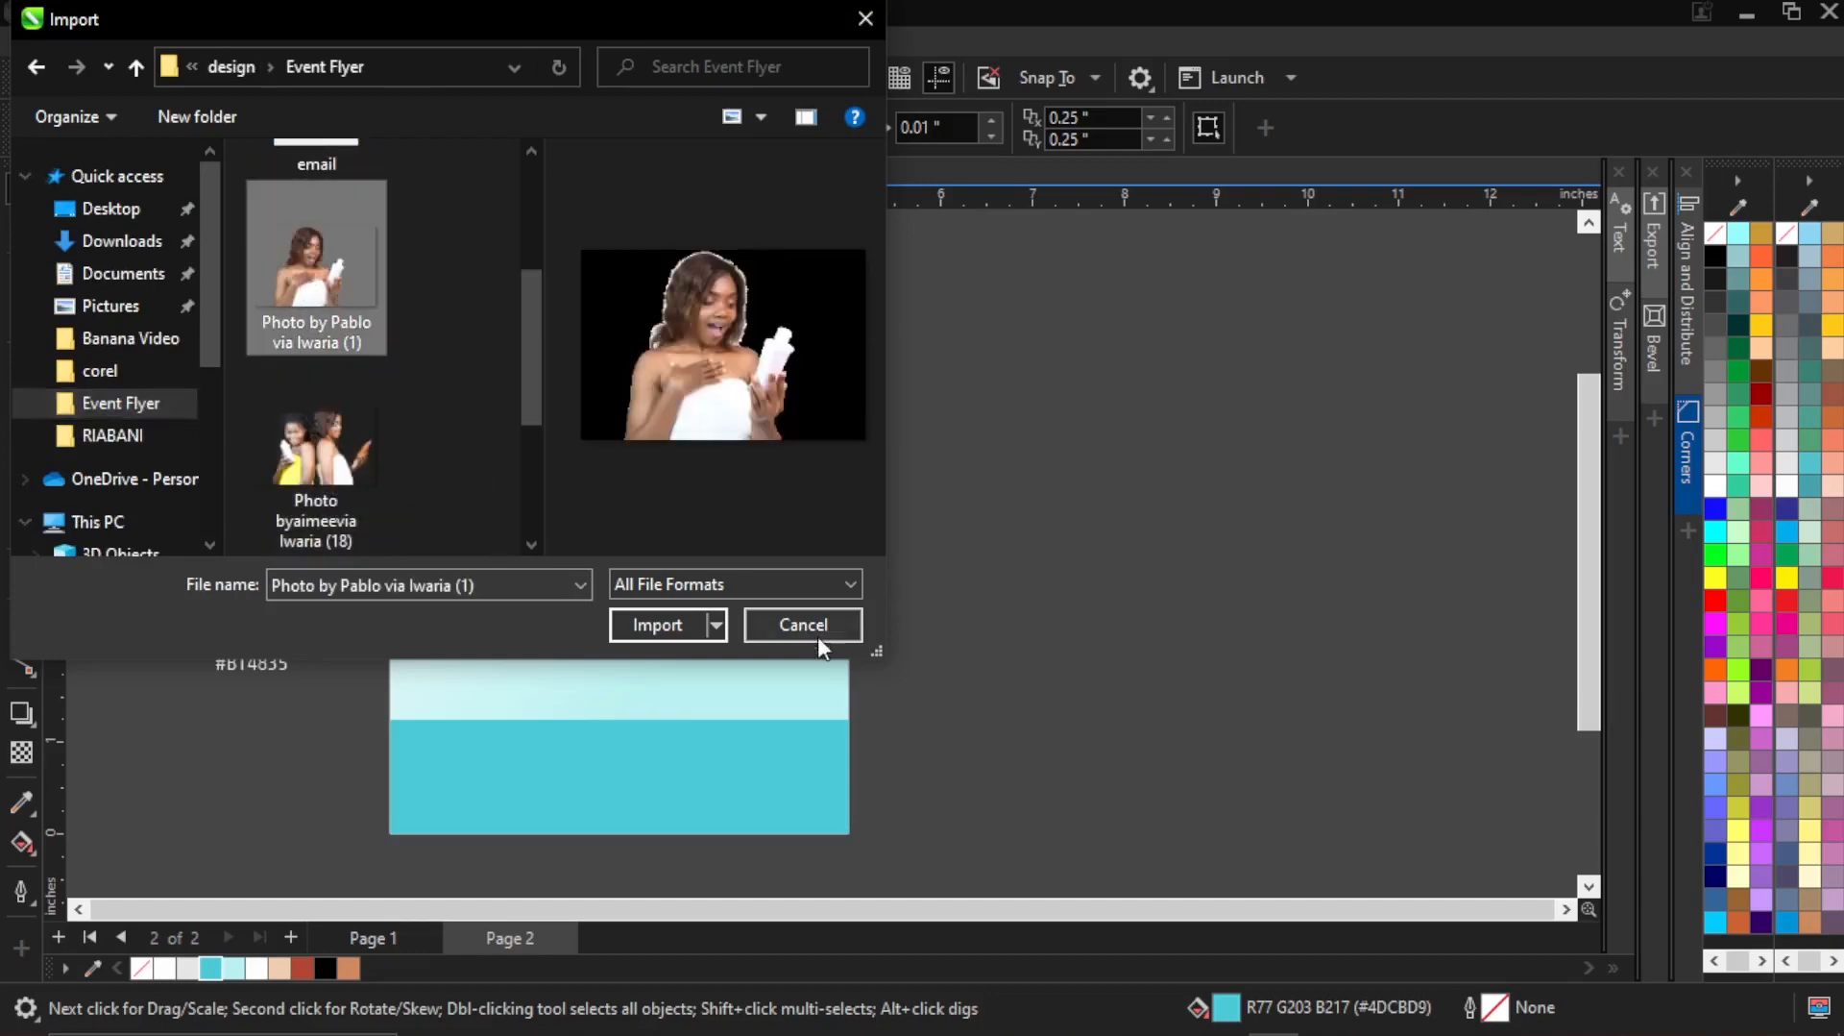
scroll(438, 419, down, 2)
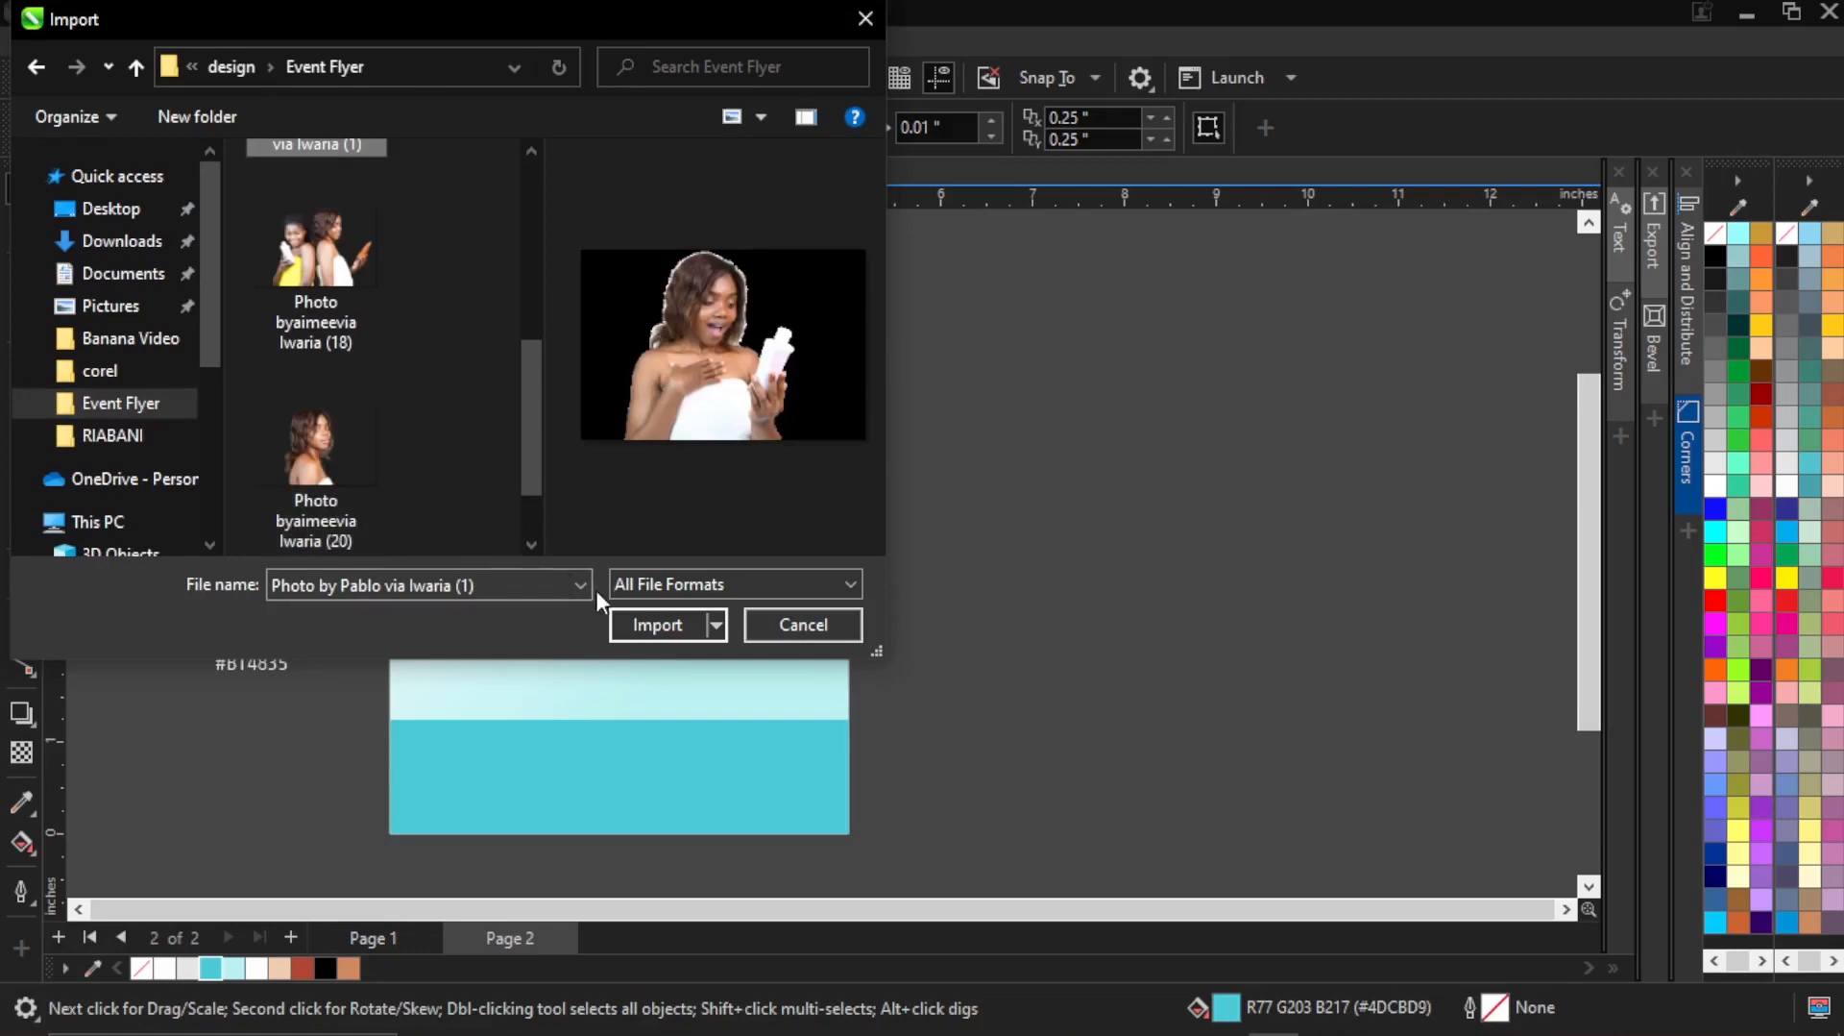
click(659, 624)
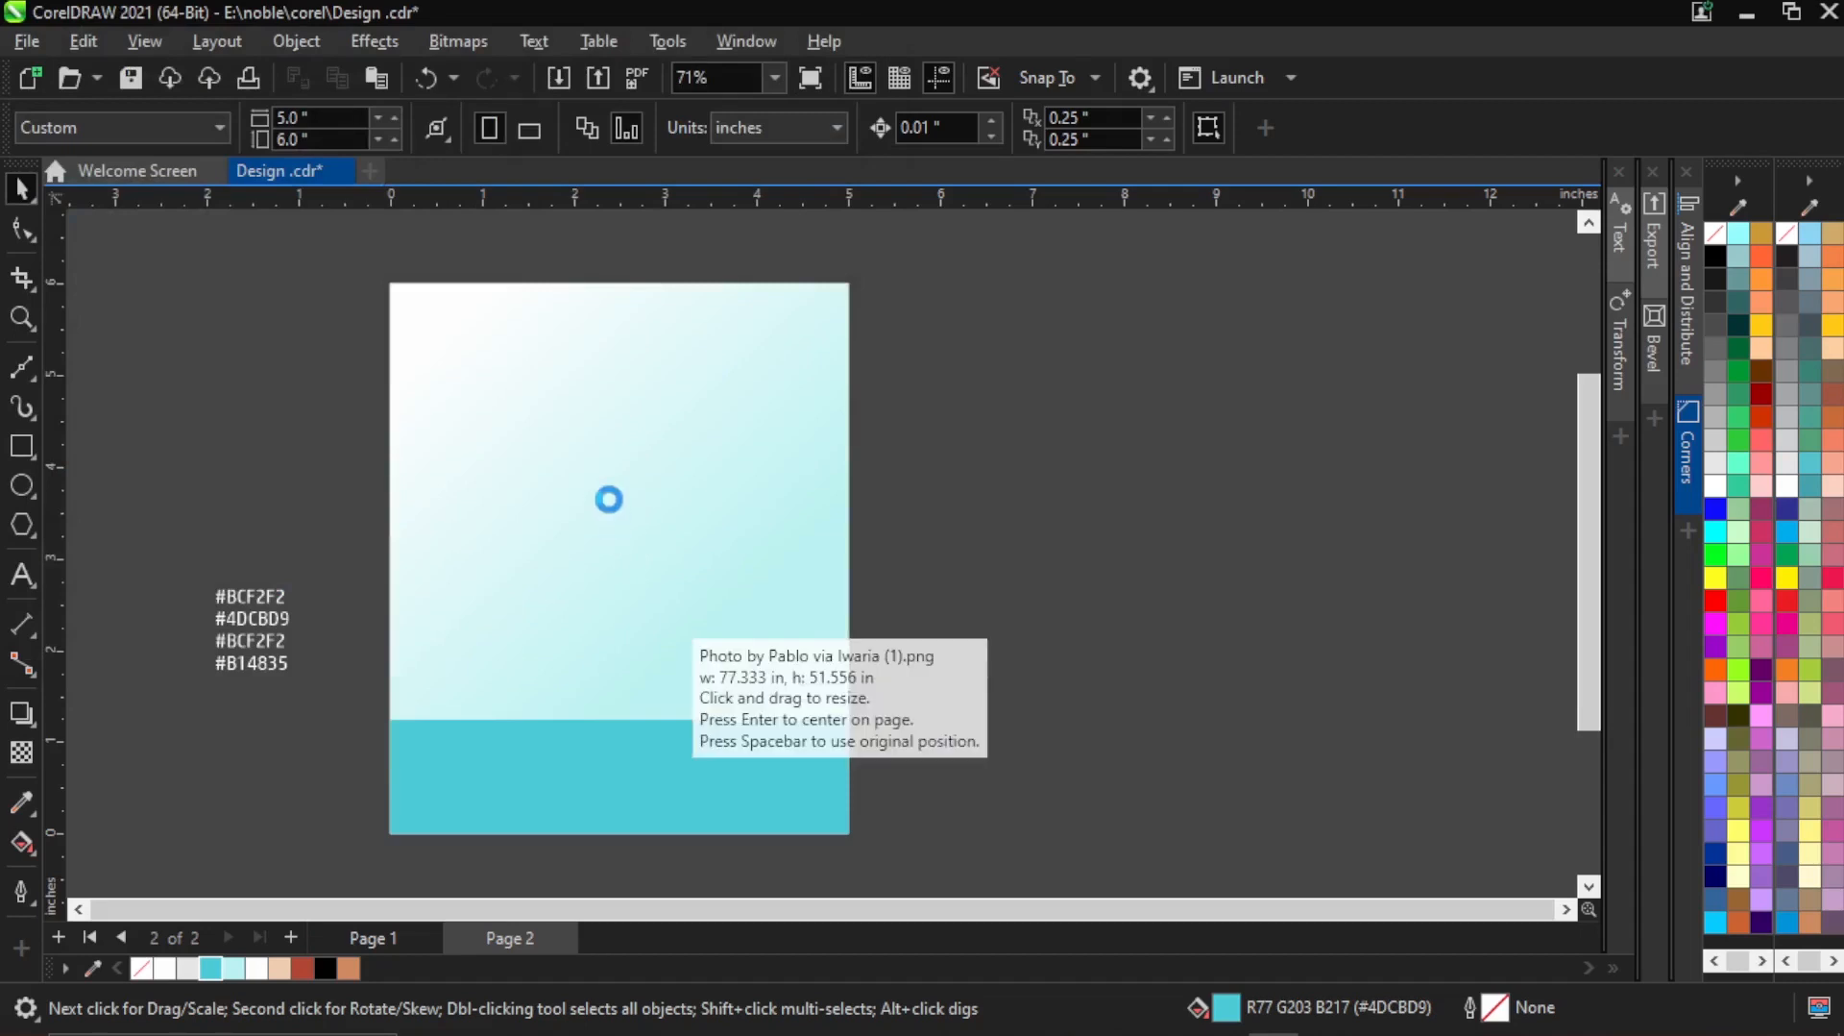
click(662, 623)
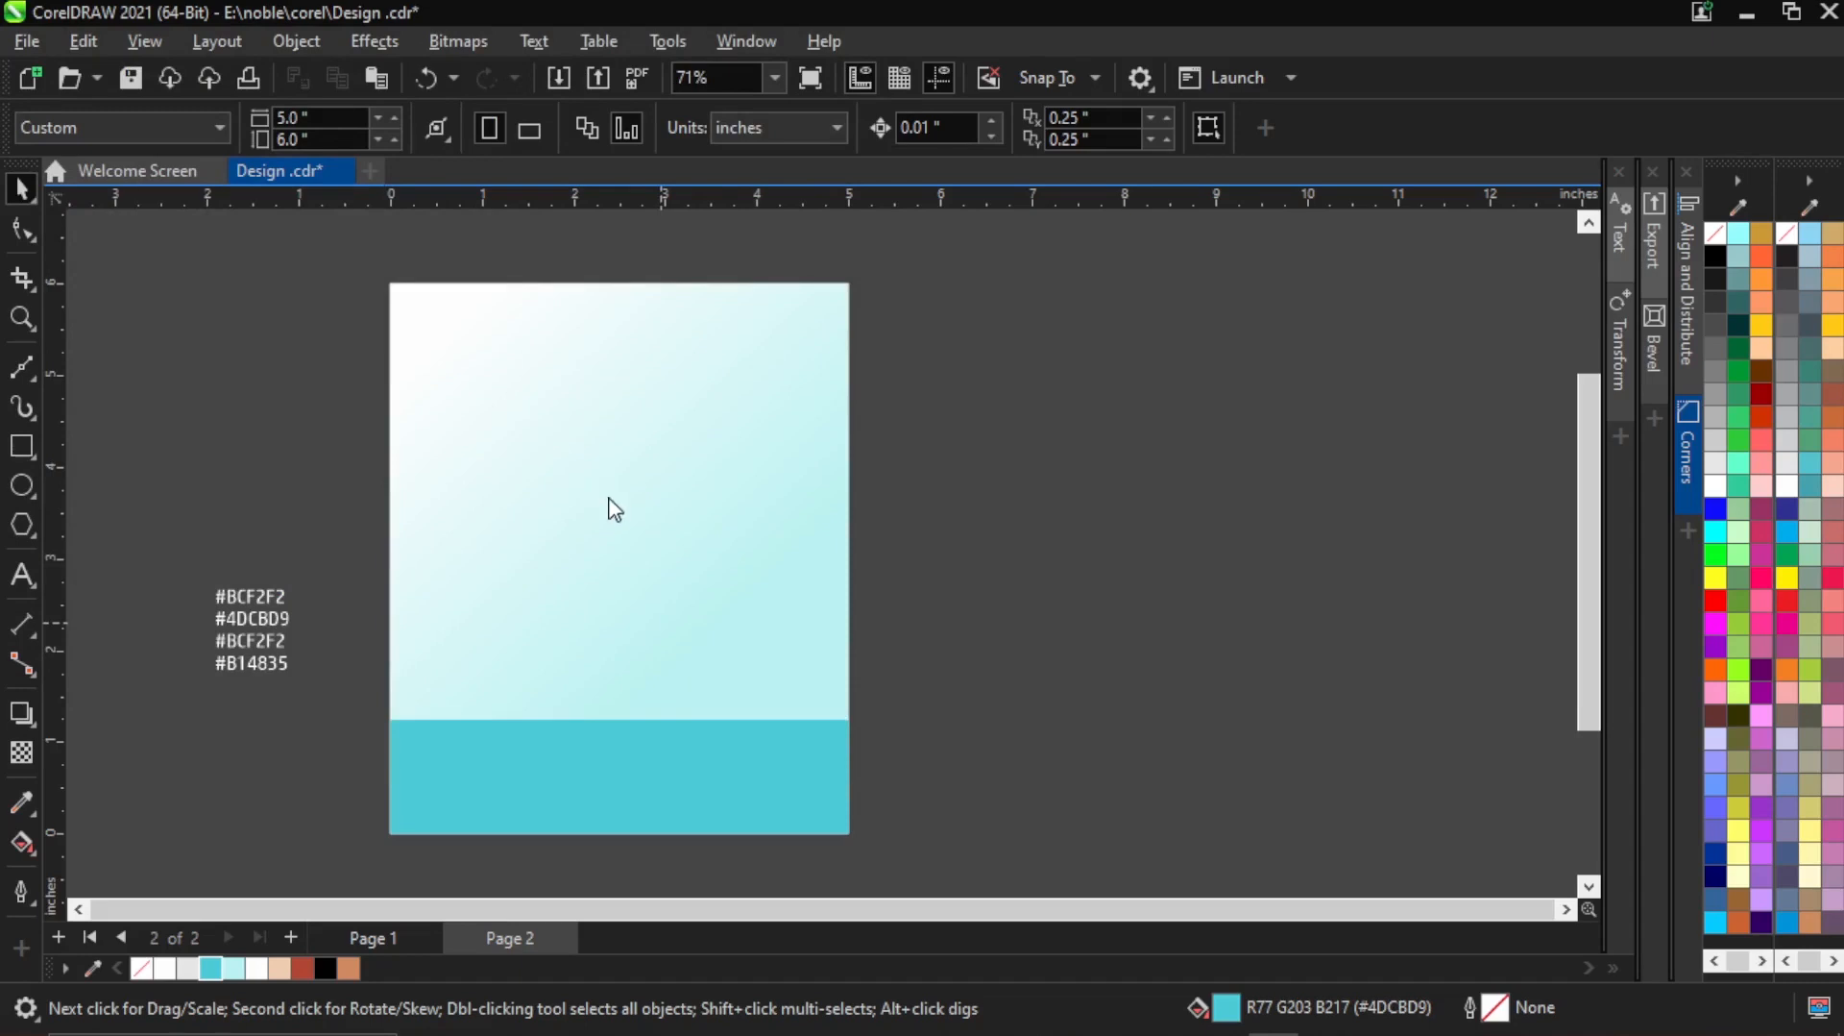
Move the oversized imported photo up and left toward the page and cut it from the document.
scroll(619, 517, down, 1)
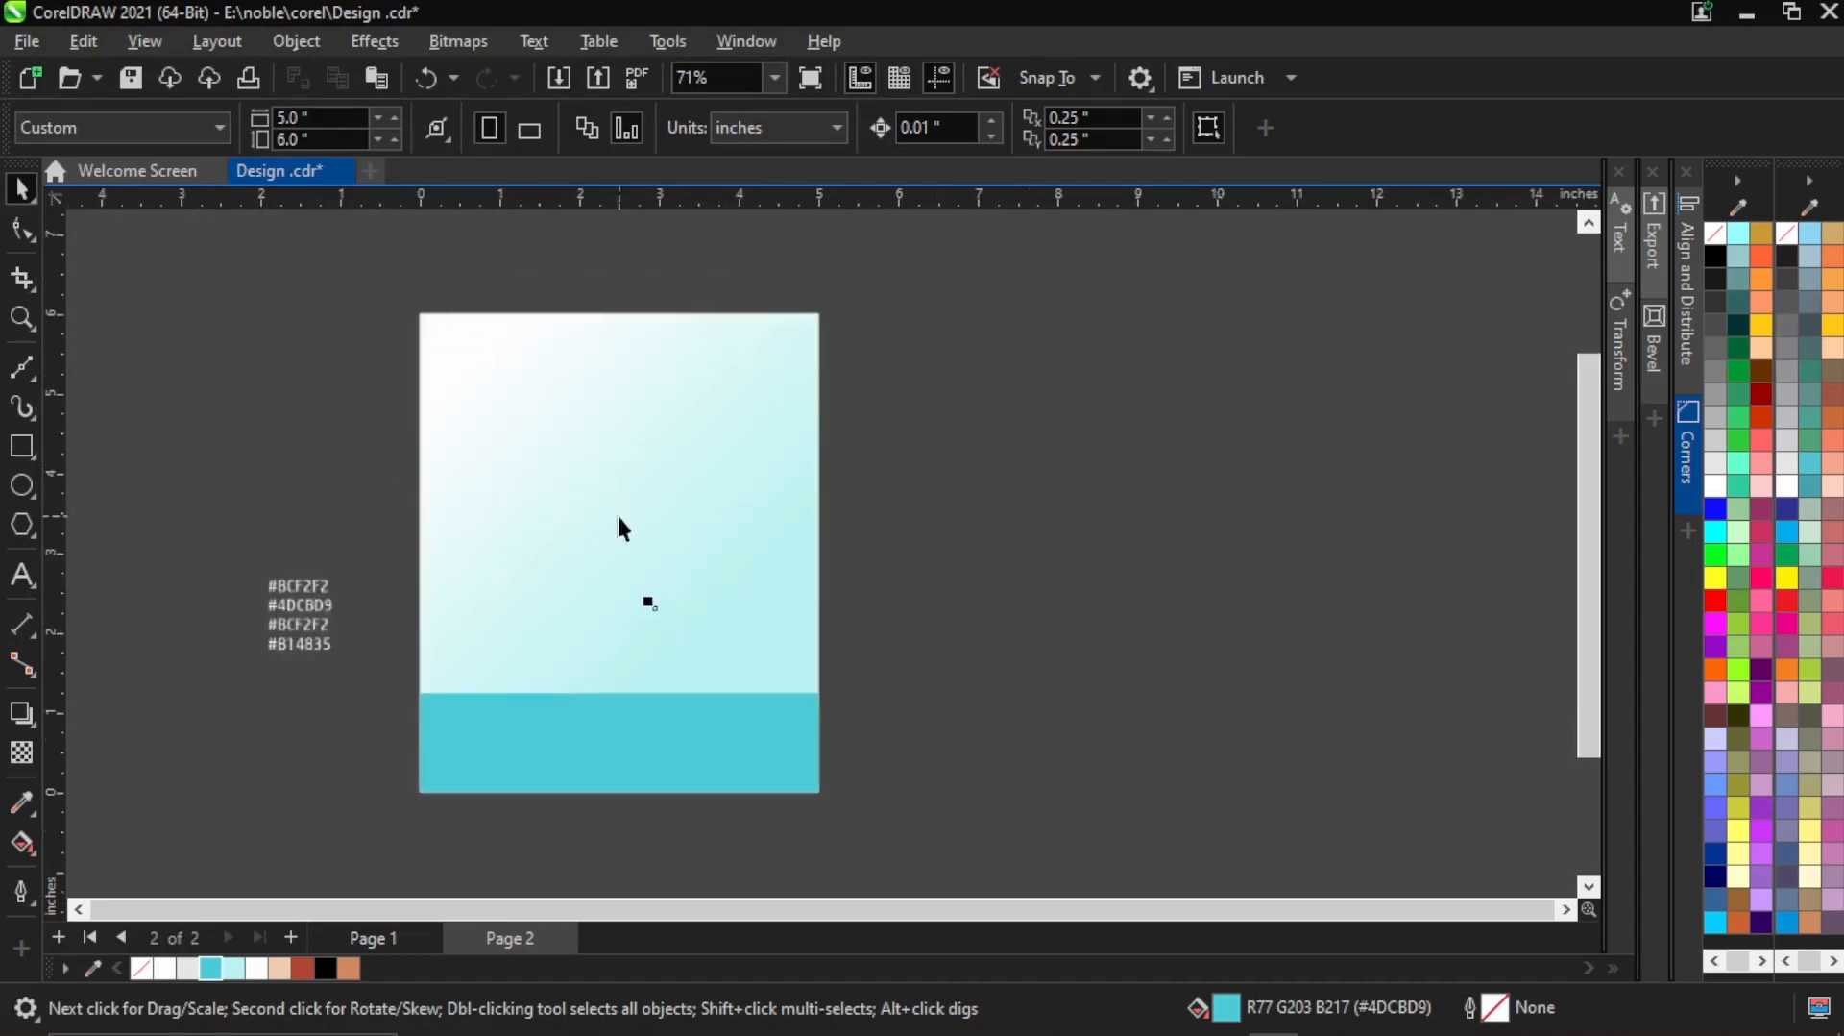
scroll(708, 625, down, 1)
click(708, 626)
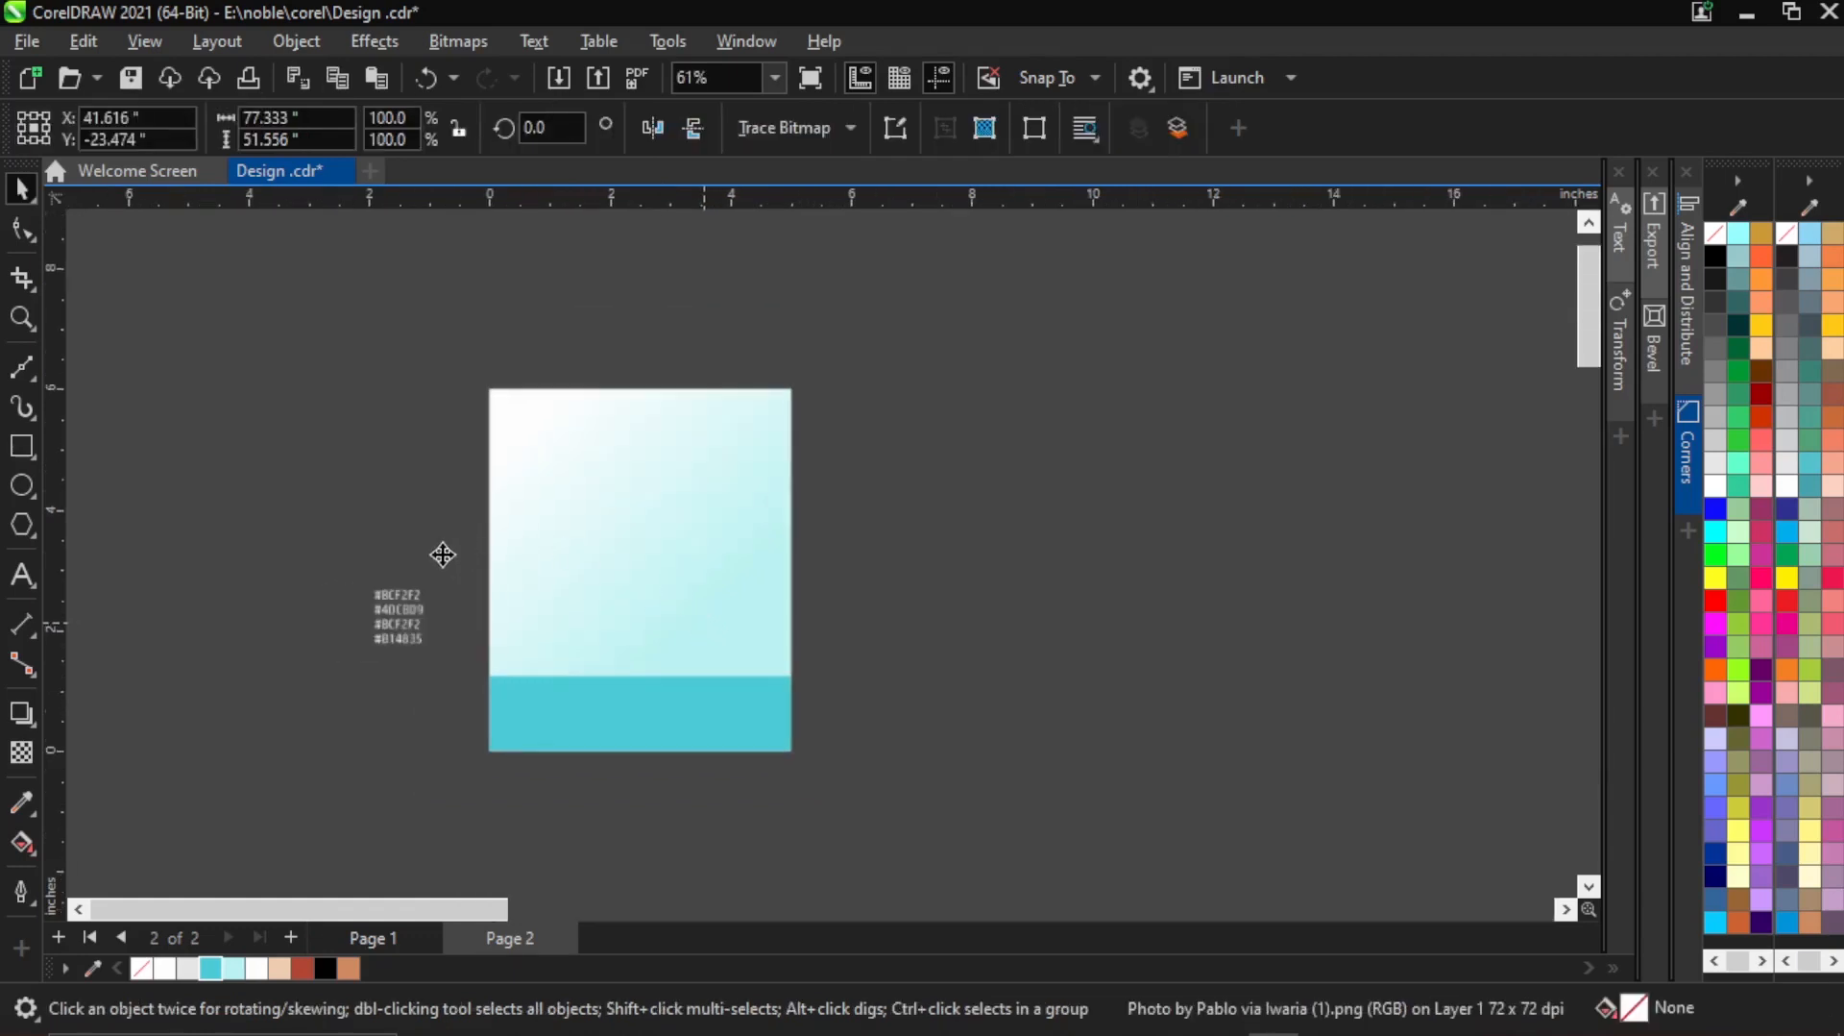
scroll(660, 604, down, 1)
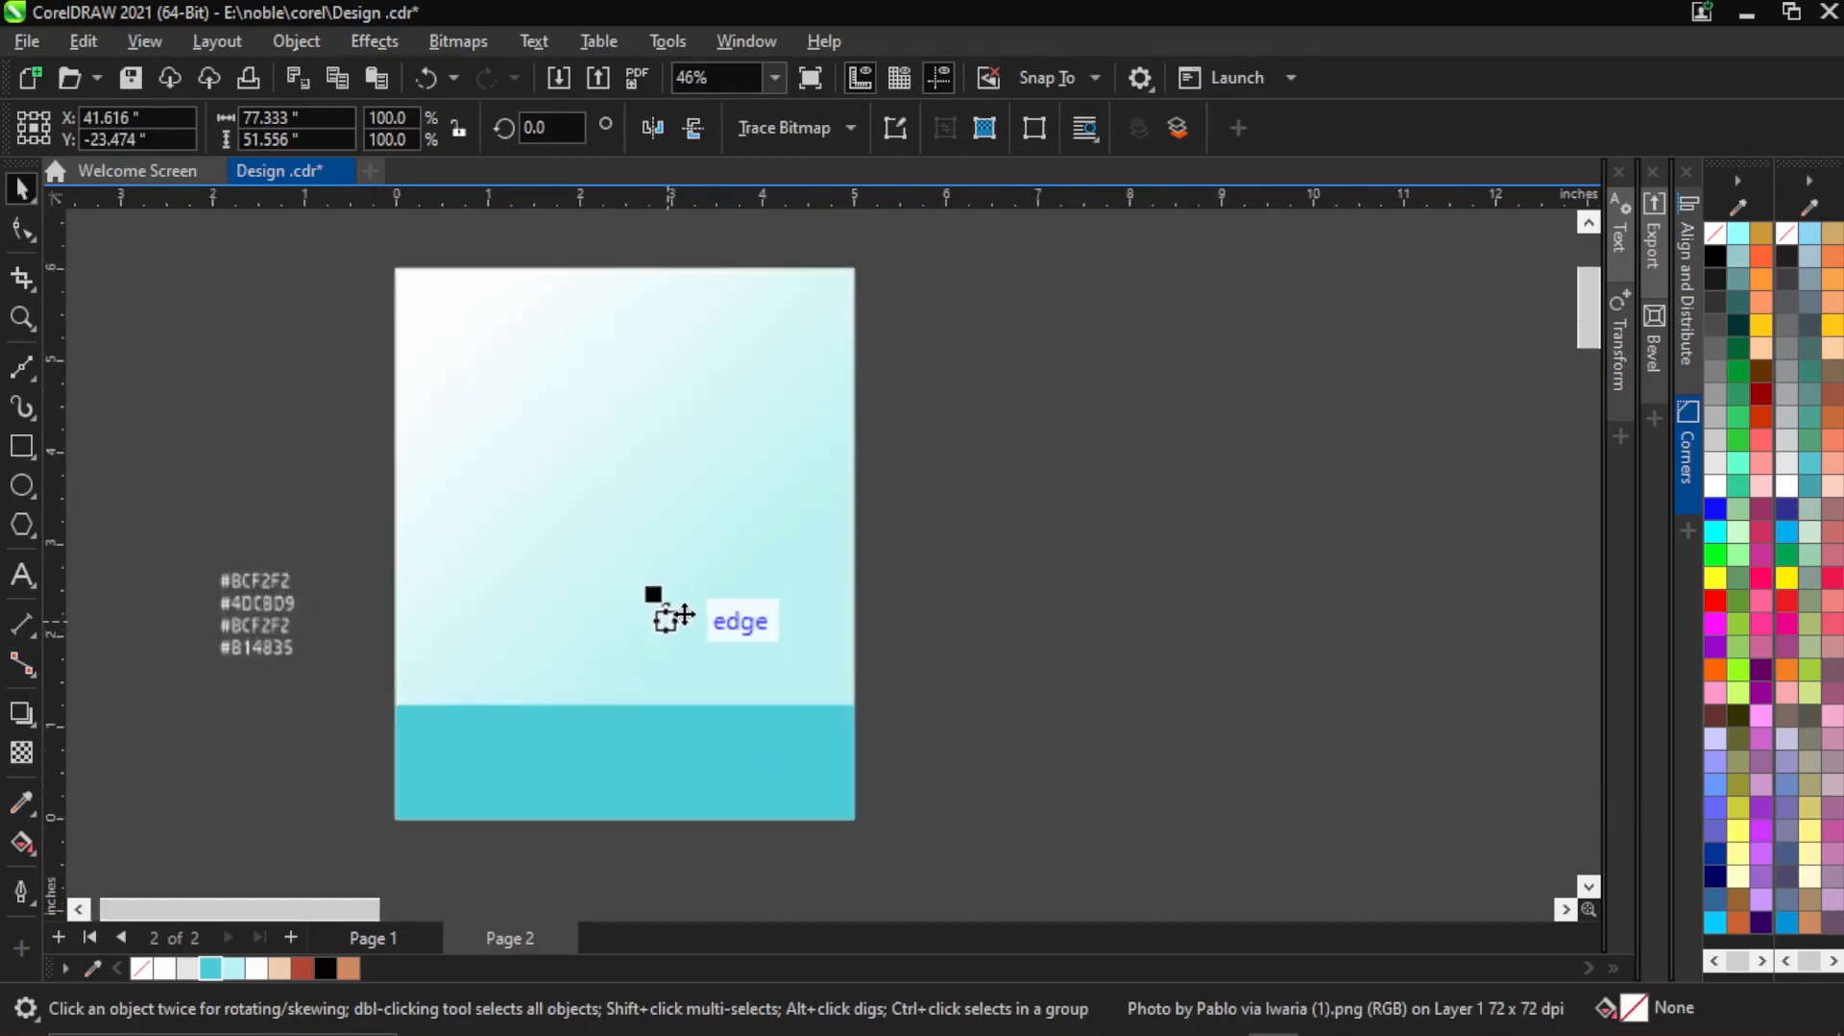
scroll(695, 594, up, 1)
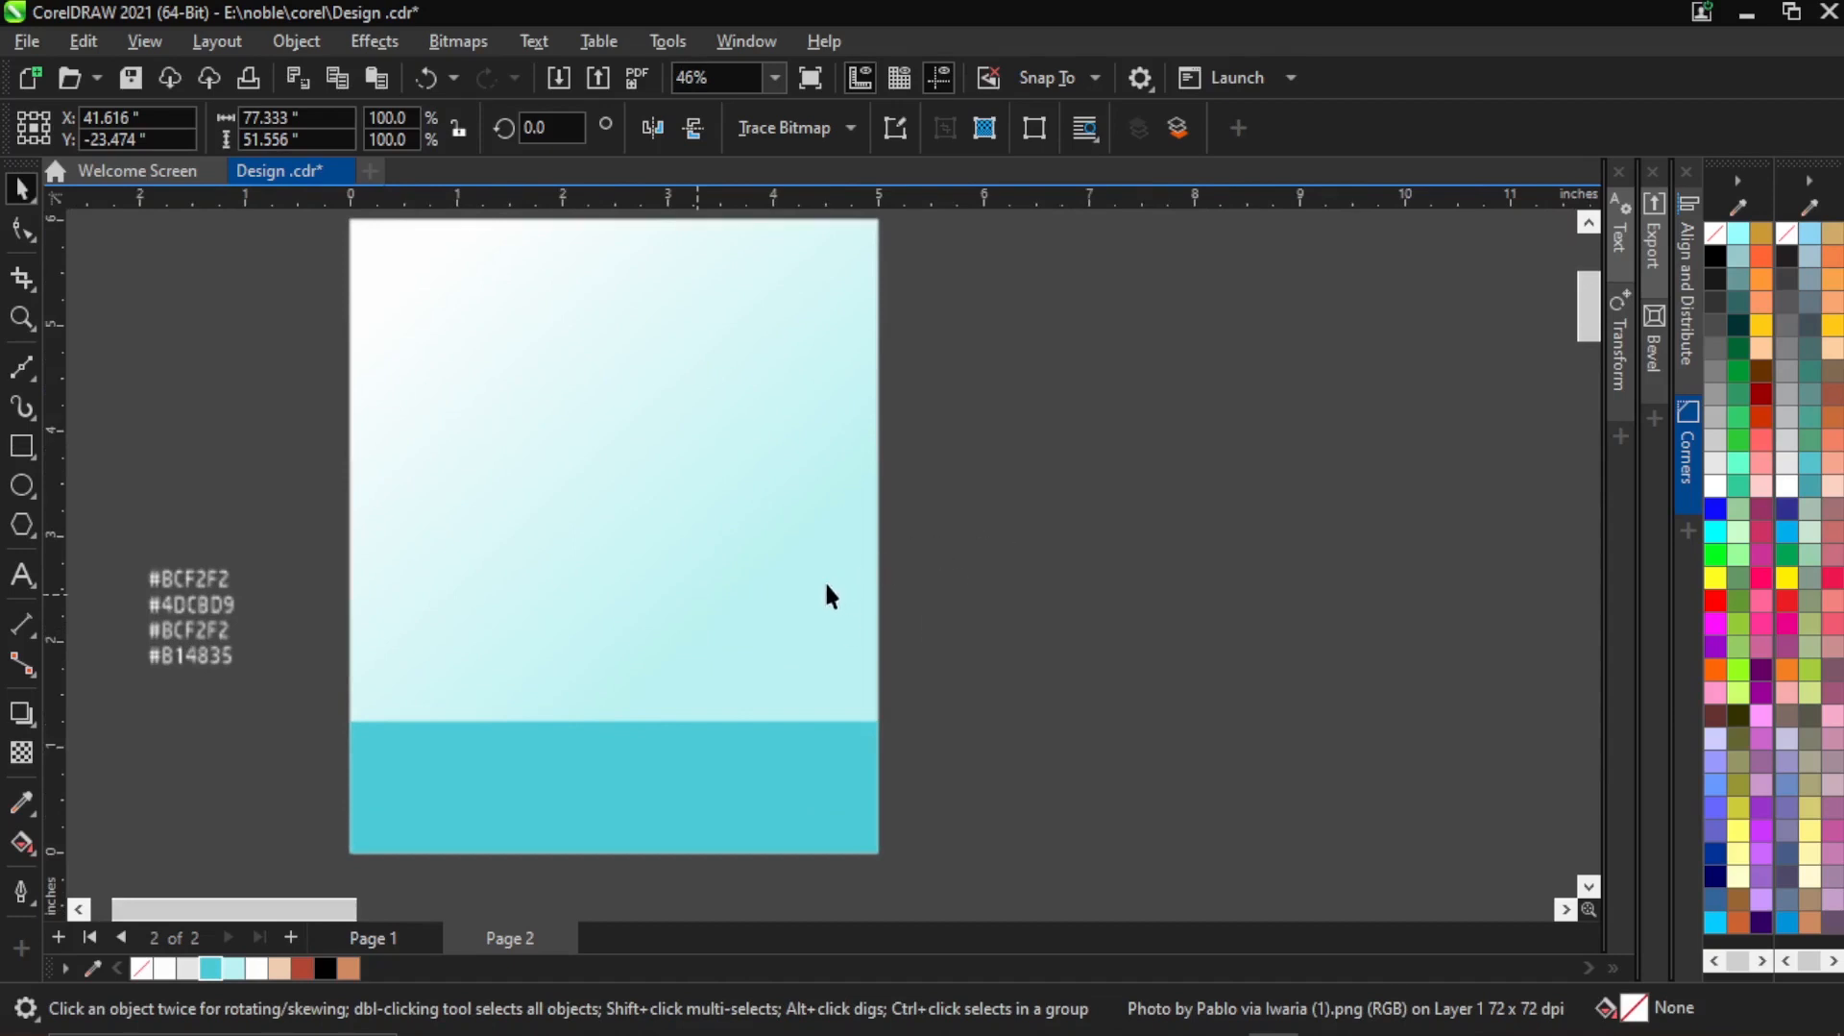
scroll(824, 582, down, 1)
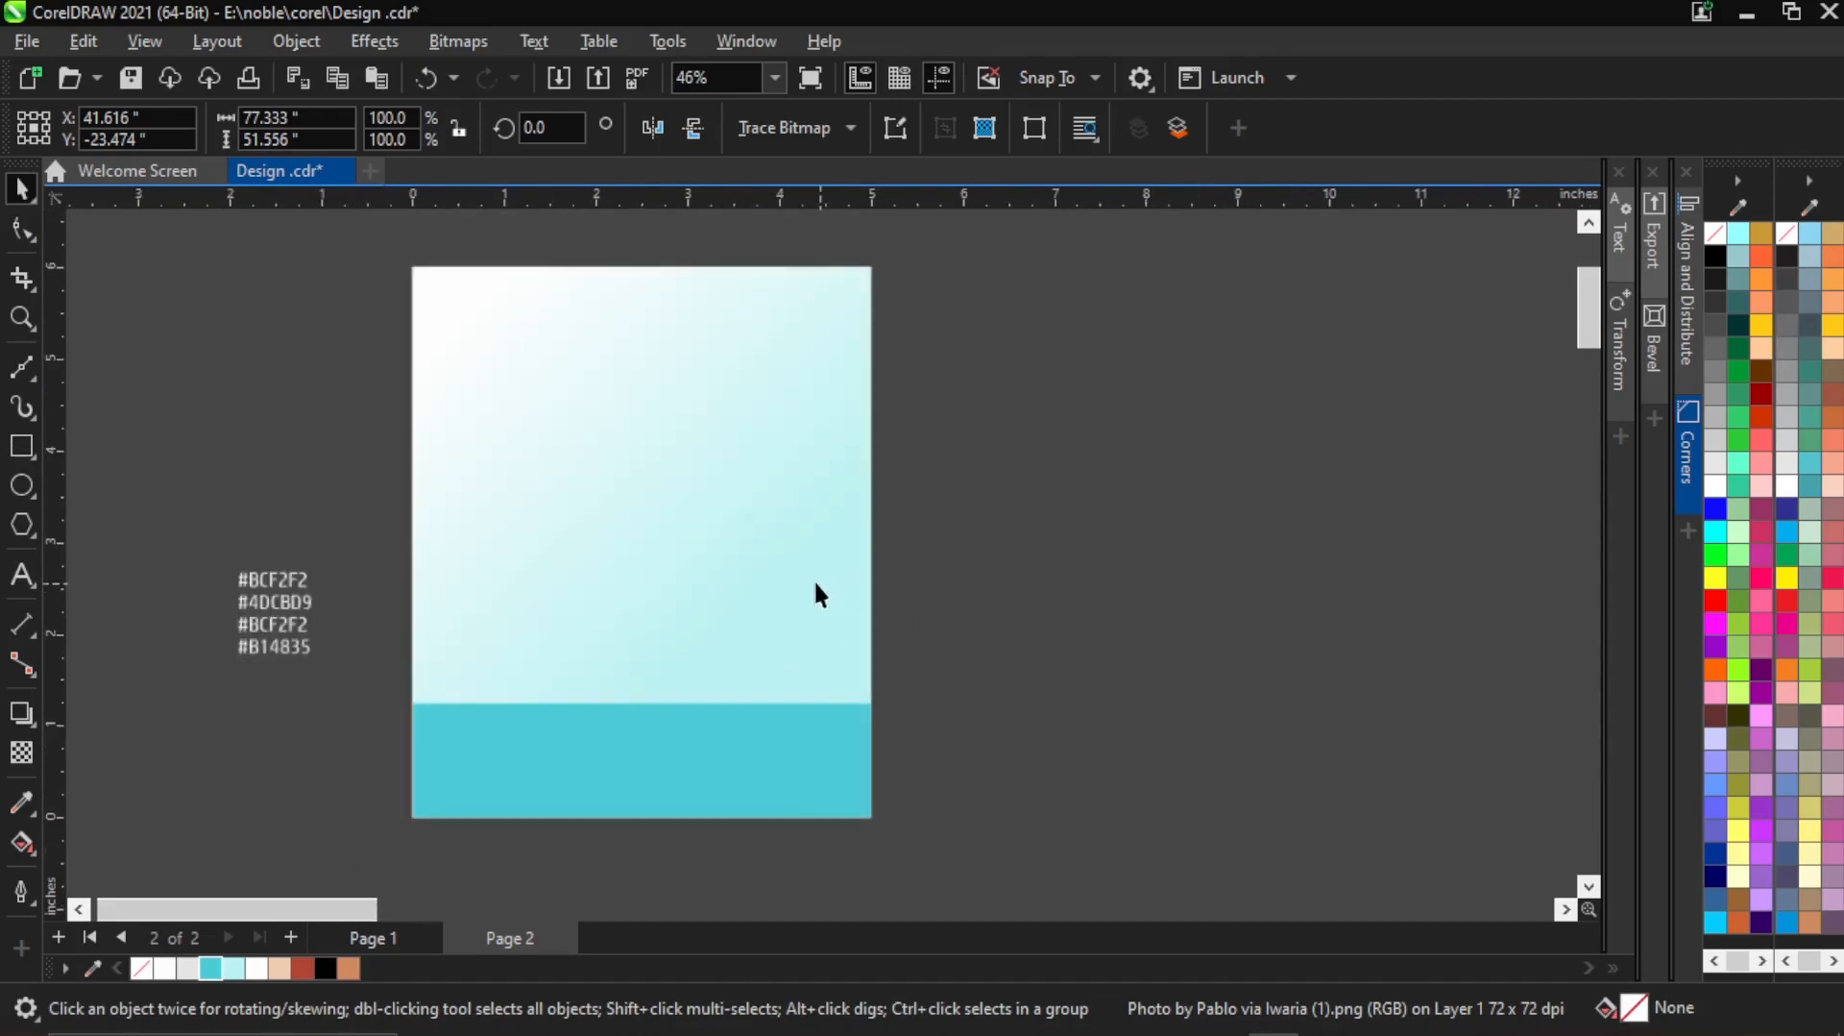
scroll(819, 594, down, 1)
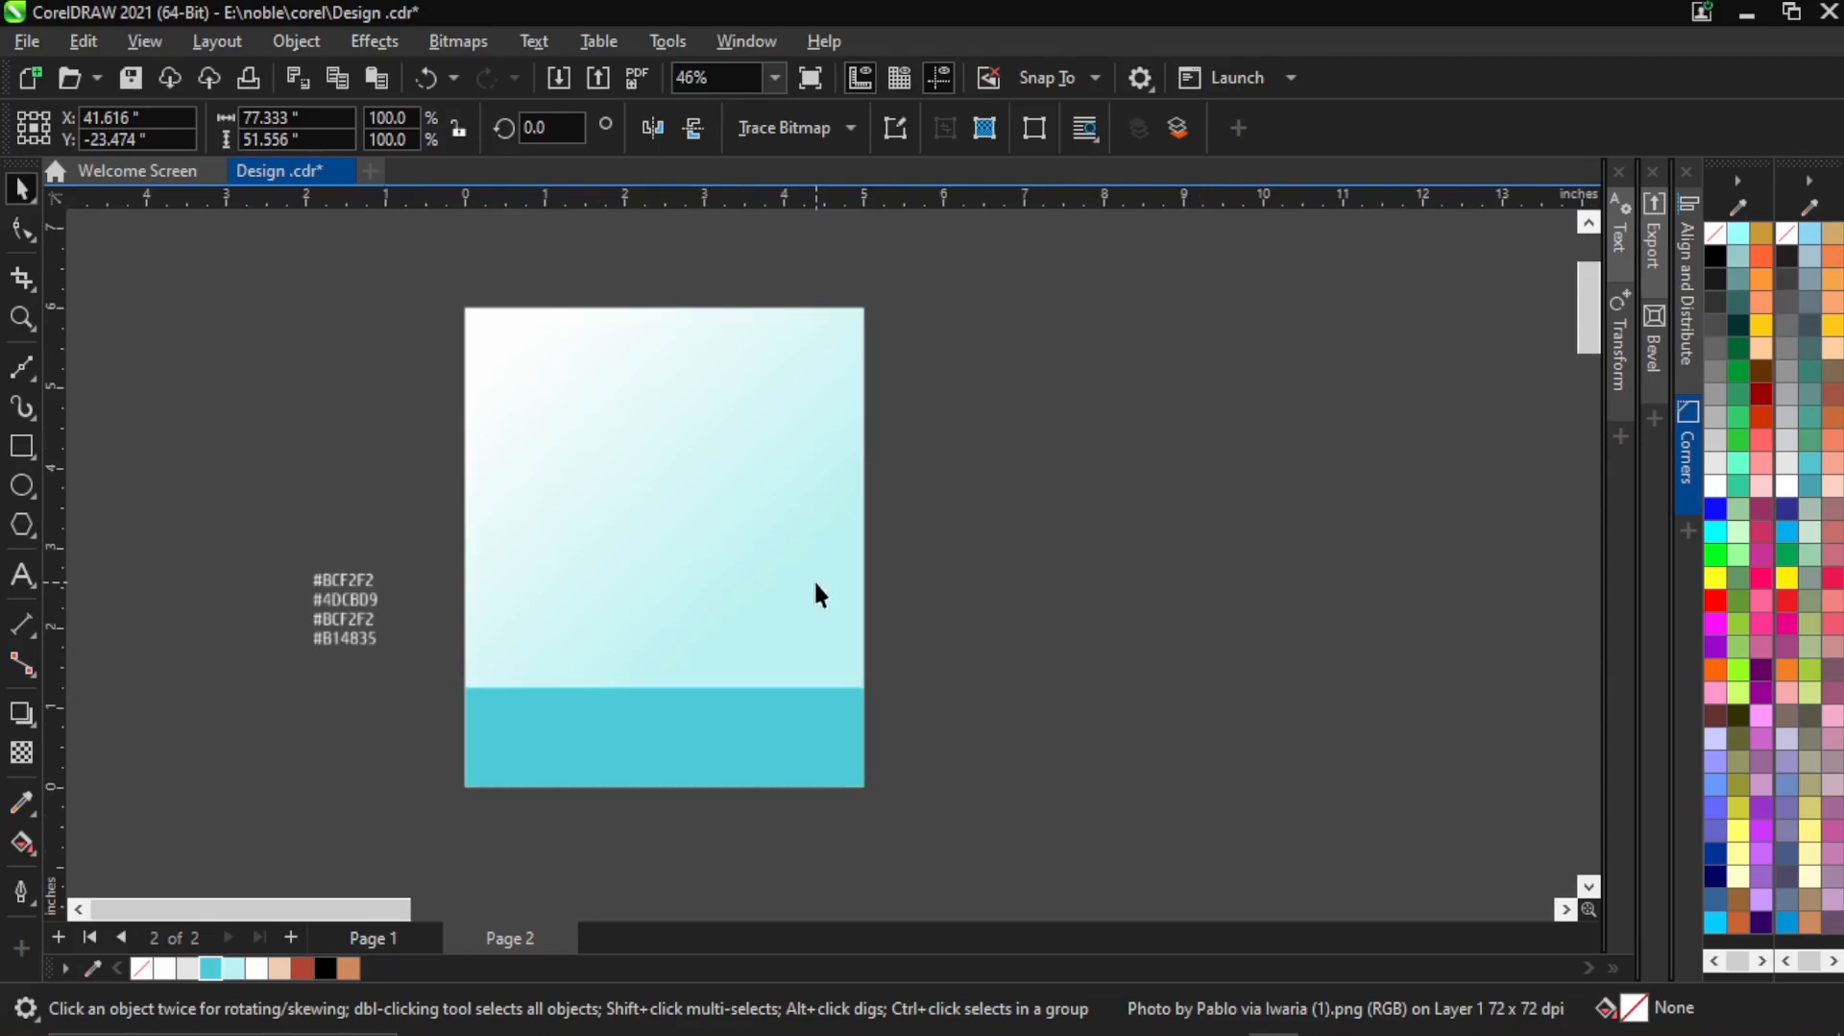
scroll(815, 579, down, 1)
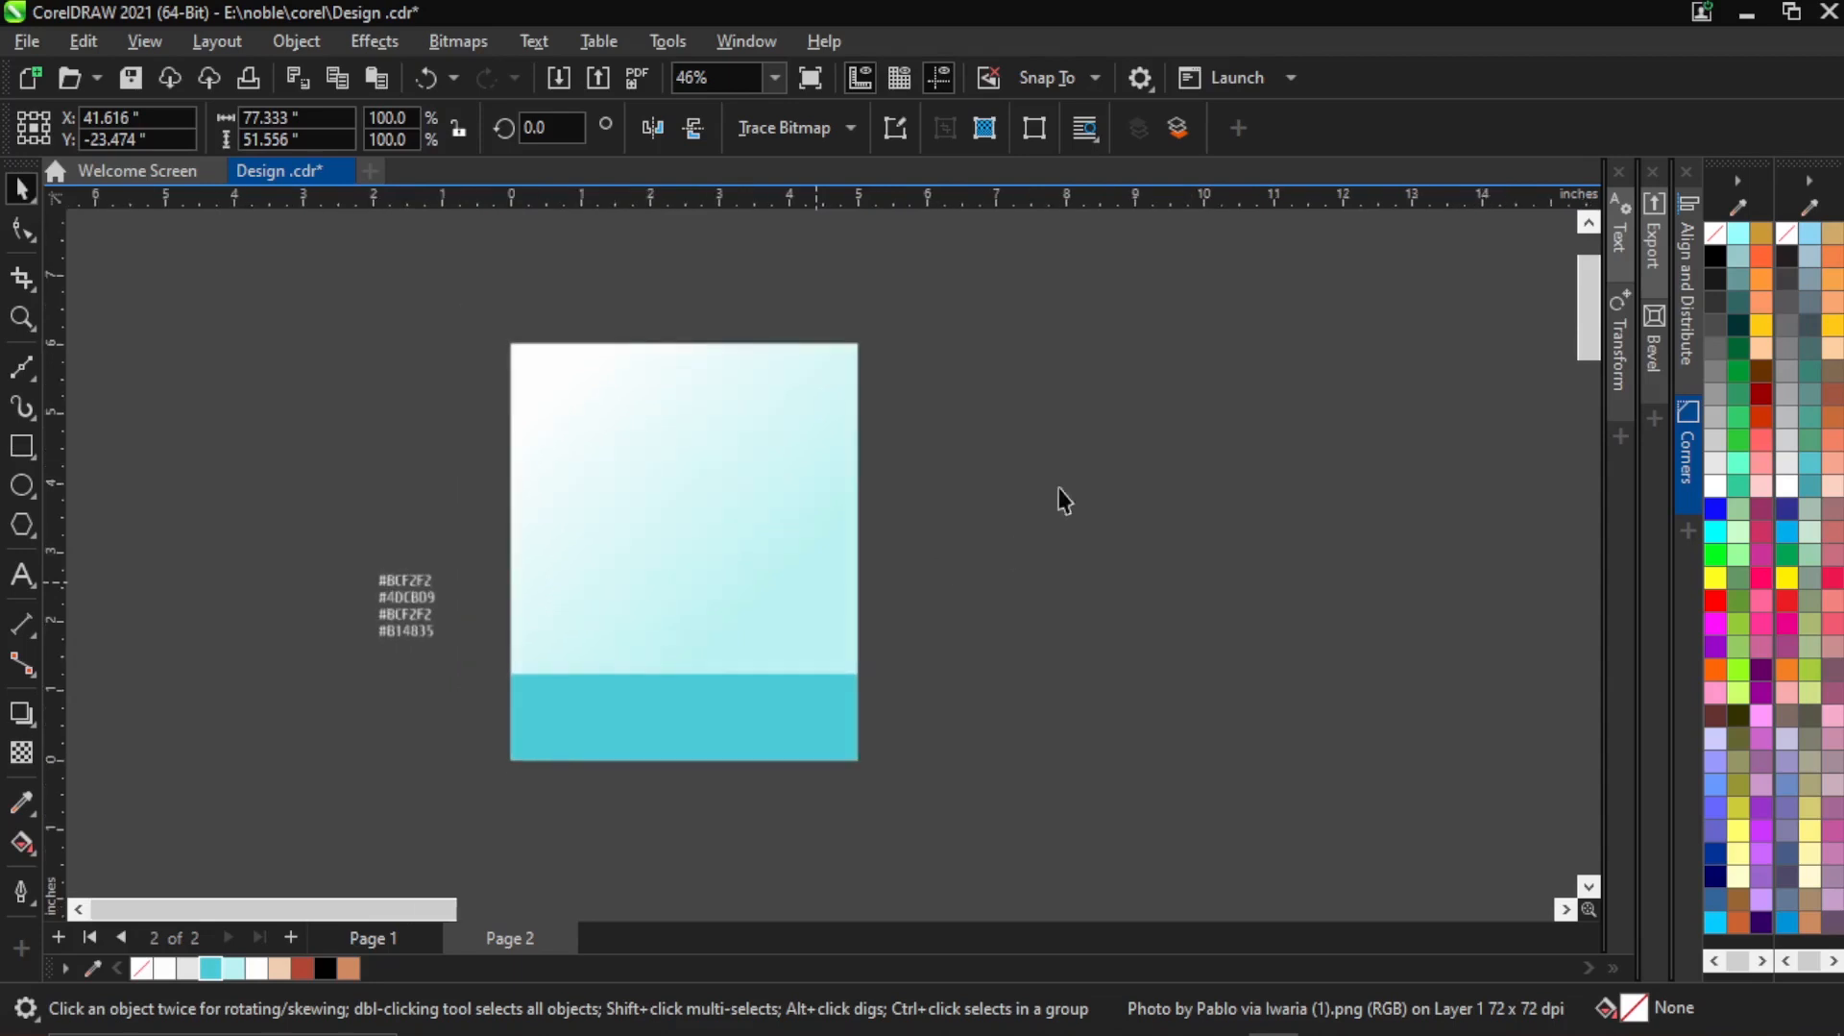
scroll(941, 534, down, 3)
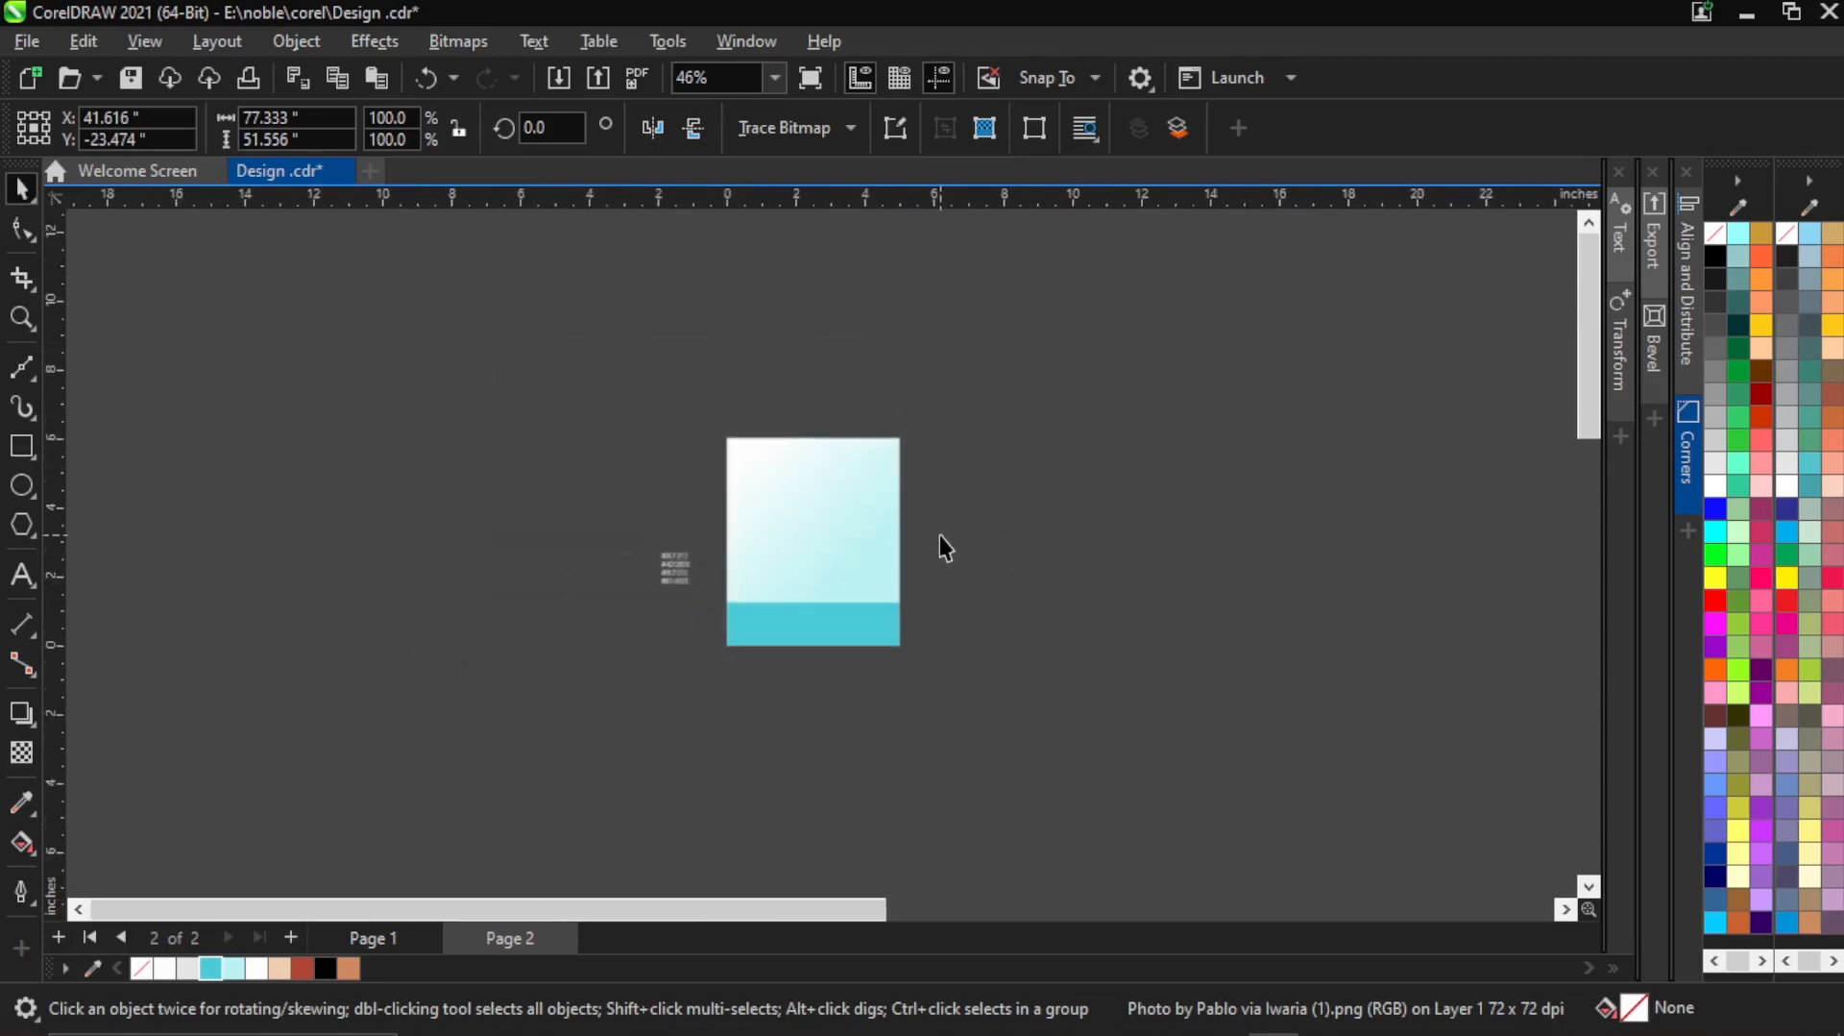
scroll(939, 536, down, 4)
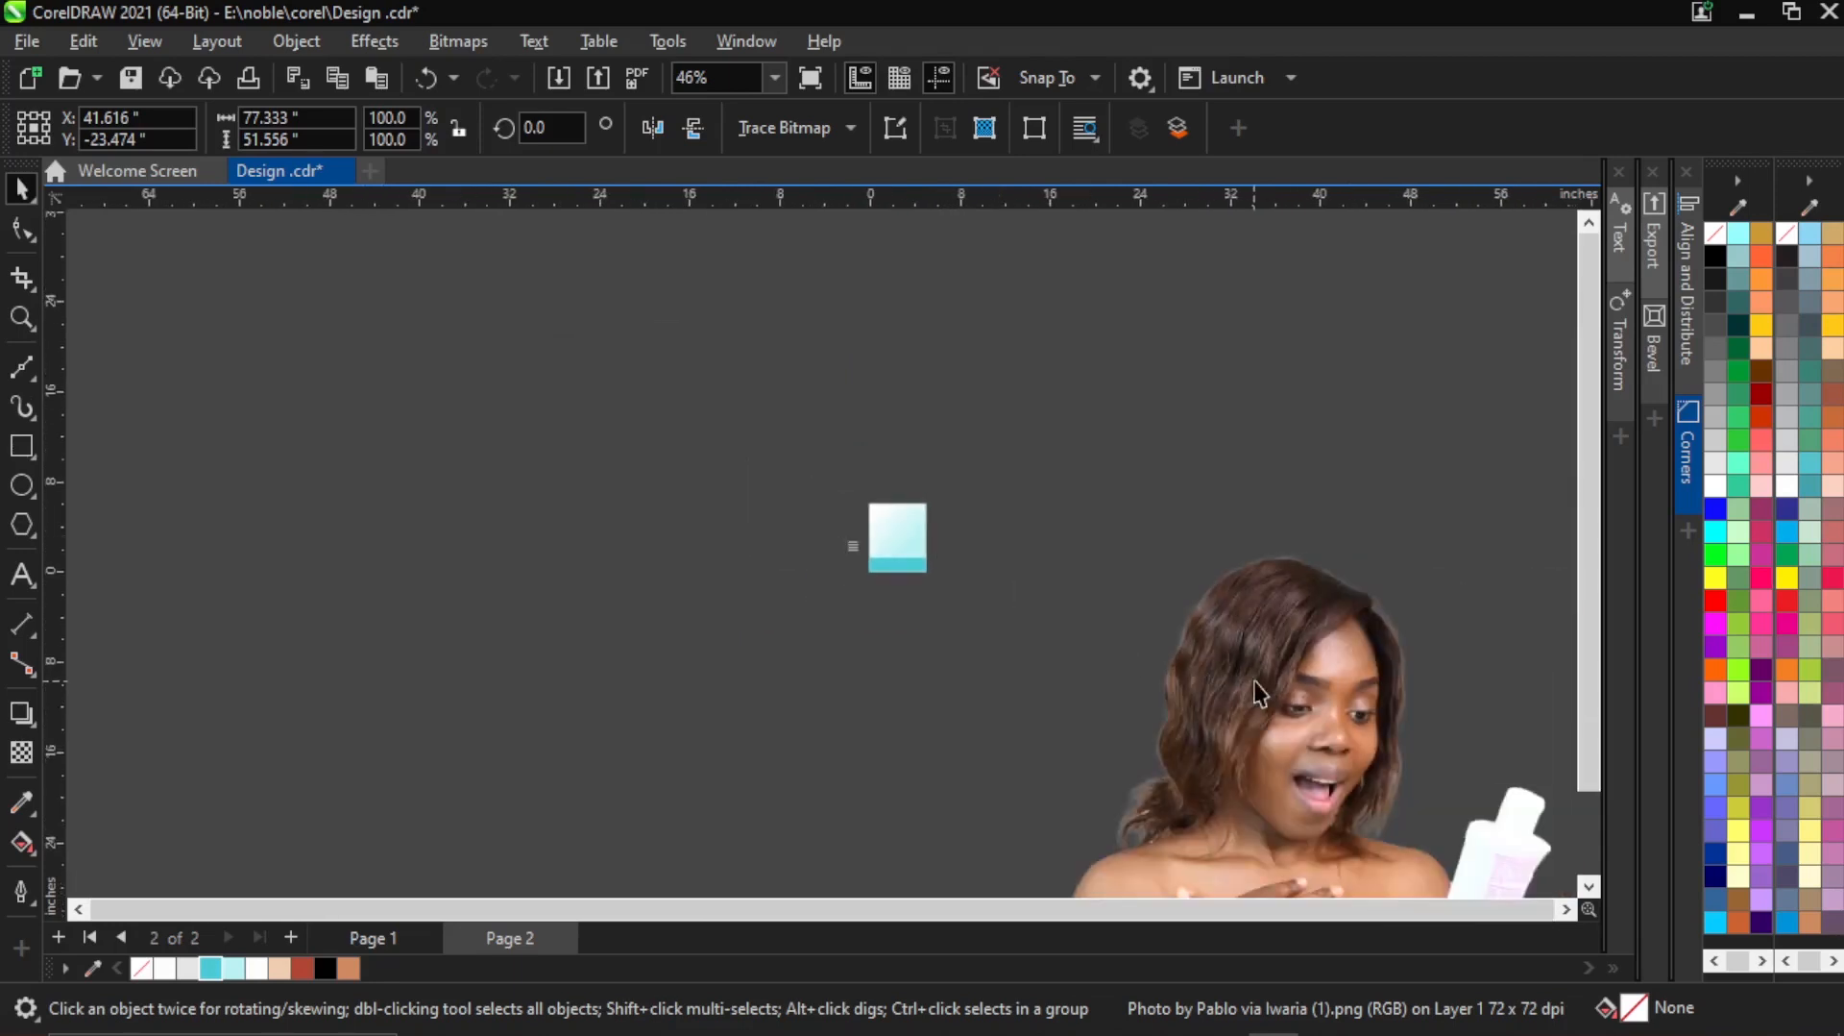
drag(1254, 682, 1127, 533)
click(1127, 549)
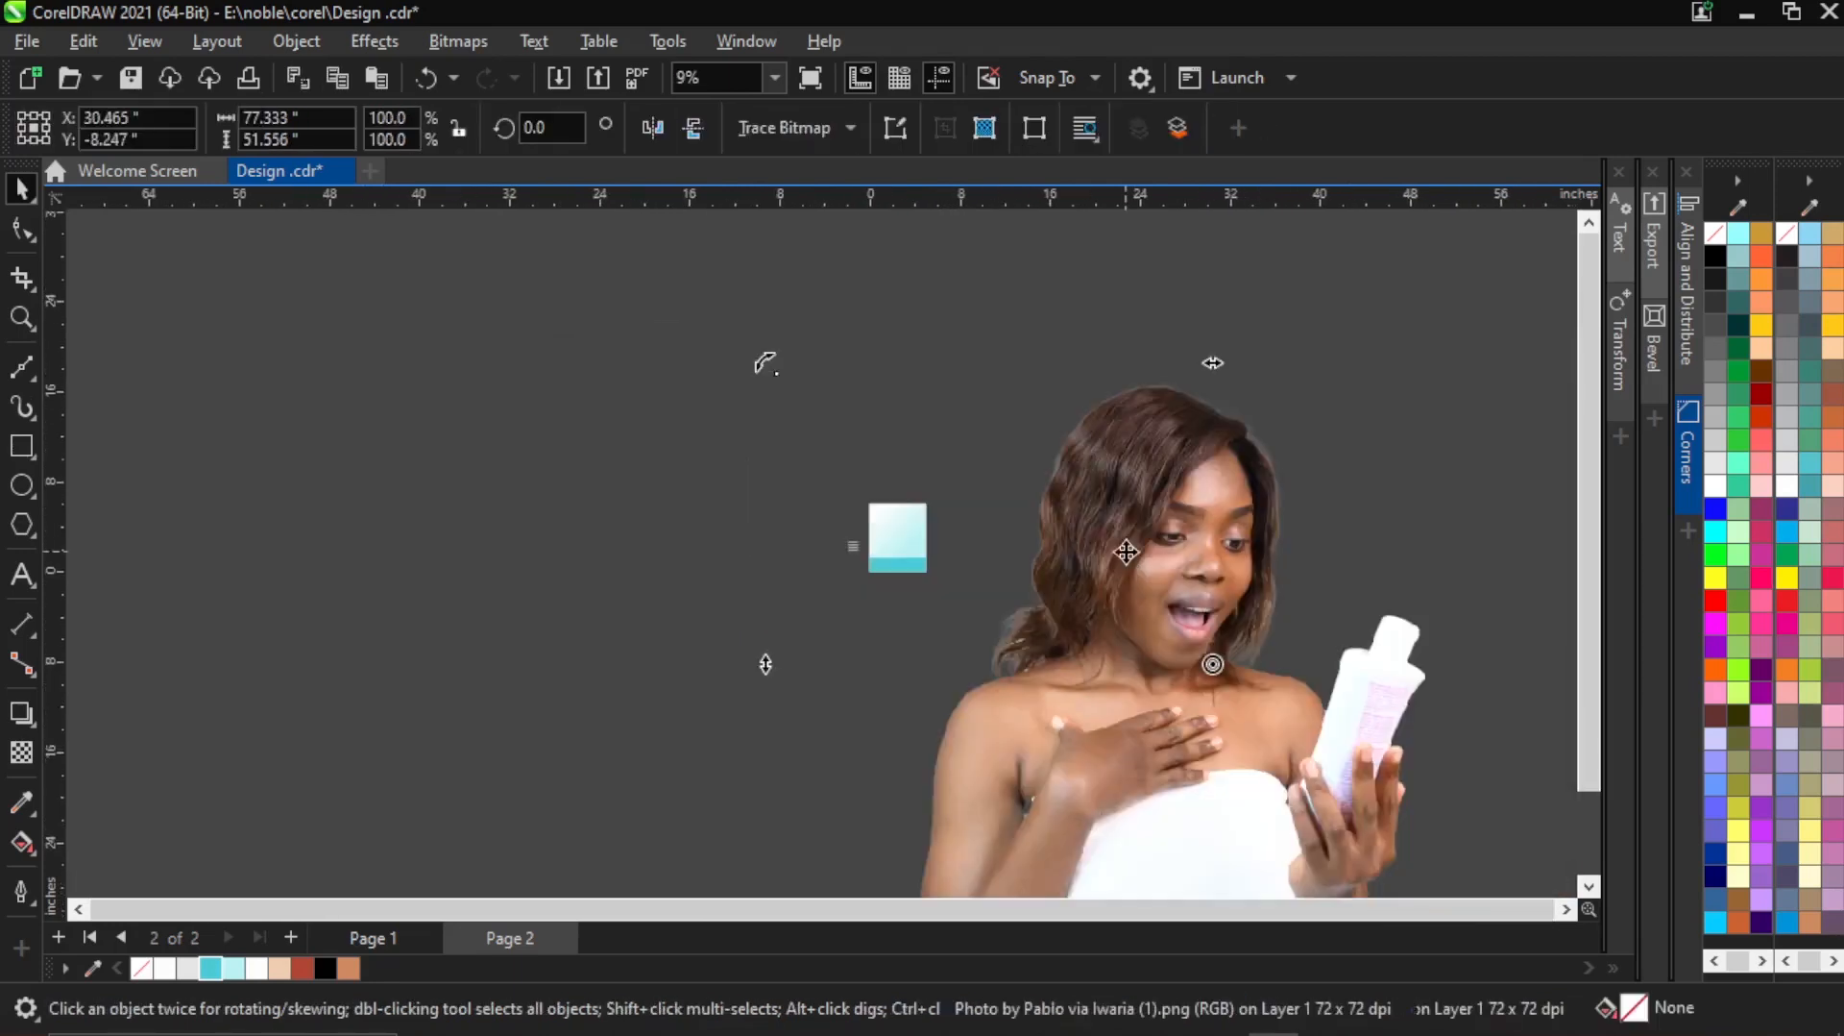
key(ctrl+x)
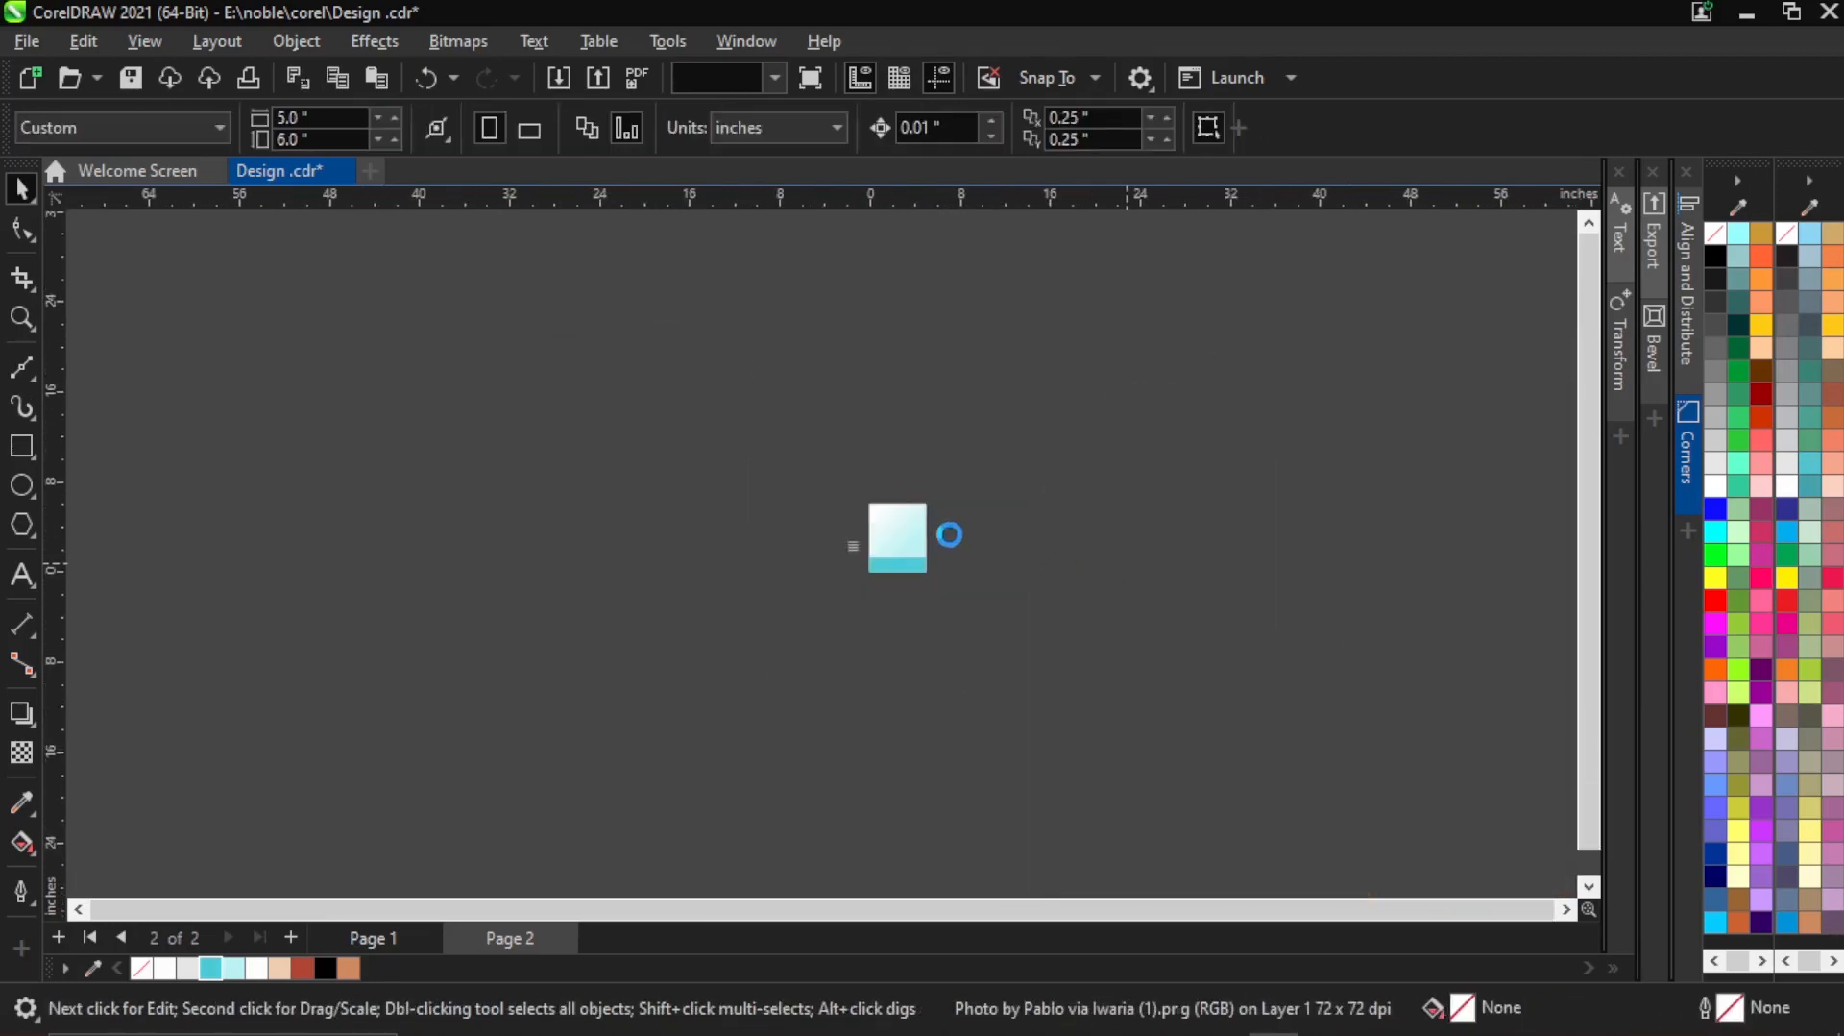
scroll(907, 527, up, 6)
scroll(785, 554, up, 3)
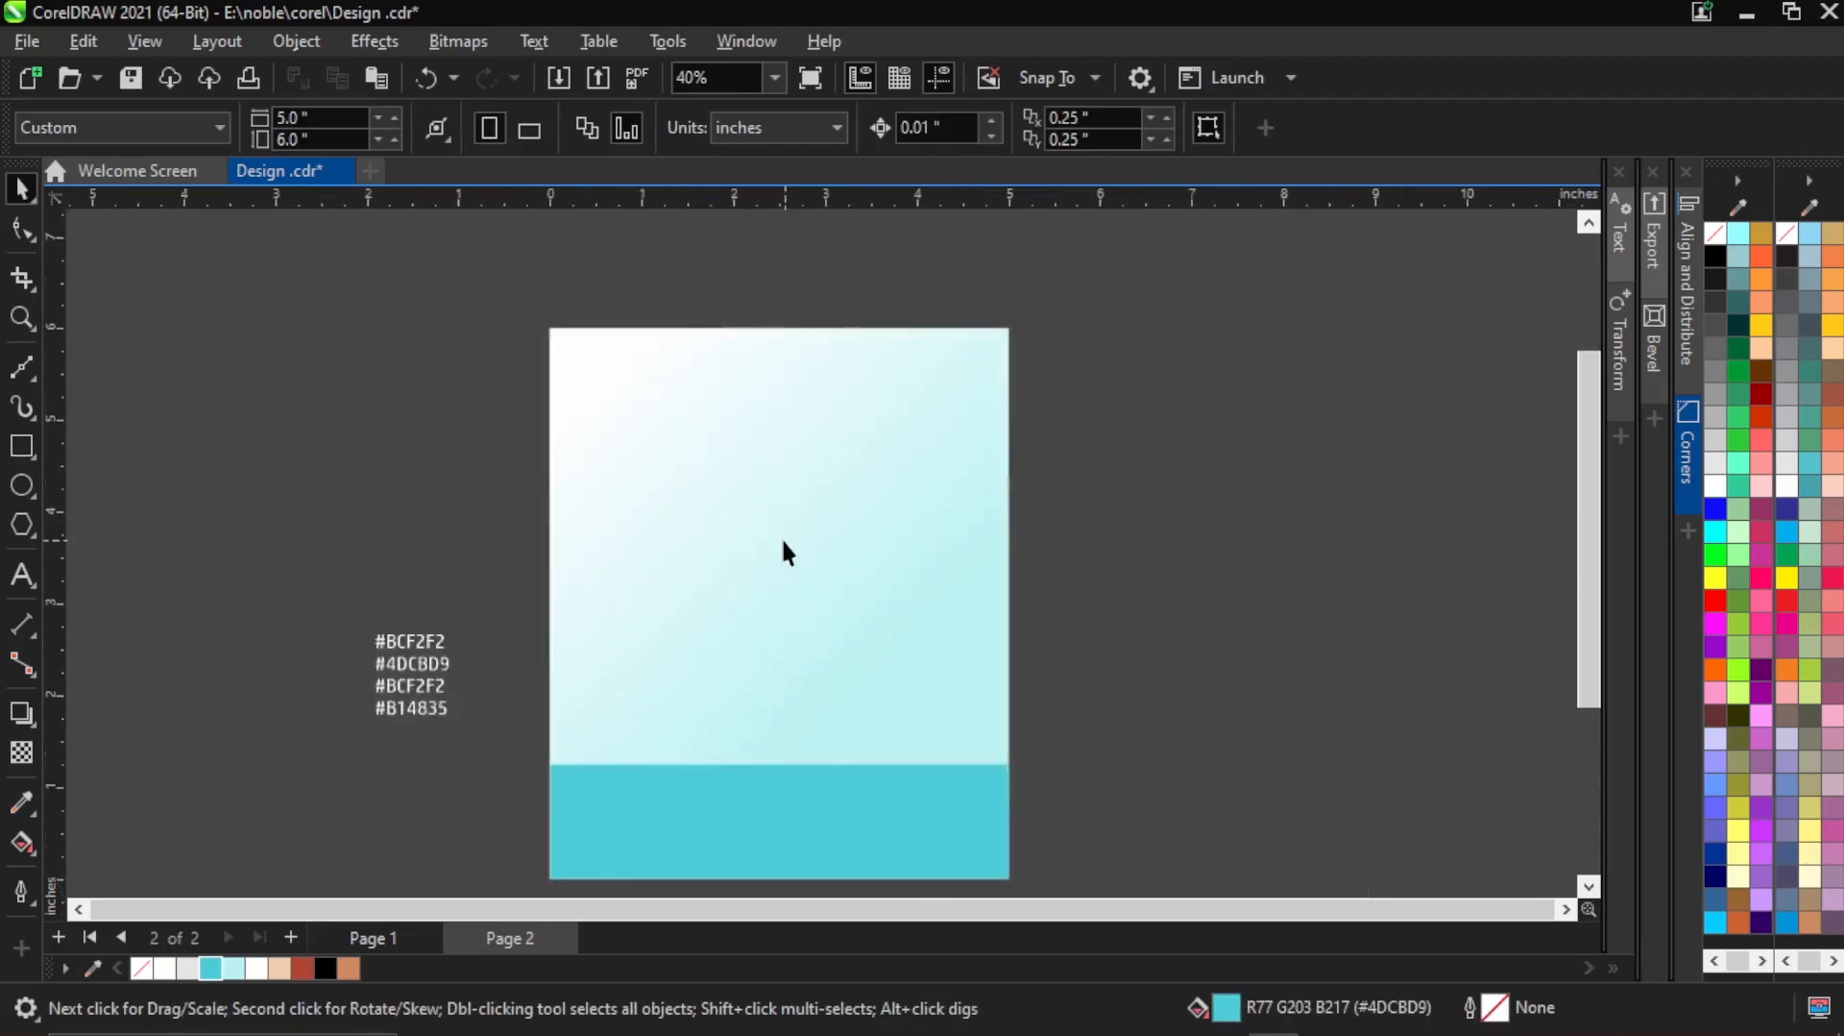
key(alt+f)
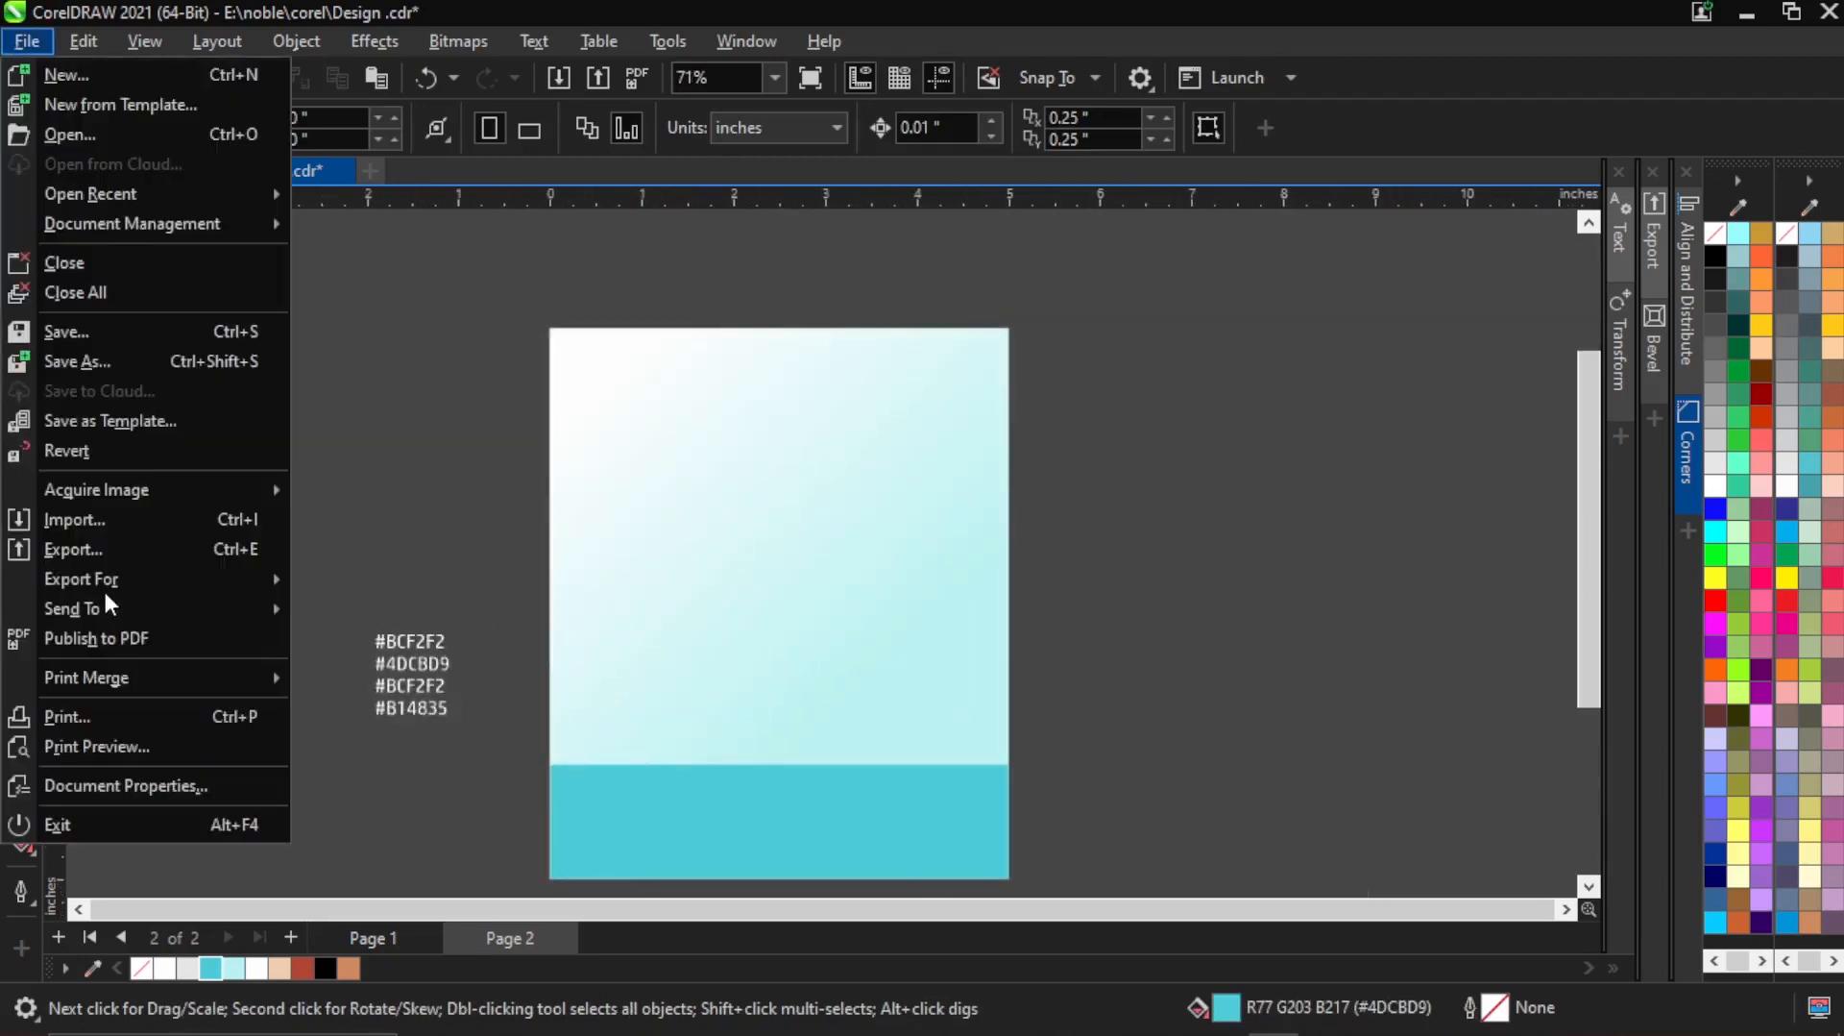
click(99, 518)
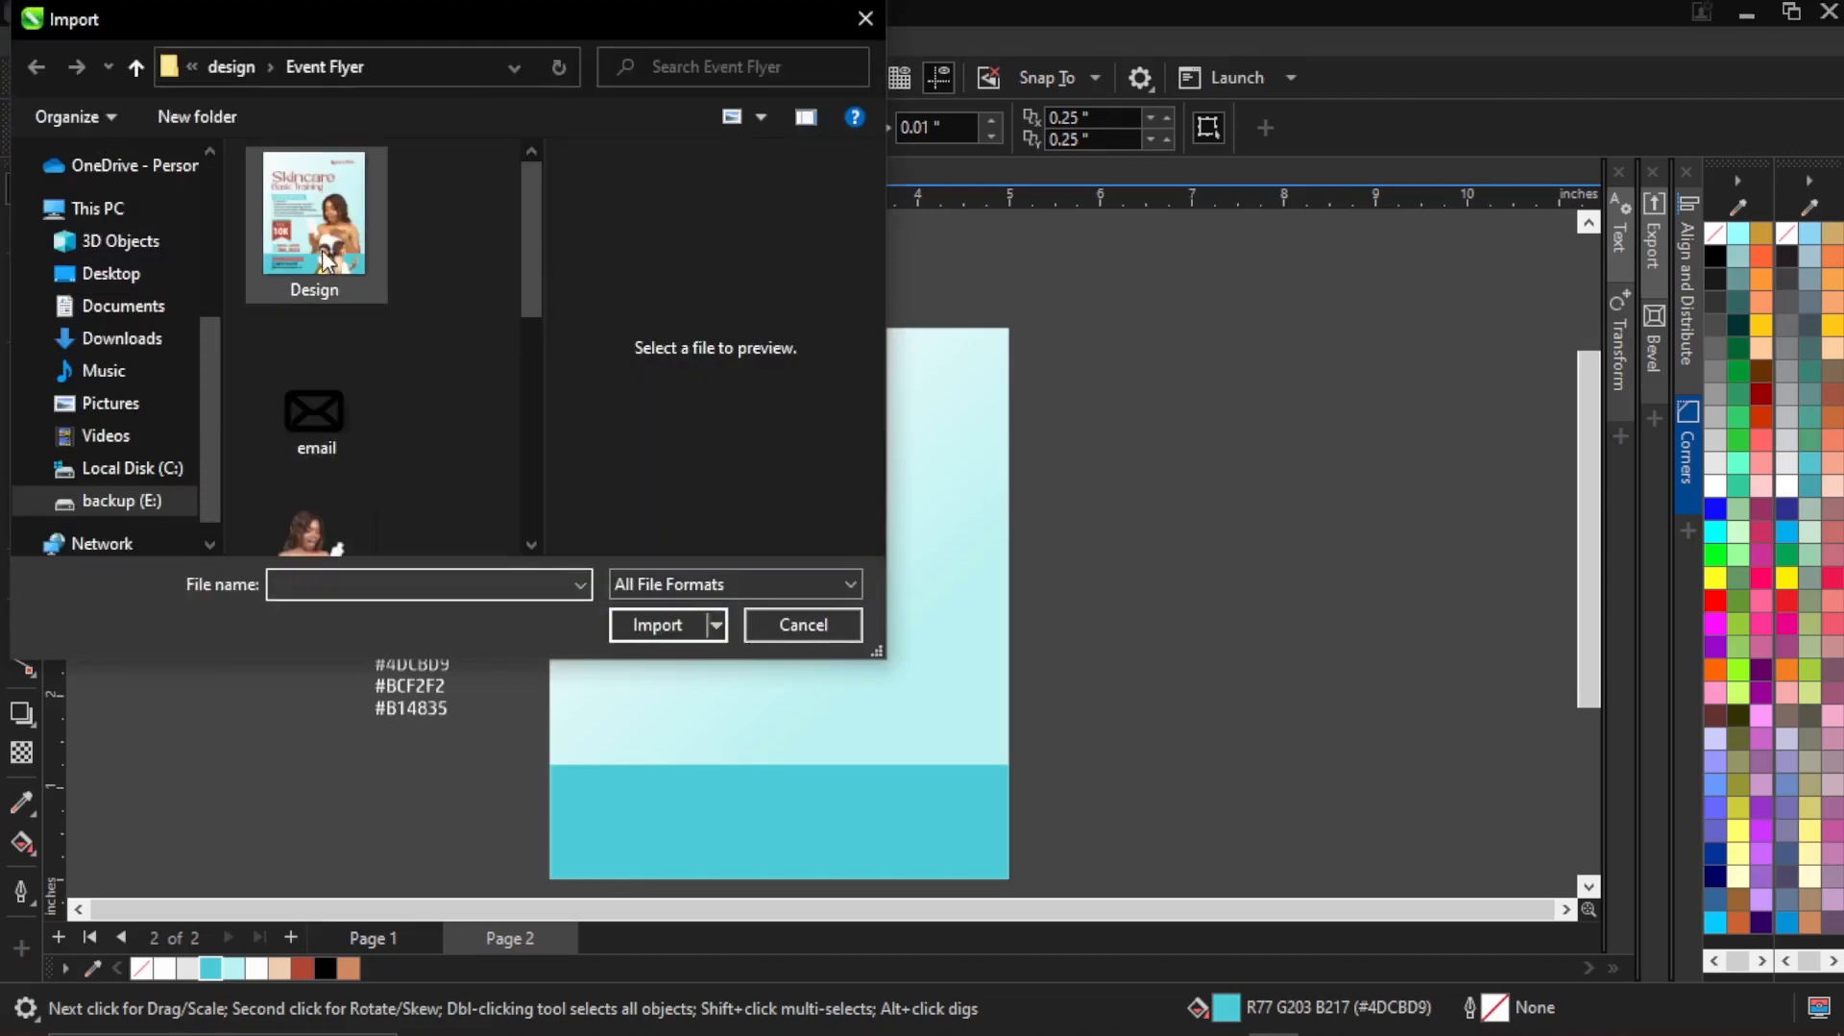
click(314, 221)
click(668, 634)
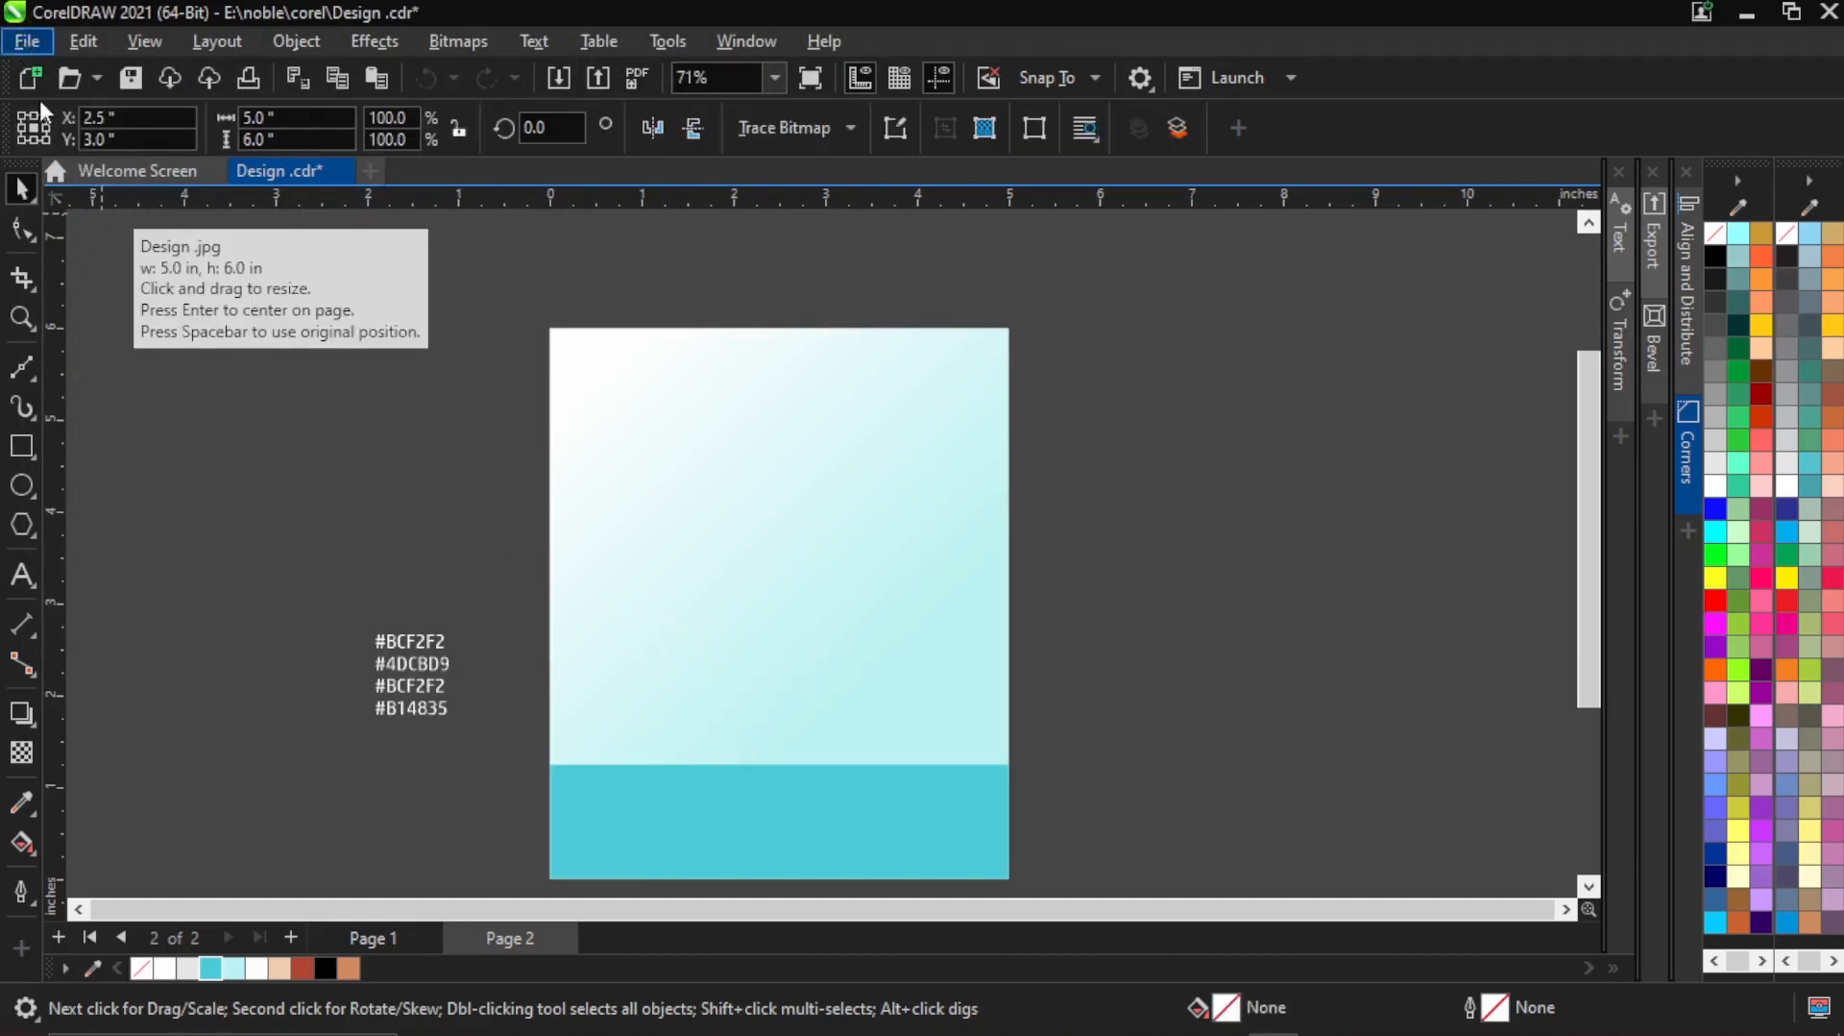
Import the PNG photo of the woman holding a white bottle and place it about 2.3 by 1.5 inches over the page's left edge.
click(29, 43)
click(75, 520)
click(113, 519)
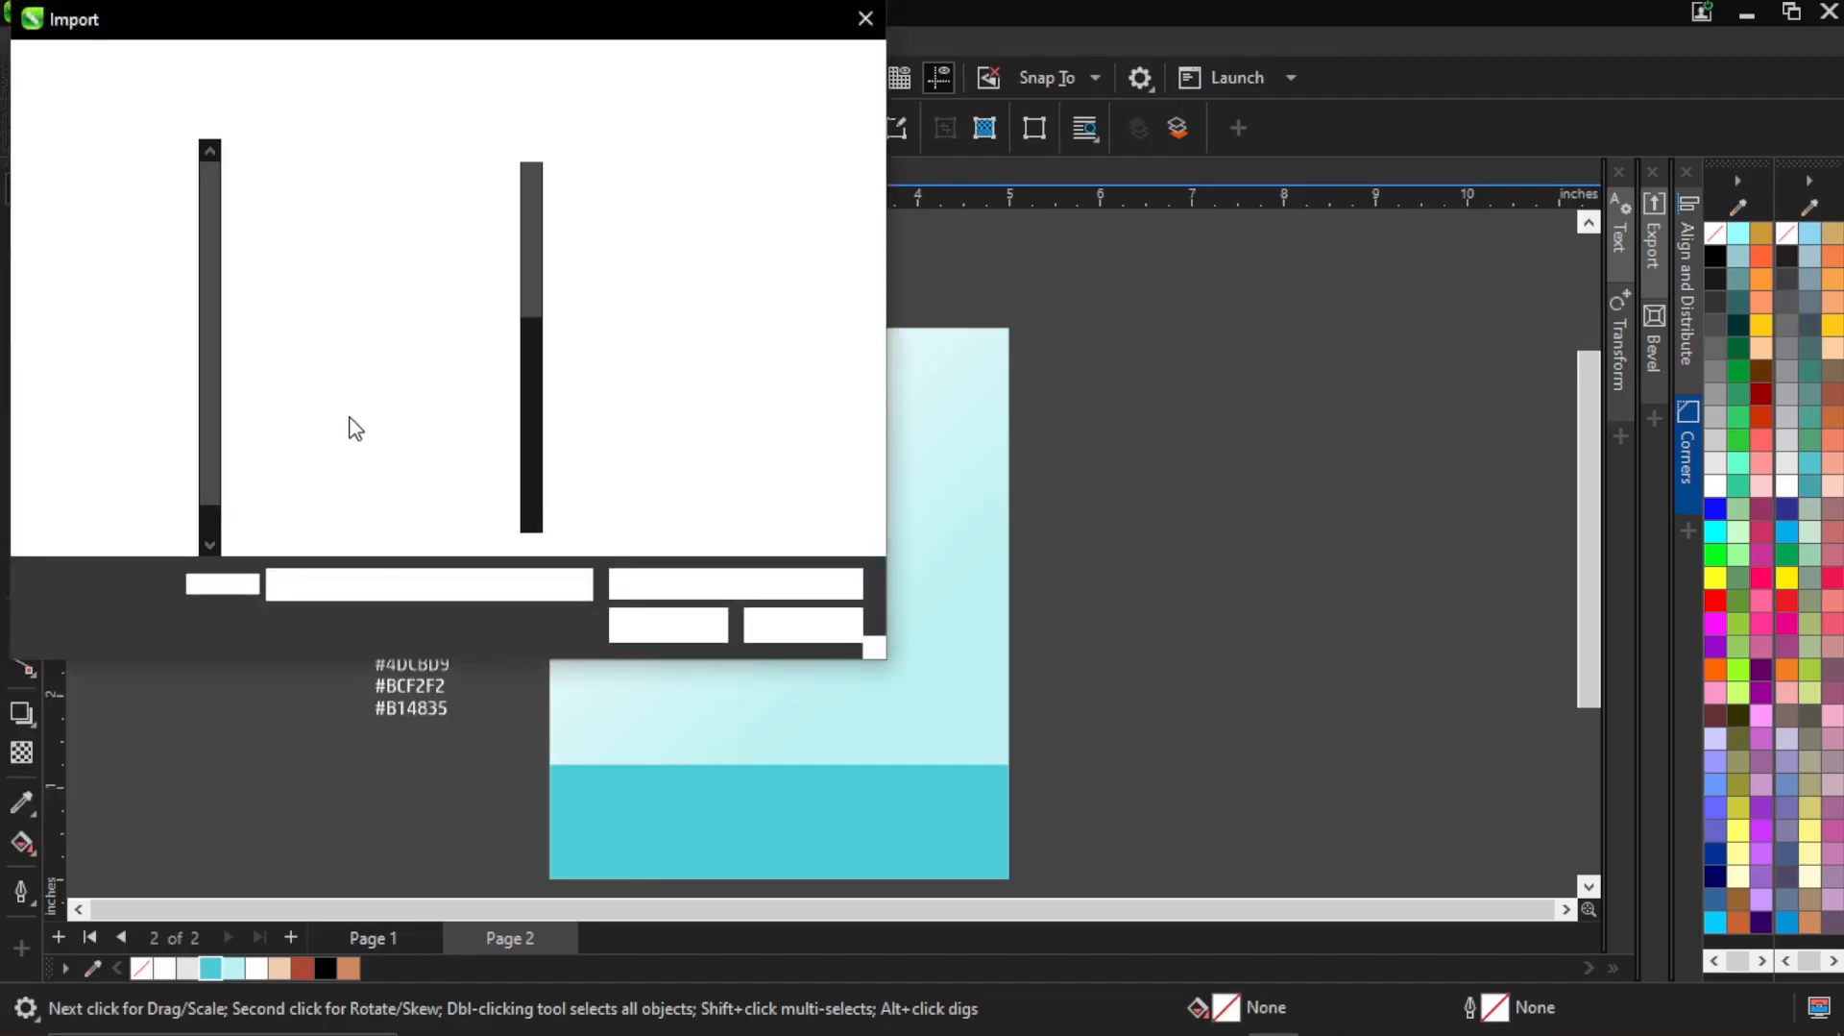
scroll(355, 404, down, 5)
scroll(350, 409, down, 1)
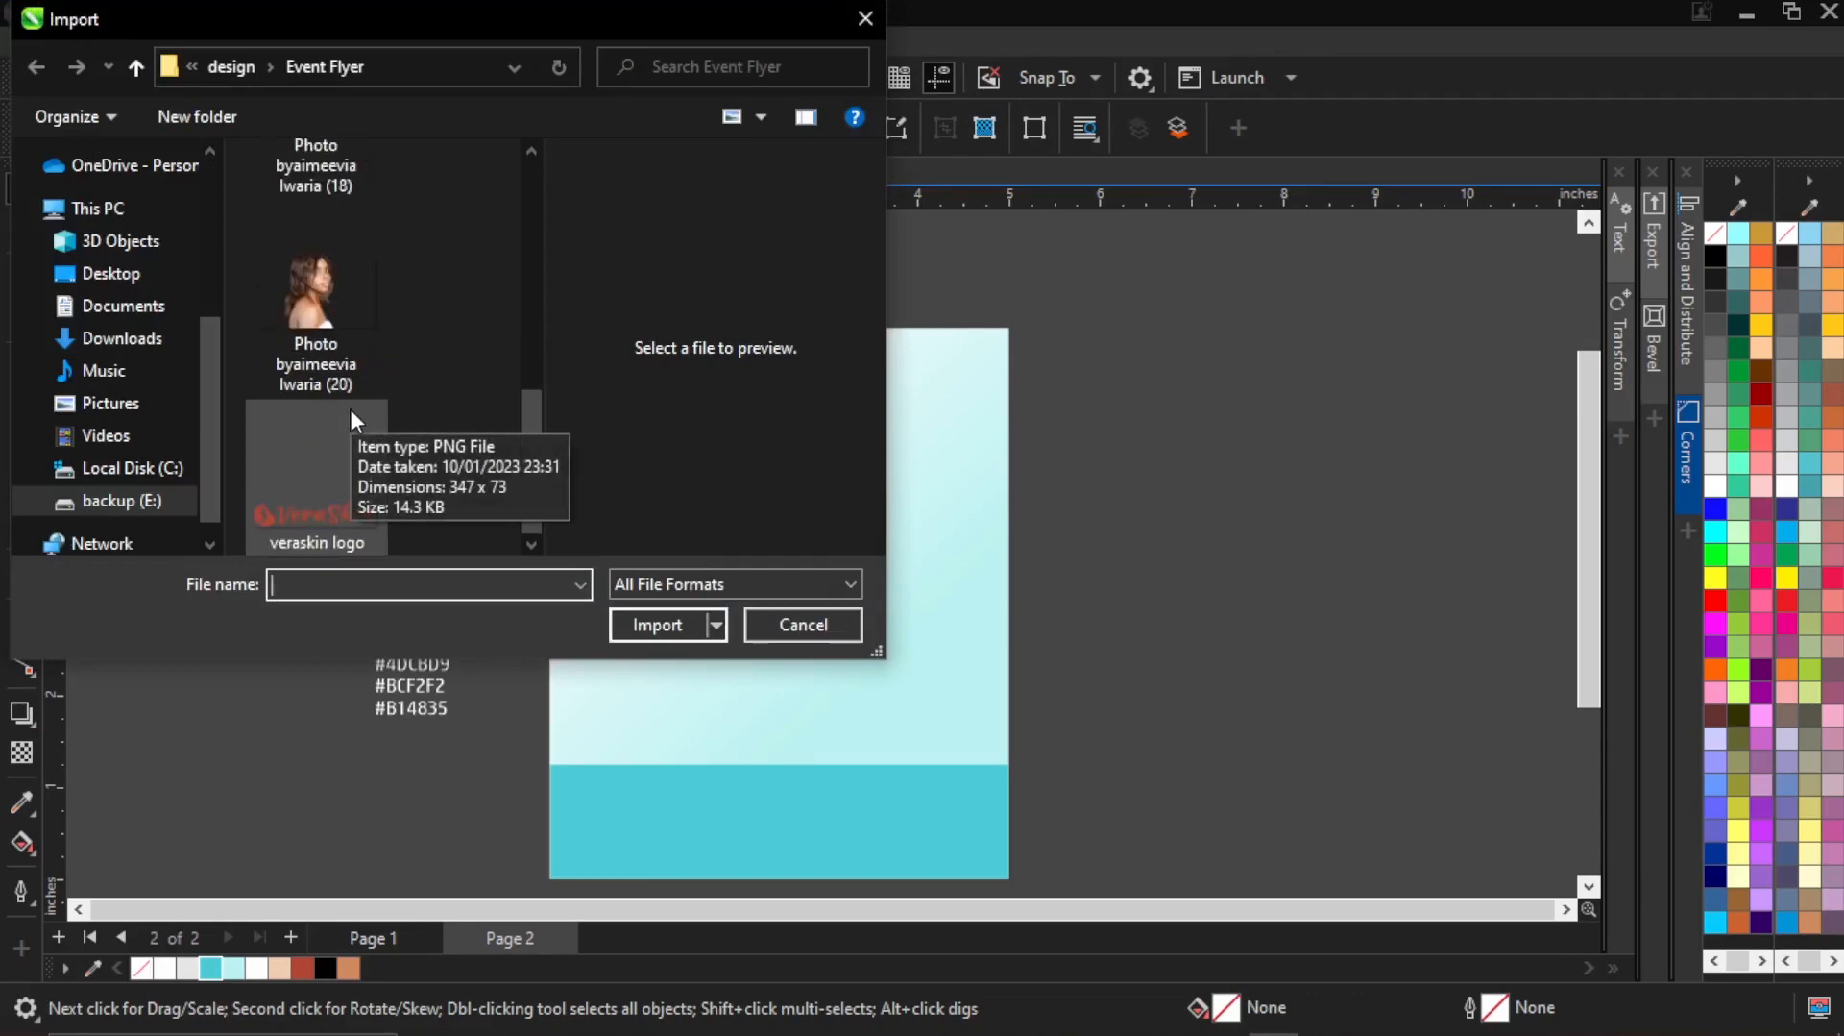
scroll(345, 403, up, 1)
scroll(344, 400, up, 3)
scroll(344, 401, down, 3)
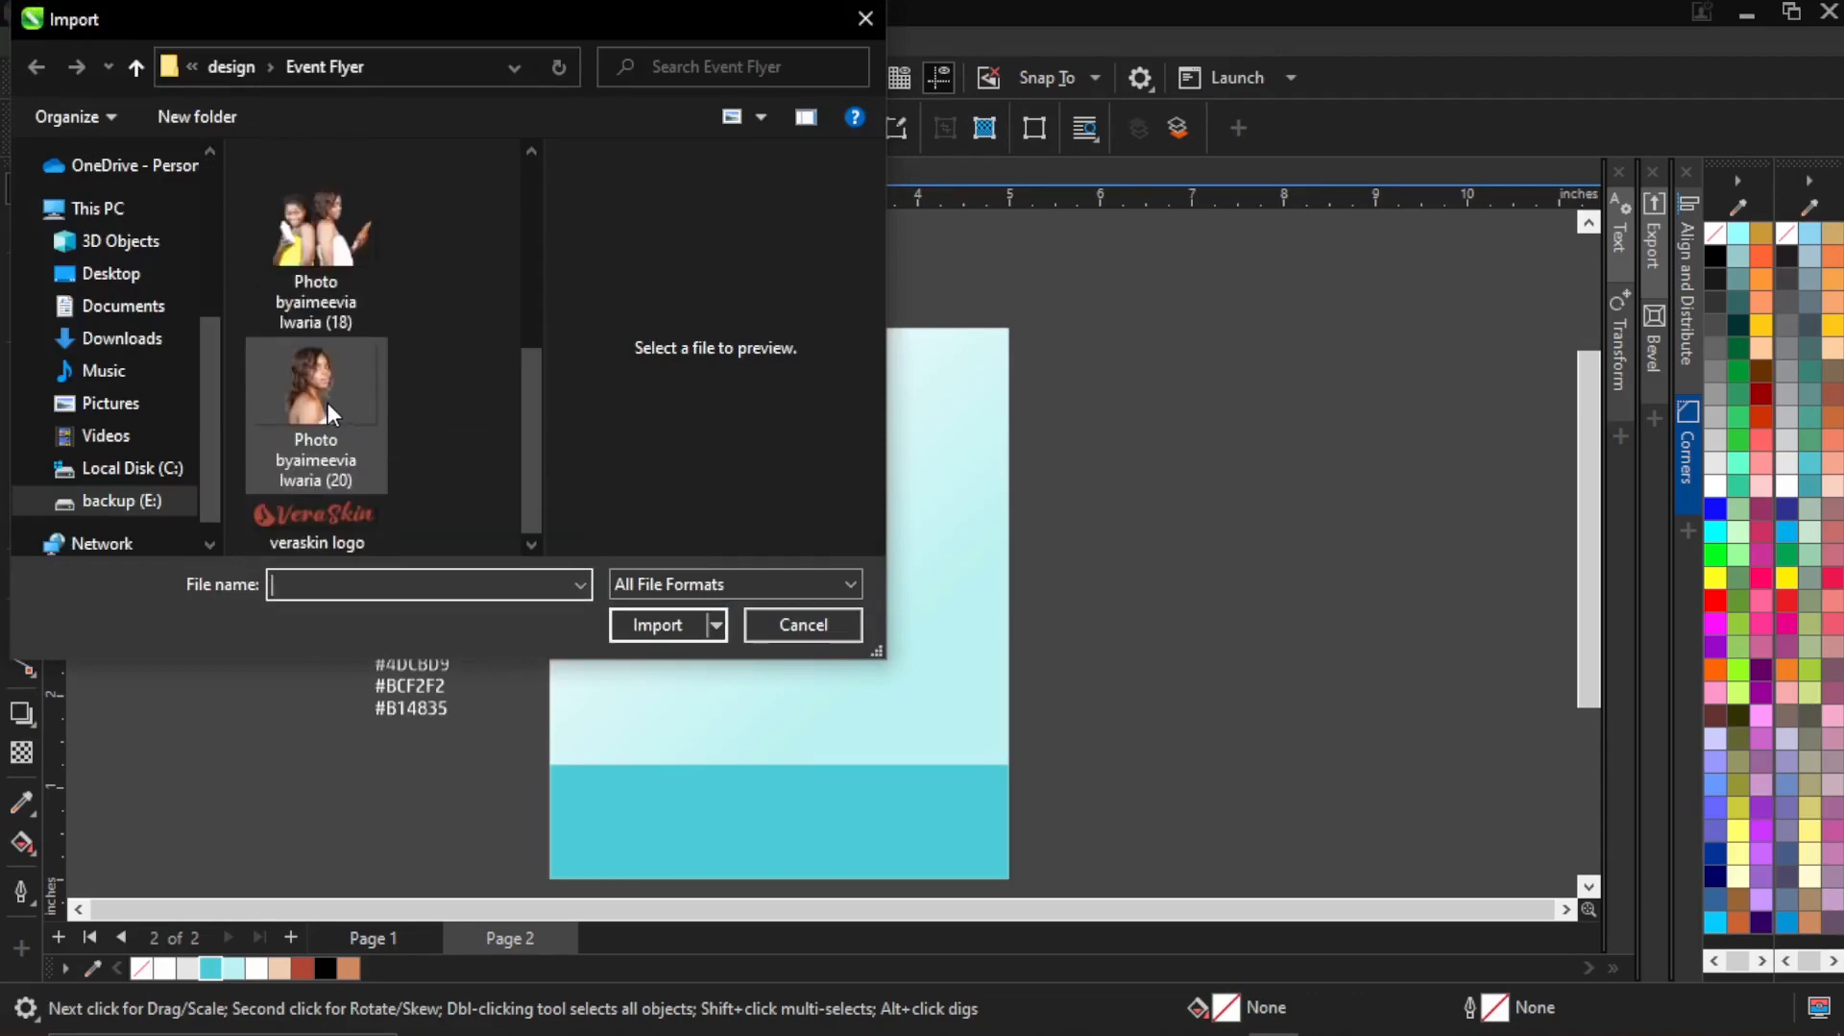
scroll(327, 401, up, 2)
scroll(325, 336, up, 2)
click(332, 422)
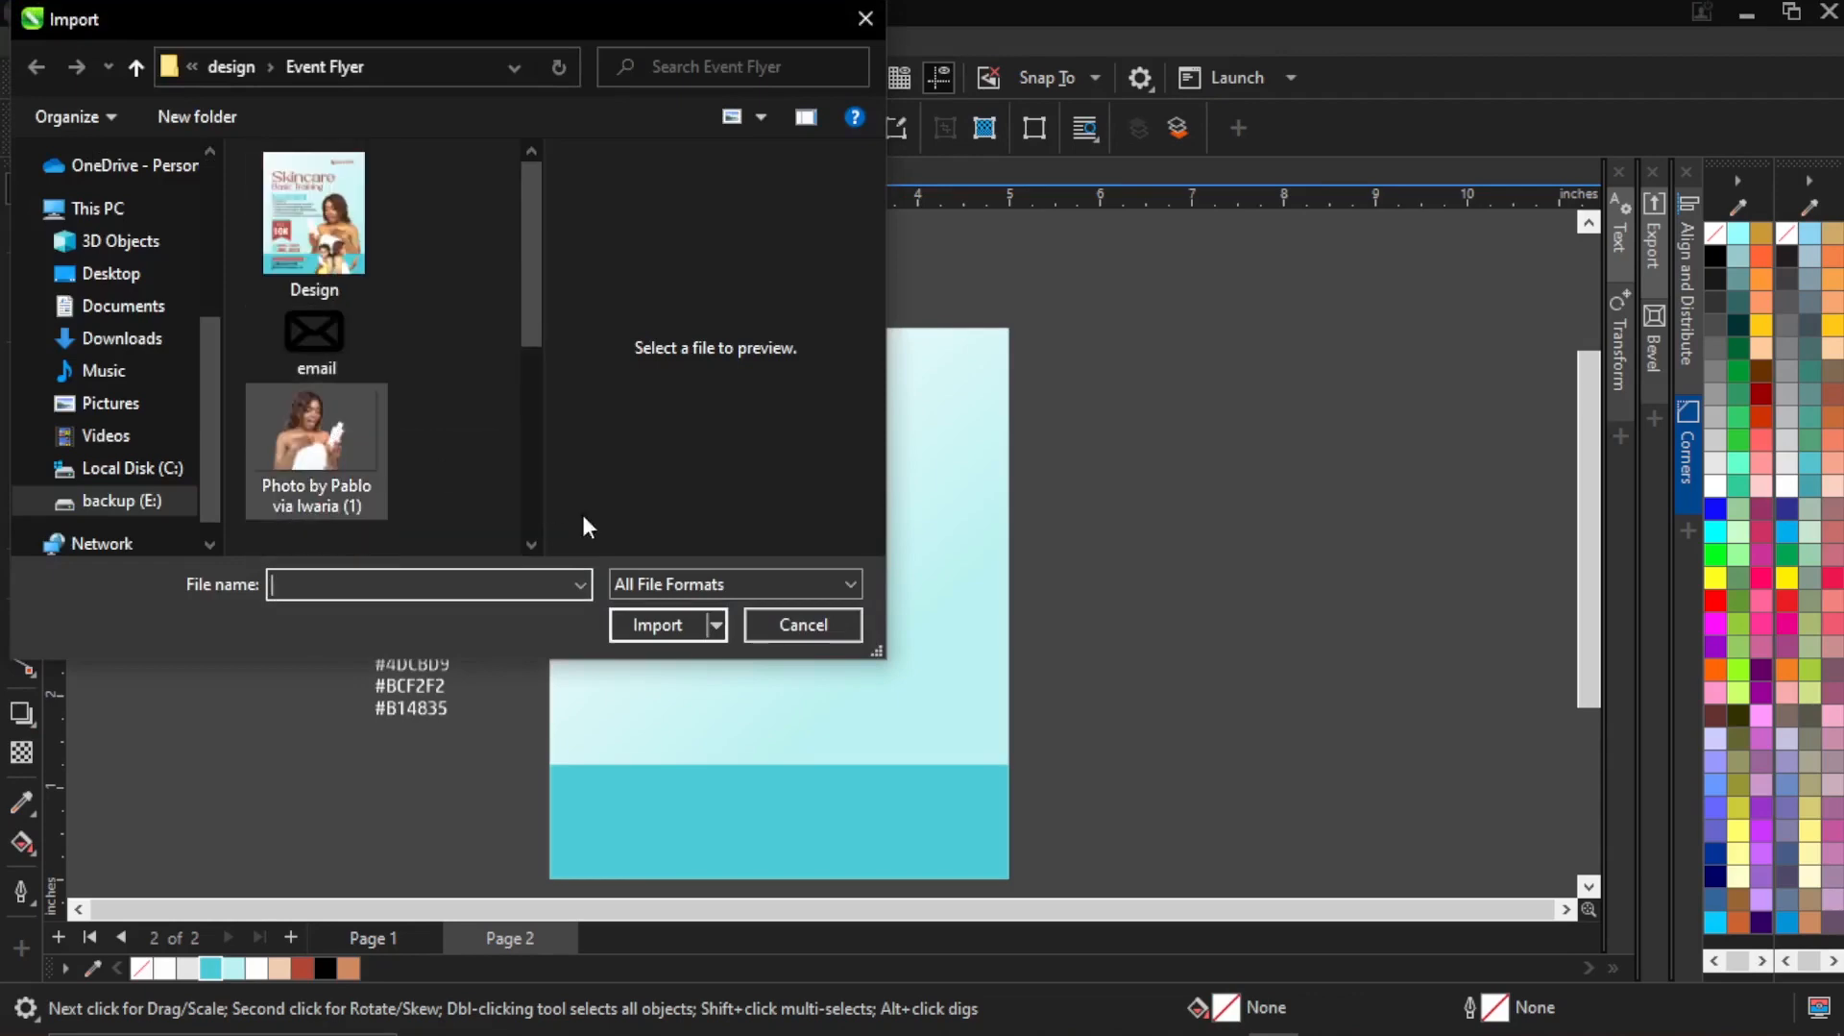
click(656, 622)
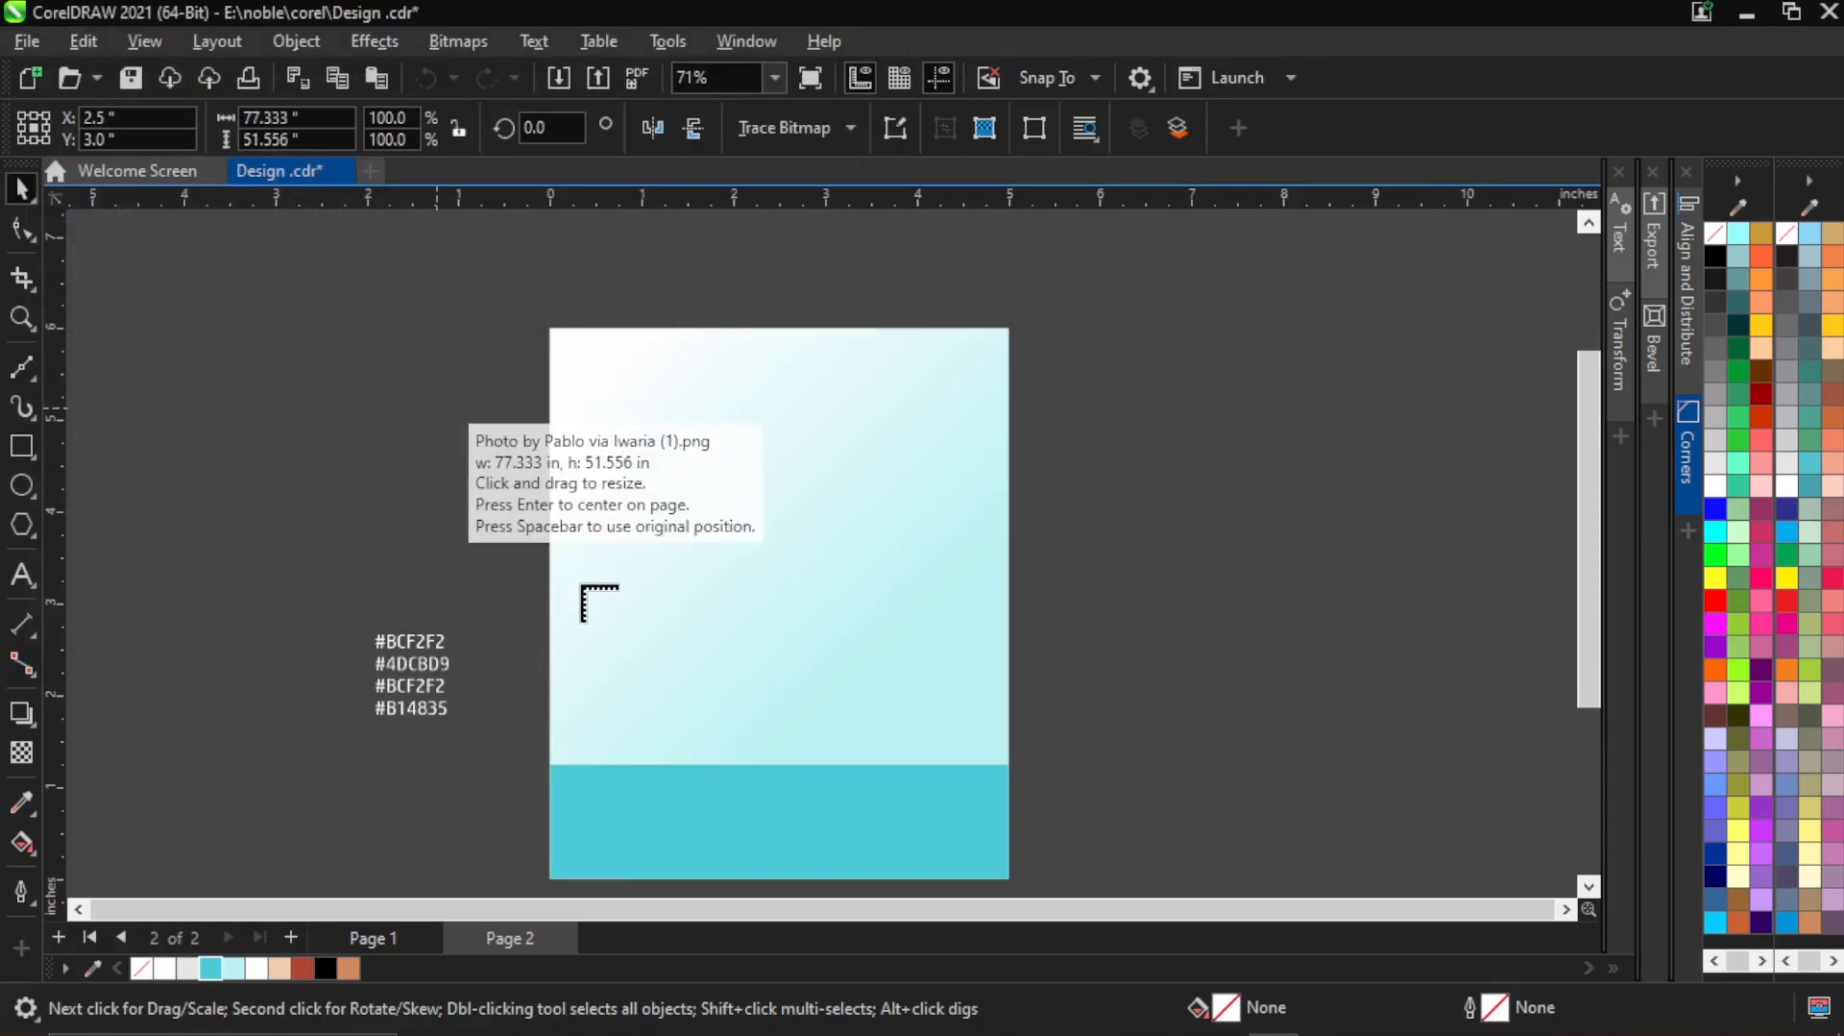
drag(437, 407, 648, 680)
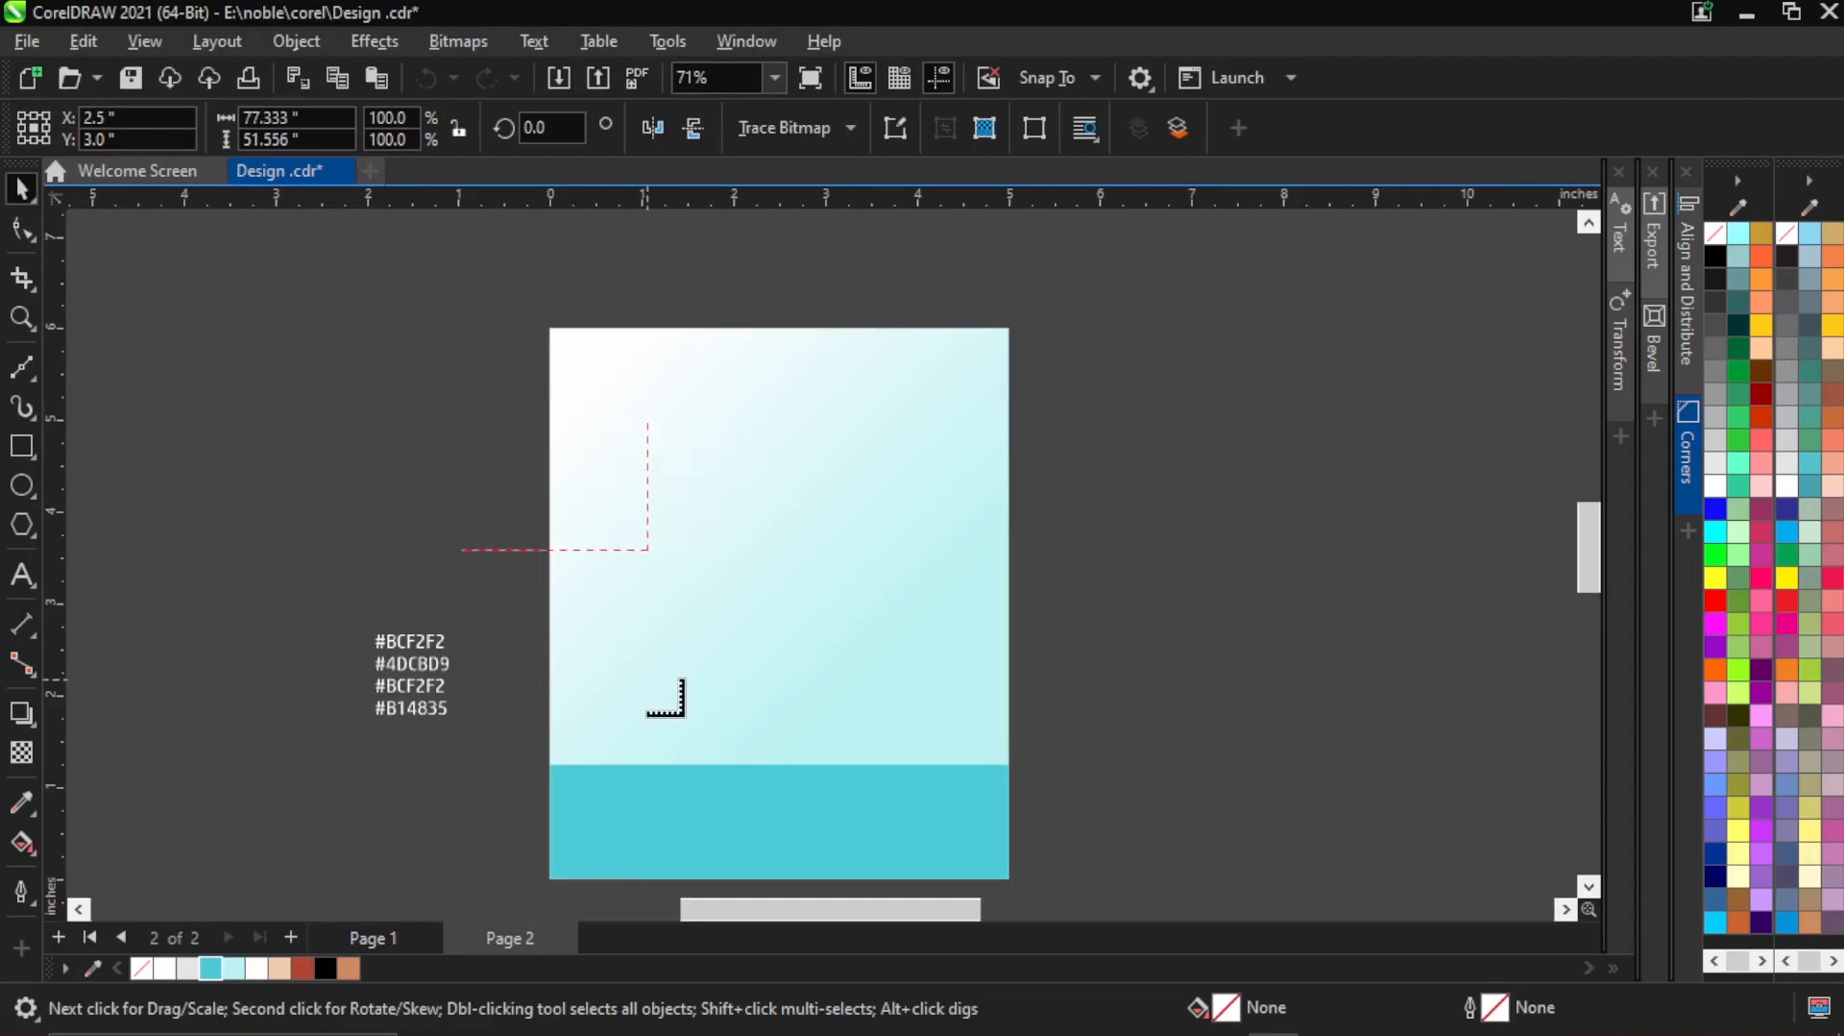
click(647, 630)
click(540, 510)
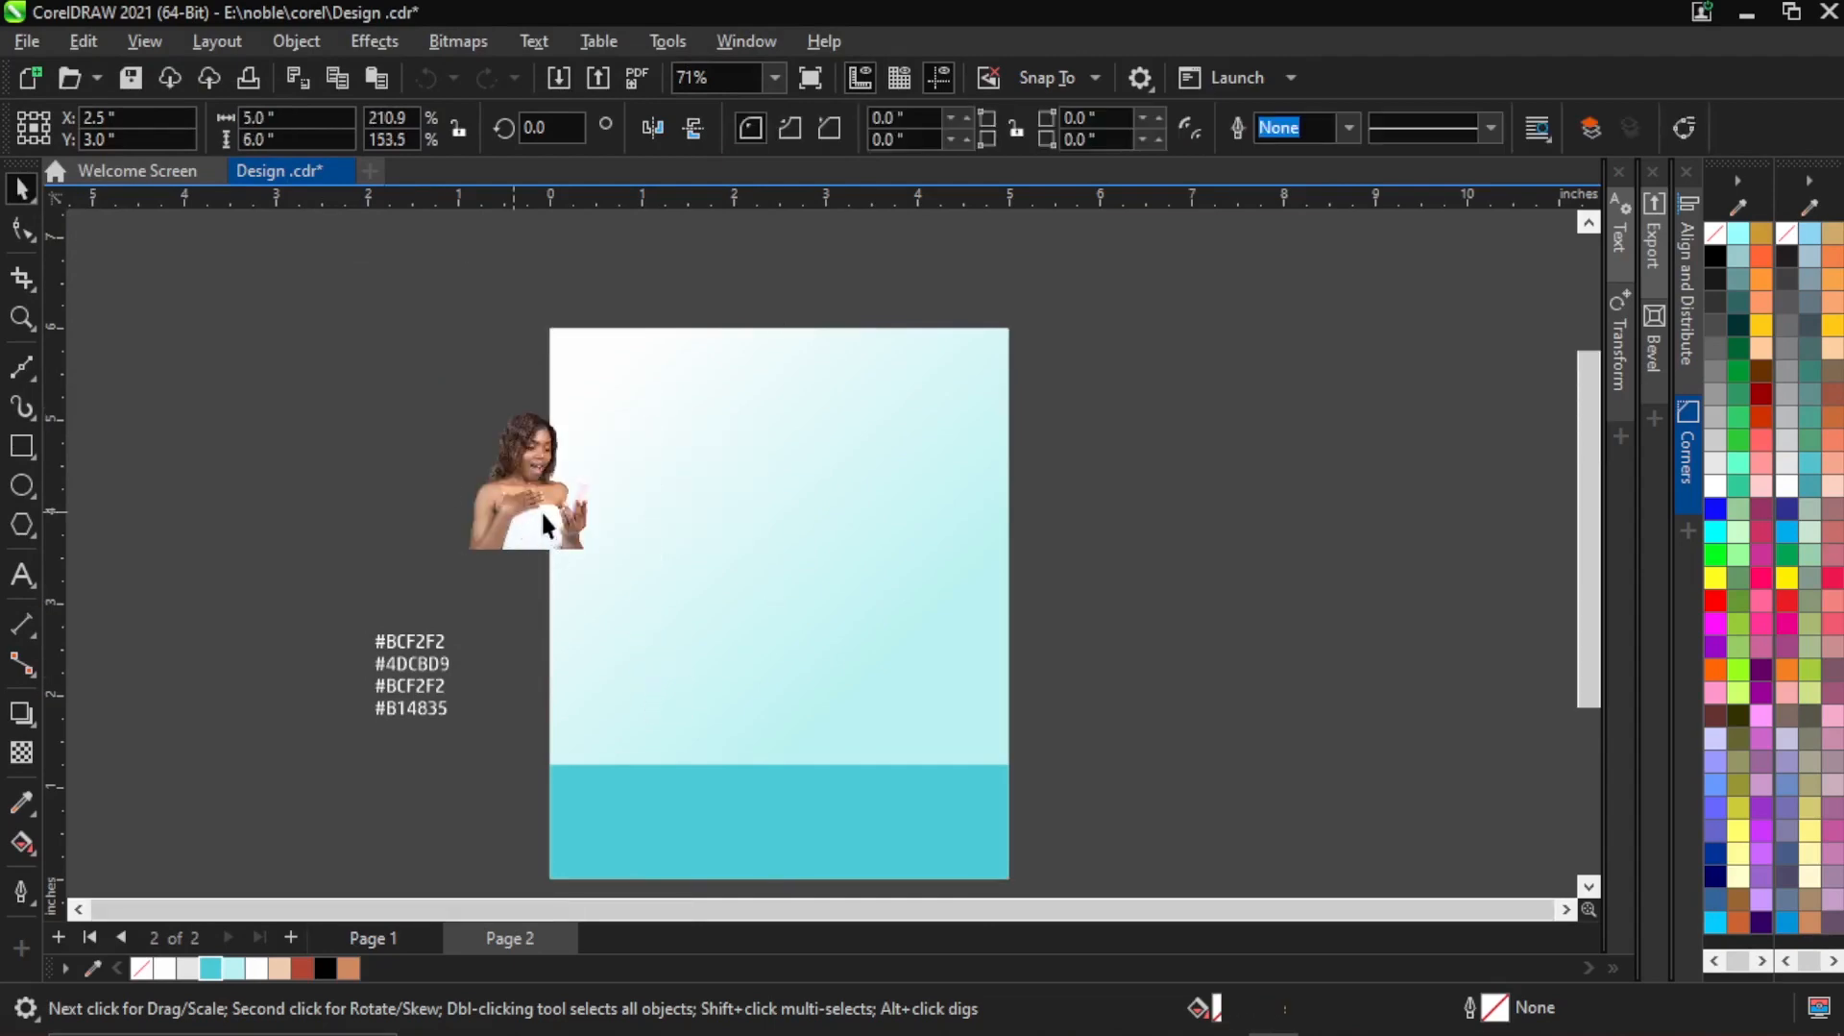
Crop the photo's empty side margins with the Shape tool, moving the left nodes in about 0.3 inch and the right nodes close to the bottle.
scroll(493, 495, up, 2)
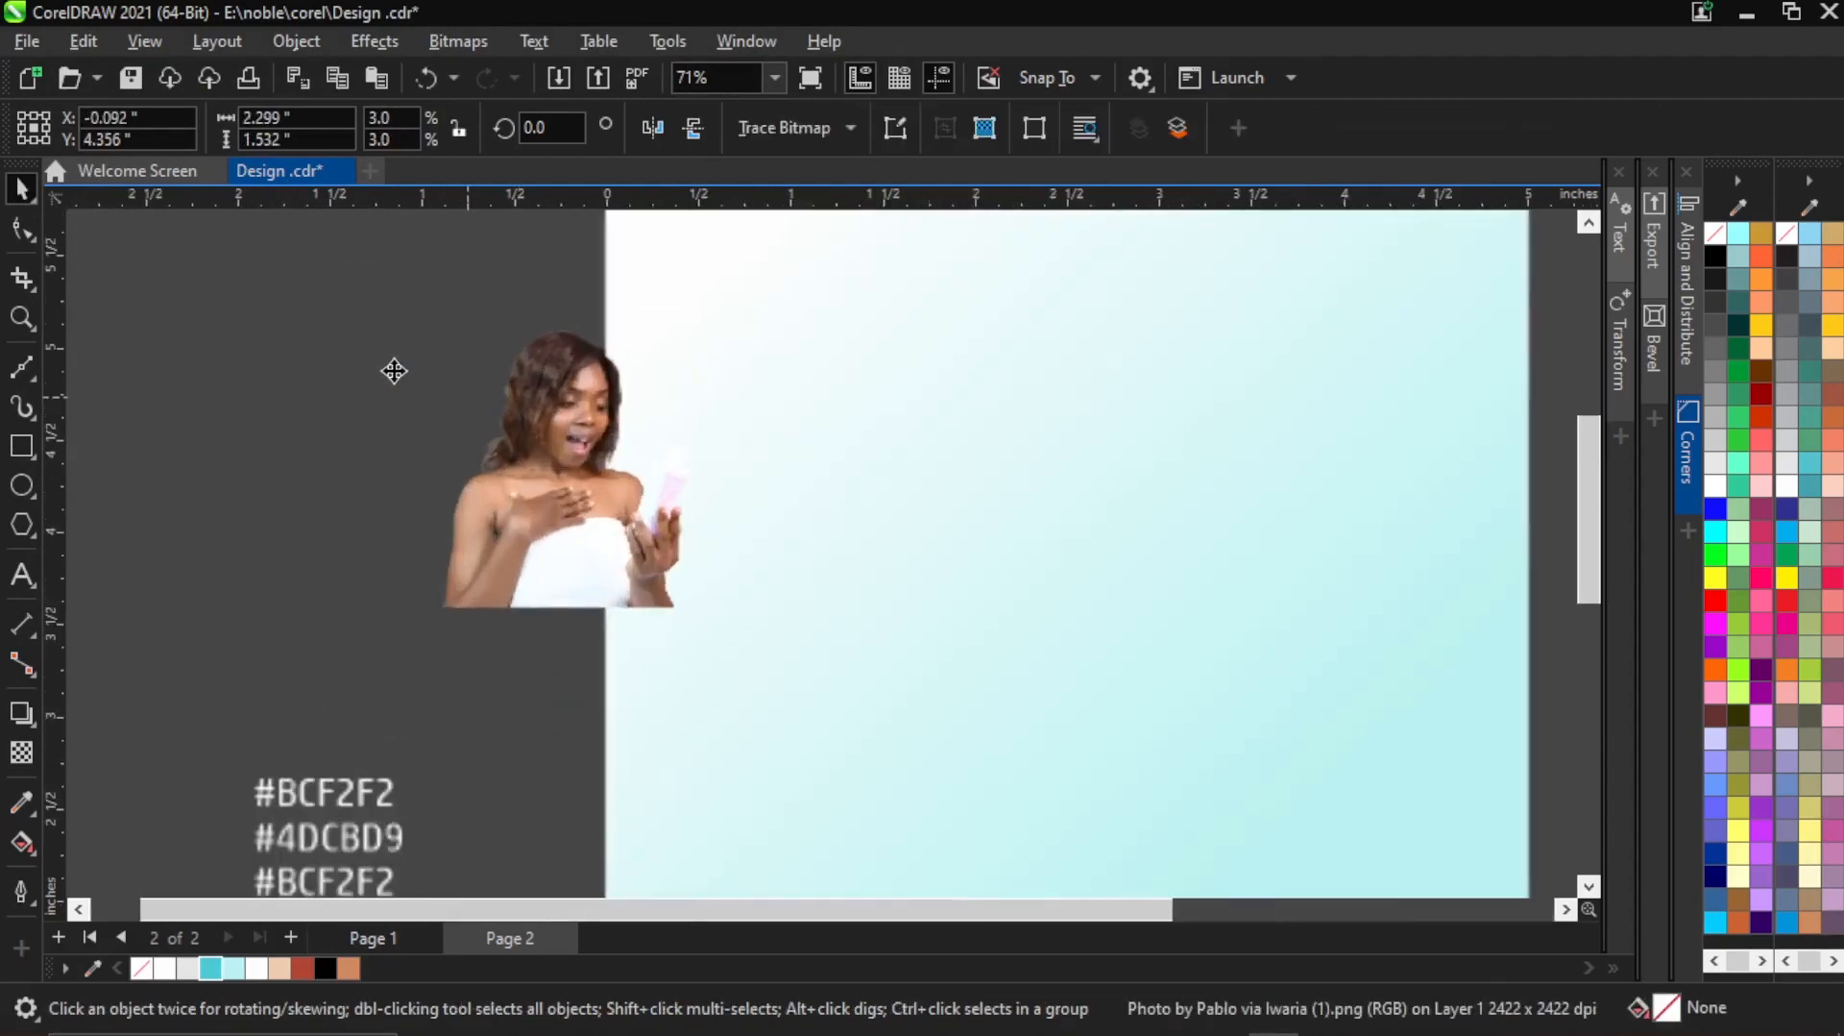
click(25, 233)
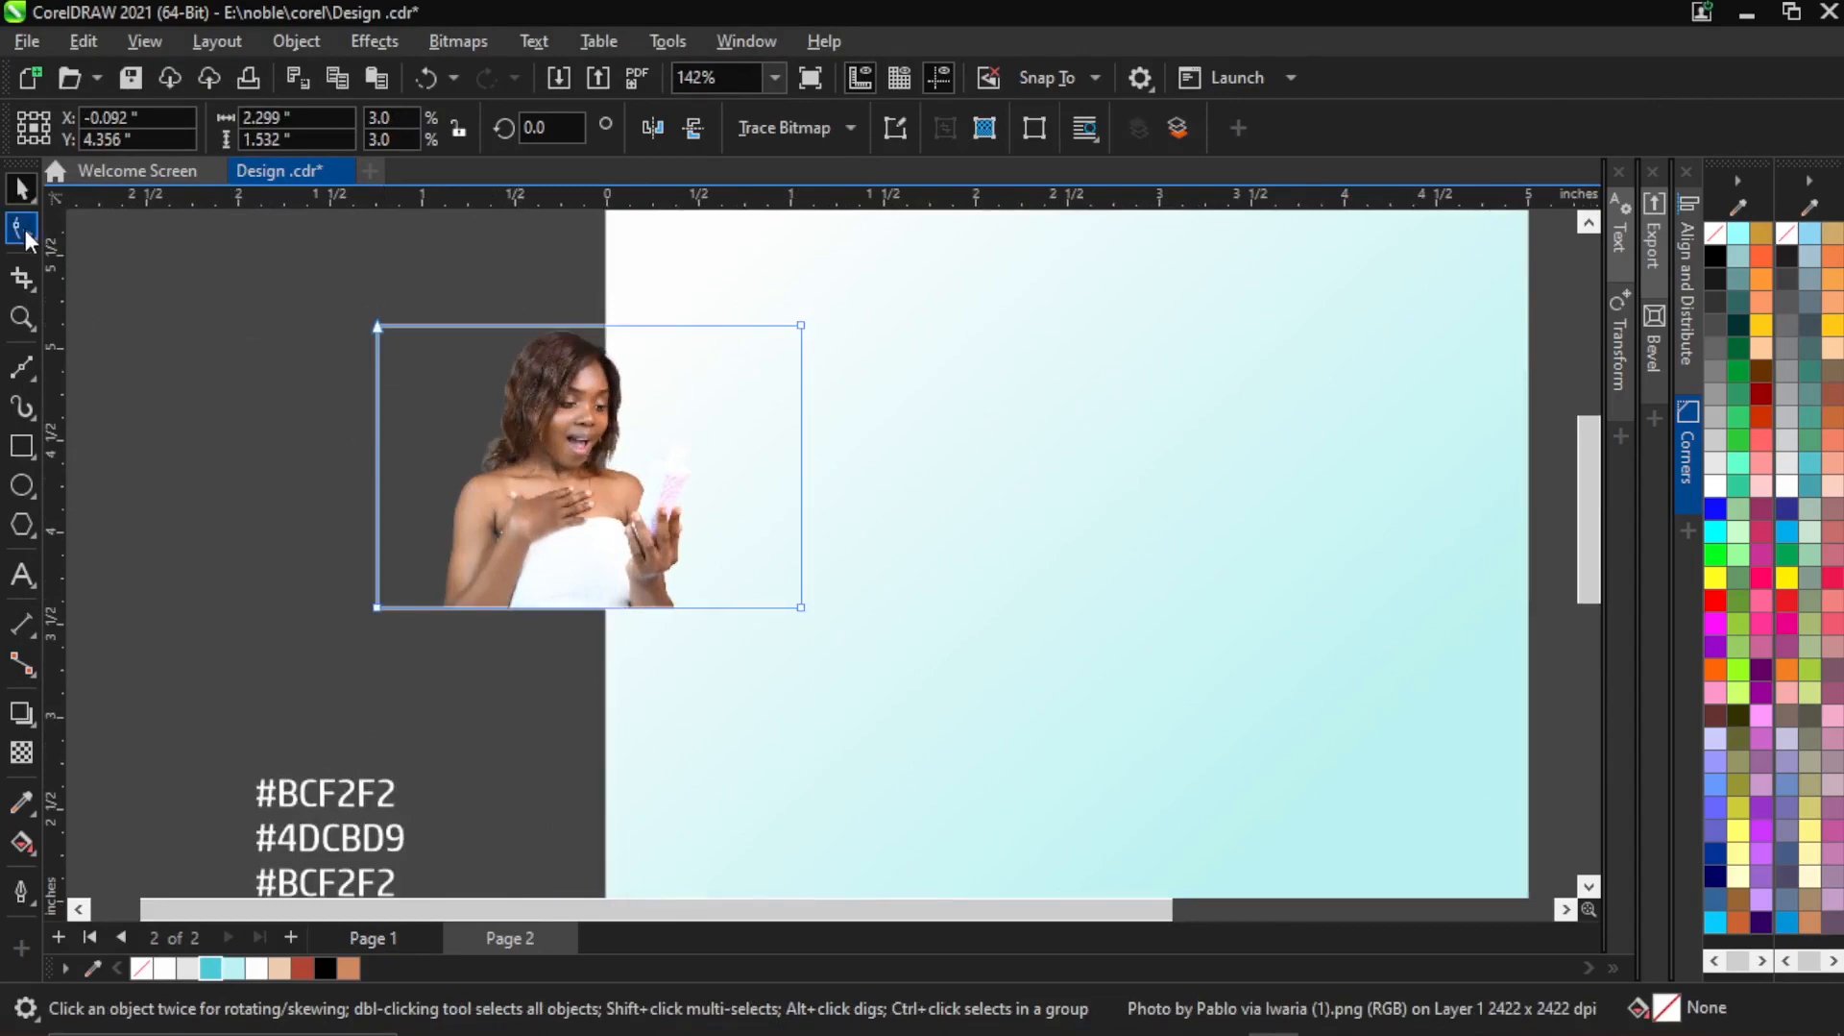
drag(303, 275, 447, 688)
drag(379, 608, 434, 613)
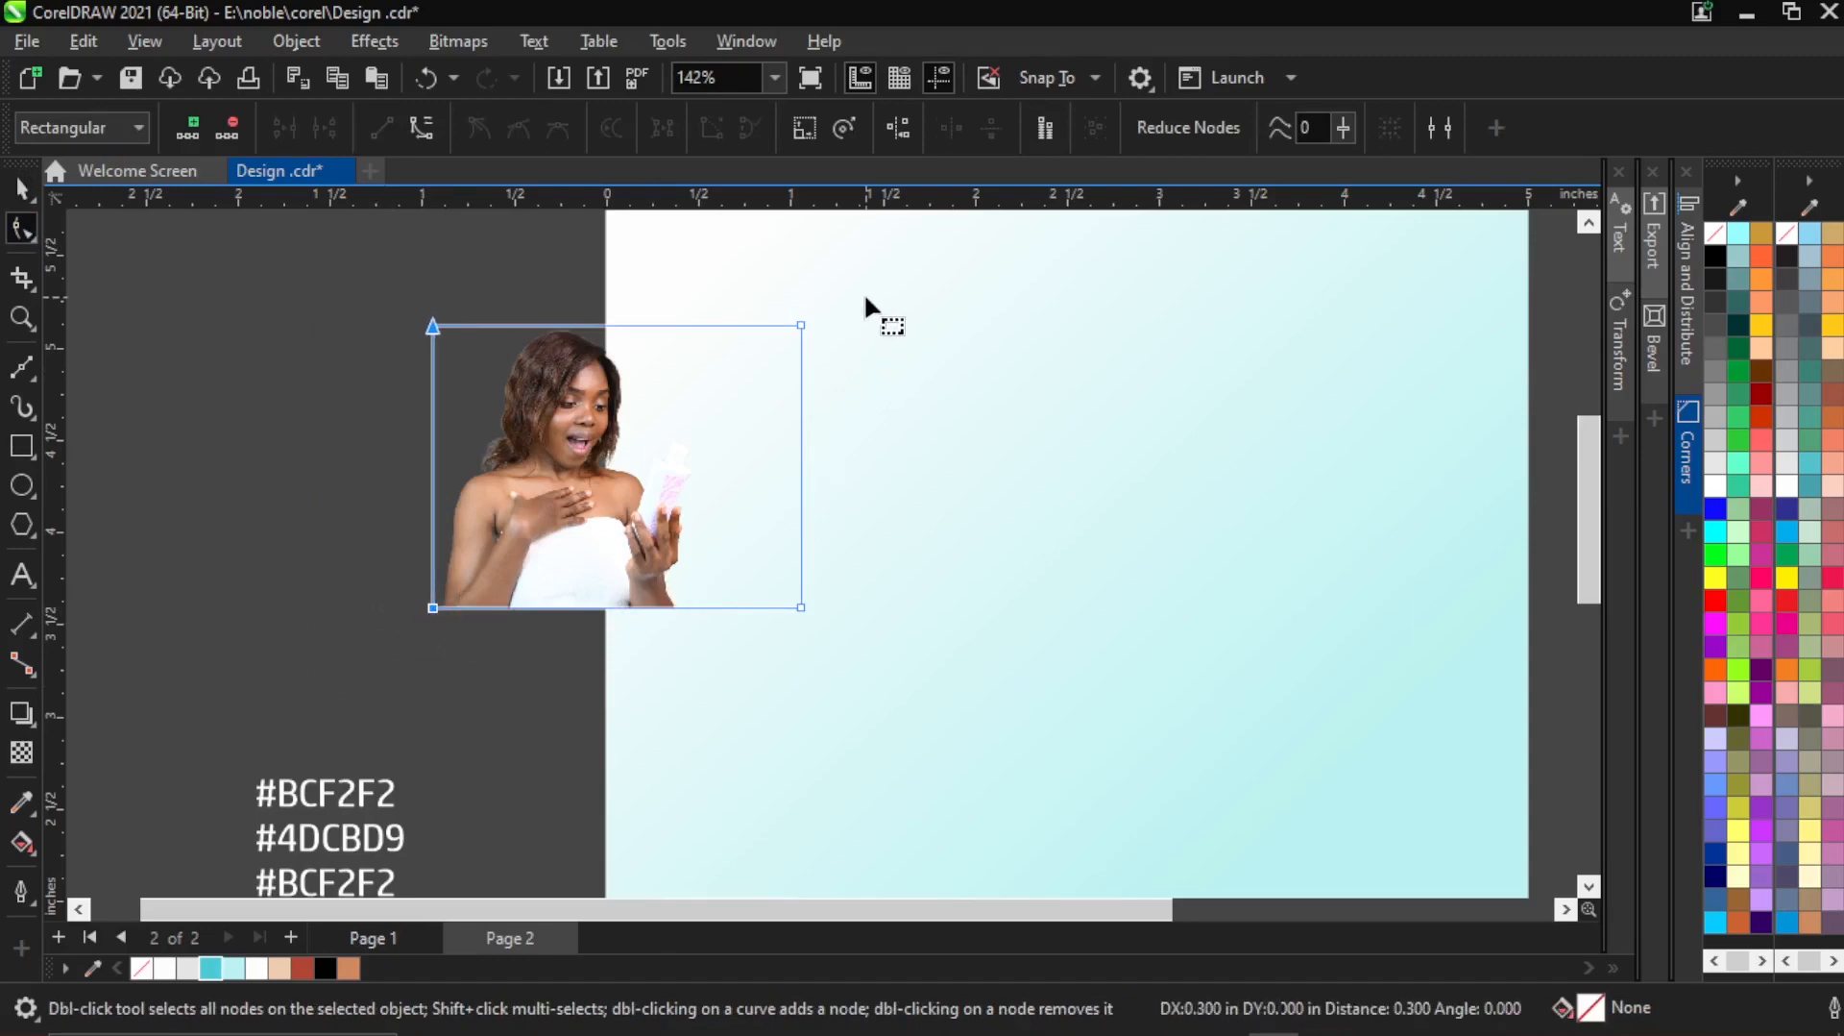
drag(756, 606, 745, 688)
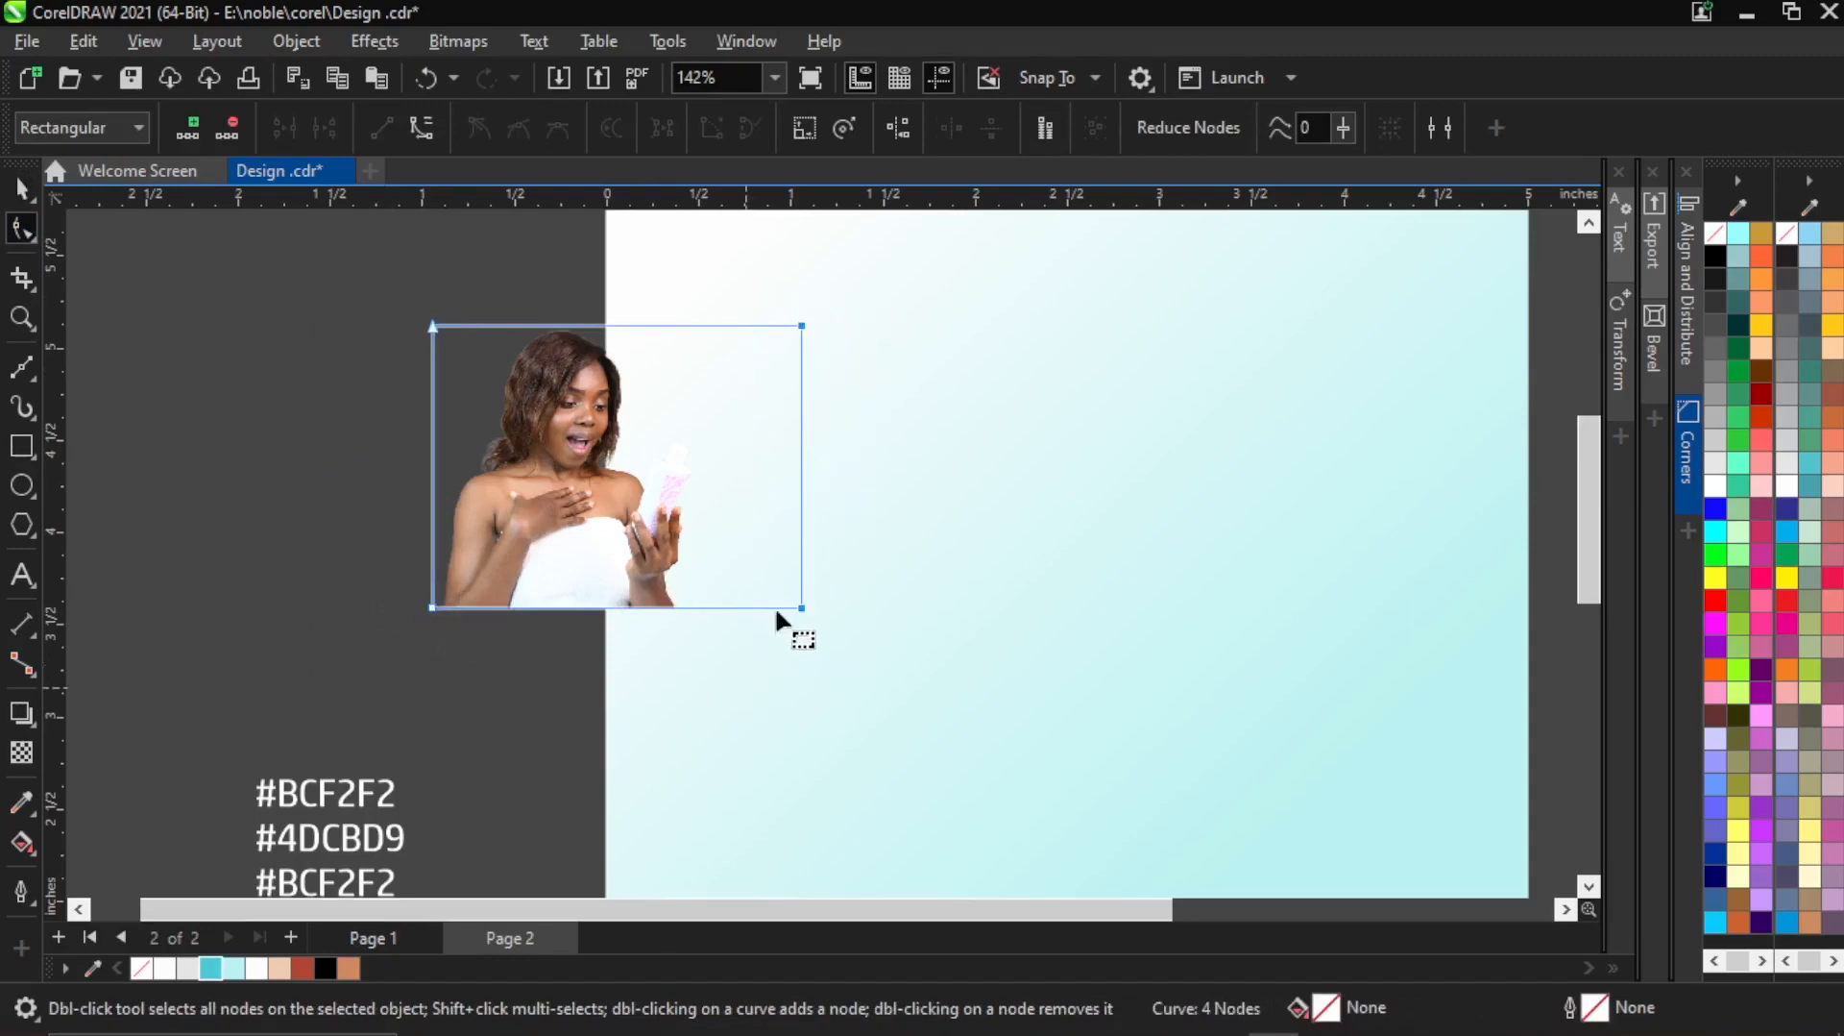
drag(802, 607, 702, 606)
click(18, 189)
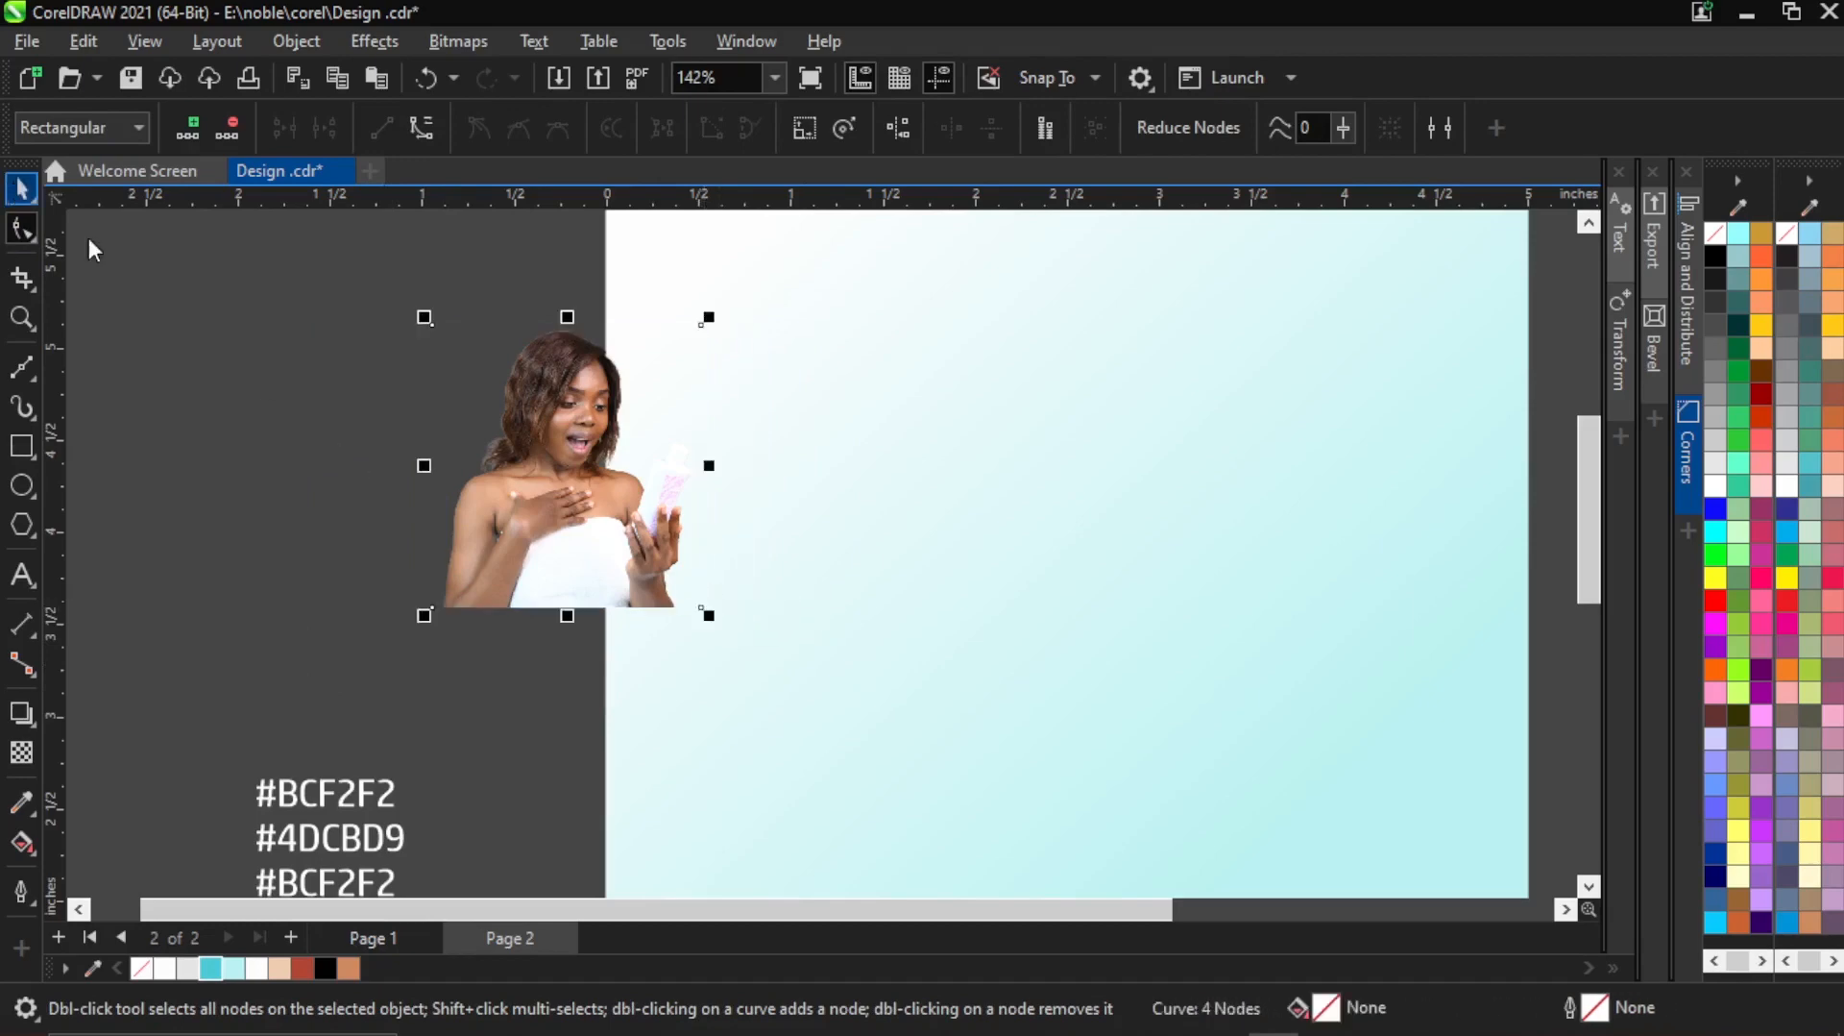
Clear the accidental multiple selection and enlarge the cropped photo proportionally to about 2.5 by 2.6 inches.
scroll(438, 423, down, 1)
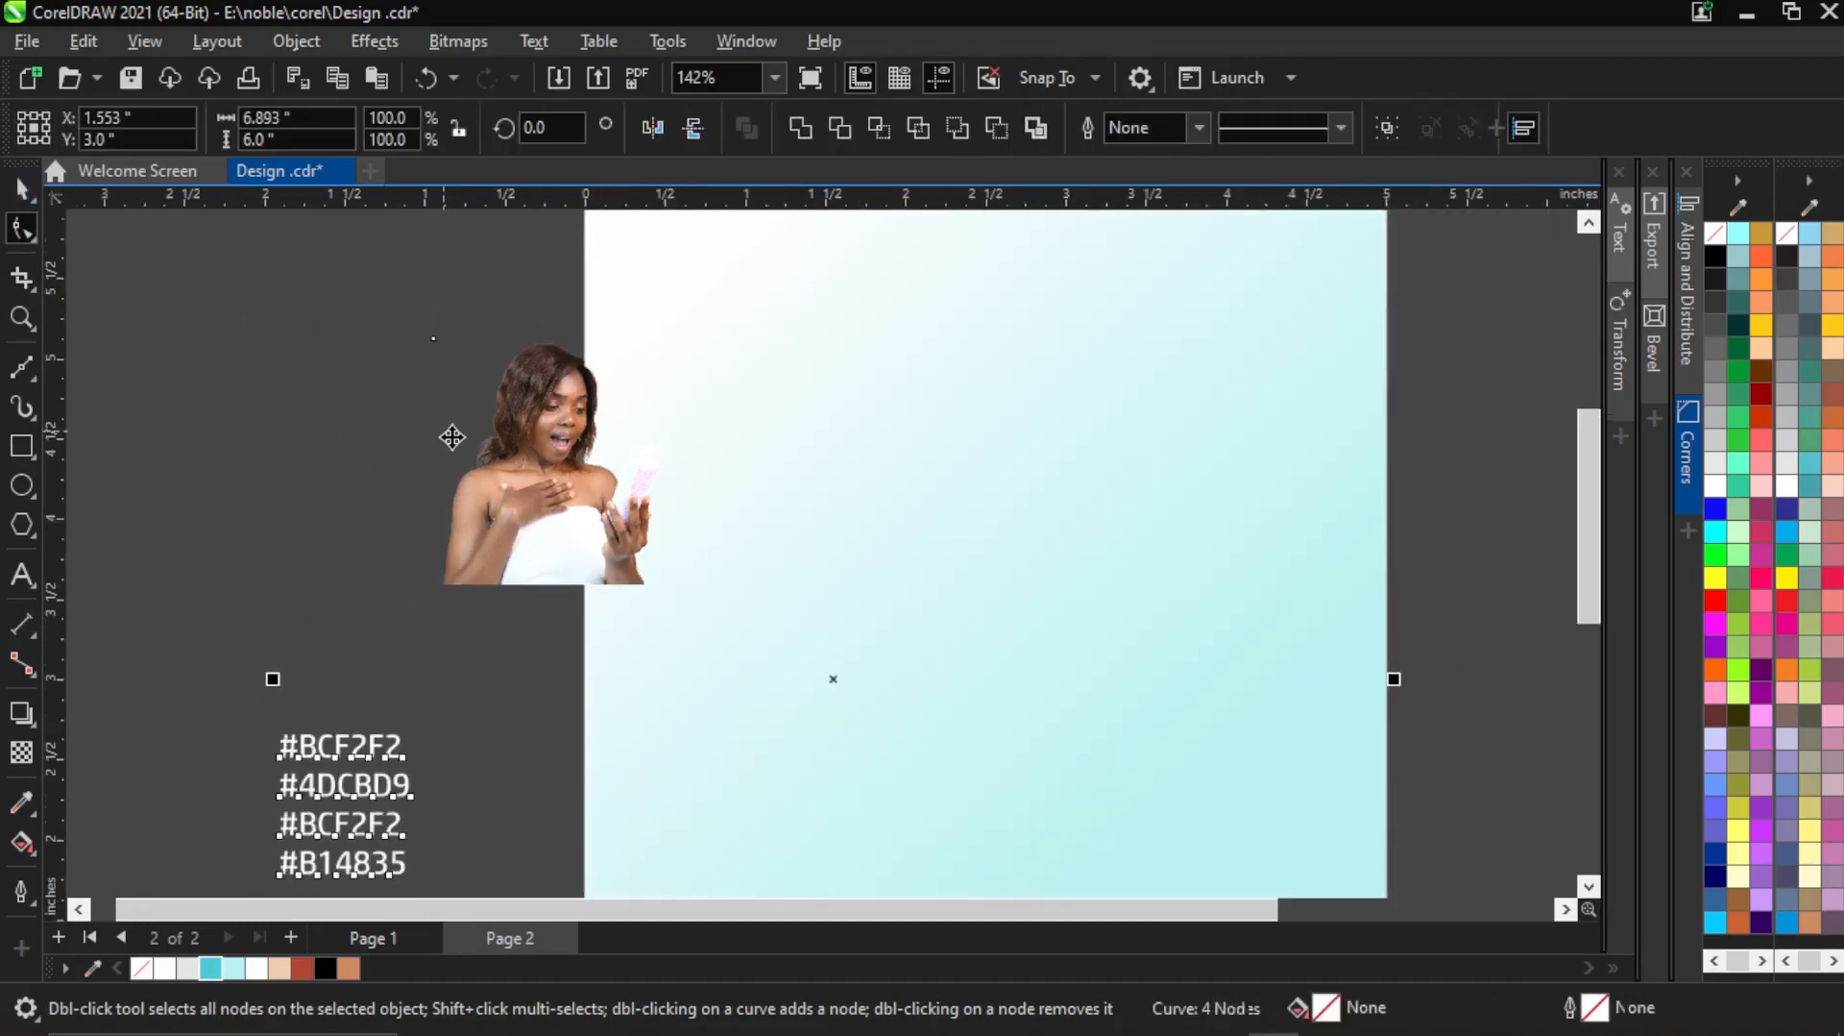
scroll(452, 437, down, 1)
click(305, 309)
click(540, 503)
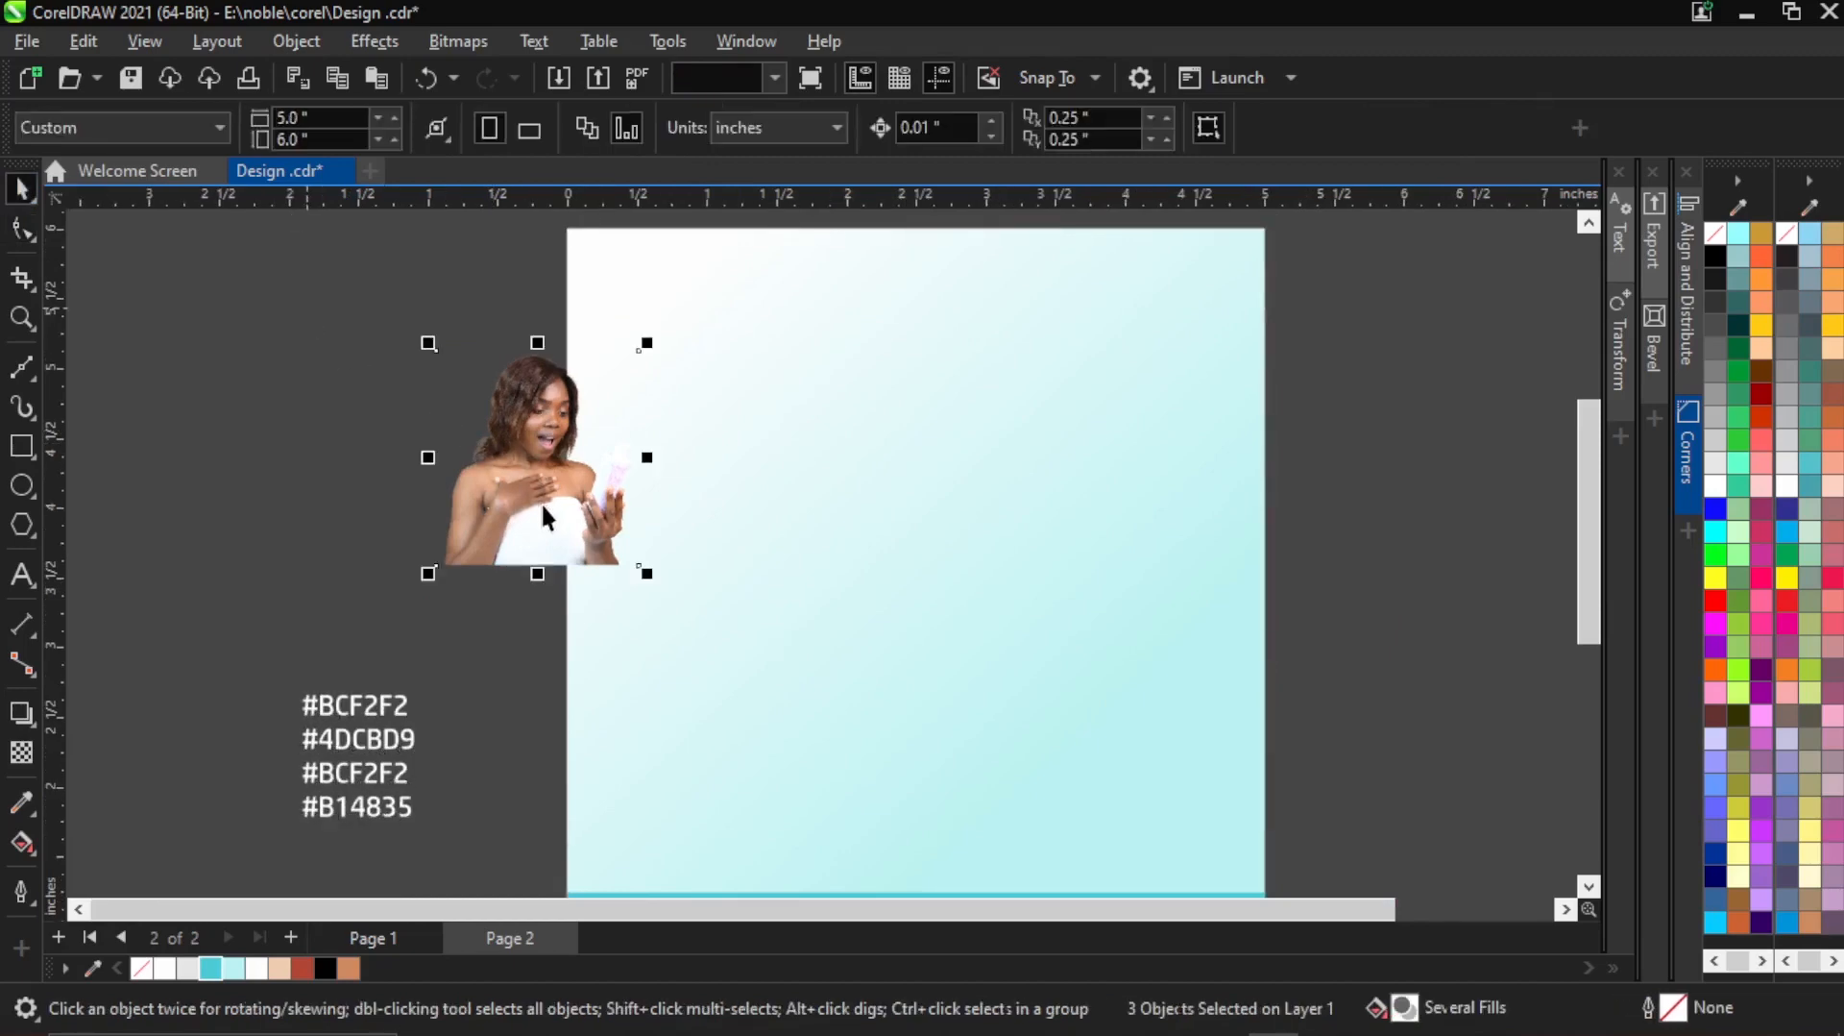
scroll(543, 519, down, 1)
drag(634, 570, 765, 736)
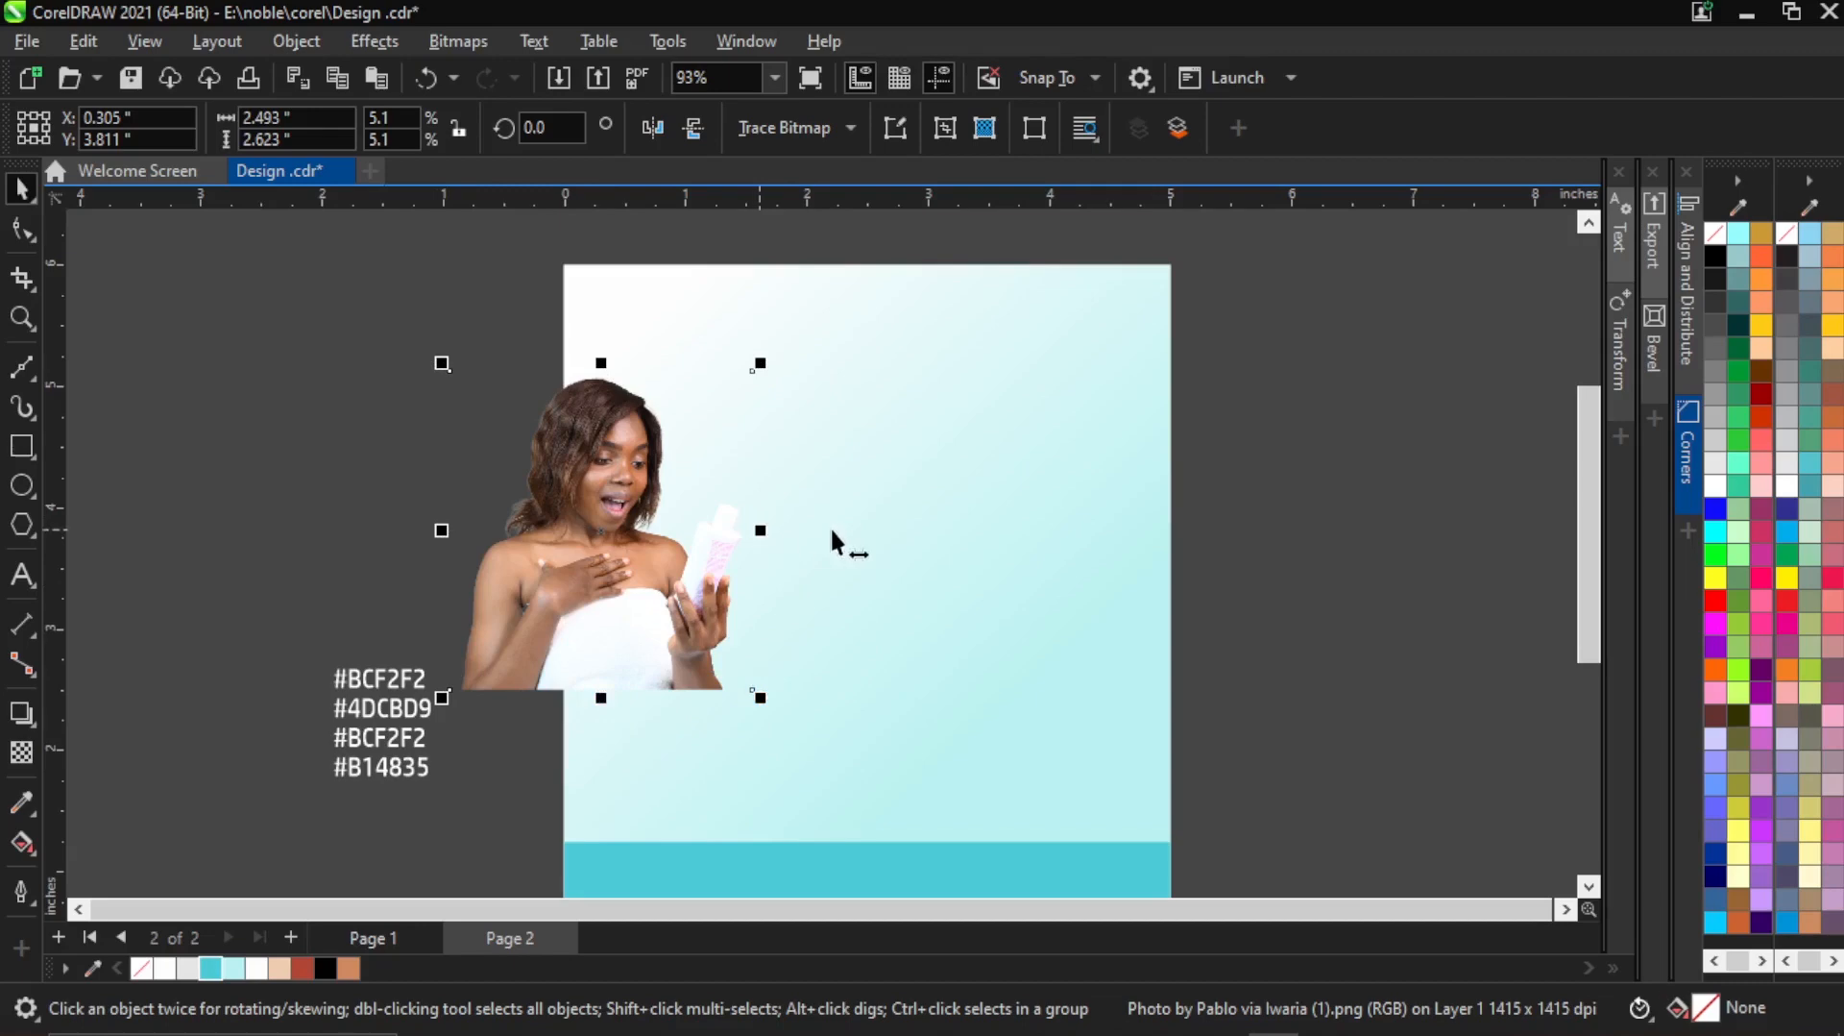
Try stretching the photo horizontally to about 3.1 inches wide, undo it, and reselect the photo.
drag(760, 531, 832, 530)
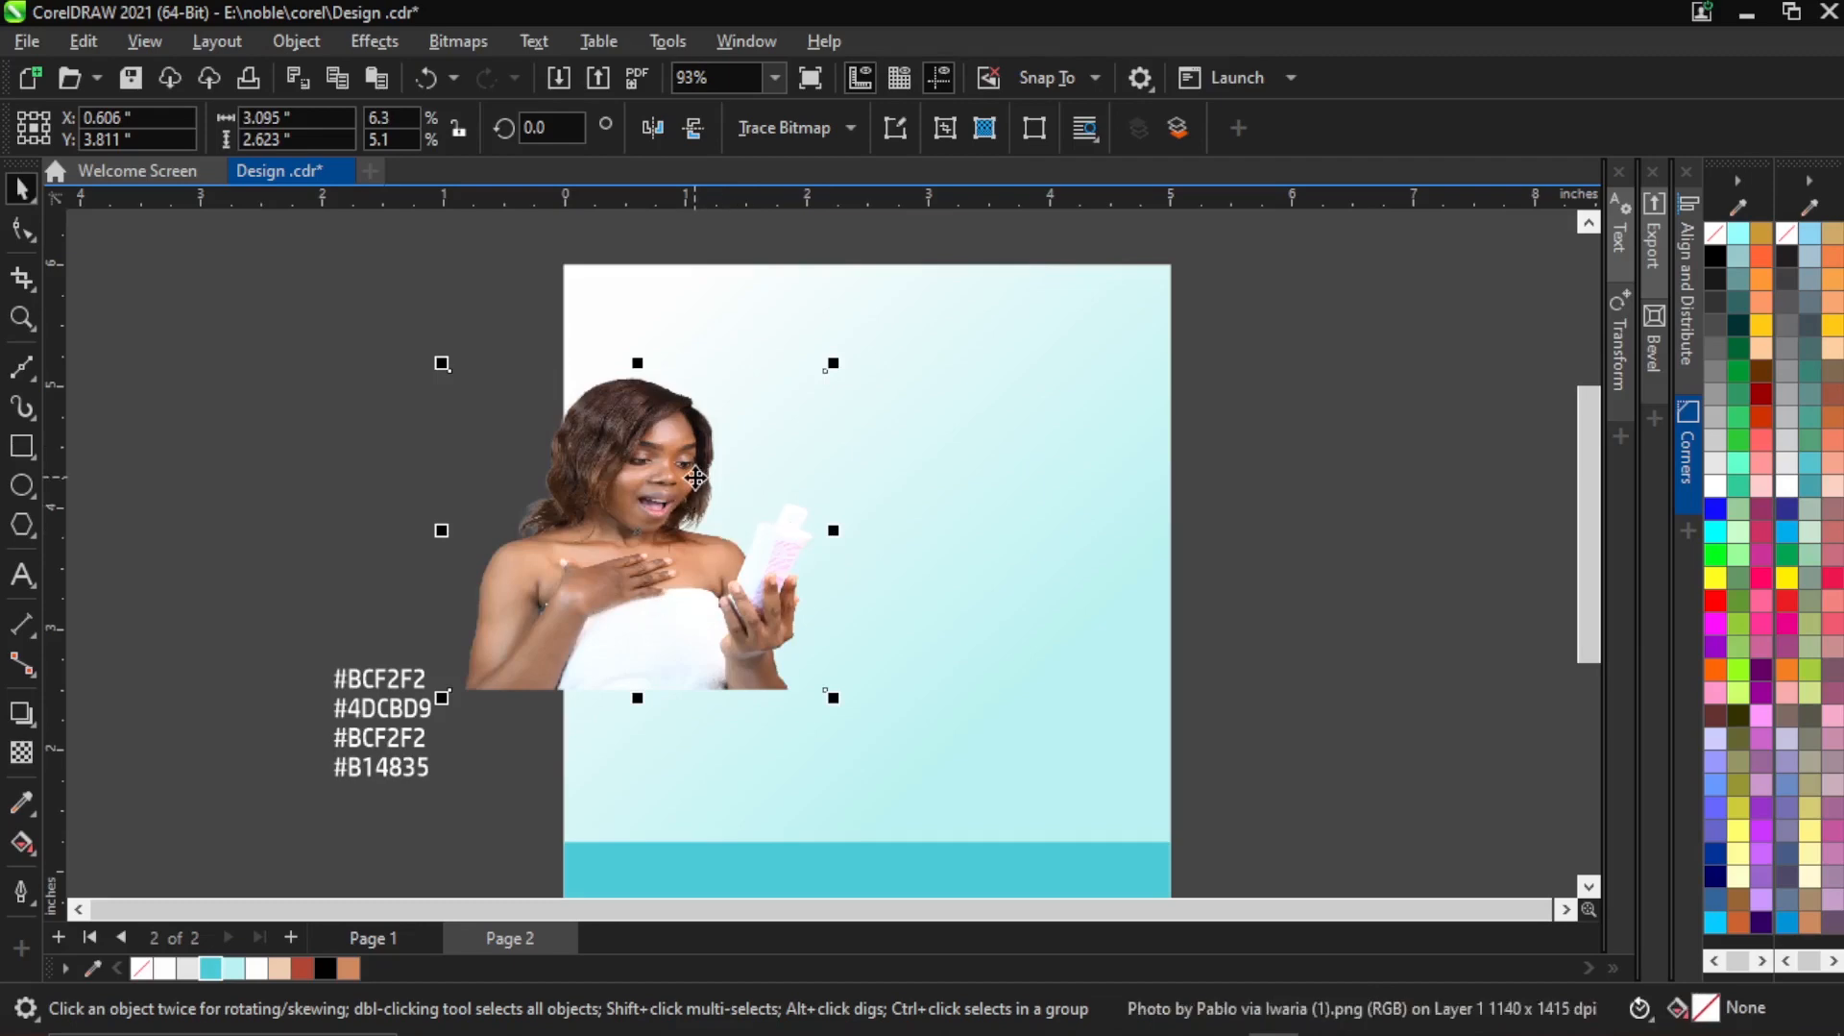
key(ctrl+z)
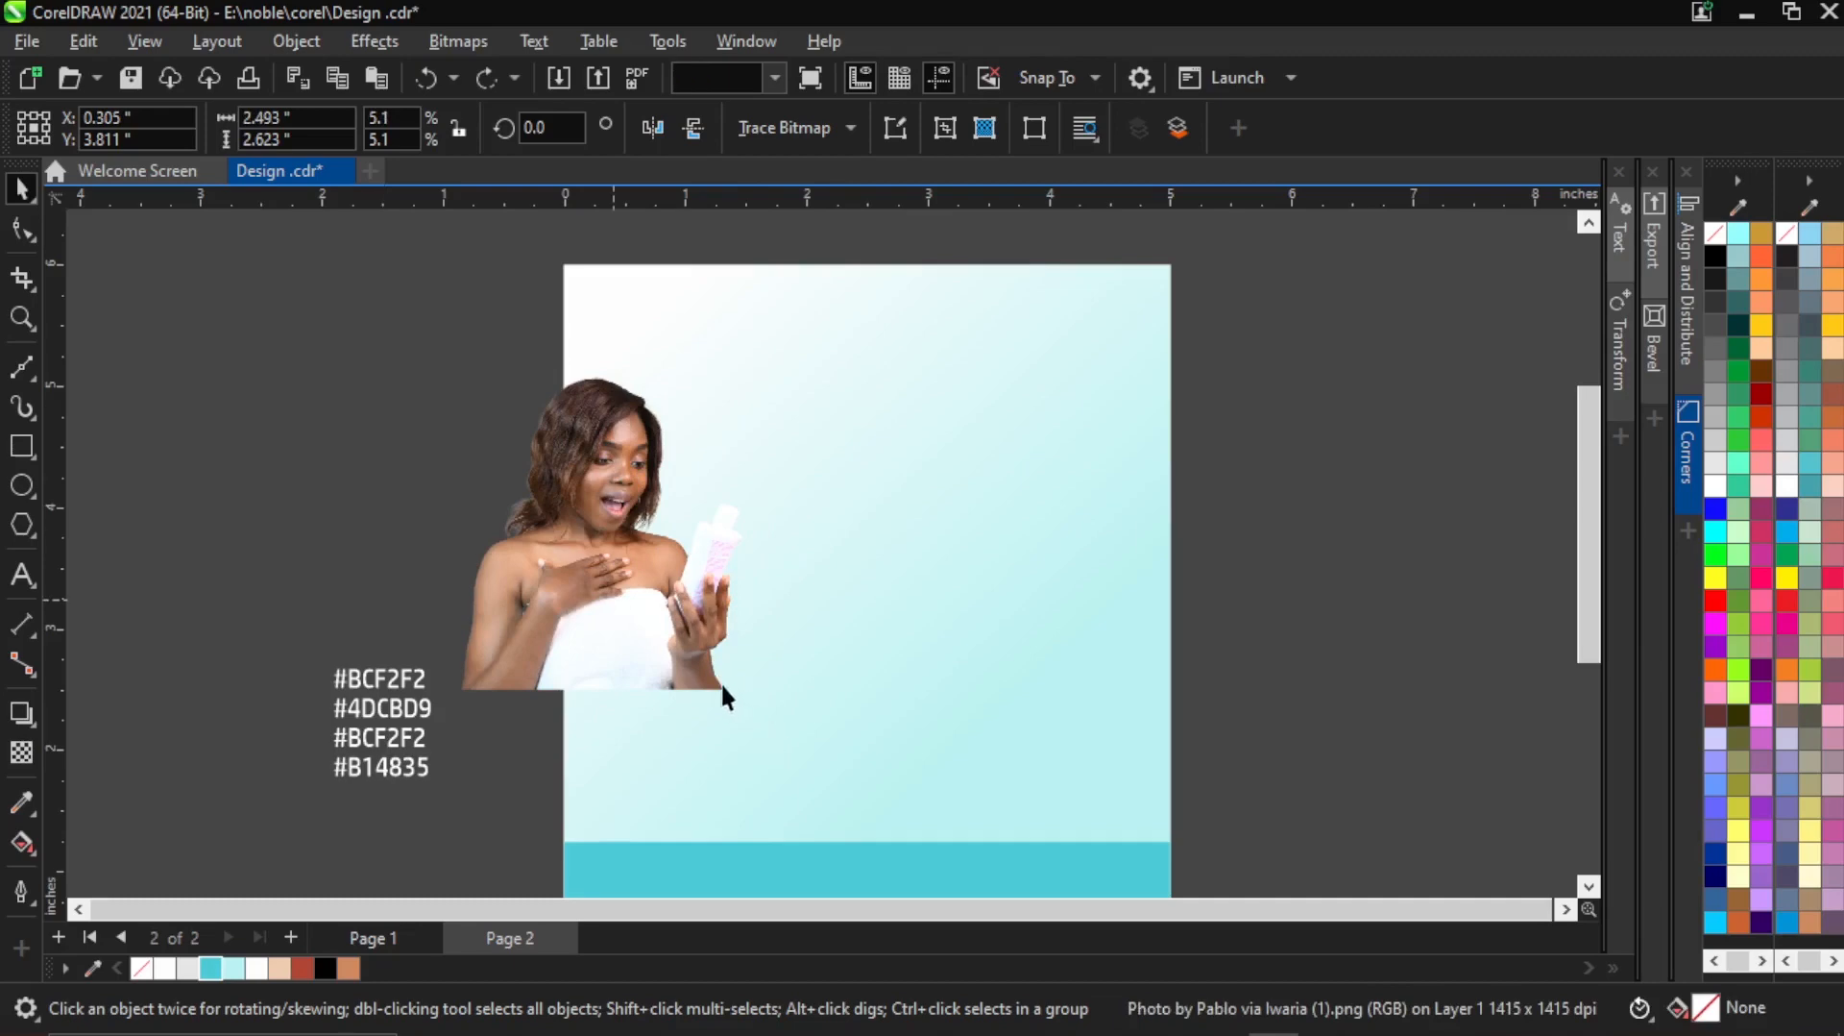
click(682, 678)
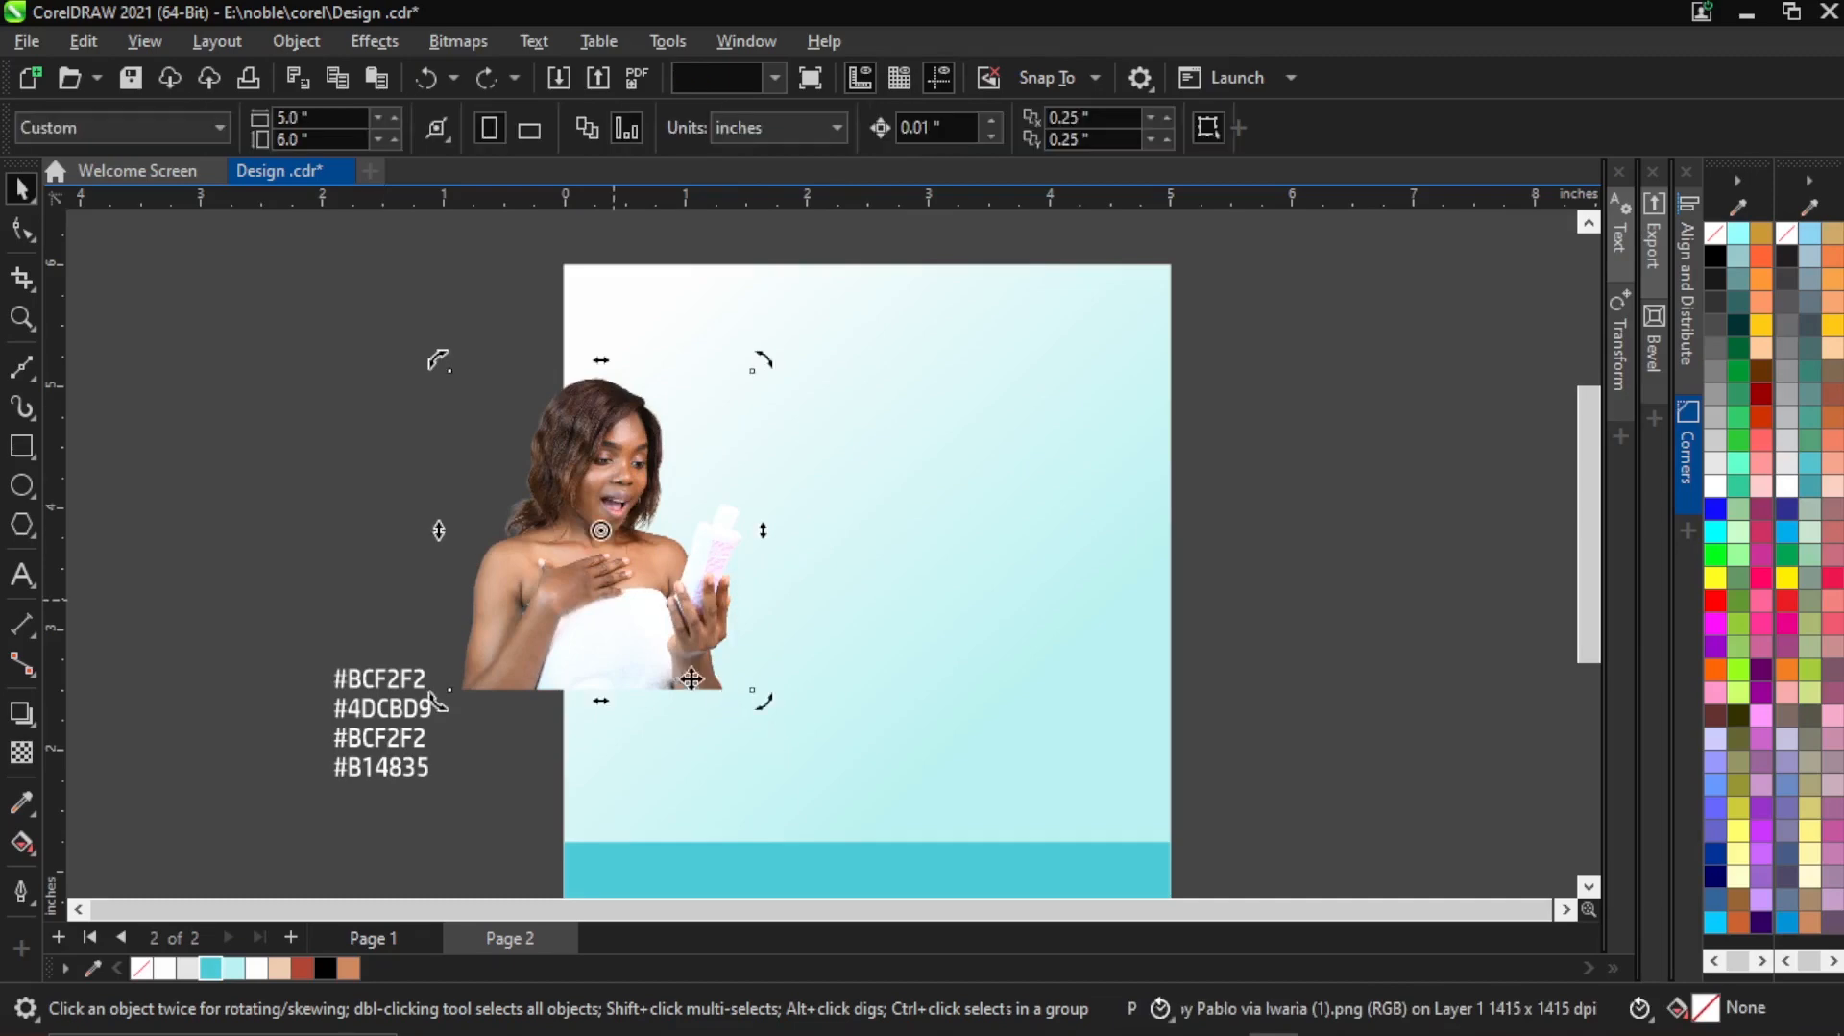
click(667, 645)
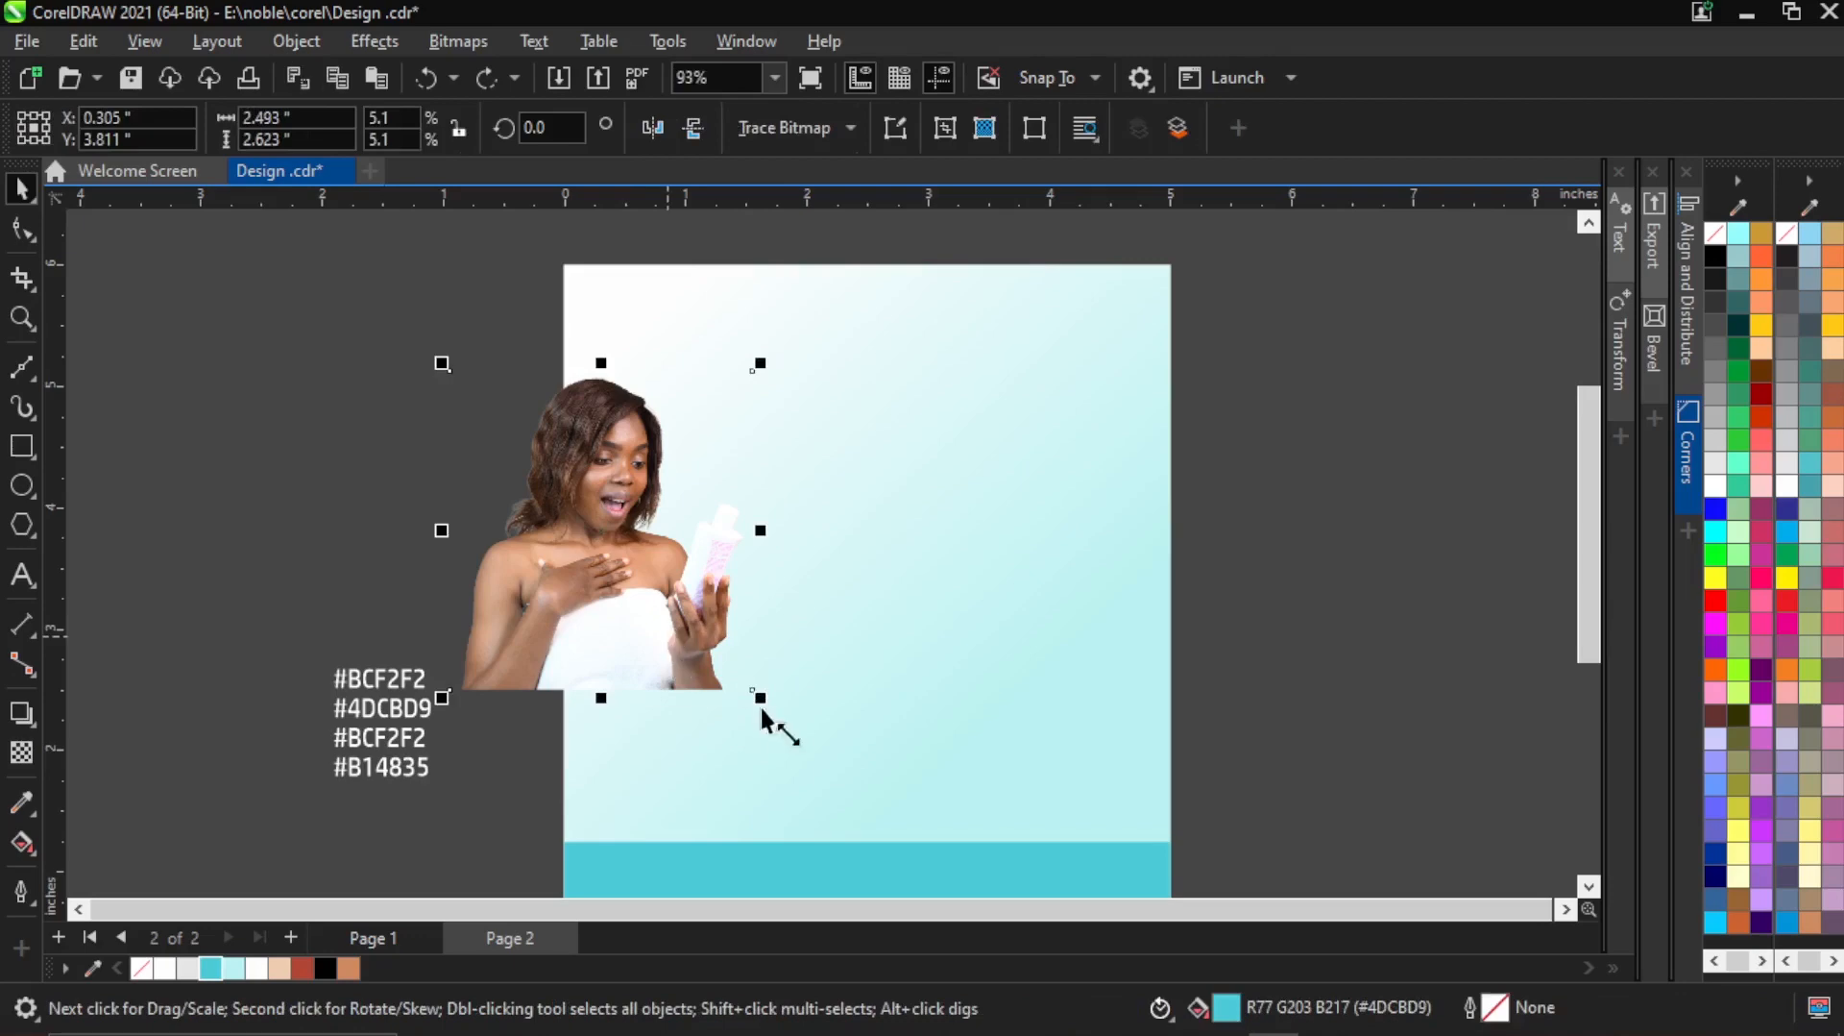
Enlarge the photo to about 2.8 by 3 inches and move it to the page's lower right, slightly overlapping the turquoise band.
drag(759, 708, 803, 754)
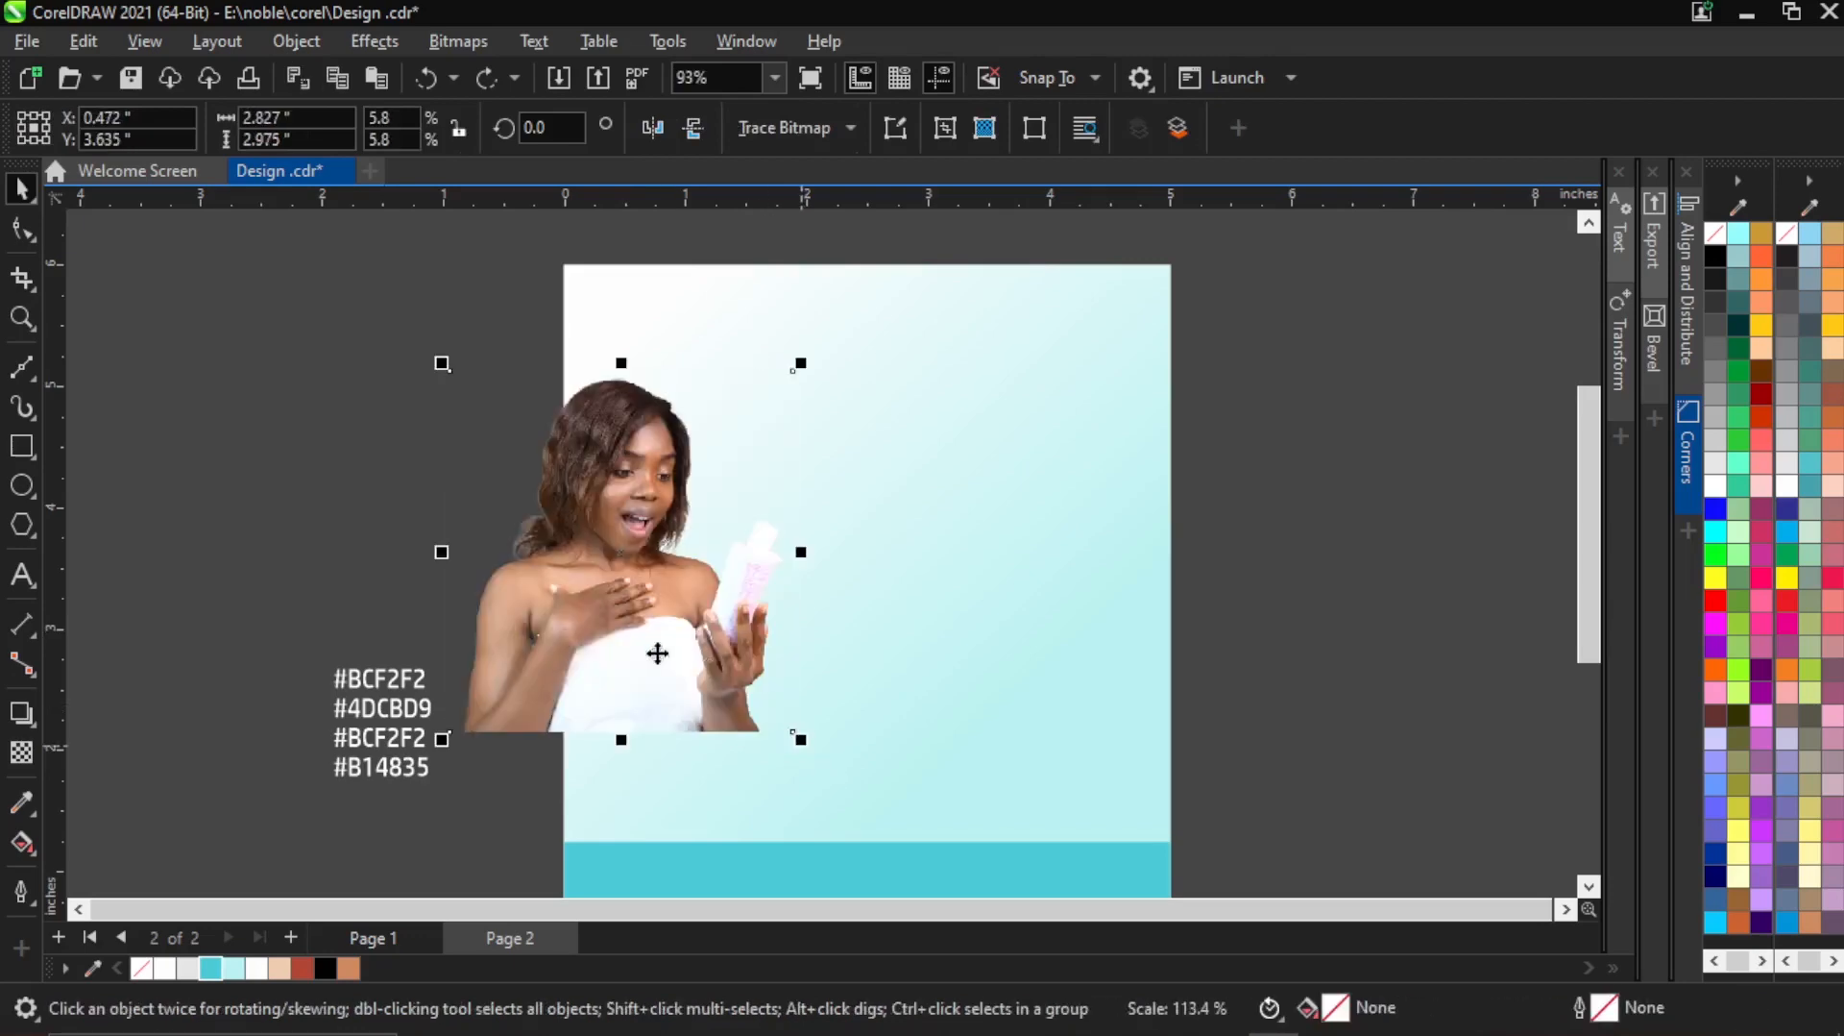
drag(962, 773, 1018, 771)
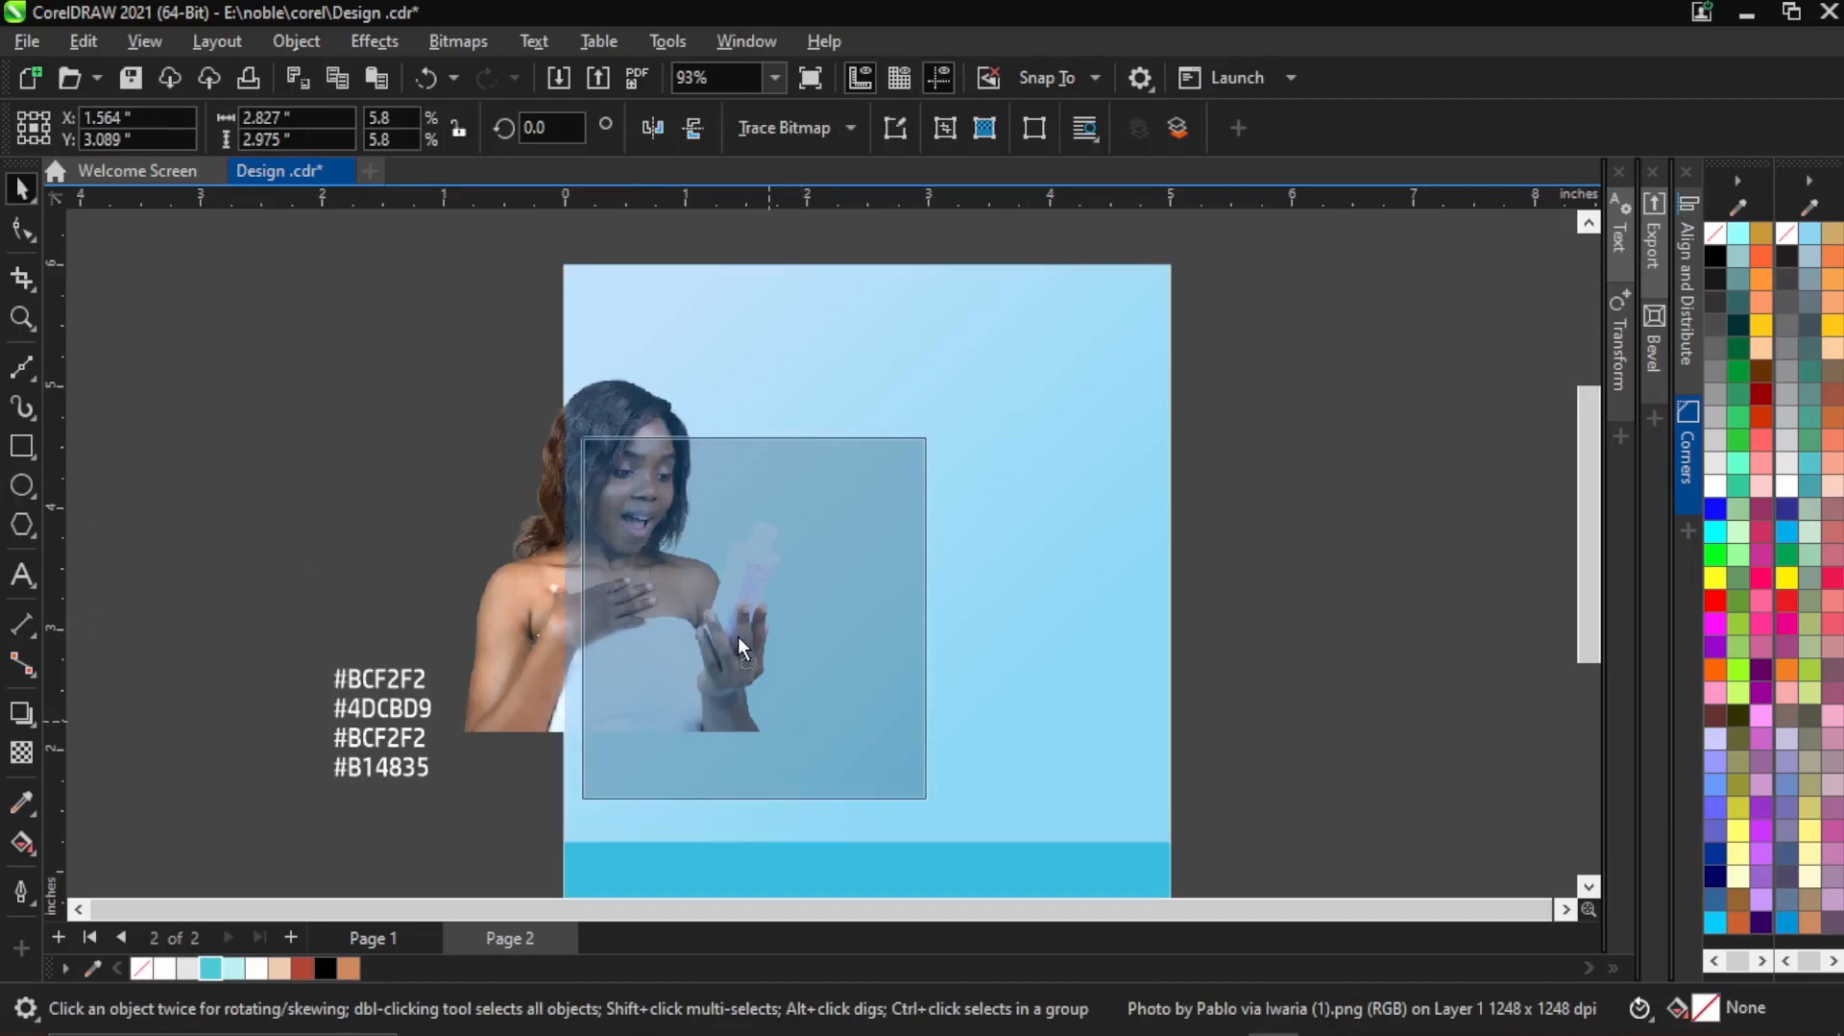
drag(734, 612, 723, 555)
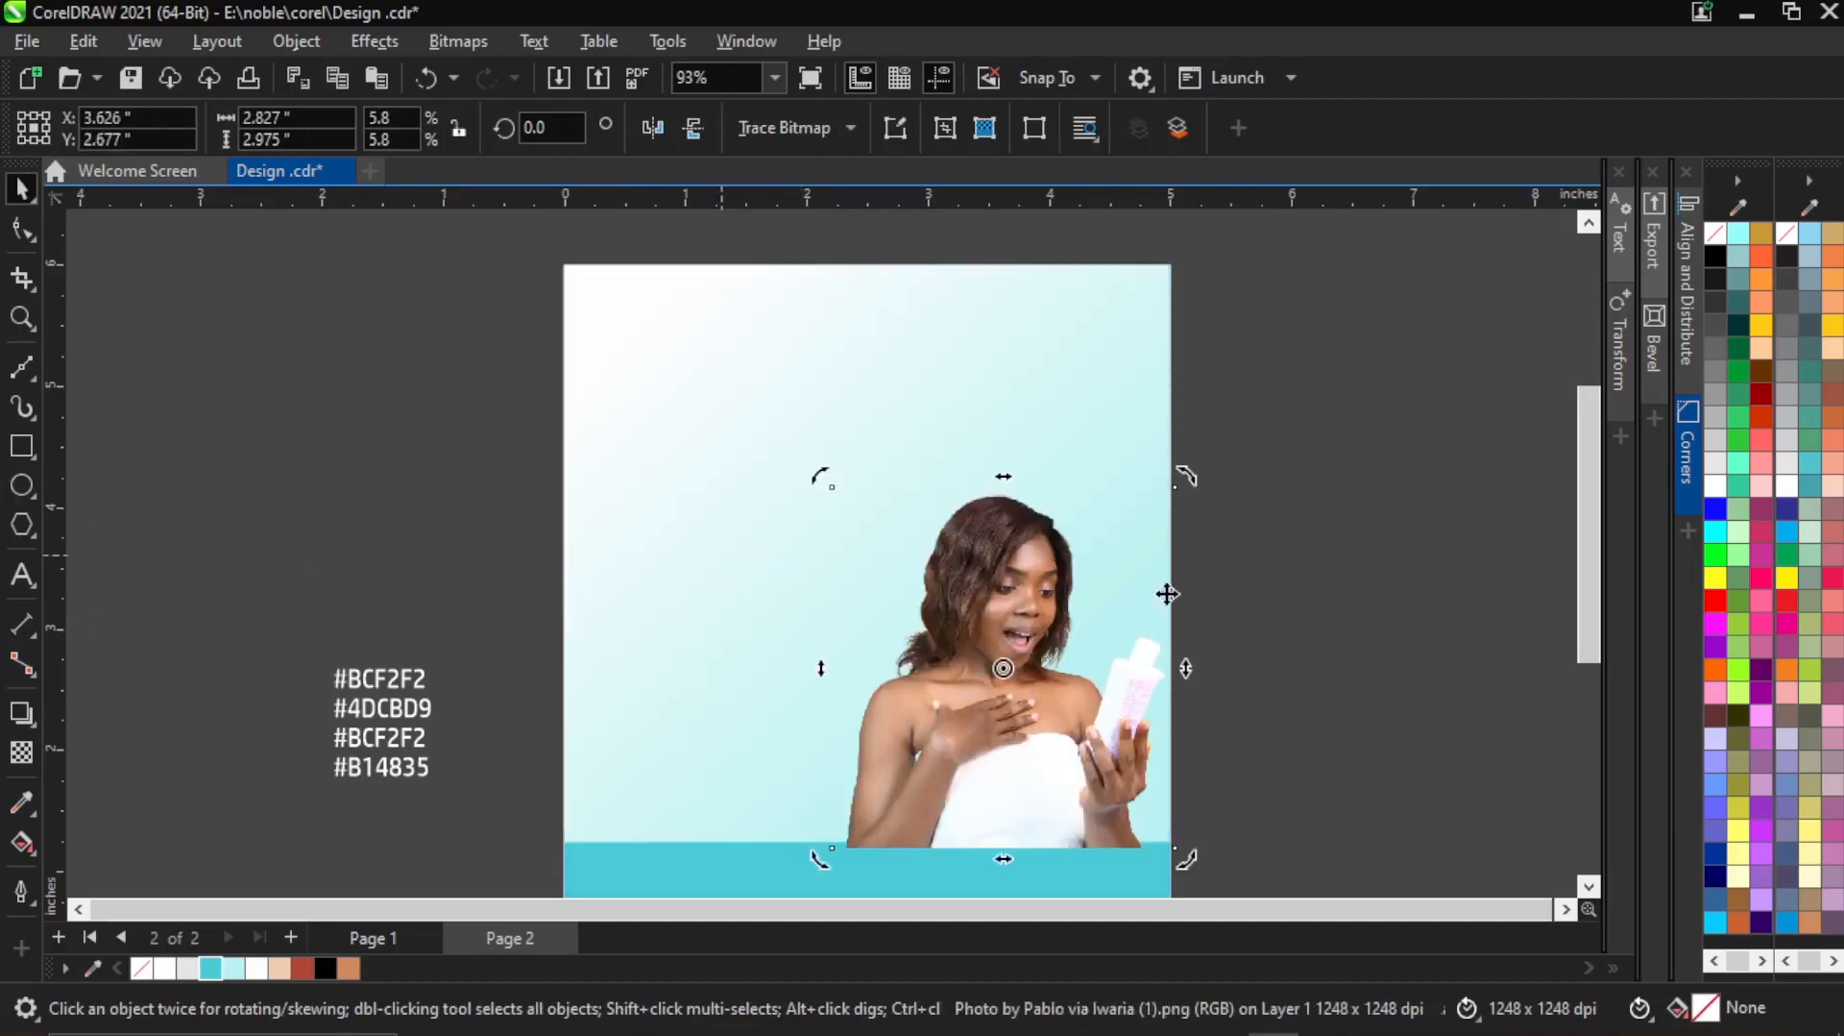
click(1253, 554)
Move the photo up about 0.55 inch, clear of the turquoise band, and PowerClip it inside the gradient background rectangle.
scroll(866, 521, down, 1)
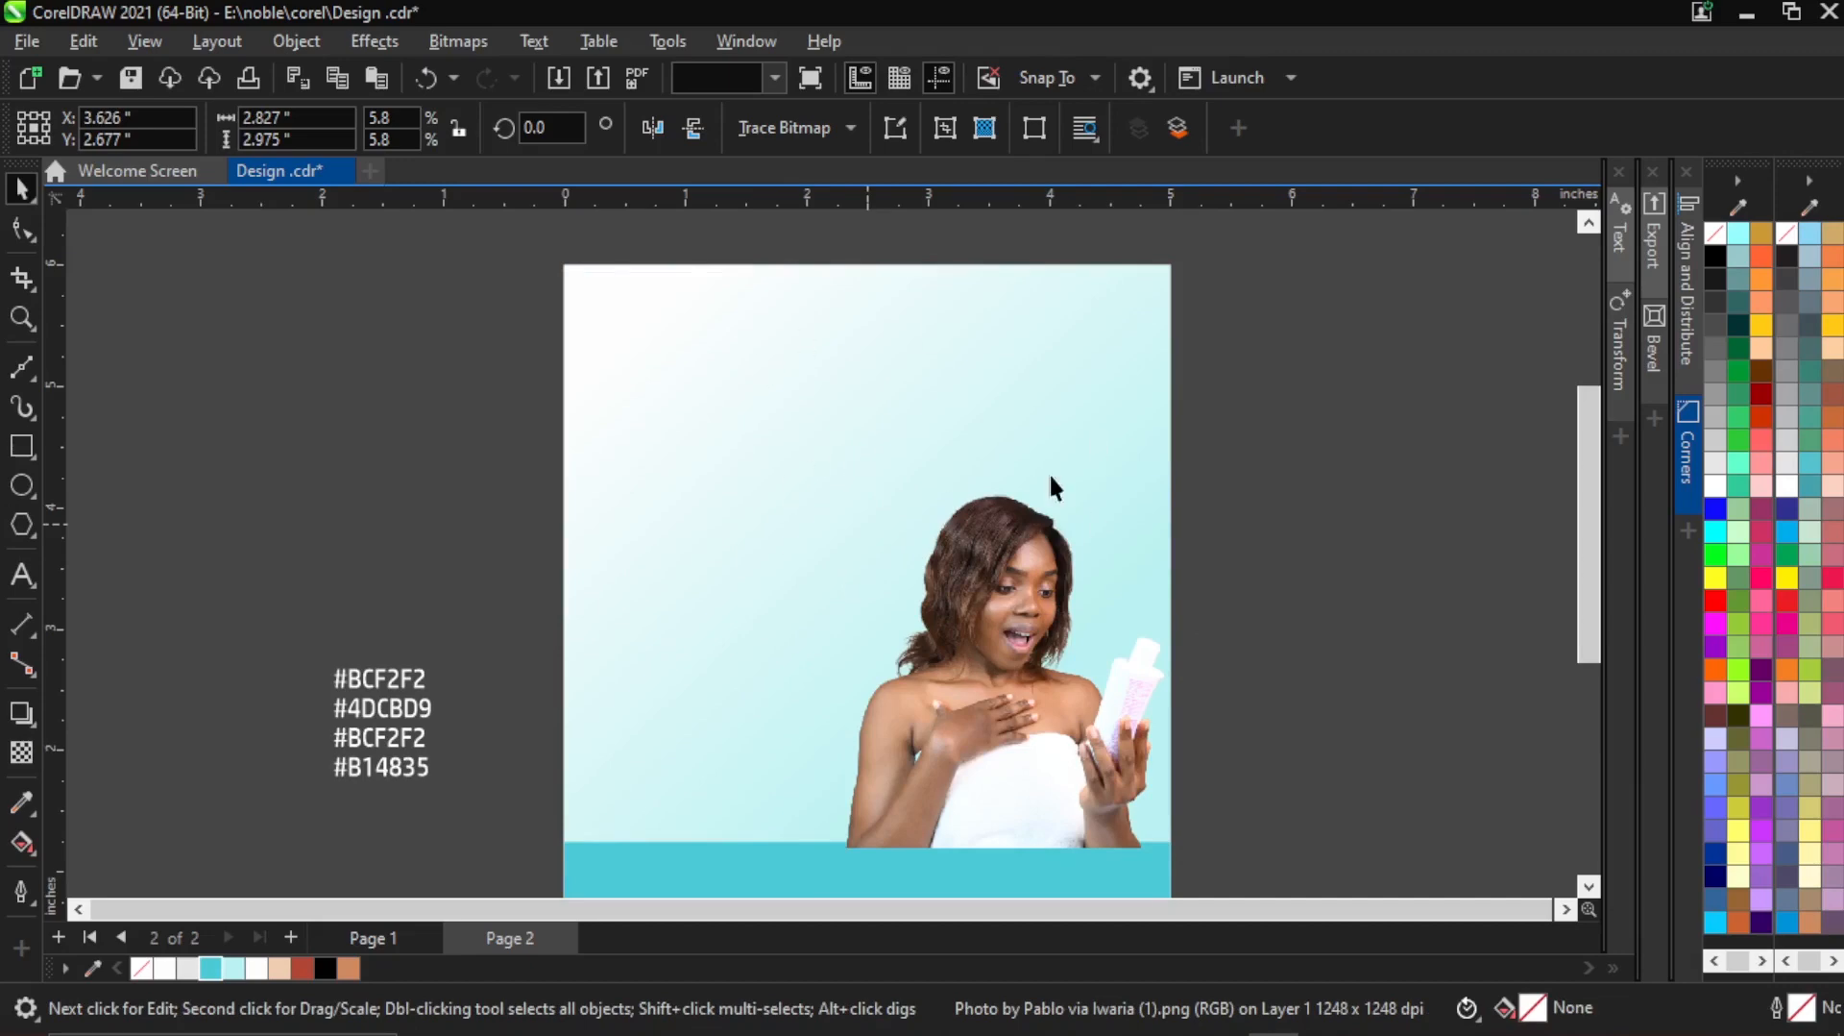
scroll(1051, 471, down, 1)
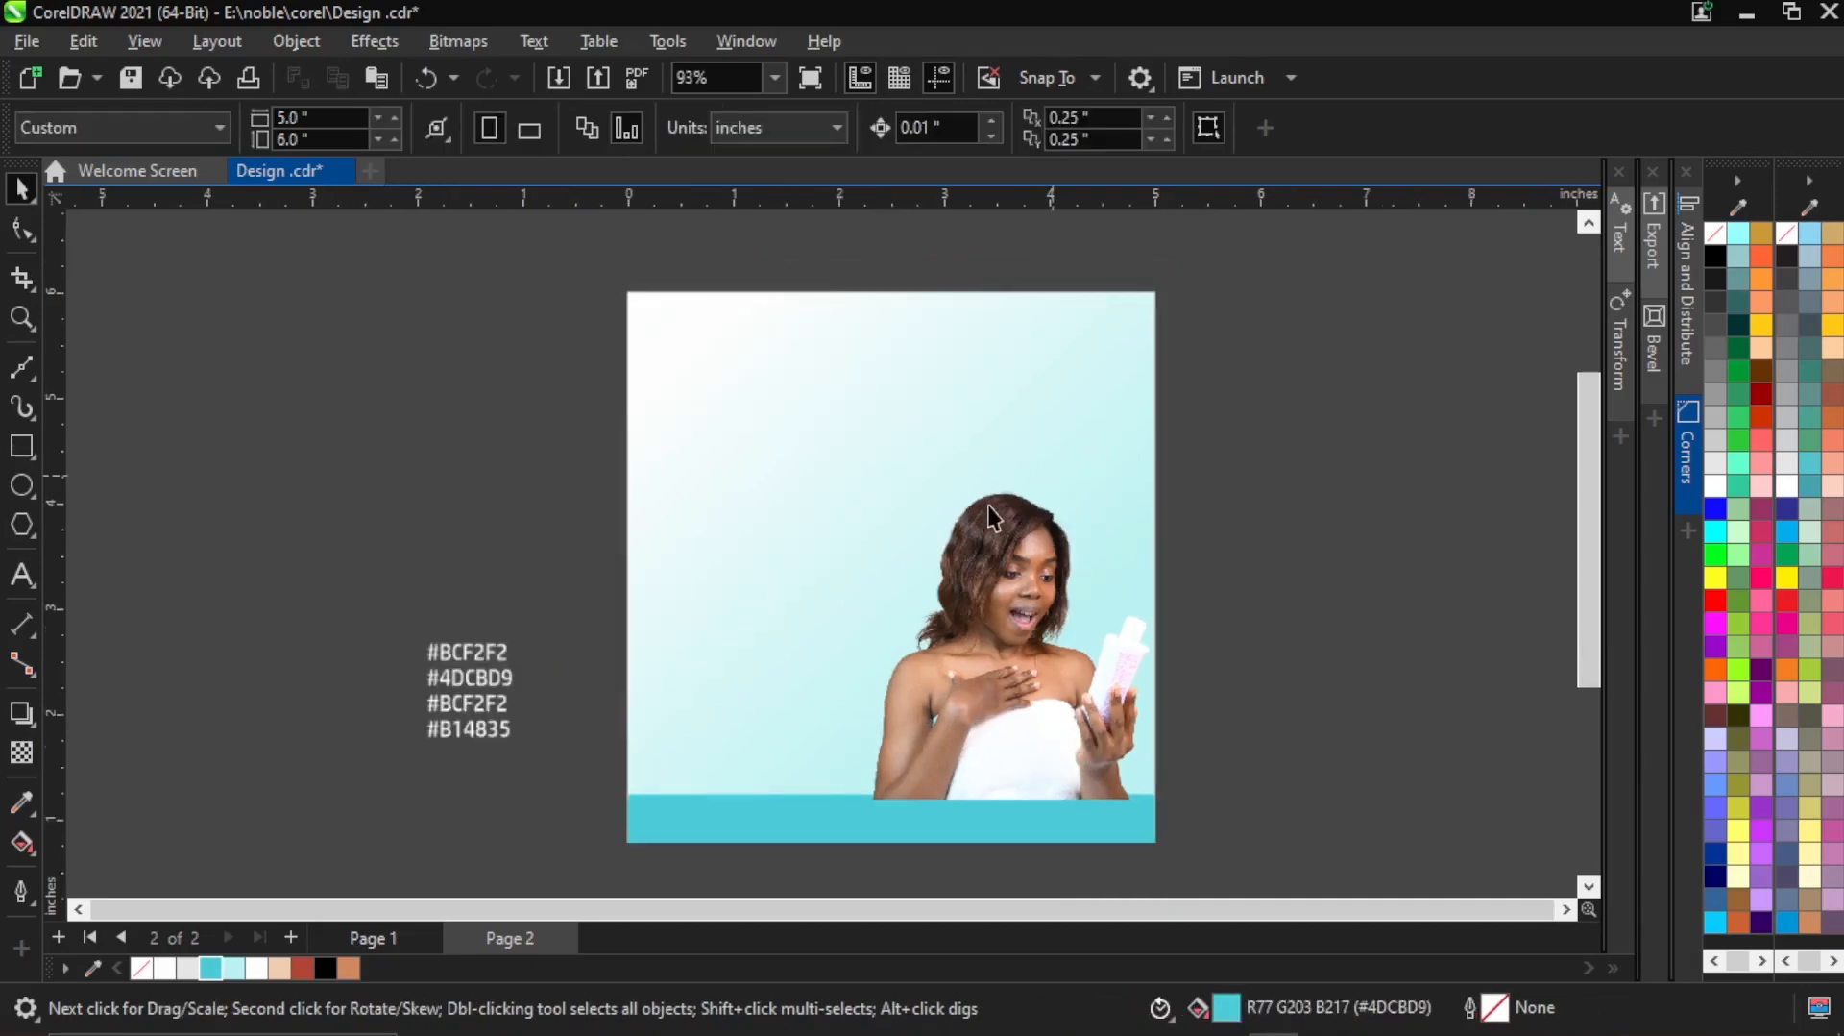
scroll(994, 517, down, 1)
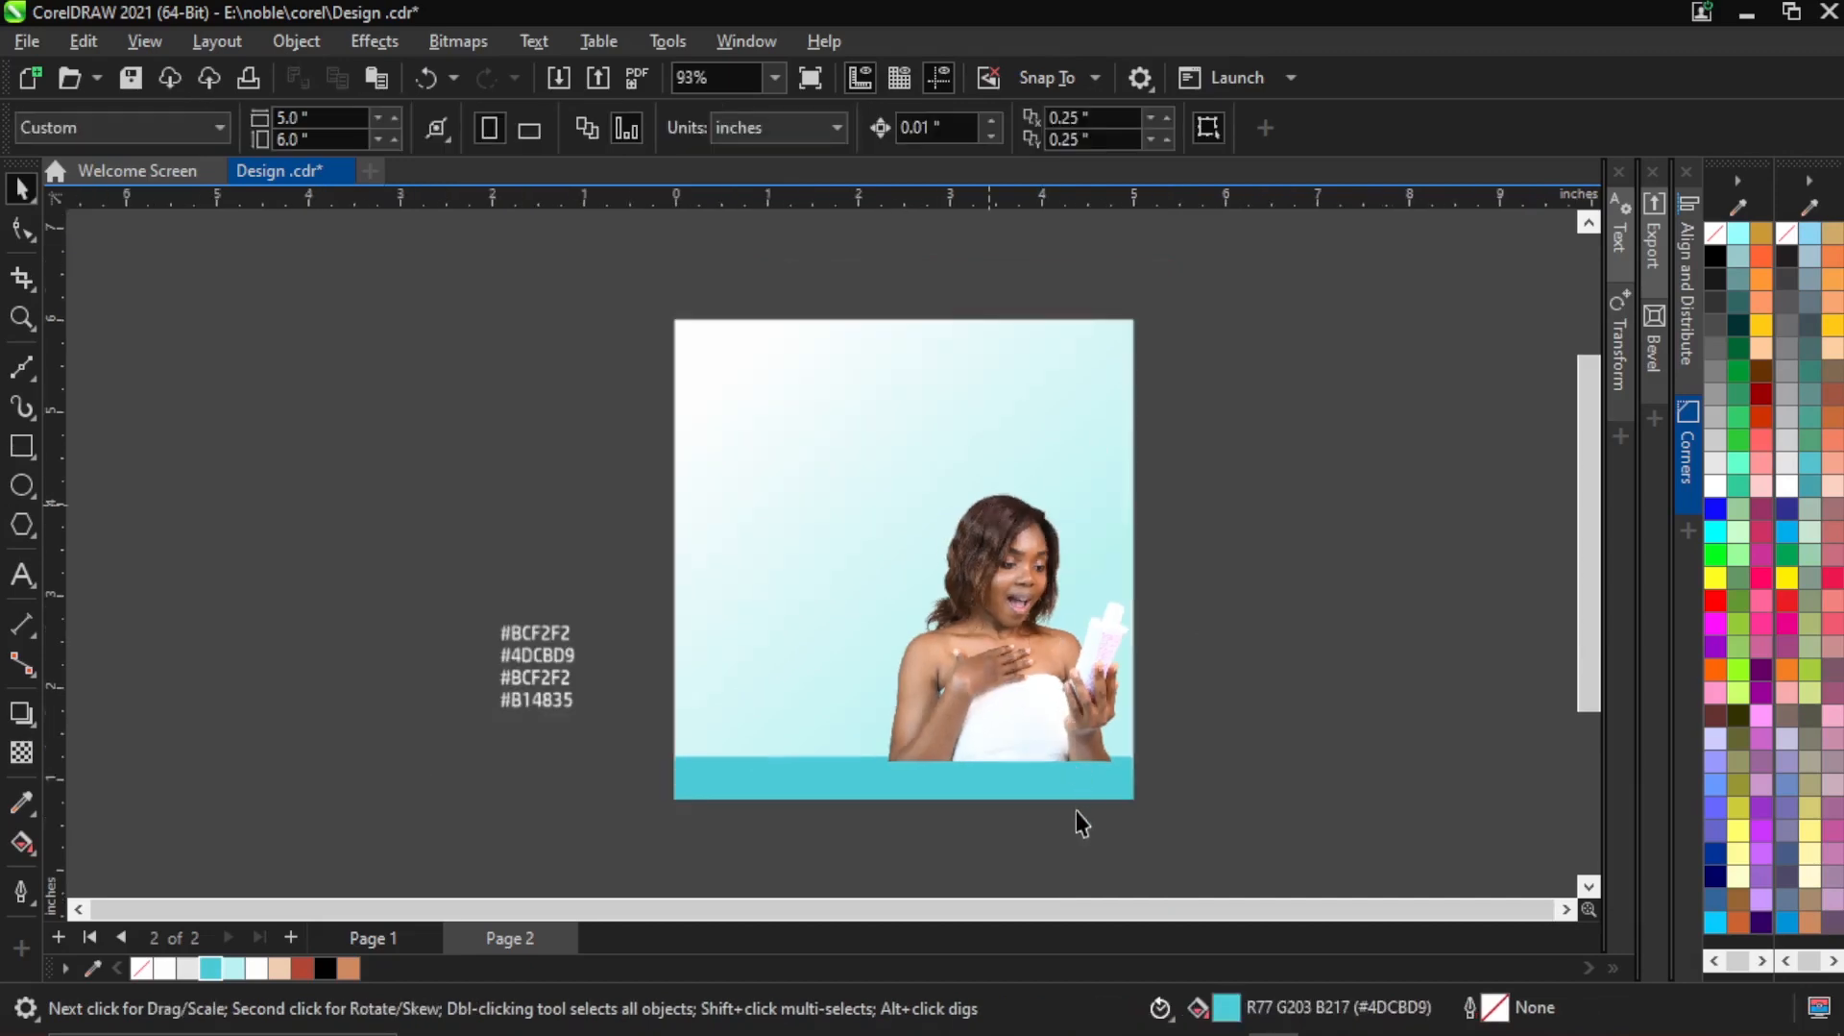
scroll(1077, 813, up, 1)
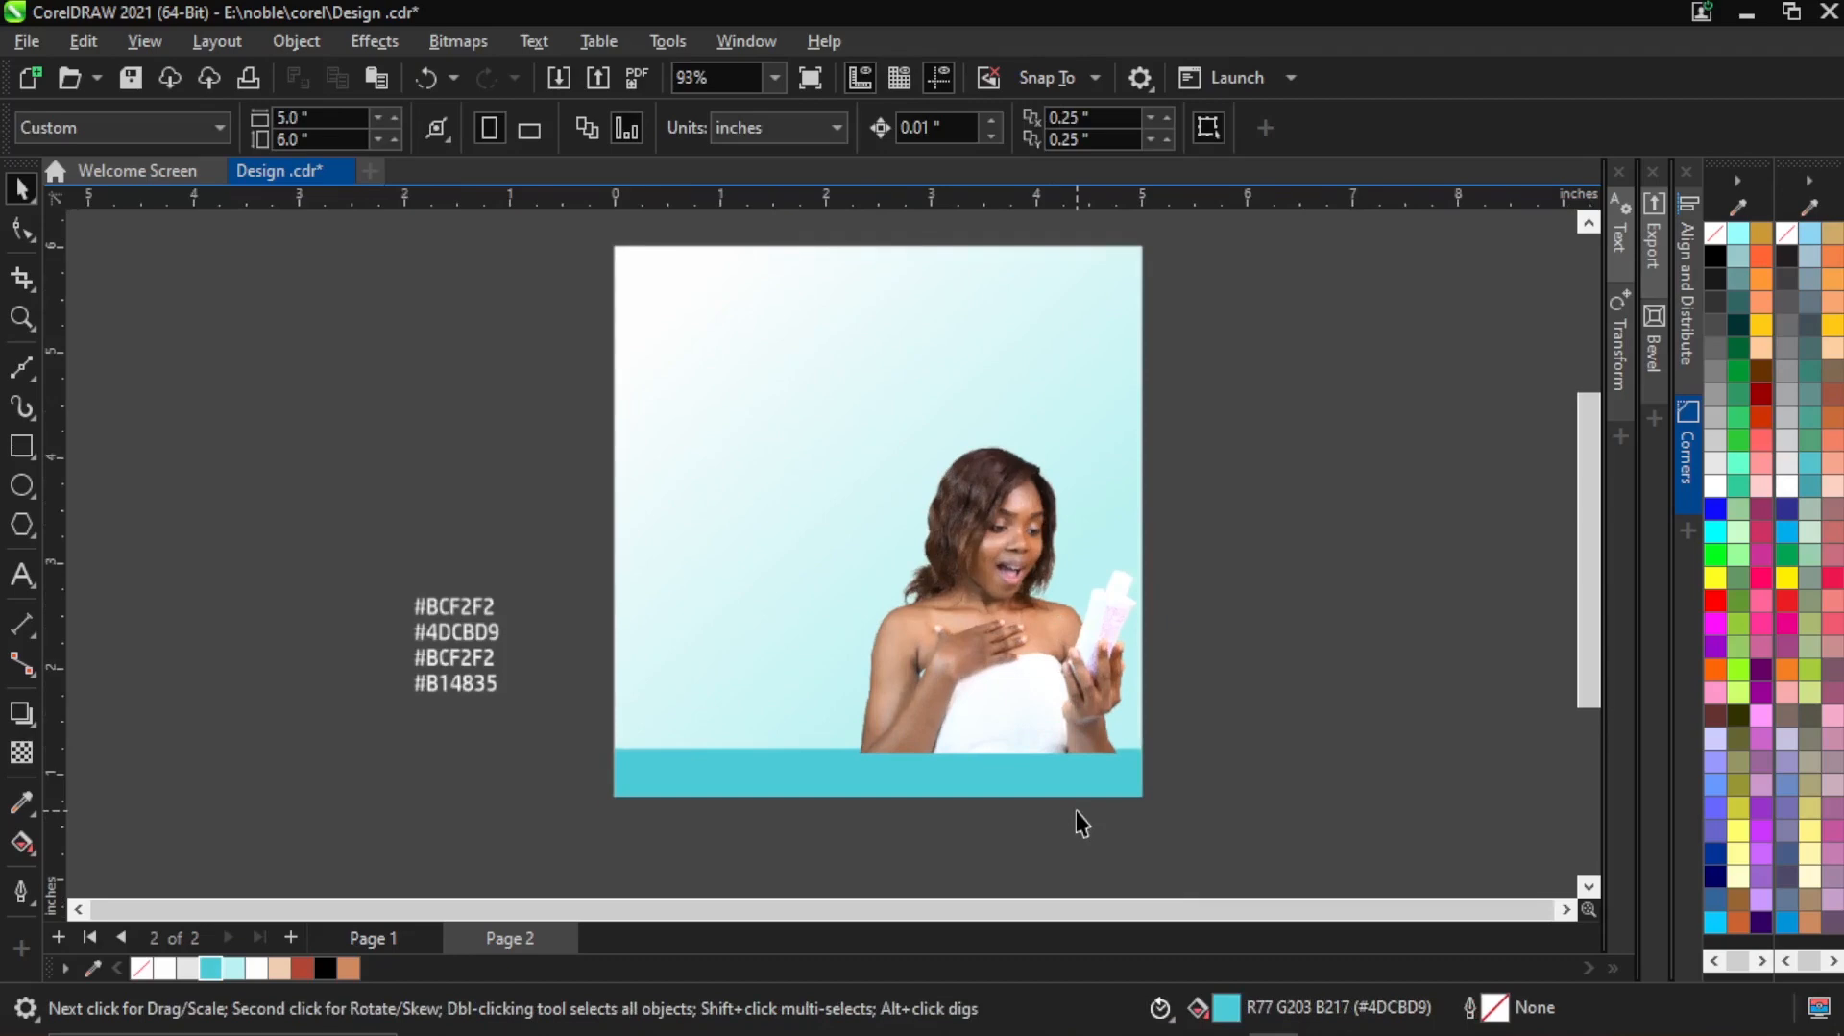
click(1034, 661)
drag(1003, 673, 994, 618)
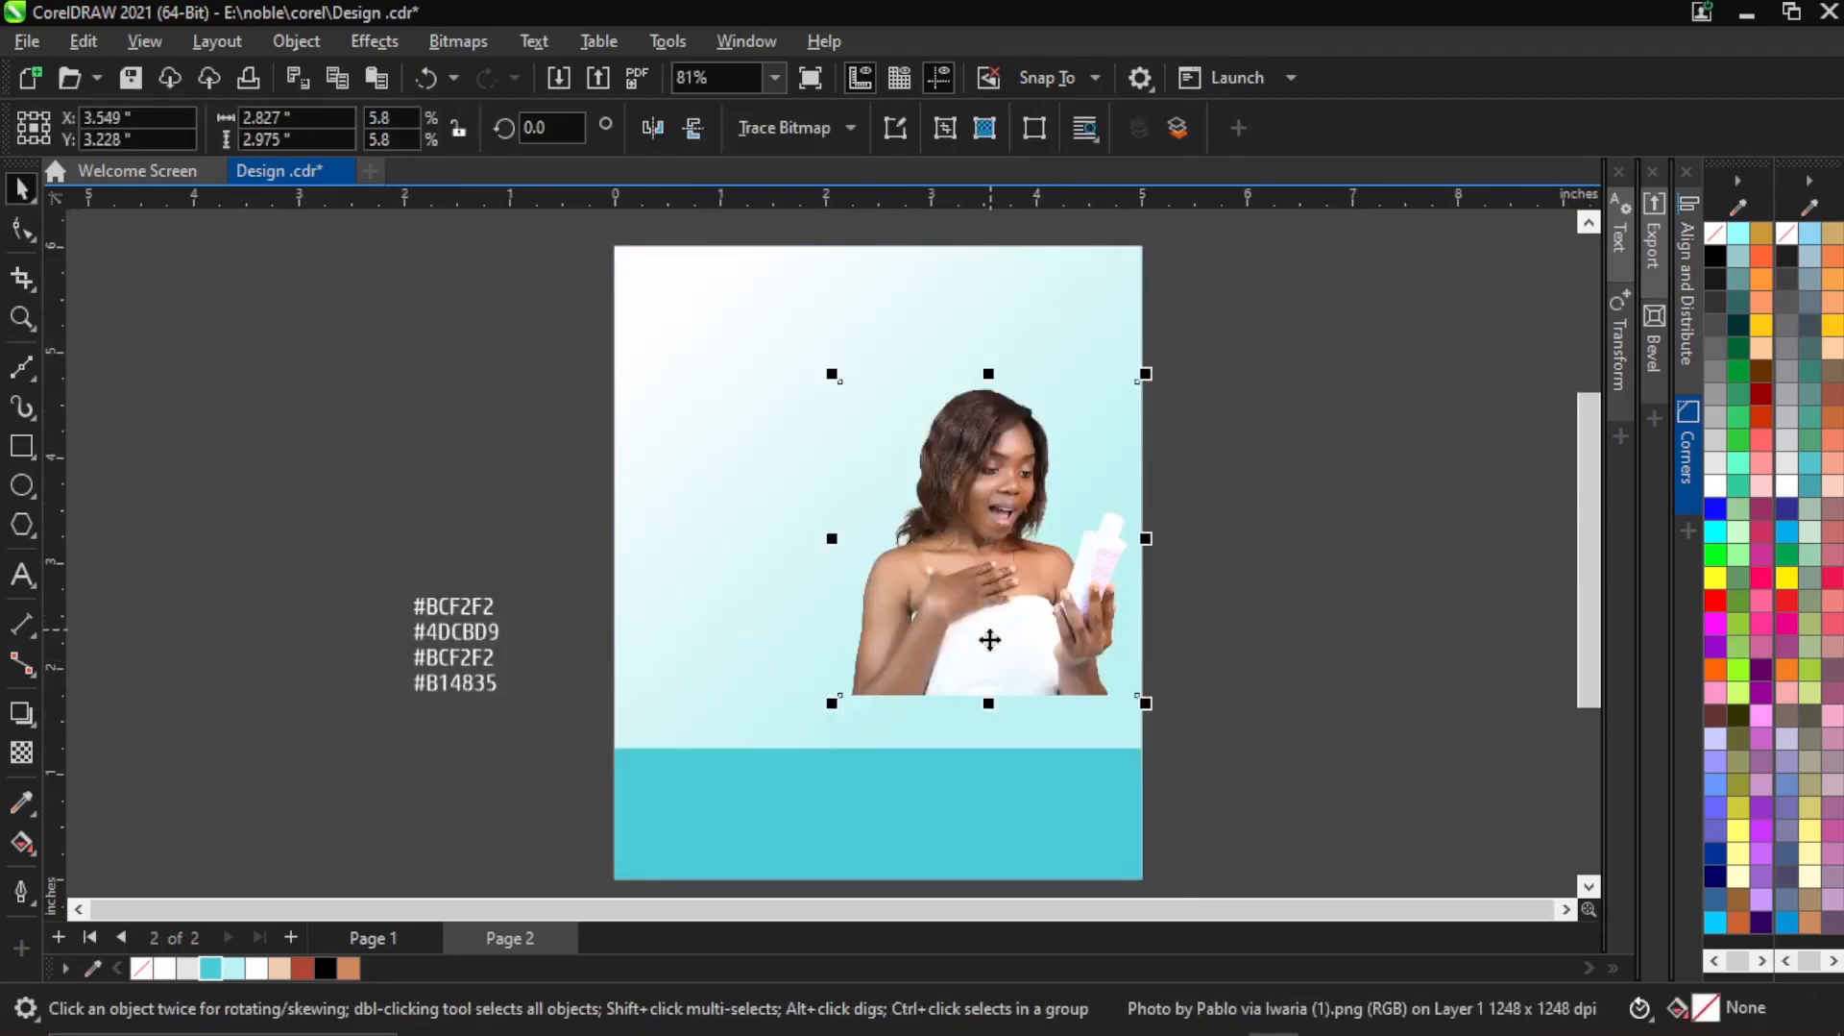
right_click(990, 639)
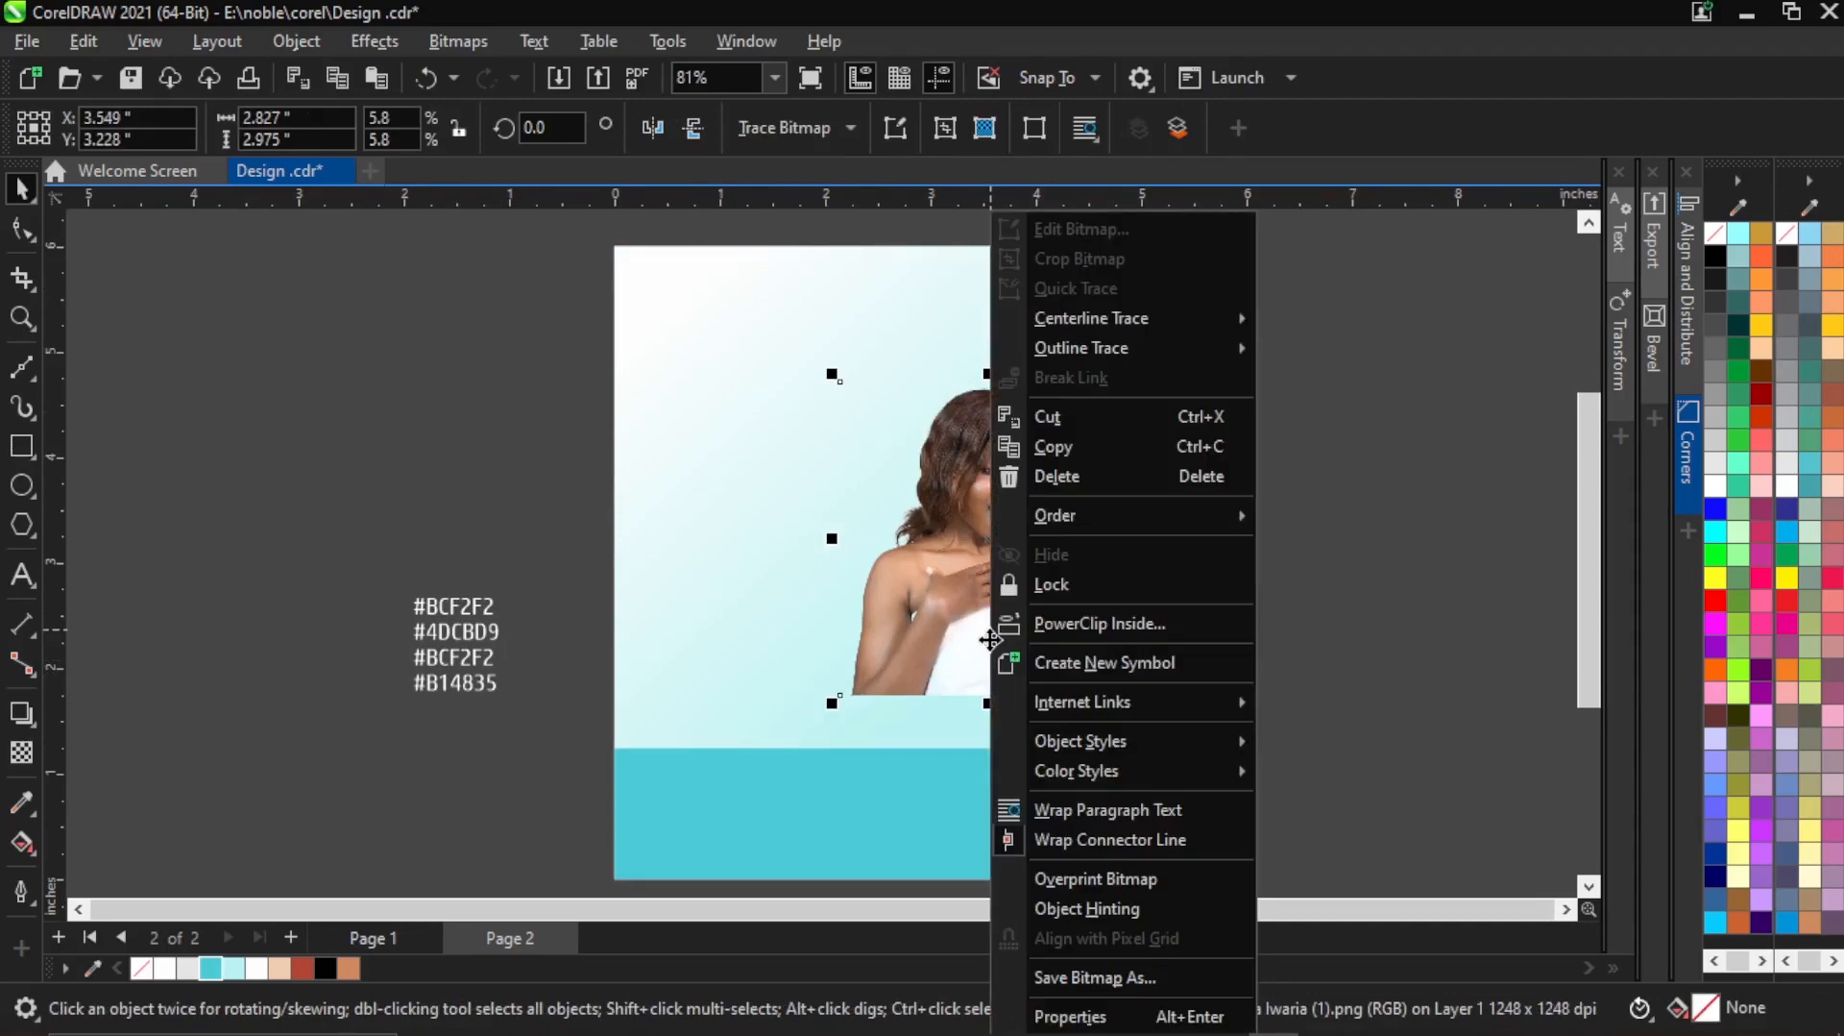
click(1110, 629)
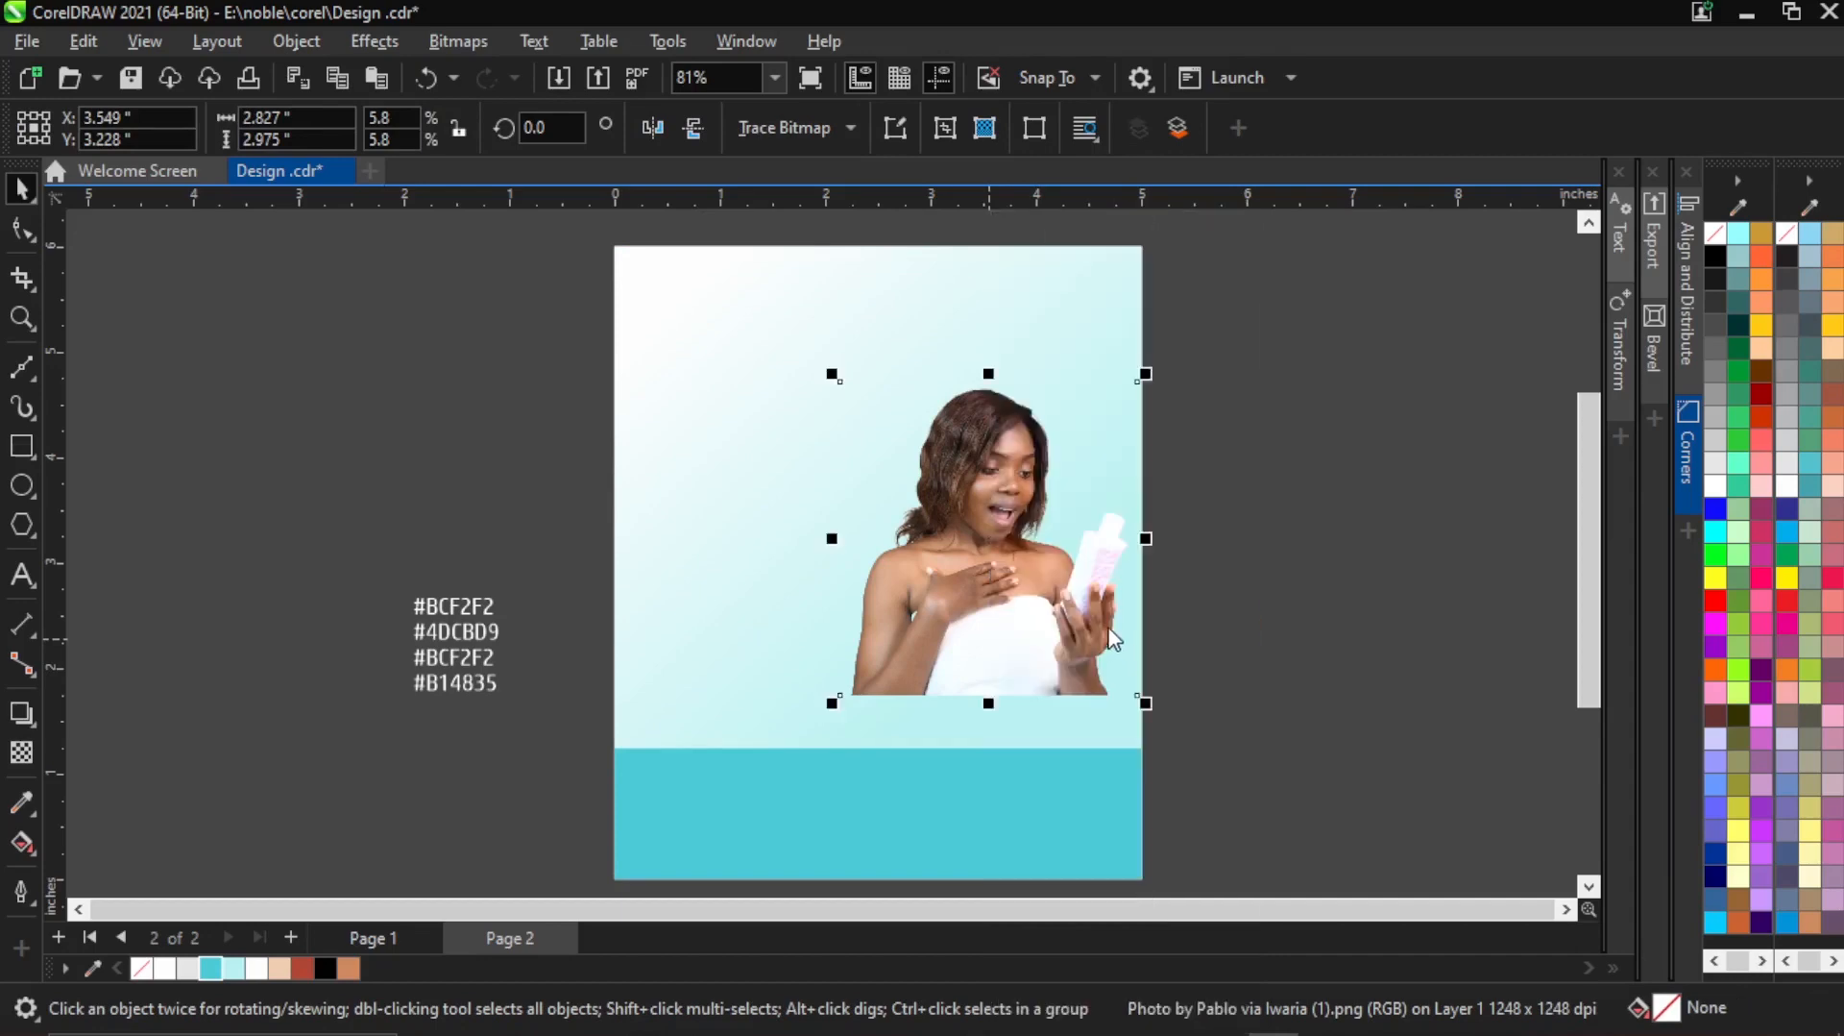
click(722, 624)
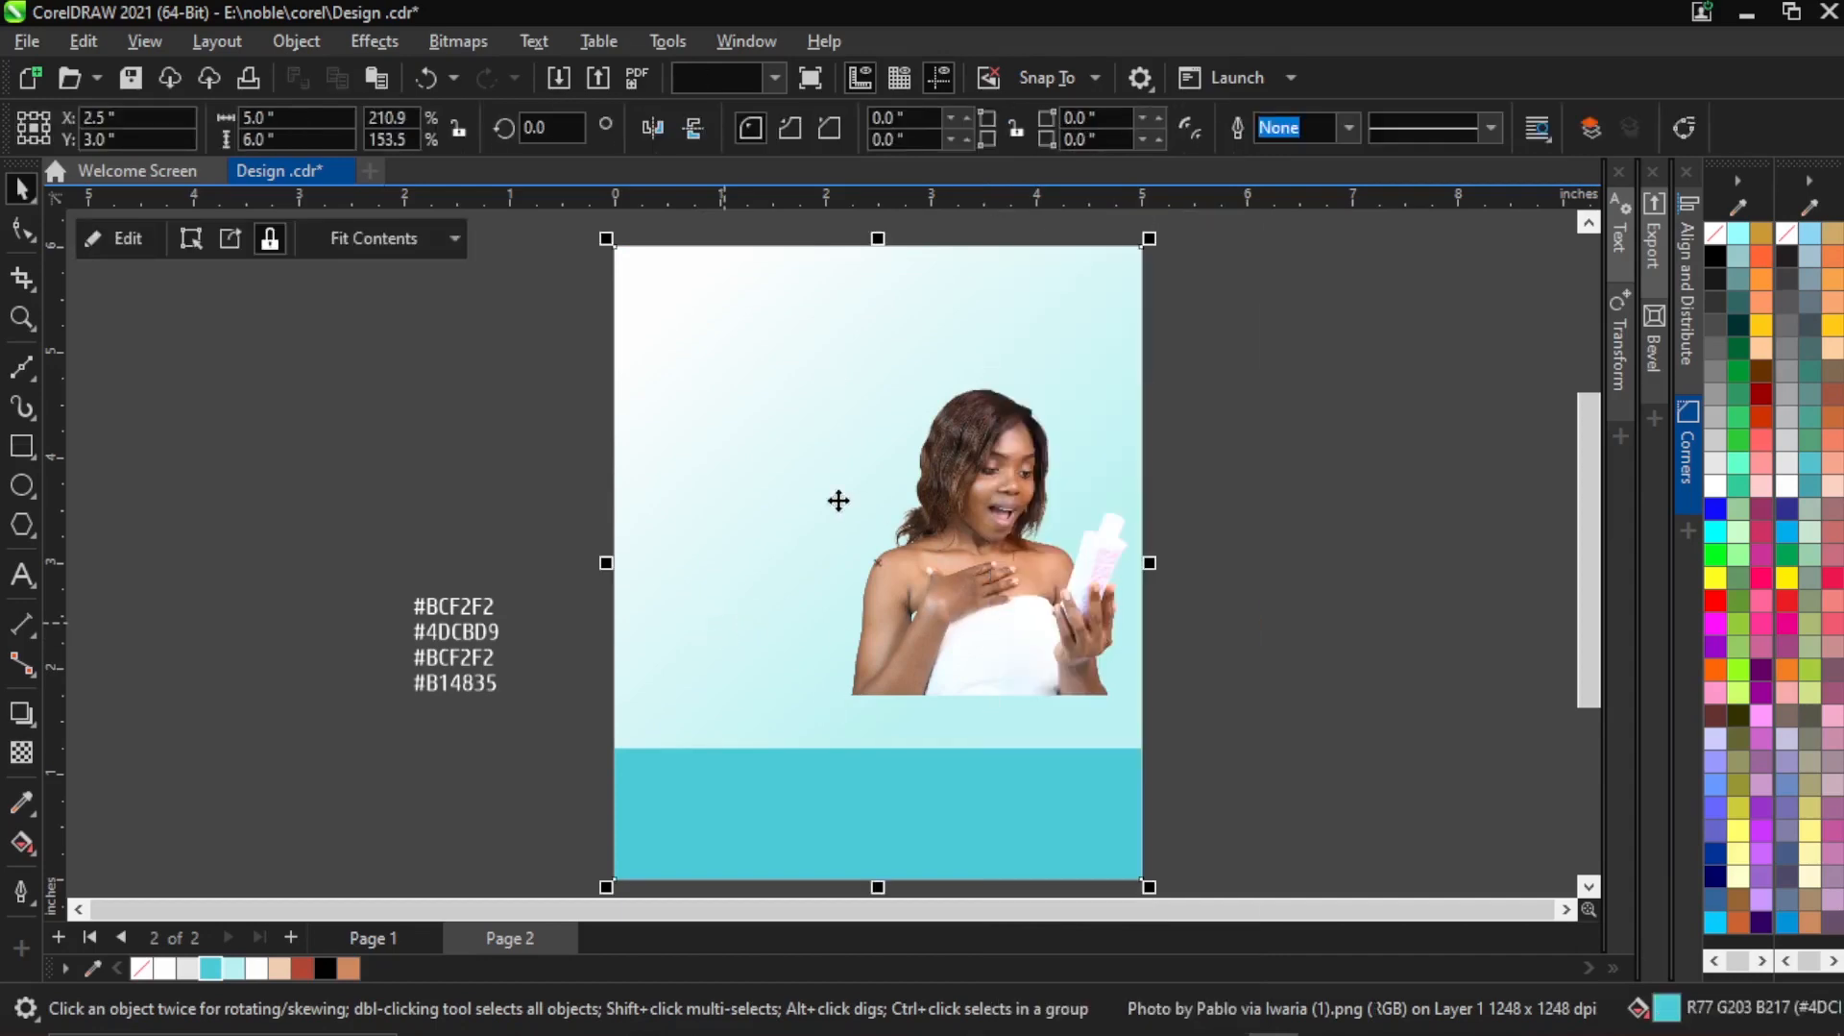
Open the PowerClip contents for editing, enlarge the photo proportionally to about 3 by 3.2 inches and lower it onto the turquoise band's upper edge.
double_click(837, 500)
click(1069, 660)
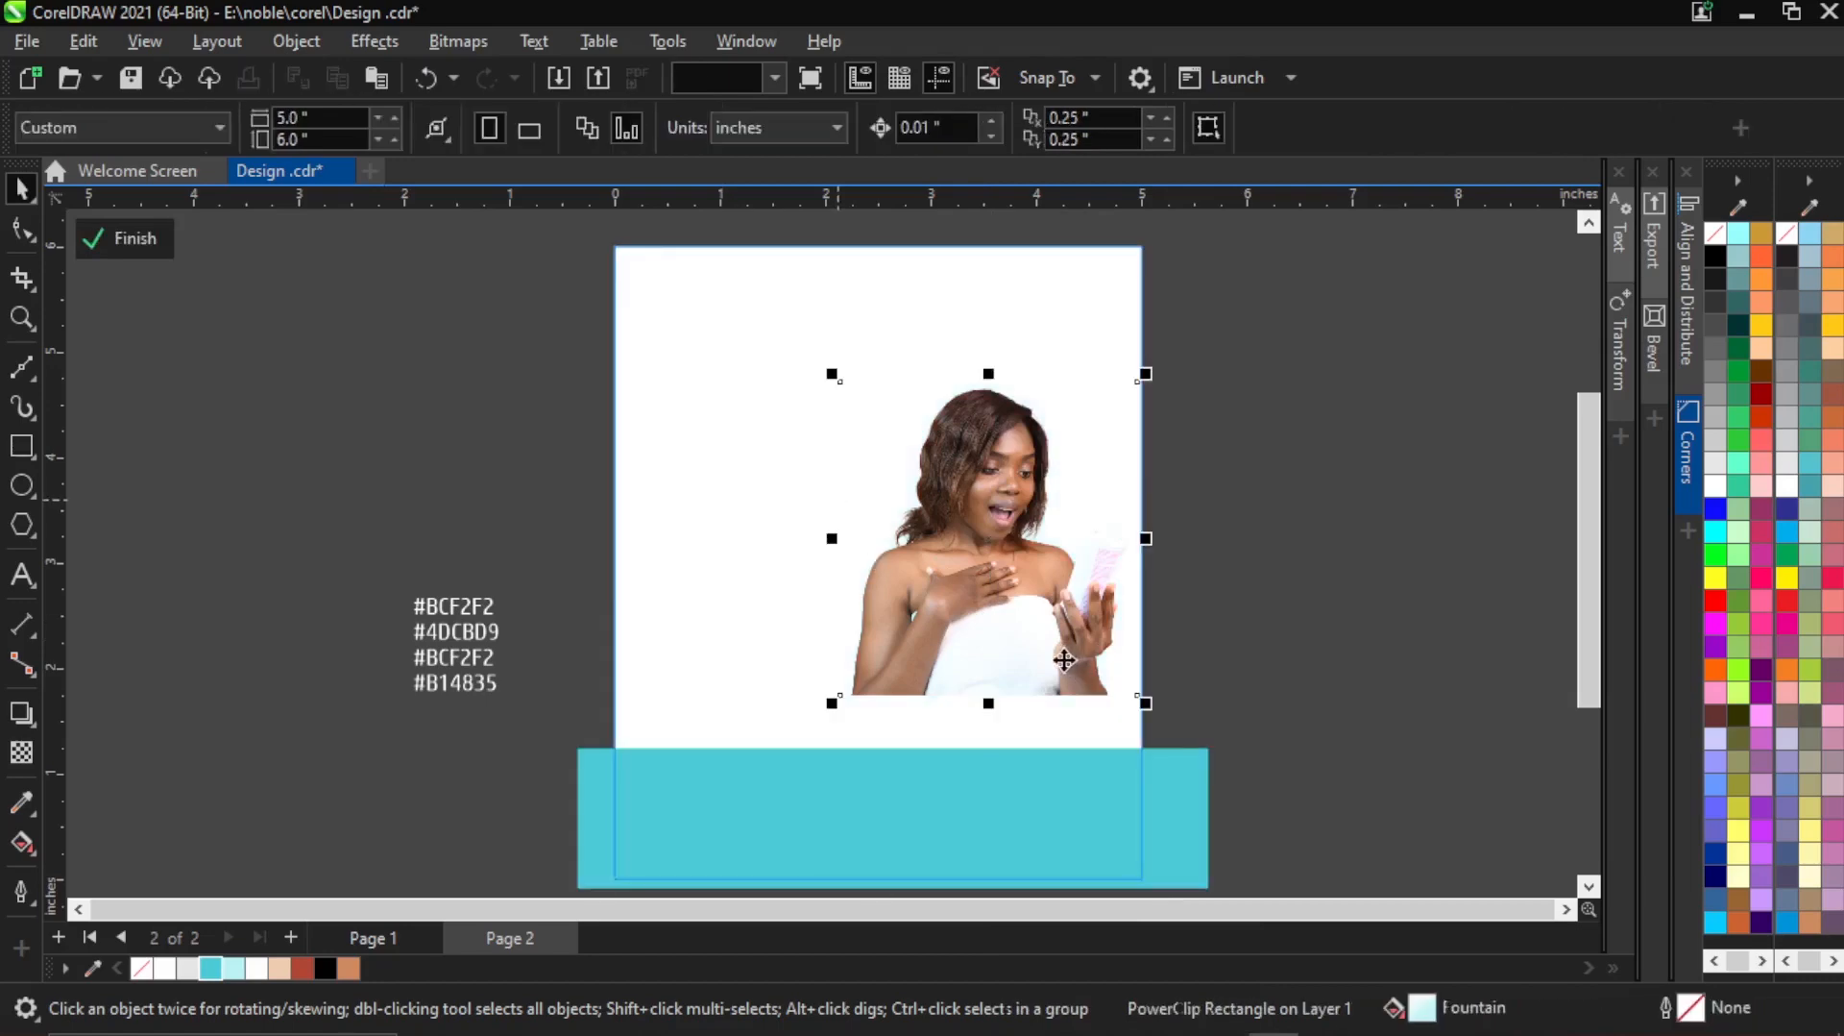
mouse_move(833, 701)
mouse_down()
mouse_move(804, 751)
mouse_move(816, 734)
mouse_up()
click(1255, 614)
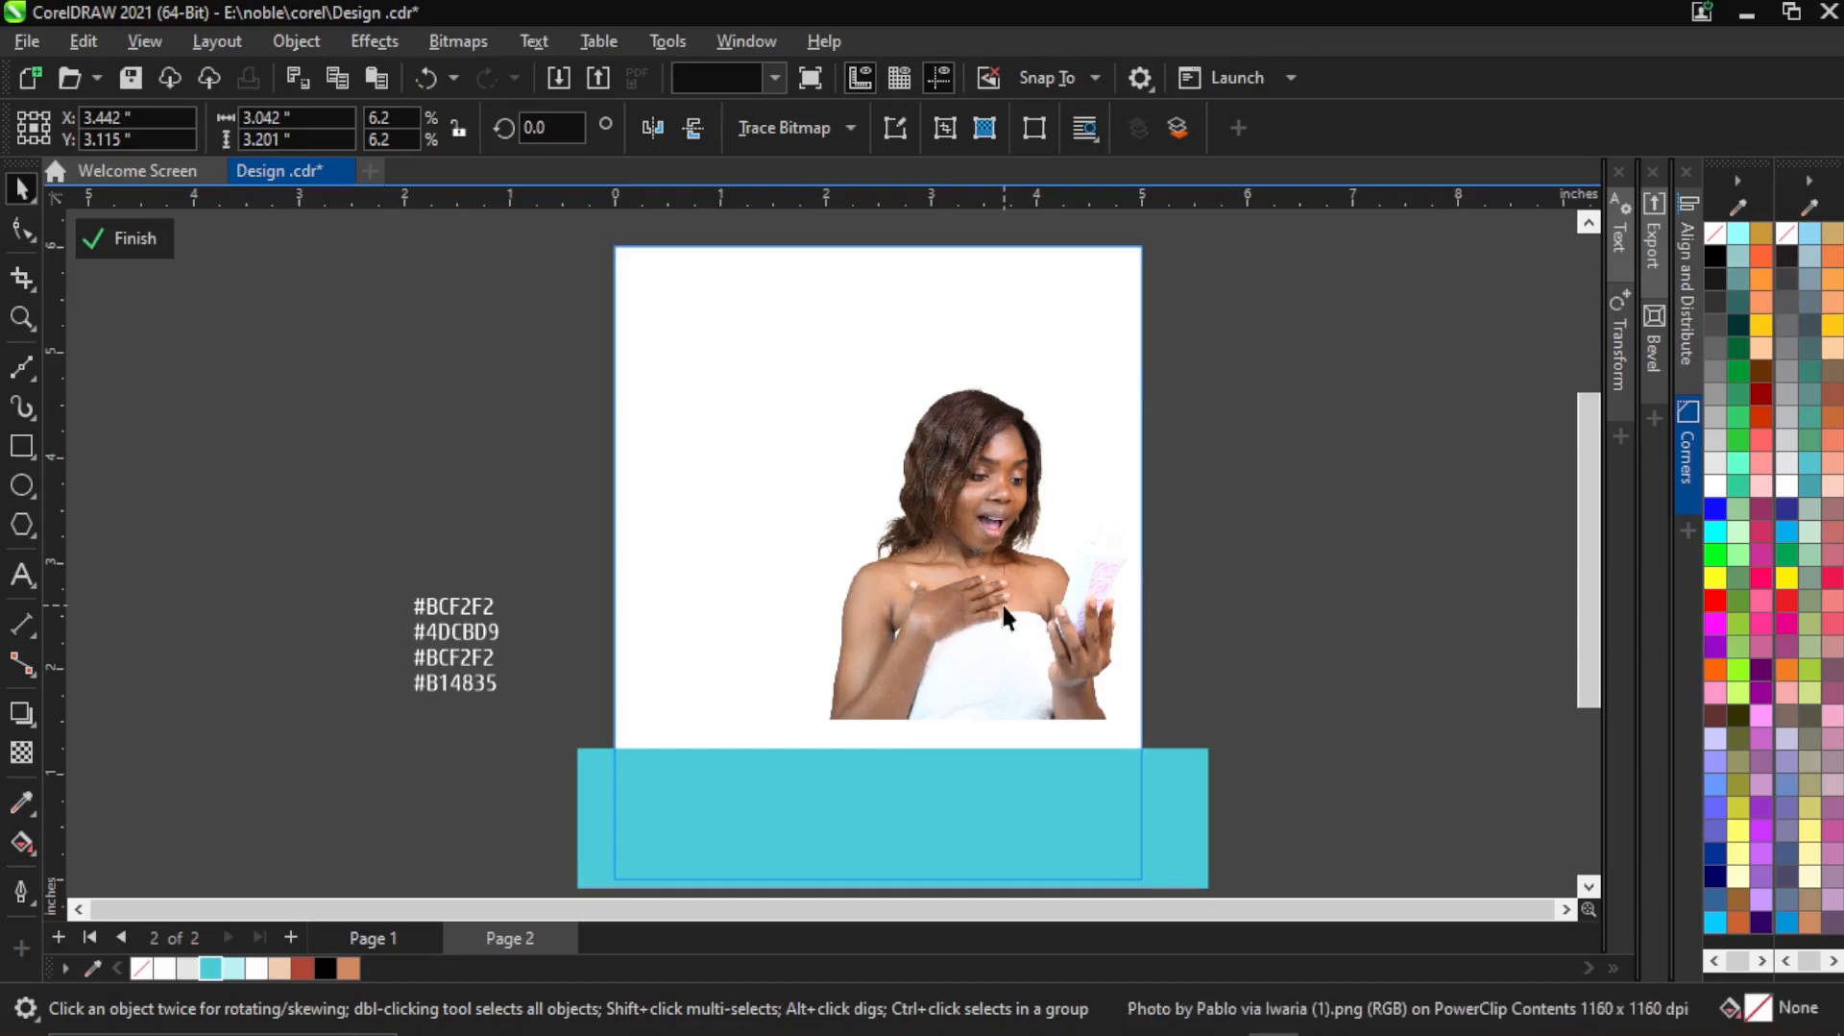
click(1000, 611)
drag(1000, 612, 1002, 645)
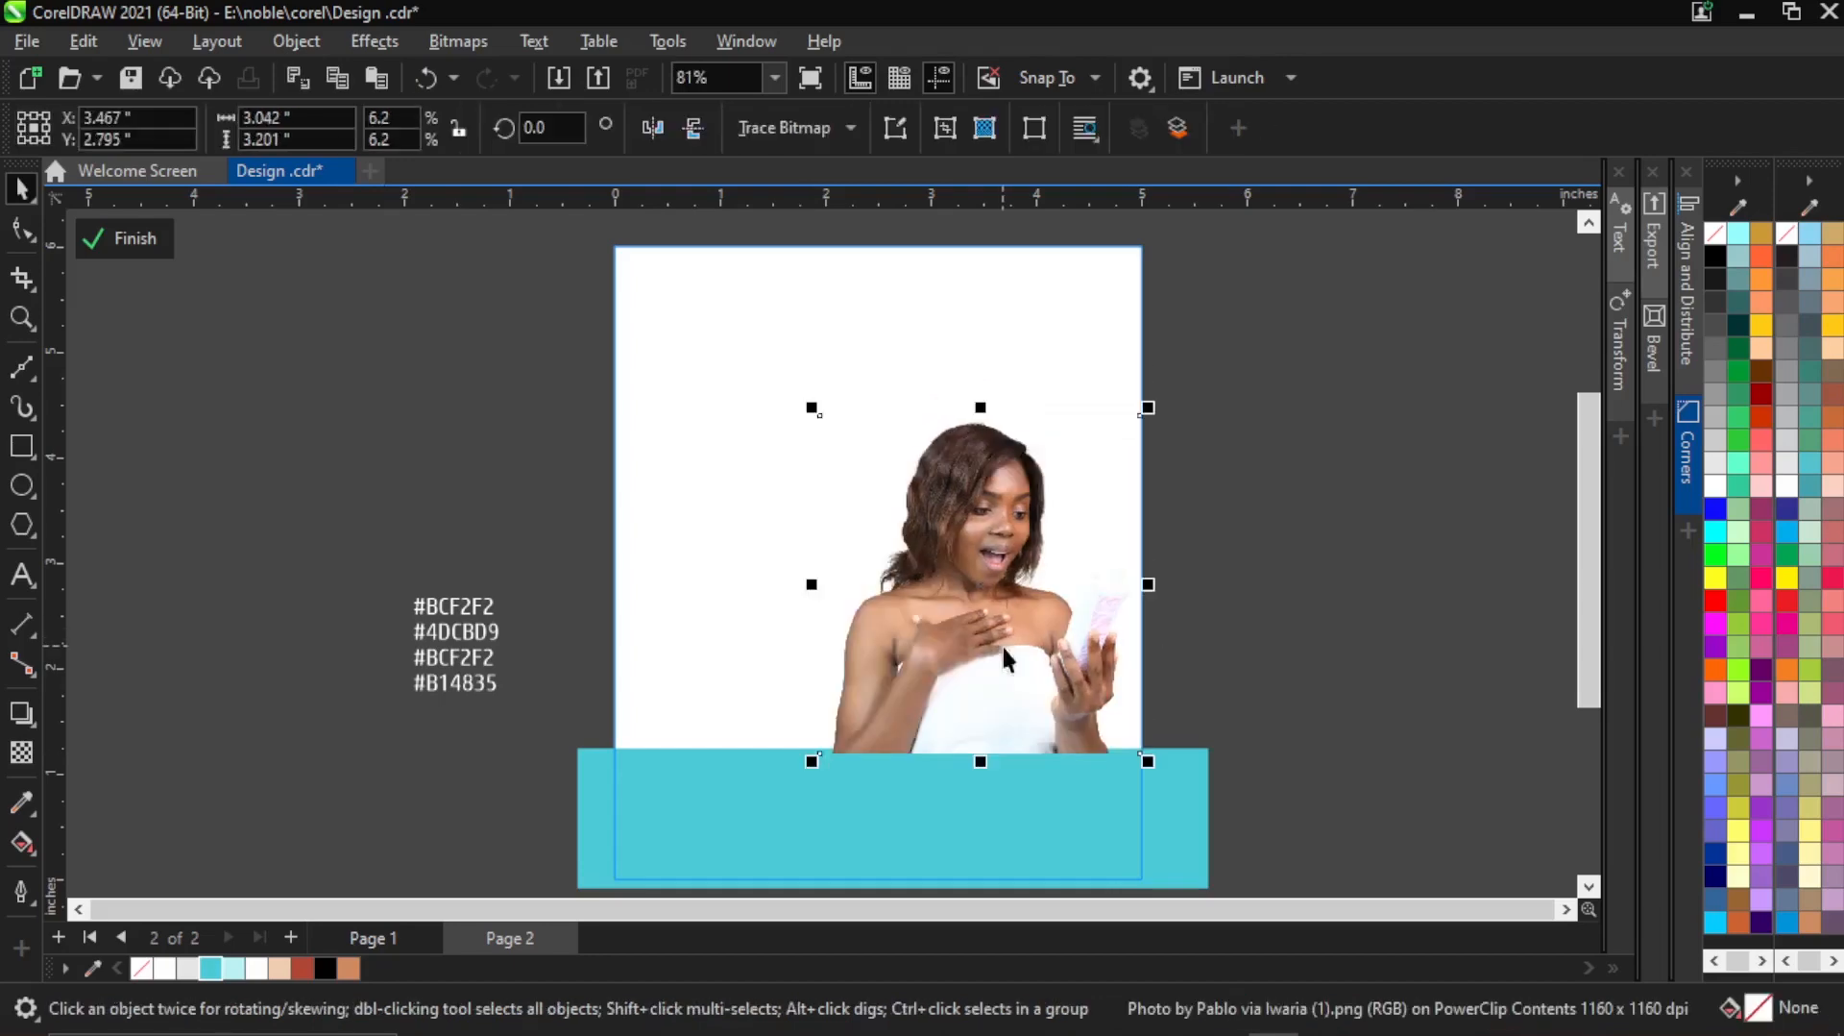
click(1239, 639)
Move the turquoise band down about 0.16 inch and lower the photo until its base slightly overlaps the band.
click(1080, 810)
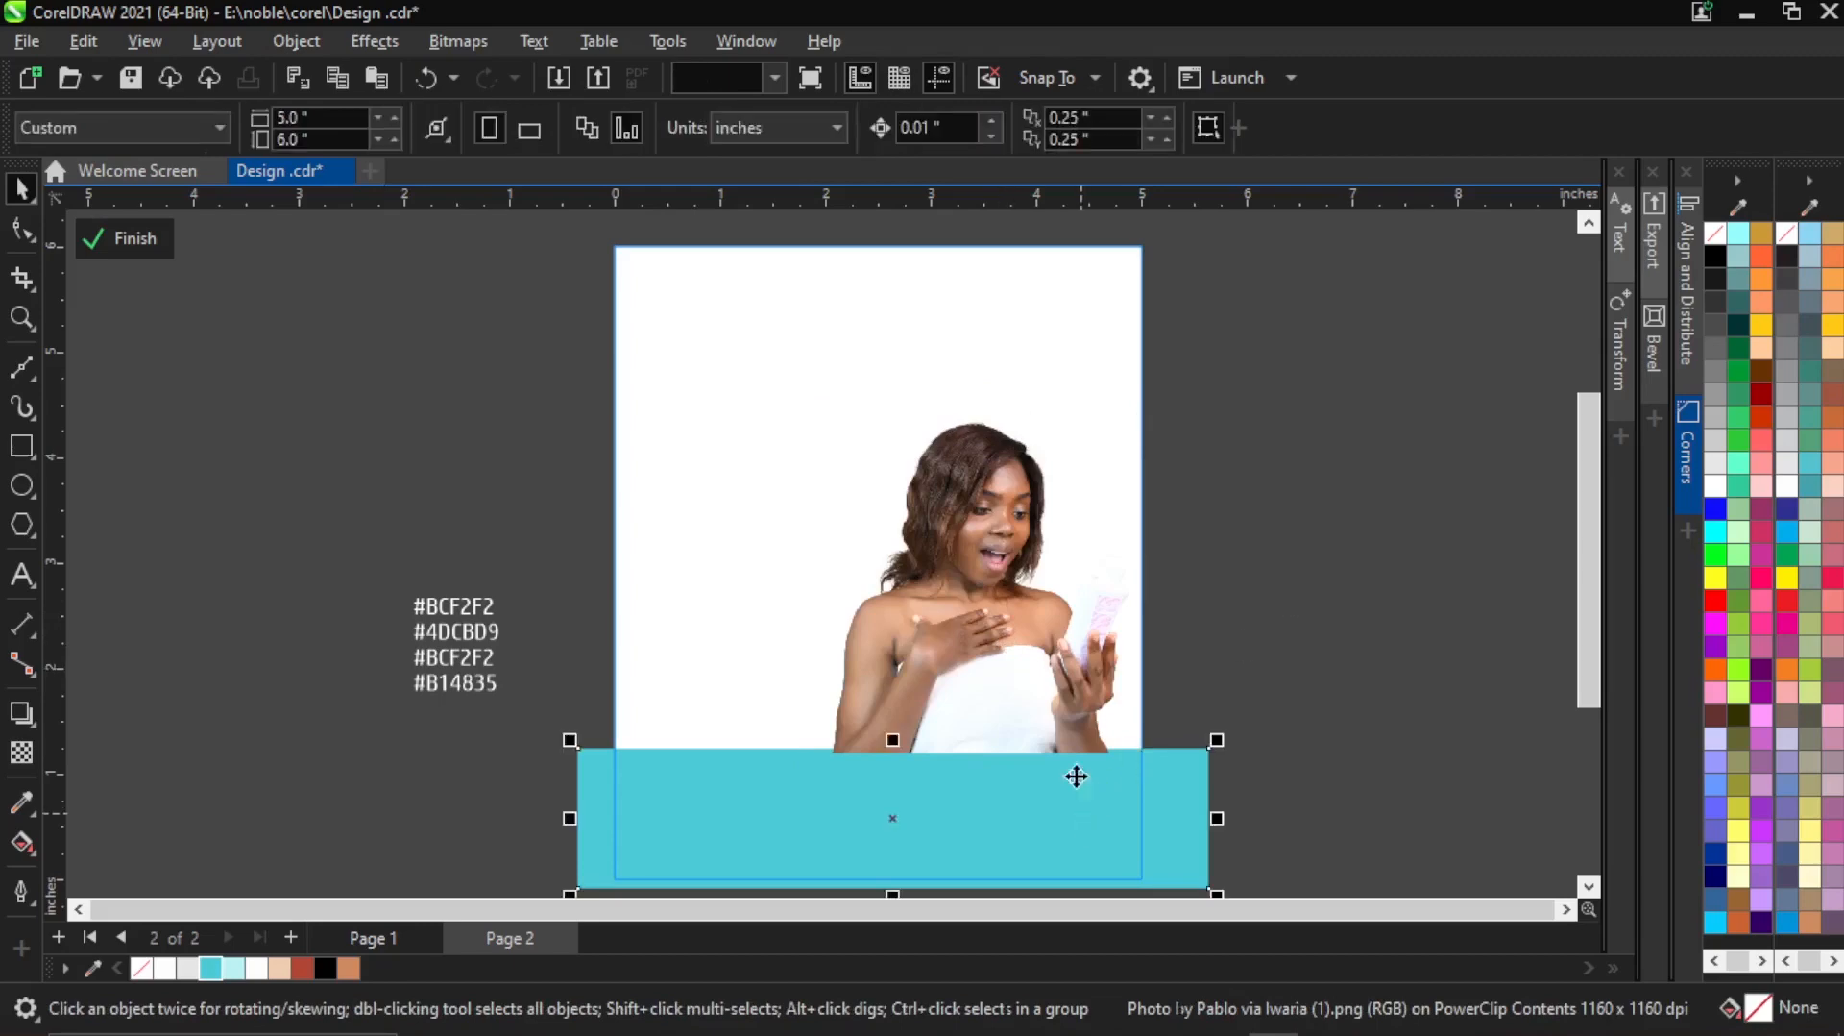
scroll(1070, 778, down, 3)
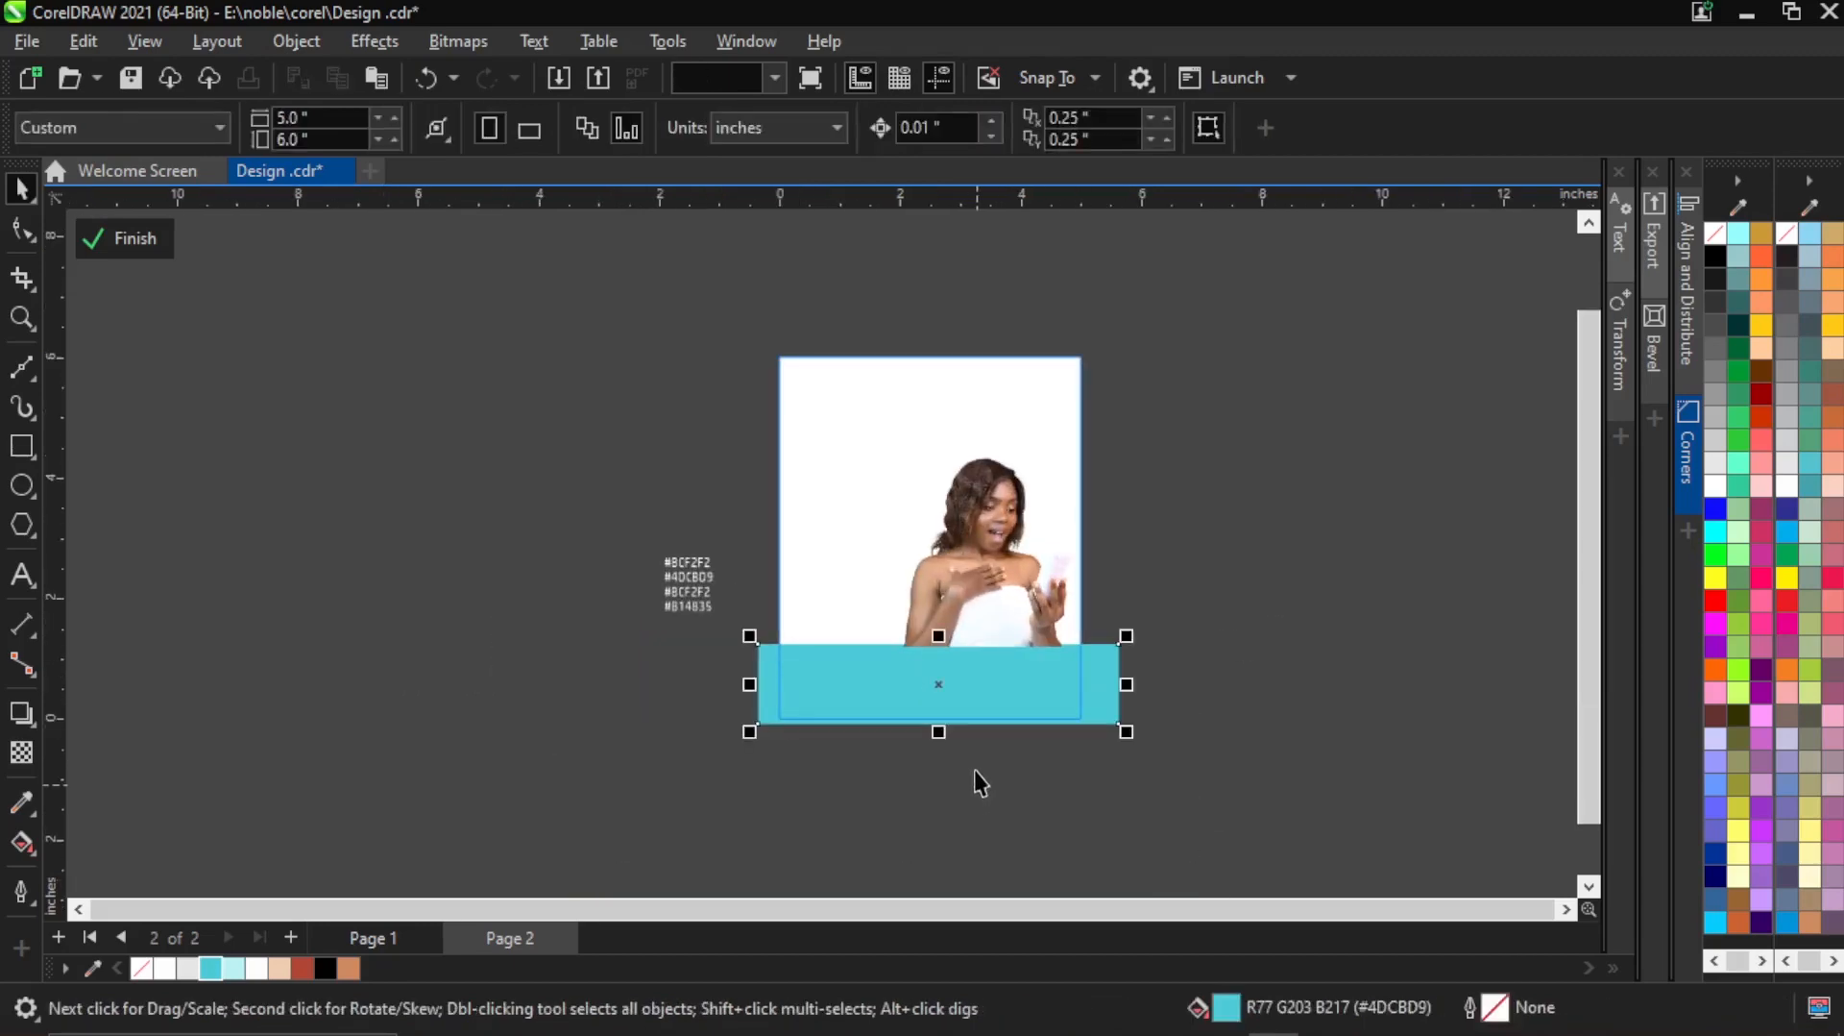
scroll(974, 770, up, 1)
scroll(980, 643, up, 2)
drag(985, 644, 988, 684)
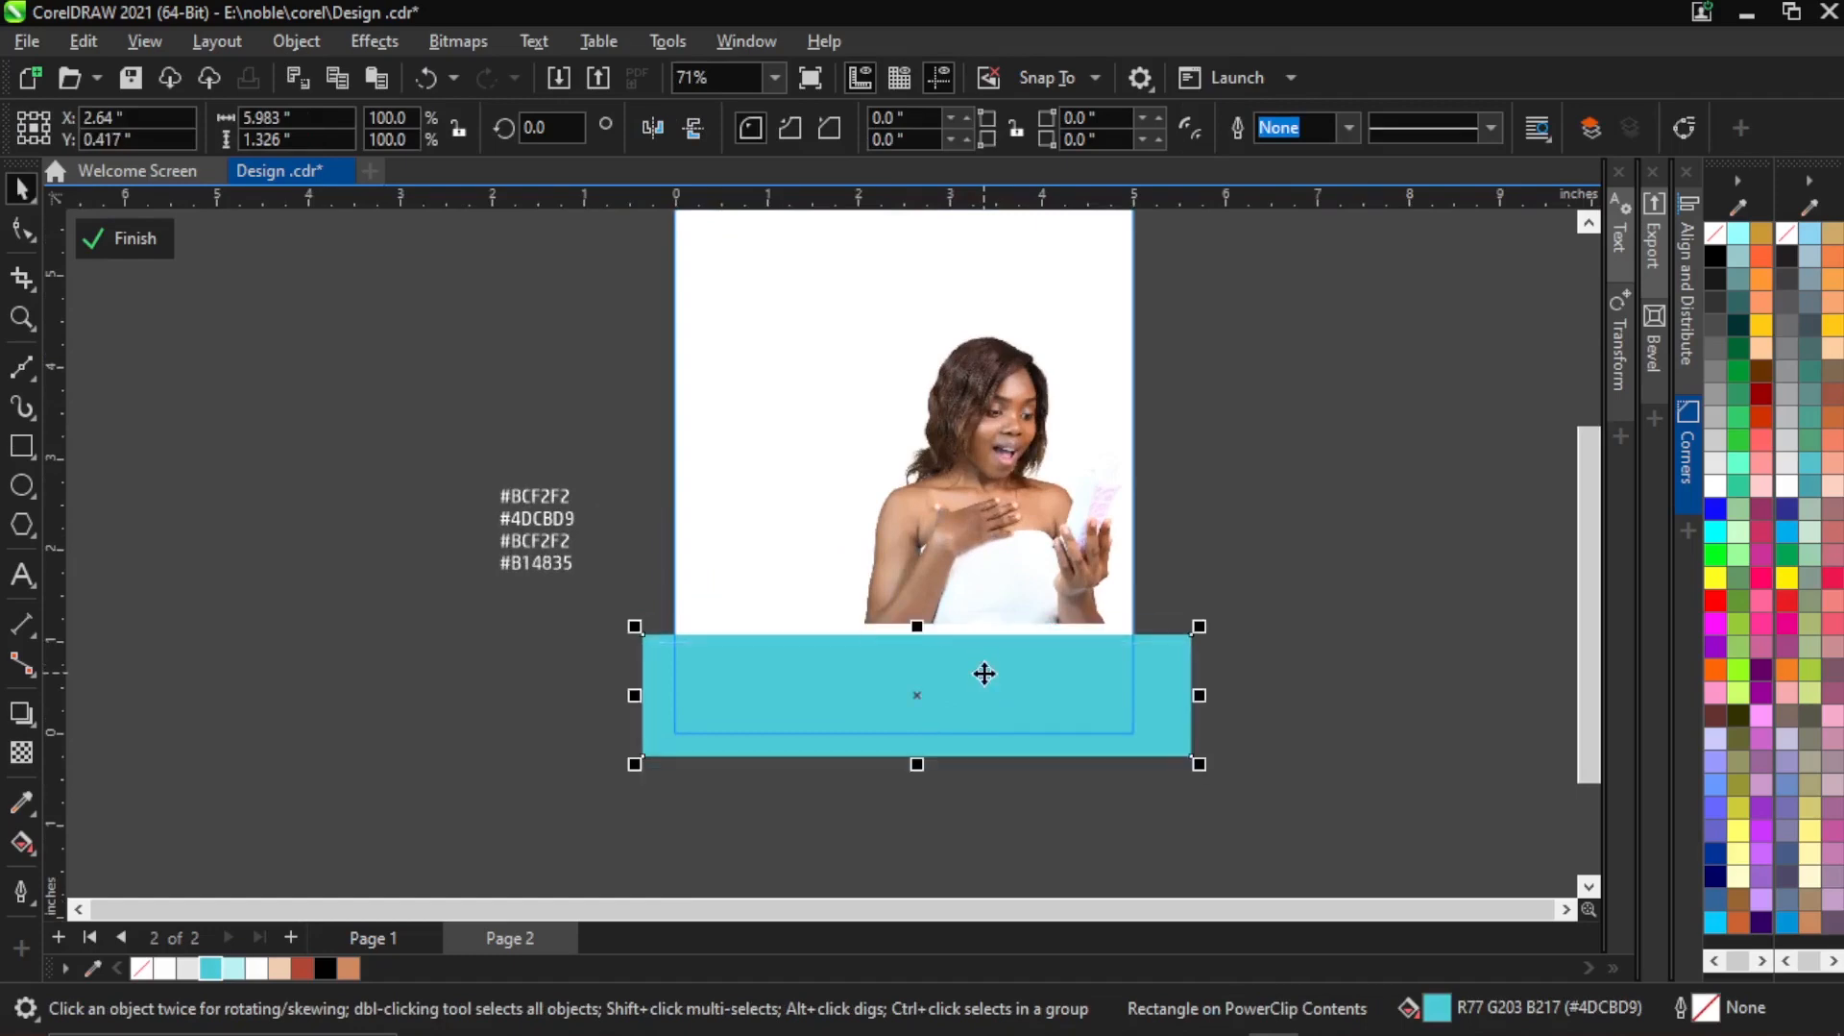
click(1238, 532)
mouse_move(1013, 534)
mouse_down()
mouse_move(1025, 588)
mouse_move(1015, 561)
mouse_up()
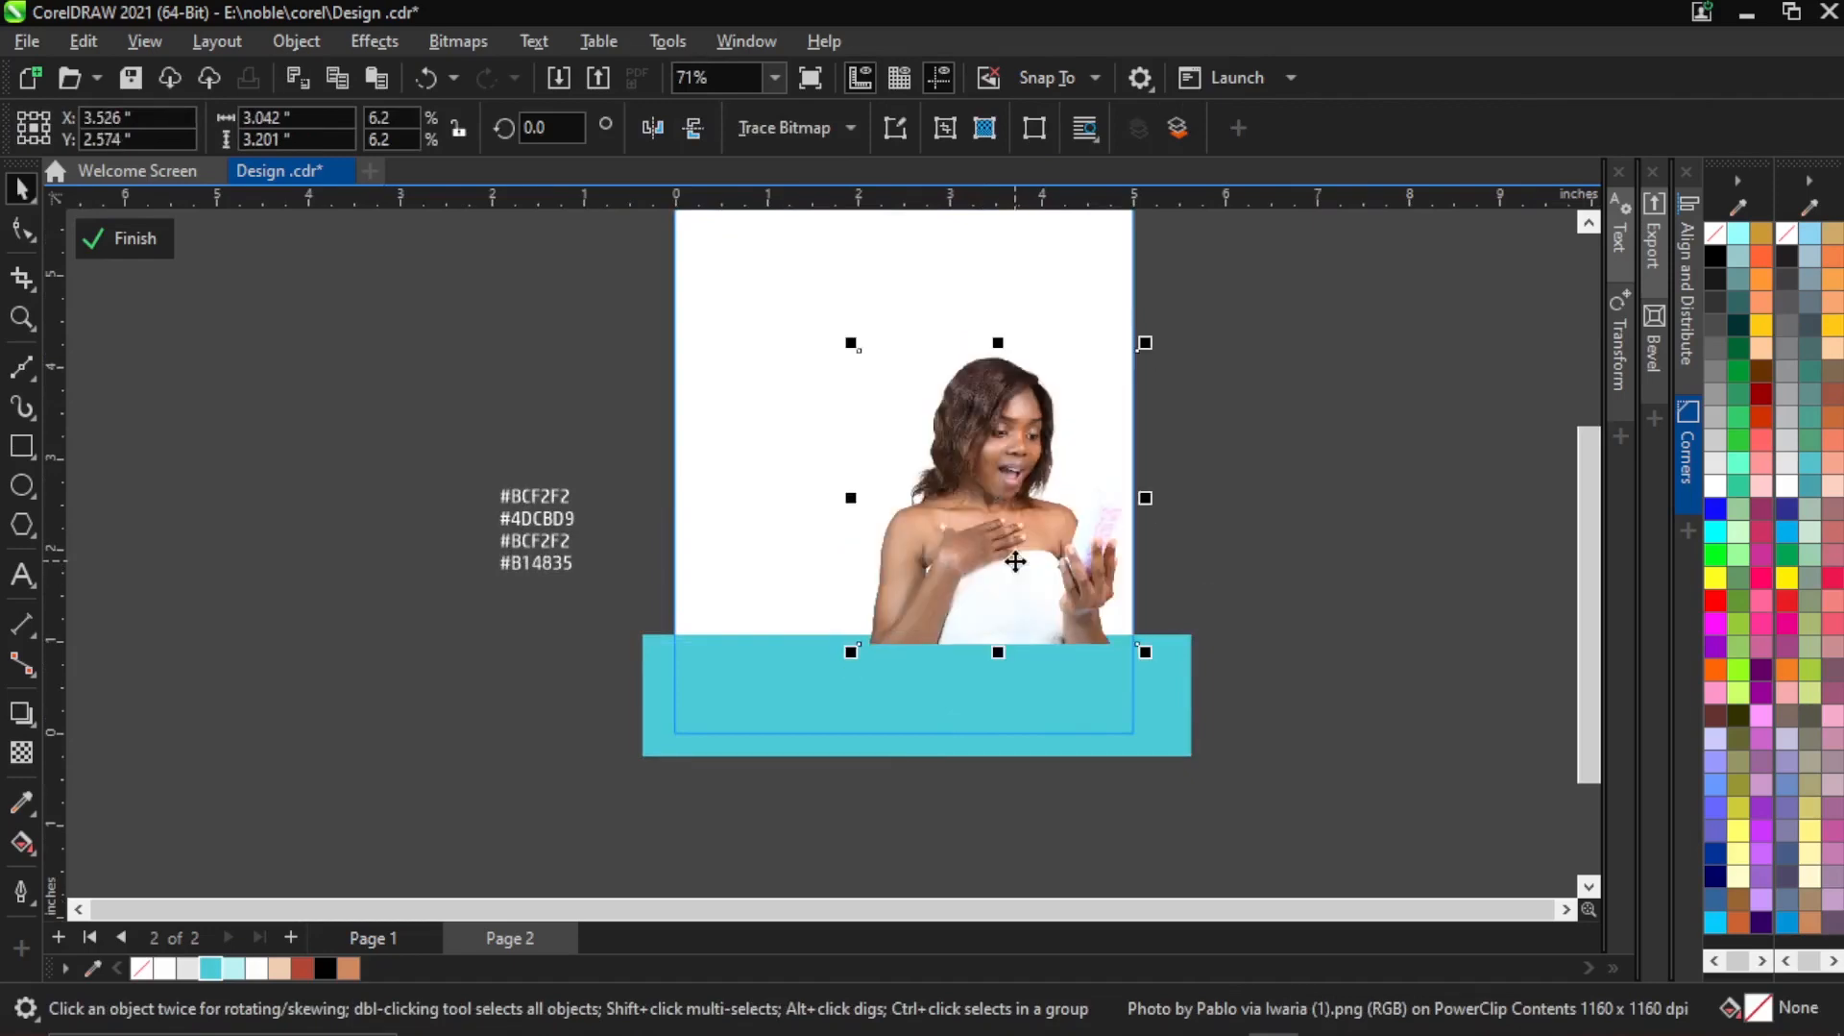
Mirror the photo horizontally and send it behind the turquoise band.
click(665, 128)
click(1219, 486)
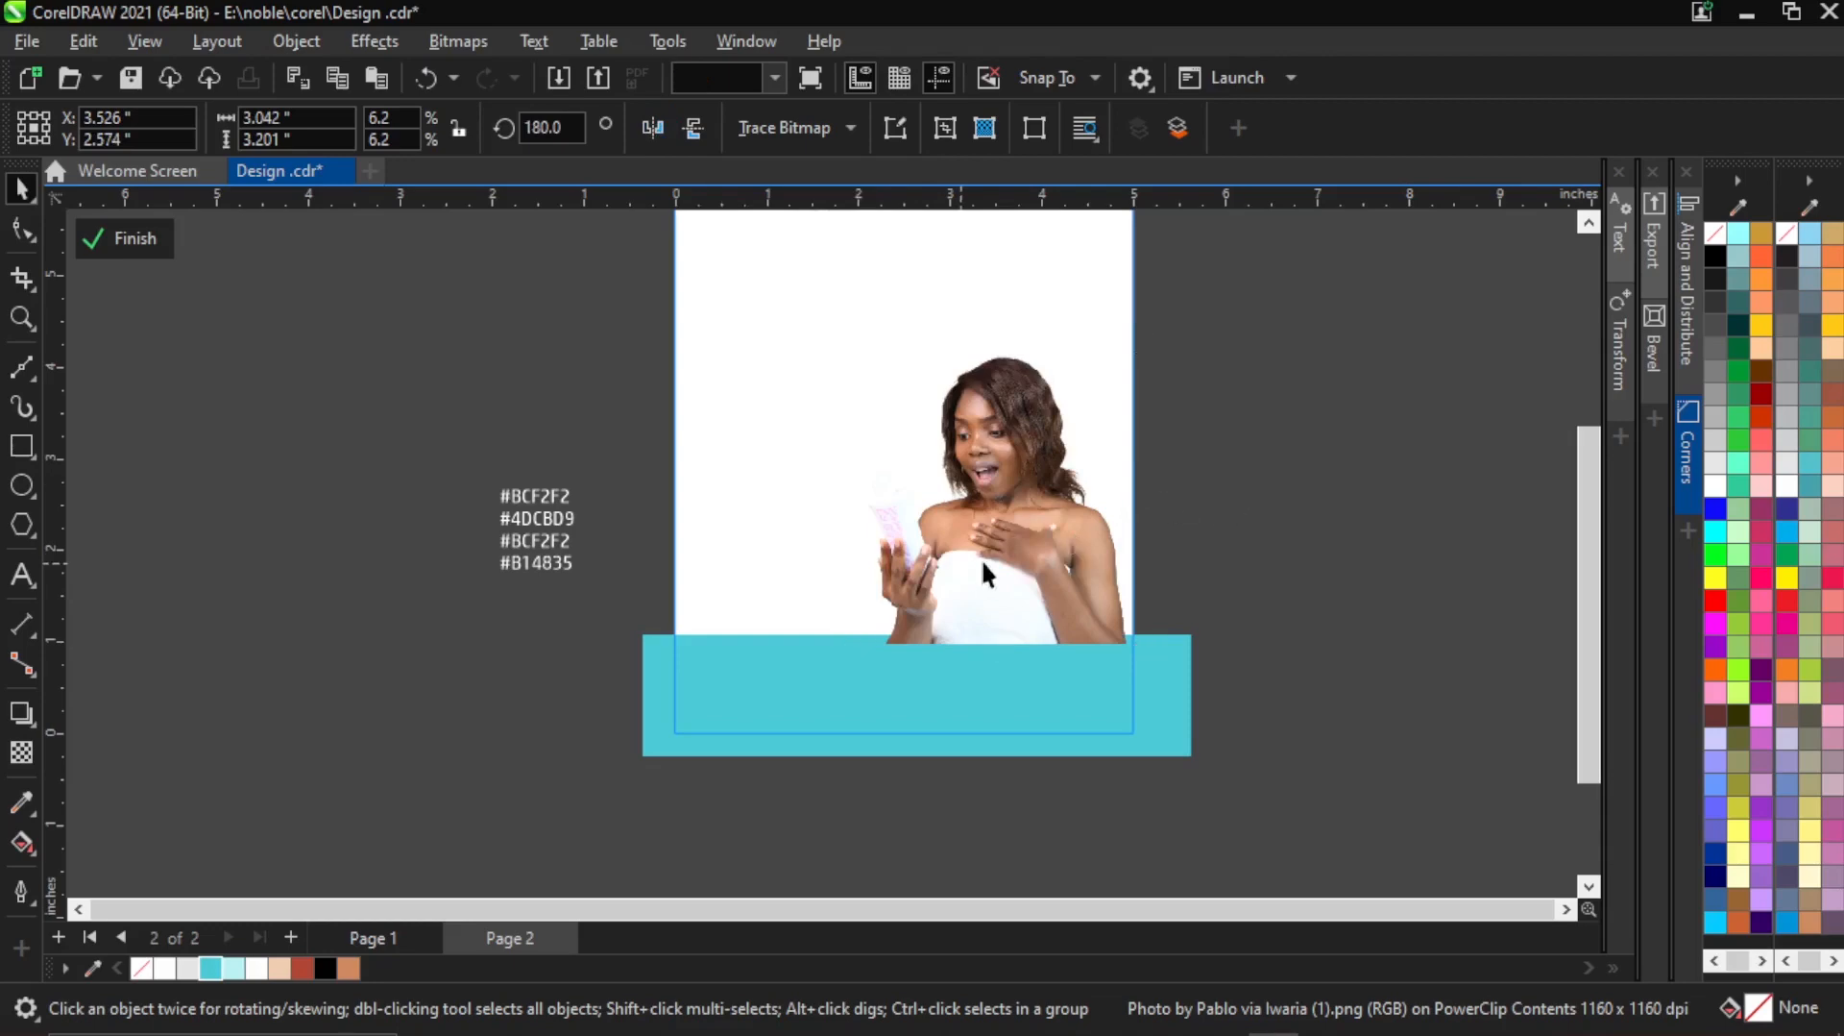
click(1000, 601)
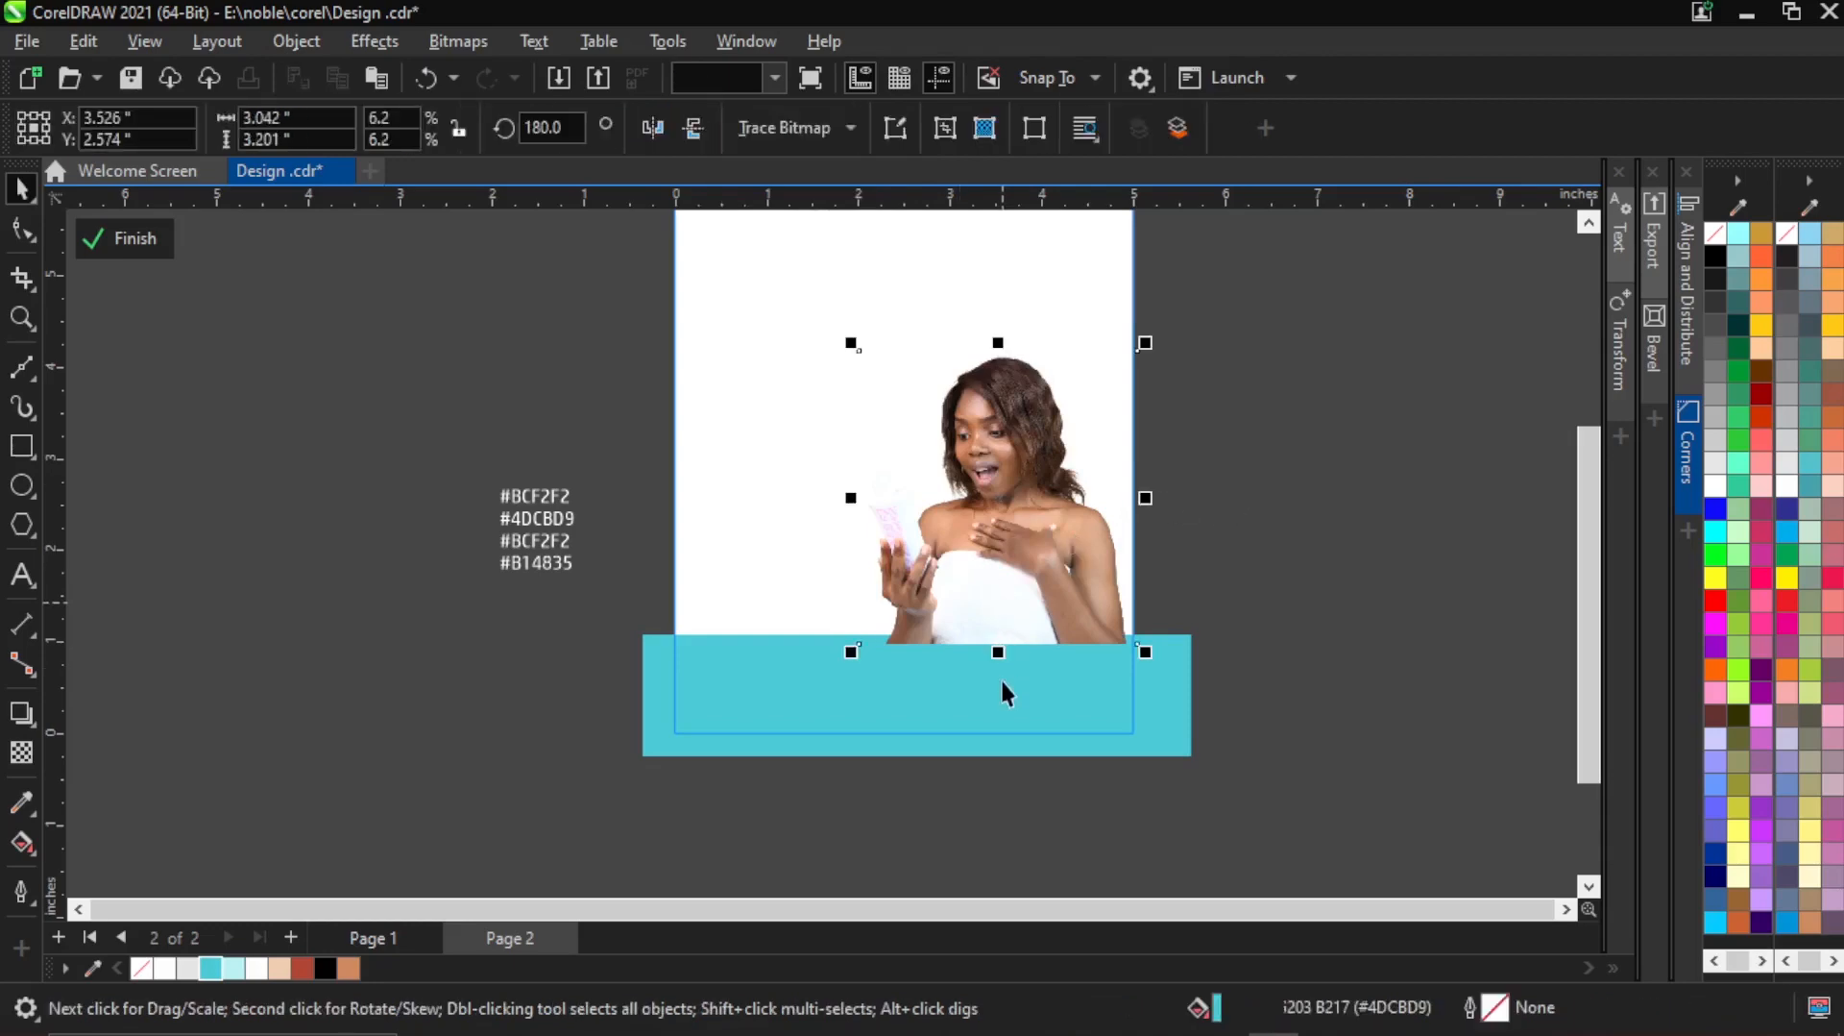
key(shift+Page_Down)
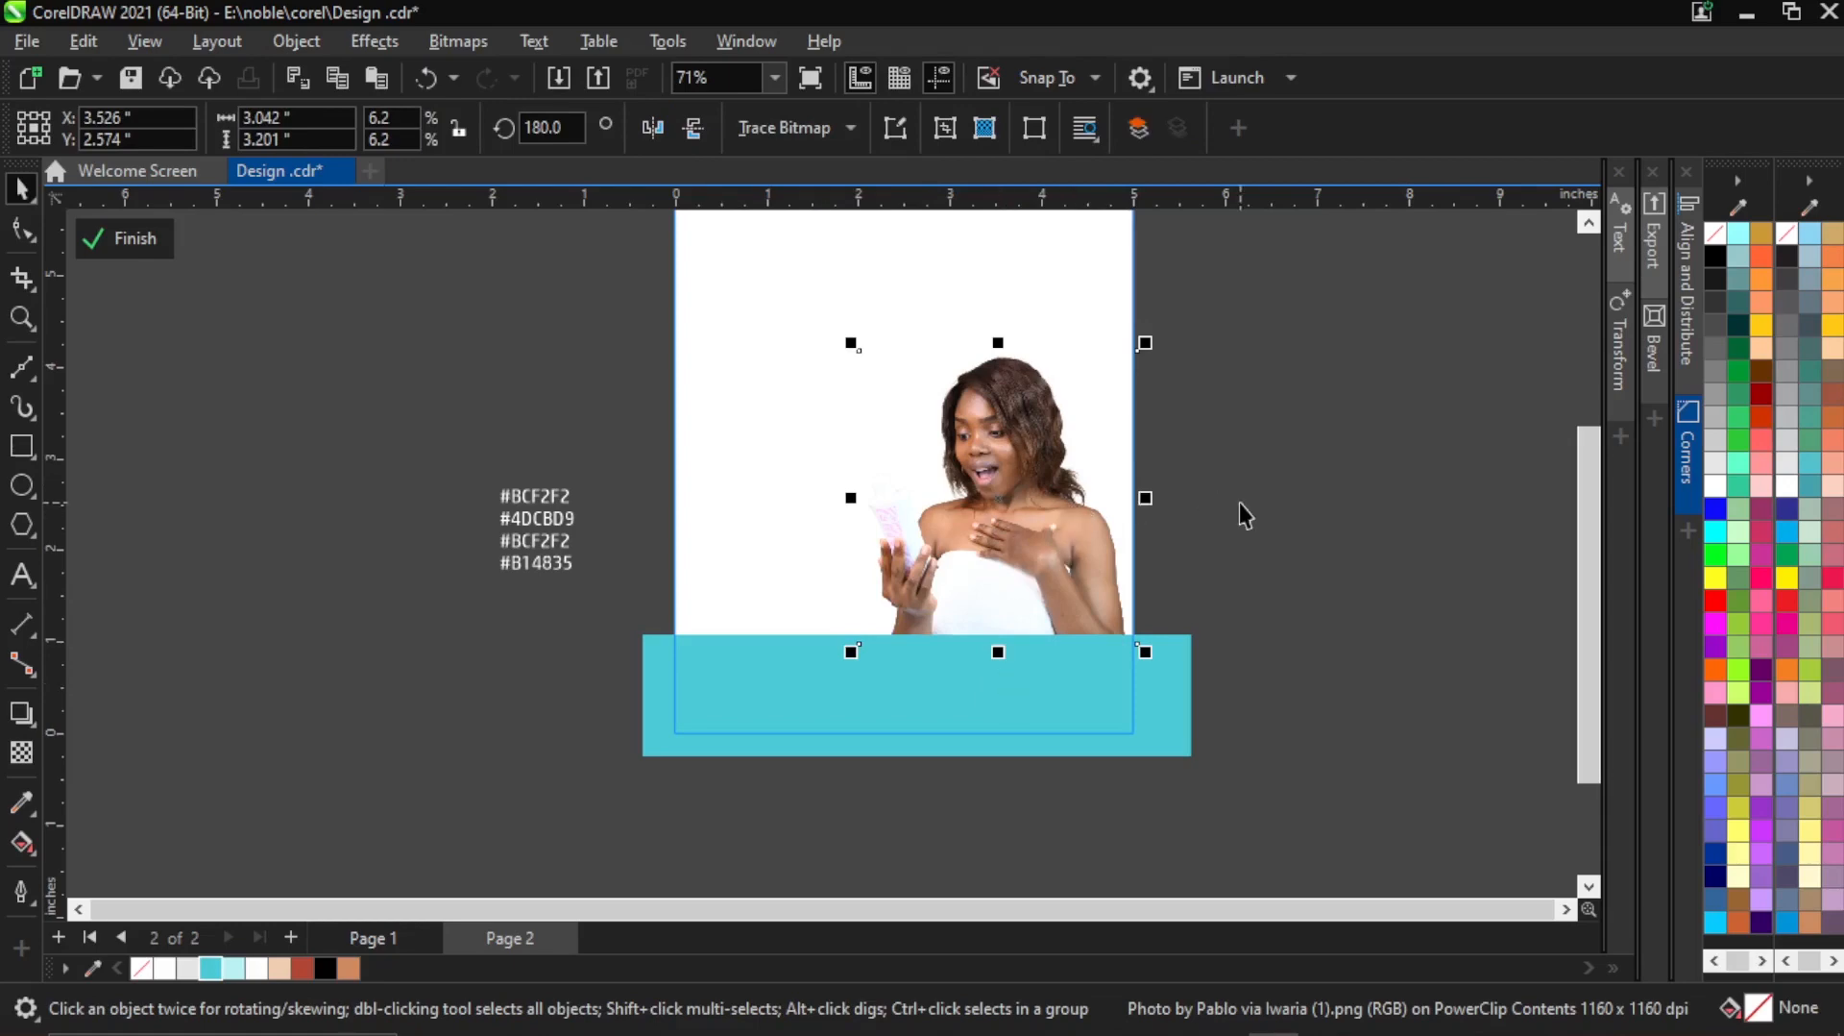
Adjust the mirrored photo's height to a vertical centre of about 2.61 inches, with its base tucked just behind the turquoise band.
click(1247, 457)
scroll(1043, 496, up, 1)
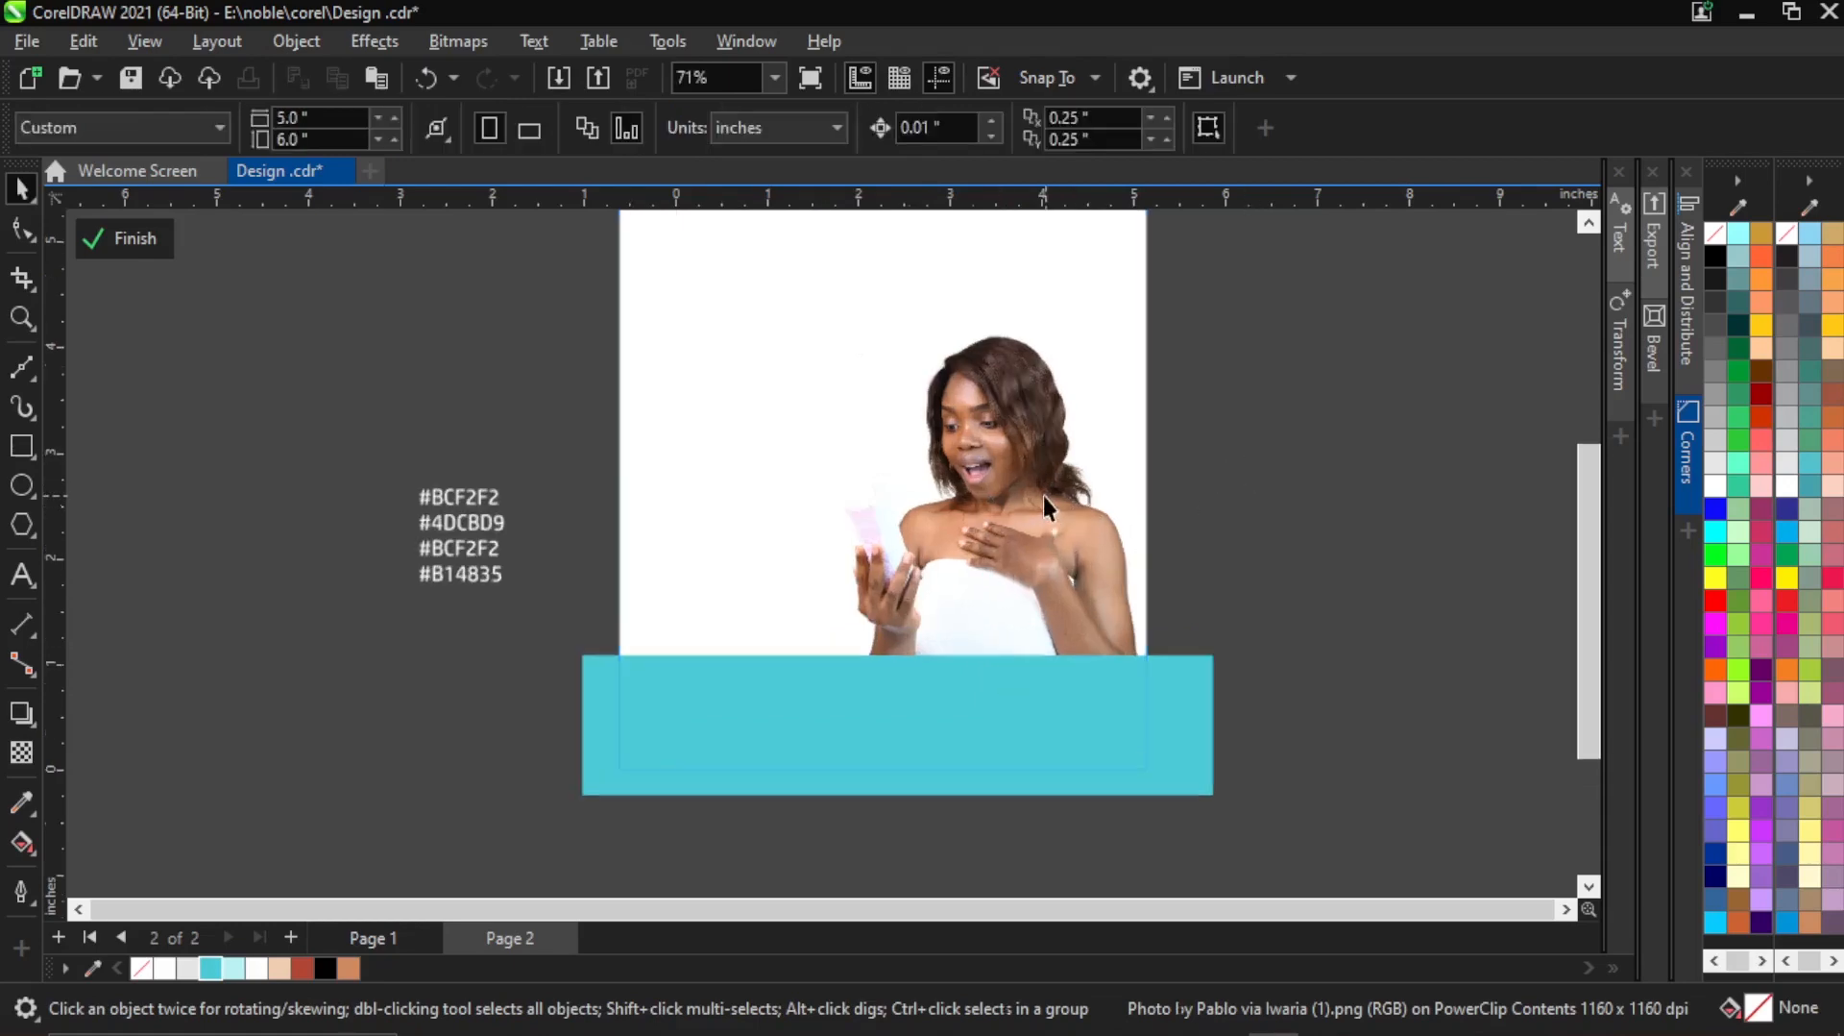
click(1043, 495)
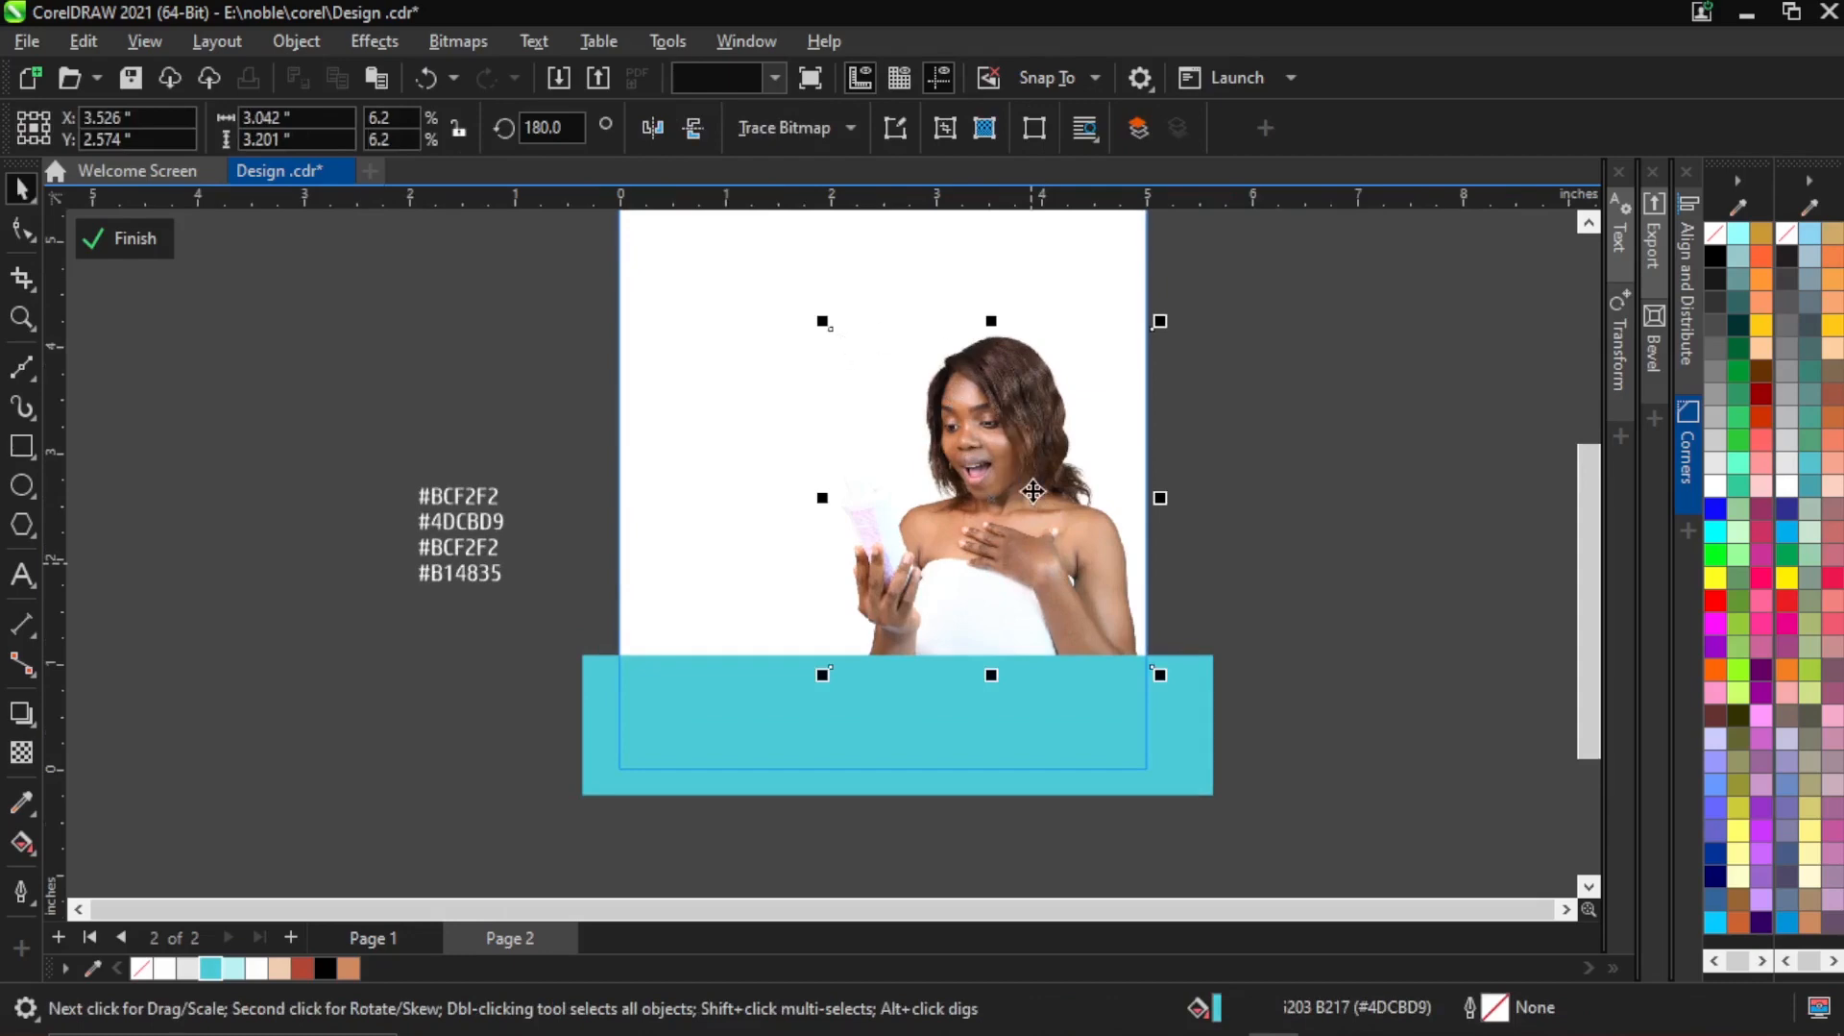
drag(1033, 492, 1034, 473)
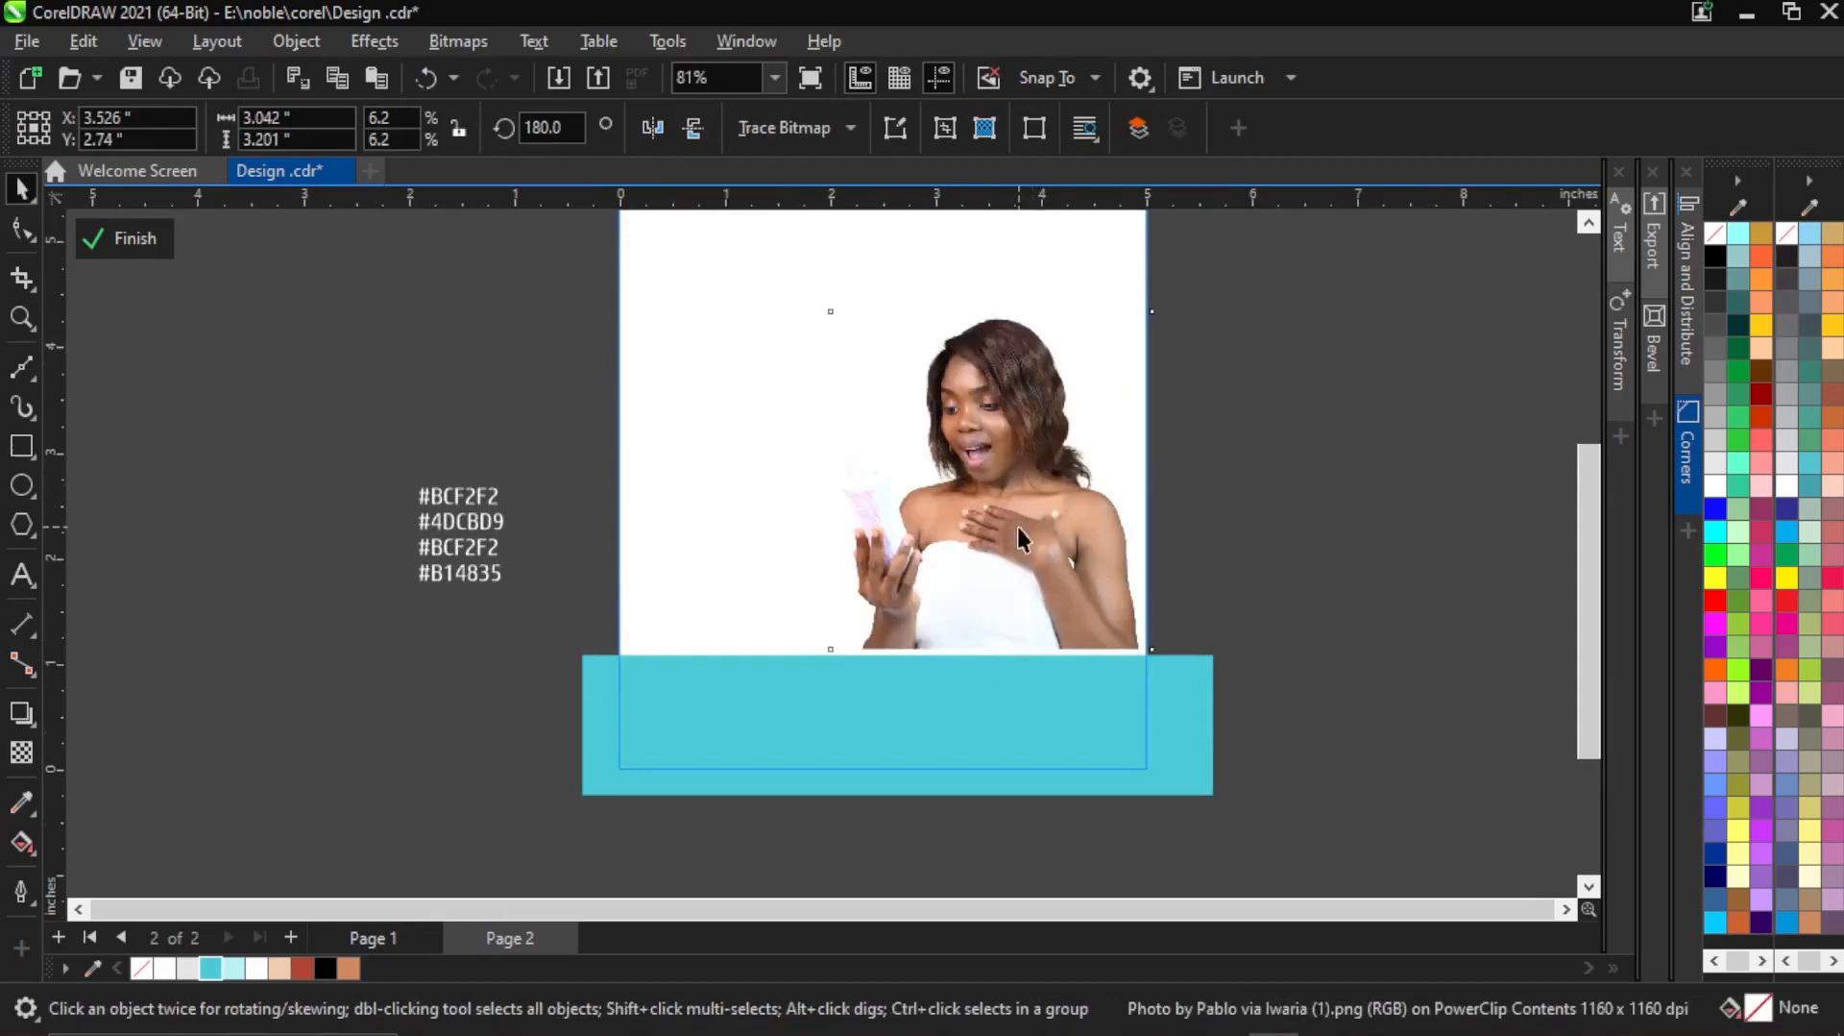
click(1085, 692)
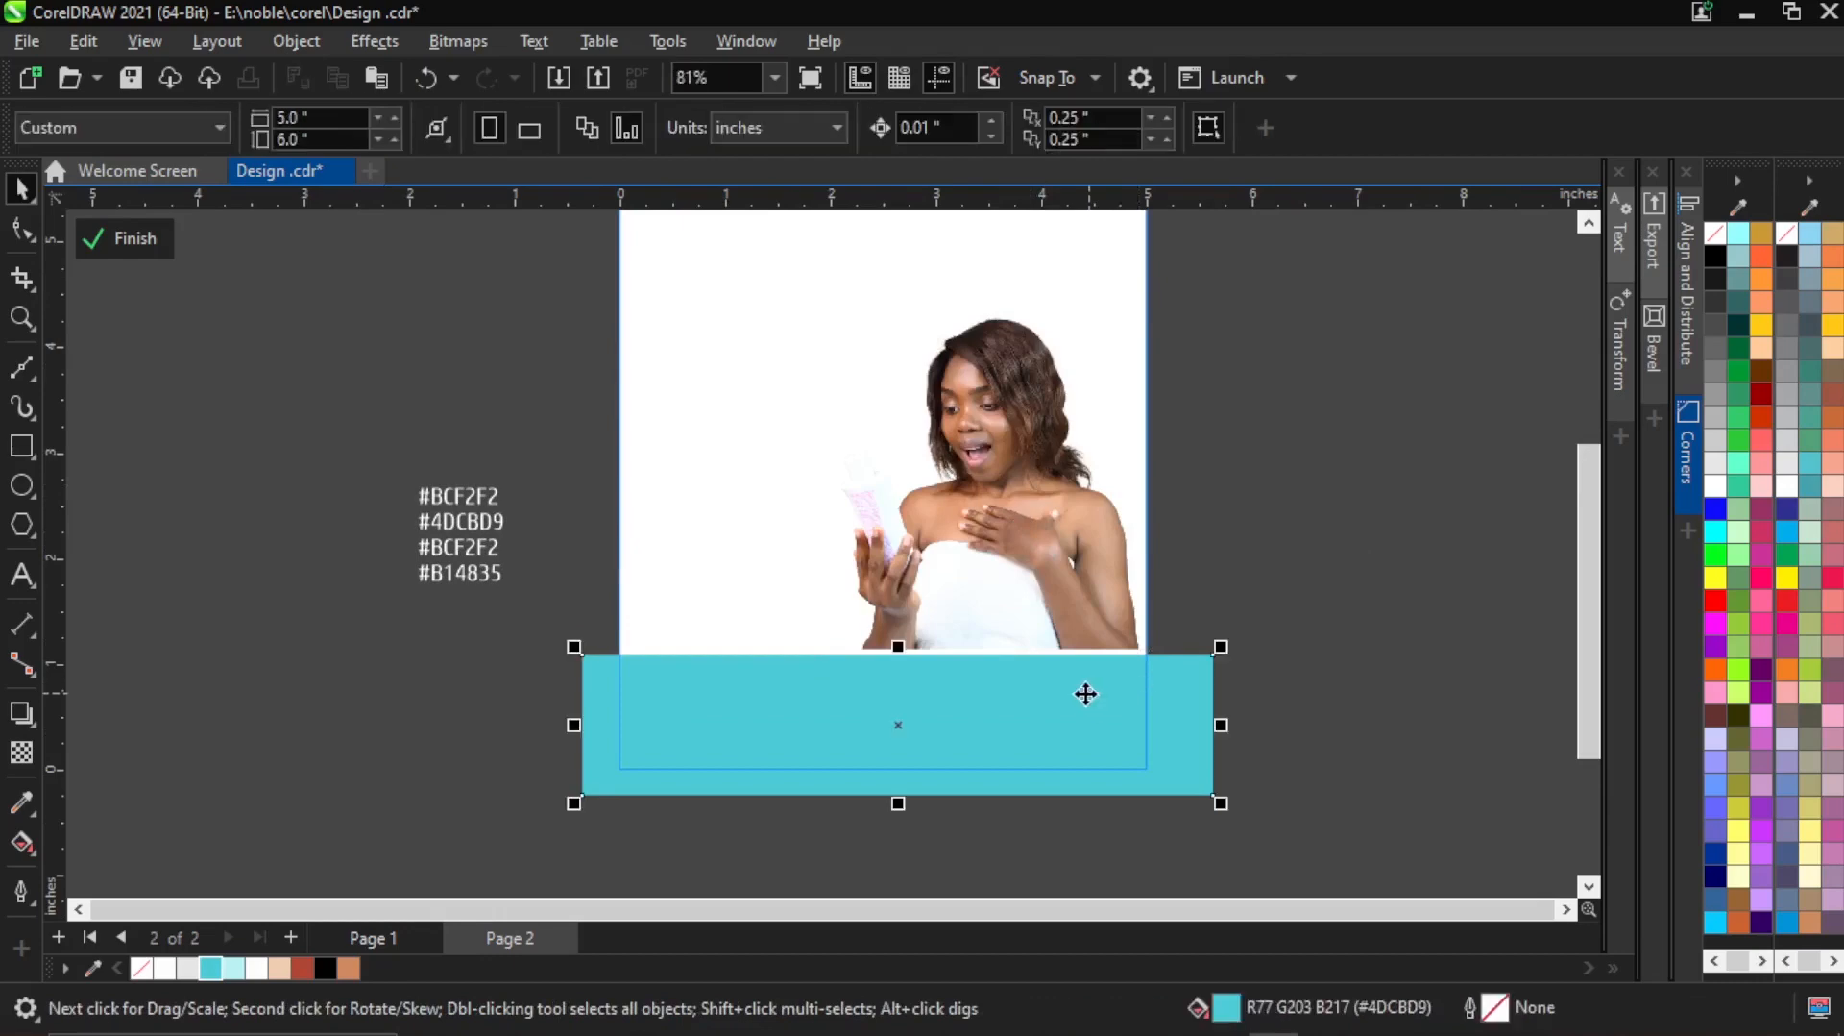
click(1064, 526)
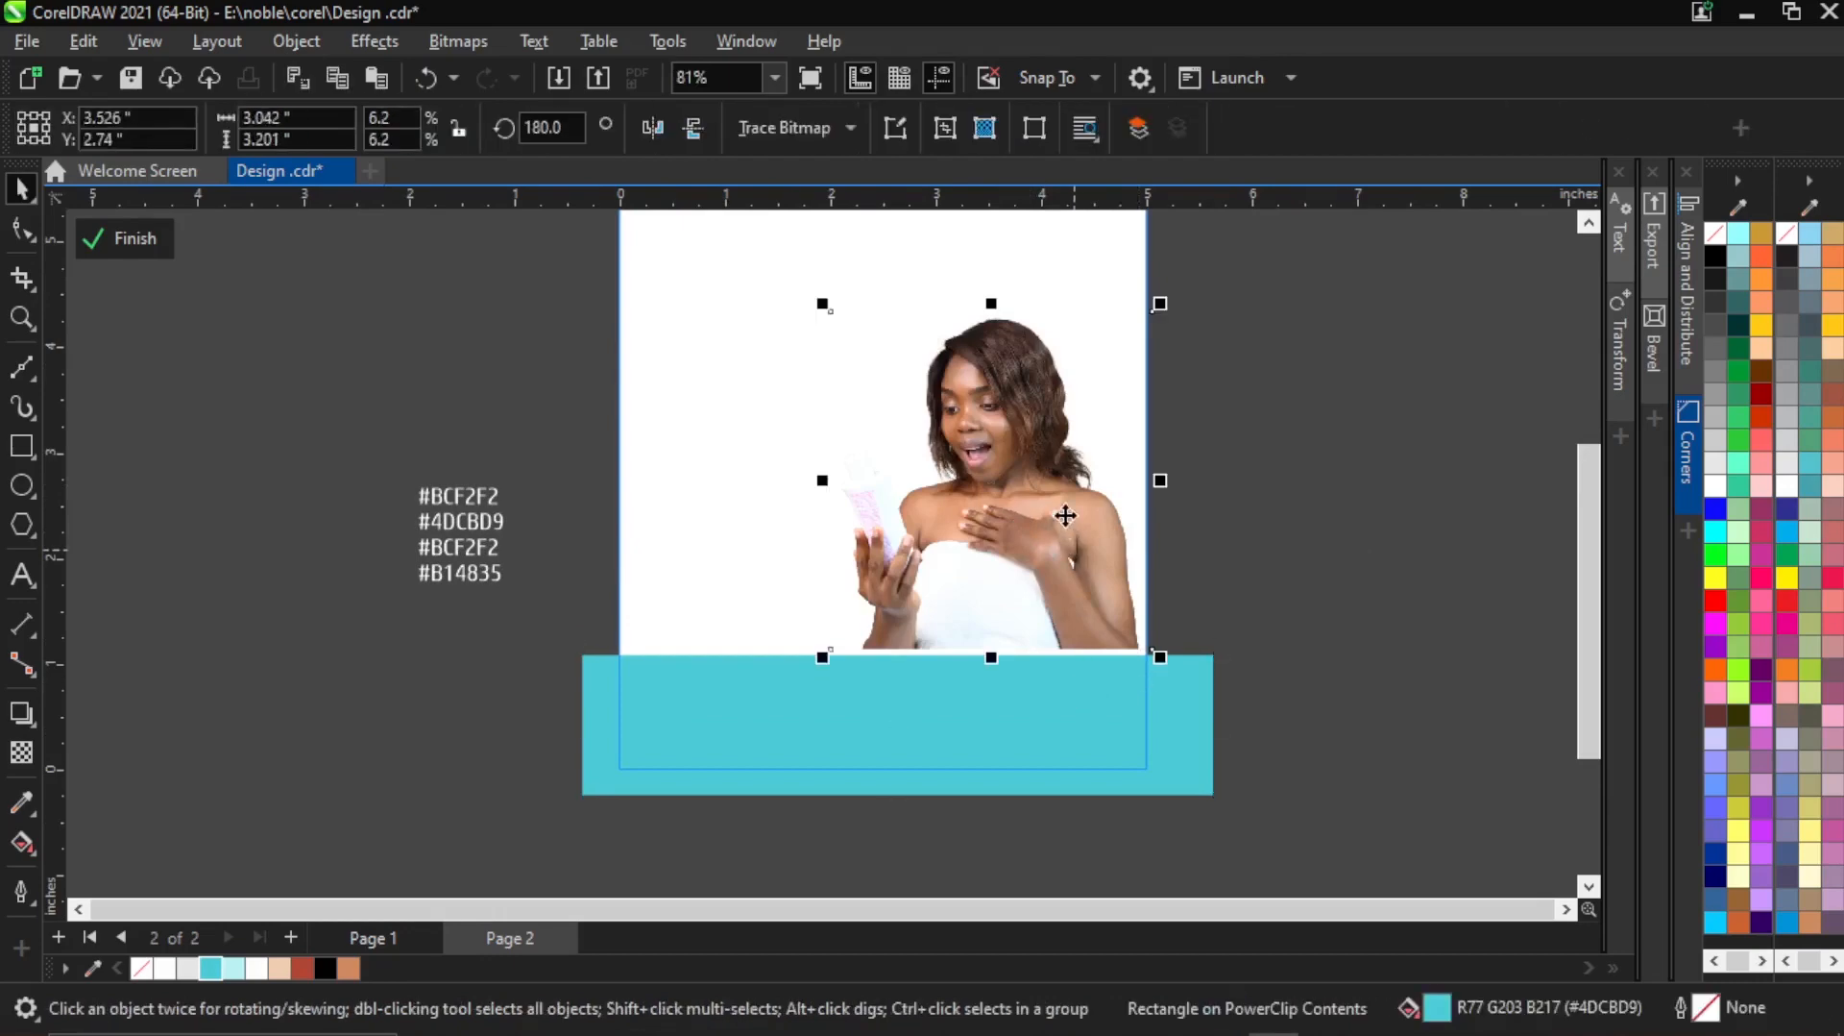
click(1064, 528)
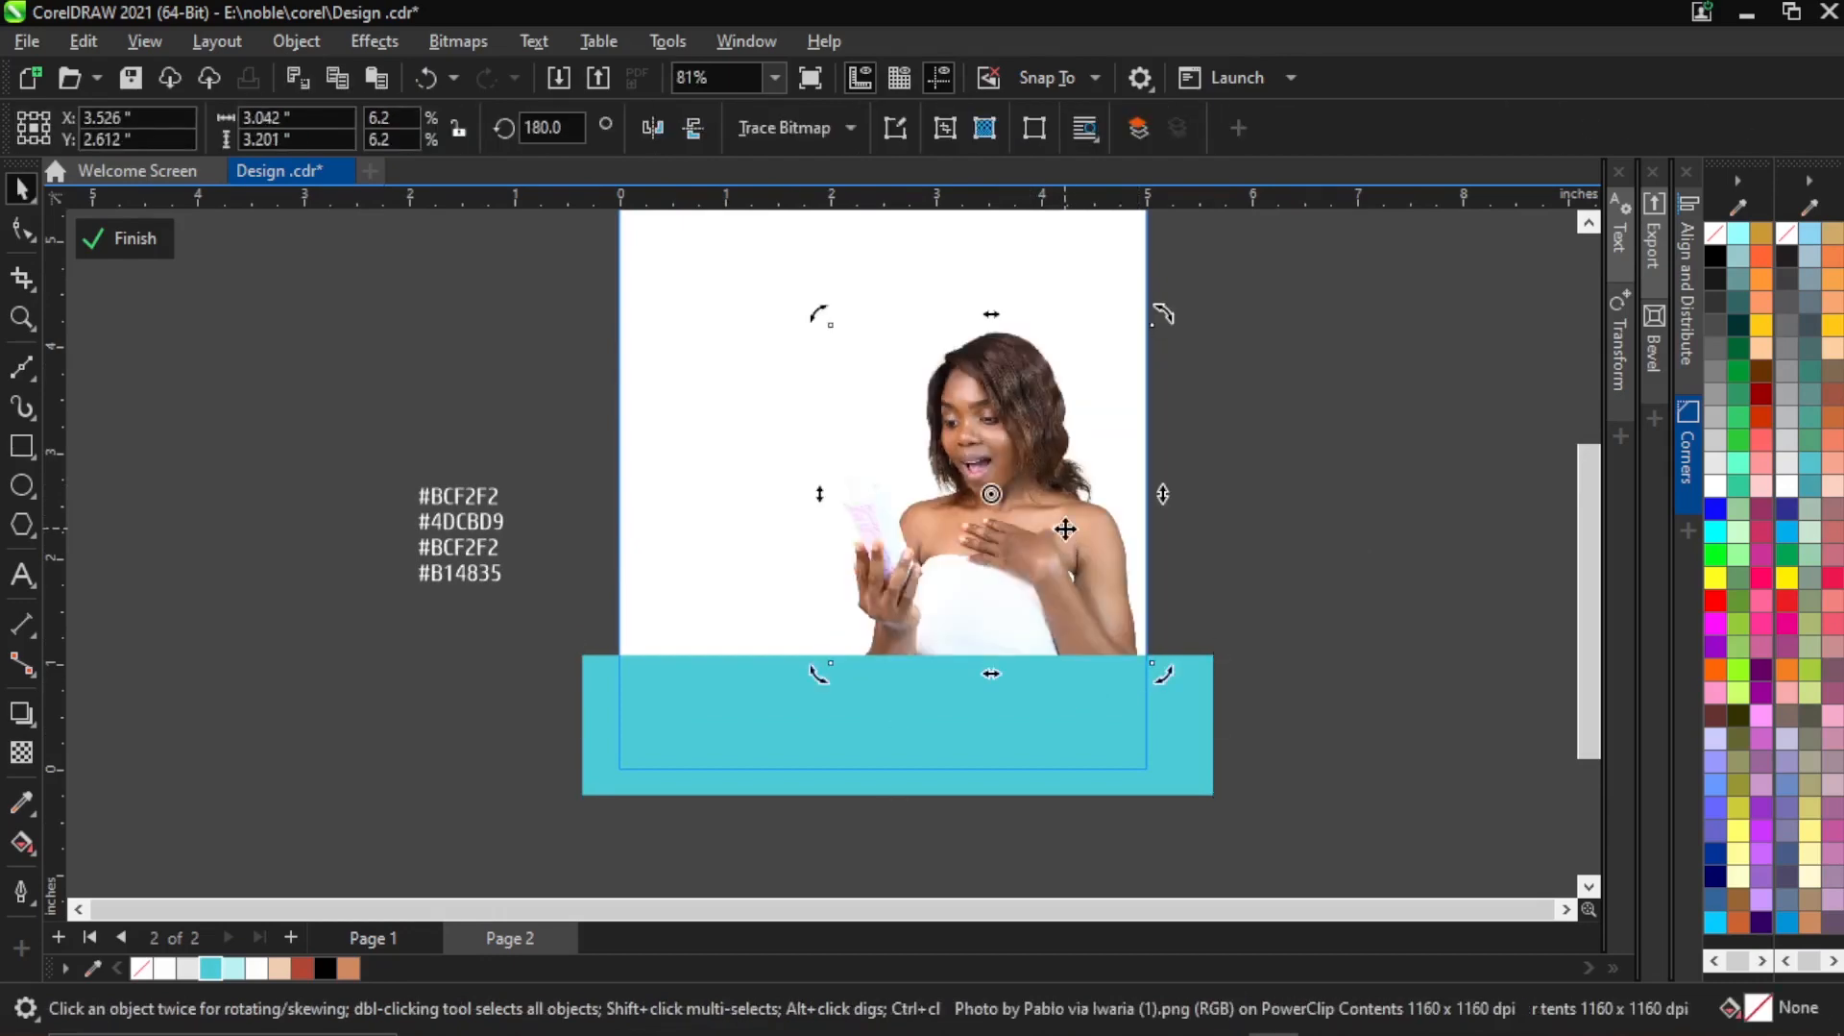
click(1312, 477)
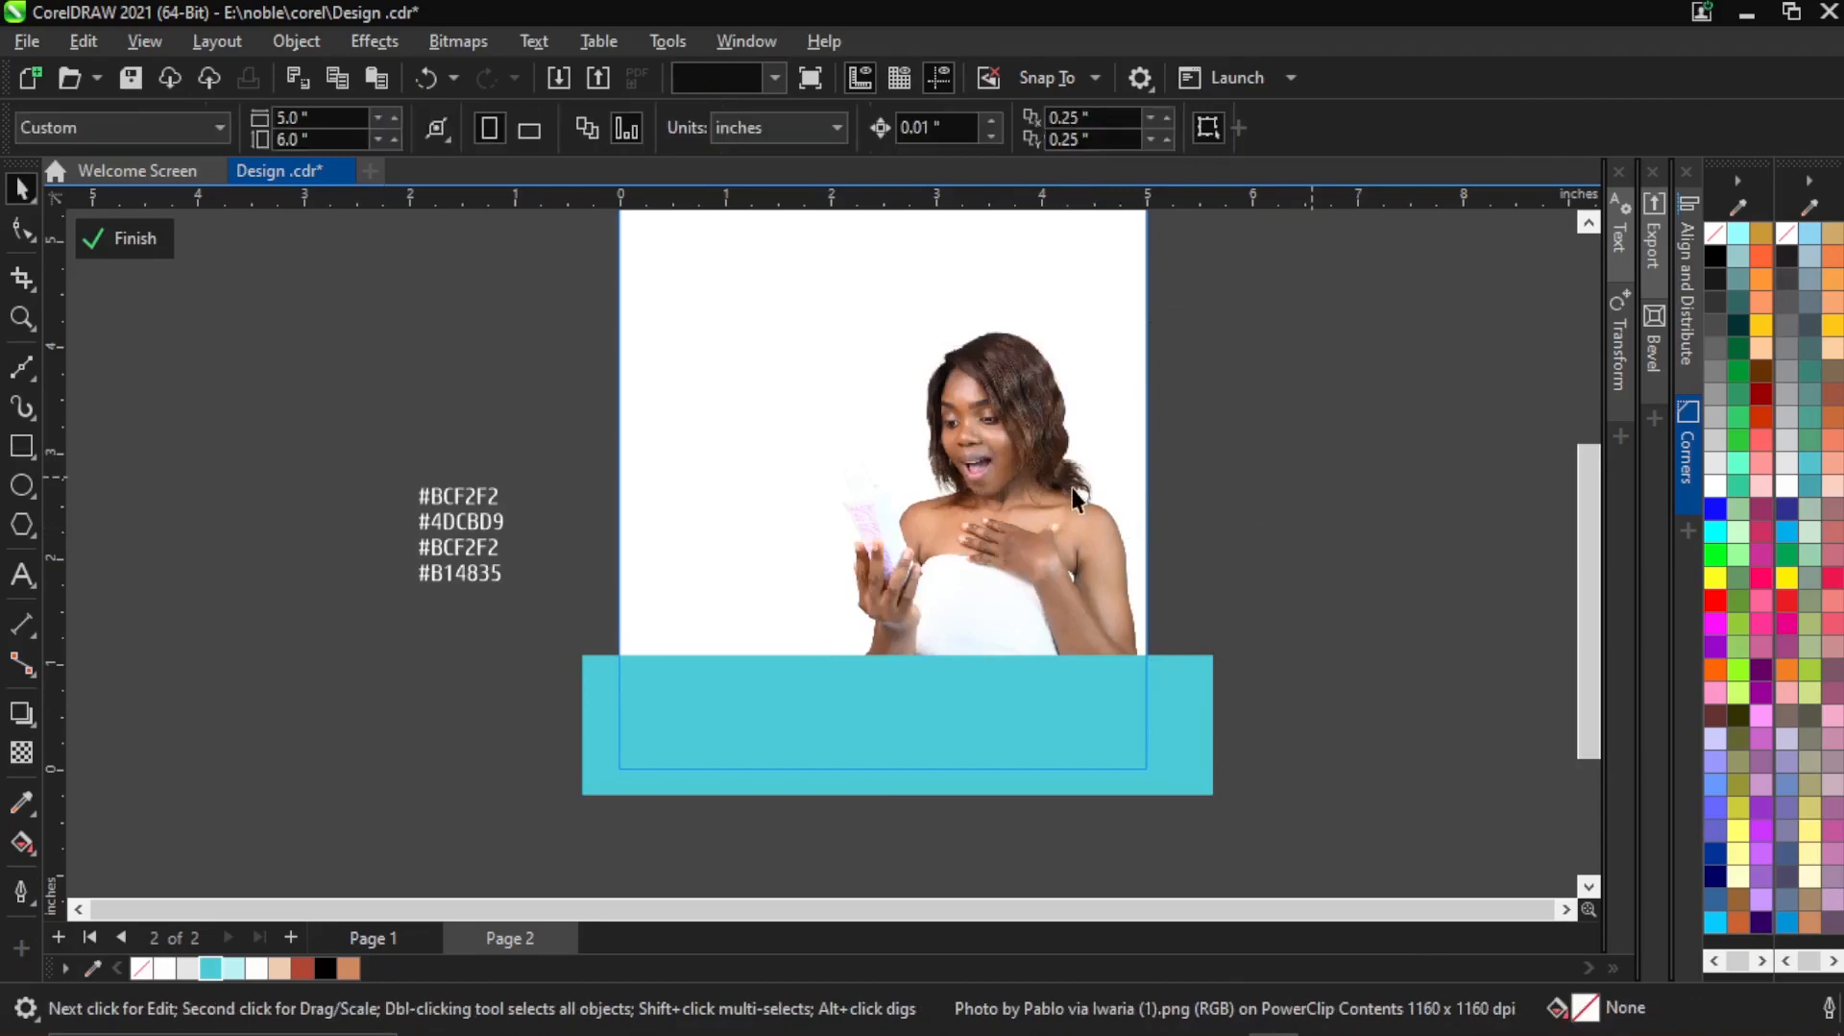
click(1072, 492)
click(1325, 488)
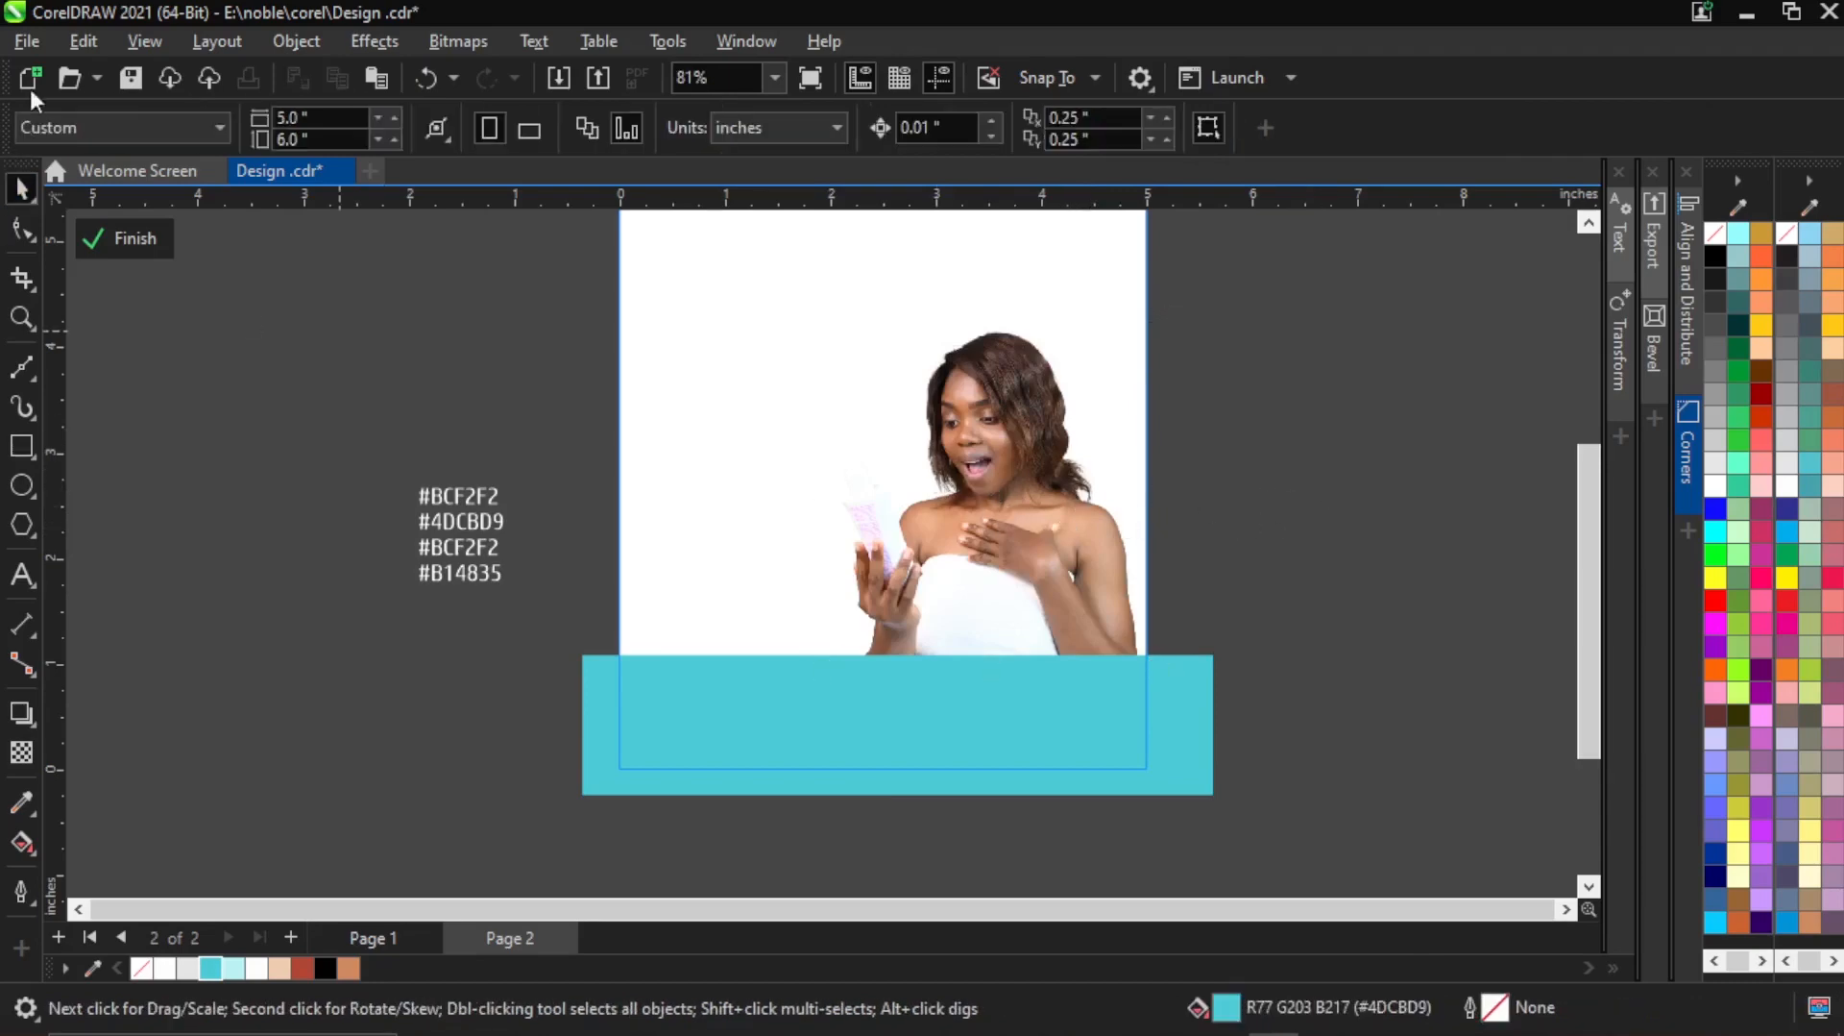
Import the PNG photo of two women numbered (18) and place it over the turquoise band, about 2.3 by 1.5 inches.
key(alt+f)
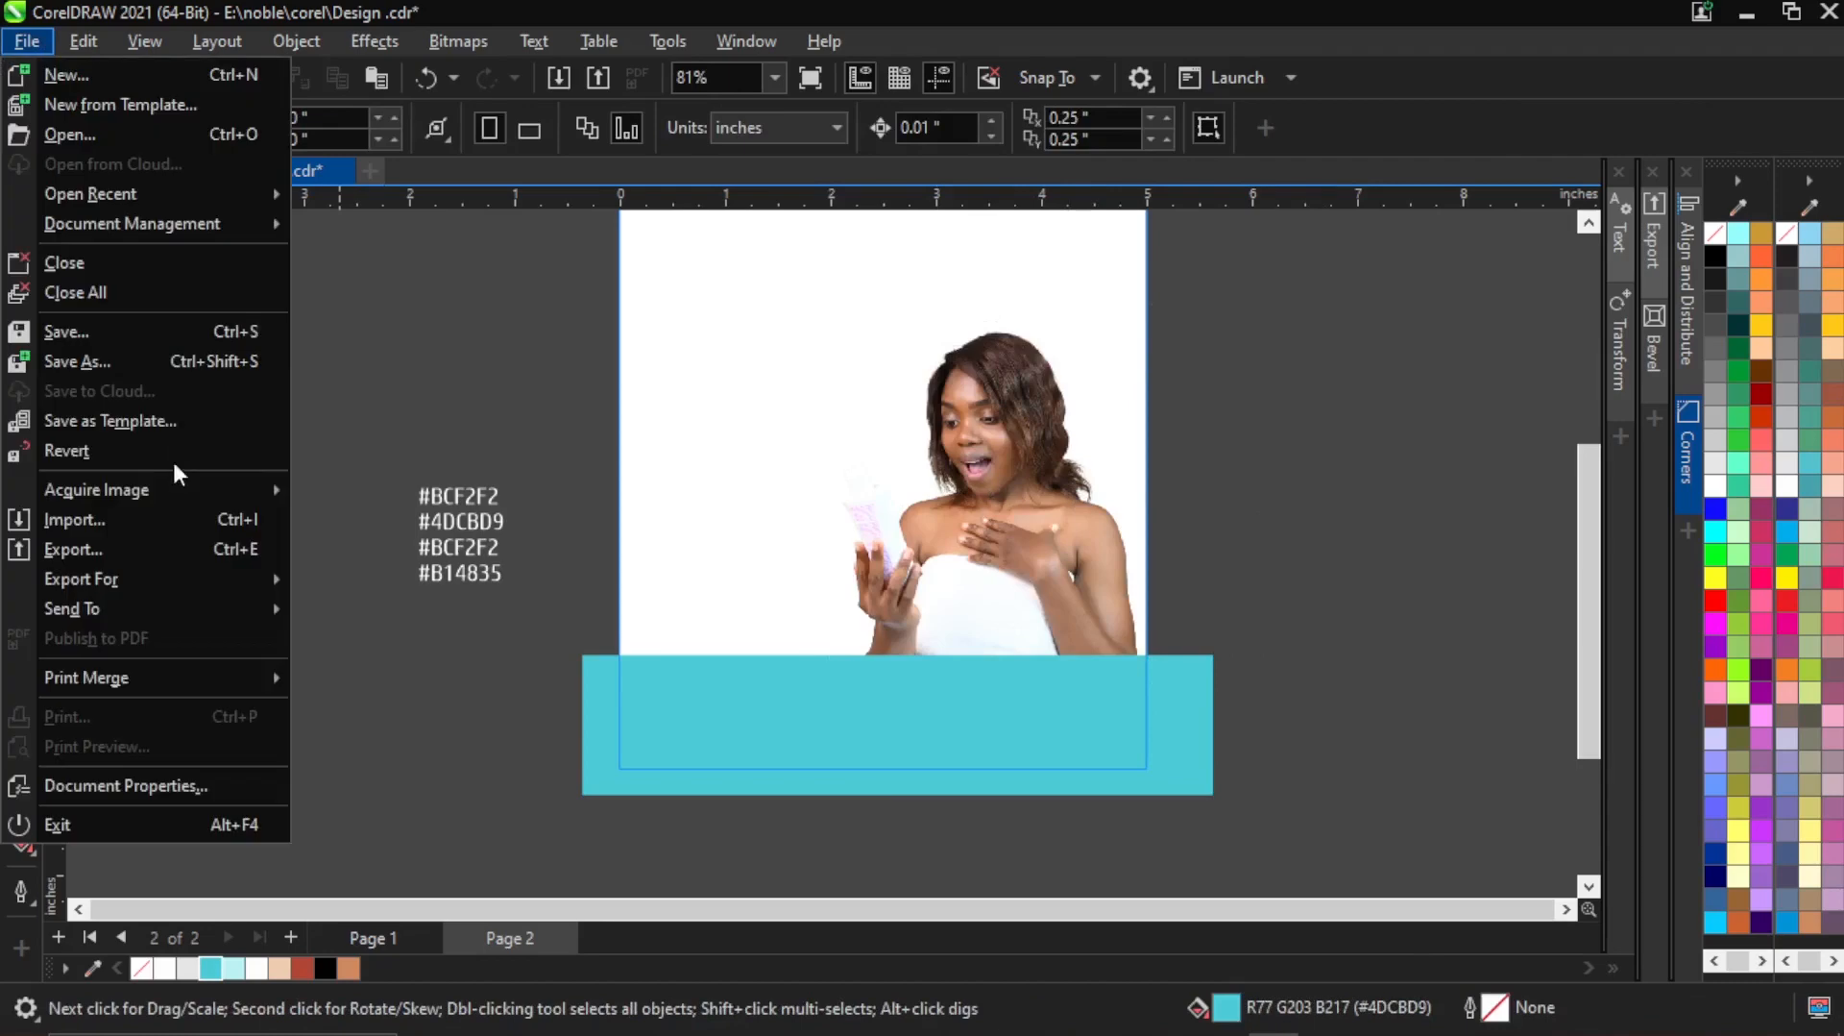
click(144, 520)
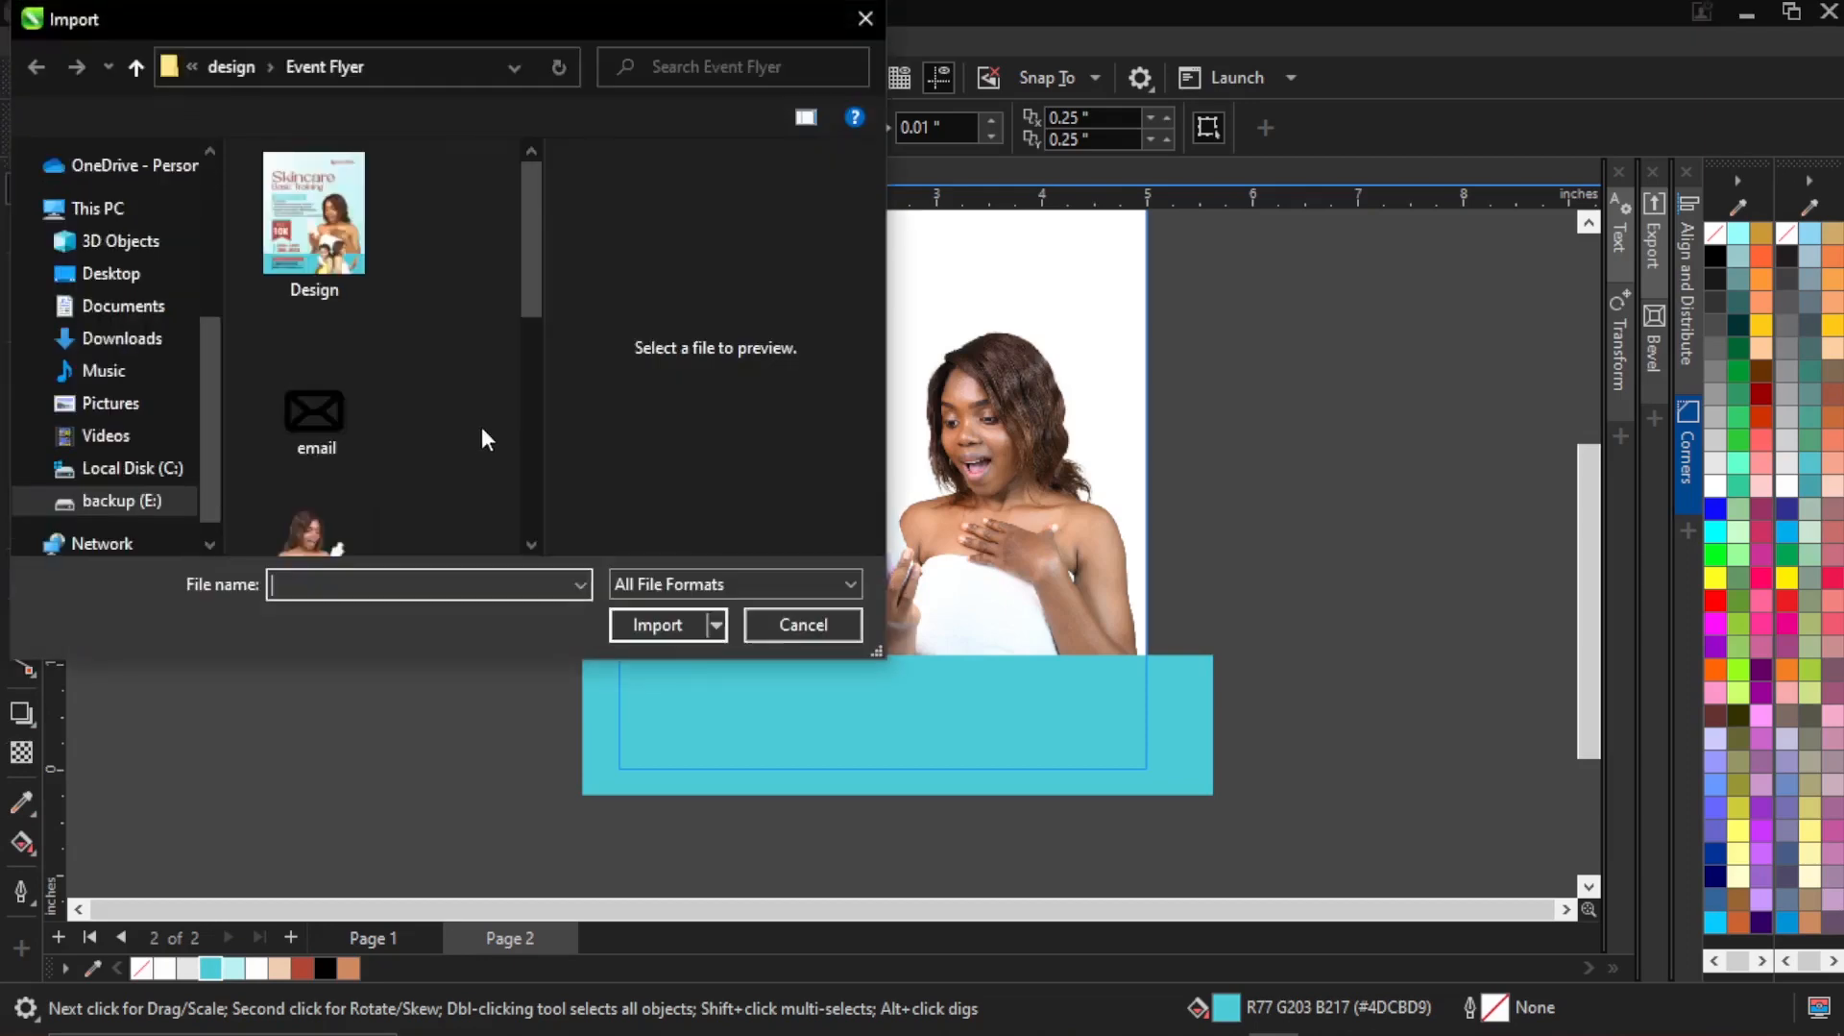
scroll(483, 434, down, 5)
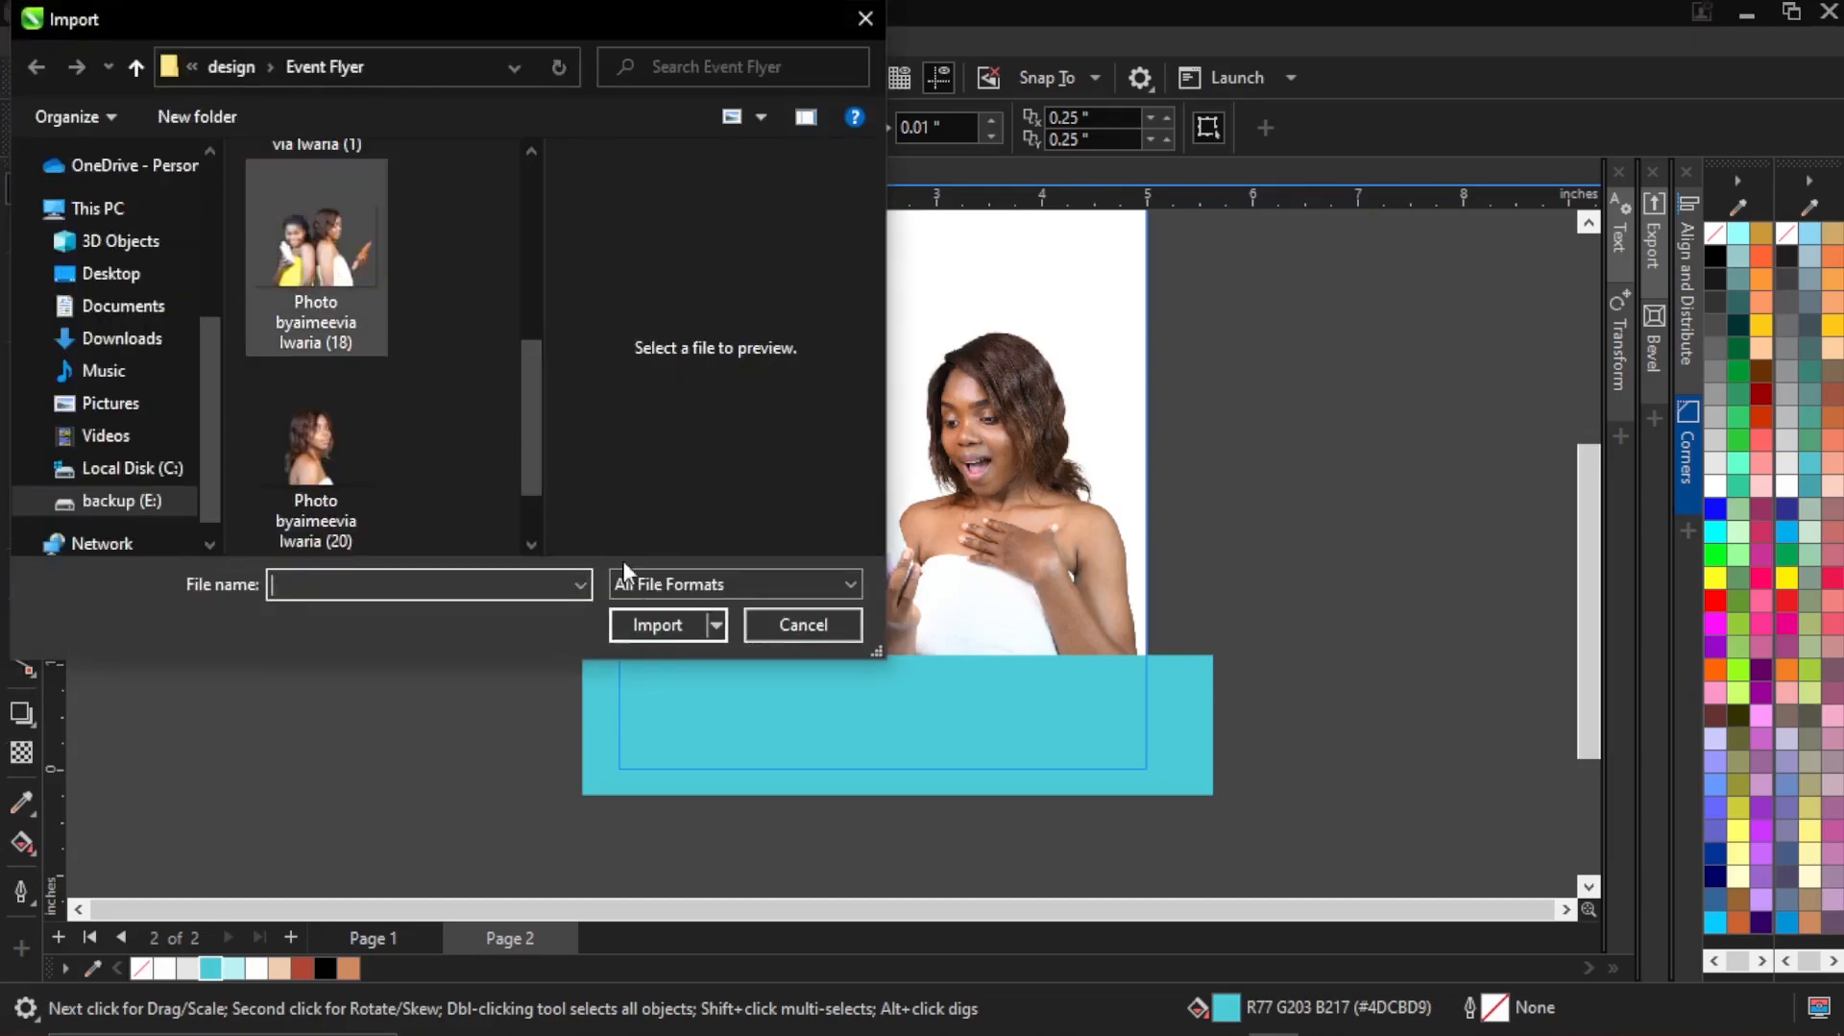
click(664, 628)
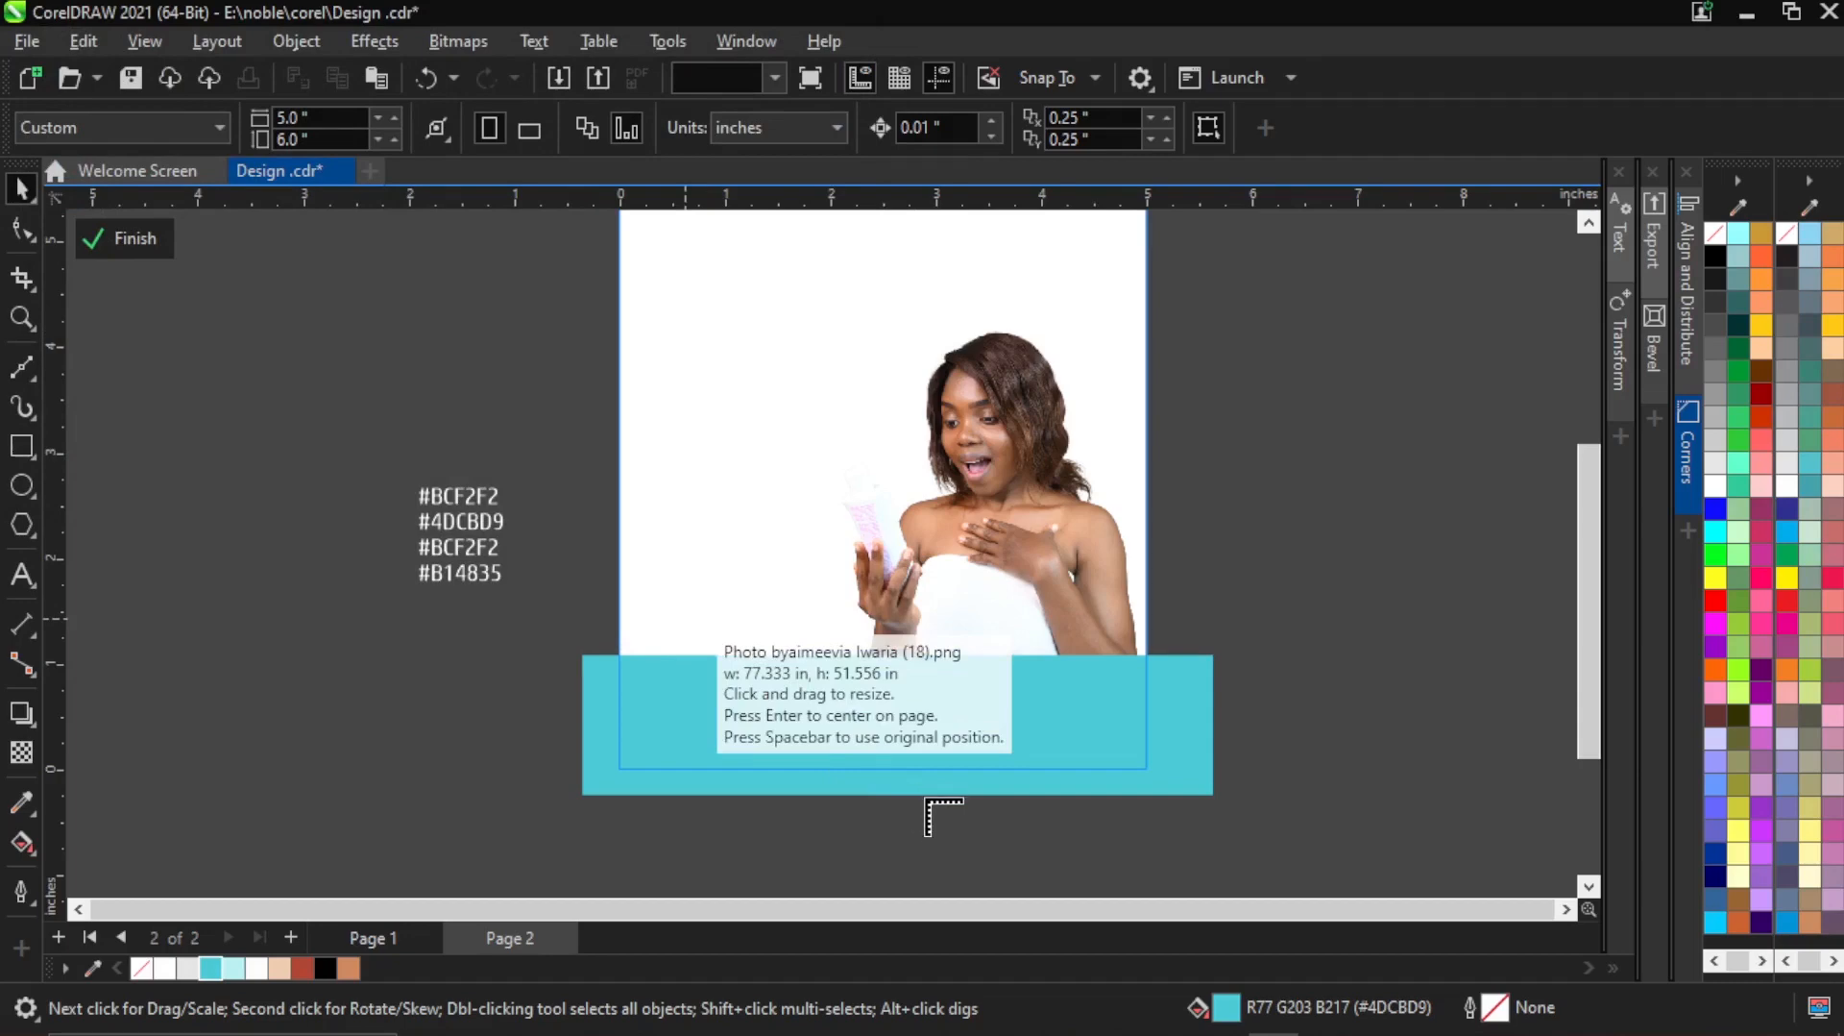
click(900, 773)
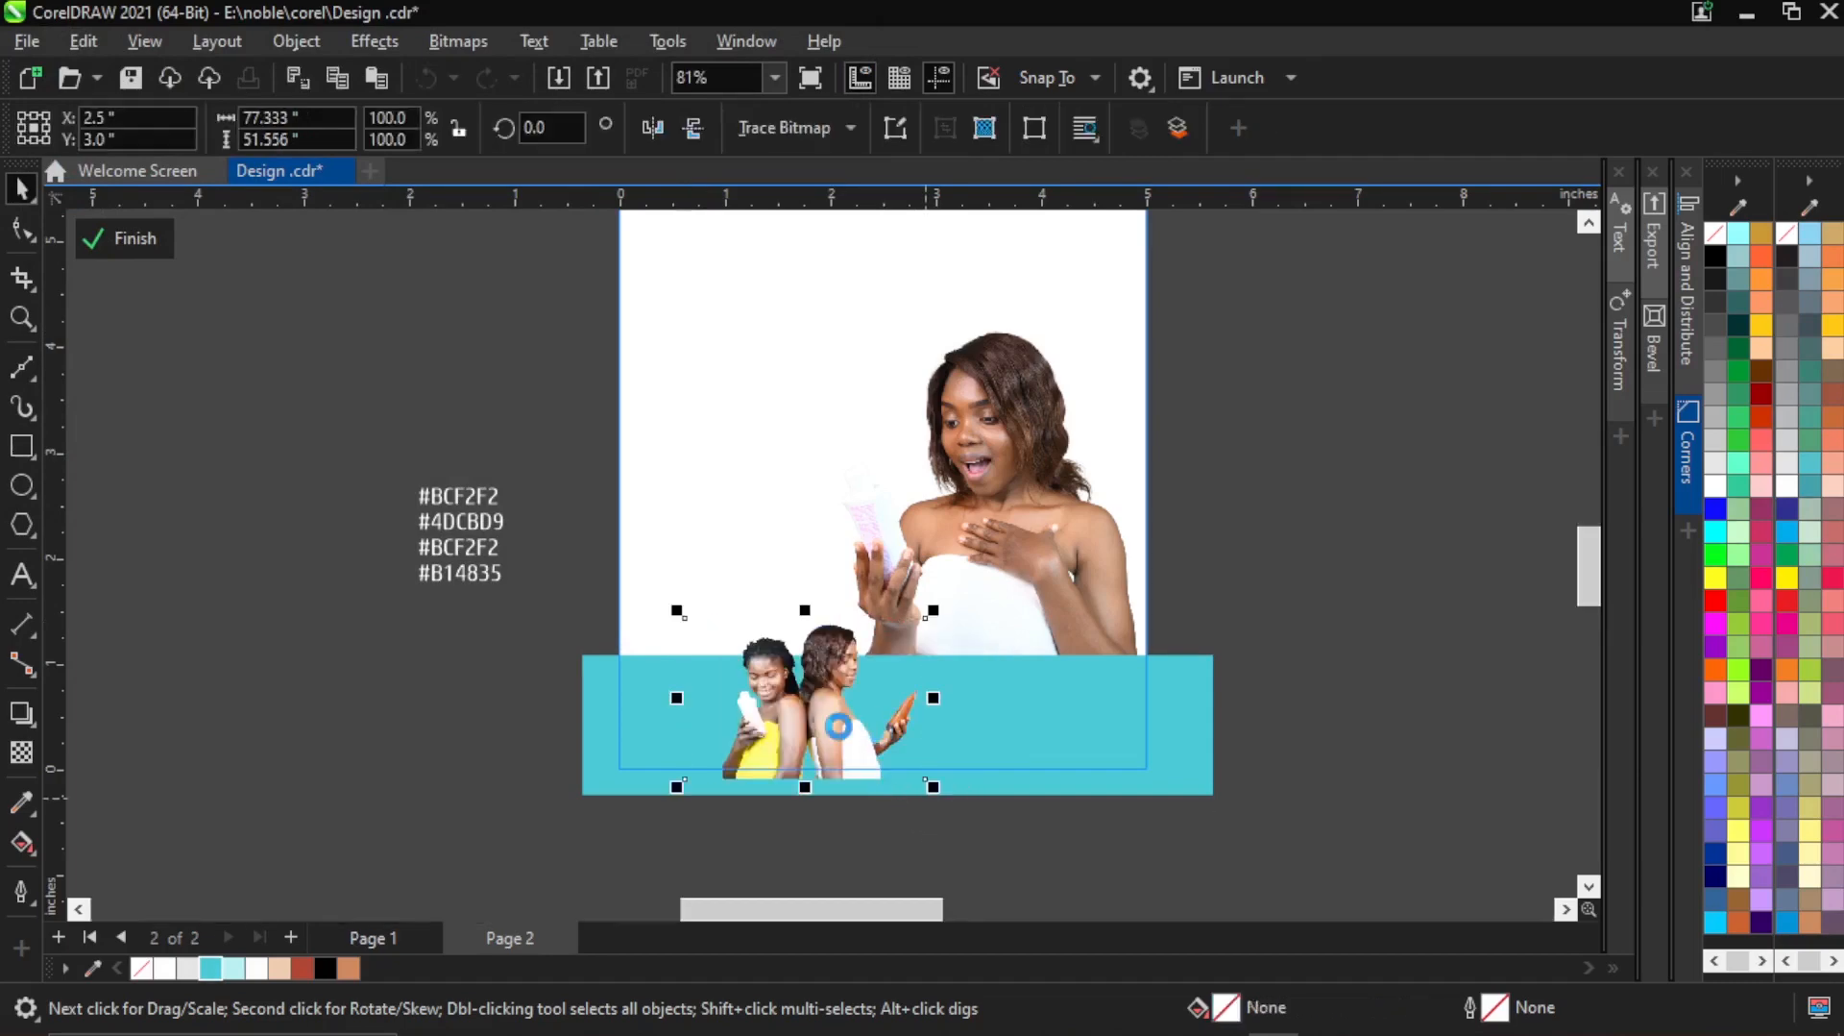
Crop about 0.24 inch off the left edge of the two-women photo by shifting its boundary nodes with the Shape tool.
click(23, 231)
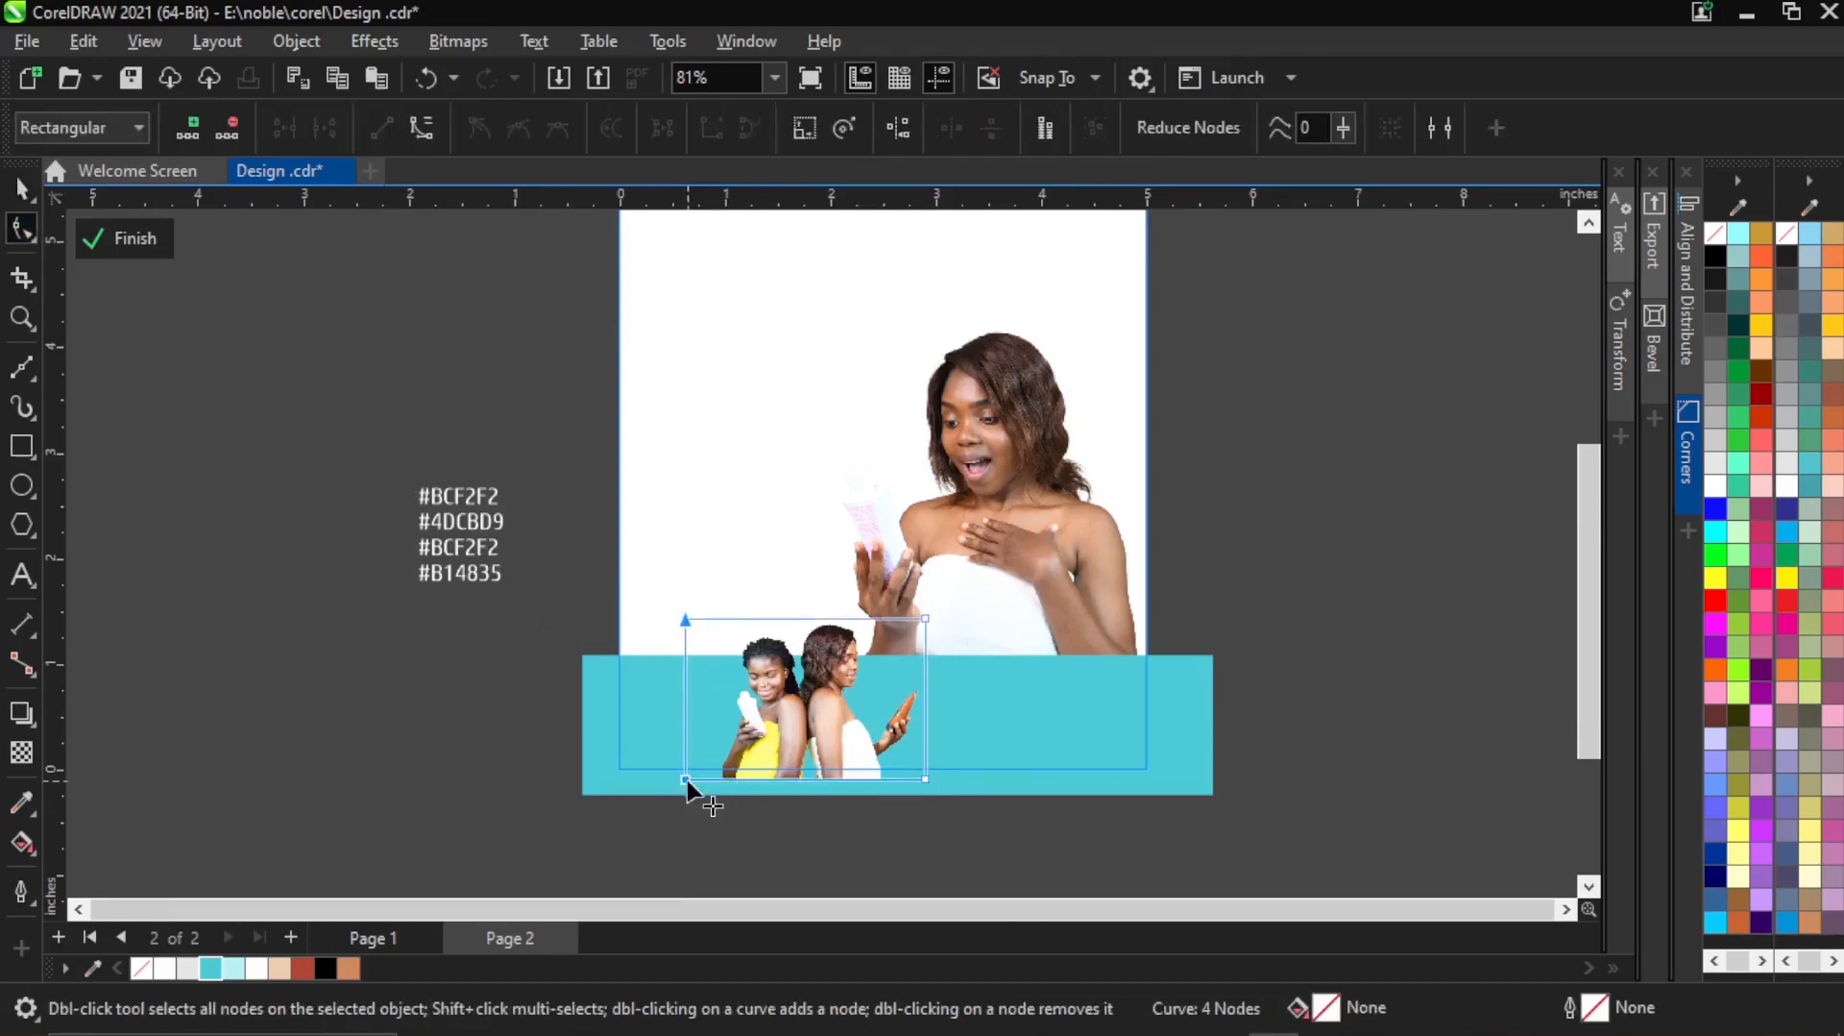
drag(687, 779, 711, 779)
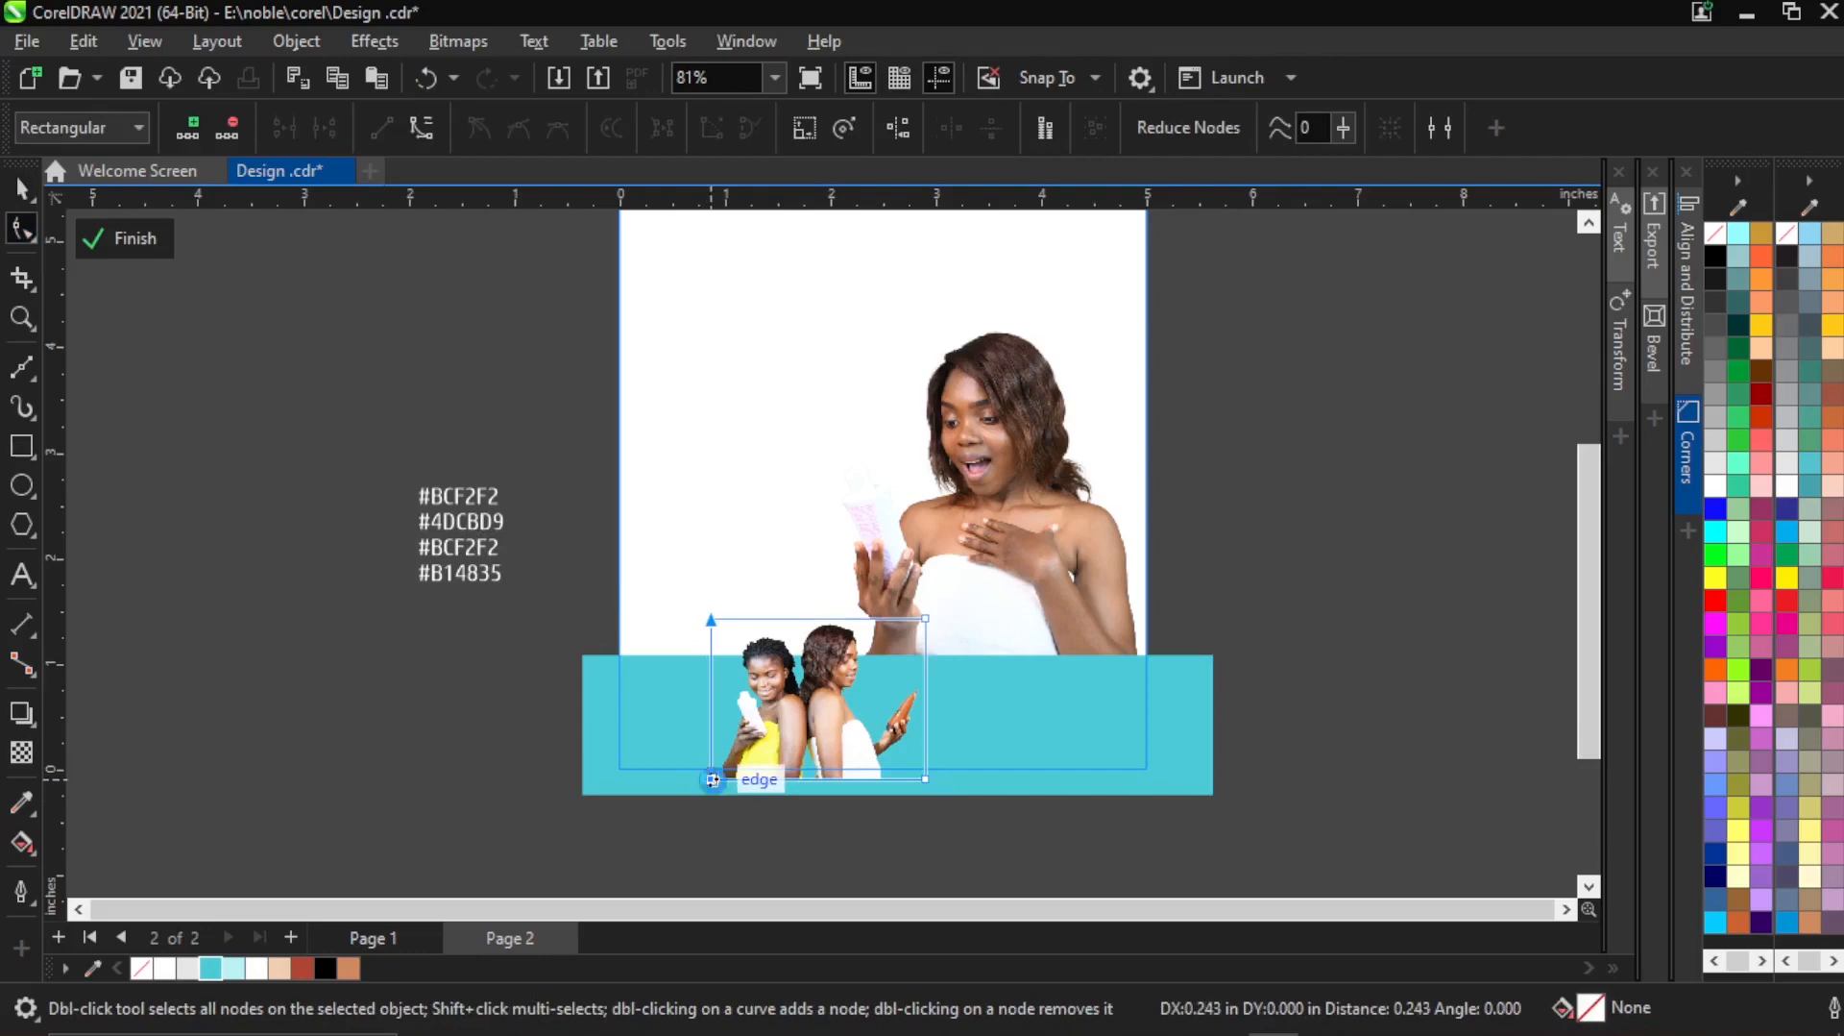
click(31, 196)
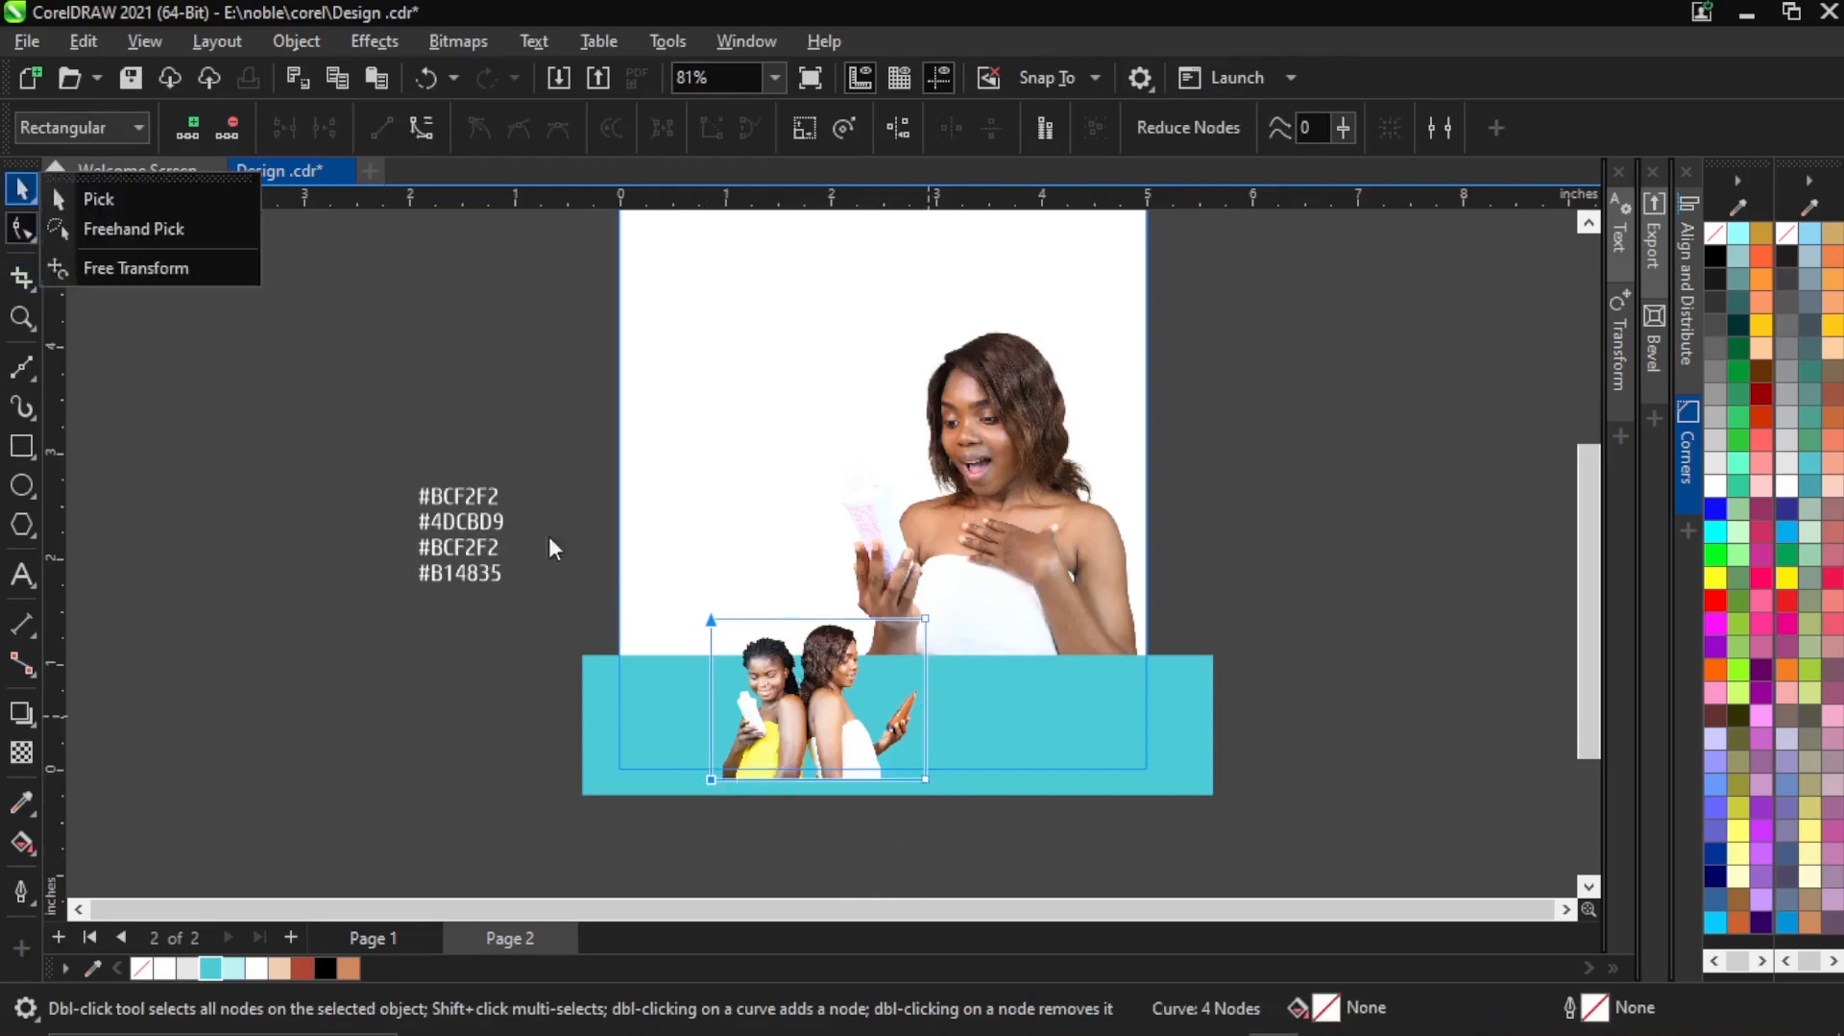
click(135, 199)
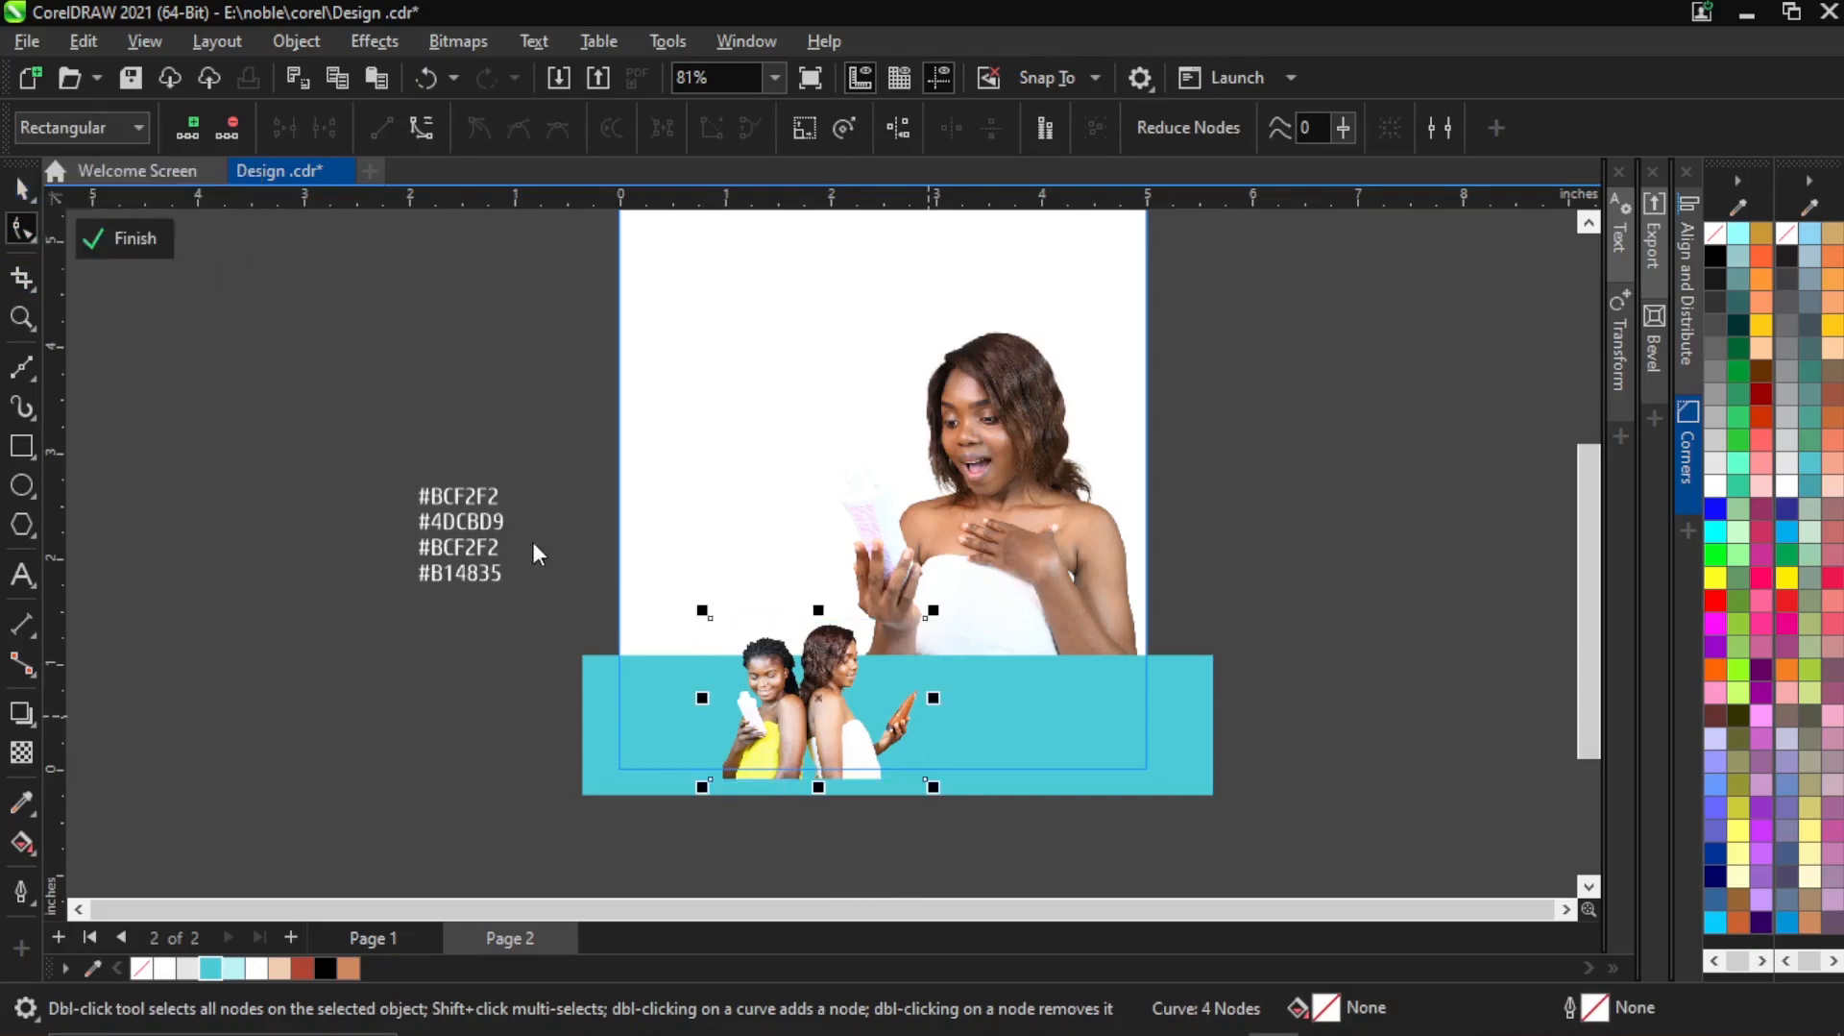
Move the two-women photo to the right part of the turquoise band and enlarge it proportionally to about 2.2 by 1.6 inches.
key(space)
drag(837, 723, 1014, 724)
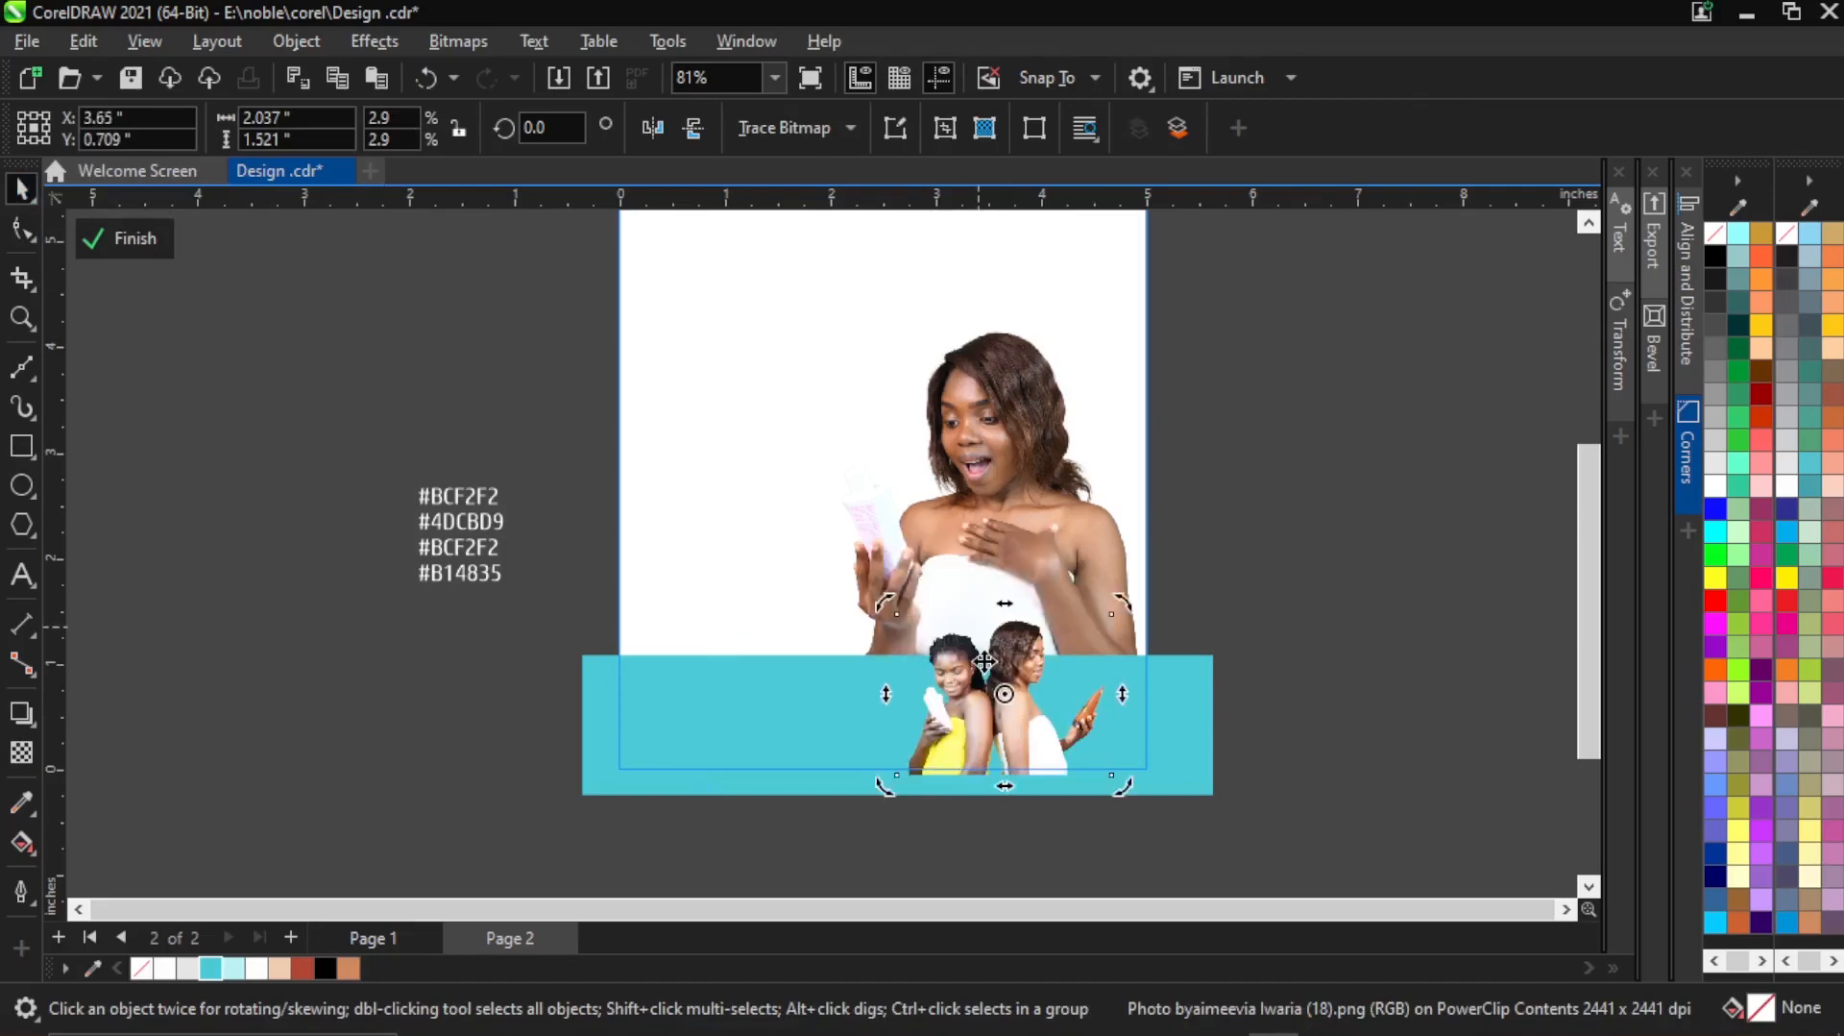
click(1001, 857)
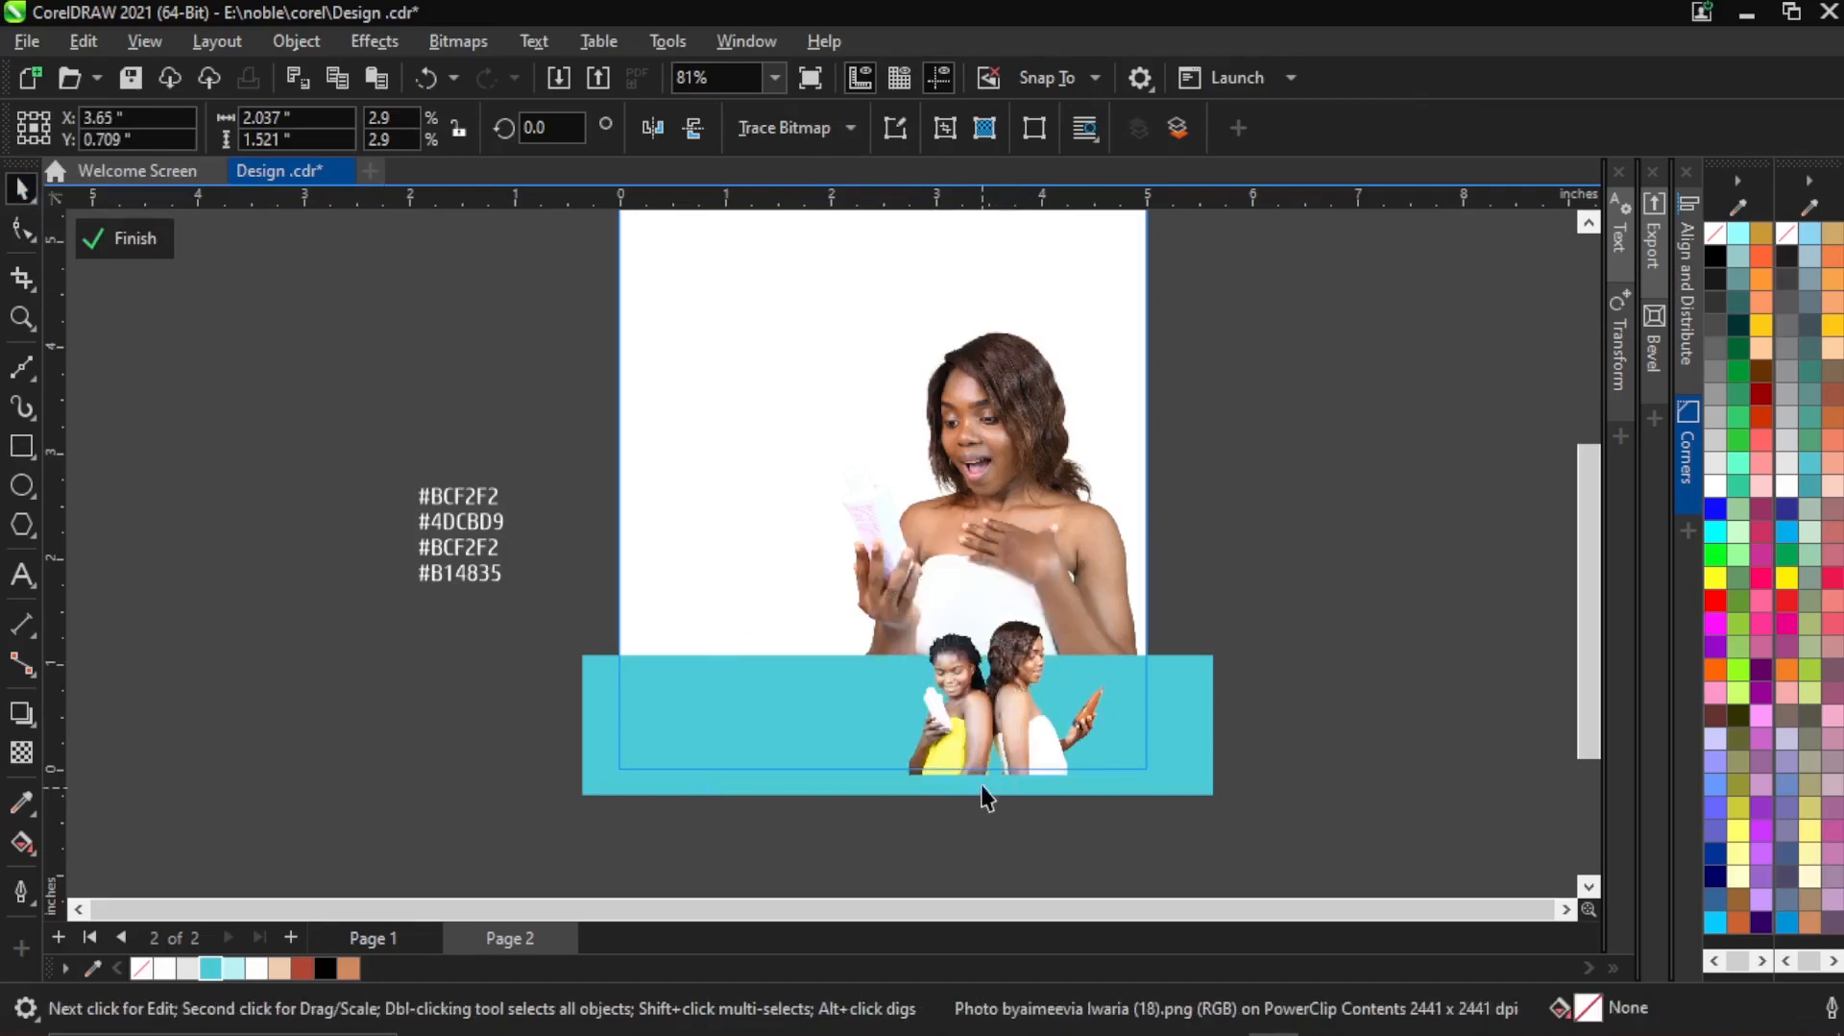
click(1020, 721)
scroll(1020, 721, up, 1)
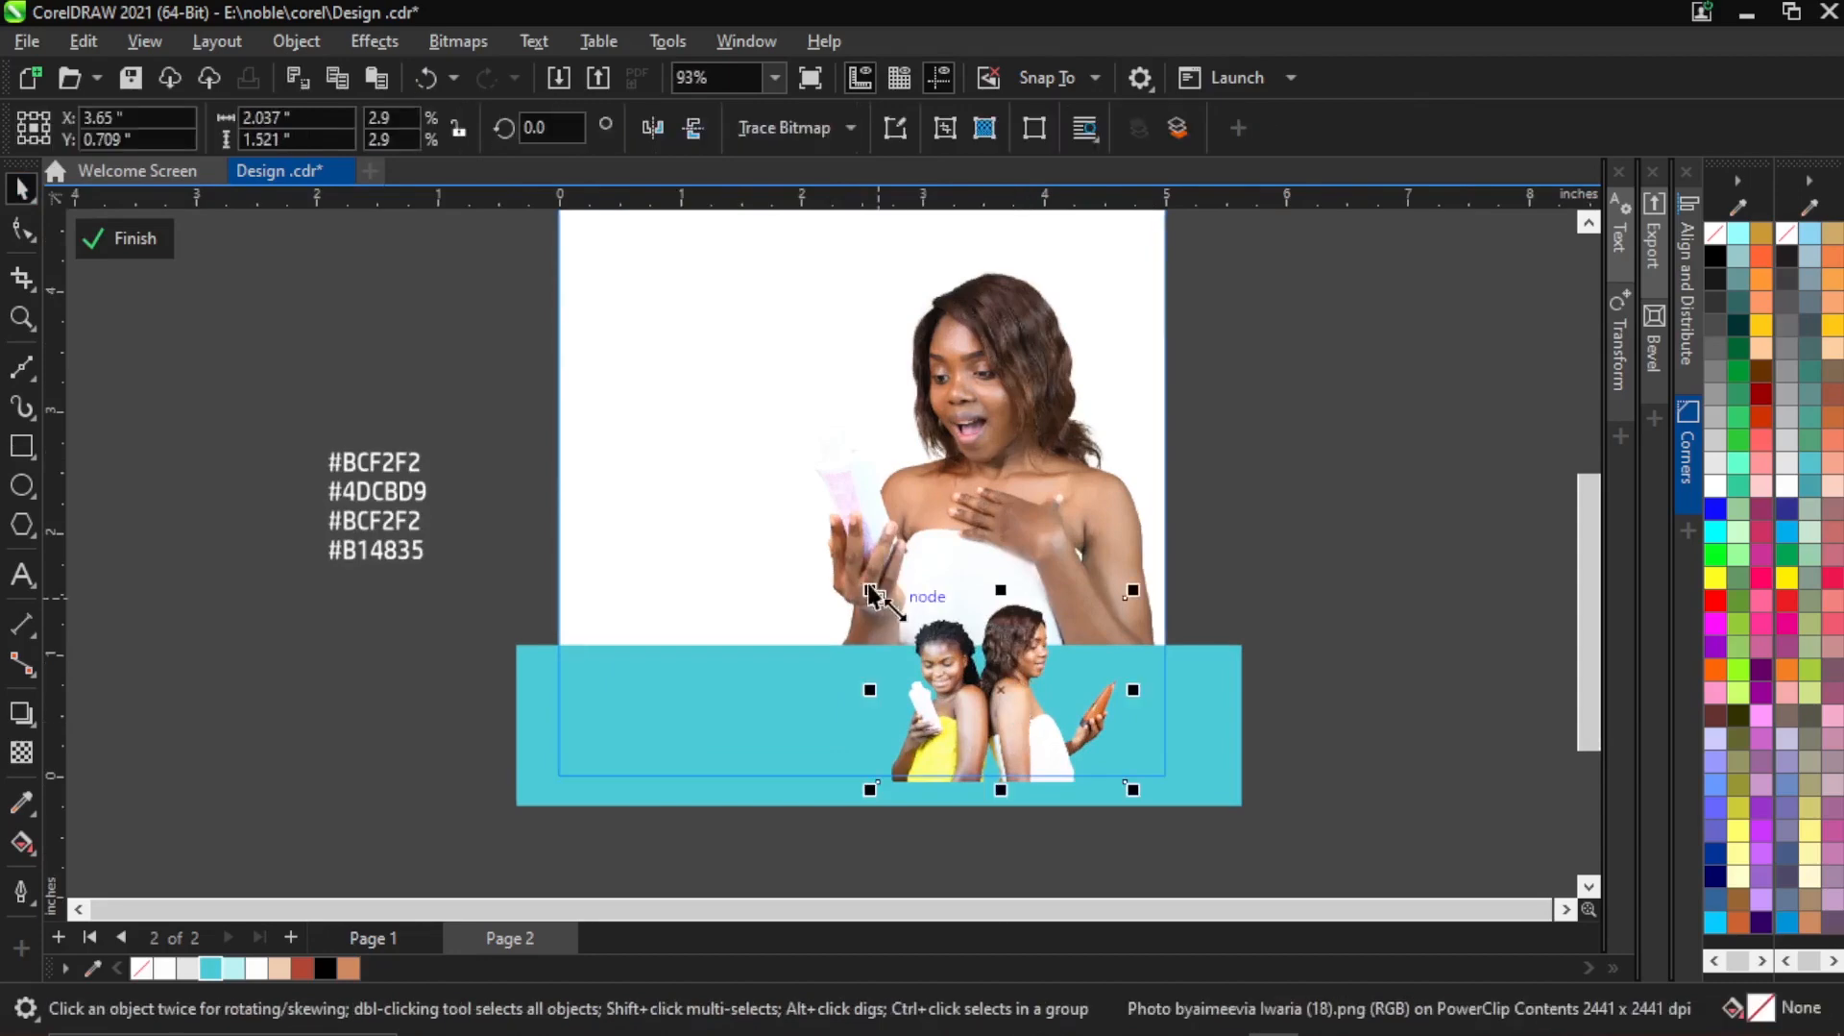
drag(874, 588, 844, 578)
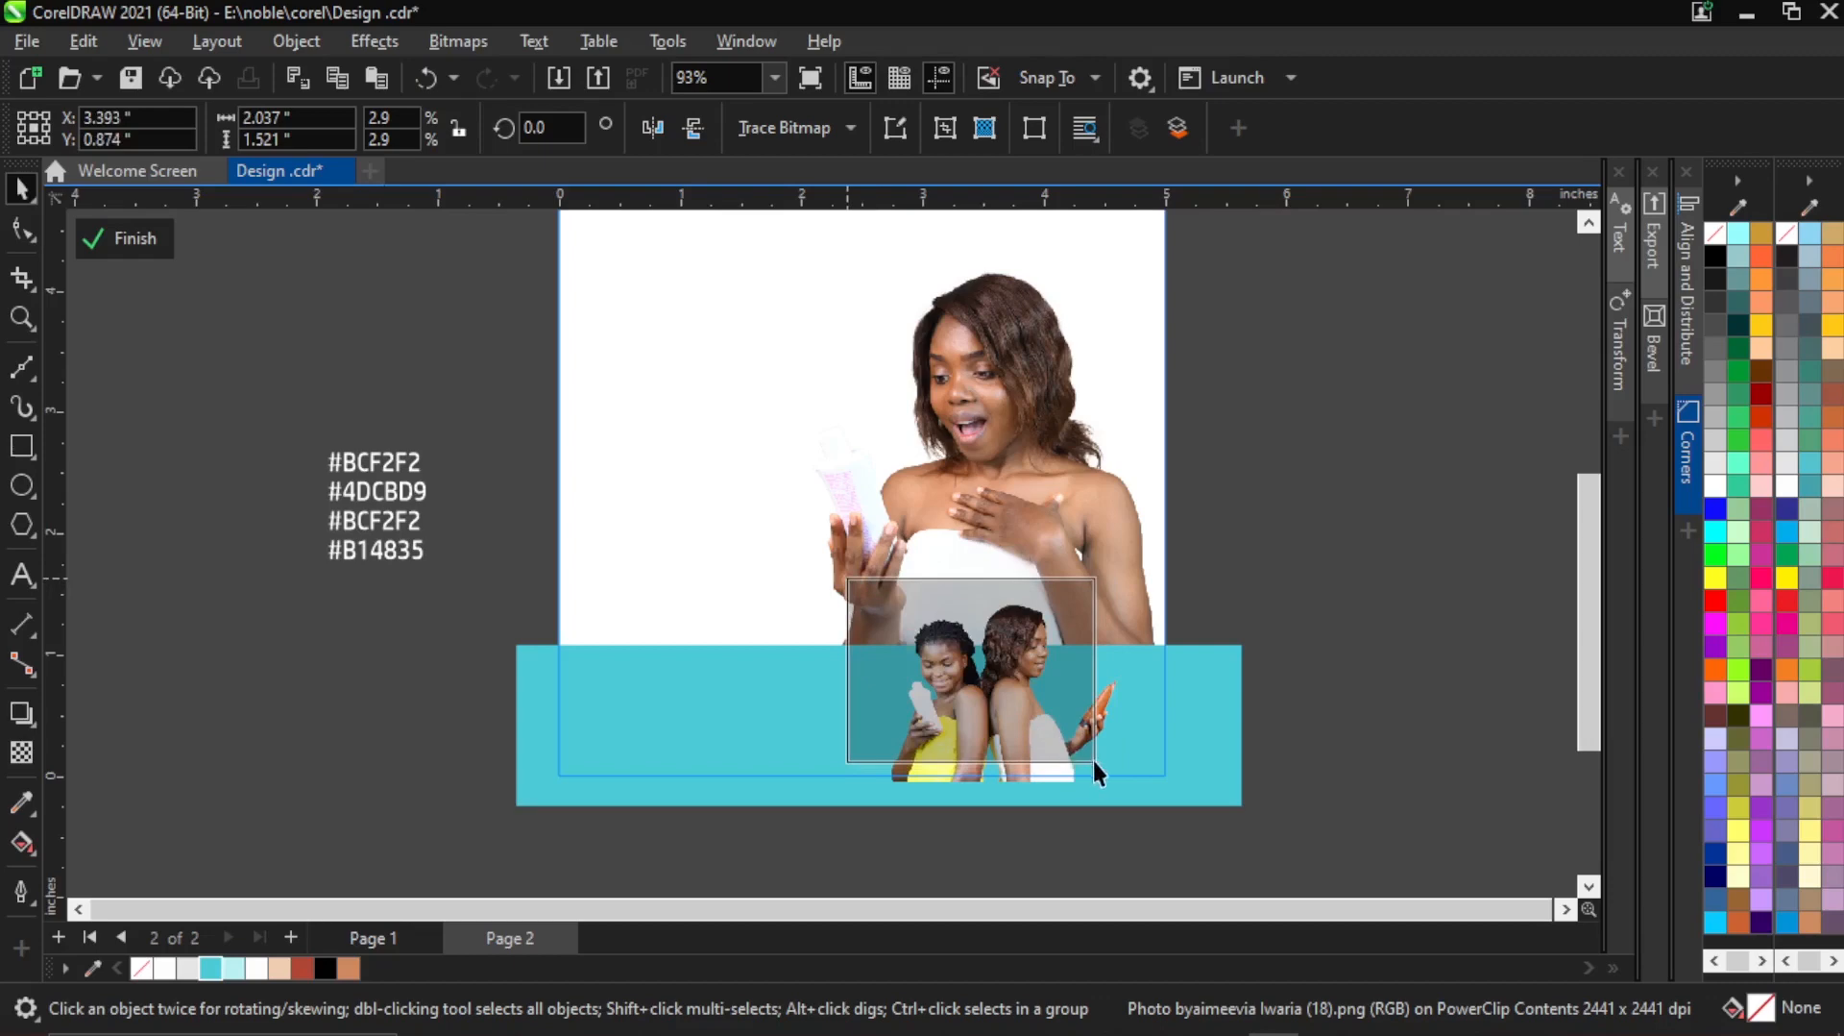
drag(1097, 764, 1136, 781)
drag(1018, 726, 1029, 730)
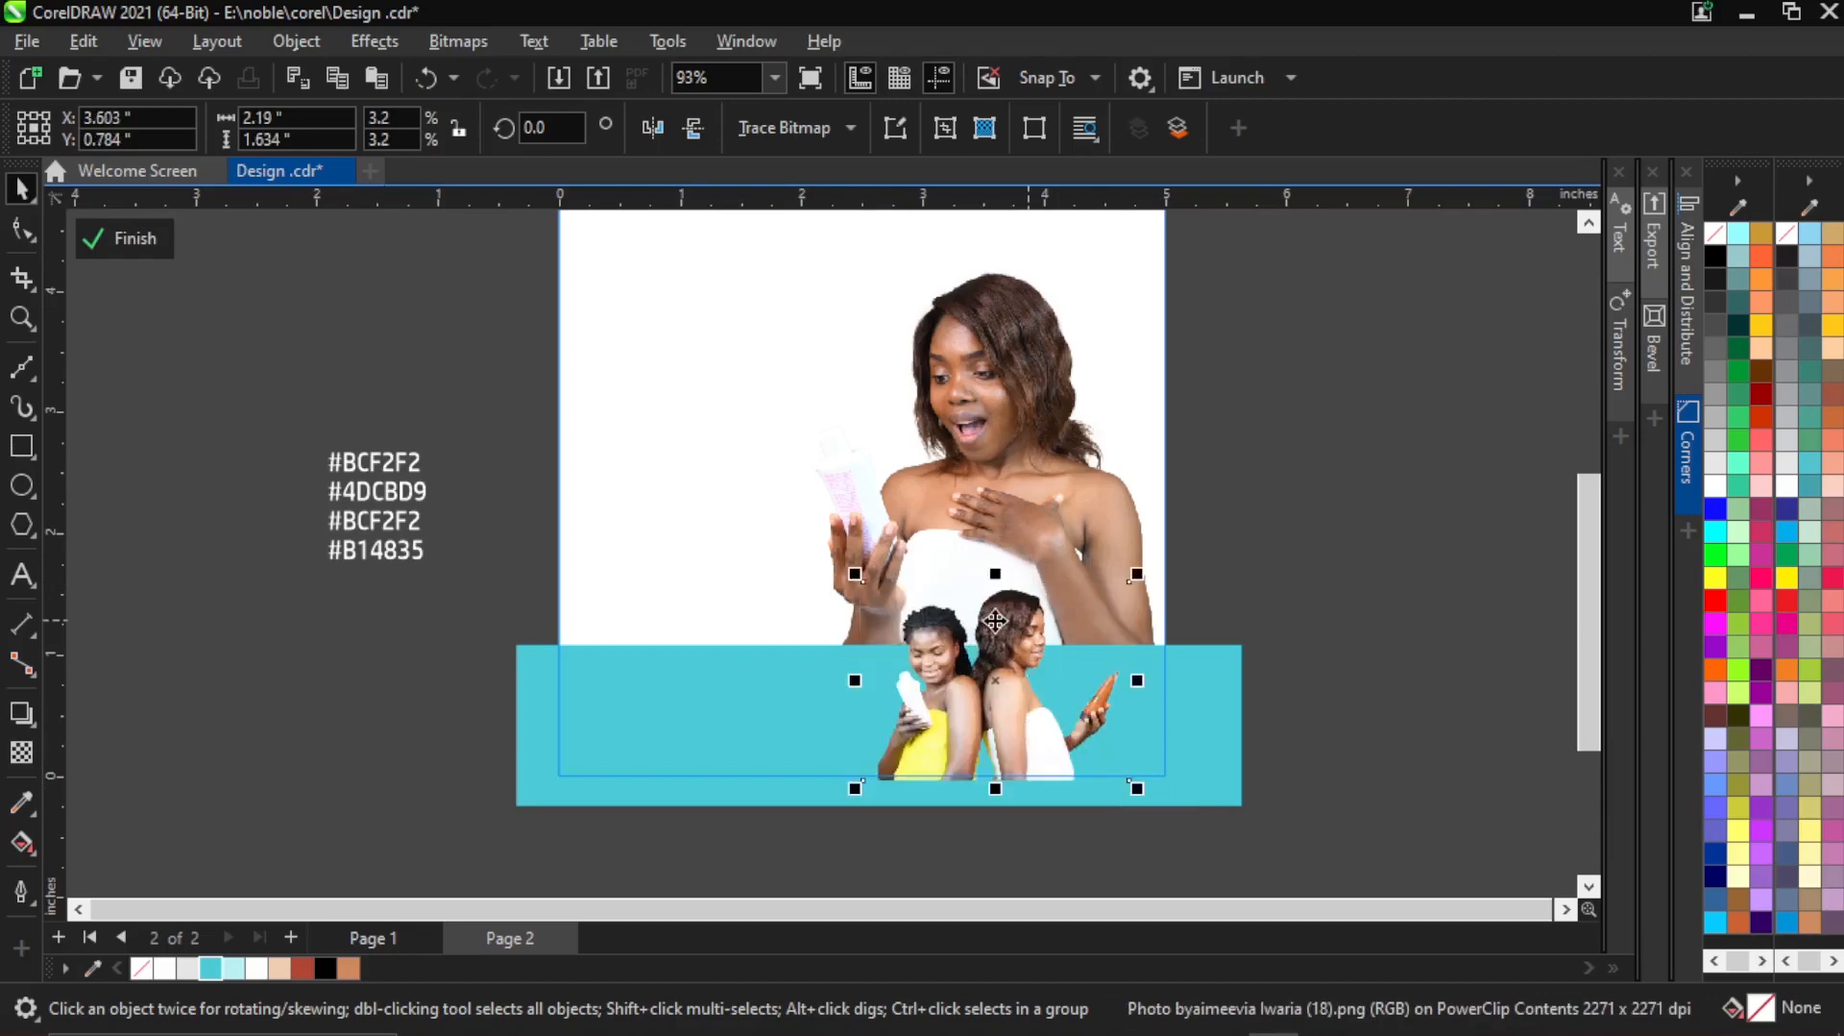
Move the turquoise band down about 0.09 inch, to a vertical centre of about 0.33 inch.
scroll(1029, 730, up, 2)
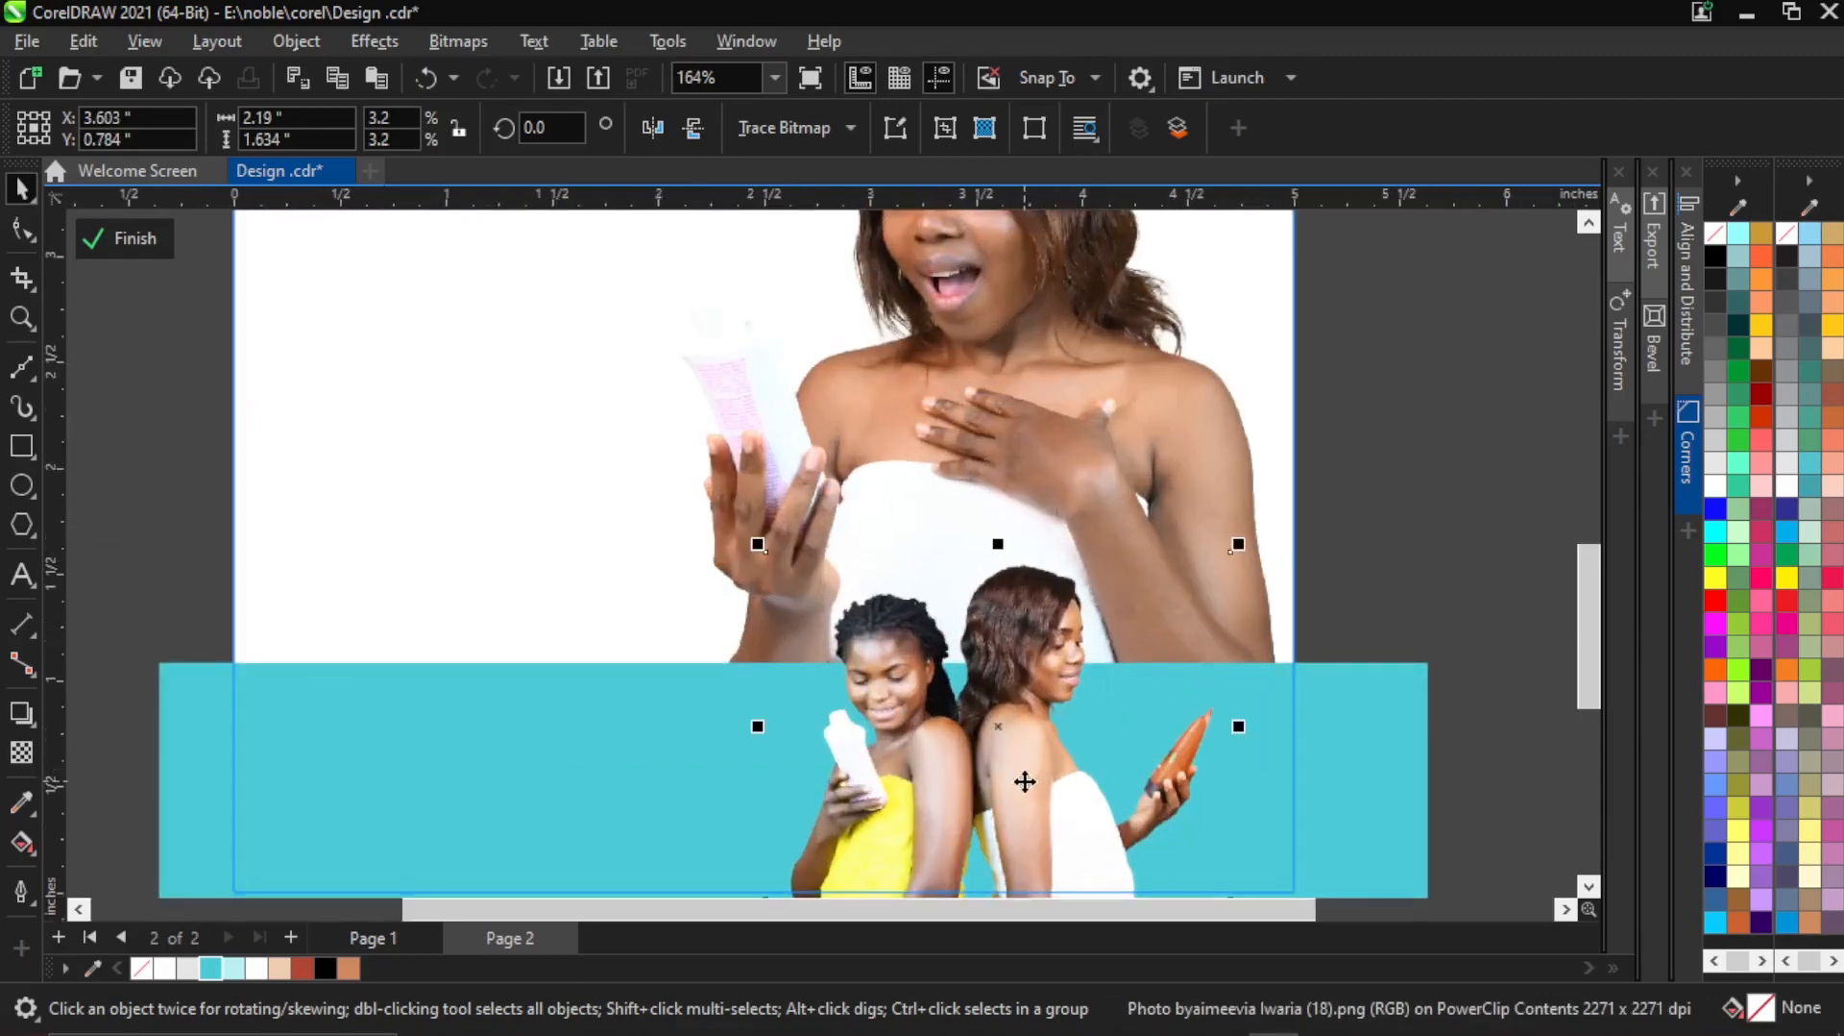
click(705, 753)
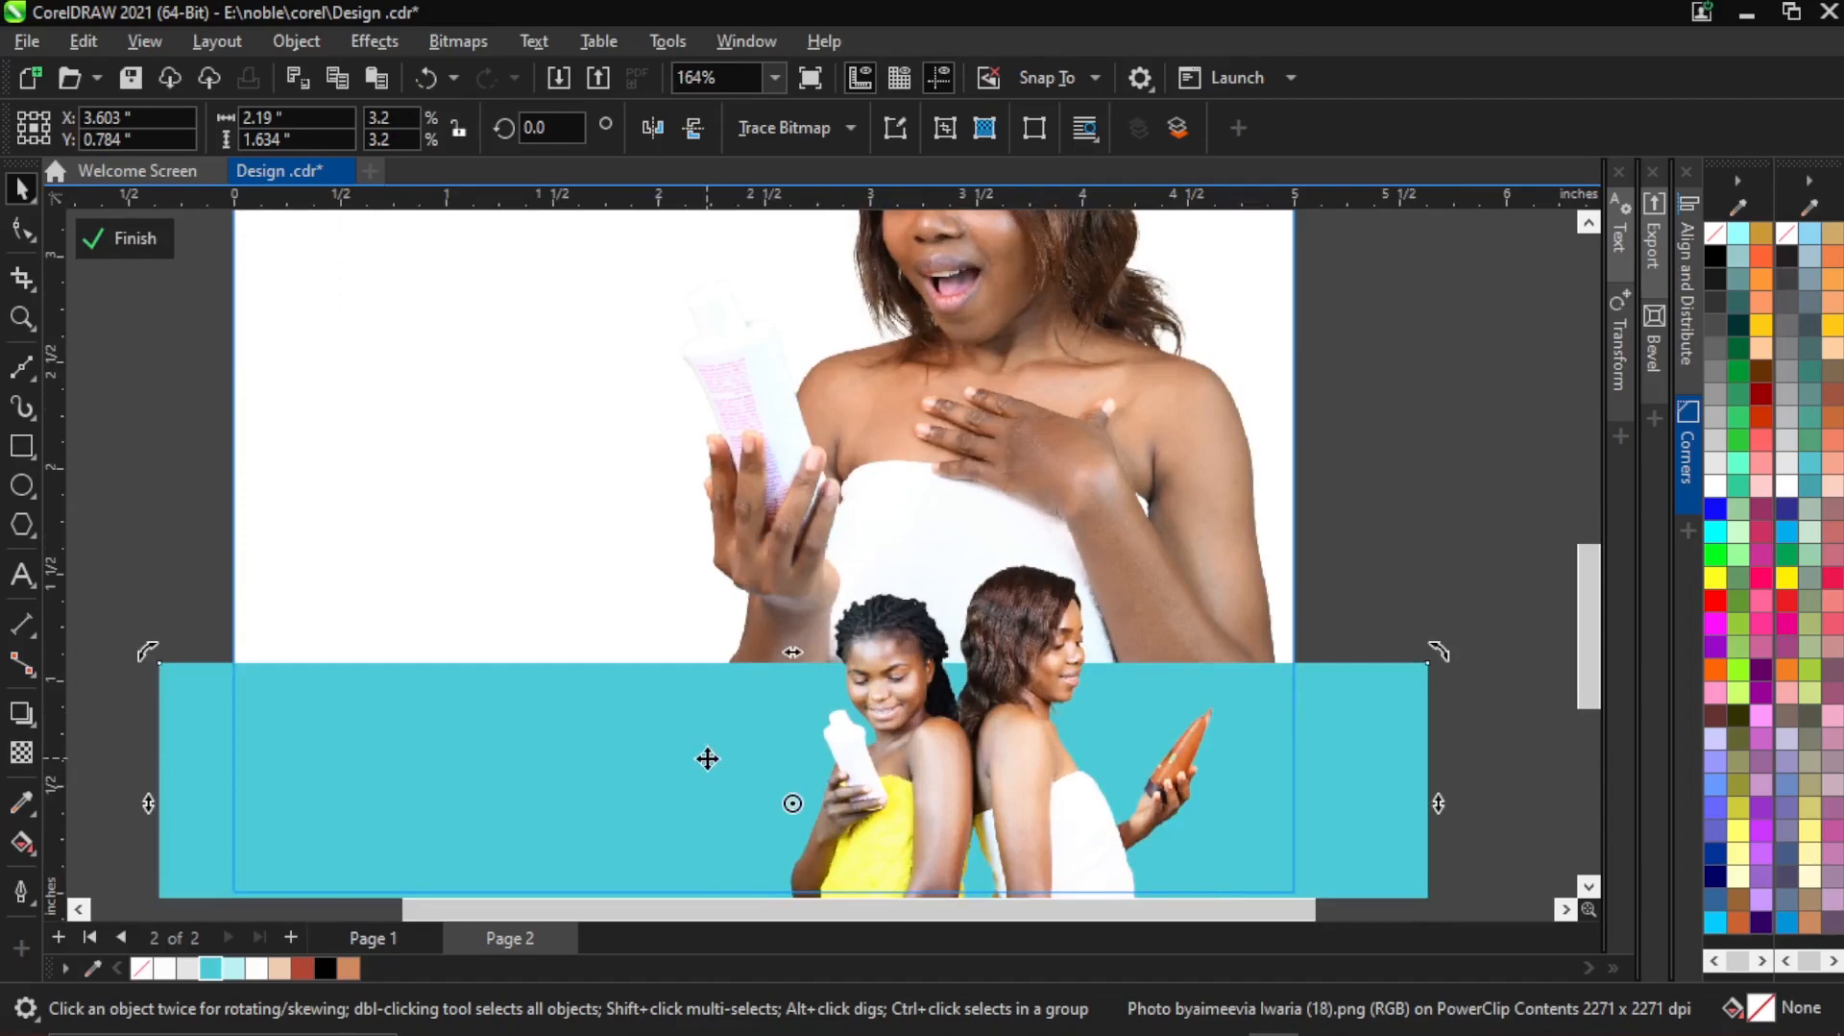
click(698, 752)
click(693, 747)
drag(694, 747, 693, 770)
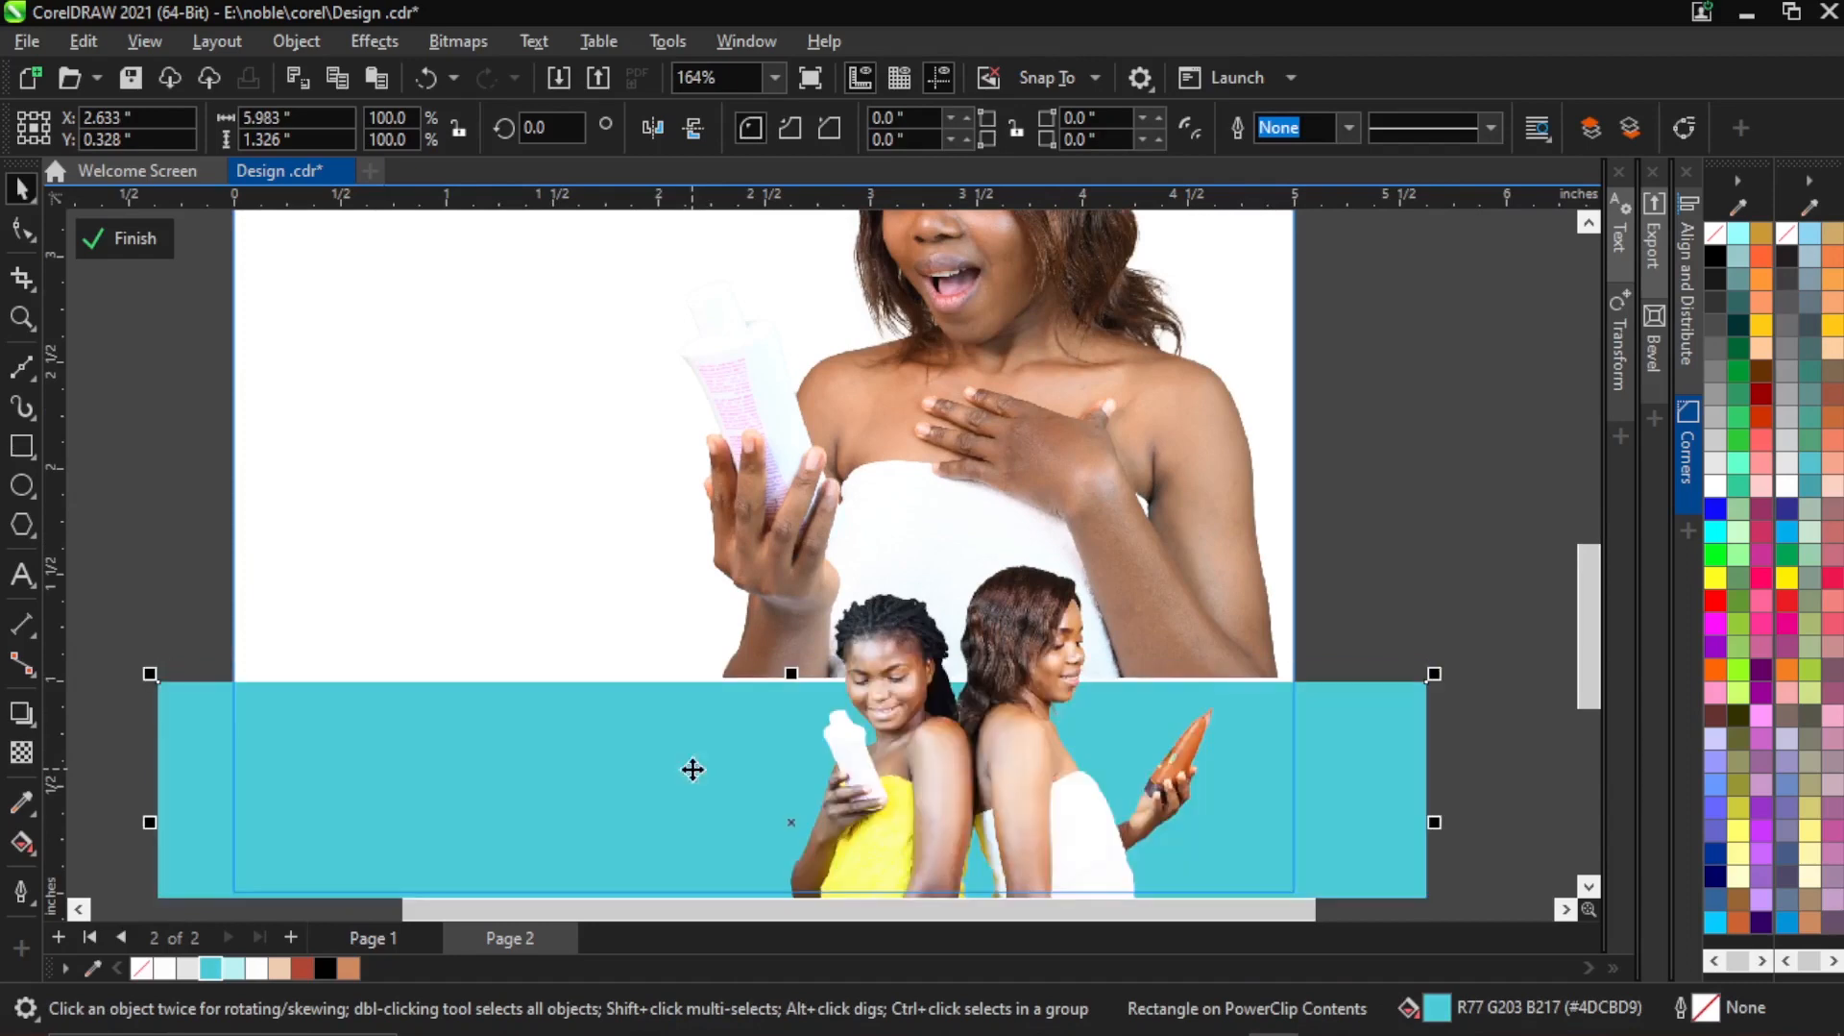
Move the large single-model photo down about 0.05 inch so its lower edge meets the turquoise band.
click(1018, 419)
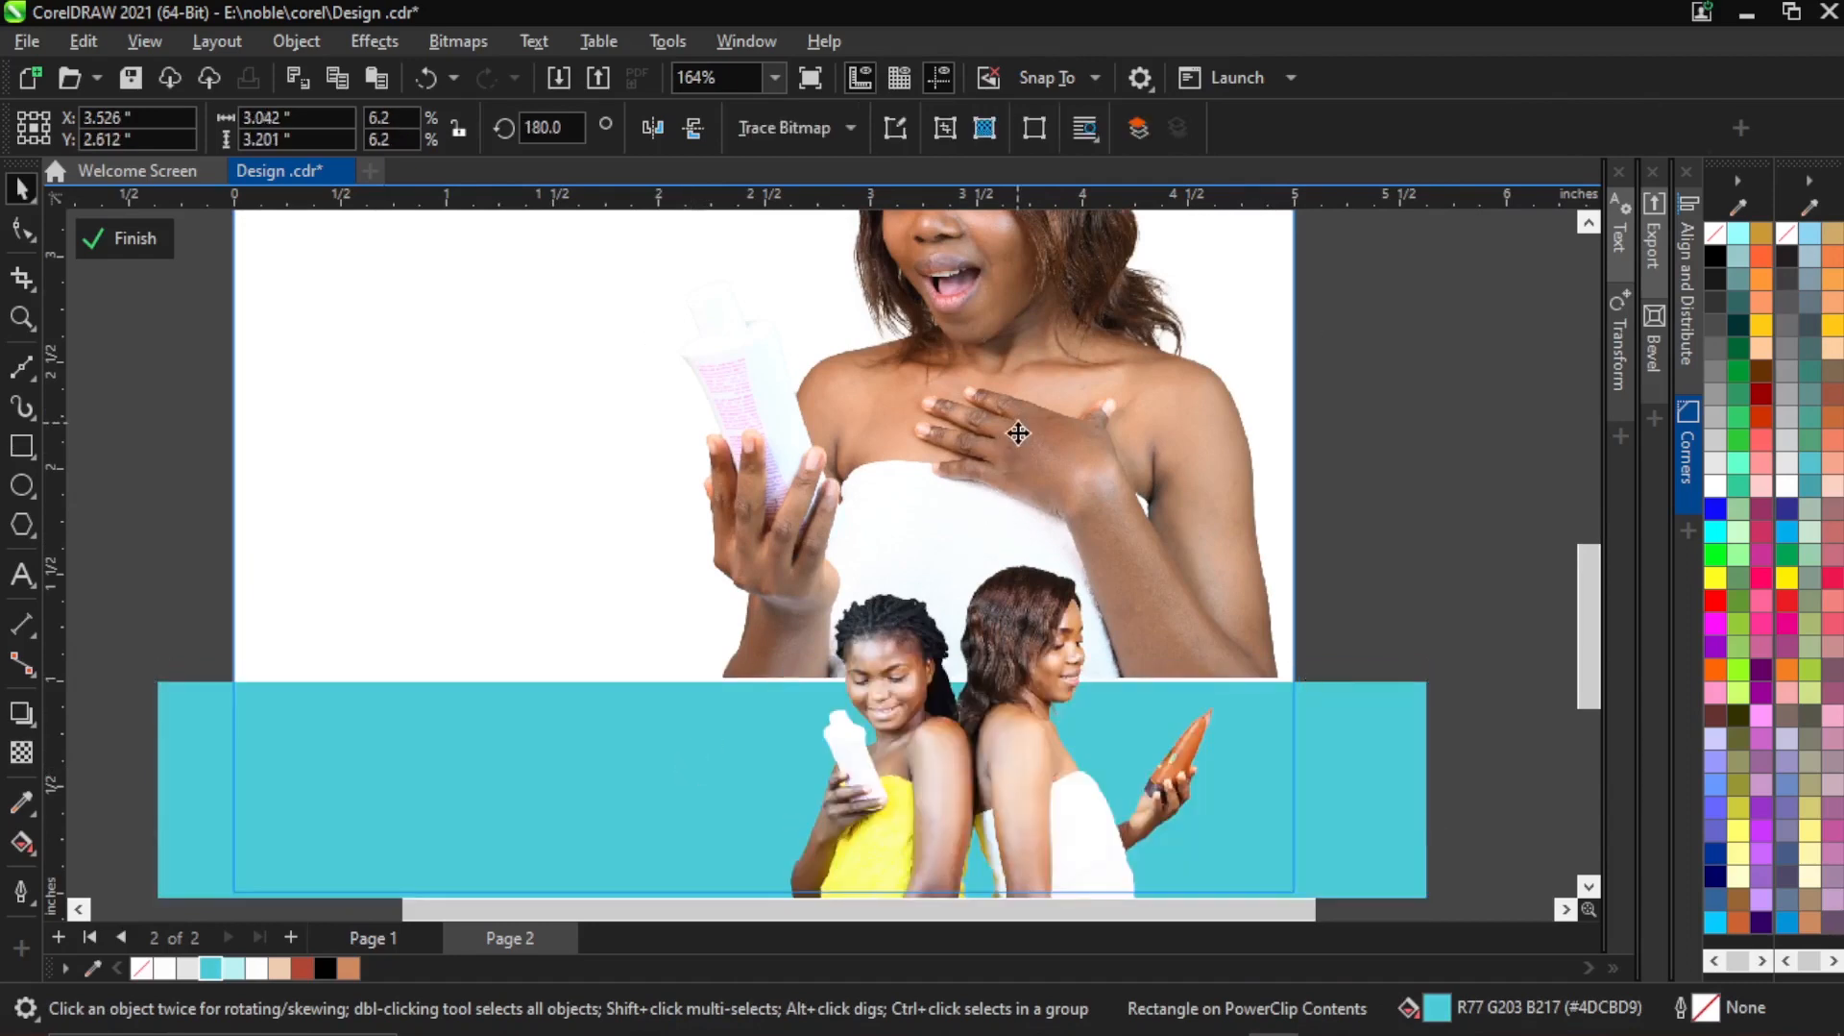
drag(1017, 432, 1016, 434)
click(1017, 435)
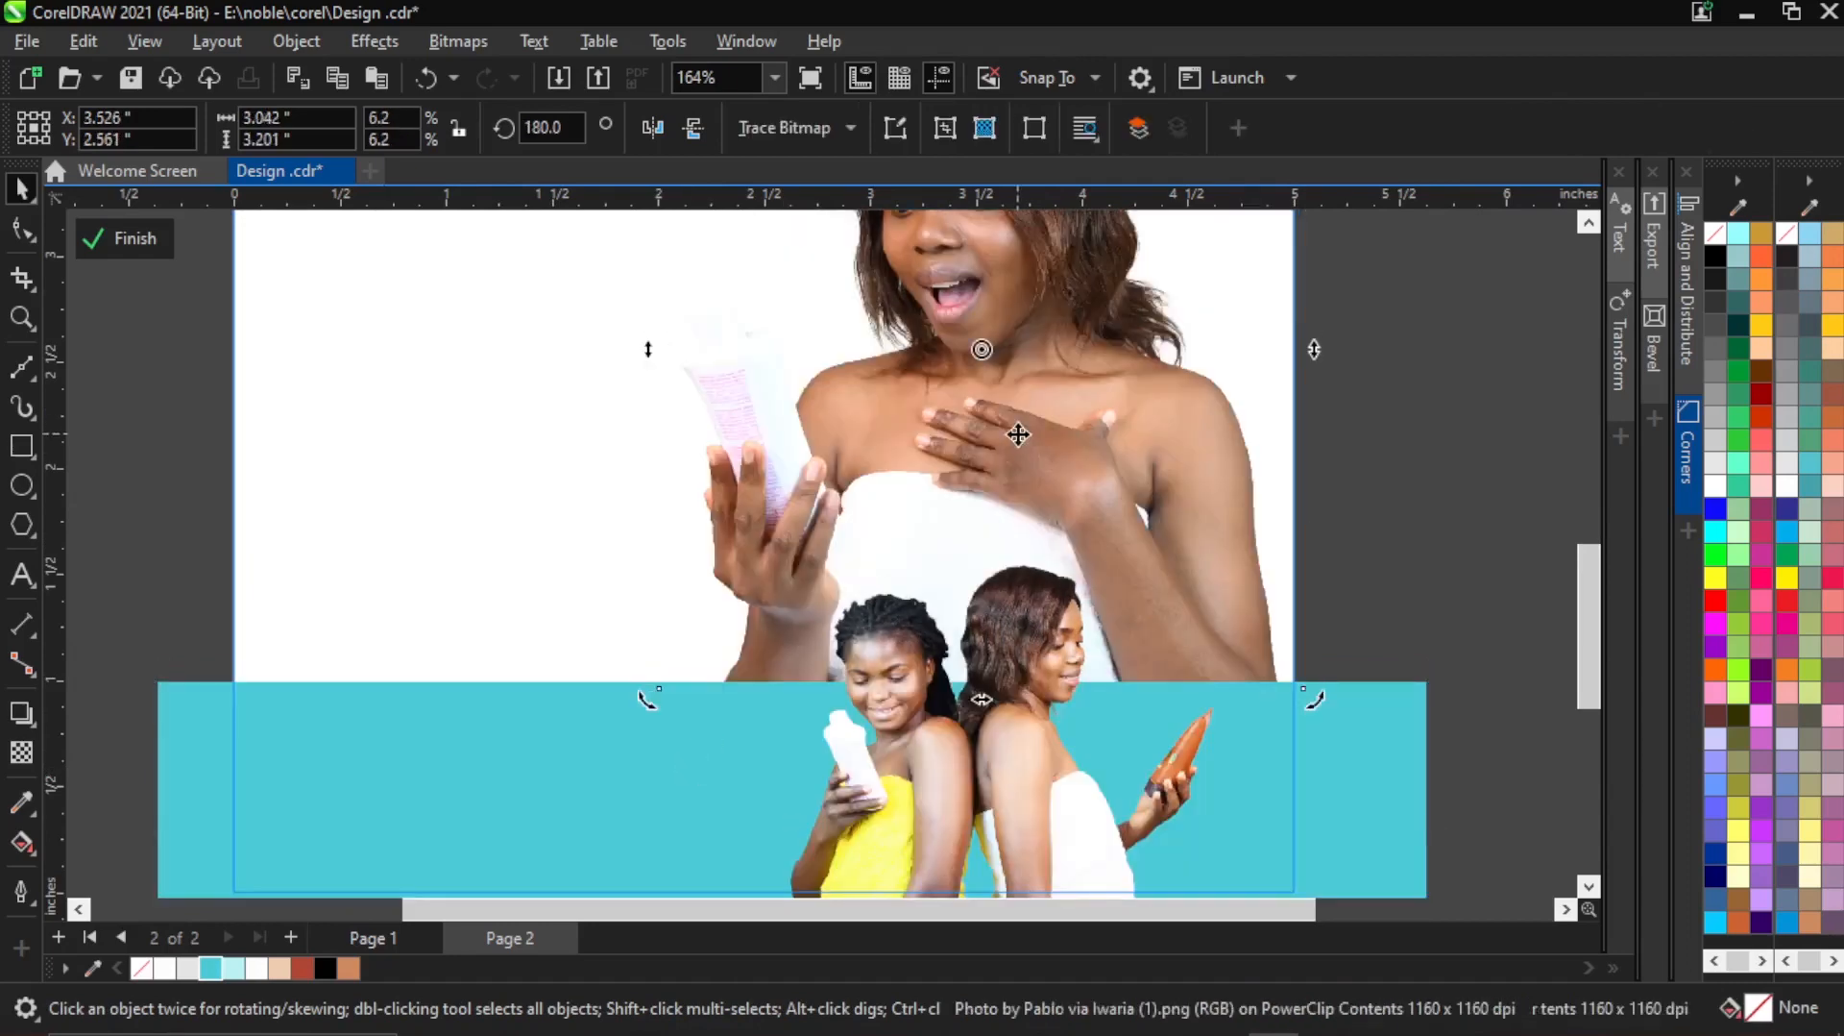
scroll(994, 463, down, 1)
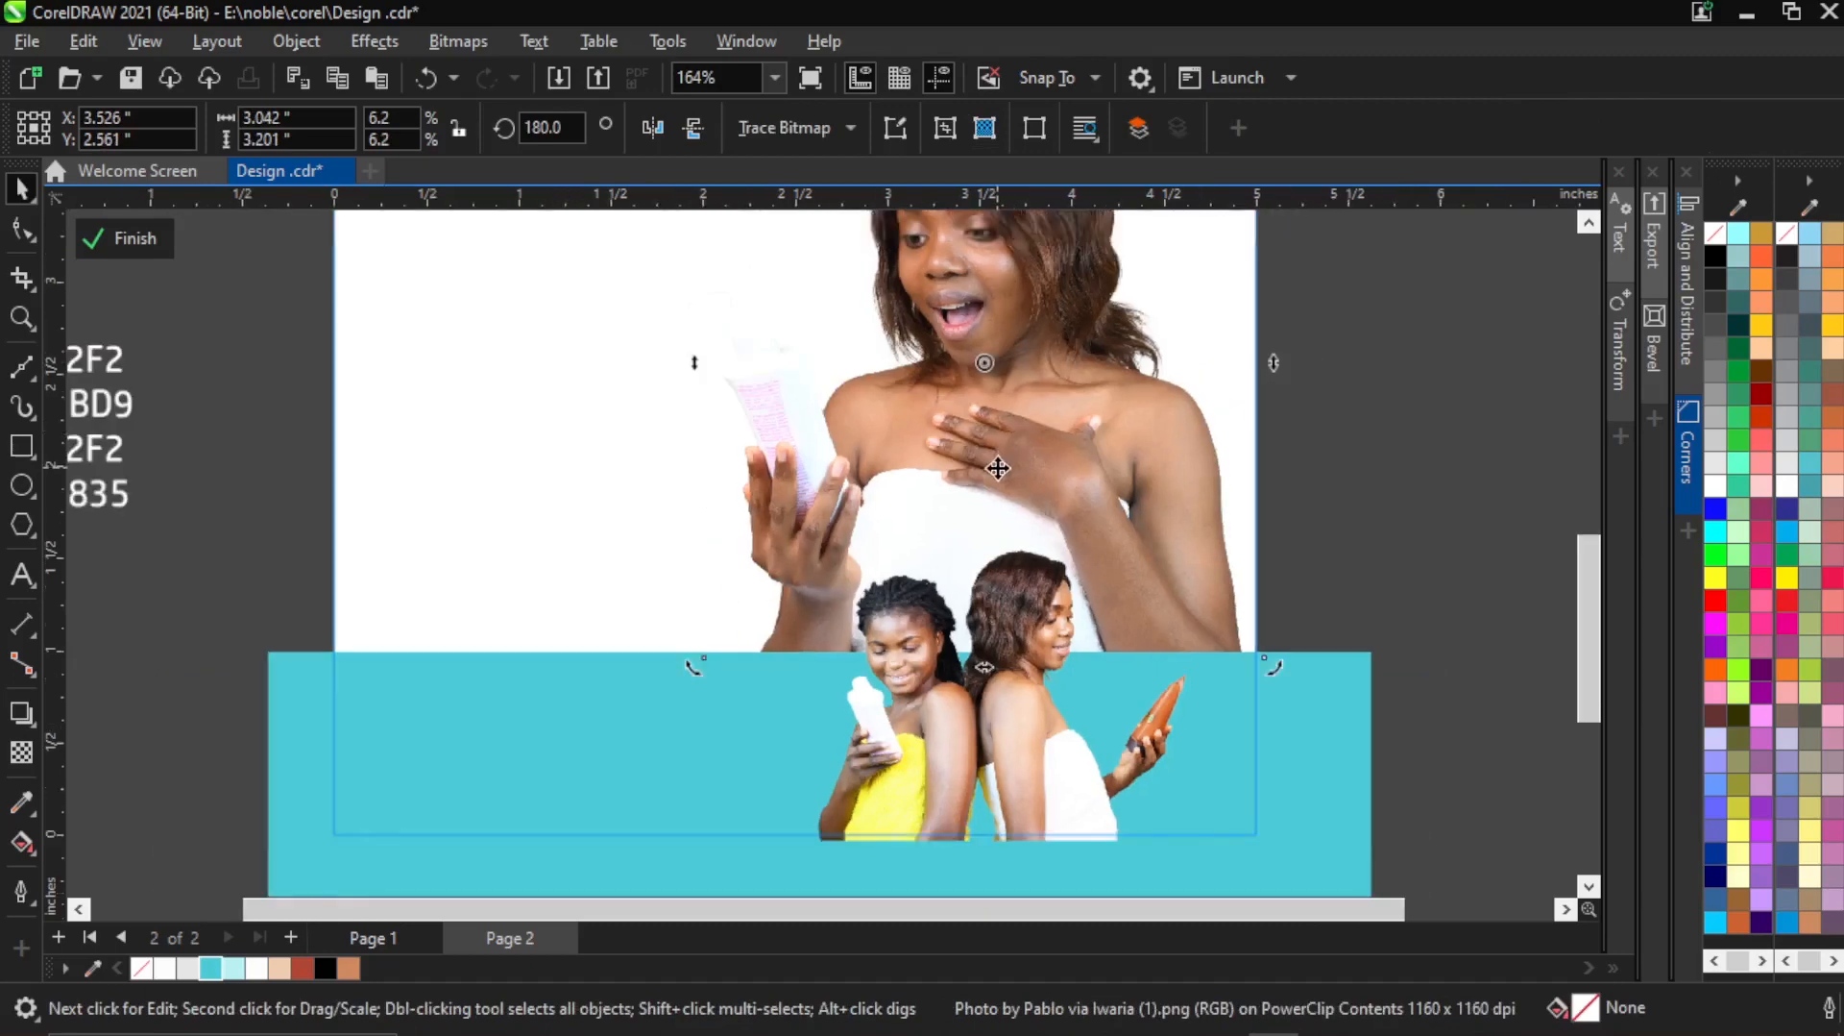
scroll(998, 468, down, 1)
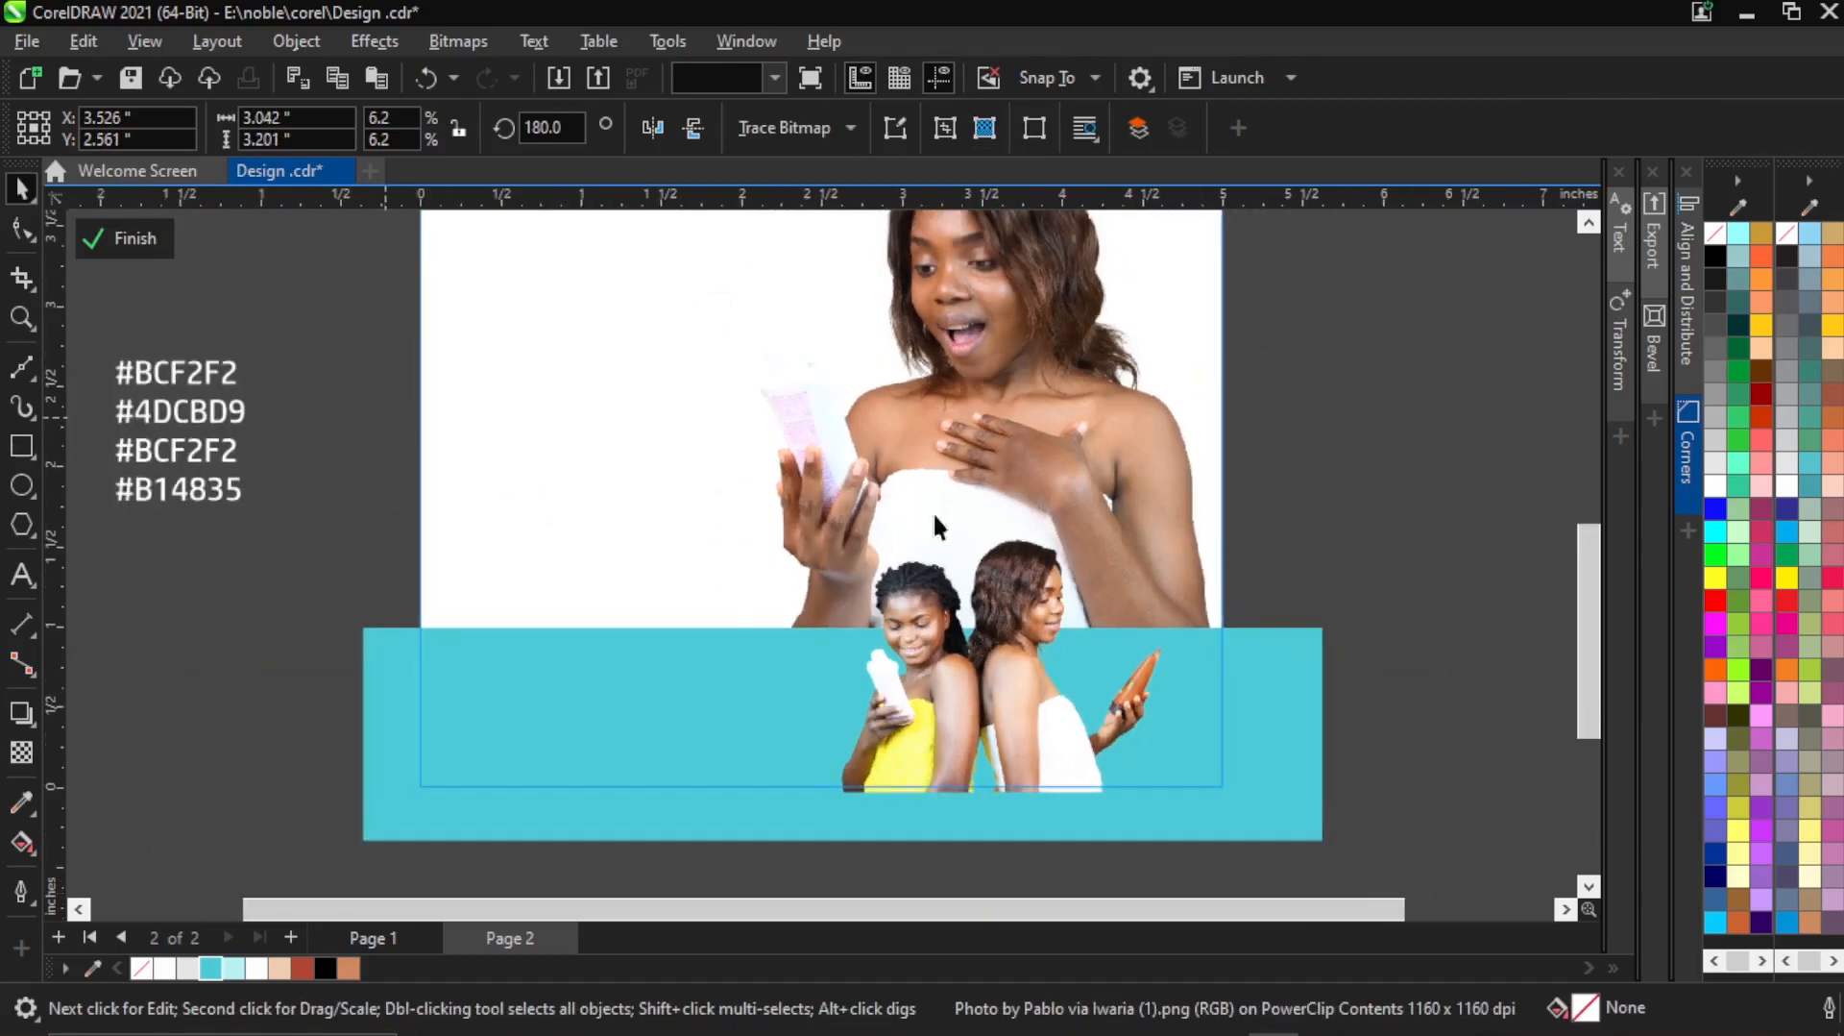
Colour-correct the large model photo in the Image Adjustment Lab with temperature 4586, tint 5, saturation 13, contrast 11 and highlights 19.
click(1024, 415)
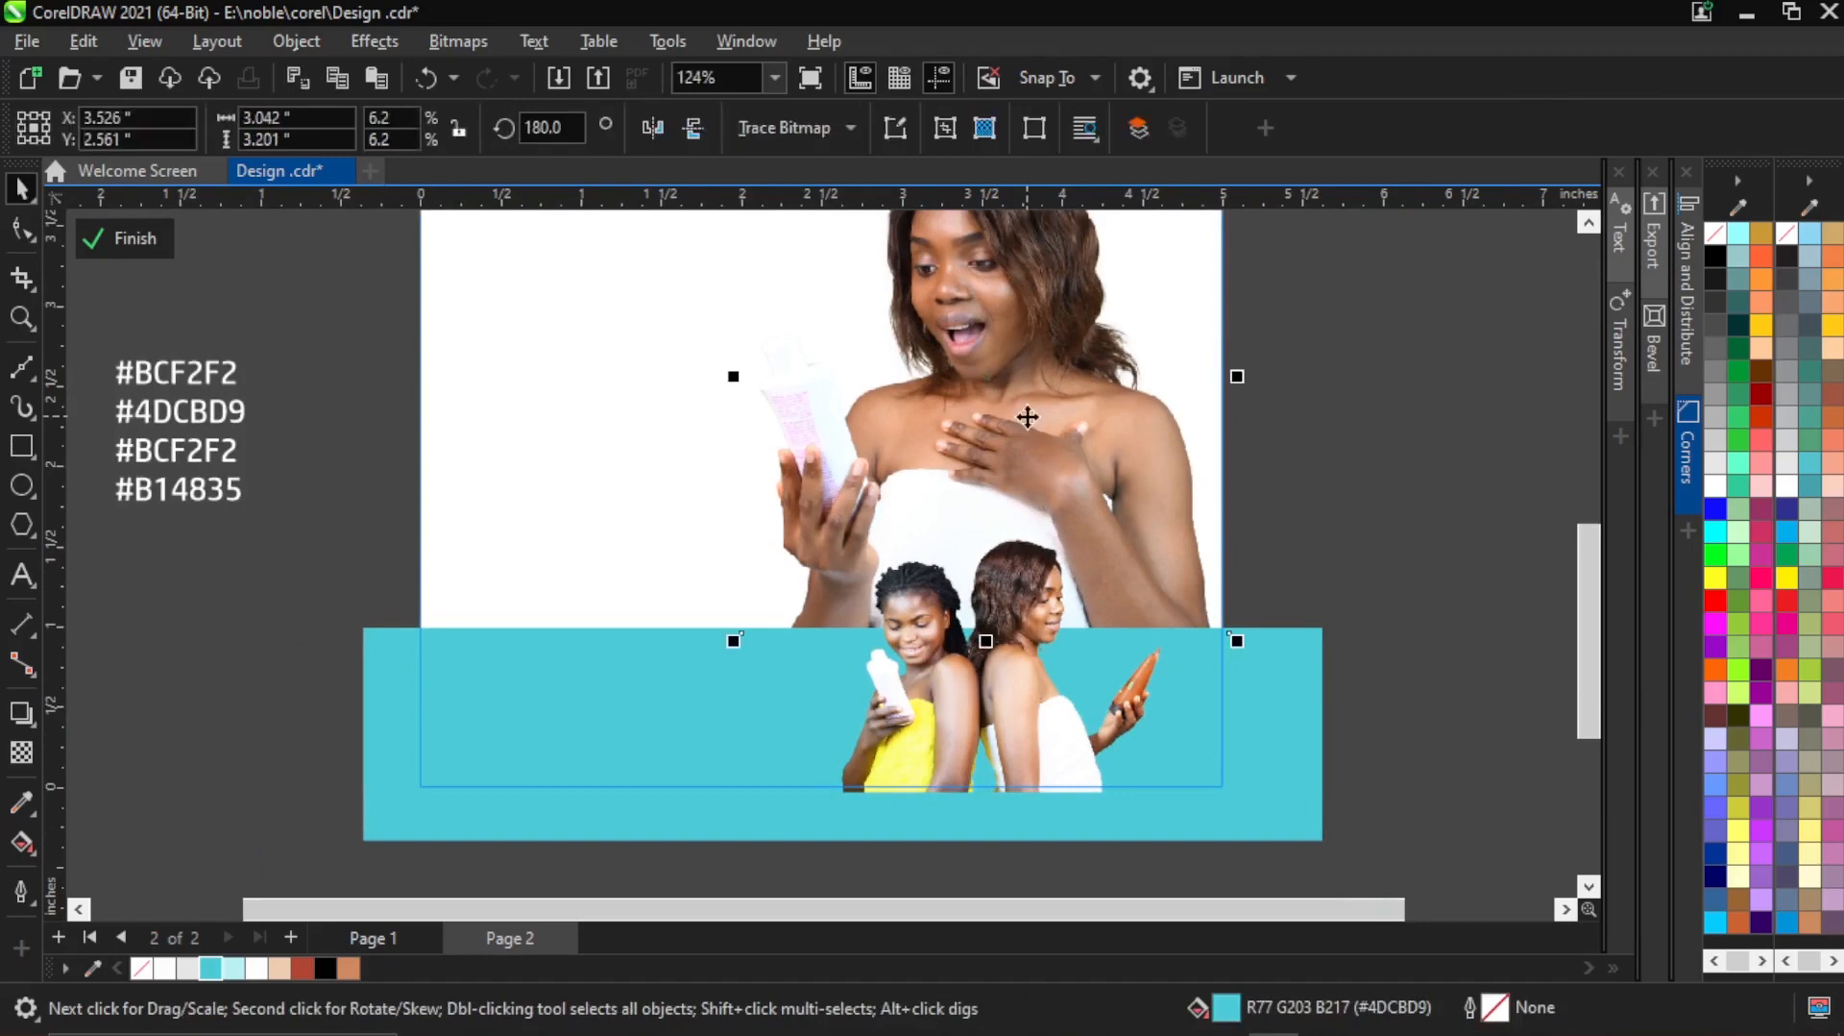
click(371, 50)
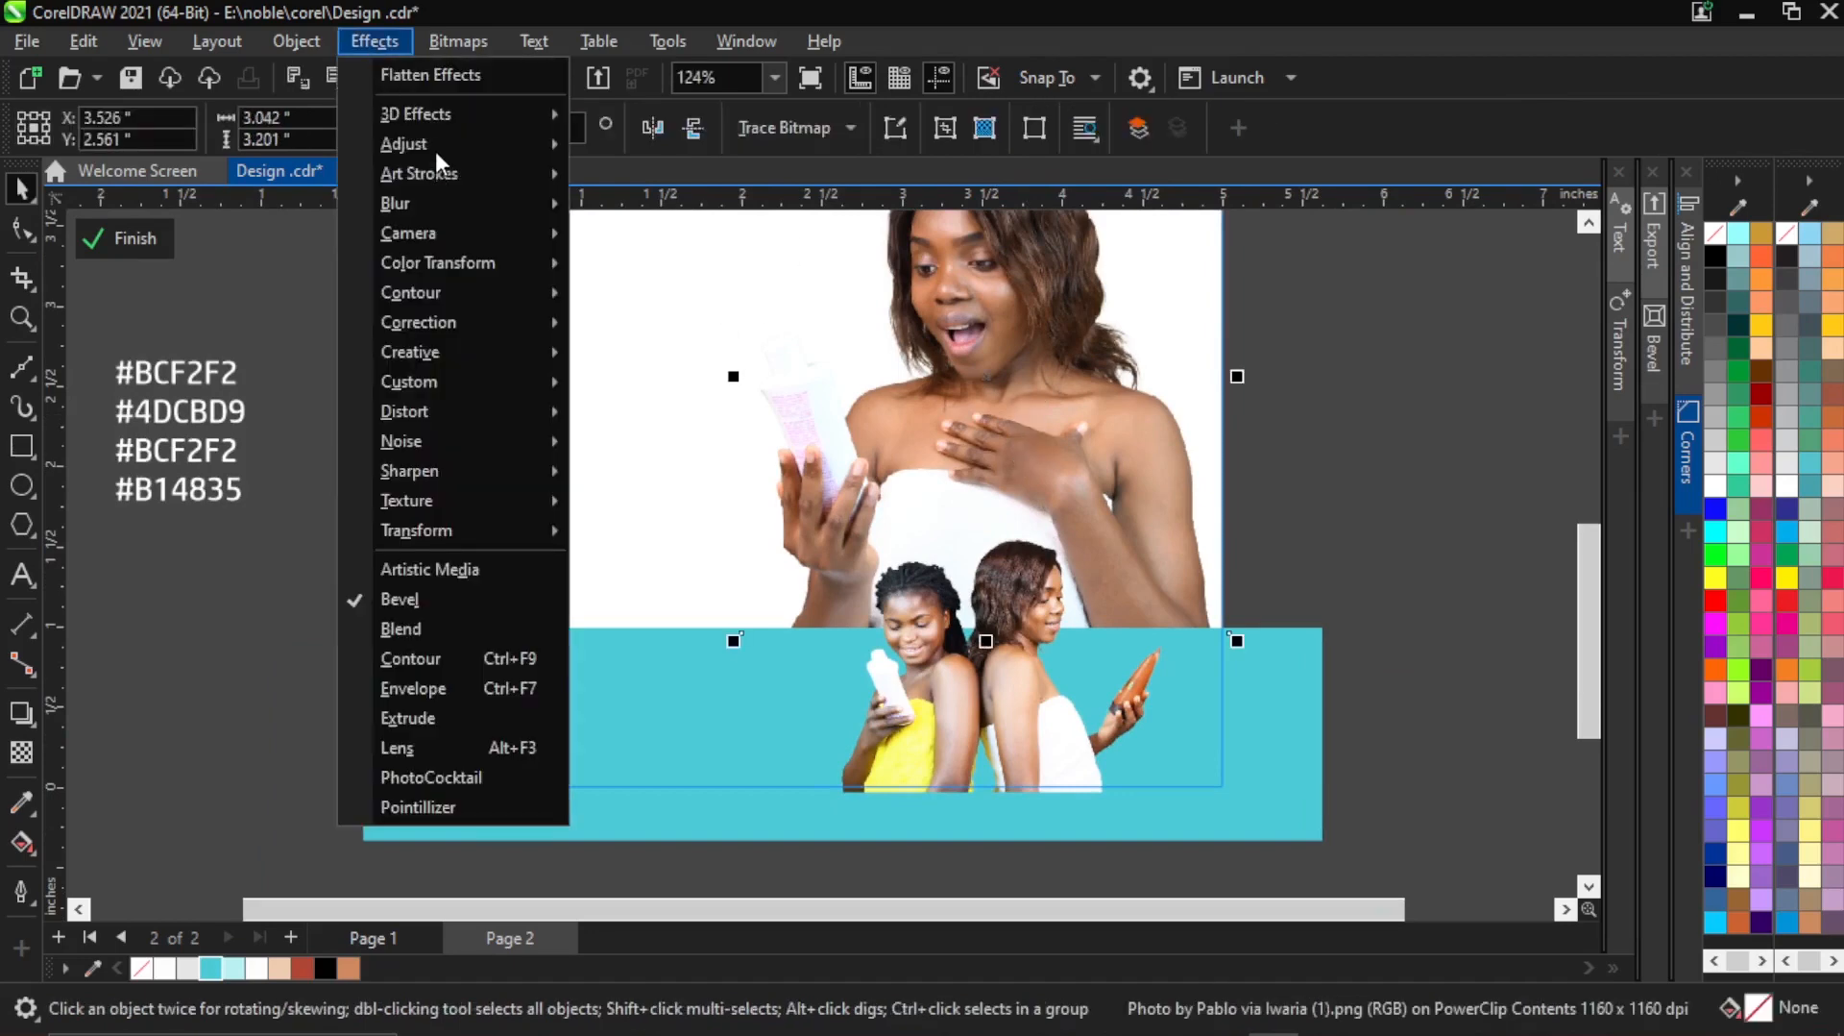
mouse_move(435, 150)
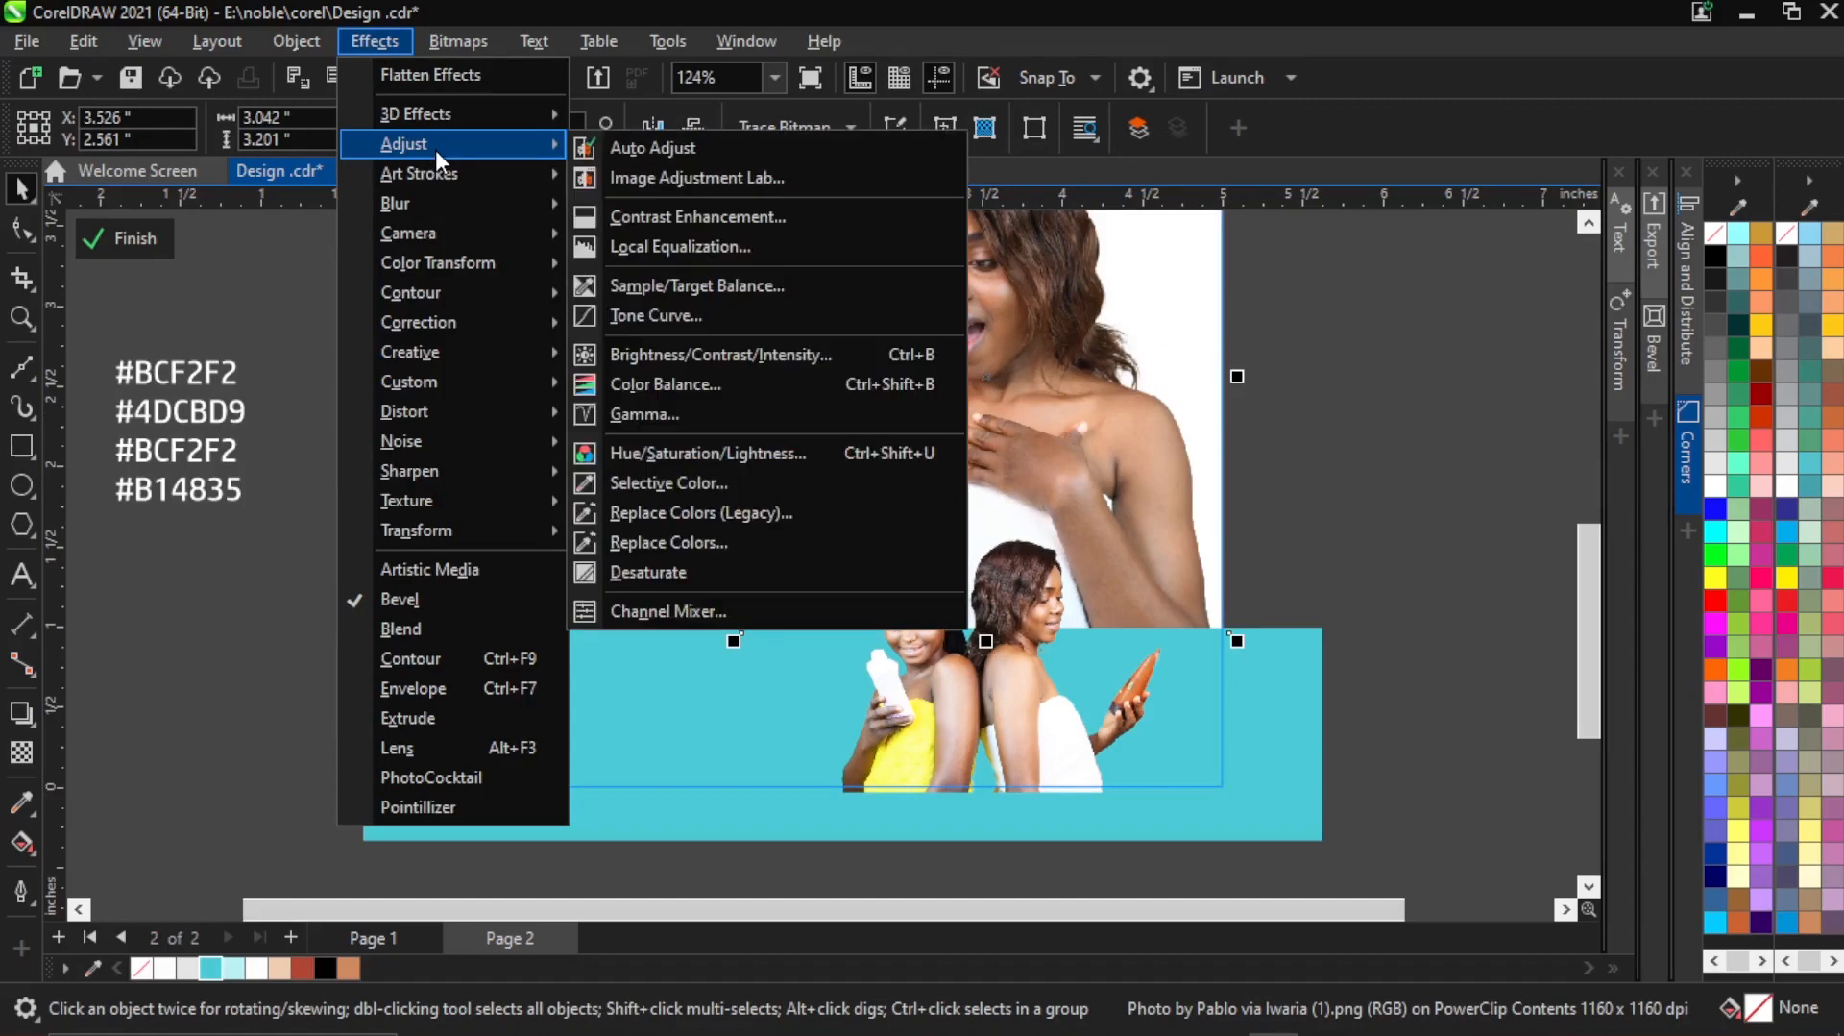
click(698, 177)
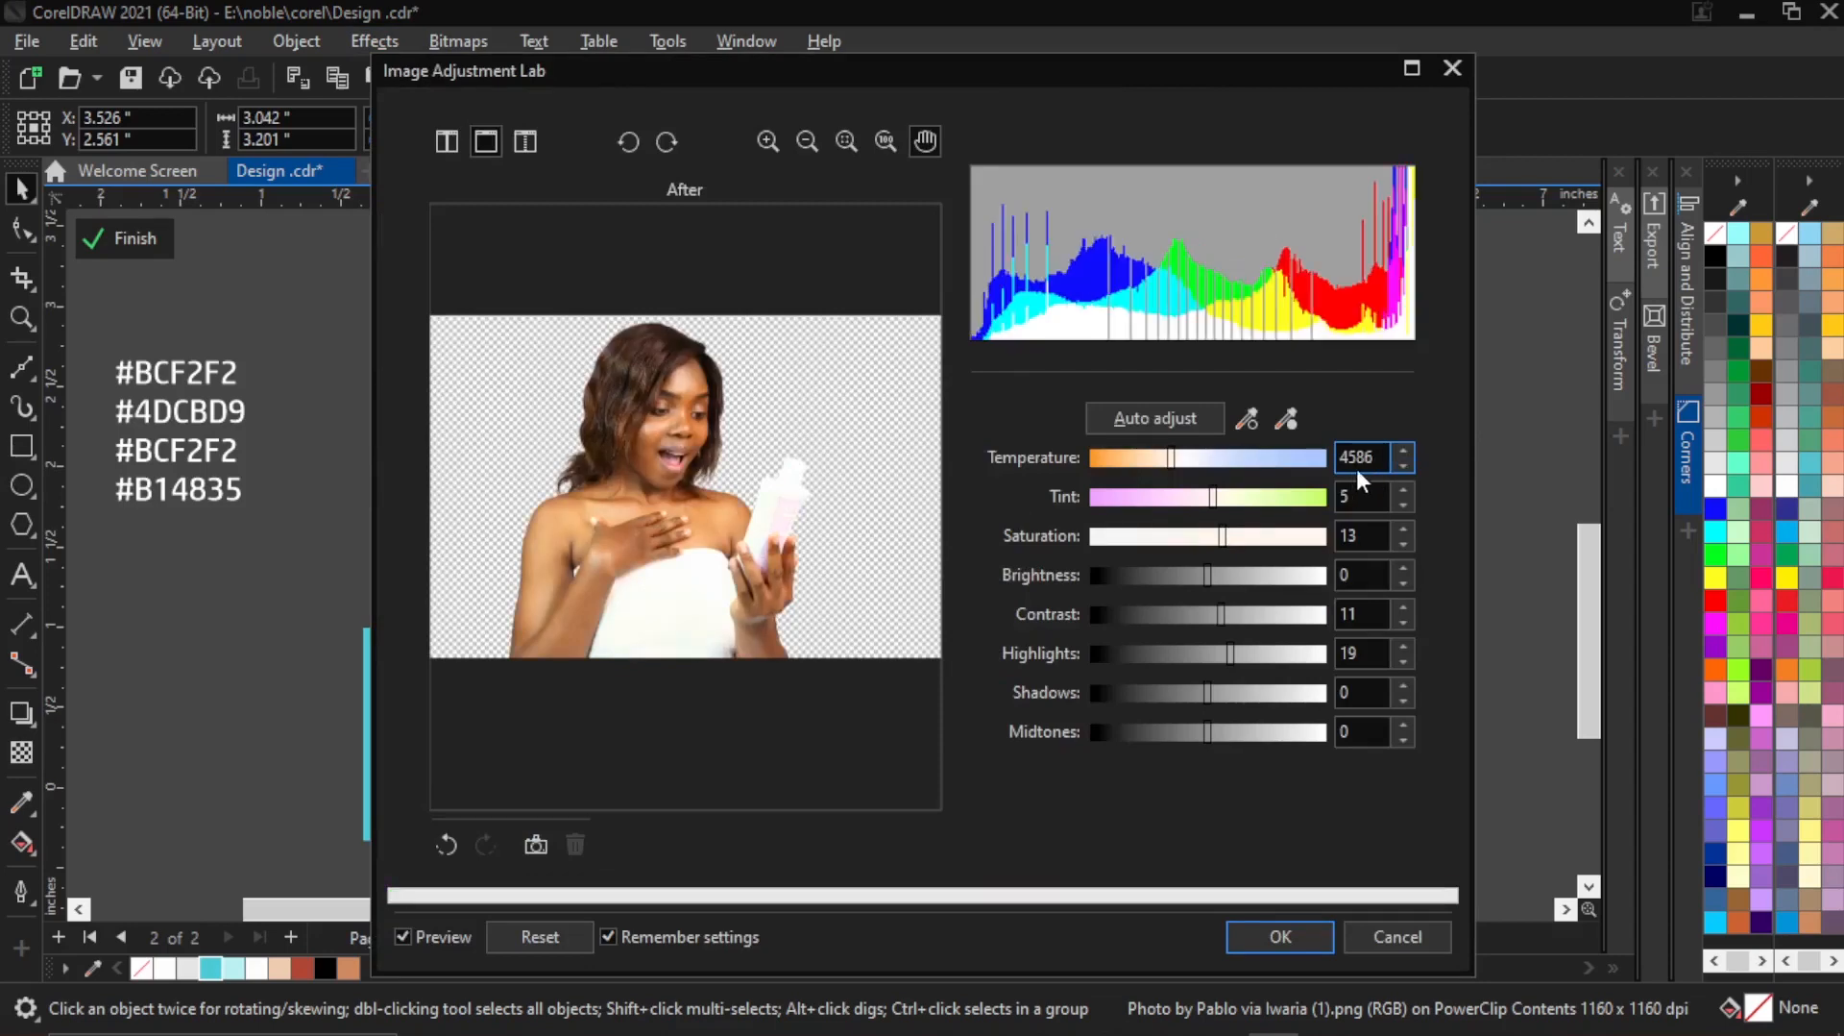
click(1369, 495)
key(Tab)
click(1282, 938)
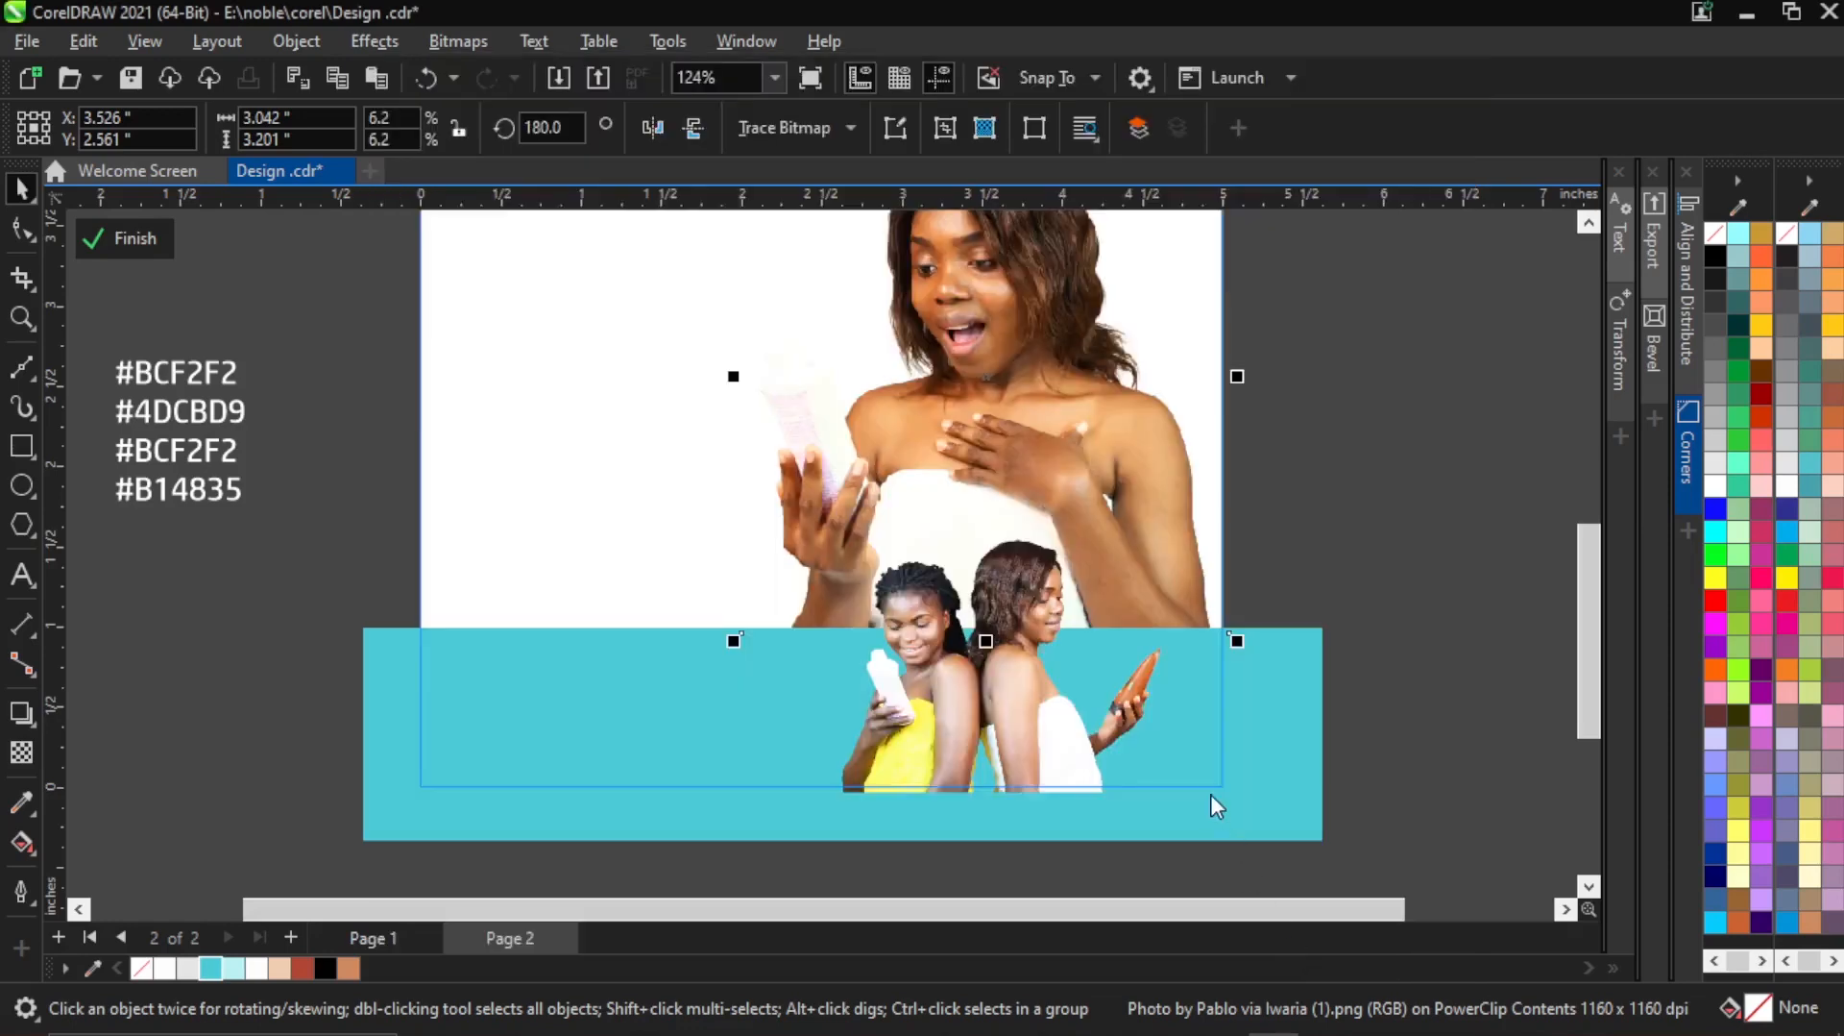
click(1355, 508)
Apply the same Image Adjustment Lab settings to the two-women photo: temperature 4586, tint 5, saturation 13, contrast 11, highlights 19.
click(1056, 701)
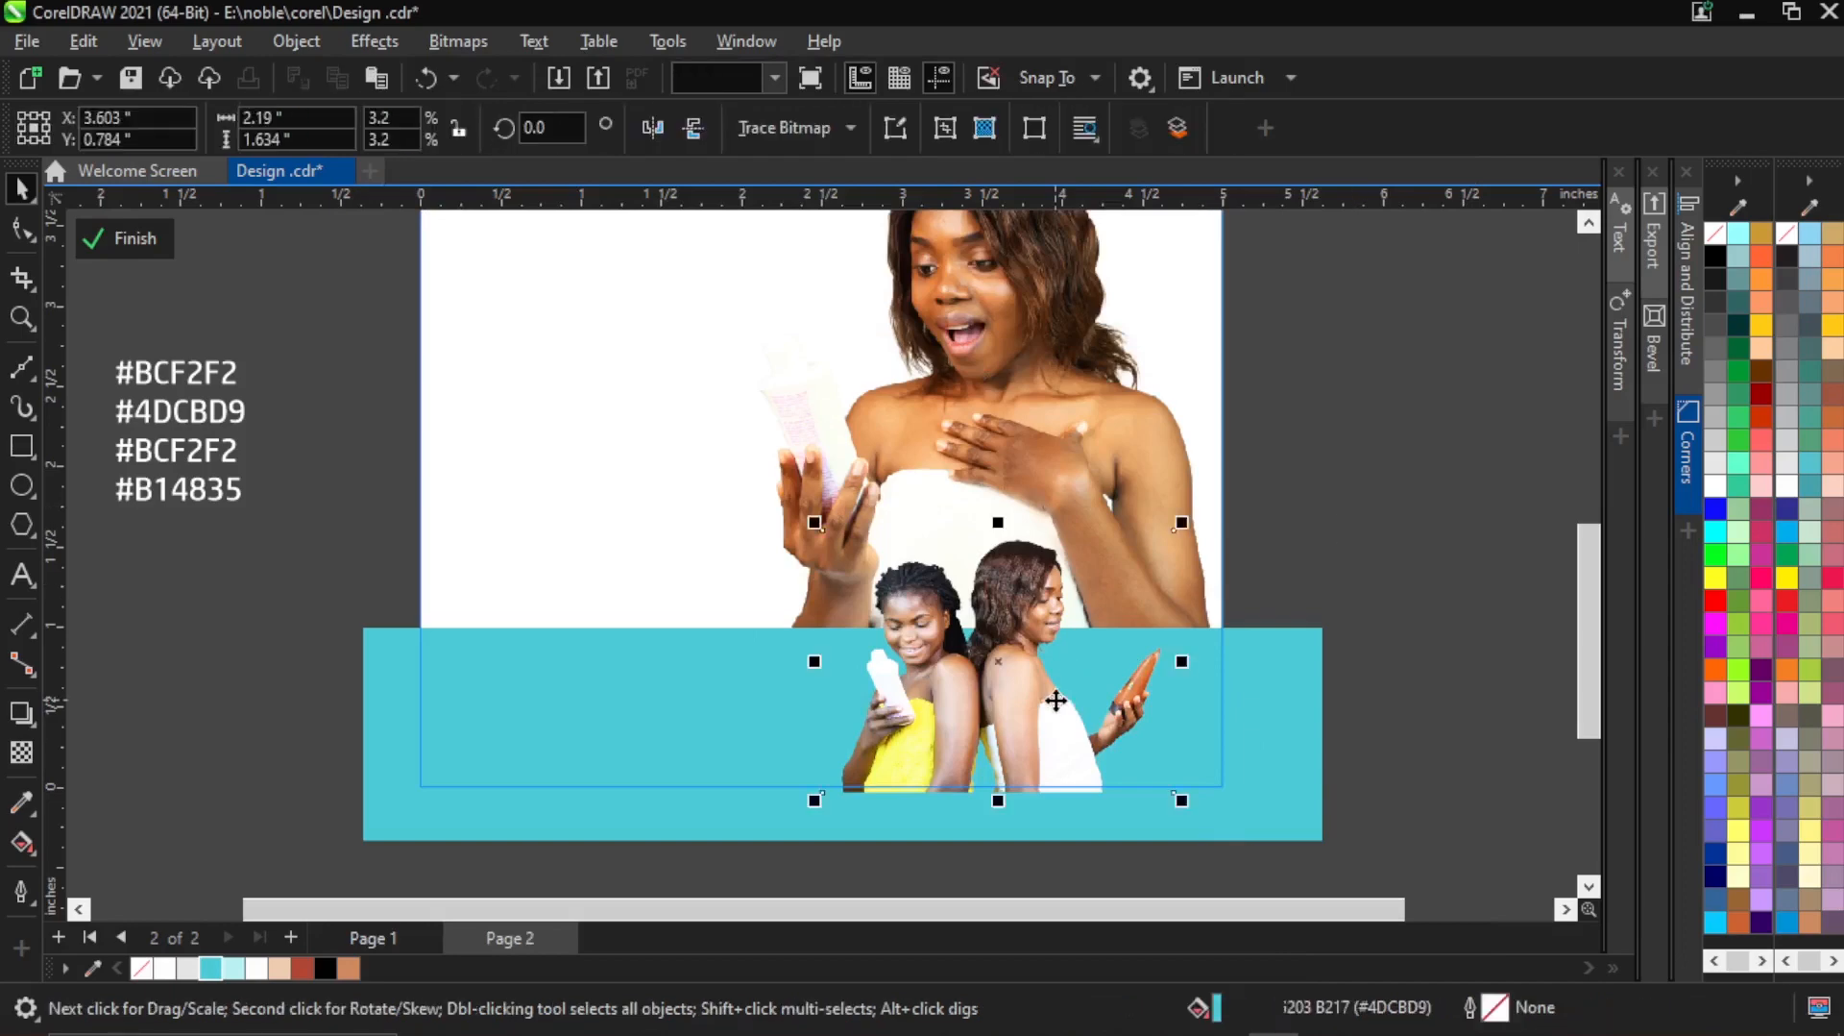
click(396, 46)
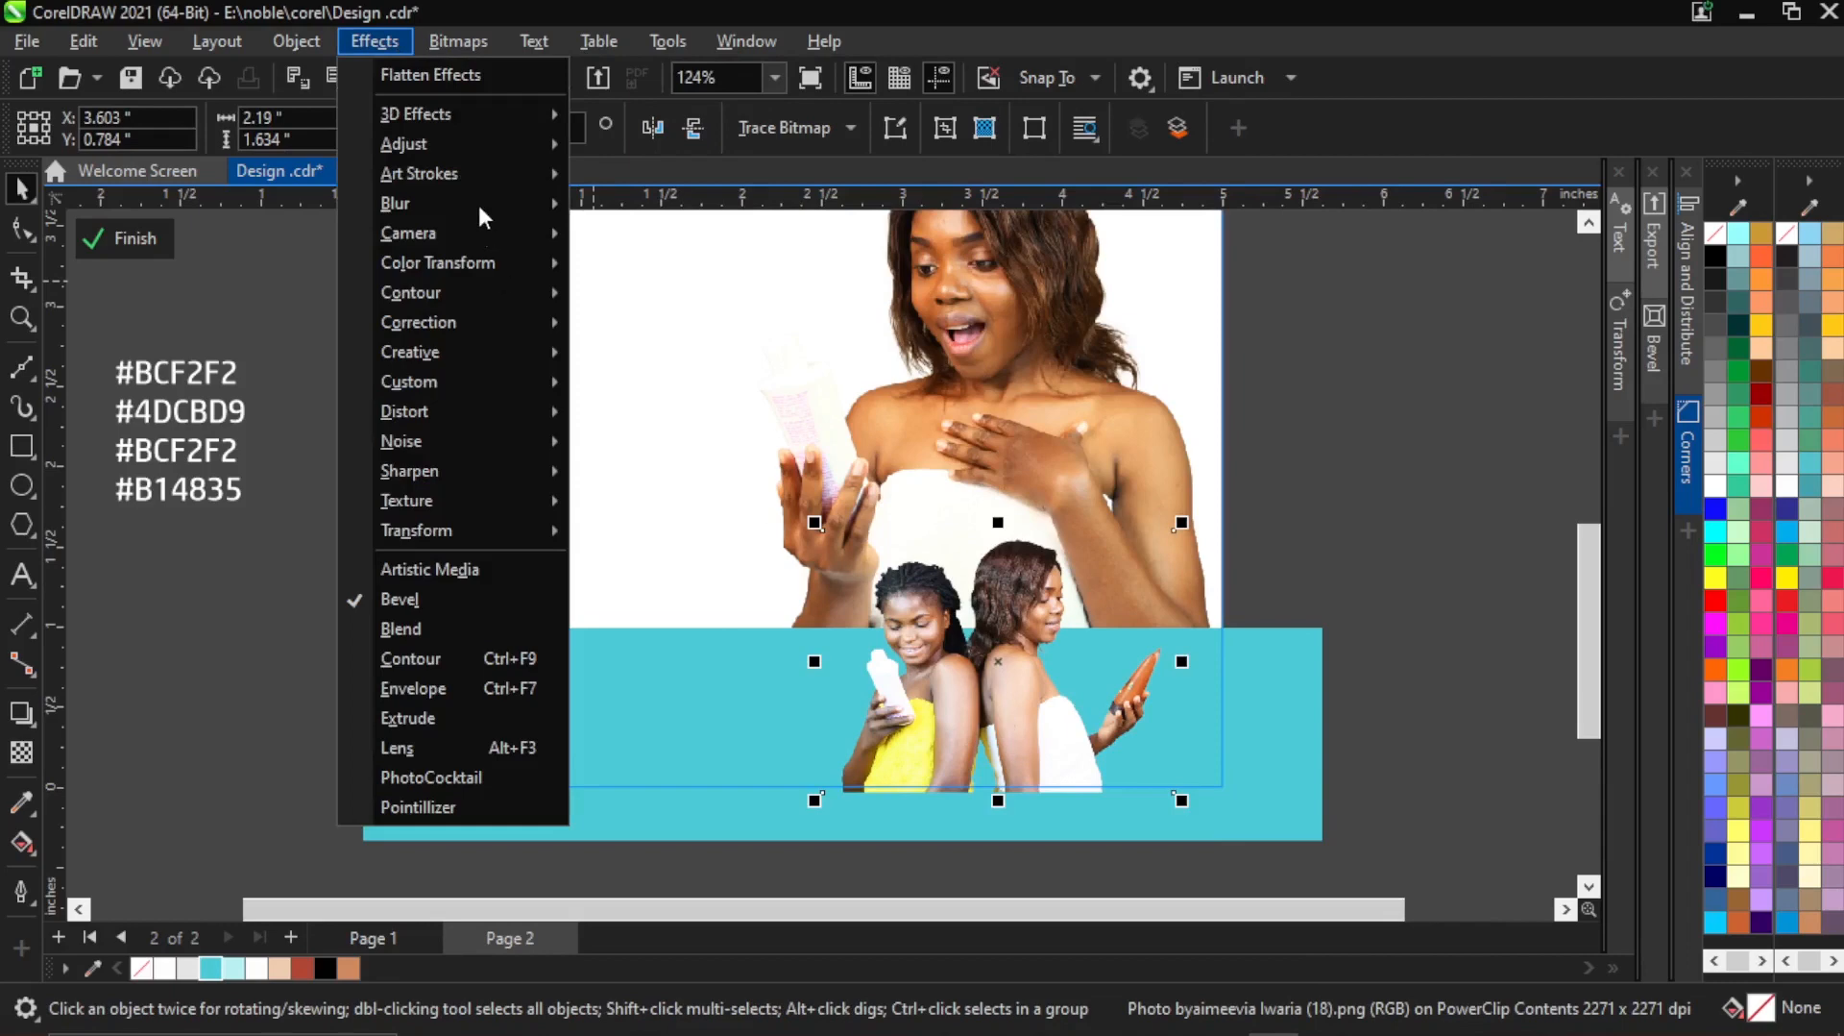
mouse_move(481, 143)
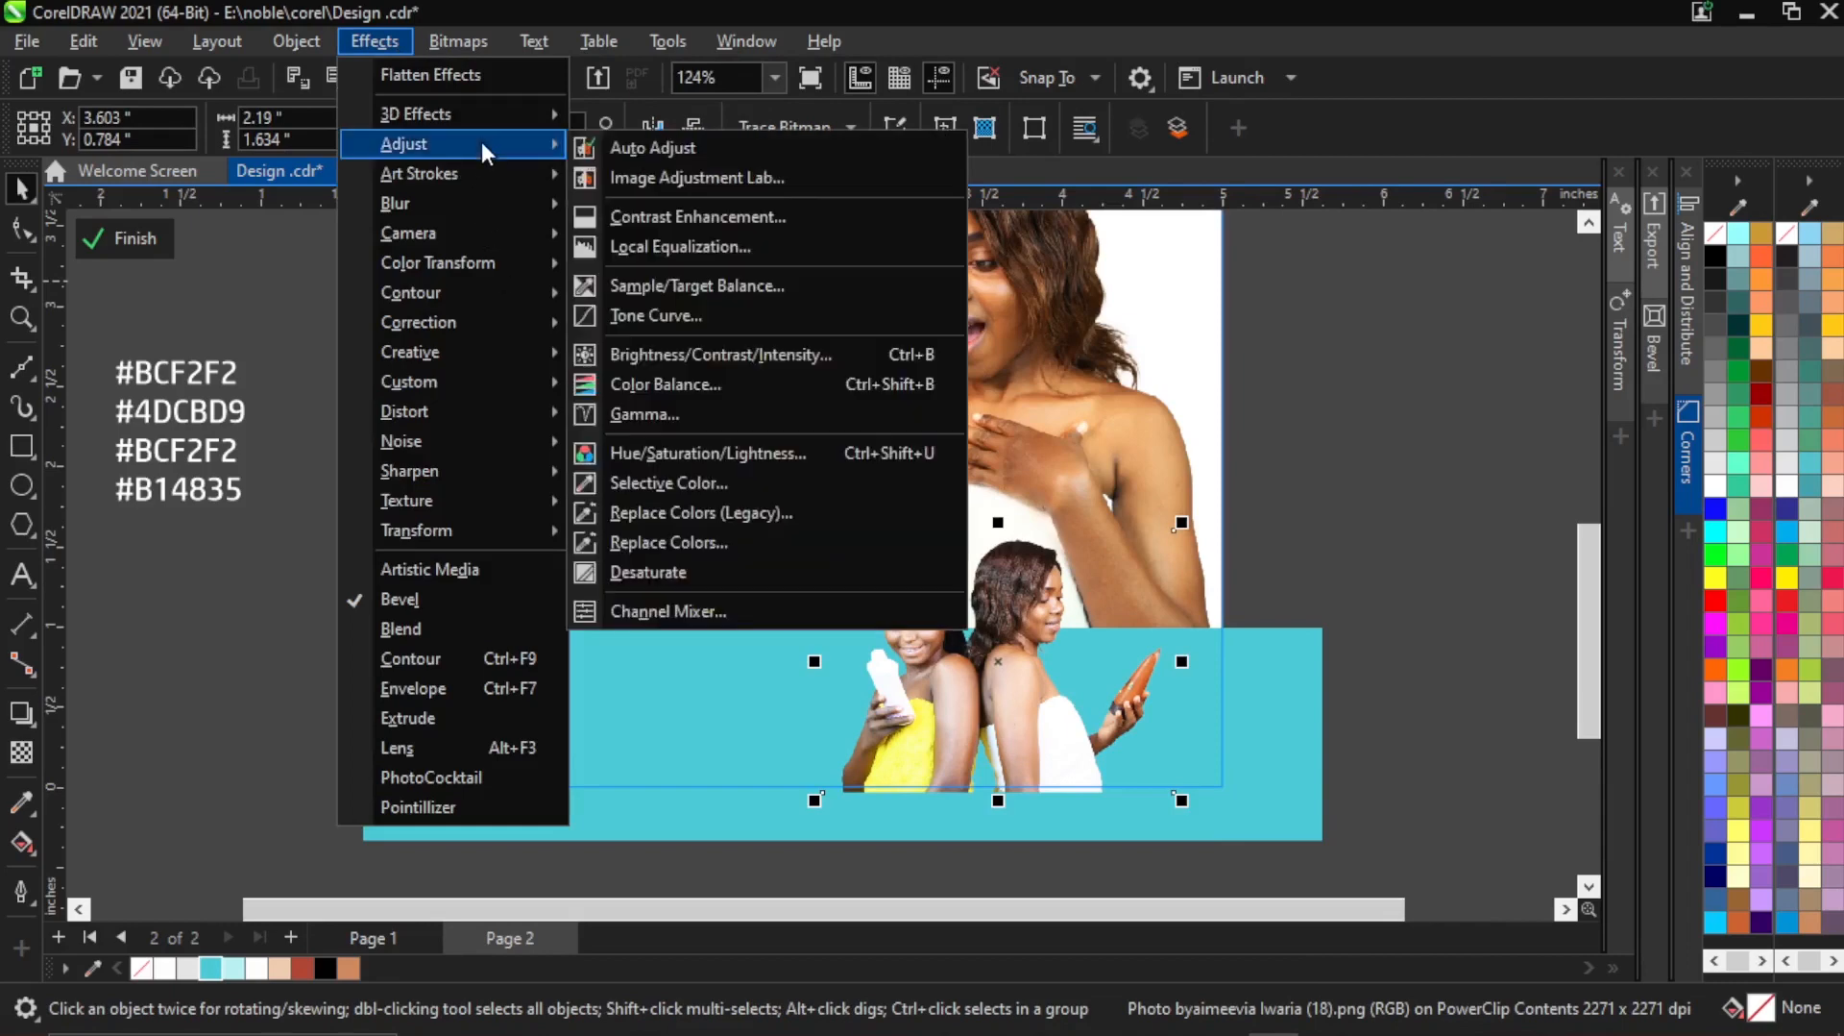
click(723, 178)
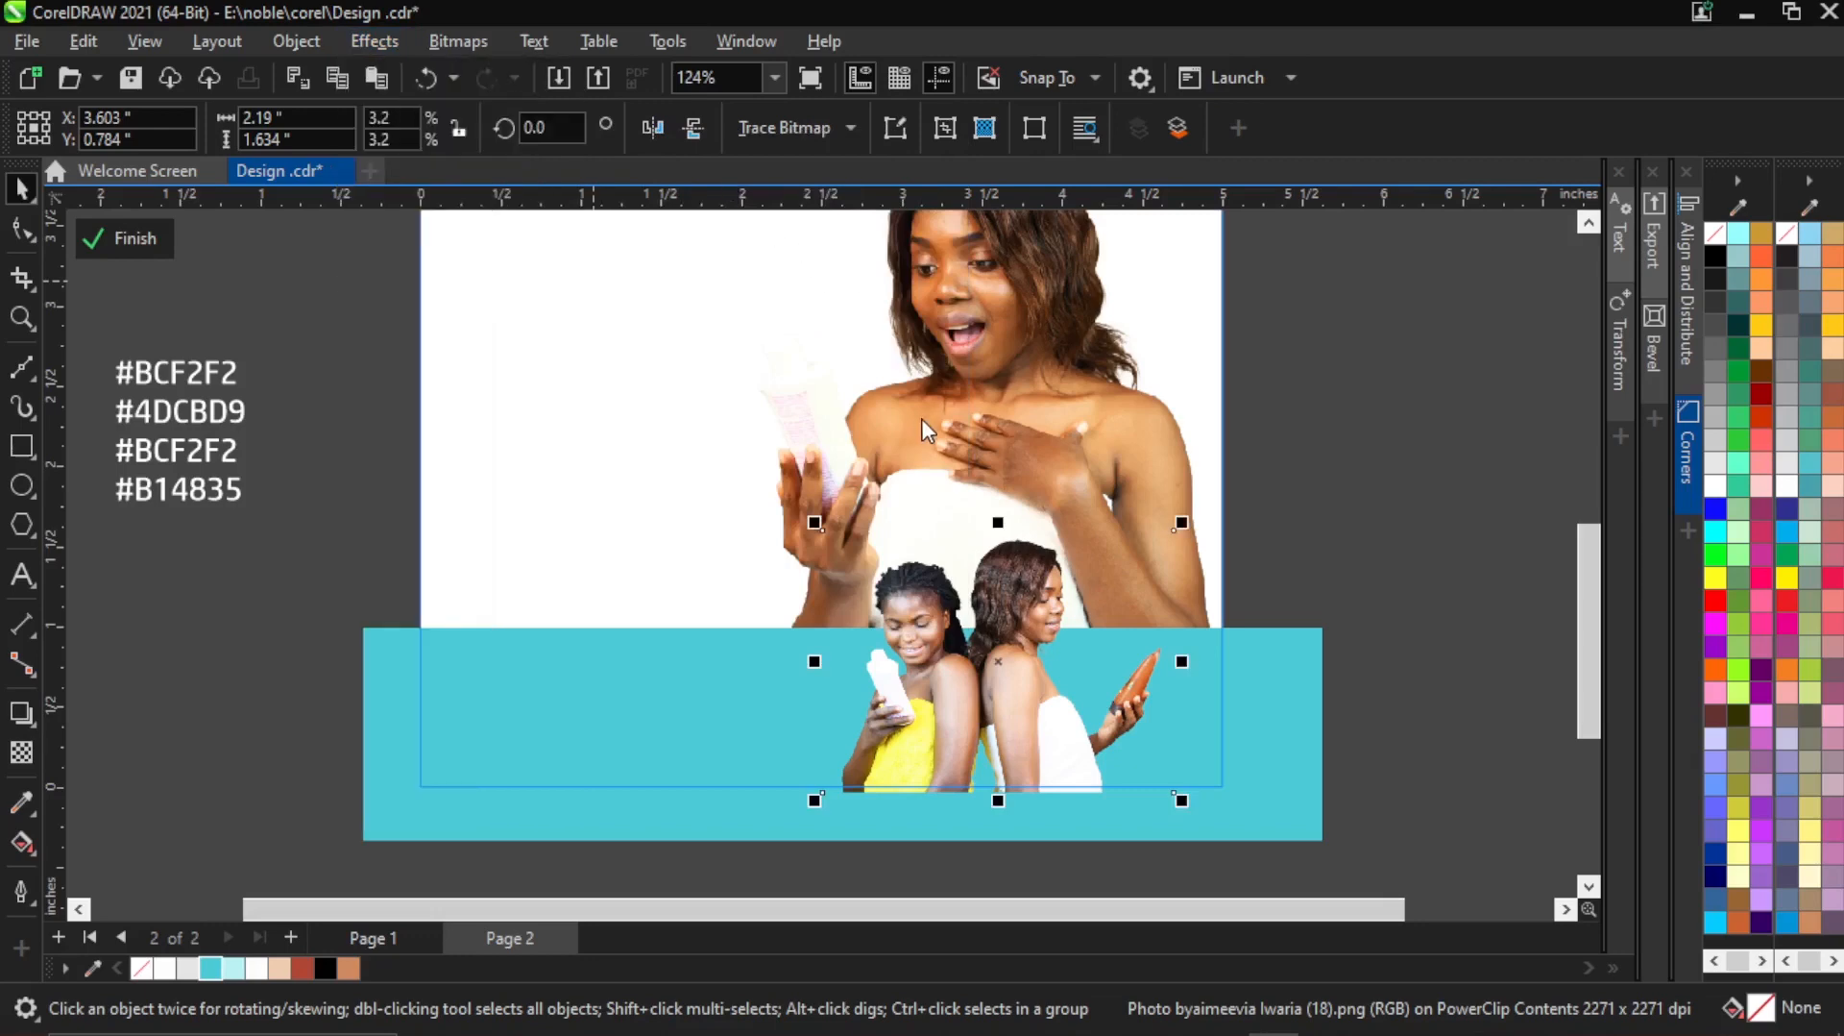
double_click(921, 420)
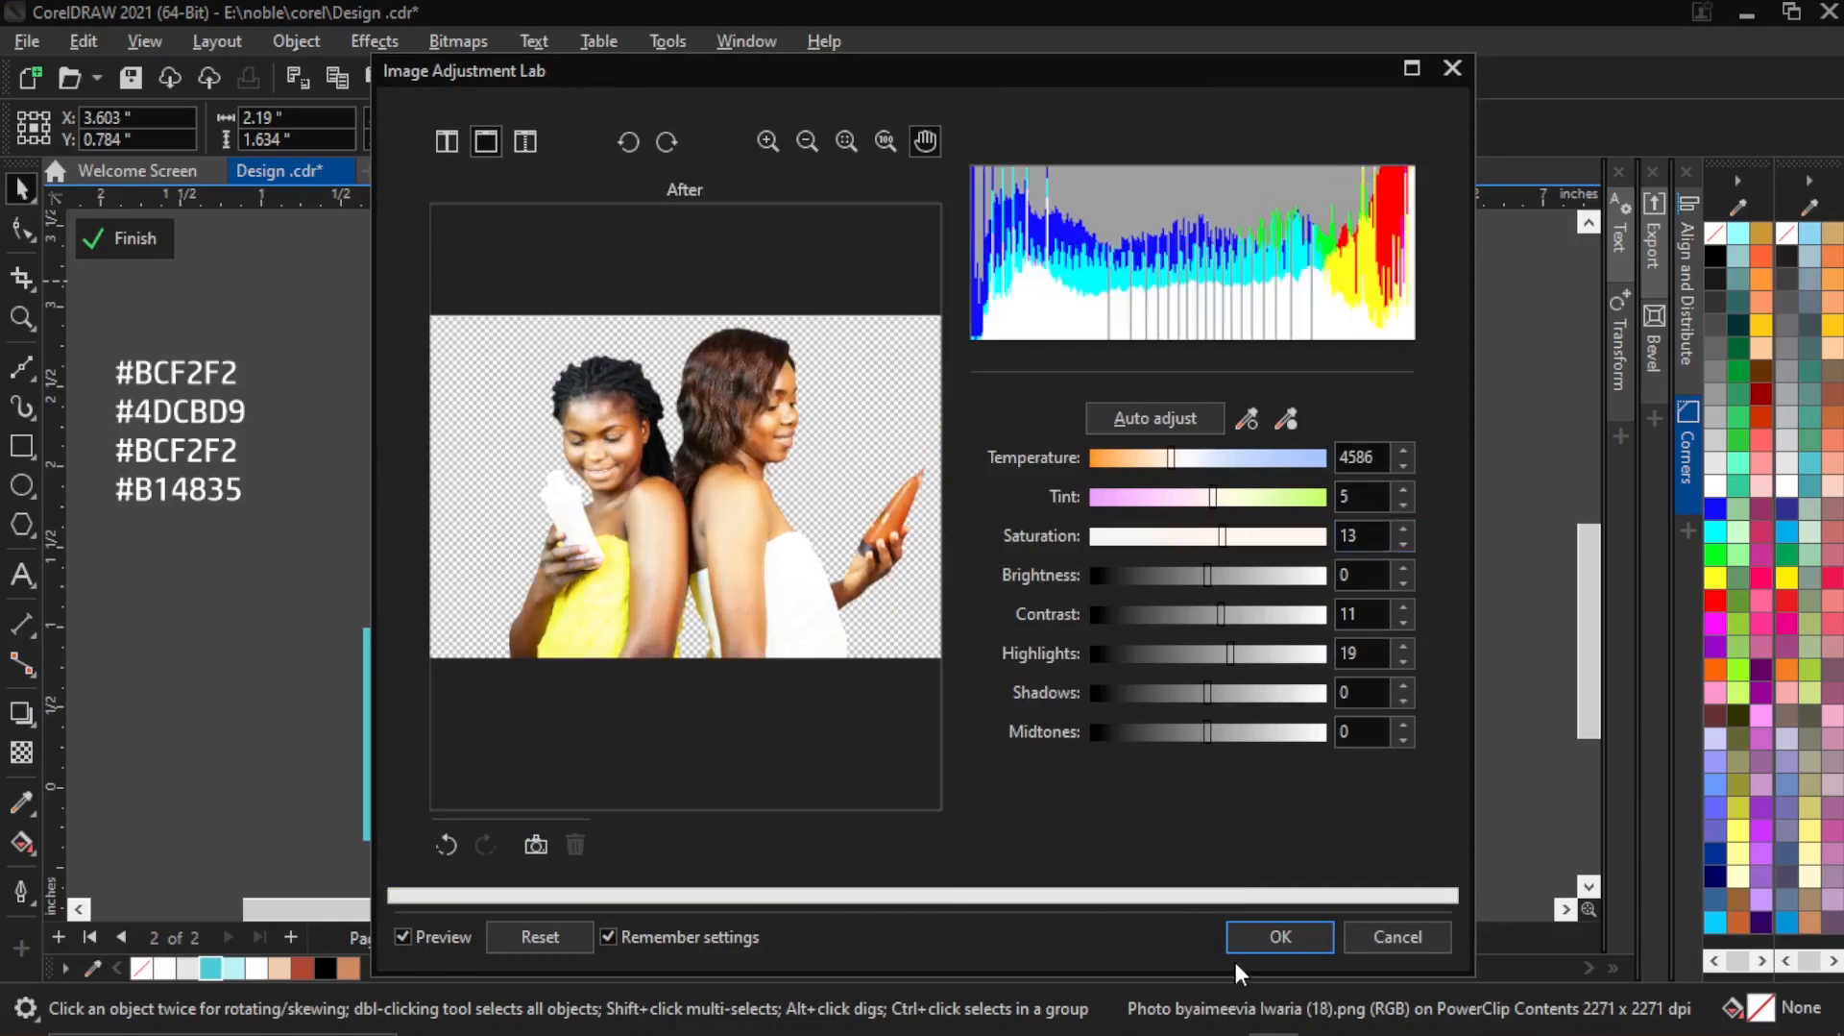
click(1259, 938)
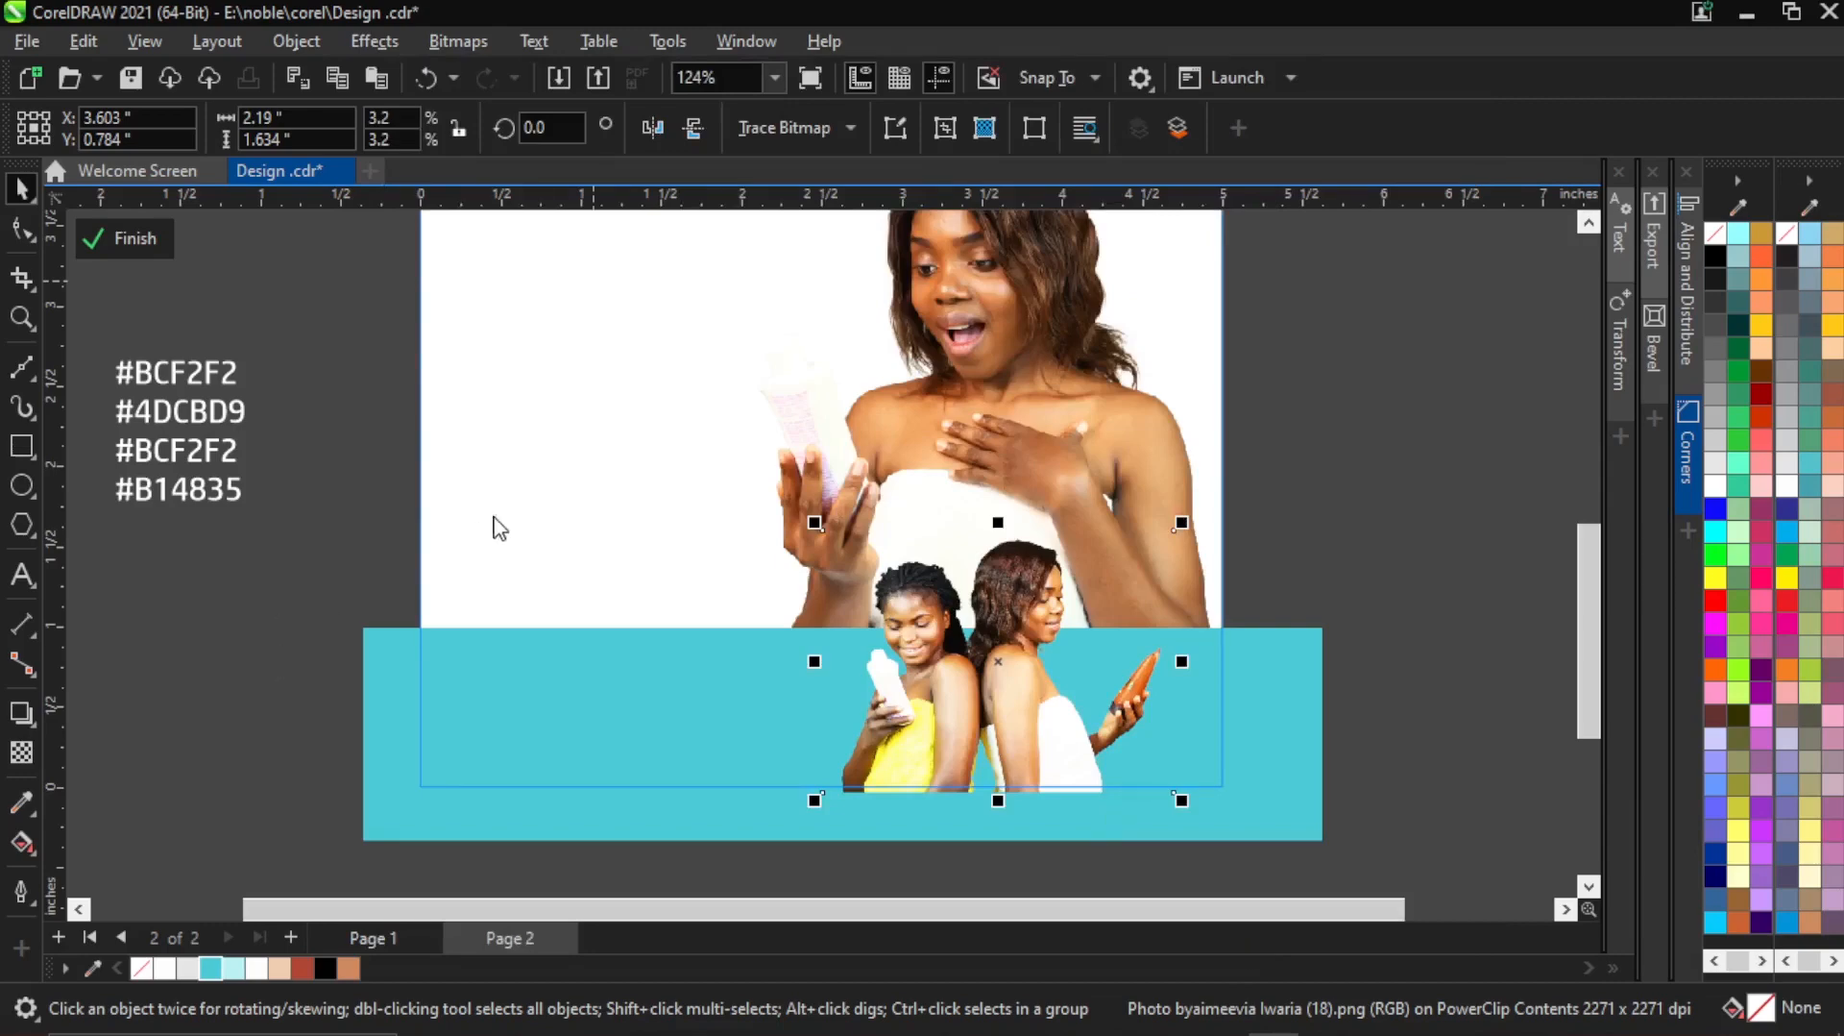
Finish editing the PowerClip contents and deselect the flyer frame.
key(Escape)
click(123, 236)
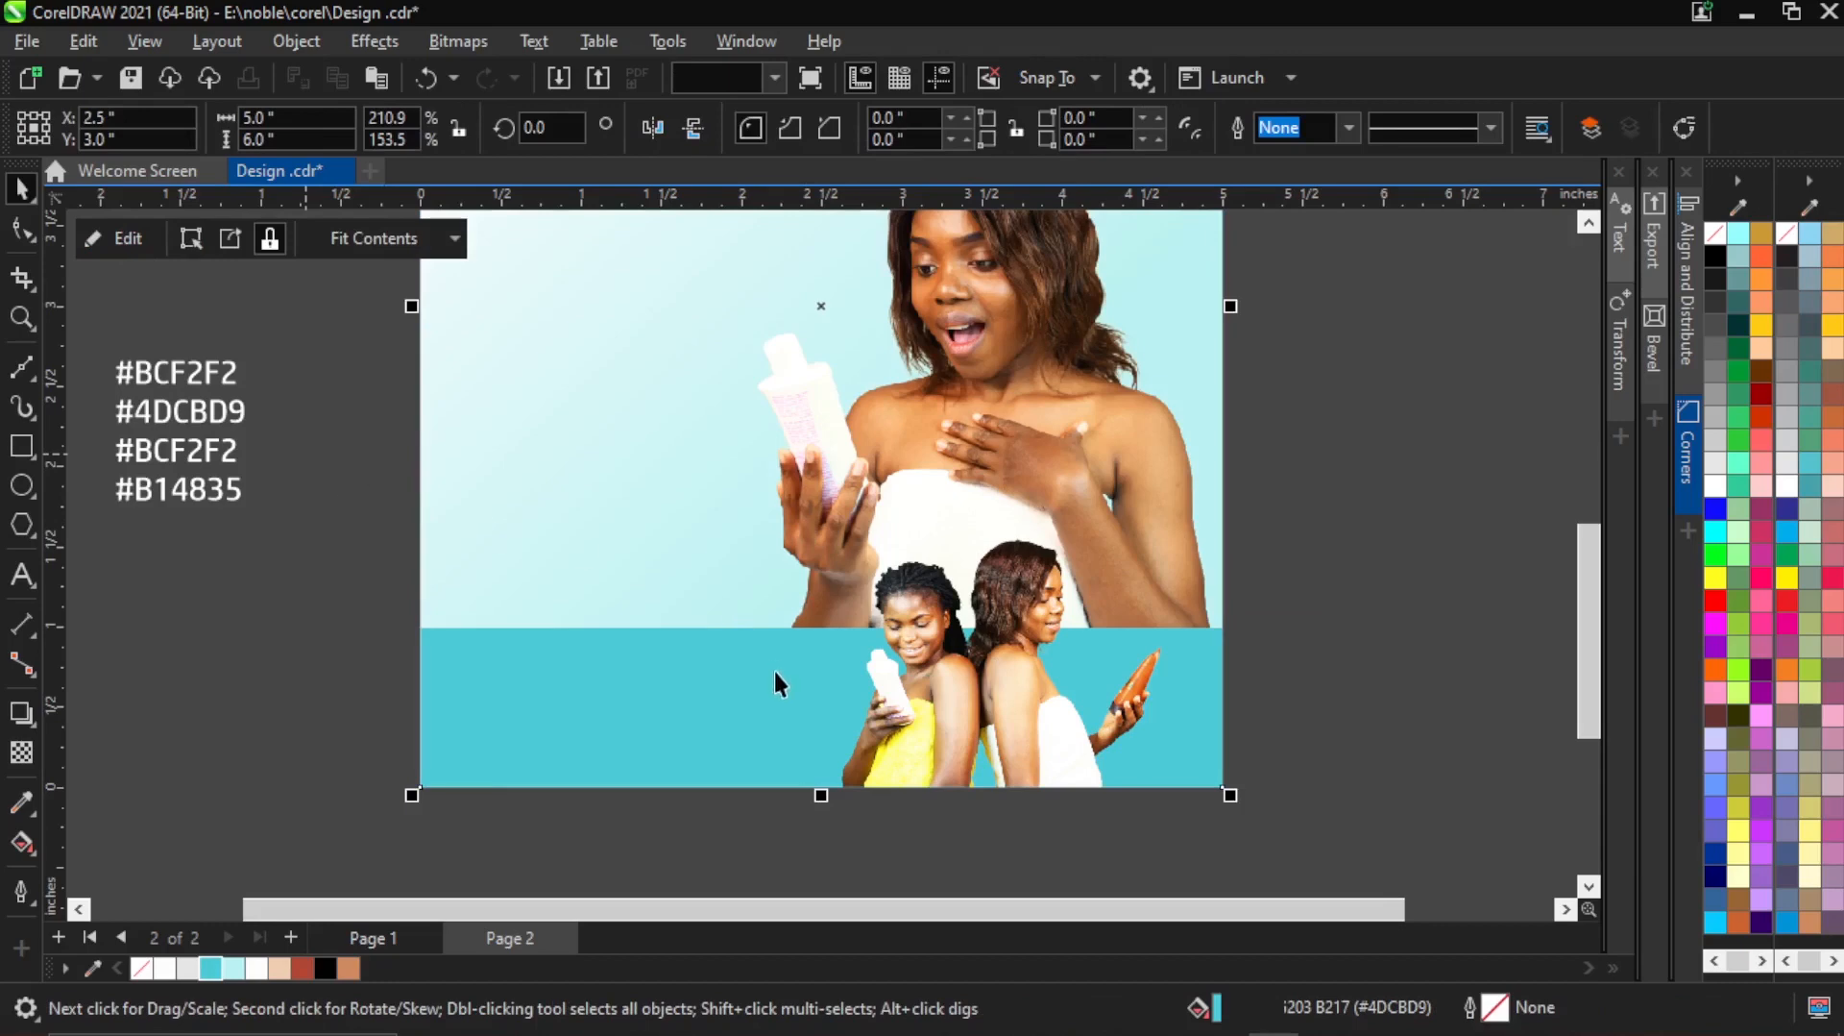
scroll(774, 667, down, 1)
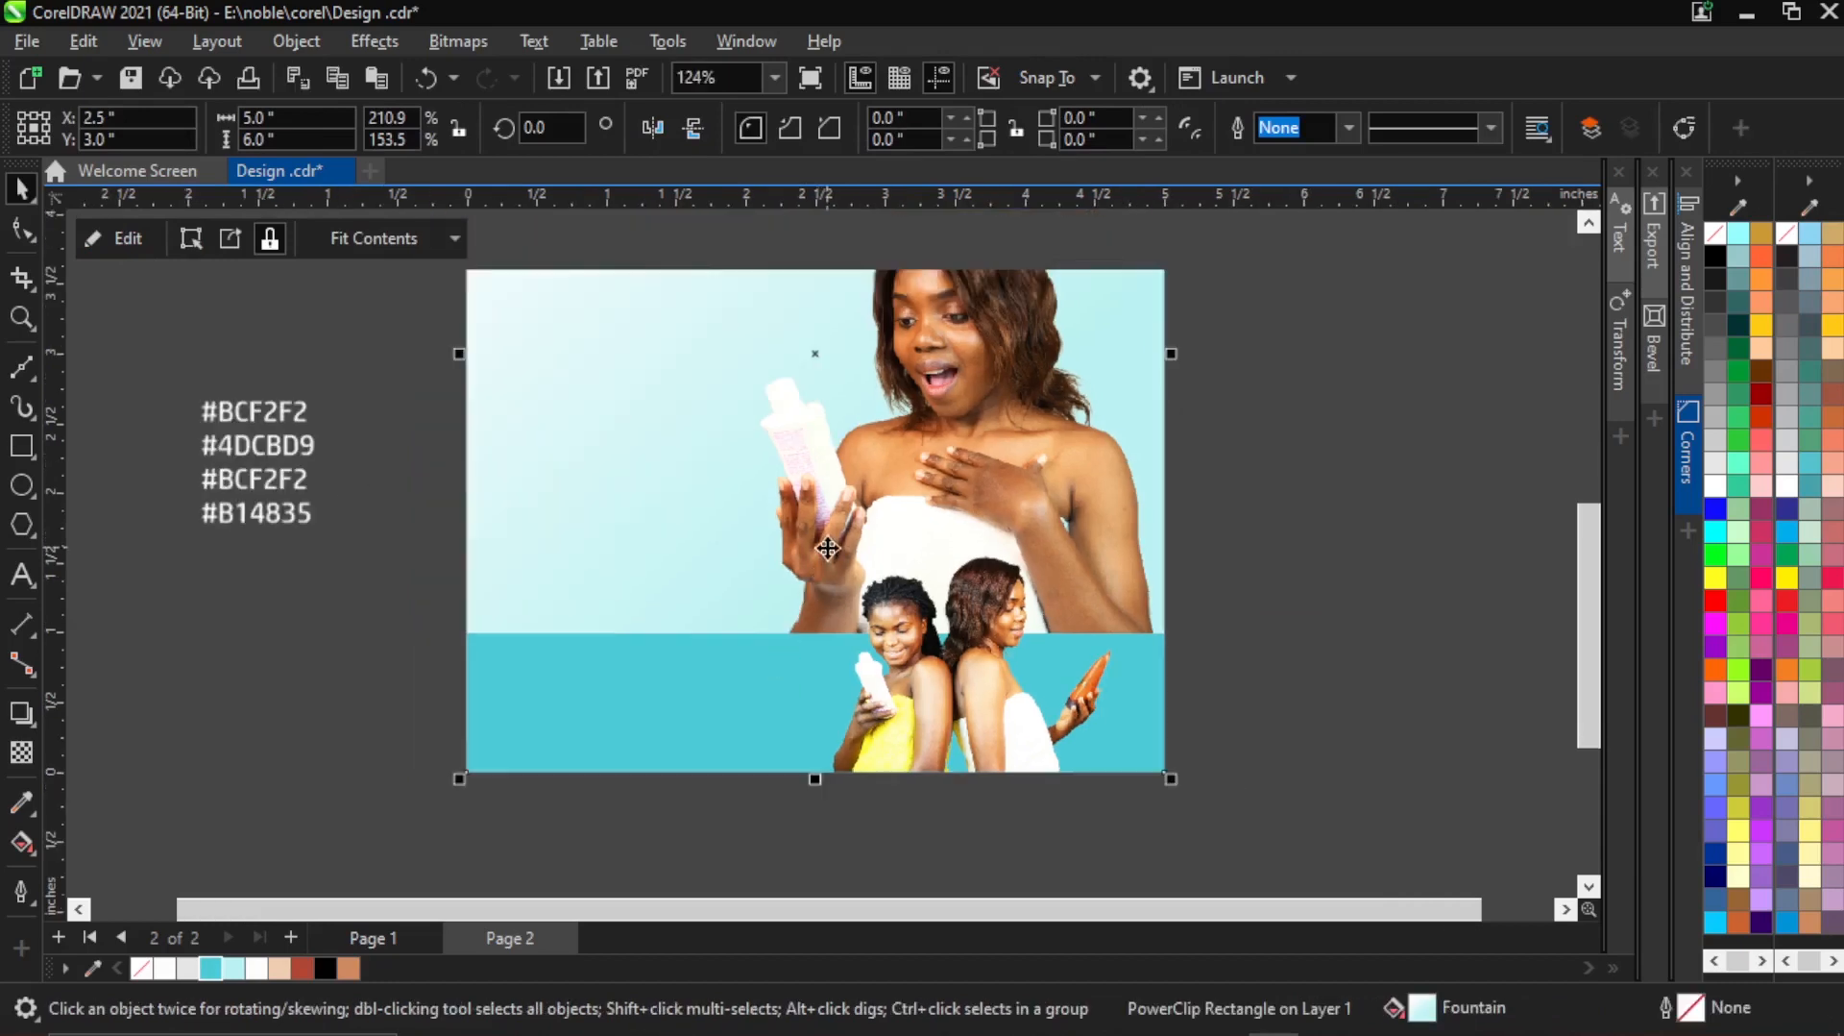
scroll(828, 549, down, 1)
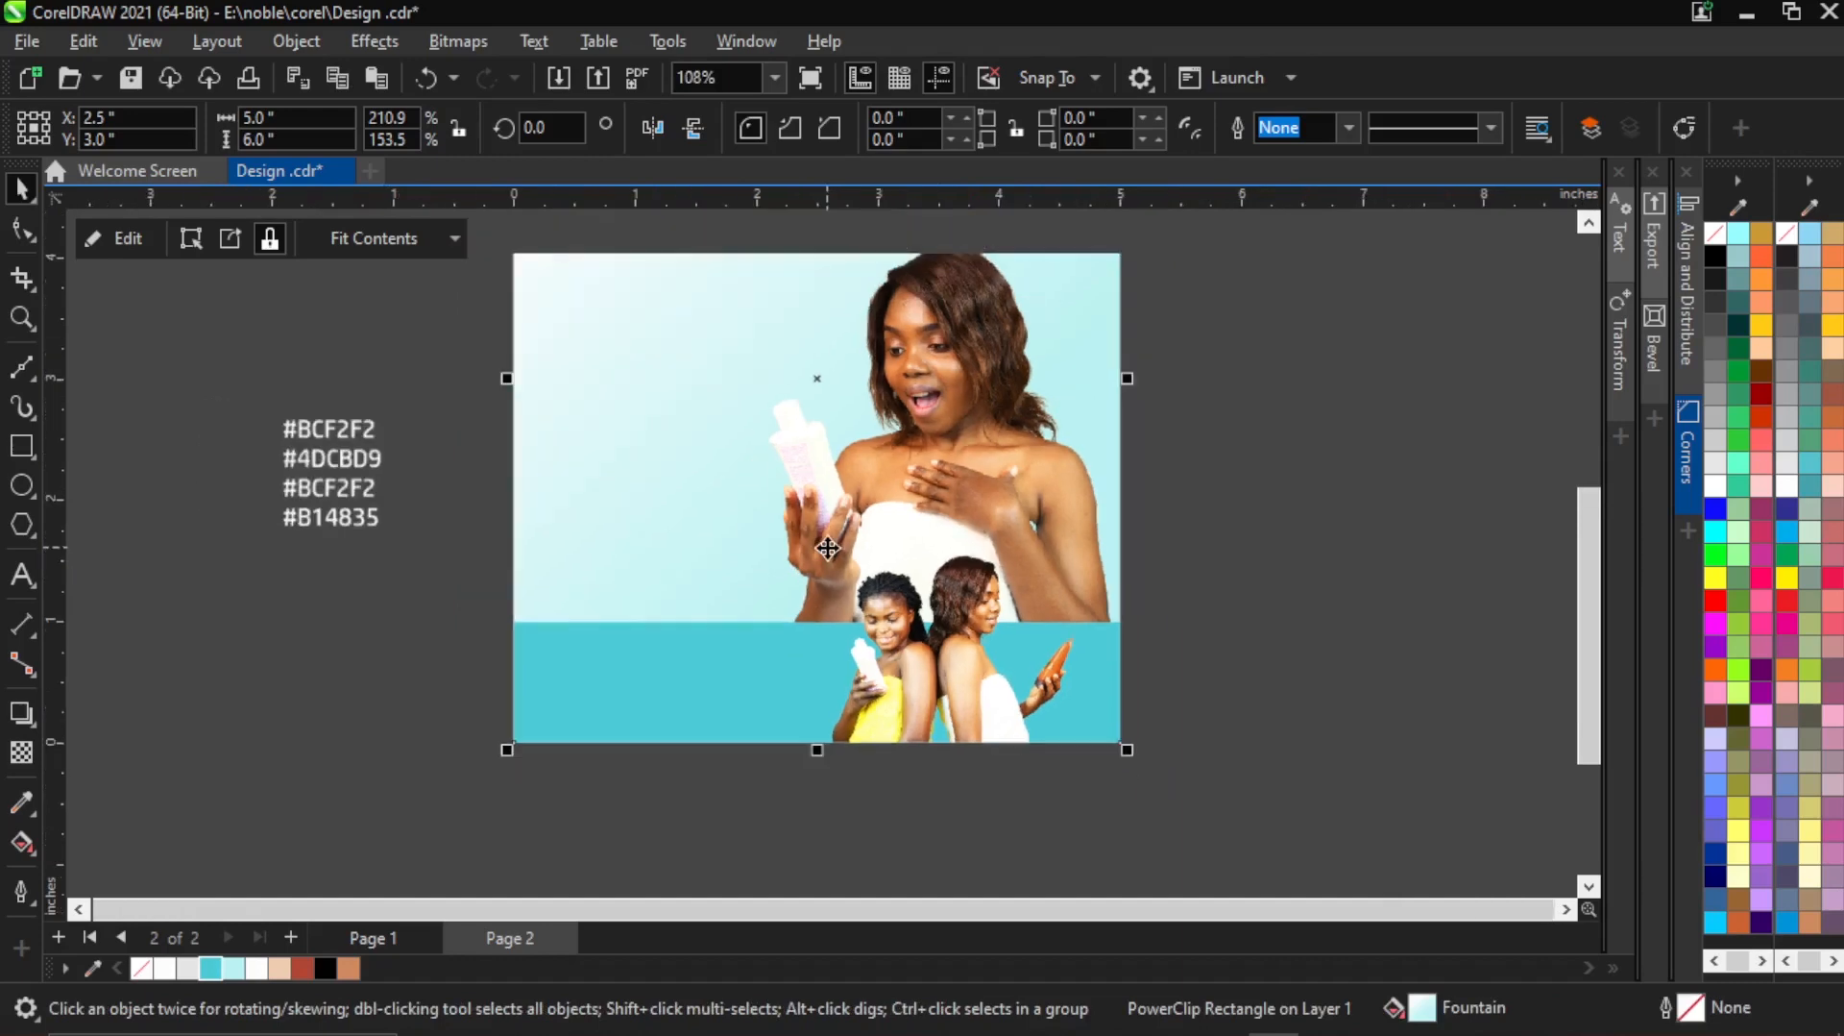
scroll(828, 548, down, 1)
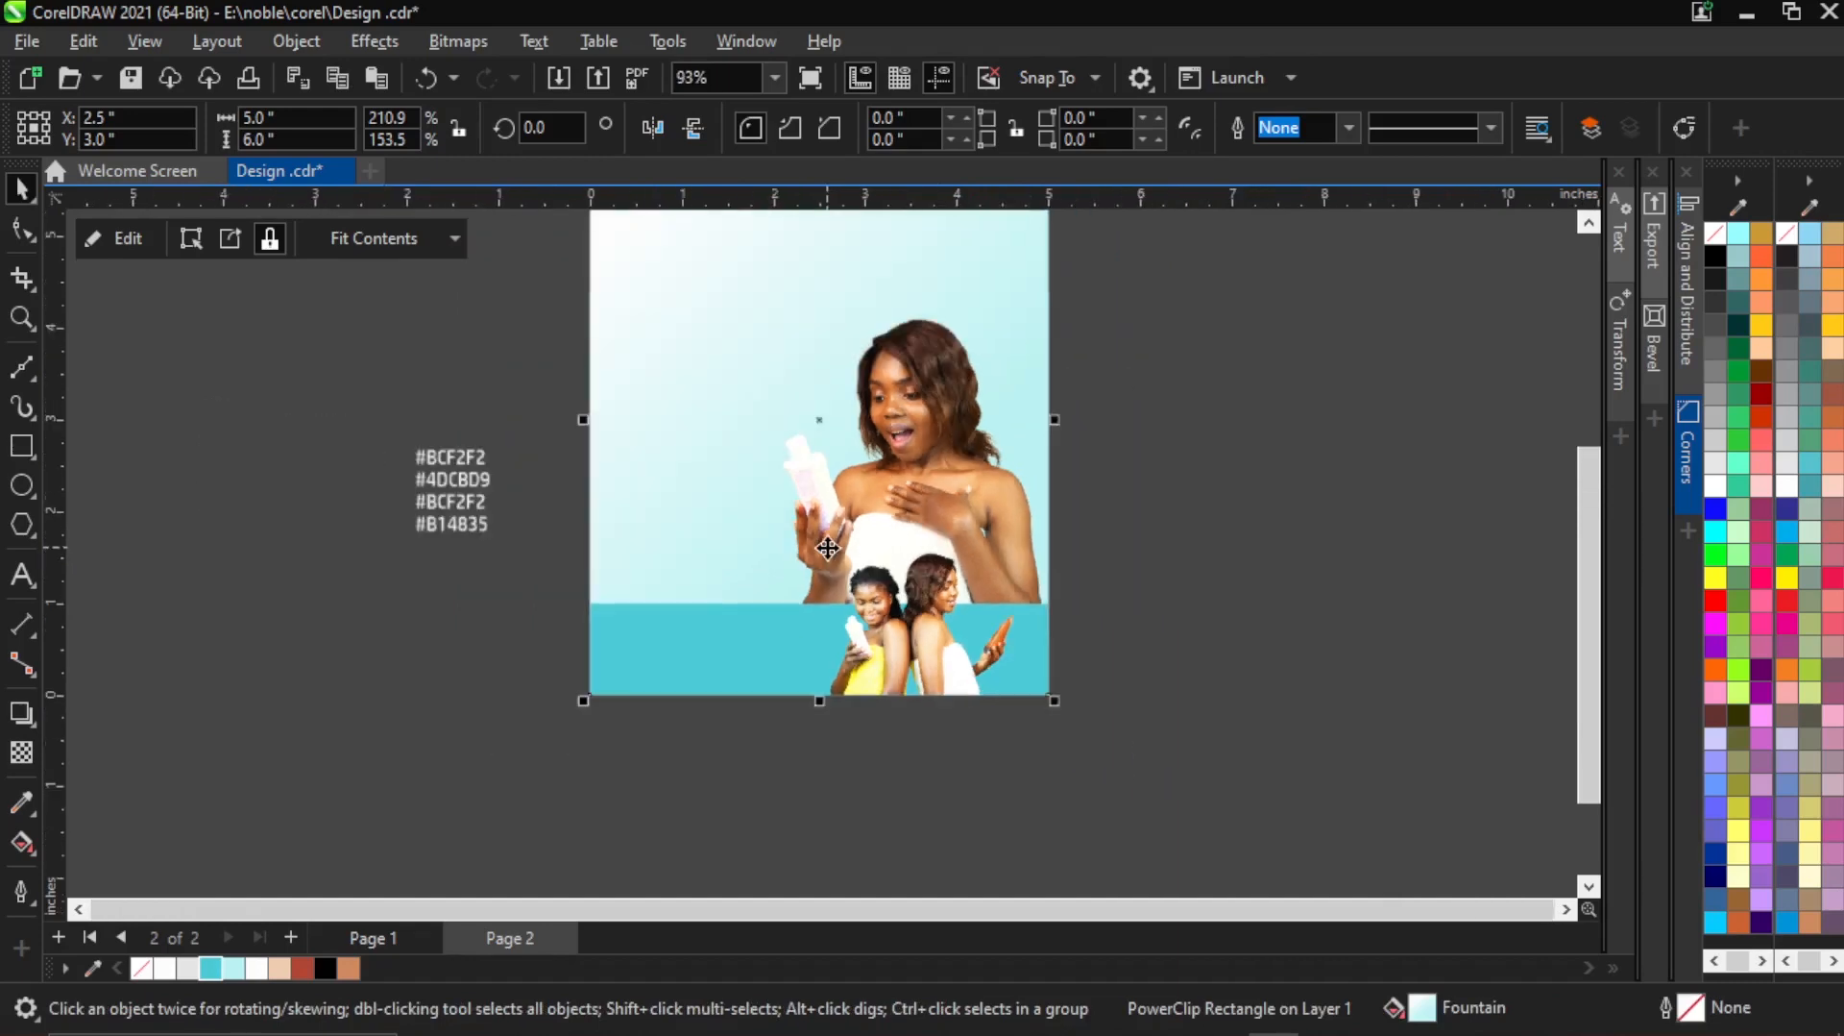
scroll(828, 548, down, 3)
scroll(880, 337, up, 4)
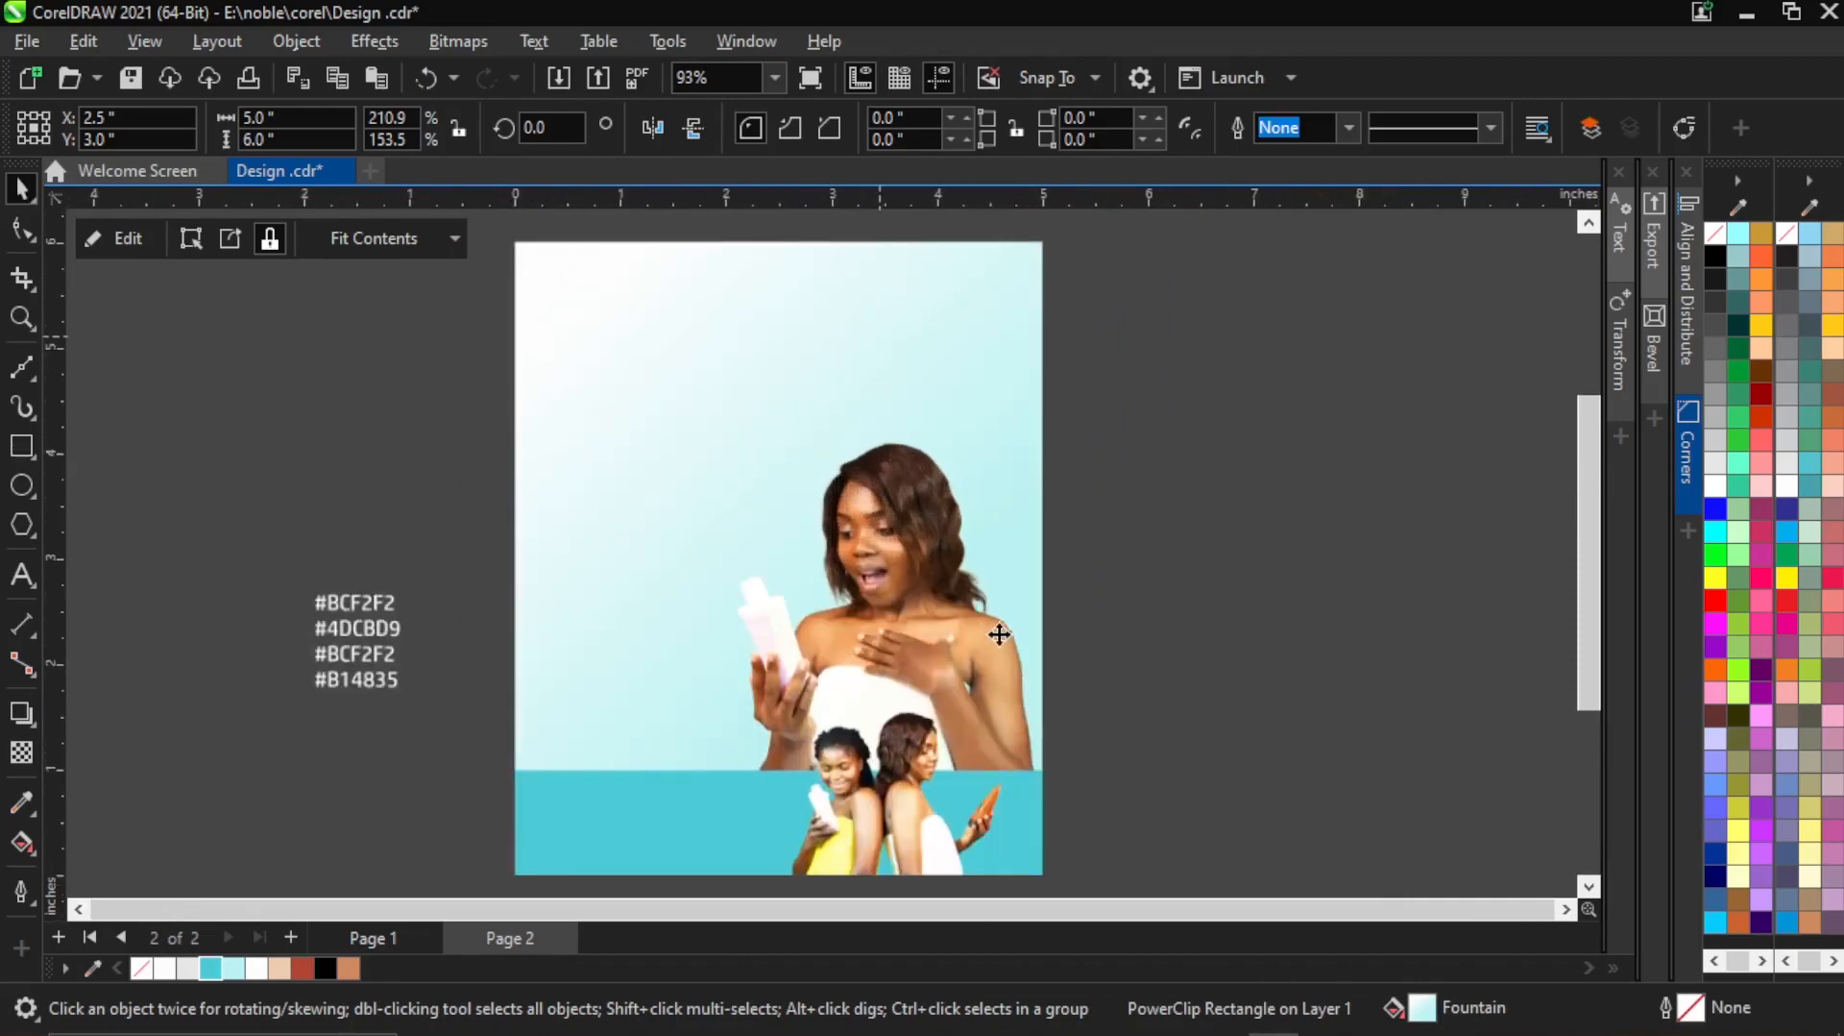
click(1146, 516)
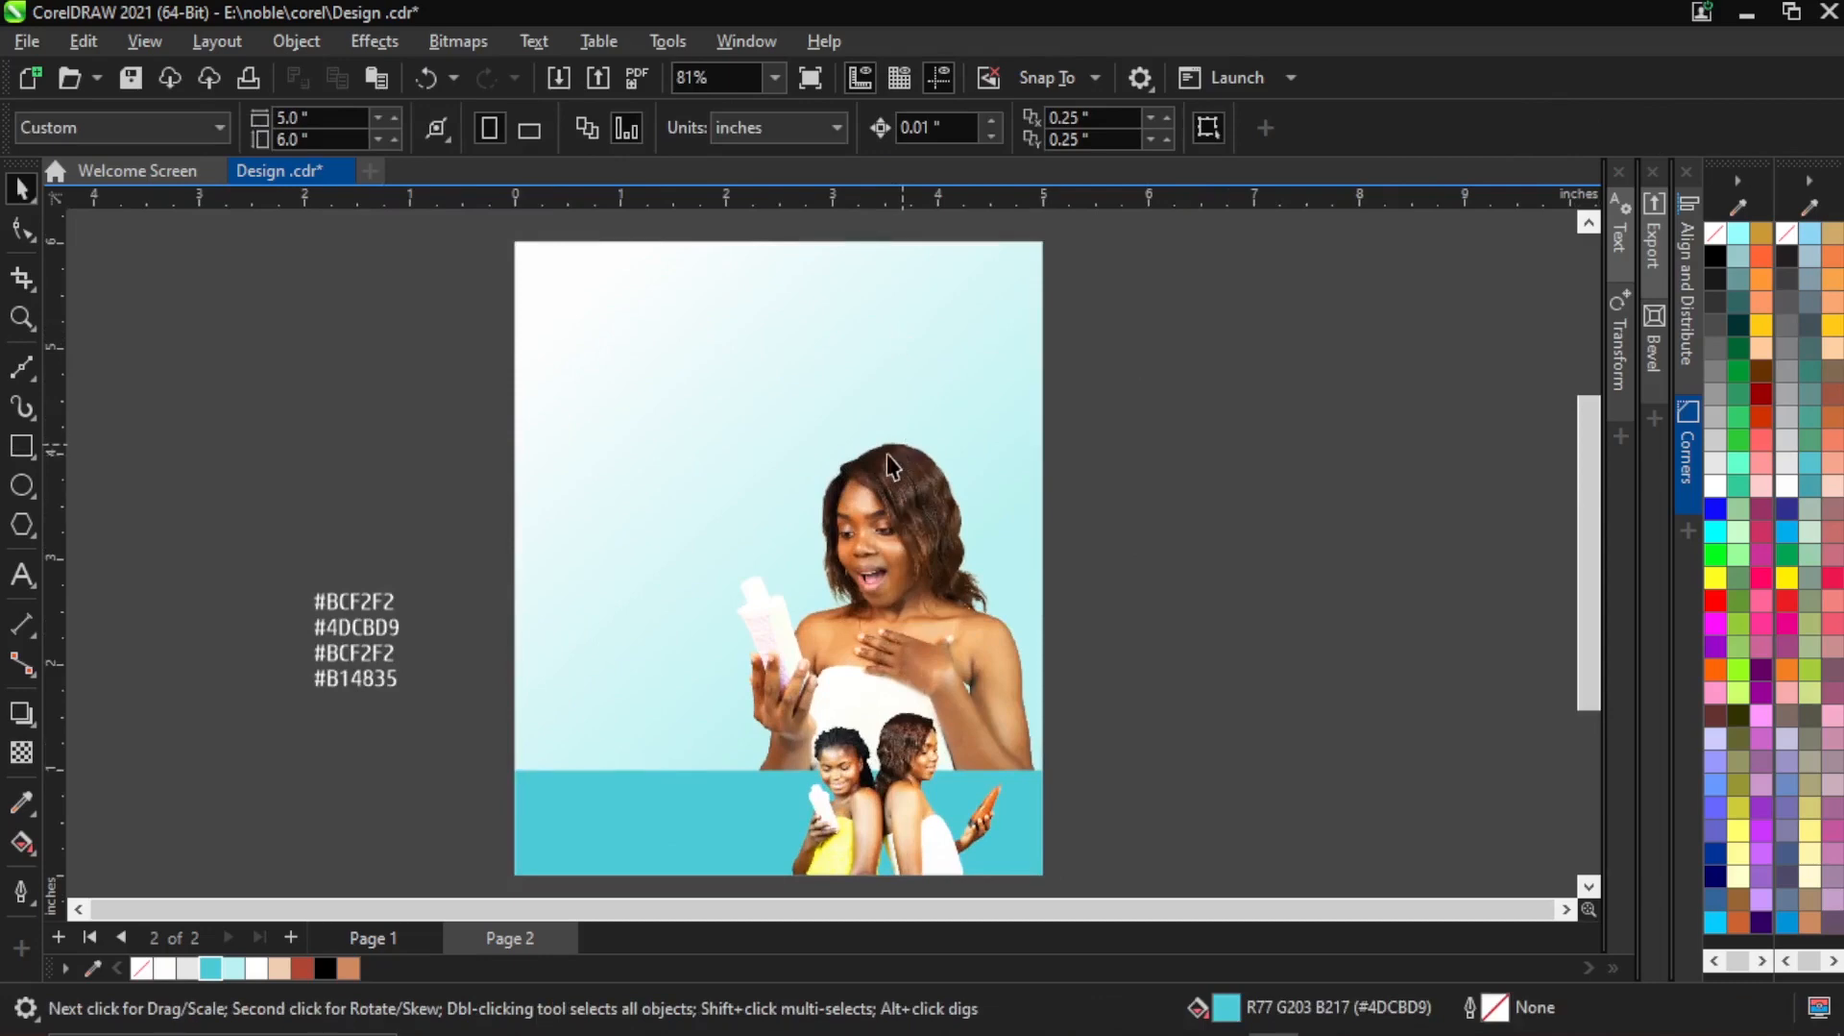
Reopen the PowerClip contents, draw a 5 by 6 inch rectangle covering the whole page and fill it white.
double_click(714, 470)
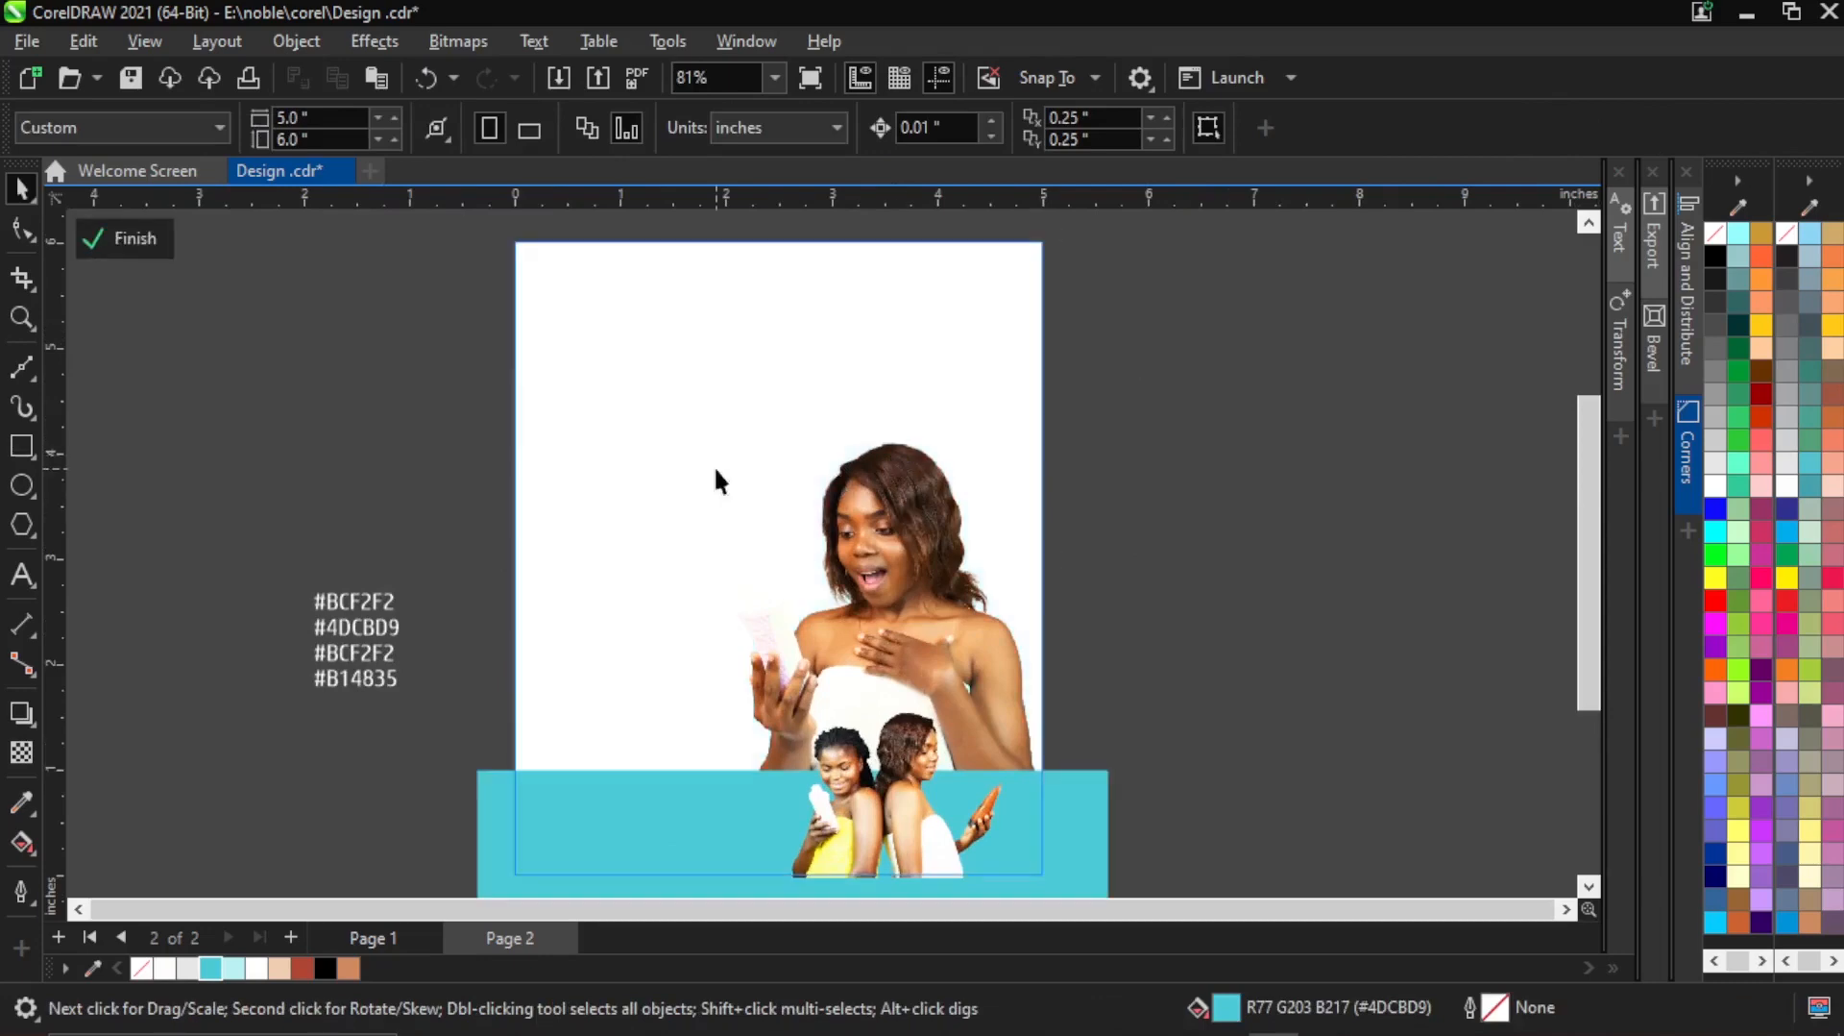
click(21, 445)
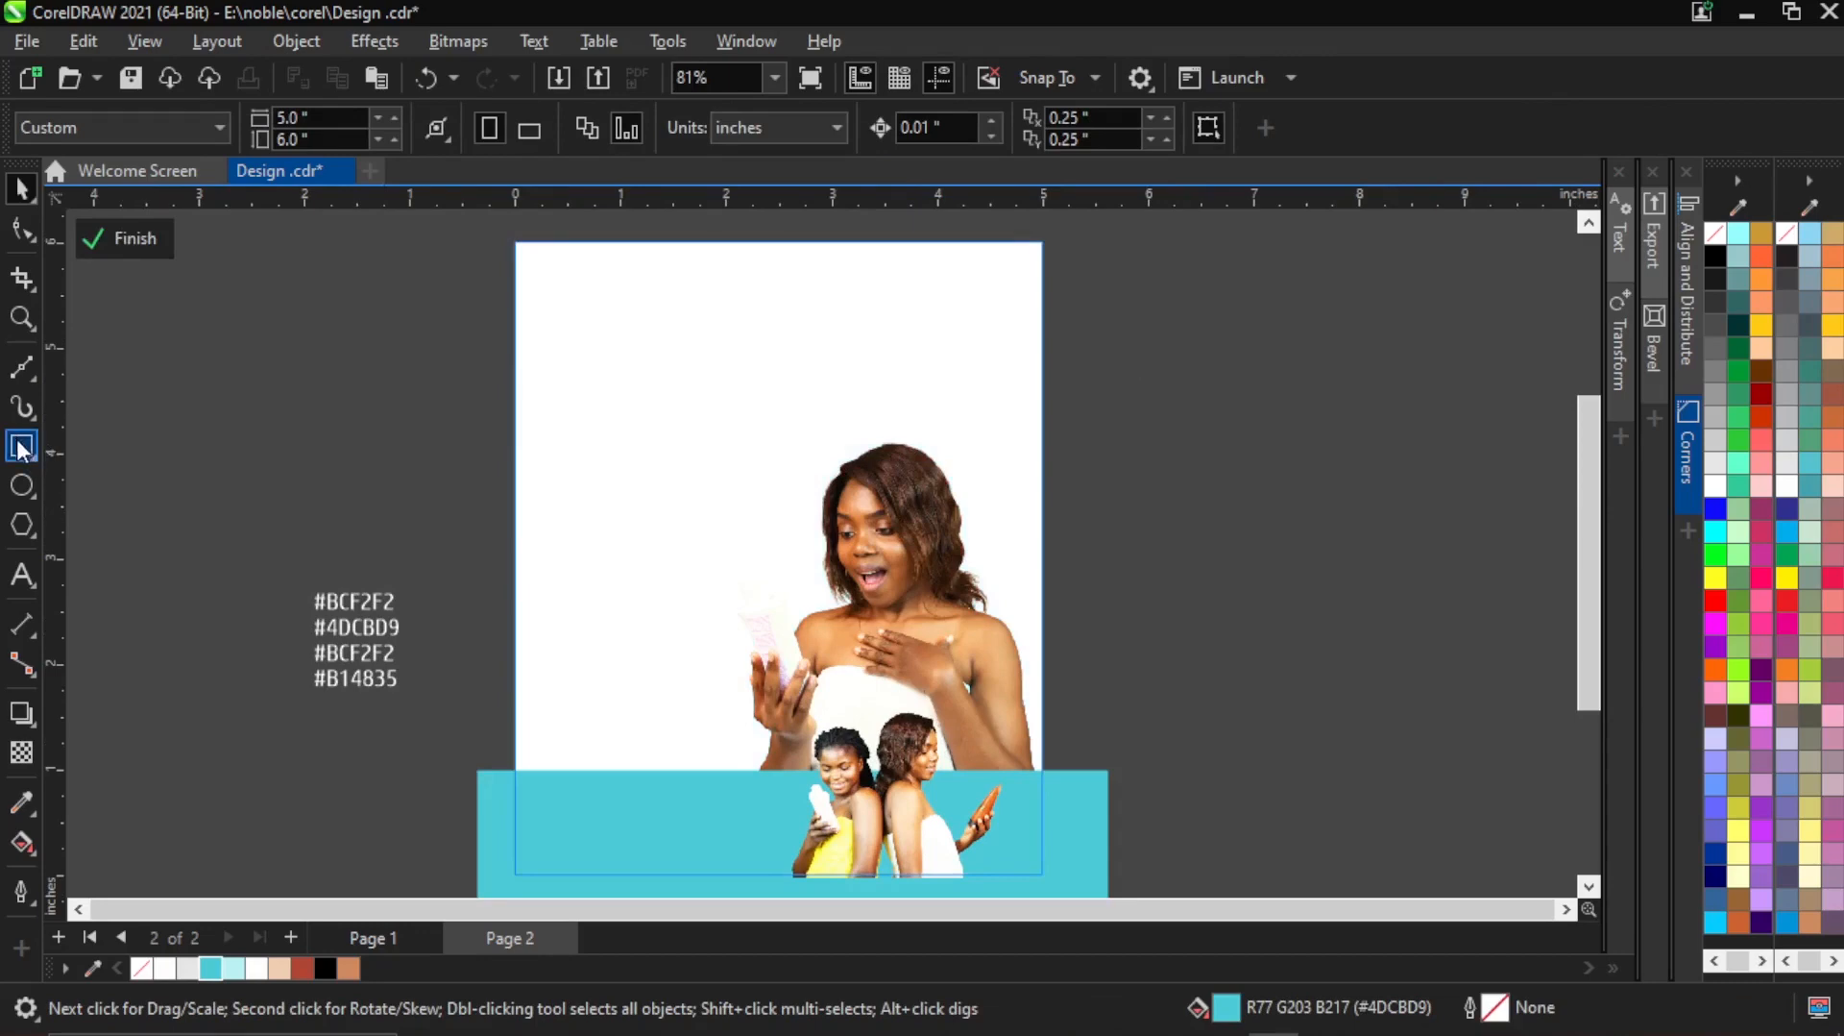
drag(518, 241, 1044, 875)
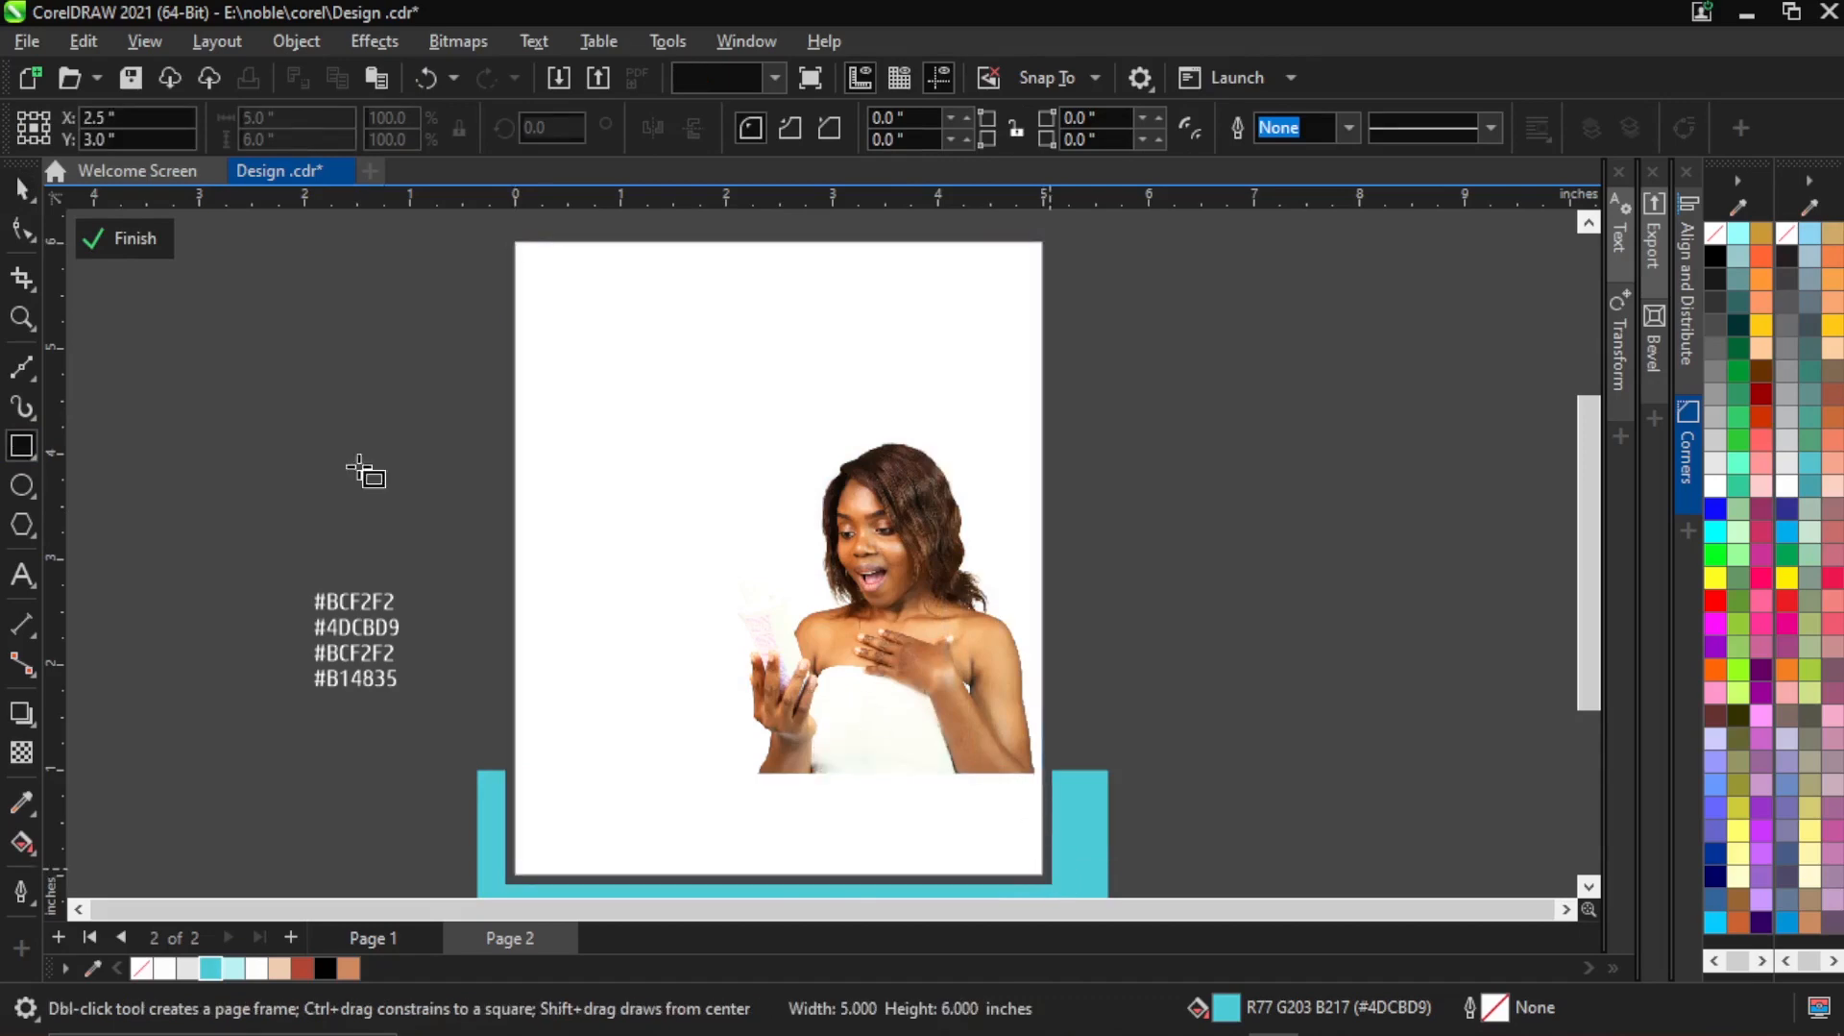
click(26, 190)
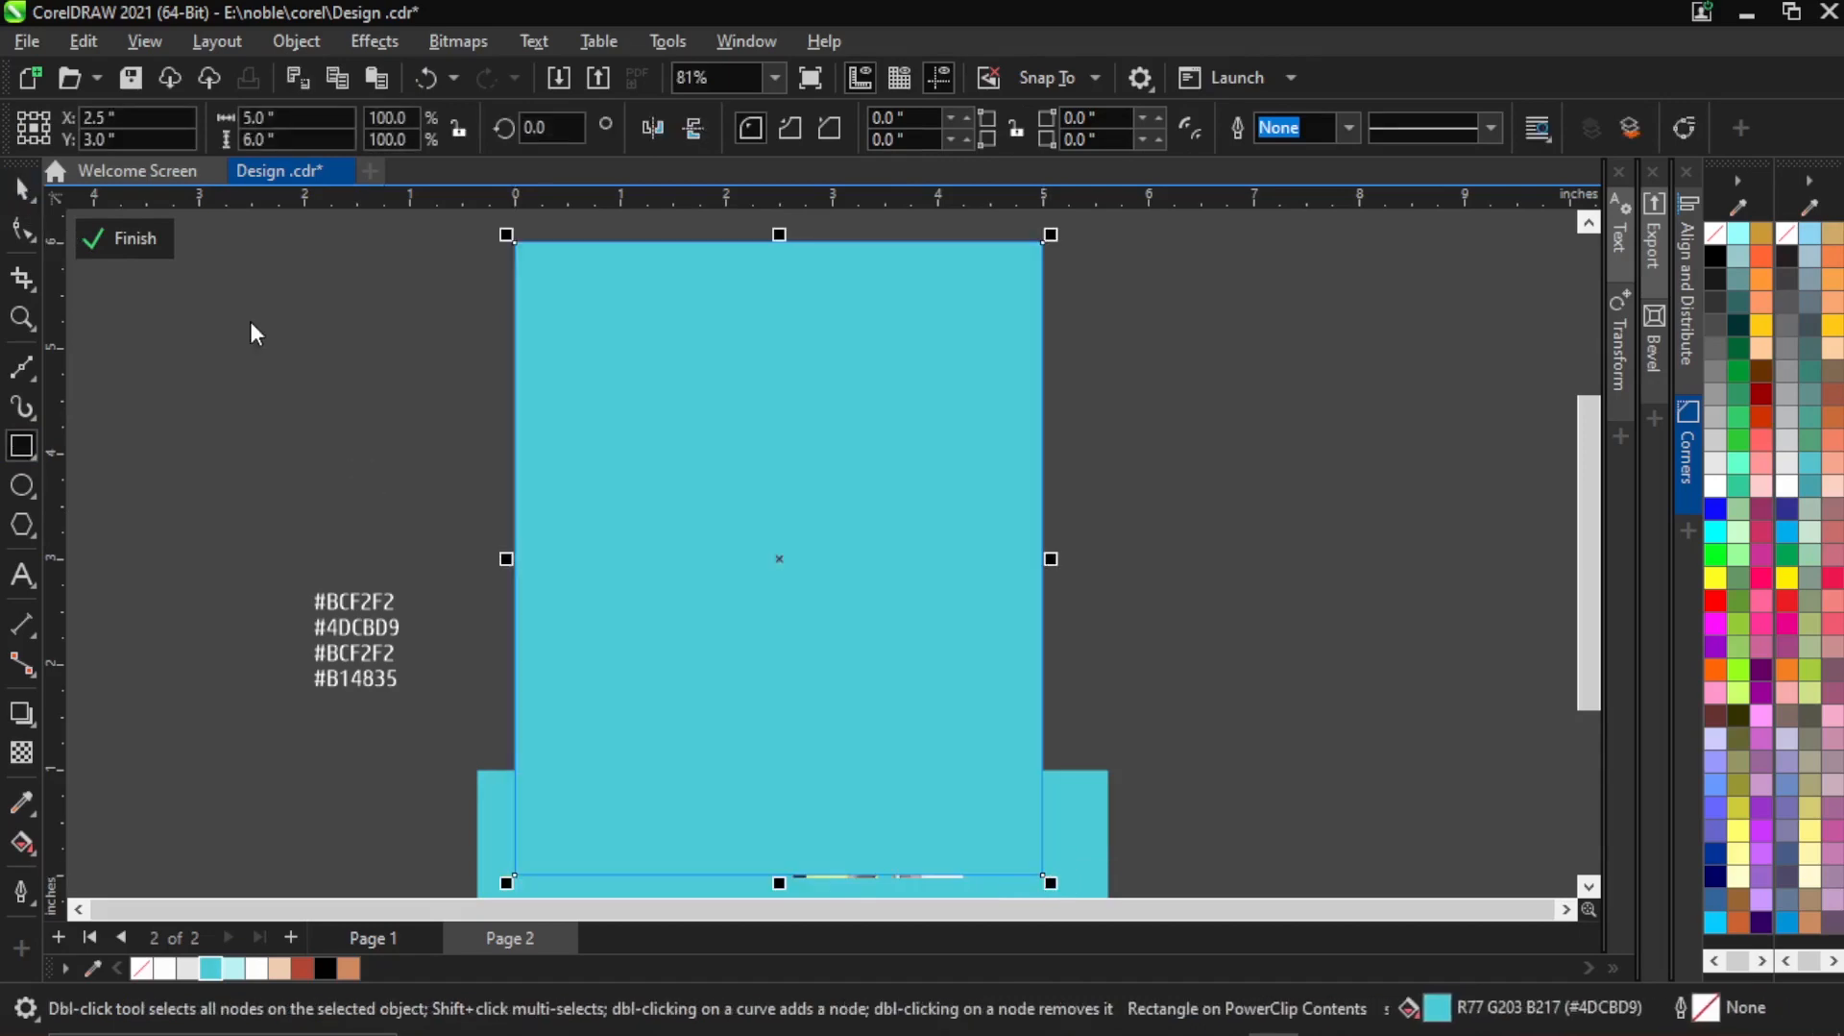
key(space)
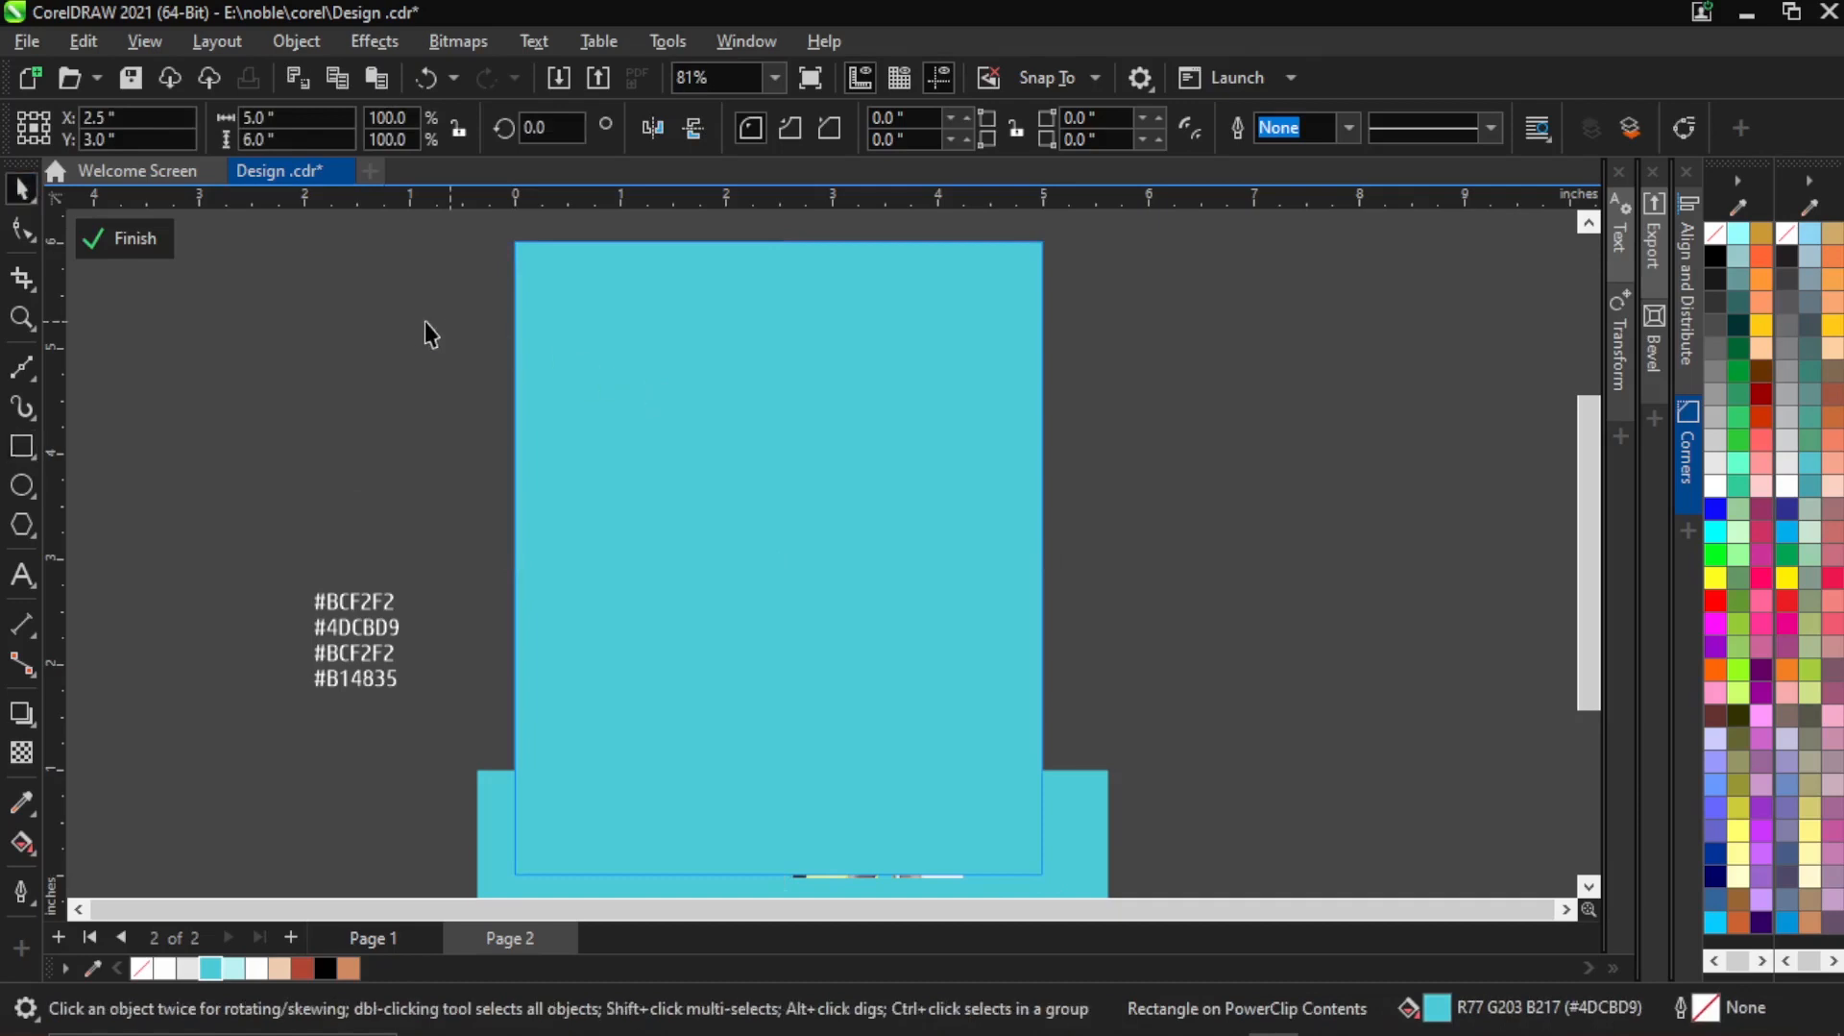
click(424, 320)
click(695, 378)
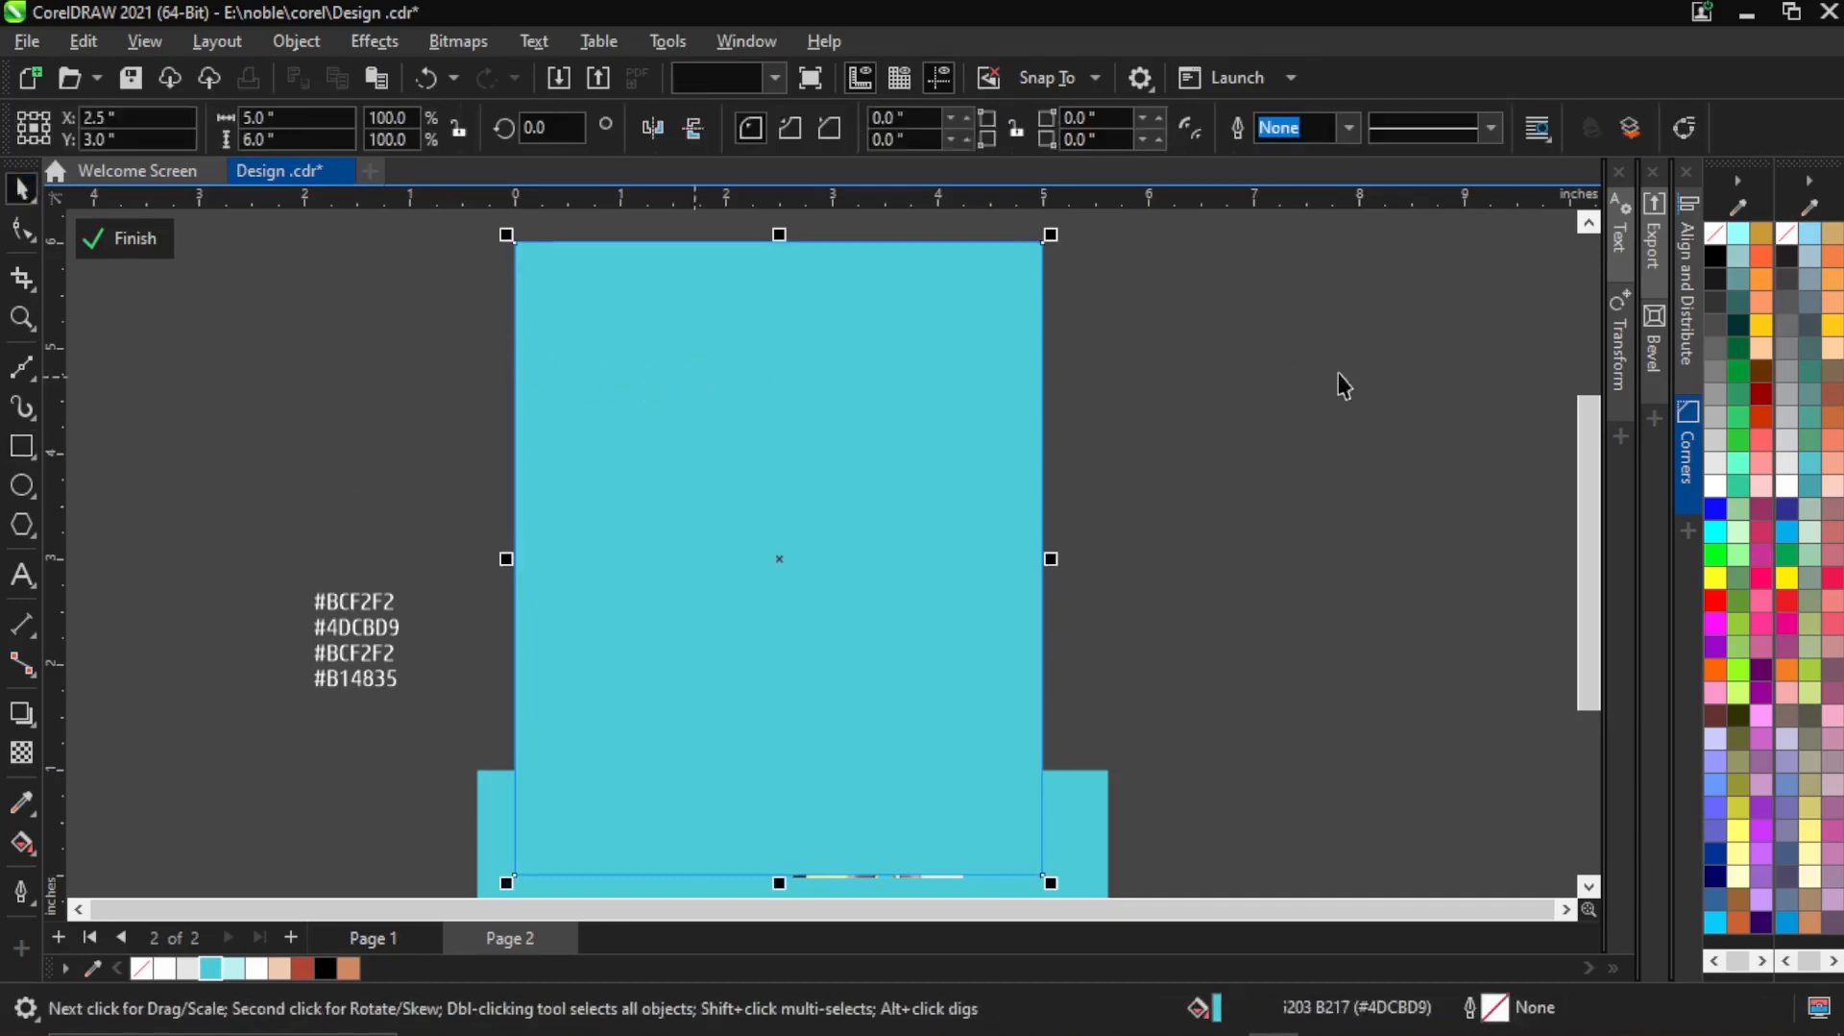
click(1718, 488)
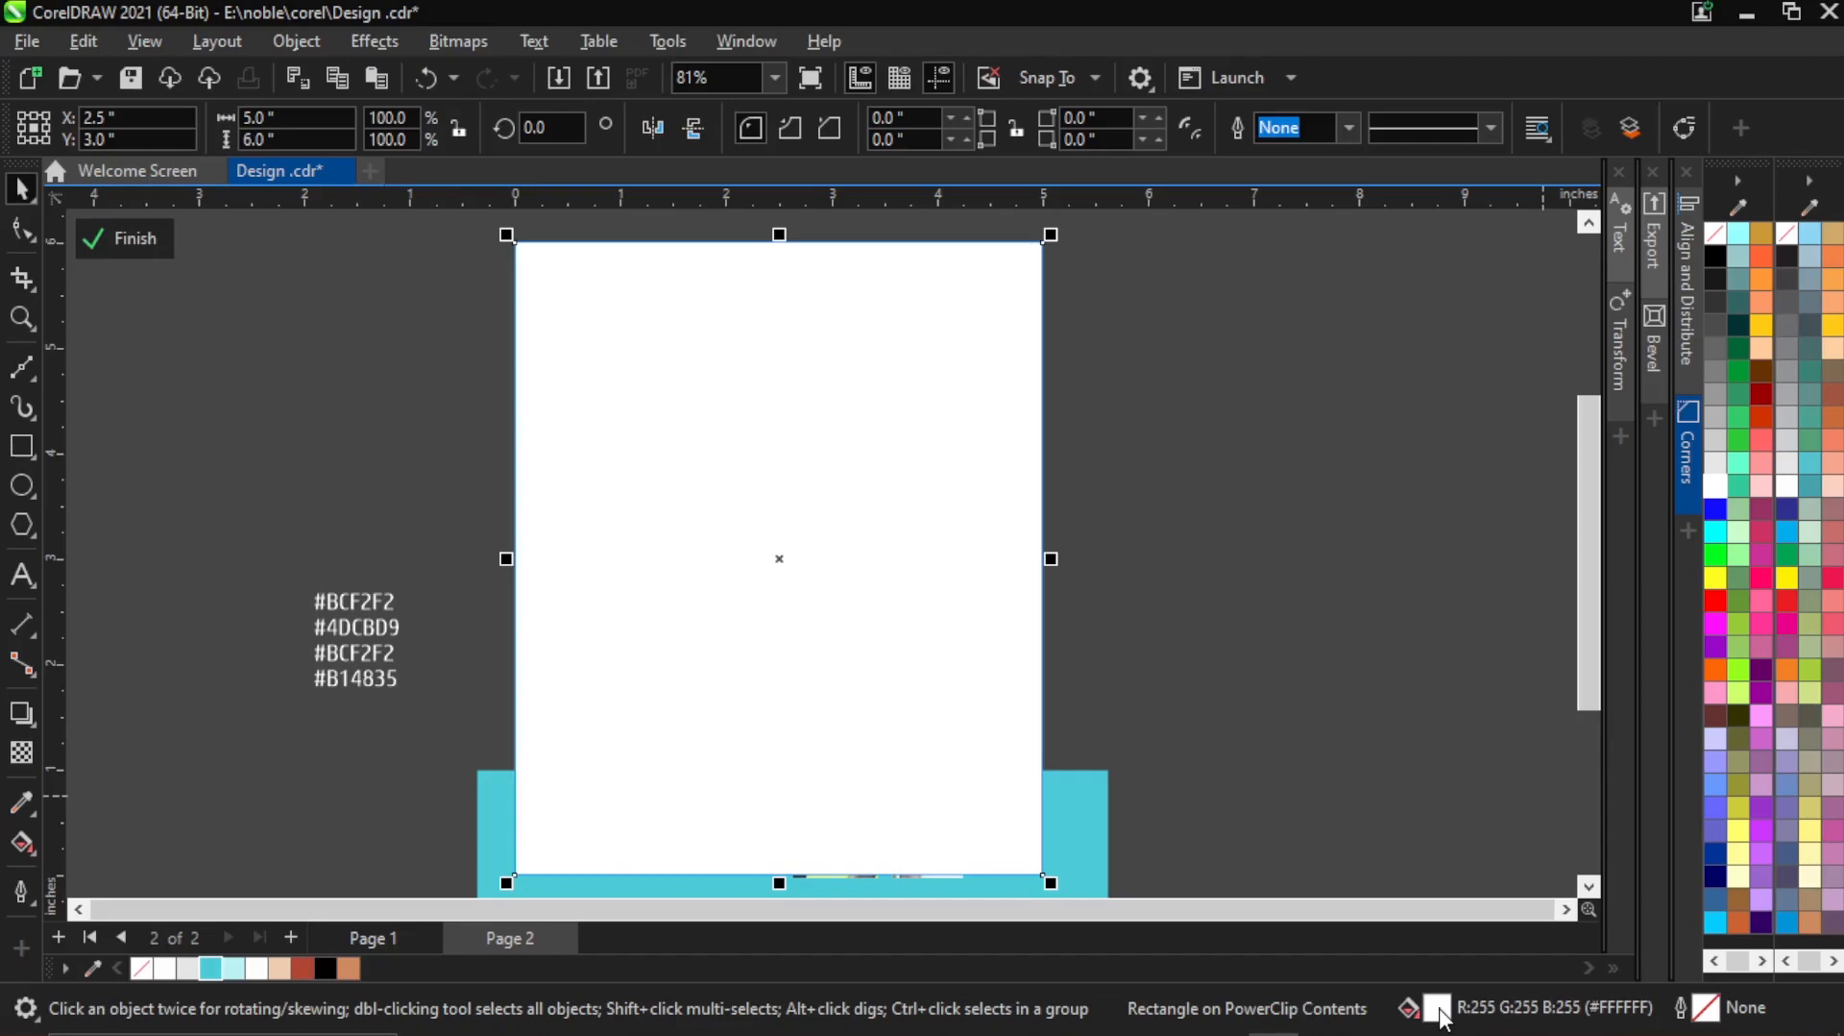
Switch the white page-covering rectangle from a uniform fill to a PostScript fill and show the available textures.
double_click(1440, 1009)
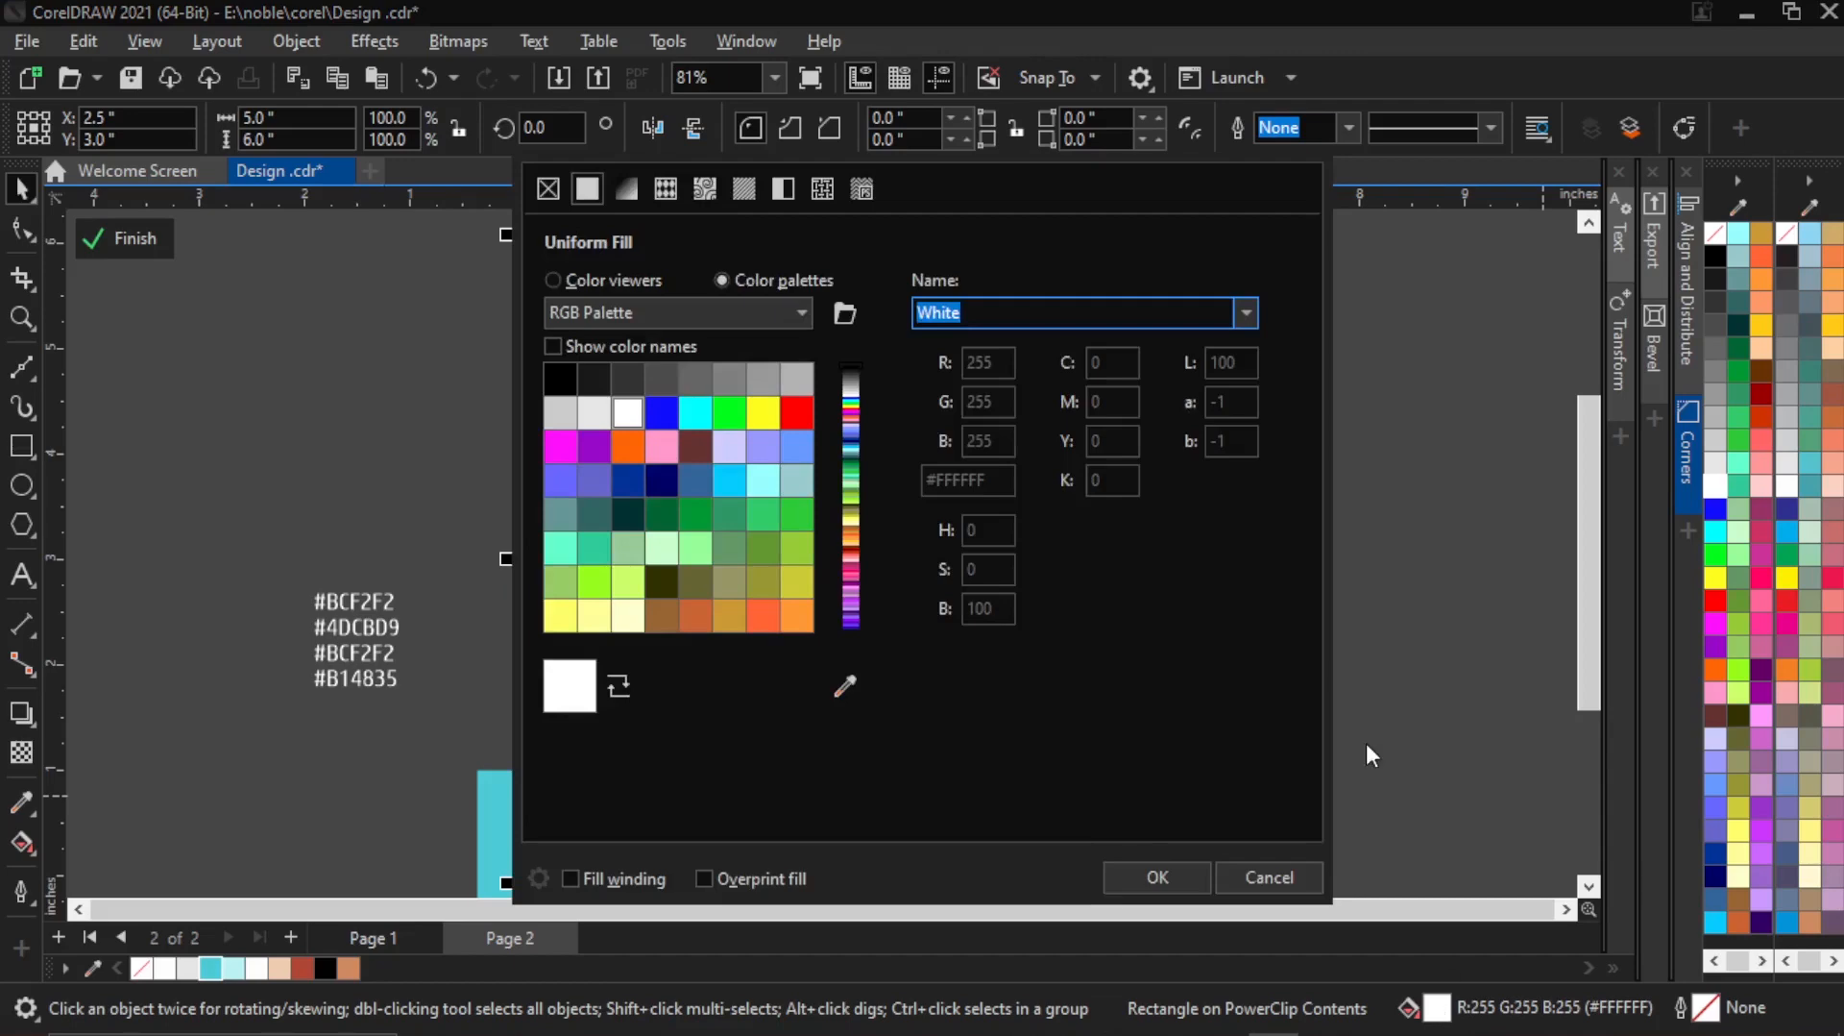
click(861, 189)
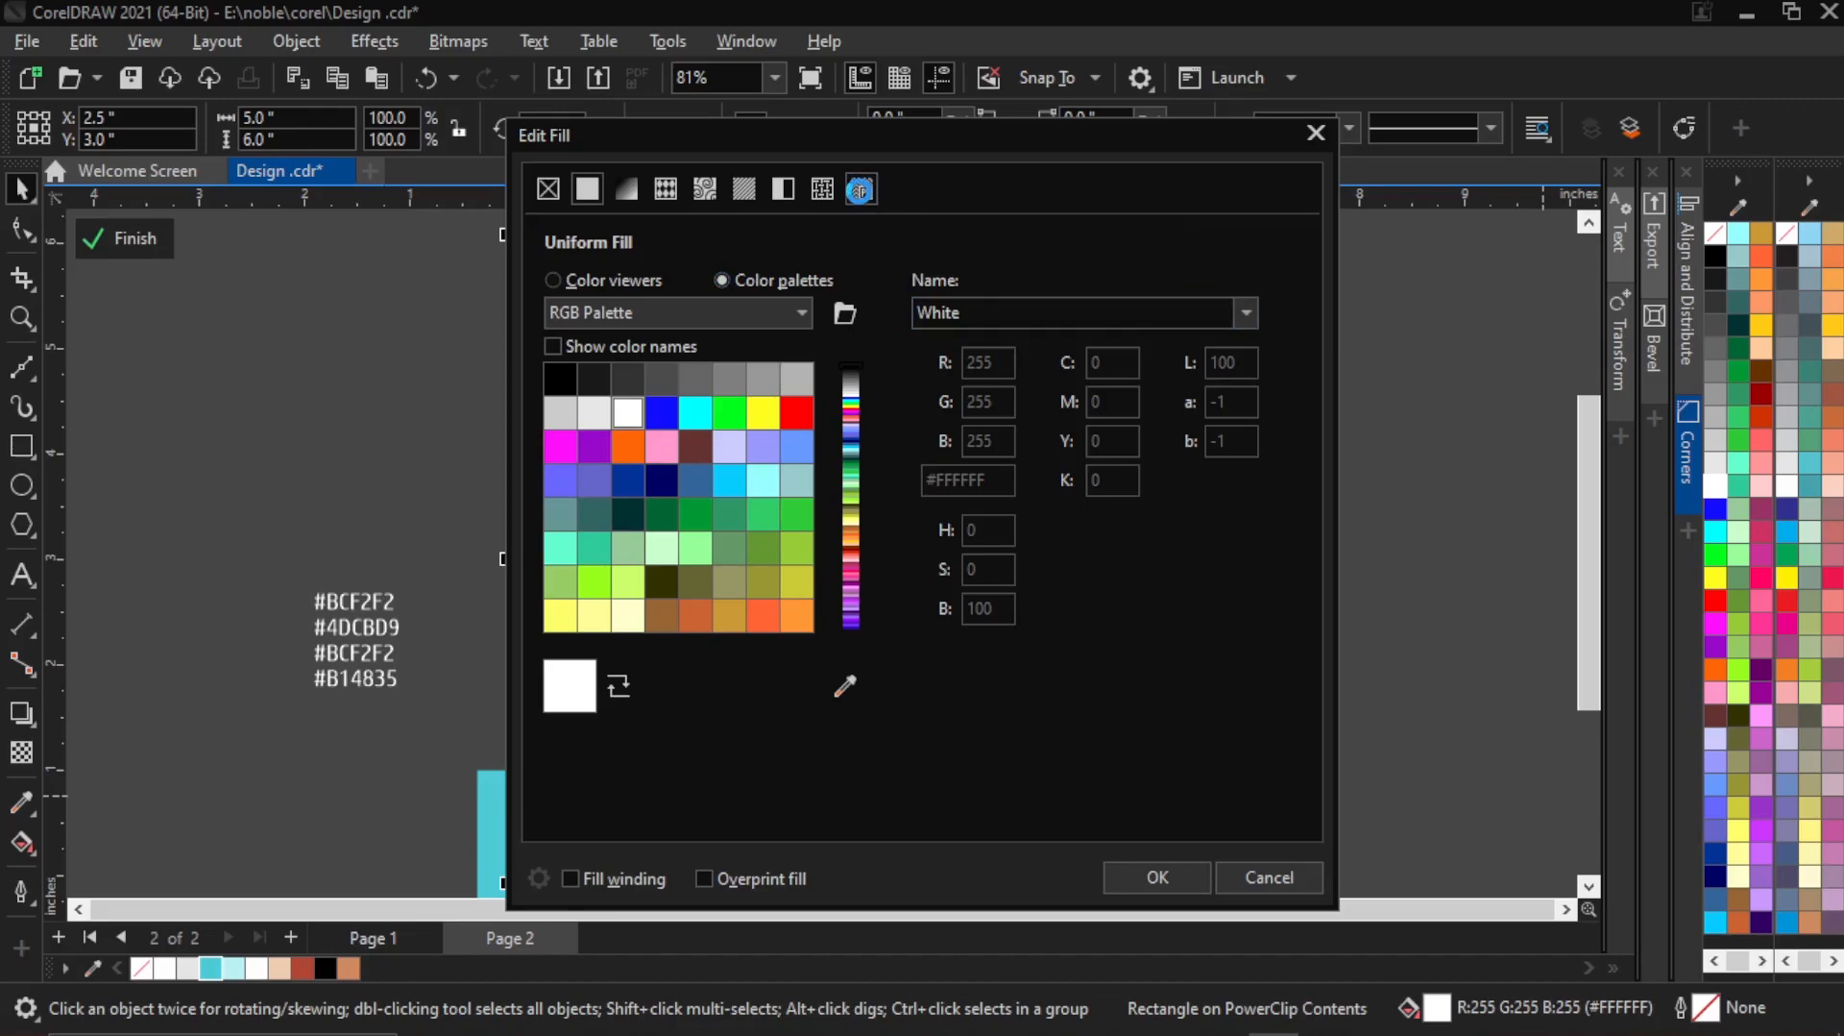
click(750, 318)
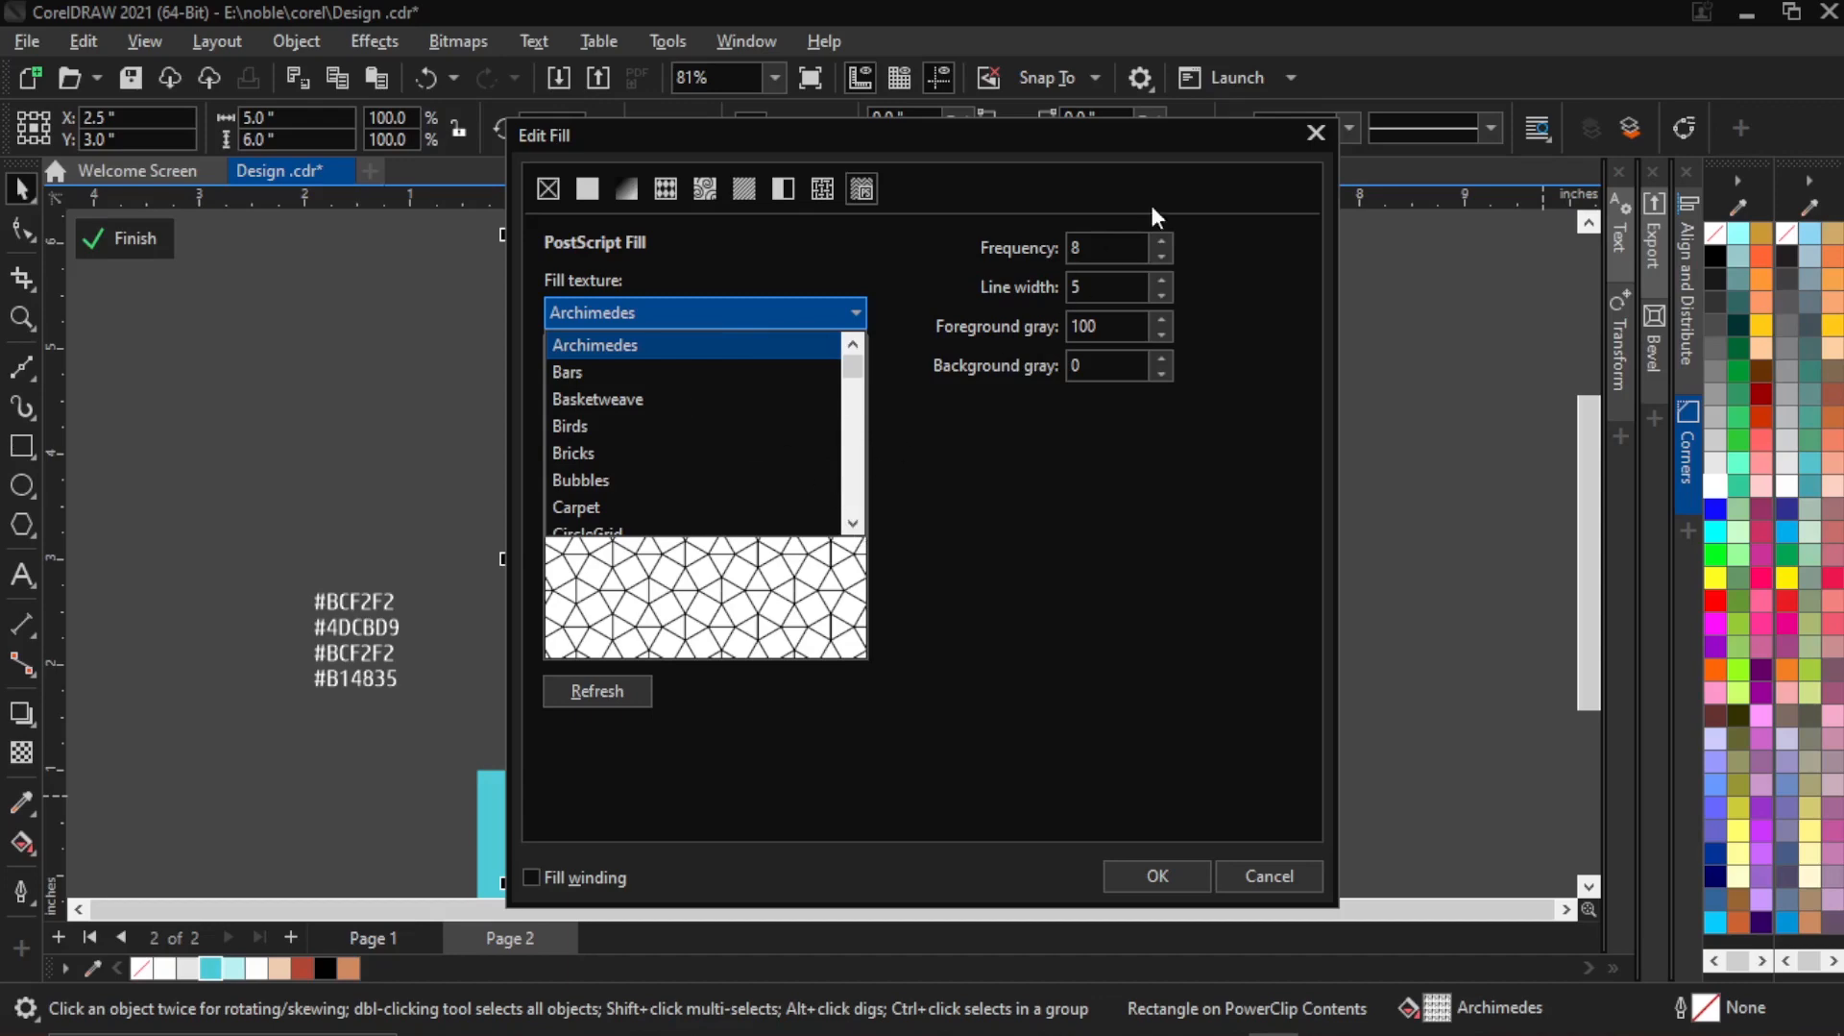
Try the ColorCircles and Carpet PostScript textures on the rectangle.
click(853, 523)
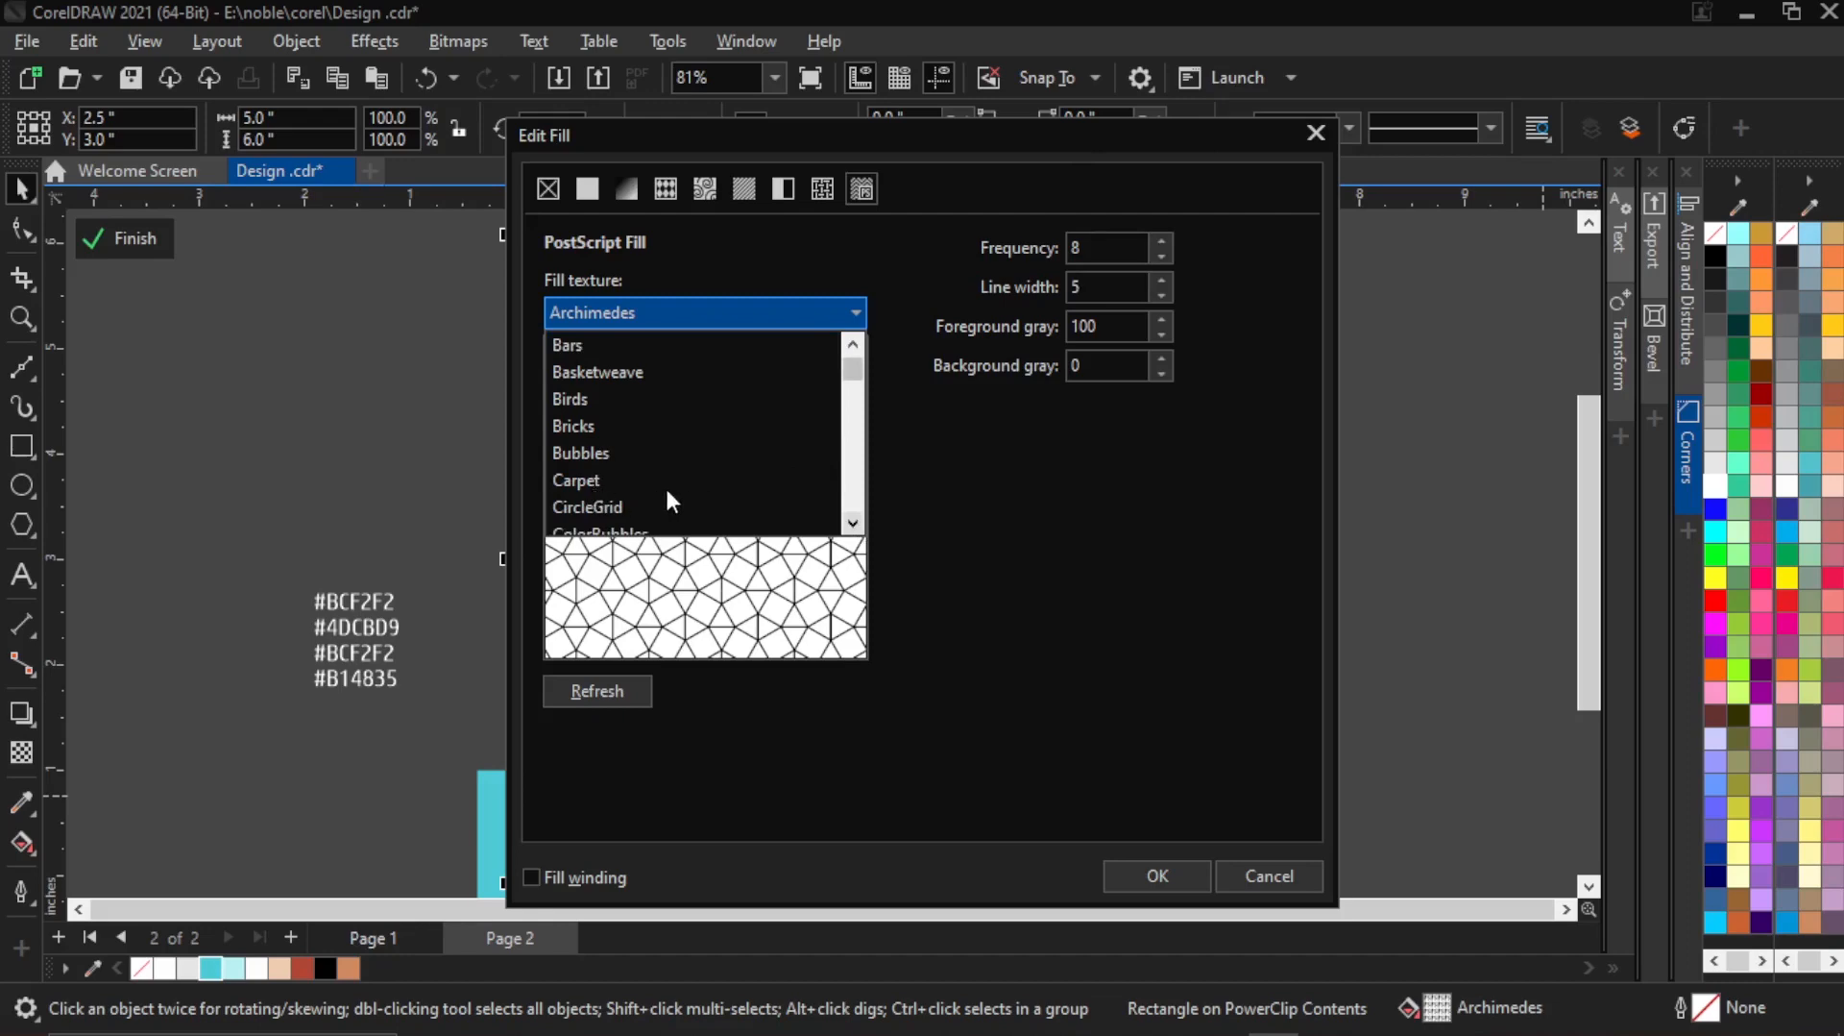
scroll(580, 488, down, 1)
click(584, 487)
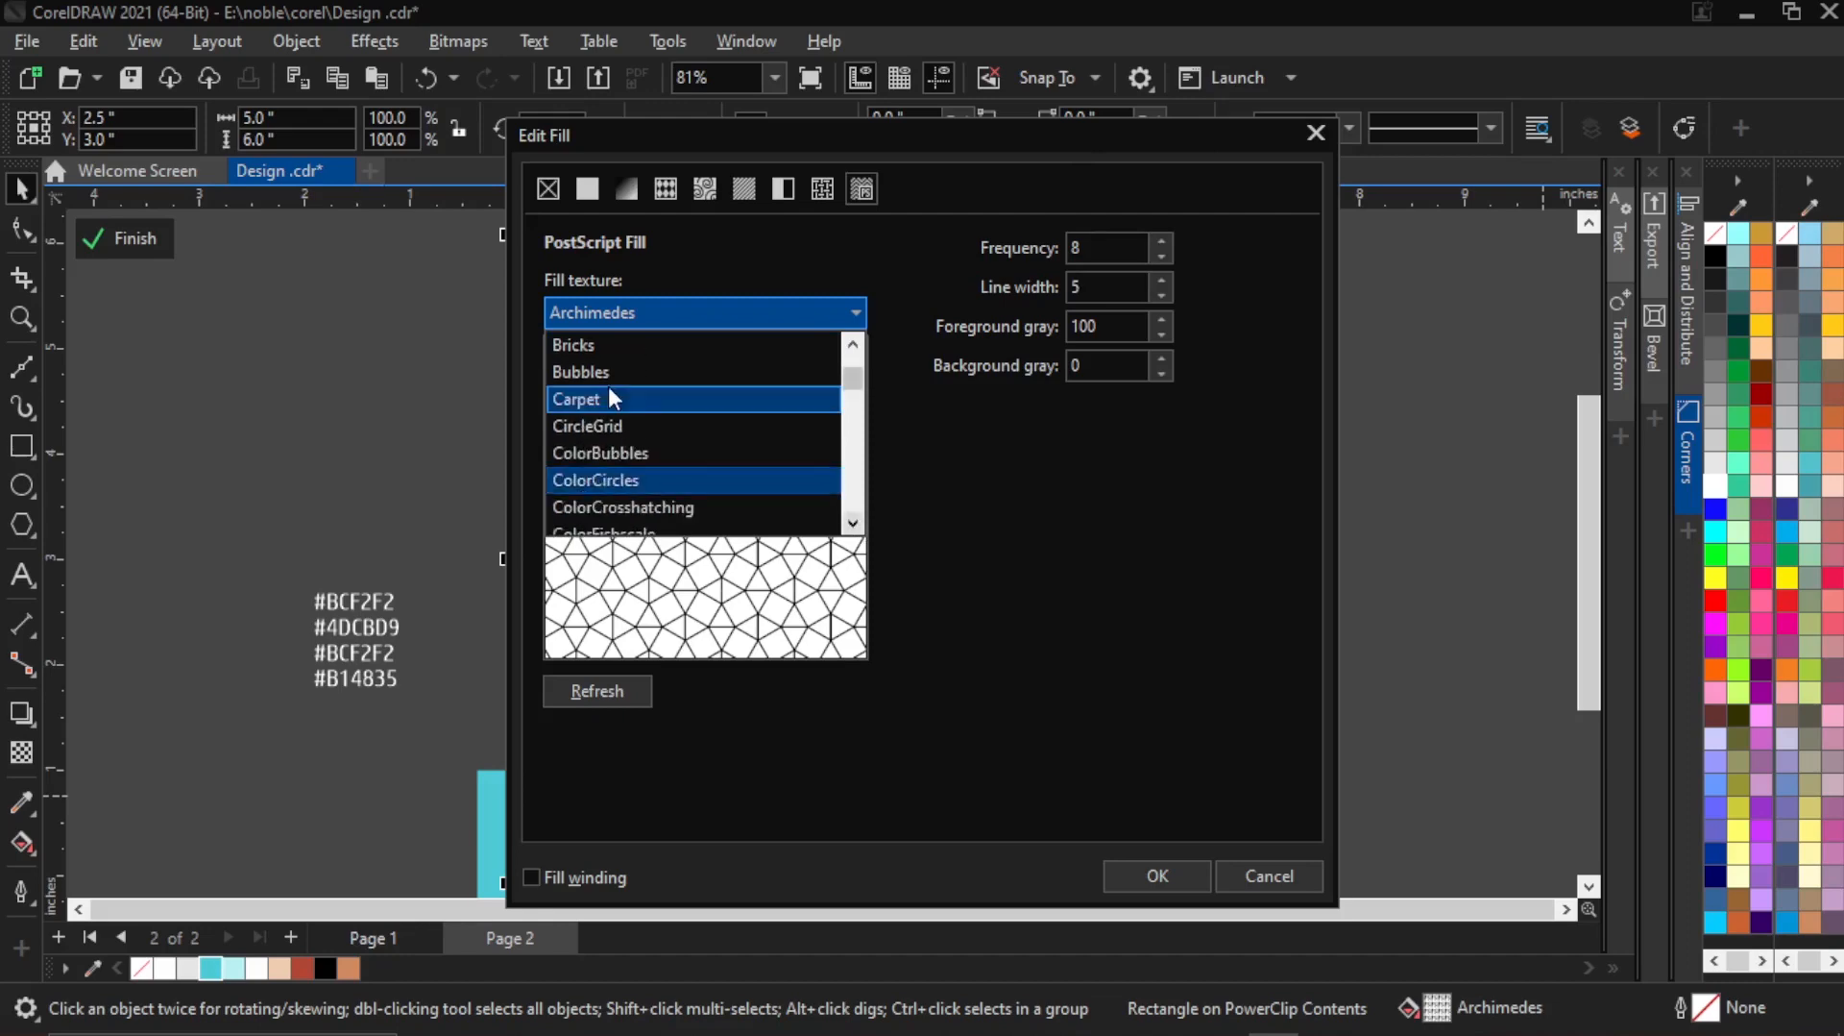
click(590, 395)
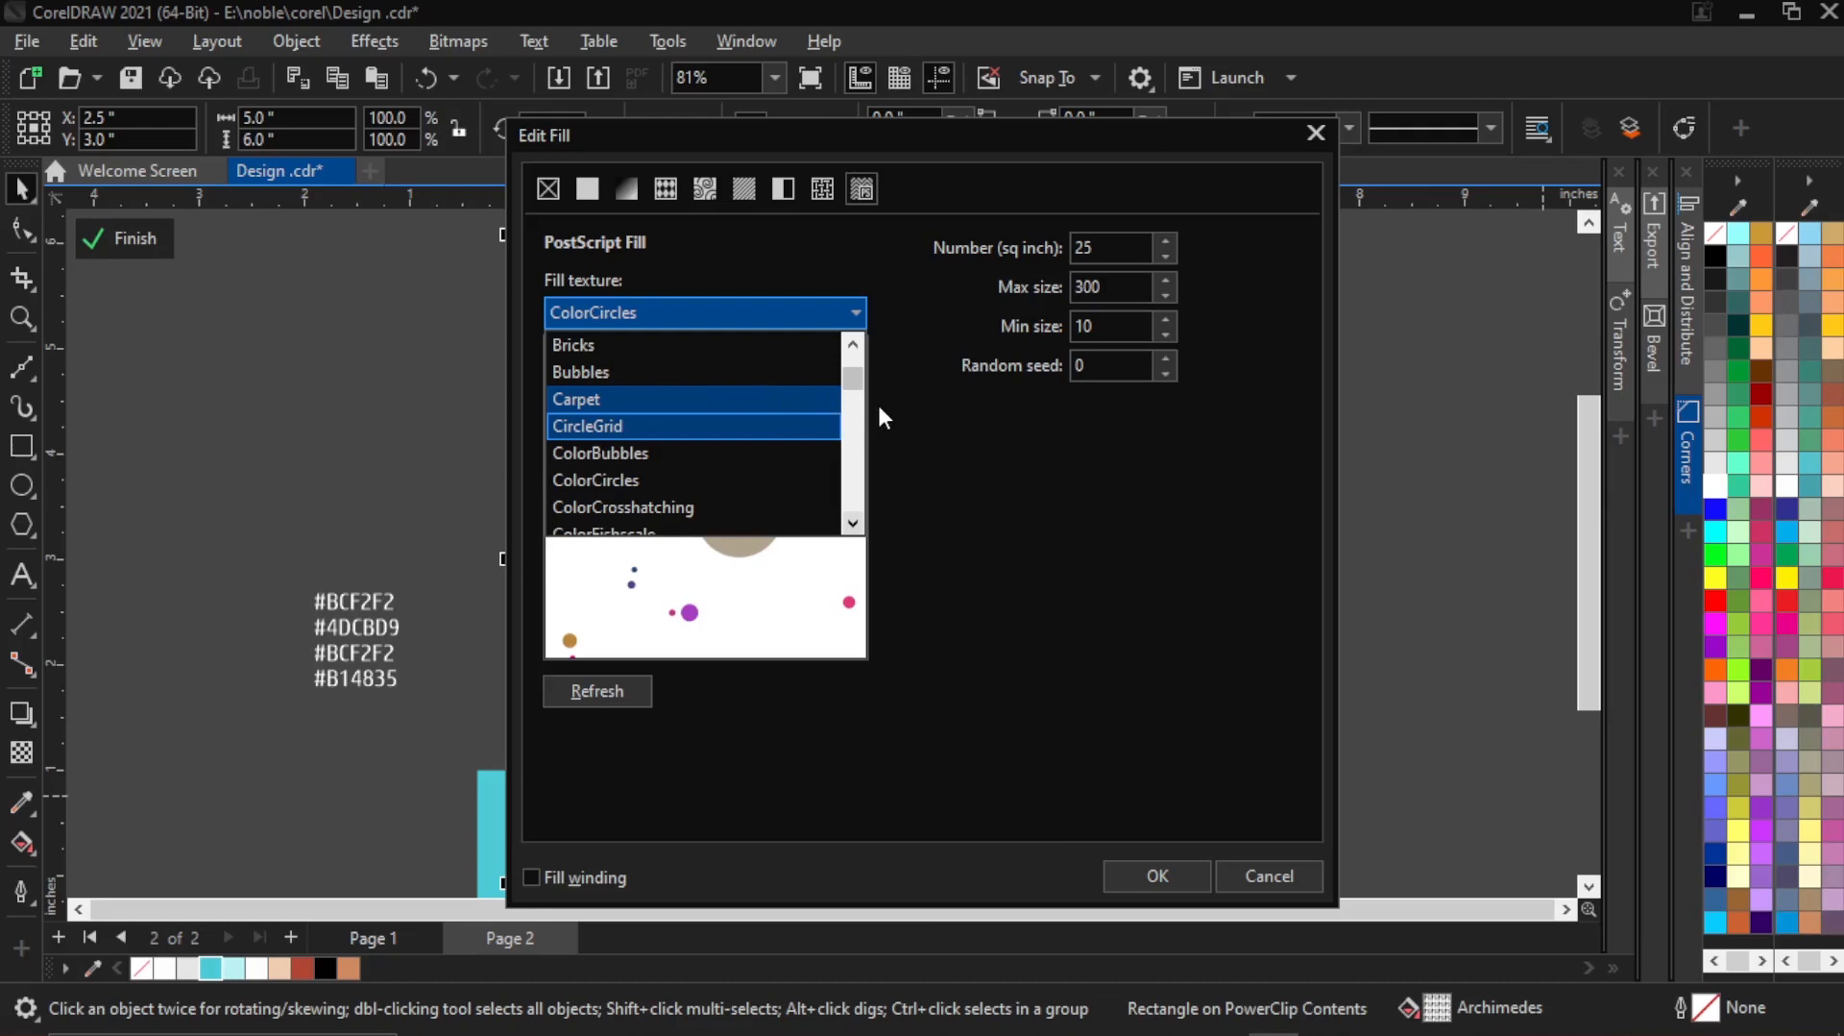
click(760, 407)
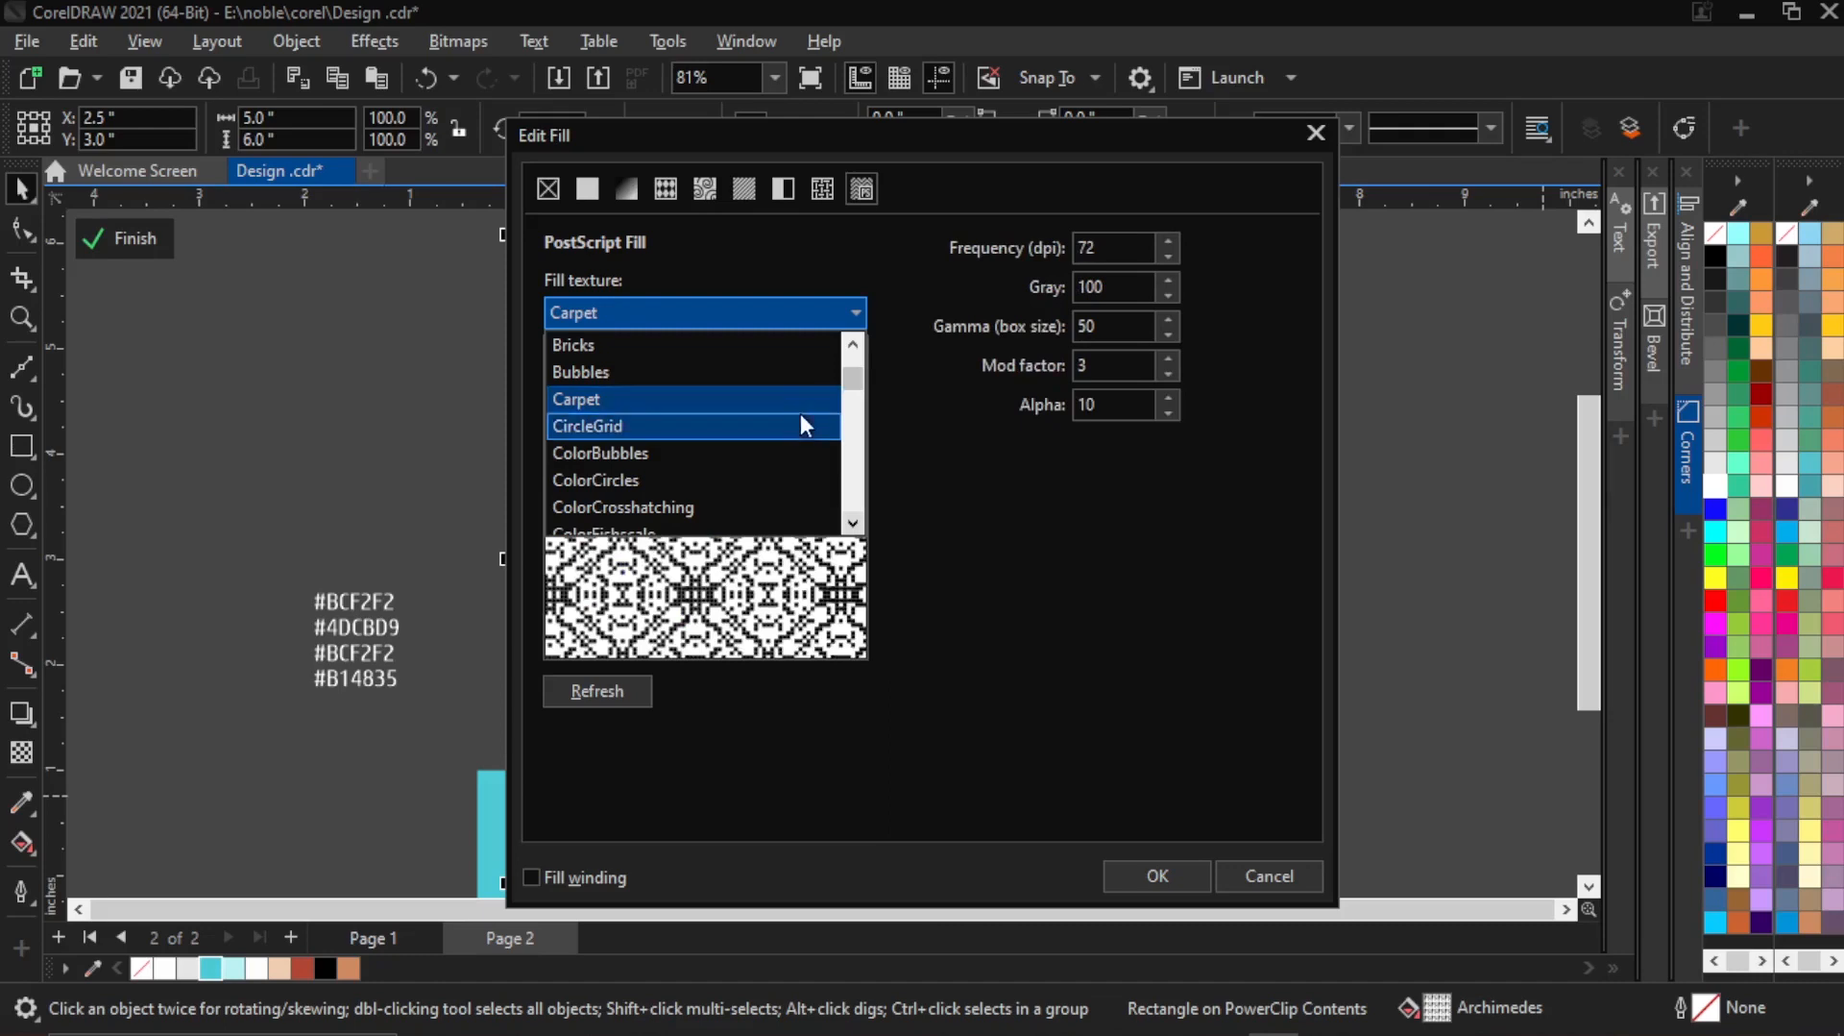
Look through the remaining PostScript textures to the end of the list and try the Triangle texture.
click(851, 525)
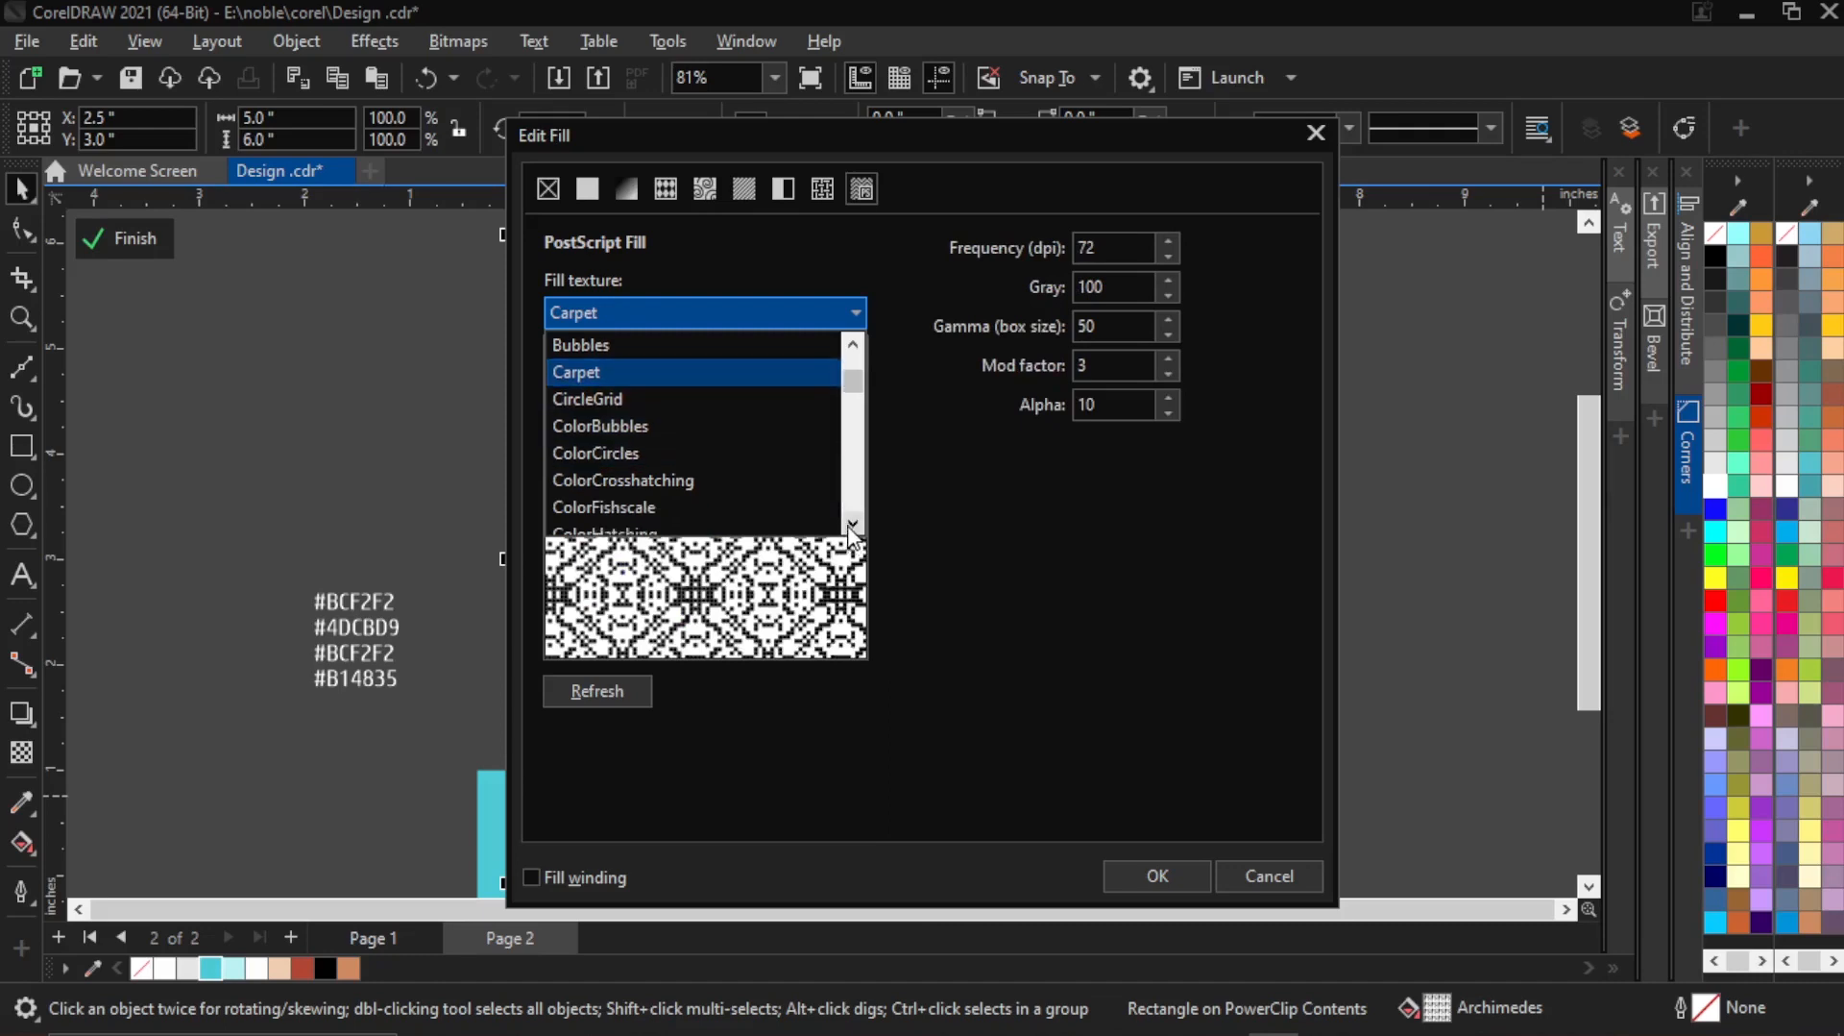
click(851, 524)
click(851, 525)
click(851, 525)
click(851, 524)
click(851, 524)
click(852, 524)
click(852, 524)
click(851, 525)
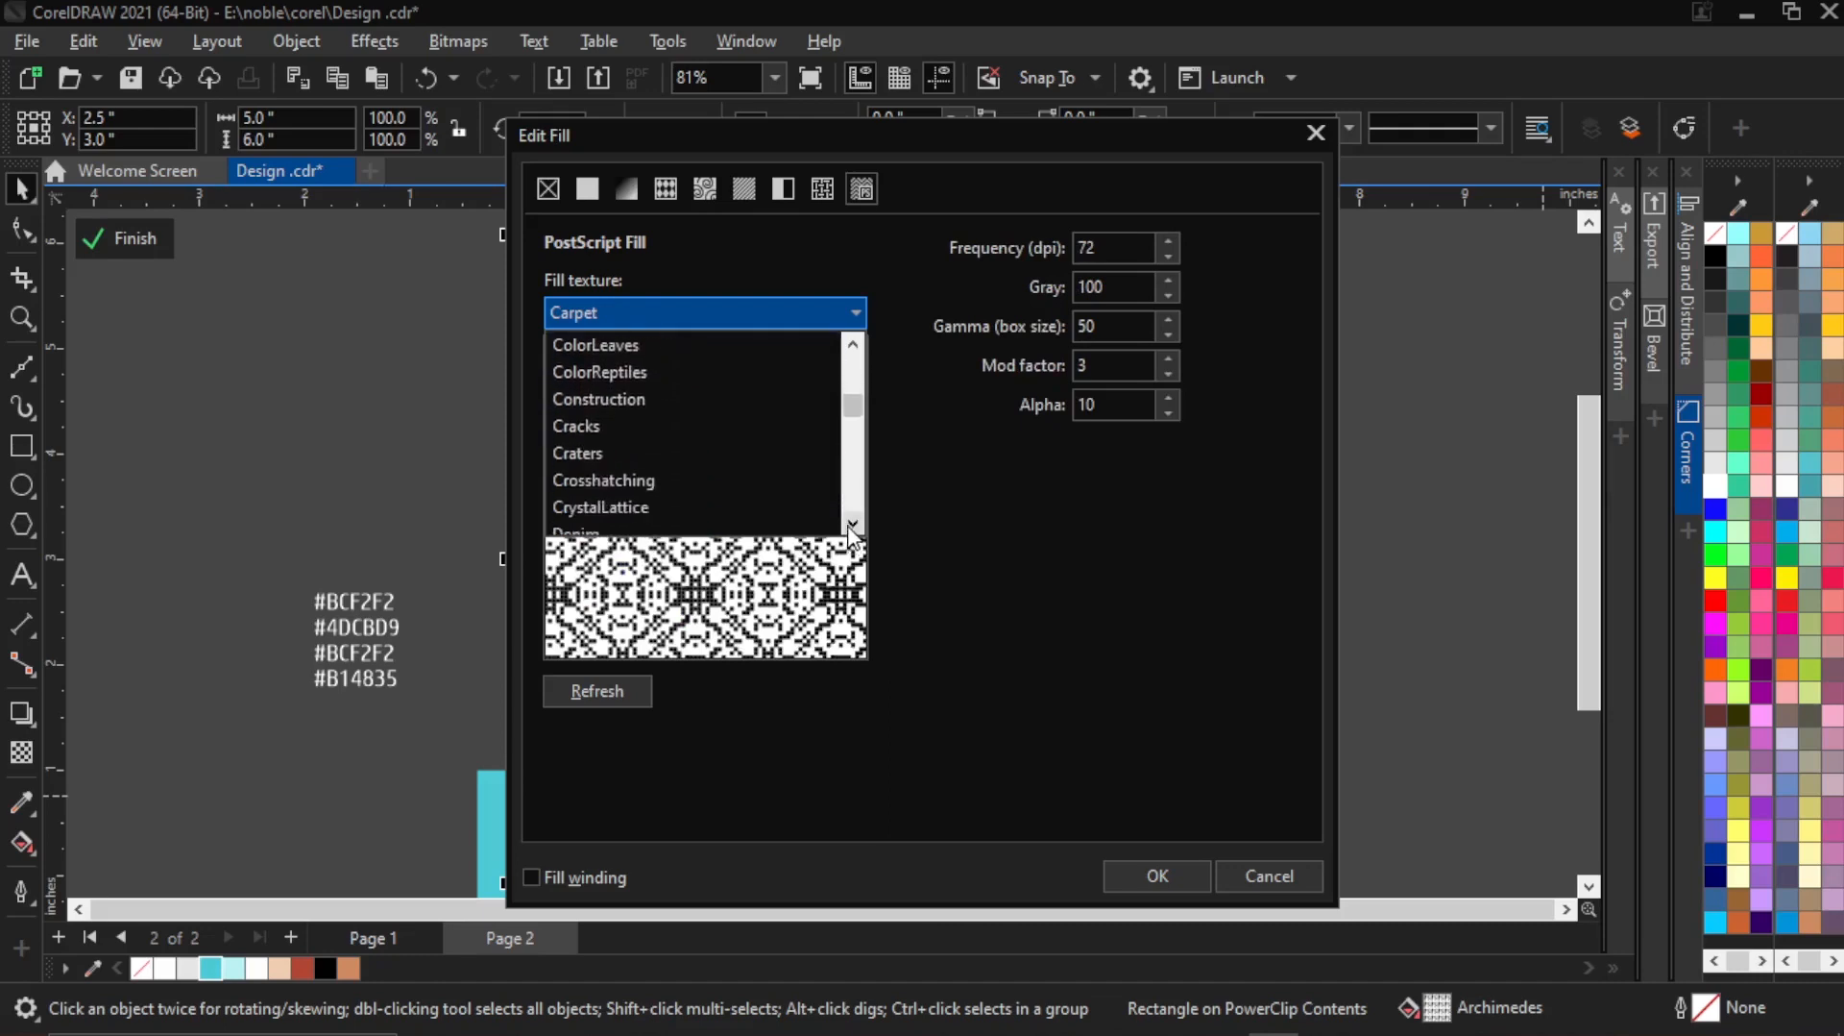
click(851, 525)
click(851, 525)
click(851, 524)
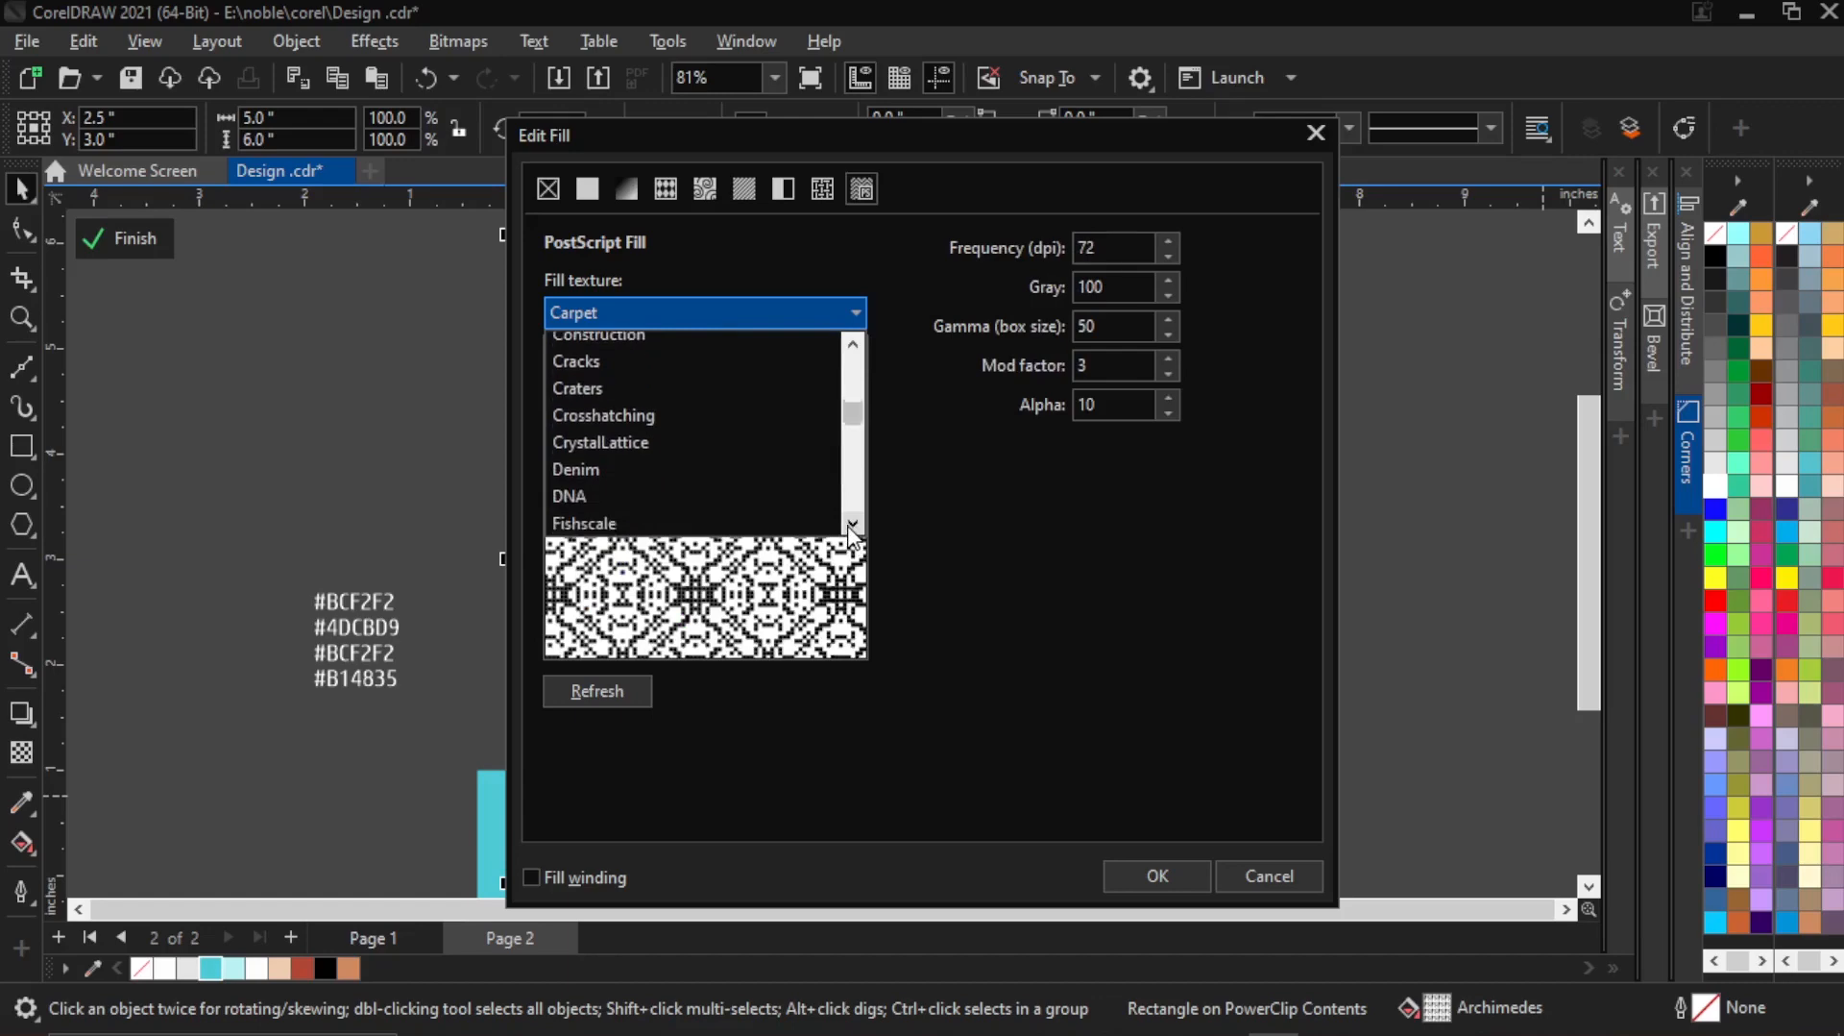
click(851, 525)
click(851, 524)
click(851, 524)
click(851, 524)
click(851, 524)
click(851, 524)
click(851, 525)
click(851, 524)
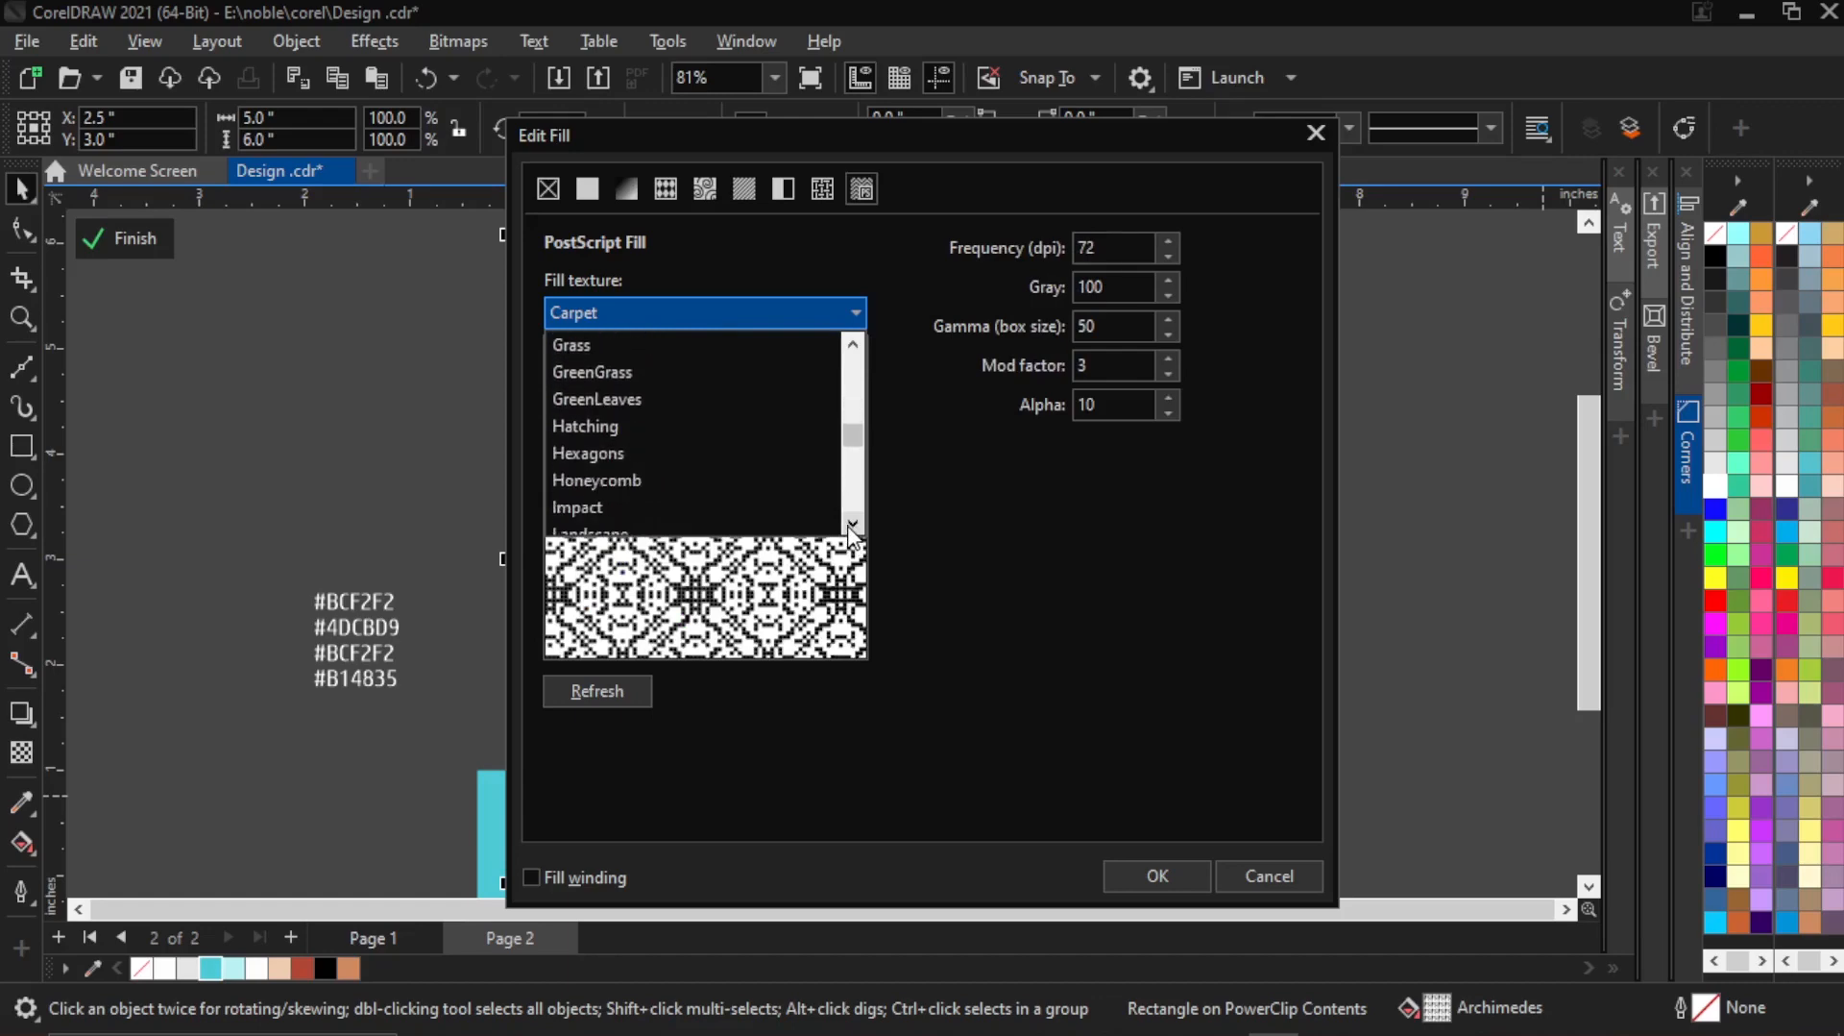
click(851, 524)
click(851, 524)
click(851, 524)
click(851, 525)
click(851, 525)
click(851, 525)
click(851, 524)
click(851, 525)
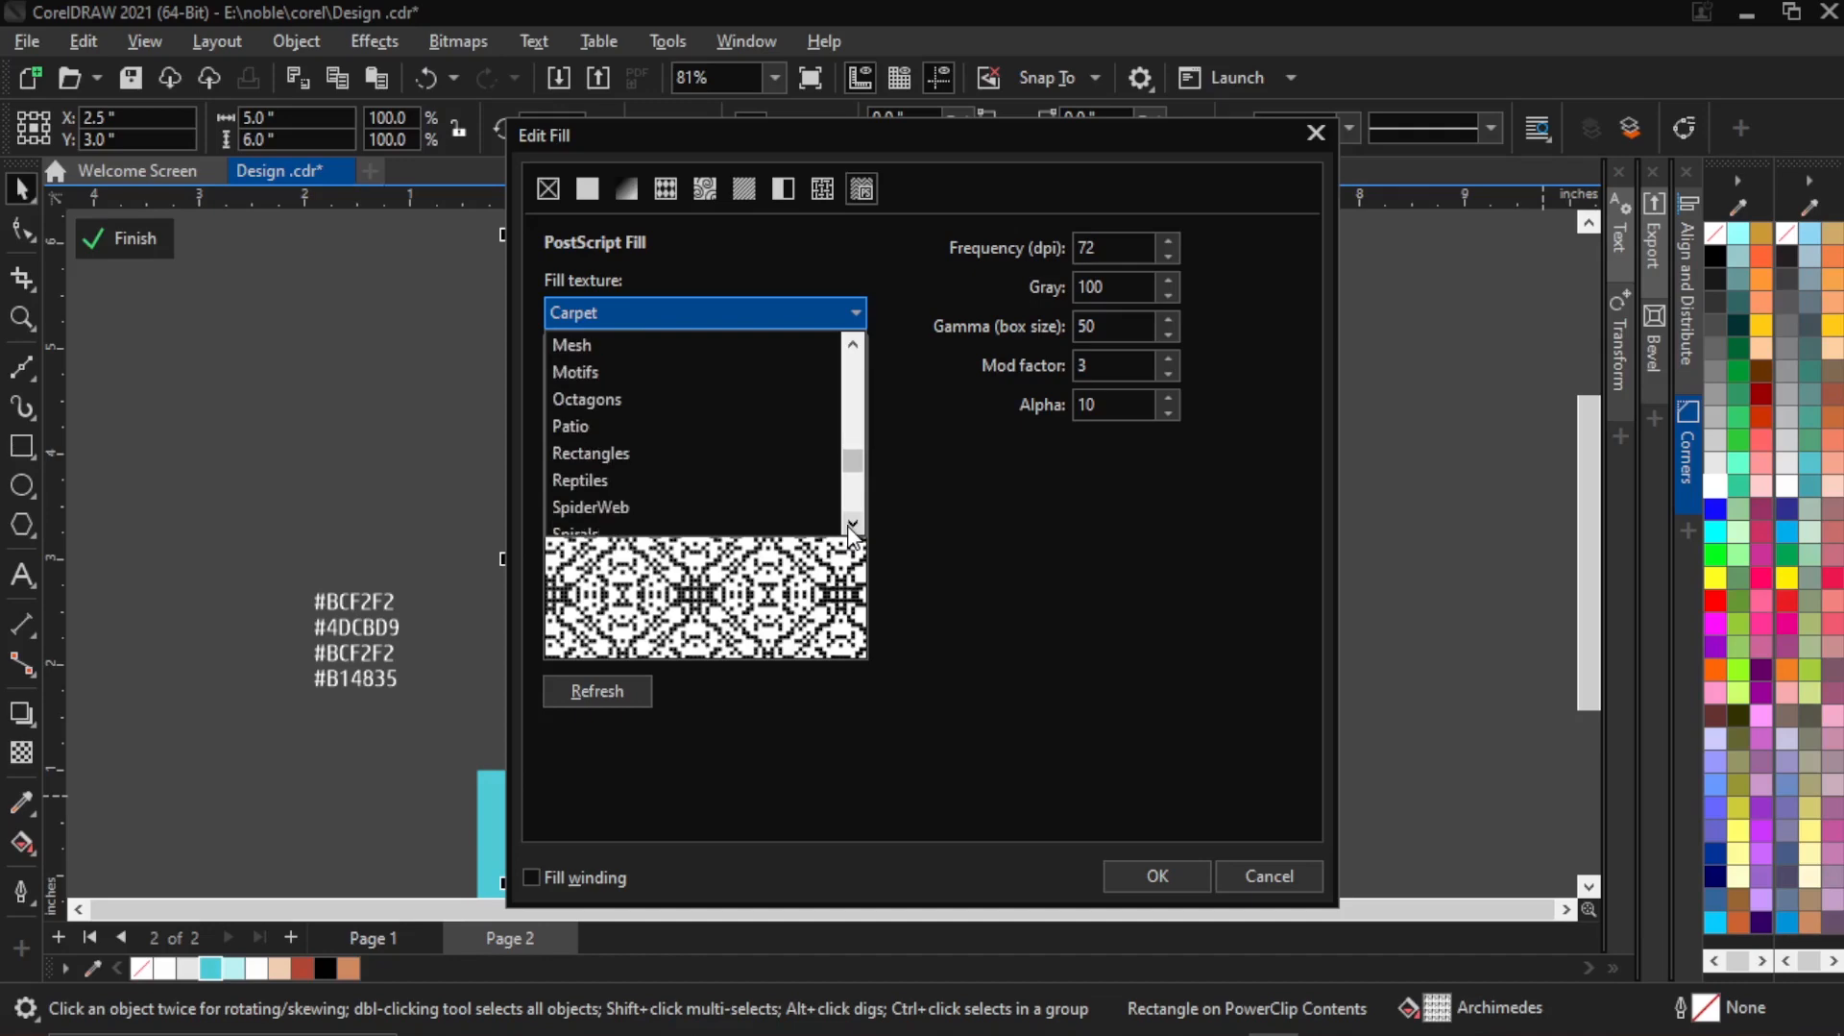
click(851, 524)
click(851, 524)
click(852, 524)
click(851, 524)
click(851, 524)
click(851, 524)
click(851, 525)
click(851, 524)
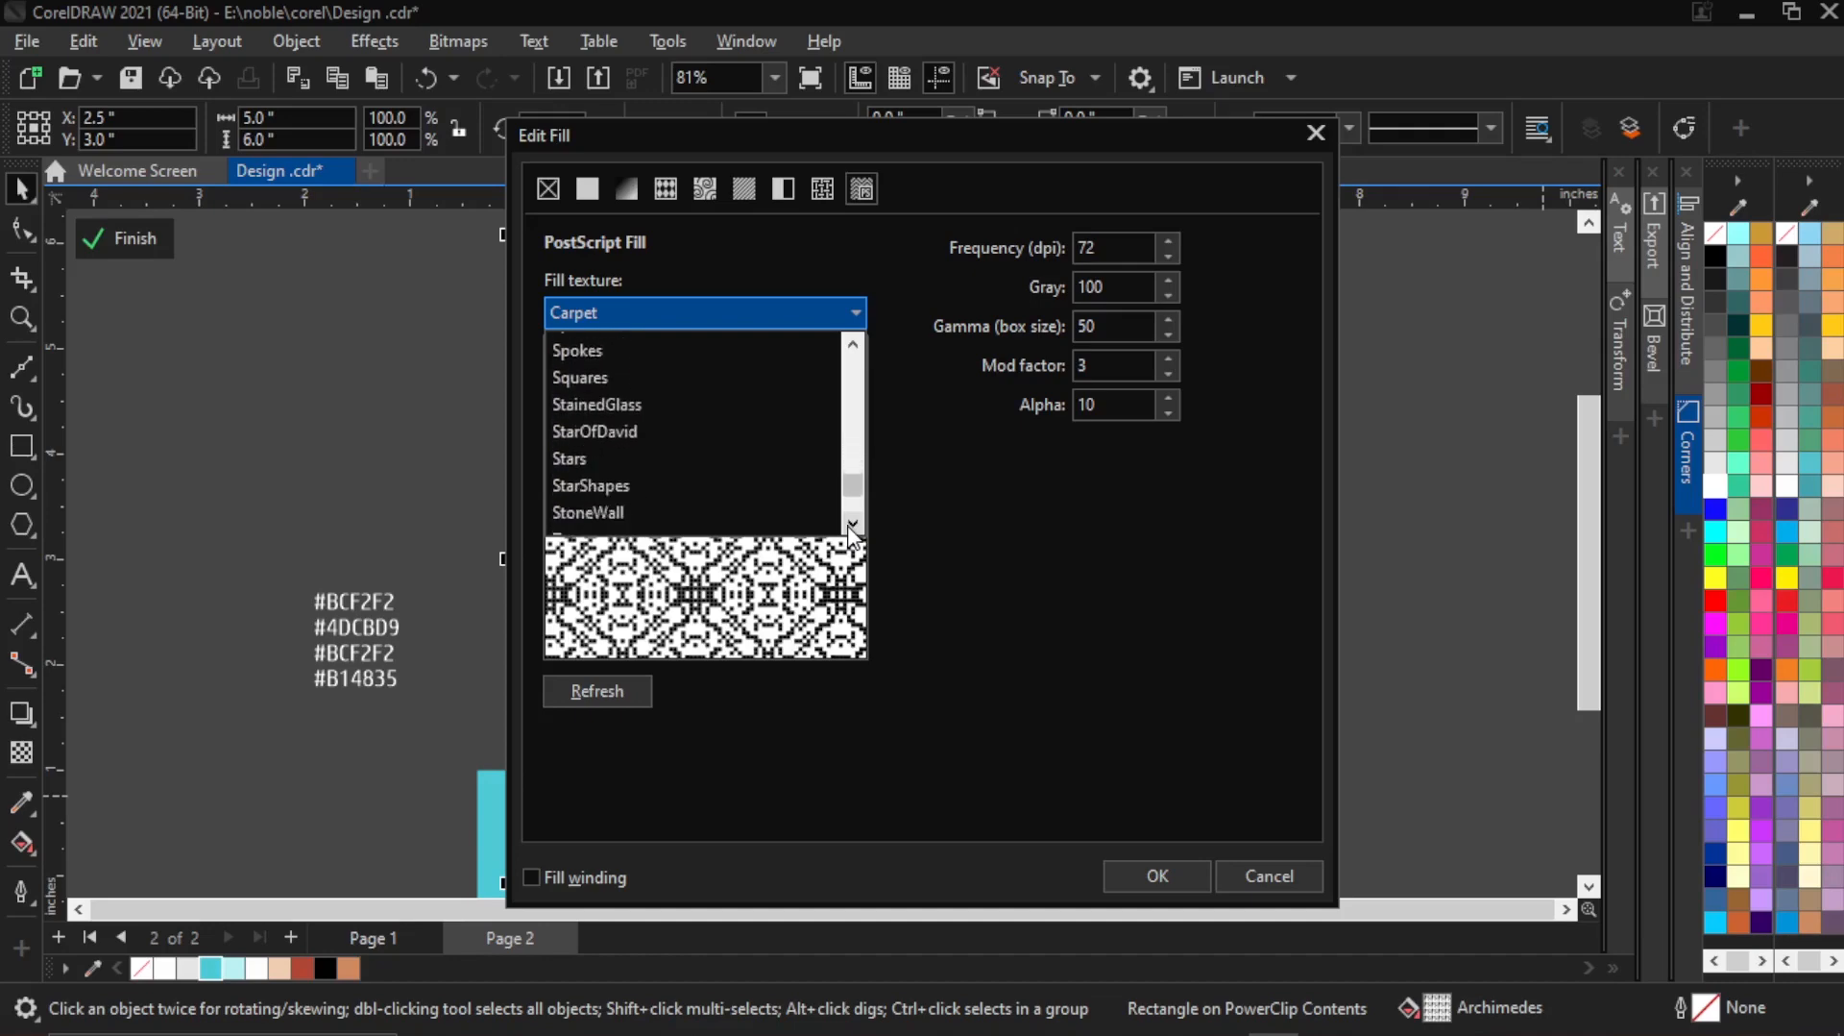
click(851, 525)
click(851, 525)
click(851, 525)
click(851, 524)
click(851, 525)
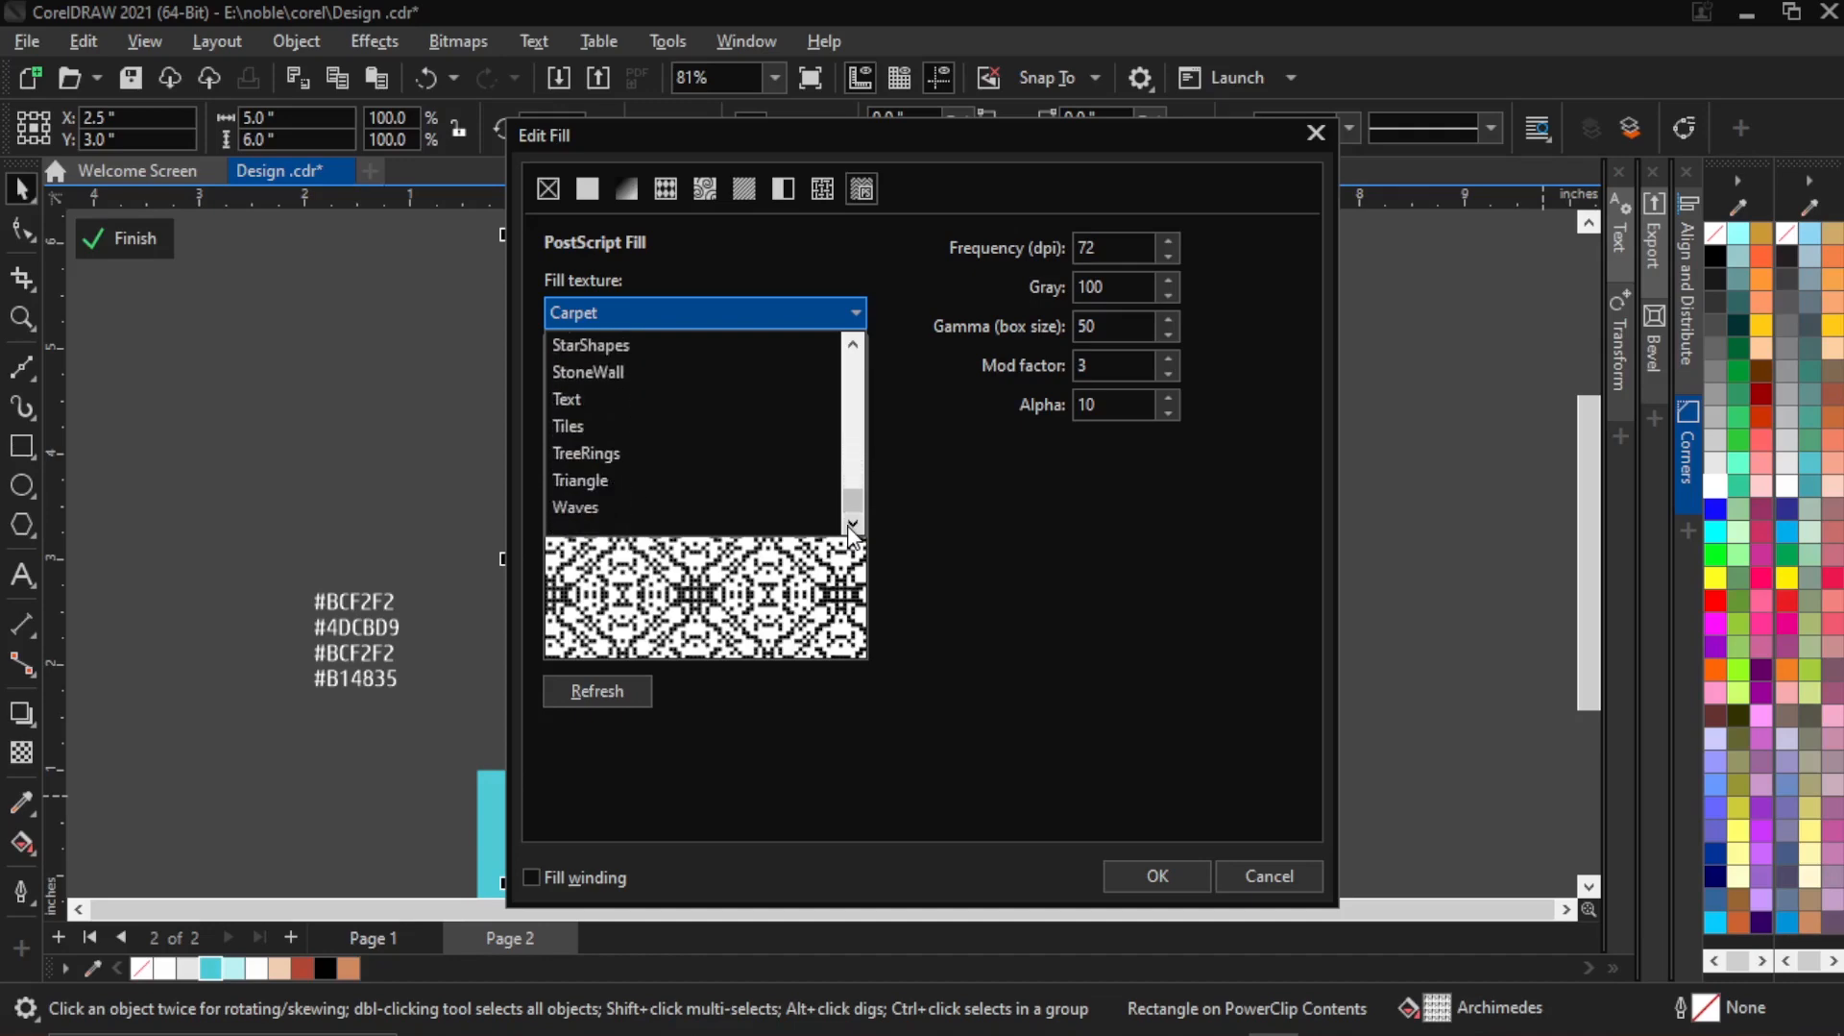
click(647, 480)
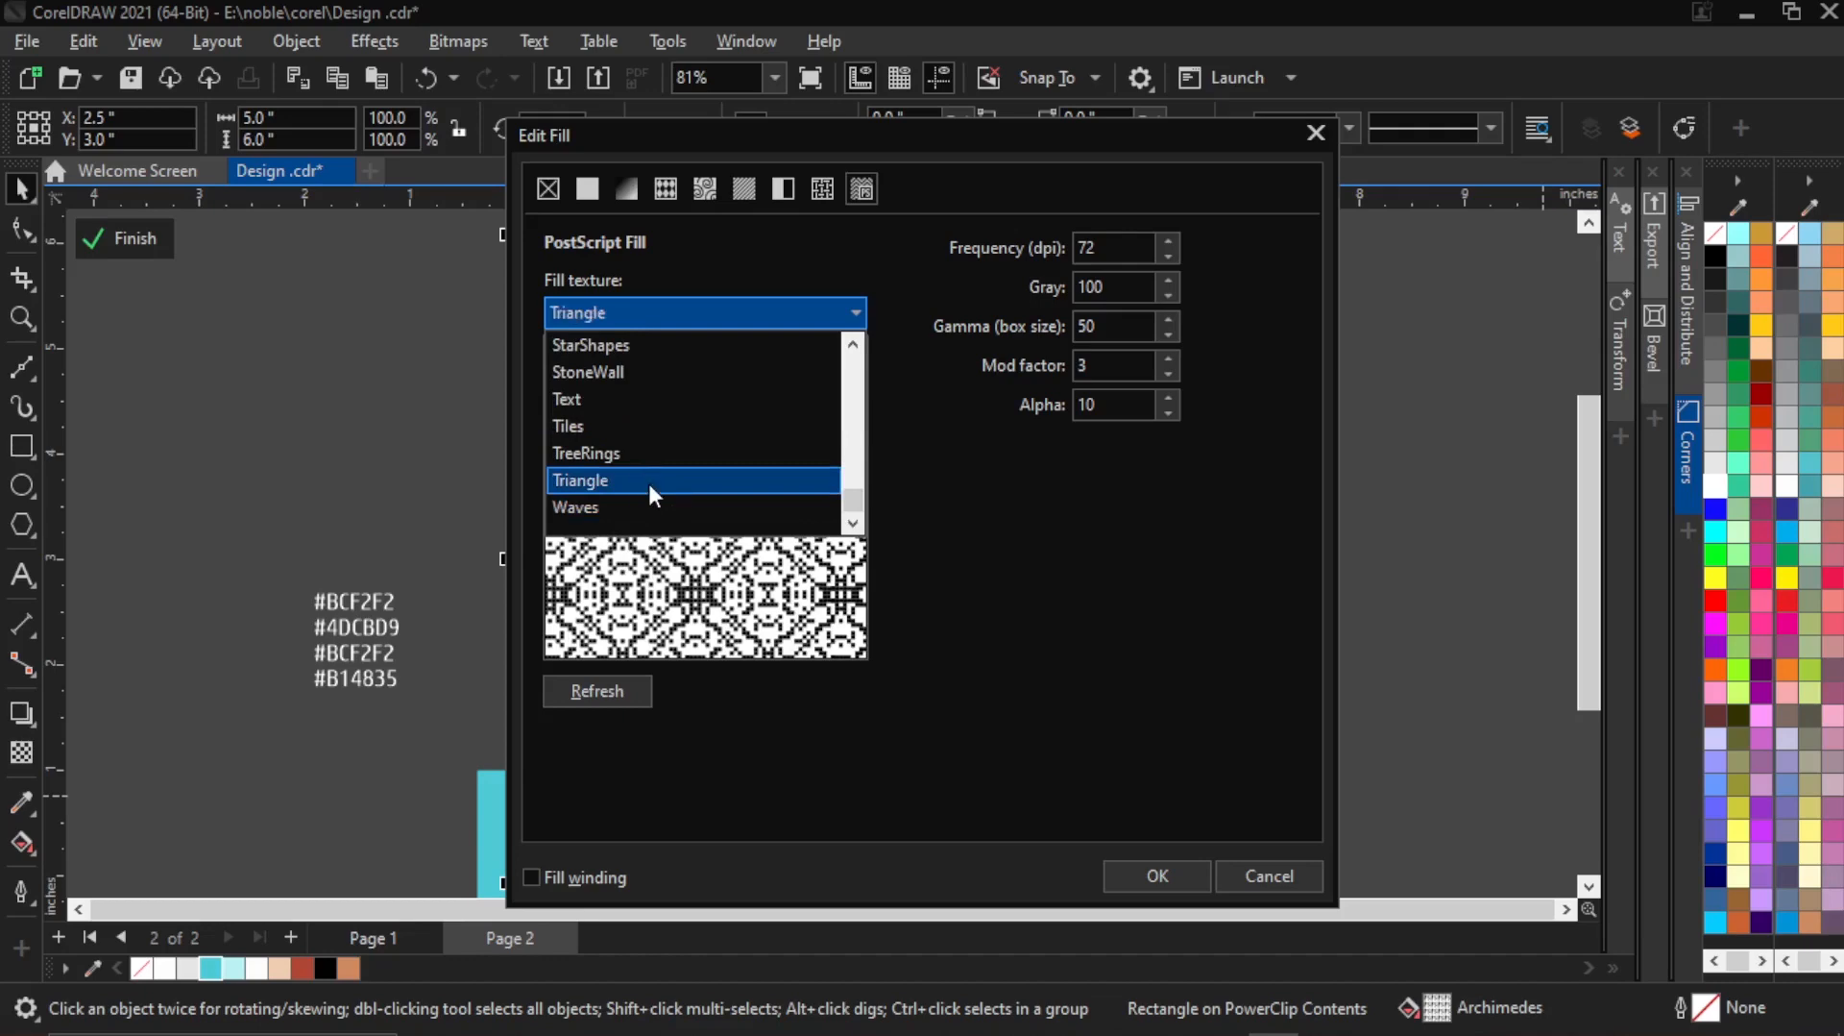
Try the Squares PostScript texture for the rectangle's fill.
click(858, 352)
click(858, 352)
click(858, 352)
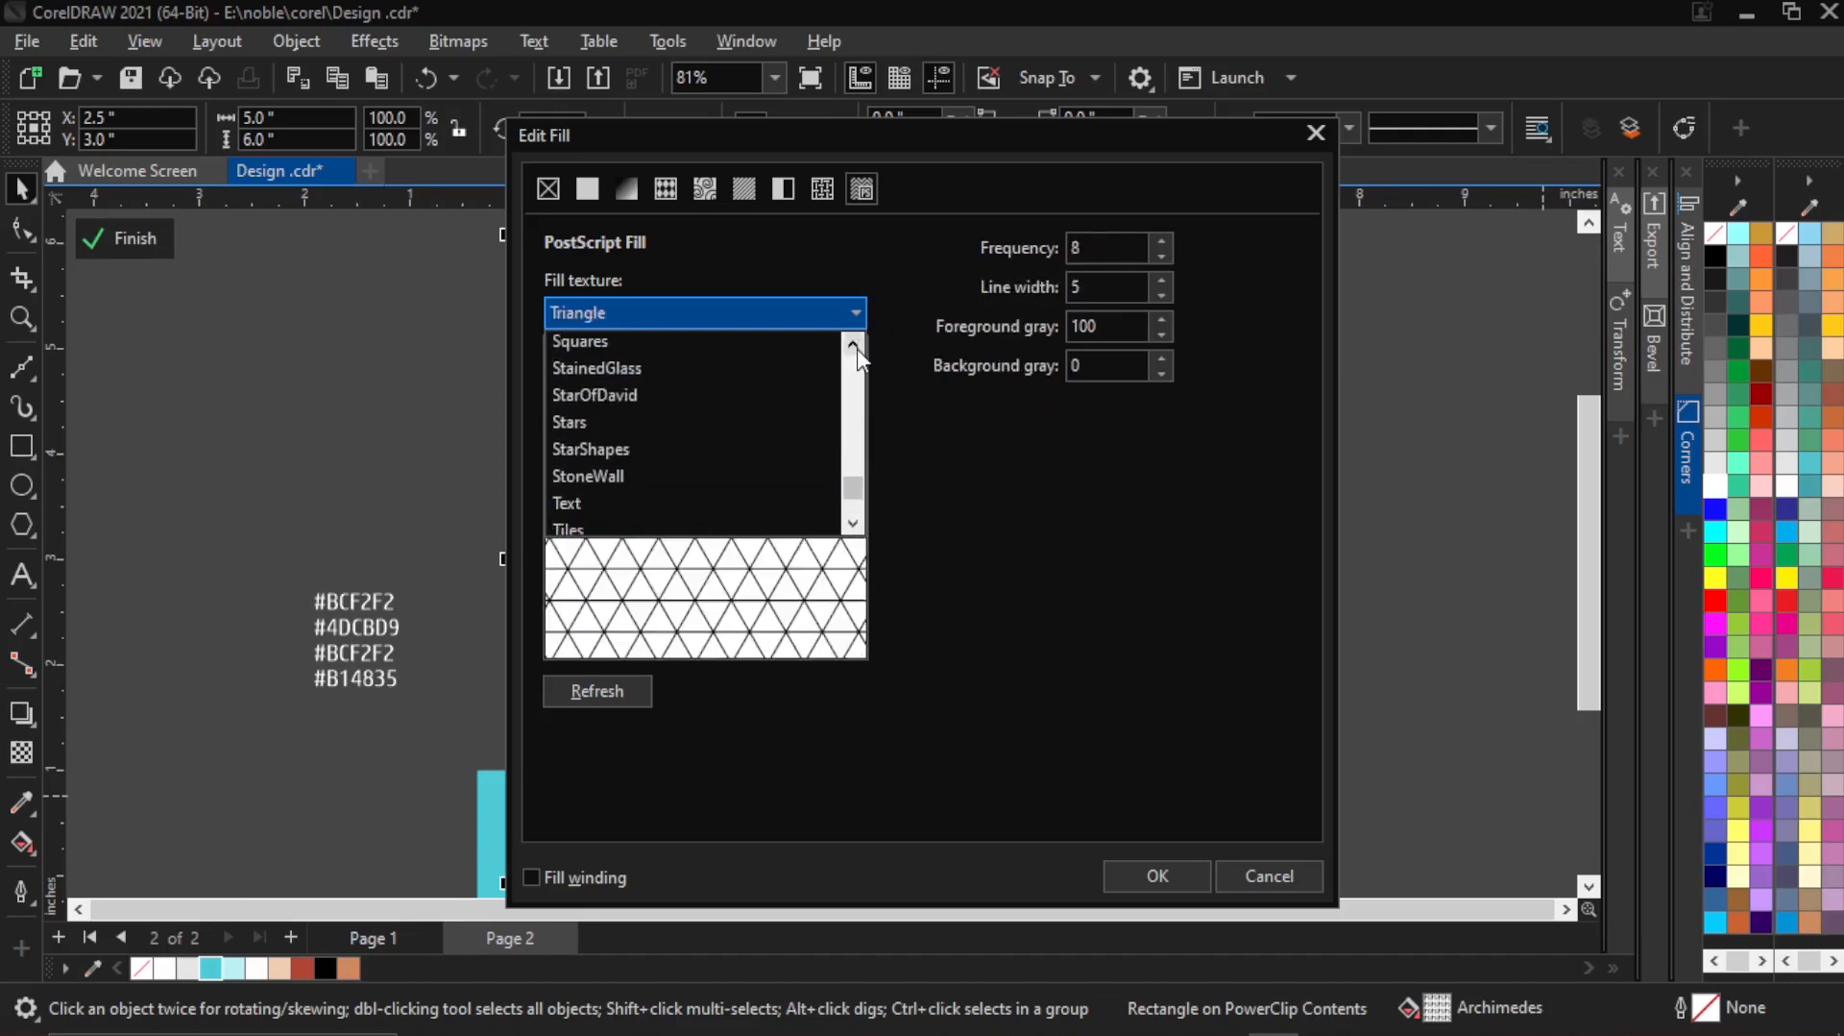
click(858, 353)
click(858, 352)
click(858, 353)
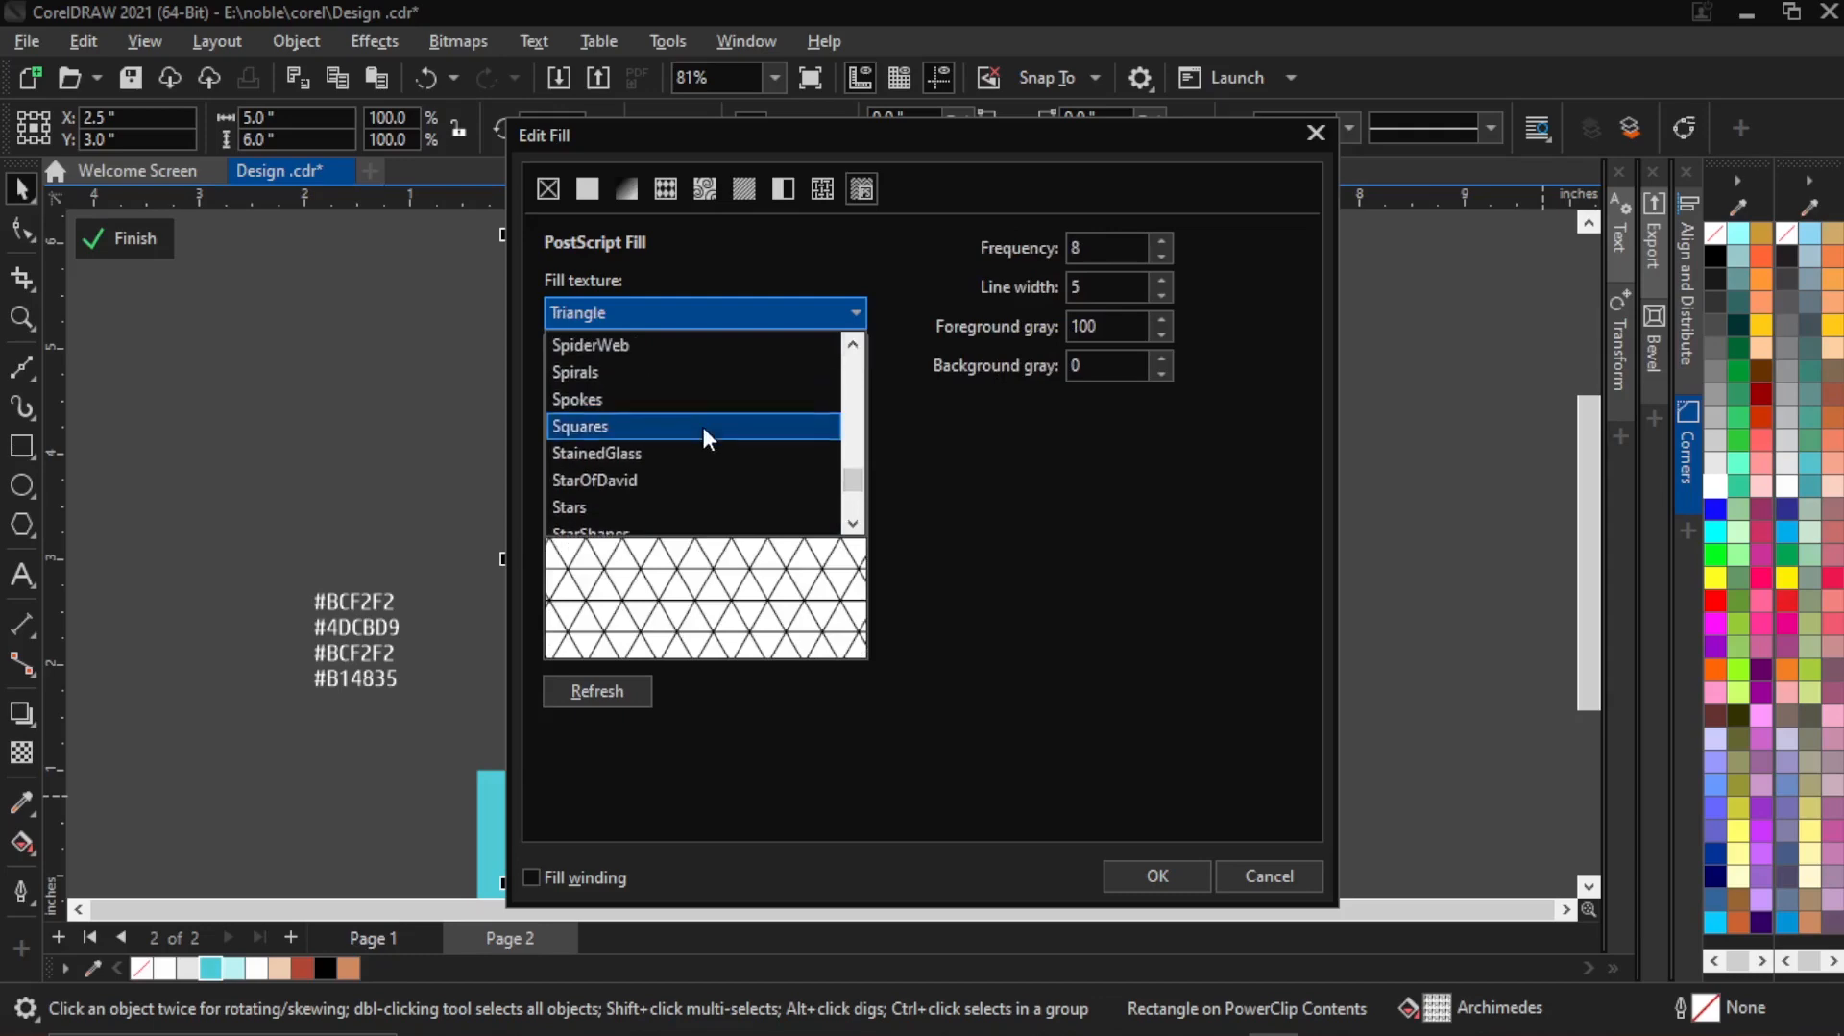
click(704, 433)
Try the Rectangles PostScript texture for the rectangle's fill.
click(853, 342)
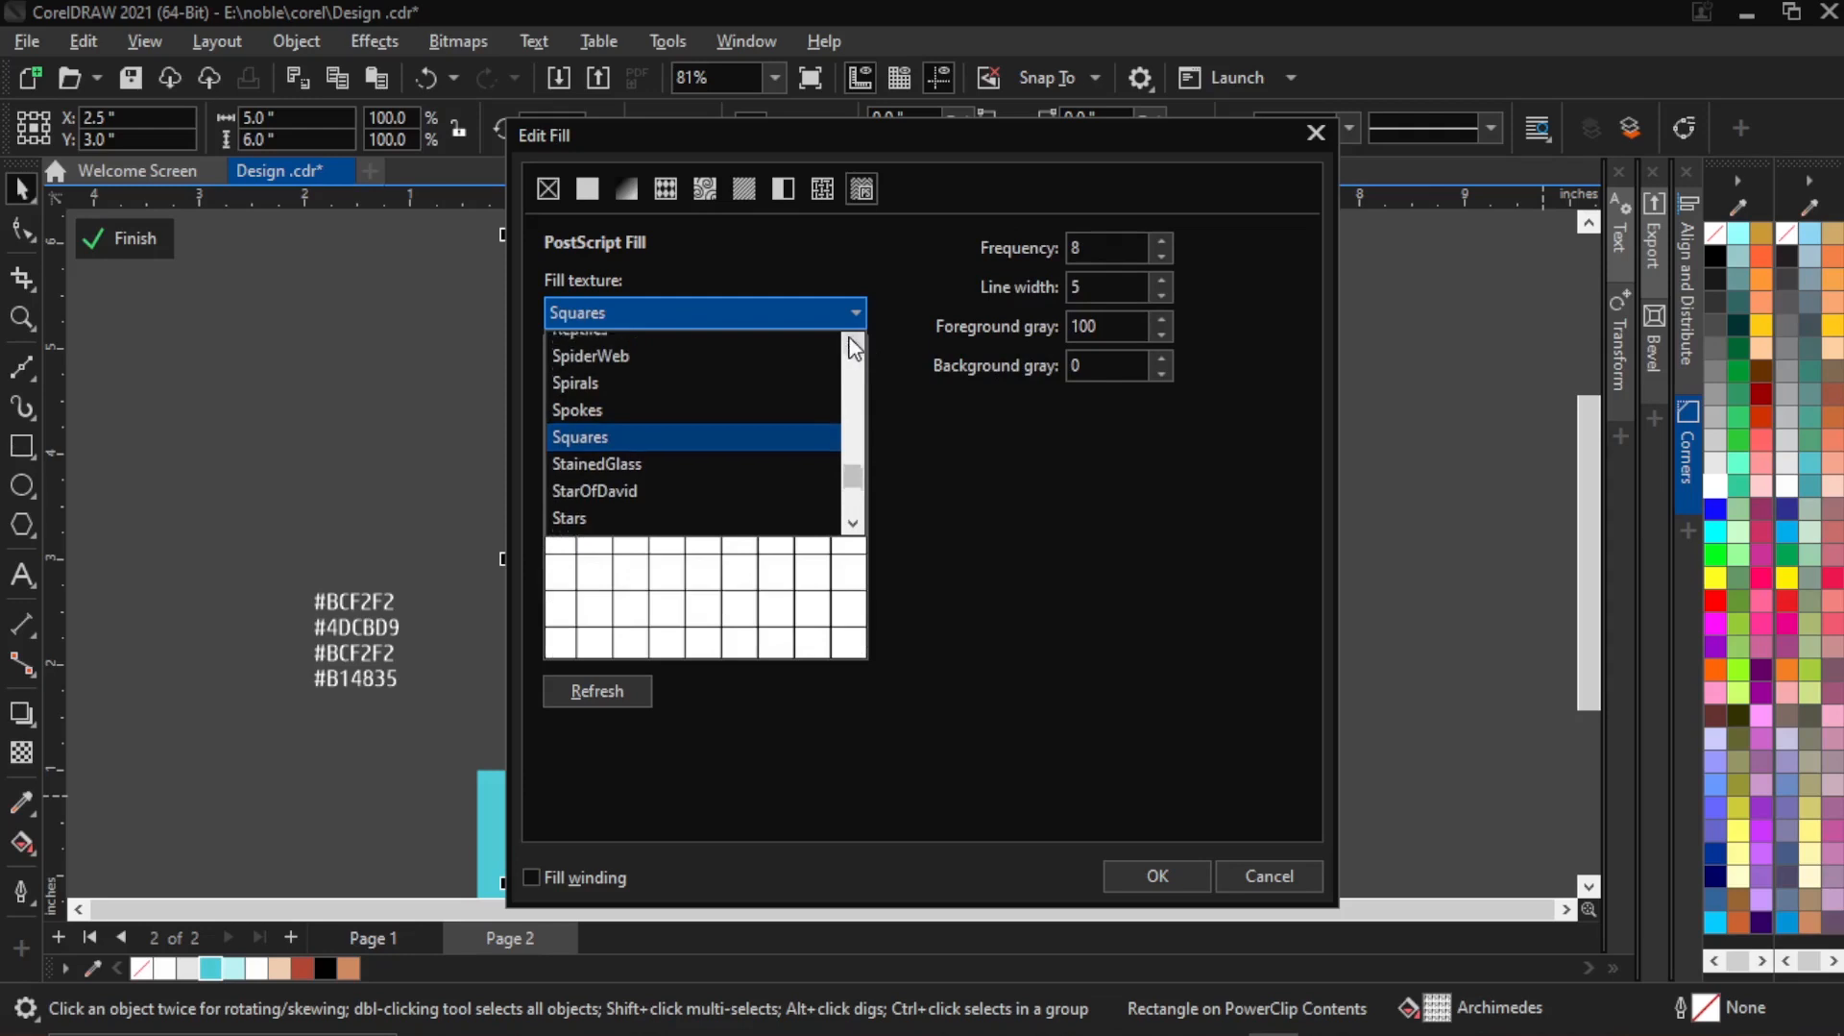
click(853, 342)
click(853, 342)
click(853, 342)
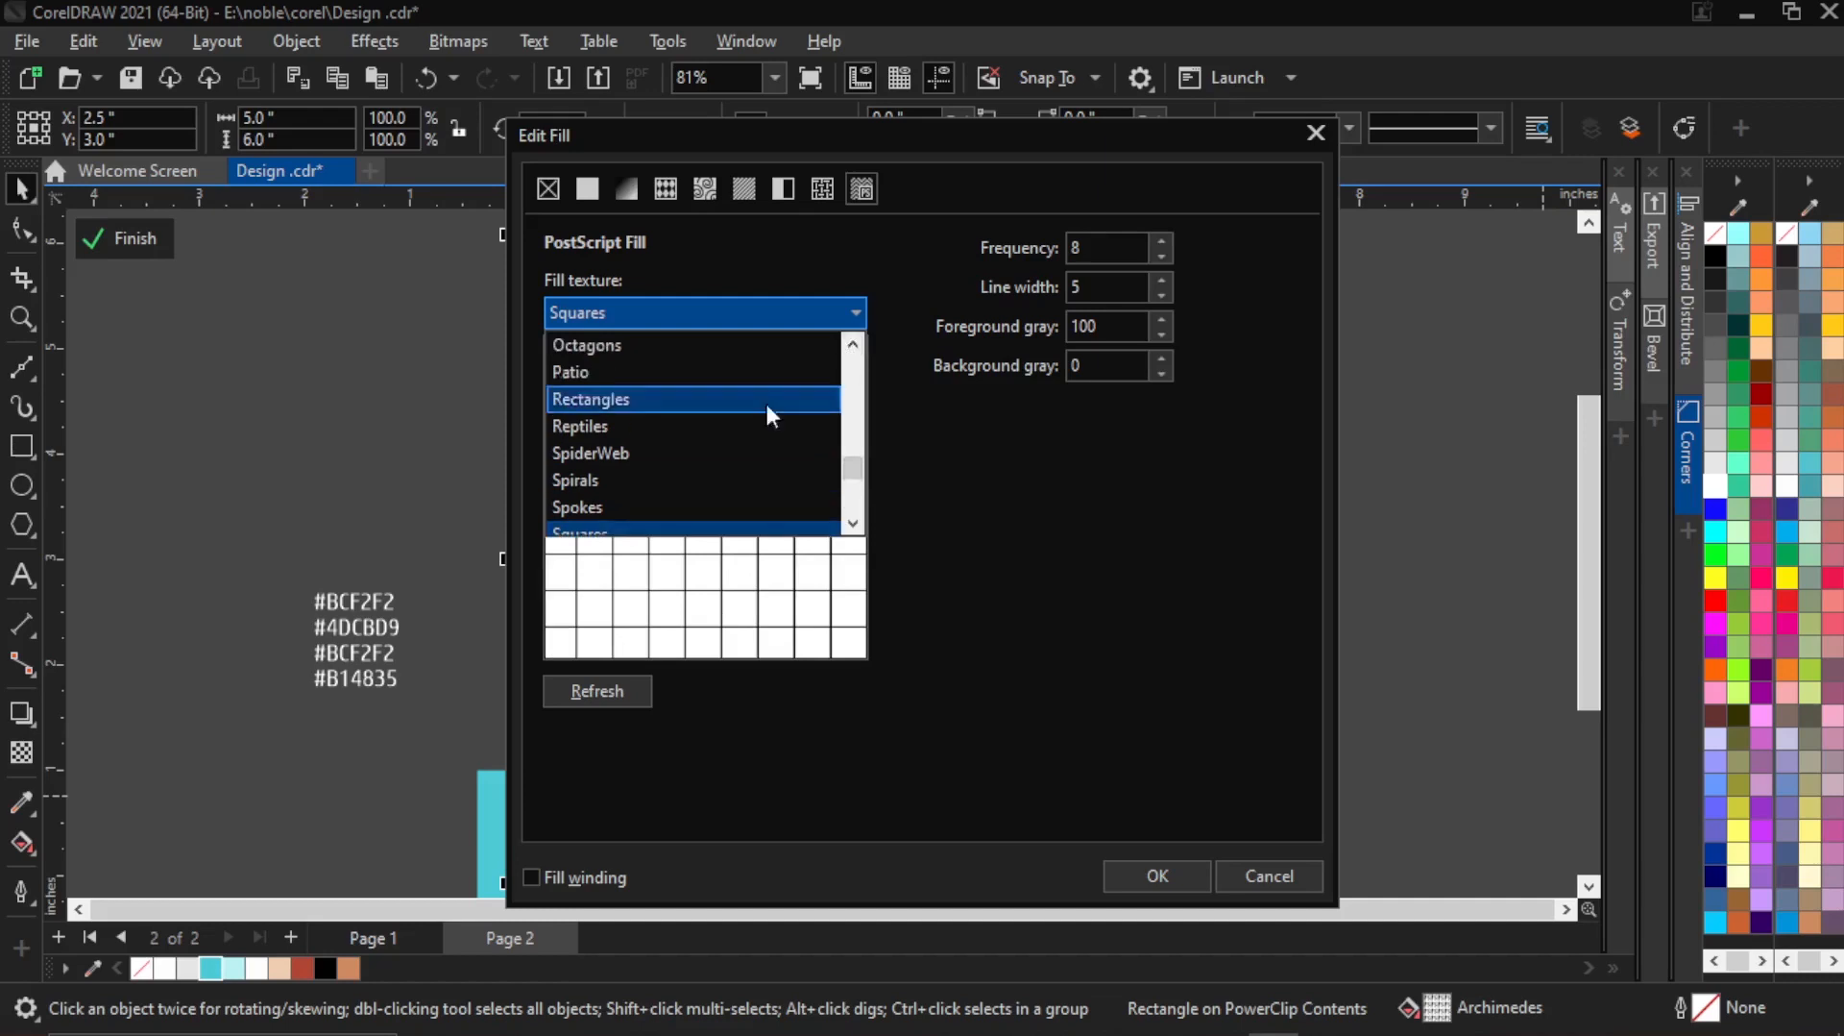
click(722, 407)
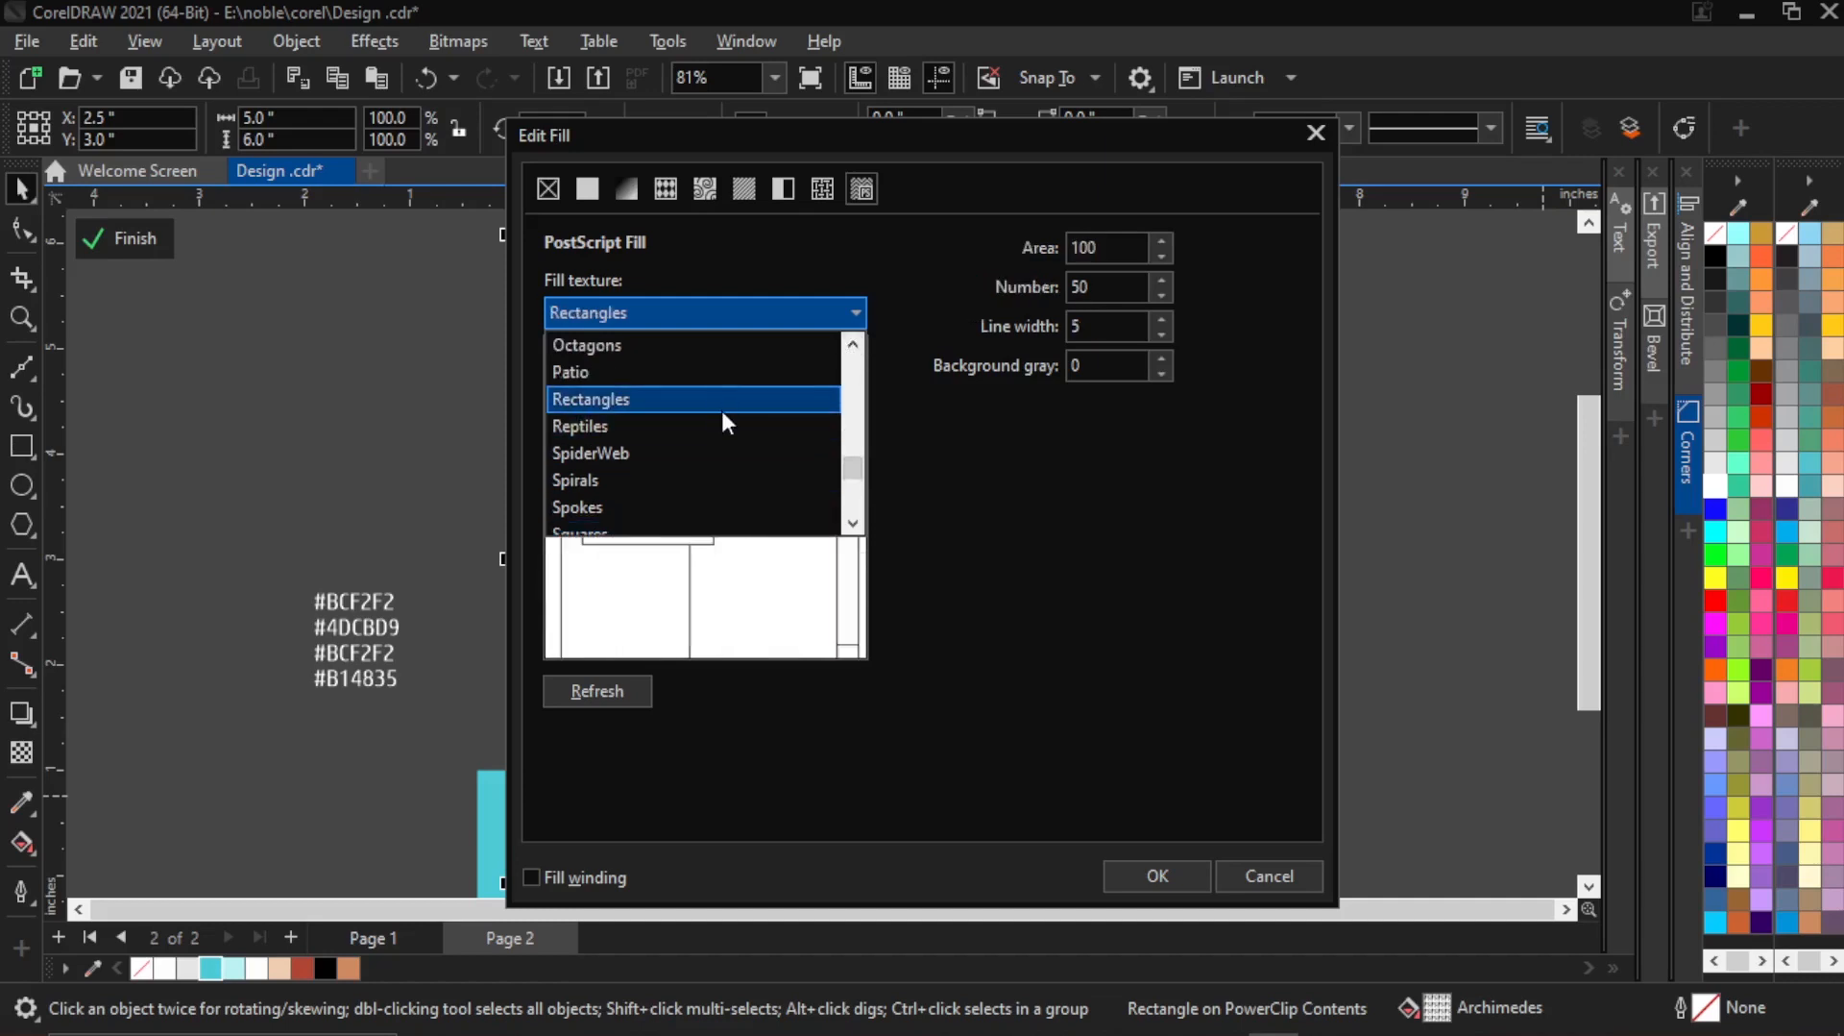
Try the Cracks, Crosshatching and CrystalLattice PostScript textures in turn for the rectangle's fill.
click(853, 342)
click(853, 342)
click(853, 342)
click(853, 342)
click(853, 342)
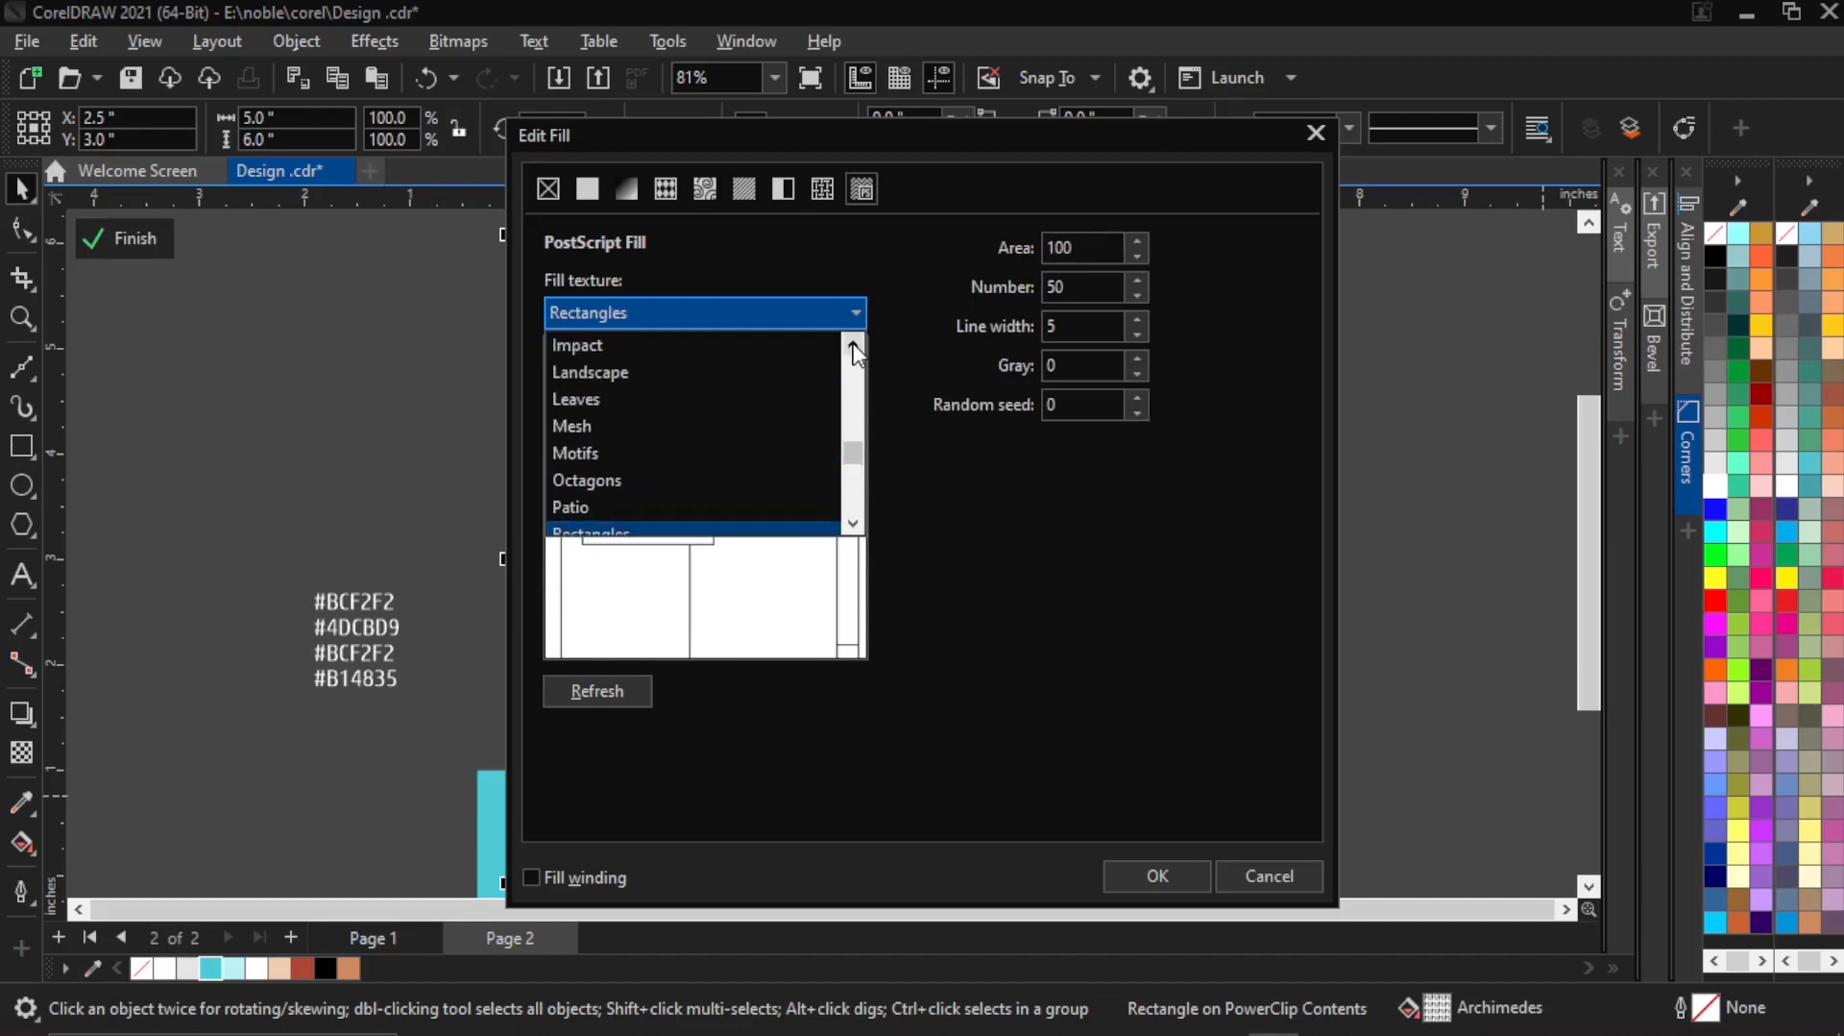
click(853, 342)
click(853, 342)
click(853, 342)
click(853, 342)
click(853, 342)
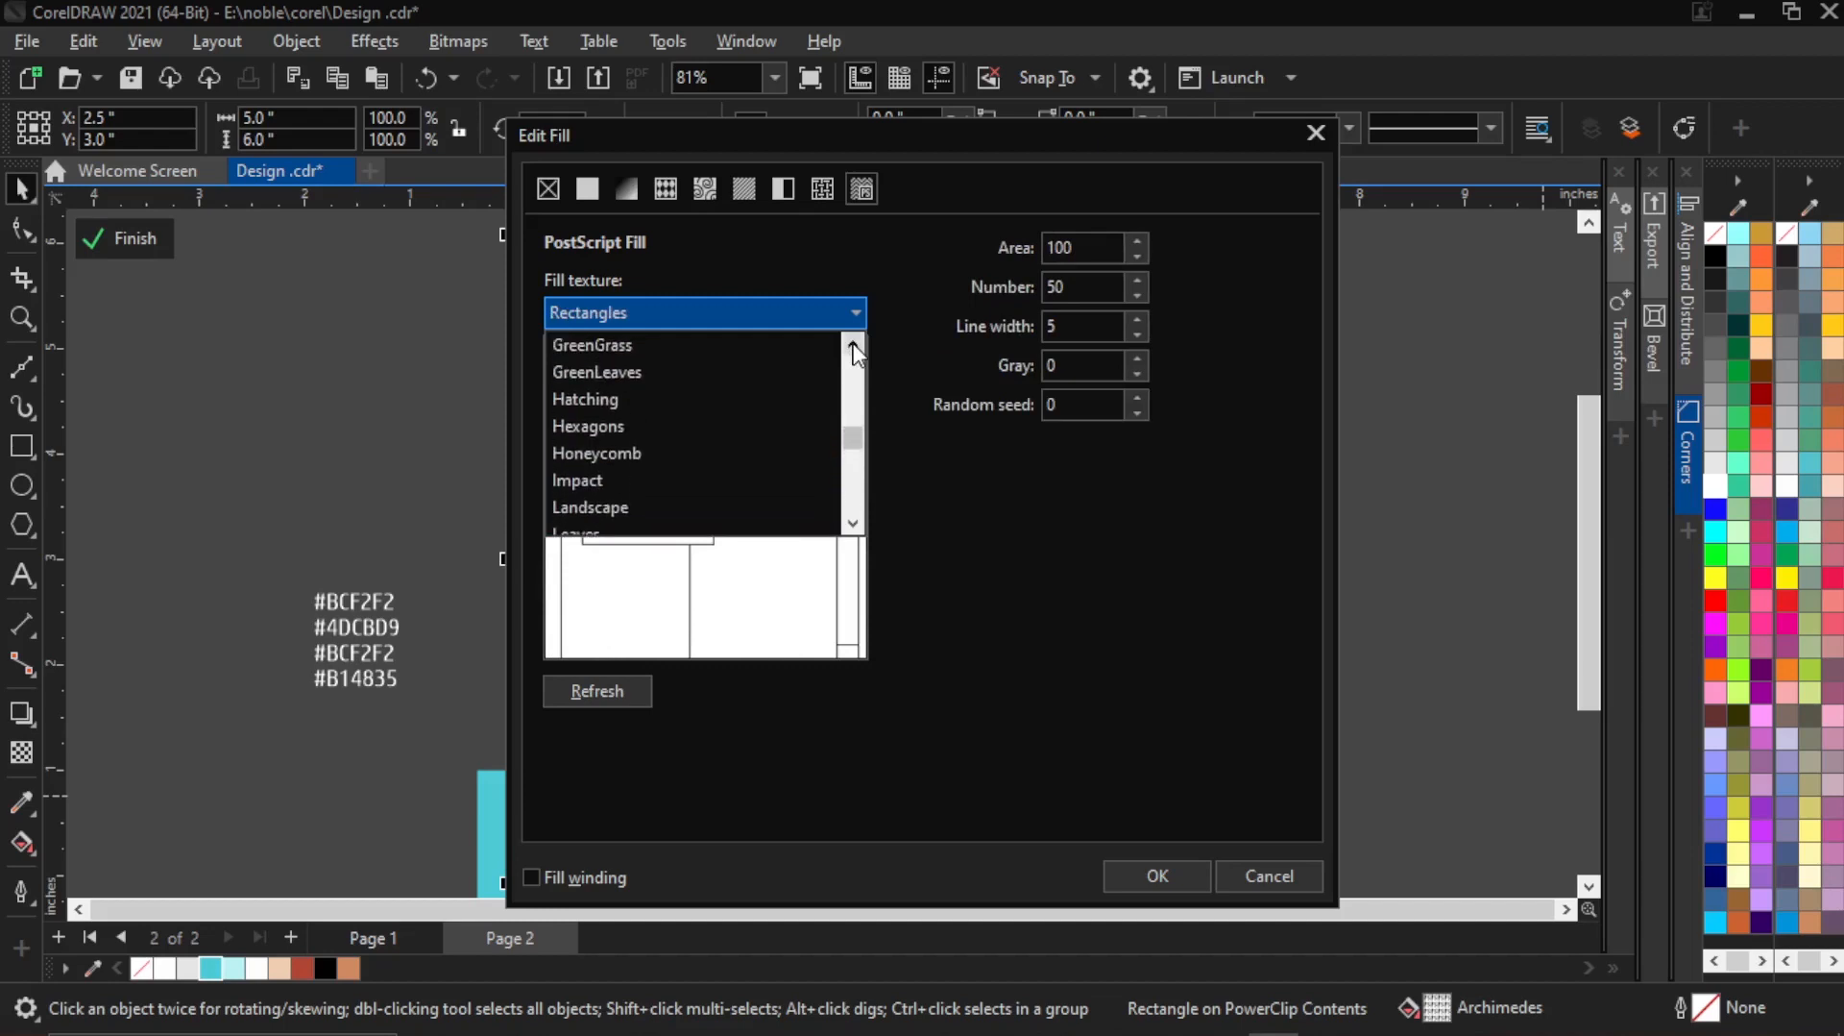
click(853, 342)
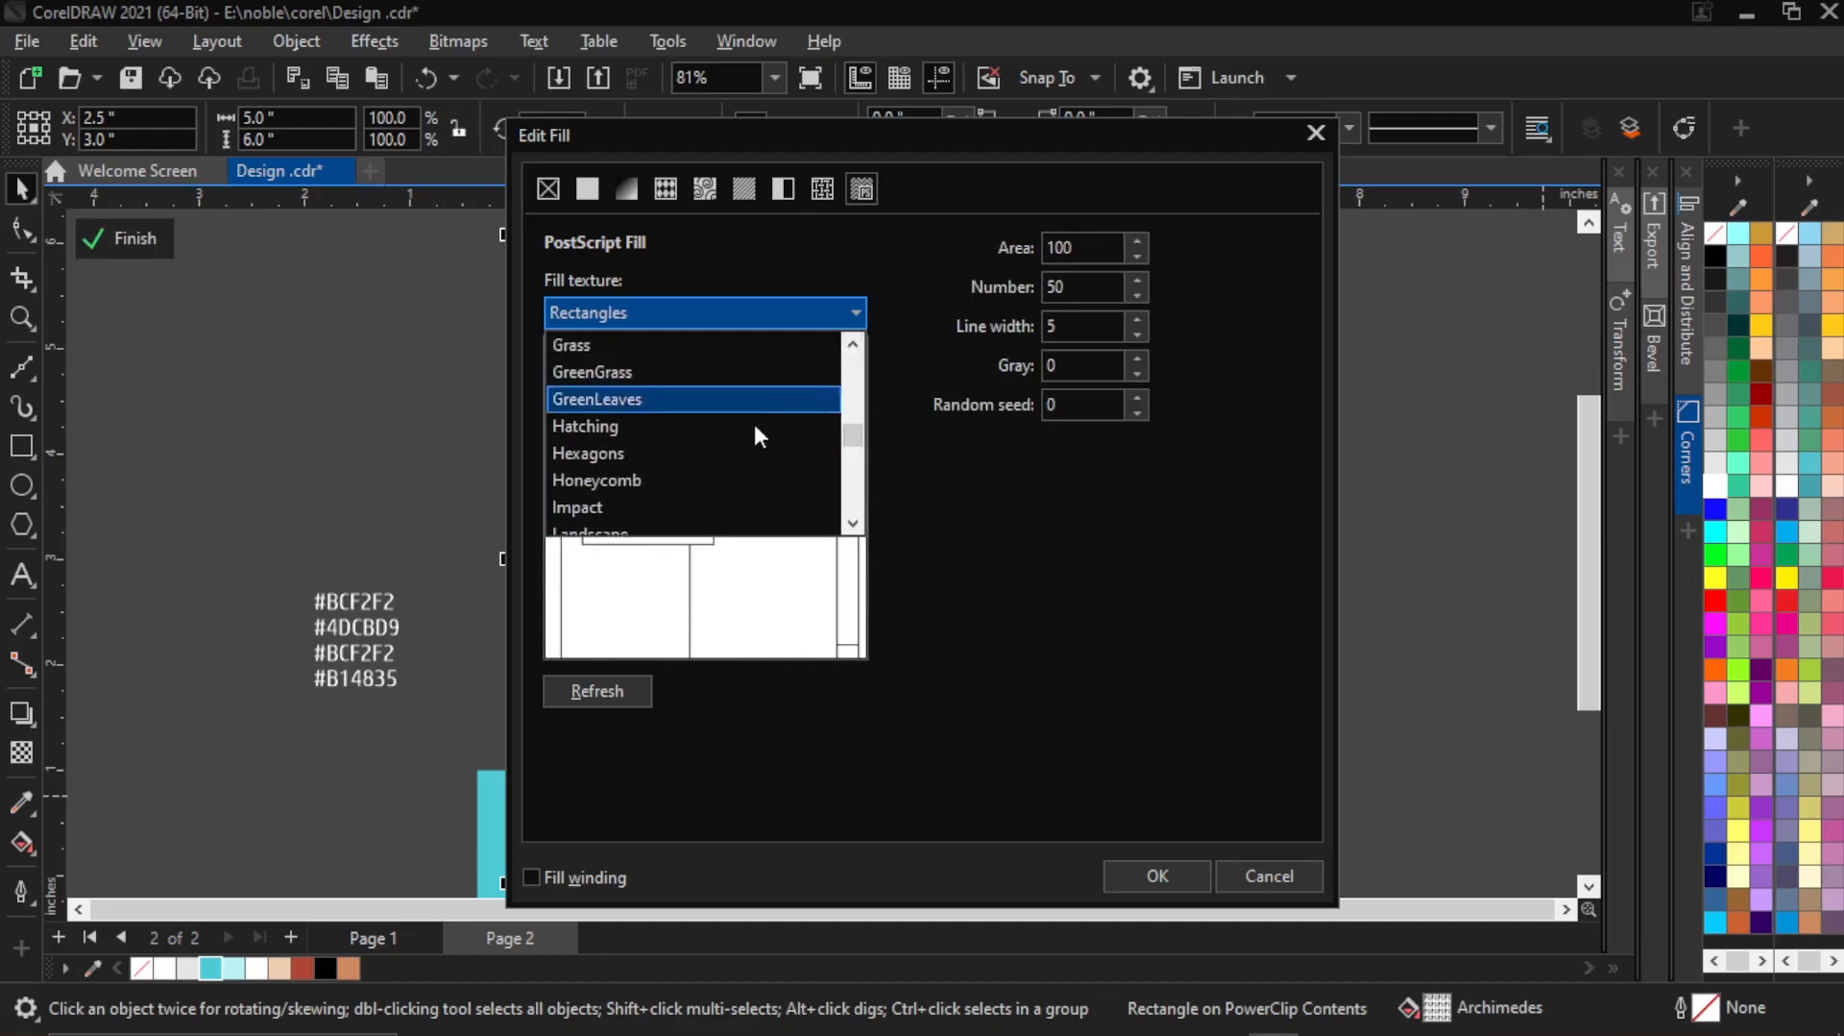
click(853, 342)
click(853, 342)
click(853, 342)
click(853, 342)
click(853, 342)
click(853, 342)
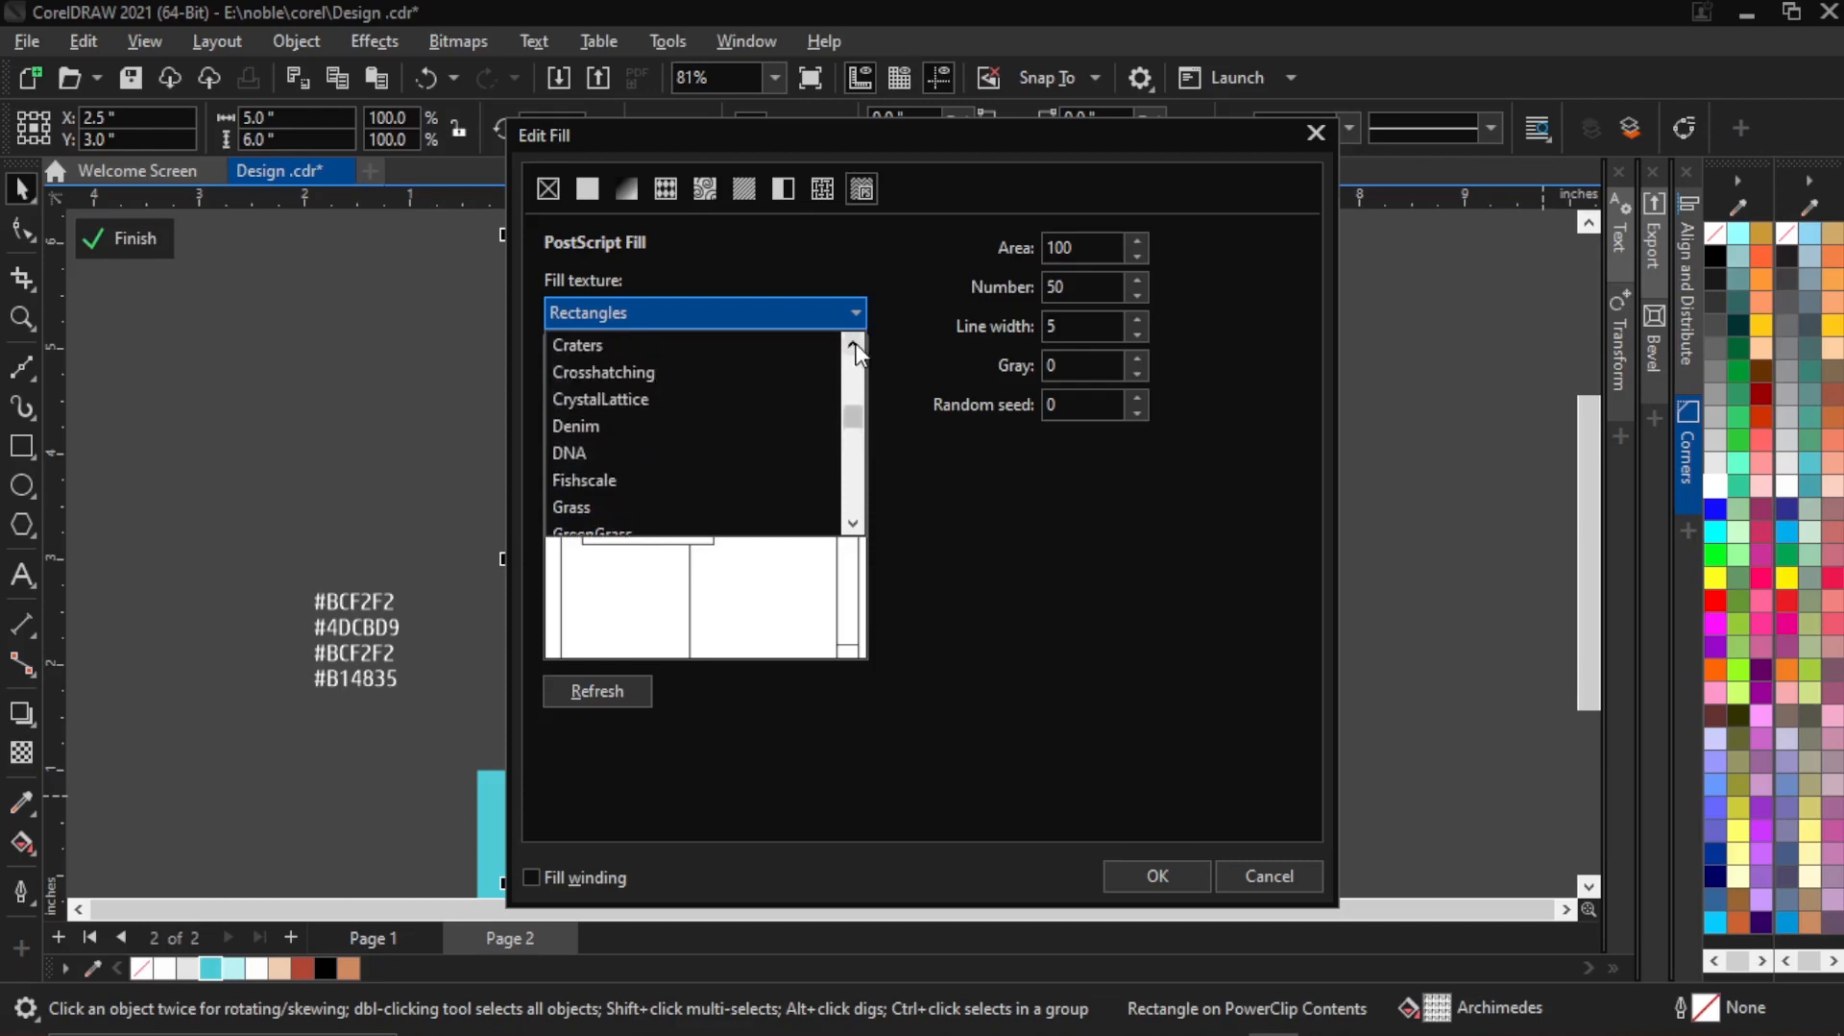
click(853, 342)
click(853, 343)
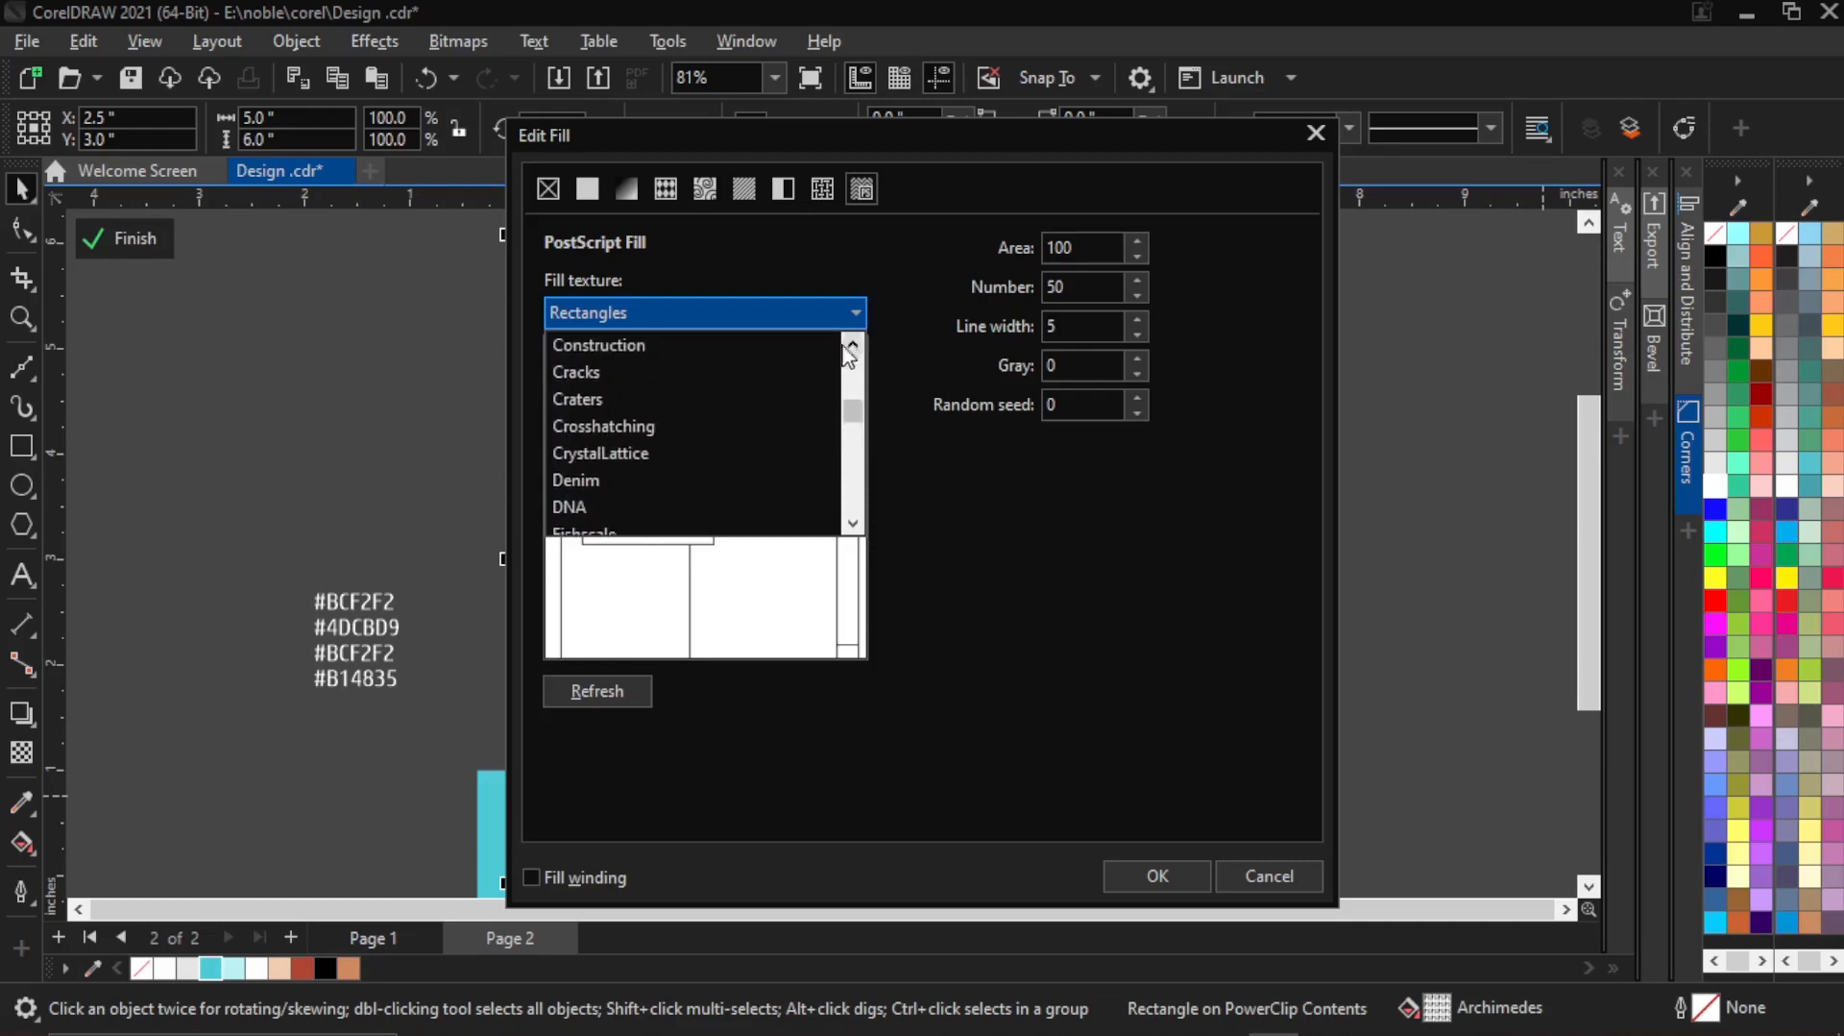
click(647, 373)
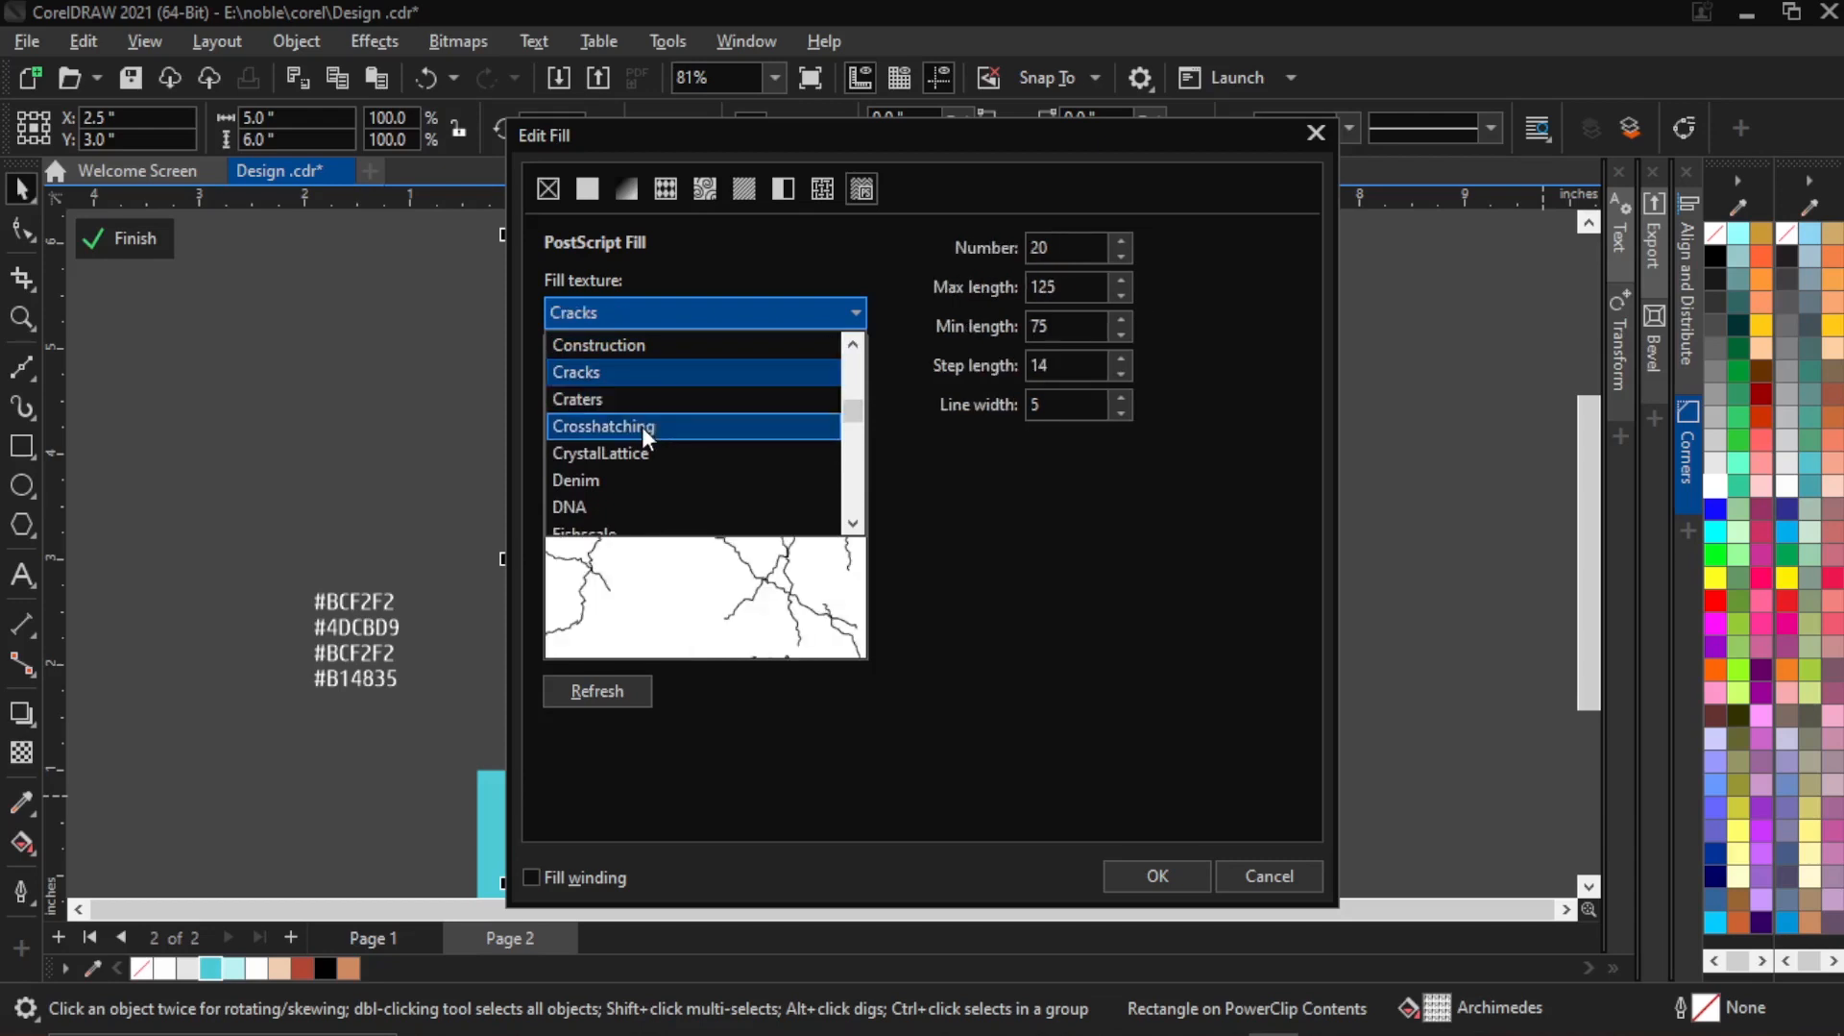
click(642, 427)
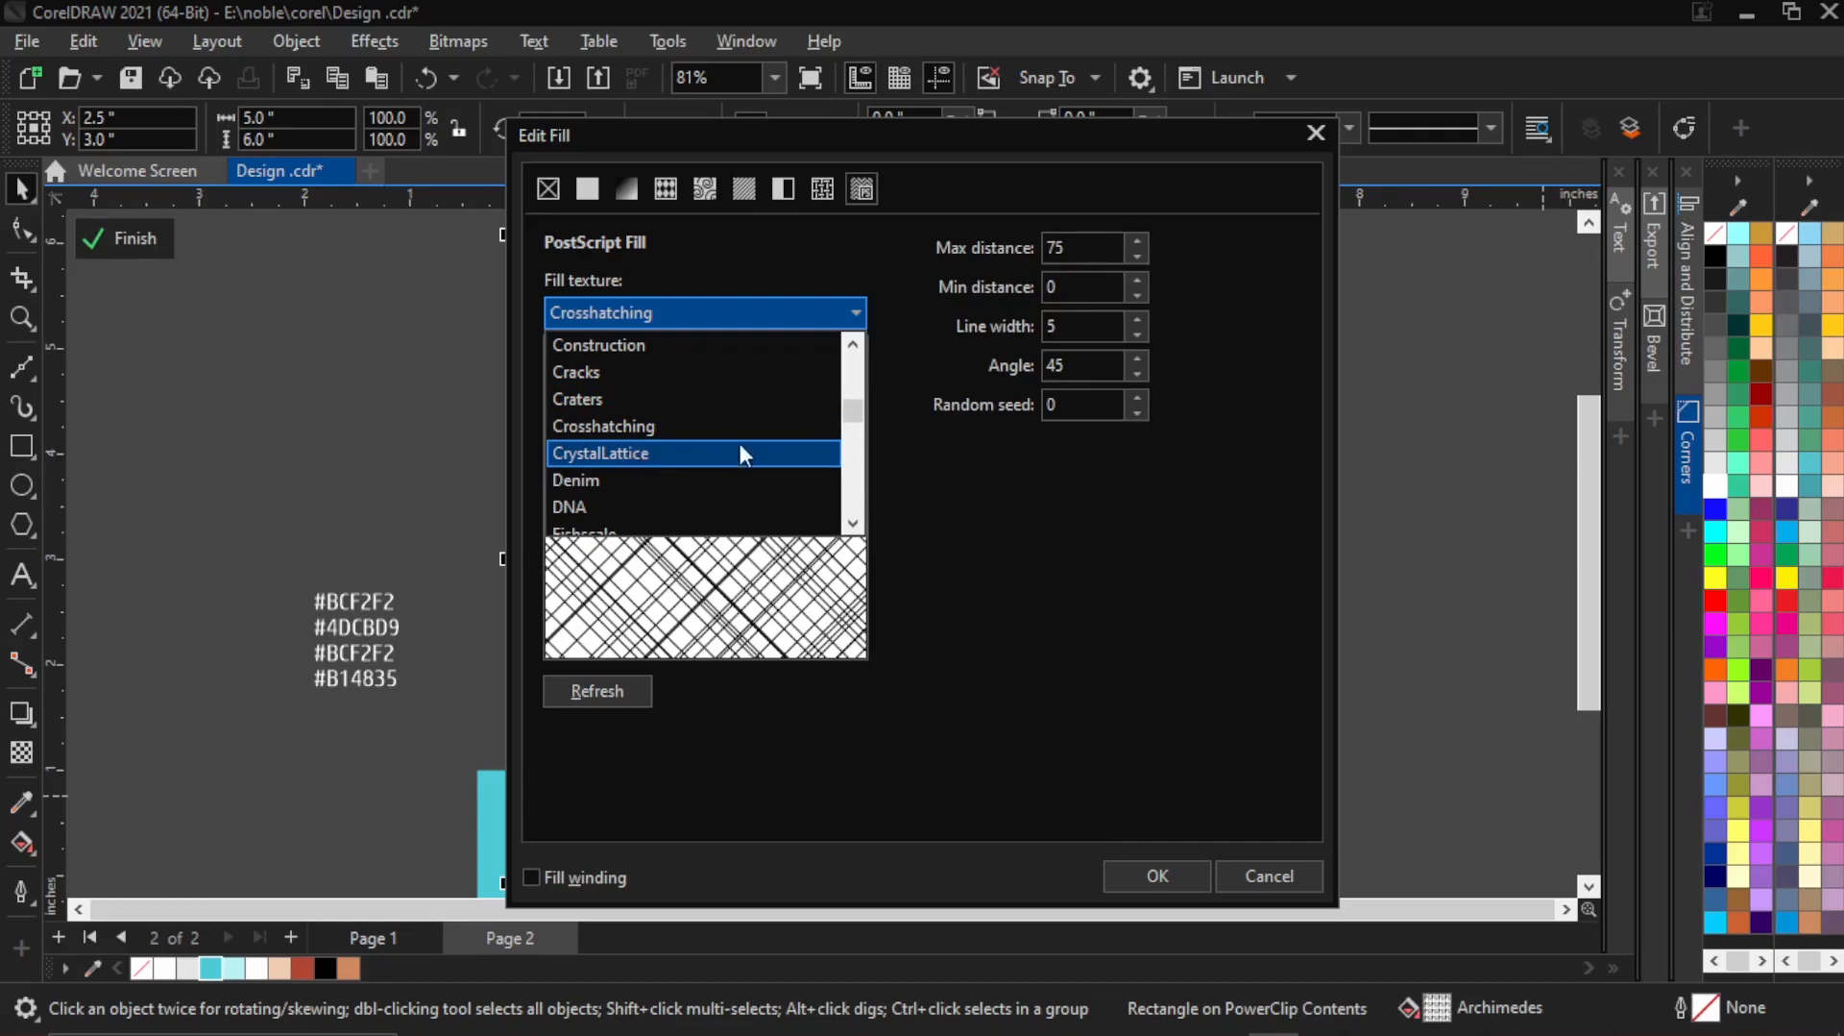
click(854, 349)
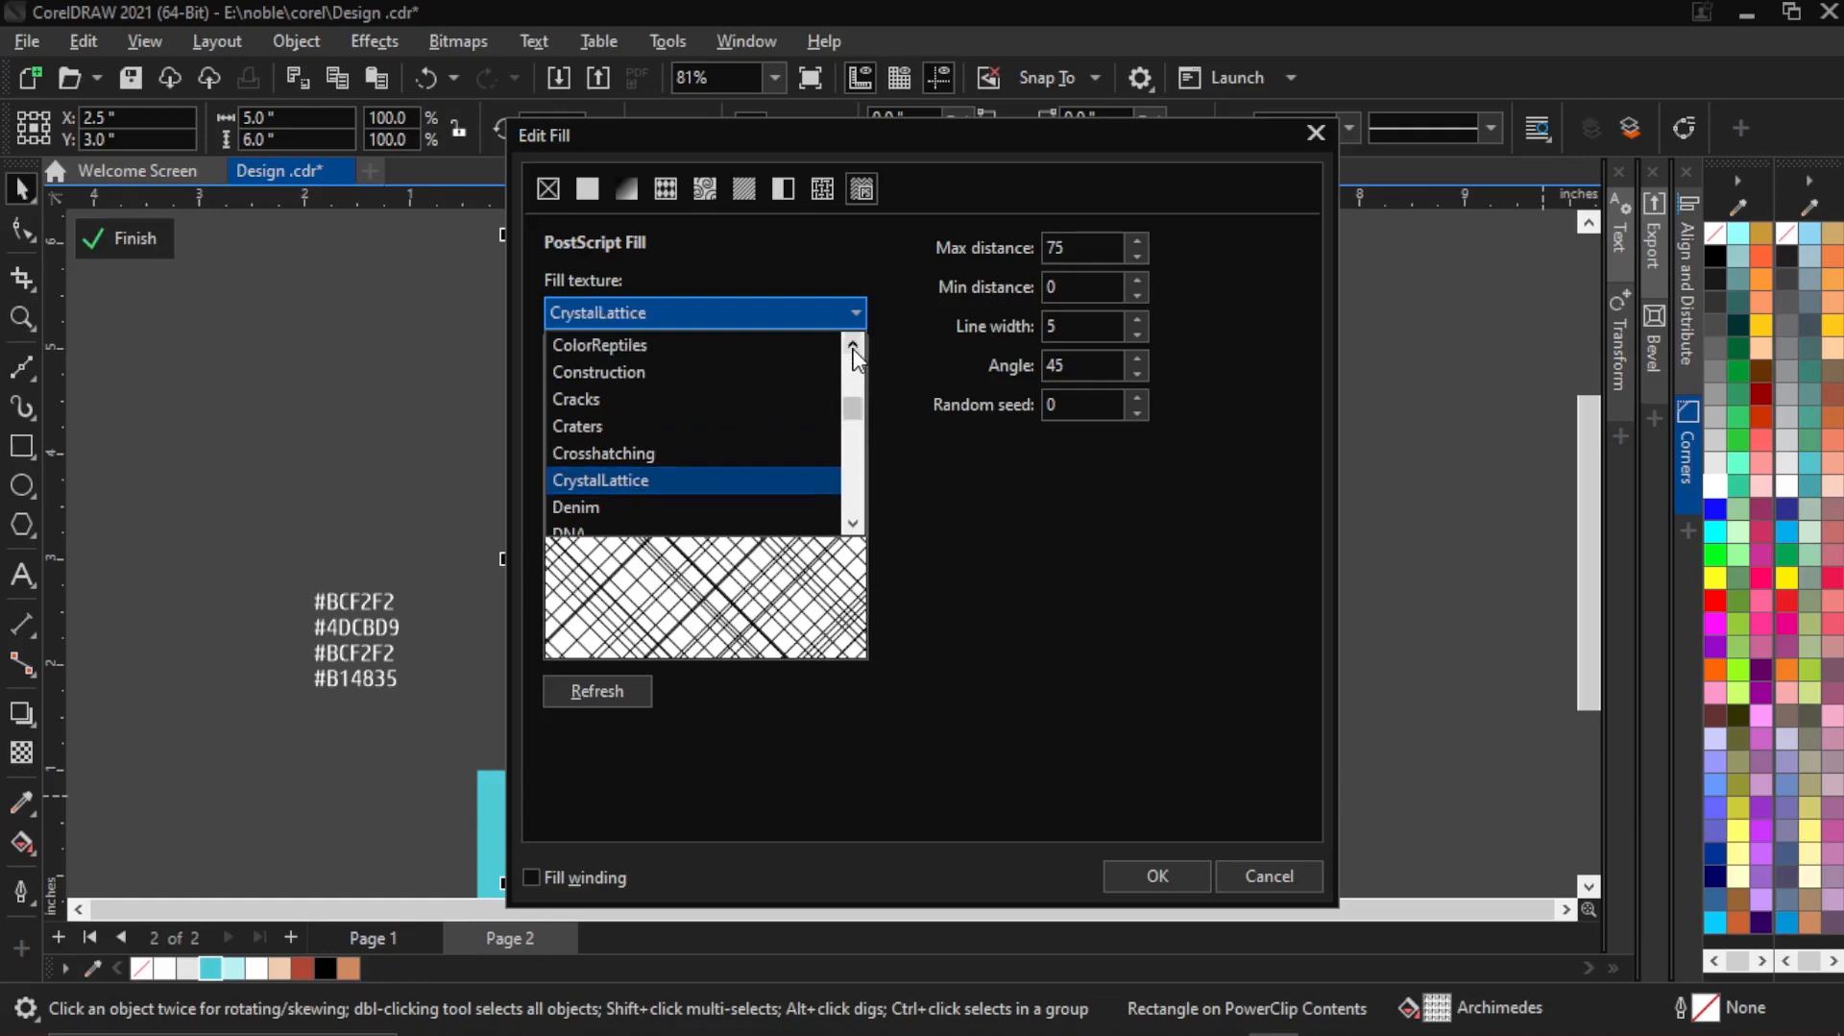
Return to the Carpet PostScript texture for the rectangle's fill.
click(854, 349)
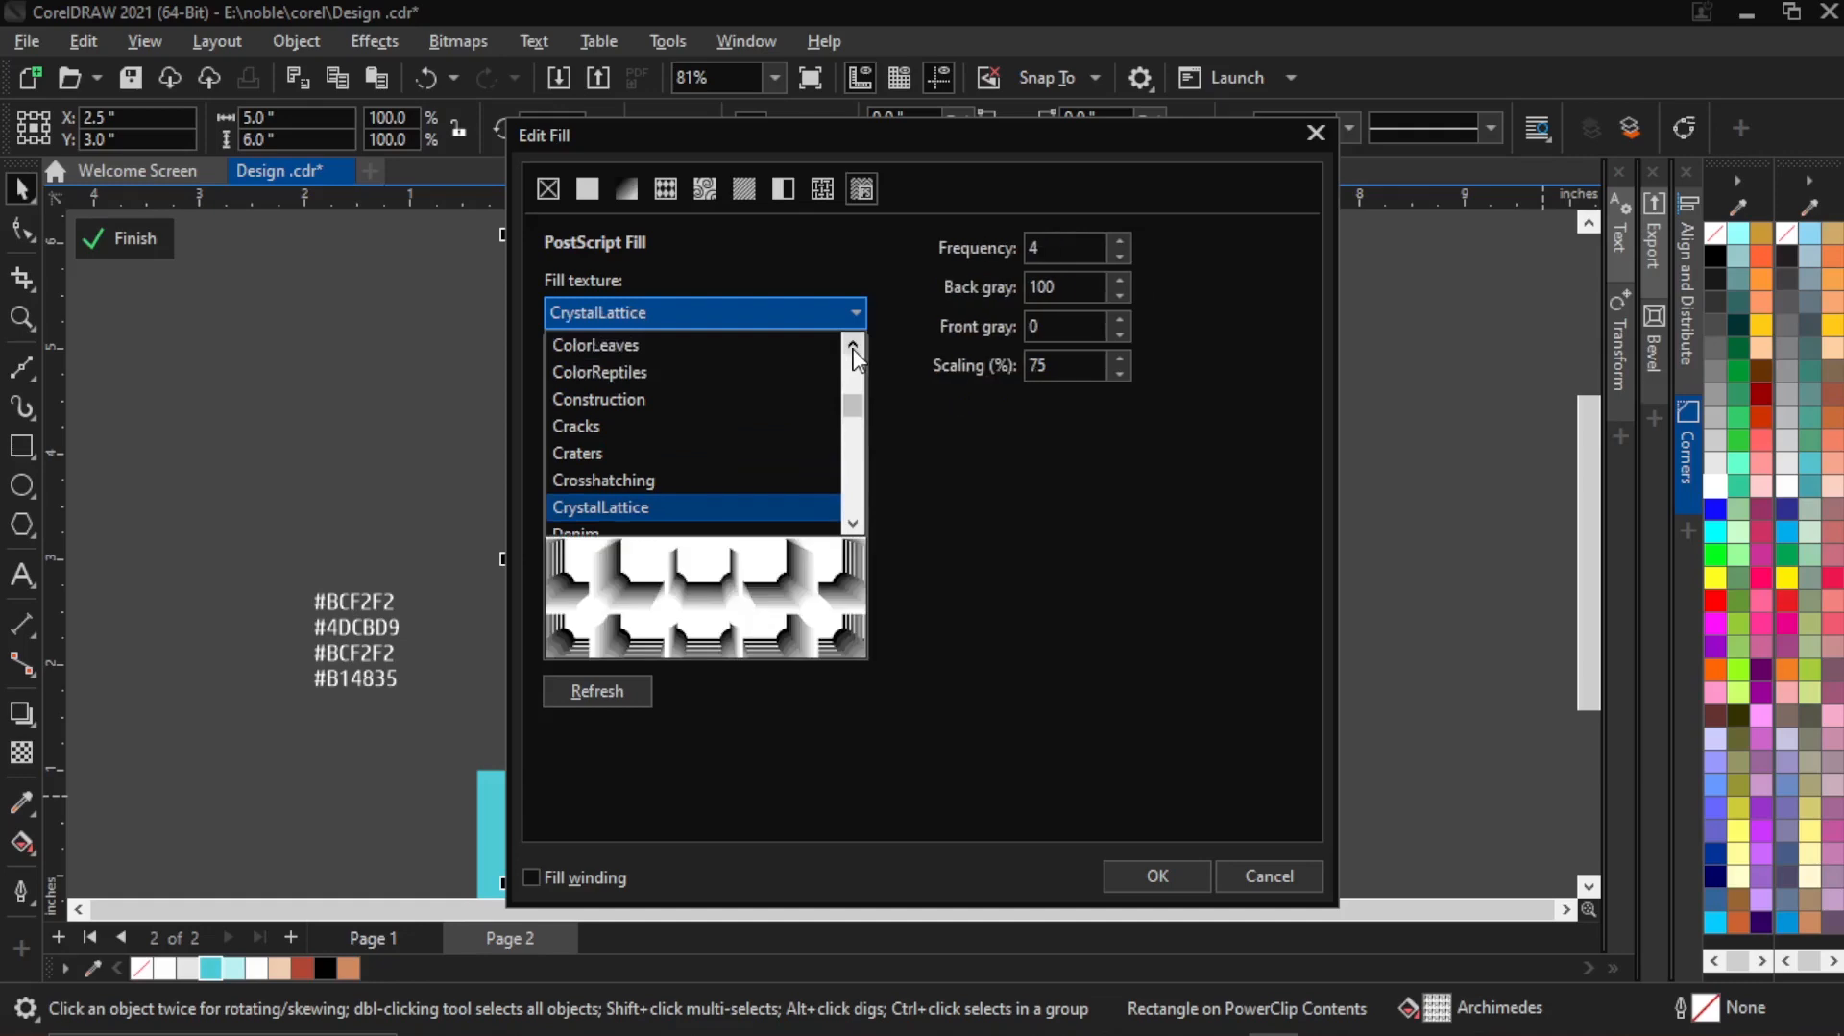
click(854, 350)
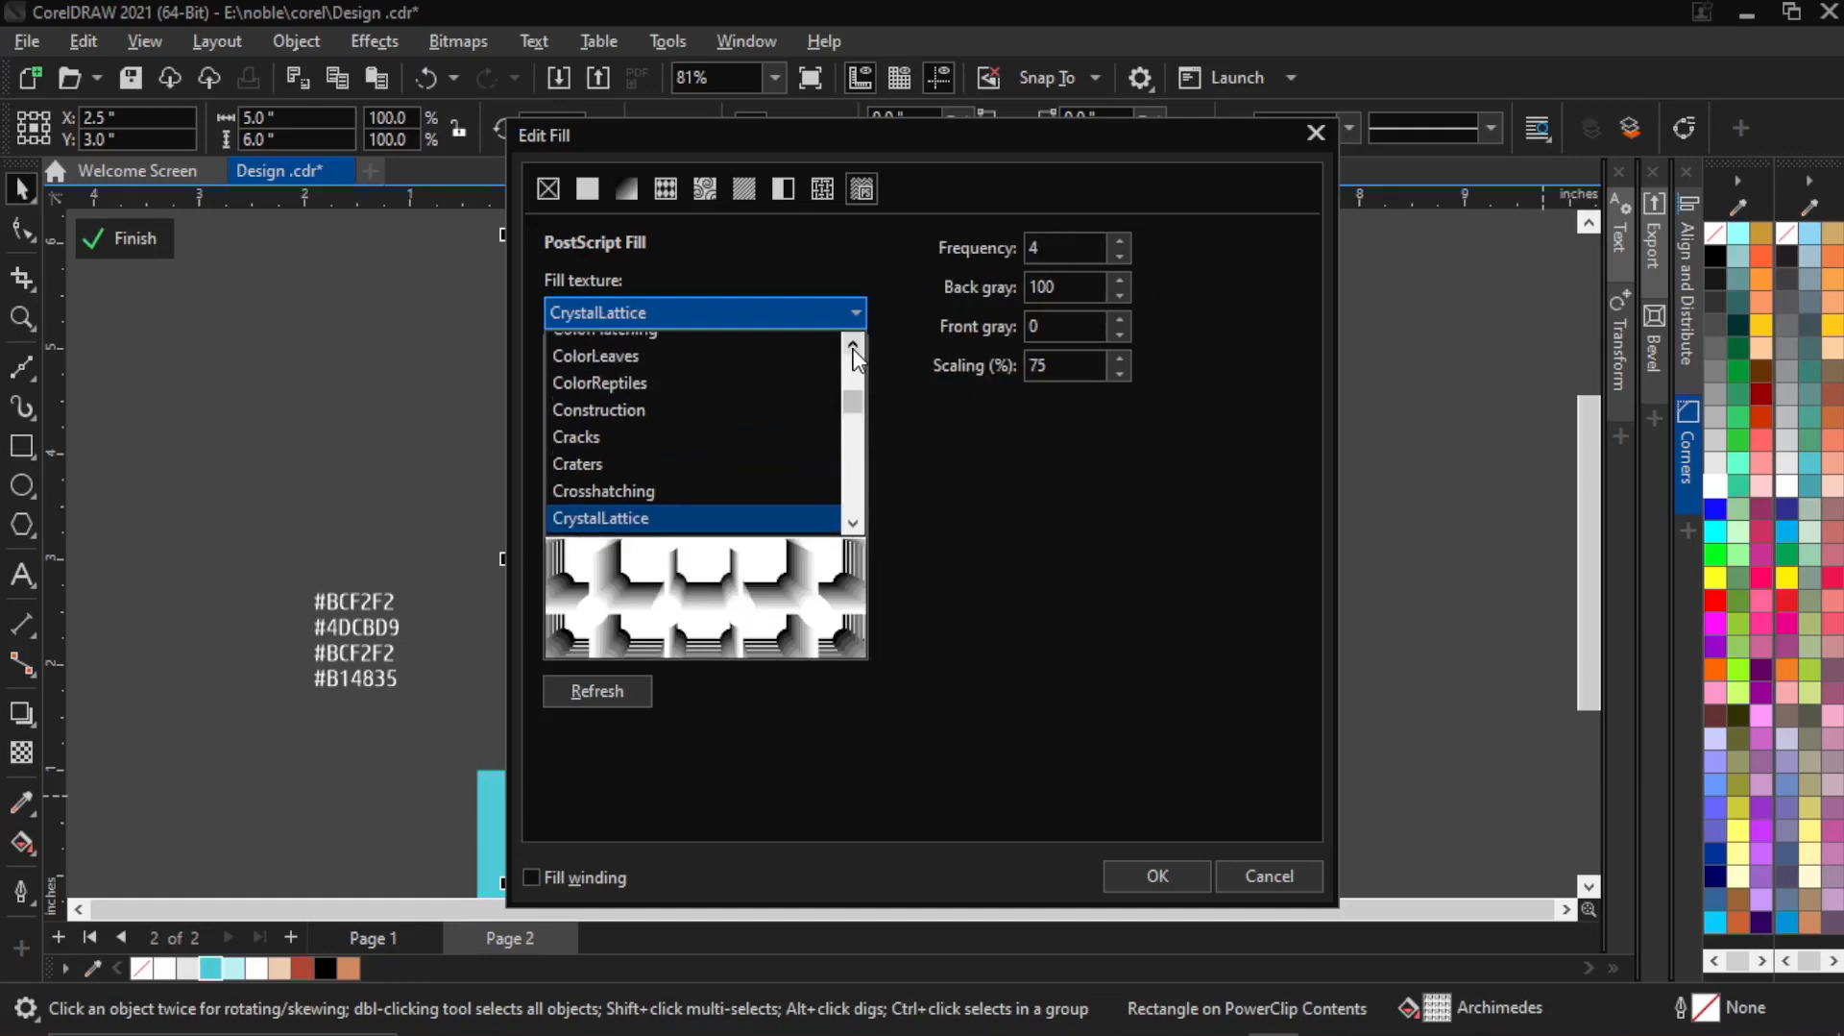
click(854, 350)
click(853, 343)
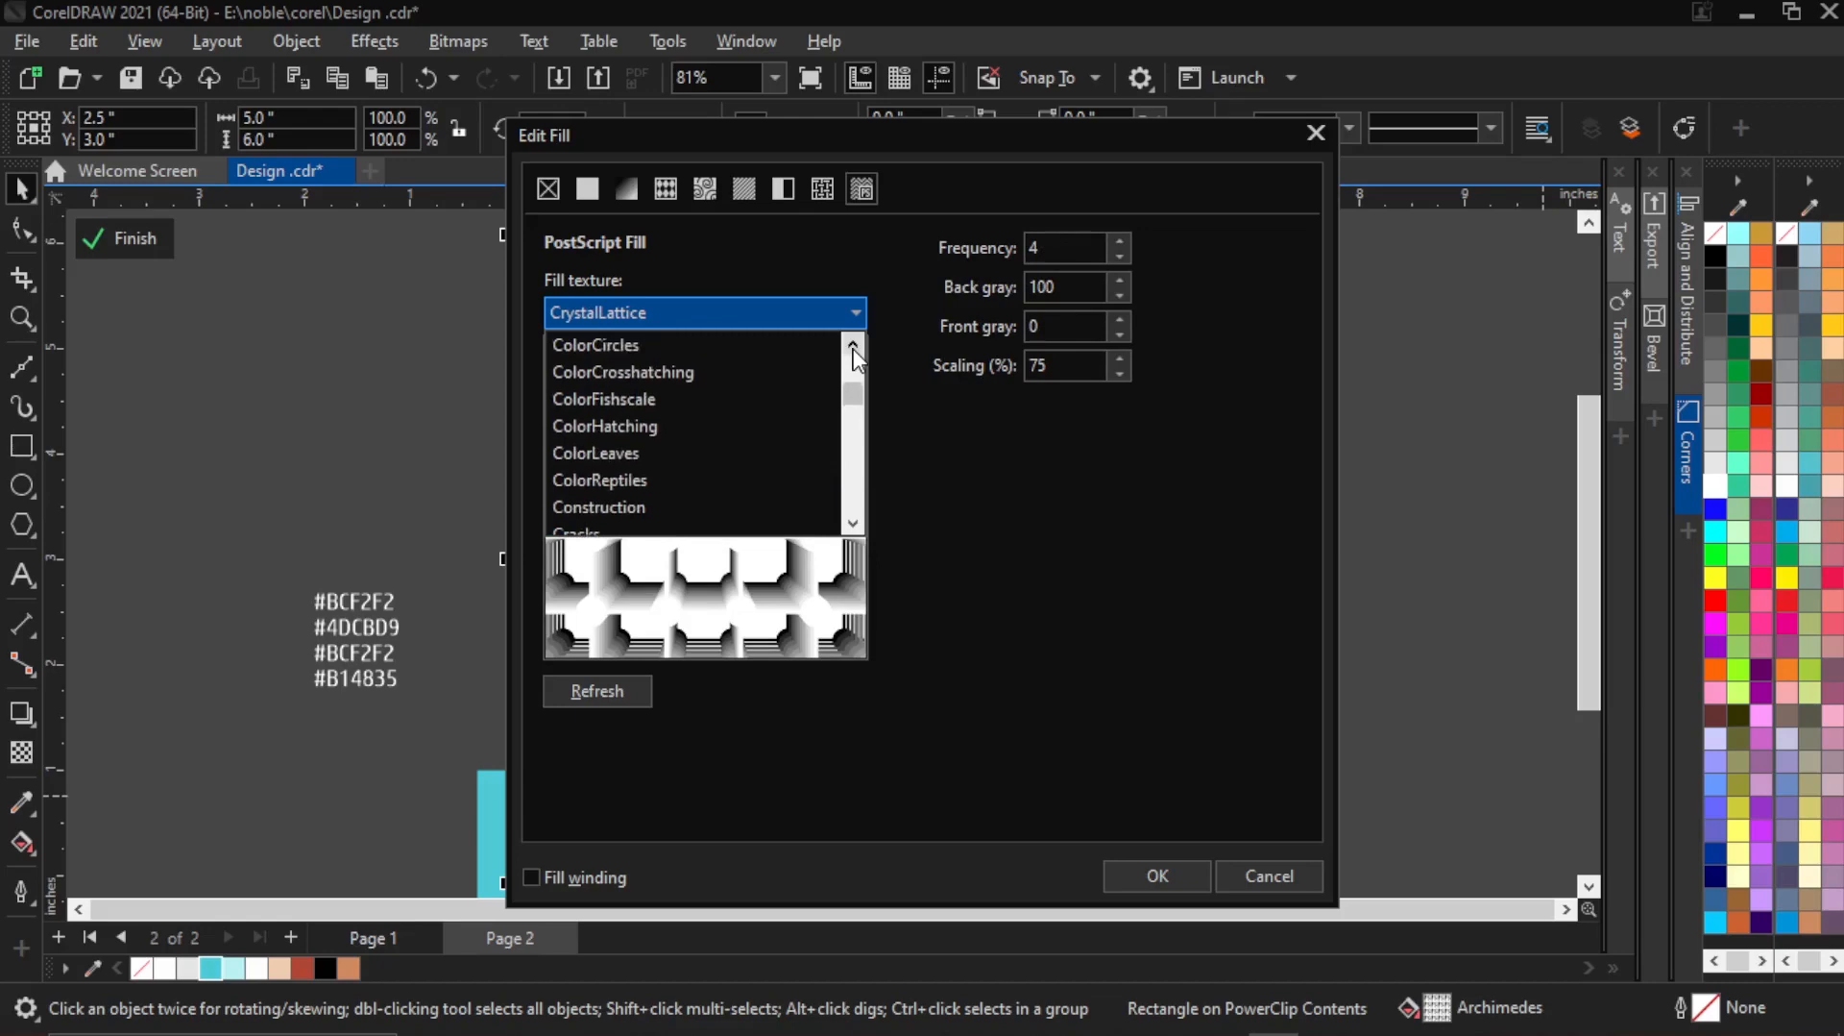
click(853, 343)
click(853, 342)
click(853, 343)
click(853, 343)
click(853, 344)
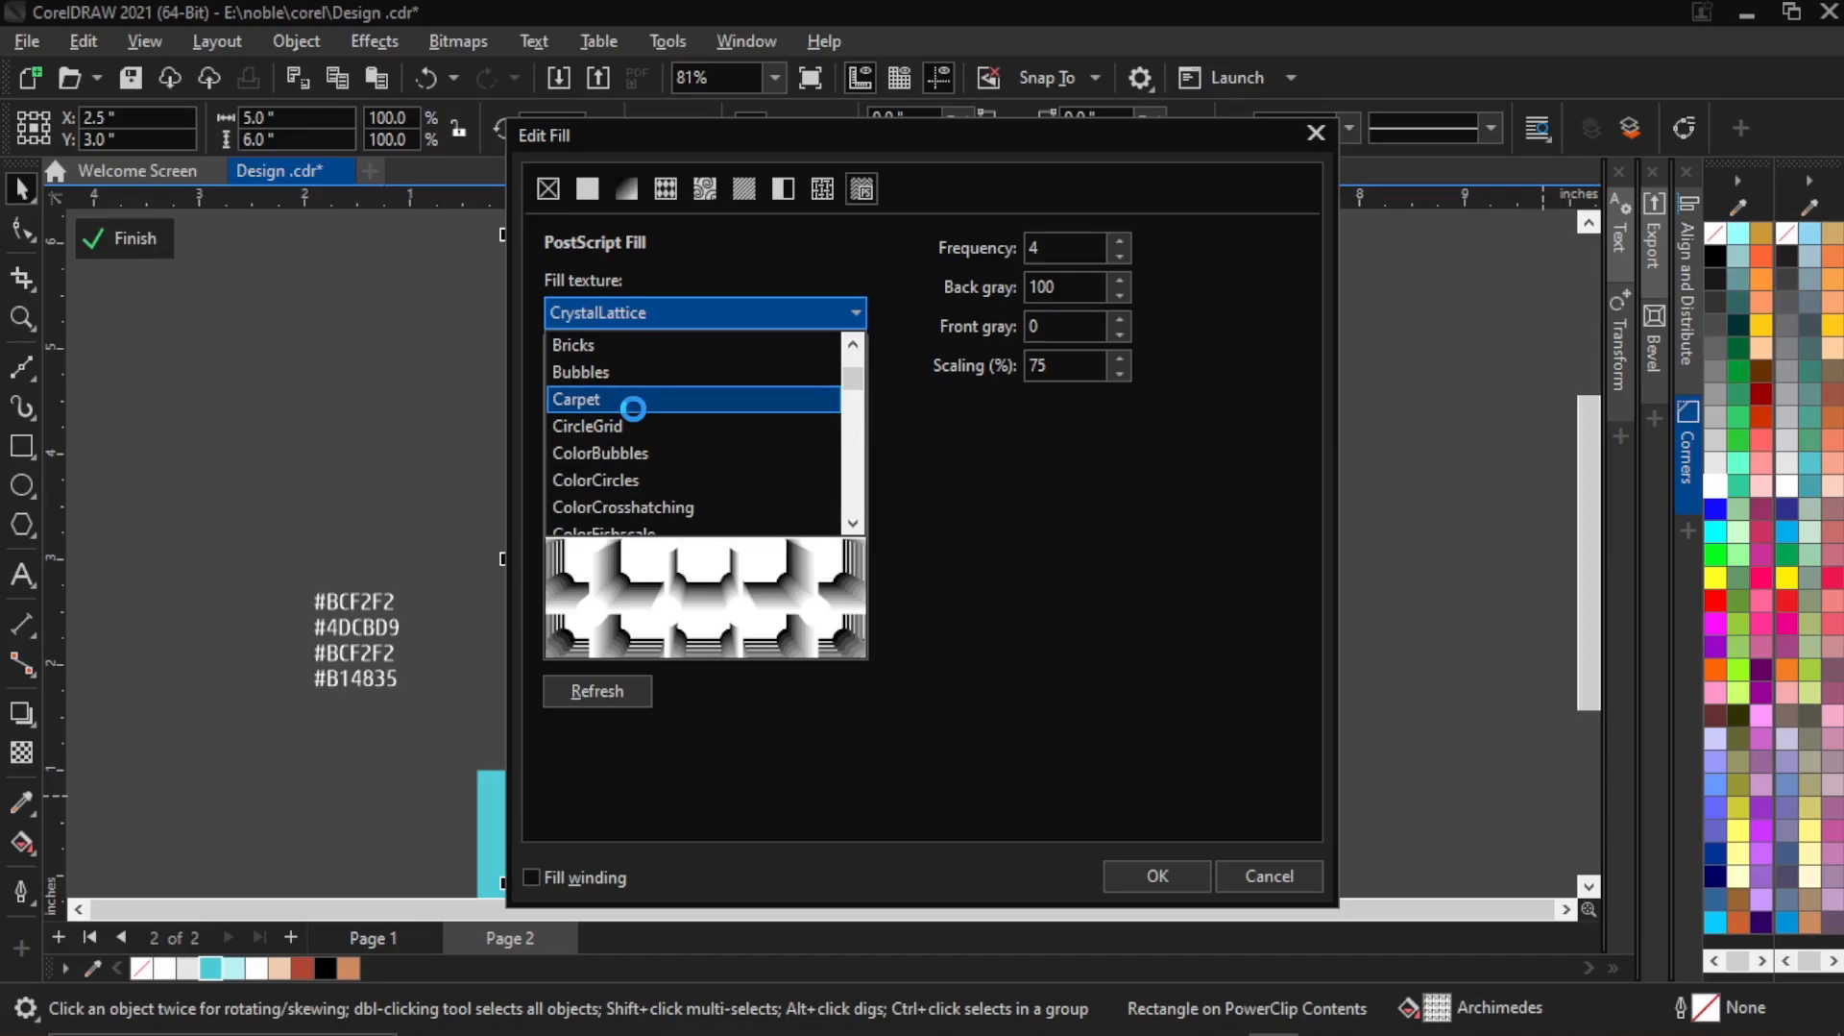
Try the Bricks PostScript texture for the rectangle's fill.
click(853, 350)
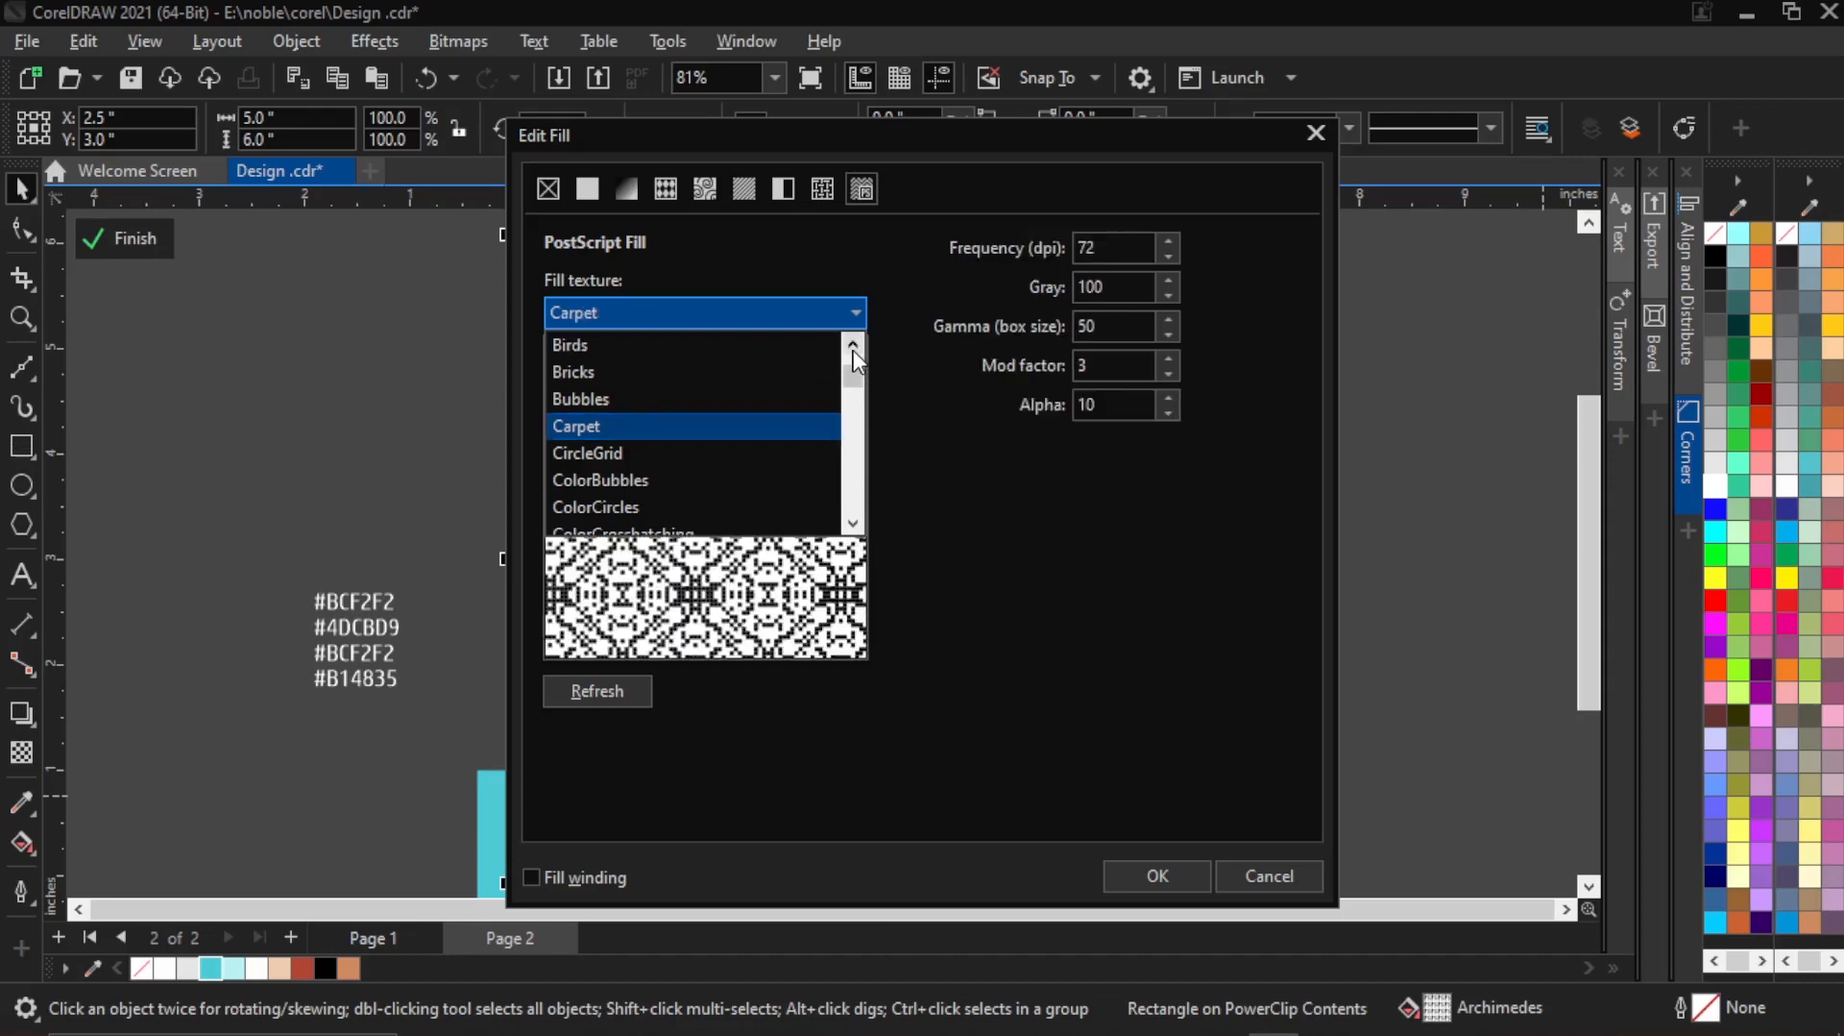
click(853, 350)
click(659, 392)
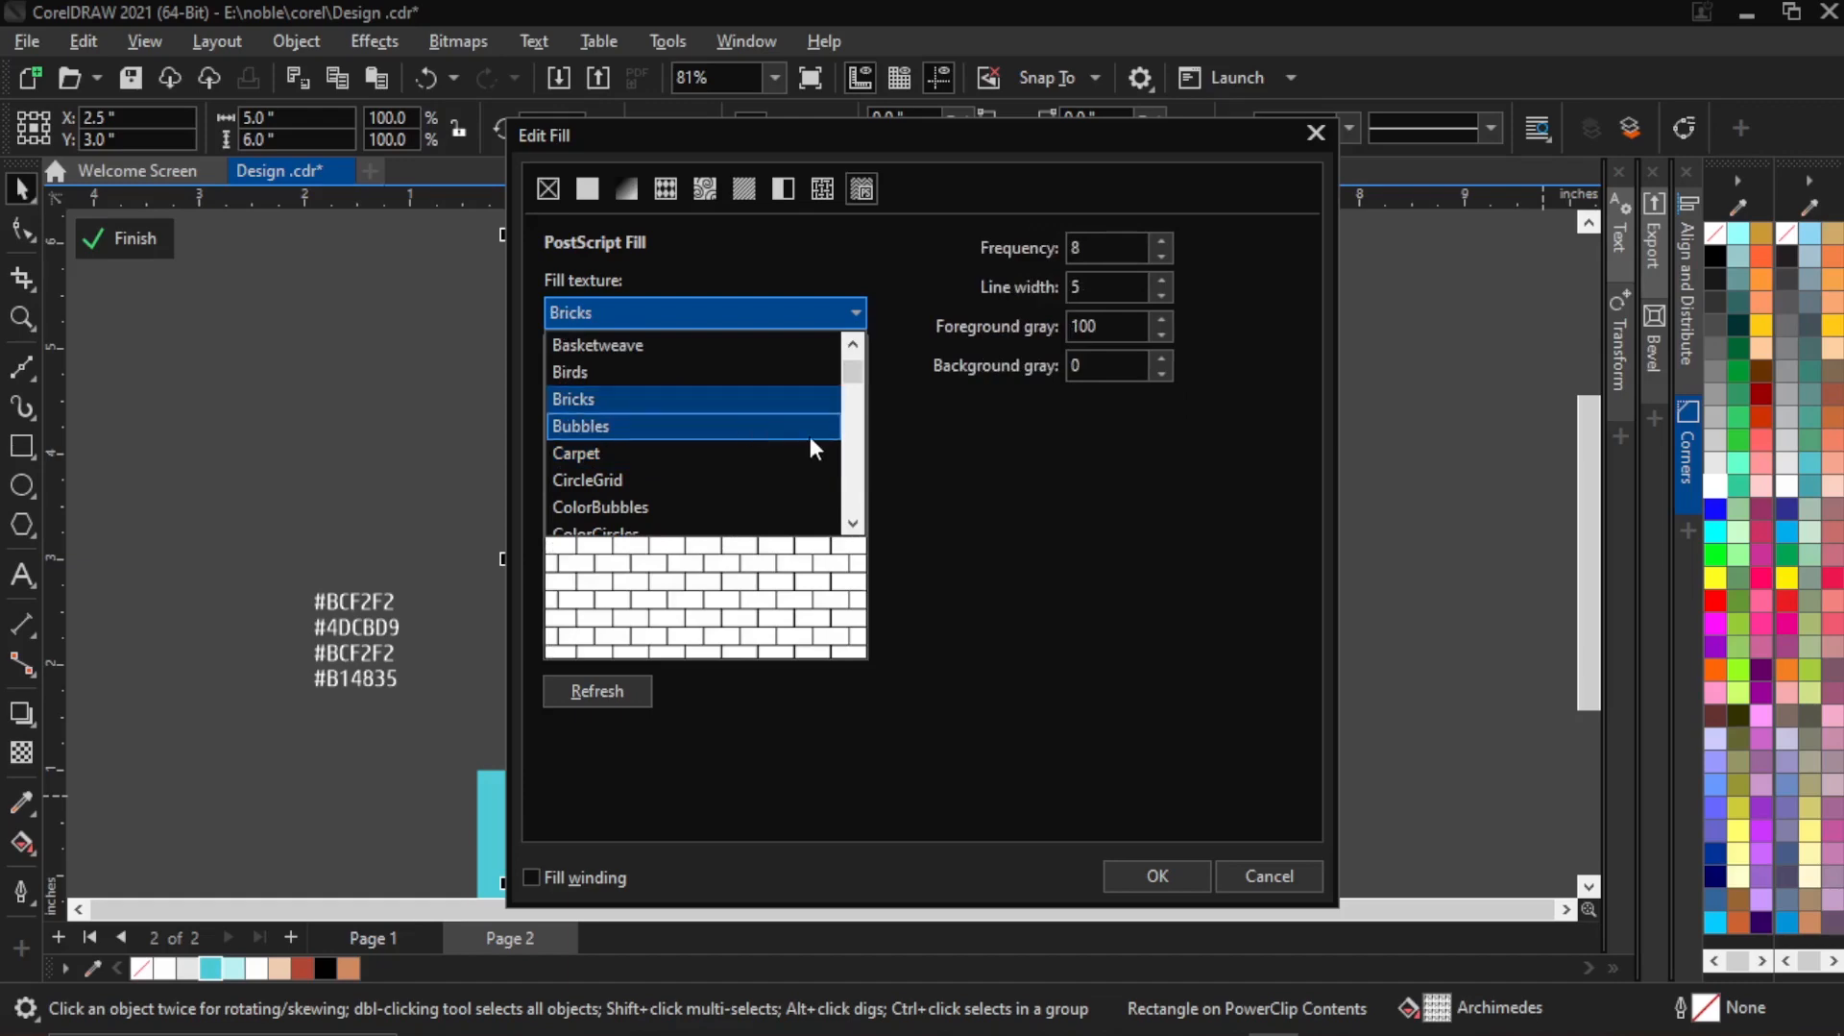
Fill the rectangle with the Hexagons PostScript texture, keeping its frequency, line width and gray settings.
click(854, 342)
click(854, 341)
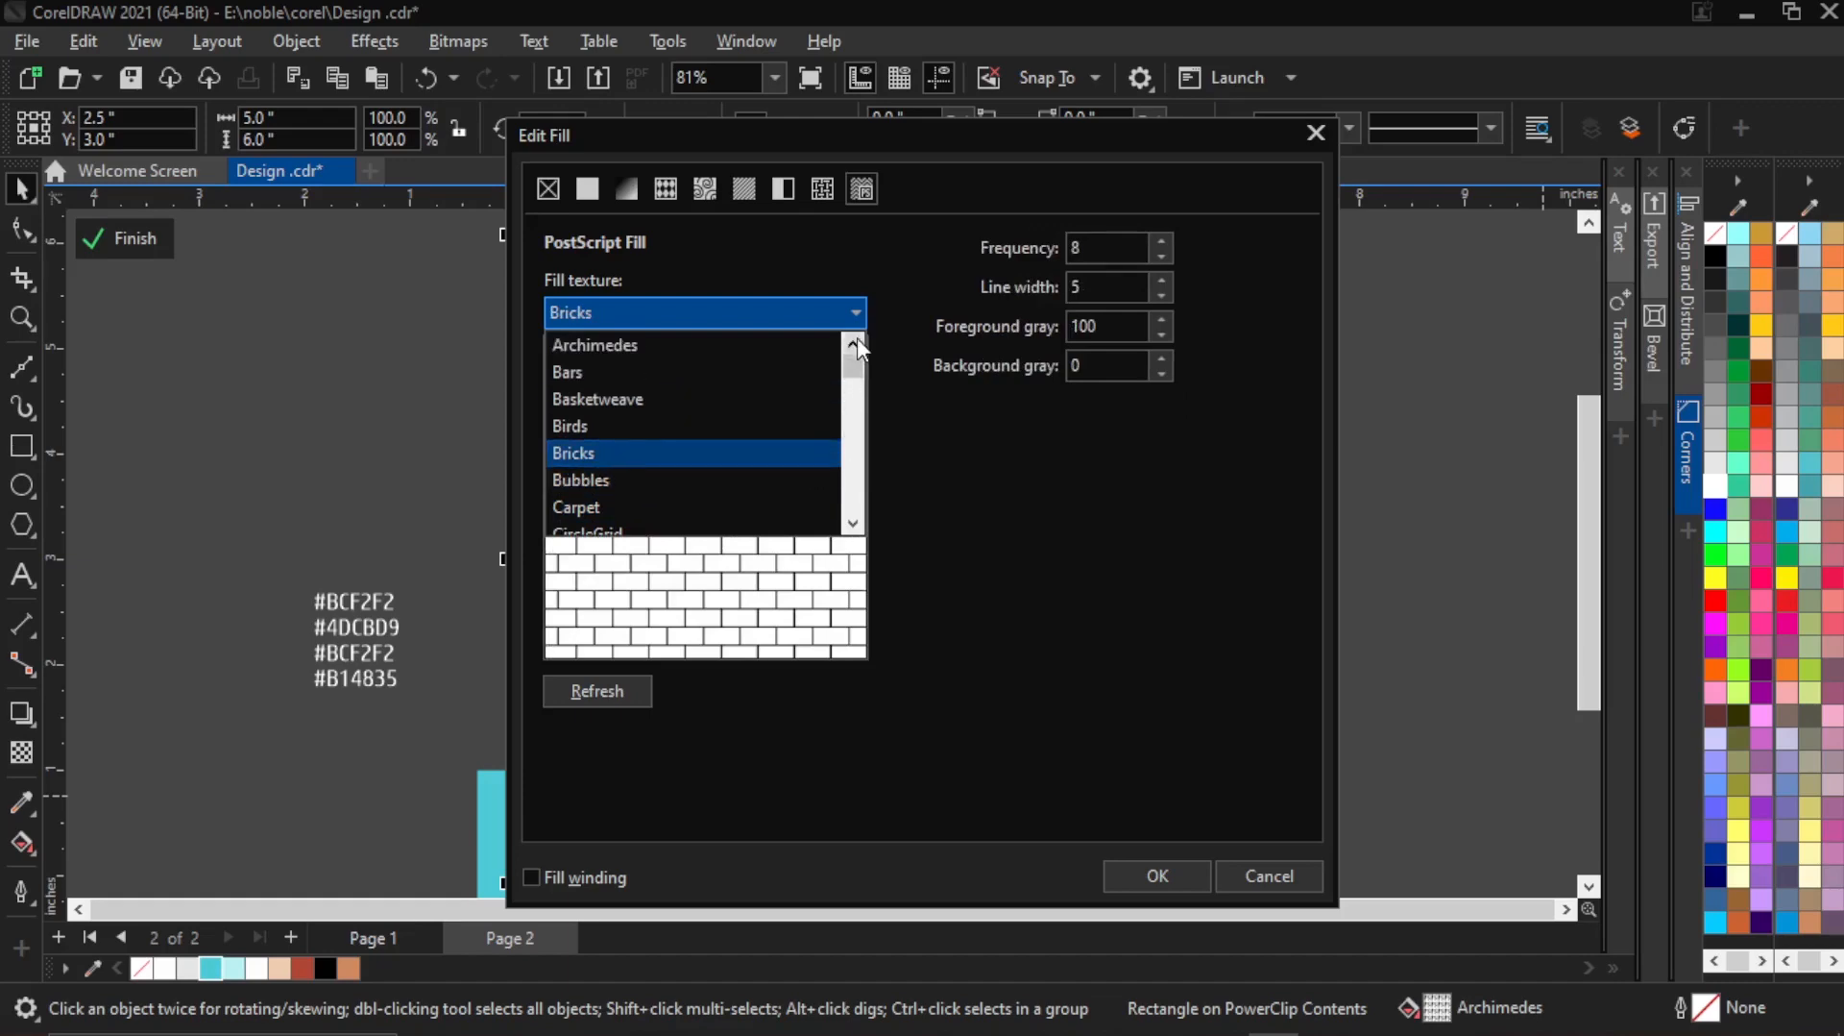
click(853, 524)
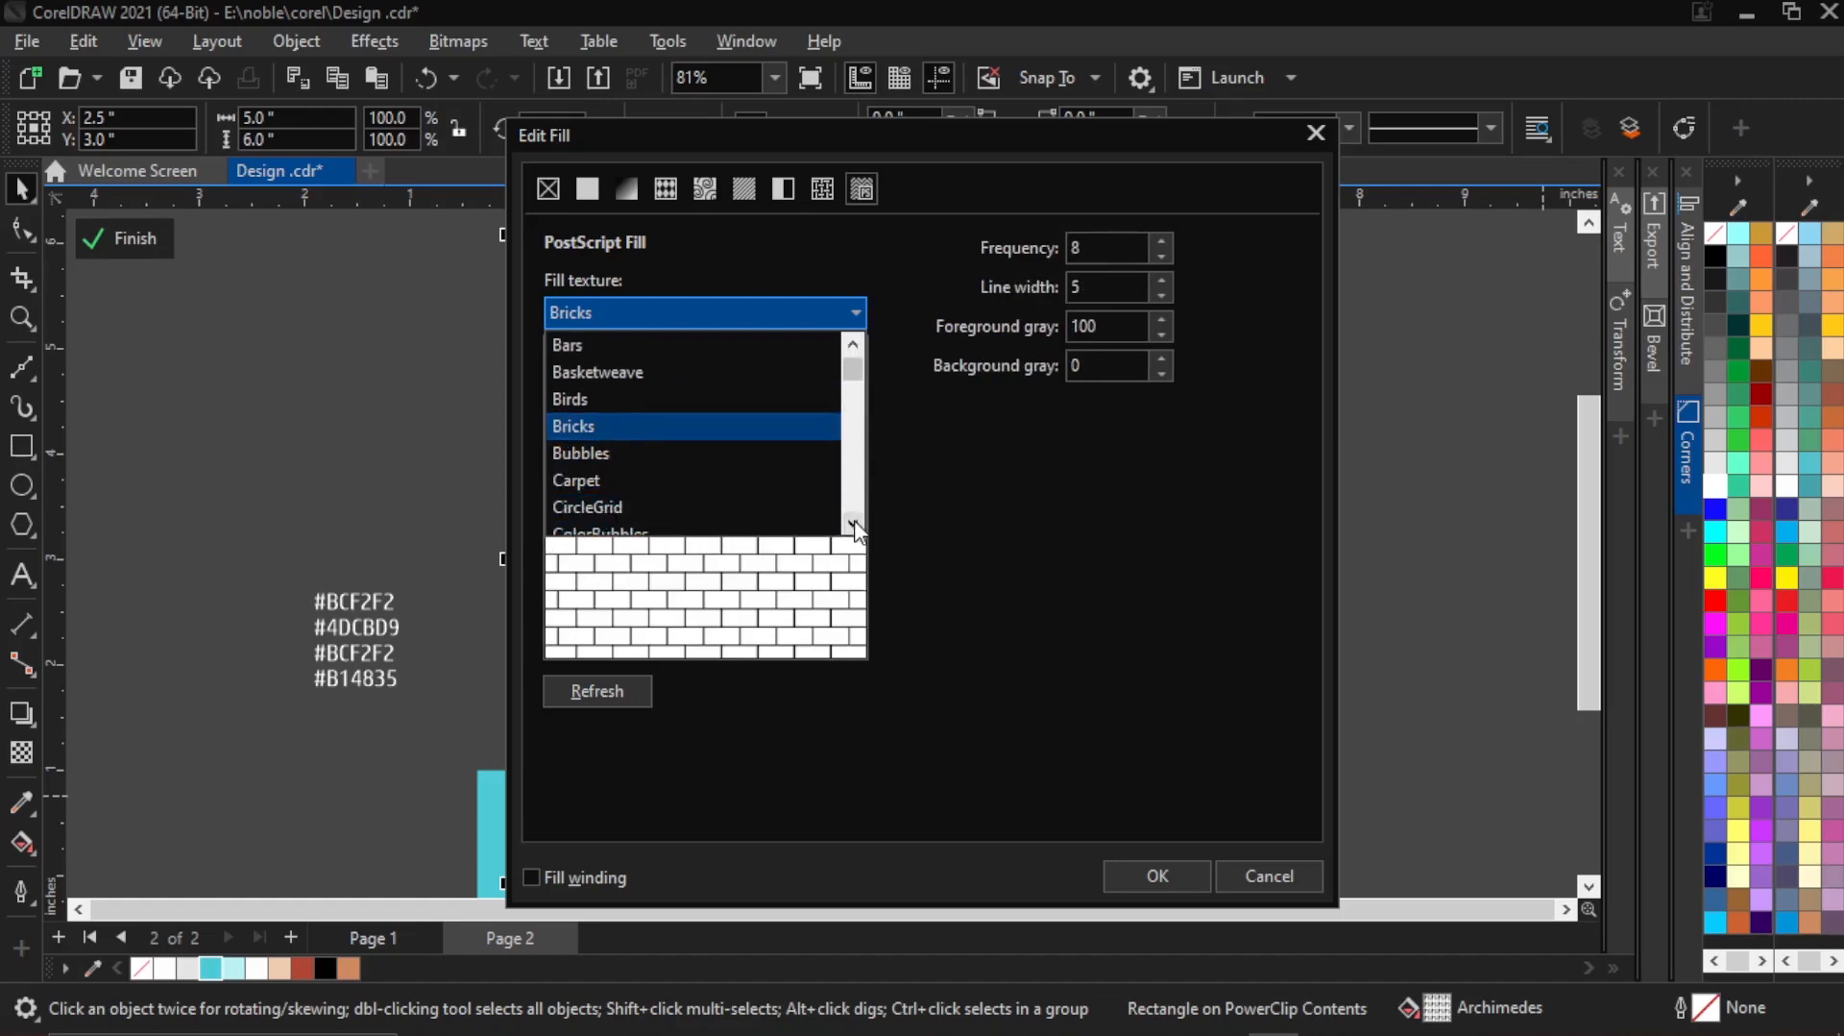
click(853, 523)
click(853, 523)
click(853, 523)
click(853, 523)
click(853, 524)
click(853, 524)
click(853, 523)
click(853, 523)
click(853, 524)
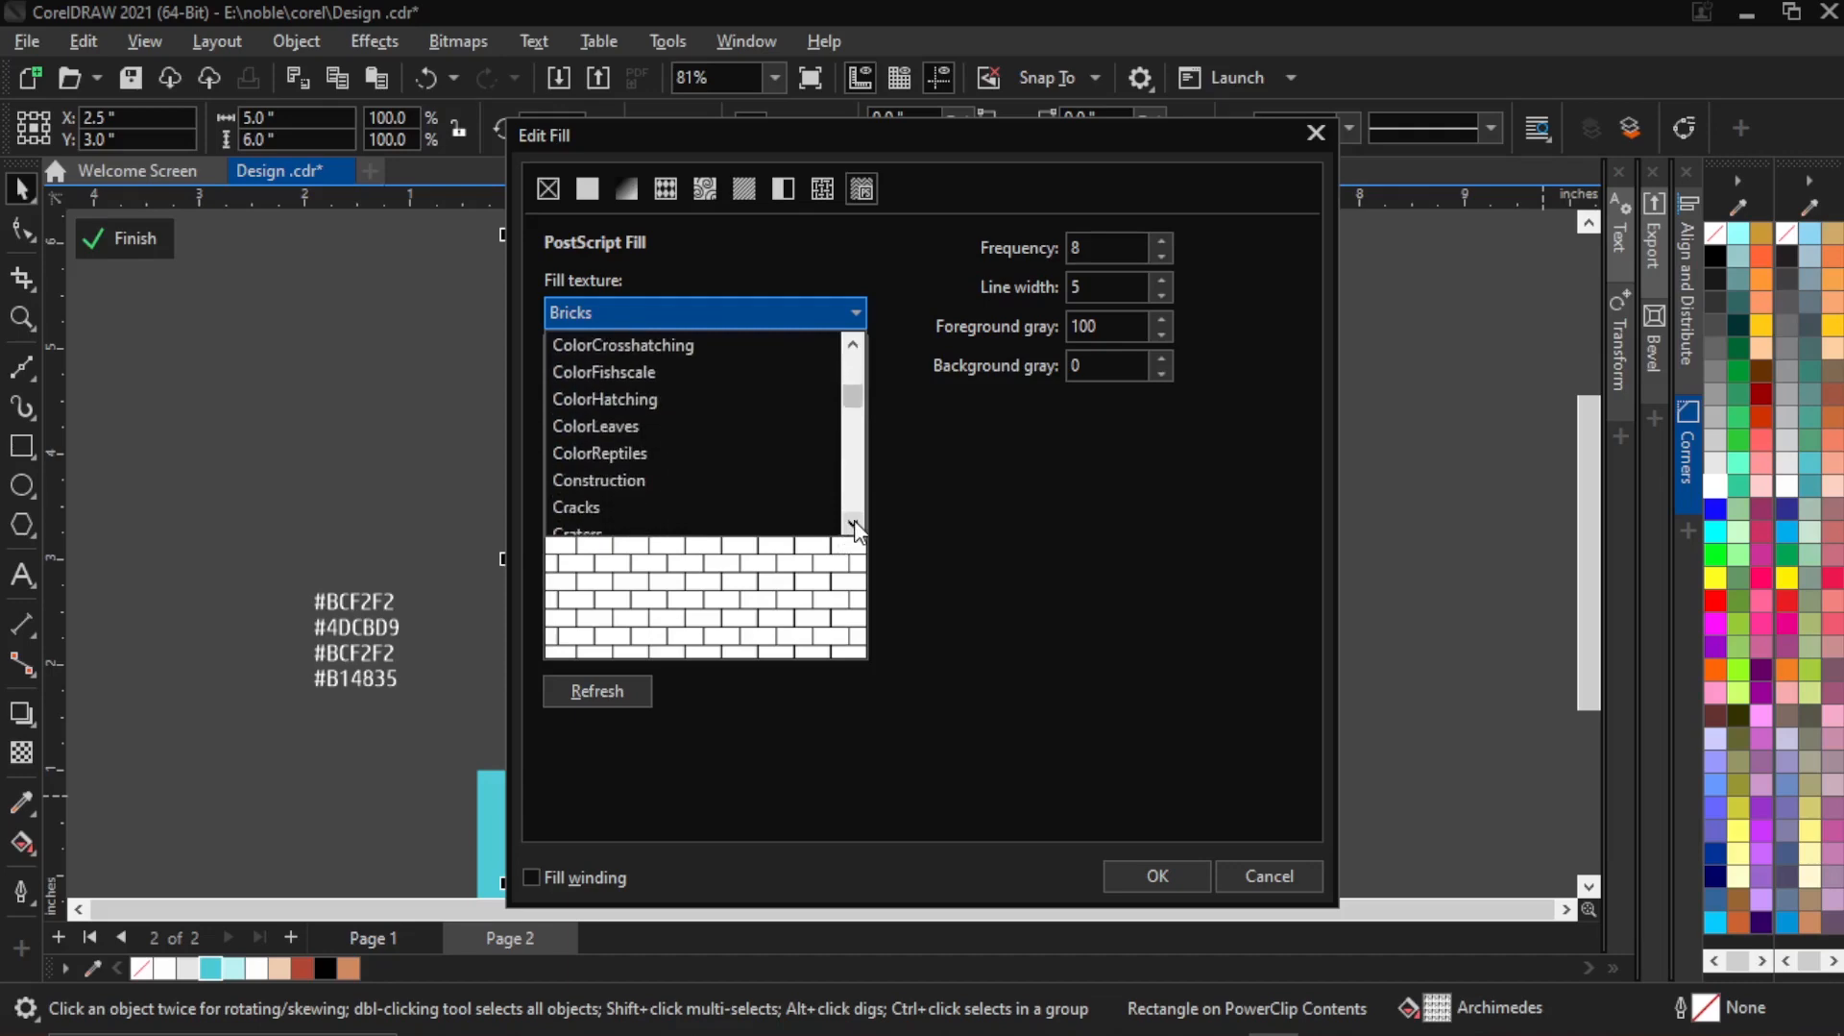
click(853, 523)
click(853, 524)
click(853, 524)
click(853, 524)
click(853, 524)
click(853, 524)
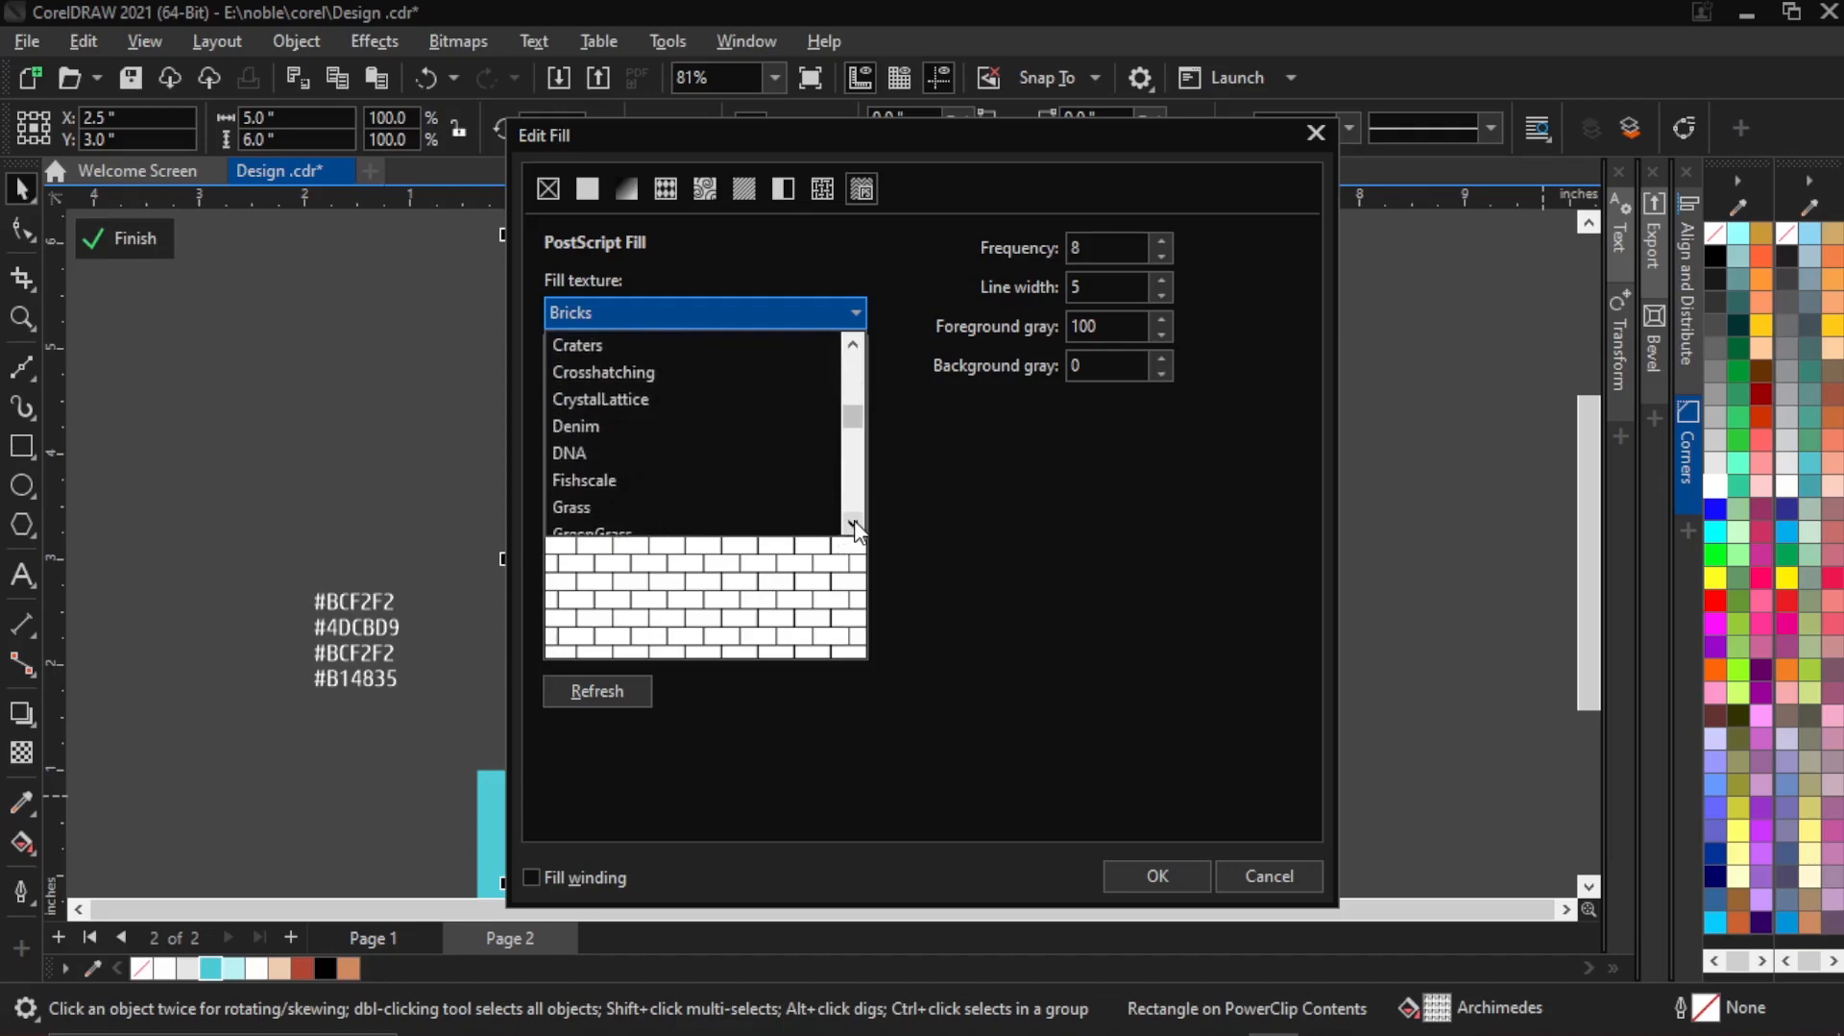
click(853, 524)
click(853, 524)
click(853, 524)
click(853, 524)
click(853, 524)
click(853, 524)
click(853, 524)
click(853, 524)
click(853, 524)
click(853, 523)
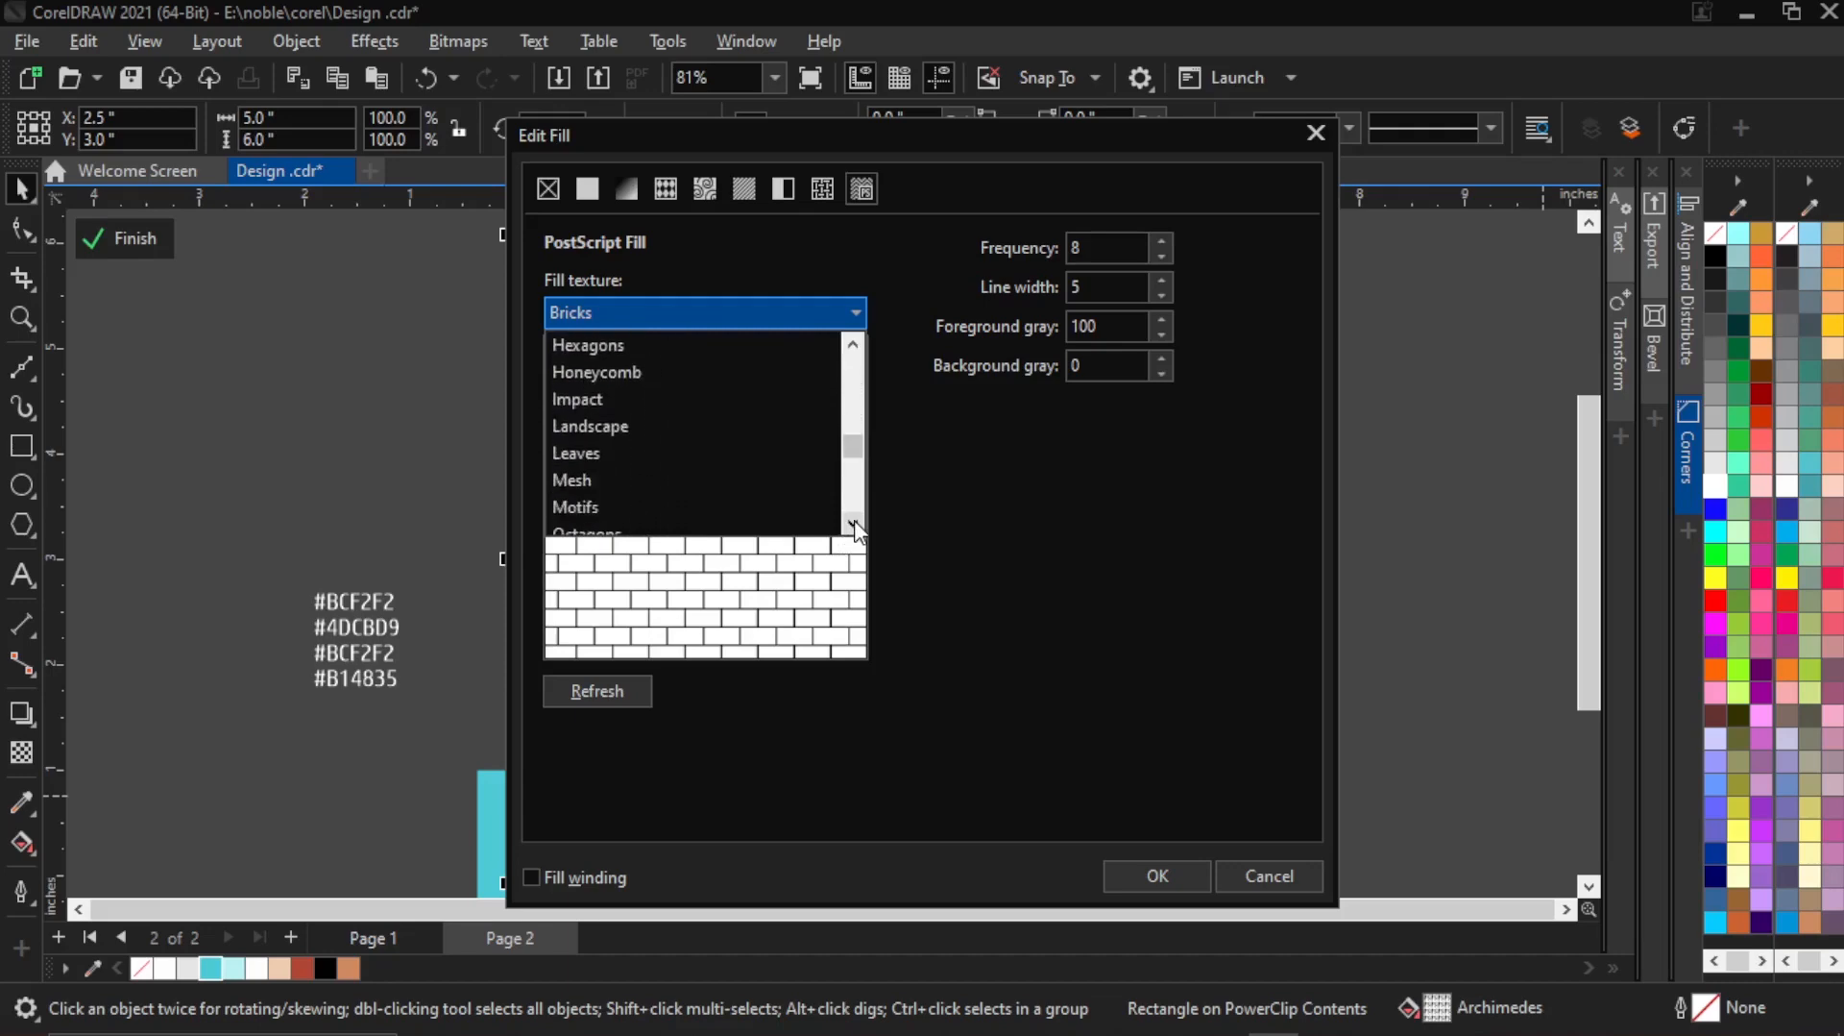
click(853, 347)
click(853, 348)
click(853, 348)
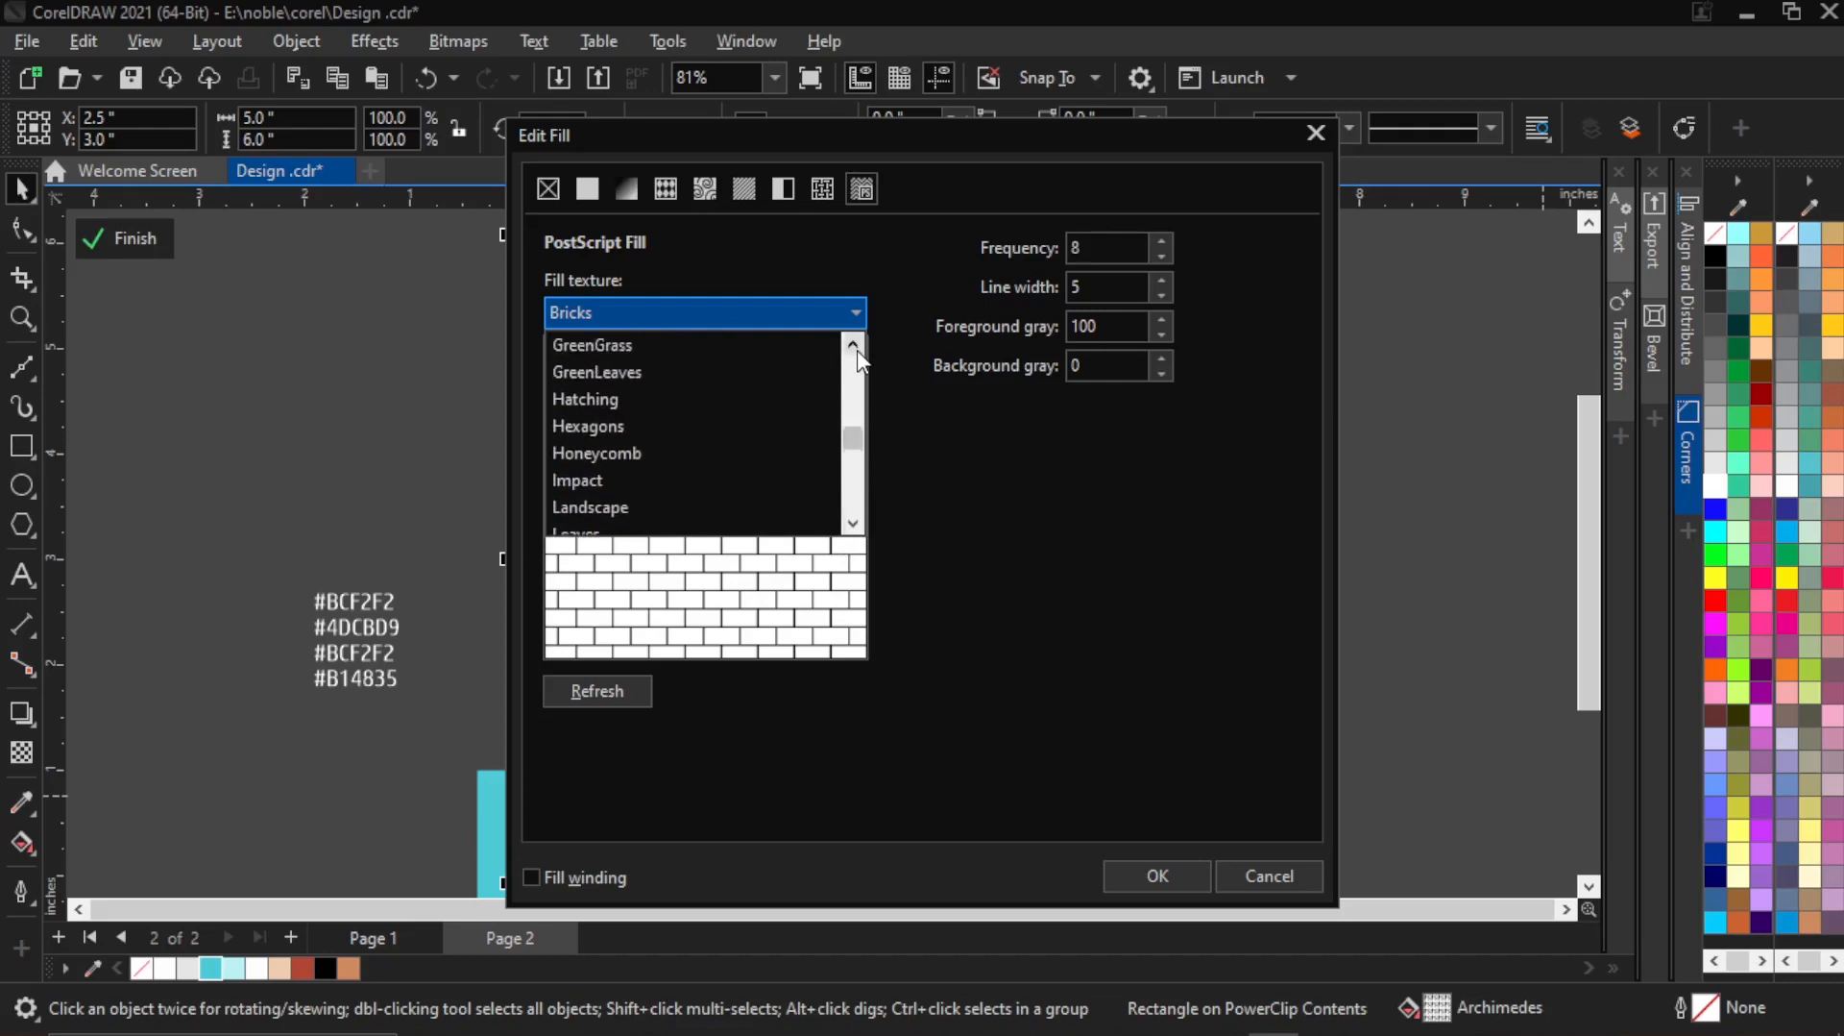
click(853, 347)
click(620, 450)
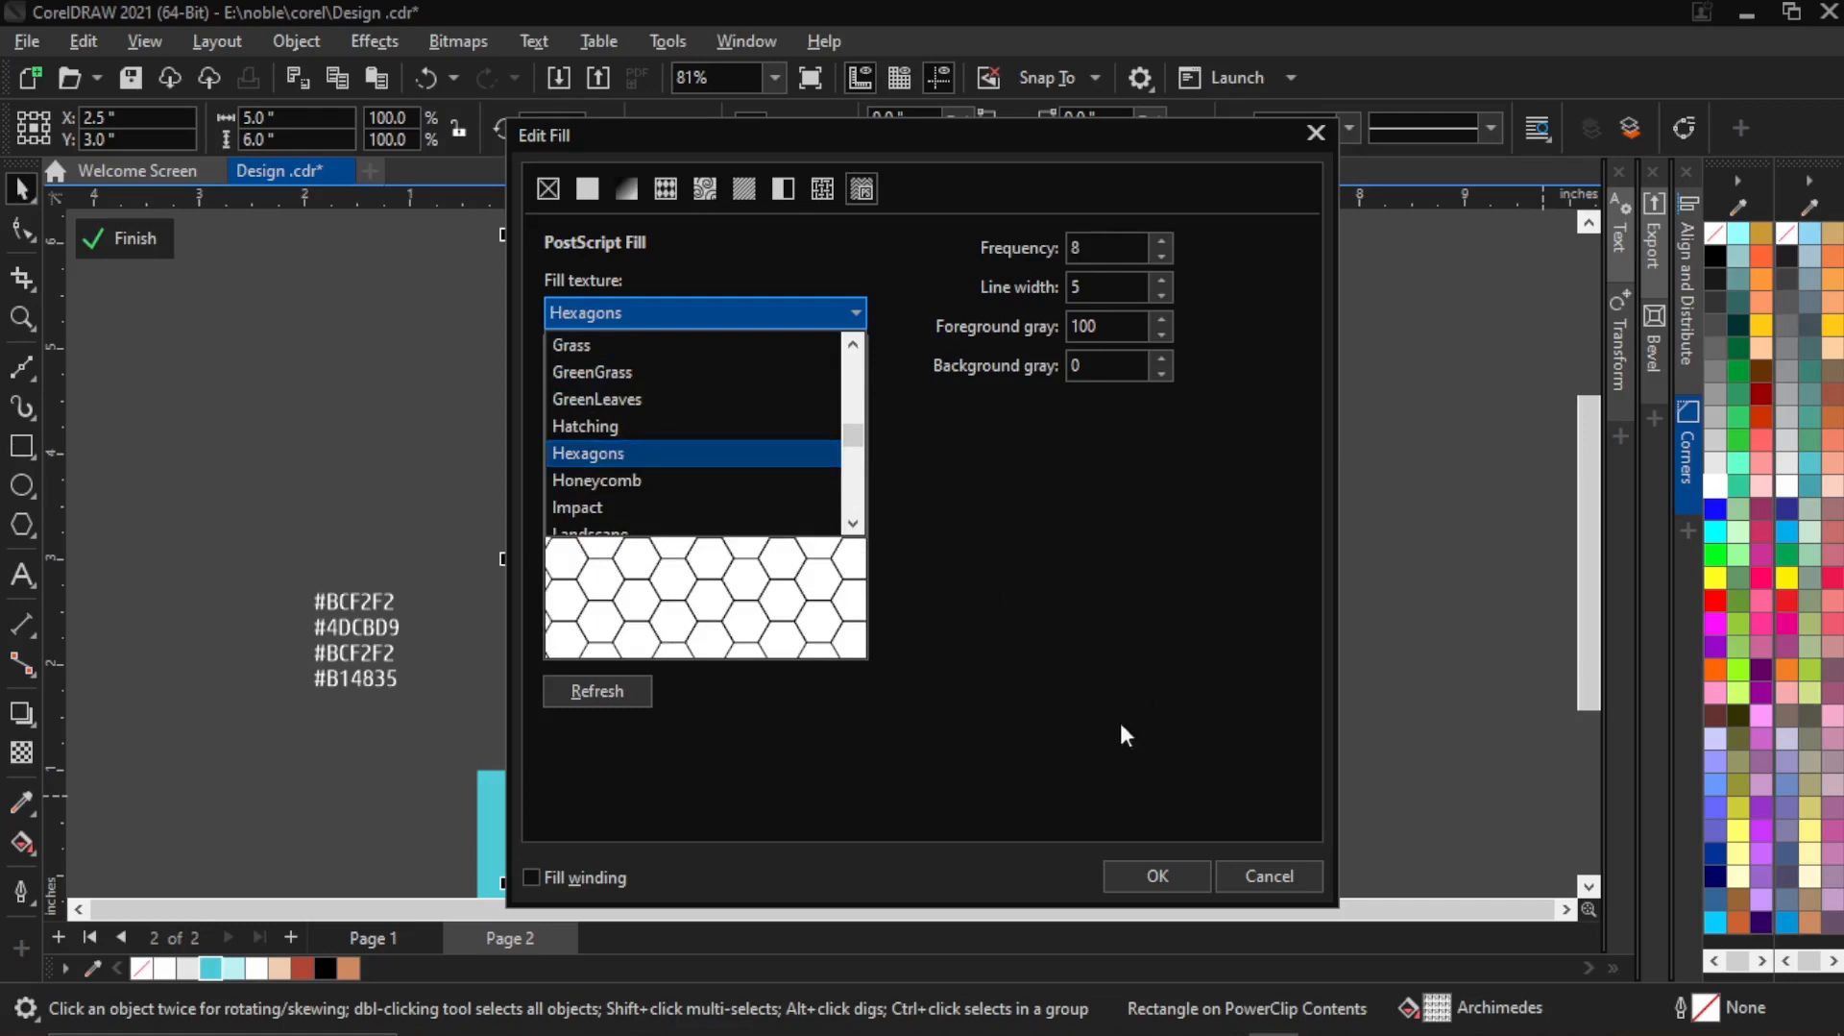
click(1147, 871)
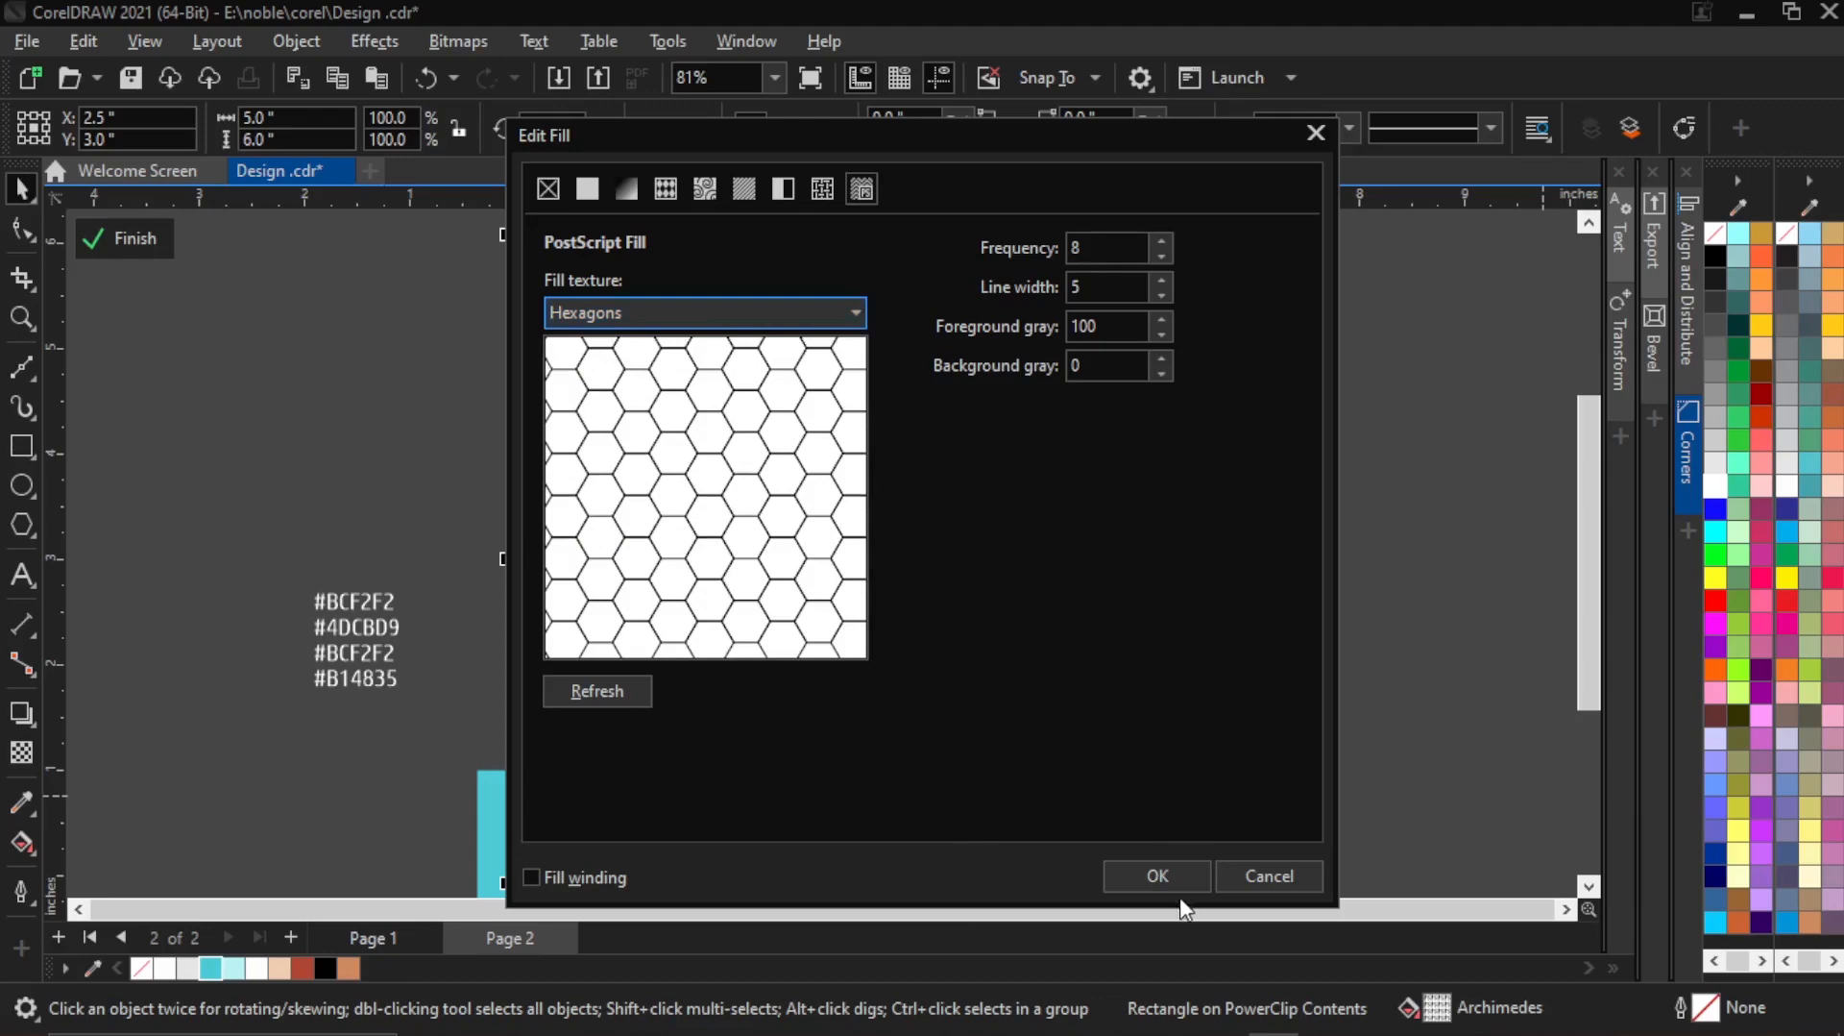
click(1165, 872)
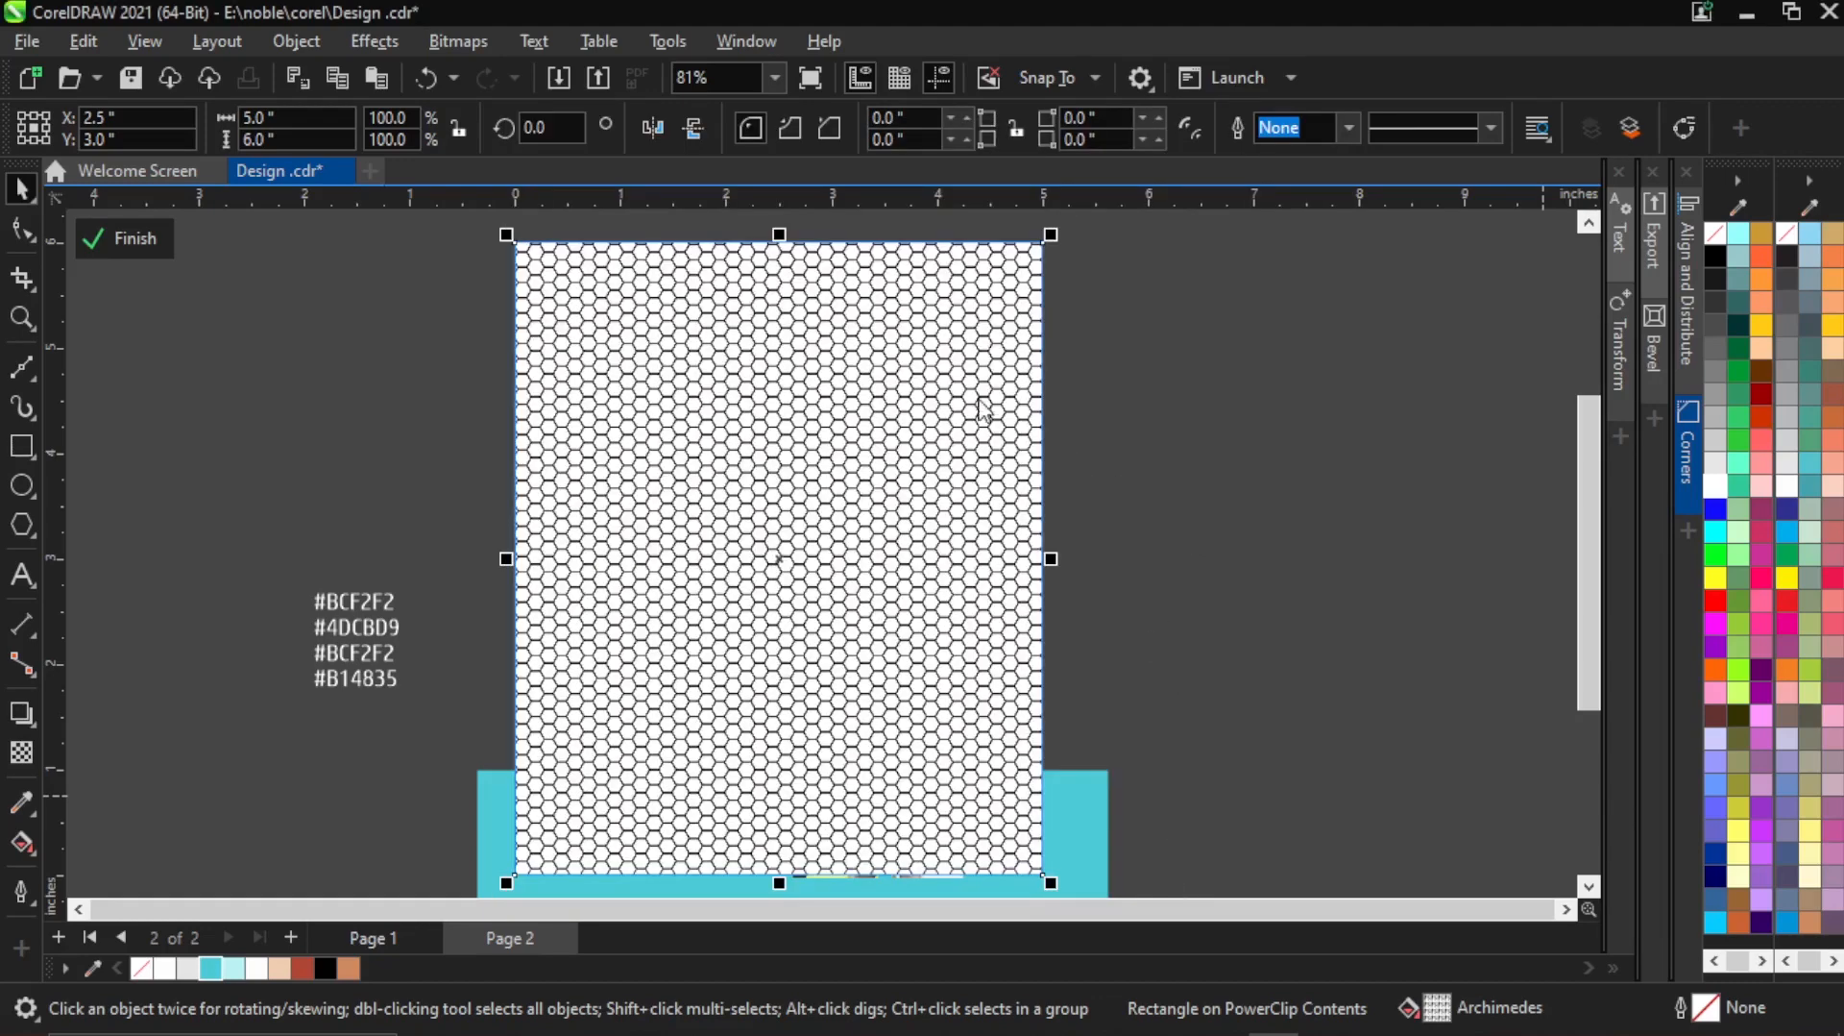
Try a uniform transparency of 100 on the hexagon-textured rectangle.
scroll(836, 388, down, 2)
scroll(833, 596, up, 1)
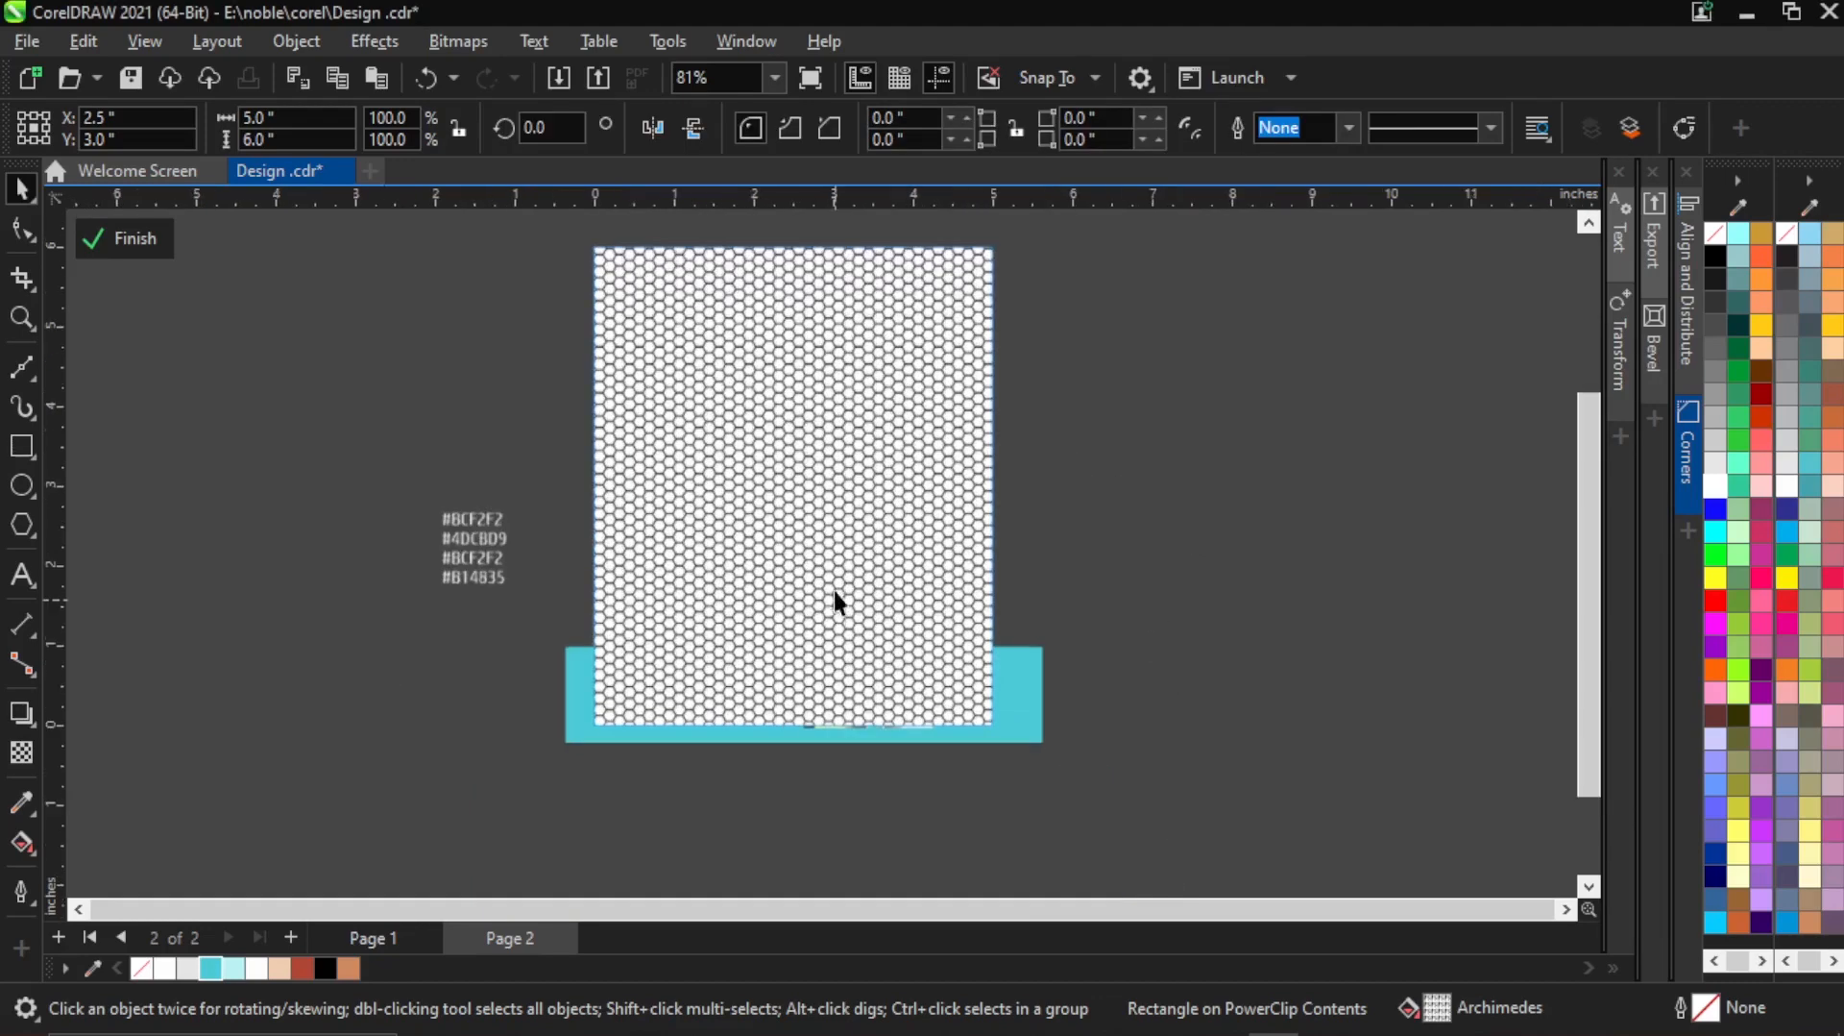
scroll(784, 557, up, 1)
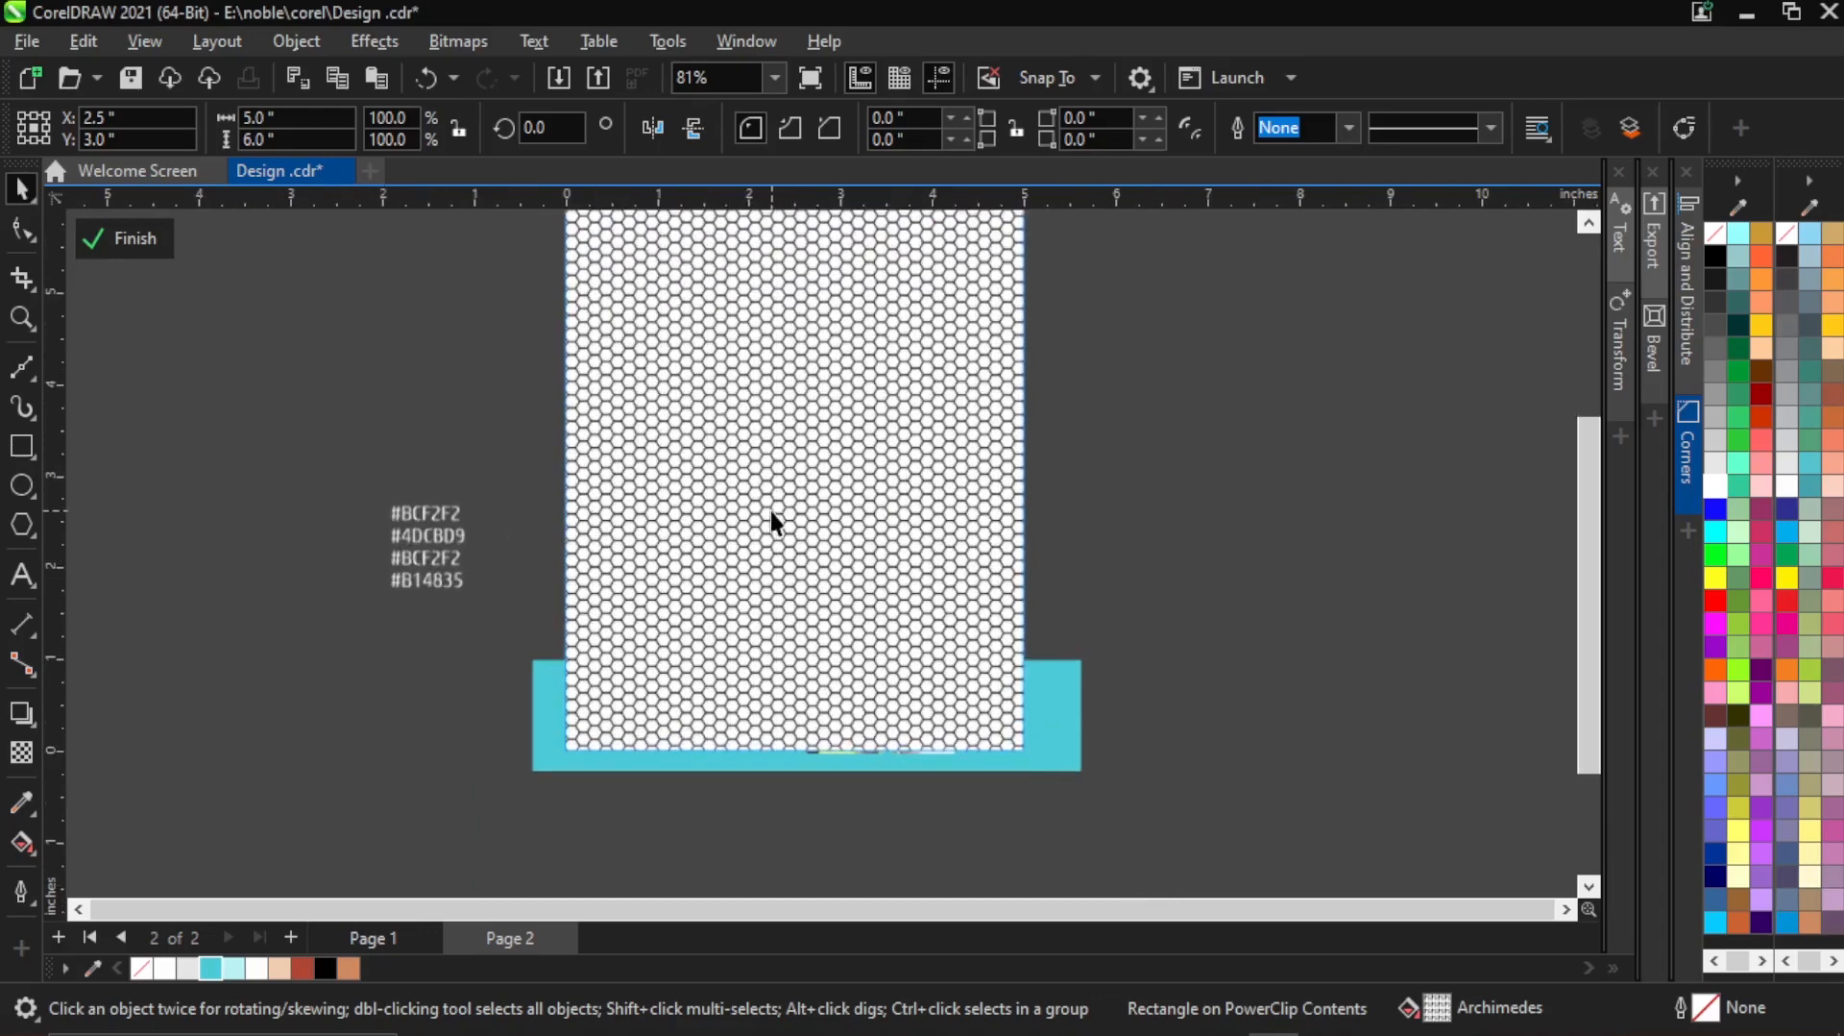
scroll(770, 507, up, 1)
click(792, 586)
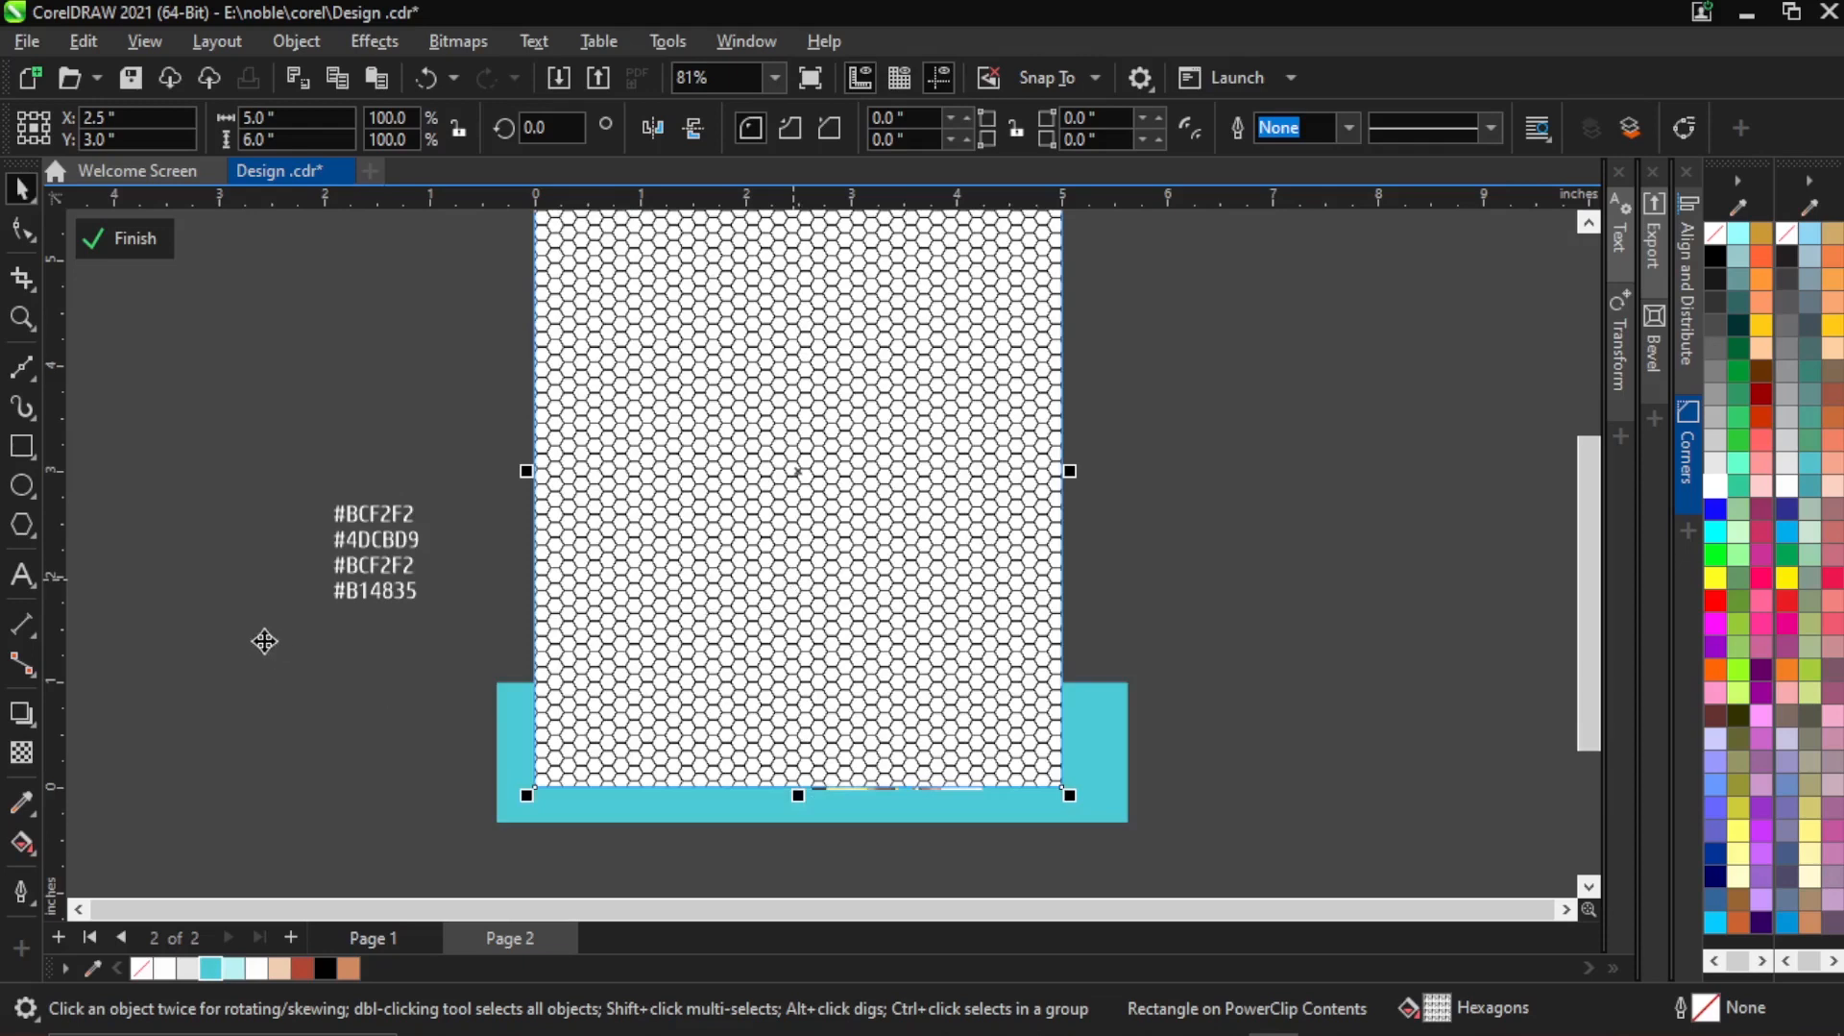
click(21, 754)
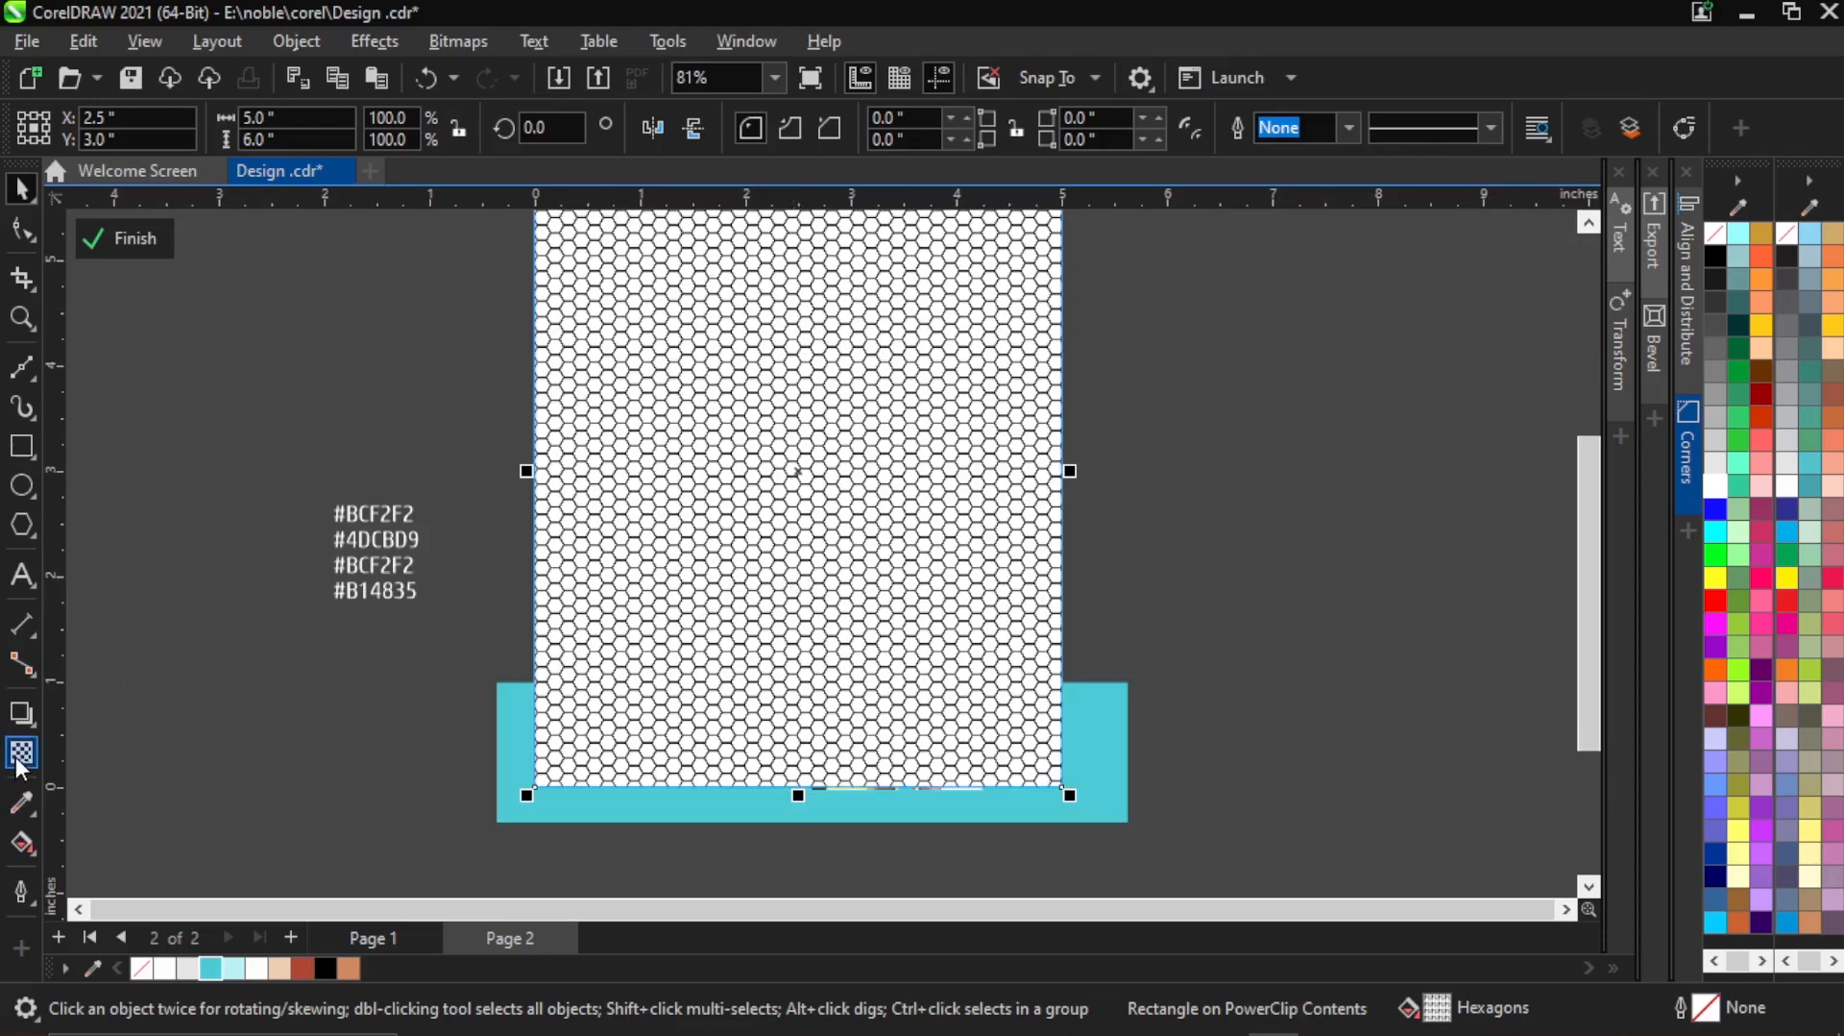
click(598, 795)
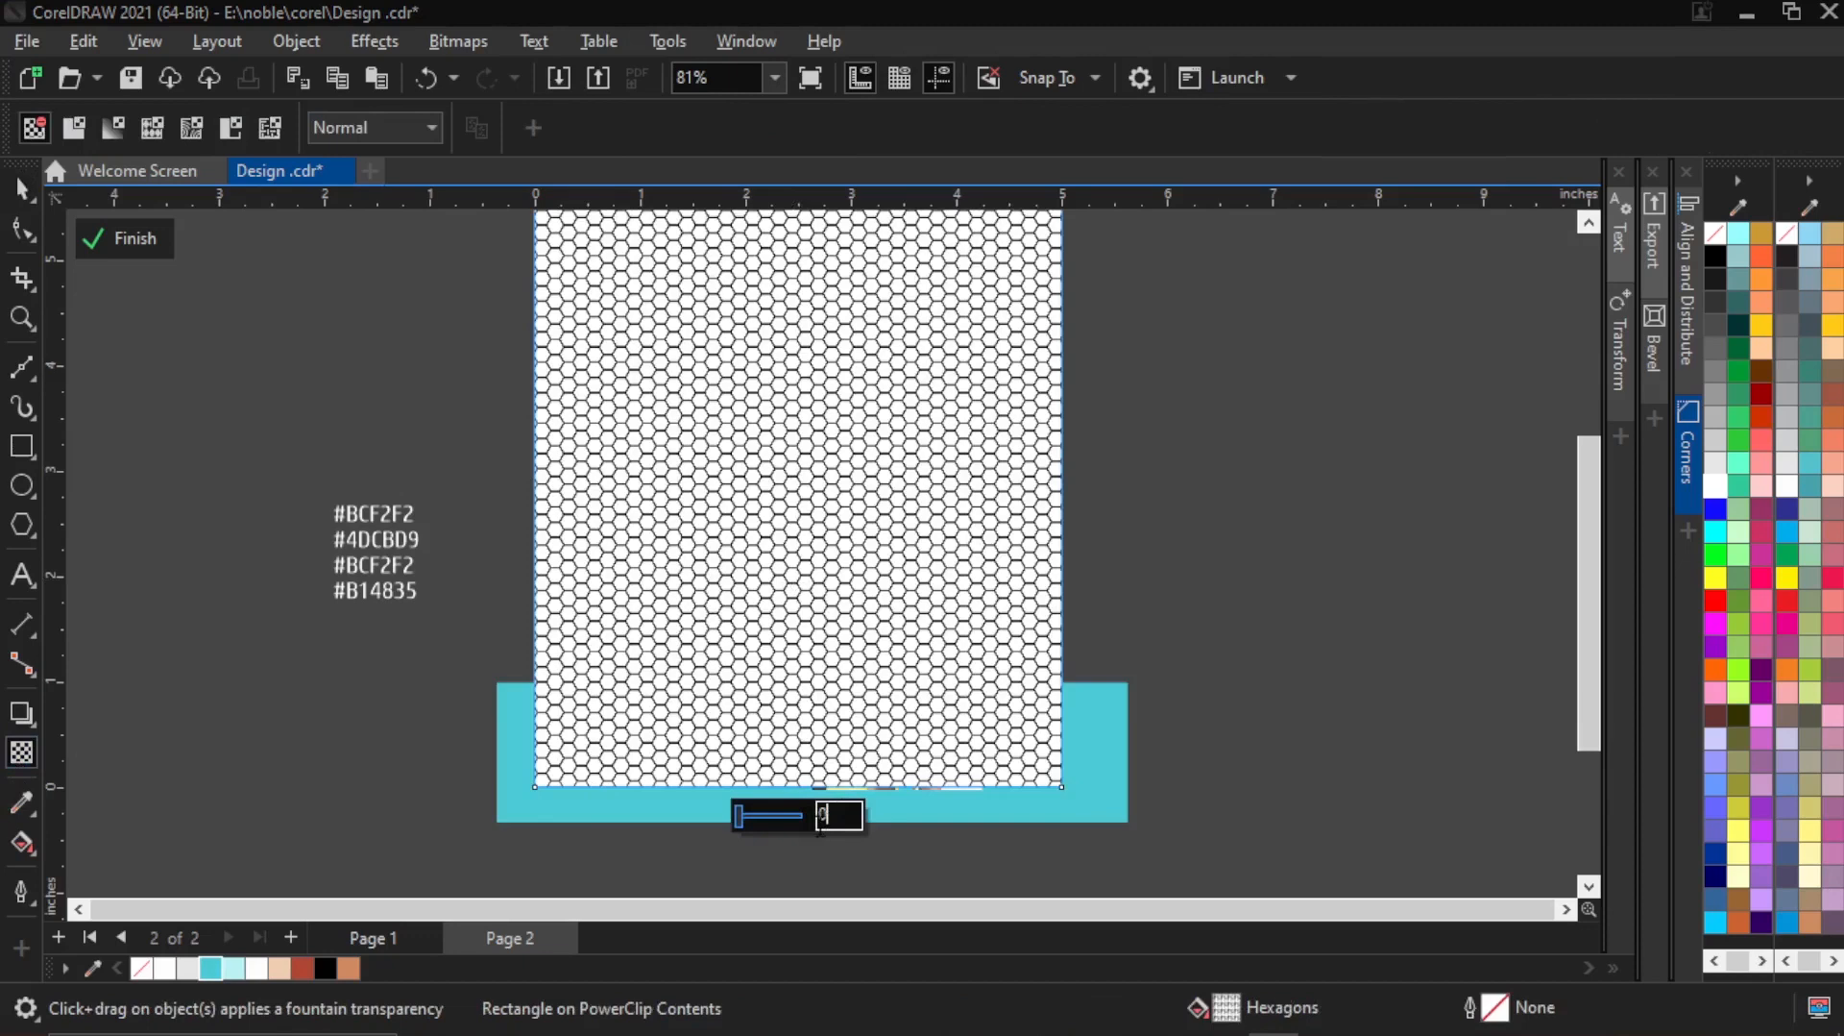
text(100)
key(Return)
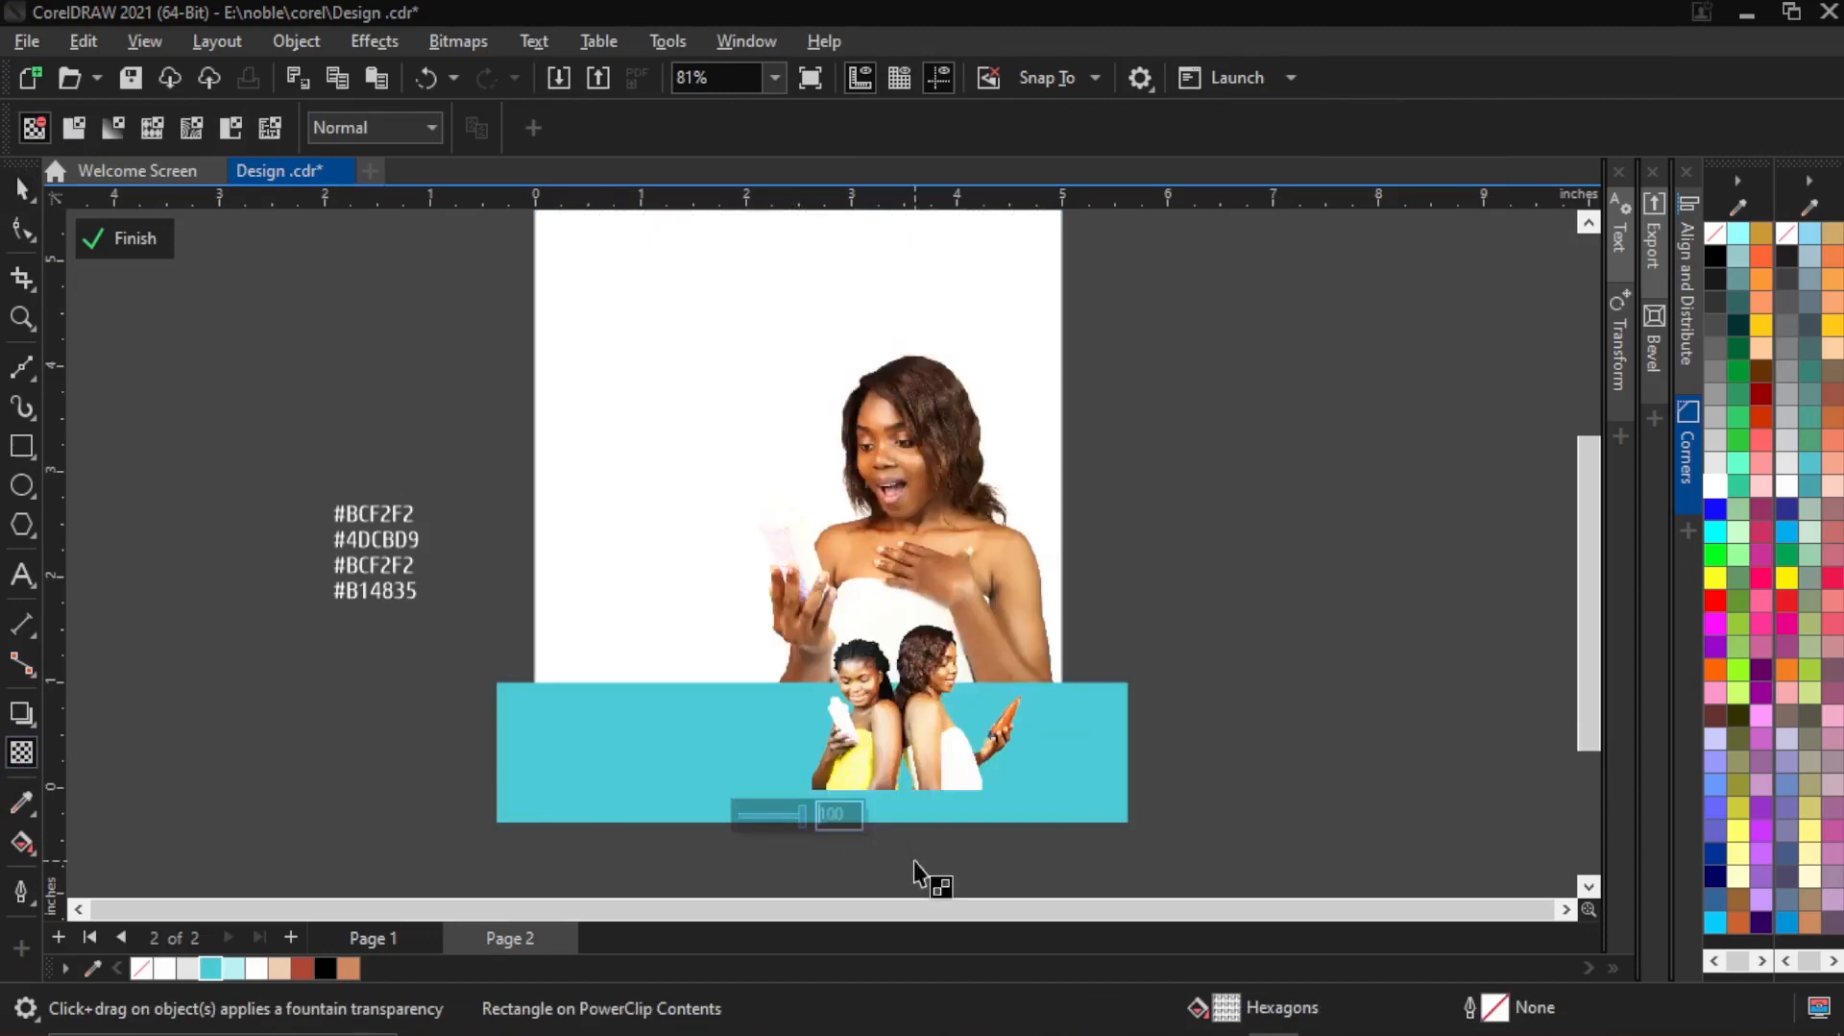
Lower the hexagon rectangle's transparency to 96 and from there to 95.
text(96)
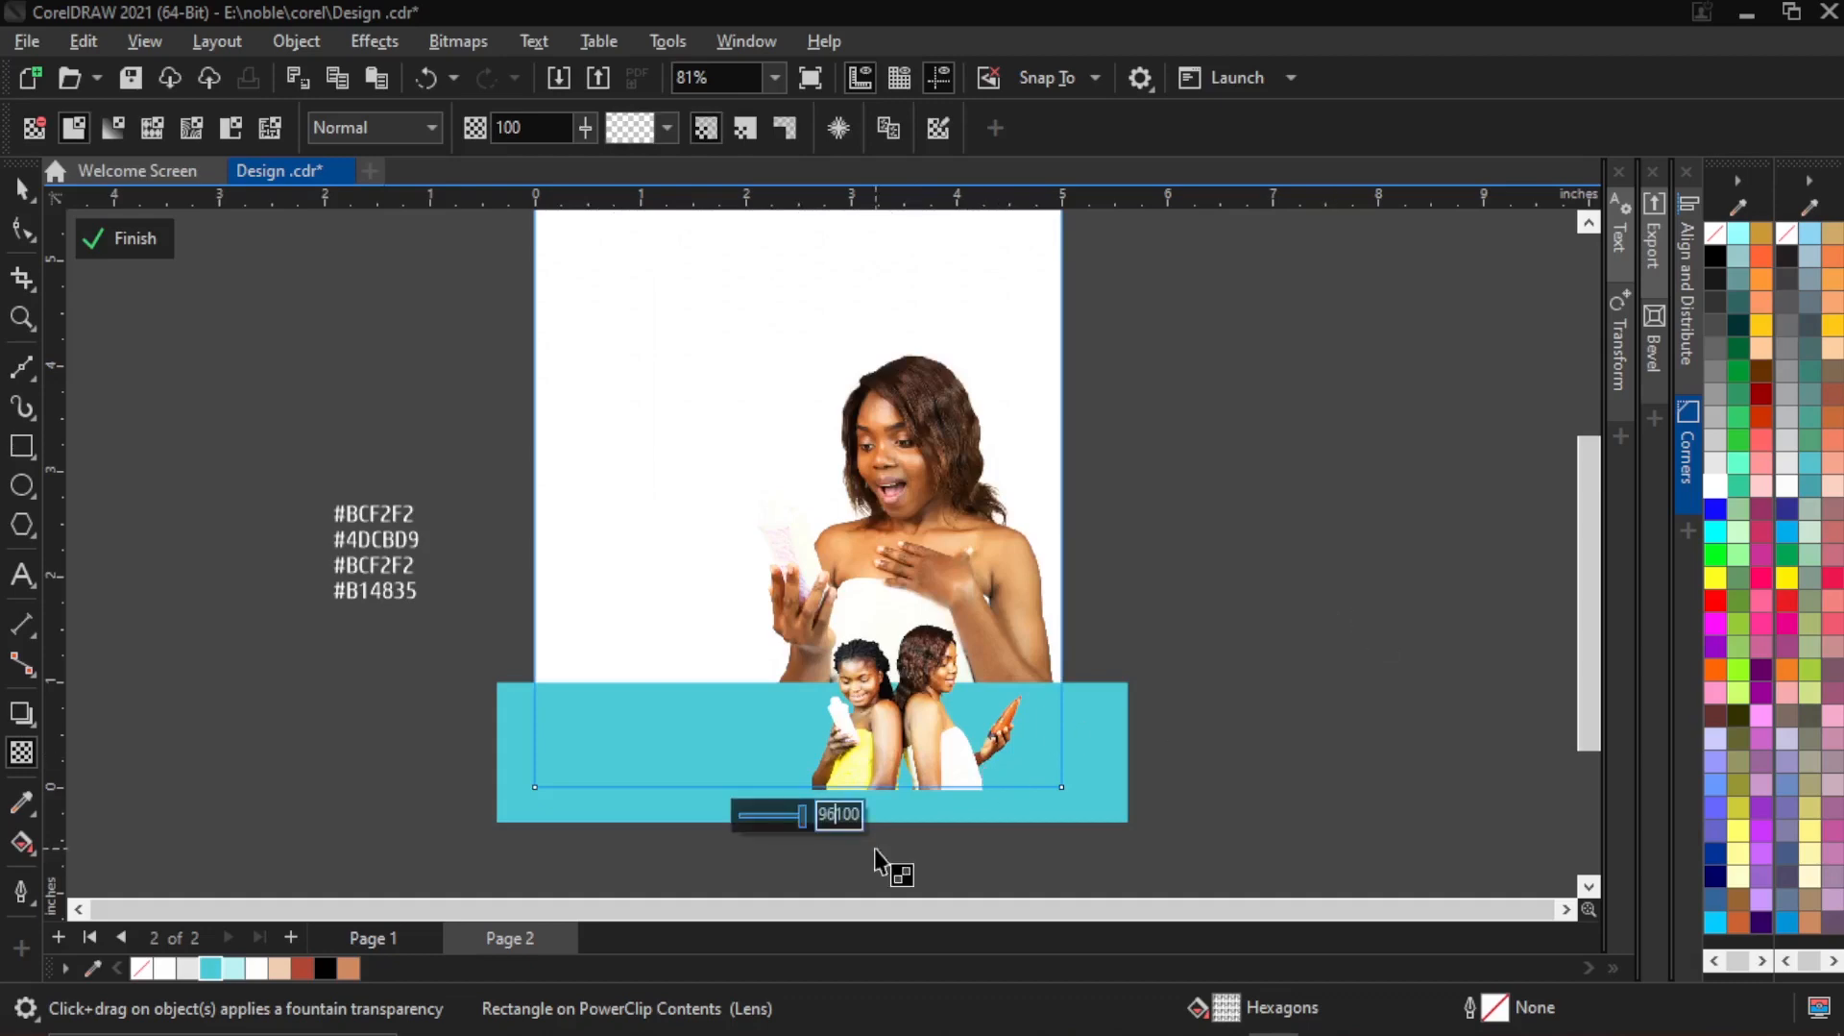
drag(854, 814, 804, 805)
text(96)
key(Return)
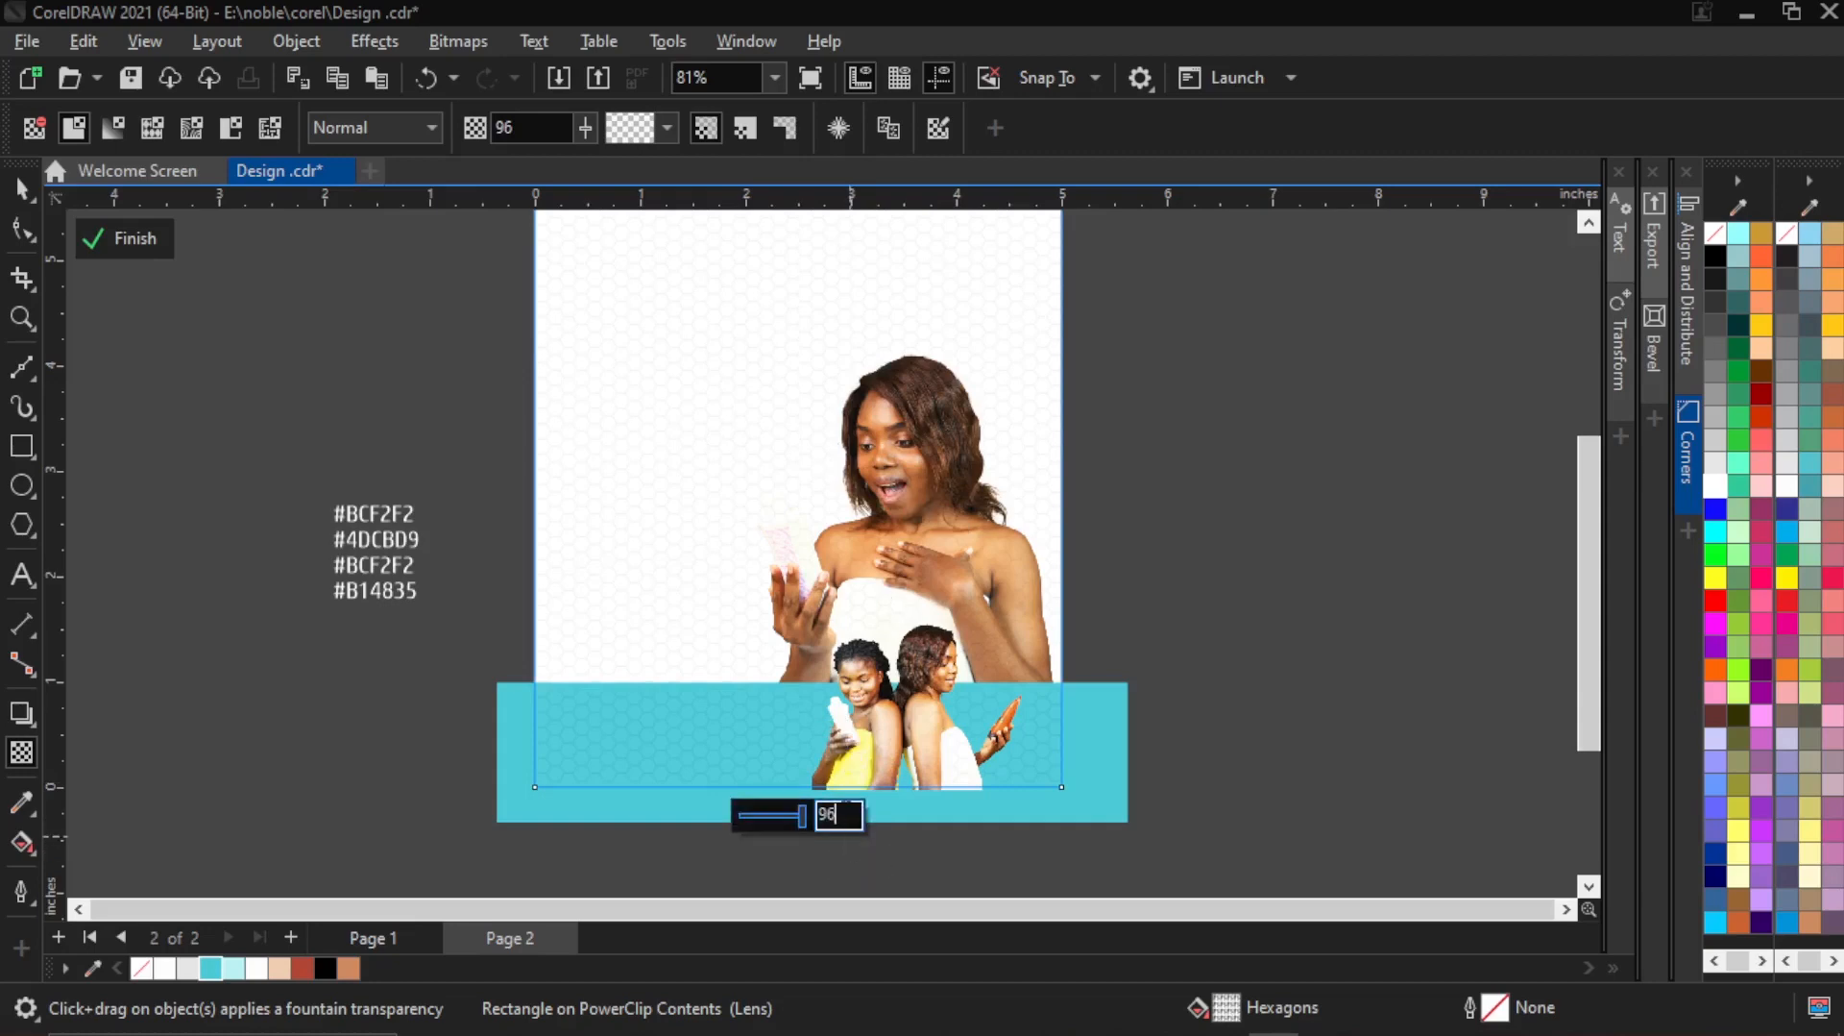
key(BackSpace)
text(5)
key(Return)
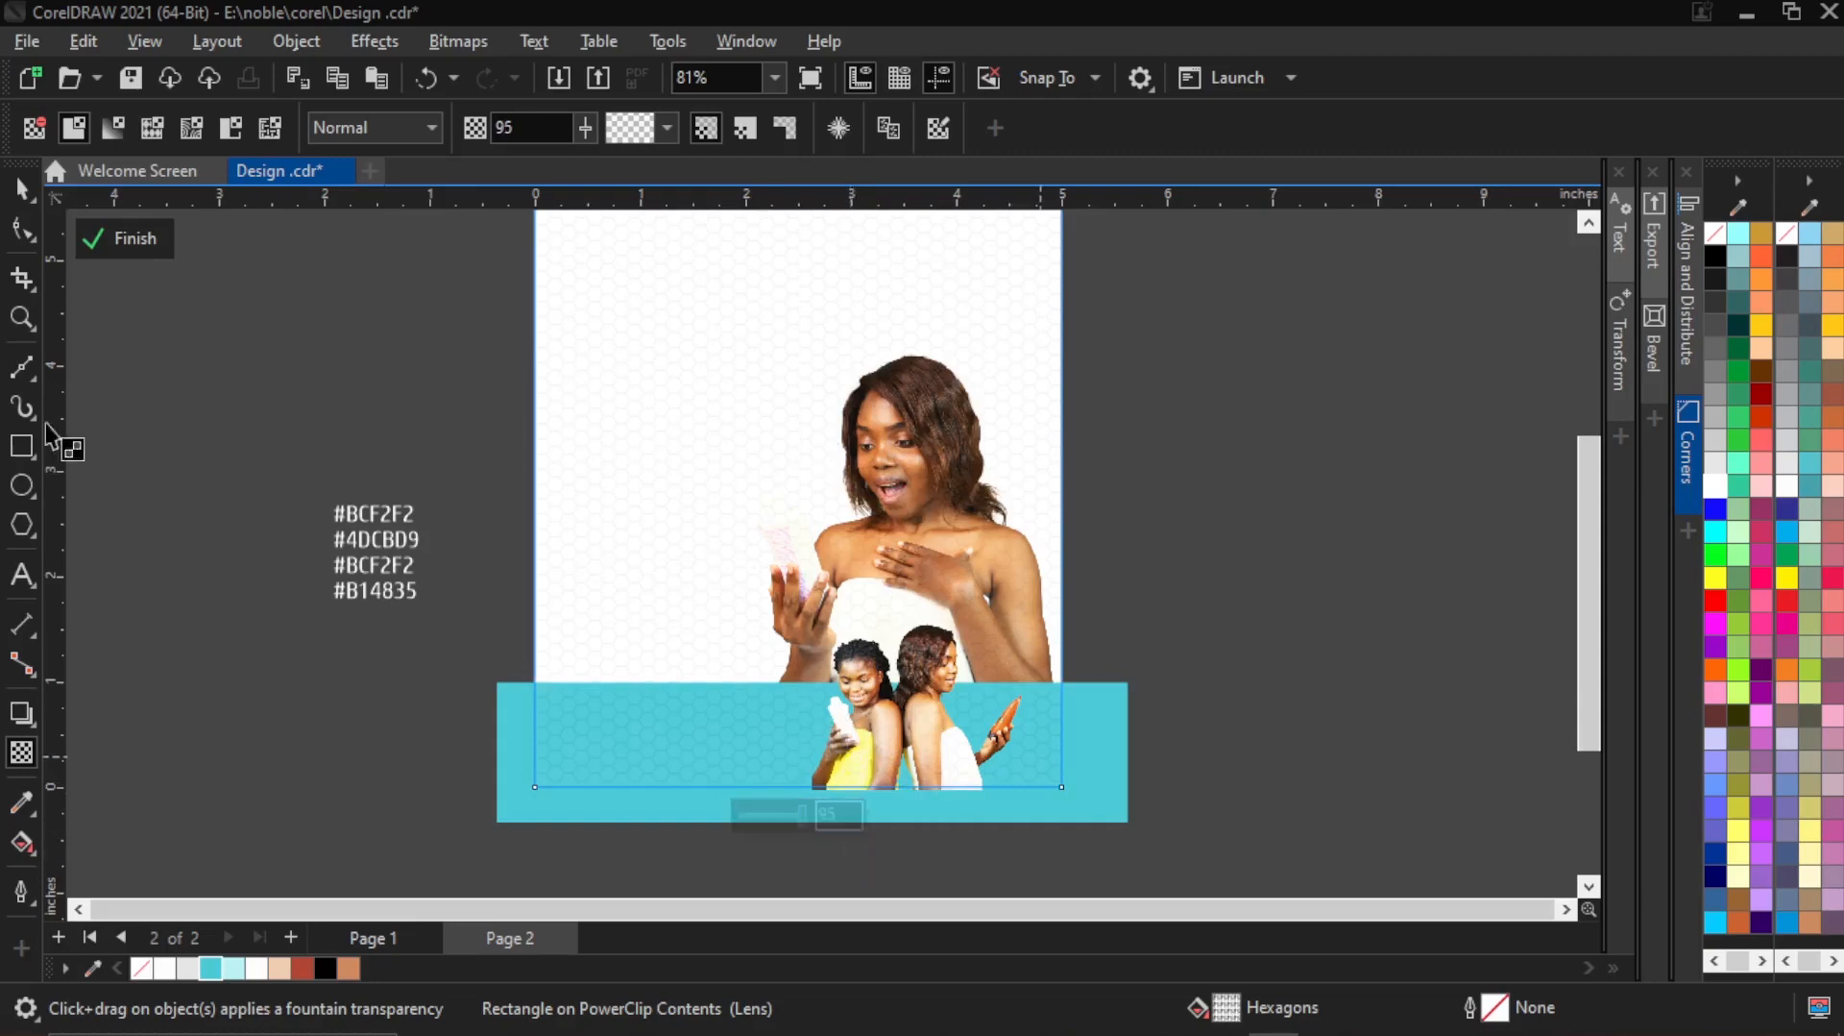
Finish editing the PowerClip contents and examine the hexagon overlay against the flyer's gradient background.
click(19, 194)
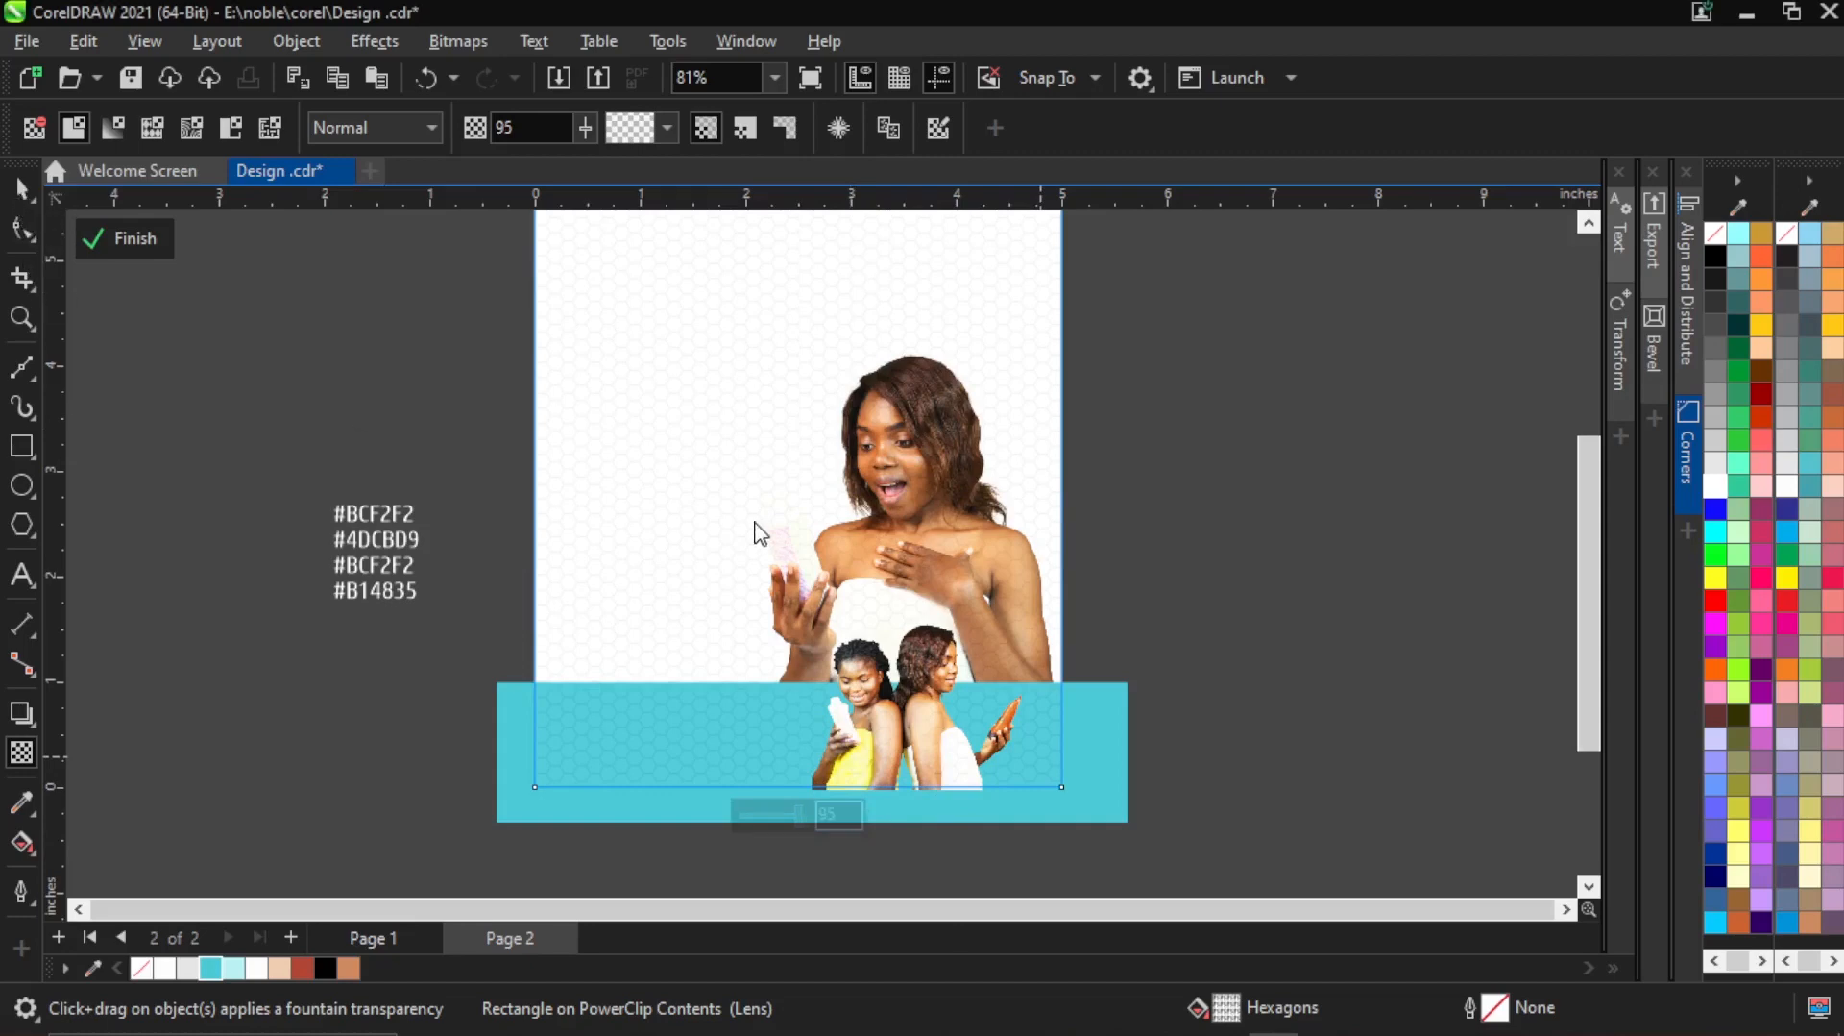
click(661, 476)
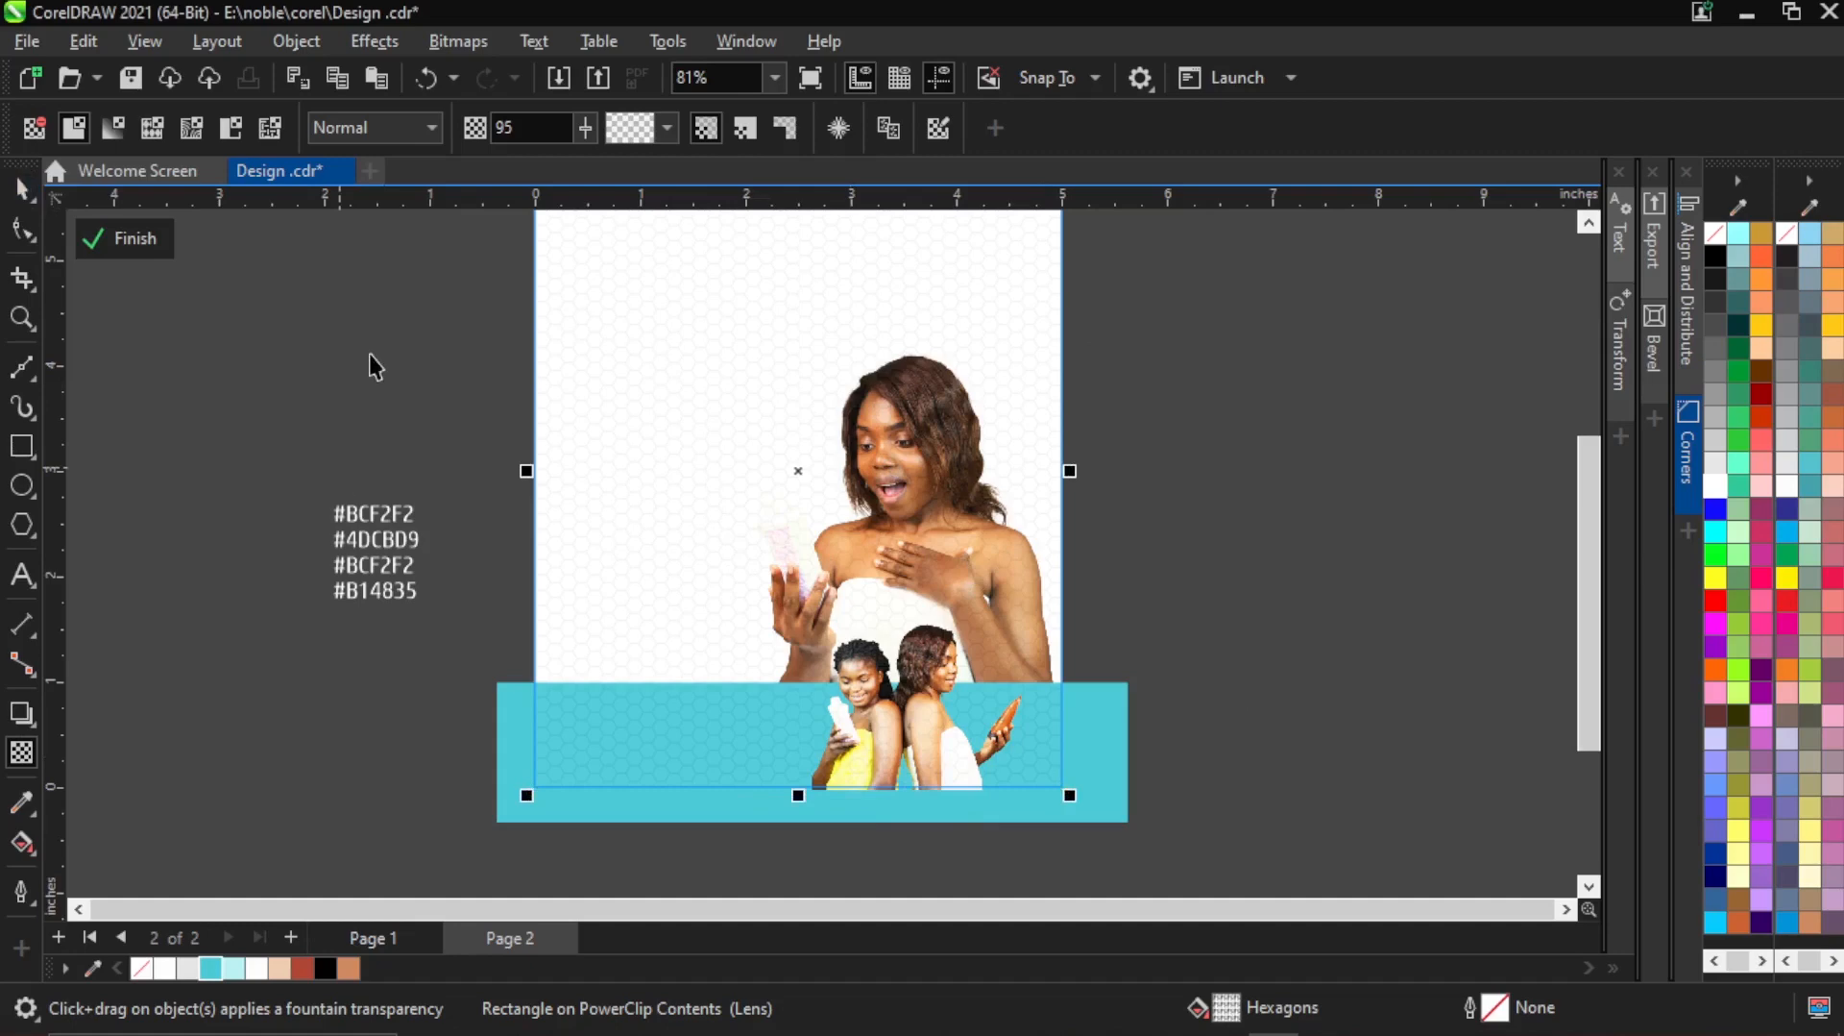
key(space)
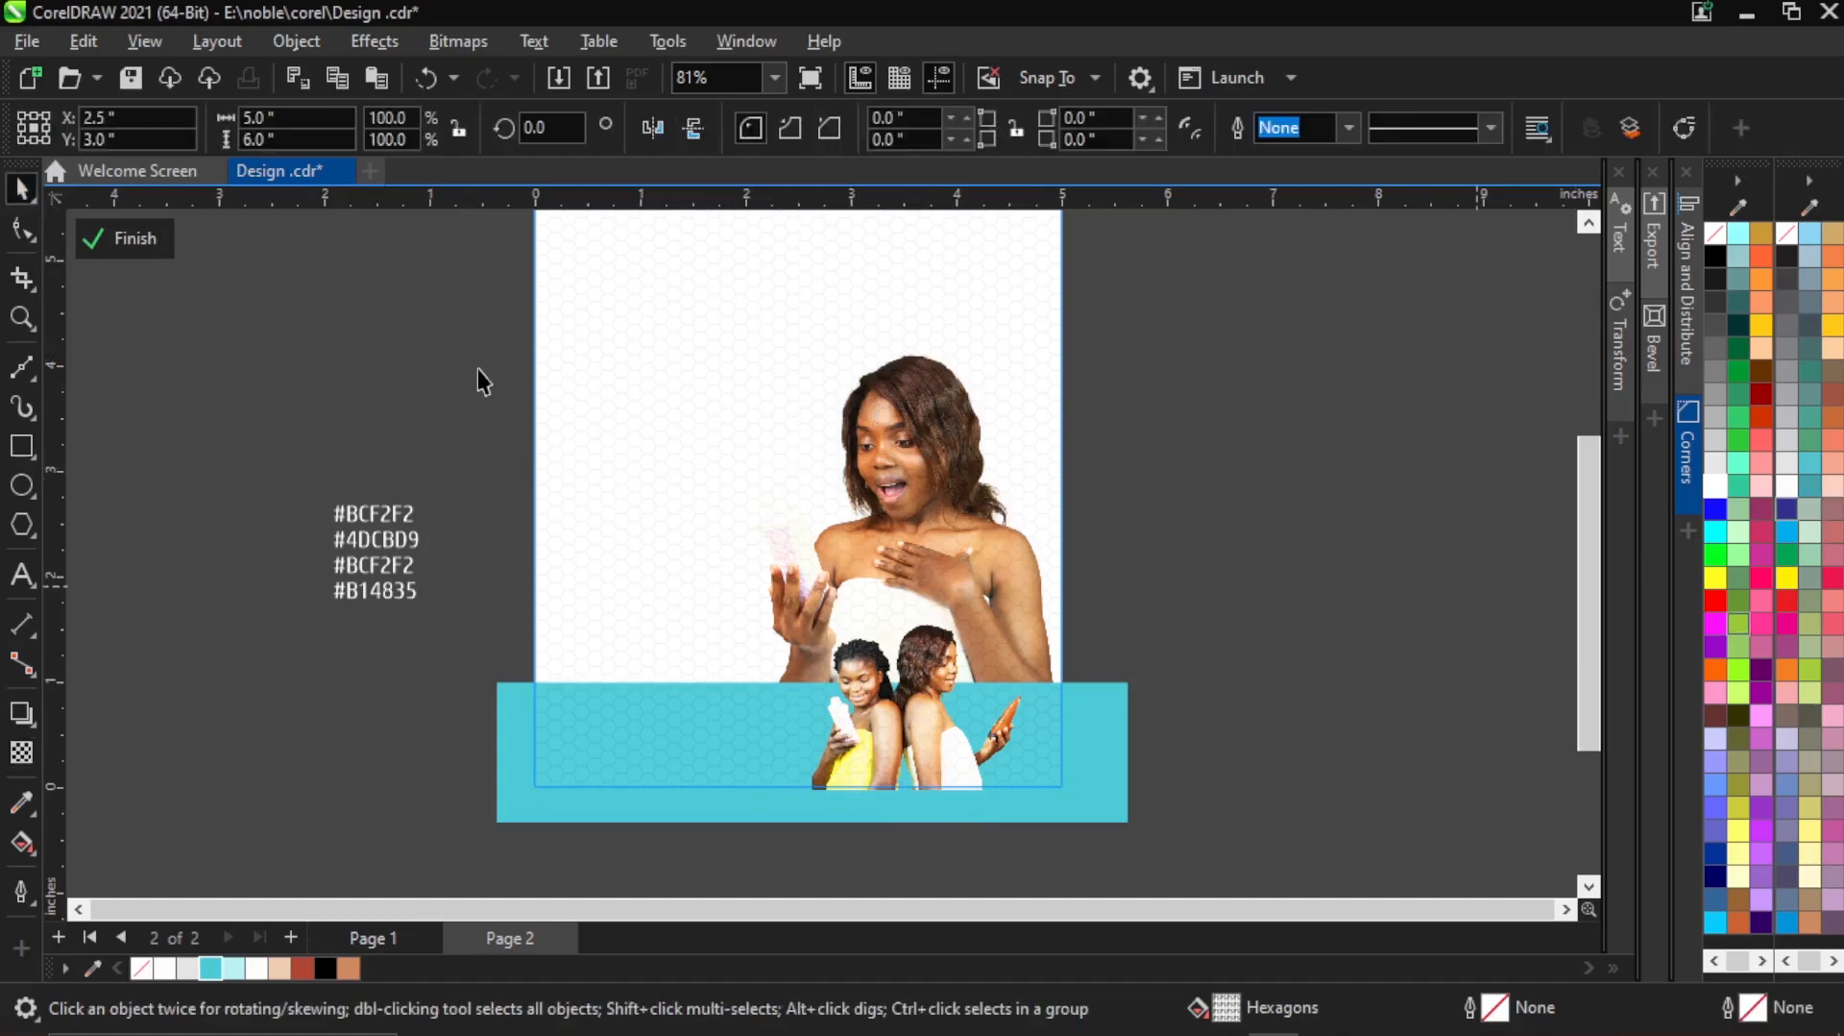
click(136, 240)
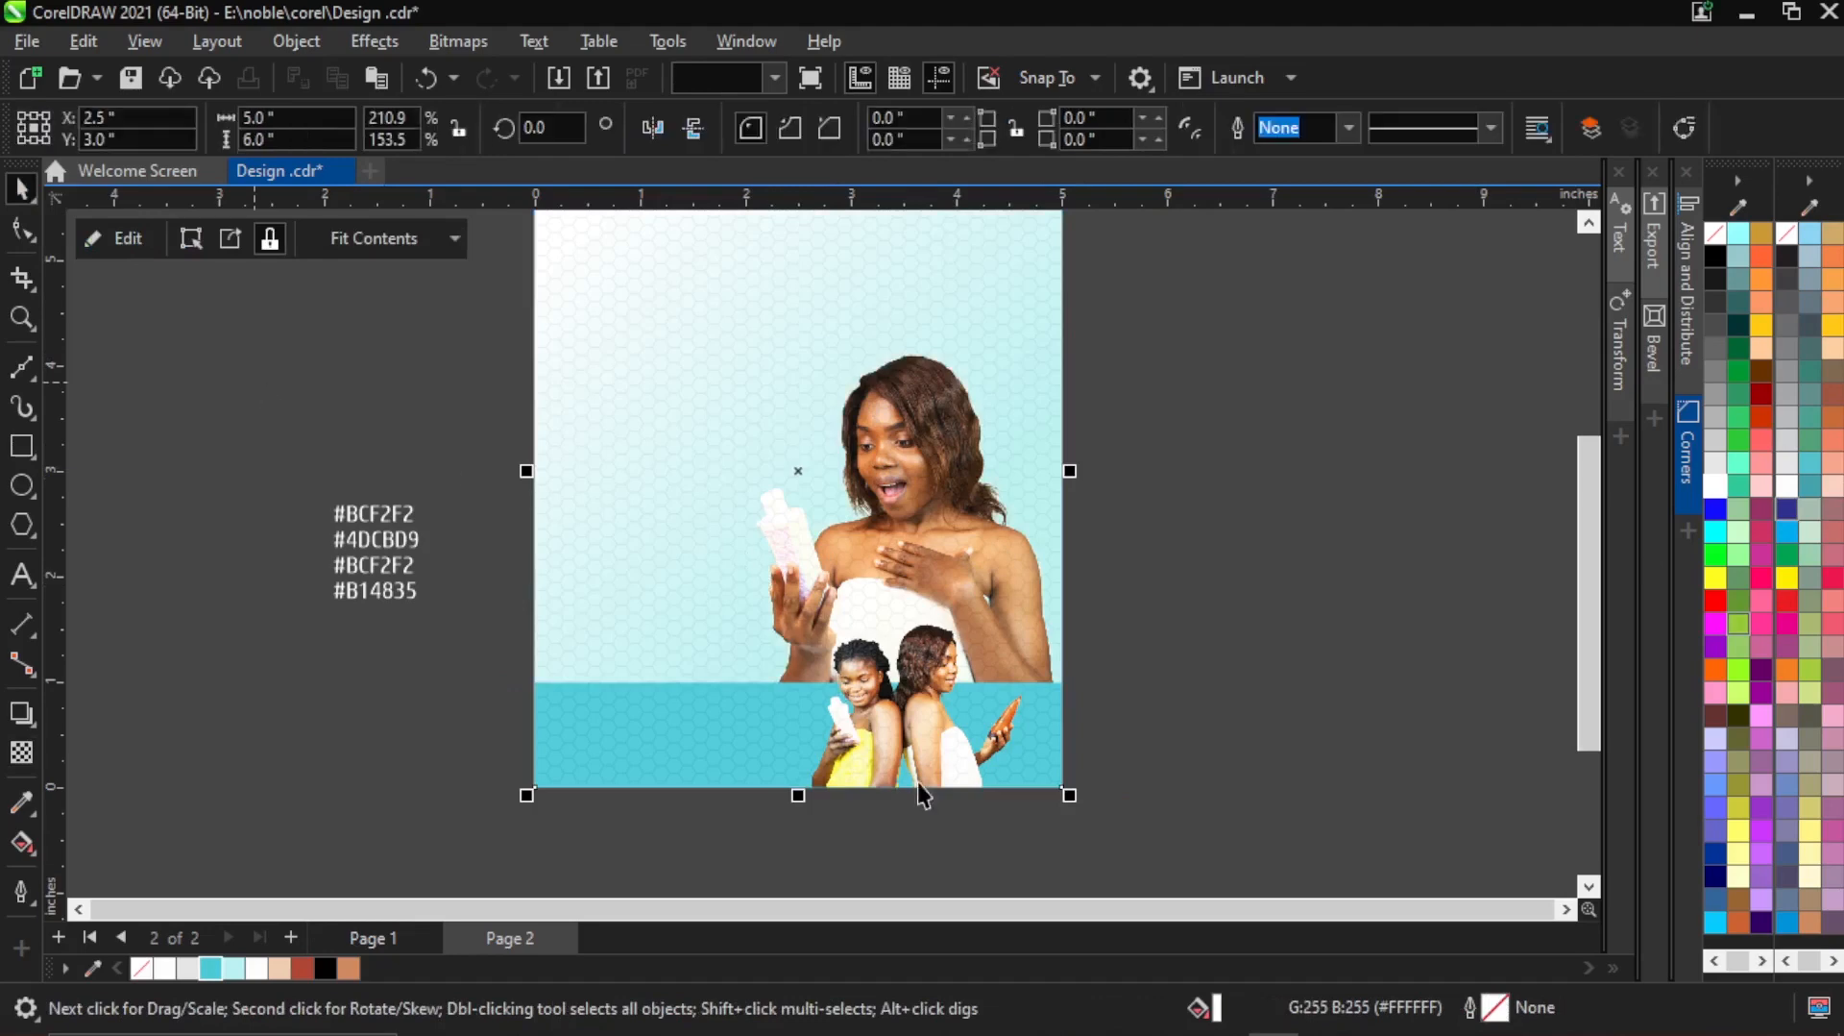
scroll(921, 796, down, 3)
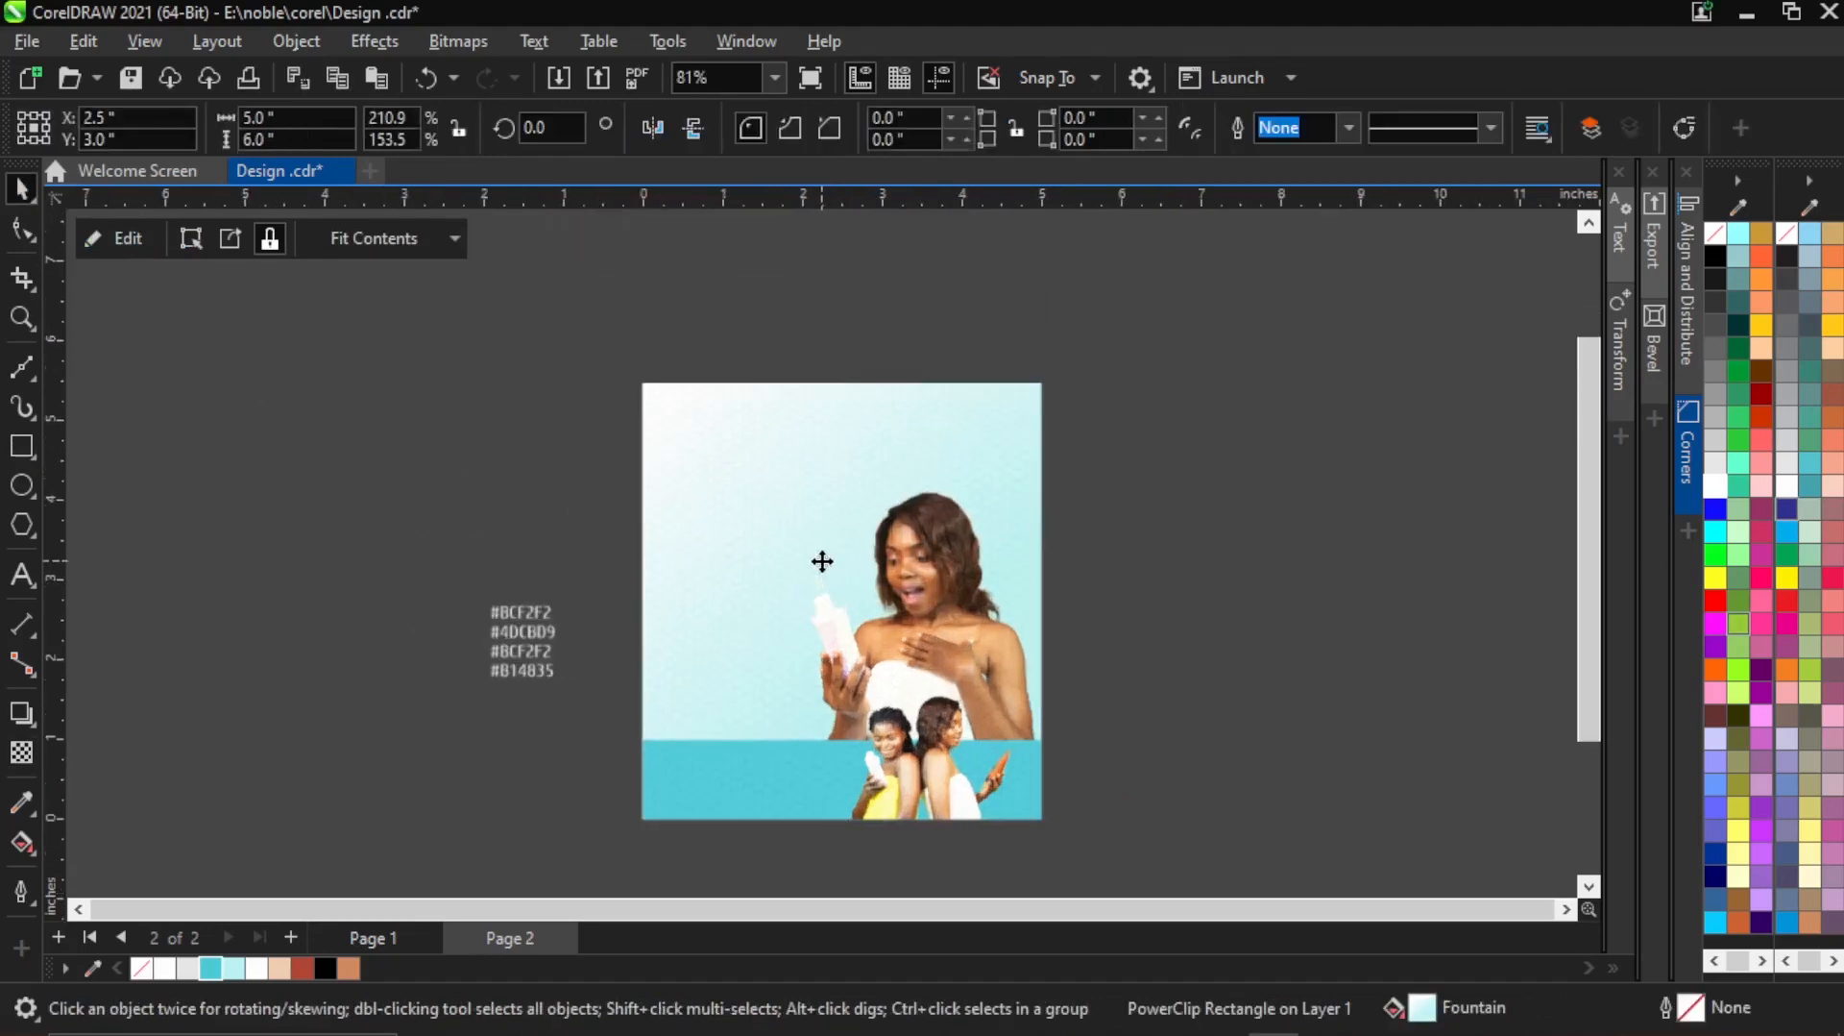
scroll(823, 561, up, 3)
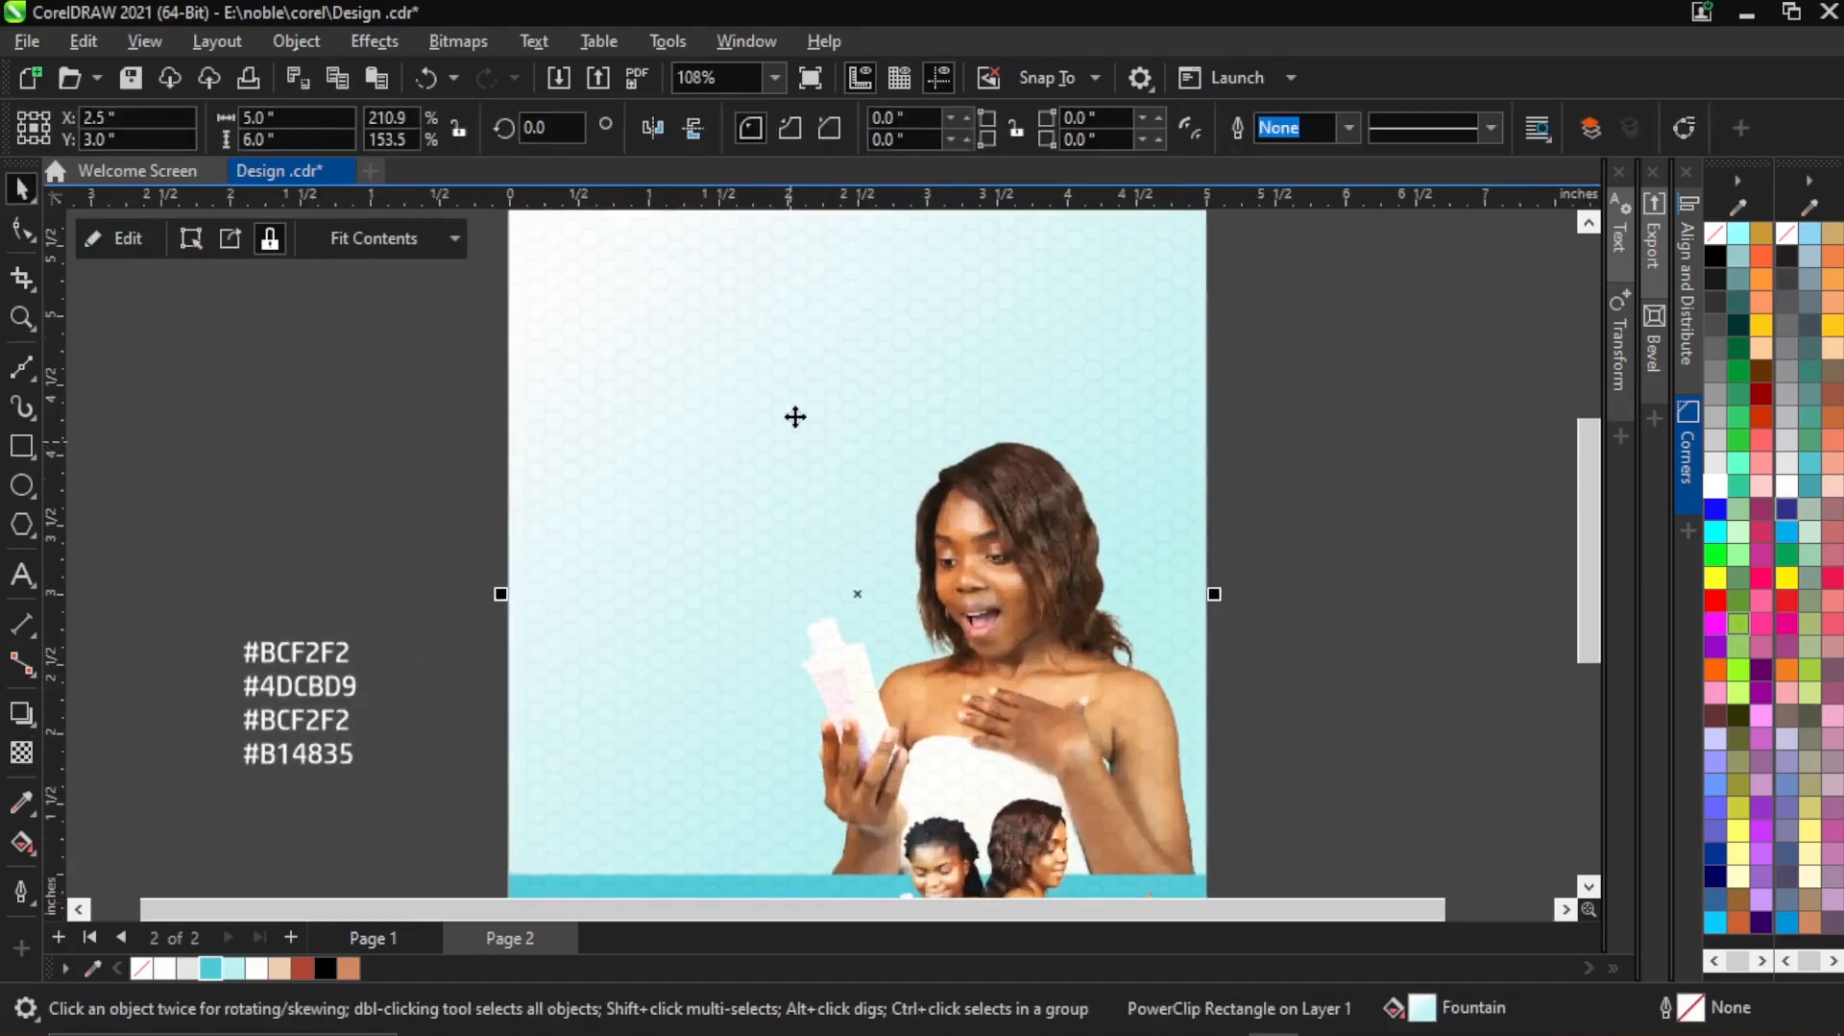
scroll(718, 415, down, 1)
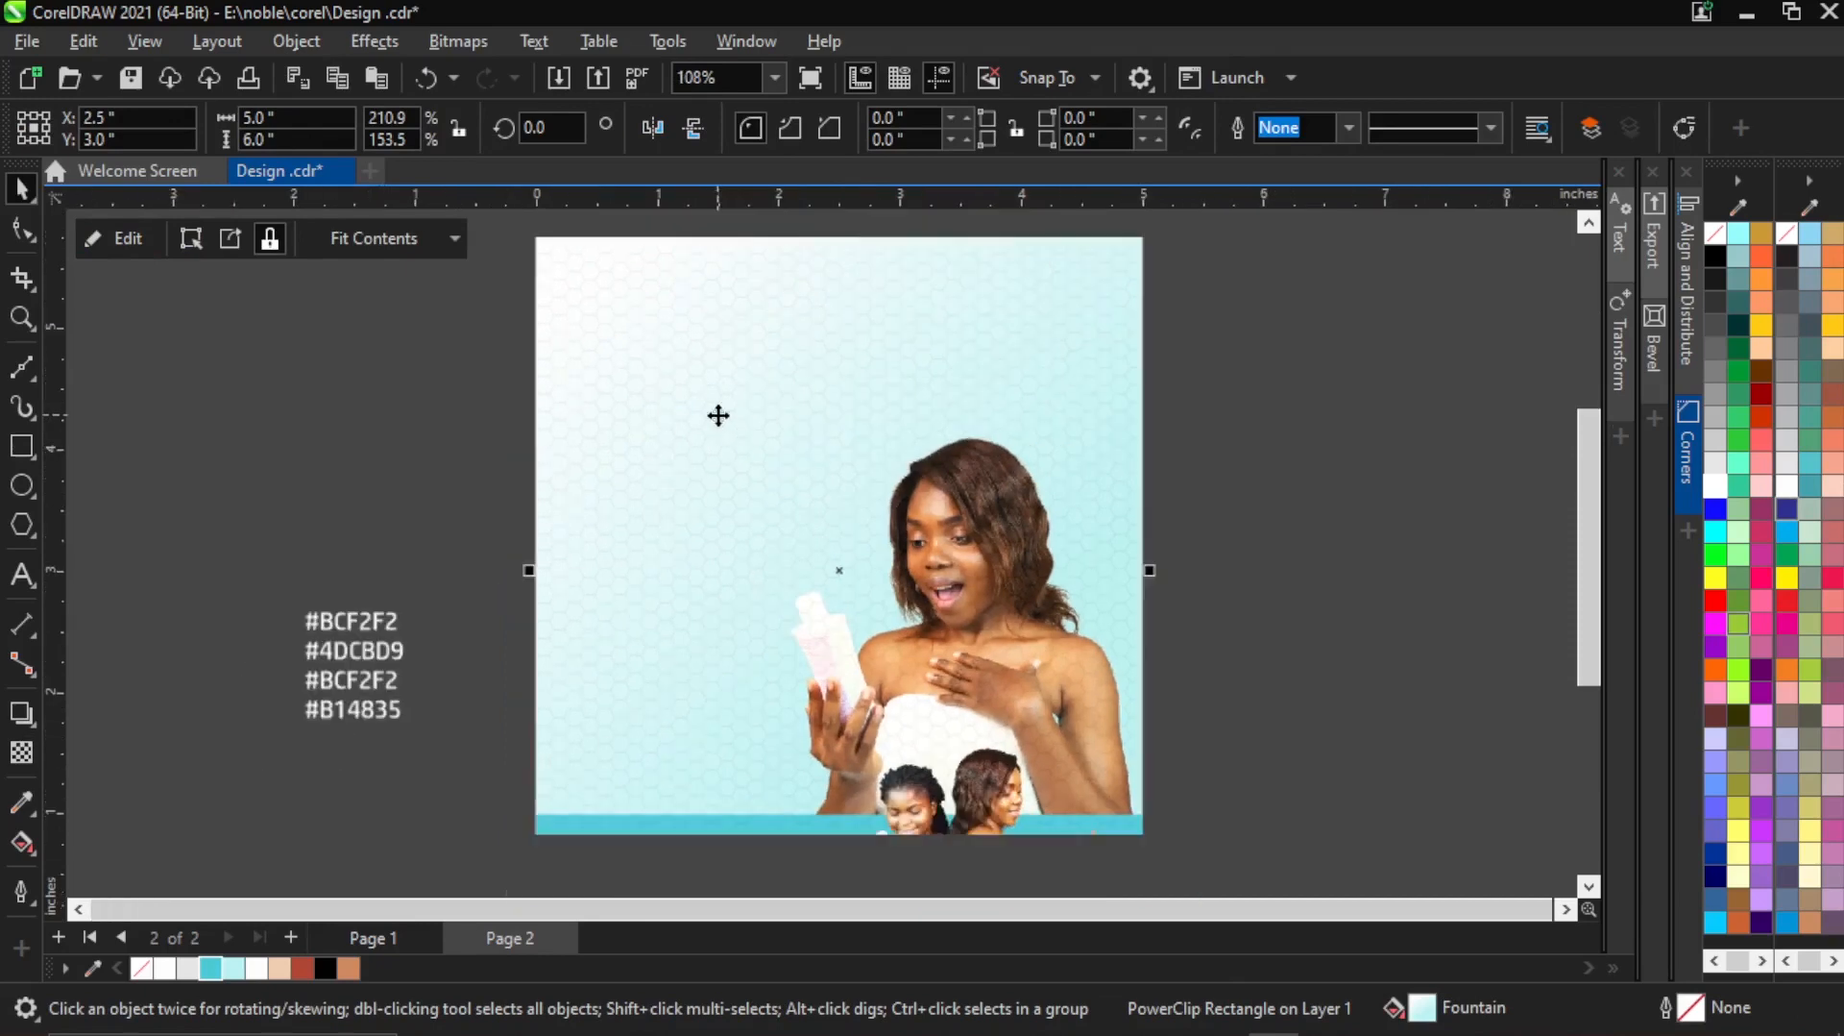
scroll(1095, 727, down, 1)
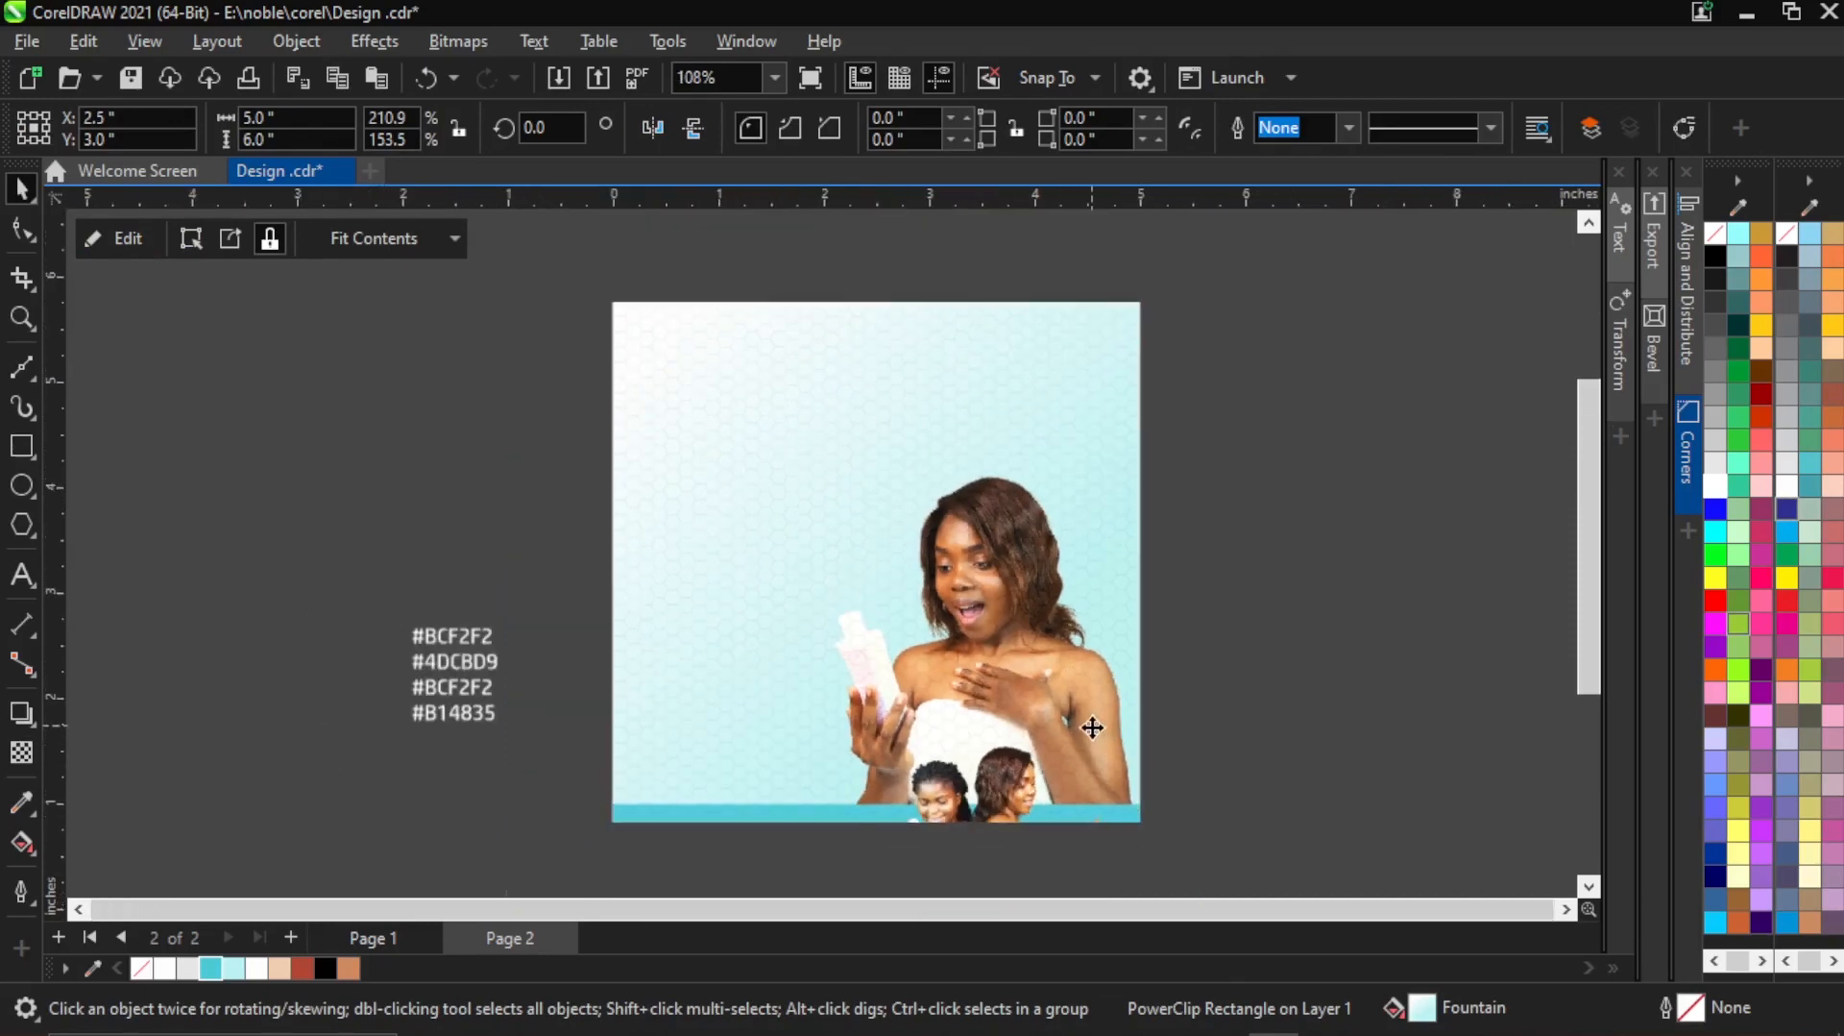
Reopen the flyer's PowerClip contents and set the hexagon-textured rectangle's uniform transparency to 97.
double_click(759, 676)
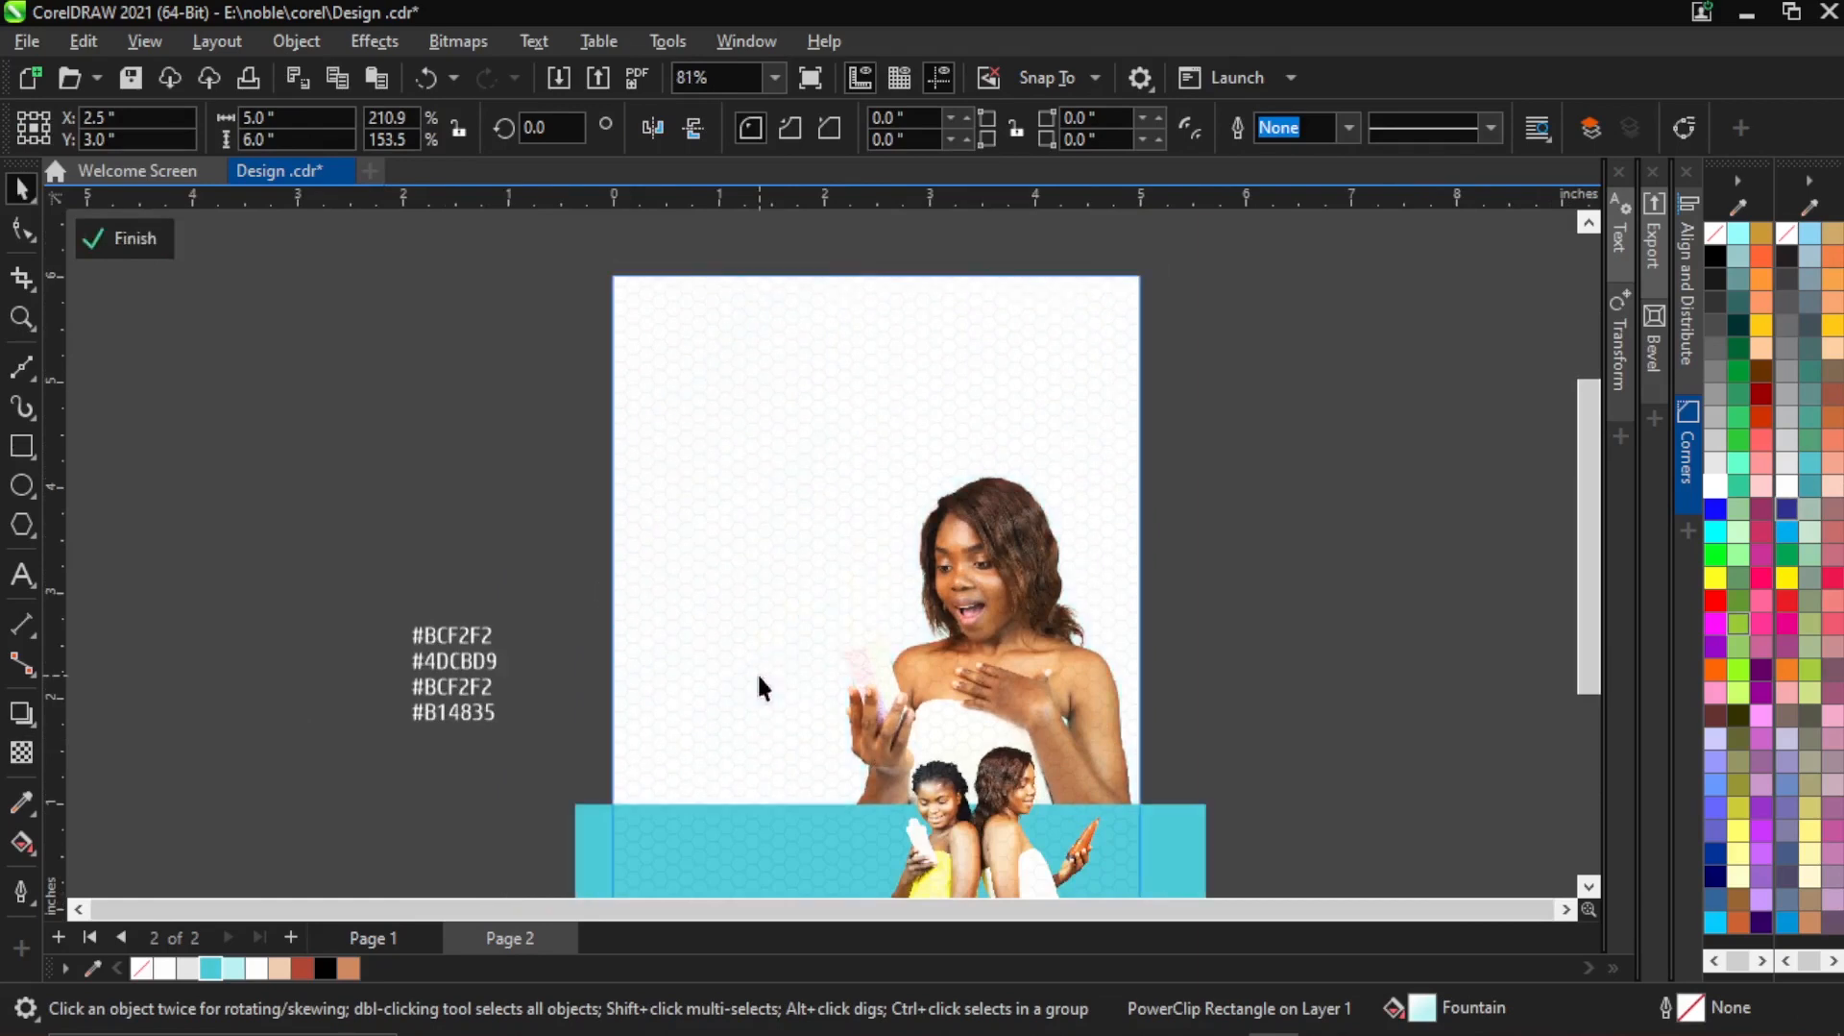
scroll(886, 649, down, 1)
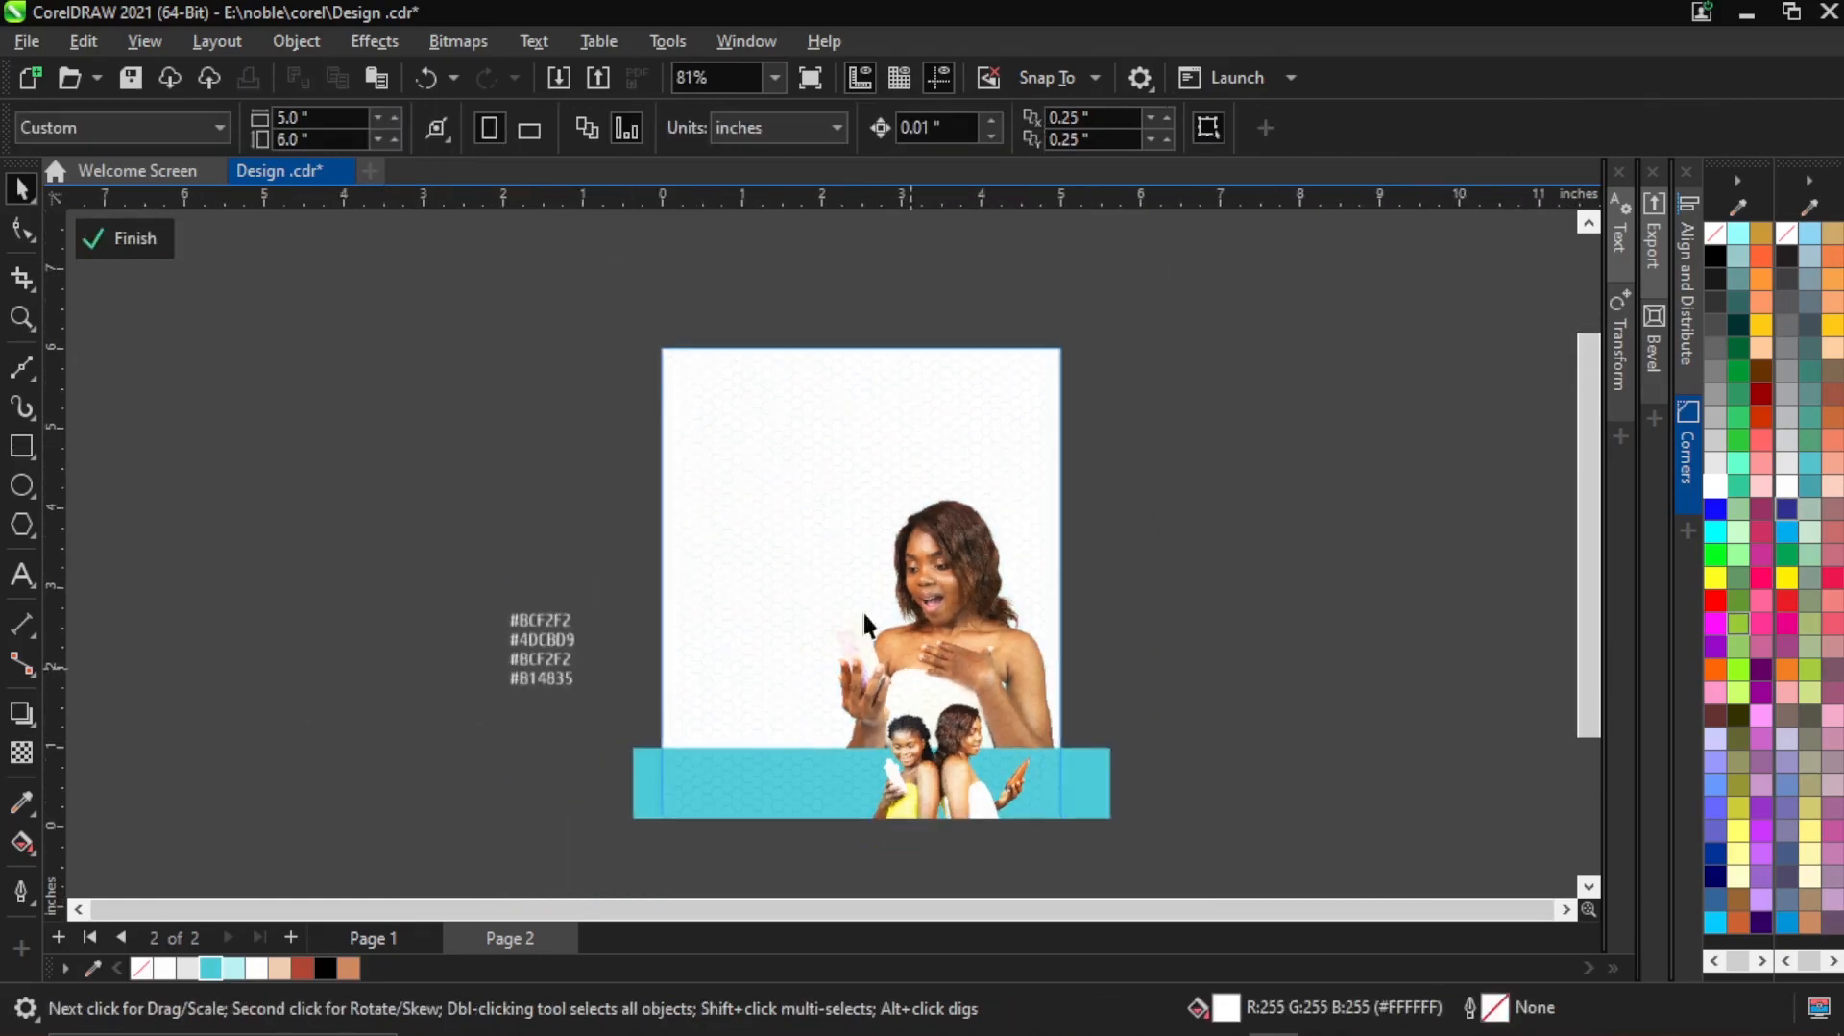
click(822, 782)
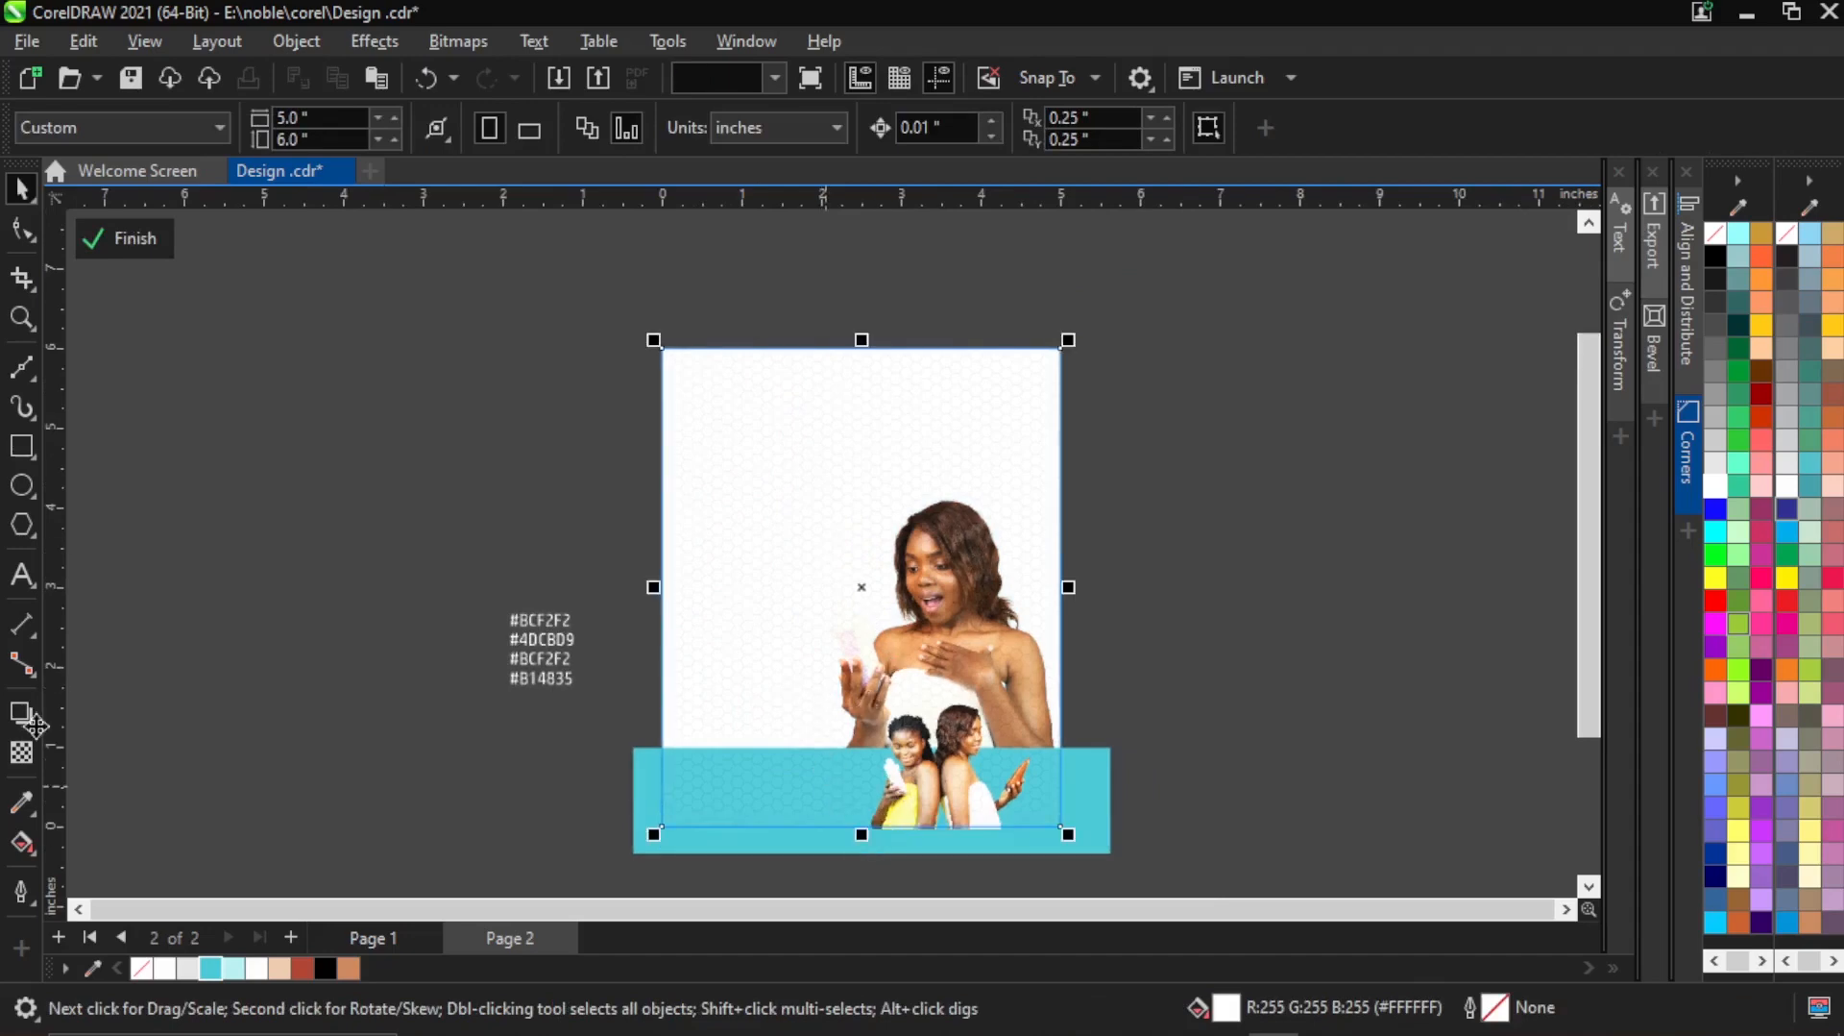
click(21, 754)
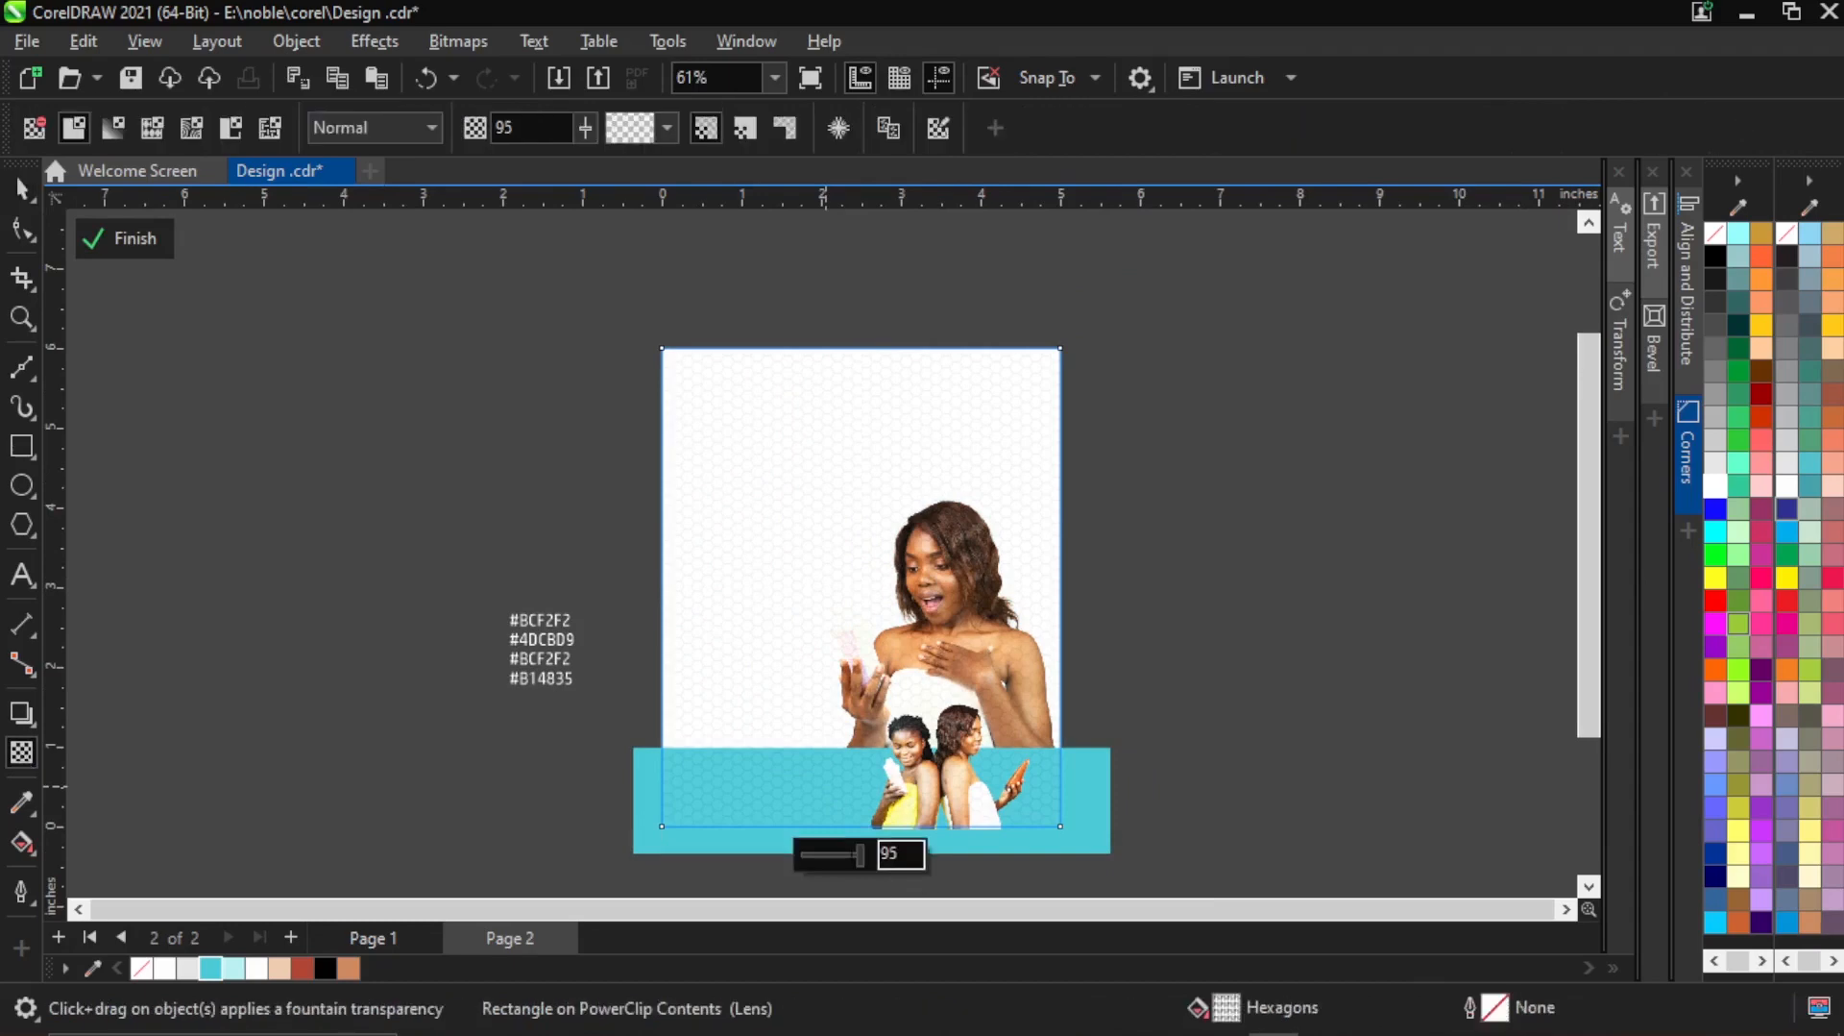
click(900, 854)
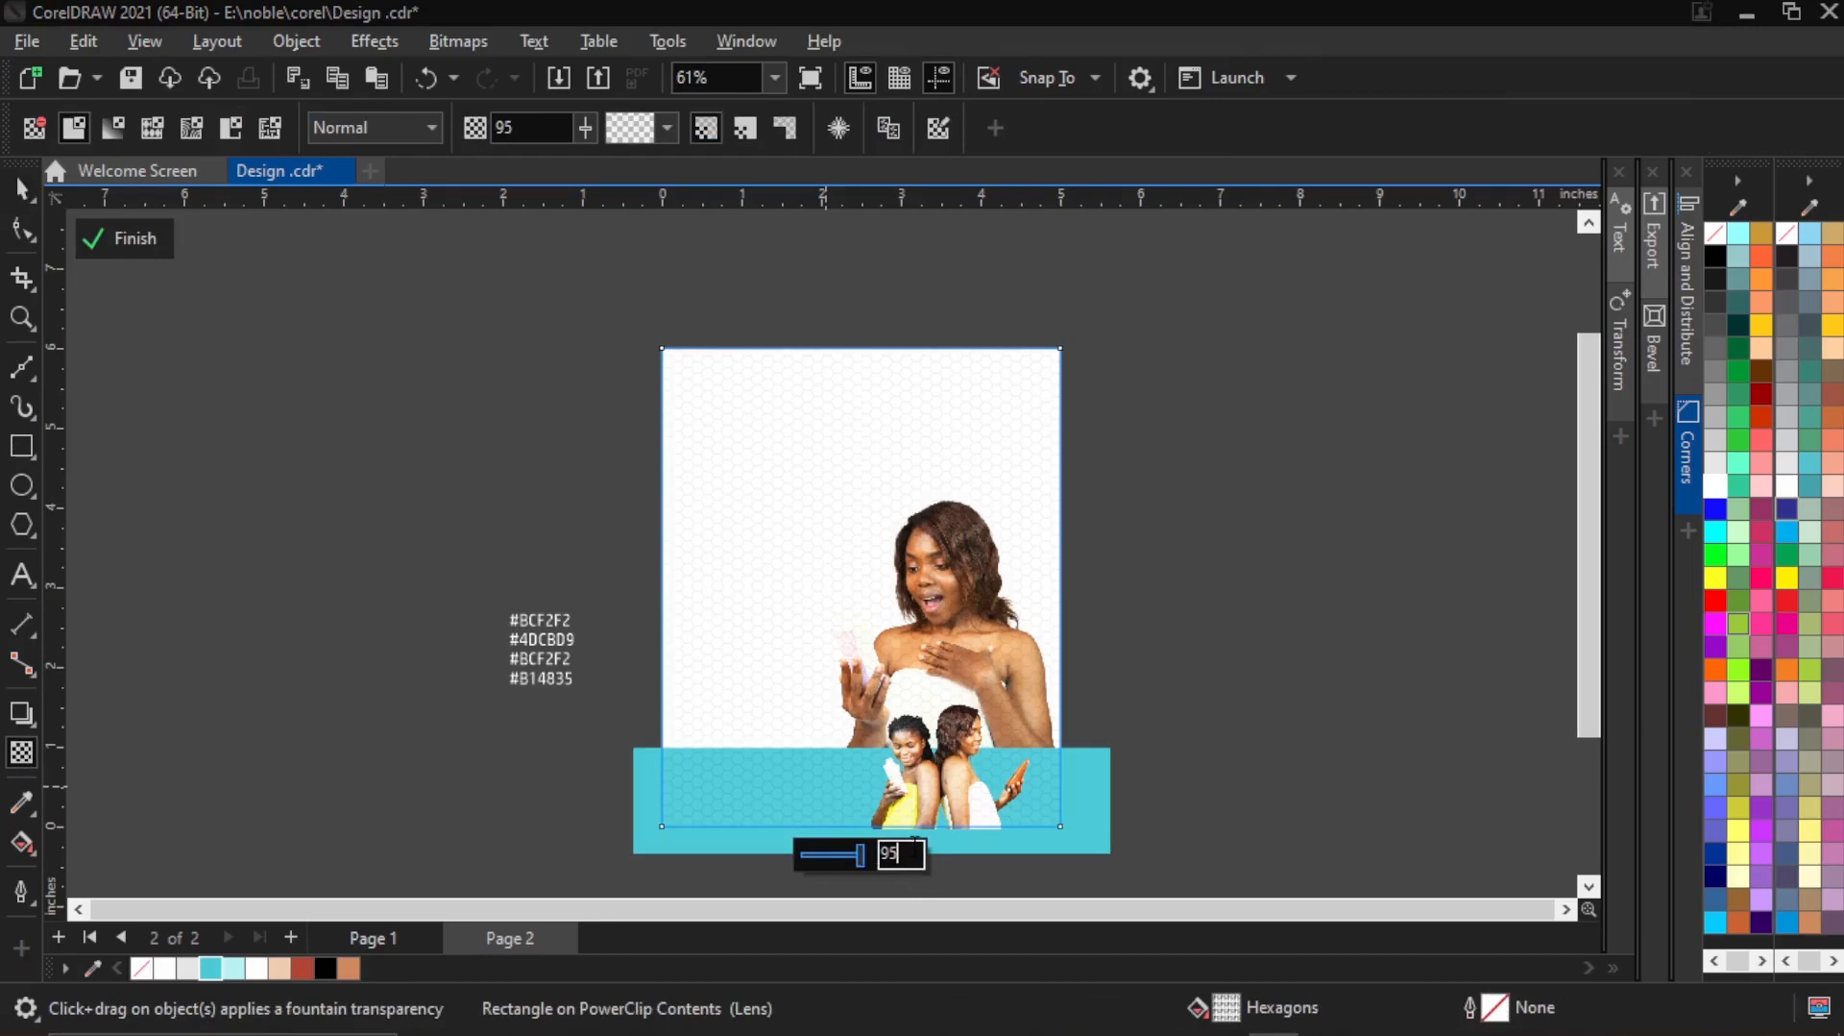
drag(859, 847, 896, 859)
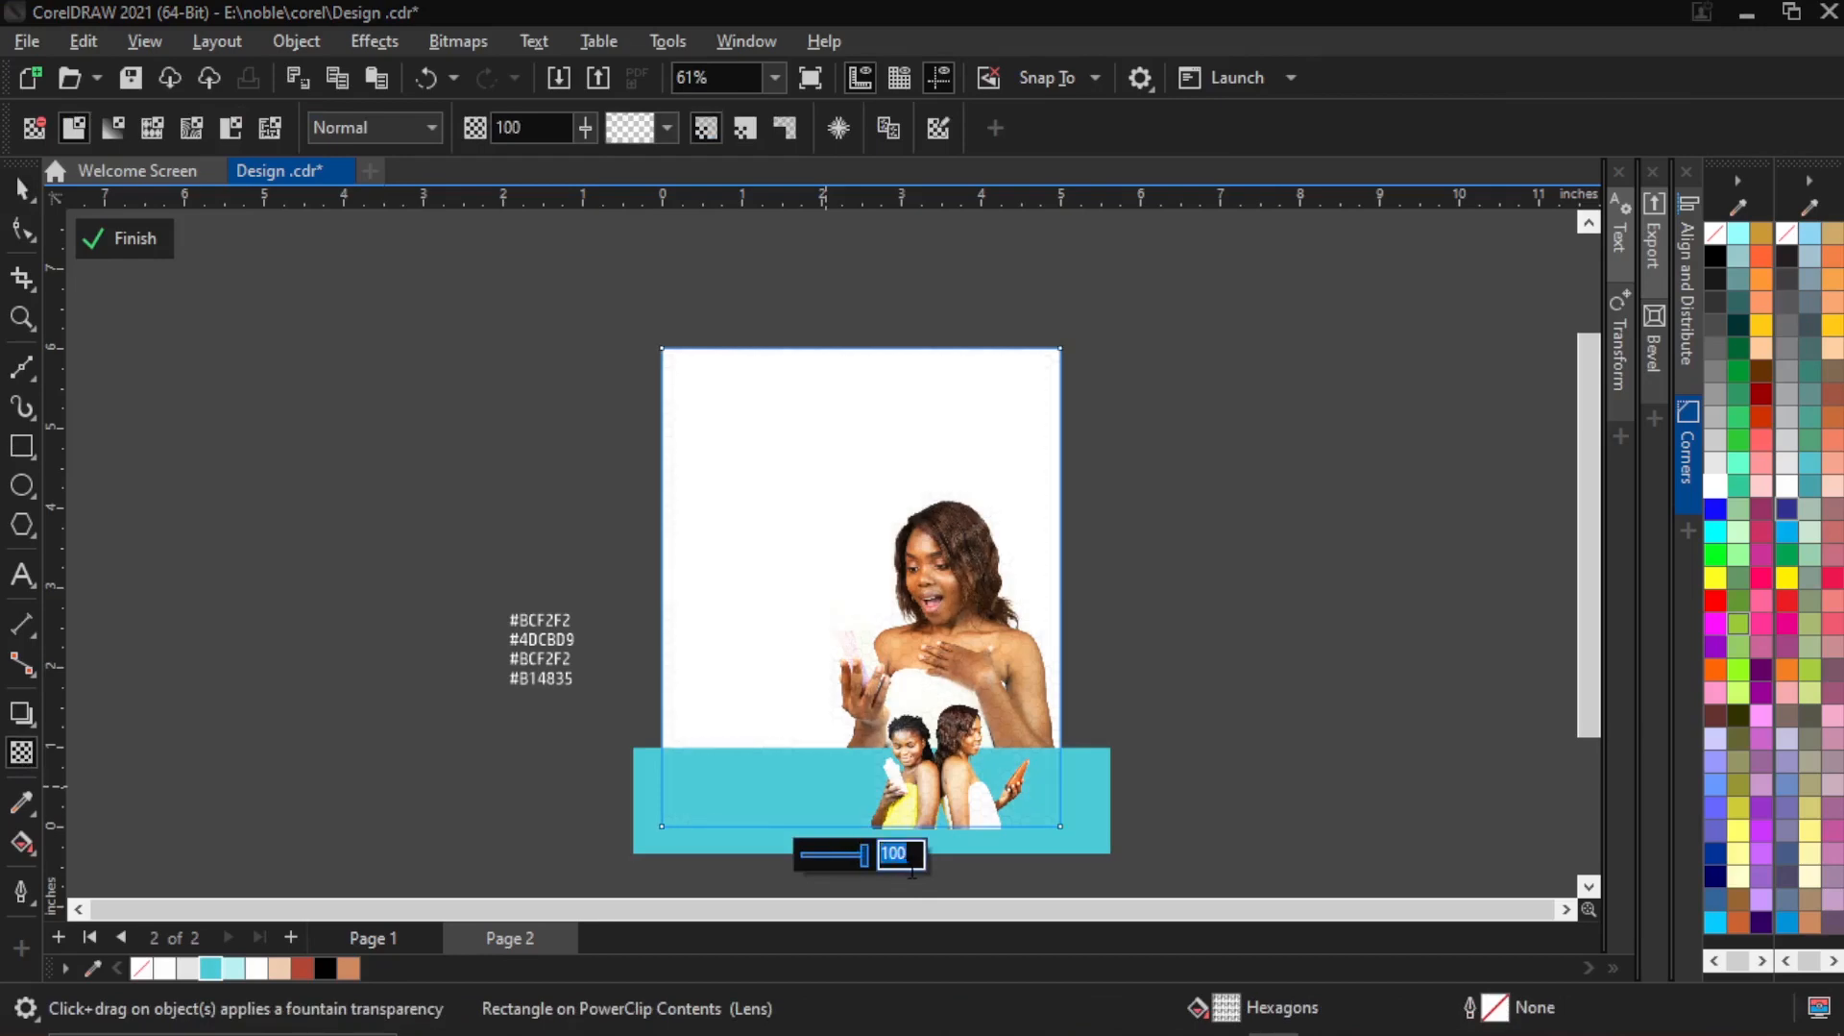
text(97)
key(Return)
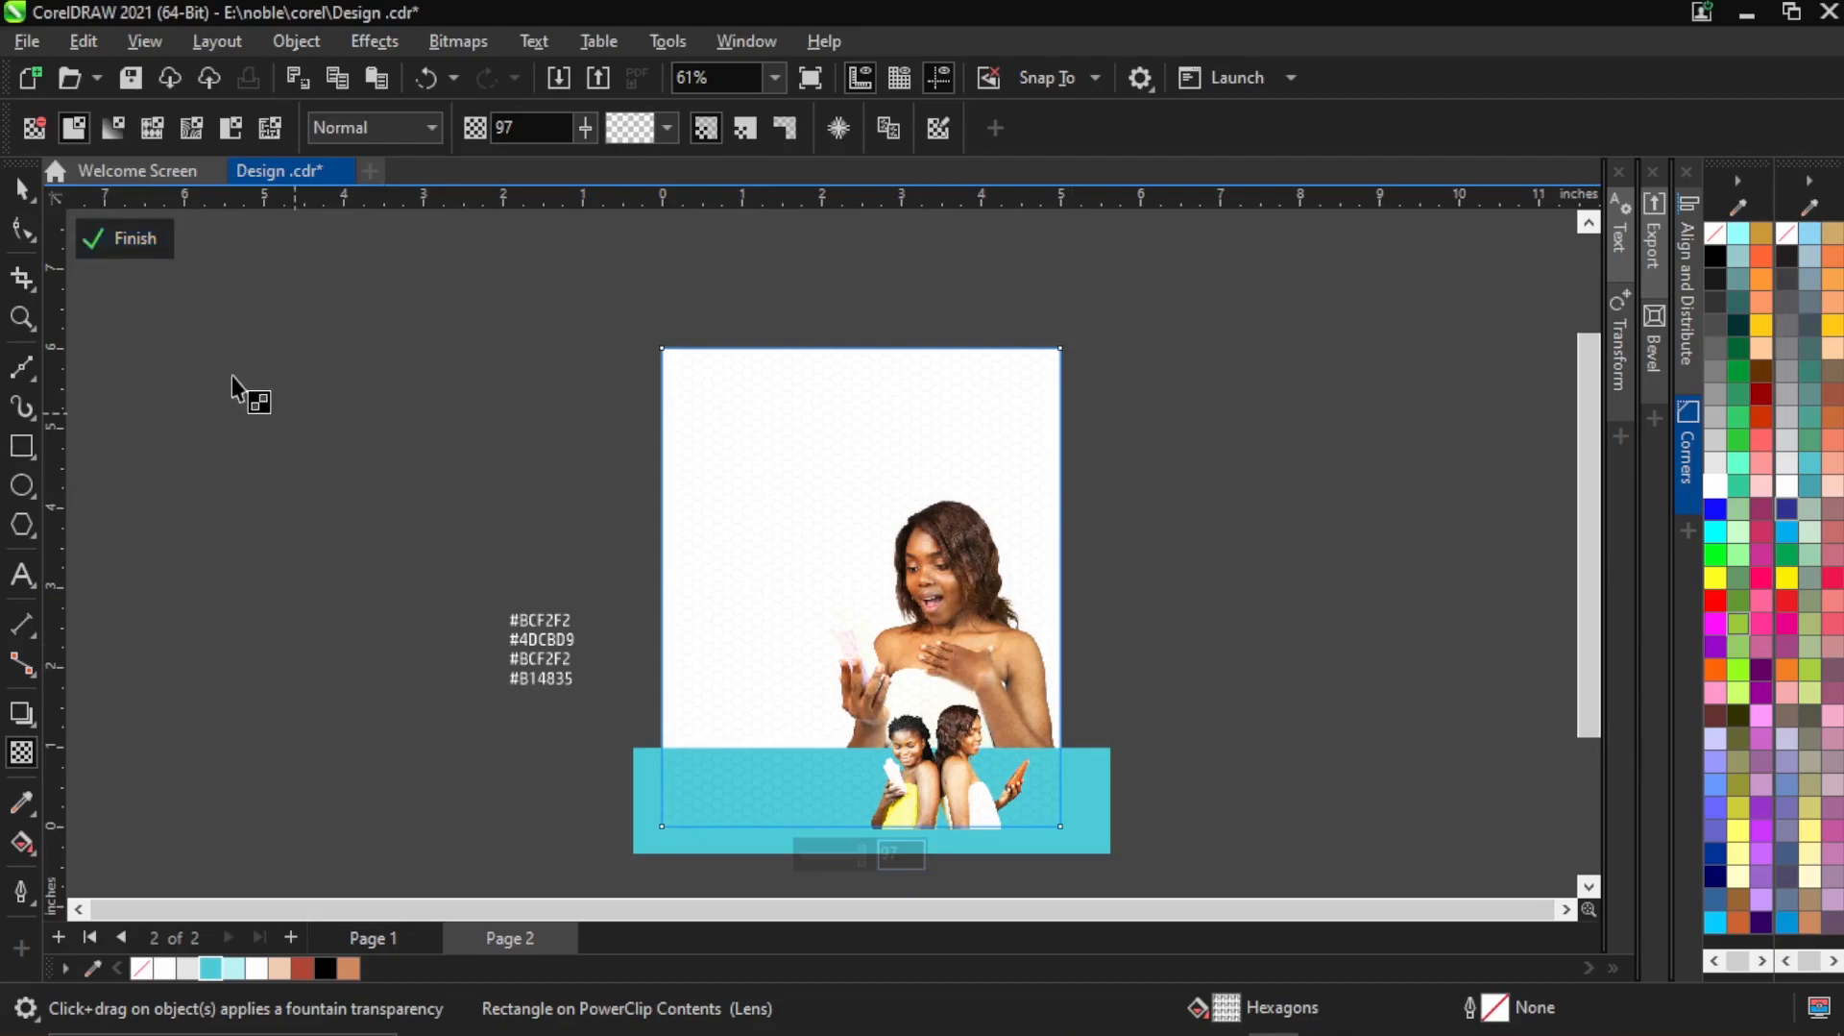
Finish editing the flyer's PowerClip contents and examine the hexagon texture over the background and turquoise band.
click(21, 189)
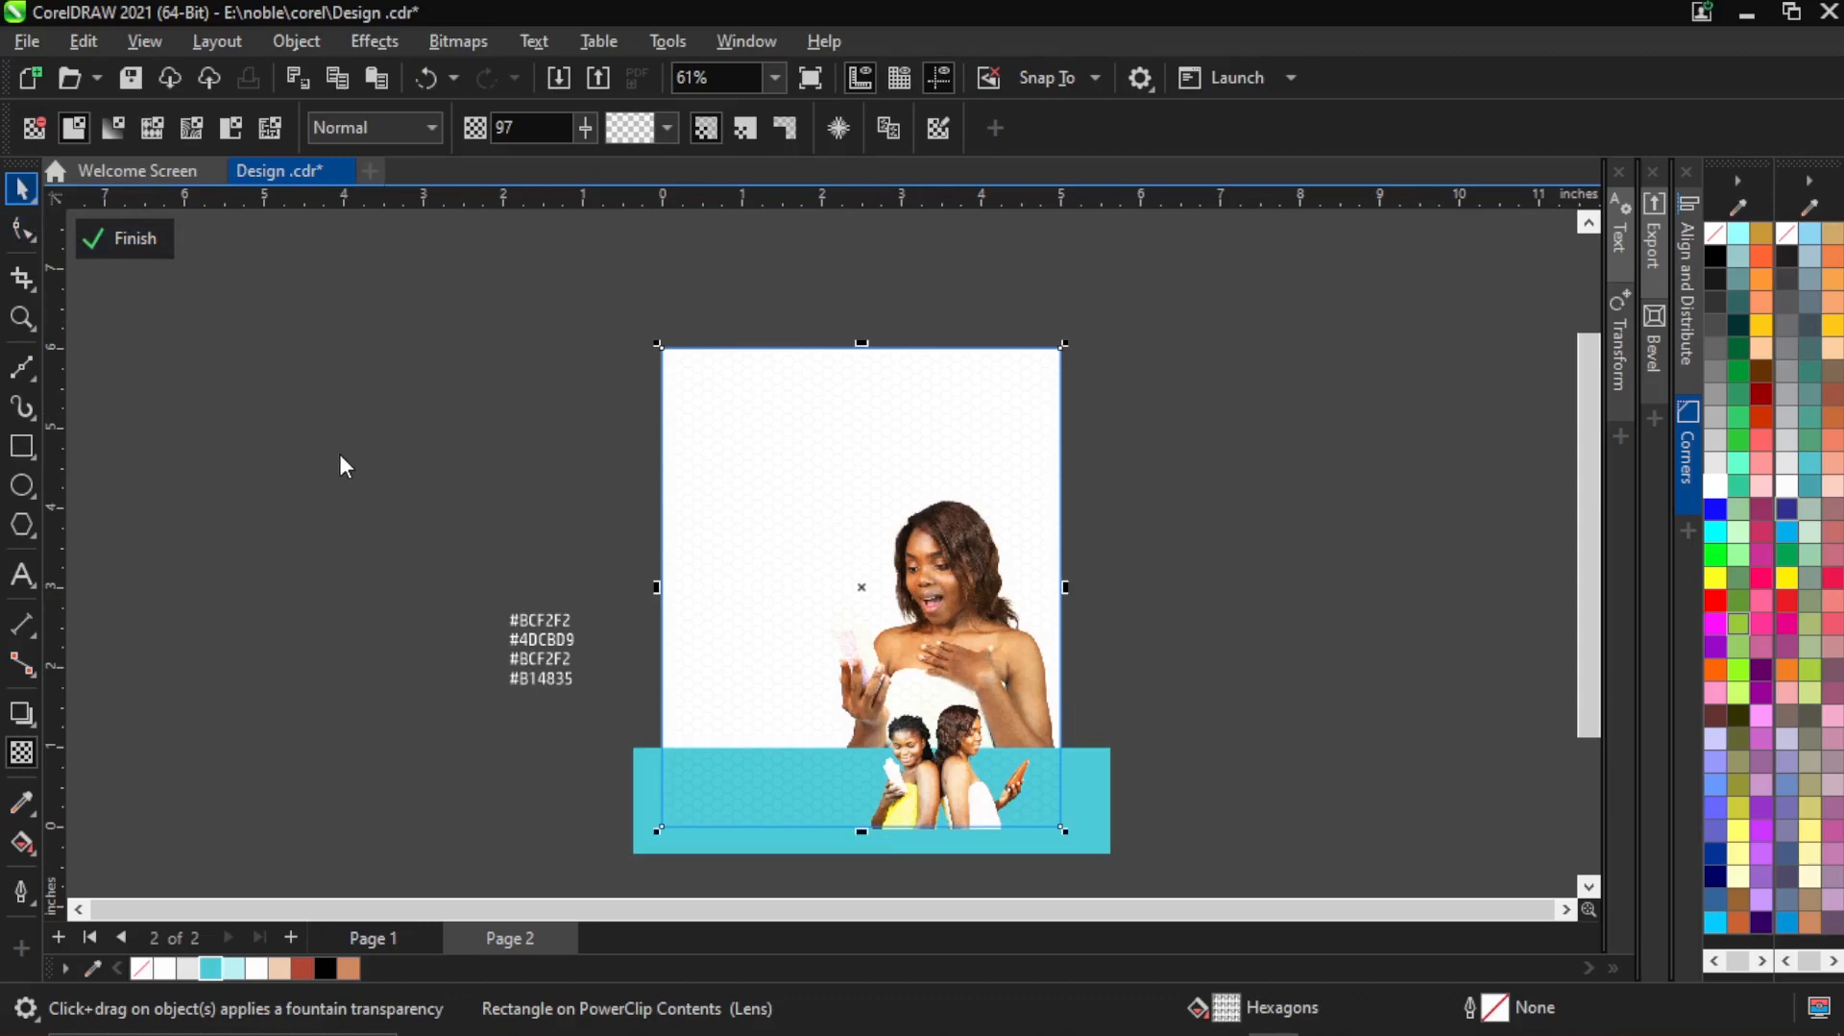
click(142, 246)
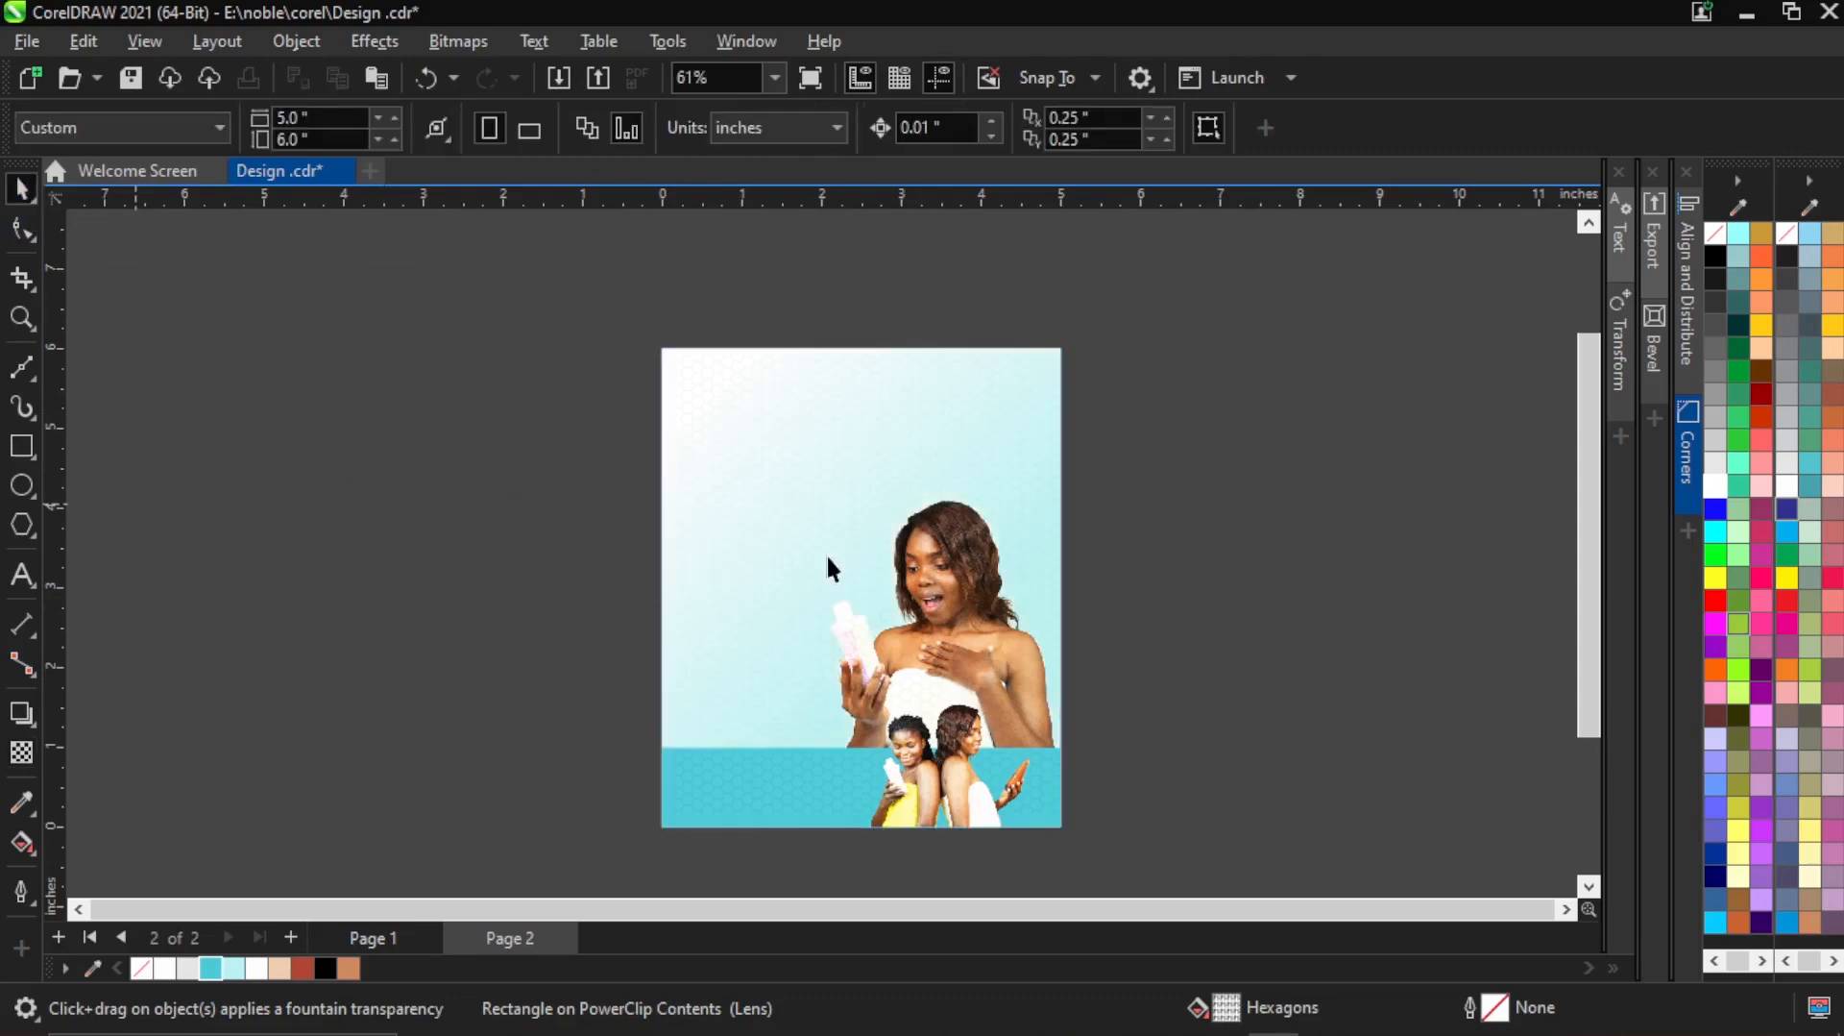
scroll(1063, 728, up, 1)
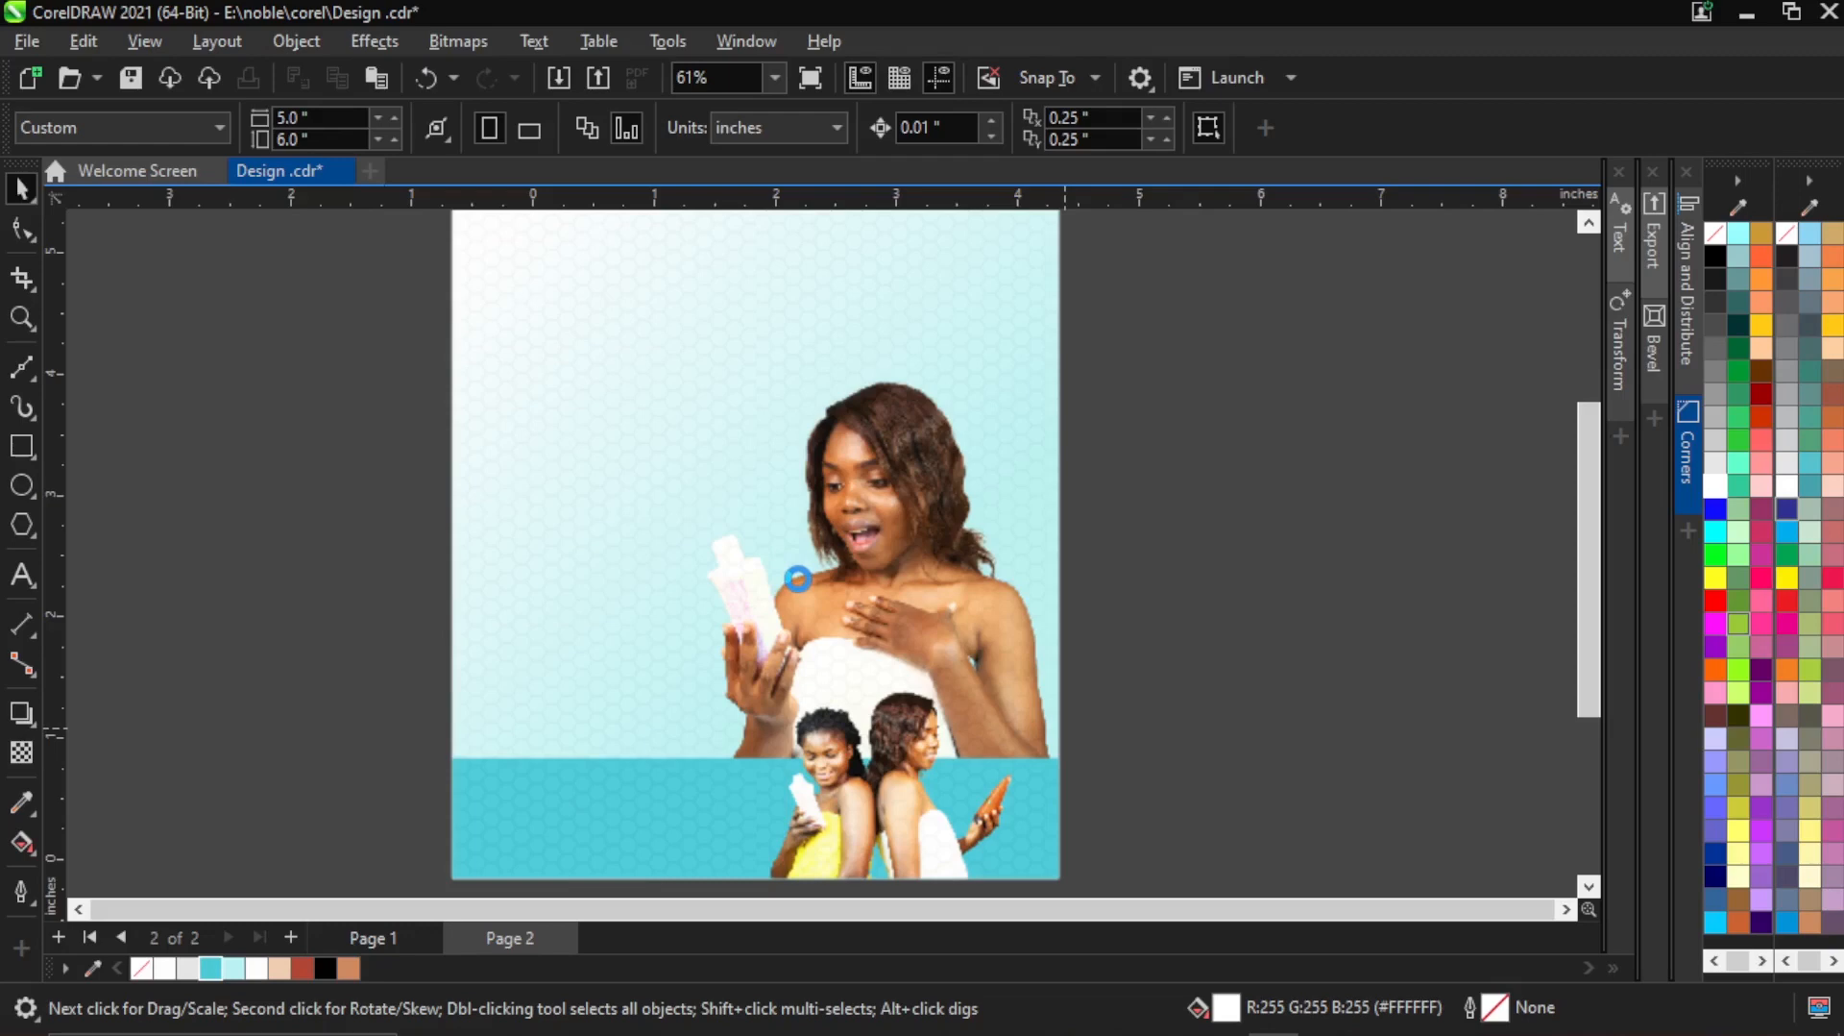
scroll(797, 577, down, 1)
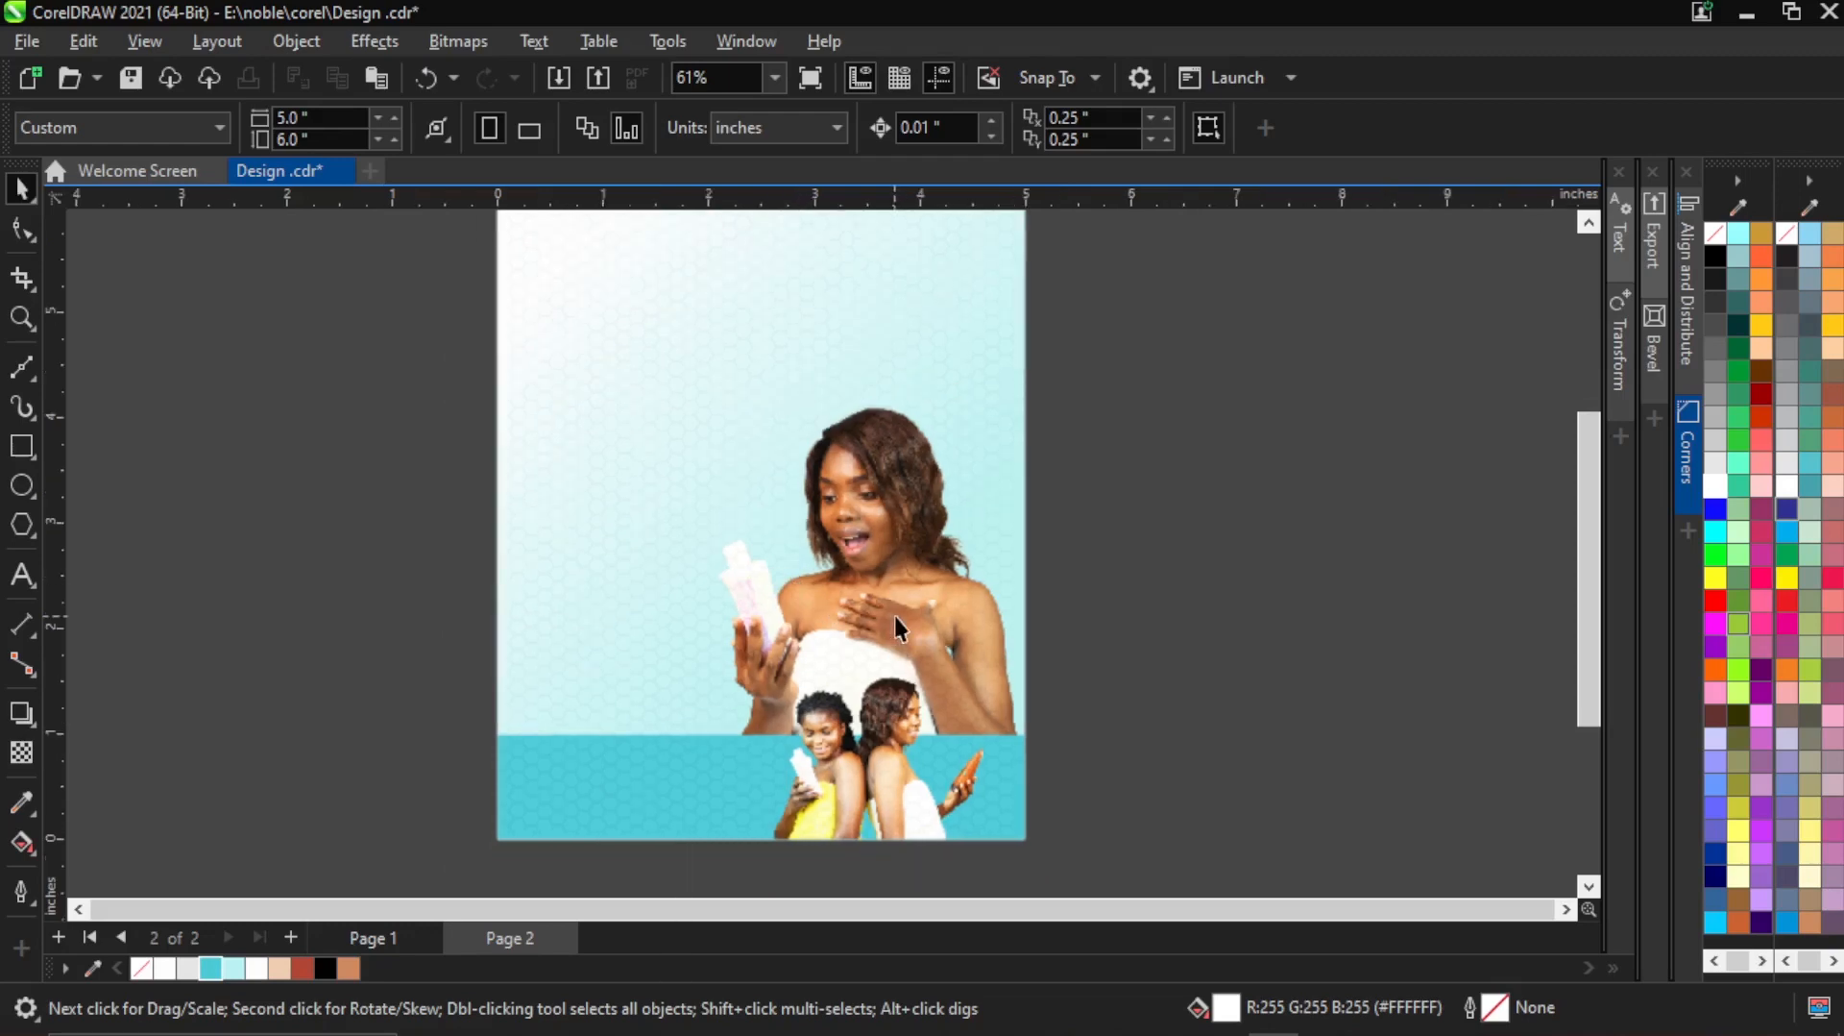
scroll(894, 613, up, 2)
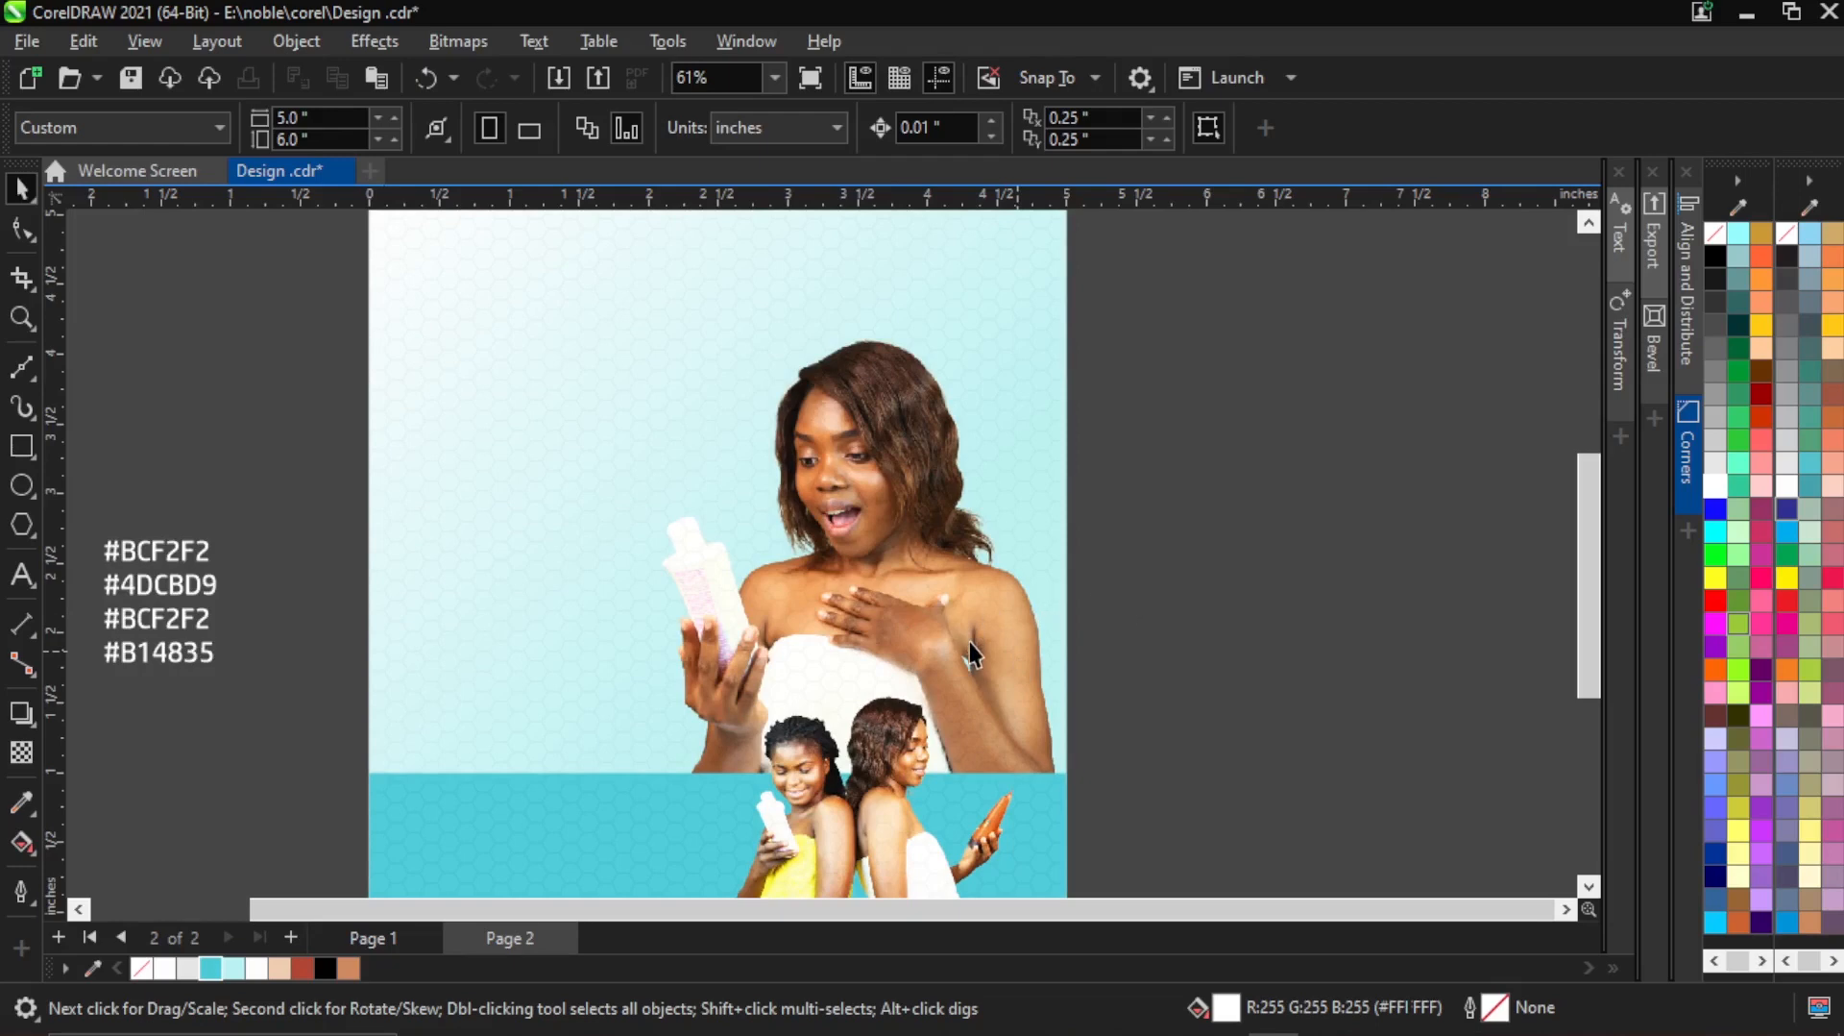
scroll(971, 641, down, 2)
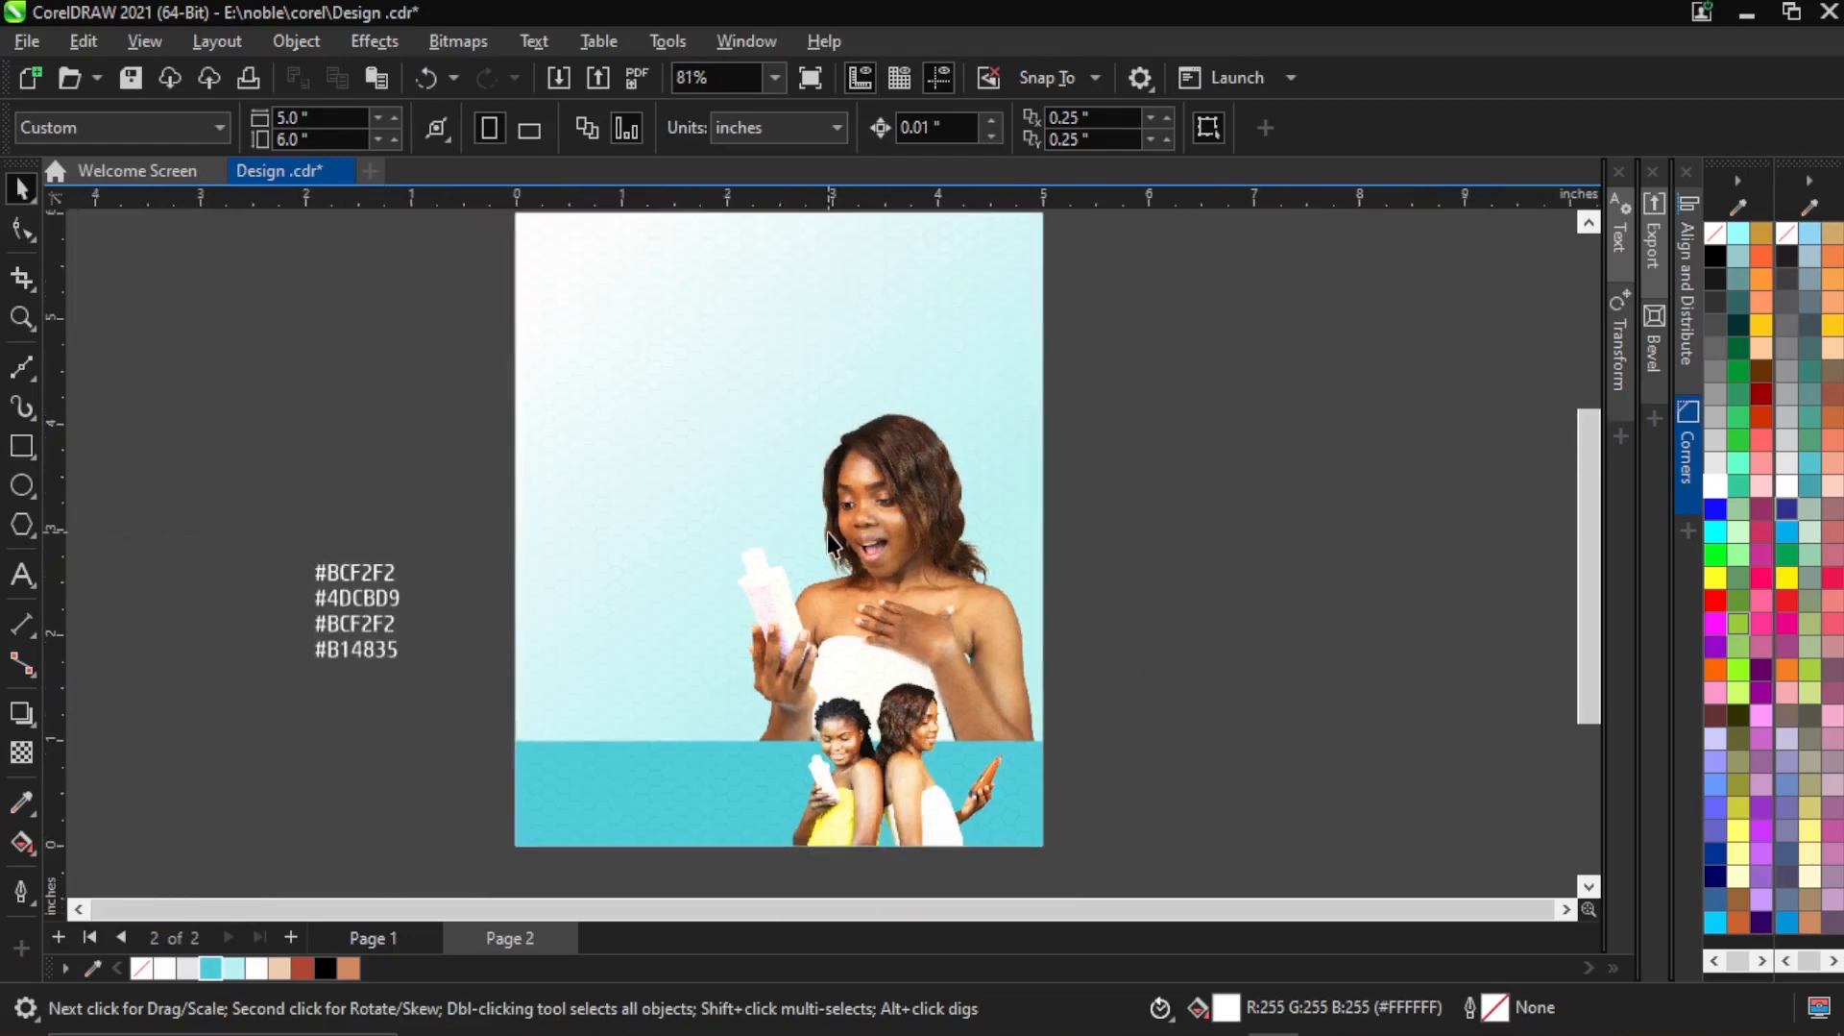
Reopen the PowerClip contents, try shrinking the hexagon rectangle's height to about 0.99 inches over the turquoise band, undo it and finish editing.
double_click(715, 545)
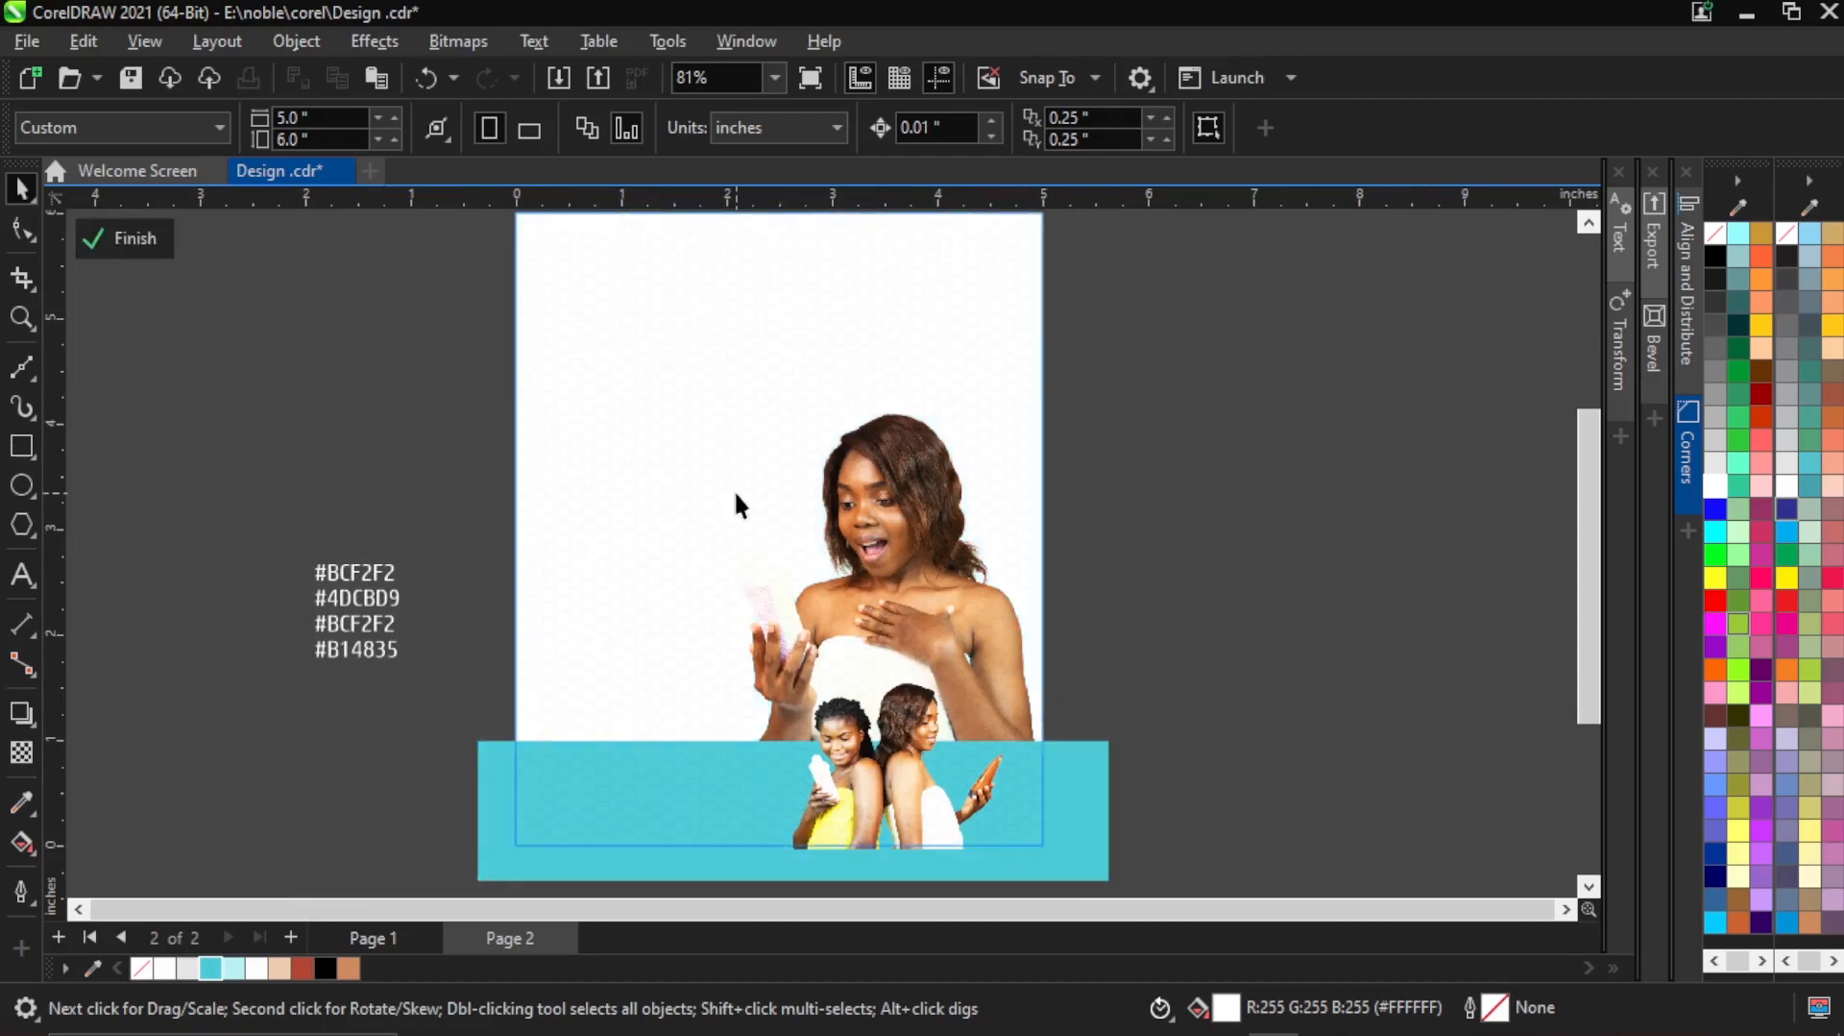
click(684, 790)
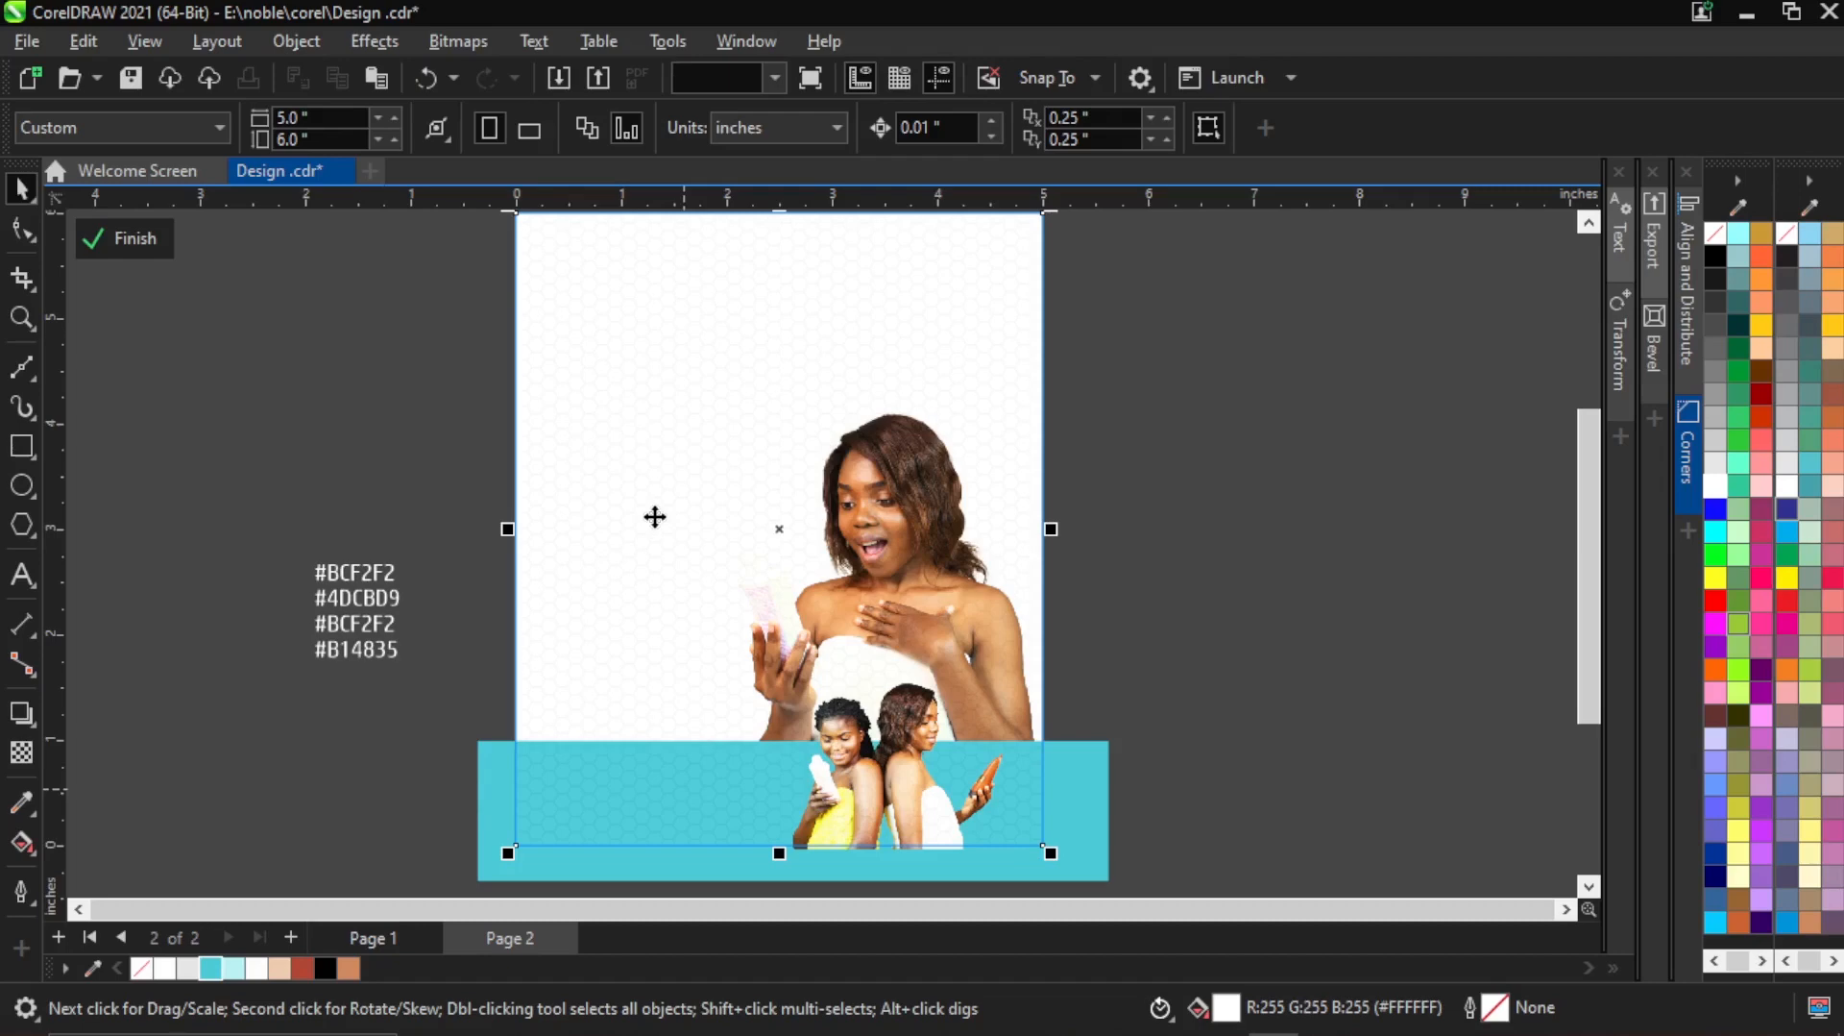
scroll(655, 517, down, 1)
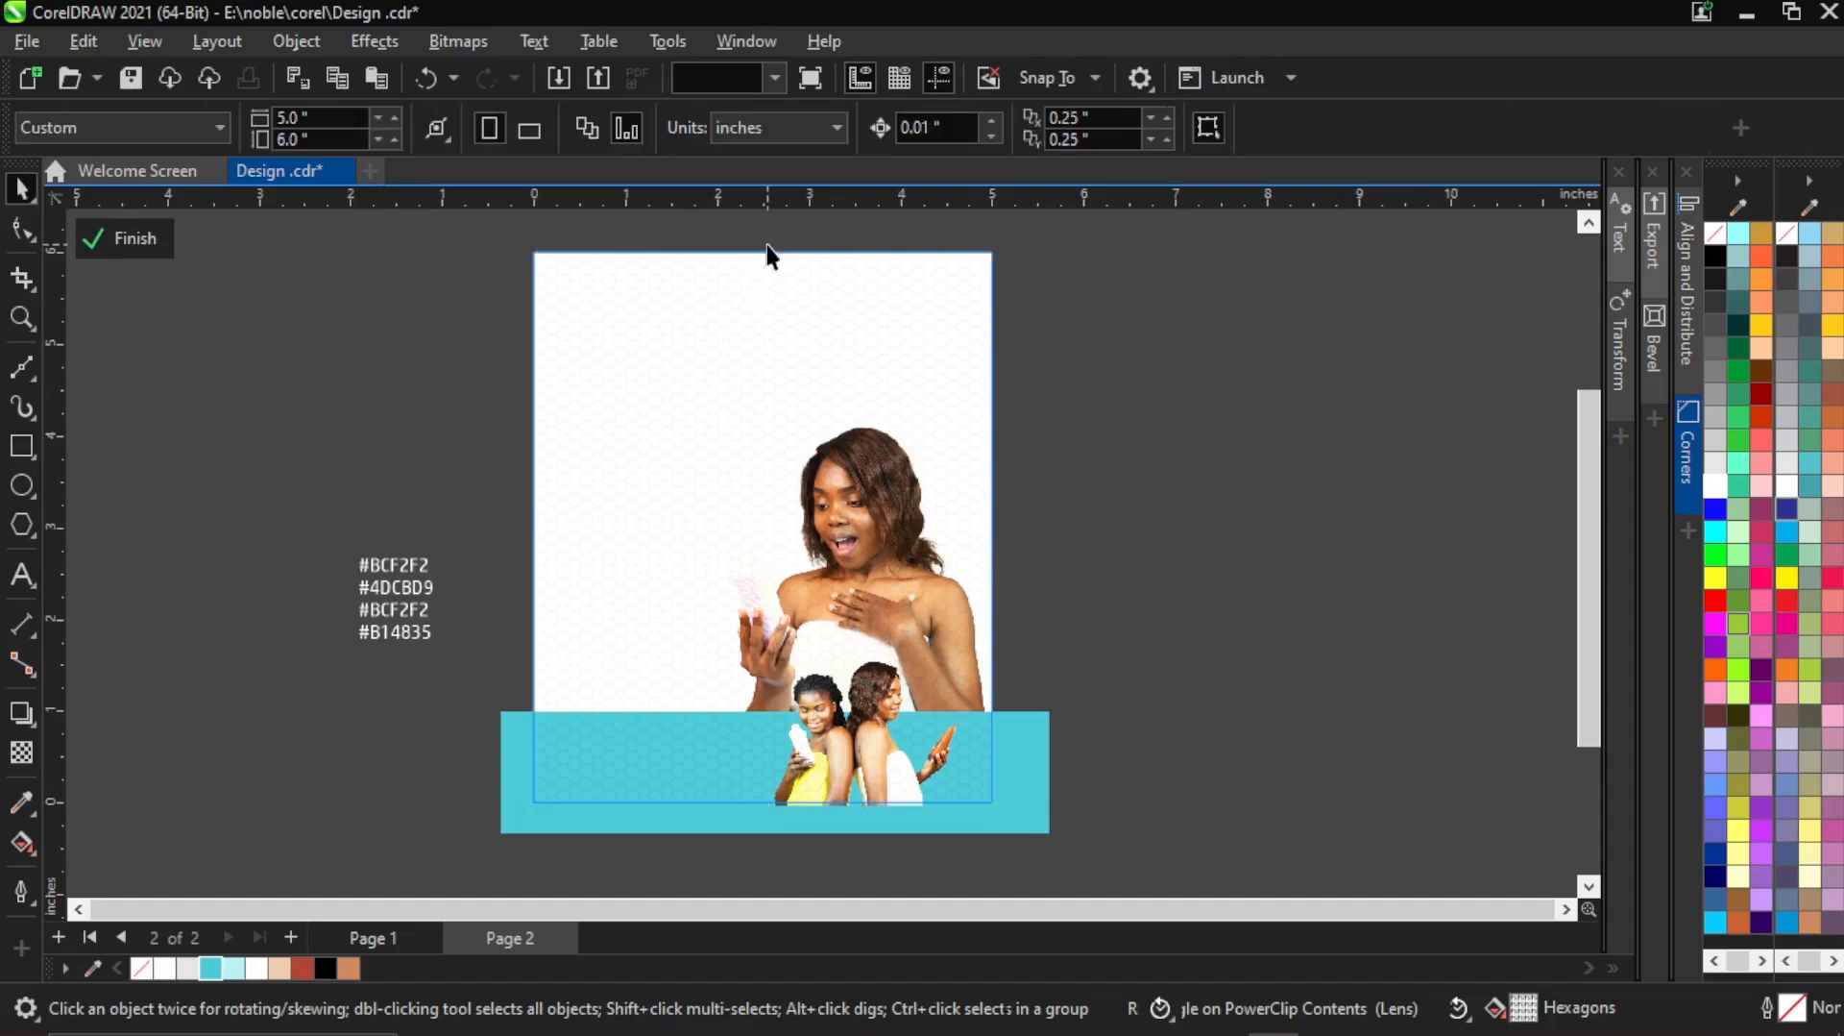
click(739, 362)
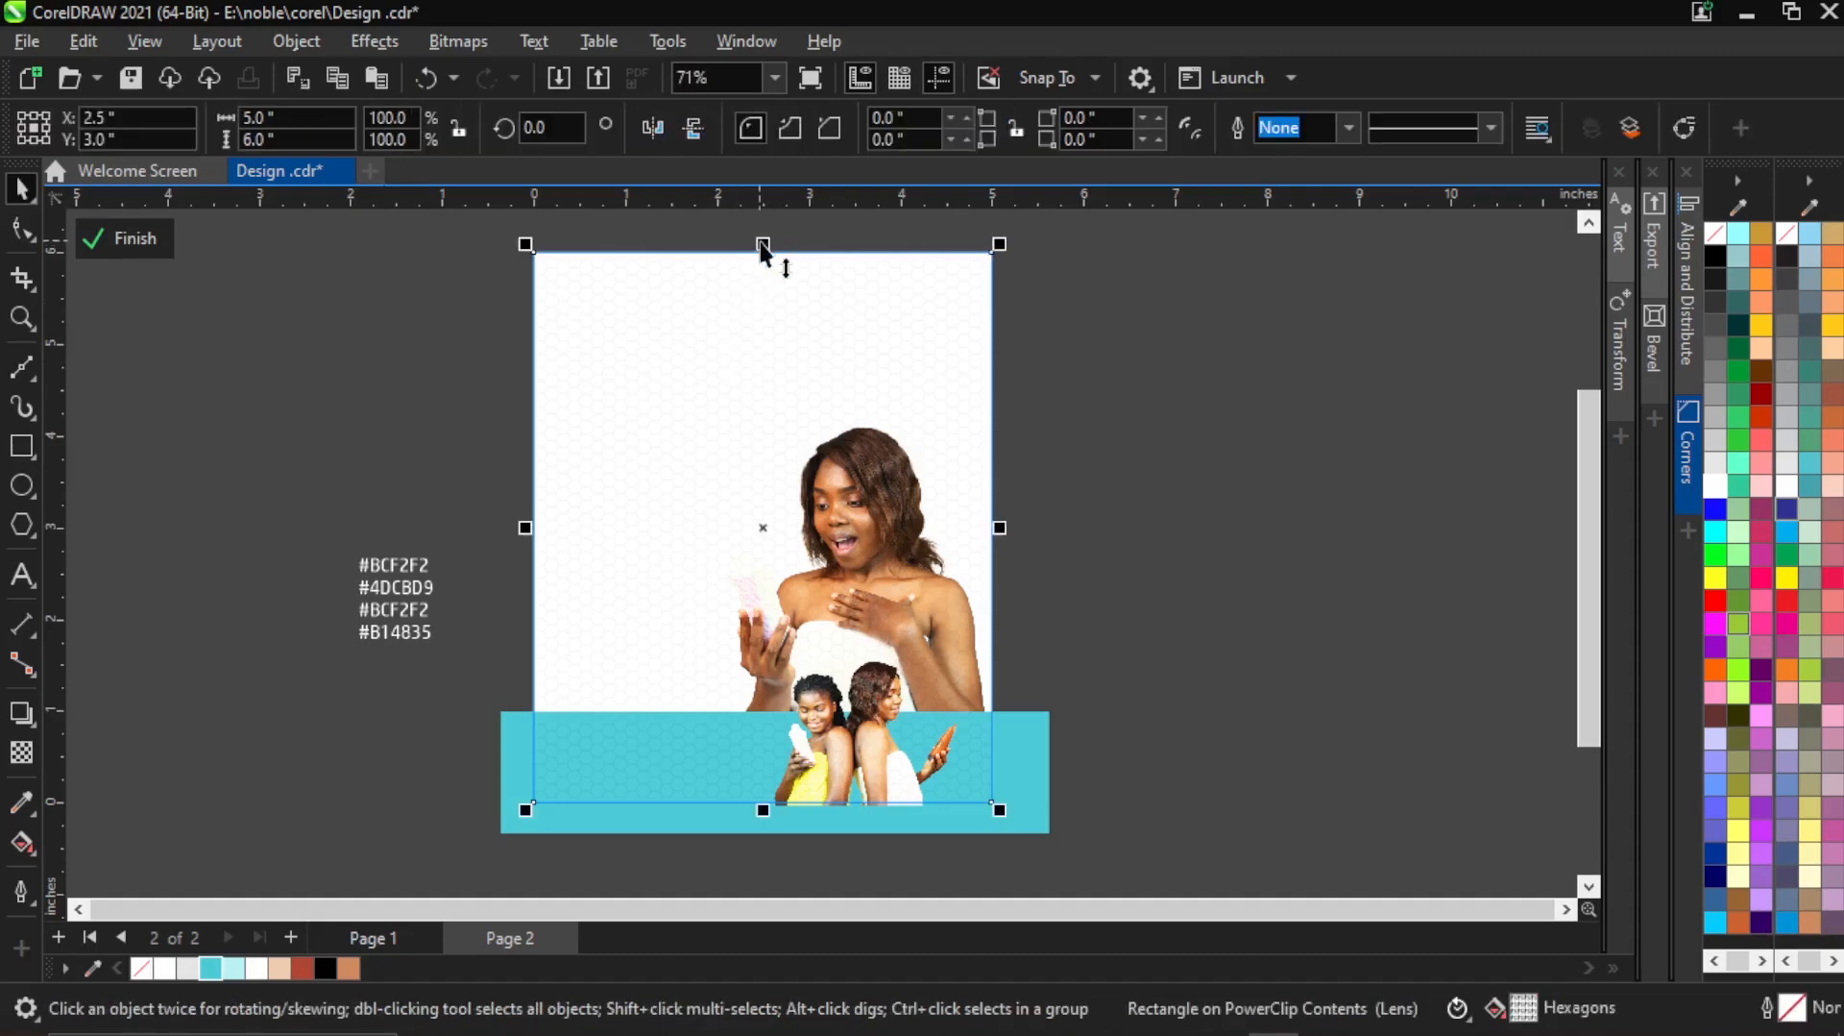
drag(765, 323, 757, 705)
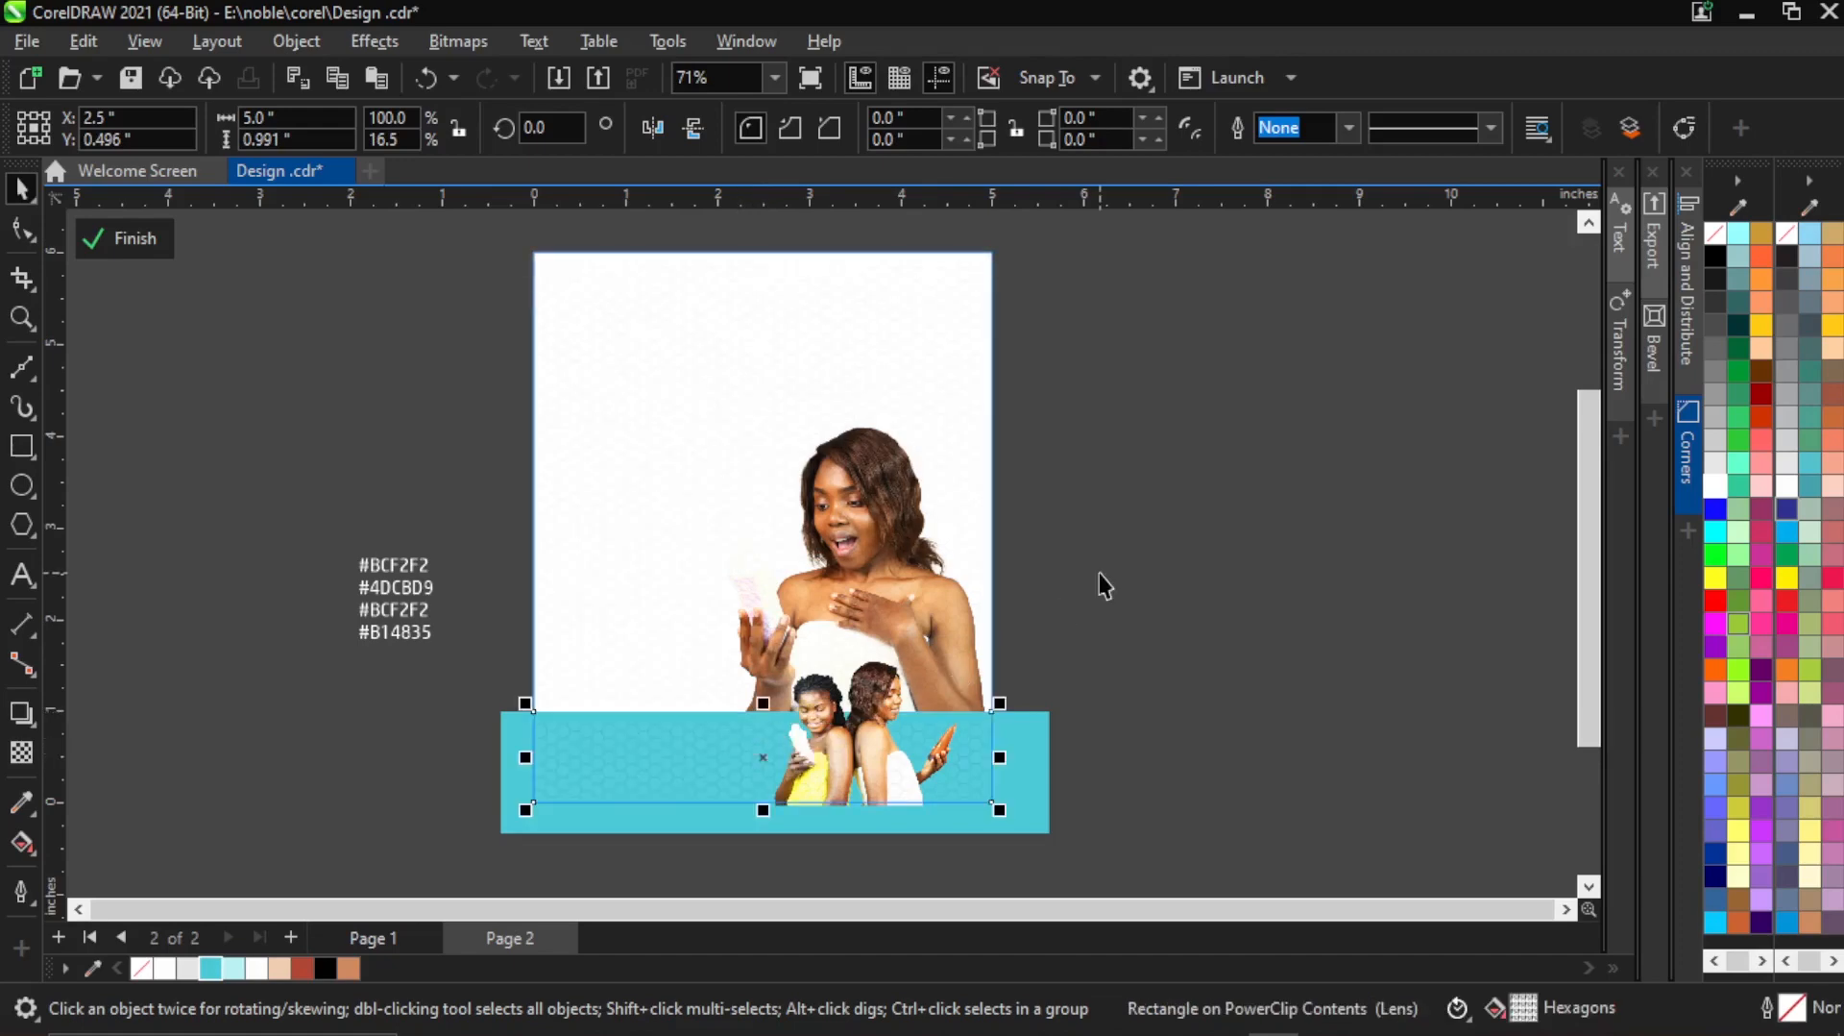
click(711, 463)
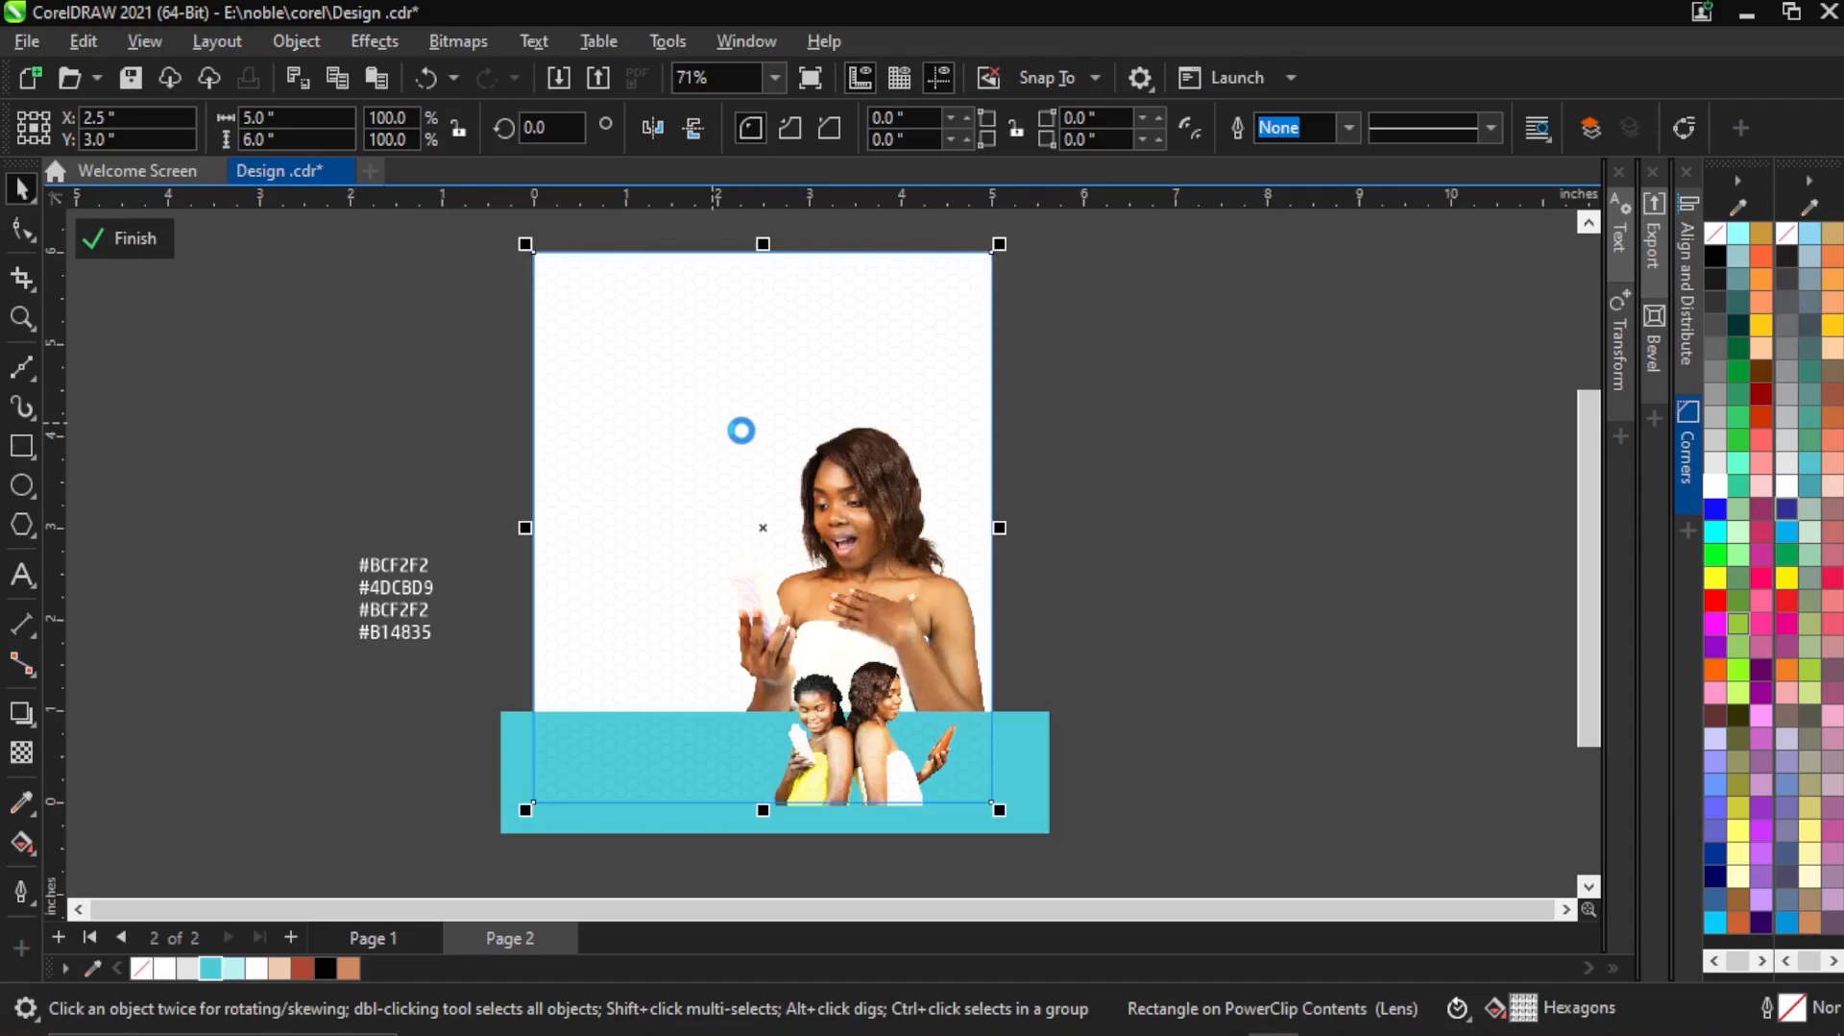
click(1126, 608)
scroll(928, 608, up, 1)
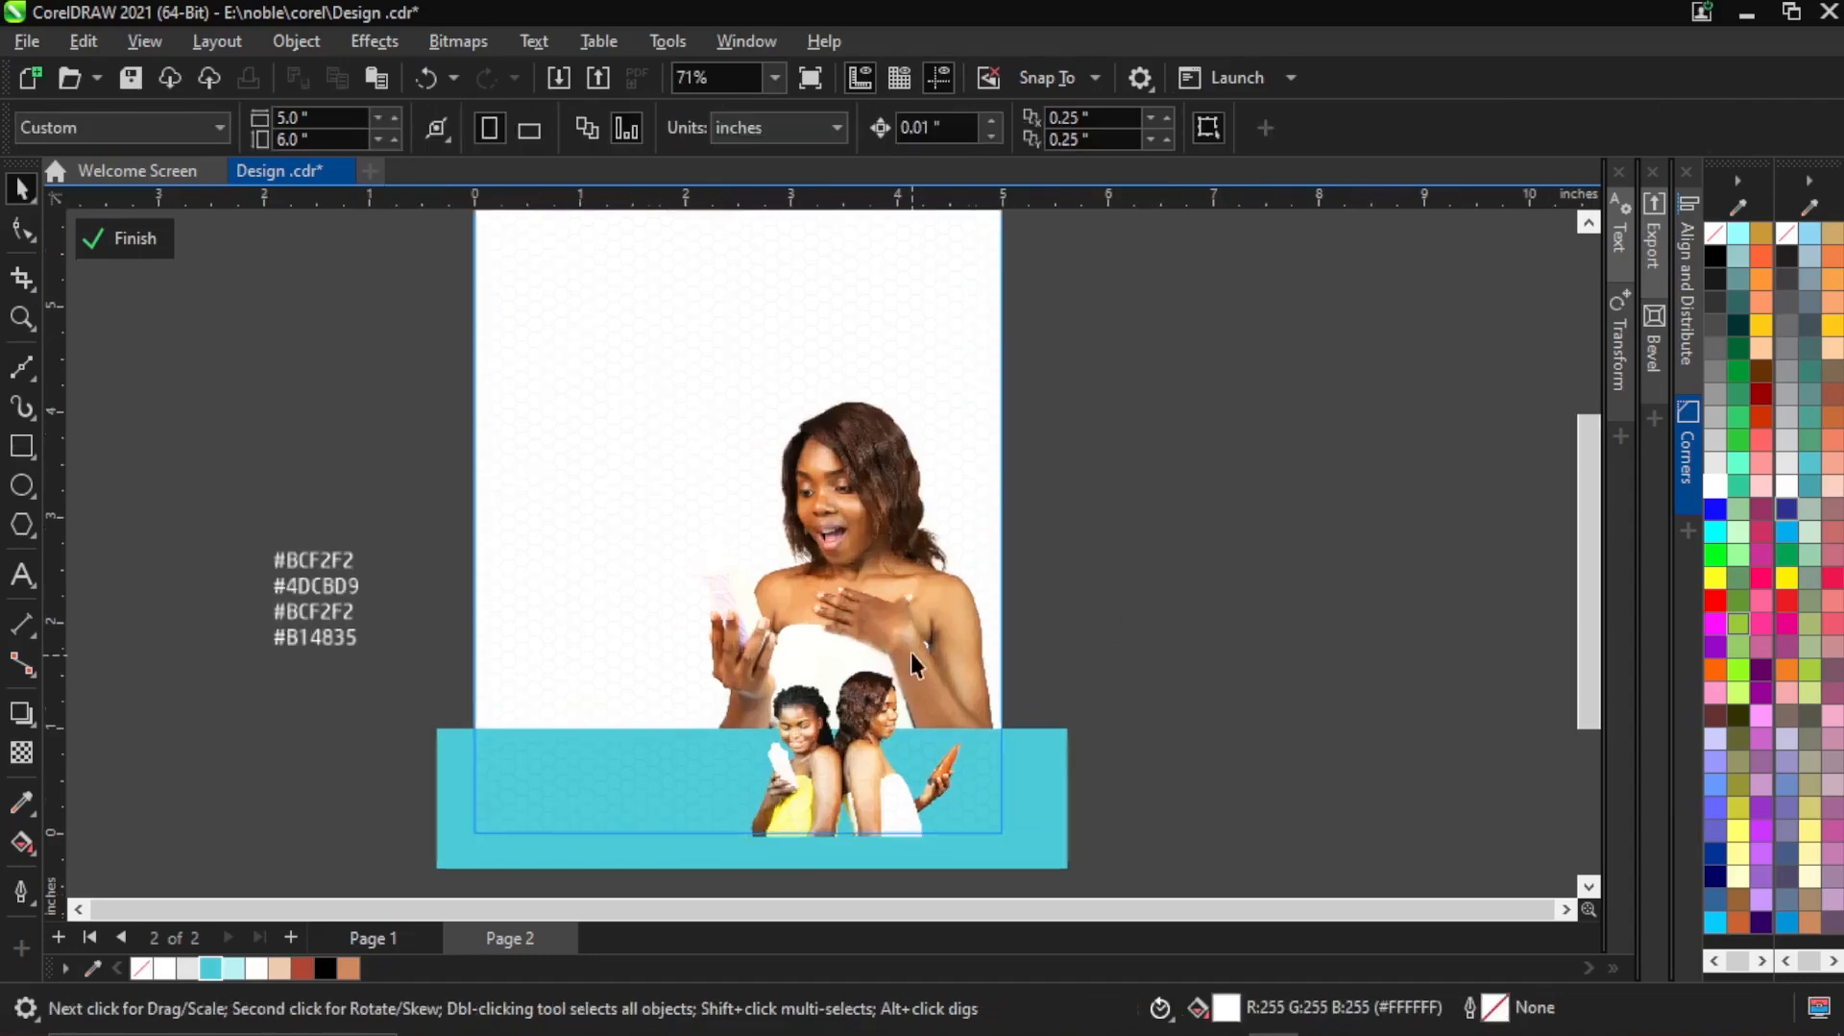
scroll(915, 630, up, 1)
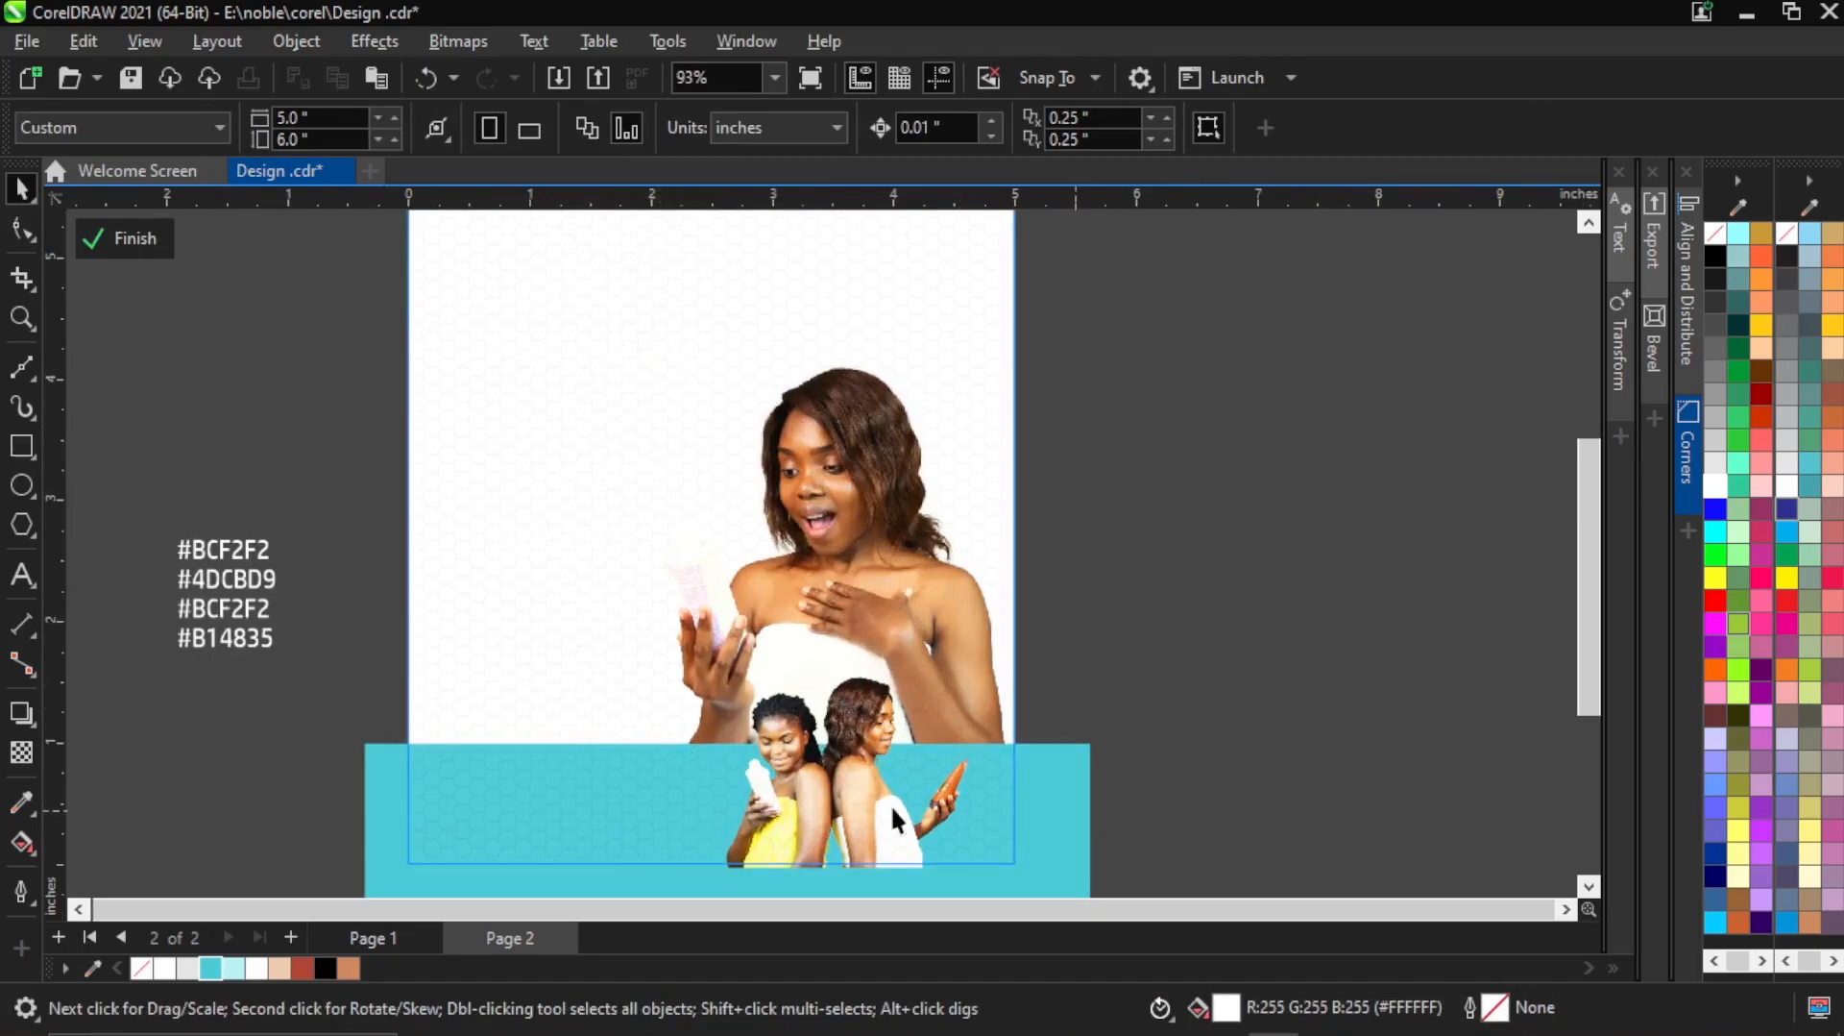
click(125, 238)
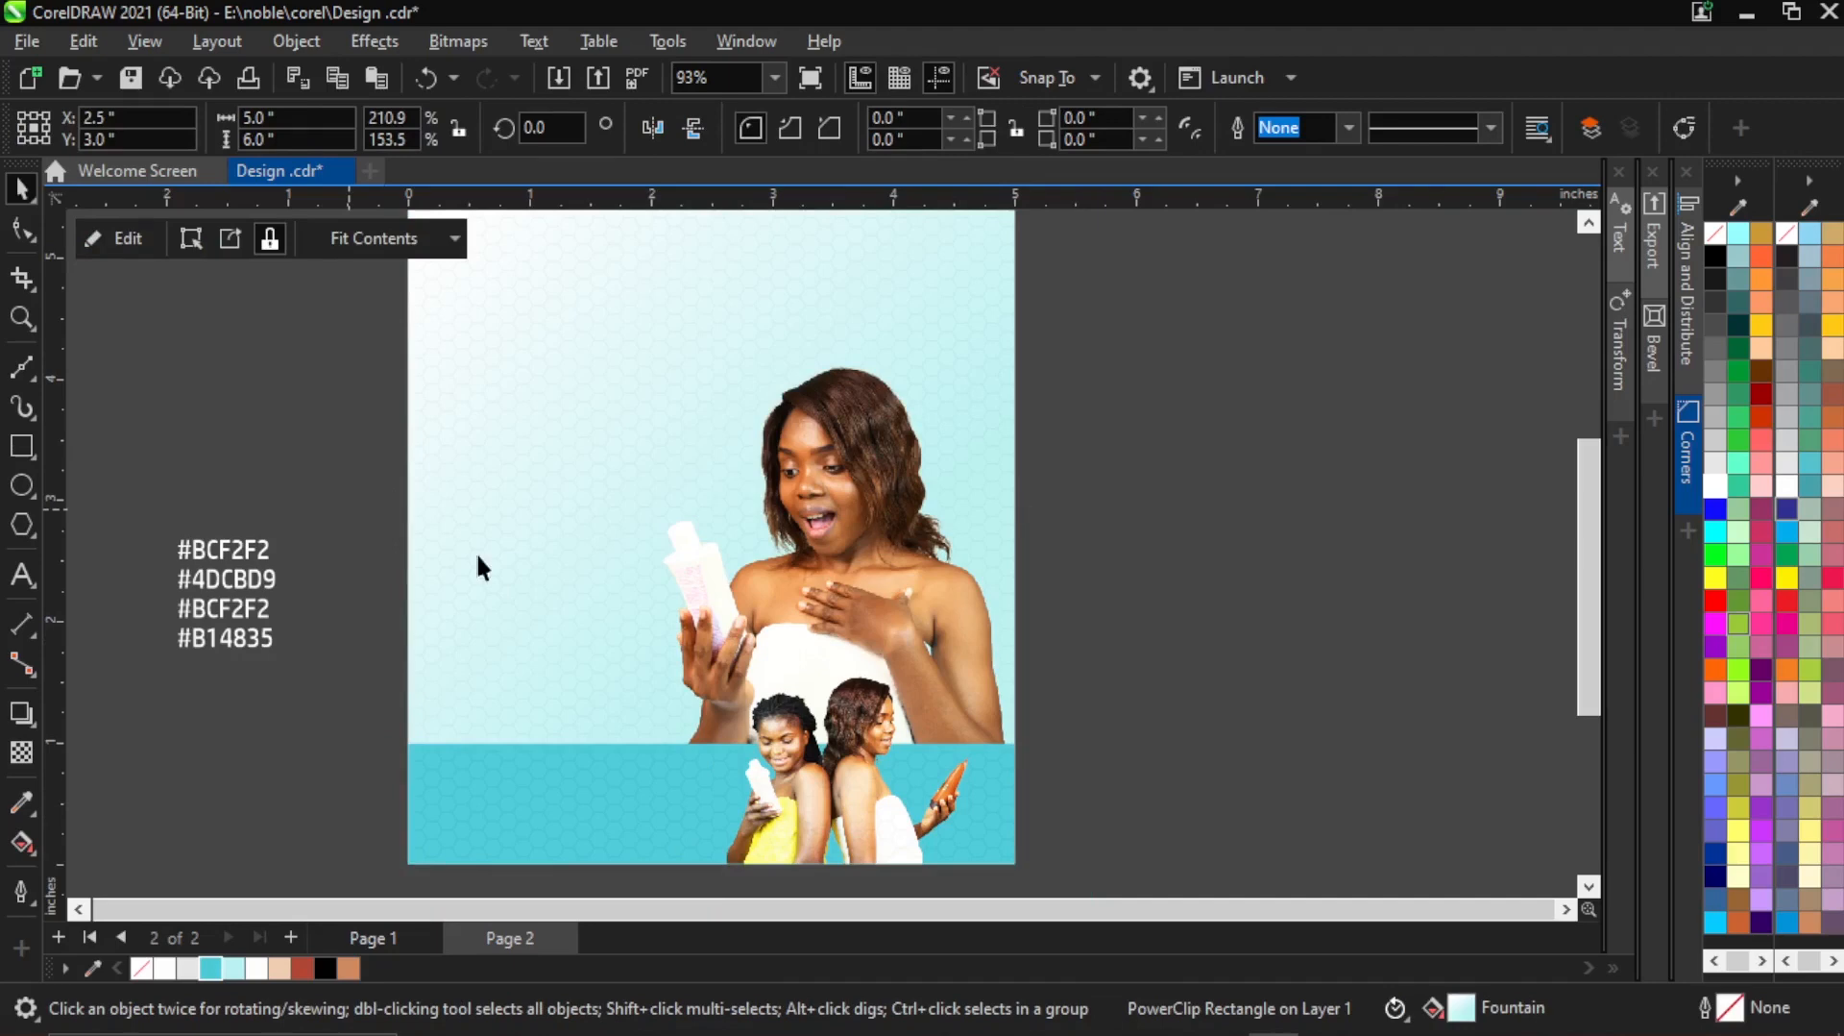
key(Escape)
Add a vertical guideline at about 0.535 inches and a horizontal guideline at about 5.544 inches as the flyer's left and top margins.
scroll(807, 617, down, 1)
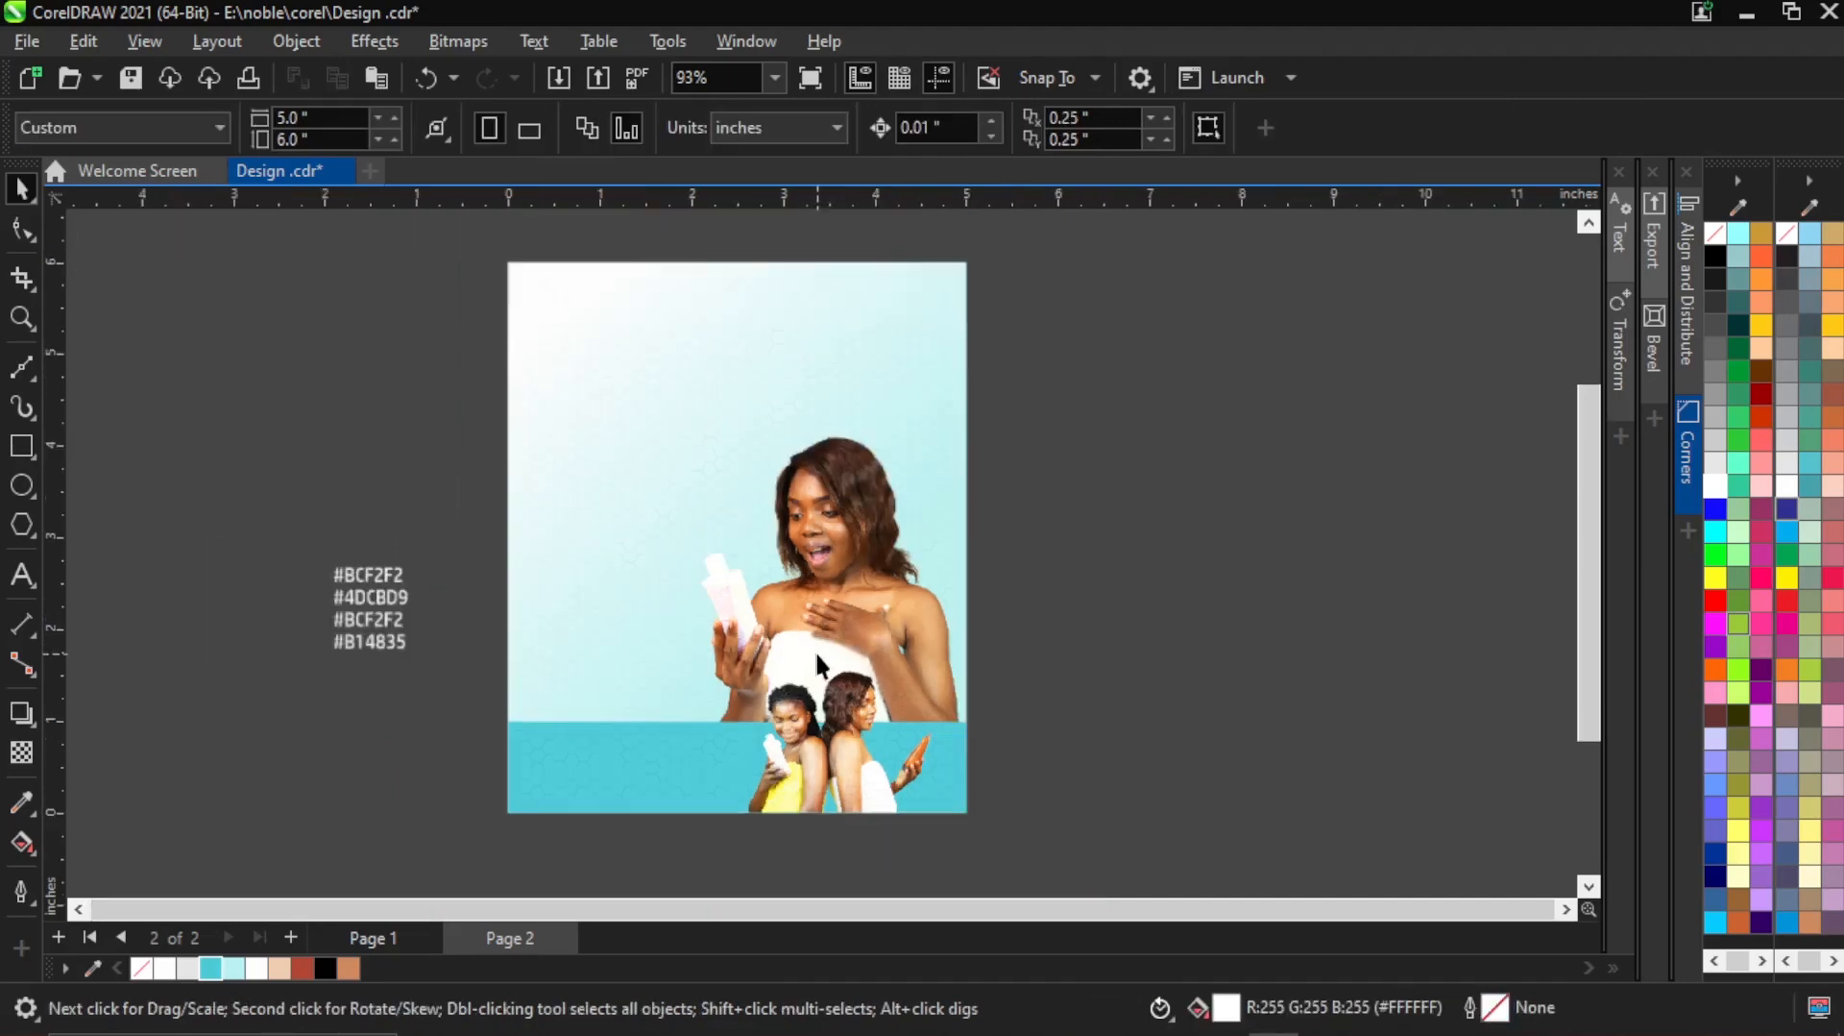
scroll(715, 516, up, 2)
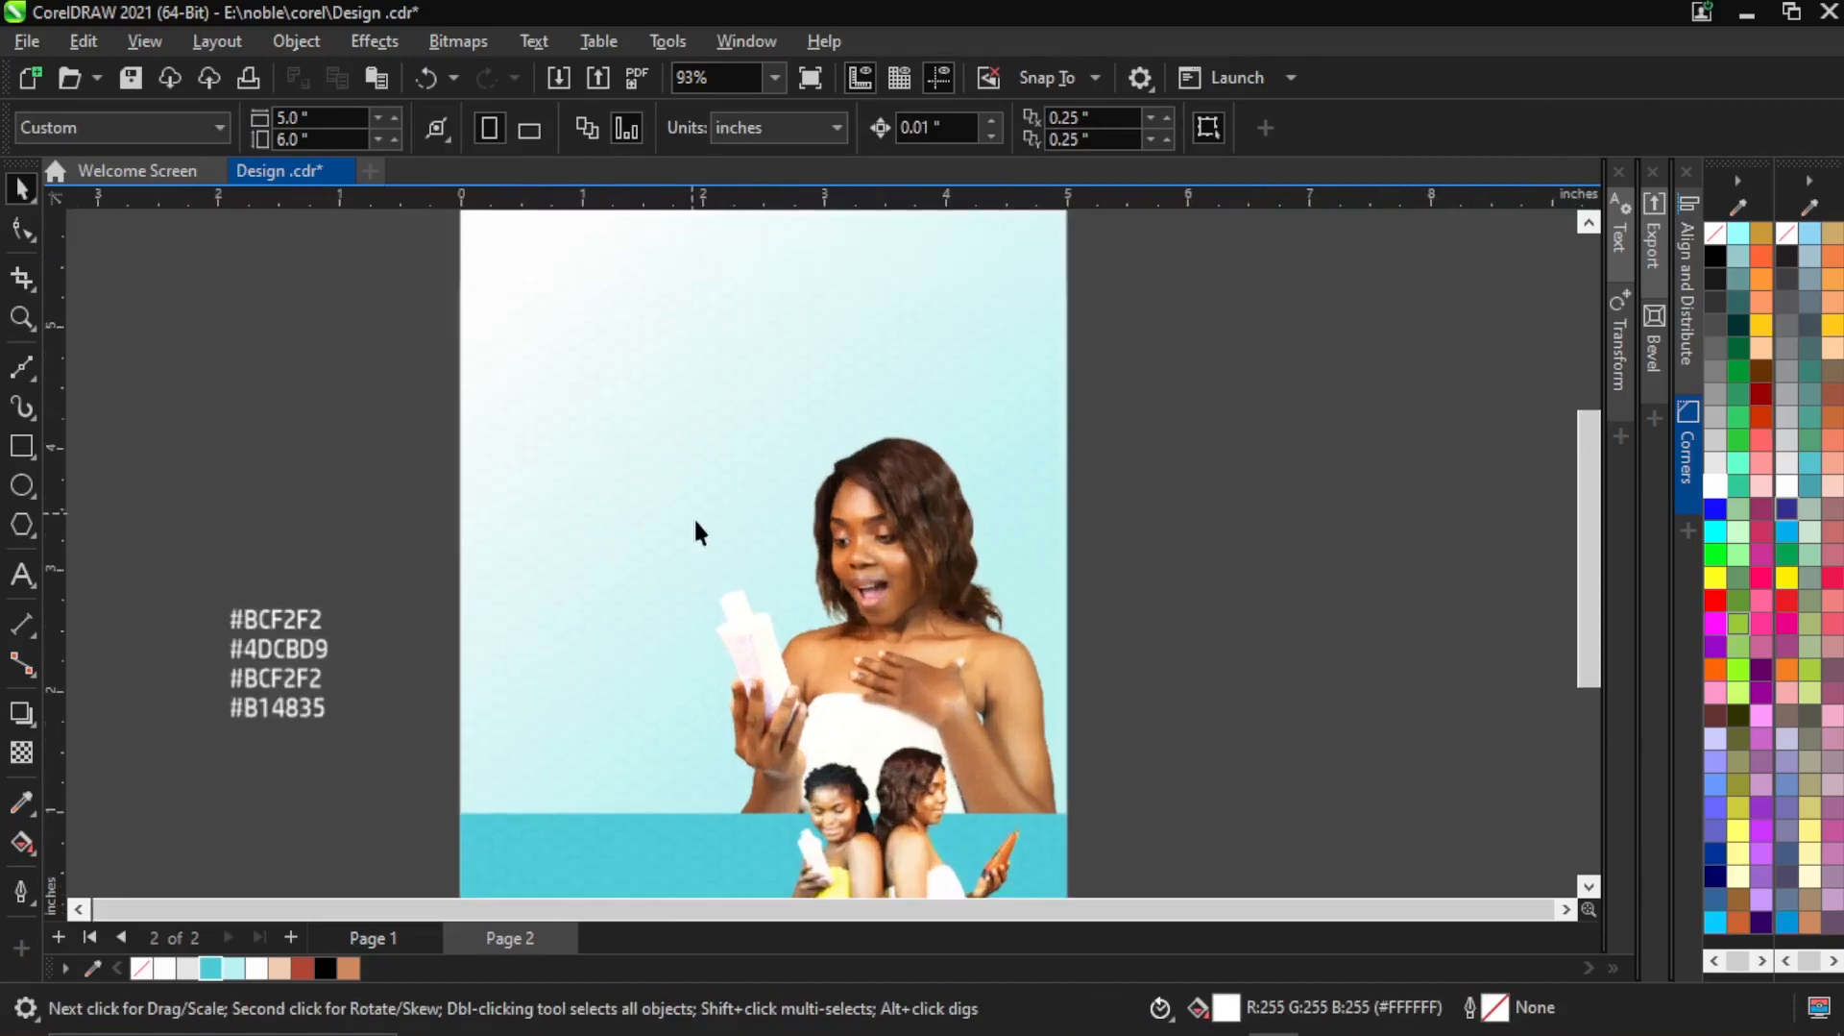
scroll(694, 517, down, 1)
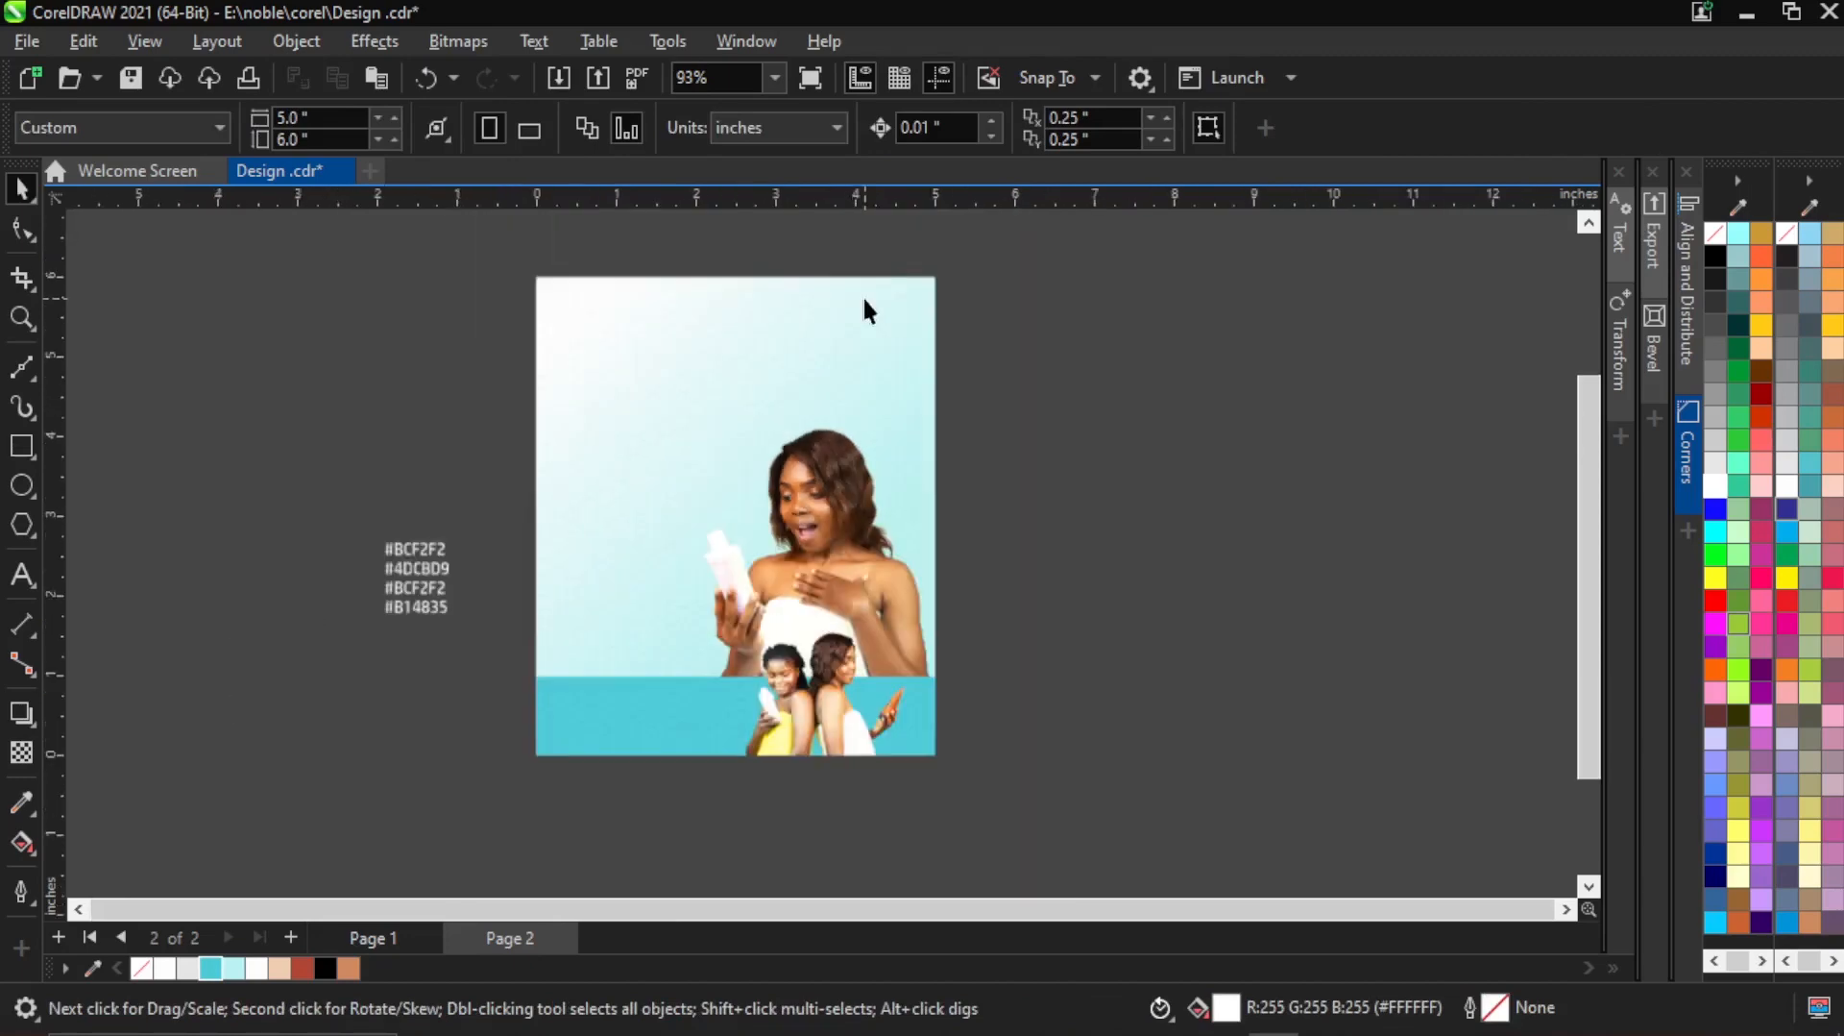
scroll(863, 296, up, 1)
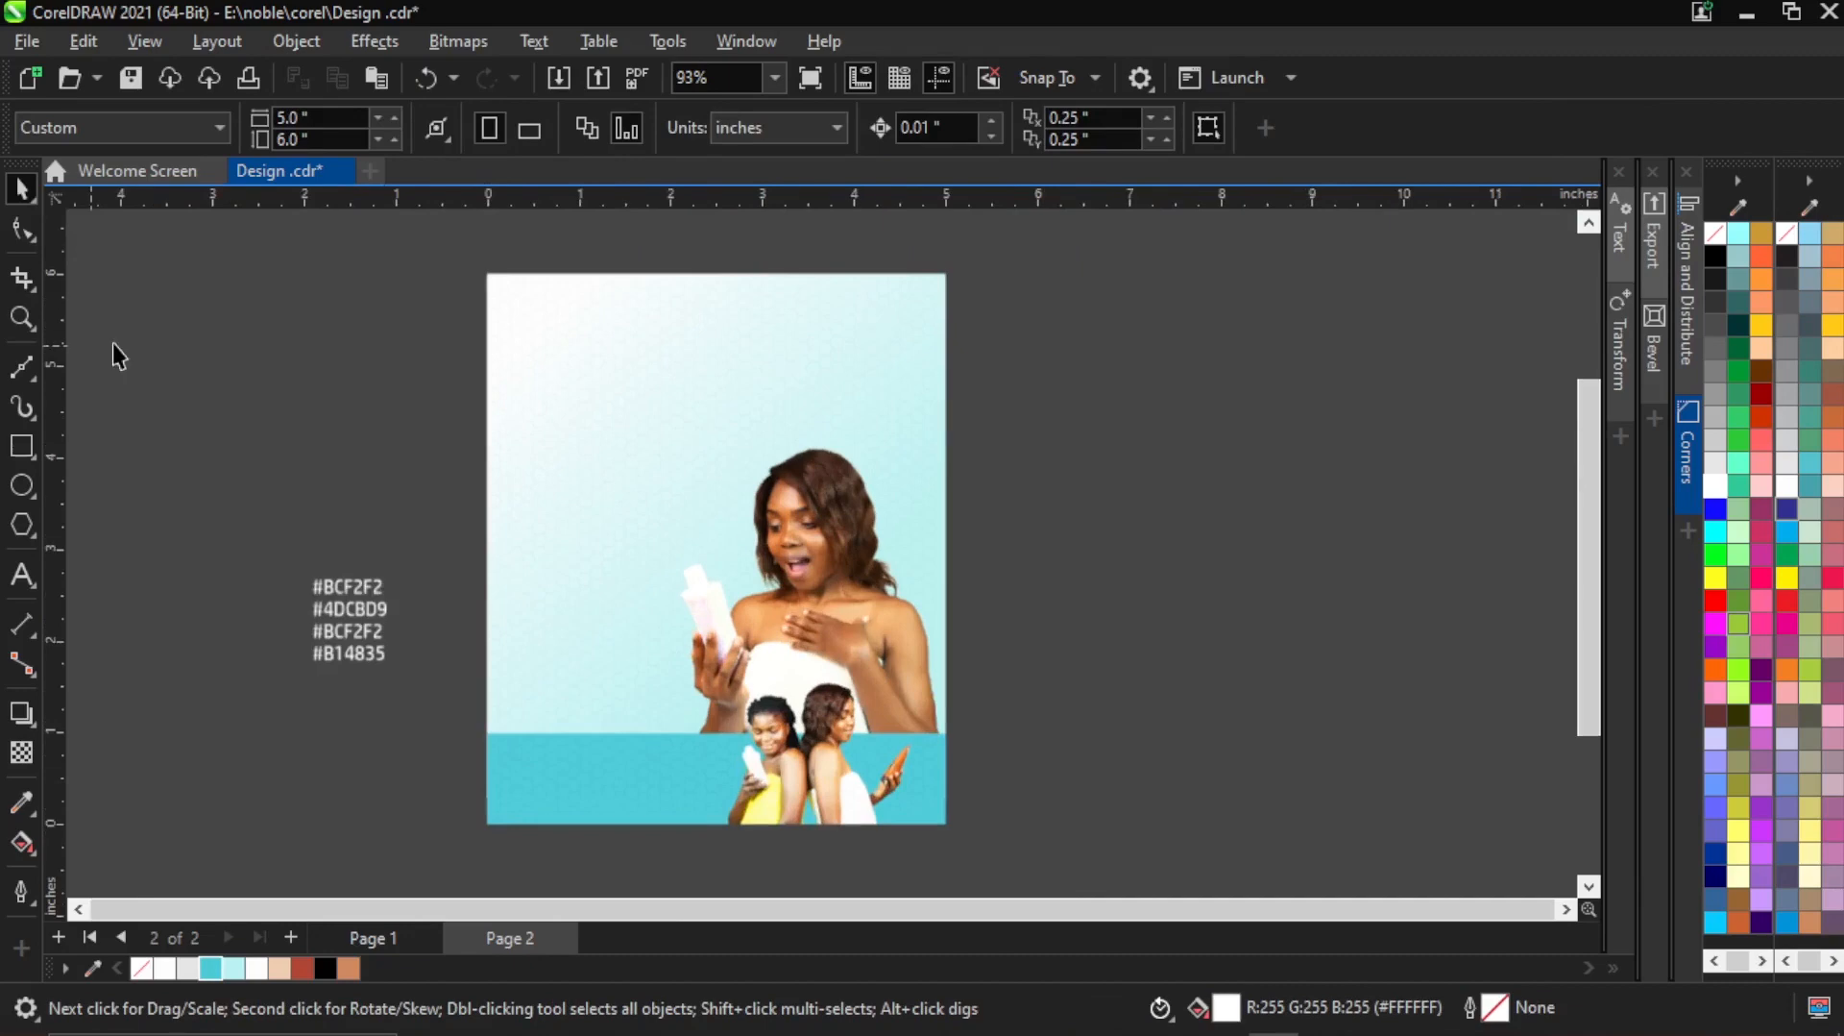
drag(58, 383, 524, 453)
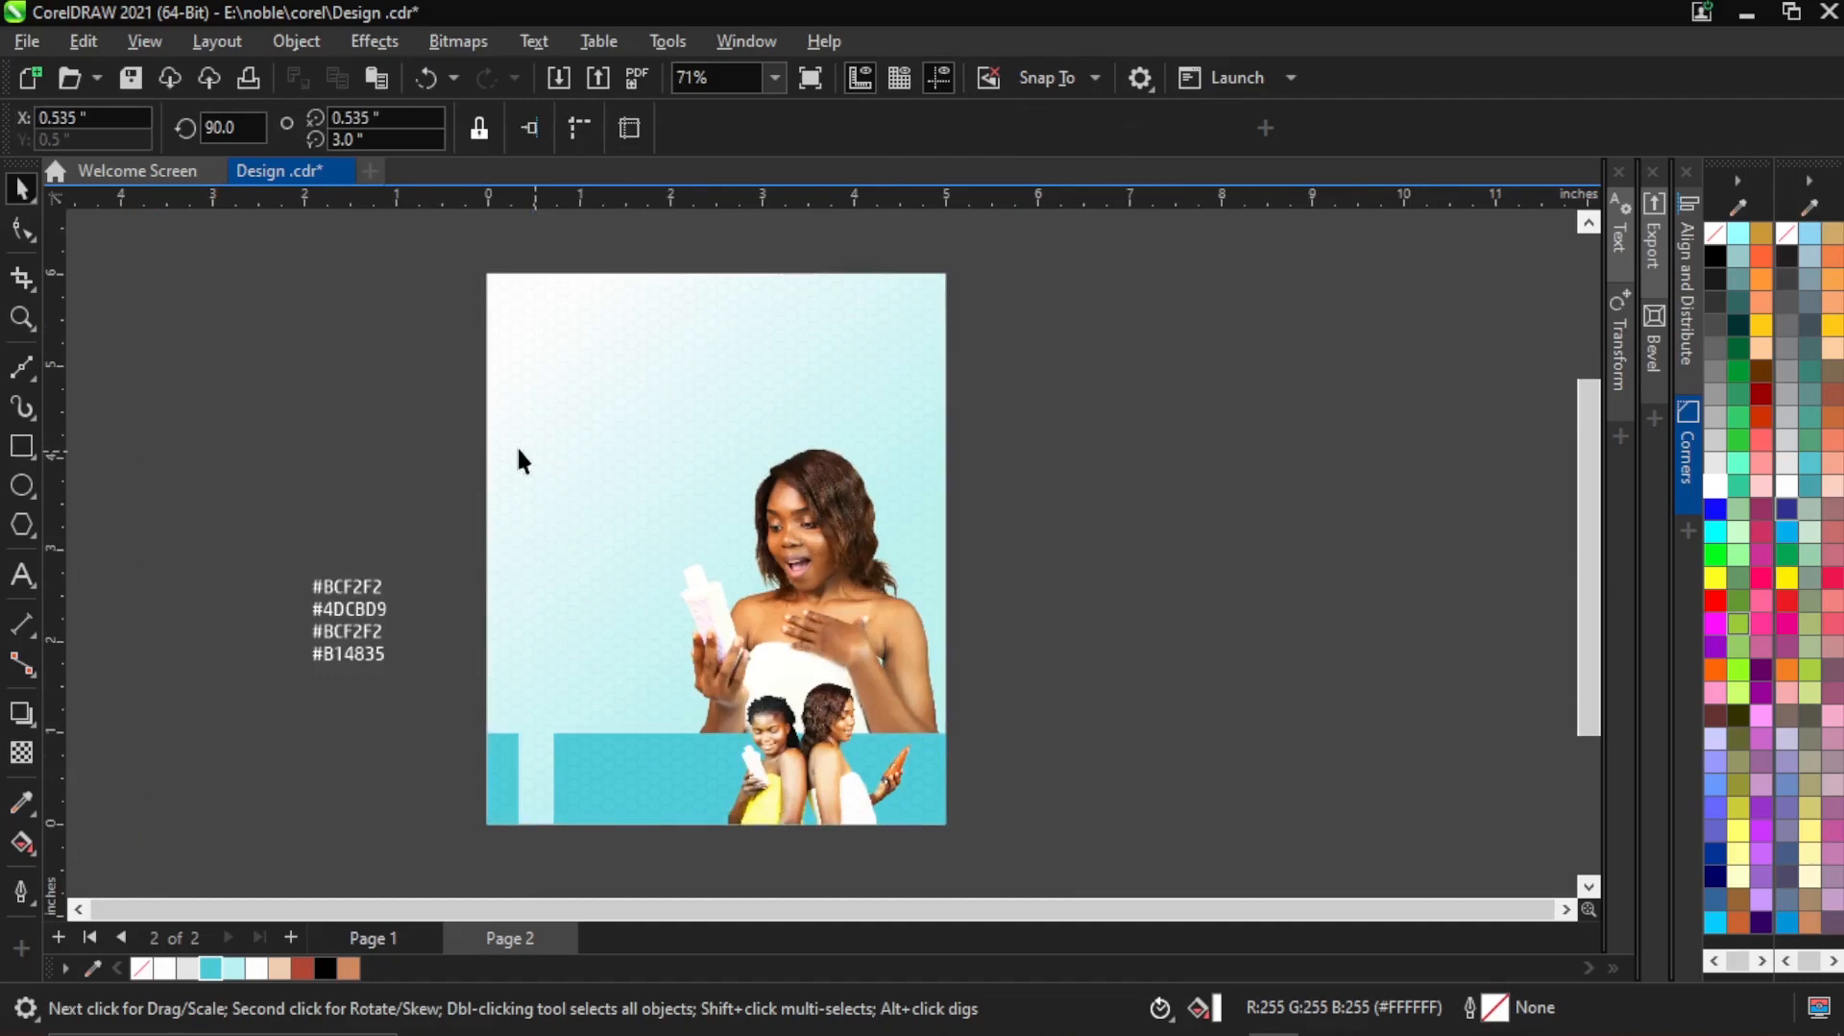
click(365, 389)
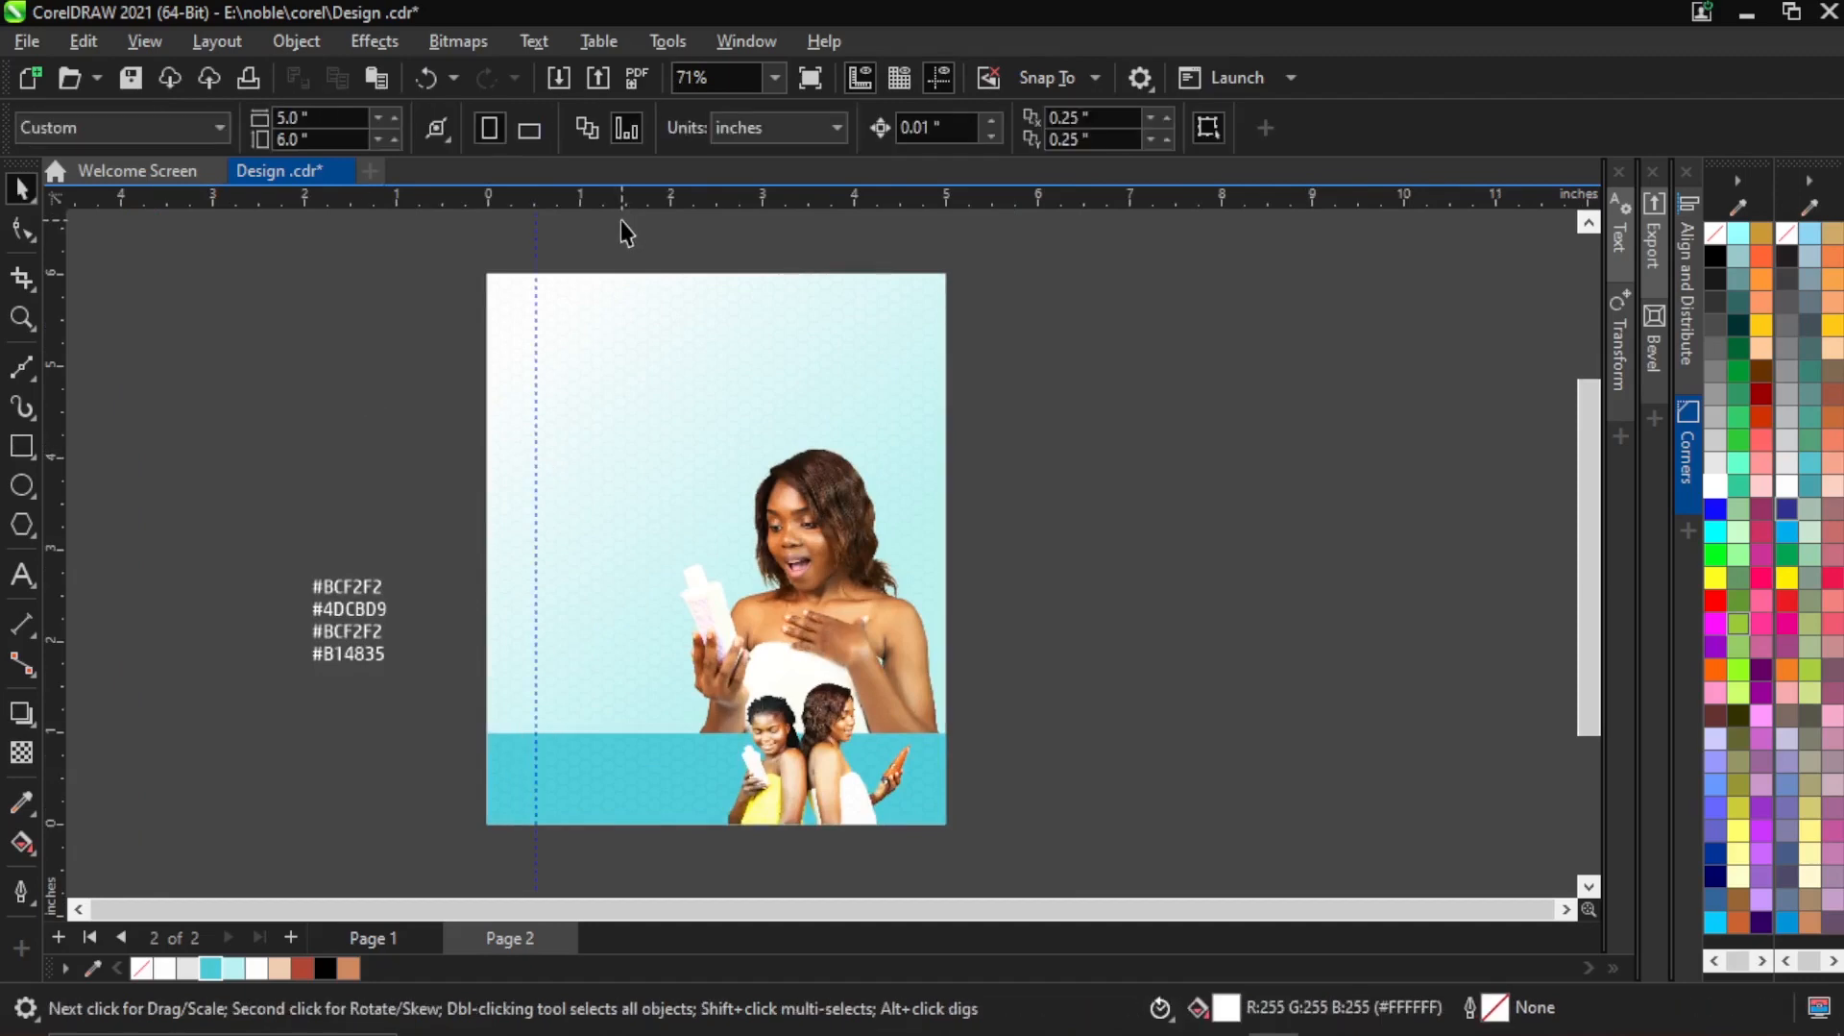
drag(633, 204, 651, 313)
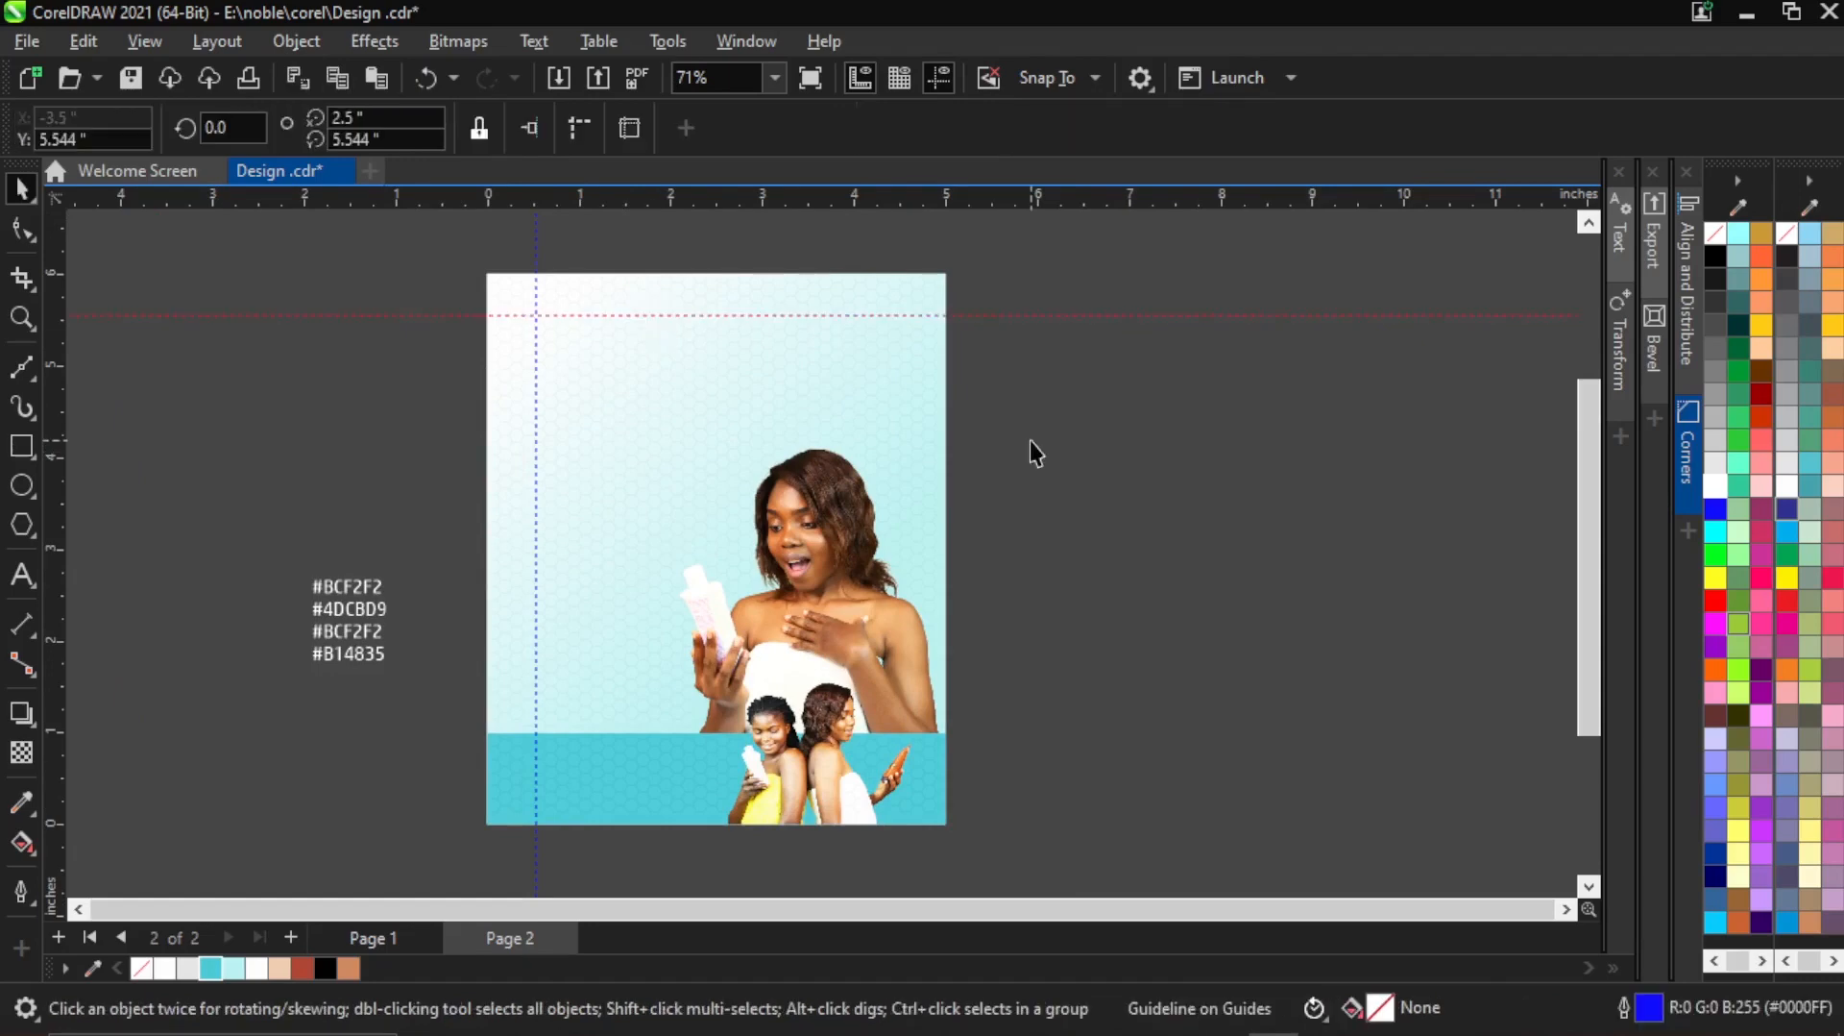
click(972, 432)
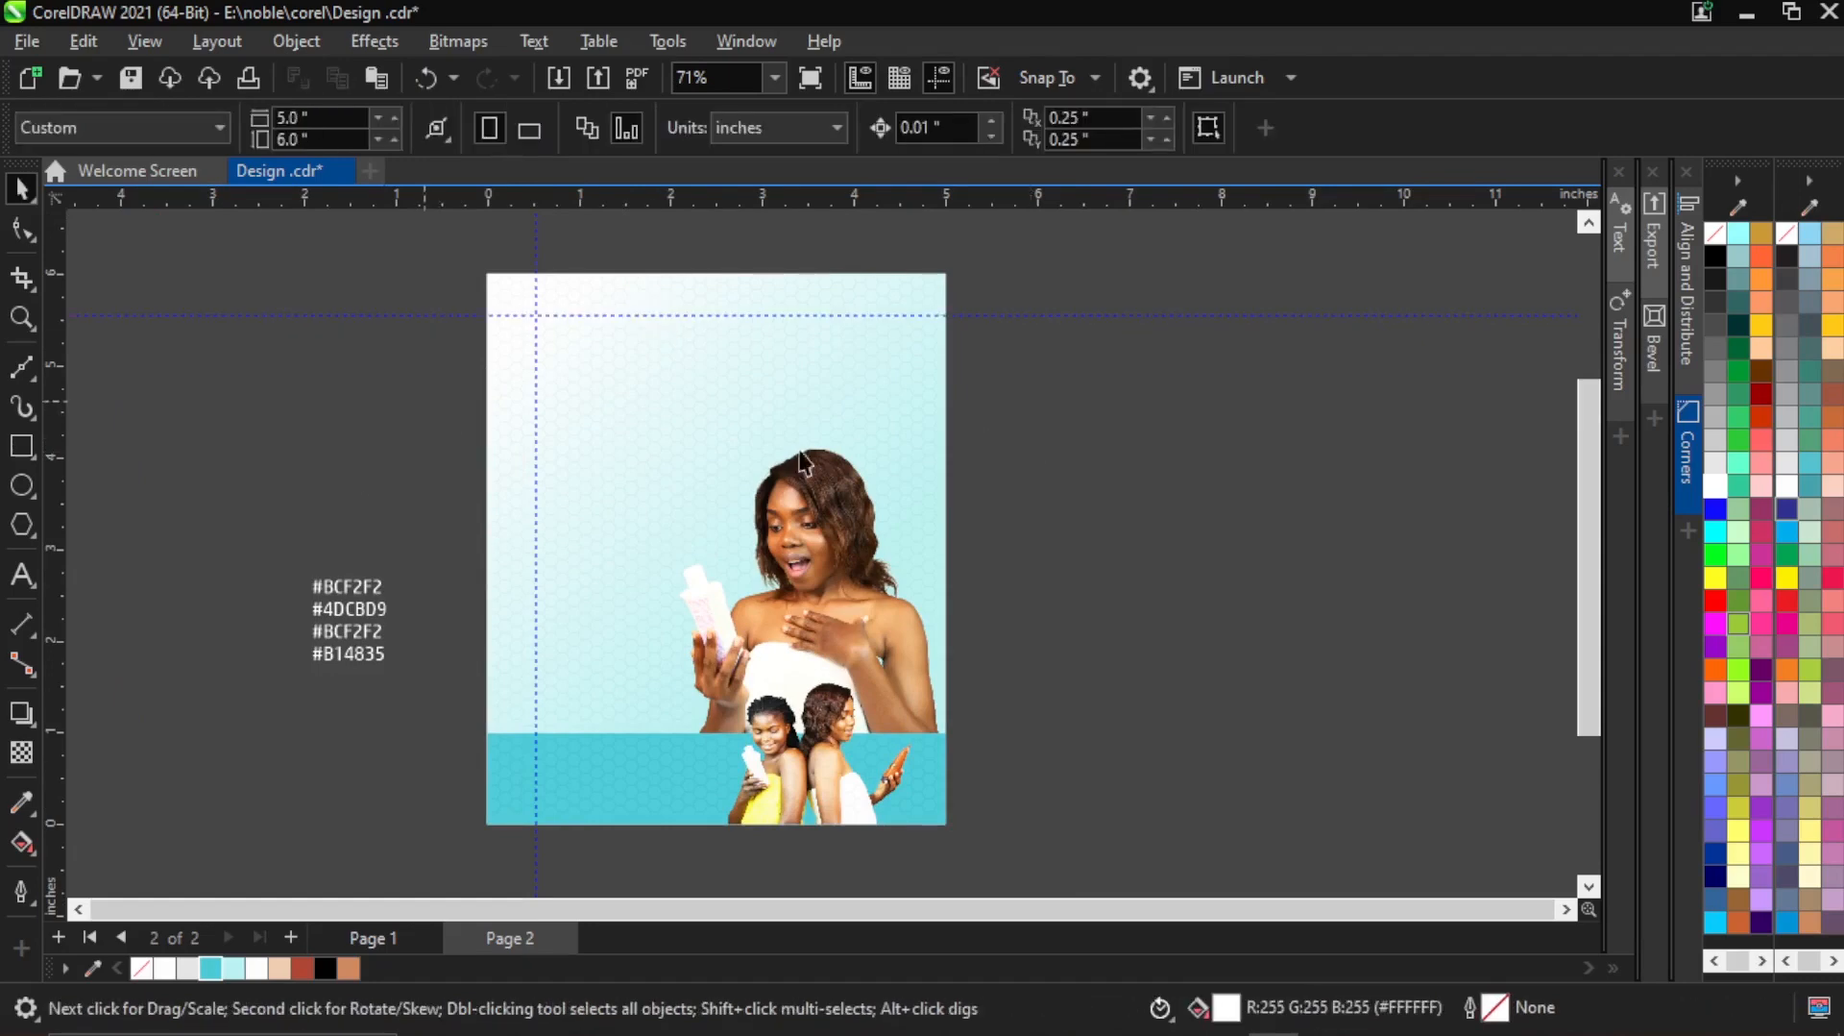
Add a vertical guideline near the flyer's right edge and a horizontal guideline at about 0.431 inches as the bottom margin.
drag(61, 465, 905, 592)
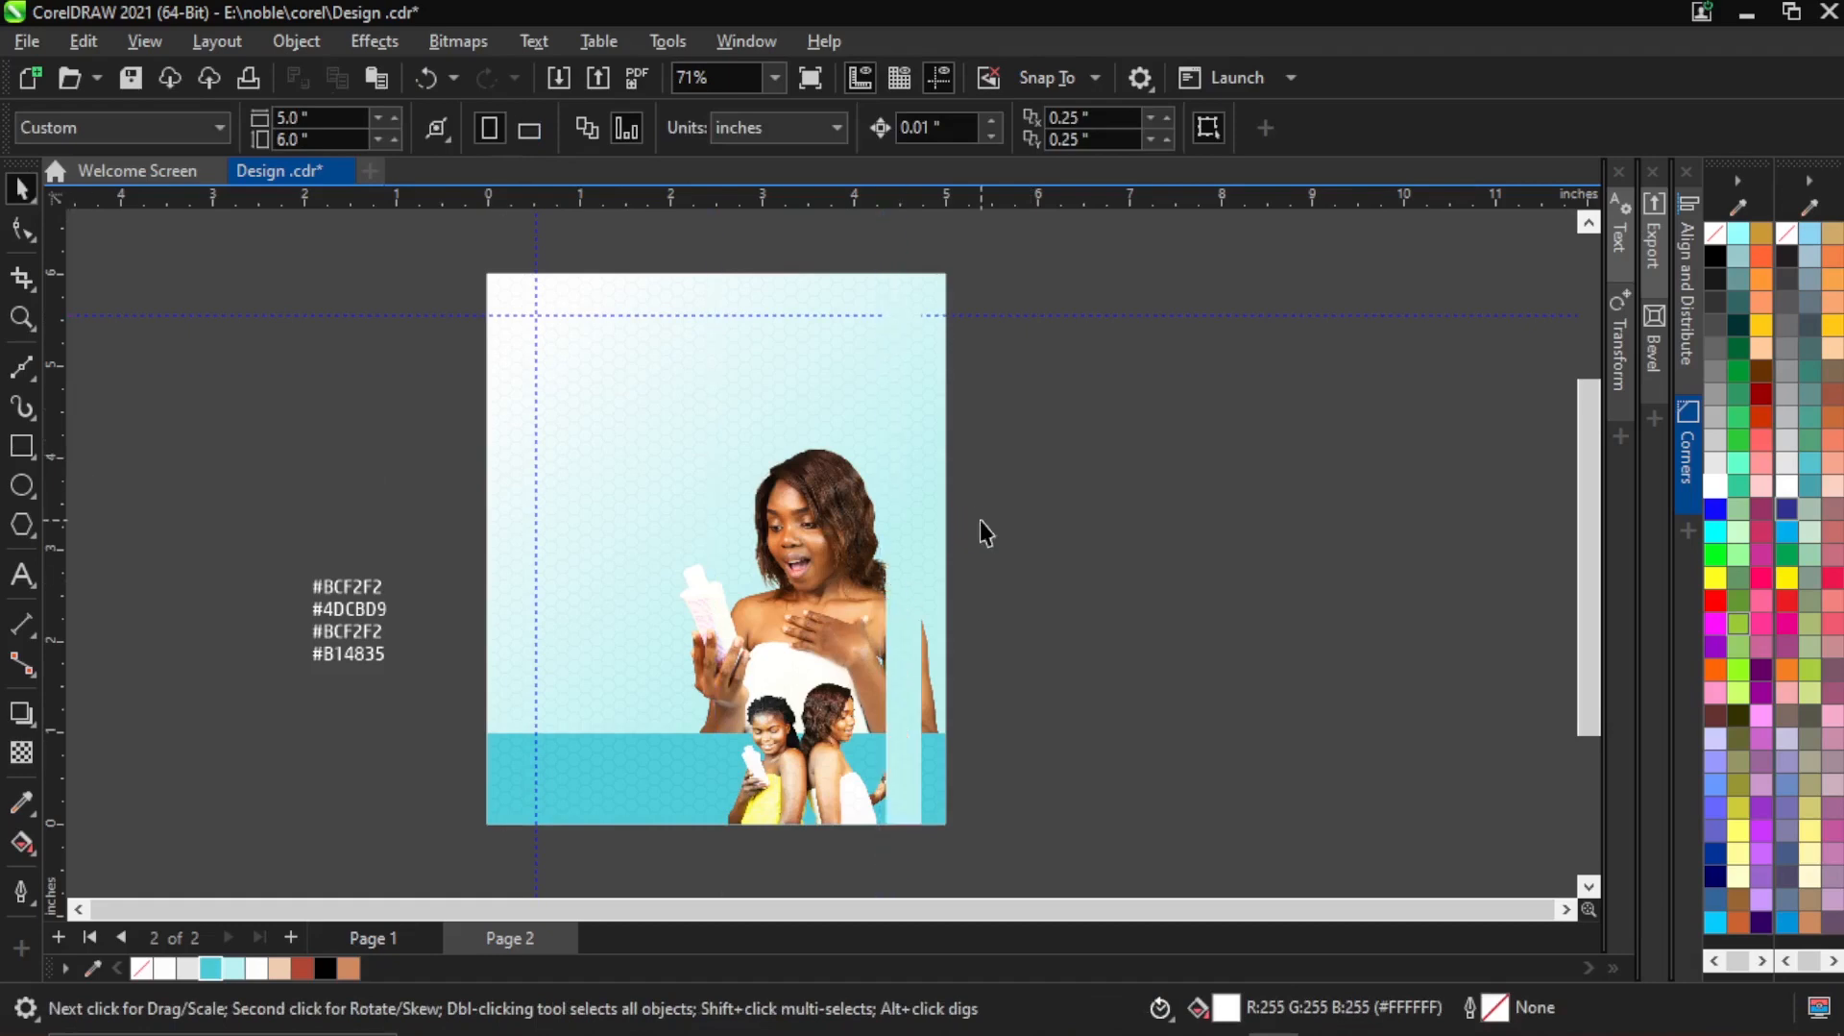
click(1116, 467)
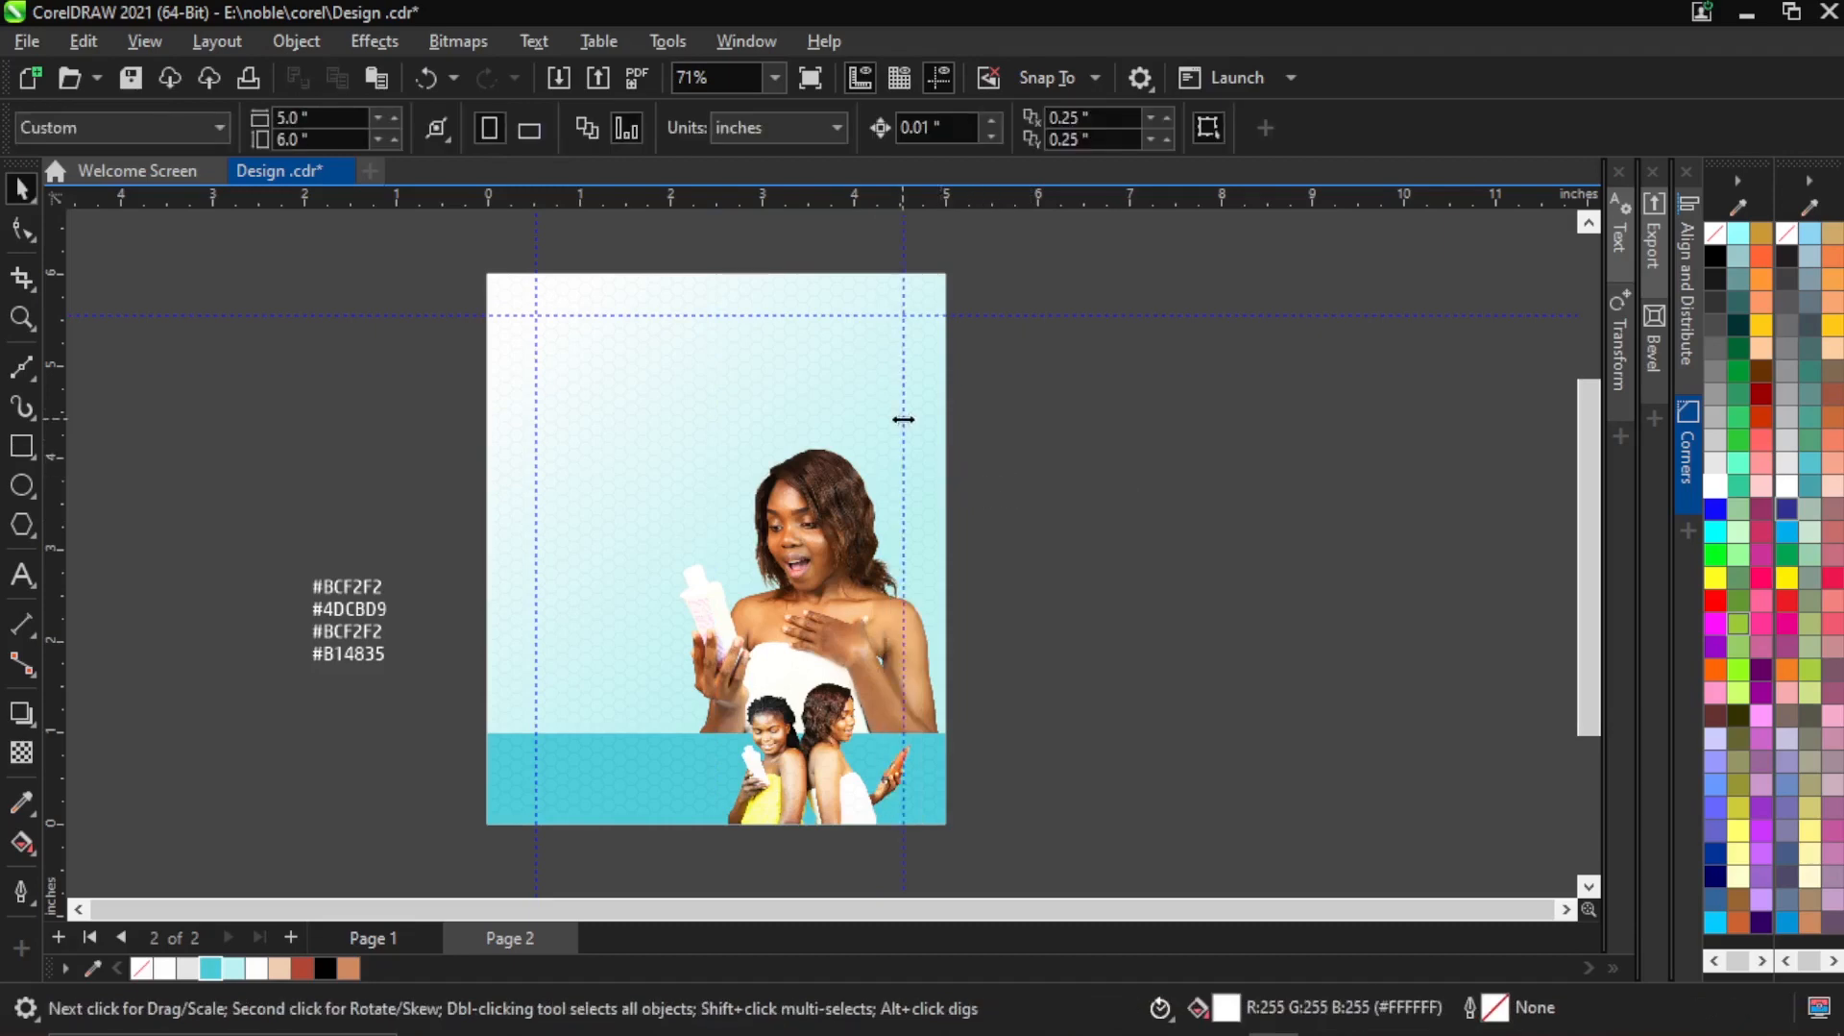
drag(711, 207, 693, 785)
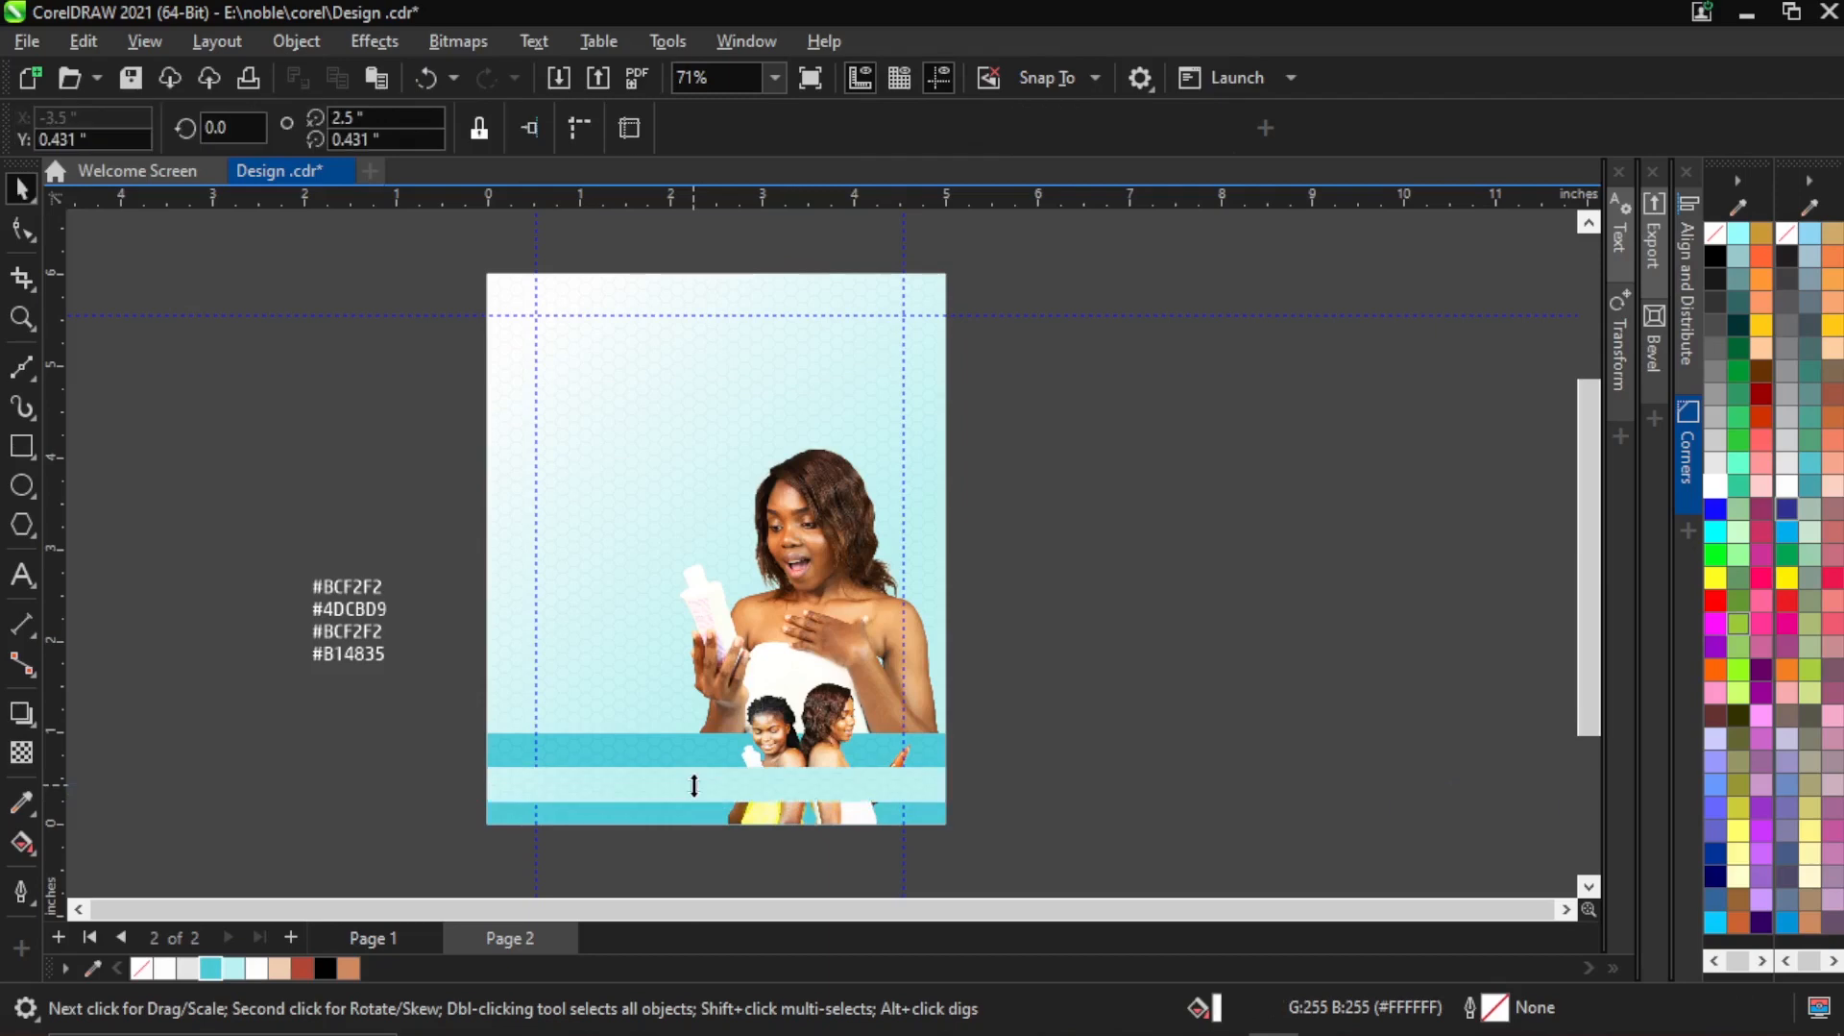
click(468, 546)
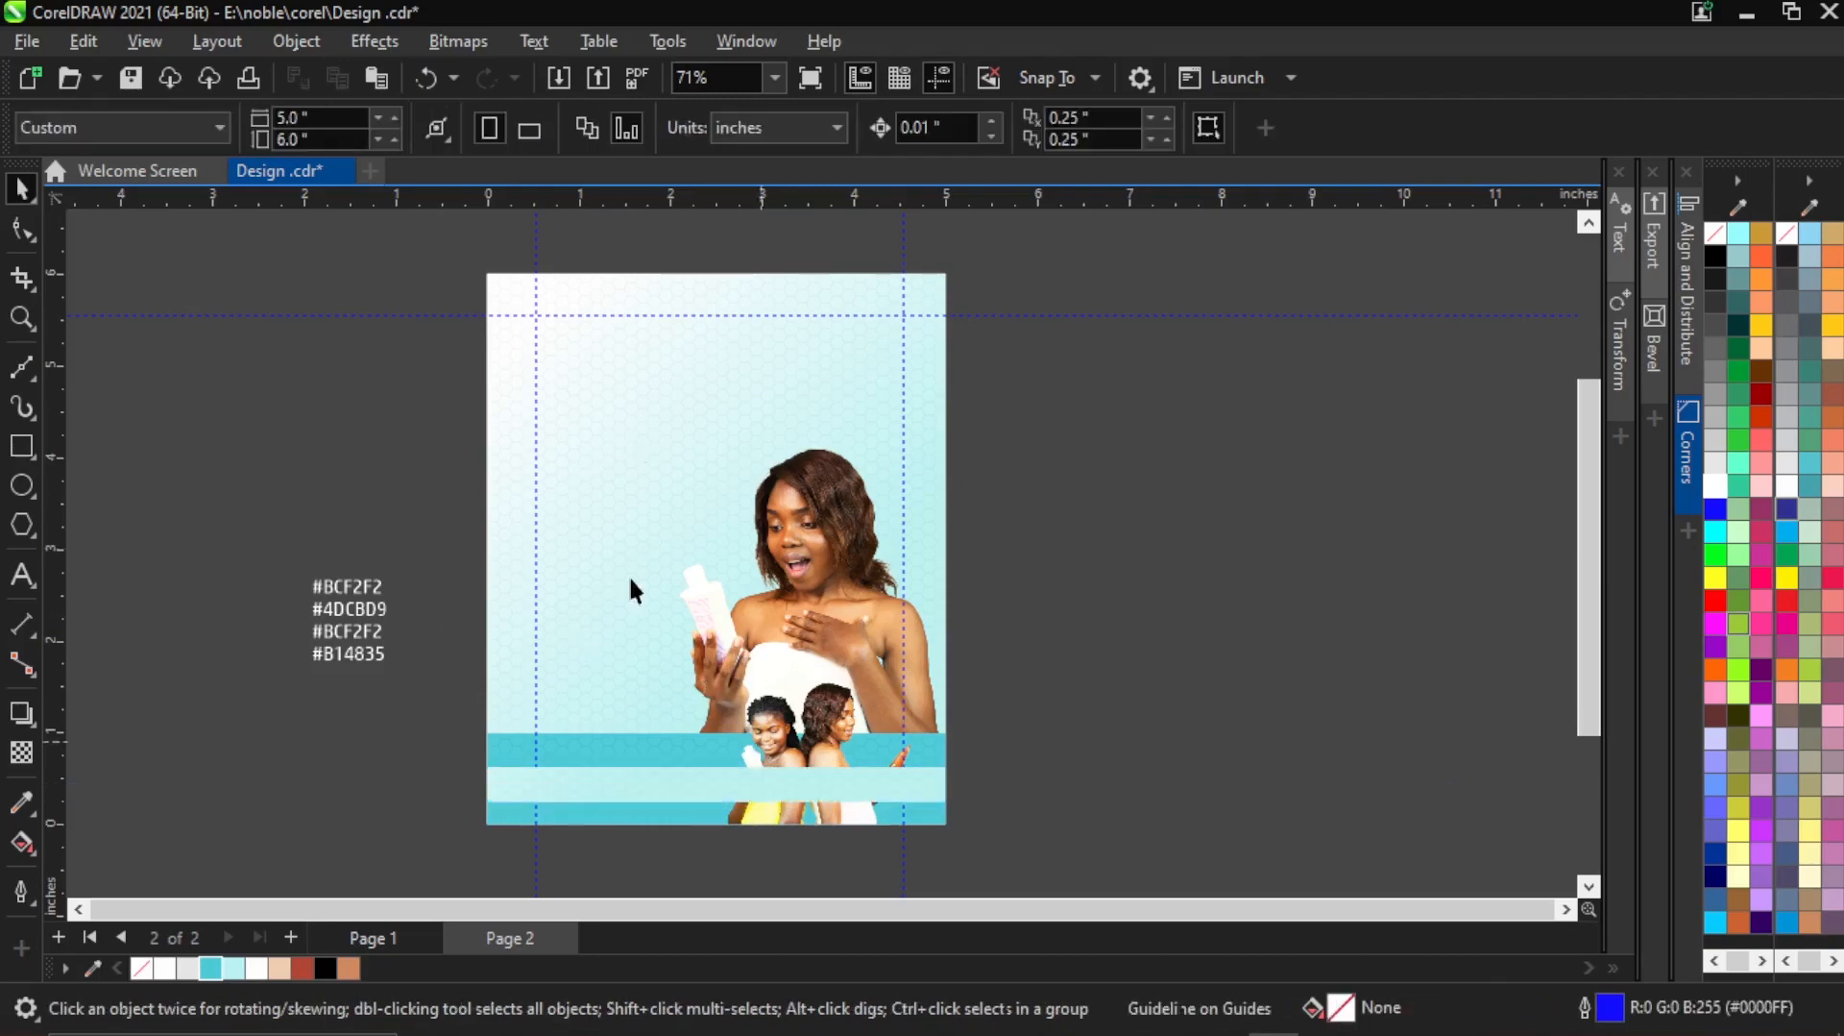
click(572, 332)
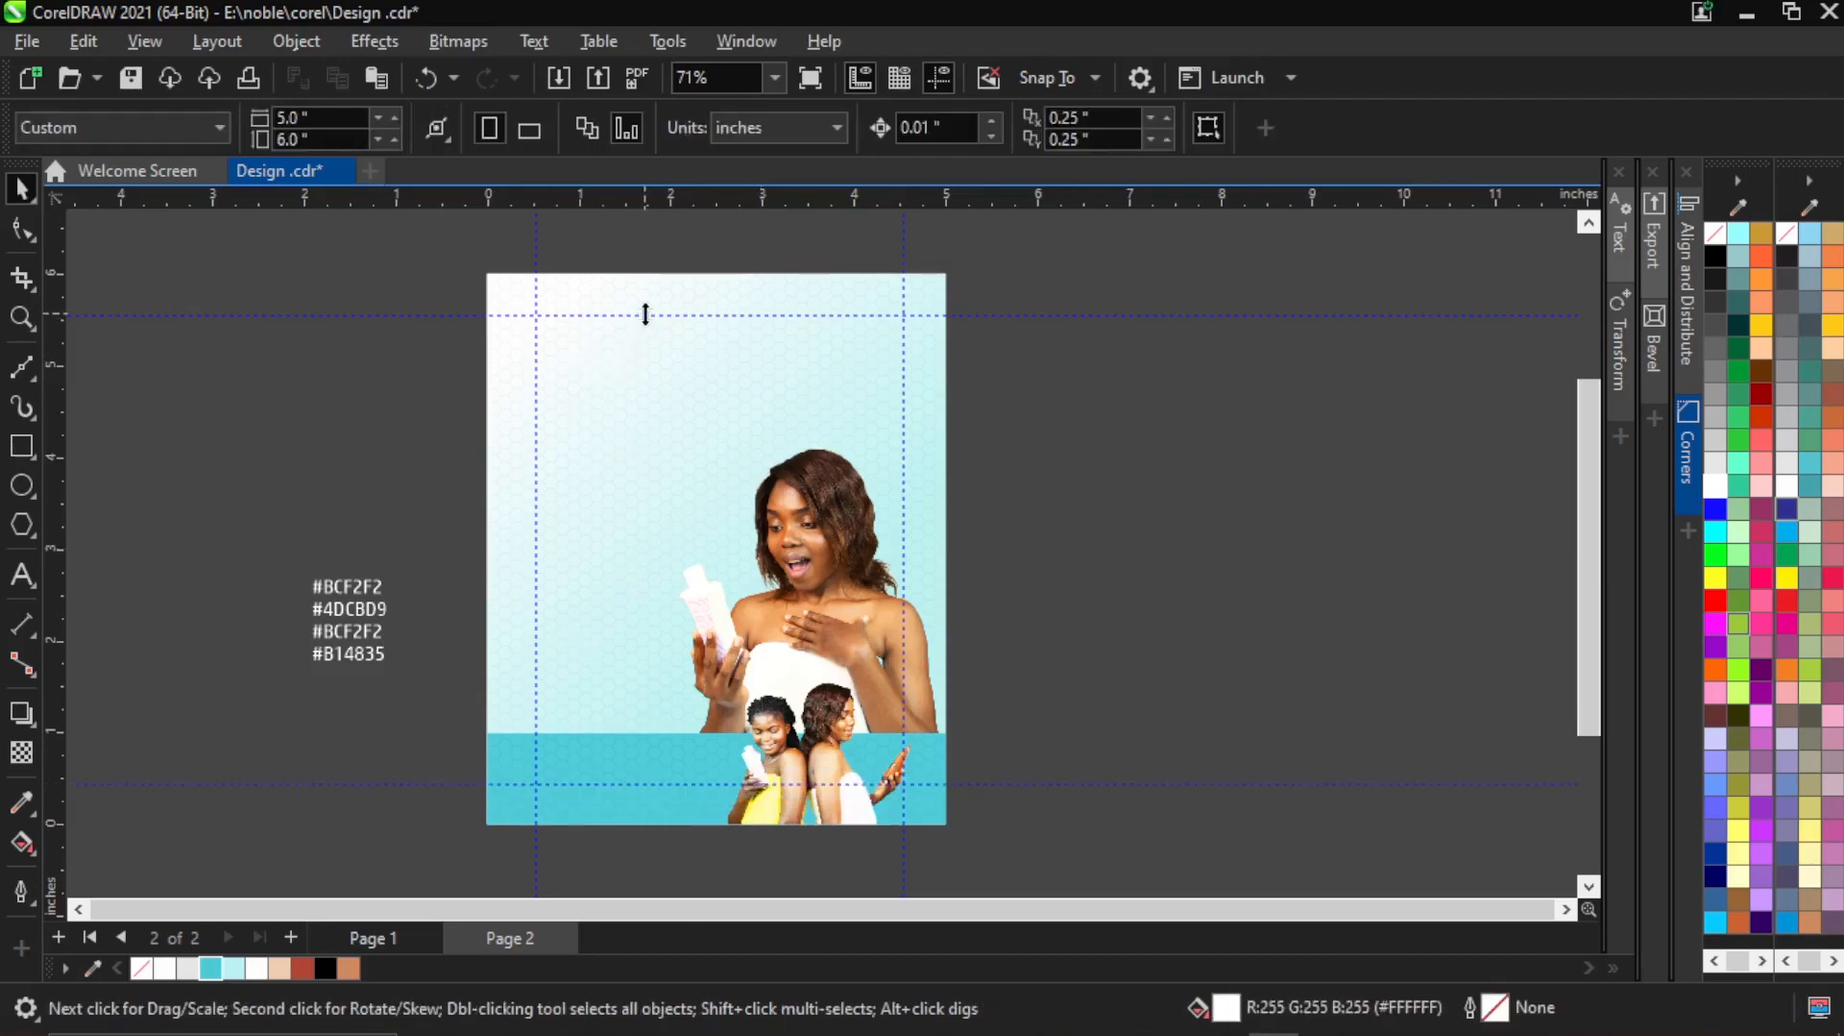
Delete the horizontal guideline near the flyer's top edge and undo the deletion.
click(645, 314)
key(Delete)
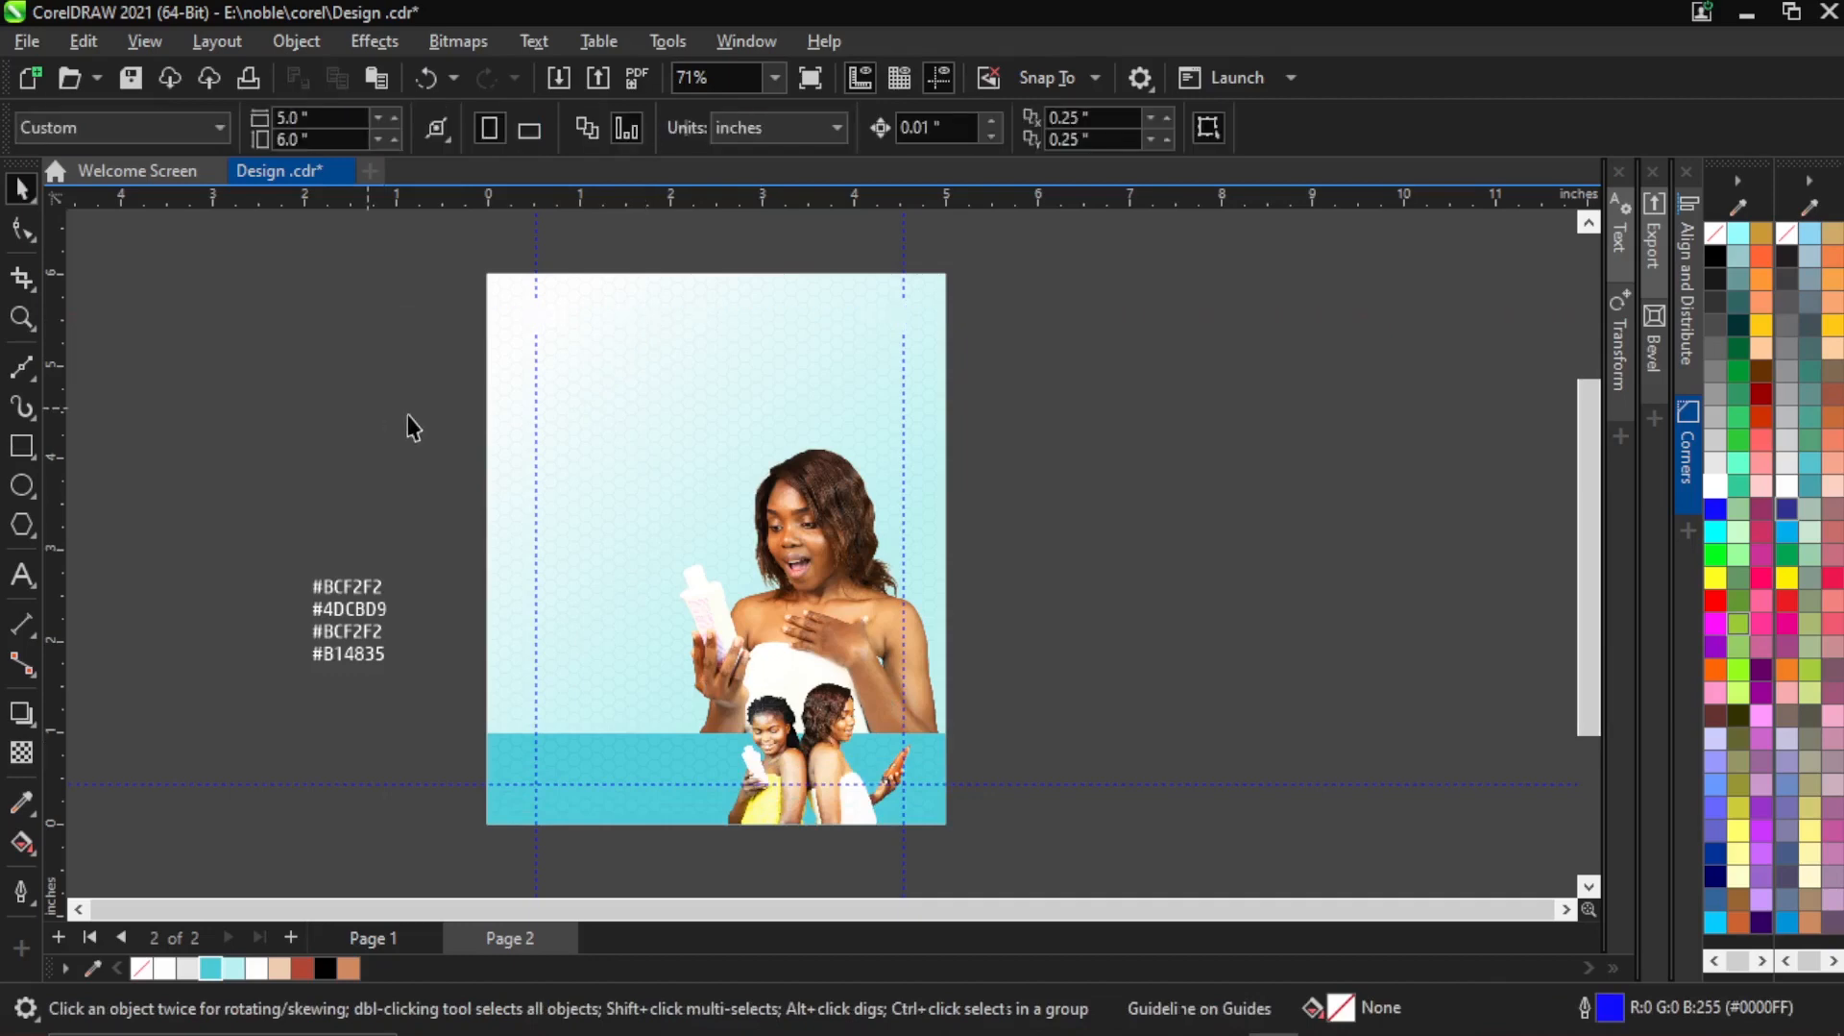
key(ctrl+z)
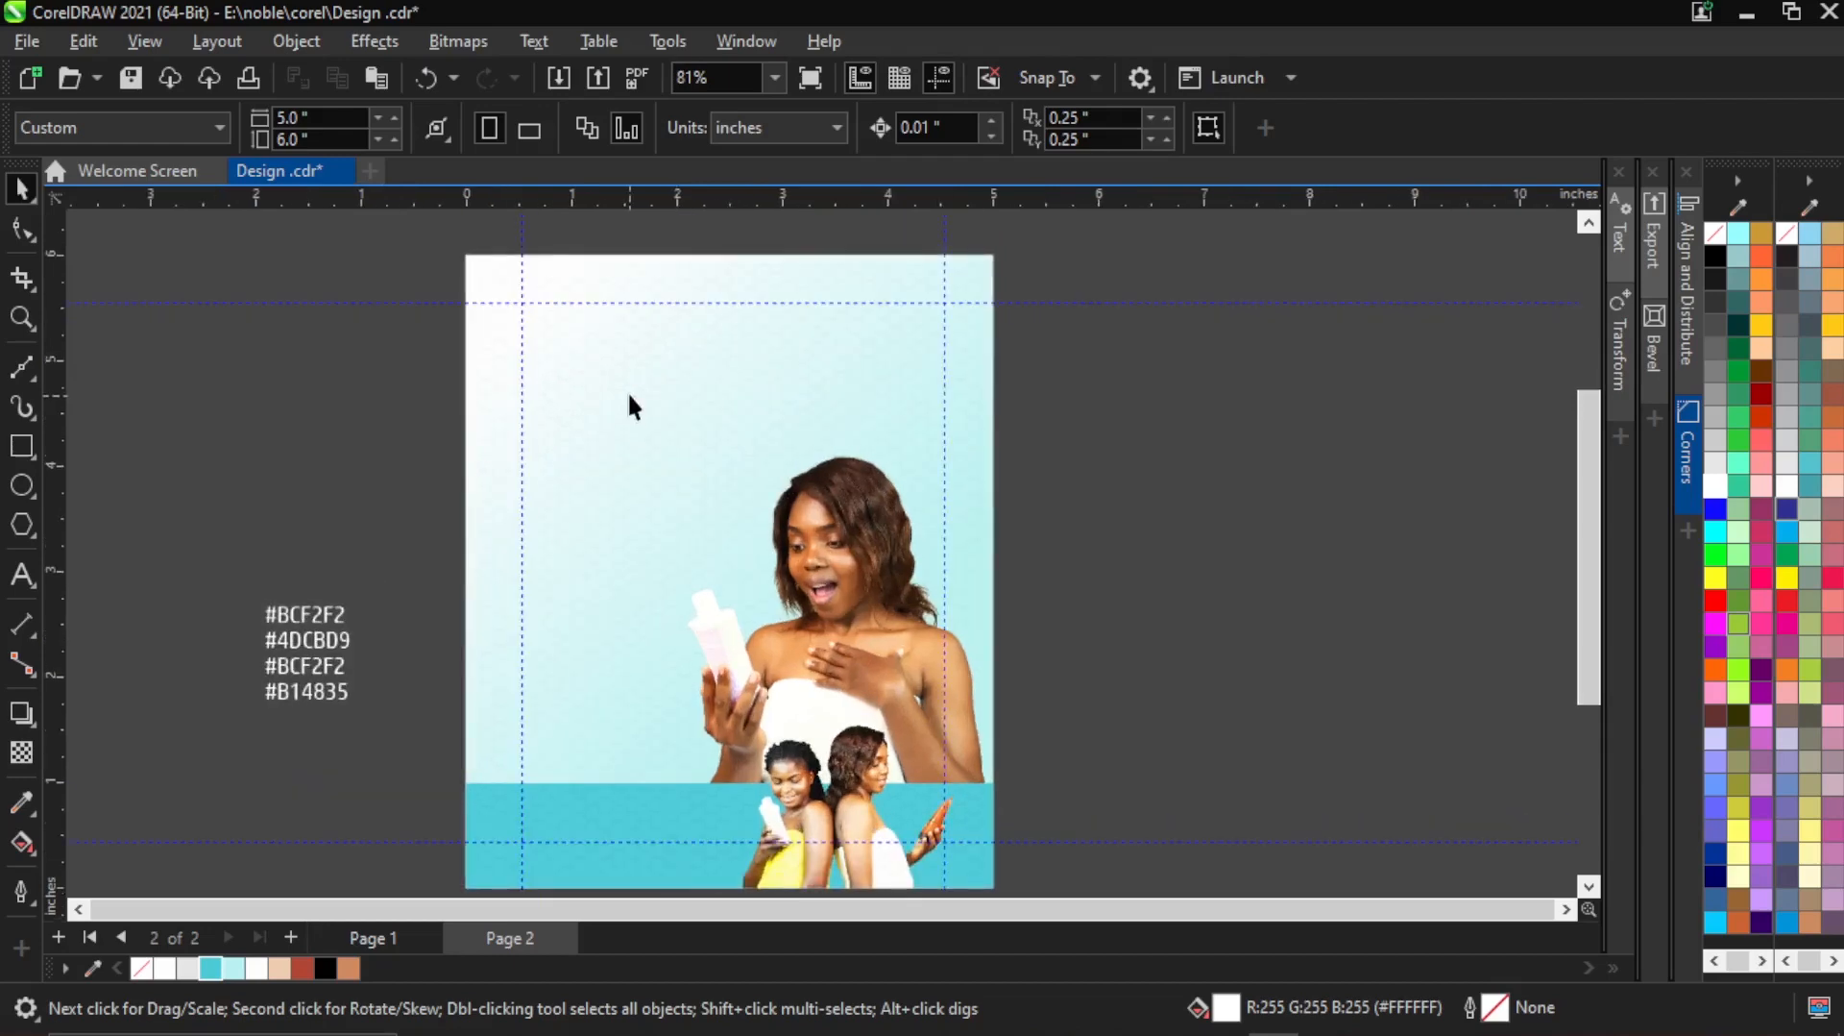
Import veraskin logo.png and place it about 1.012 inches wide in the flyer's empty area above the large model.
click(26, 48)
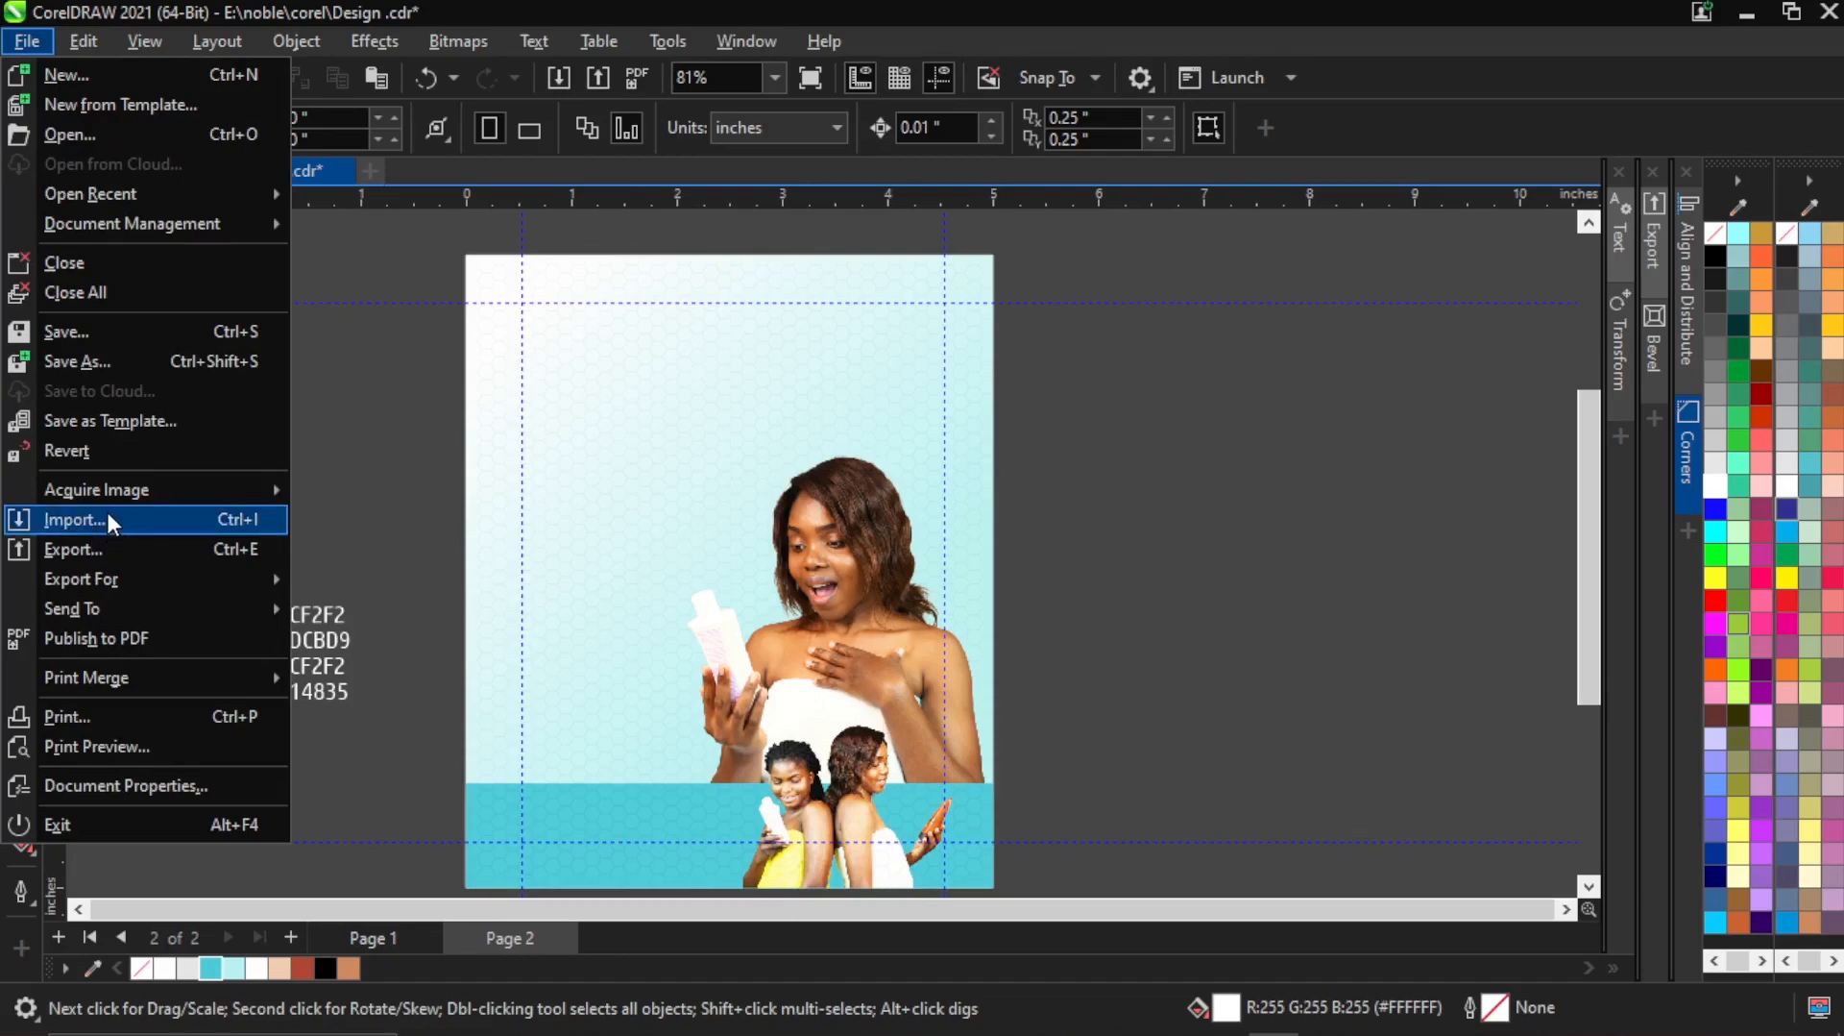
click(110, 522)
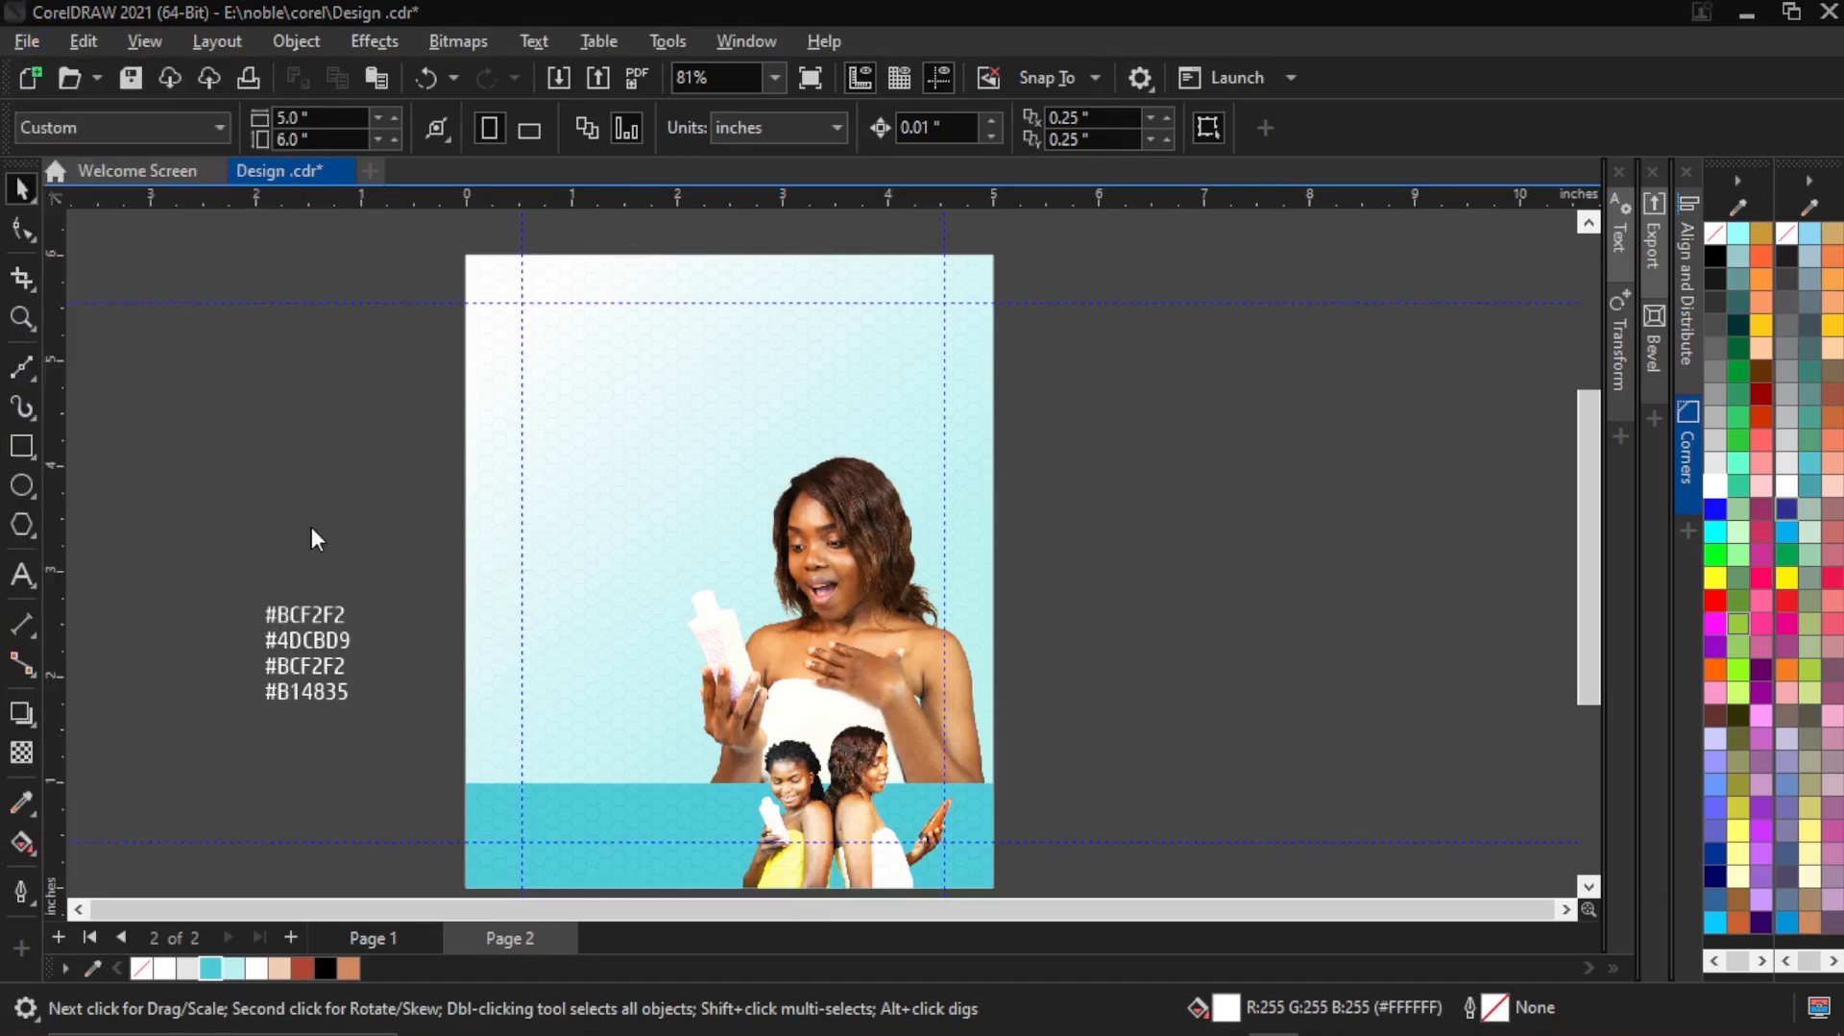
scroll(441, 402, down, 5)
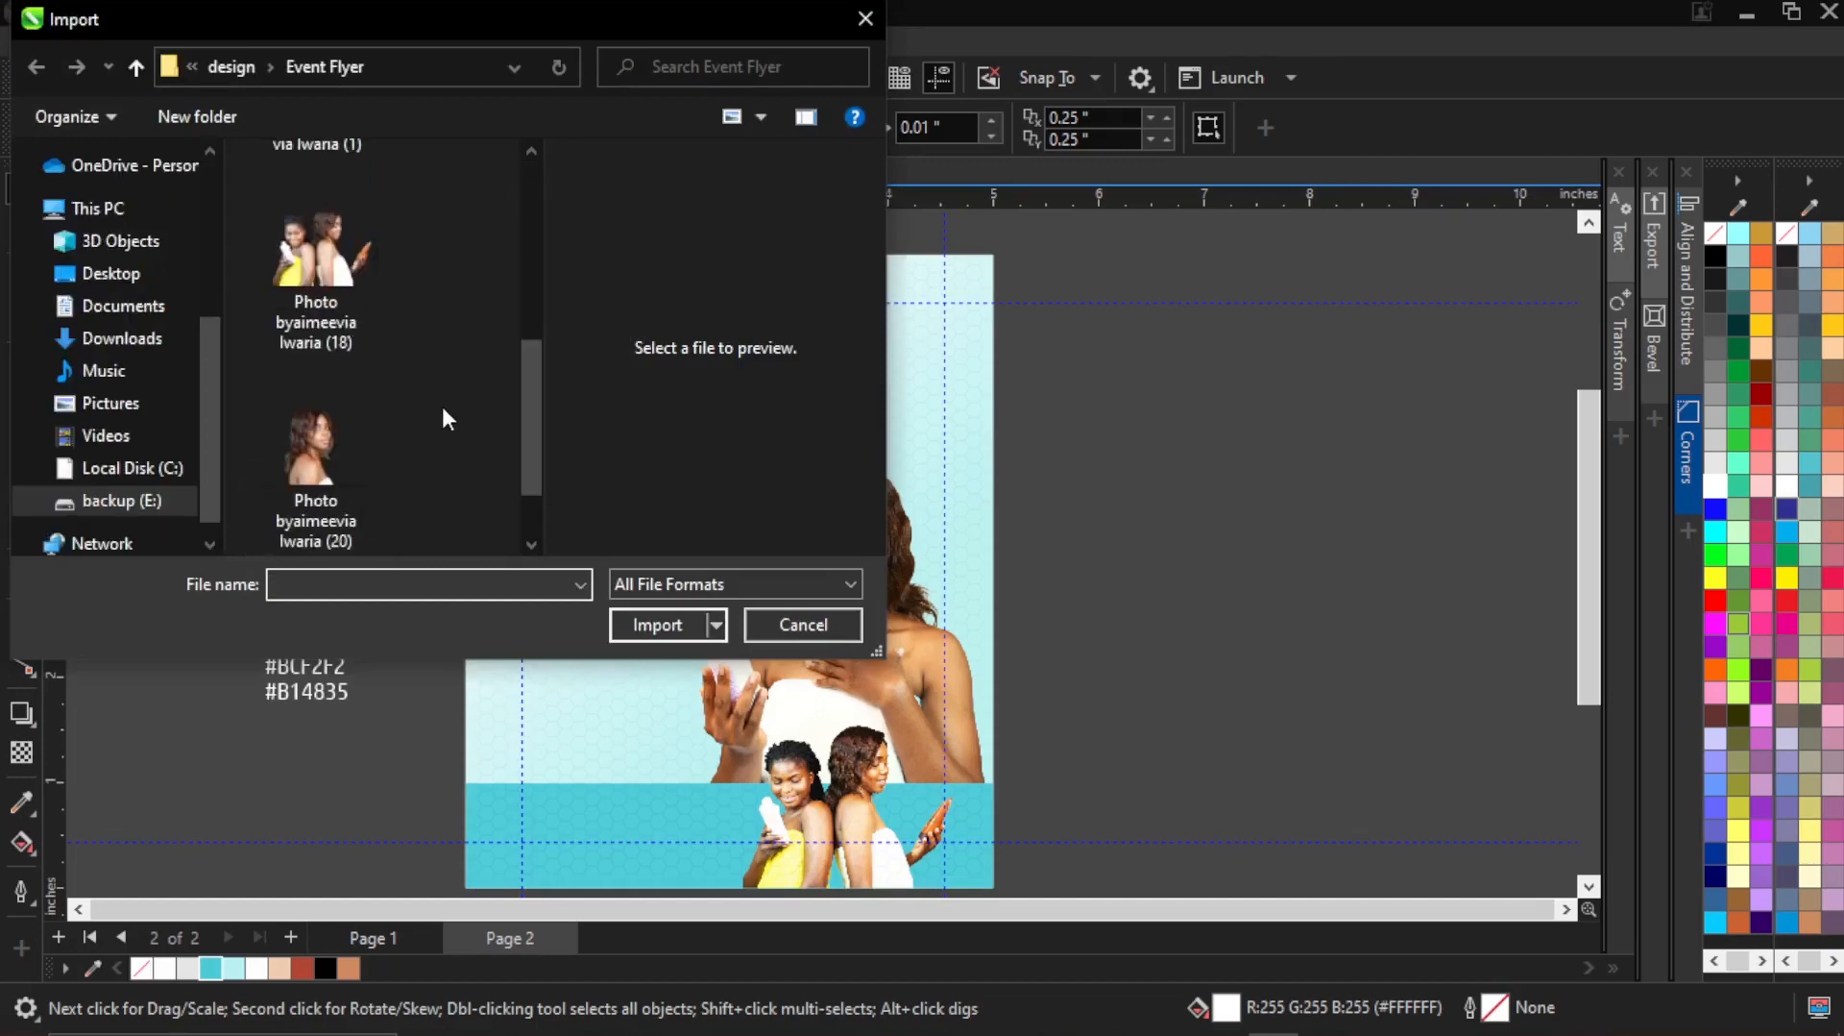
scroll(440, 401, down, 2)
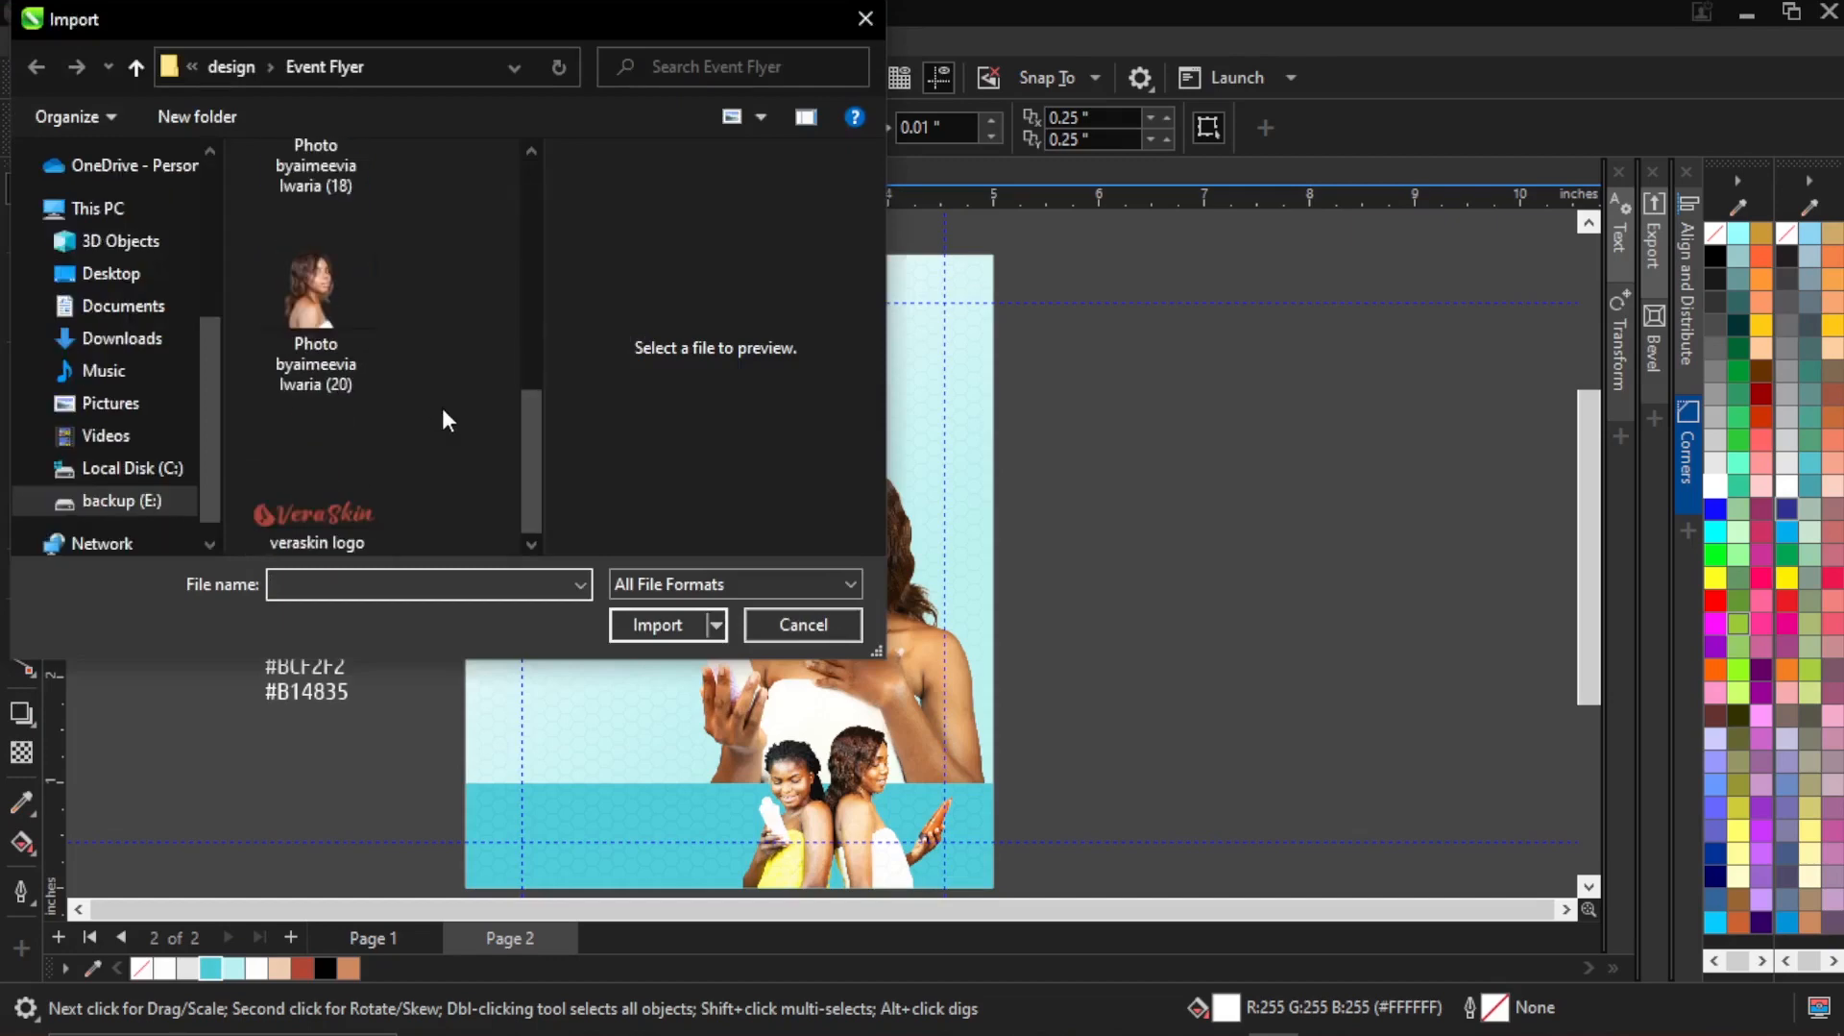
click(317, 514)
click(647, 630)
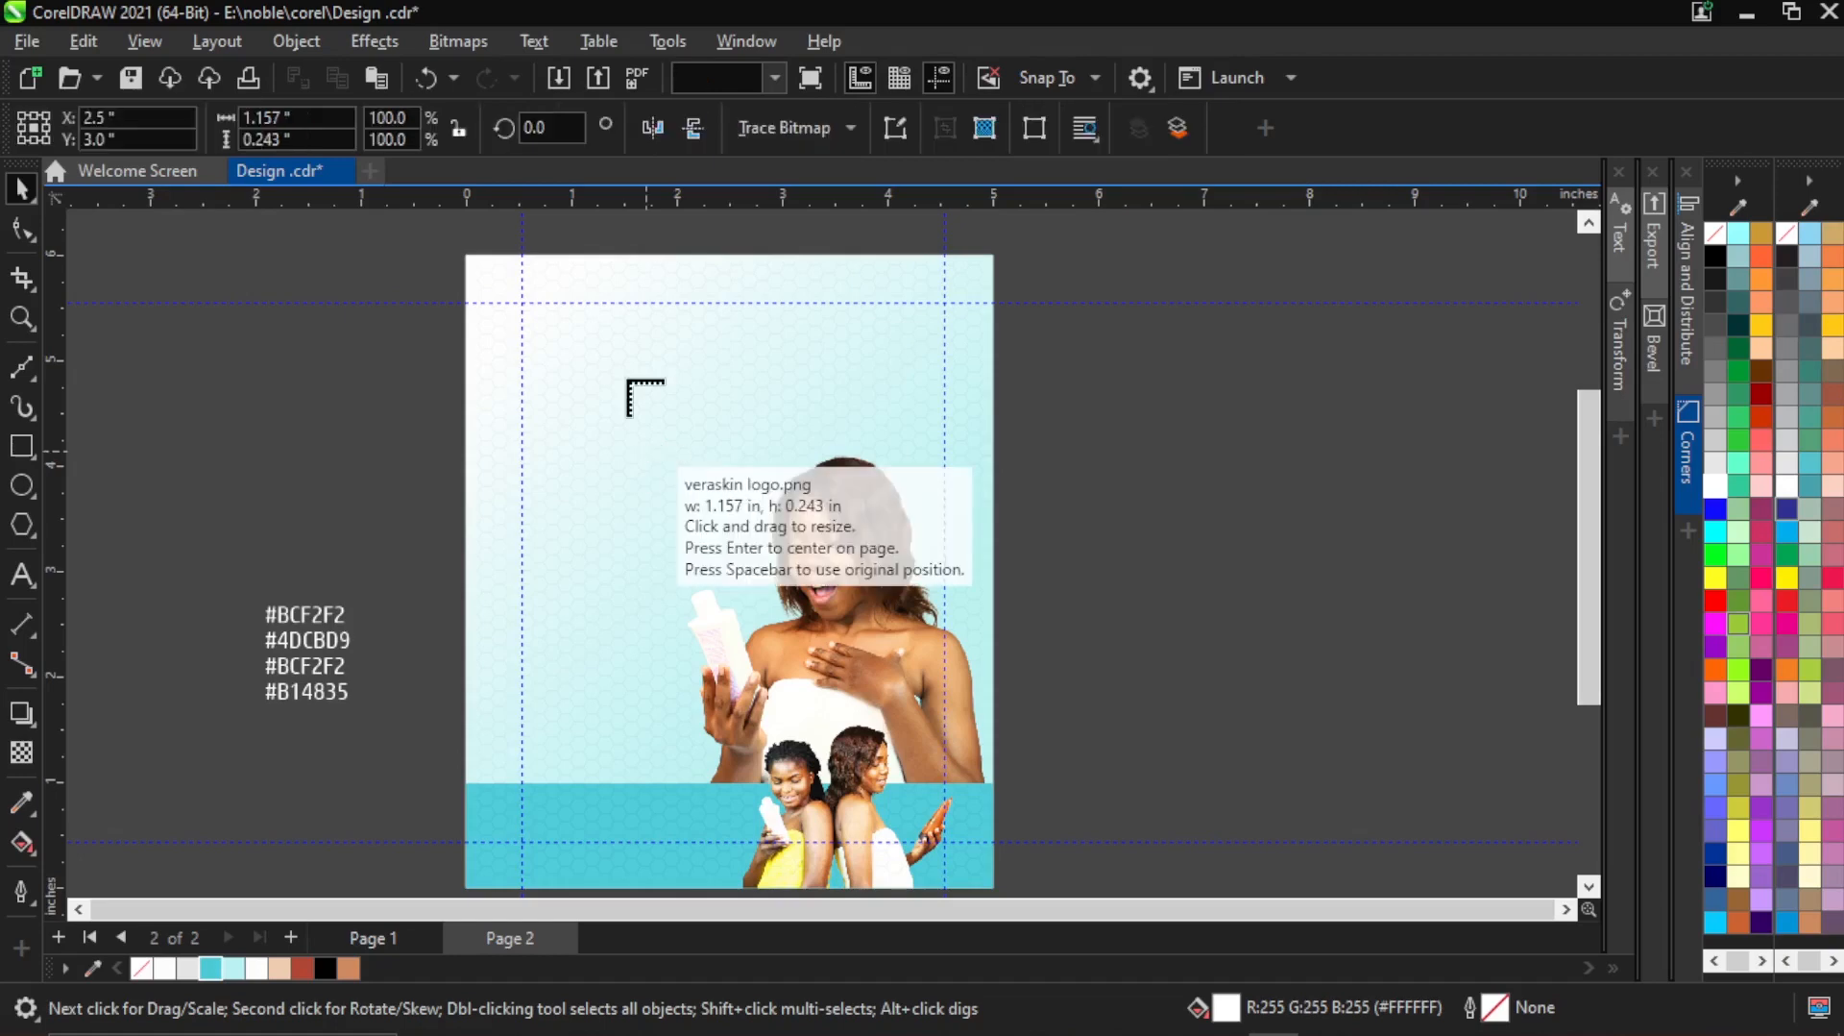
drag(671, 356, 778, 384)
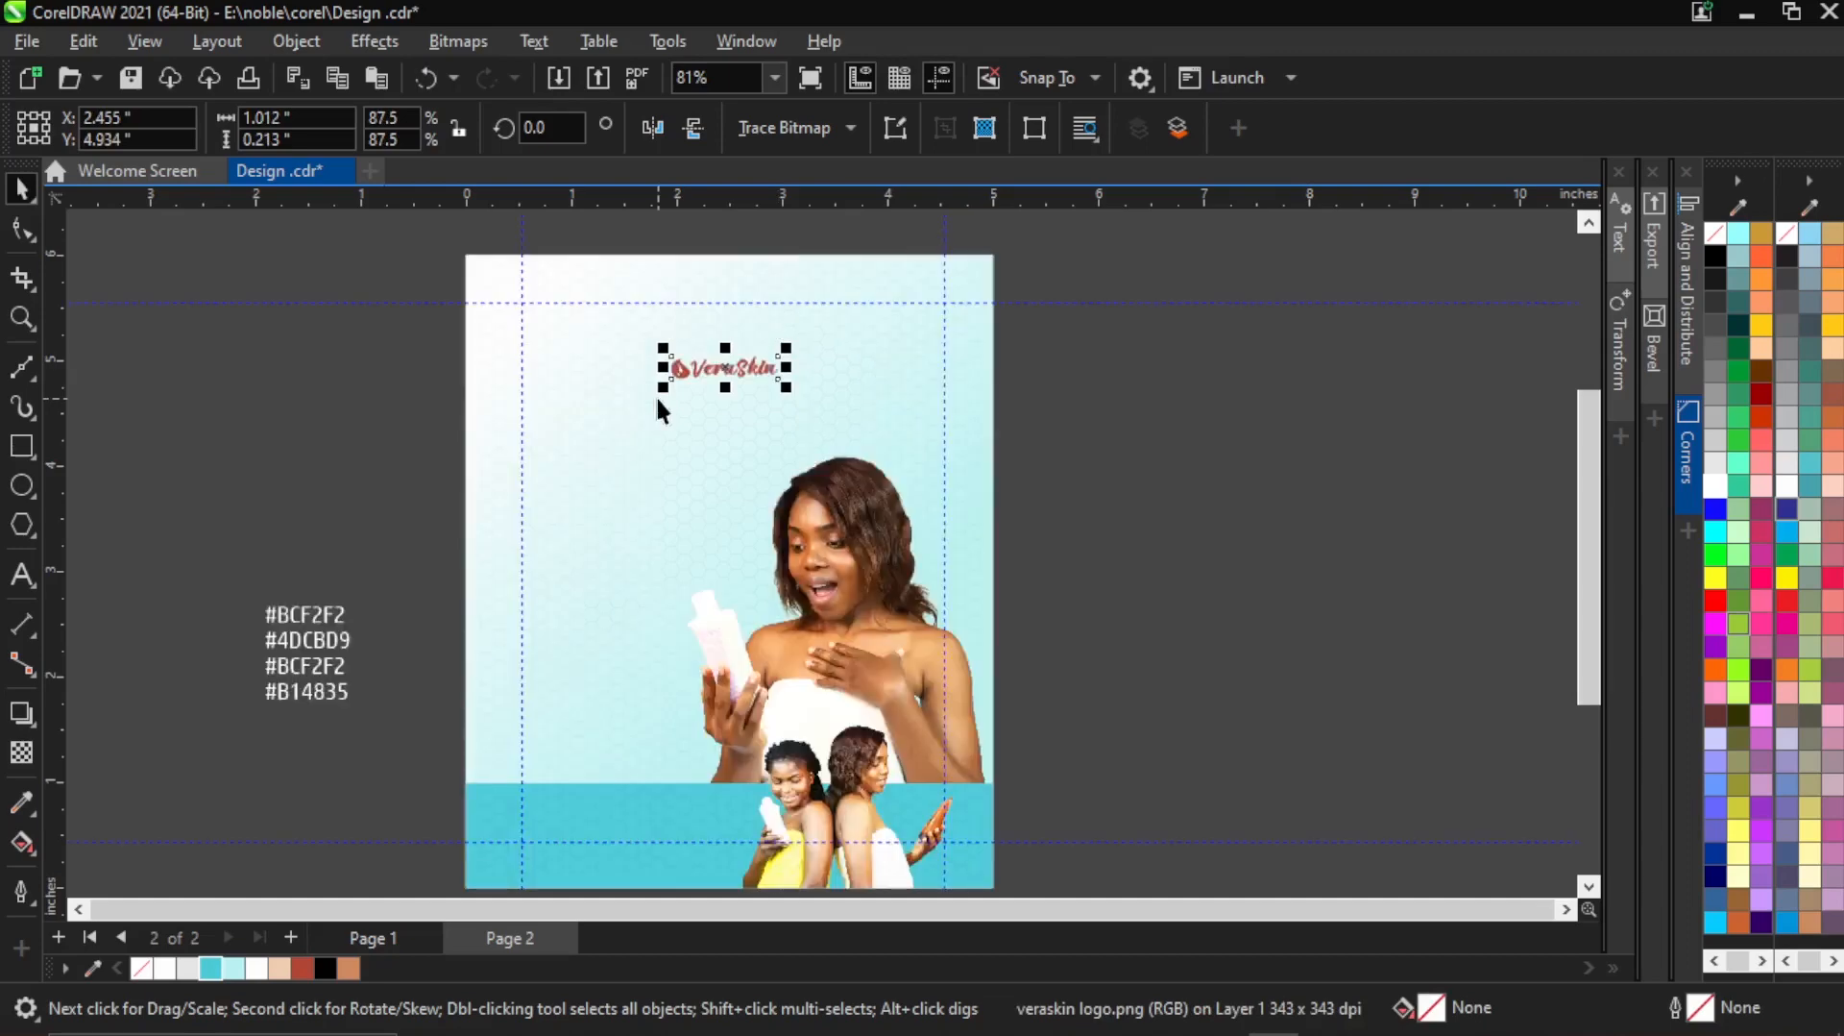
click(1062, 413)
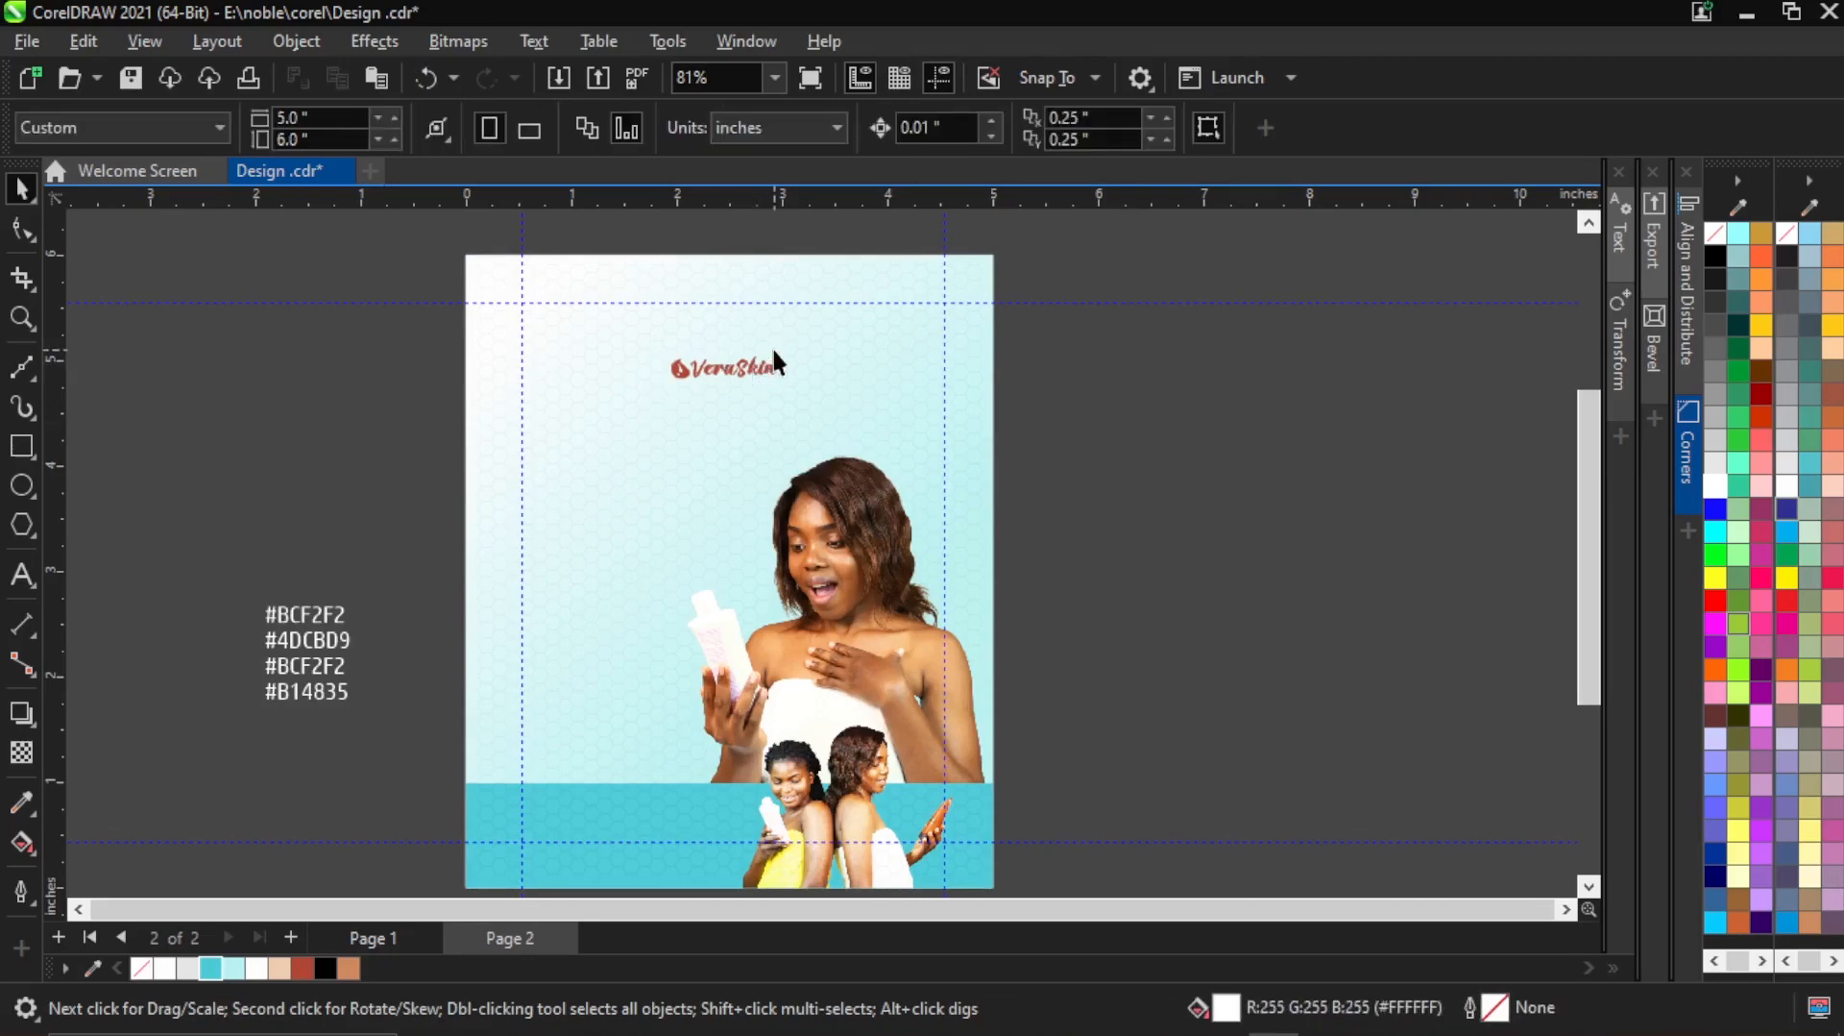
Move the VeraSkin logo to the flyer's top-right margin corner and resize it to about 1.453 inches wide.
scroll(774, 353, up, 3)
click(771, 382)
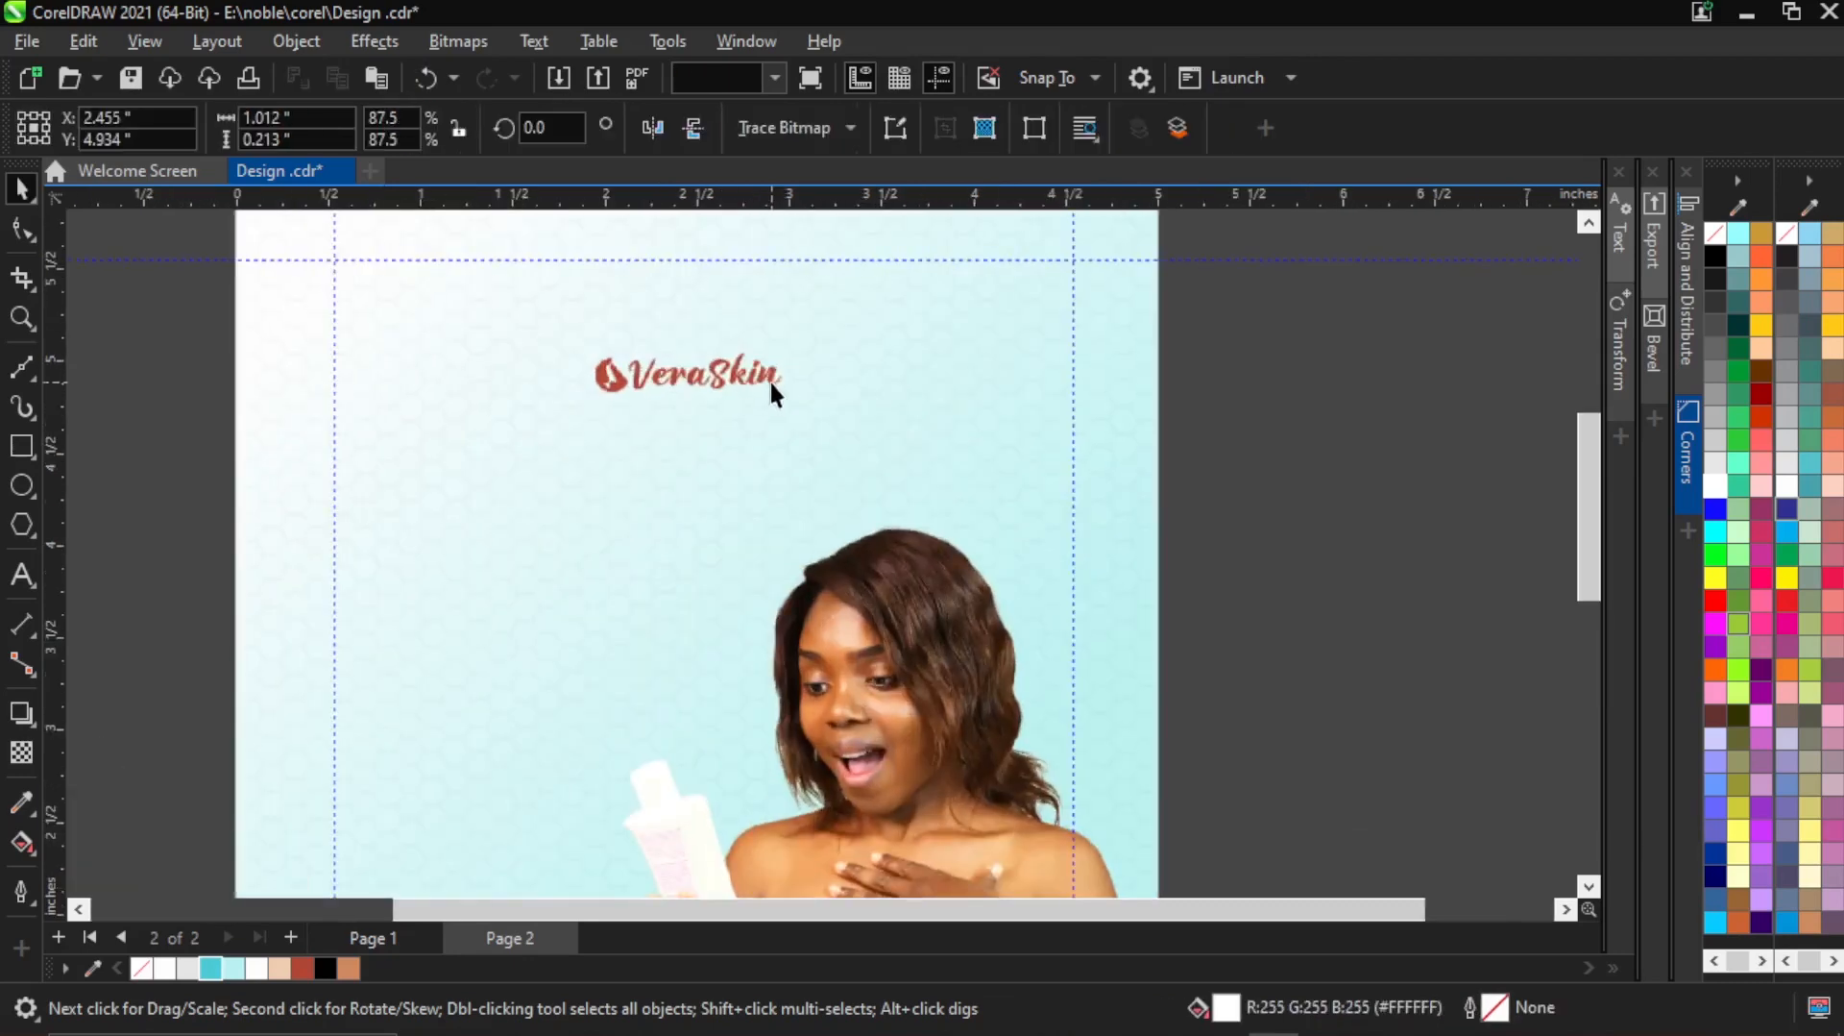
drag(797, 401, 1008, 313)
drag(1001, 305, 983, 297)
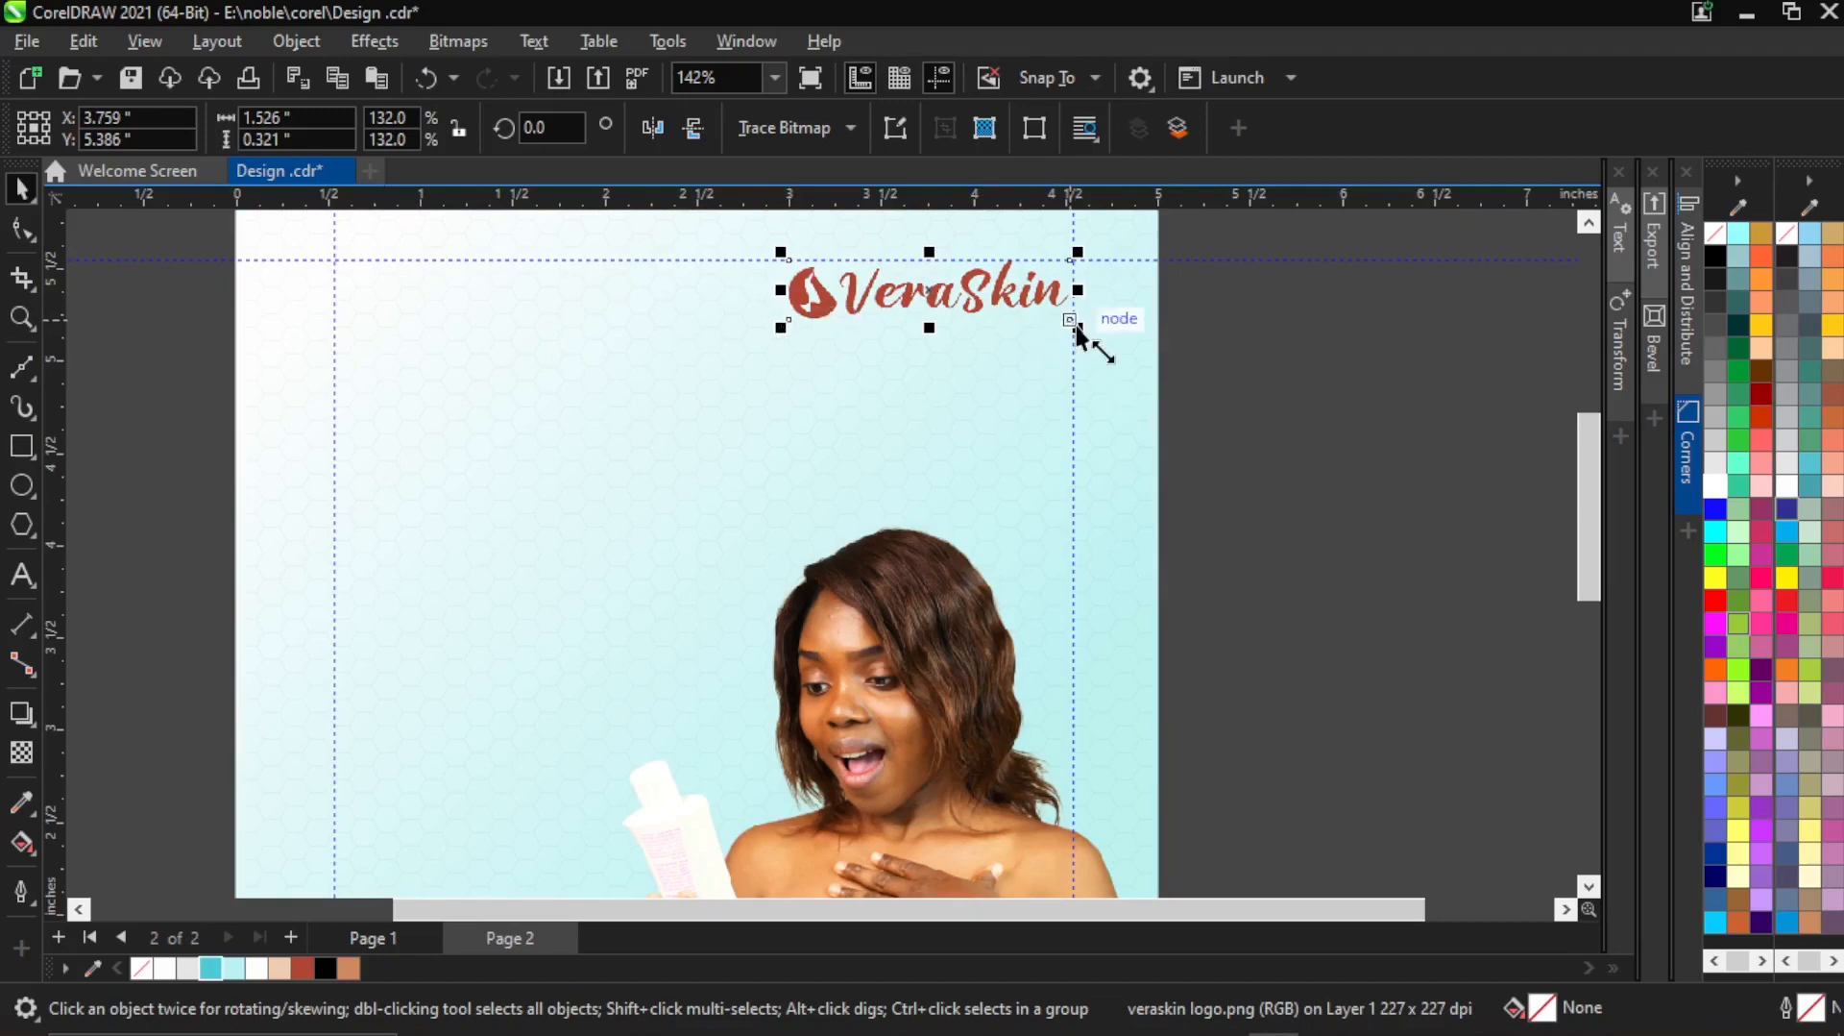
drag(1073, 324, 1057, 298)
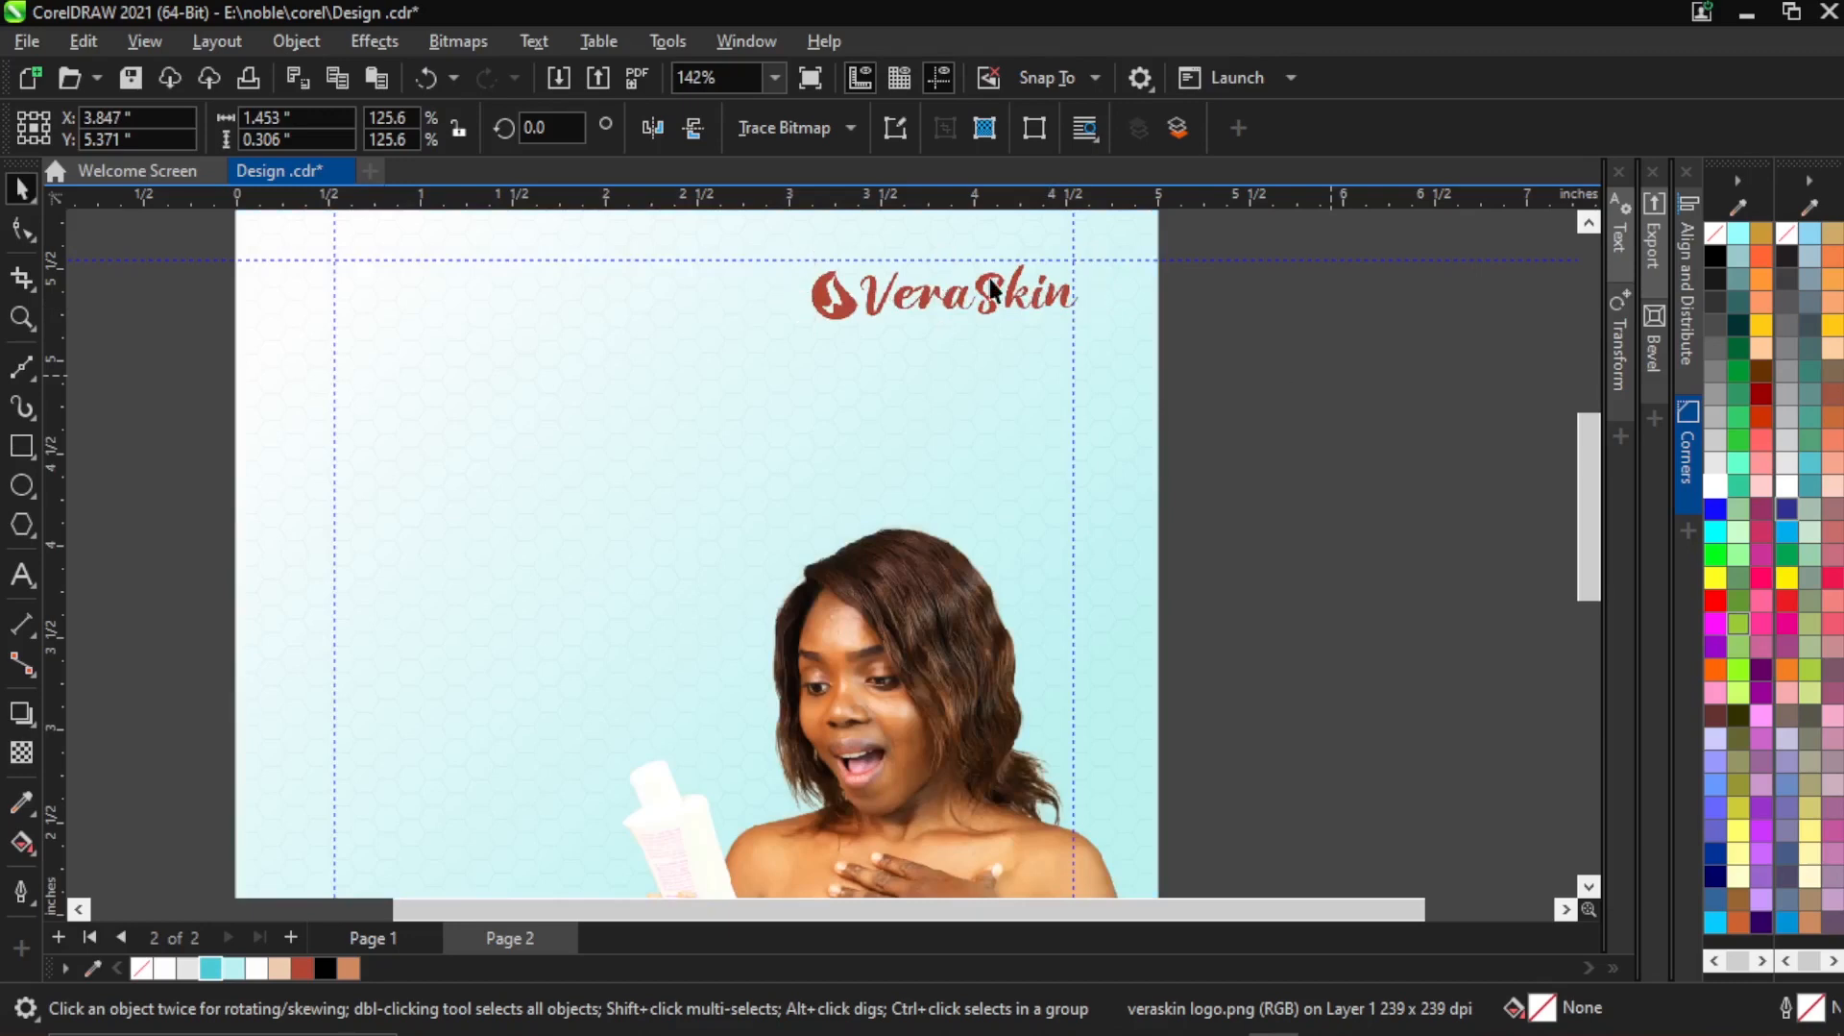
Switch to the Notepad document with the flyer text, copy the word "Skincare" and return to the design.
scroll(951, 307, down, 2)
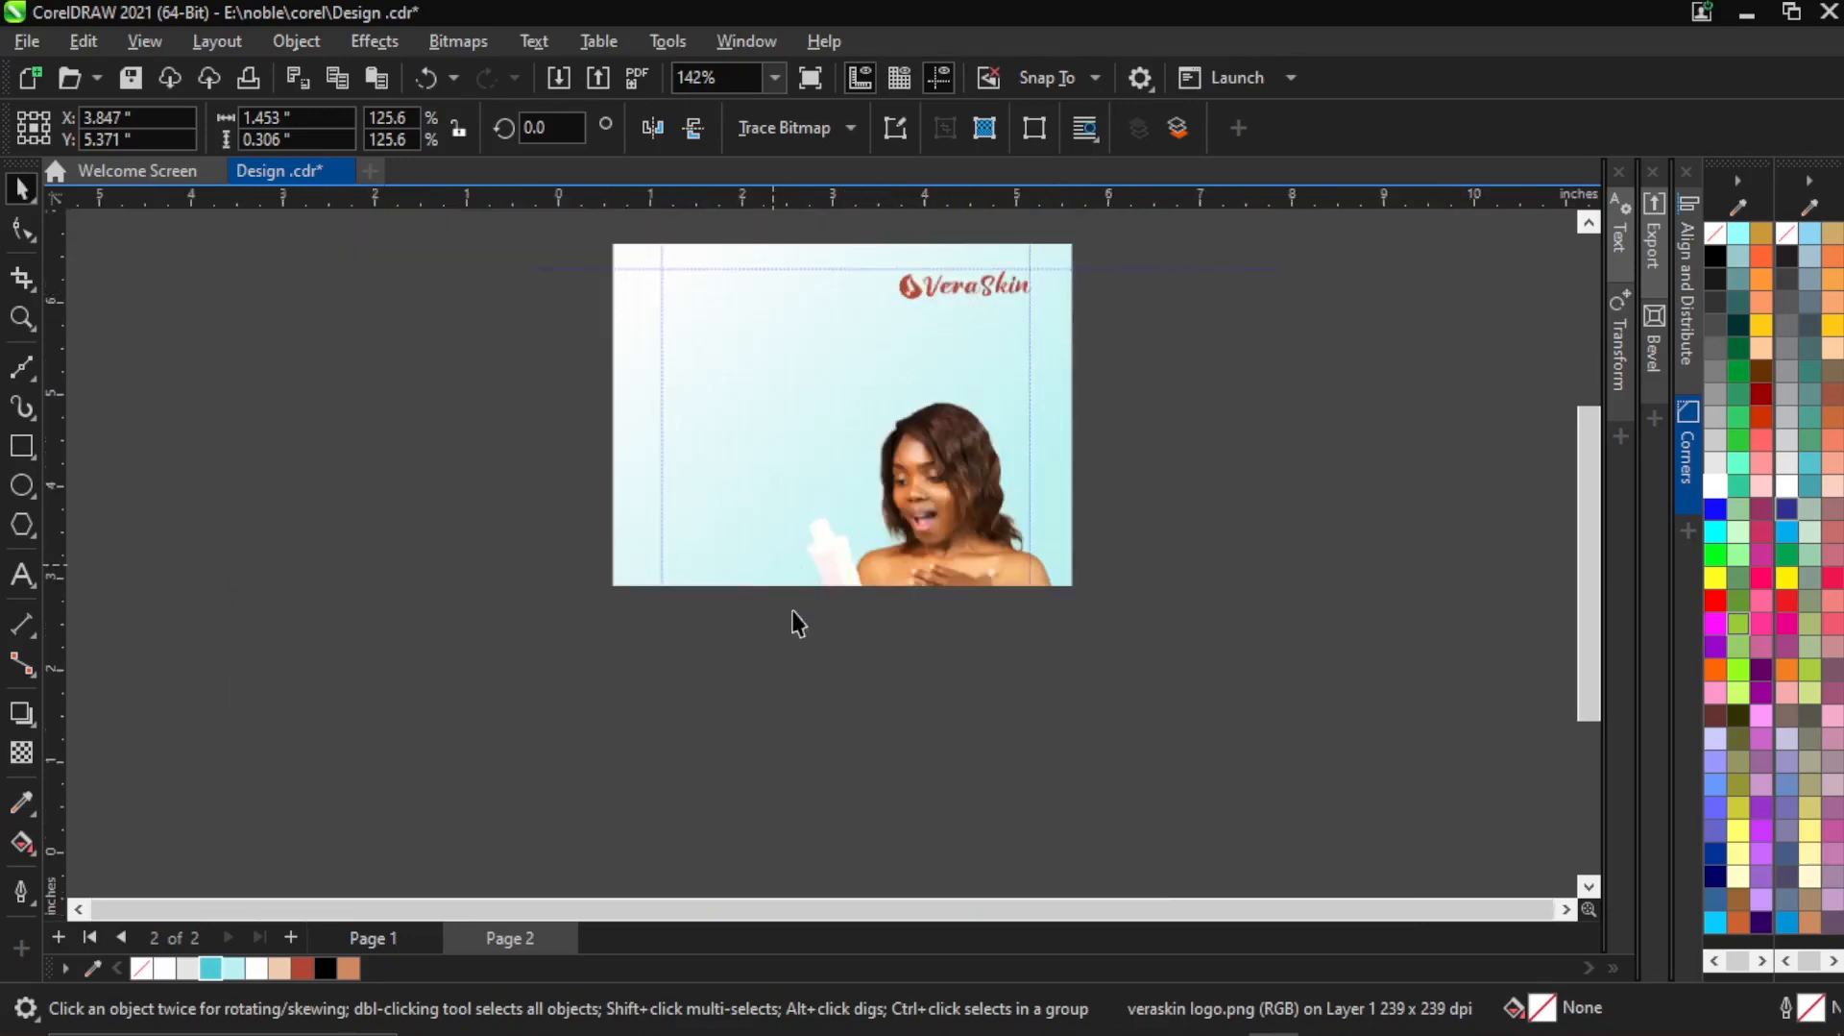
click(753, 615)
scroll(753, 615, up, 1)
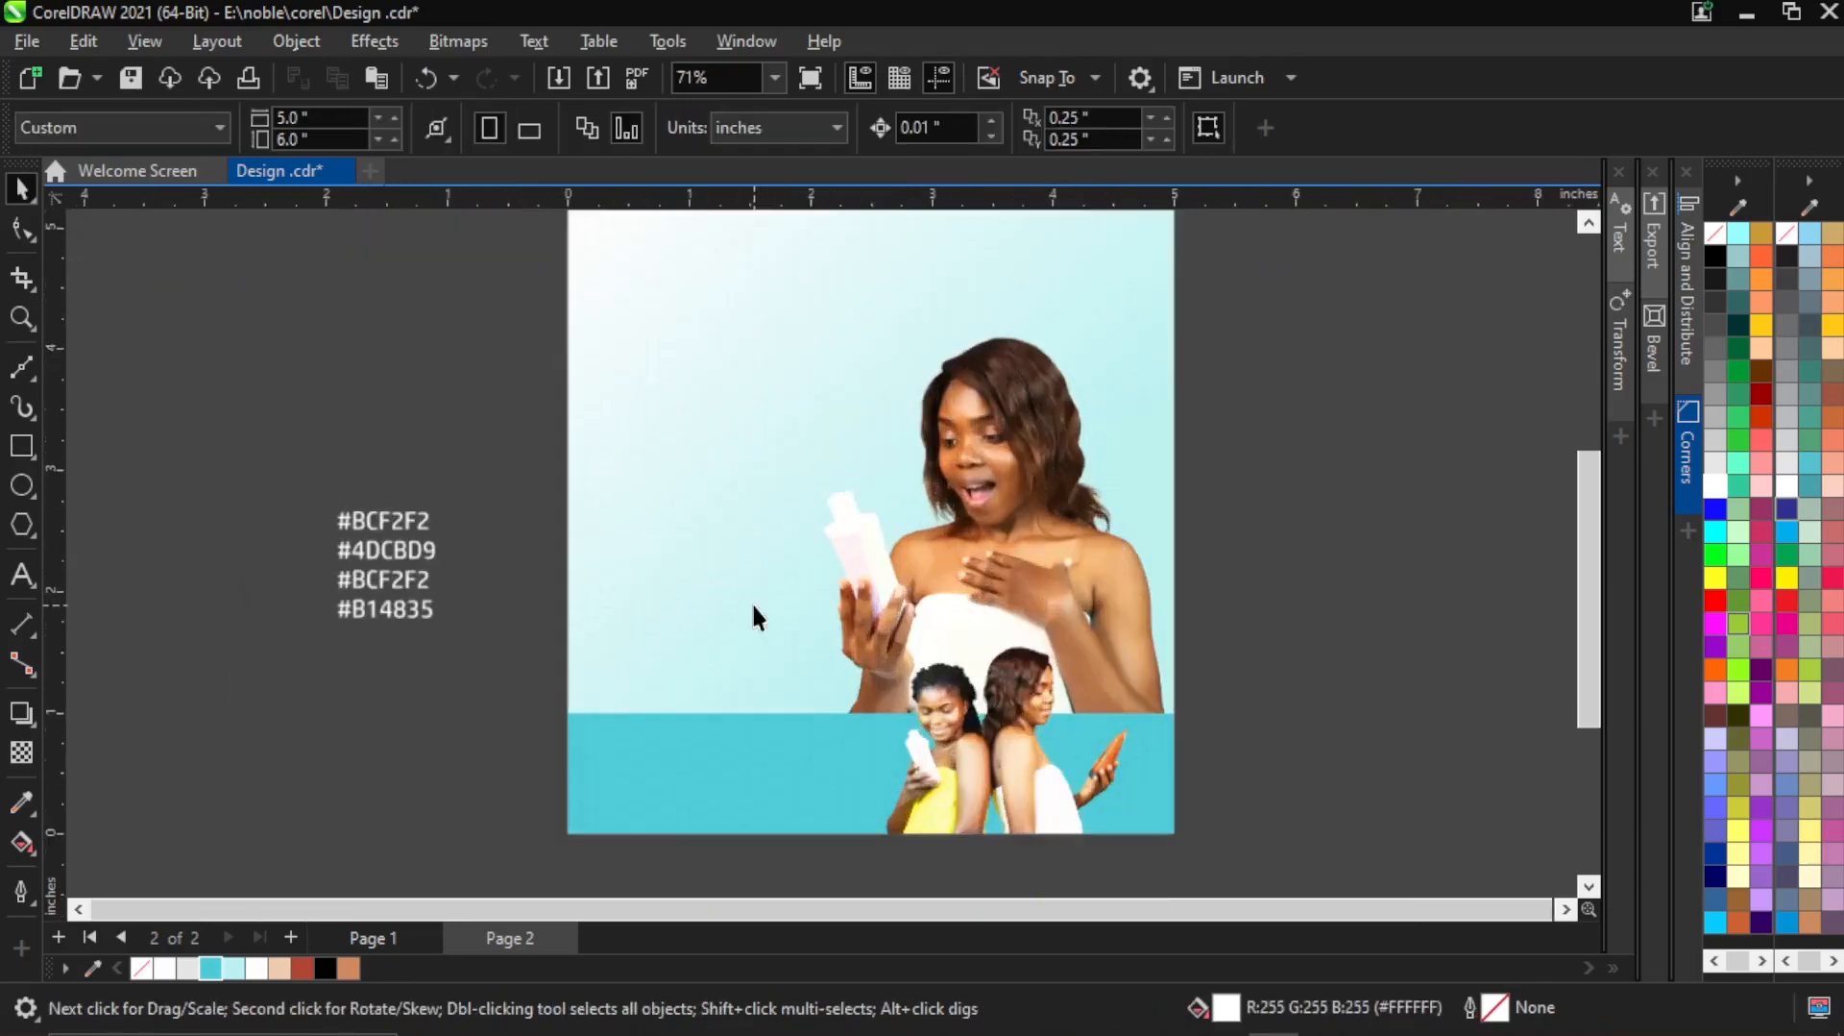
scroll(773, 552, down, 1)
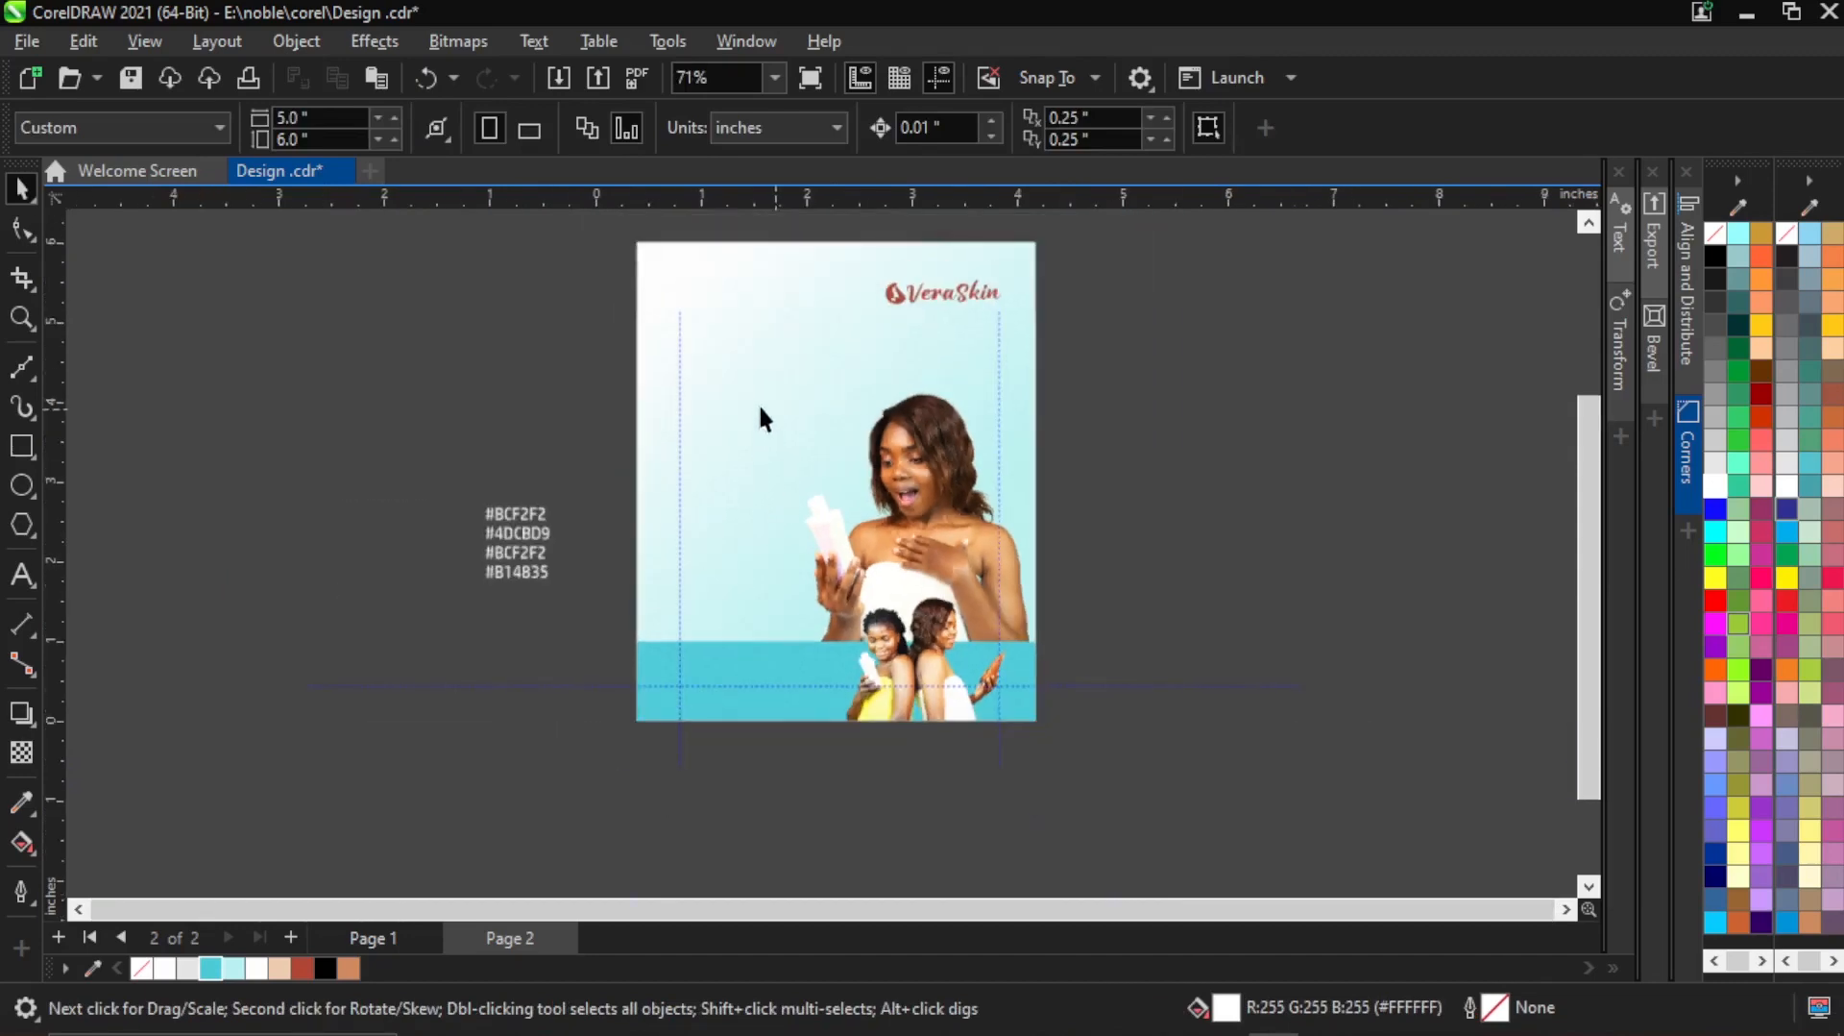
scroll(746, 377, up, 1)
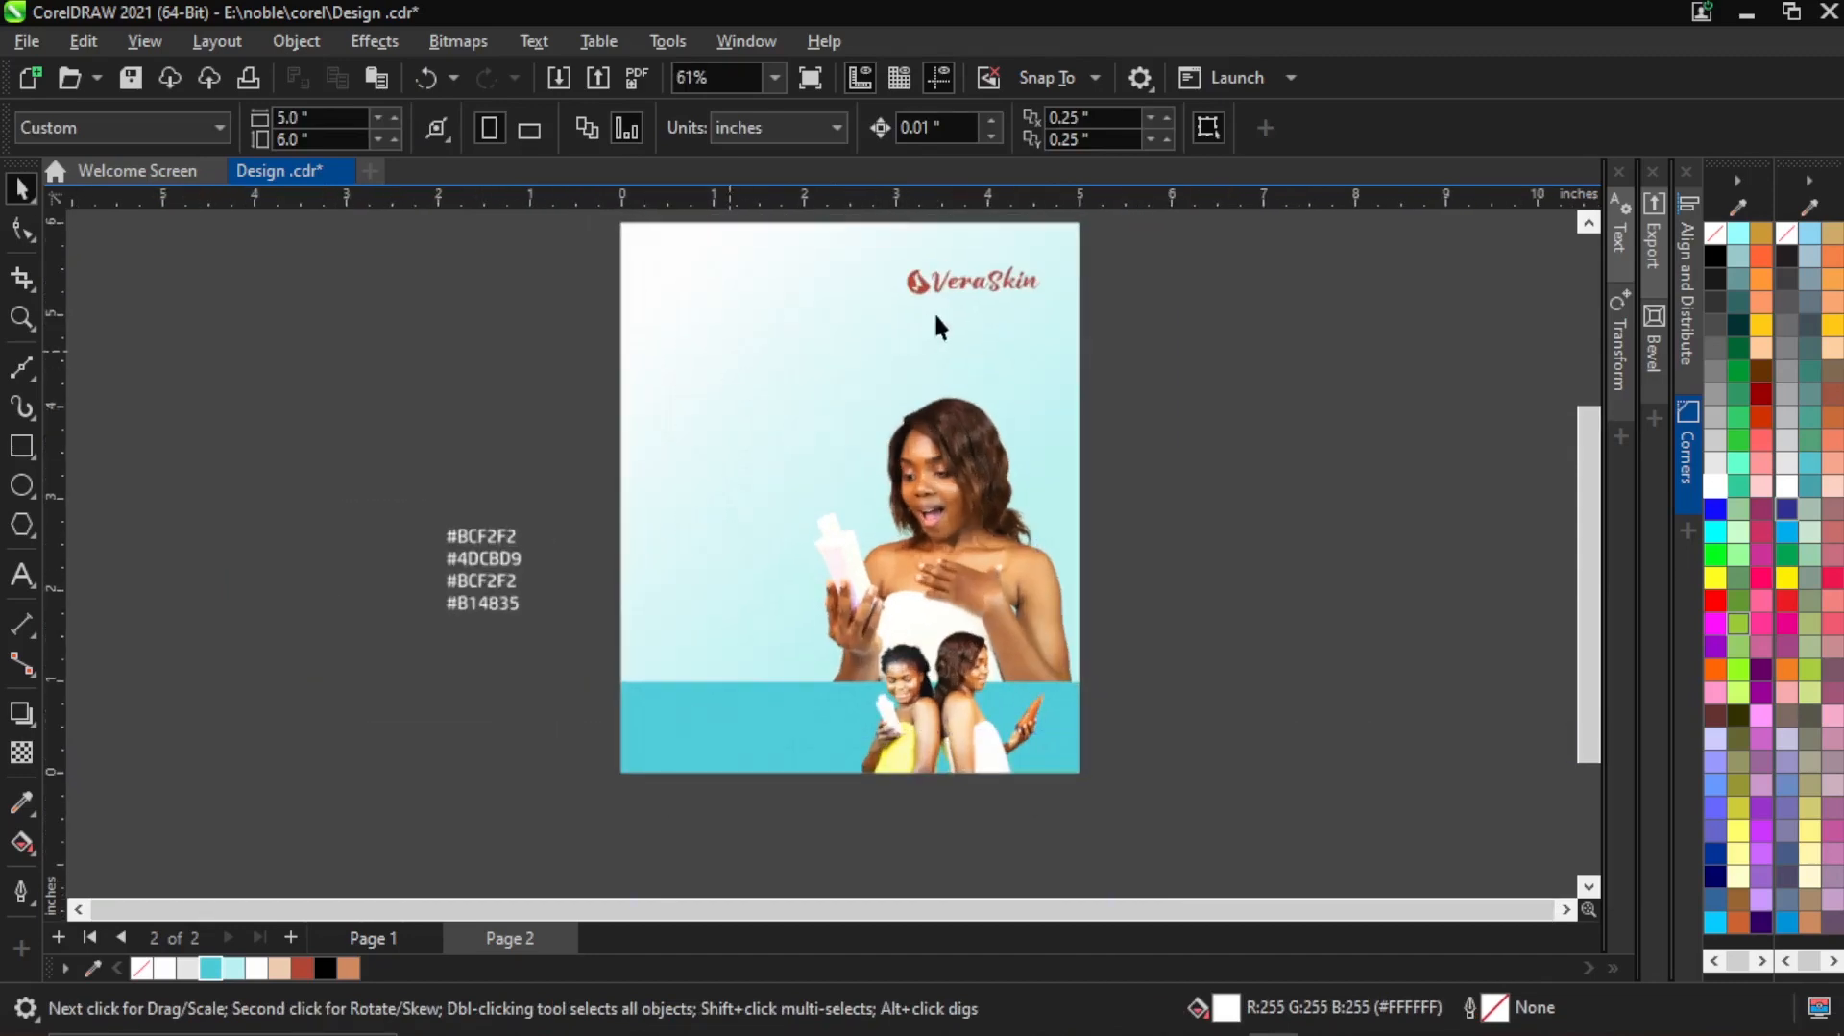
mouse_move(1131, 1033)
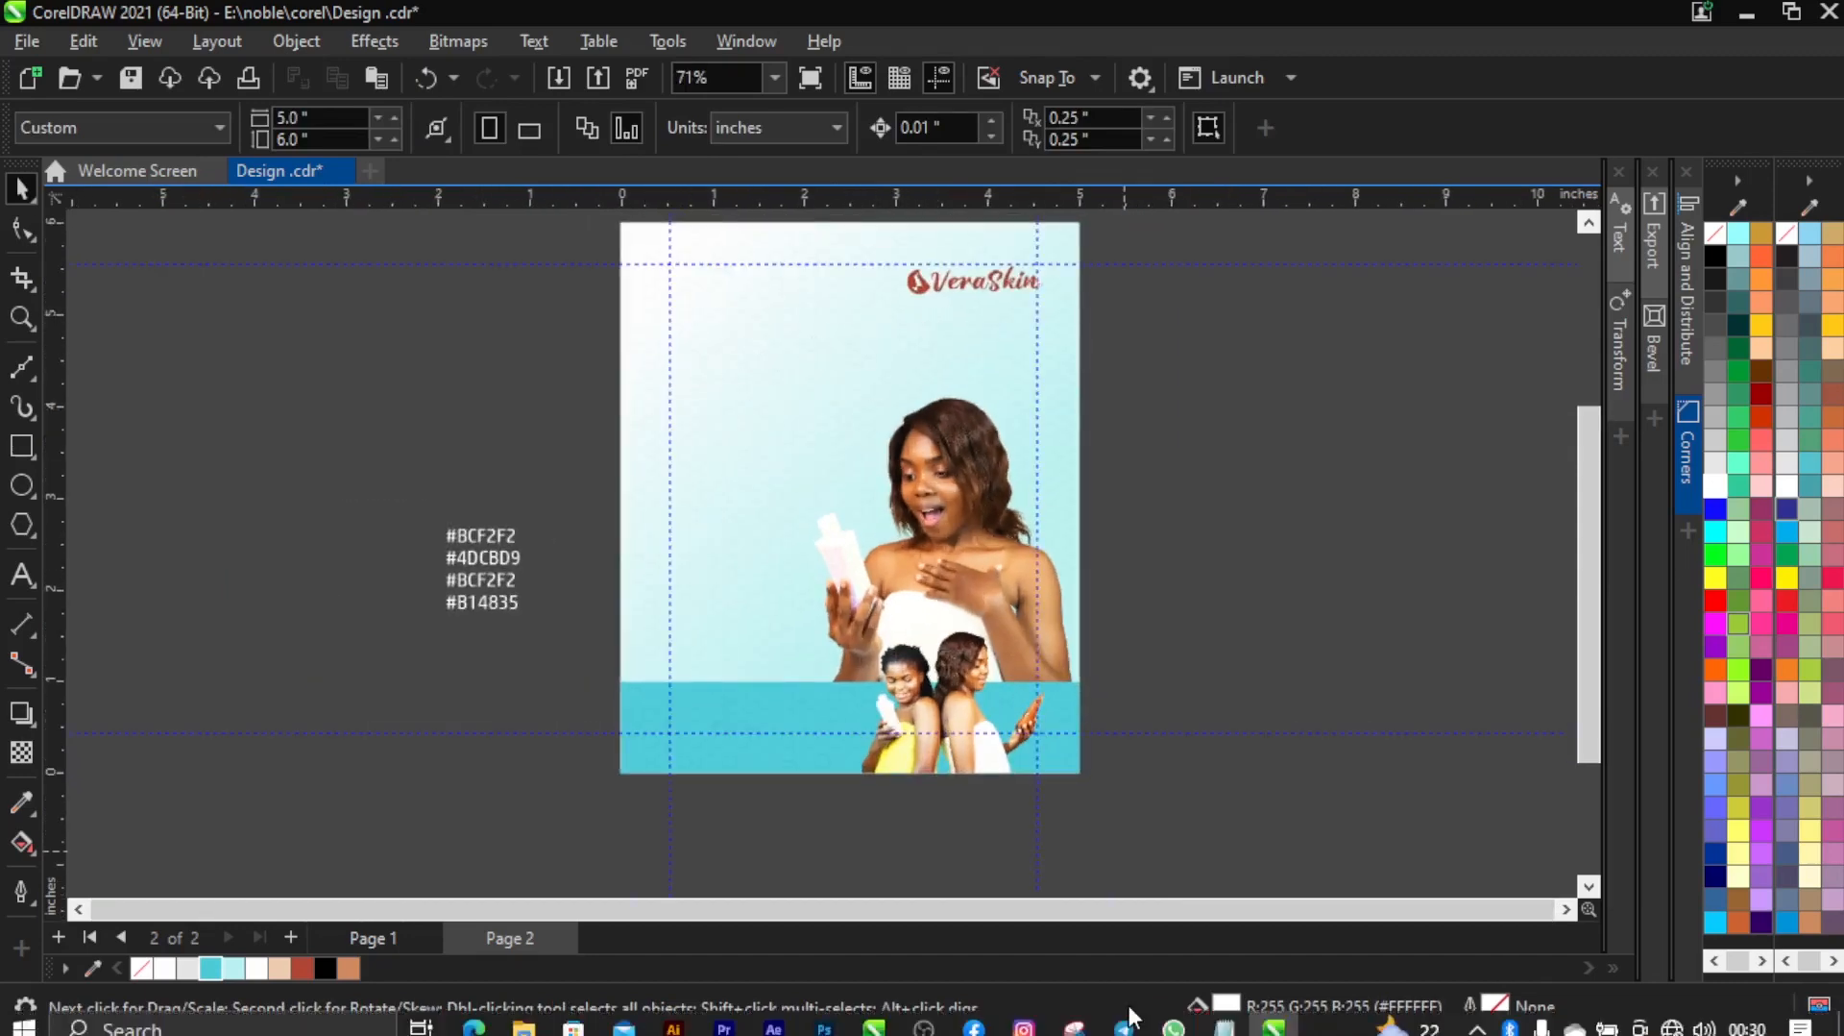
click(1218, 1022)
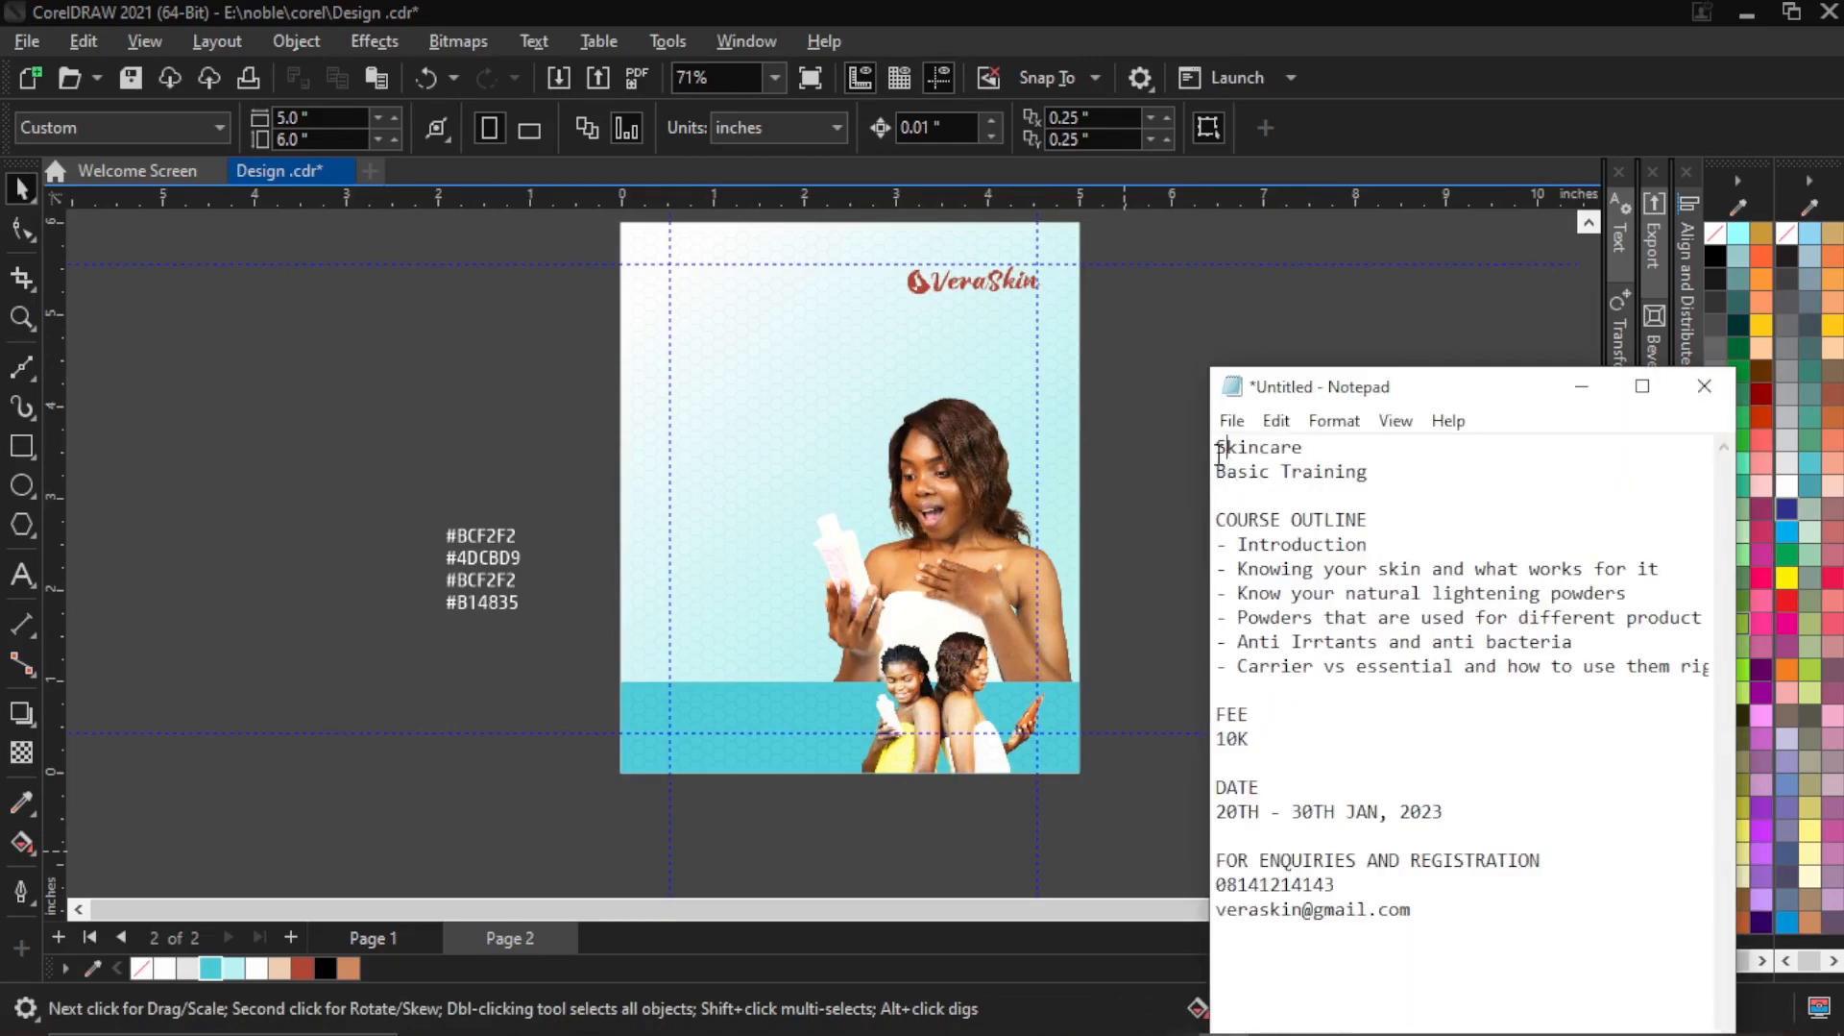
drag(1216, 447, 1314, 450)
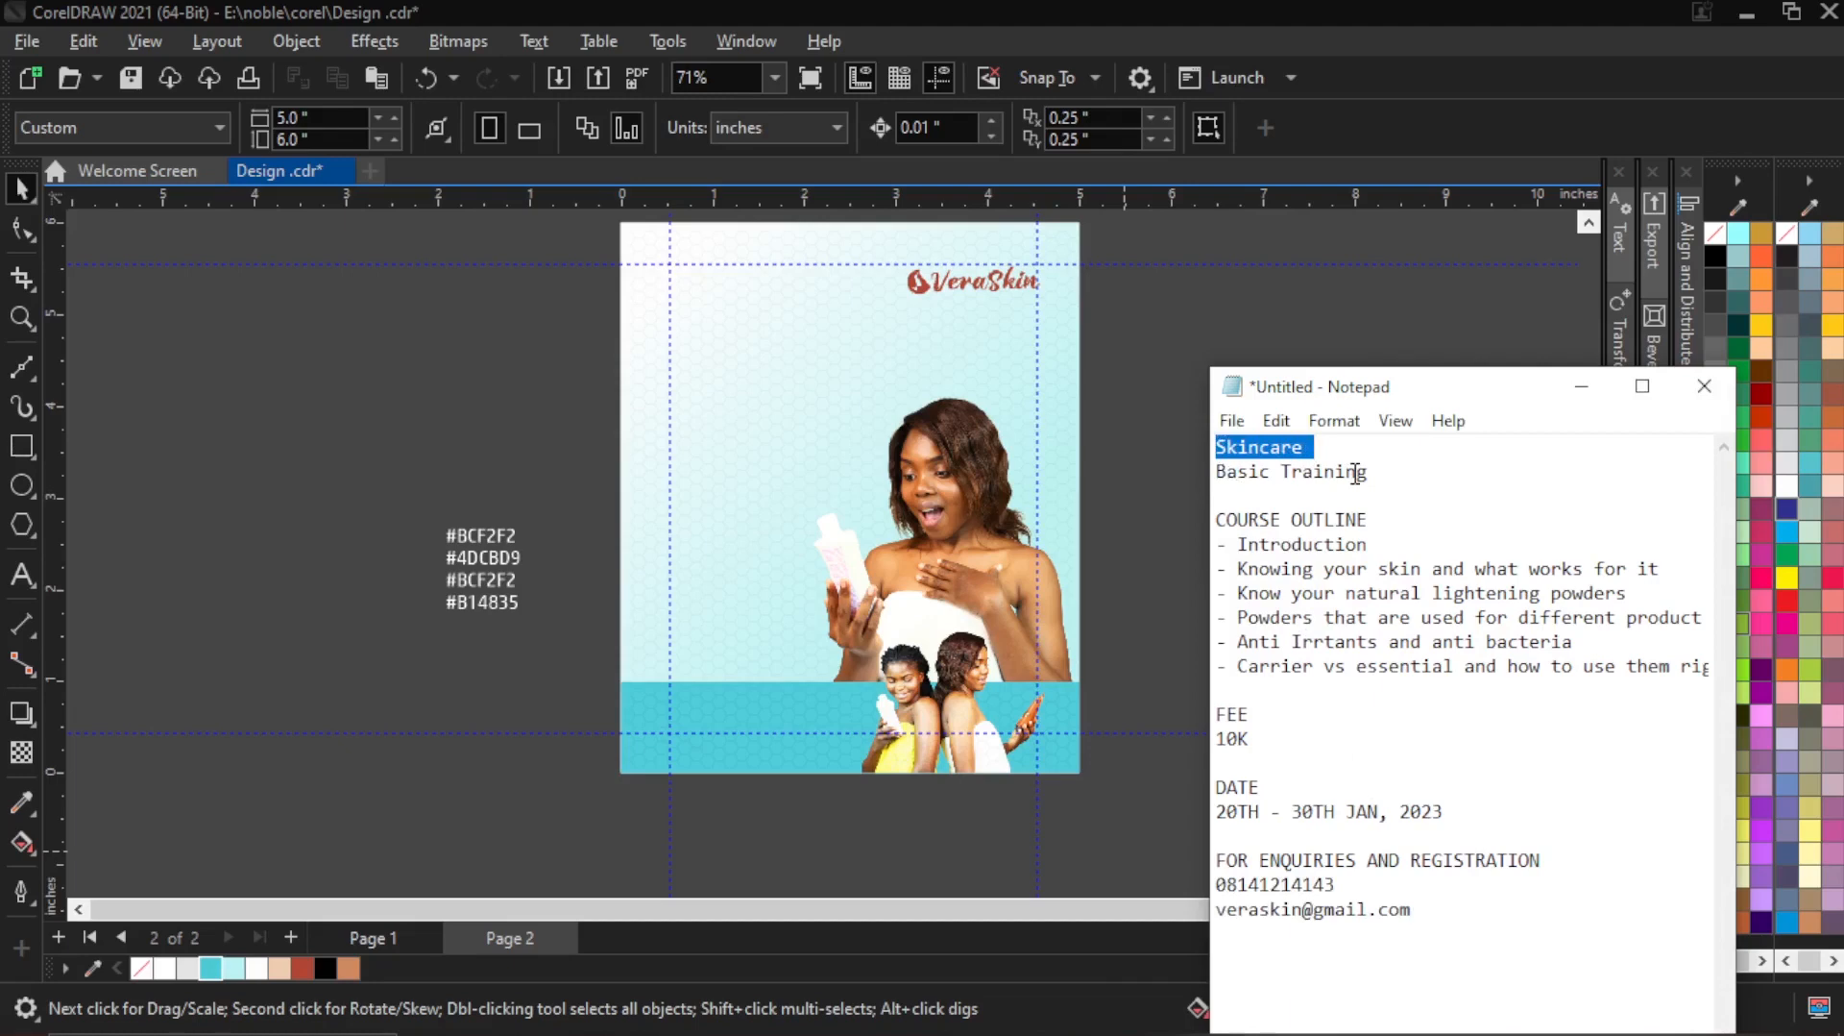
click(1582, 387)
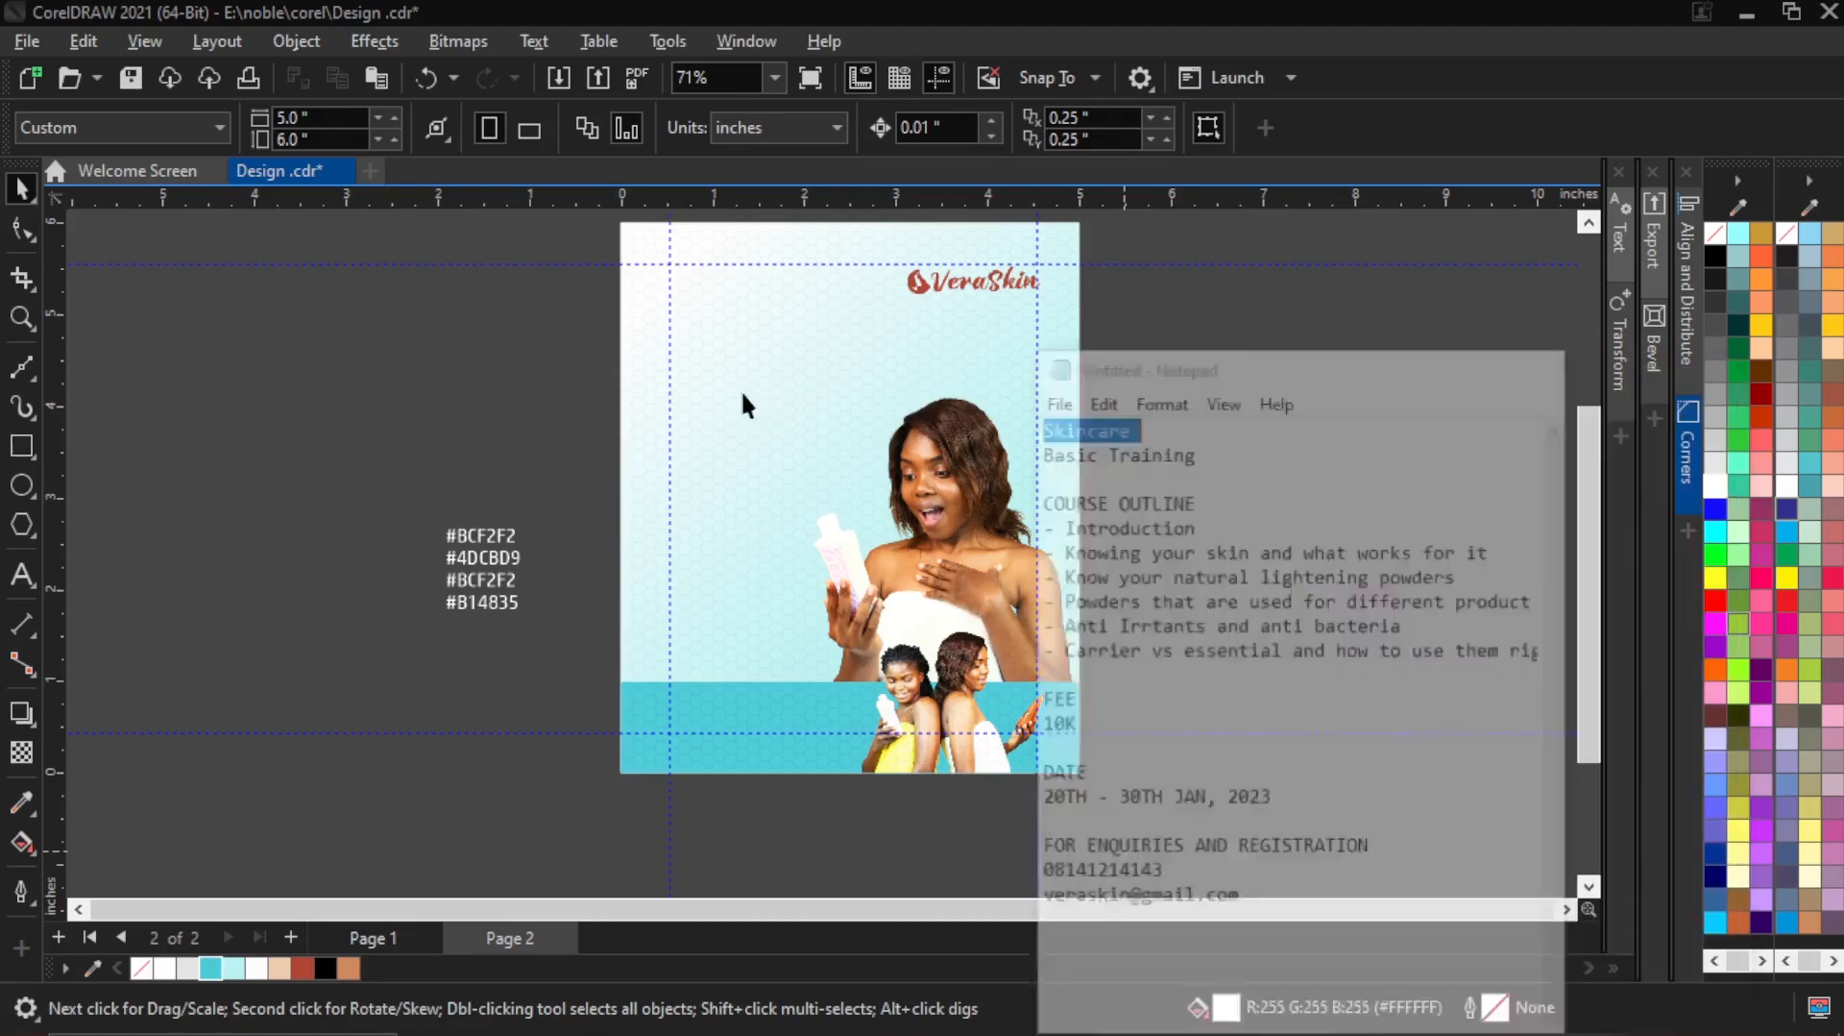
Add the copied word "Skincare" as artistic text on the workspace beside the flyer, above the colour codes.
click(23, 576)
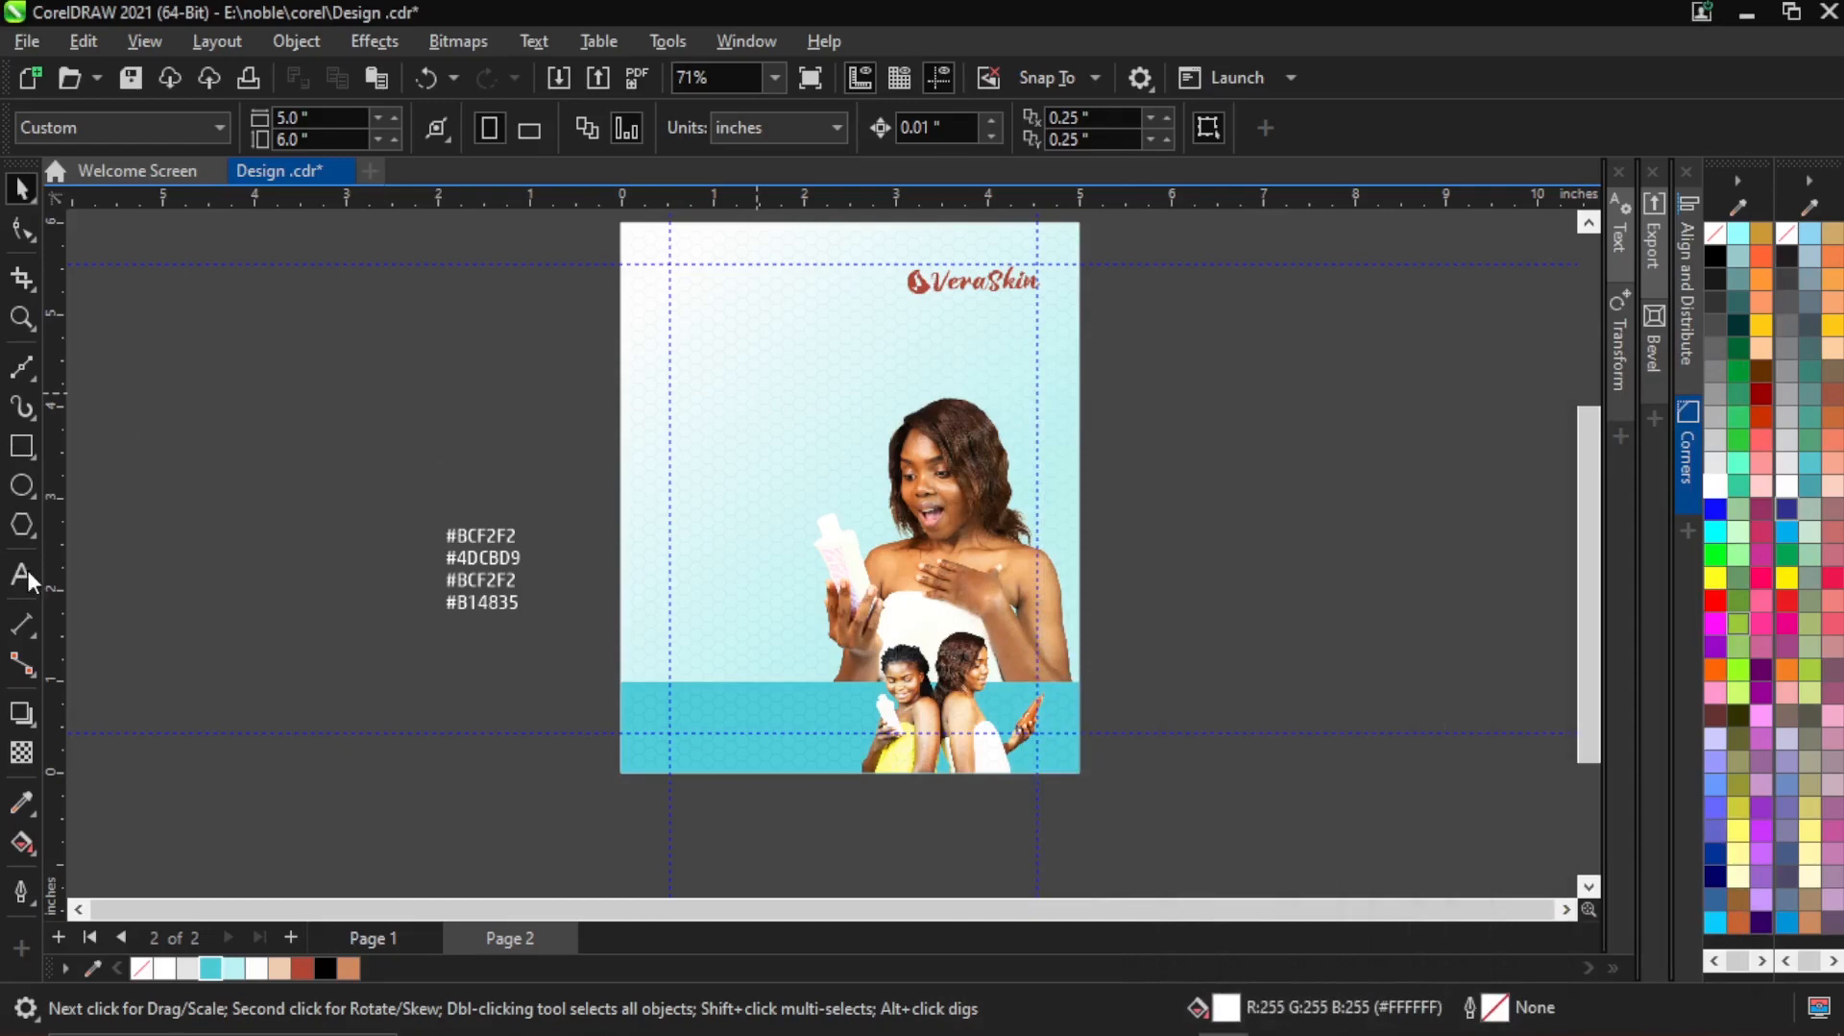
click(474, 423)
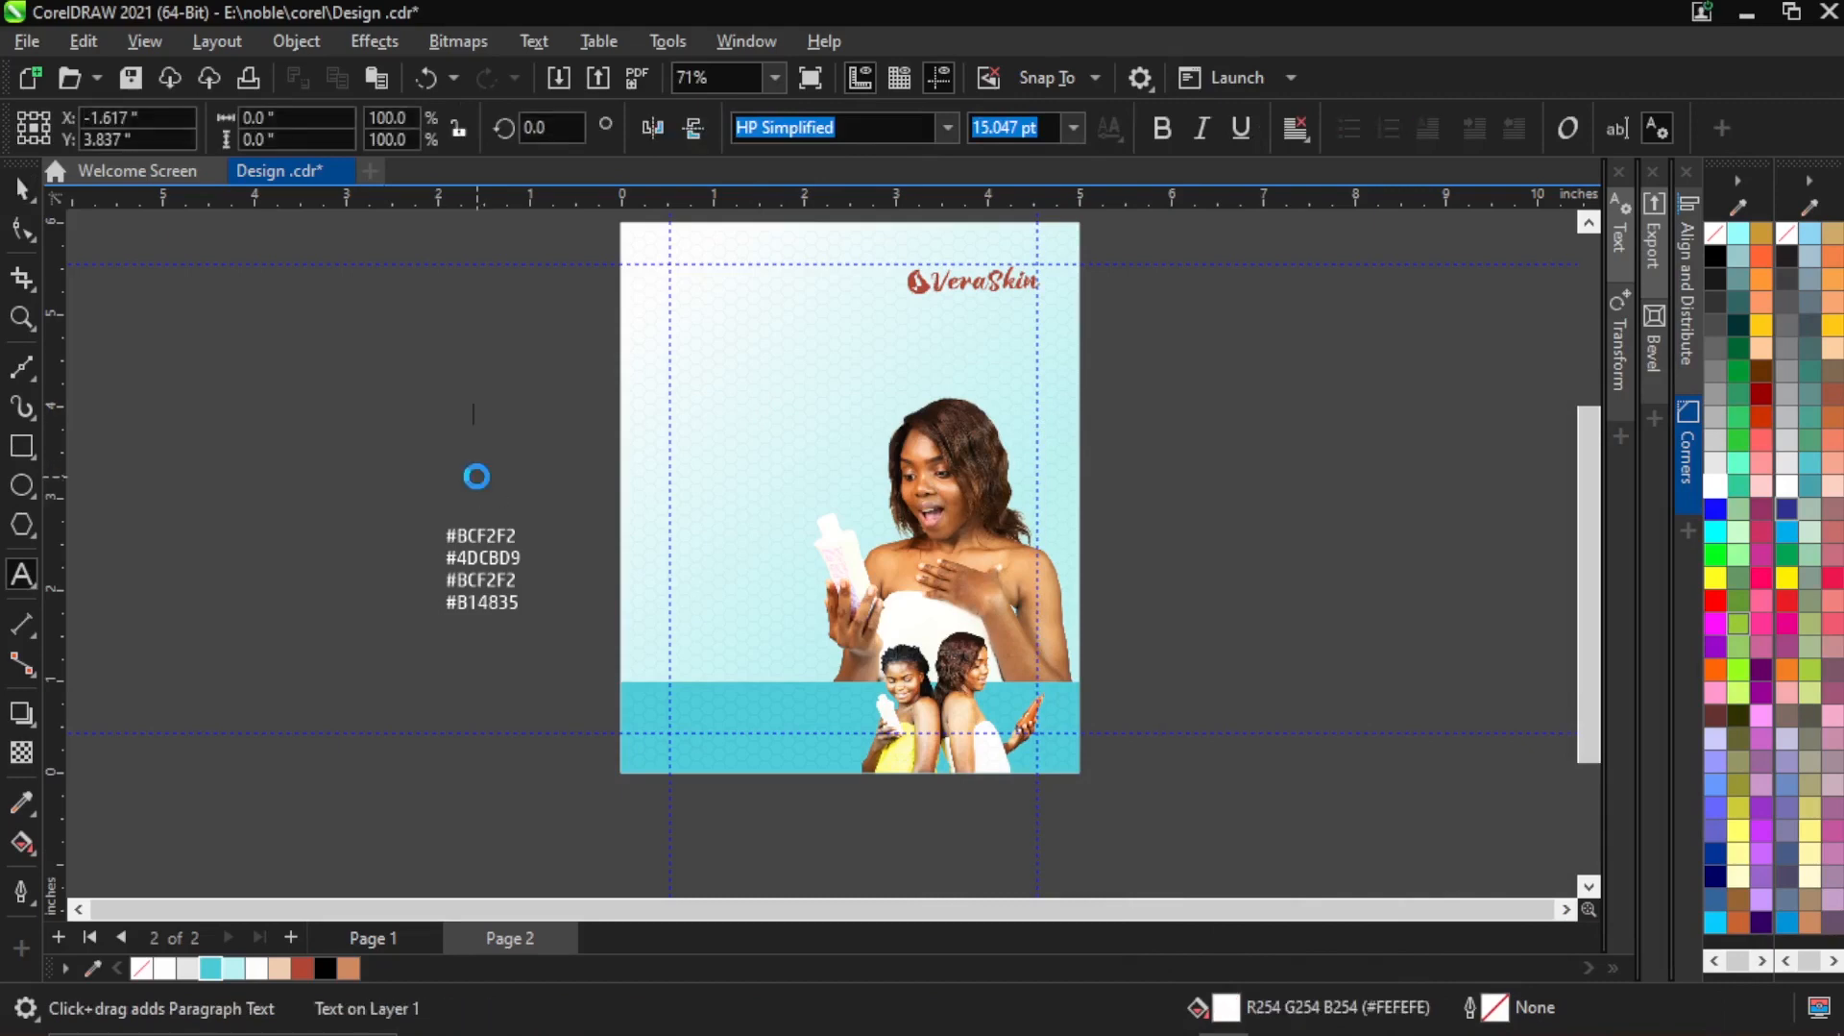
text(Skincare)
key(Escape)
click(22, 188)
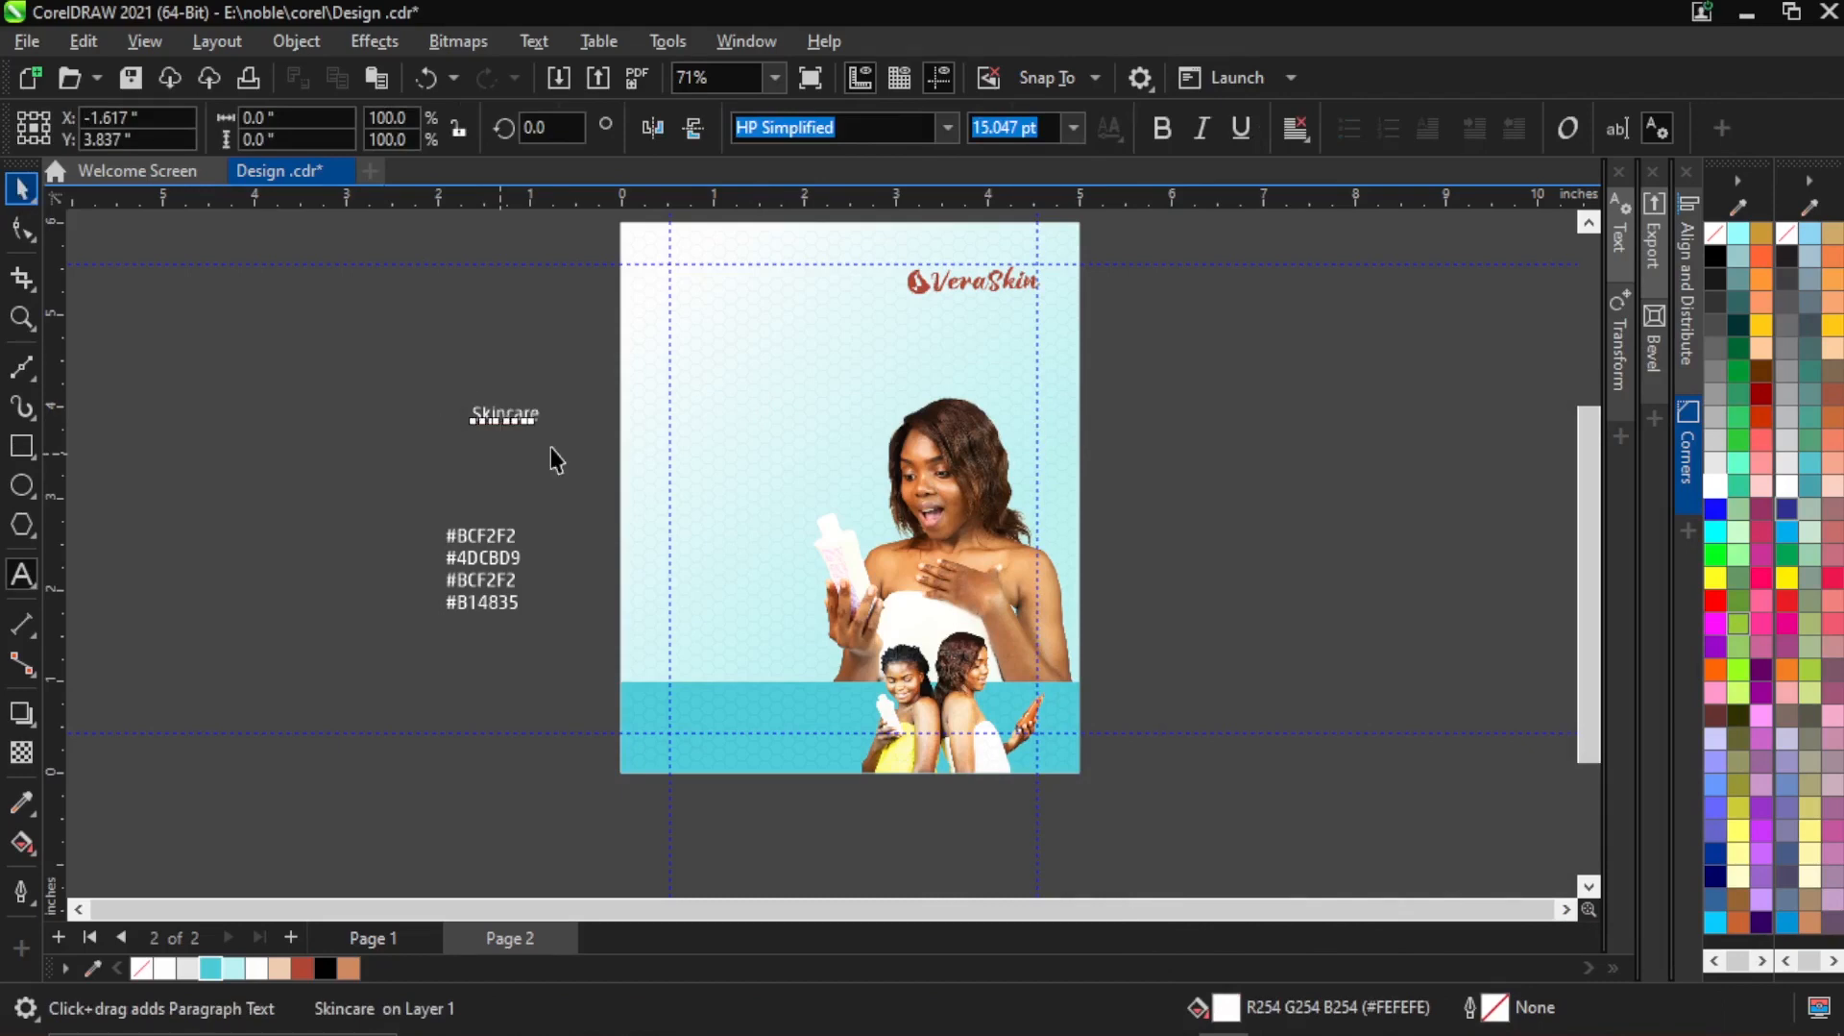
key(Escape)
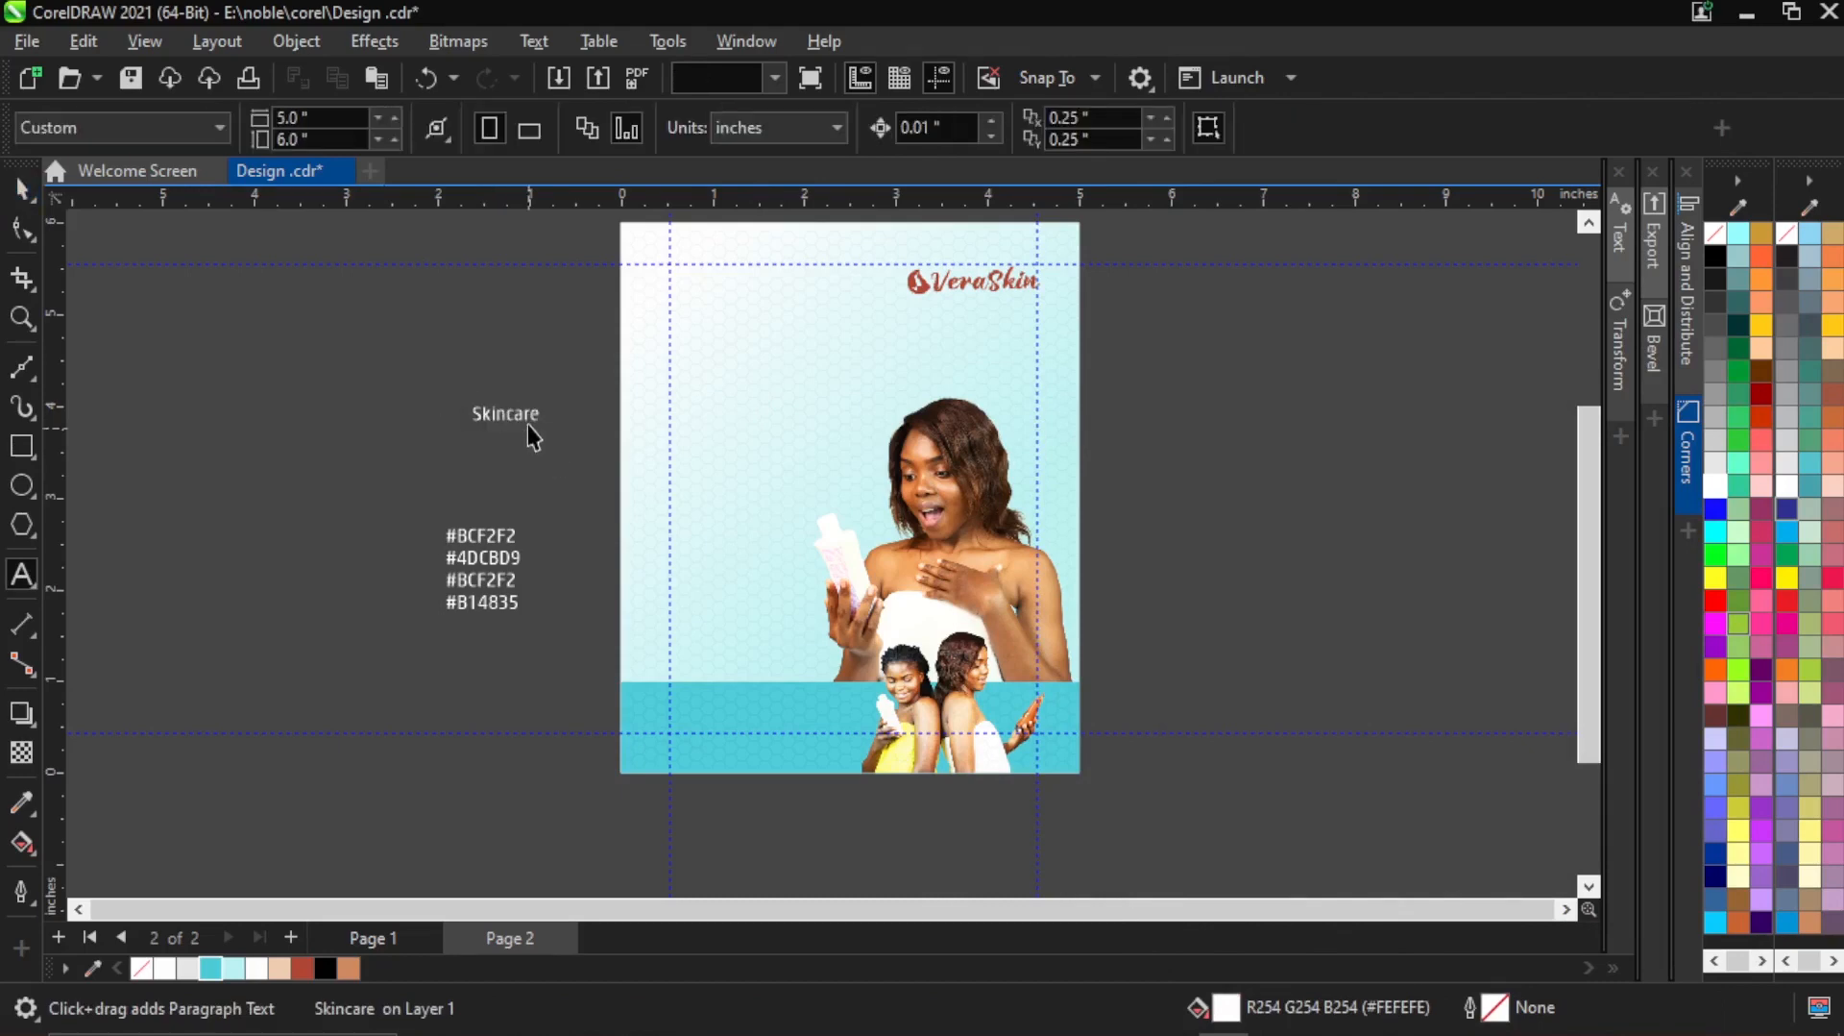
click(22, 191)
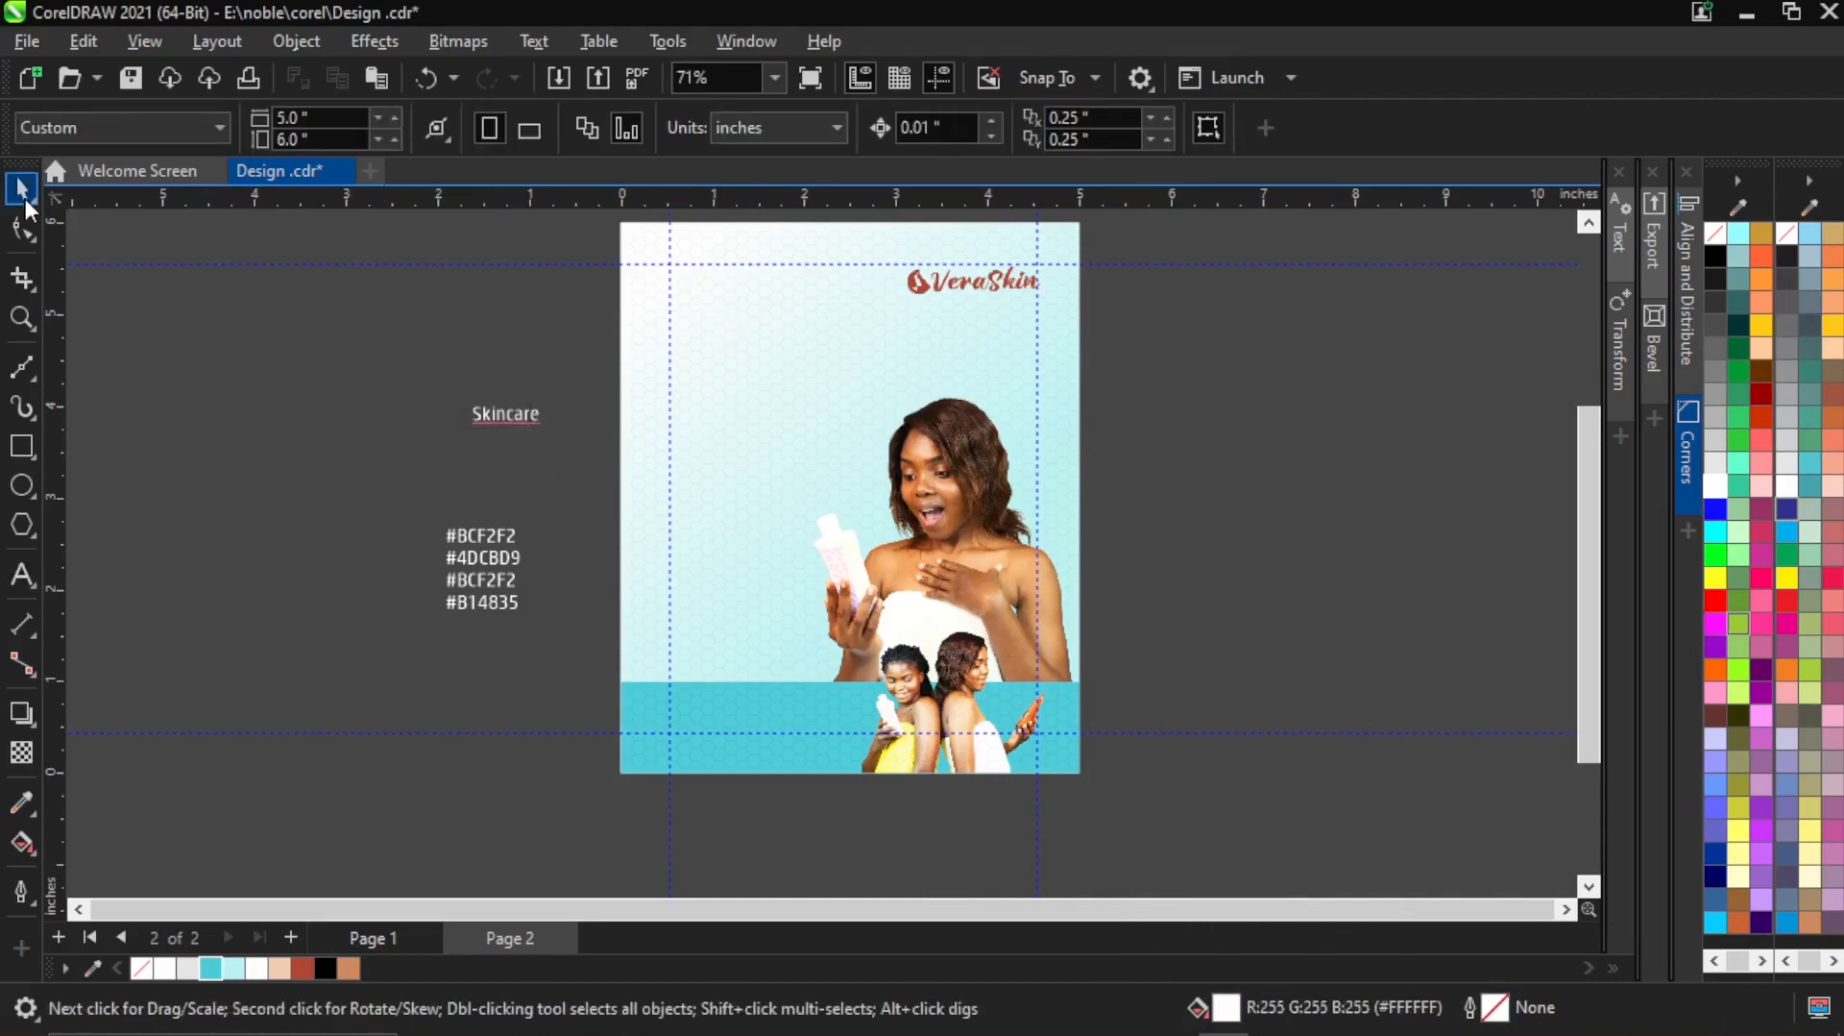
Enlarge the Skincare text to about 2.775 inches wide and fill it with the reddish brown #B14835.
click(536, 419)
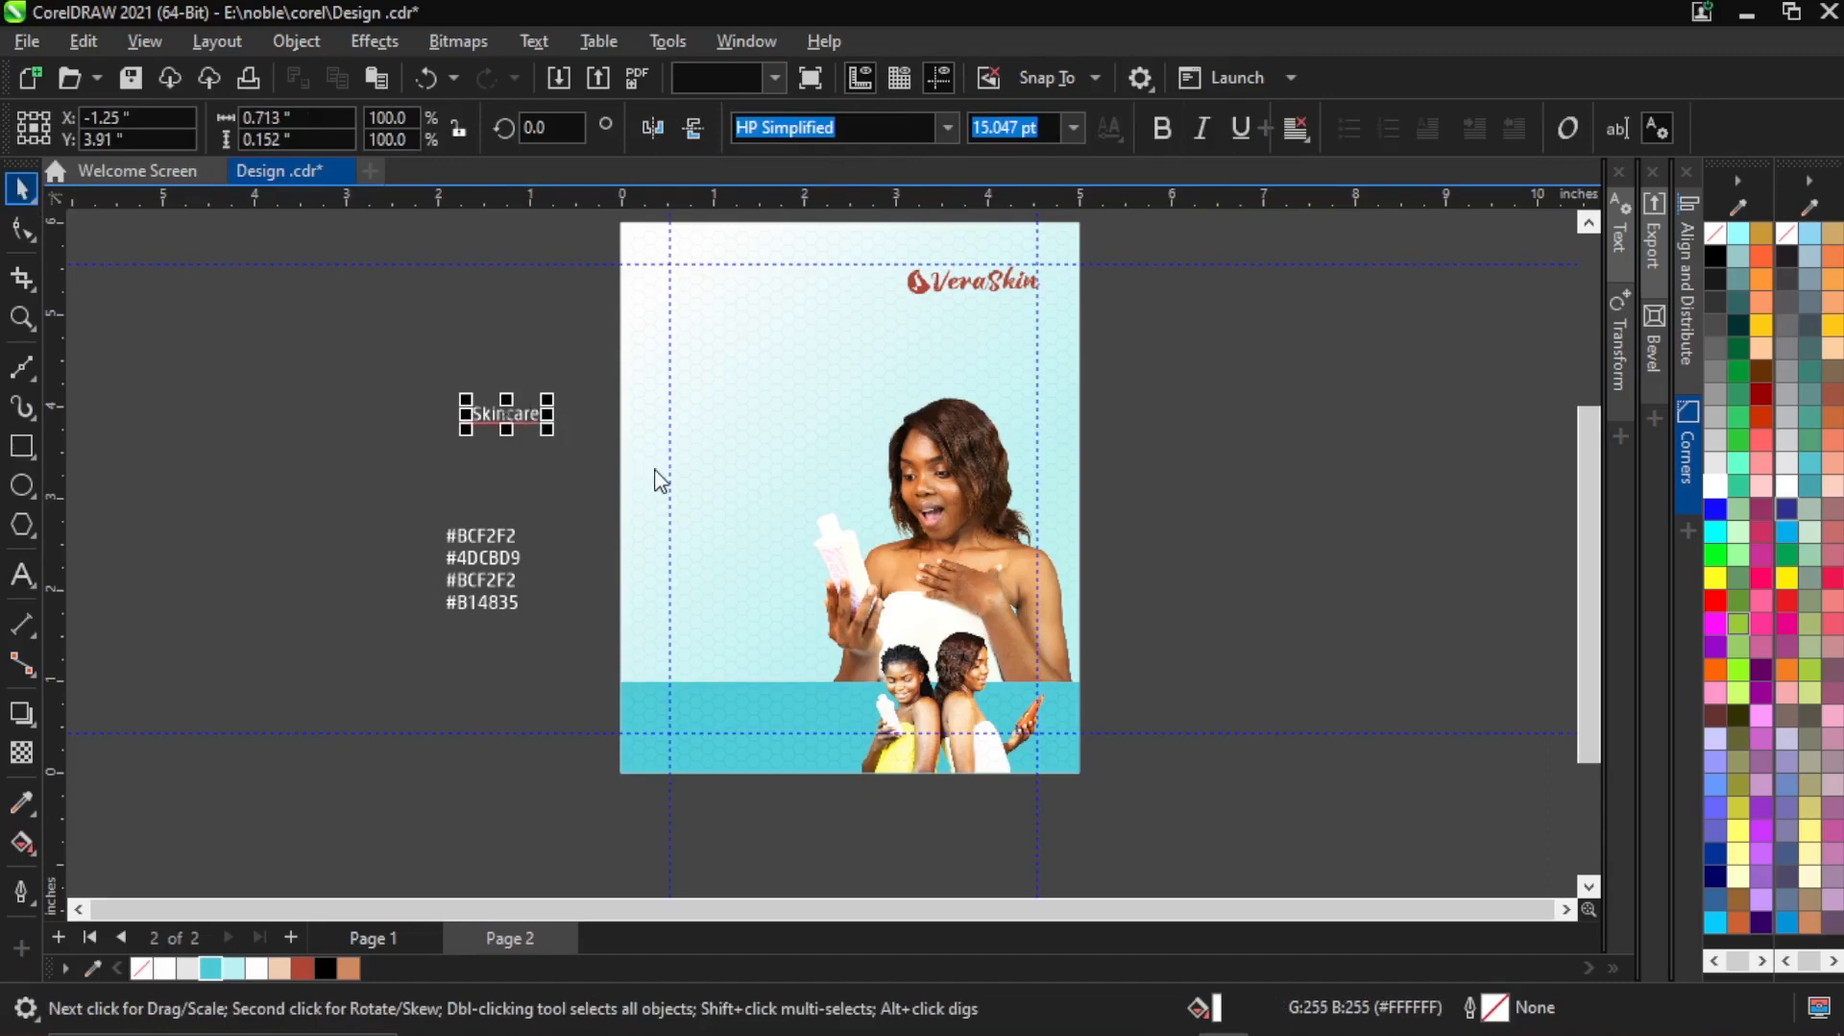
drag(547, 428, 738, 519)
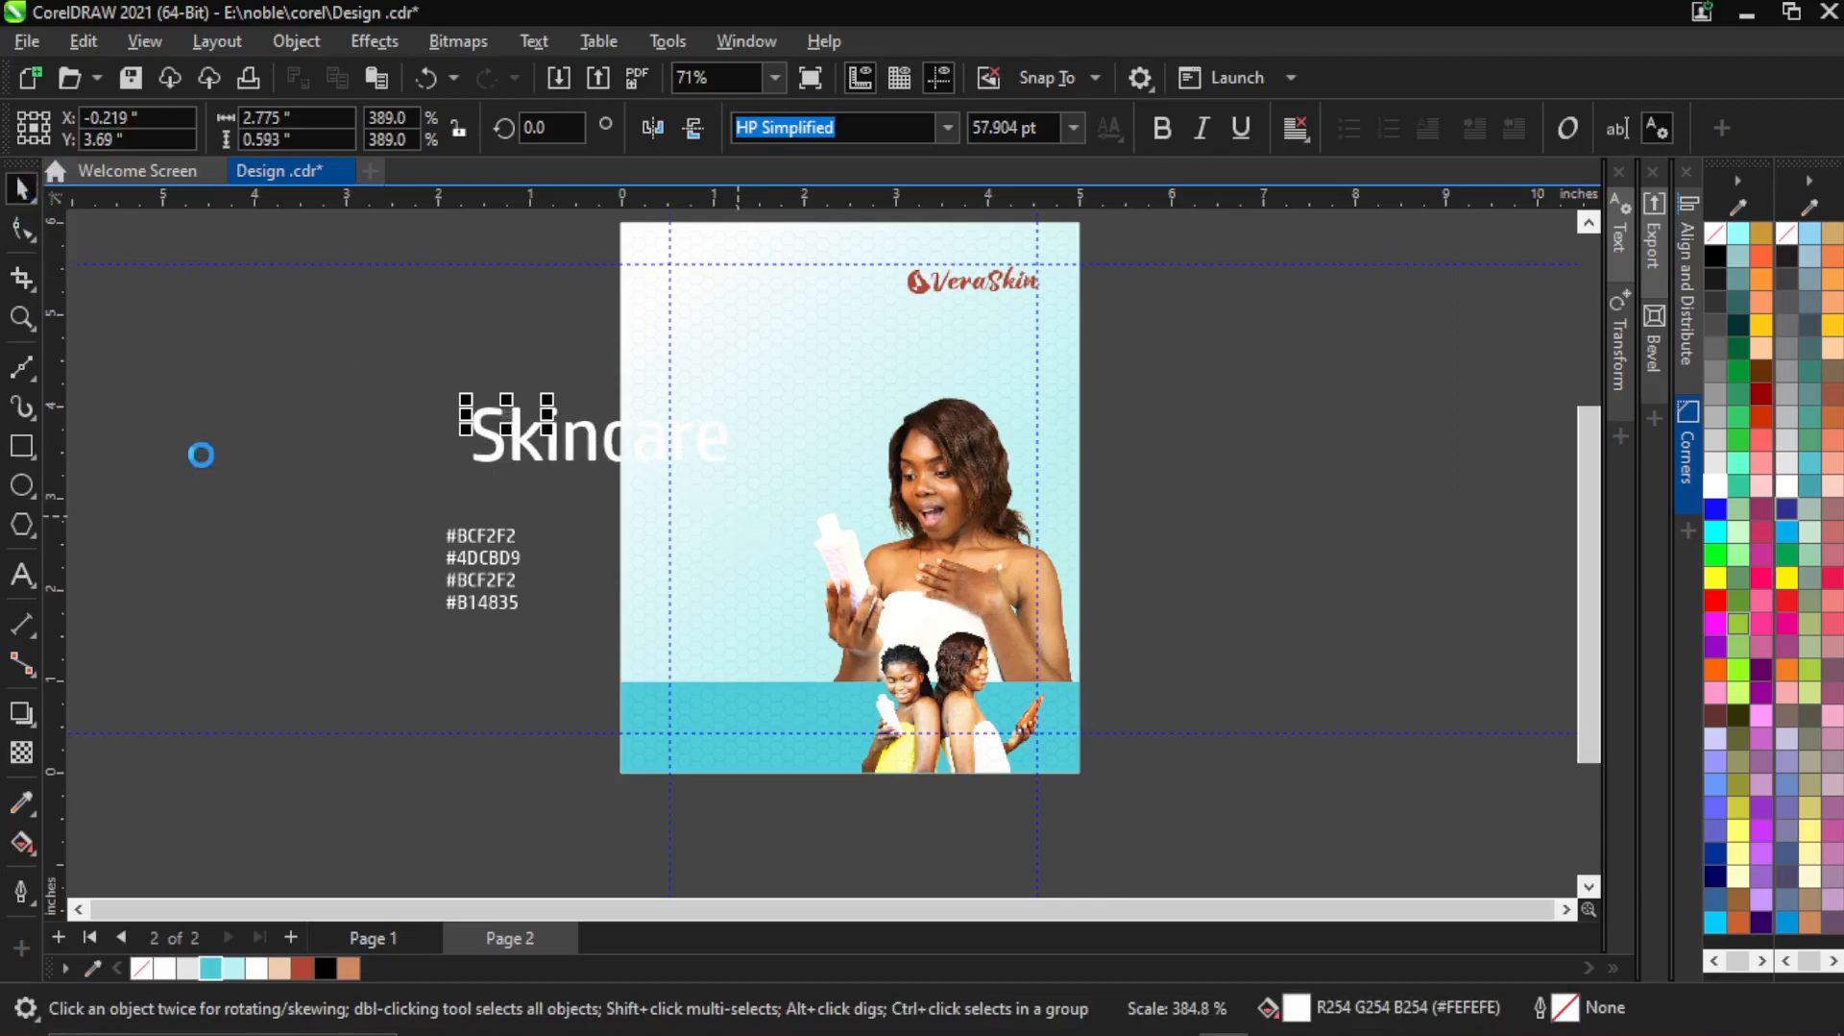
click(532, 484)
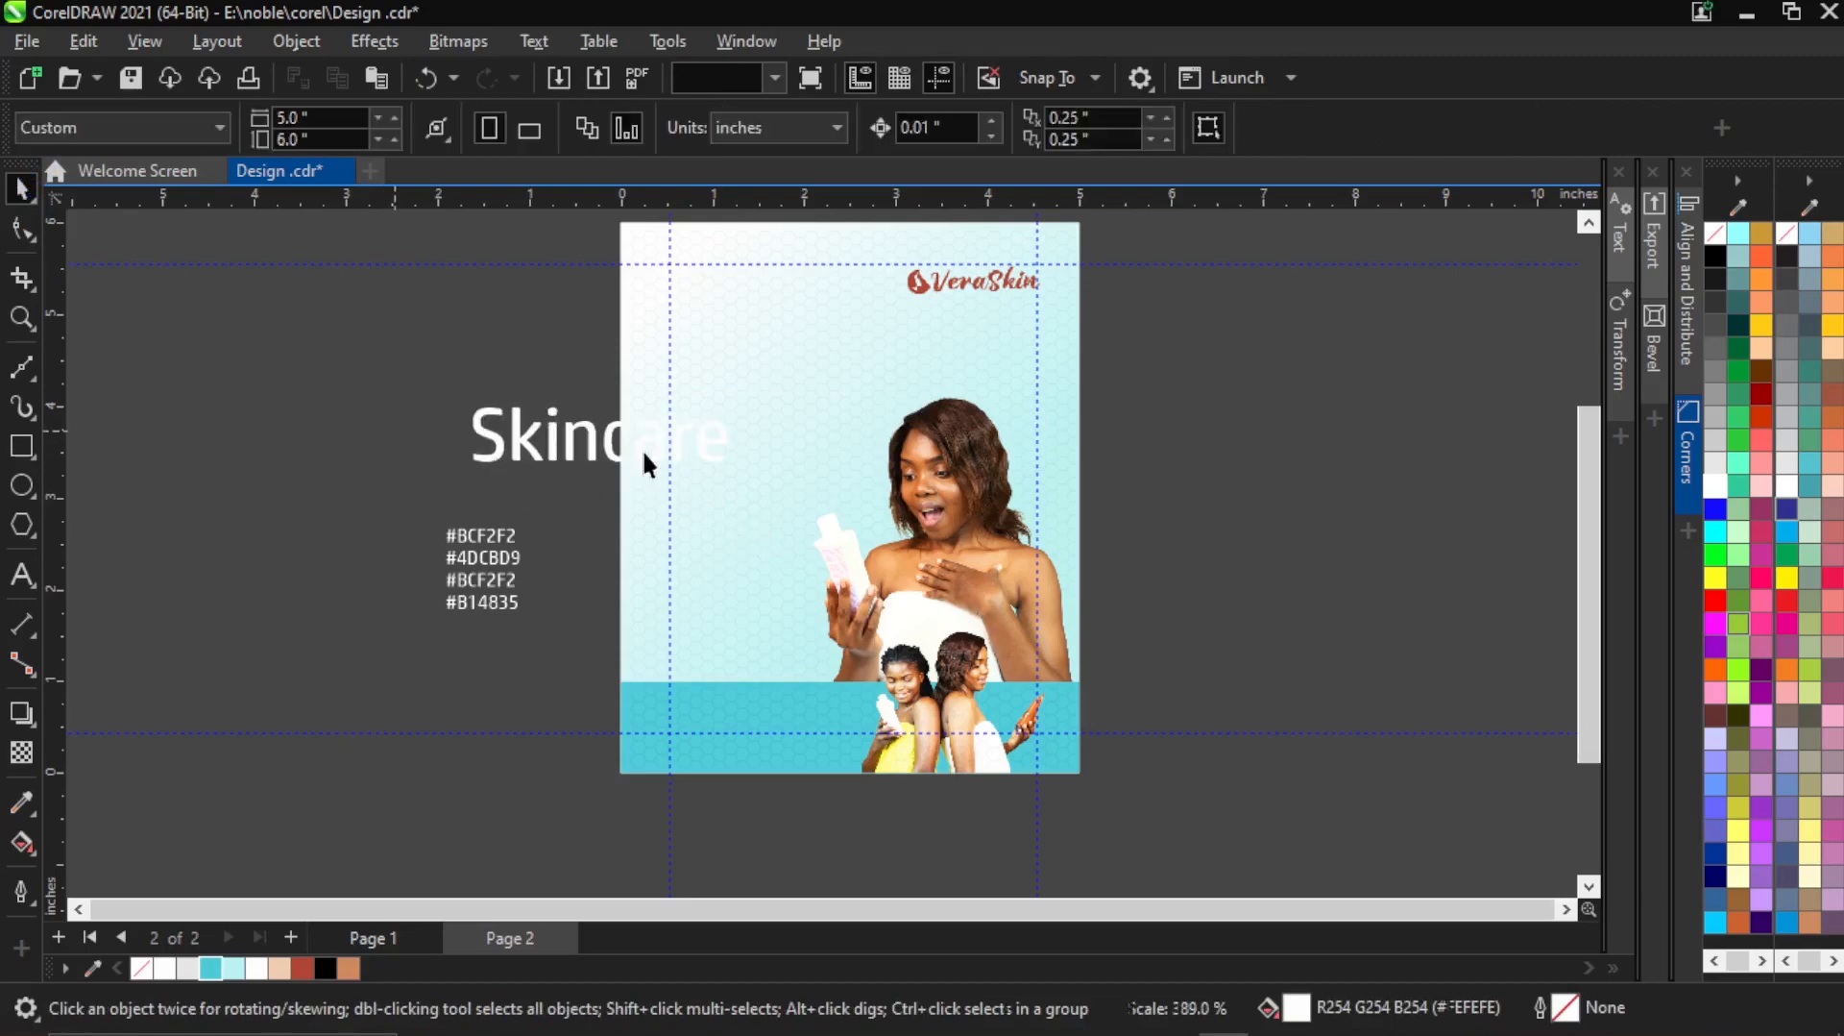
click(611, 457)
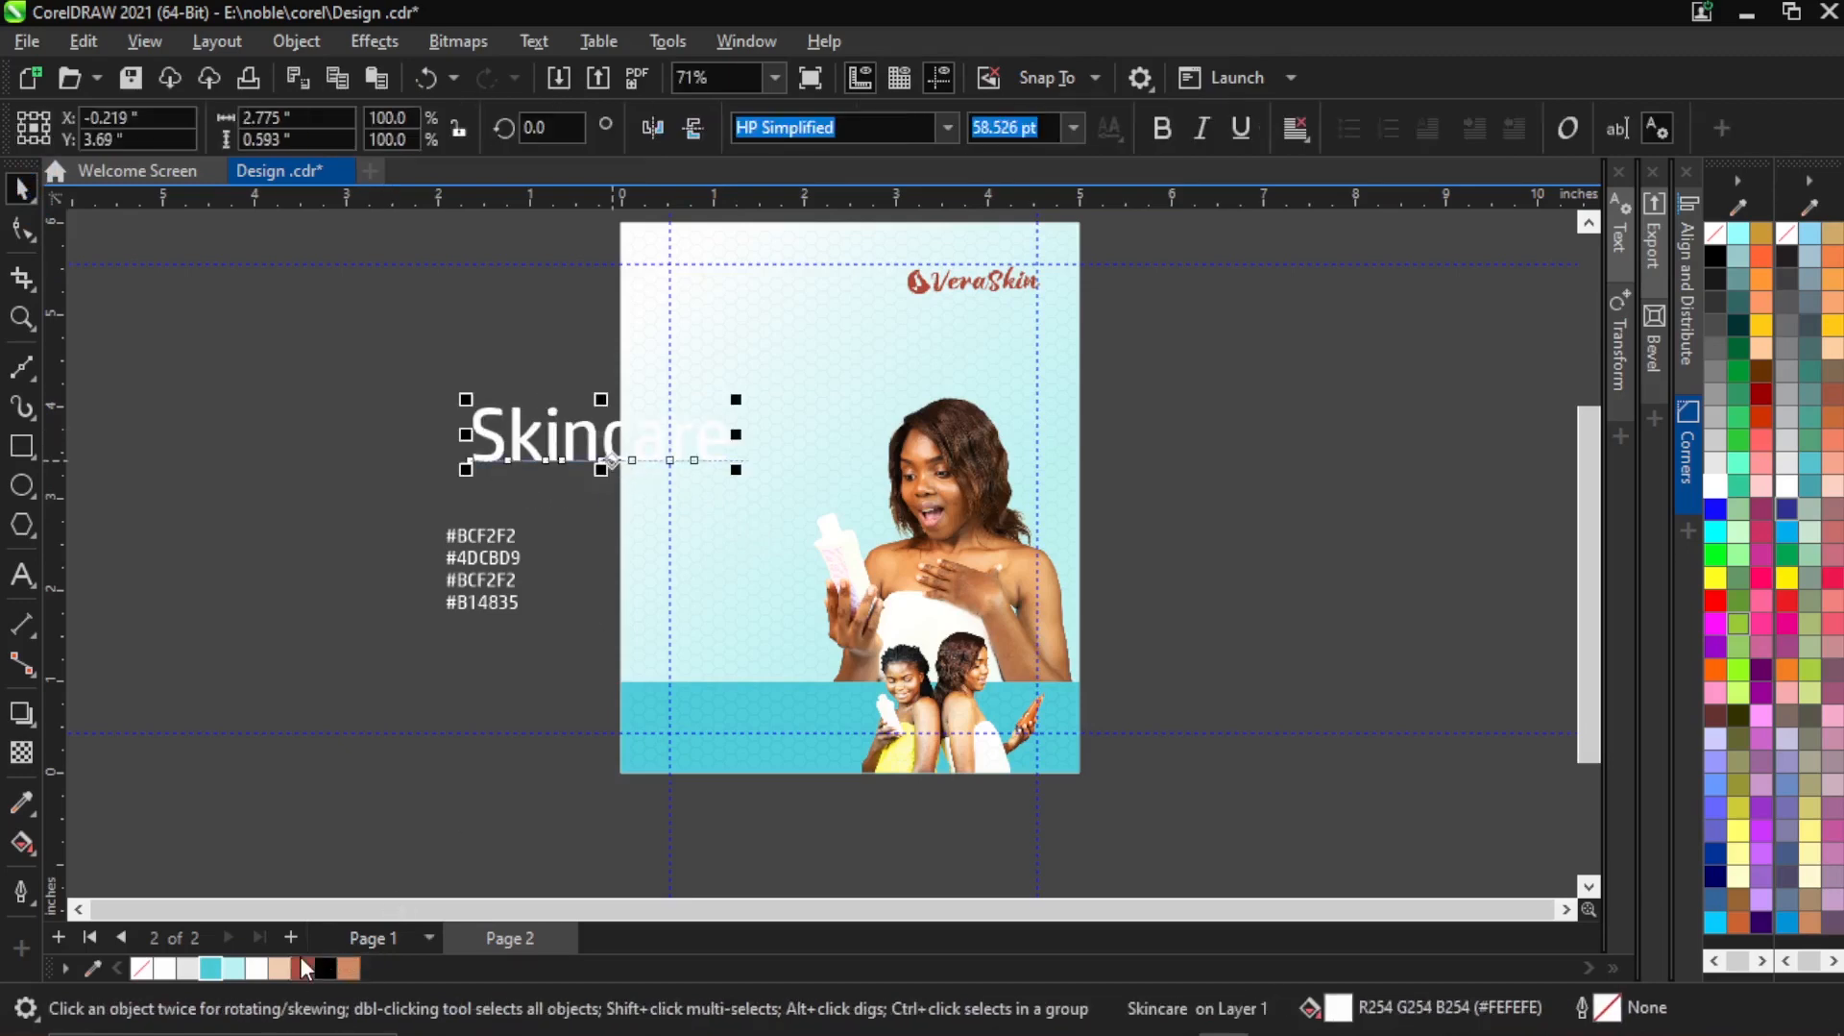
click(359, 500)
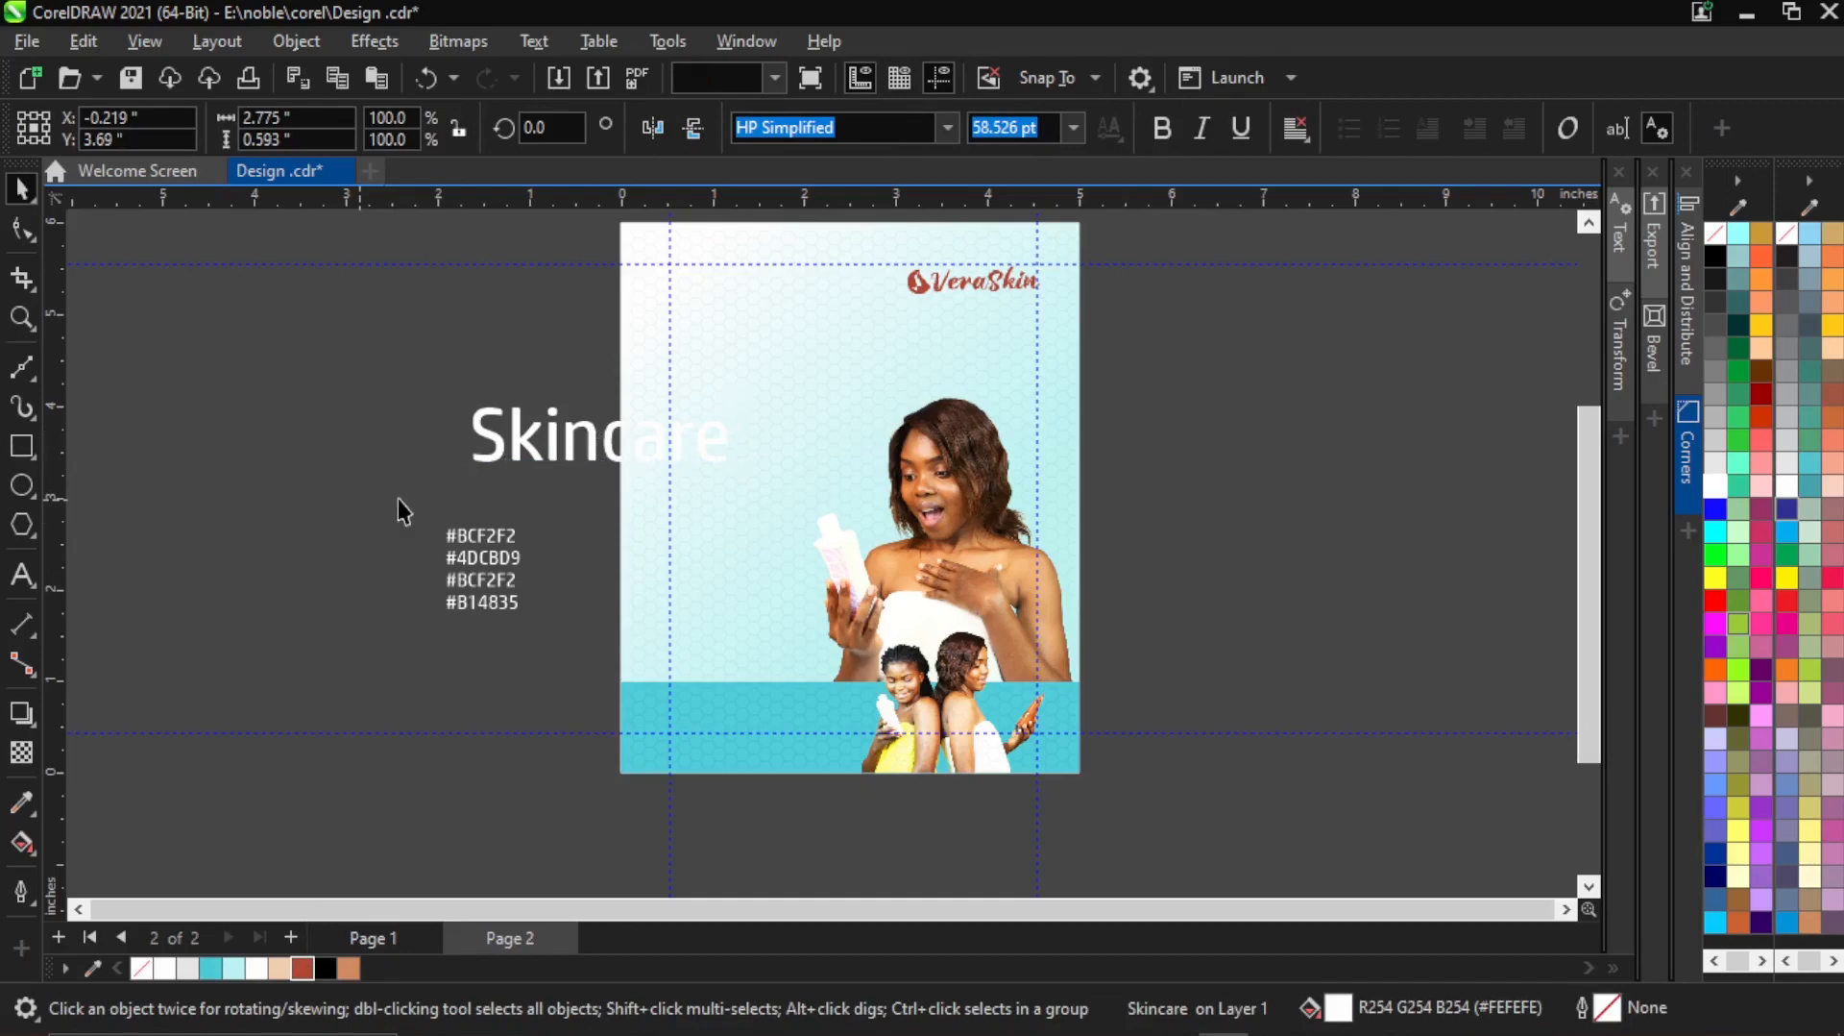
click(512, 454)
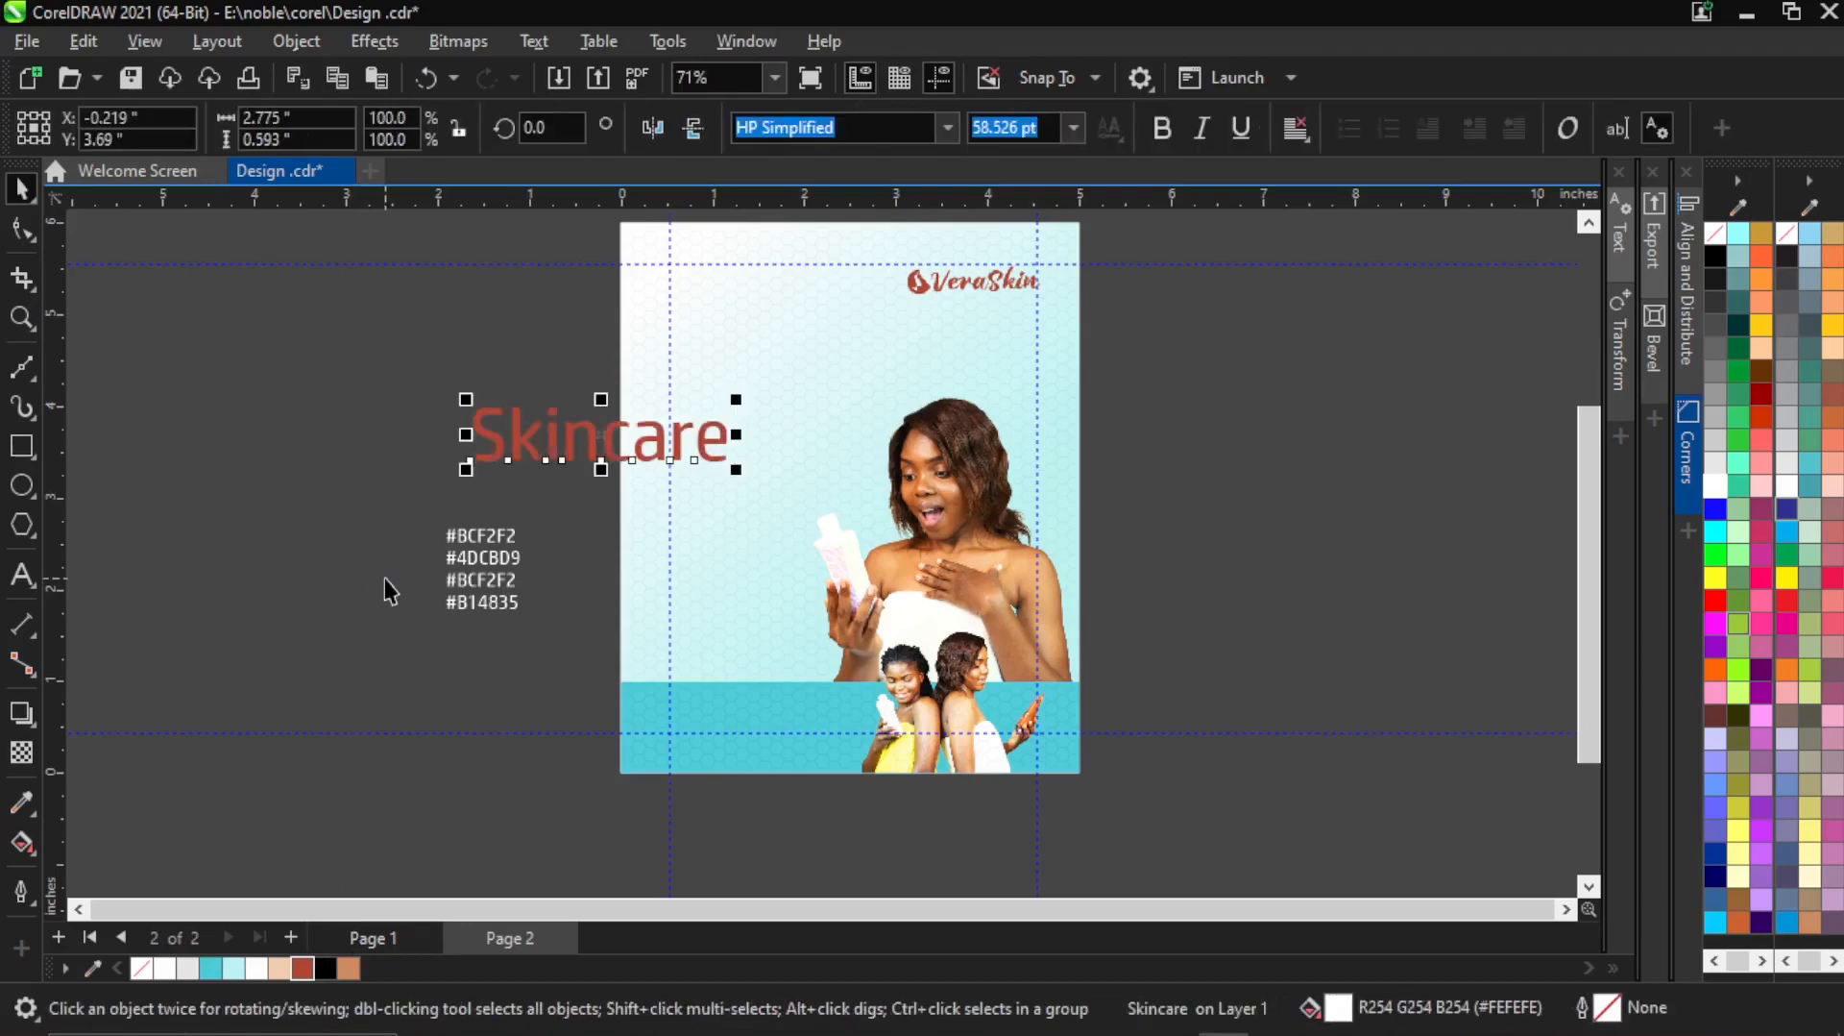
click(384, 579)
Move the Skincare heading onto the flyer above the model, starting at the left margin guideline.
click(610, 453)
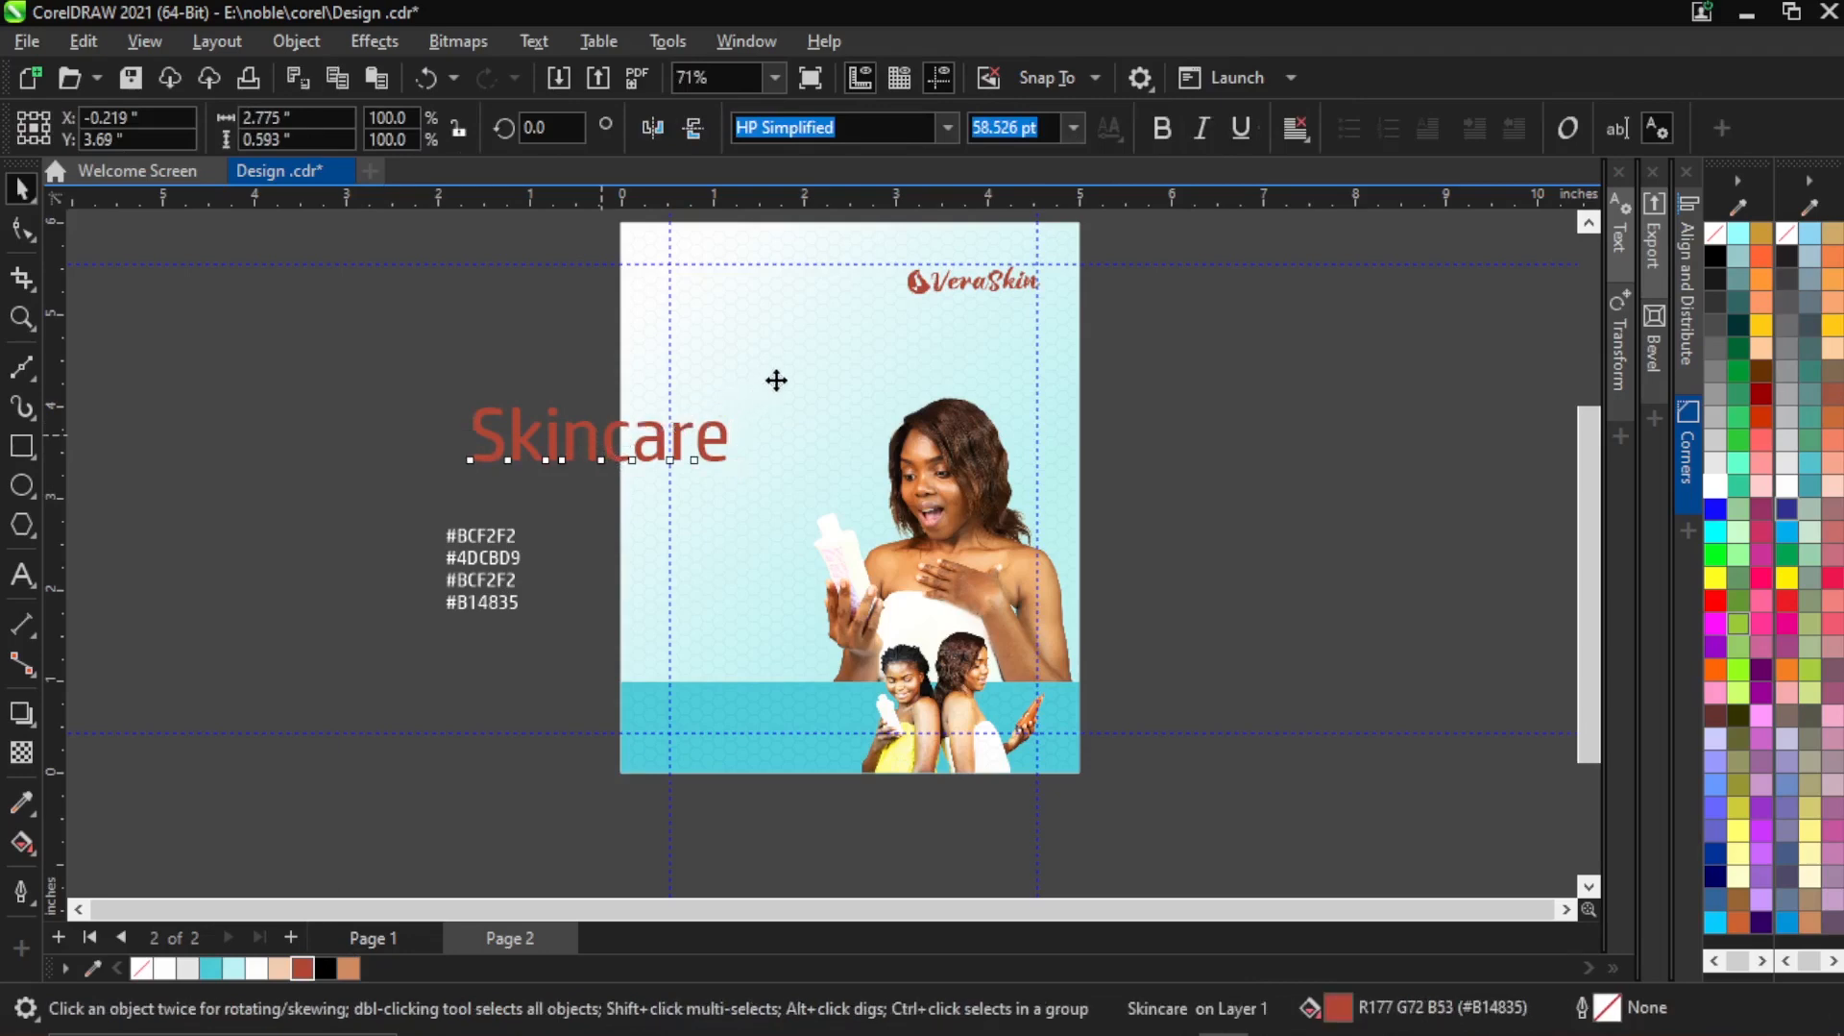
mouse_move(777, 381)
mouse_down()
mouse_move(804, 370)
mouse_move(785, 373)
mouse_up()
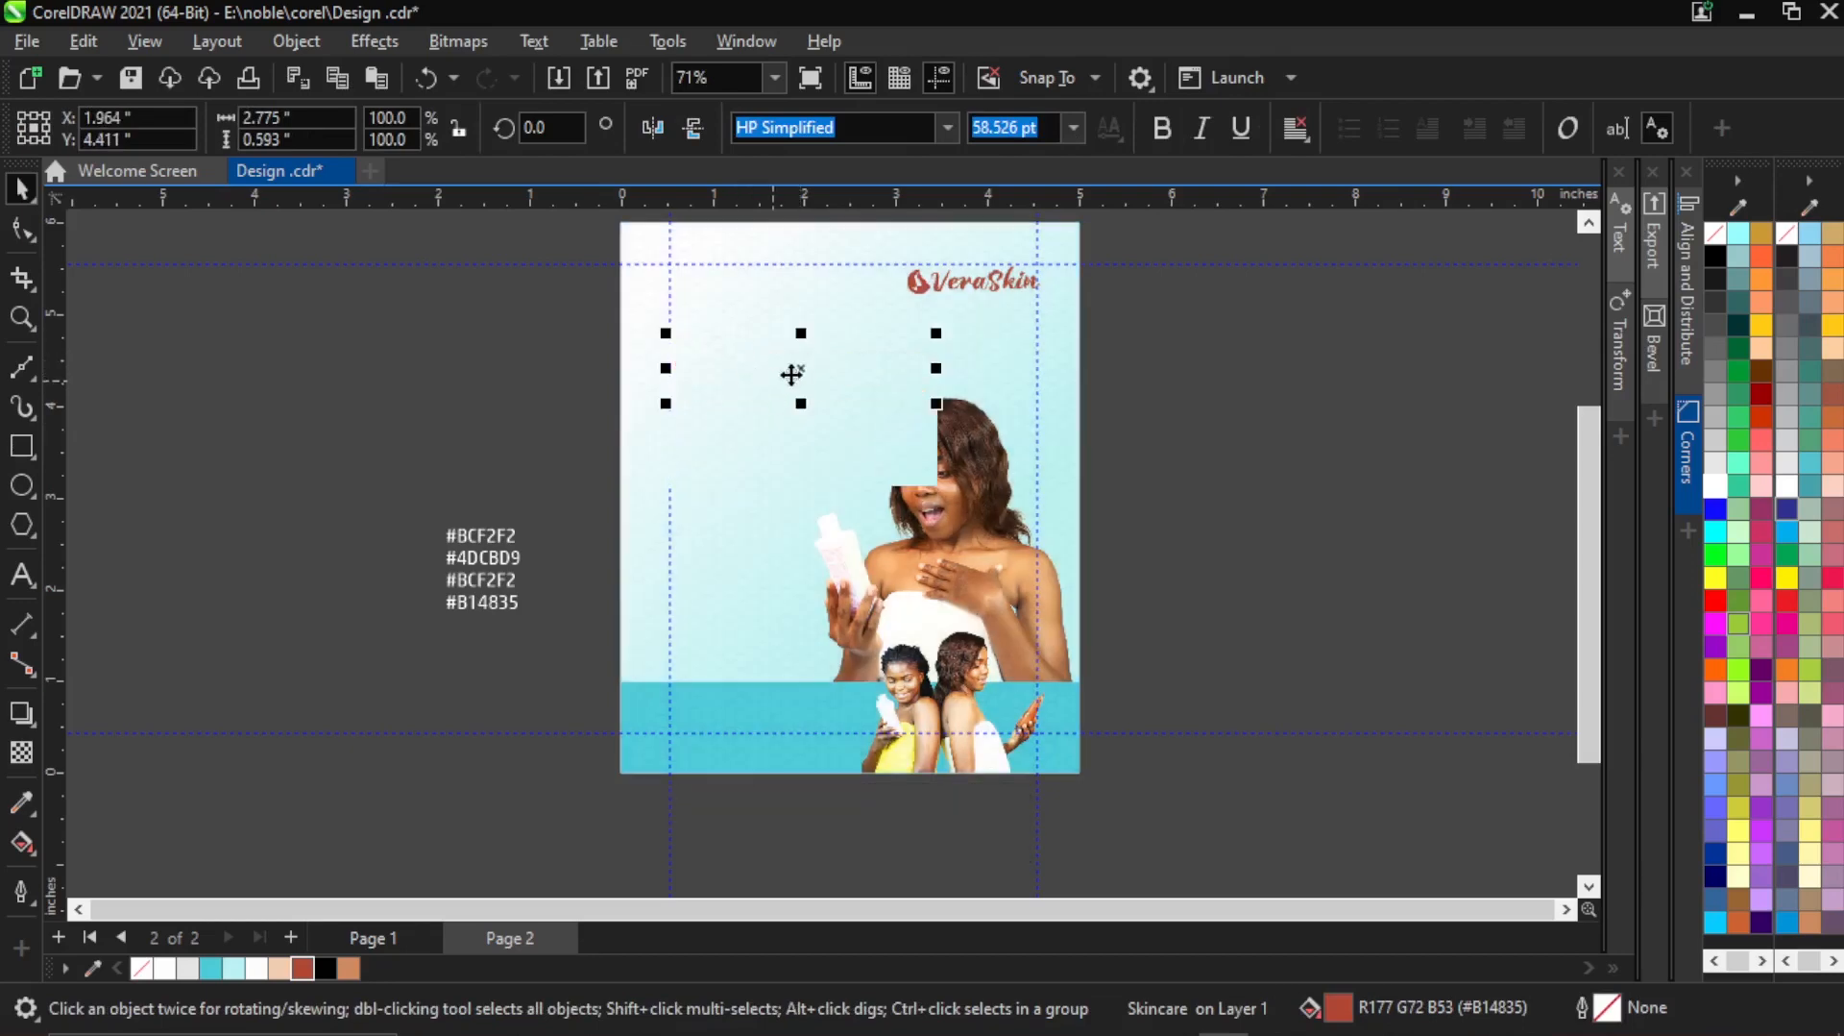
click(545, 336)
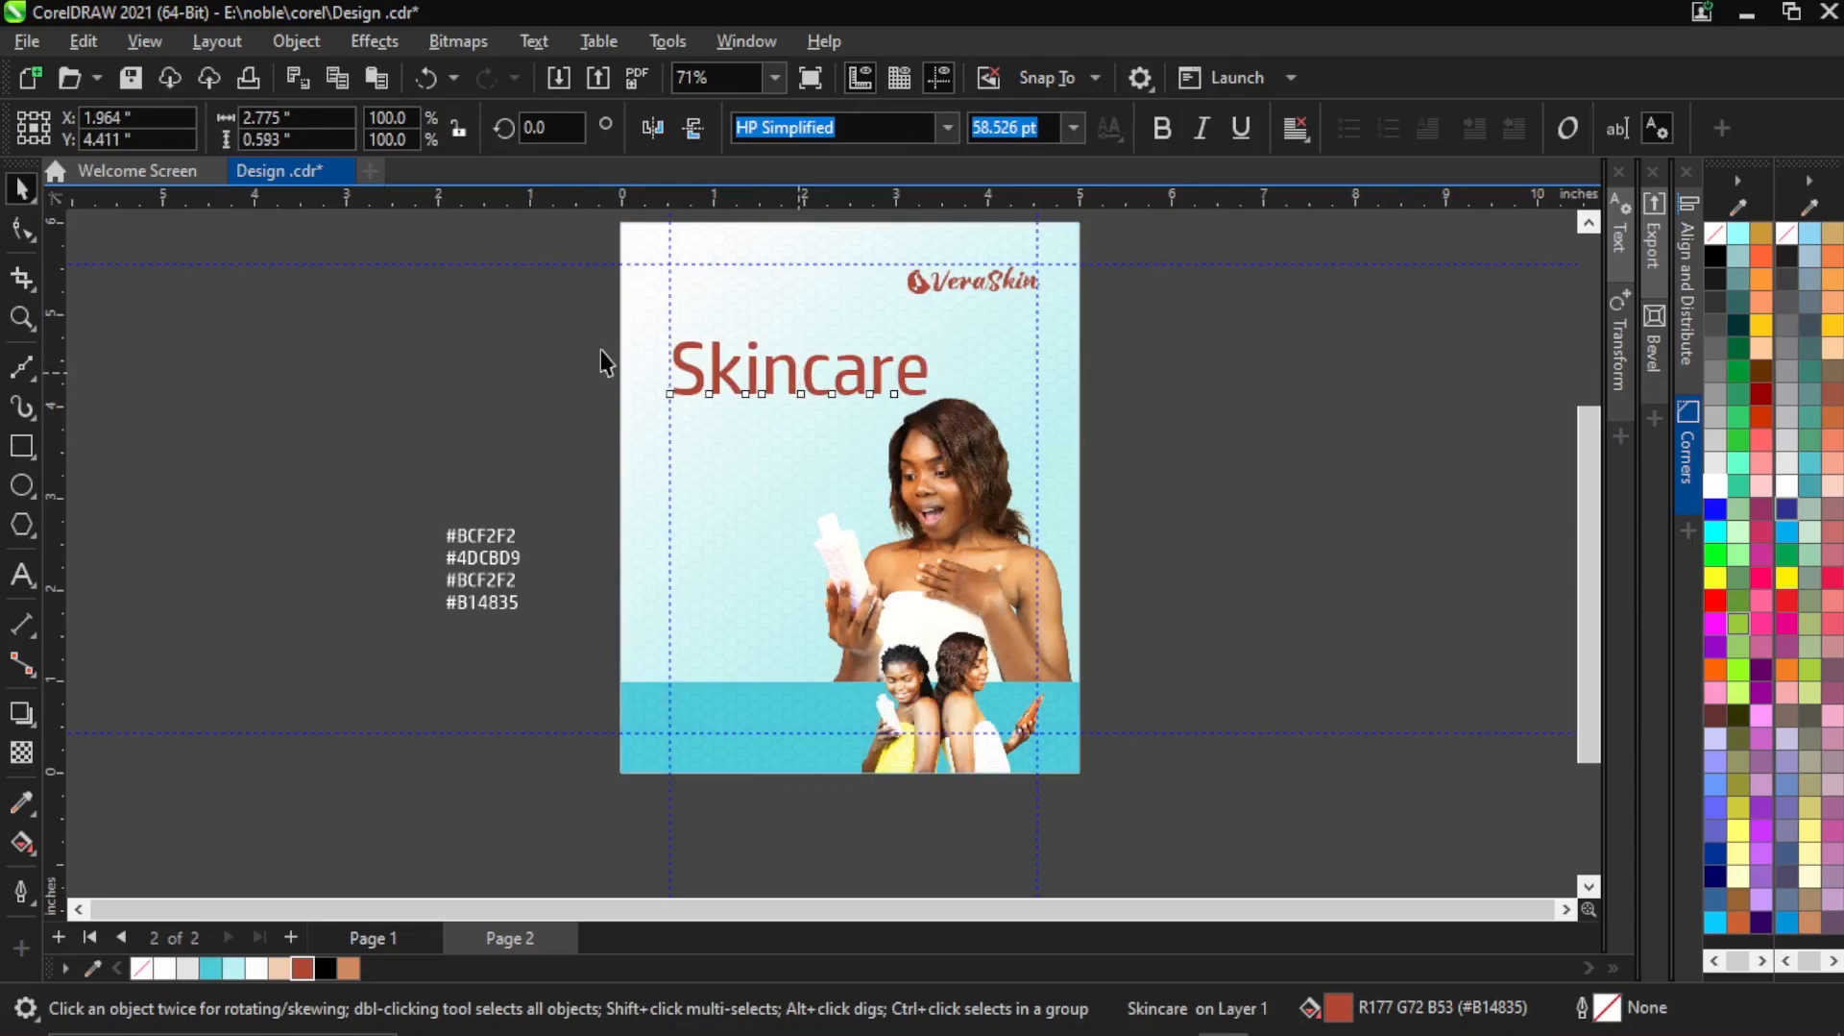
Change the font of the Skincare heading on the flyer to Glorien Sans Serif.
click(811, 378)
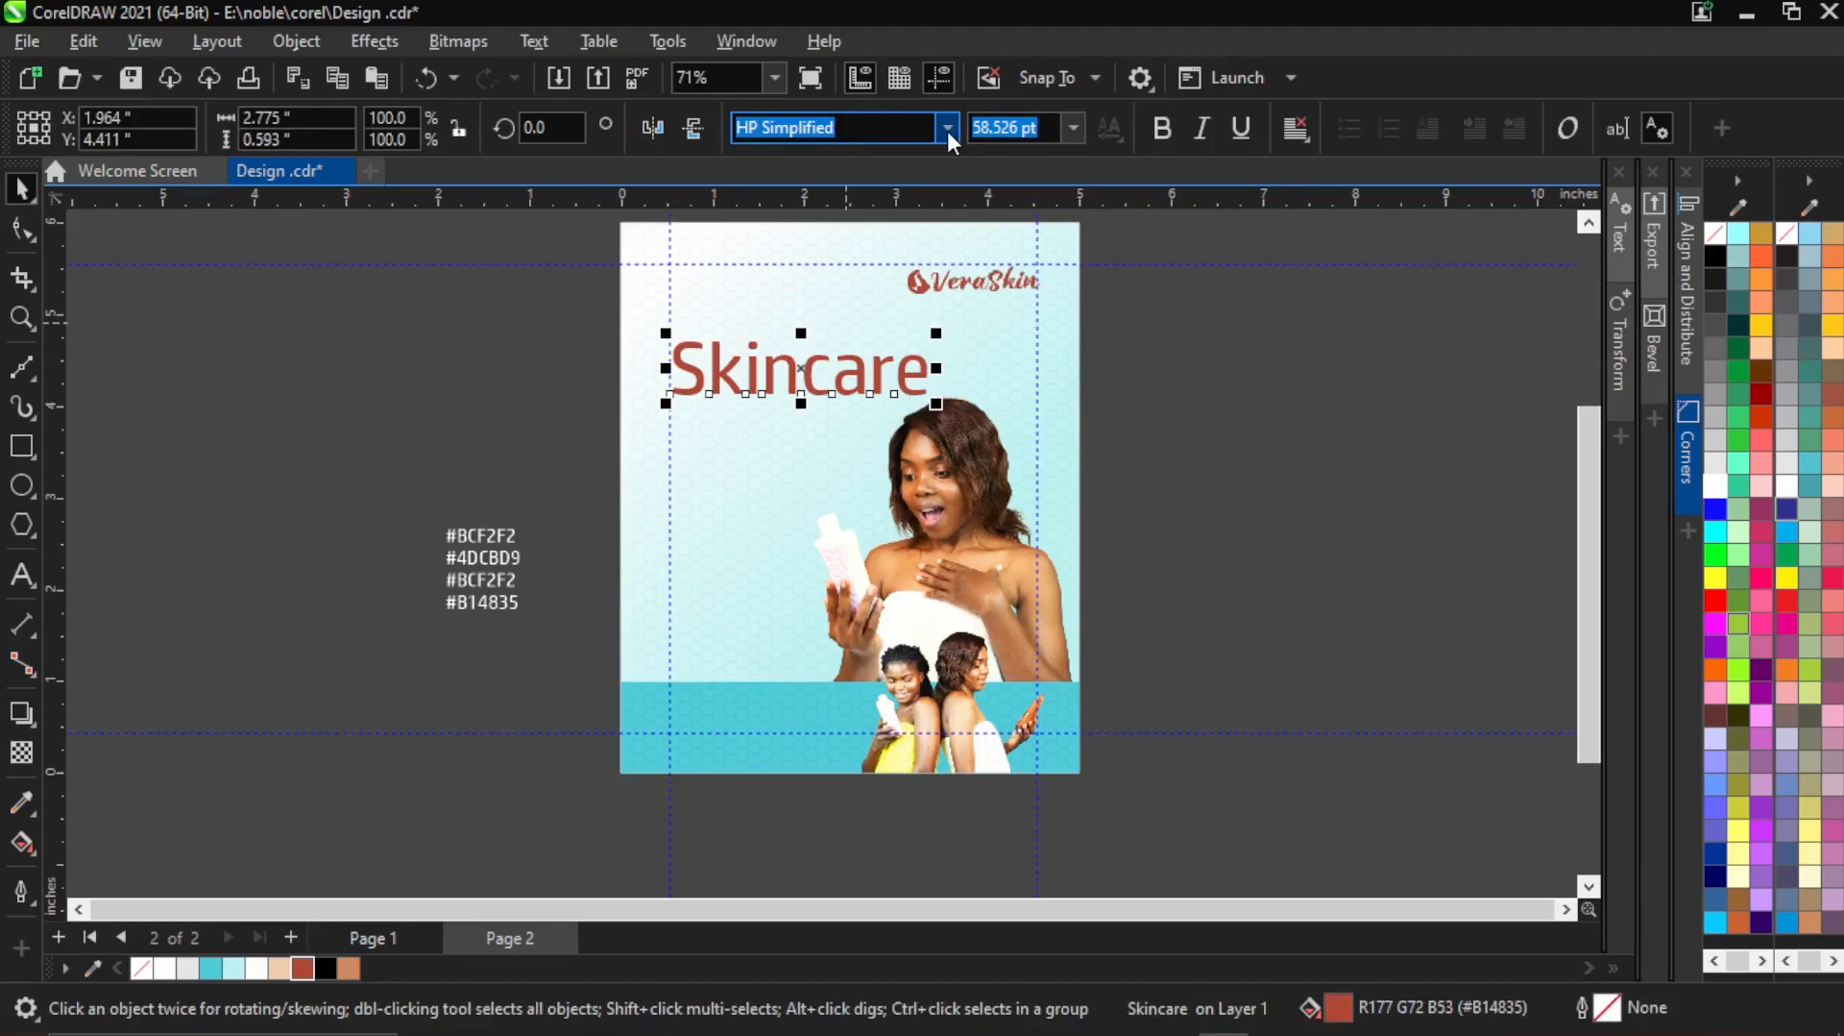
click(948, 128)
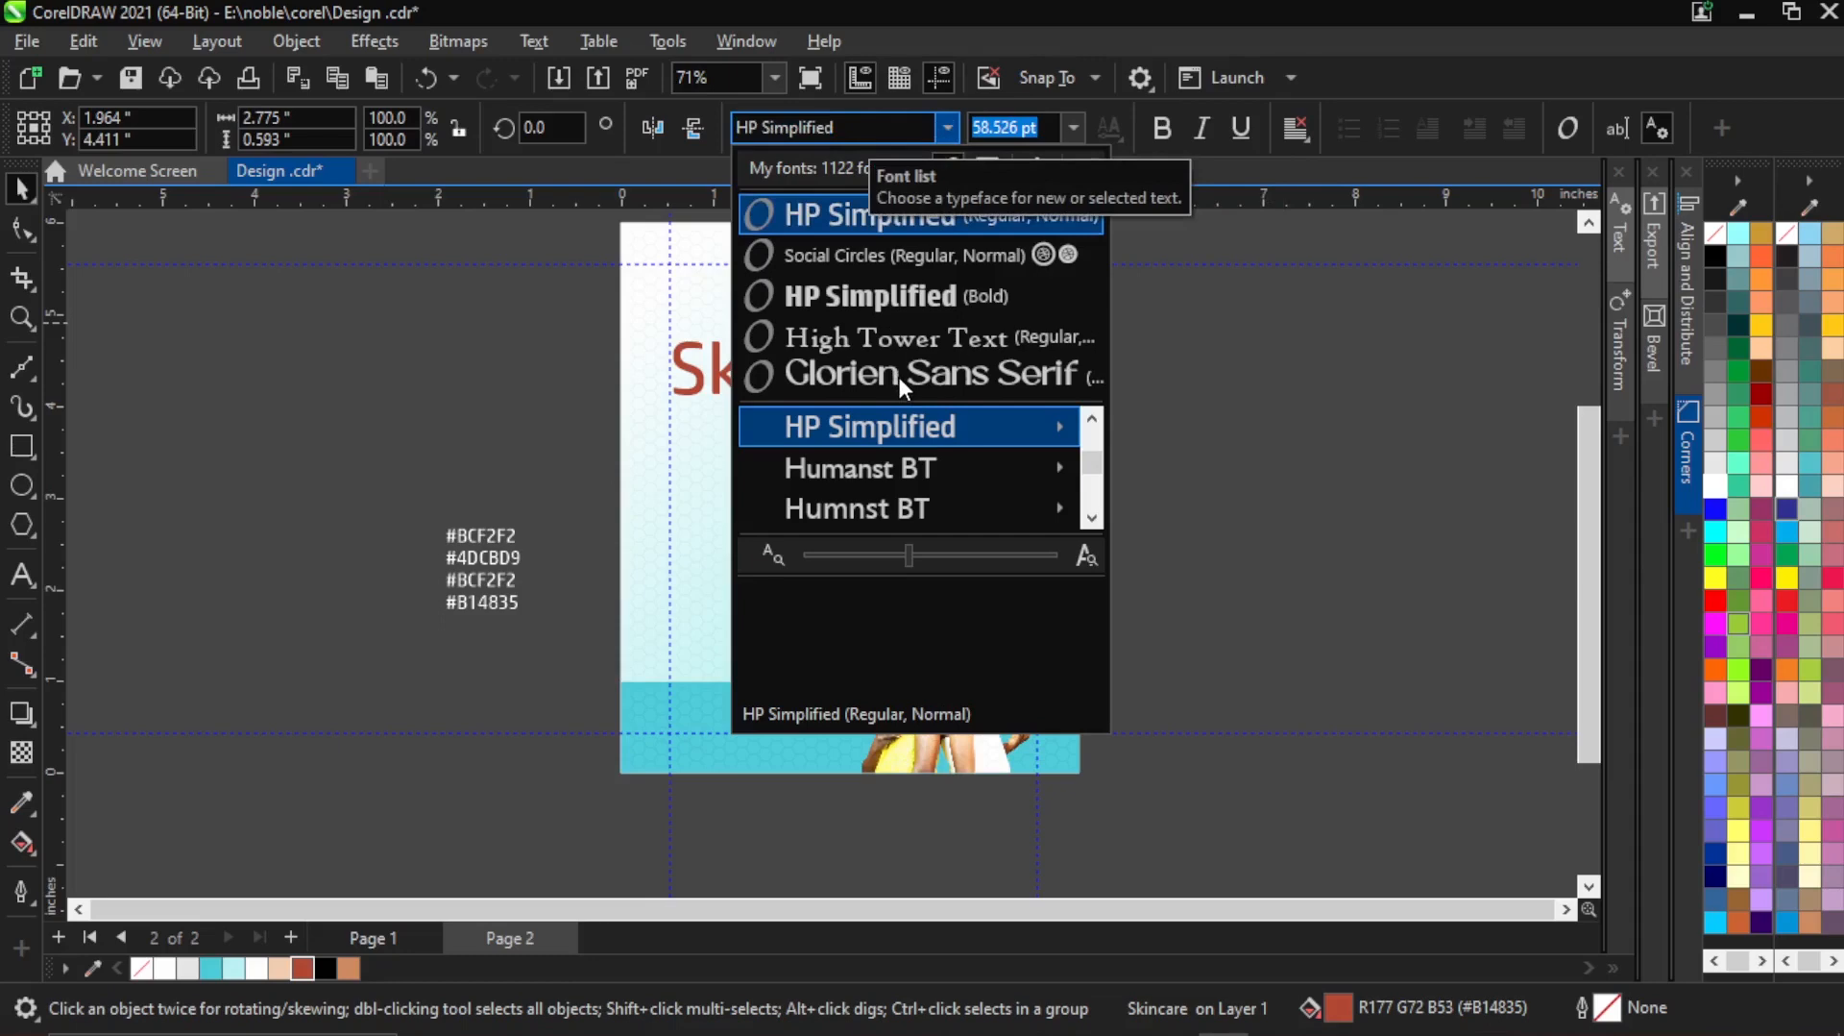
key(Escape)
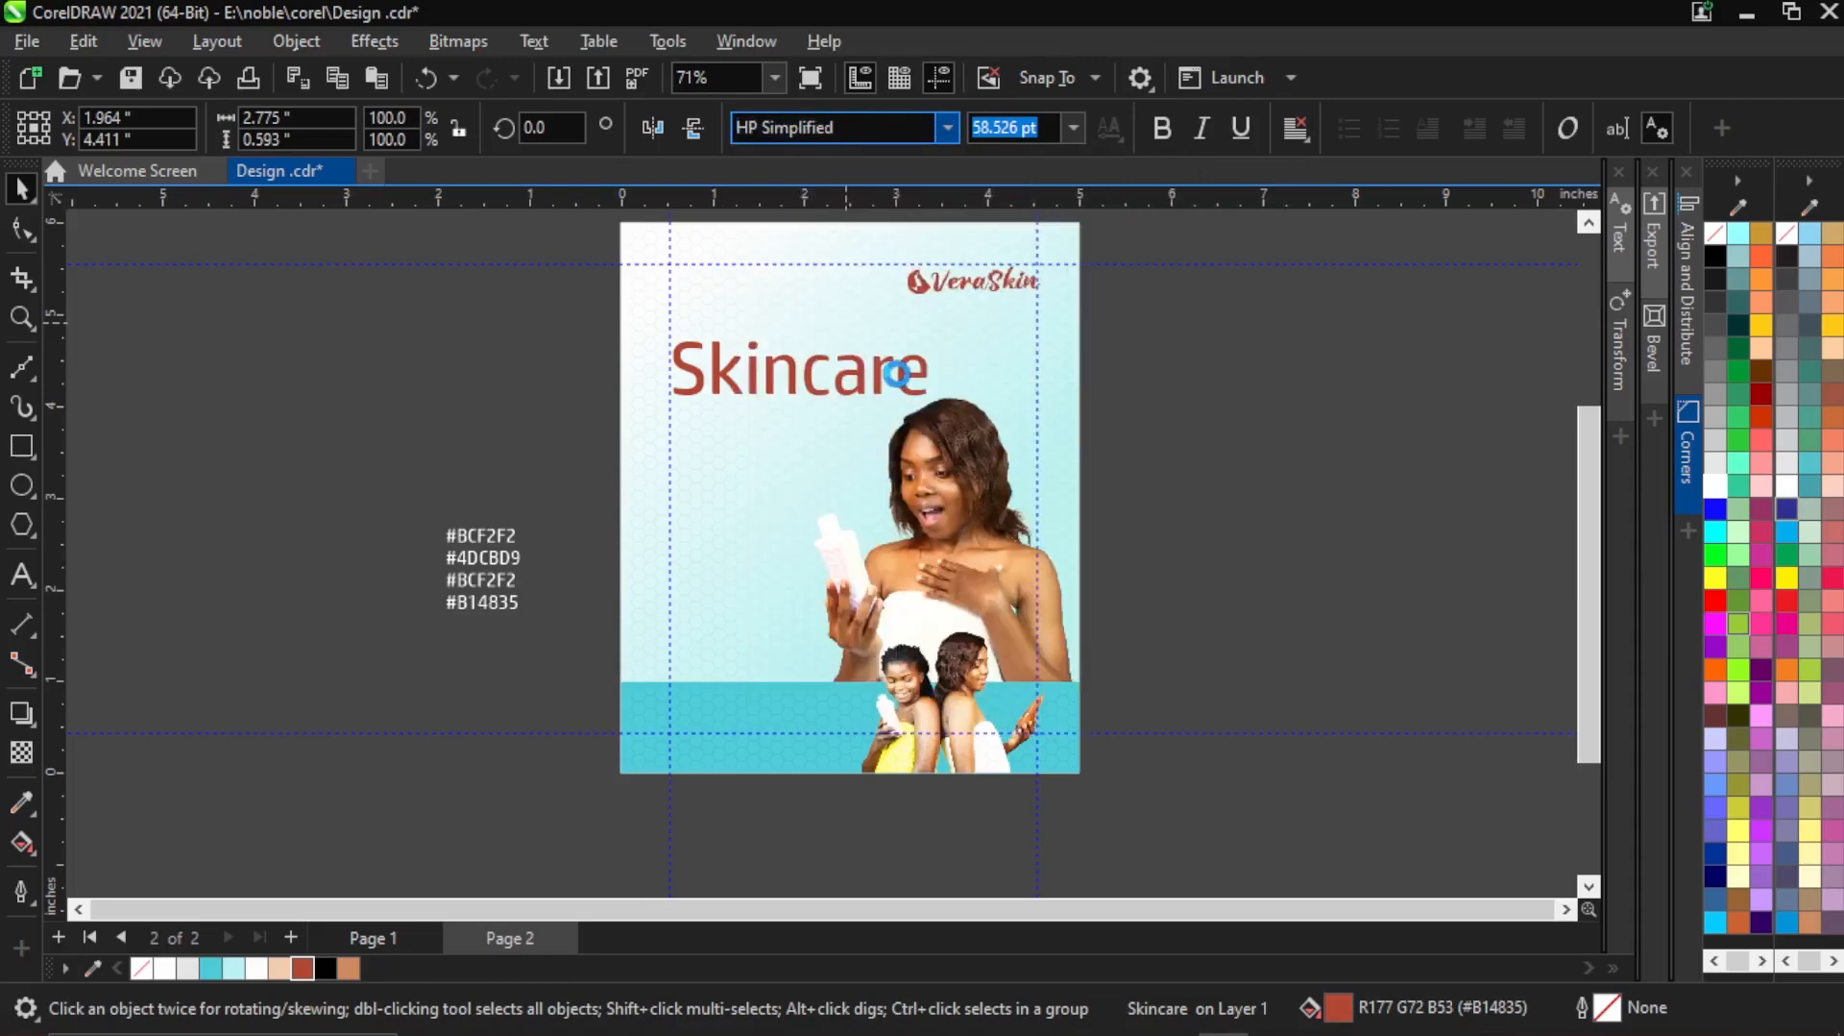
click(898, 375)
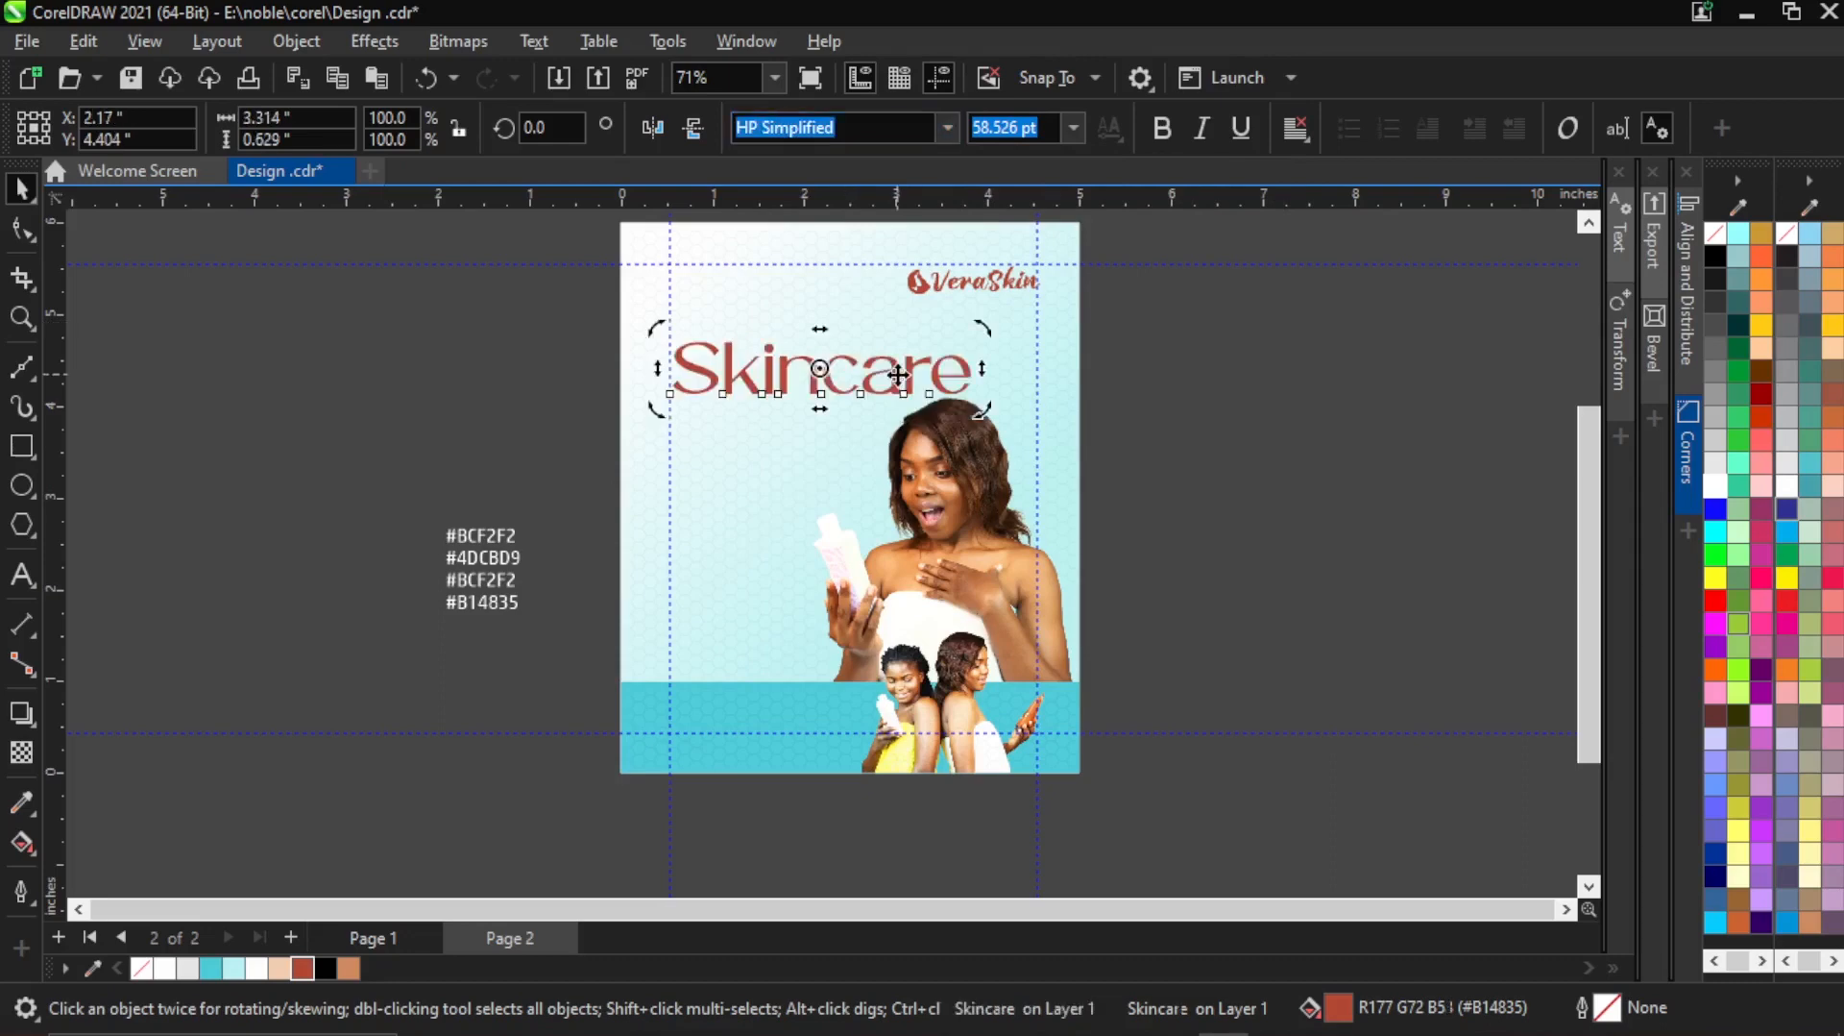
click(498, 383)
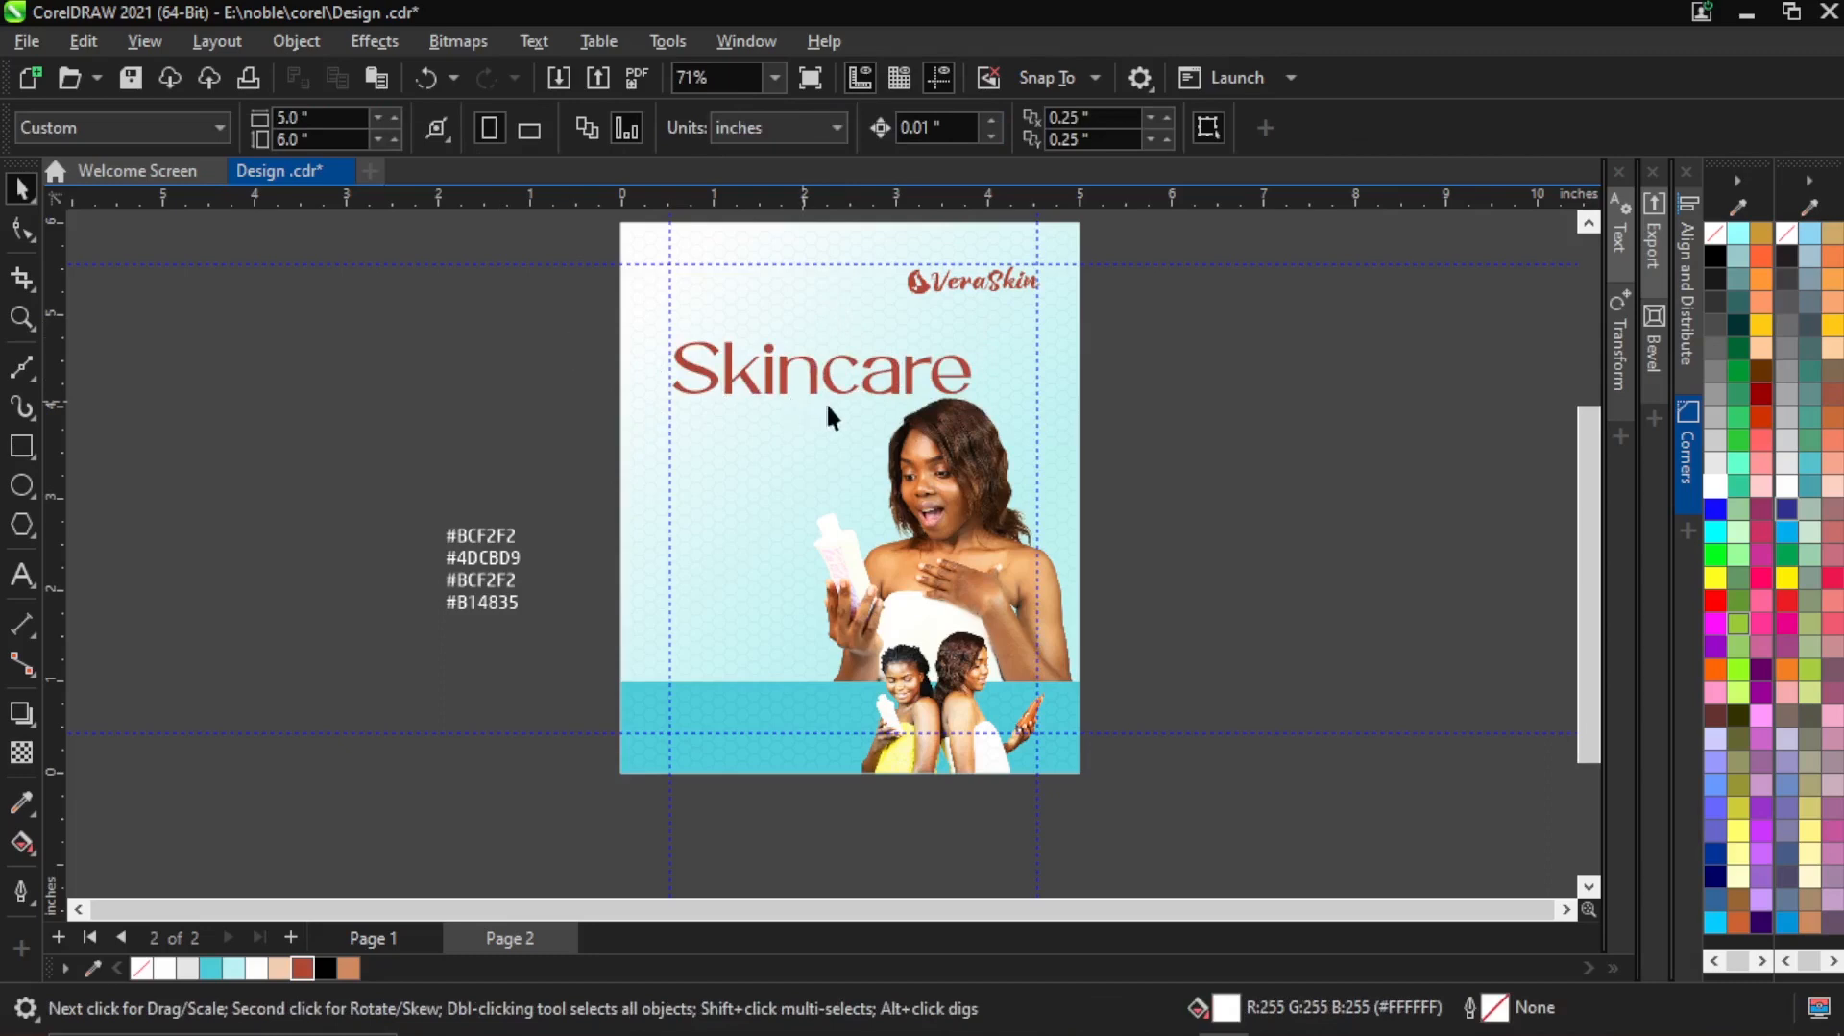
Scale the Skincare heading down proportionally to about 3.045 inches wide, keeping its upper-left corner in place.
scroll(824, 273, up, 2)
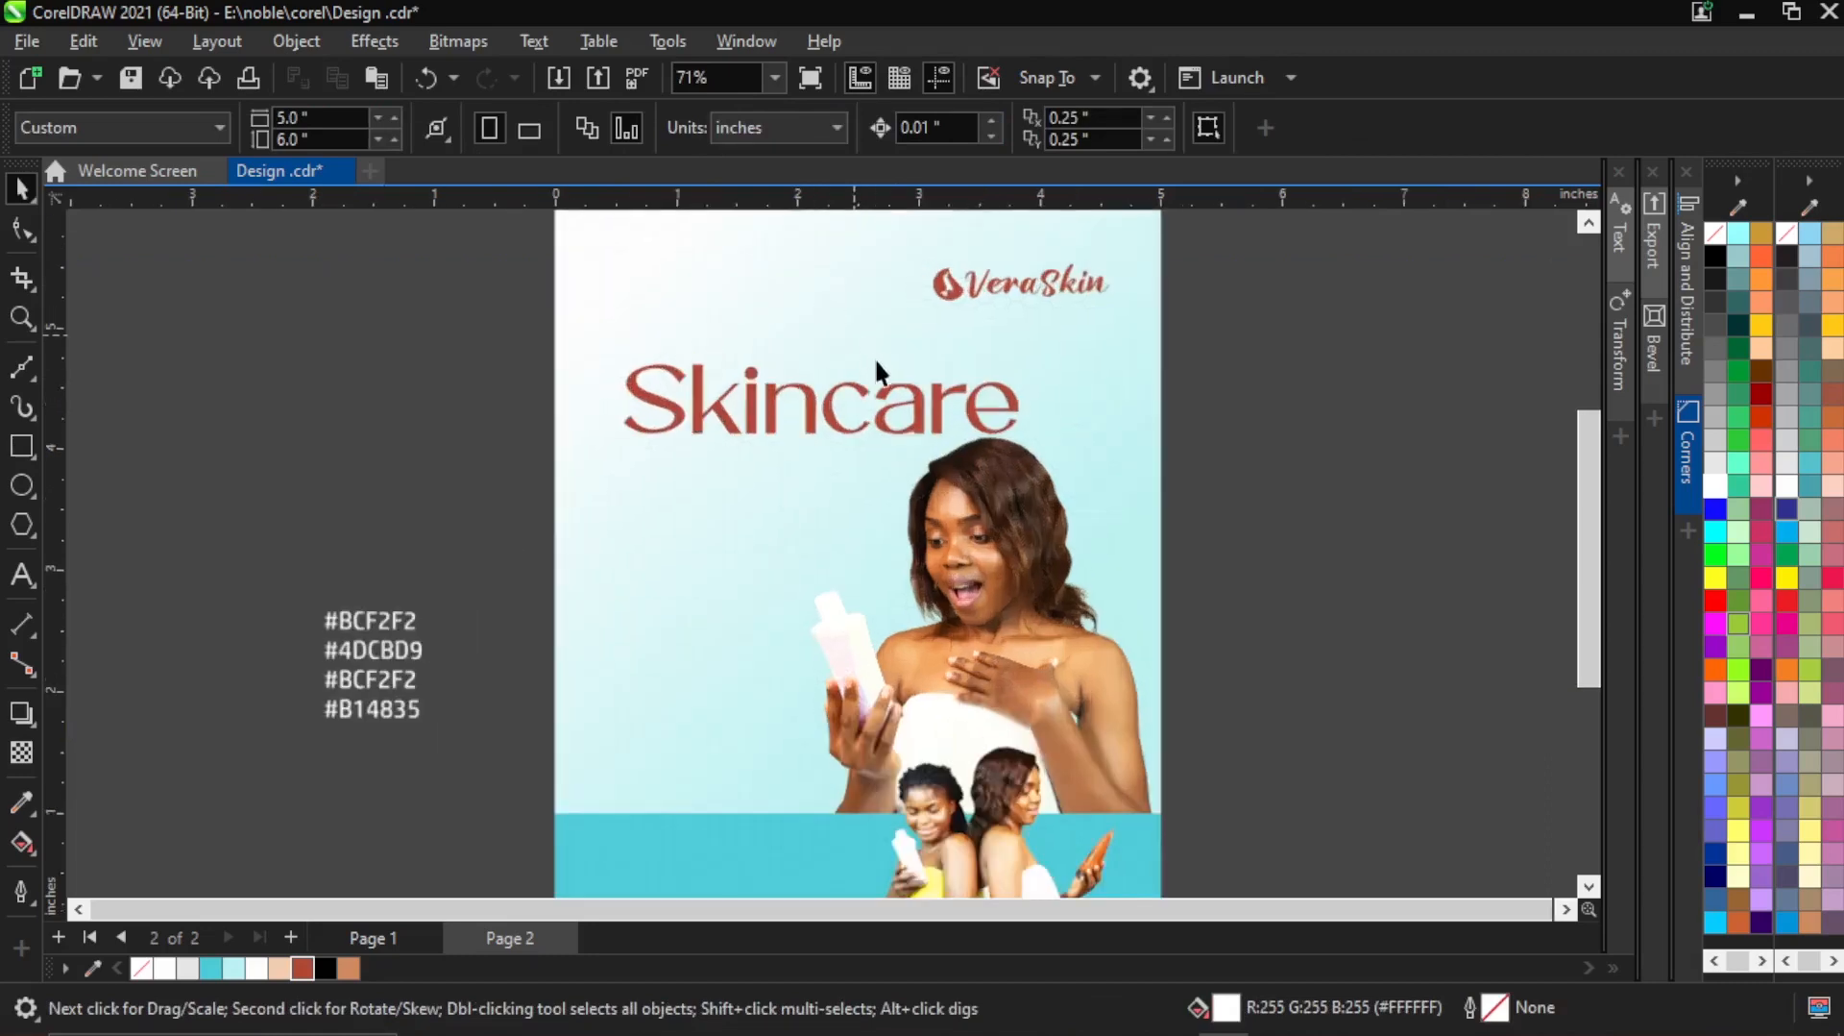
scroll(878, 359, up, 1)
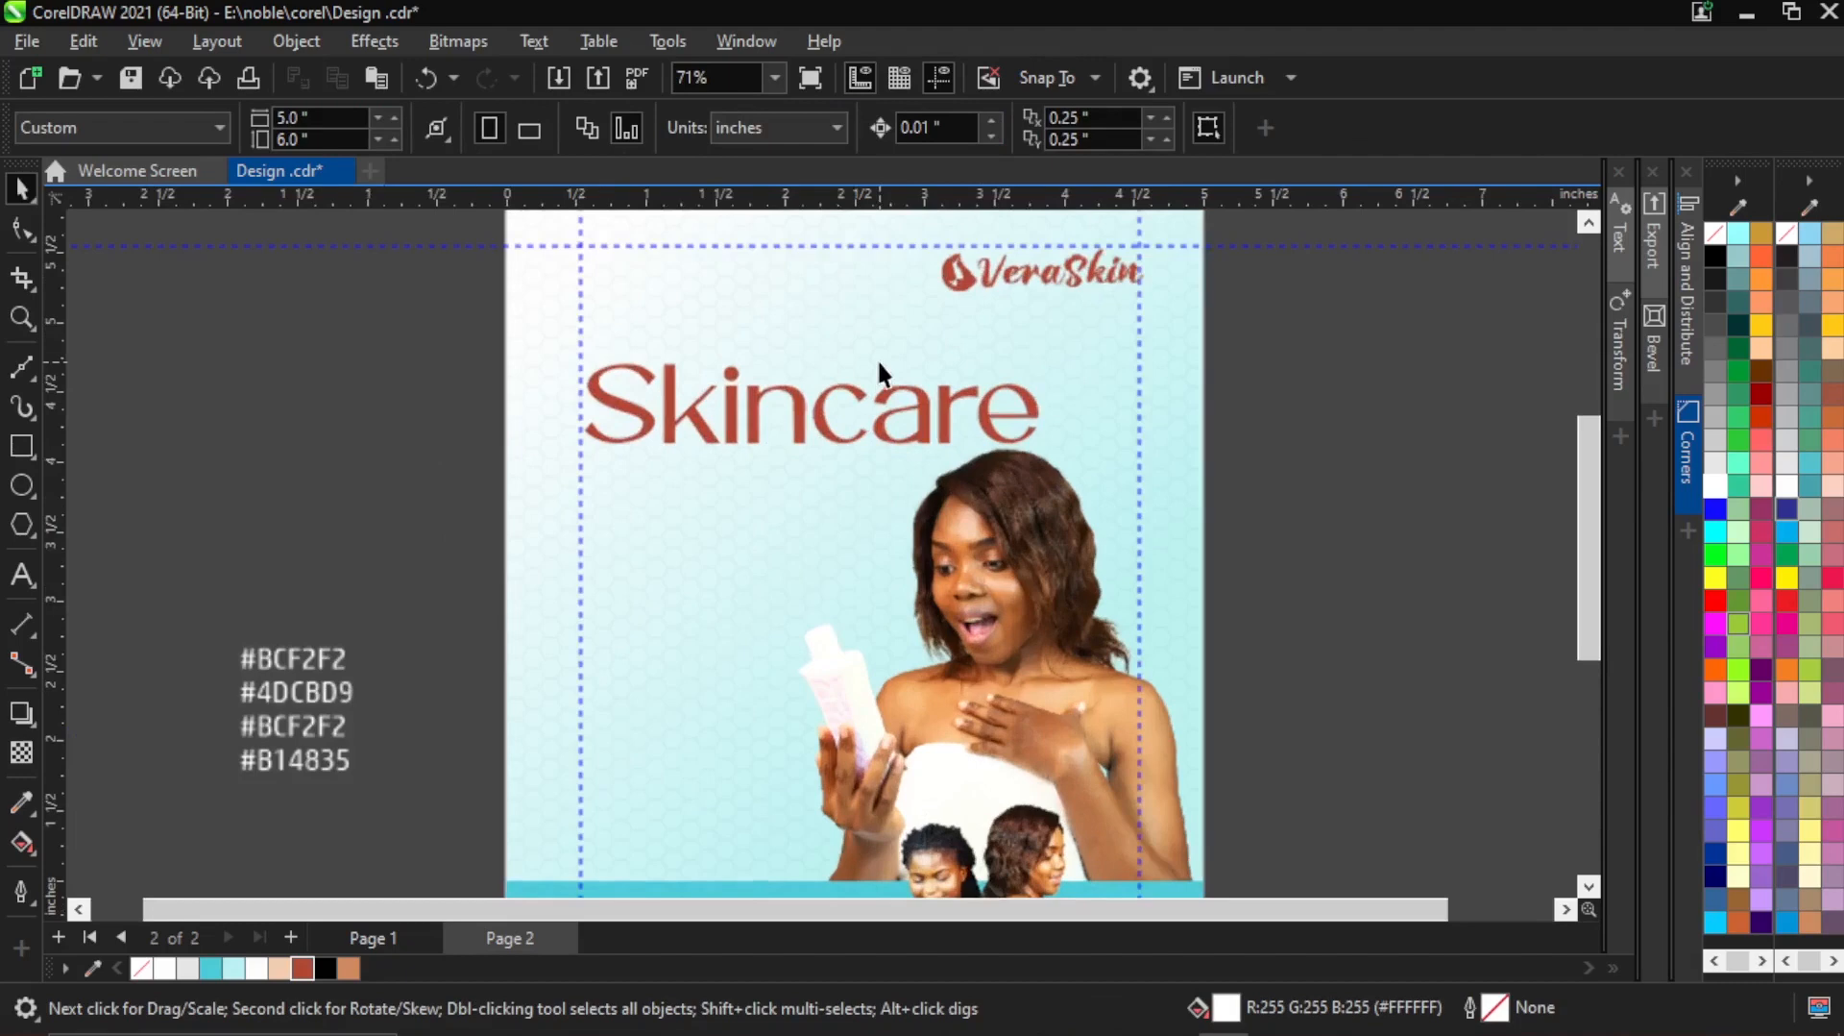
click(834, 443)
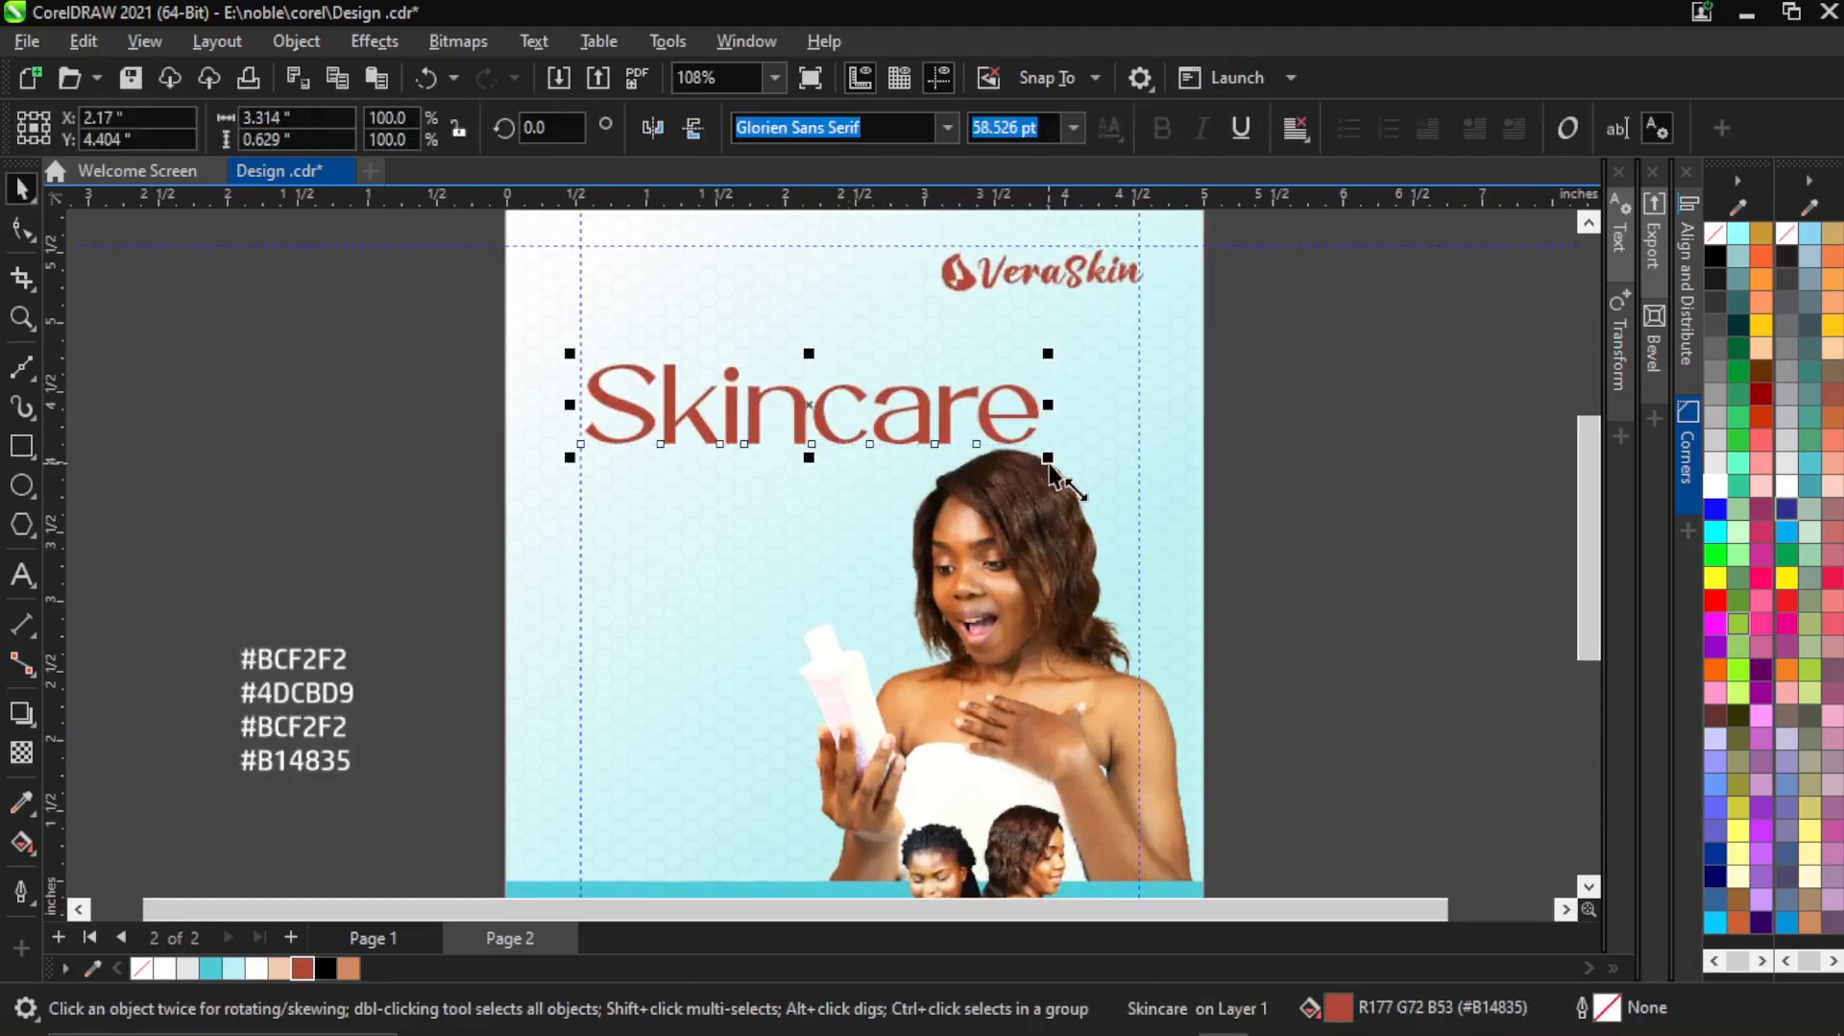
drag(1012, 465, 1006, 458)
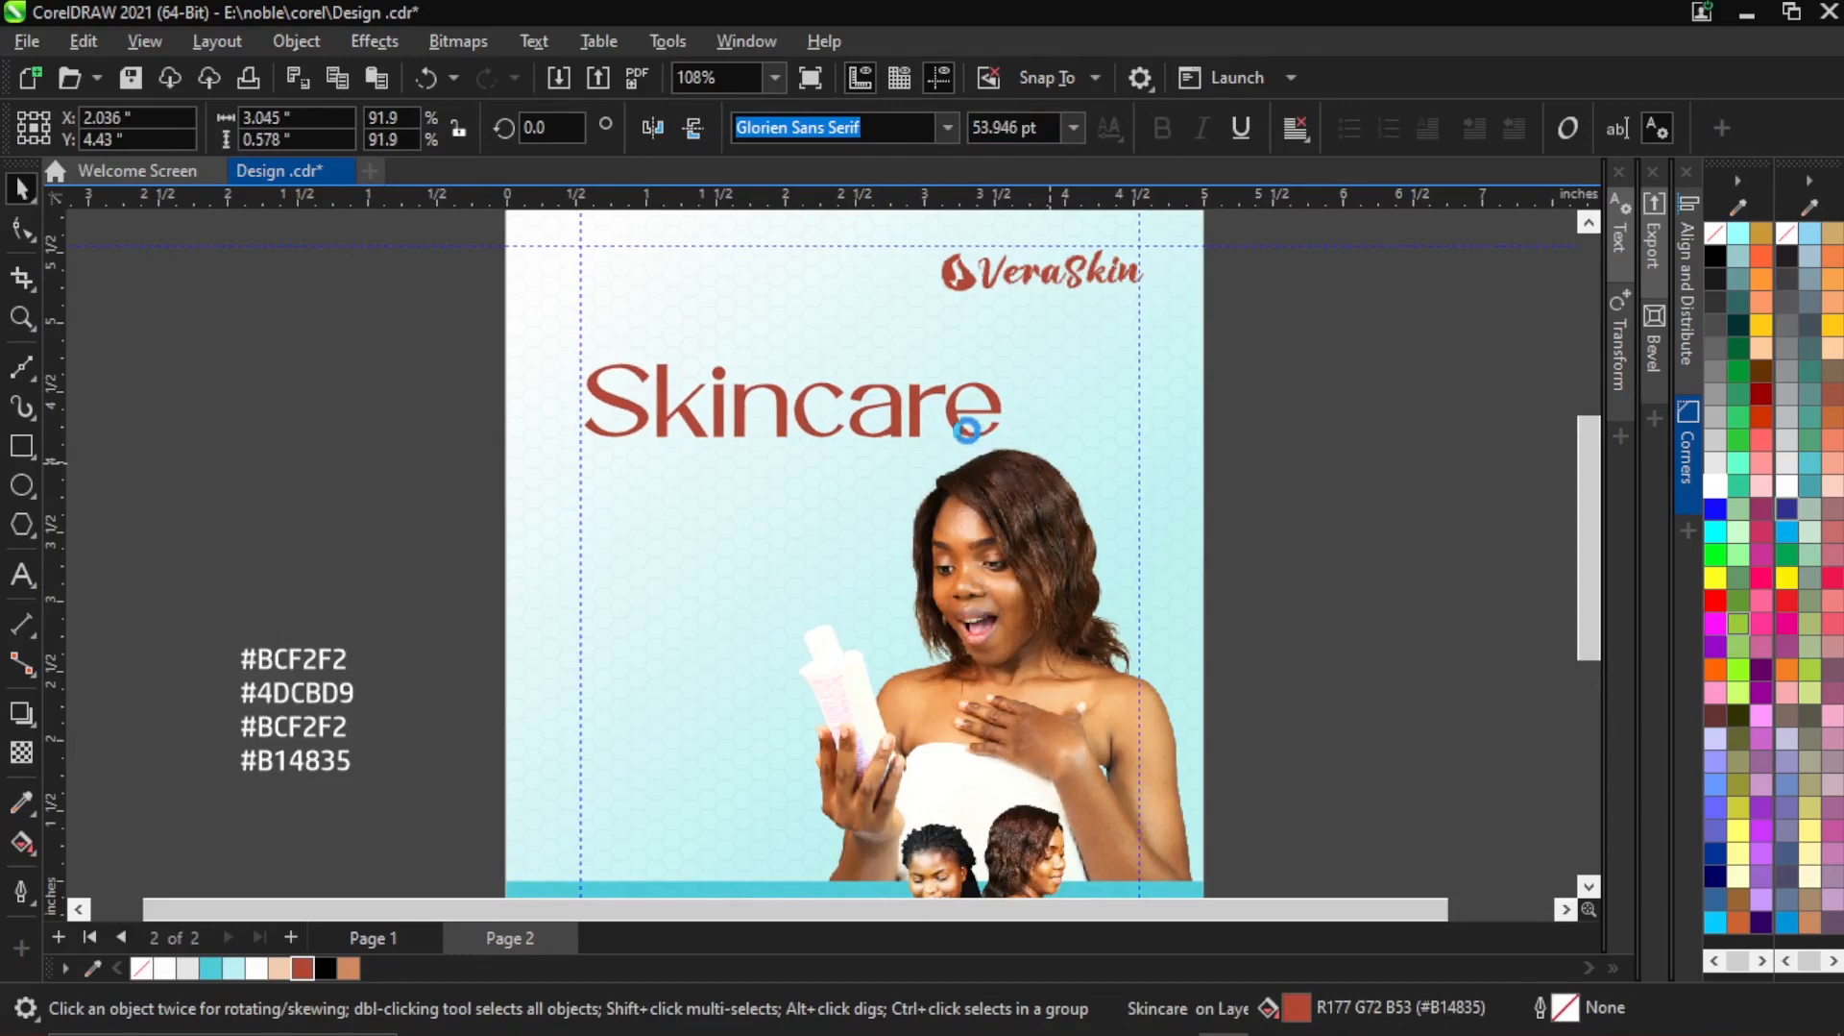
Move the Skincare heading slightly up, away from the model's hair, with its S touching the left margin guideline.
click(914, 411)
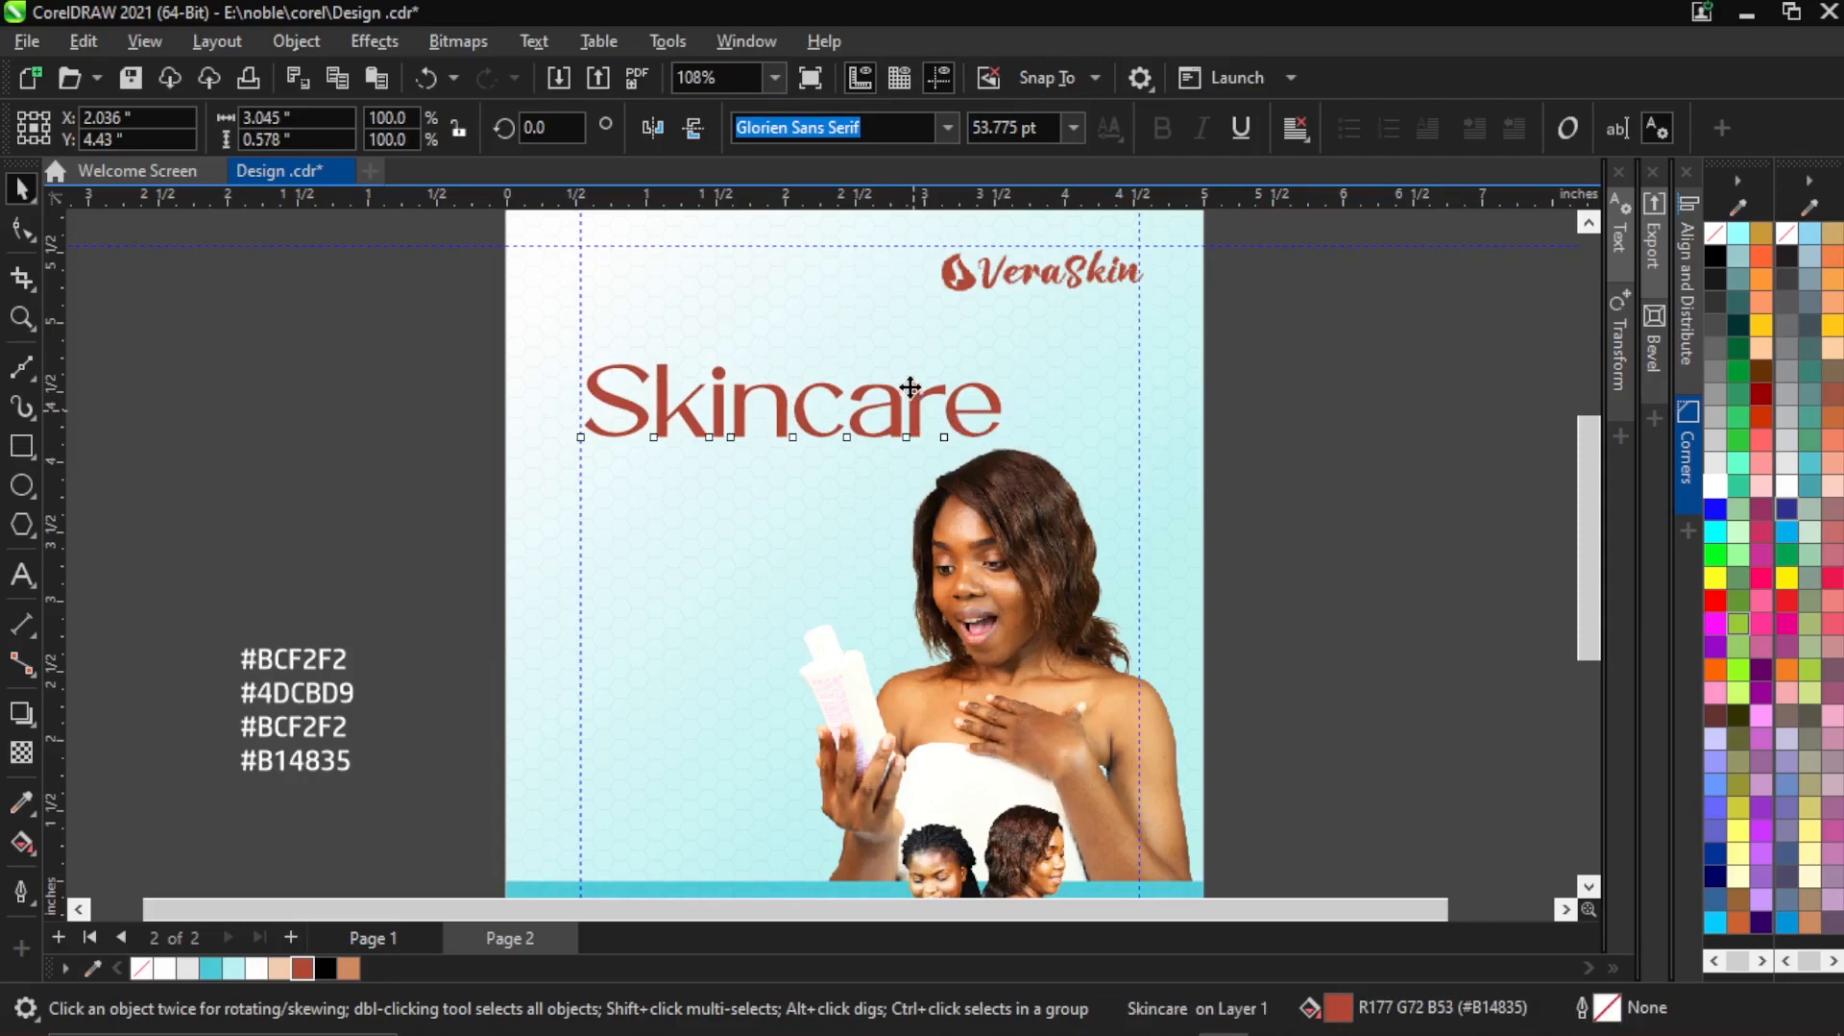
drag(910, 393, 908, 387)
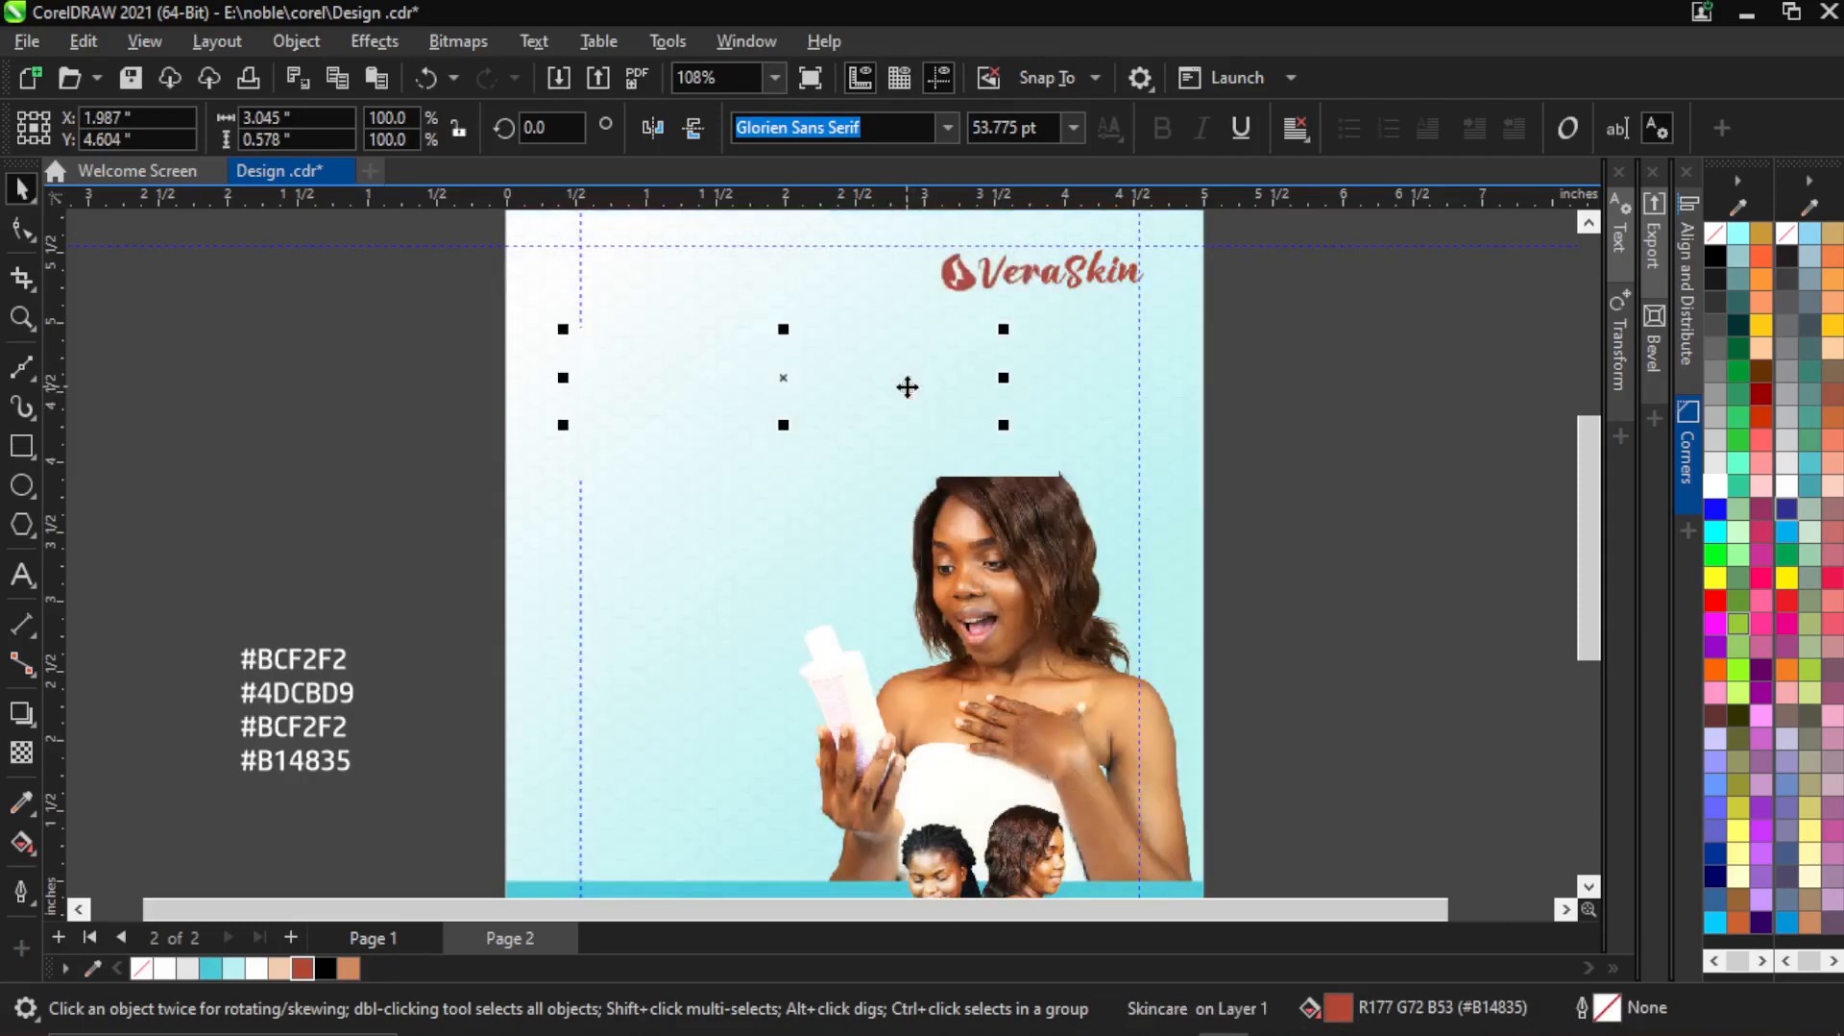
click(332, 377)
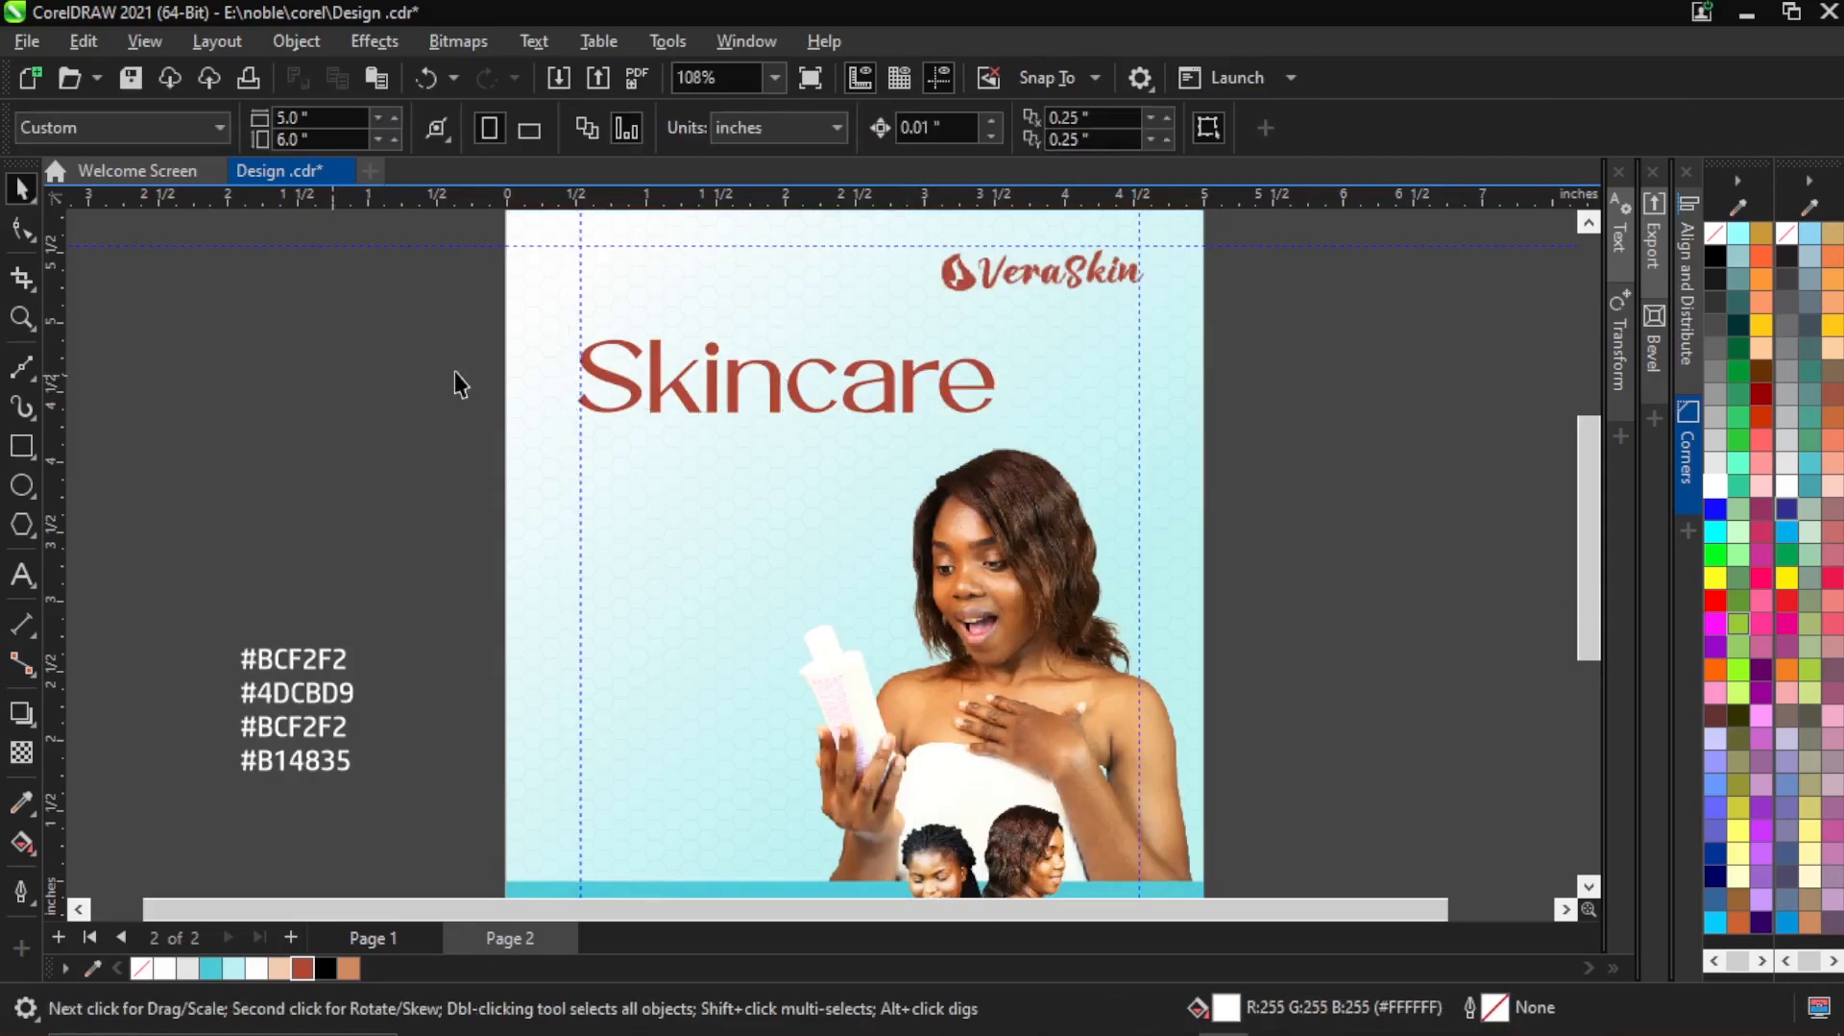
scroll(717, 453, down, 2)
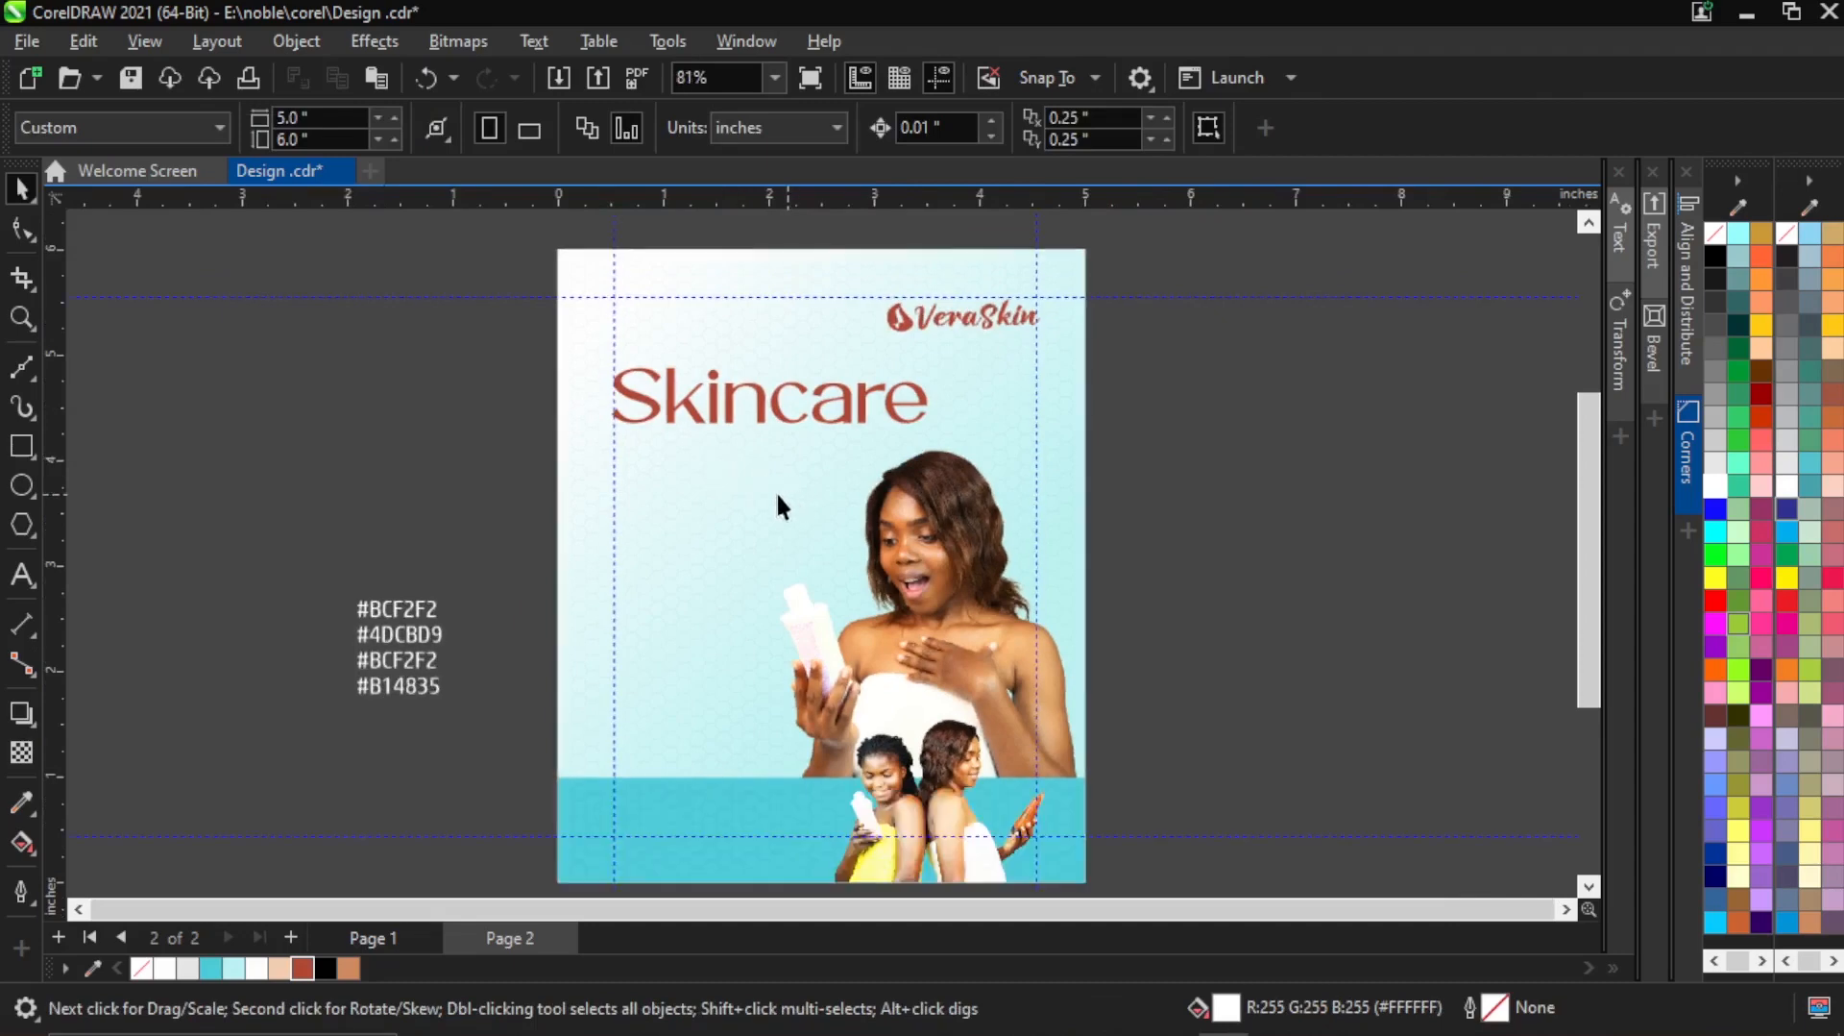
Switch to the Notepad document with the flyer text, copy the line "Basic Training" and return to the design.
mouse_move(1189, 1032)
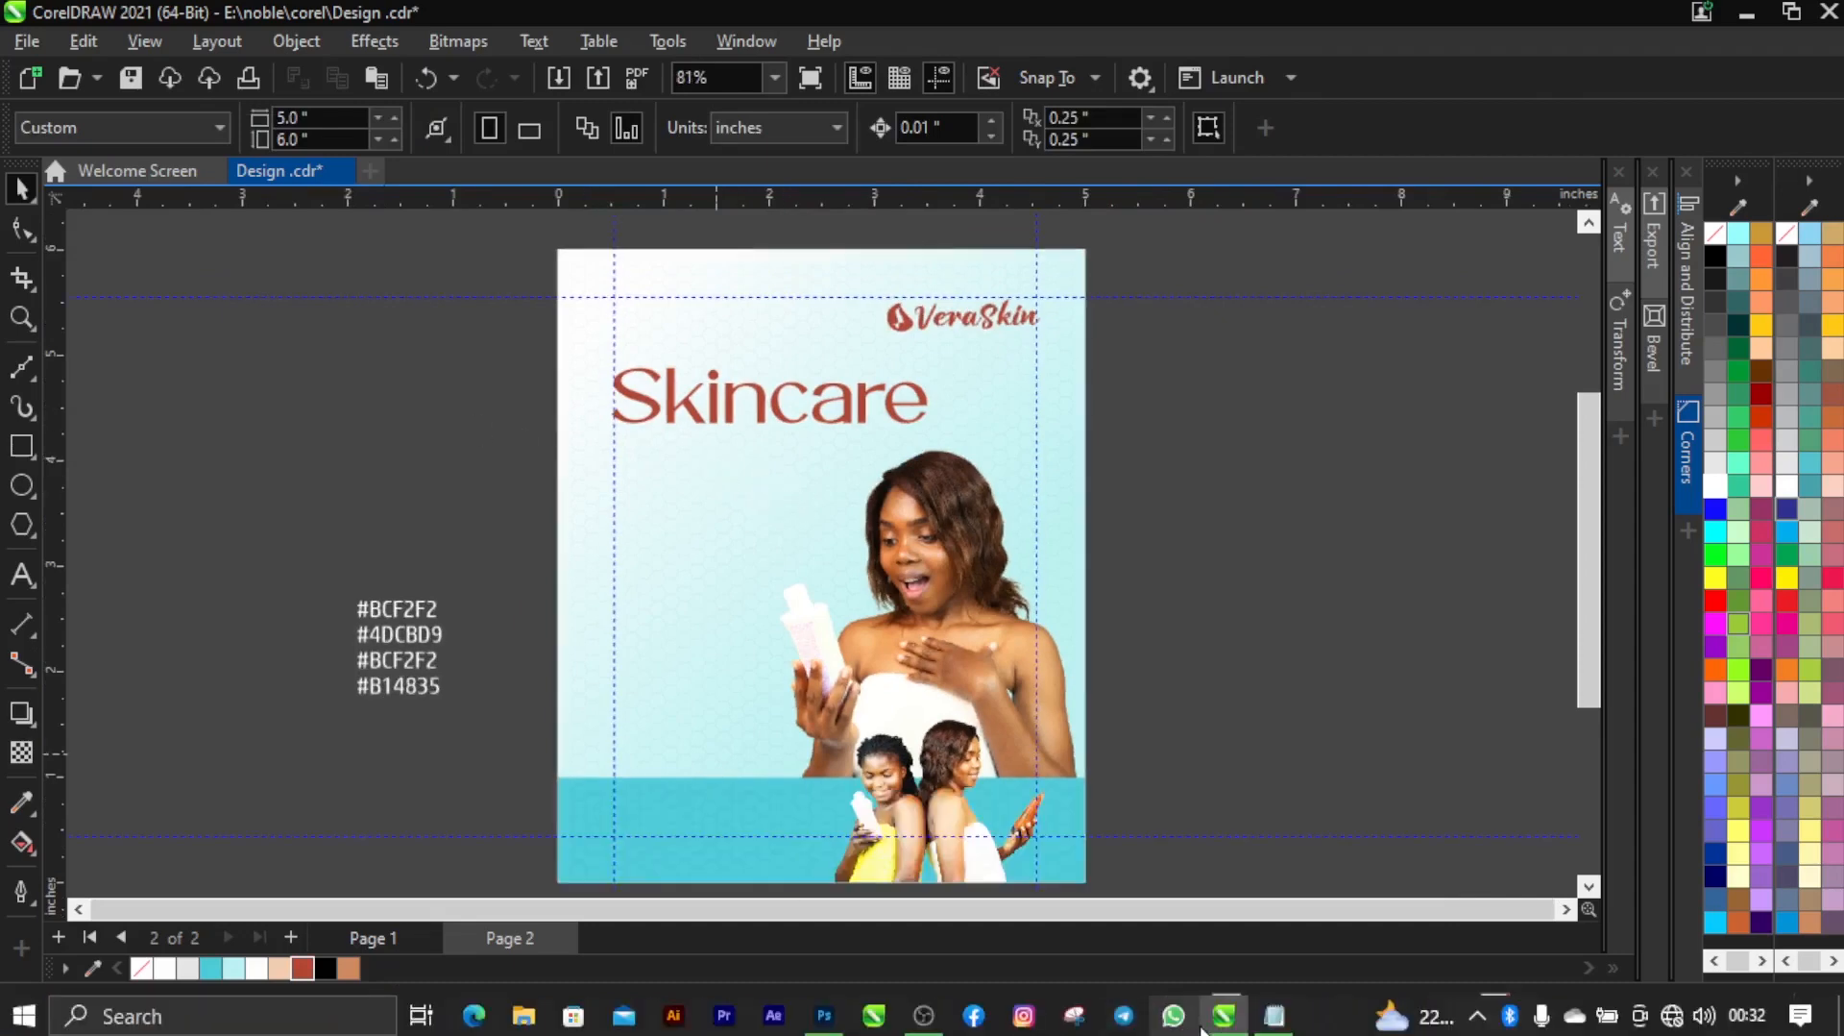
click(1274, 1015)
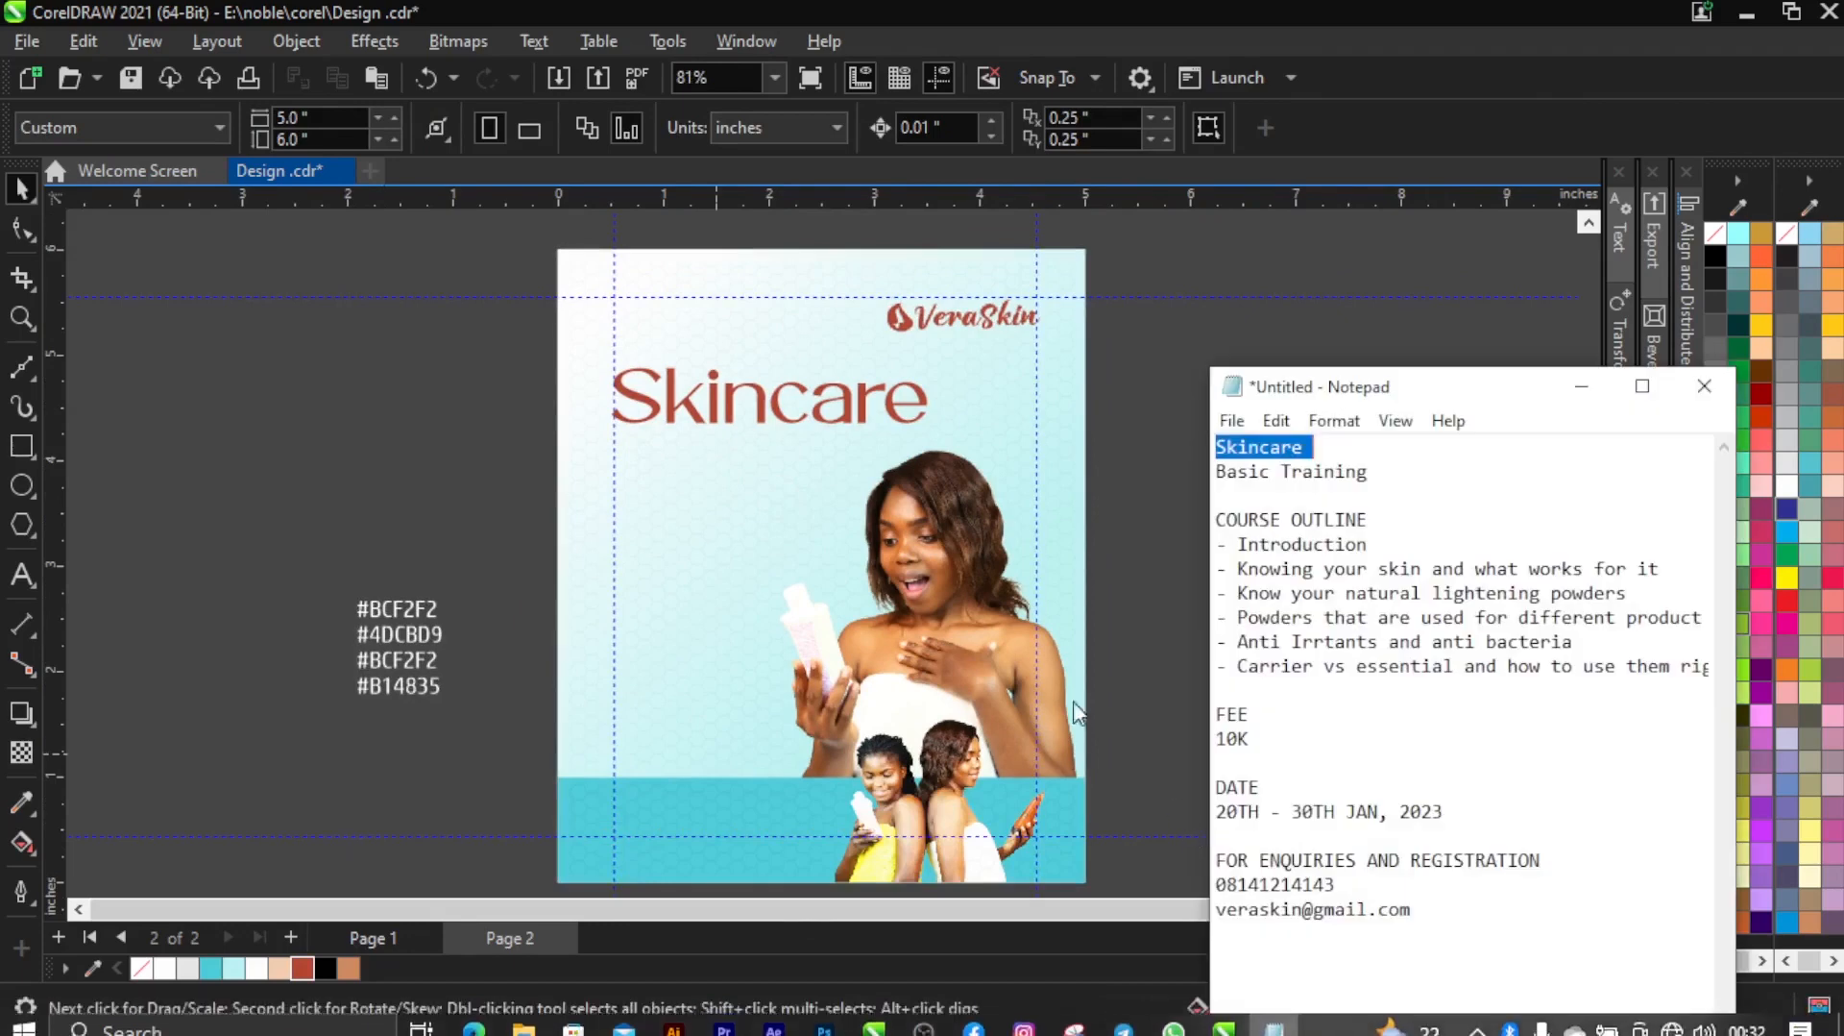
click(1216, 495)
drag(1216, 471, 1422, 472)
key(ctrl+c)
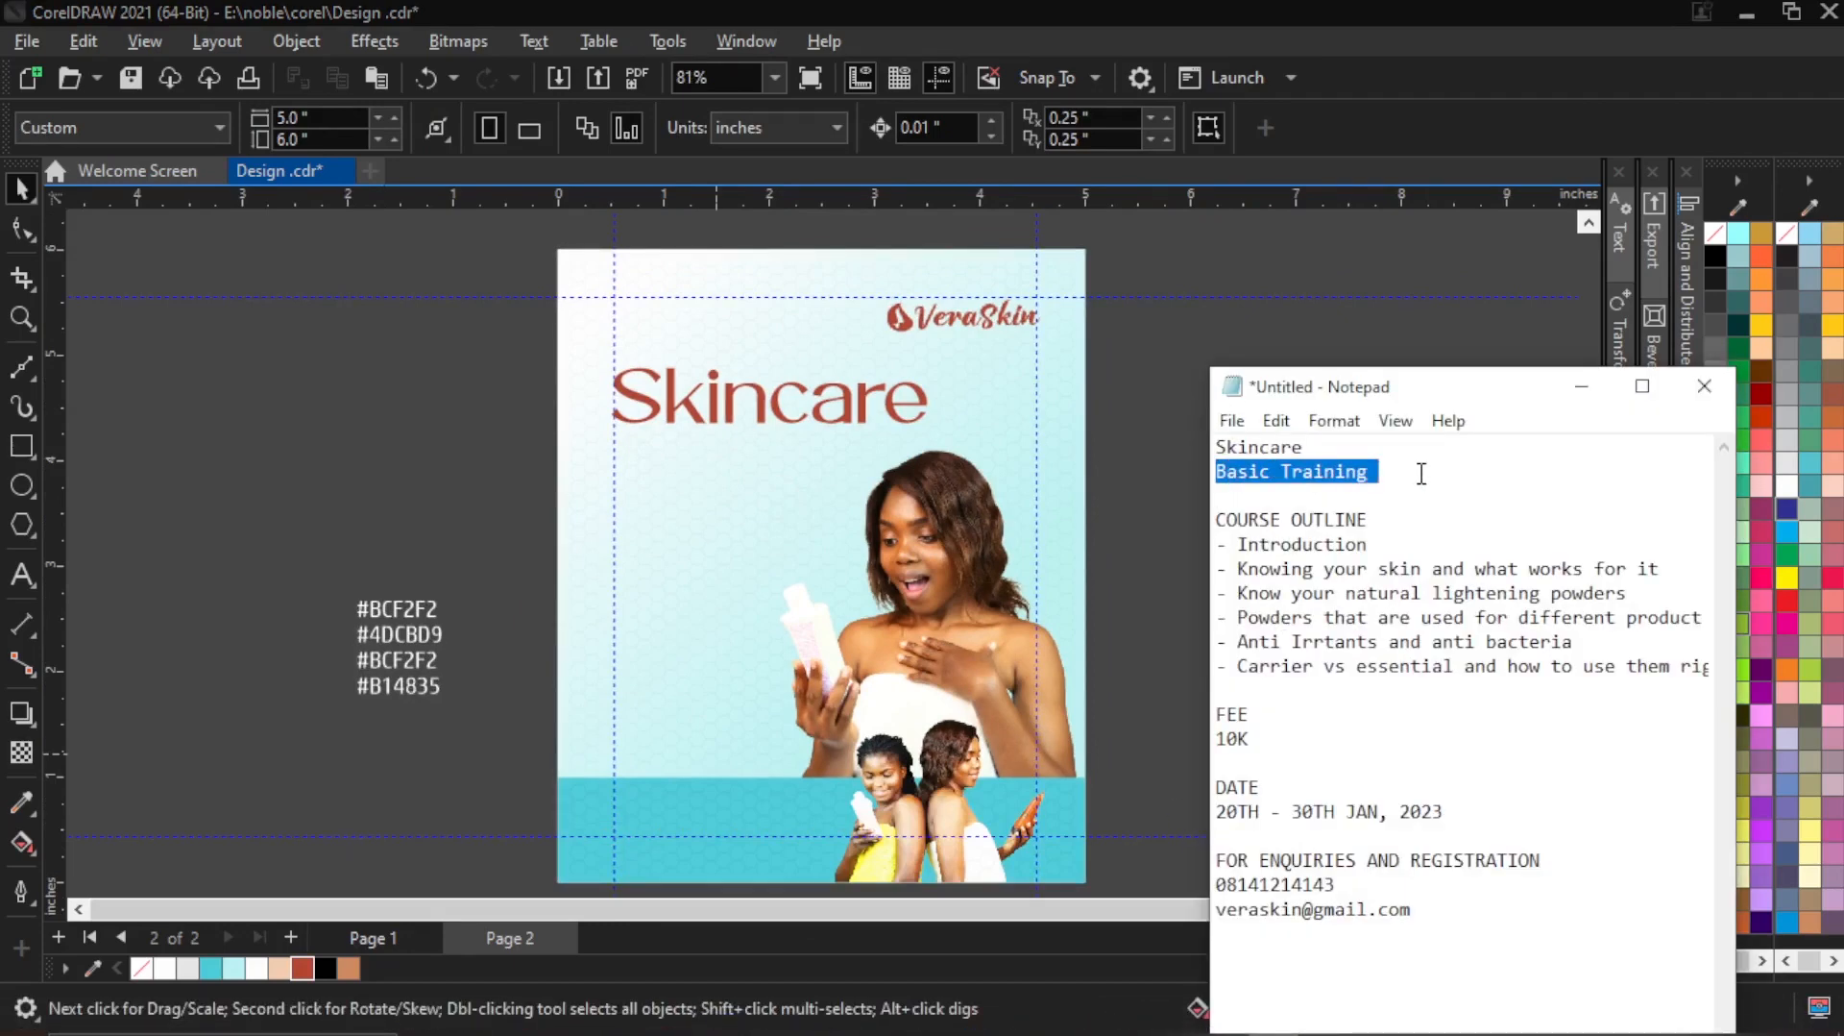
click(1580, 386)
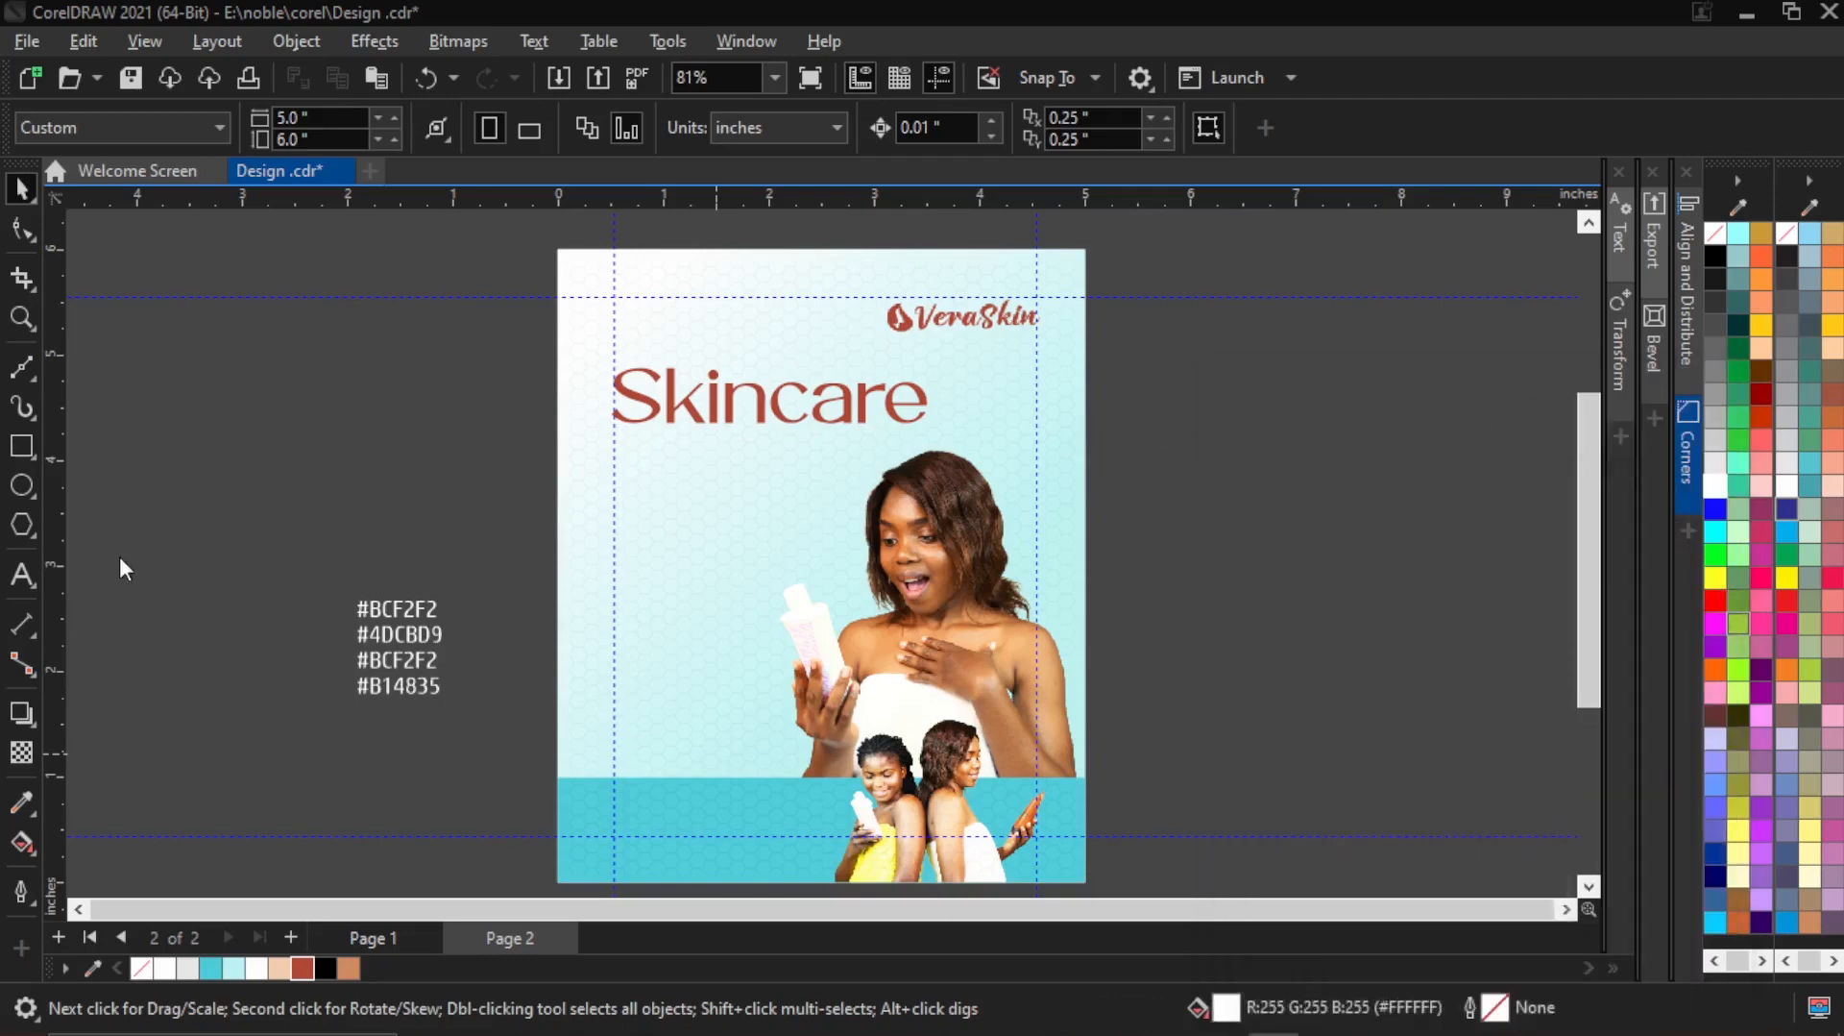
Add the copied "Basic Training" as artistic text below the Skincare heading, starting on the workspace beside the flyer.
click(28, 574)
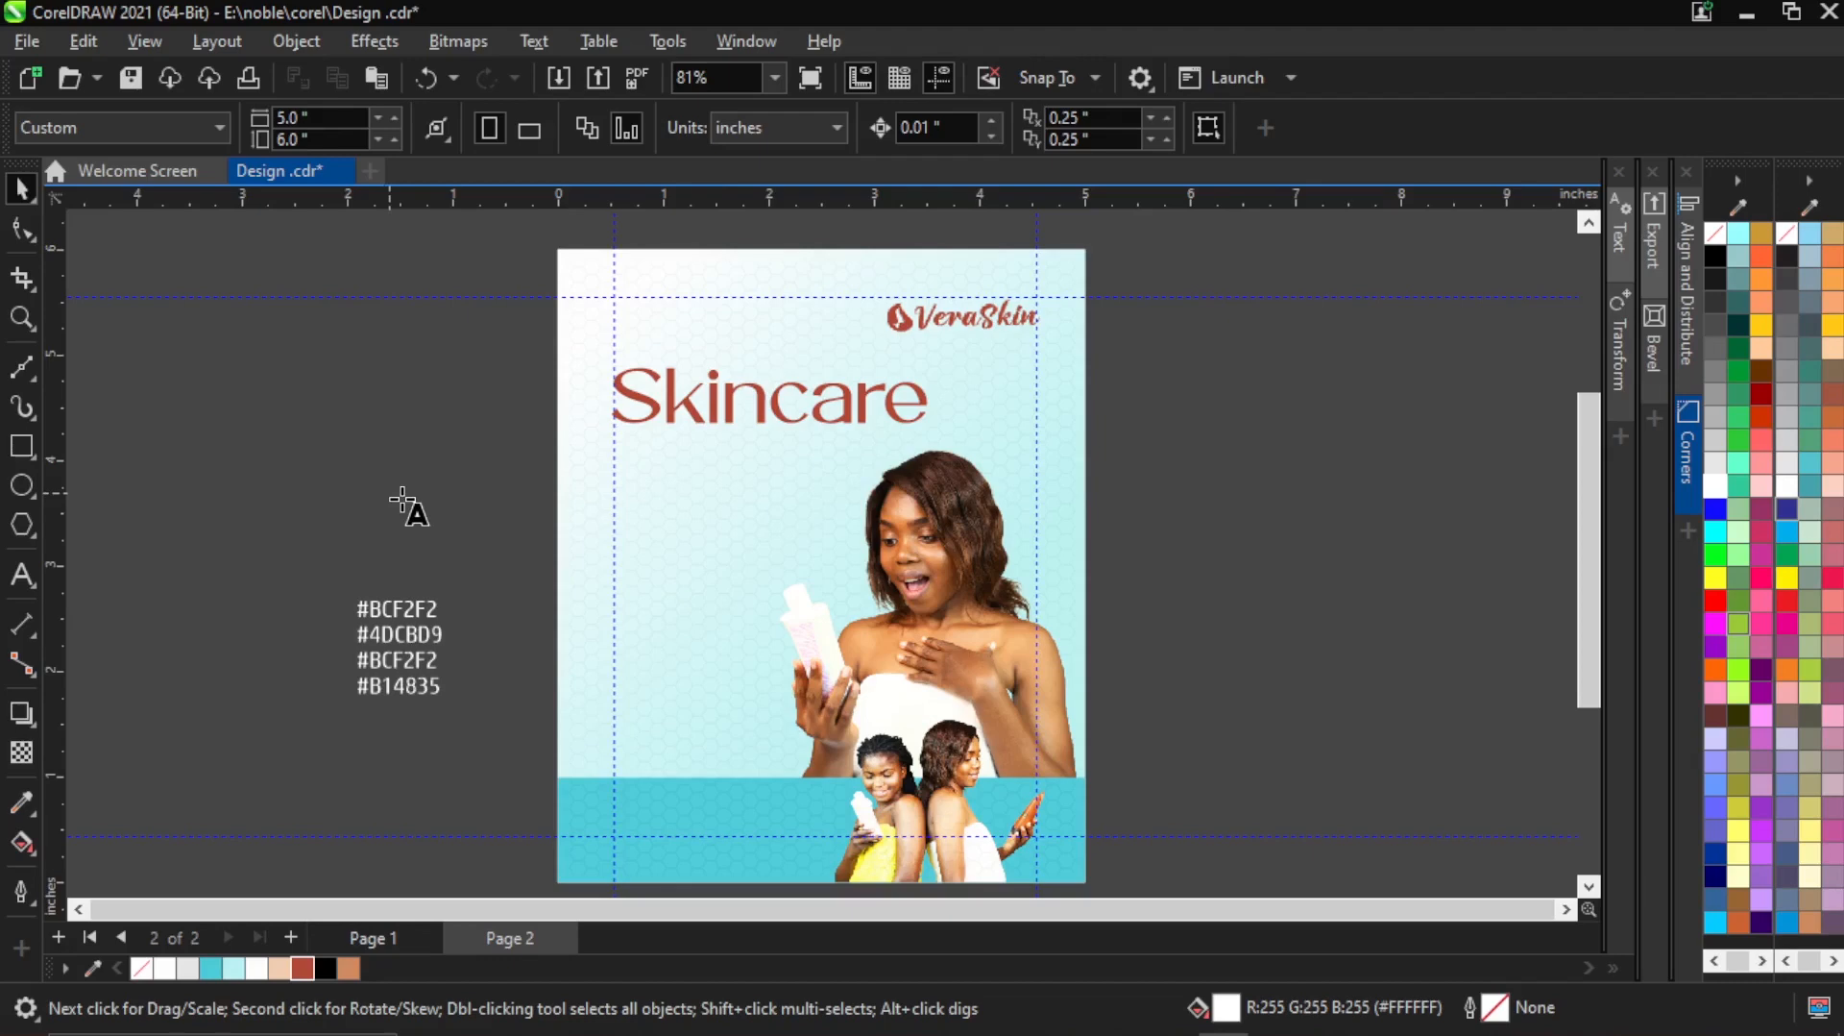
click(401, 498)
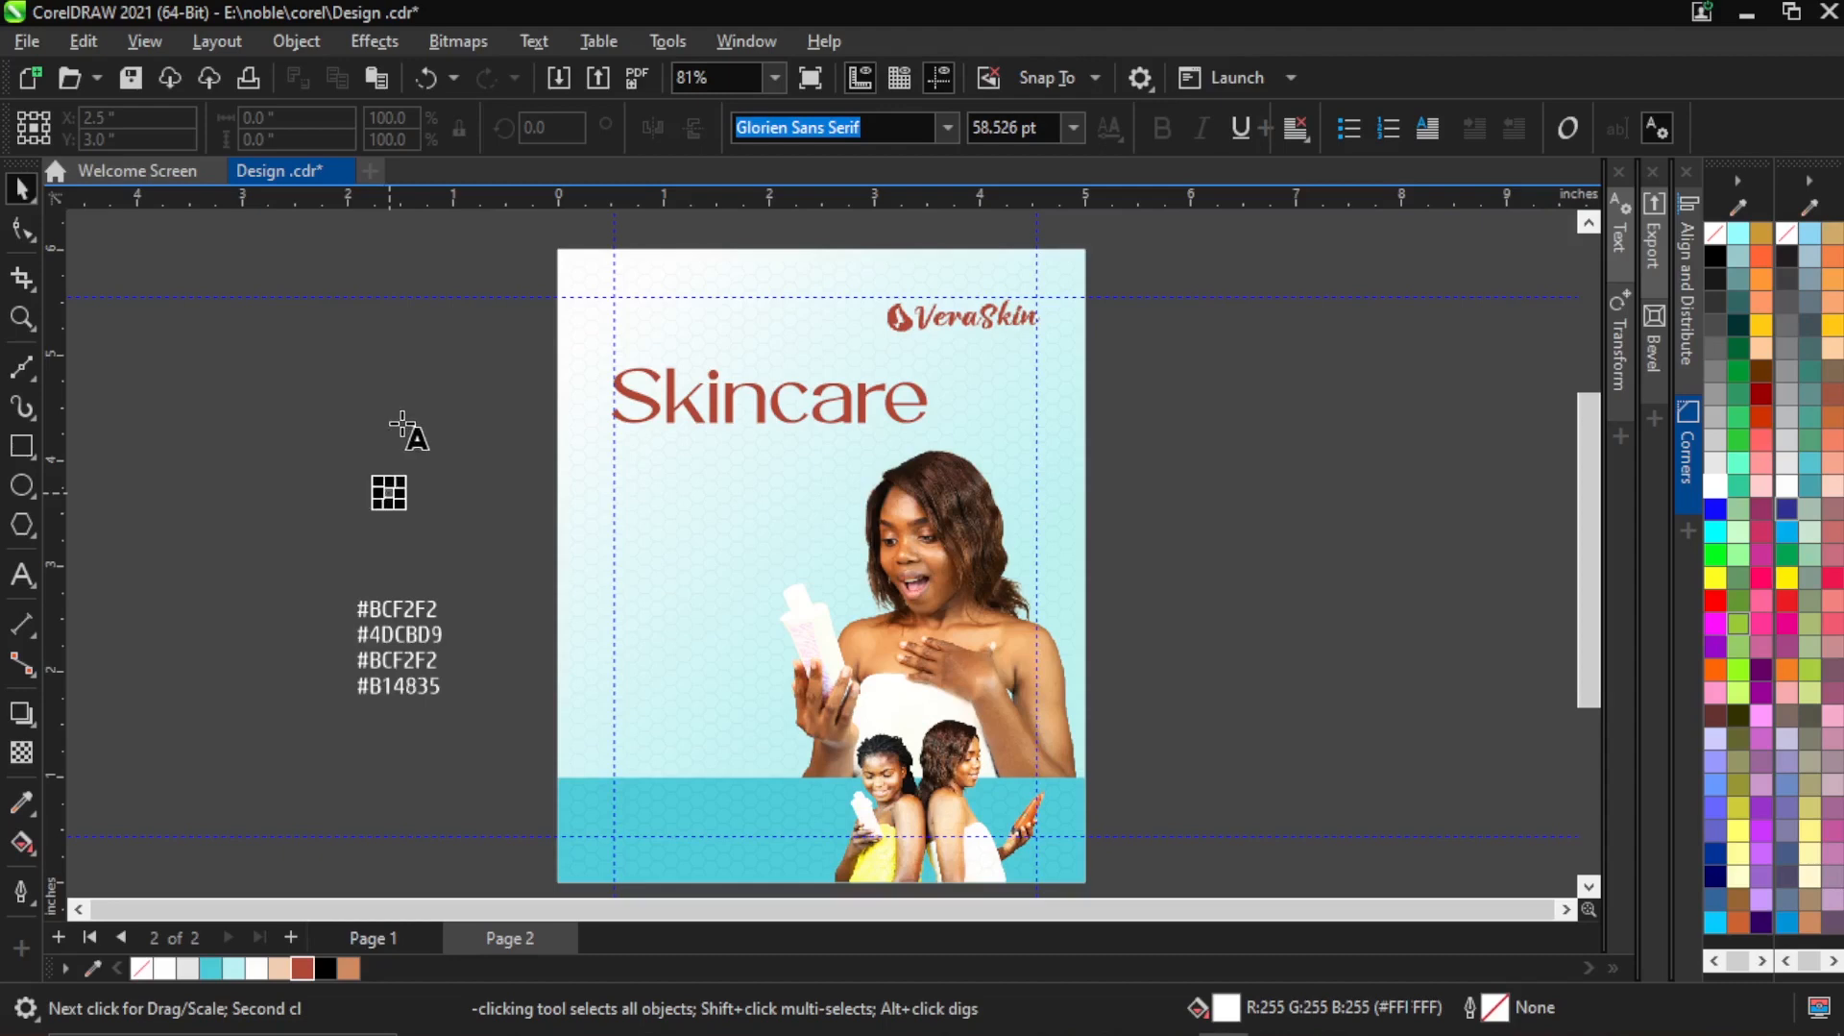
click(438, 512)
key(Escape)
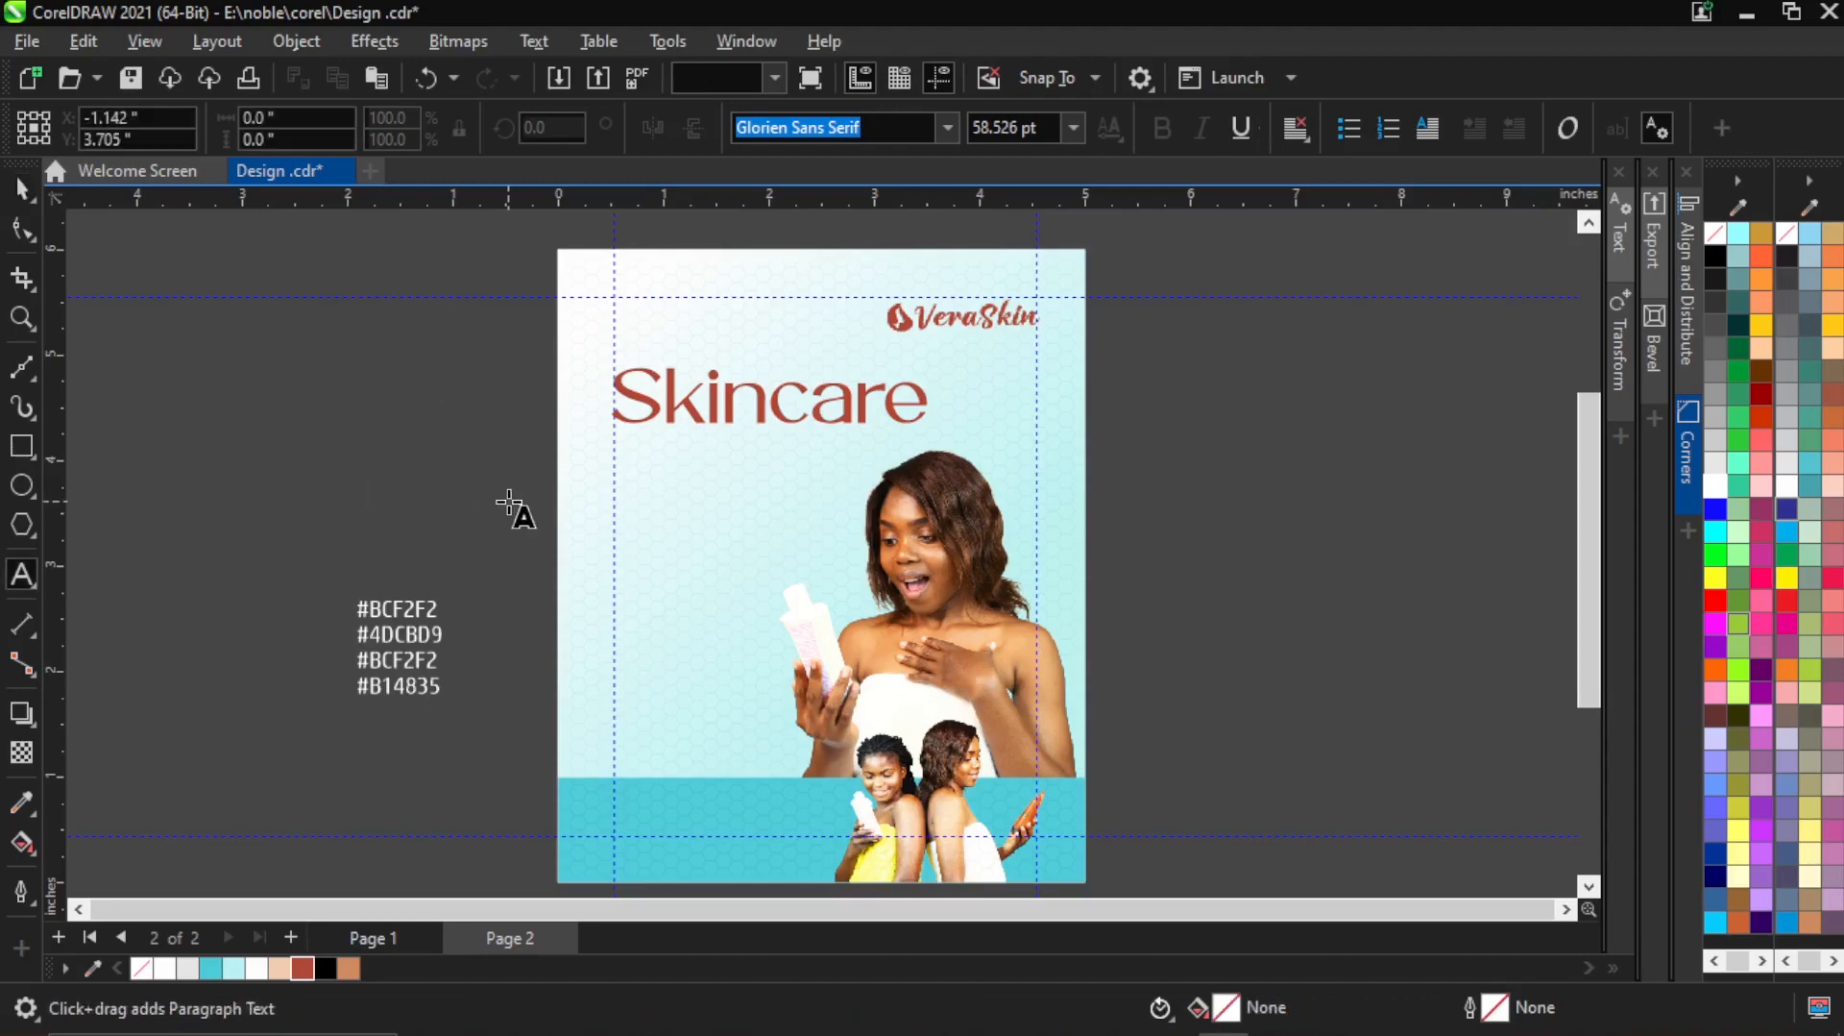
key(ctrl+v)
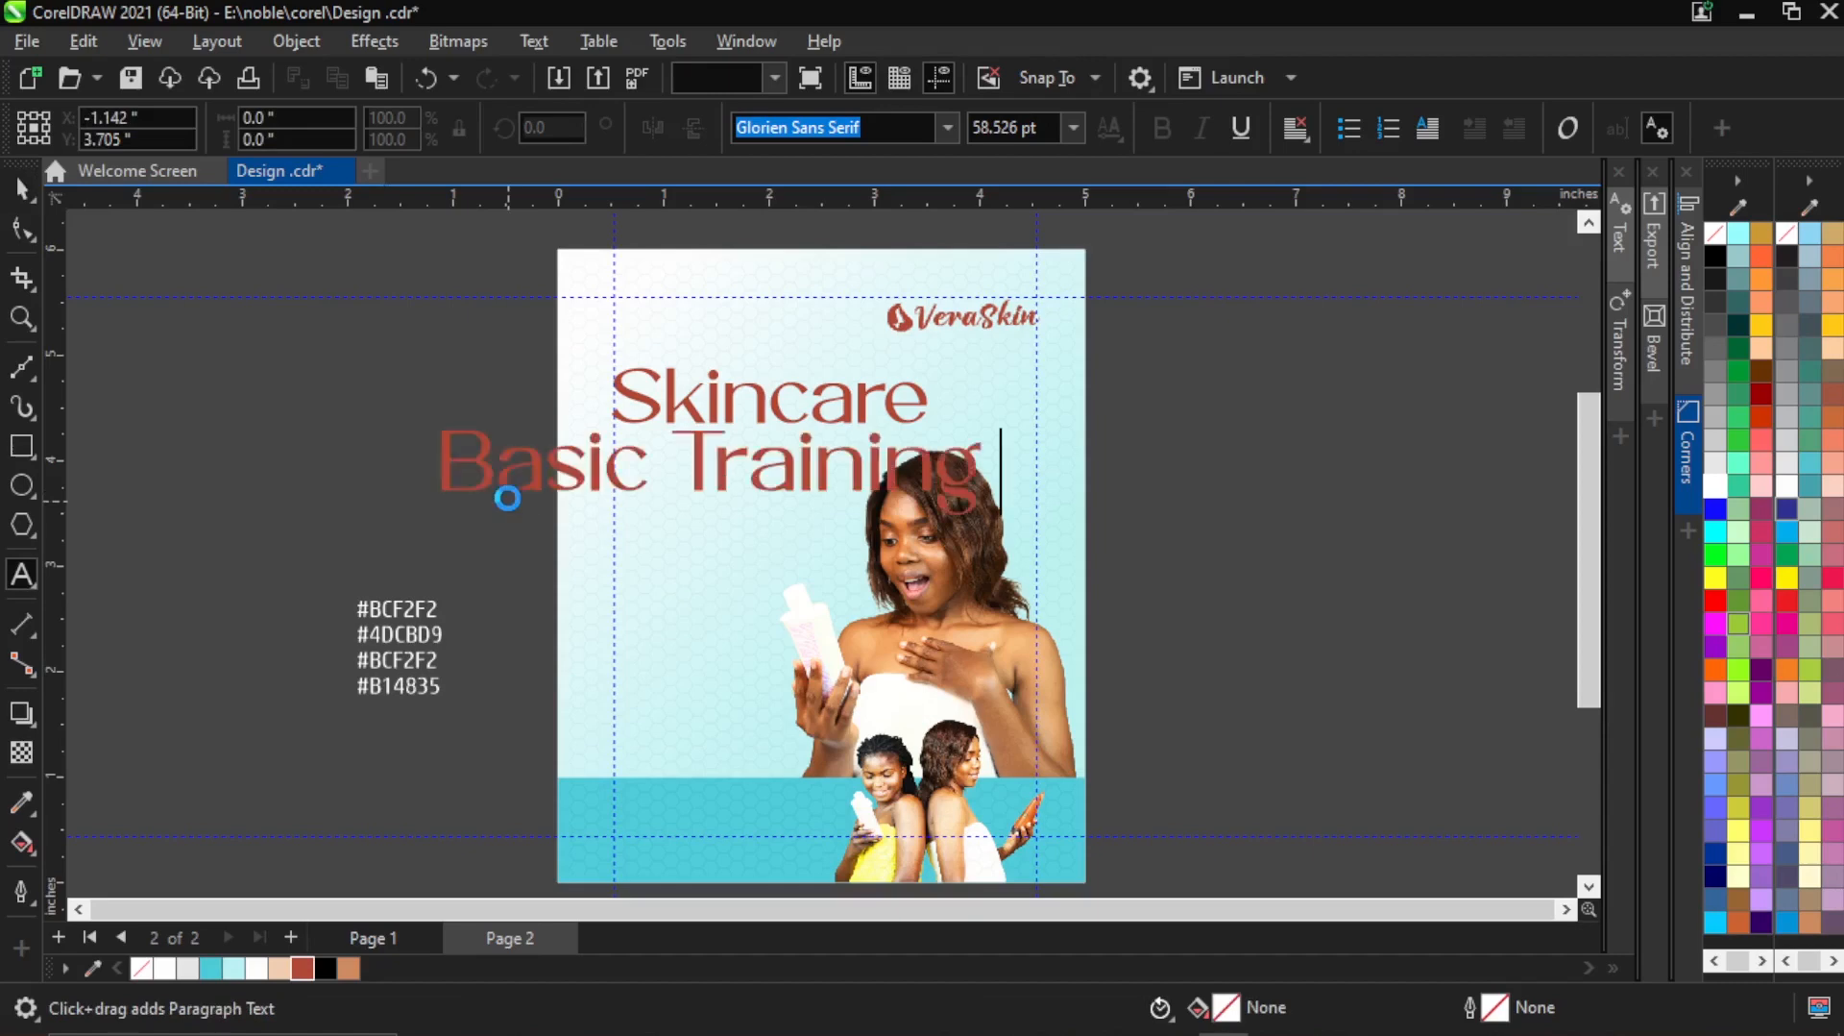
key(space)
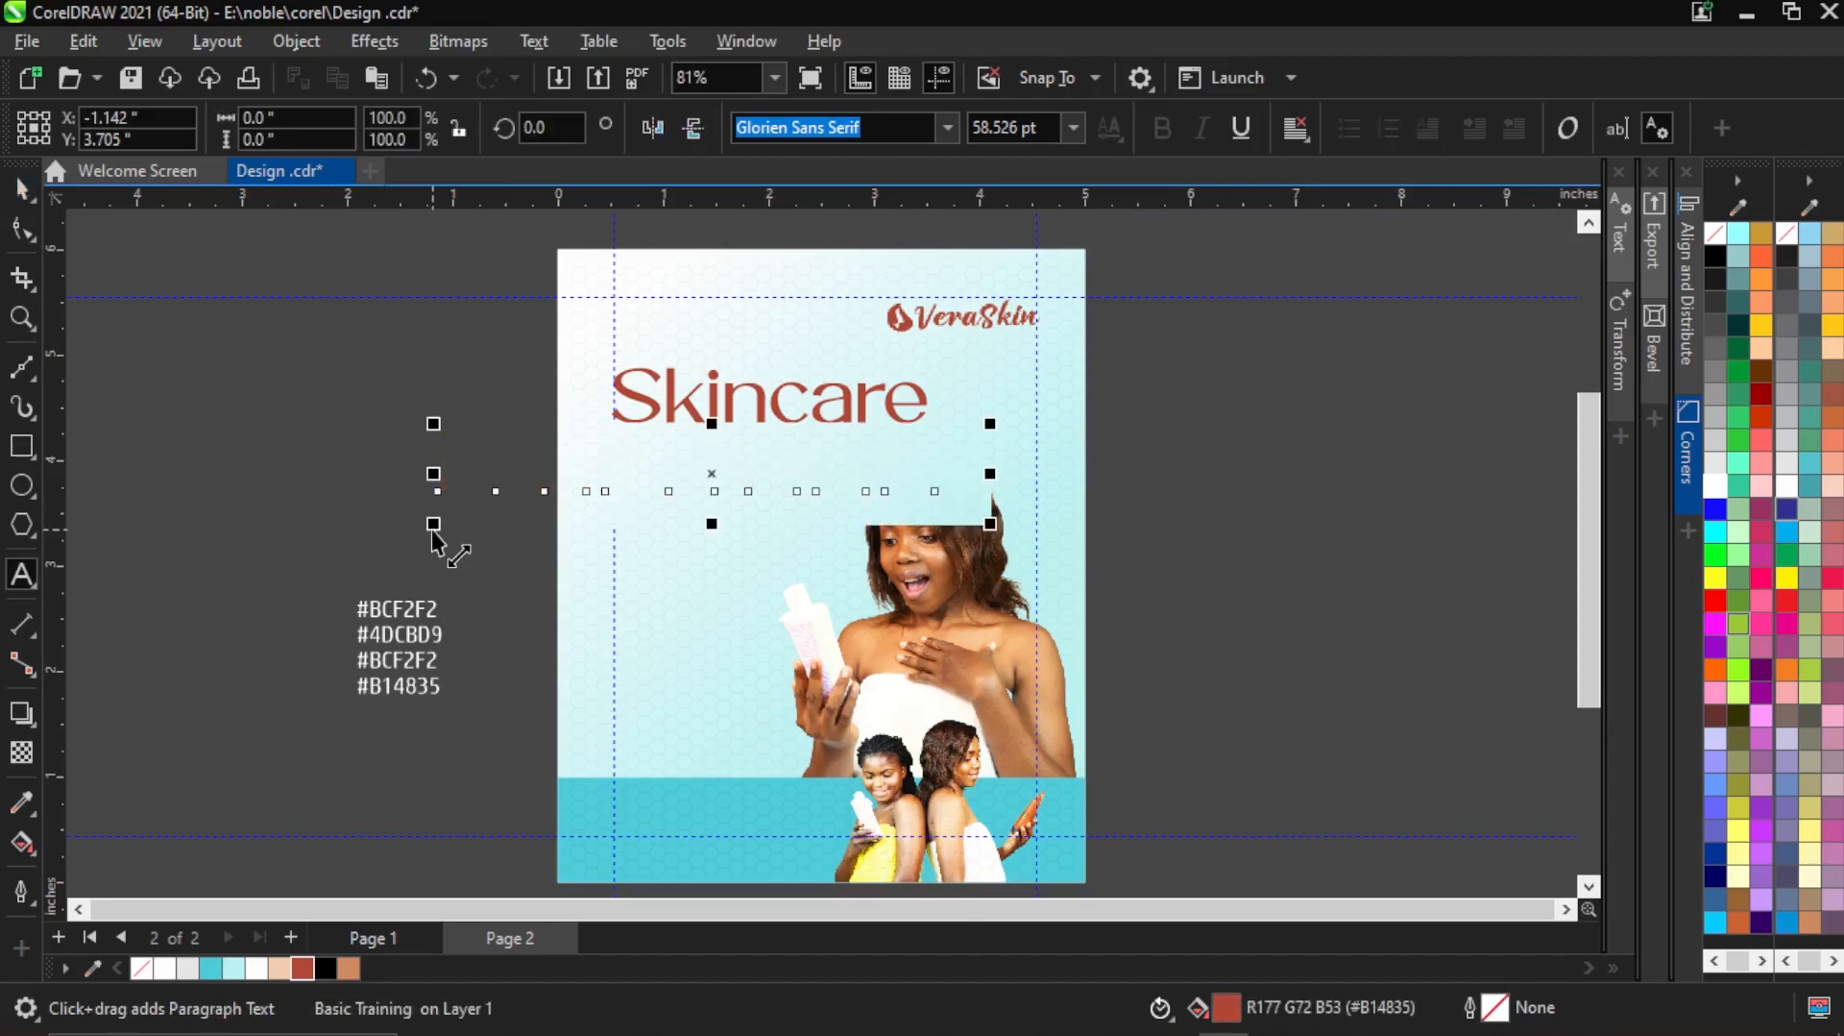
Scale the "Basic Training" text down to about 30 pt so it sits beneath the "Skincare" headline.
drag(434, 524, 695, 540)
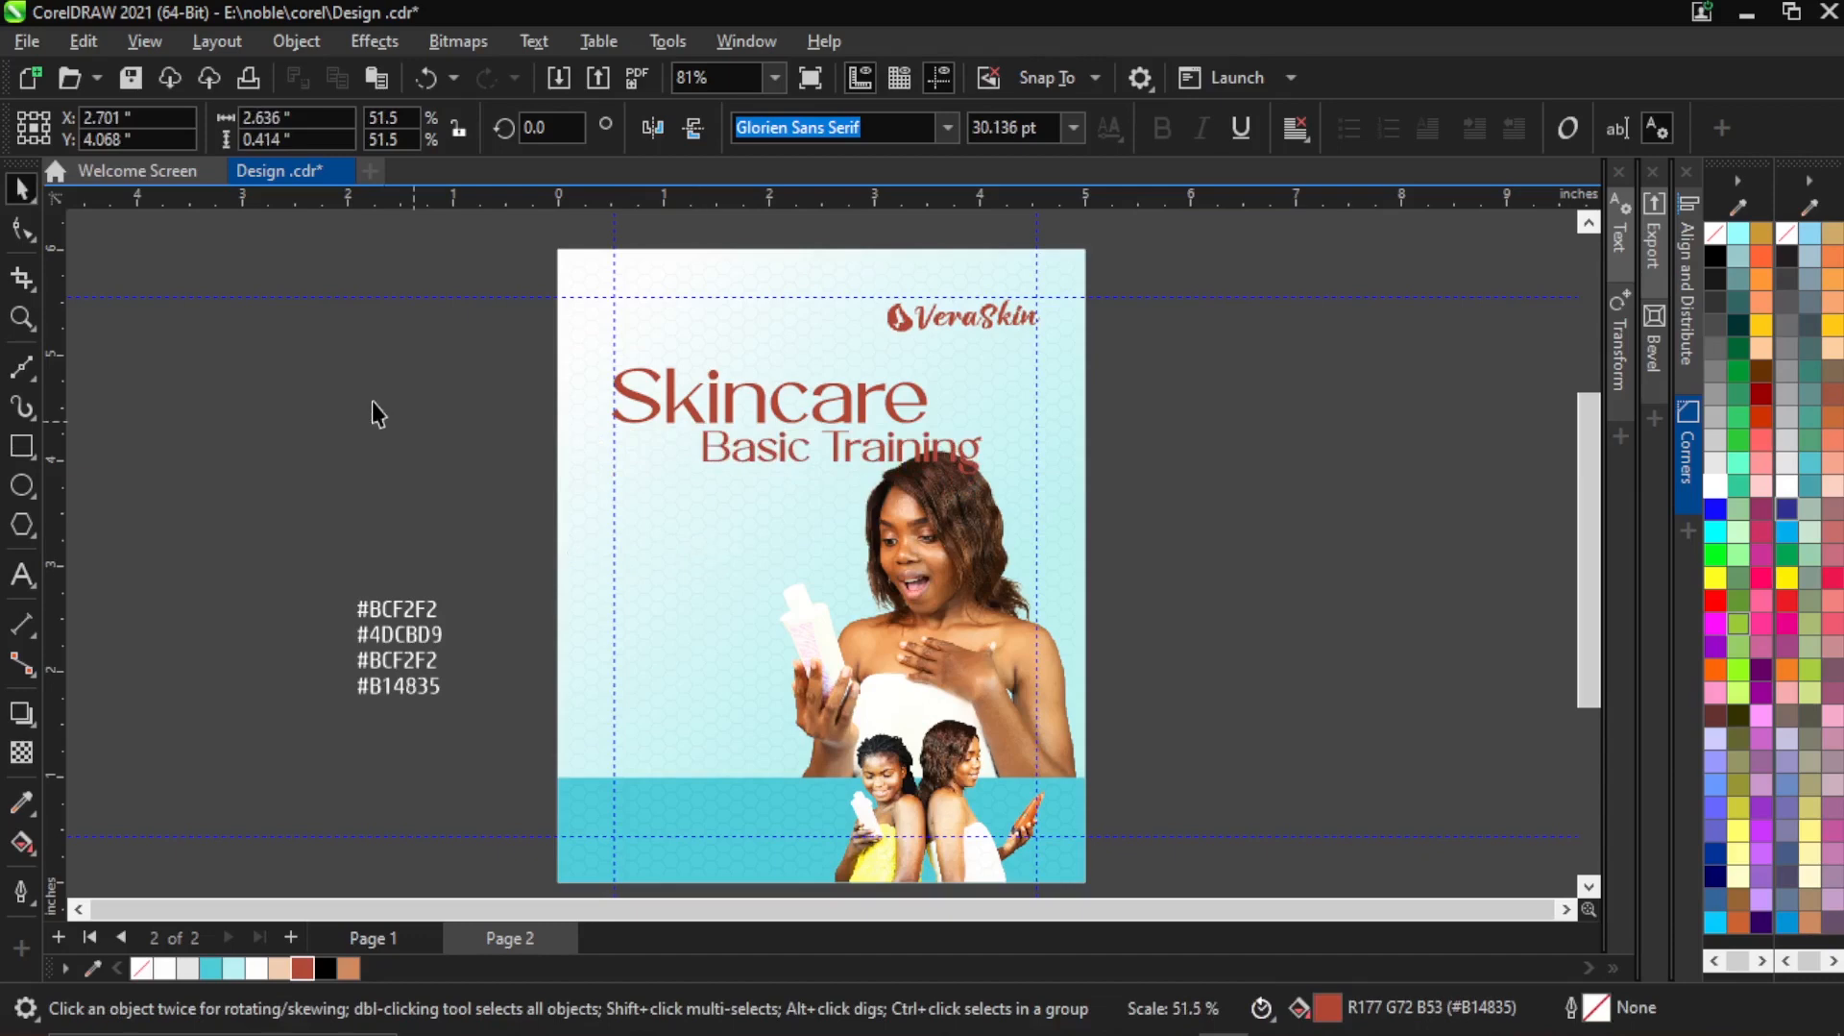
click(754, 453)
click(753, 453)
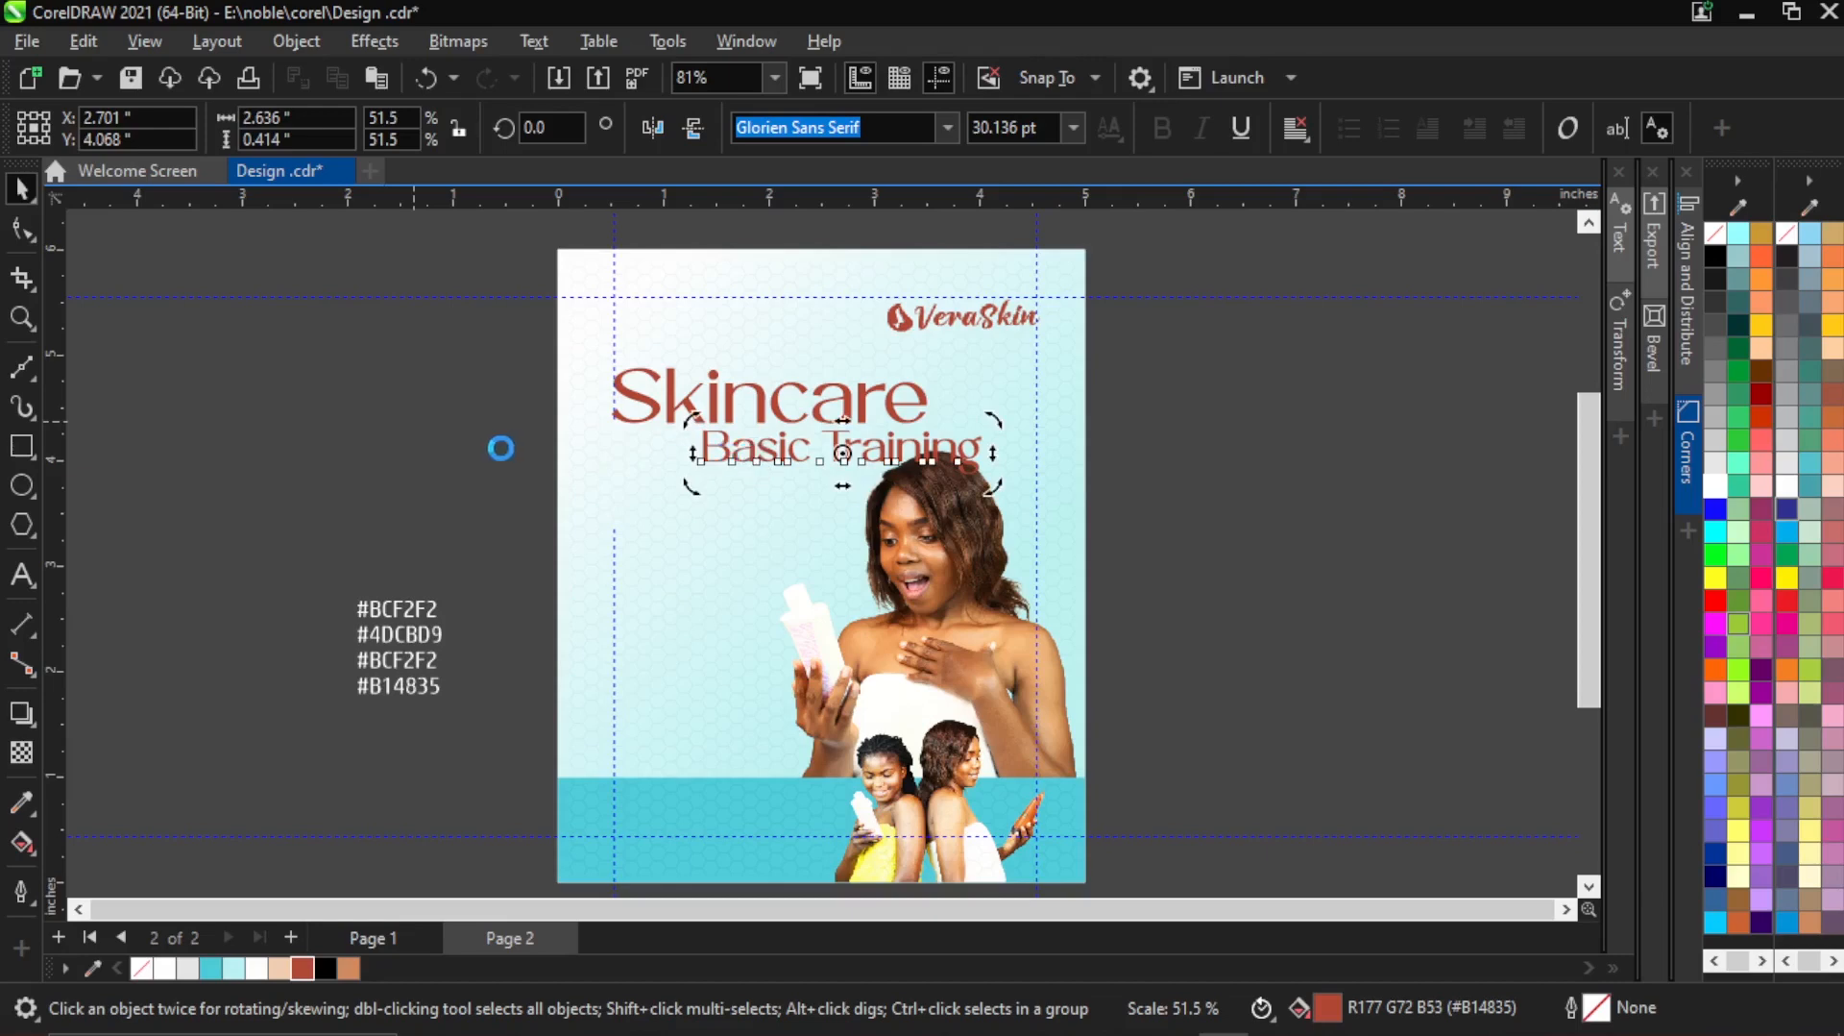
click(21, 188)
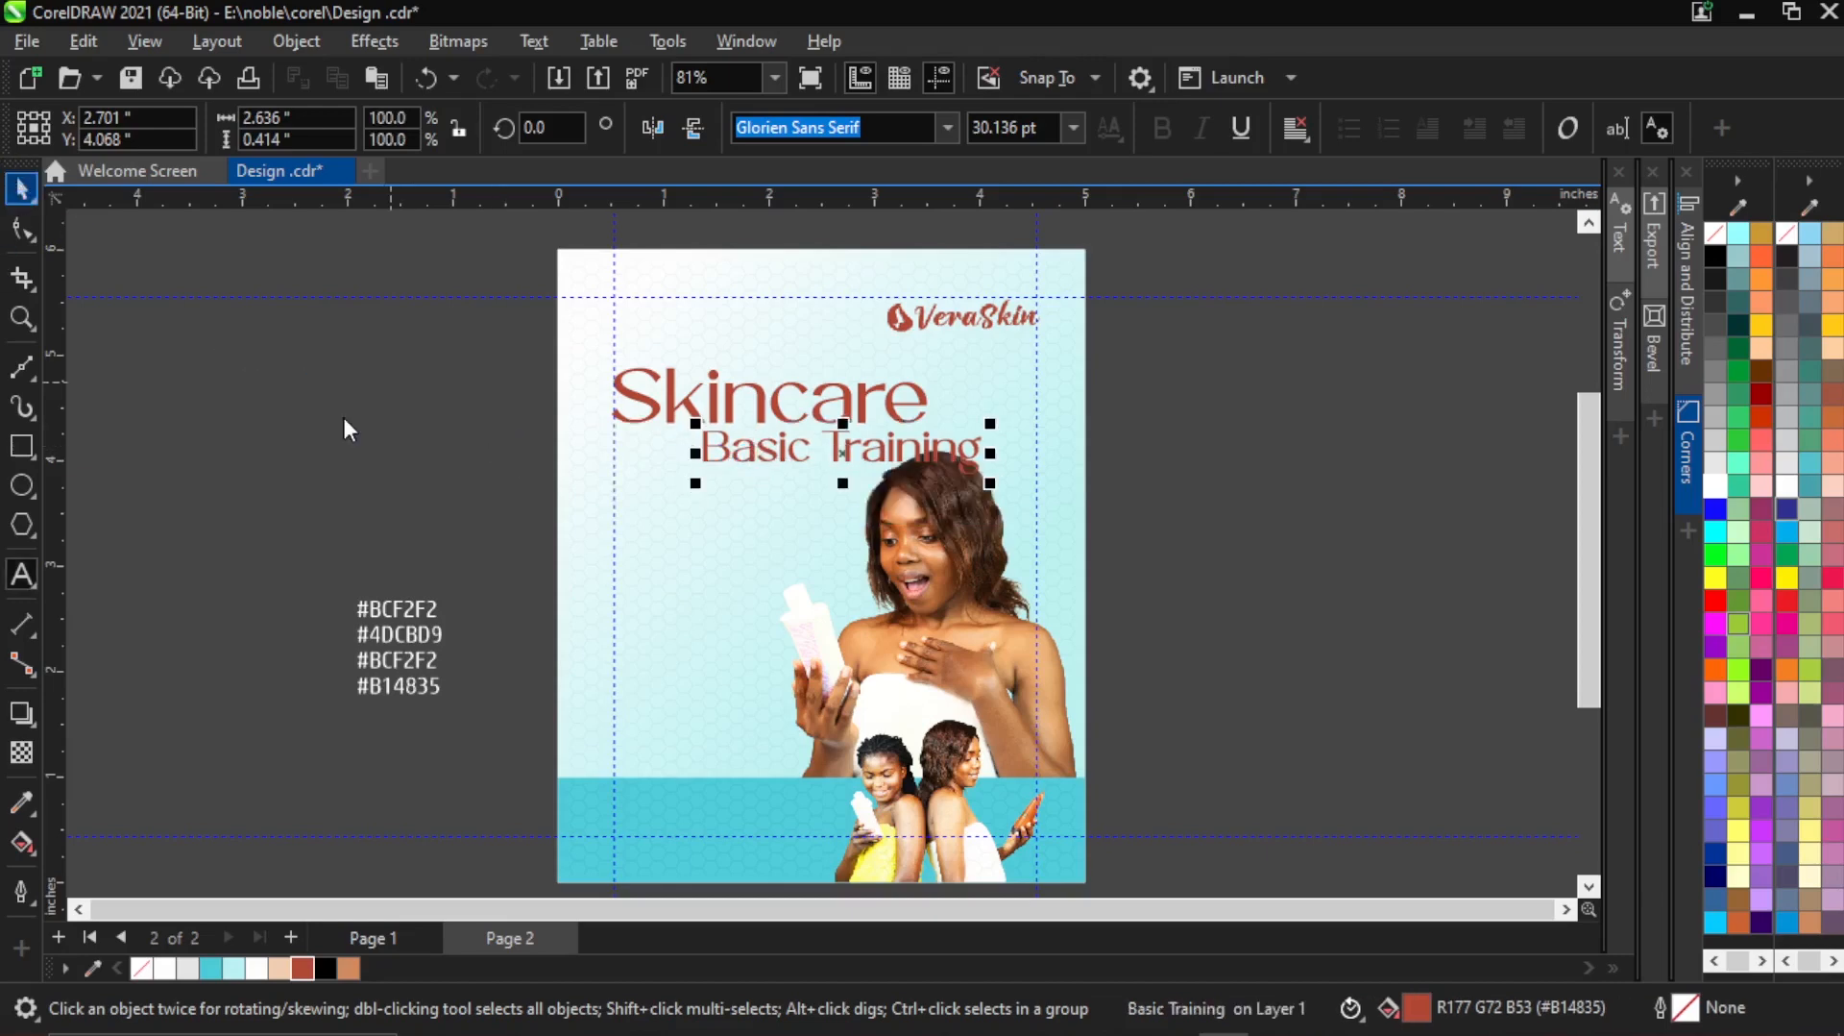
key(Delete)
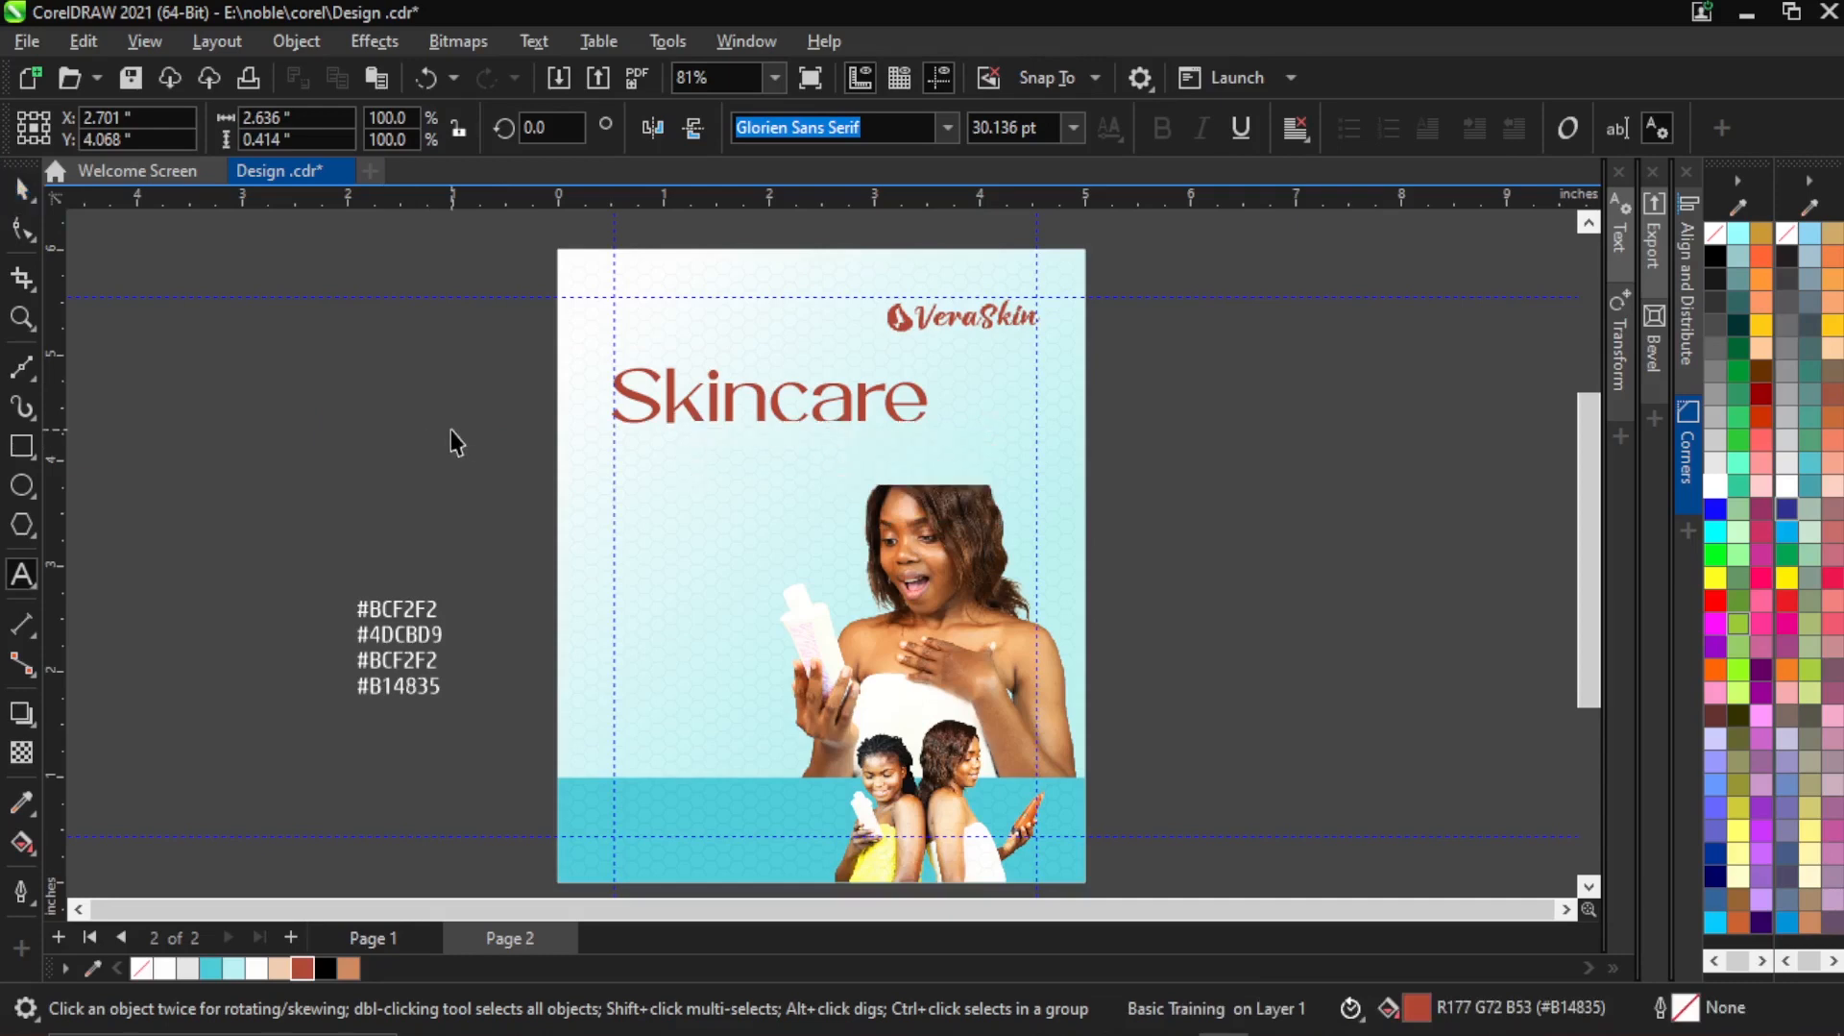
click(450, 431)
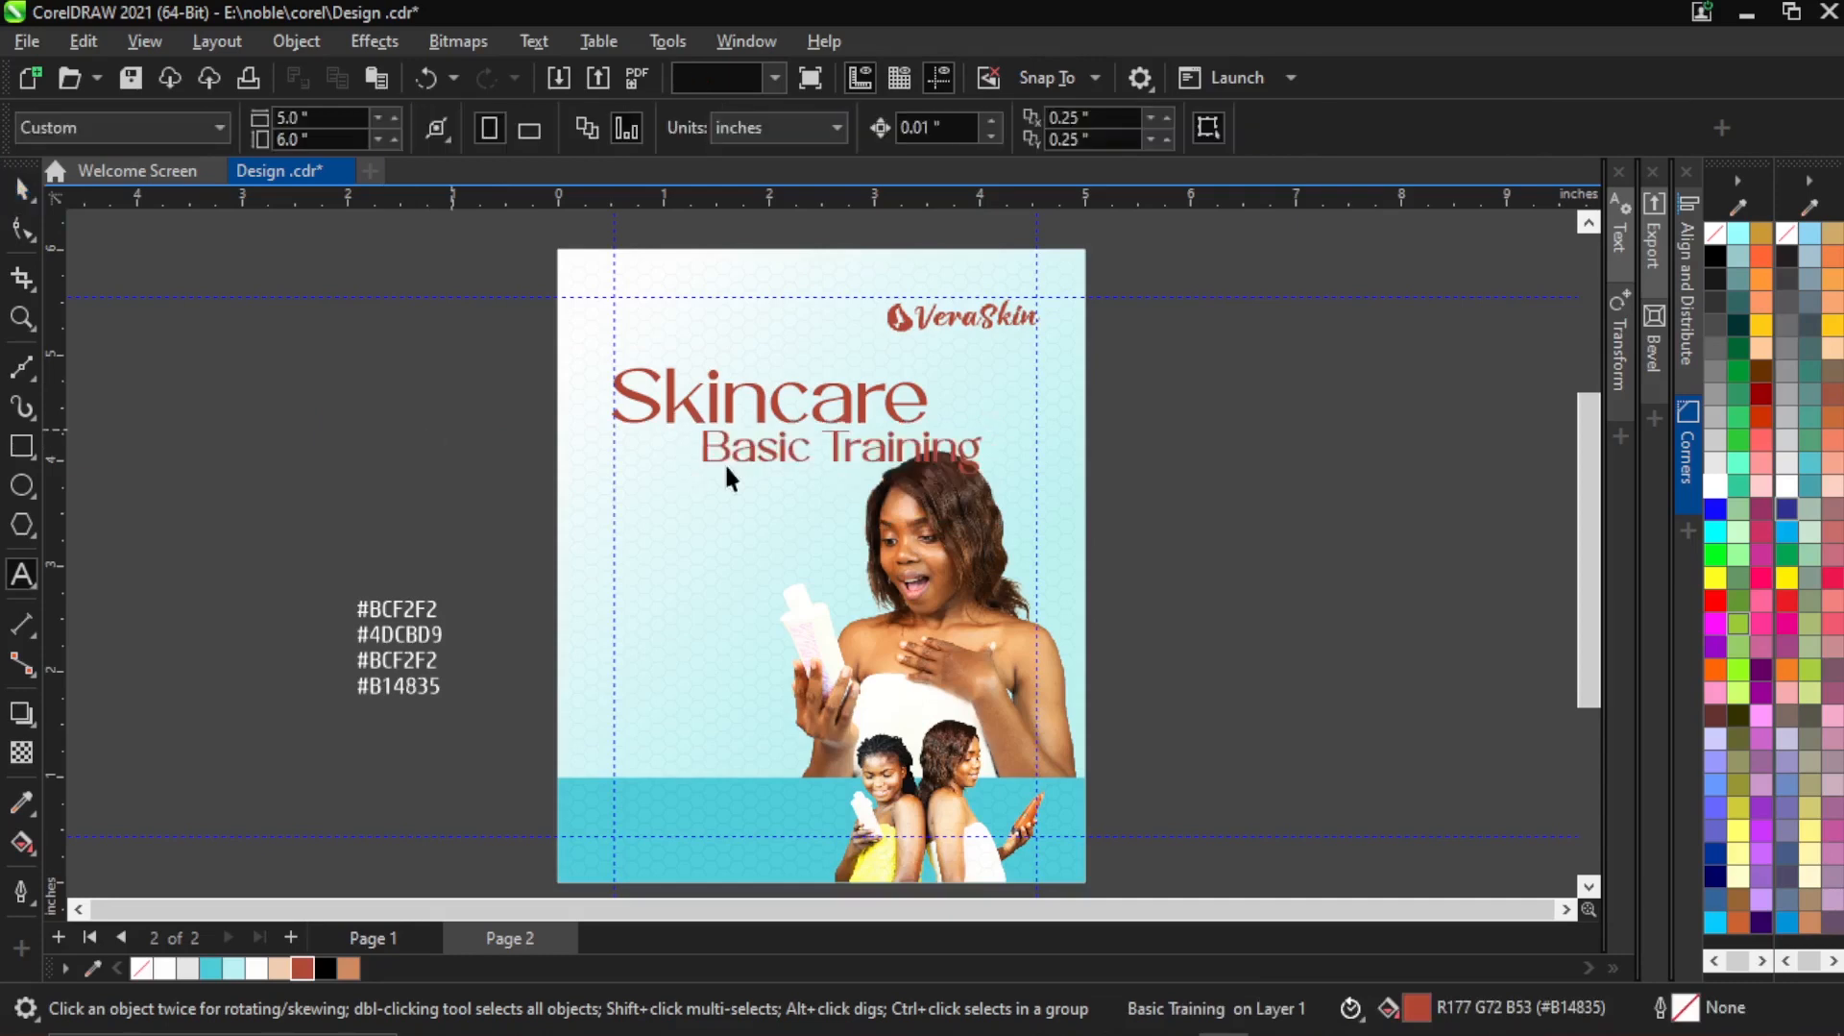
Move the "Basic Training" text left so it starts roughly beneath the "S" of "Skincare".
double_click(782, 459)
click(780, 451)
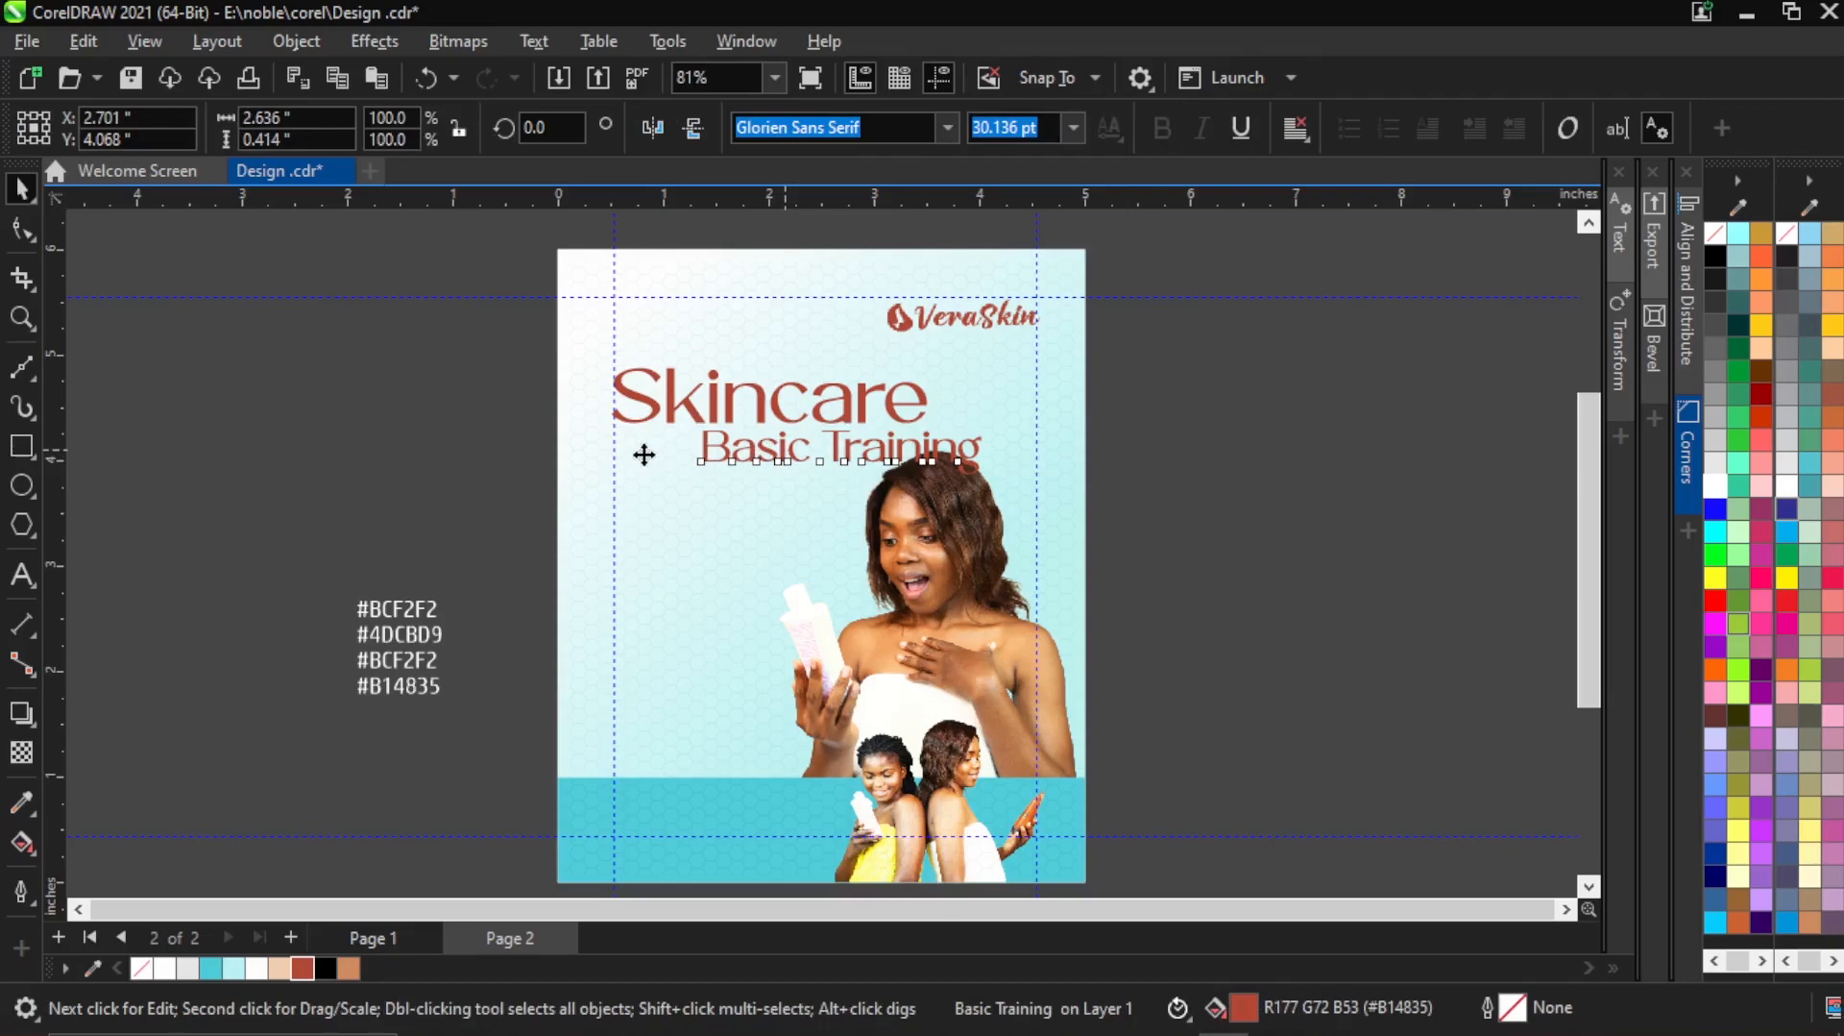
drag(643, 454, 643, 459)
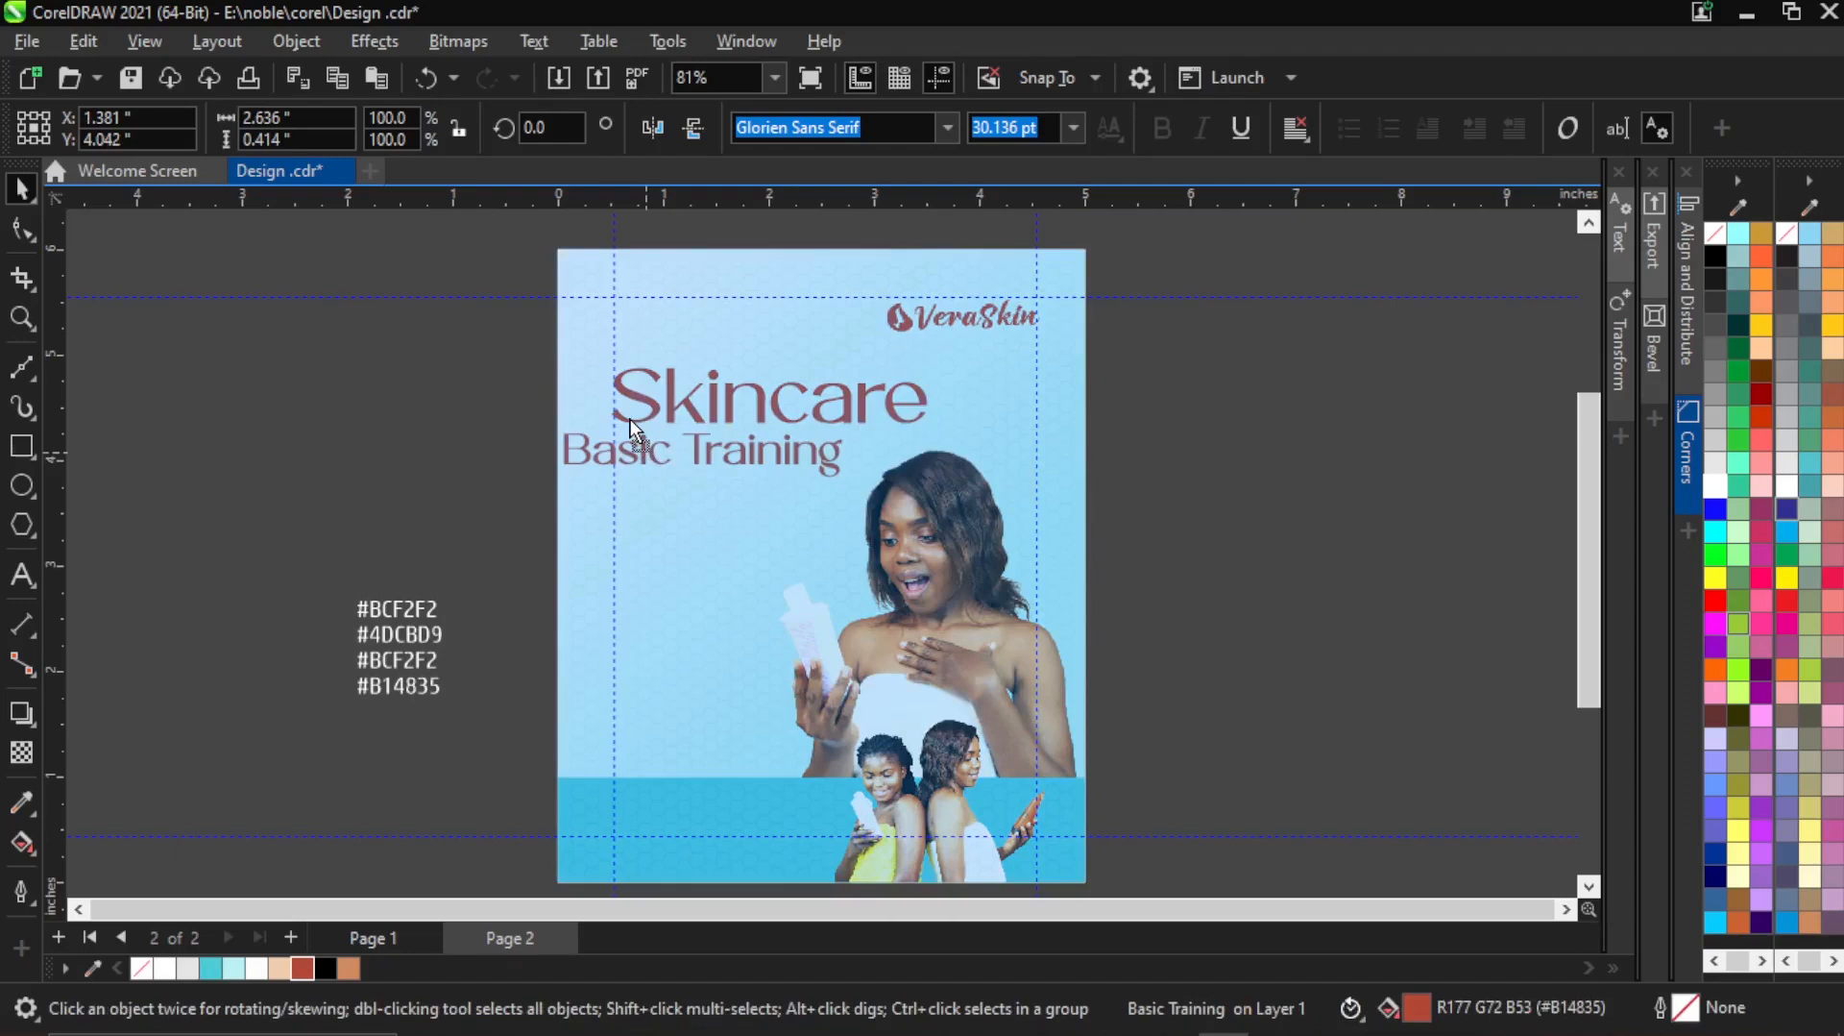
drag(630, 419, 626, 415)
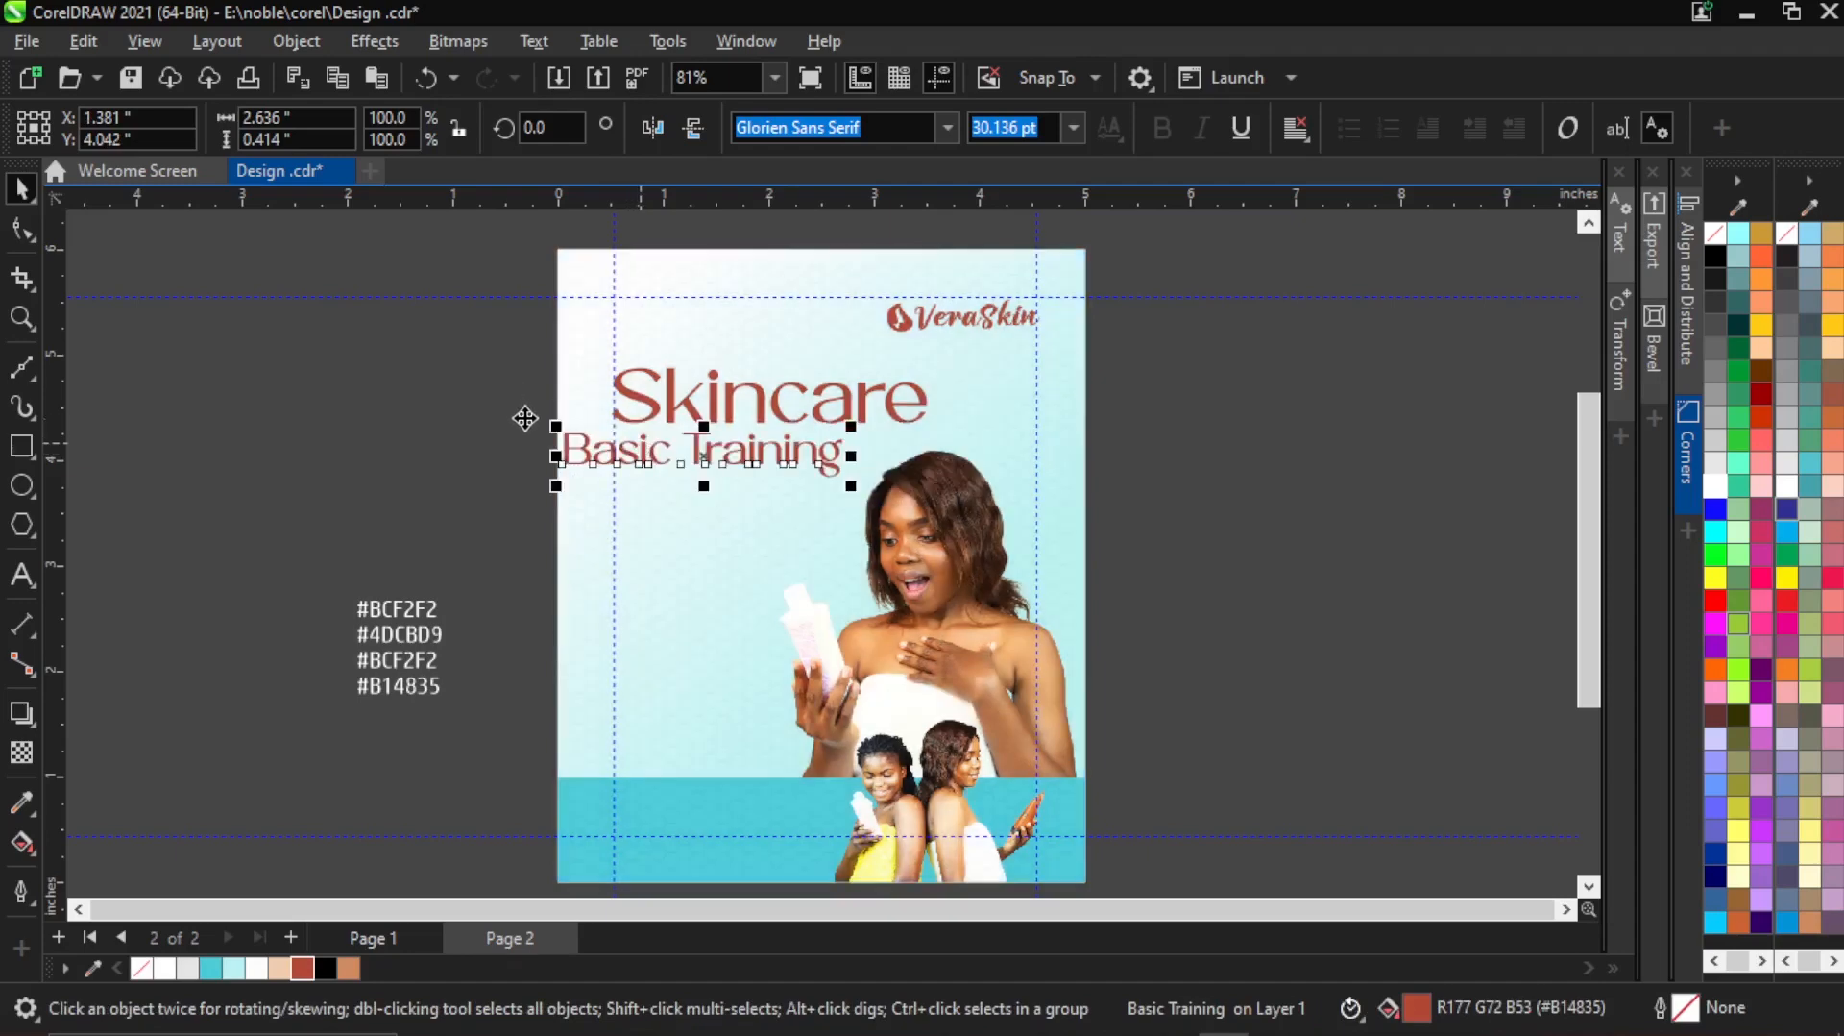
click(528, 418)
click(643, 457)
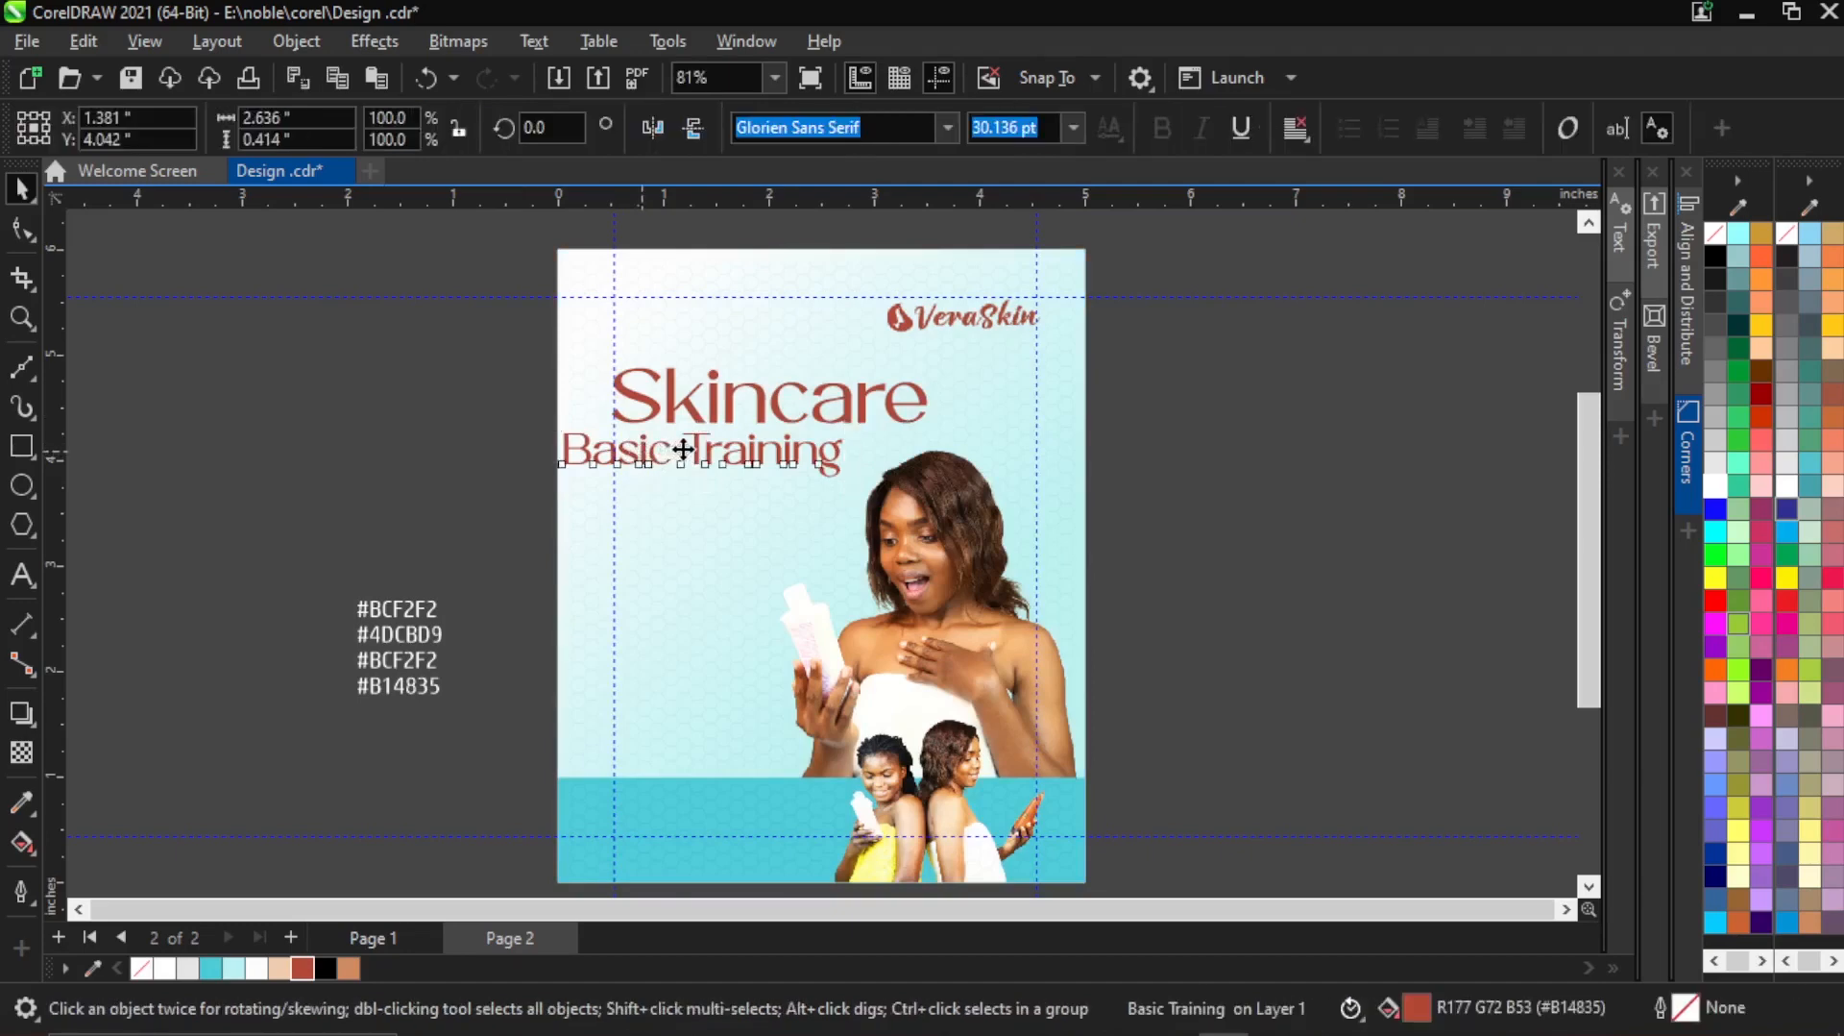
mouse_move(643, 452)
mouse_down()
mouse_move(684, 447)
mouse_move(660, 451)
mouse_up()
click(516, 406)
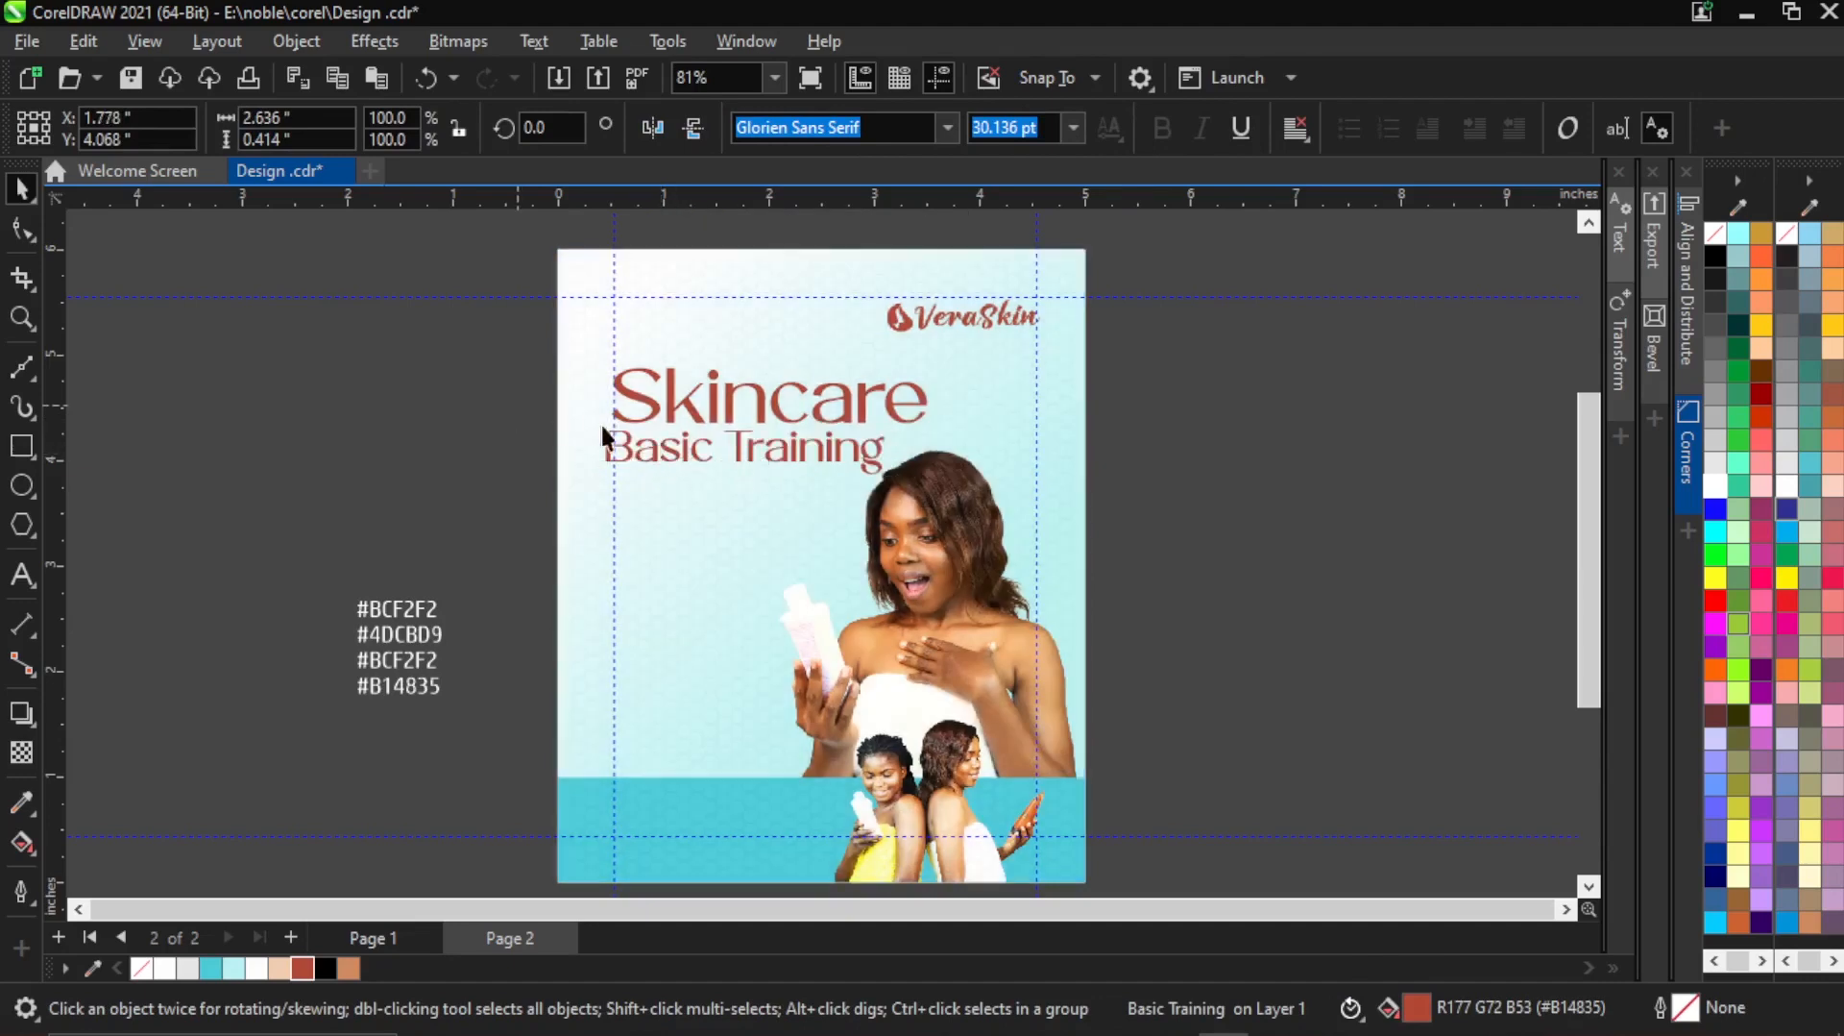
Fine-tune the position of "Basic Training" so it starts at the left margin guideline, tight under "Skincare".
scroll(705, 421, up, 1)
drag(703, 428, 700, 452)
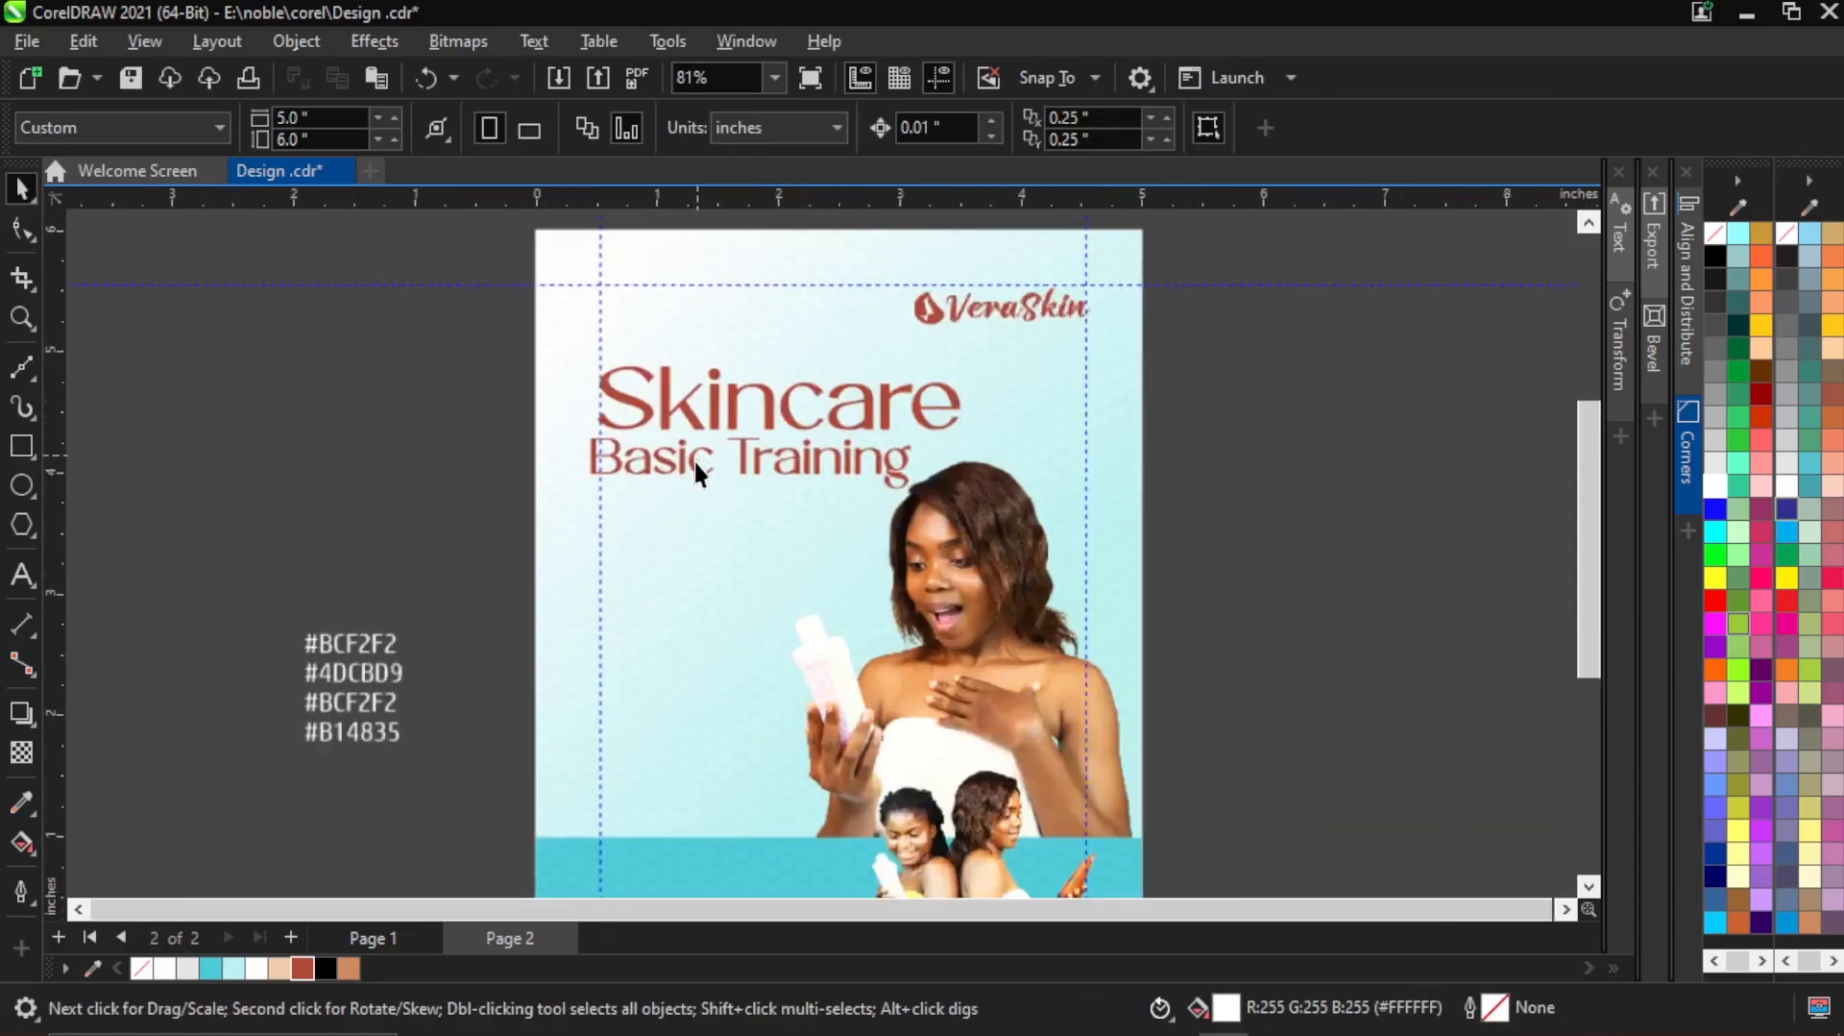
click(690, 465)
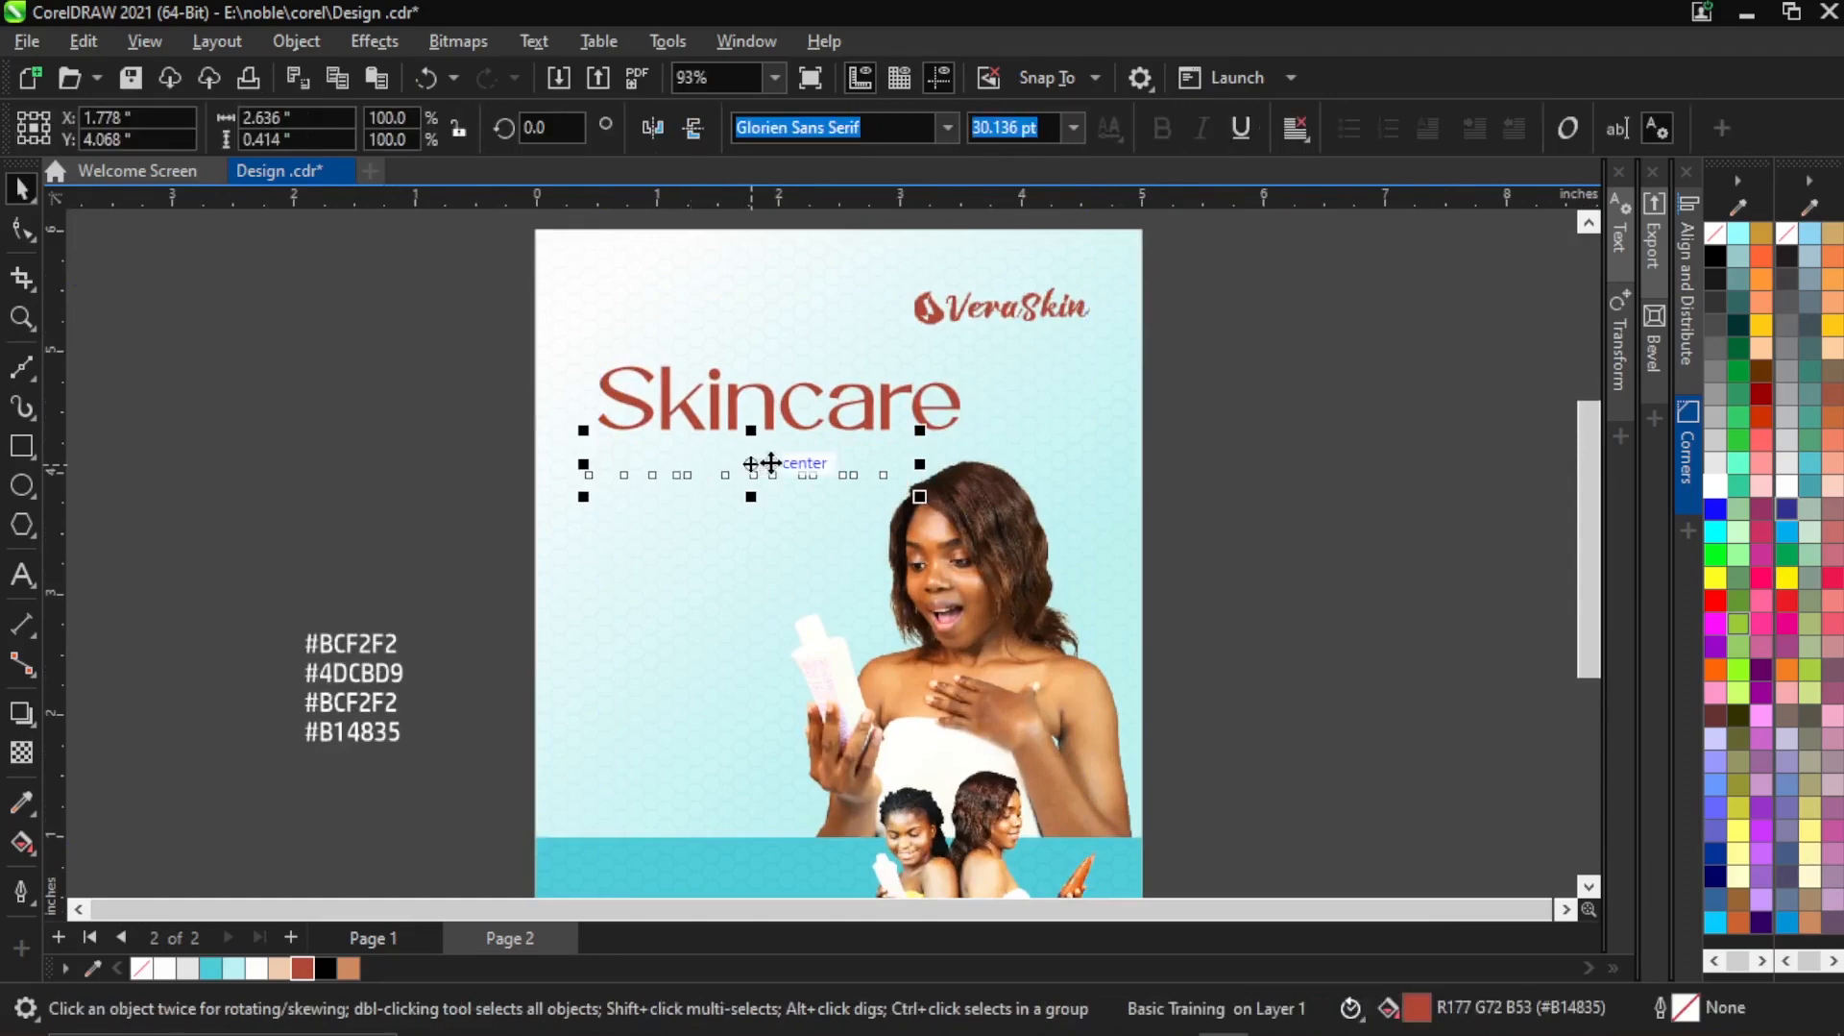
drag(774, 463, 776, 462)
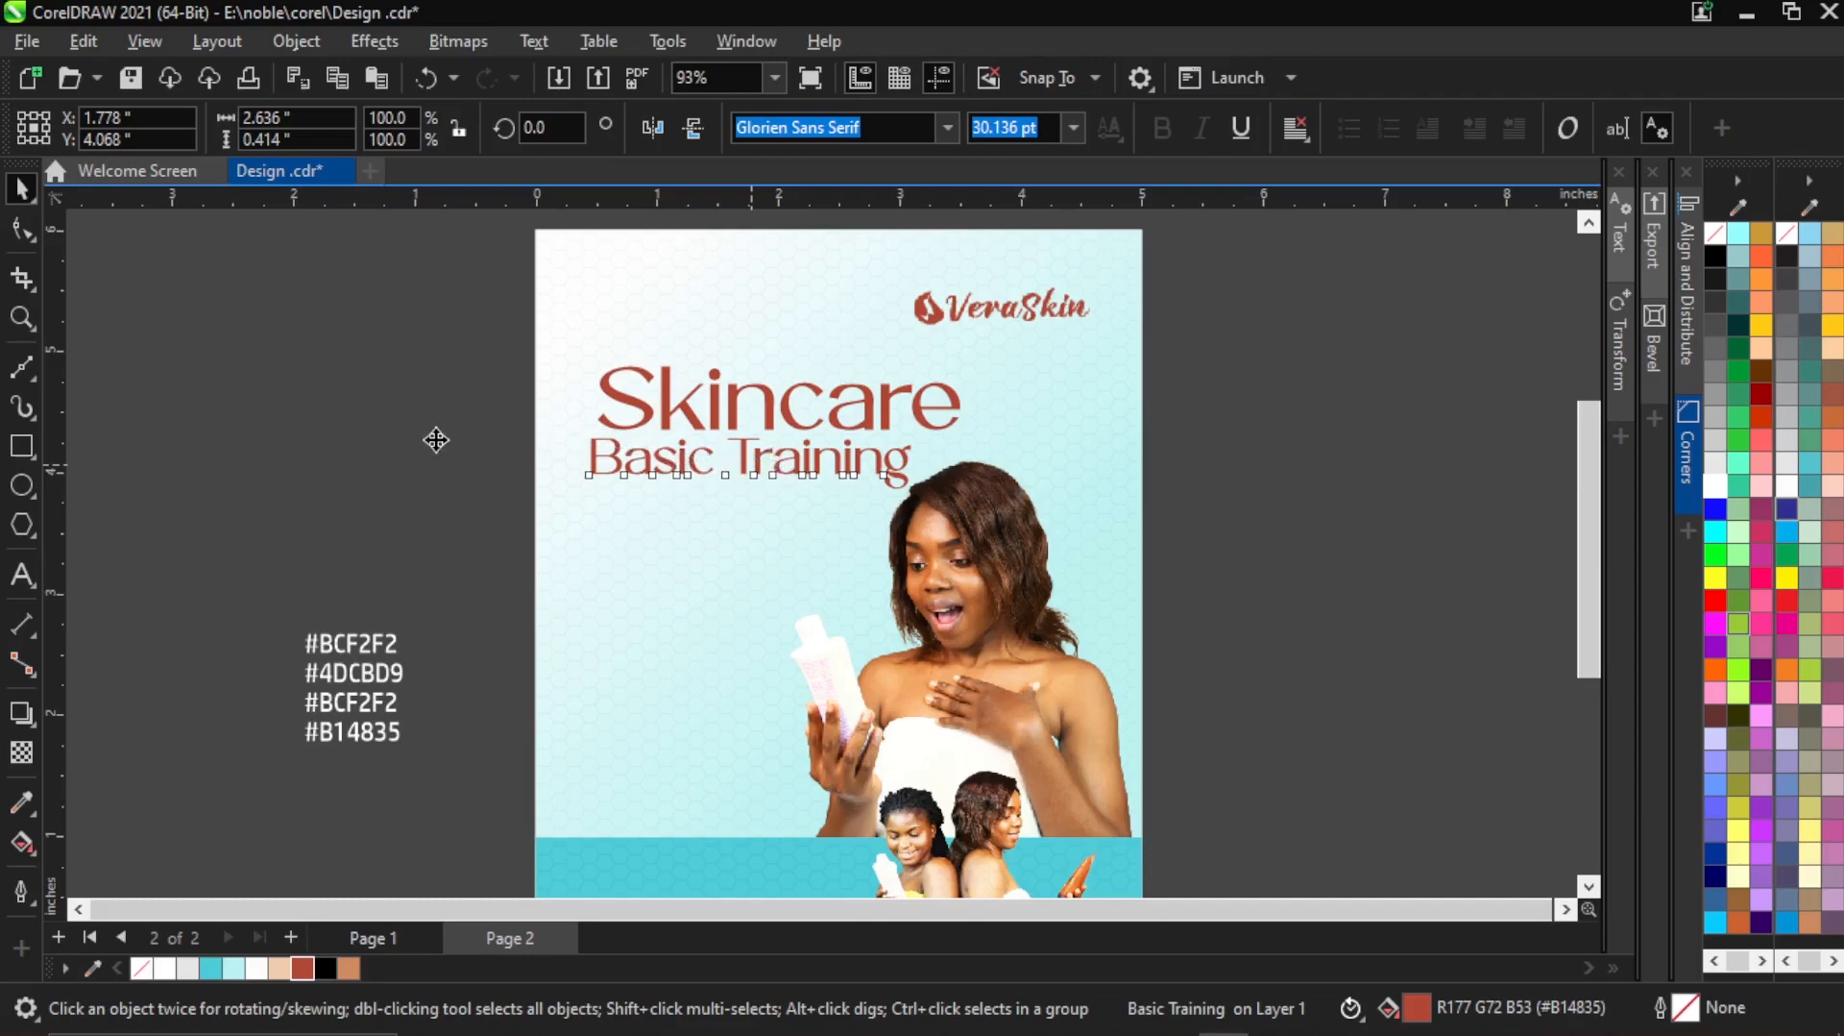
key(ctrl+z)
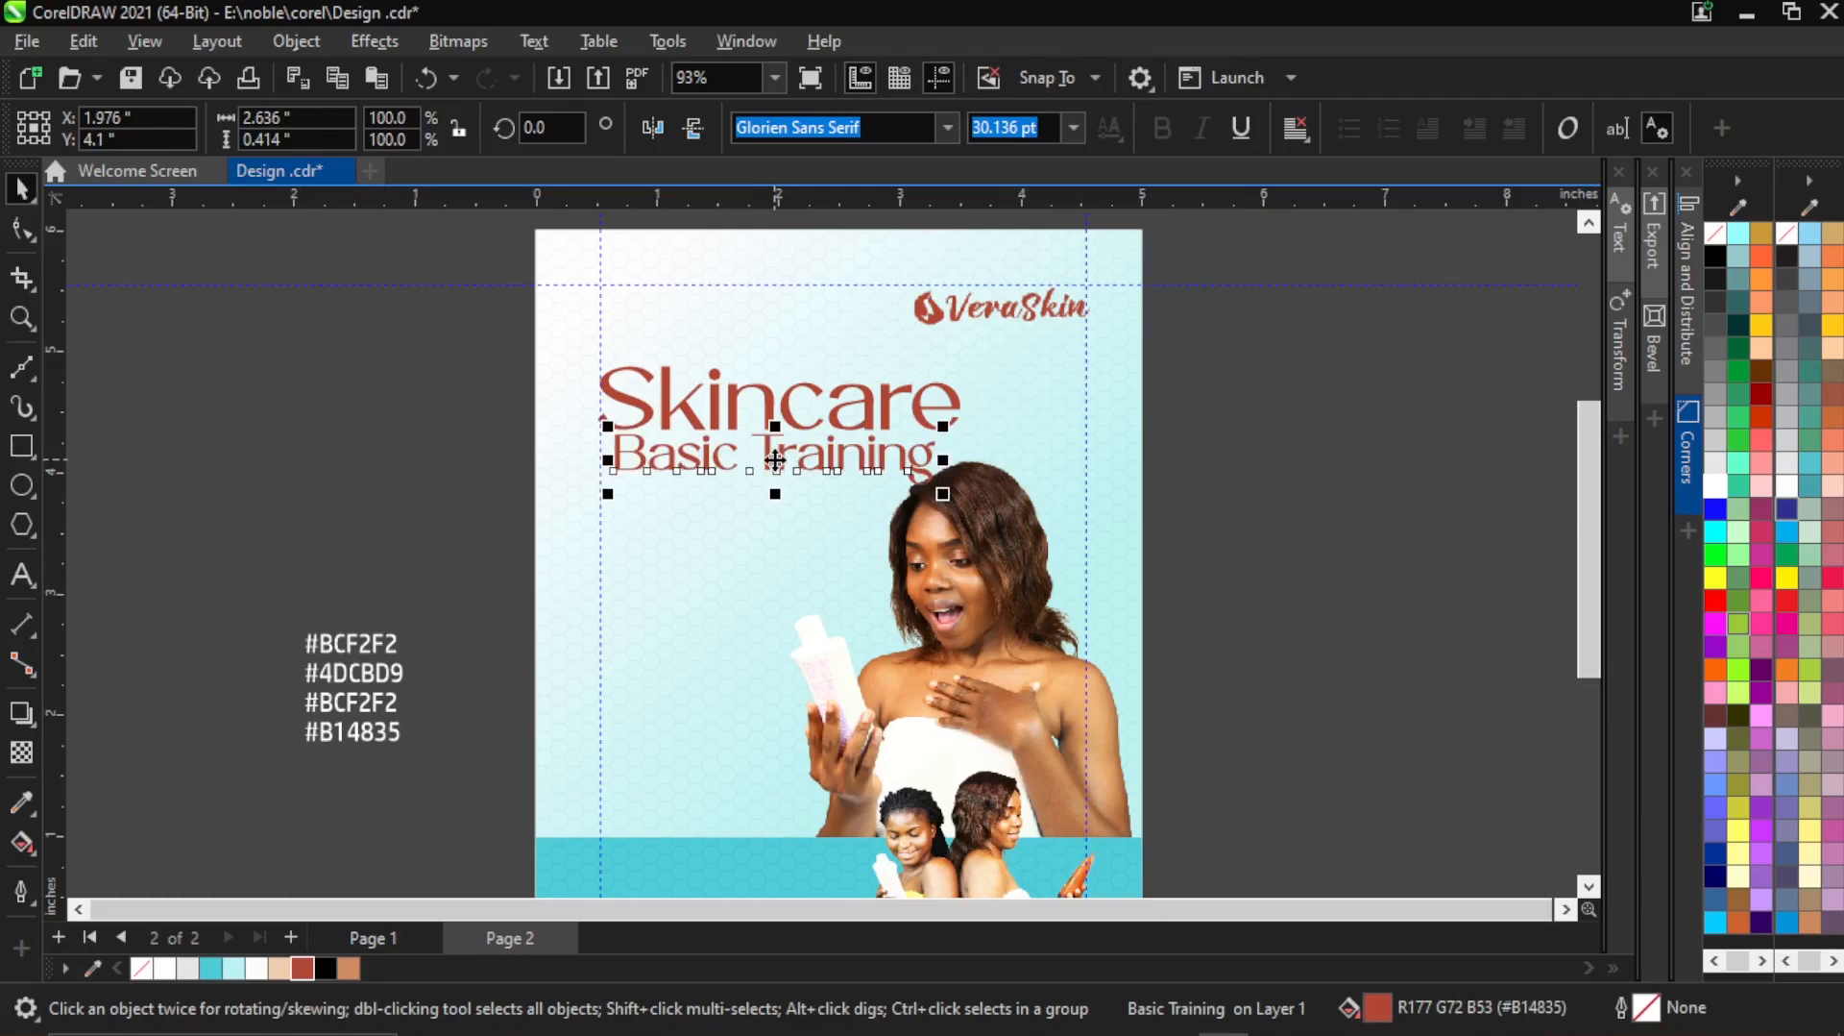
drag(775, 460, 758, 461)
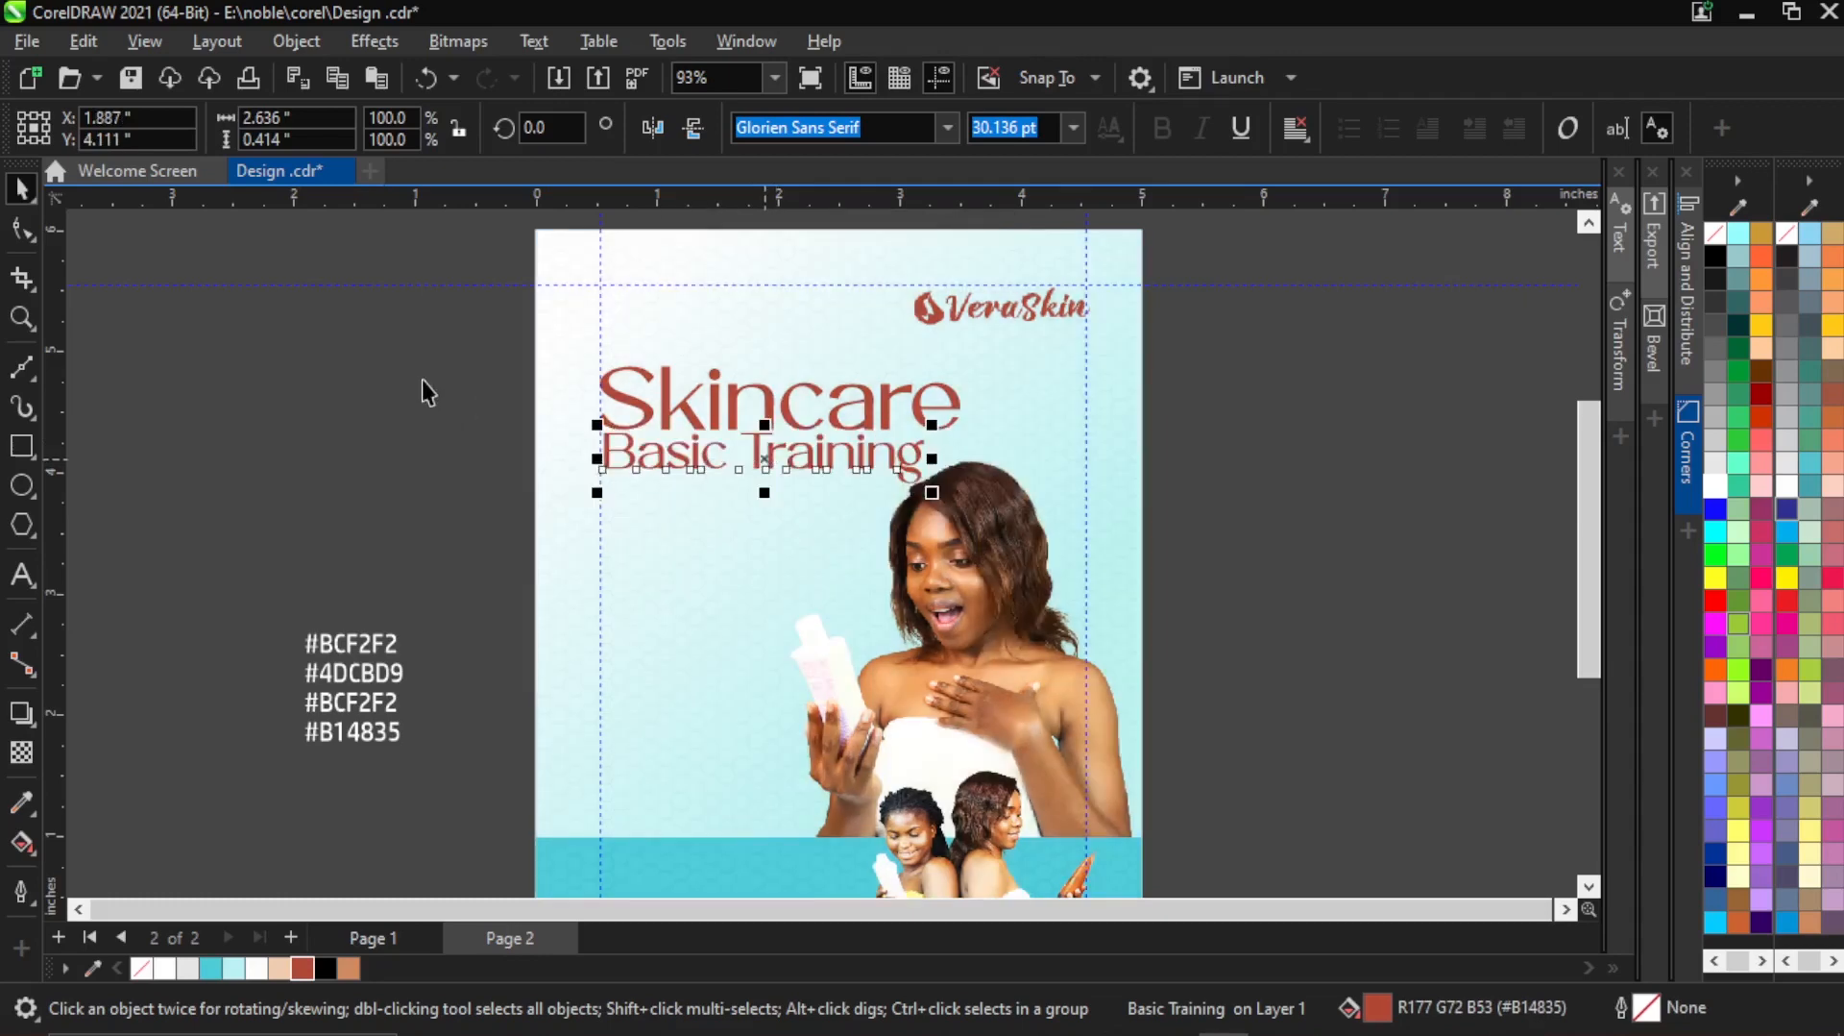
click(388, 369)
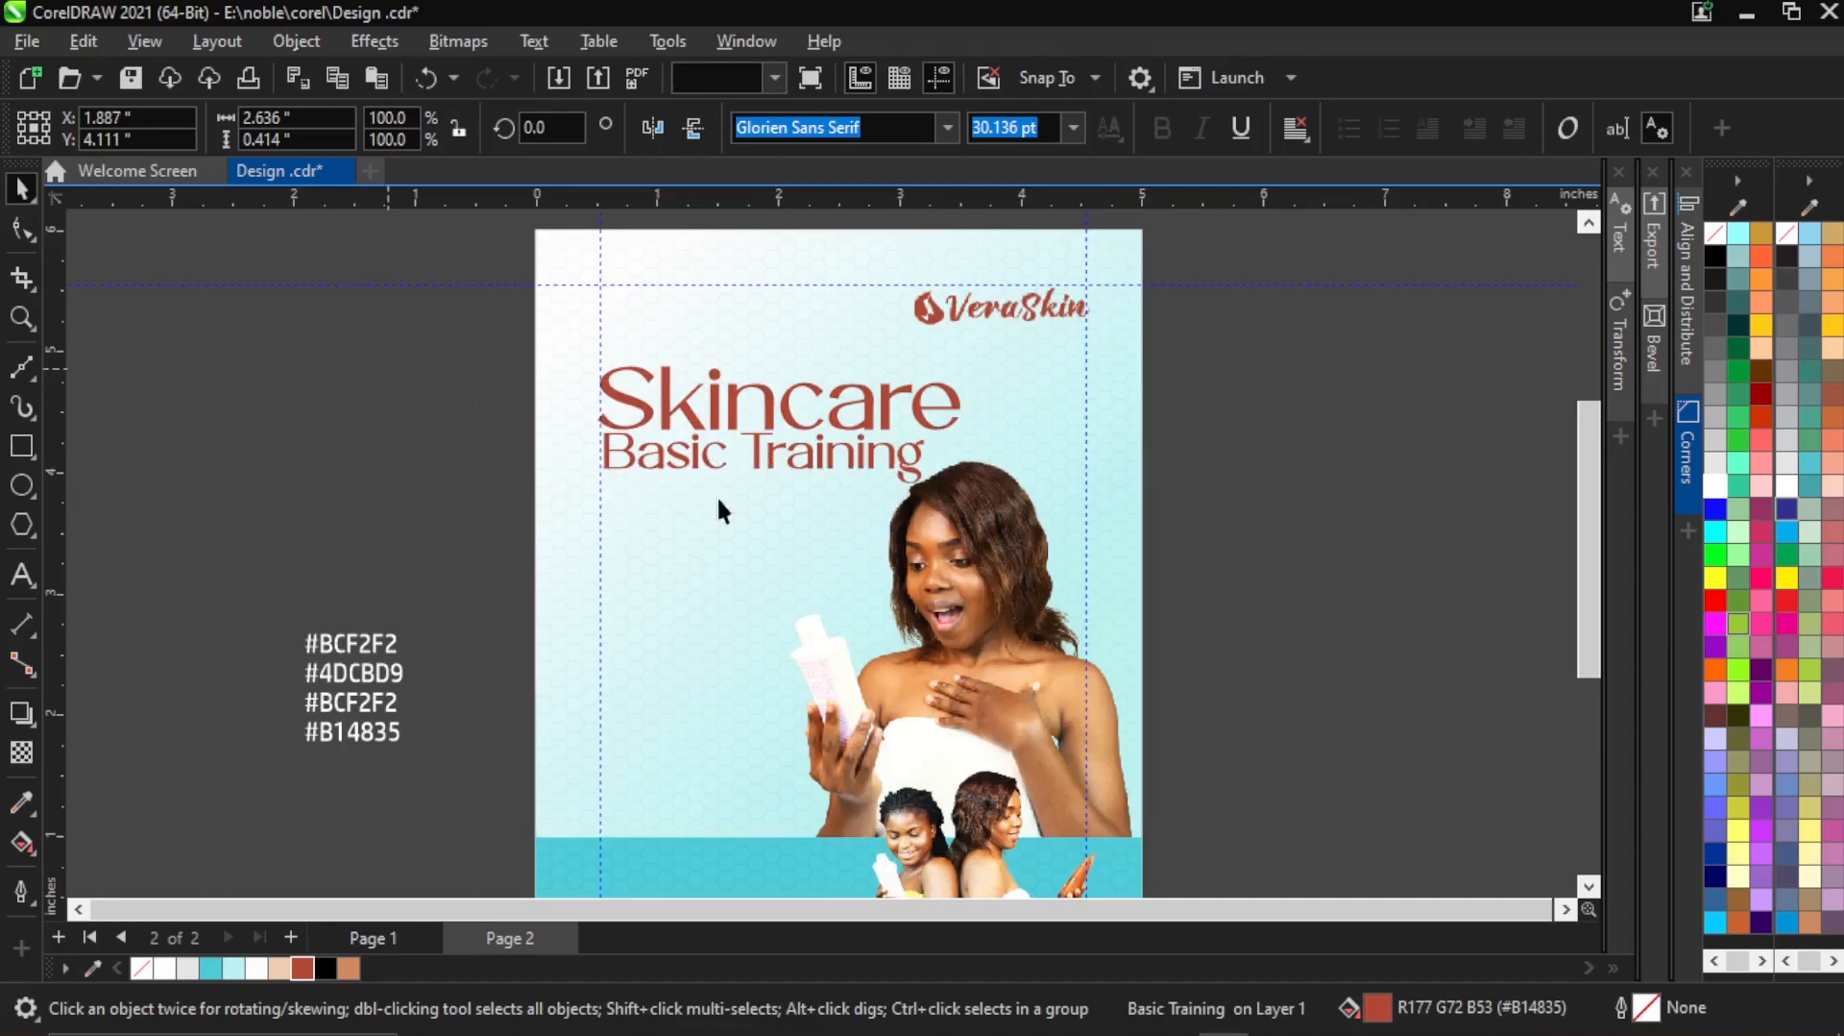
Select both headline lines, "Skincare" and "Basic Training", and nudge them up together by about 0.05 inches.
drag(995, 535, 1065, 540)
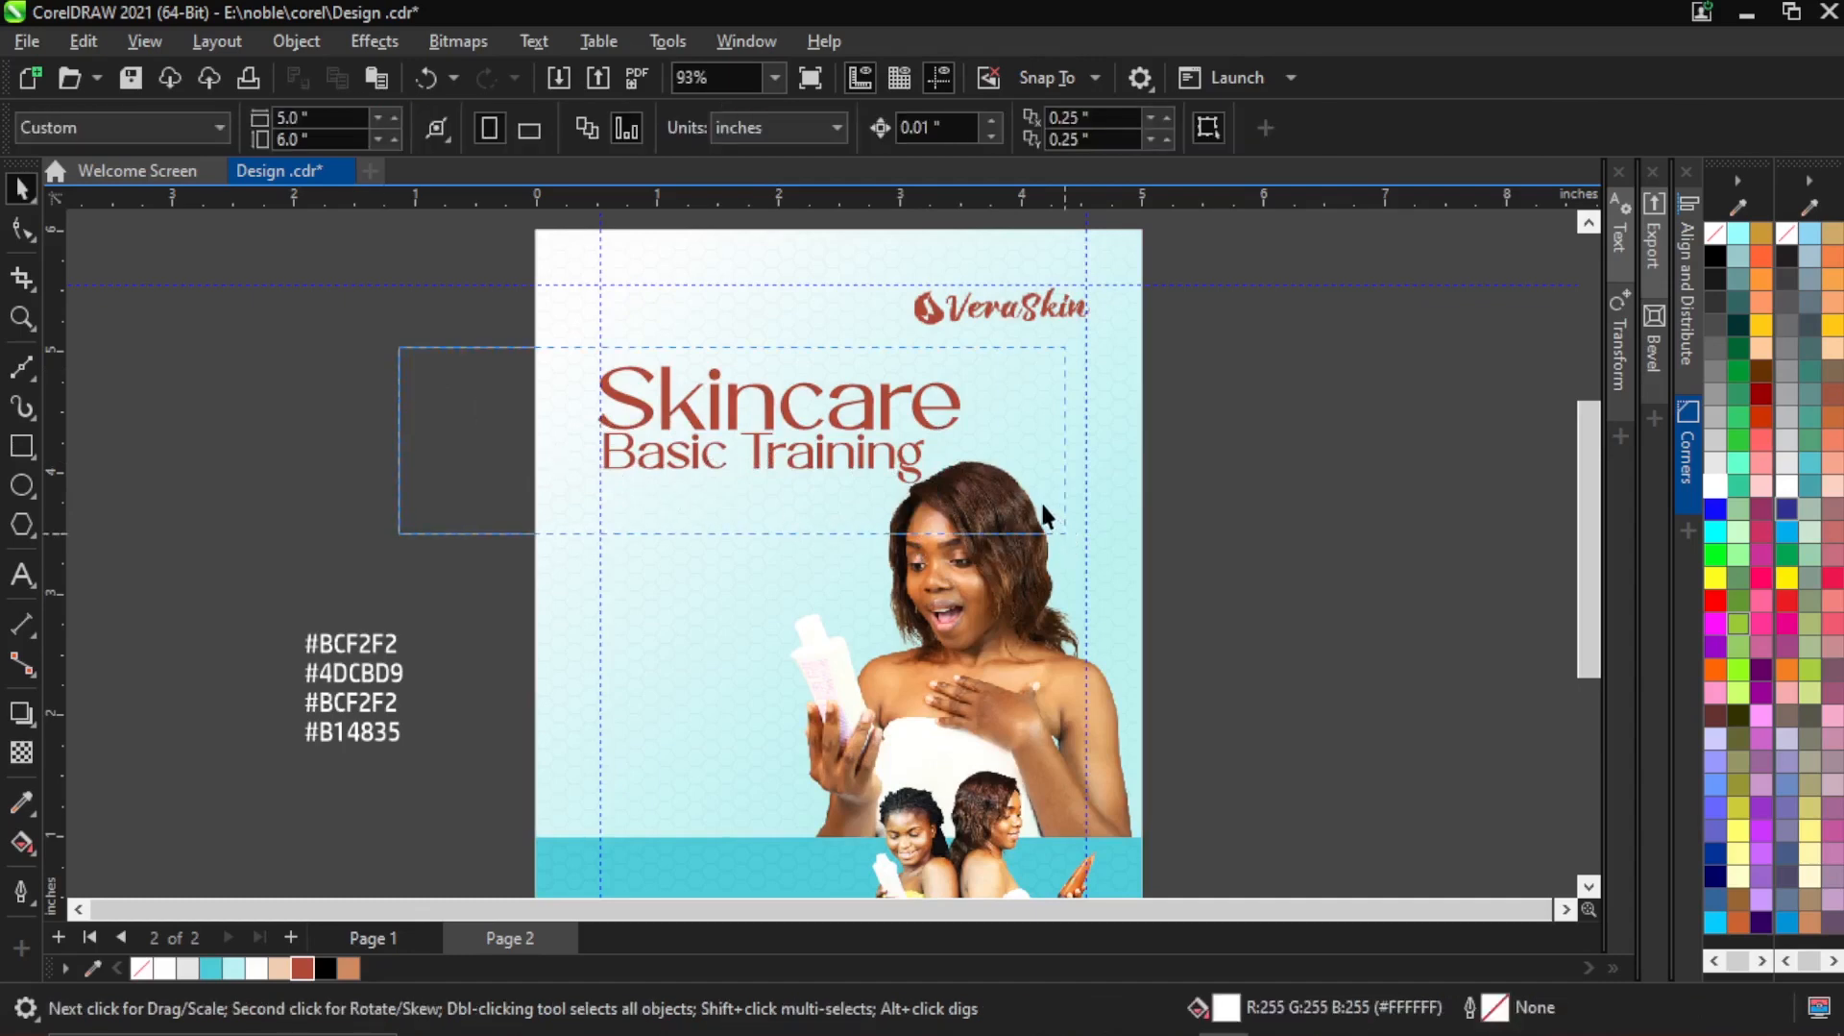
drag(1042, 504, 1041, 504)
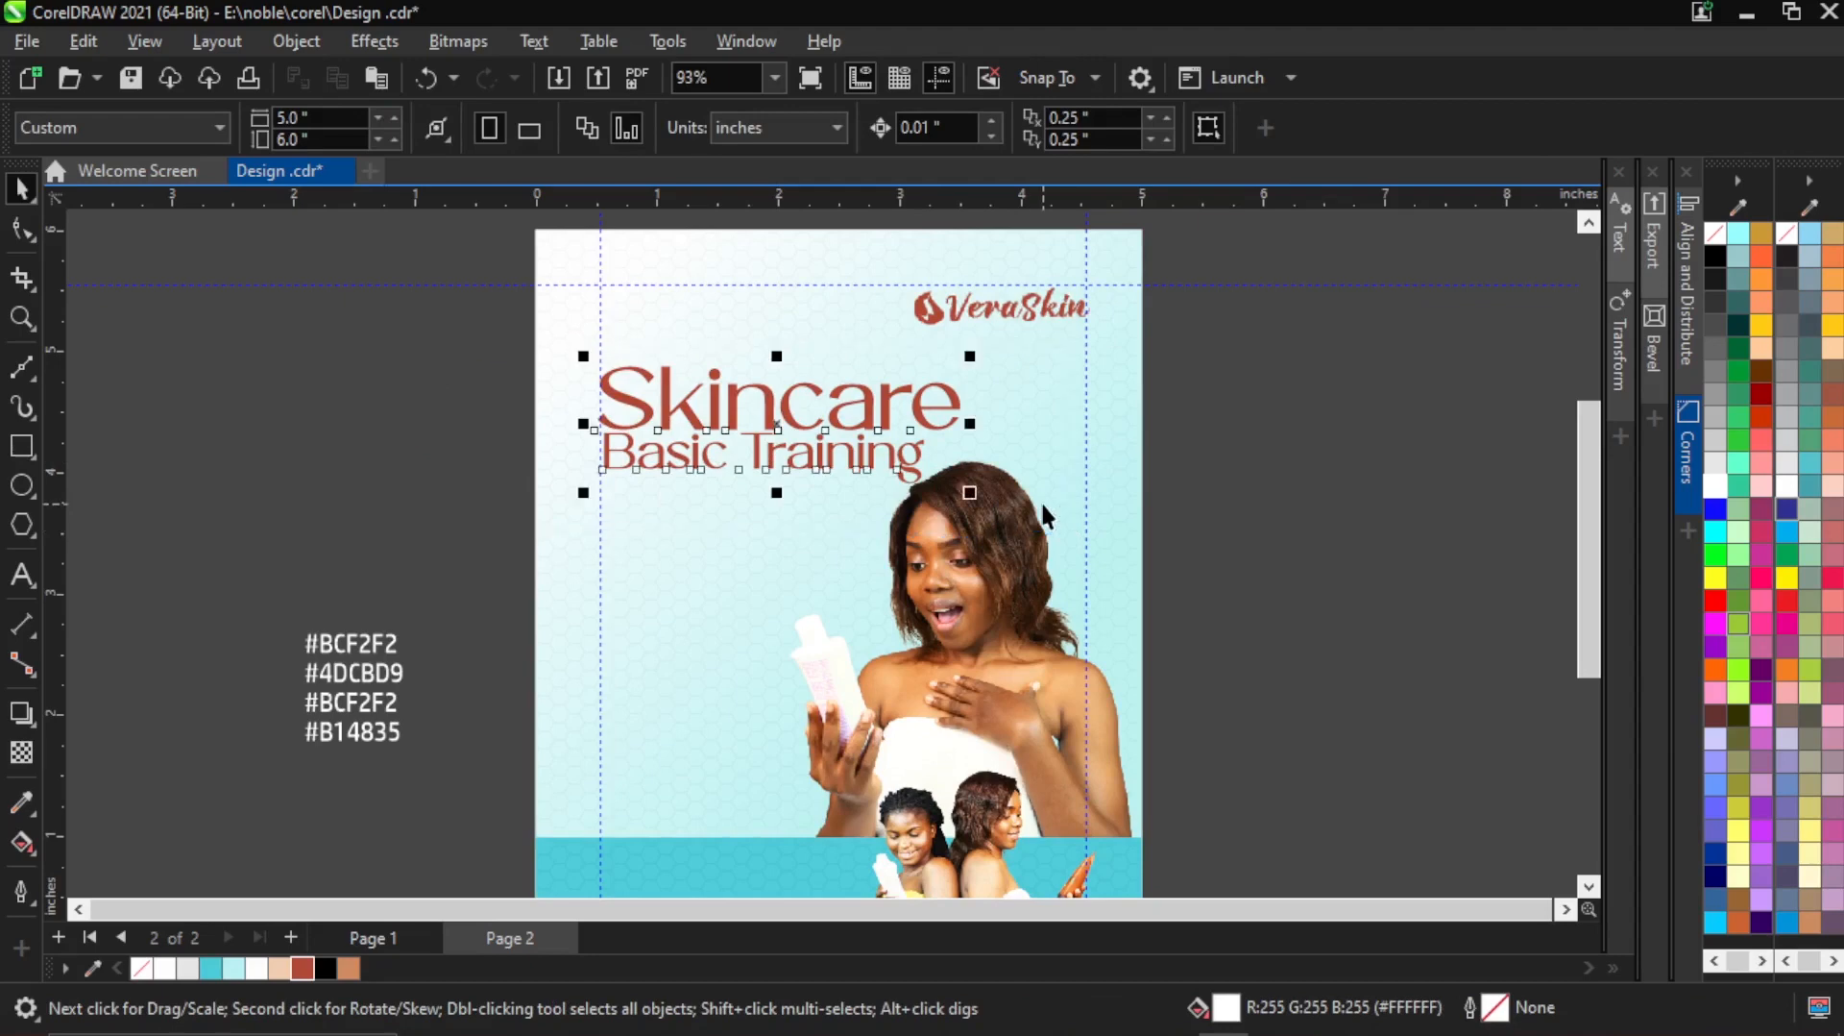
key(Up)
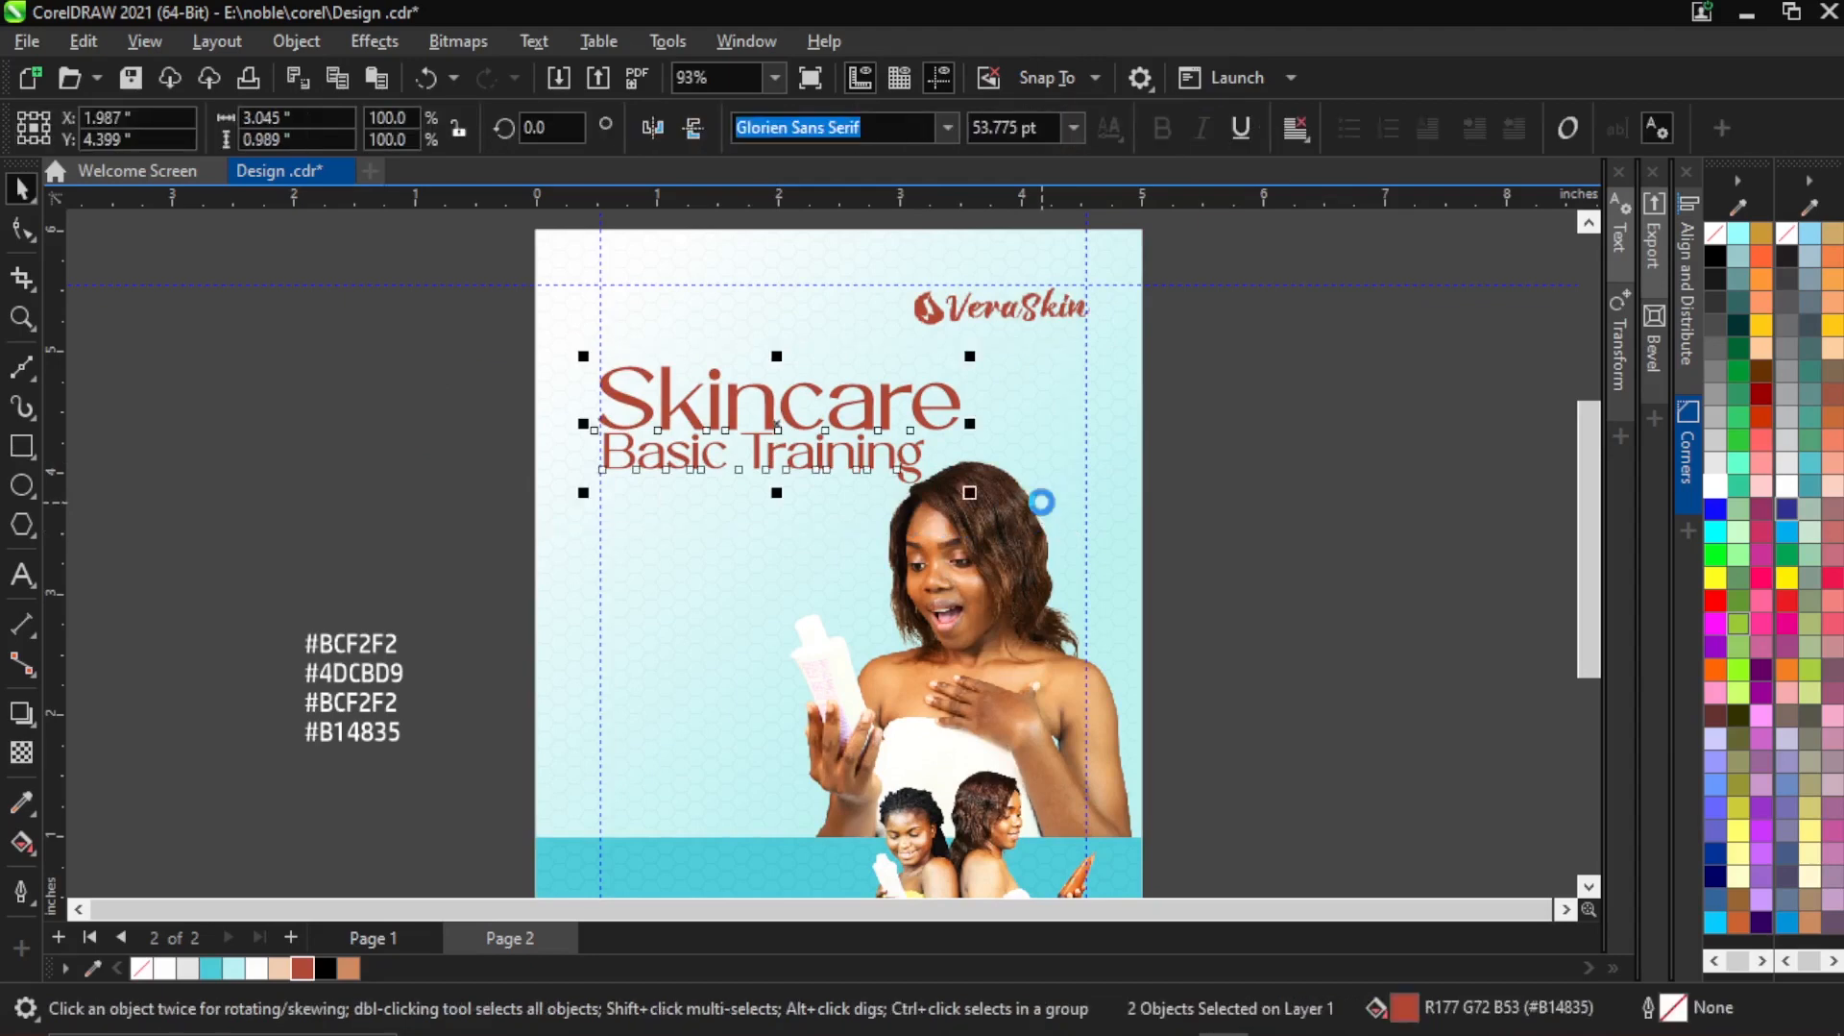
key(Up)
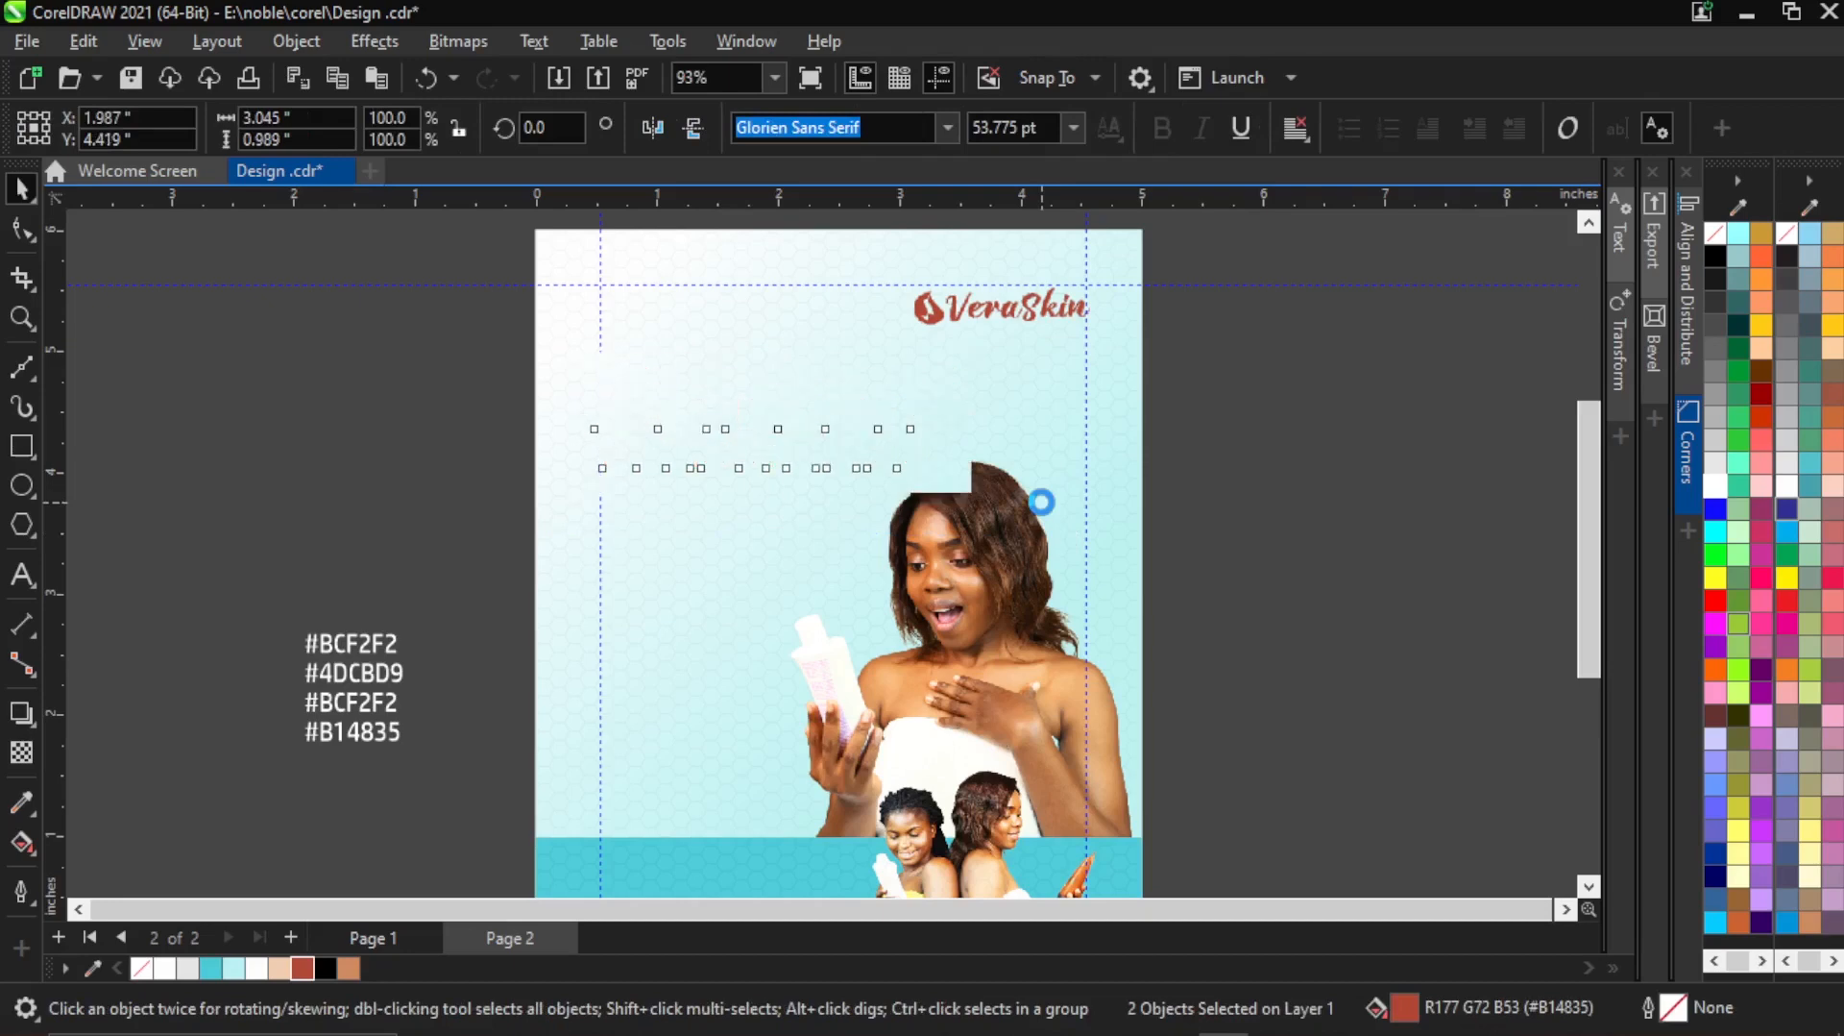
key(Up)
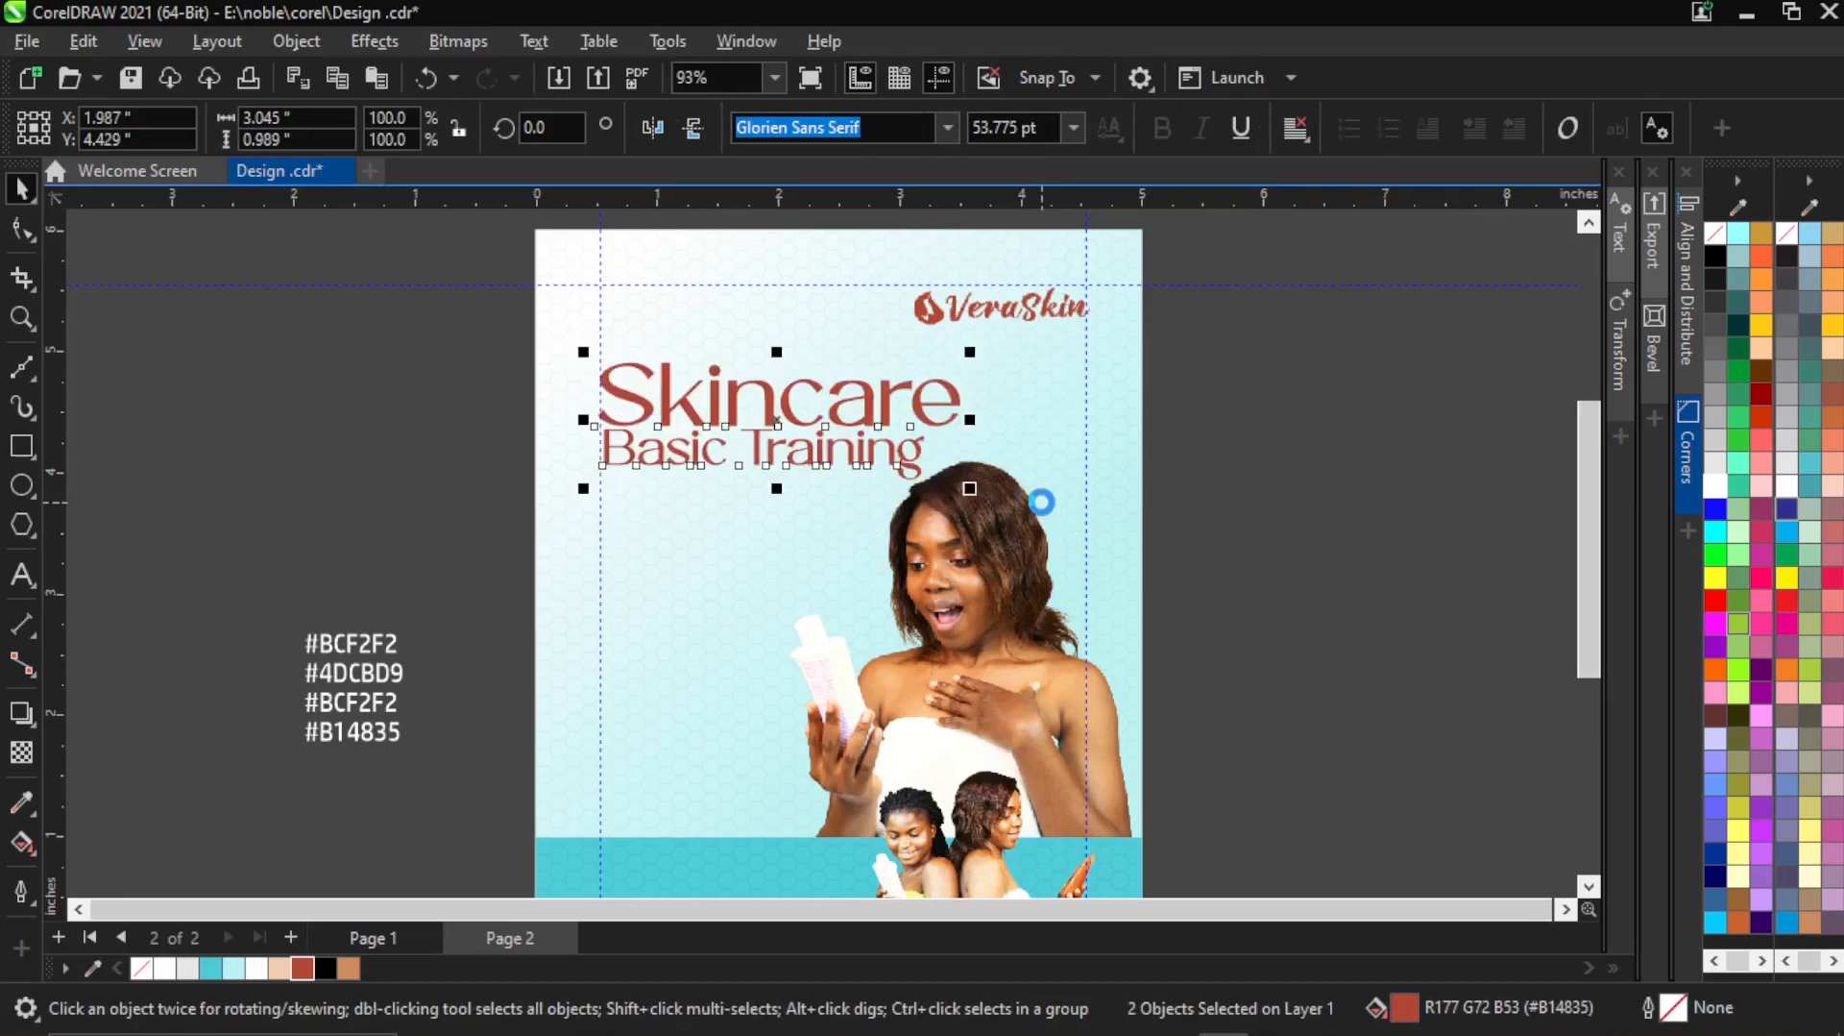
key(Up)
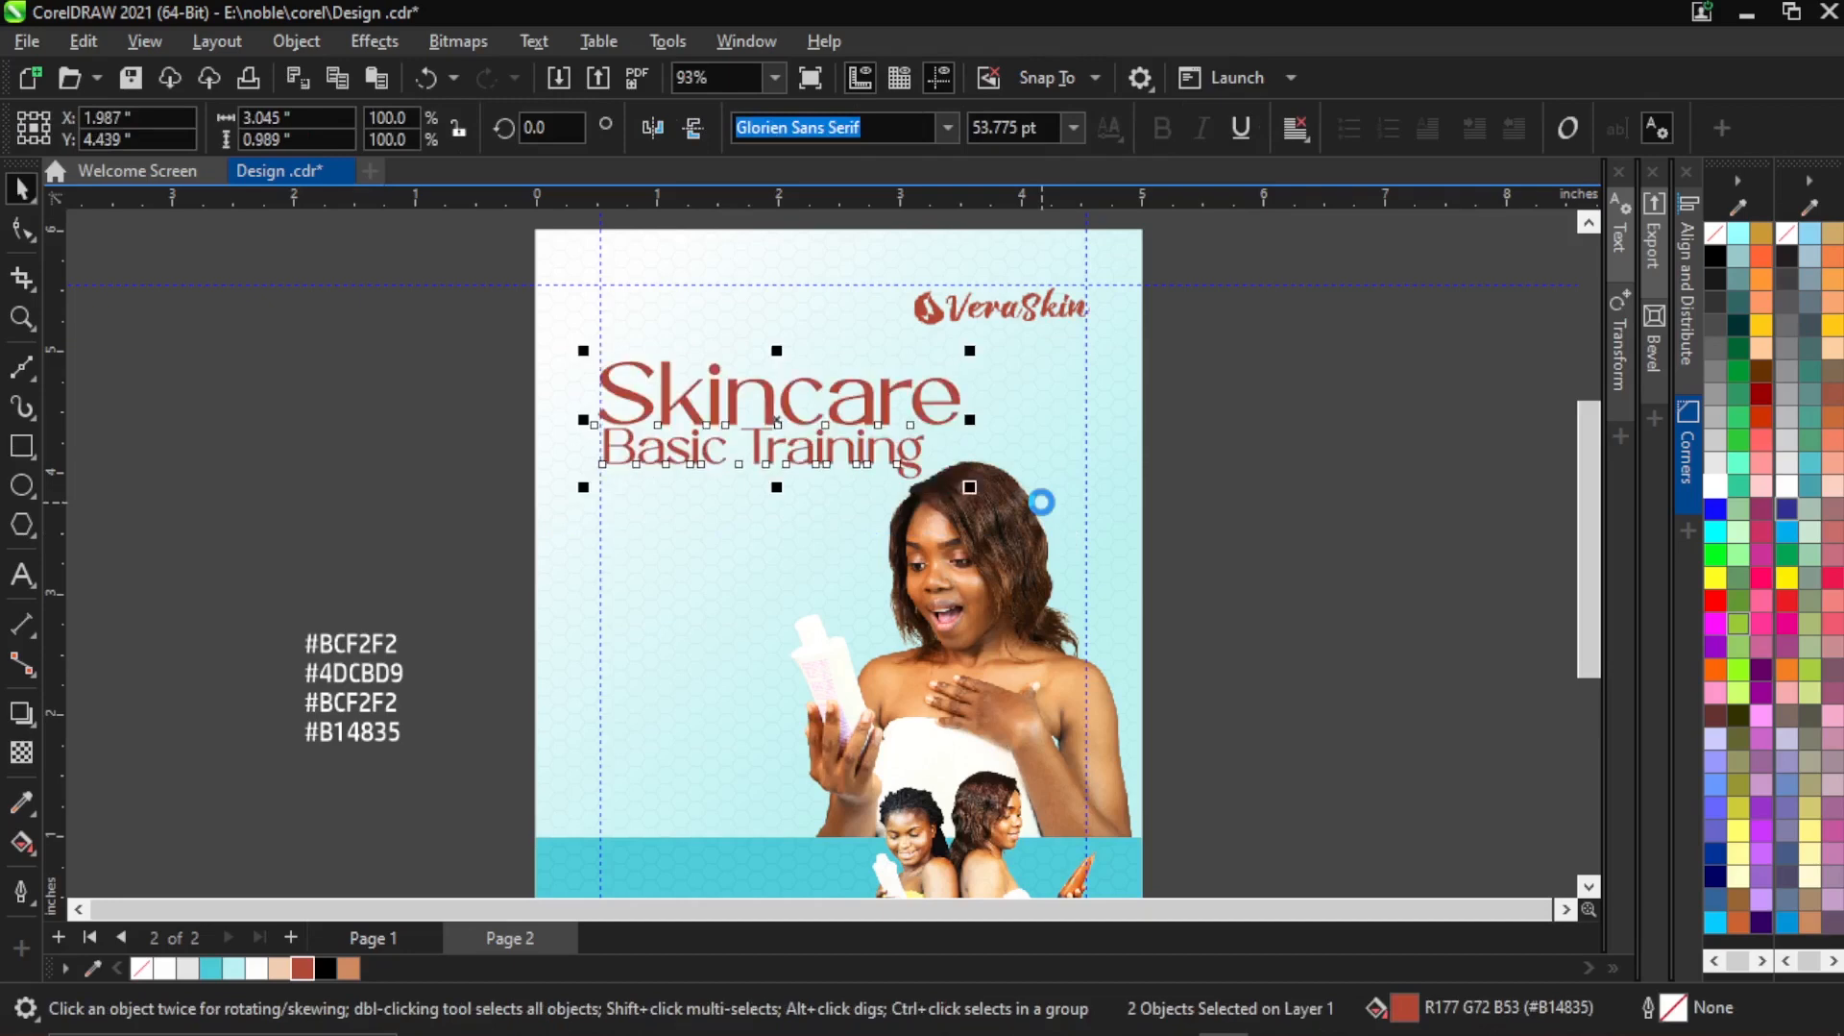
key(Up)
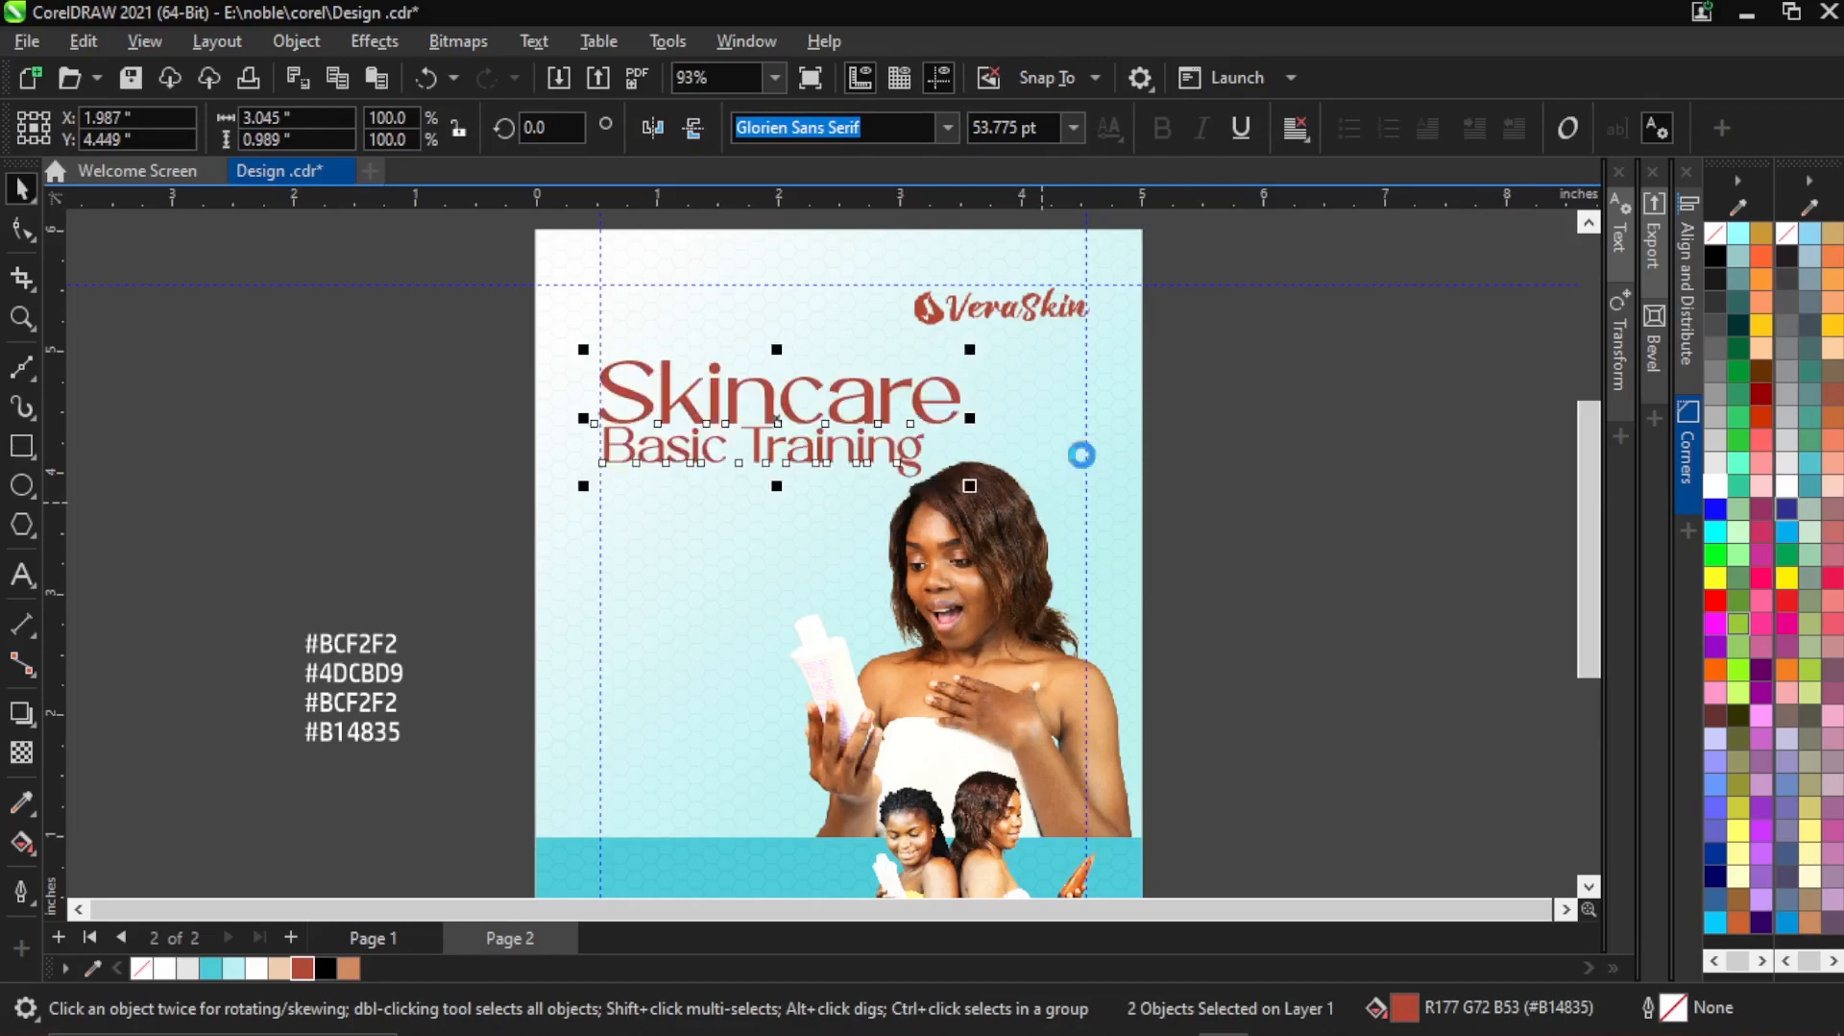
key(Escape)
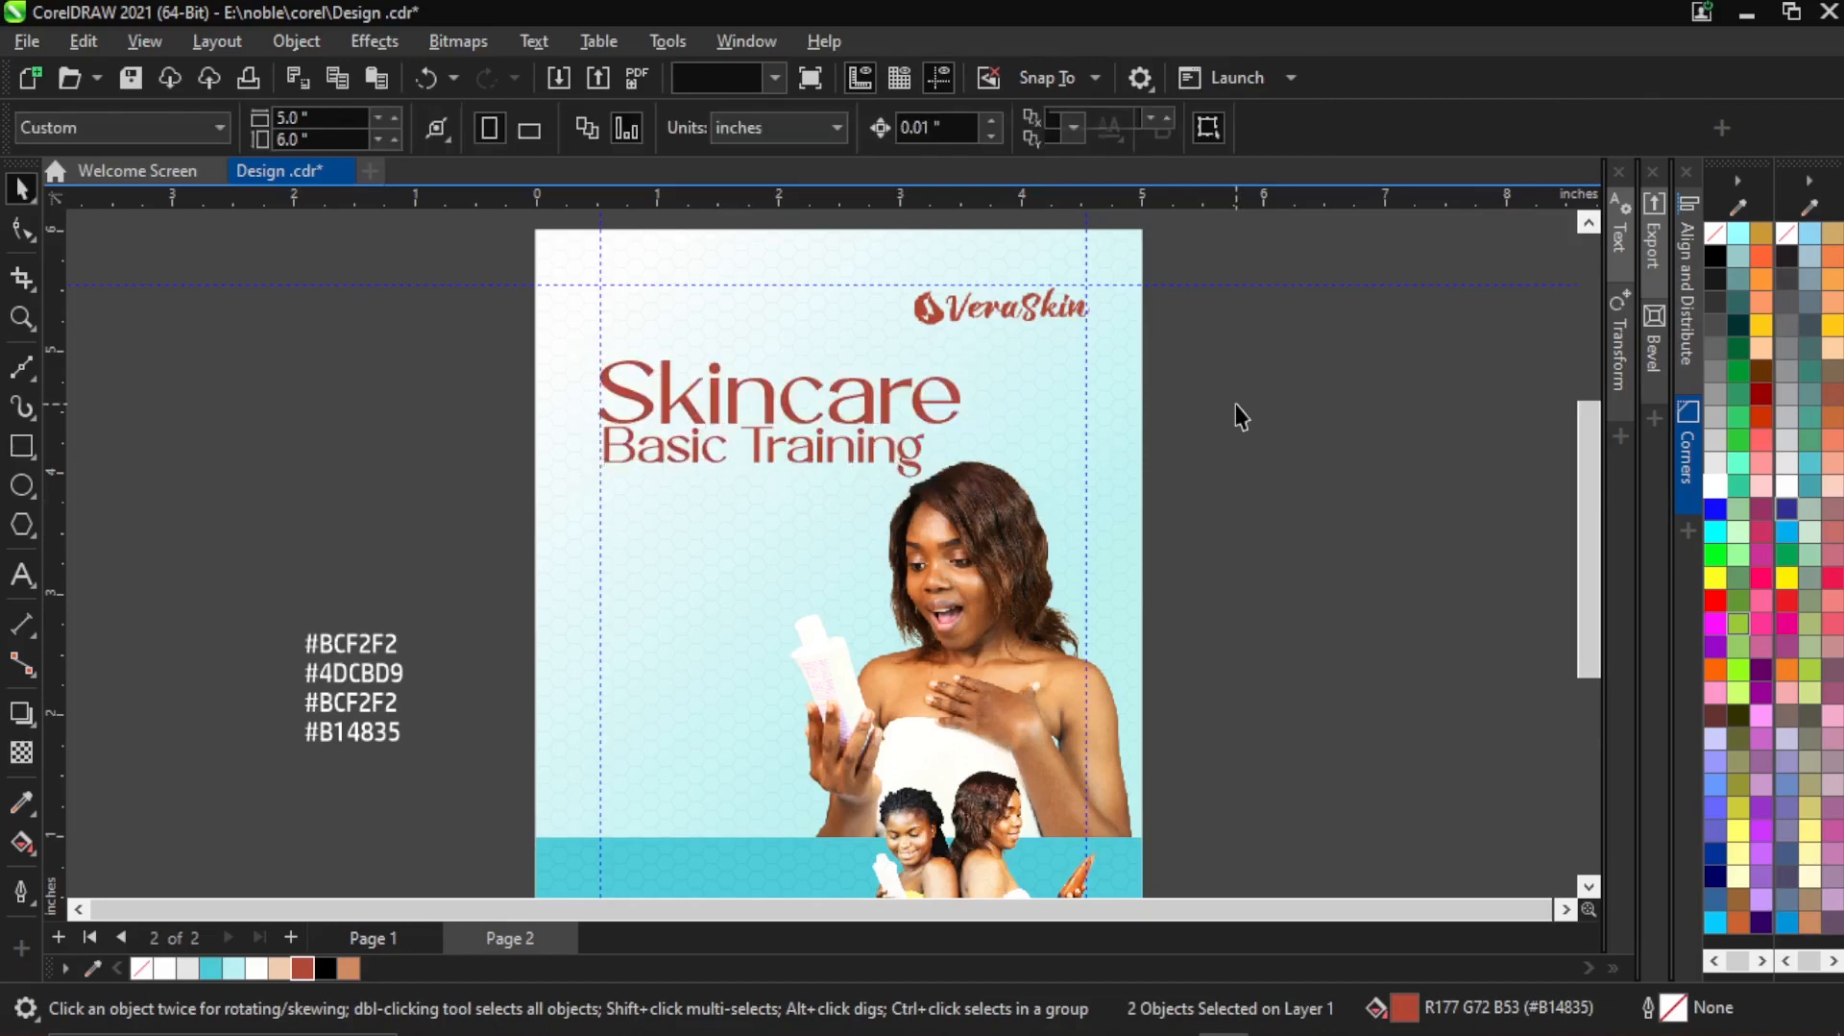
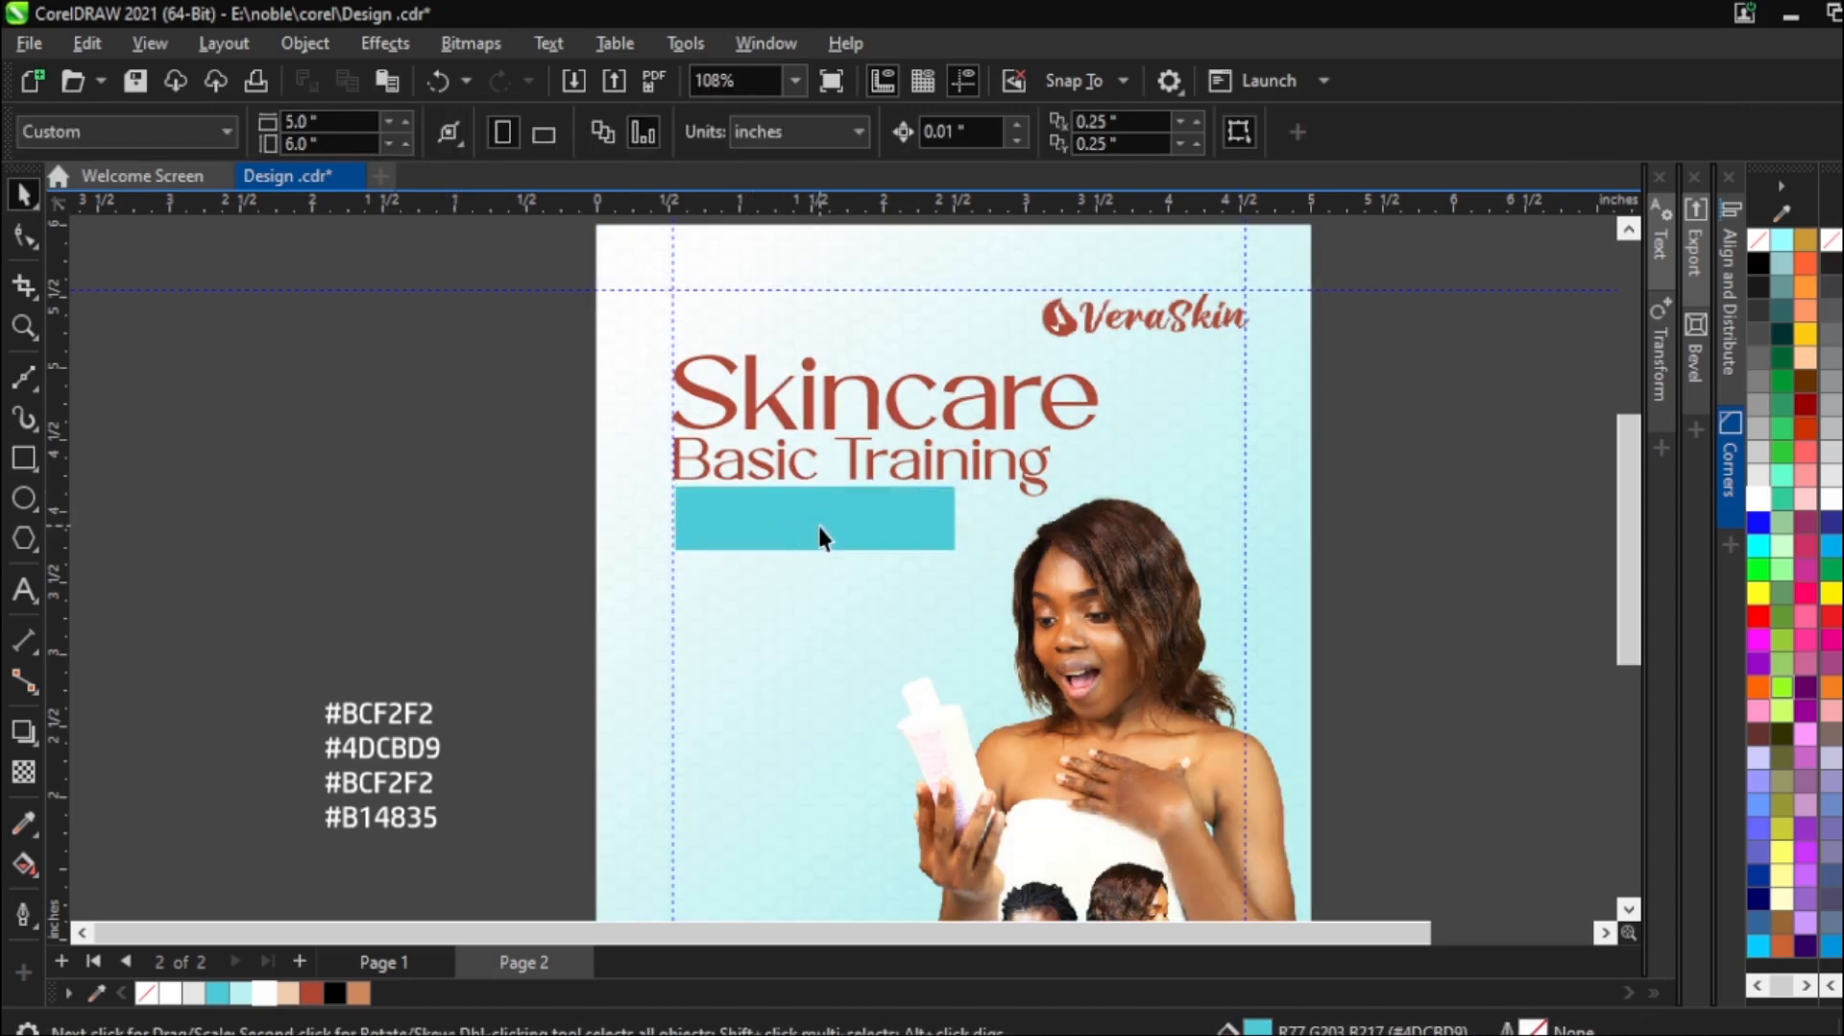
Lower the teal rectangle to leave a gap under "Basic Training" and widen it rightward almost to the woman's hair.
scroll(816, 523, up, 1)
click(817, 523)
click(852, 523)
drag(852, 523, 850, 561)
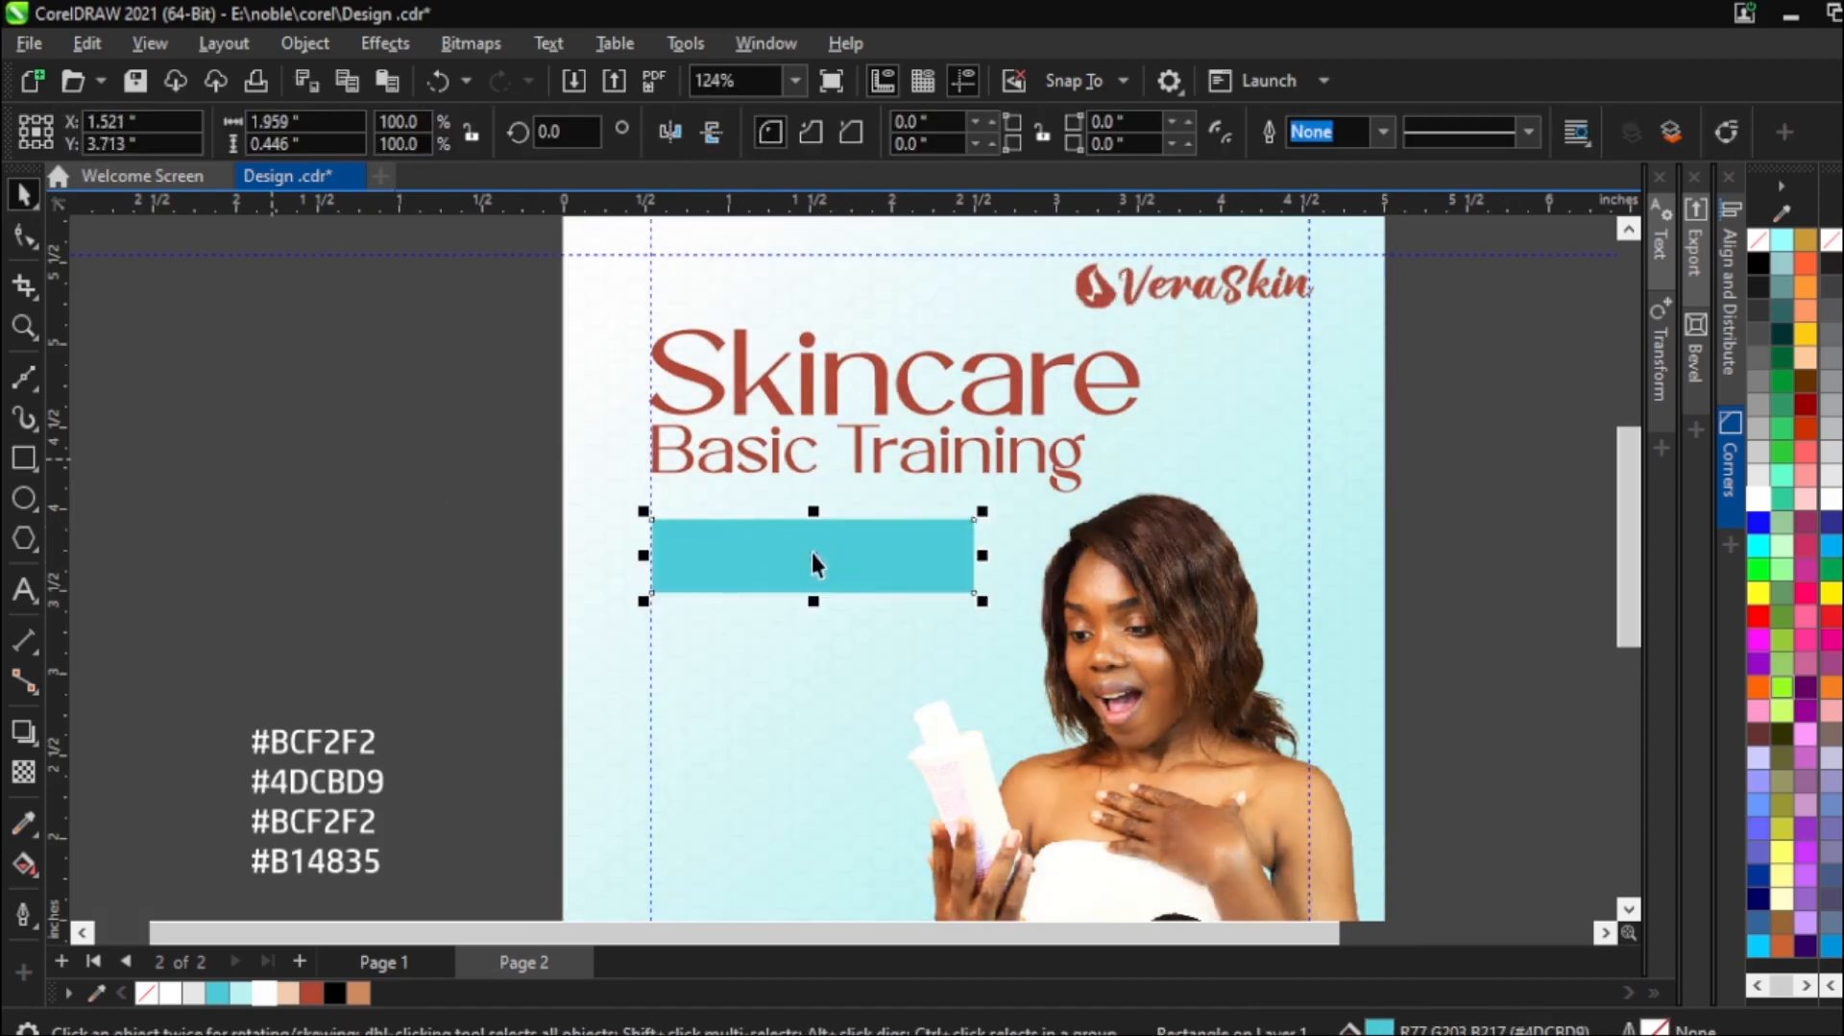
drag(982, 555, 1034, 556)
click(509, 496)
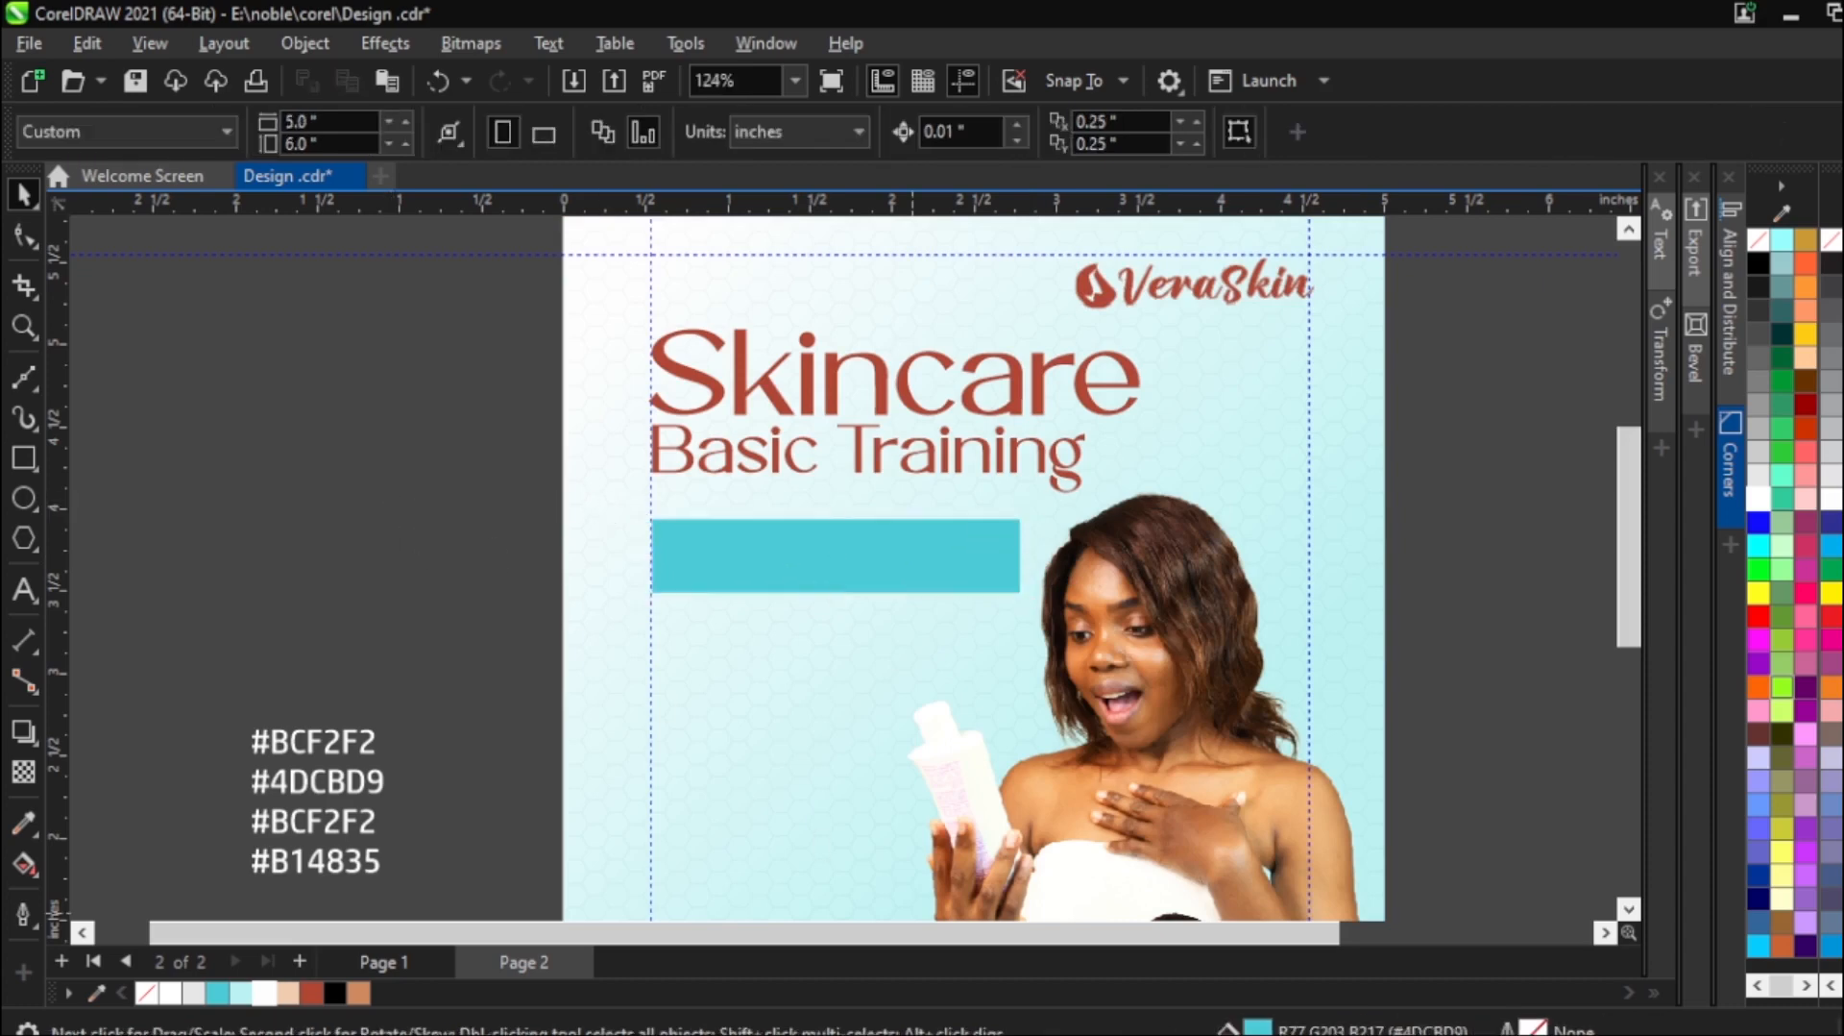
Copy the heading "COURSE OUTLINE" from the Notepad notes and paste it into the CorelDRAW design as new text starting beside the page.
click(1258, 1028)
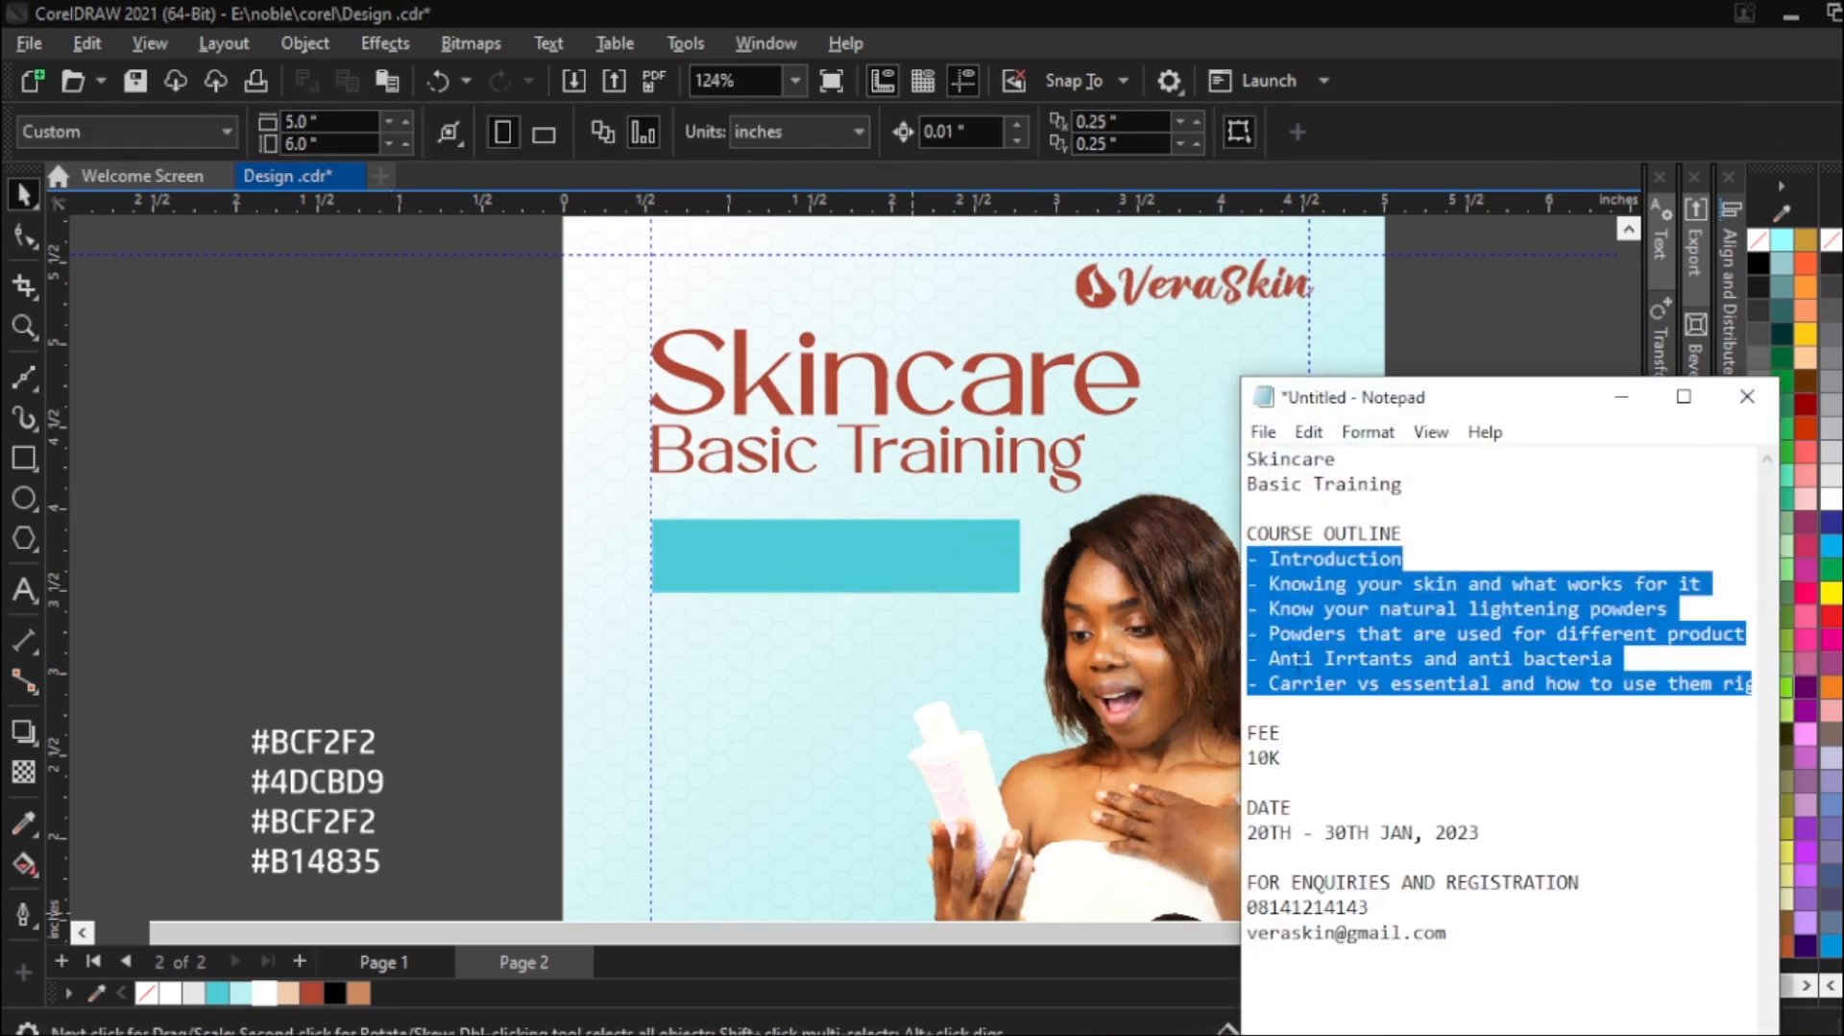
click(1493, 736)
drag(1253, 528, 1452, 528)
key(ctrl+c)
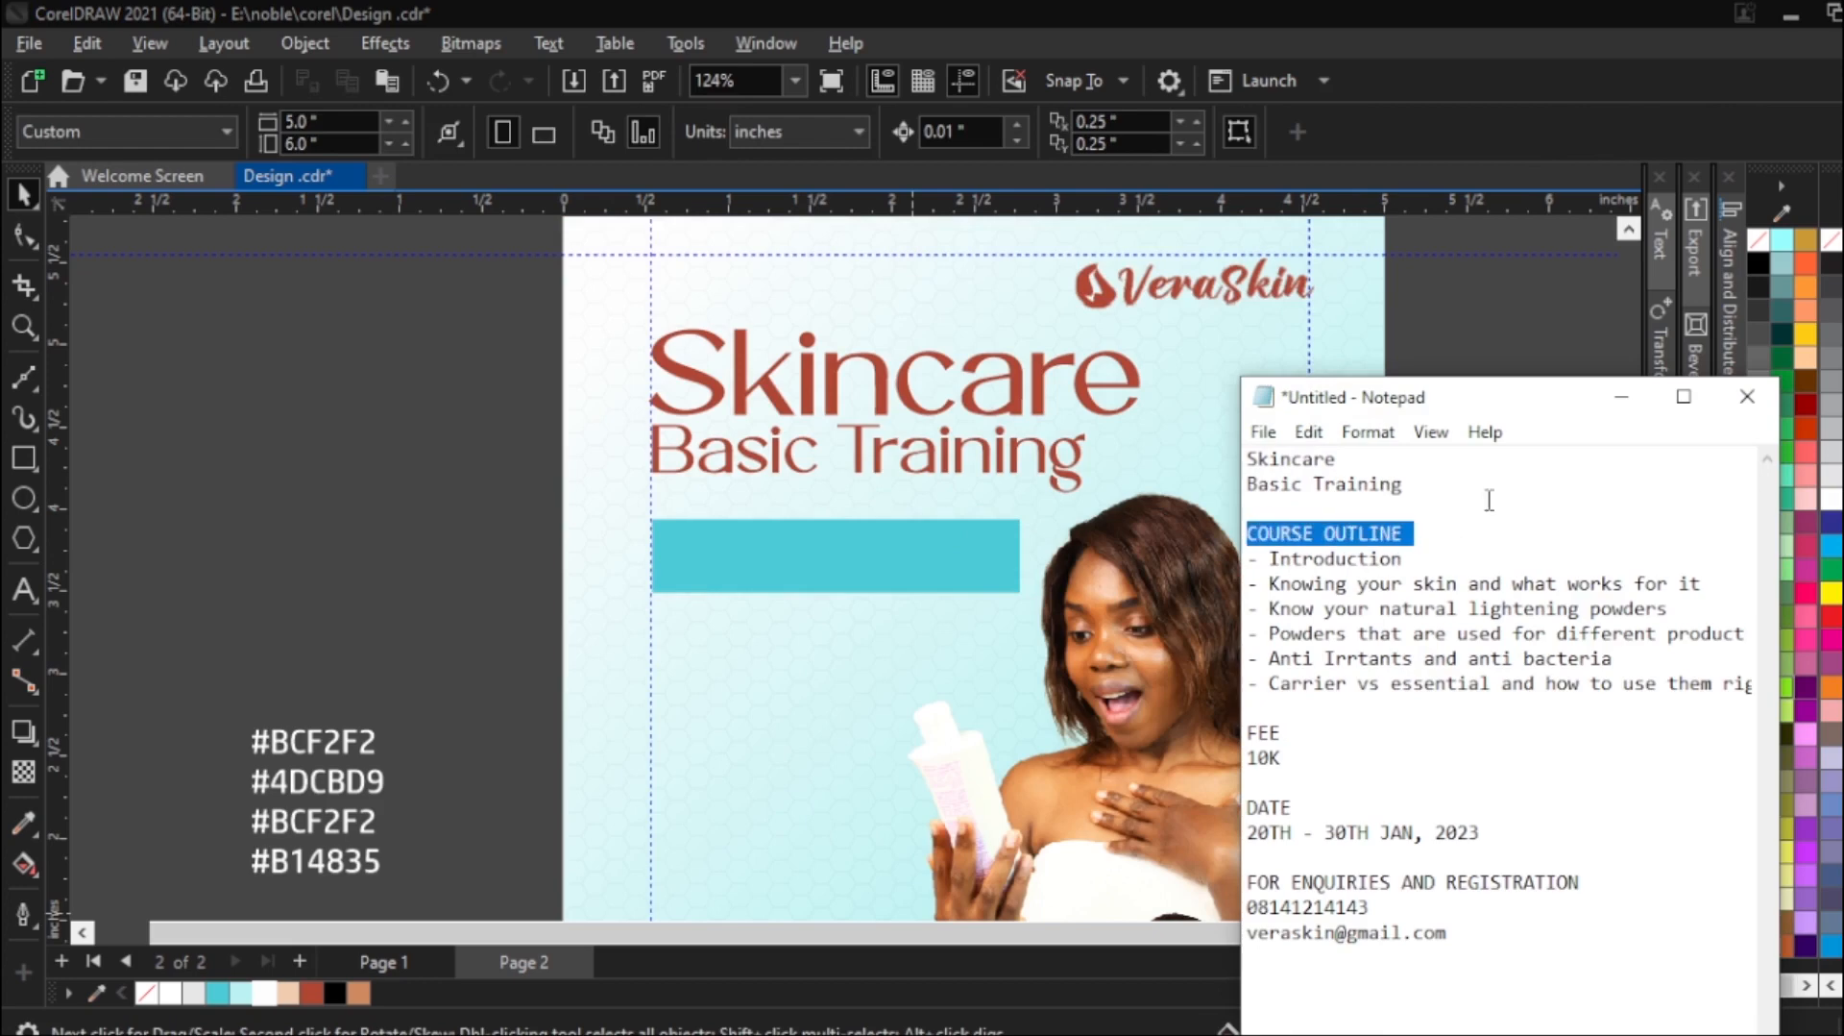
click(1621, 397)
click(24, 589)
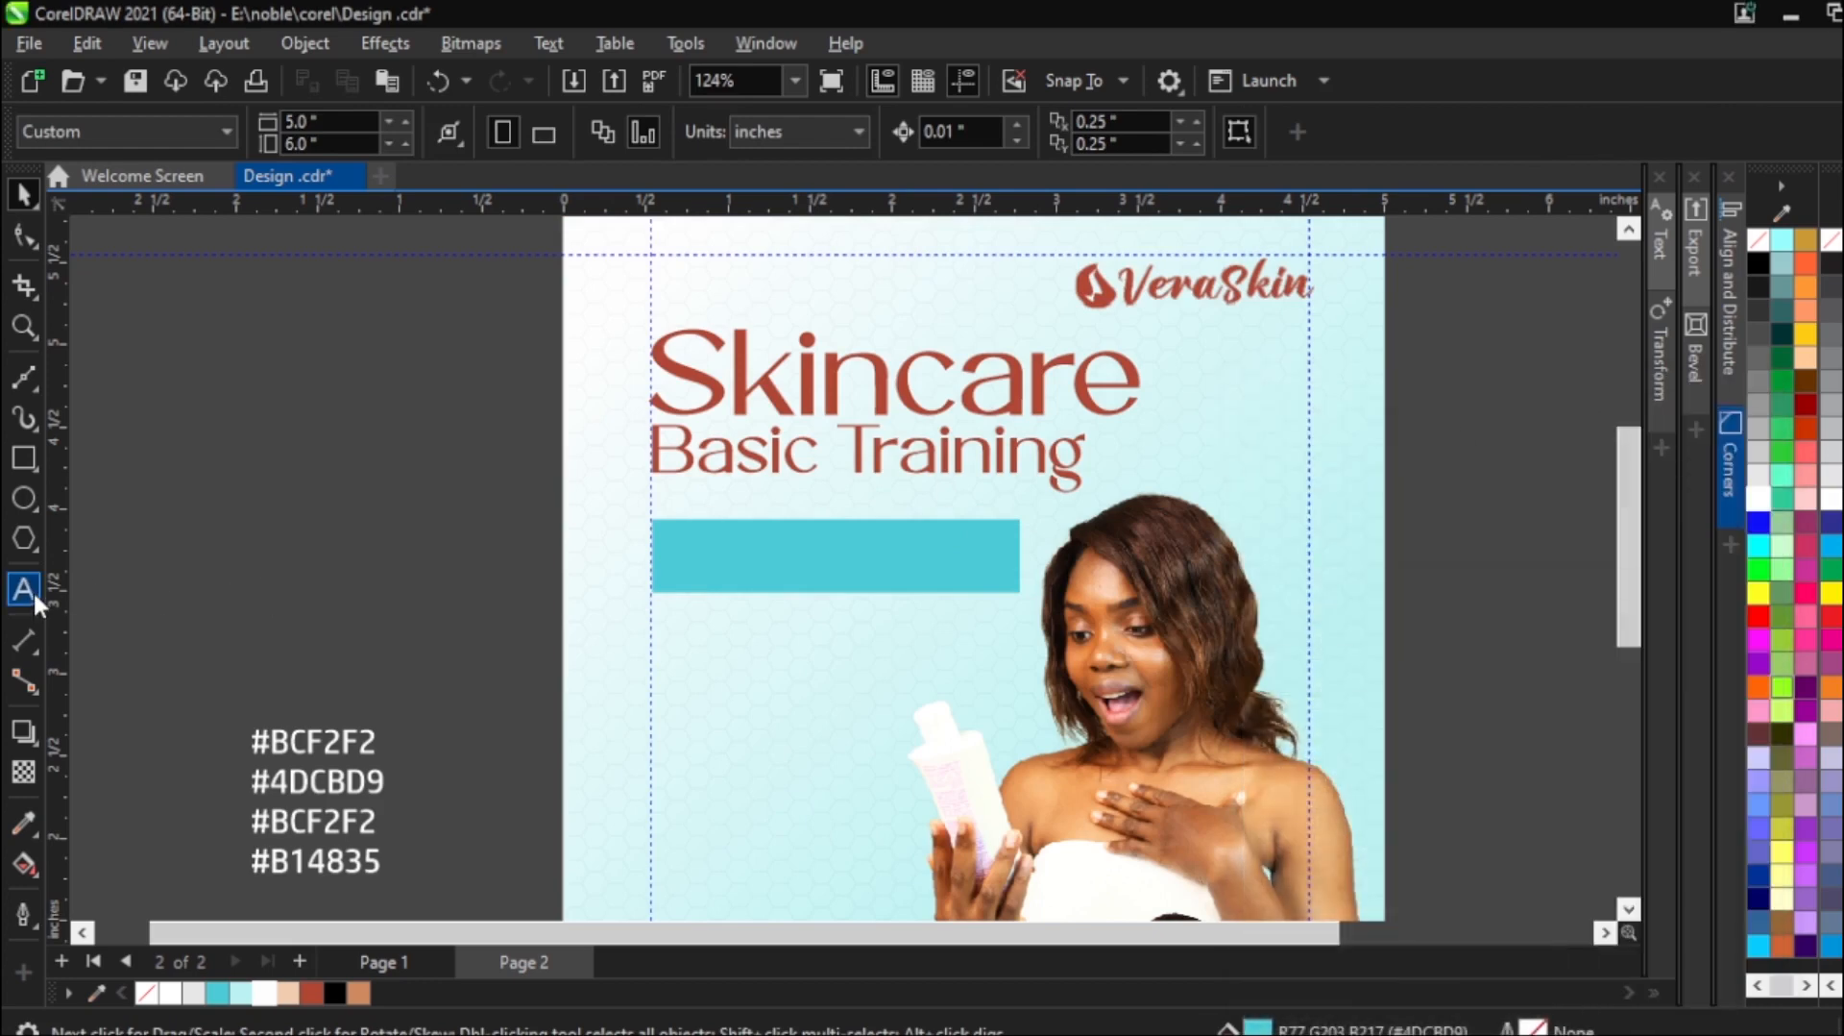
click(274, 580)
key(ctrl+v)
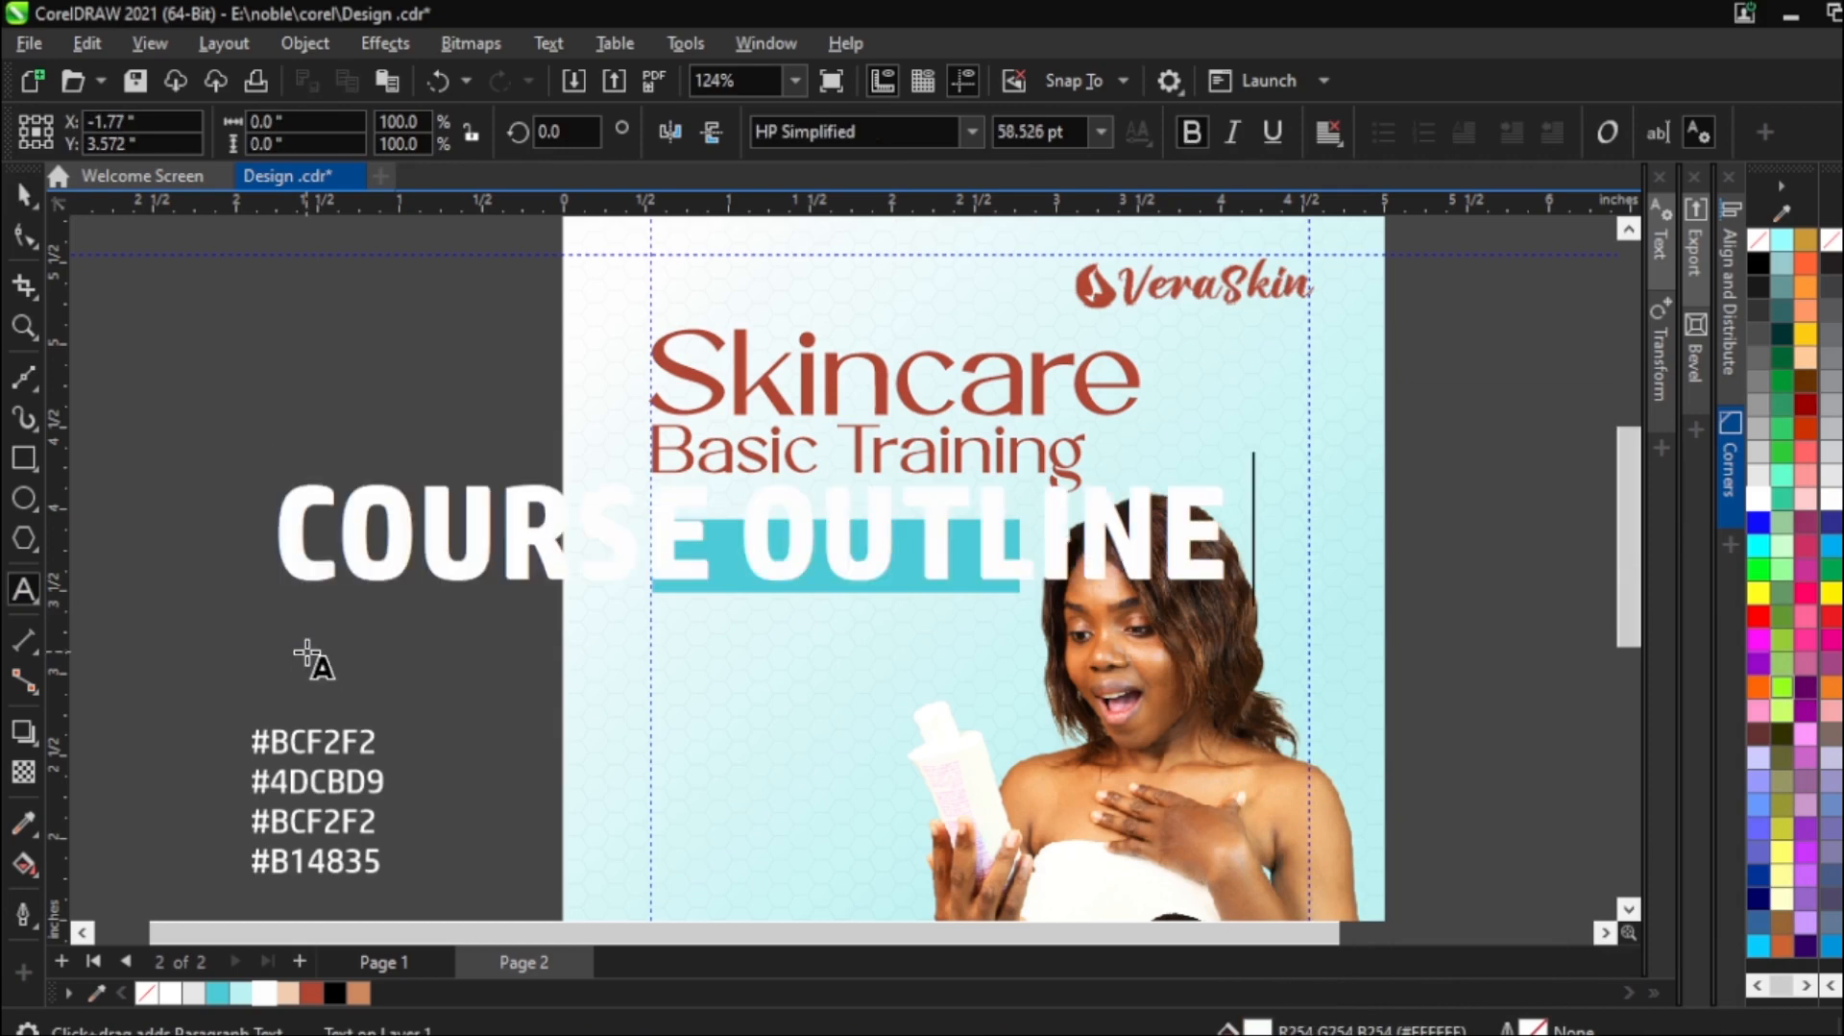
Scale the "COURSE OUTLINE" text down to about 13.8 pt and move it onto the teal rectangle.
click(27, 195)
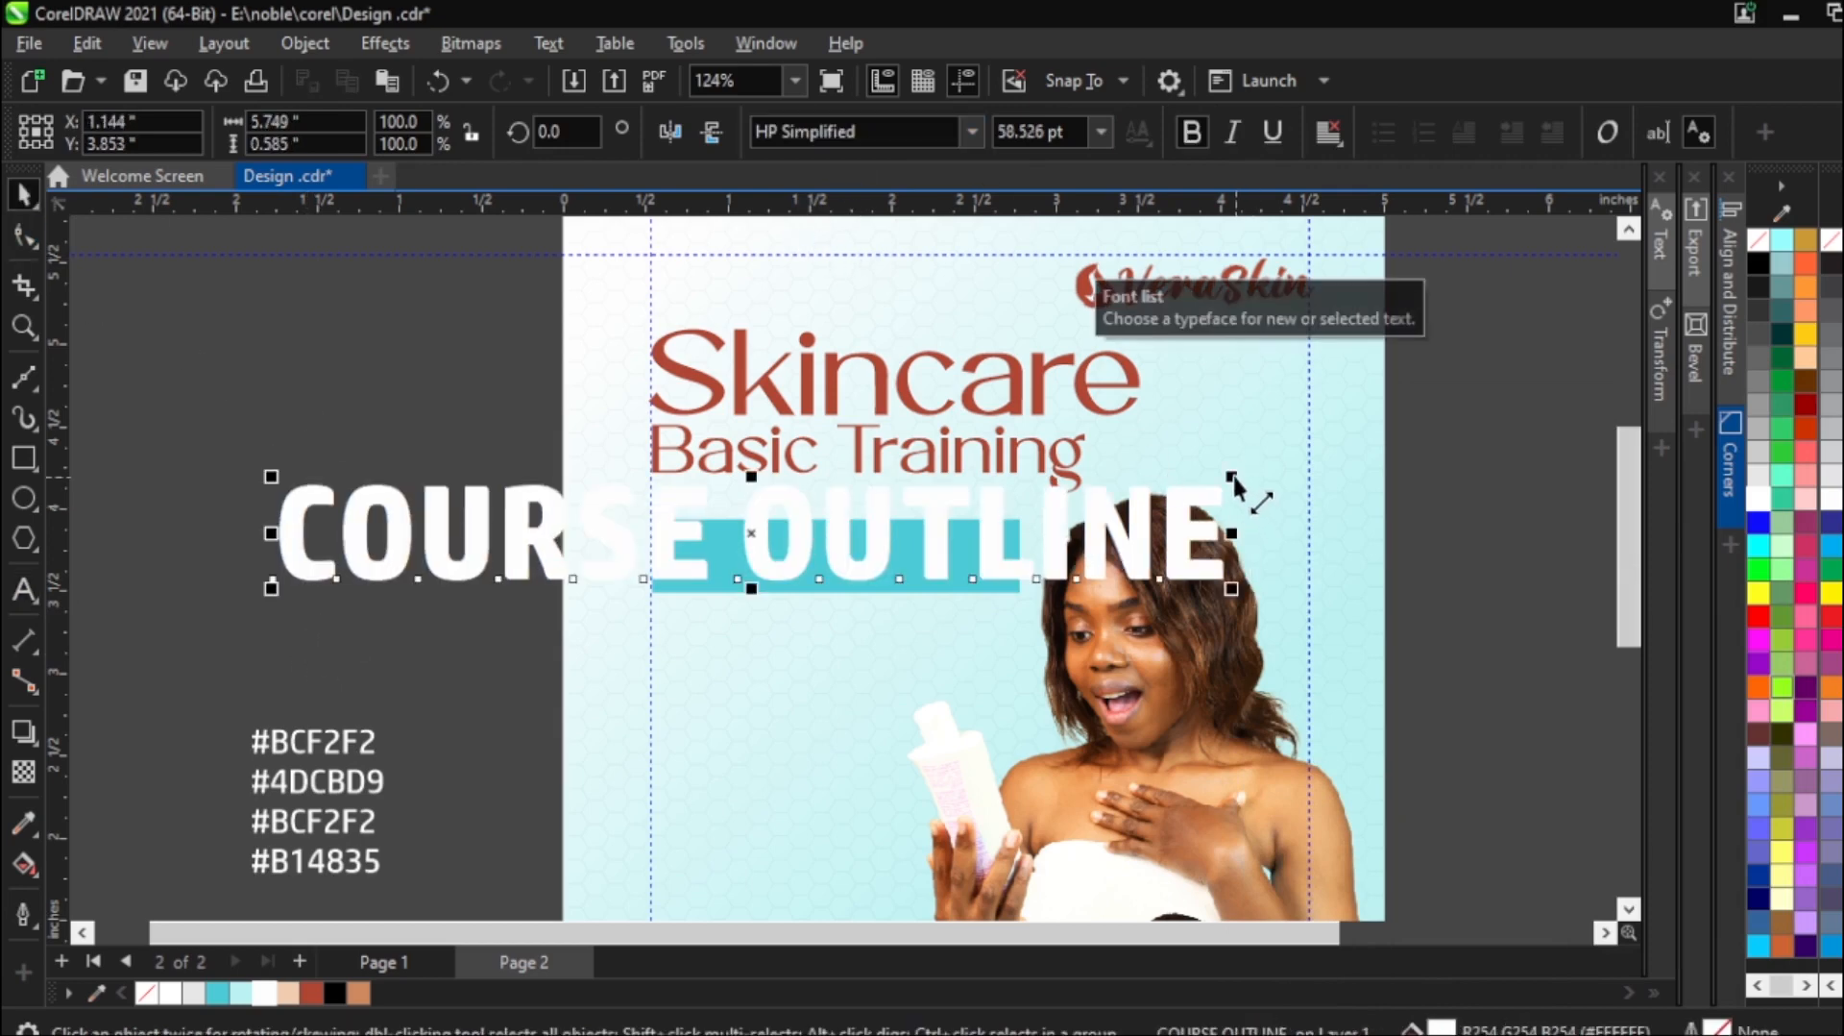
drag(1232, 477, 955, 553)
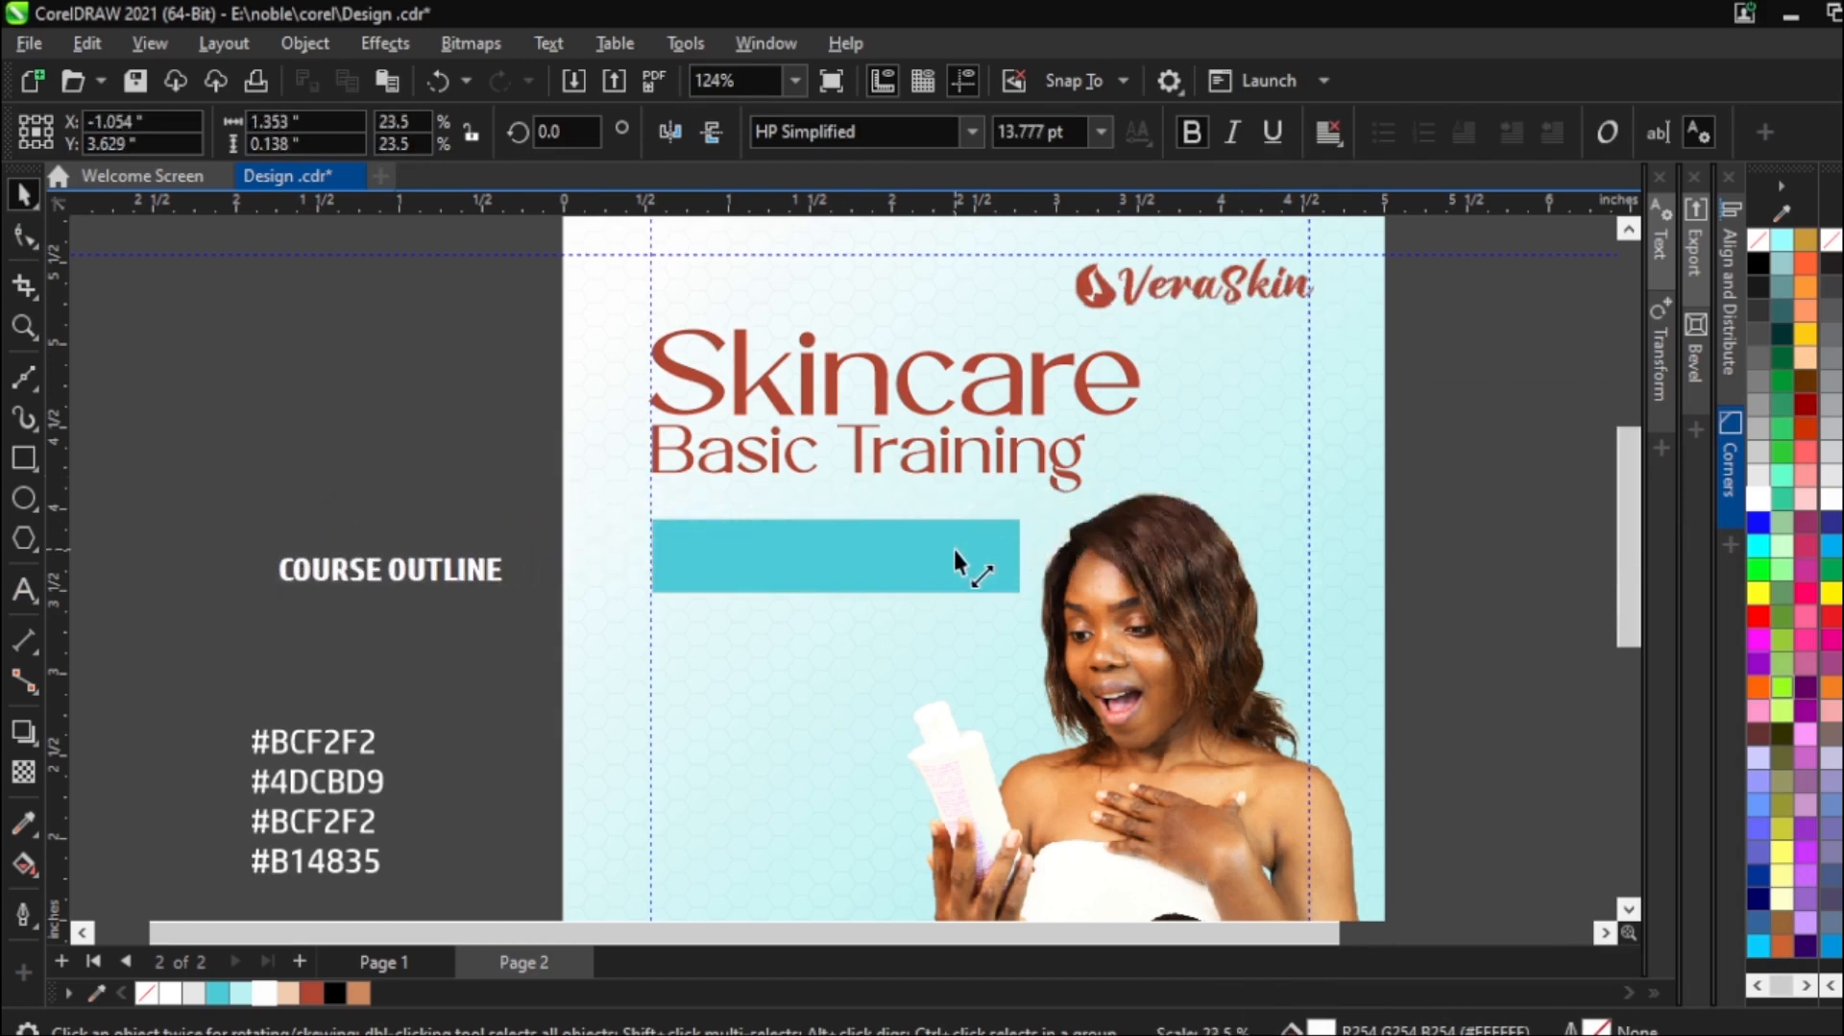
drag(570, 575, 834, 571)
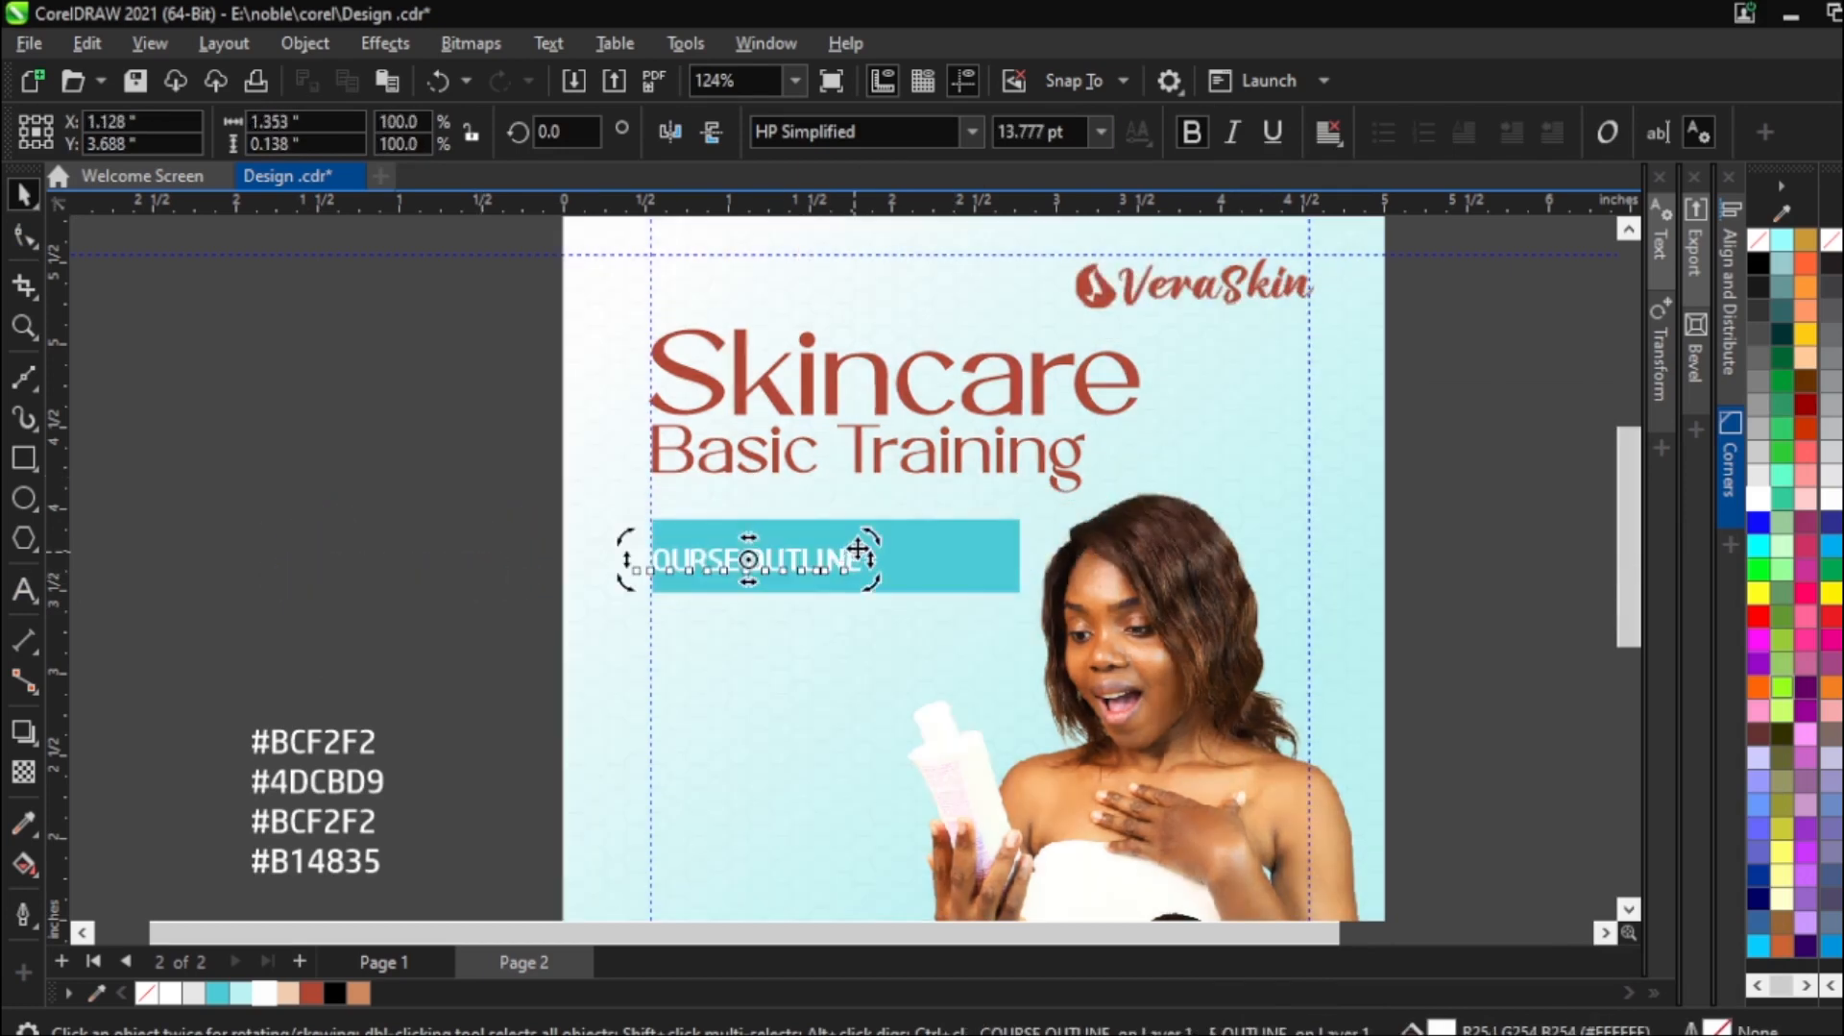
Enlarge the "COURSE OUTLINE" text on the teal rectangle to about 155% so it fills most of the bar.
click(403, 533)
click(780, 564)
drag(878, 534, 980, 517)
click(574, 574)
key(Escape)
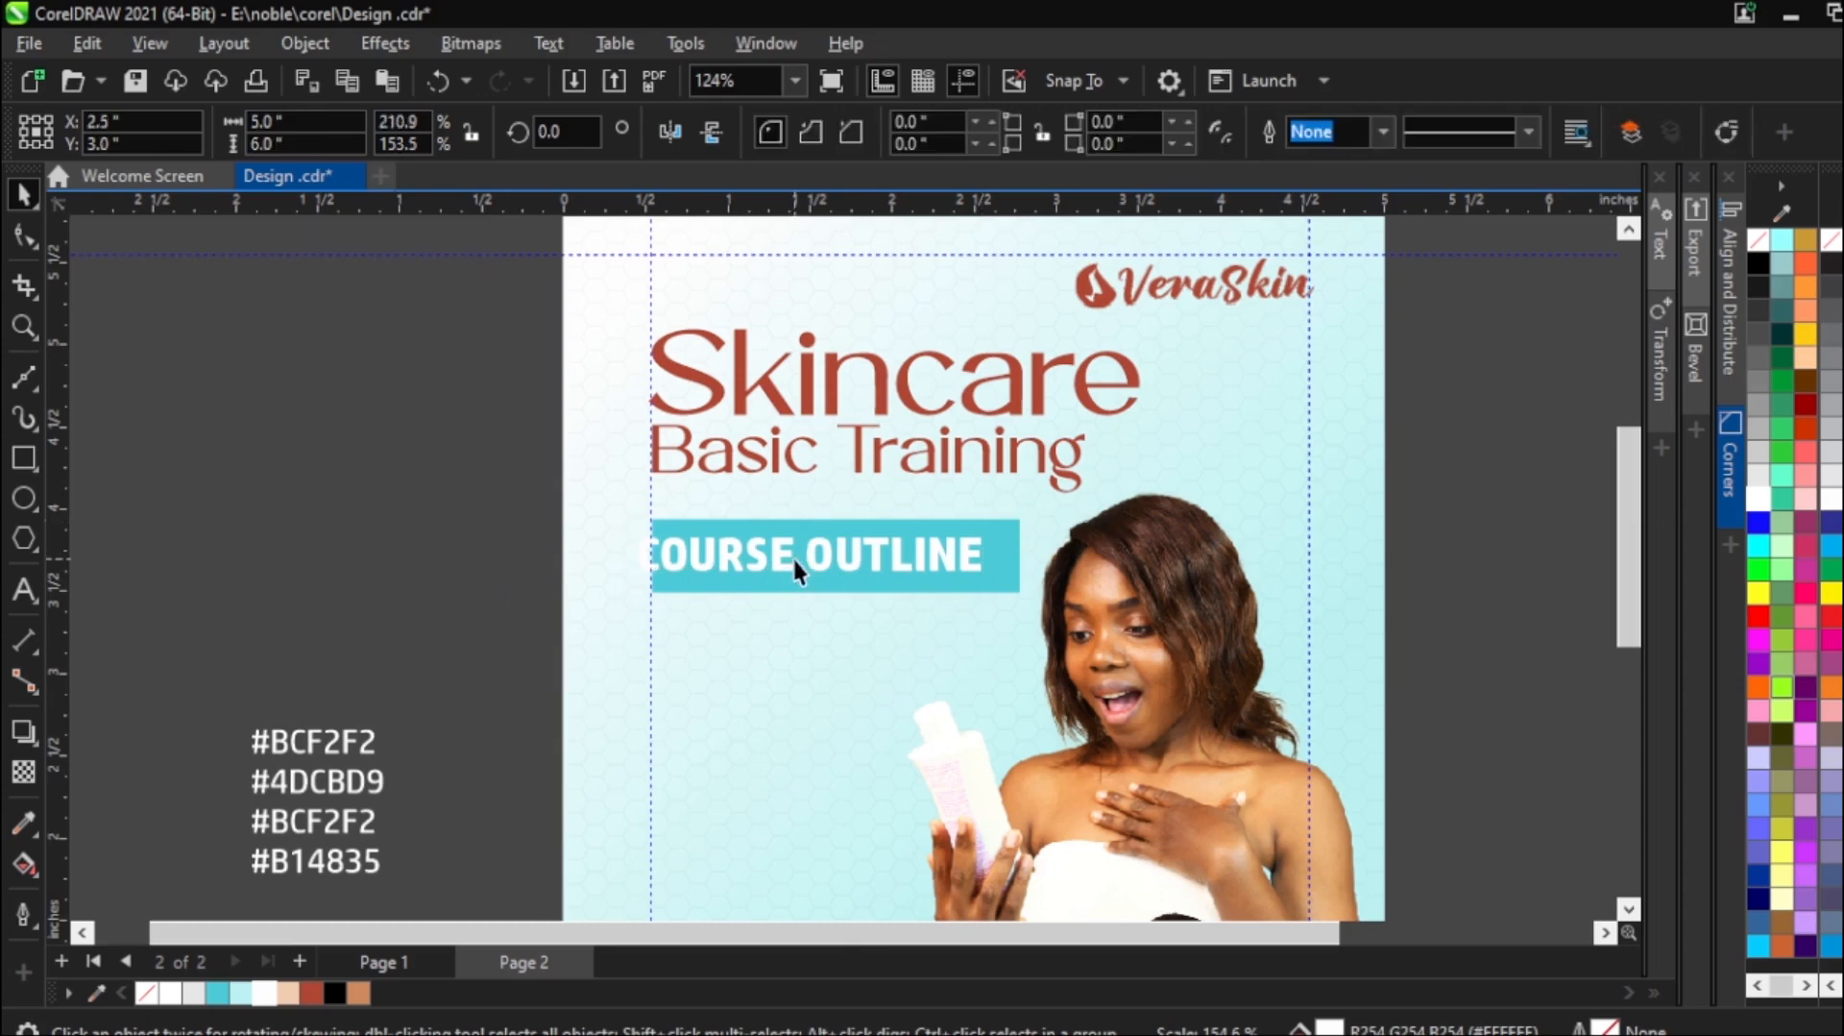
Center the "COURSE OUTLINE" text horizontally on the teal rectangle.
click(785, 556)
shift+click(888, 586)
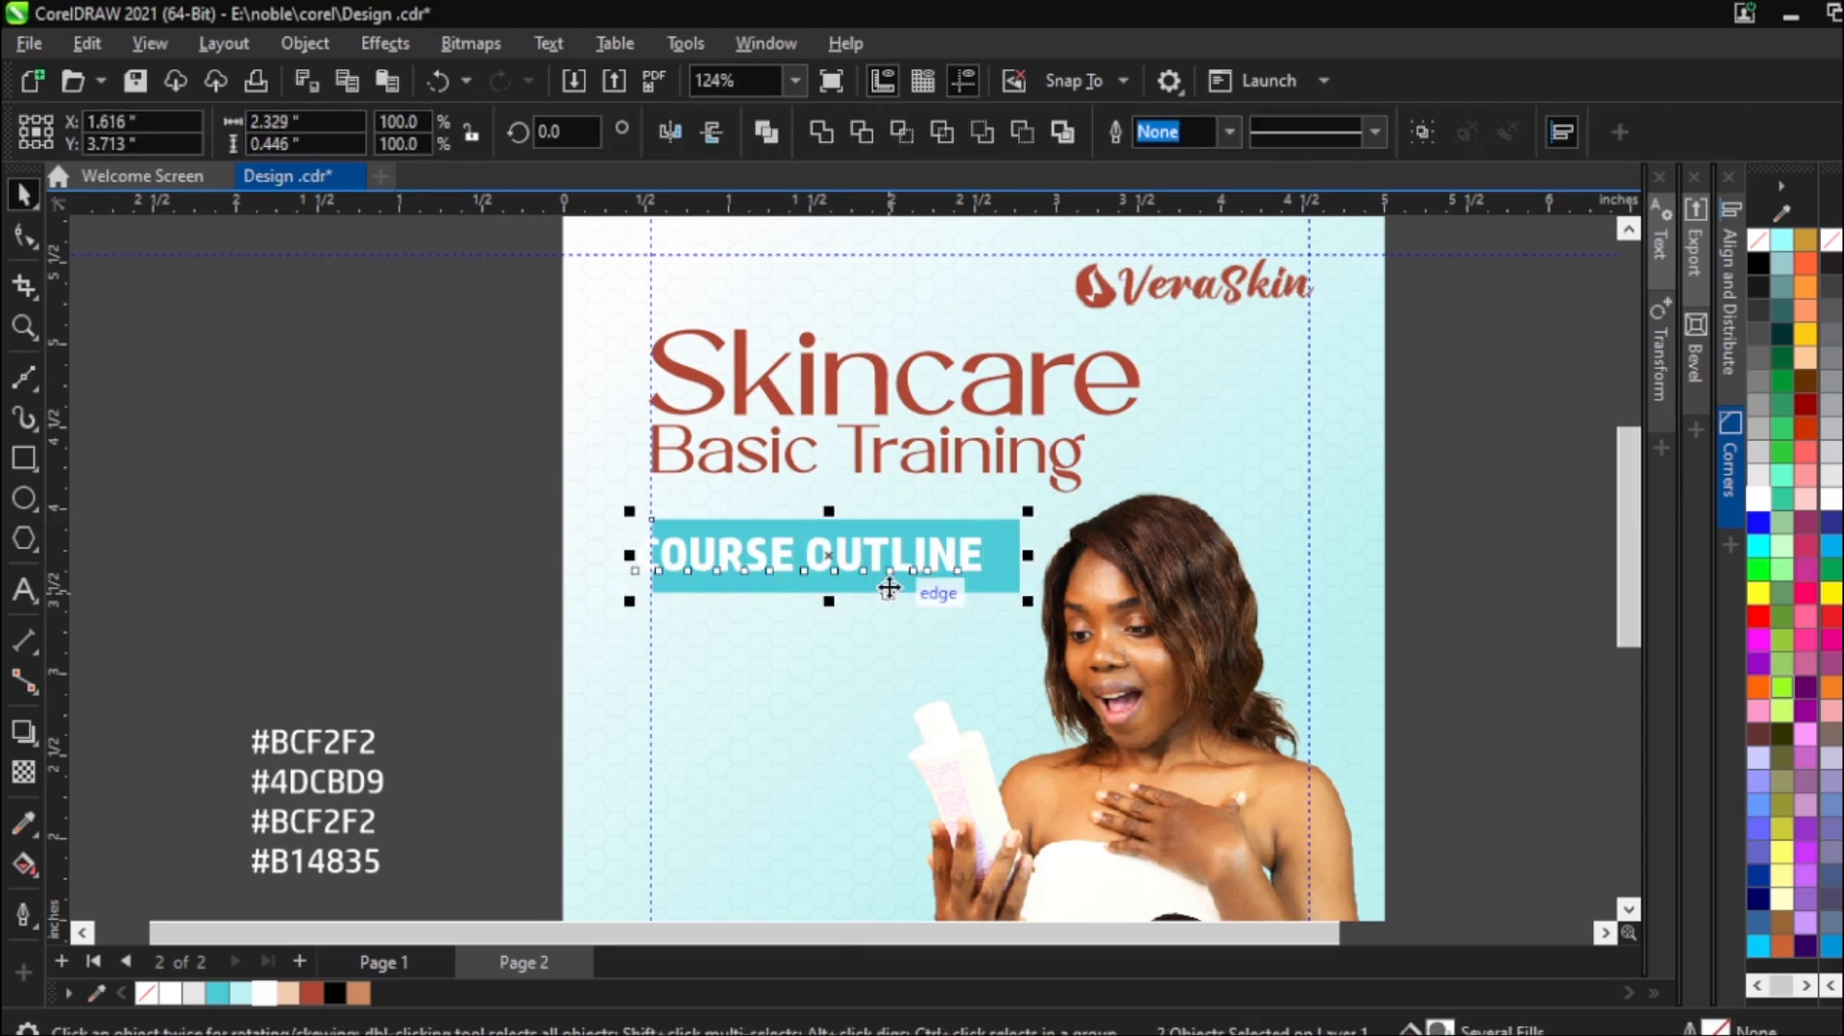
key(c)
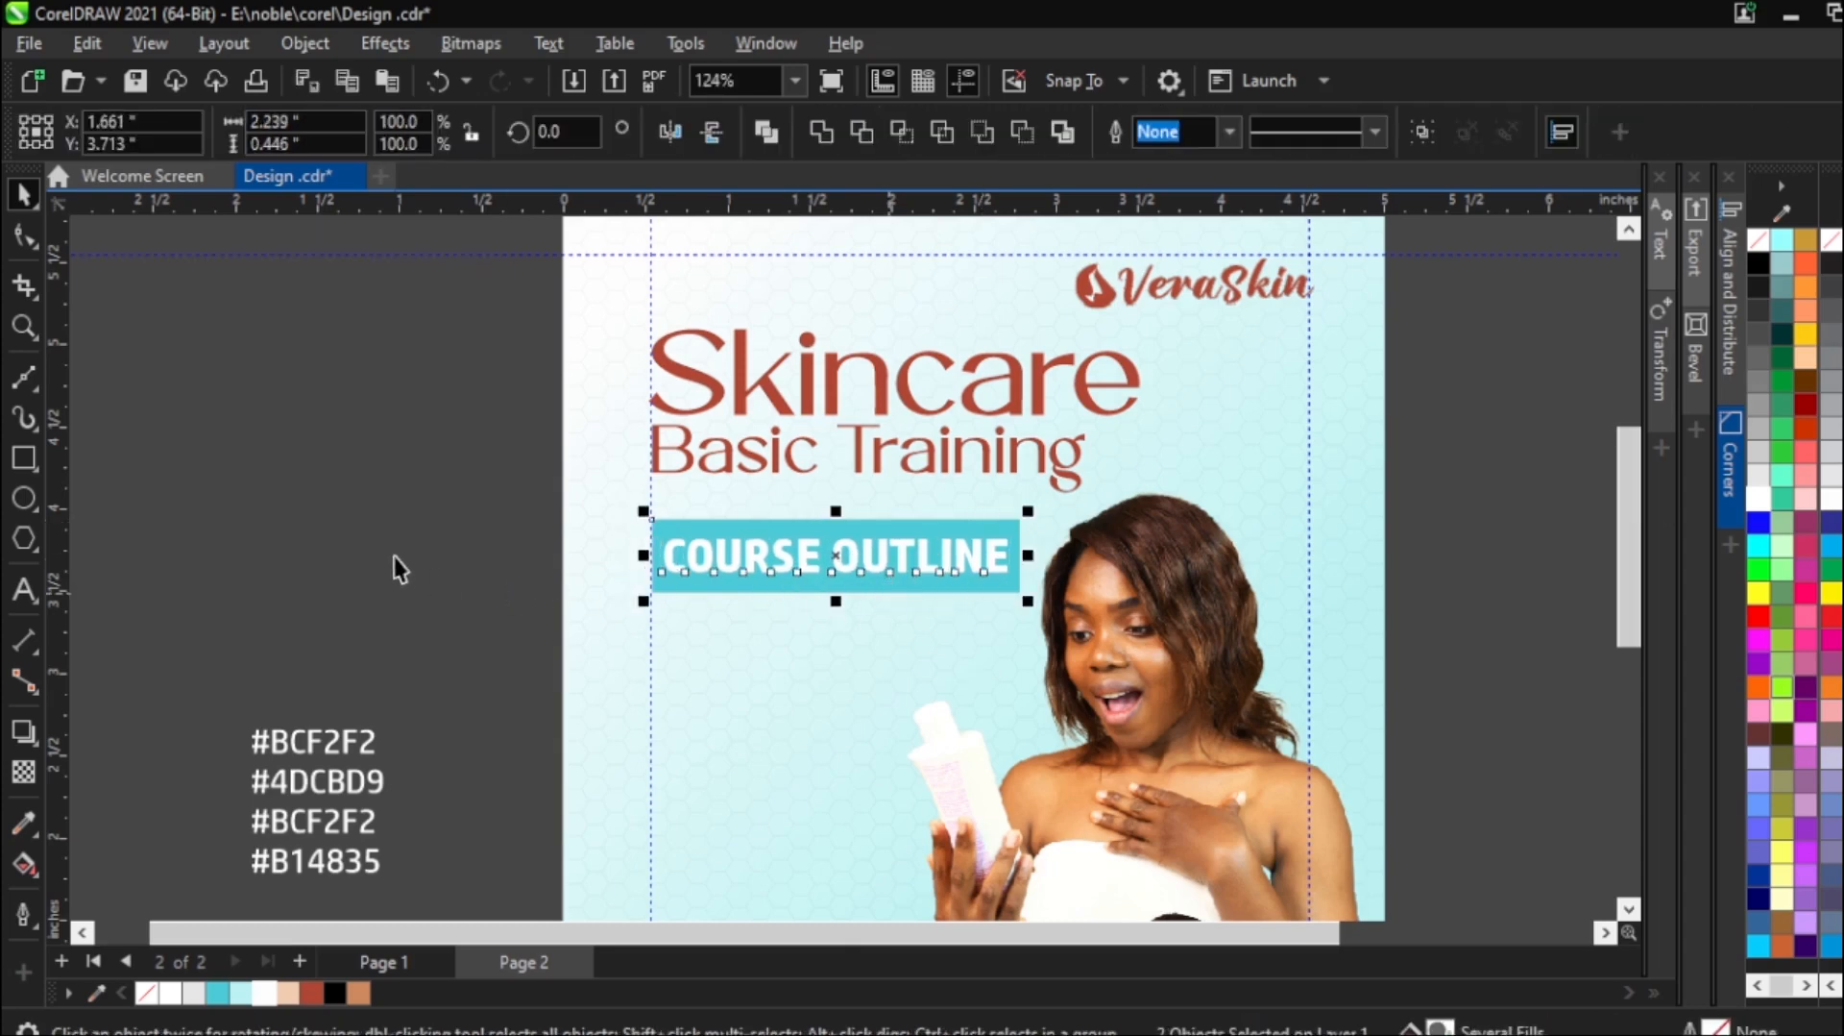
click(394, 533)
Inside the background's PowerClip, shrink the large woman photo to about 2.83 by 2.98 inches, shift it slightly right, and finish editing.
scroll(676, 469, down, 3)
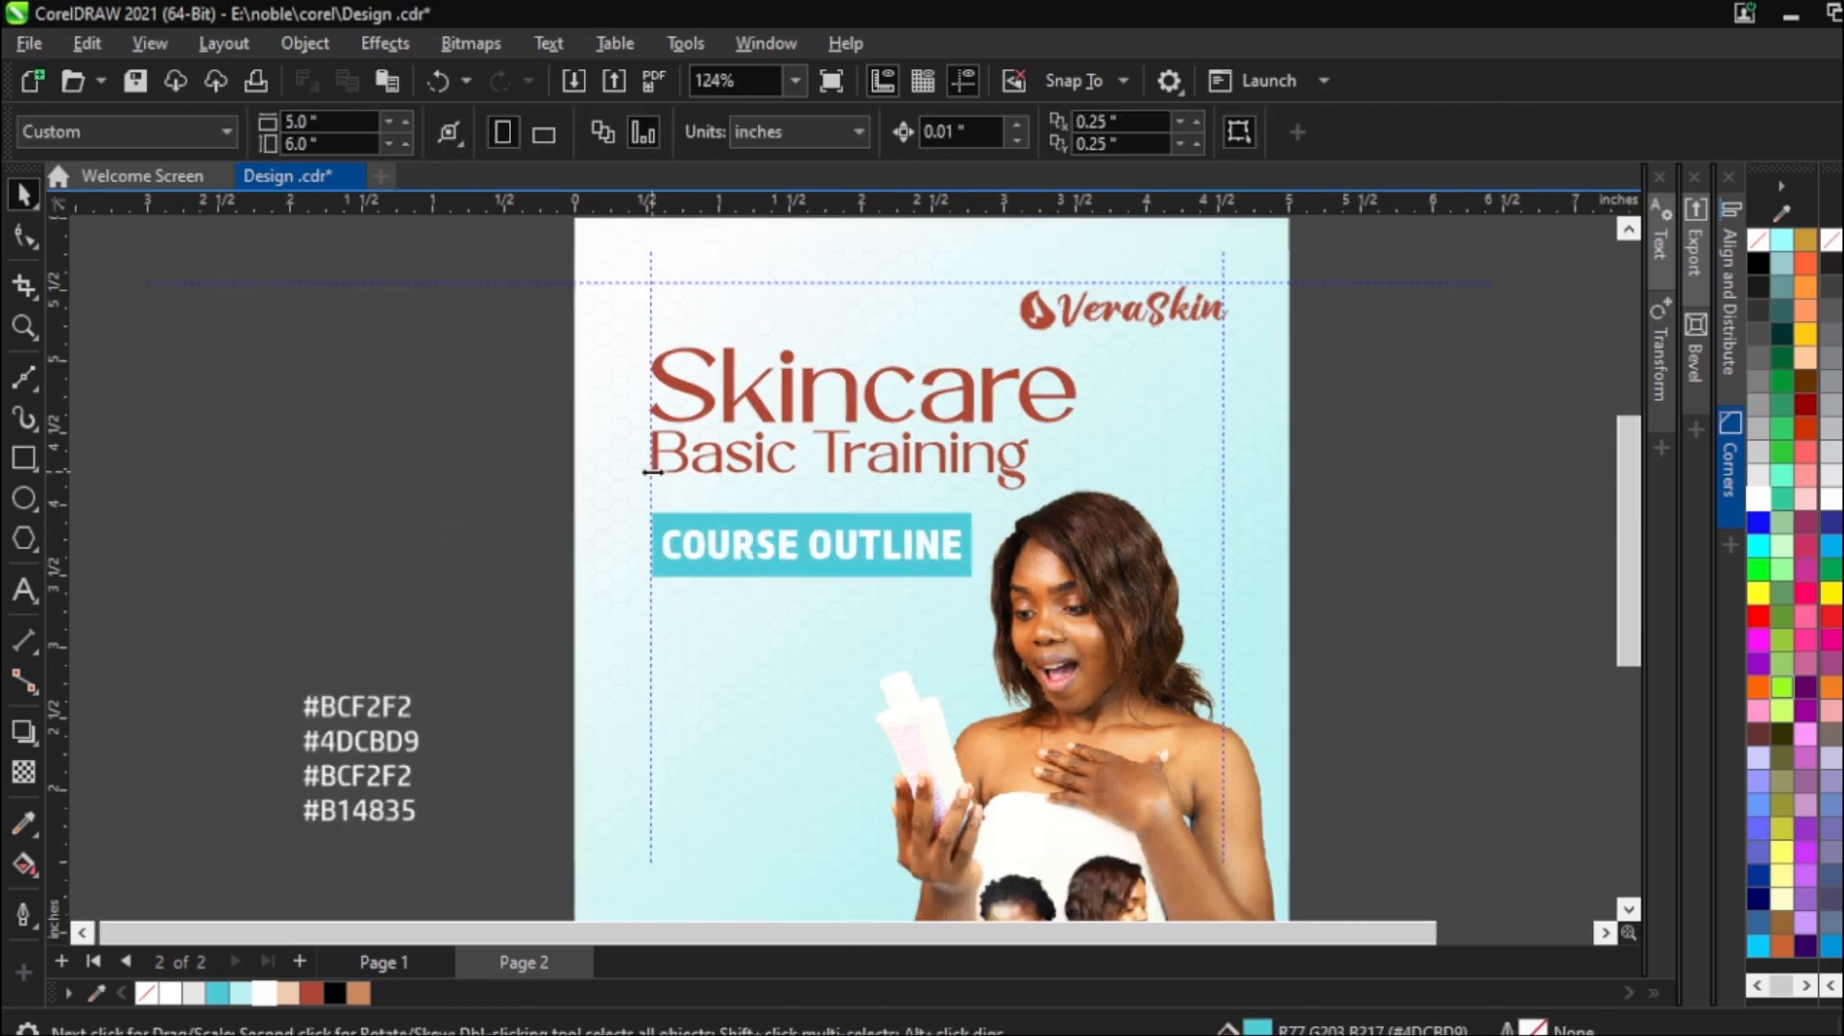
scroll(705, 467, down, 3)
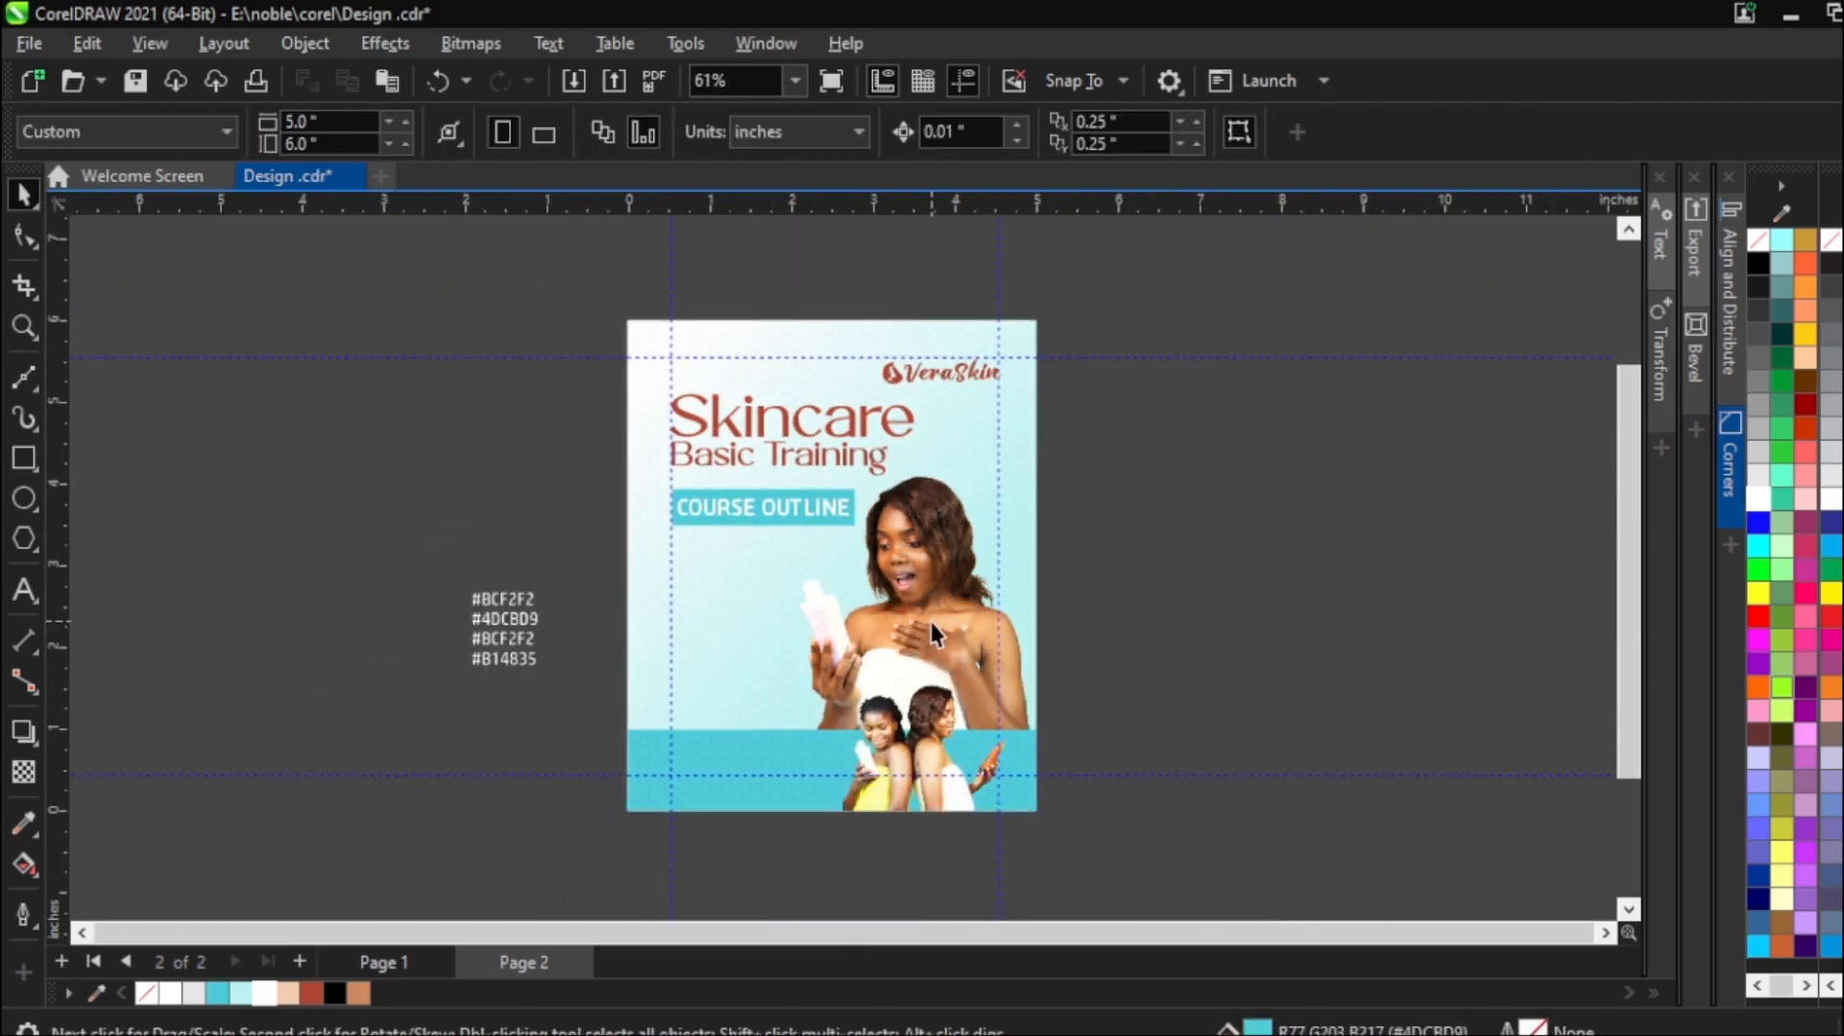
double_click(931, 621)
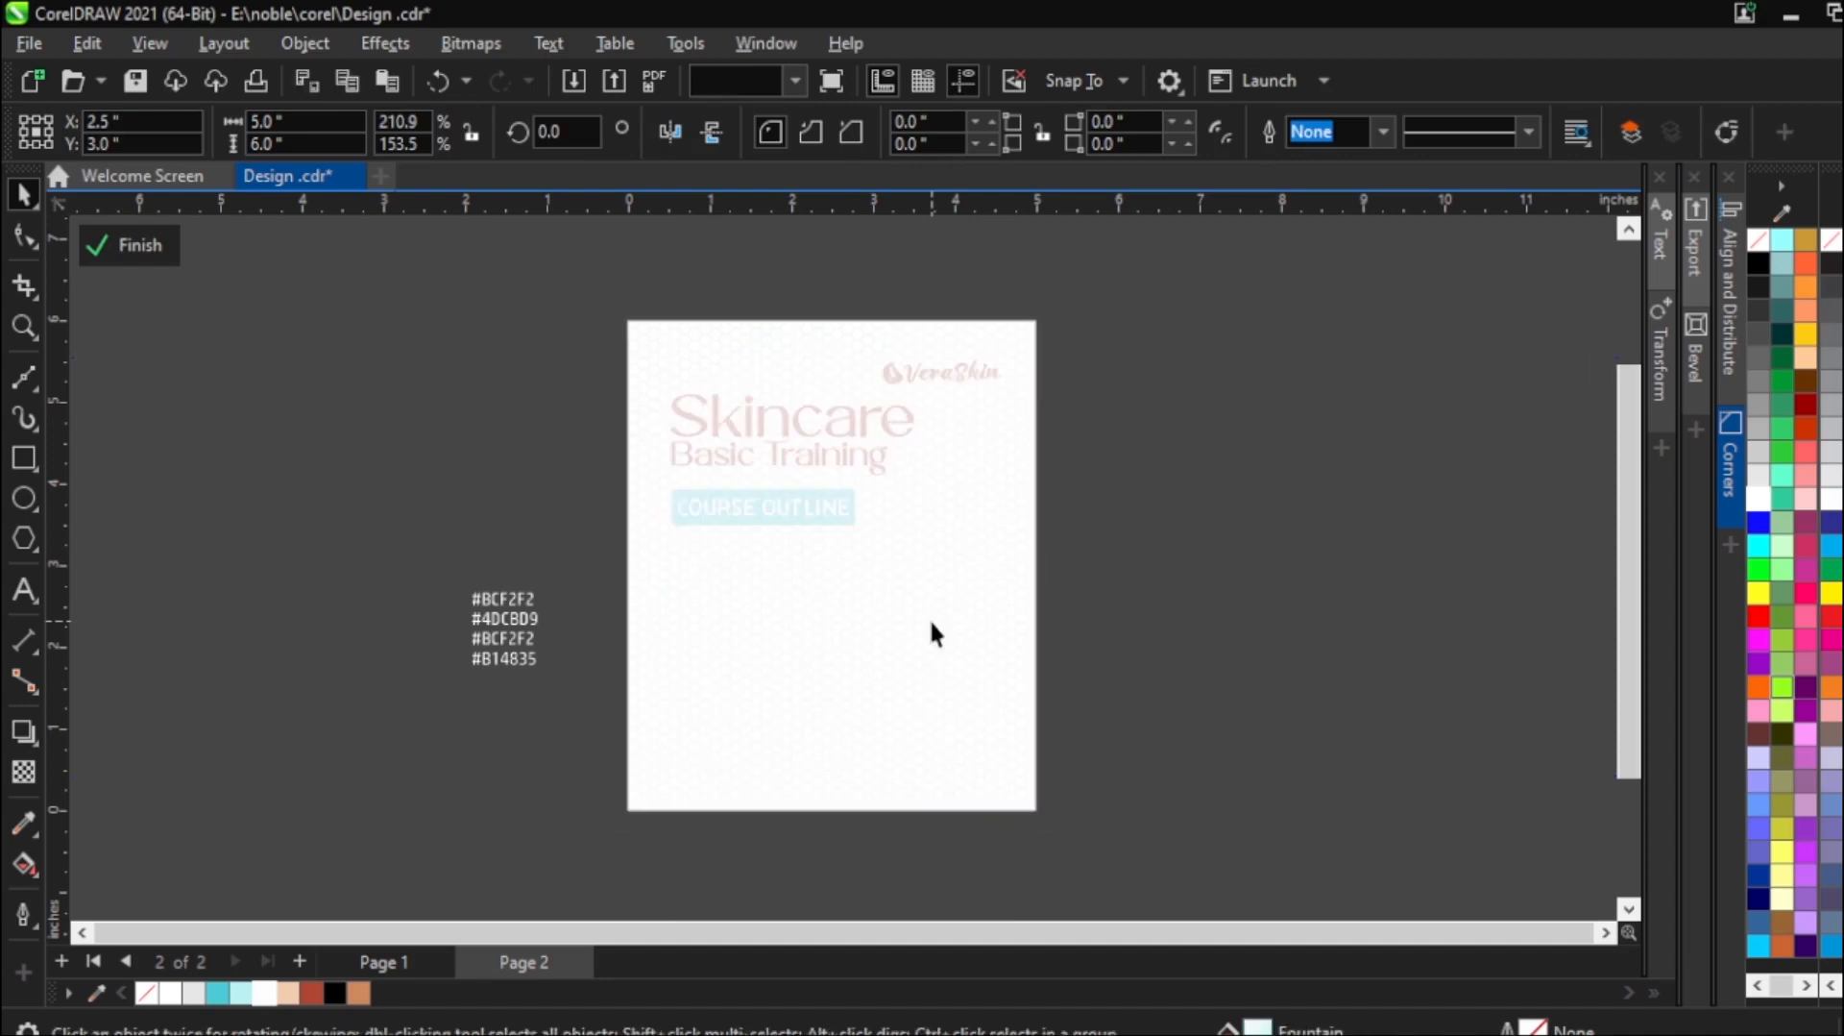
click(934, 615)
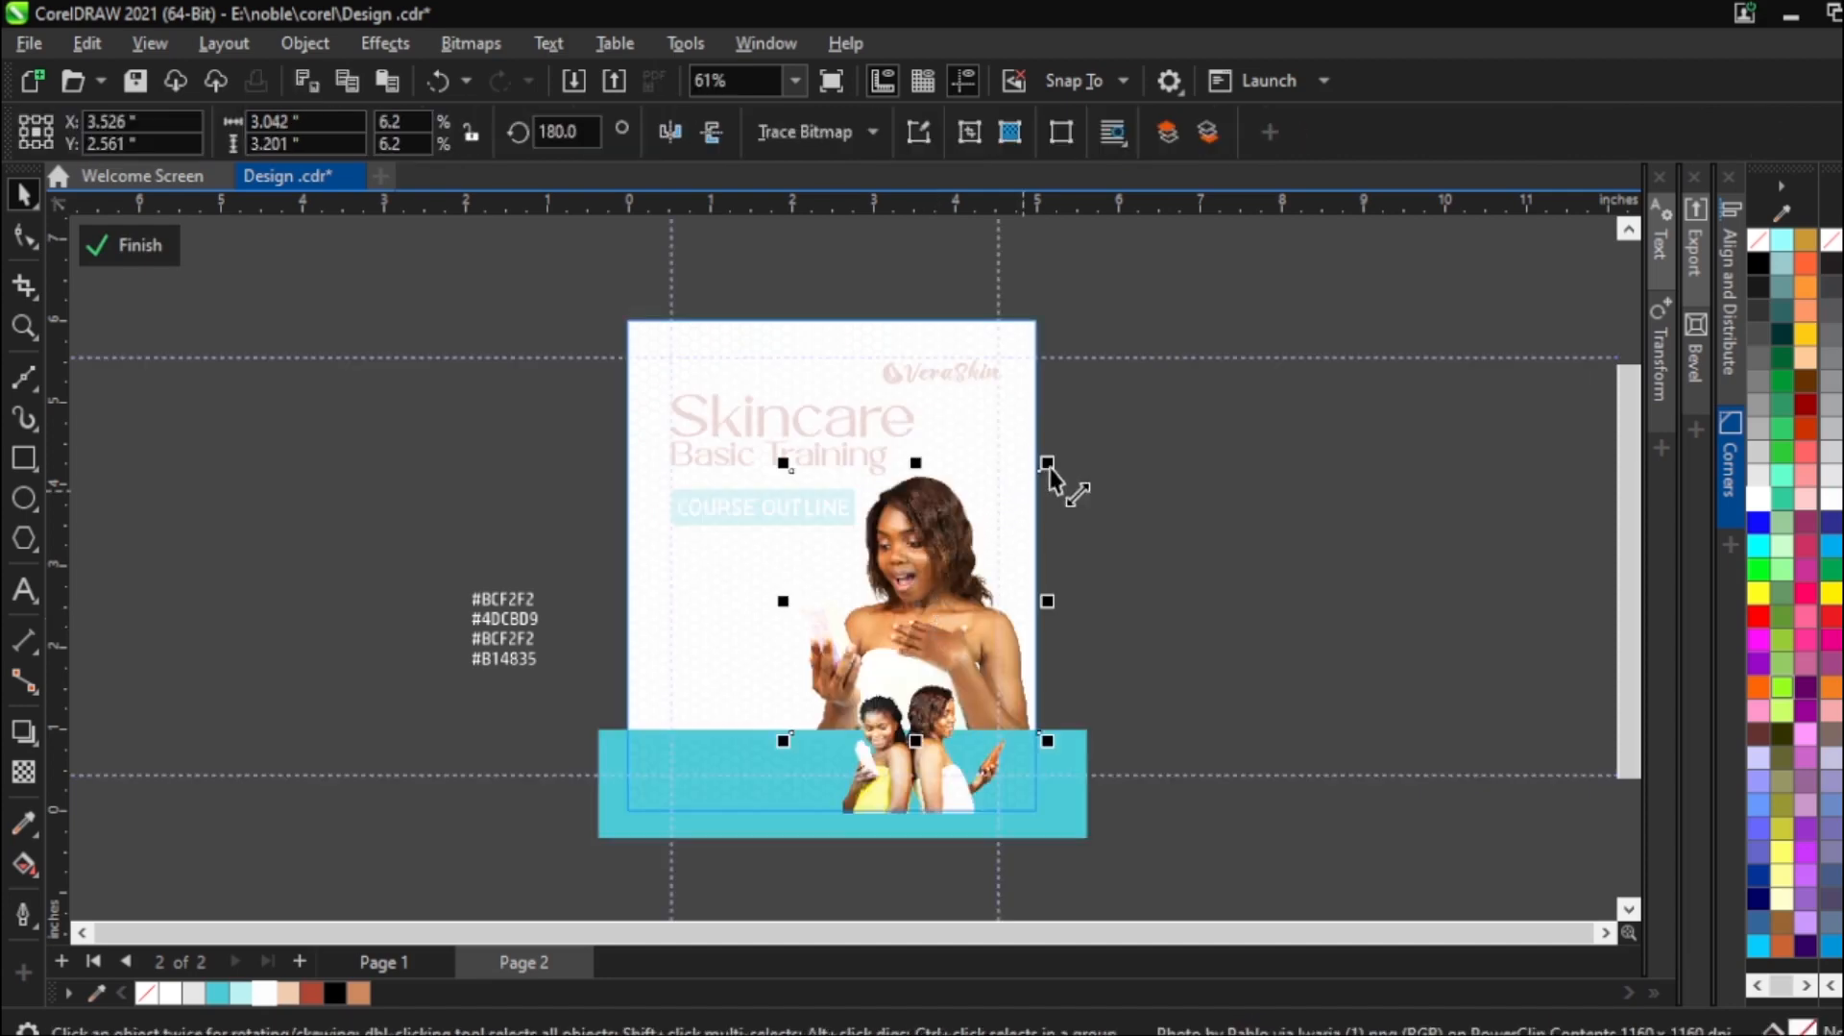
drag(1052, 463, 1045, 478)
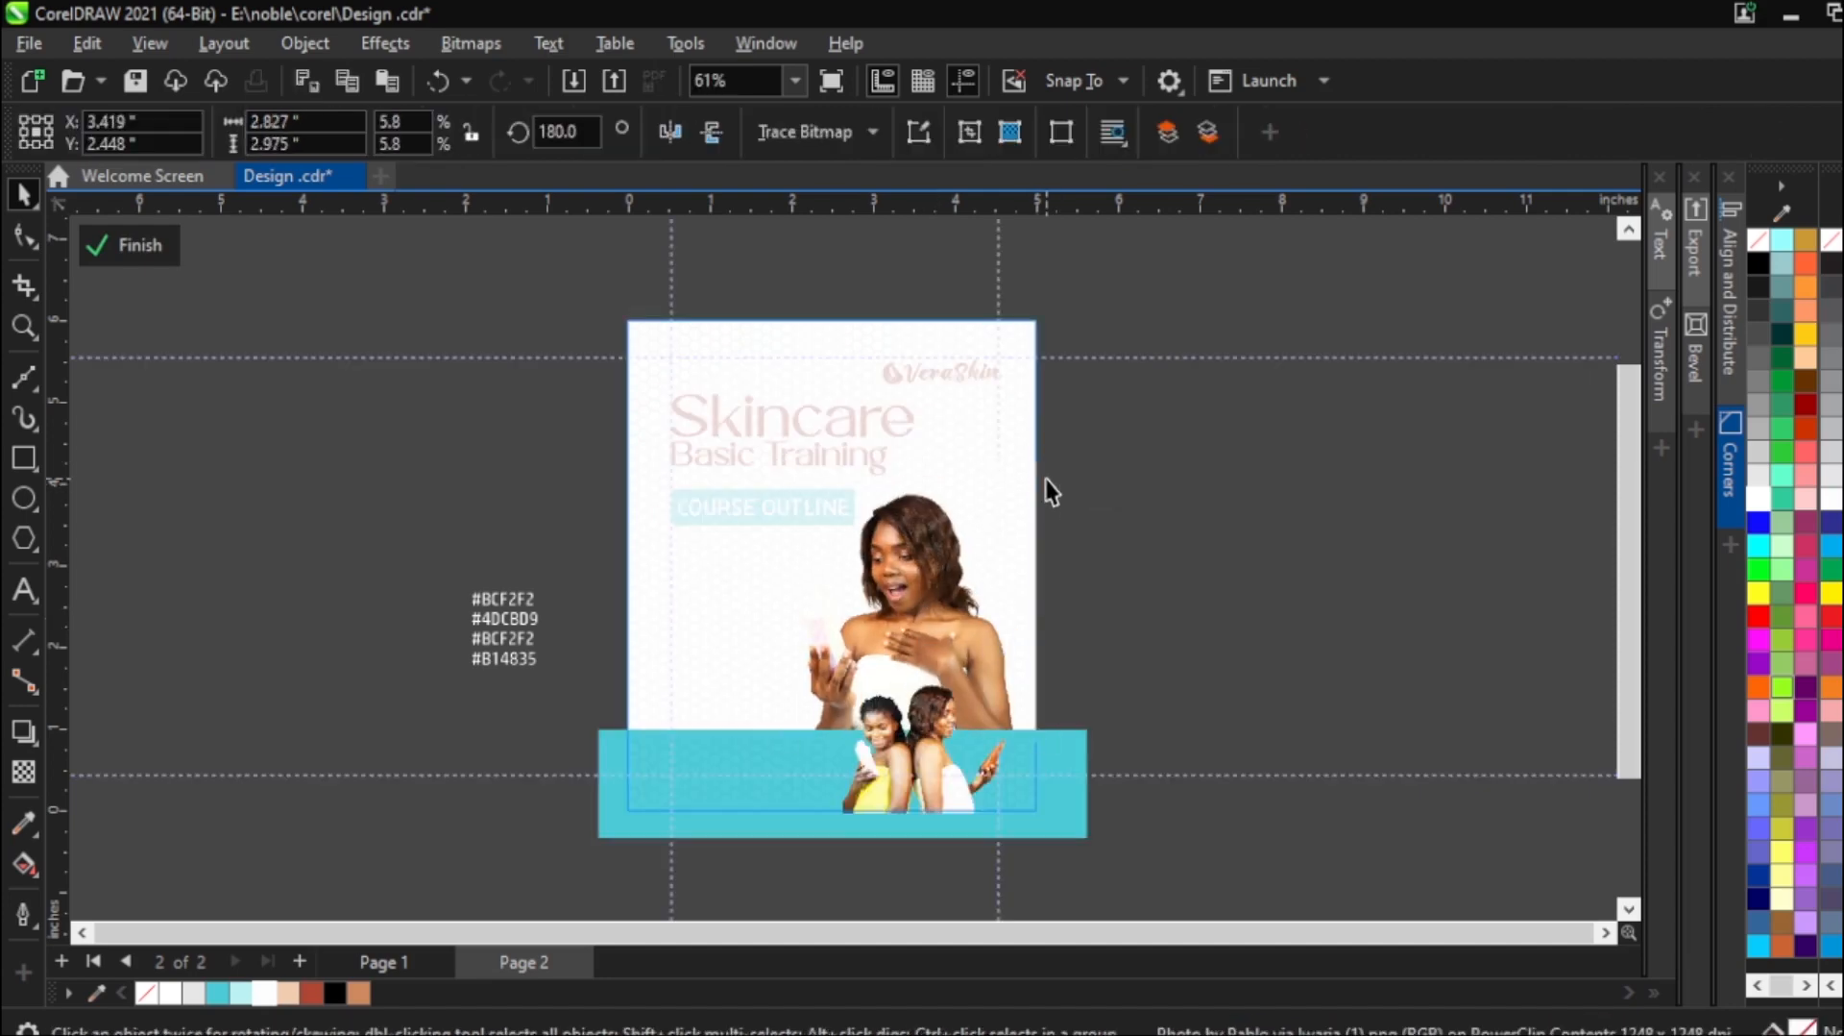
drag(936, 605, 931, 603)
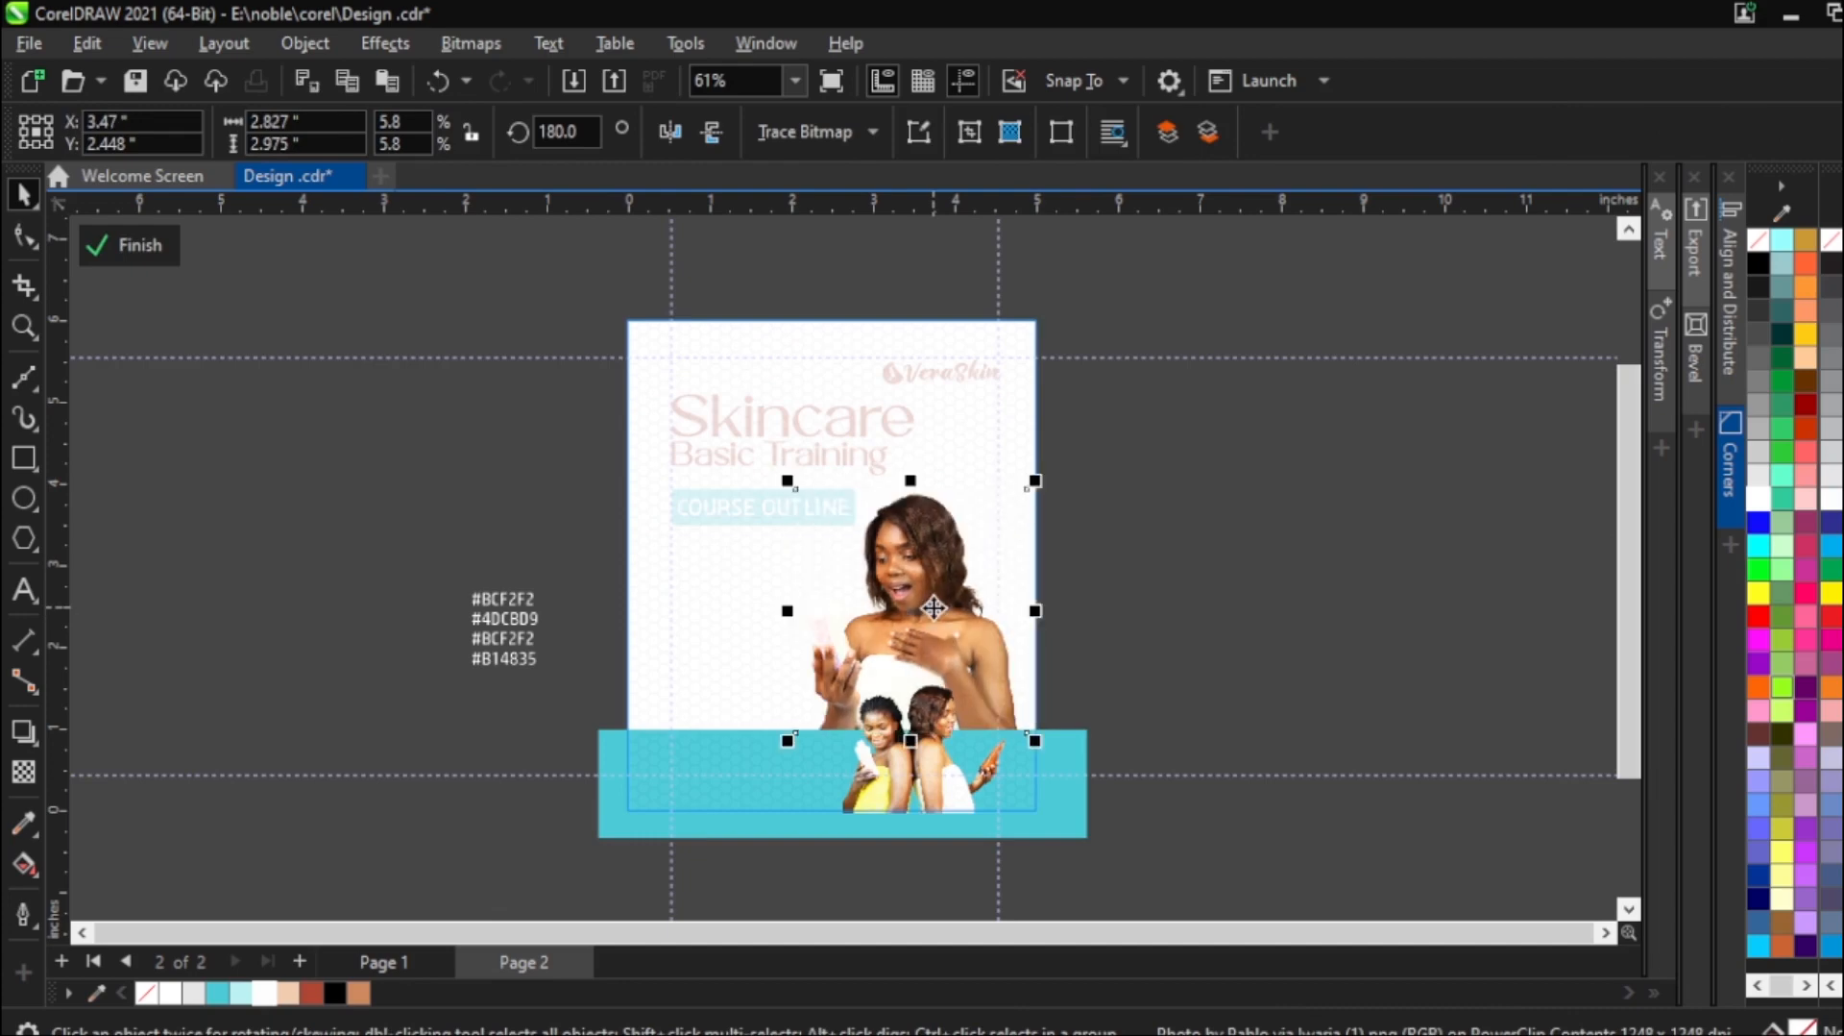
click(1168, 522)
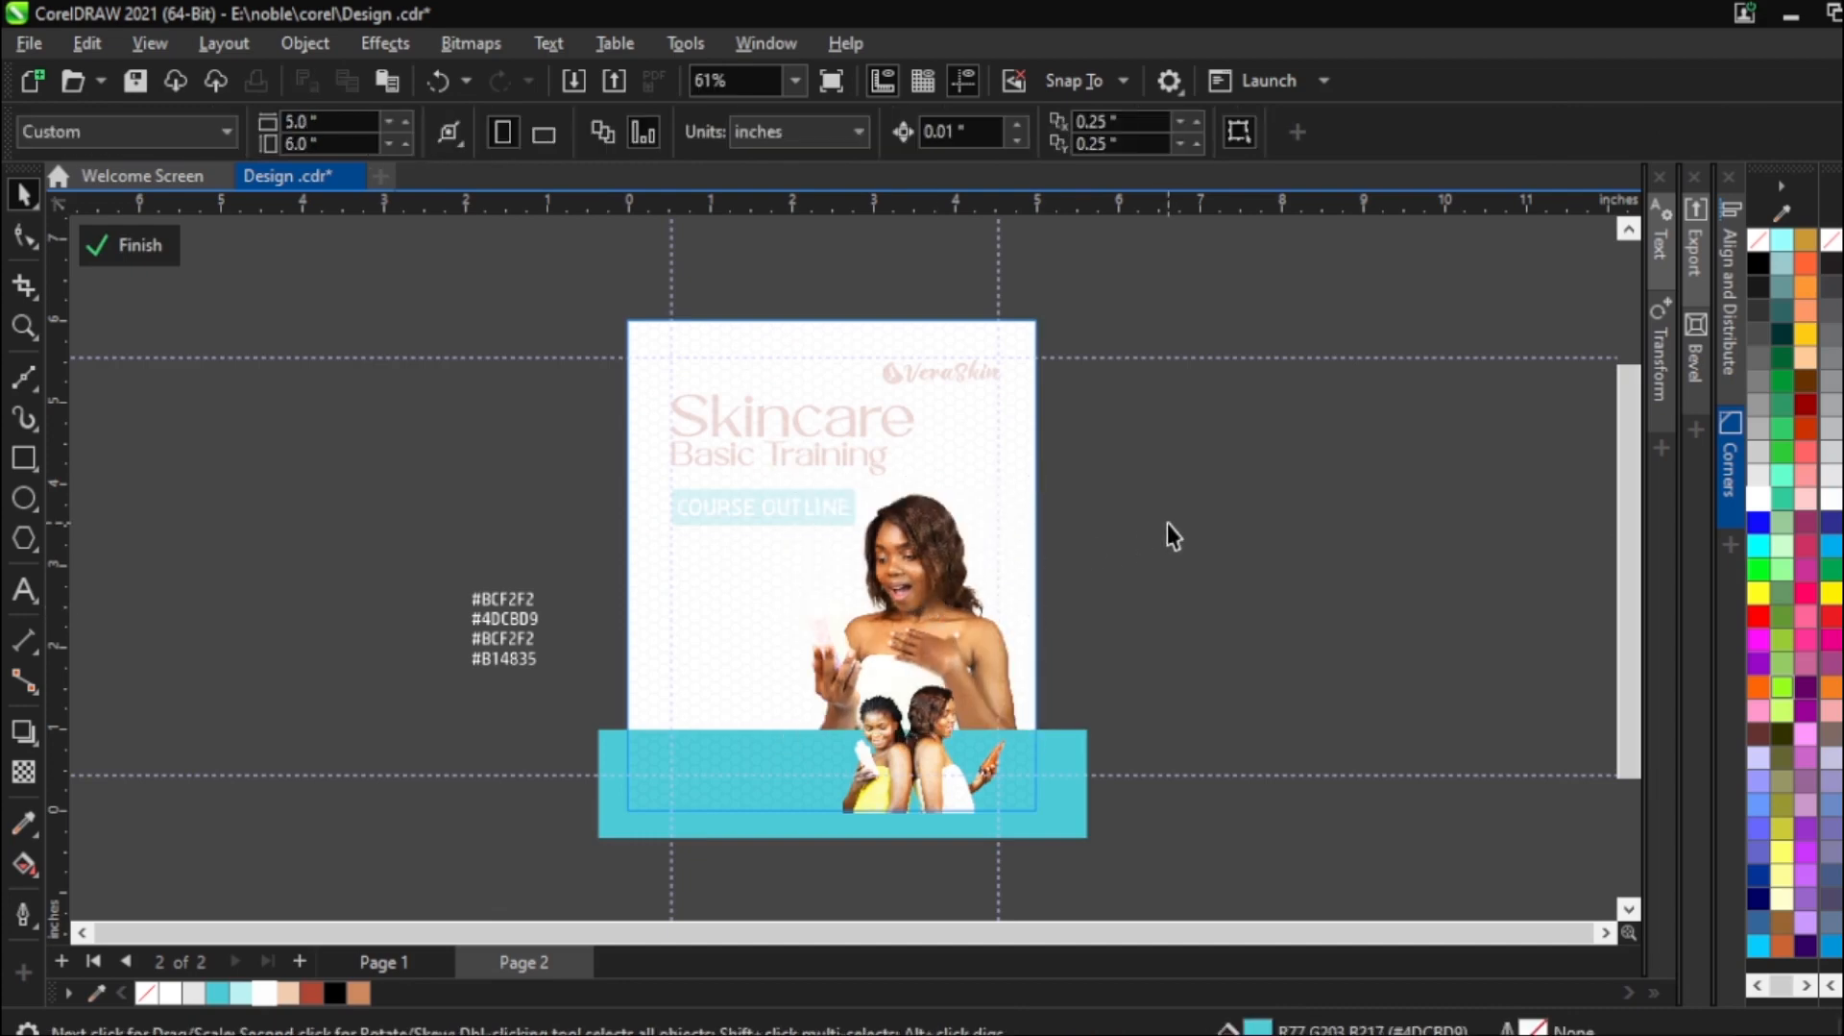
click(142, 242)
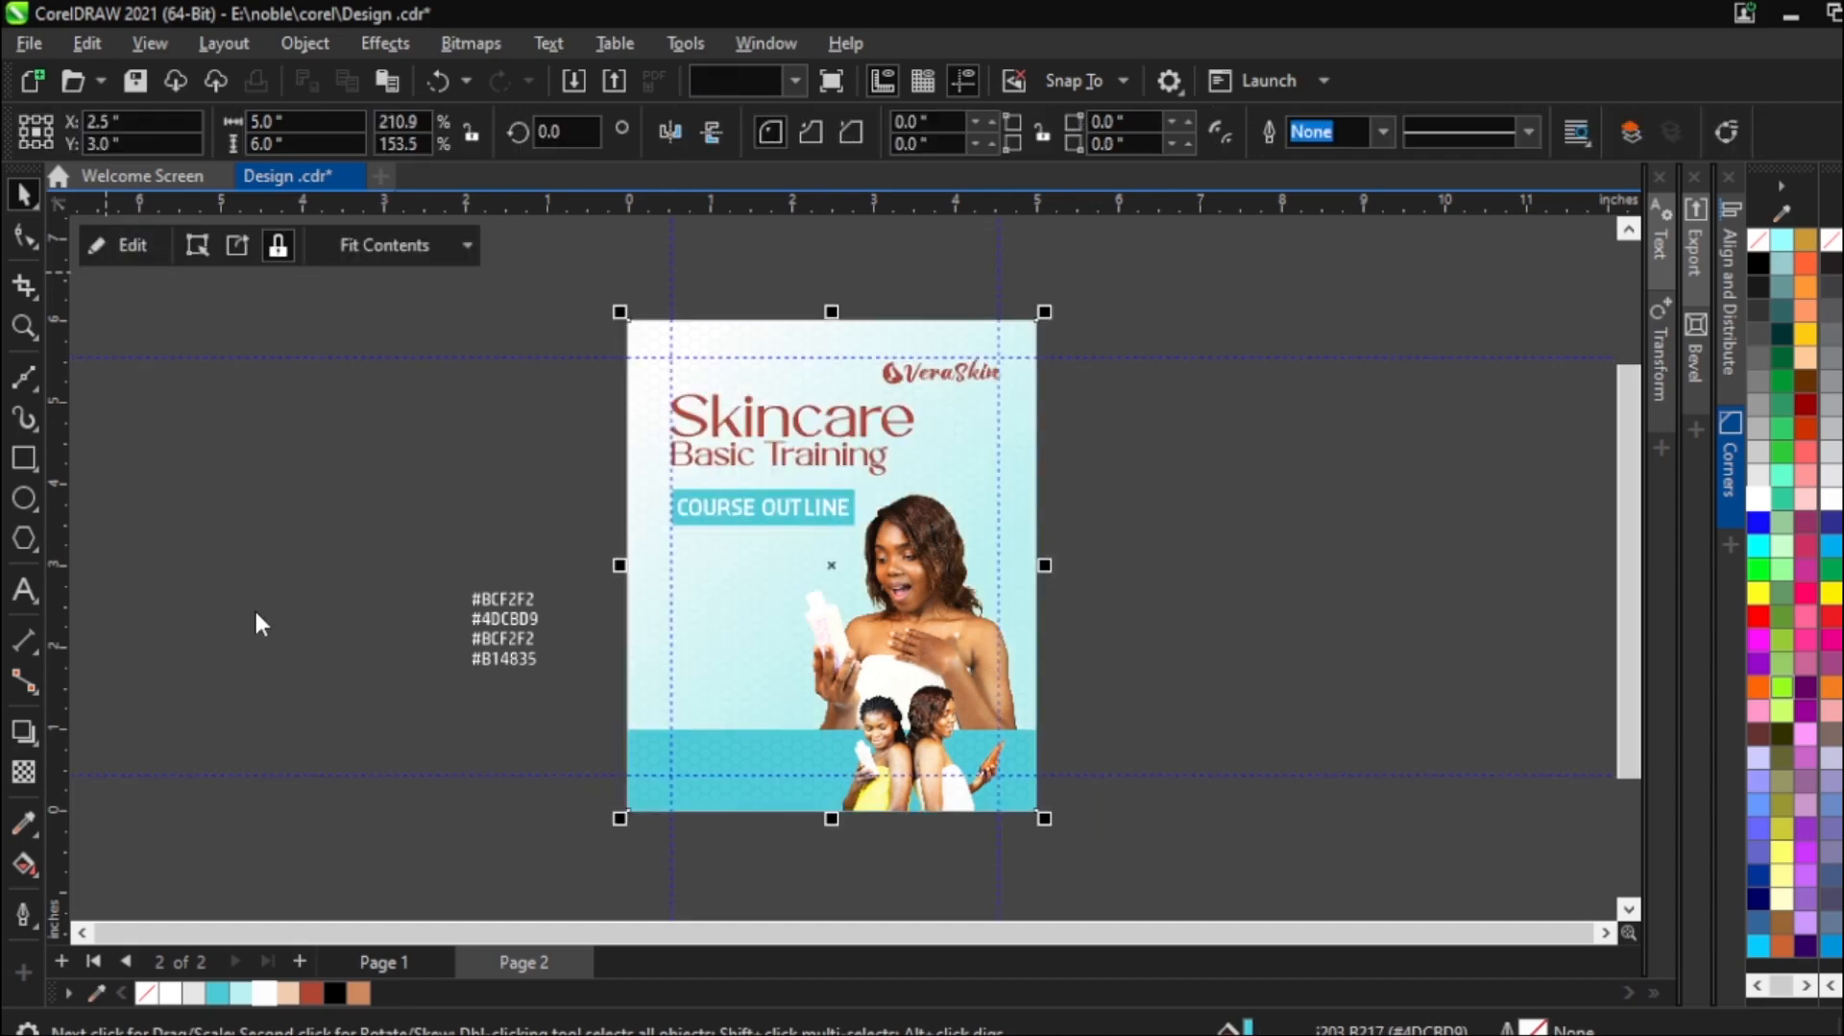
click(383, 622)
Scale the "COURSE OUTLINE" text and its teal bar down together to about 85%, keeping their lower-left corner at the margin guide.
scroll(781, 466, up, 2)
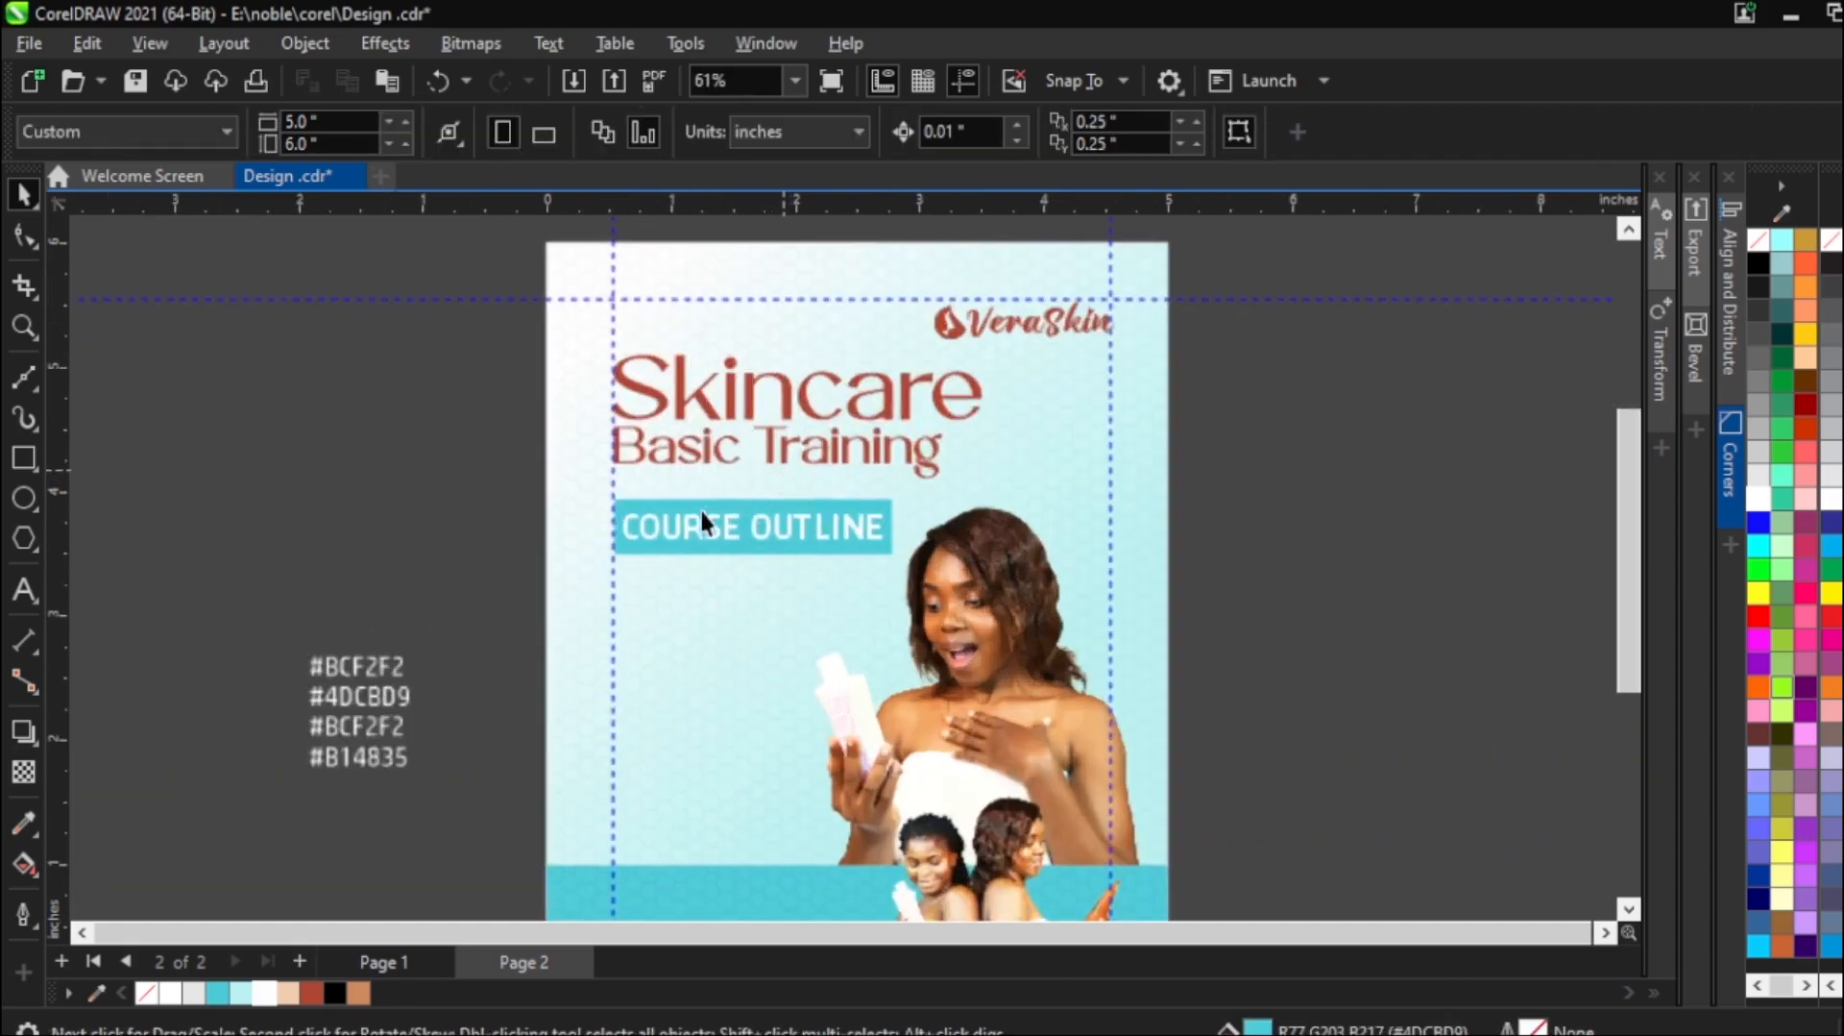
drag(398, 487, 920, 555)
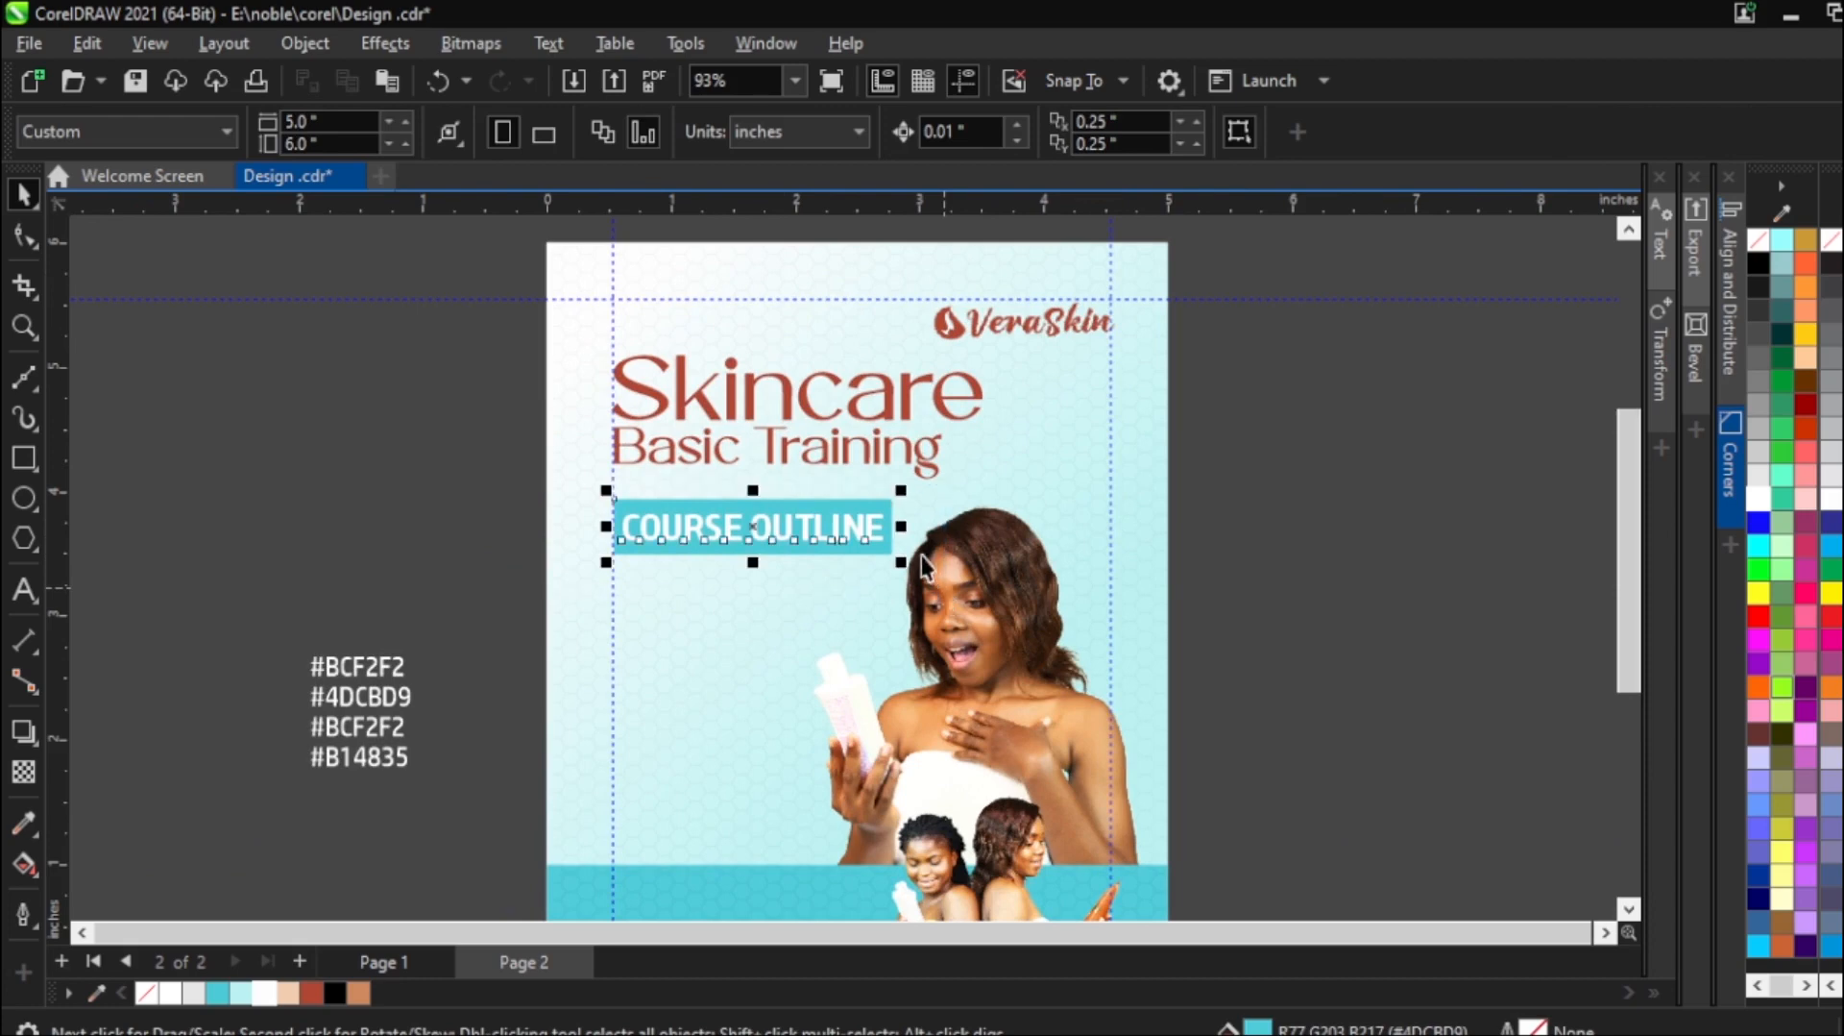
drag(900, 491, 851, 525)
click(517, 487)
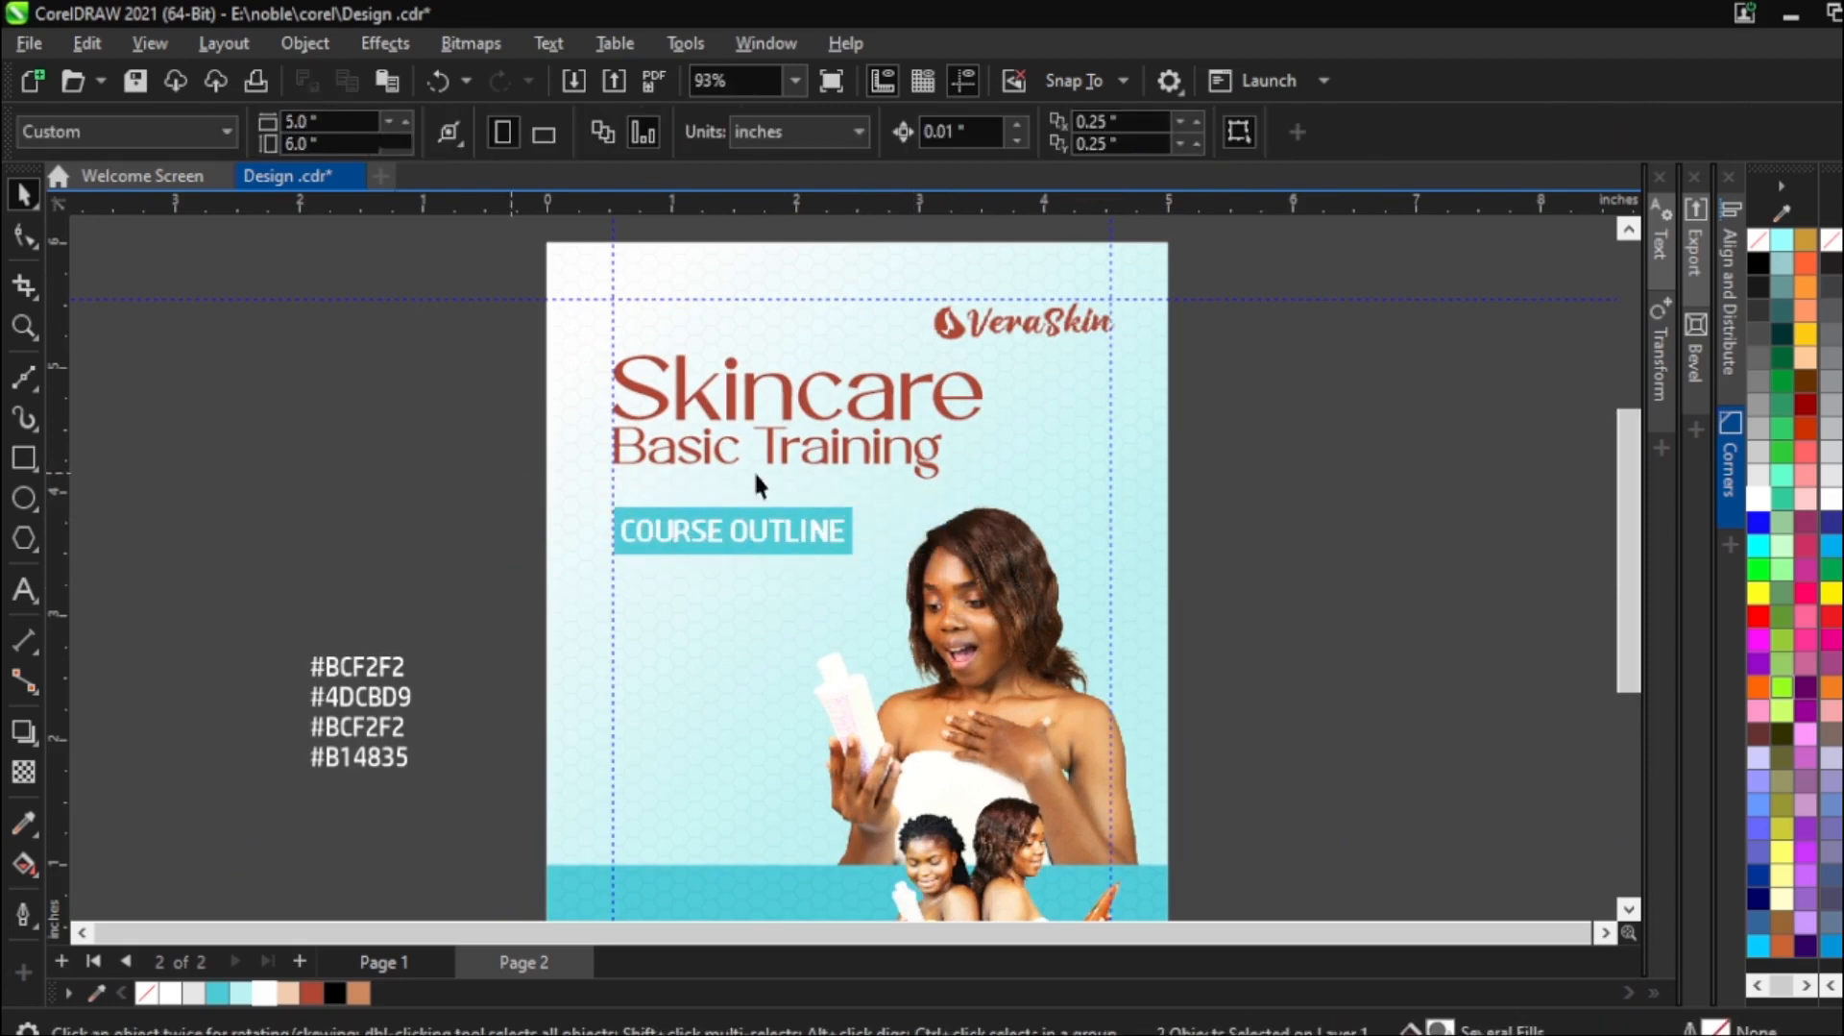
Copy the six course outline items from the Notepad notes and paste them into the CorelDRAW design as new text below the heading.
click(1259, 1028)
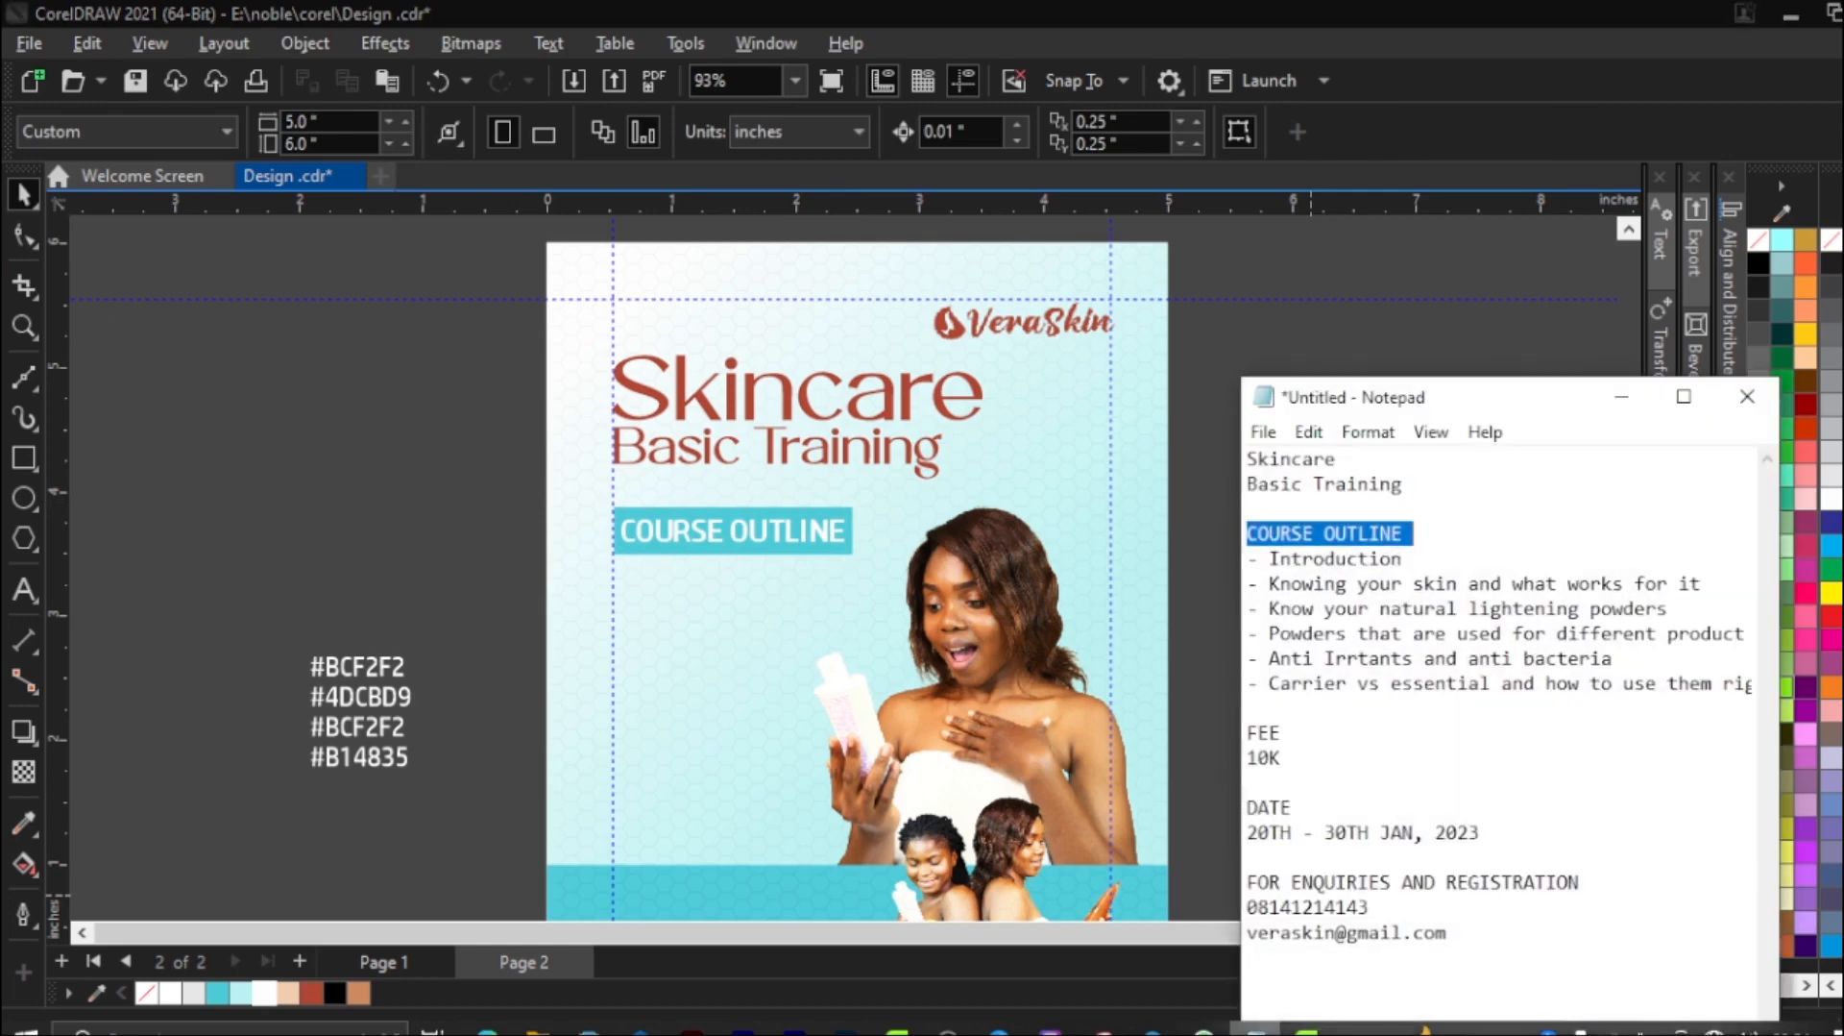
drag(1251, 558, 1777, 685)
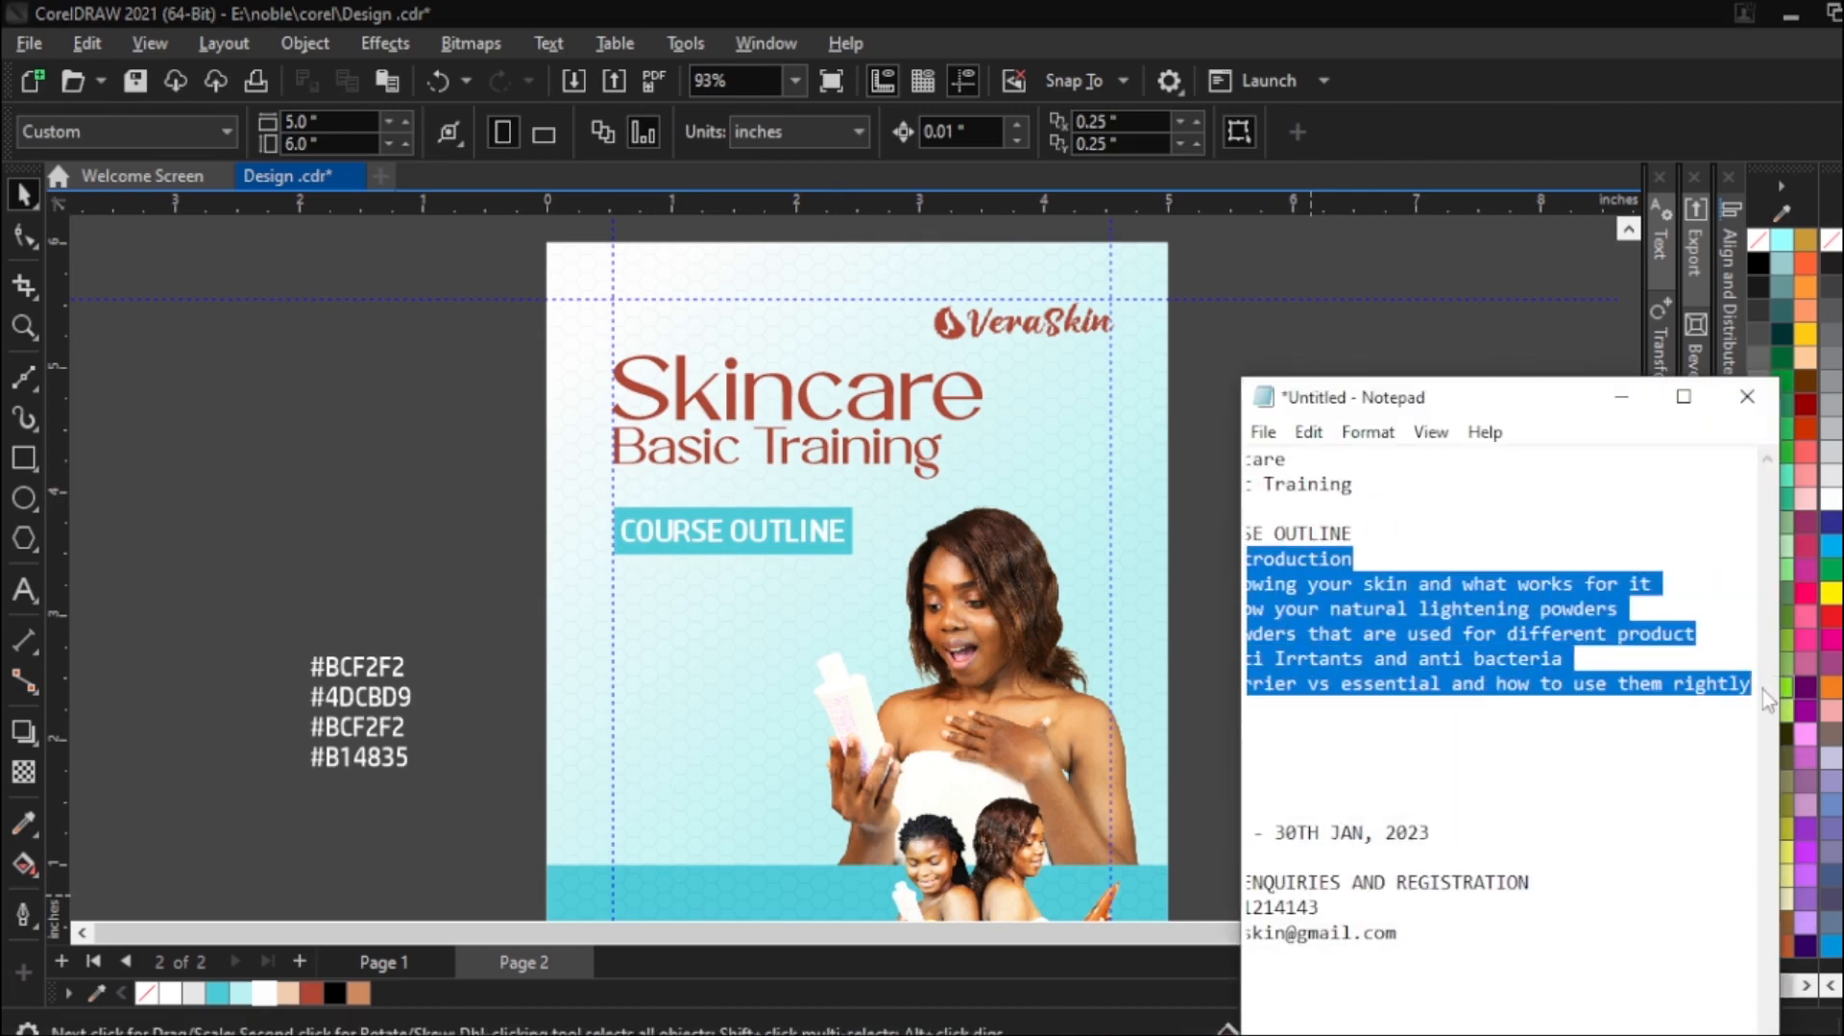
click(1622, 396)
click(21, 591)
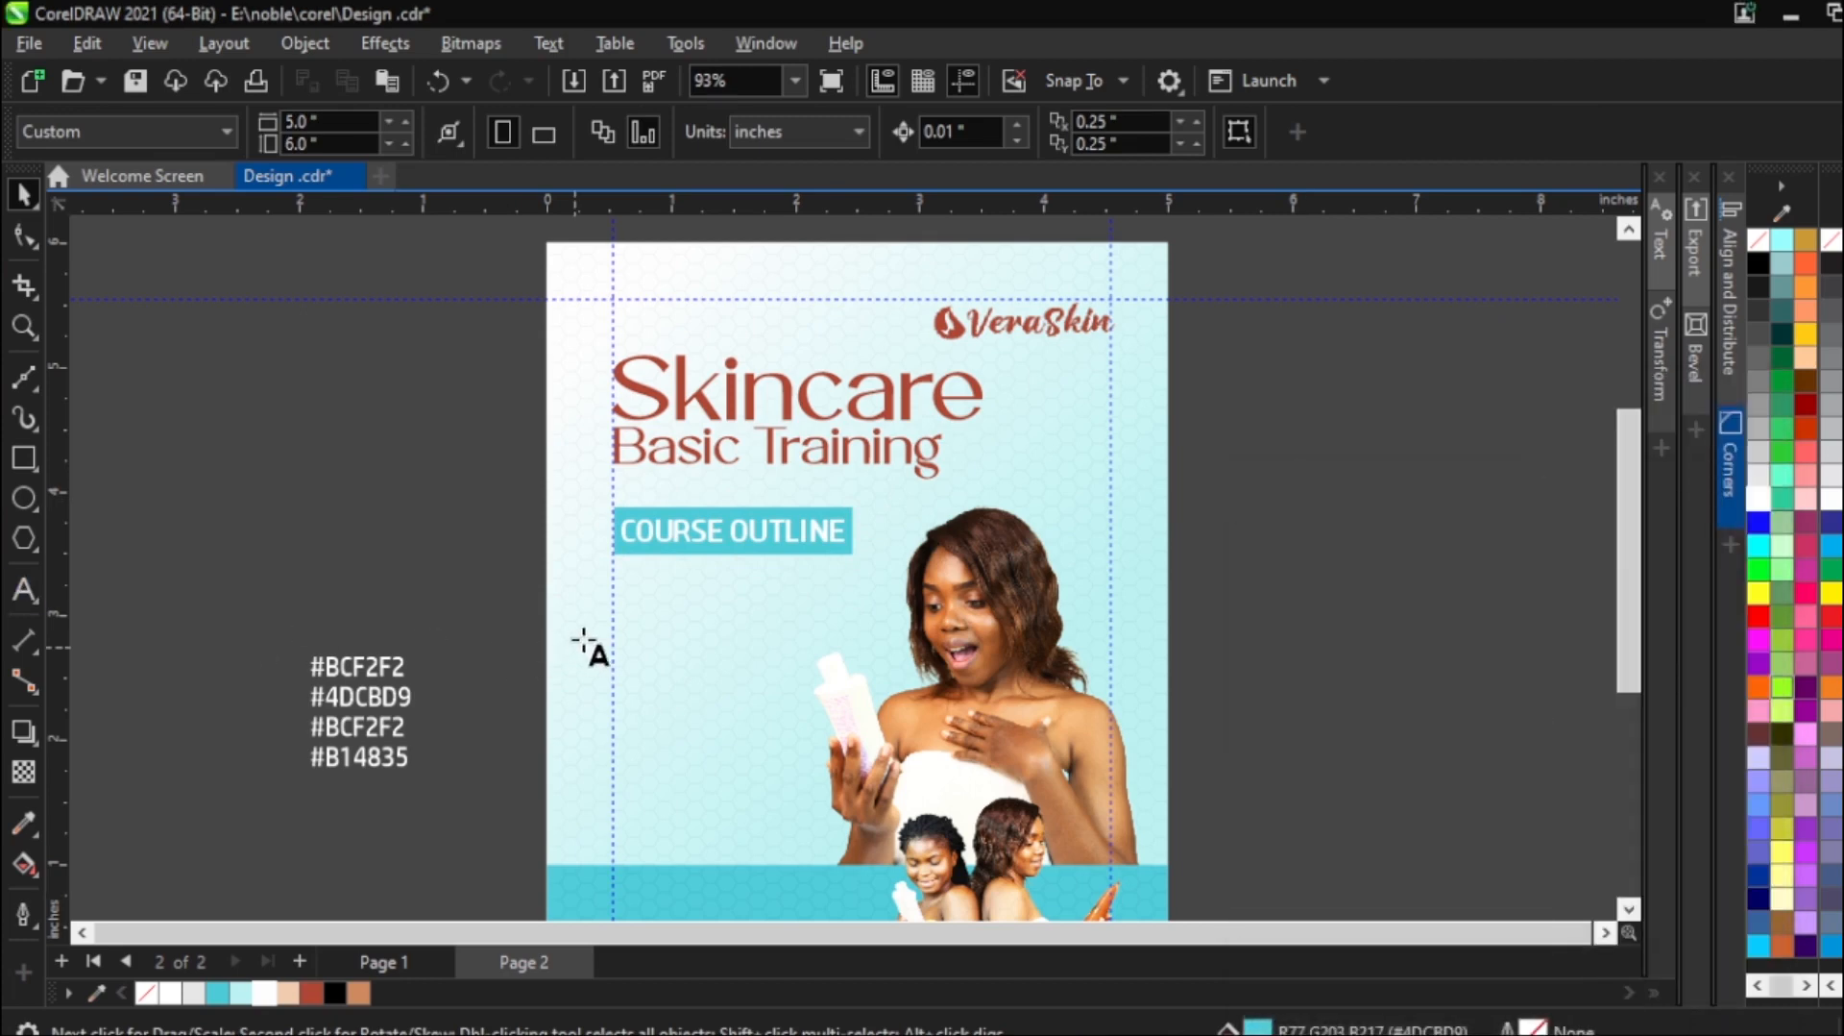
click(673, 638)
key(ctrl+v)
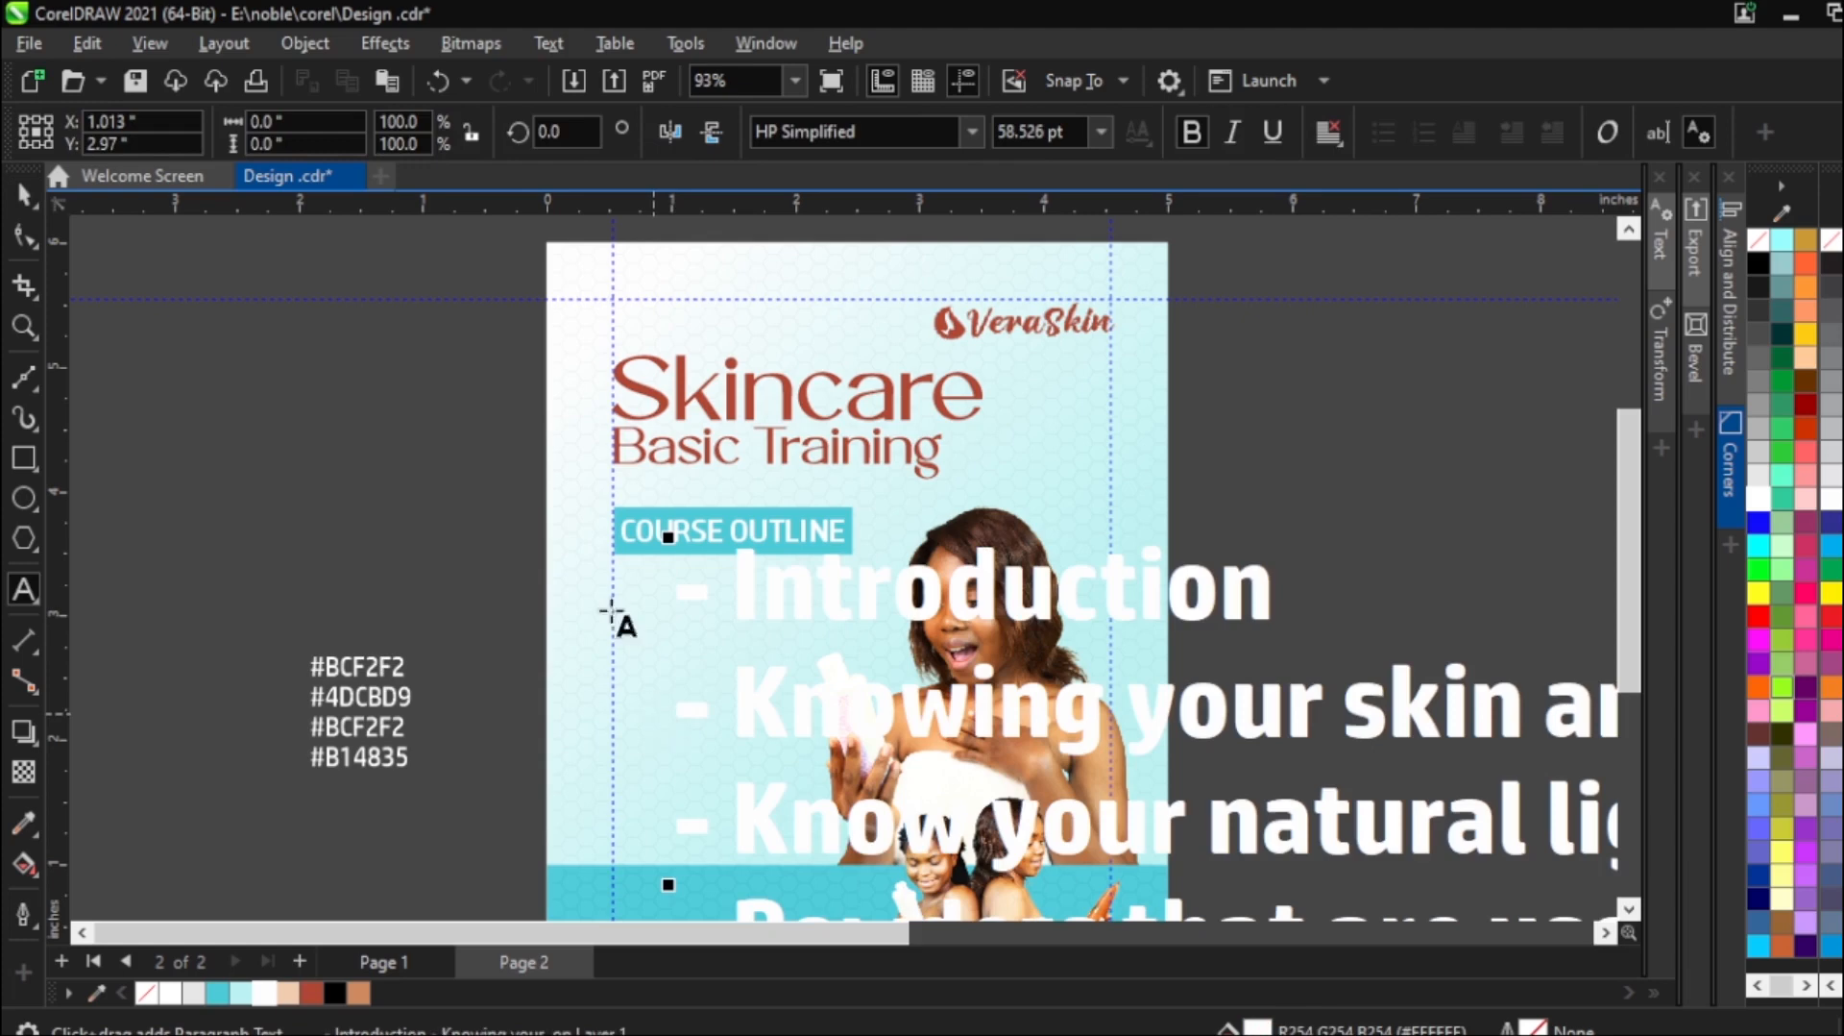
click(35, 195)
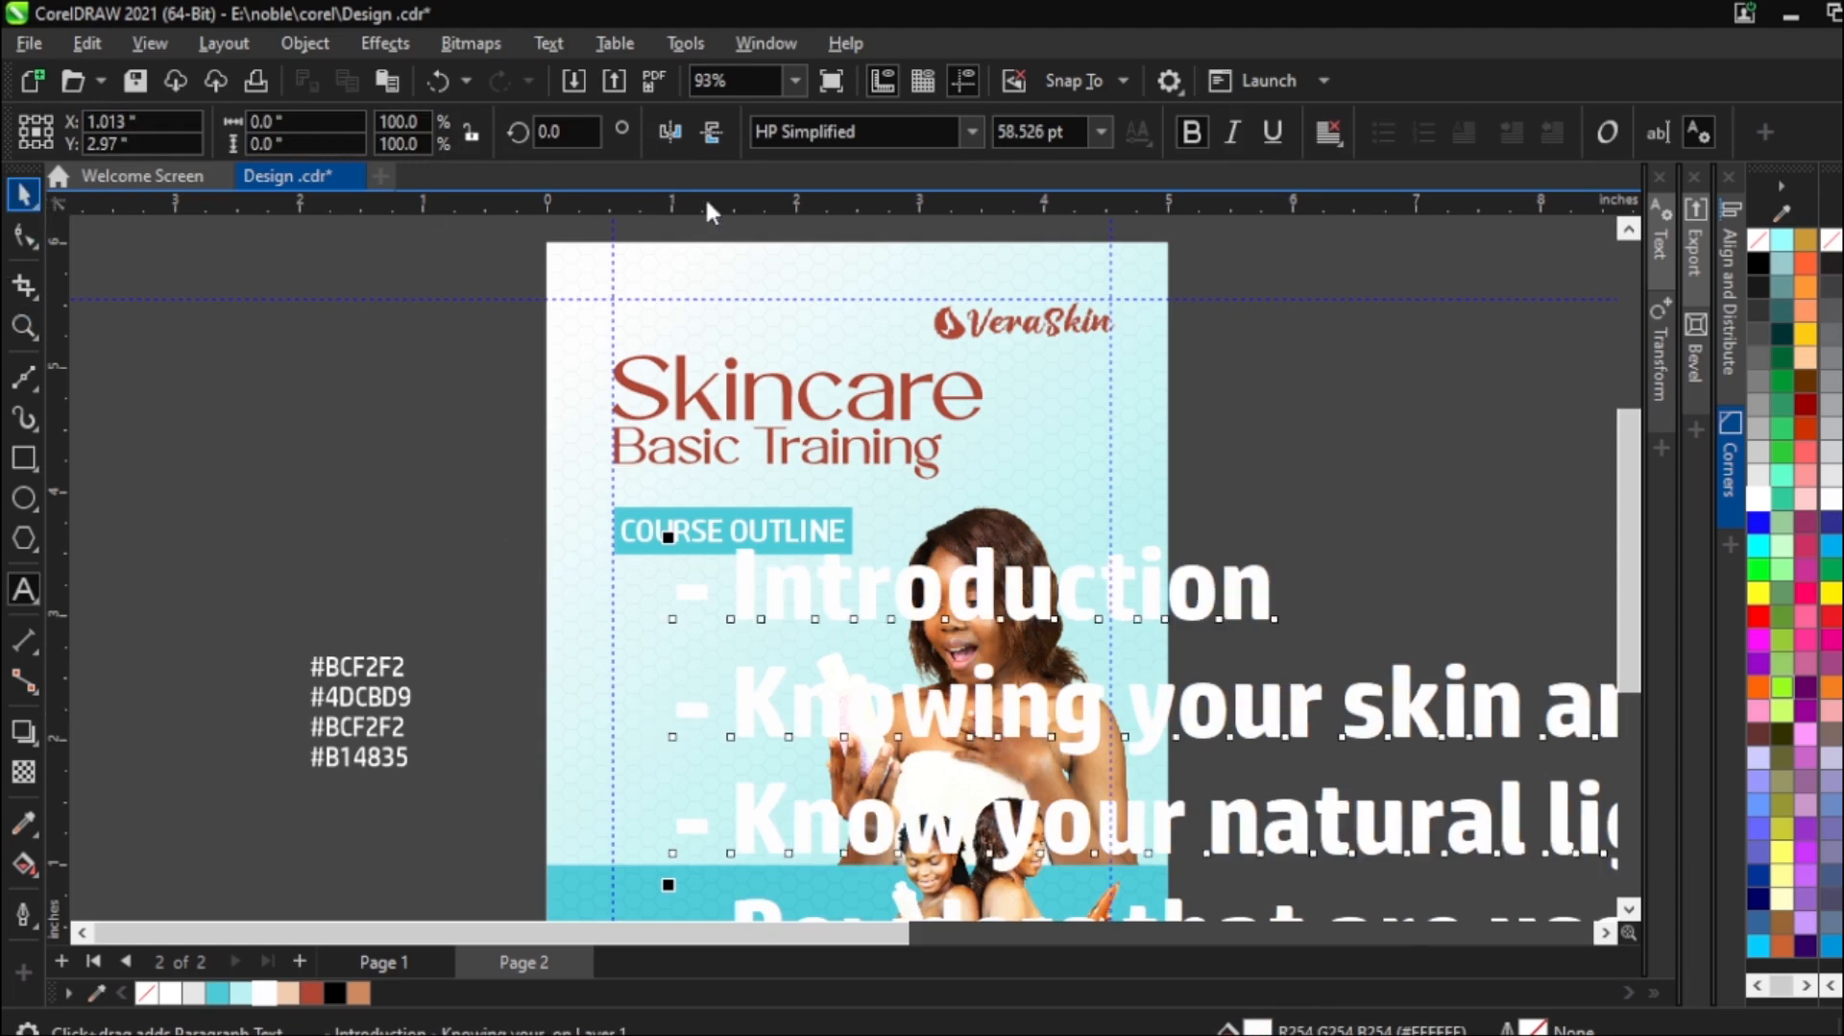
Set the pasted outline list to HP Simplified Regular at 9 pt.
click(964, 125)
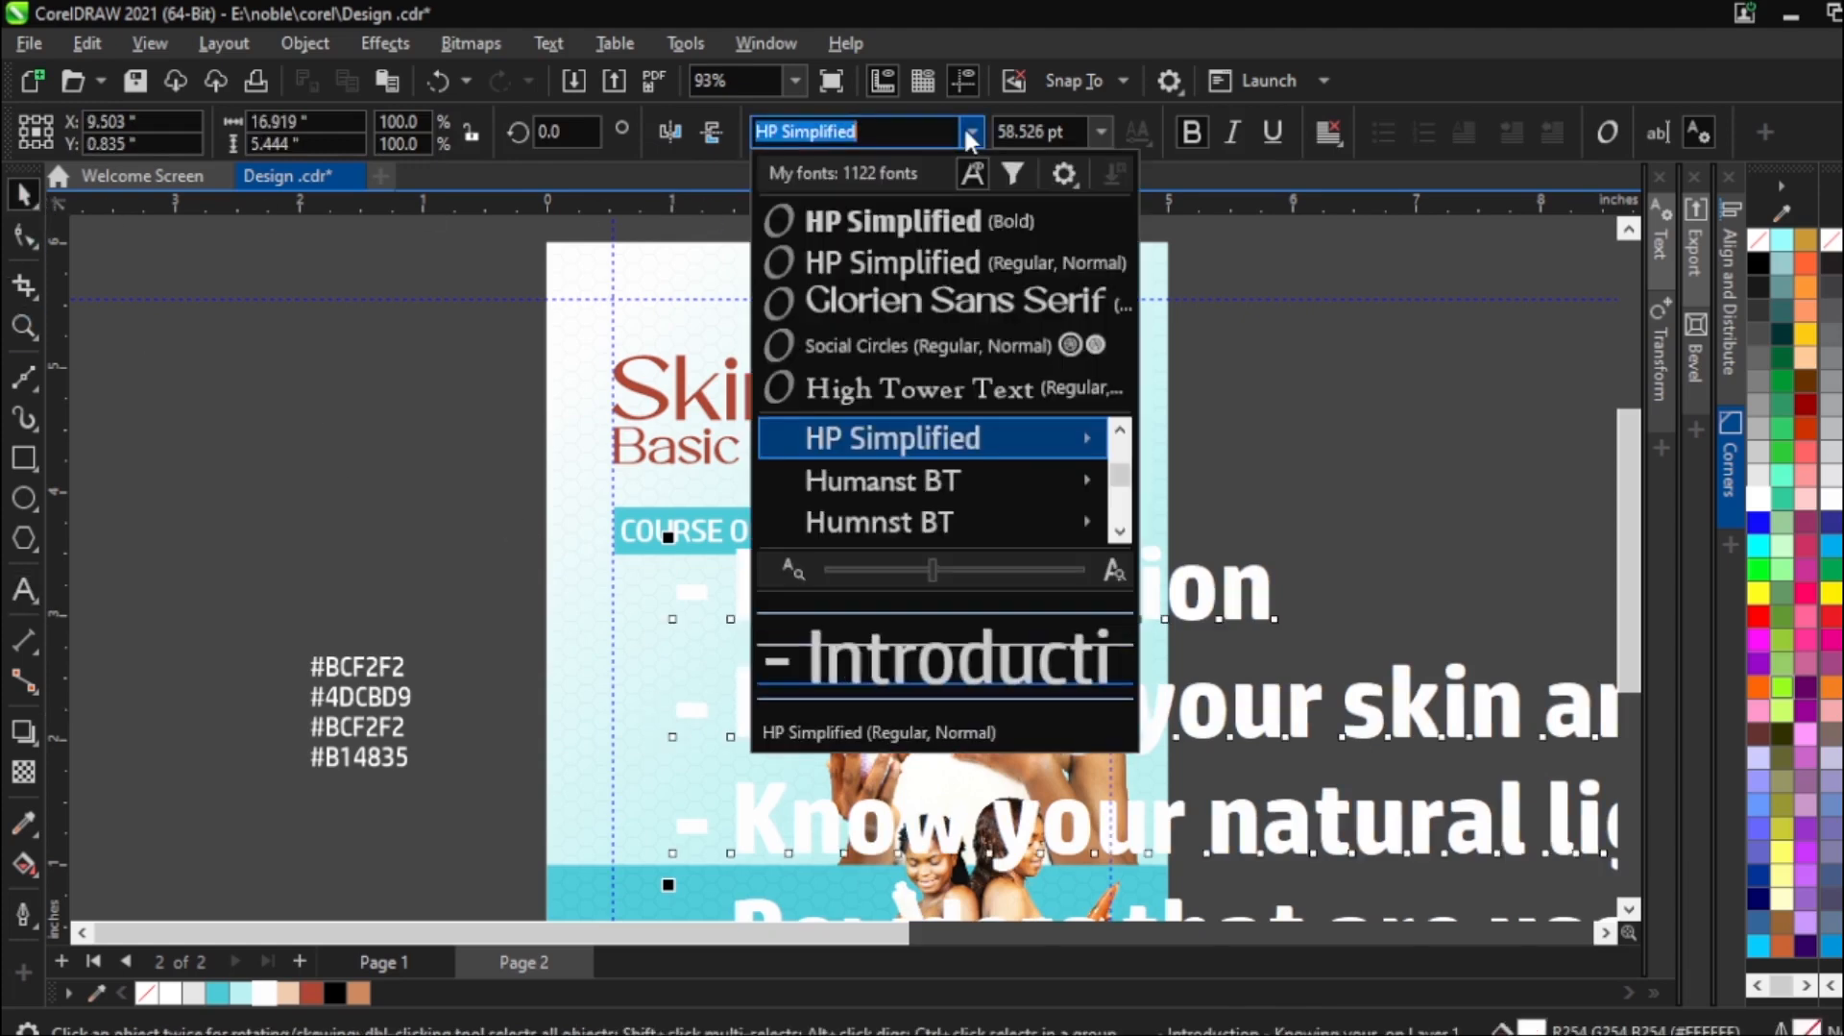
click(942, 270)
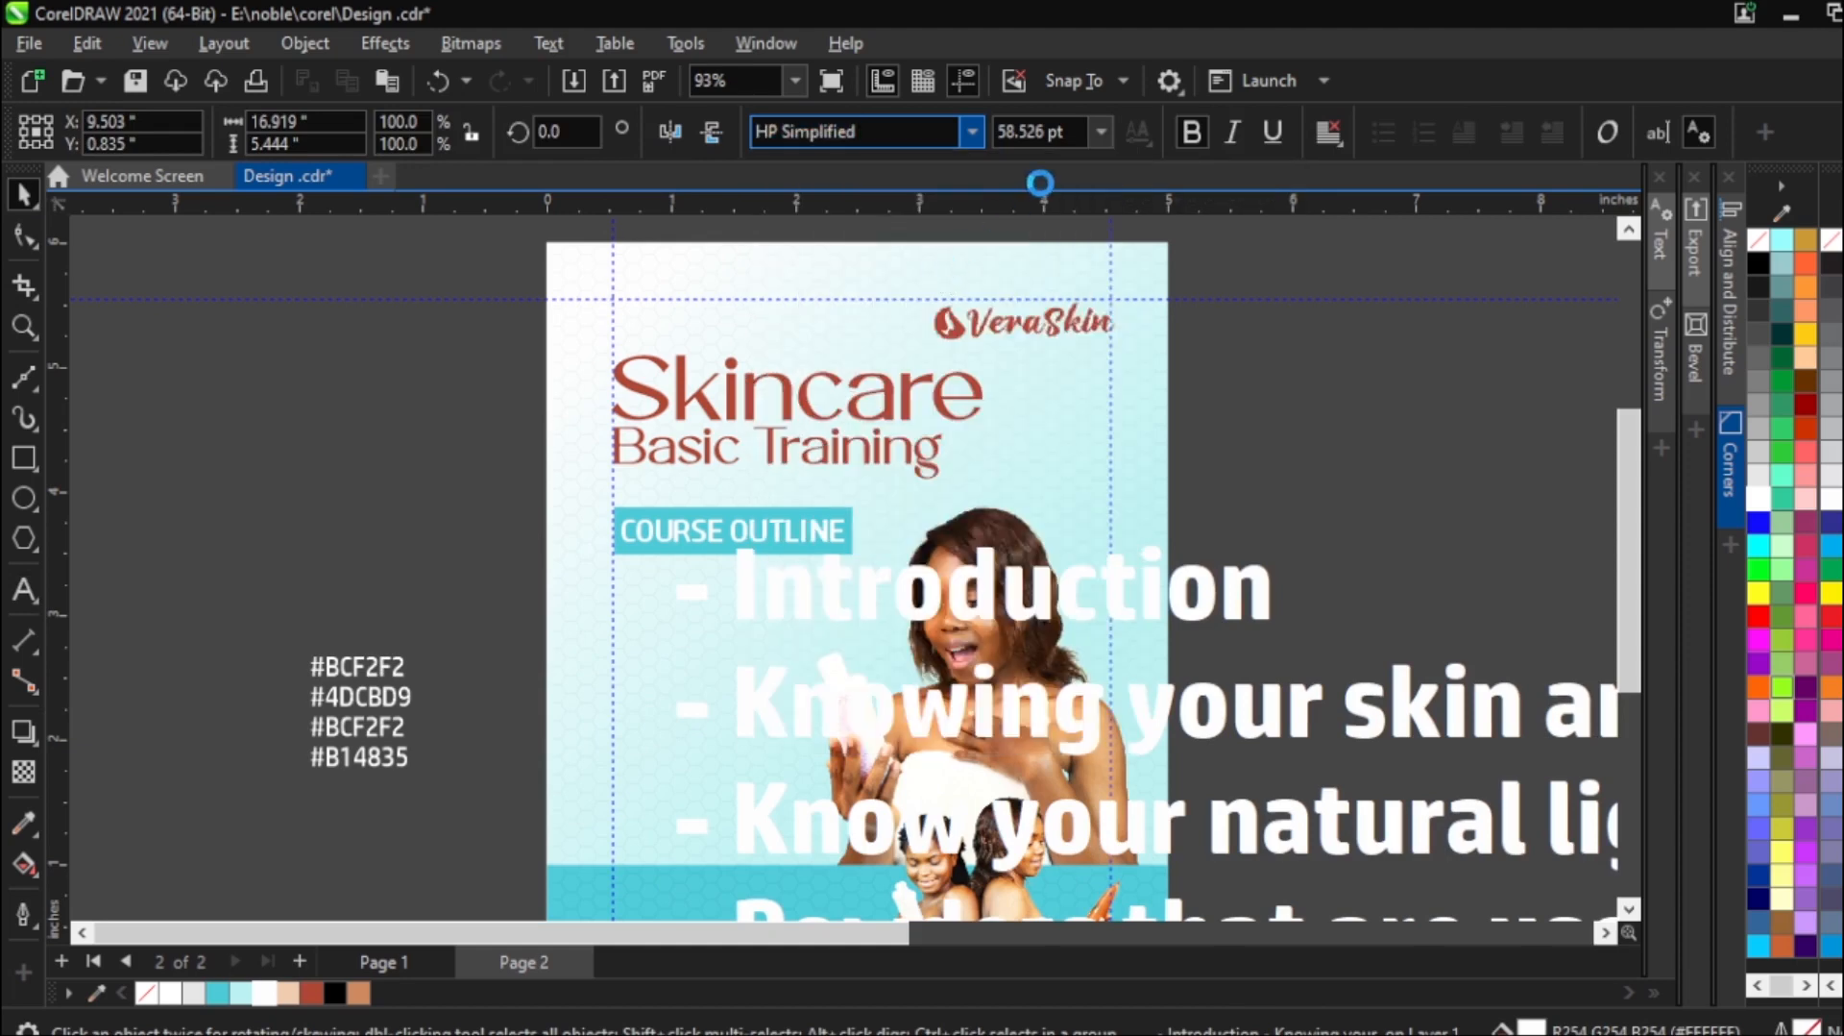
click(1102, 131)
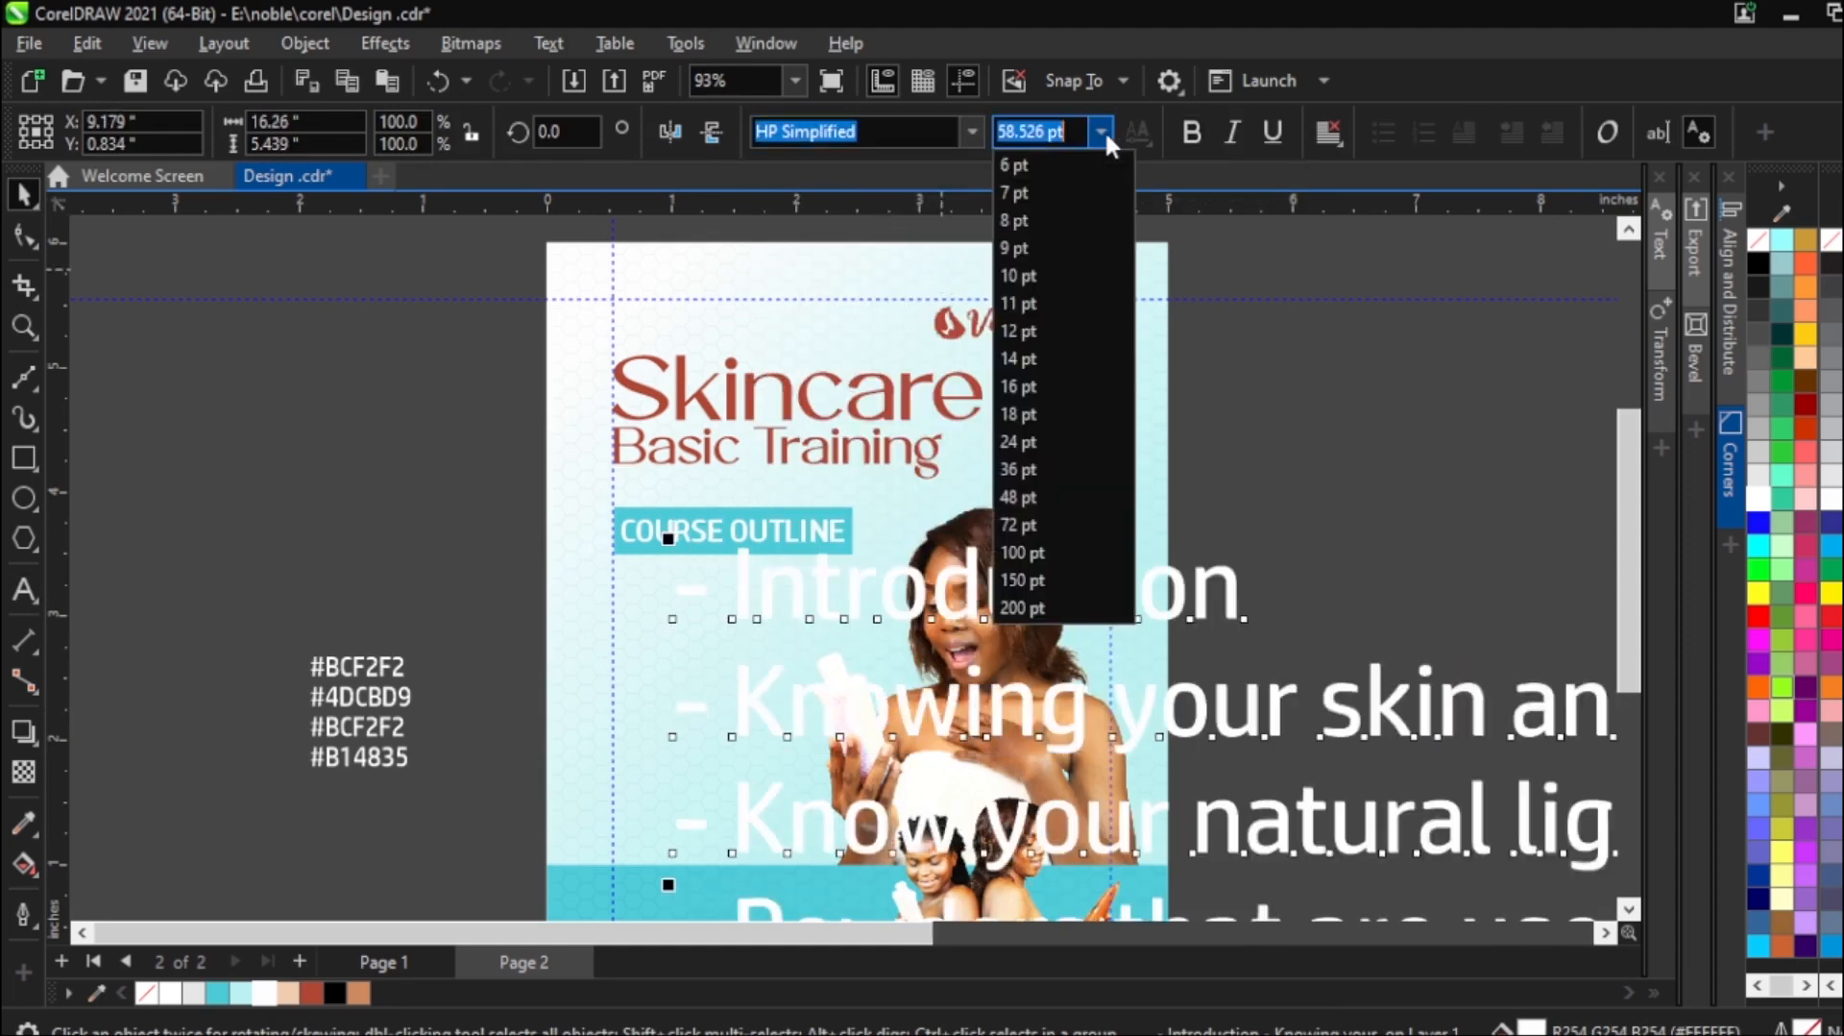
click(1031, 251)
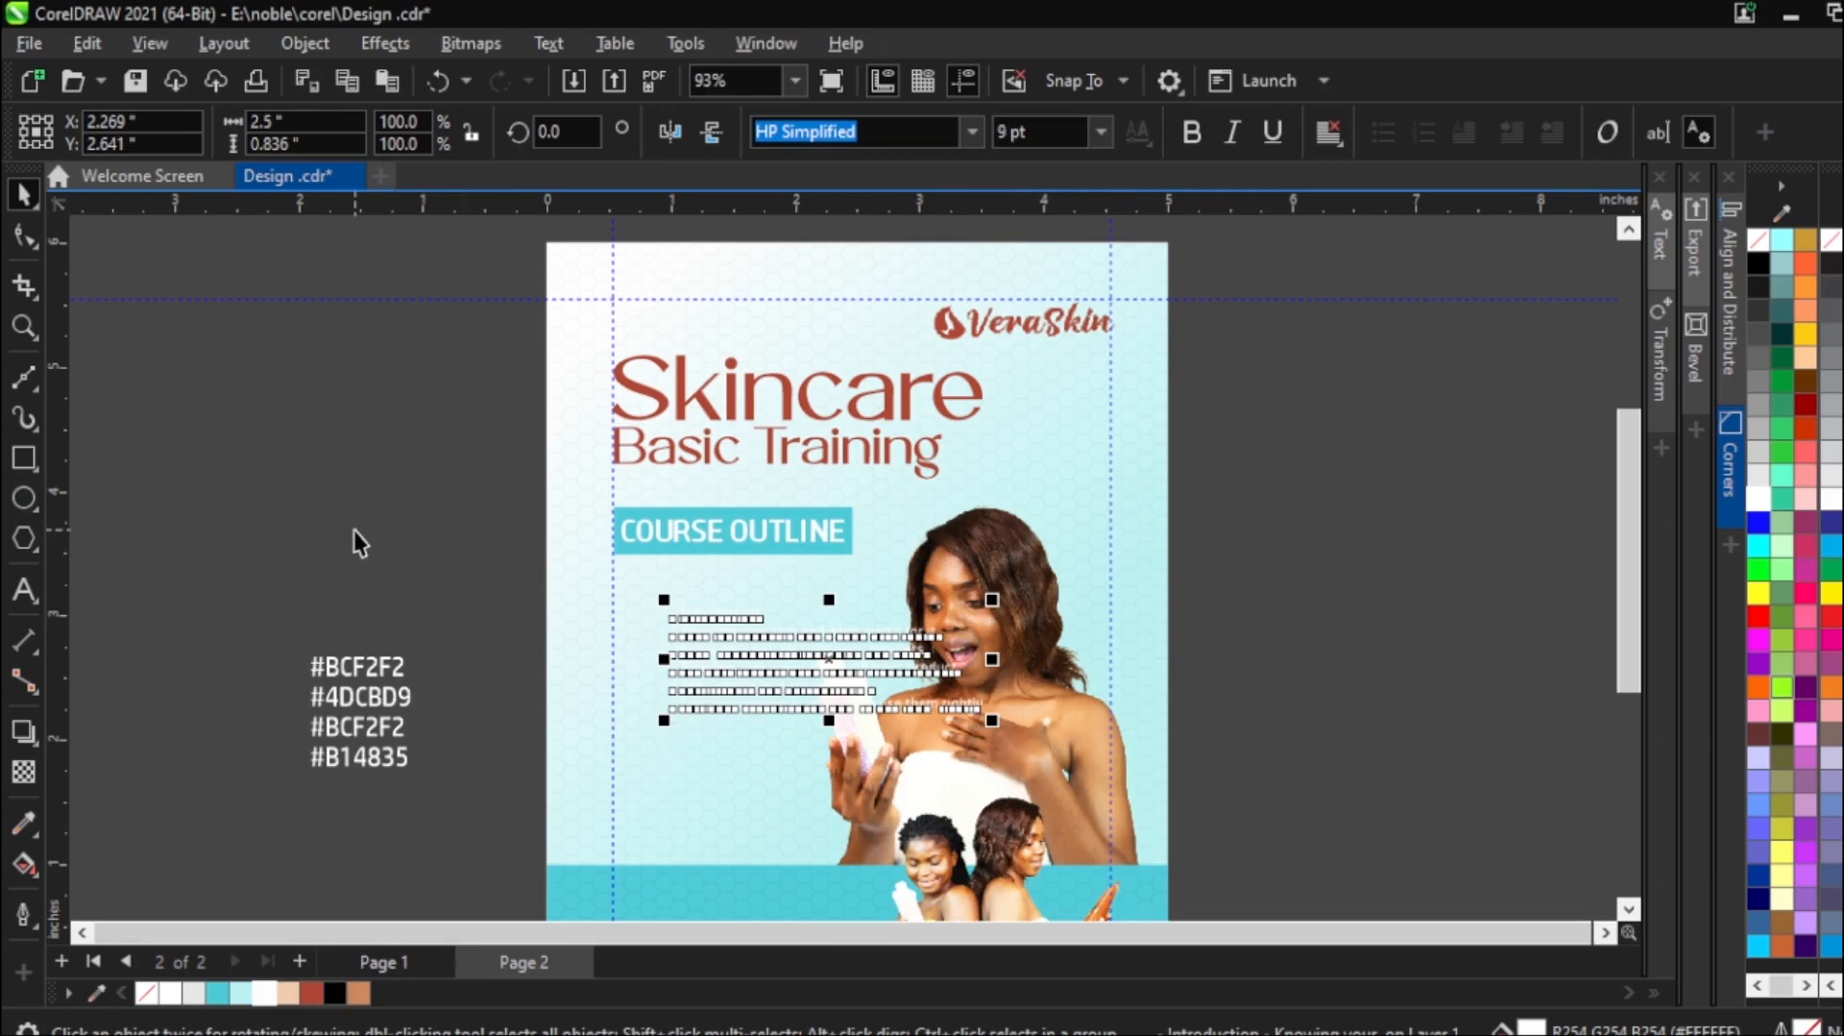
click(418, 530)
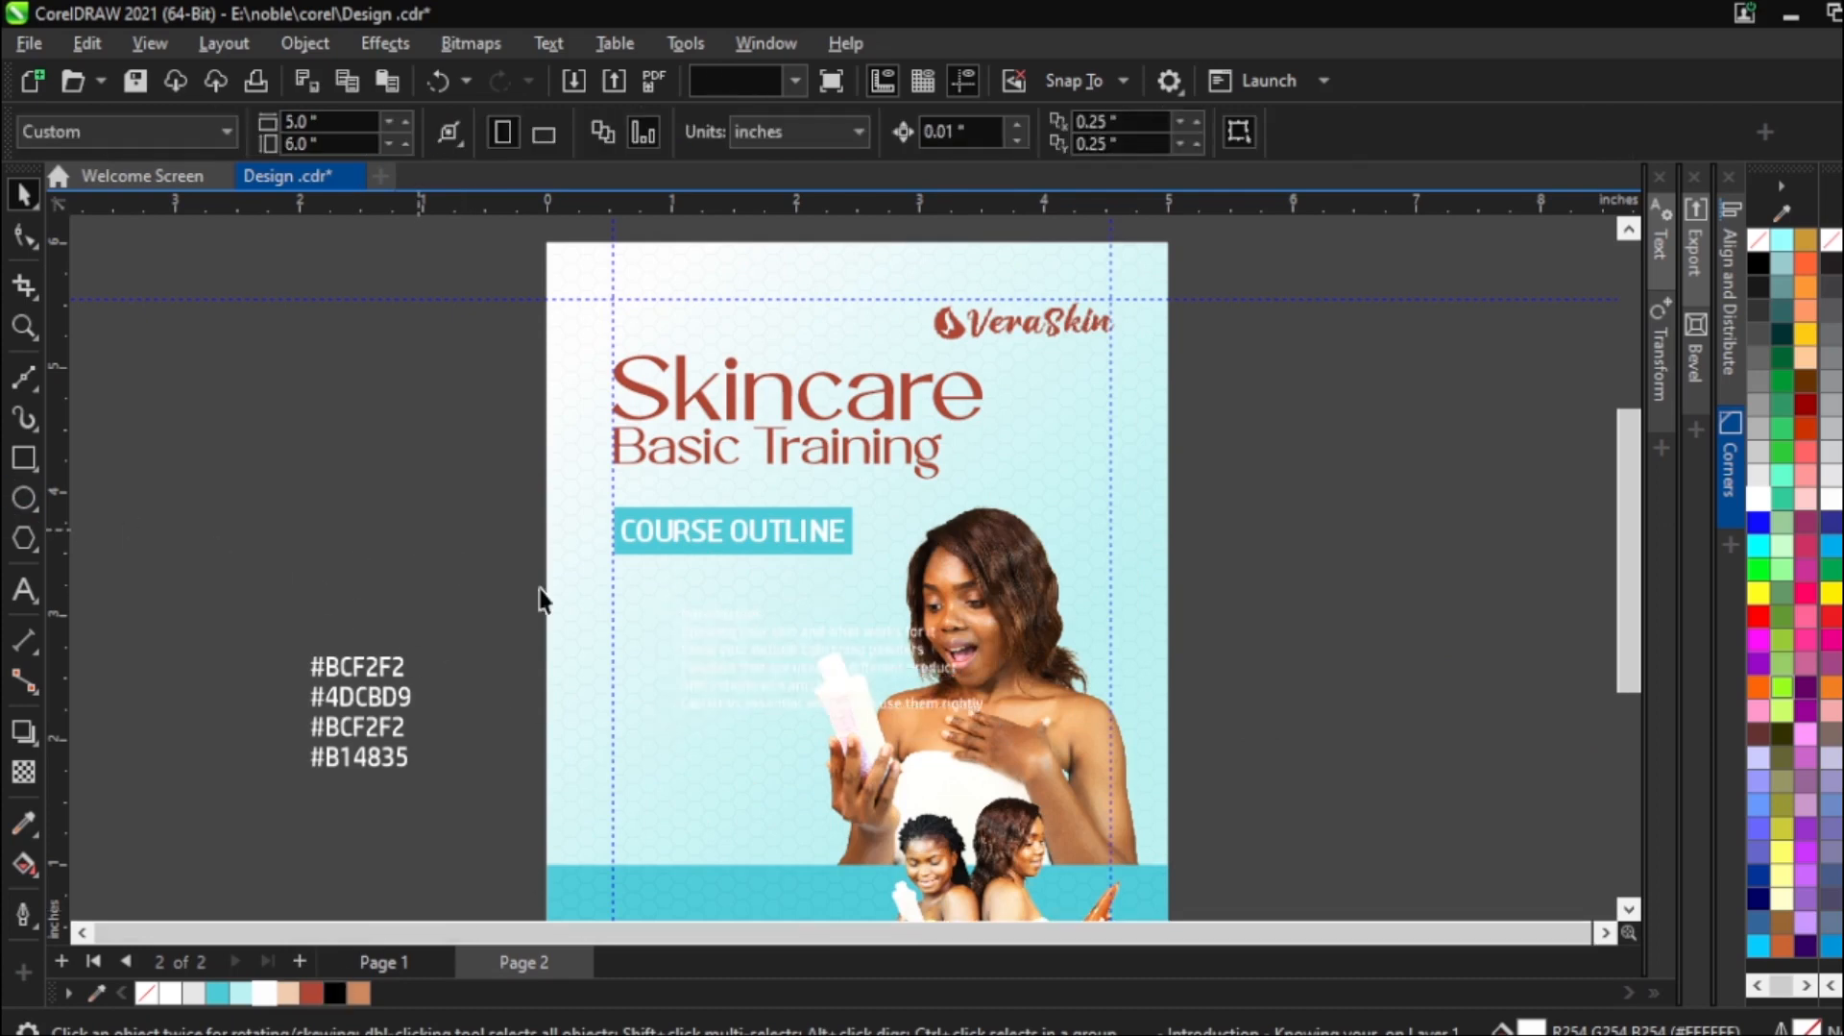
Color the outline list text black.
click(765, 647)
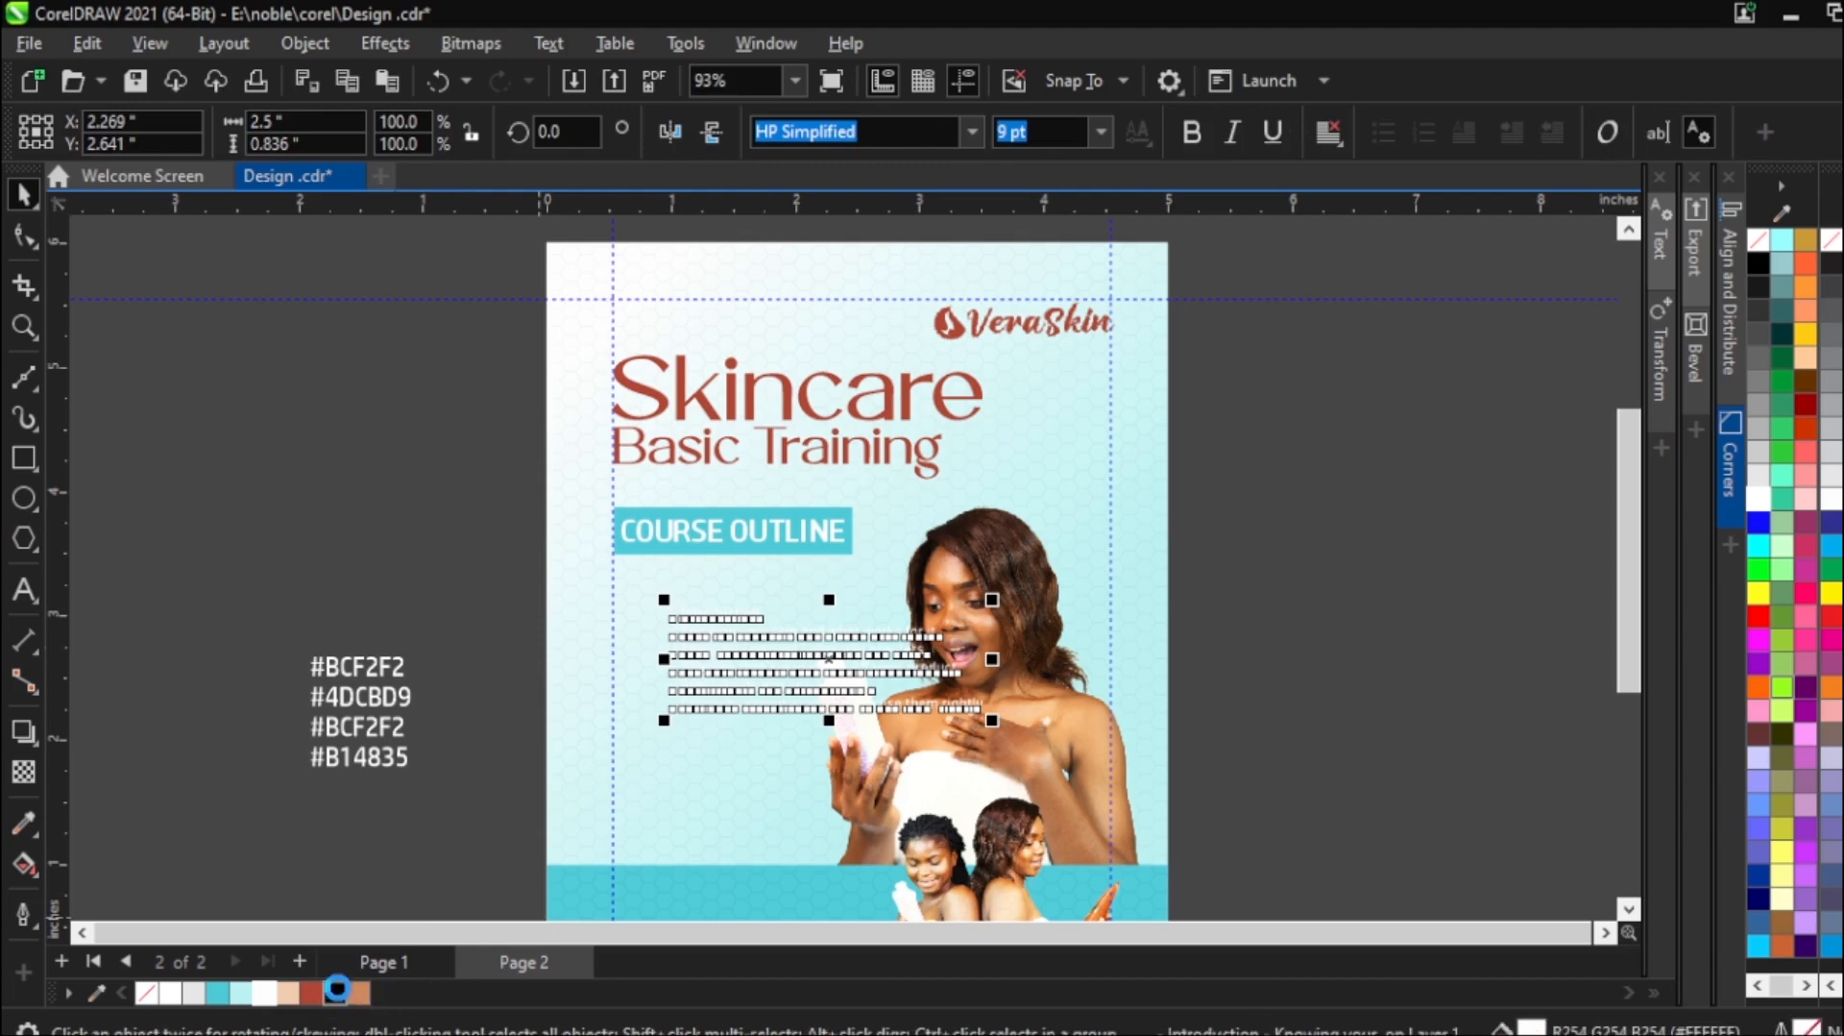
double_click(336, 988)
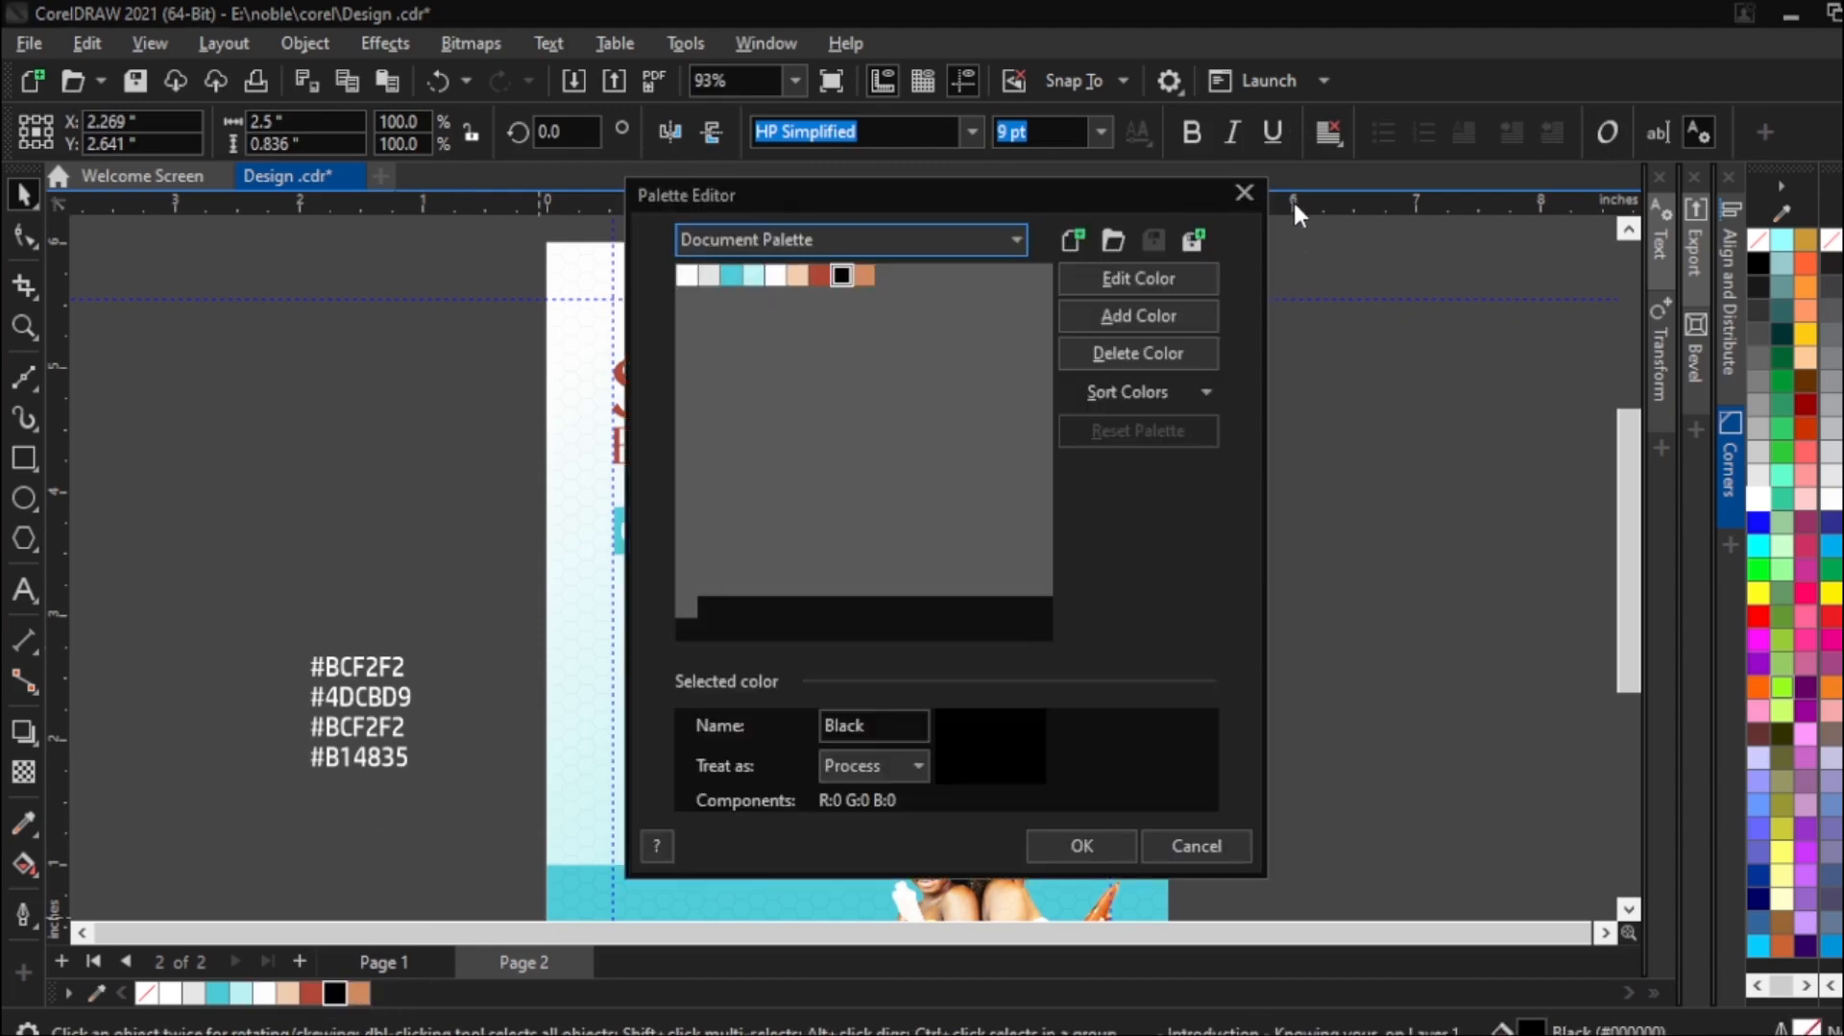
click(1244, 192)
click(1307, 567)
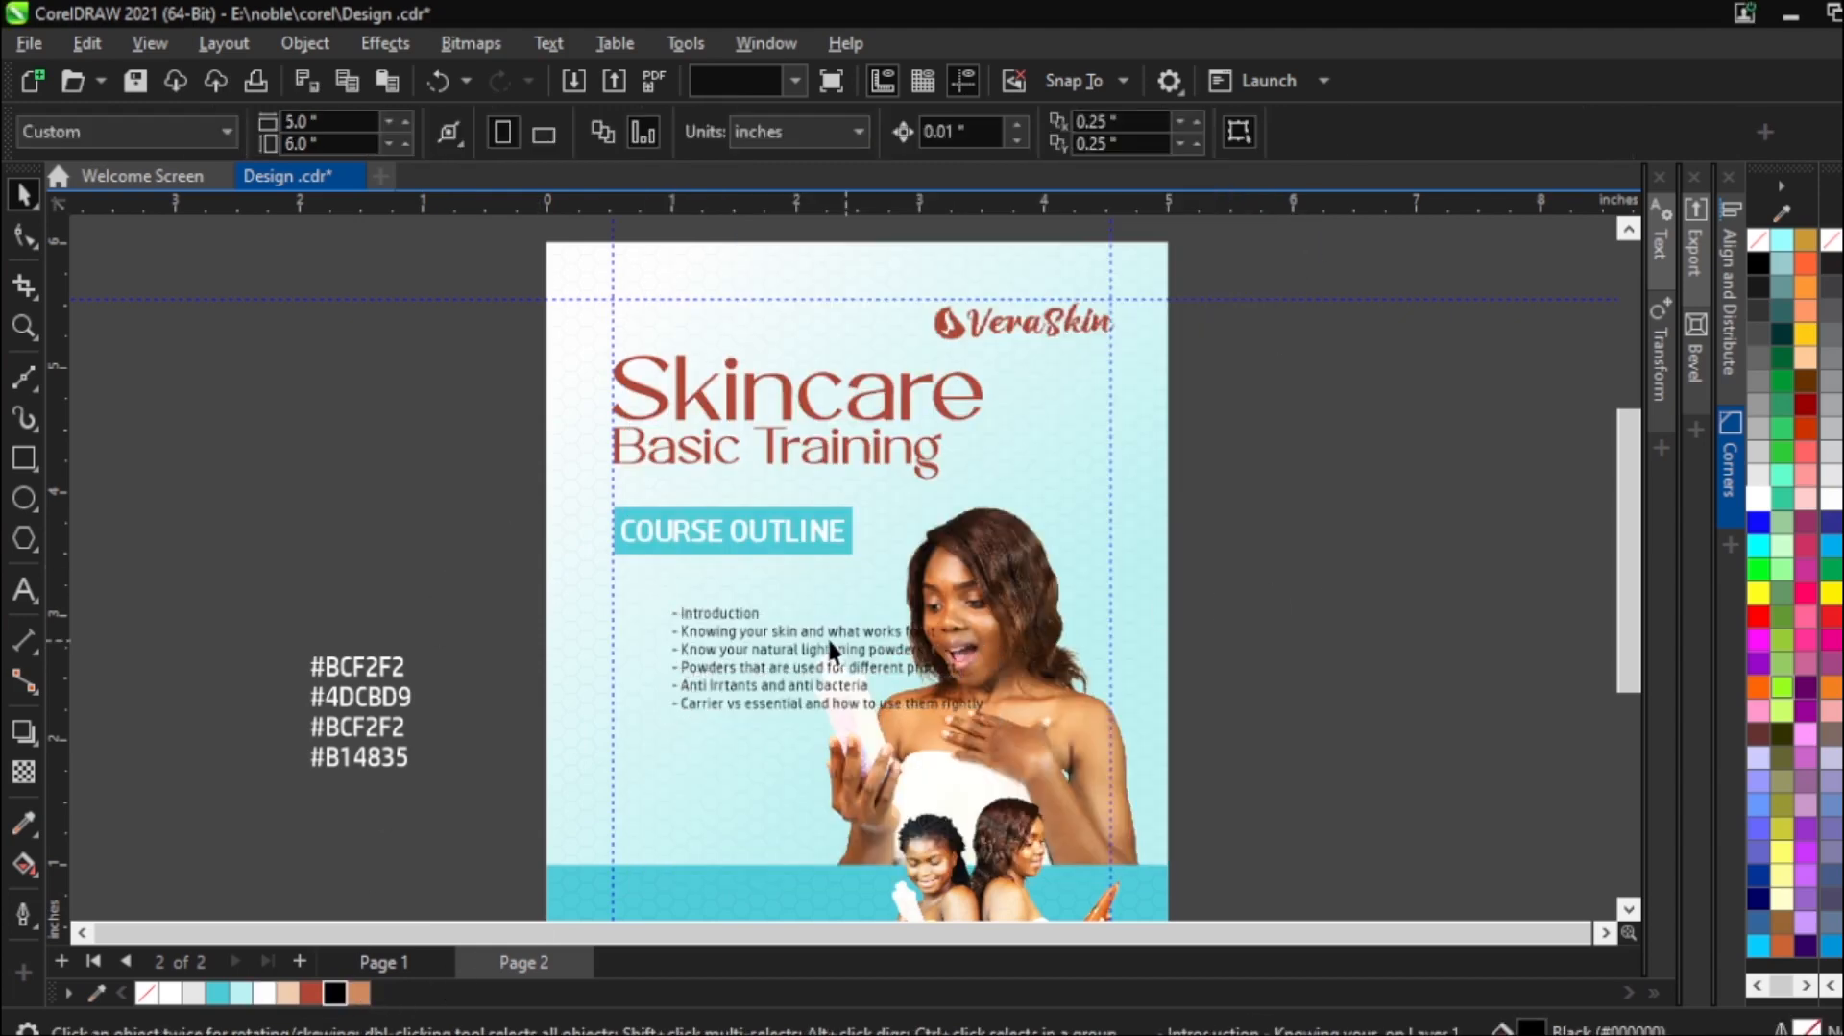
Move the outline list up and left to sit beneath the teal bar, near the left margin guide.
drag(826, 632, 776, 595)
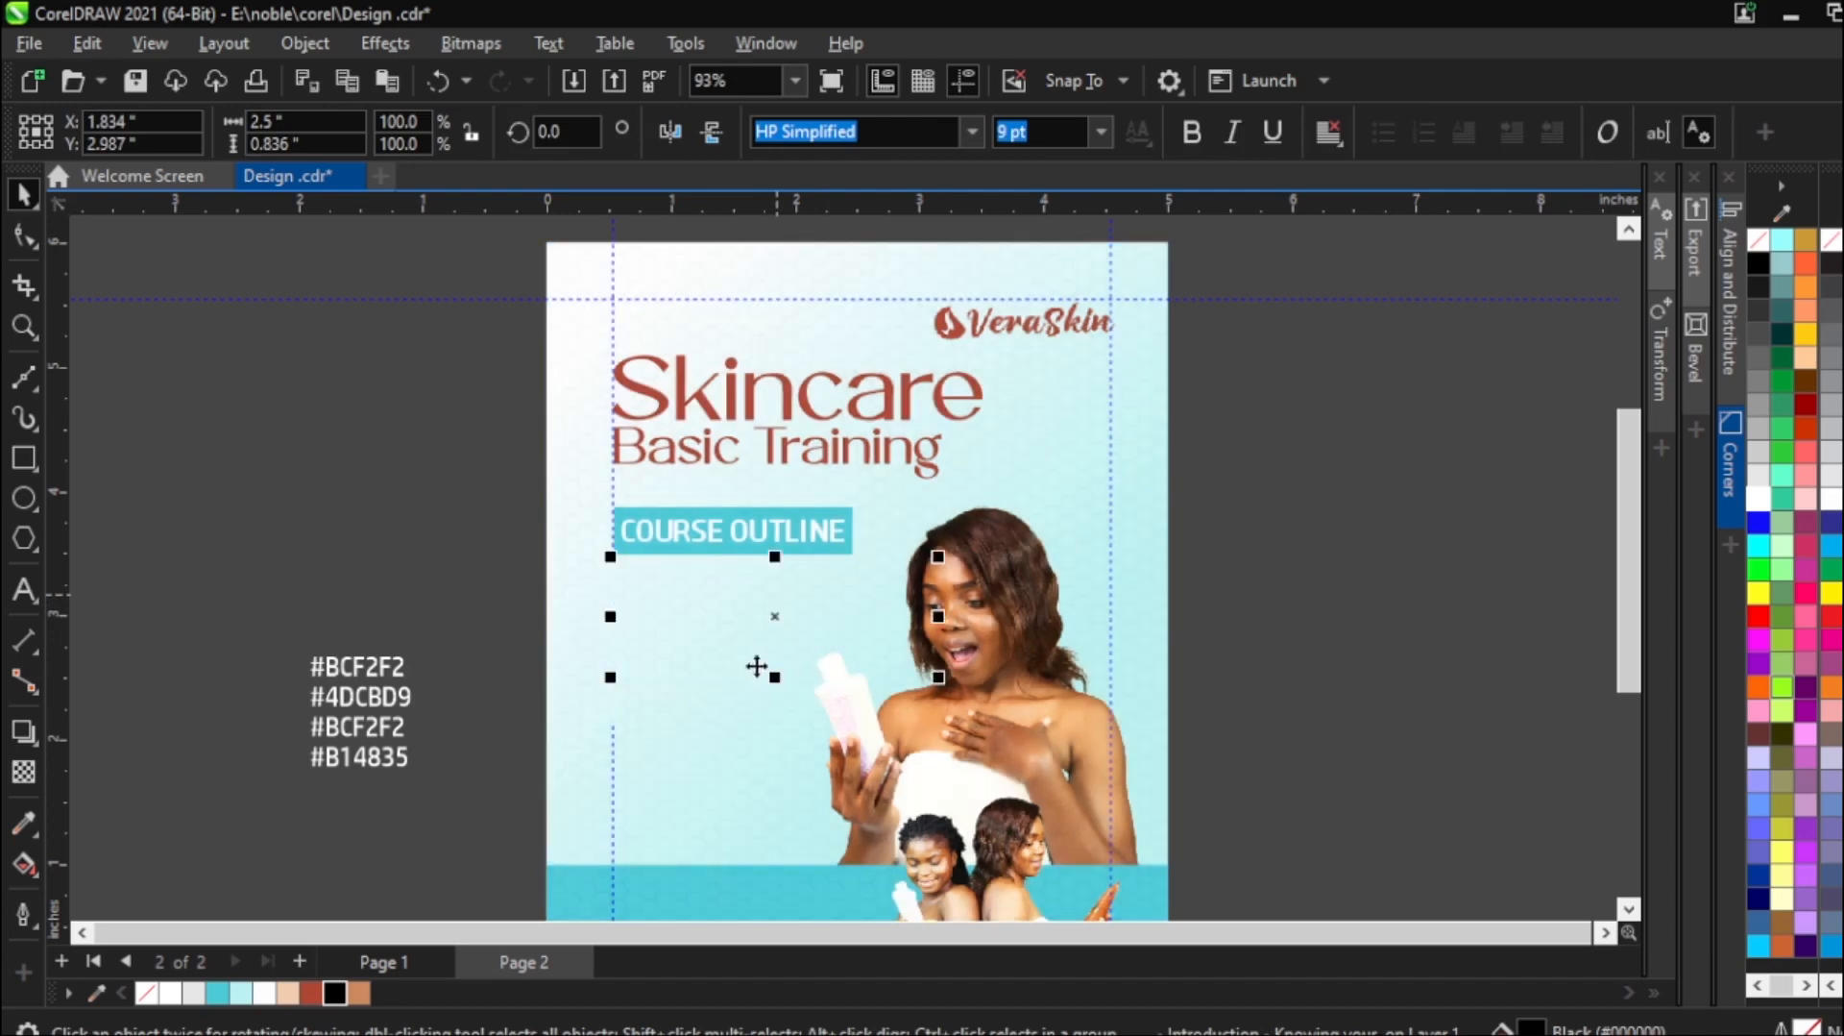
scroll(741, 688, up, 2)
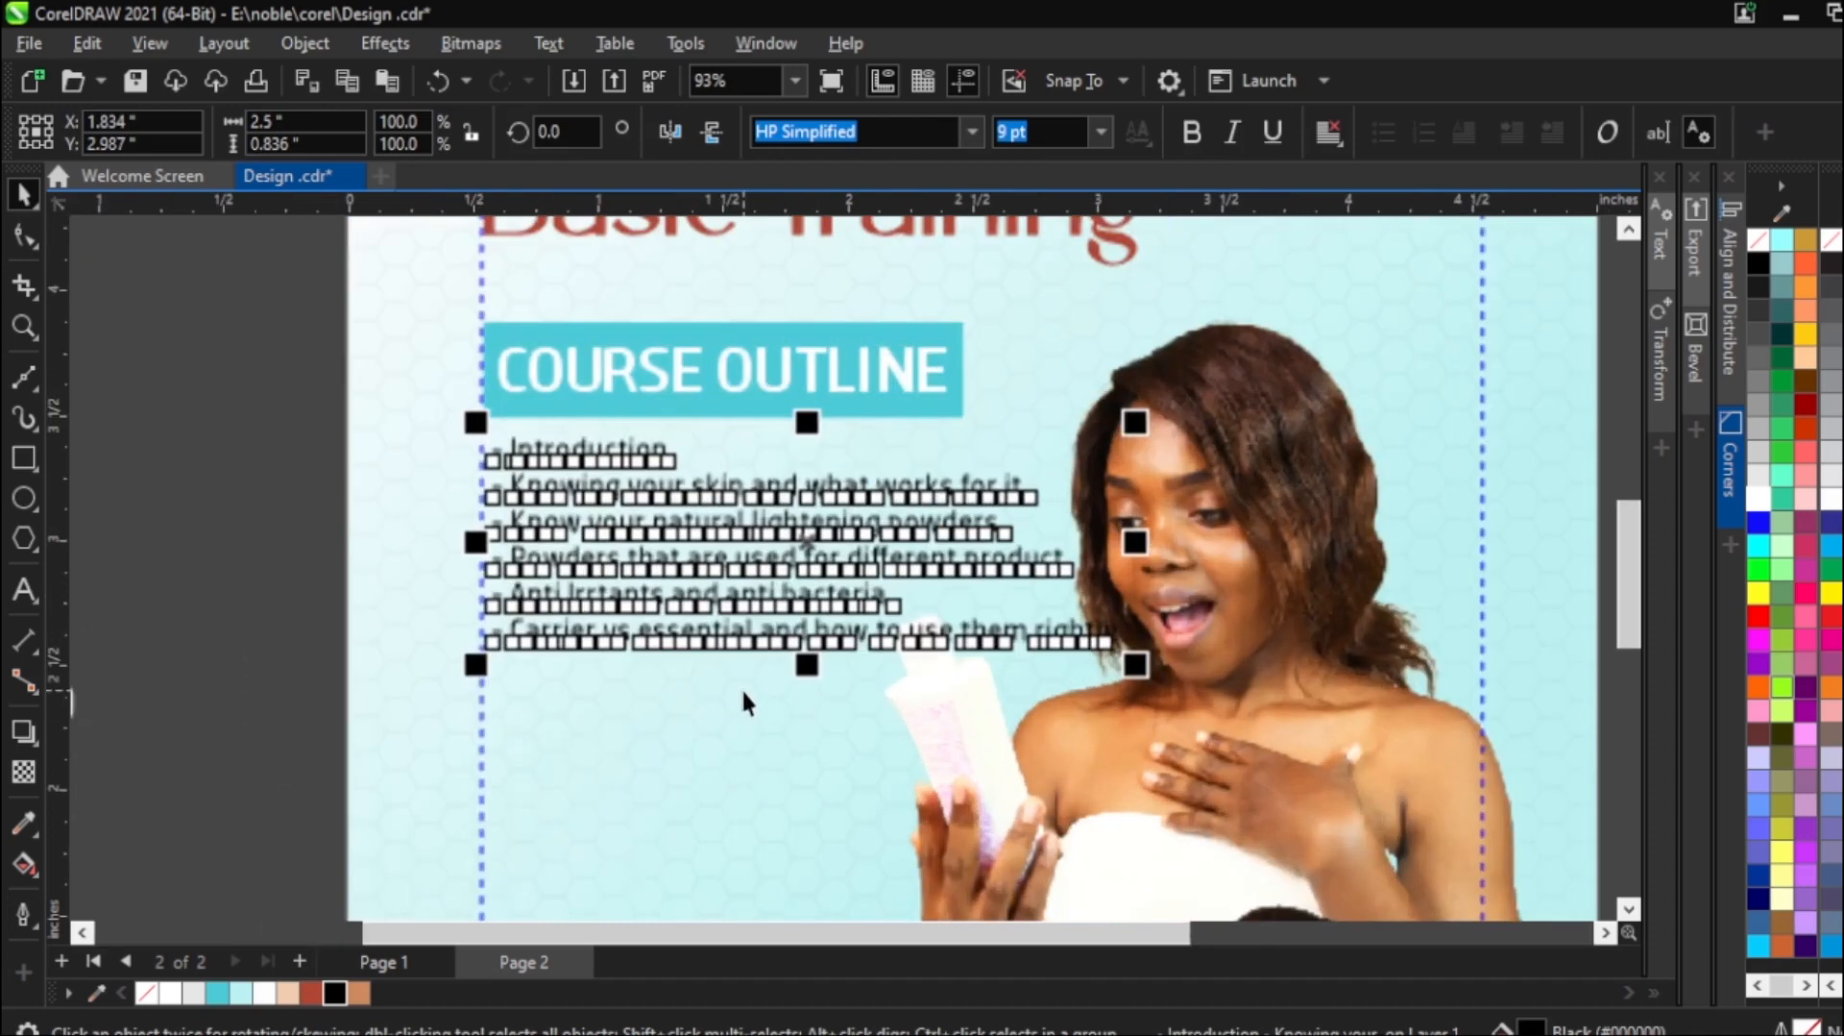
click(280, 421)
scroll(620, 428, up, 1)
click(608, 470)
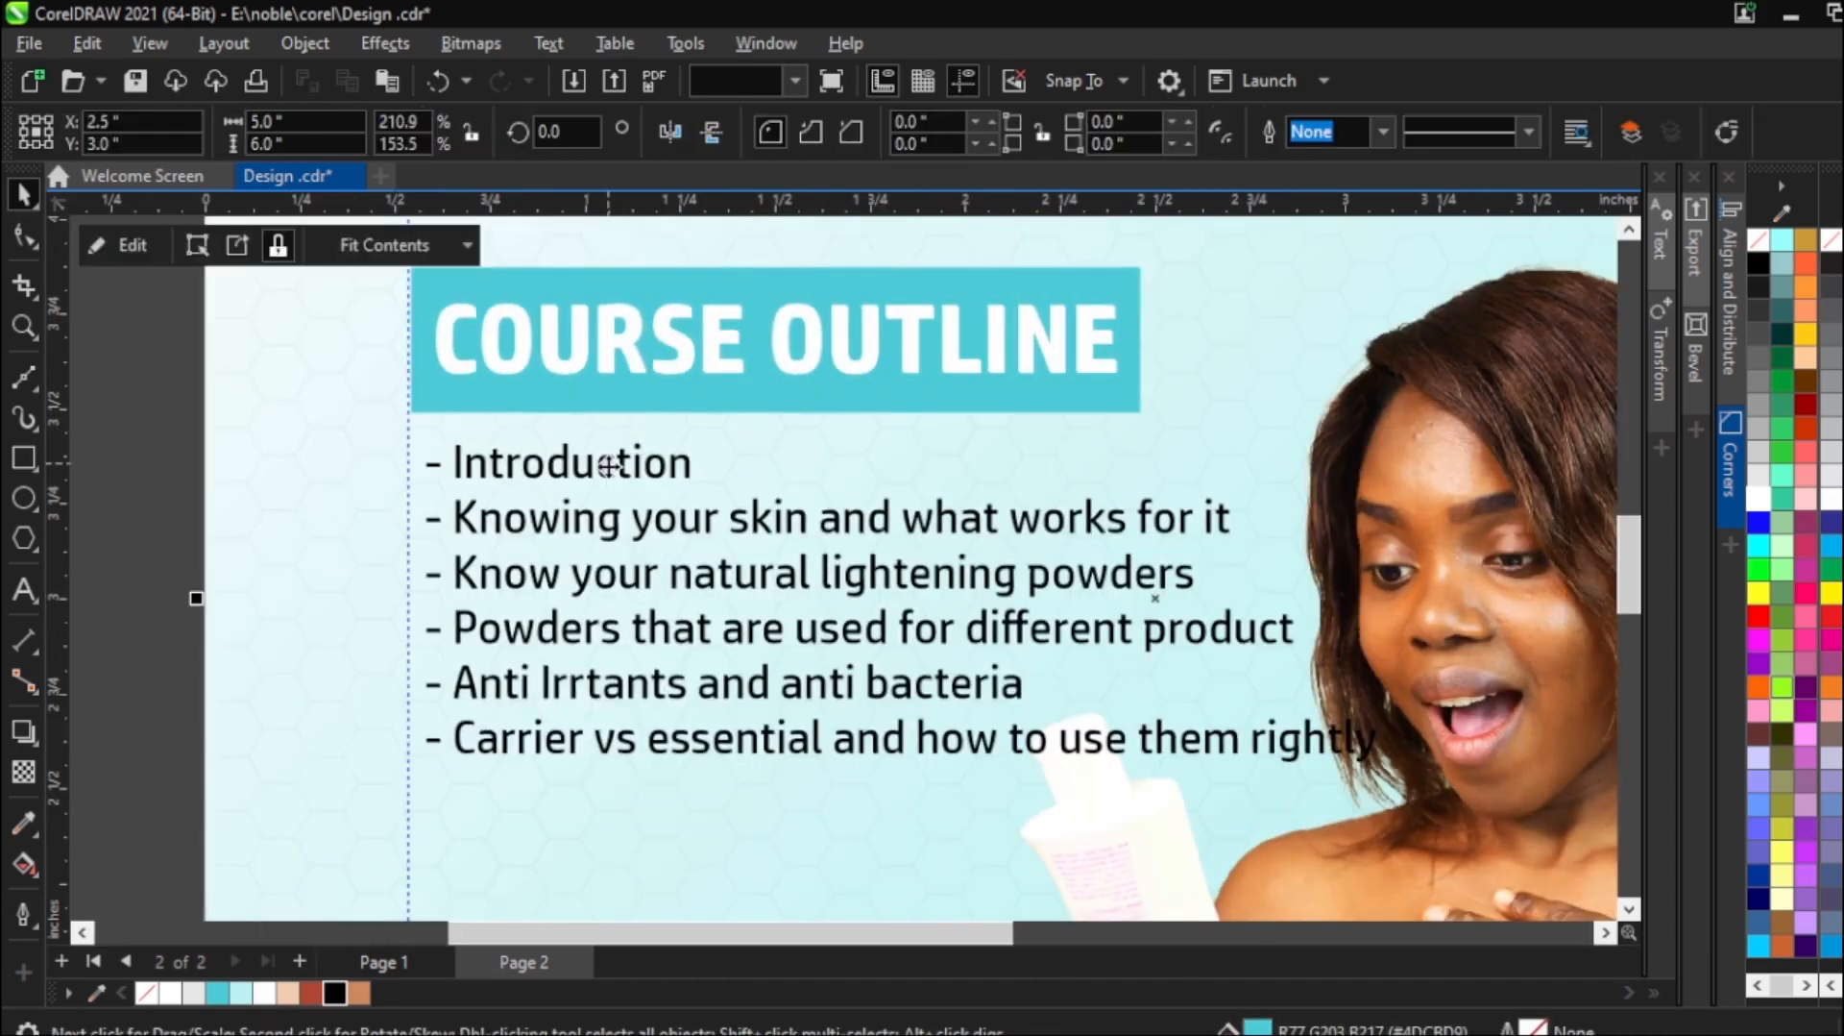
Fine-tune the outline list's position so its dashes start at the left margin guide with a small gap beneath the teal bar.
click(611, 527)
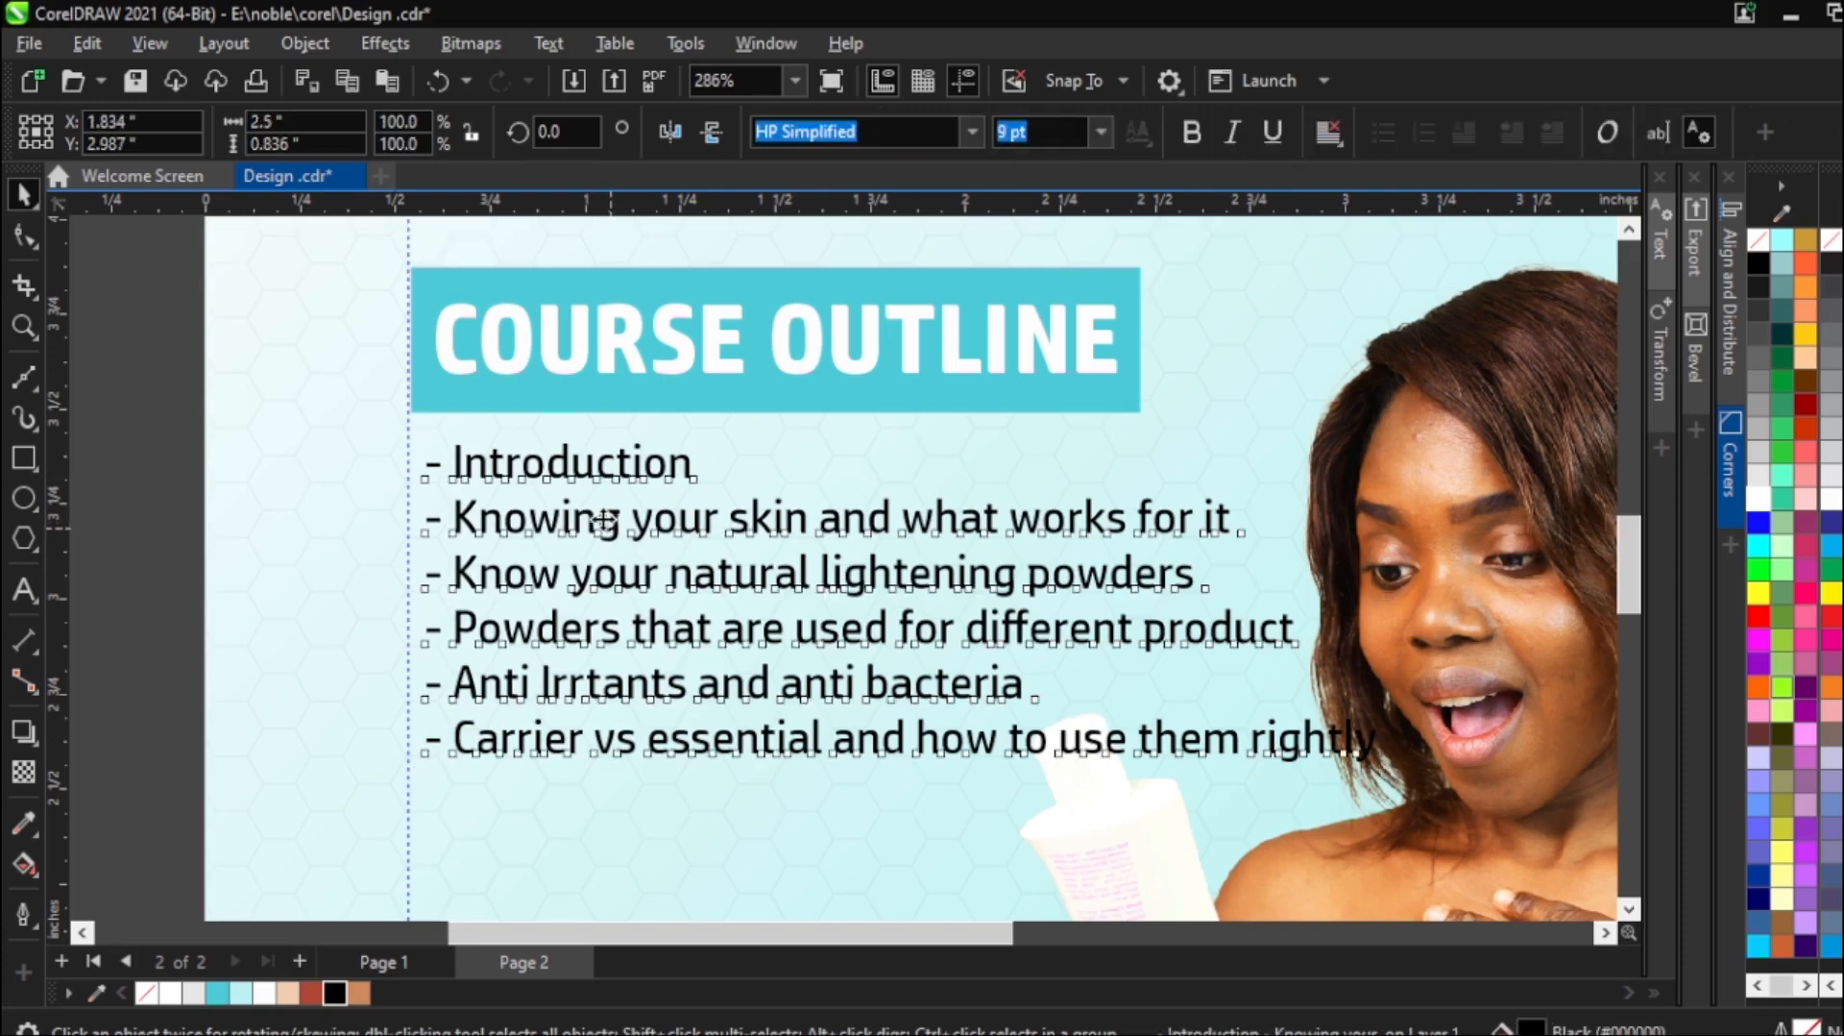
drag(603, 511, 600, 501)
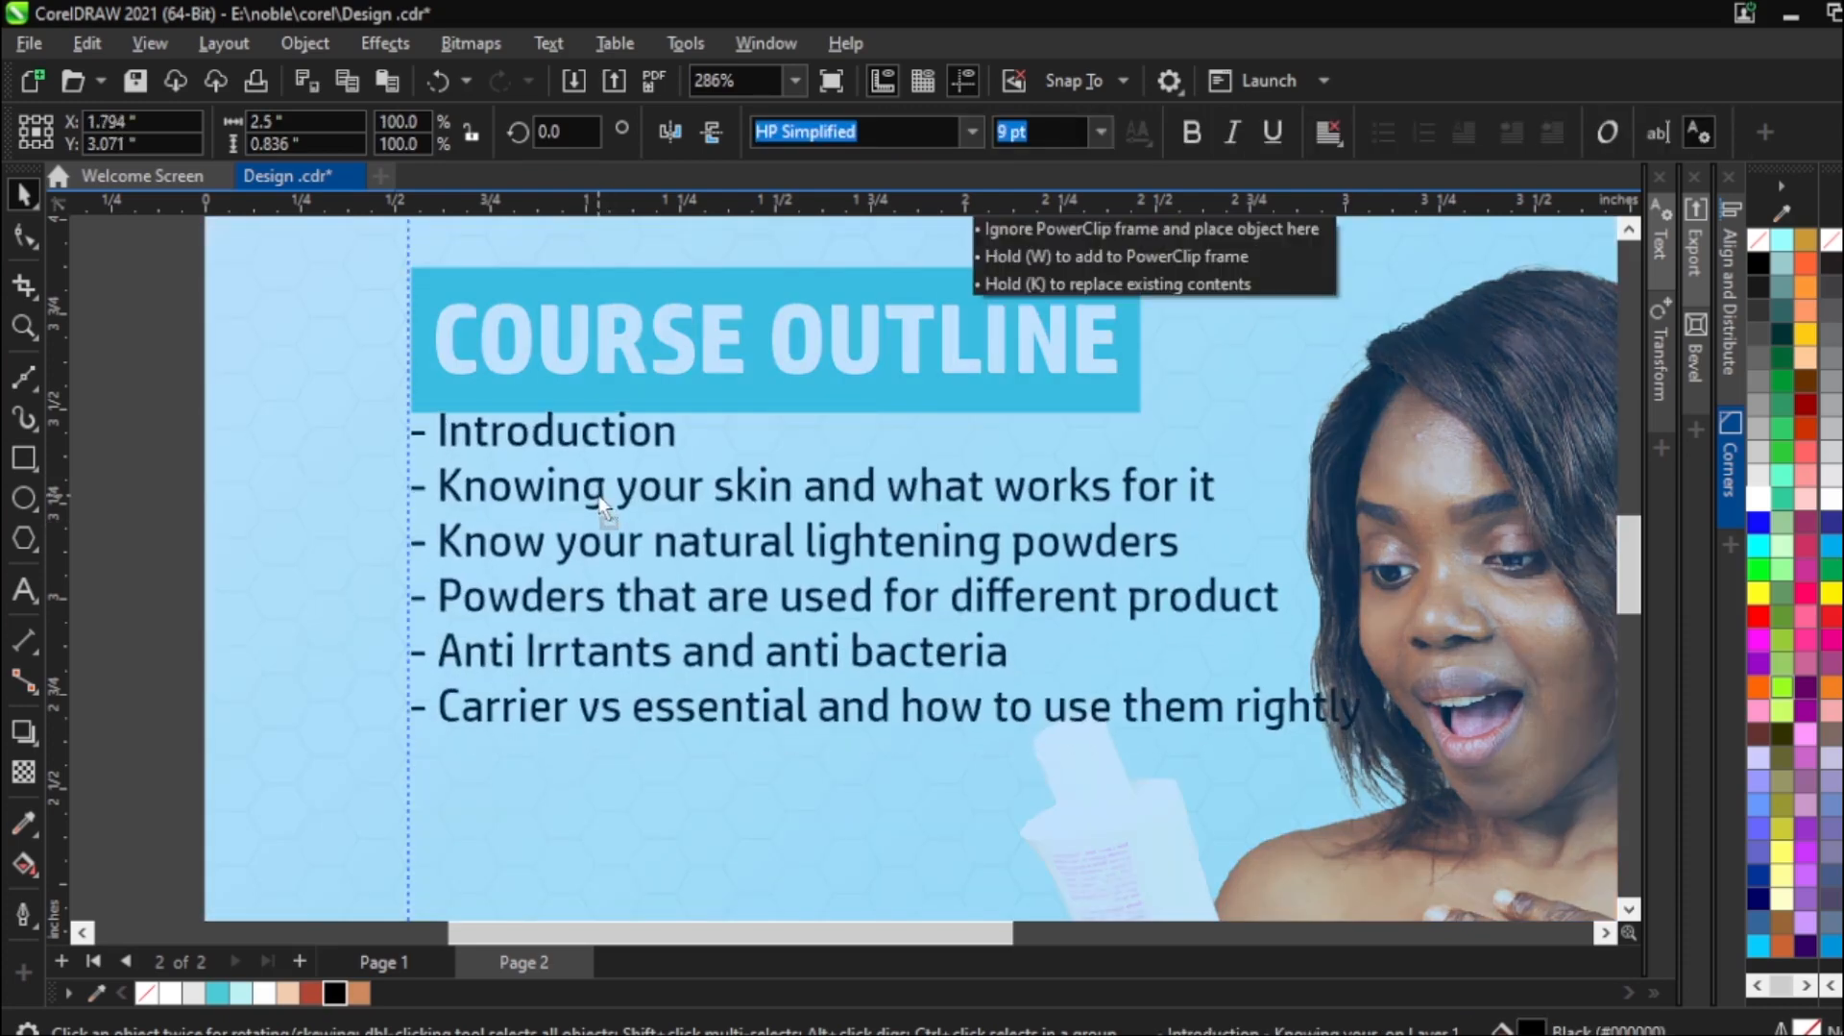
click(599, 497)
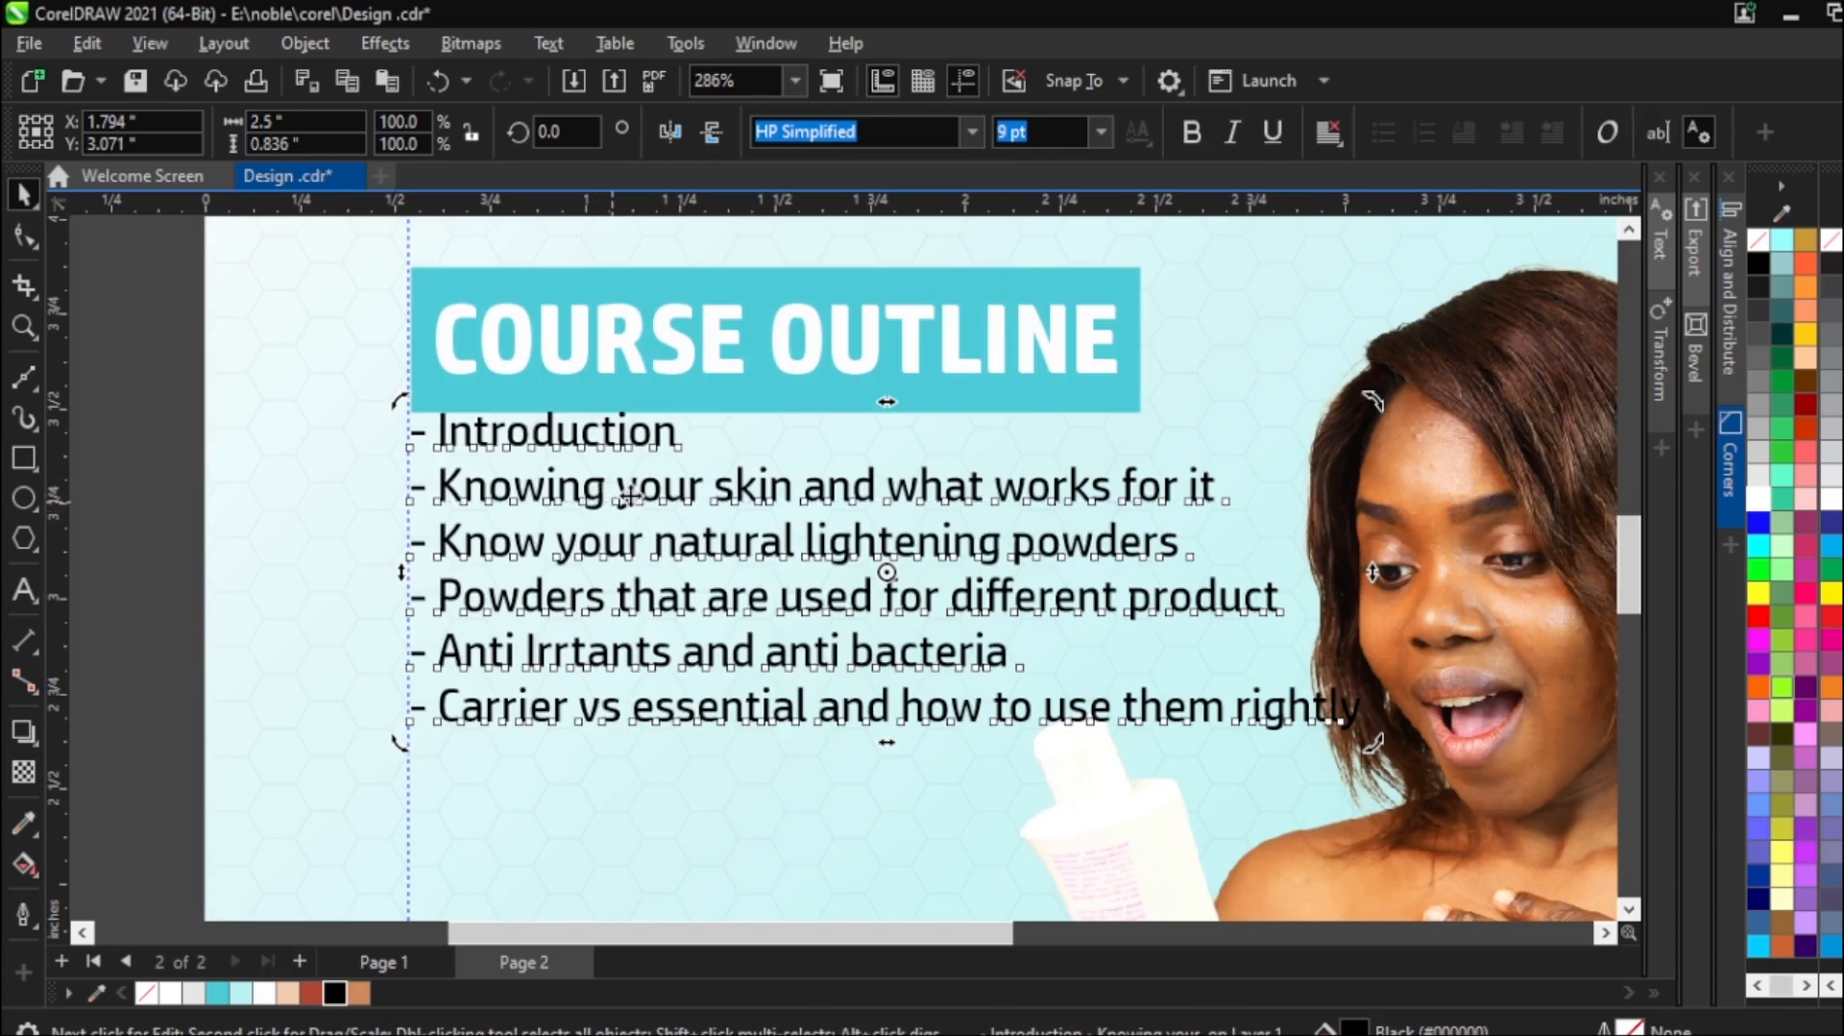
click(630, 496)
drag(629, 499, 630, 509)
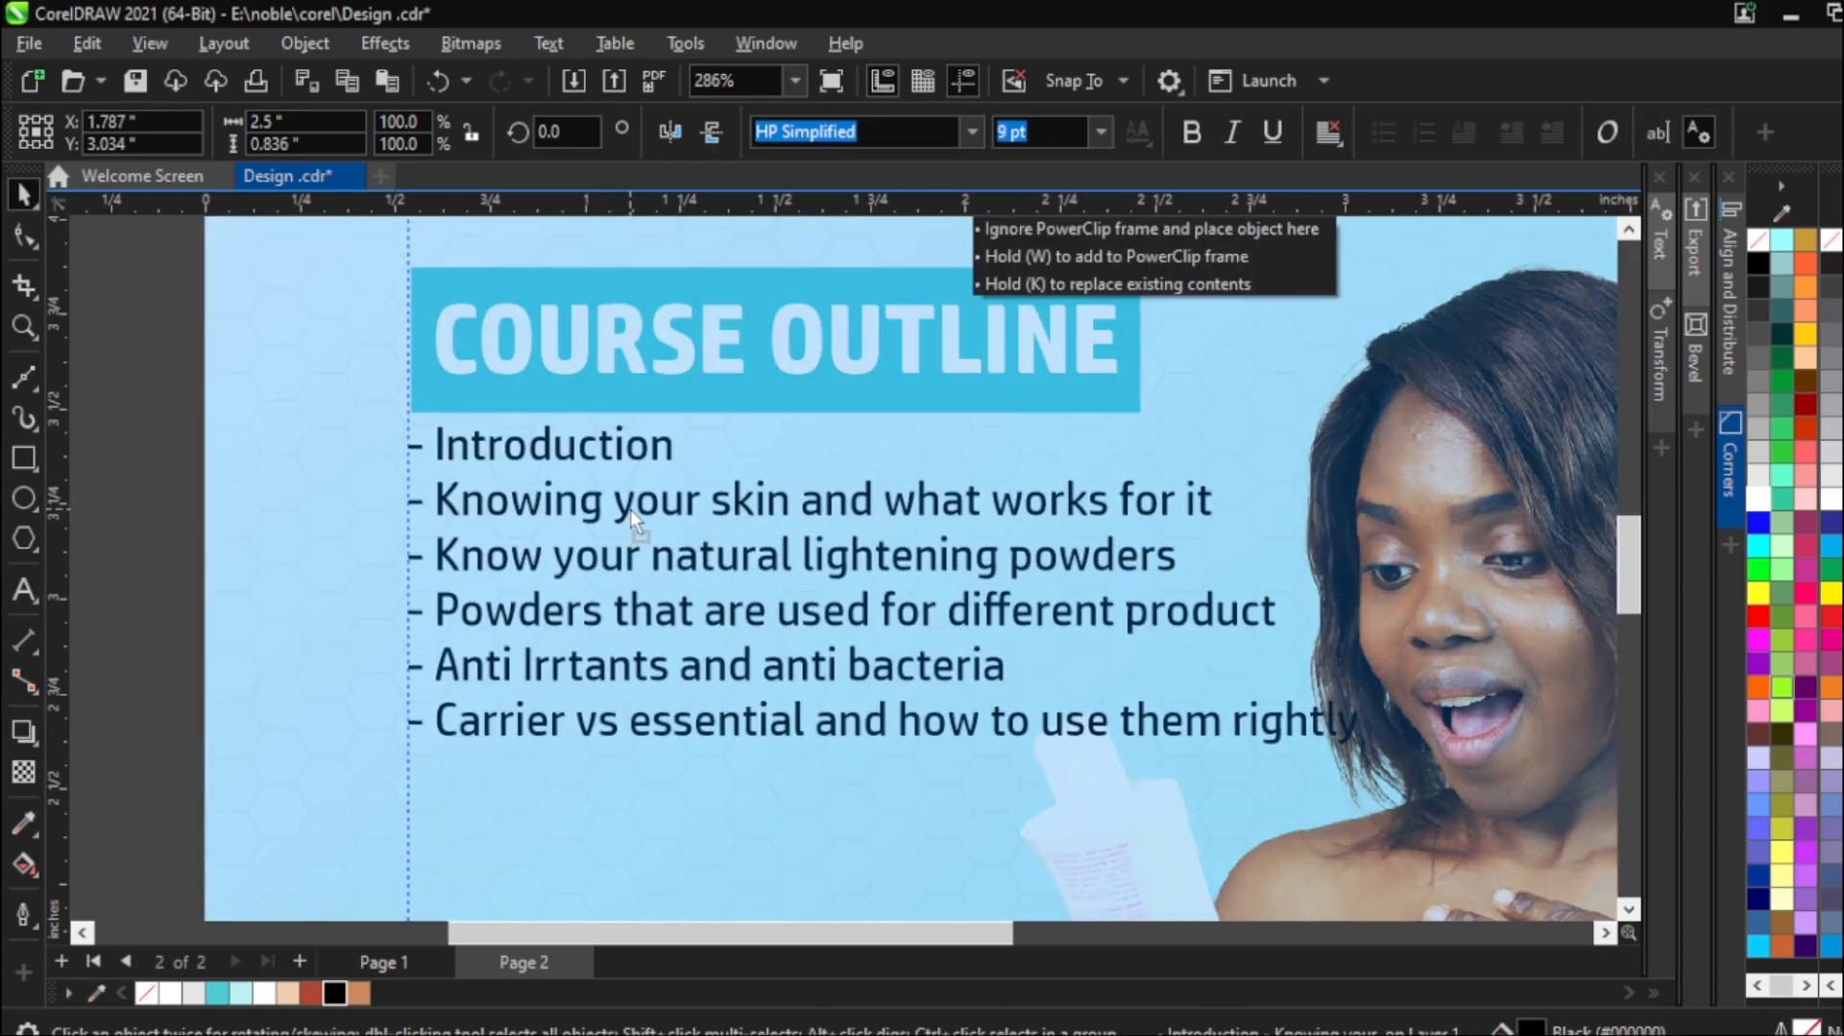
click(631, 509)
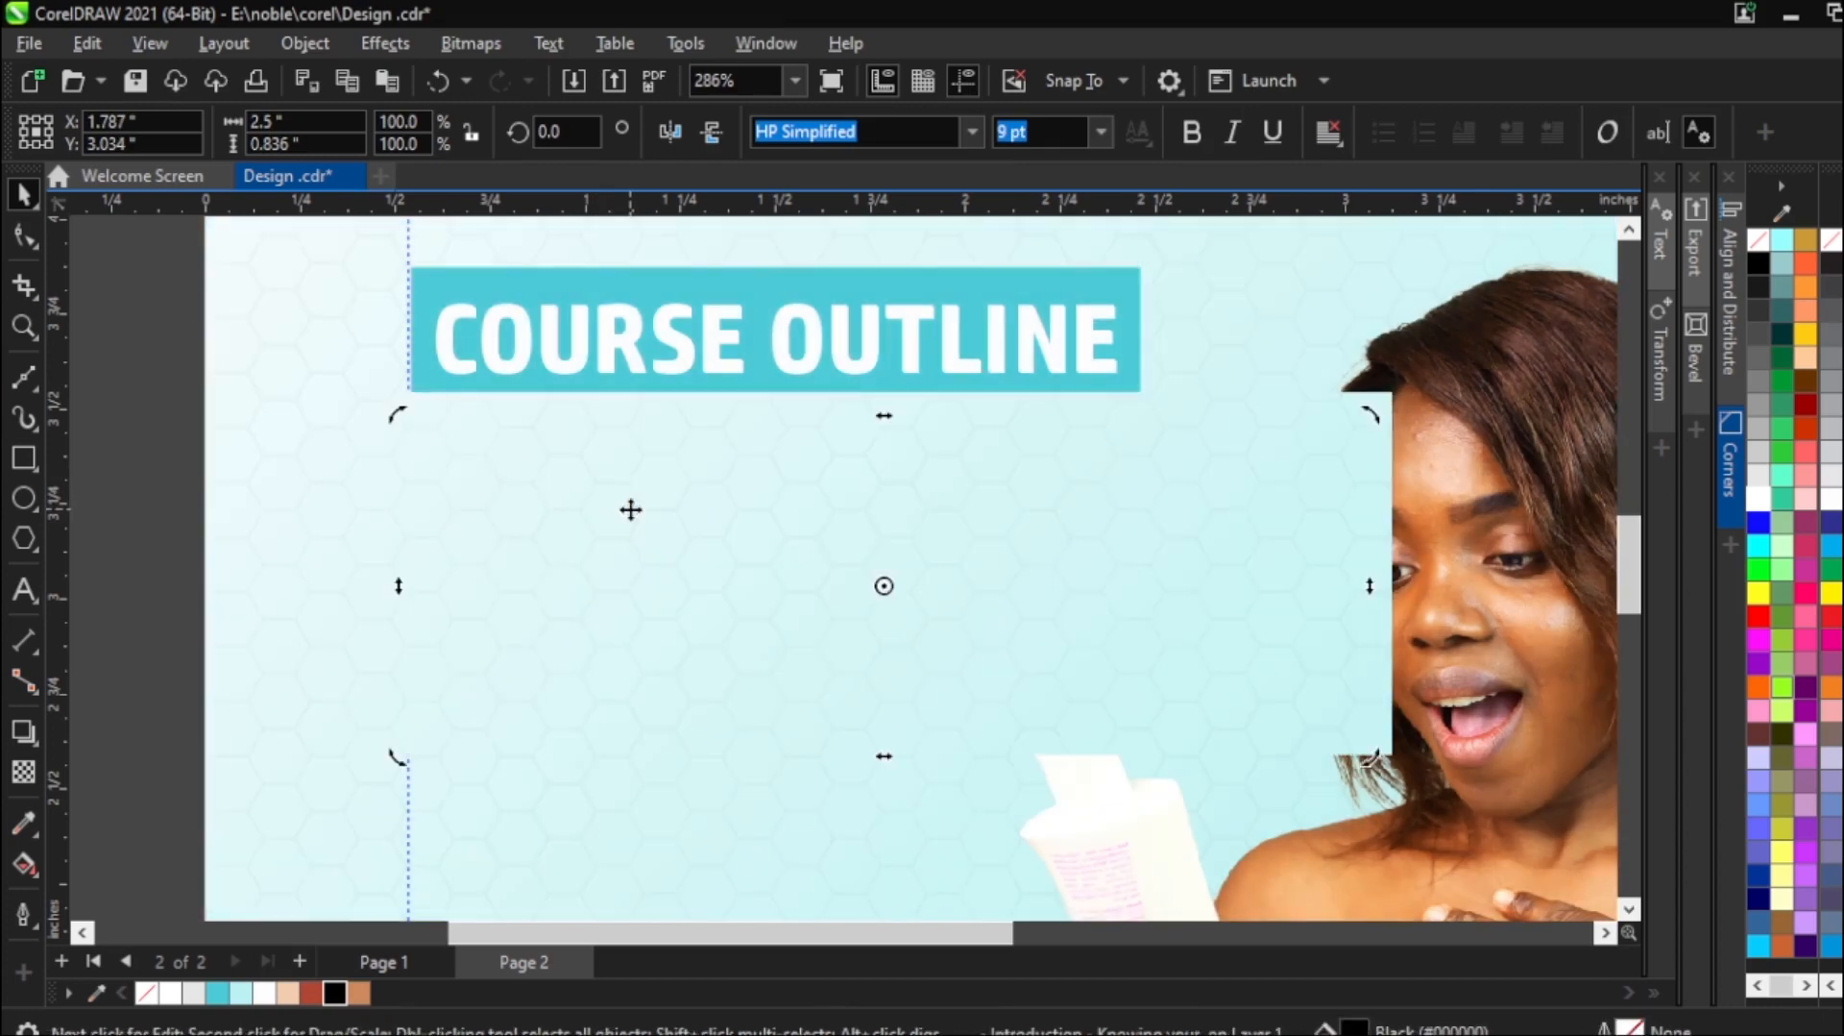
click(161, 441)
scroll(873, 521, down, 4)
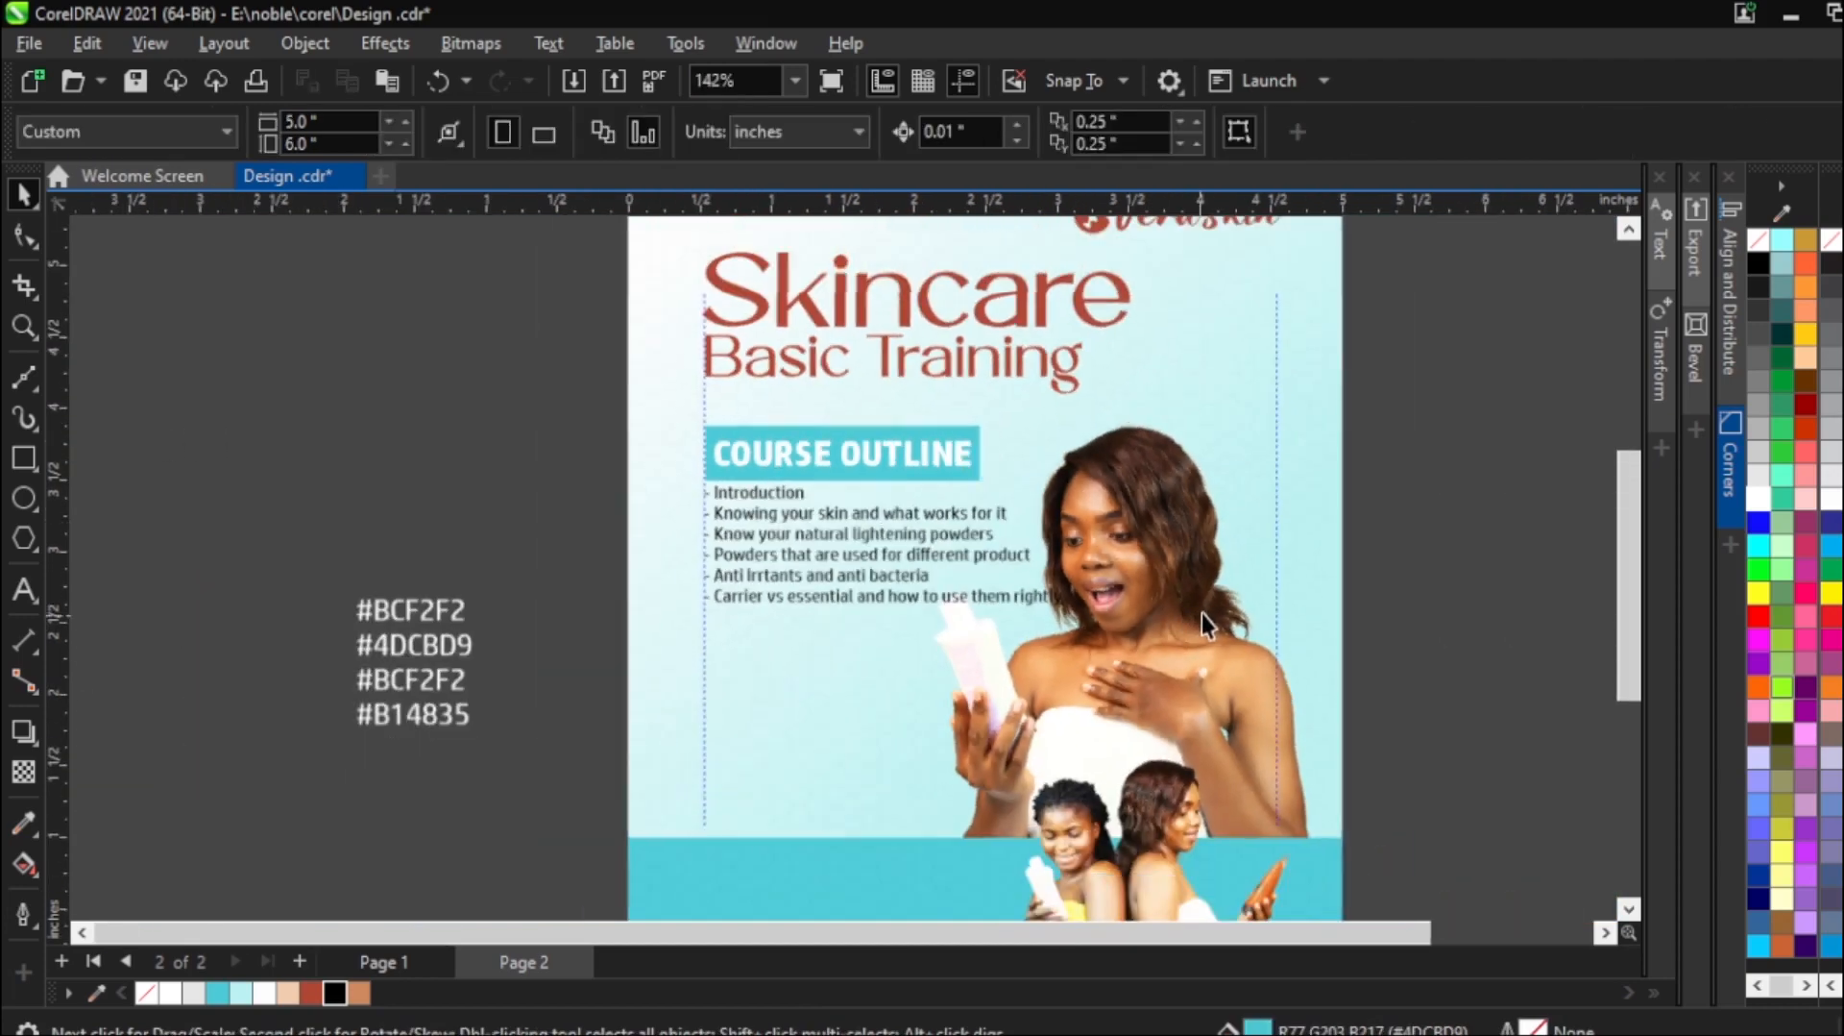
Open the PowerClip contents and extend the bottom teal band's upper edge upward so it is about 1.47 inches high.
scroll(1231, 665, down, 2)
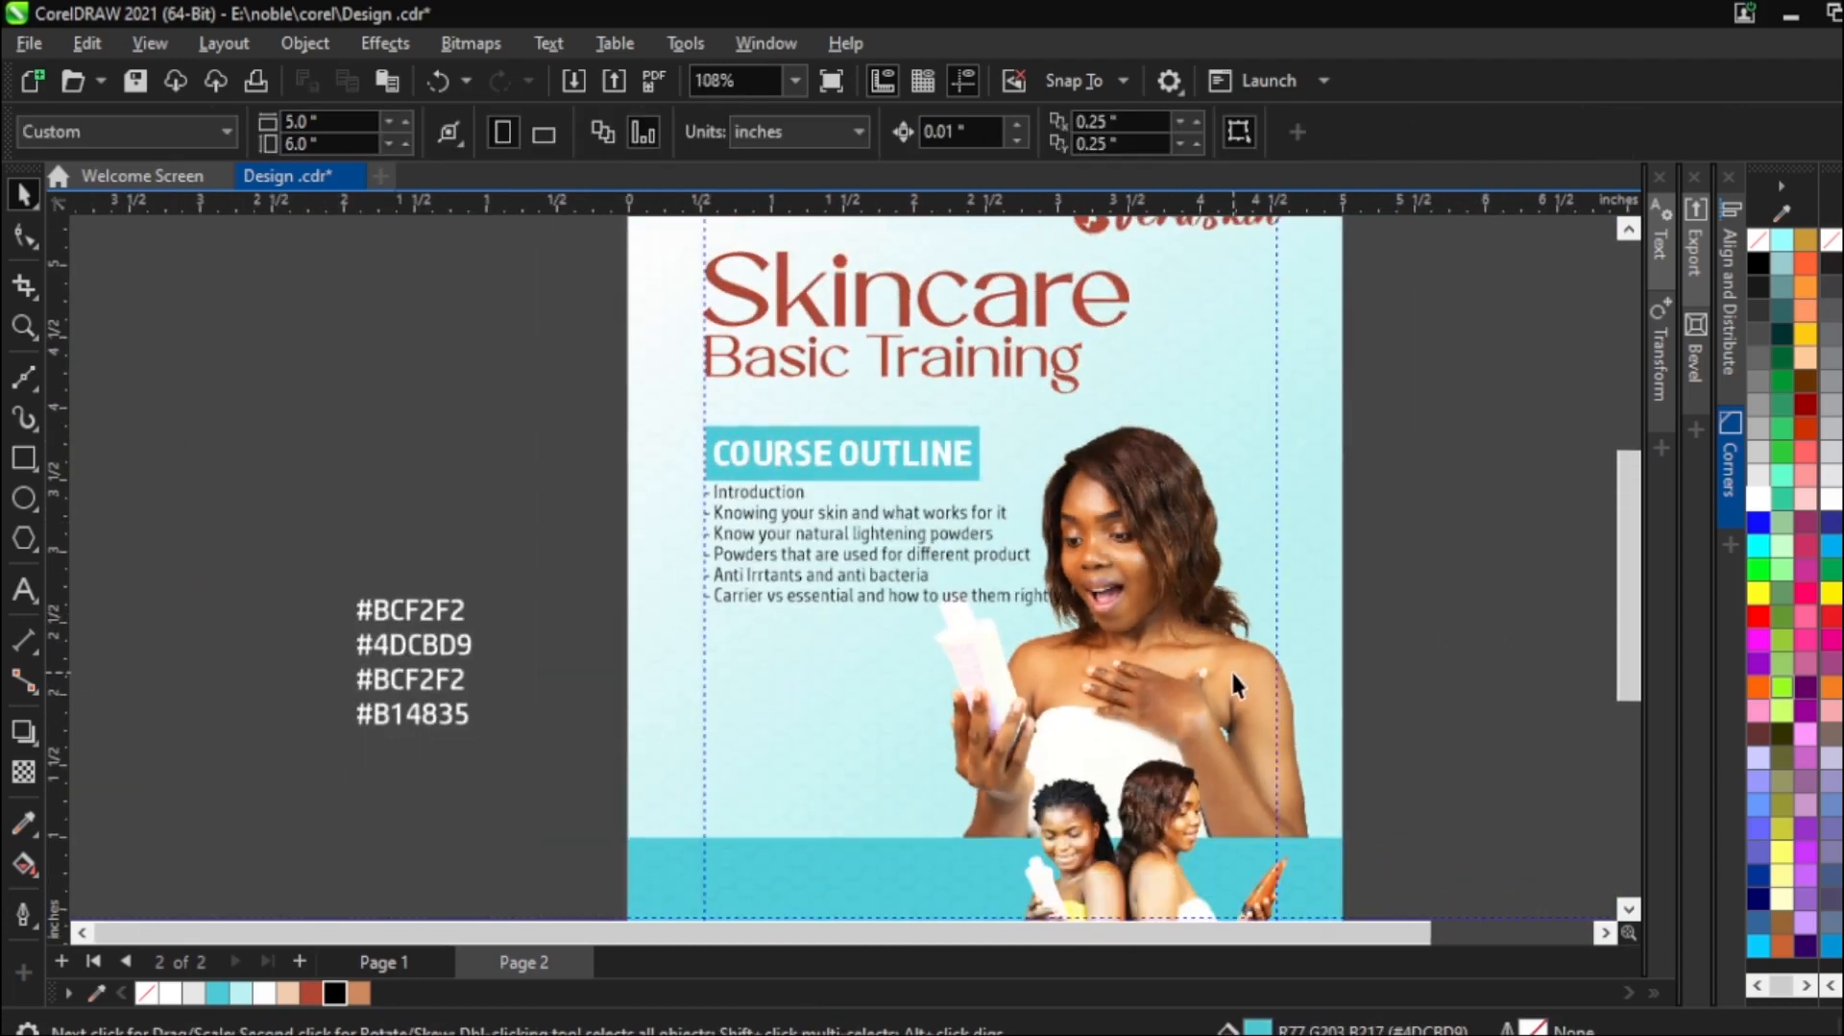
double_click(1233, 670)
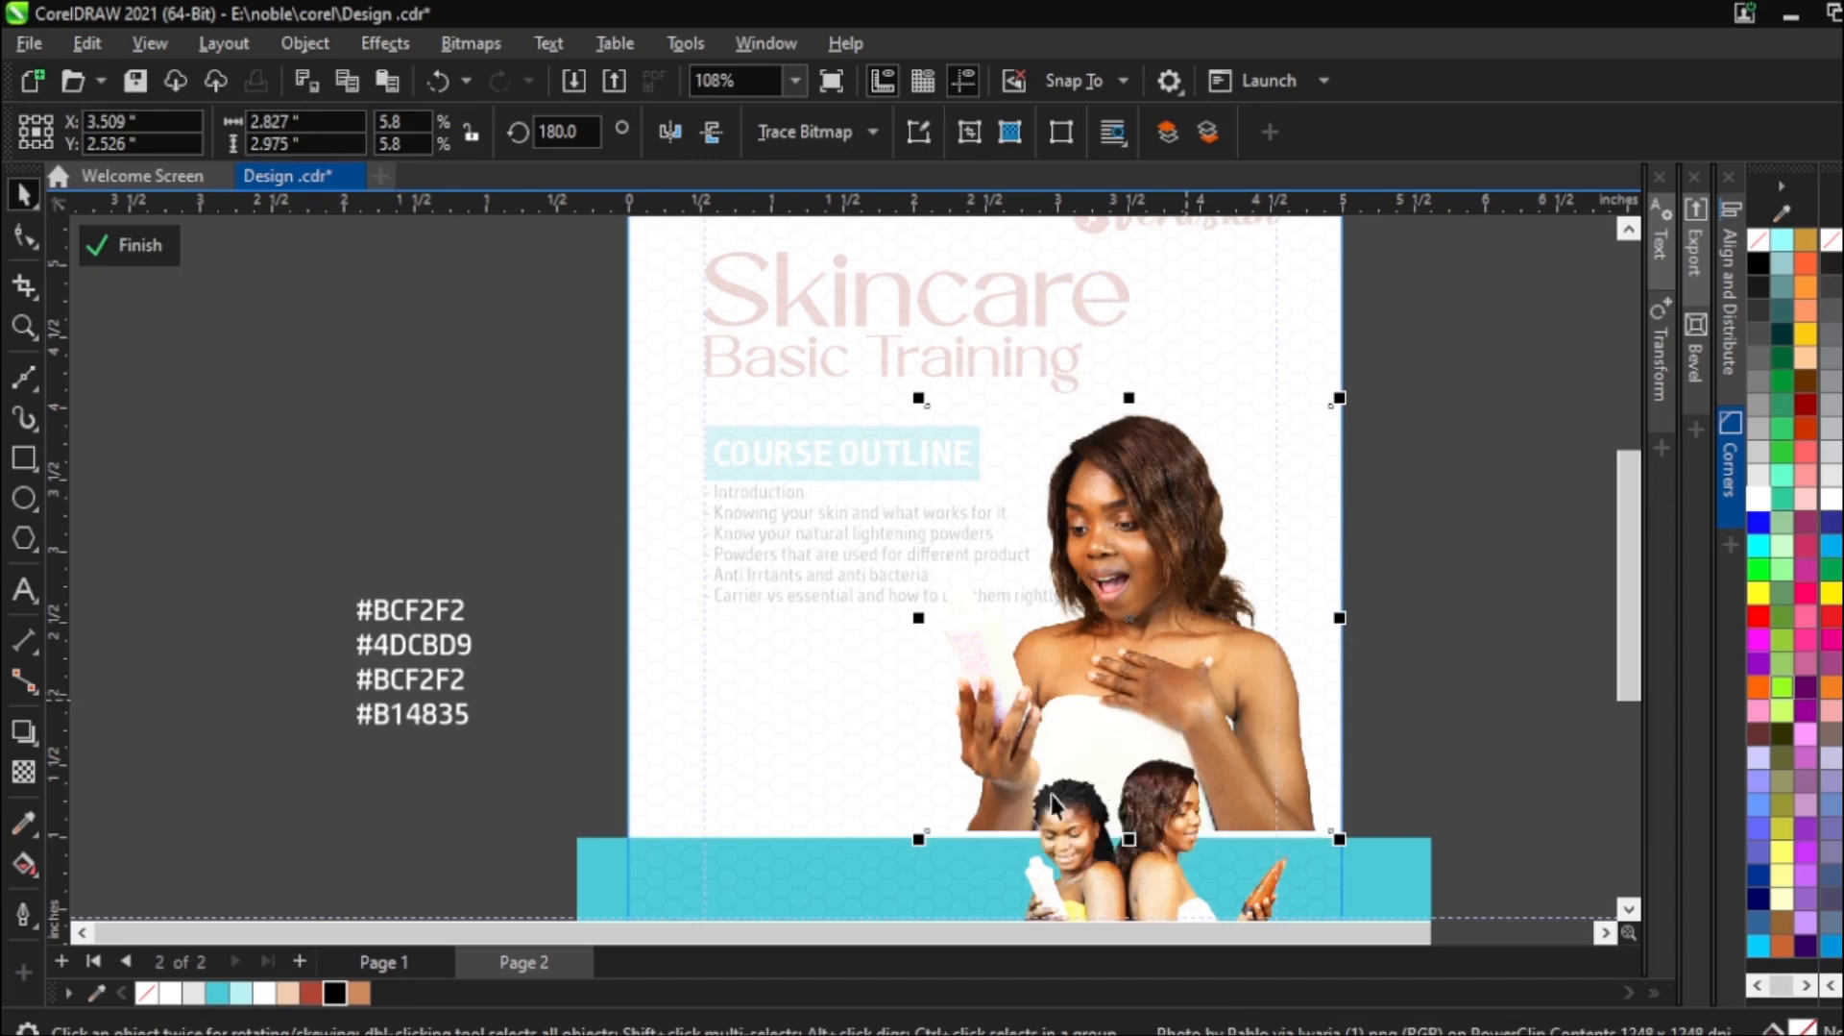
click(900, 880)
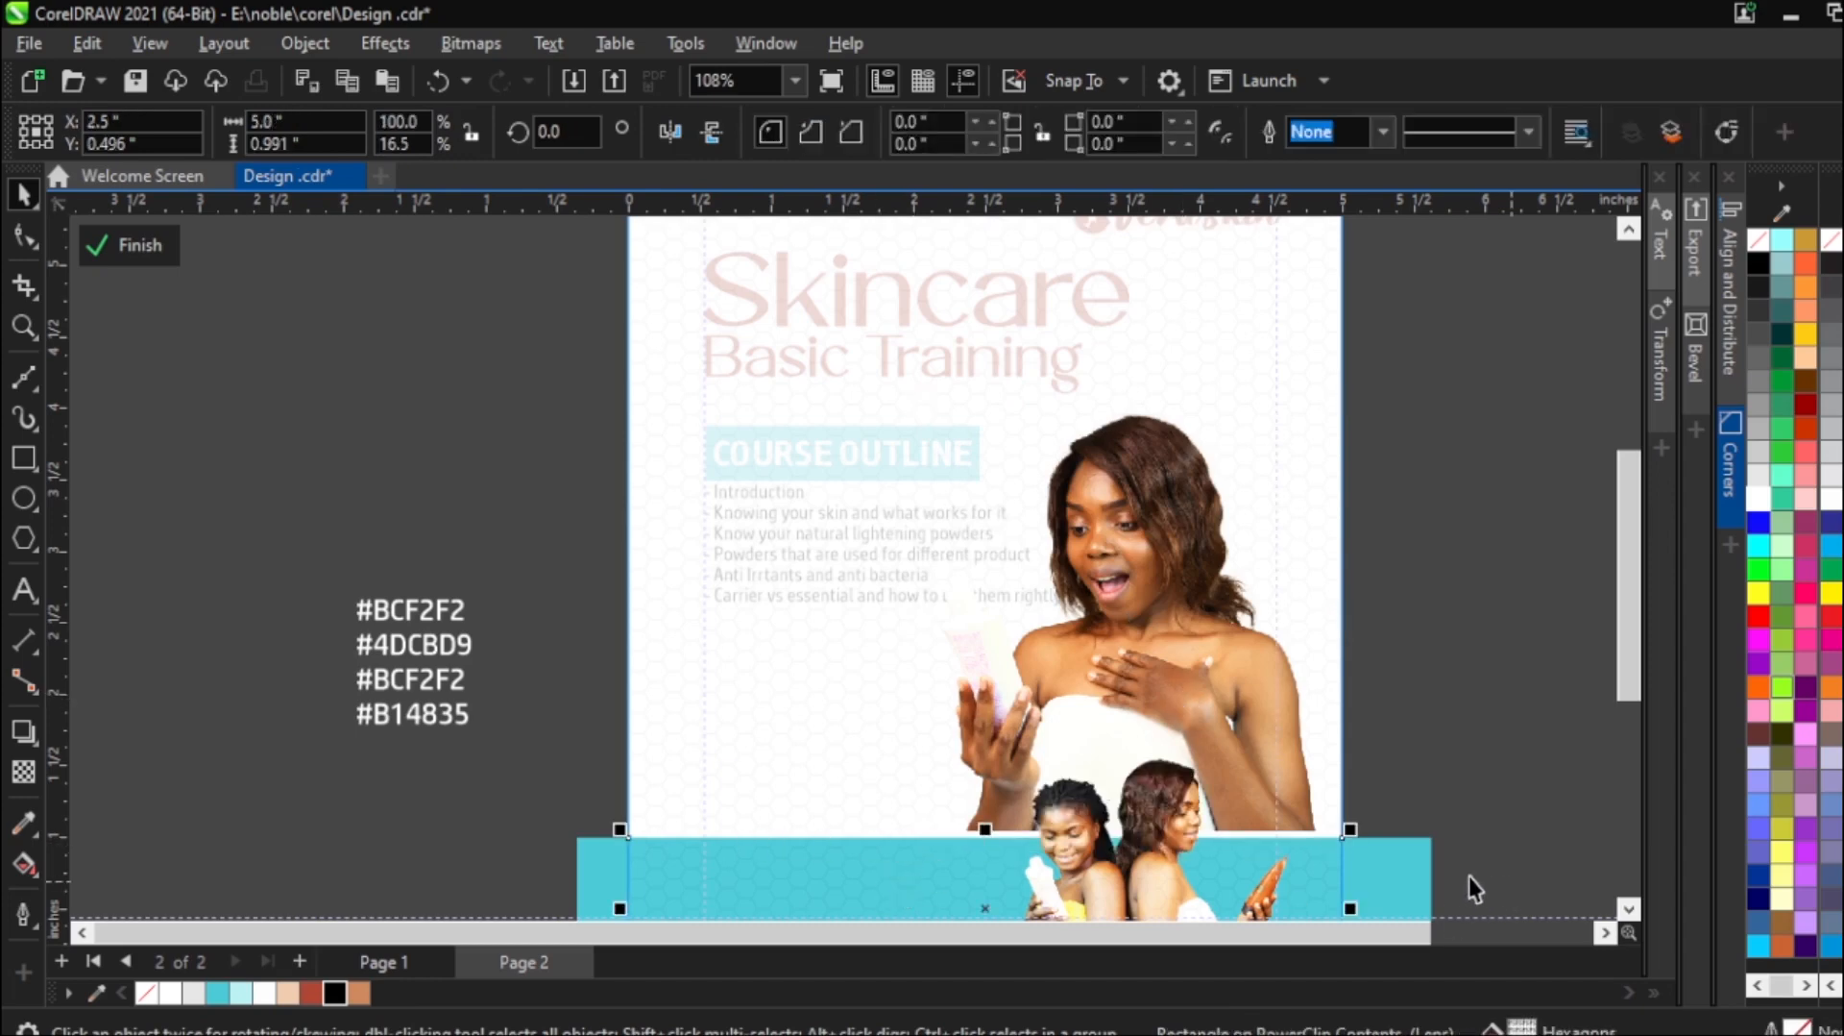
click(1427, 845)
drag(1006, 831, 1005, 807)
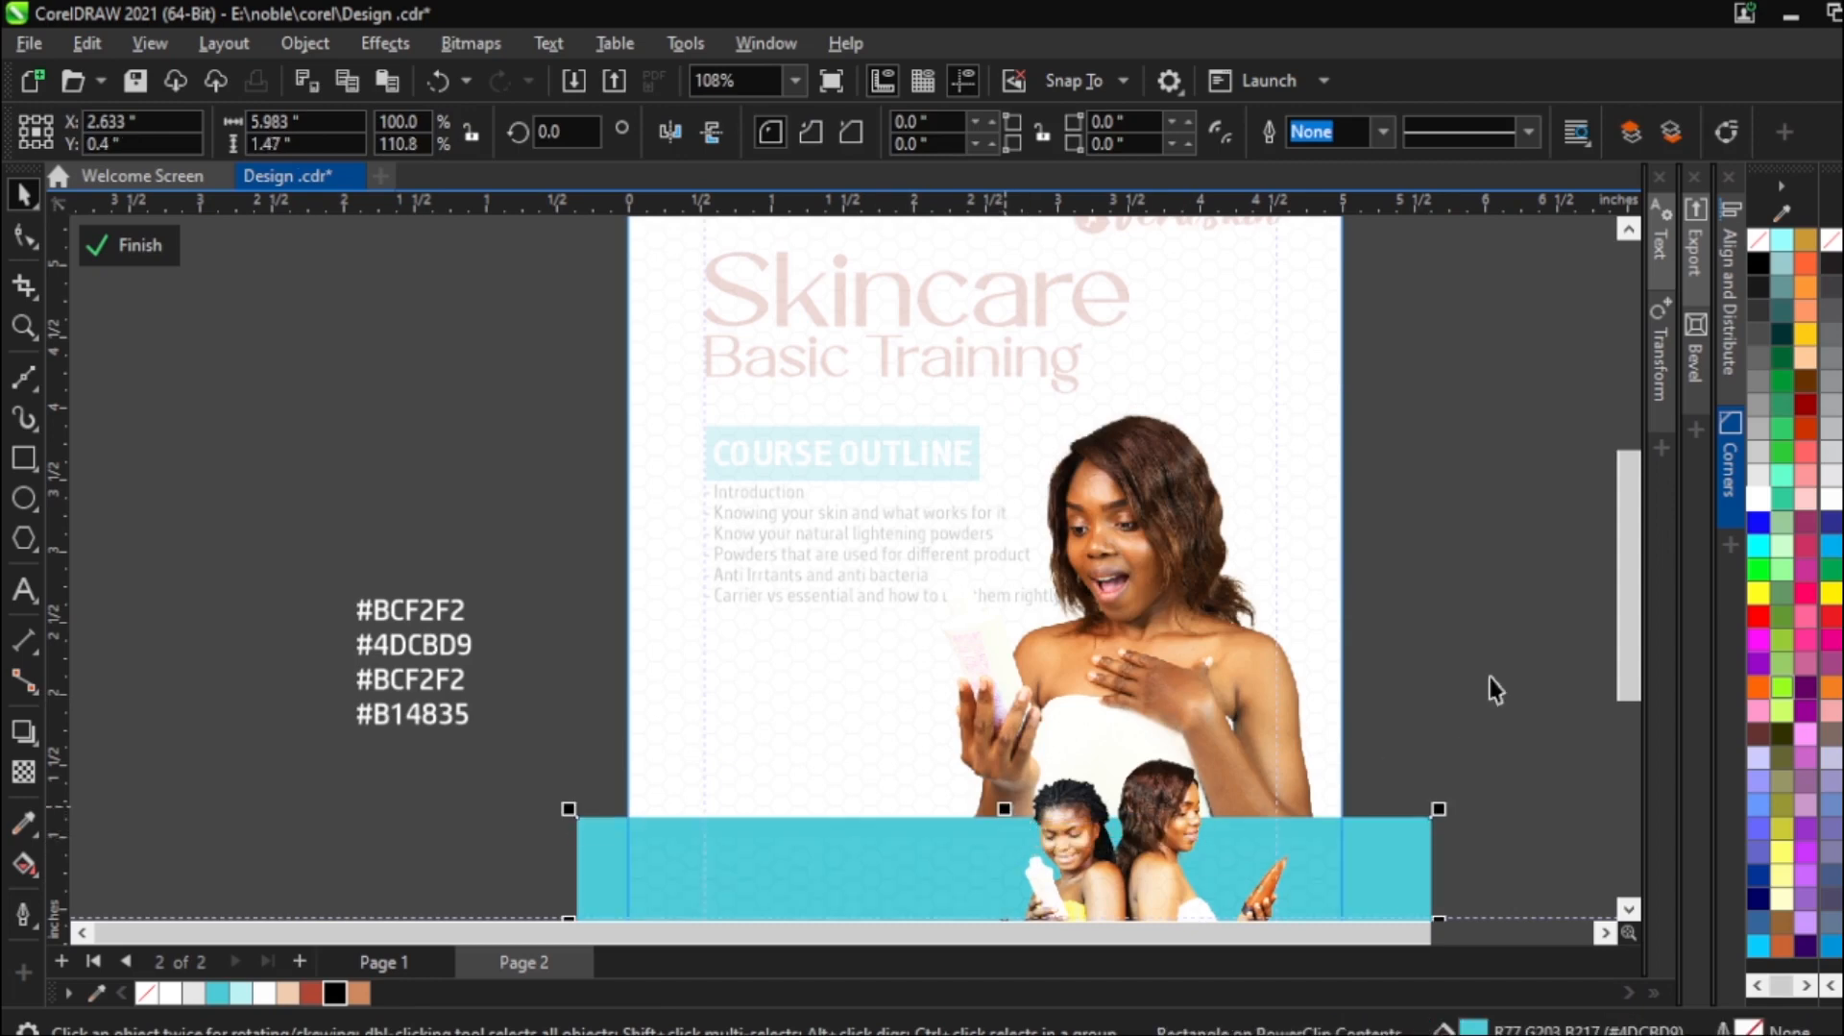
click(1518, 663)
Move the photo of the two women down so its lower edge reaches the page bottom.
click(1153, 770)
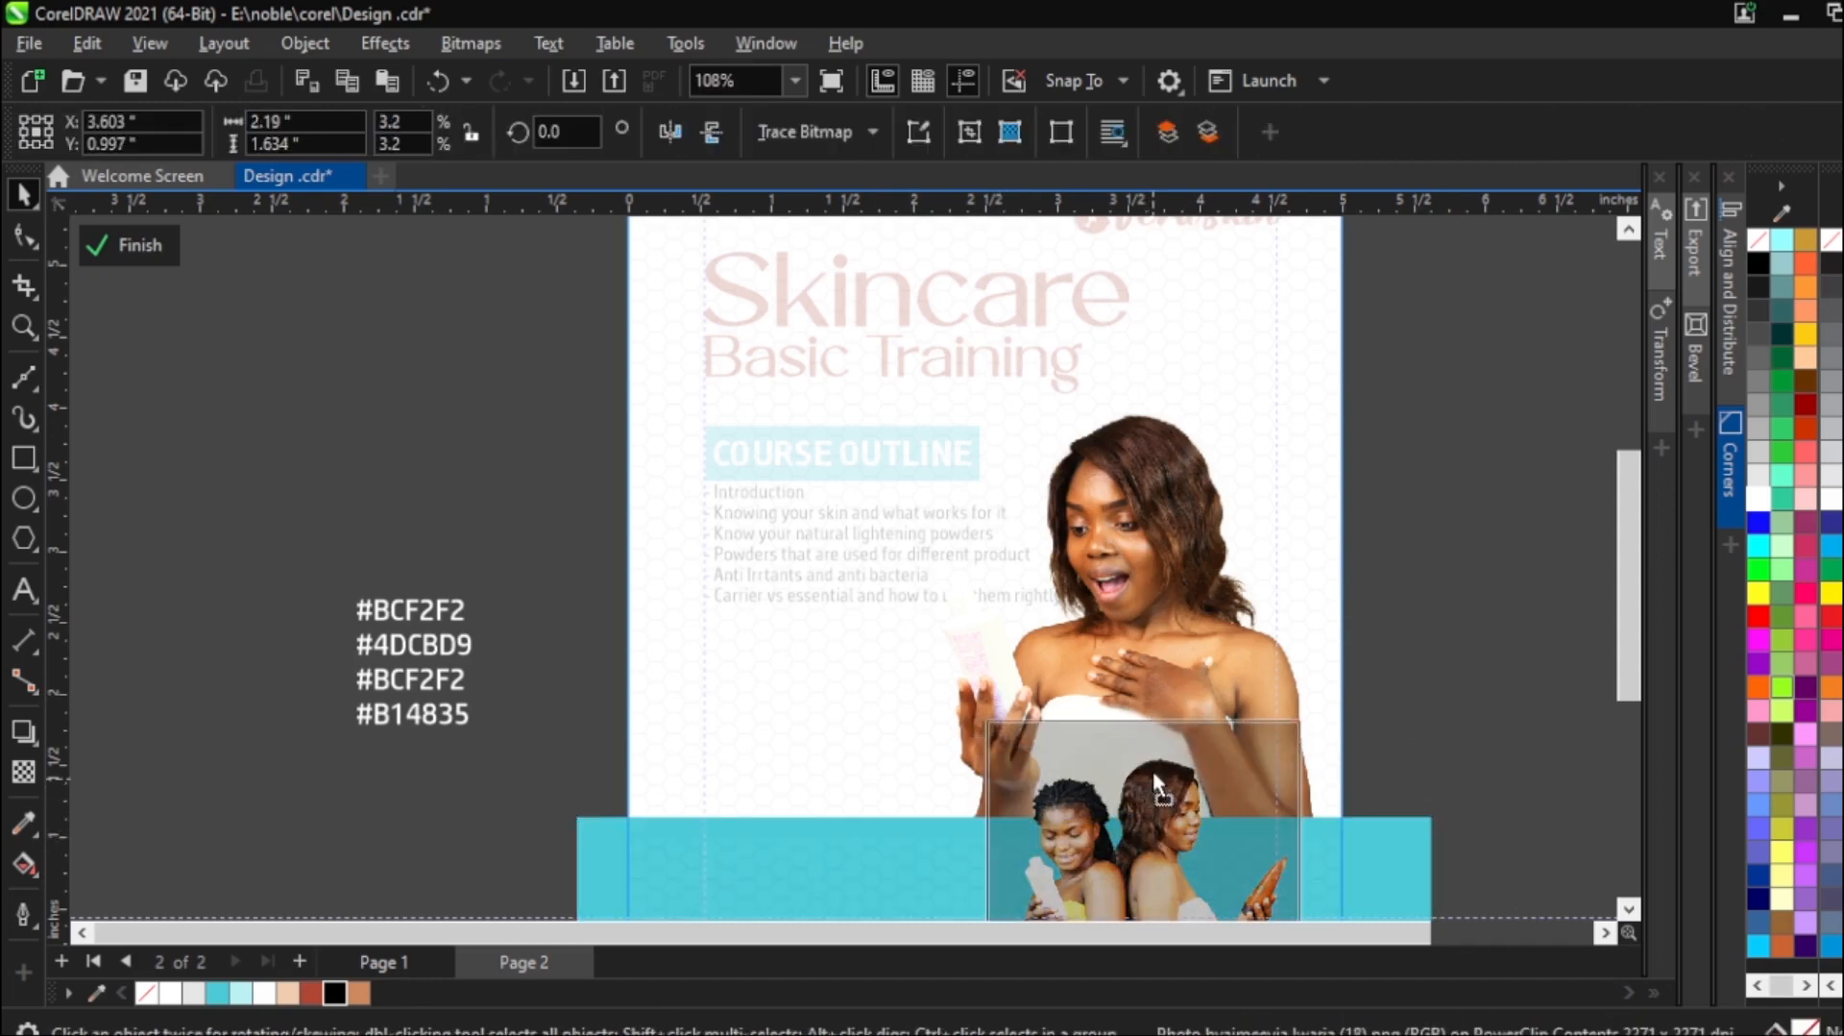
scroll(1118, 662, down, 2)
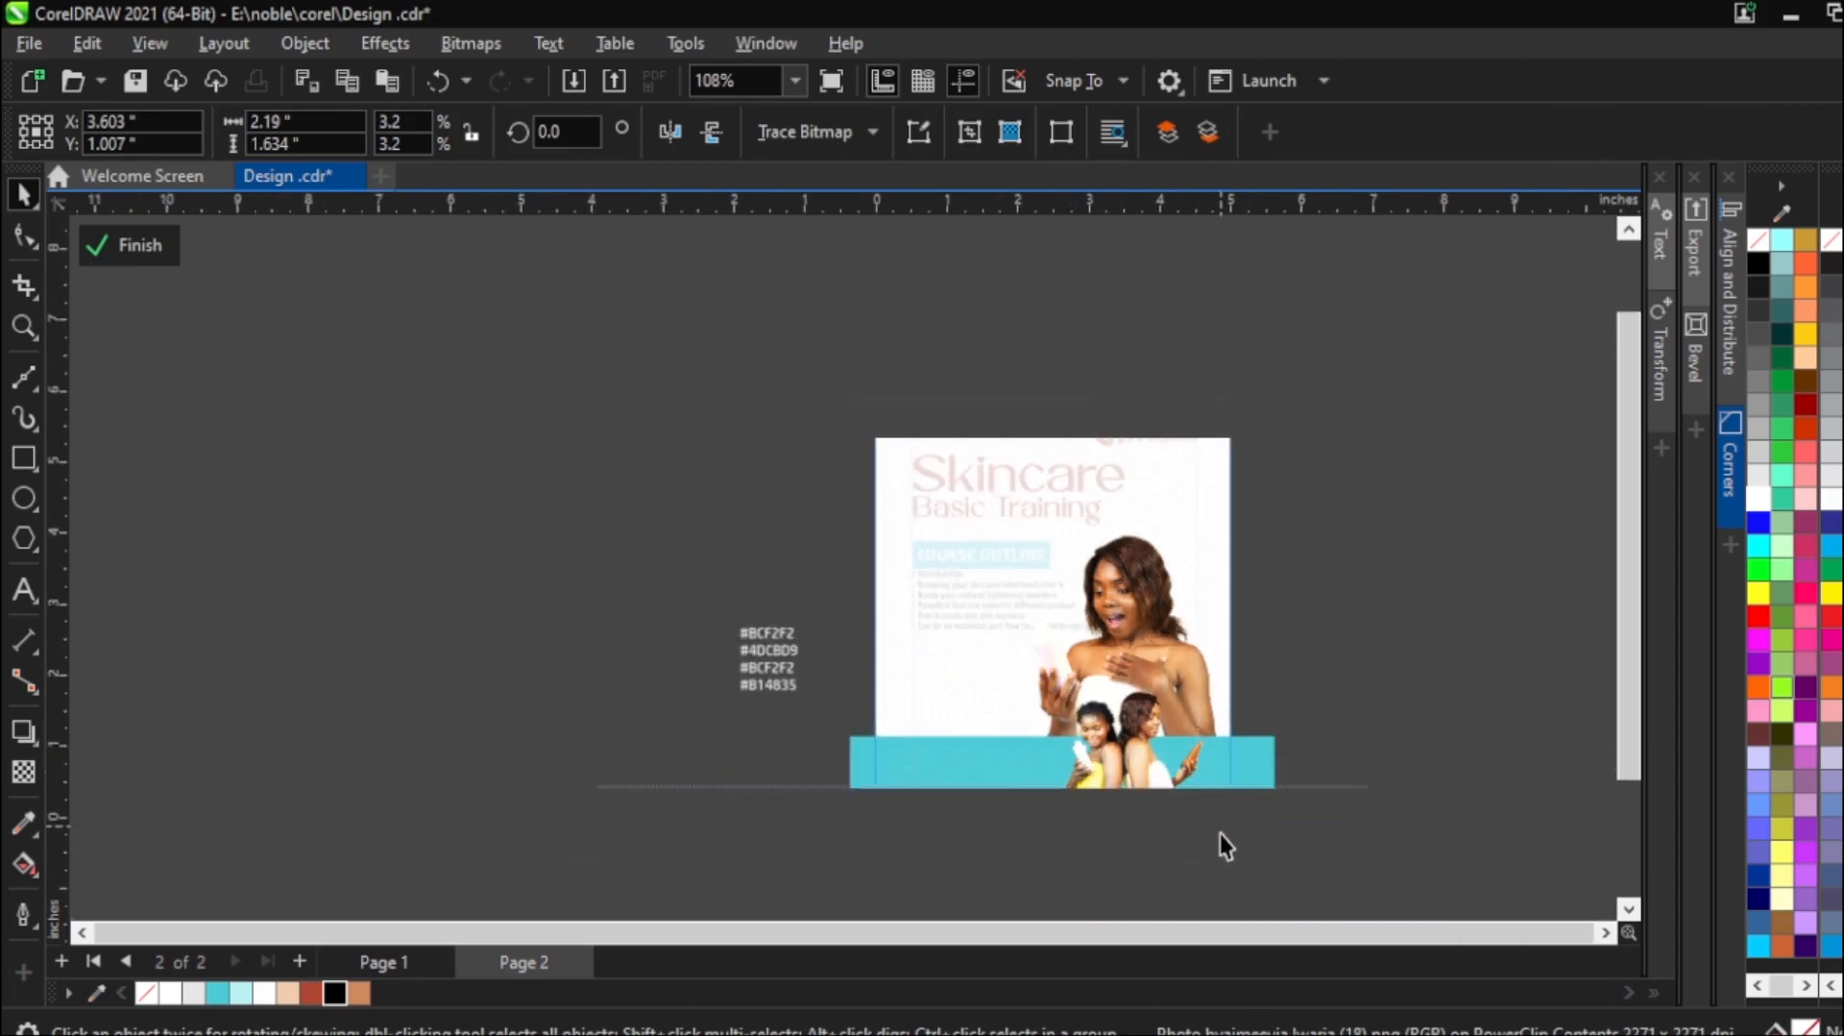
scroll(1170, 807, up, 3)
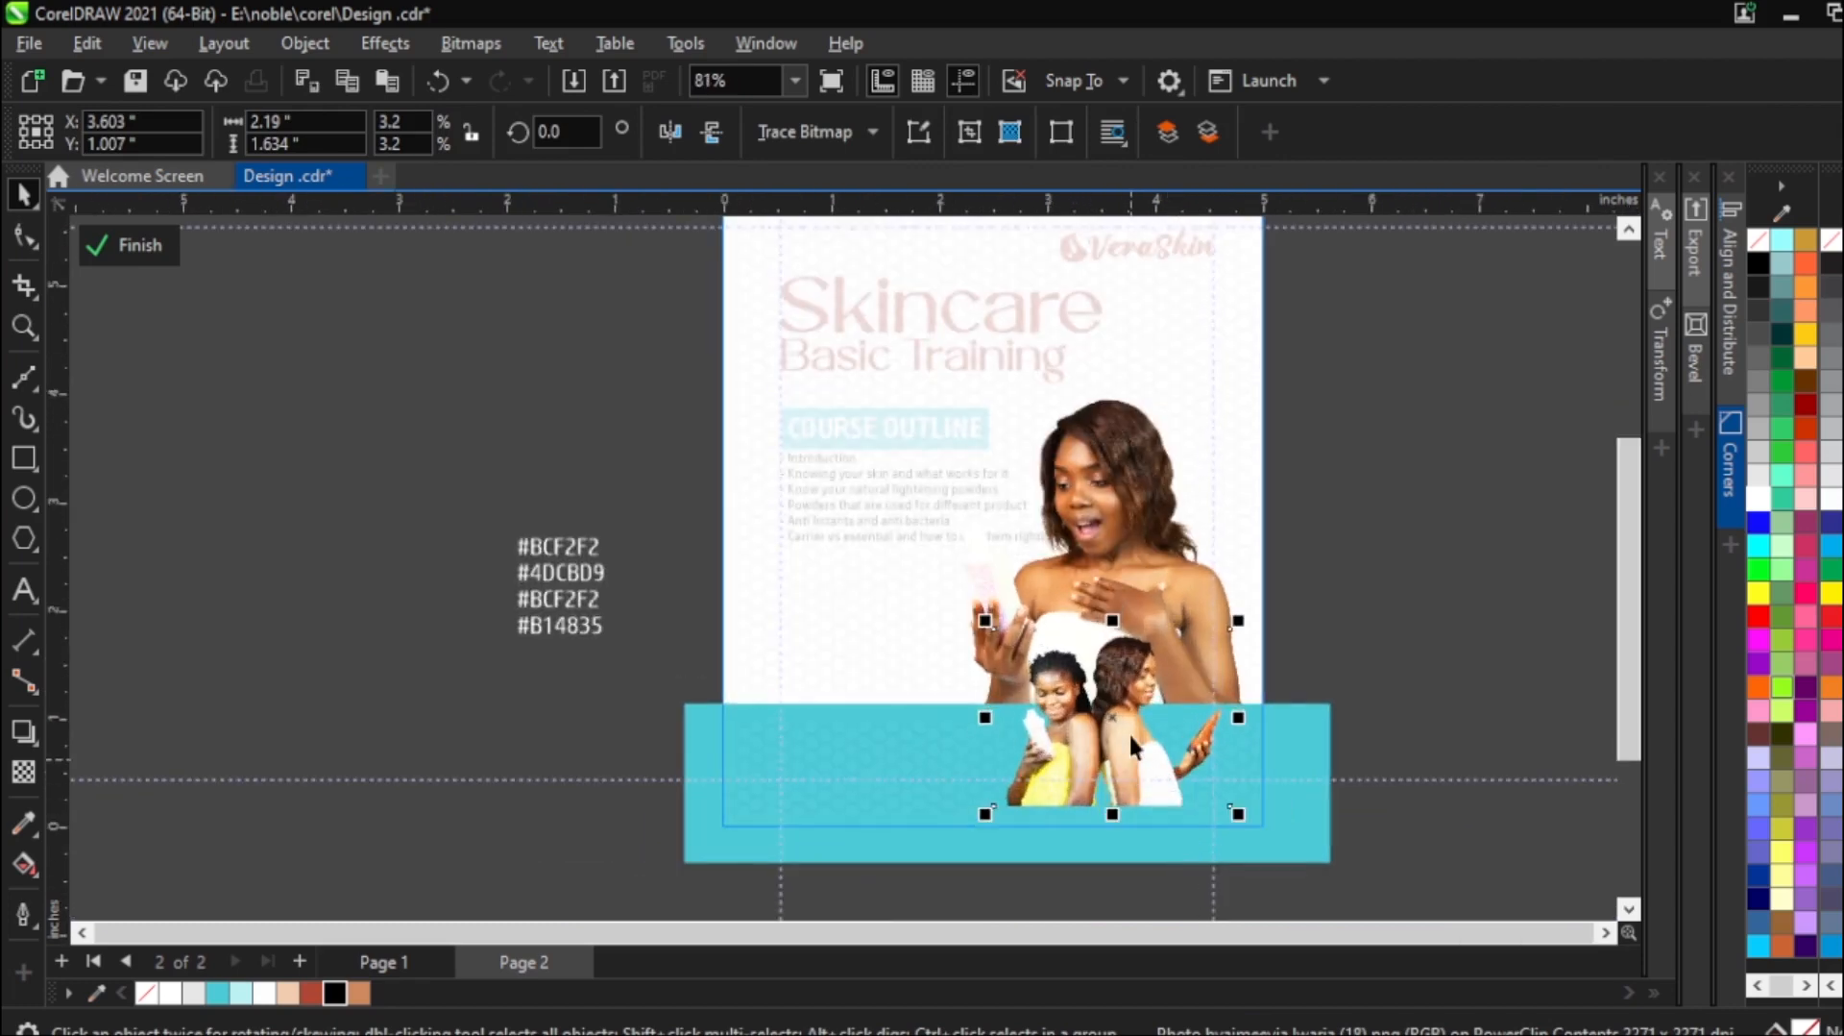
drag(1138, 666, 1142, 701)
click(1376, 644)
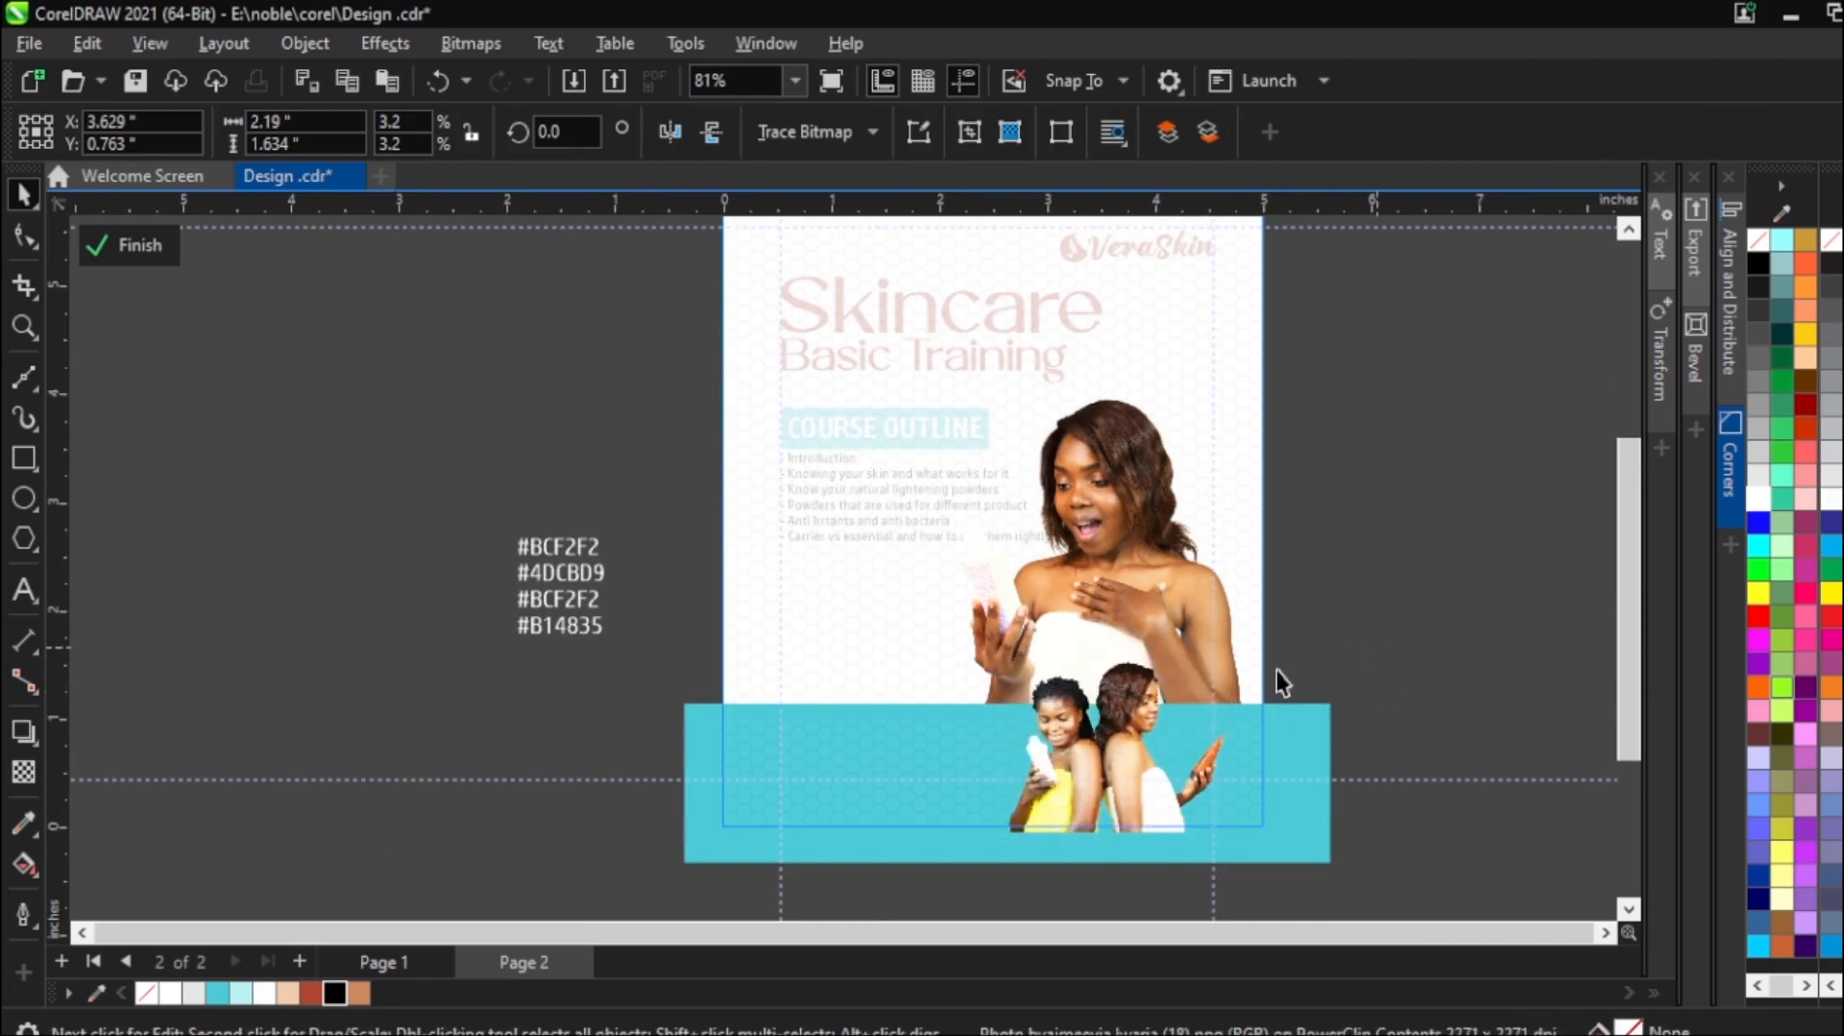
Enlarge the photo of the two women proportionally to about 2.3 inches wide.
click(1145, 698)
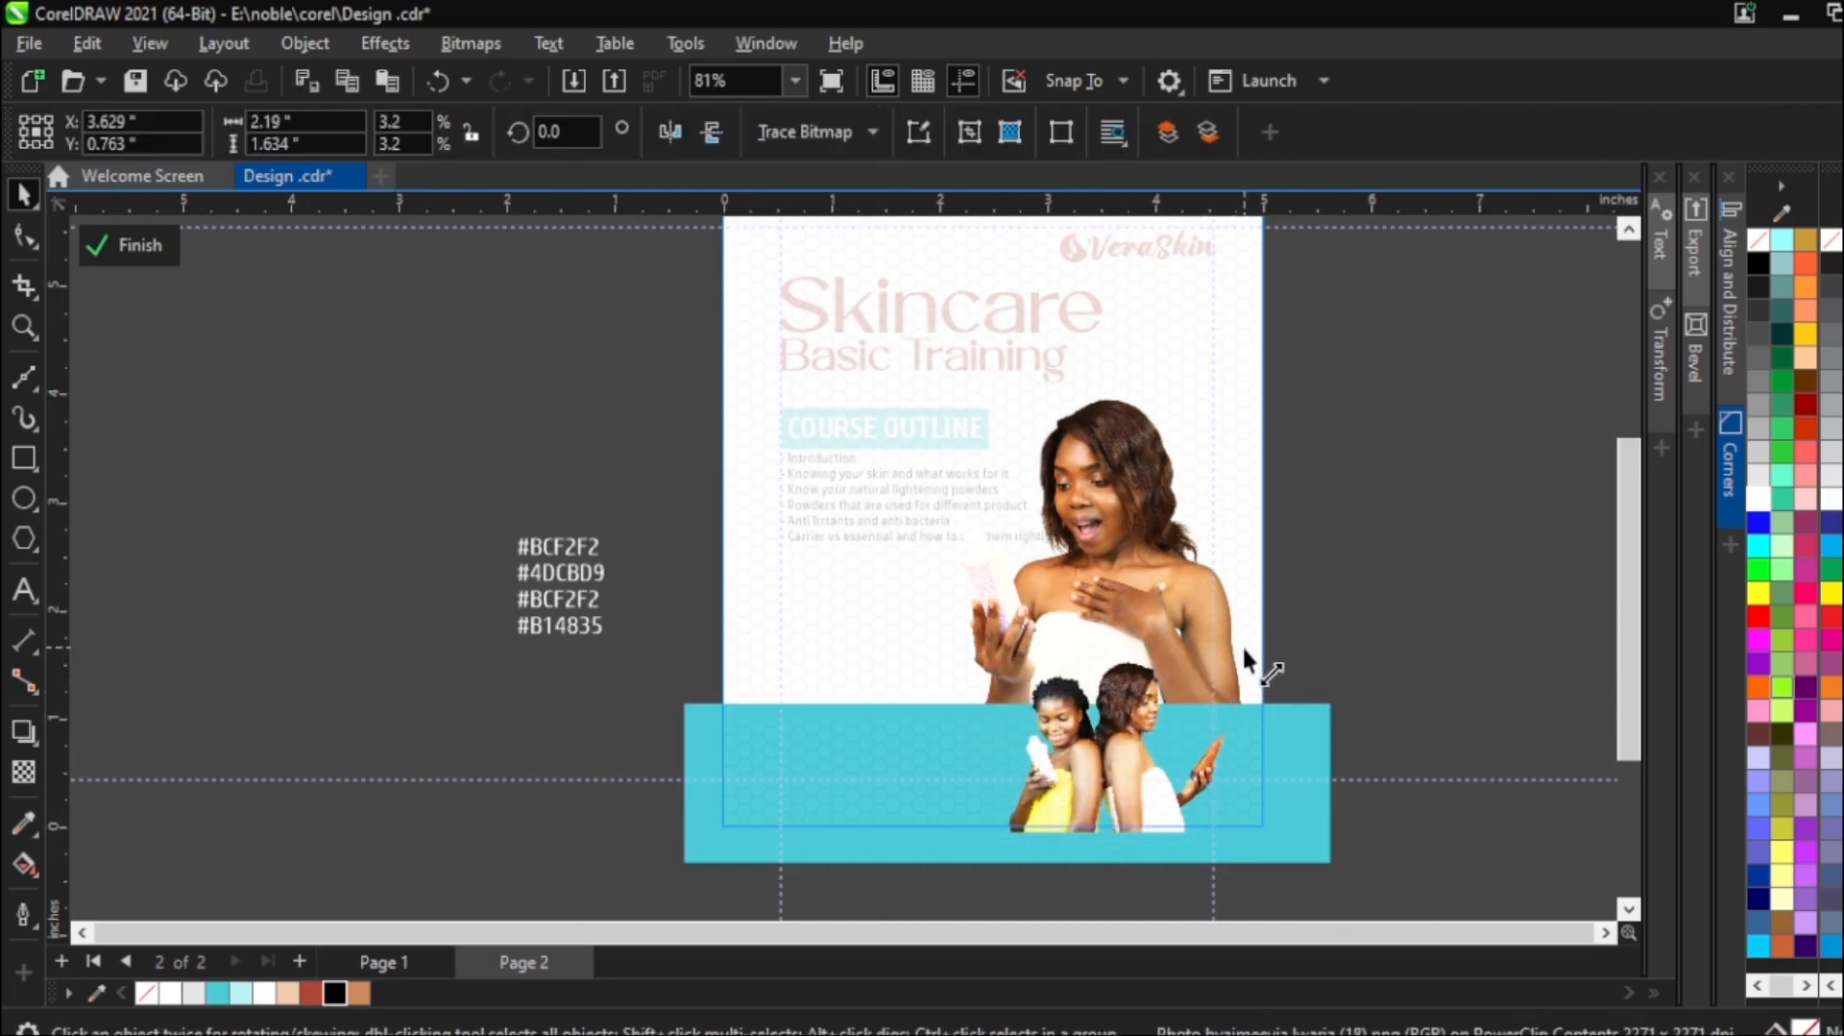
drag(1242, 643, 1253, 638)
scroll(1127, 712, up, 2)
scroll(1128, 712, up, 1)
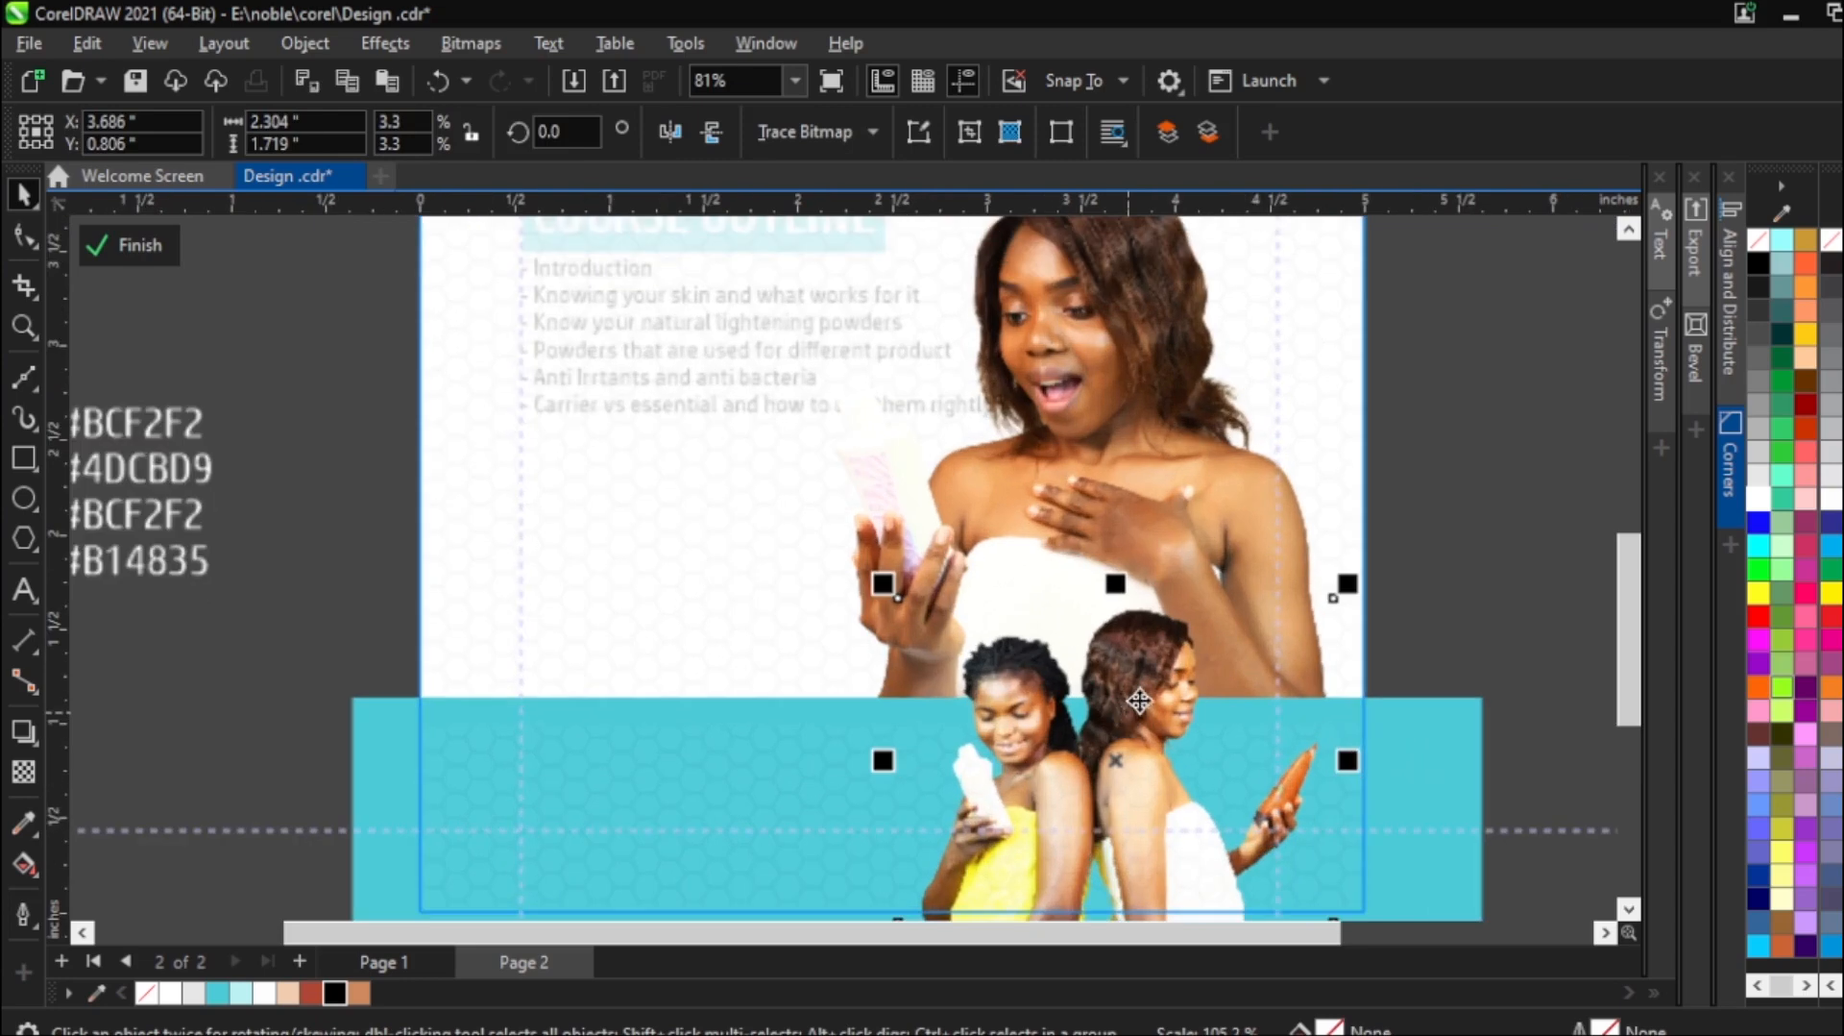
scroll(1137, 606, down, 2)
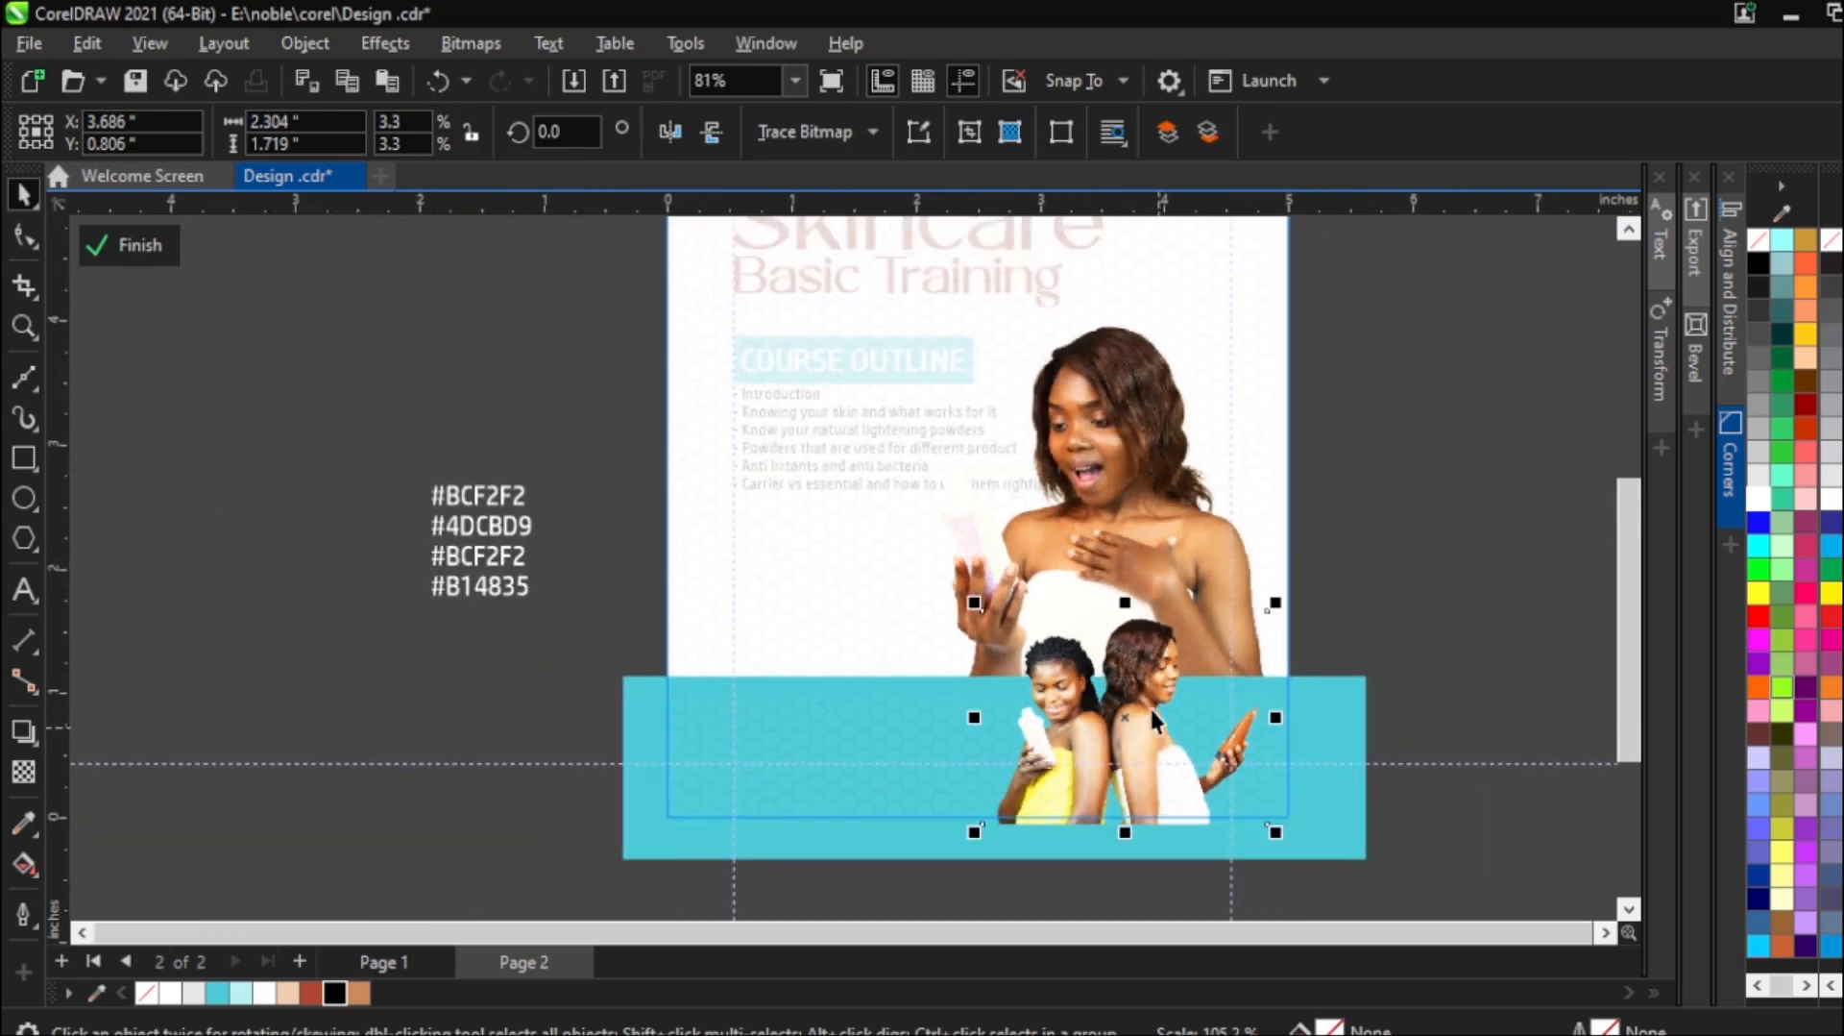
click(1400, 582)
Move the large photo of the surprised woman slightly to the right, clear of the outline text.
scroll(1234, 605, down, 1)
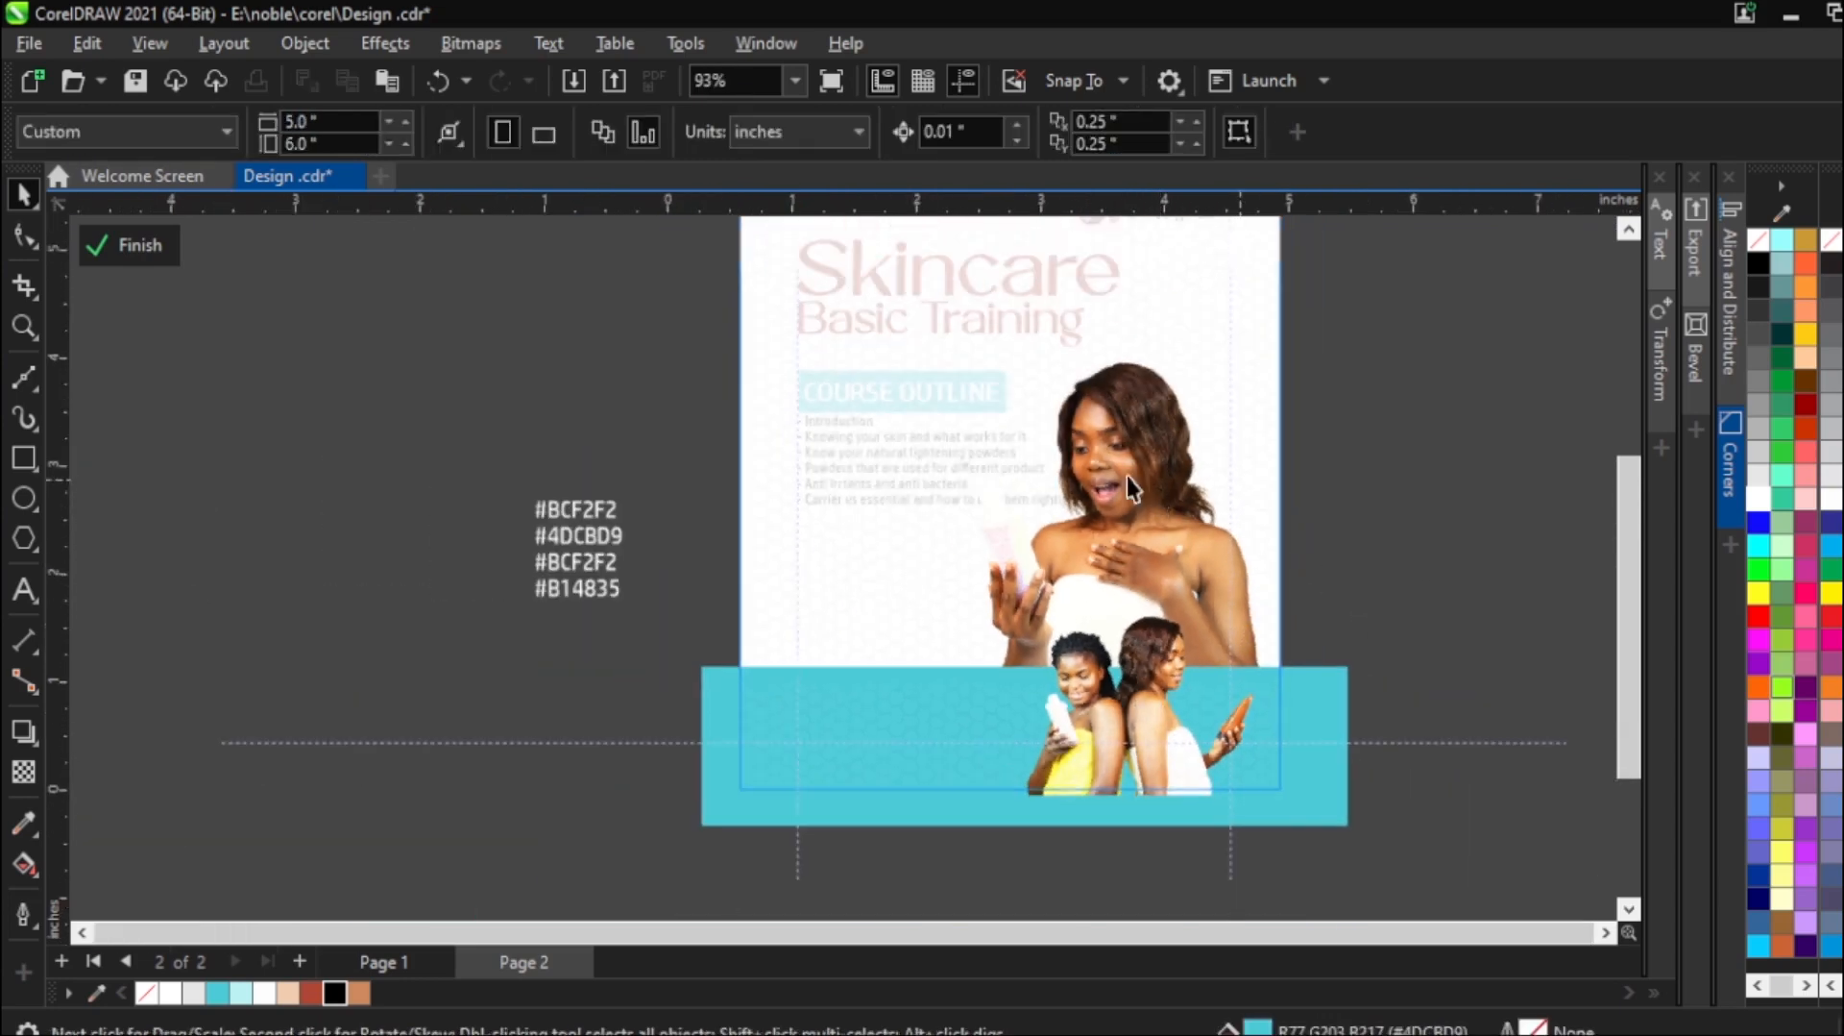
drag(1107, 433, 1127, 432)
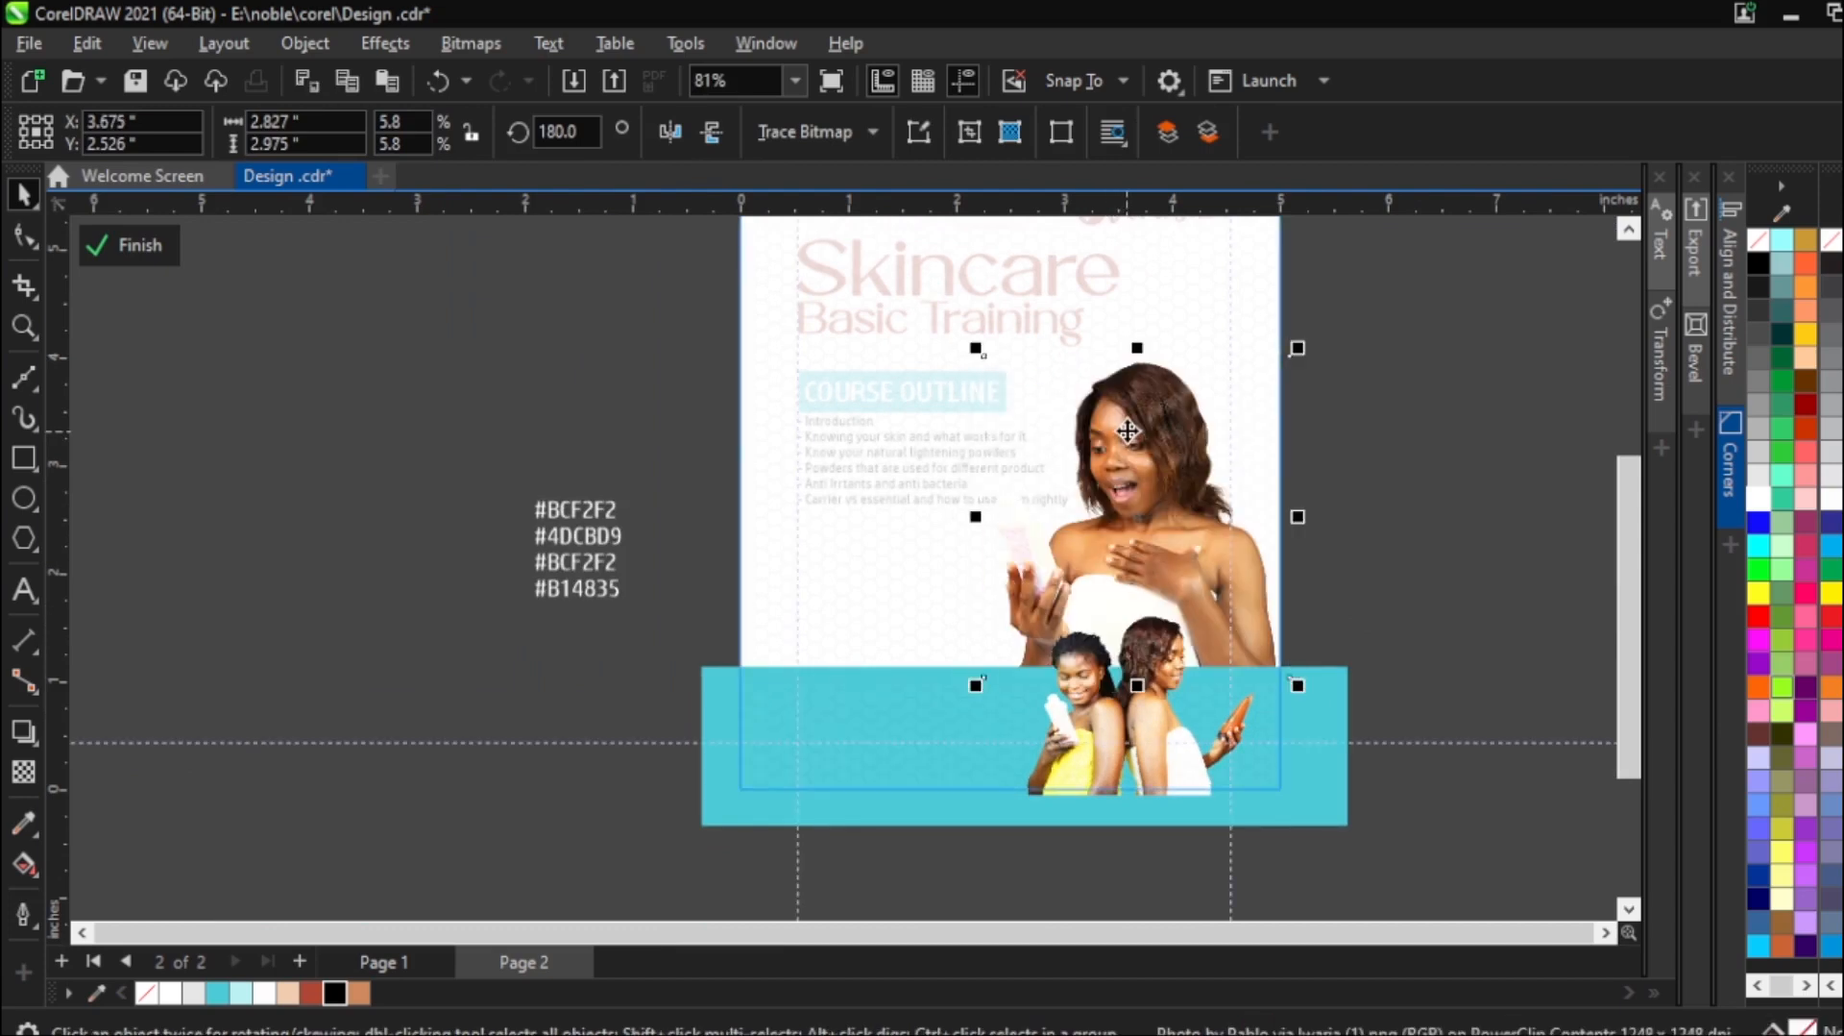
click(1128, 431)
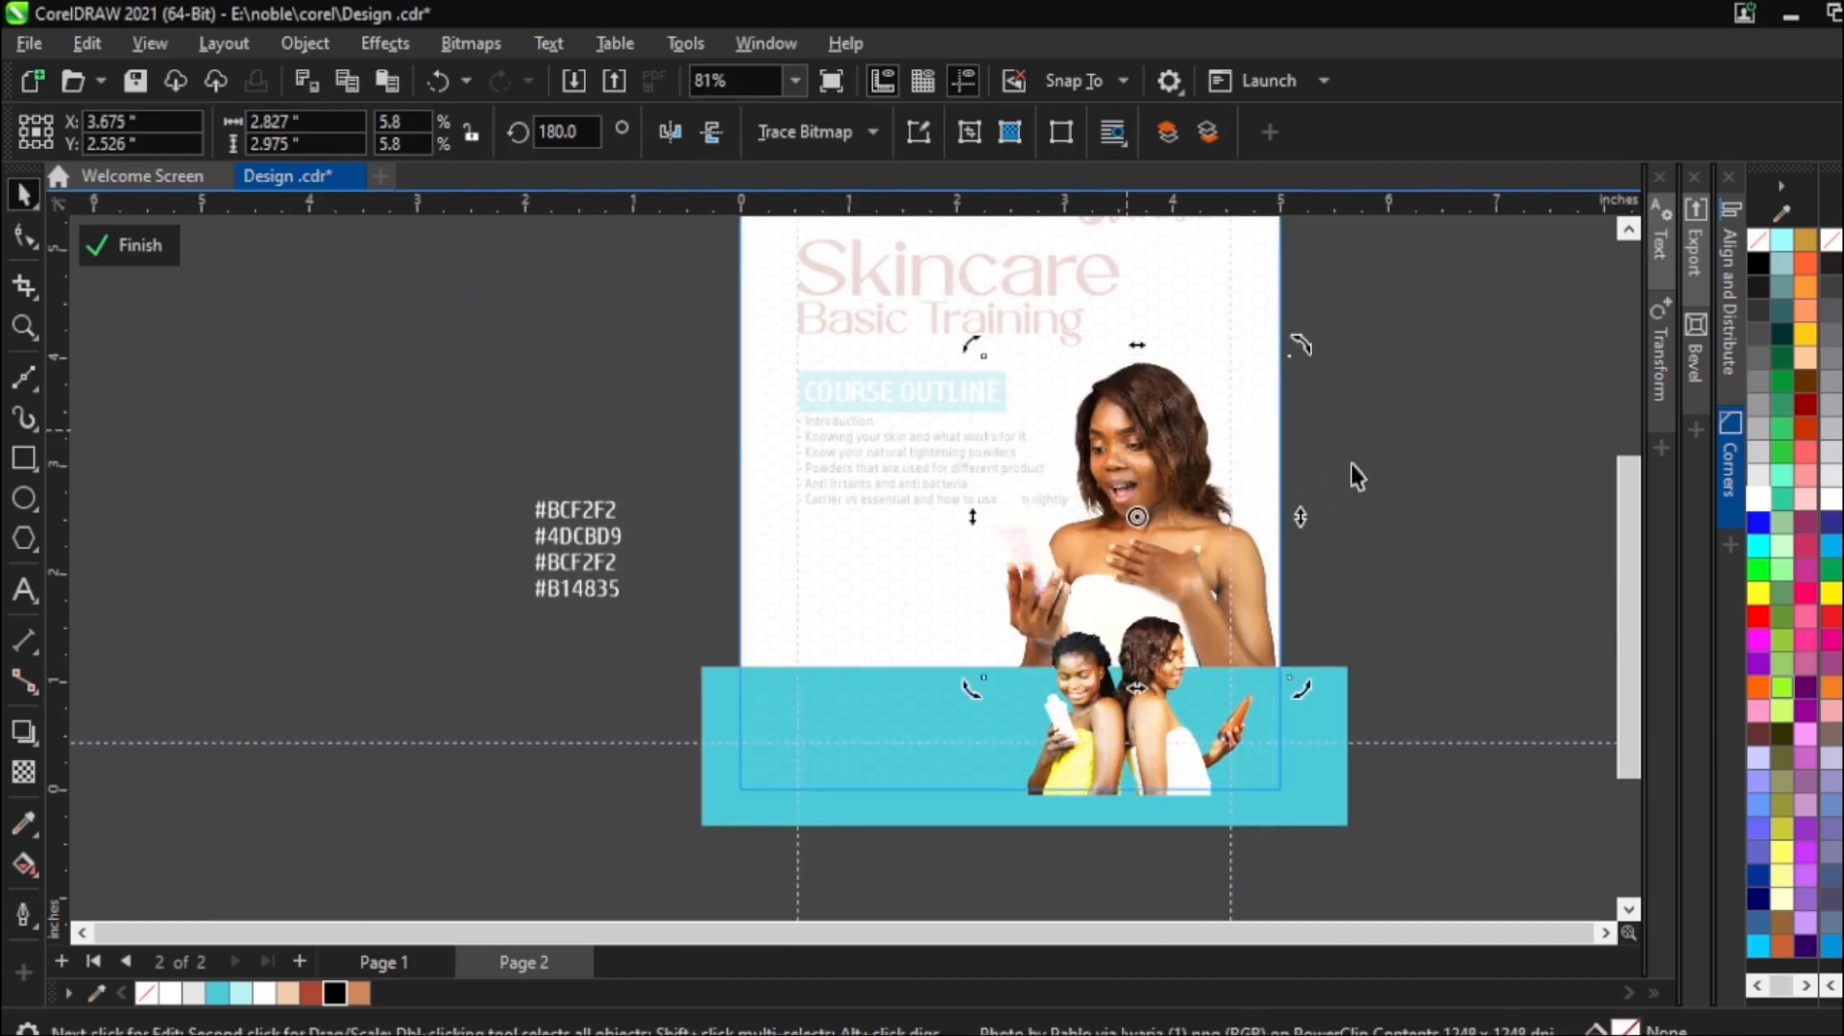
click(1391, 496)
Move the photo of the two women right so the orange bottle reaches the page's right edge.
click(1162, 653)
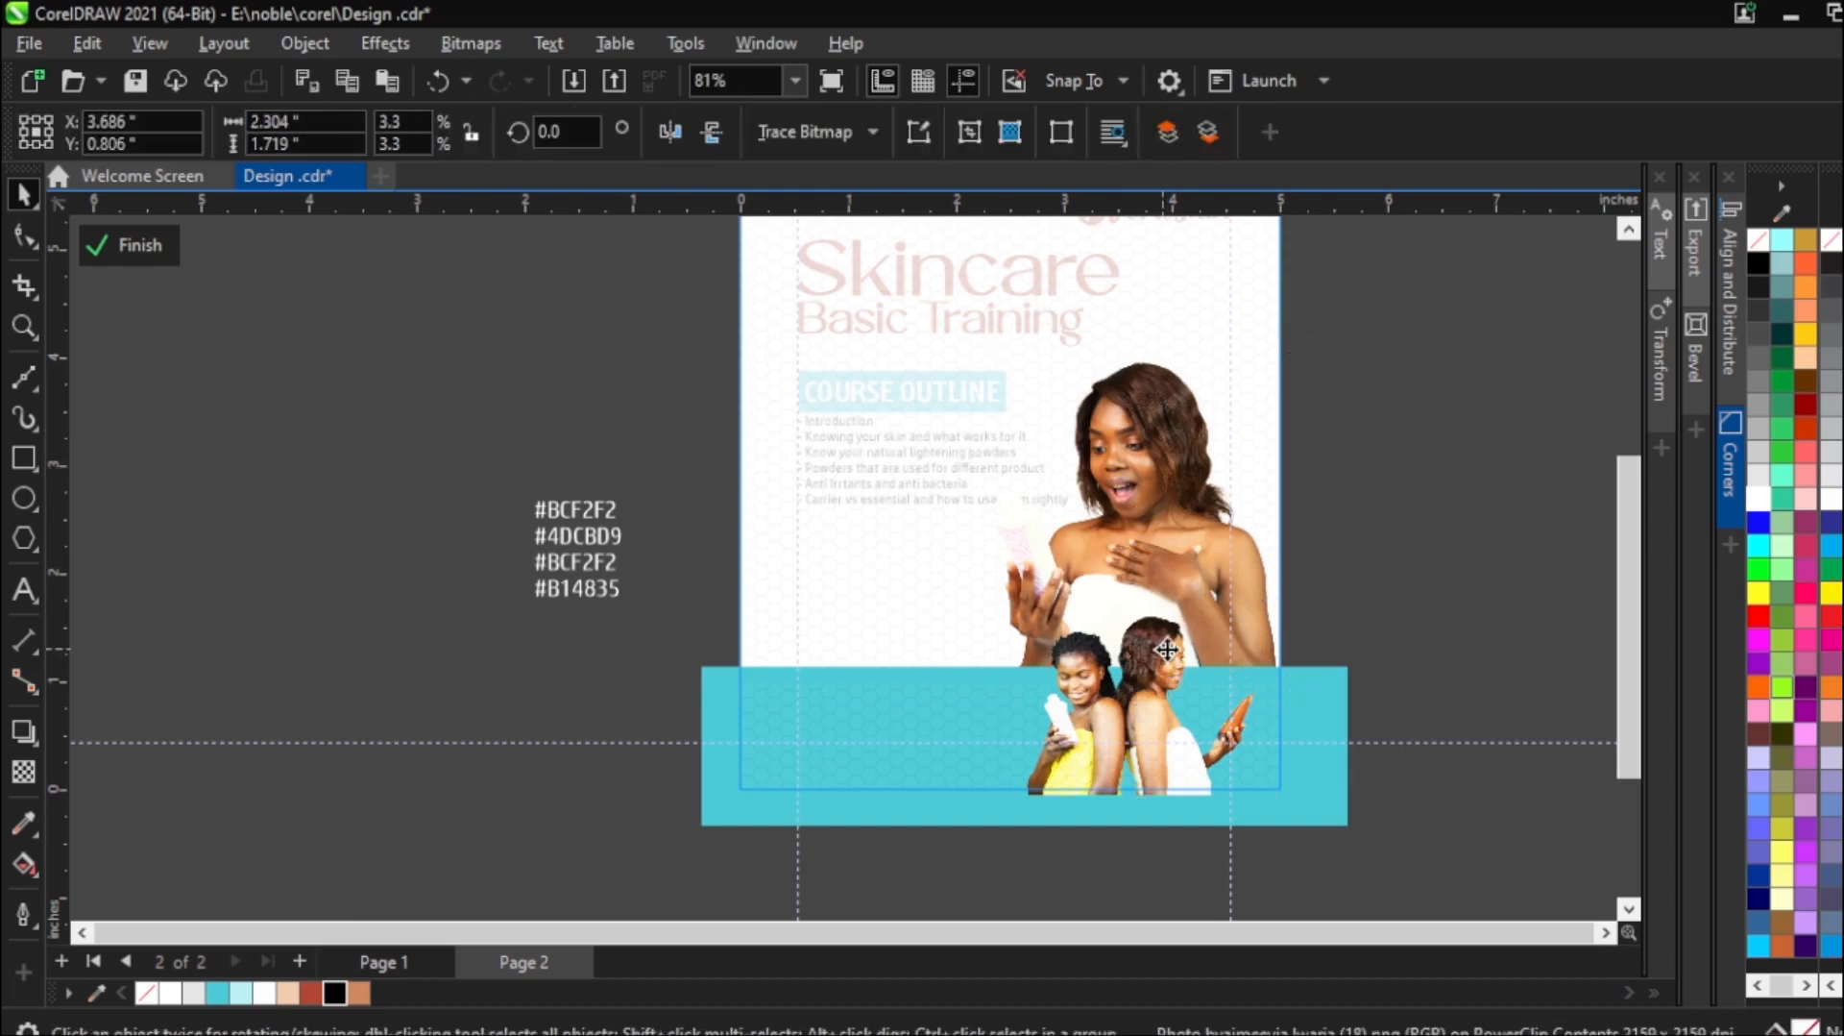
drag(1162, 653, 1192, 645)
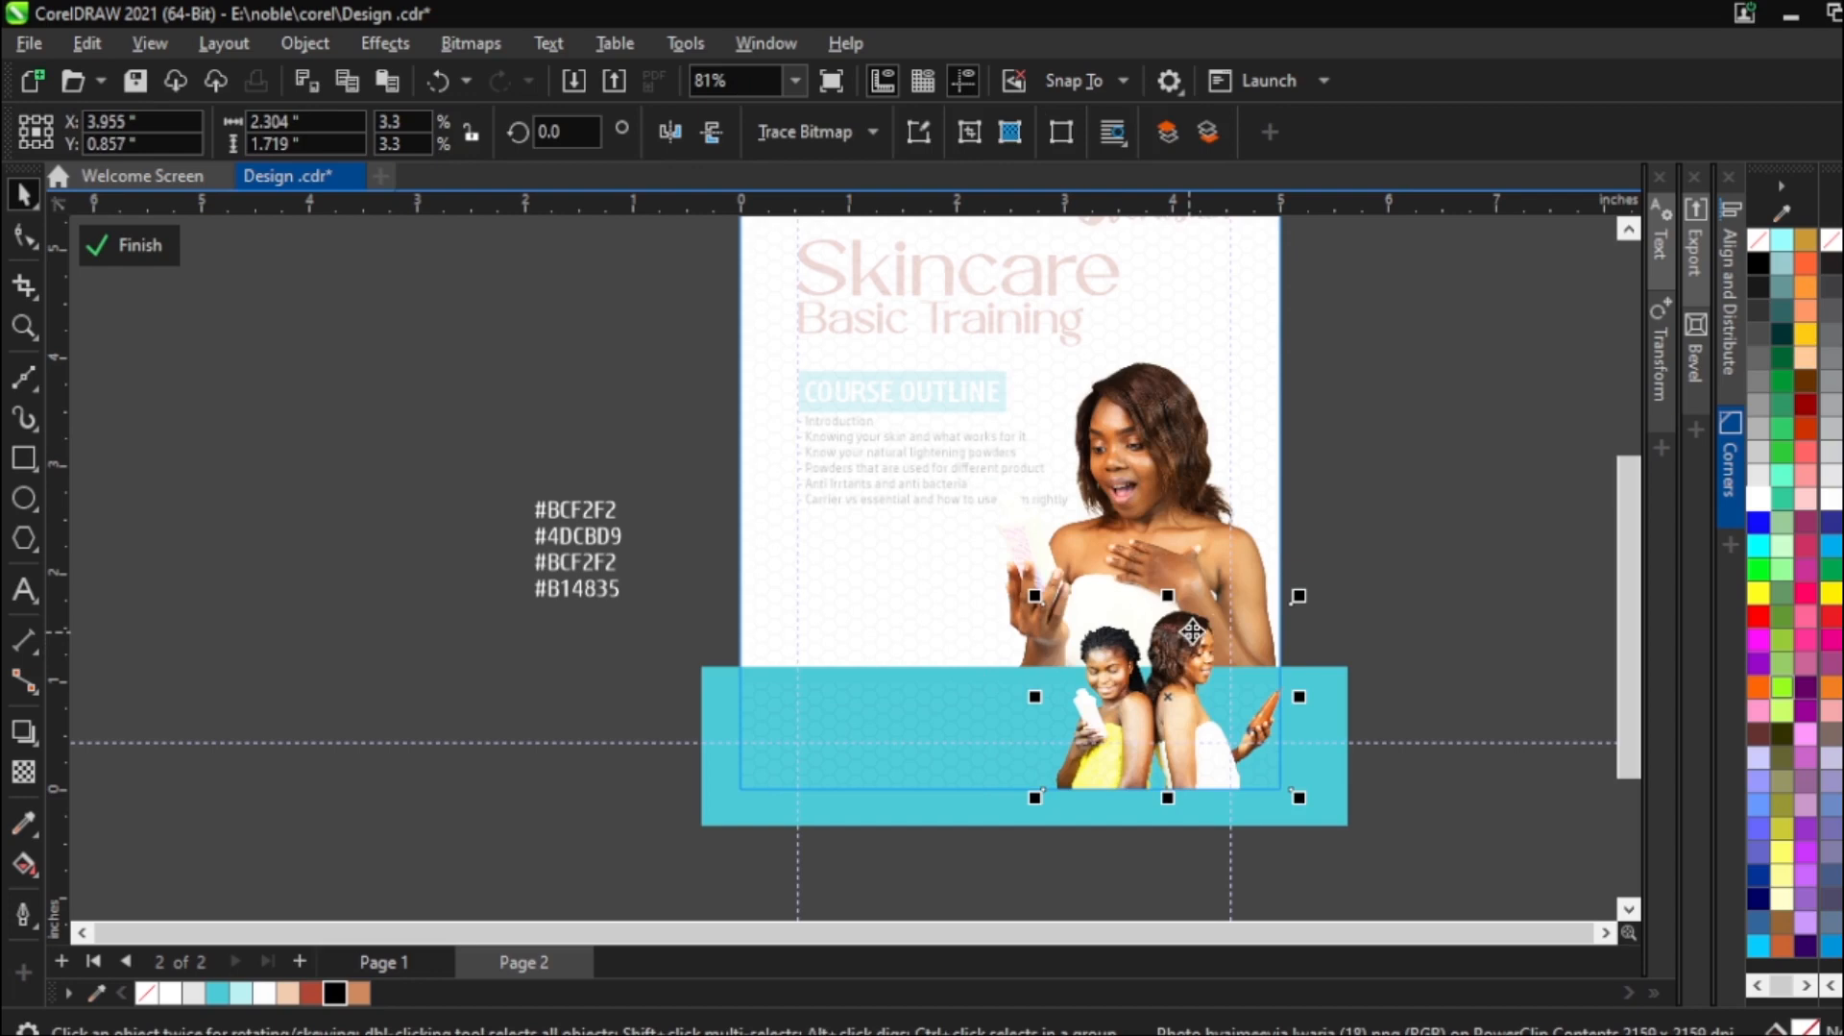
click(1491, 521)
scroll(1191, 746, up, 2)
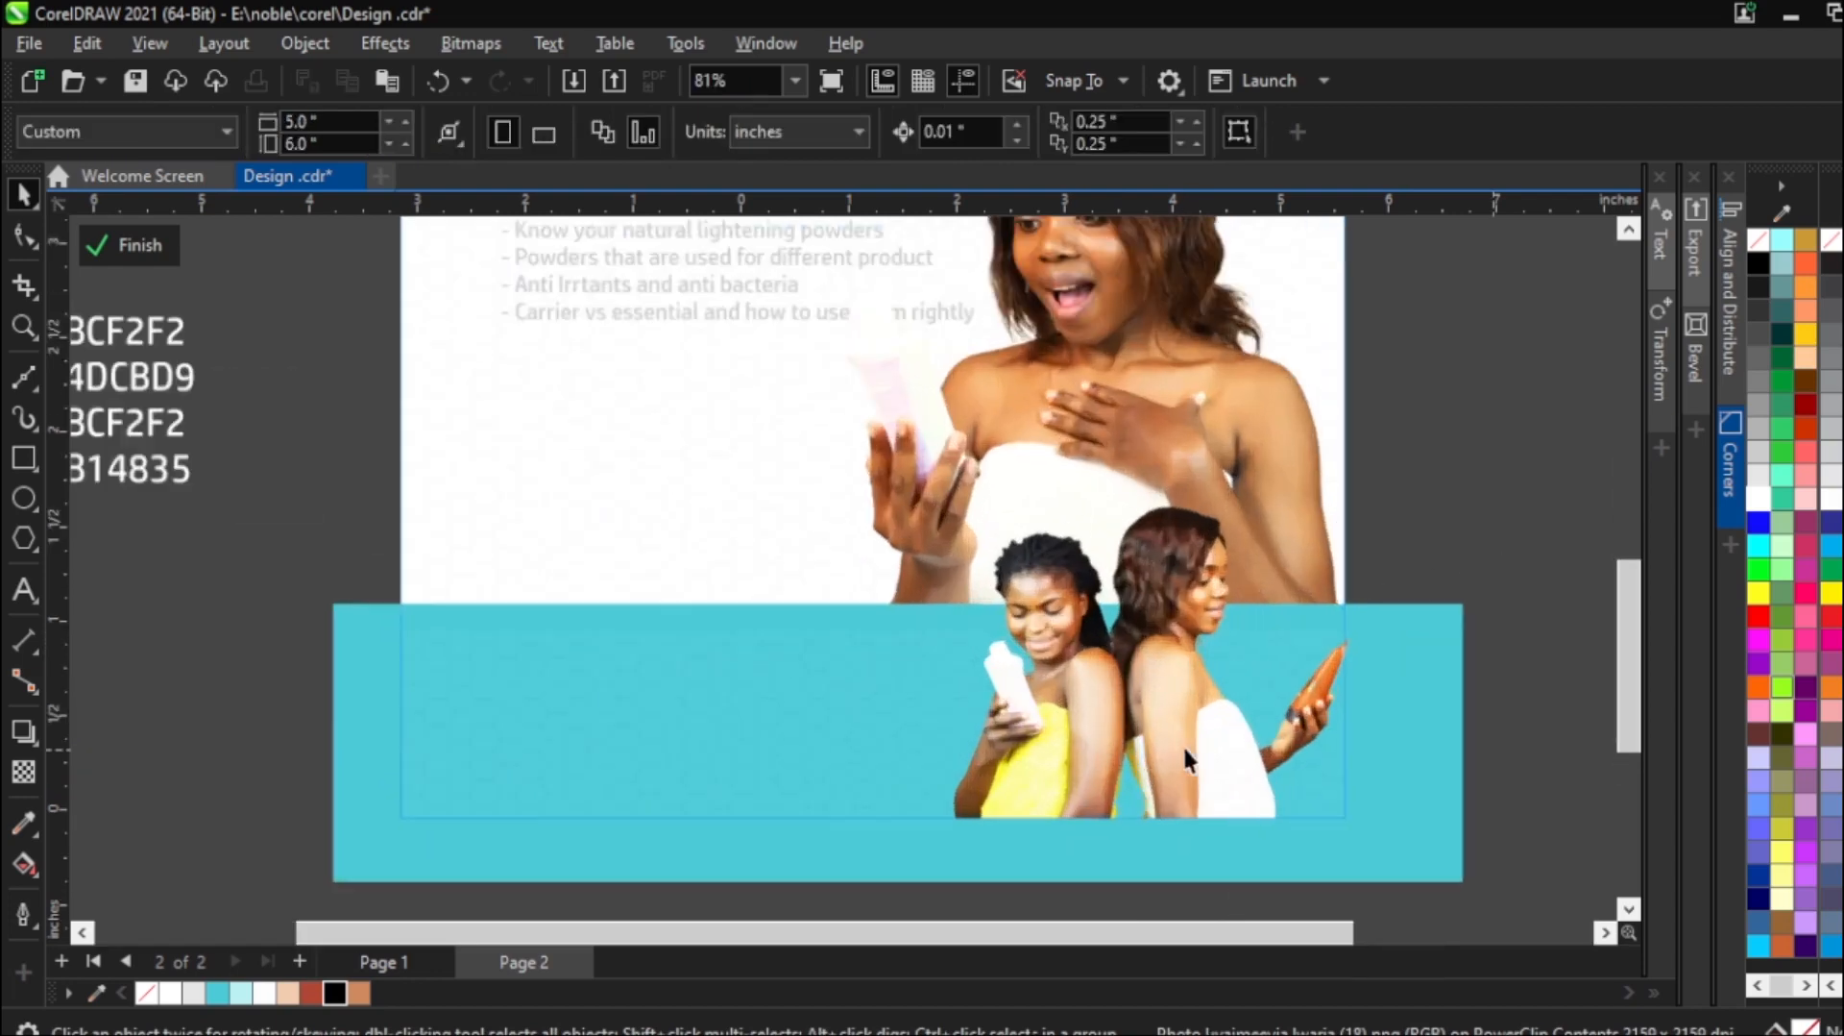
click(1173, 544)
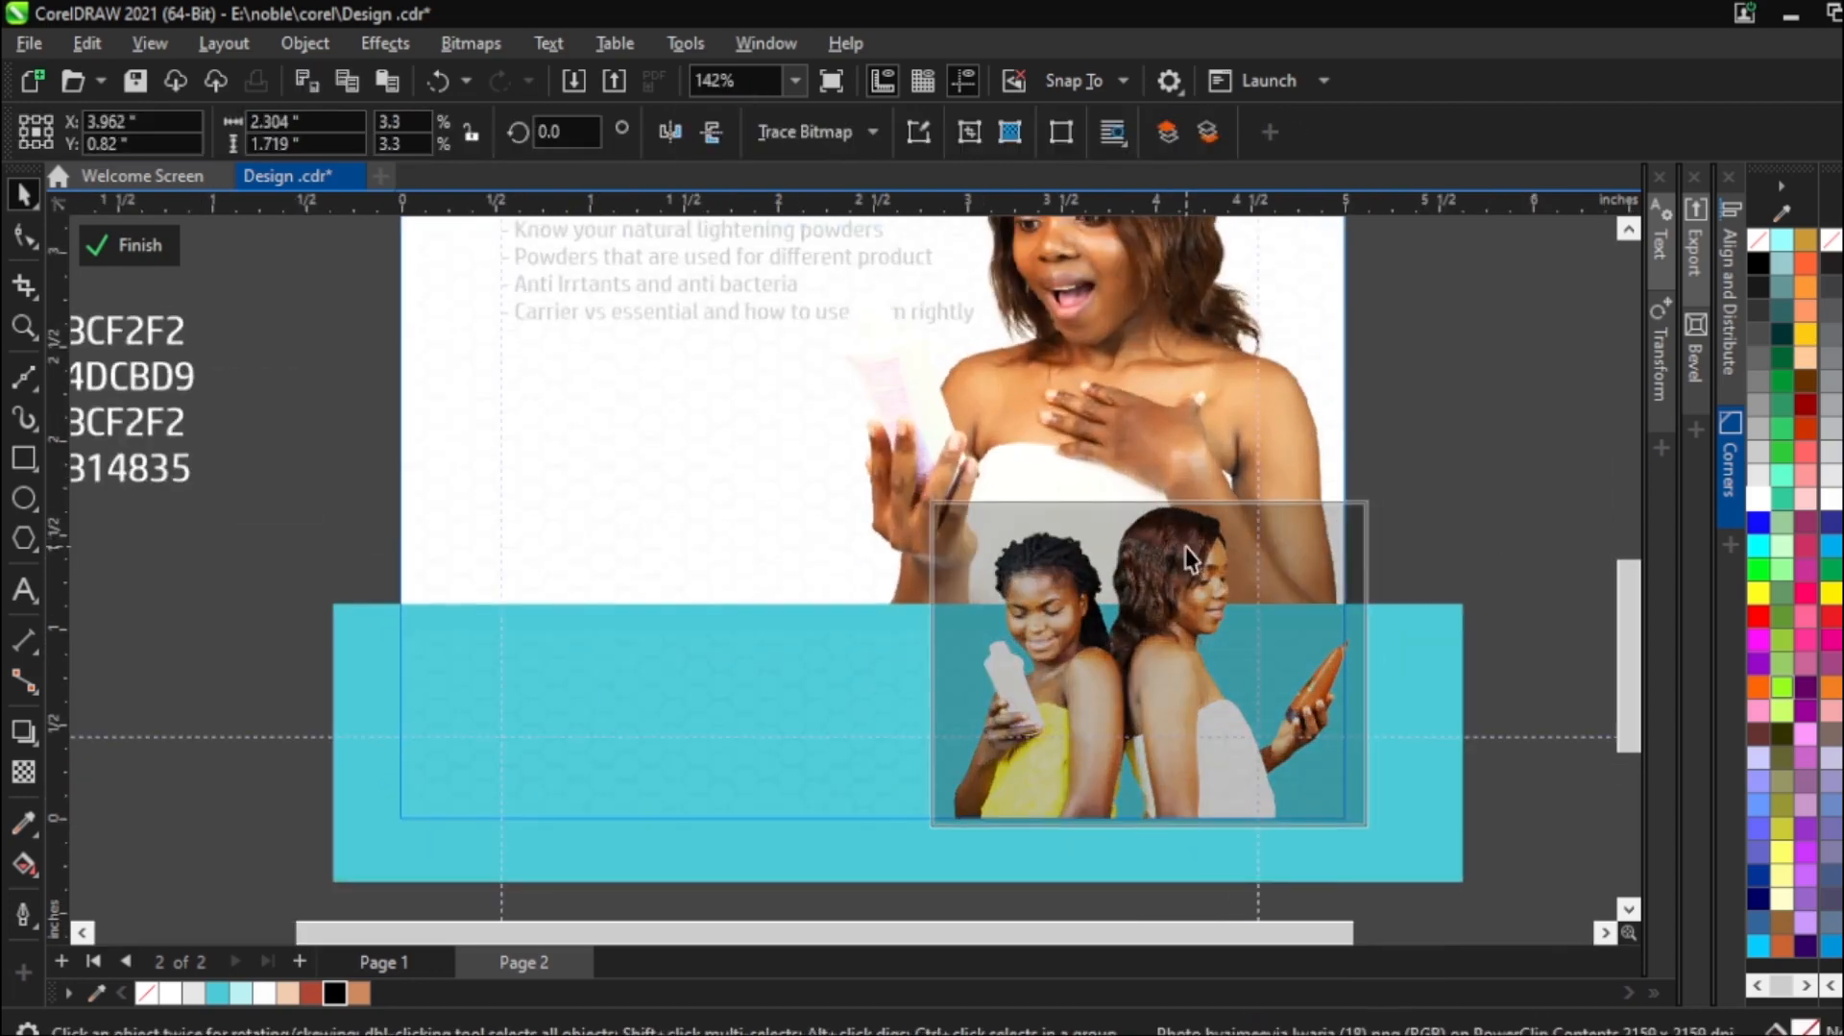
Shift the large woman's photo slightly down and left, and finish editing the PowerClip contents.
click(1197, 378)
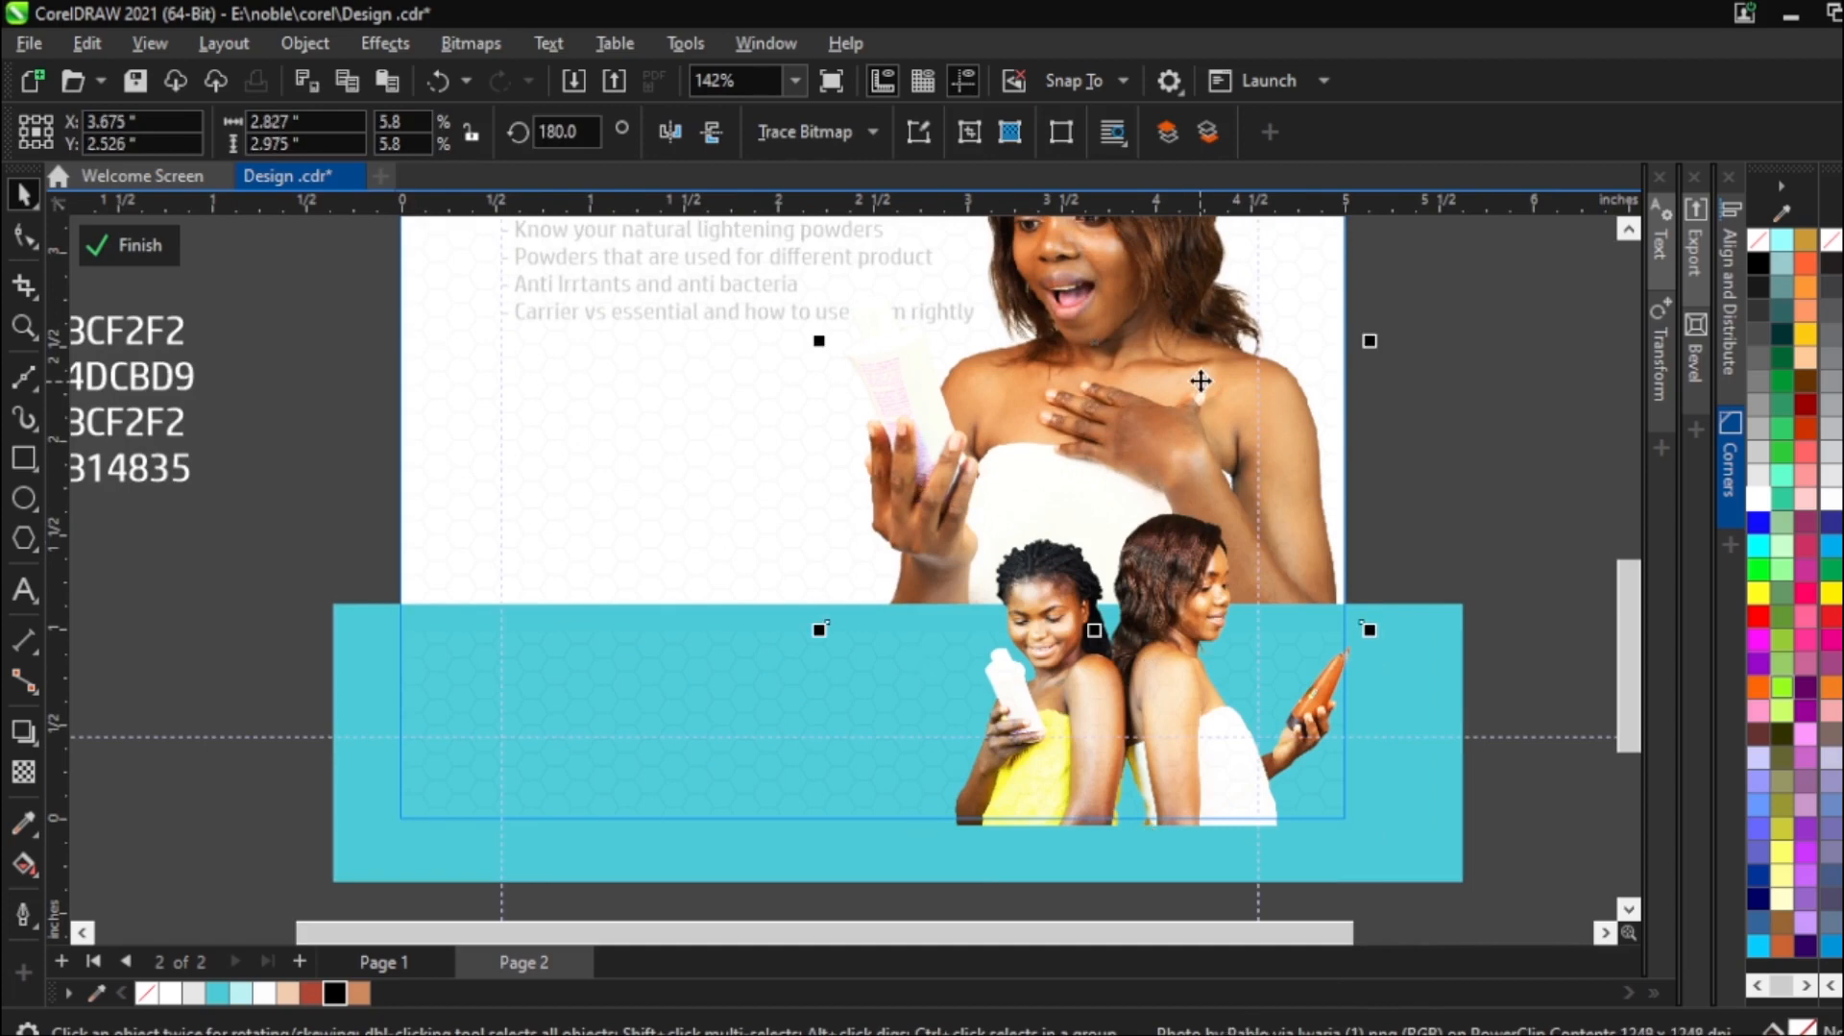
drag(1201, 380, 1190, 395)
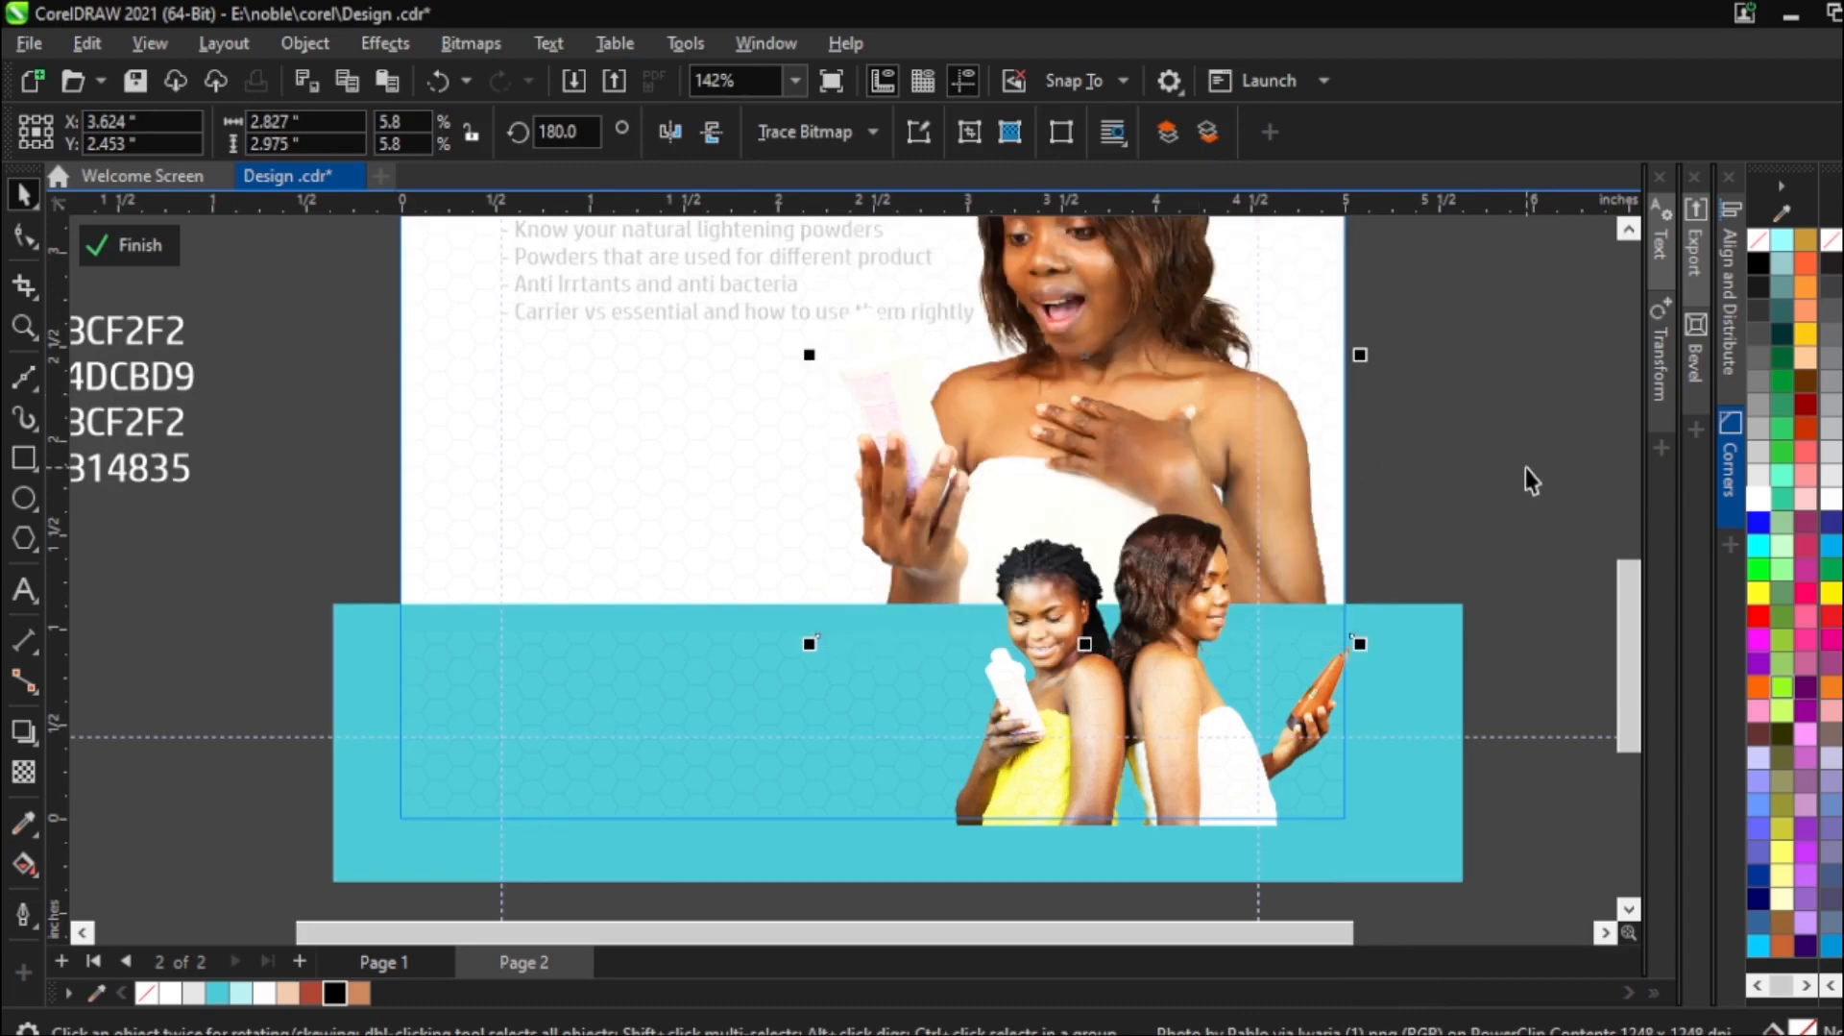
click(145, 245)
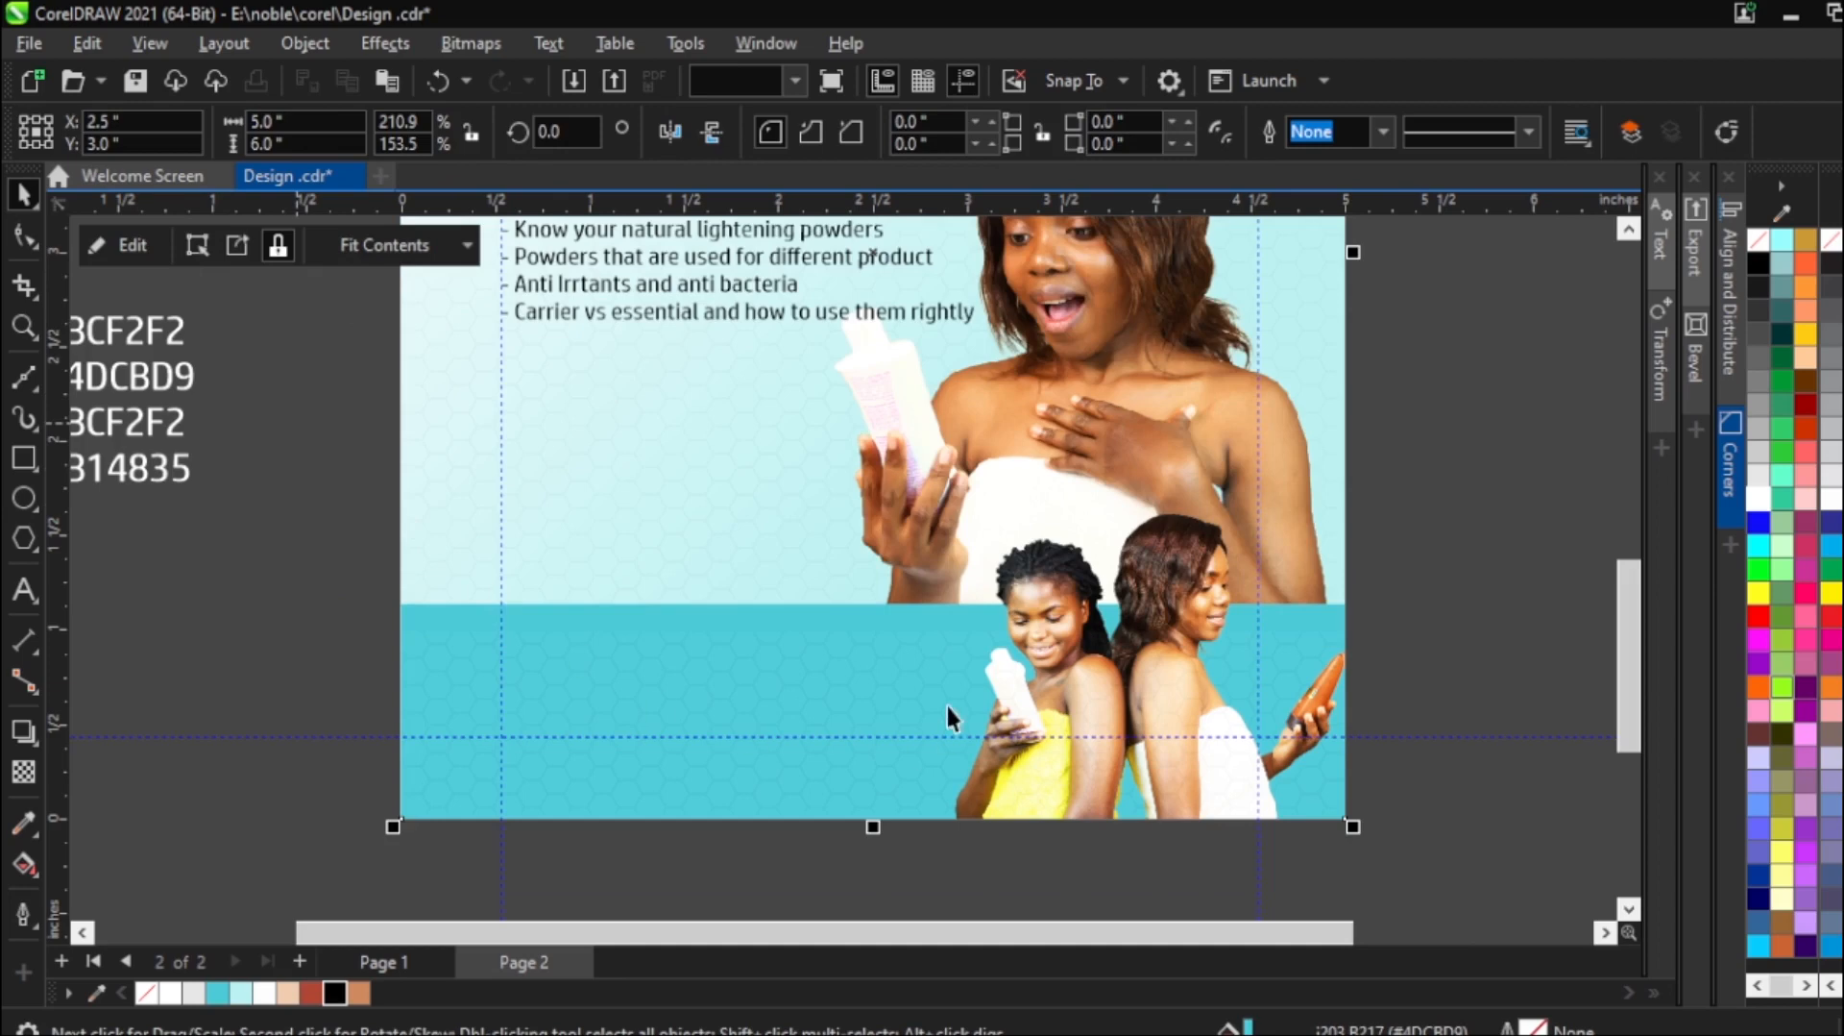
key(Escape)
scroll(947, 701, down, 1)
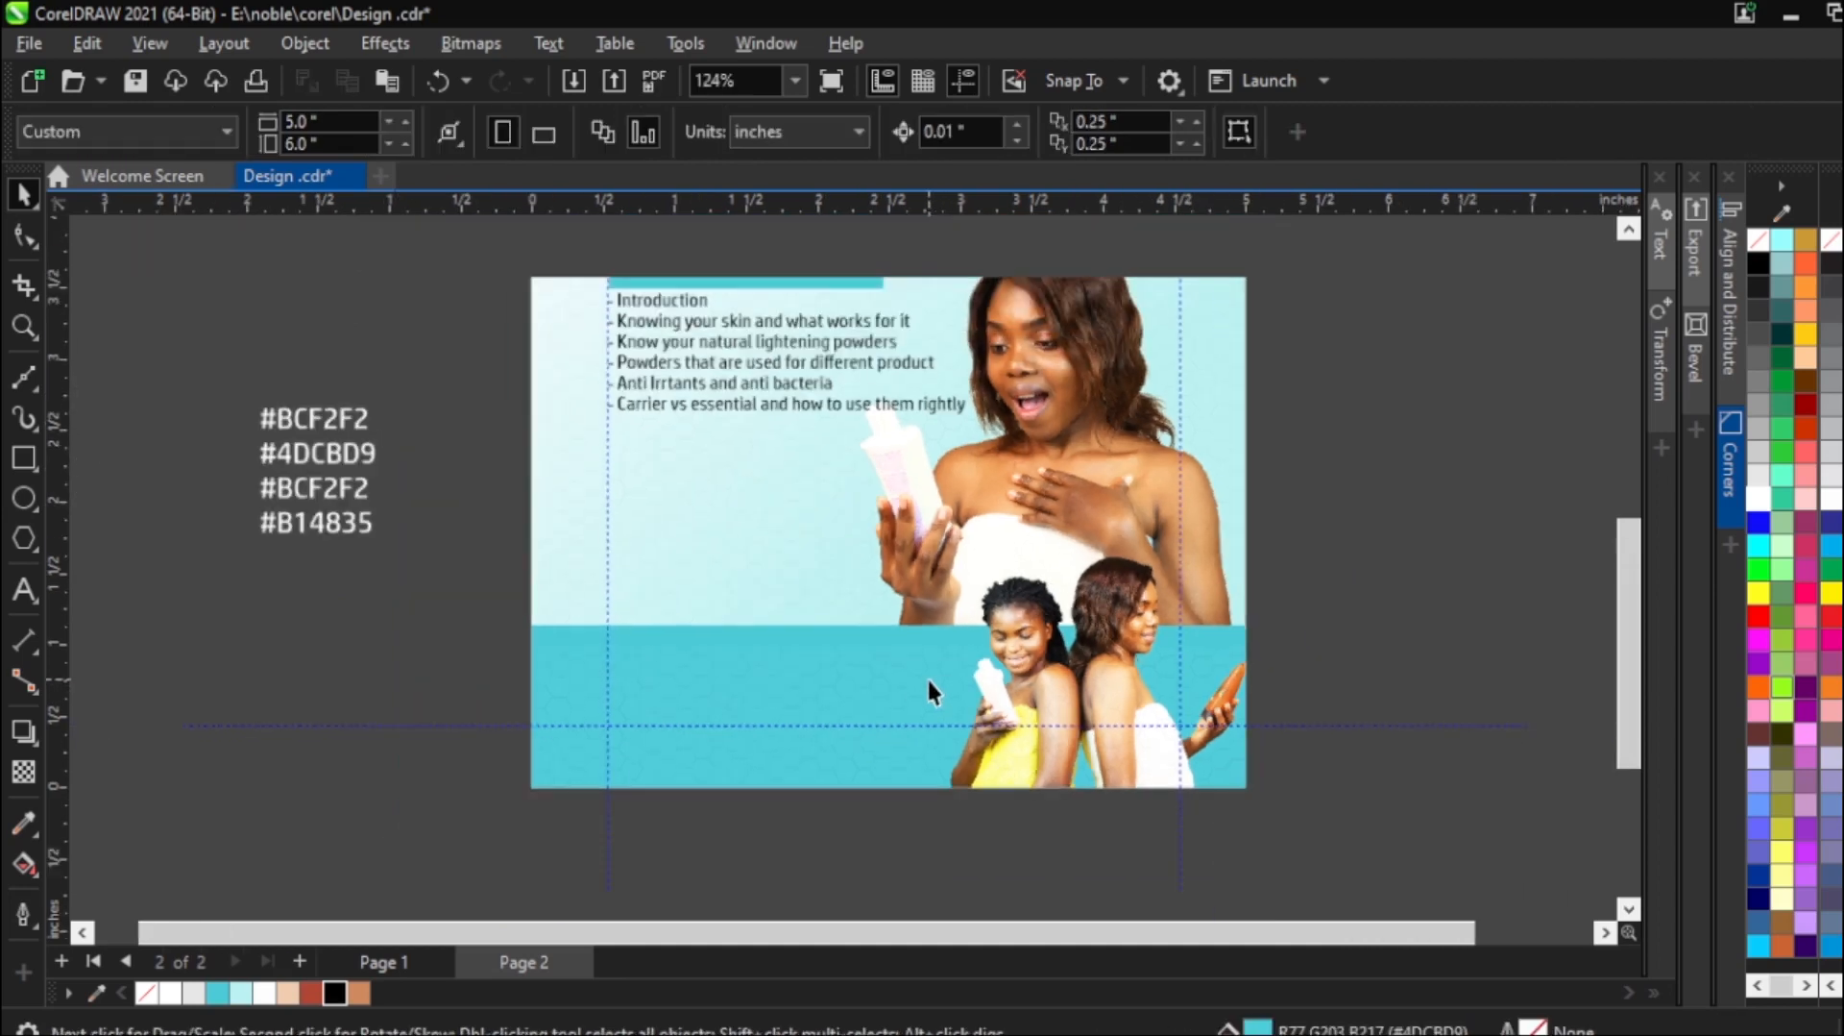
scroll(797, 485, down, 1)
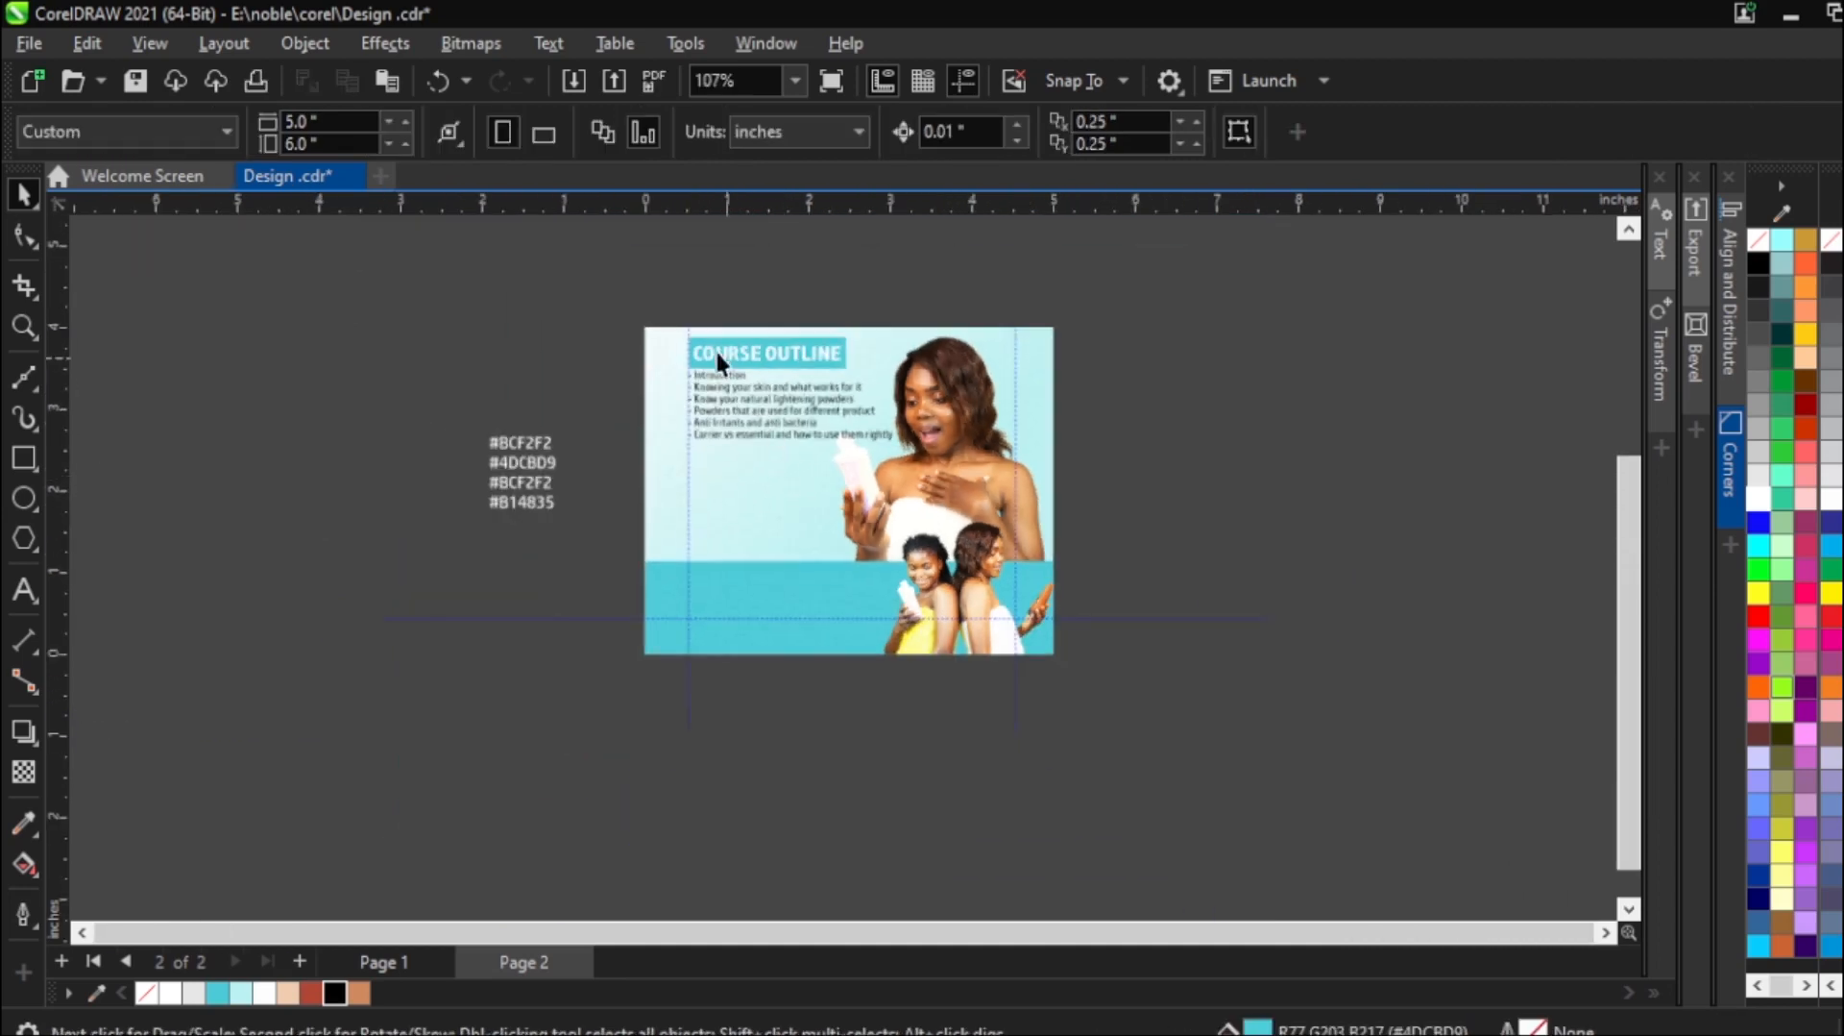
scroll(688, 327, down, 3)
scroll(712, 248, up, 2)
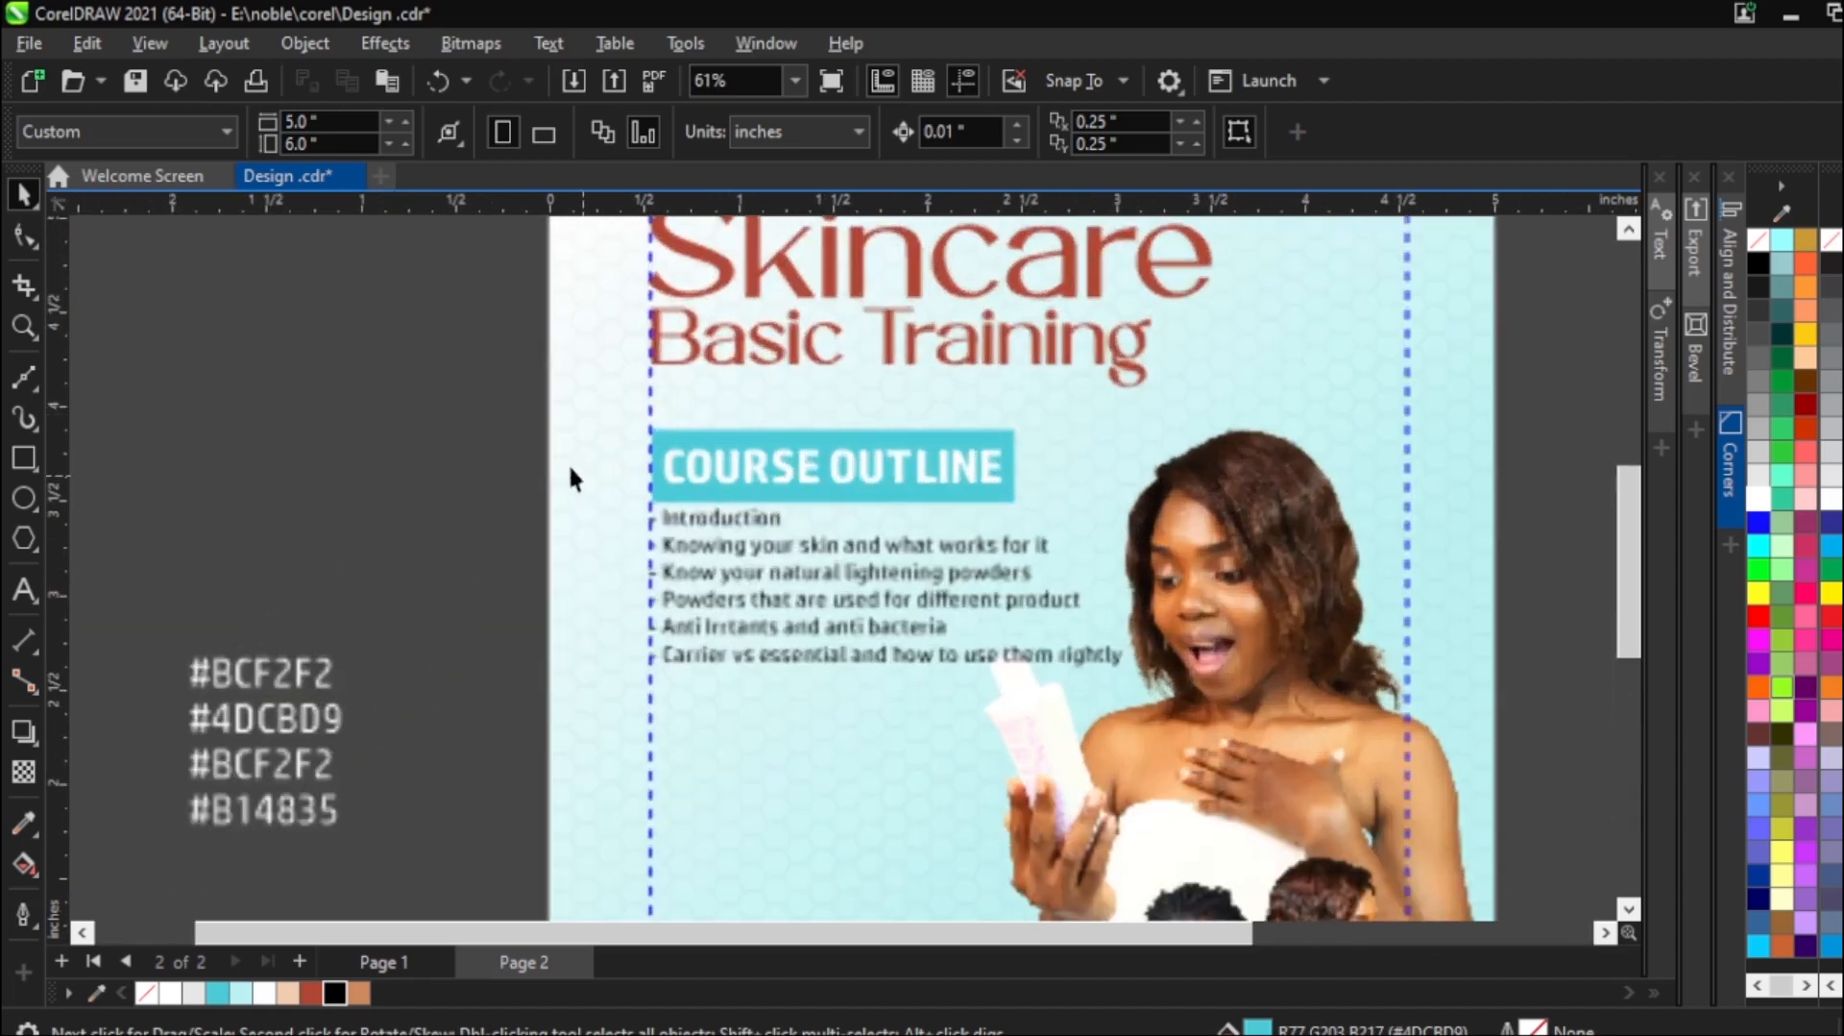
click(555, 386)
drag(759, 510, 766, 515)
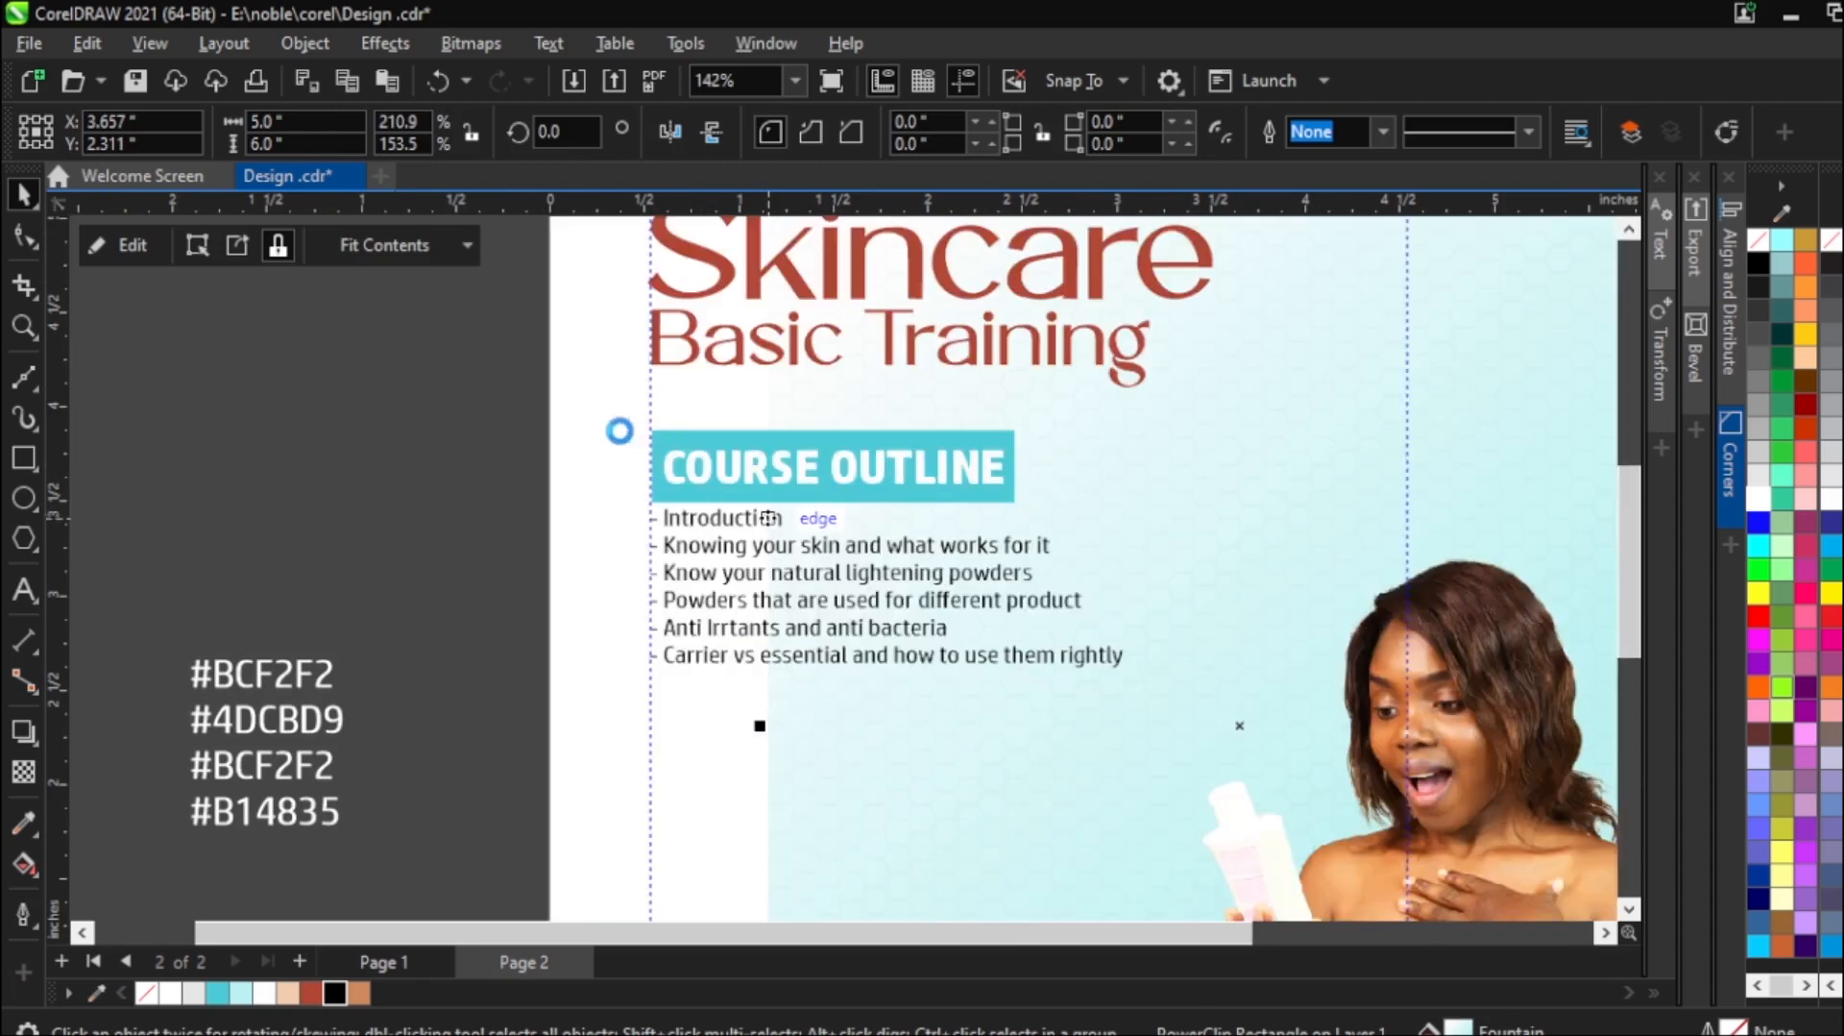
key(ctrl+z)
Nudge the COURSE OUTLINE heading, its teal bar and the outline list up together by a small amount.
drag(493, 384, 1168, 730)
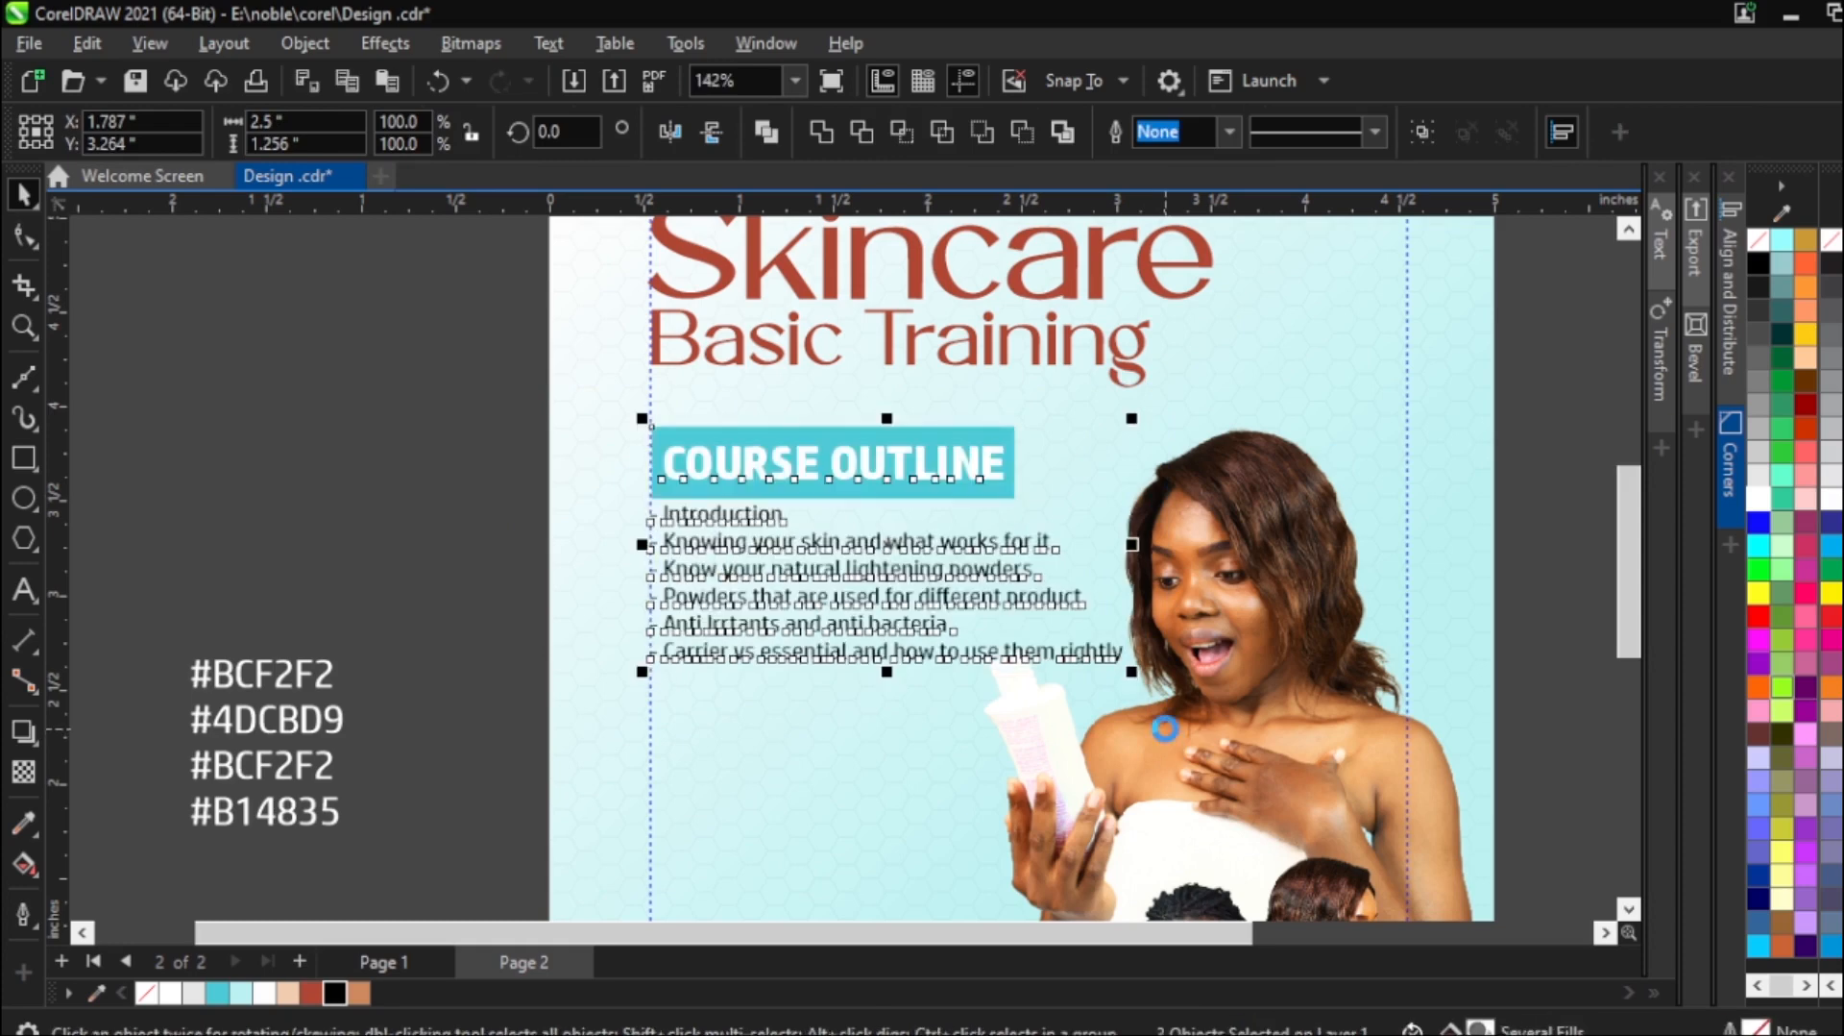
key(Up)
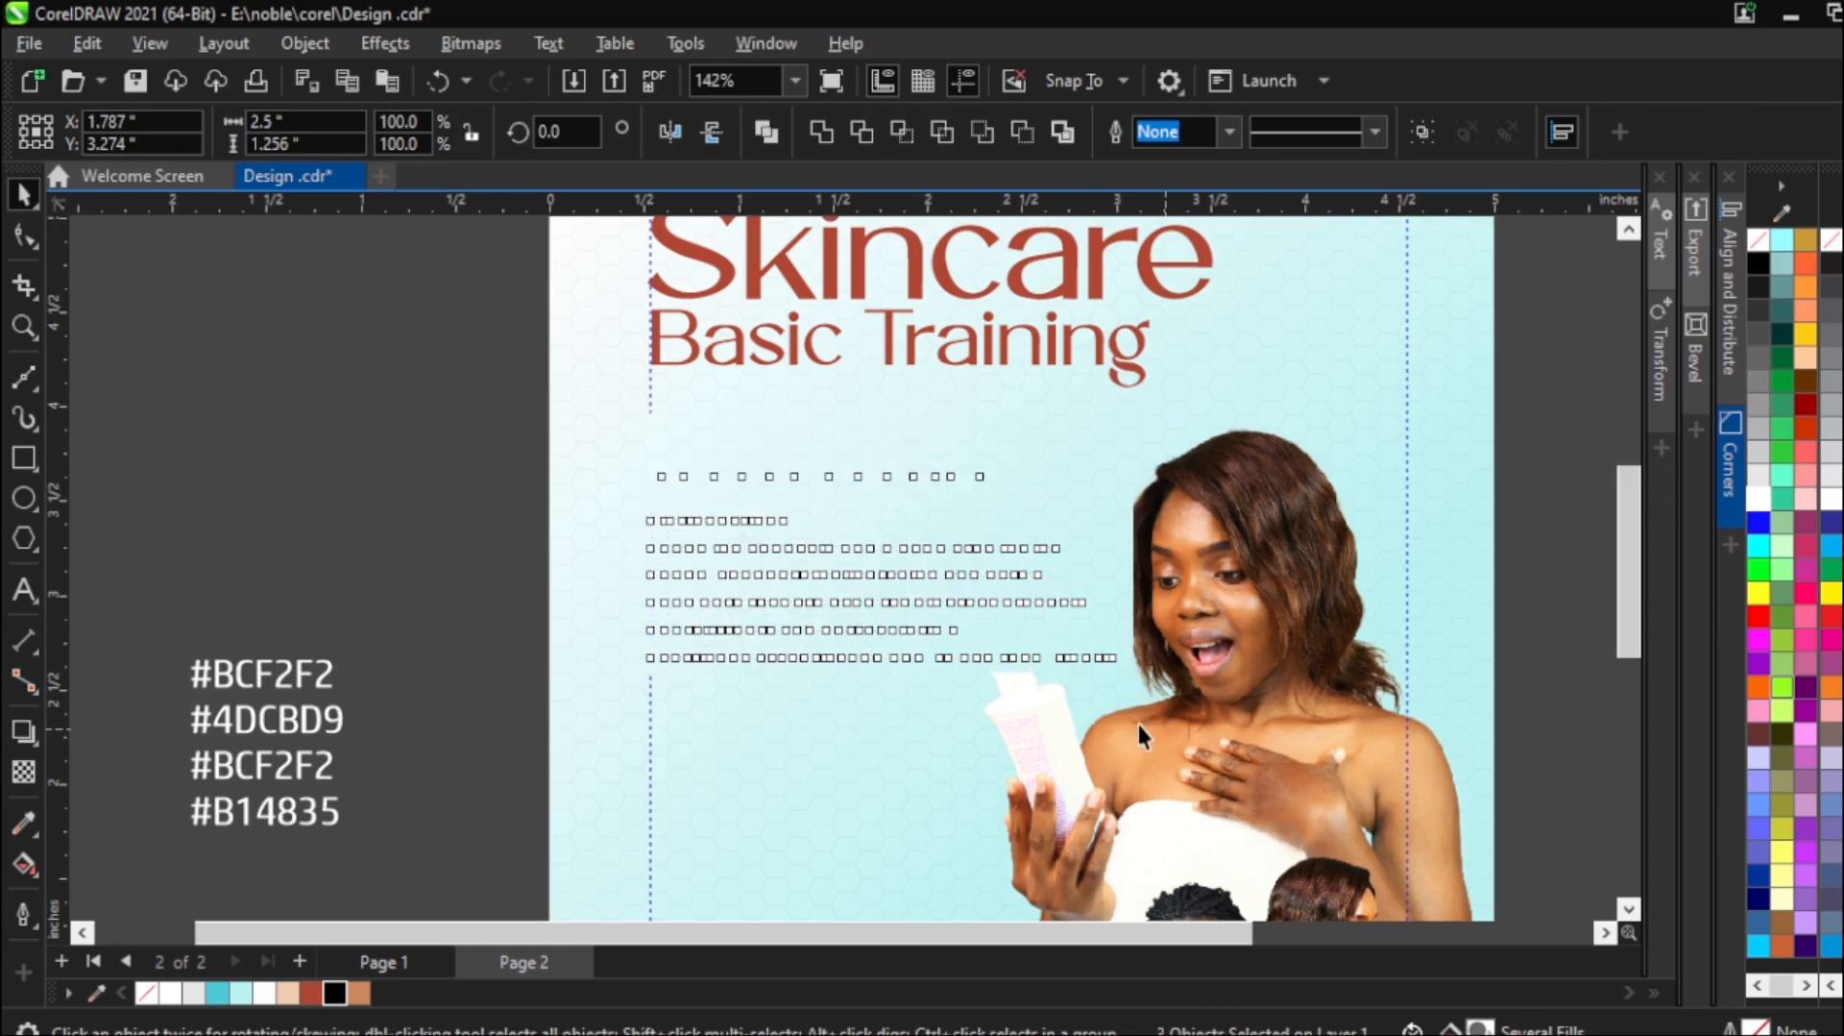
scroll(791, 407, down, 1)
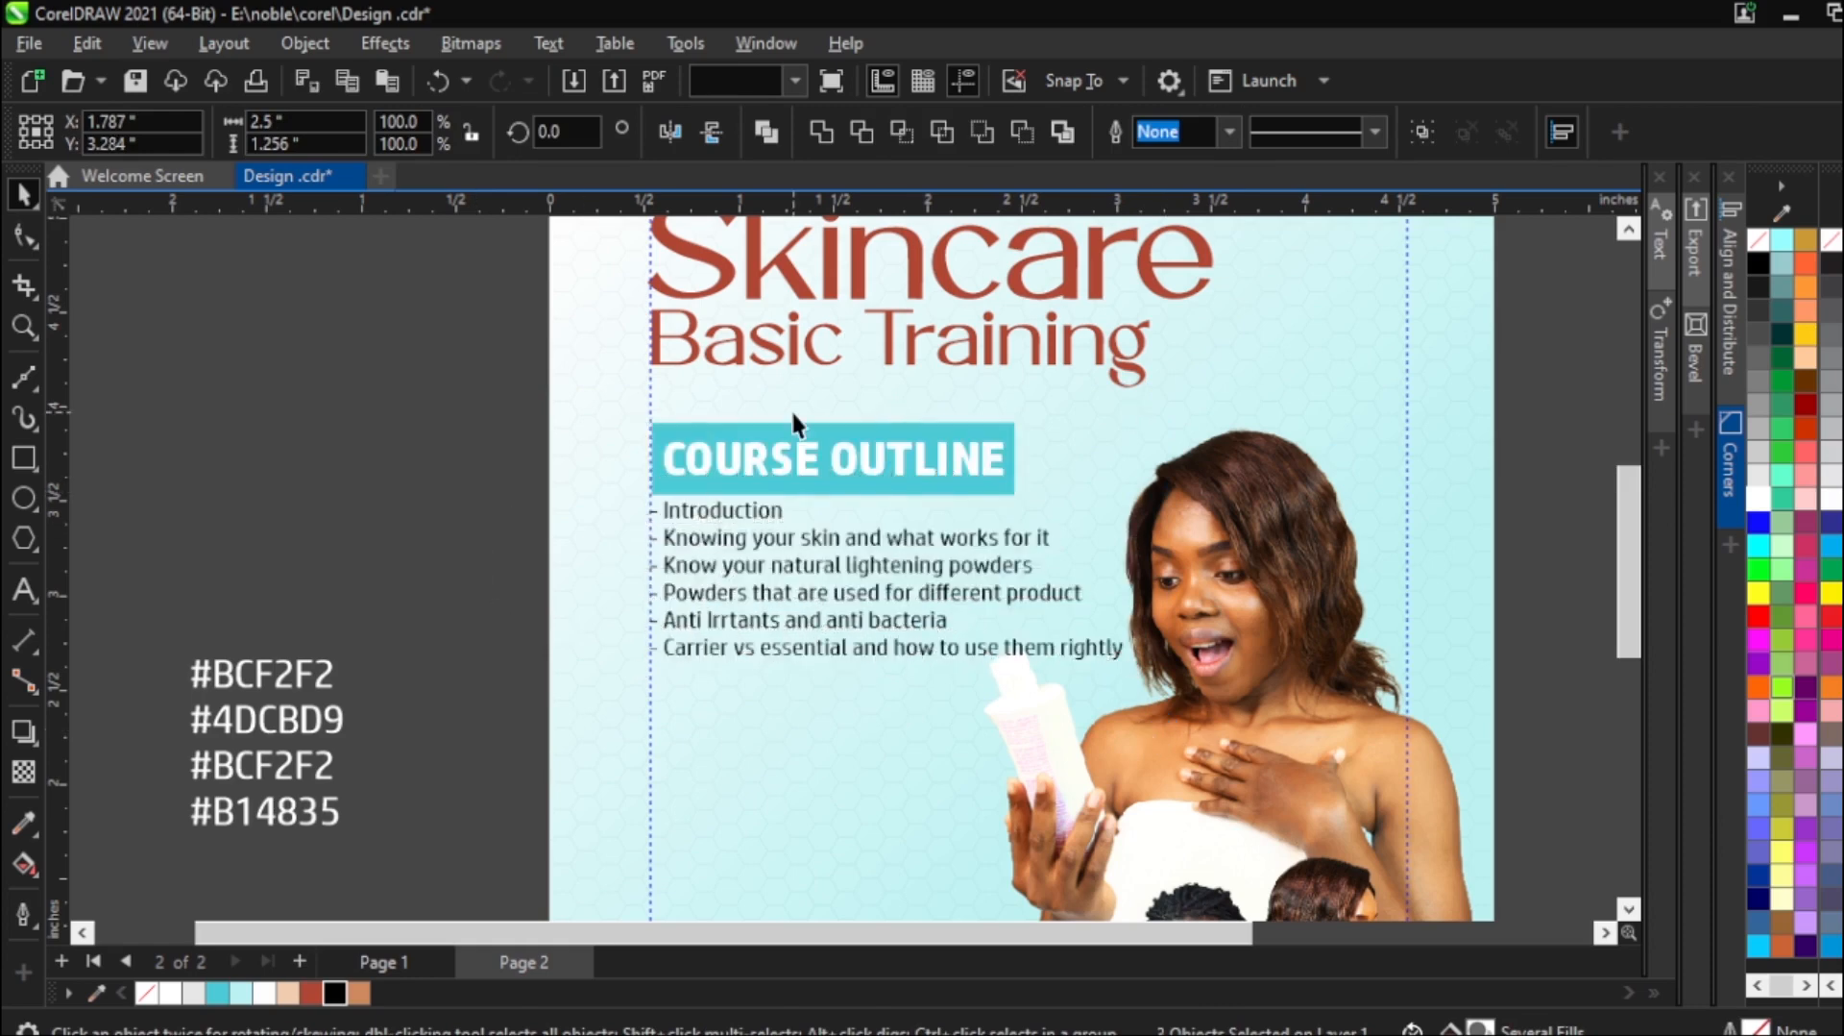
click(792, 407)
Draw a teal rectangle about 0.77 by 0.83 inches beneath the outline list, at the left margin guide.
scroll(866, 504, down, 1)
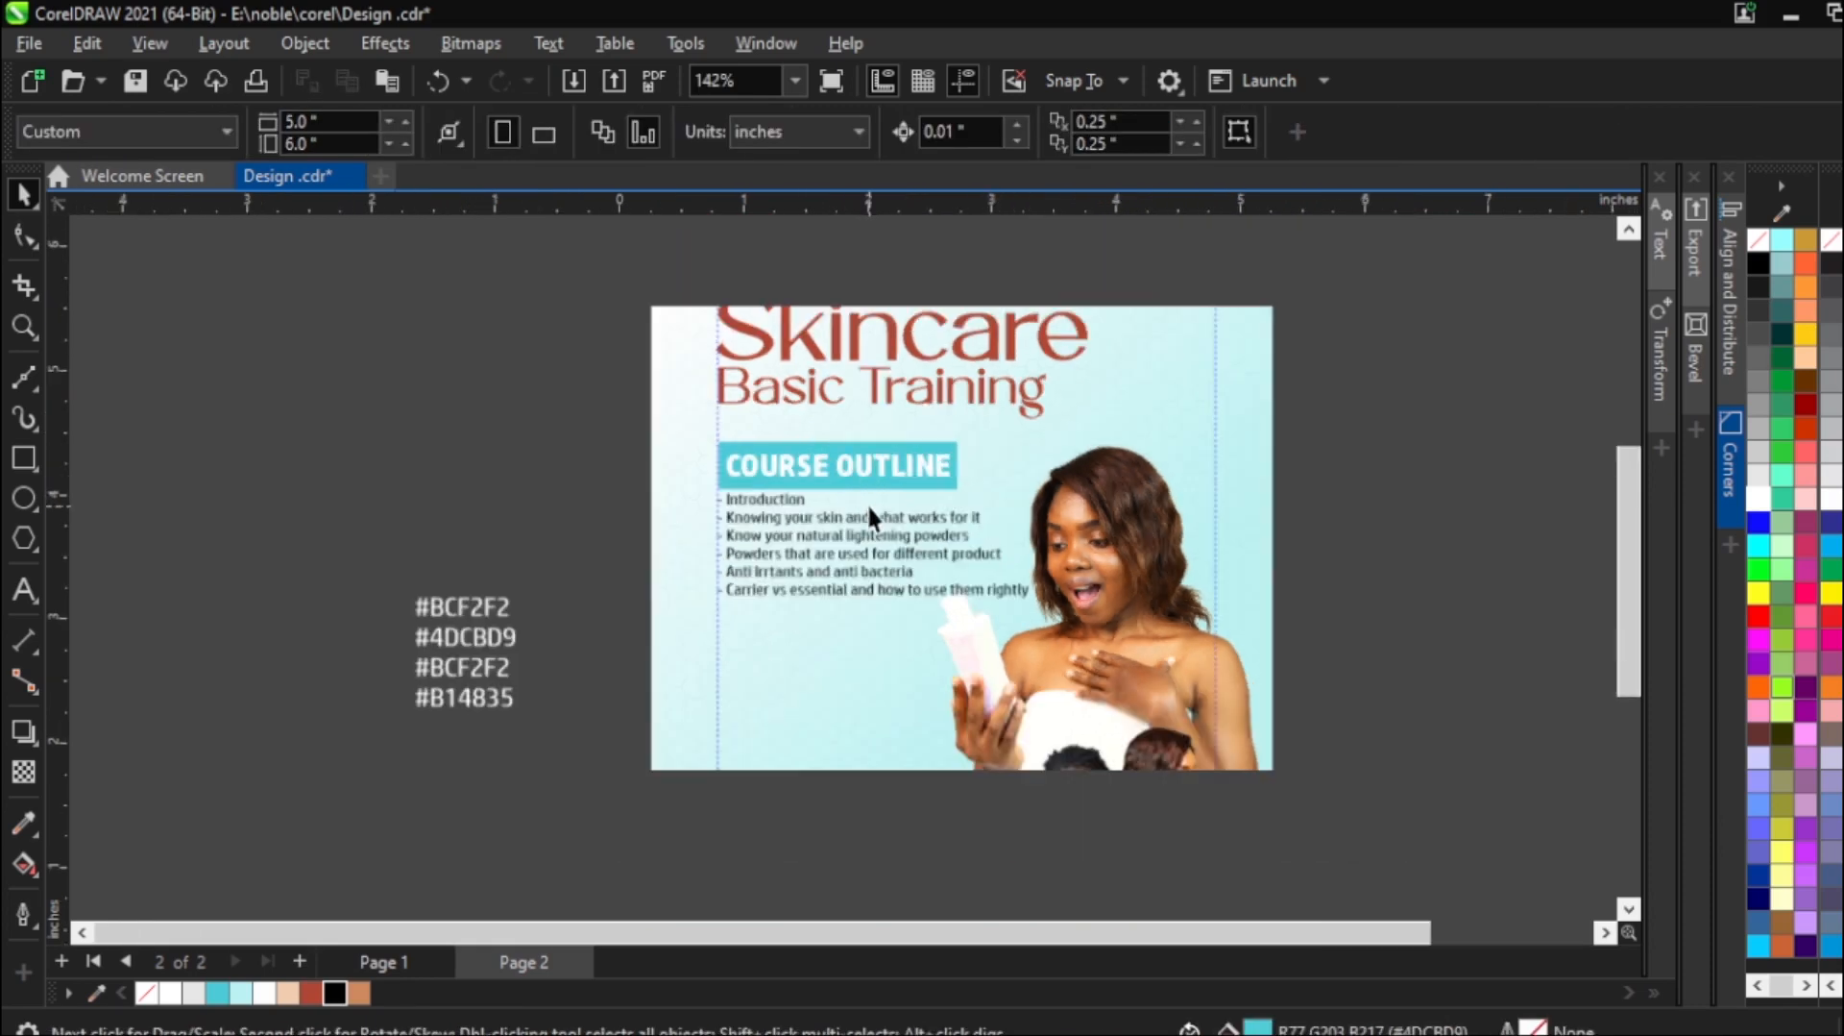
scroll(807, 616, down, 1)
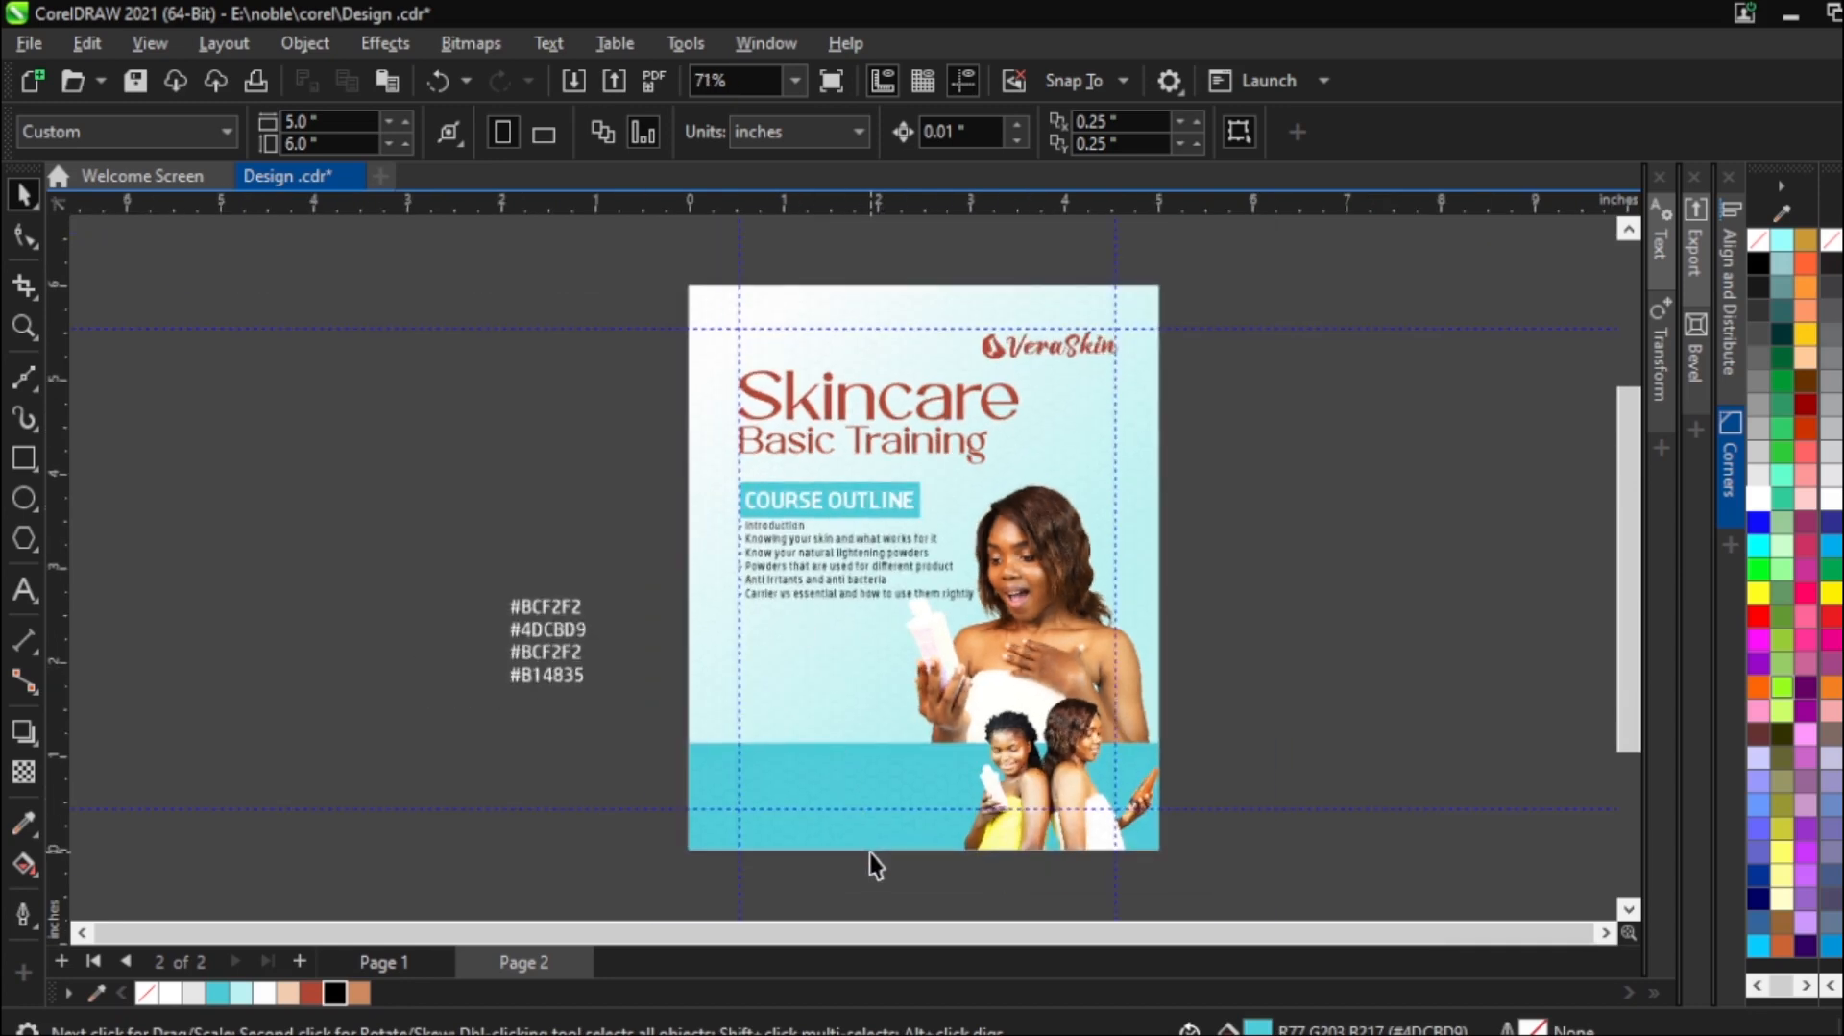
scroll(869, 851, up, 1)
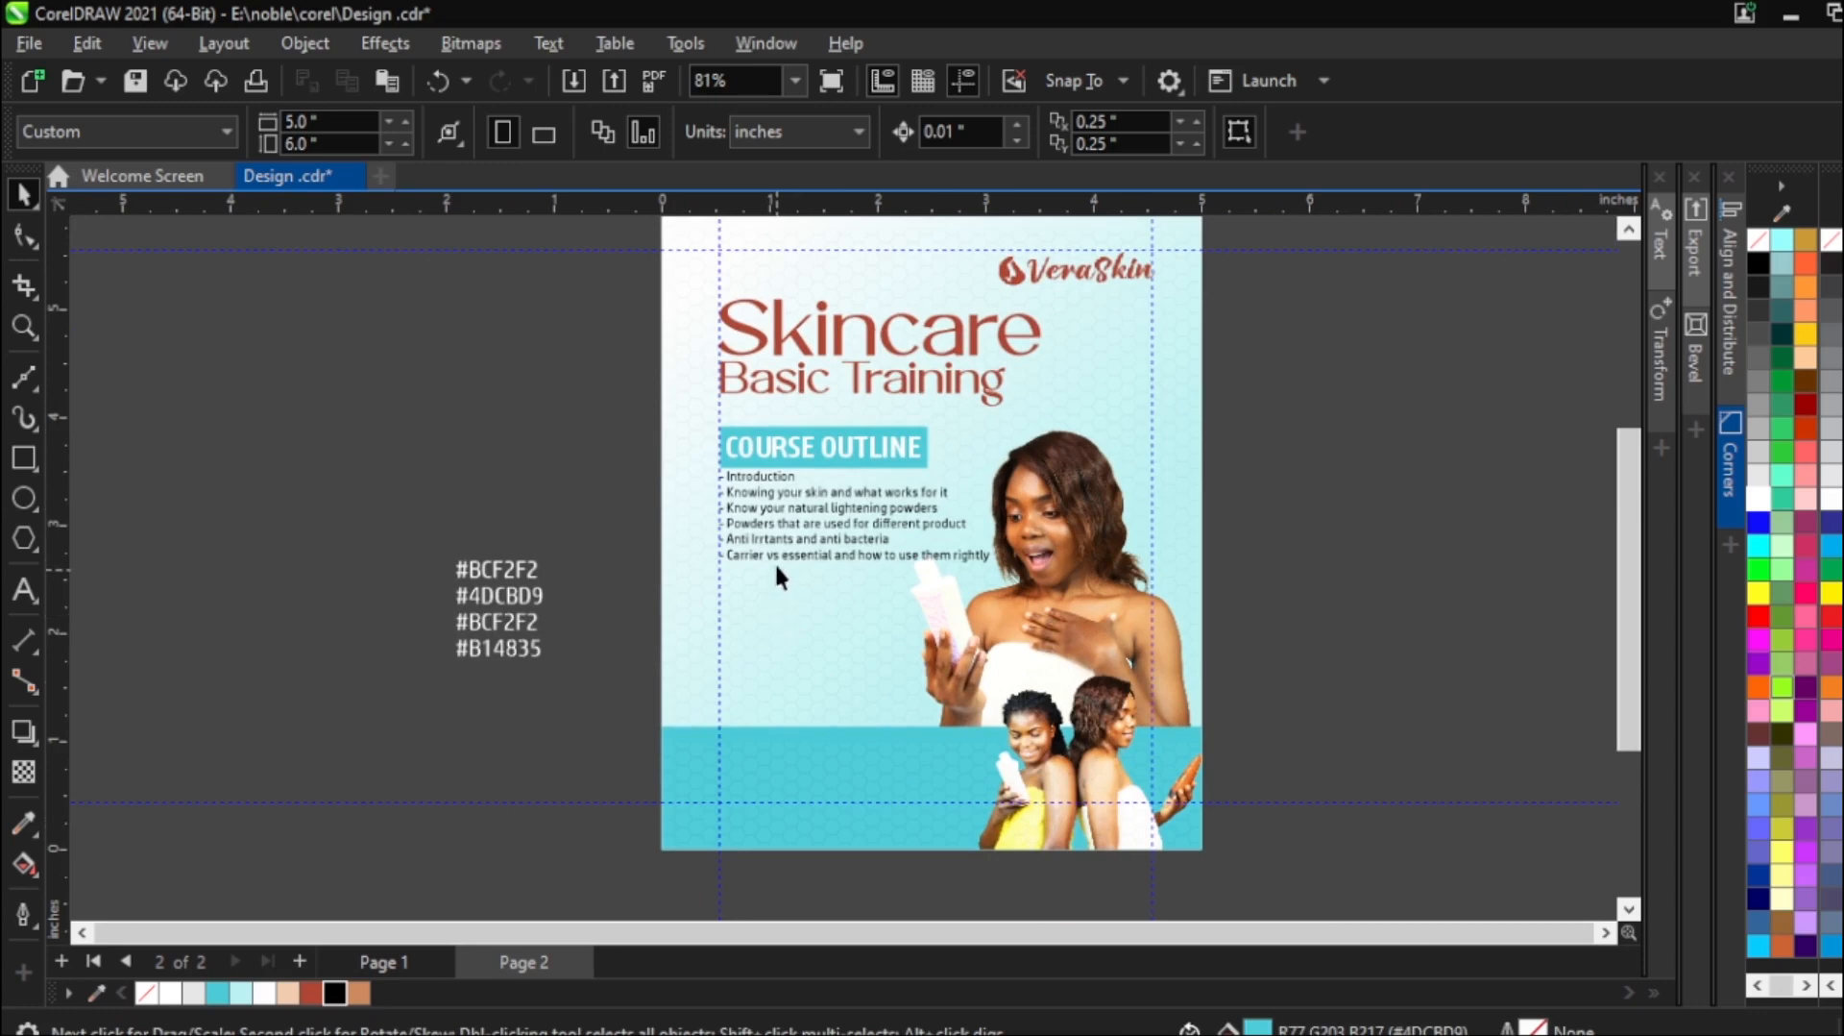
scroll(774, 557, up, 1)
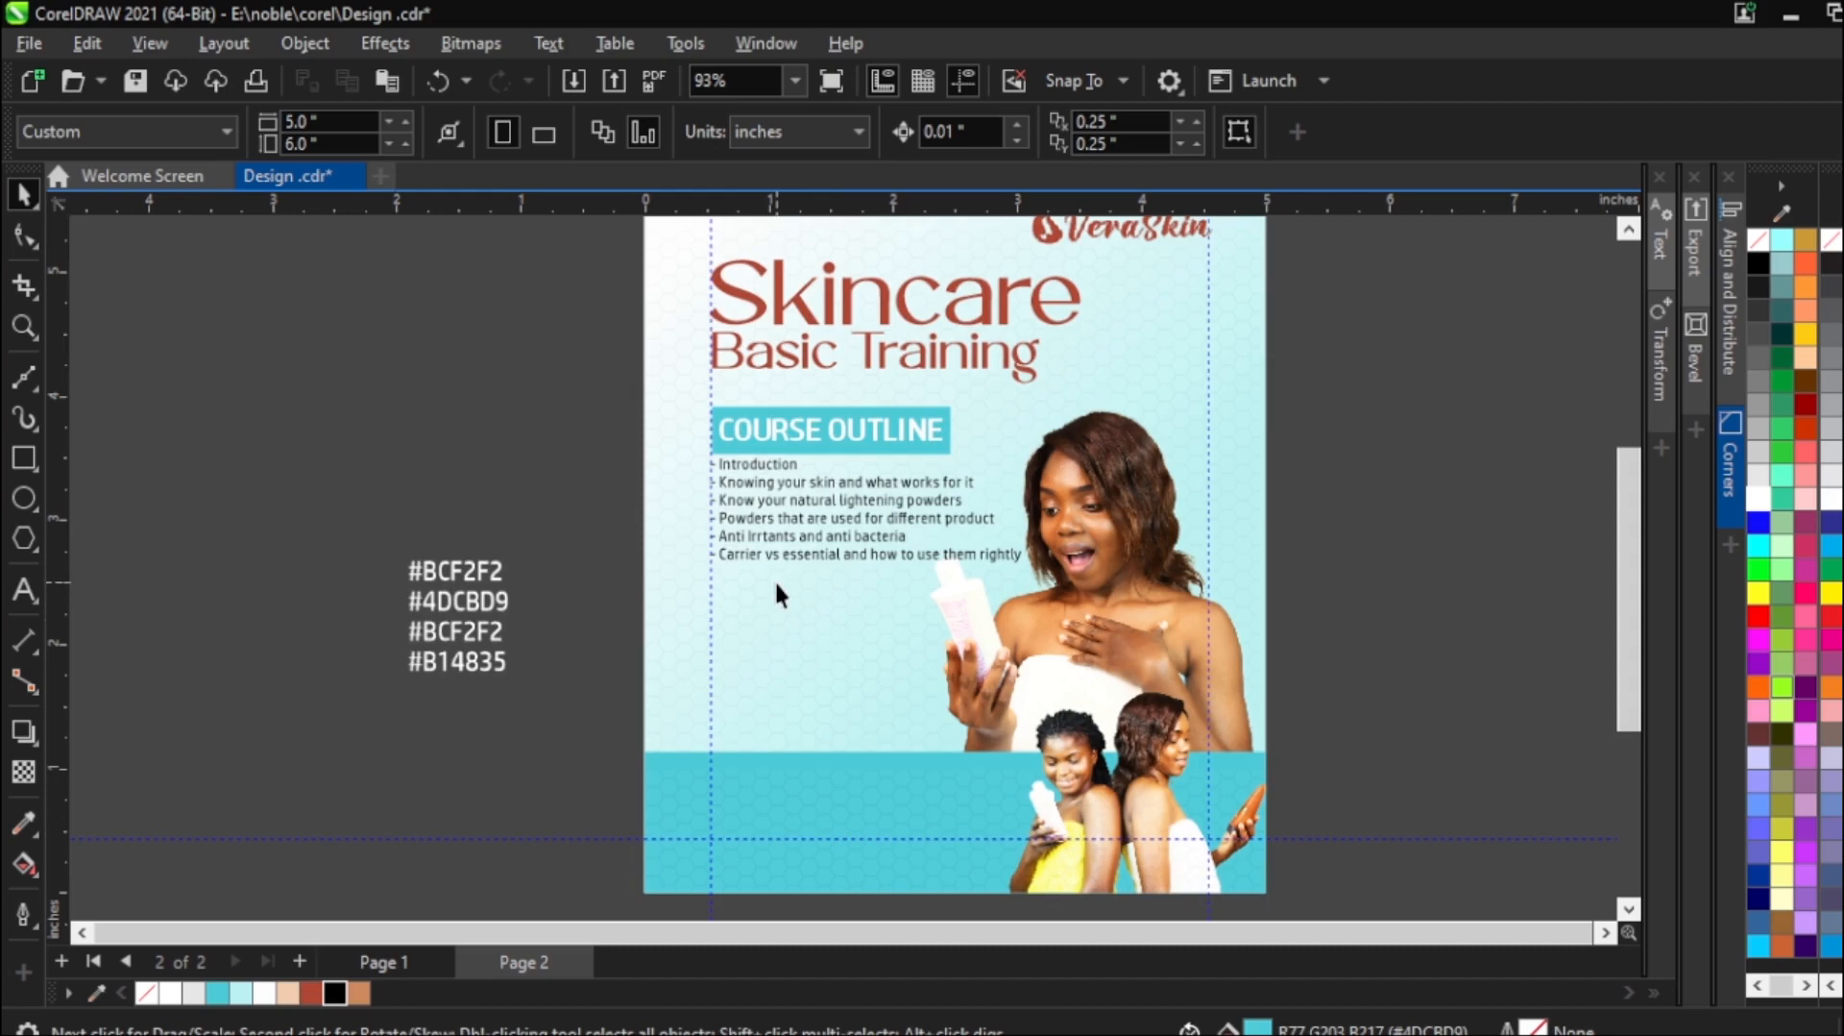
scroll(898, 650, up, 1)
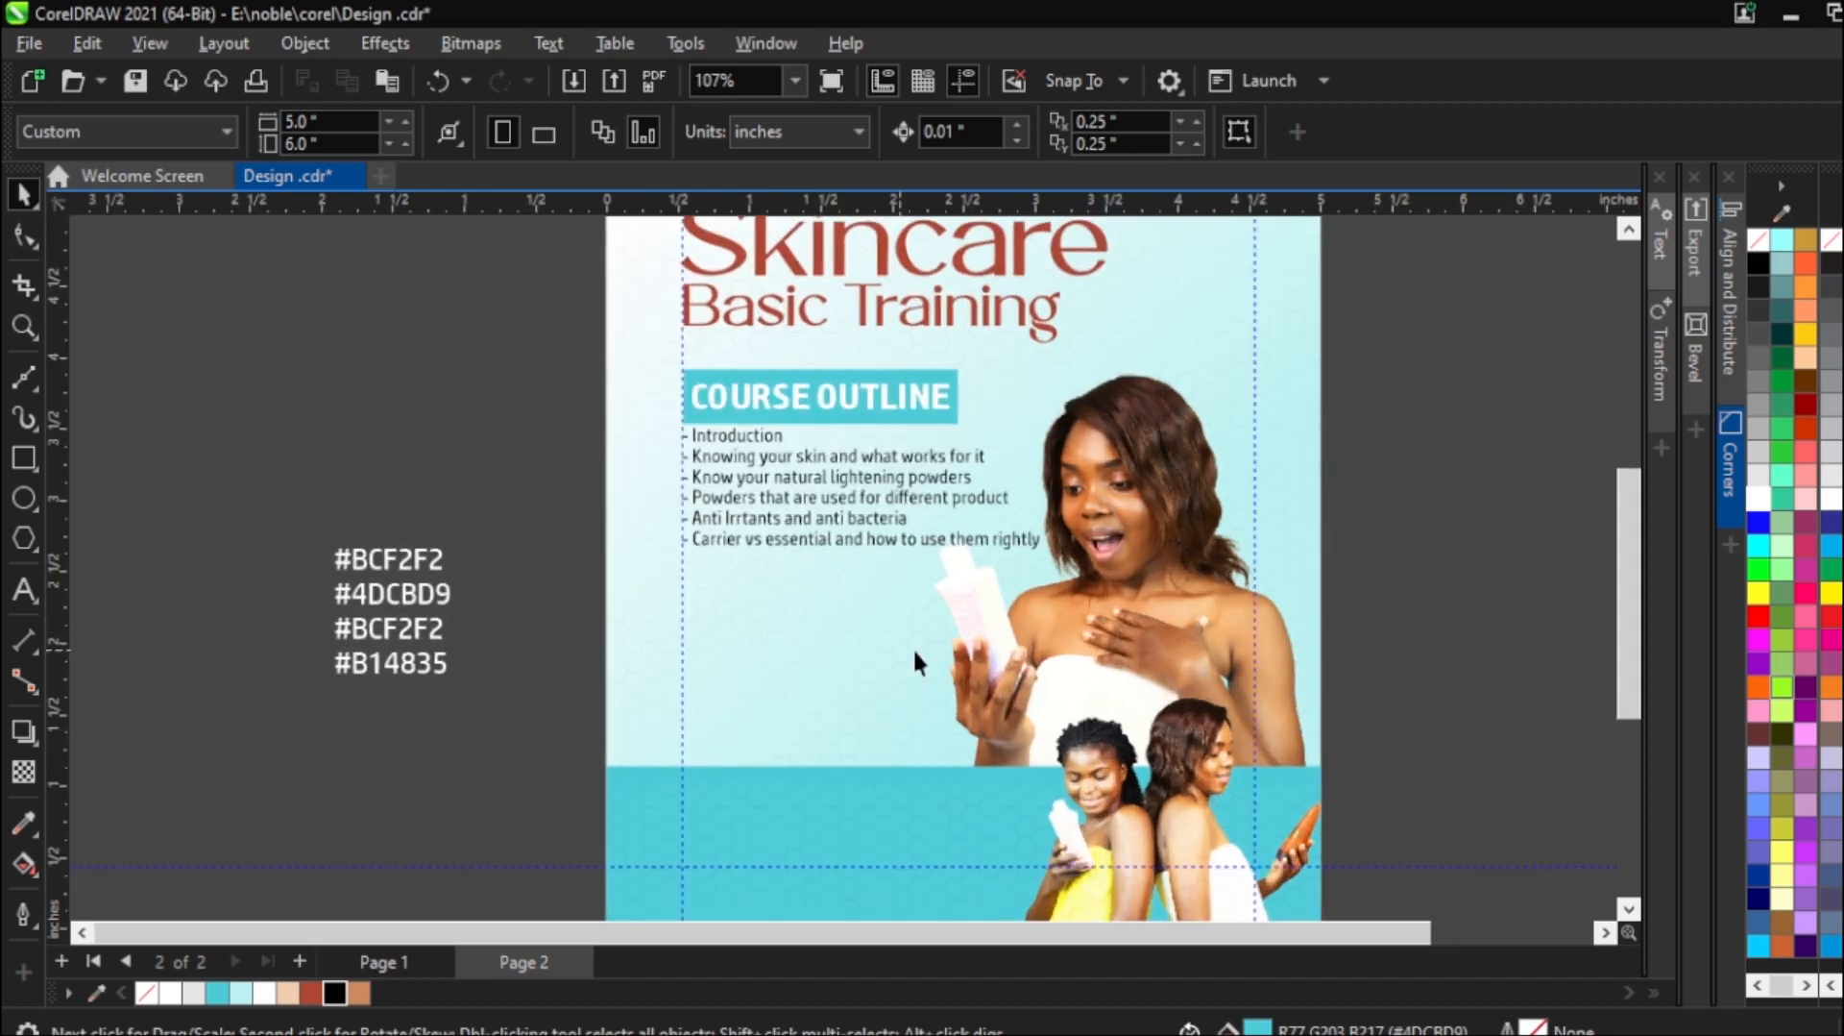
key(F6)
mouse_move(726, 591)
mouse_down()
mouse_move(805, 707)
mouse_move(796, 686)
mouse_up()
click(24, 193)
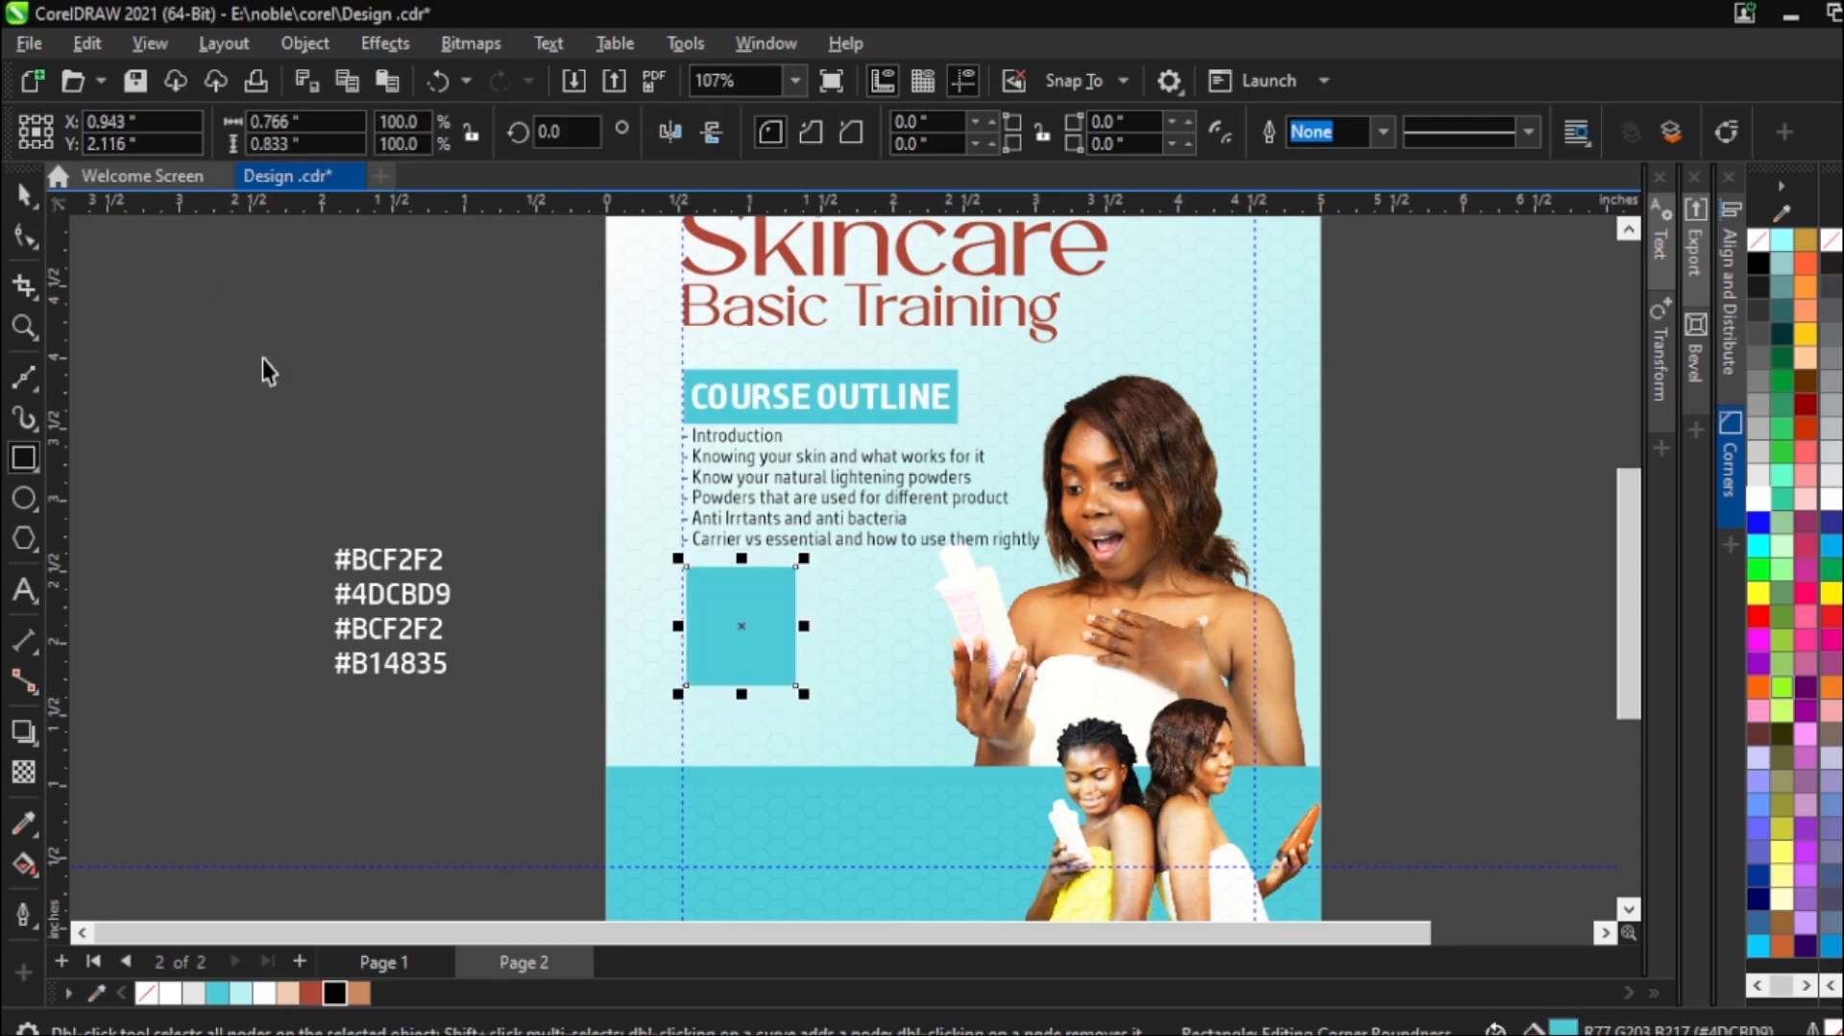
click(538, 516)
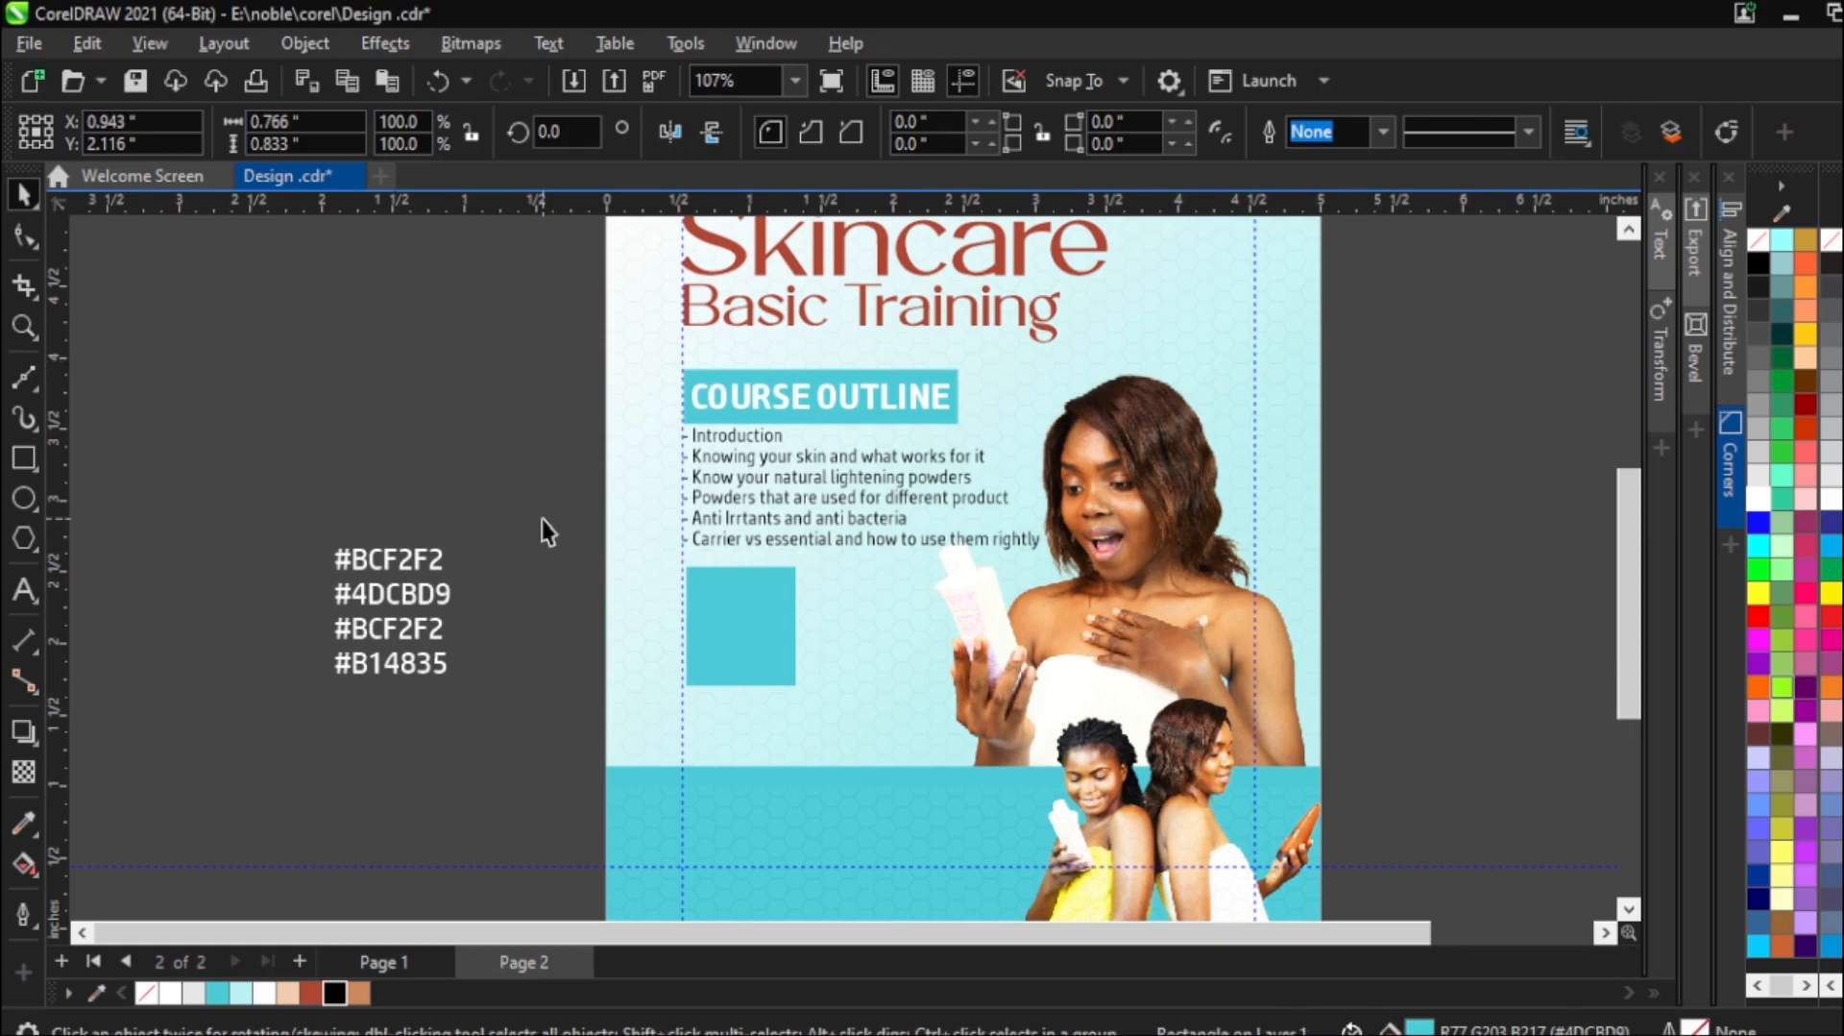
Convert the teal rectangle to curves, add a node midway along its bottom edge and pull it up into a ribbon notch.
click(741, 628)
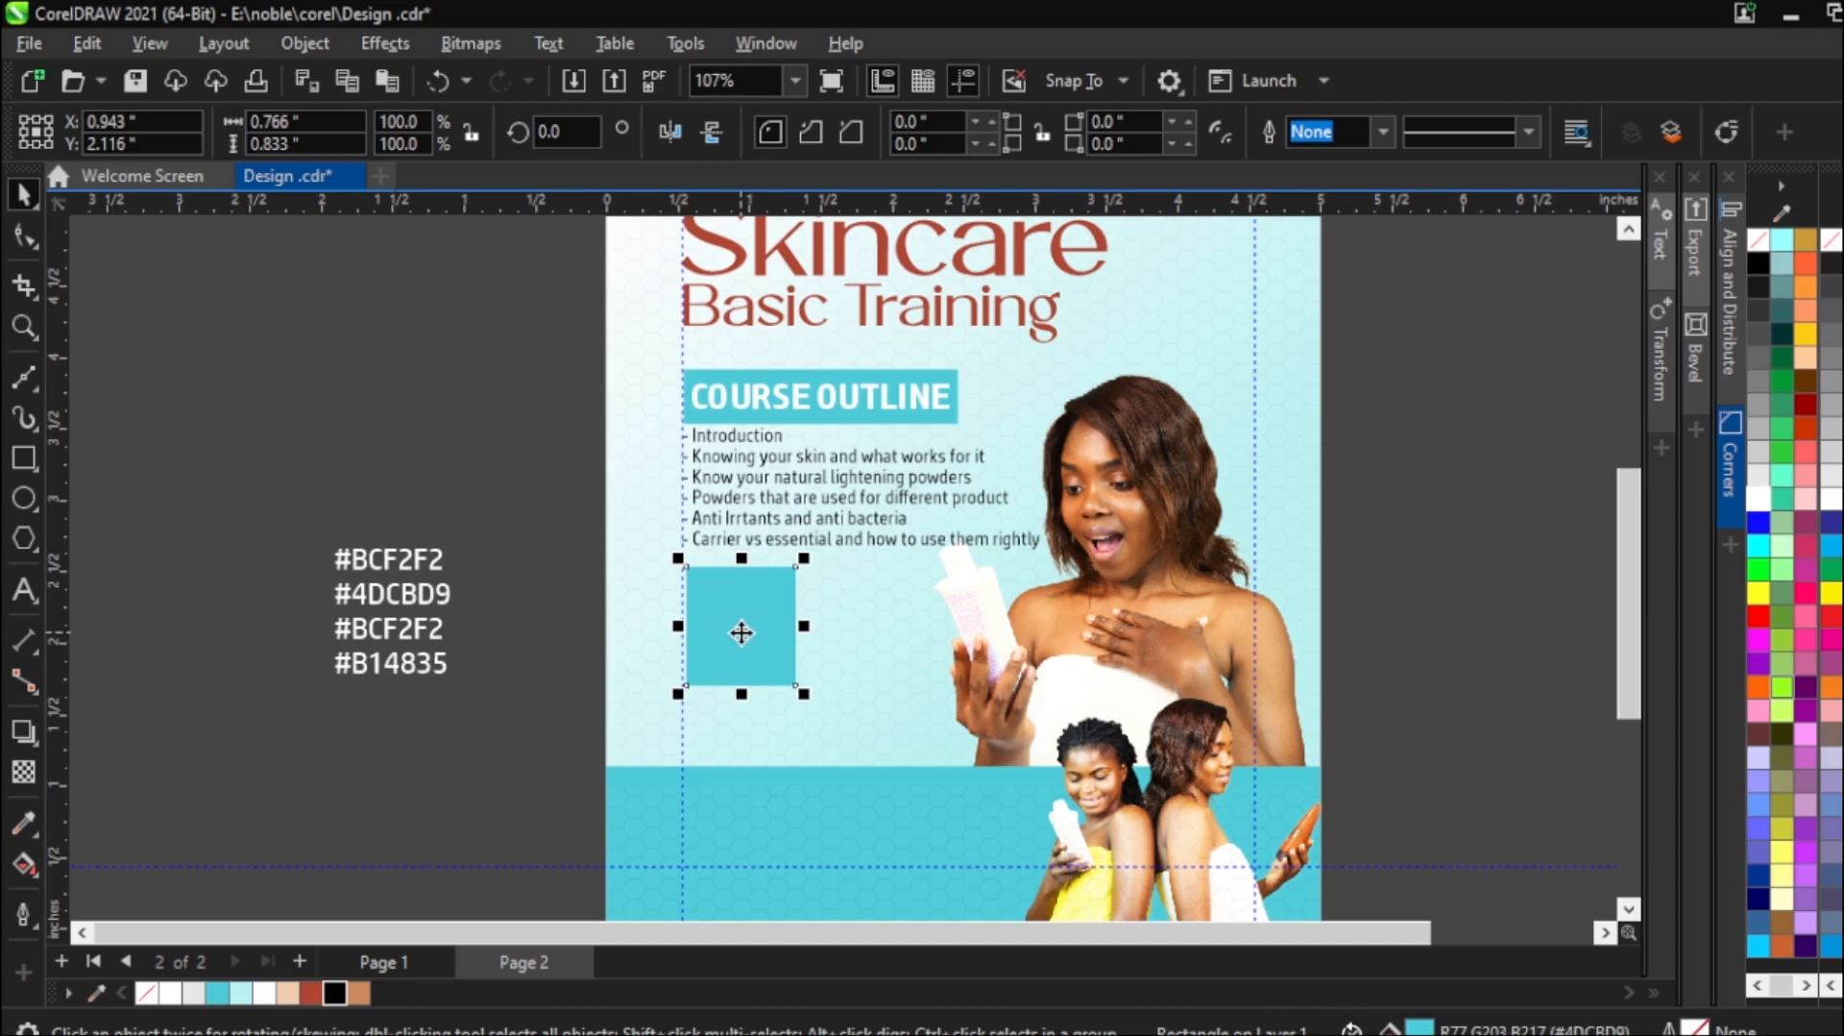
key(ctrl+q)
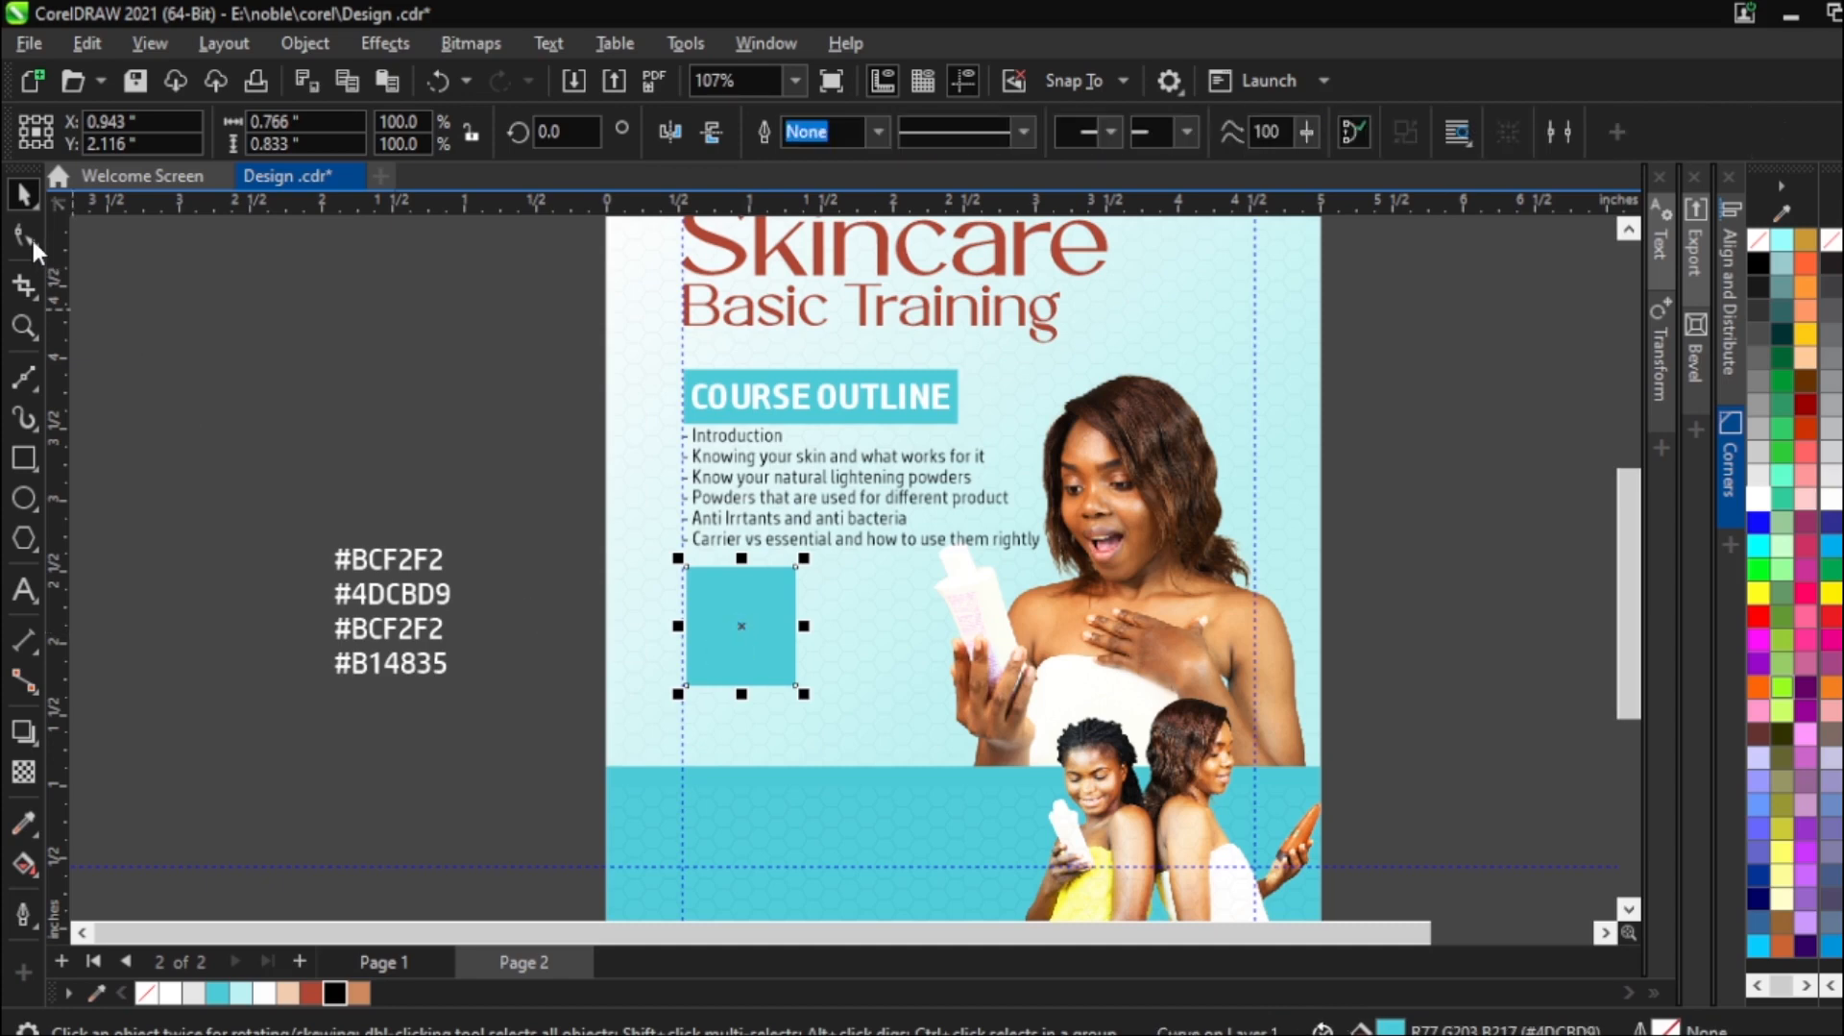
scroll(726, 690, up, 3)
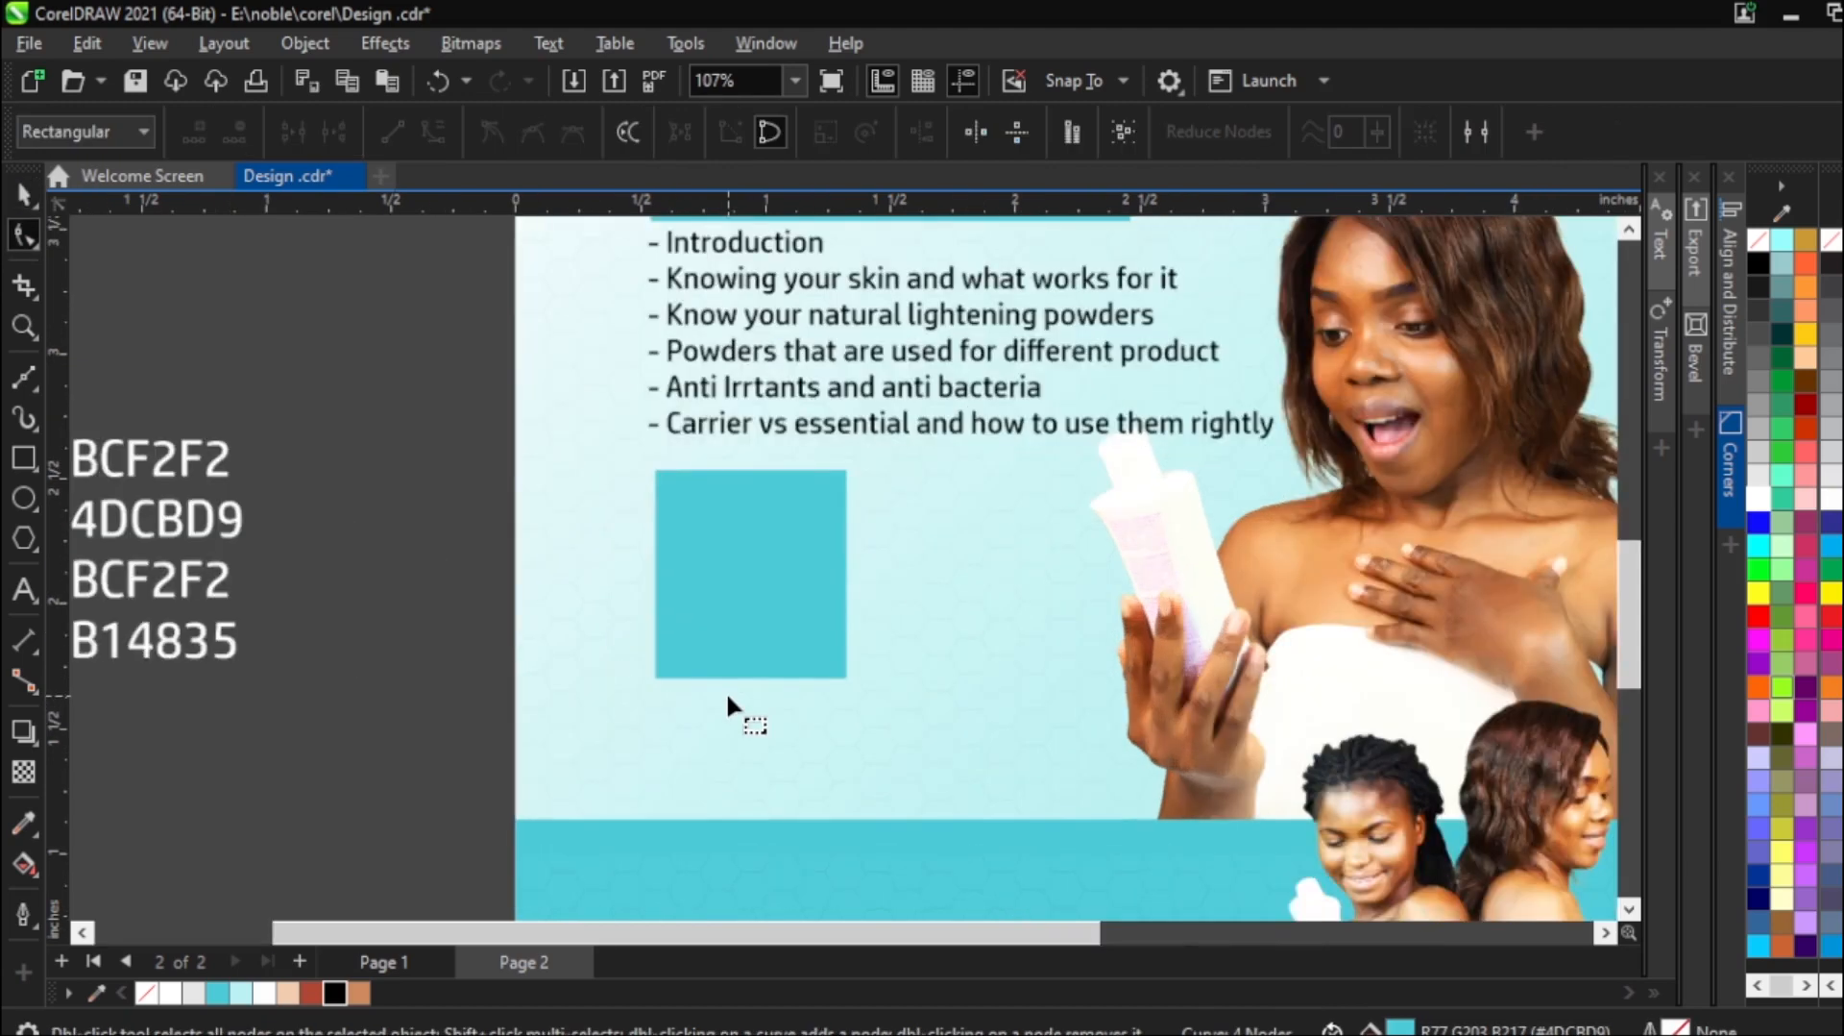
click(751, 676)
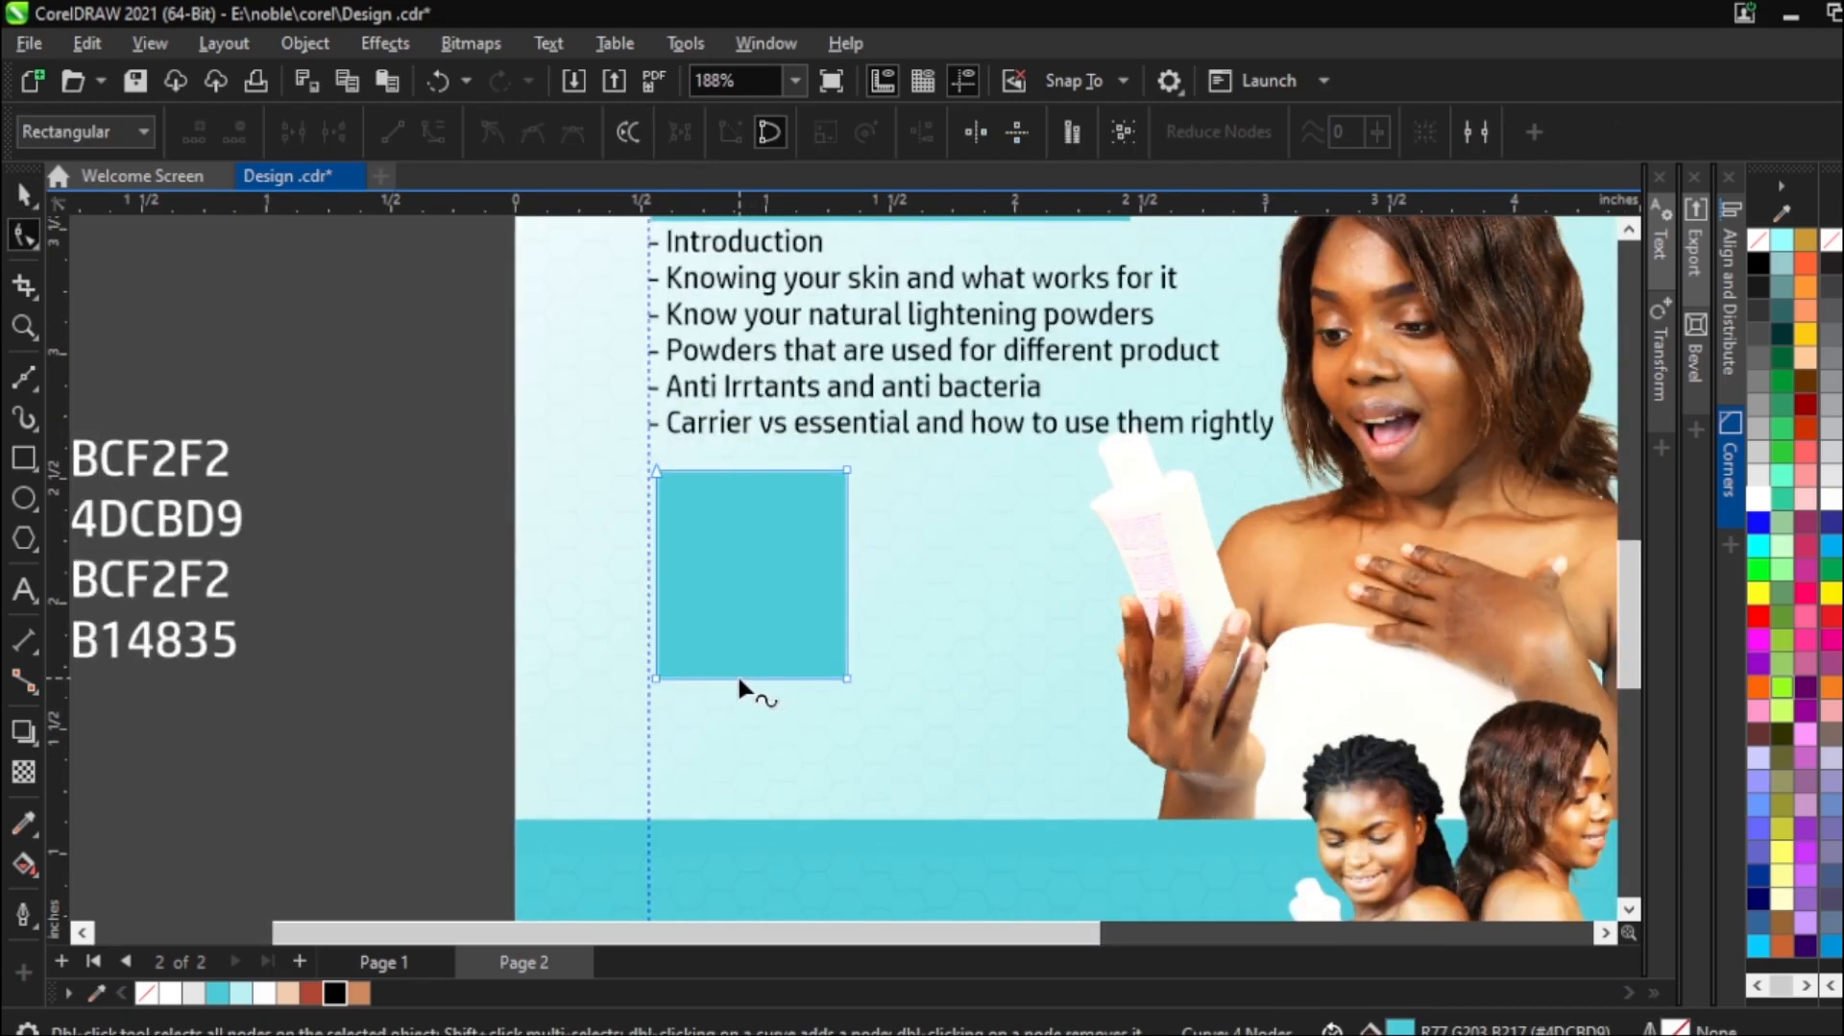
click(738, 678)
double_click(737, 678)
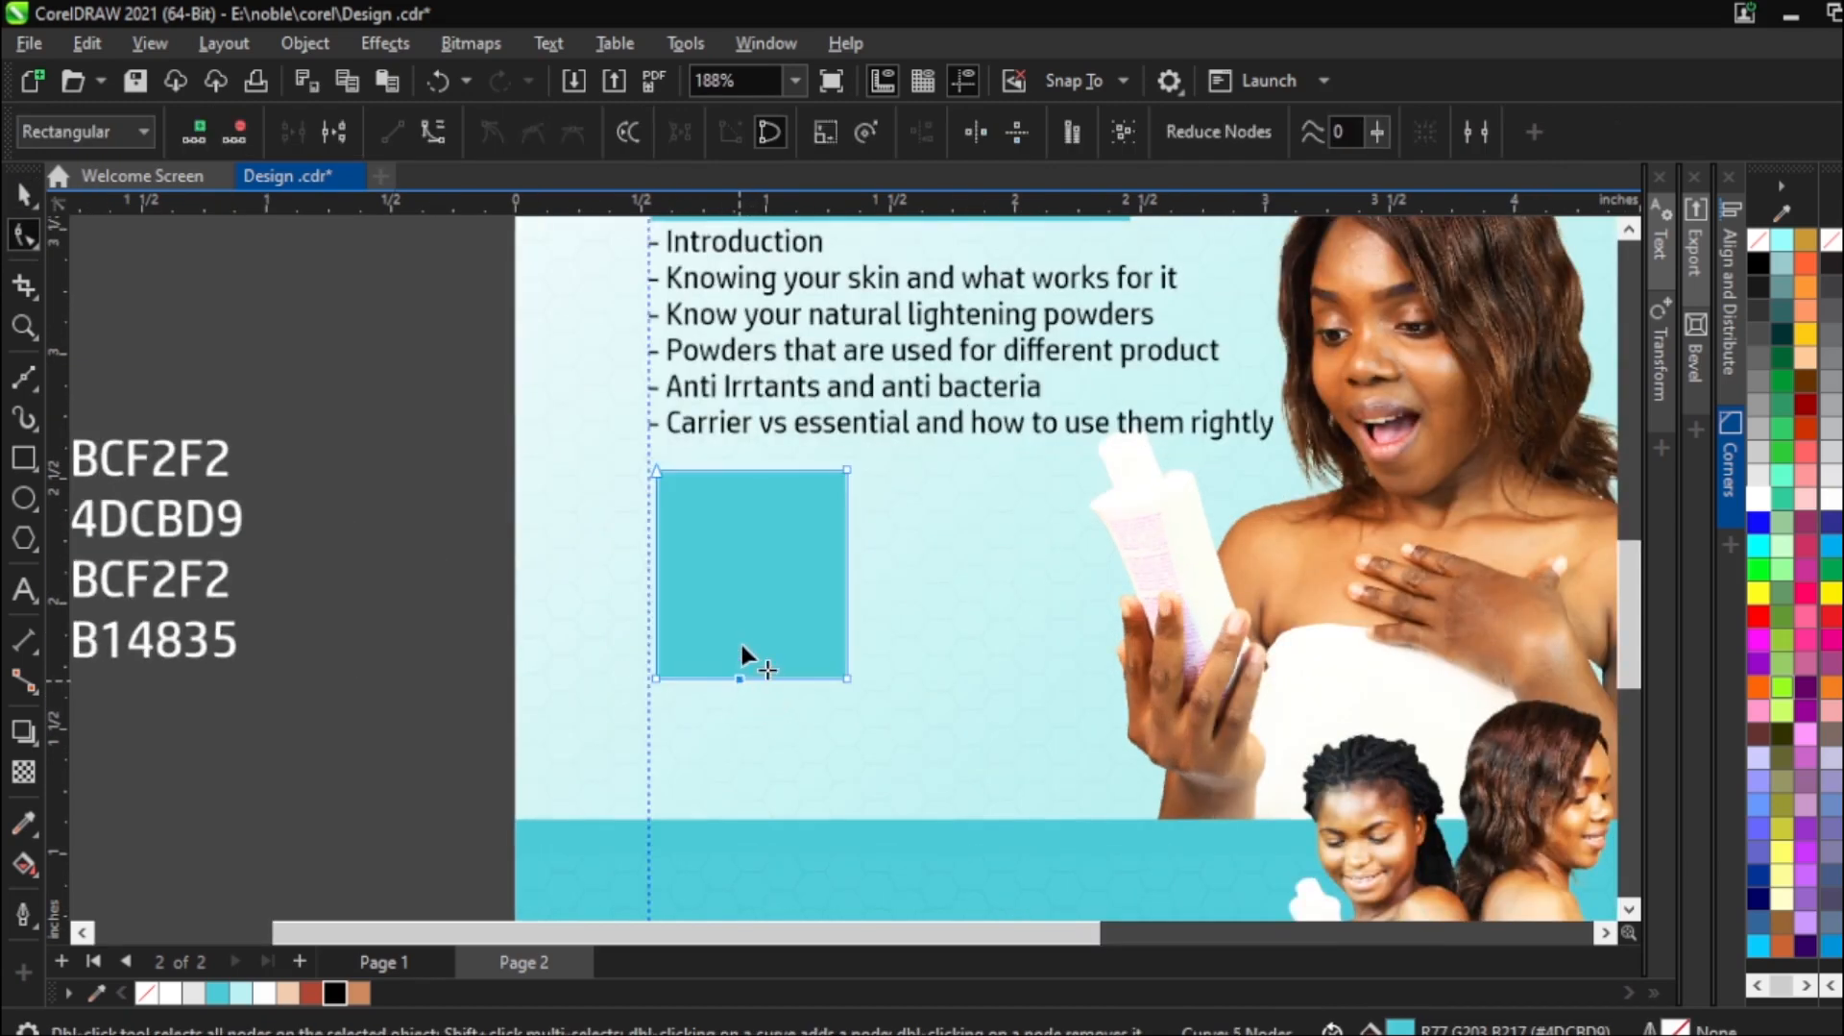
drag(739, 677, 740, 621)
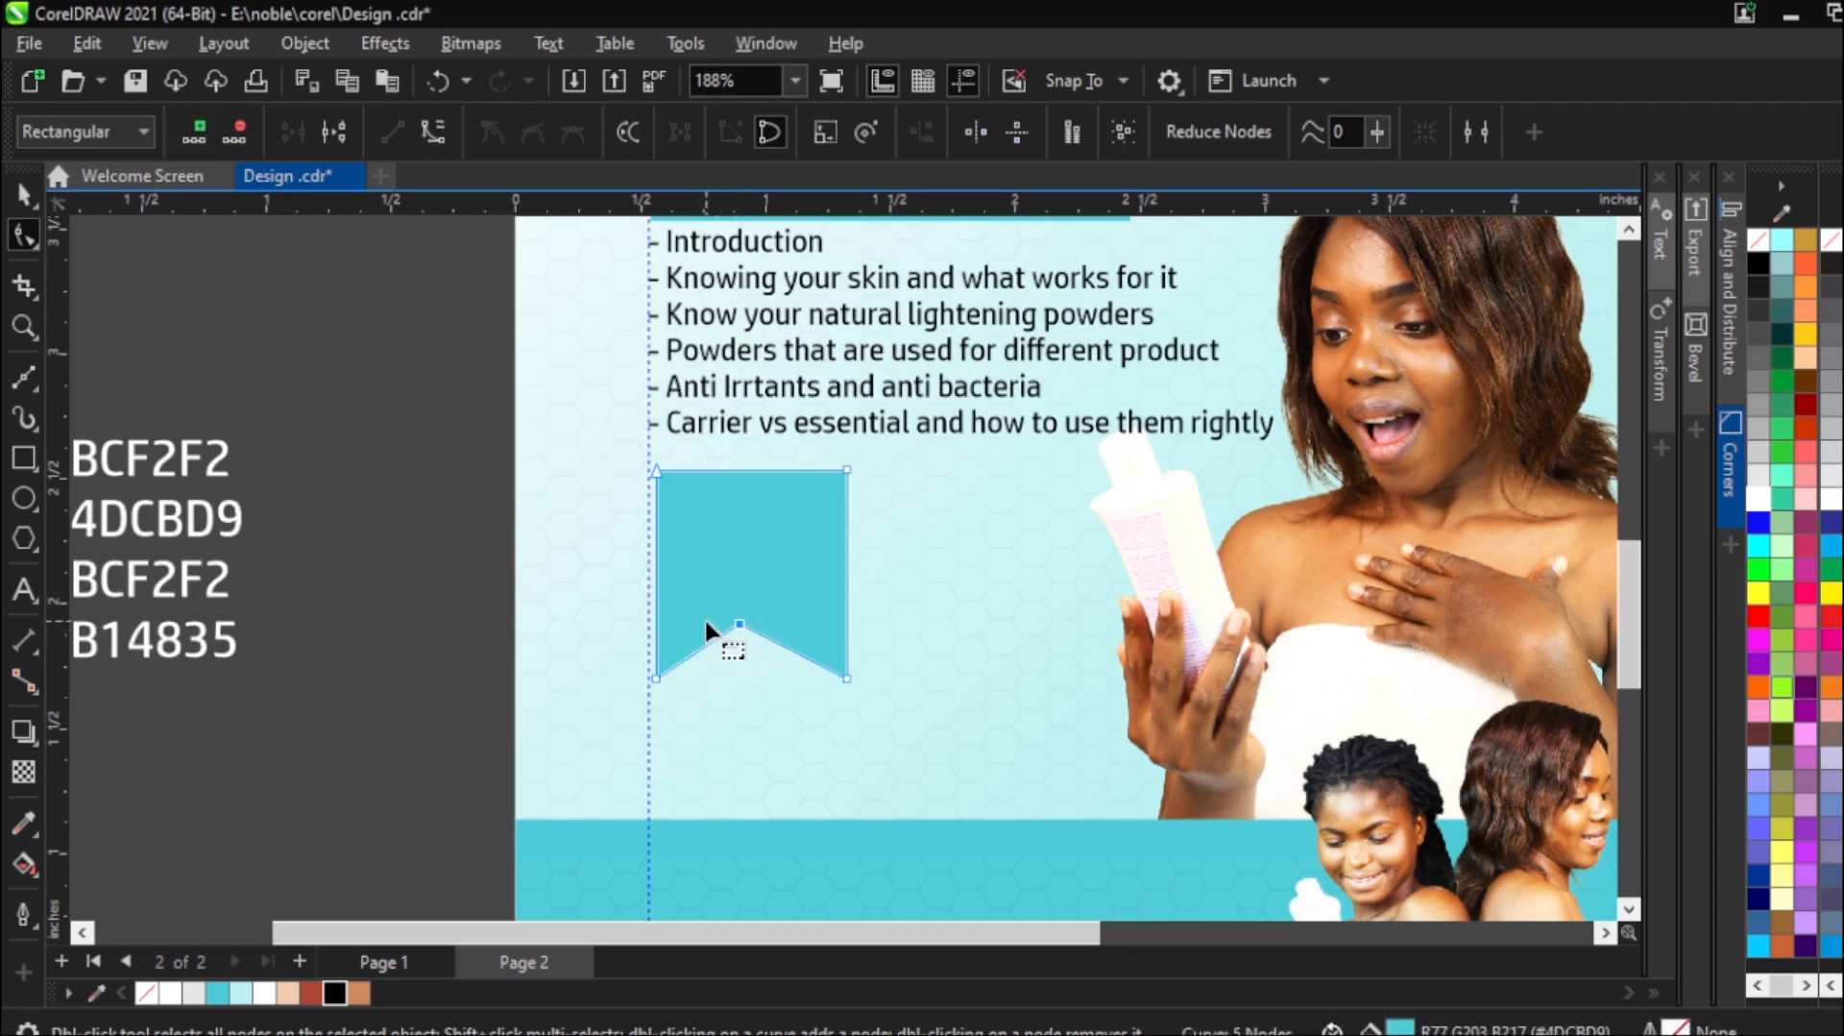
click(17, 197)
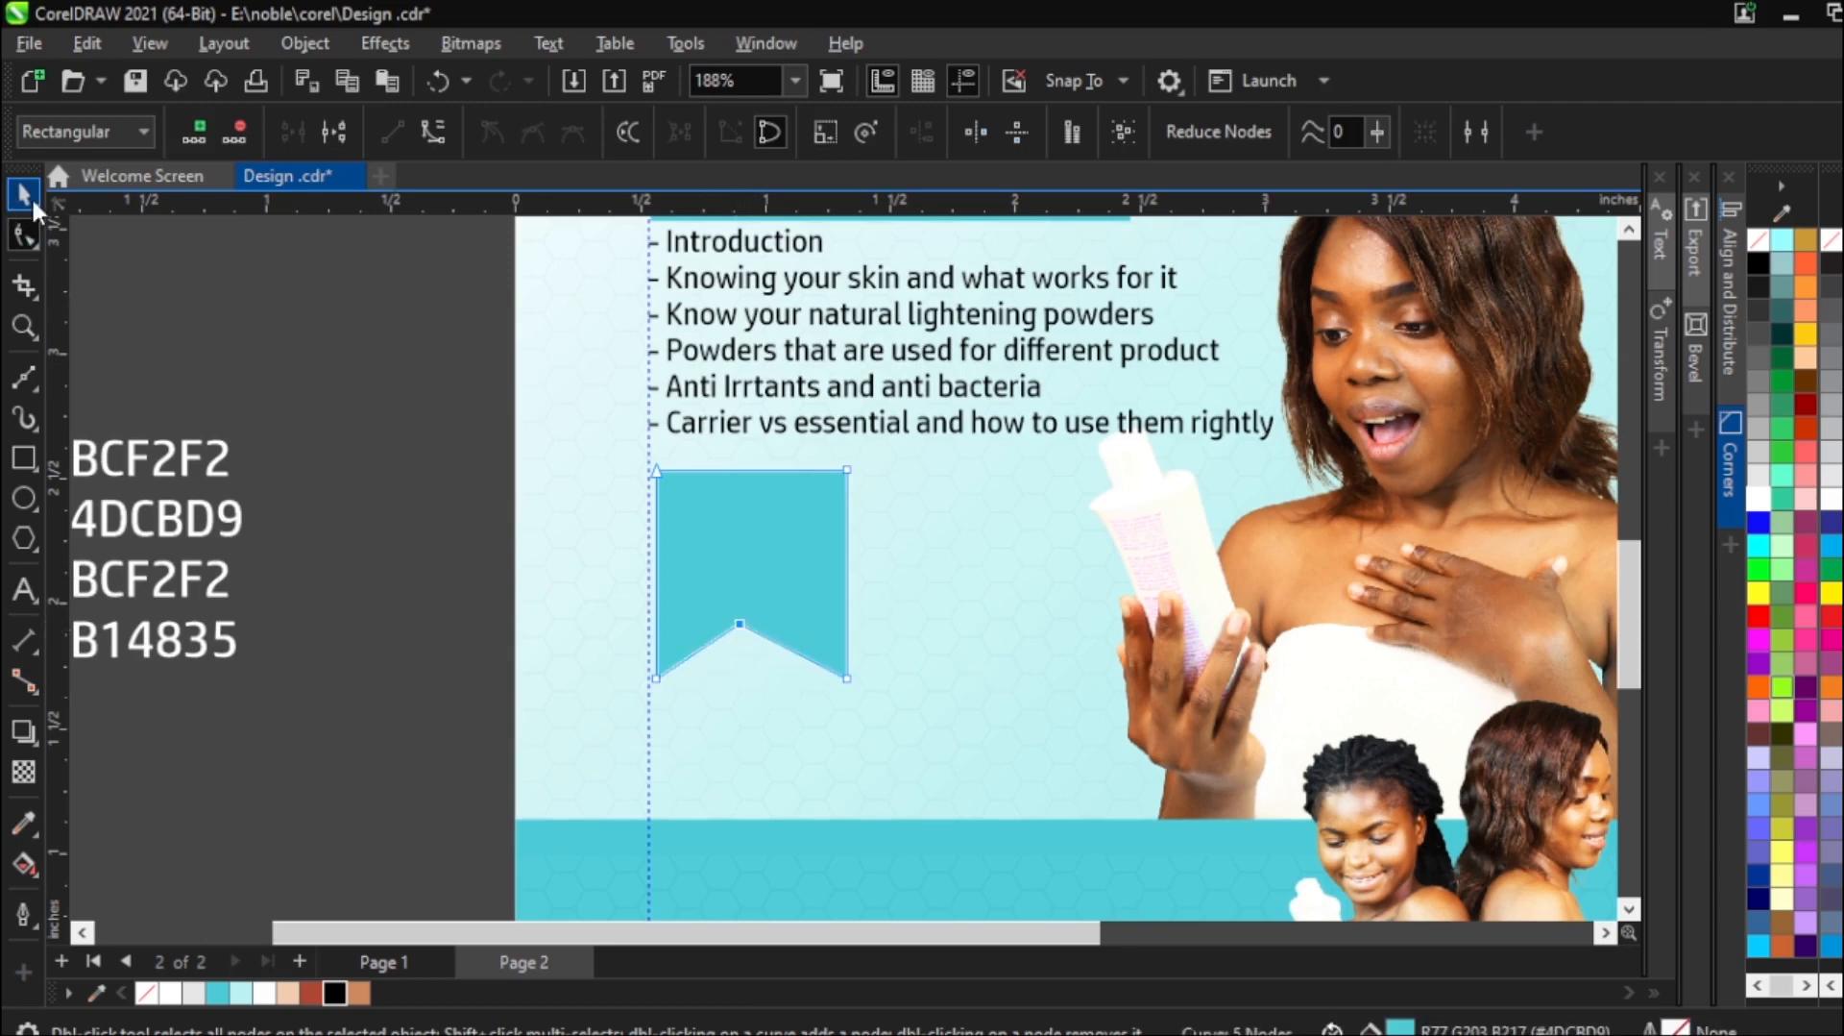
Duplicate the notched teal ribbon slightly above the original, overlapping it beneath the course outline list.
click(510, 515)
click(728, 557)
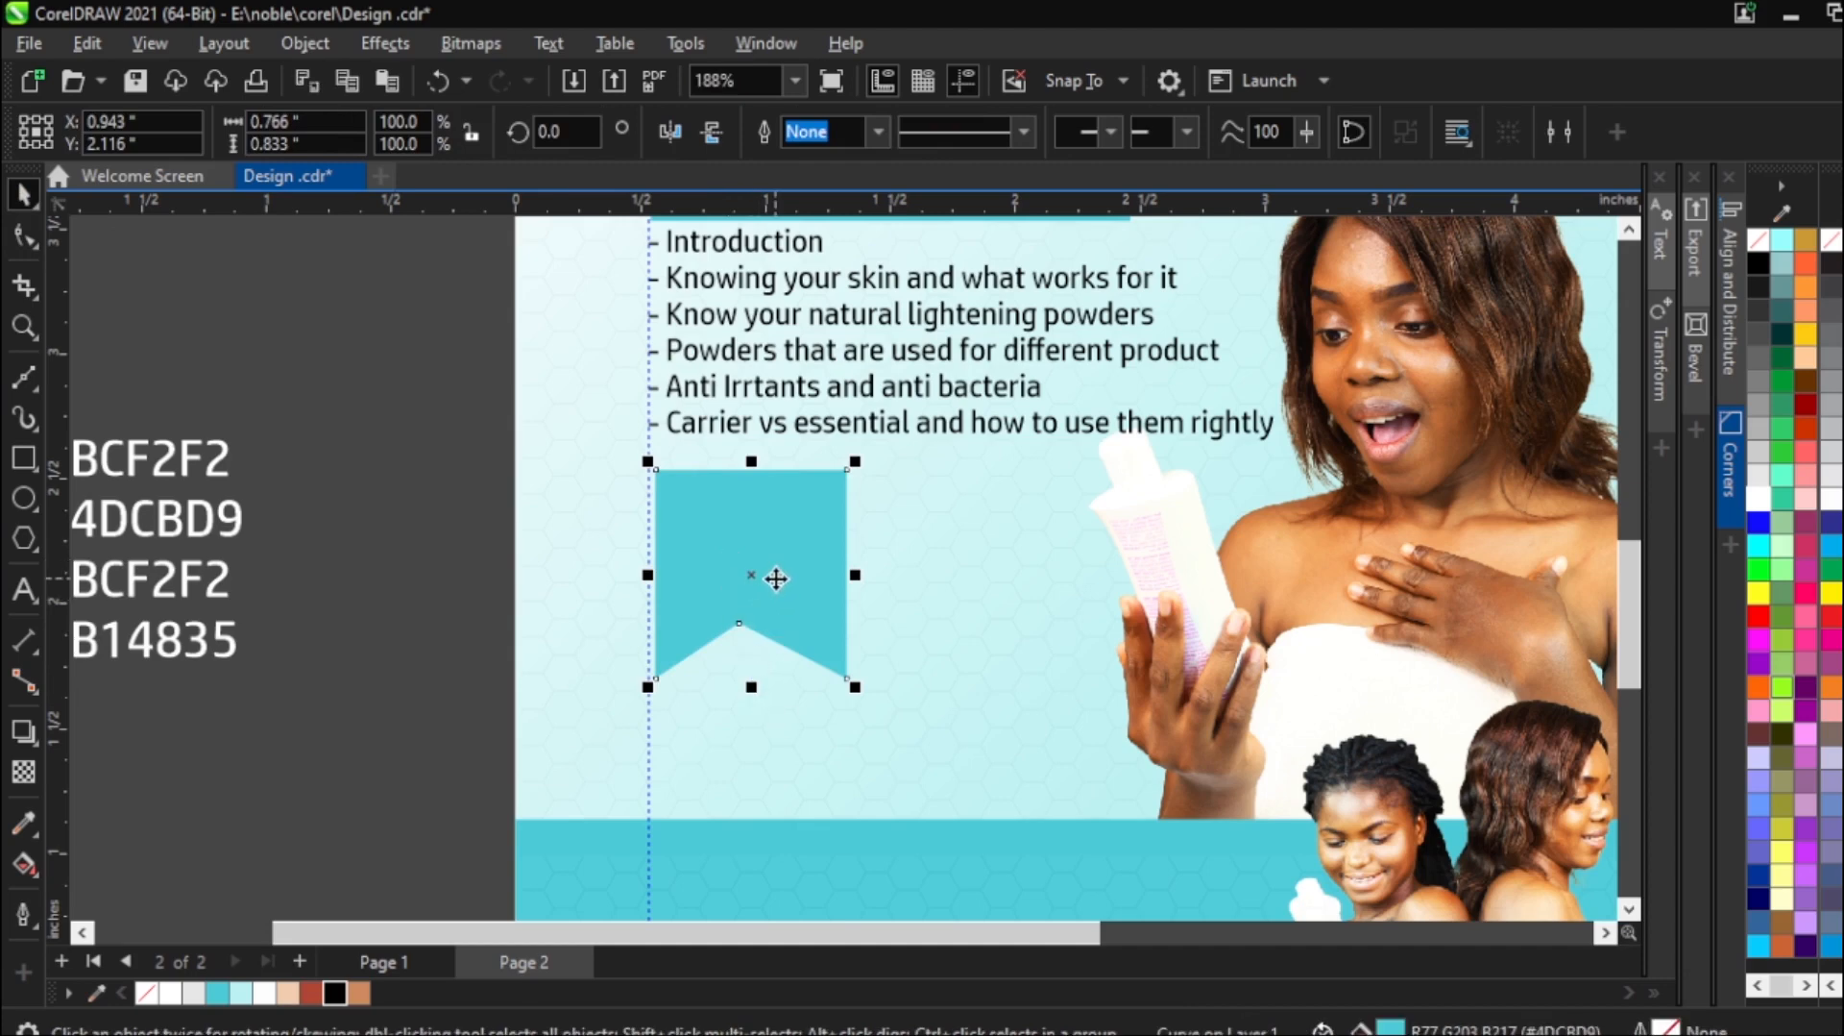
drag(776, 577, 776, 552)
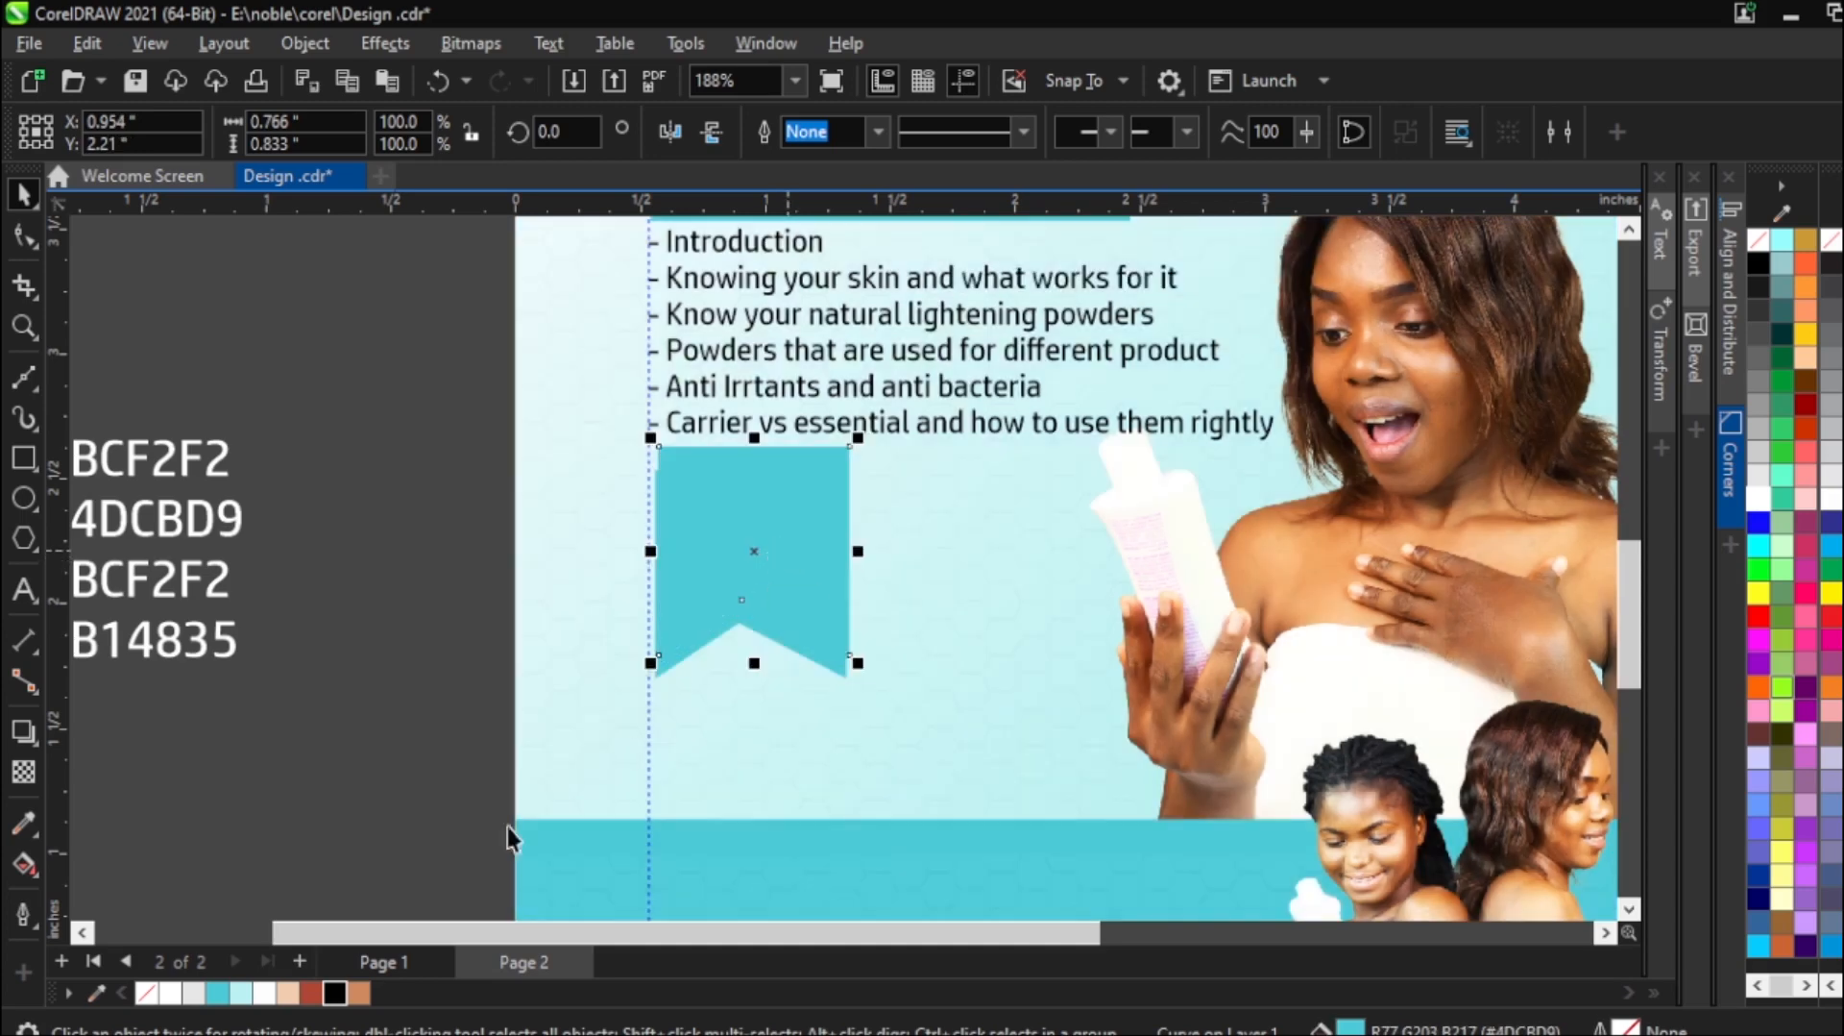
Fill the upper ribbon copy with the document's red #B14835 and send it behind the teal ribbon.
double_click(311, 992)
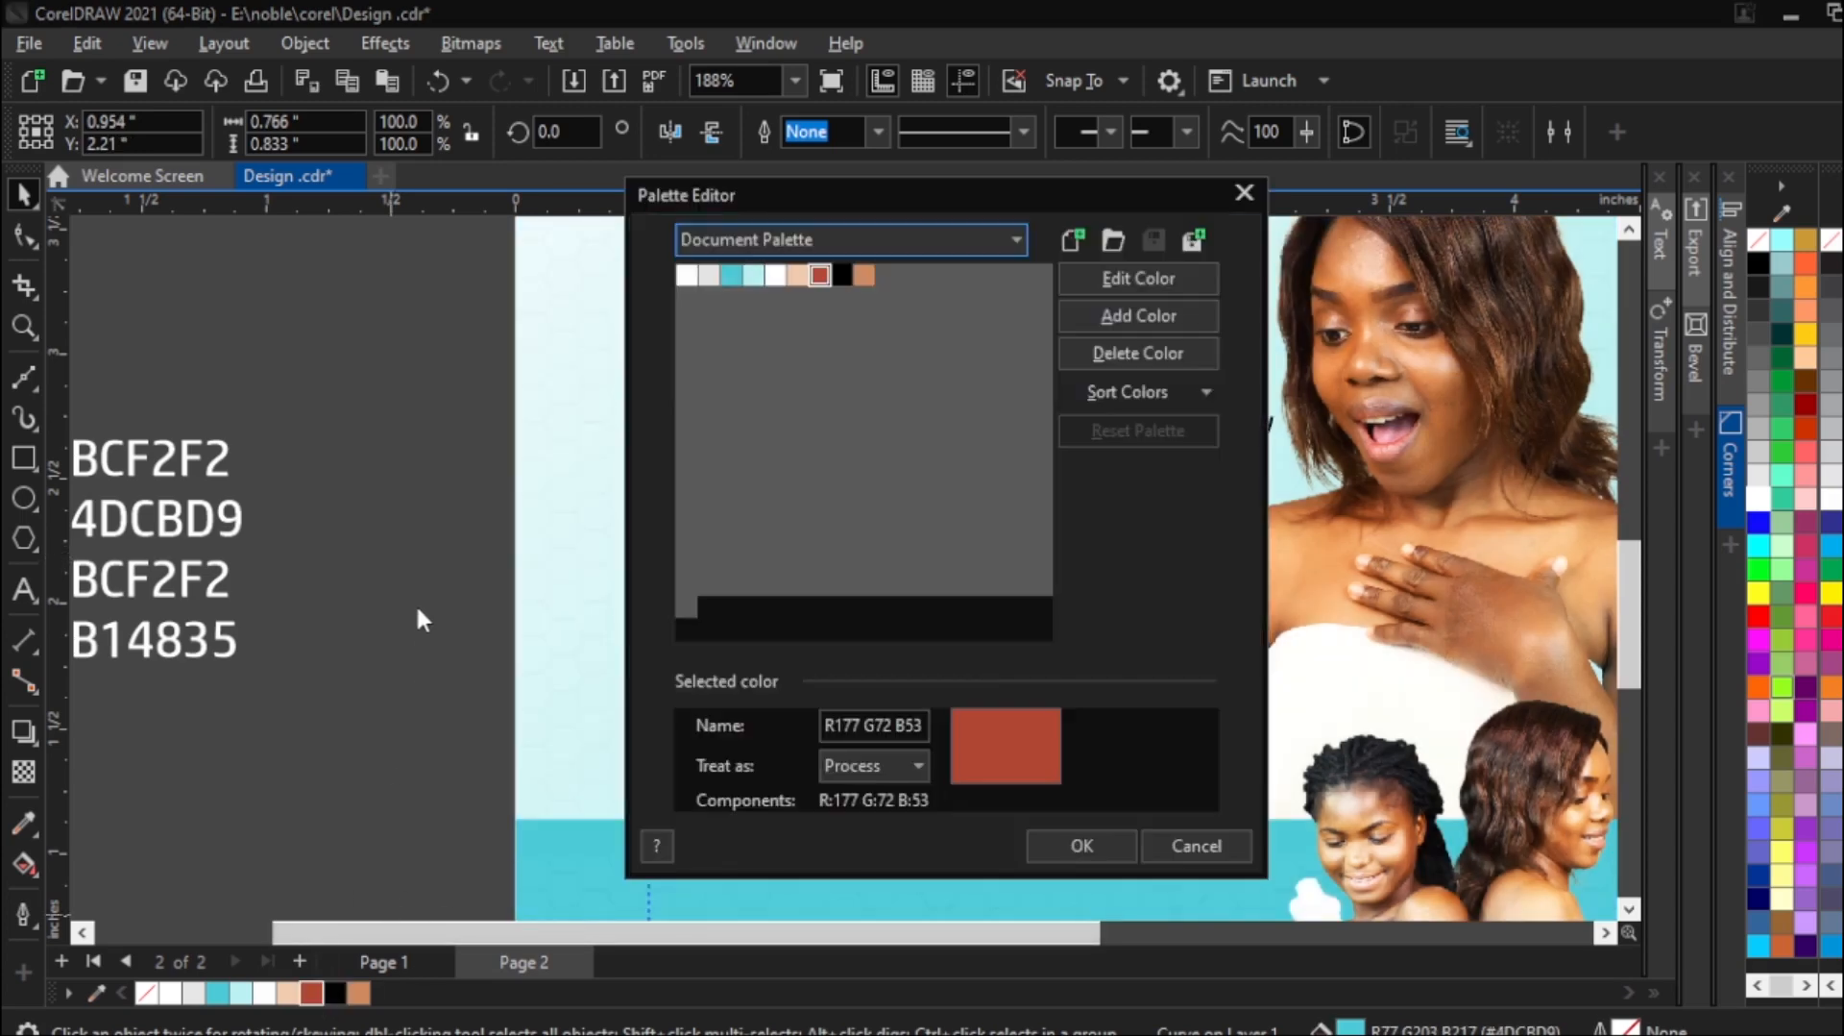
click(1244, 193)
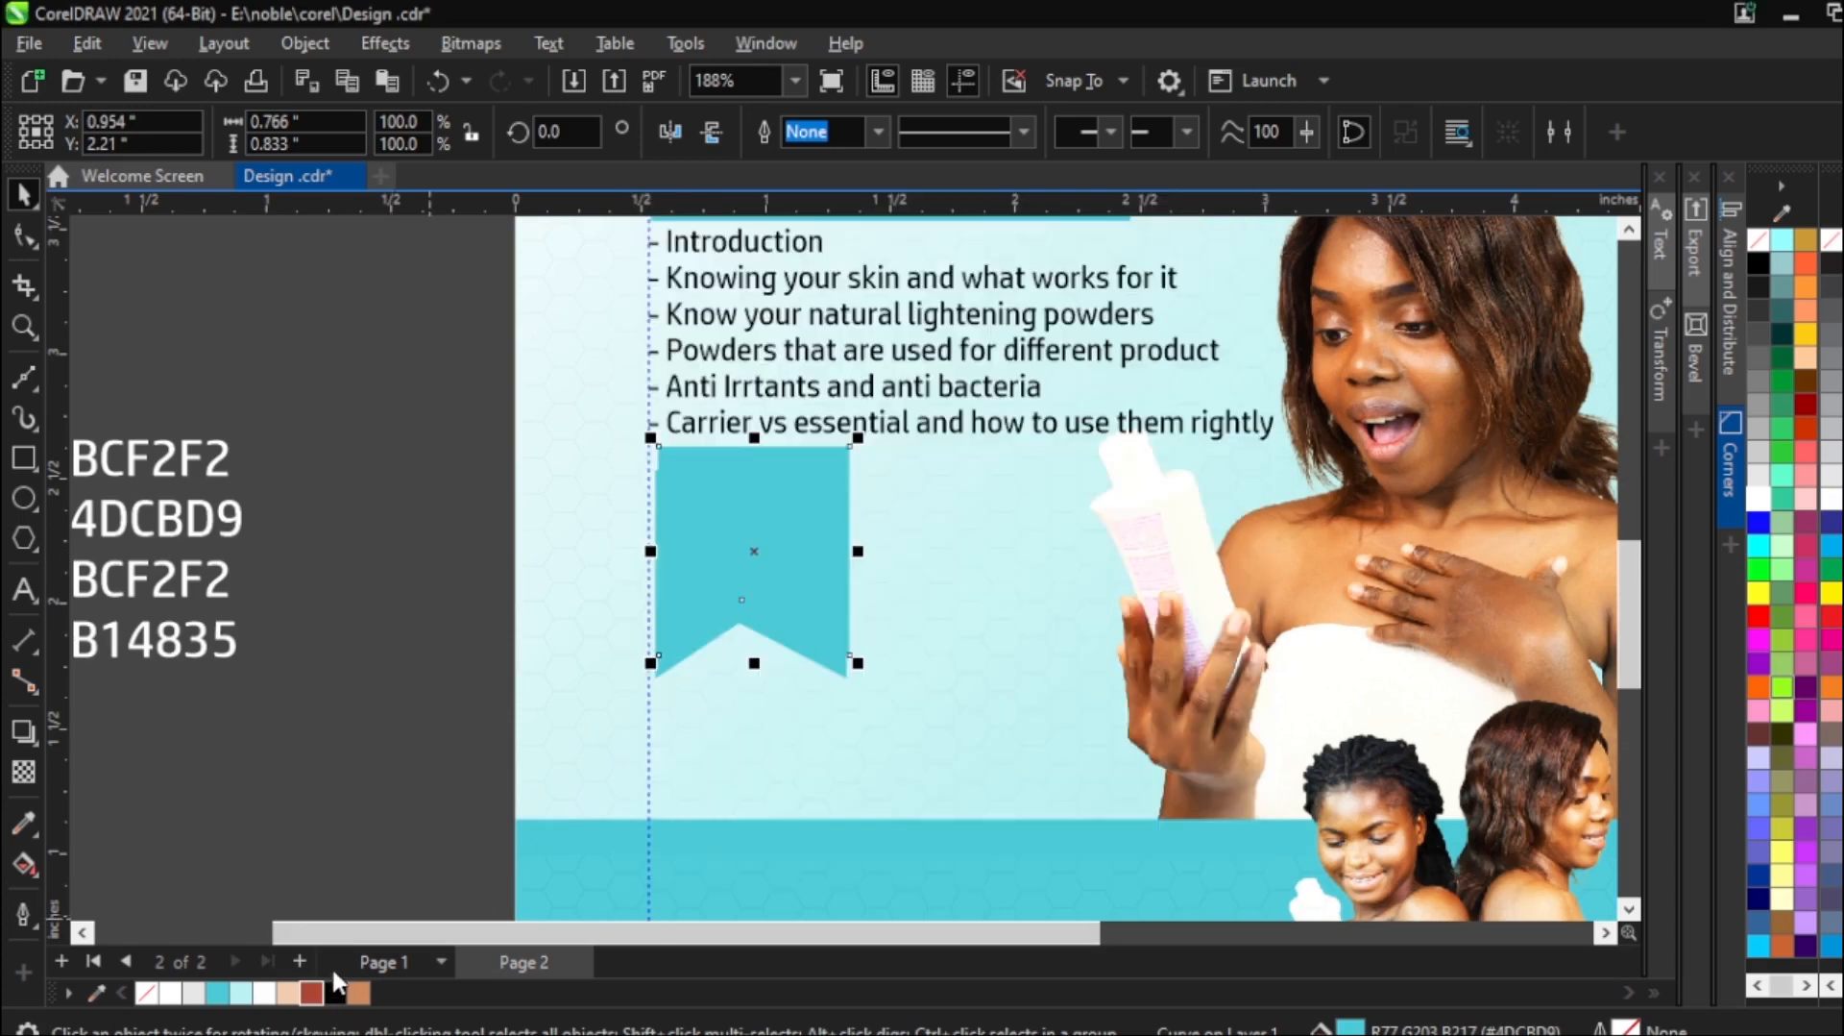
click(403, 778)
click(706, 603)
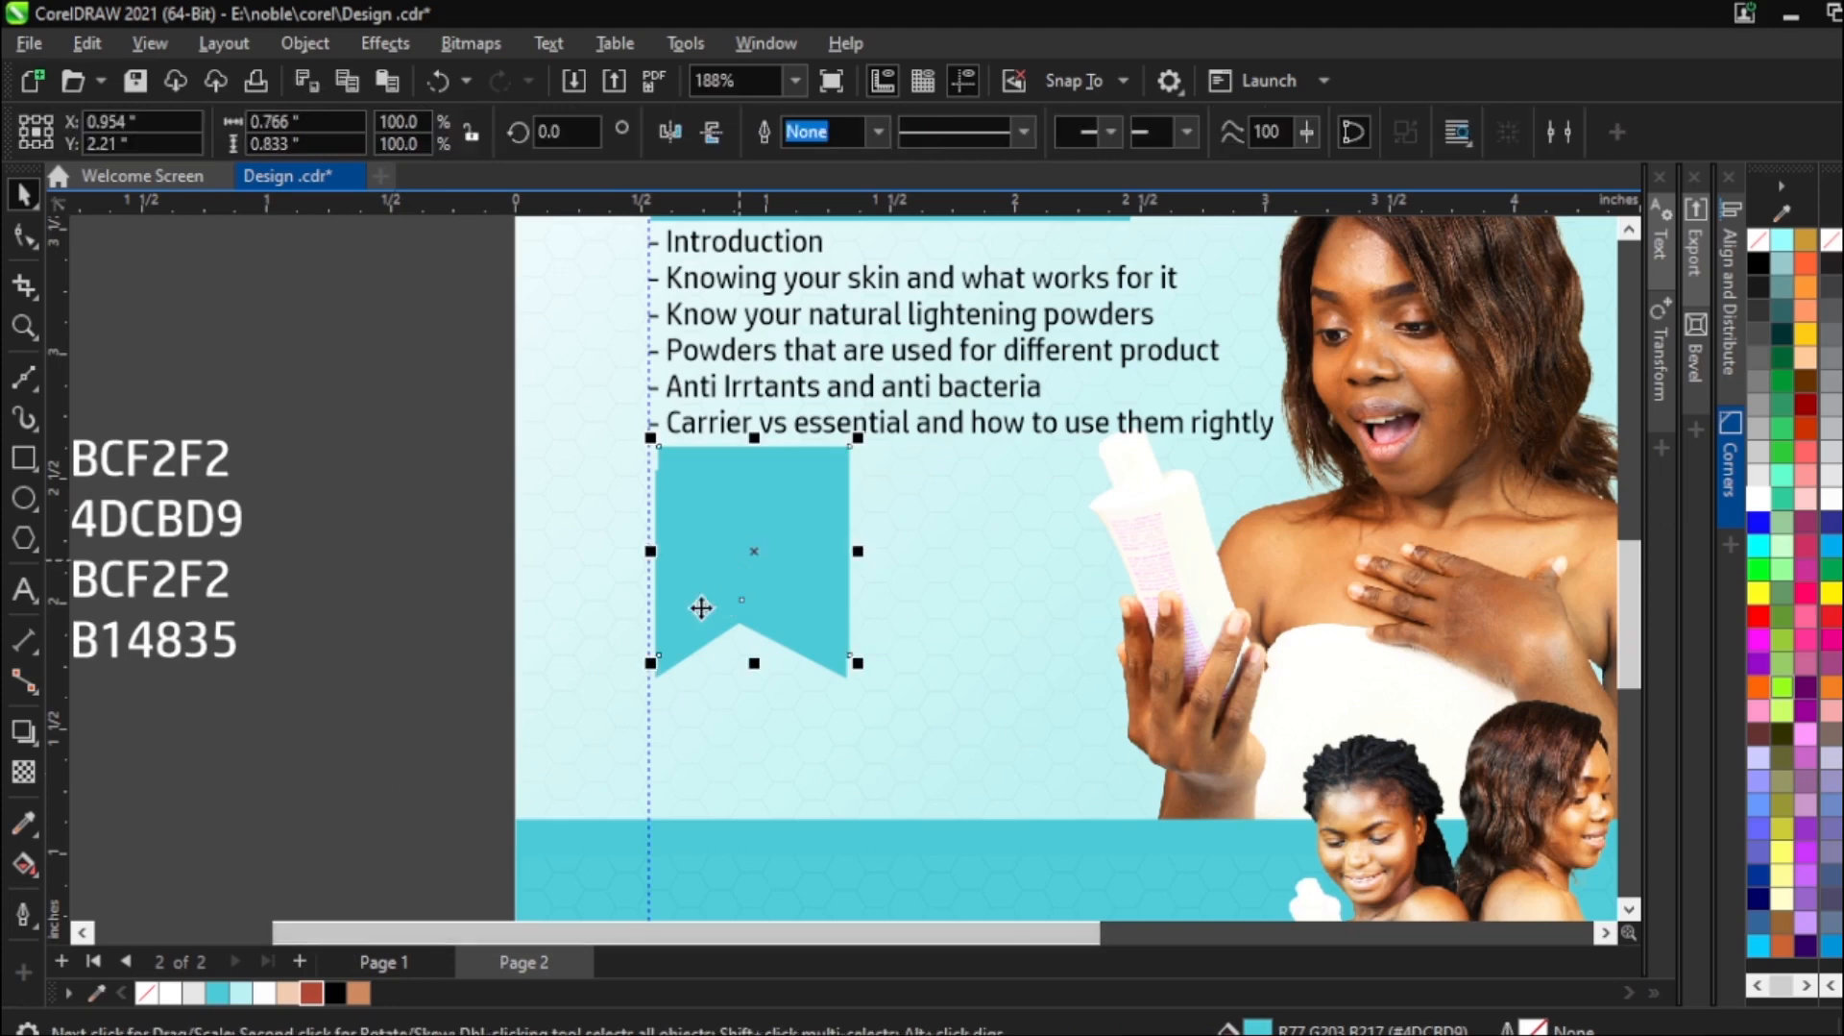
click(311, 992)
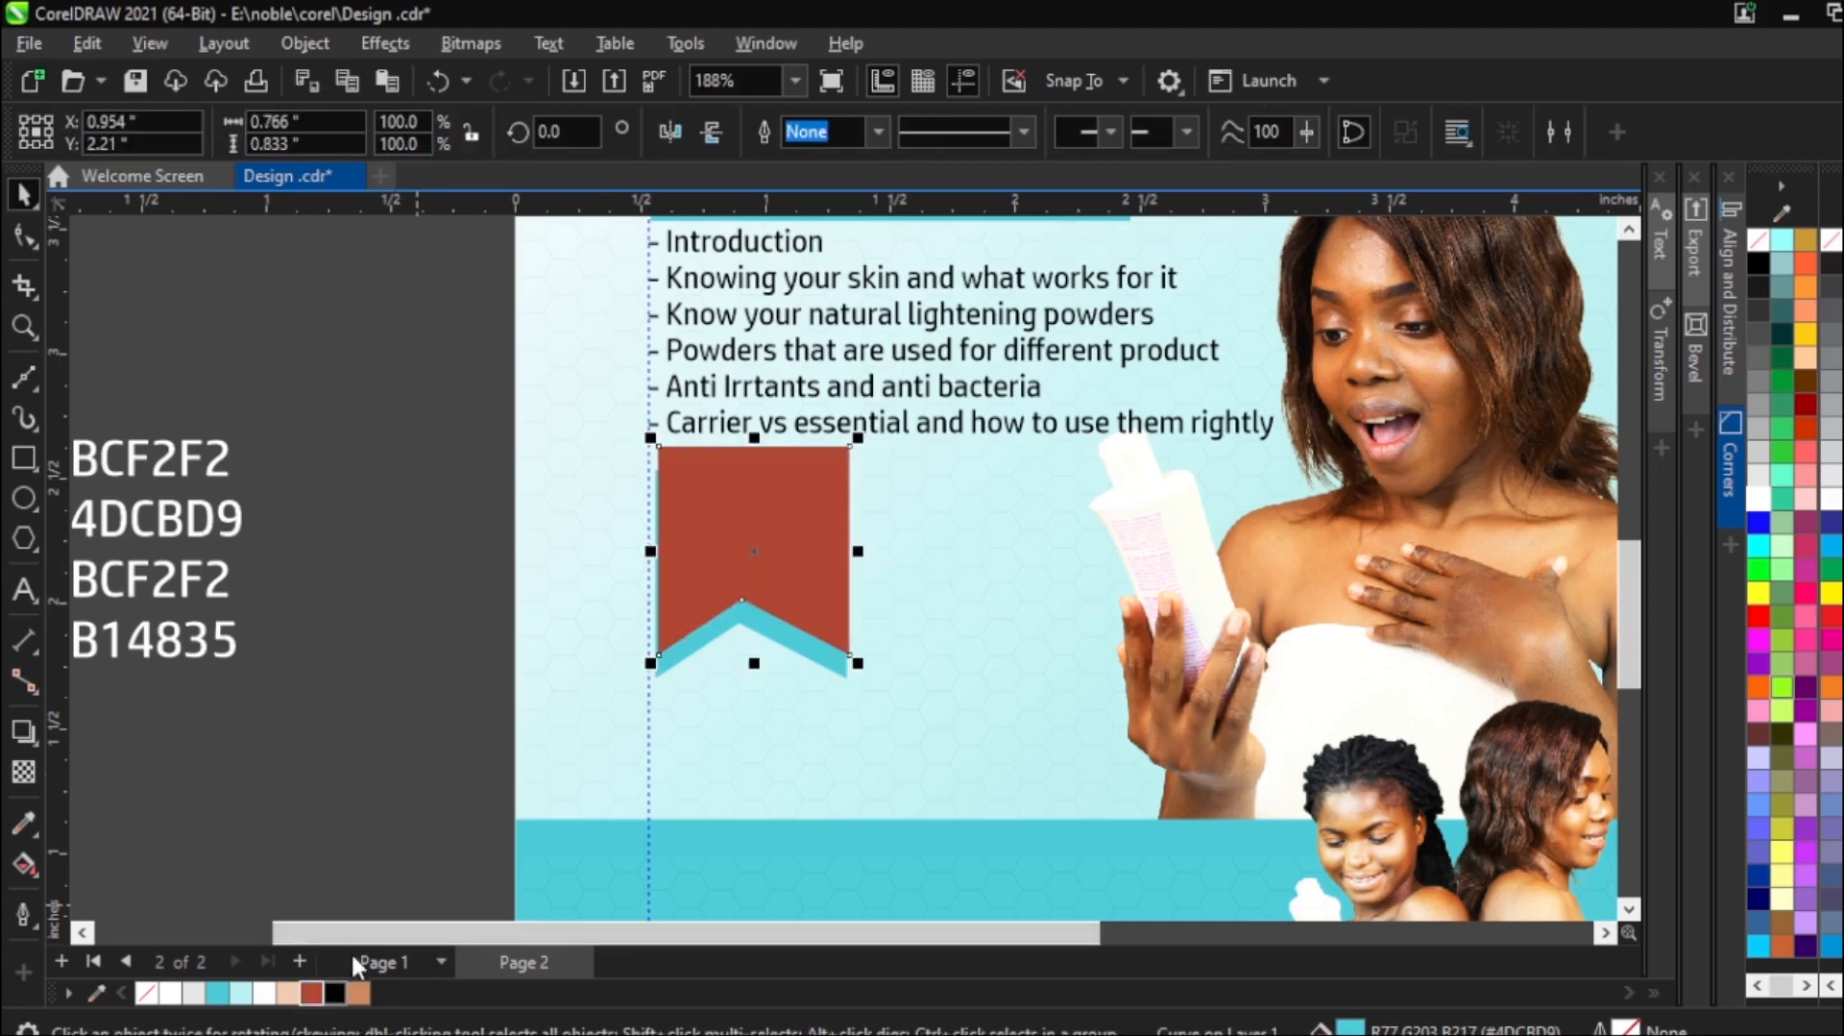
click(510, 646)
click(814, 522)
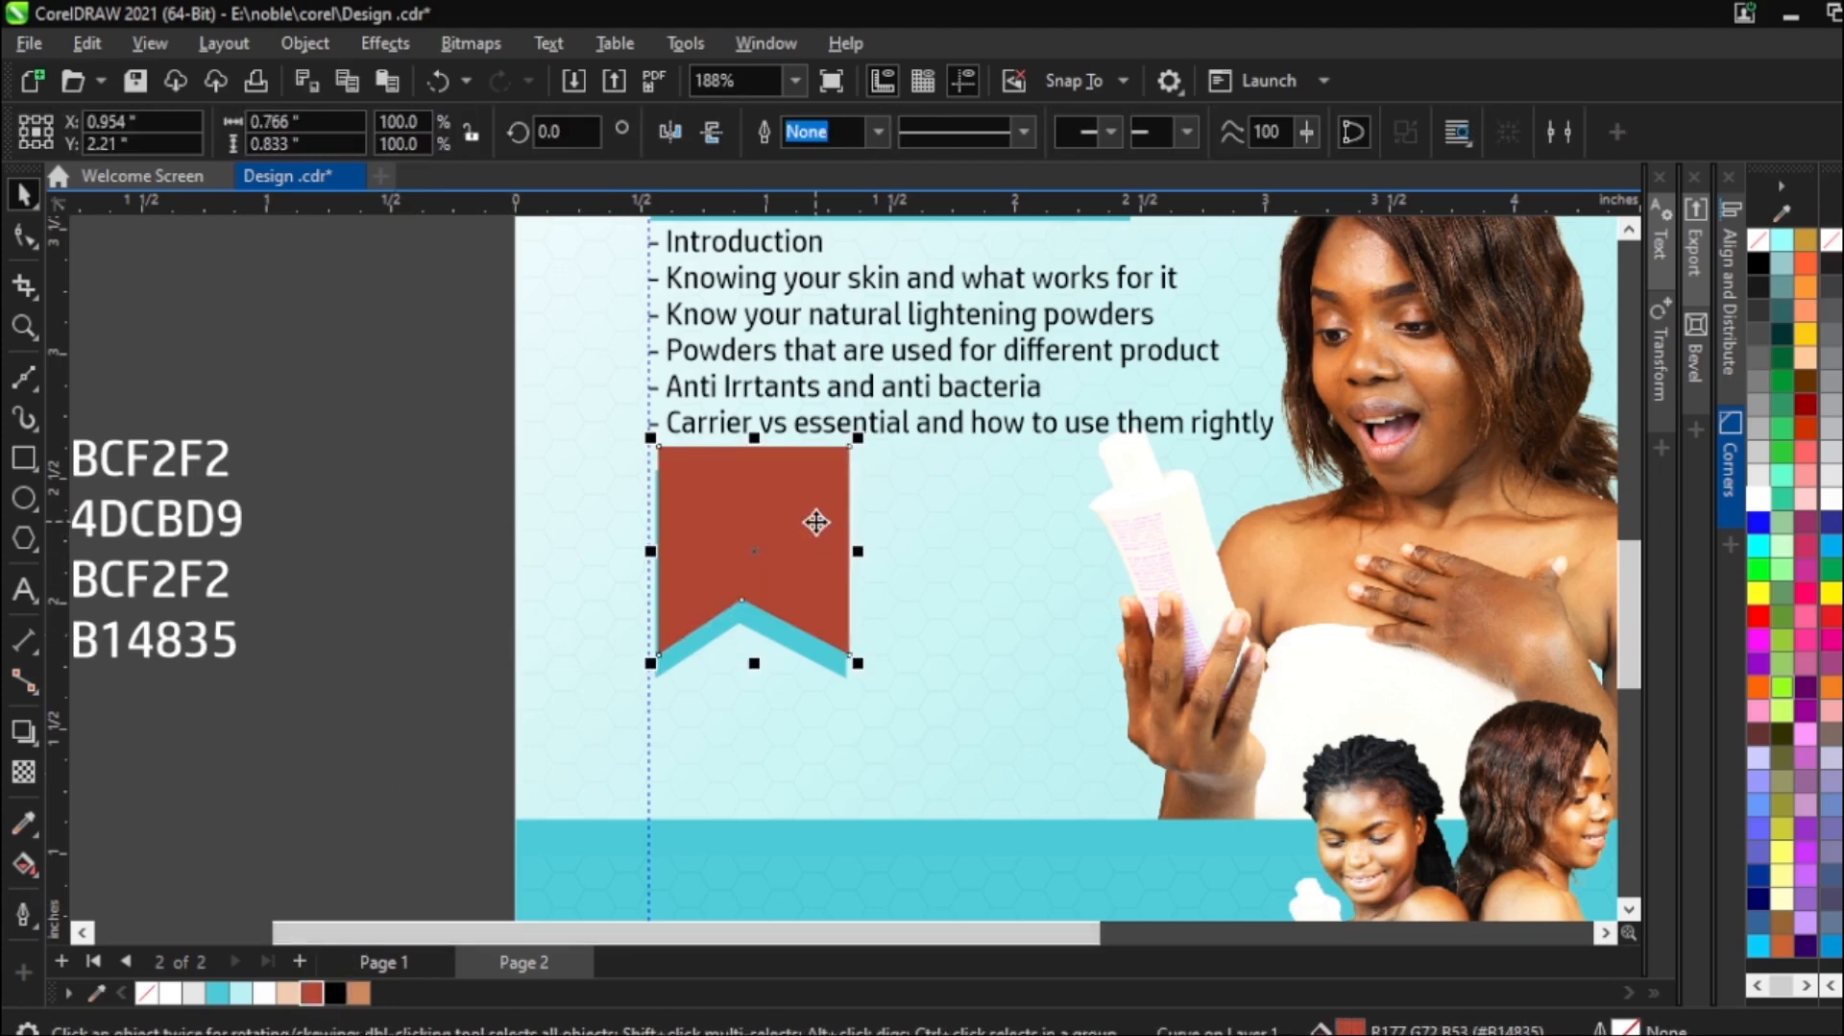
key(ctrl+Page_Down)
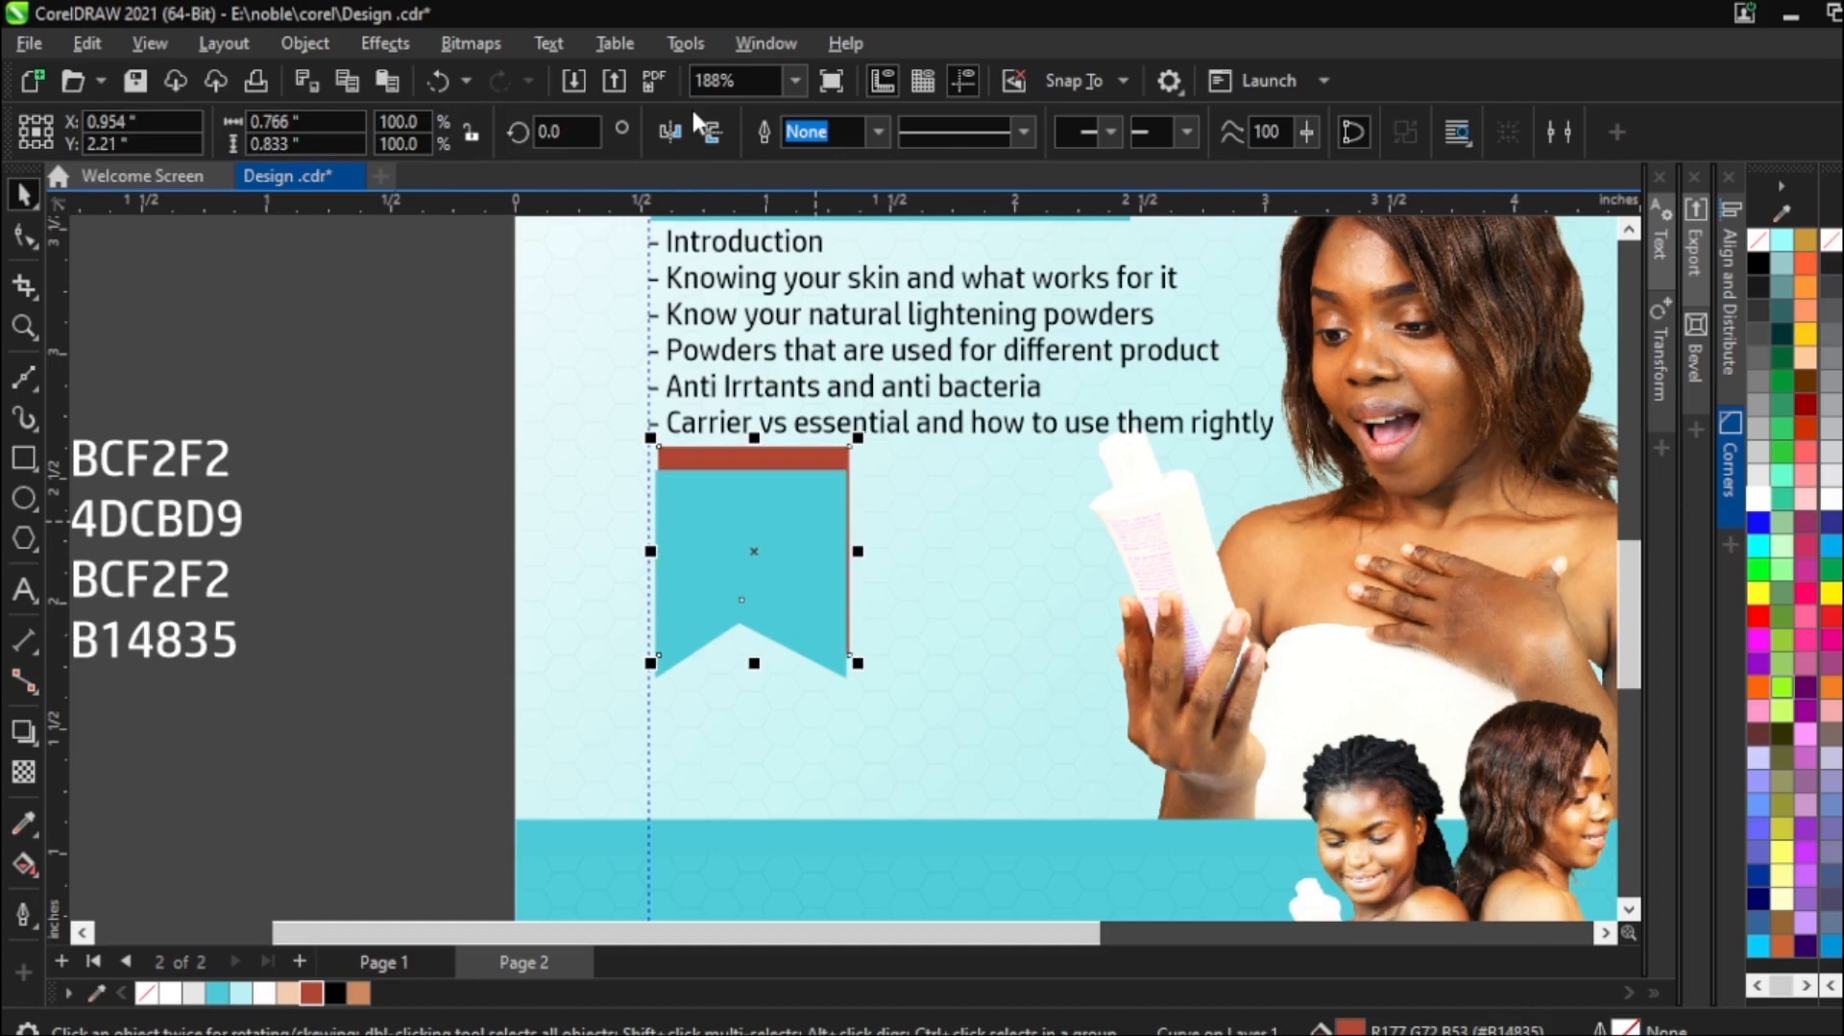
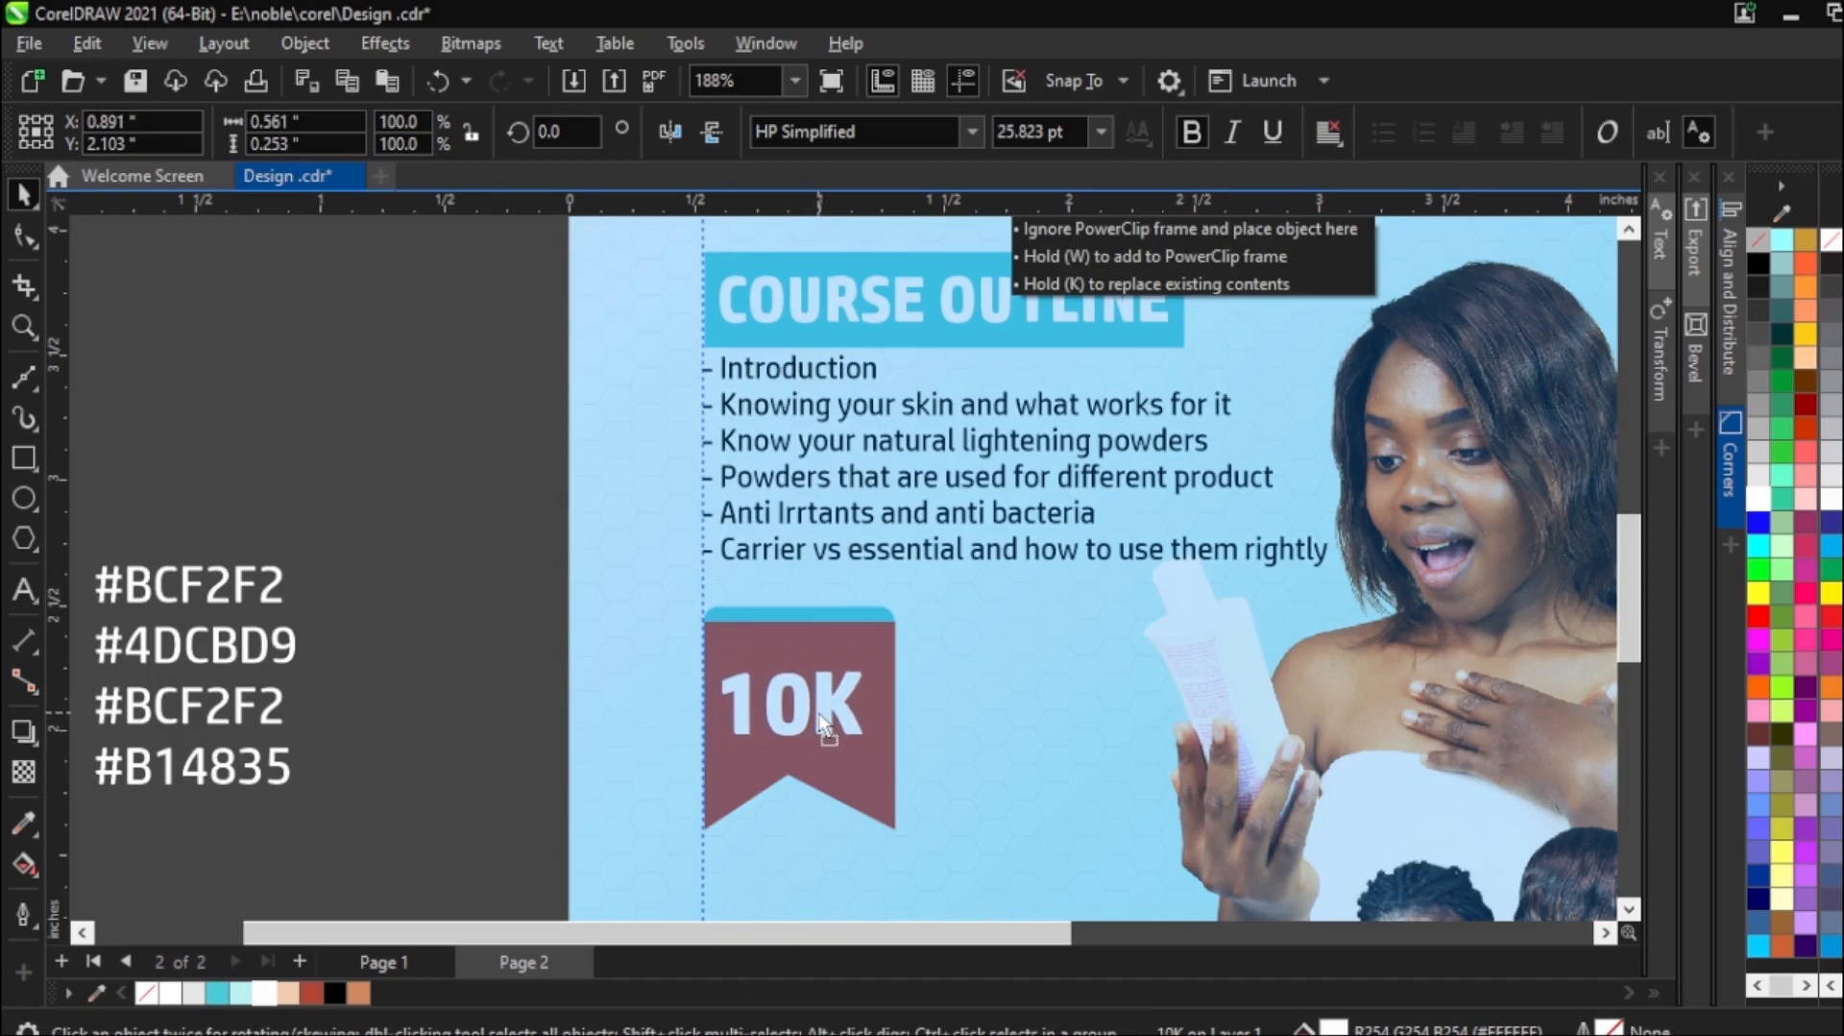
Add the text "FEE:" in HP Simplified 9 pt without bold and place it on the red ribbon above 10K.
key(Escape)
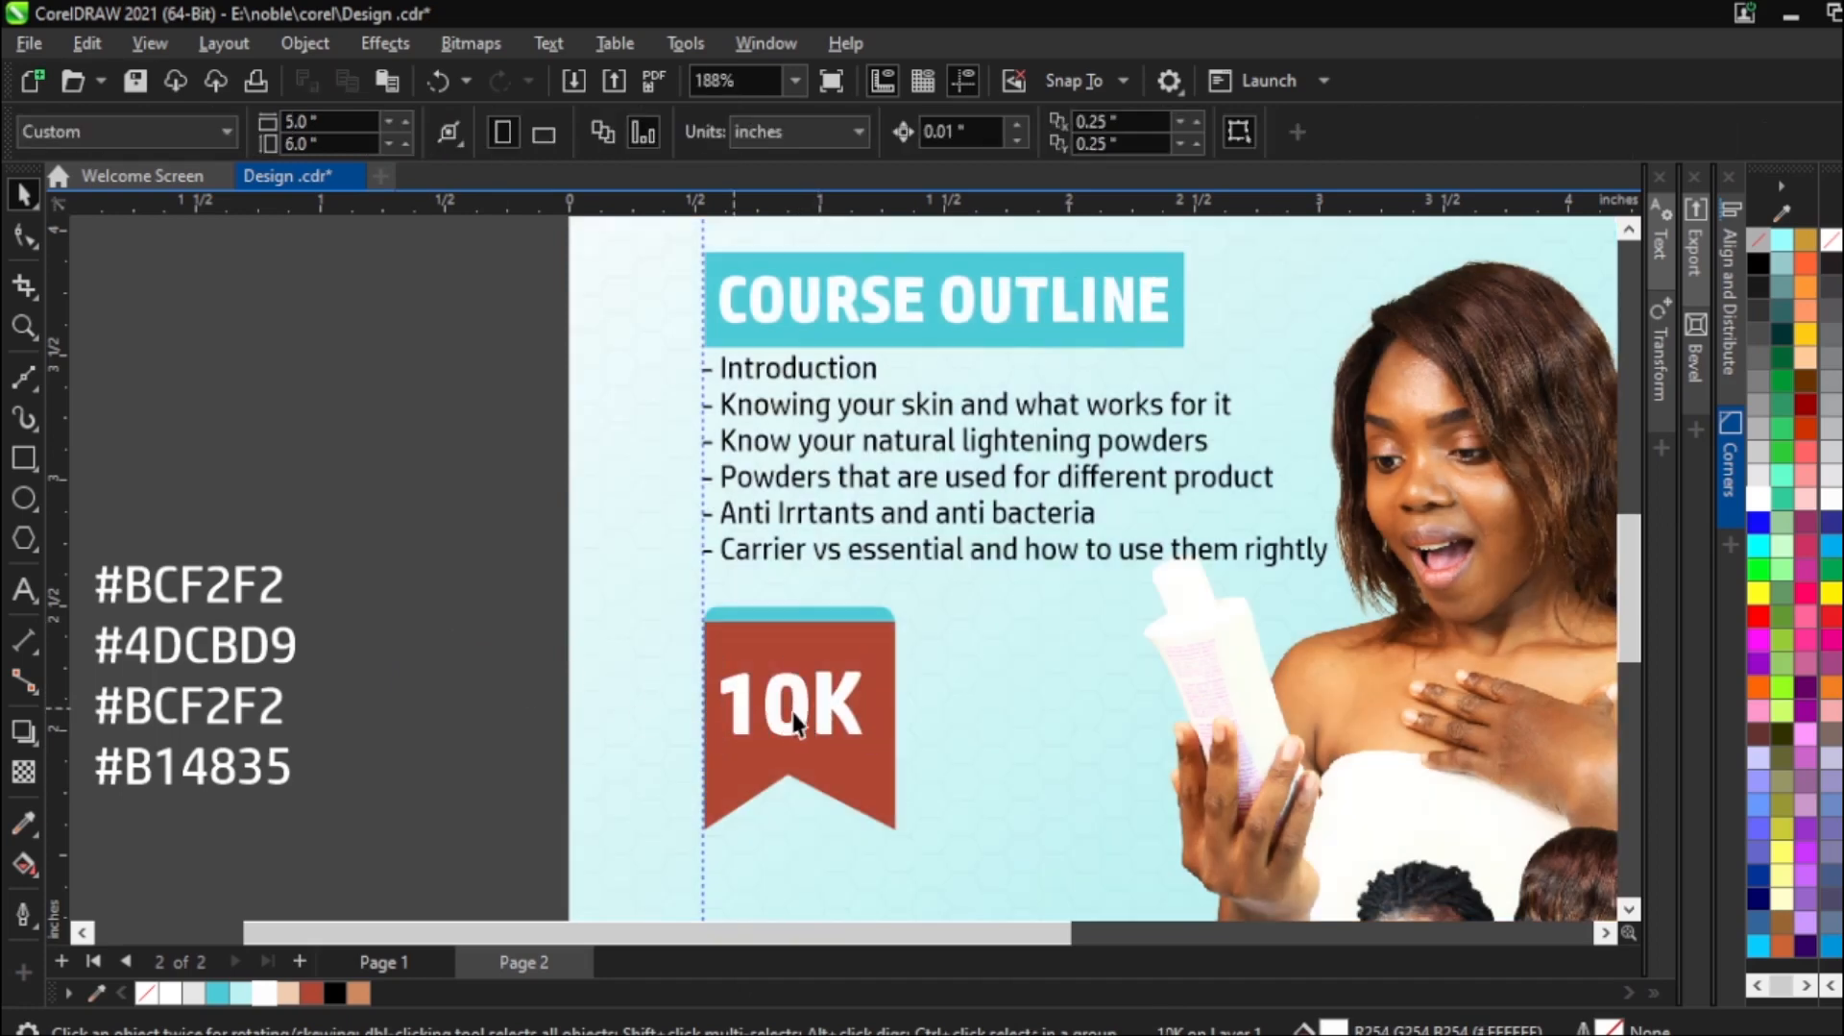
click(788, 709)
click(23, 589)
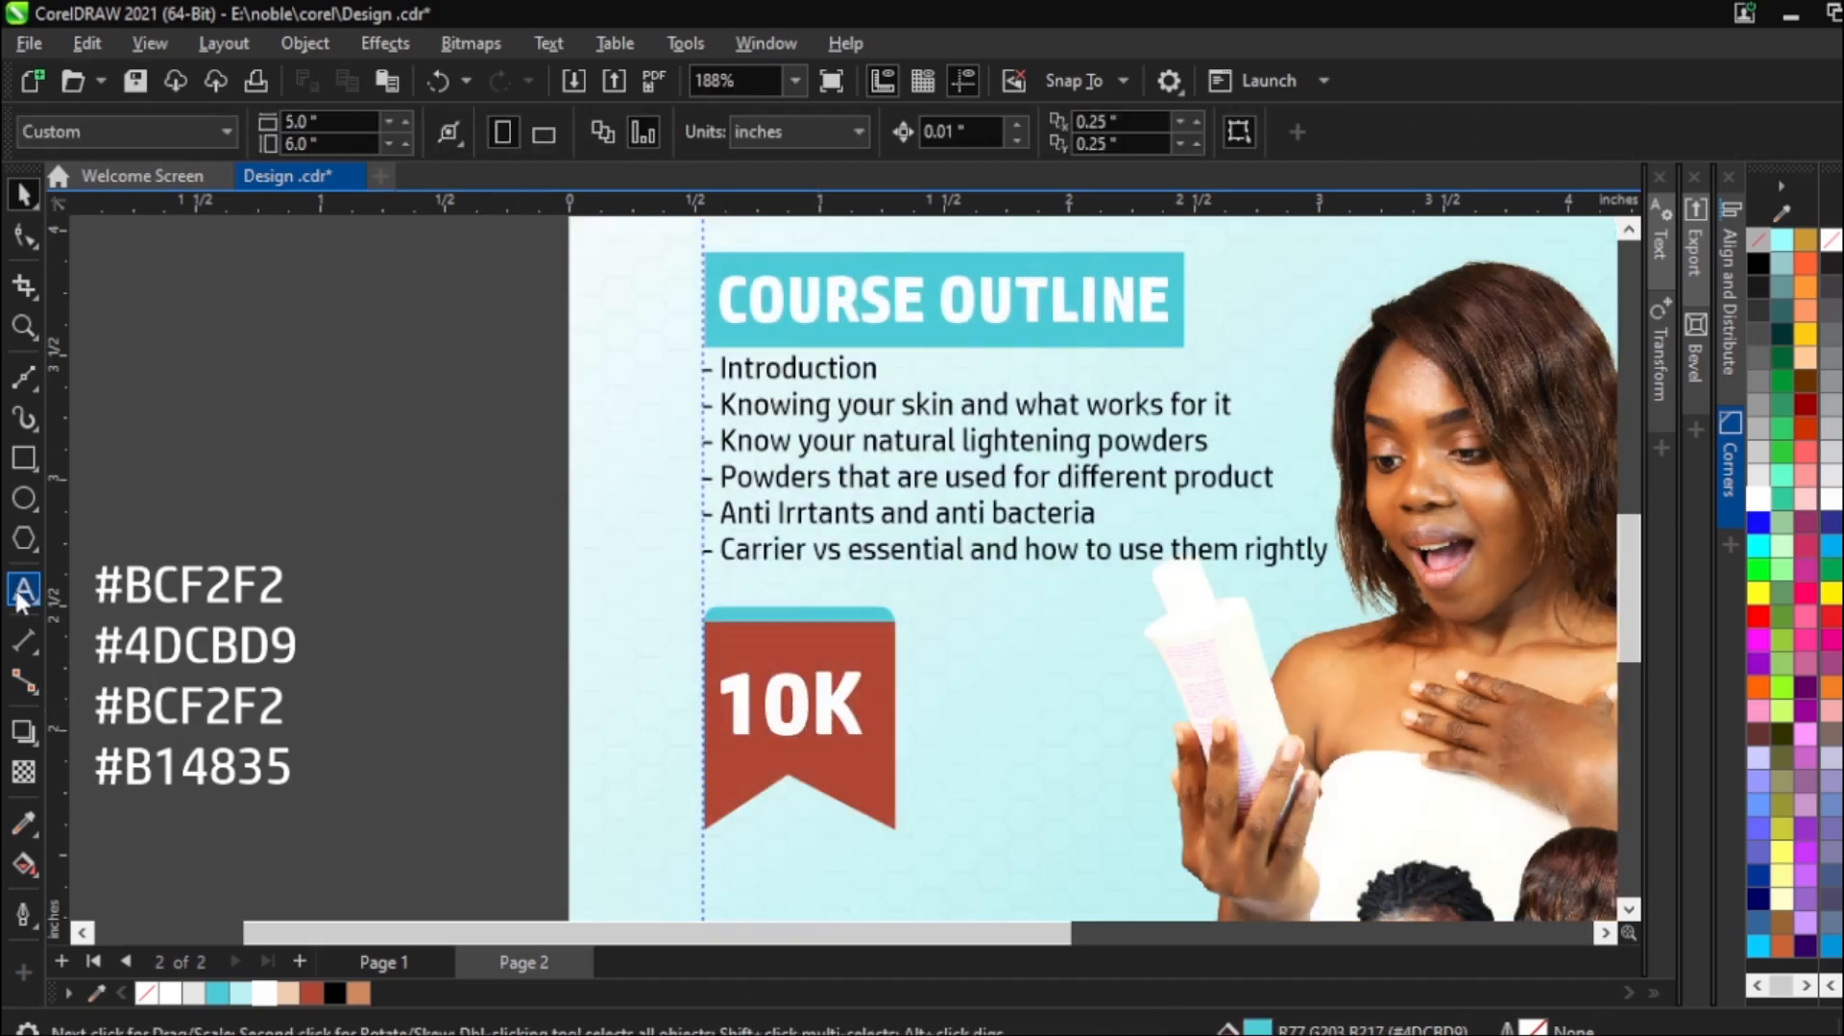
text(FEE:)
key(Escape)
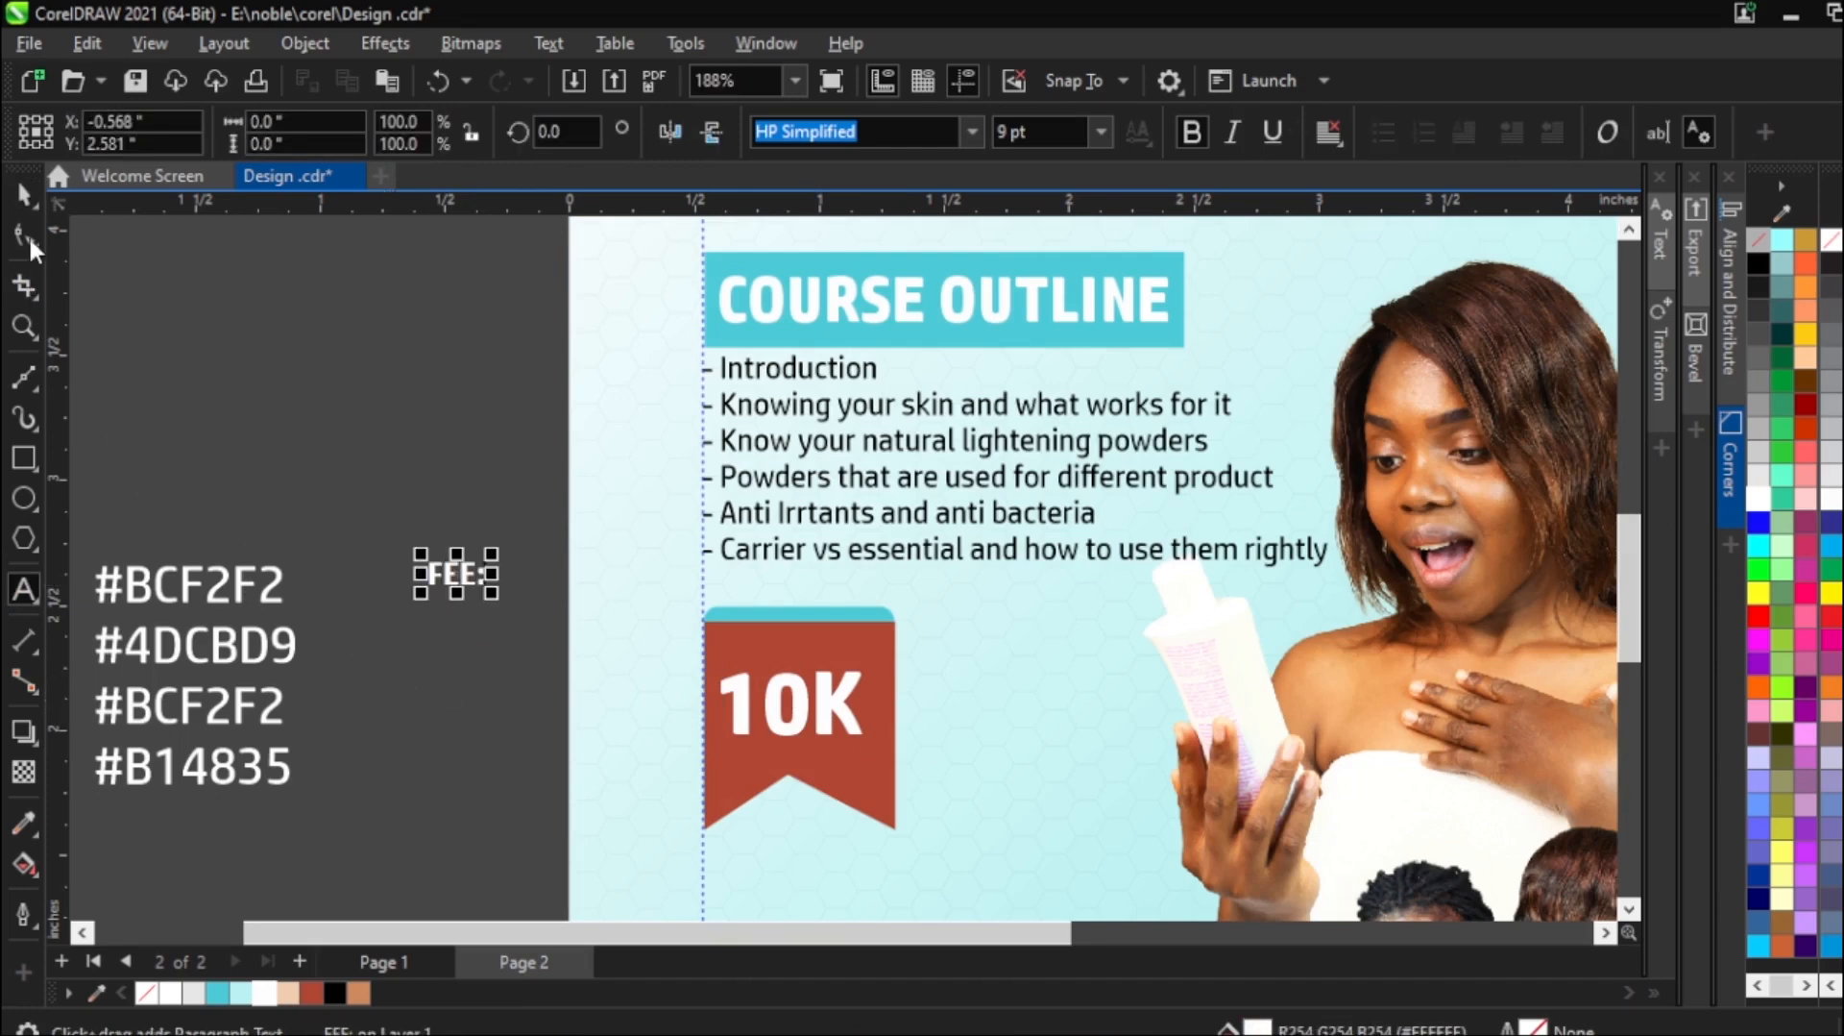
click(23, 193)
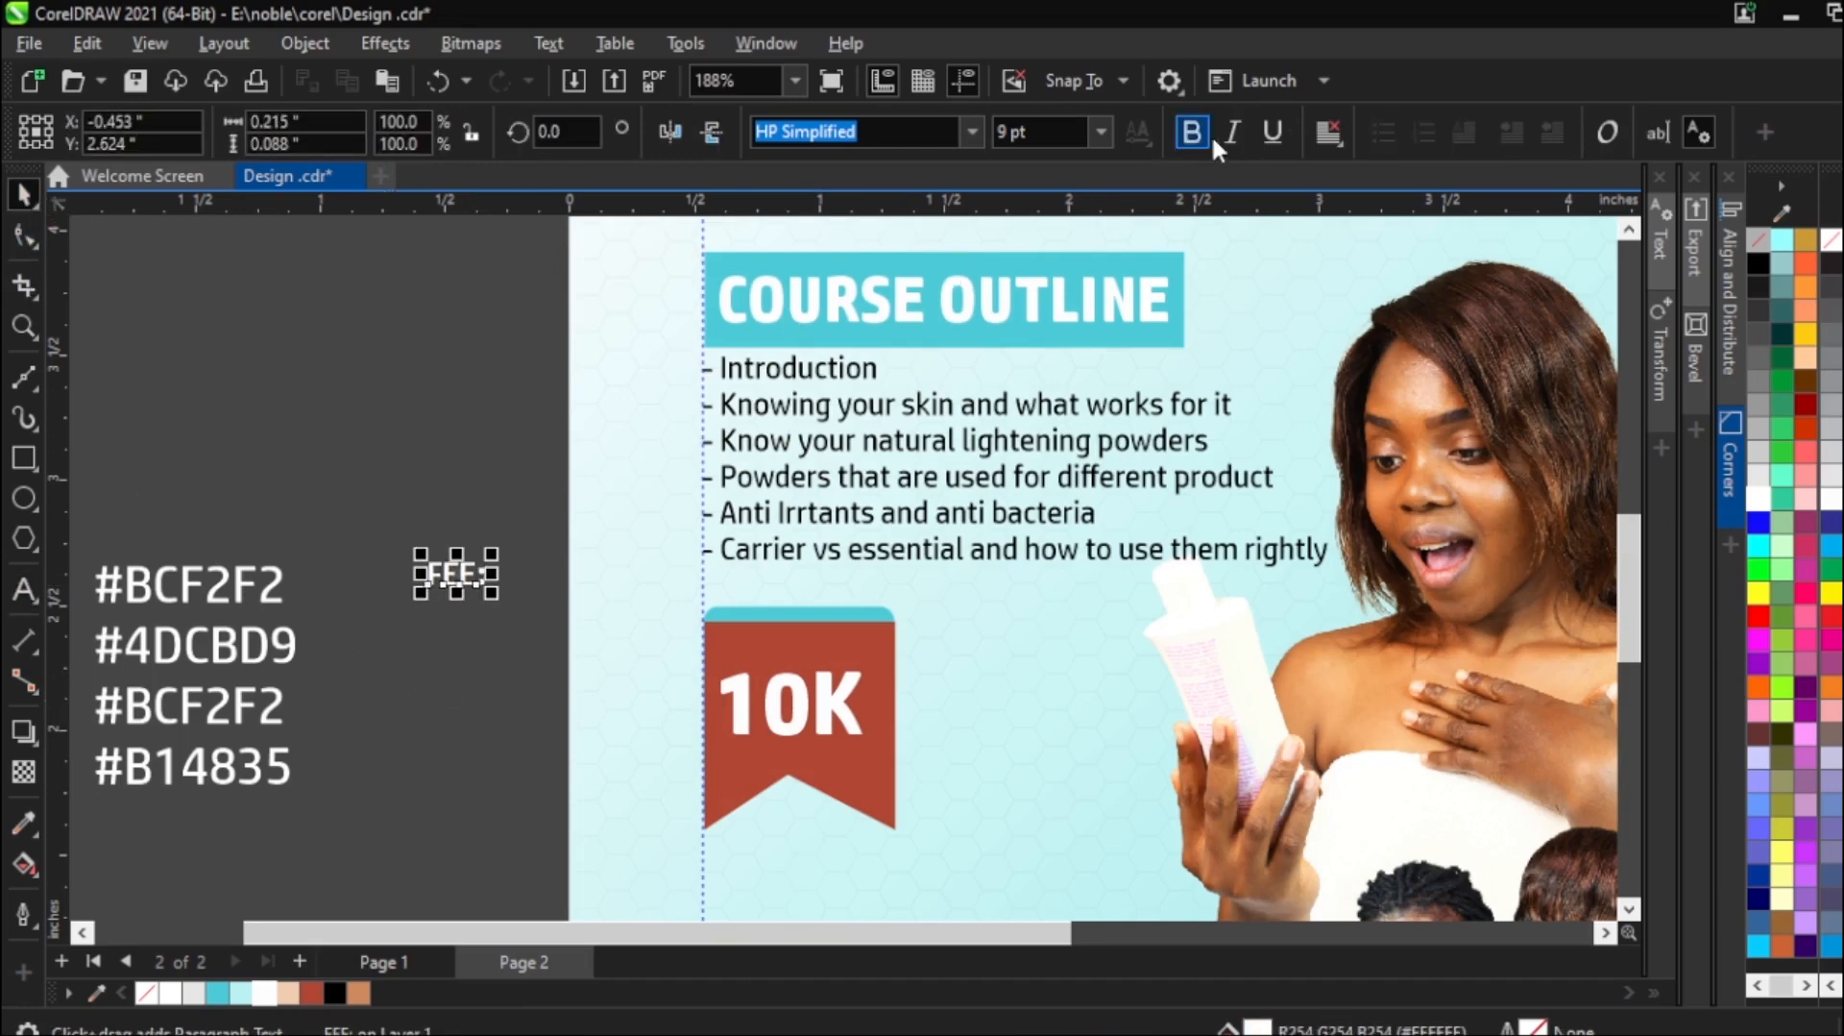
click(452, 658)
click(456, 573)
drag(456, 574, 797, 728)
Move the 10K text slightly up and left and FEE: slightly down so they sit close together on the ribbon.
click(803, 718)
scroll(797, 728, up, 1)
scroll(792, 745, up, 3)
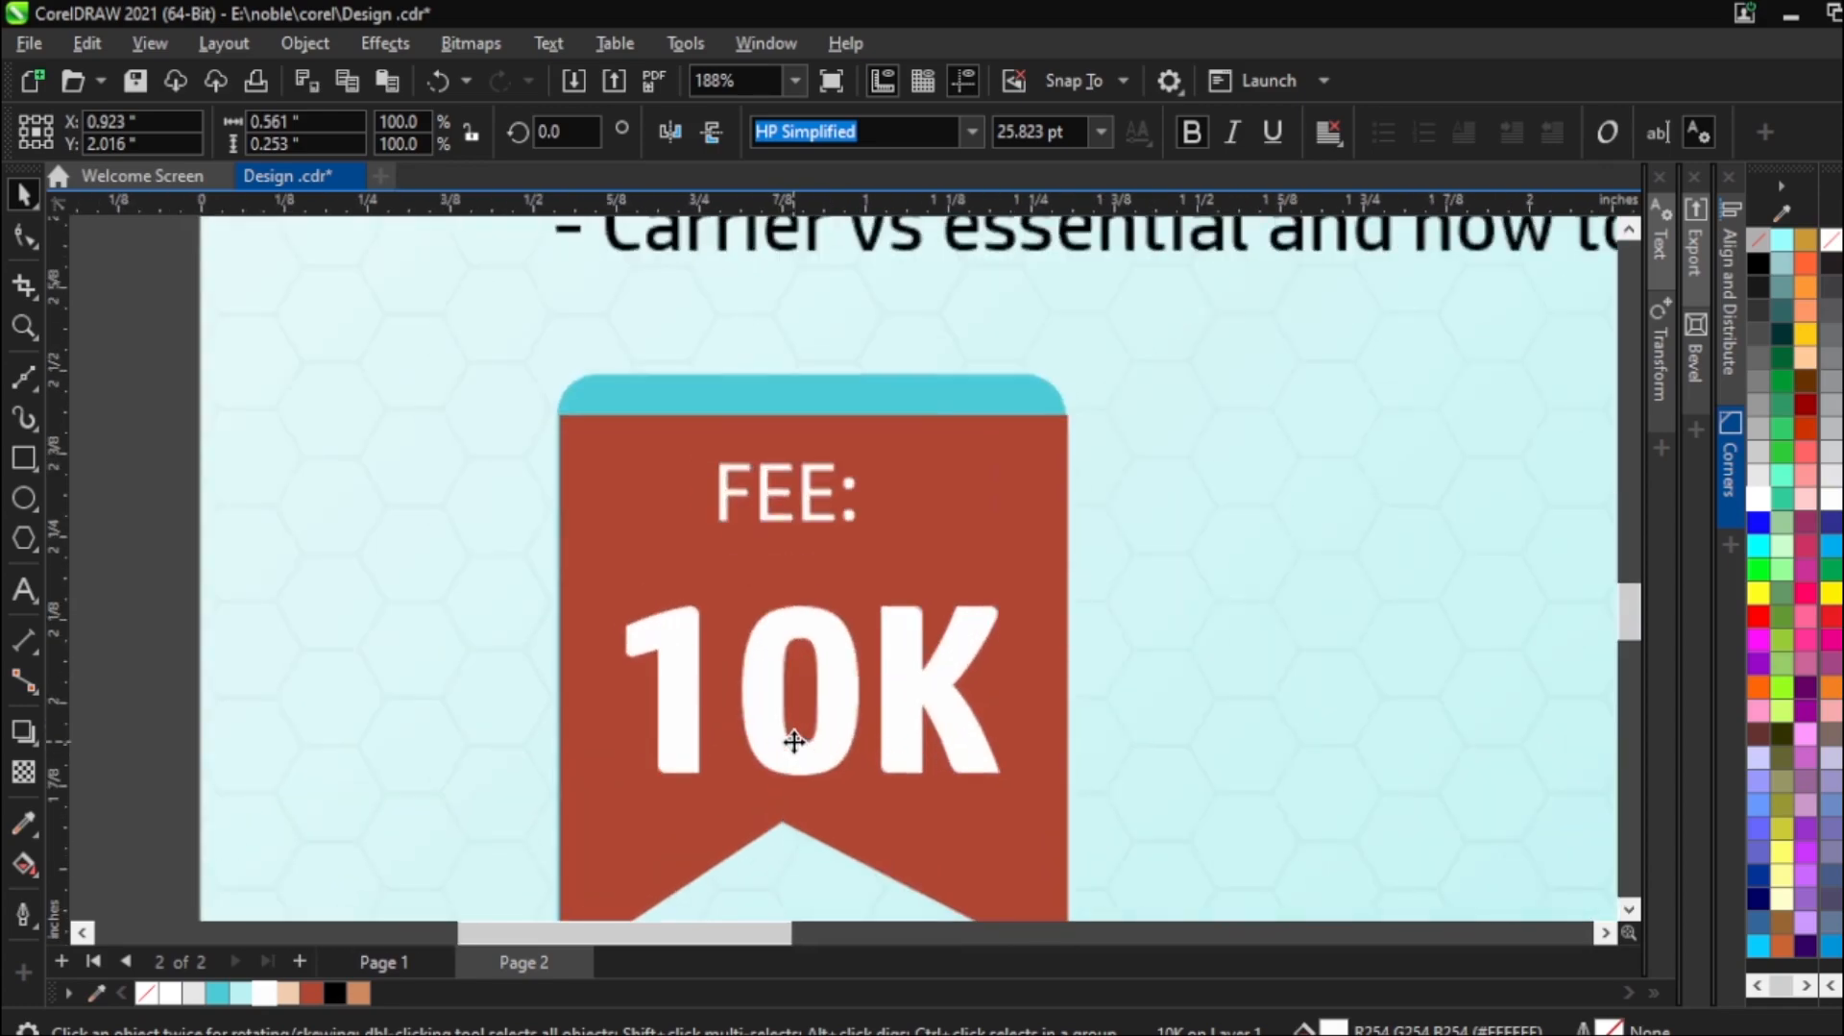
drag(815, 667, 799, 636)
drag(825, 521, 828, 534)
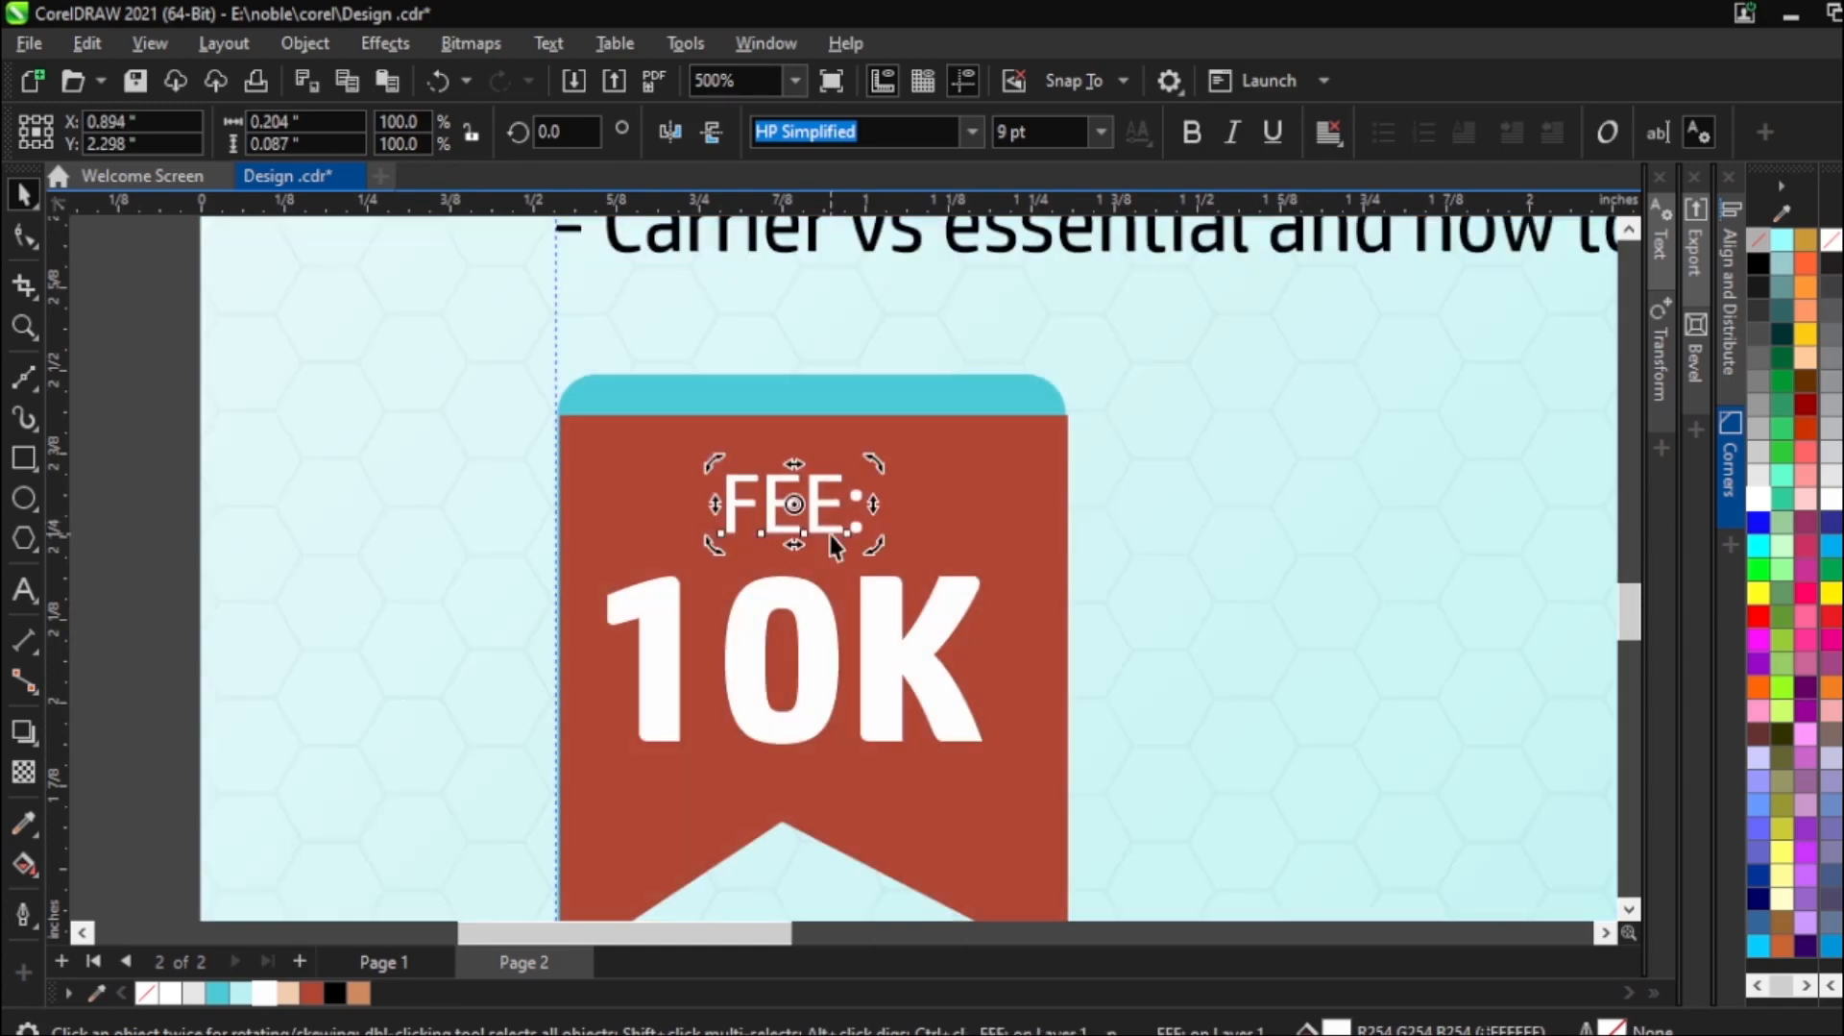
click(131, 504)
scroll(799, 569, down, 3)
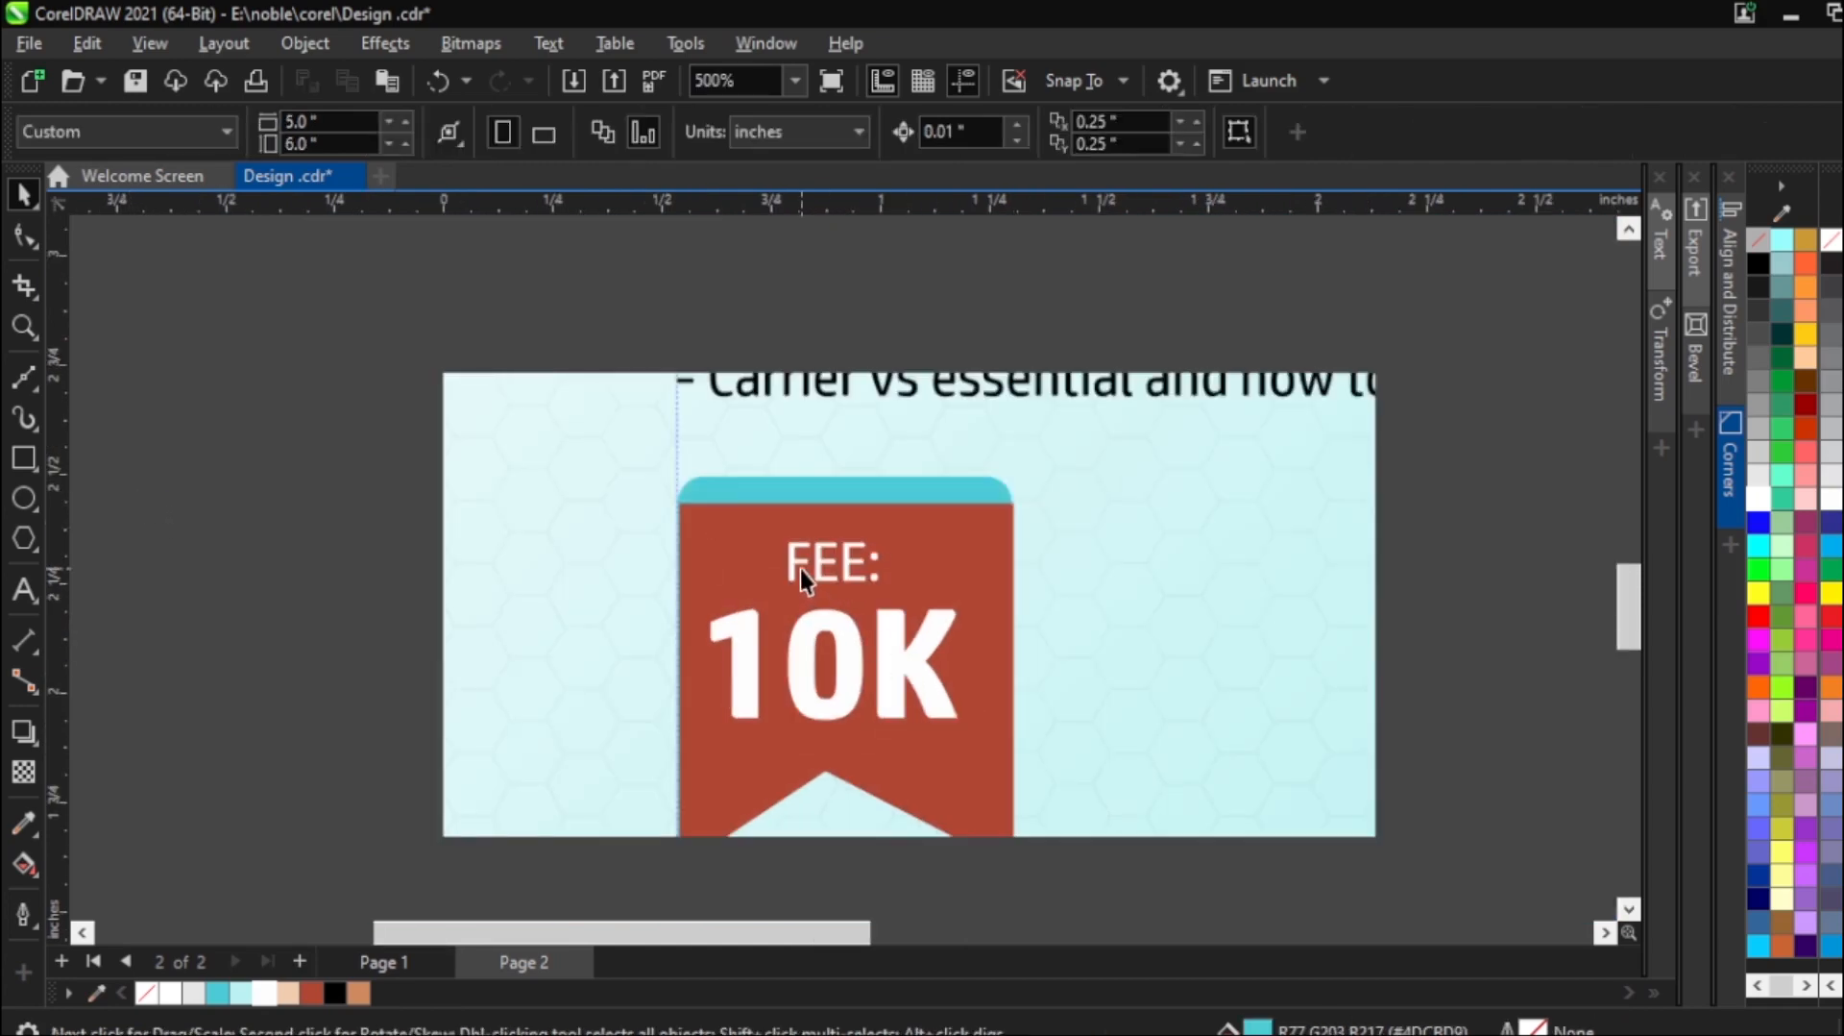
scroll(800, 569, down, 3)
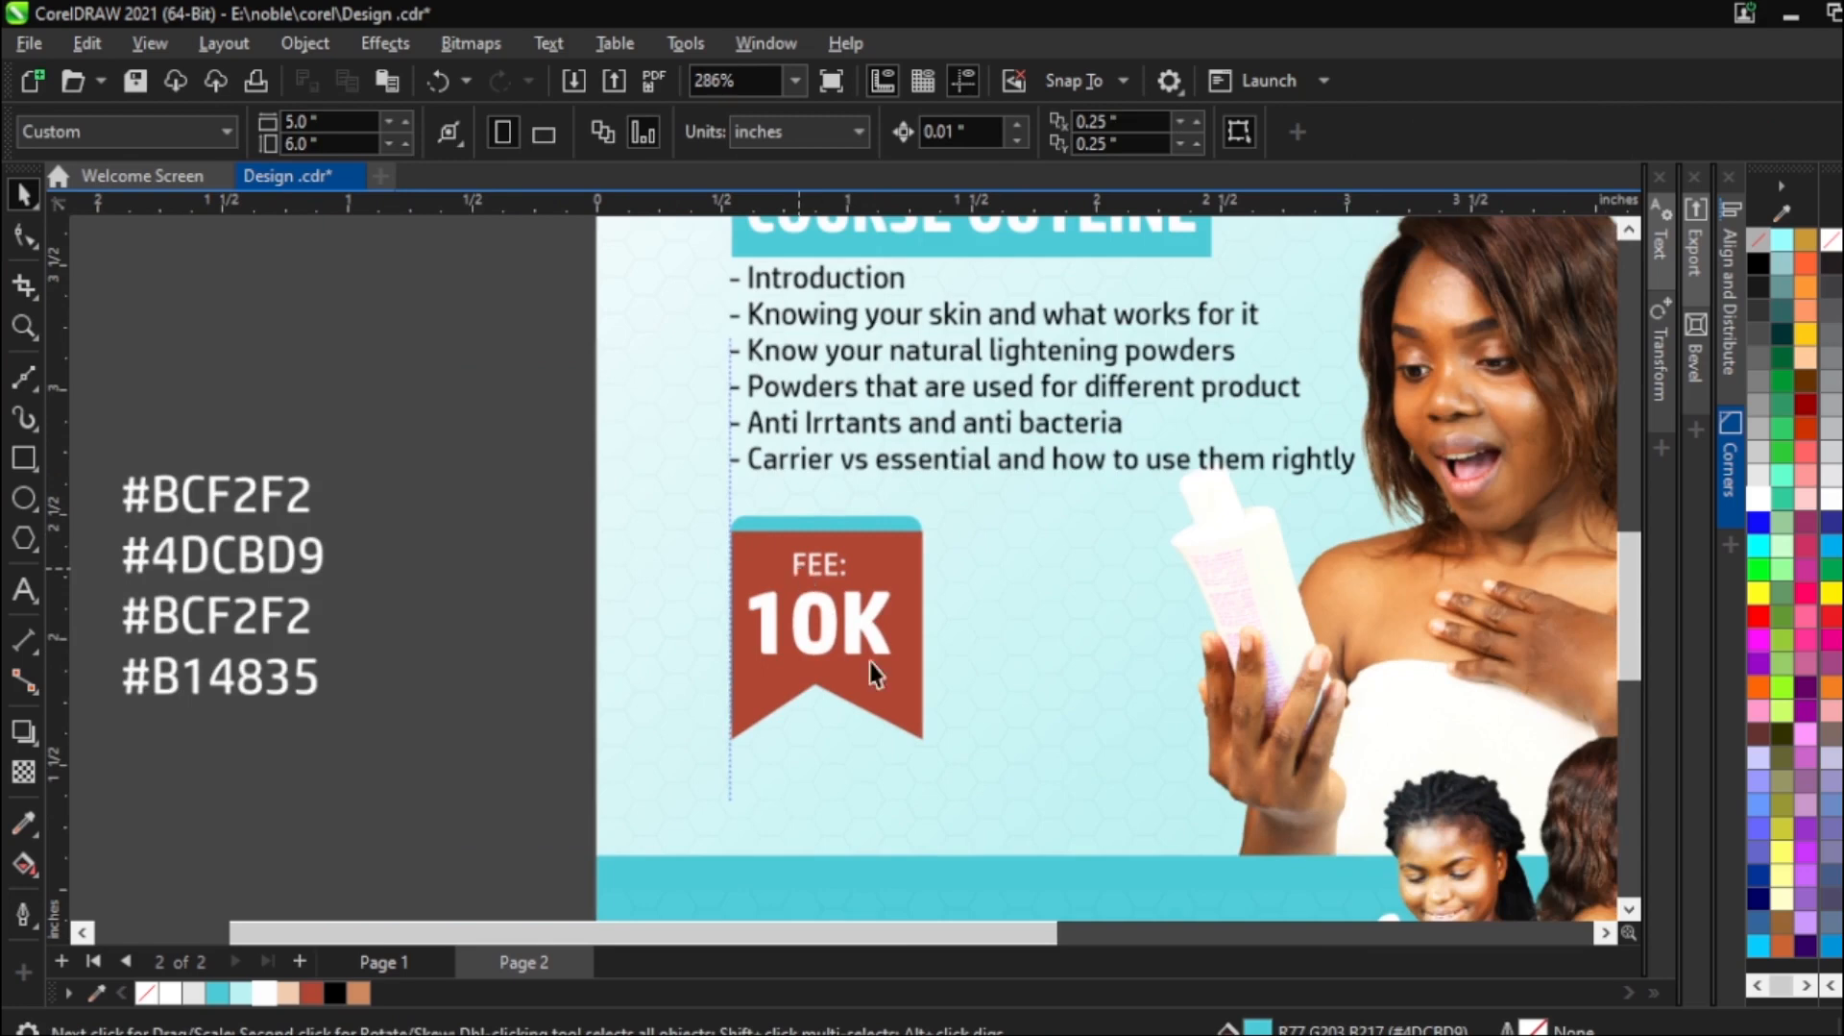
scroll(886, 867, up, 1)
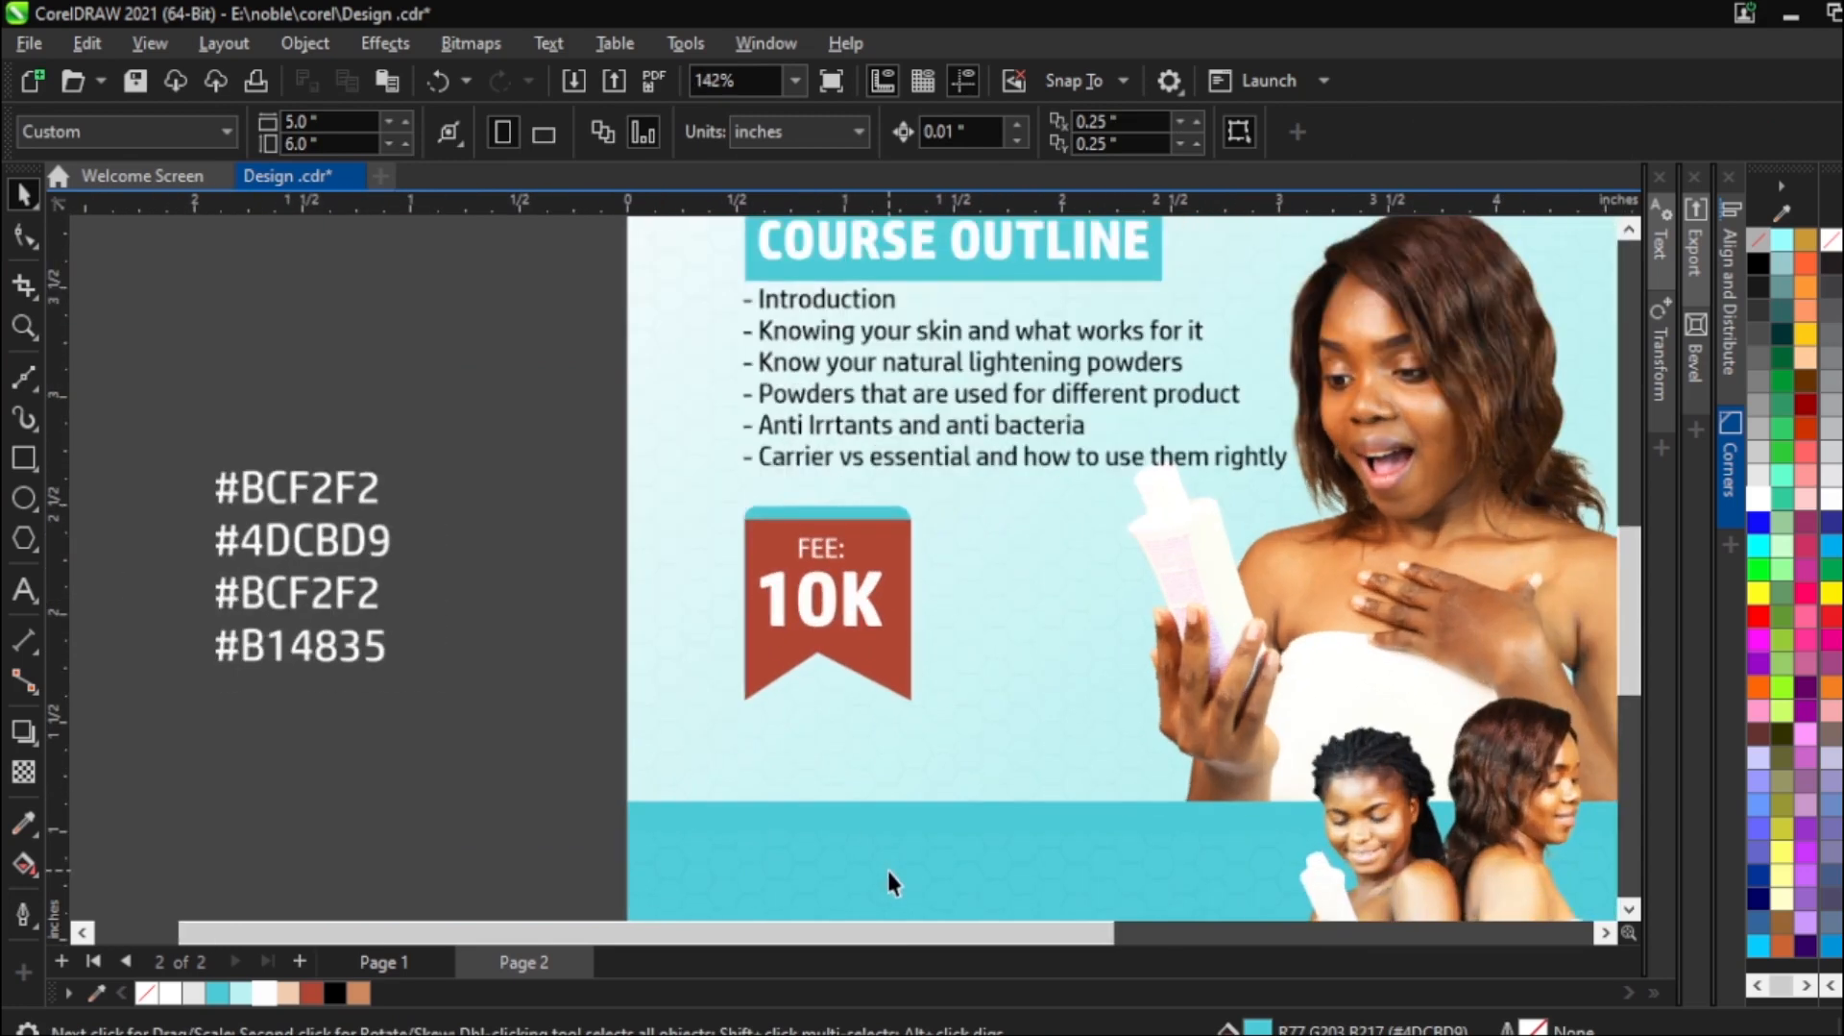
Switch to the Notepad copy text and copy the date line "20TH - 30TH JAN, 2023".
click(1255, 1029)
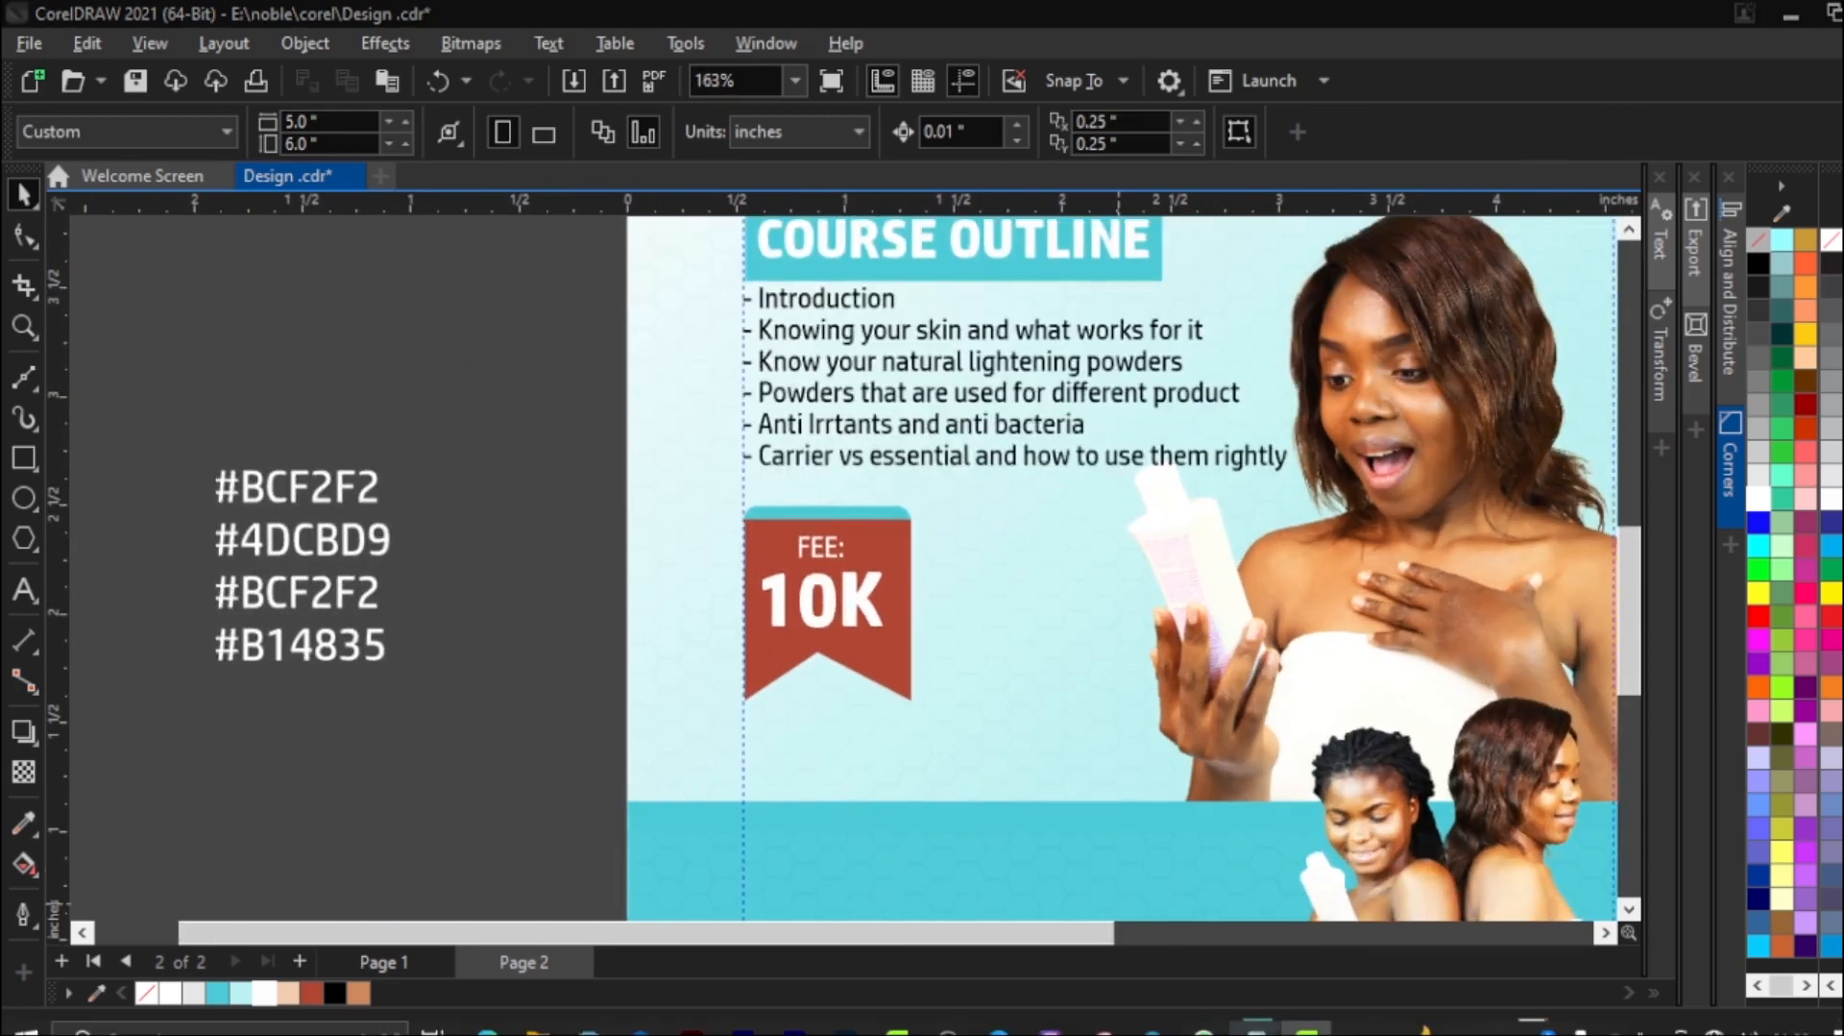
click(1398, 807)
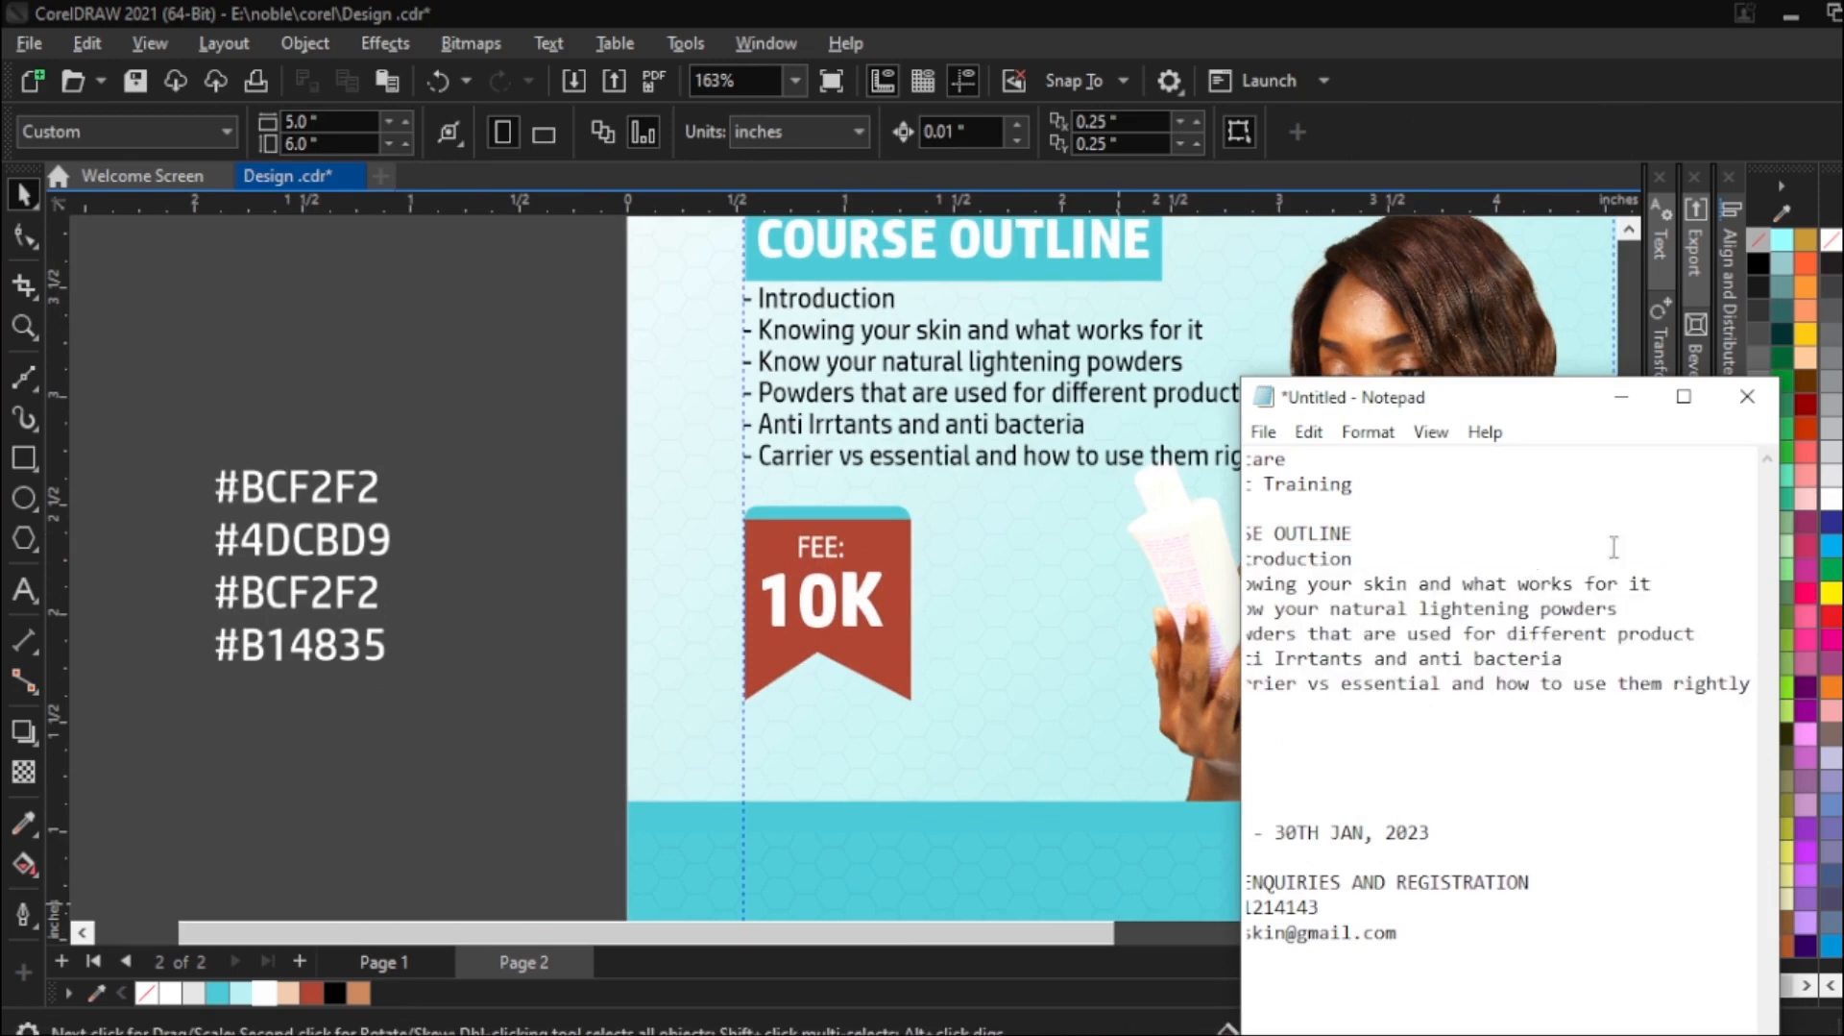
scroll(1399, 954, left, 1)
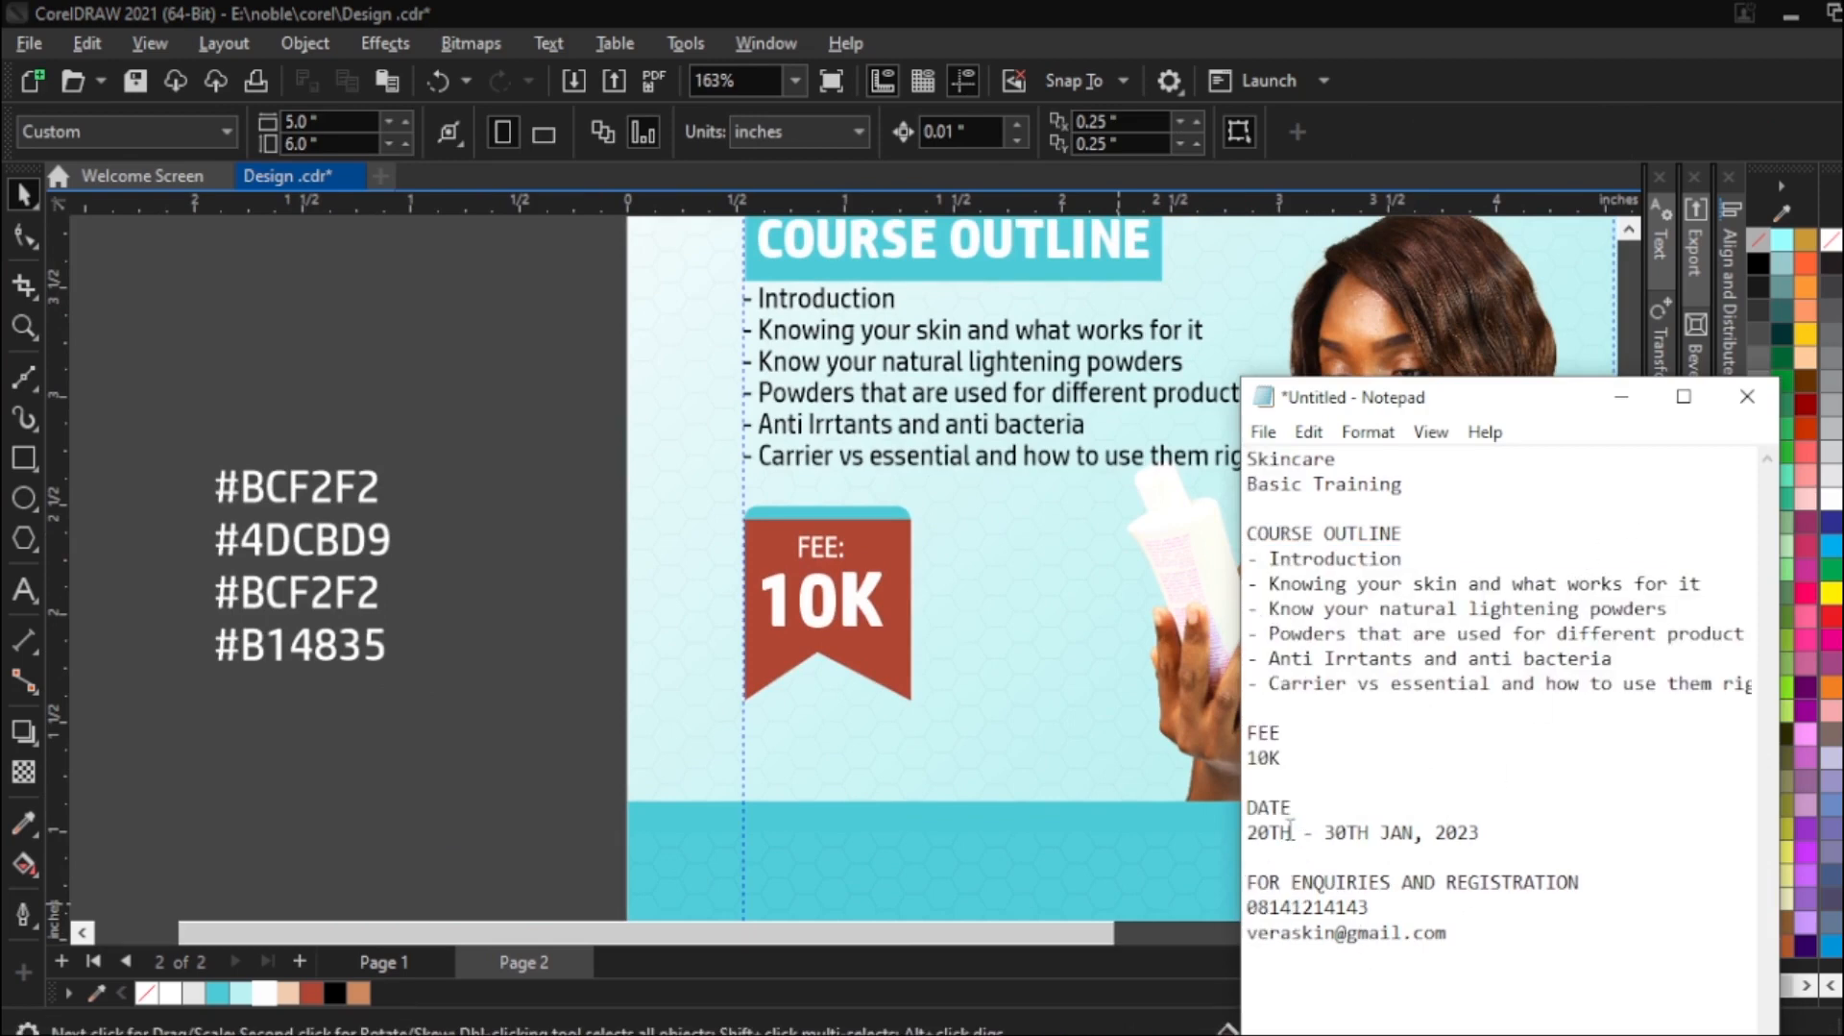
drag(1252, 807, 1310, 807)
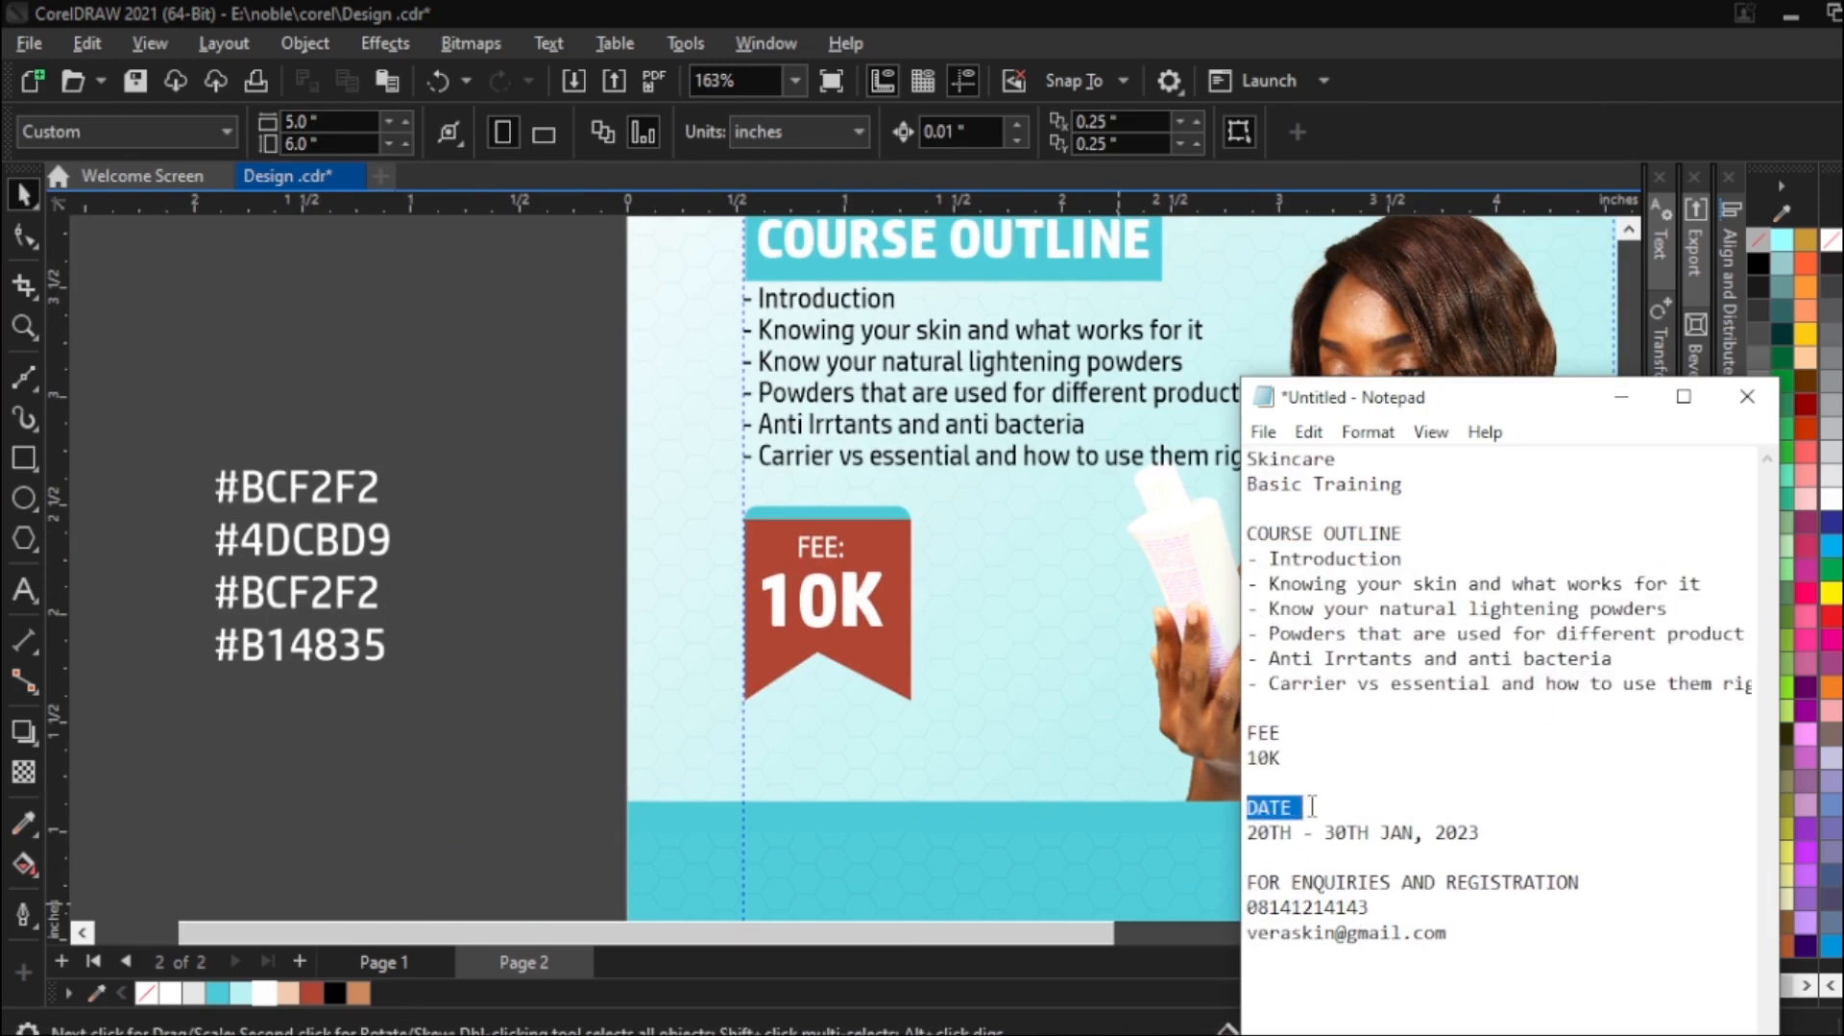
click(1319, 861)
drag(1249, 832, 1518, 836)
key(ctrl+c)
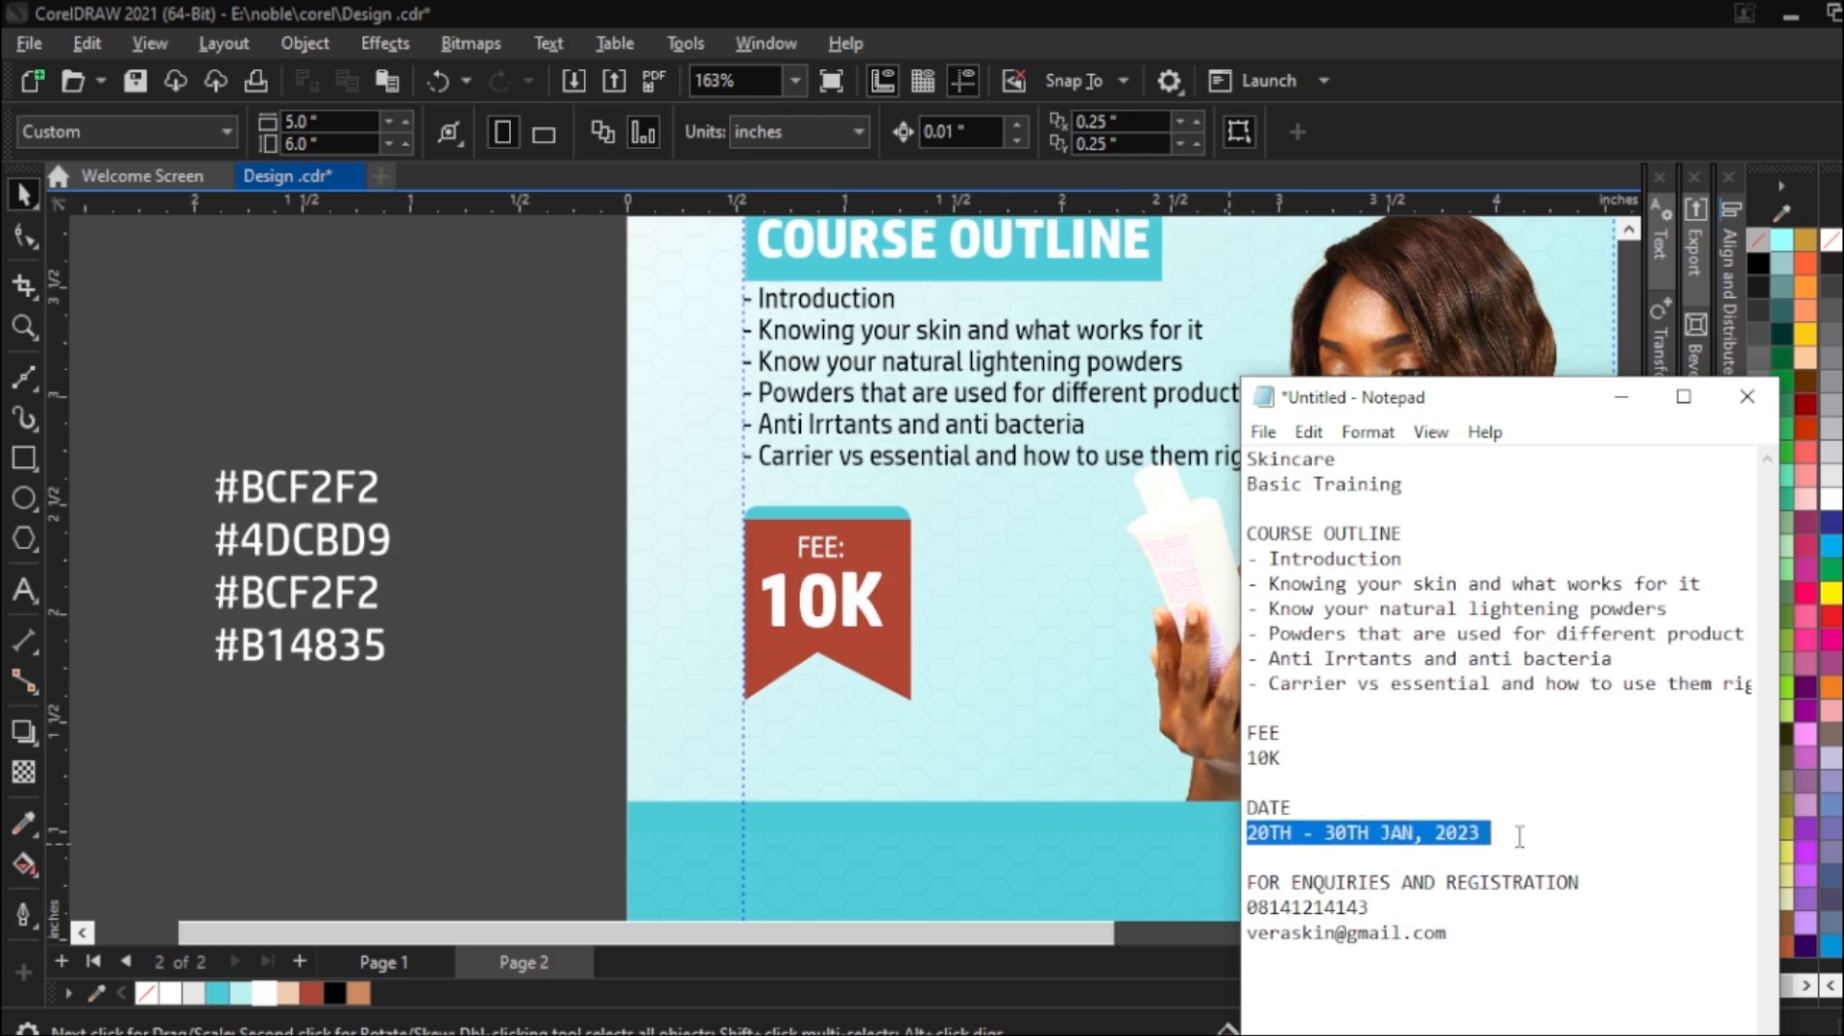
click(1621, 396)
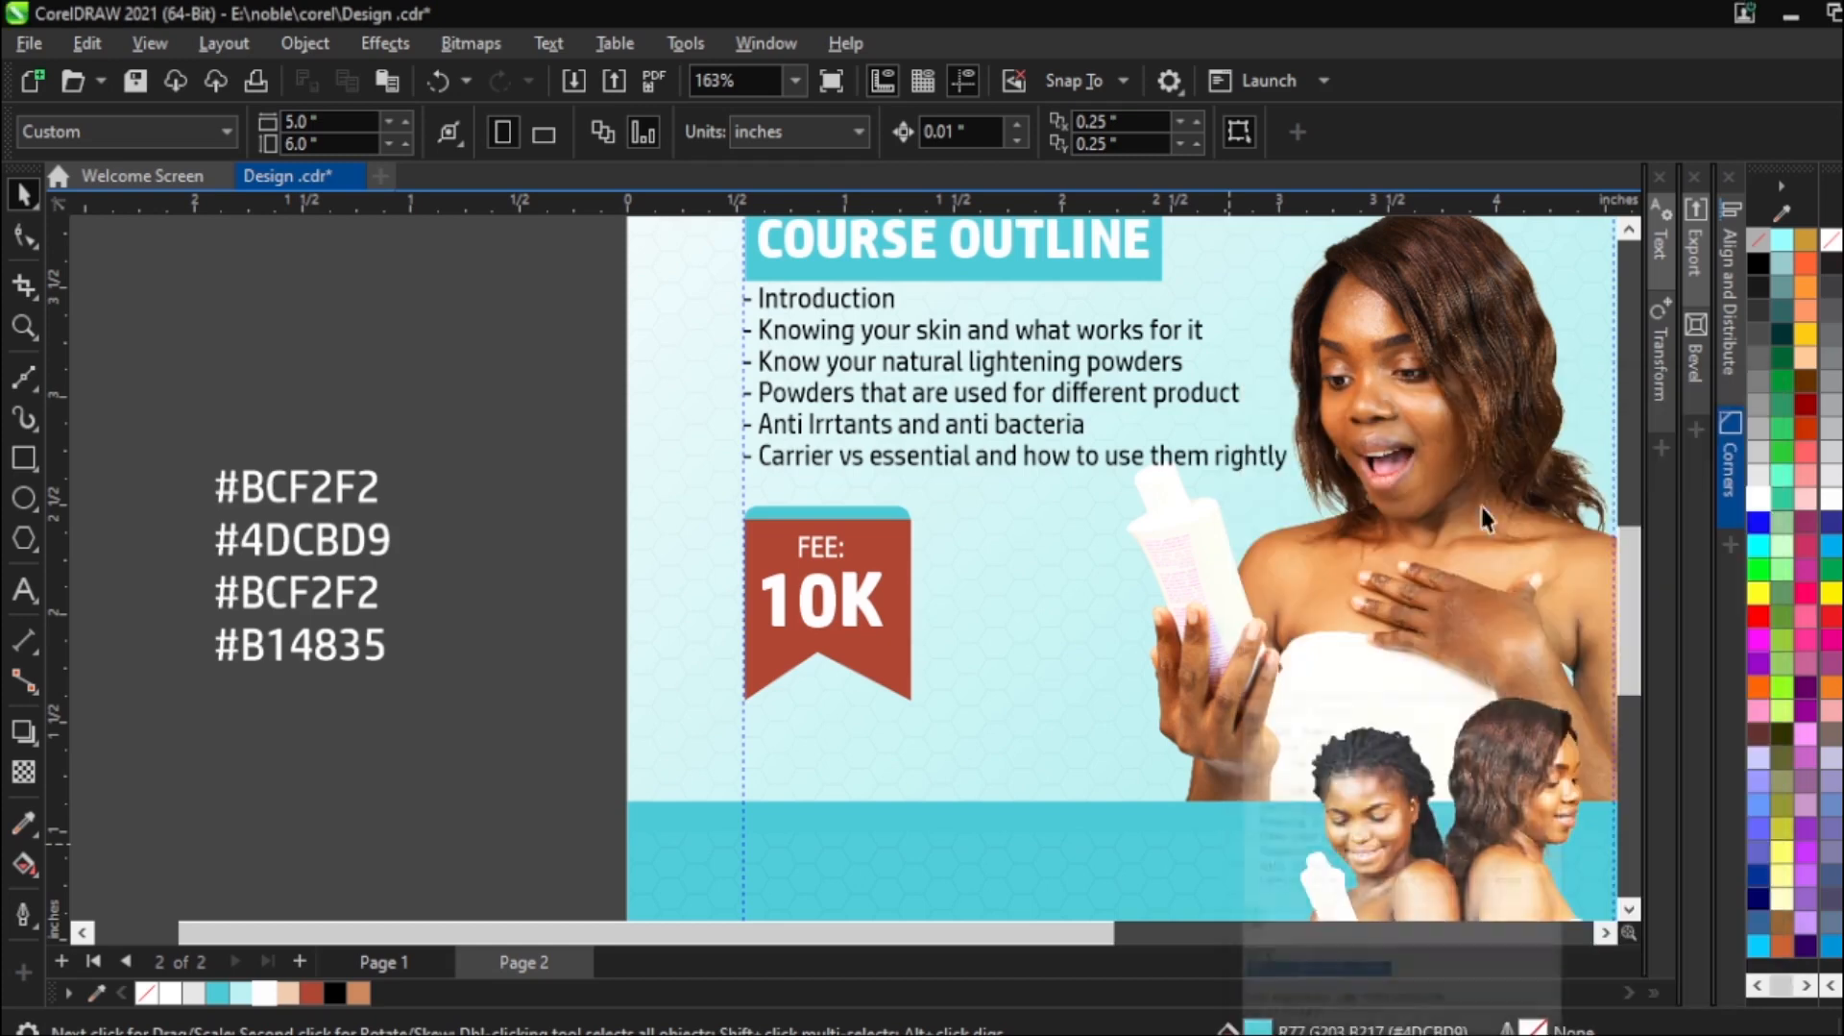
Paste "20TH - 30TH JAN, 2023" as a new 9 pt text line and move it onto the pasteboard beside the page.
click(25, 590)
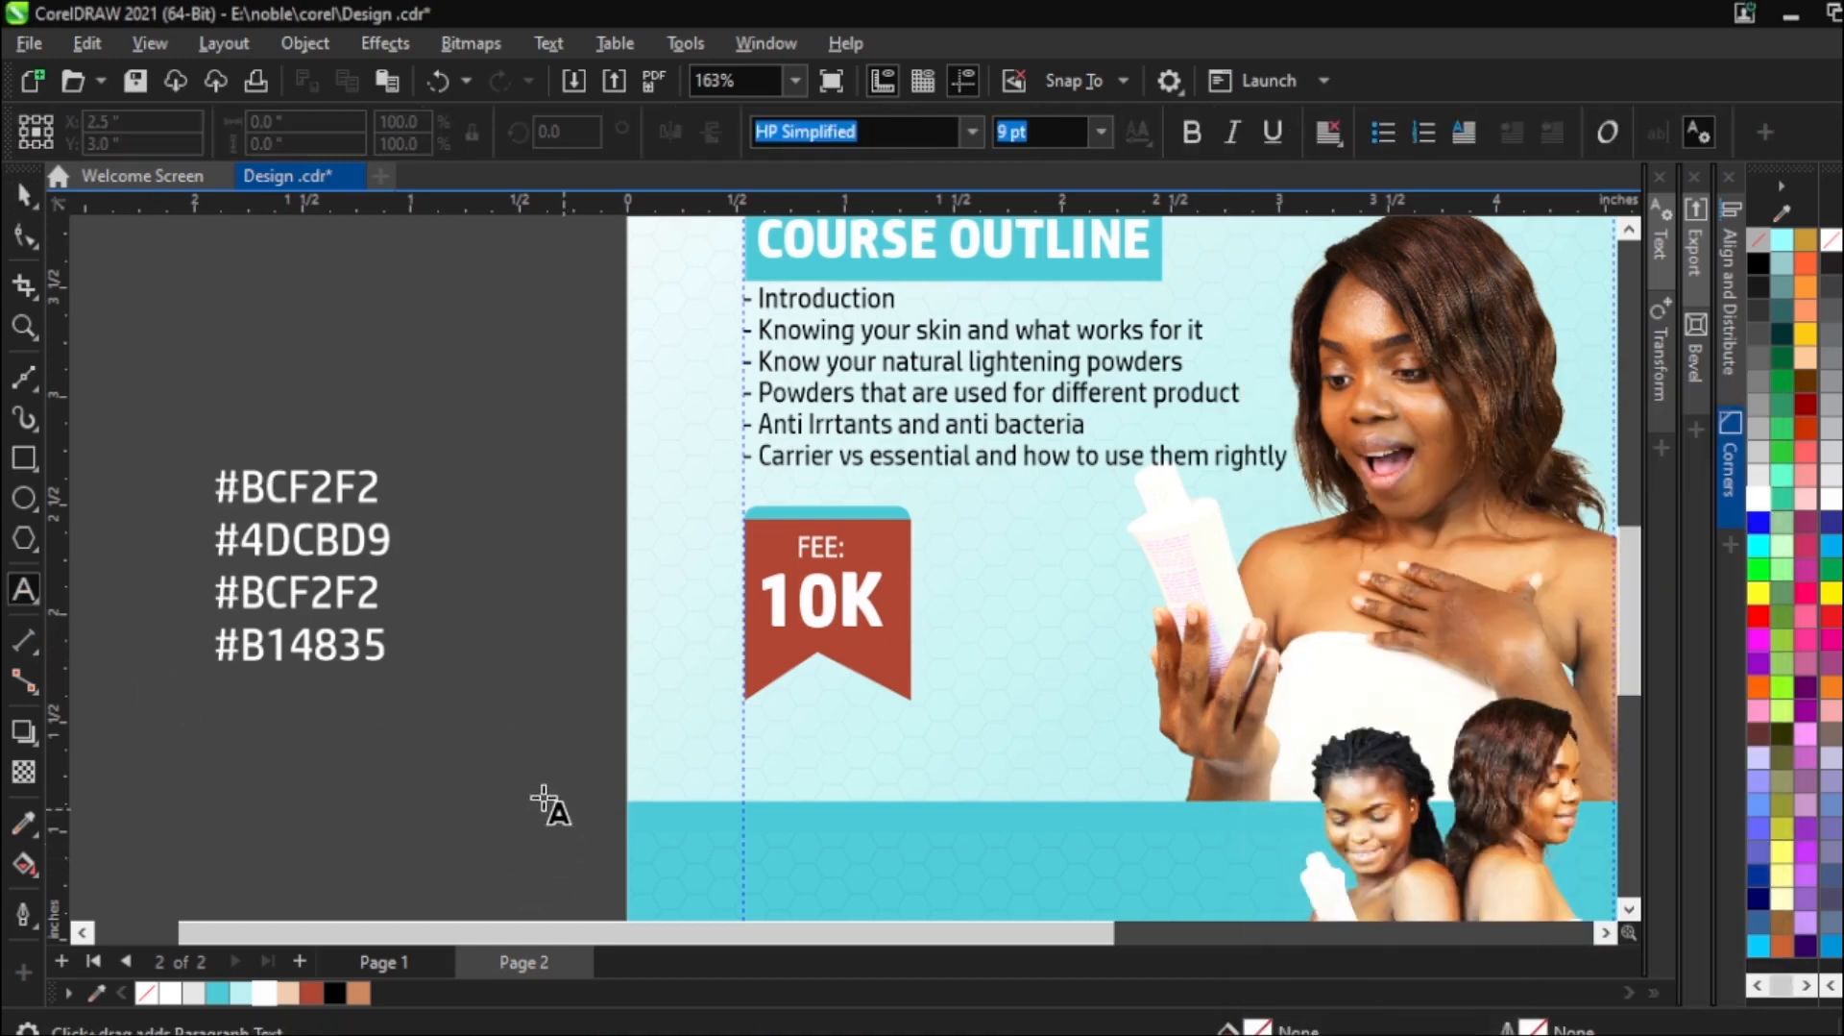
click(550, 854)
key(ctrl+v)
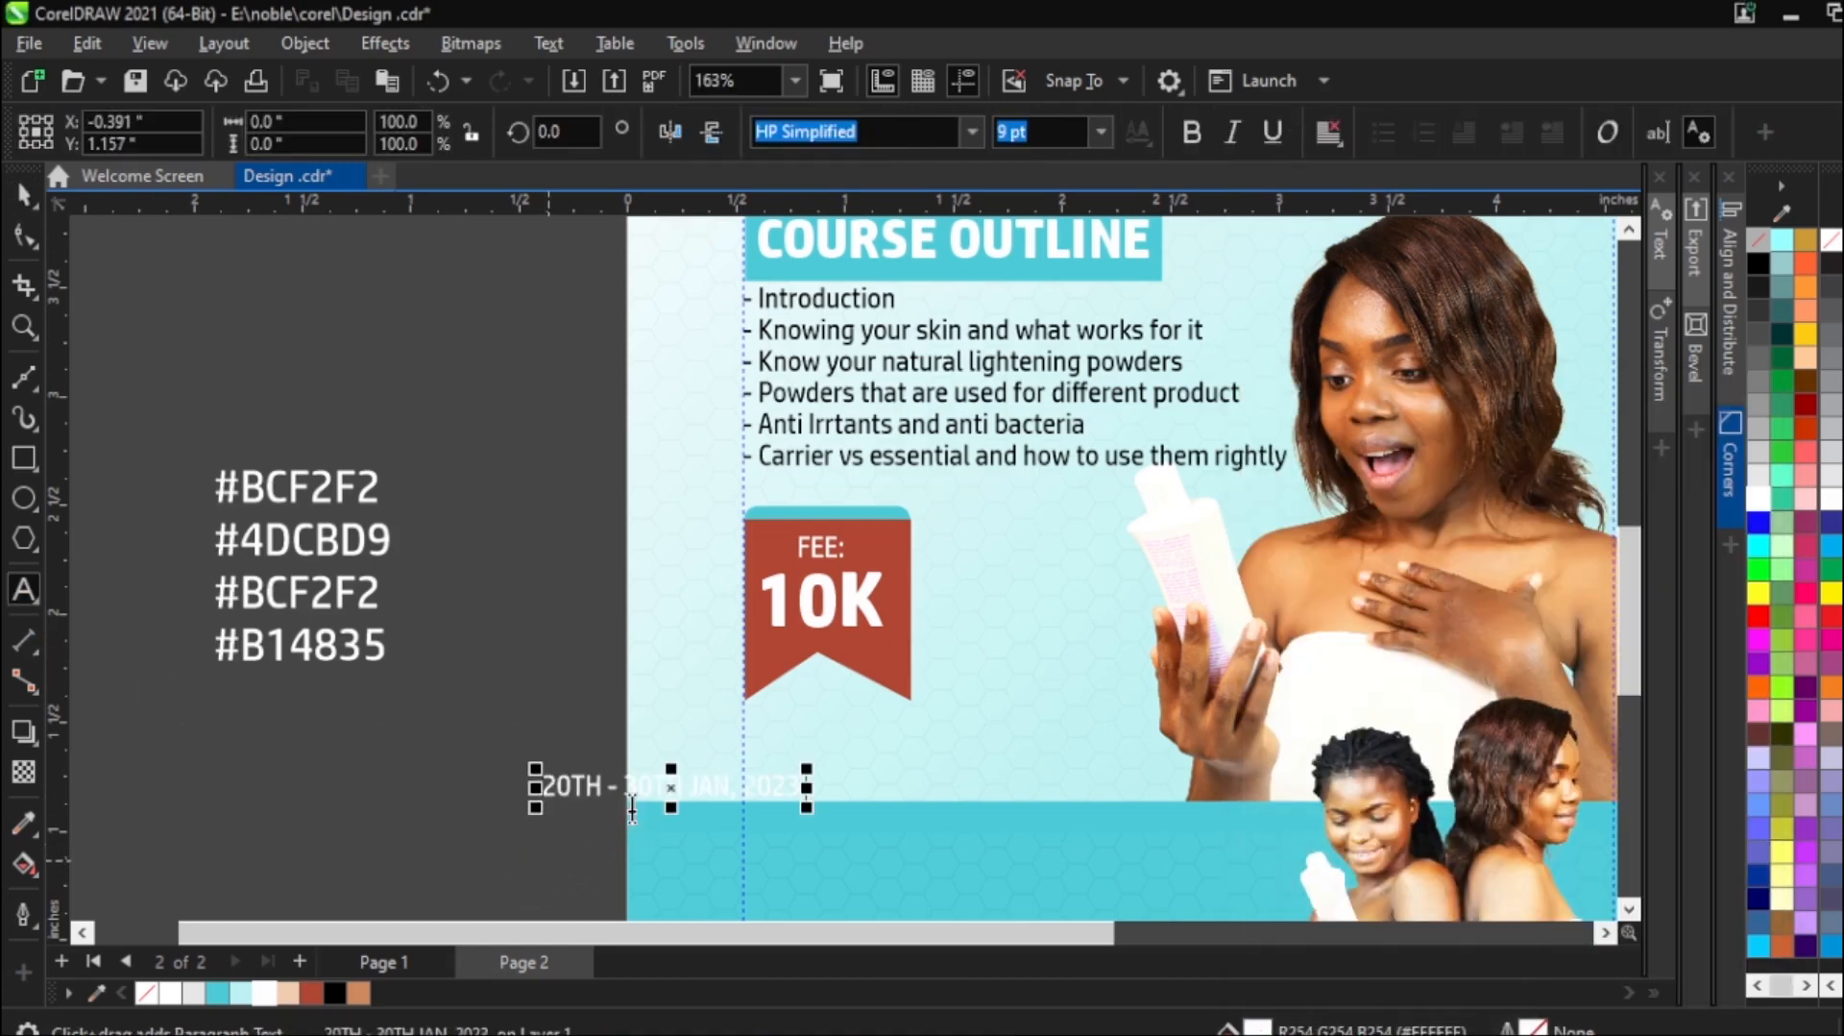
click(17, 202)
click(576, 785)
drag(686, 785, 478, 752)
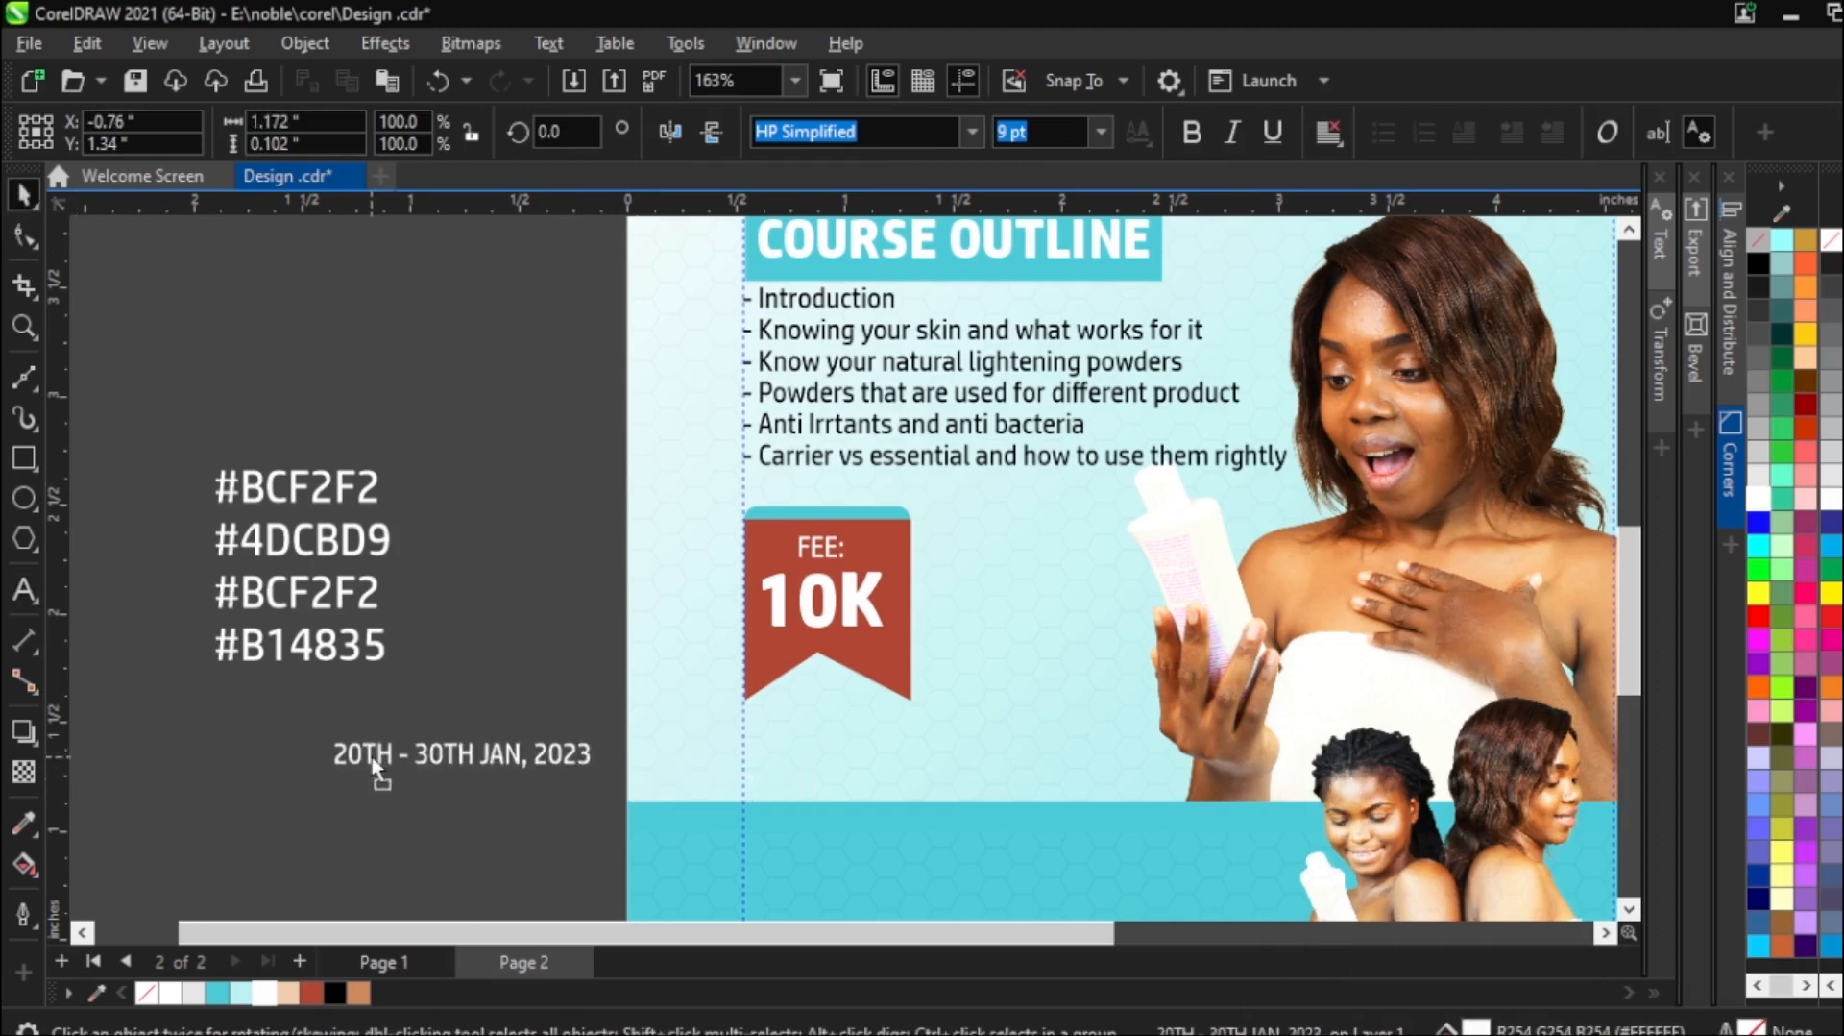
click(490, 767)
double_click(490, 752)
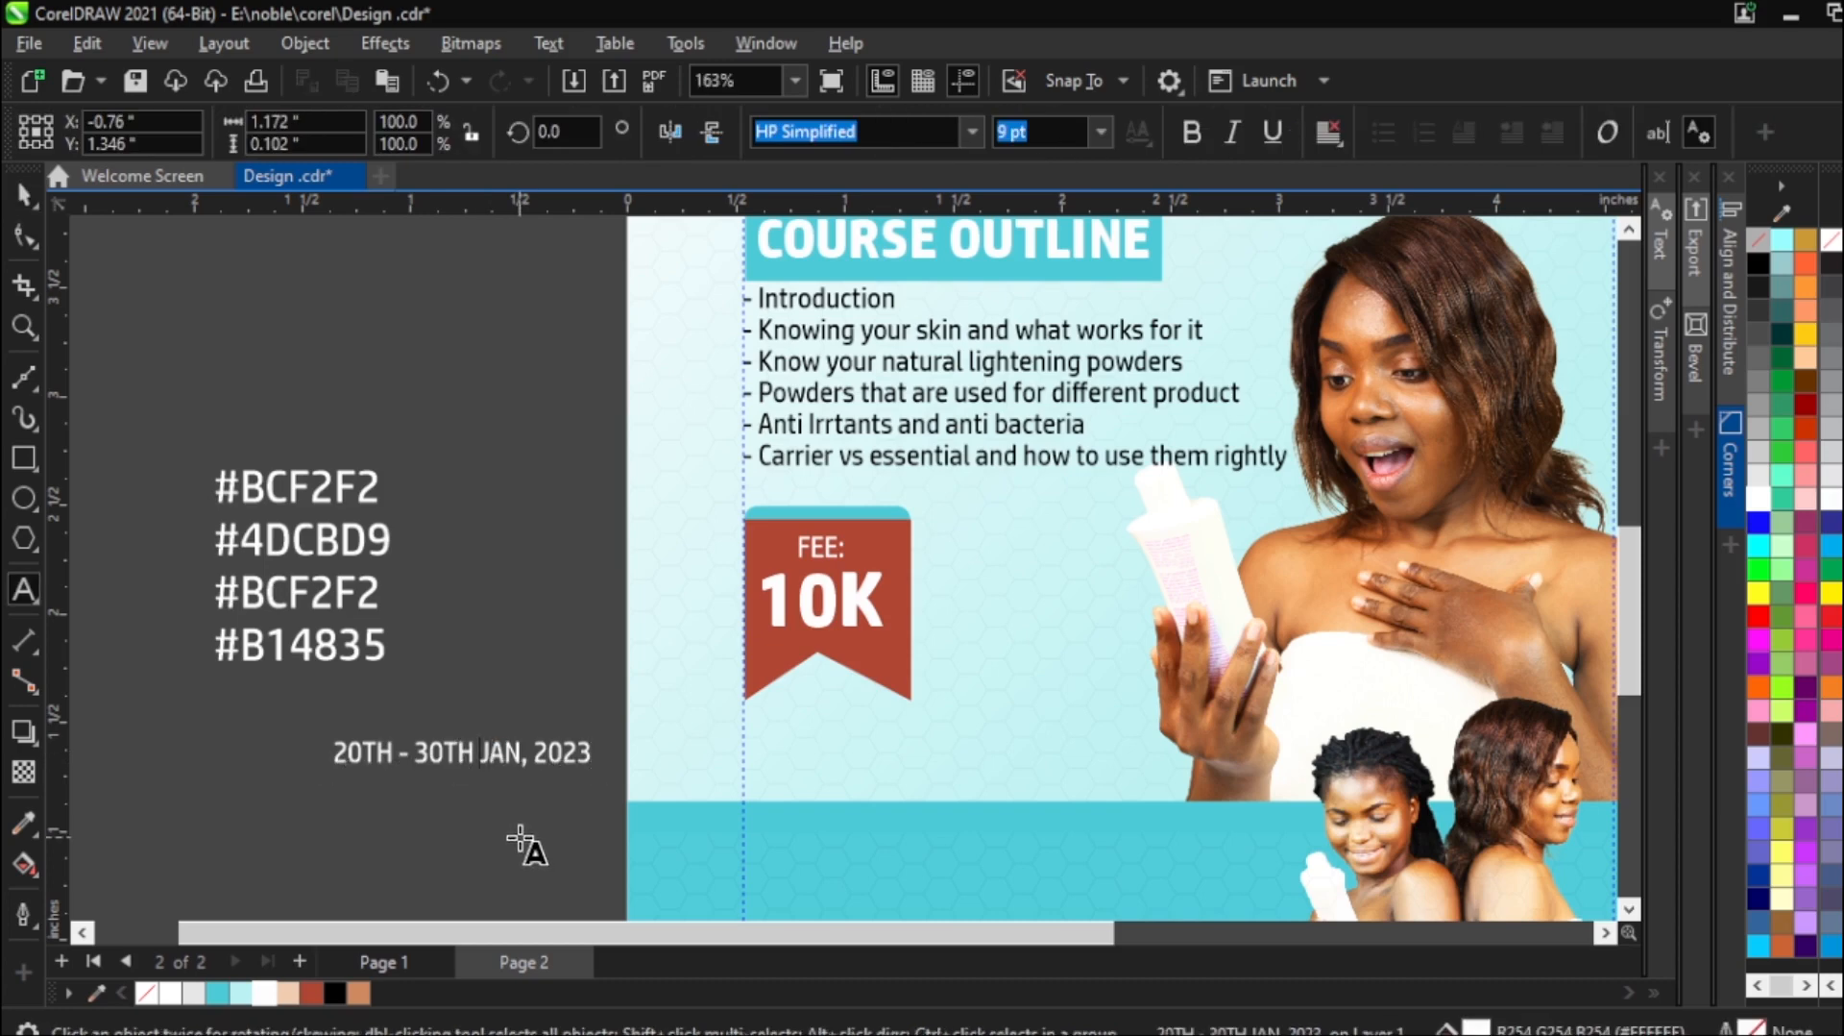
Split the date text into two lines, "20TH - 30TH" and "JAN, 2023", and break them apart into separate text objects.
key(Return)
click(23, 195)
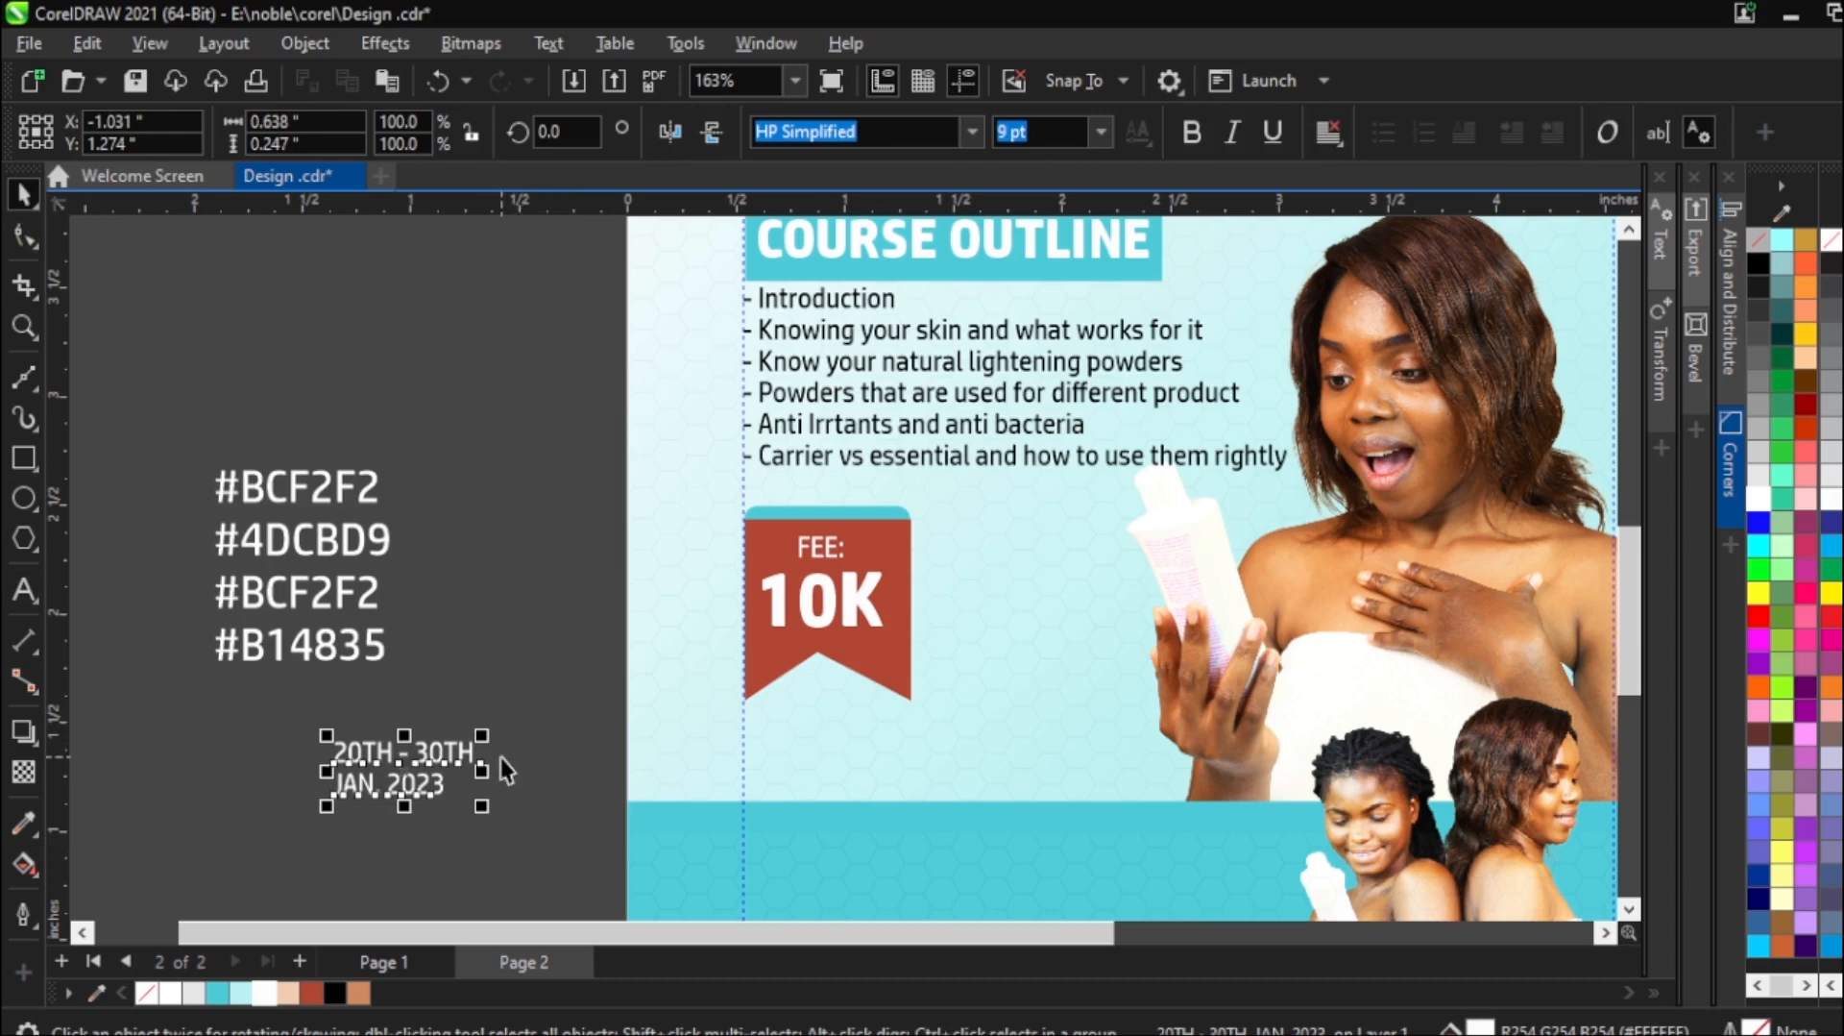
key(ctrl+k)
Enlarge "JAN, 2023" to about 12 pt so it is roughly as wide as the line above, and move it closer beneath.
click(363, 795)
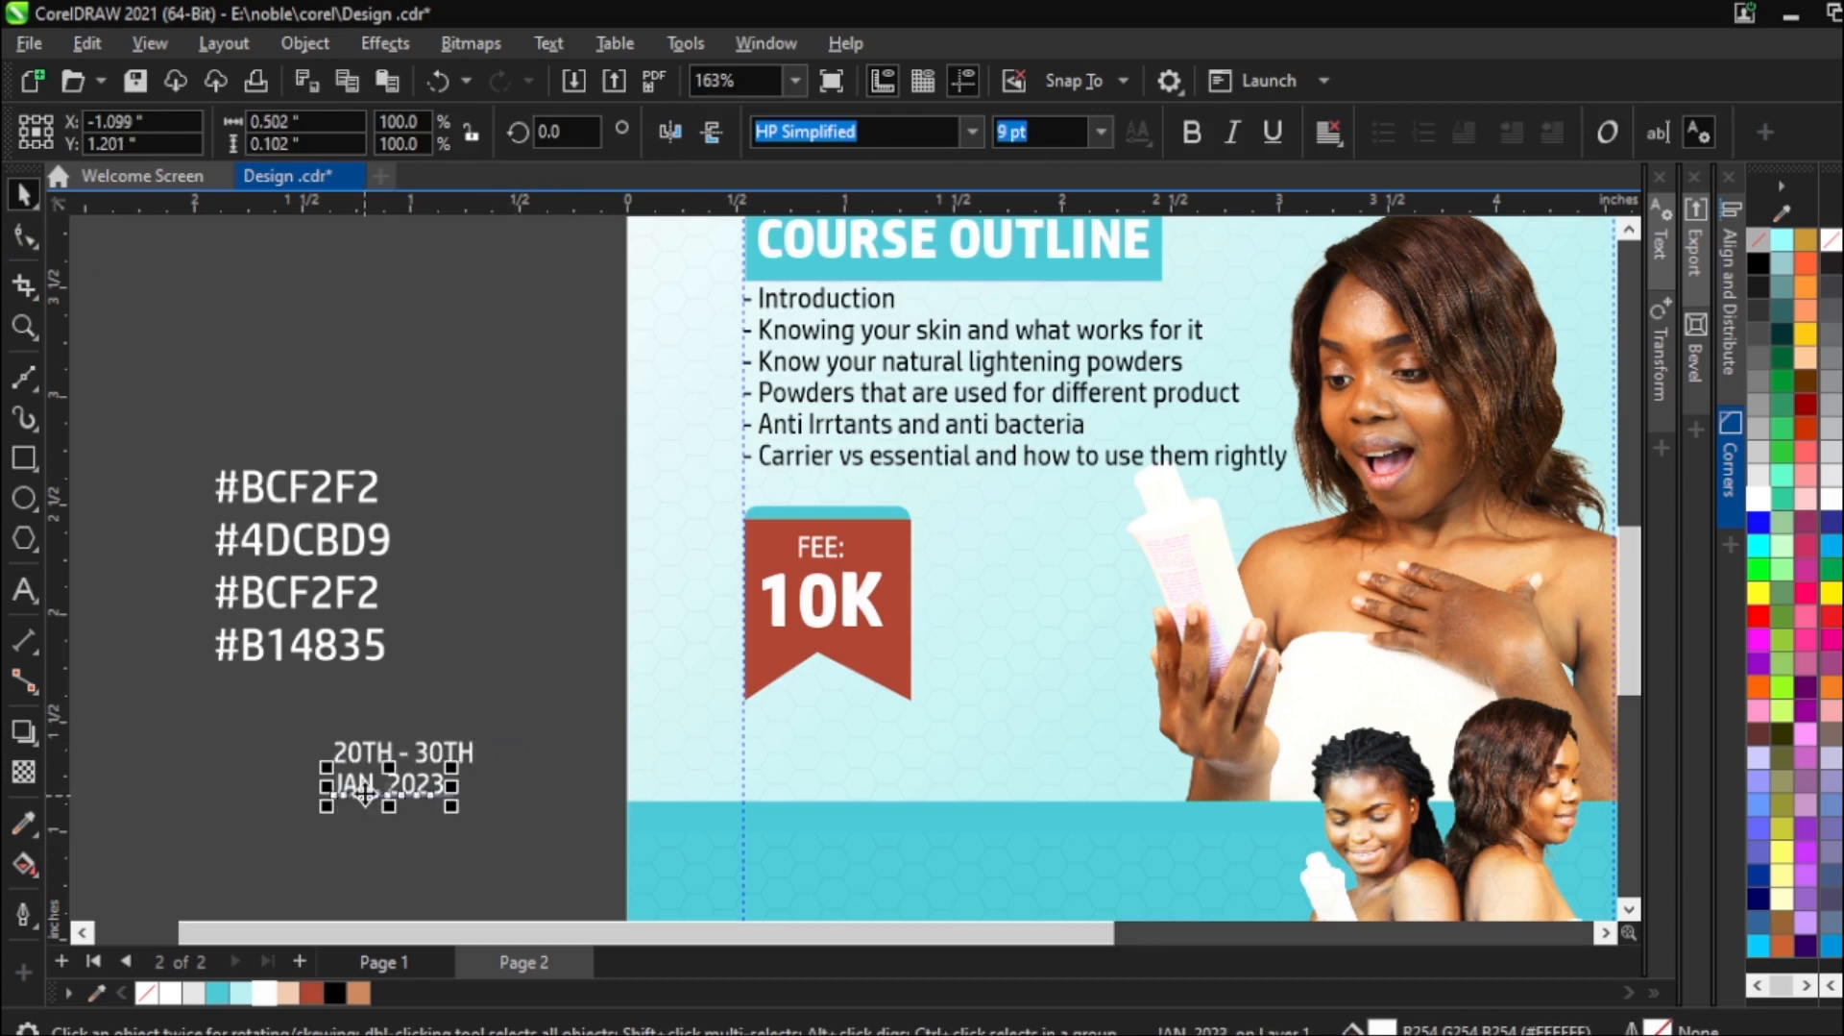
drag(458, 805, 498, 815)
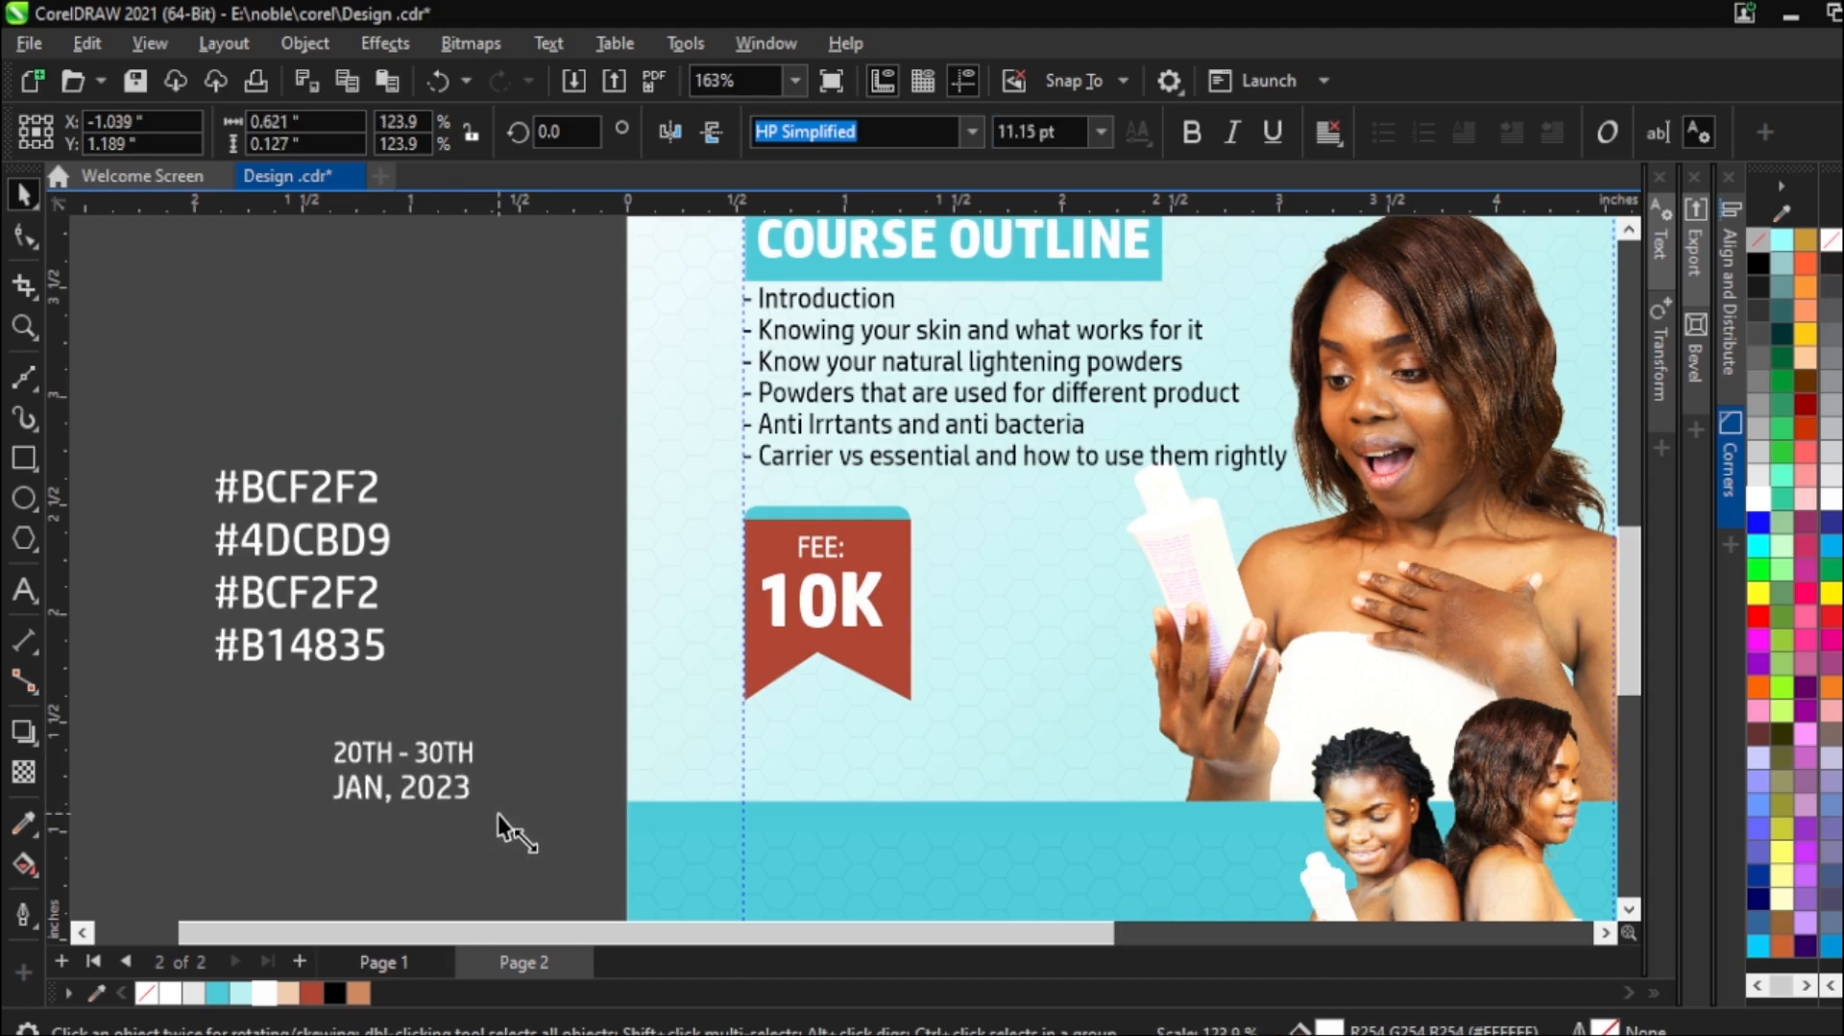
scroll(319, 803, up, 2)
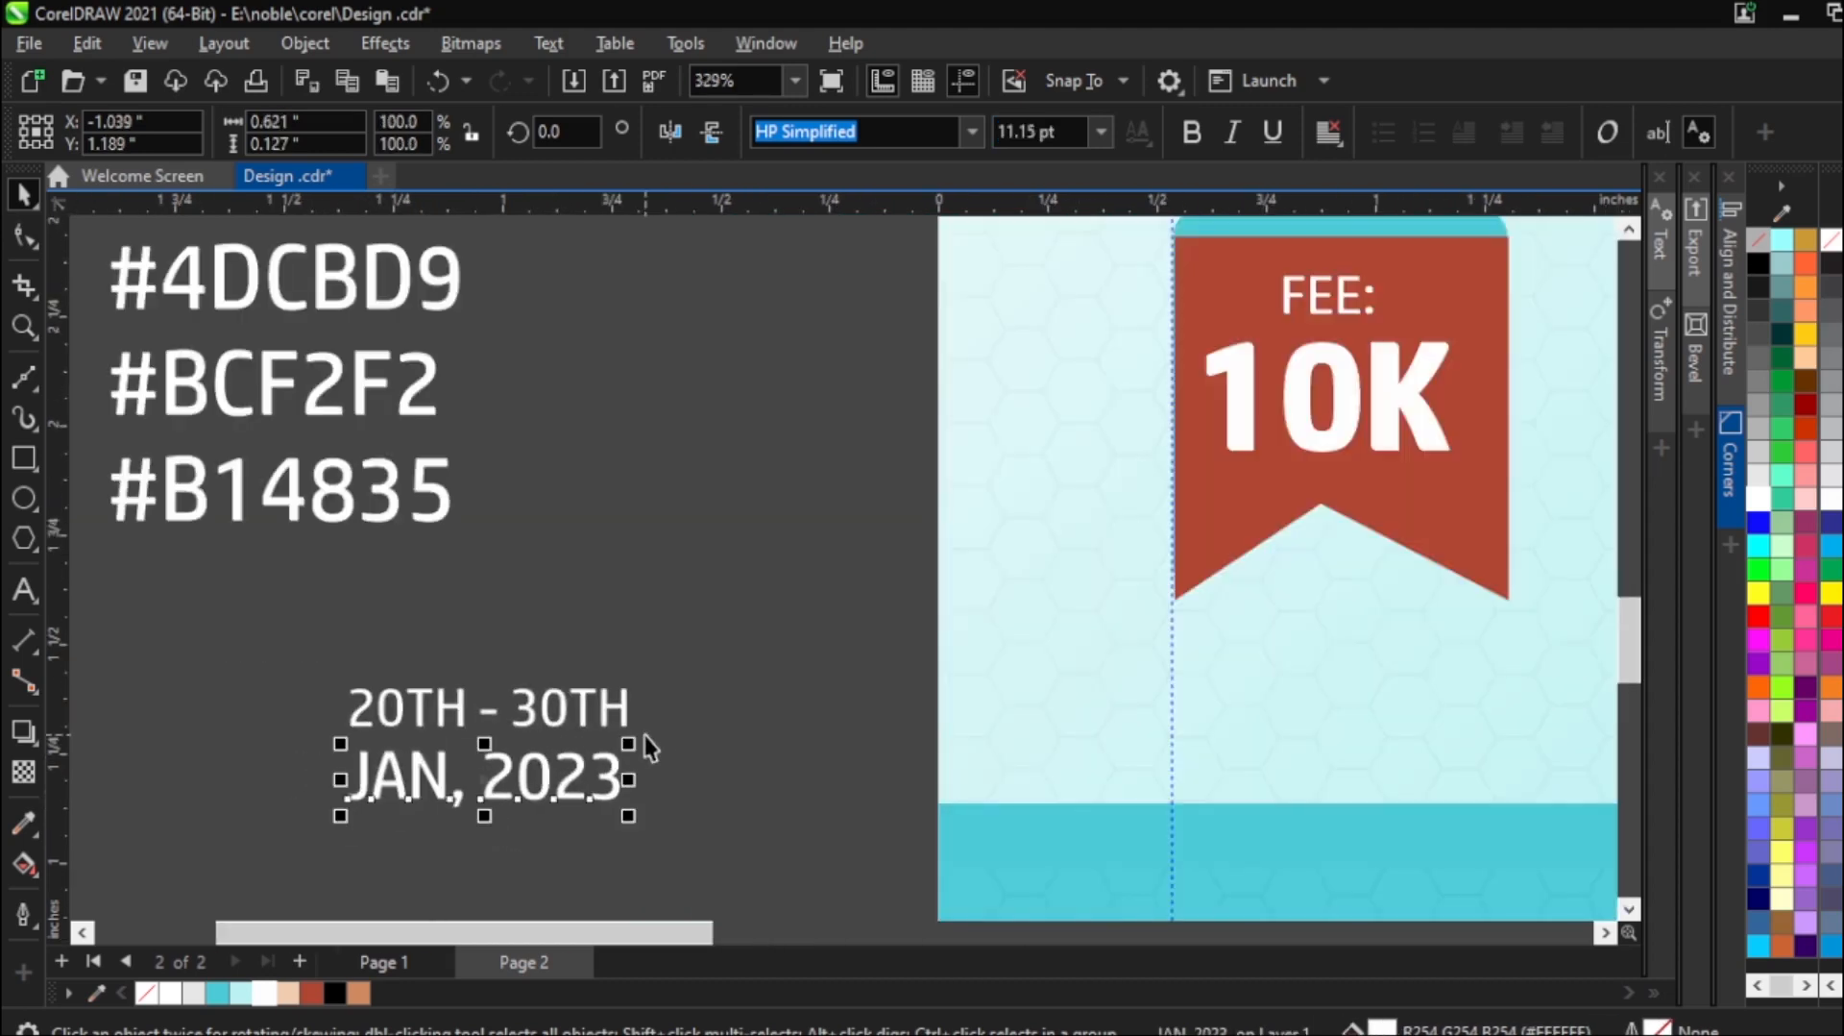
mouse_move(632, 745)
mouse_down()
mouse_move(675, 736)
mouse_move(655, 740)
mouse_up()
drag(560, 785, 563, 776)
click(560, 778)
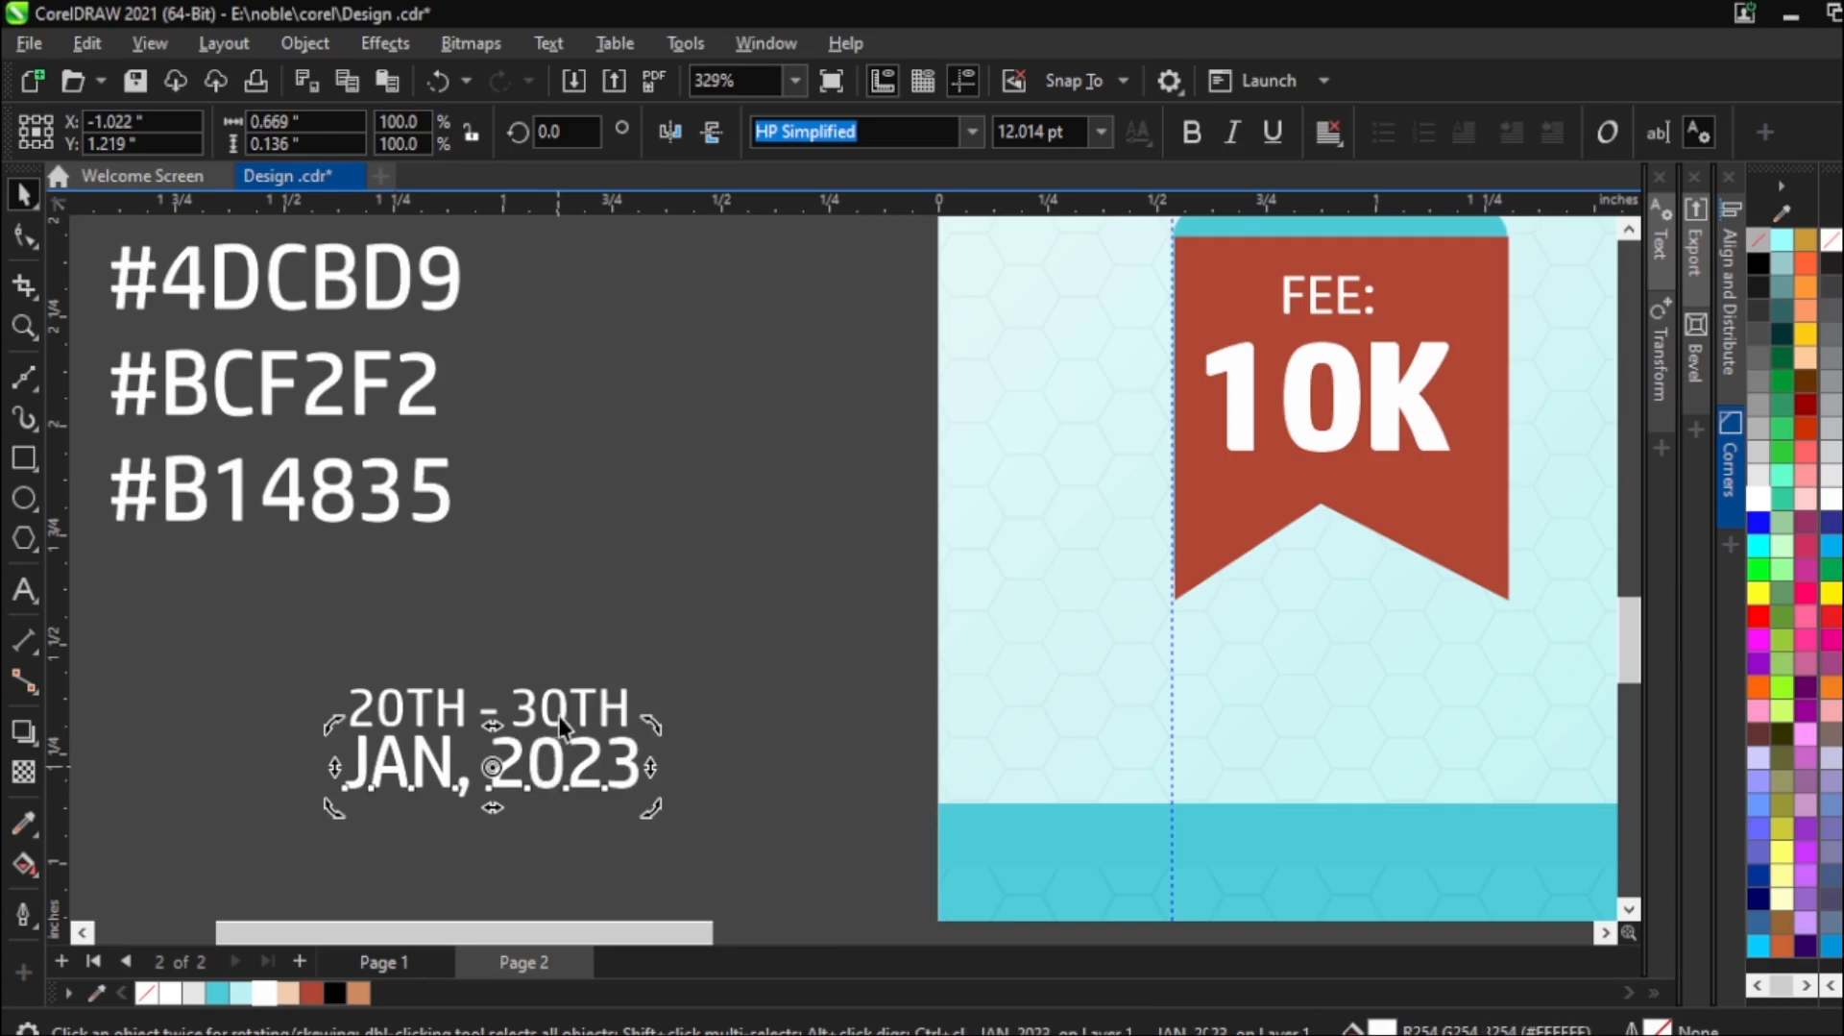
Make both date lines bold and shift "20TH - 30TH" slightly right over "JAN, 2023".
shift+click(571, 706)
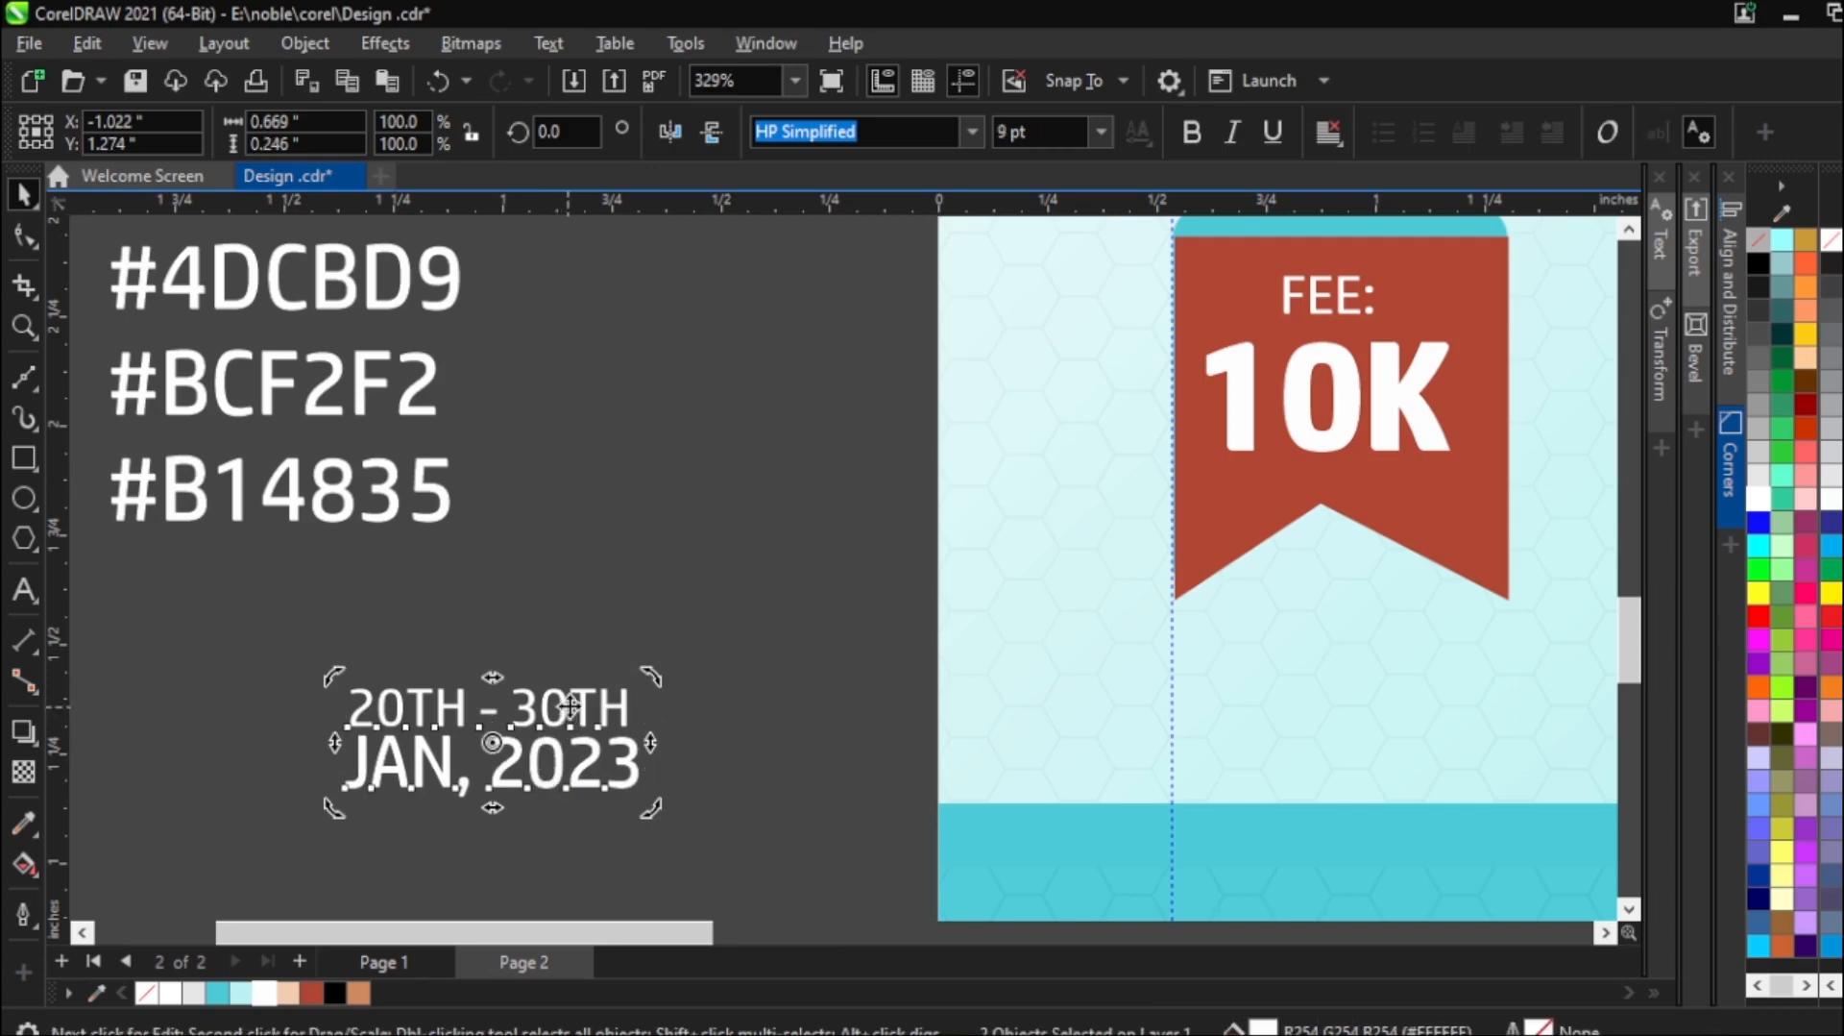
click(1190, 132)
click(666, 682)
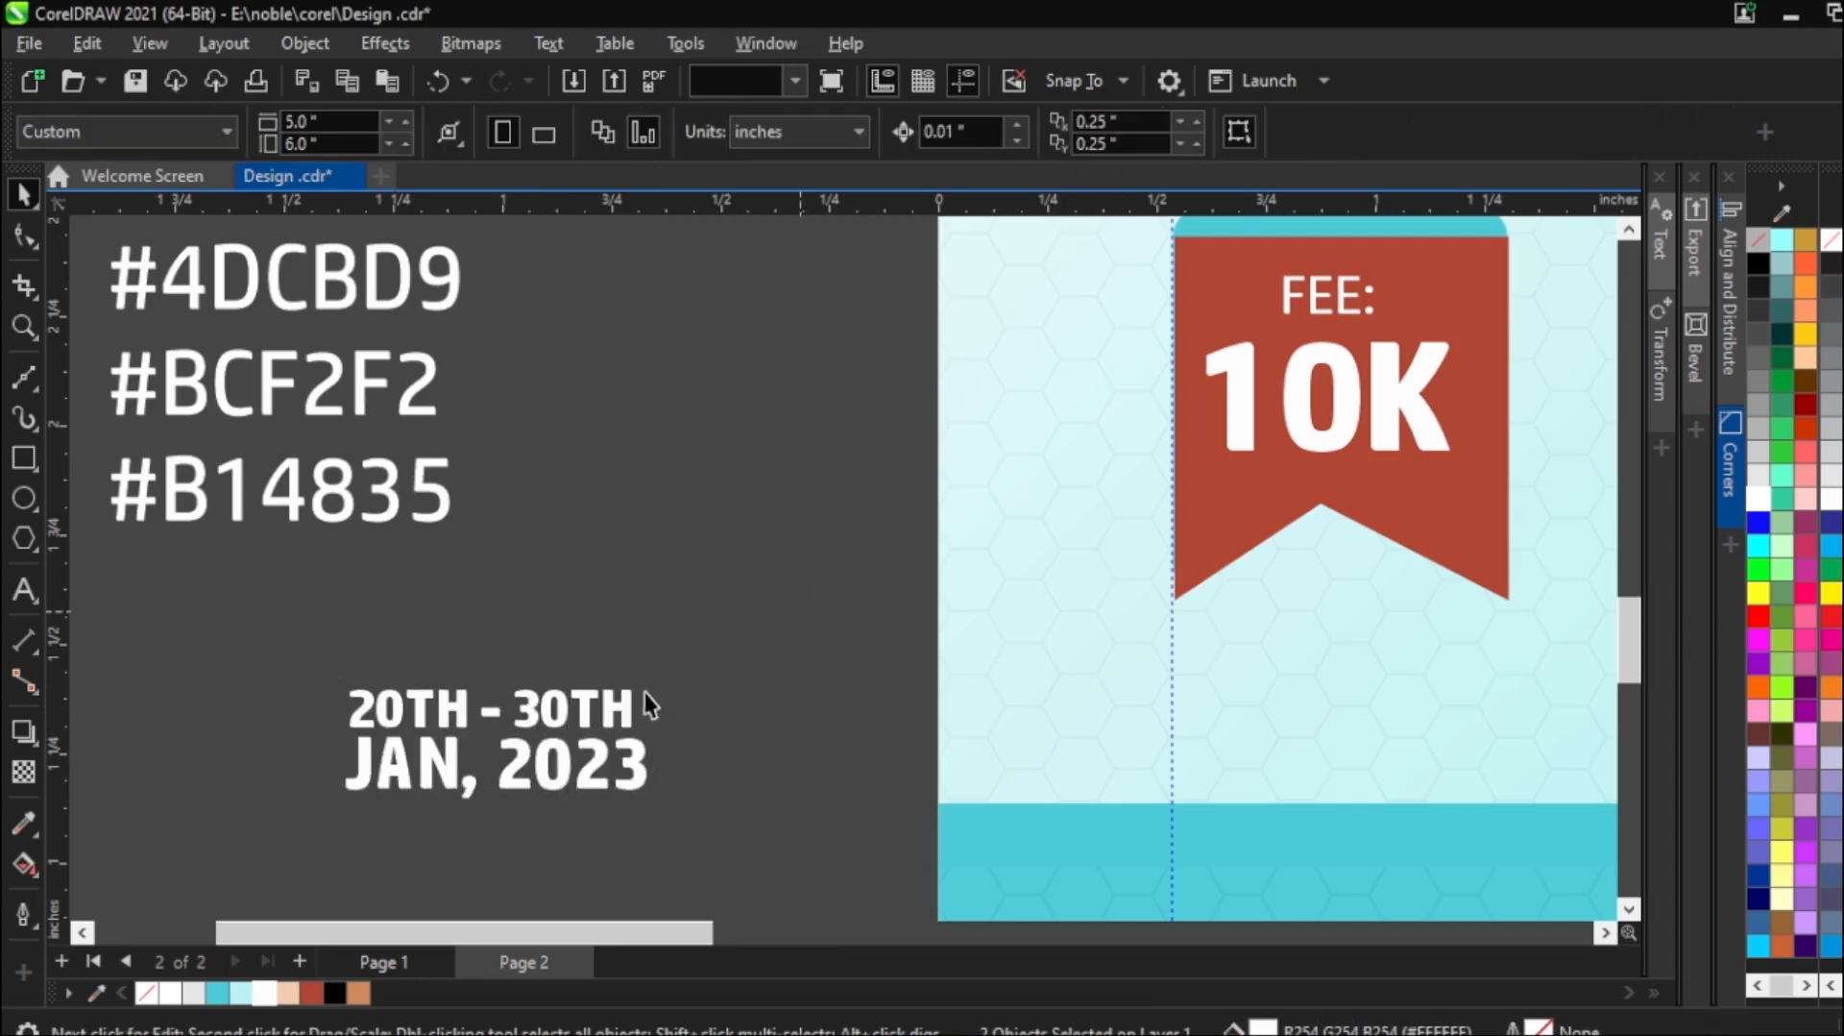
drag(624, 713, 636, 715)
Colour both date lines red #B14835, move them onto the page below the fee ribbon and group them.
drag(283, 677, 742, 817)
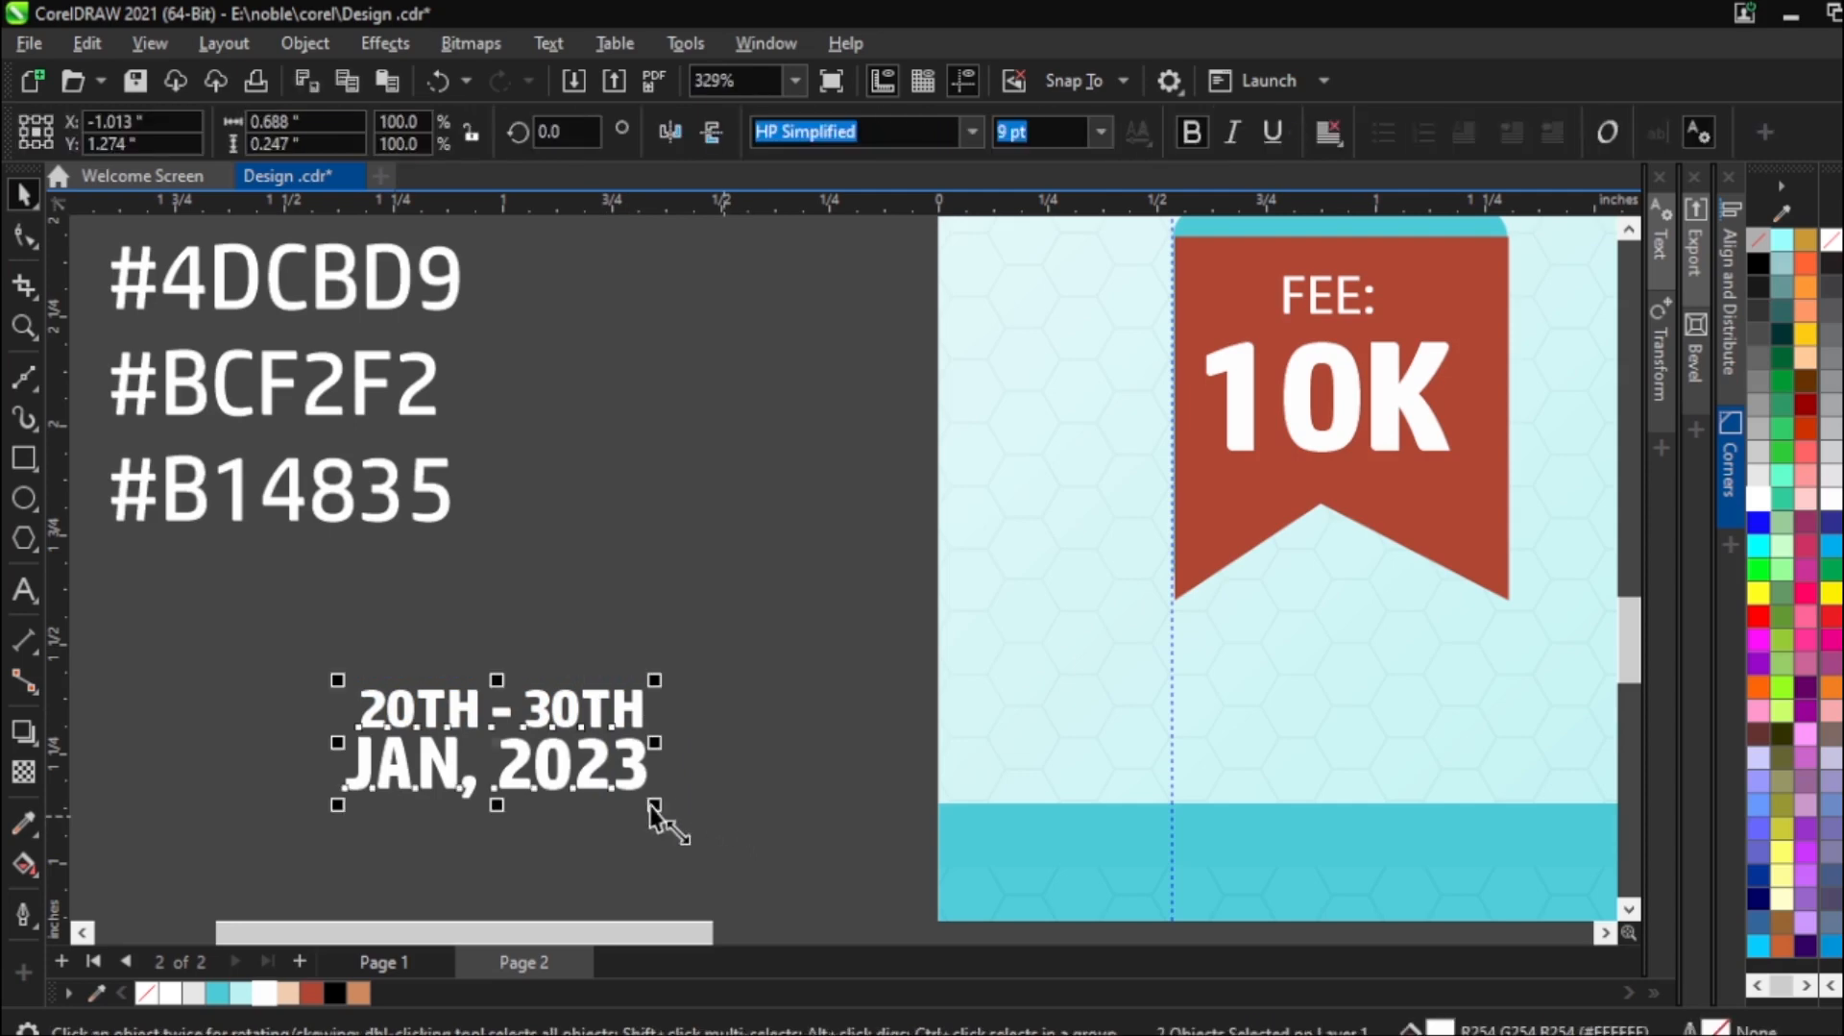
click(319, 990)
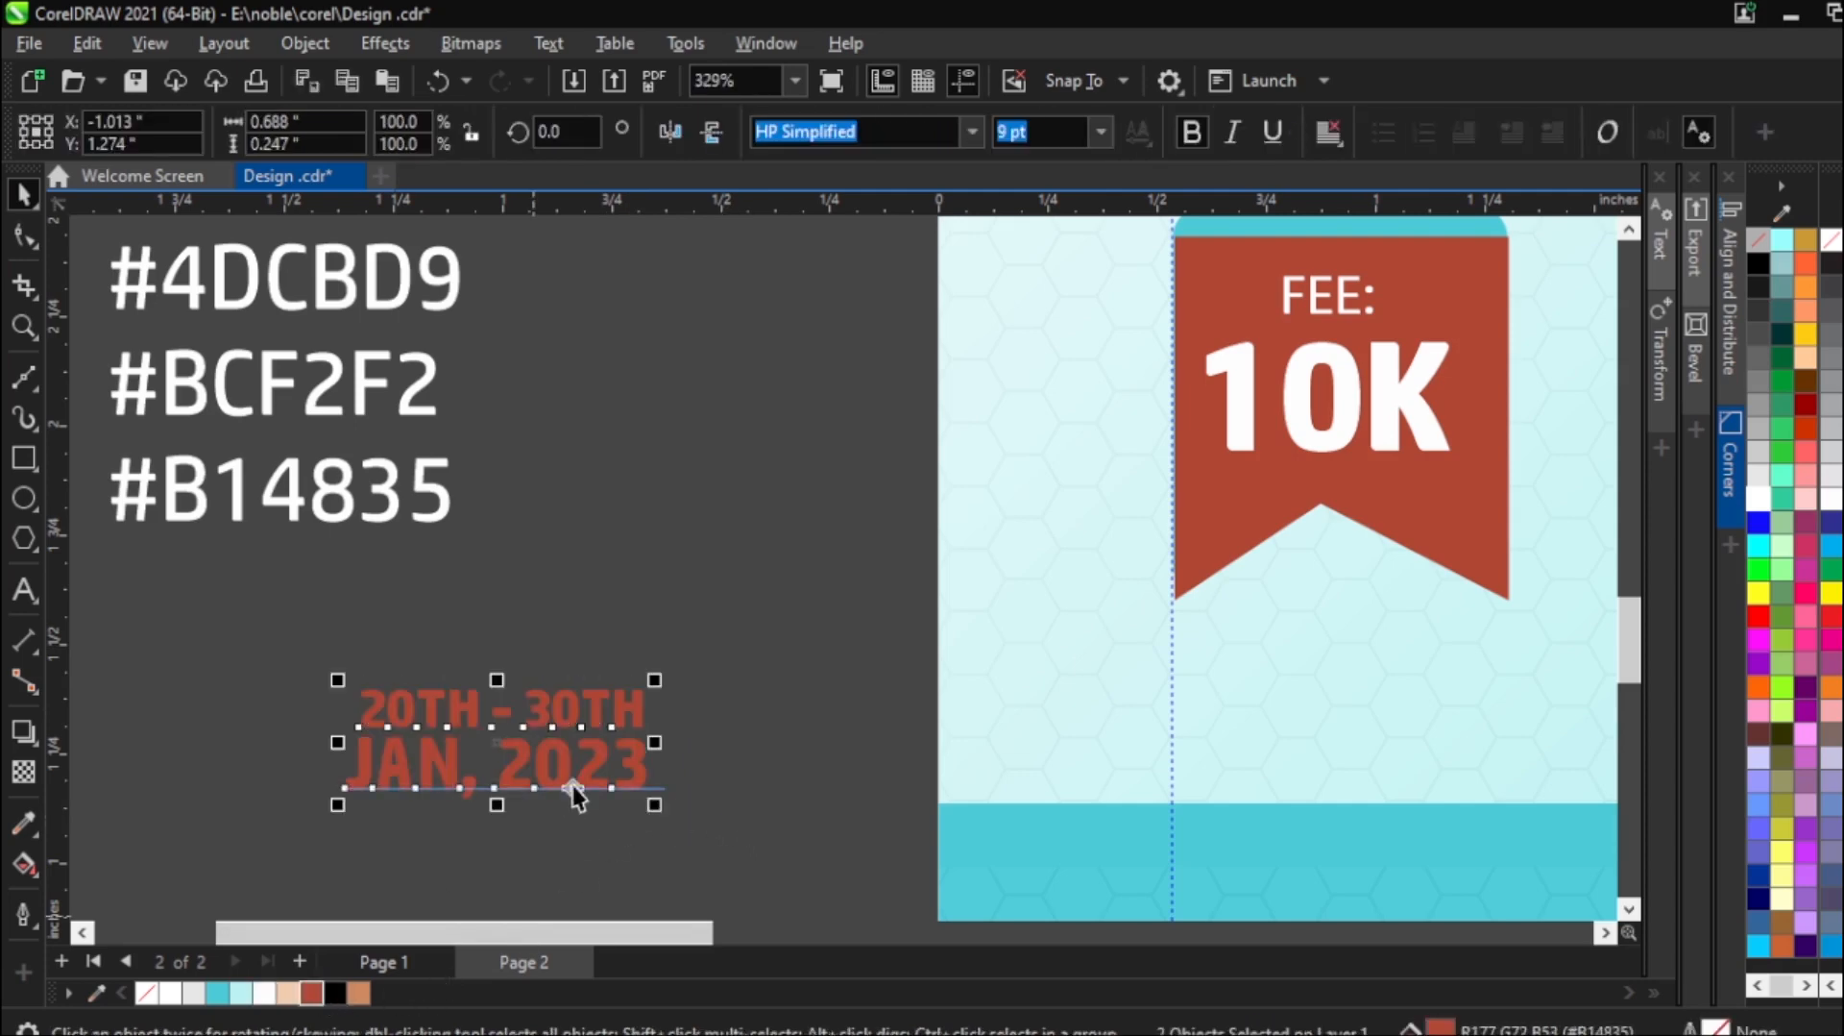
drag(566, 764, 1441, 744)
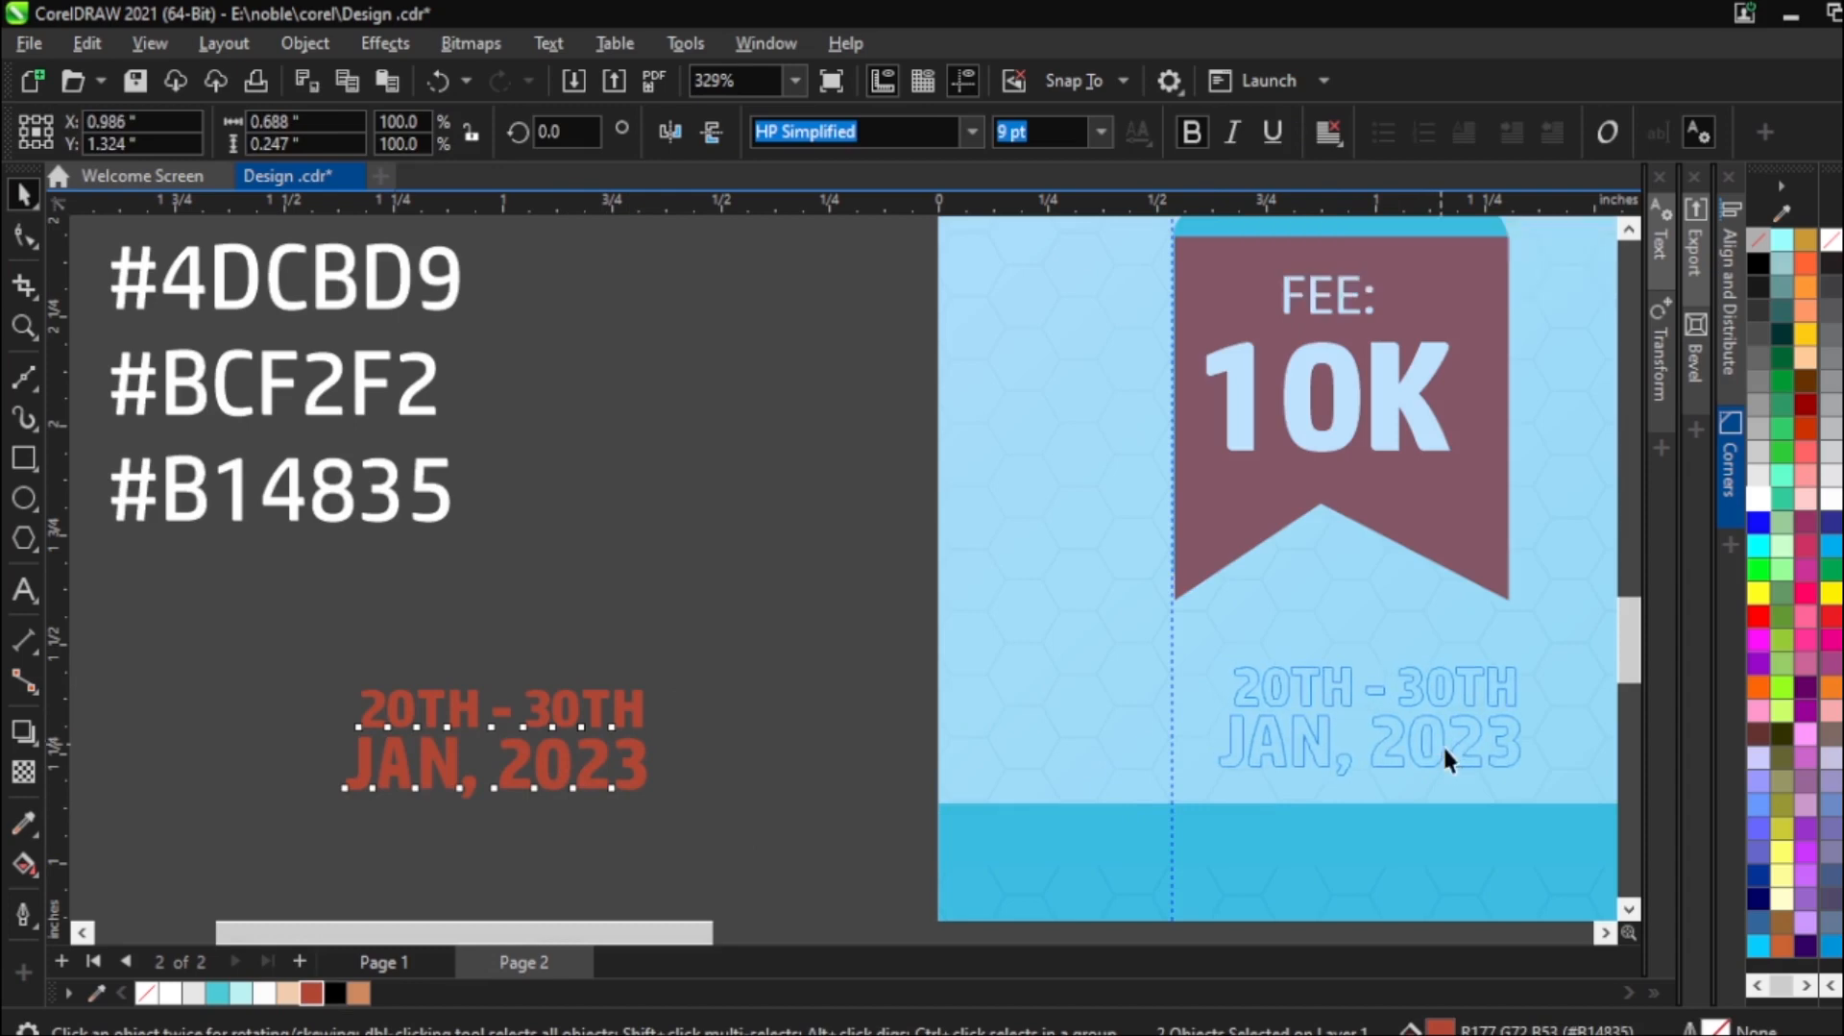
key(ctrl+g)
scroll(733, 673, down, 3)
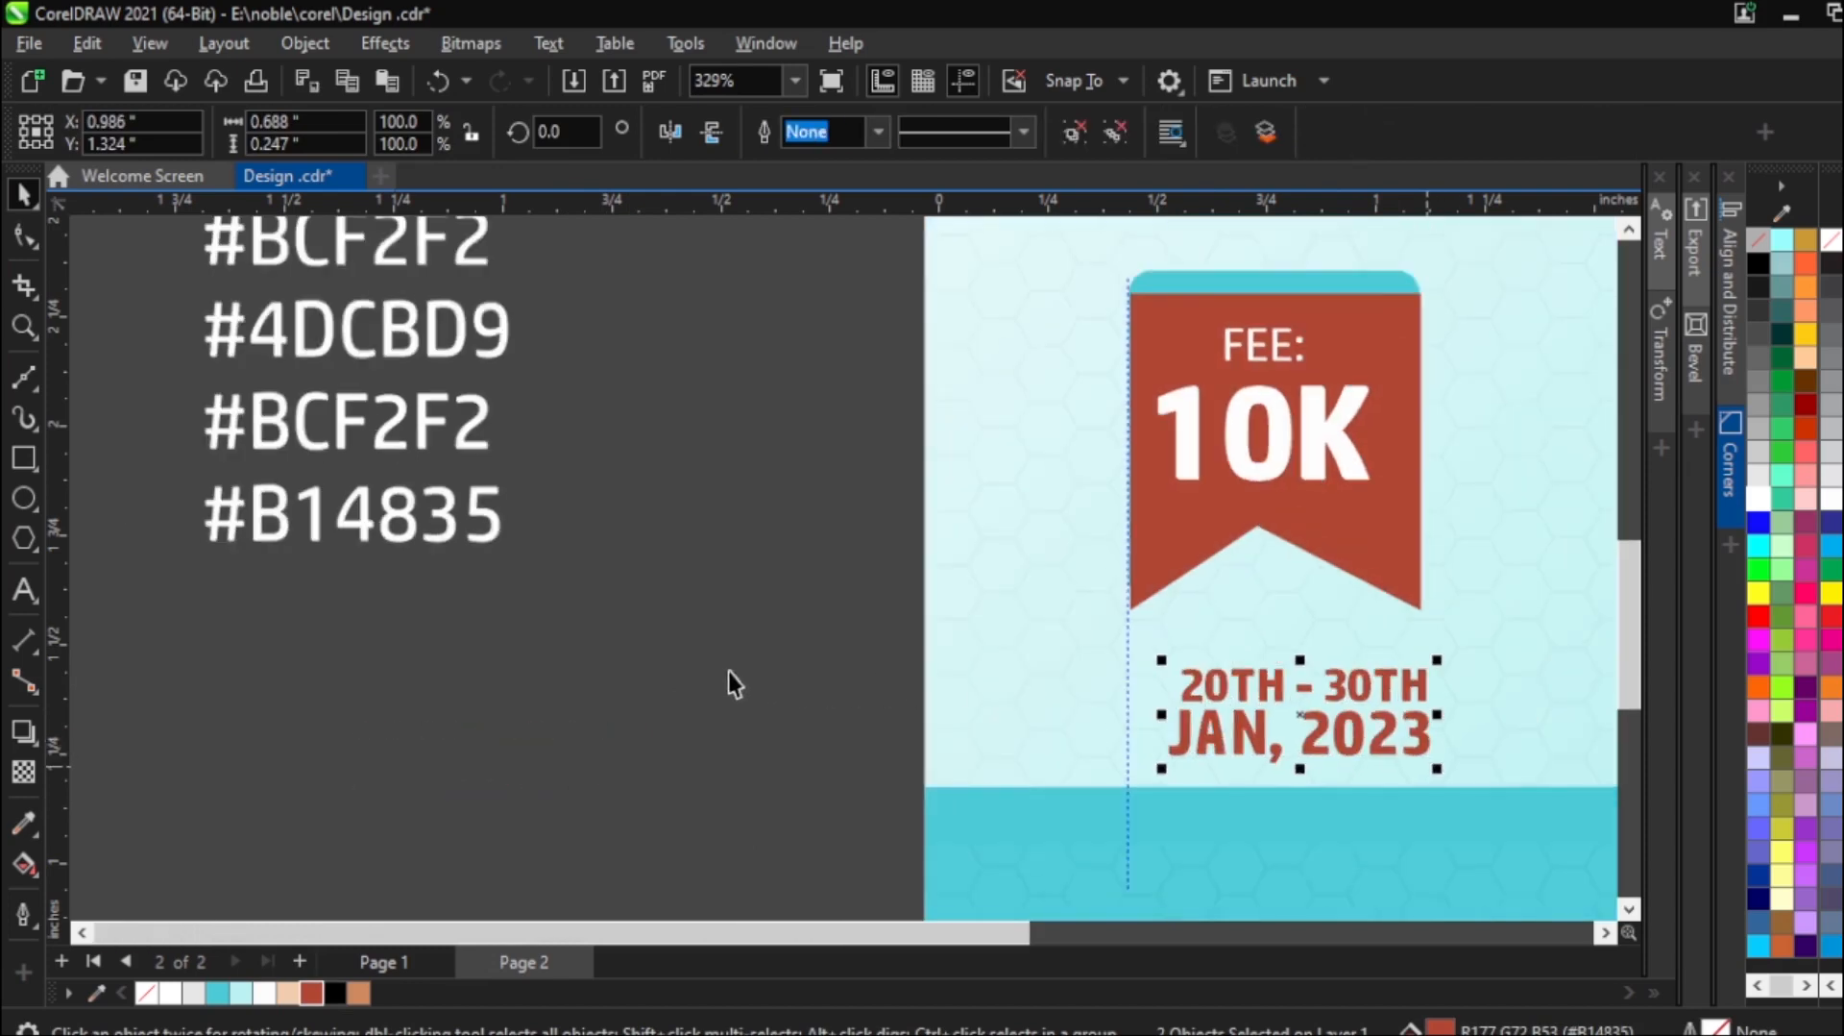
scroll(1127, 707, up, 3)
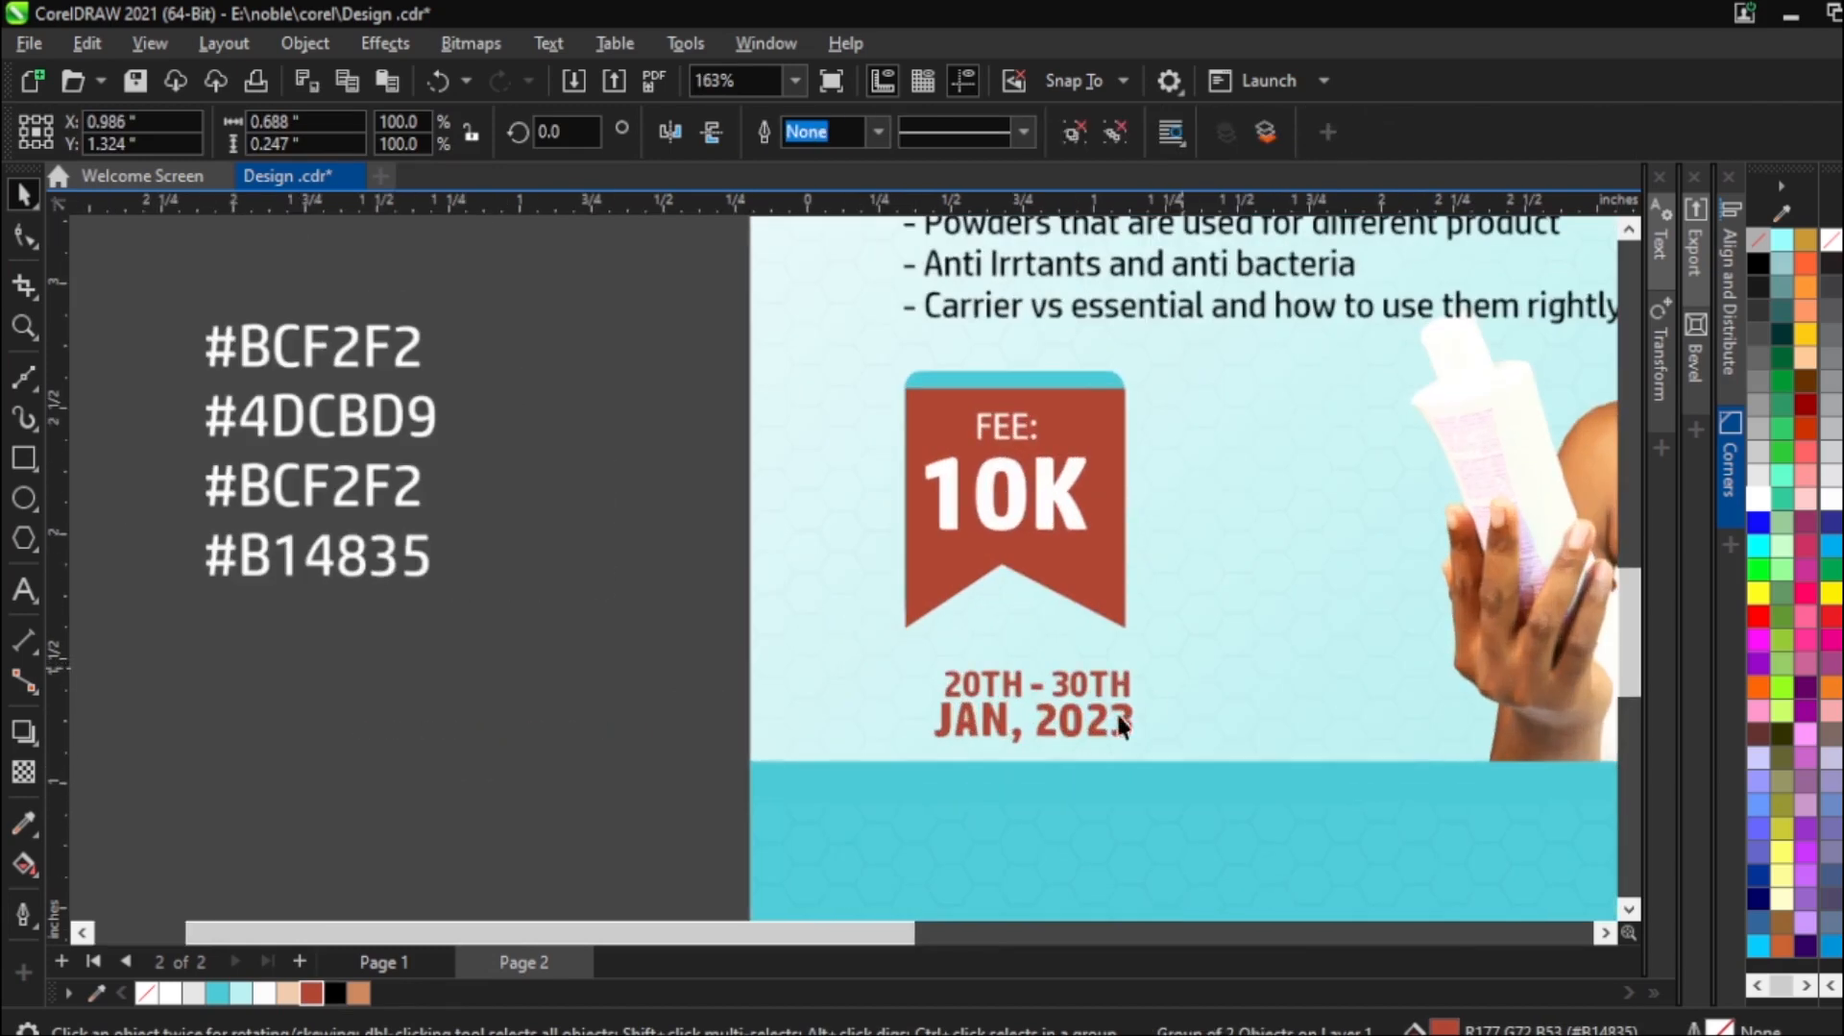
click(561, 637)
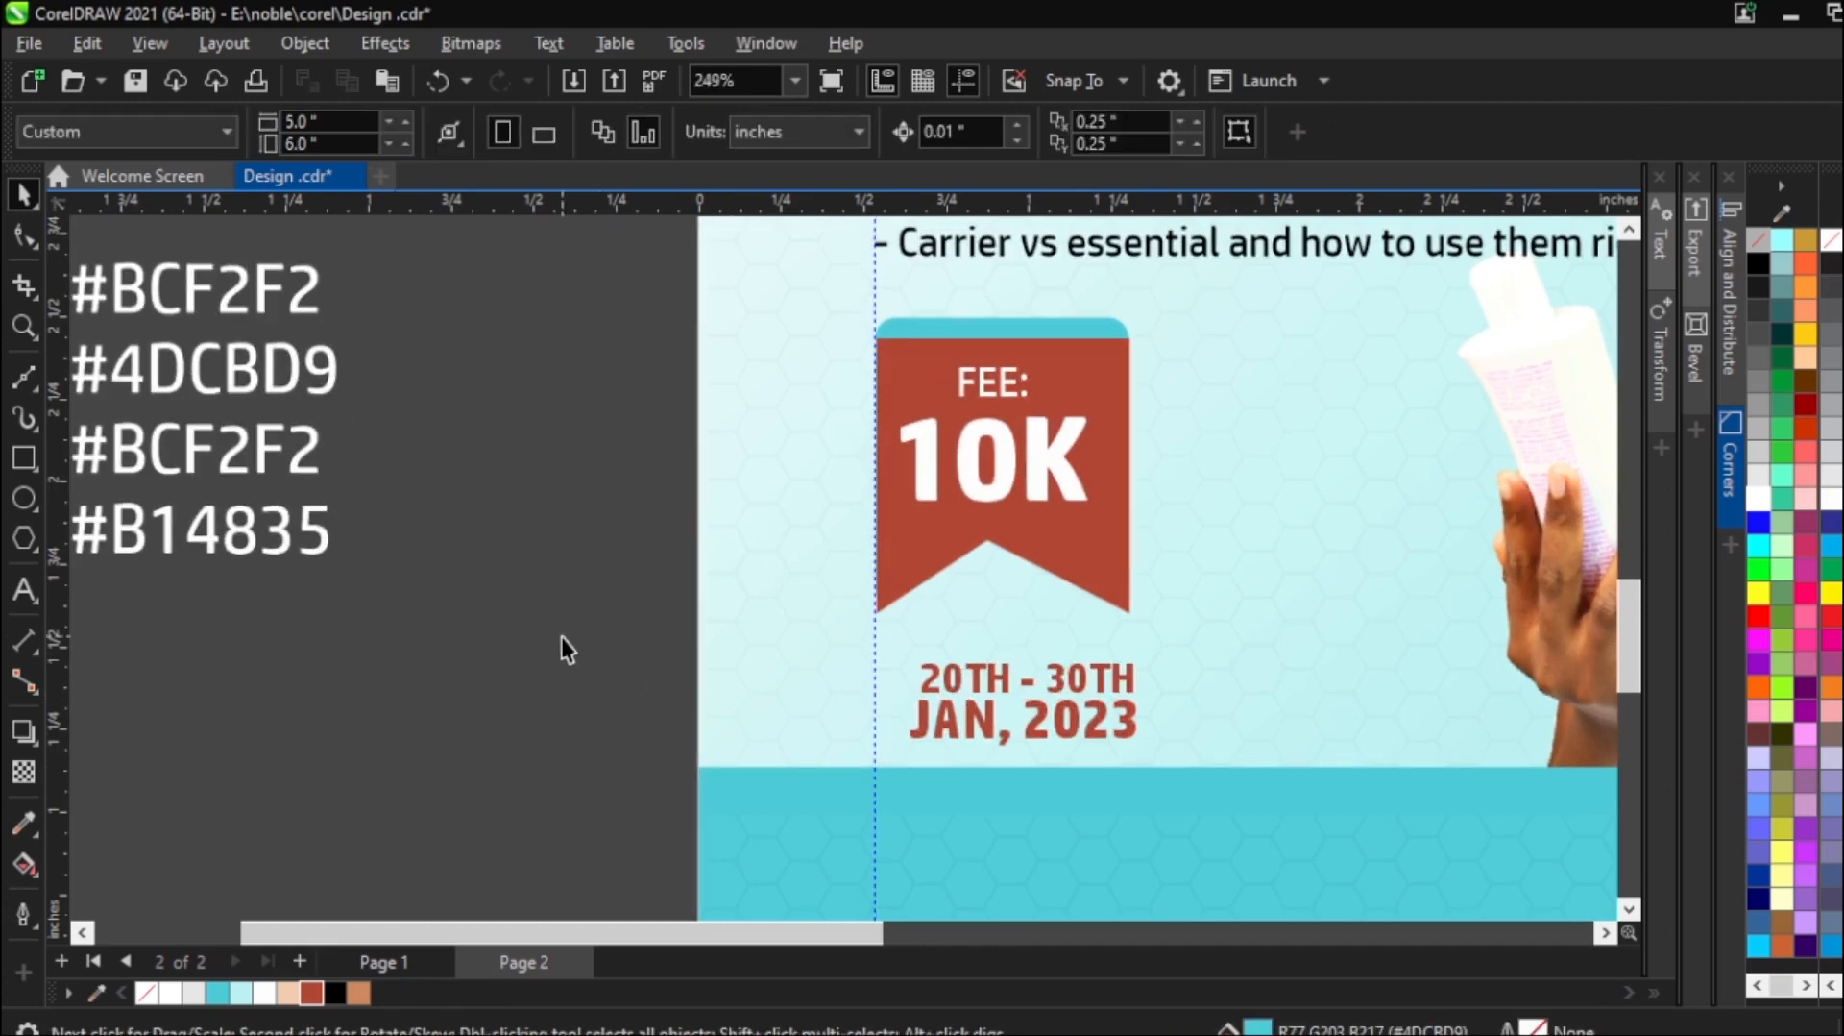
Ungroup the date lines and place vertical guidelines at the left and right edges of "JAN, 2023".
click(935, 690)
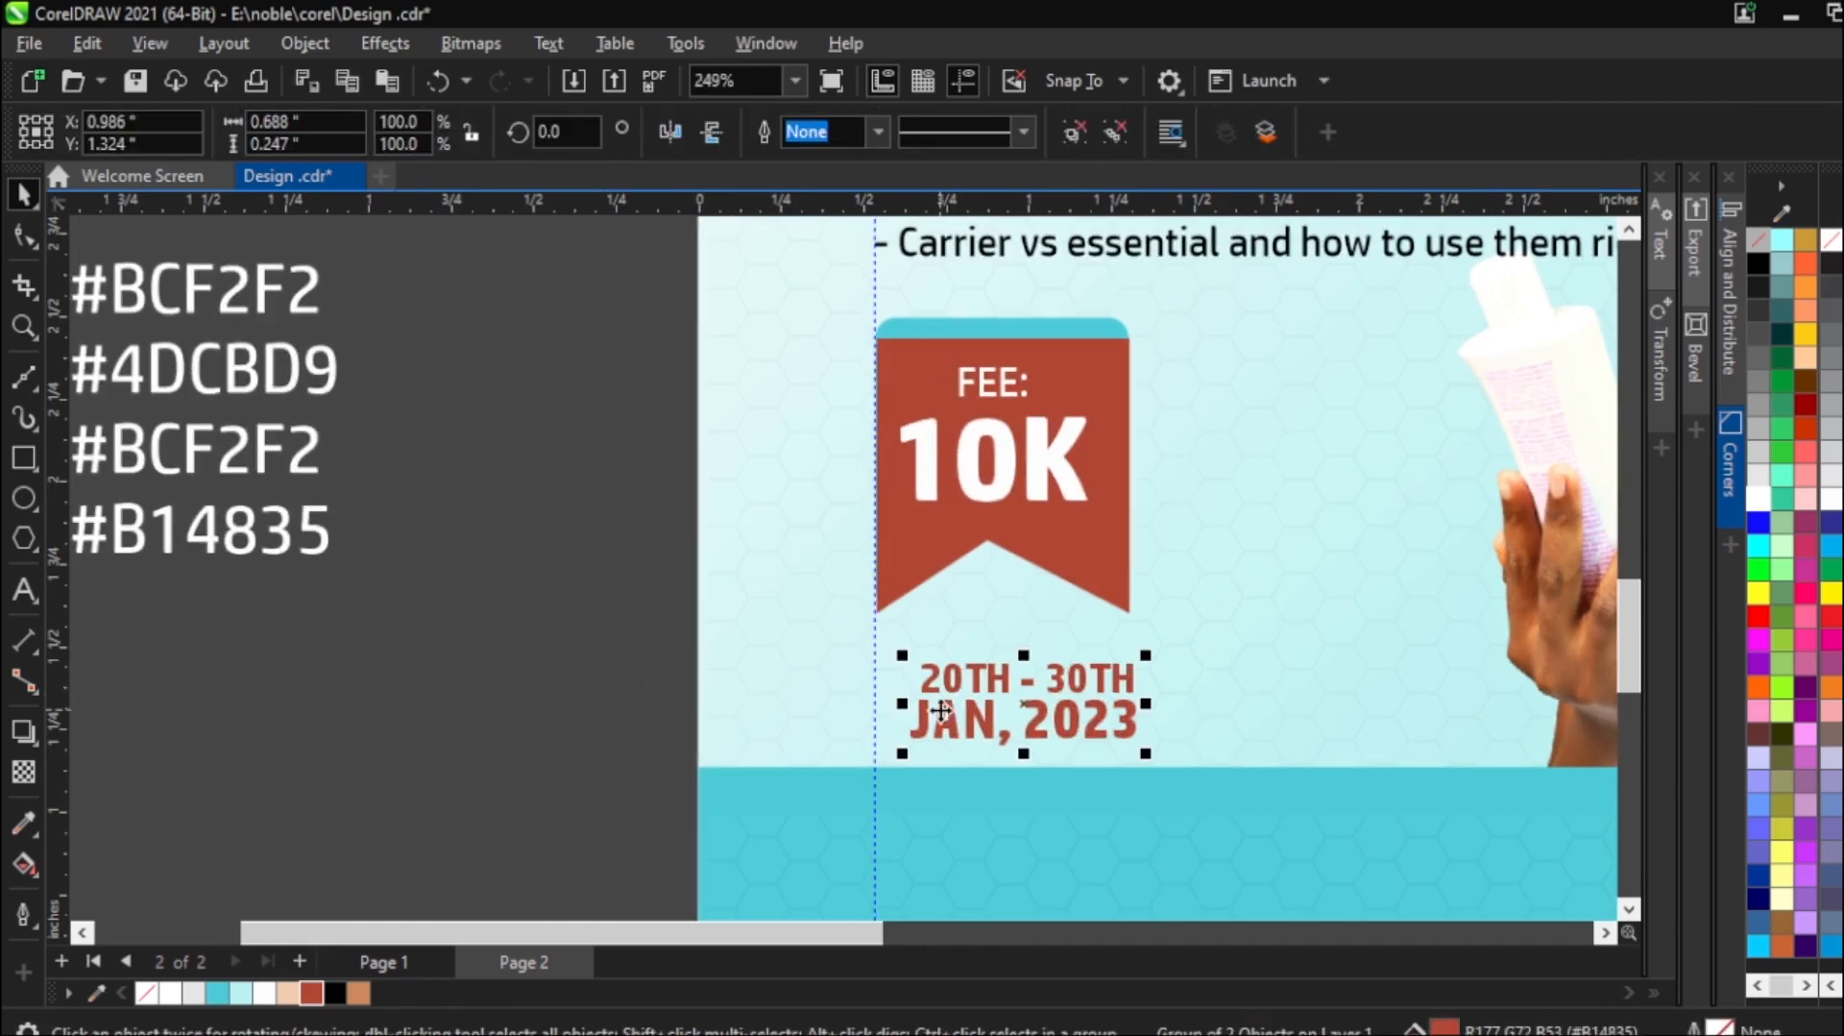
key(ctrl+u)
scroll(961, 721, up, 2)
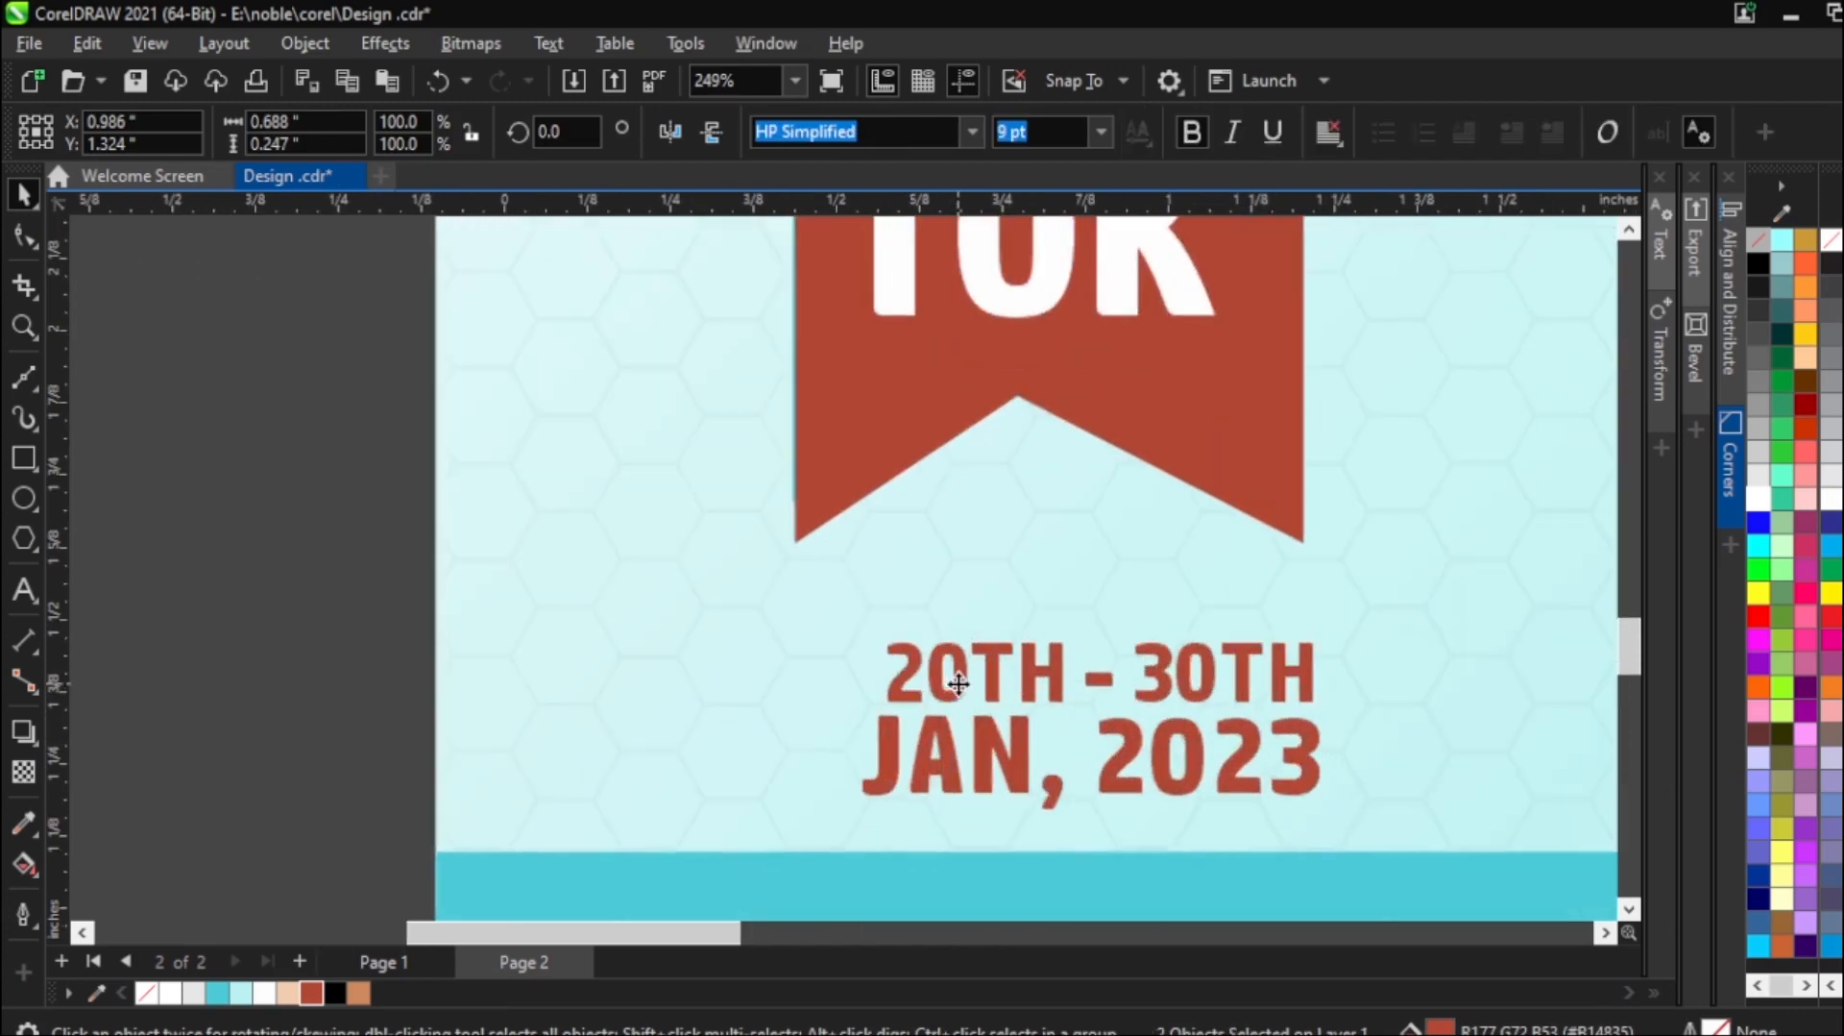
click(335, 548)
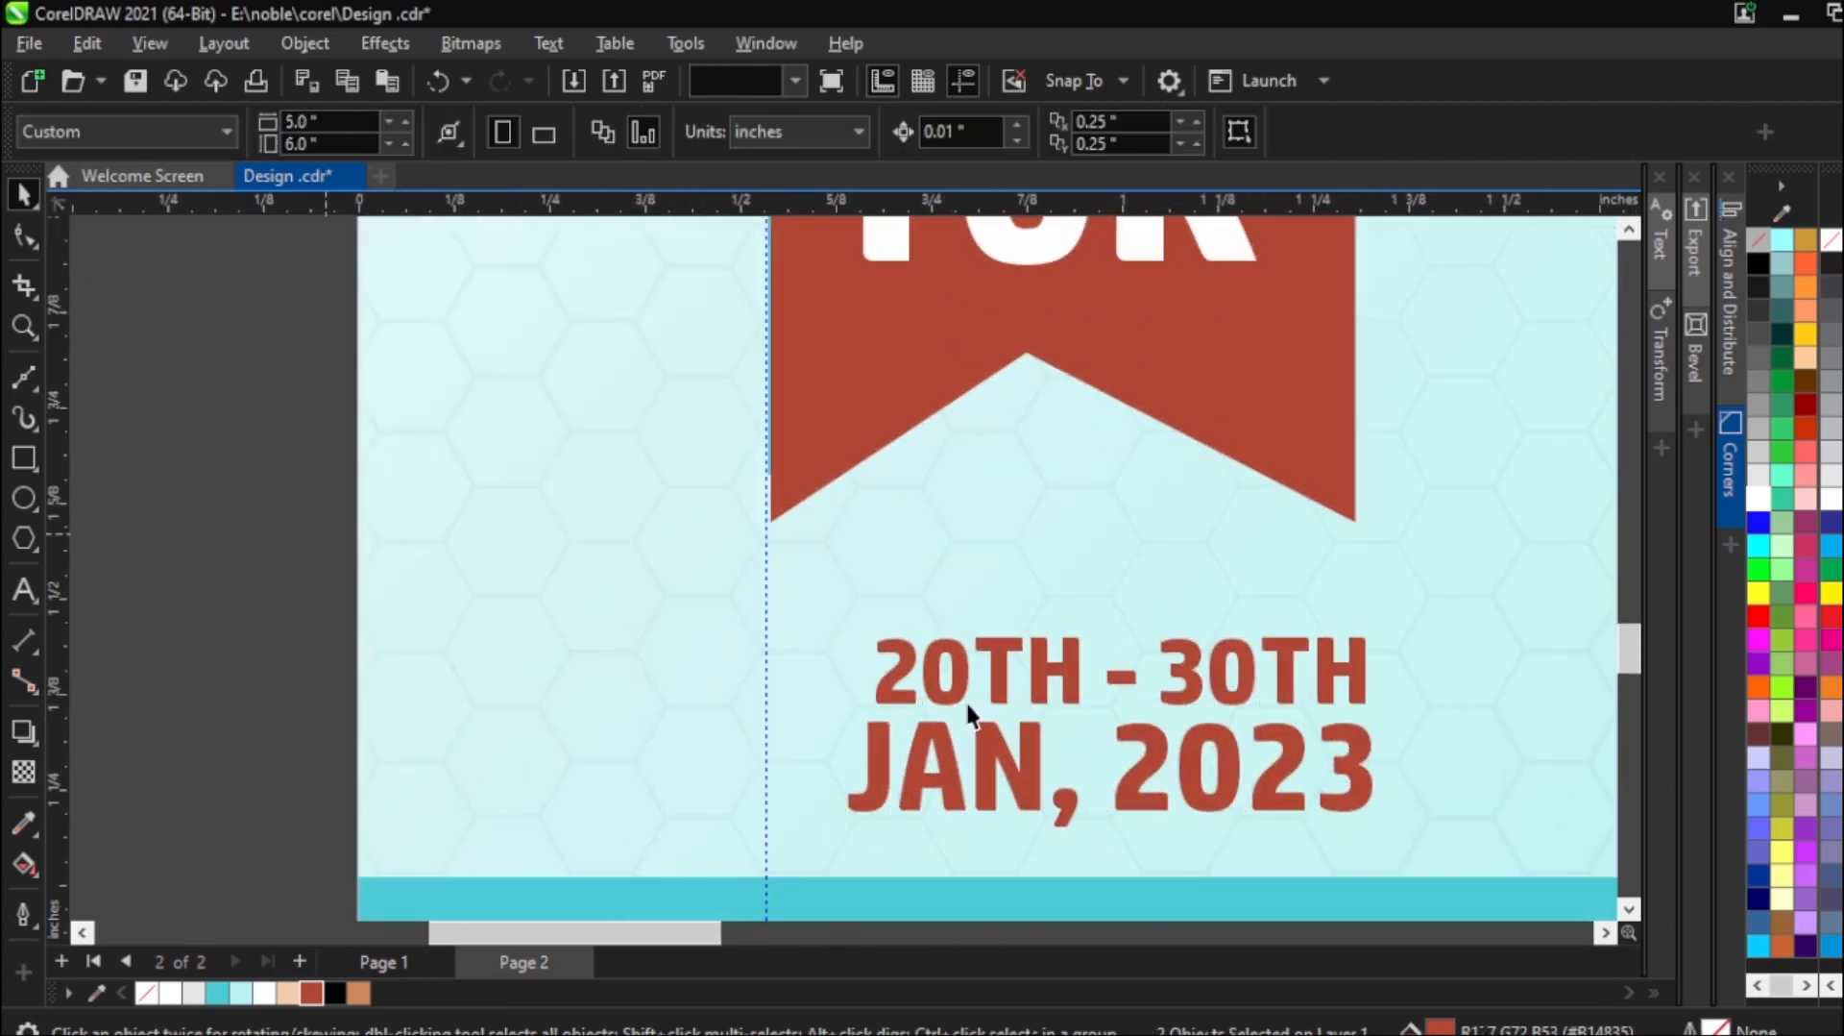
drag(63, 421, 847, 614)
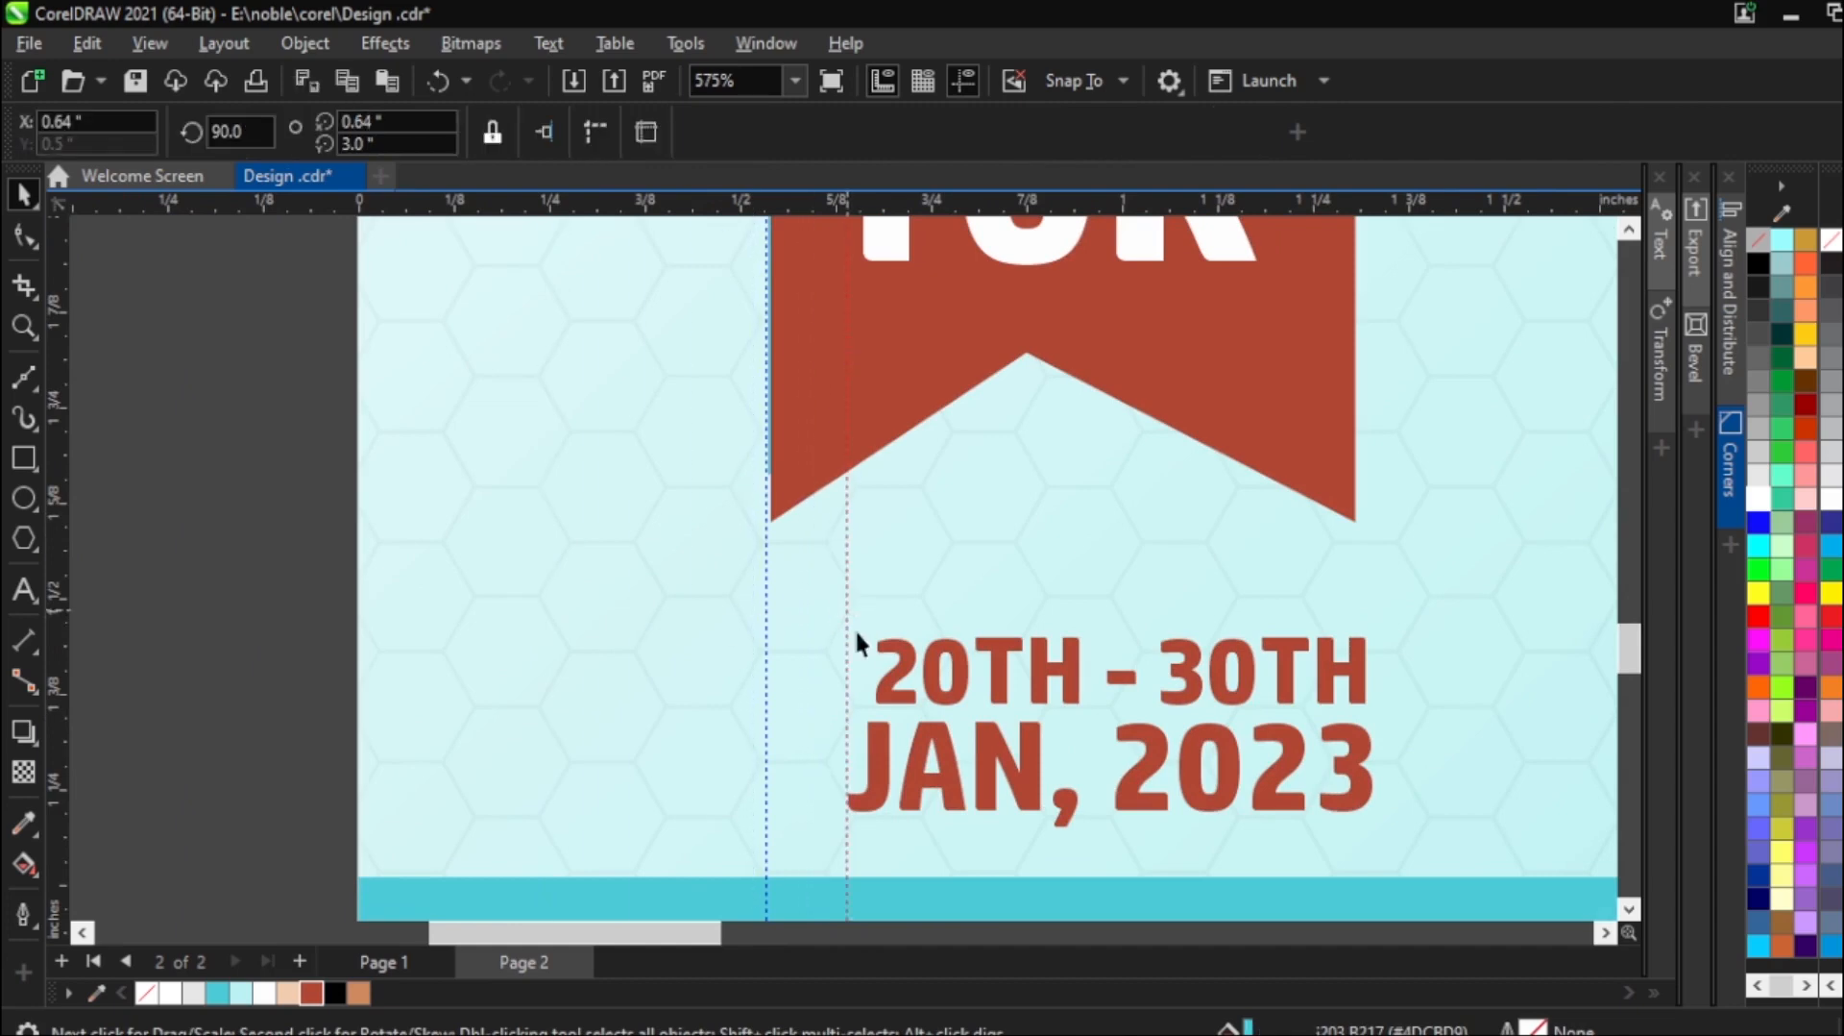
drag(62, 520, 1375, 786)
Scale "20TH - 30TH" to about 9.66 pt so it spans the width between the two new guidelines.
click(1329, 666)
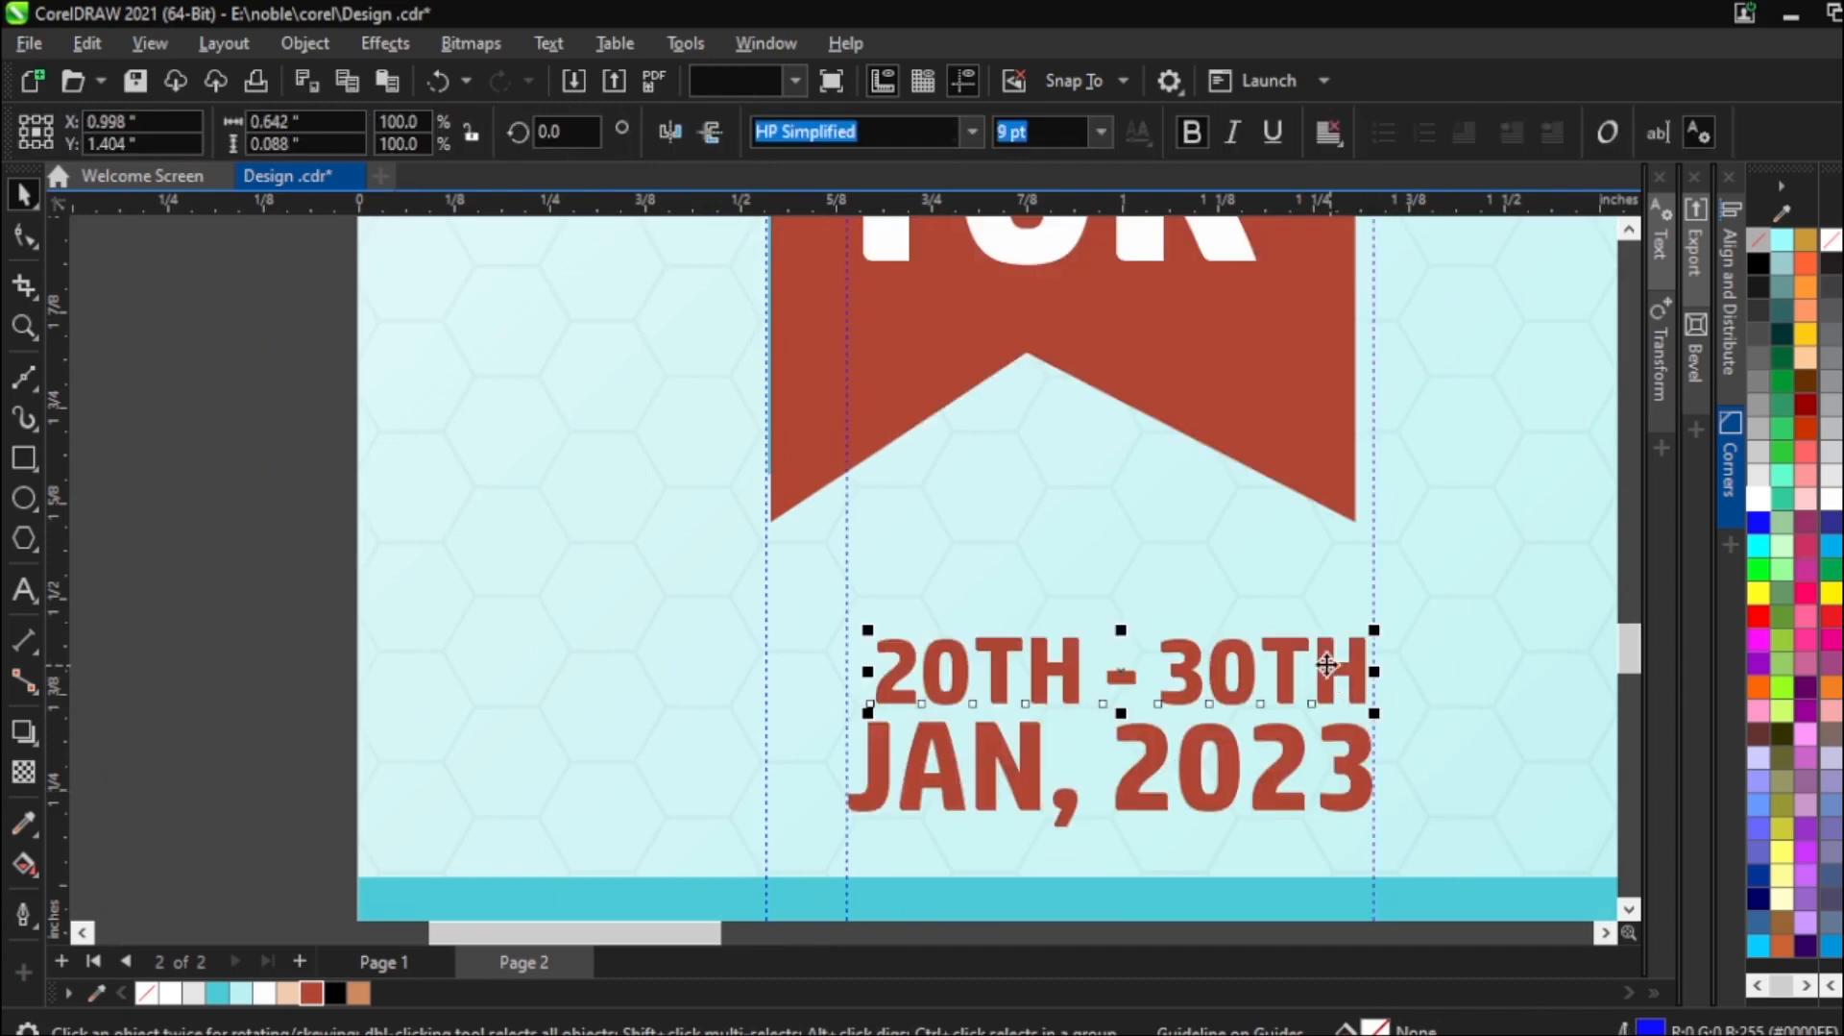
drag(865, 631, 833, 627)
drag(1372, 713, 1395, 717)
click(246, 522)
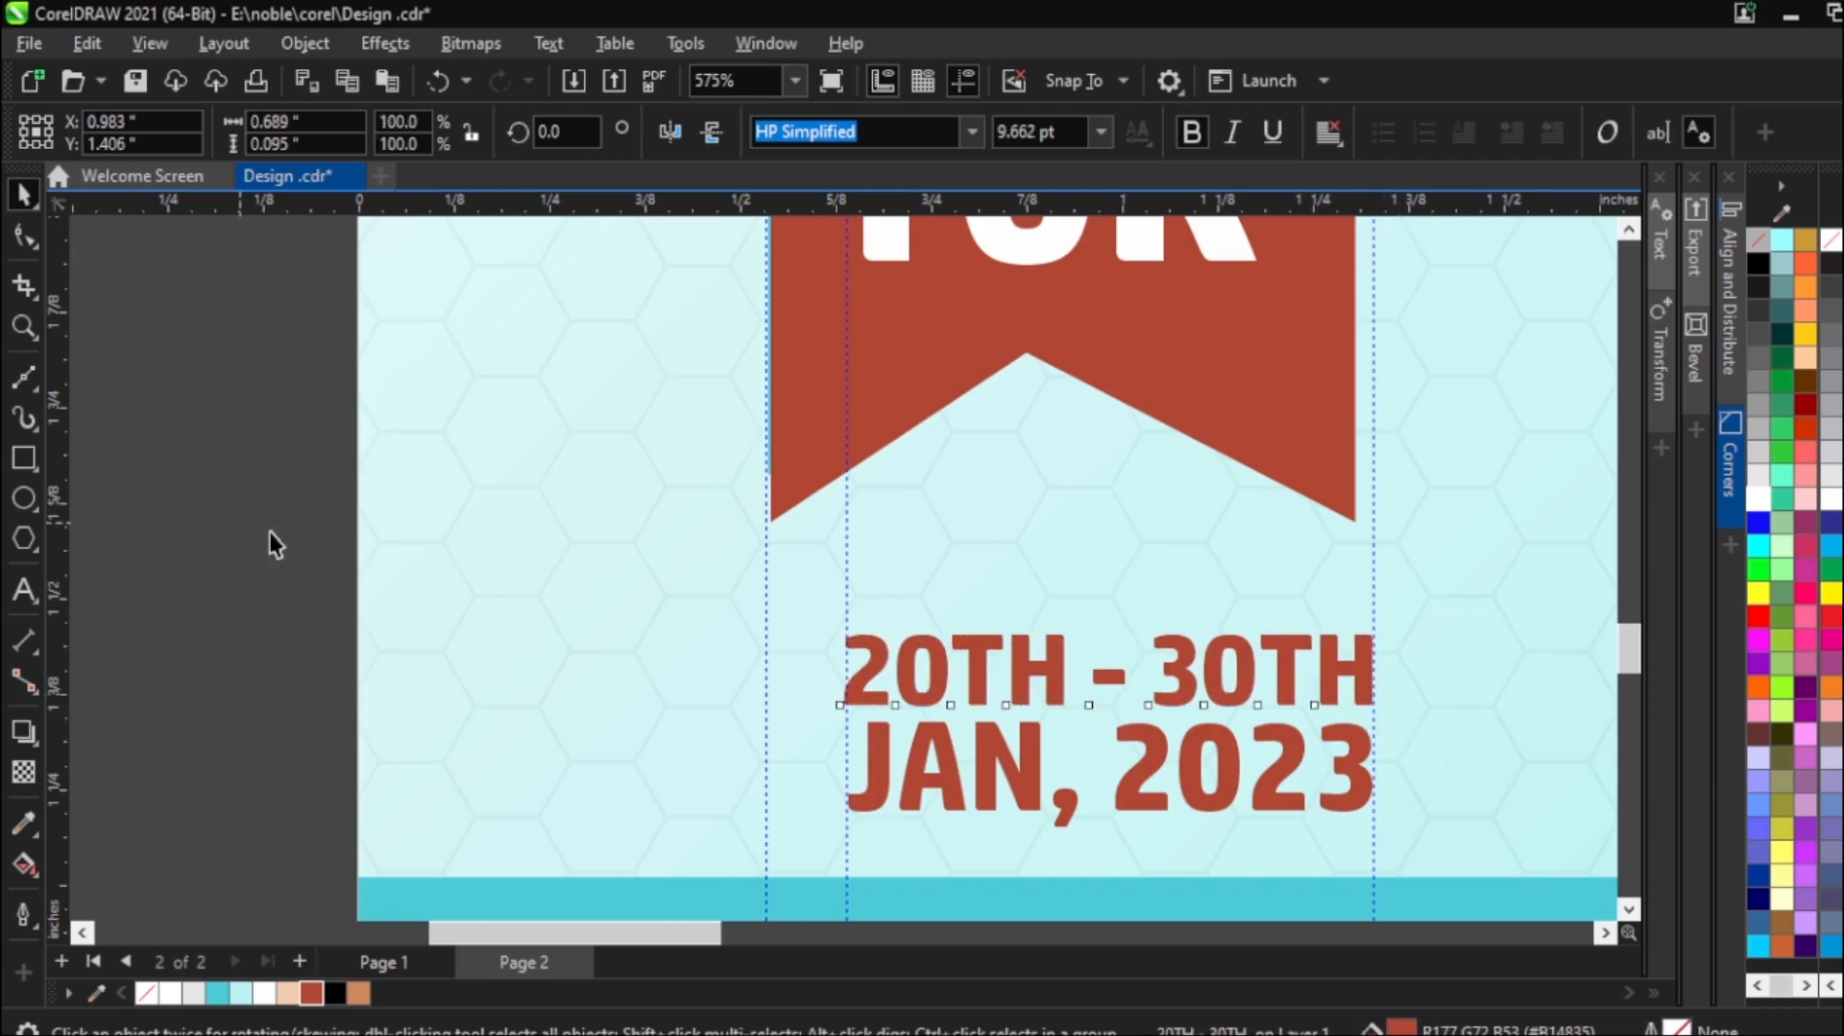
Delete the two vertical guidelines at the edges of the date text.
click(1373, 571)
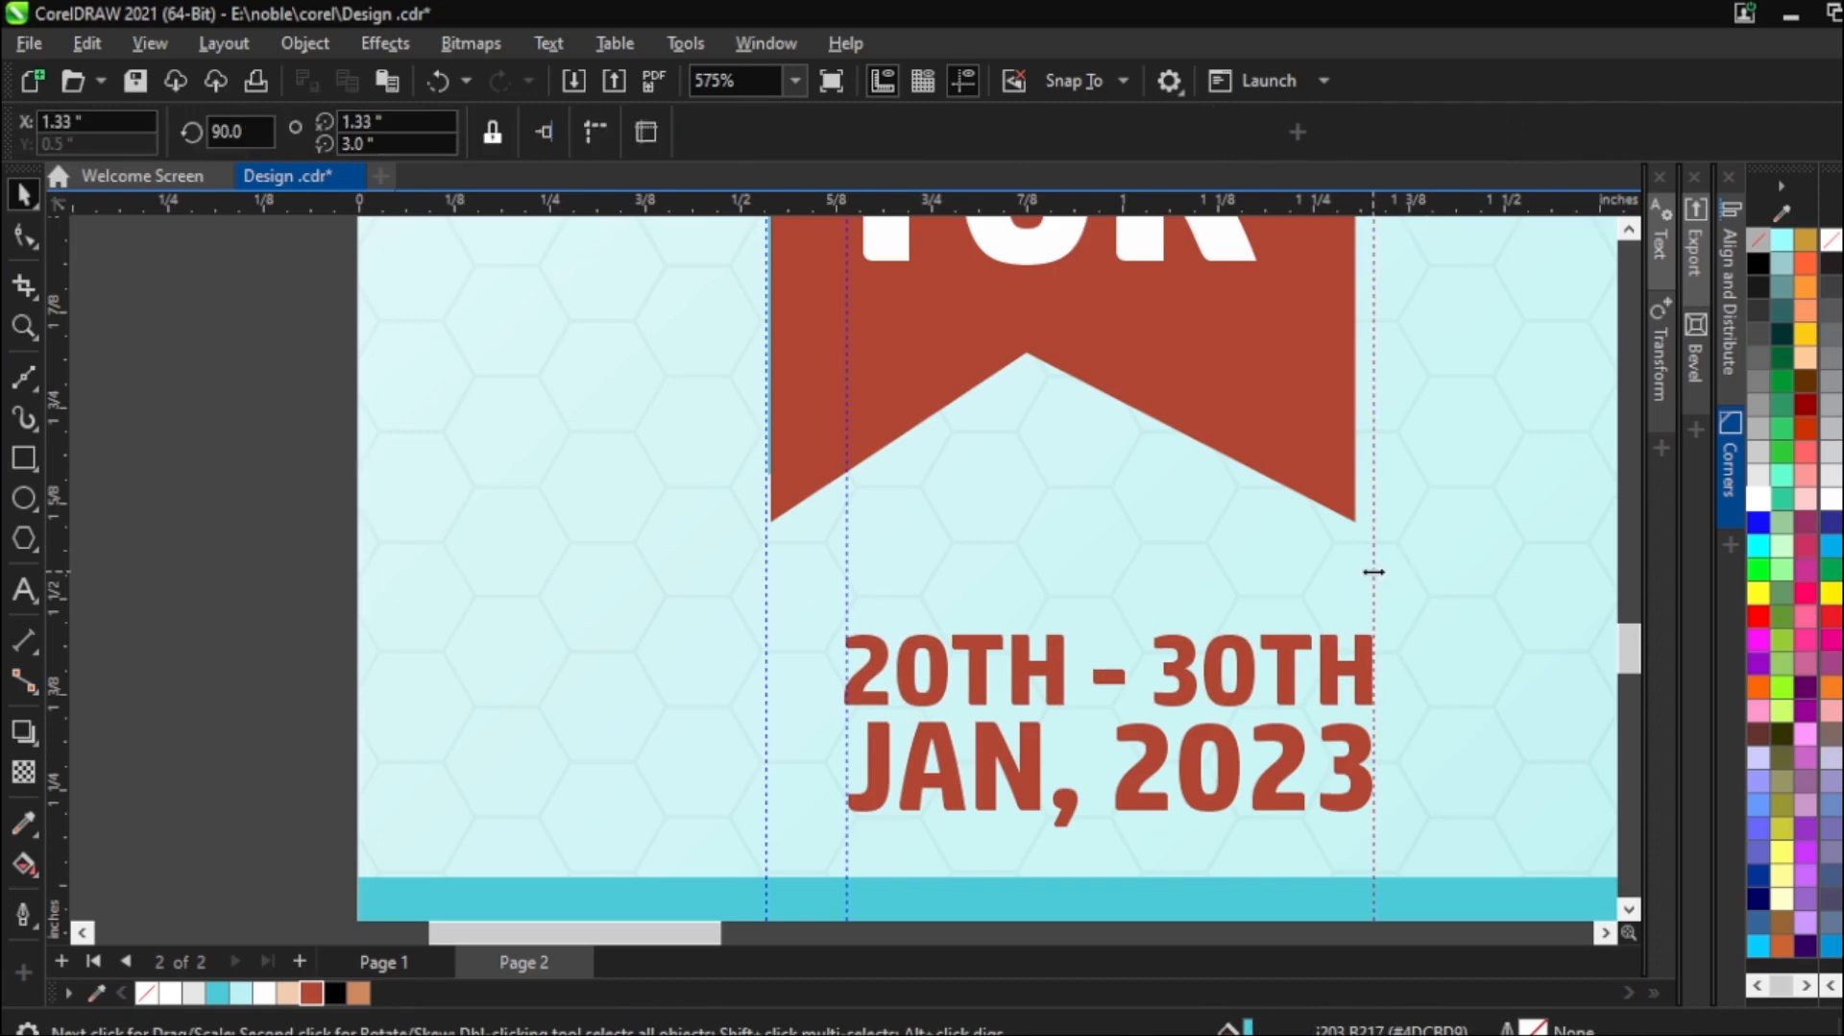
key(Delete)
click(847, 561)
key(Delete)
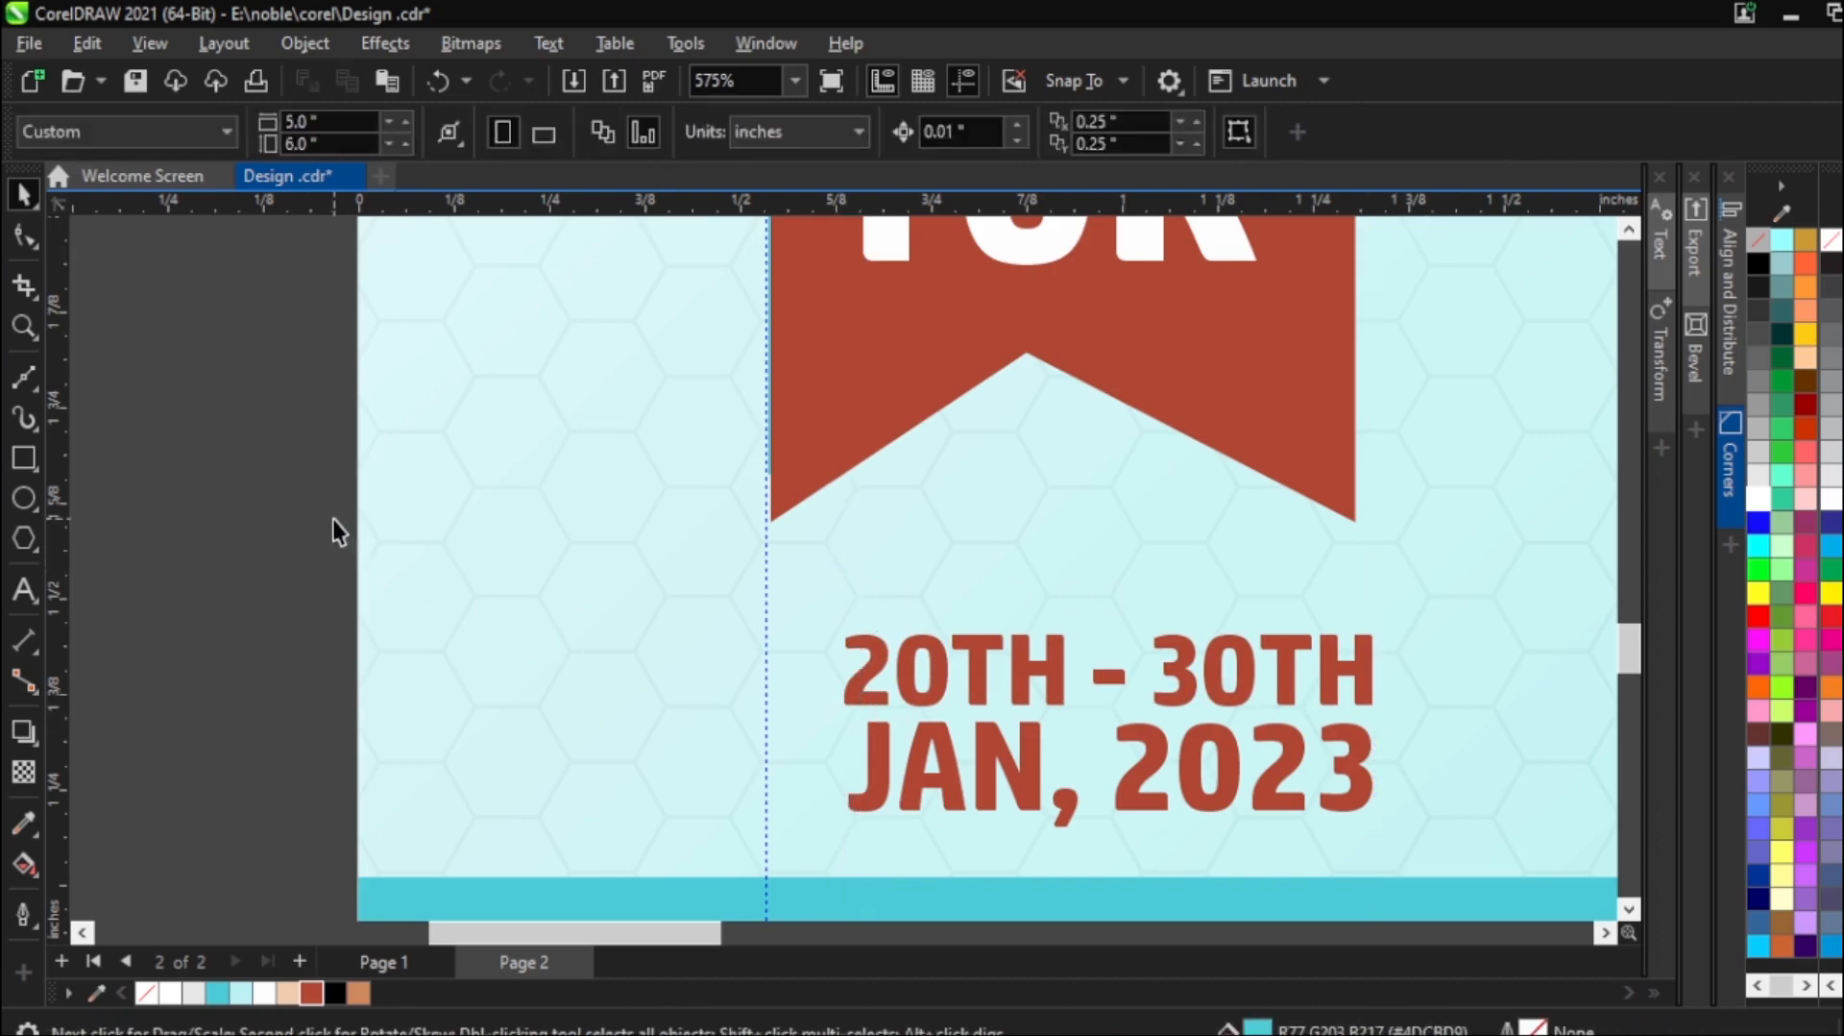
Group the two date lines and move the group slightly right, leaving a gap beside the margin guideline.
drag(302, 535, 609, 694)
drag(933, 787, 1426, 838)
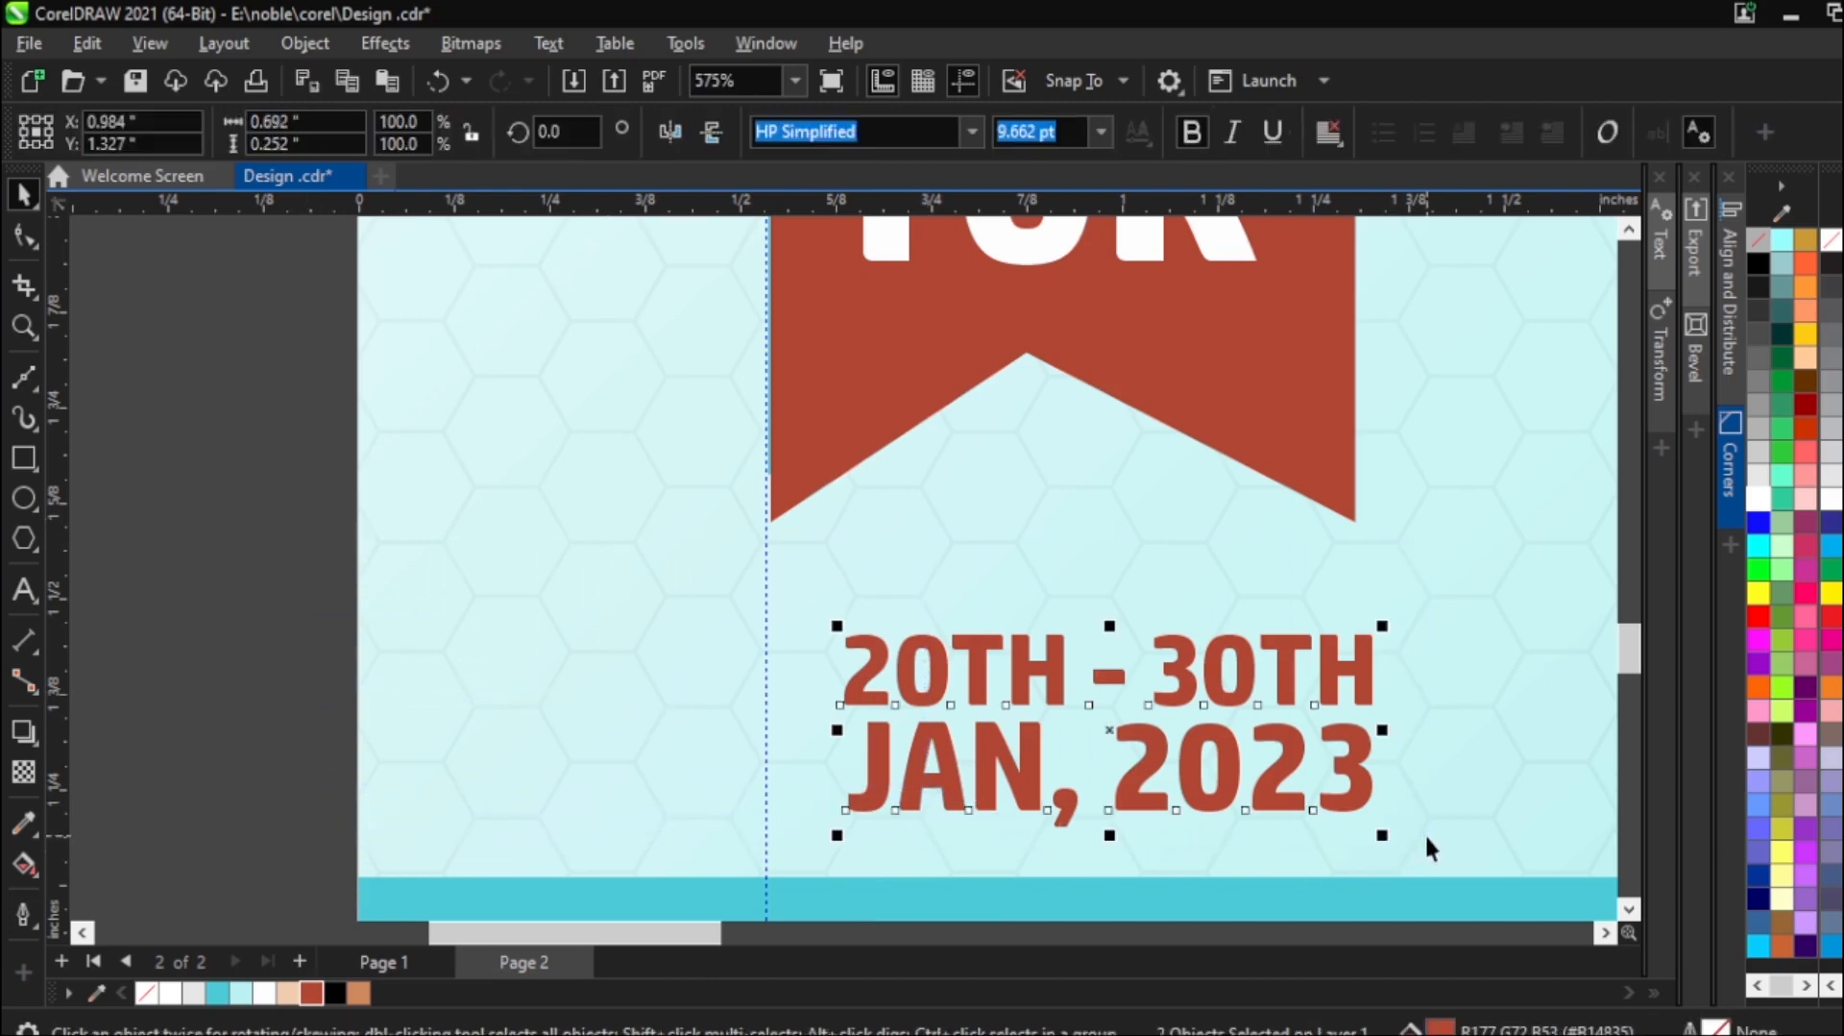
key(ctrl+g)
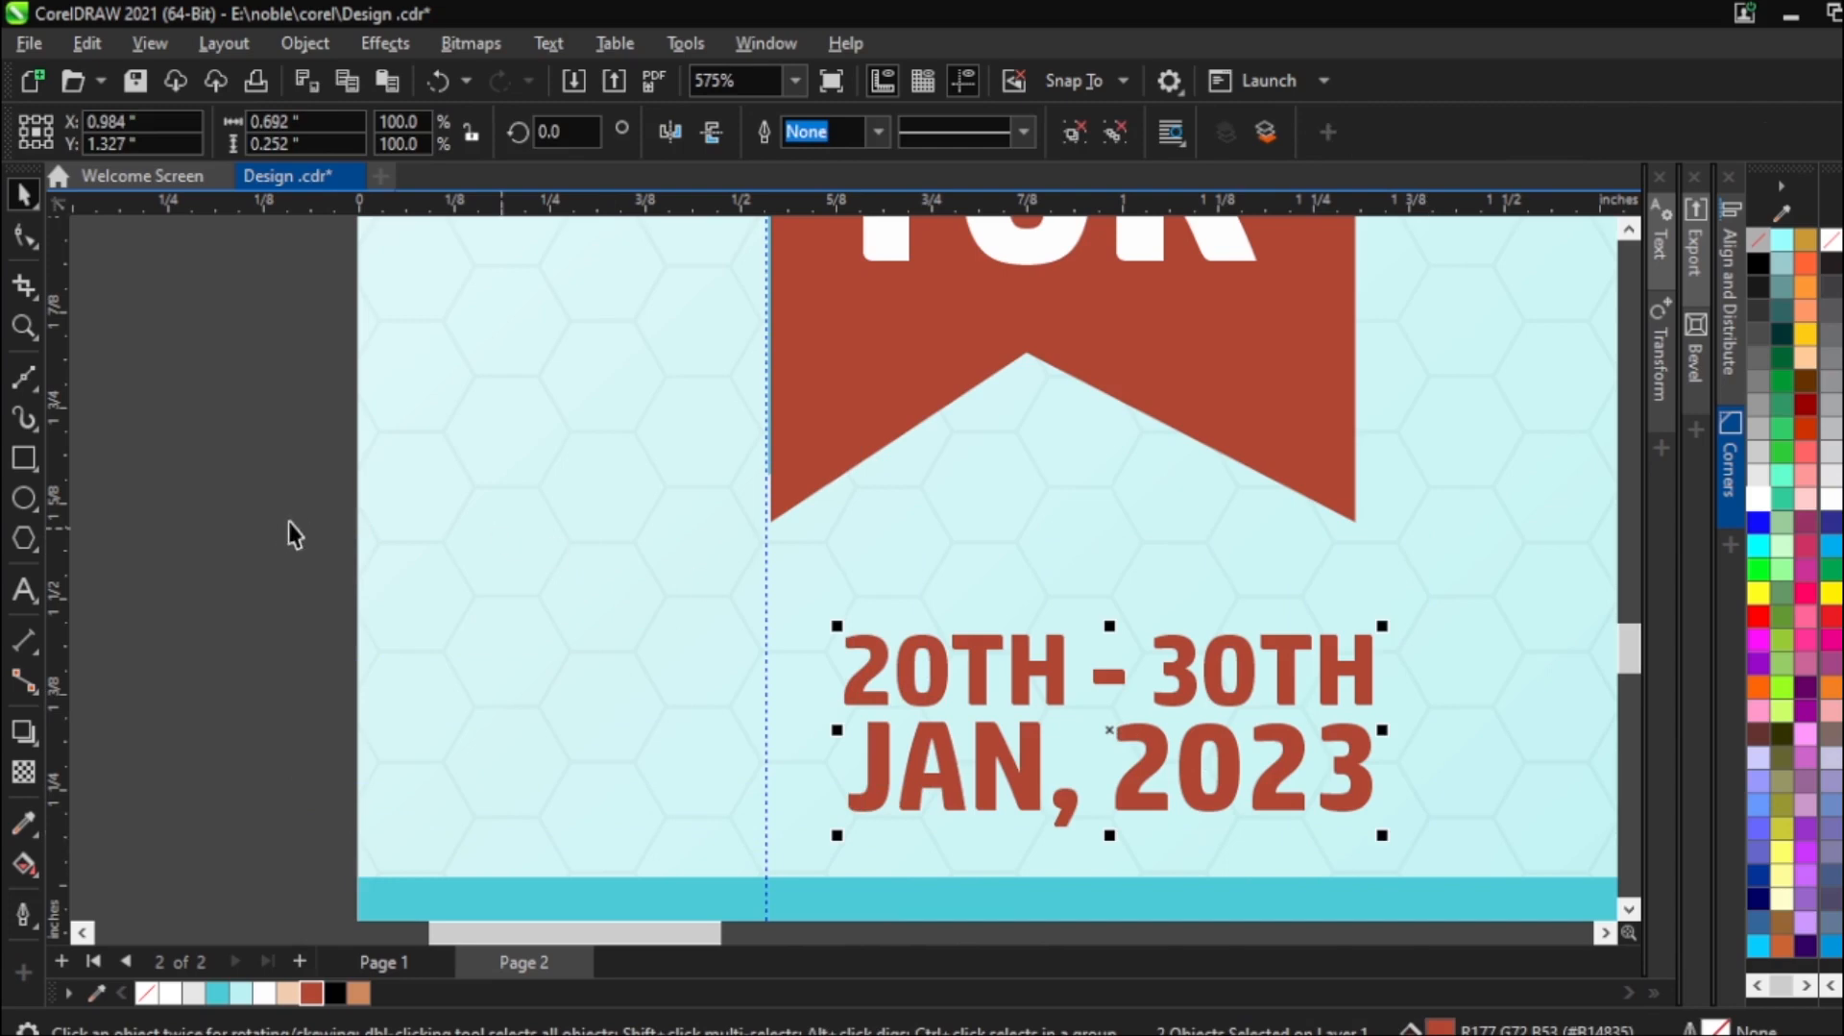
click(701, 607)
scroll(984, 670, down, 2)
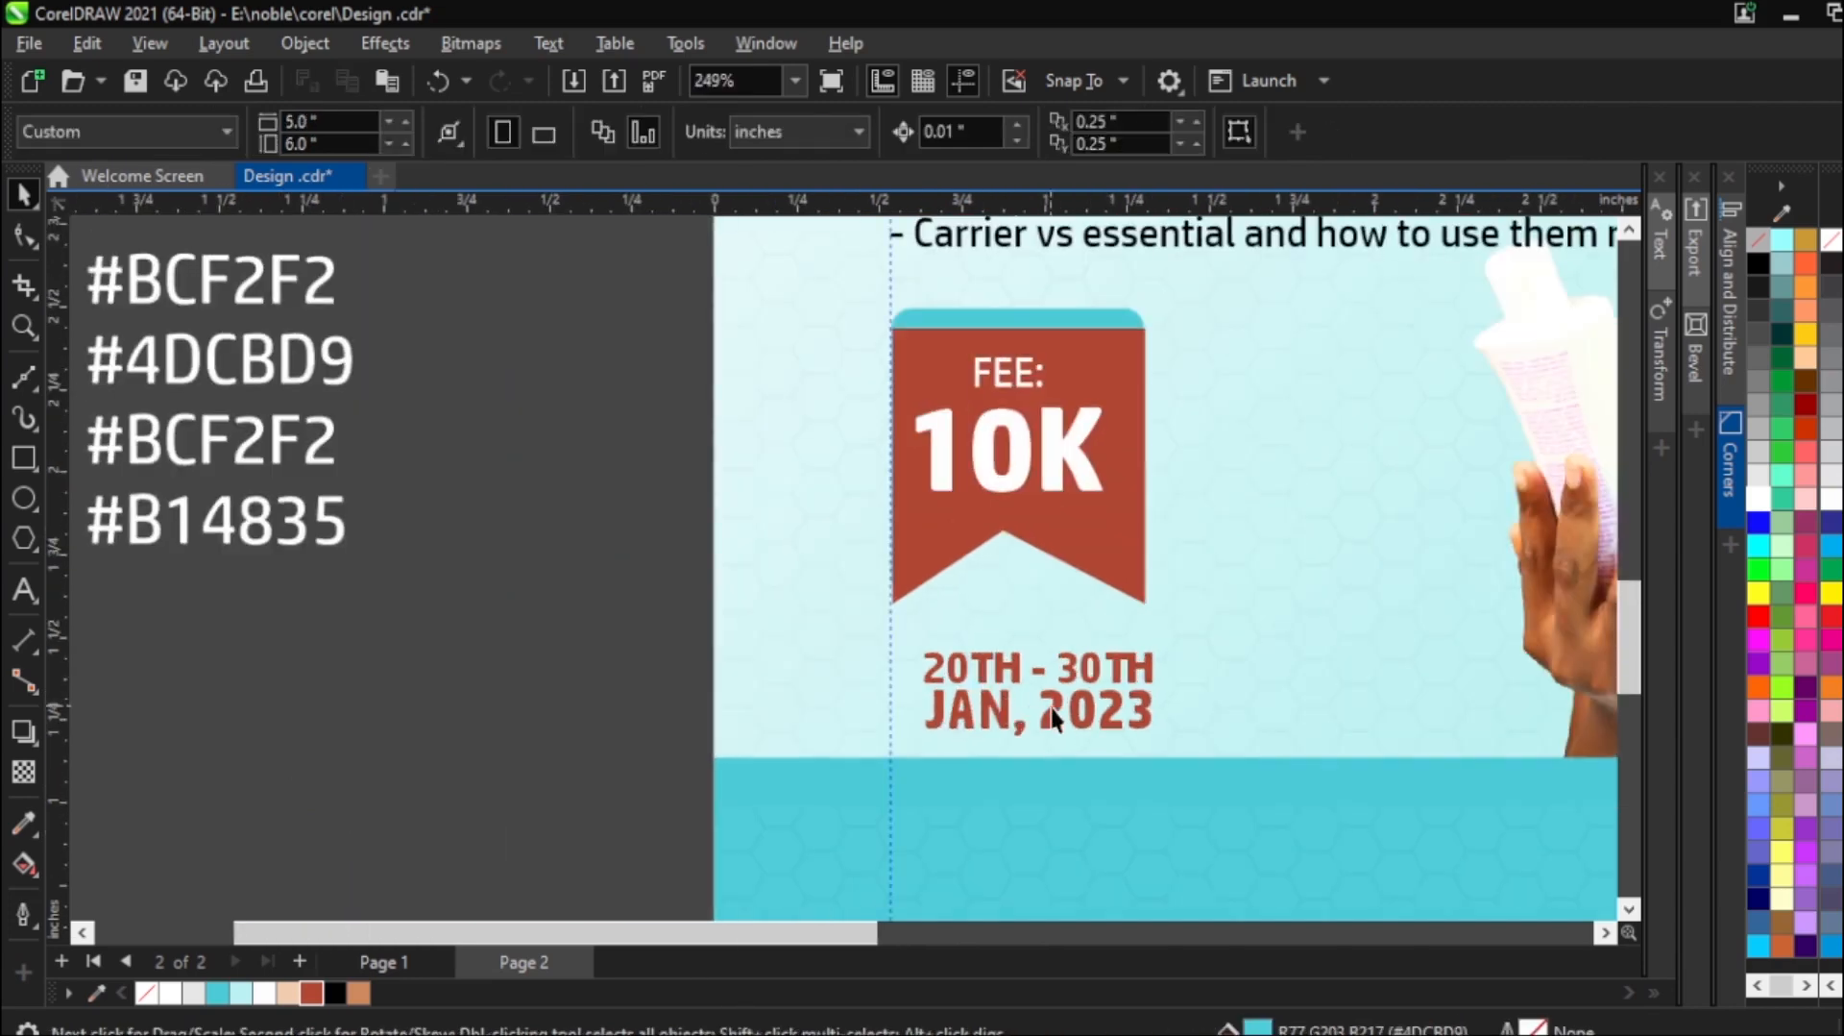
click(1074, 678)
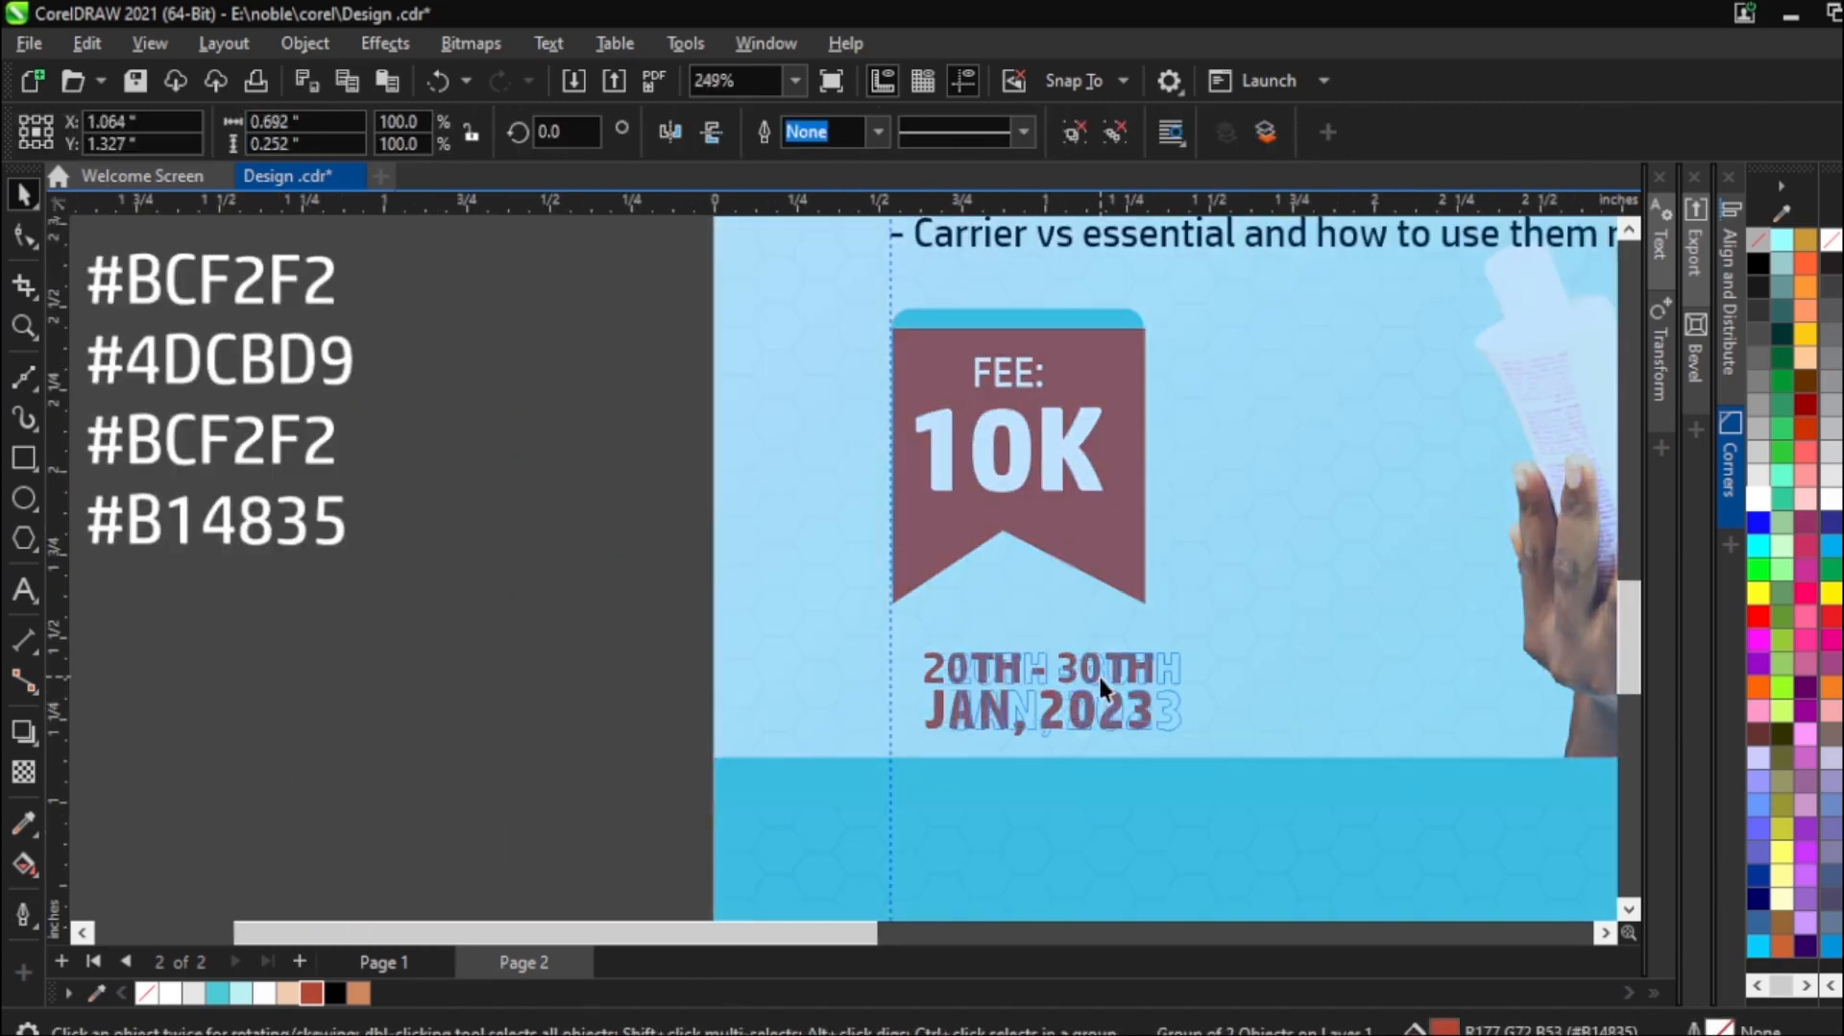
drag(969, 690, 992, 690)
click(337, 684)
Draw a narrow teal rectangle about 0.13 by 0.29 inches between the margin guideline and the date text.
click(23, 457)
drag(893, 654, 936, 748)
click(24, 195)
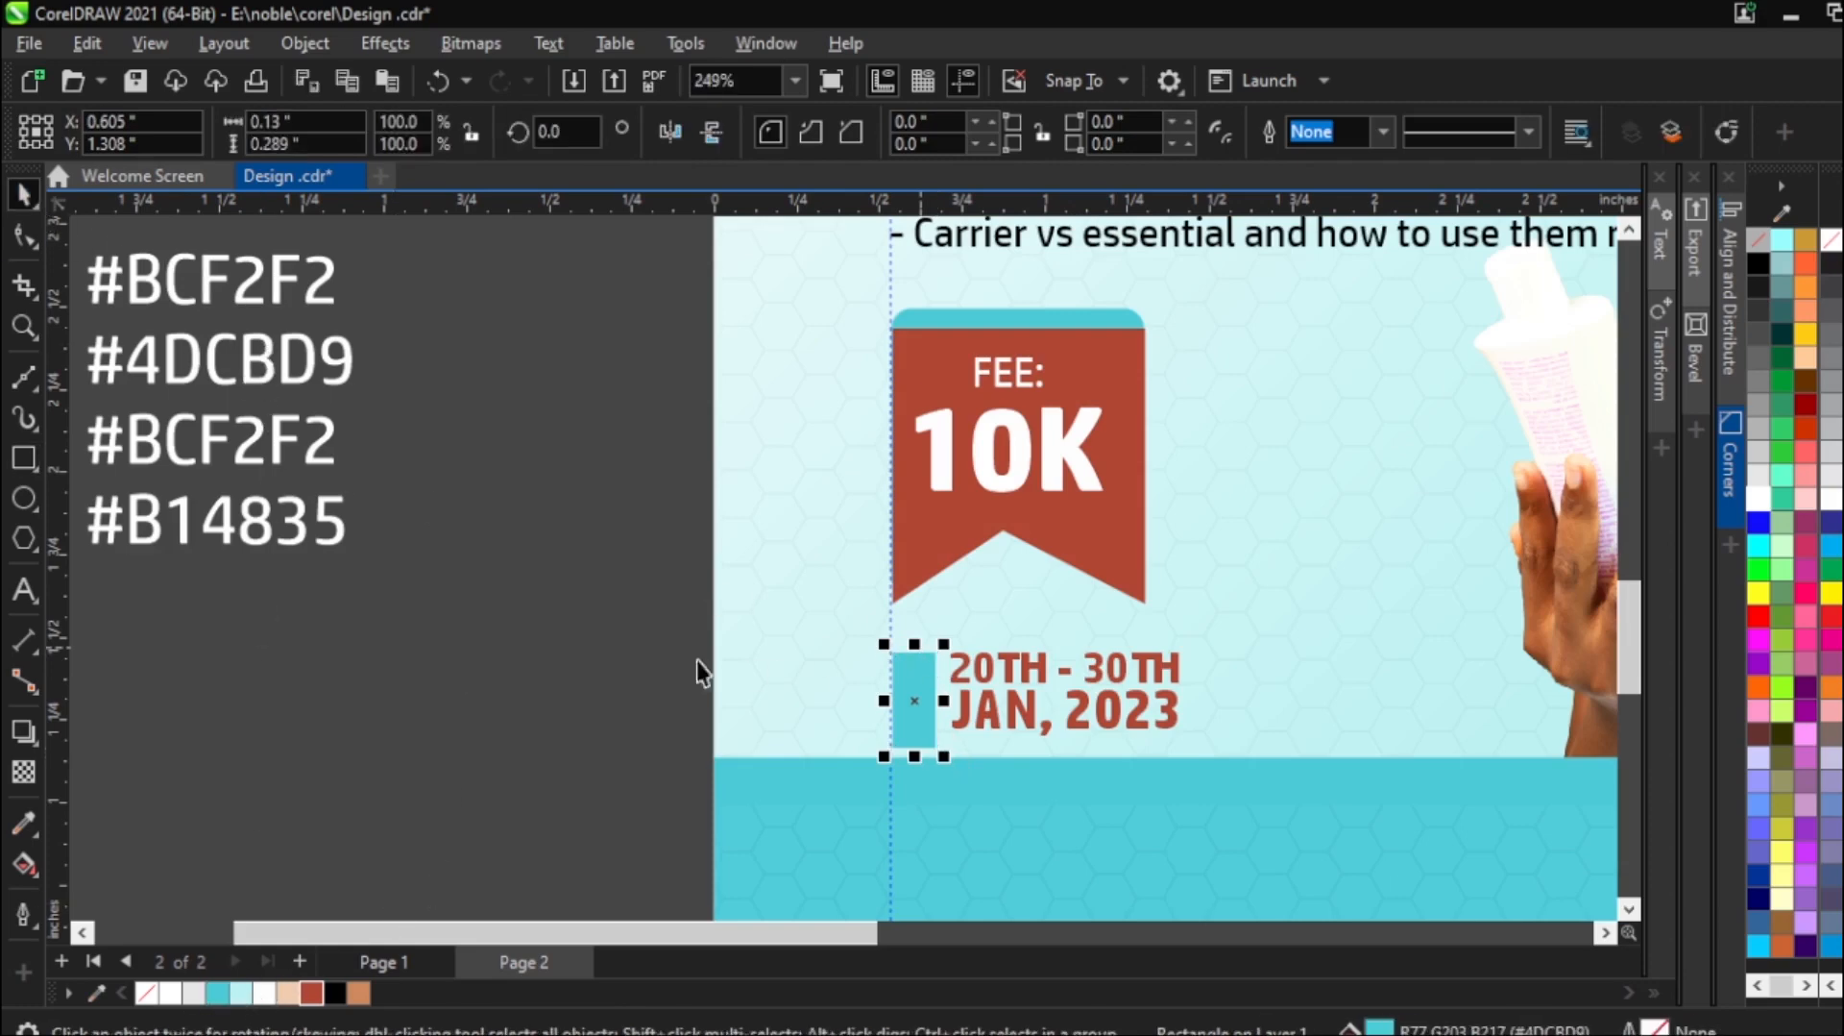
key(Escape)
Move the small teal rectangle slightly up so it lines up vertically with the two date lines.
scroll(976, 686, up, 2)
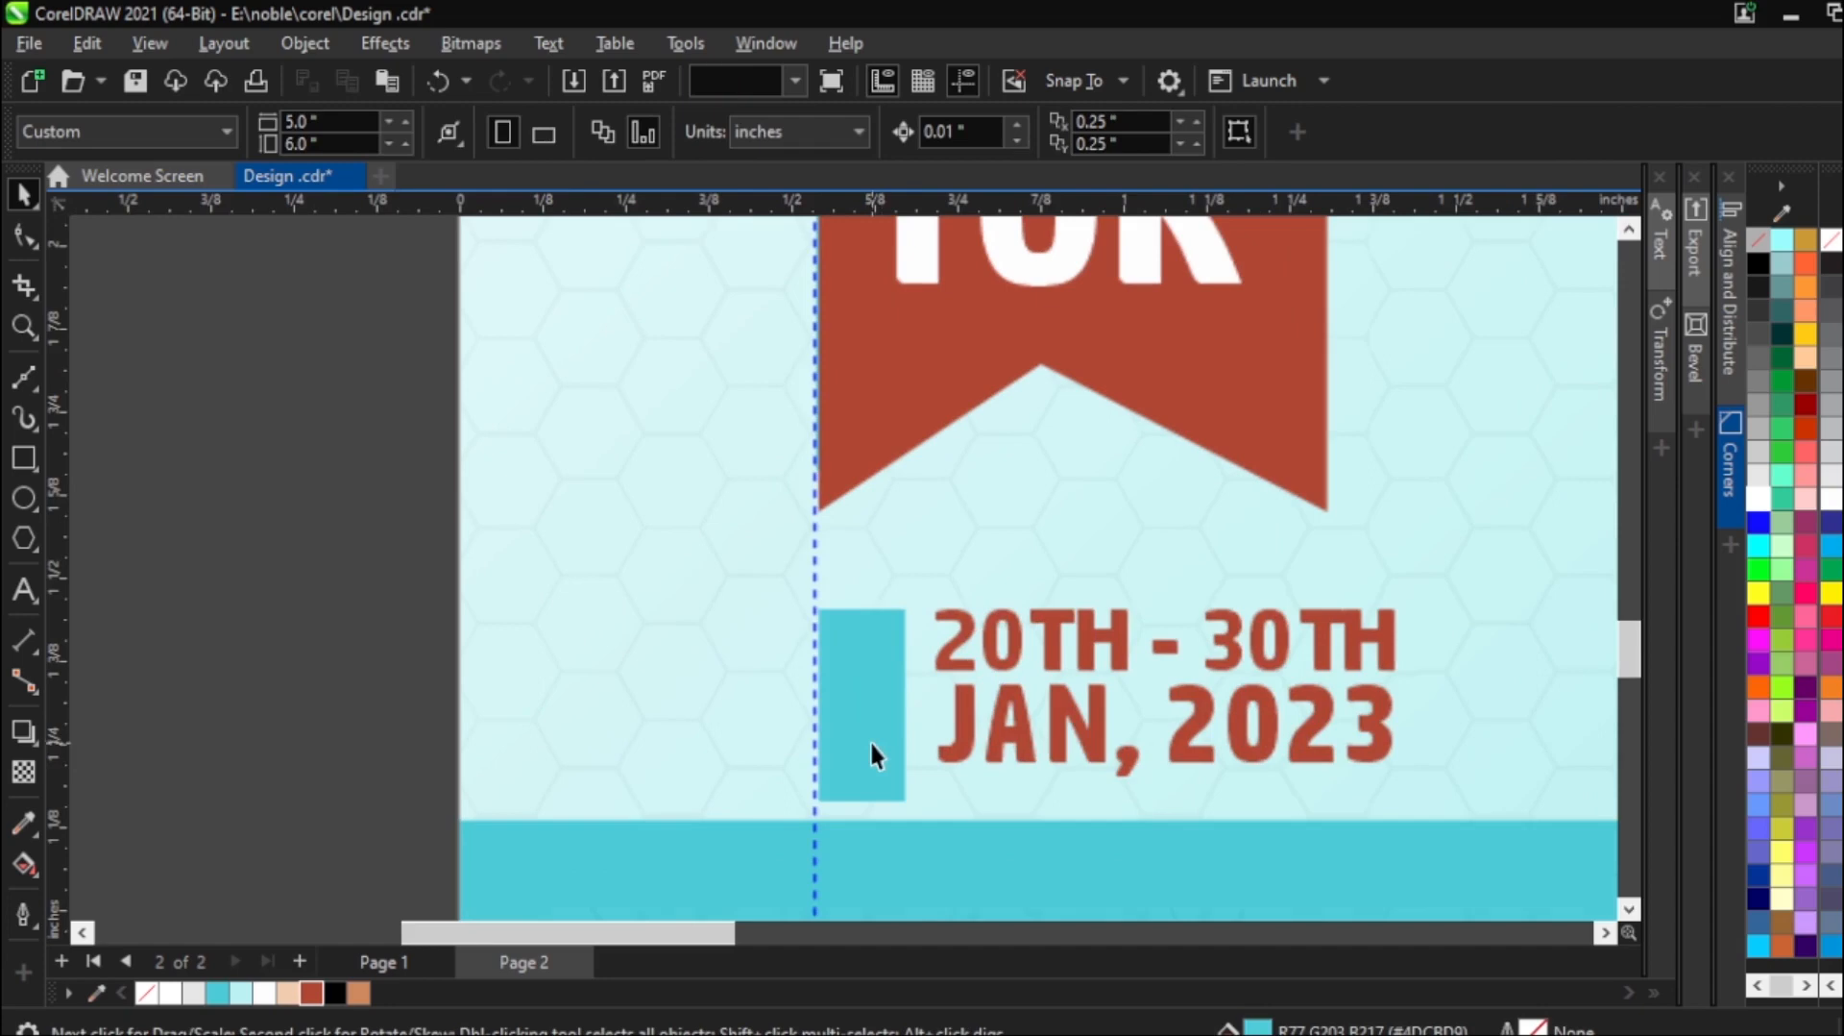
click(869, 739)
drag(877, 731, 878, 724)
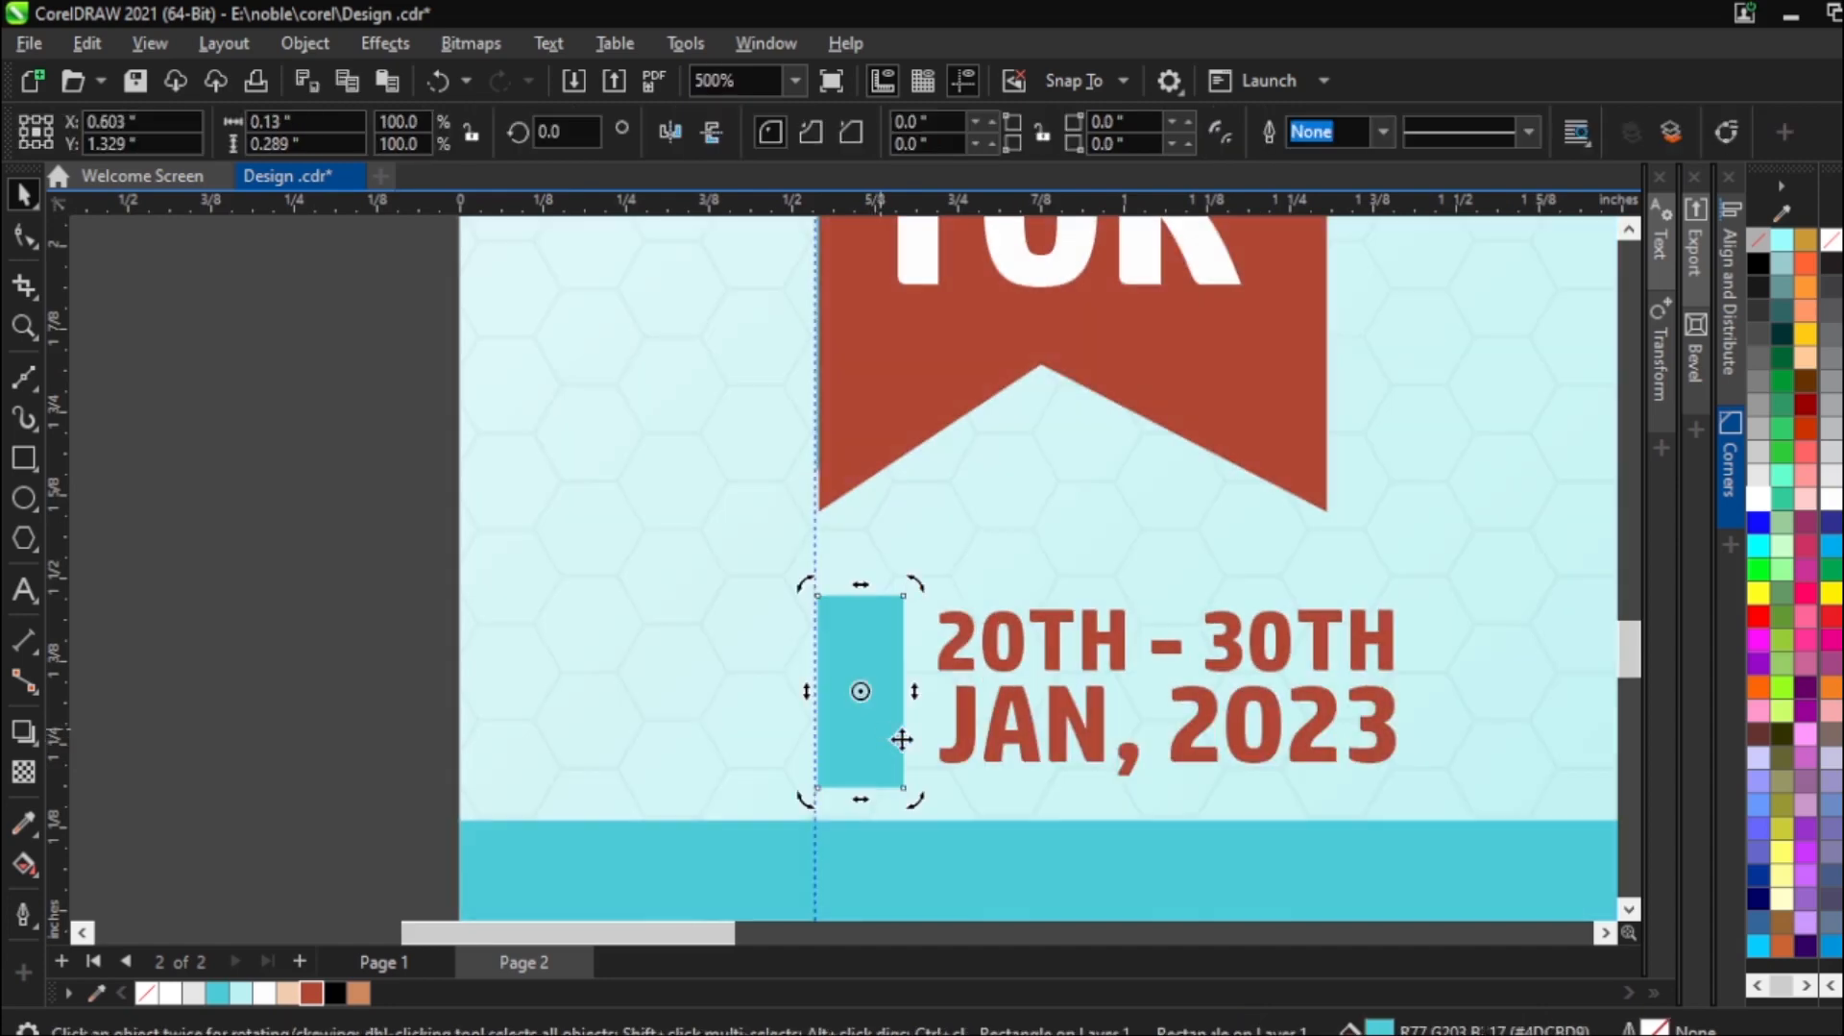
click(409, 643)
click(963, 743)
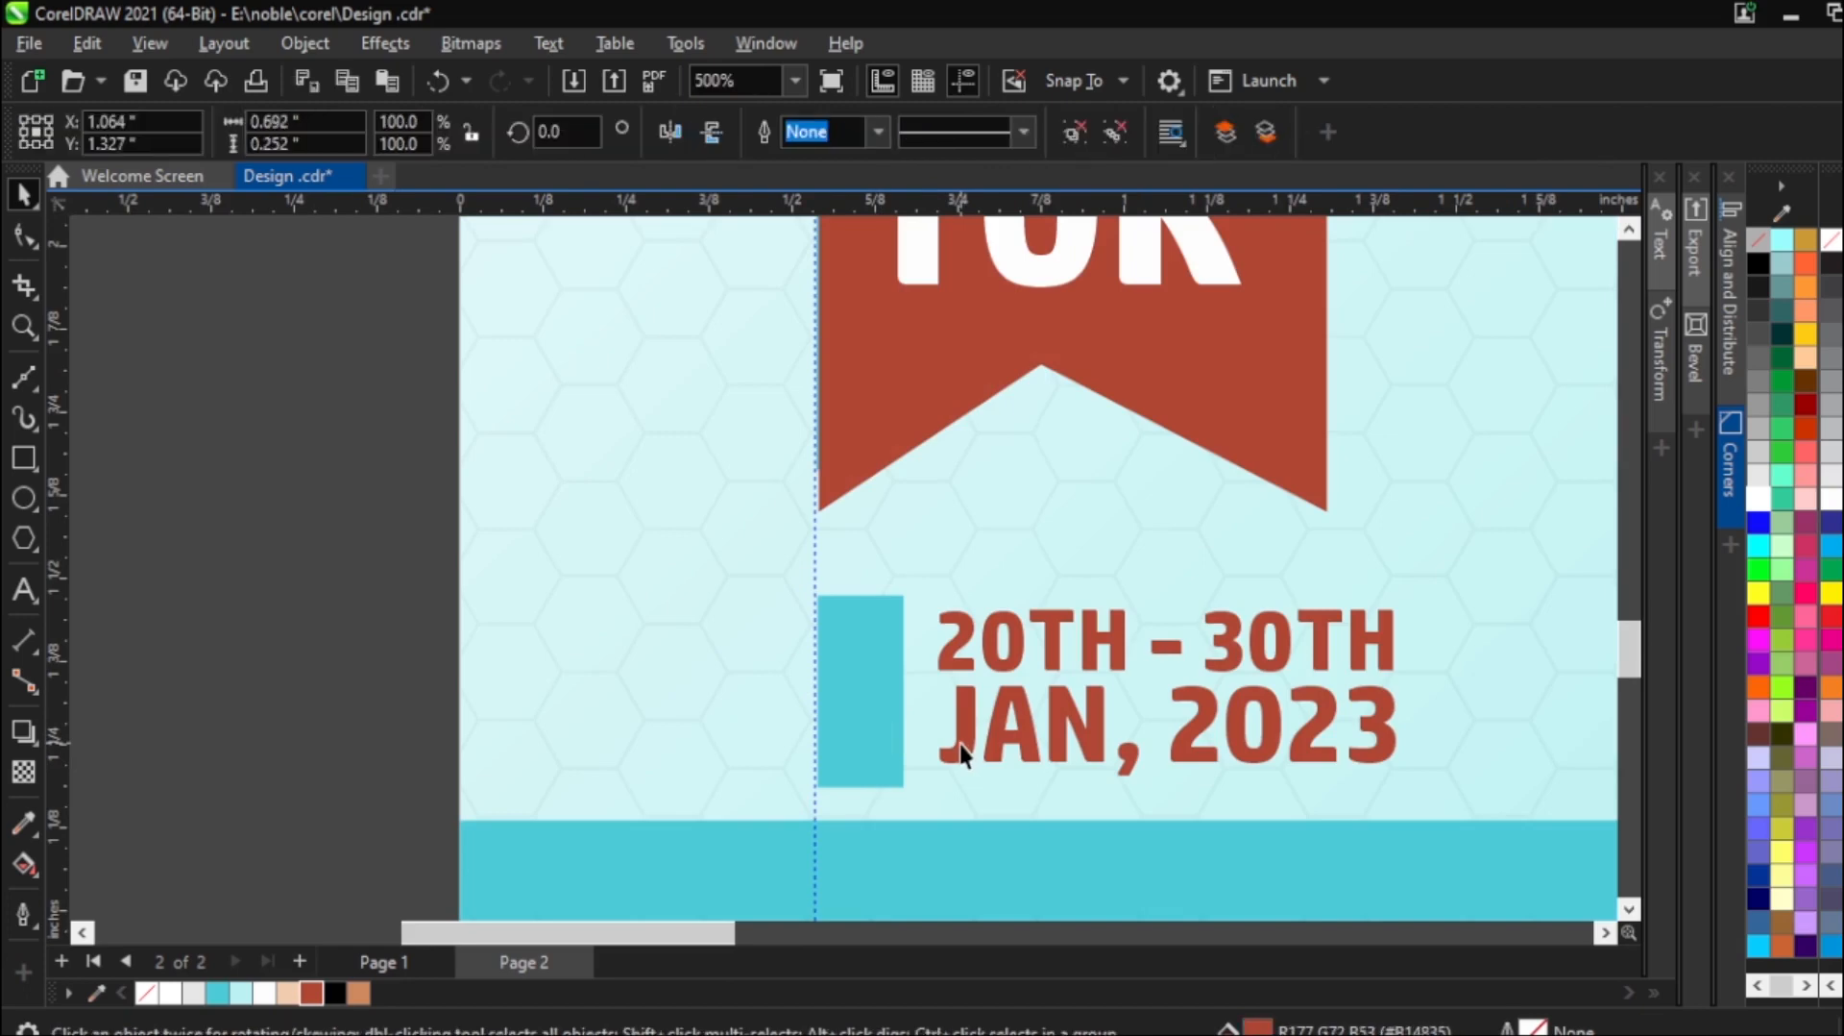
click(960, 744)
click(371, 574)
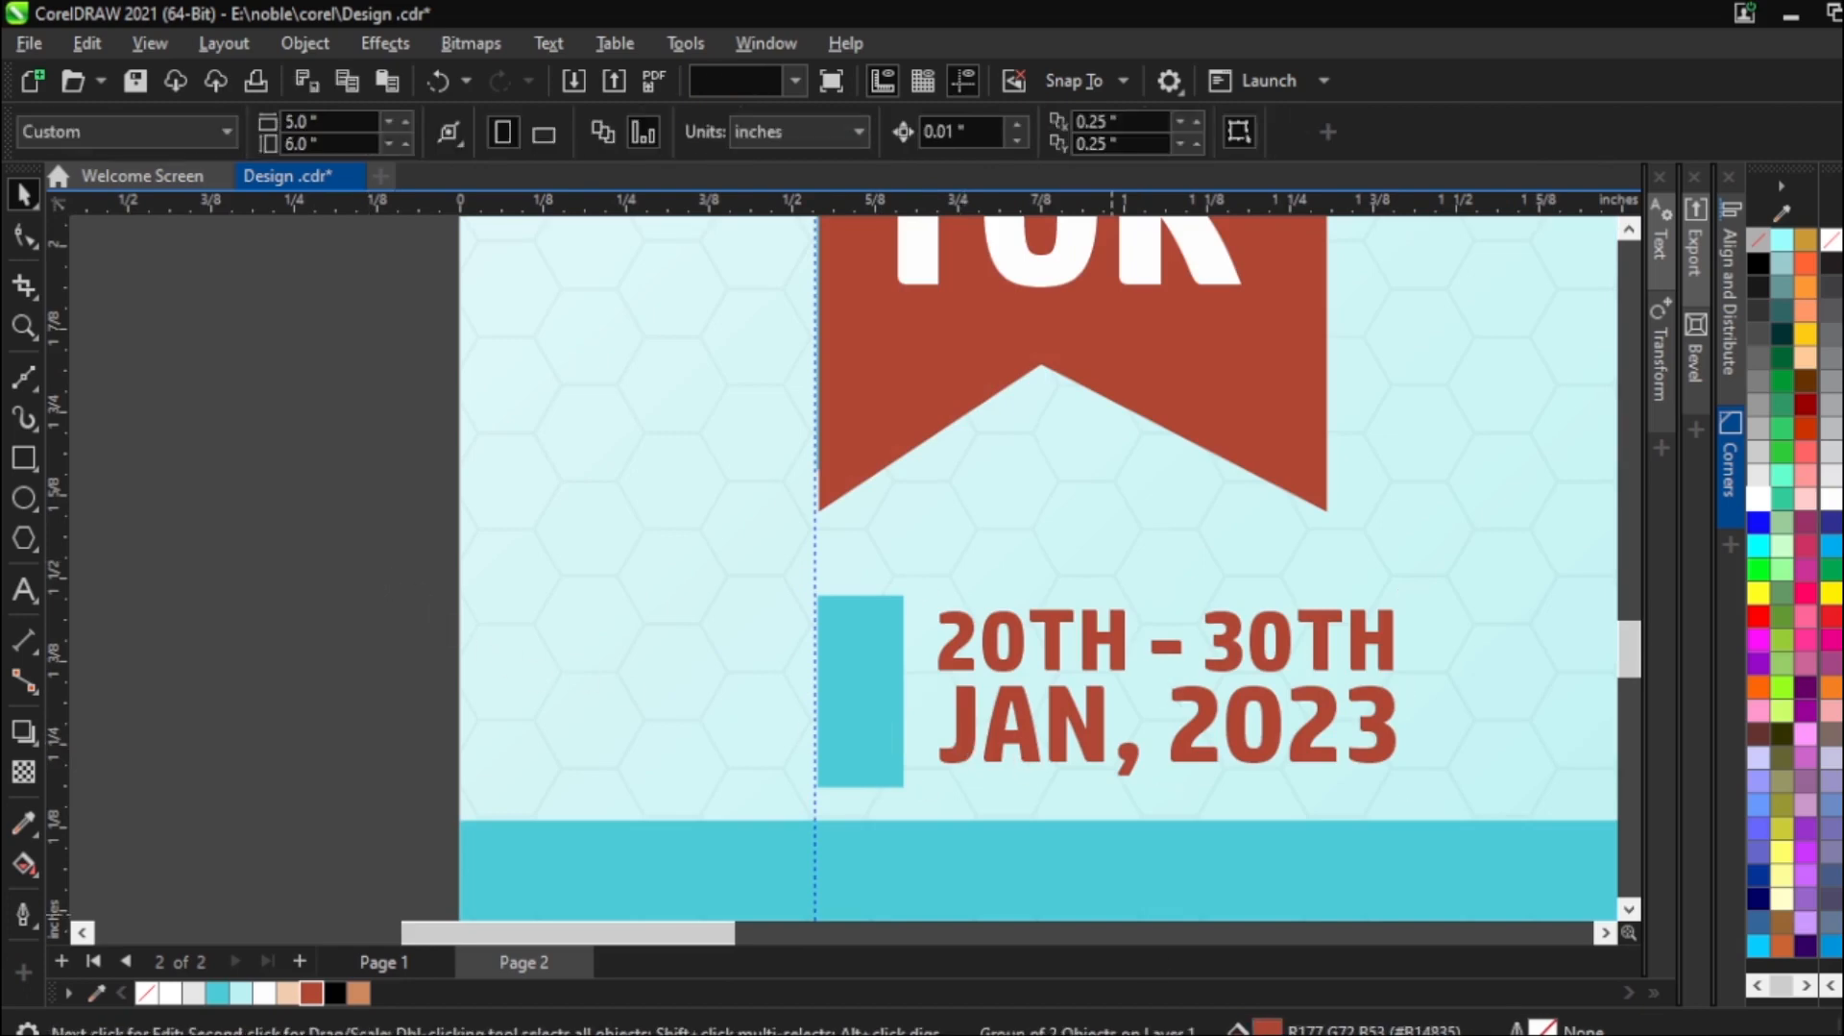
Copy the word "DATE" from the Notepad copy text and paste it as new bold 9 pt HP Simplified text on the pasteboard.
click(1255, 1031)
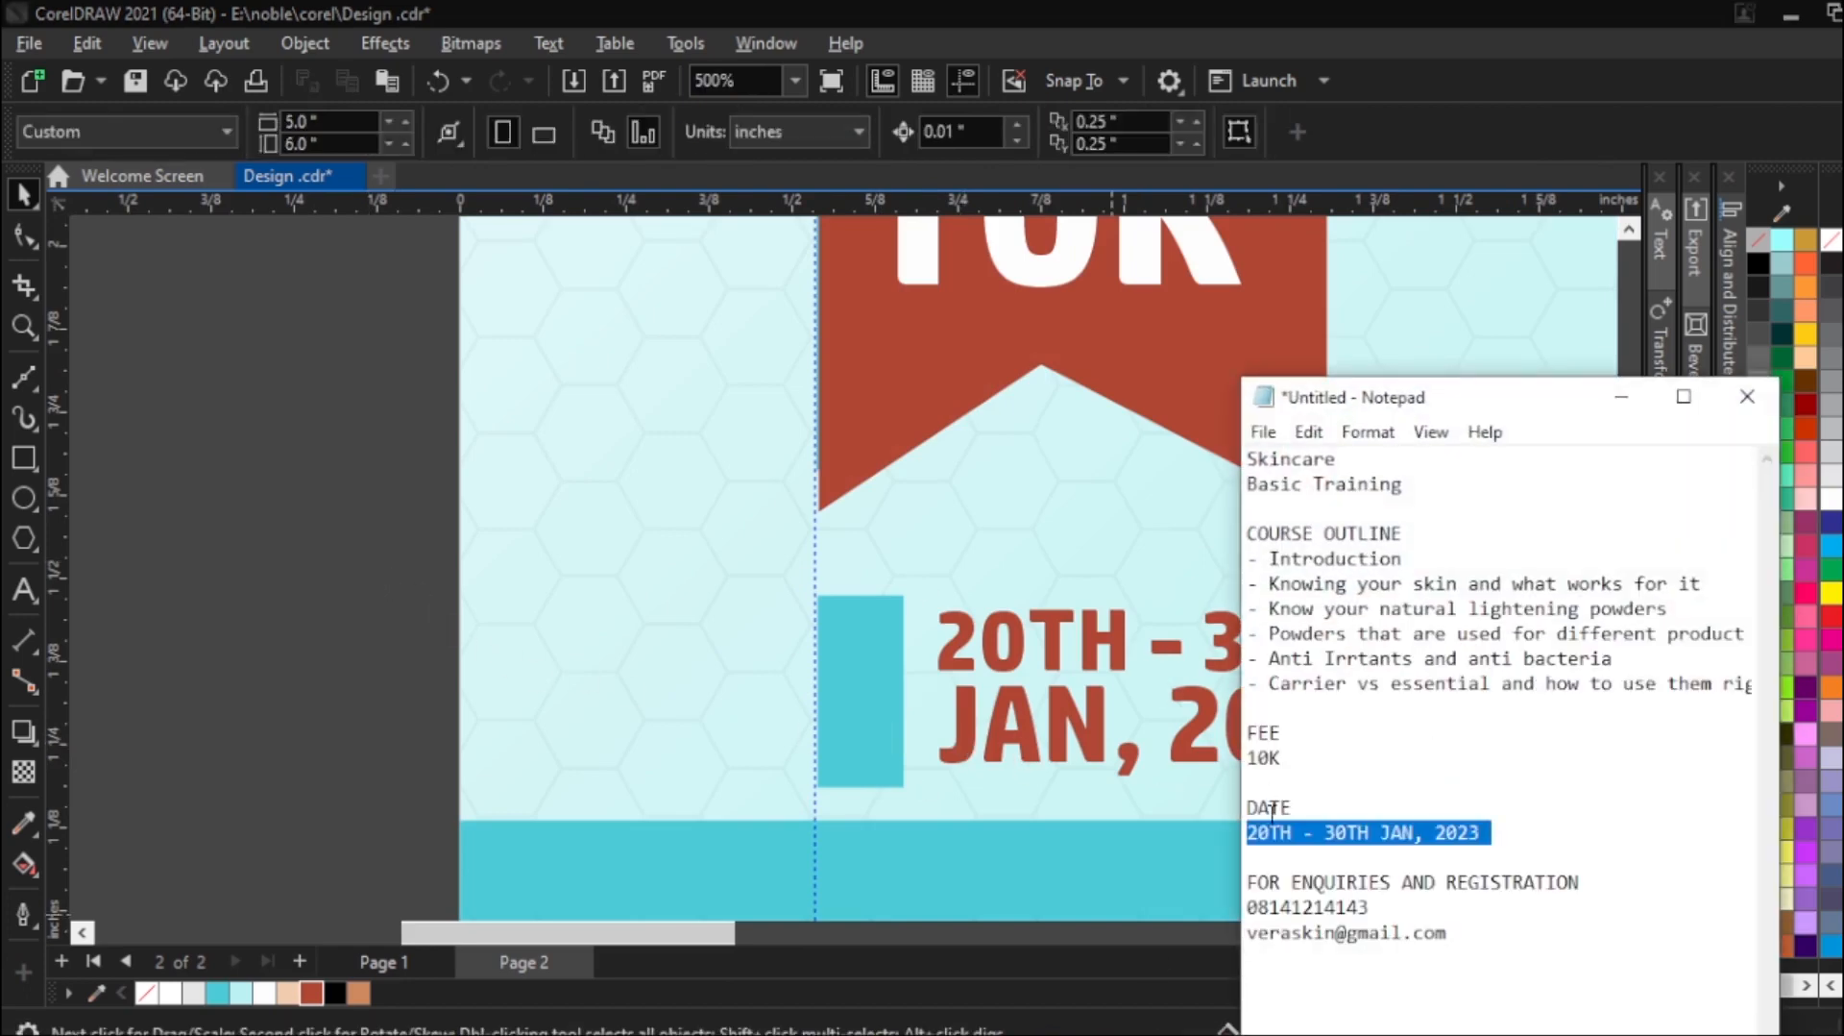
double_click(1273, 807)
key(ctrl+c)
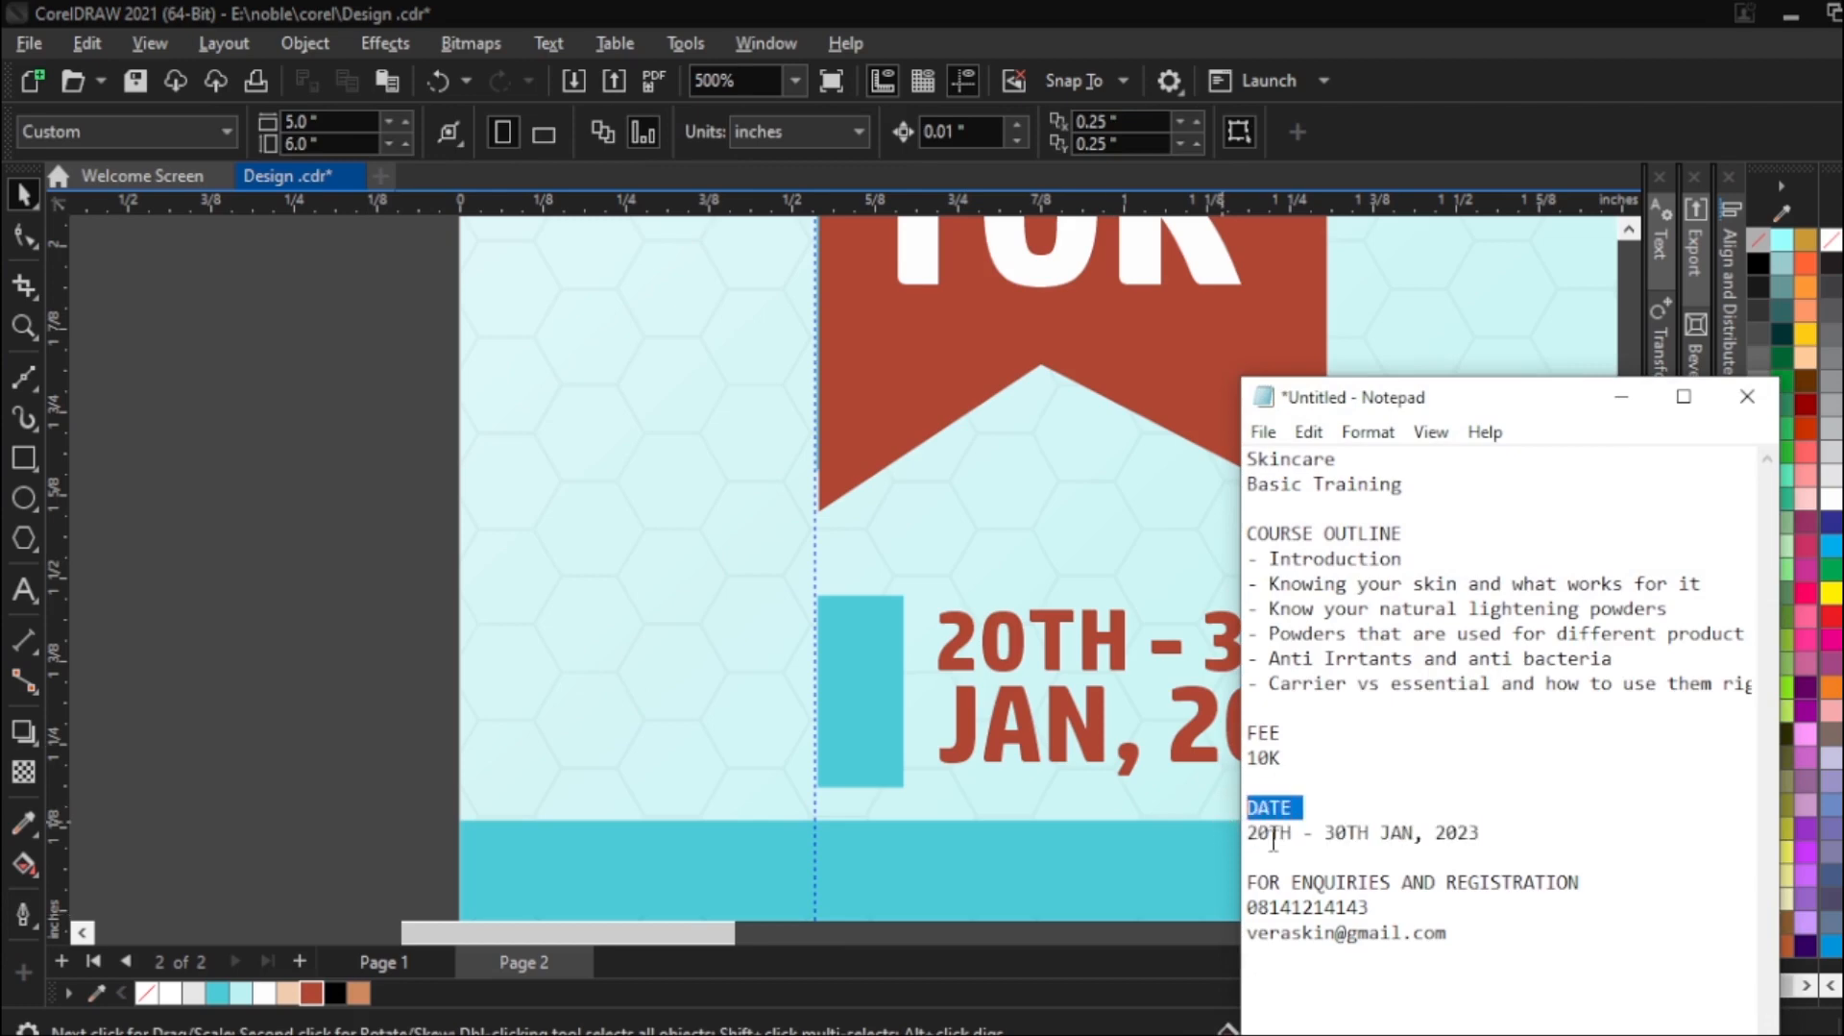
click(1621, 397)
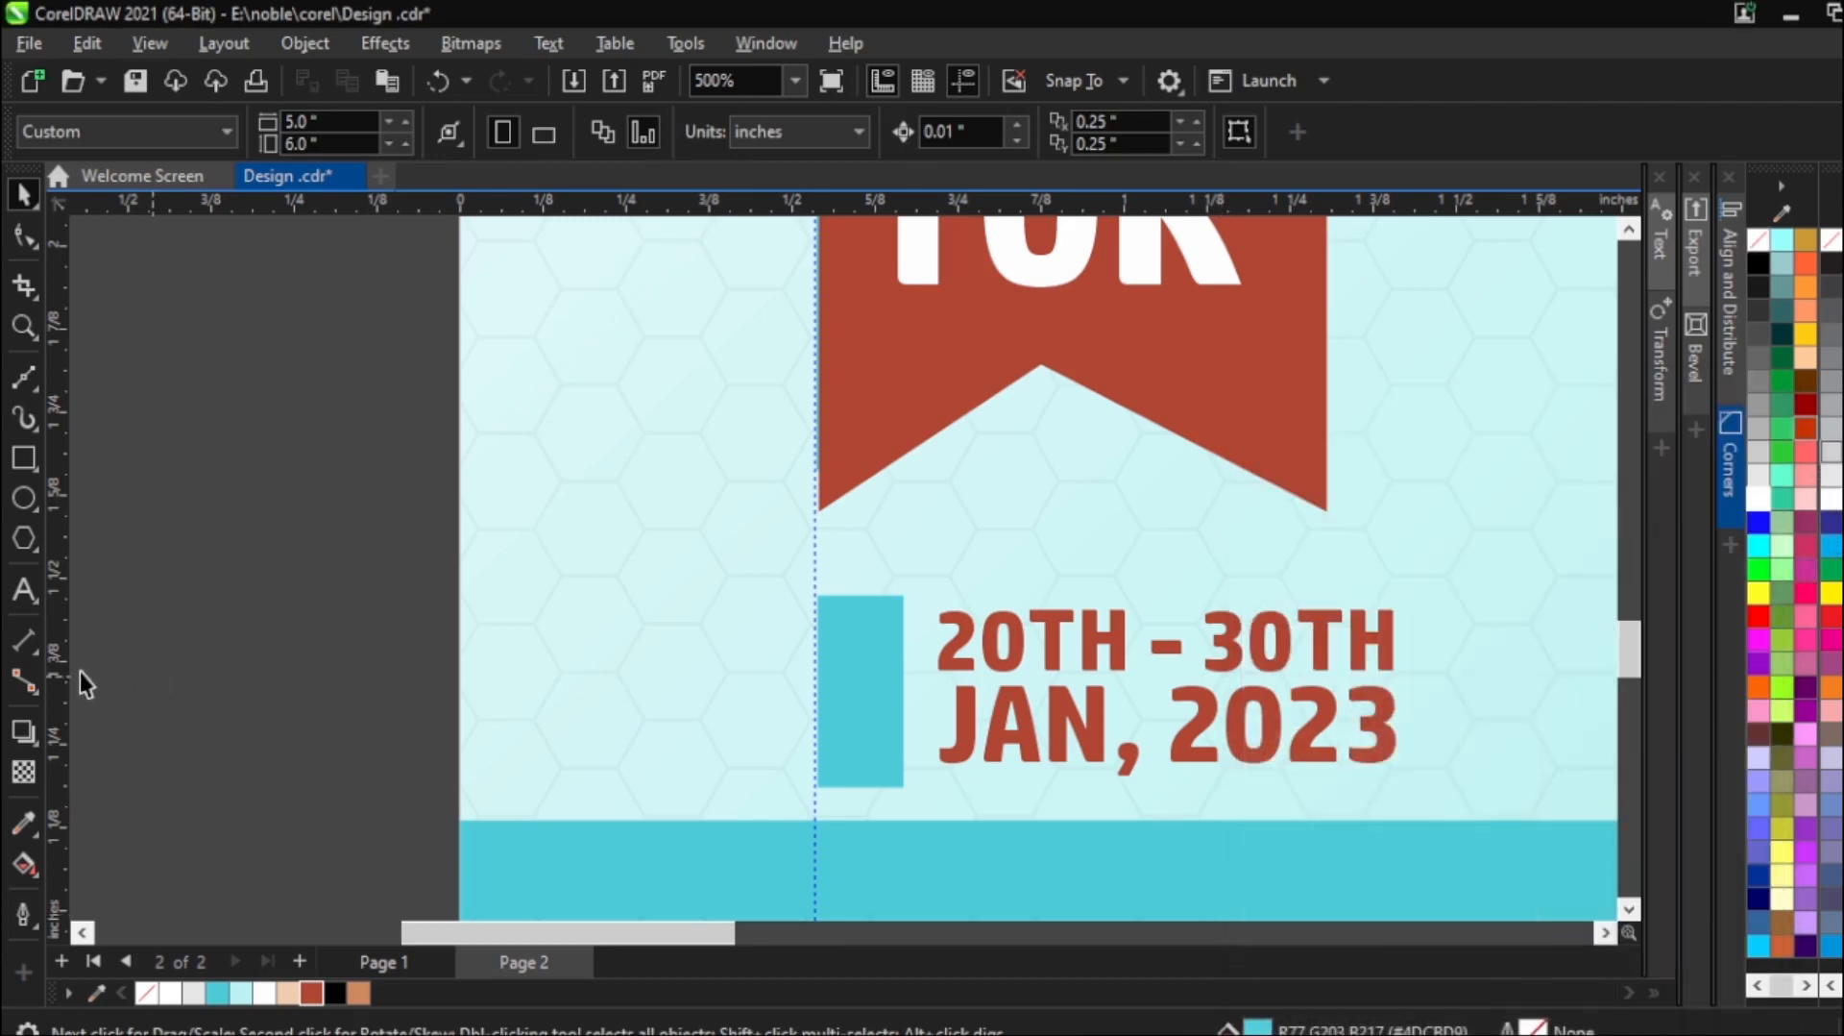
click(39, 588)
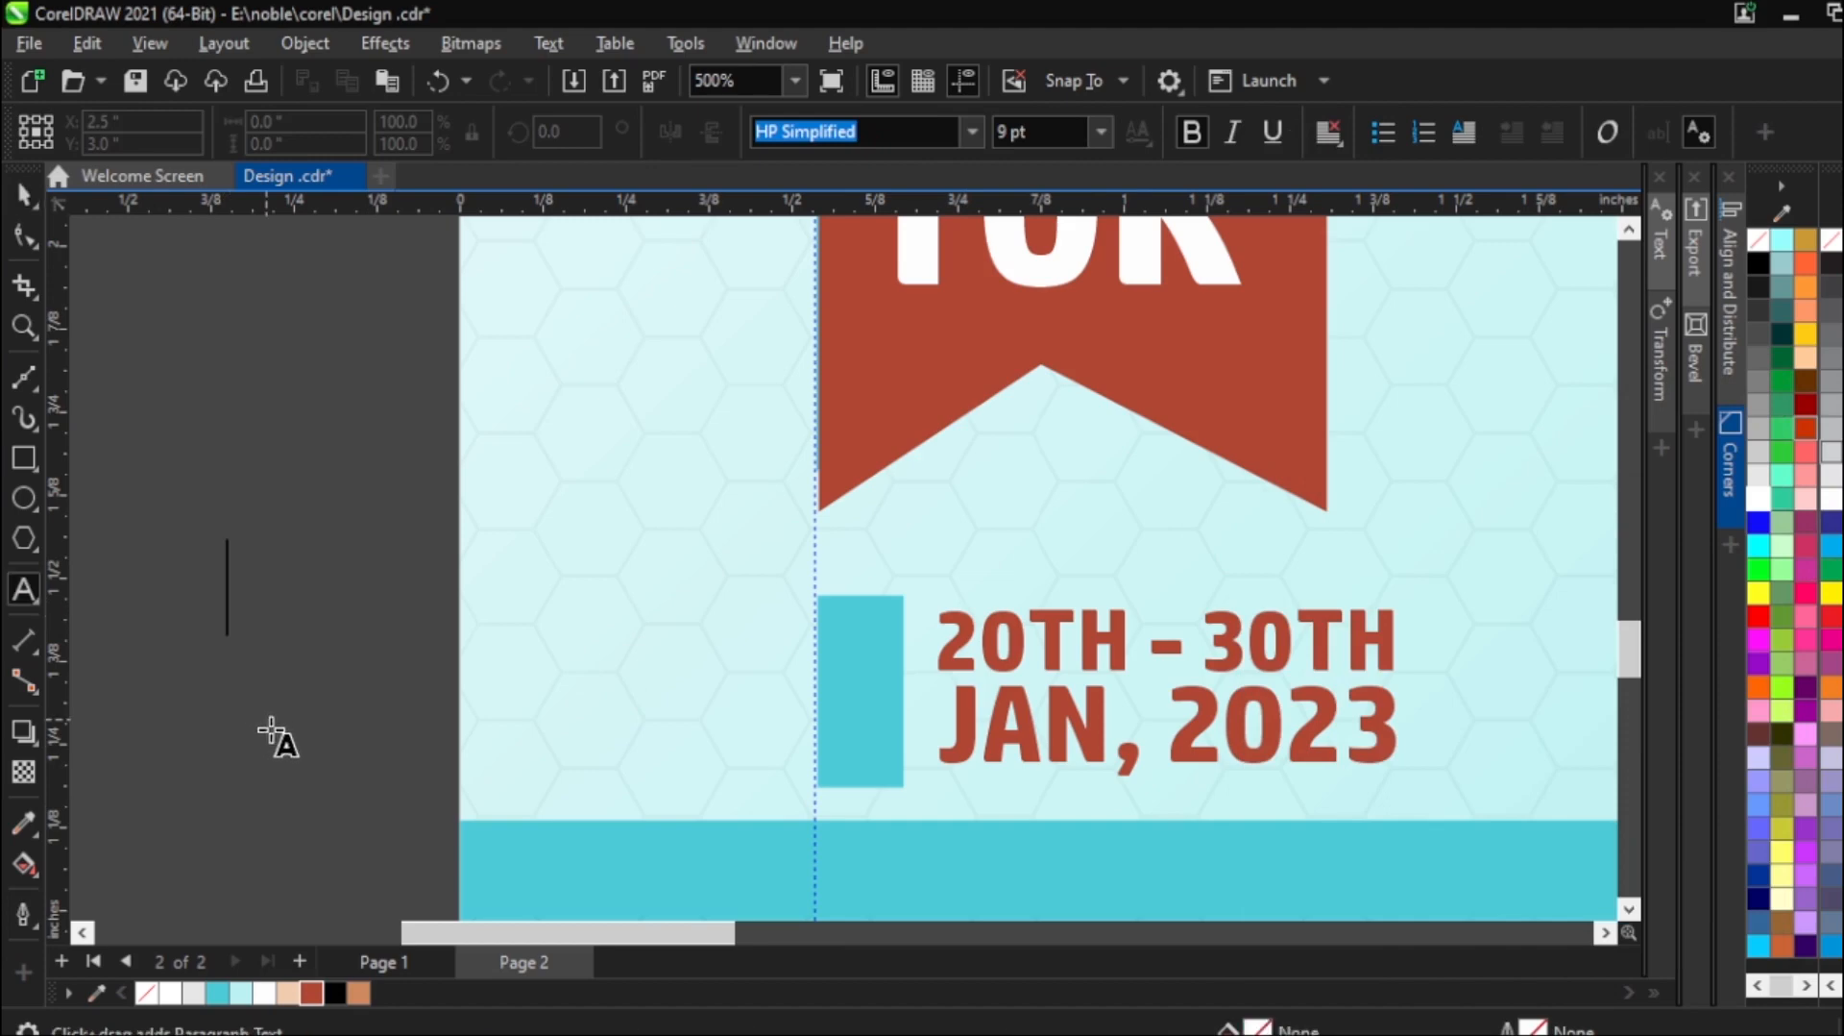
key(ctrl+v)
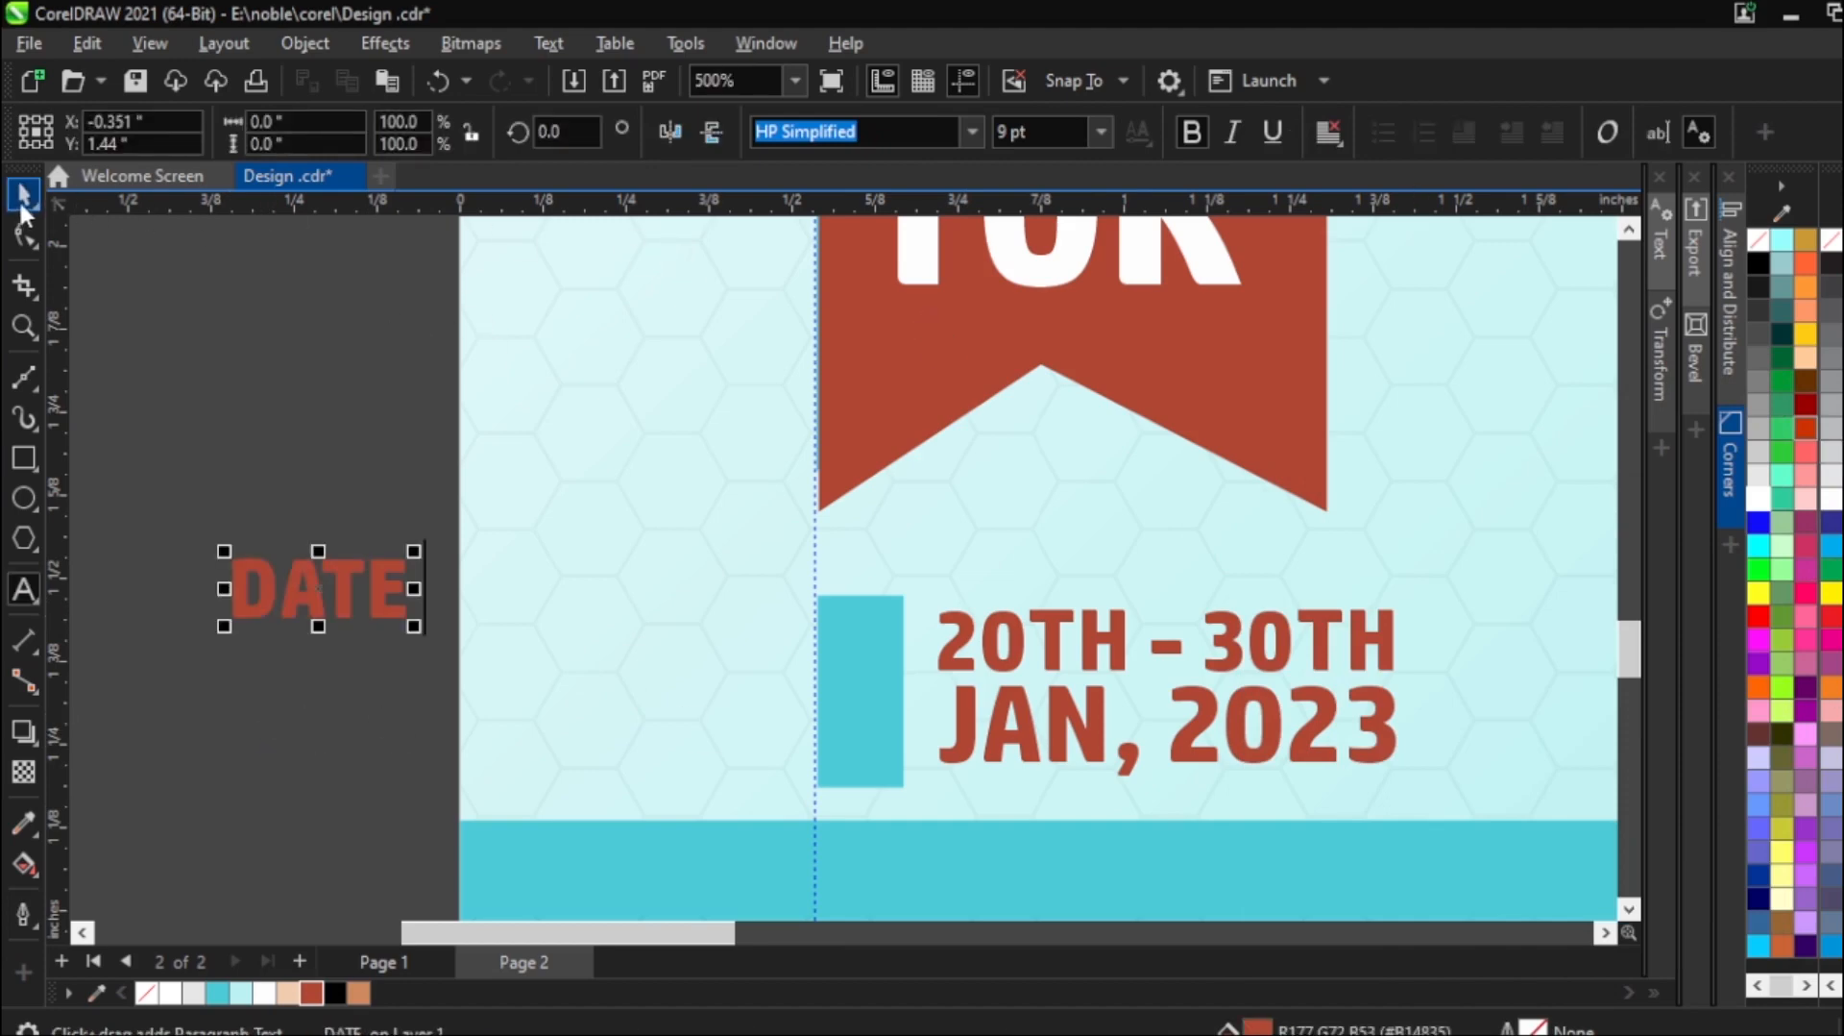
Remove bold from the "DATE" text, fill it white and scale it down to about 4.7 pt.
key(ctrl+space)
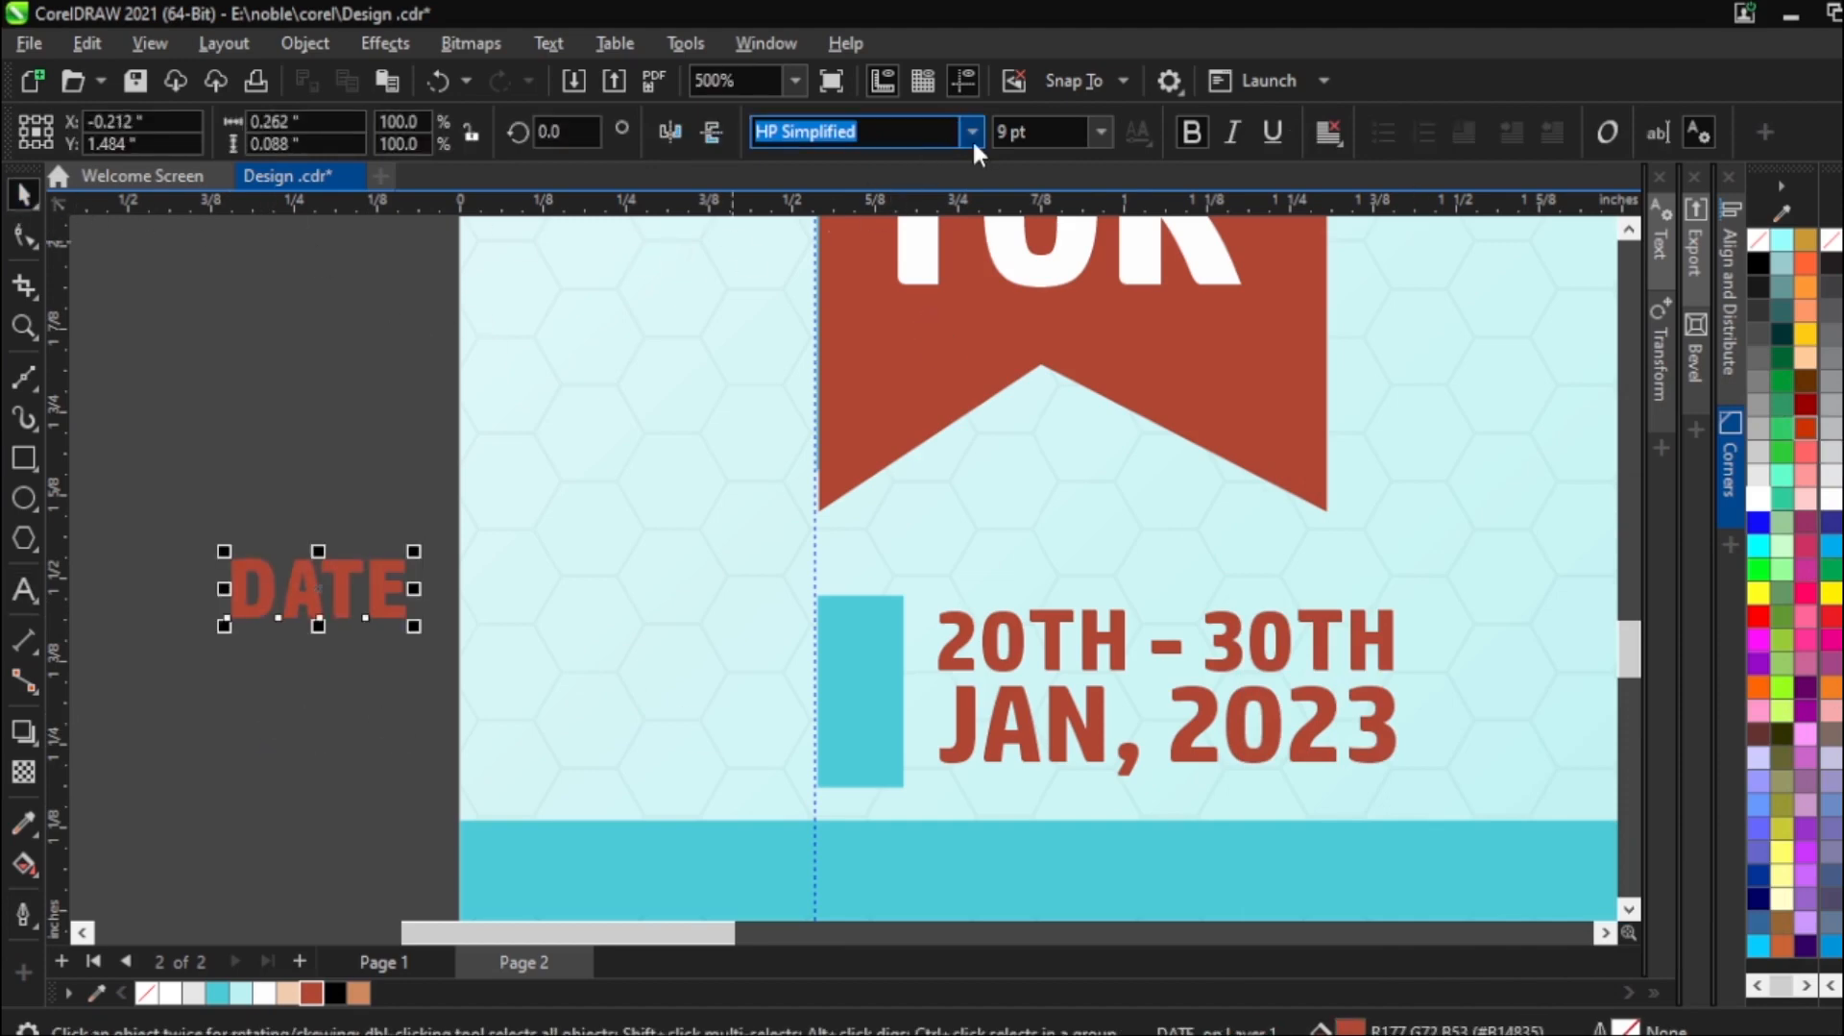
click(1195, 126)
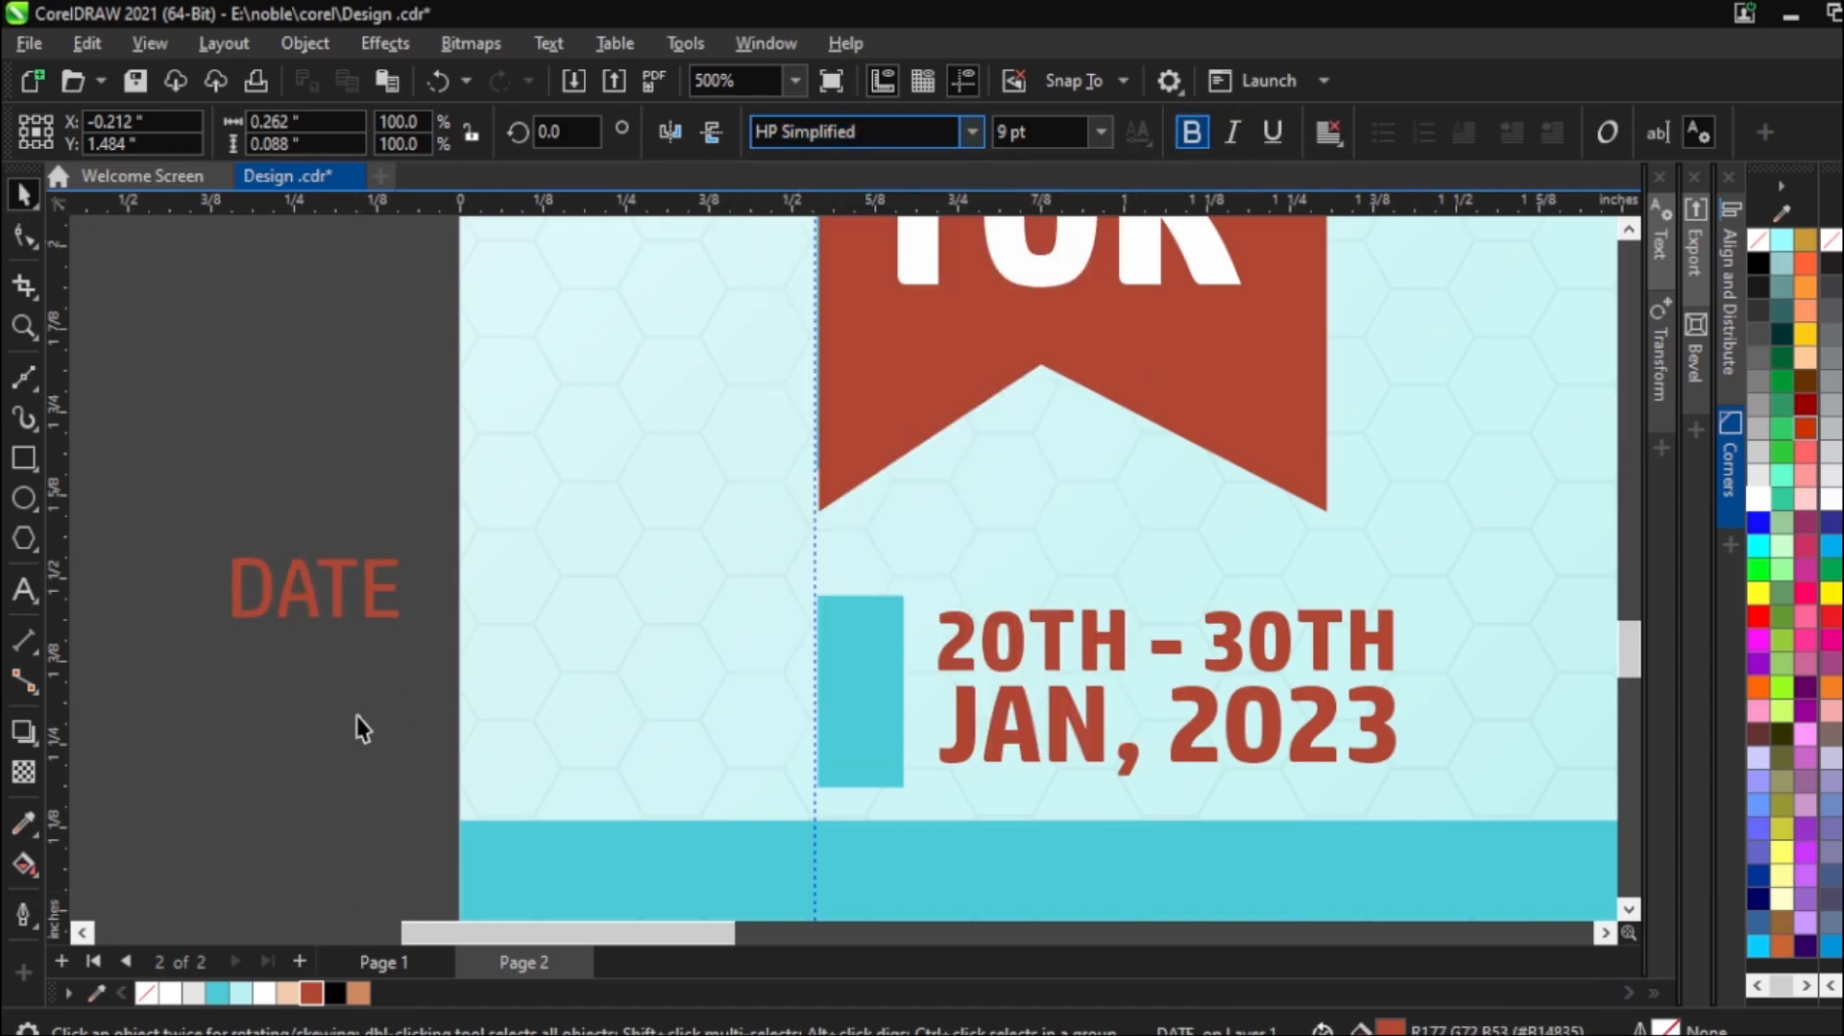
click(264, 994)
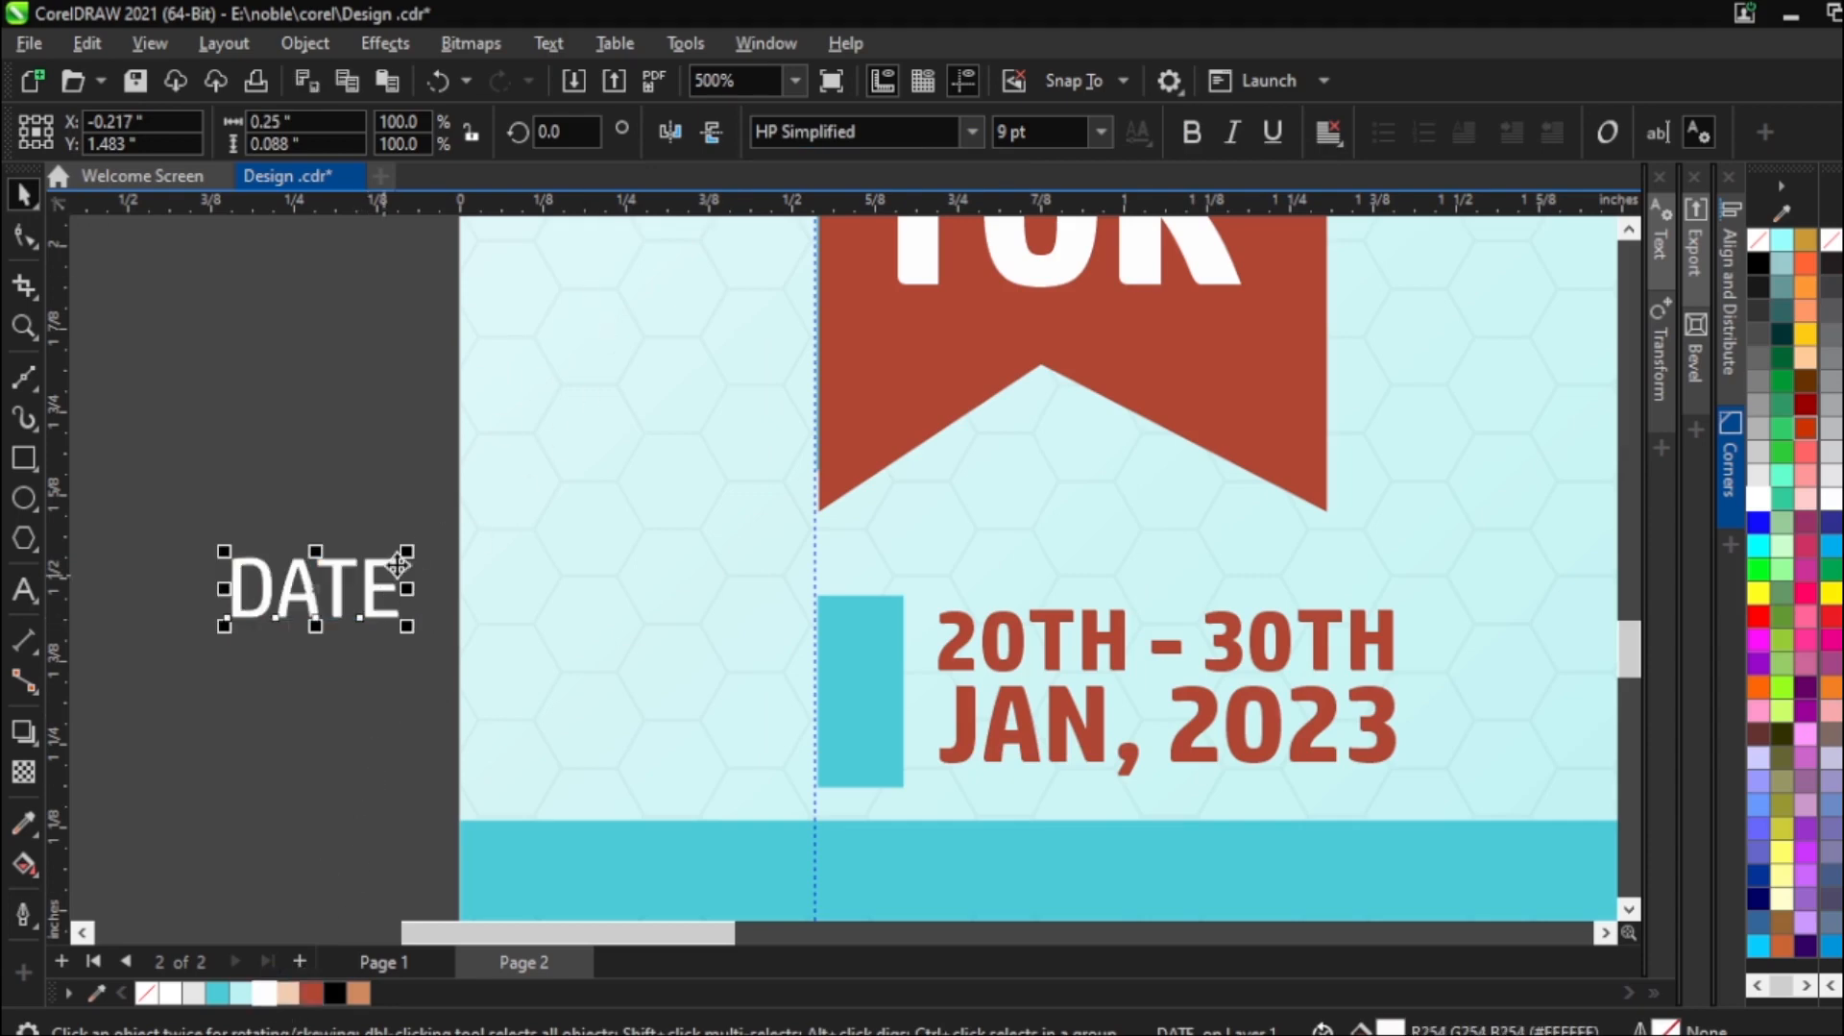
drag(407, 552, 369, 587)
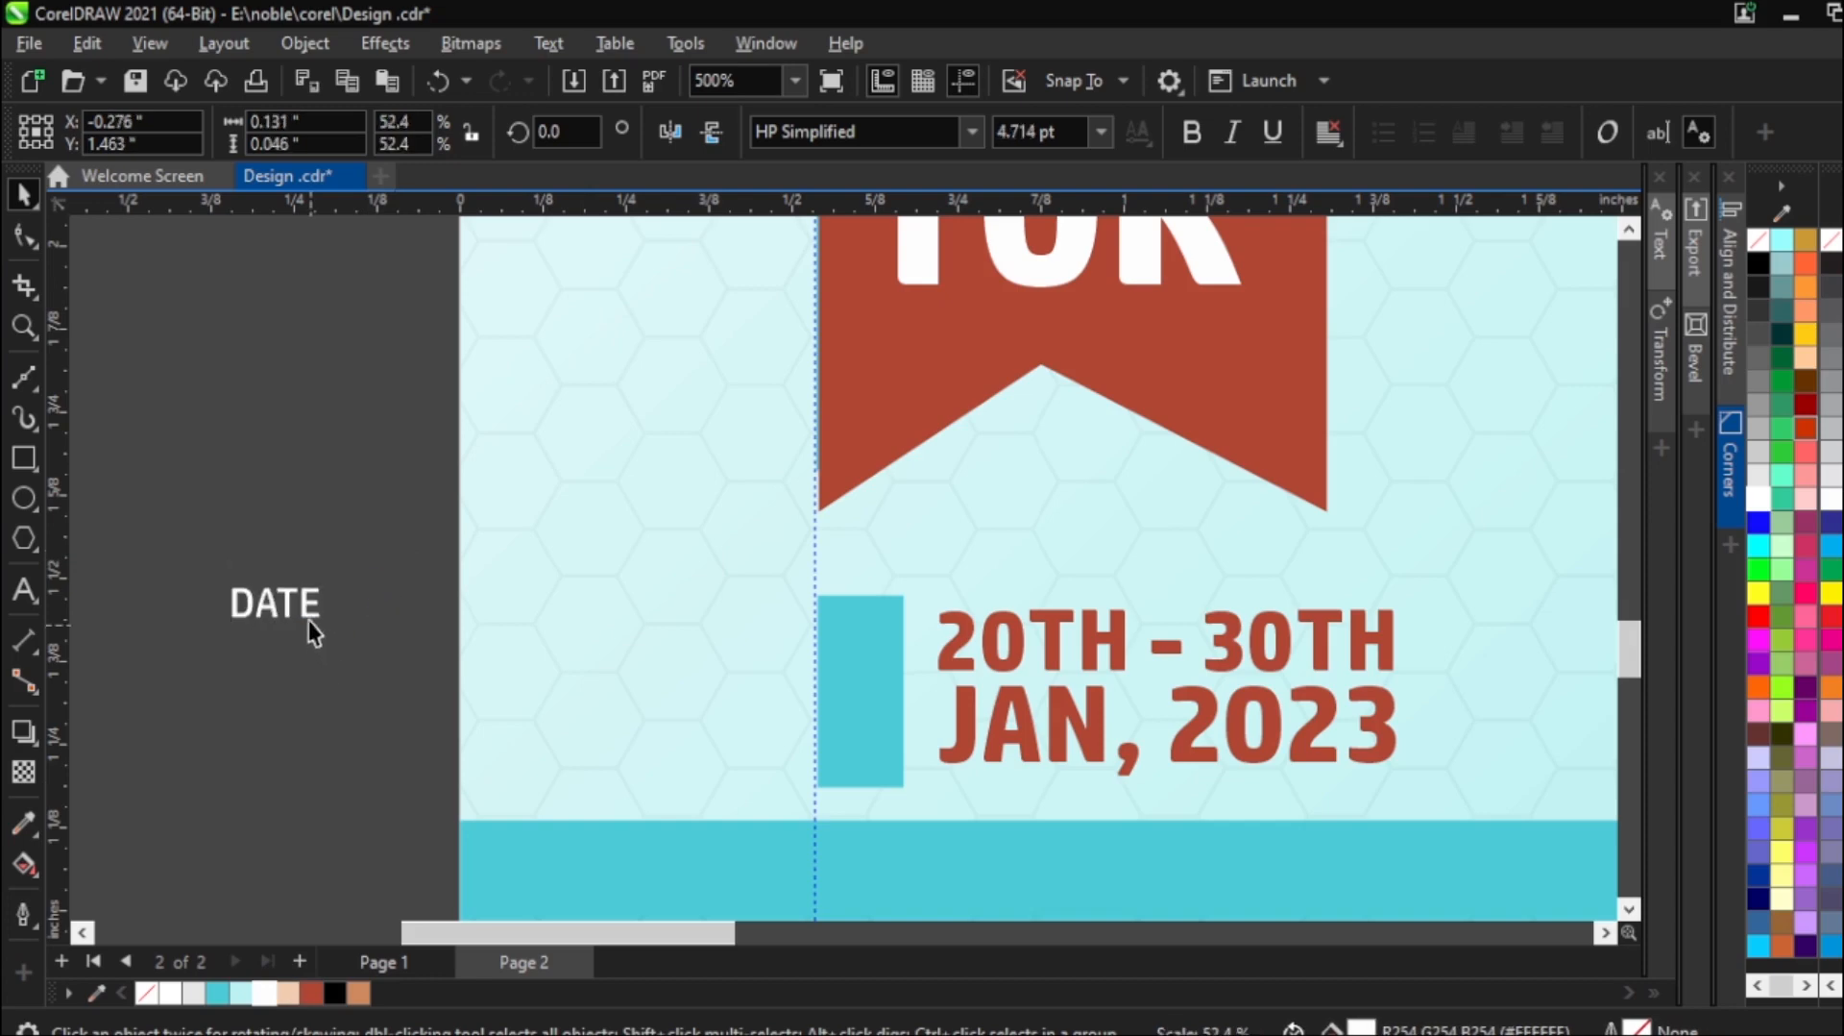
Place the "DATE" text on the small teal rectangle, rotated 90 degrees and enlarged to about 5.7 pt.
drag(442, 646, 868, 695)
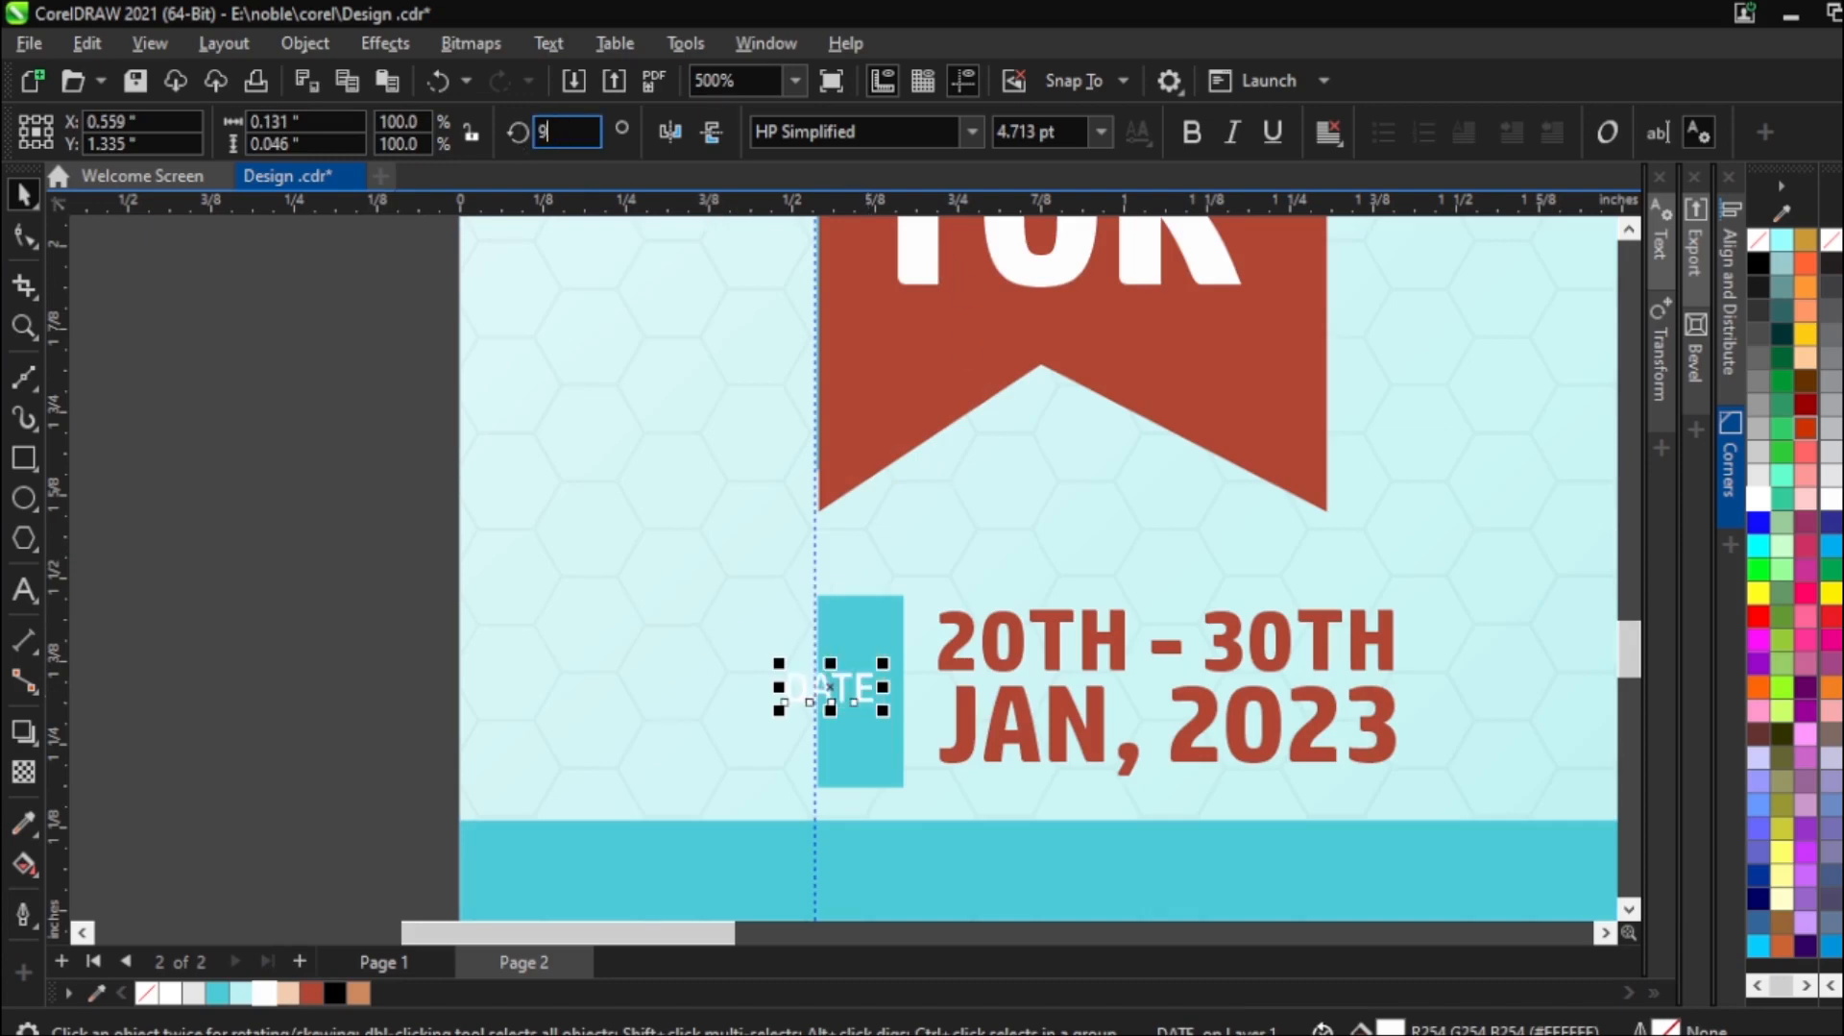
key(Return)
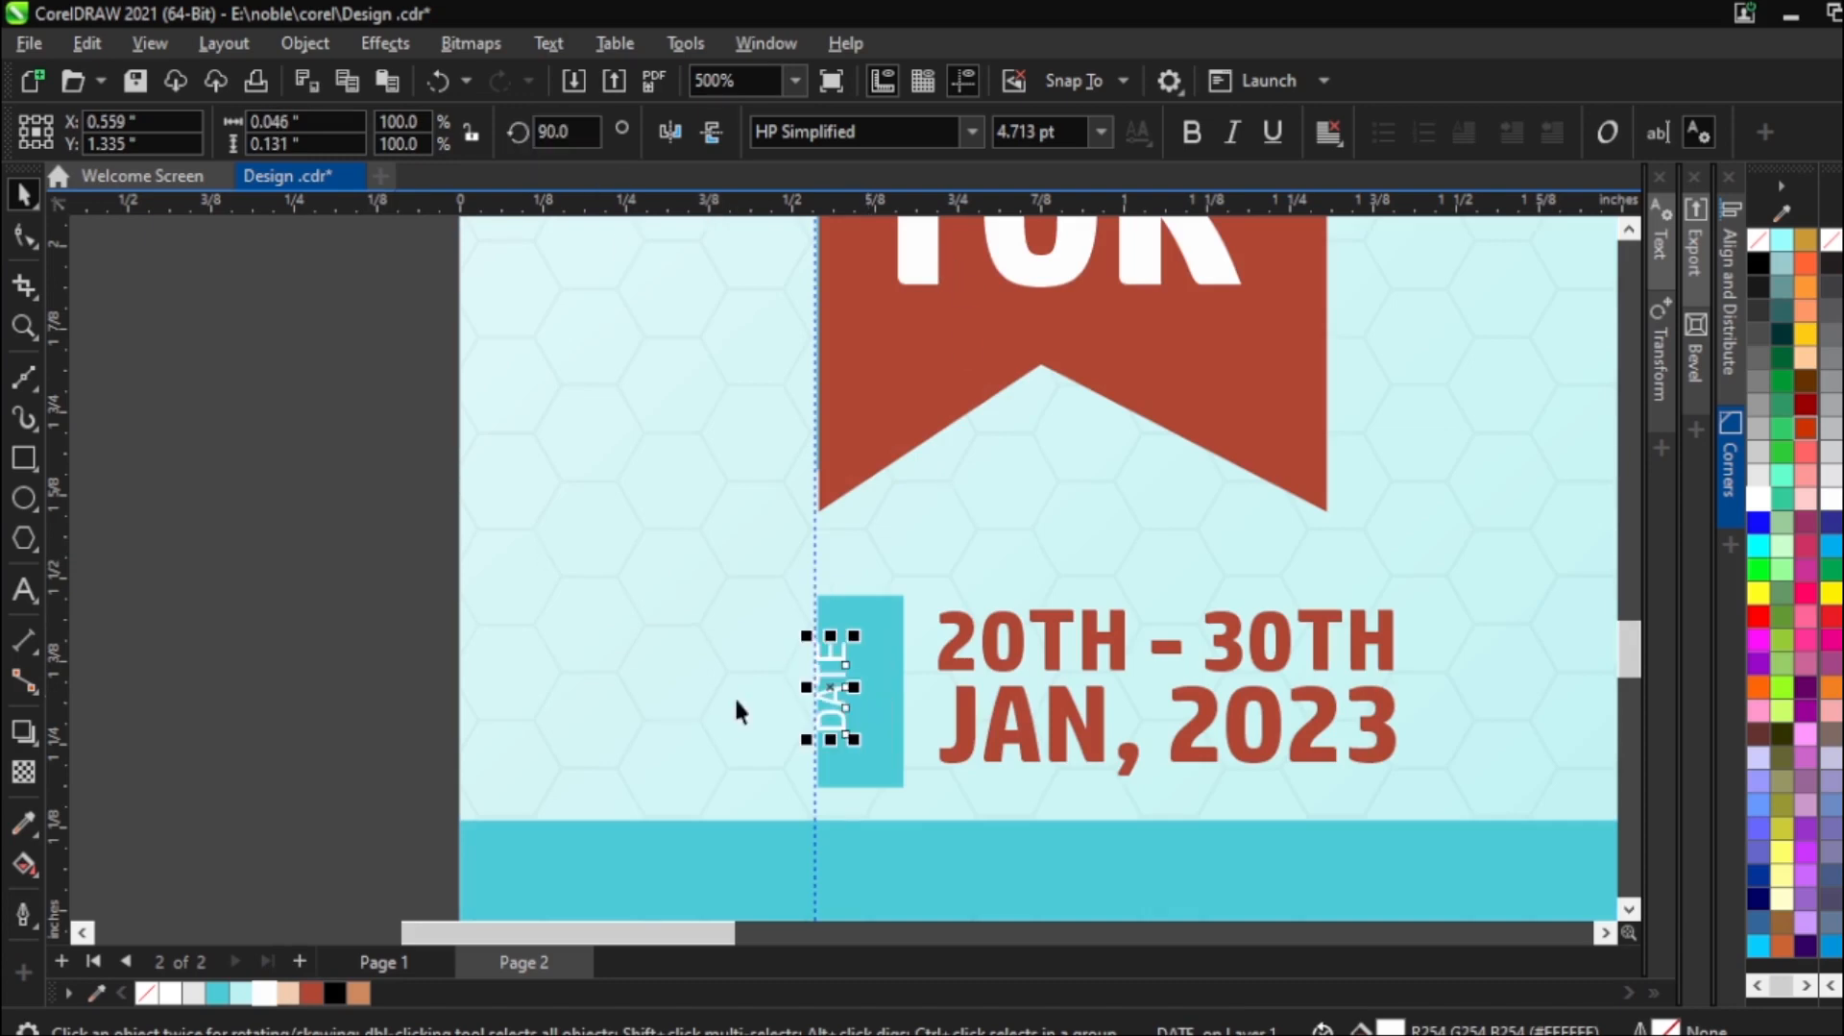
scroll(831, 688, up, 2)
mouse_move(832, 688)
mouse_down()
mouse_move(880, 701)
mouse_move(863, 701)
mouse_up()
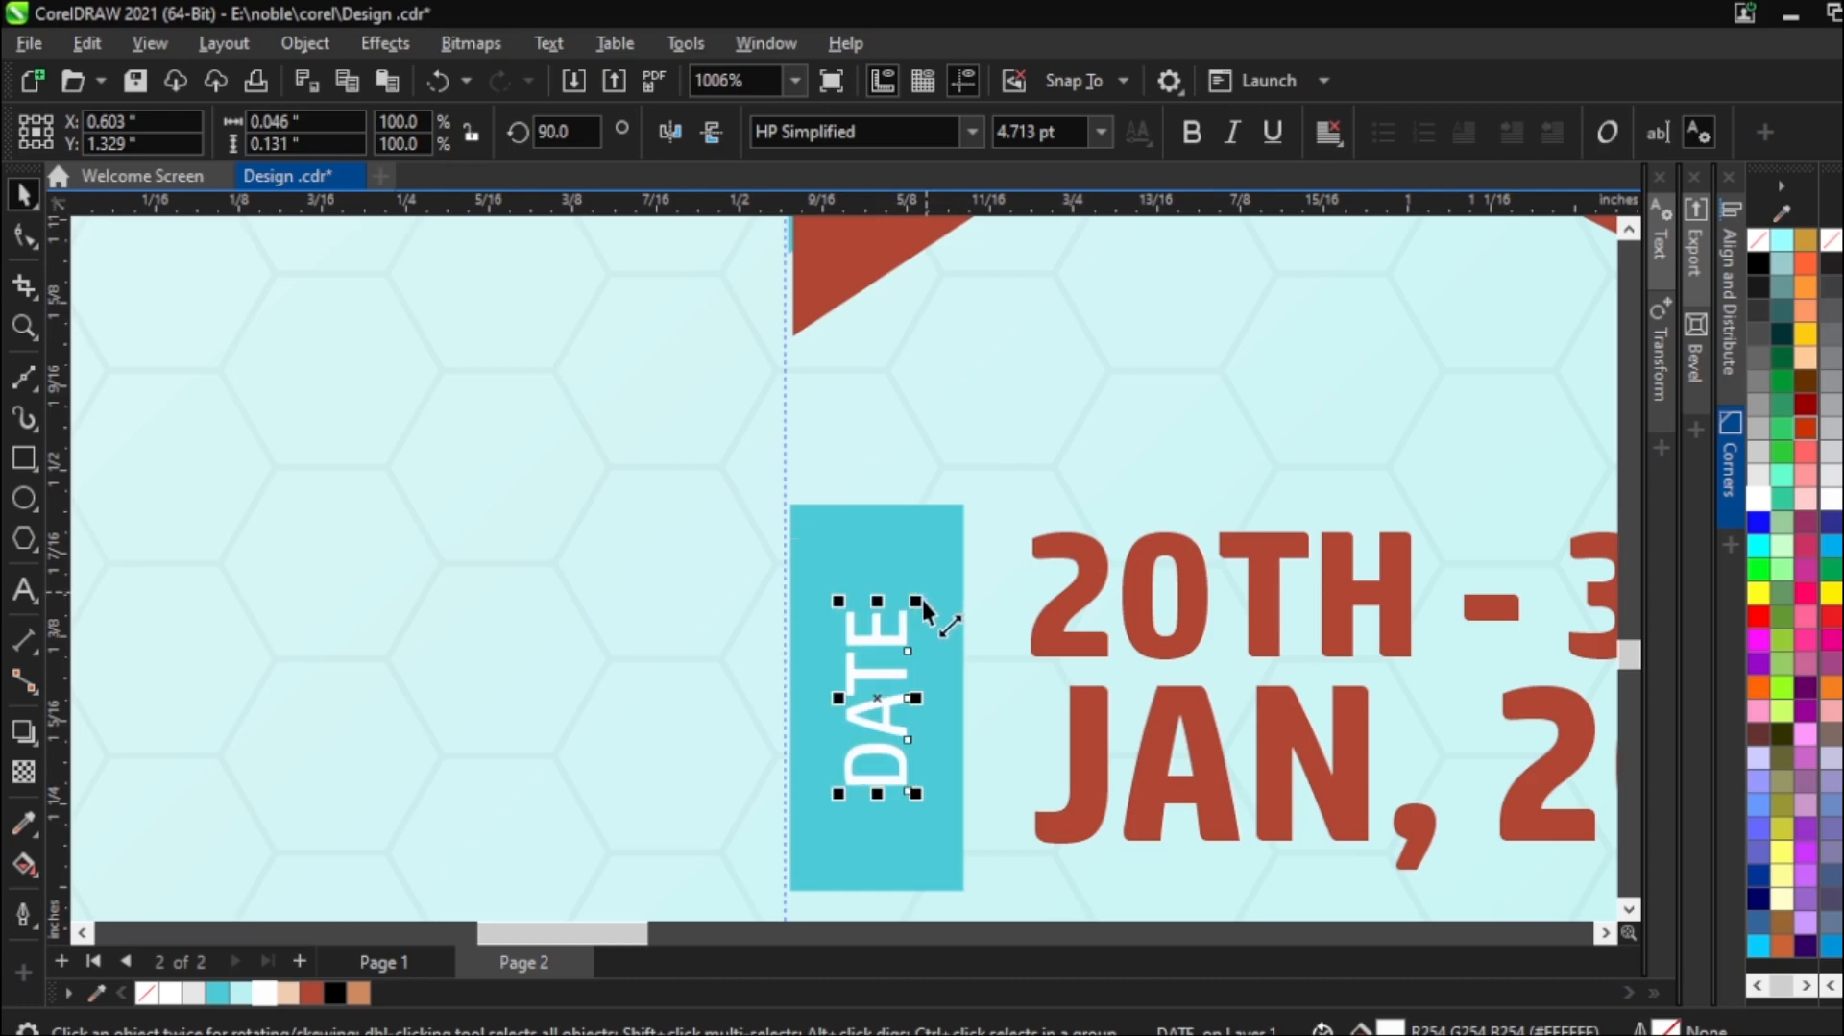
mouse_move(919, 572)
mouse_down()
mouse_move(932, 546)
mouse_move(921, 562)
mouse_up()
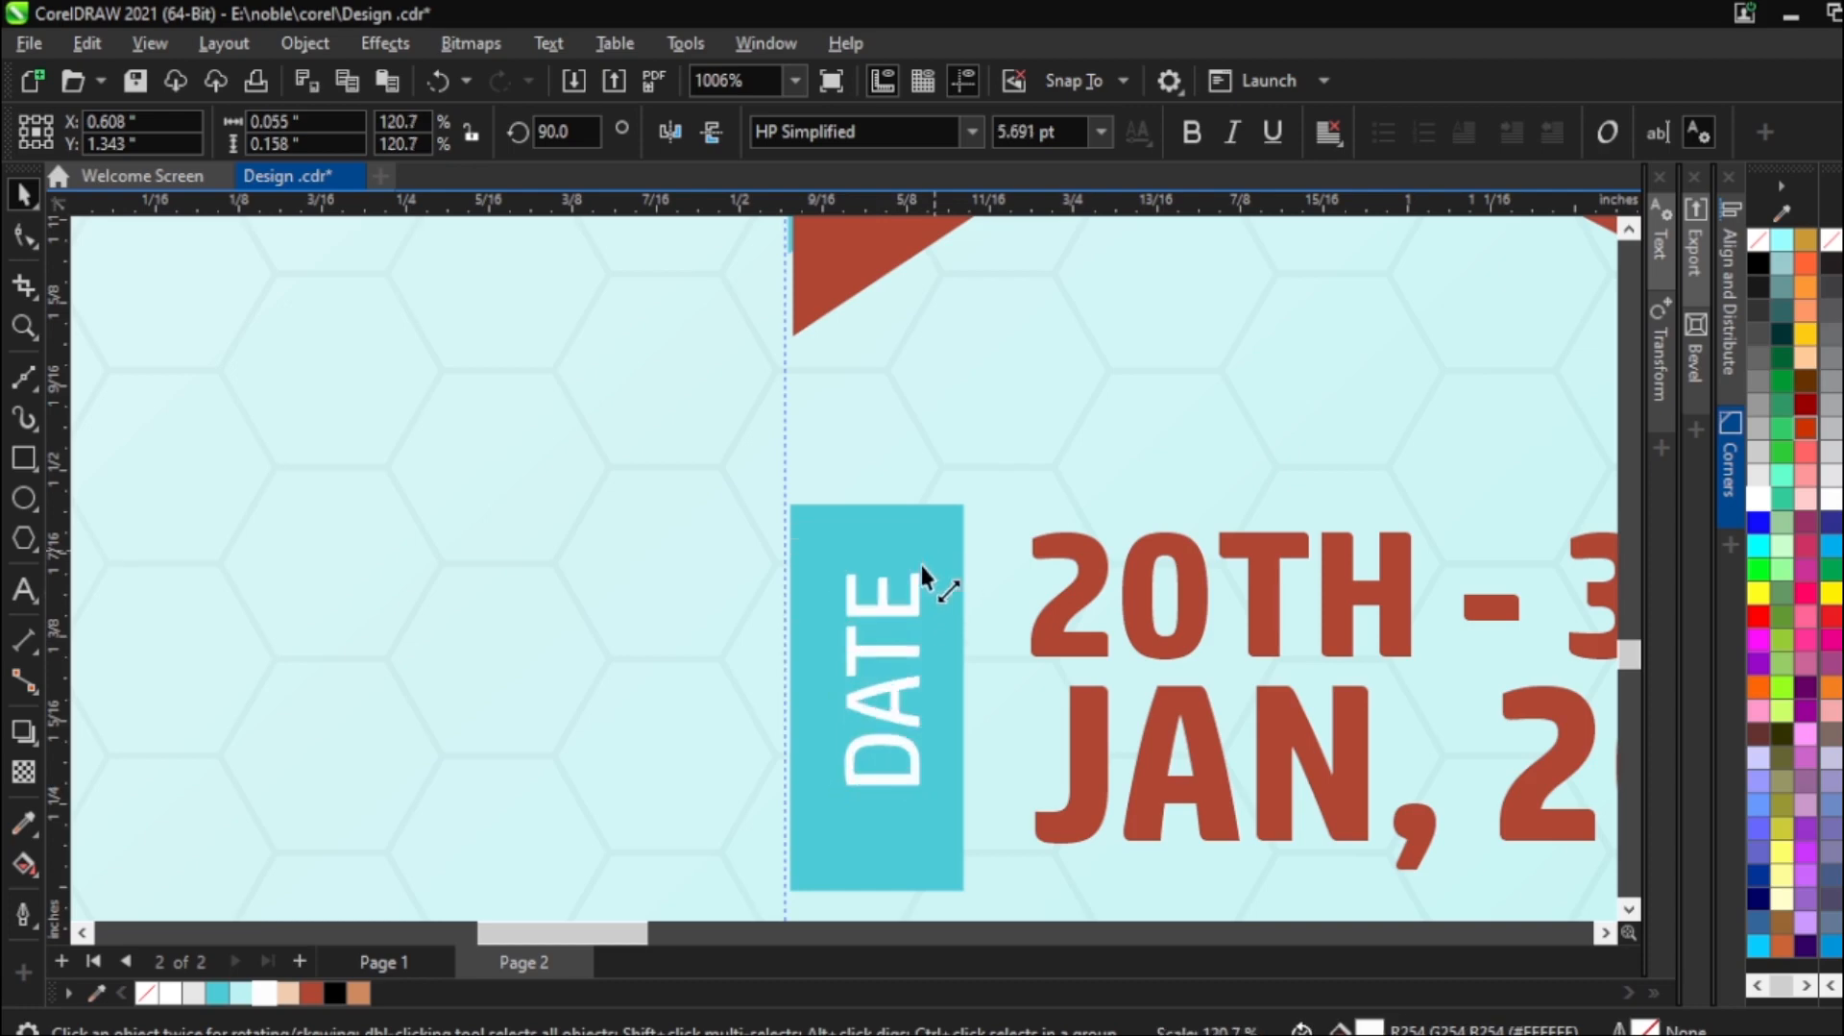
click(908, 848)
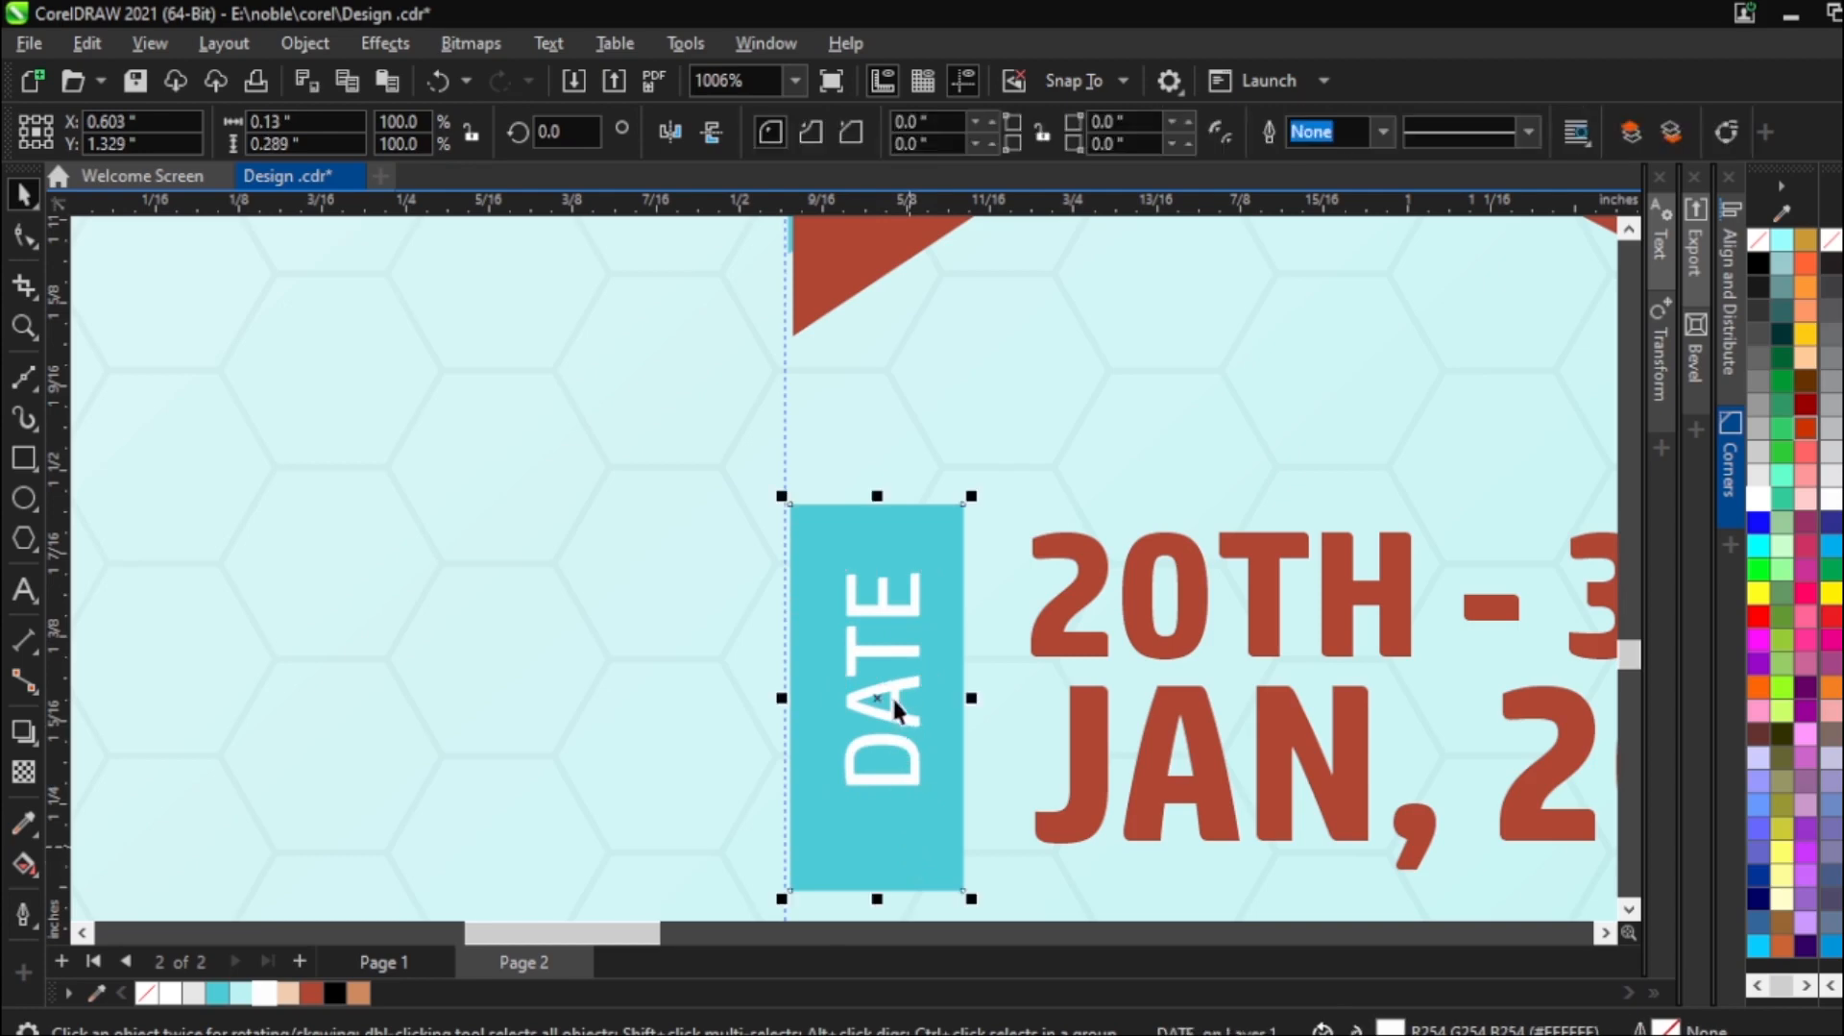
Nudge the whole date block, with its teal rectangle, DATE label and date lines, up about 0.08 inches toward the fee ribbon.
scroll(876, 702, down, 2)
scroll(989, 682, down, 1)
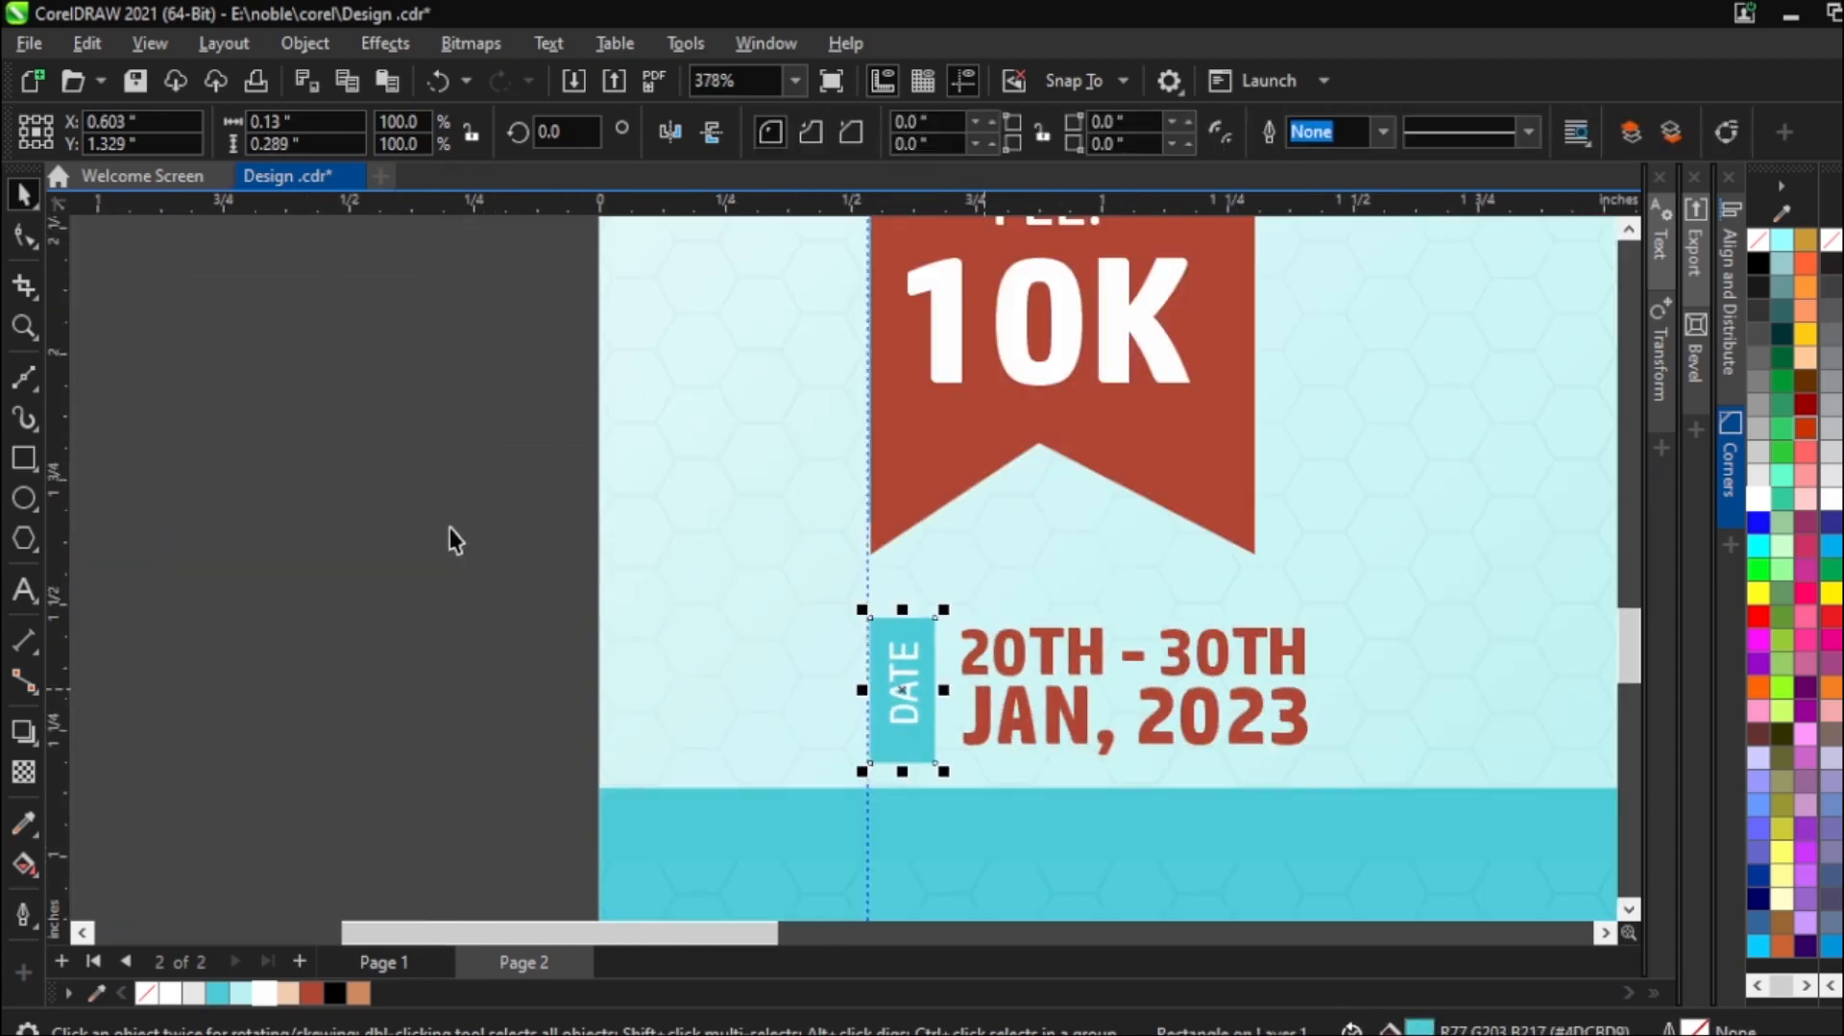
click(451, 528)
drag(406, 520, 1368, 780)
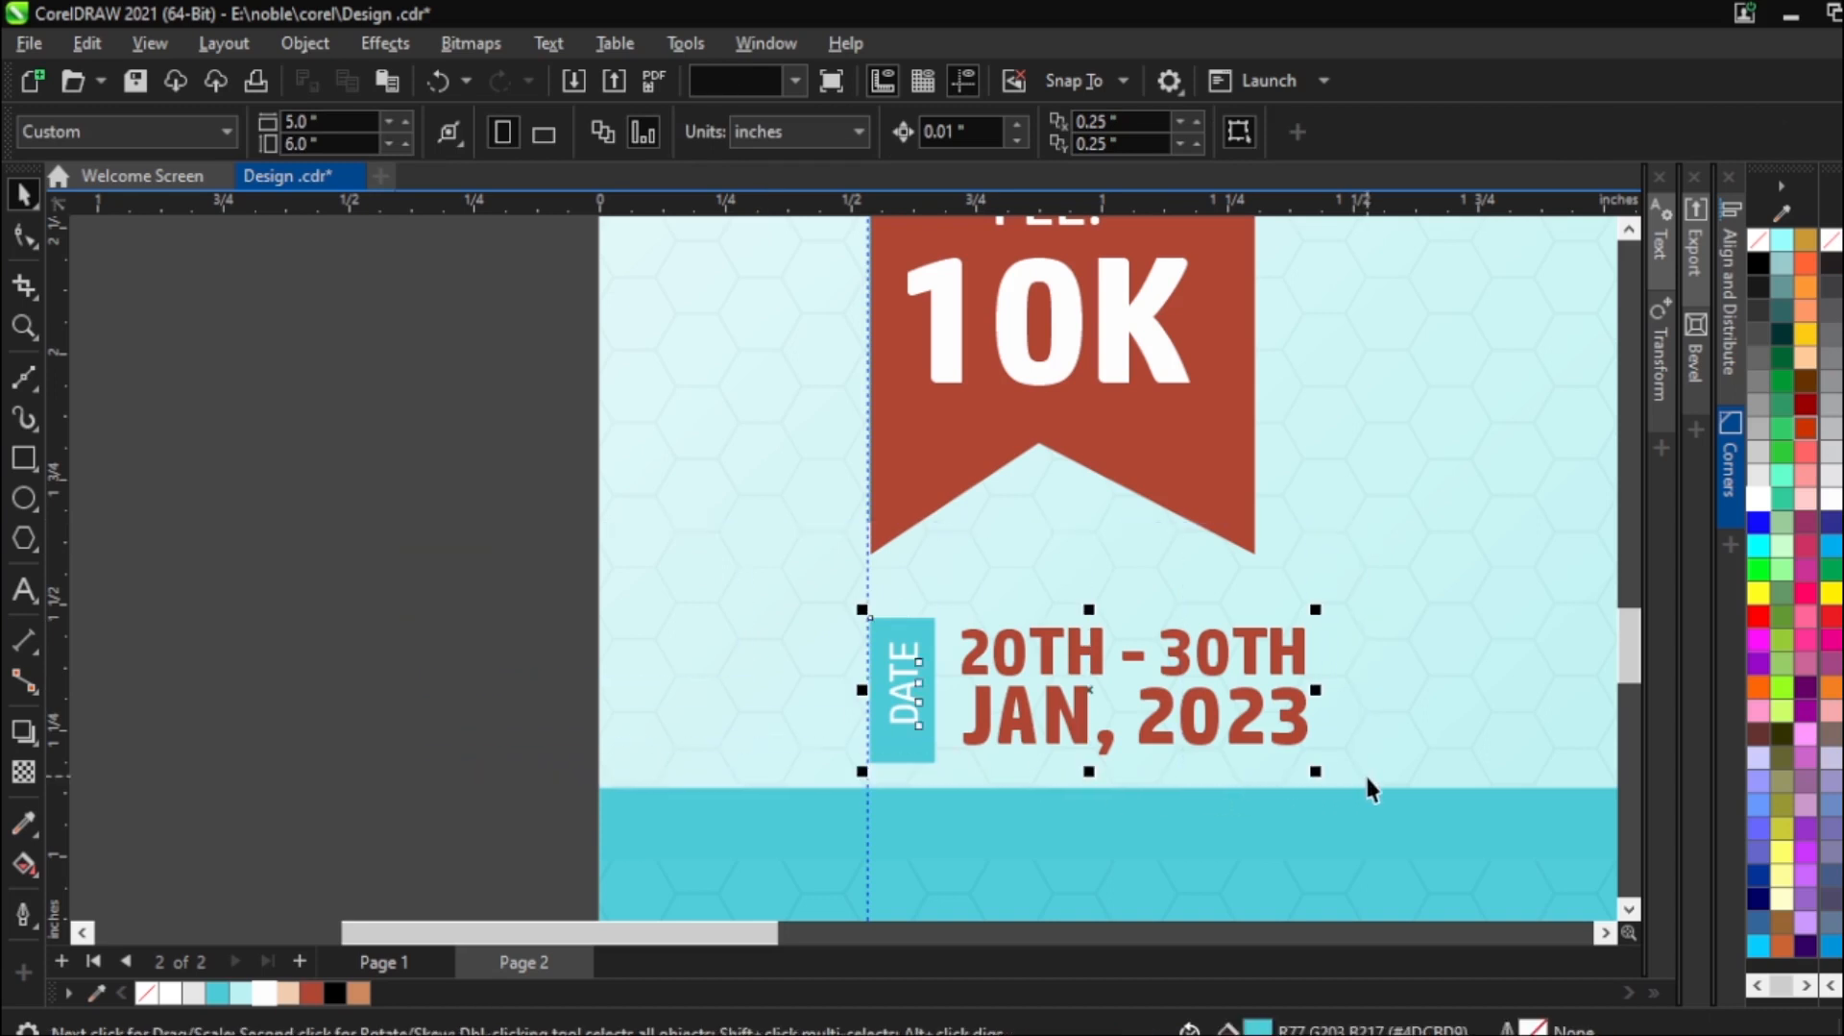
key(Delete)
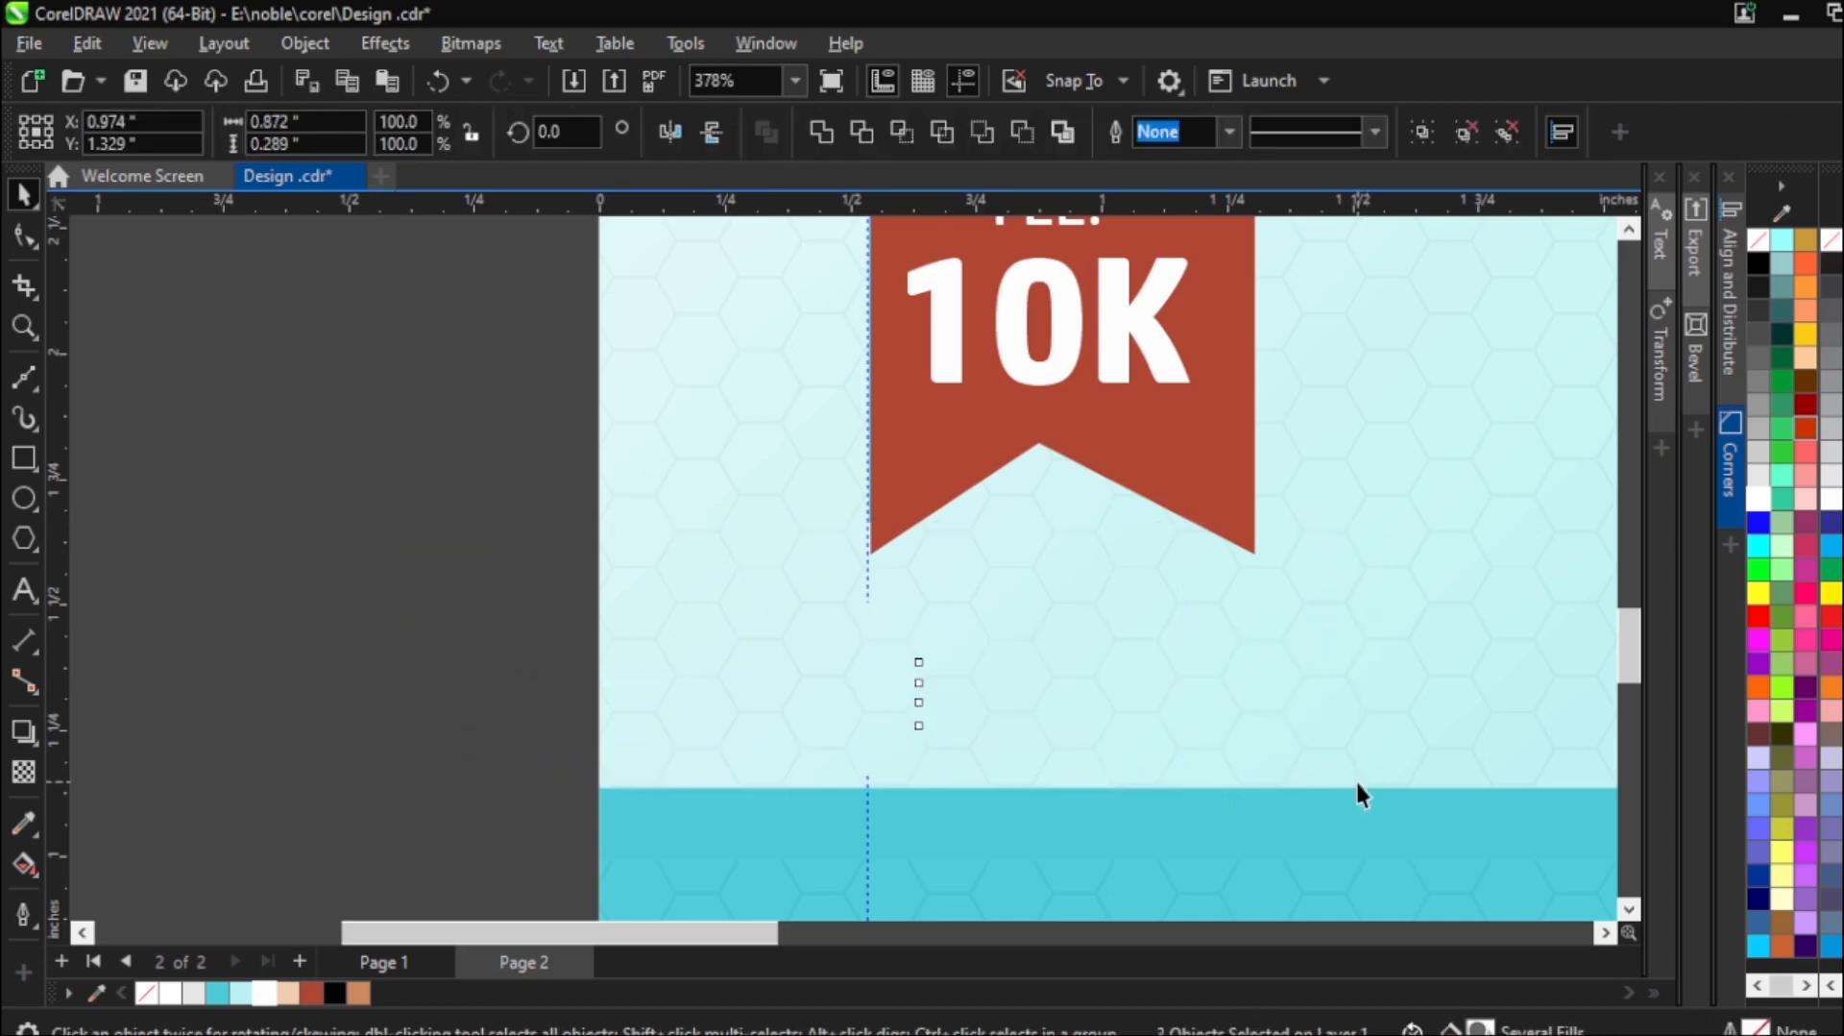
key(Up)
key(Up)
key(Up)
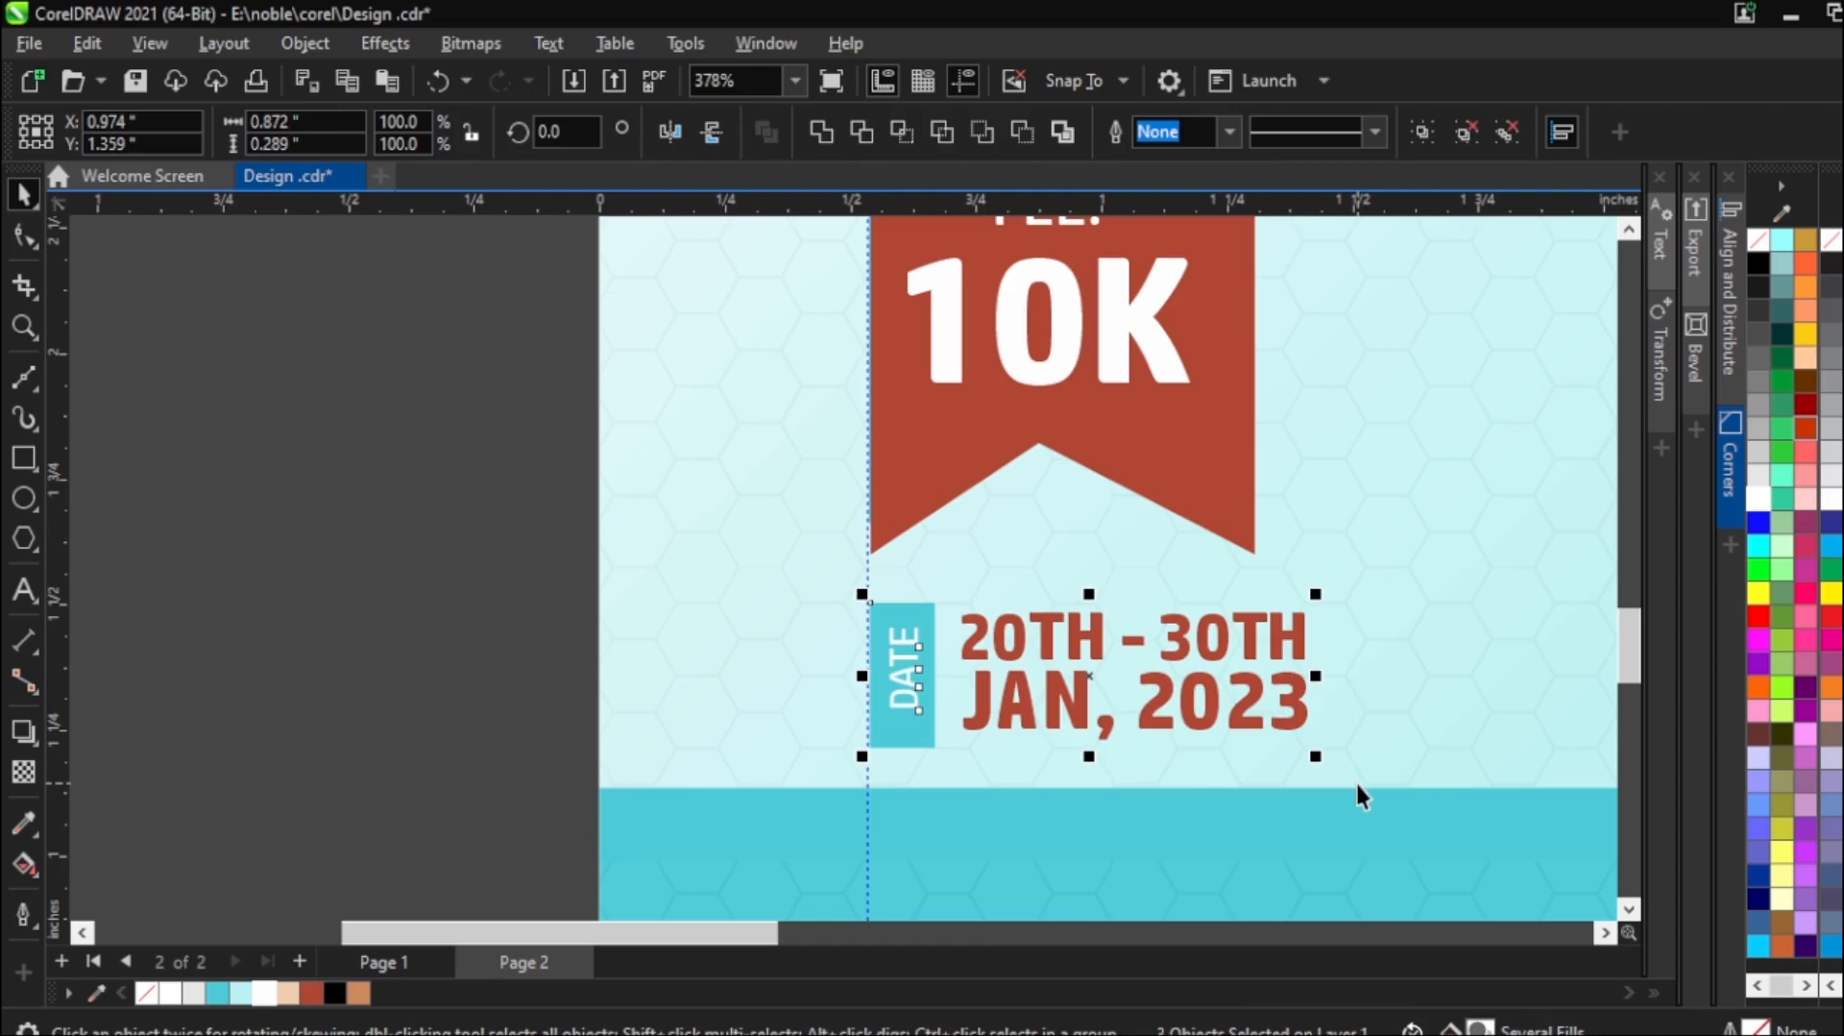
key(Up)
key(Up)
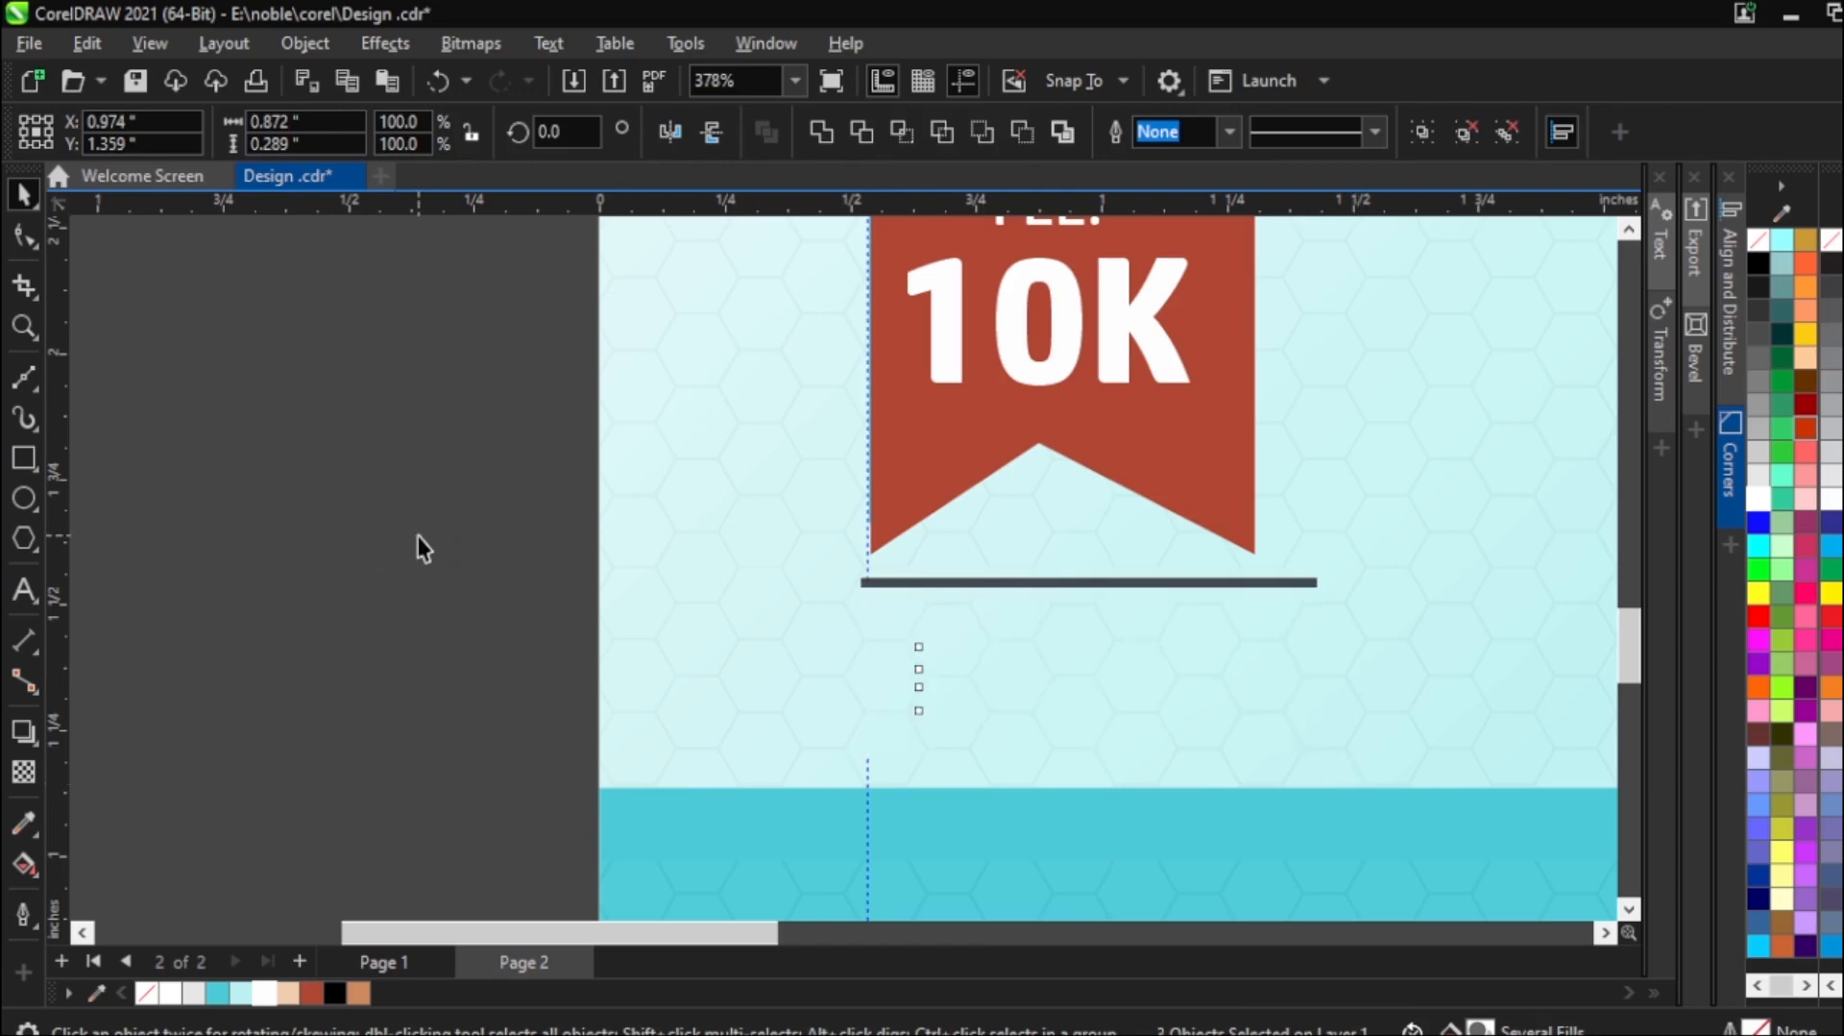
key(Up)
key(Up)
key(Up)
key(Escape)
Shrink the teal rectangle behind "DATE" to about 0.097 by 0.253 inches, keeping its top-left corner in place.
scroll(1033, 701, up, 3)
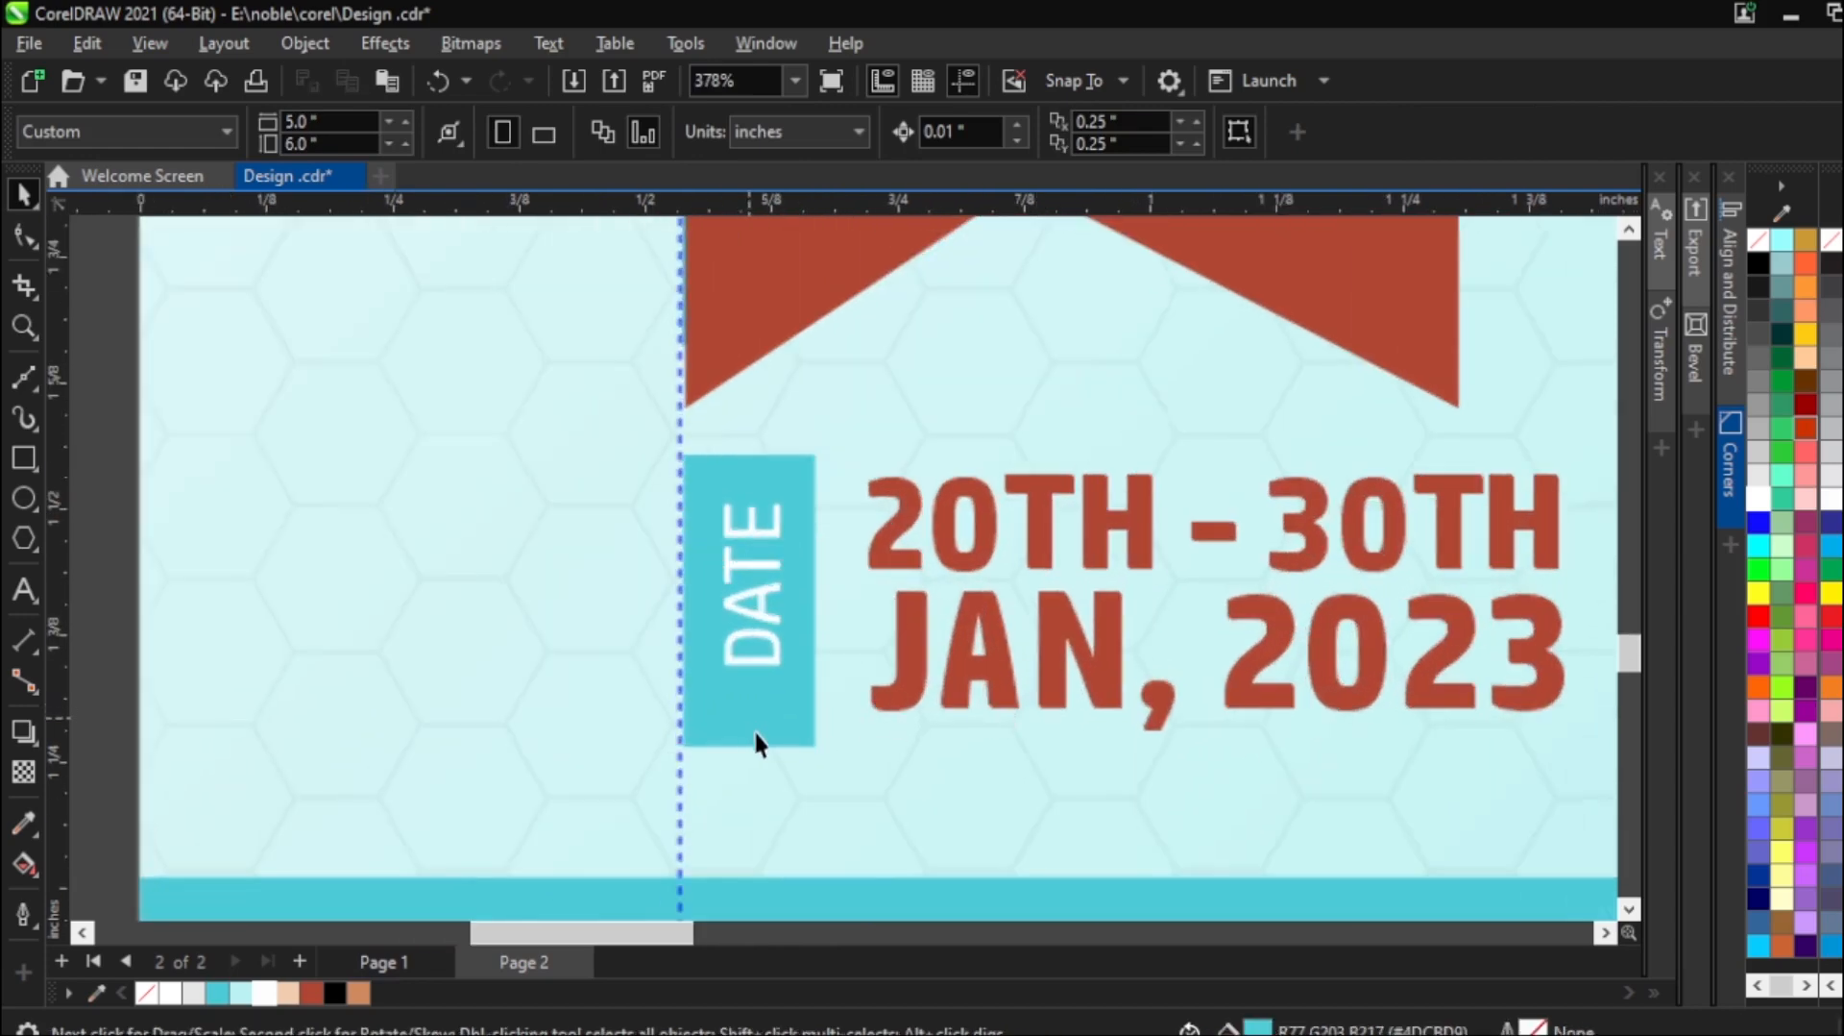
click(757, 732)
drag(749, 755, 746, 716)
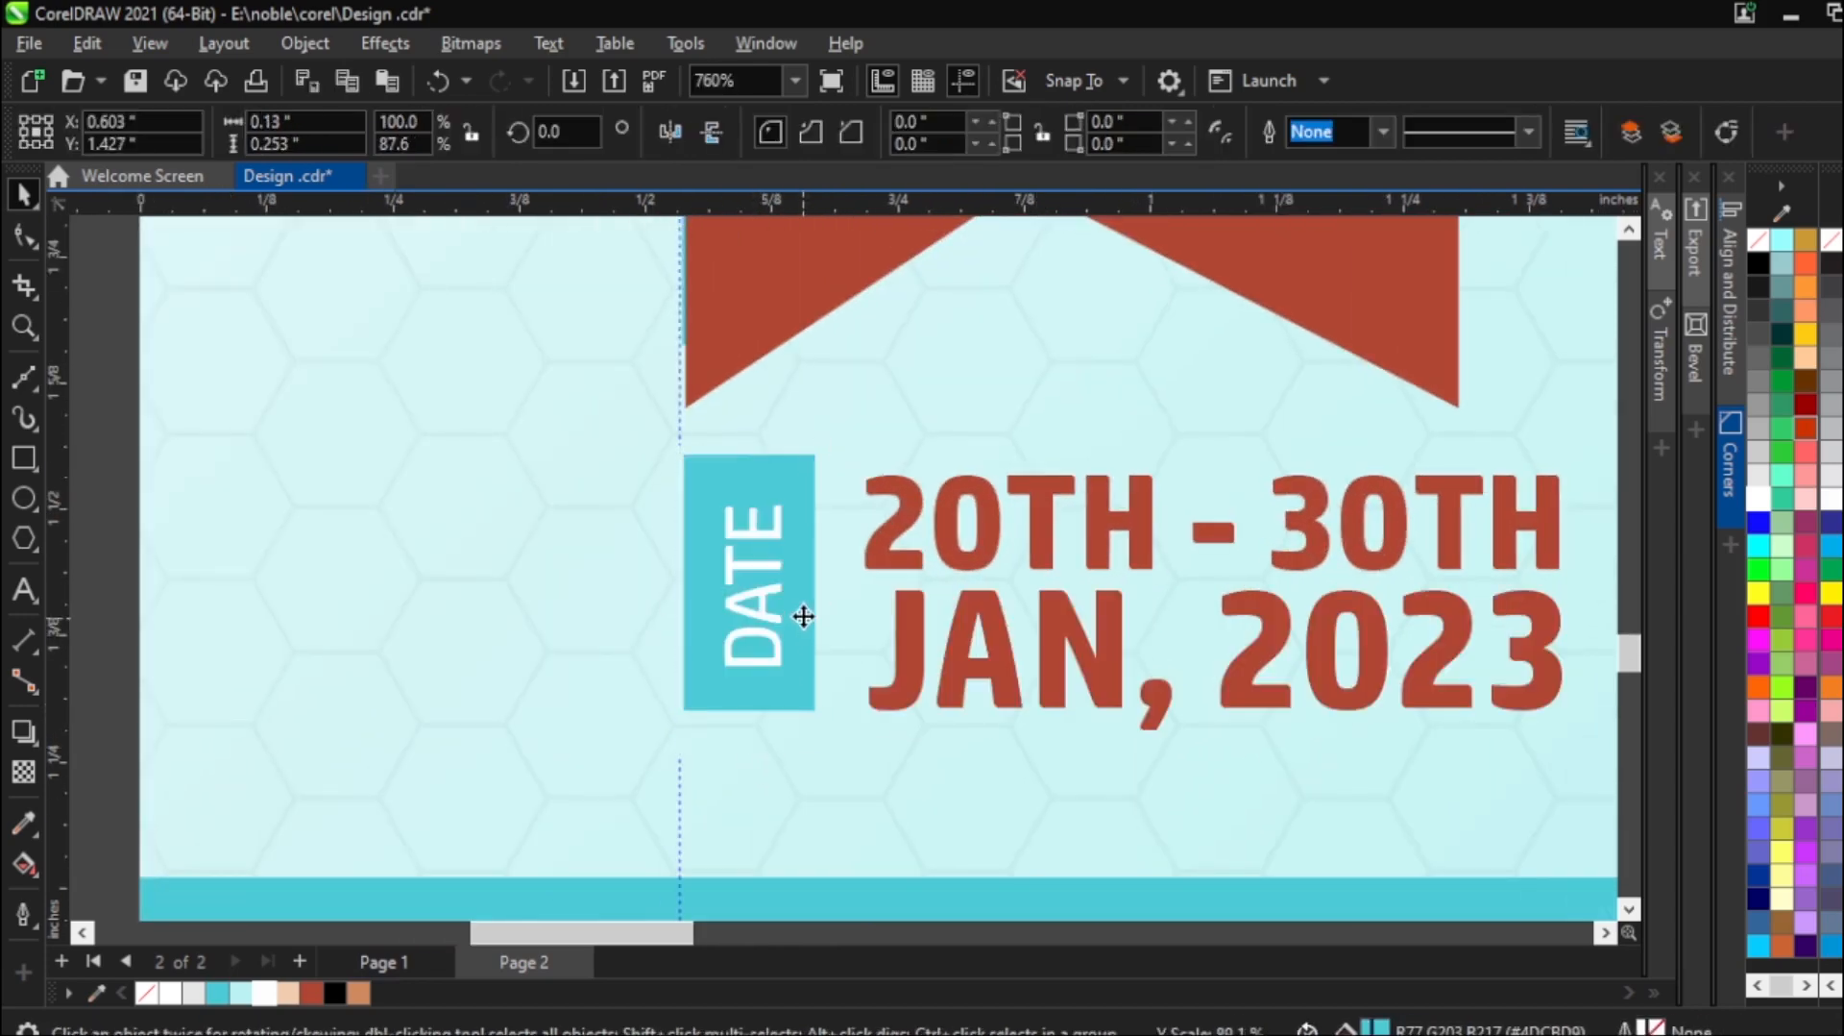
drag(824, 583, 792, 582)
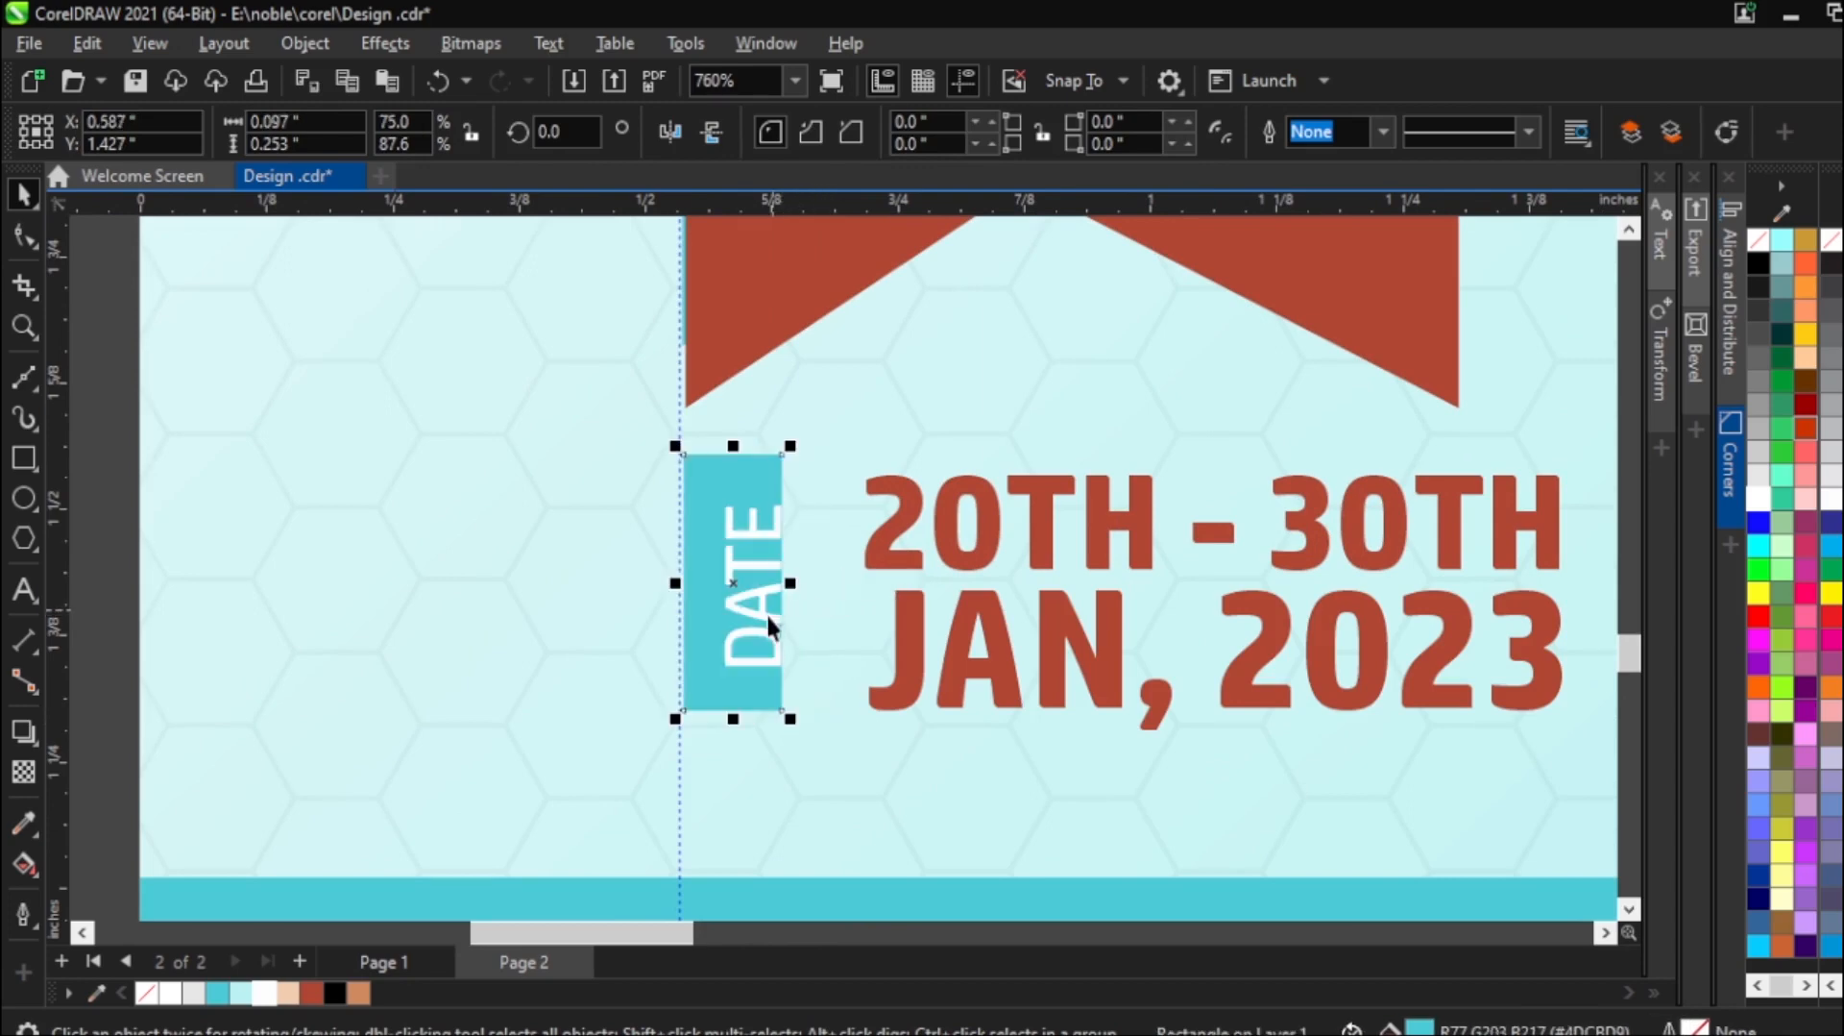
Centre the "DATE" text on its teal rectangle and move the grouped date lines left, closer to the rectangle.
click(749, 632)
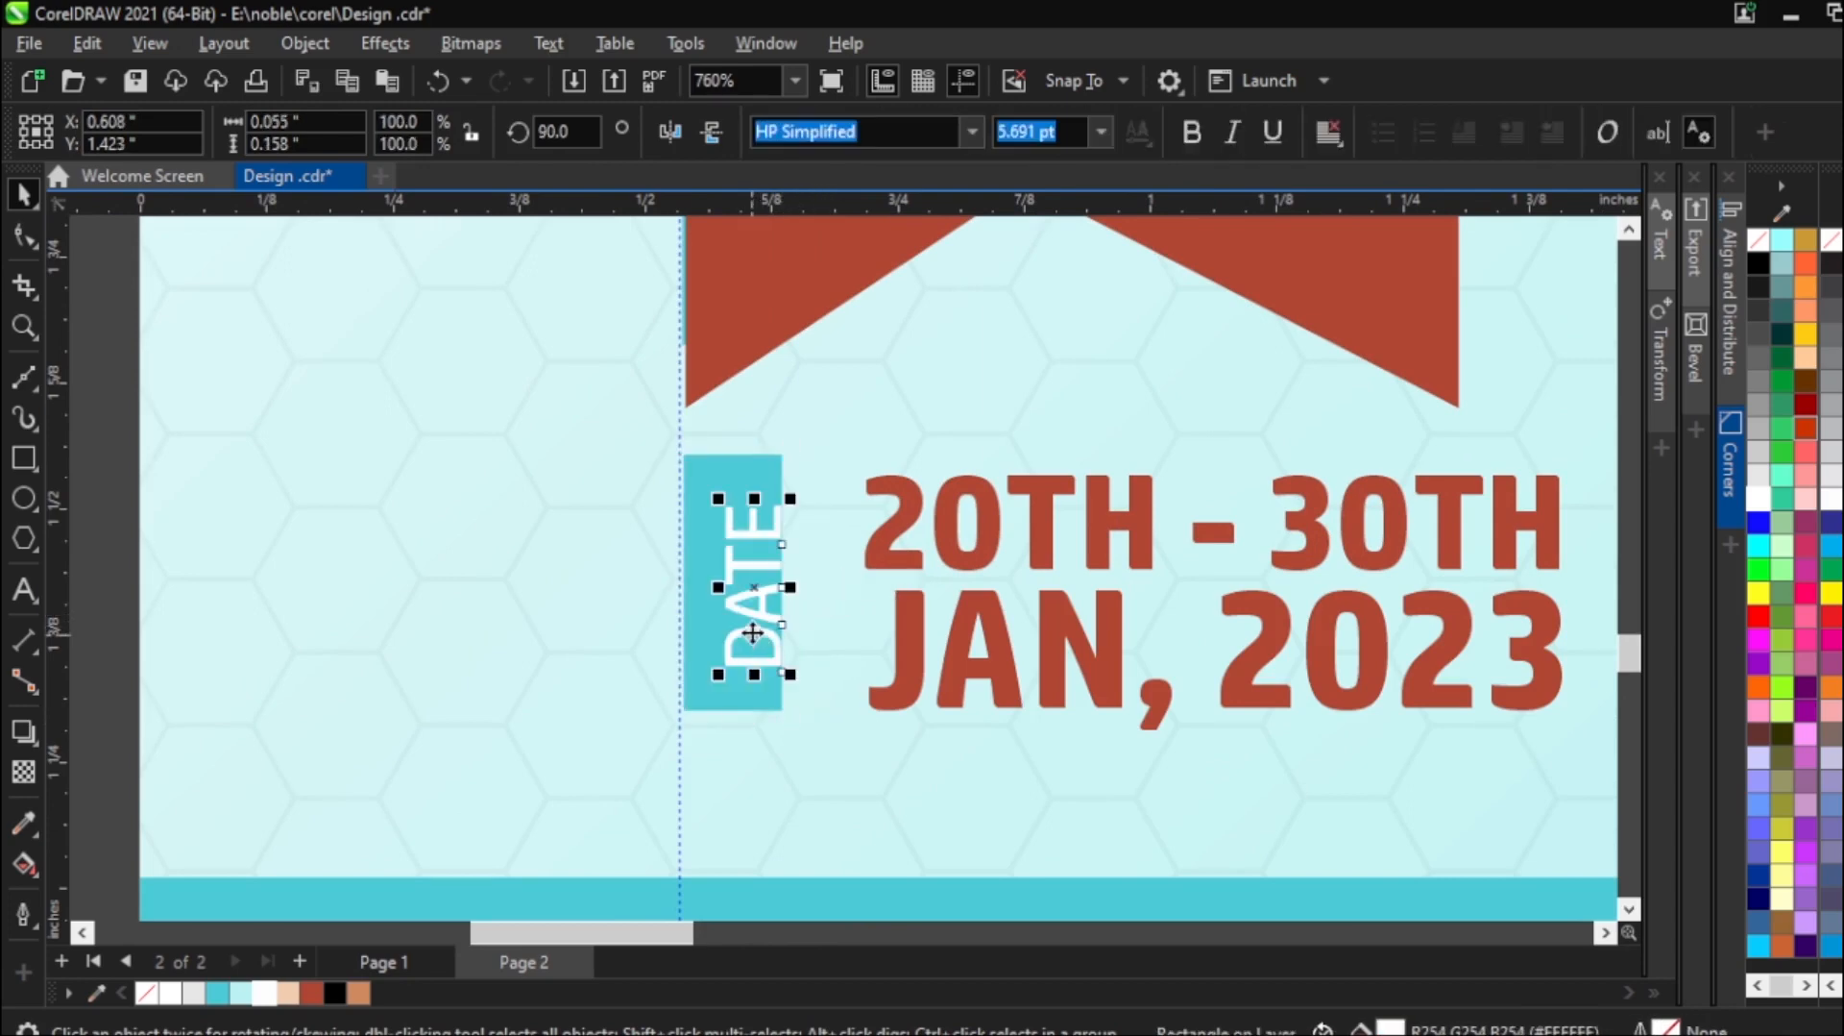
shift+click(727, 495)
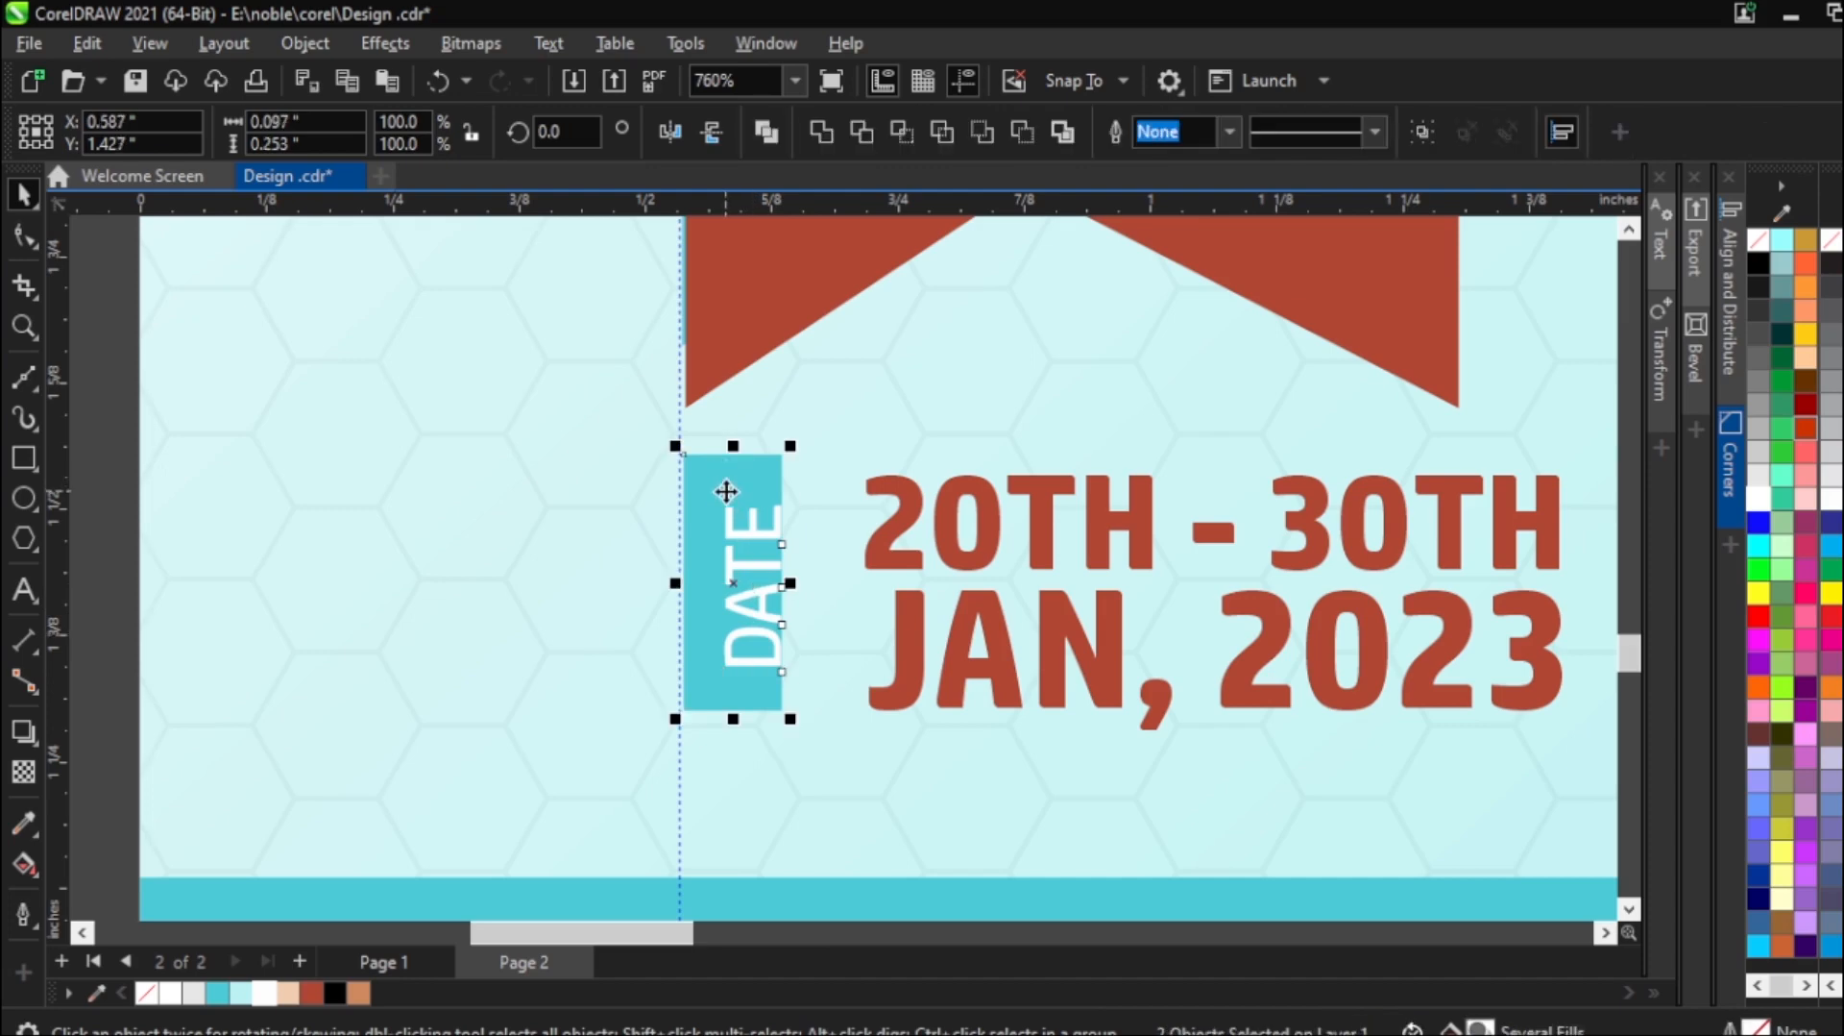
key(c)
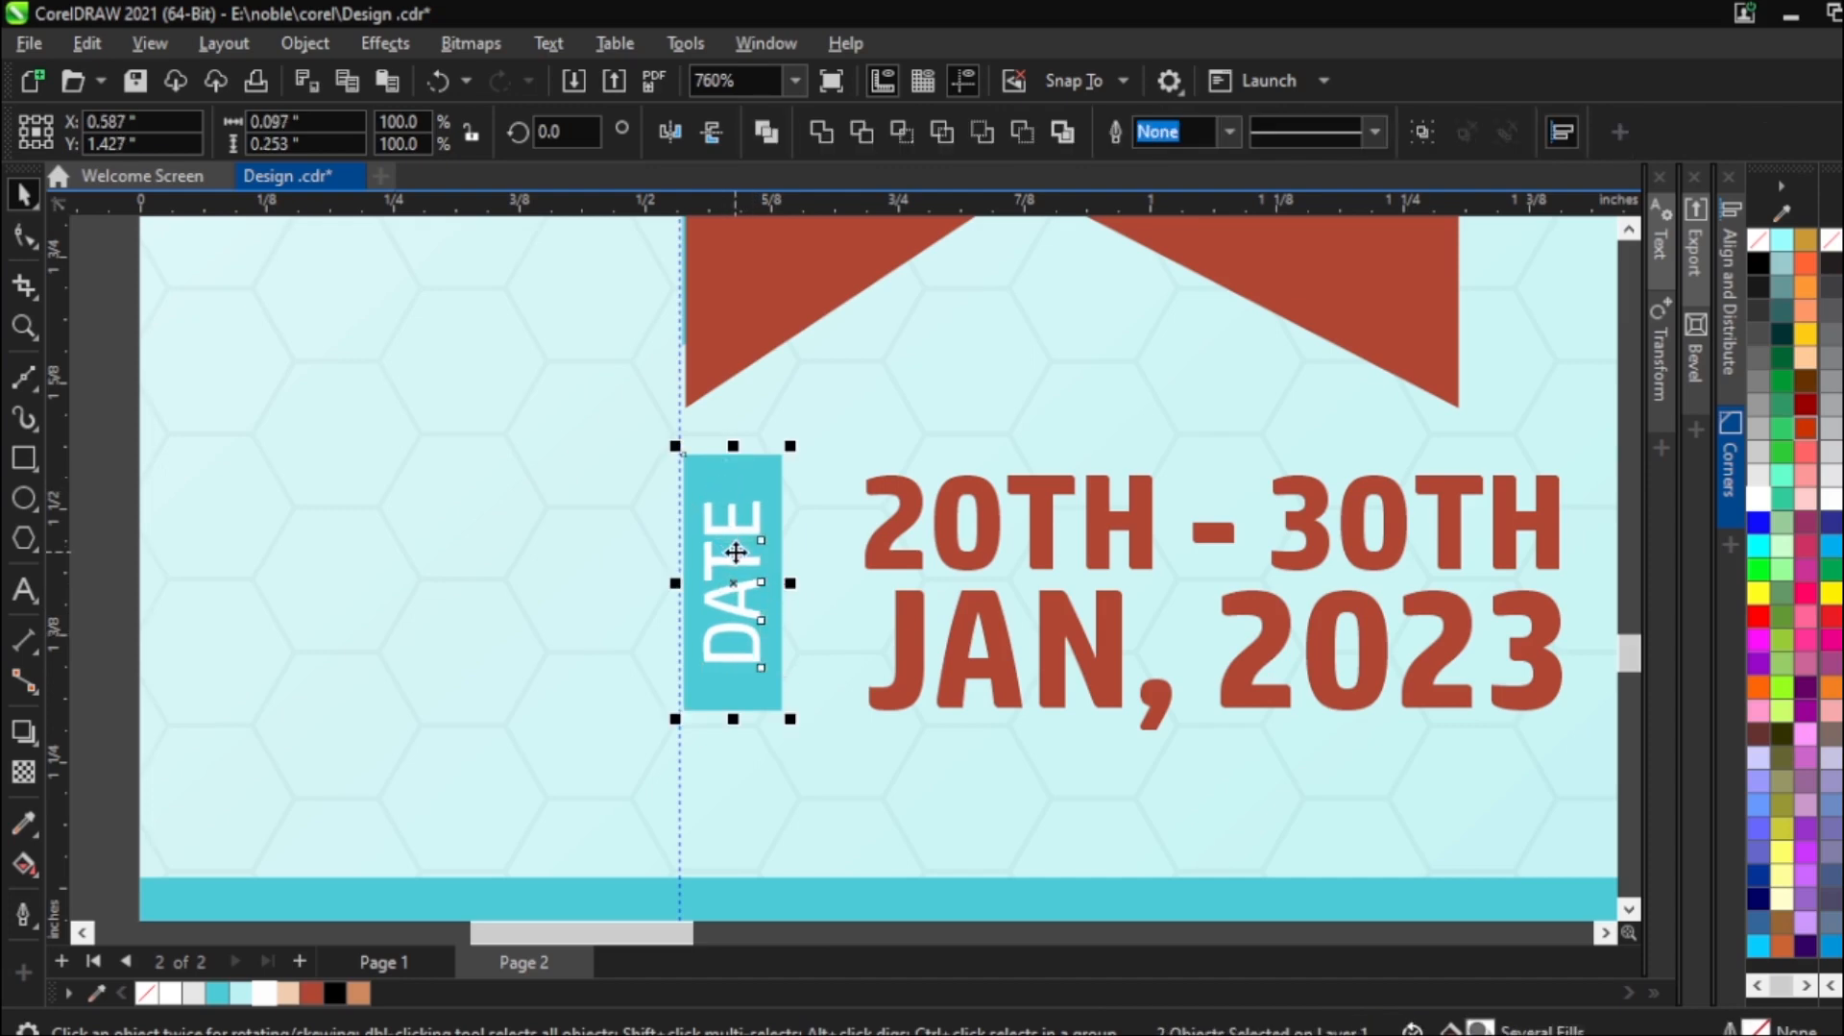
drag(895, 556, 851, 551)
Examine the overall flyer layout, including the date block and the free area of the teal band.
scroll(908, 619, down, 3)
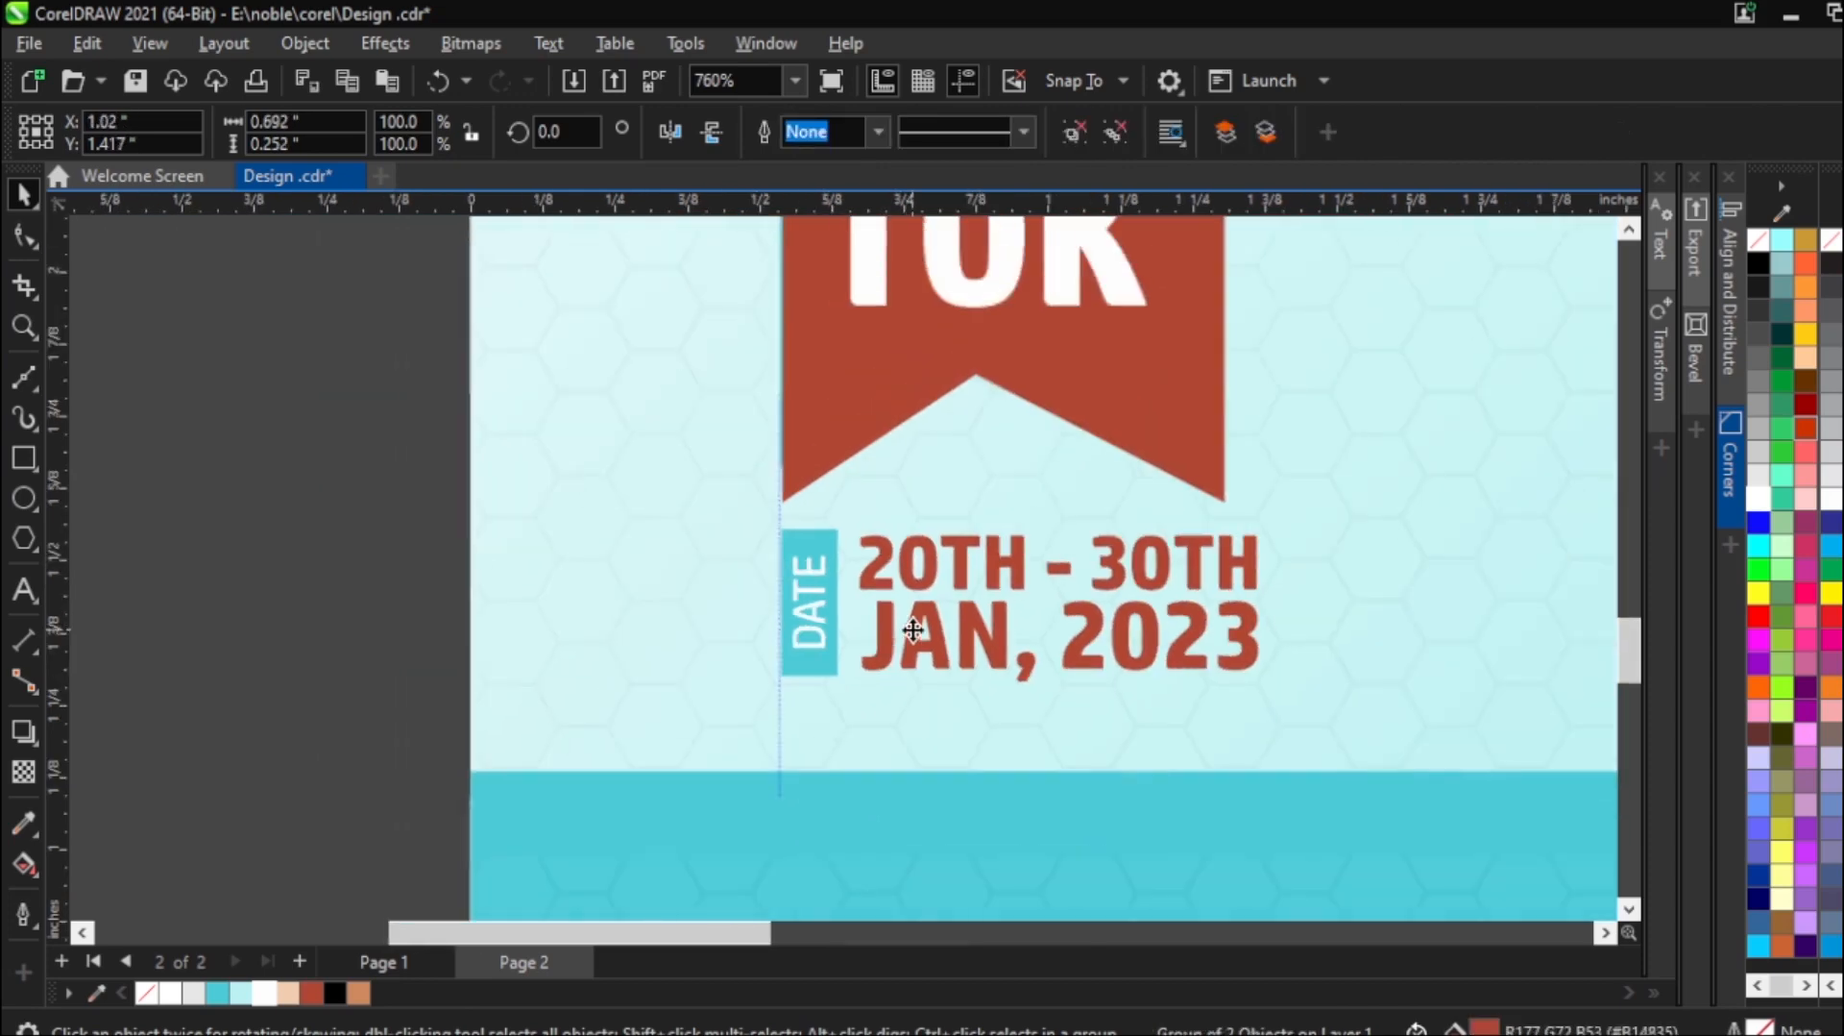
scroll(912, 629, down, 4)
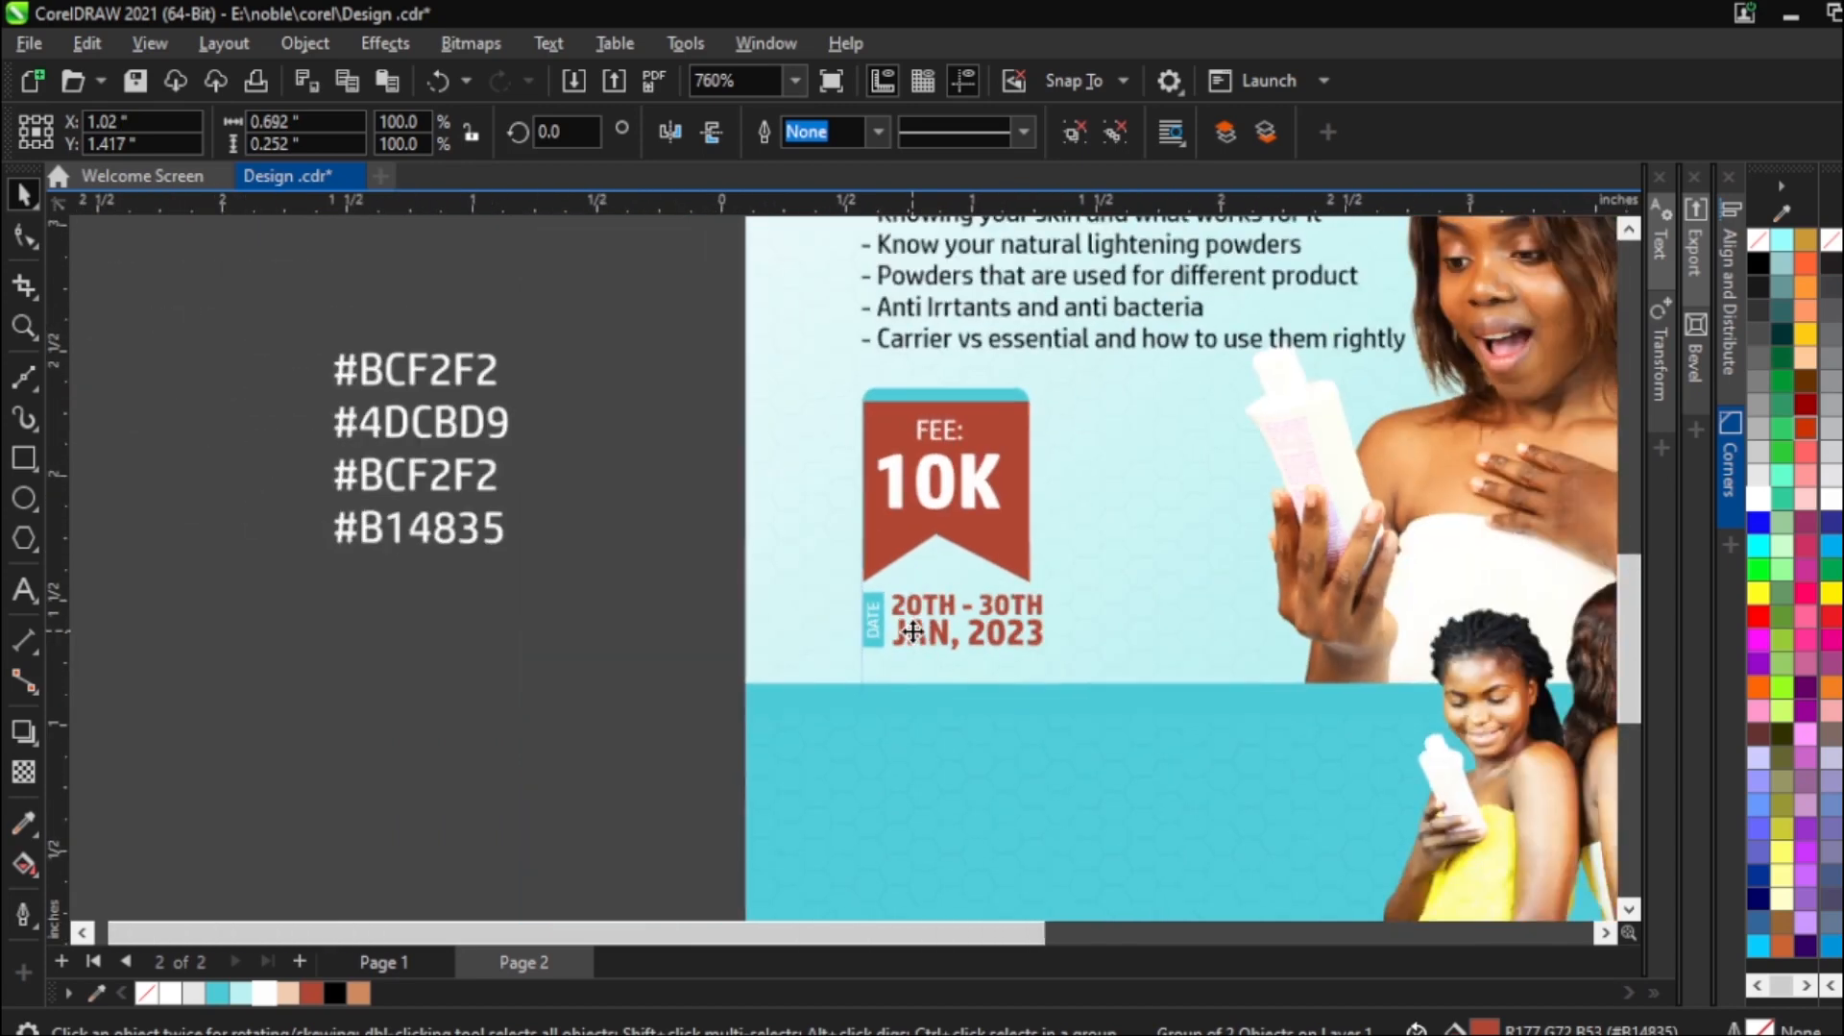
scroll(913, 629, down, 4)
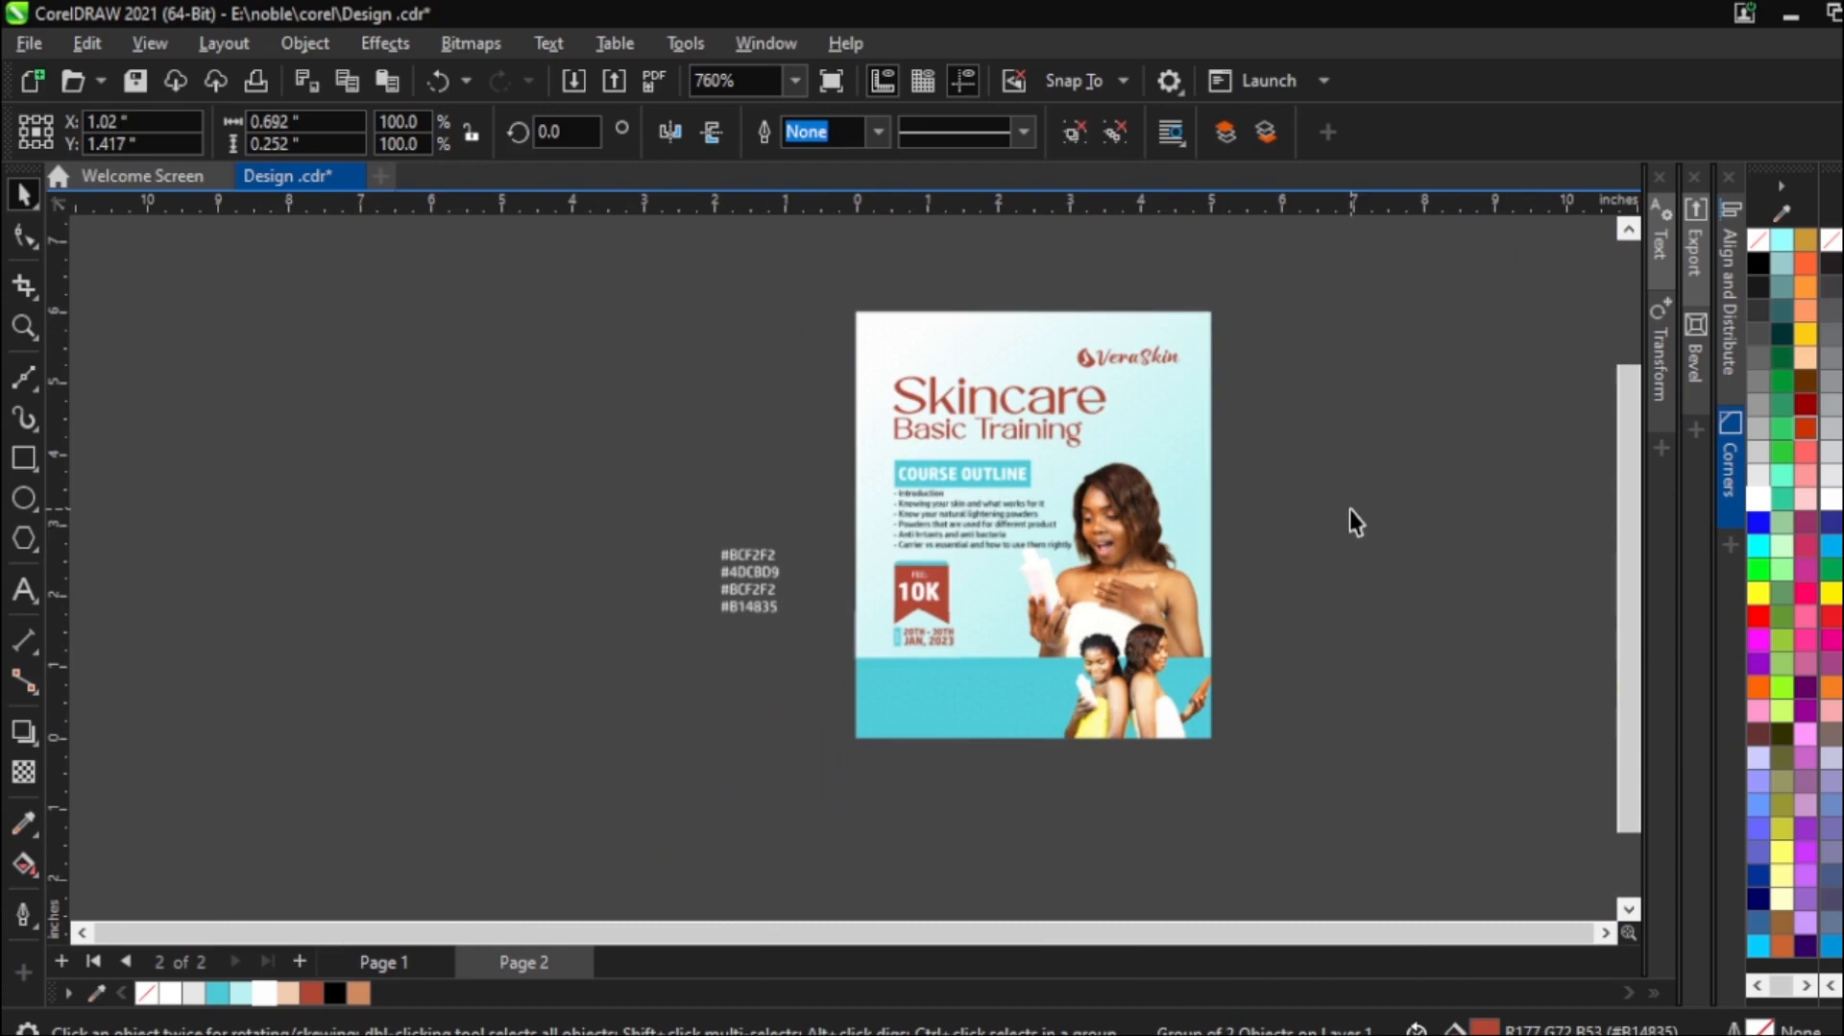
click(1350, 509)
scroll(1185, 695, up, 2)
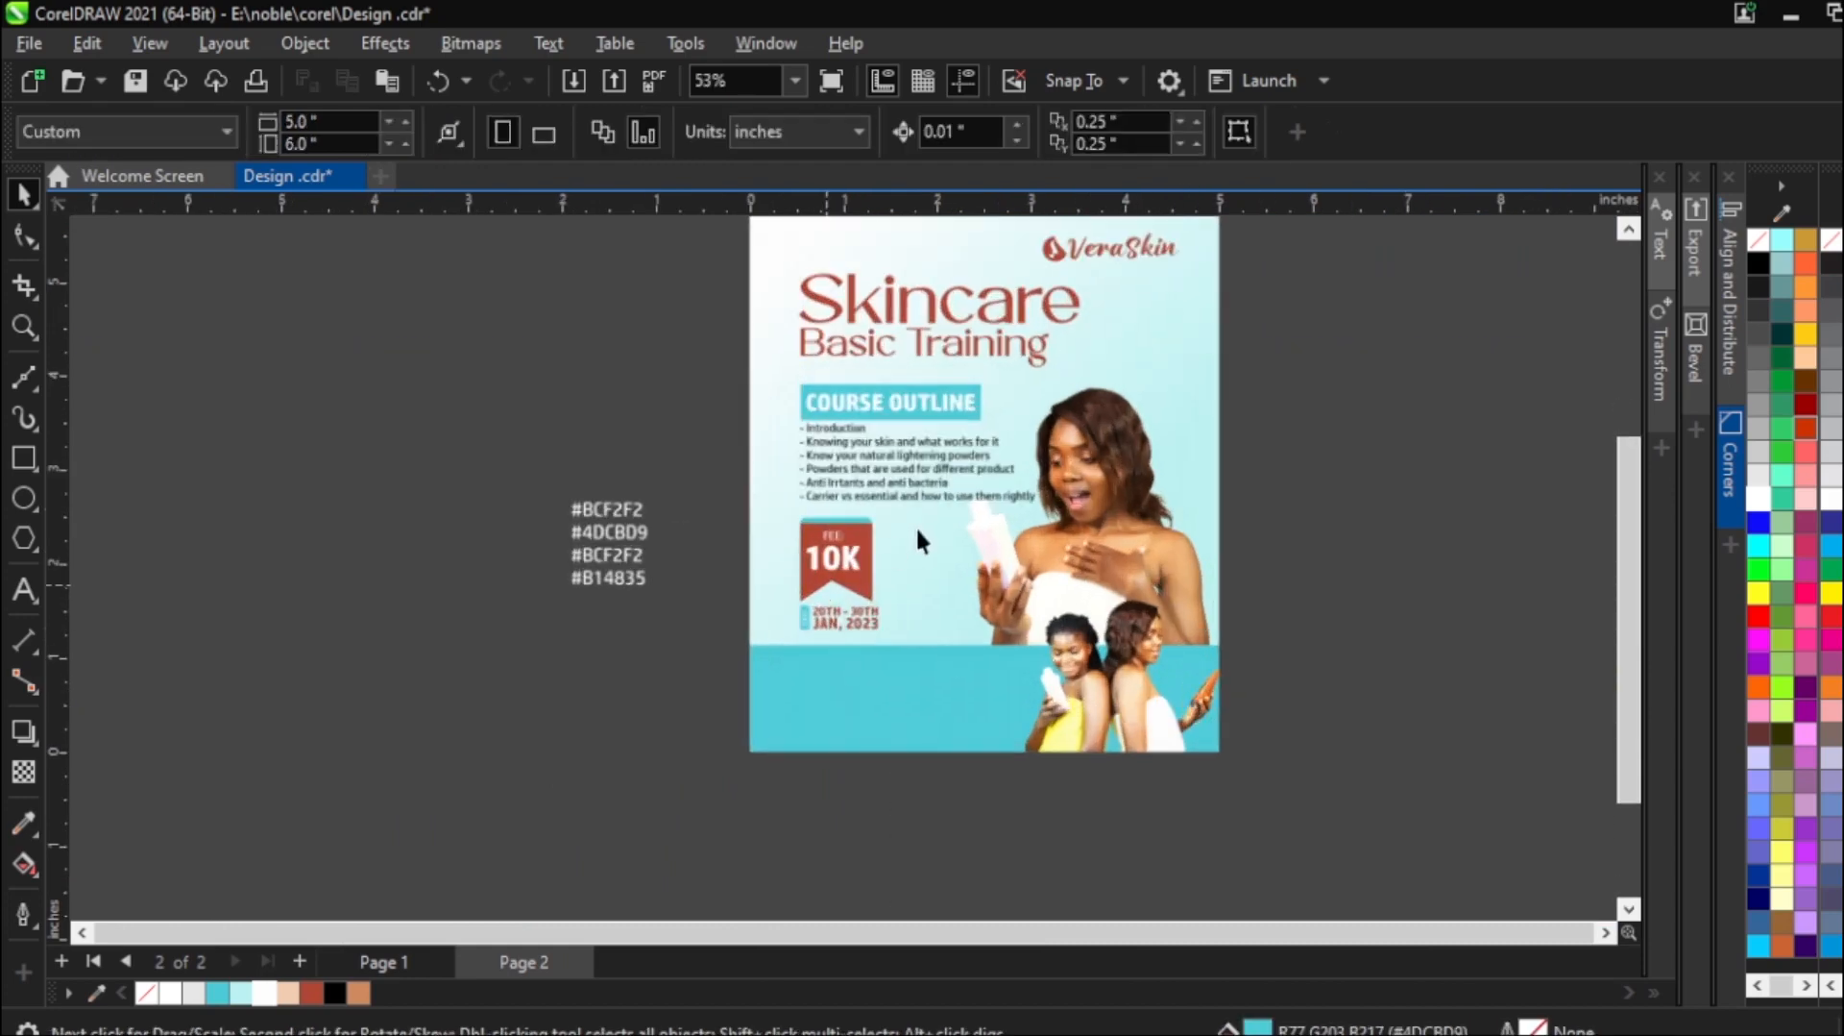
scroll(917, 525, up, 2)
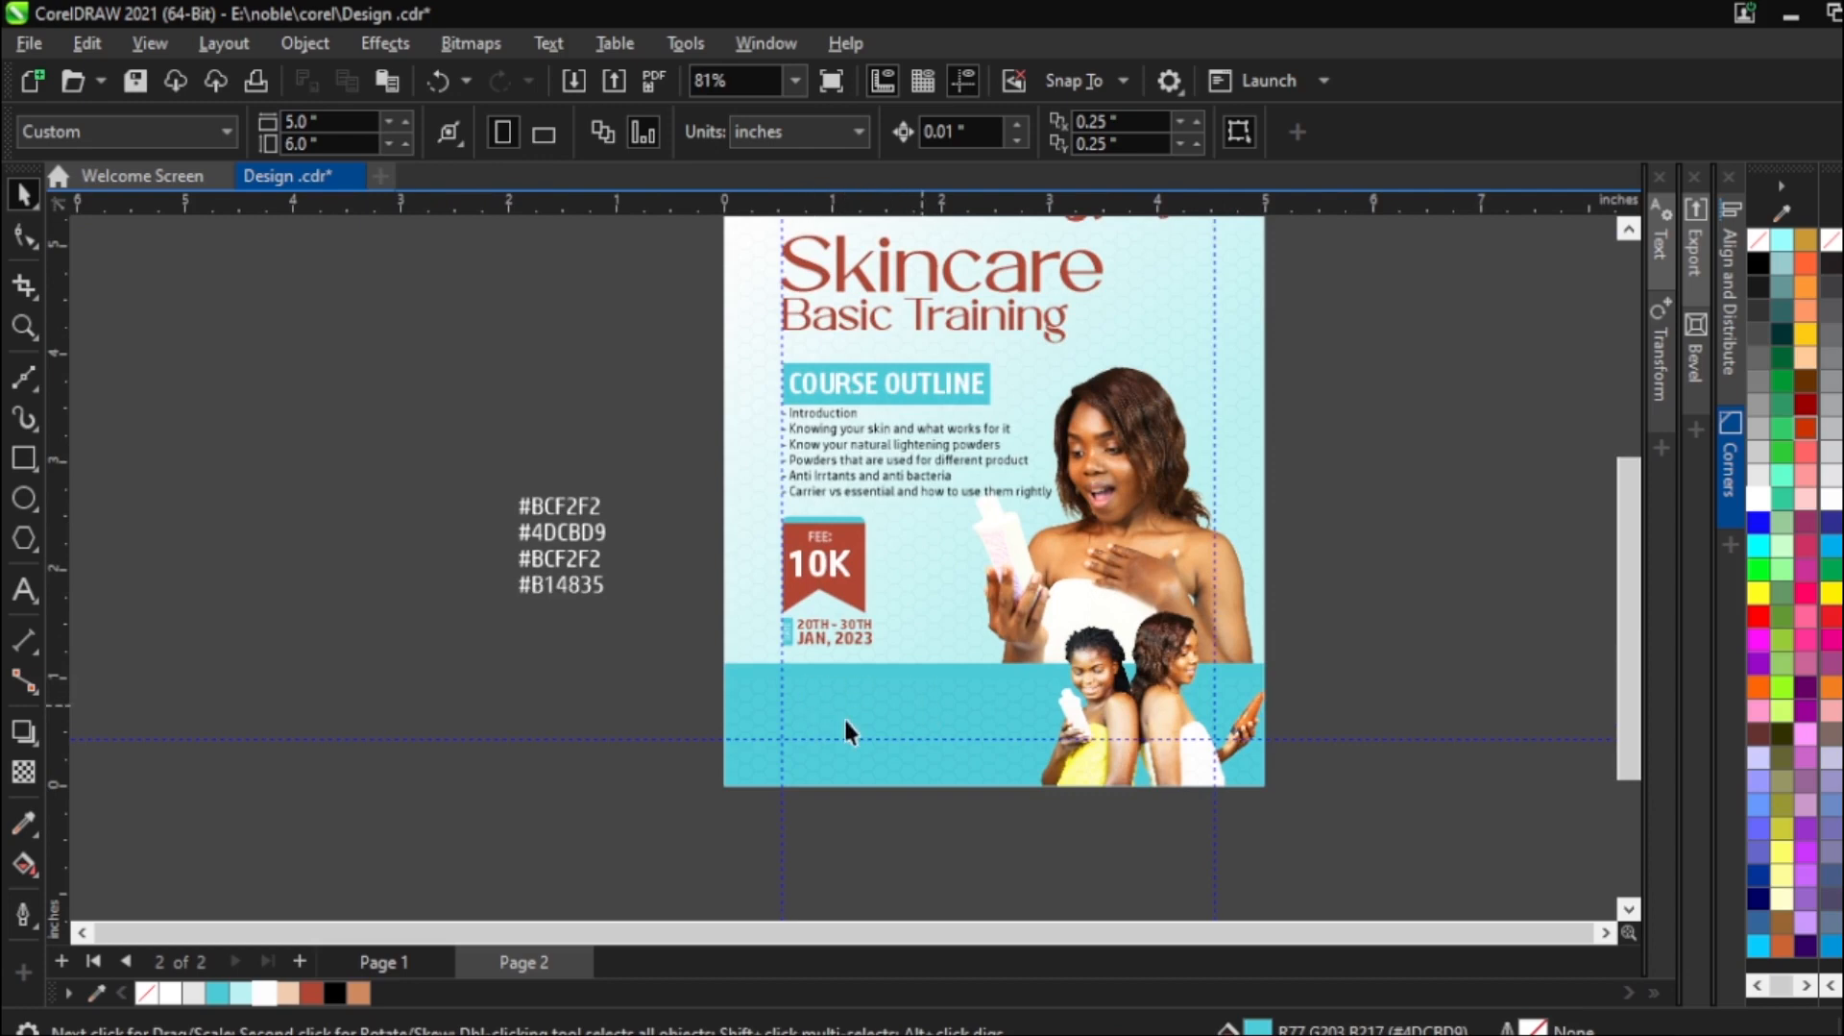
scroll(1081, 605, down, 2)
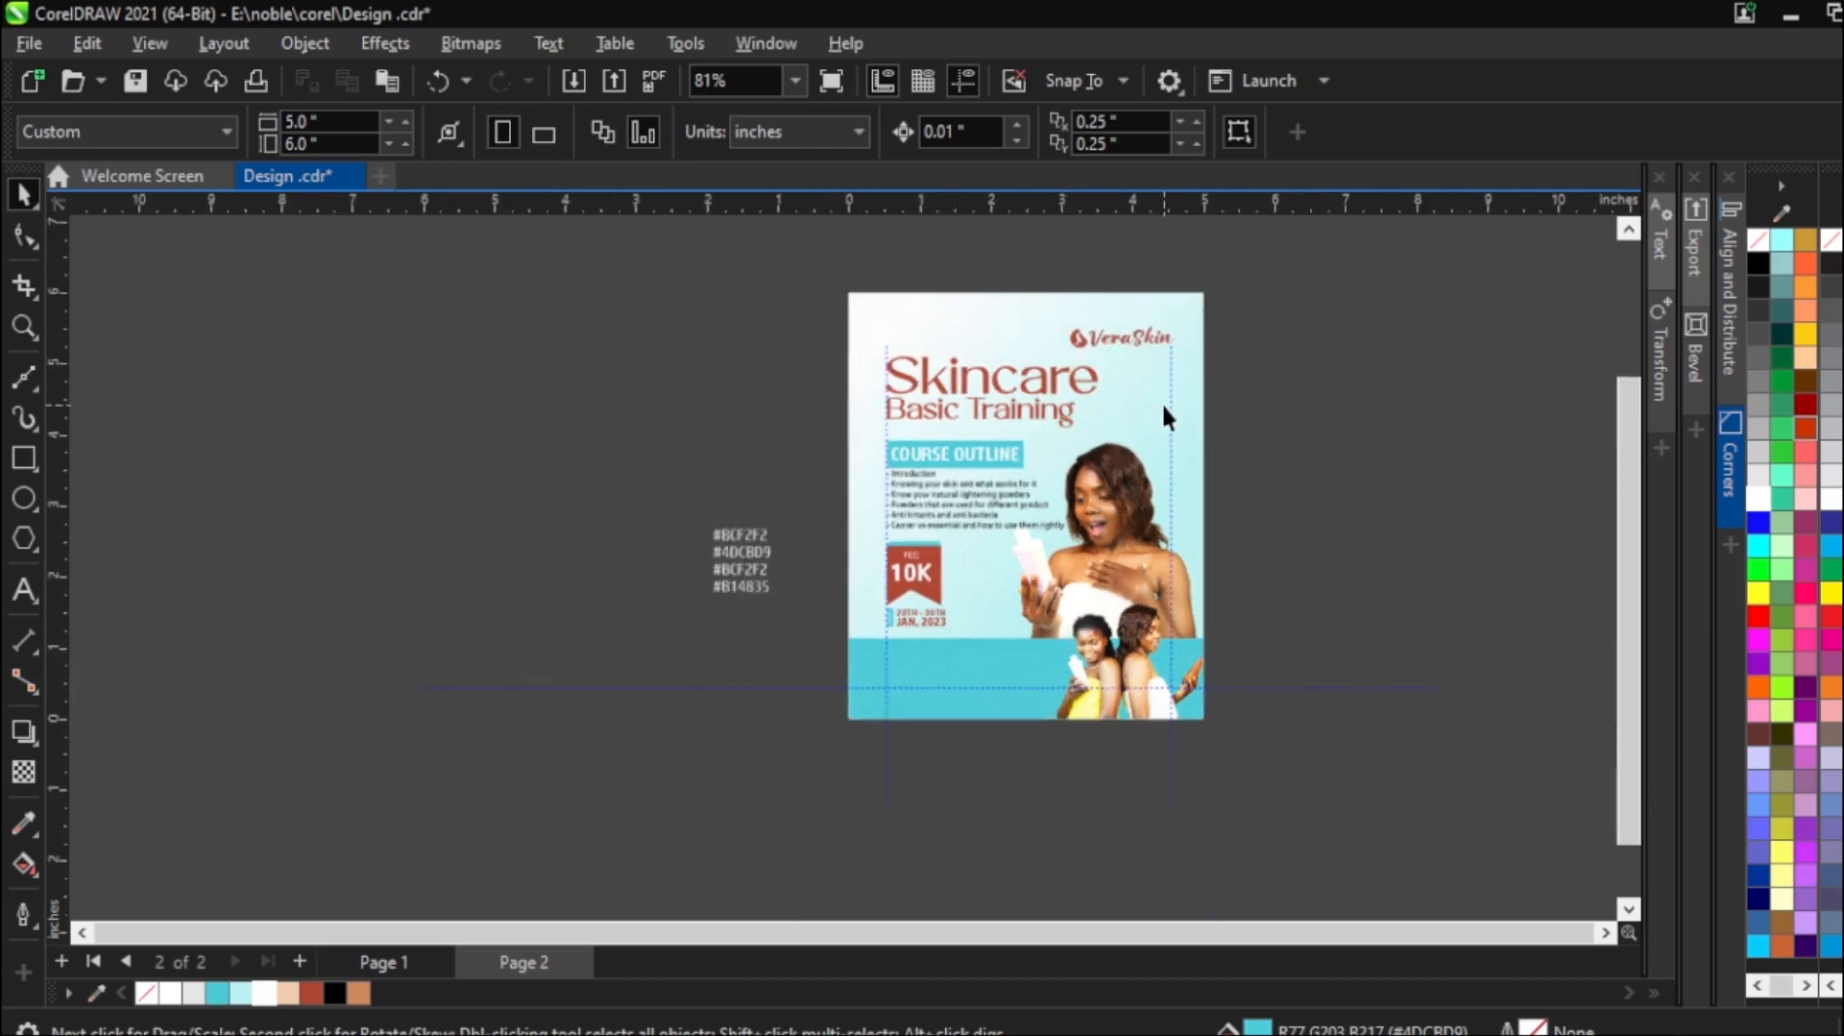
scroll(1161, 401, up, 1)
scroll(1126, 337, up, 1)
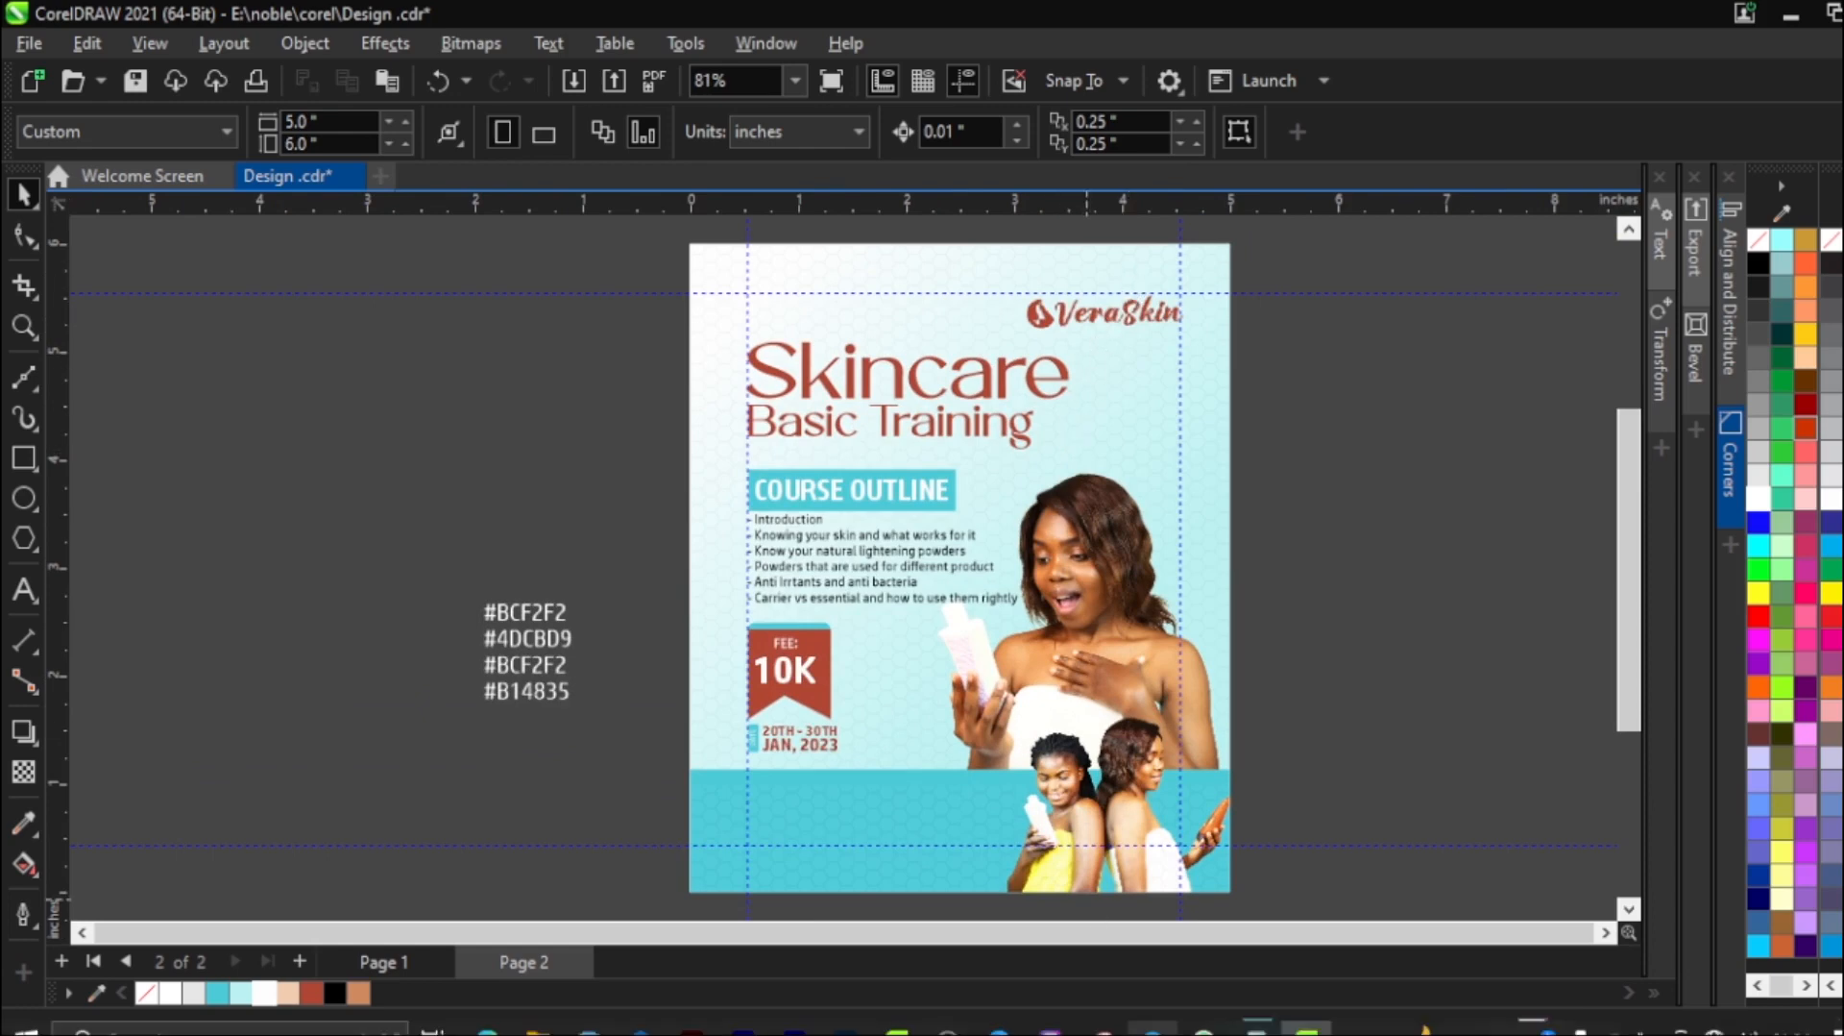
Copy "FOR ENQUIRIES AND REGISTRATION" from the Notepad copy text and place it as white 9 pt HP Simplified text on the pasteboard beside the teal band.
click(1259, 1028)
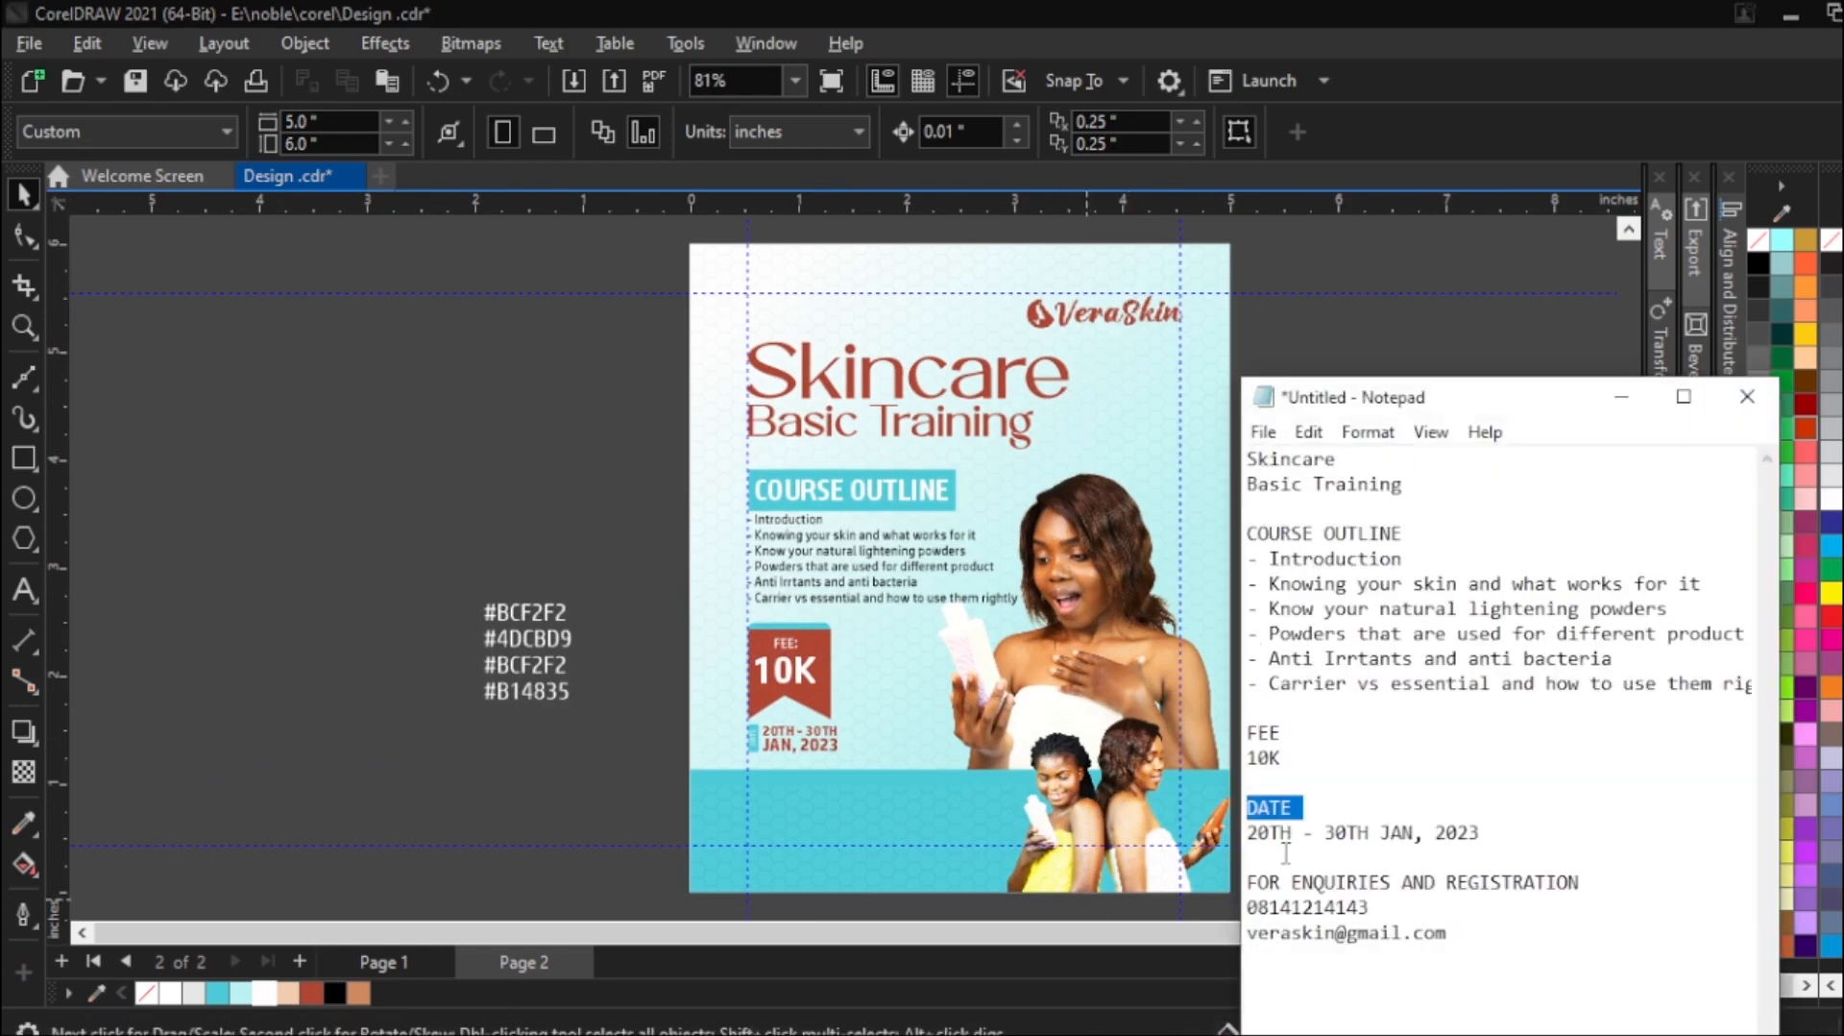
drag(1247, 881, 1609, 881)
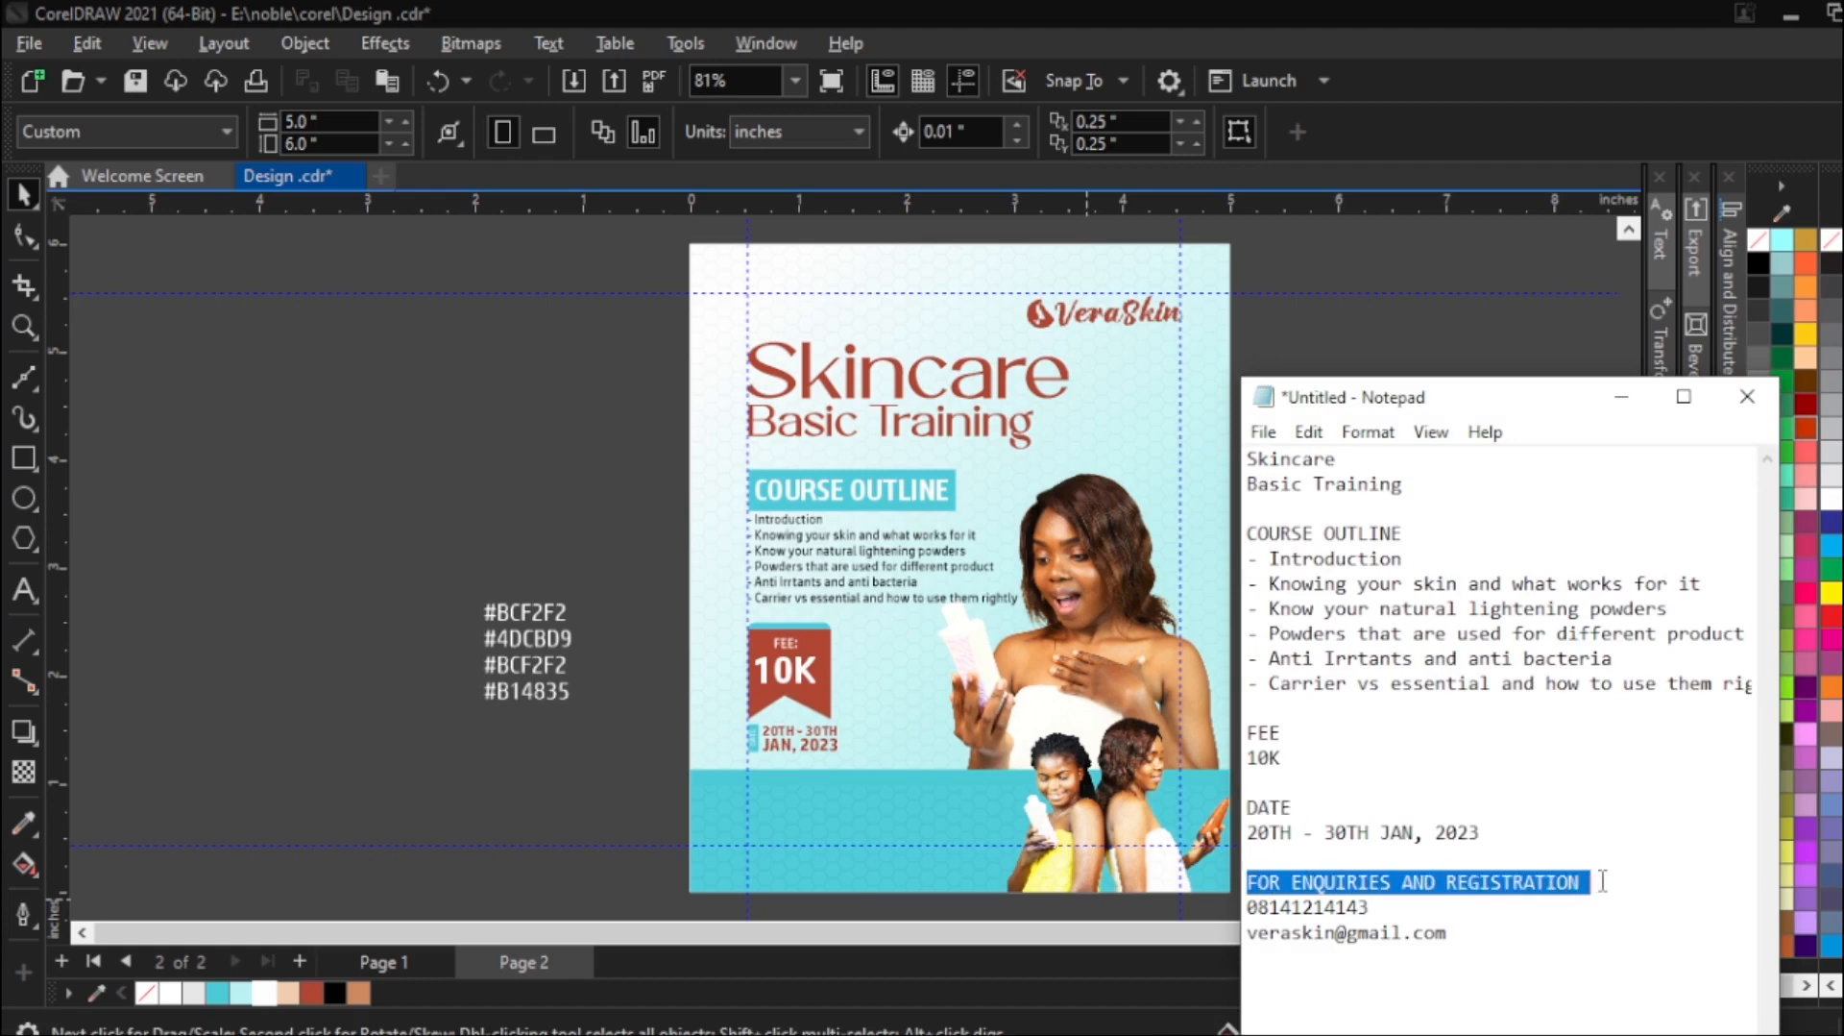
click(1622, 396)
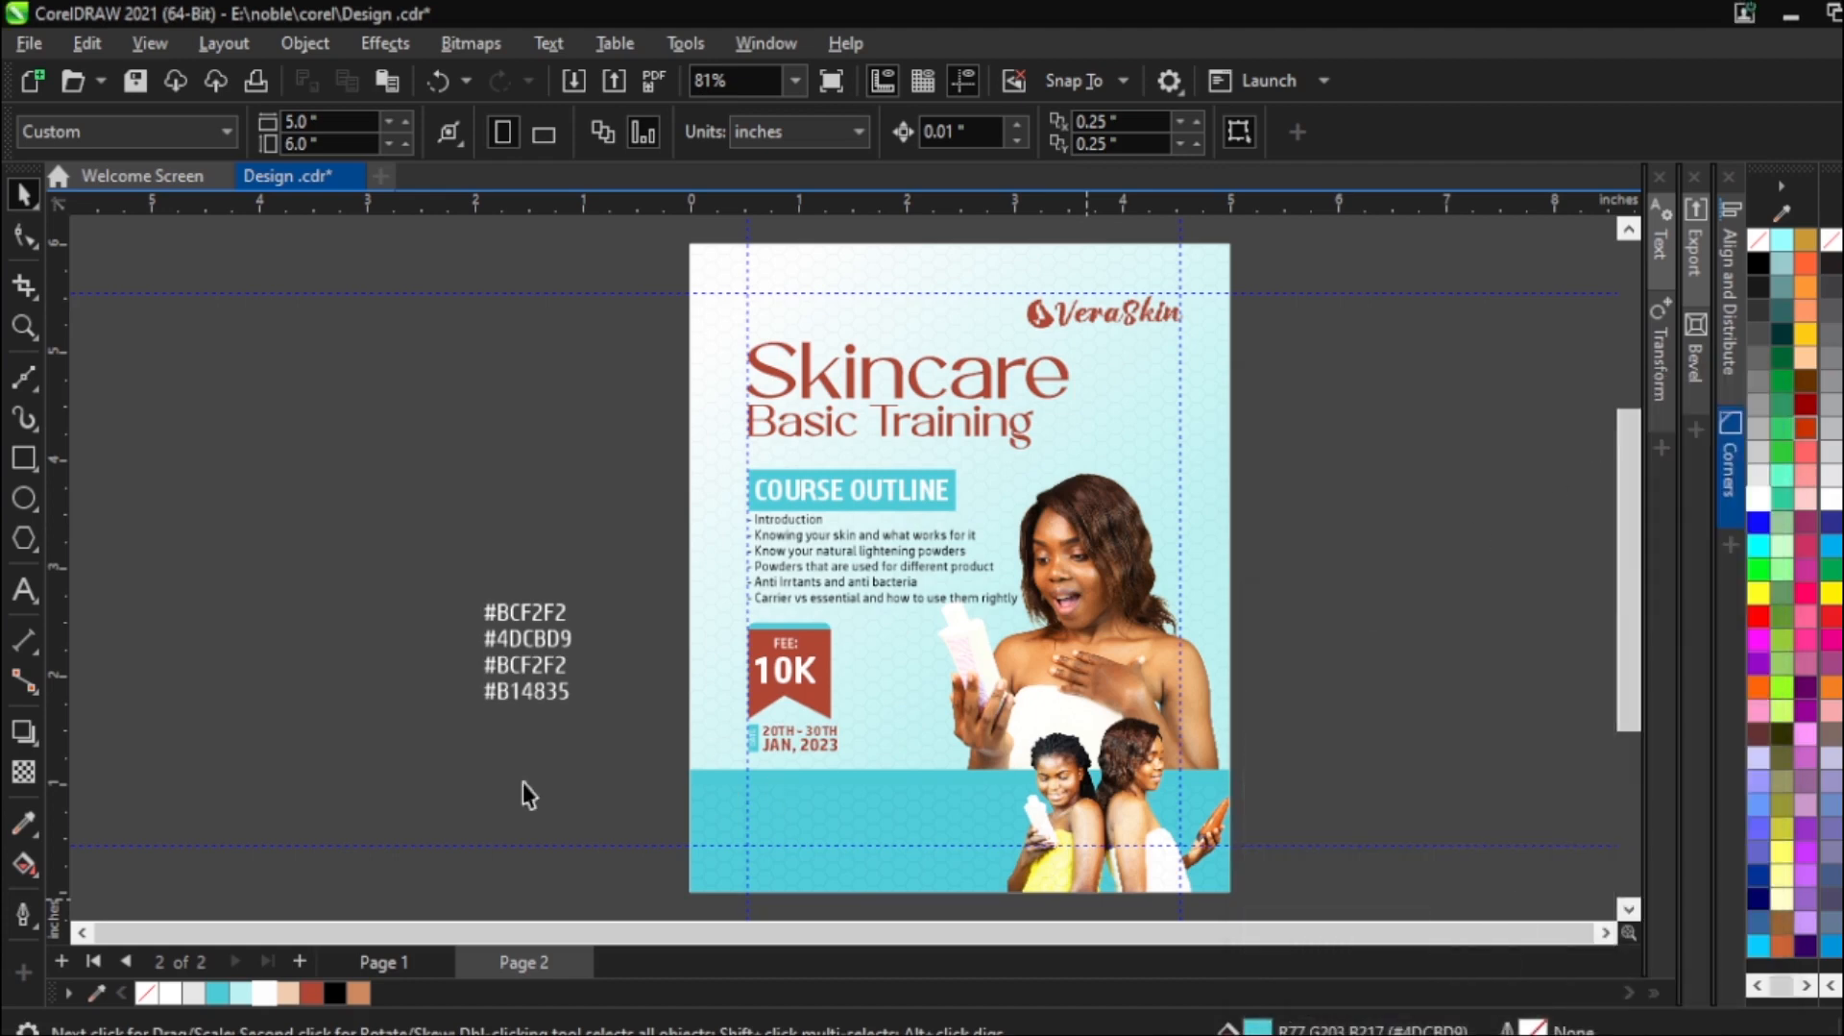
click(25, 589)
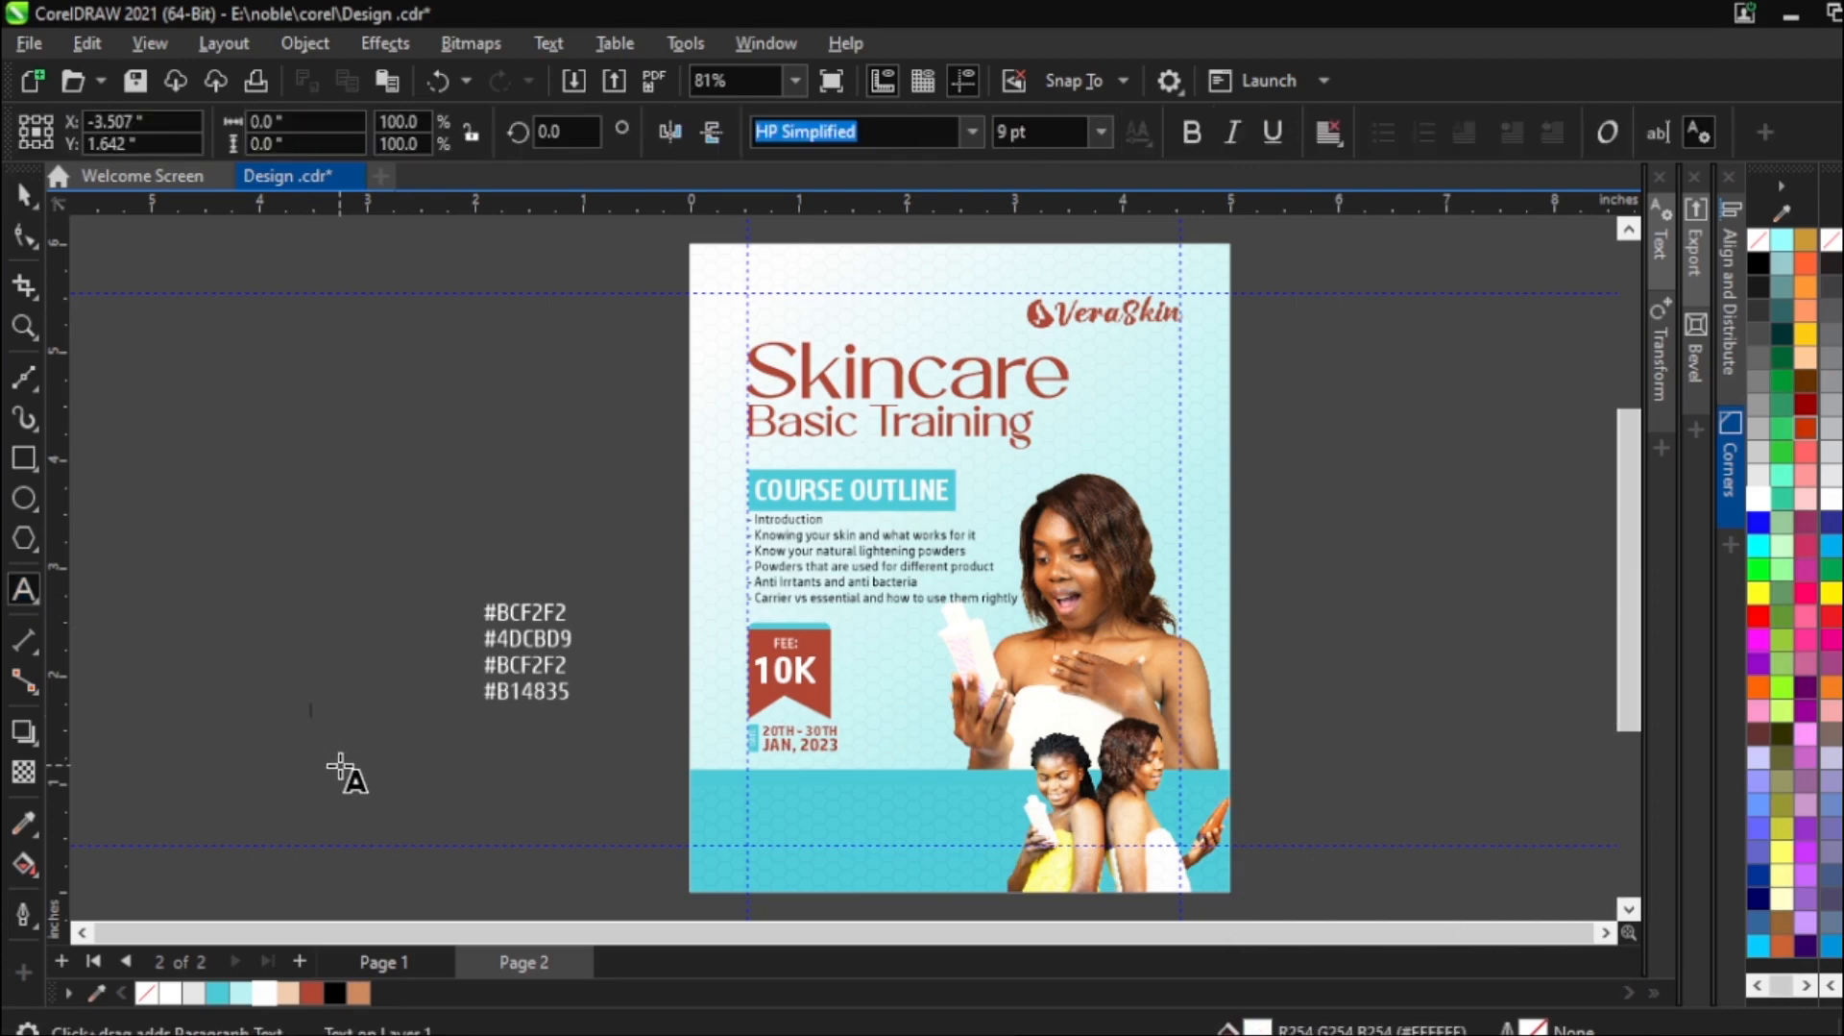
text(FOR ENQUIRIES AND REGISTRATION)
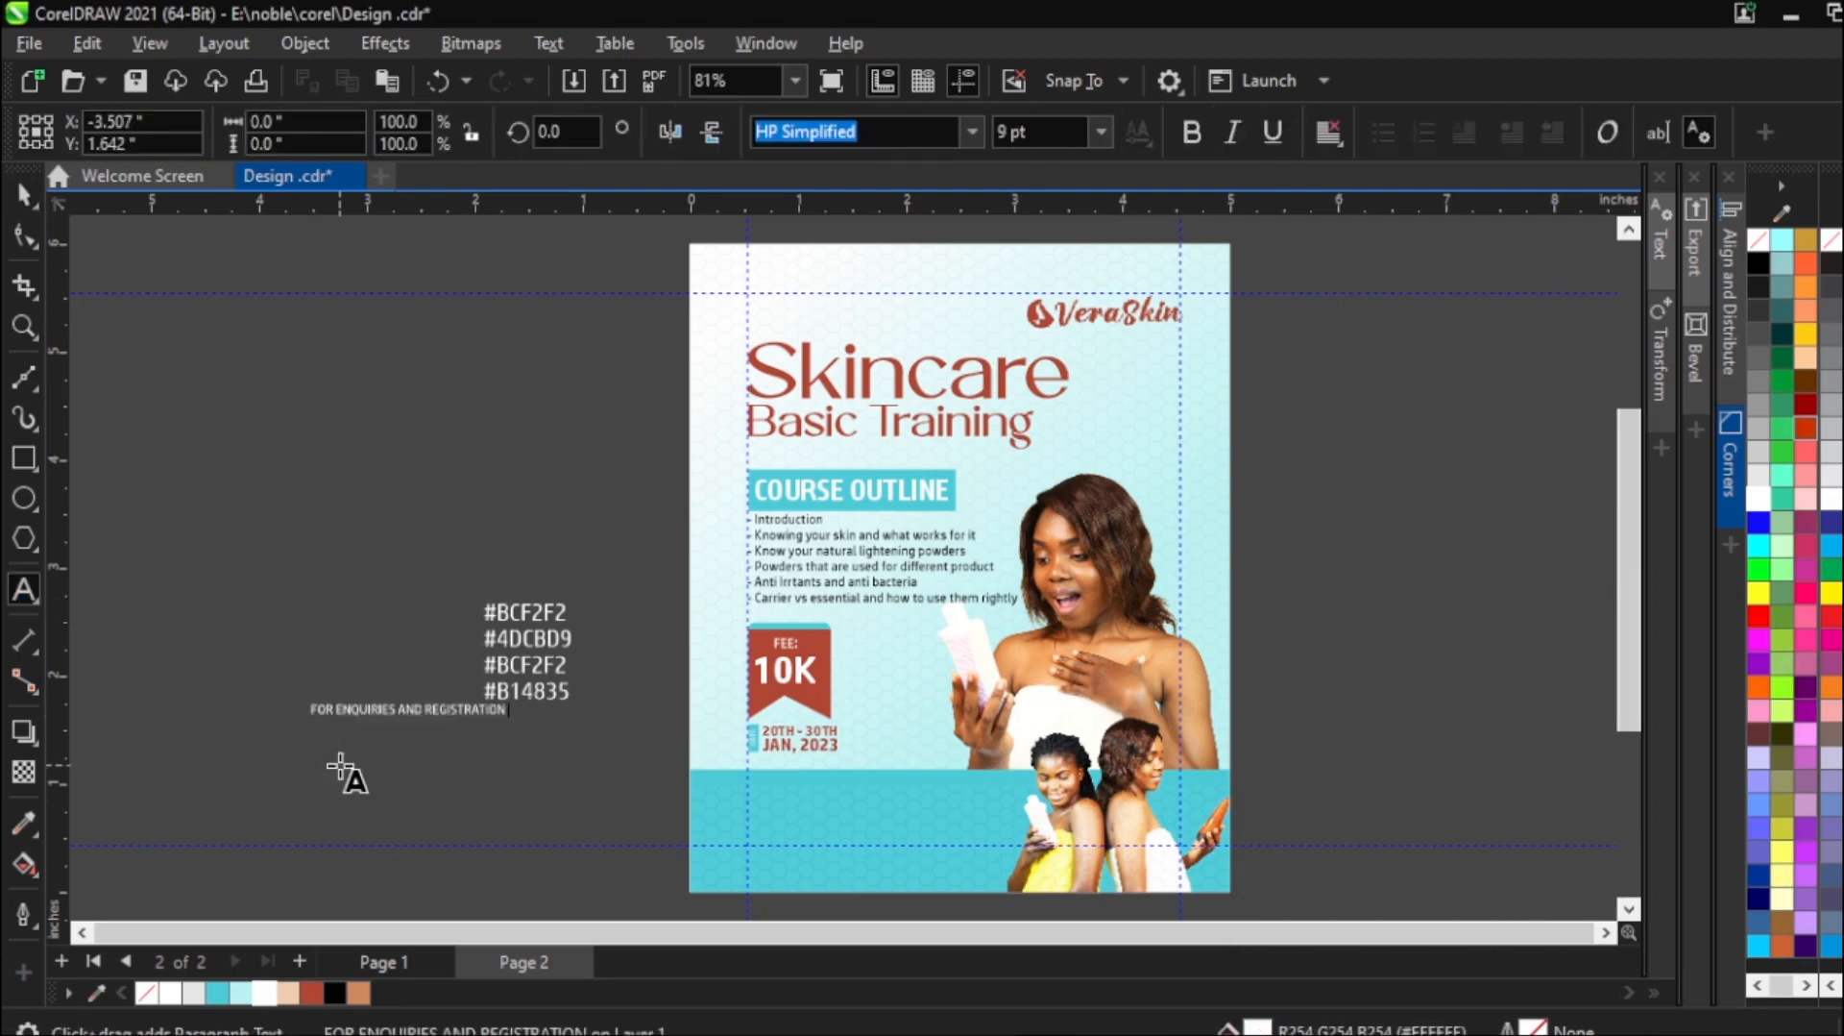
click(24, 195)
drag(436, 707, 576, 803)
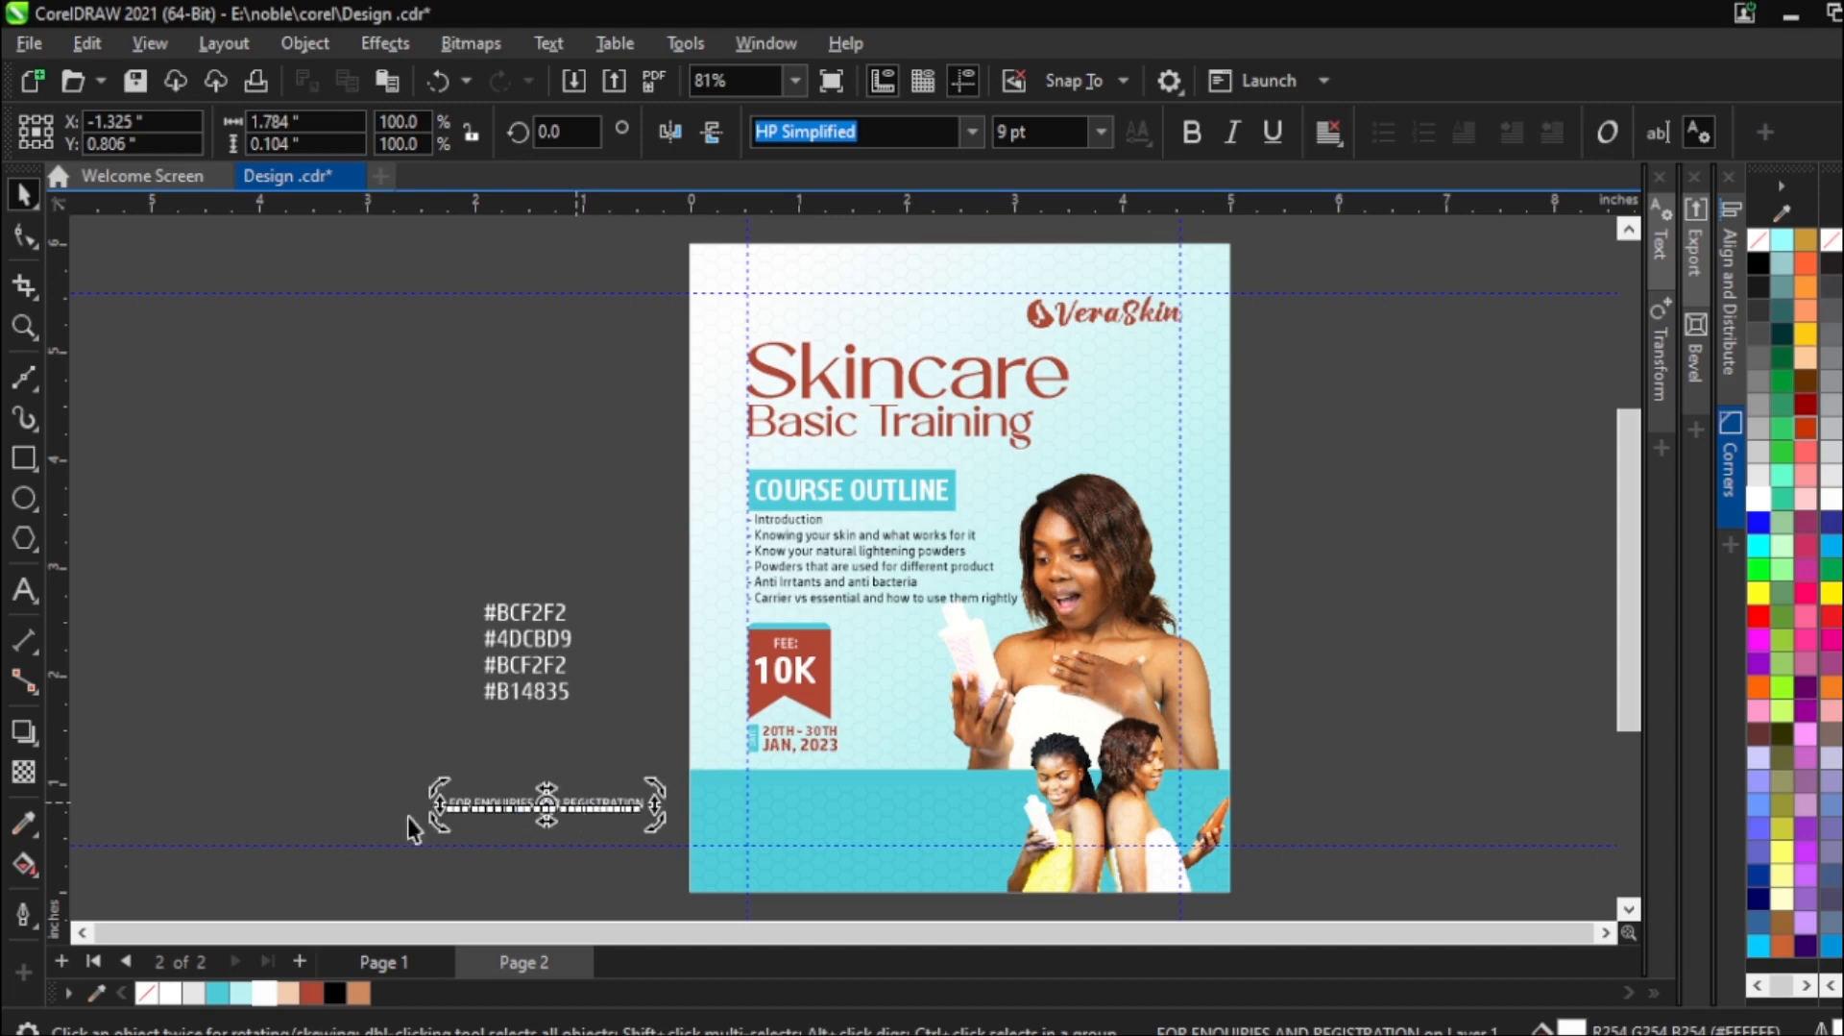
key(Escape)
Draw a teal rectangle about 1.53 by 0.30 inches along the teal band's upper edge, starting at the left margin guideline.
click(21, 457)
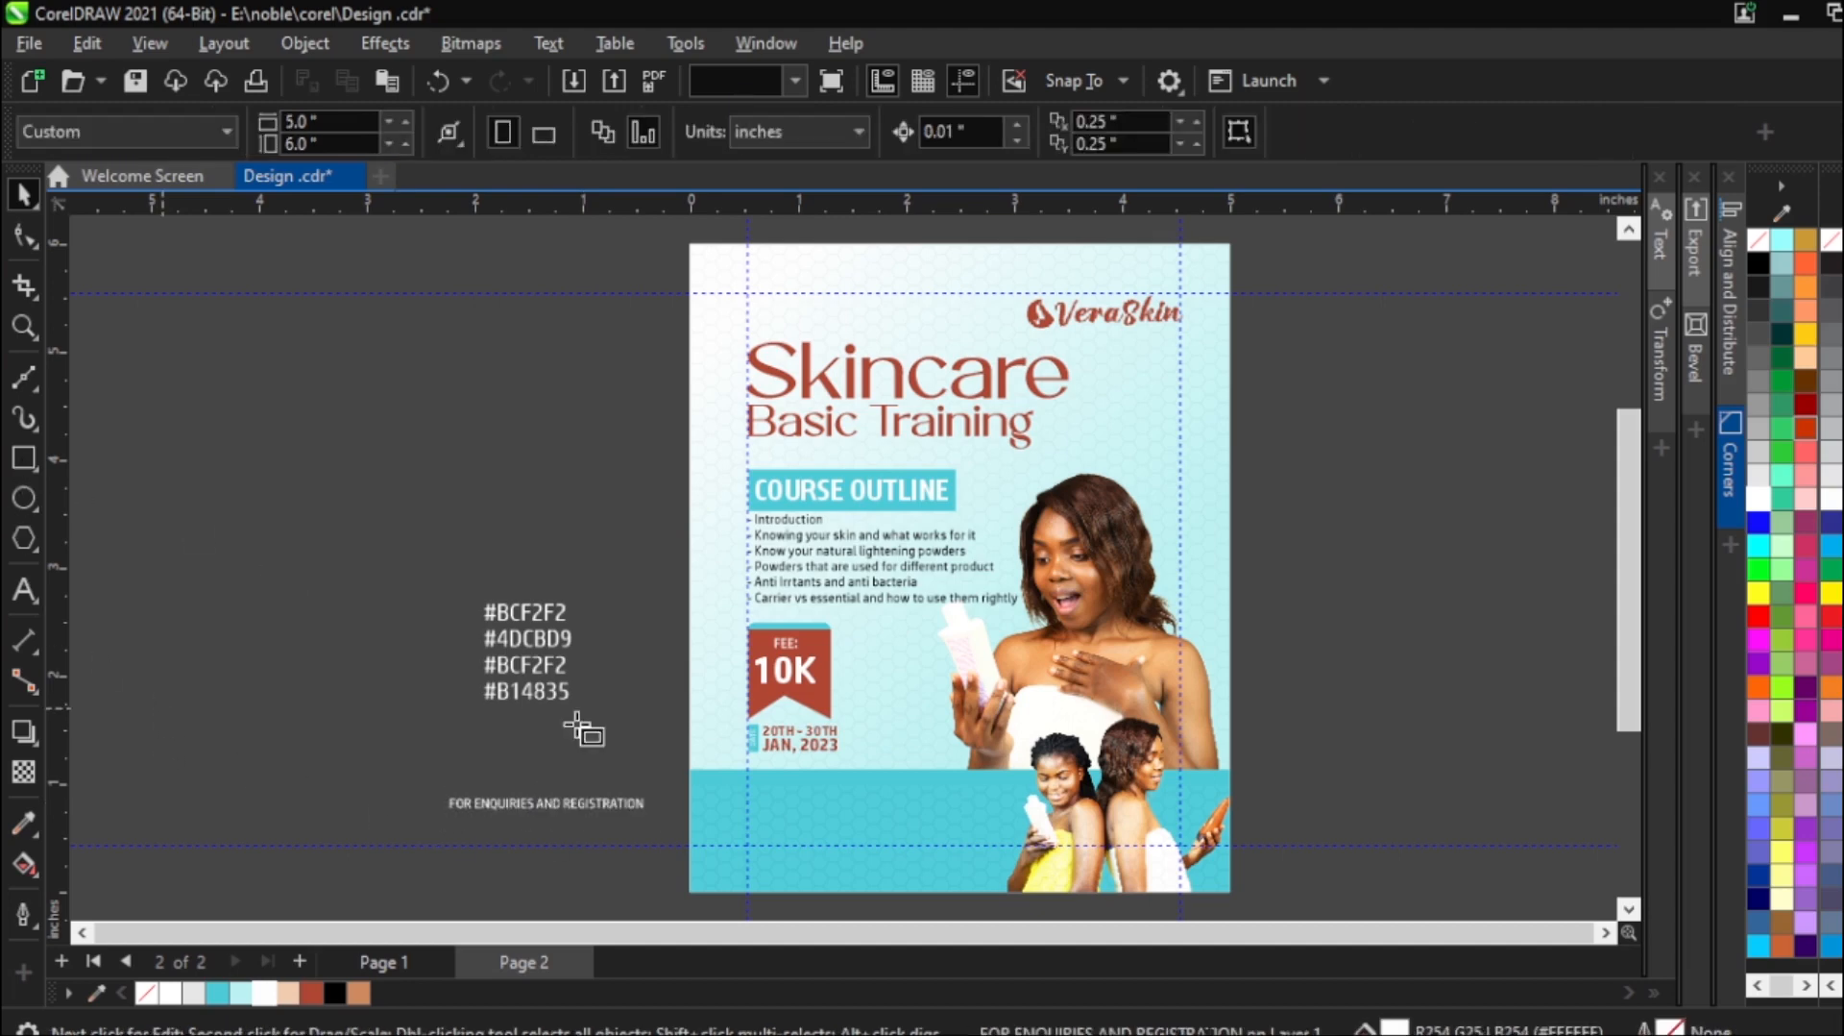
drag(750, 778, 918, 810)
key(space)
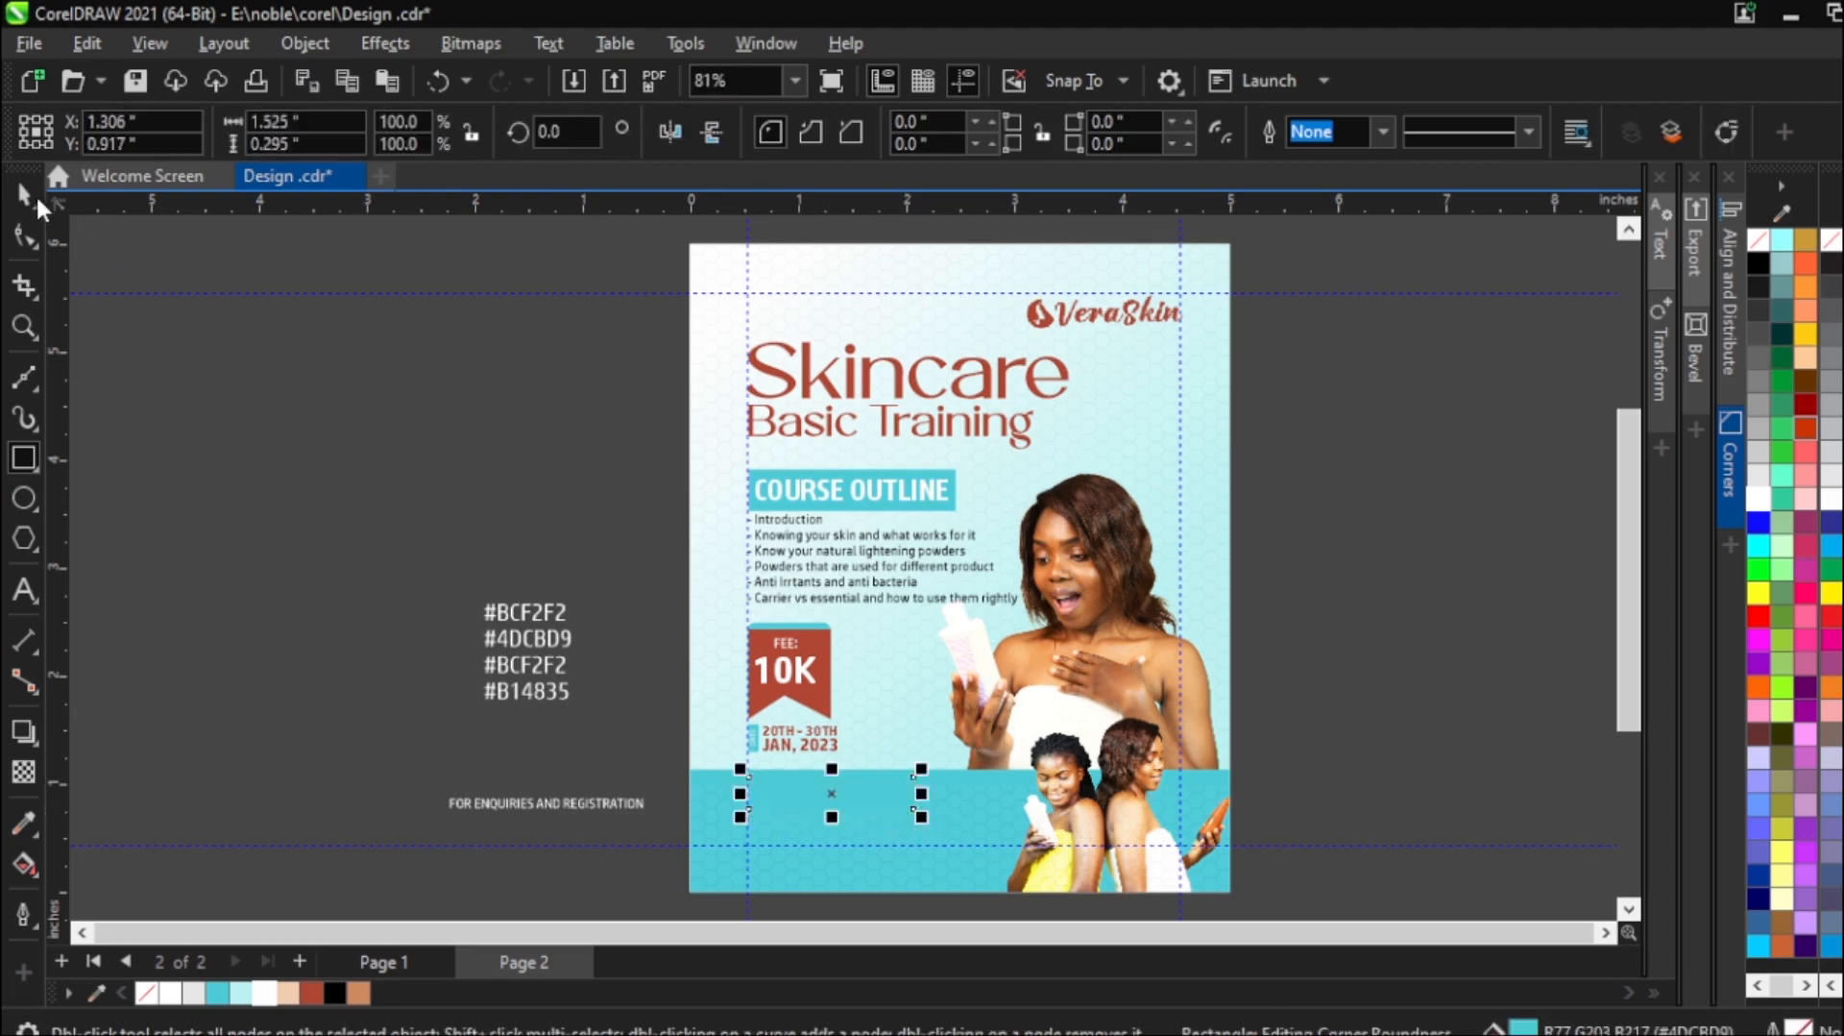
Fill the new rectangle with red #B14835 and place the "FOR ENQUIRIES AND REGISTRATION" text over it, brought to the front.
click(308, 988)
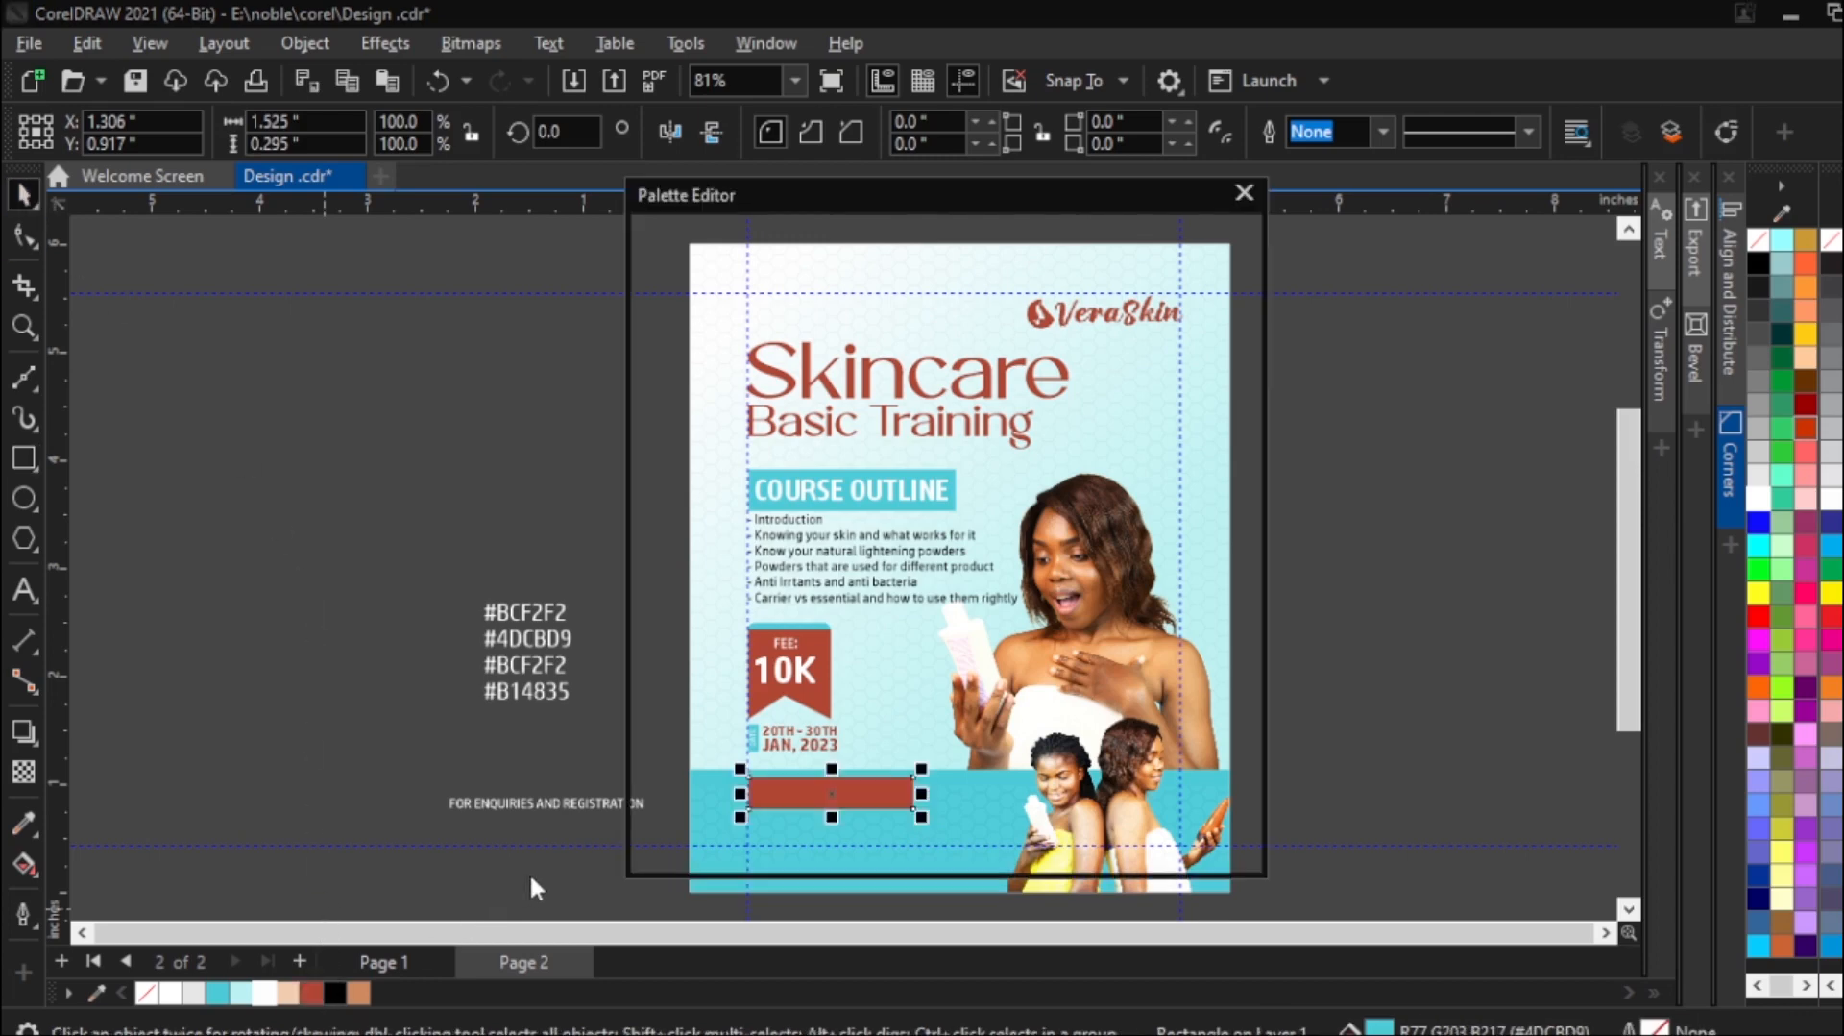
click(1250, 189)
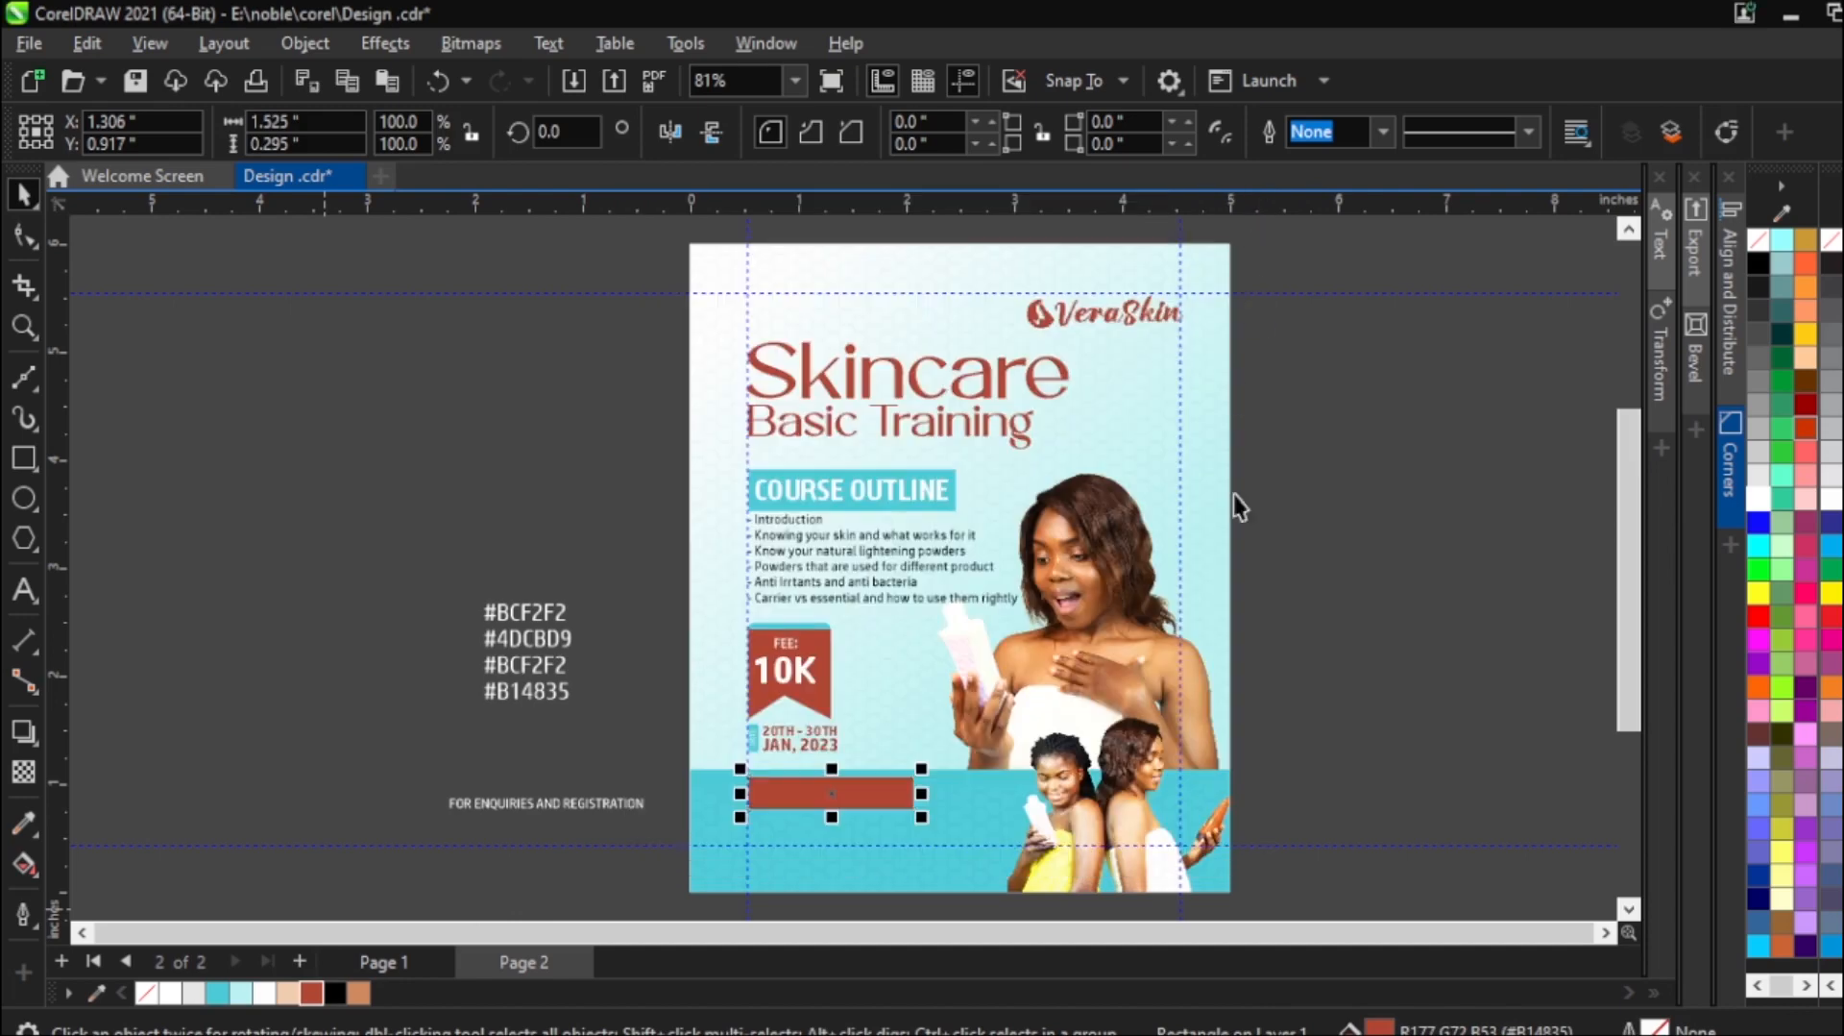
scroll(989, 817, up, 2)
click(293, 794)
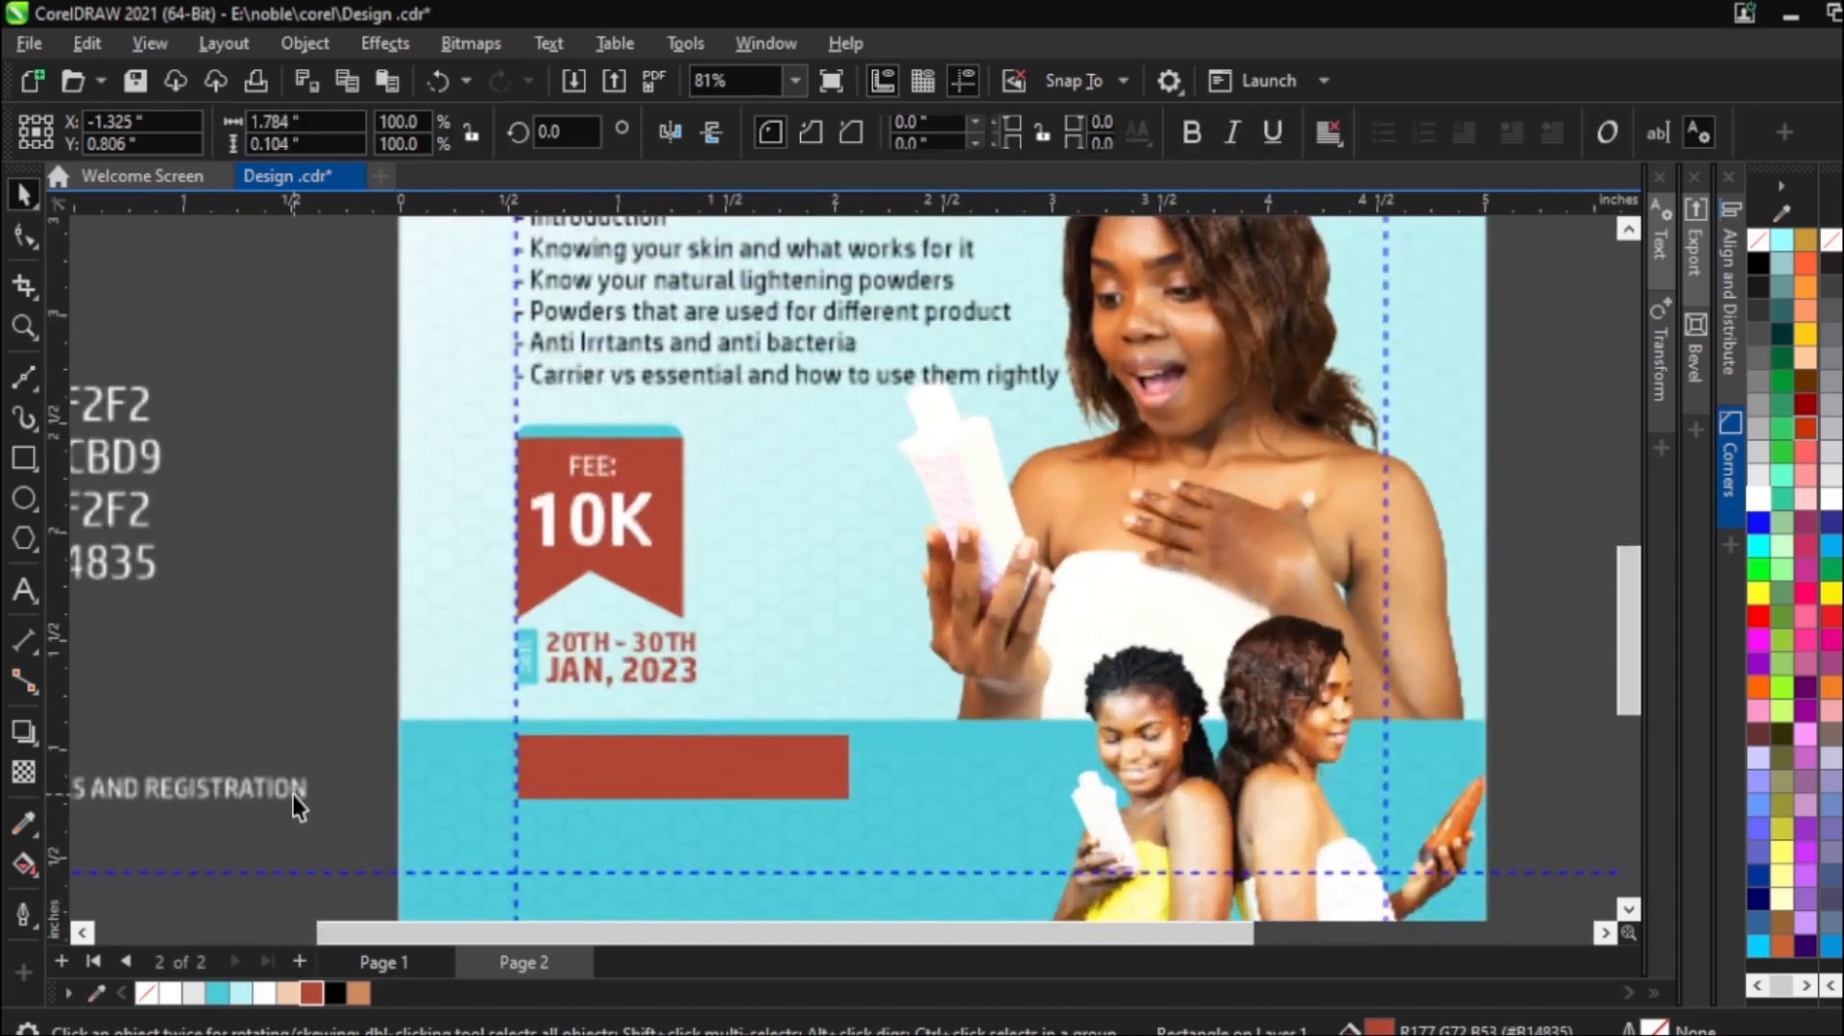
drag(643, 788, 851, 778)
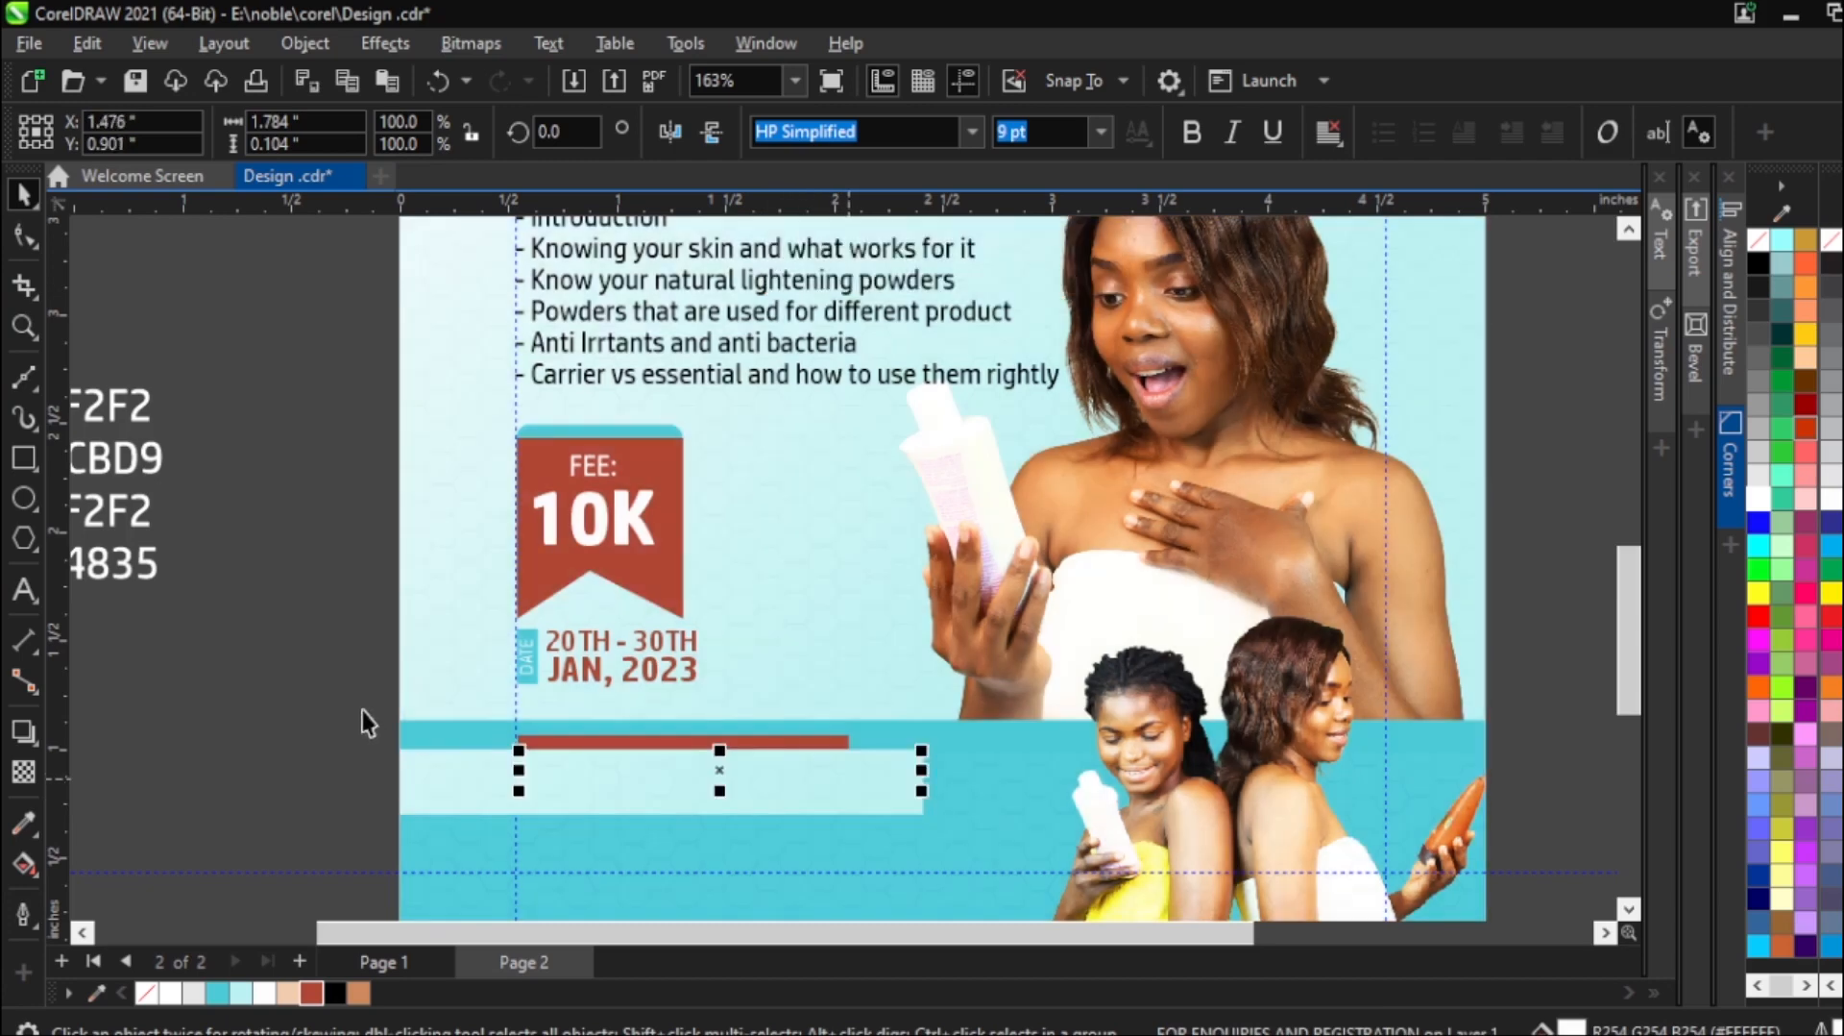
key(Escape)
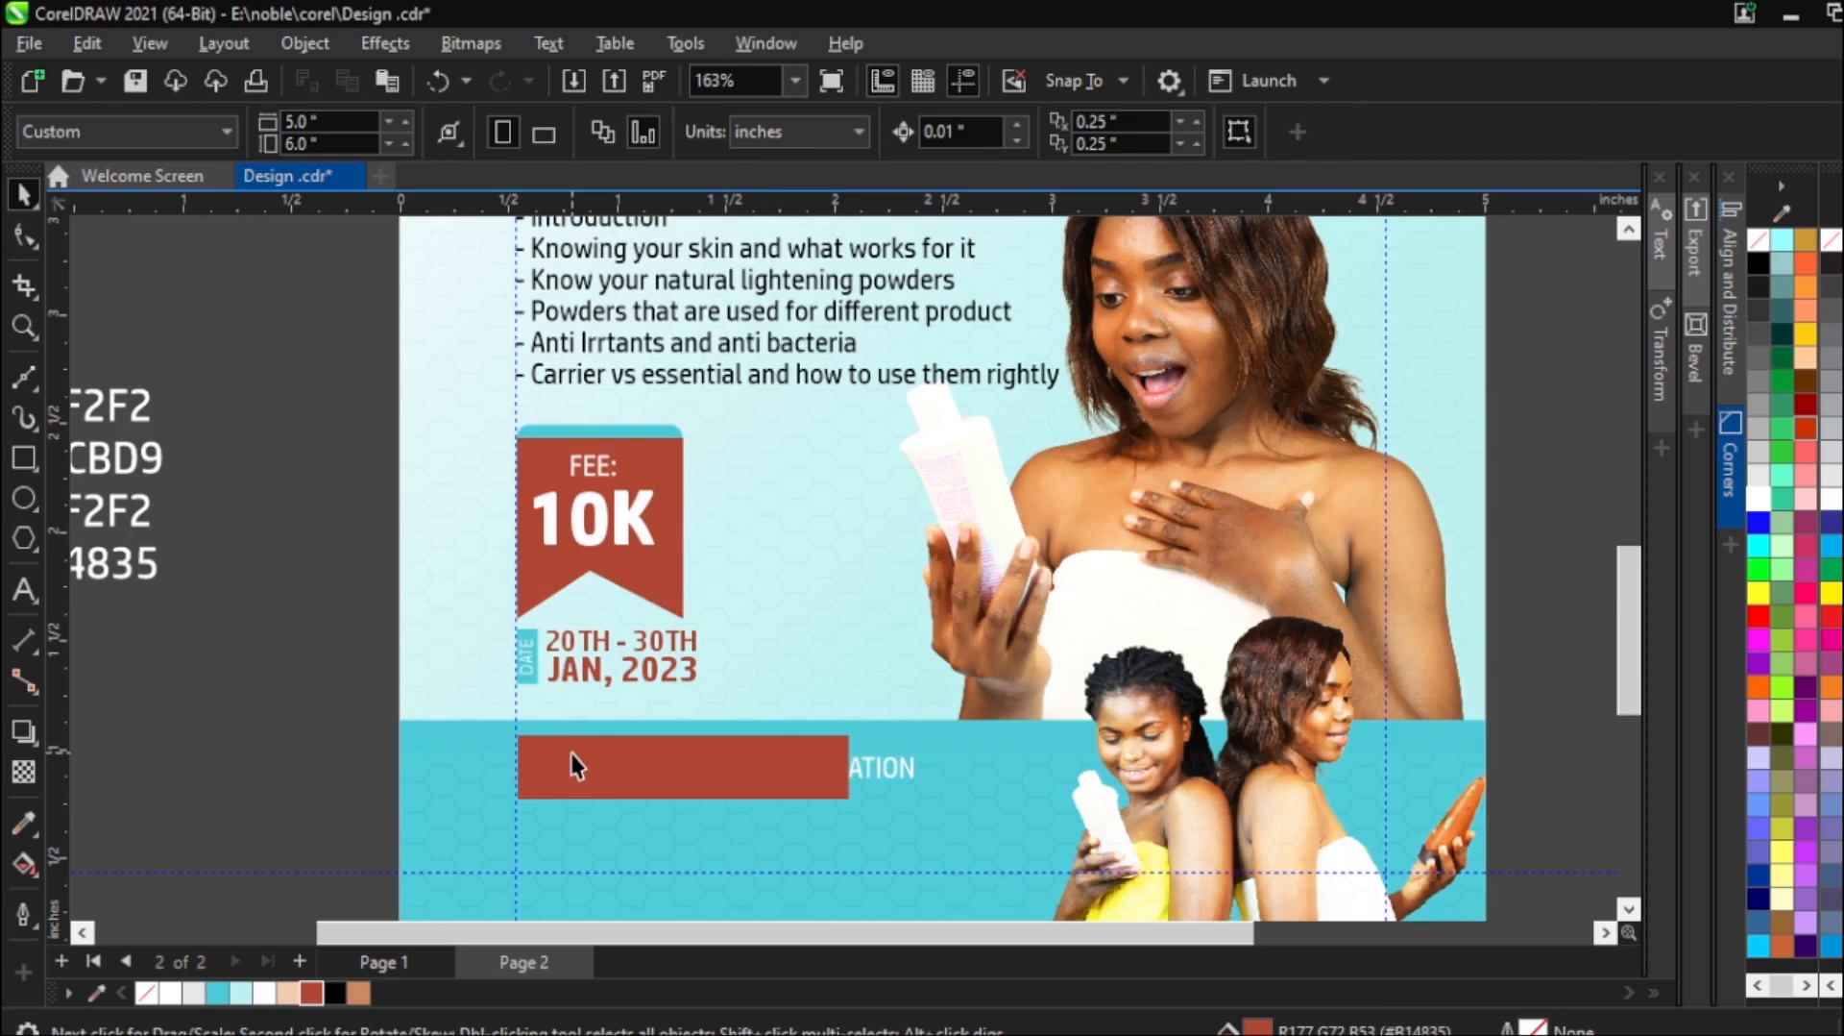
click(872, 770)
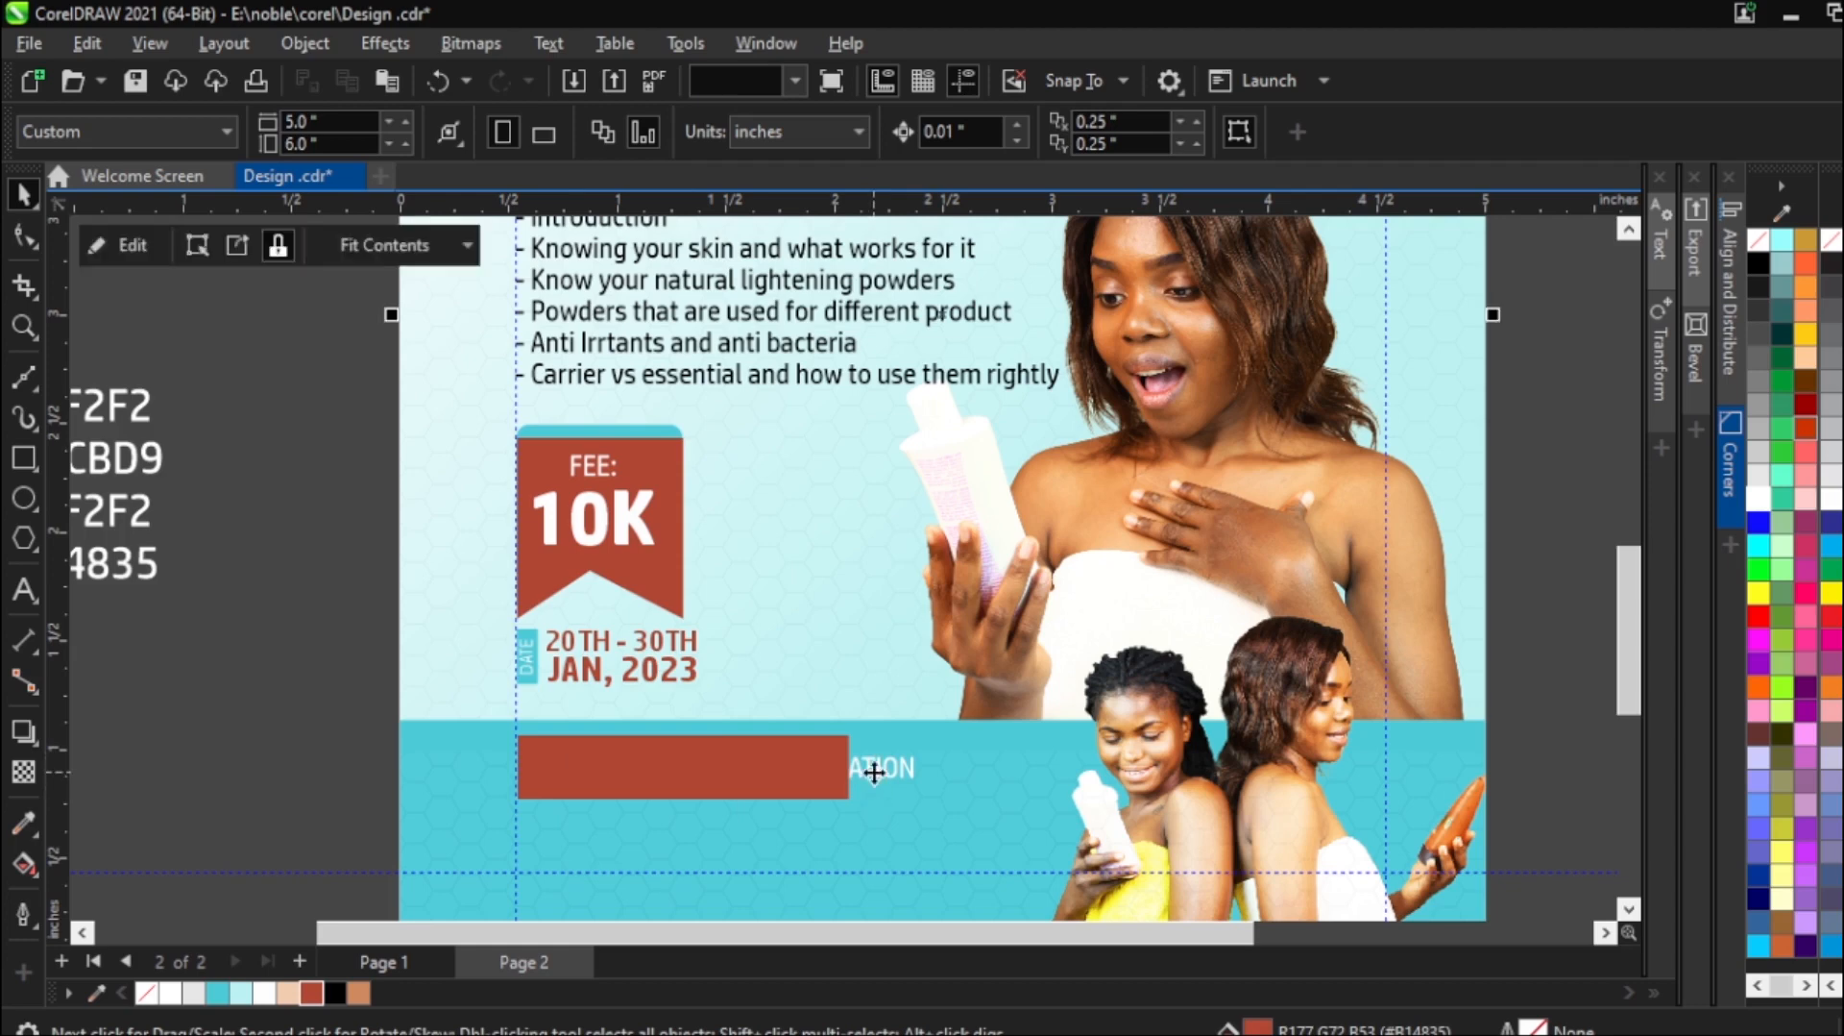
click(903, 769)
key(shift+Page_Up)
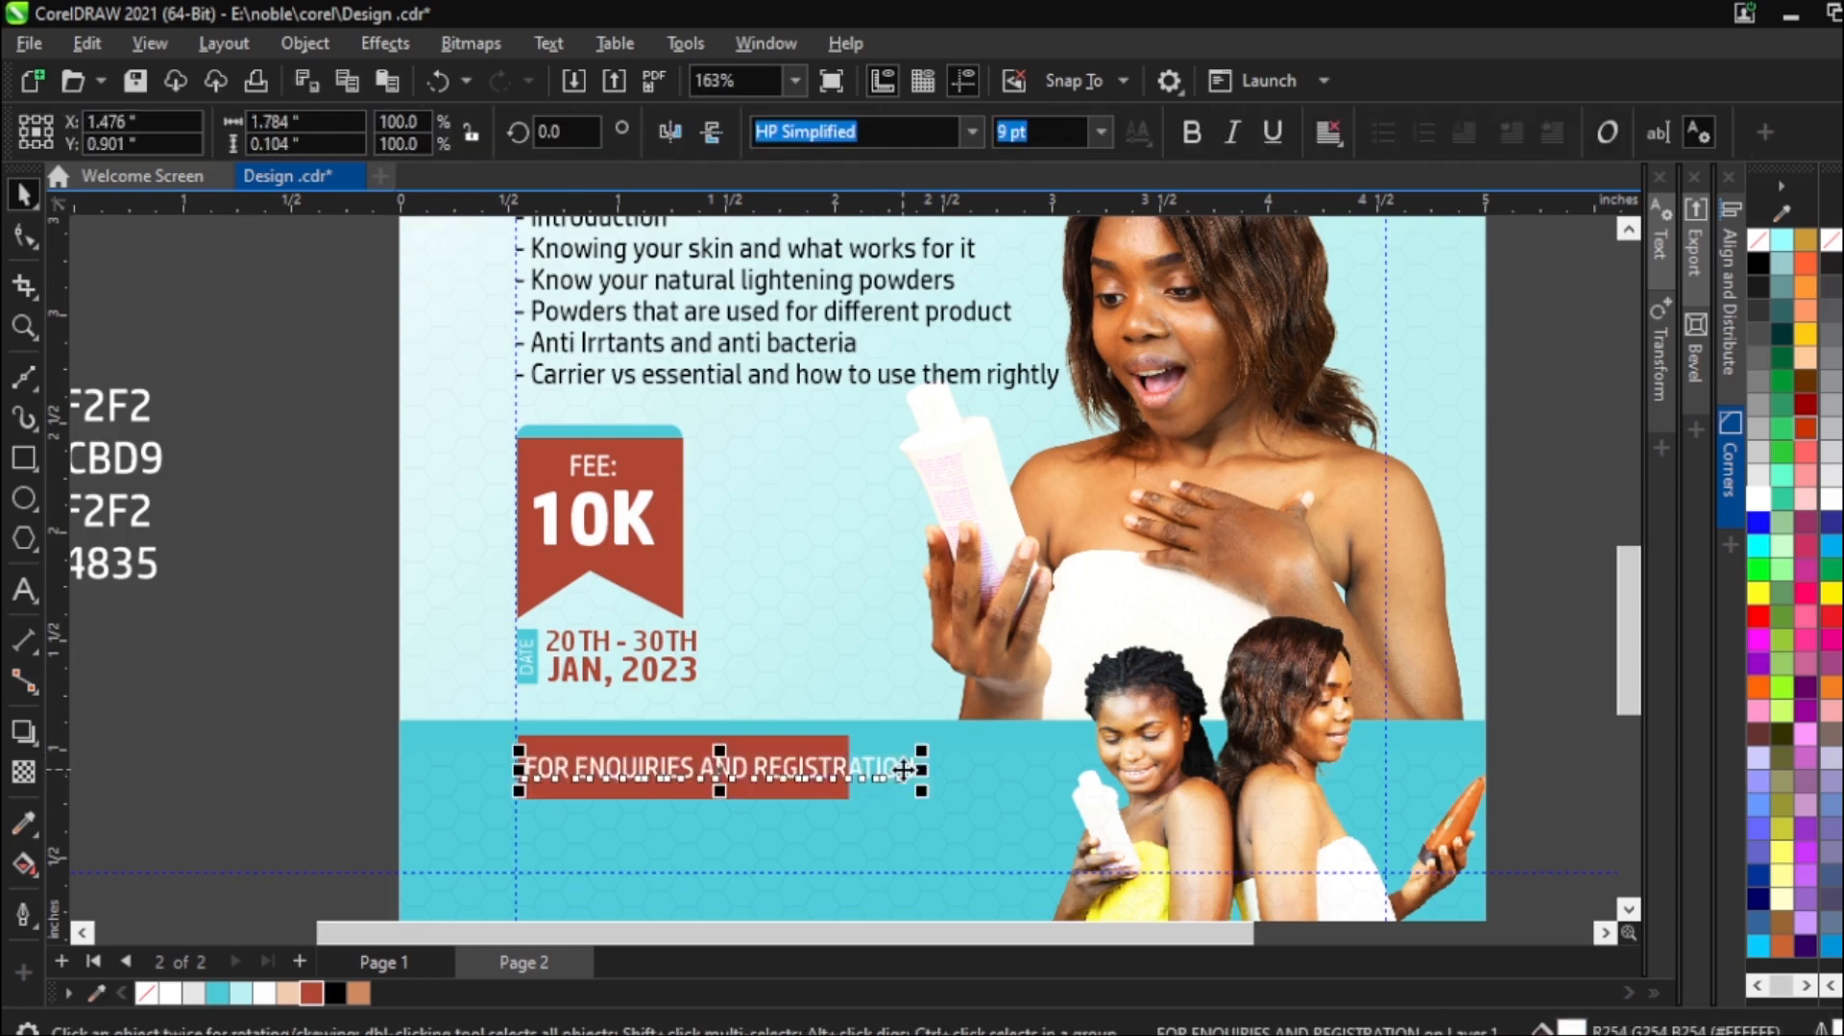
Widen the red rectangle to about 1.86 inches to cover the full length of the enquiries text.
click(802, 743)
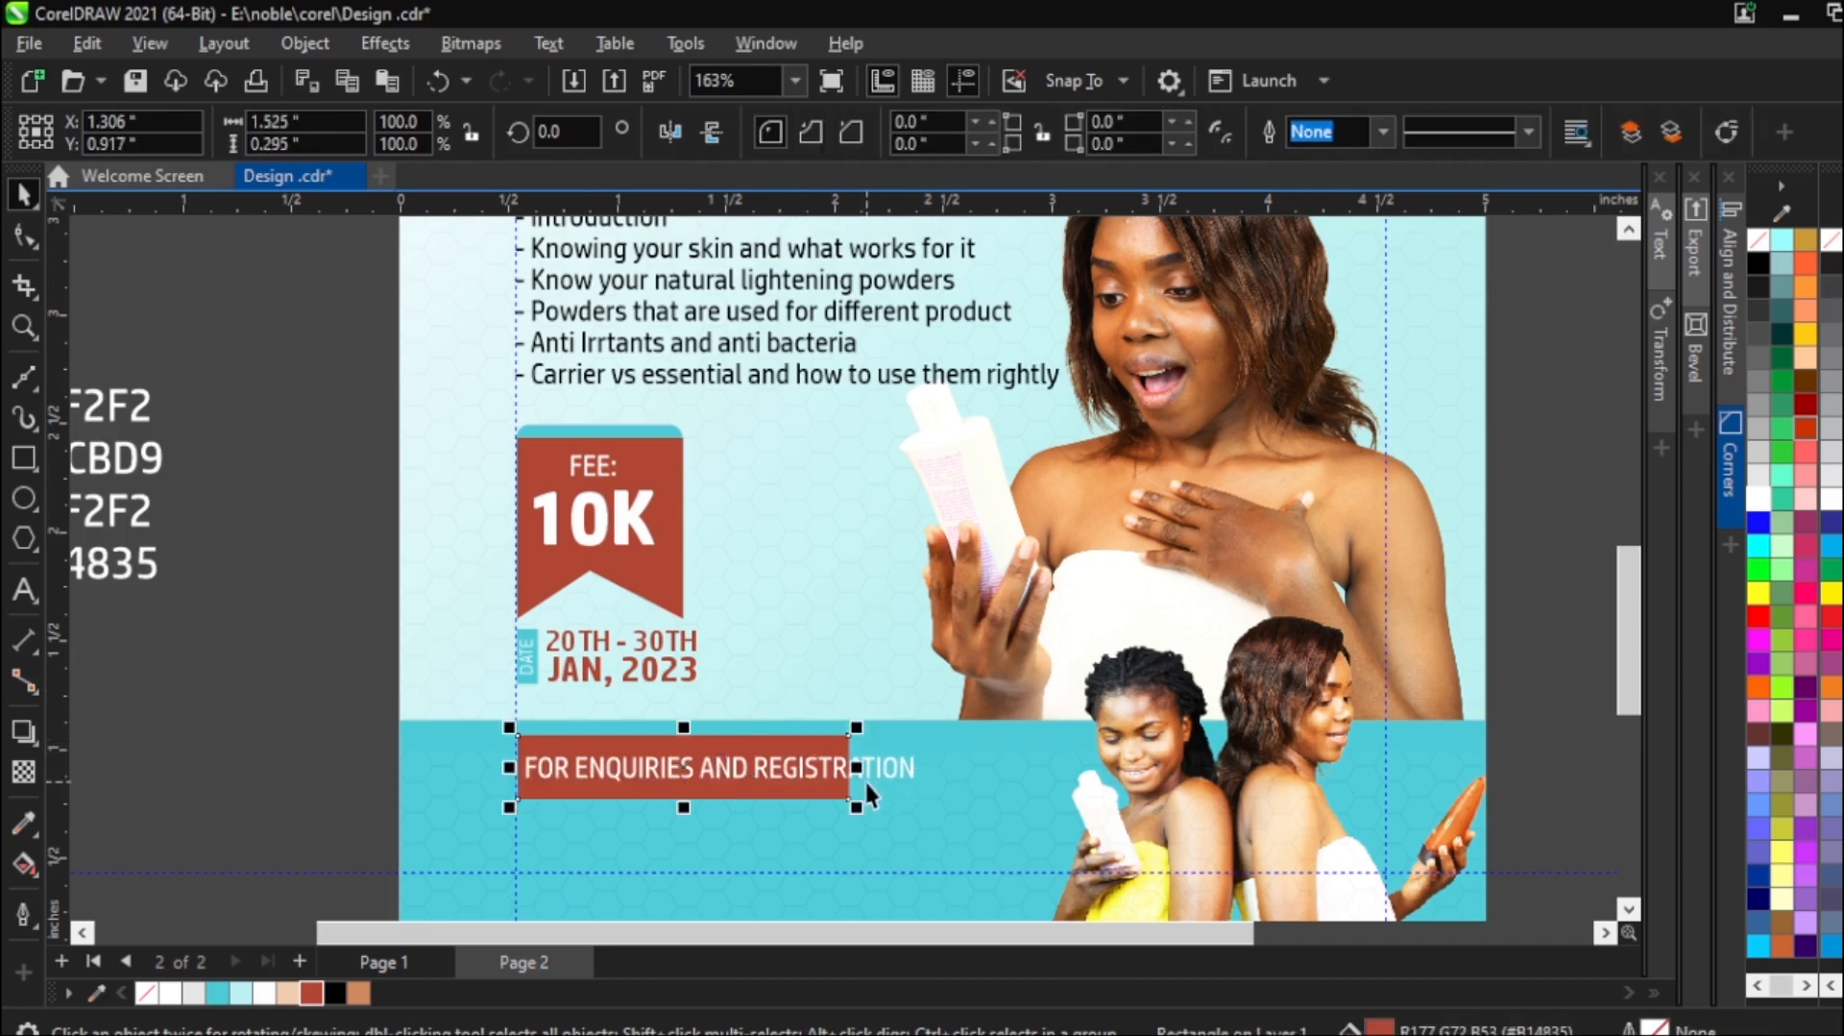
drag(856, 767, 932, 781)
click(310, 681)
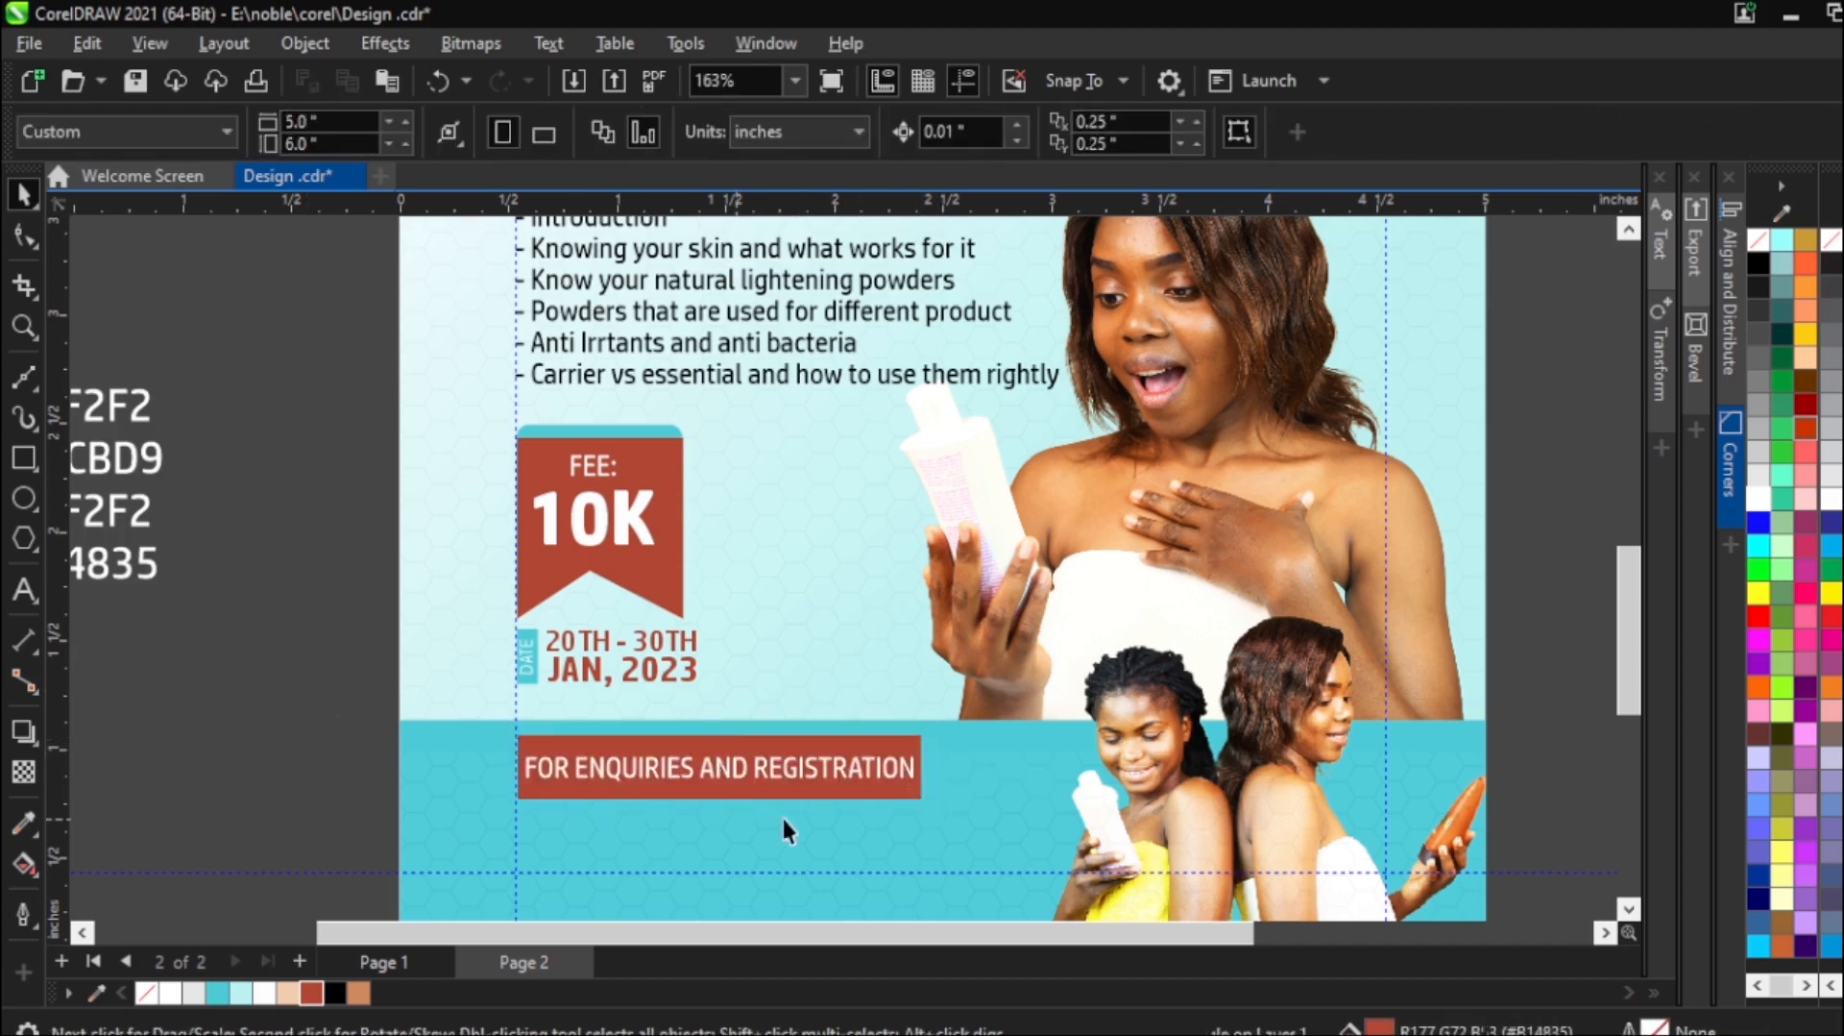
Lower the bottom margin guideline slightly and nudge the enquiries text with its red rectangle down a little.
scroll(846, 673, down, 1)
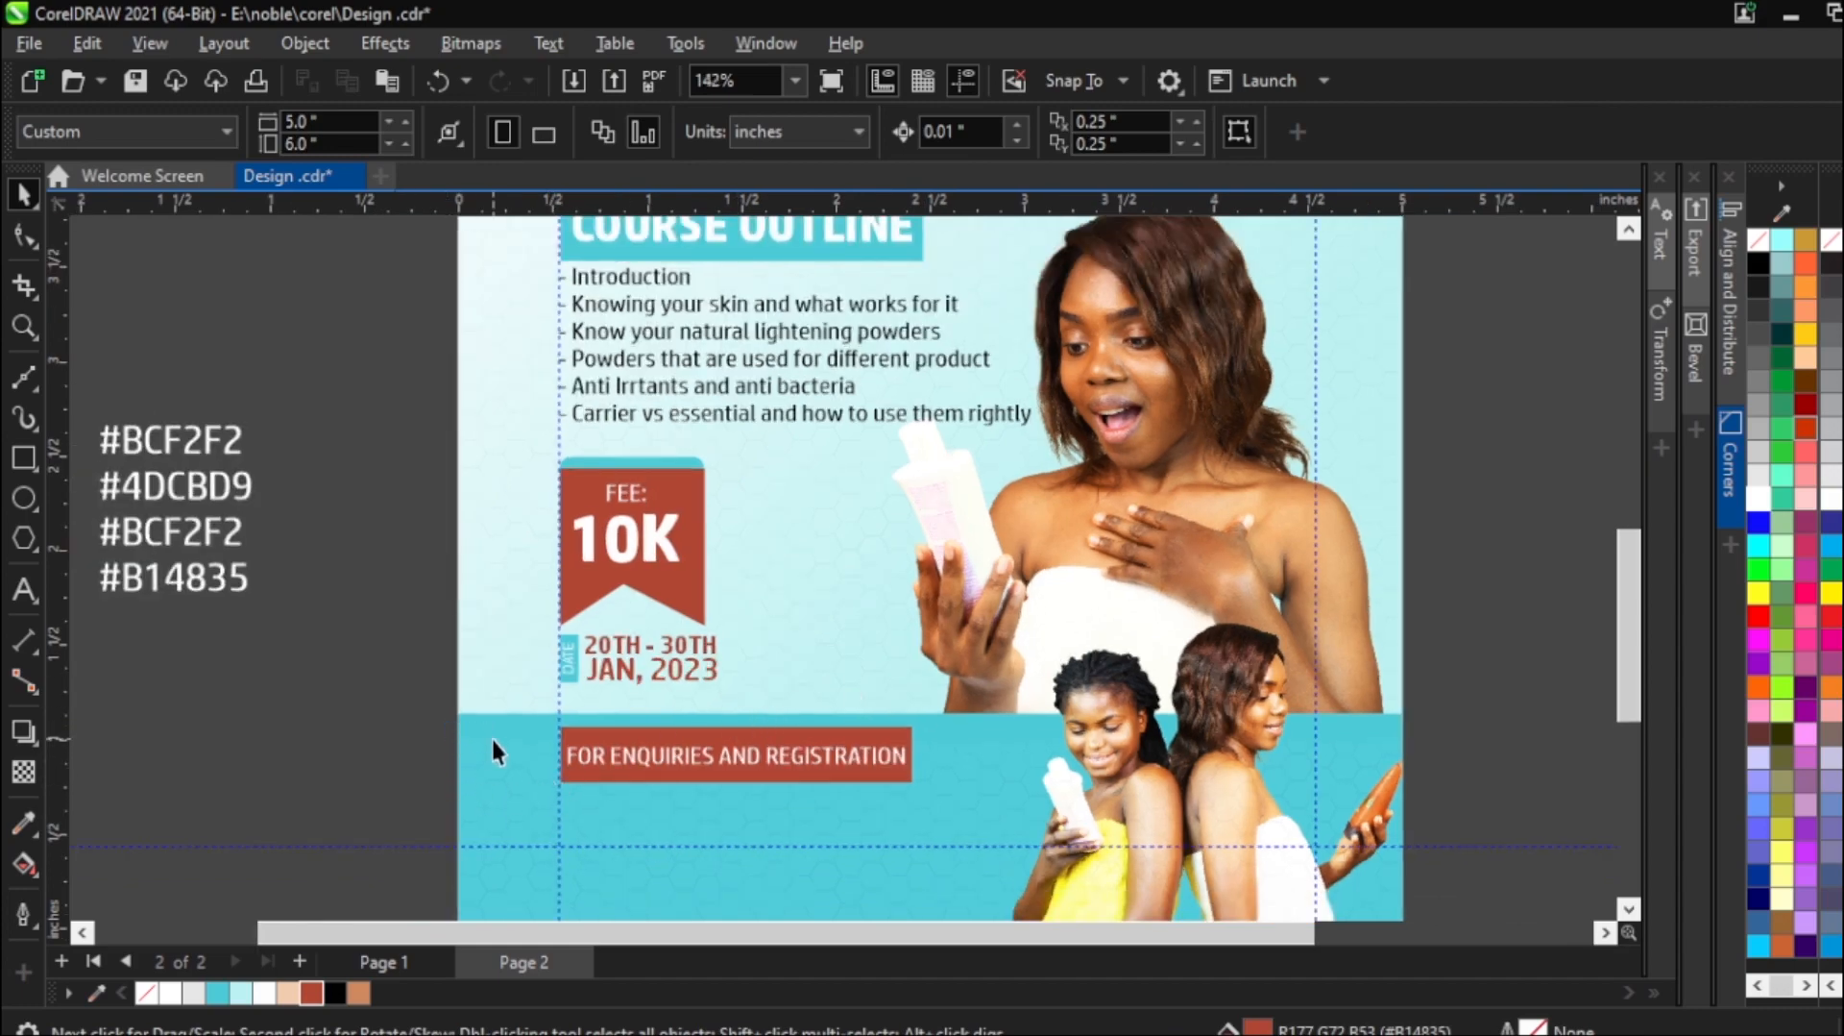
scroll(492, 737, down, 2)
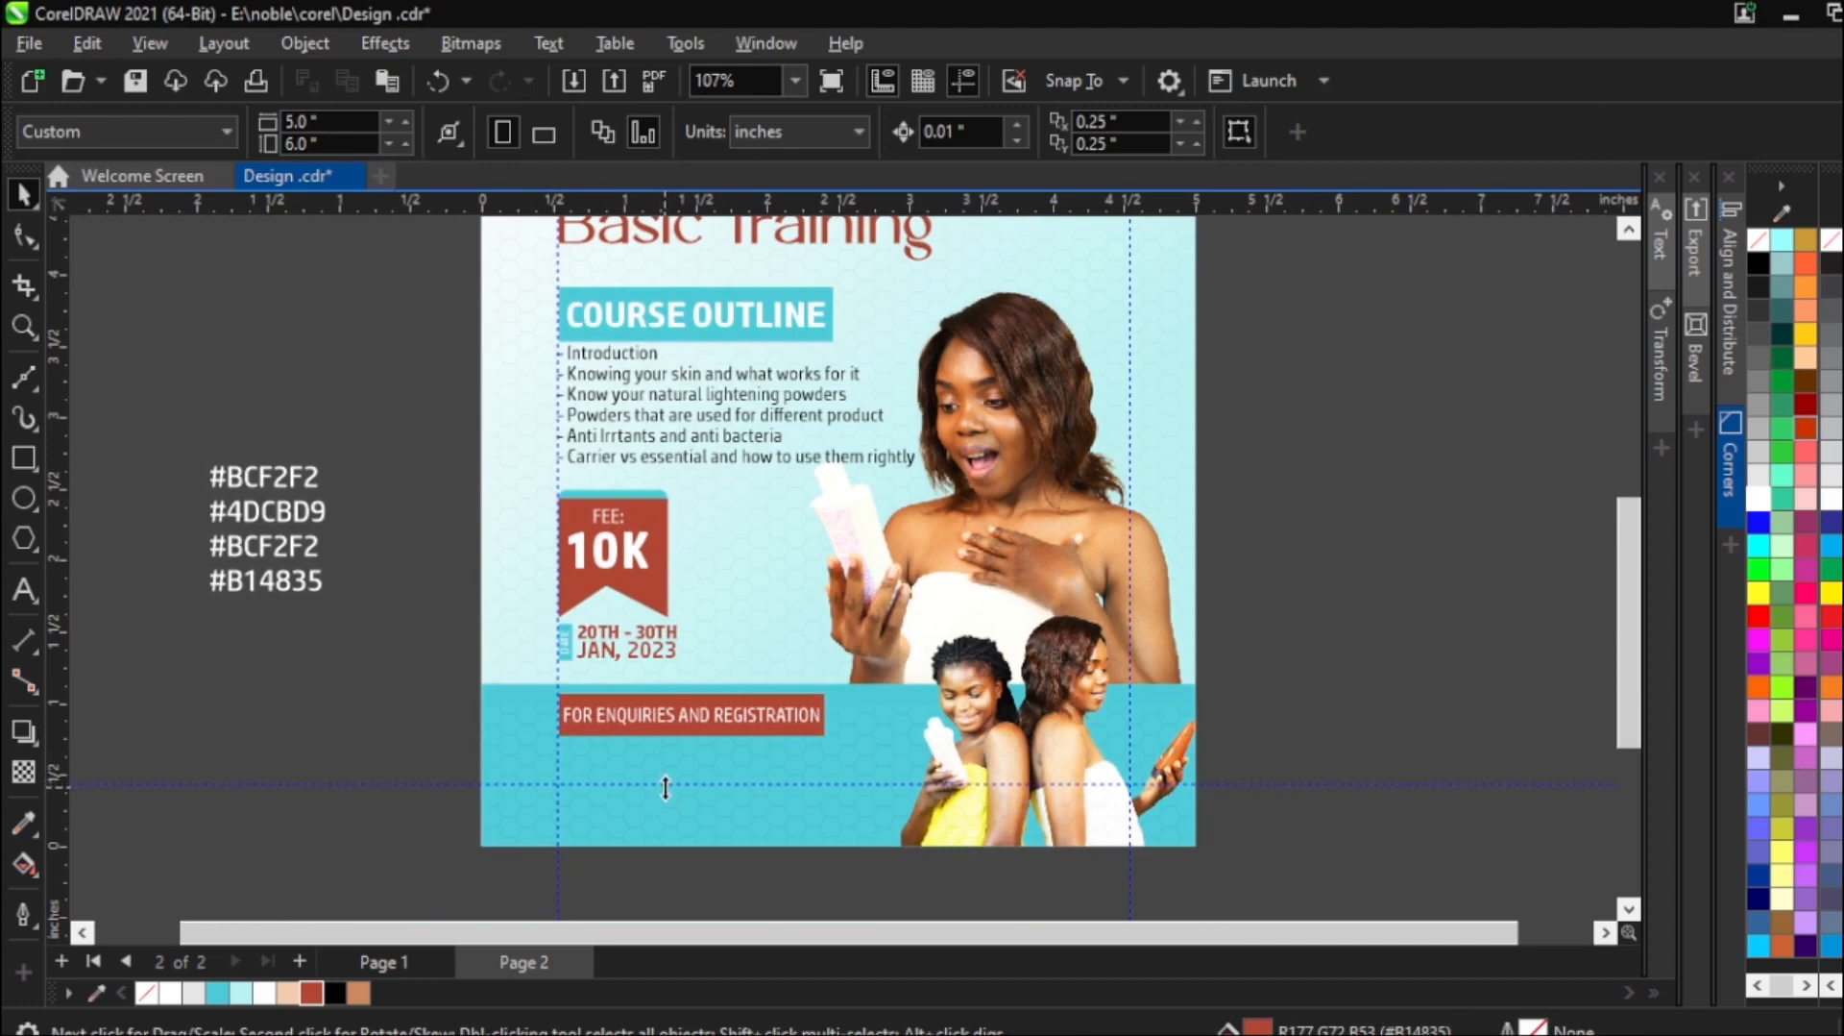
drag(664, 784, 663, 798)
drag(371, 657, 843, 747)
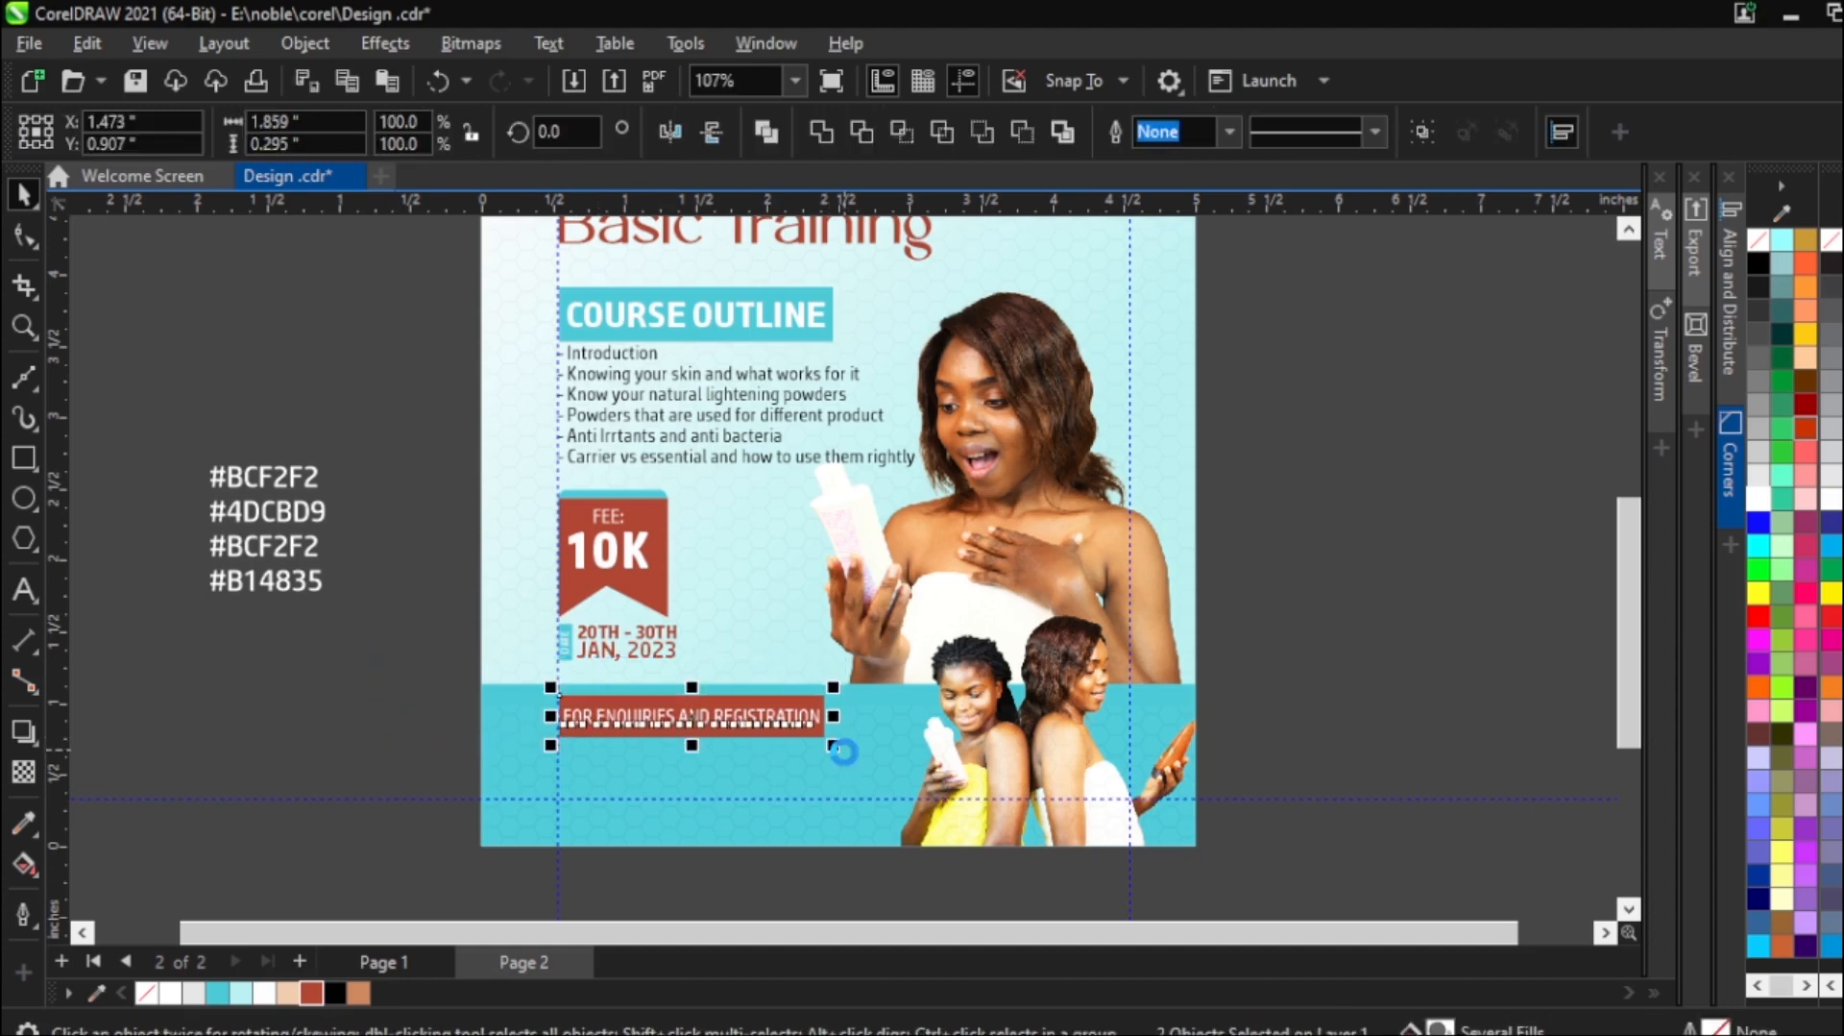
click(415, 680)
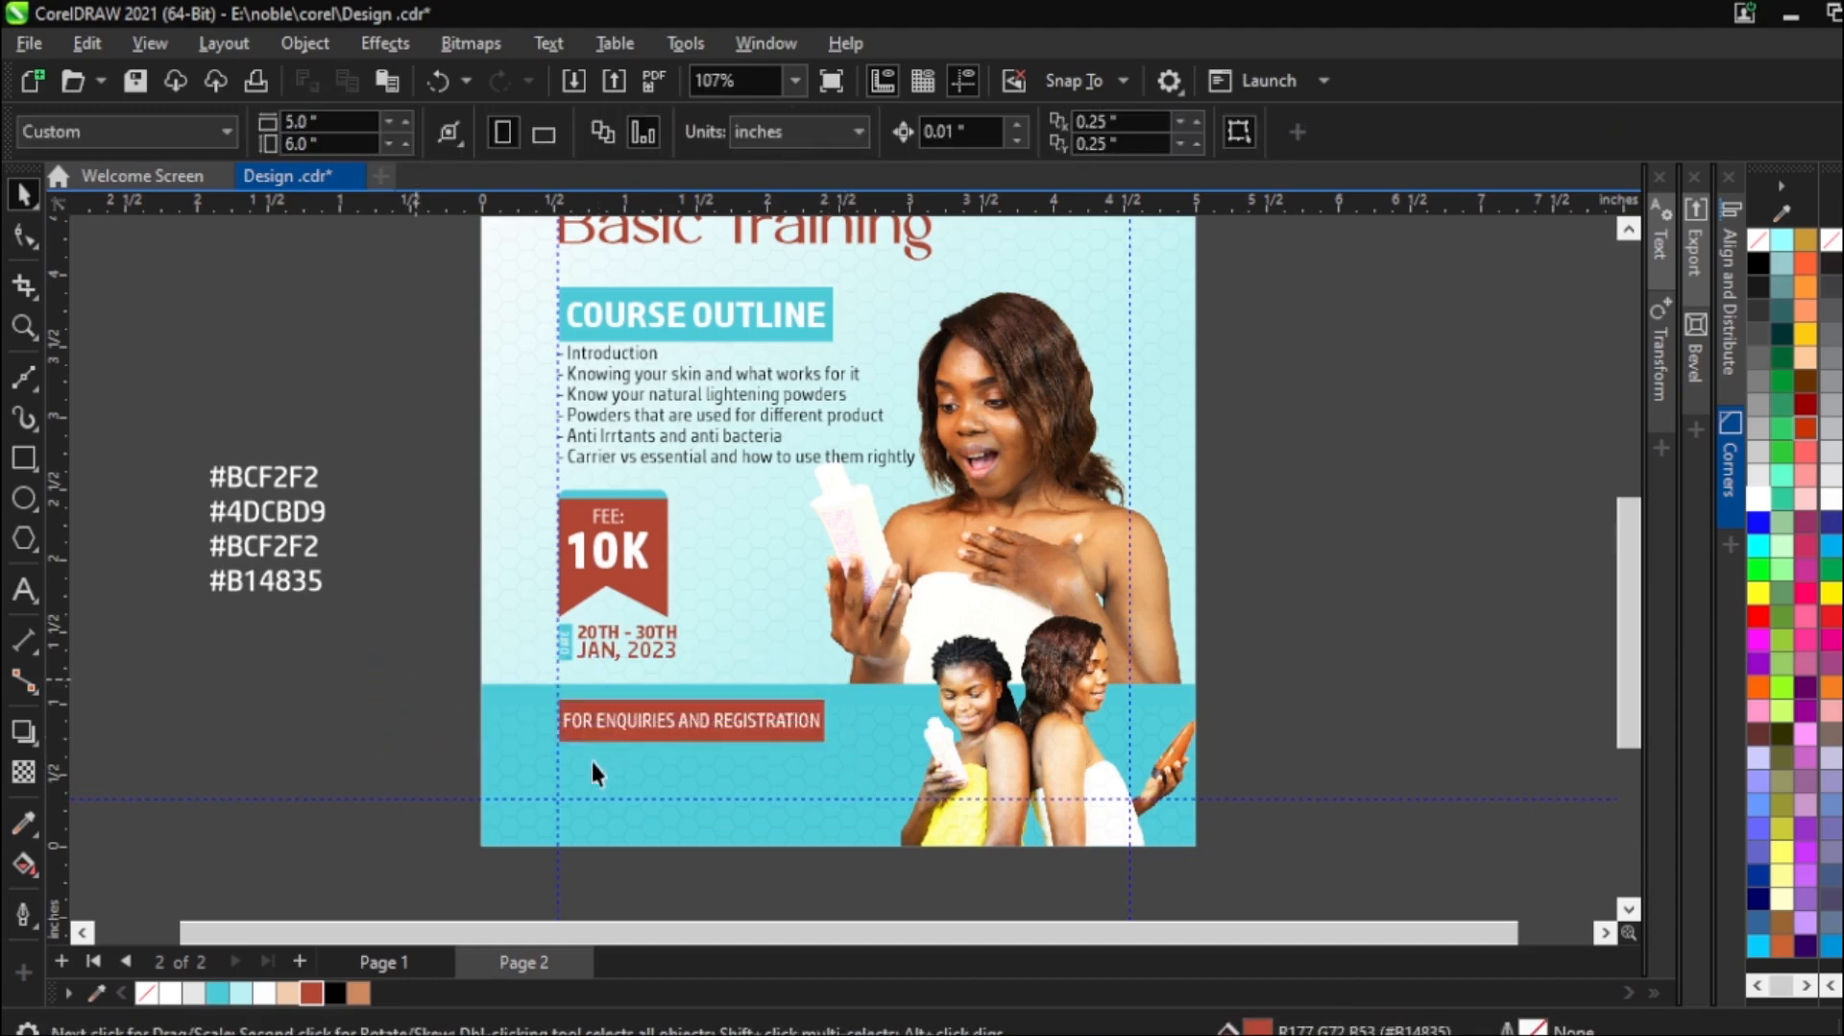
Import the email icon from the Event Flyer folder at about 0.17 by 0.12 inches and place it where the left and bottom guidelines meet.
scroll(596, 770, up, 1)
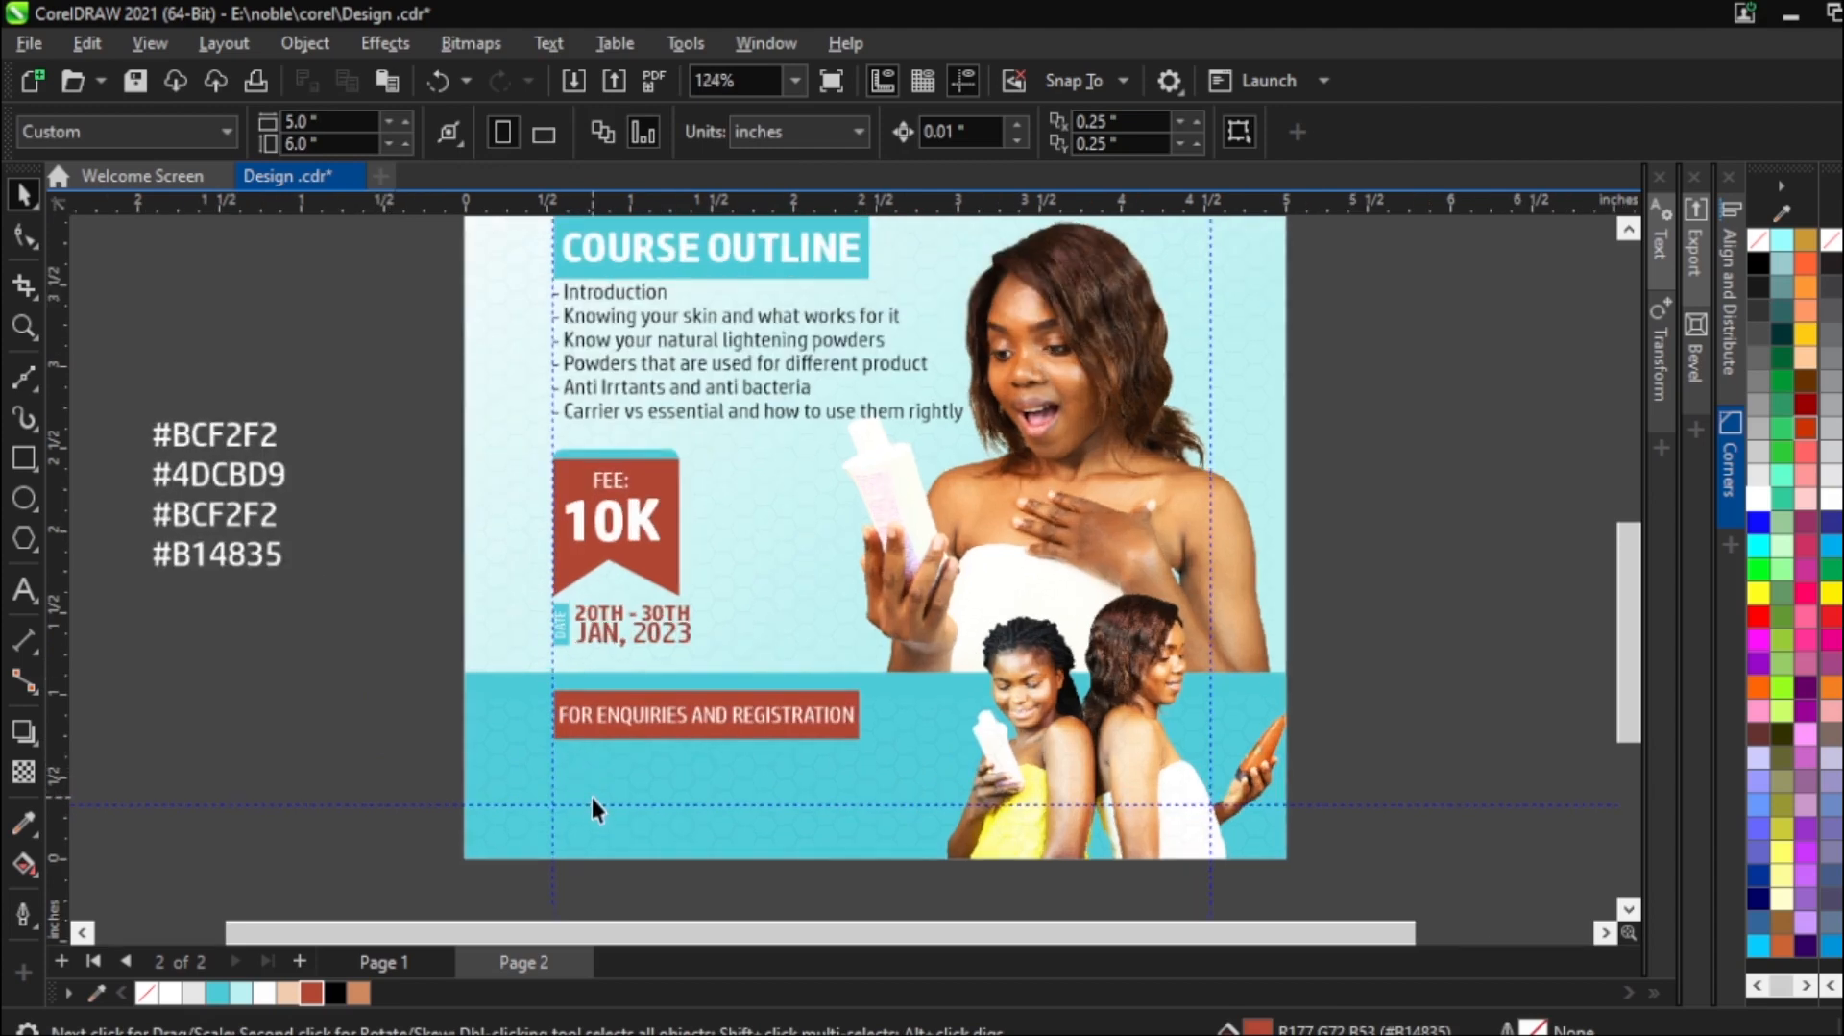
scroll(575, 799, up, 2)
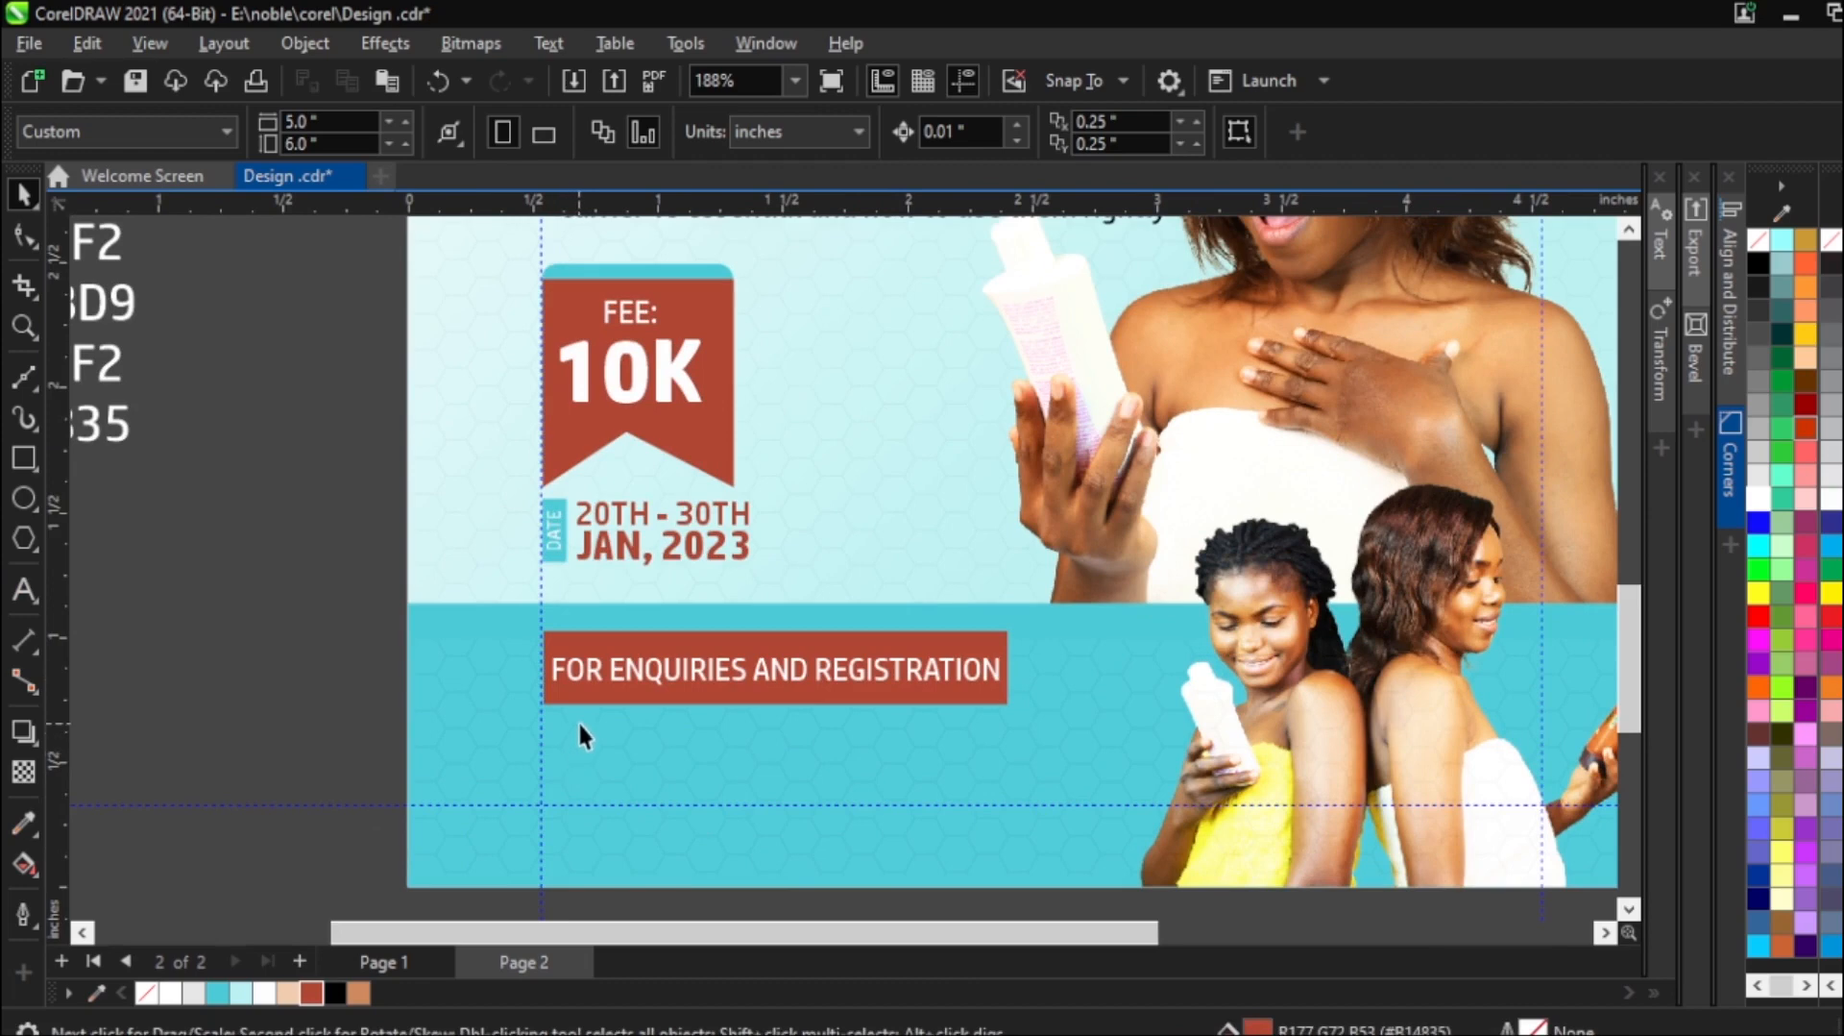
click(30, 45)
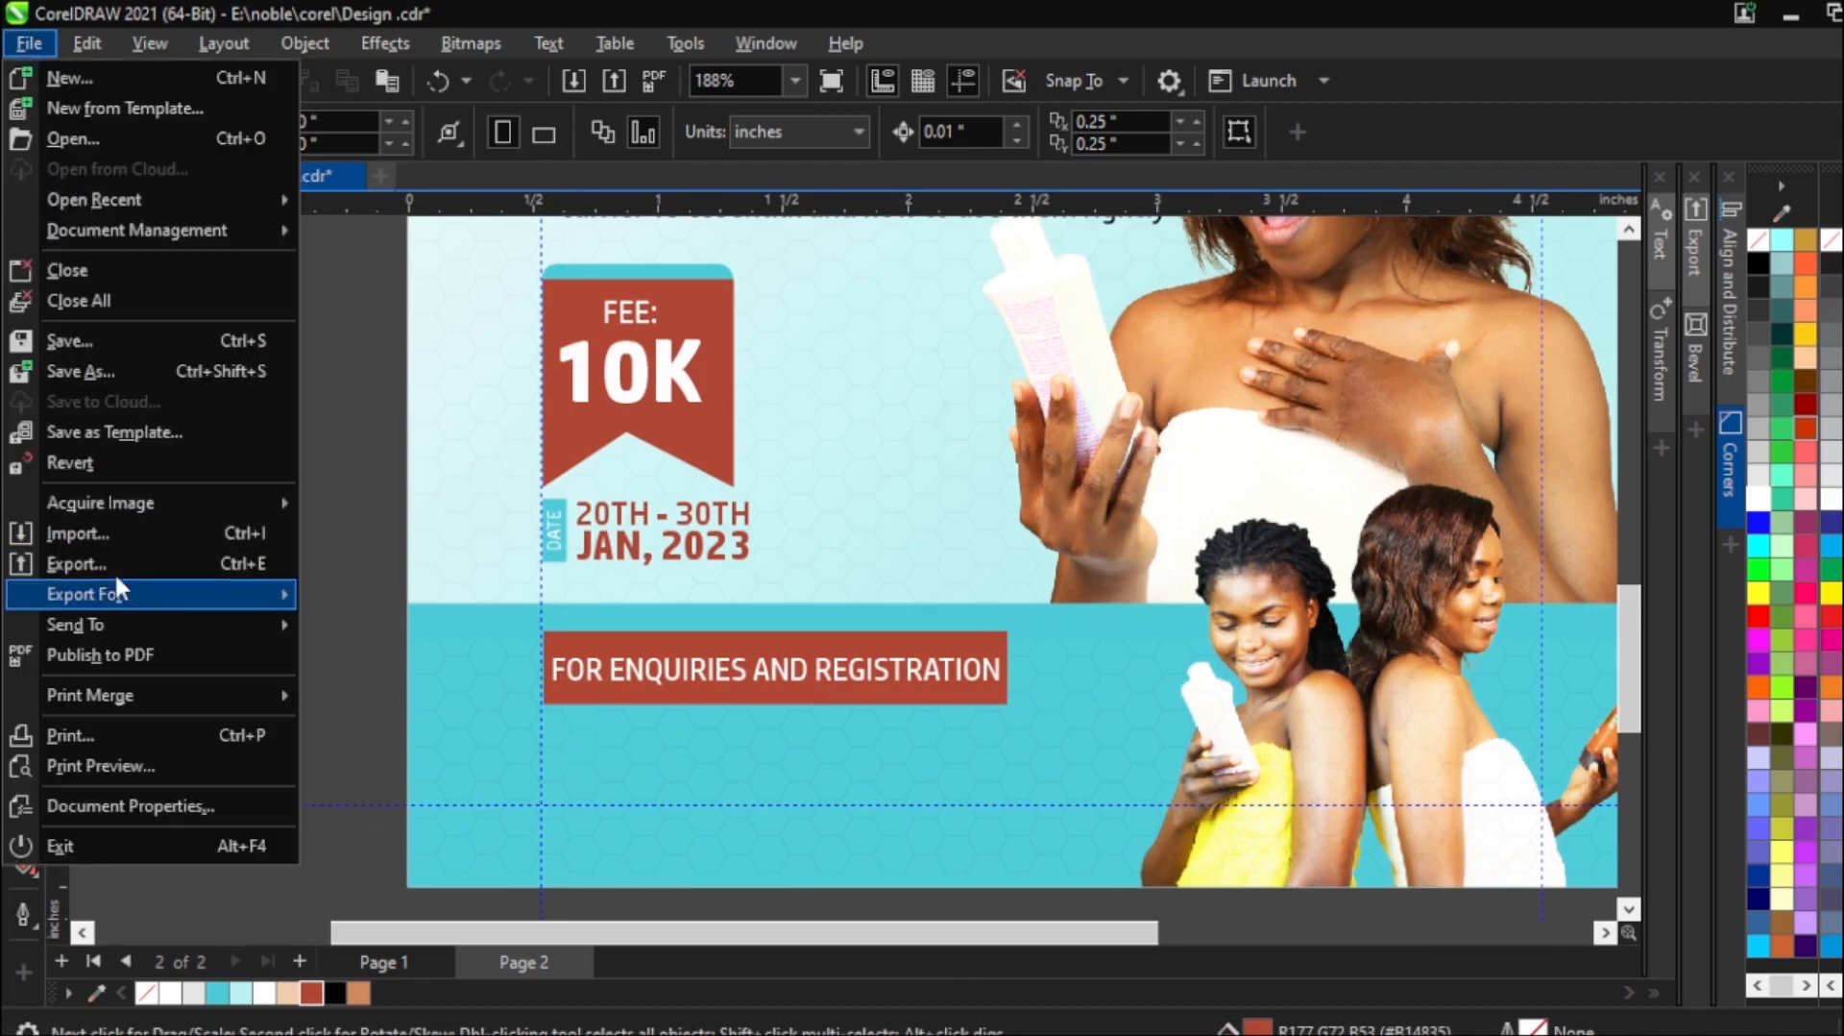
click(107, 535)
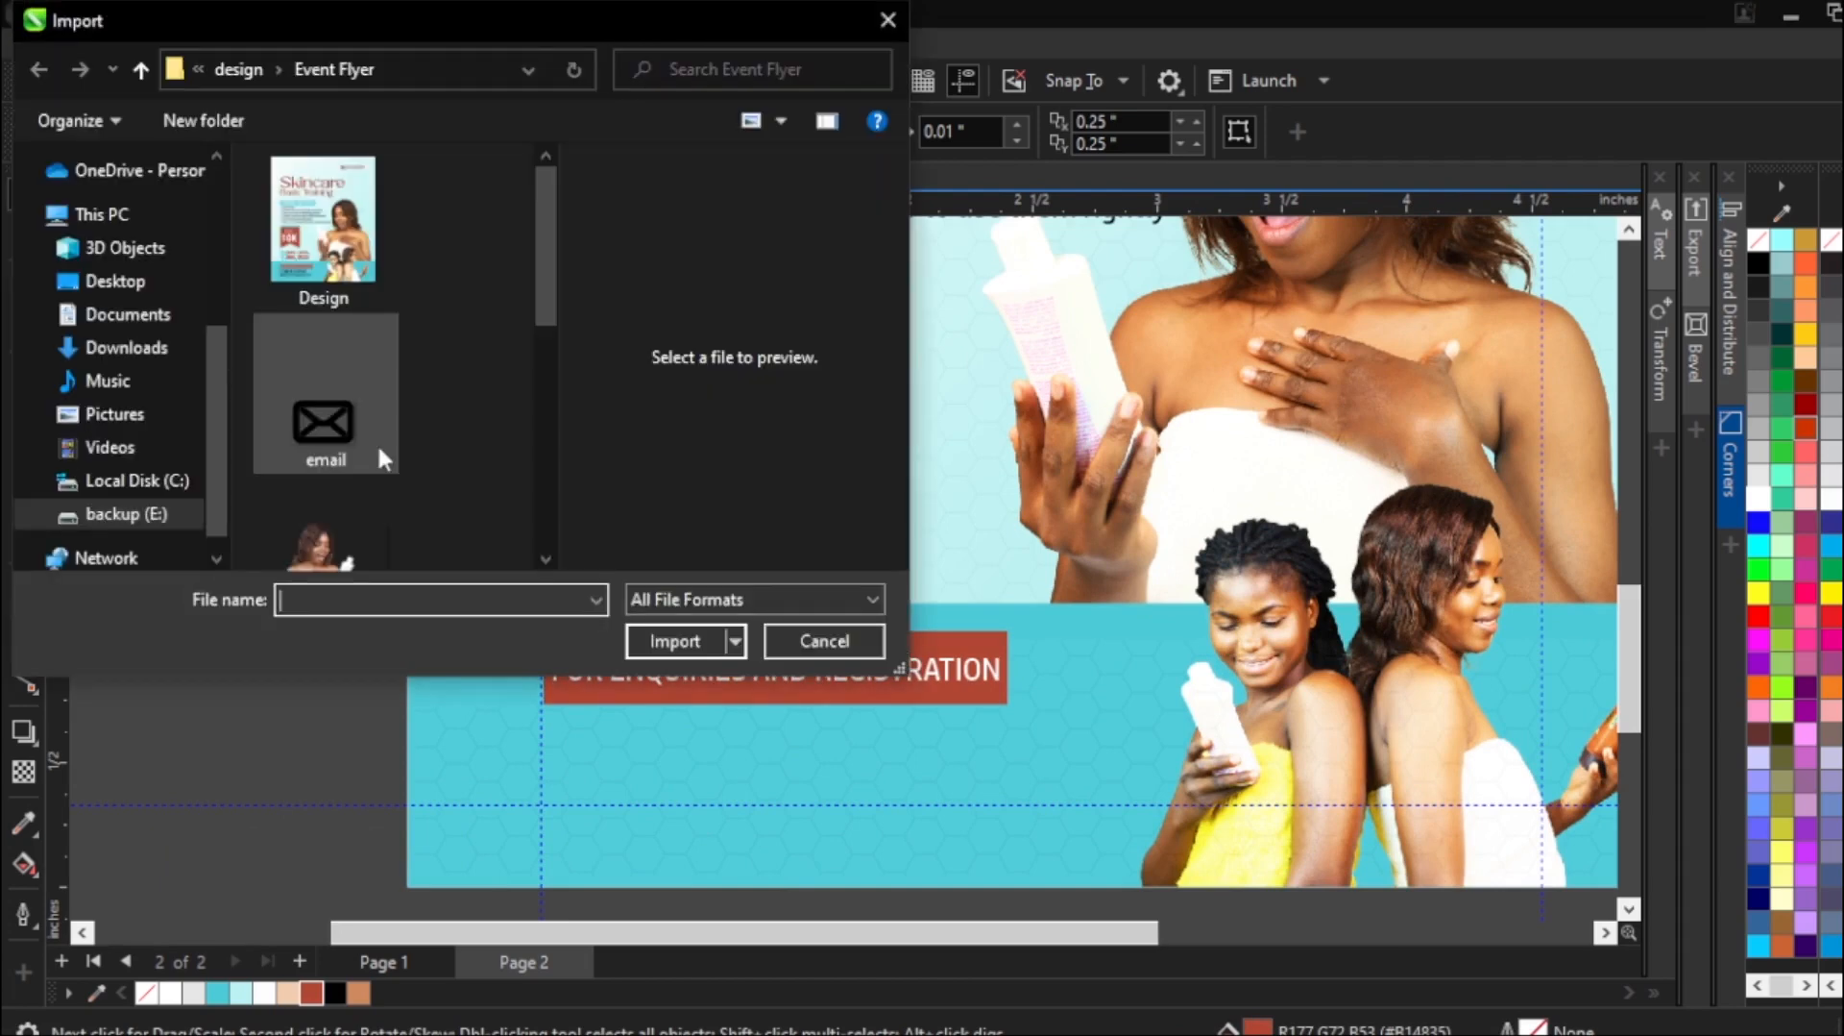
click(341, 421)
click(643, 638)
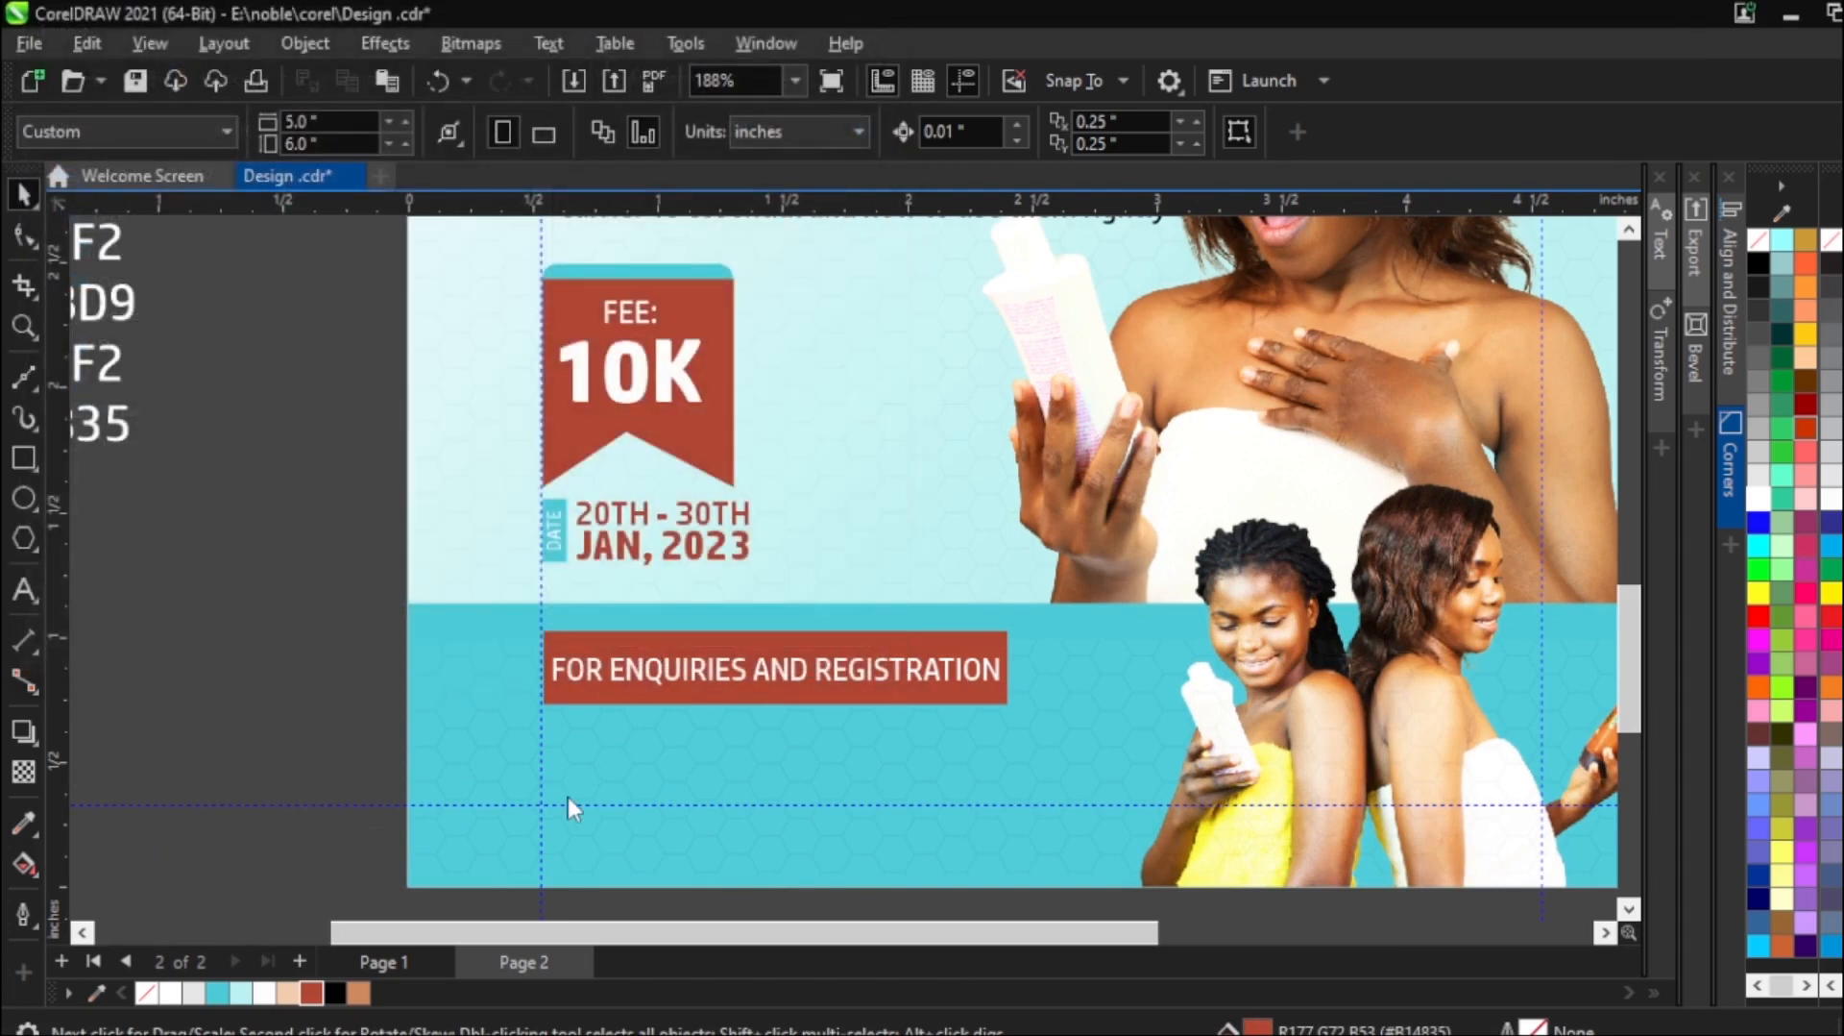
drag(630, 780, 671, 808)
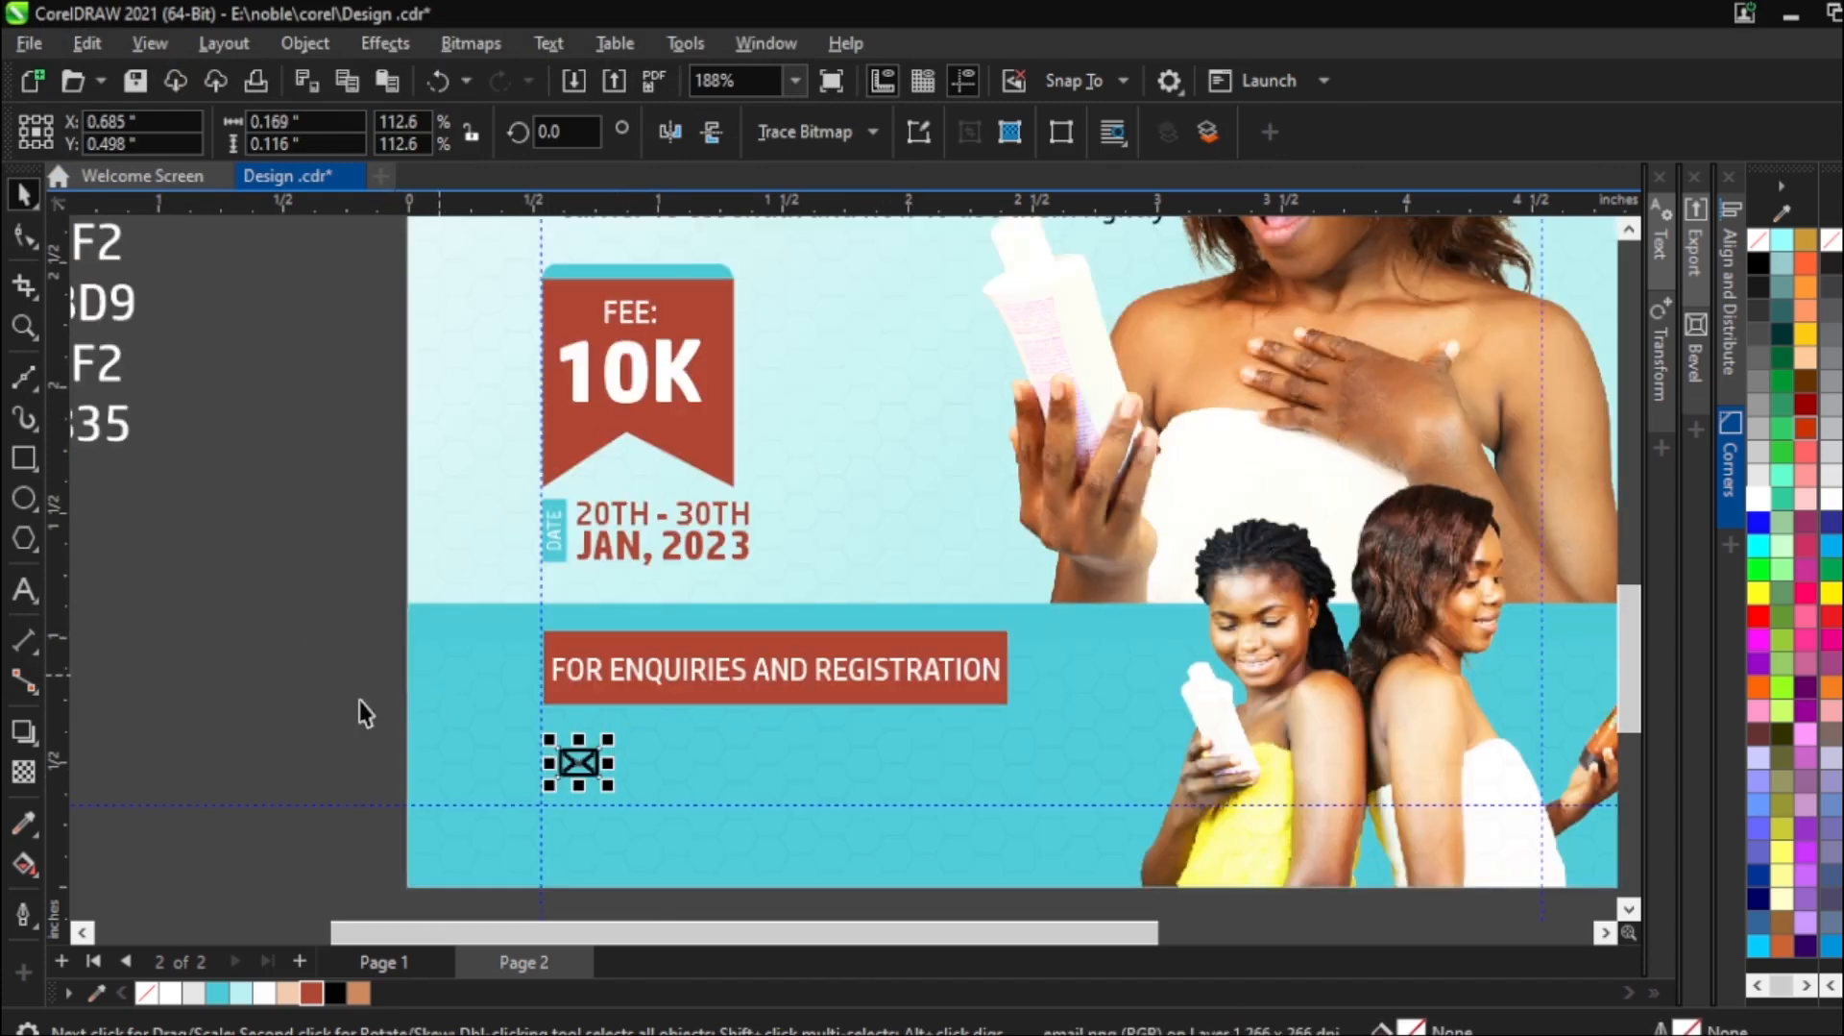
click(335, 678)
drag(586, 759, 567, 787)
click(354, 648)
Add a white WhatsApp icon on the pasteboard using the letter W in the Social Circles font, enlarged to about 23.7 pt.
click(24, 590)
click(223, 624)
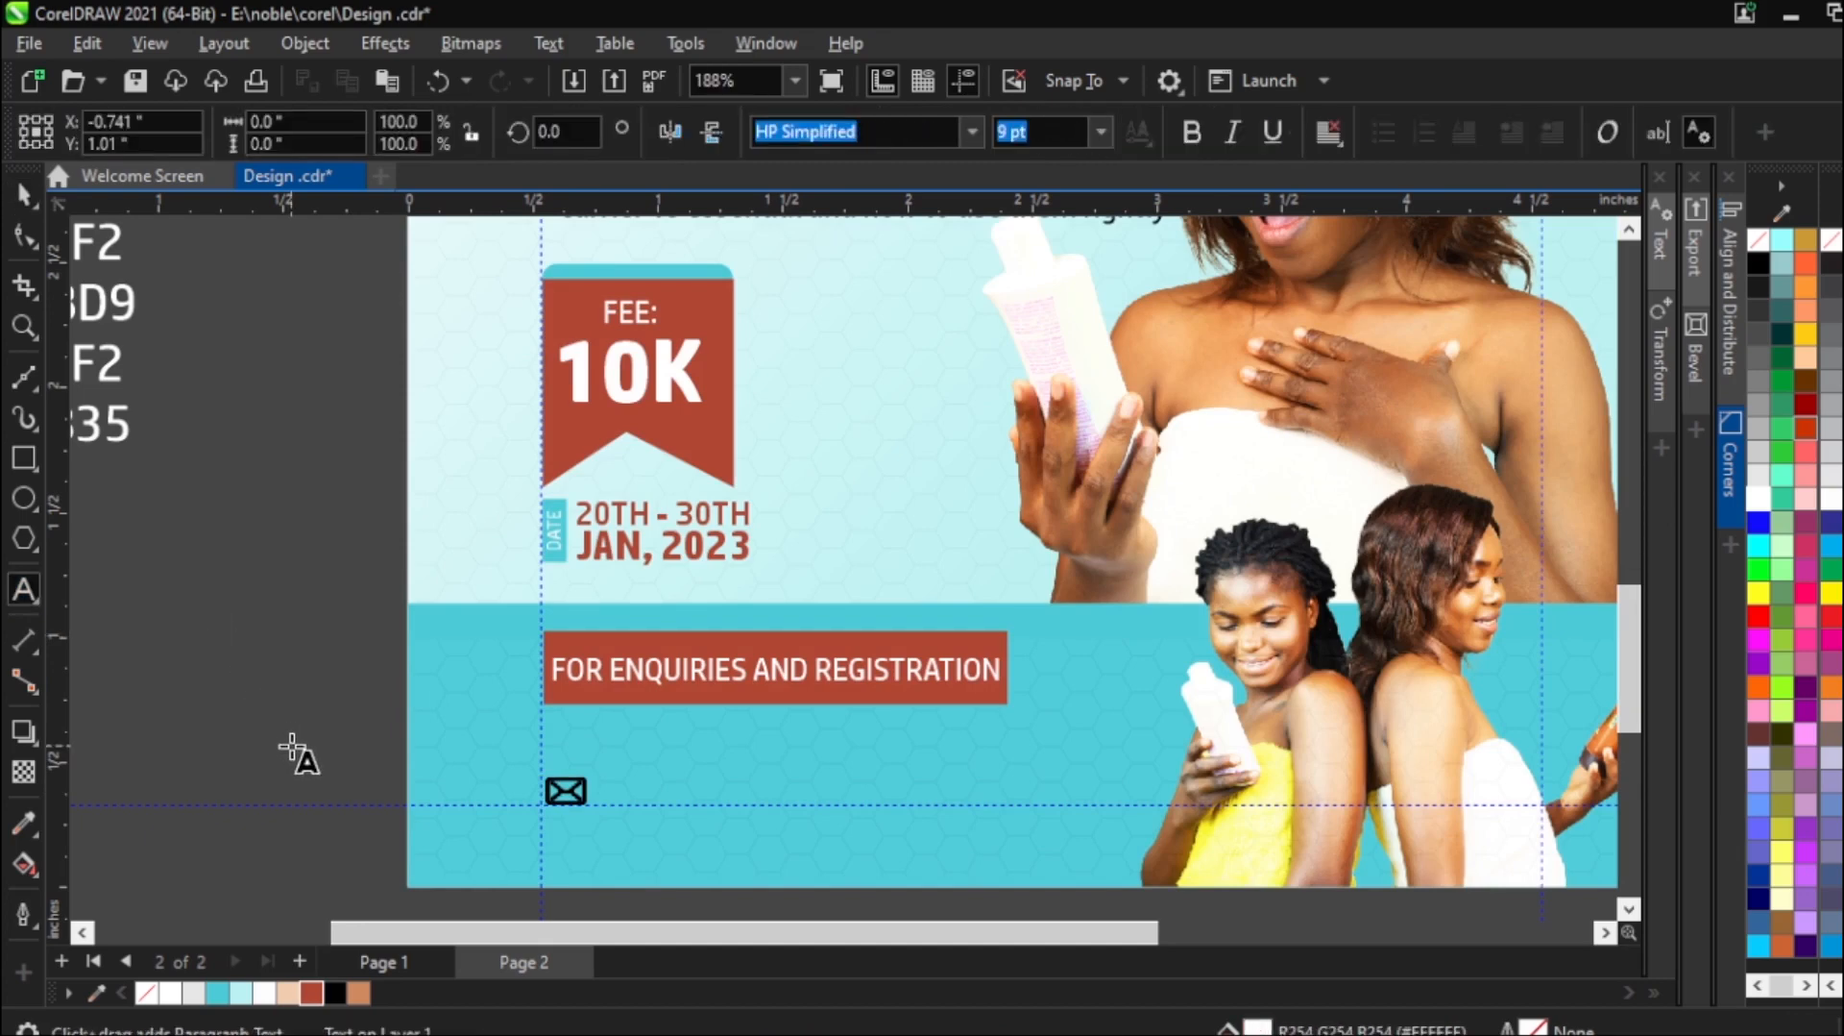
text(W)
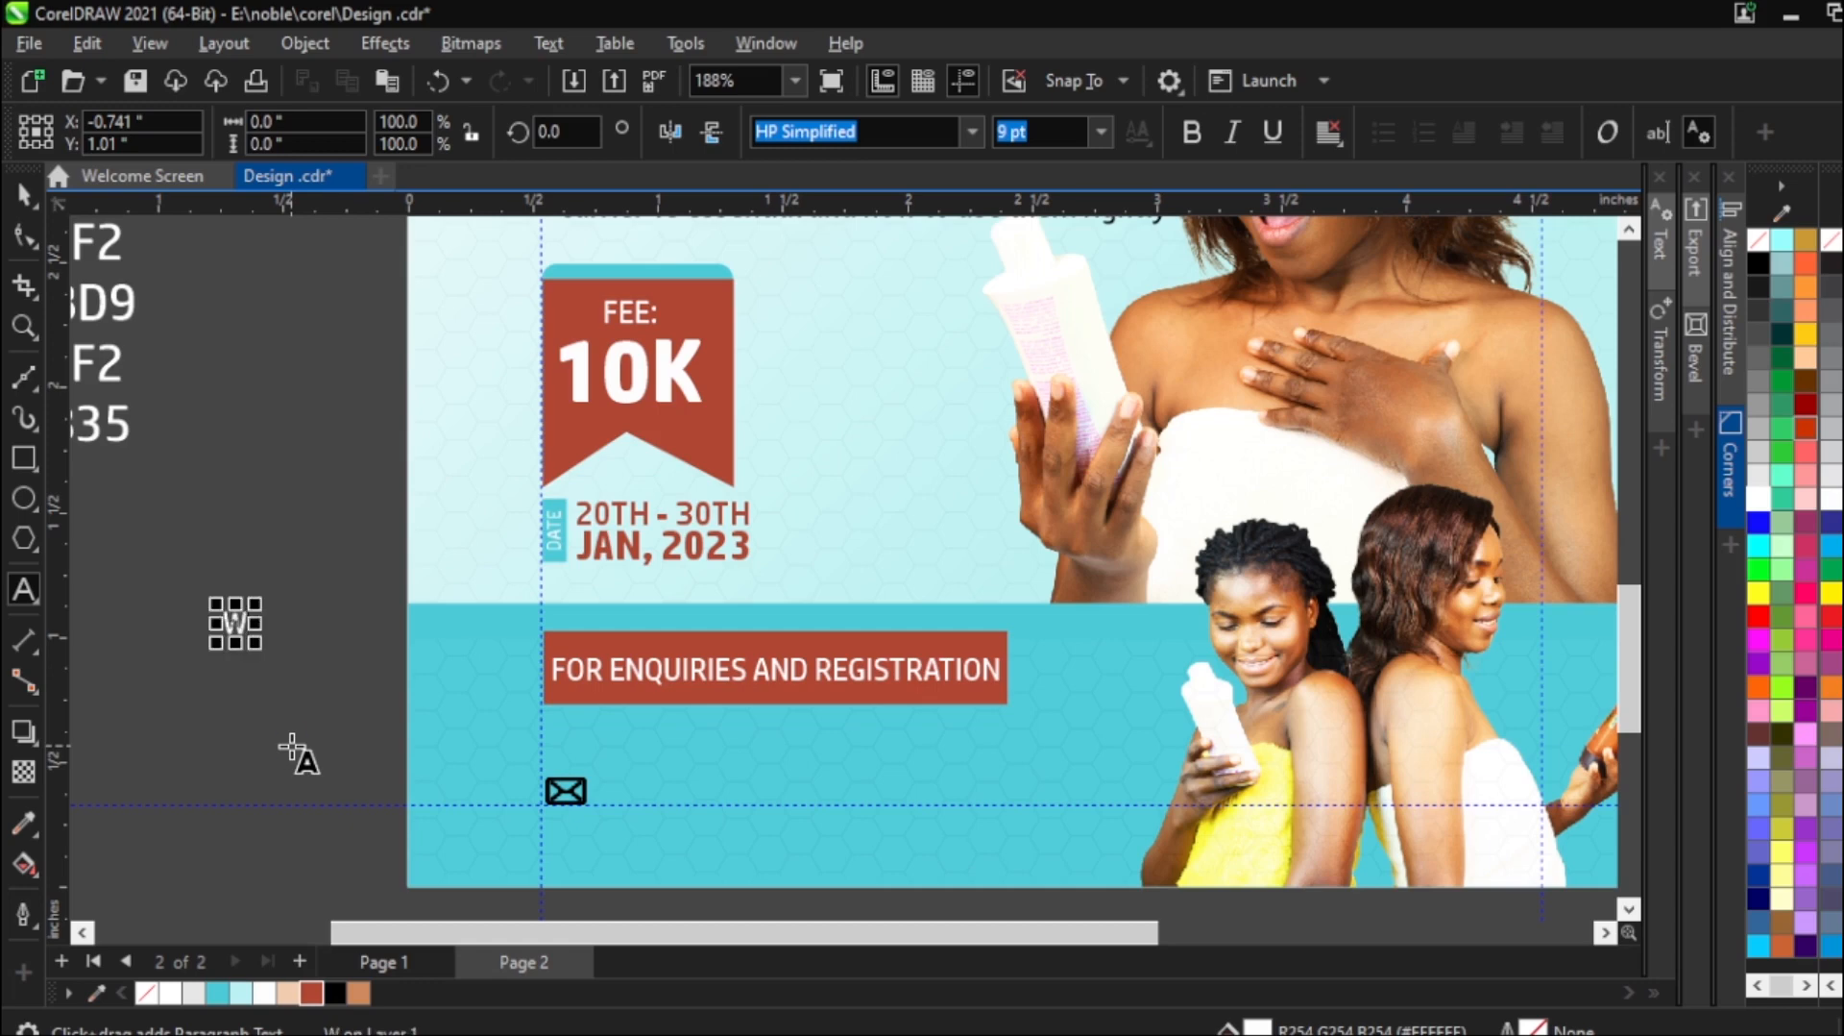
click(24, 193)
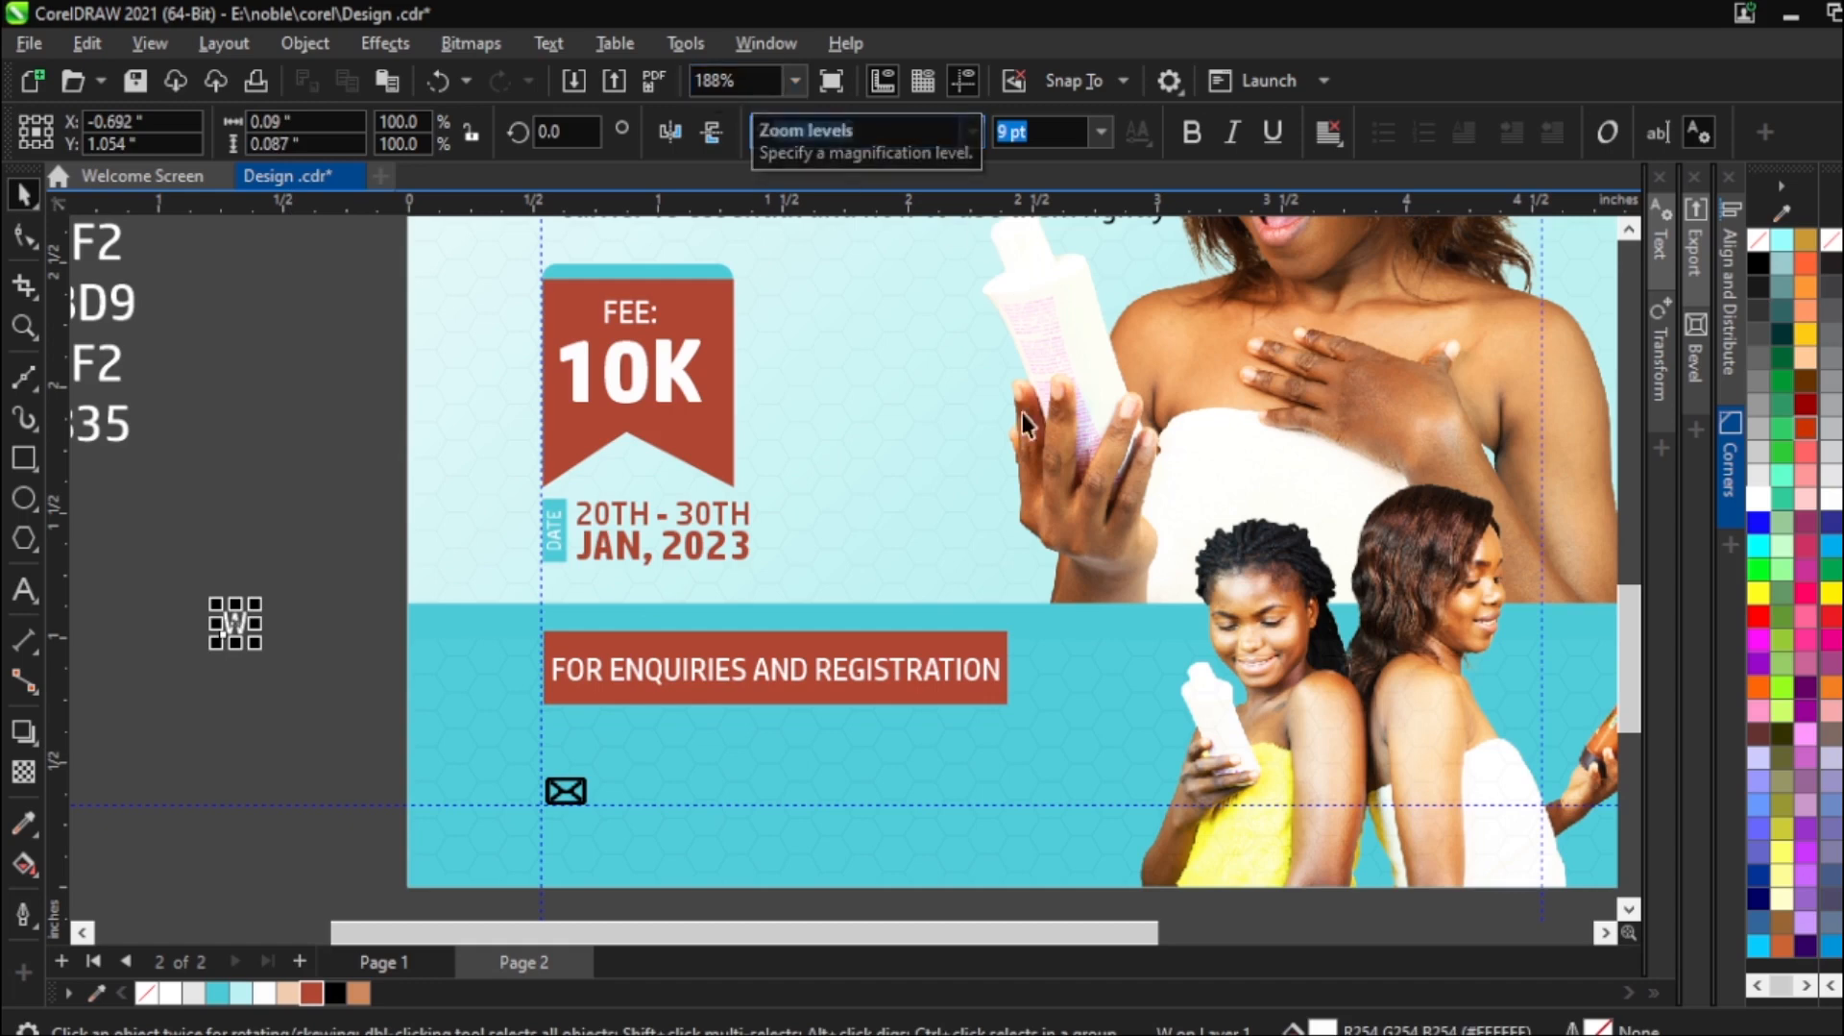
key(Return)
click(401, 663)
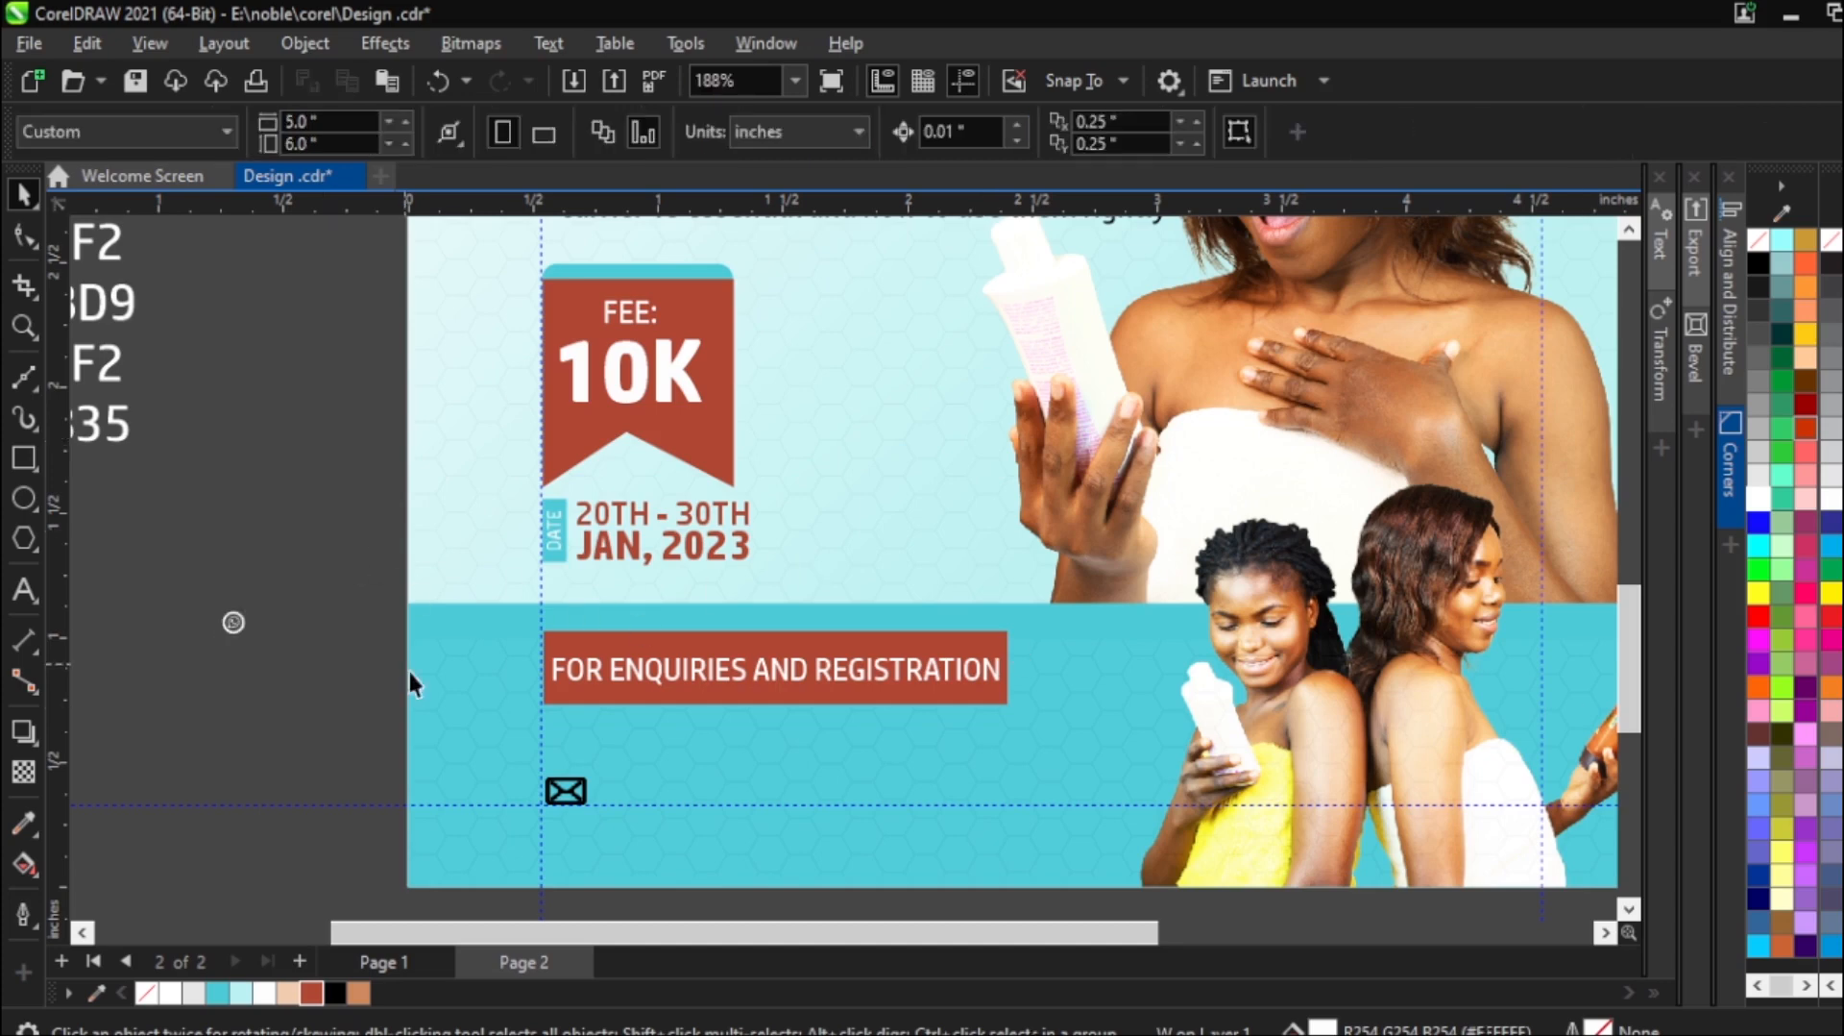
click(238, 622)
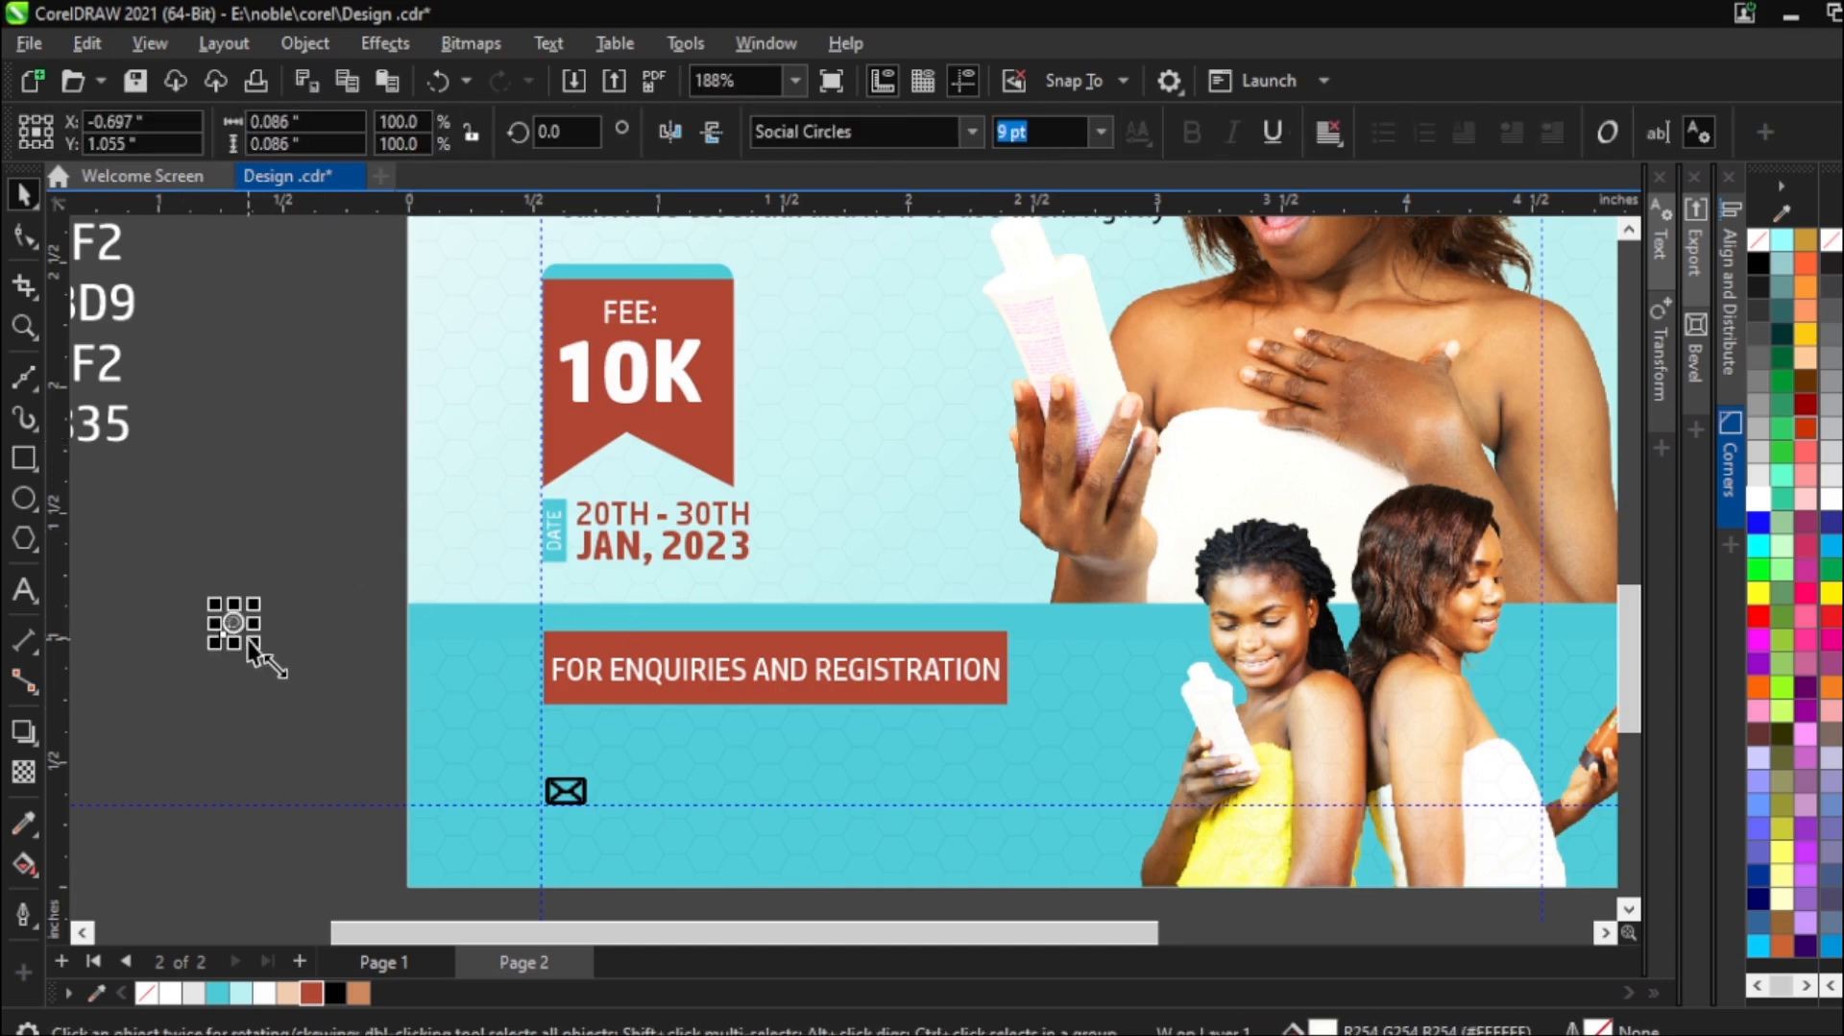
drag(256, 645, 289, 677)
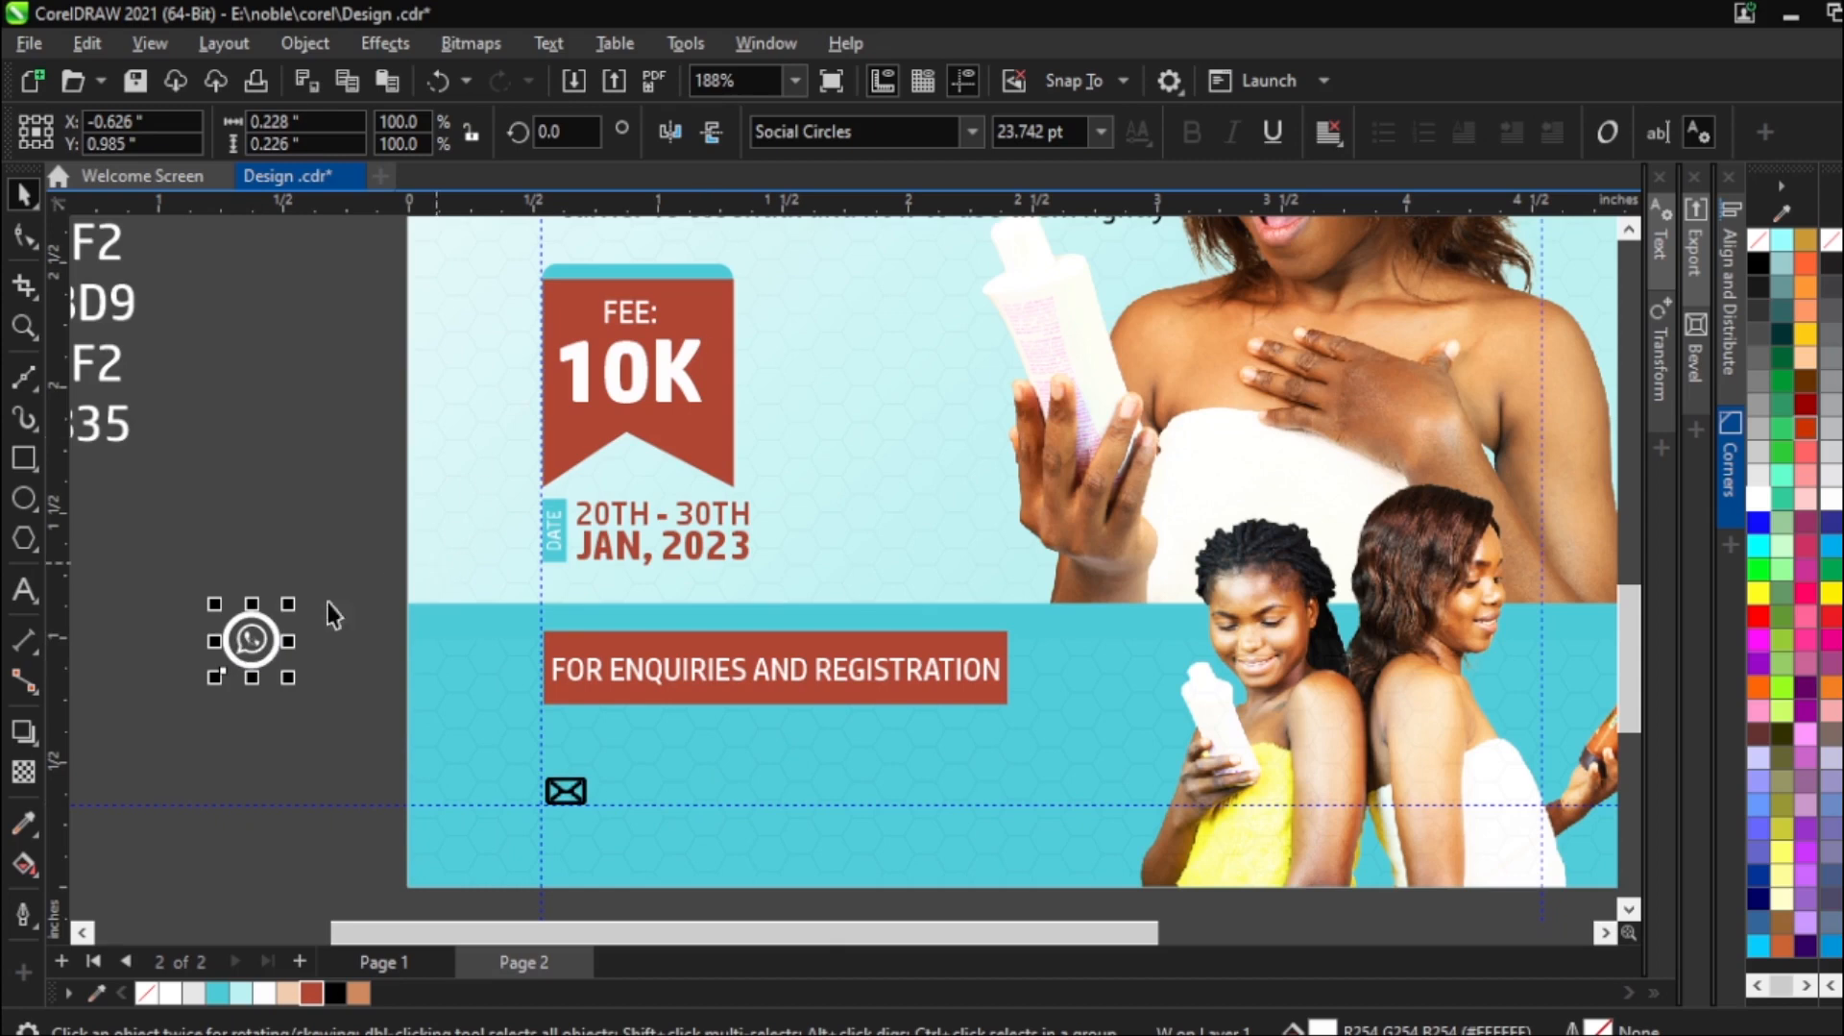
click(288, 632)
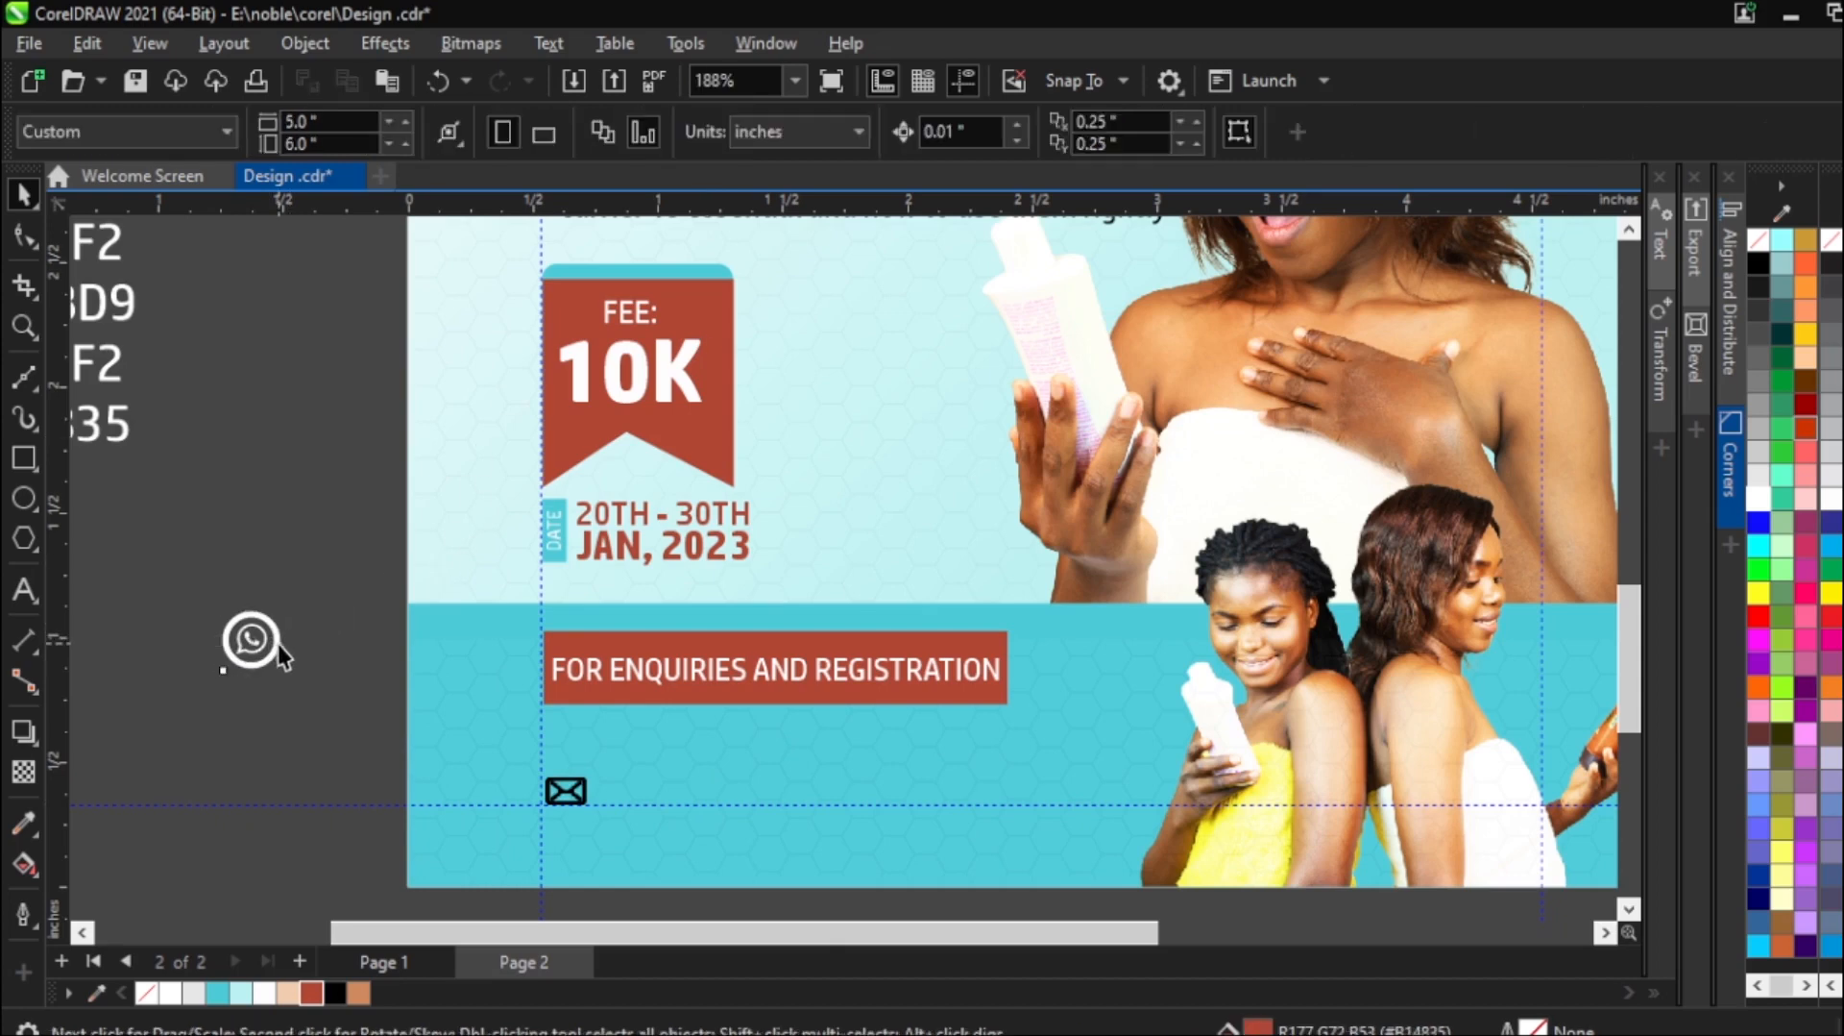
double_click(278, 645)
key(Escape)
click(281, 651)
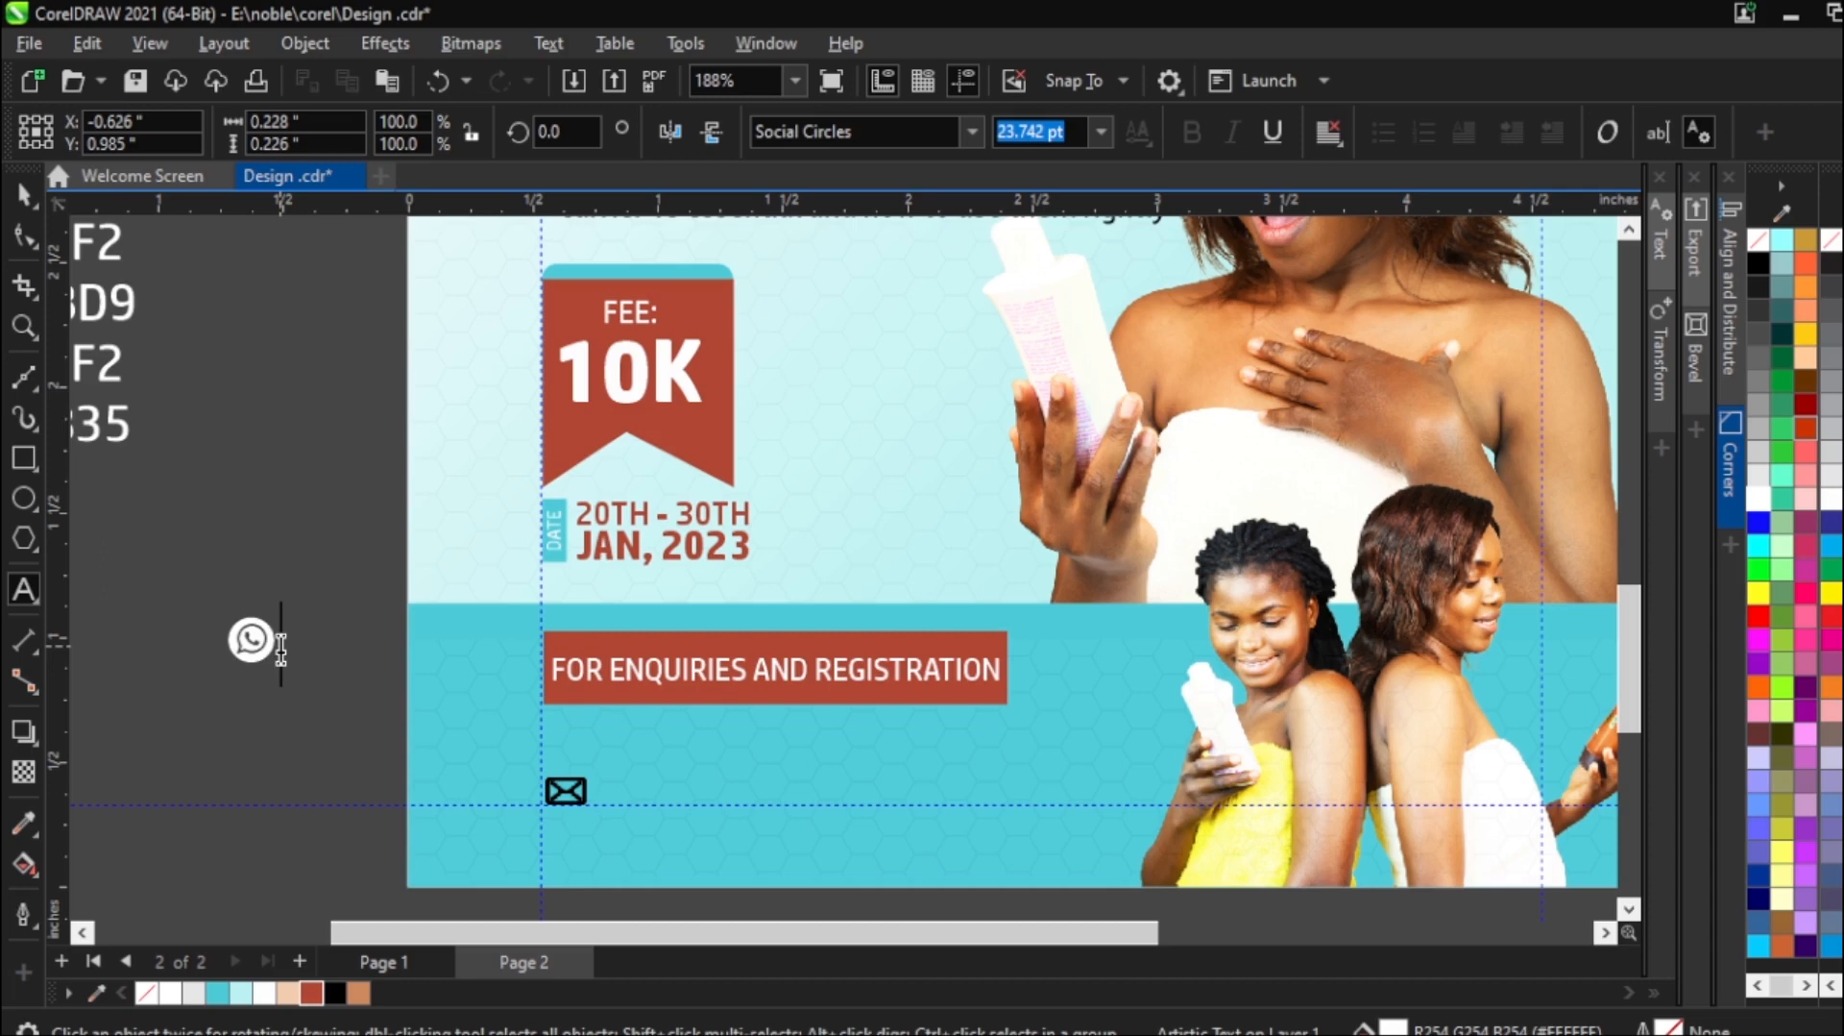
key(BackSpace)
key(ctrl+z)
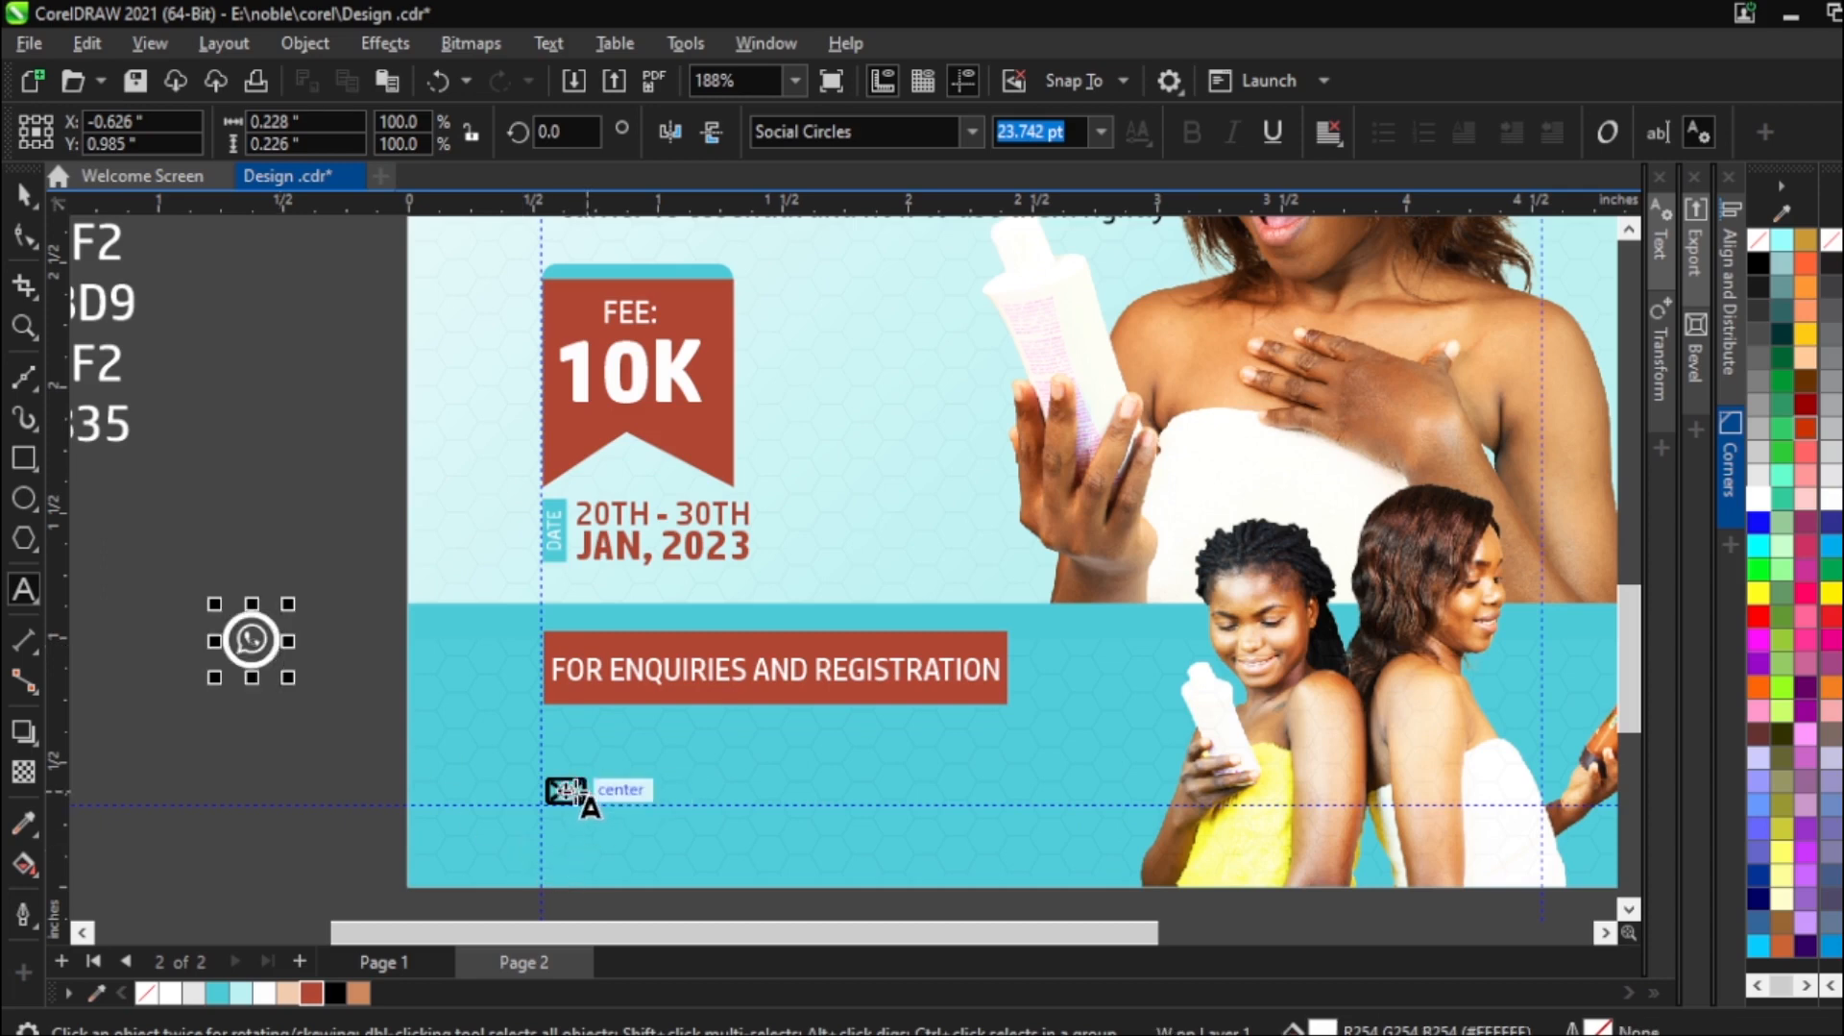
click(23, 195)
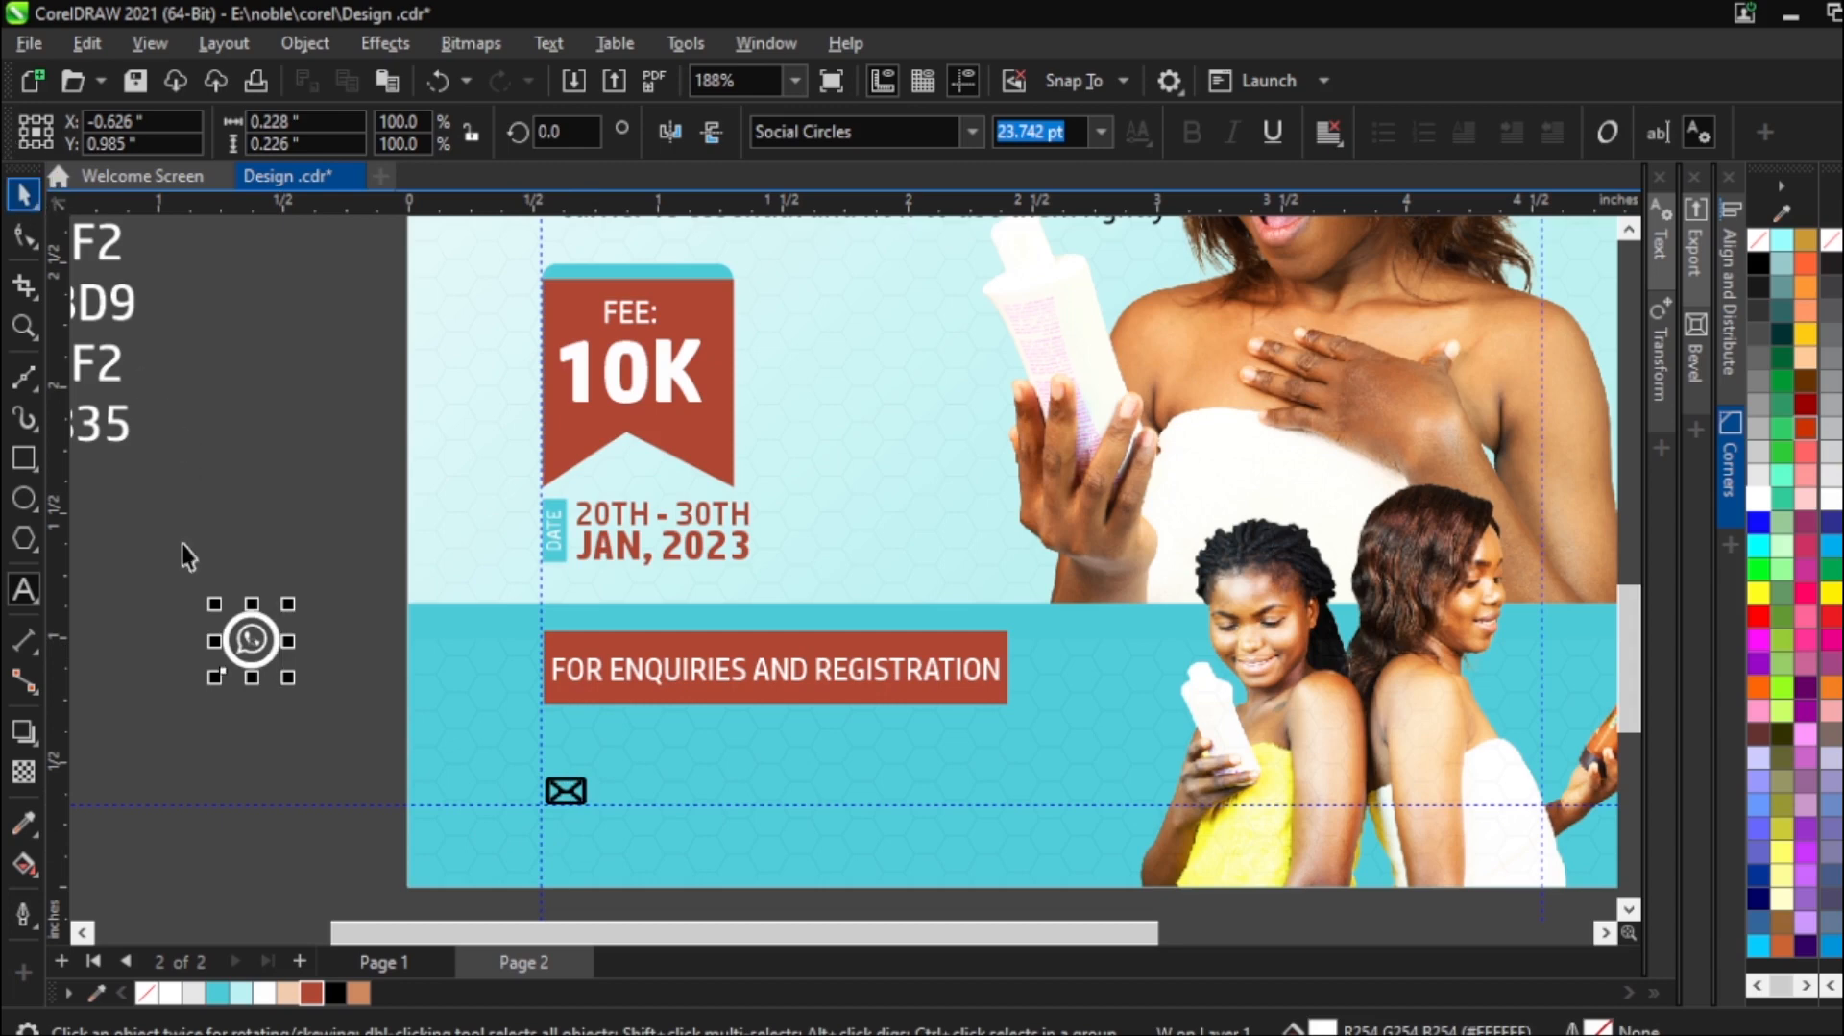
Reduce the WhatsApp icon to about 10.3 pt and place it above the email icon at the left margin guideline.
scroll(277, 675, up, 1)
scroll(277, 675, up, 1)
scroll(650, 470, up, 1)
drag(235, 710, 639, 809)
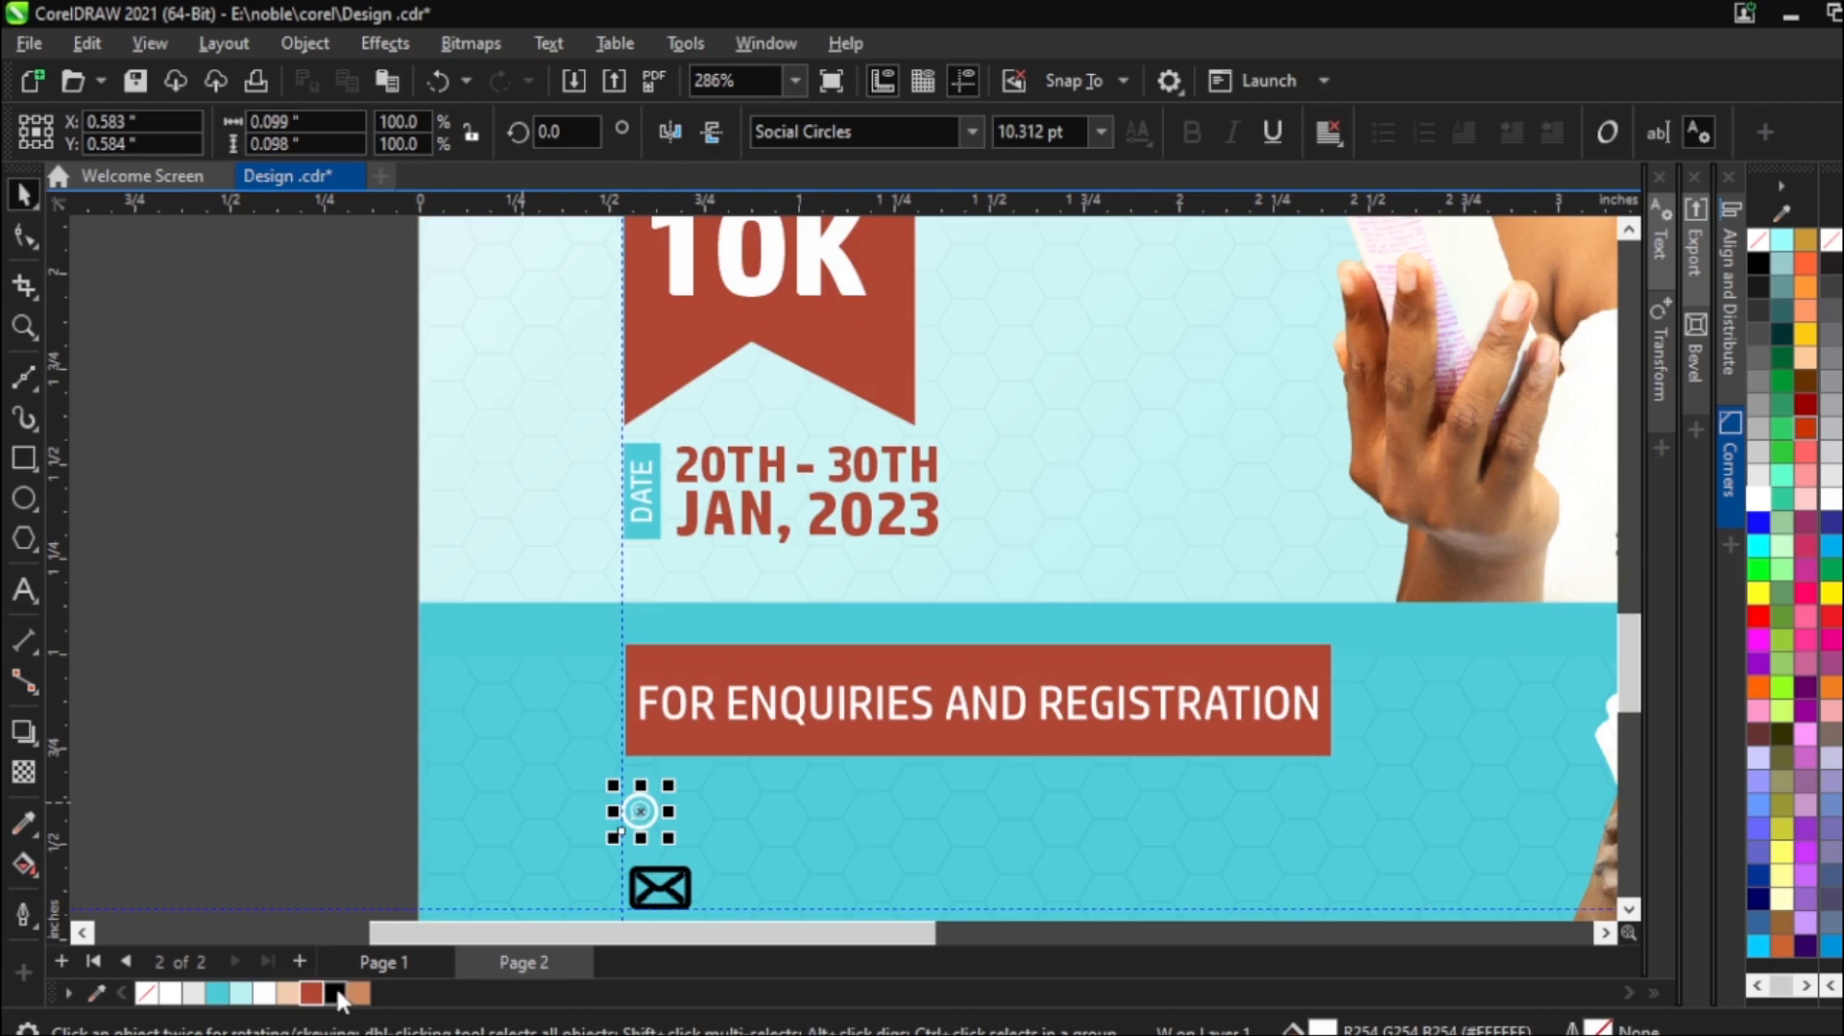
Fill the WhatsApp icon with black to match the email icon.
double_click(336, 990)
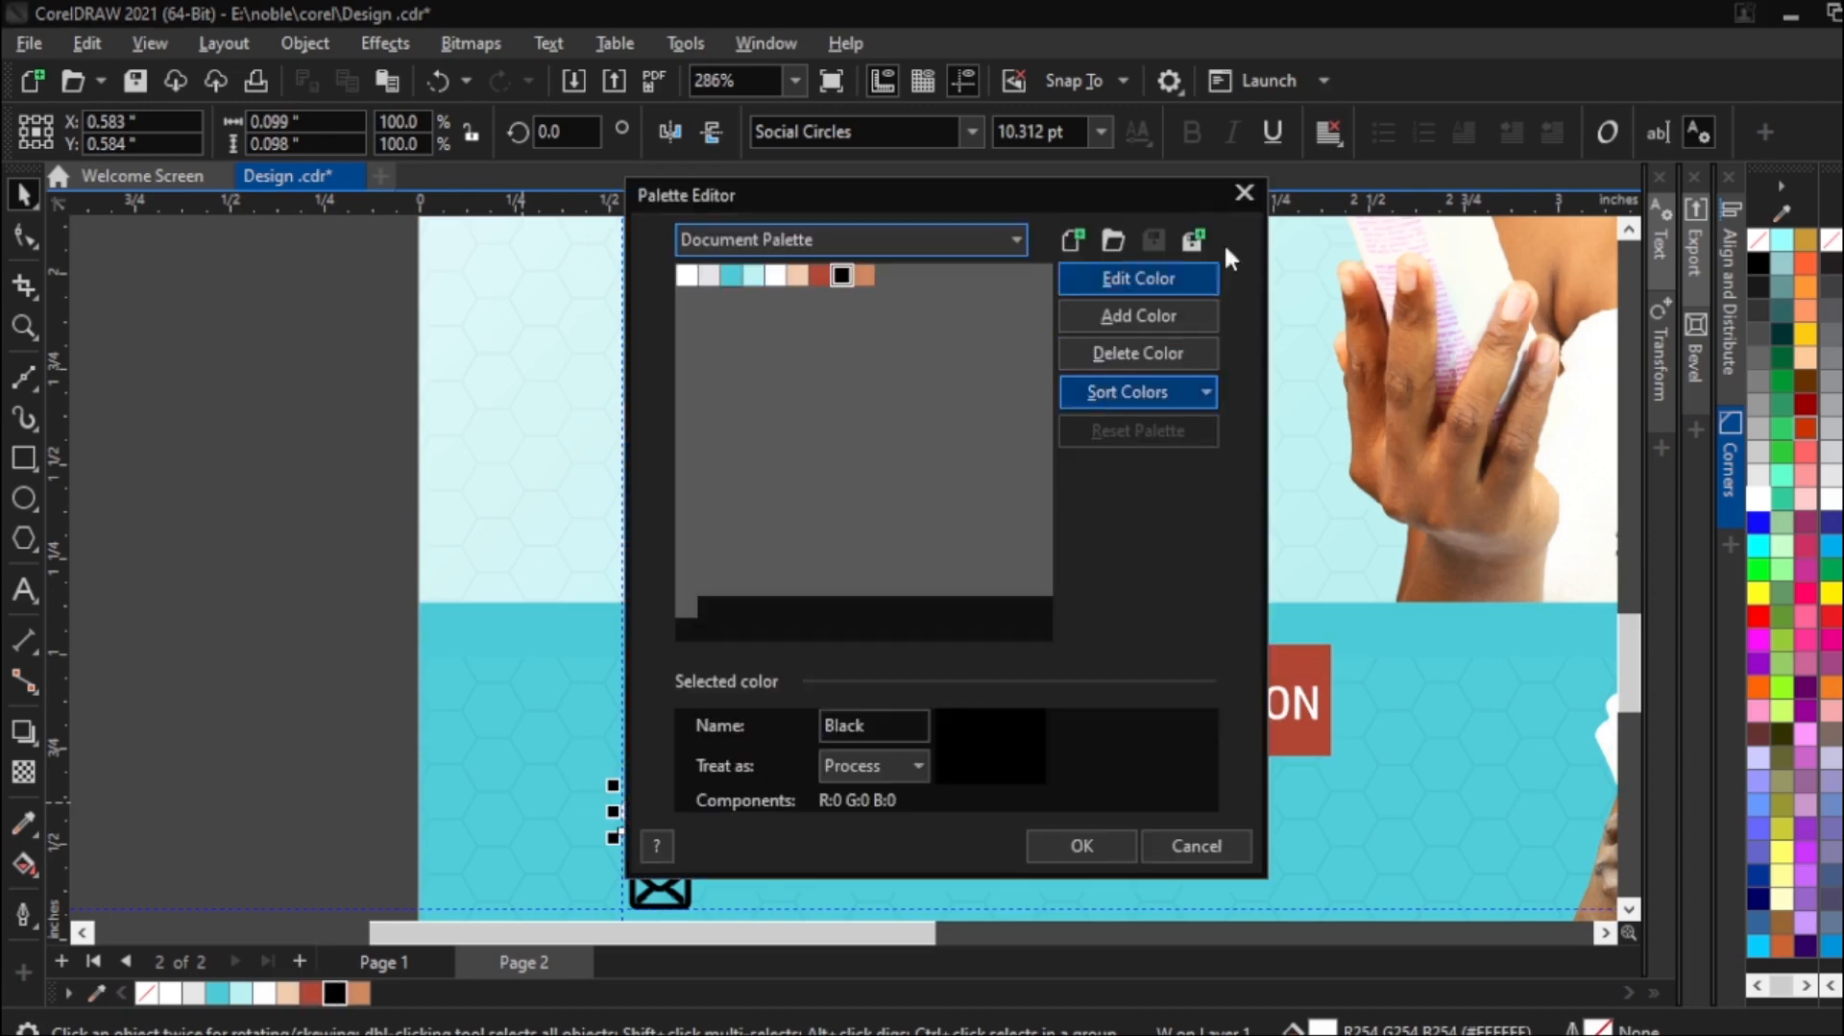
click(1249, 195)
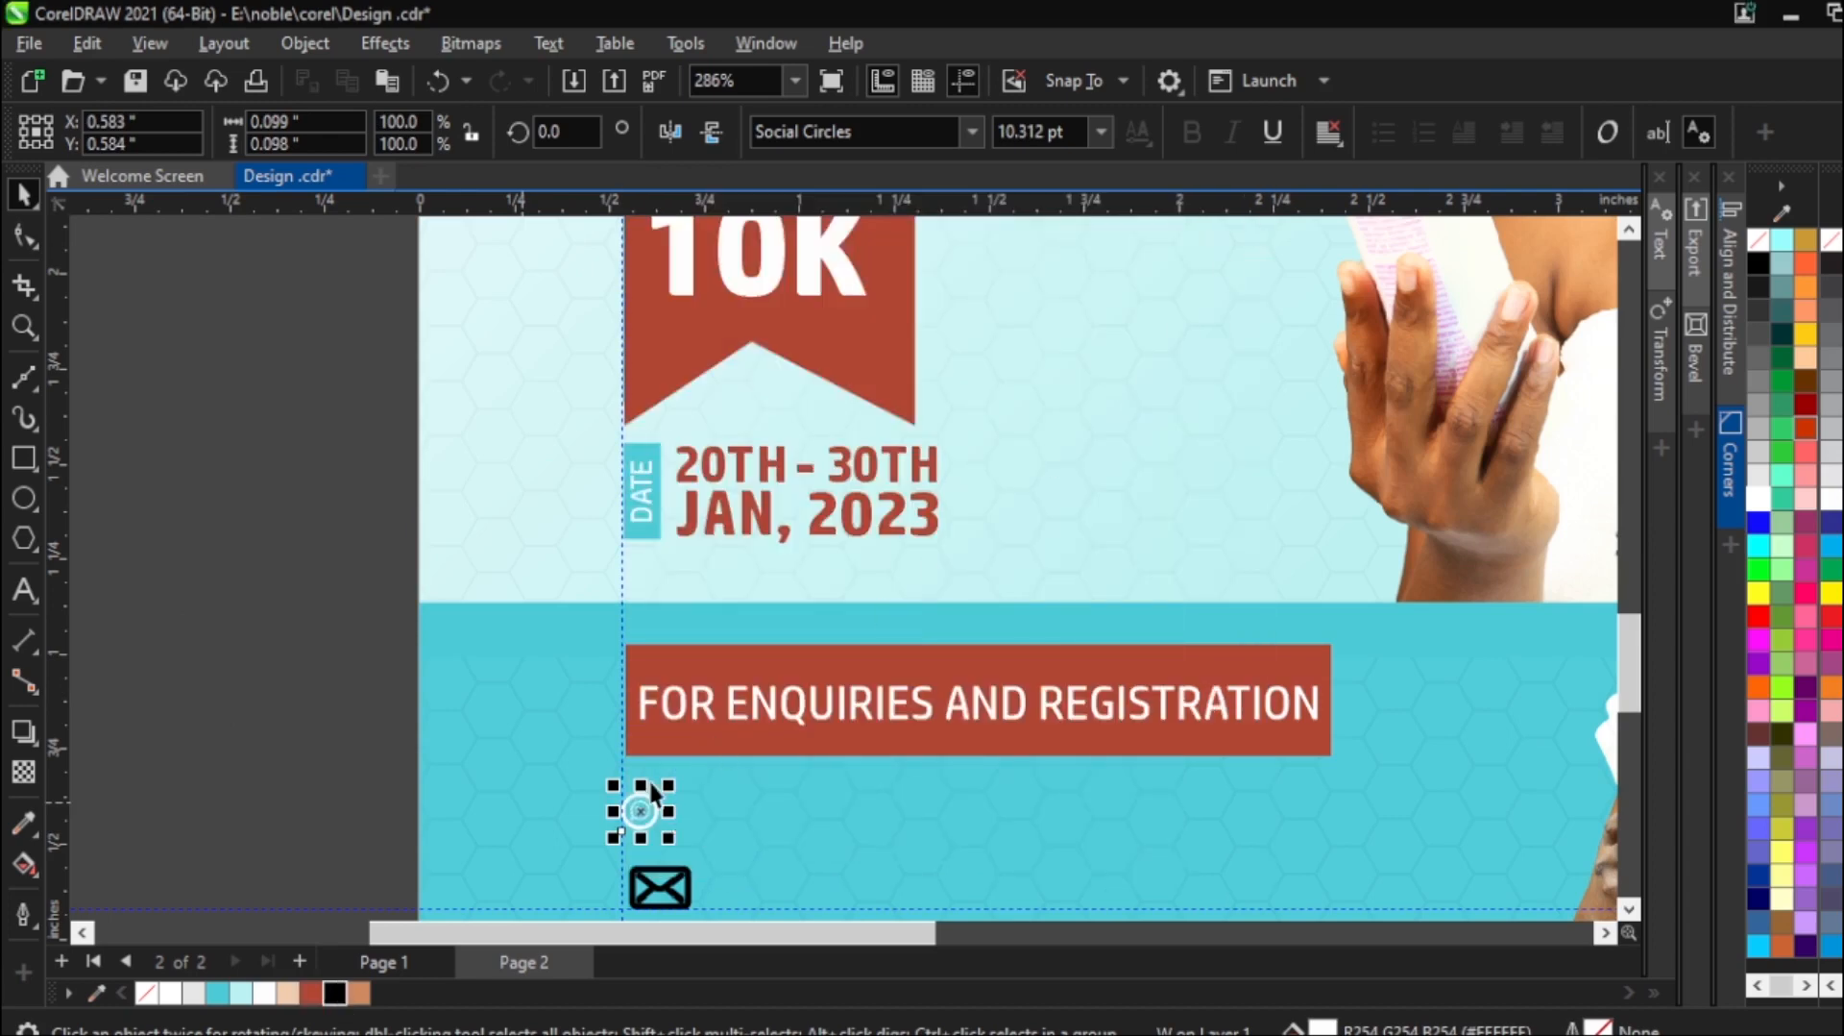
click(334, 991)
click(296, 766)
Enlarge the WhatsApp icon to about 12.7 pt, keeping its left edge on the margin guideline.
scroll(660, 836, up, 2)
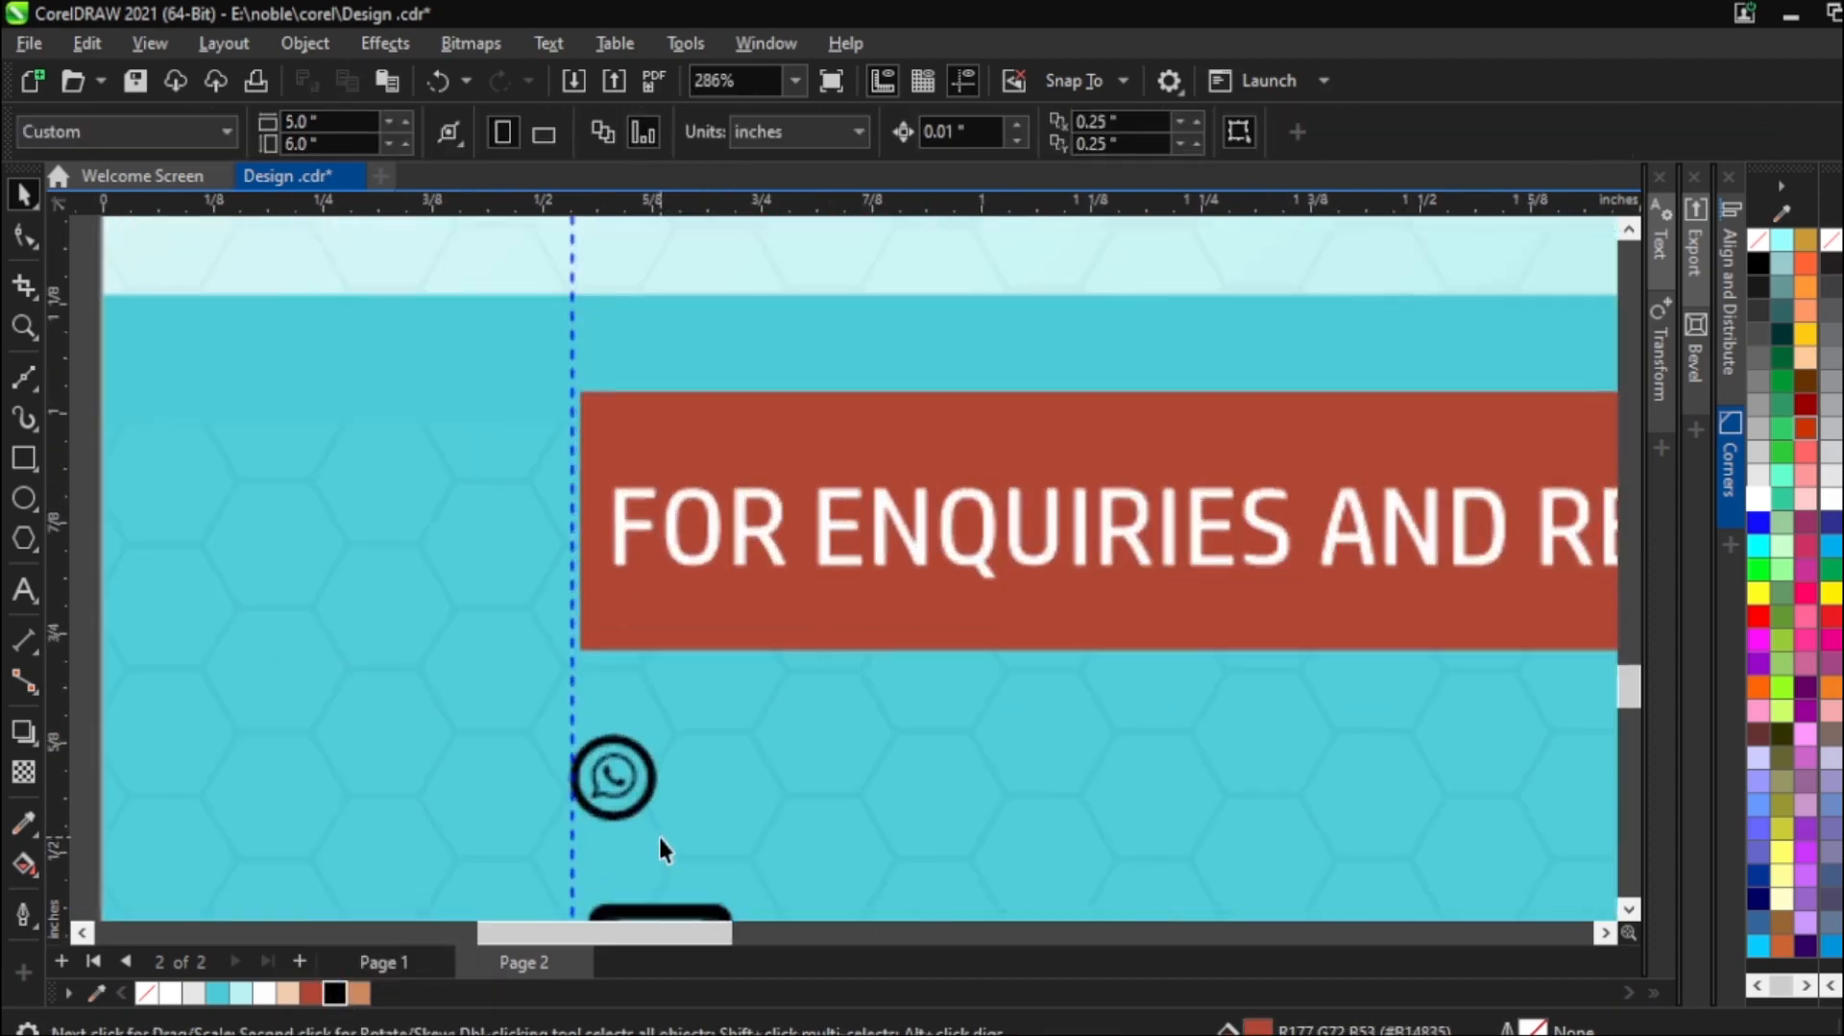
click(655, 798)
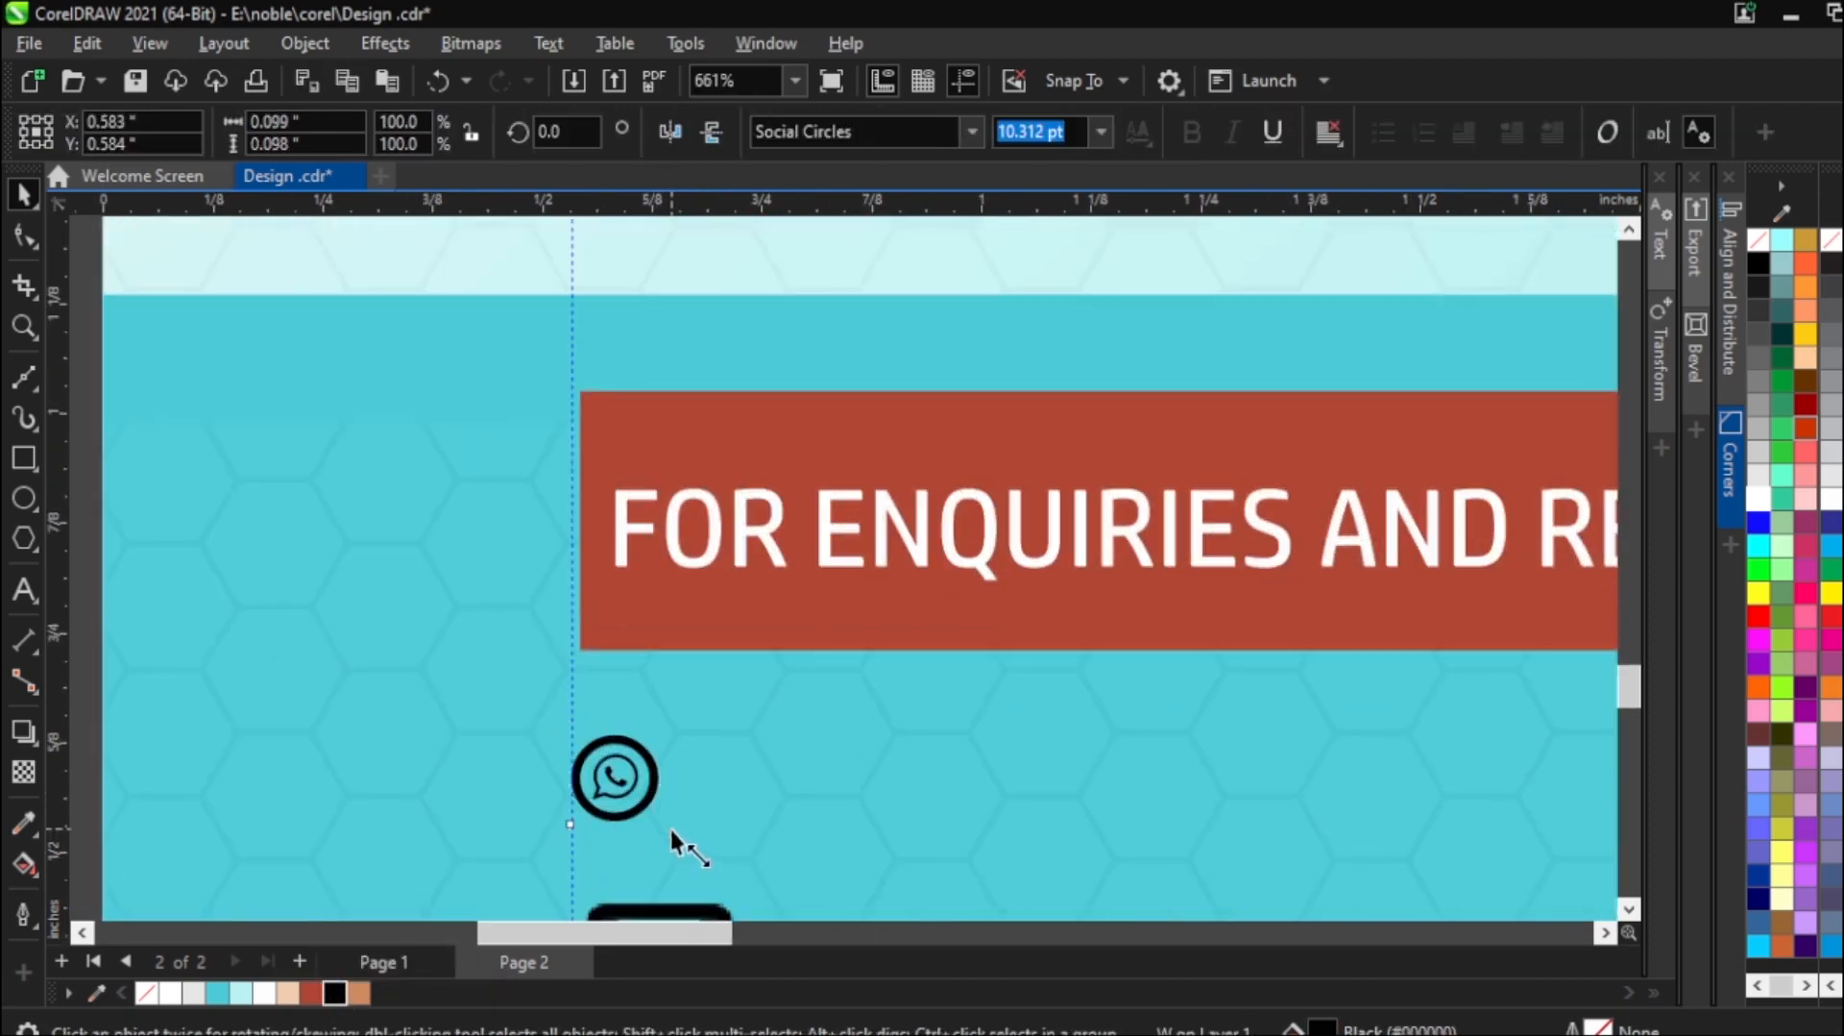
drag(709, 847, 714, 852)
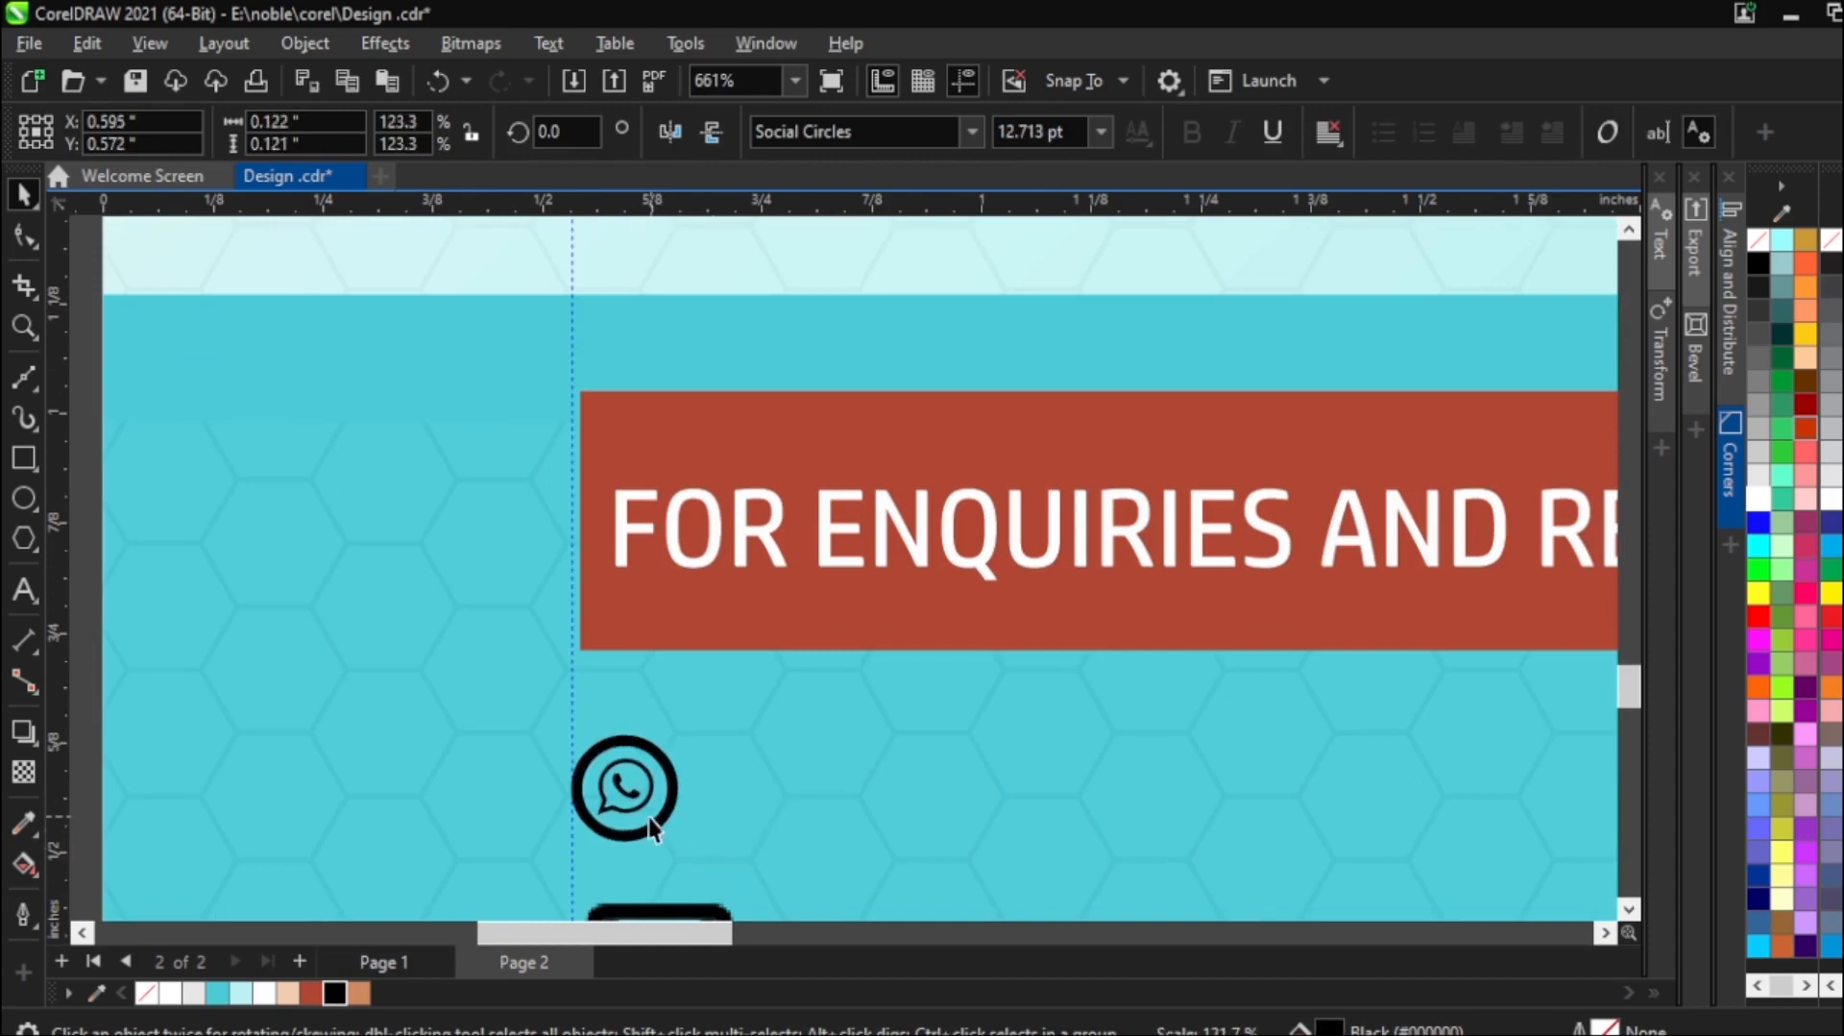
Move the WhatsApp icon up close beneath the enquiries banner and bring the email icon up beneath it.
drag(633, 801, 632, 753)
scroll(706, 647, down, 4)
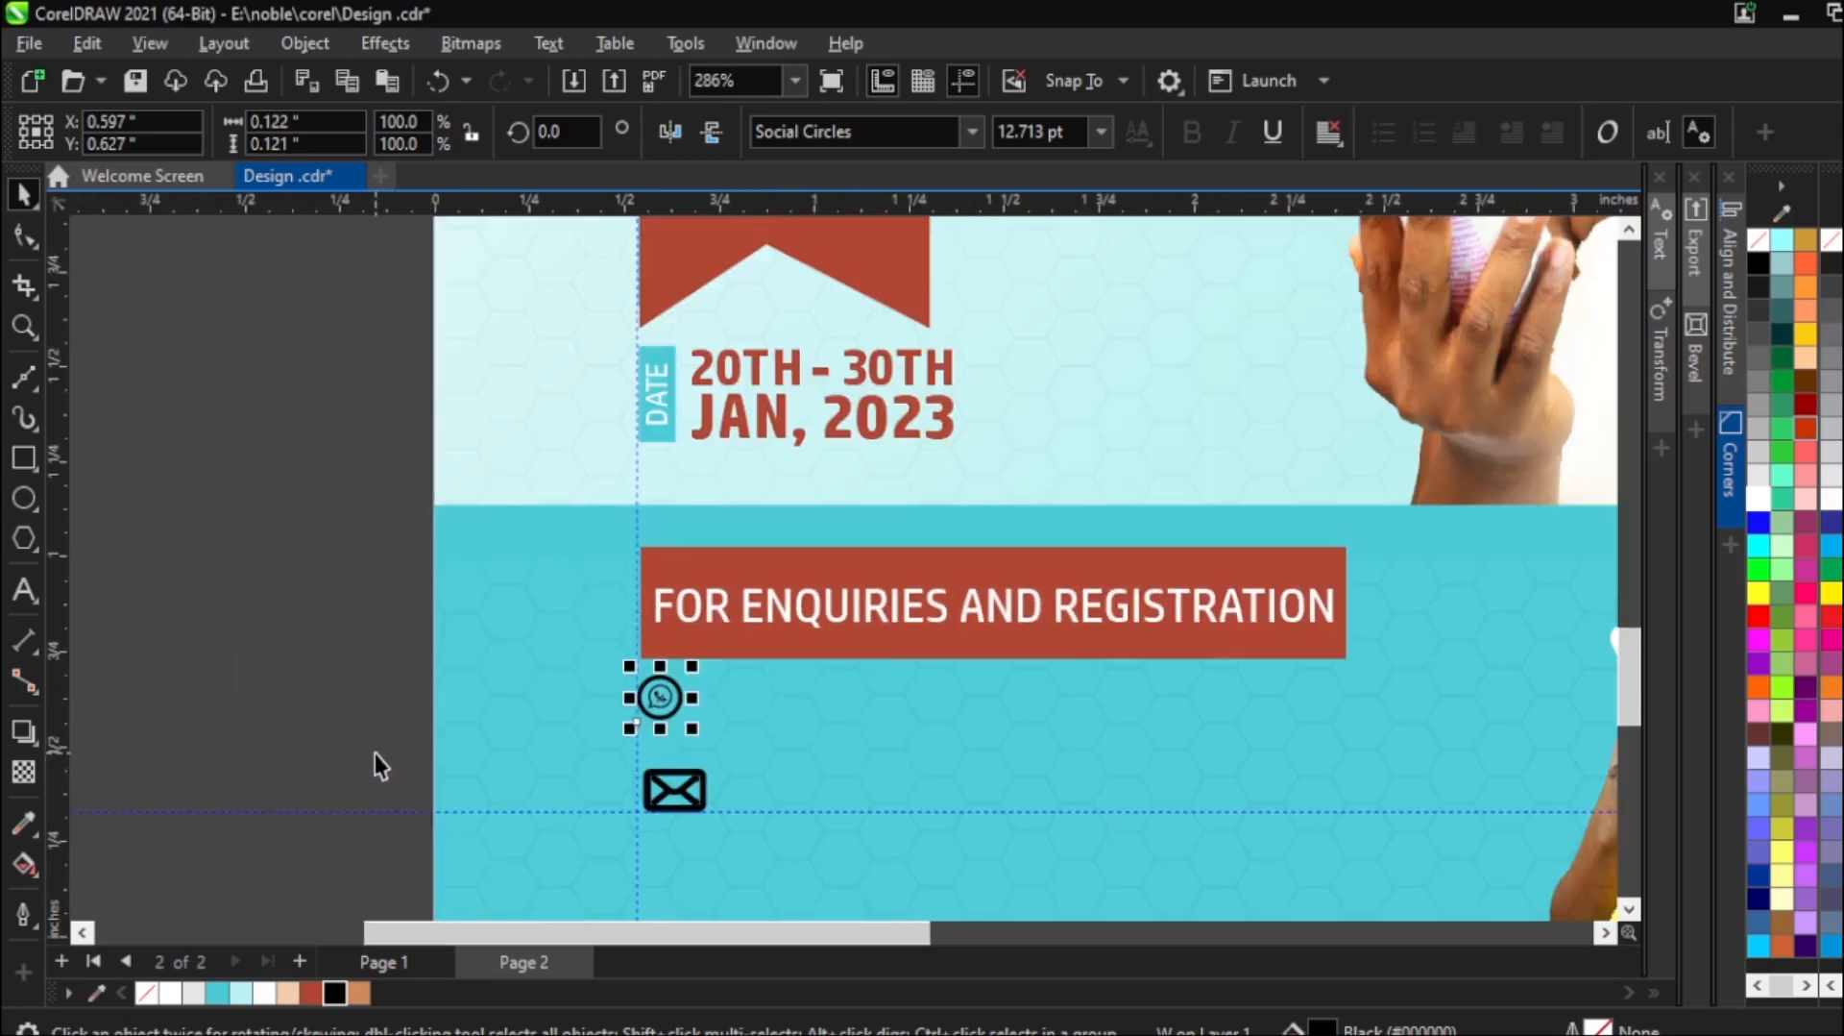
click(377, 757)
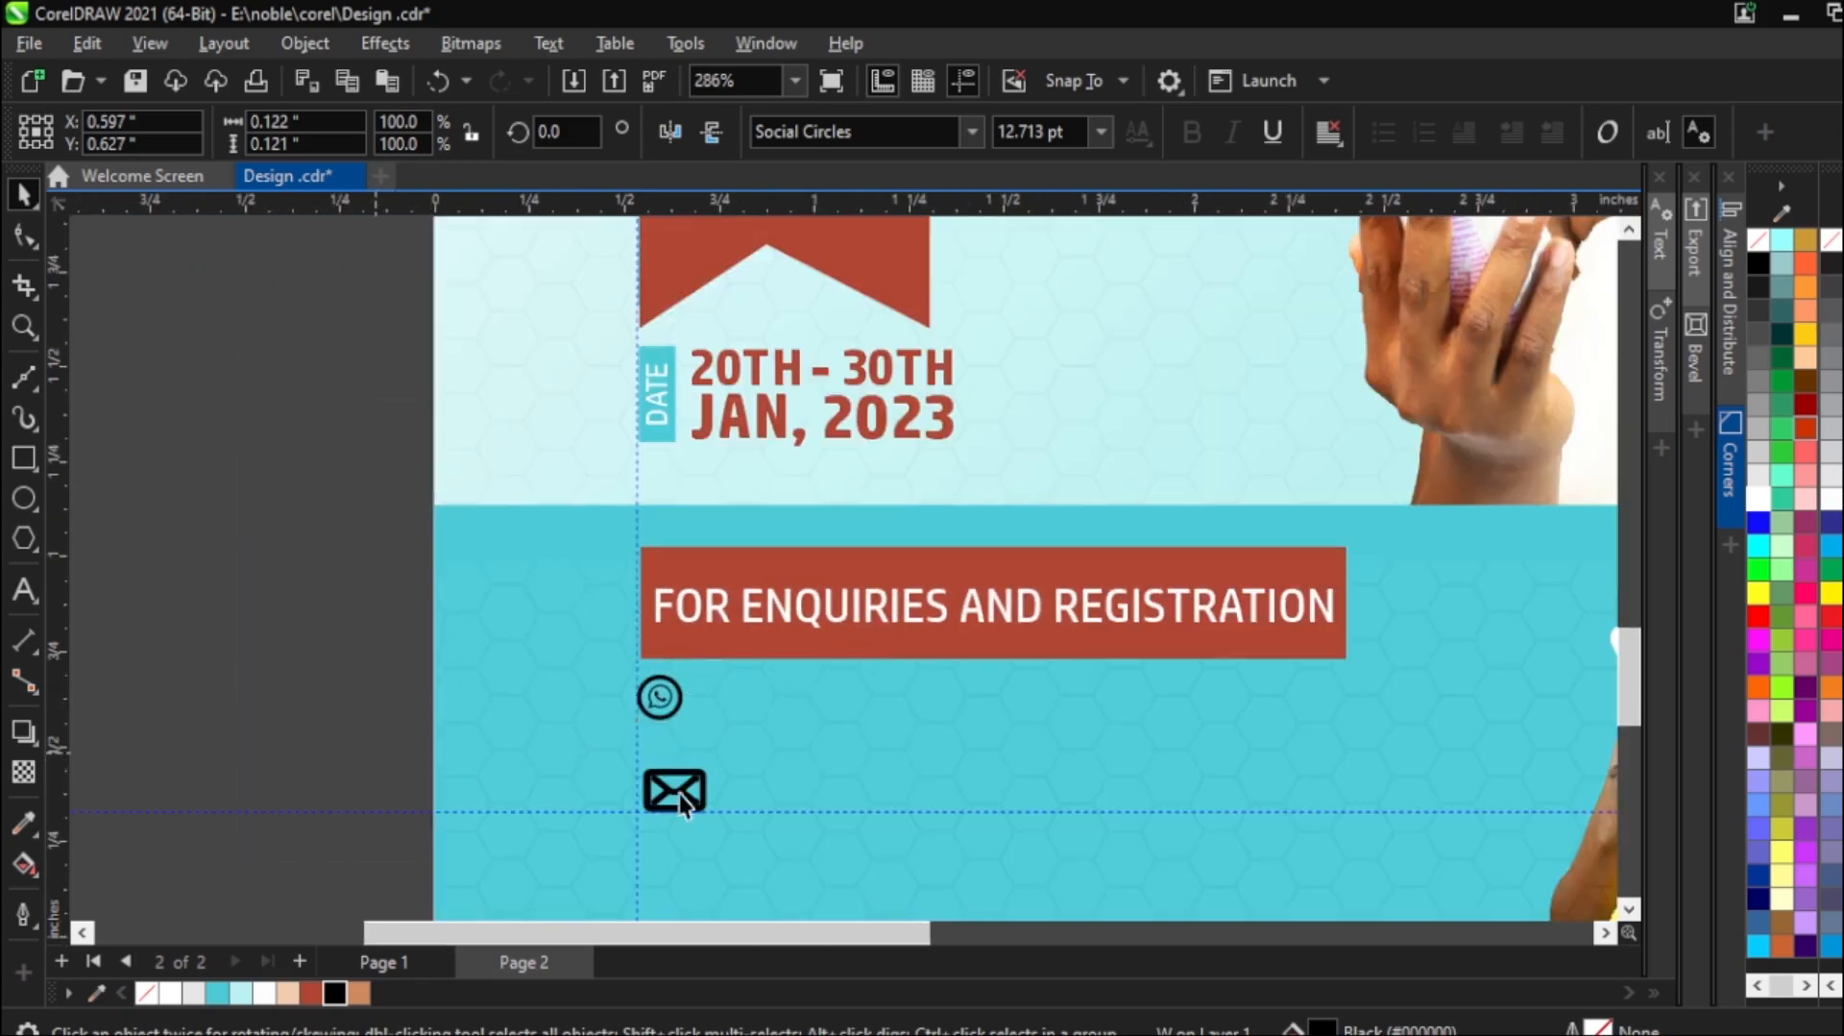
drag(690, 786, 684, 751)
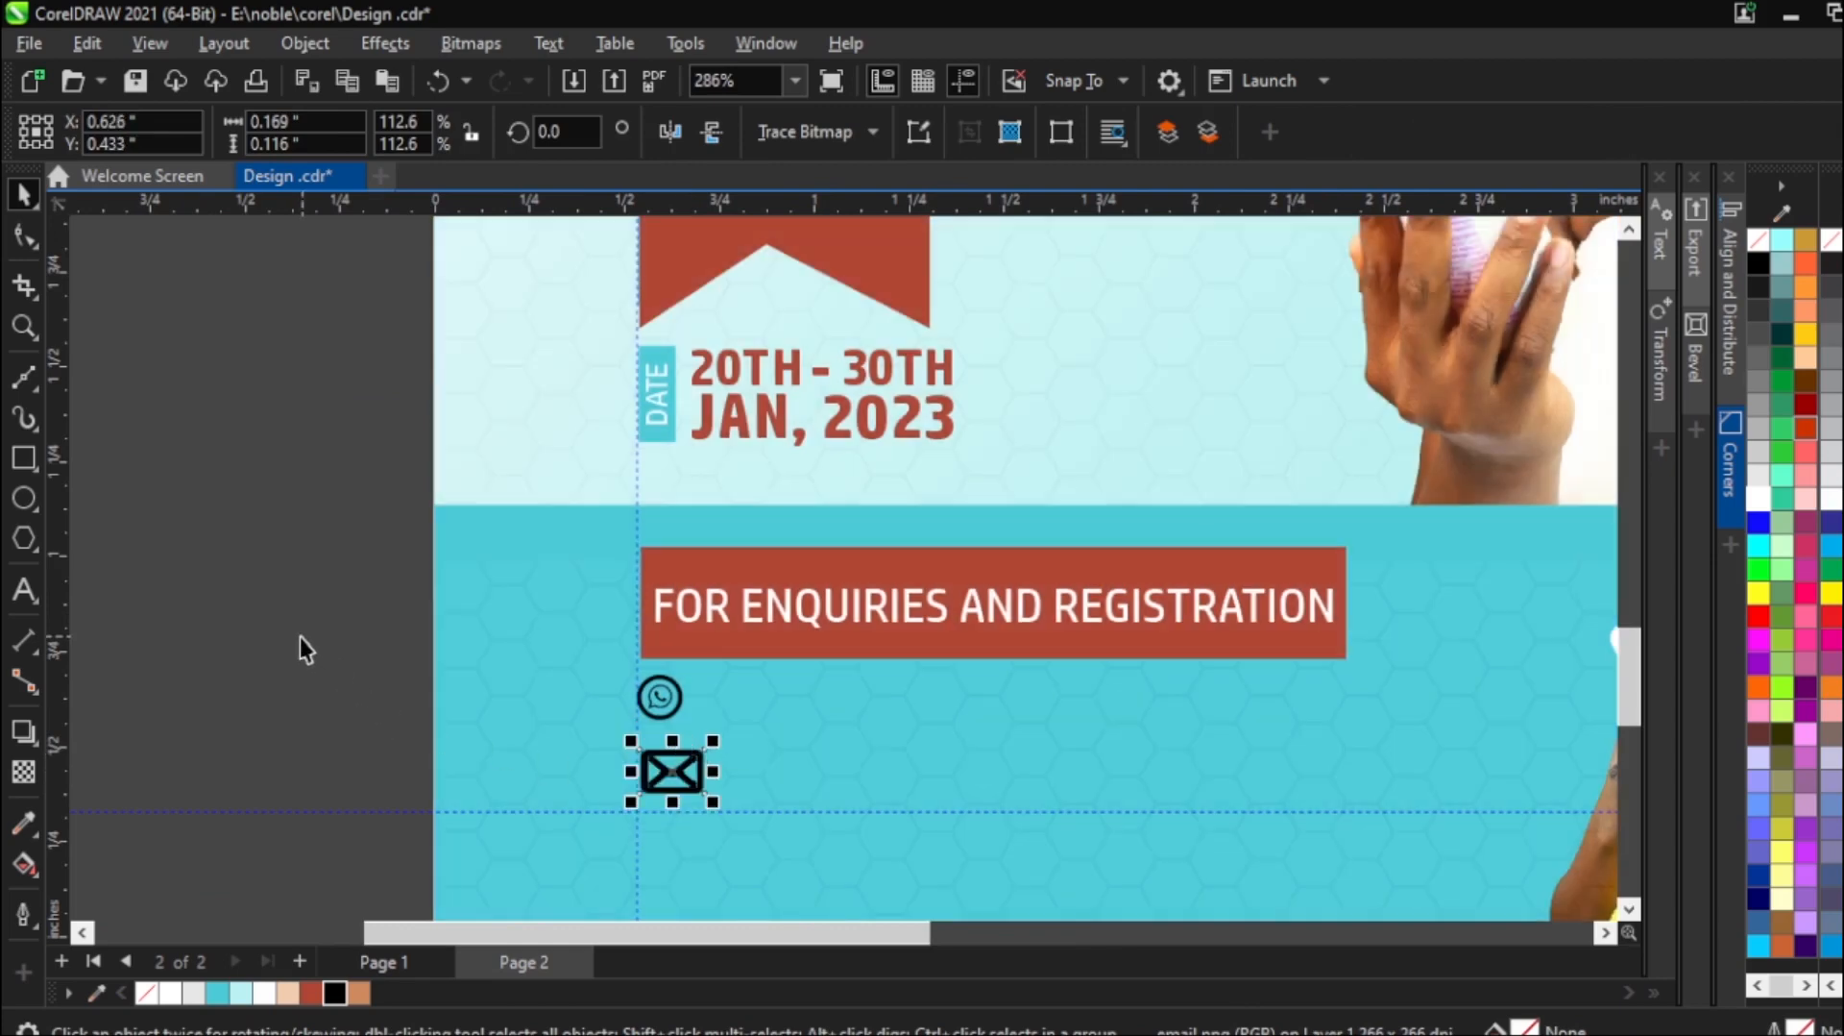
click(299, 637)
Enlarge the WhatsApp icon to about 15 pt, keeping its left edge on the margin guideline.
scroll(685, 754, up, 2)
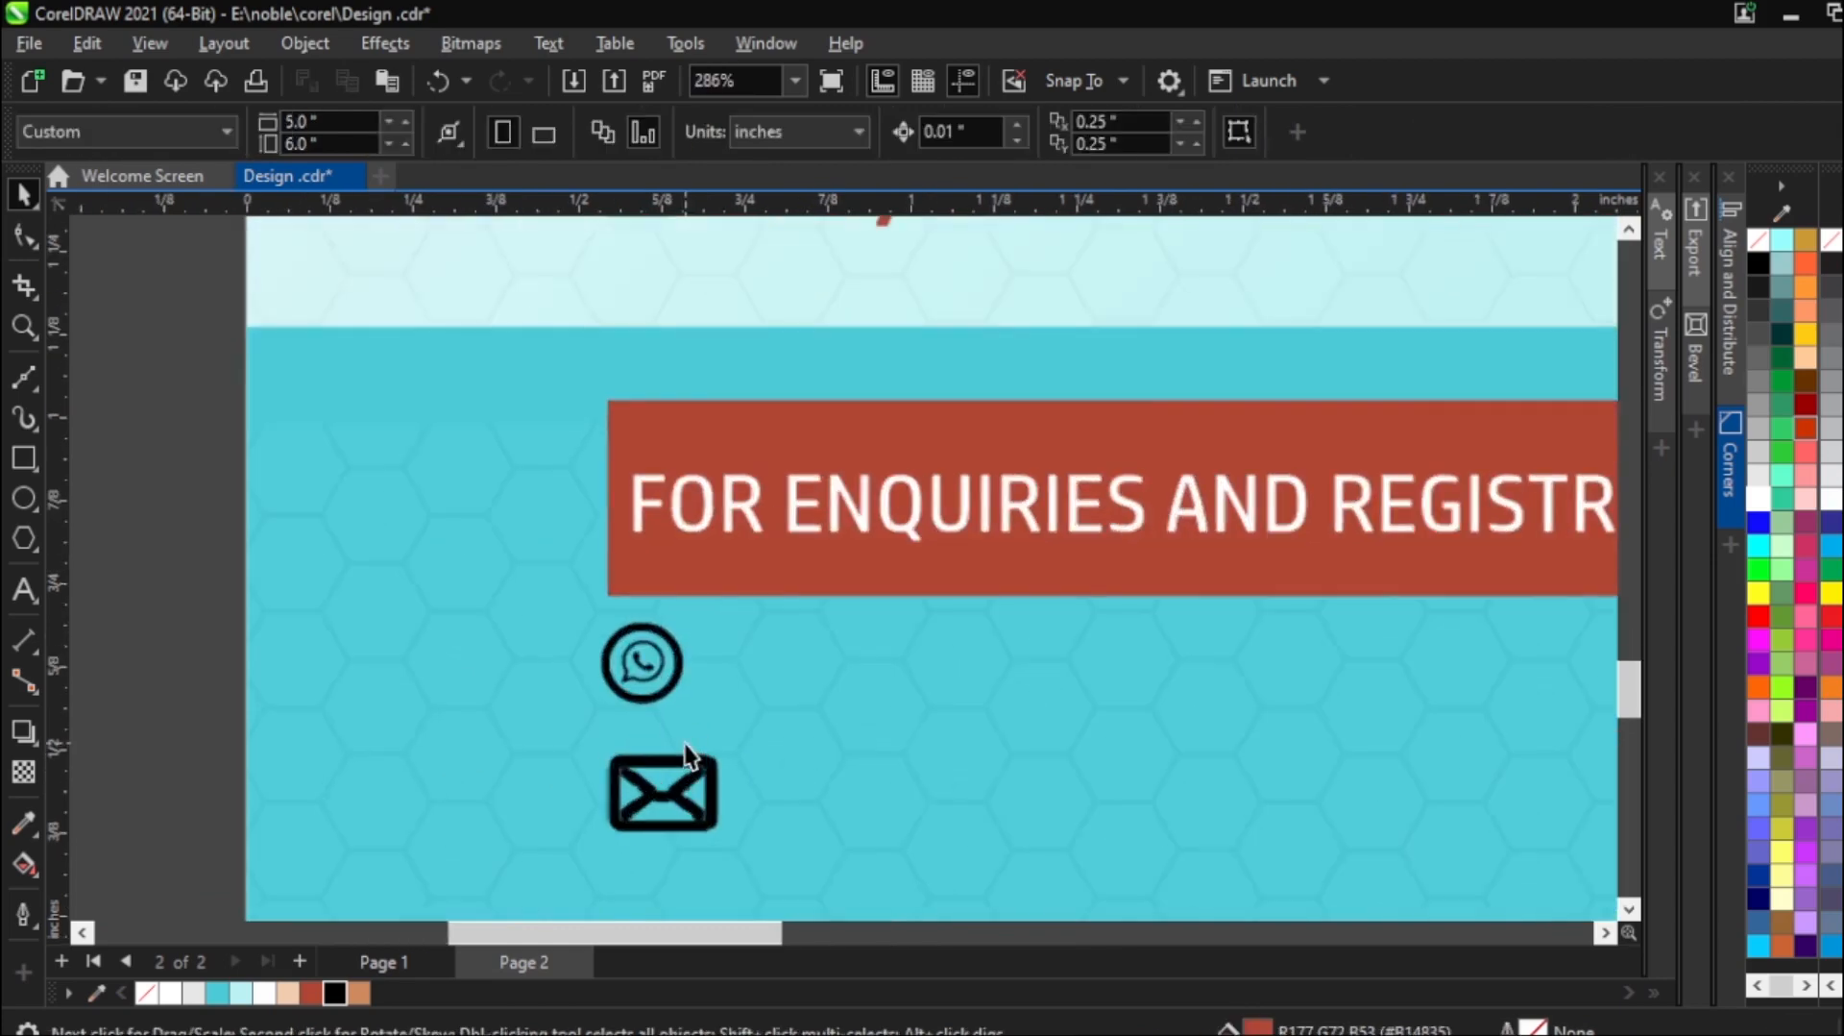
click(676, 688)
drag(716, 718, 728, 722)
click(333, 667)
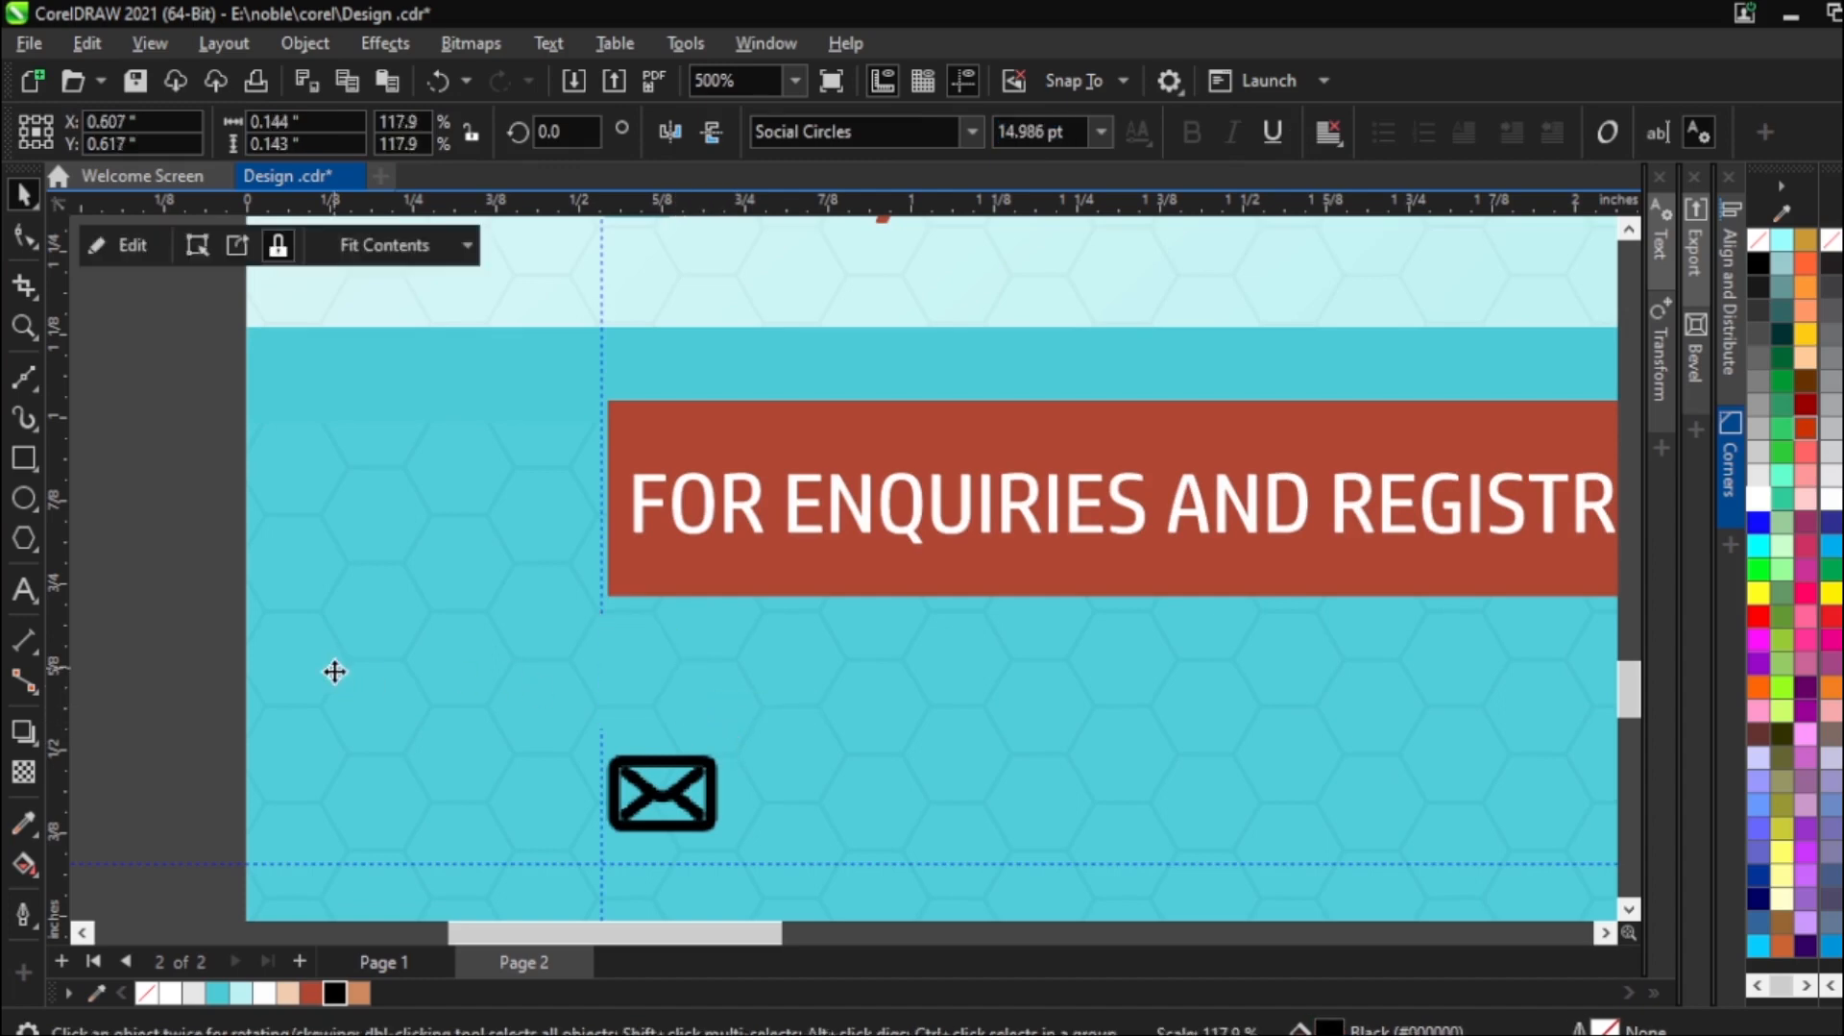
click(240, 602)
Enlarge the vertical DATE text to about 7.1 pt inside its teal rectangle.
scroll(792, 810, down, 4)
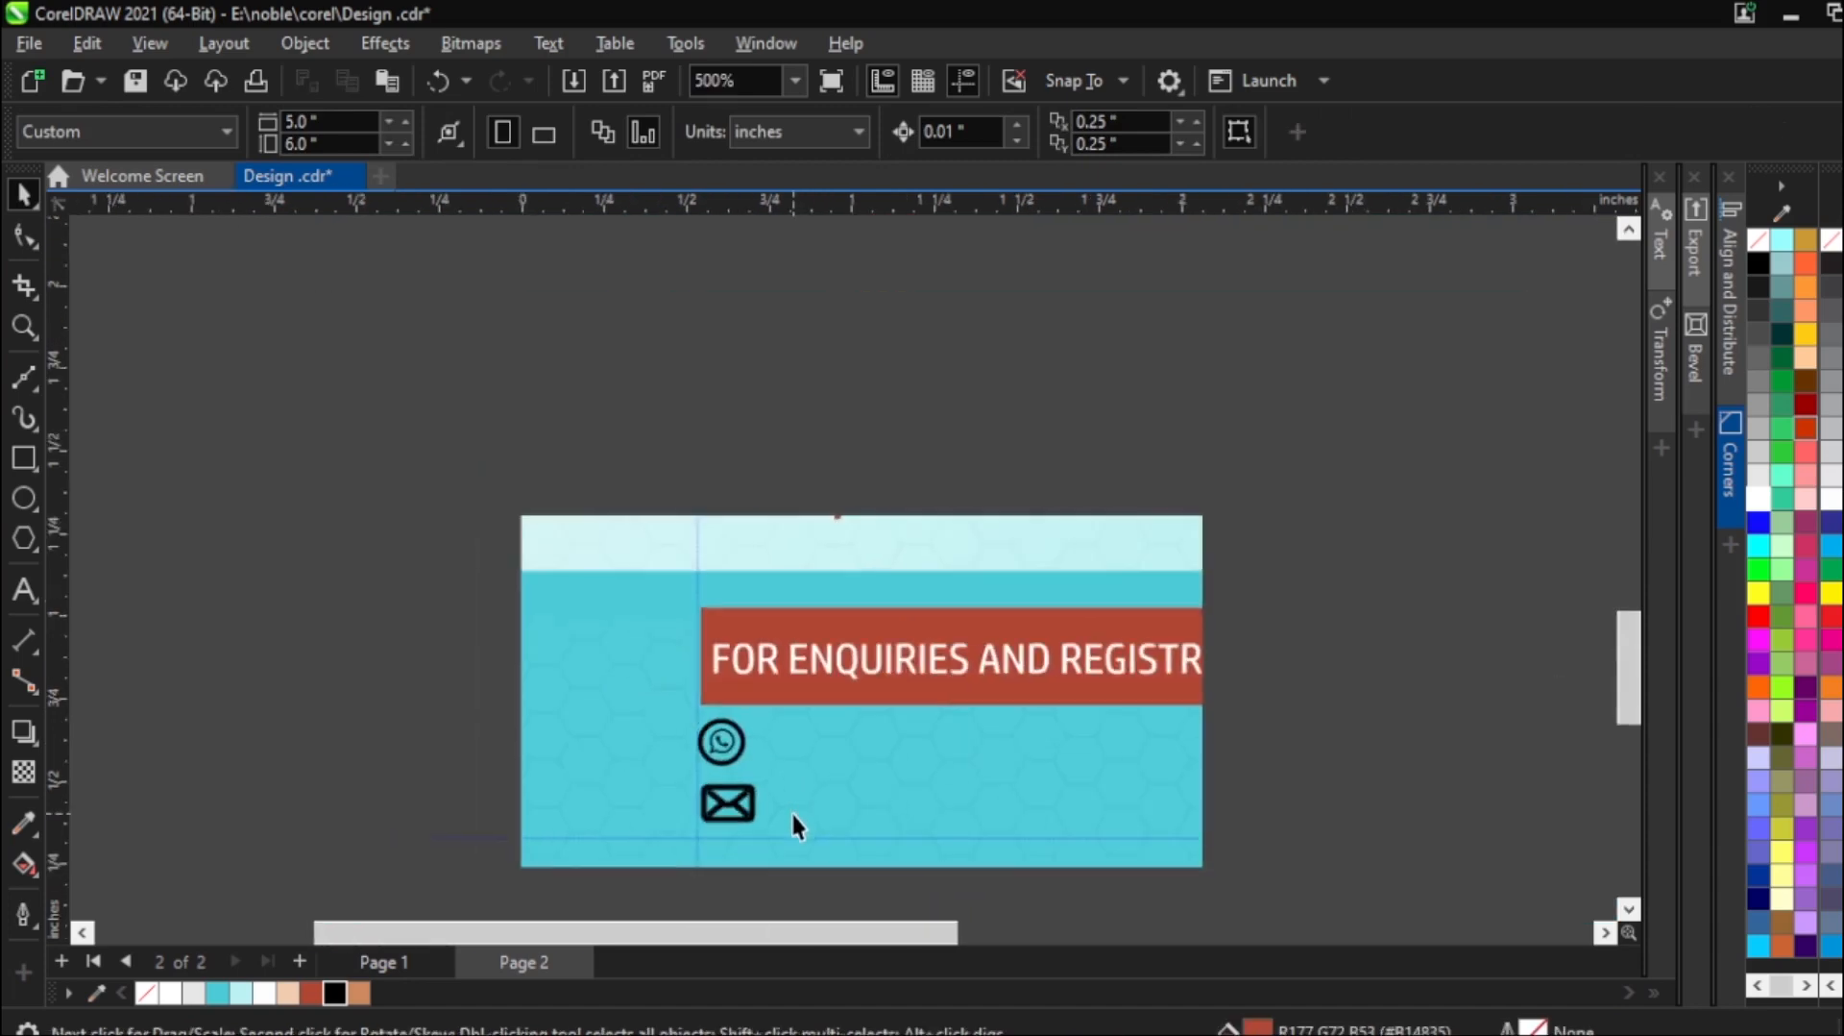
scroll(789, 811, up, 2)
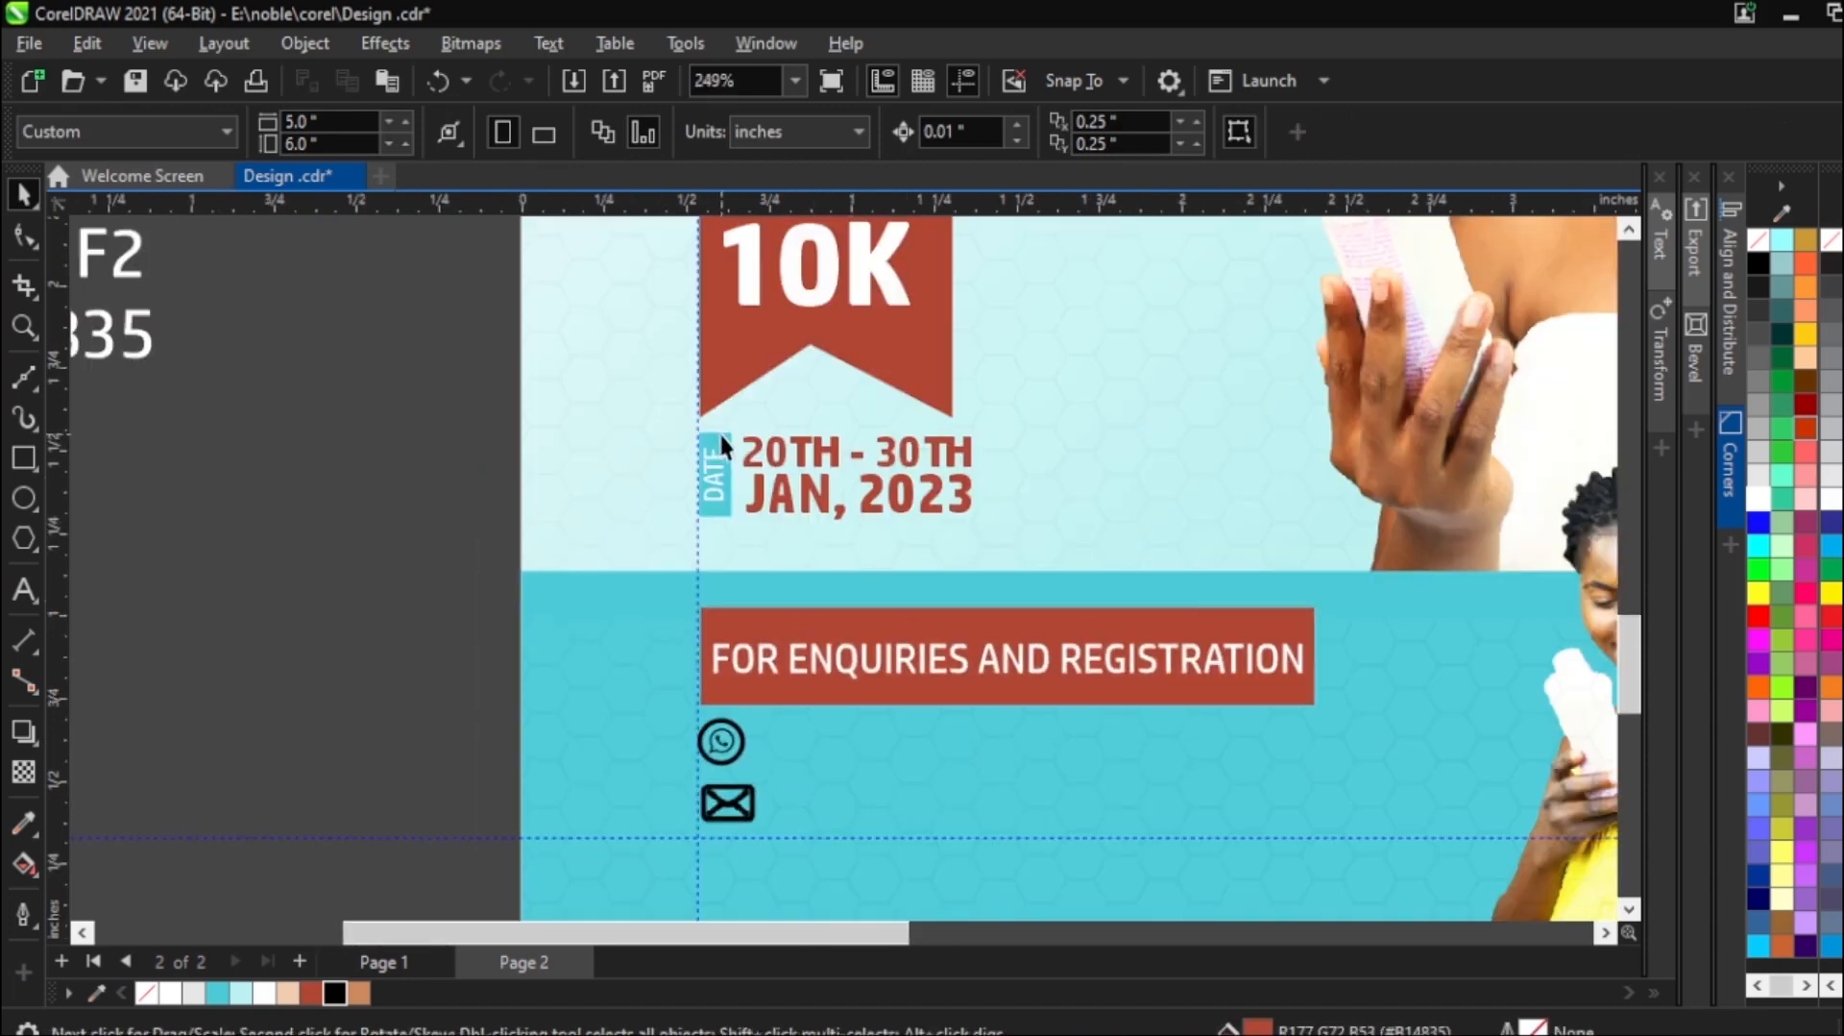
scroll(718, 431, up, 3)
drag(217, 392, 775, 659)
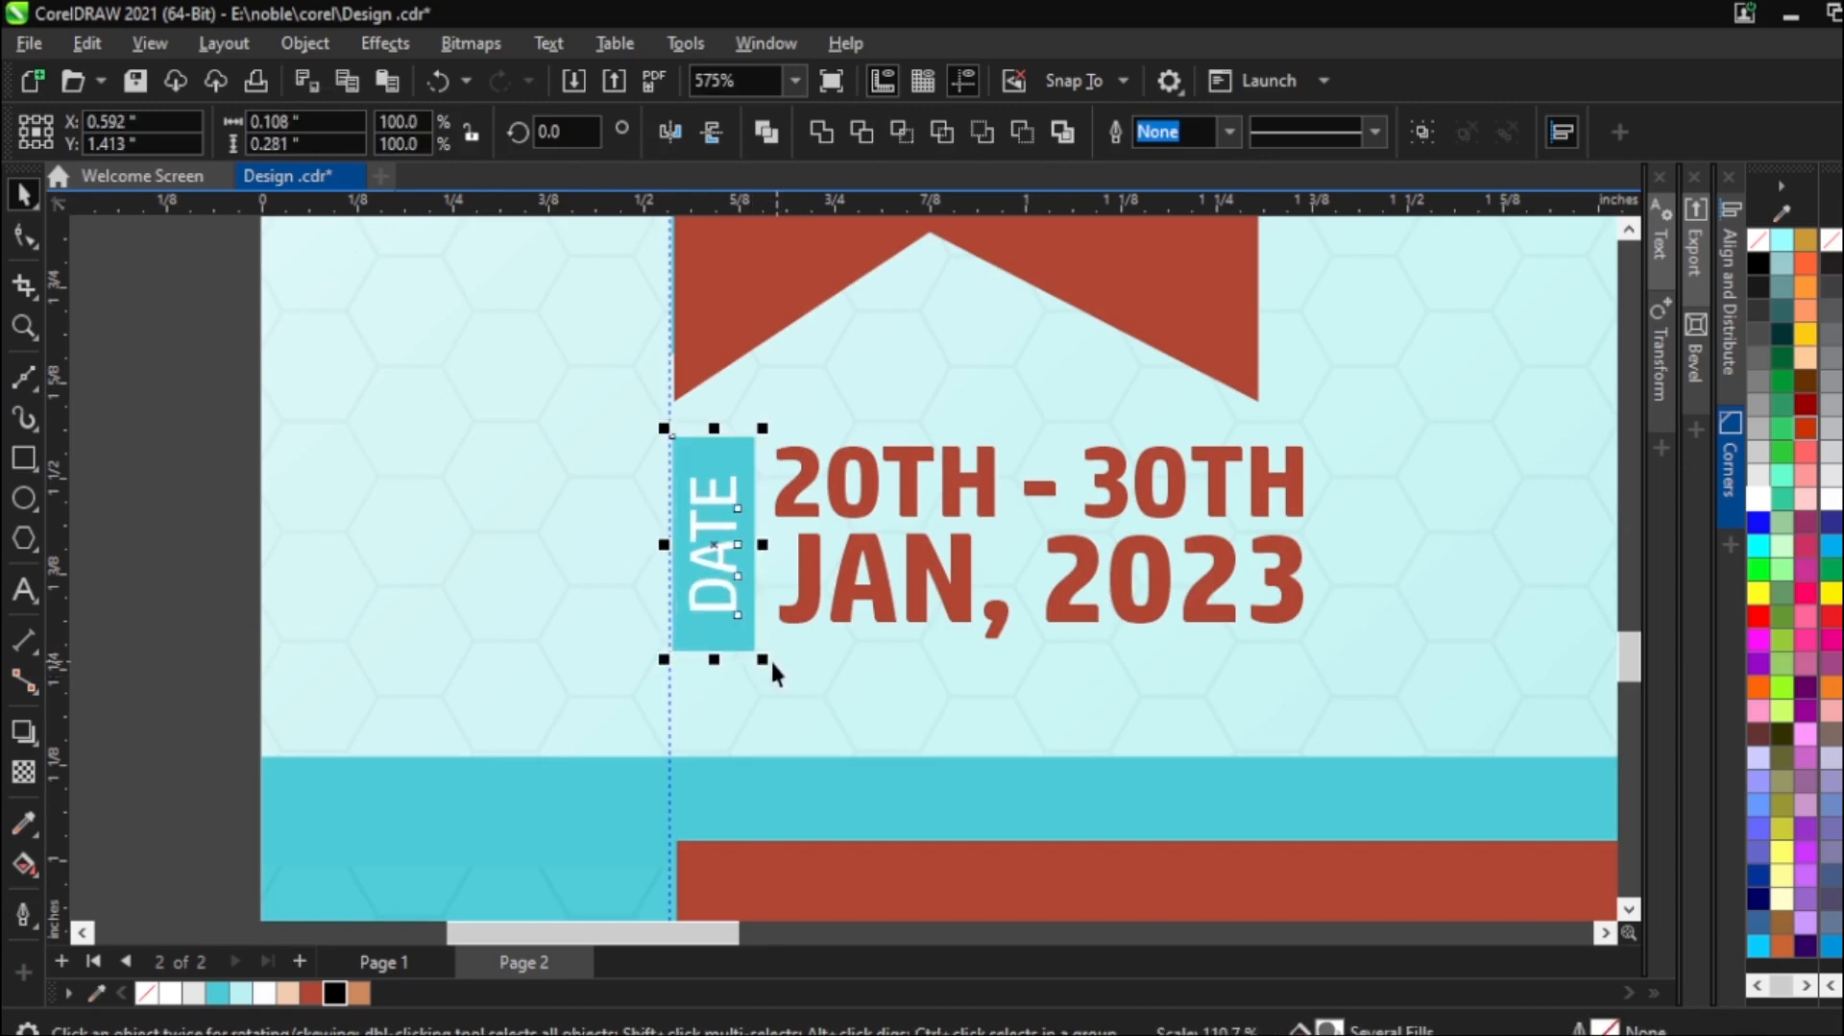
click(268, 498)
click(710, 499)
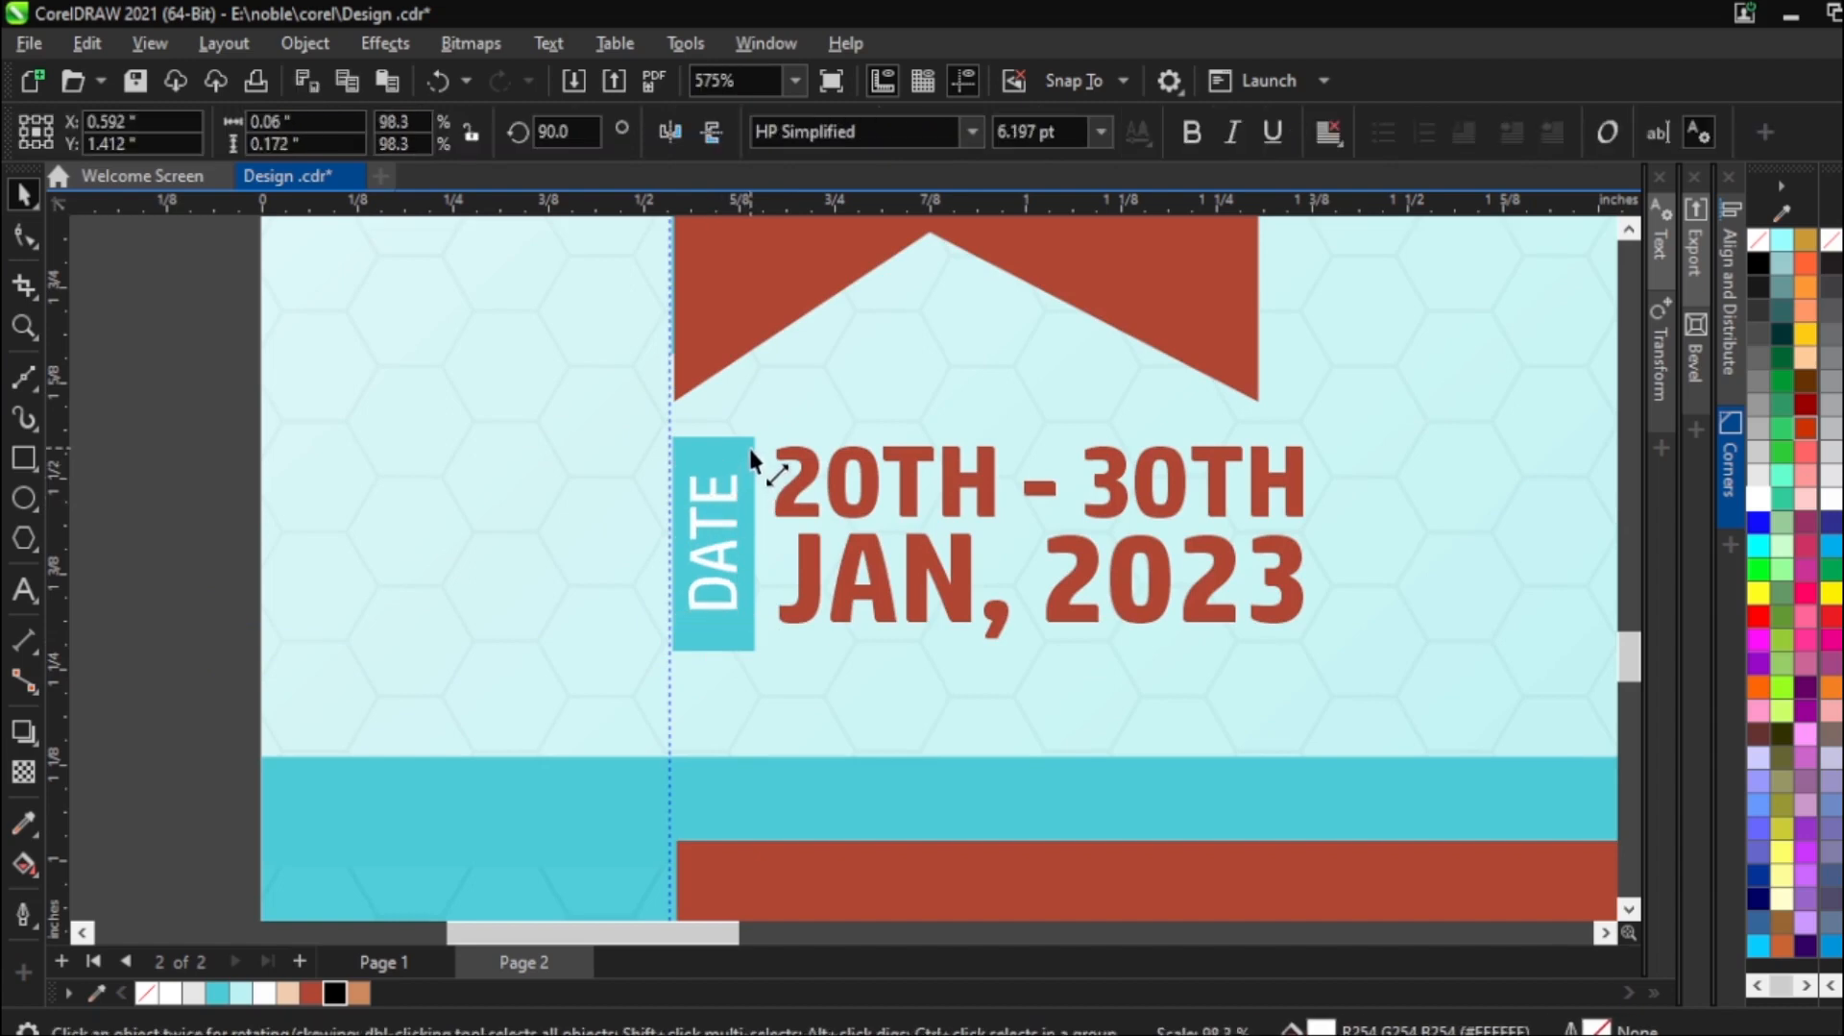
drag(751, 441, 741, 459)
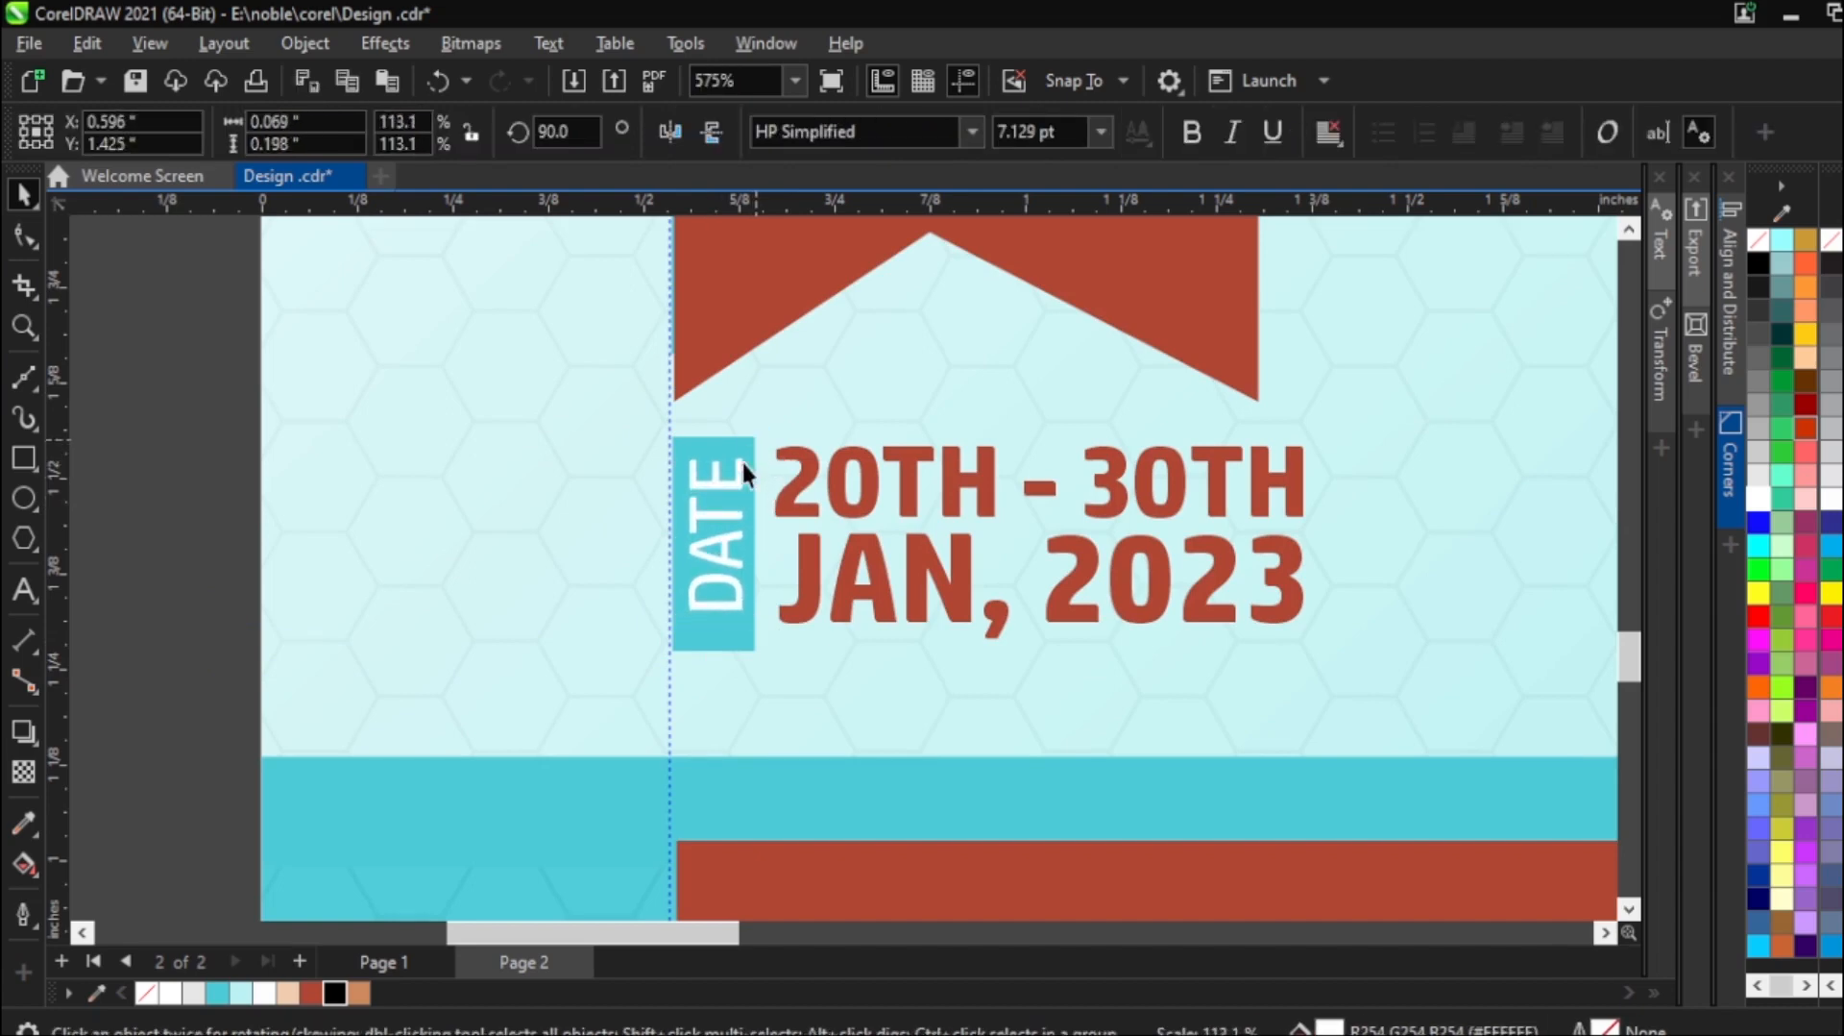
Centre the DATE text within its teal rectangle.
shift+click(726, 645)
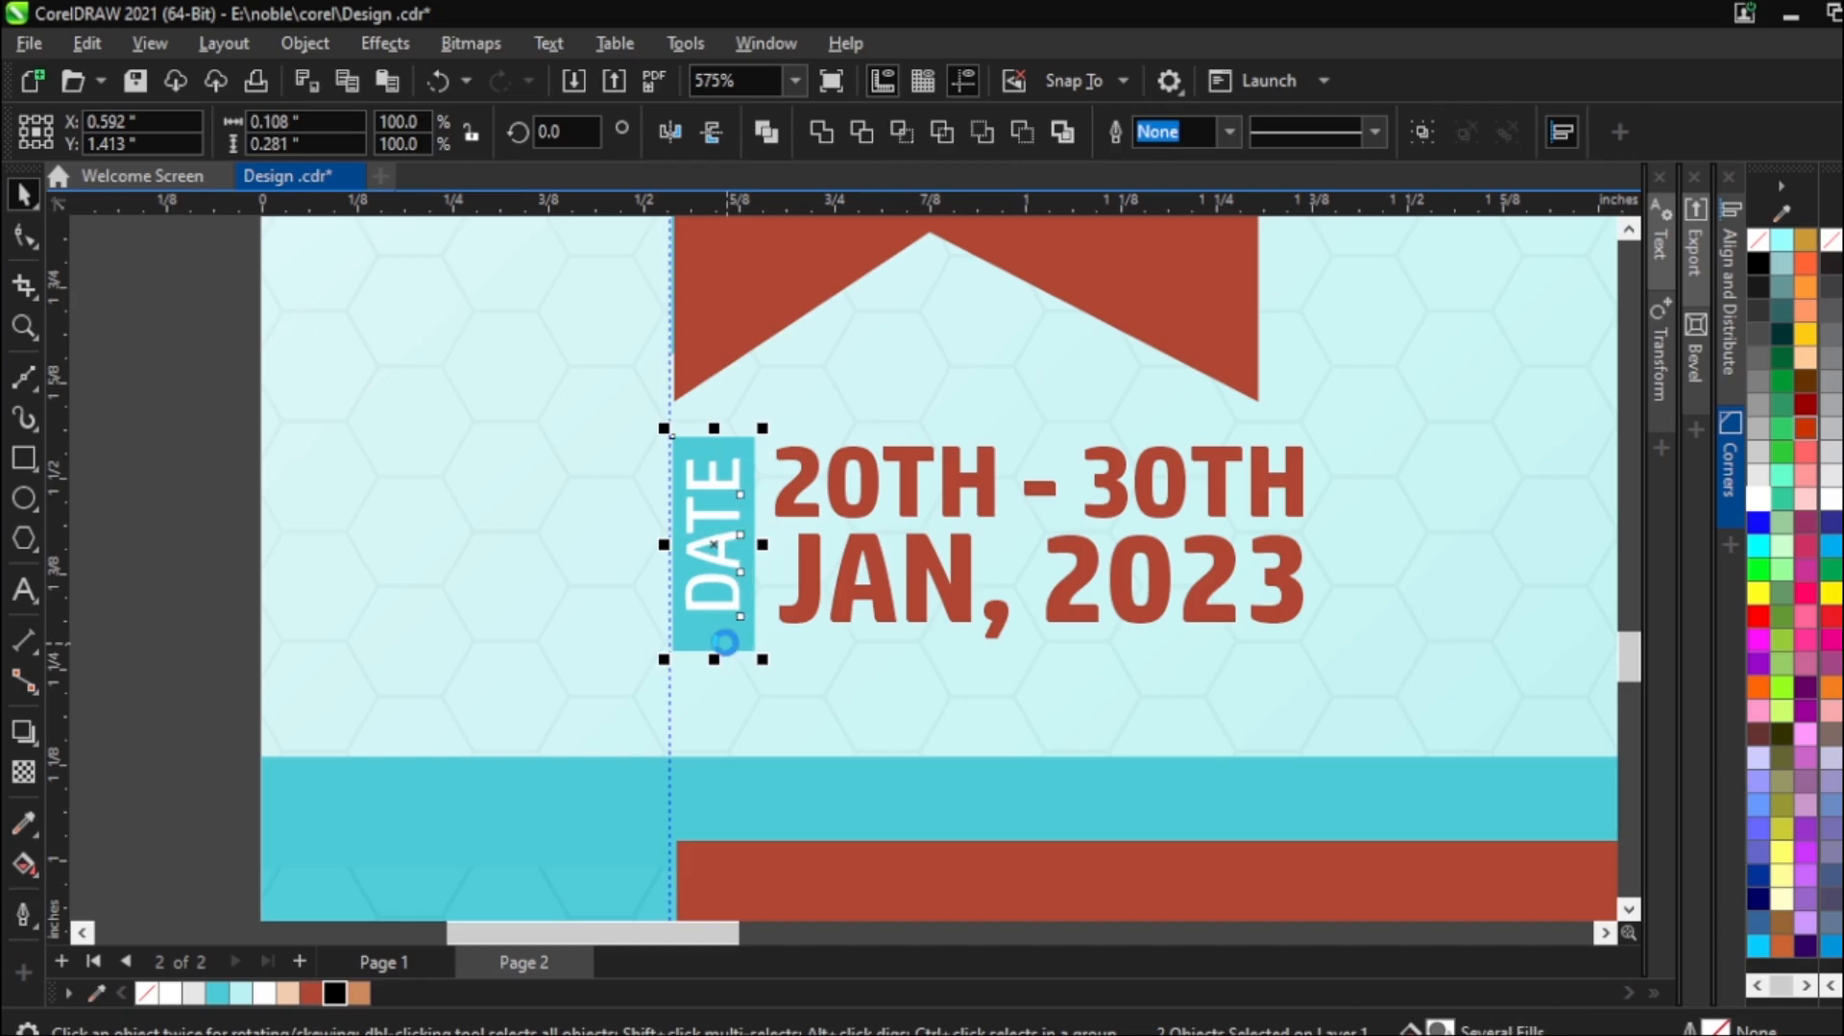
key(e)
key(r)
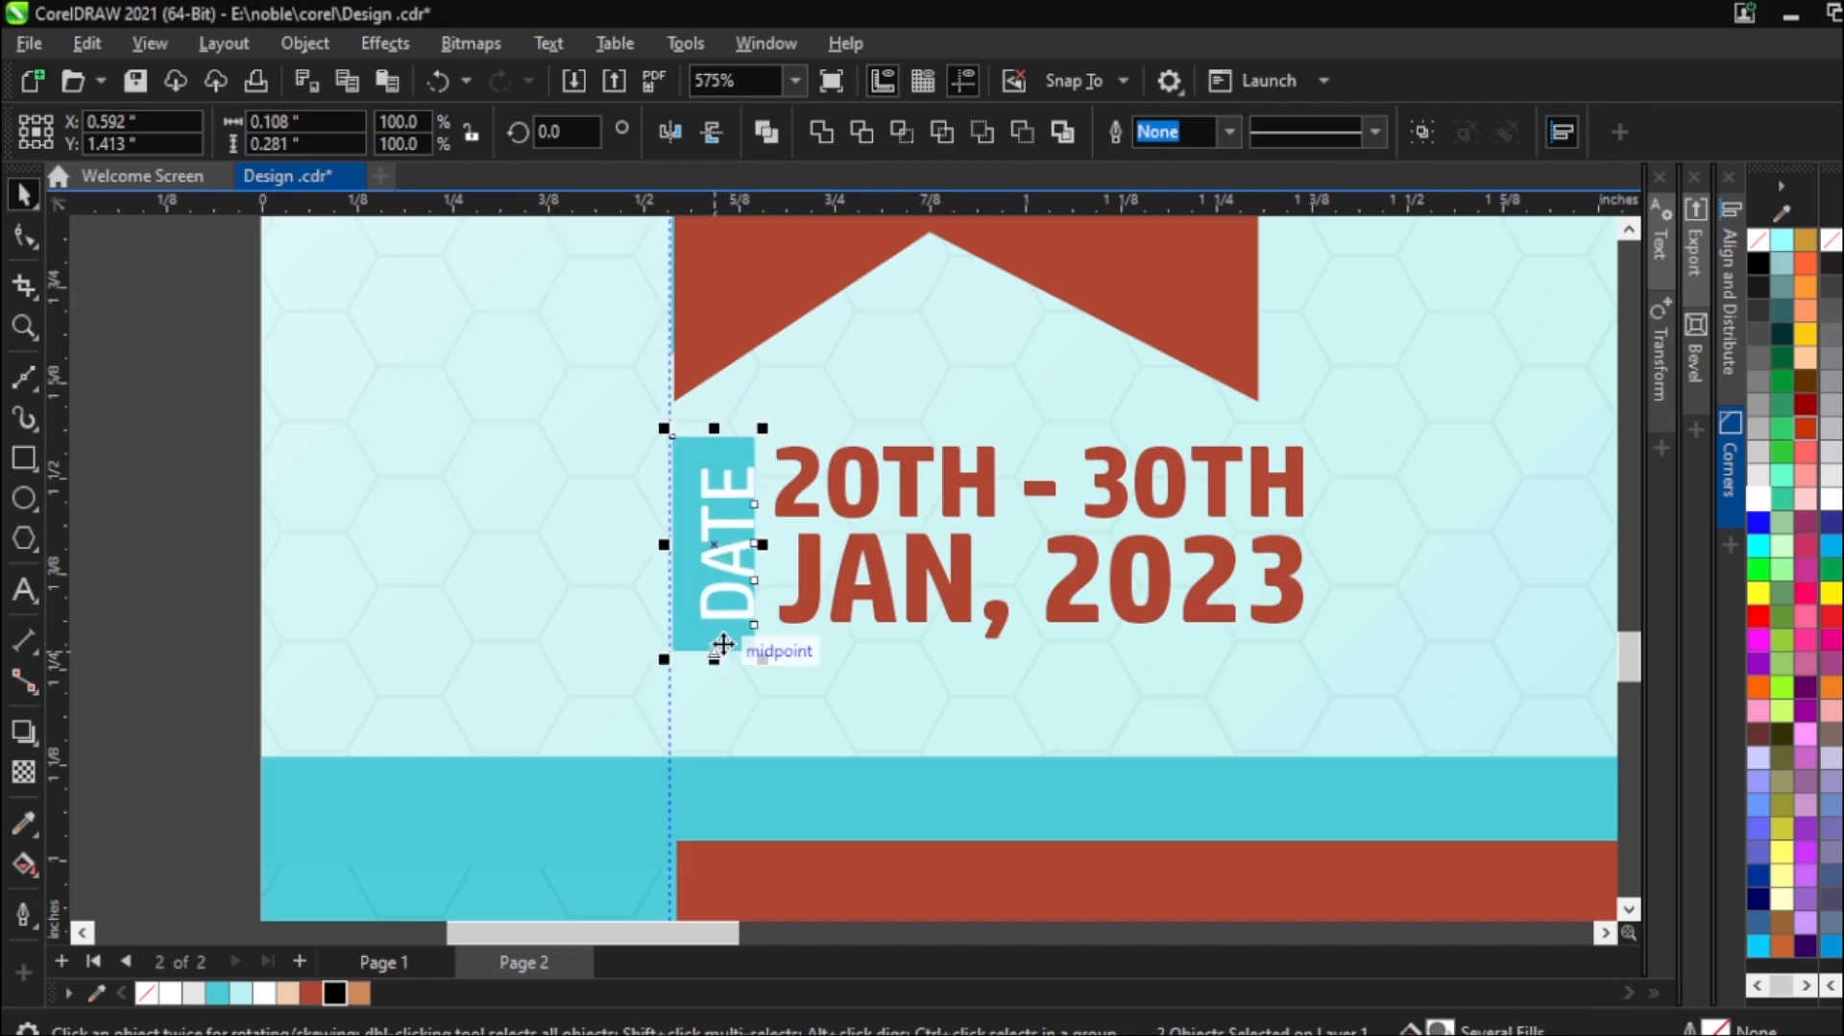
key(ctrl+z)
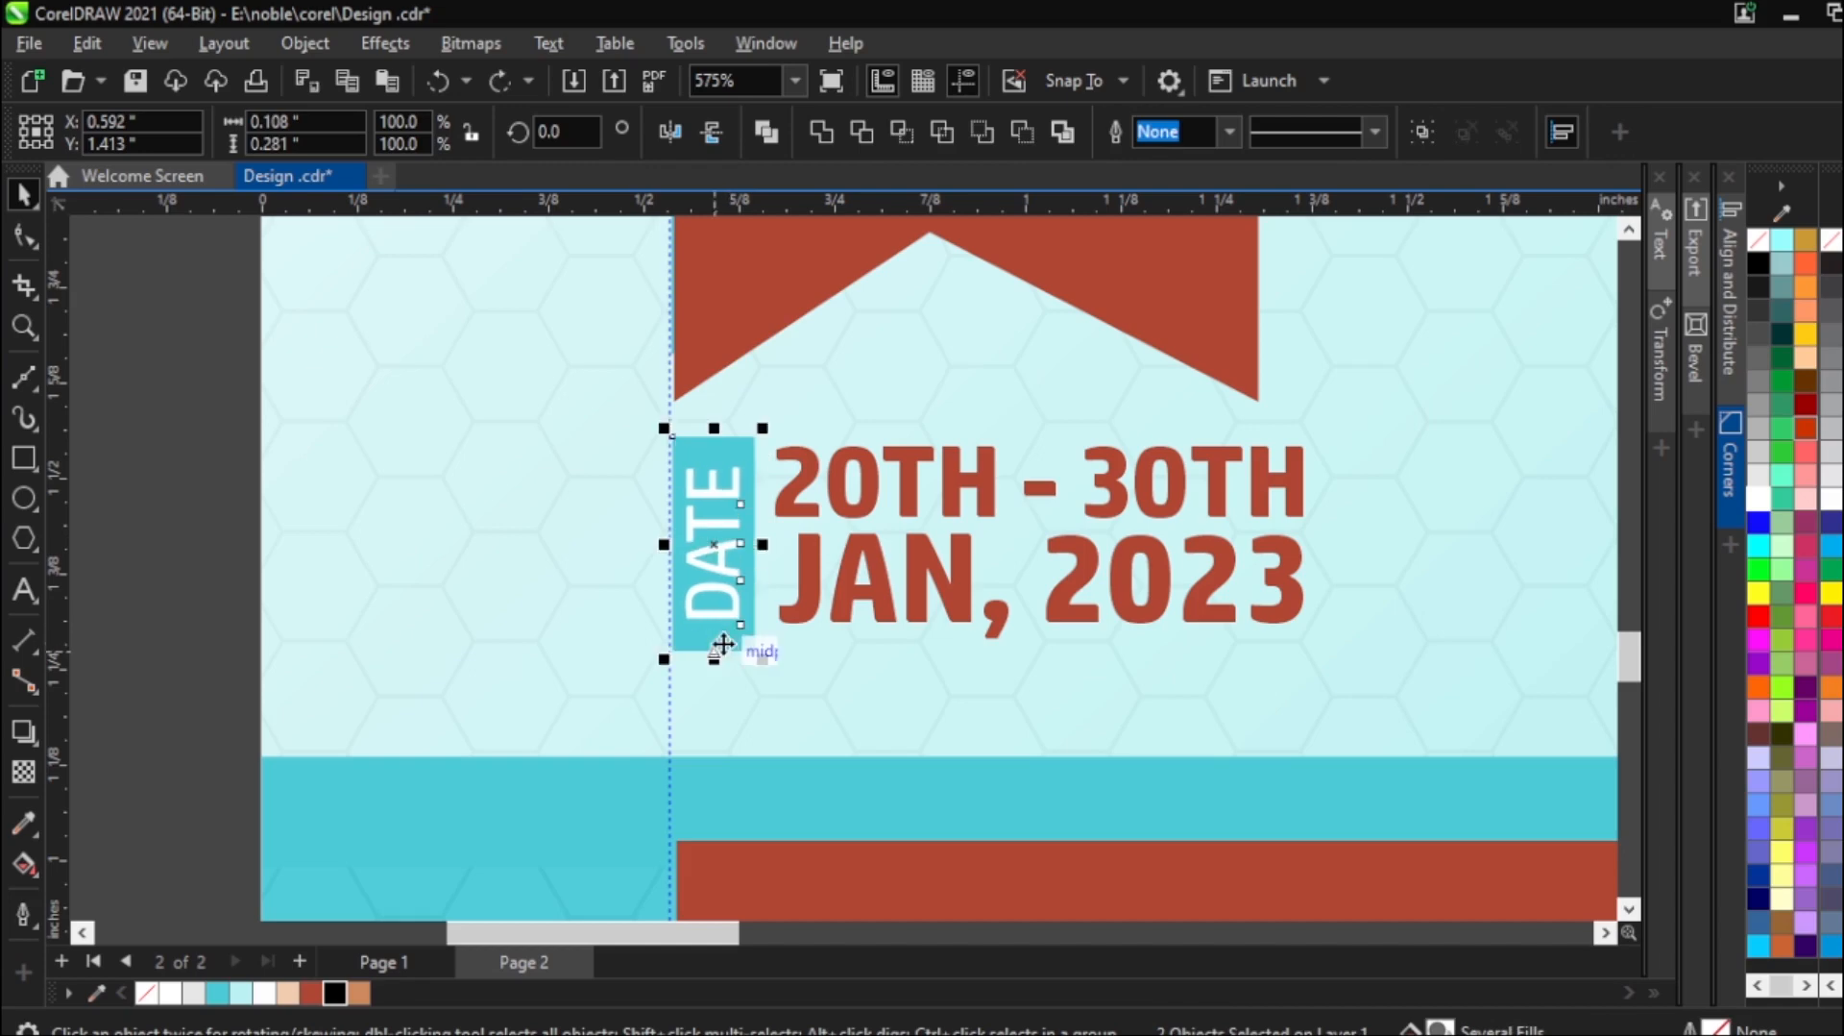
click(246, 440)
click(721, 488)
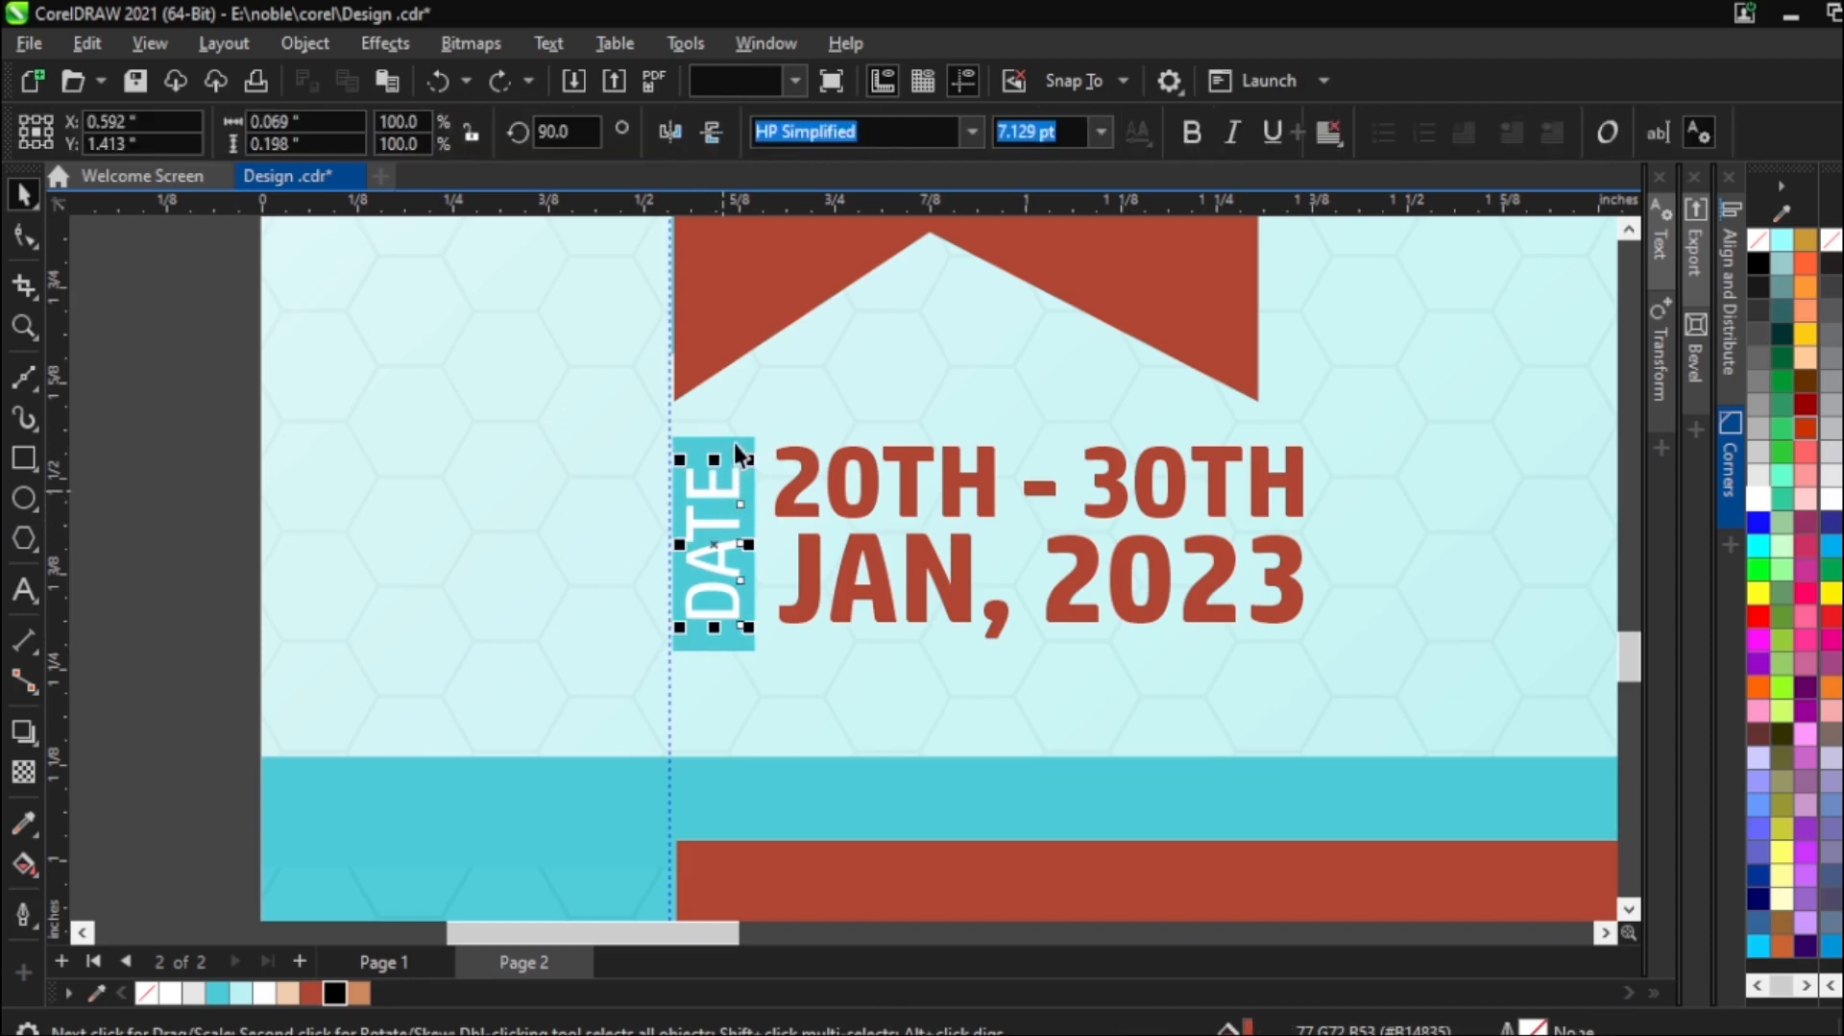
shift+click(732, 438)
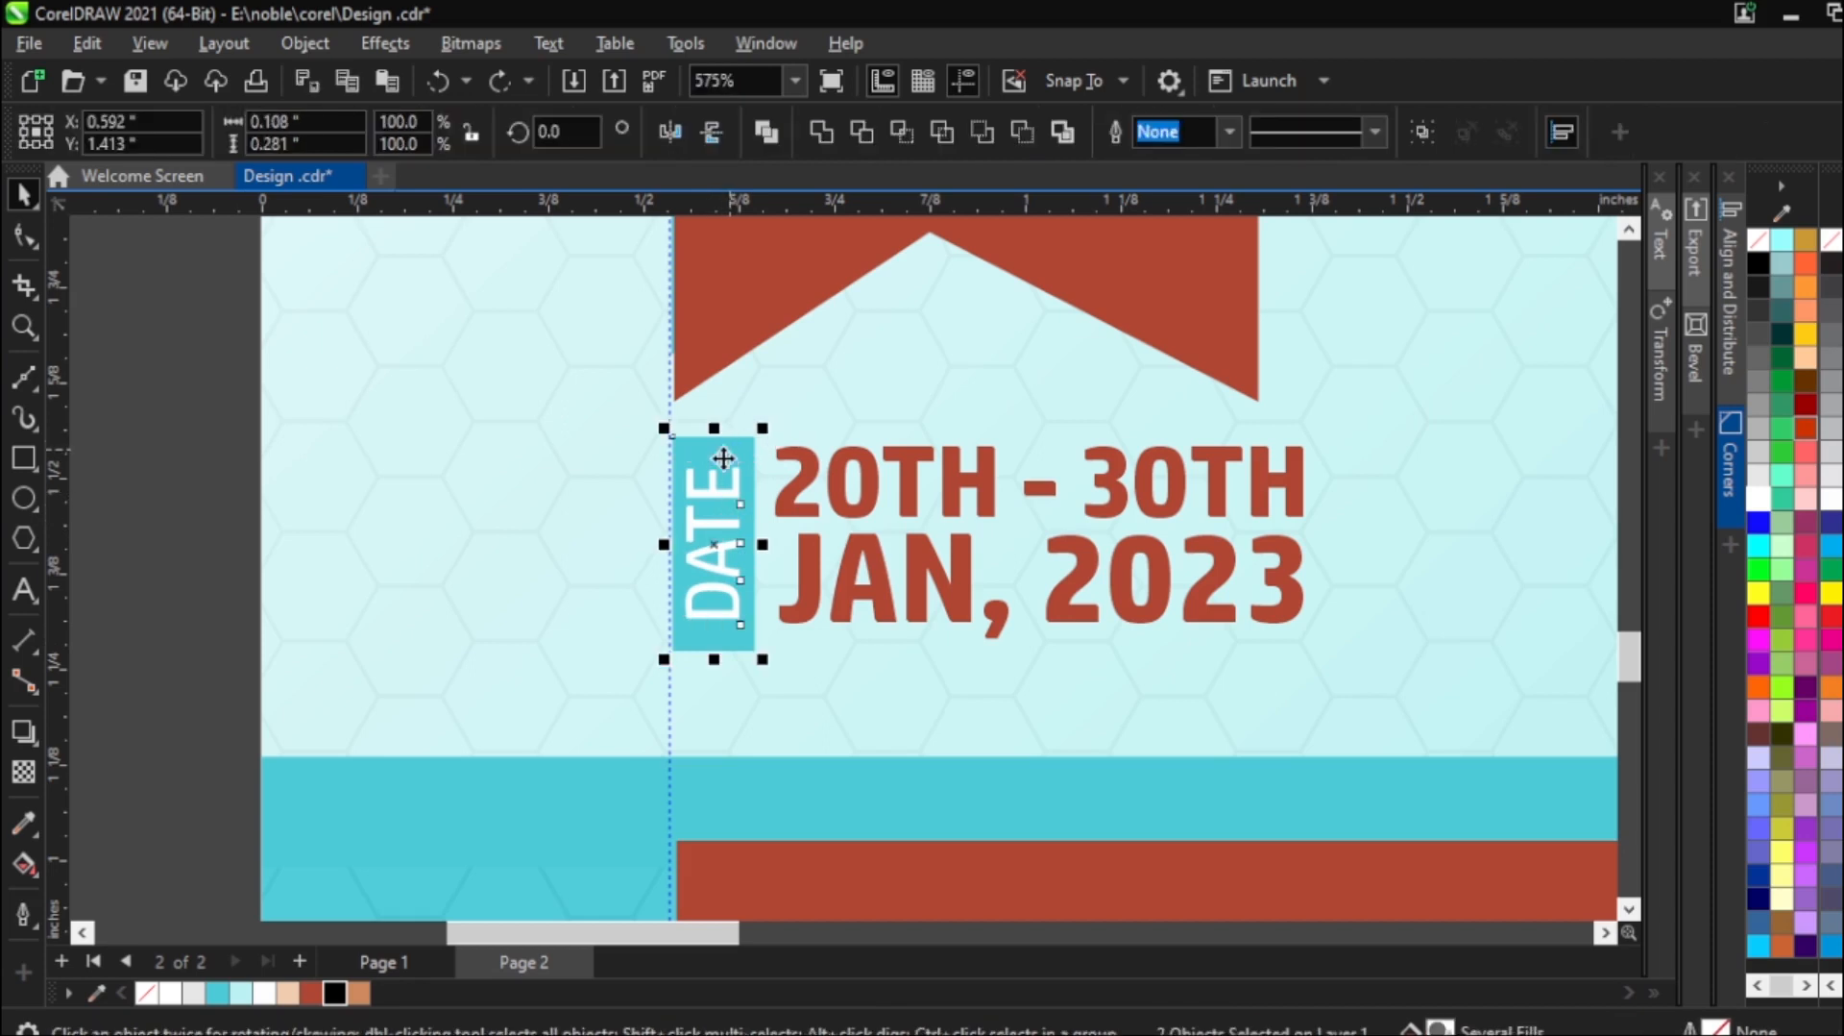
click(212, 516)
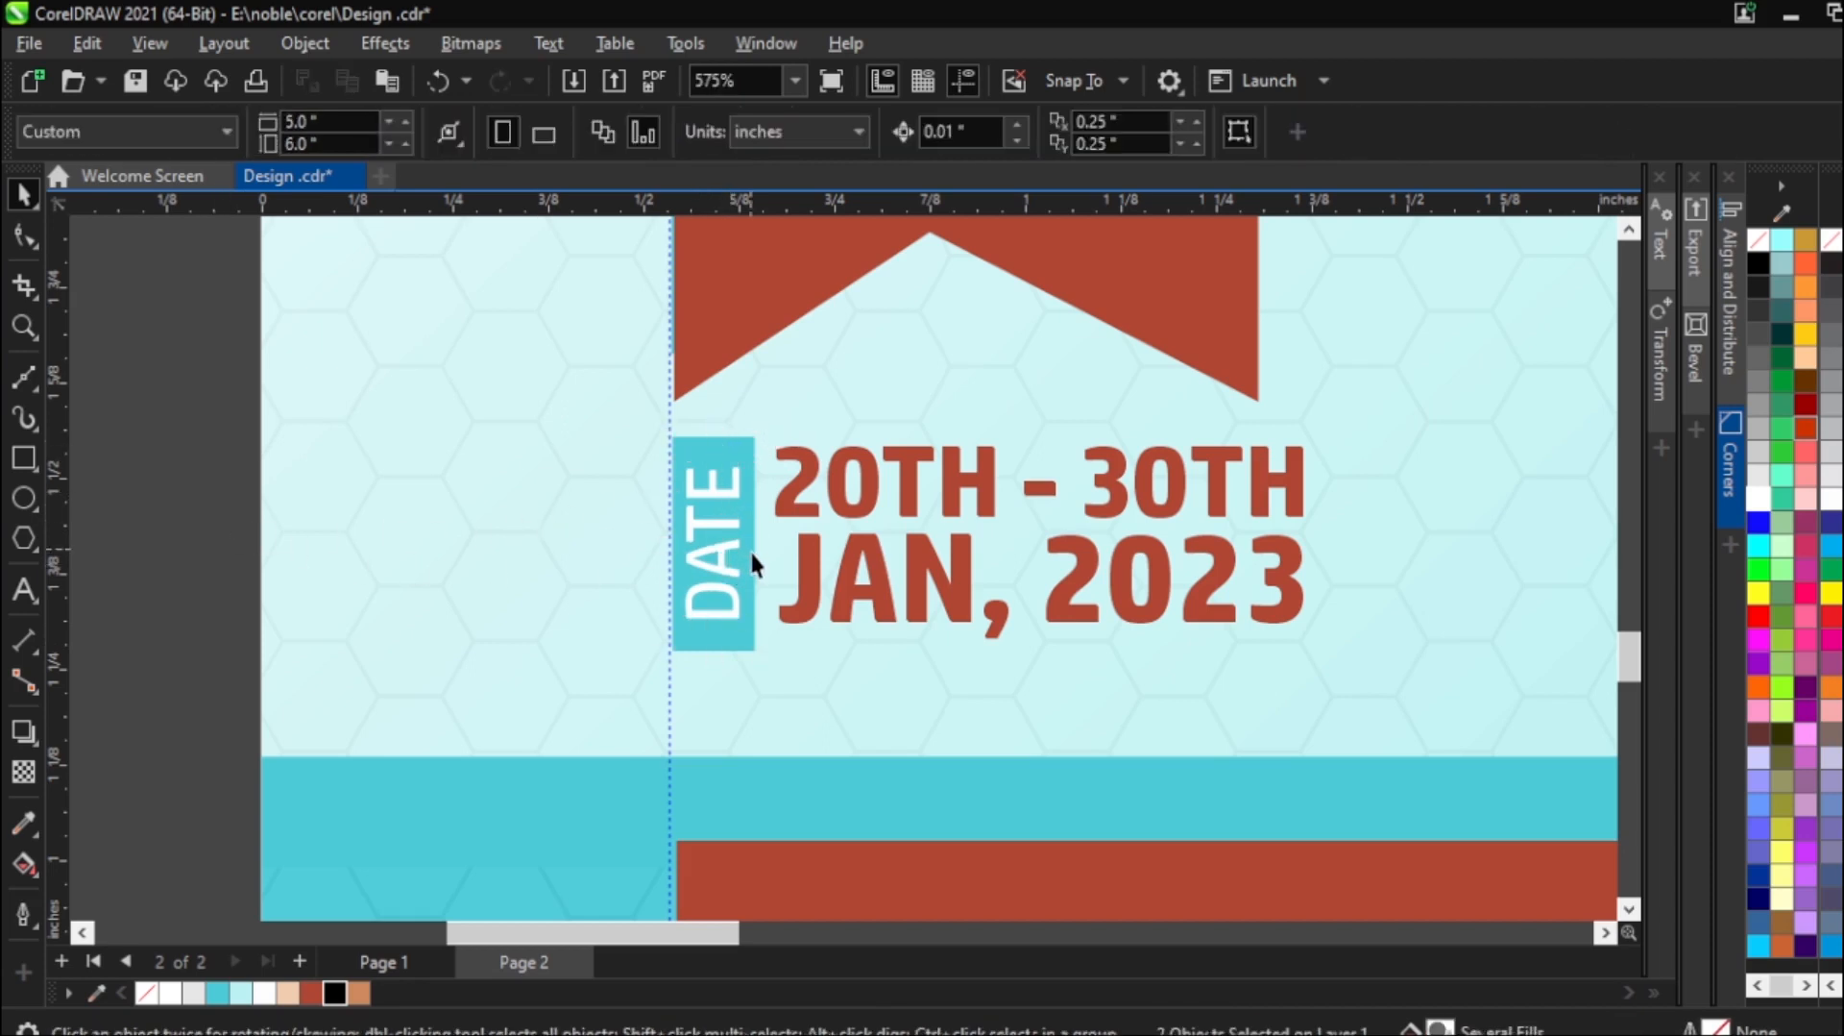
Enlarge the whole date block to about 0.90 in wide and shift it slightly down below the fee ribbon.
scroll(758, 576, down, 1)
drag(121, 412, 1274, 715)
key(Down)
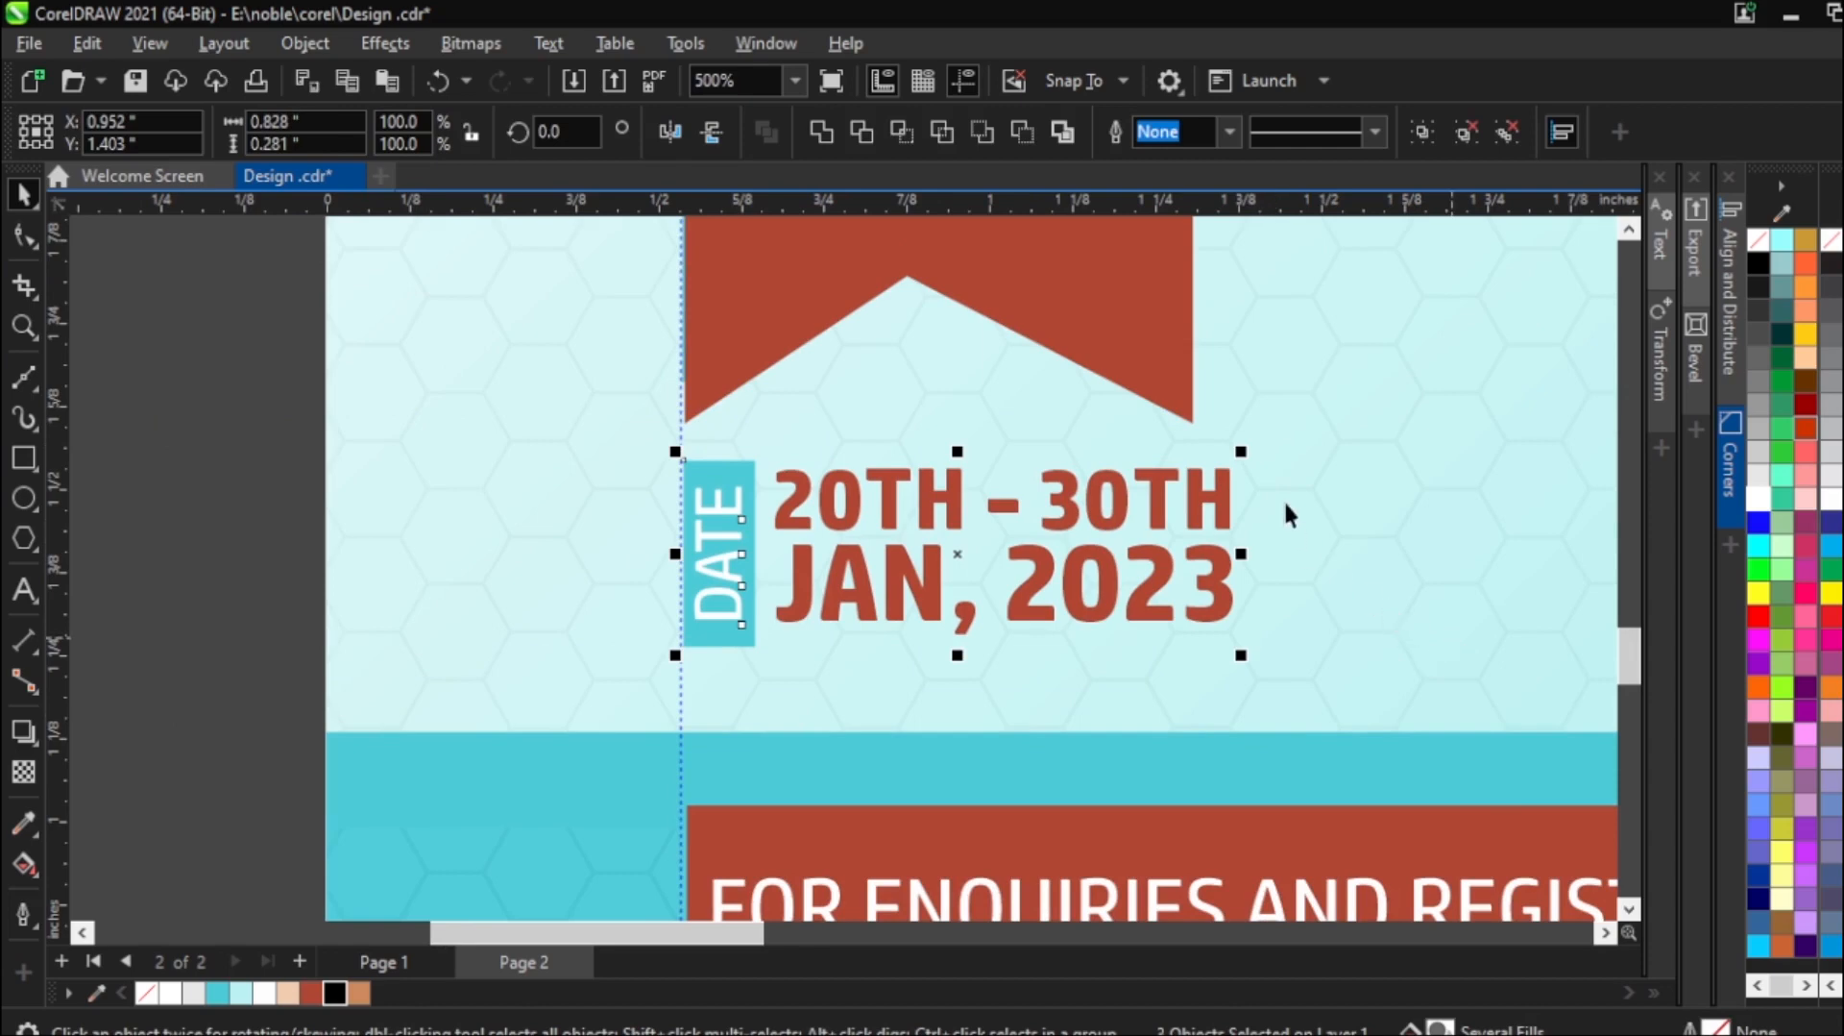
drag(1241, 451, 1300, 495)
mouse_move(1064, 598)
mouse_down()
mouse_move(1076, 629)
mouse_move(1063, 623)
mouse_up()
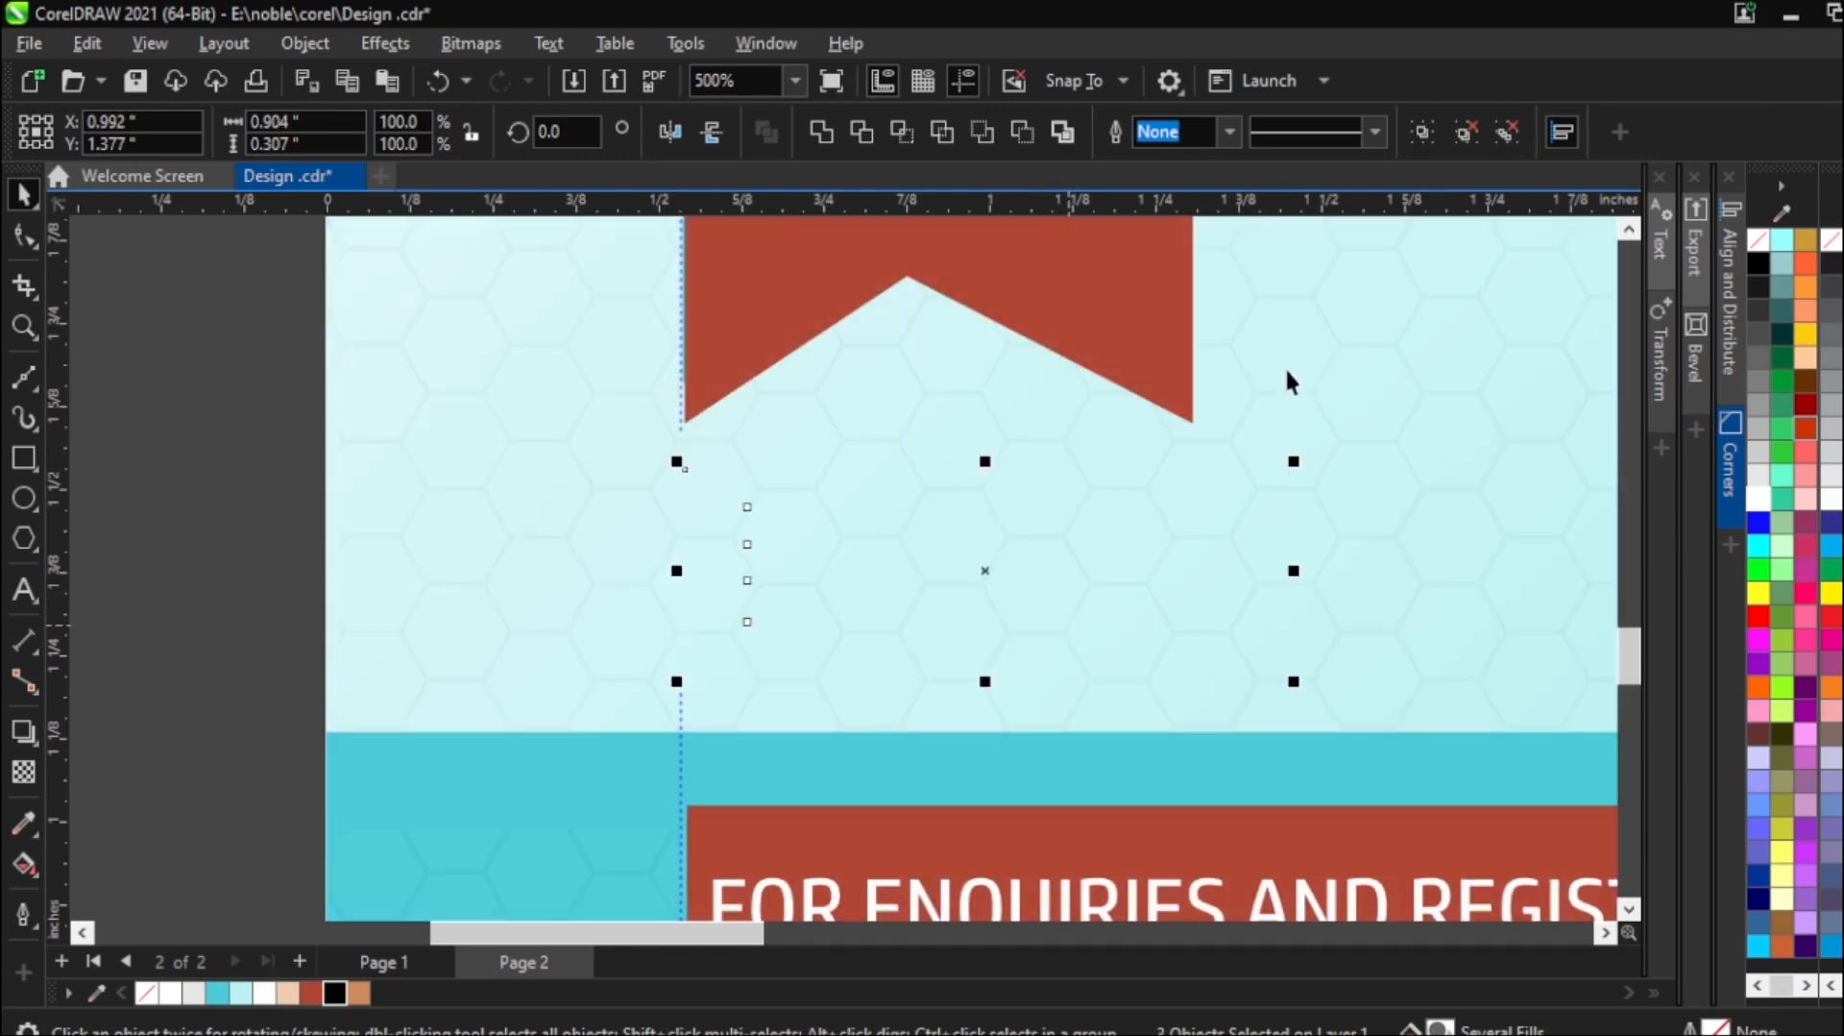
Enlarge the date block further to about 0.97 by 0.33 in, keeping its left edge on the margin guideline.
scroll(1080, 622, down, 1)
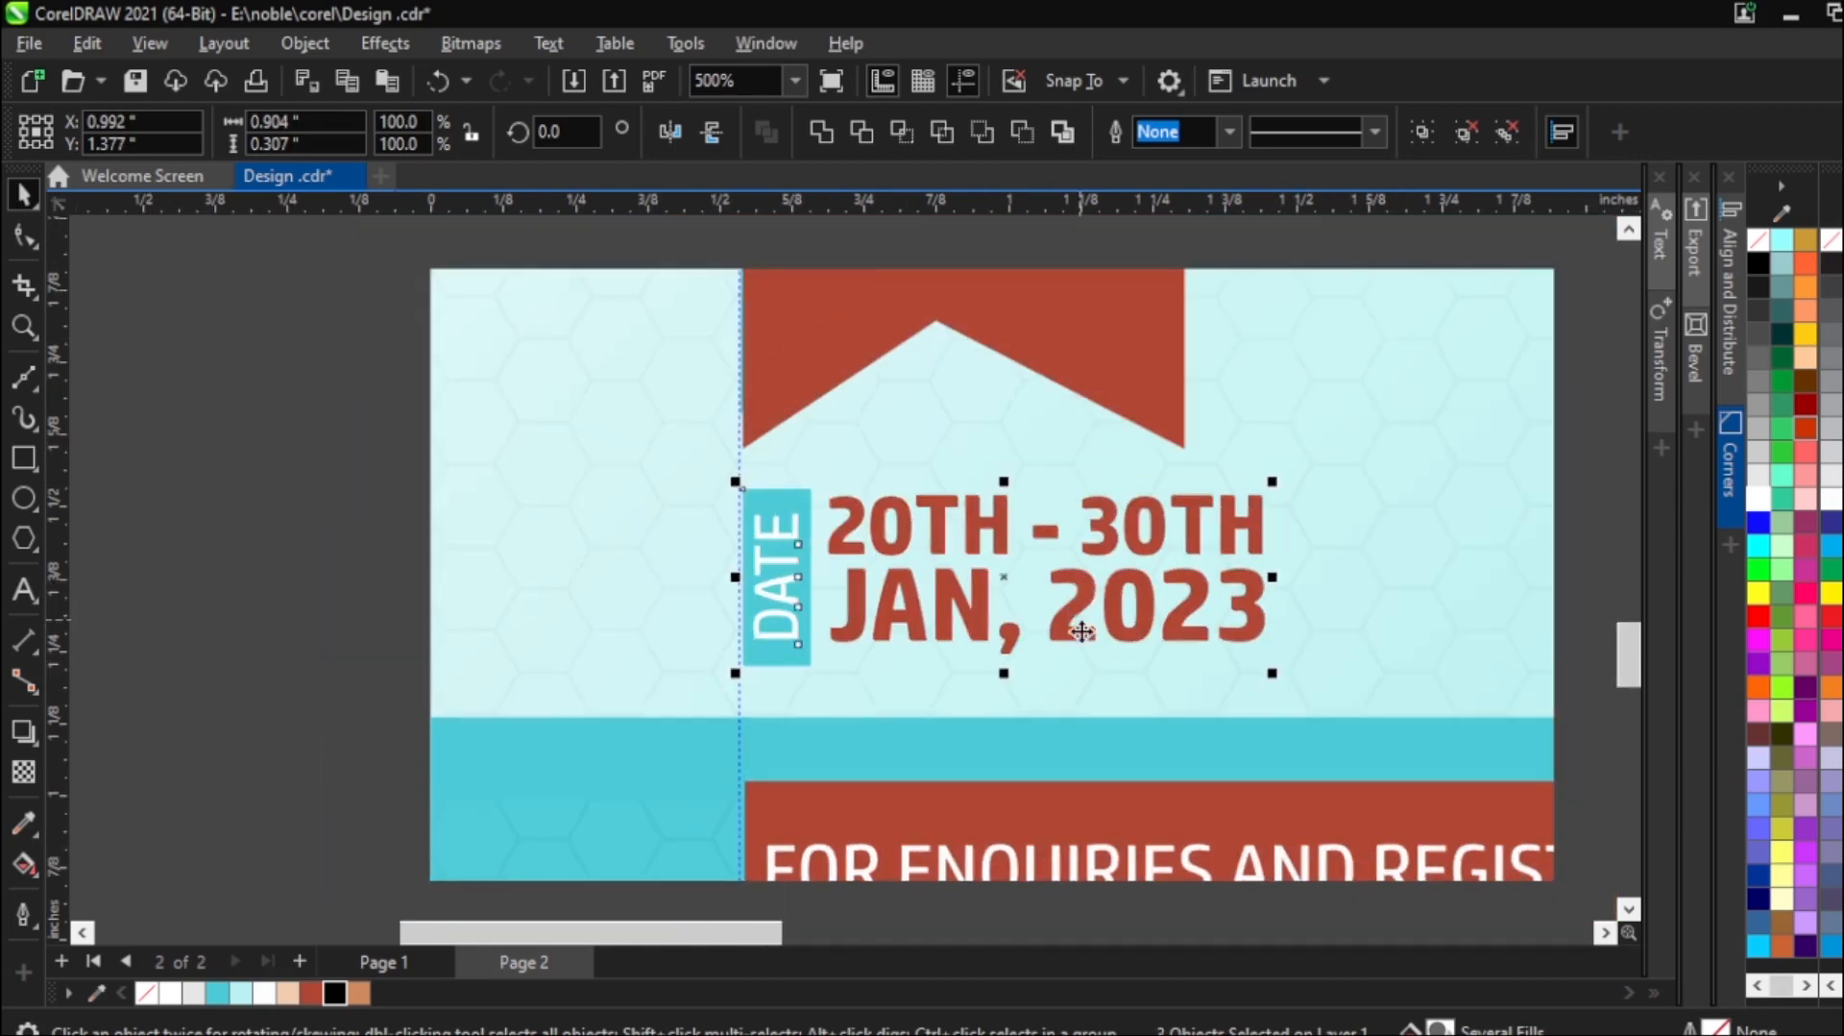
scroll(1079, 638, down, 3)
scroll(1082, 669, down, 1)
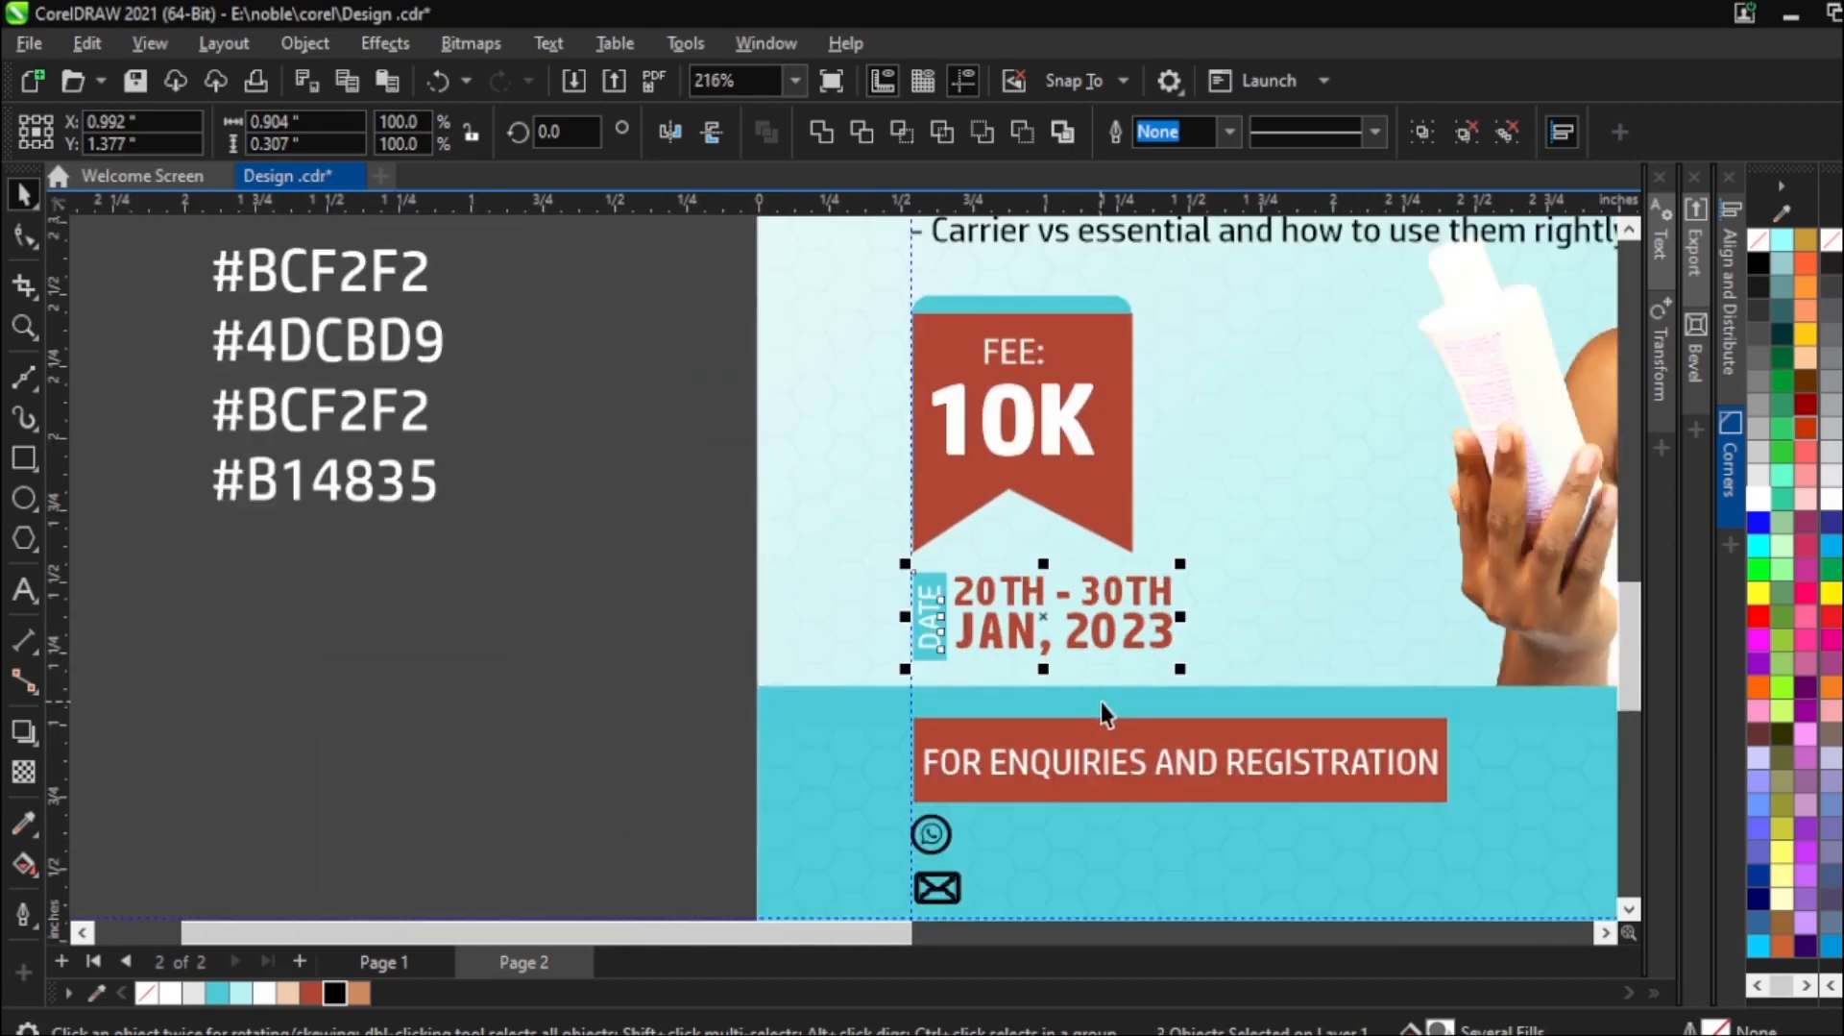
scroll(1101, 701, down, 2)
scroll(1145, 711, down, 3)
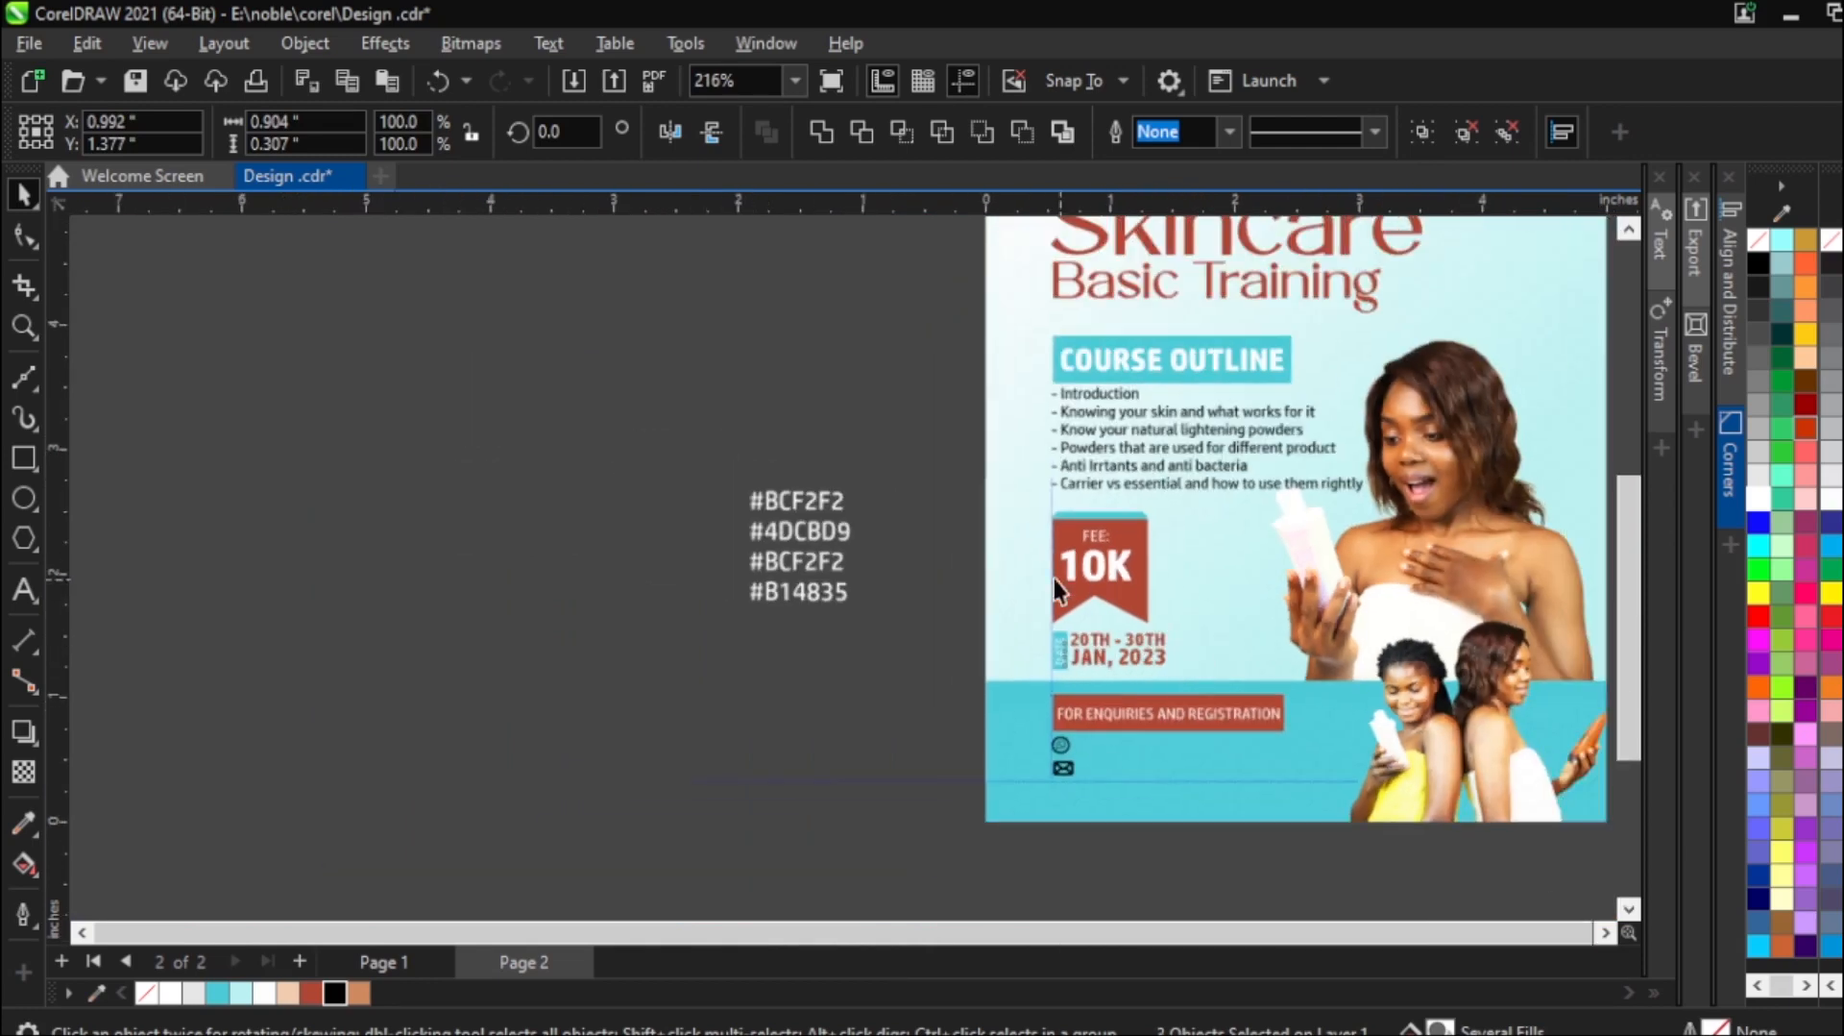
mouse_move(1206, 646)
mouse_down()
mouse_move(1235, 637)
mouse_move(1229, 620)
mouse_up()
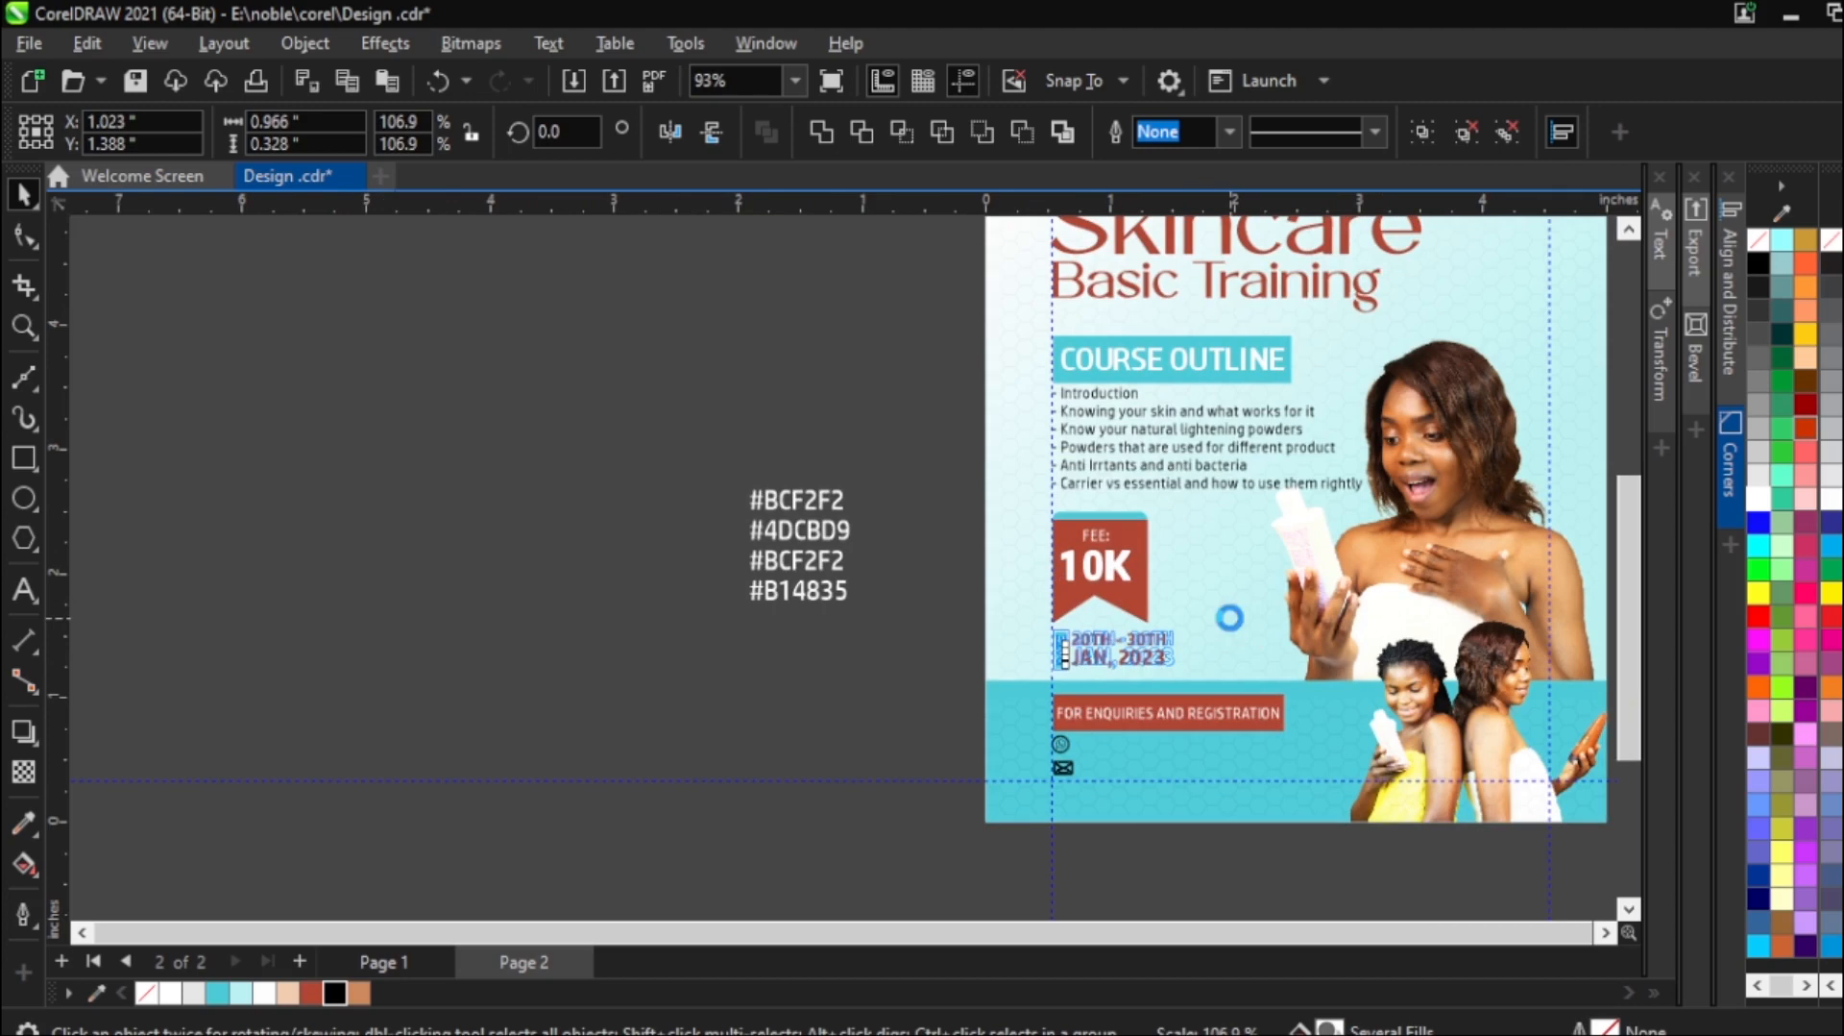
click(914, 527)
Nudge the date block down to about Y 1.338 in, closer to the teal enquiries band.
scroll(1106, 578, up, 1)
drag(896, 468, 1032, 565)
drag(1241, 719, 1258, 694)
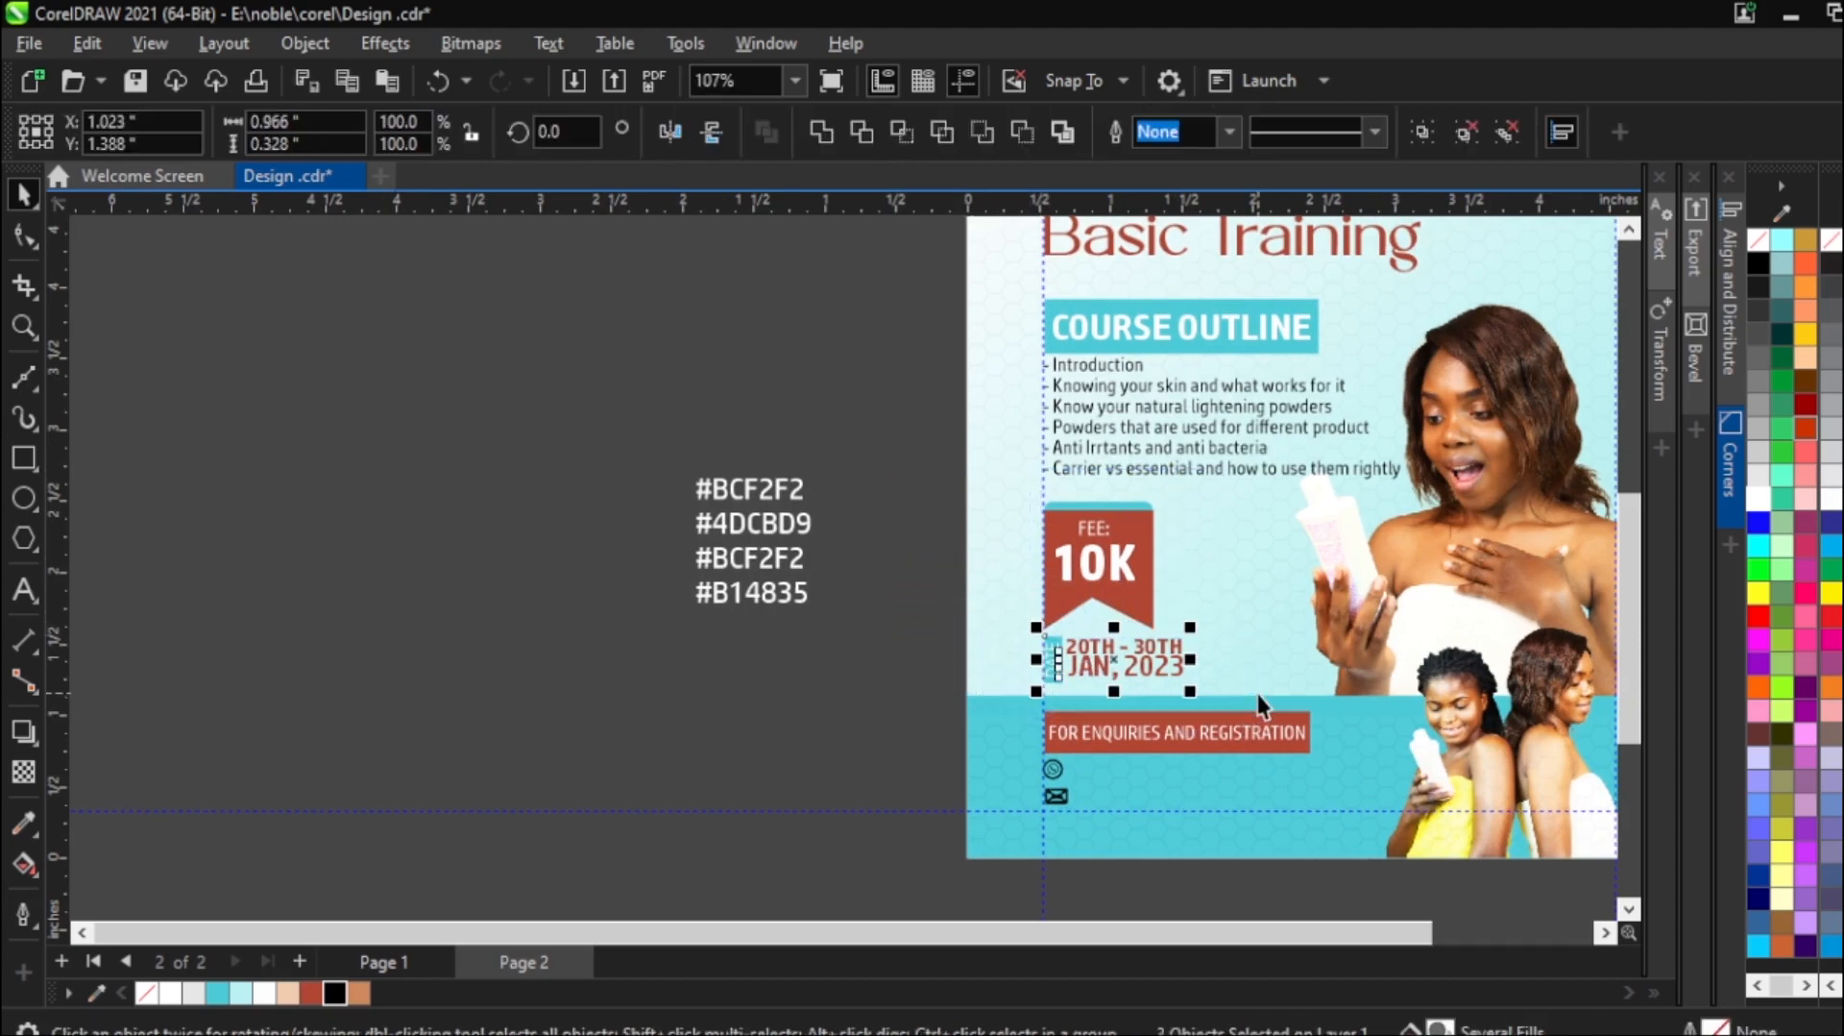
key(Down)
key(Down)
key(Down)
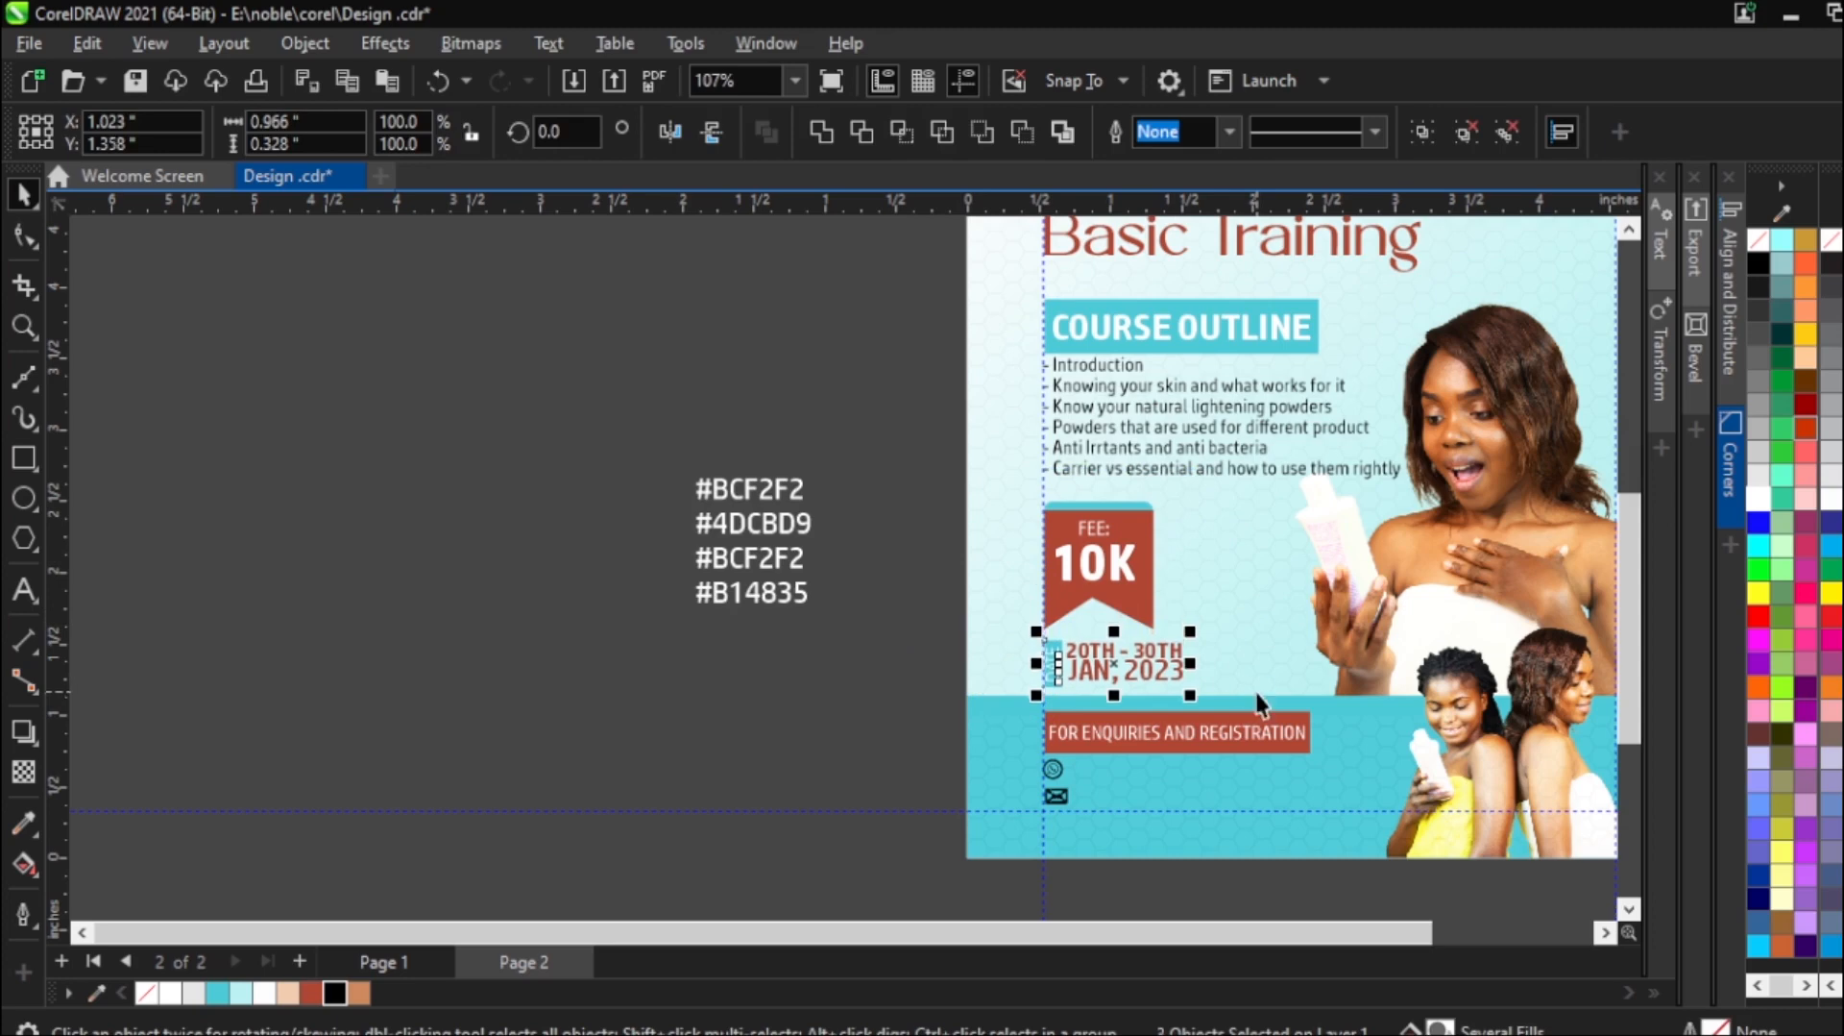
key(Down)
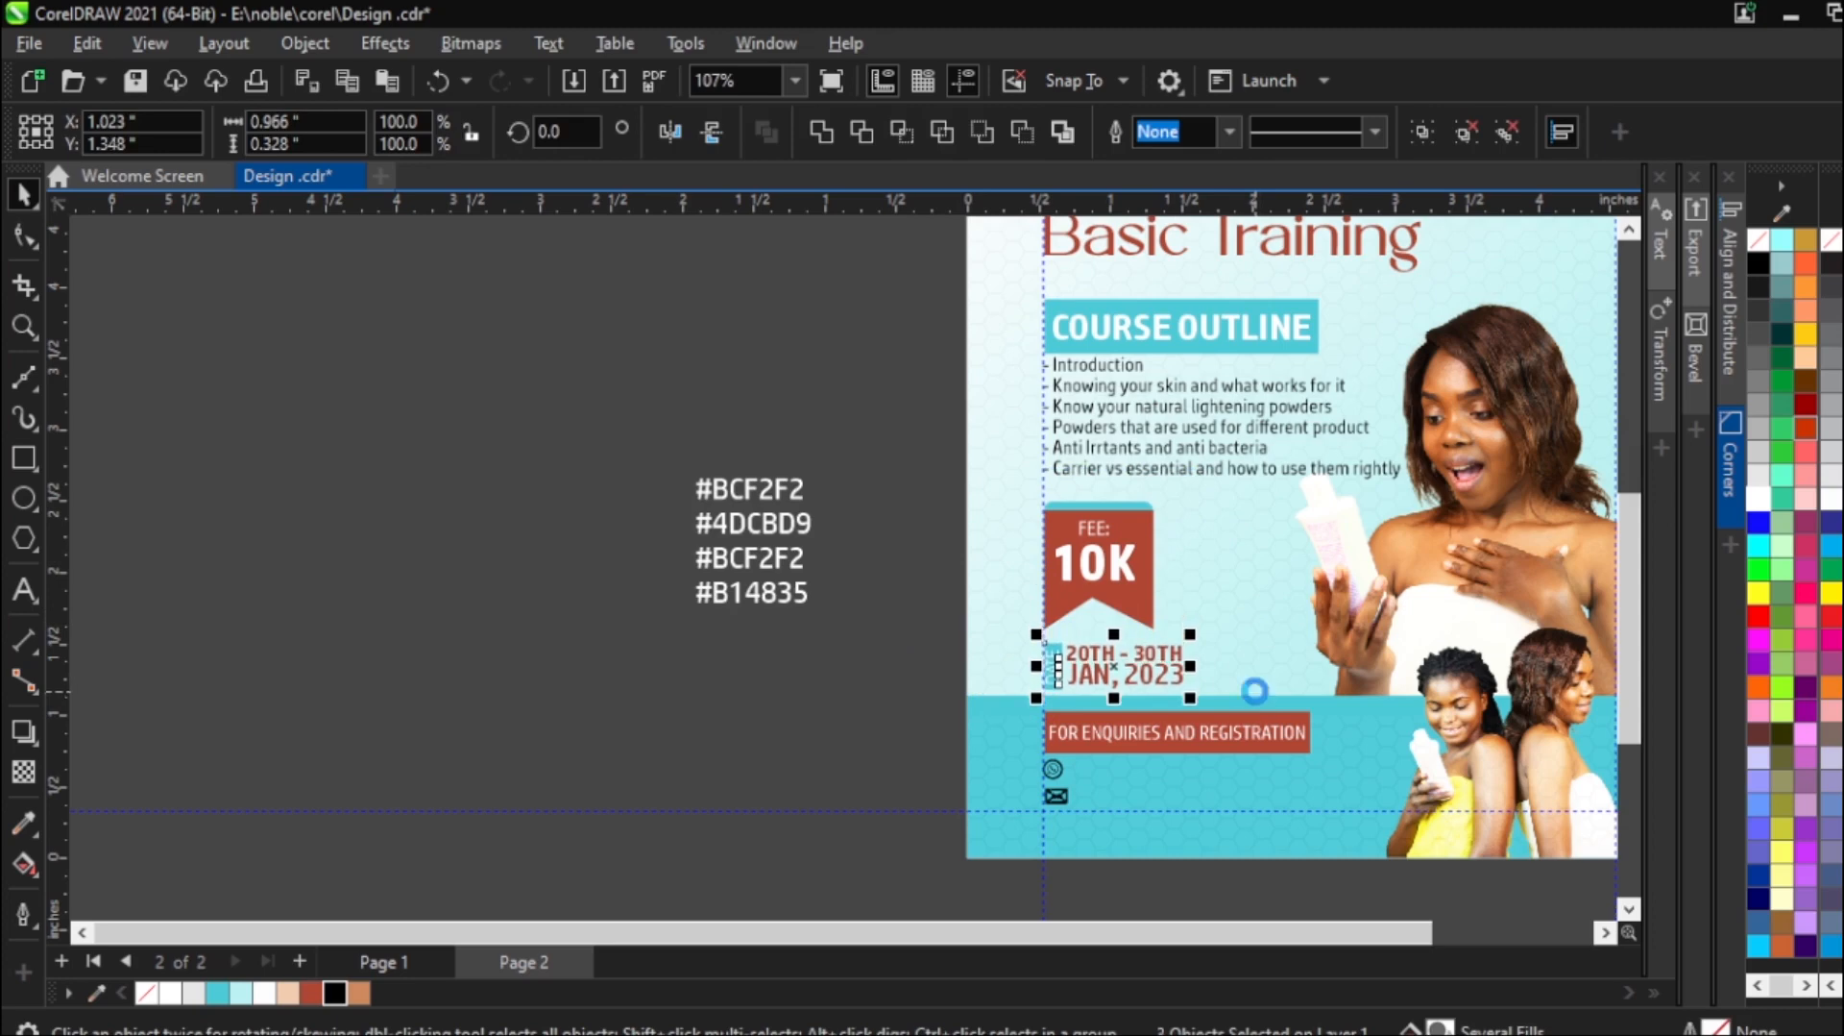
key(Escape)
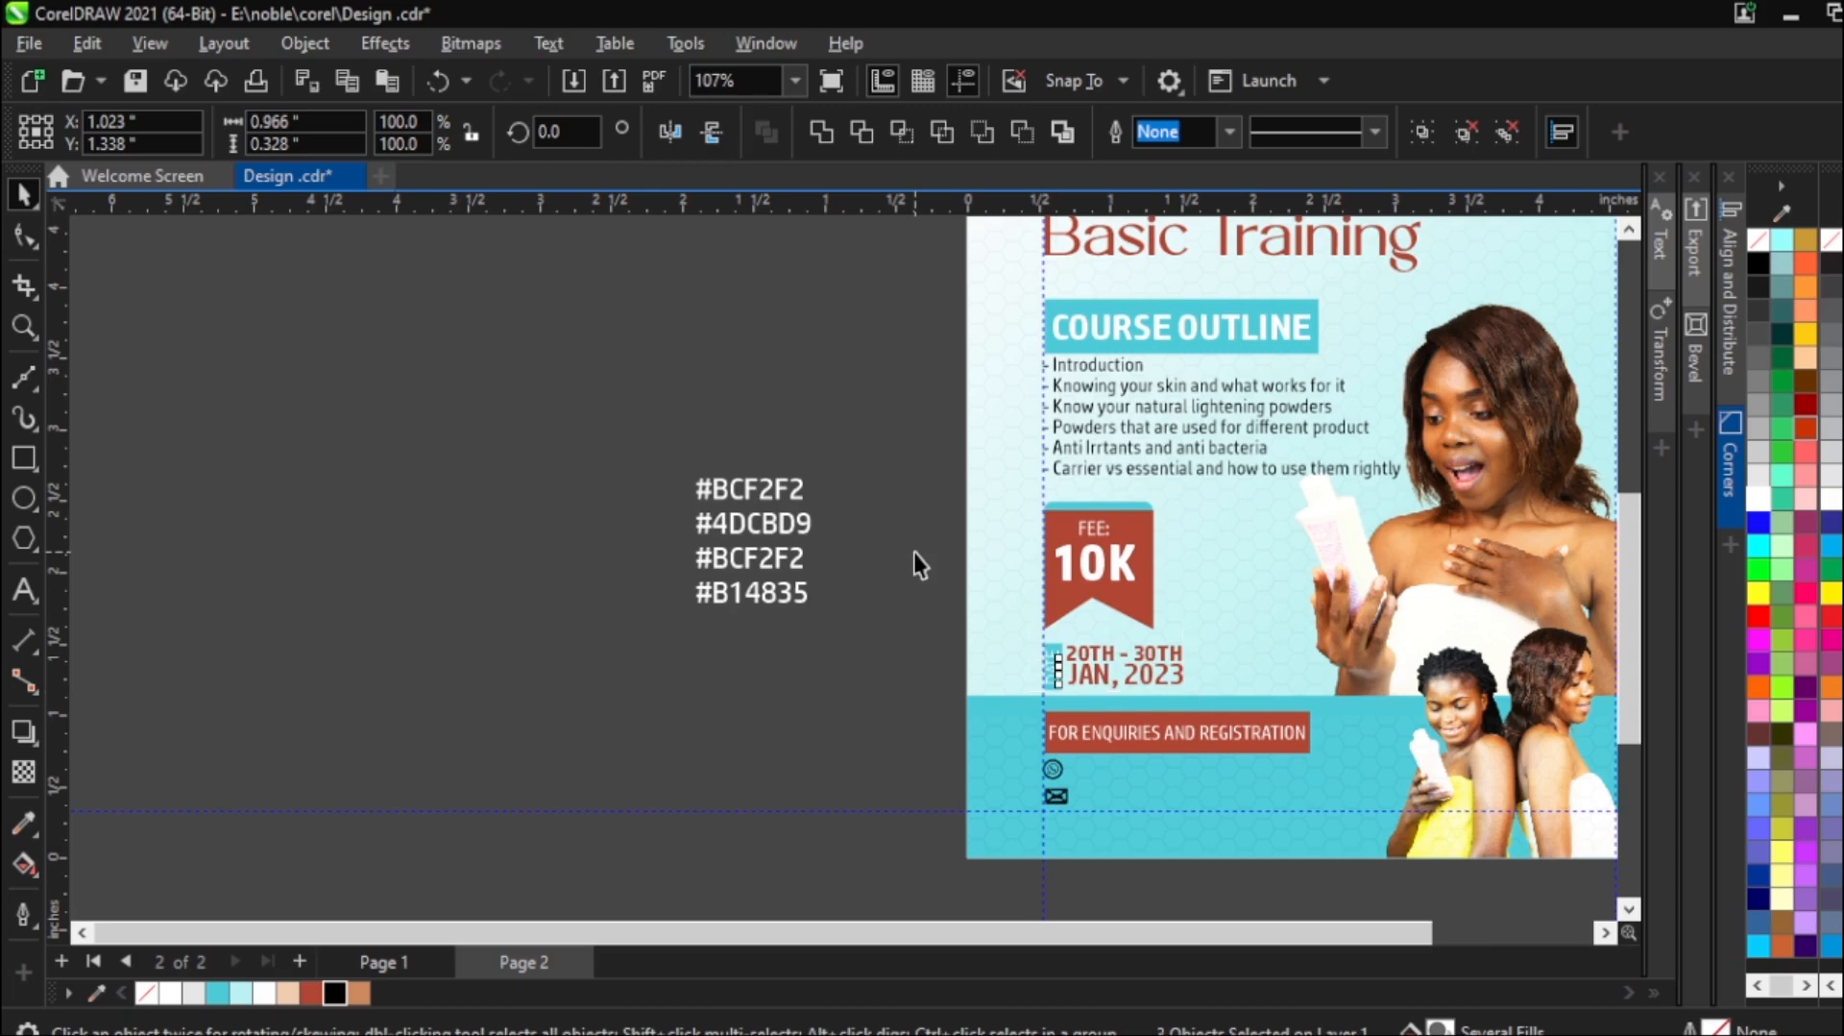
click(989, 505)
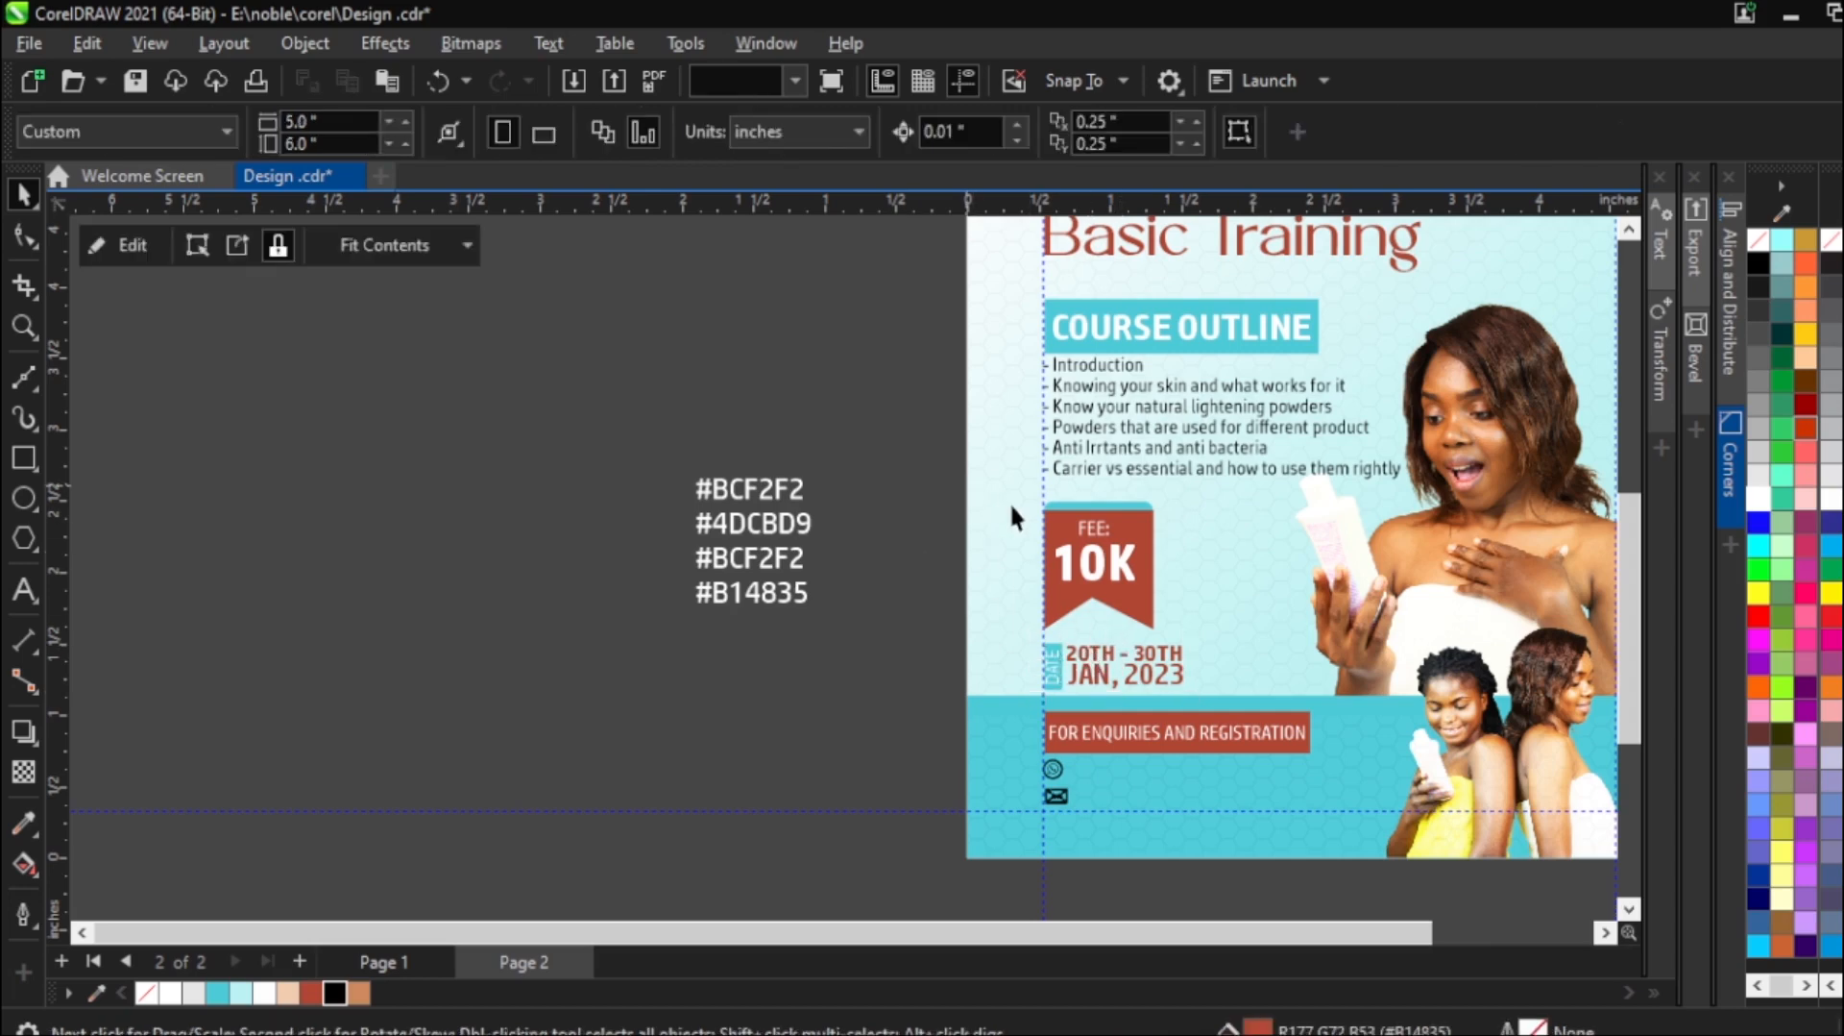
drag(1069, 574, 1040, 617)
key(ctrl+z)
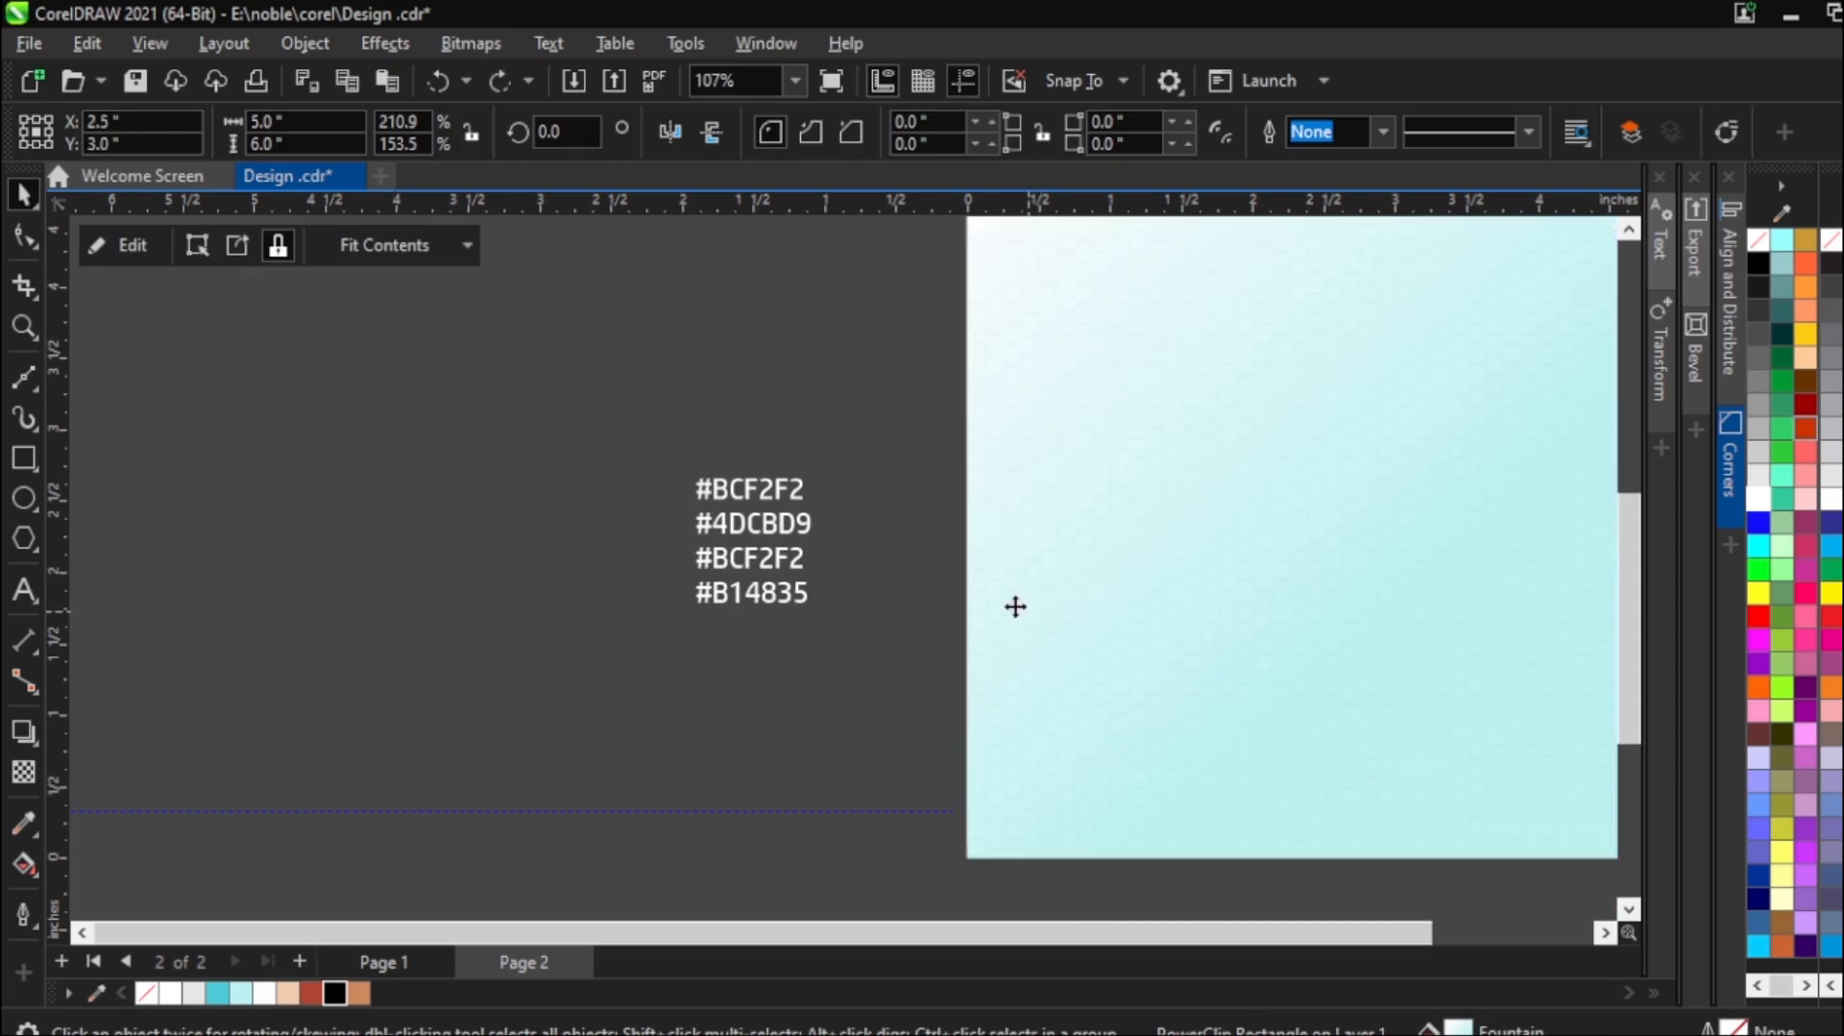
Shrink the fee ribbon with its text slightly and shift it up to leave more space above the date block.
drag(896, 470, 1224, 623)
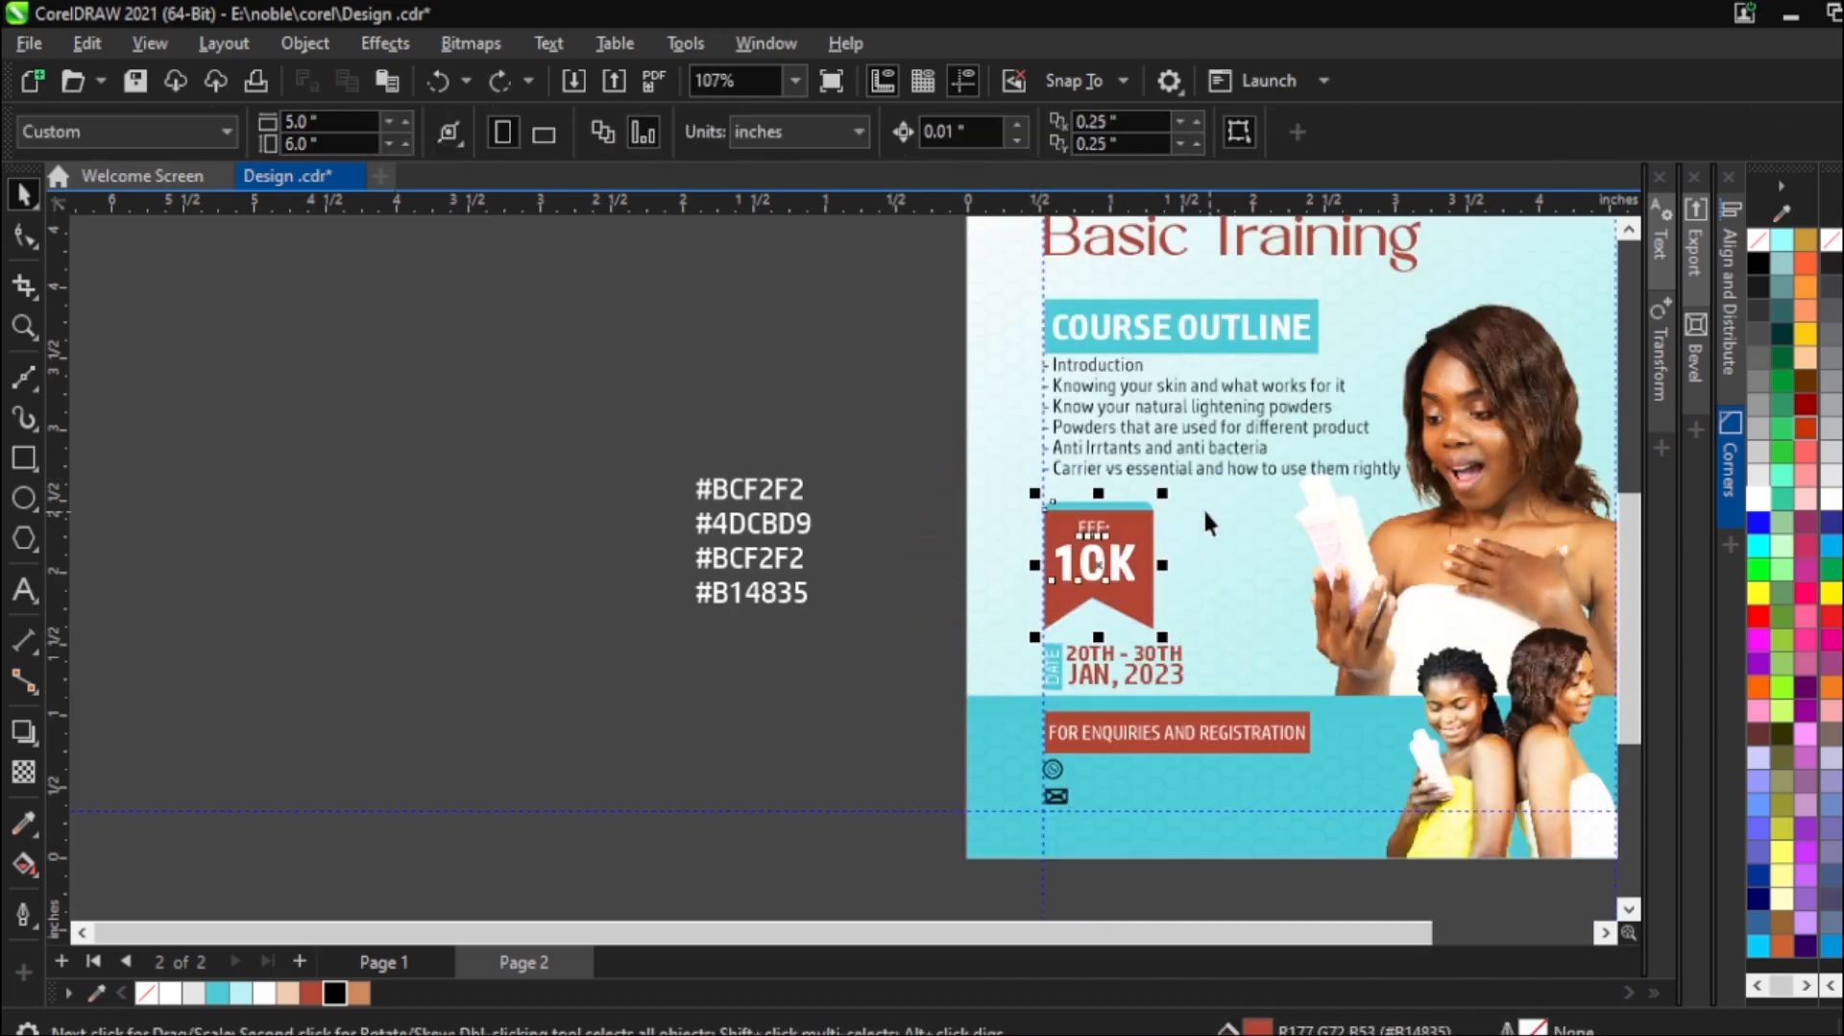
drag(1166, 494, 1138, 533)
click(794, 556)
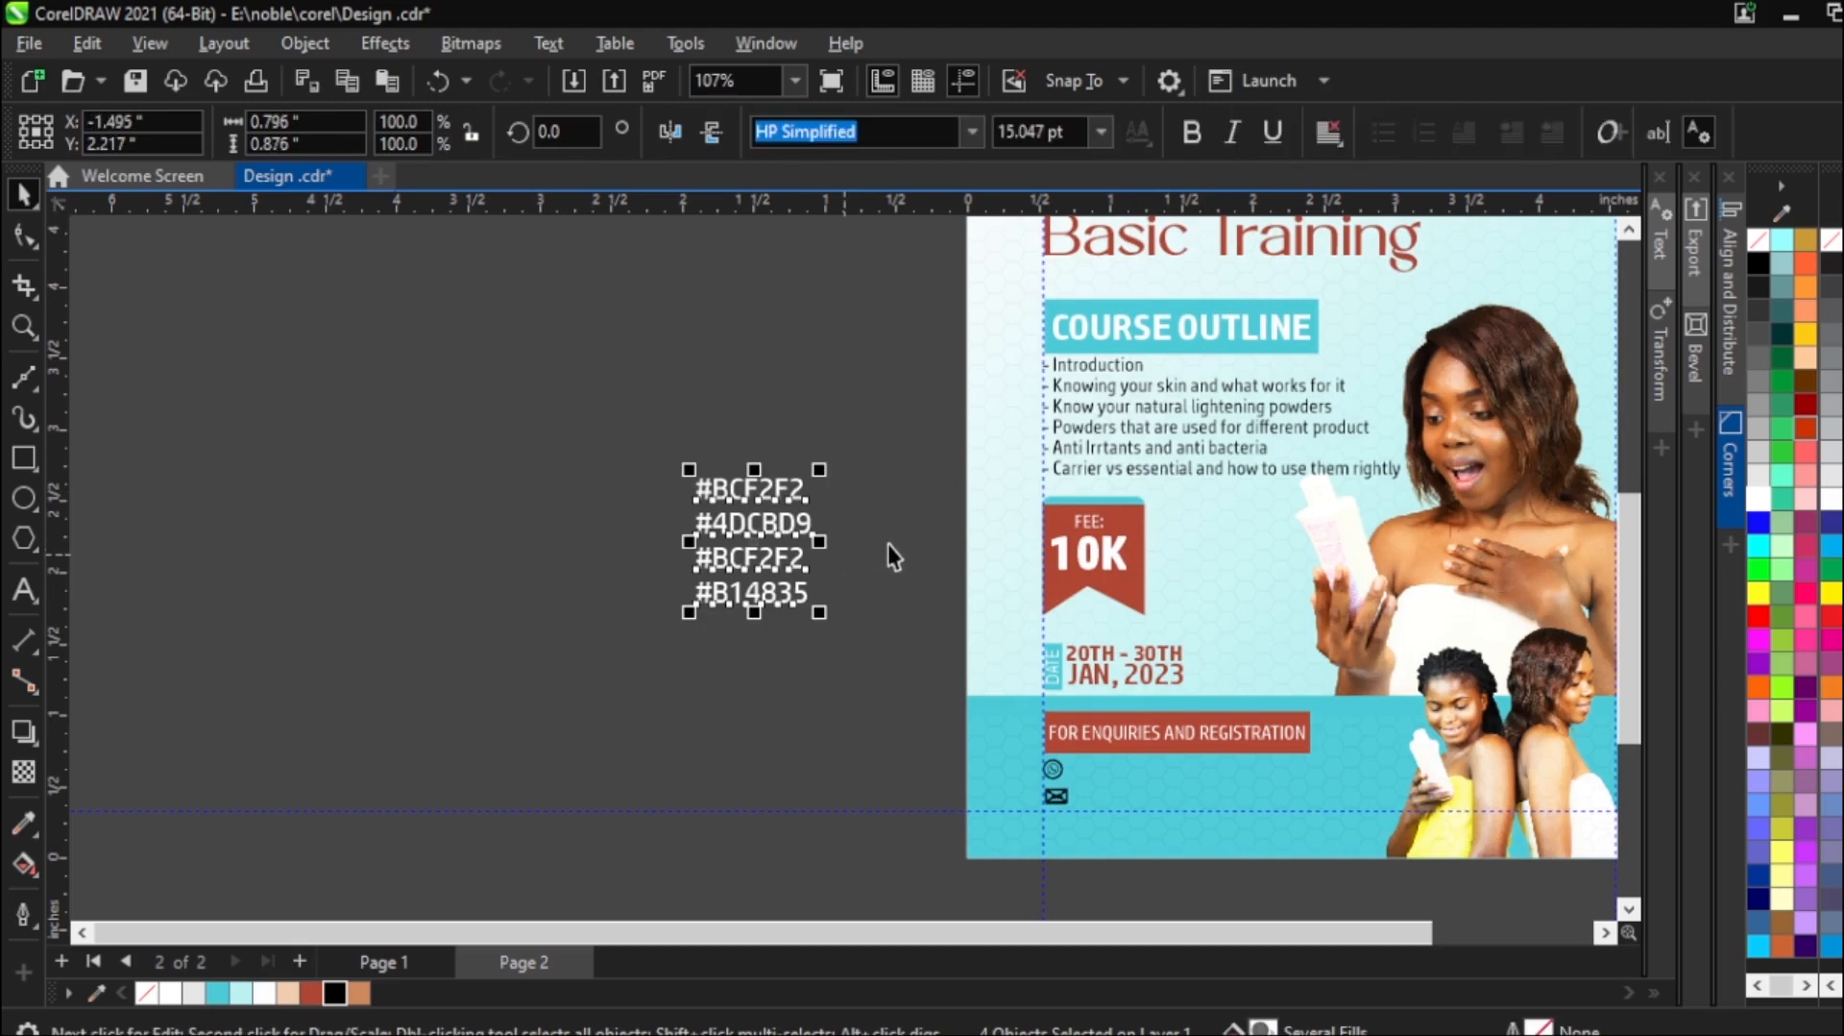
click(888, 544)
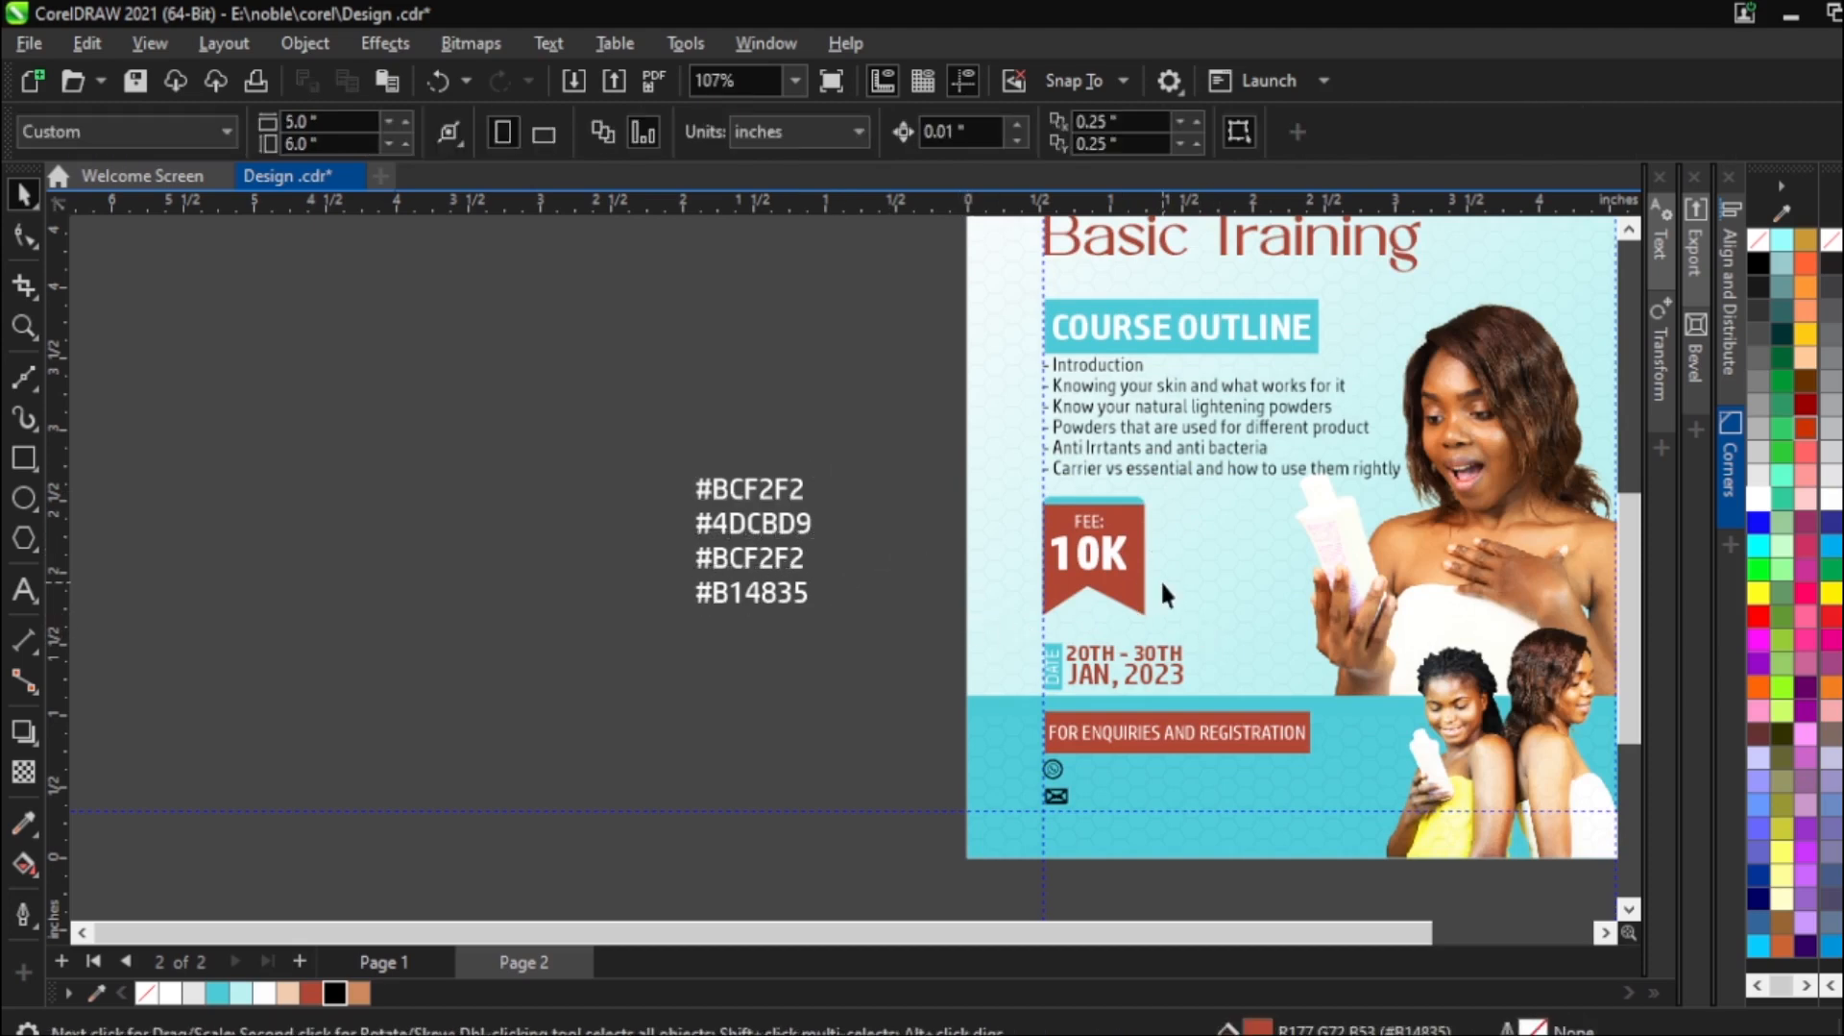
Switch to the Notepad text and copy the phone number under FOR ENQUIRIES AND REGISTRATION.
scroll(953, 578, down, 3)
scroll(1294, 611, up, 2)
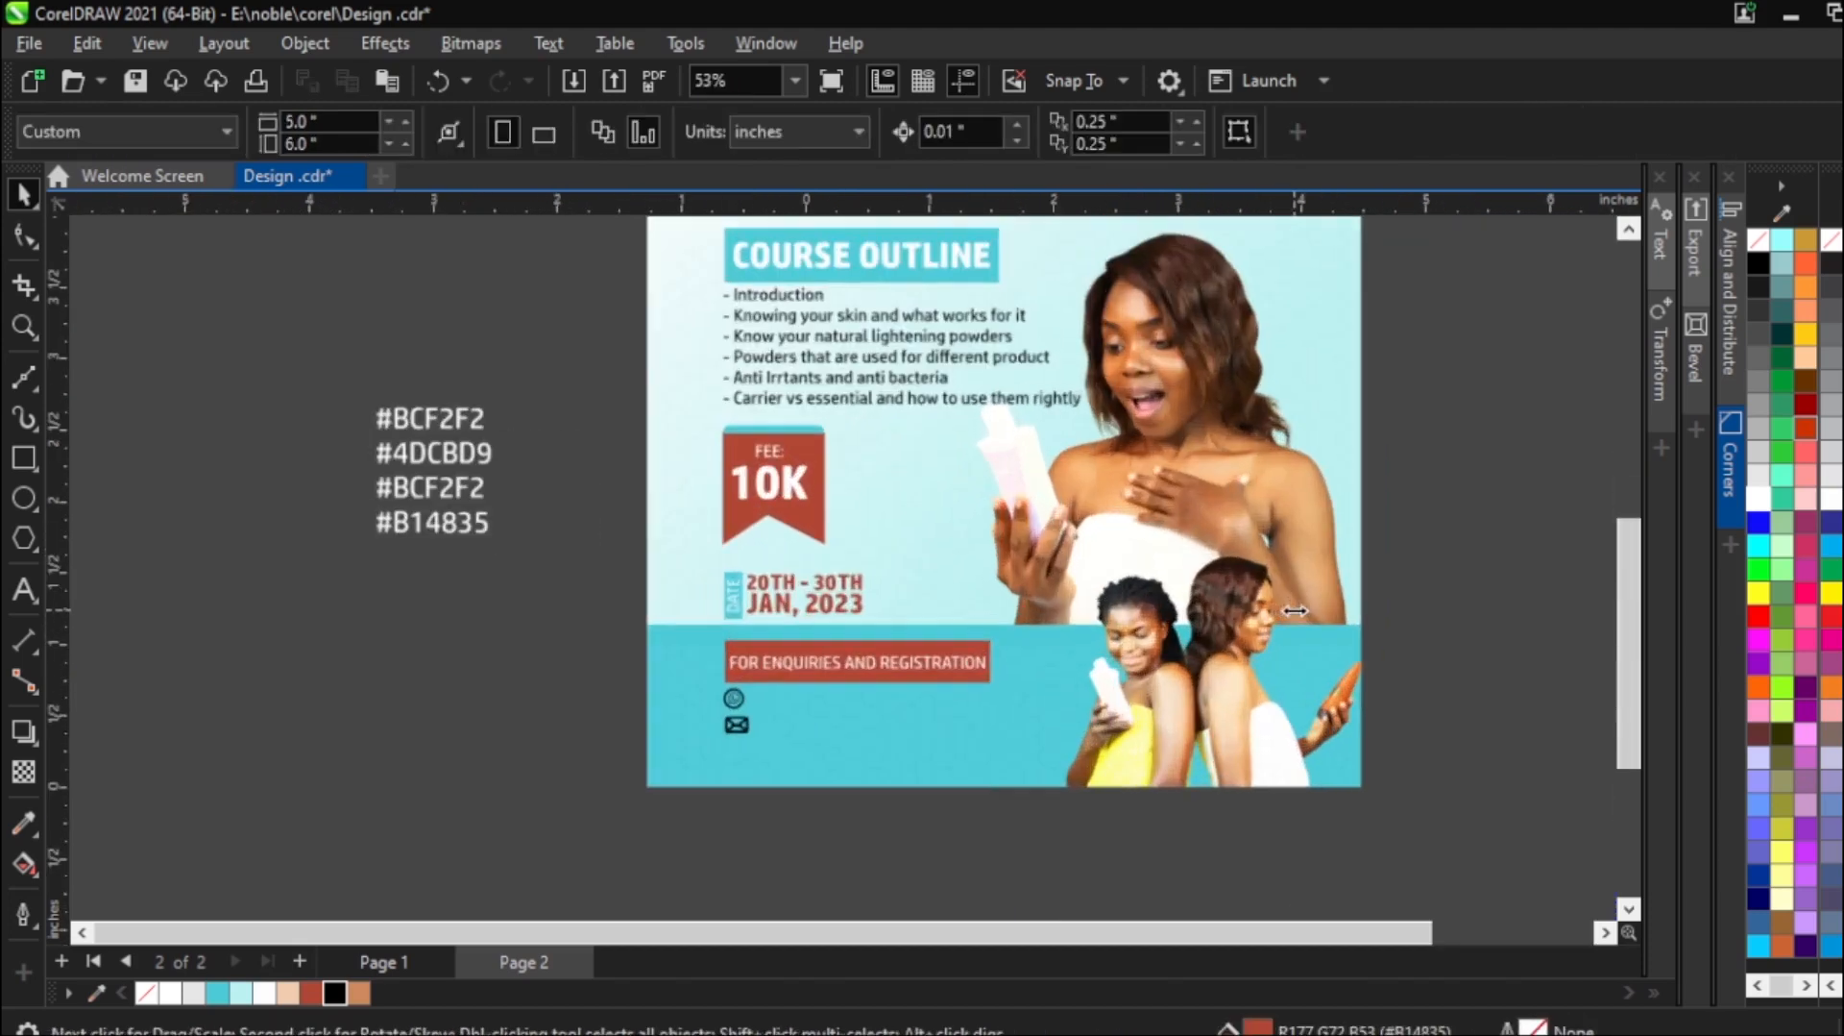
scroll(780, 726, up, 1)
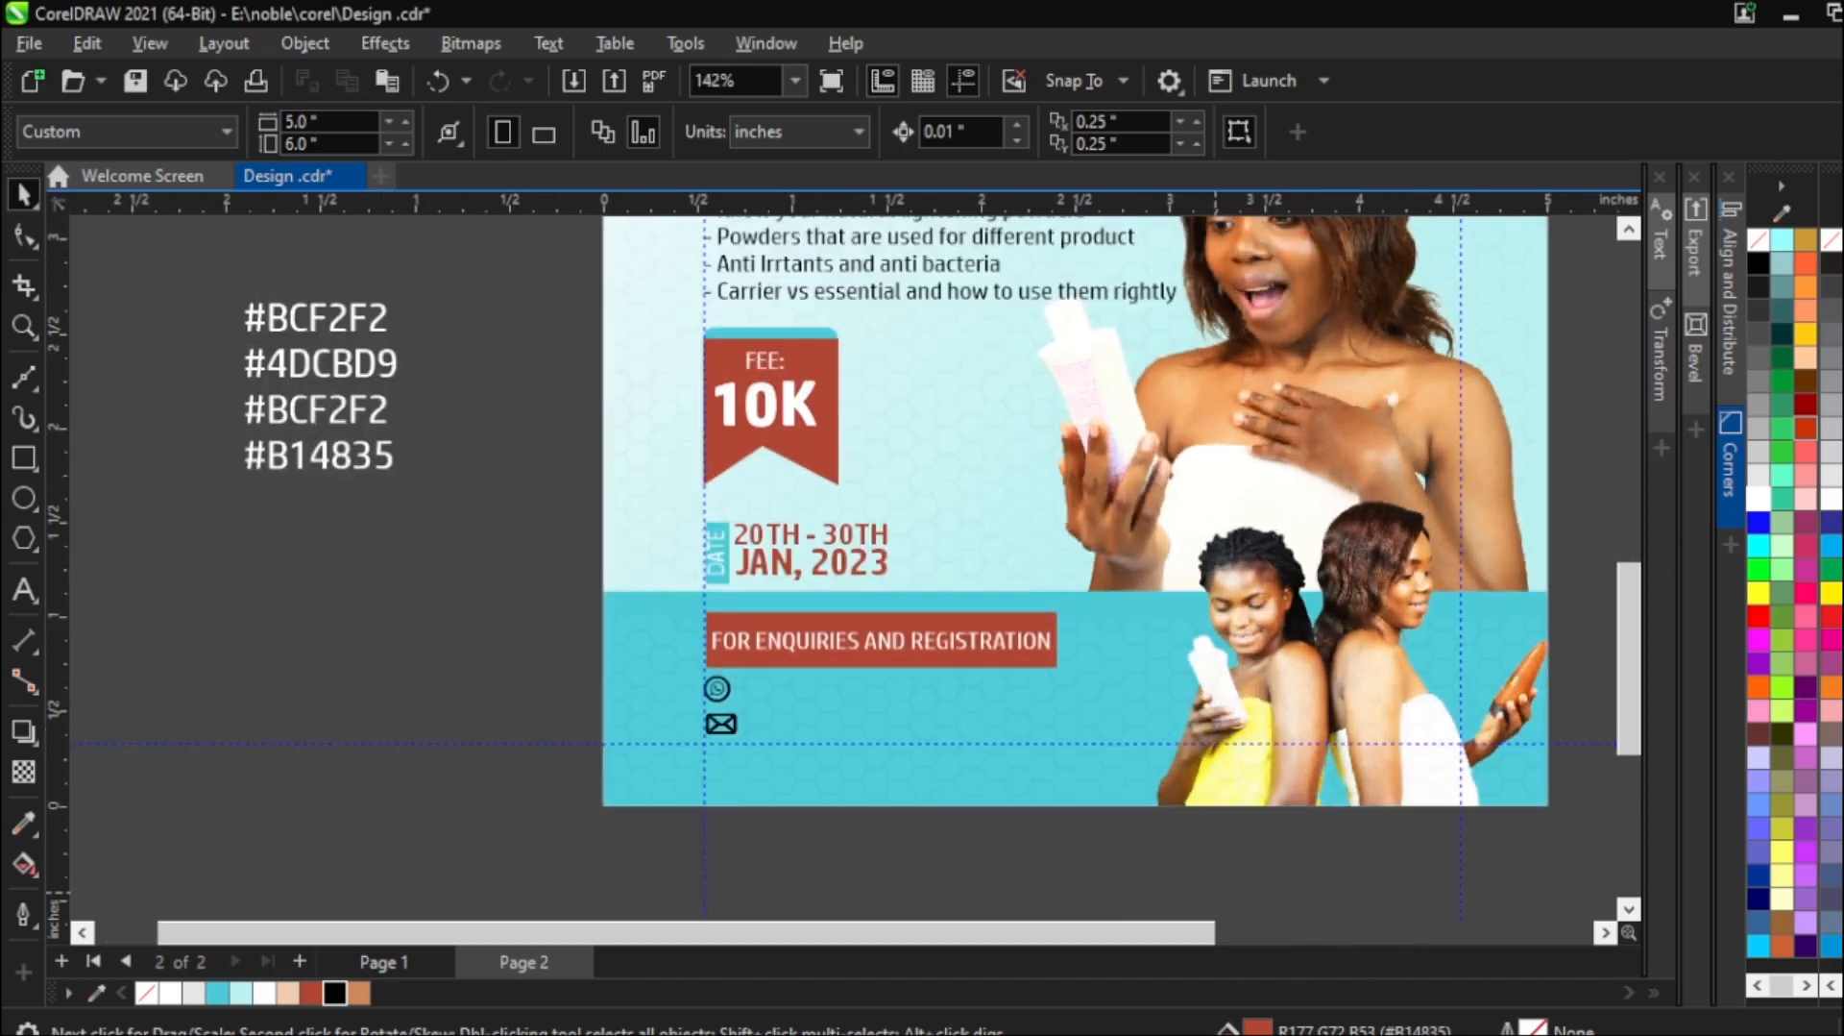
click(1255, 1029)
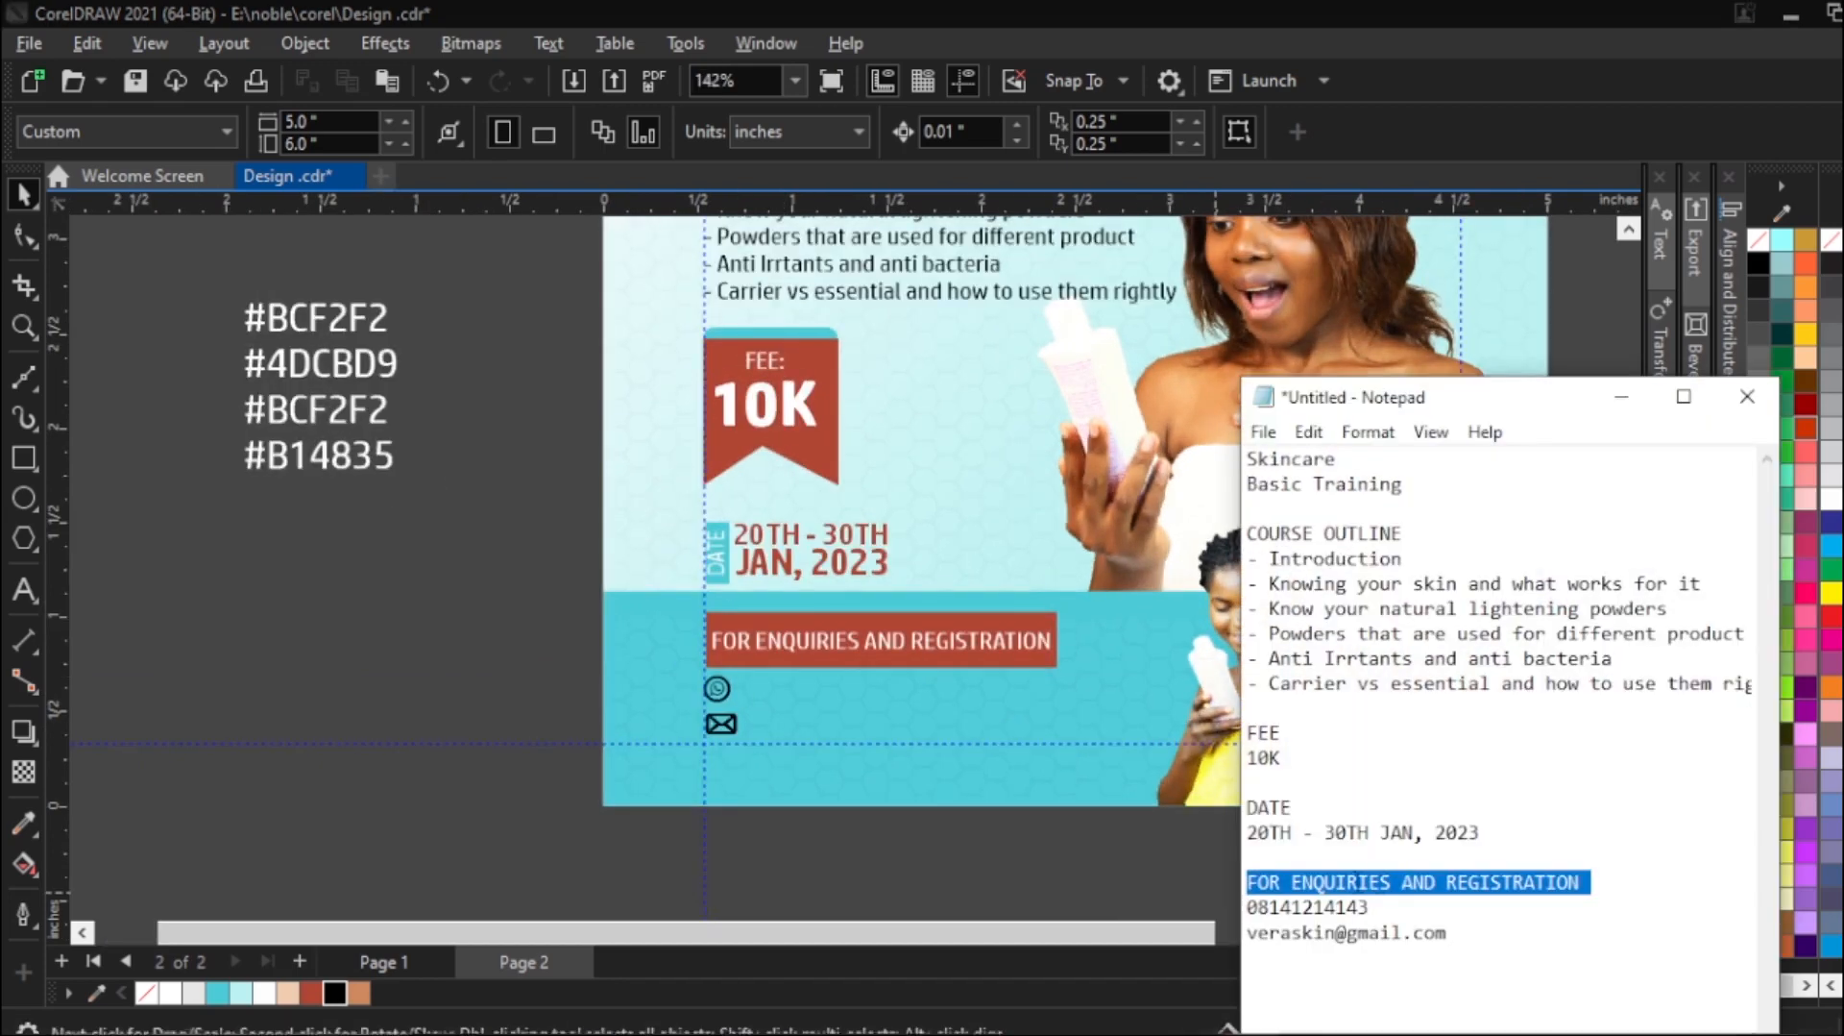
drag(1247, 907, 1392, 910)
key(ctrl+c)
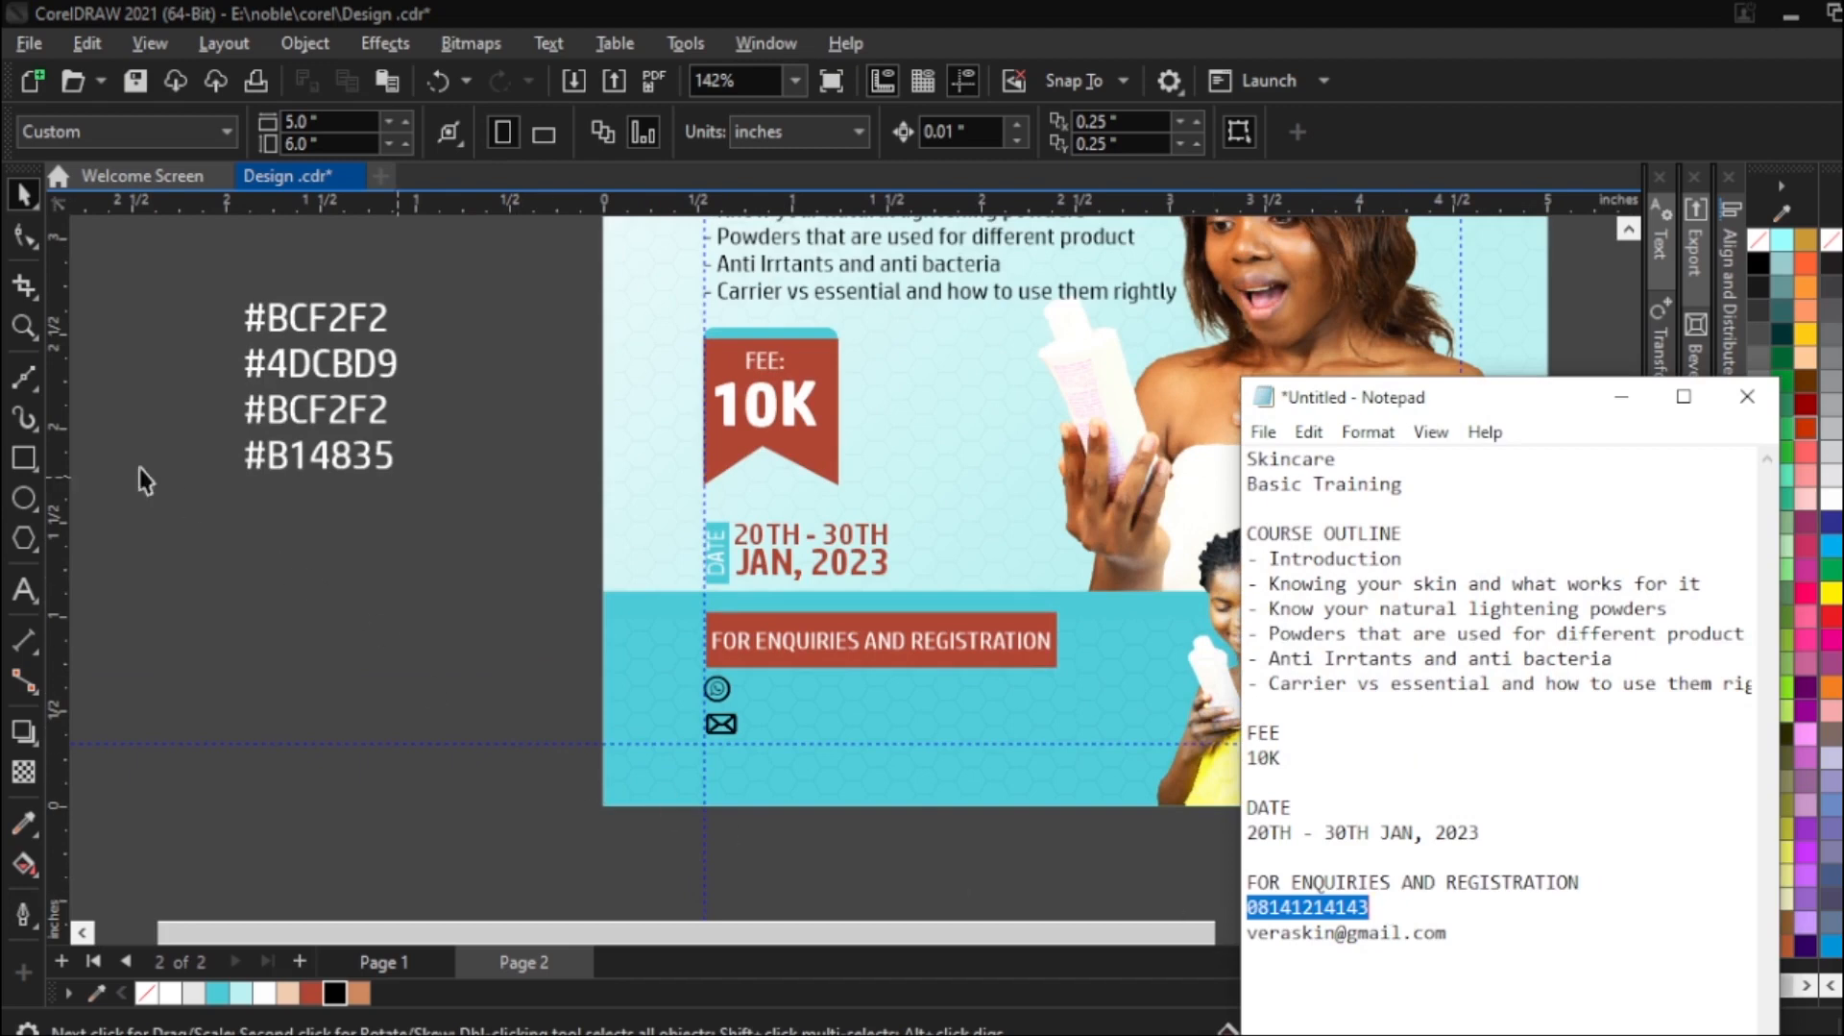
Paste the copied phone number as new artistic text on the empty canvas beside the flyer.
click(29, 588)
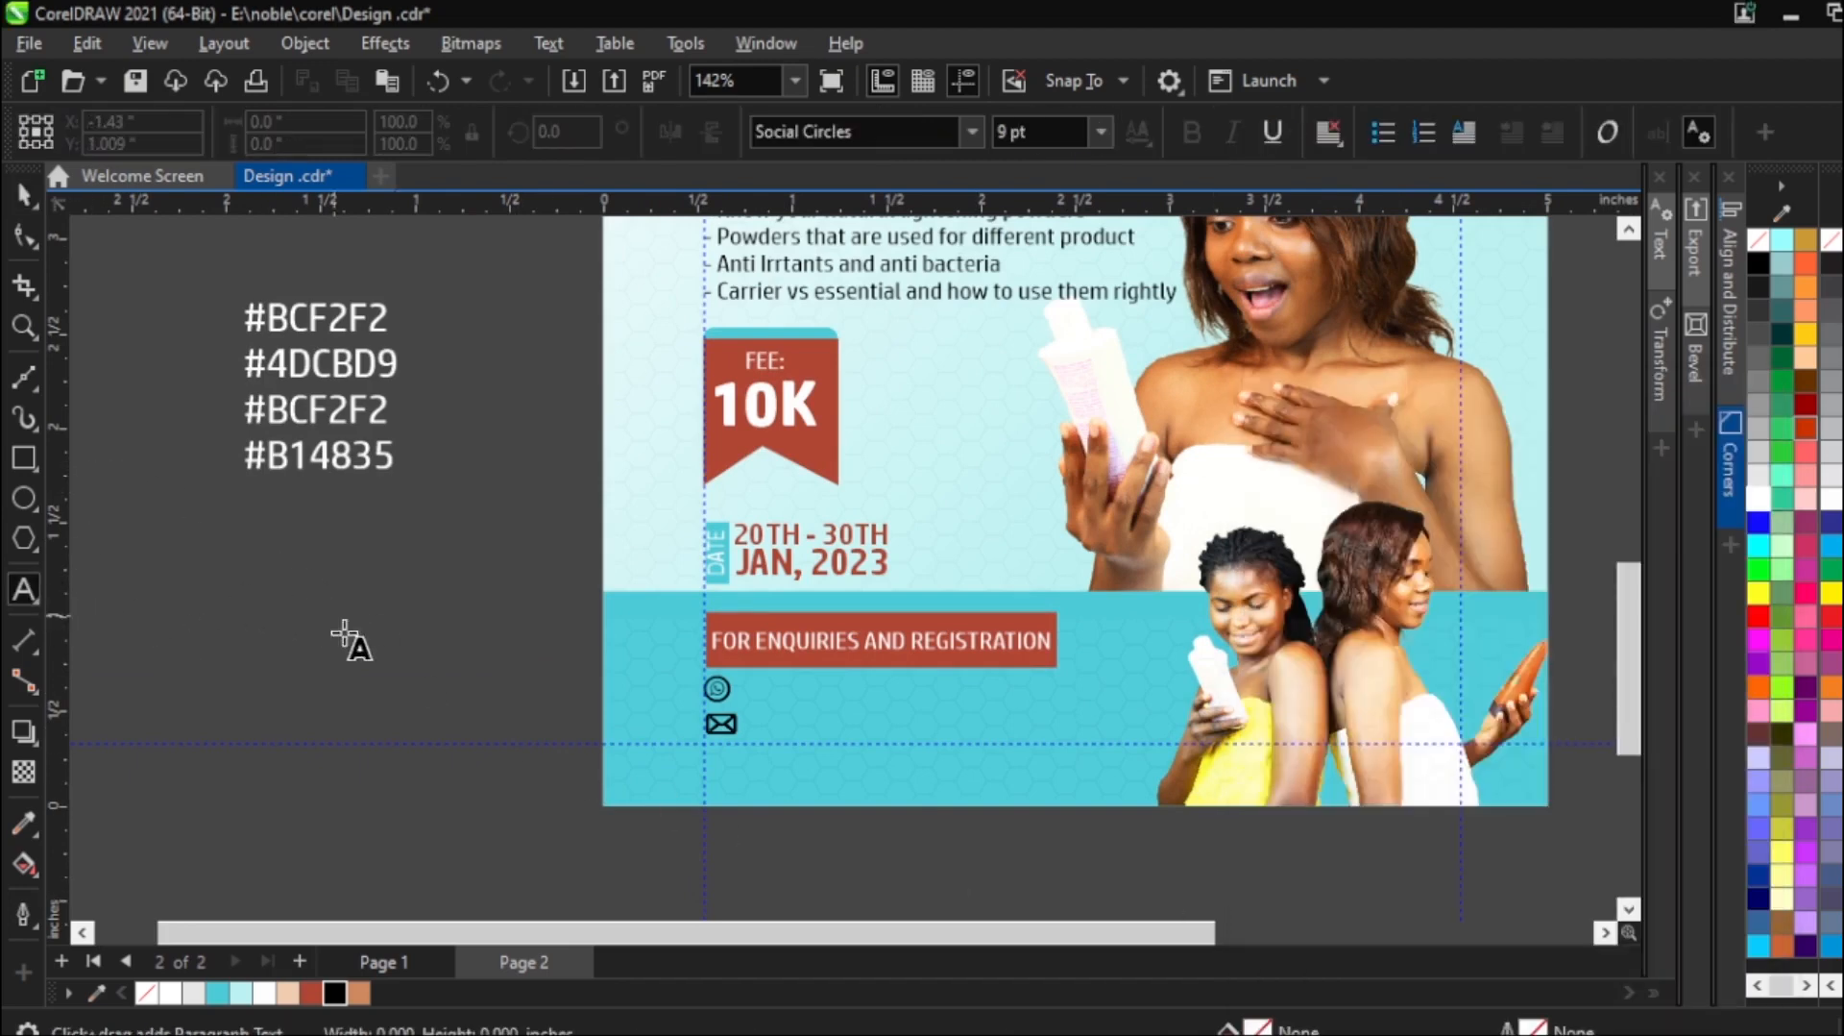
click(334, 607)
key(ctrl+v)
click(22, 193)
Set the phone number text in bold HP Simplified.
click(959, 129)
click(969, 134)
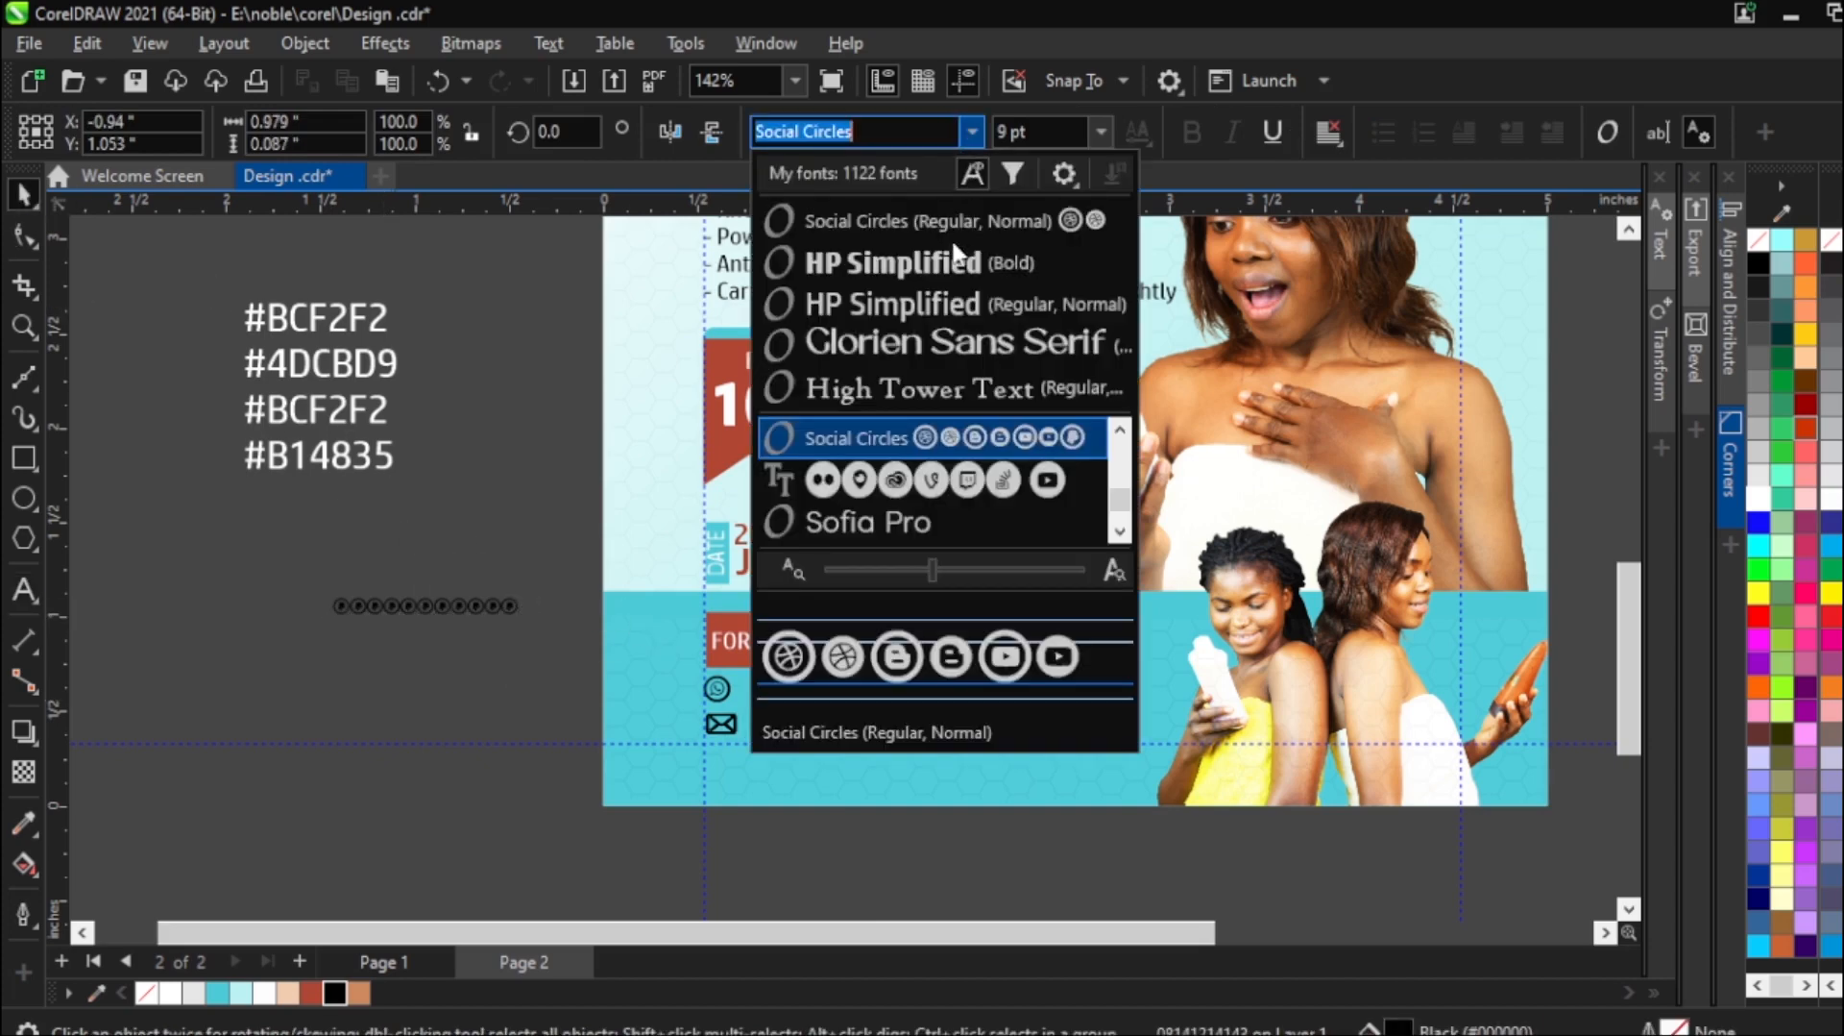
click(954, 290)
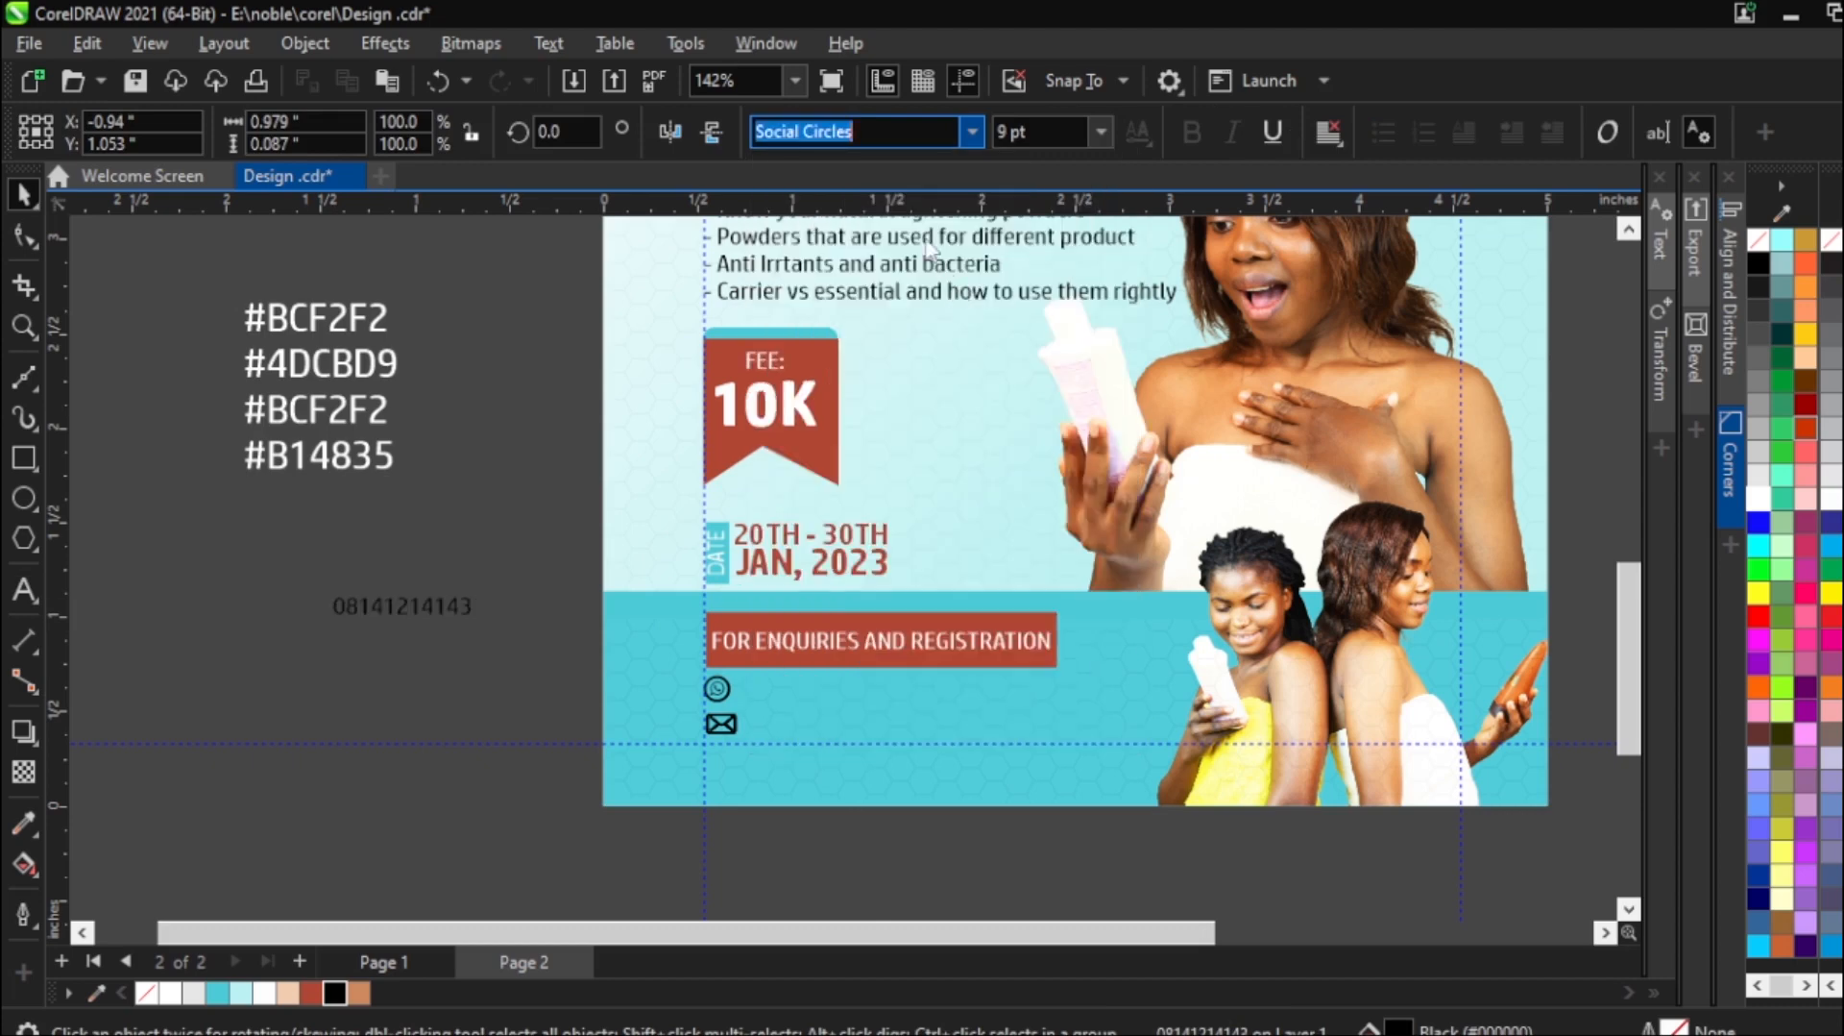
click(1191, 132)
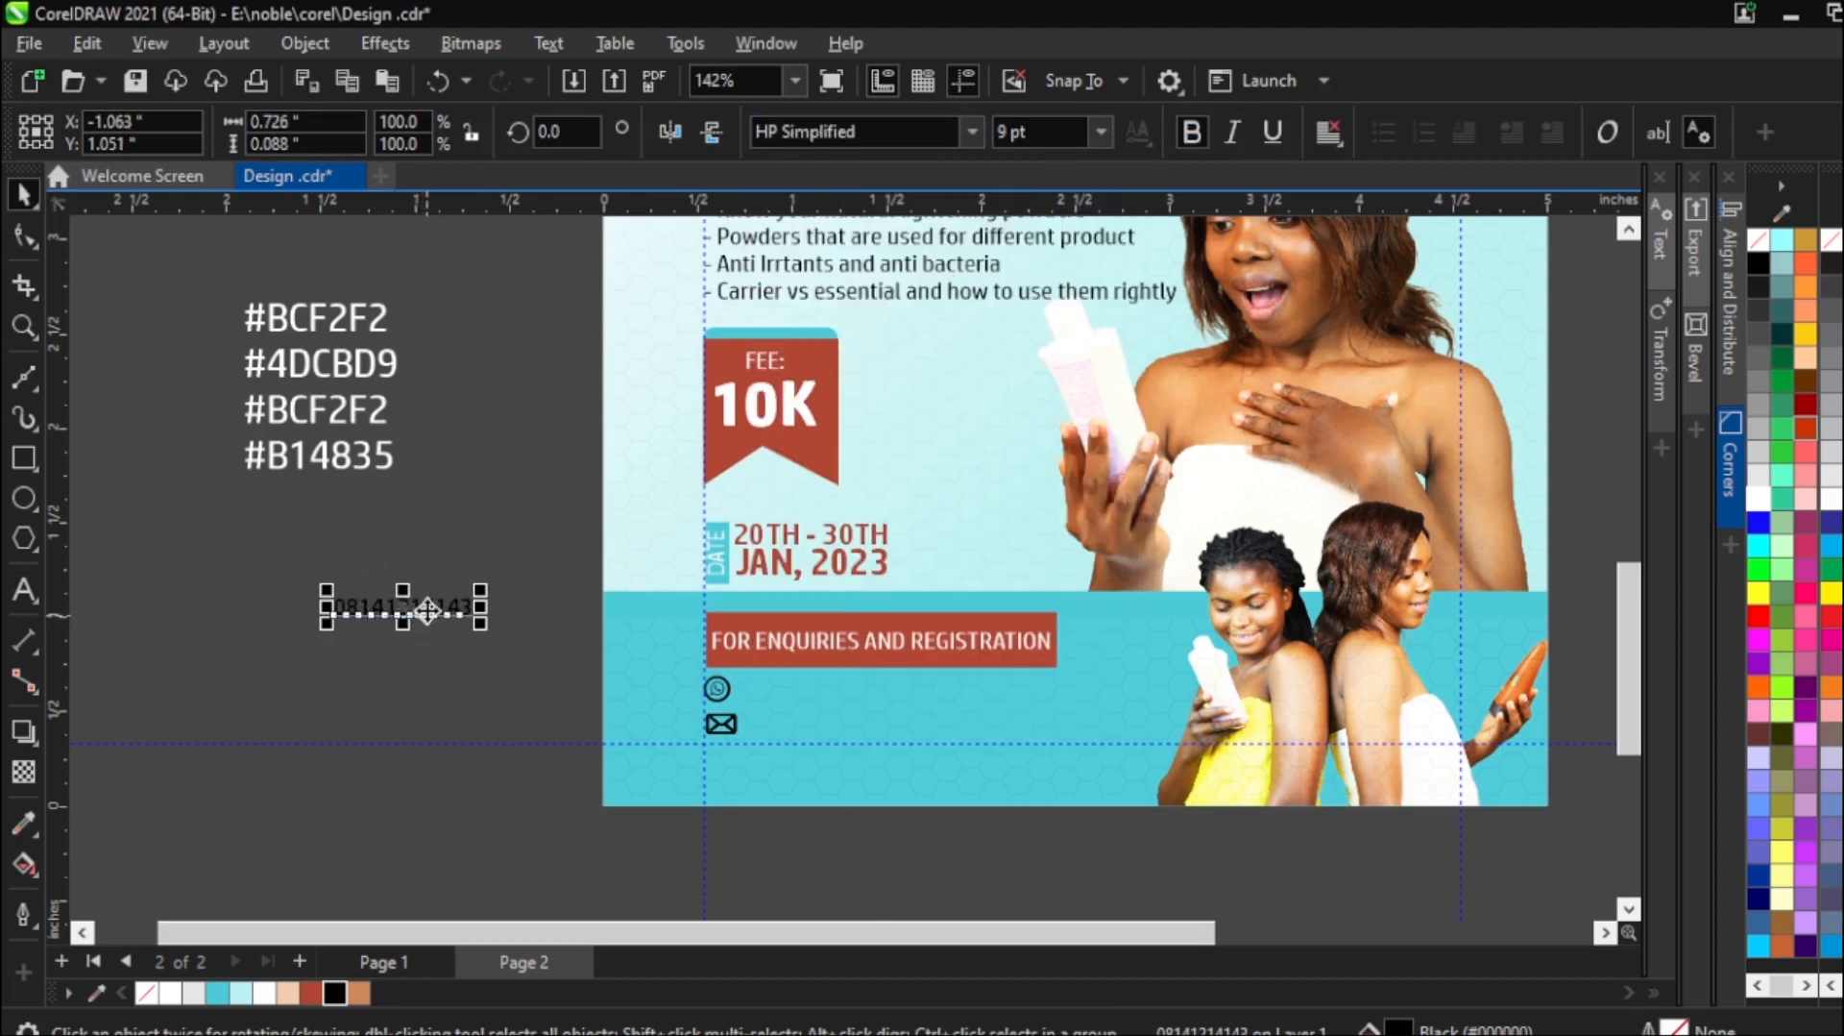
click(464, 498)
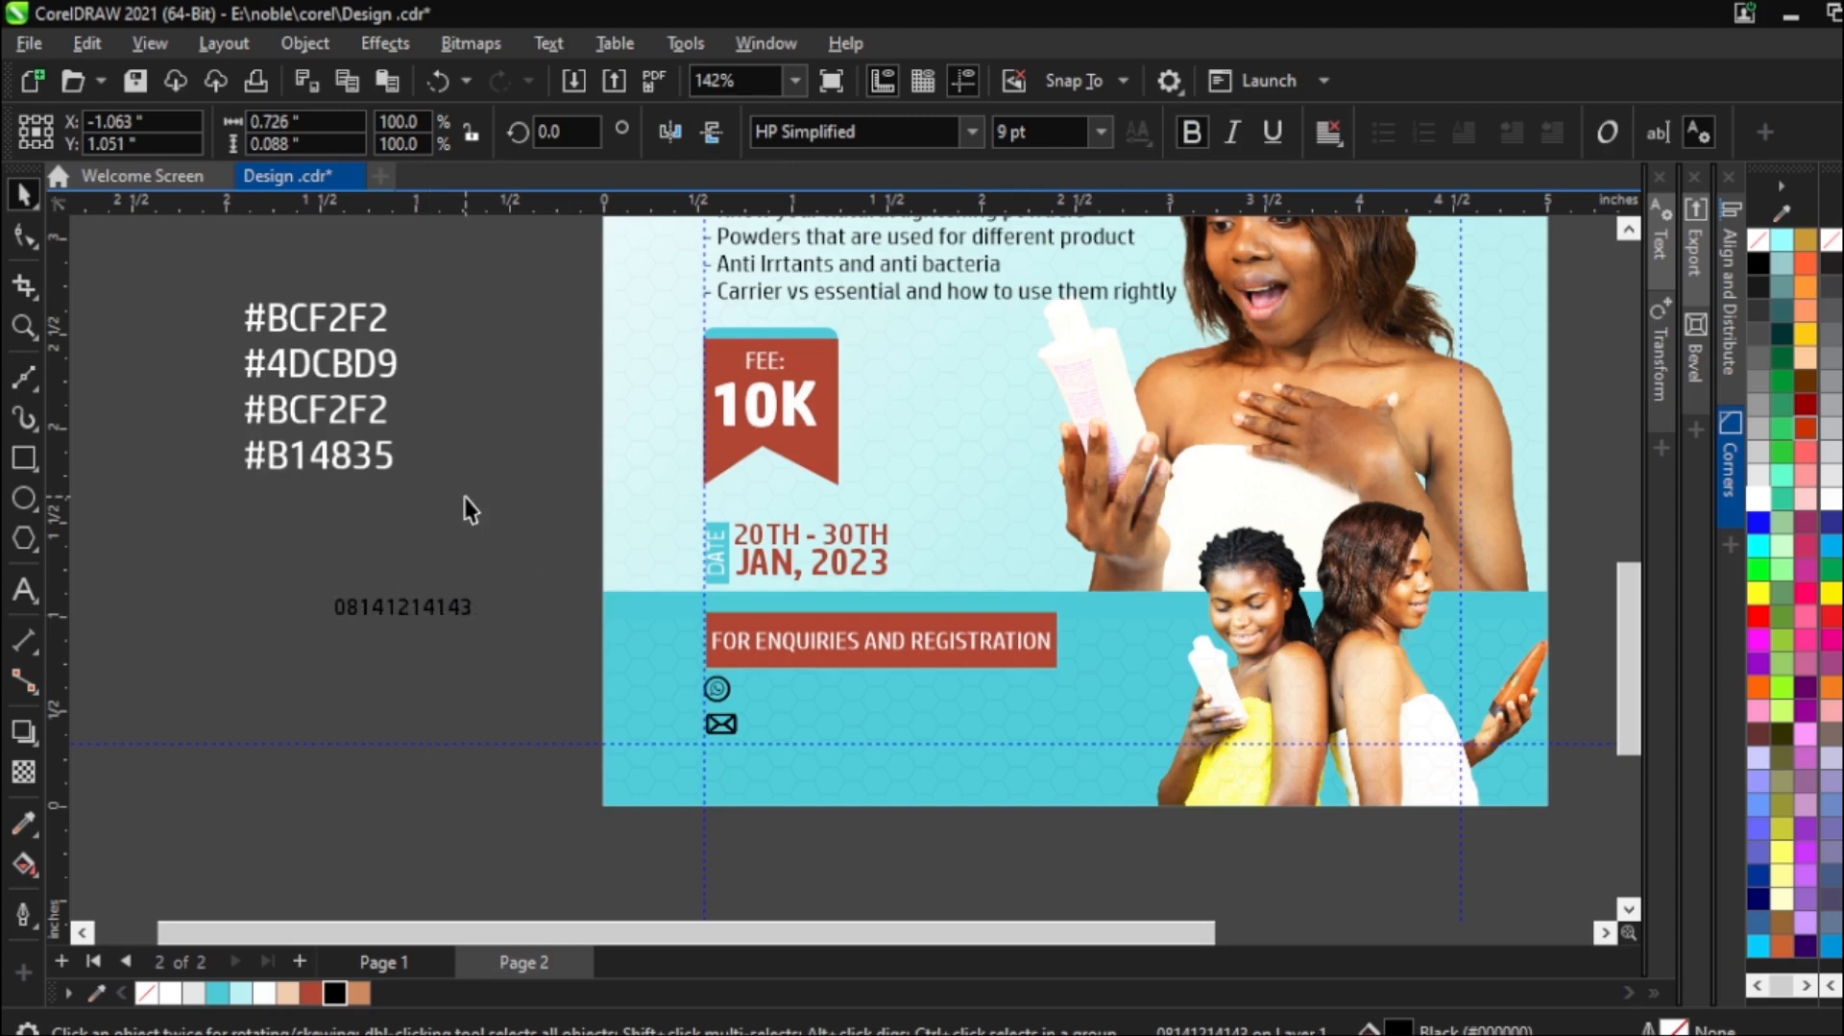
Move the phone number next to the WhatsApp icon under the enquiries label, at about X 1.07, Y 0.619 in.
click(438, 611)
drag(438, 611, 837, 694)
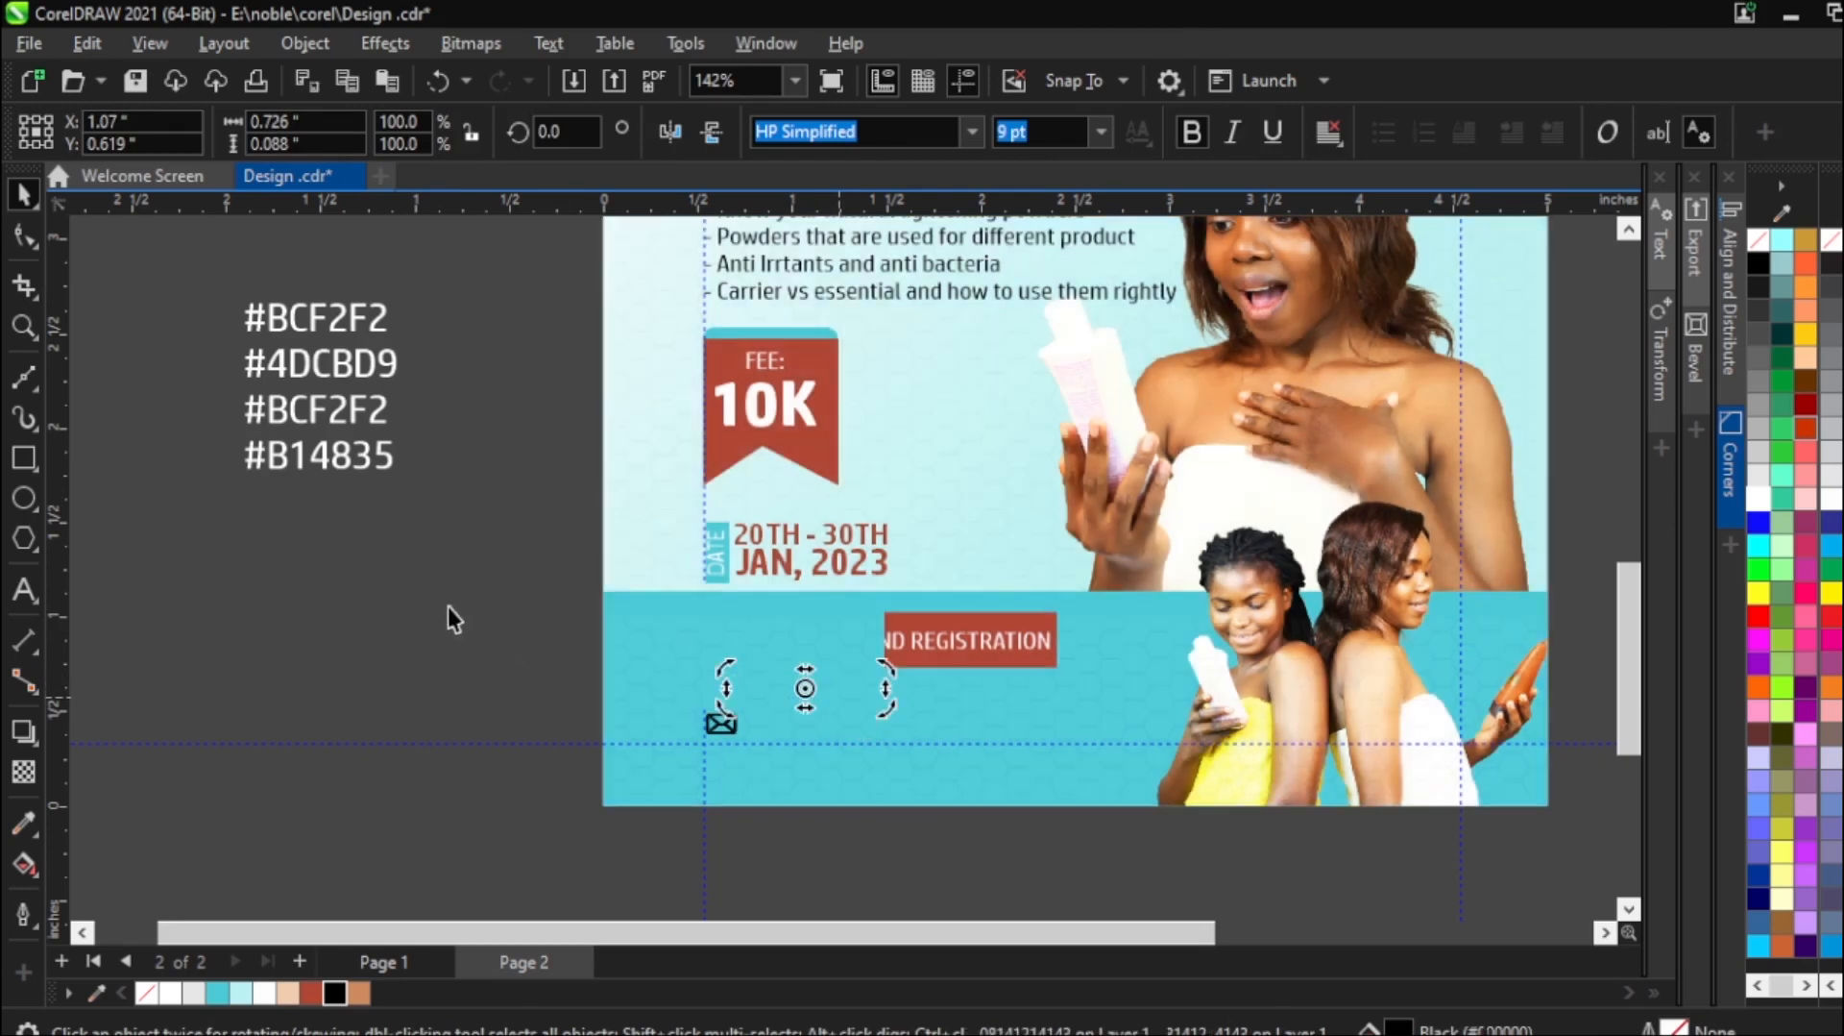
click(447, 607)
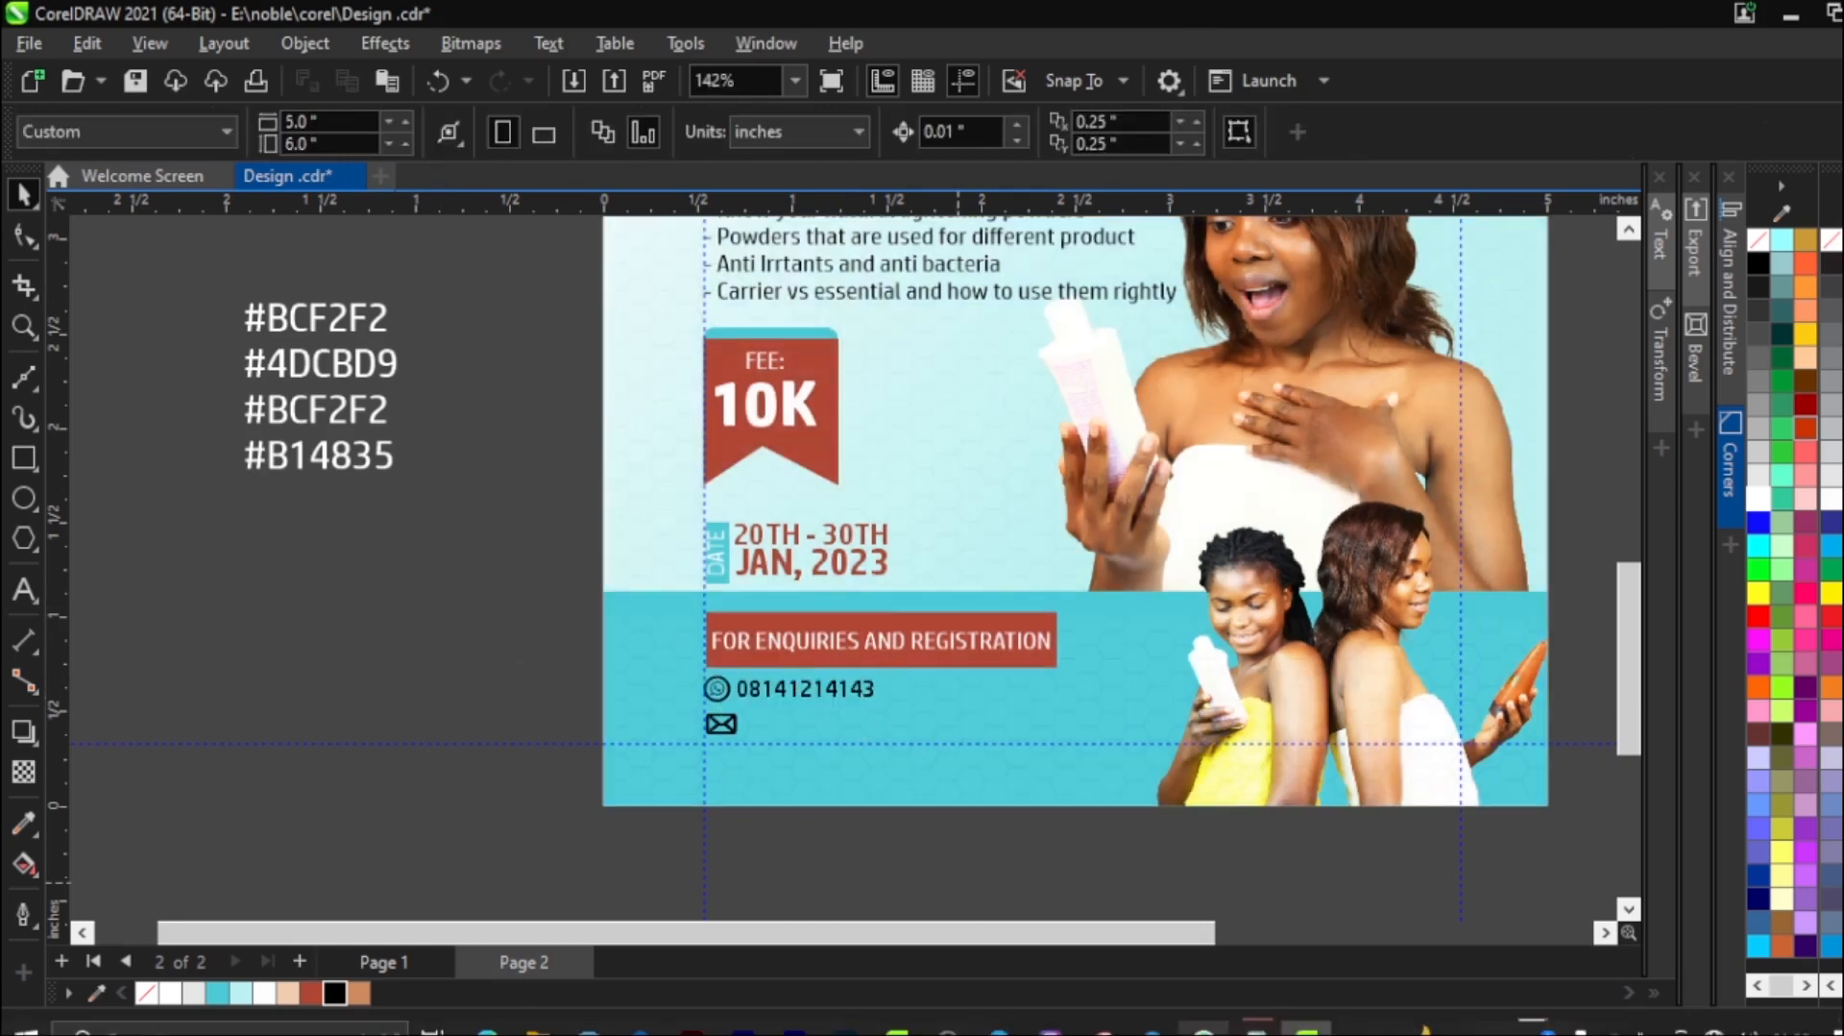
Switch to the Notepad text, copy the email address under FOR ENQUIRIES AND REGISTRATION, and return to CorelDRAW.
click(1256, 1028)
drag(1447, 931, 1247, 933)
key(ctrl+c)
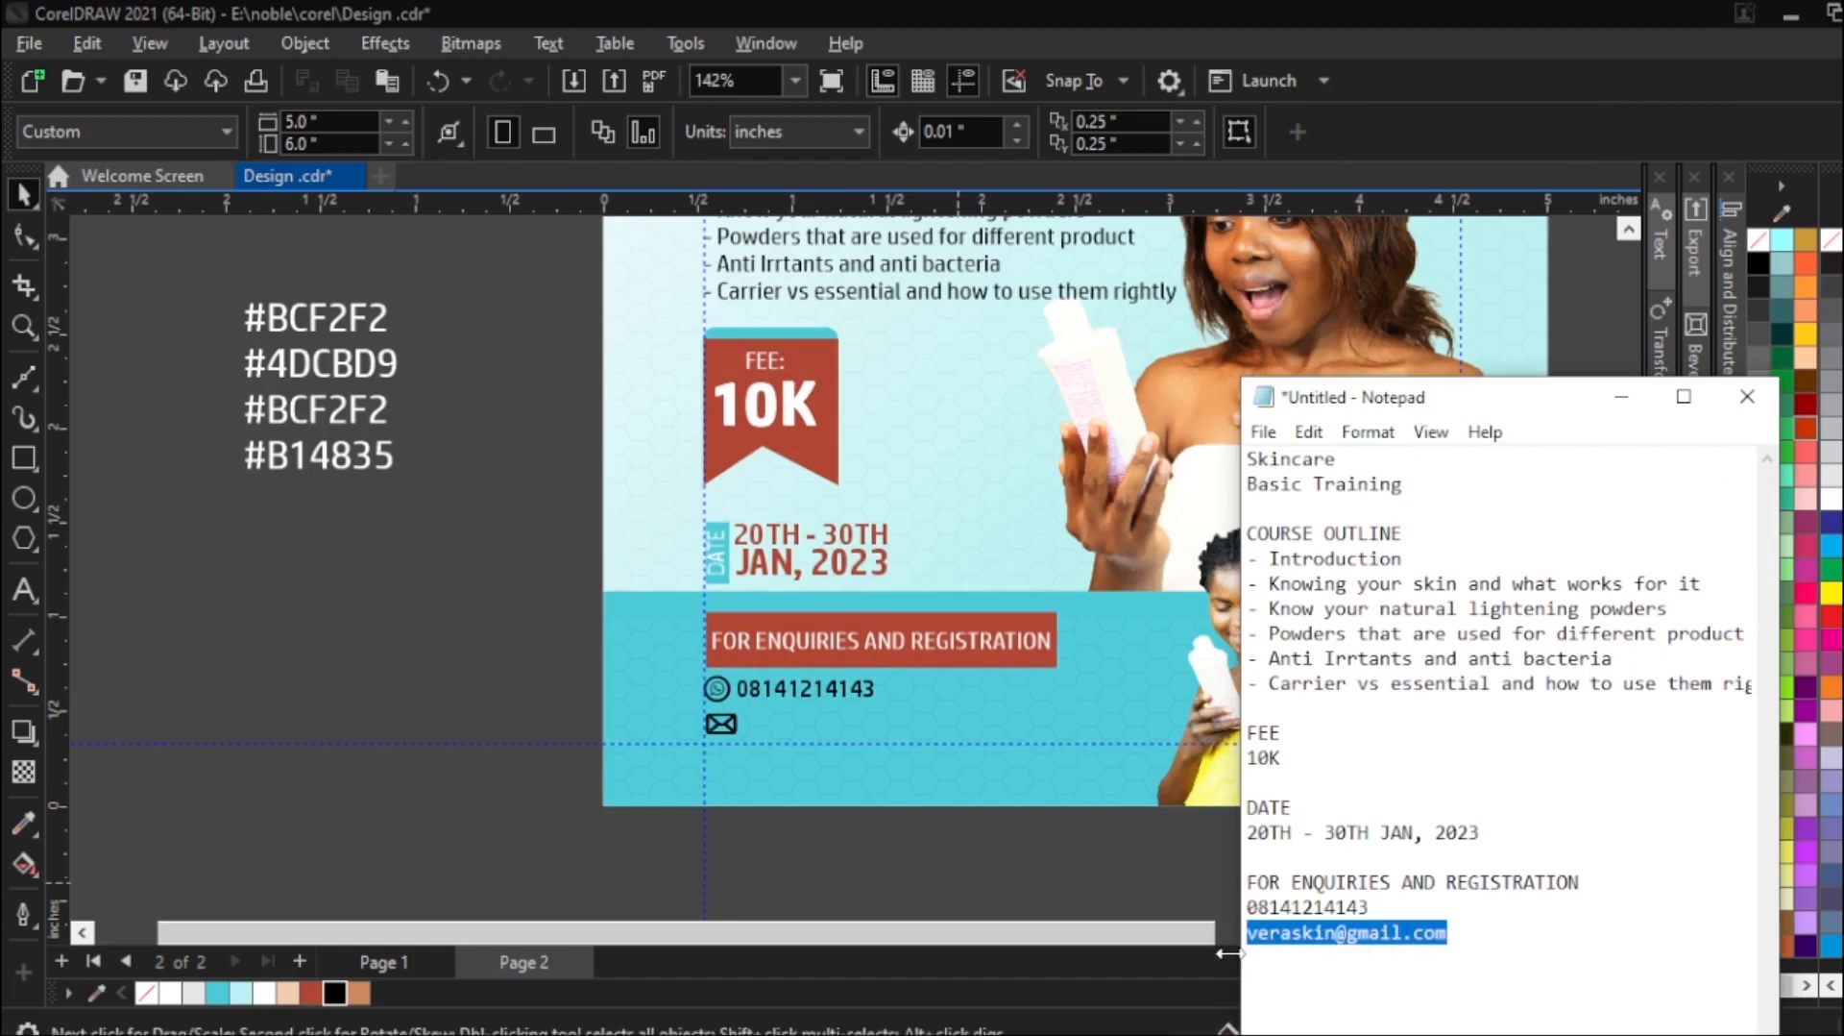
click(1622, 396)
Paste the copied email address as new text beside the flyer and turn off its bold style.
click(26, 592)
click(441, 615)
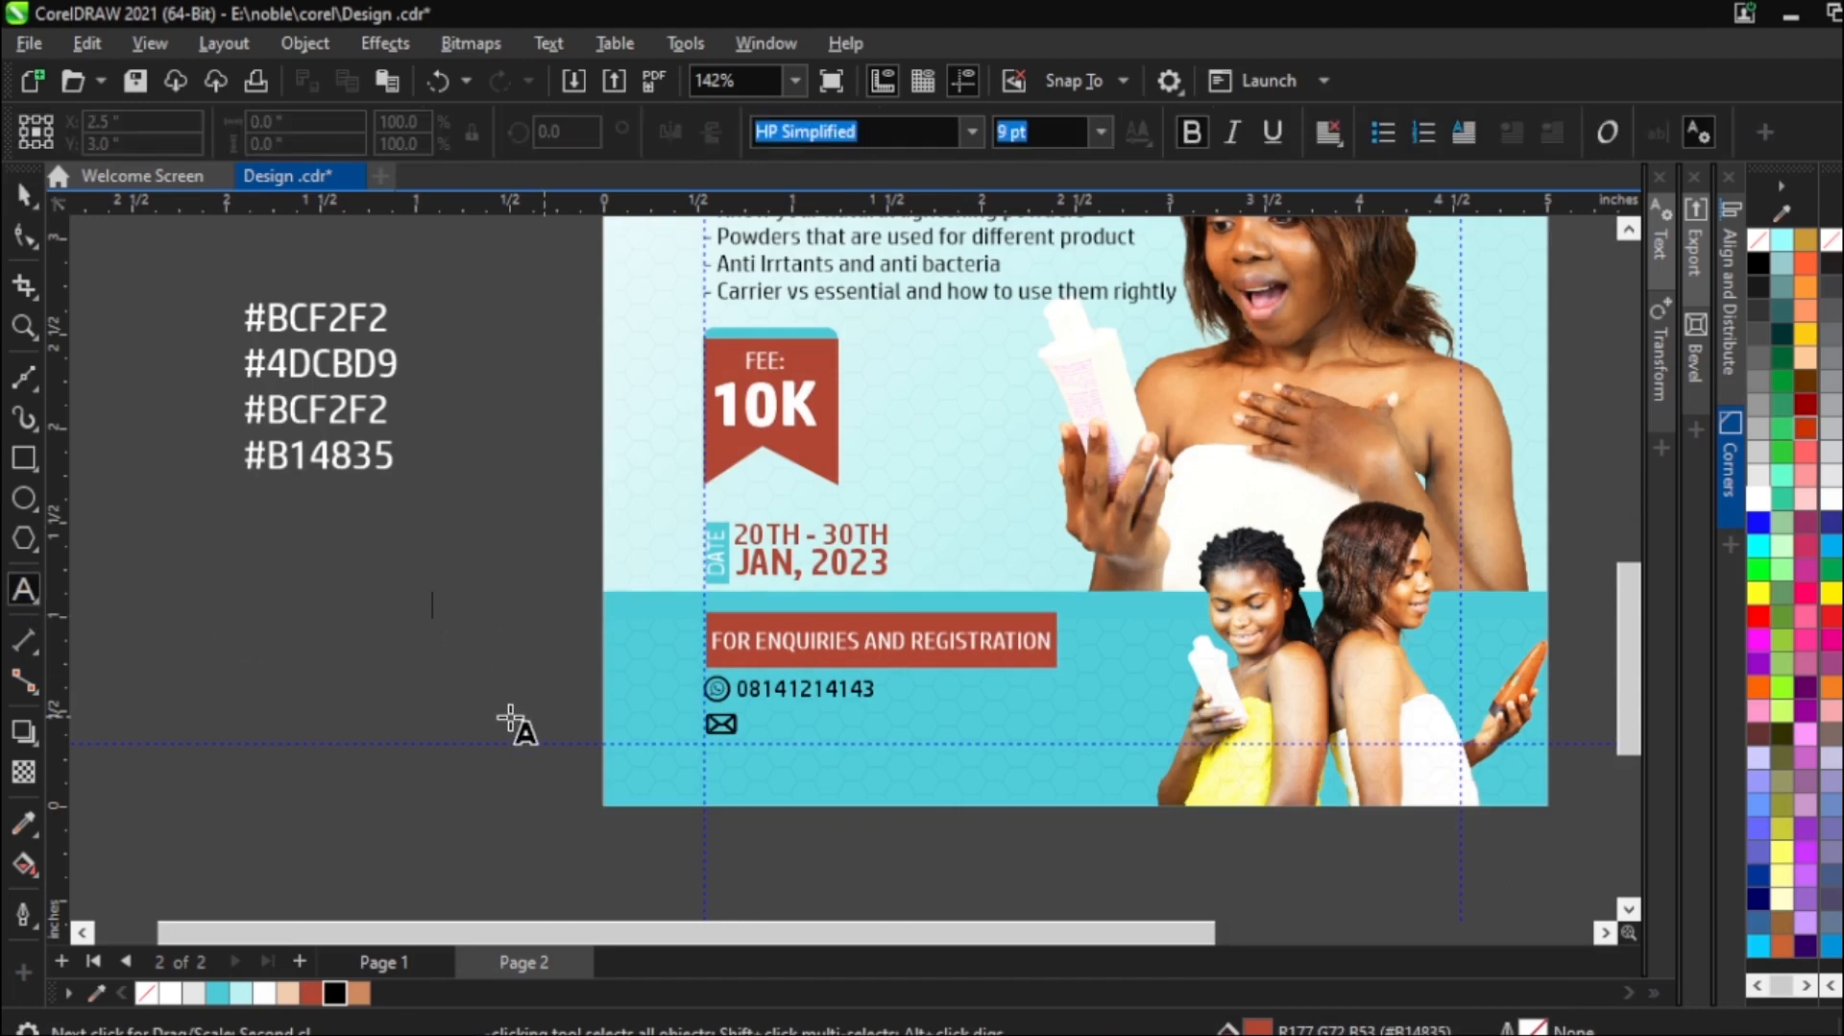
key(ctrl+v)
click(23, 192)
click(1192, 133)
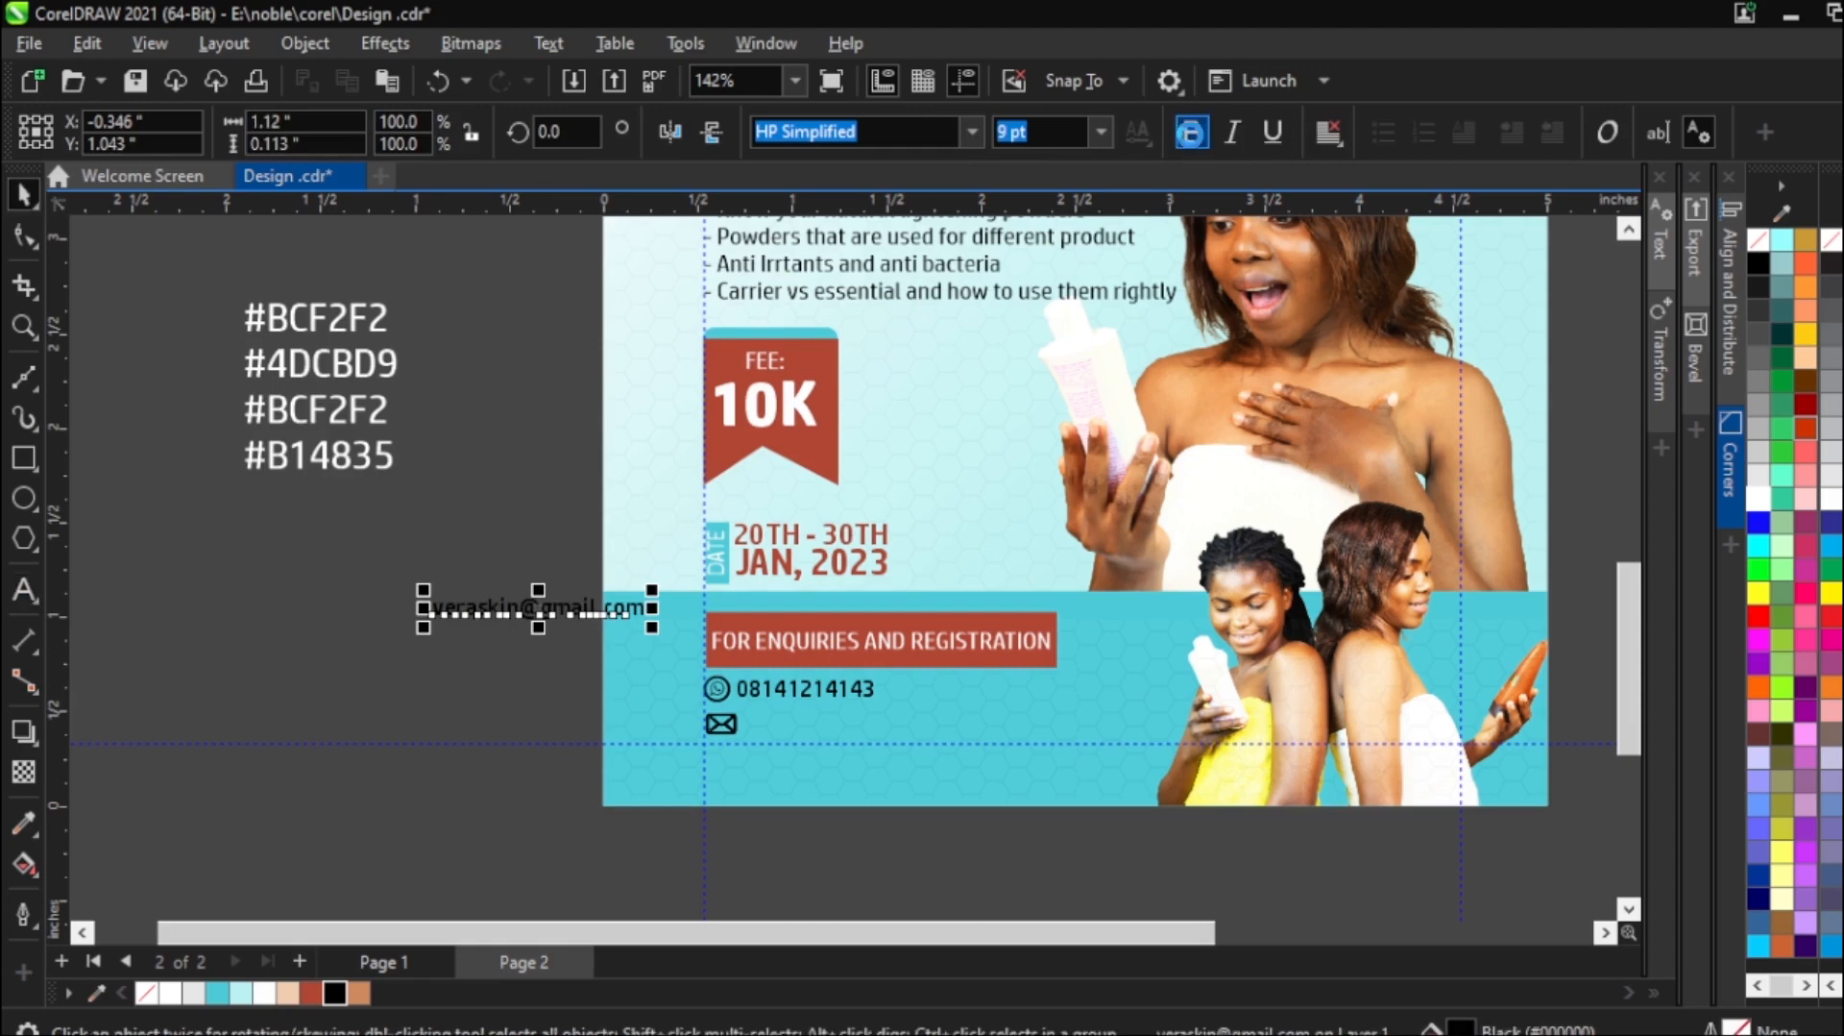
Move the email address next to the envelope icon below the phone number, at about X 1.29, Y 0.434 in.
drag(535, 613, 861, 722)
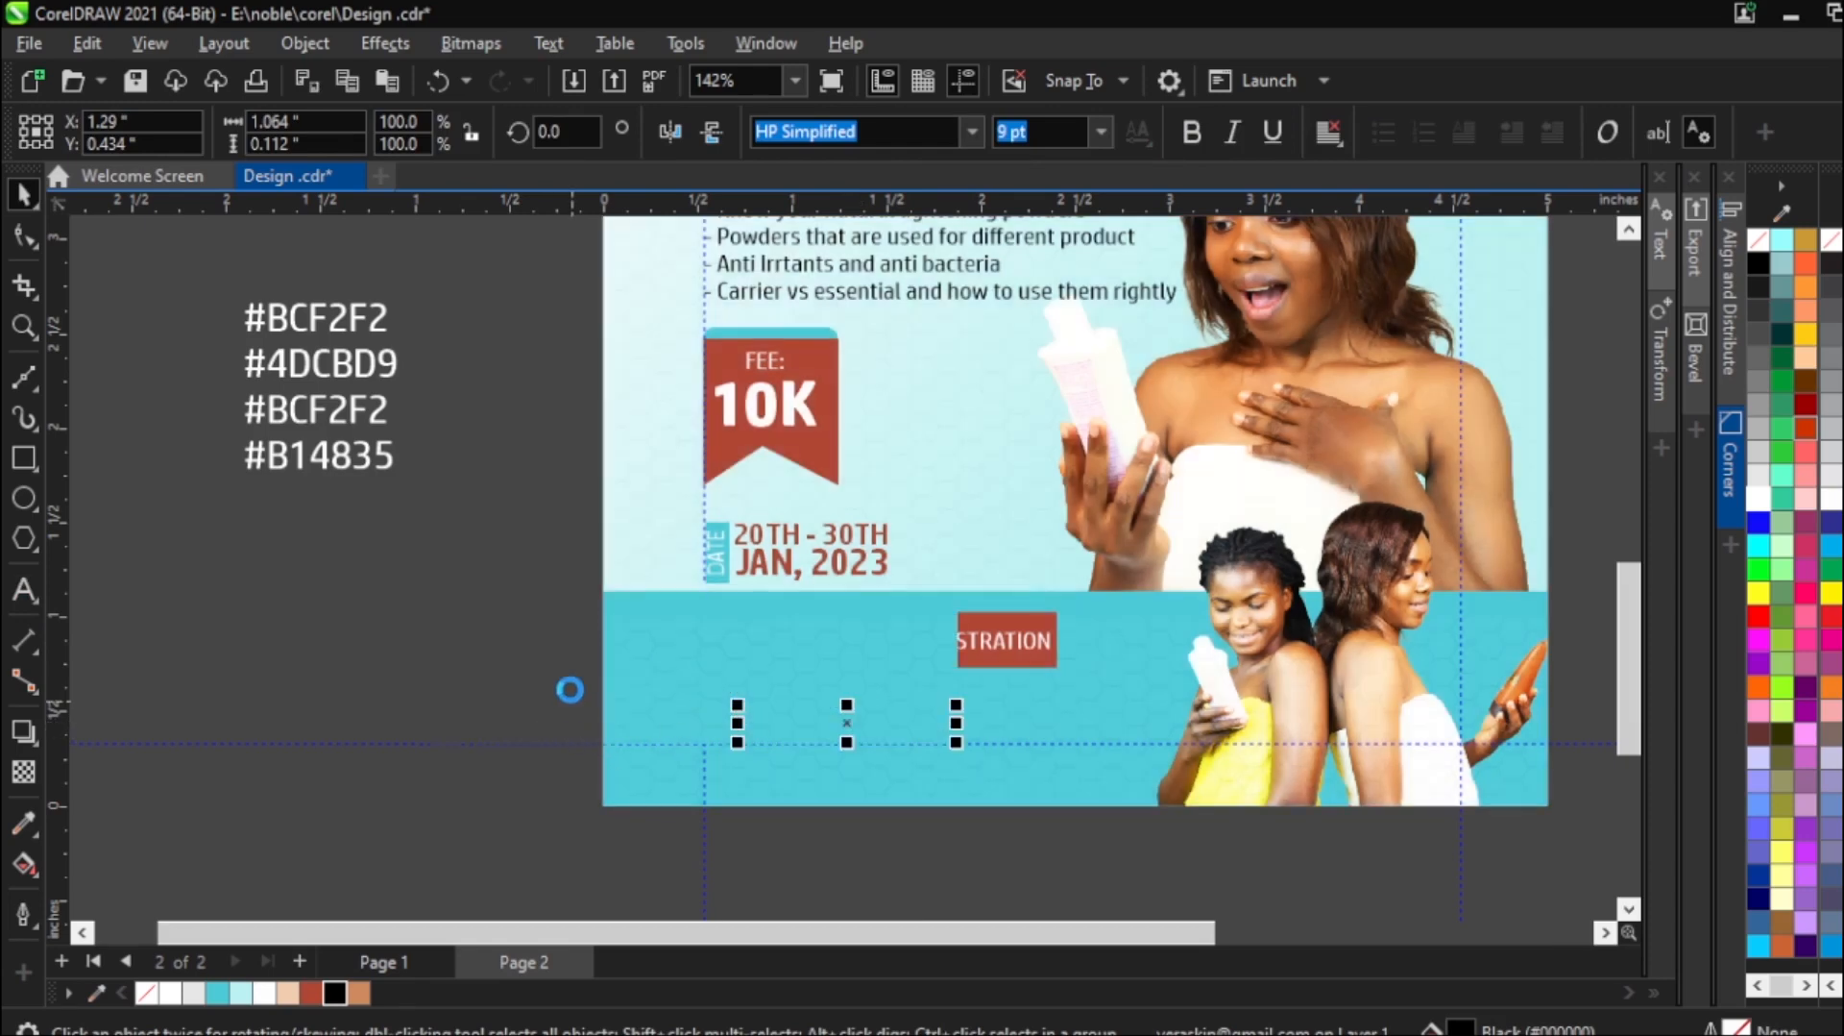
scroll(538, 683, down, 1)
scroll(695, 759, up, 2)
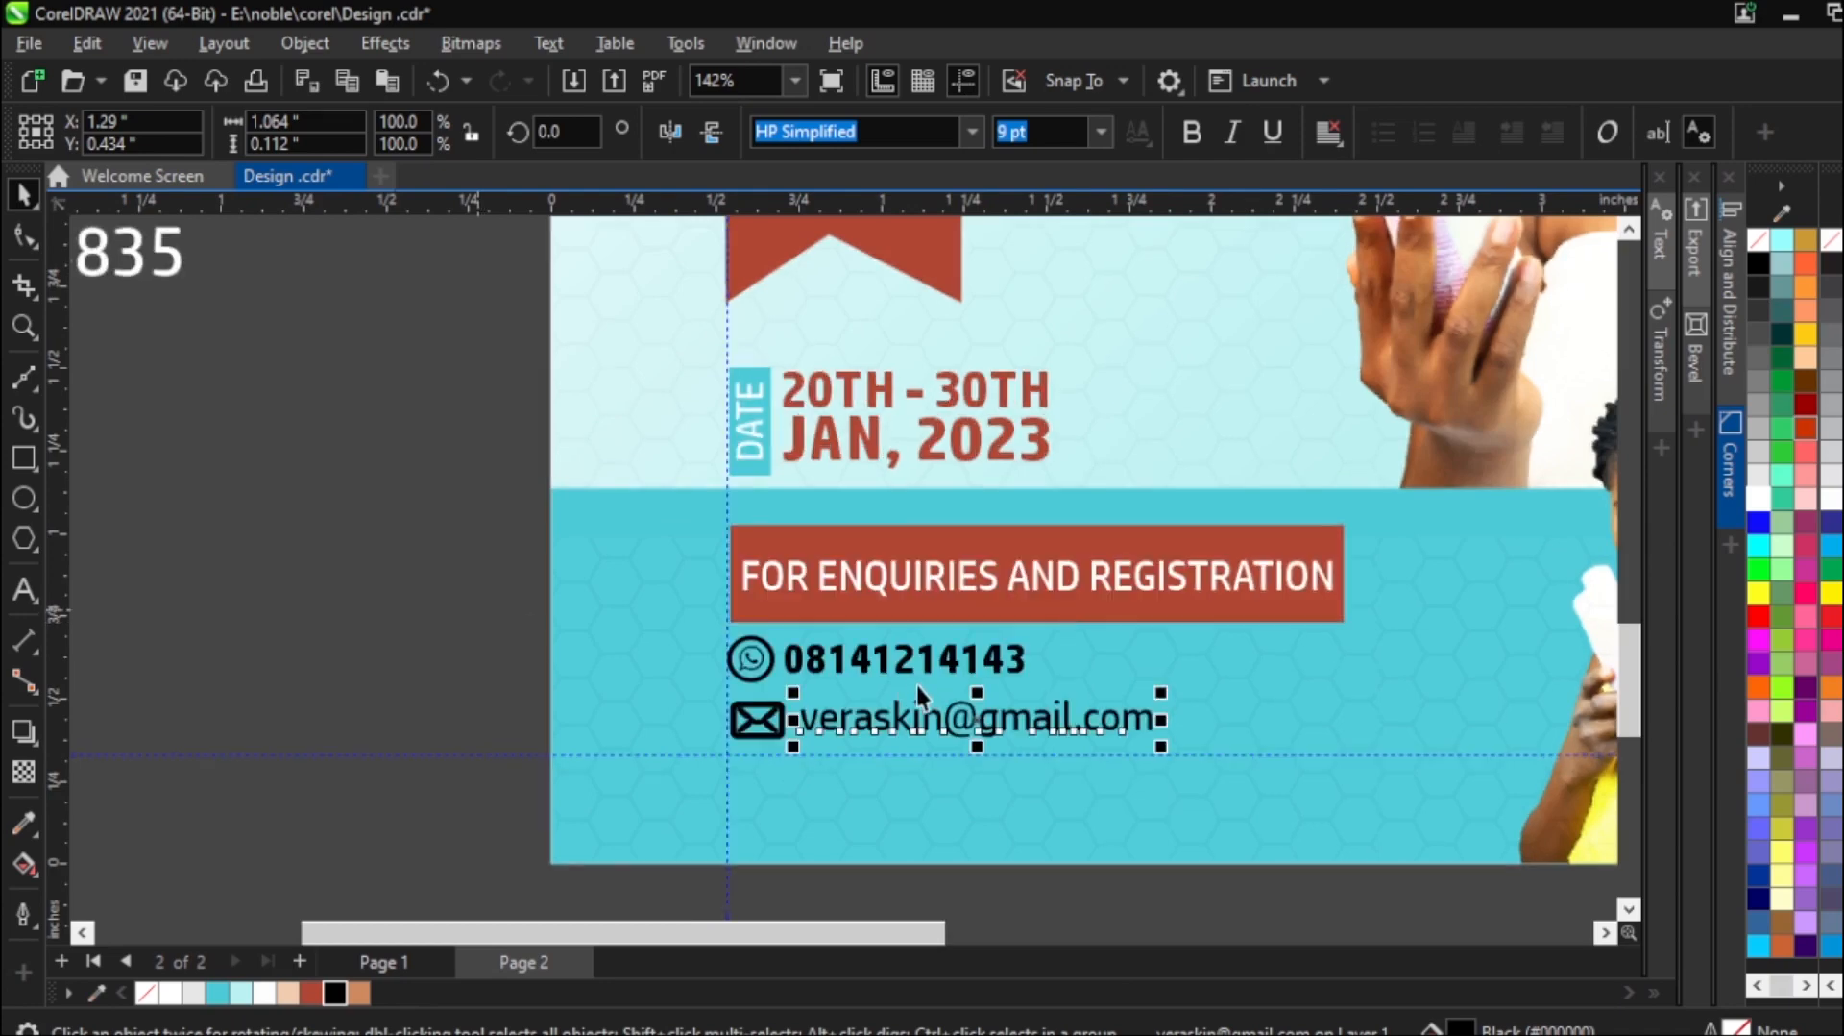
scroll(917, 684, up, 3)
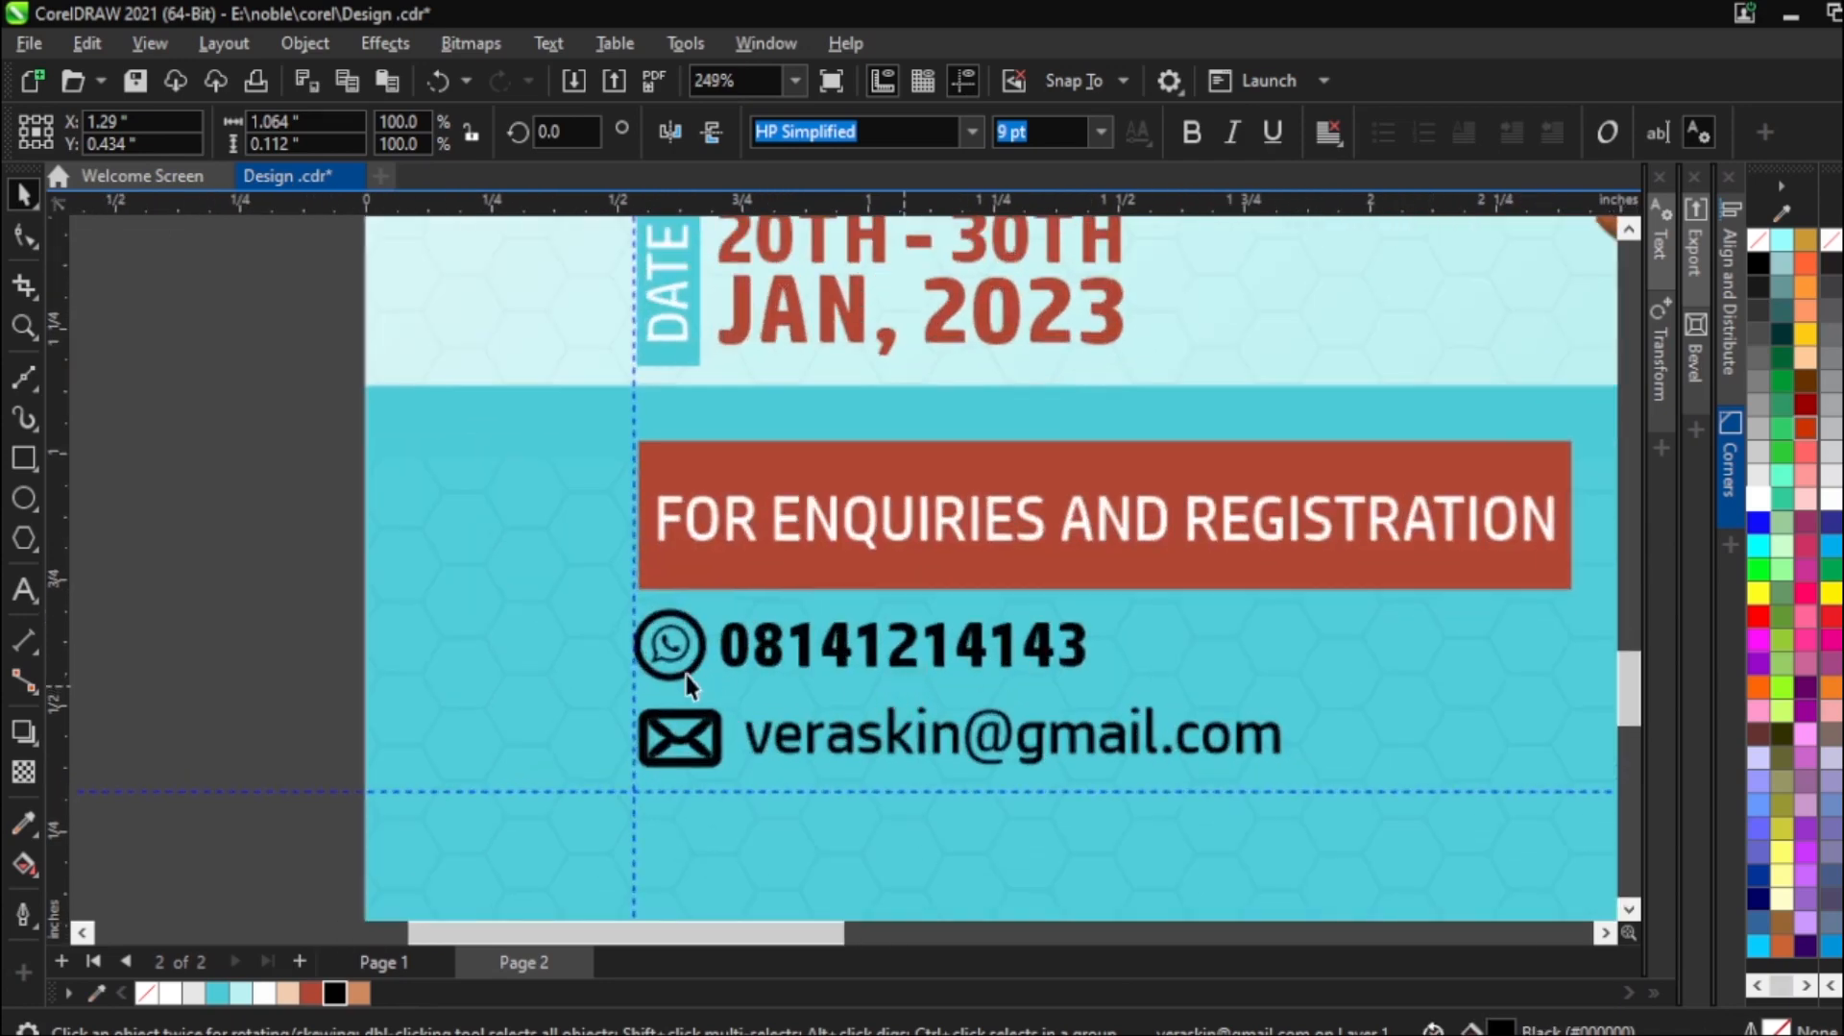
click(703, 669)
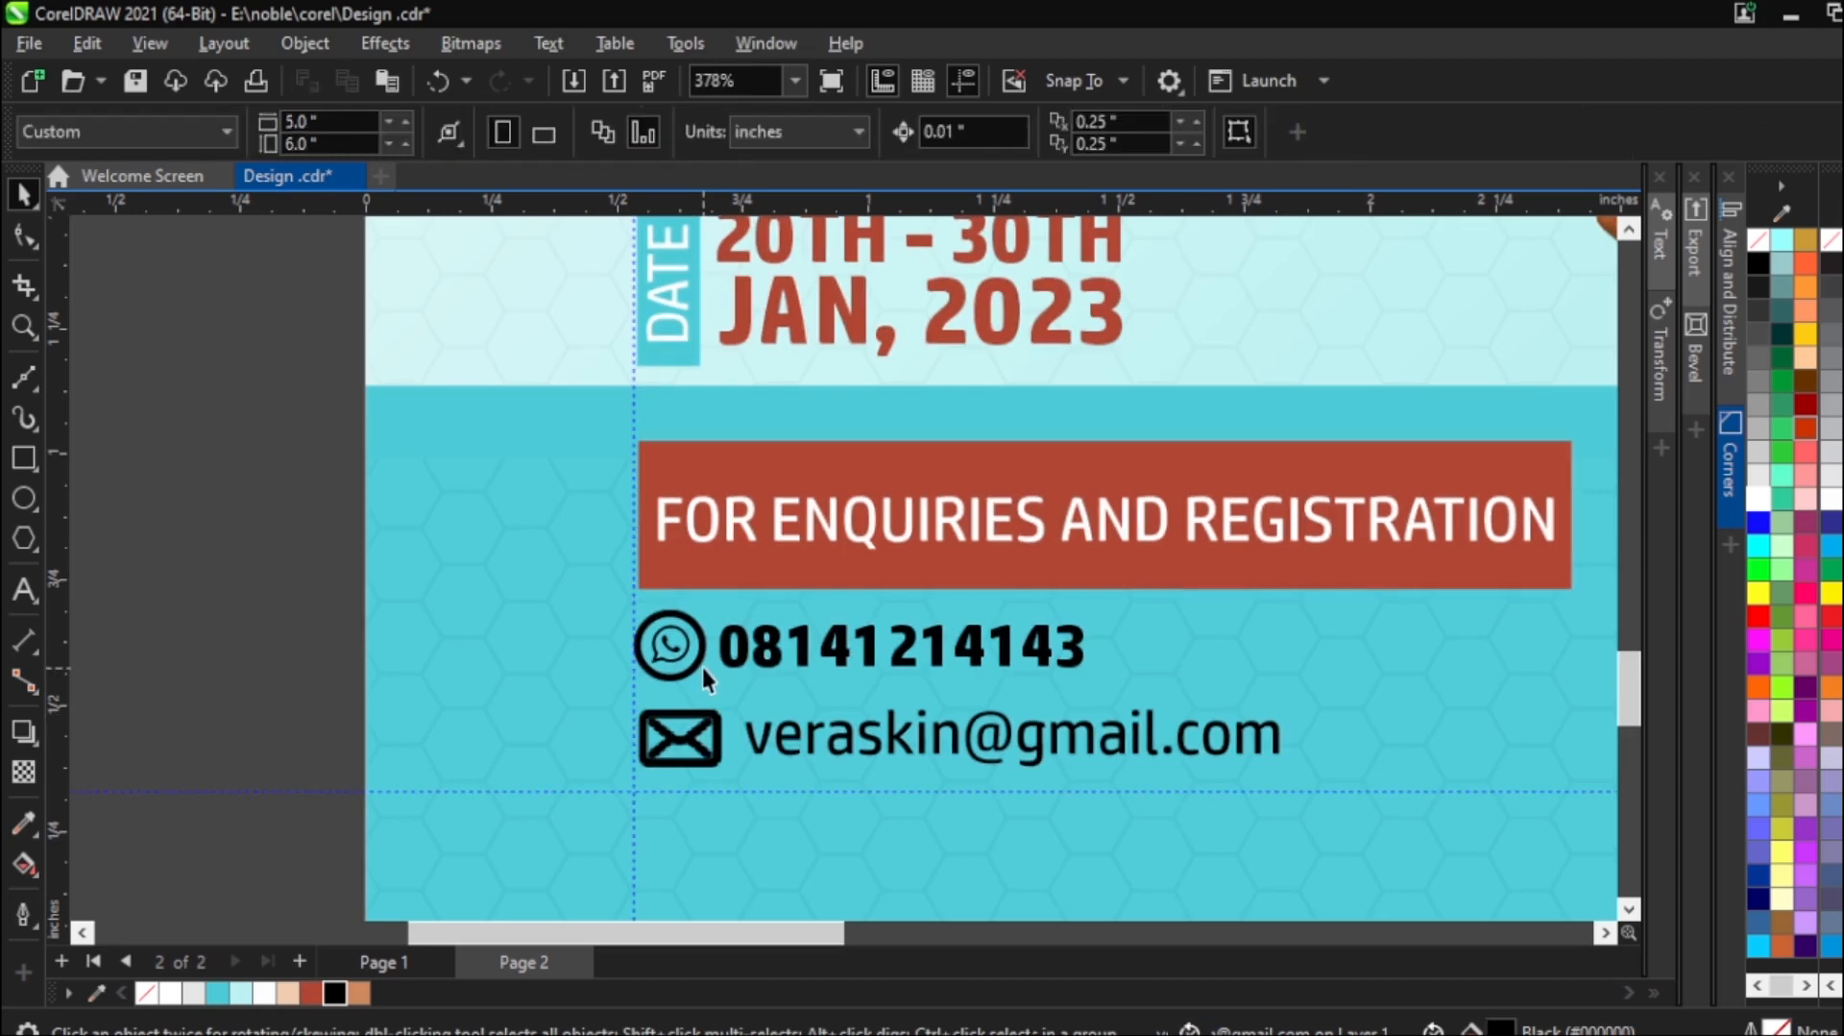
click(701, 665)
shift+click(720, 716)
shift+click(719, 716)
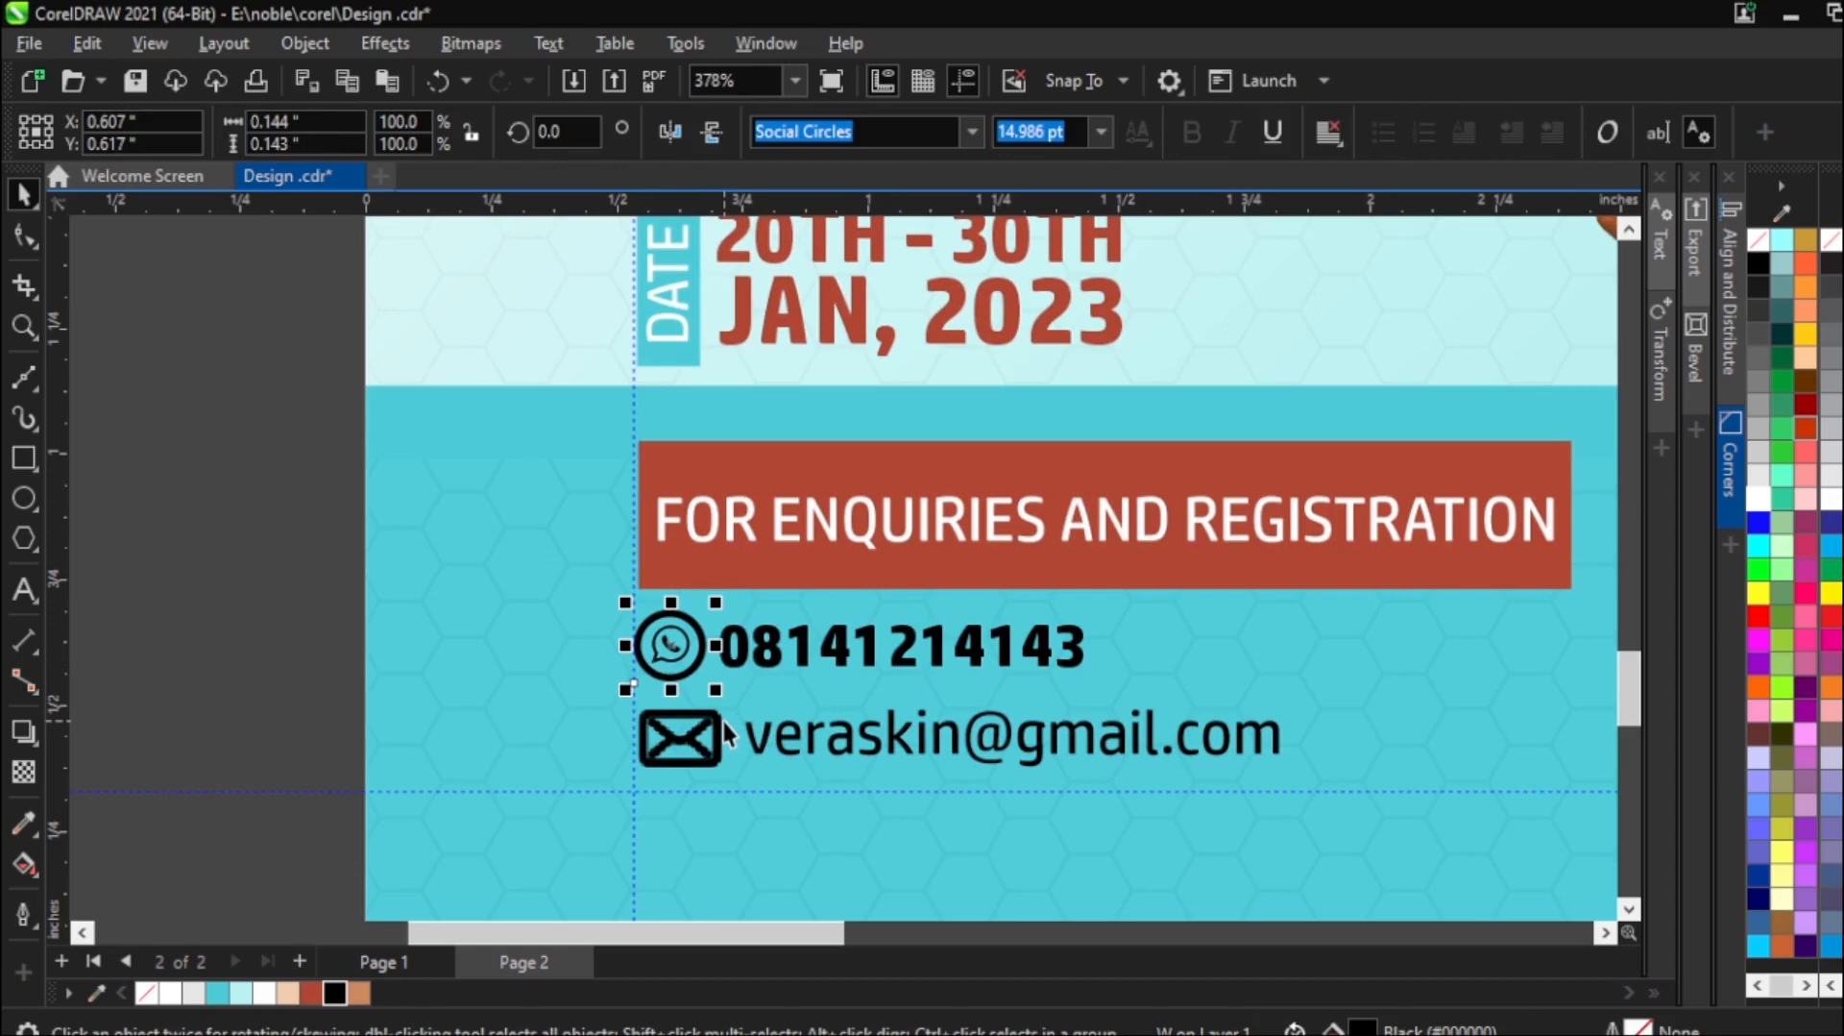
click(308, 526)
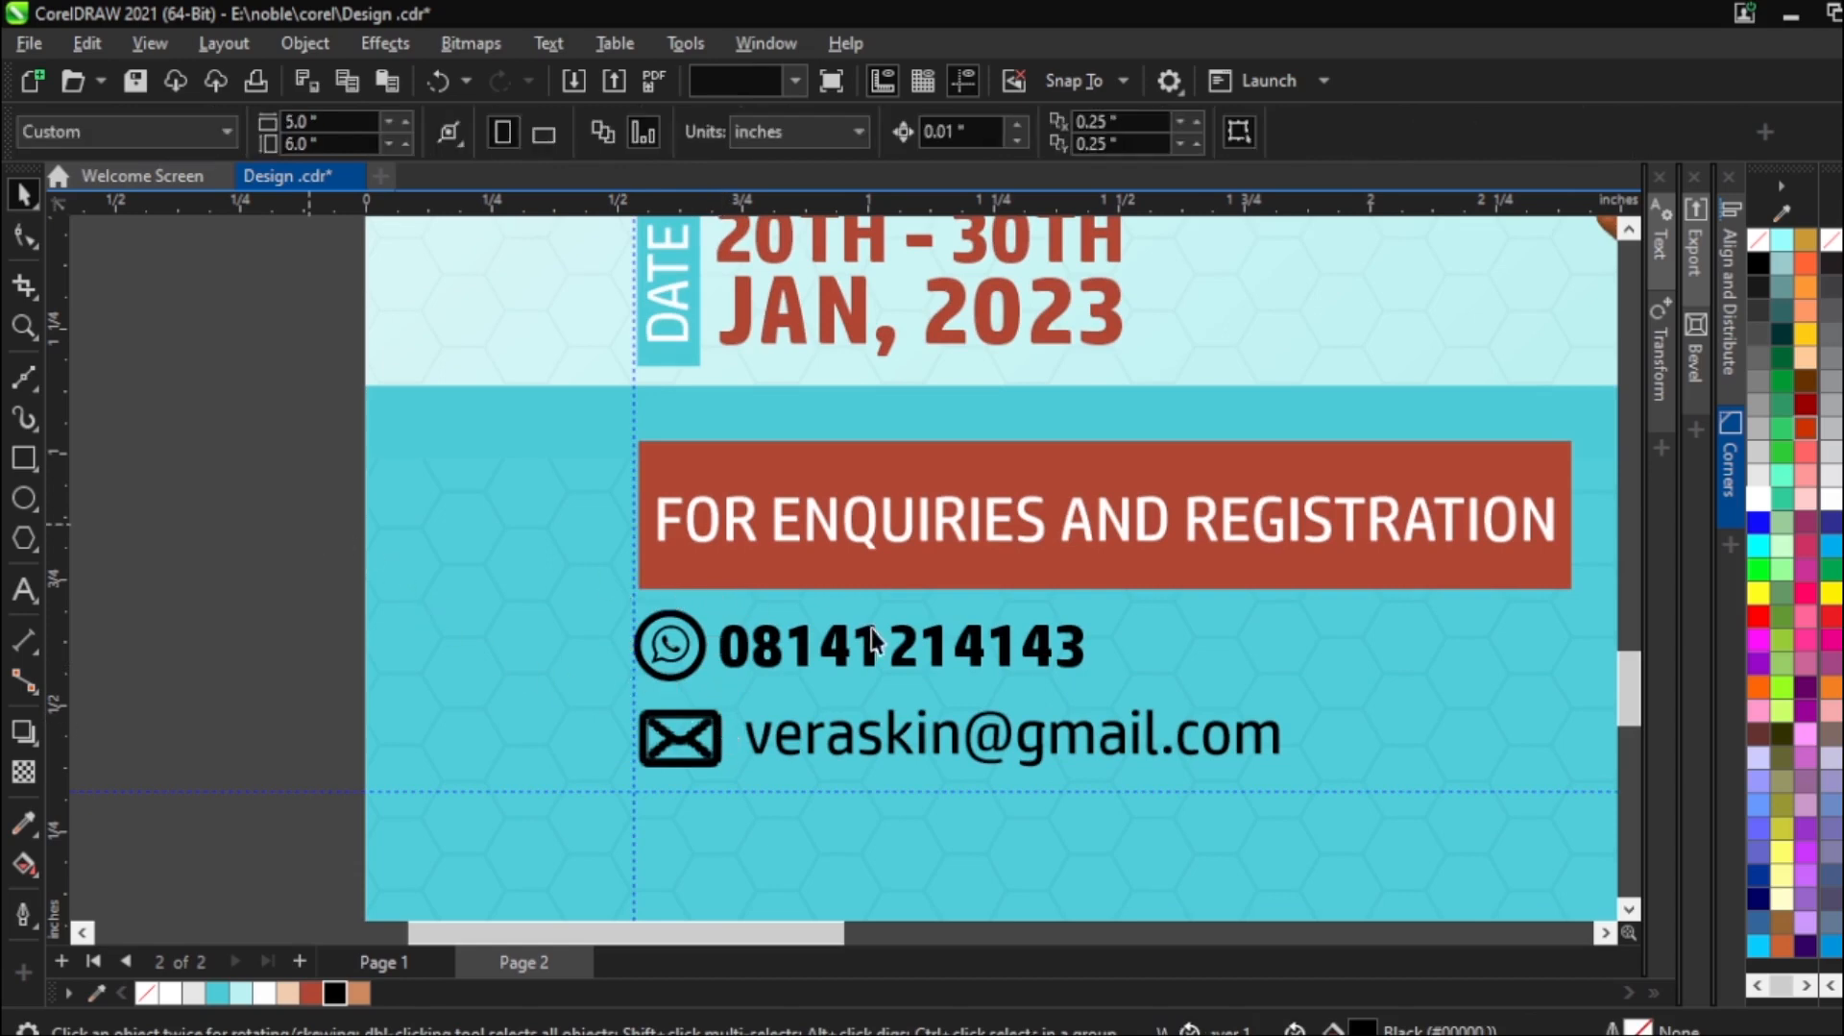
Enlarge the WhatsApp icon to about 0.157 by 0.155 in, closer to the envelope icon's width.
click(803, 657)
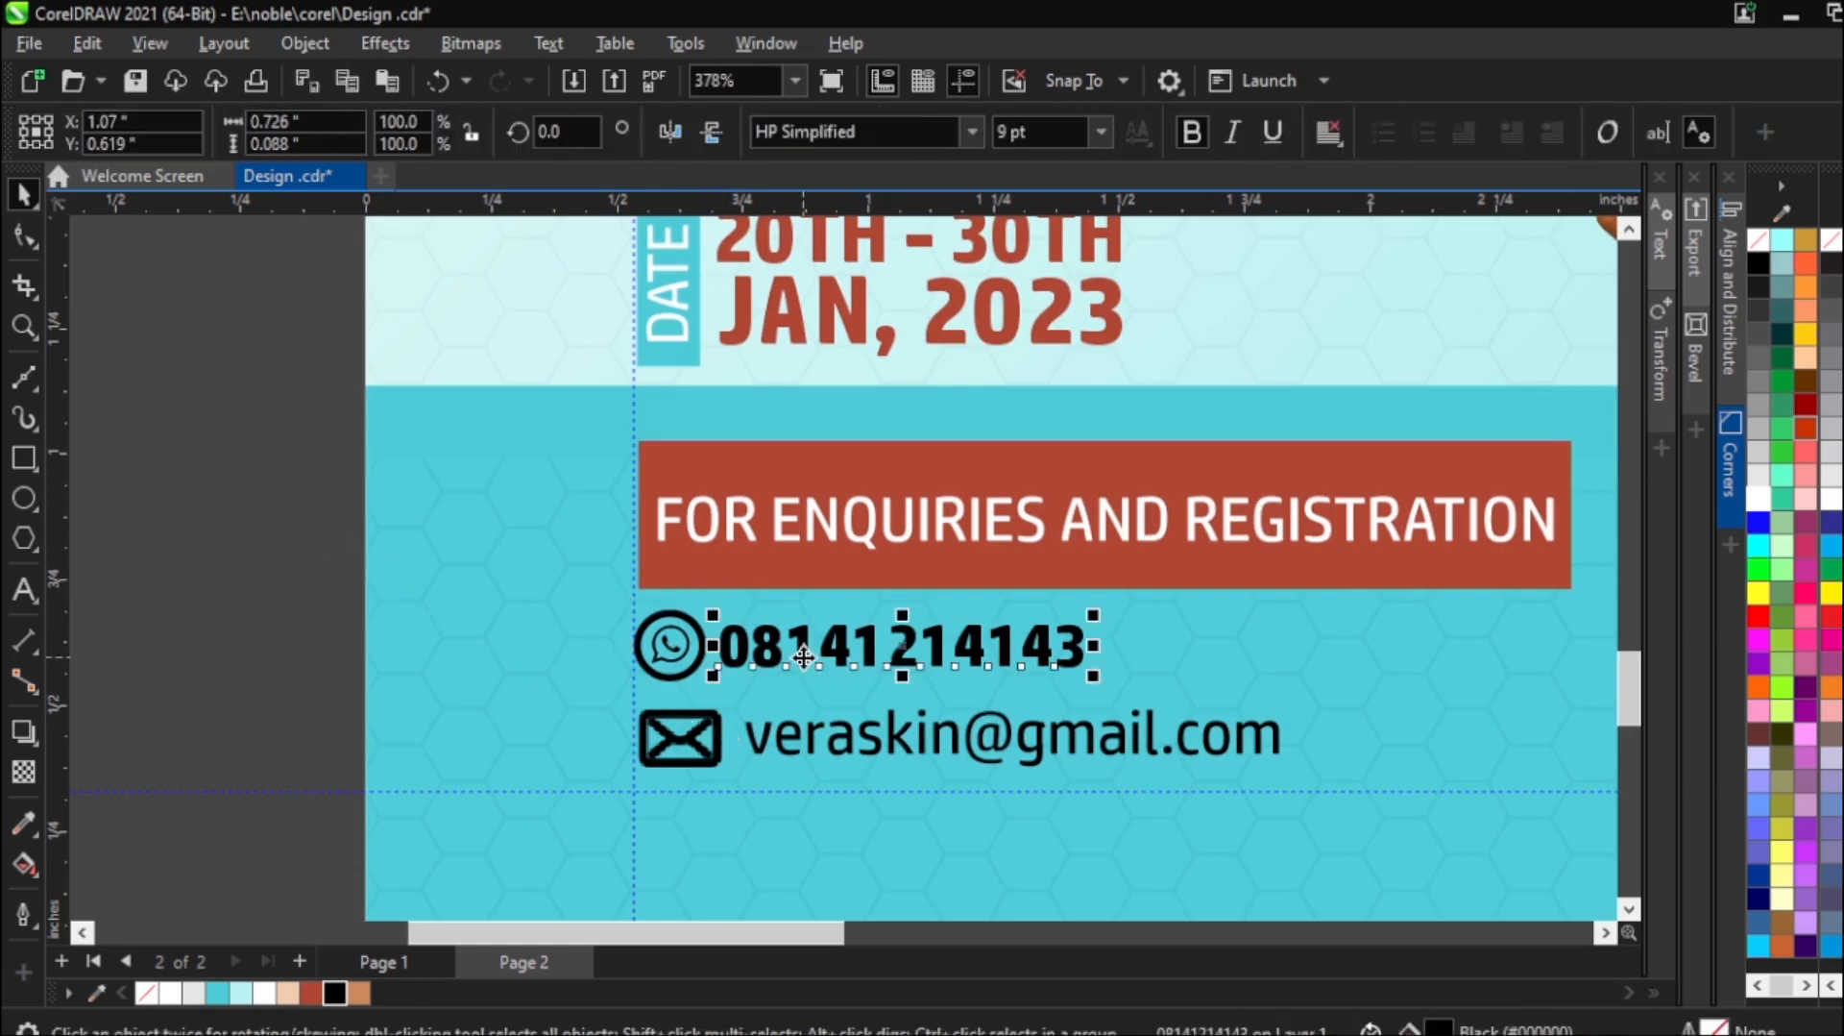
click(720, 736)
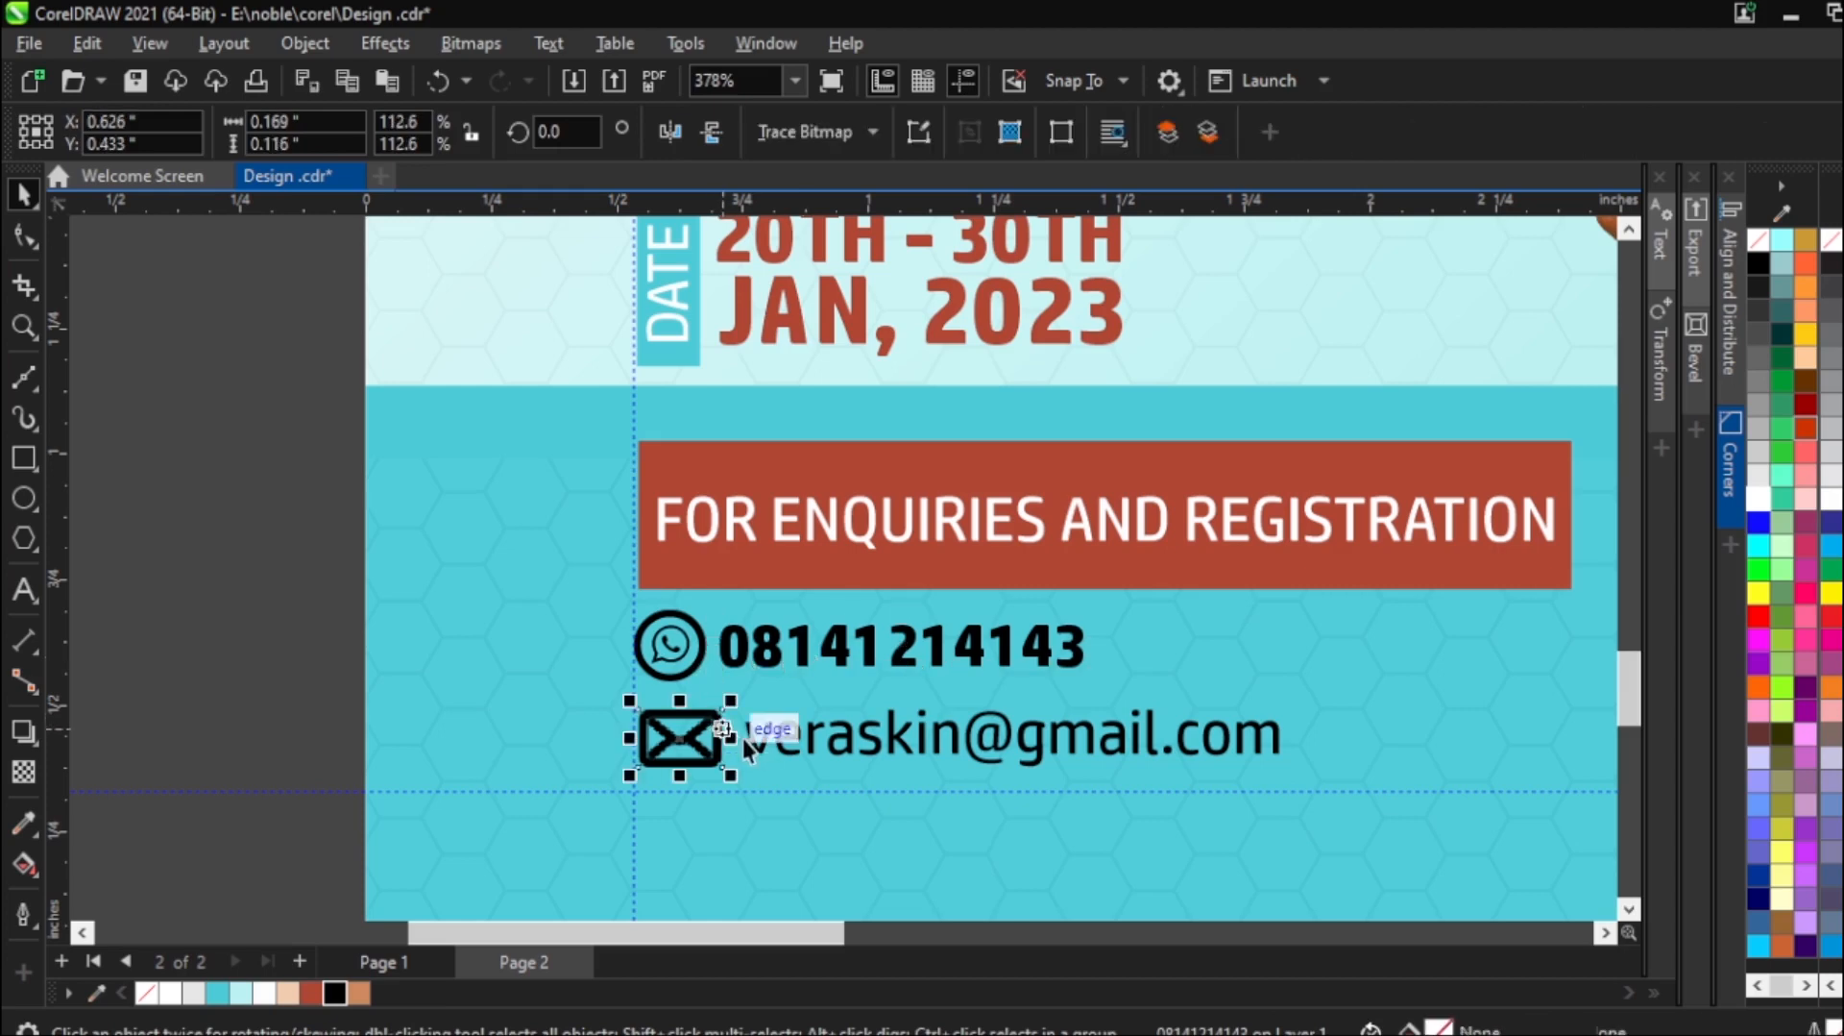
click(704, 659)
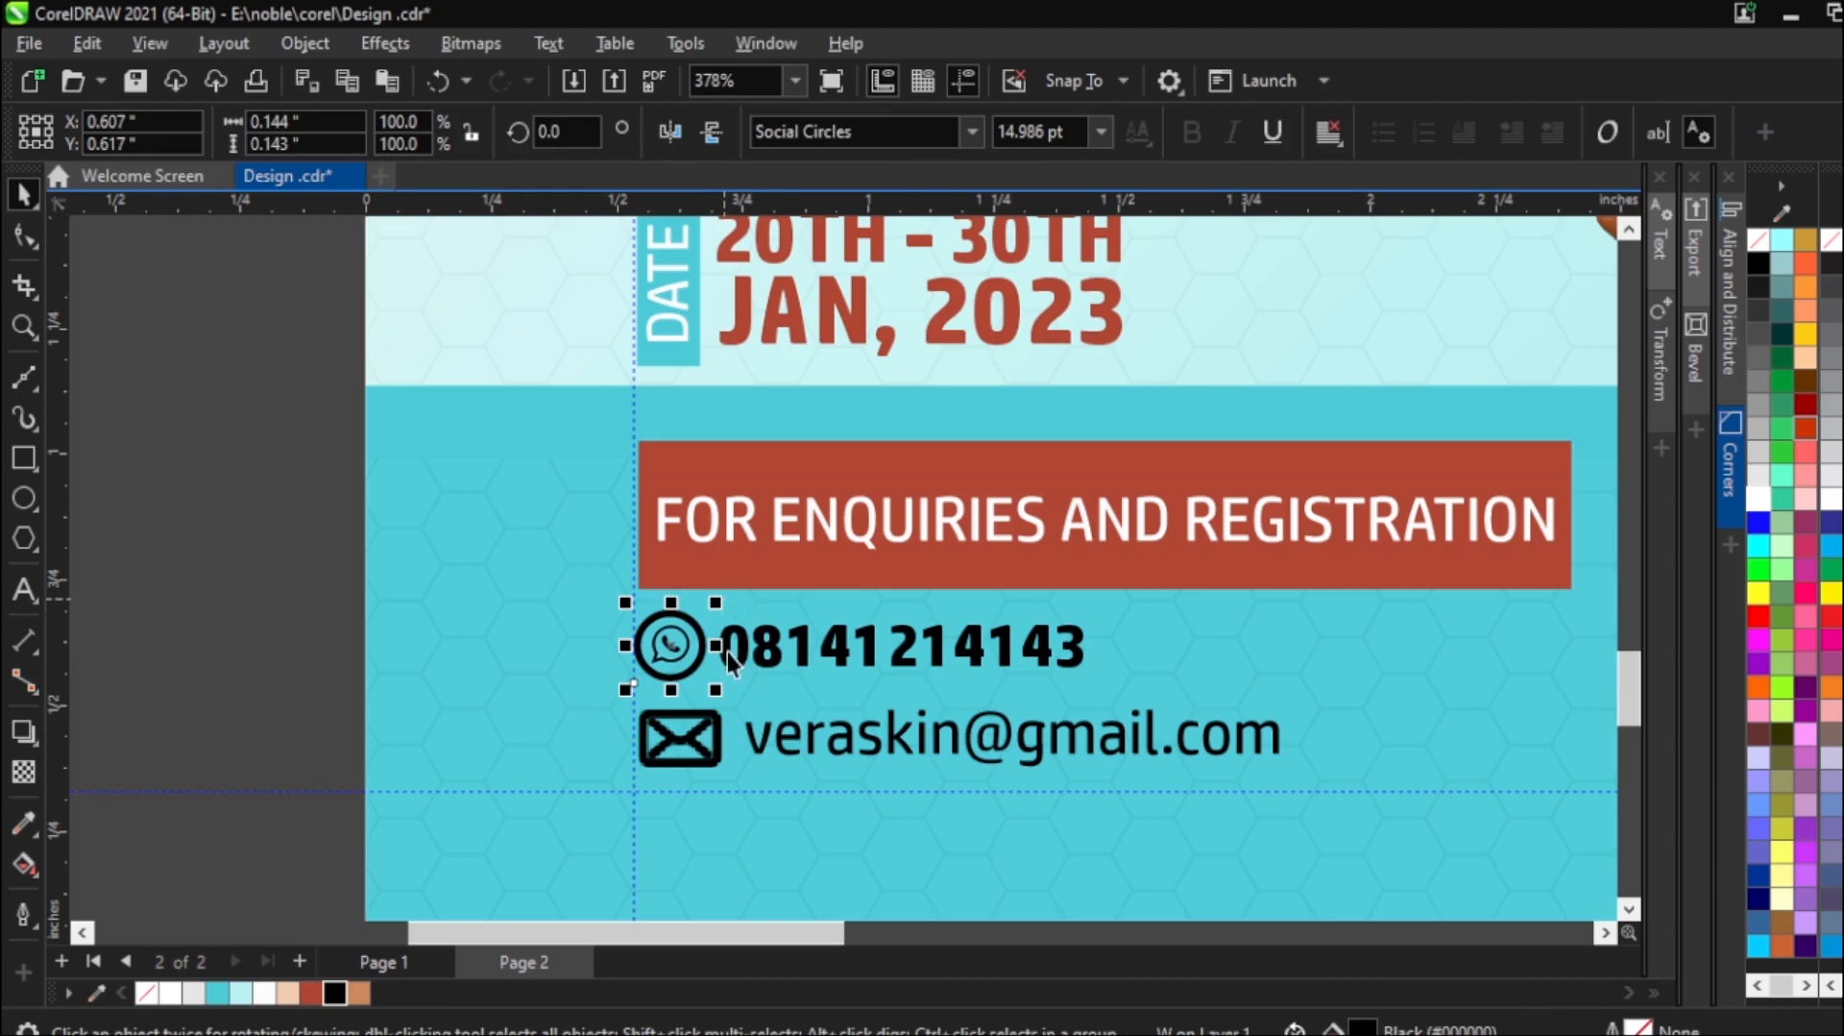
drag(718, 691, 743, 698)
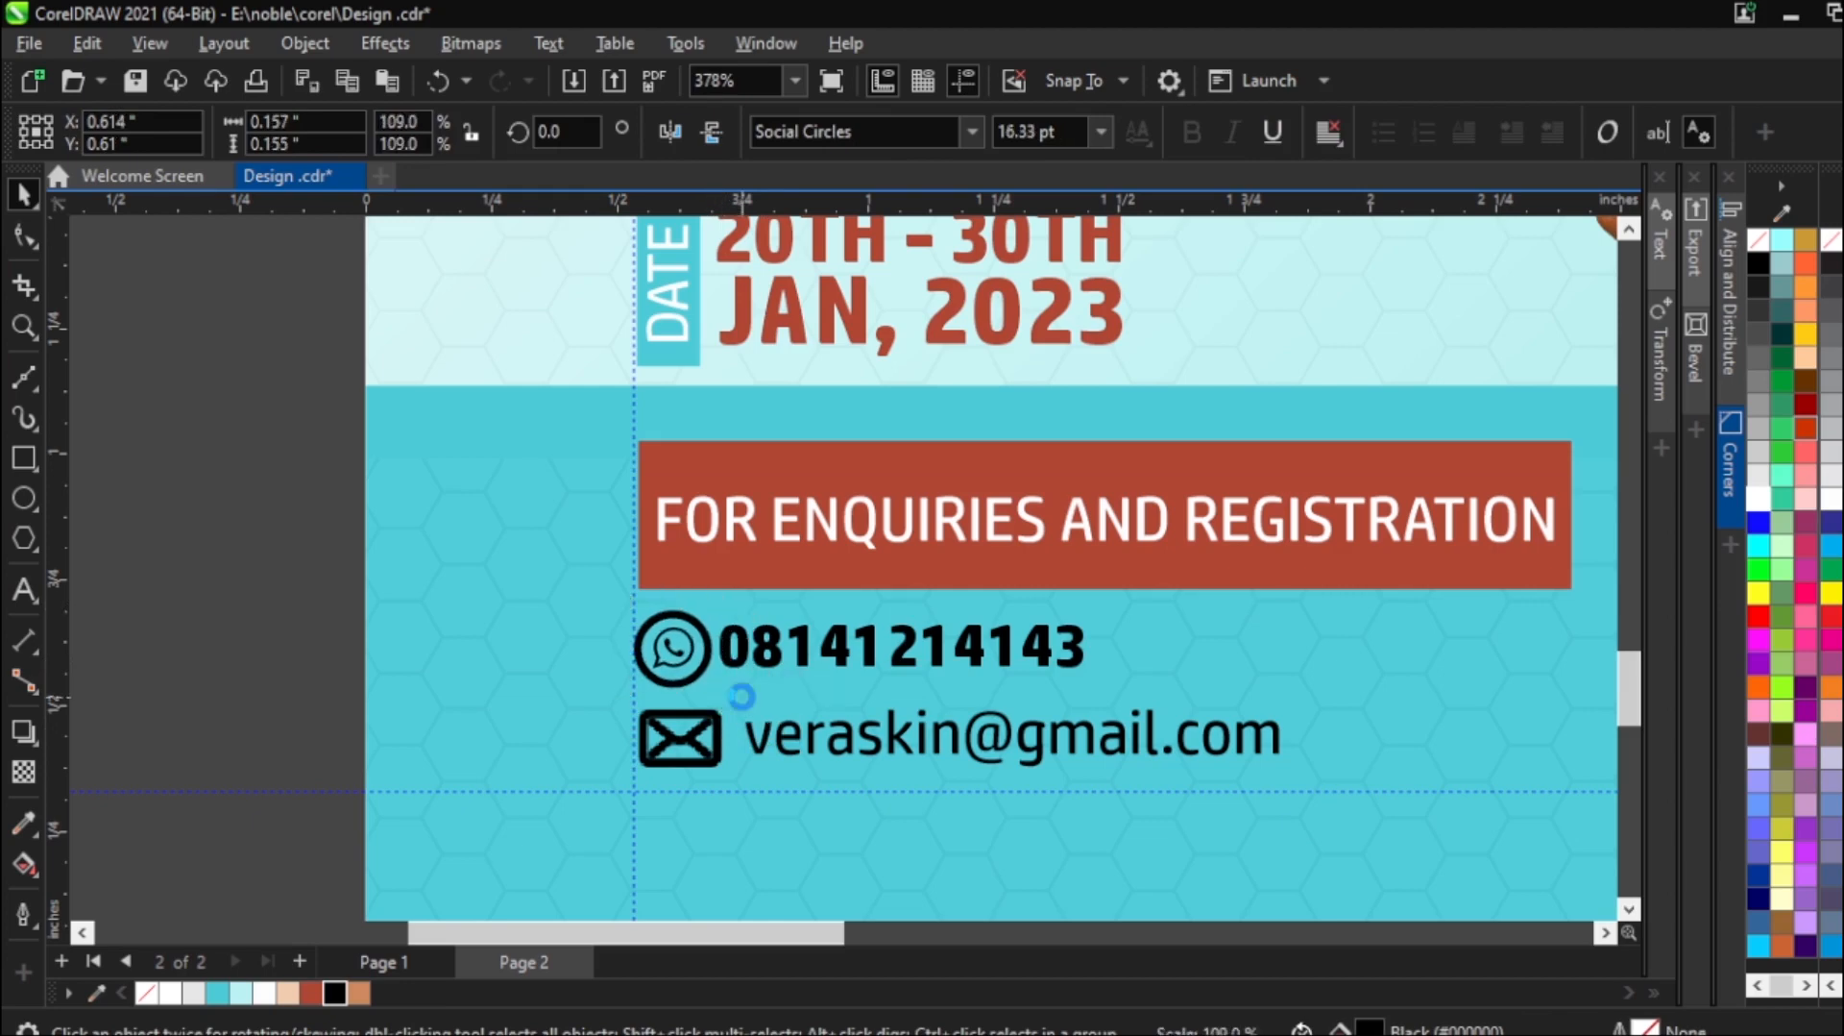
Left-align the phone number with the email address and shift both slightly closer to the icons, centred at about X 1.274 in.
click(783, 670)
shift+click(773, 735)
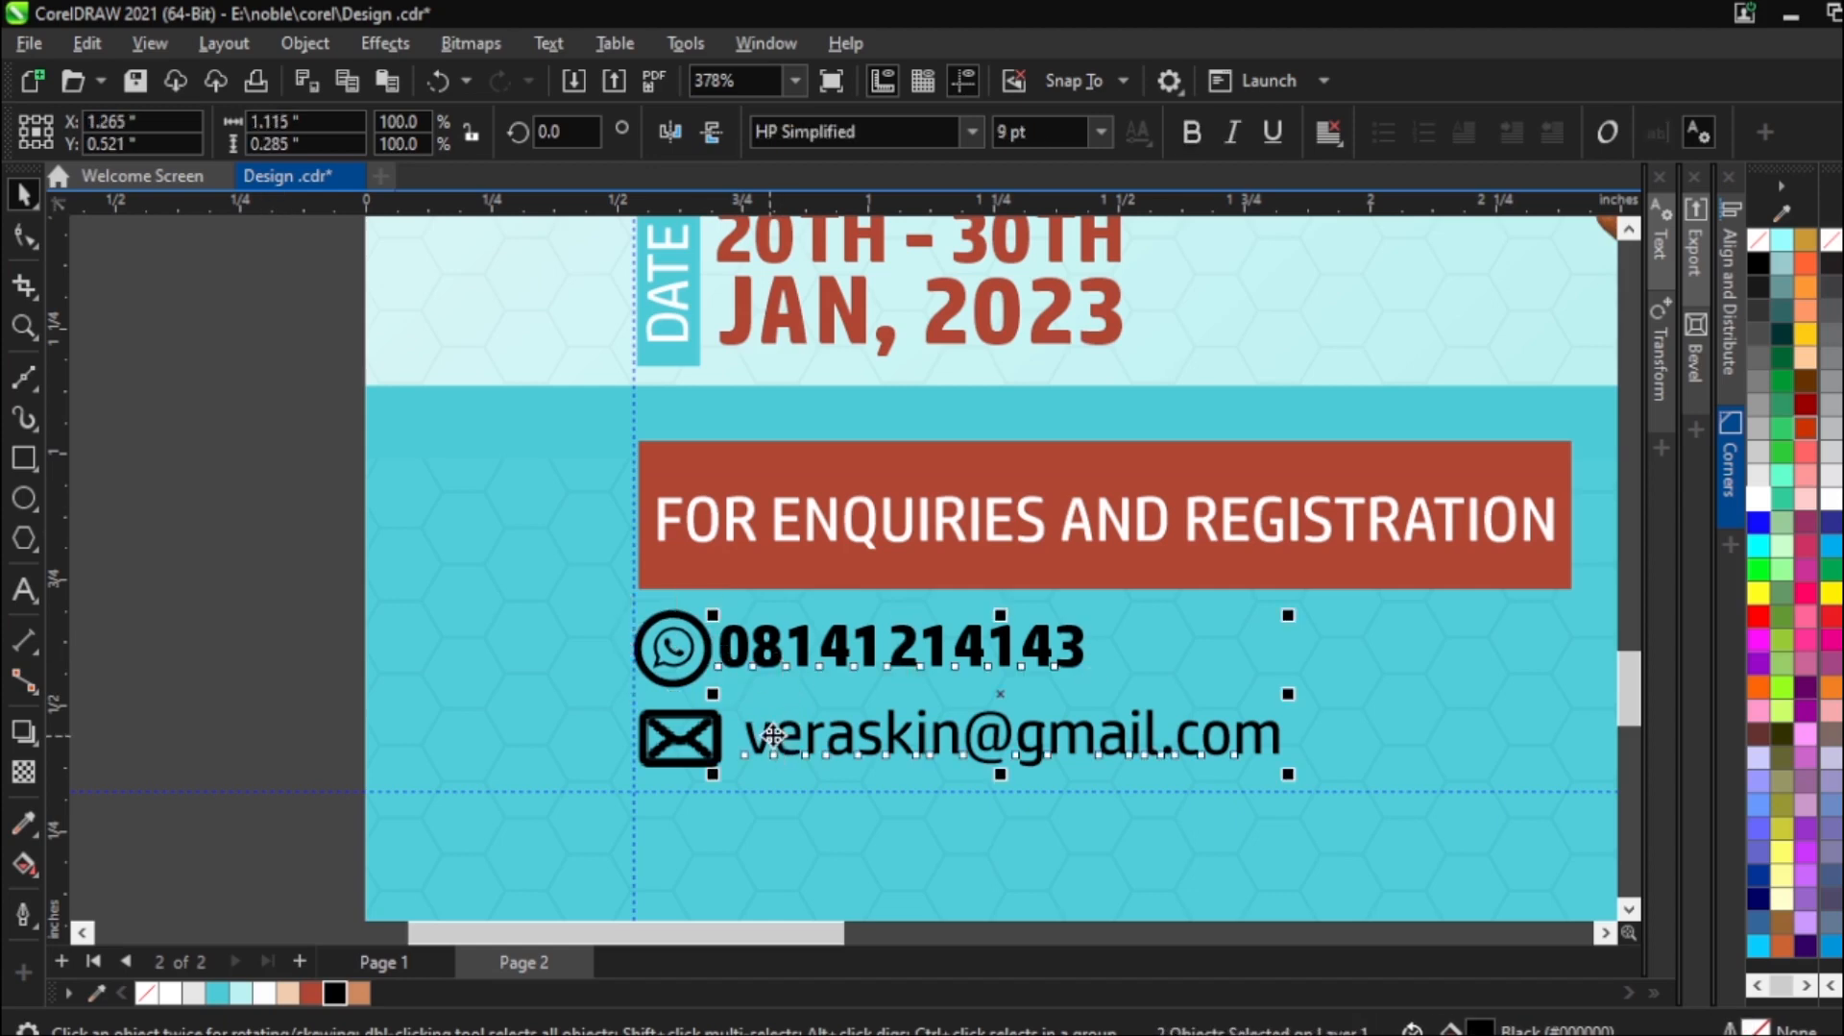
key(l)
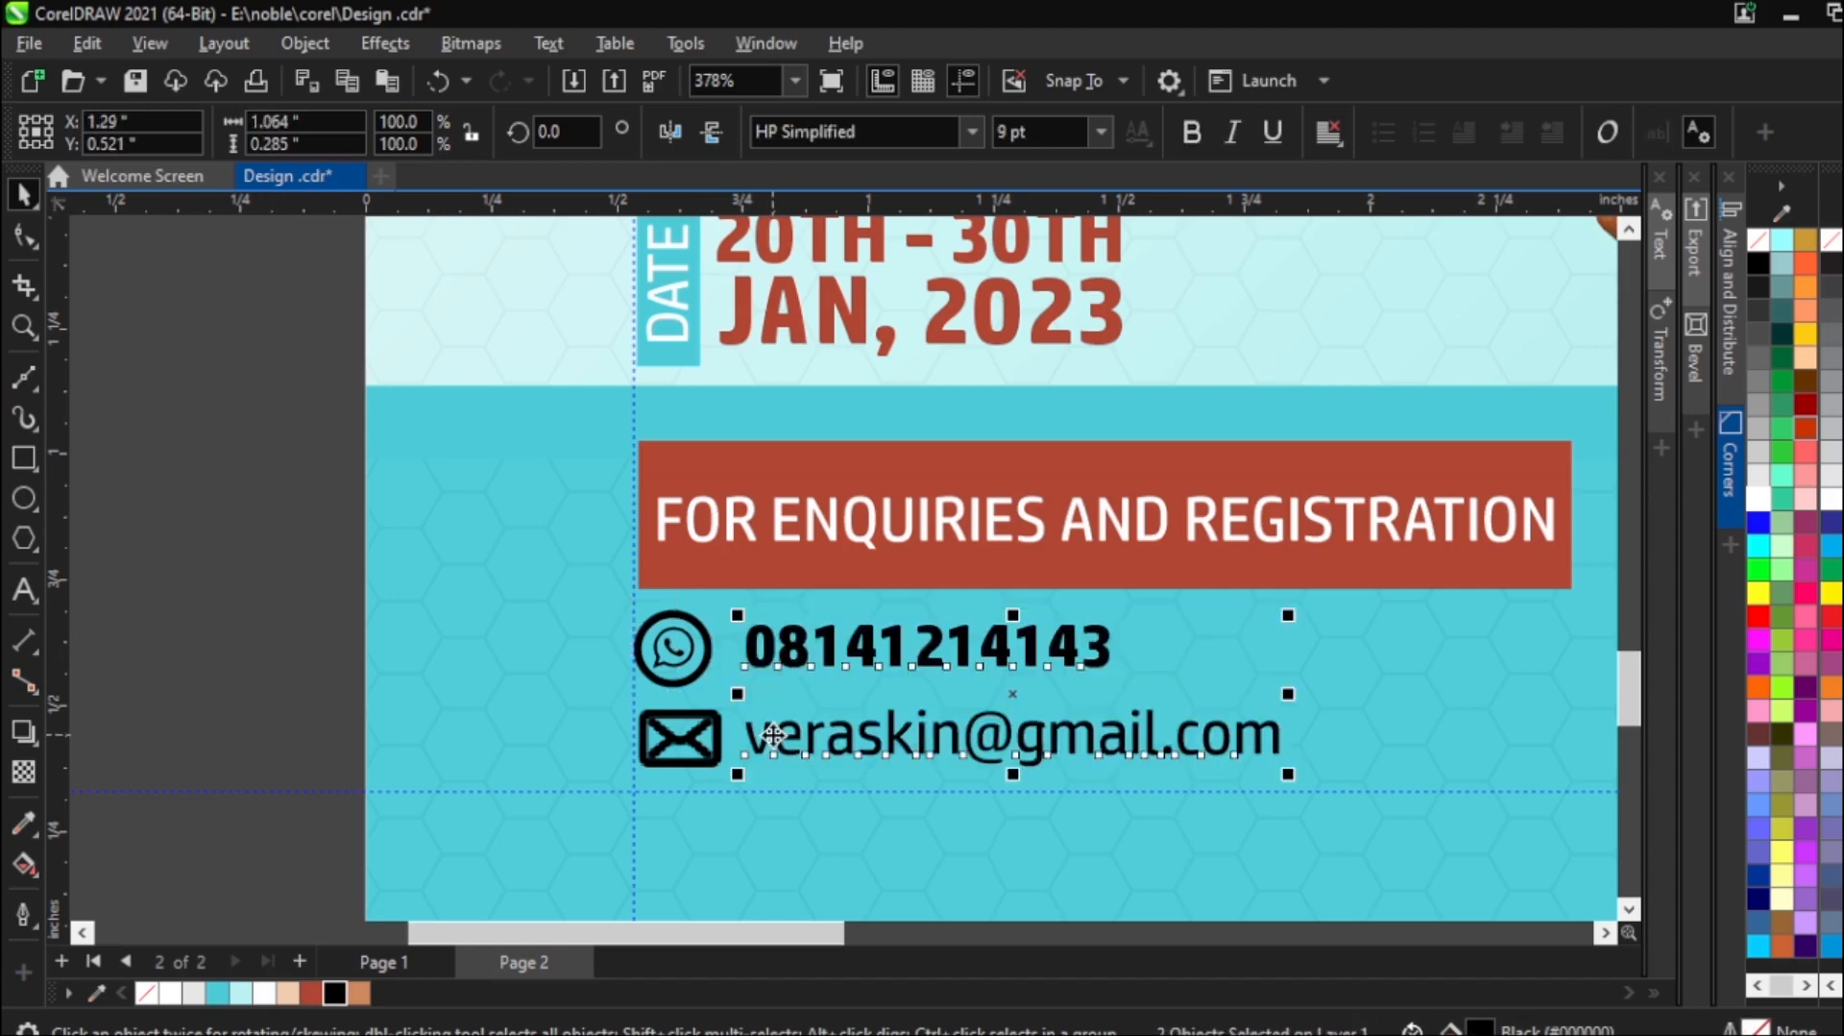
drag(773, 735, 766, 739)
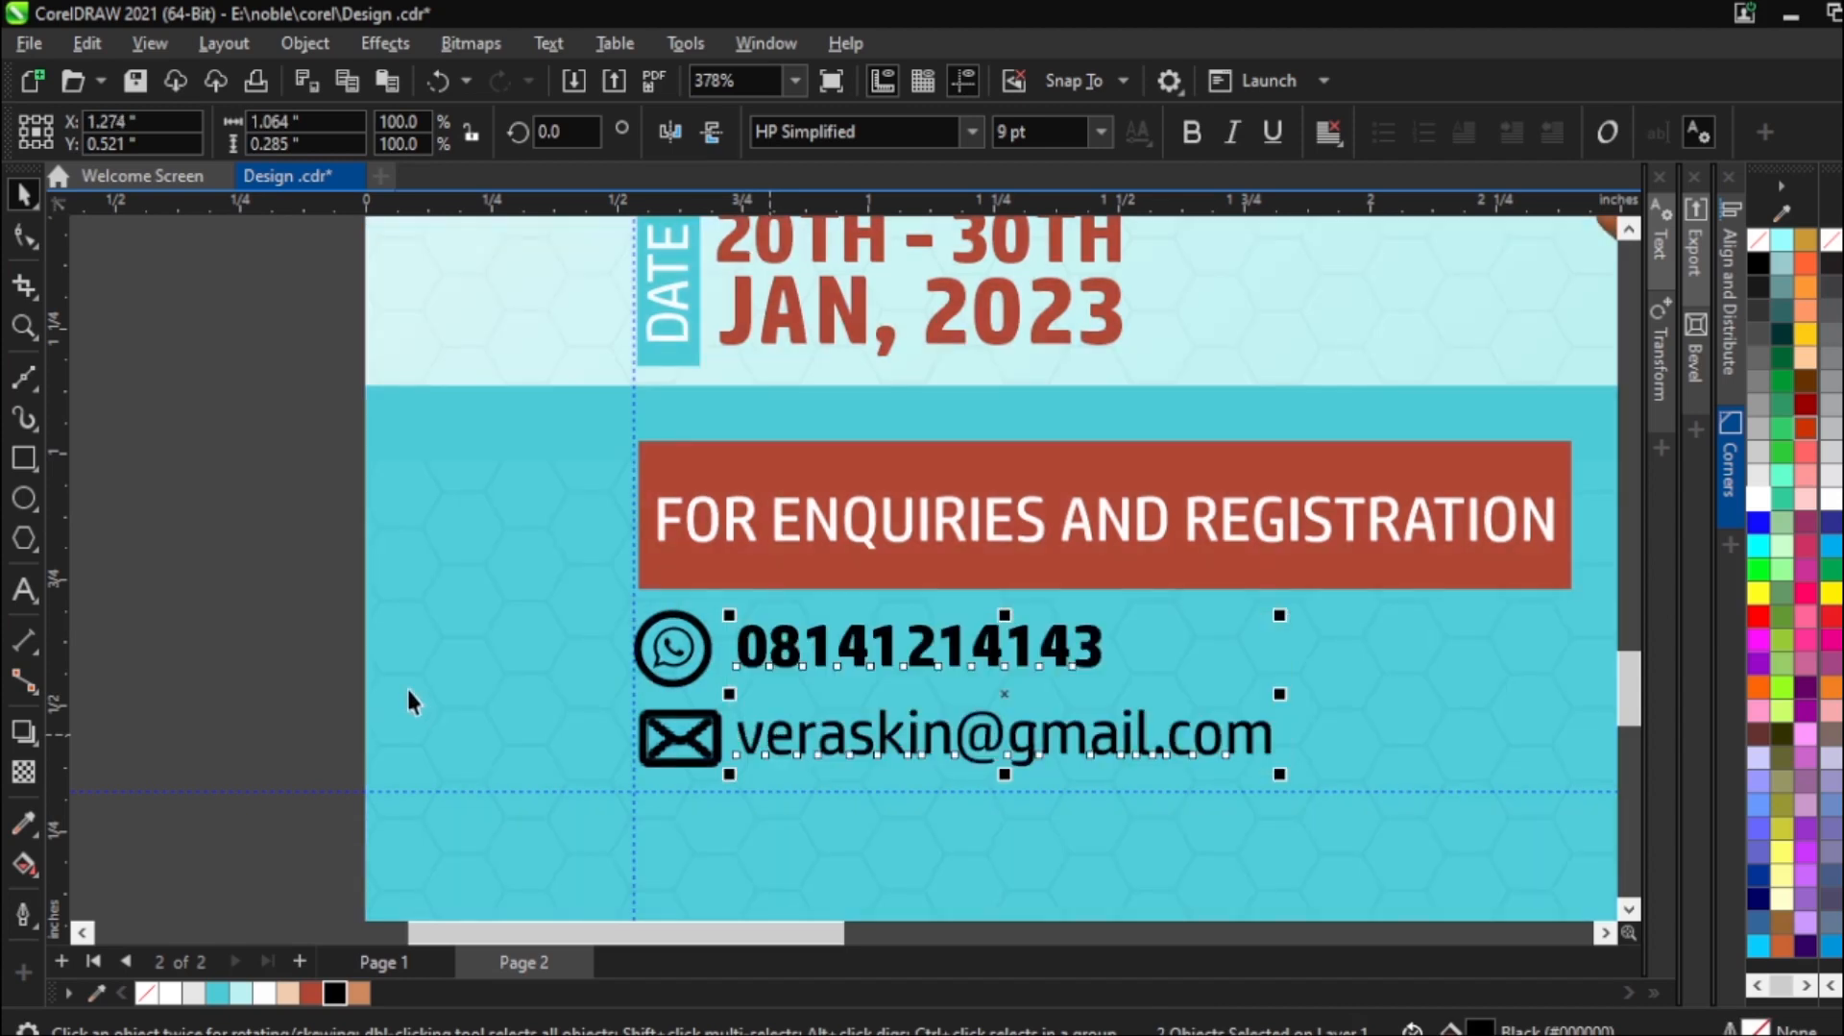
Review the whole flyer layout, including a full-screen preview of the page.
scroll(840, 691, down, 5)
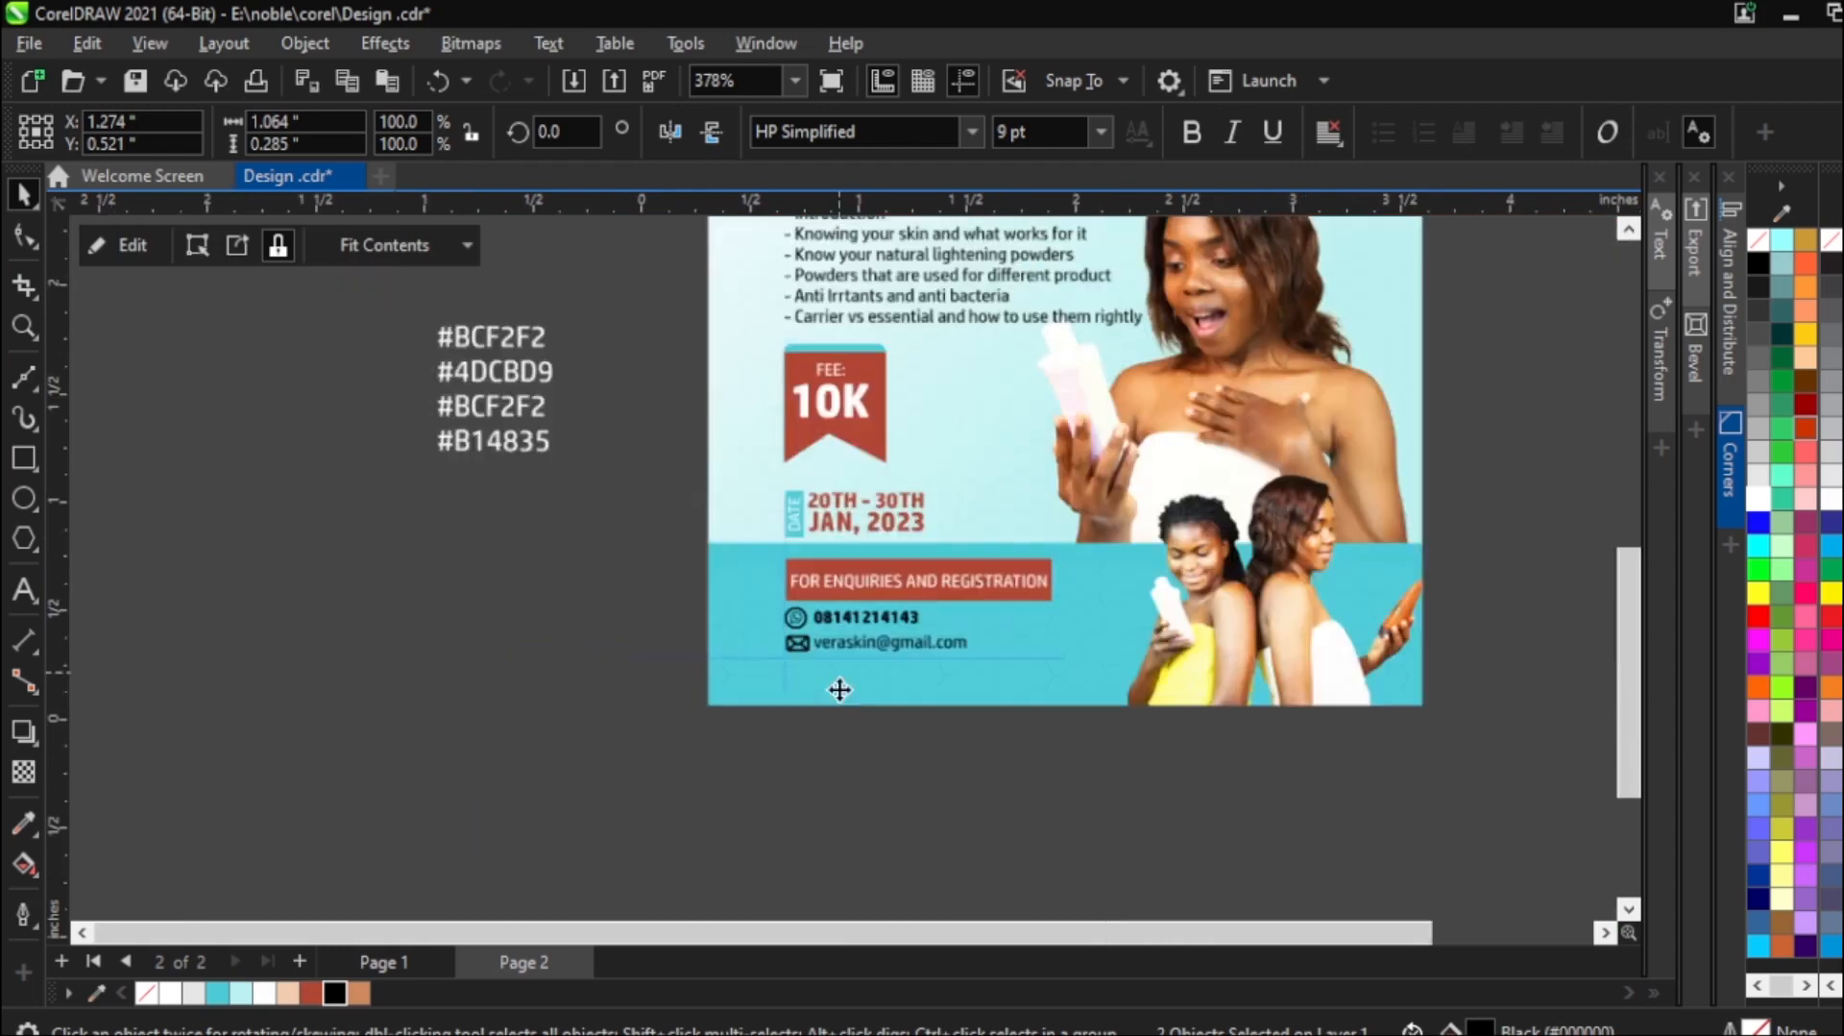
scroll(839, 728, down, 2)
scroll(1167, 500, up, 1)
scroll(1181, 341, down, 1)
scroll(1225, 278, up, 2)
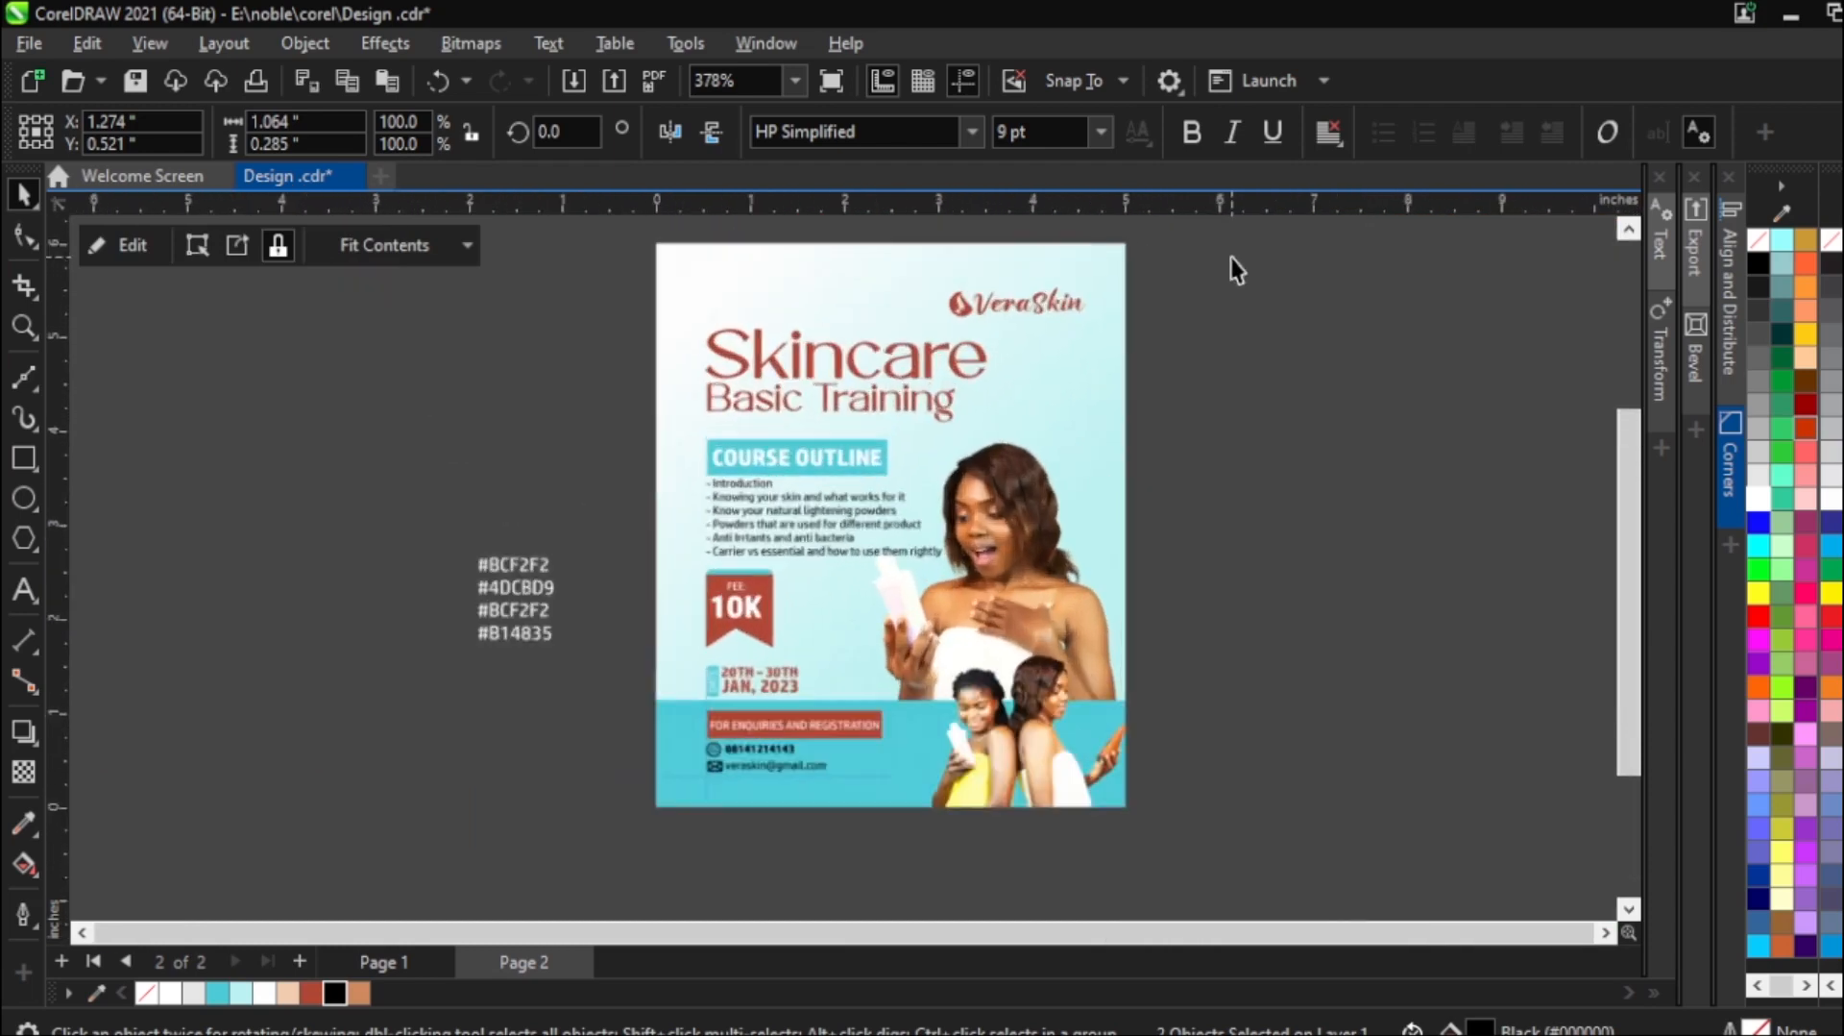
click(840, 83)
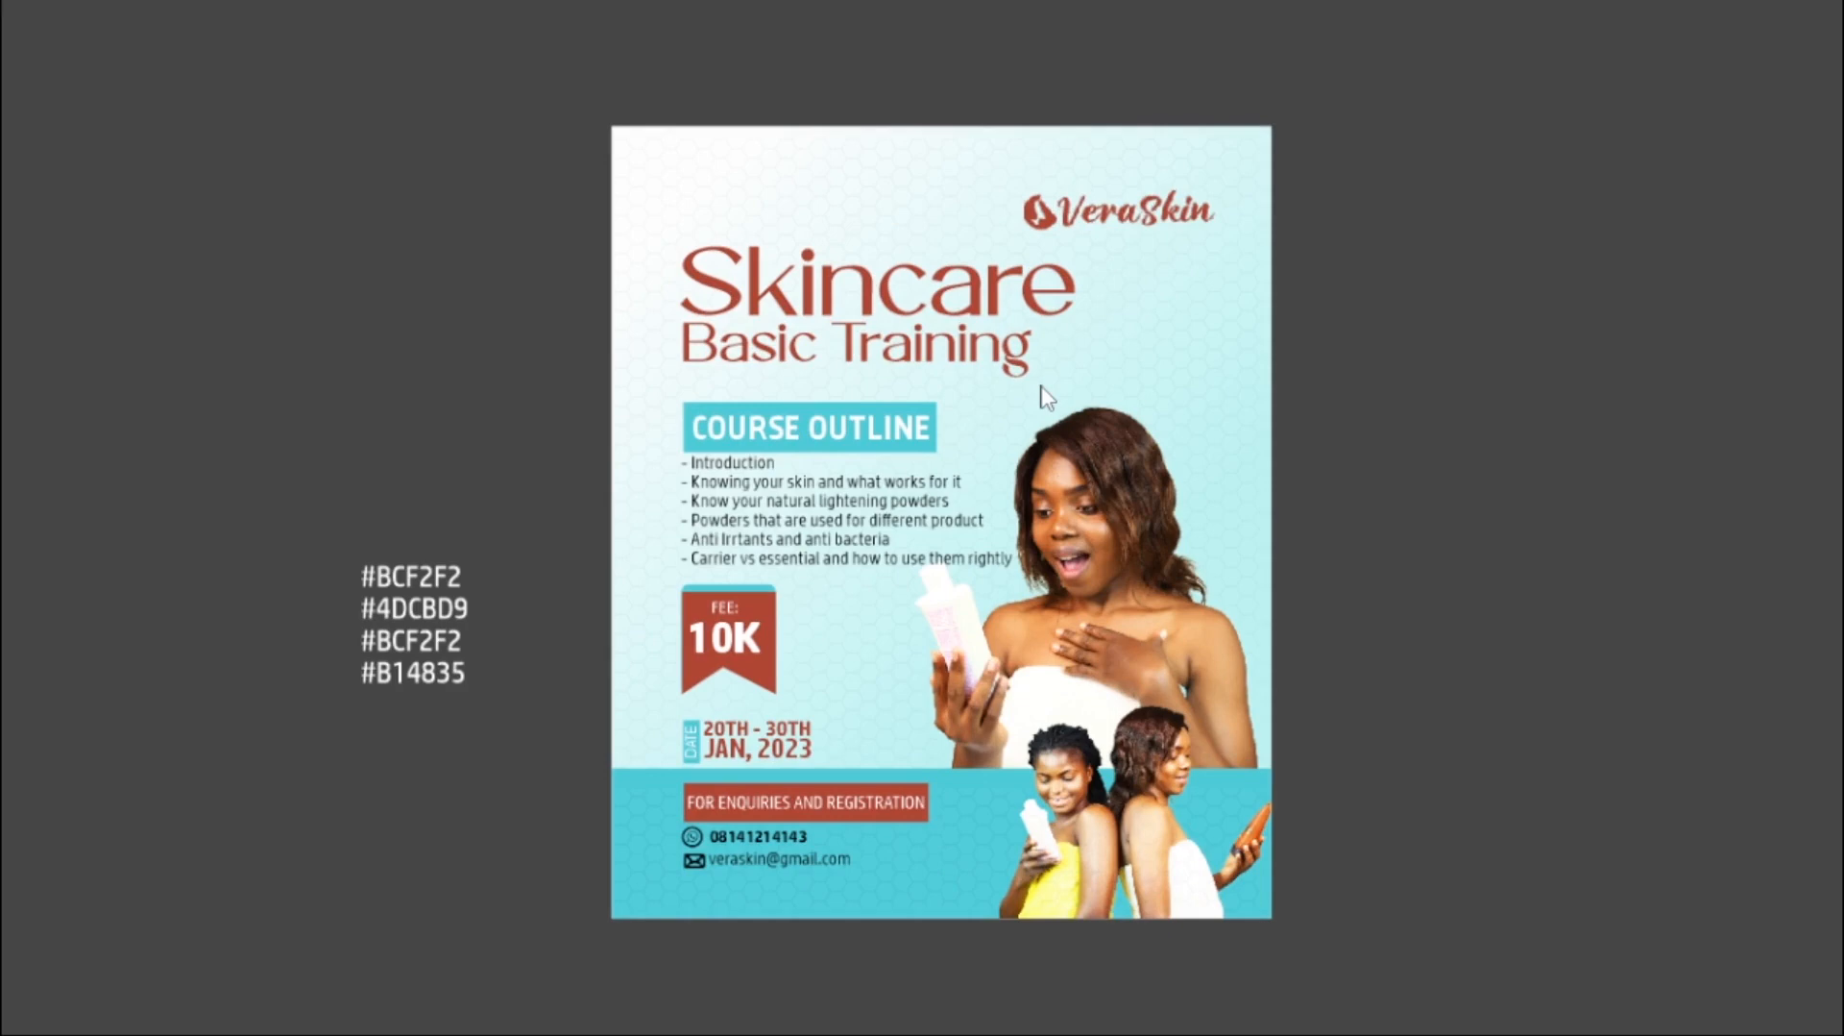
key(F9)
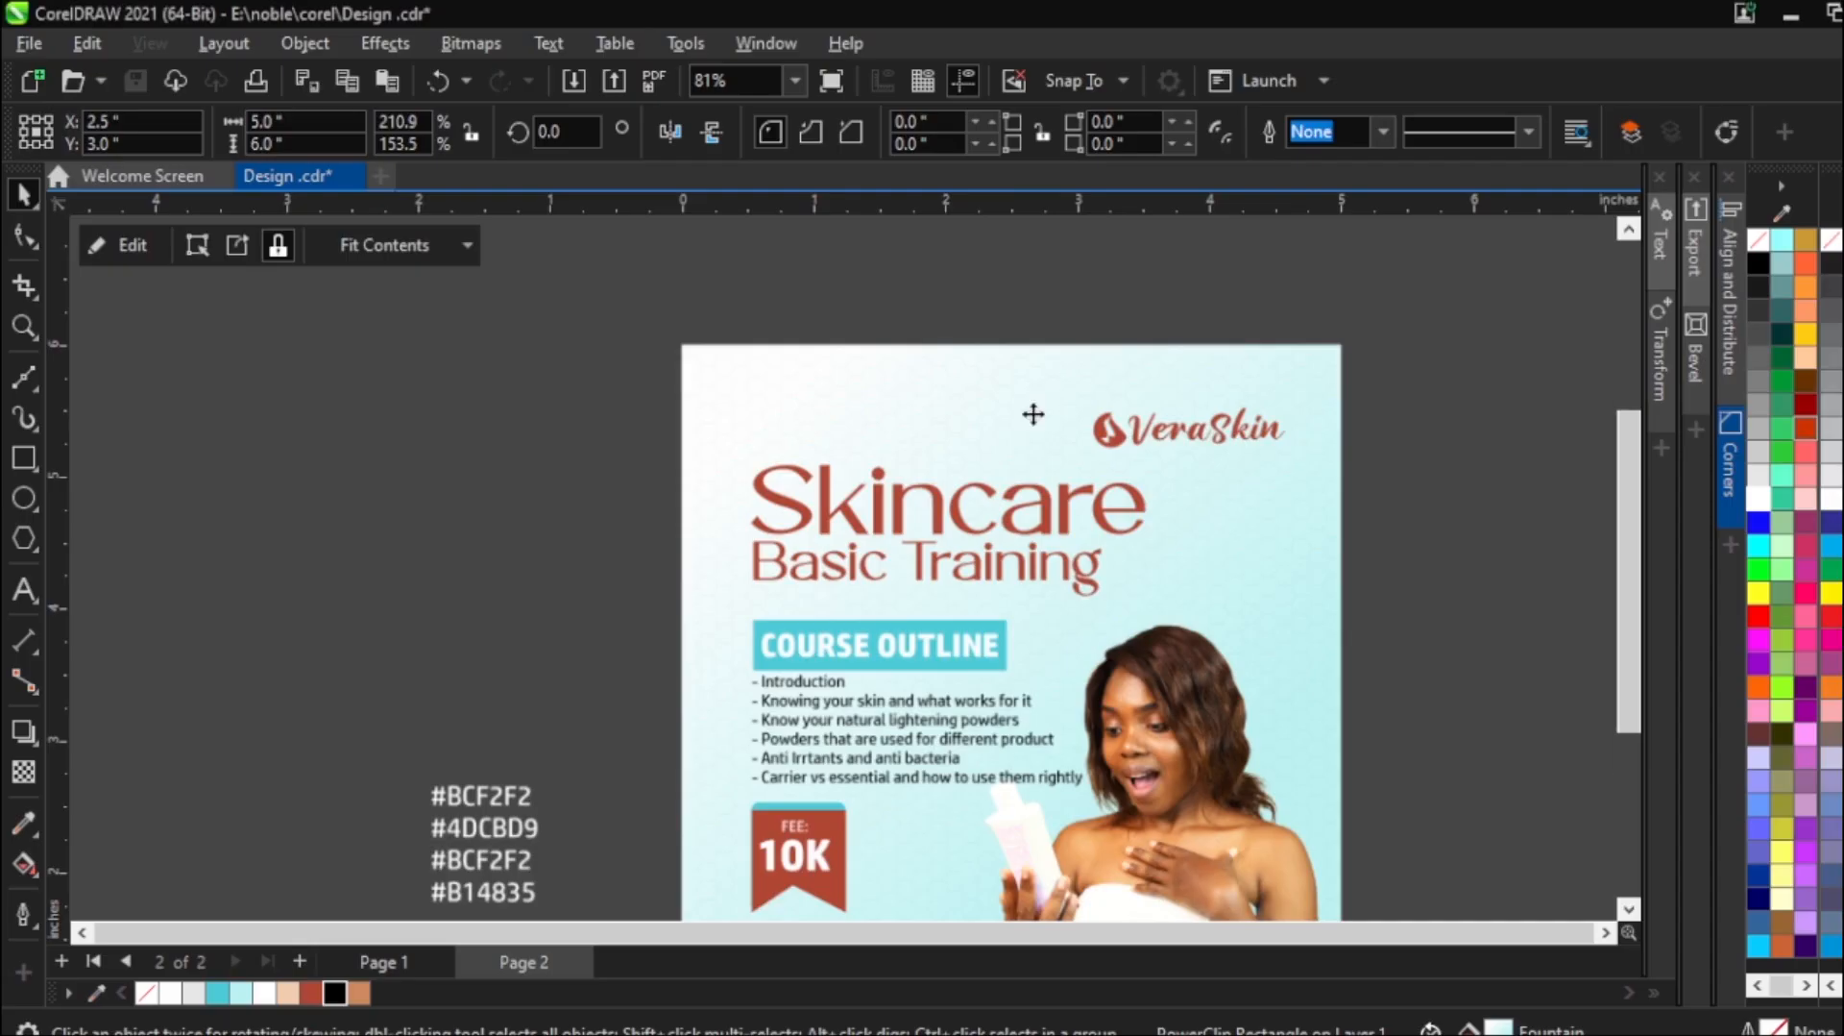
key(shift+F4)
scroll(874, 428, down, 1)
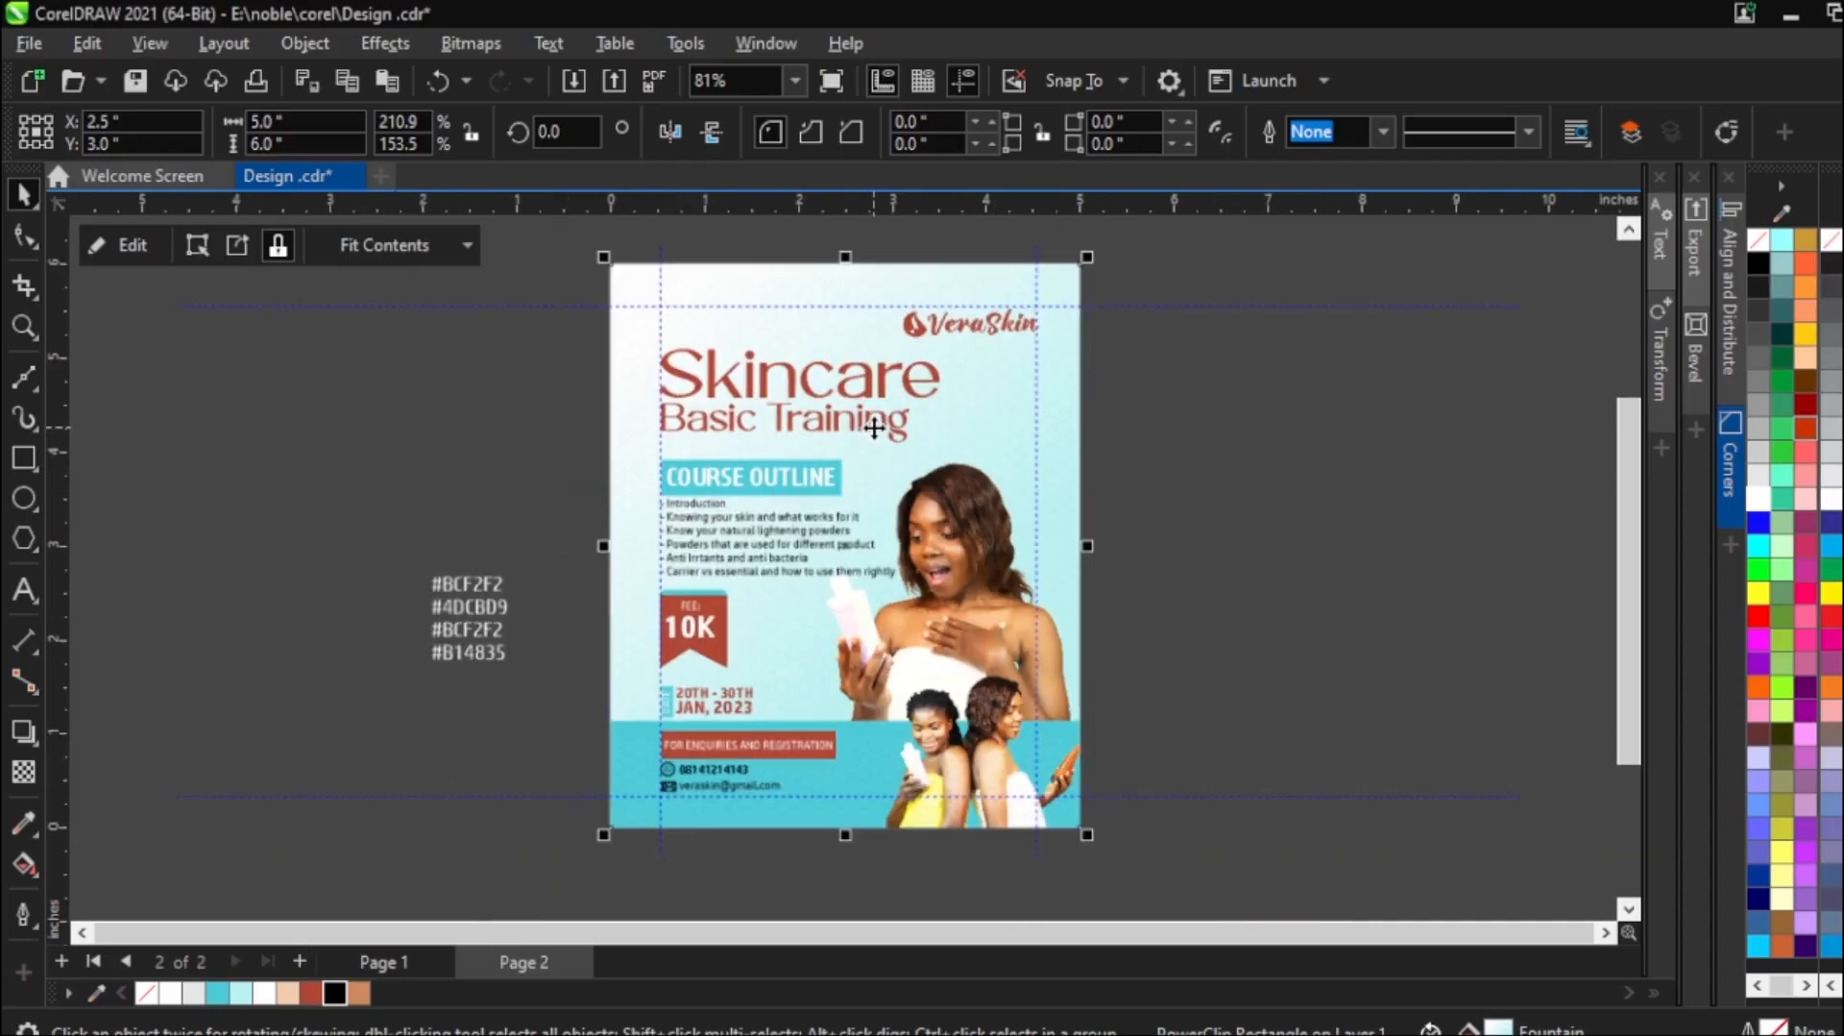
Select all flyer objects and export only the selection as a JPG named Design 2, keeping the Highest quality setting.
click(1255, 486)
drag(573, 234, 1166, 857)
key(ctrl+e)
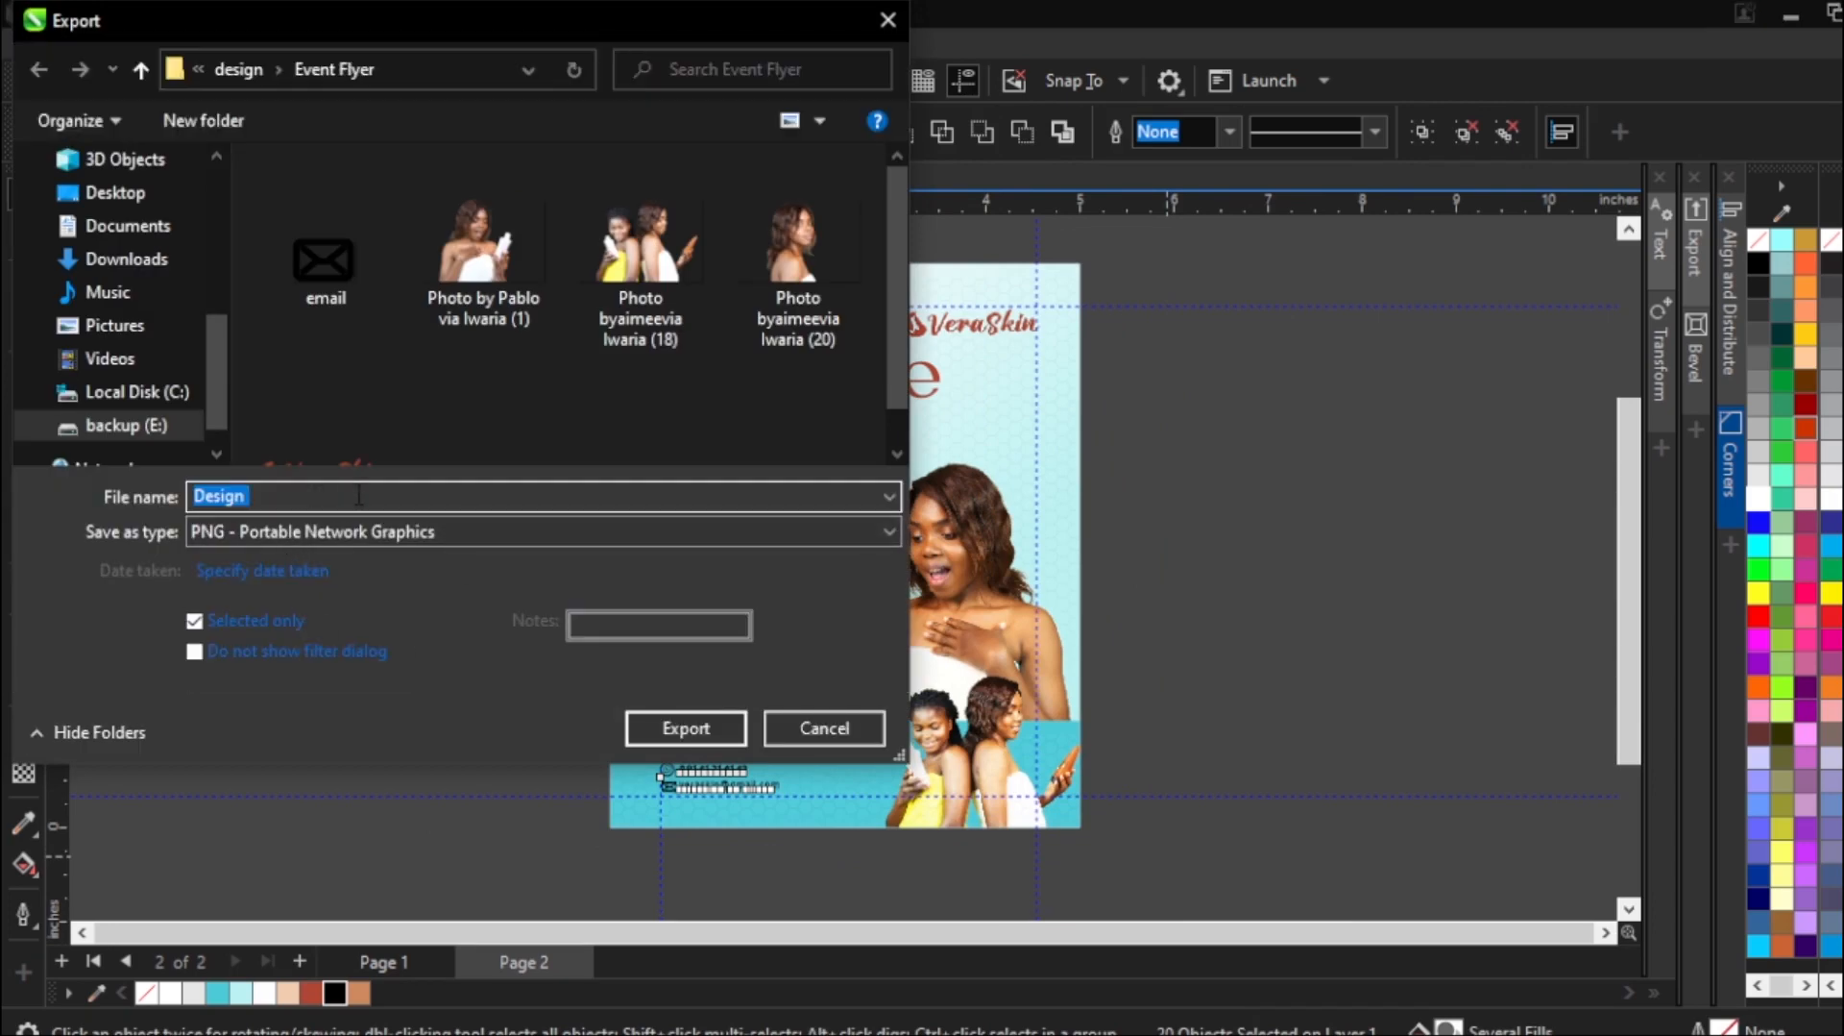
click(423, 528)
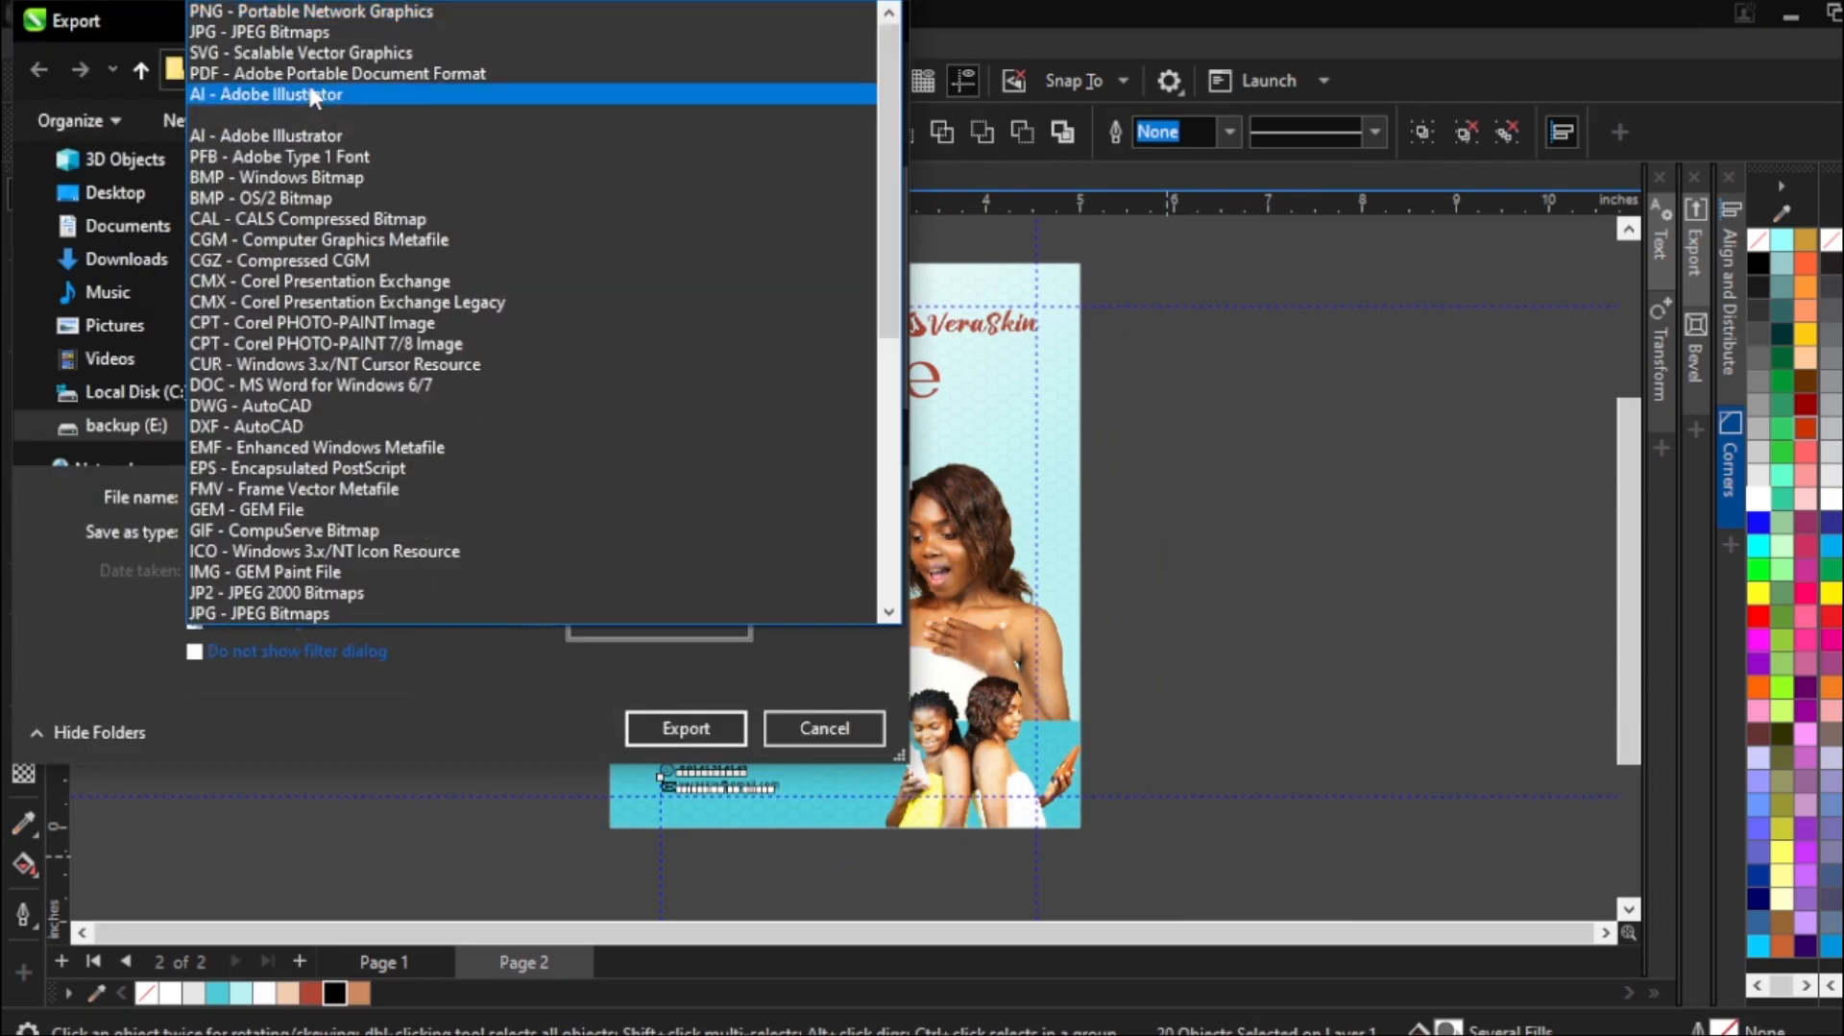
click(298, 32)
click(285, 502)
text(2)
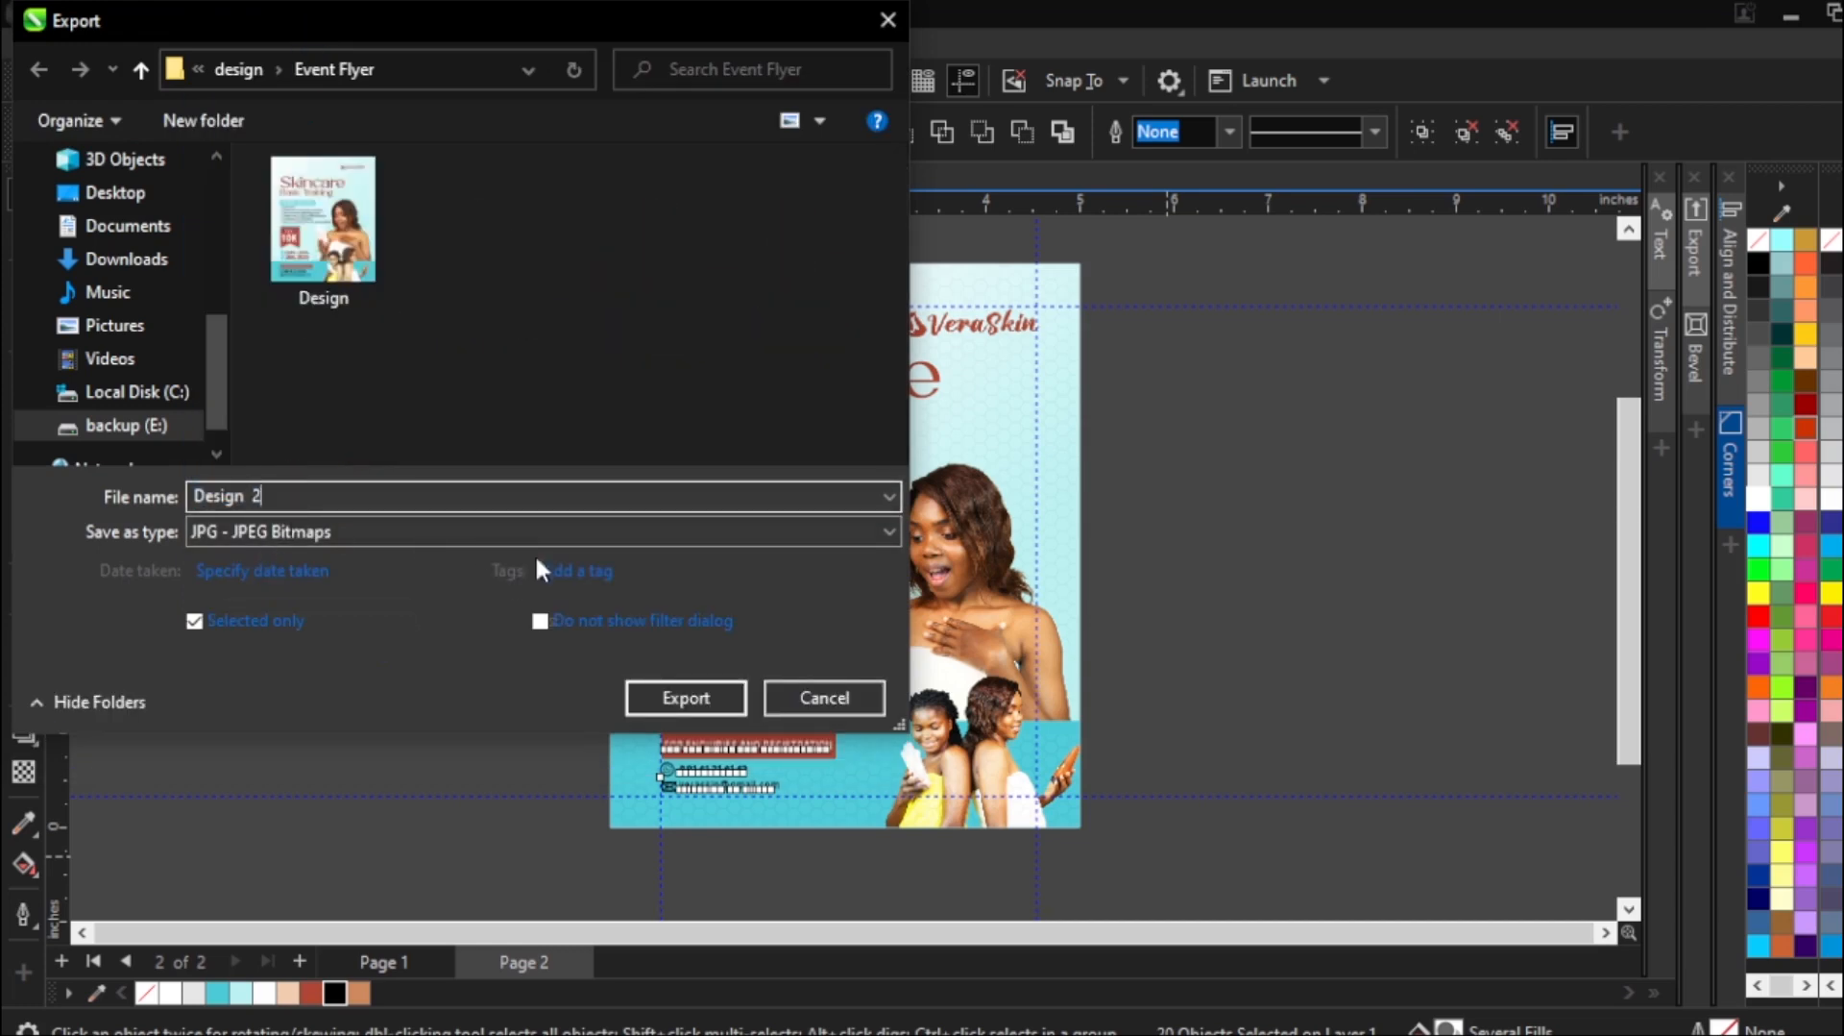
click(718, 703)
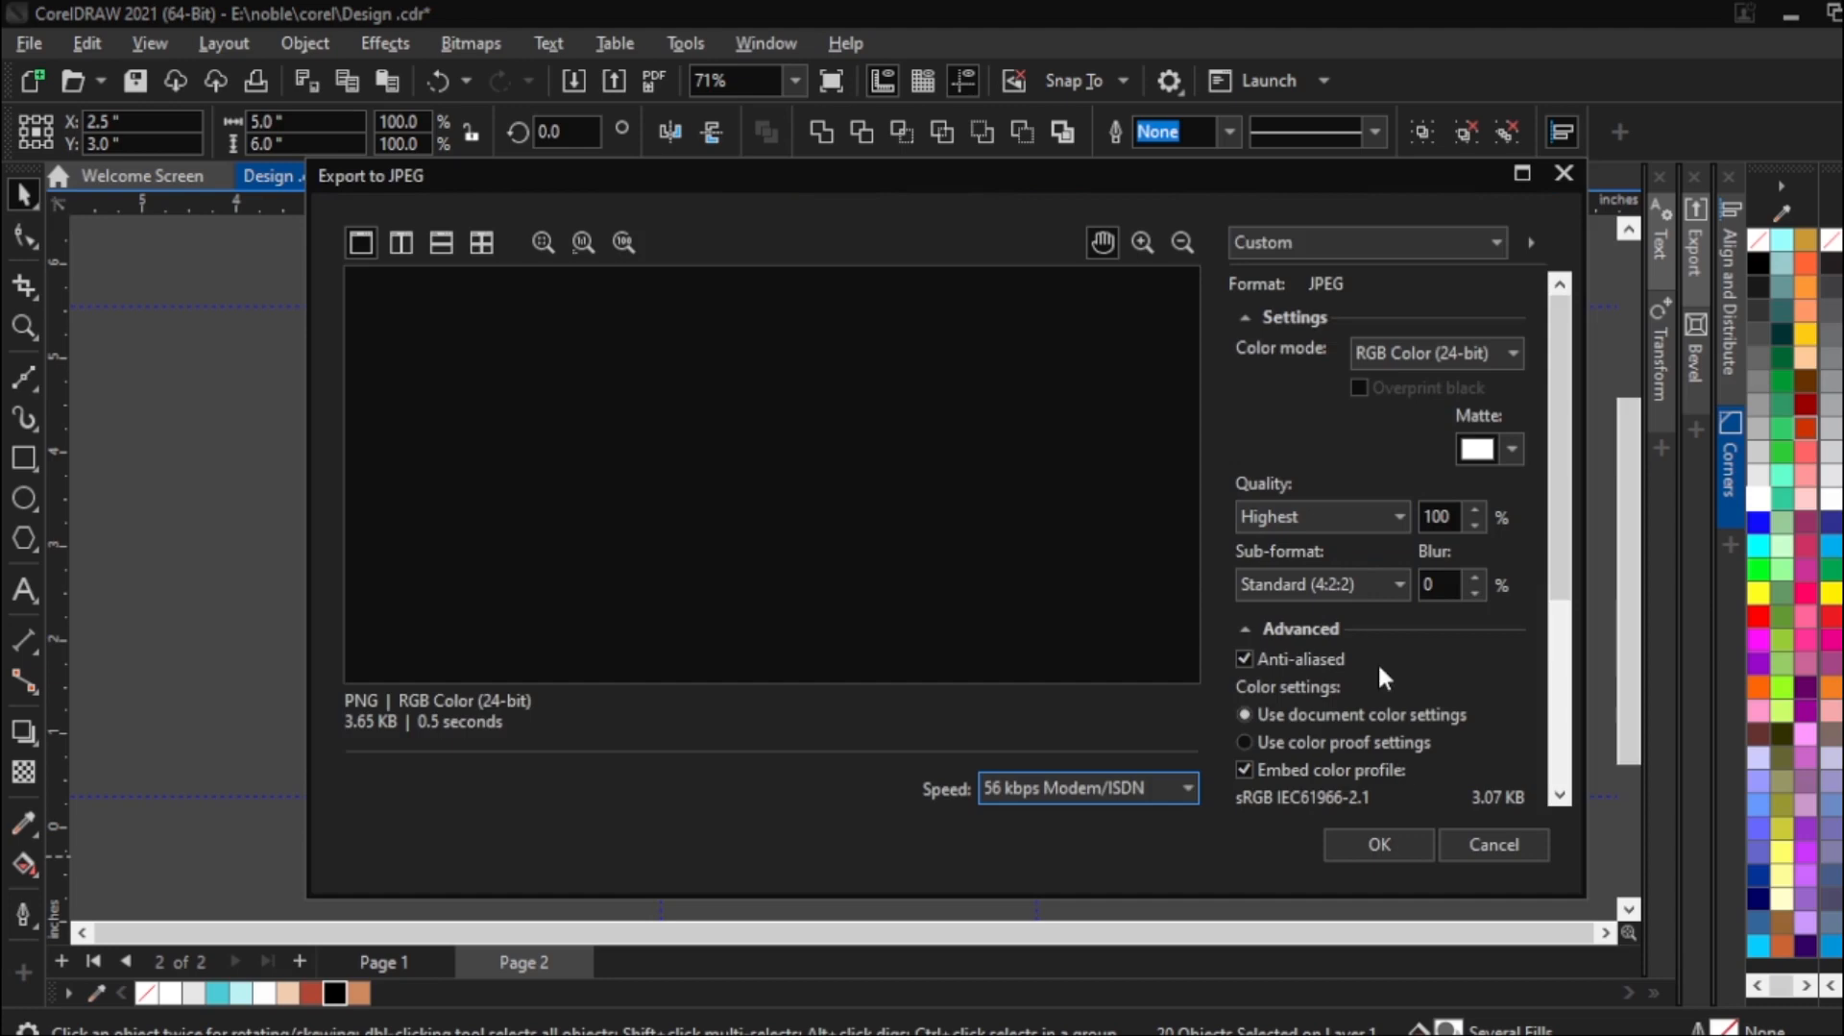
click(1414, 841)
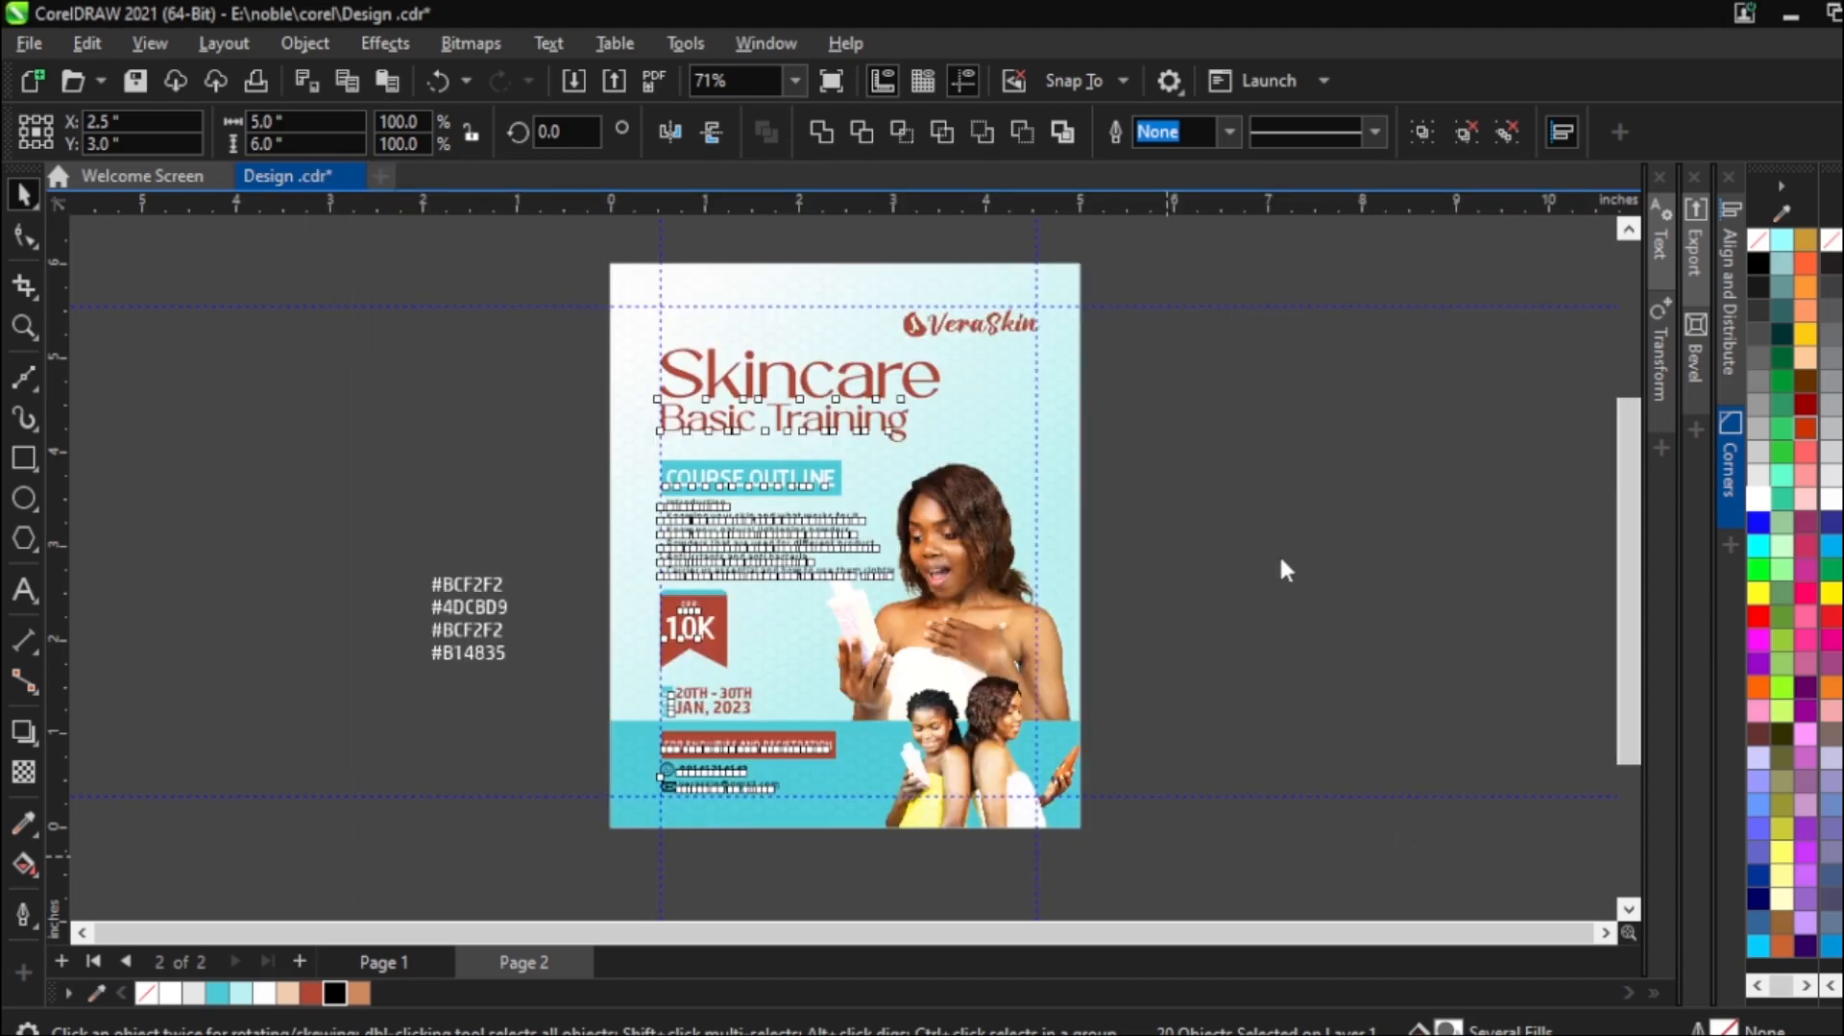
Delete the selected flyer objects and undo the deletion.
key(Delete)
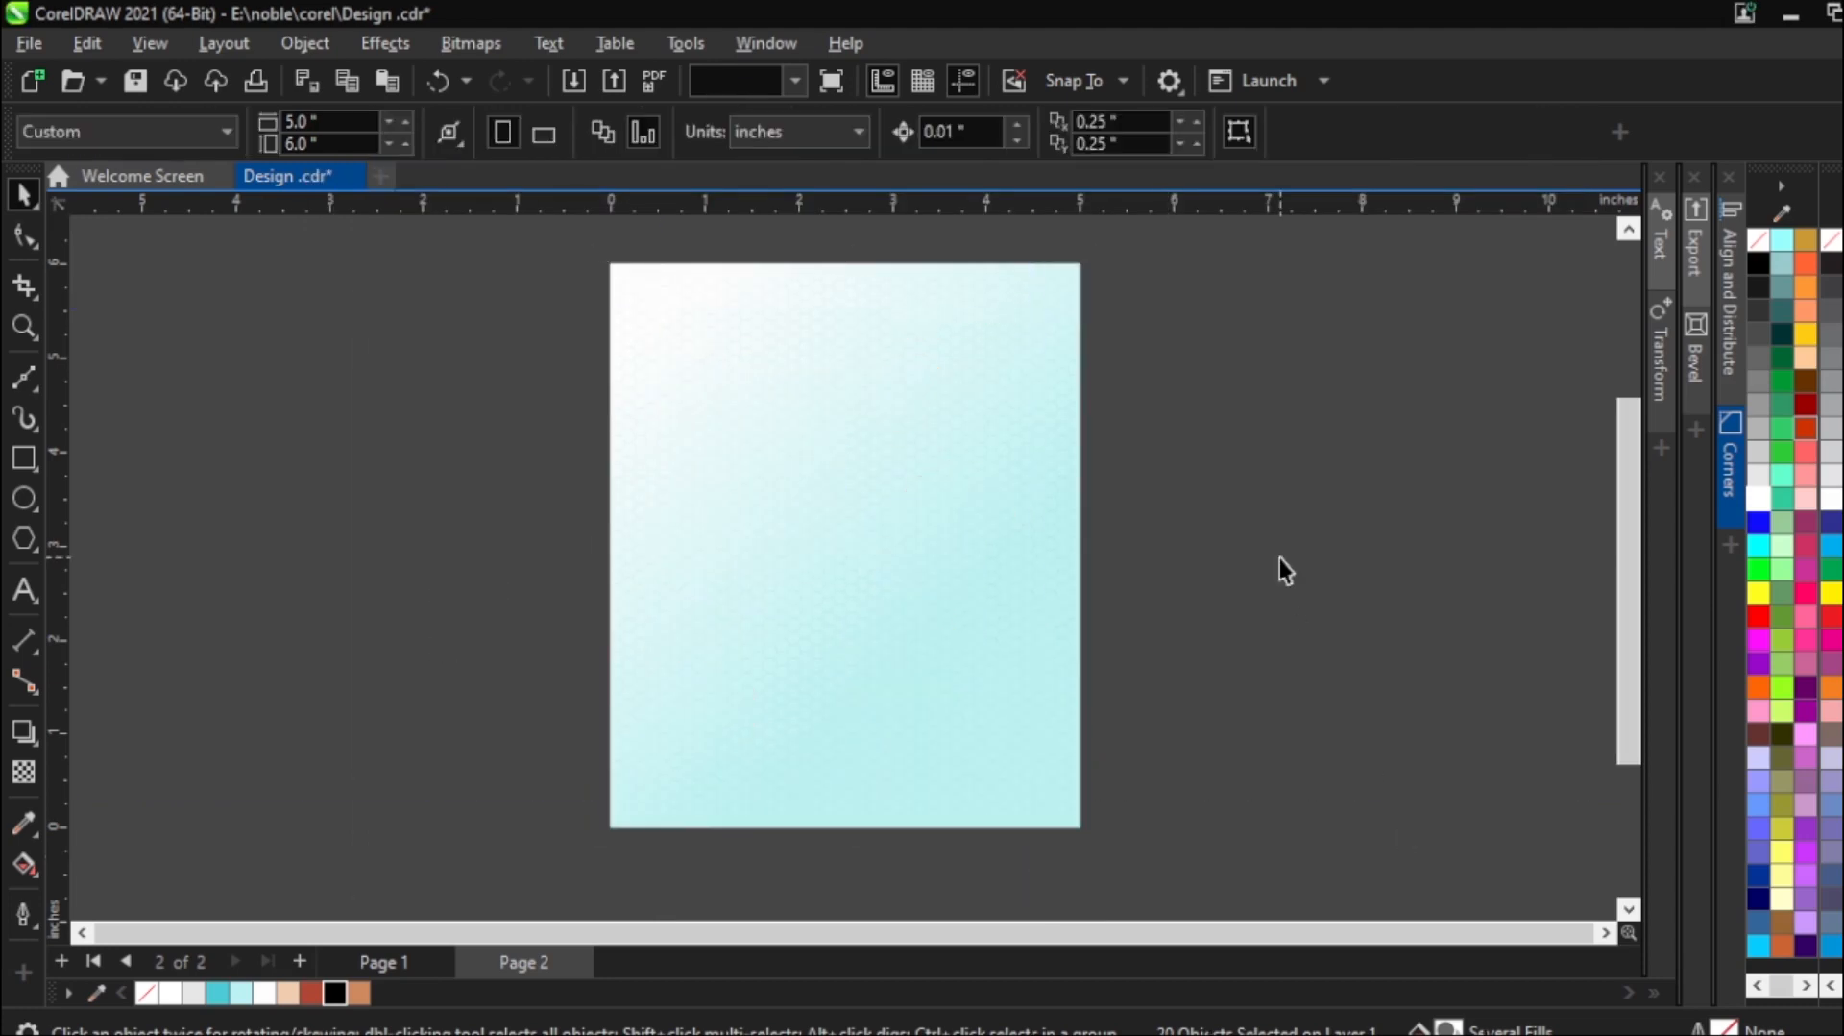
key(ctrl+z)
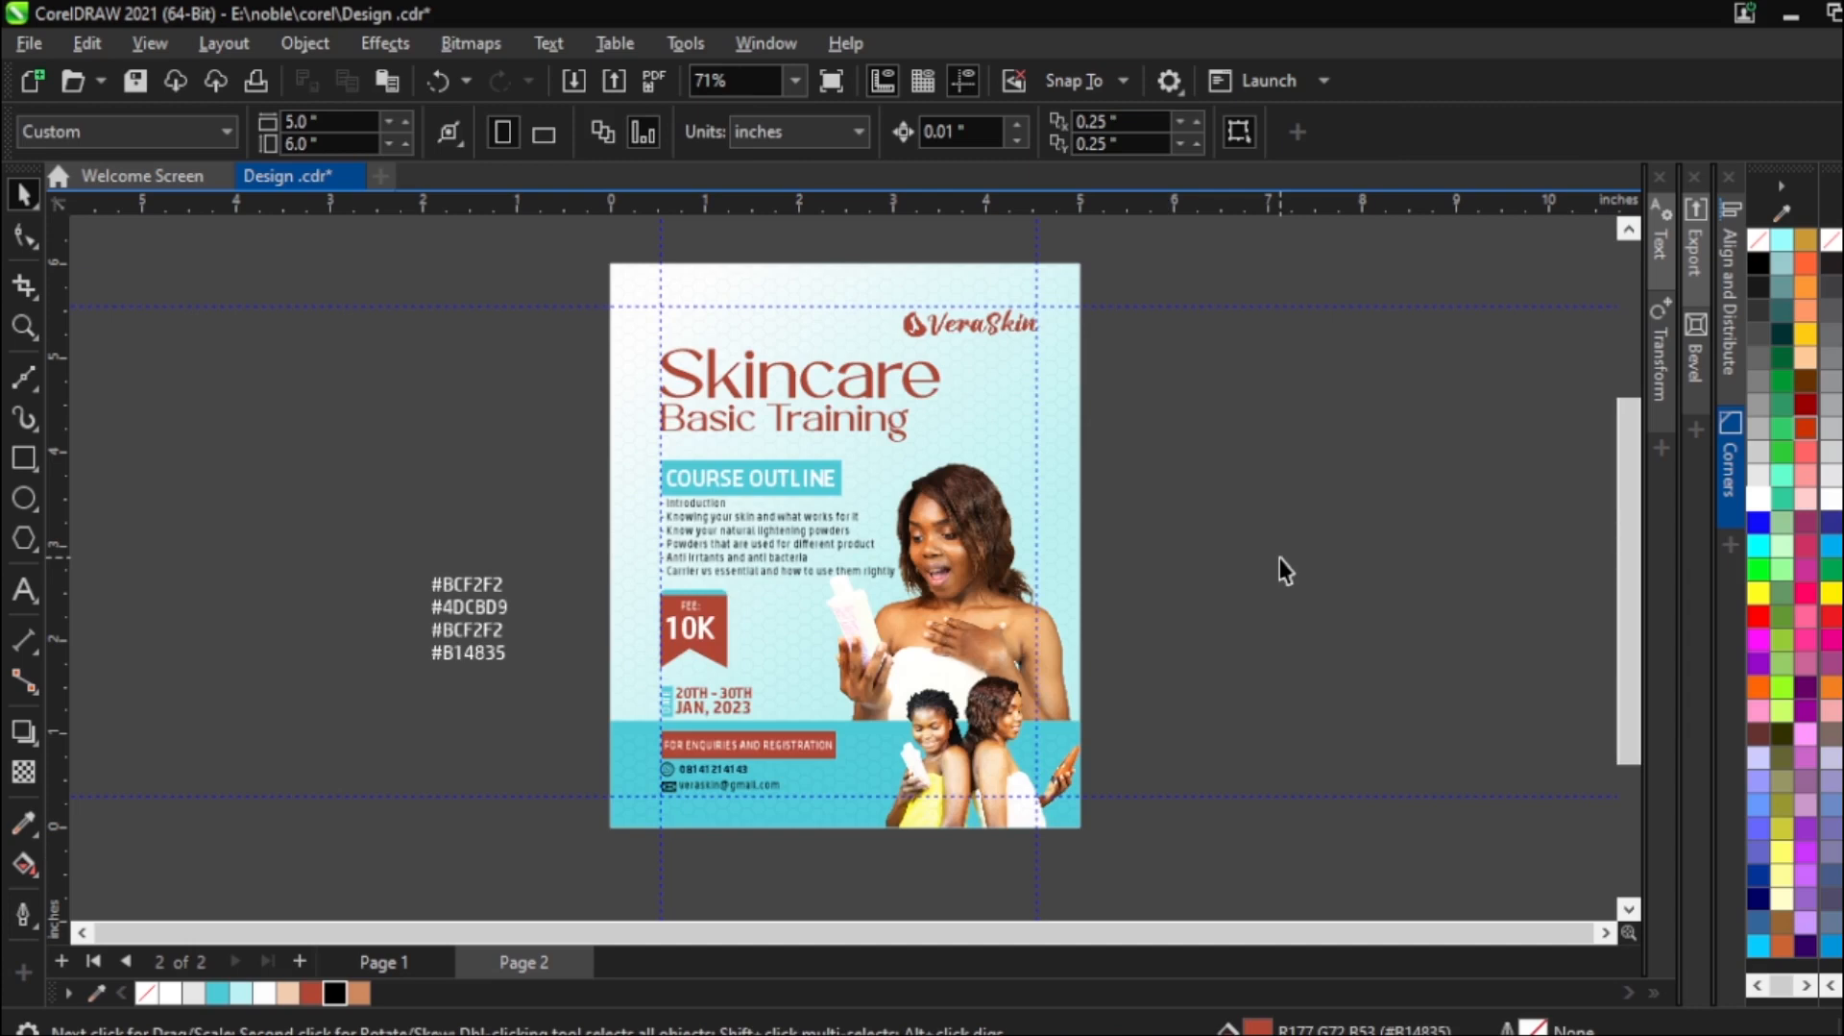